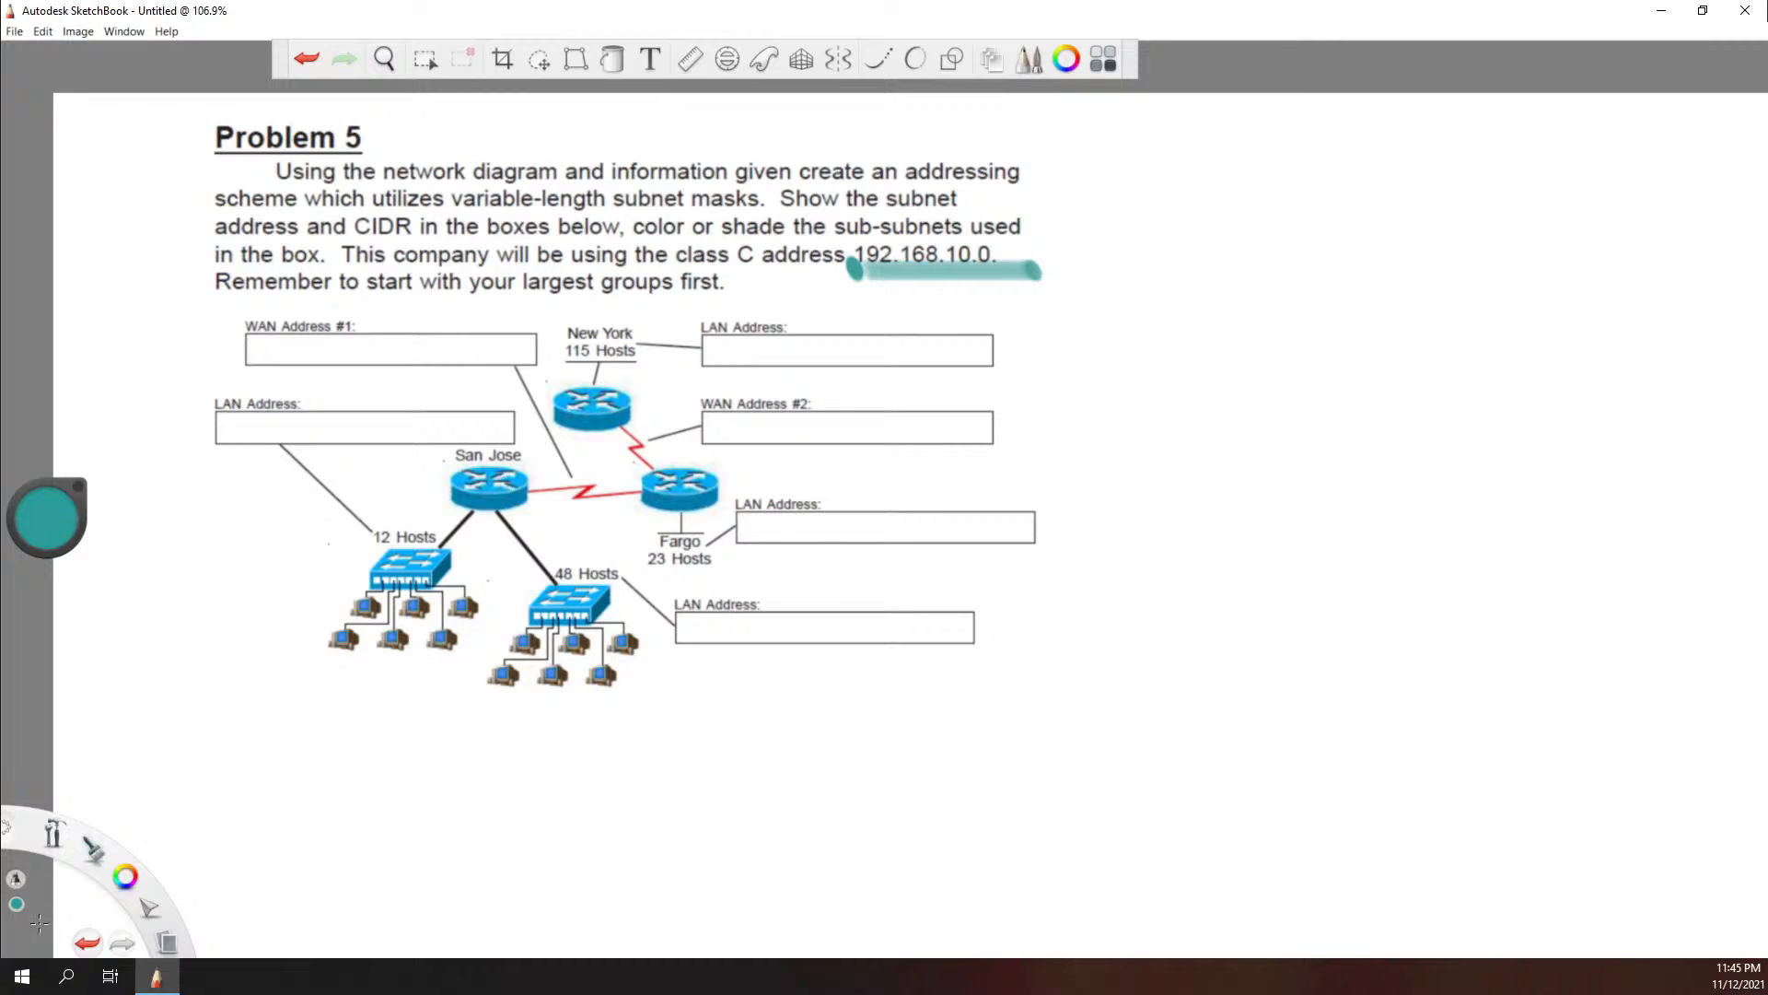
Step: Handwrite /24 in teal with a thin brush after the highlighted network address 192.168.10.0
{"action": "left_click", "coordinate": [96, 838]}
{"action": "mouse_move", "coordinate": [96, 835]}
{"action": "left_mouse_down"}
{"action": "mouse_move", "coordinate": [127, 820]}
{"action": "mouse_move", "coordinate": [130, 871]}
{"action": "mouse_move", "coordinate": [53, 901]}
{"action": "left_mouse_up"}
{"action": "mouse_move", "coordinate": [1071, 248]}
{"action": "left_mouse_down"}
{"action": "mouse_move", "coordinate": [1061, 279]}
{"action": "mouse_move", "coordinate": [1126, 260]}
{"action": "mouse_move", "coordinate": [1116, 284]}
{"action": "left_mouse_up"}
Step: Number the networks on the diagram: New York 1, 48 Hosts 2, Fargo 3, 12 Hosts 4, WAN #1 link 5, WAN #2 link 6
{"action": "left_click_drag", "start_coordinate": [609, 307], "coordinate": [609, 319]}
{"action": "mouse_move", "coordinate": [569, 525]}
{"action": "left_mouse_down"}
{"action": "mouse_move", "coordinate": [566, 557]}
{"action": "mouse_move", "coordinate": [594, 554]}
{"action": "left_mouse_up"}
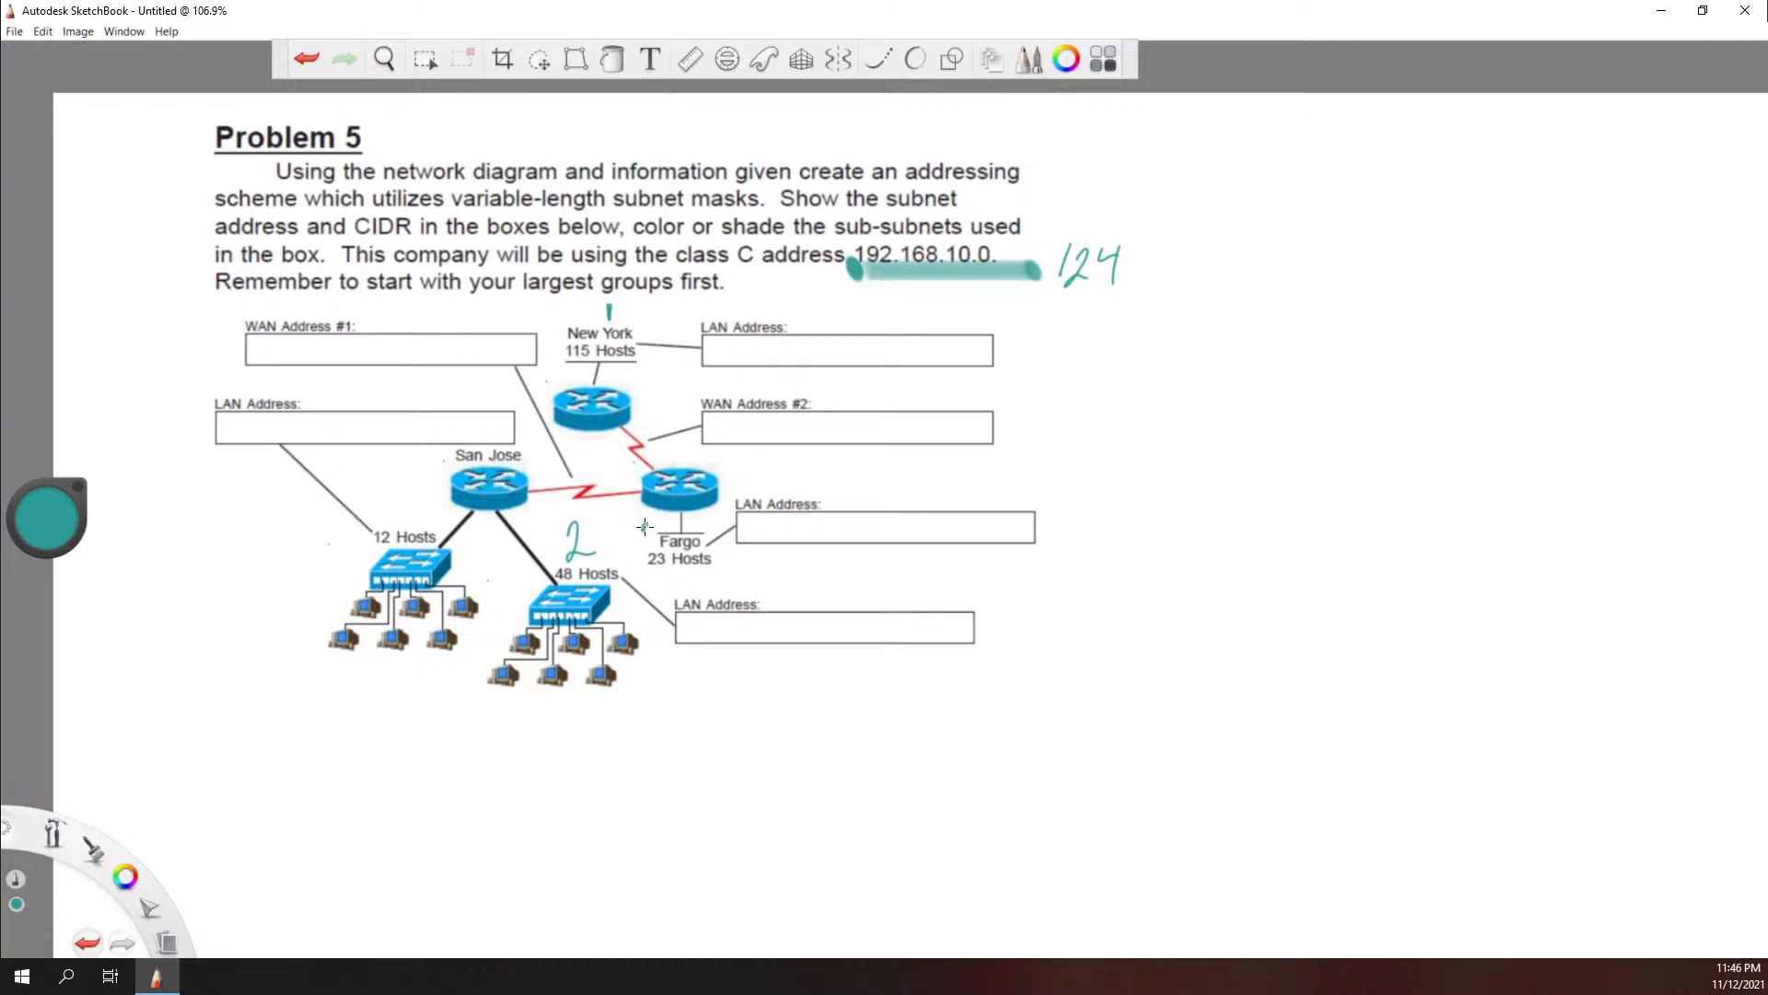
{"action": "left_click_drag", "start_coordinate": [644, 527], "coordinate": [643, 558]}
{"action": "left_click_drag", "start_coordinate": [323, 553], "coordinate": [361, 600]}
{"action": "left_click_drag", "start_coordinate": [588, 450], "coordinate": [567, 484]}
{"action": "left_click_drag", "start_coordinate": [666, 394], "coordinate": [657, 426]}
Step: Draw a large black rectangular table frame in the blank area beside the problem text and network diagram
{"action": "key", "text": "space"}
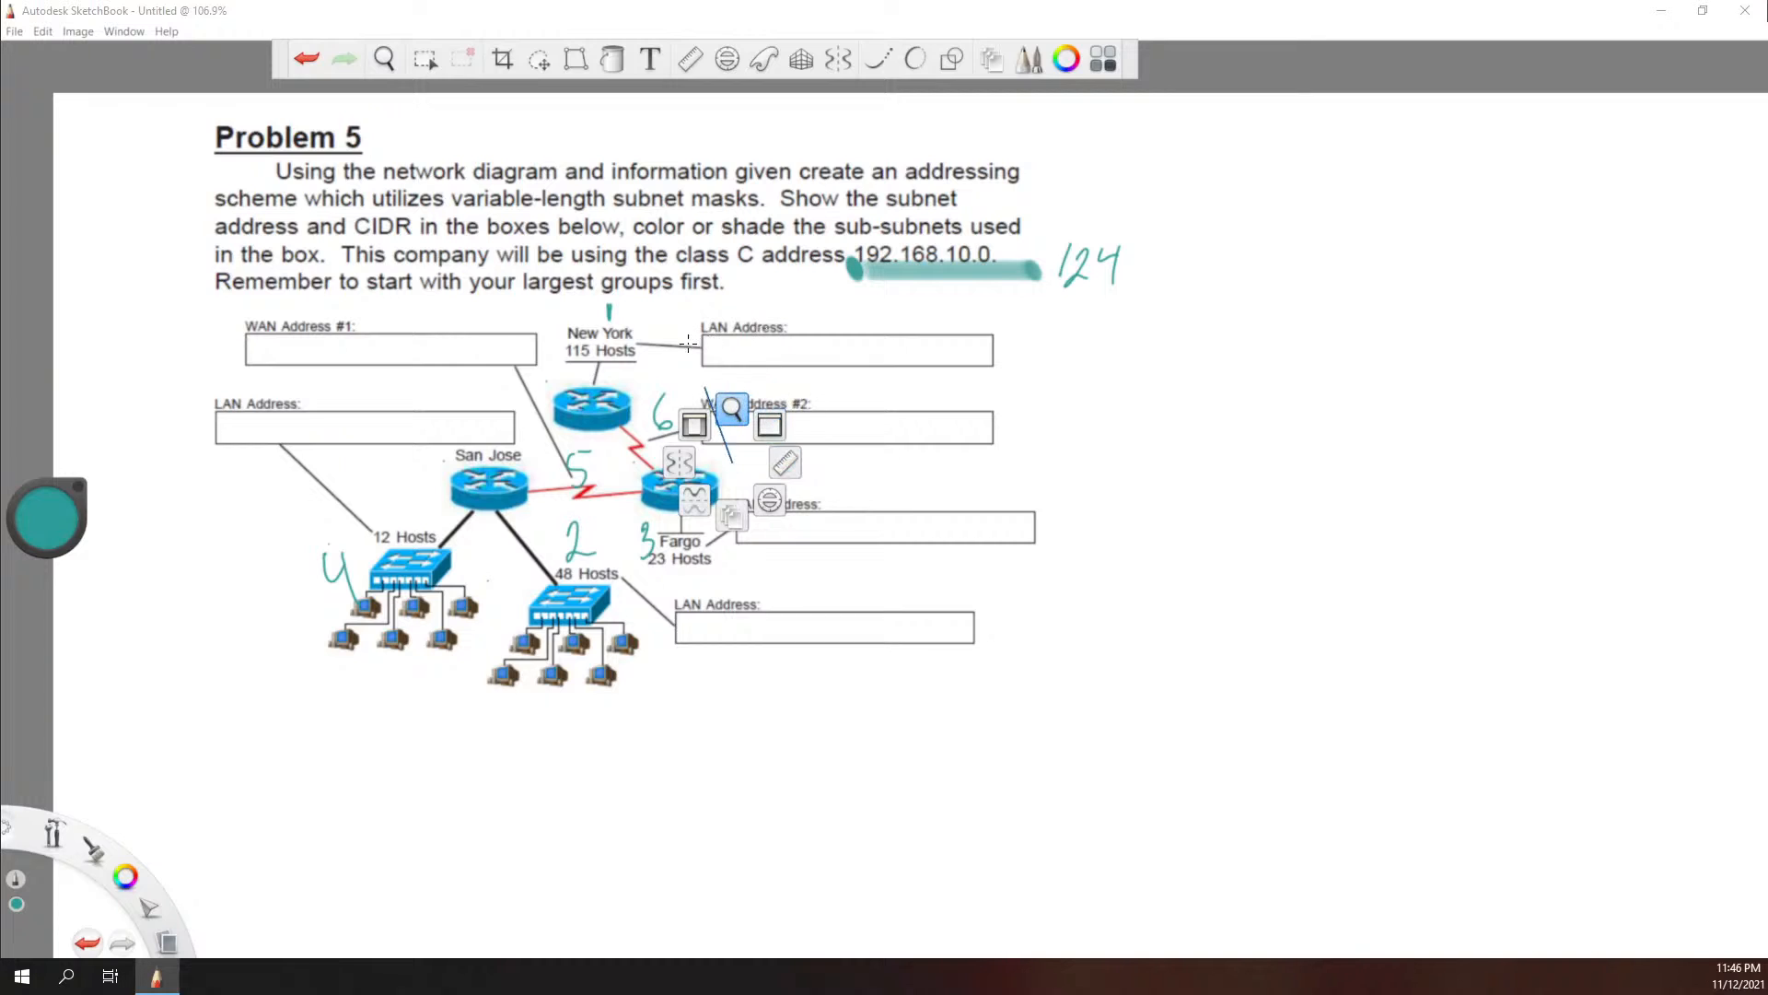
{"action": "left_click_drag", "start_coordinate": [815, 405], "coordinate": [503, 417]}
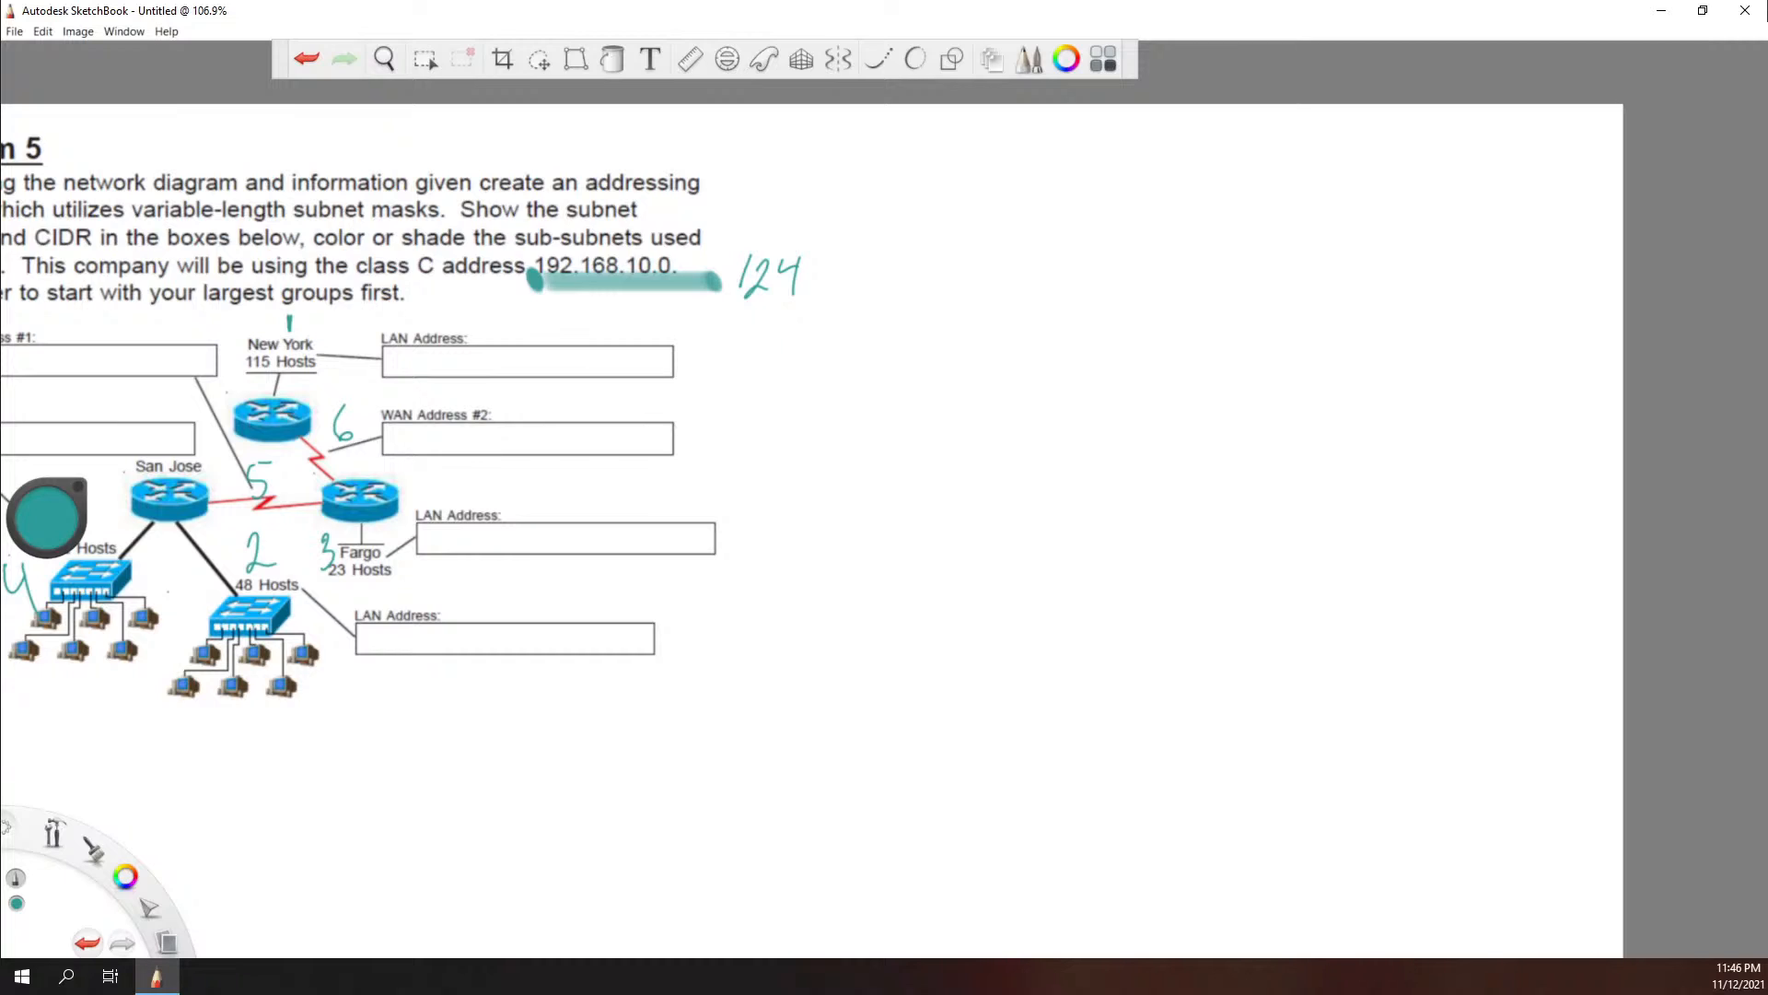
{"action": "key", "text": "alt+Tab"}
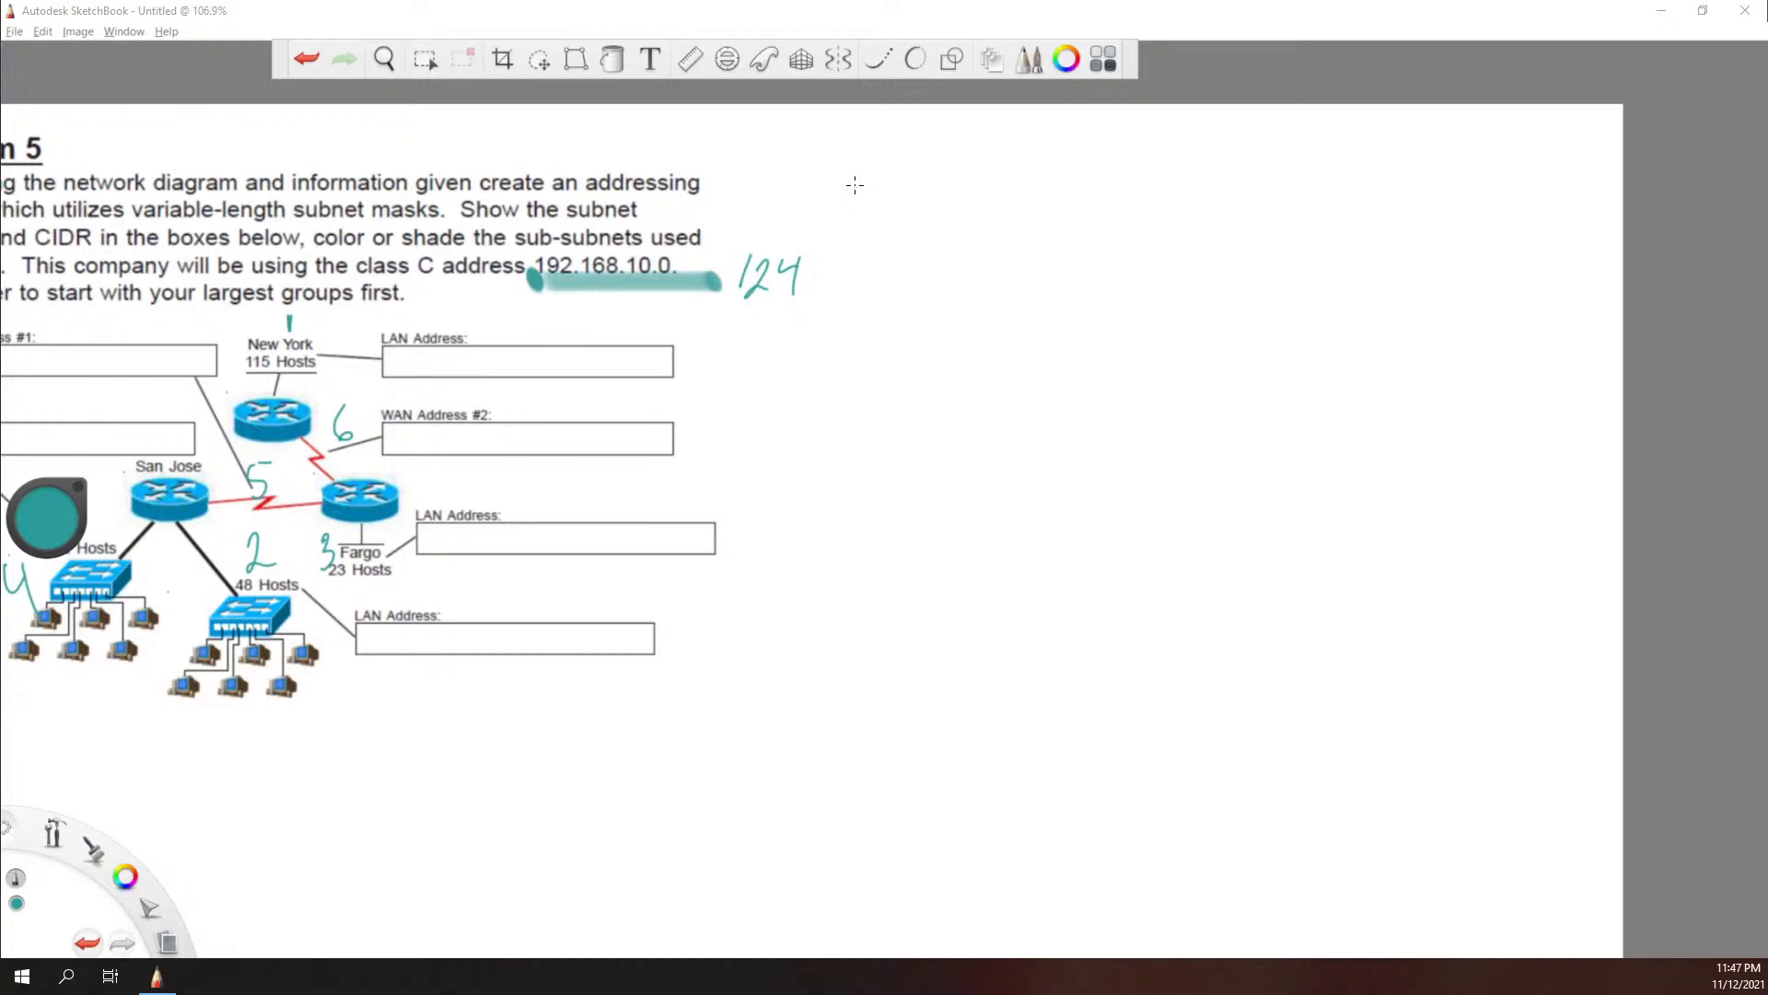
{"action": "left_click", "coordinate": [59, 498]}
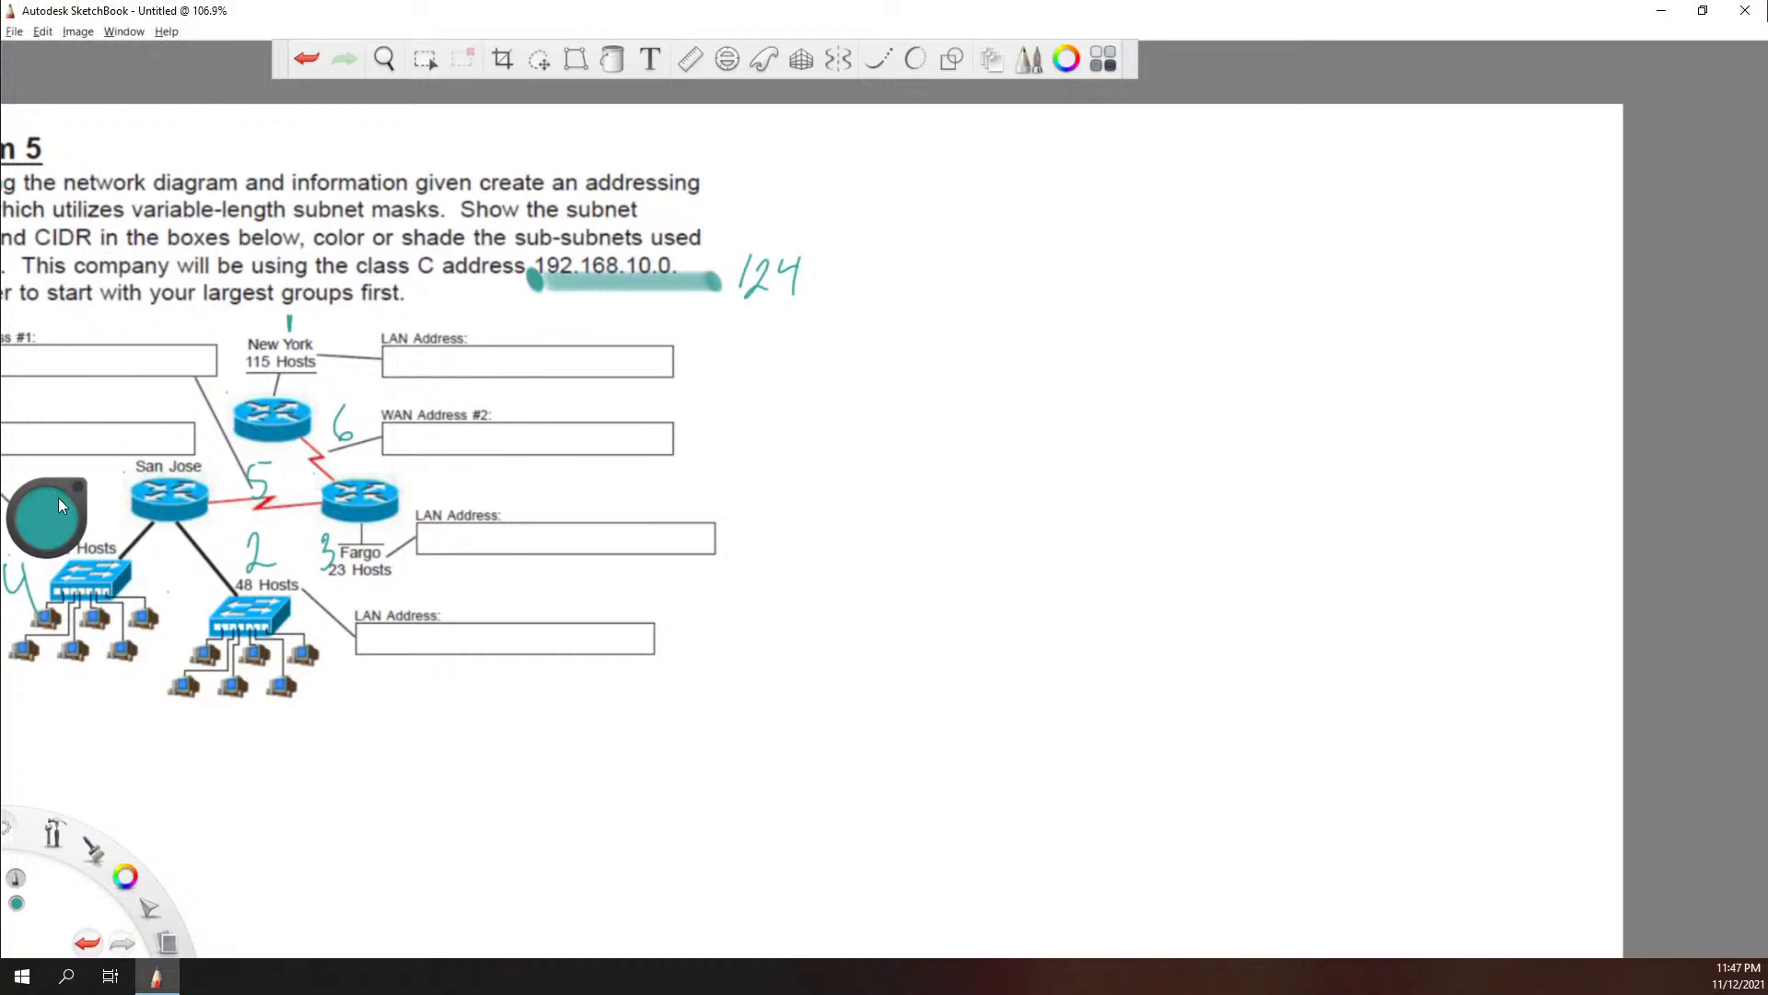
{"action": "left_click_drag", "start_coordinate": [46, 518], "coordinate": [46, 645]}
{"action": "left_click_drag", "start_coordinate": [873, 180], "coordinate": [1538, 244]}
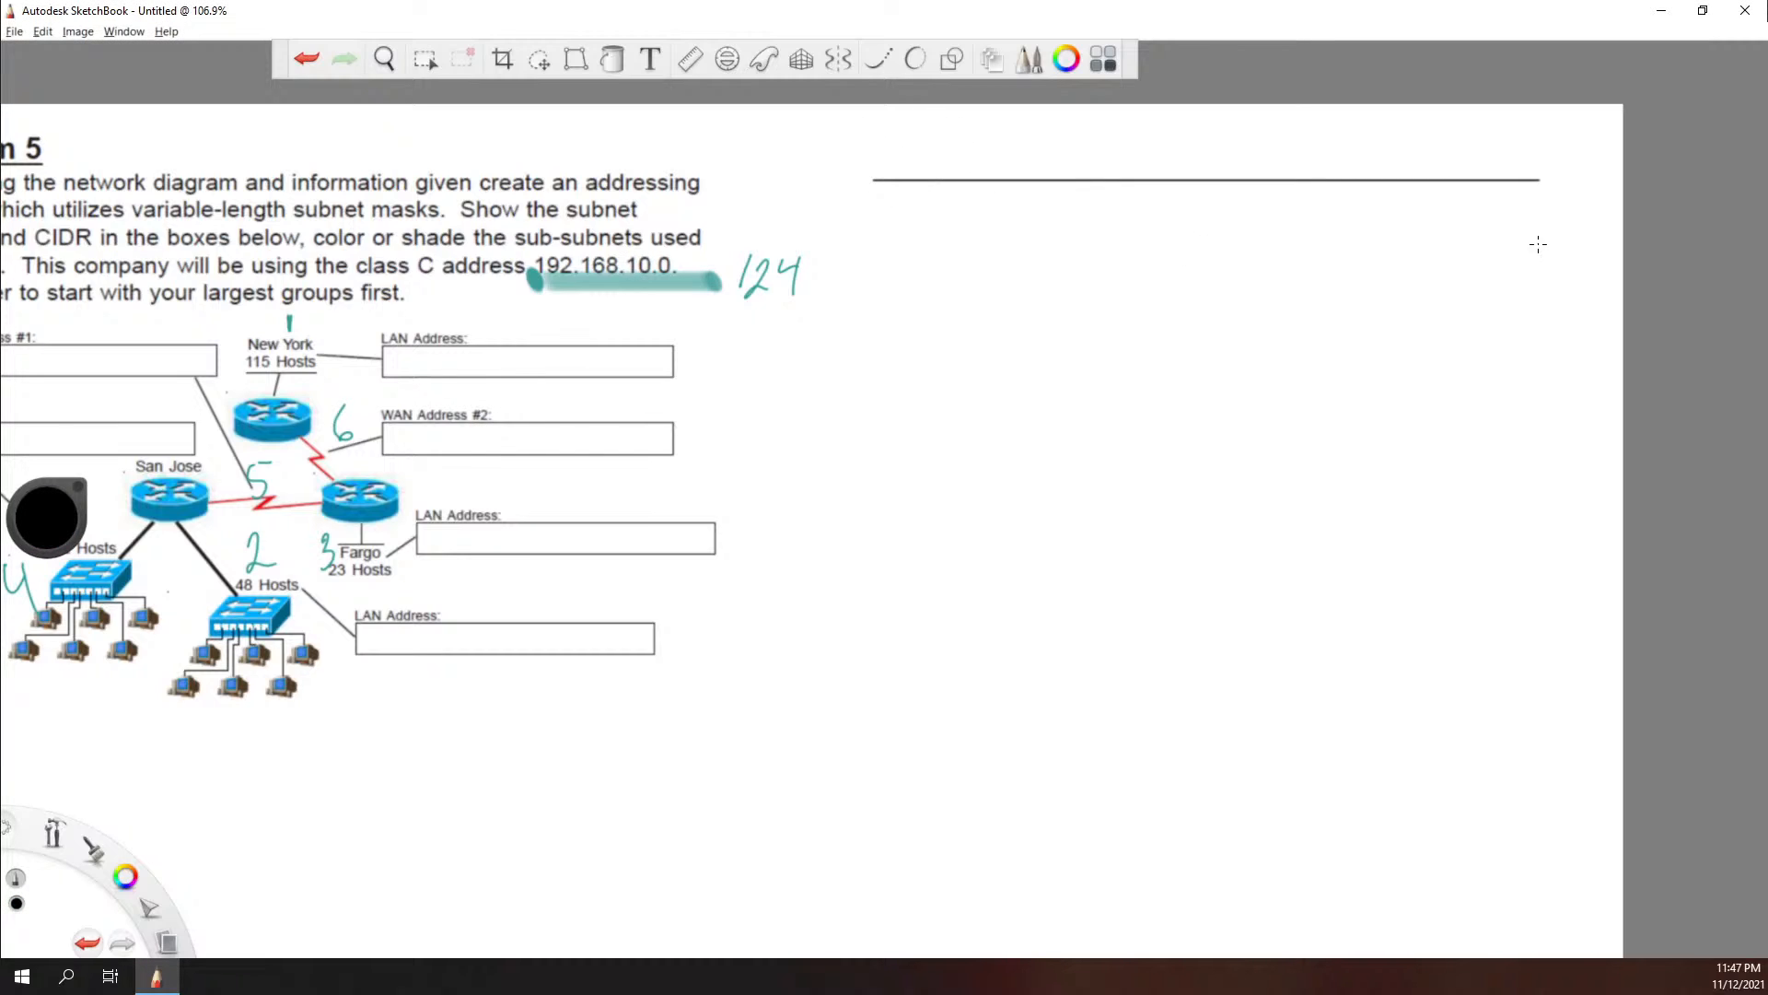
{"action": "mouse_move", "coordinate": [1550, 181]}
{"action": "left_mouse_down"}
{"action": "mouse_move", "coordinate": [1551, 458]}
{"action": "mouse_move", "coordinate": [1122, 446]}
{"action": "mouse_move", "coordinate": [854, 423]}
{"action": "mouse_move", "coordinate": [855, 152]}
{"action": "left_mouse_up"}
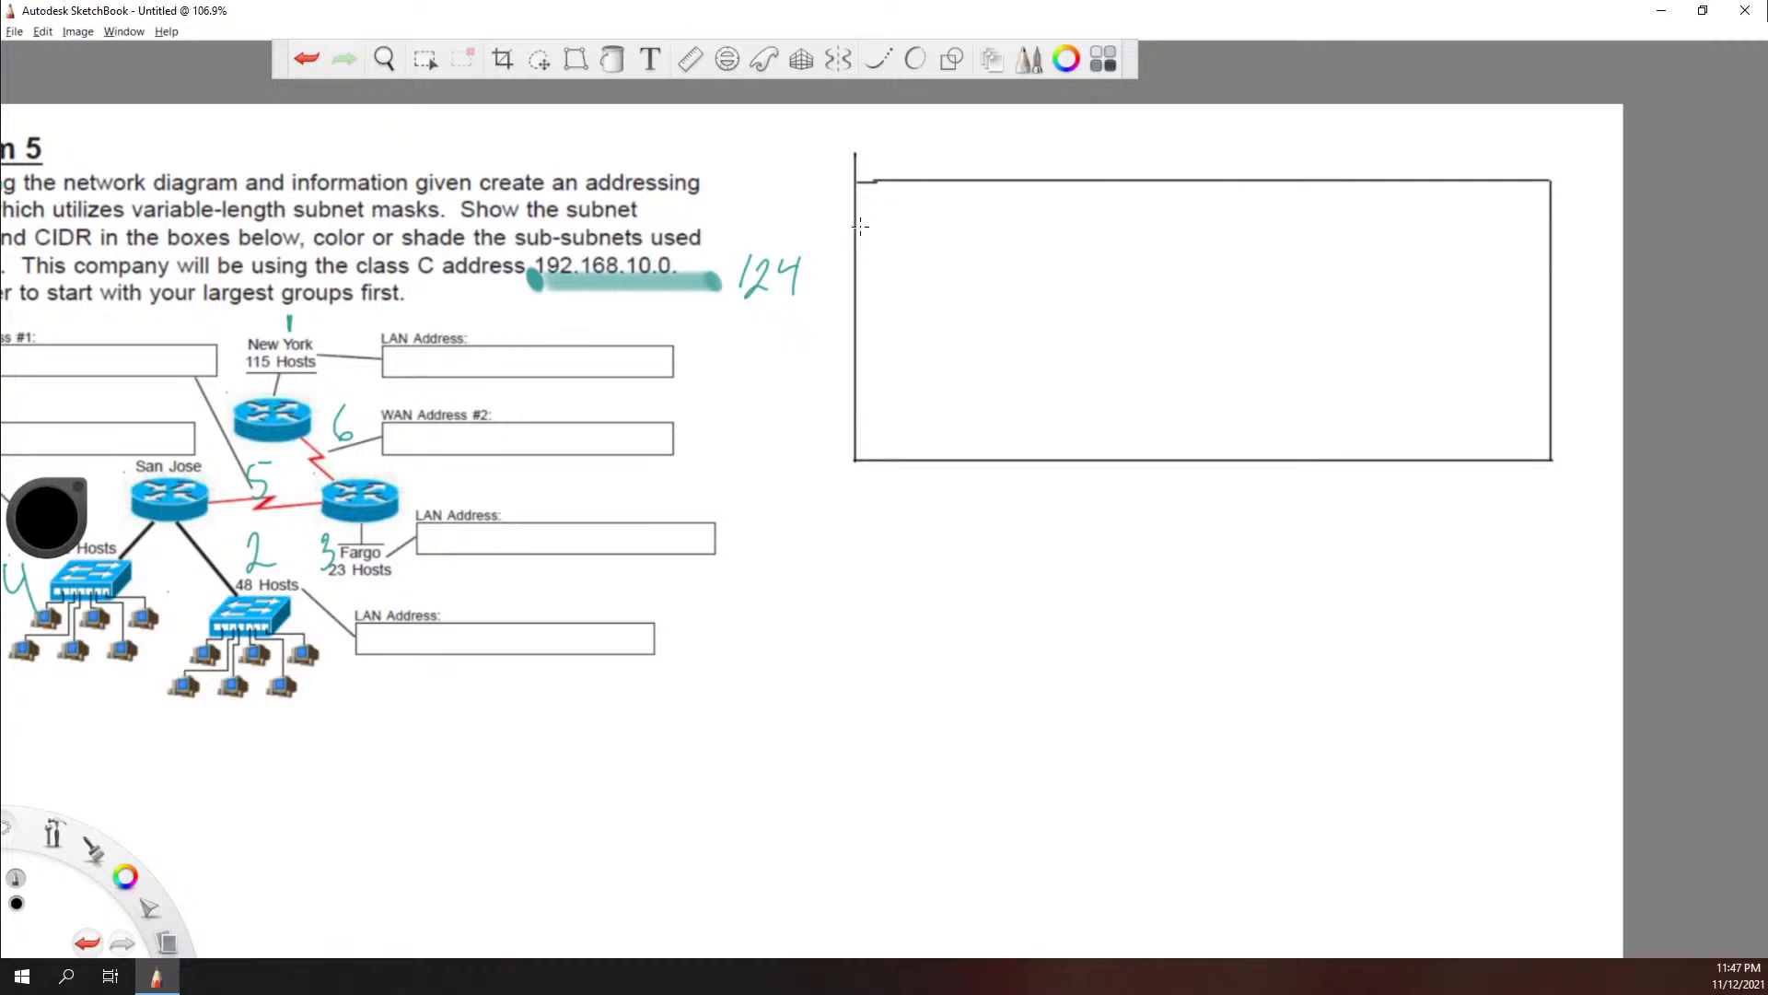
Step: Divide the table frame into five rows with four straight horizontal lines
{"action": "left_click_drag", "start_coordinate": [856, 219], "coordinate": [1544, 255]}
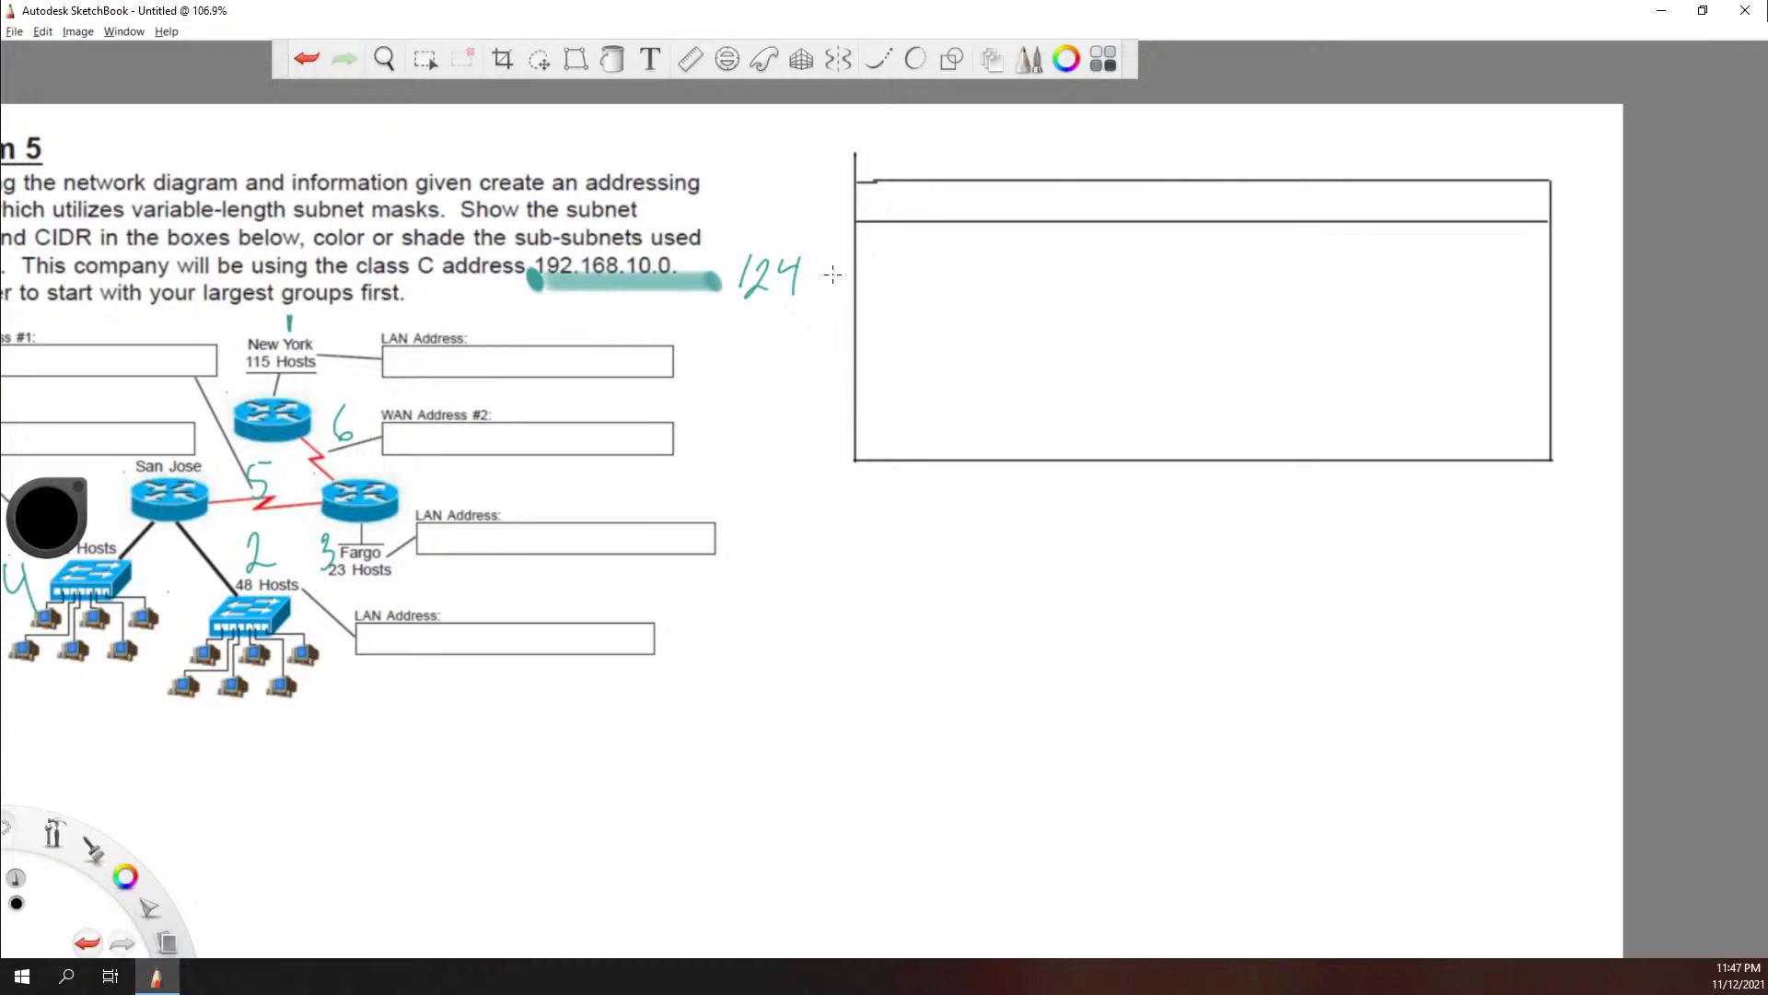
{"action": "mouse_move", "coordinate": [854, 269]}
{"action": "left_mouse_down"}
{"action": "mouse_move", "coordinate": [1400, 272]}
{"action": "mouse_move", "coordinate": [1546, 307]}
{"action": "left_mouse_up"}
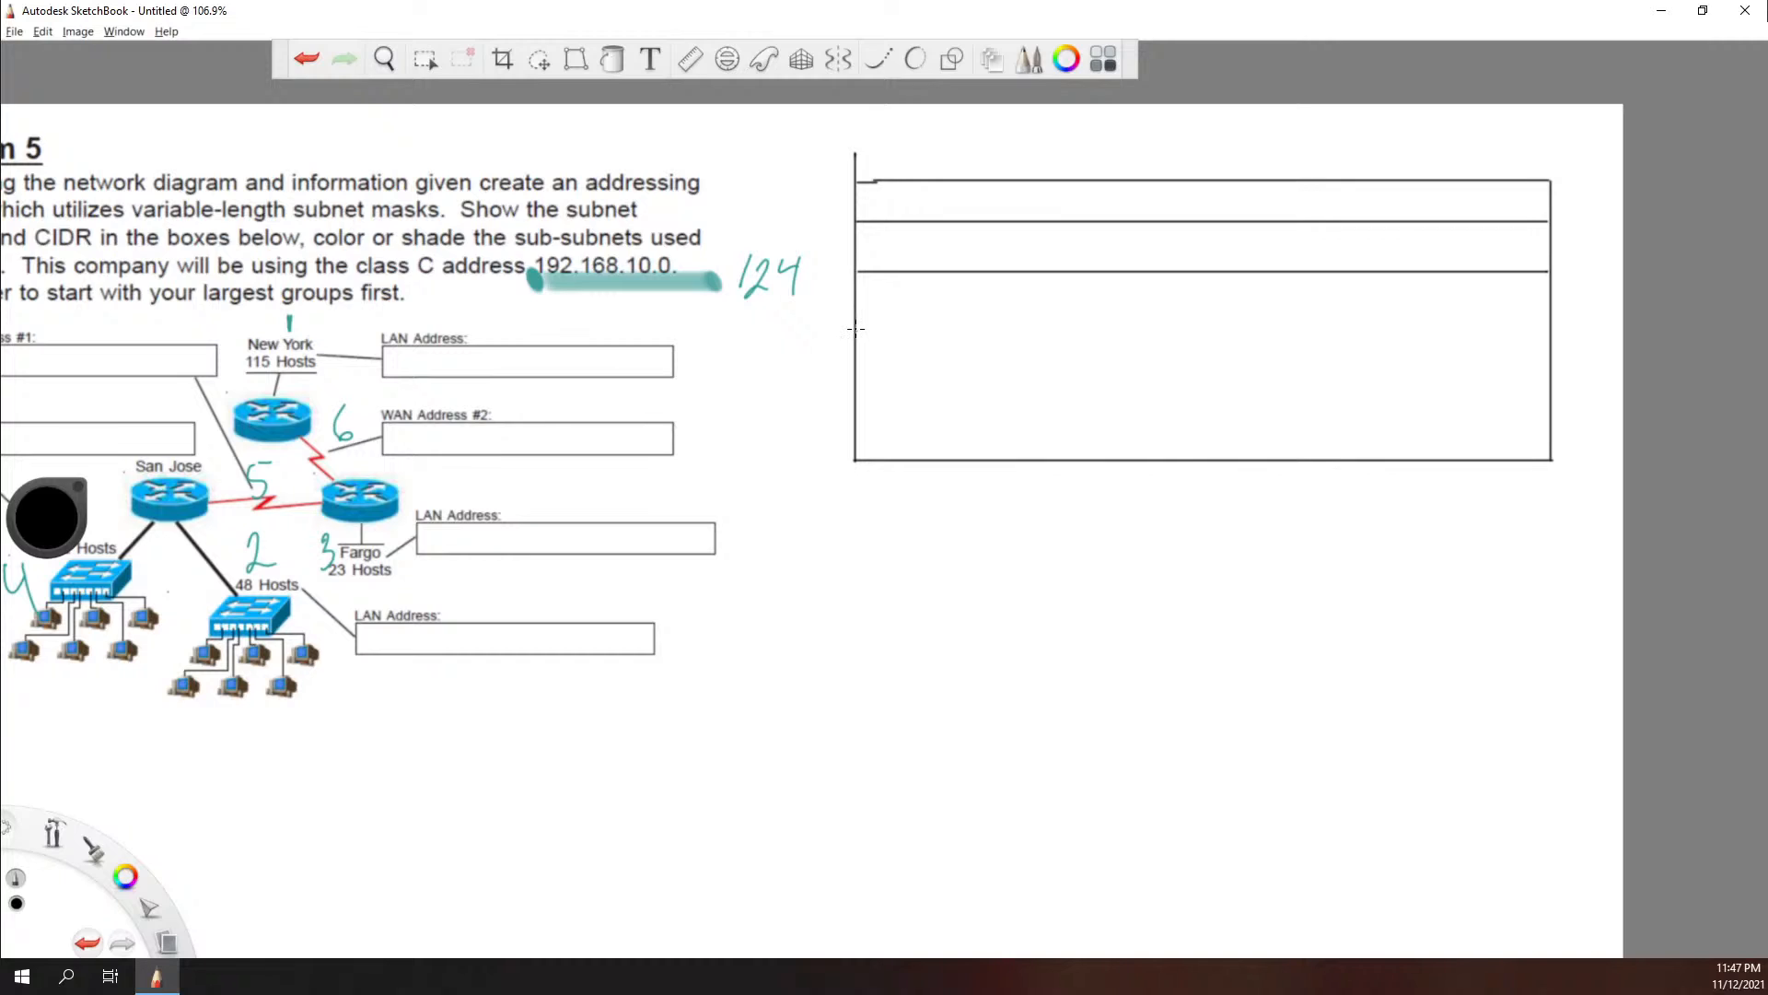
{"action": "left_click_drag", "start_coordinate": [855, 328], "coordinate": [1546, 376]}
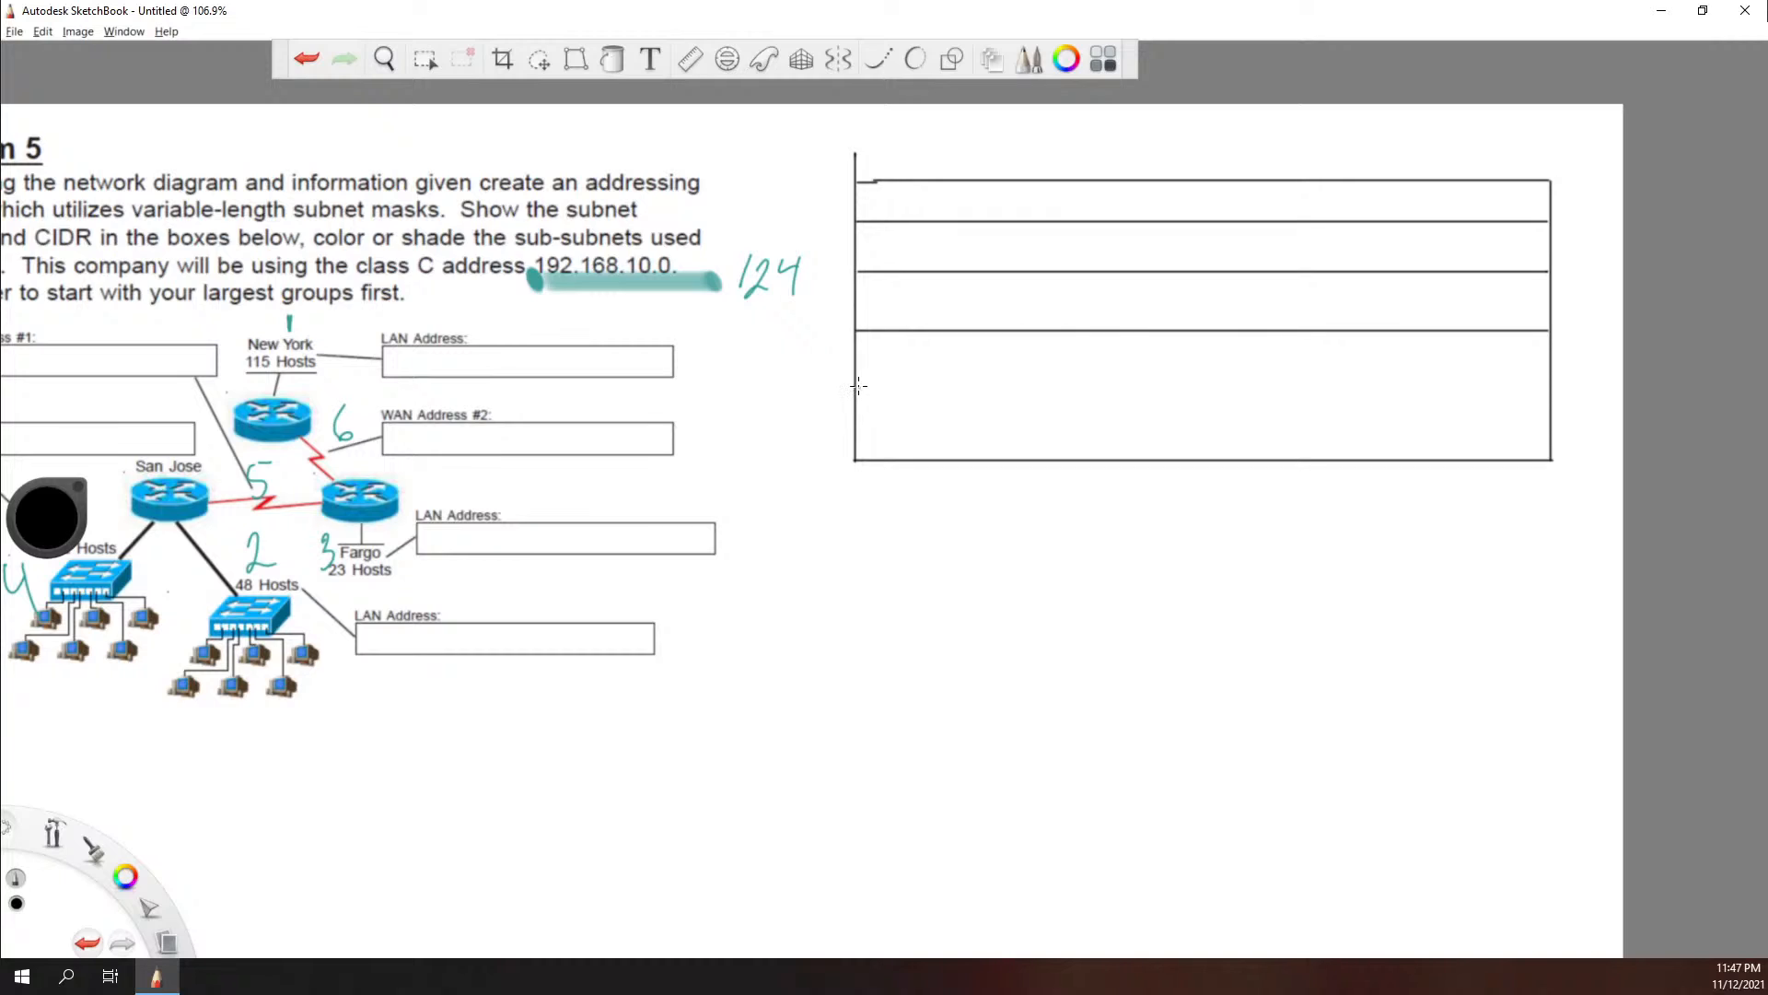
{"action": "left_click_drag", "start_coordinate": [856, 390], "coordinate": [1540, 389]}
{"action": "left_click_drag", "start_coordinate": [1538, 457], "coordinate": [1548, 454]}
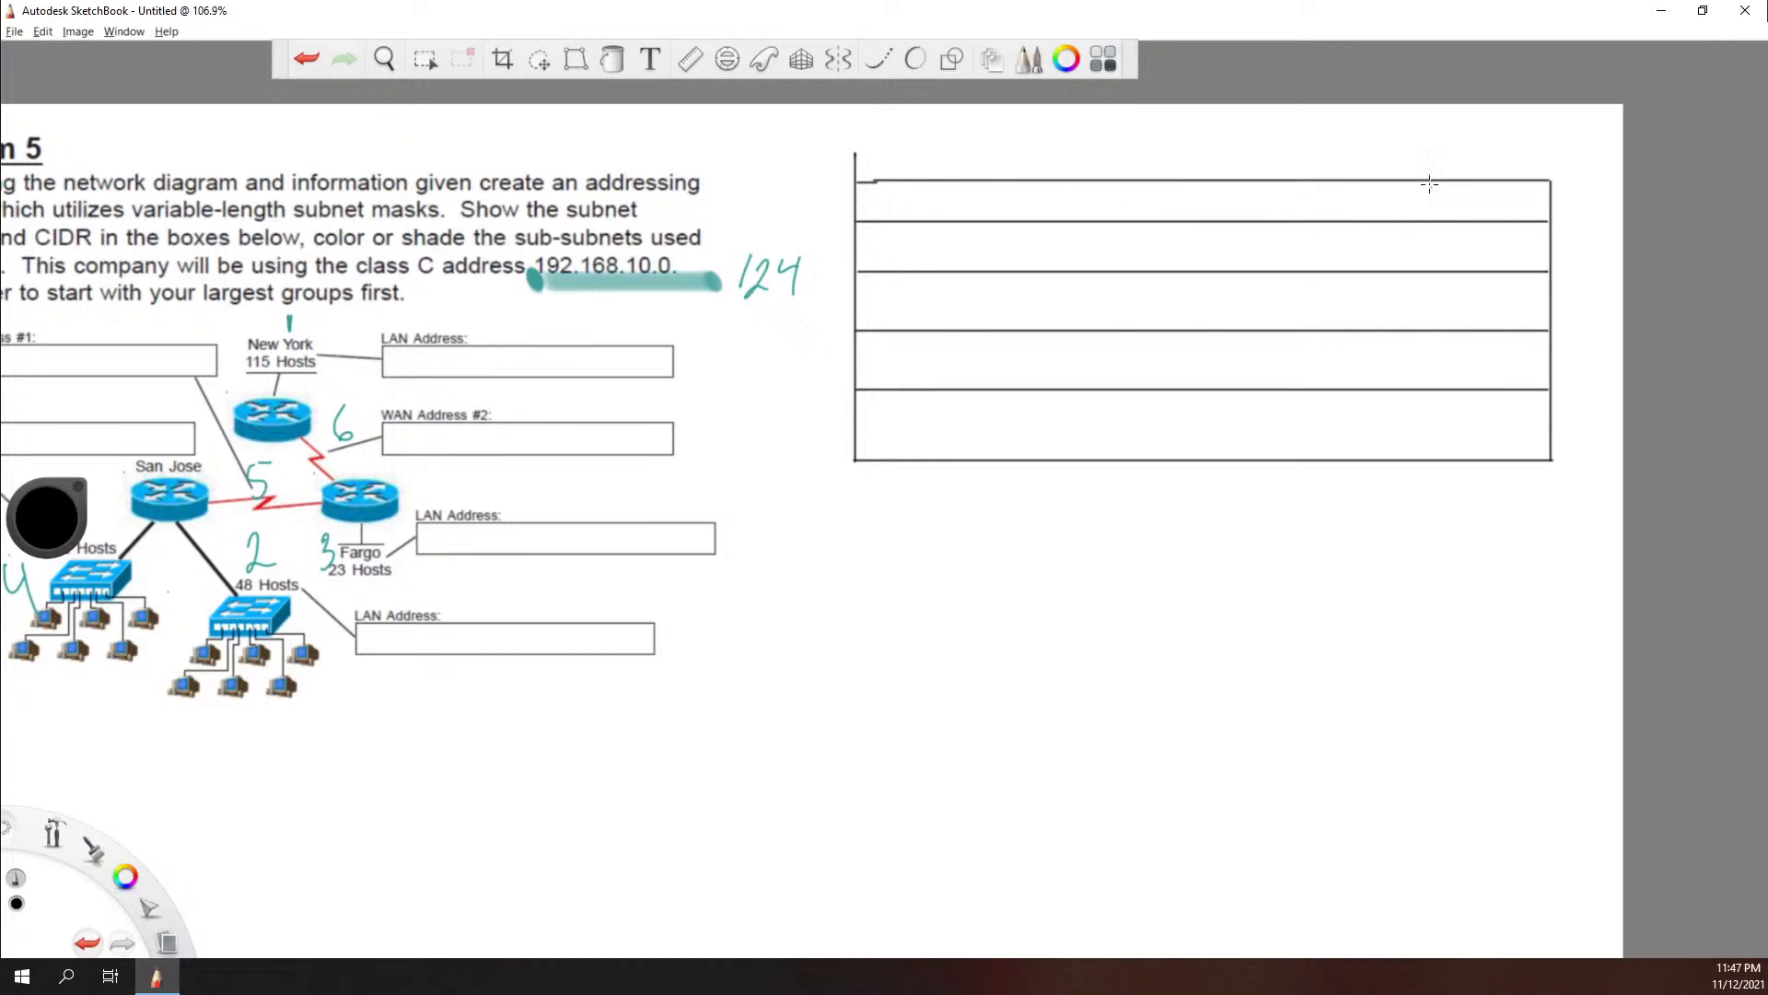
{"action": "left_click_drag", "start_coordinate": [1441, 182], "coordinate": [1441, 460]}
{"action": "left_click_drag", "start_coordinate": [1342, 181], "coordinate": [1343, 451]}
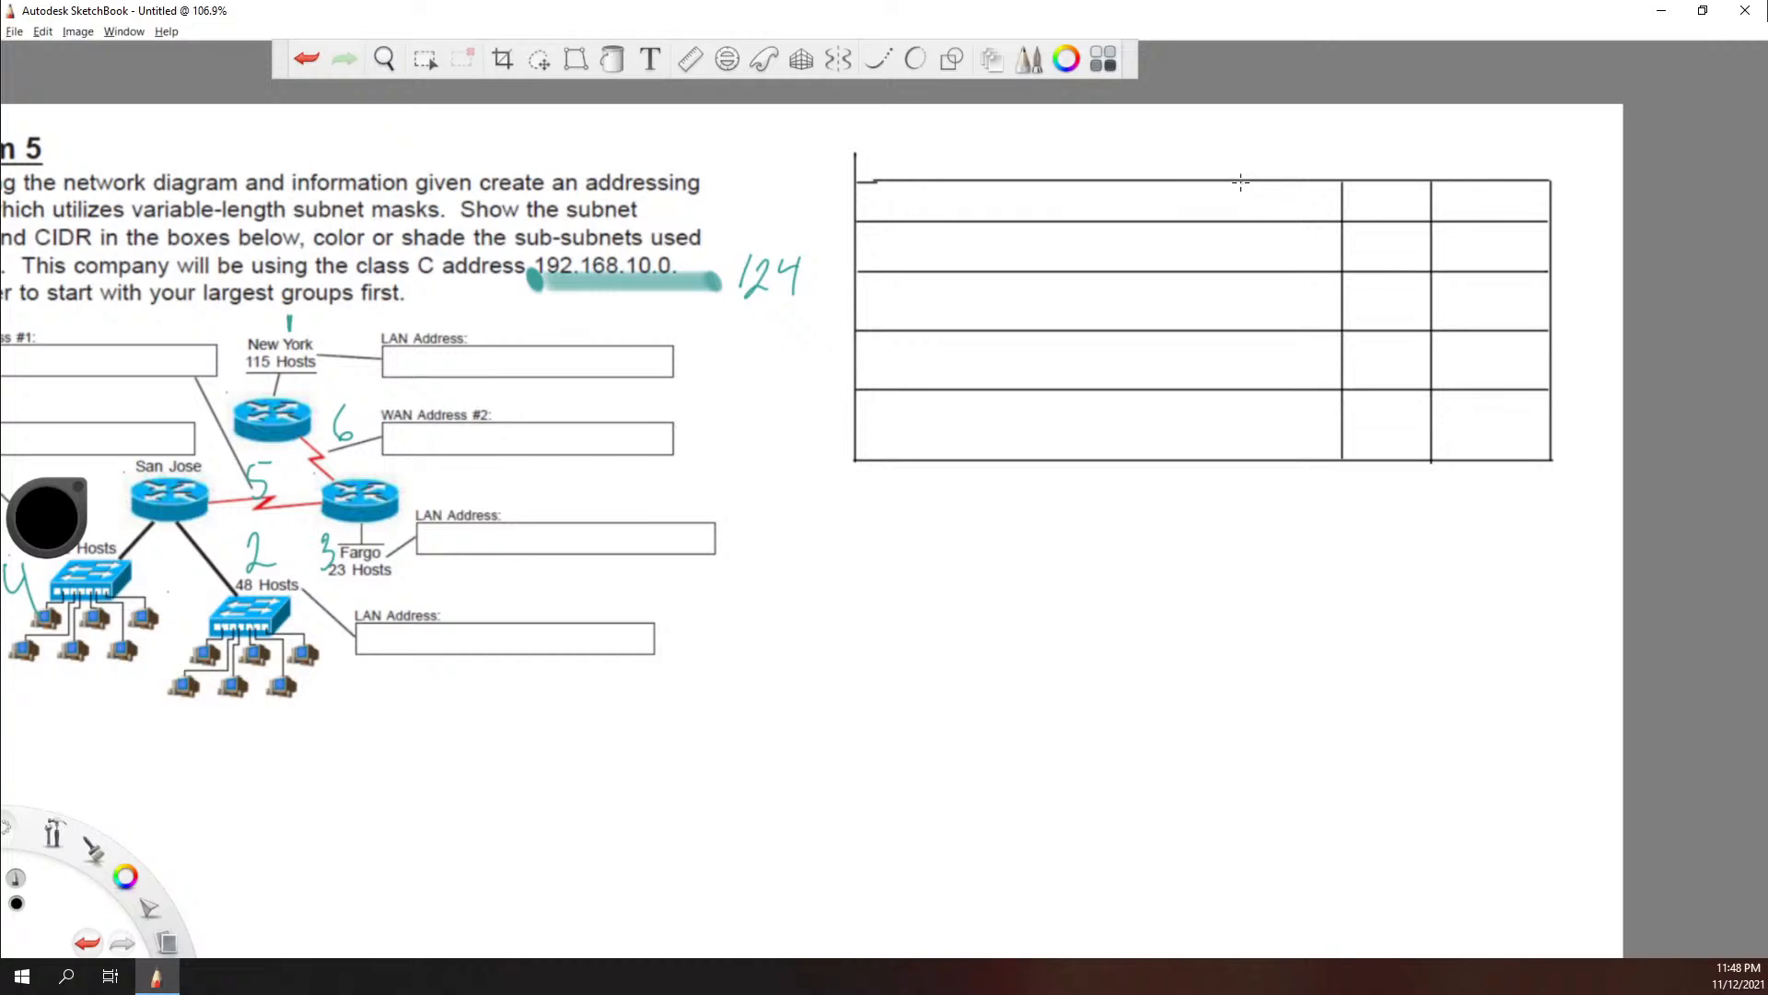
{"action": "left_click_drag", "start_coordinate": [1242, 181], "coordinate": [1242, 430]}
{"action": "left_click_drag", "start_coordinate": [1149, 182], "coordinate": [1192, 456]}
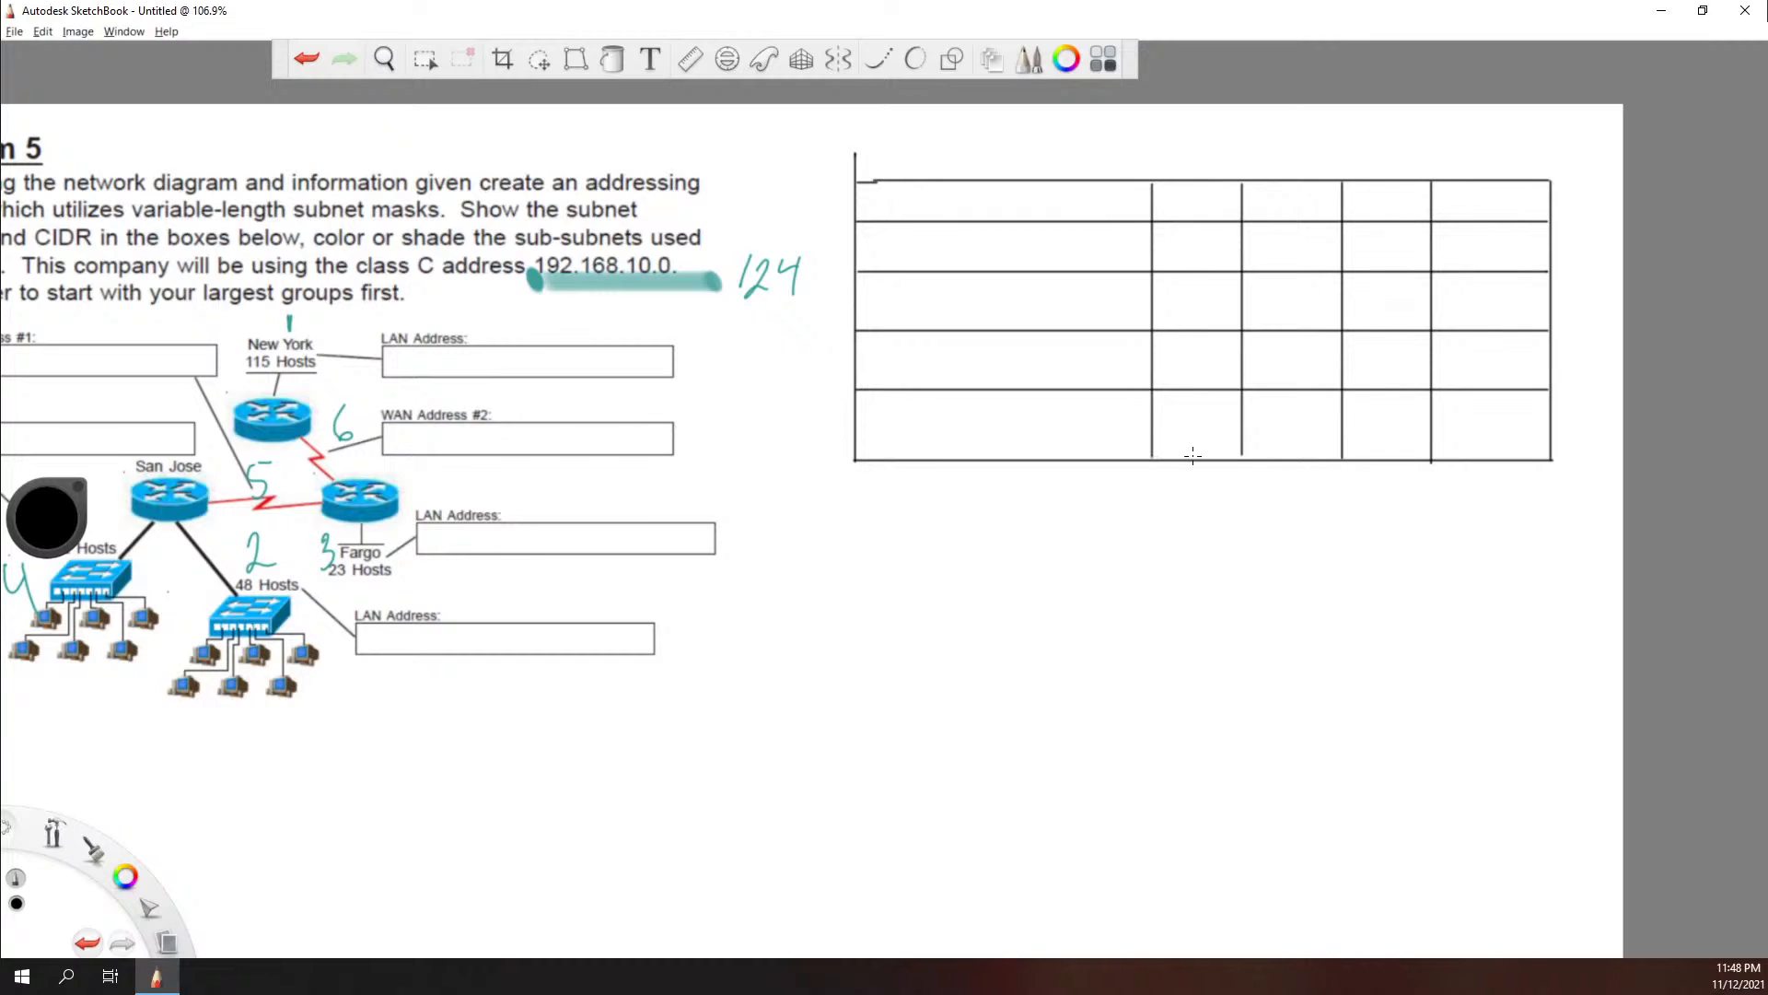
{"action": "left_click_drag", "start_coordinate": [1060, 181], "coordinate": [1114, 450]}
{"action": "left_click_drag", "start_coordinate": [982, 182], "coordinate": [984, 450]}
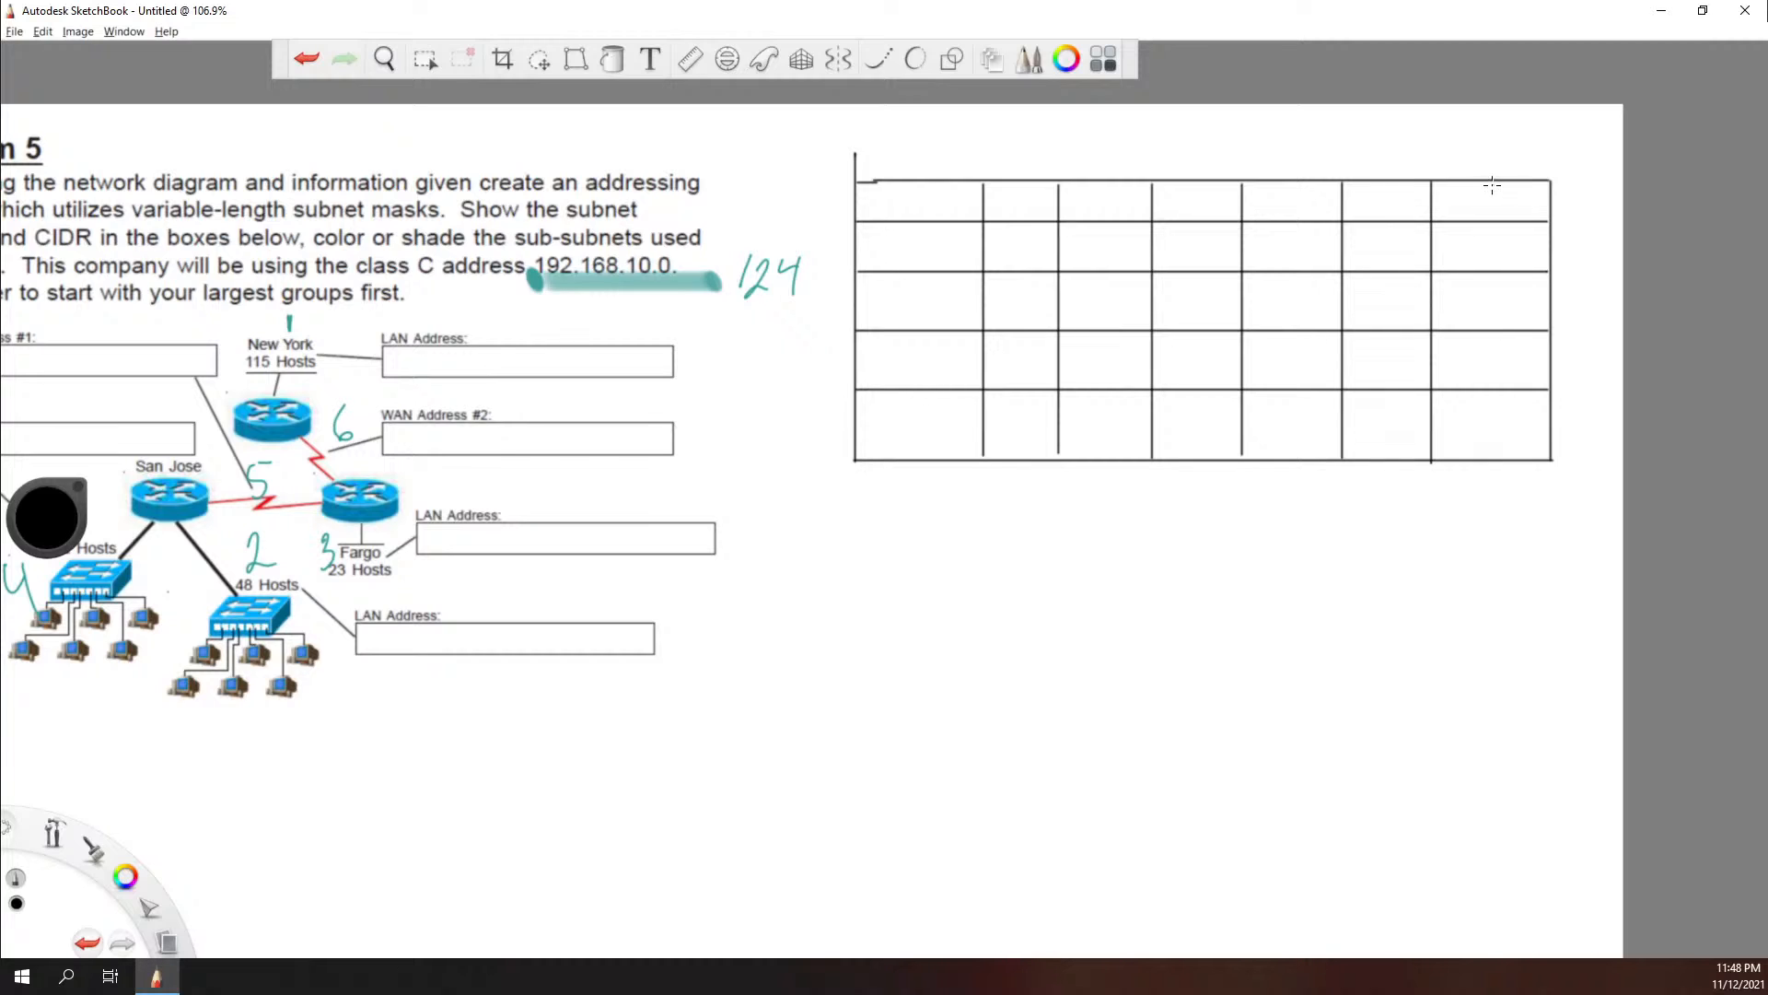
{"action": "left_click_drag", "start_coordinate": [1490, 182], "coordinate": [1494, 458]}
{"action": "key", "text": "ctrl+z"}
{"action": "key", "text": "ctrl+z"}
{"action": "key", "text": "ctrl+z"}
{"action": "key", "text": "ctrl+z"}
{"action": "key", "text": "ctrl+z"}
{"action": "key", "text": "ctrl+z"}
{"action": "key", "text": "ctrl+z"}
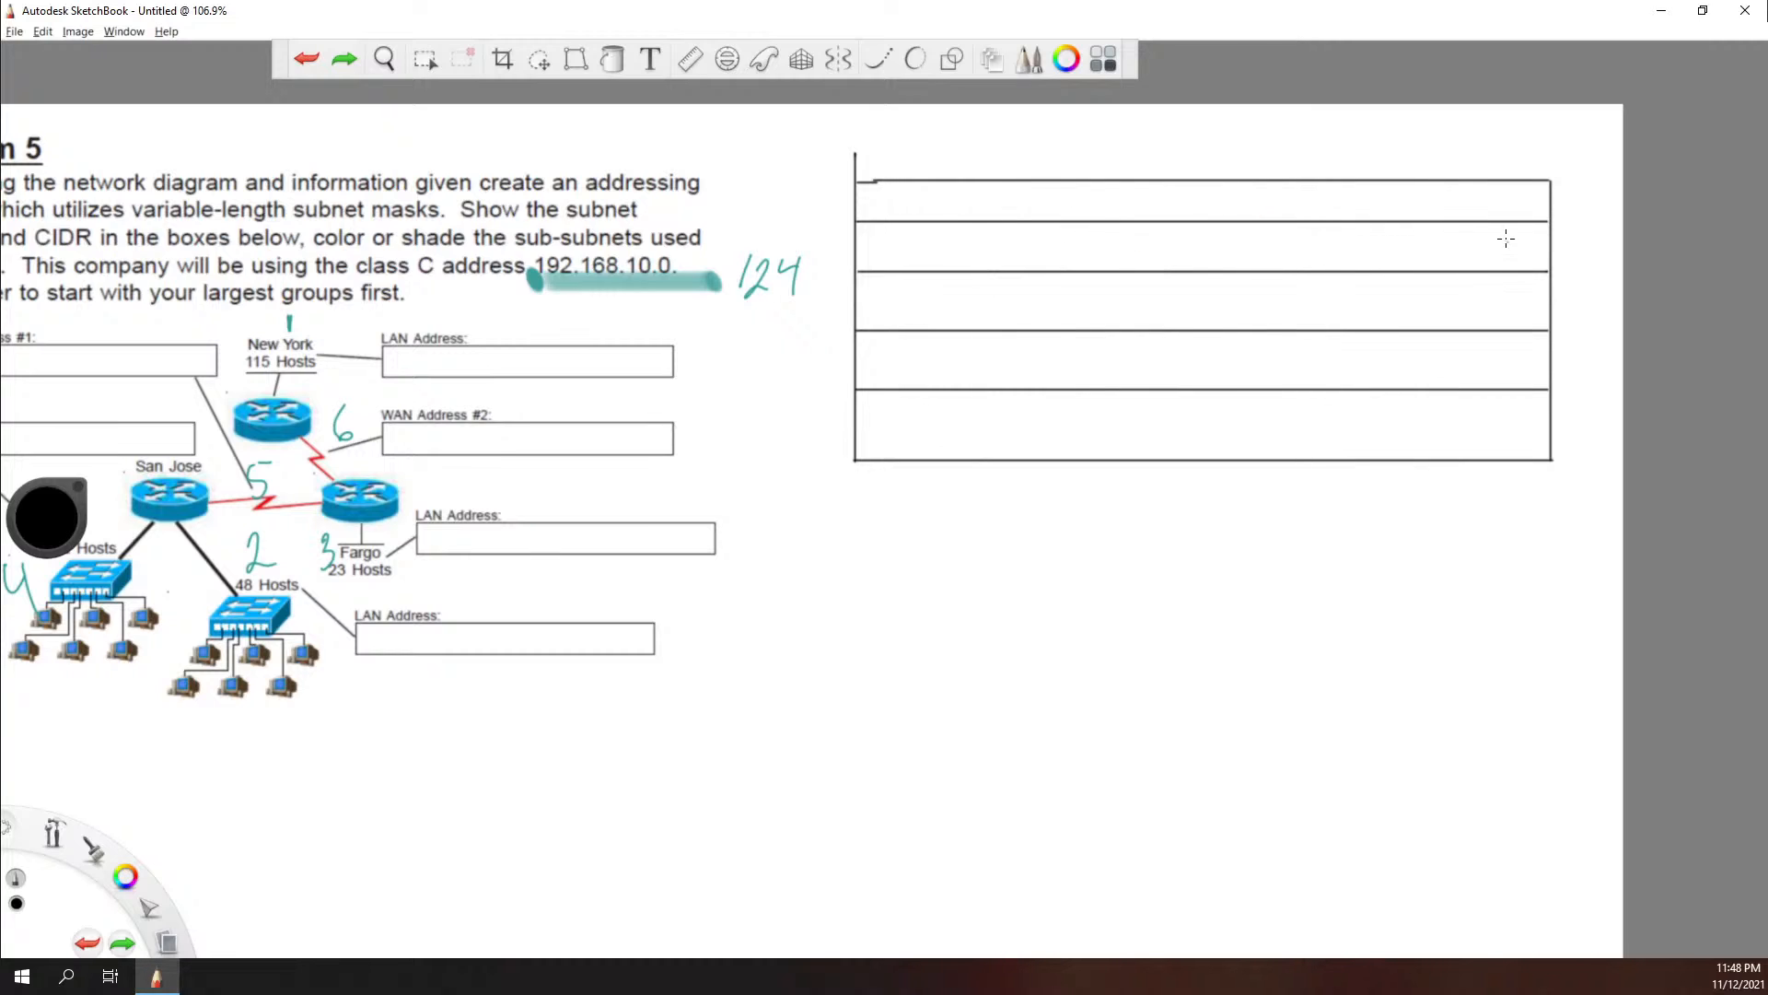
Step: Divide the table into eight columns with seven straight vertical lines
{"action": "left_click_drag", "start_coordinate": [1466, 181], "coordinate": [1486, 453]}
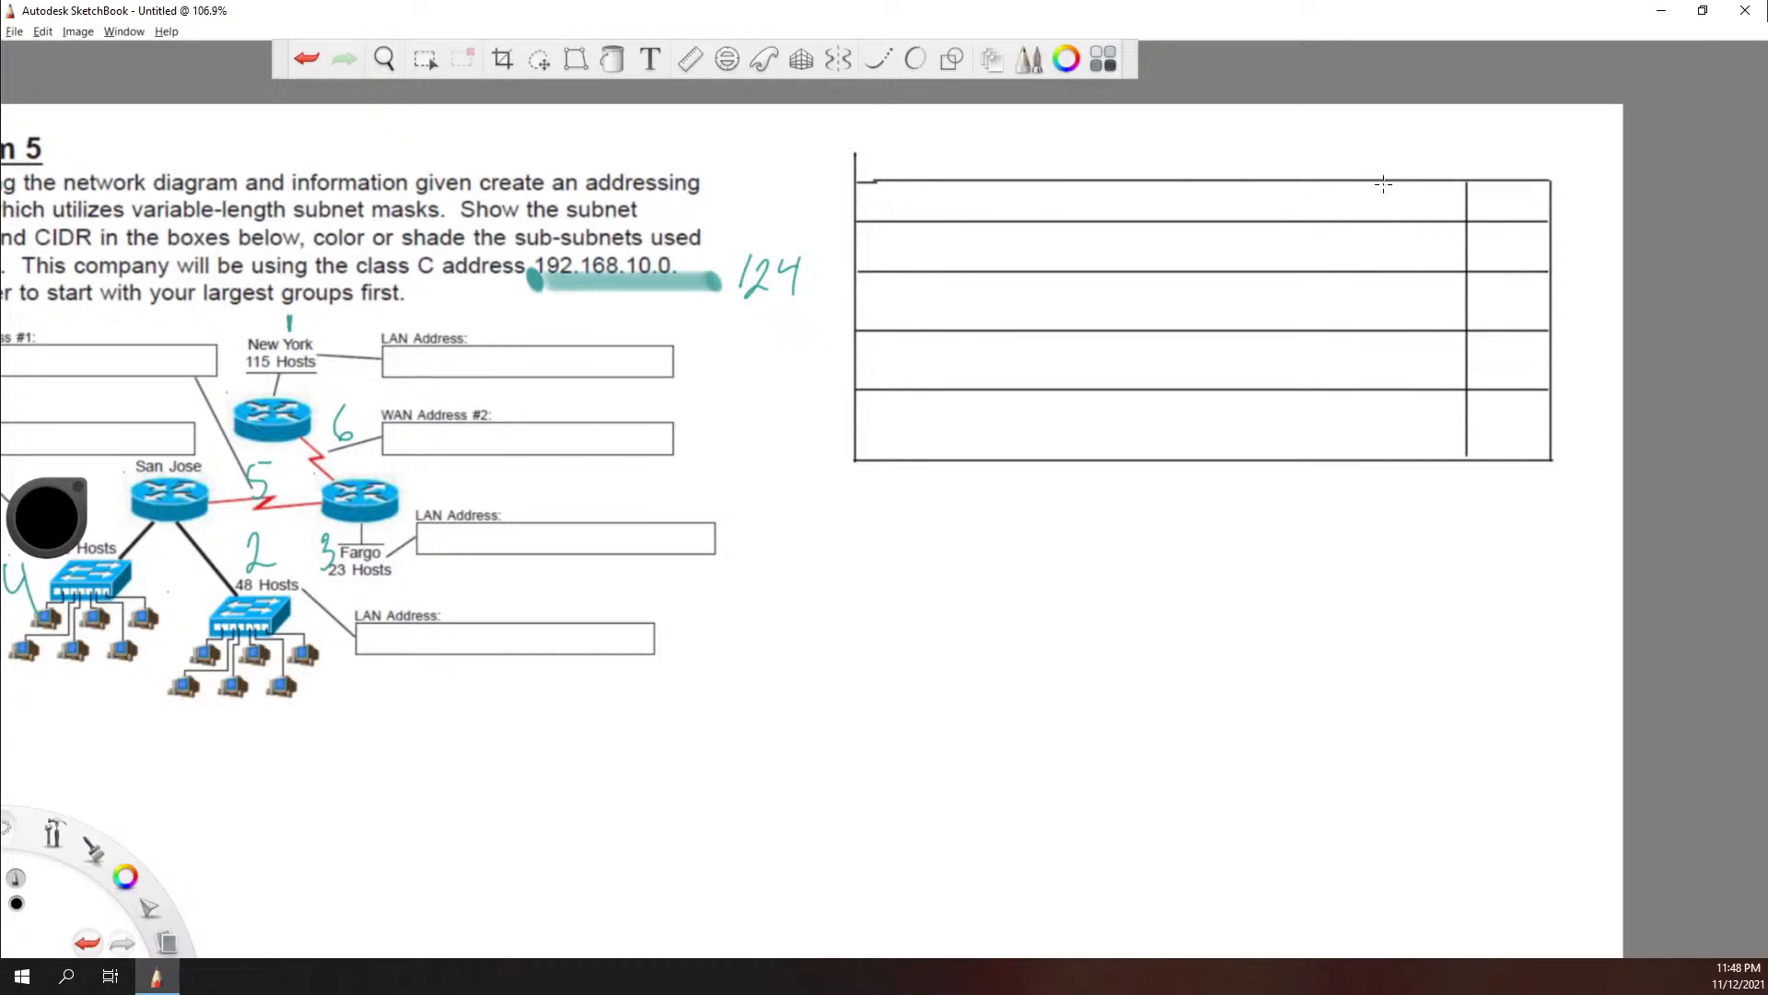
{"action": "left_click_drag", "start_coordinate": [1384, 181], "coordinate": [1394, 447]}
{"action": "left_click_drag", "start_coordinate": [1287, 183], "coordinate": [1300, 454]}
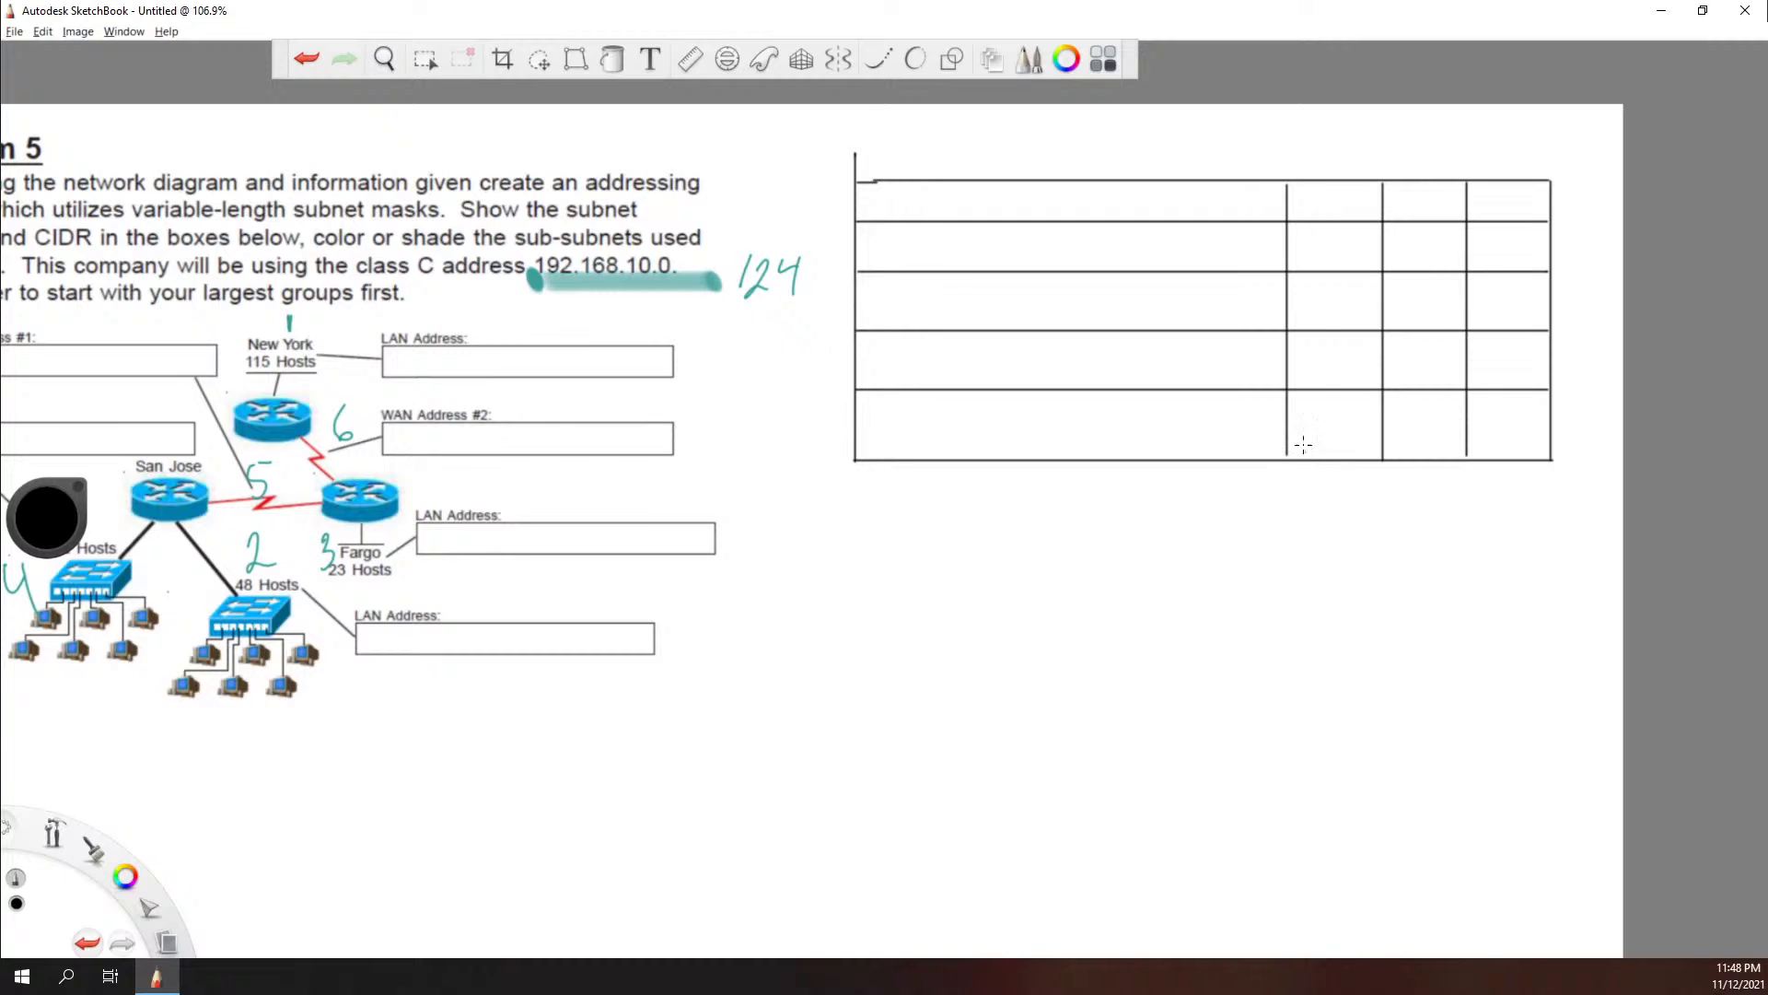
{"action": "left_click_drag", "start_coordinate": [1186, 182], "coordinate": [1183, 449]}
{"action": "left_click_drag", "start_coordinate": [1088, 183], "coordinate": [1090, 456]}
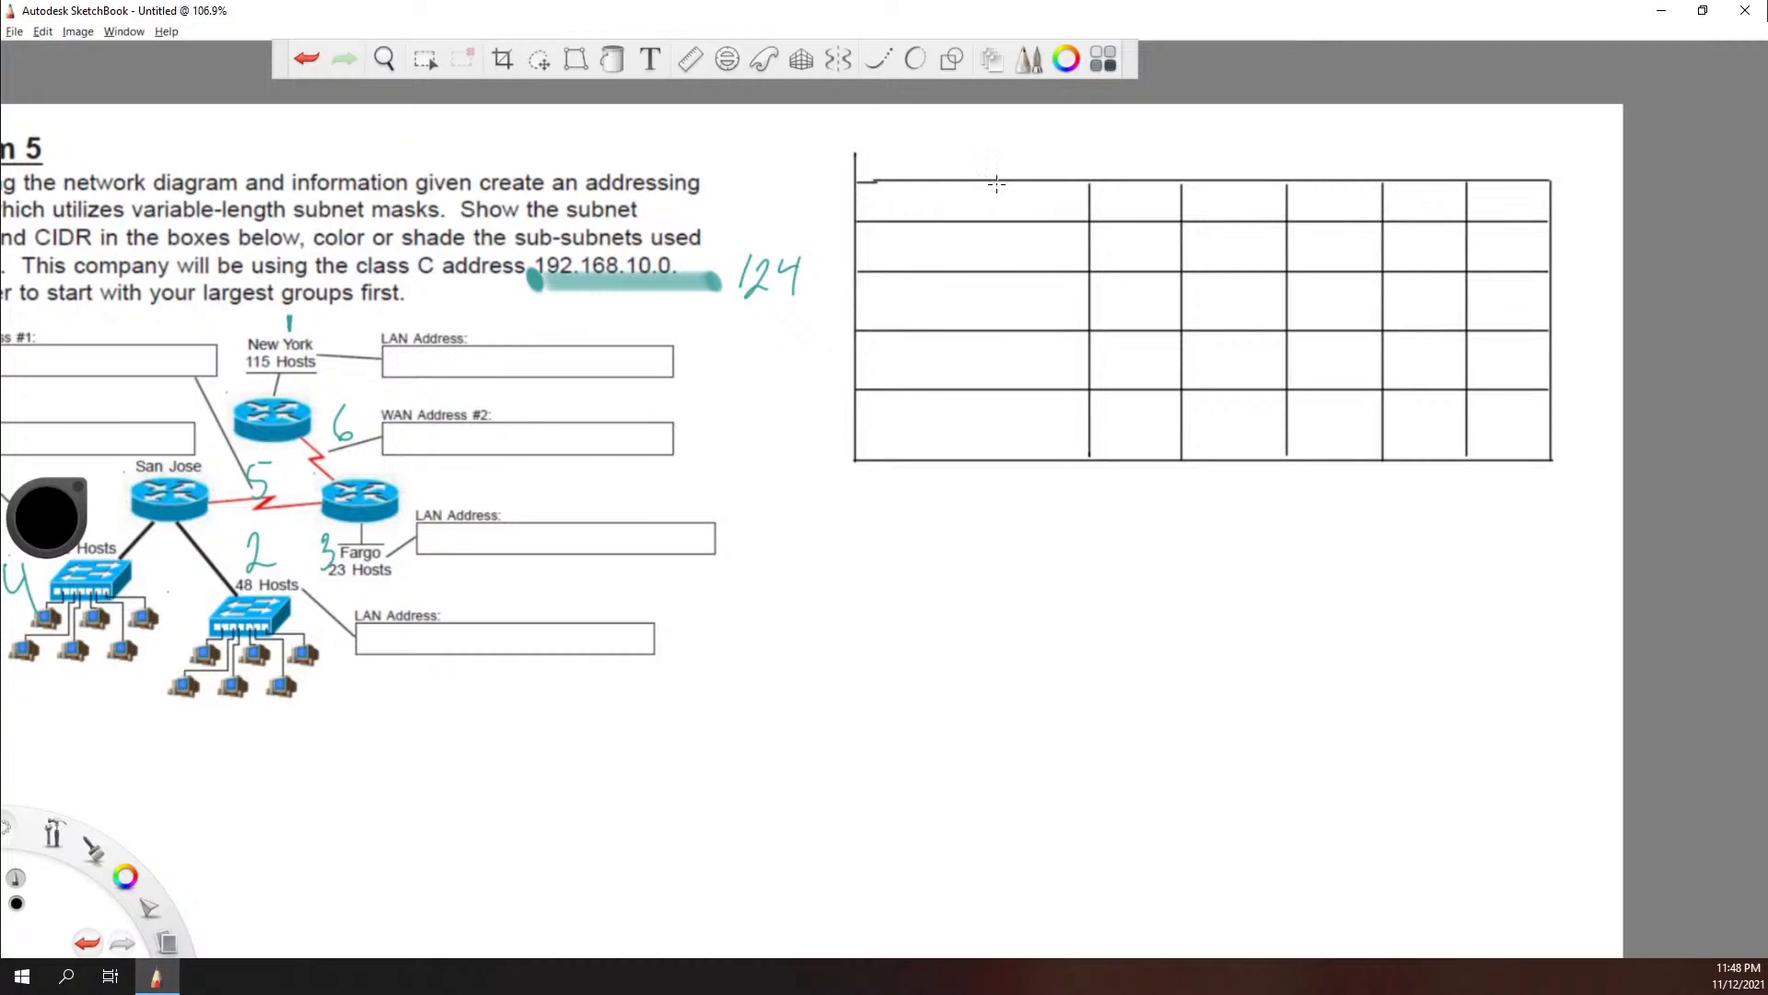
{"action": "left_click_drag", "start_coordinate": [996, 184], "coordinate": [997, 391]}
{"action": "left_click_drag", "start_coordinate": [926, 183], "coordinate": [956, 443]}
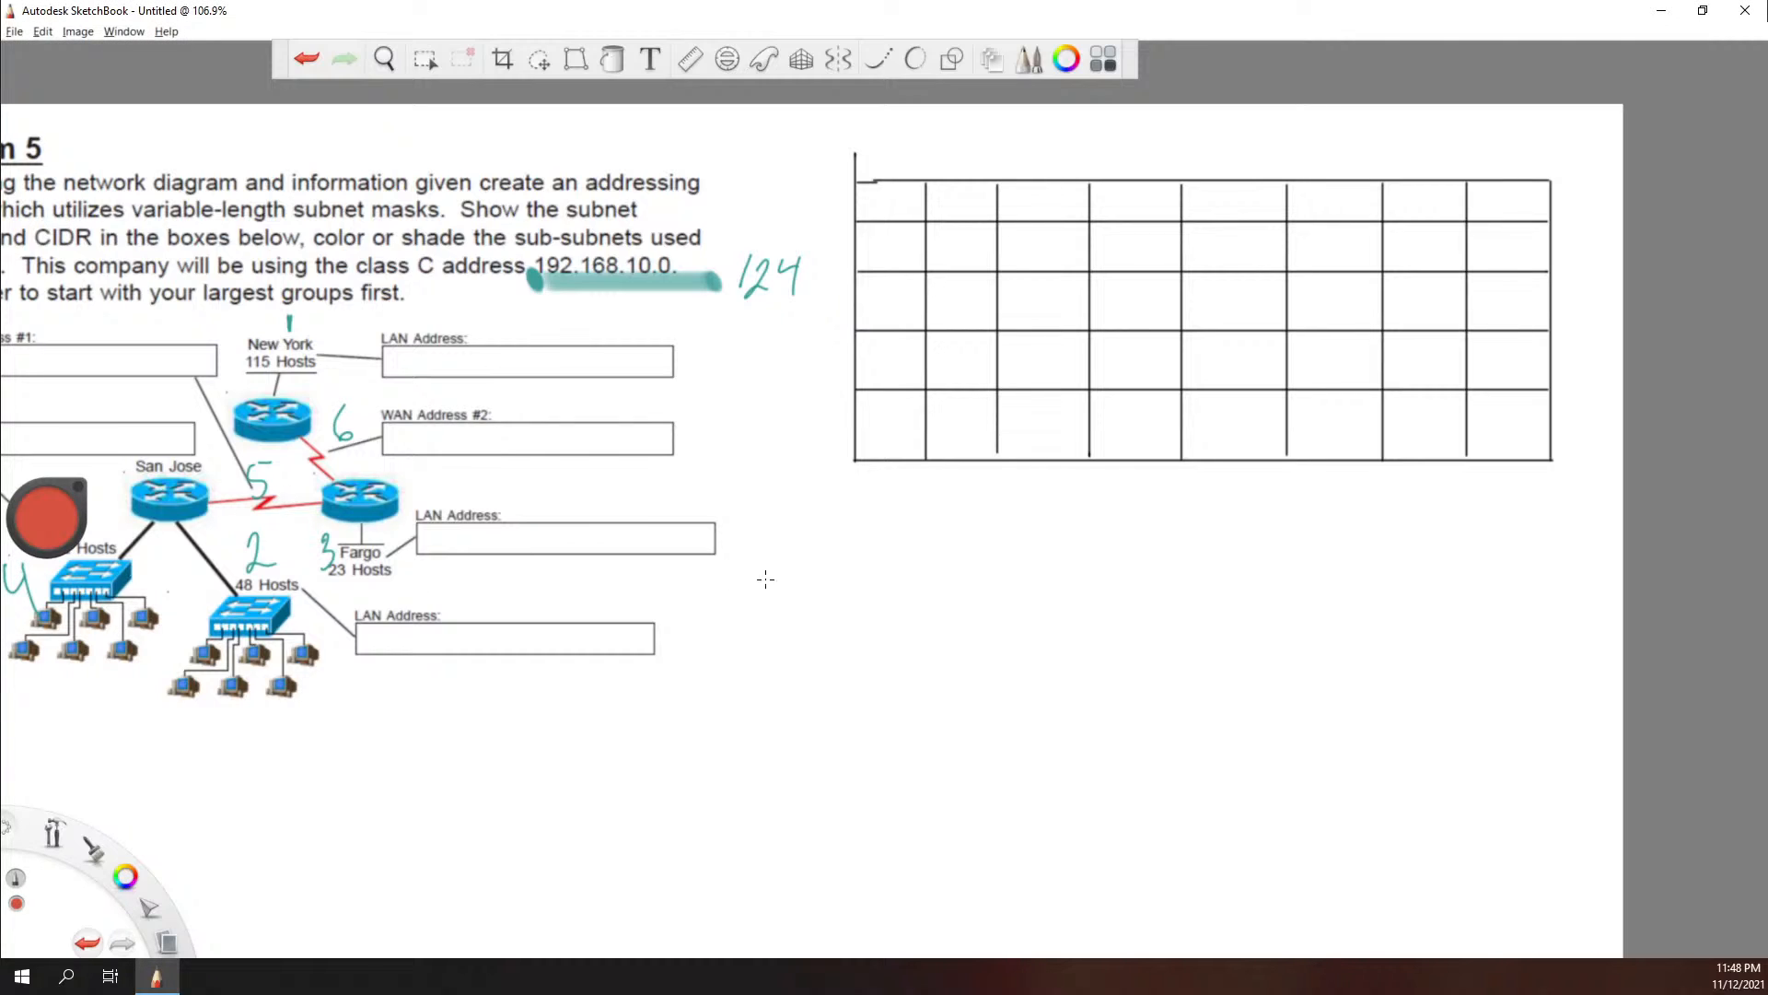
Step: Fill the table's header row in red with the bit values 128, 64, 32, 16, 8, 4, 2 and 1
{"action": "left_click_drag", "start_coordinate": [1522, 188], "coordinate": [1513, 212]}
{"action": "left_click_drag", "start_coordinate": [1407, 195], "coordinate": [1428, 219]}
{"action": "mouse_move", "coordinate": [1327, 185]}
{"action": "left_mouse_down"}
{"action": "mouse_move", "coordinate": [1350, 202]}
{"action": "mouse_move", "coordinate": [1342, 221]}
{"action": "left_mouse_up"}
{"action": "mouse_move", "coordinate": [1255, 186]}
{"action": "left_mouse_down"}
{"action": "mouse_move", "coordinate": [1227, 208]}
{"action": "mouse_move", "coordinate": [1245, 185]}
{"action": "left_mouse_up"}
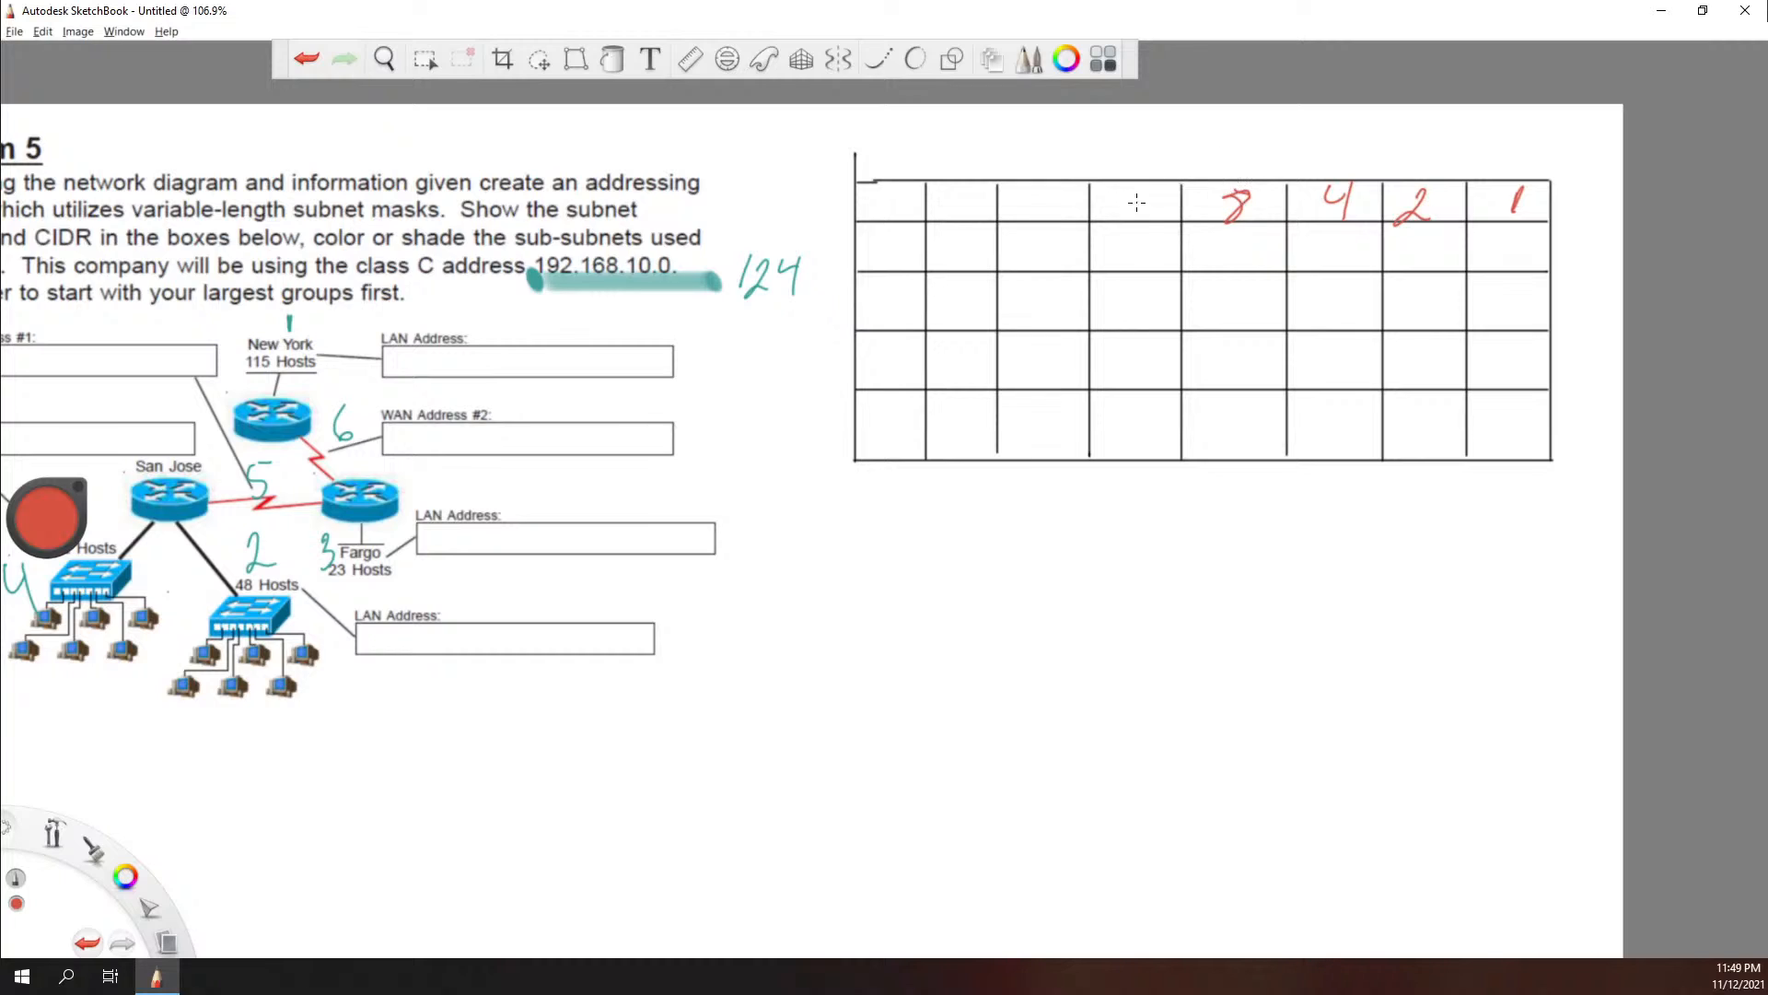
{"action": "left_click_drag", "start_coordinate": [1118, 187], "coordinate": [1120, 218]}
{"action": "mouse_move", "coordinate": [1022, 188]}
{"action": "left_mouse_down"}
{"action": "mouse_move", "coordinate": [1022, 215]}
{"action": "mouse_move", "coordinate": [1069, 217]}
{"action": "left_mouse_up"}
{"action": "mouse_move", "coordinate": [948, 184]}
{"action": "left_mouse_down"}
{"action": "mouse_move", "coordinate": [936, 219]}
{"action": "mouse_move", "coordinate": [939, 205]}
{"action": "mouse_move", "coordinate": [974, 219]}
{"action": "left_mouse_up"}
{"action": "mouse_move", "coordinate": [867, 186]}
{"action": "left_mouse_down"}
{"action": "mouse_move", "coordinate": [863, 215]}
{"action": "mouse_move", "coordinate": [897, 219]}
{"action": "mouse_move", "coordinate": [912, 183]}
{"action": "left_mouse_up"}
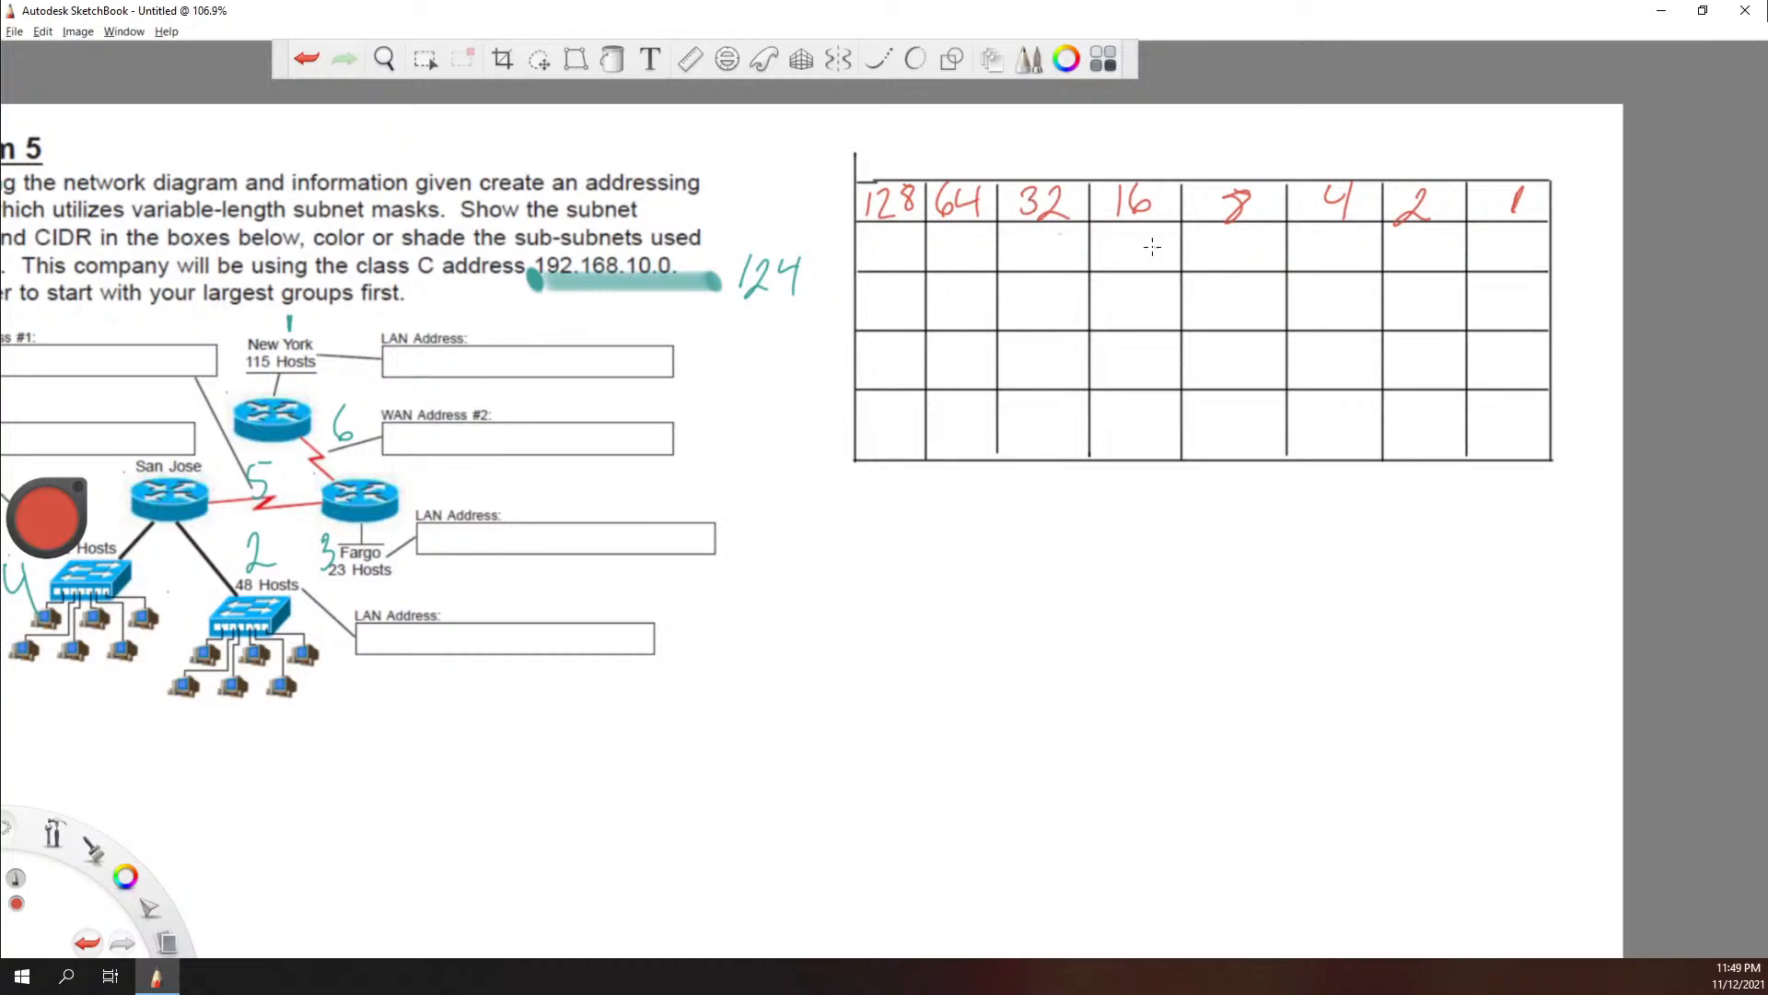
Step: Draw a red box around the last octet, 0, of the network address 192.168.10.0
{"action": "key", "text": "shift"}
{"action": "mouse_move", "coordinate": [654, 257]}
{"action": "left_mouse_down"}
{"action": "mouse_move", "coordinate": [655, 274]}
{"action": "mouse_move", "coordinate": [655, 253]}
{"action": "mouse_move", "coordinate": [690, 251]}
{"action": "mouse_move", "coordinate": [689, 284]}
{"action": "left_mouse_up"}
{"action": "left_click_drag", "start_coordinate": [689, 284], "coordinate": [655, 285]}
Step: Write the formula 2^n -2 below the table with the notes "-1 Network", "-1 Broadcast" and "0's Host" for the network address
{"action": "mouse_move", "coordinate": [794, 536]}
{"action": "left_mouse_down"}
{"action": "mouse_move", "coordinate": [838, 579]}
{"action": "mouse_move", "coordinate": [840, 523]}
{"action": "mouse_move", "coordinate": [960, 553]}
{"action": "left_mouse_up"}
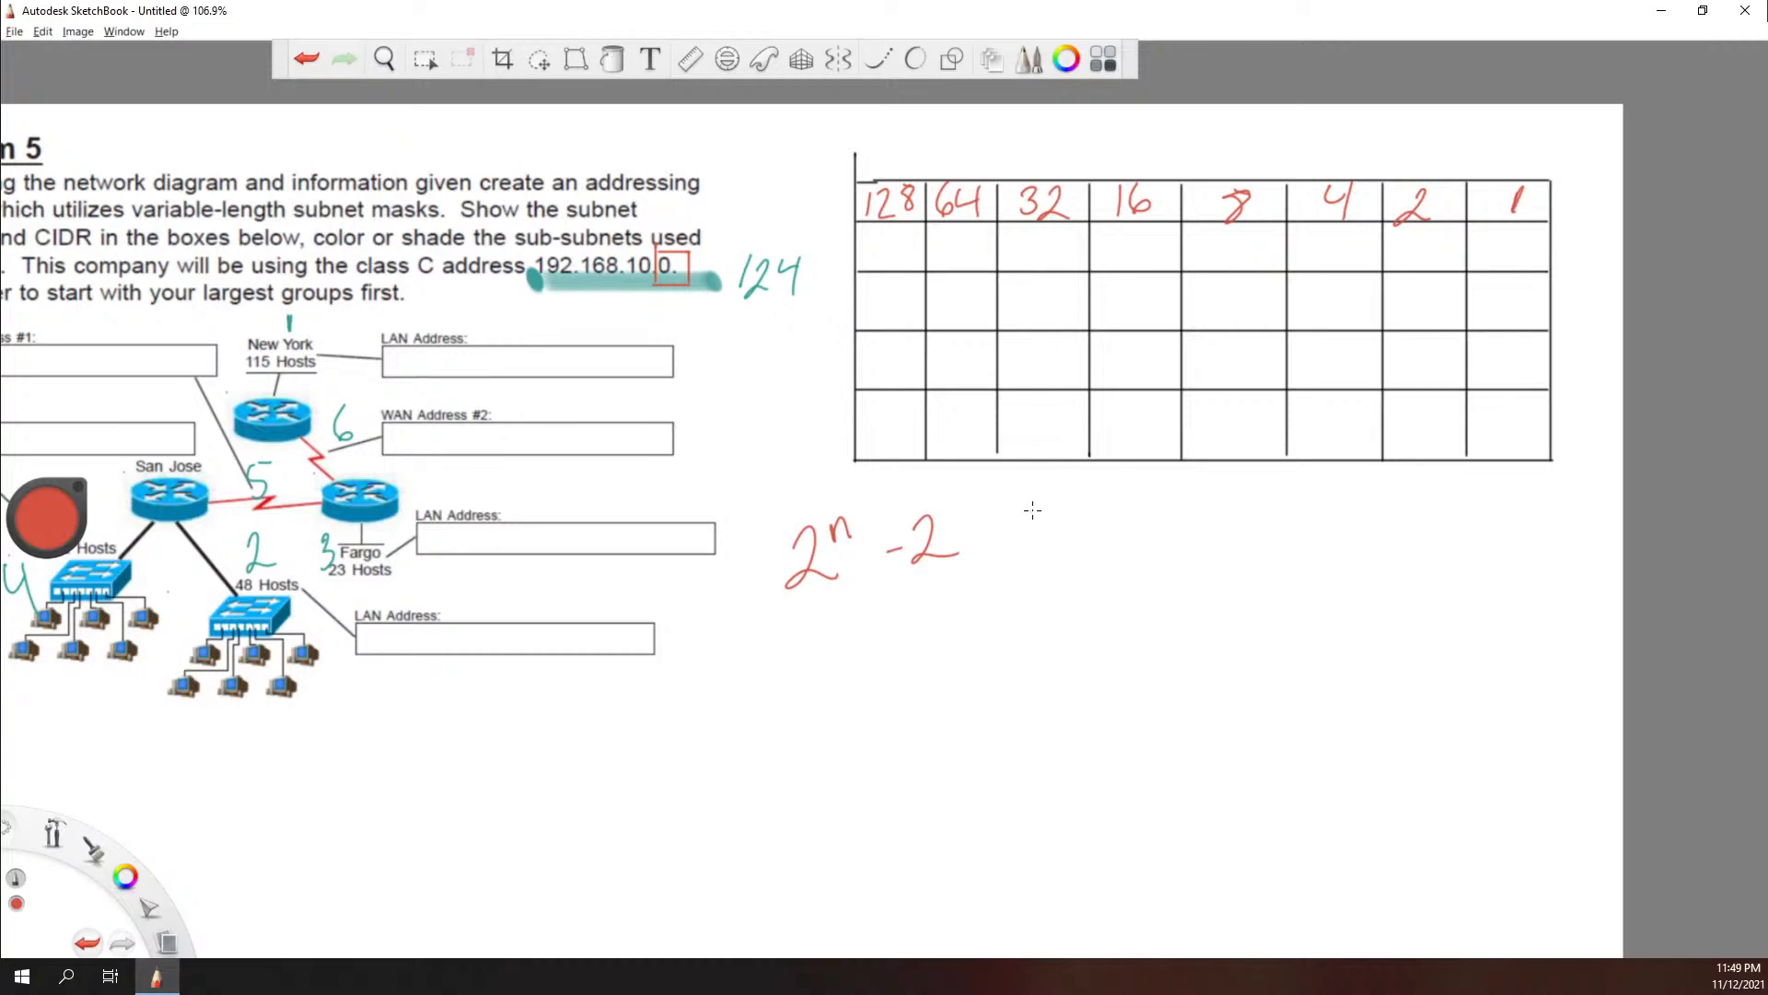
{"action": "mouse_move", "coordinate": [1049, 501]}
{"action": "left_mouse_down"}
{"action": "mouse_move", "coordinate": [1052, 521]}
{"action": "mouse_move", "coordinate": [1116, 502]}
{"action": "mouse_move", "coordinate": [1254, 528]}
{"action": "left_mouse_up"}
{"action": "mouse_move", "coordinate": [1019, 567]}
{"action": "left_mouse_down"}
{"action": "mouse_move", "coordinate": [1111, 564]}
{"action": "mouse_move", "coordinate": [1107, 585]}
{"action": "mouse_move", "coordinate": [1192, 589]}
{"action": "mouse_move", "coordinate": [1199, 529]}
{"action": "mouse_move", "coordinate": [1202, 594]}
{"action": "mouse_move", "coordinate": [1240, 572]}
{"action": "mouse_move", "coordinate": [1269, 594]}
{"action": "mouse_move", "coordinate": [1301, 548]}
{"action": "mouse_move", "coordinate": [1382, 502]}
{"action": "mouse_move", "coordinate": [1384, 532]}
{"action": "mouse_move", "coordinate": [1454, 516]}
{"action": "left_mouse_up"}
{"action": "left_click_drag", "start_coordinate": [1451, 502], "coordinate": [1493, 539]}
{"action": "left_click_drag", "start_coordinate": [1483, 512], "coordinate": [1511, 507]}
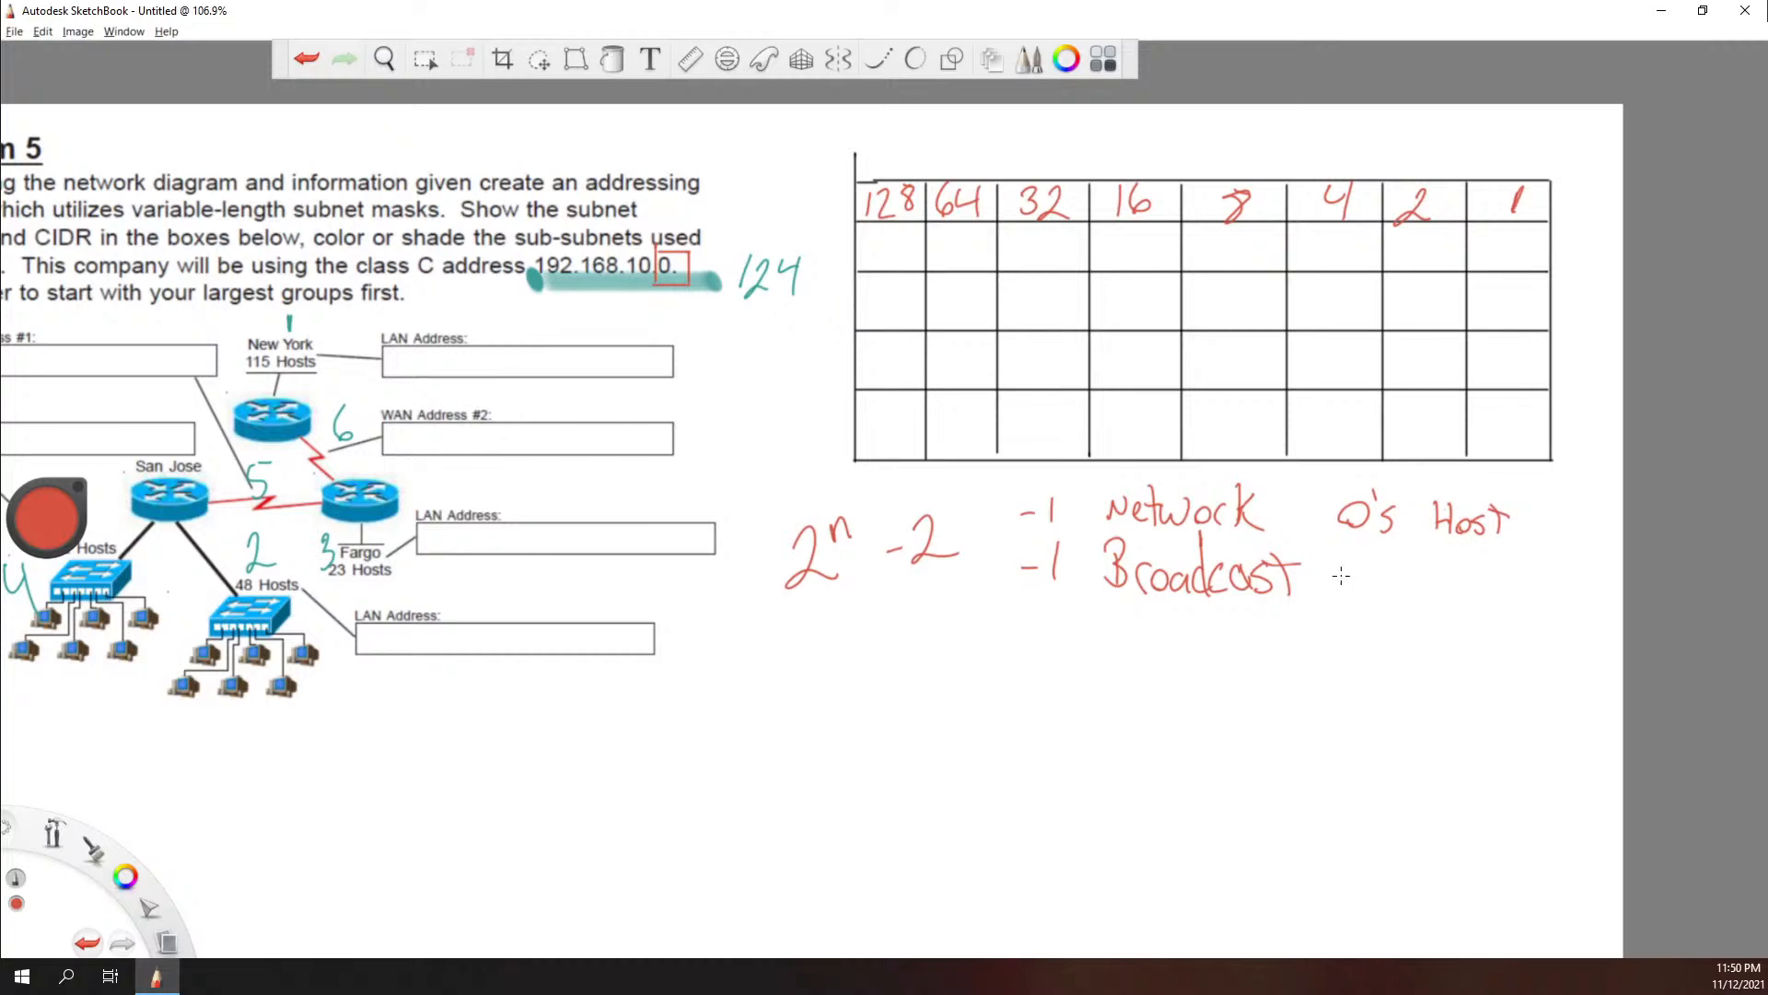
Step: Write "1's Host" beside the "-1 Broadcast" note
{"action": "mouse_move", "coordinate": [1364, 563]}
{"action": "left_mouse_down"}
{"action": "mouse_move", "coordinate": [1360, 599]}
{"action": "mouse_move", "coordinate": [1379, 575]}
{"action": "mouse_move", "coordinate": [1392, 609]}
{"action": "mouse_move", "coordinate": [1451, 603]}
{"action": "left_mouse_up"}
{"action": "mouse_move", "coordinate": [1441, 591]}
{"action": "left_mouse_down"}
{"action": "mouse_move", "coordinate": [1473, 586]}
{"action": "mouse_move", "coordinate": [1472, 610]}
{"action": "left_mouse_up"}
{"action": "mouse_move", "coordinate": [1484, 589]}
{"action": "left_mouse_down"}
{"action": "mouse_move", "coordinate": [1478, 608]}
{"action": "mouse_move", "coordinate": [1484, 594]}
{"action": "left_mouse_up"}
{"action": "mouse_move", "coordinate": [1509, 578]}
{"action": "left_mouse_down"}
{"action": "mouse_move", "coordinate": [1496, 599]}
{"action": "mouse_move", "coordinate": [1523, 615]}
{"action": "left_mouse_up"}
{"action": "left_click_drag", "start_coordinate": [1527, 570], "coordinate": [1501, 580]}
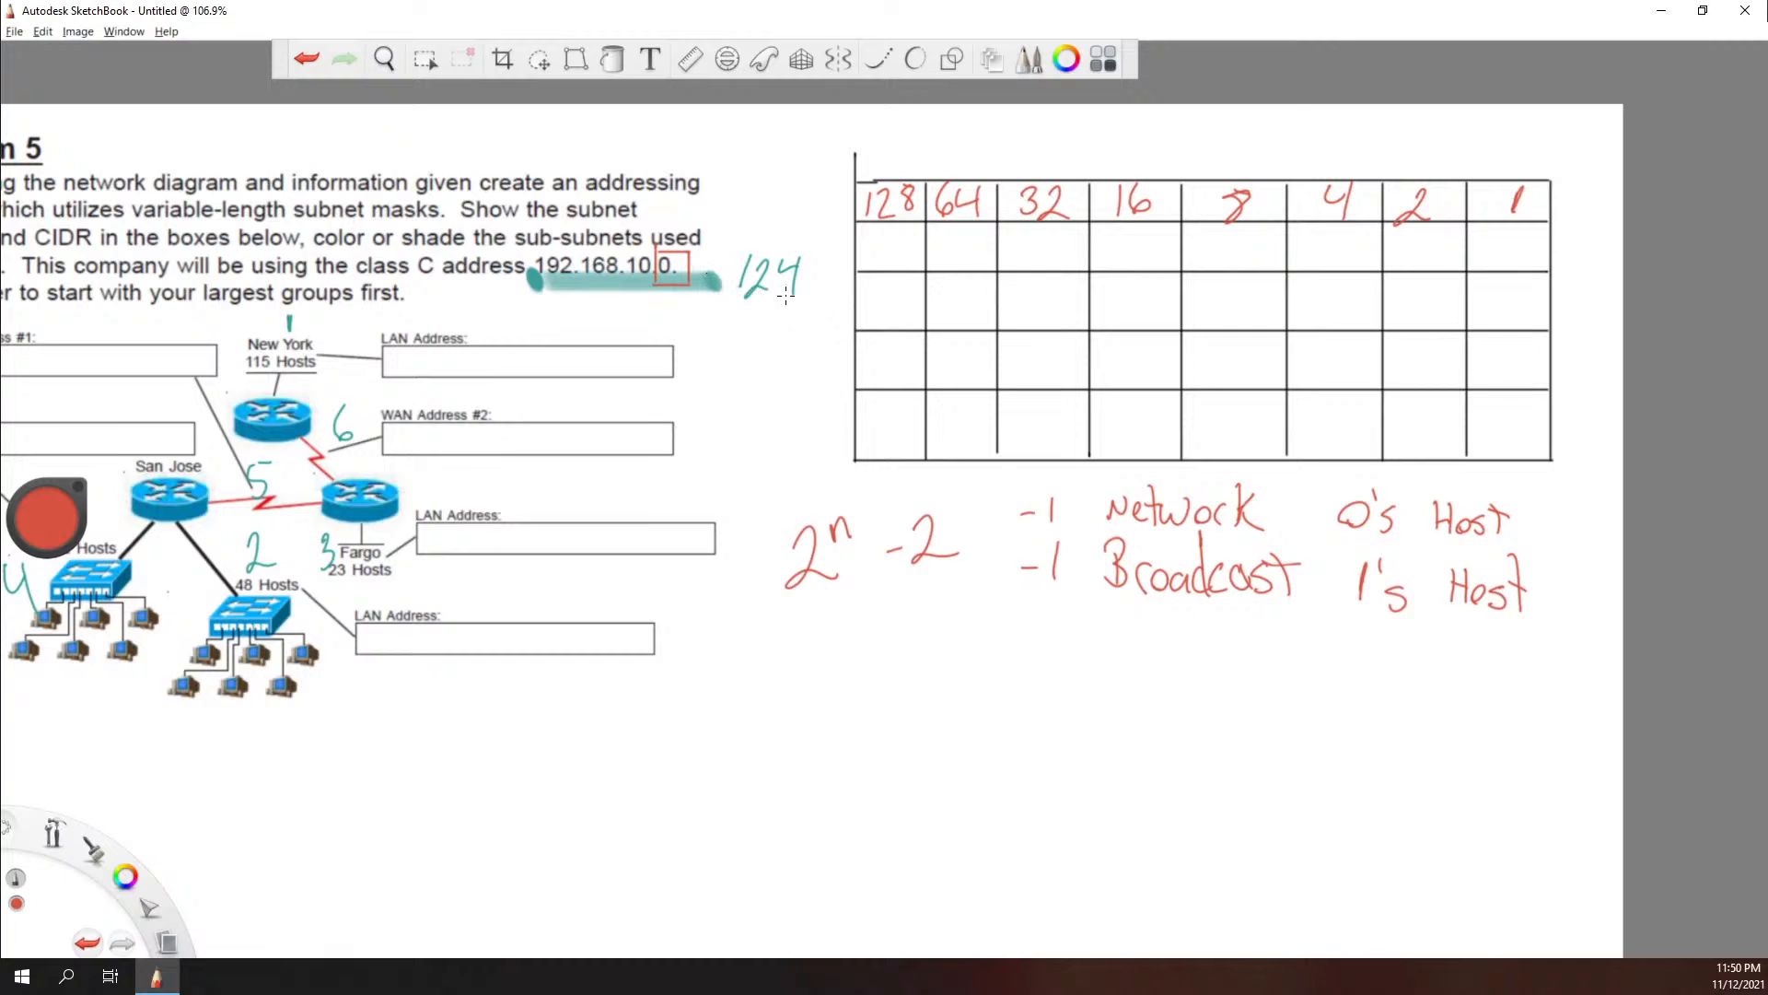
Step: Write the binary octets .11111111 and .00000000 on two lines below the host formula
{"action": "left_click", "coordinate": [789, 727]}
{"action": "left_click_drag", "start_coordinate": [818, 695], "coordinate": [814, 730]}
{"action": "mouse_move", "coordinate": [836, 694]}
{"action": "left_mouse_down"}
{"action": "mouse_move", "coordinate": [832, 729]}
{"action": "mouse_move", "coordinate": [955, 725]}
{"action": "left_mouse_up"}
{"action": "left_click_drag", "start_coordinate": [984, 687], "coordinate": [980, 725]}
{"action": "left_click", "coordinate": [787, 789]}
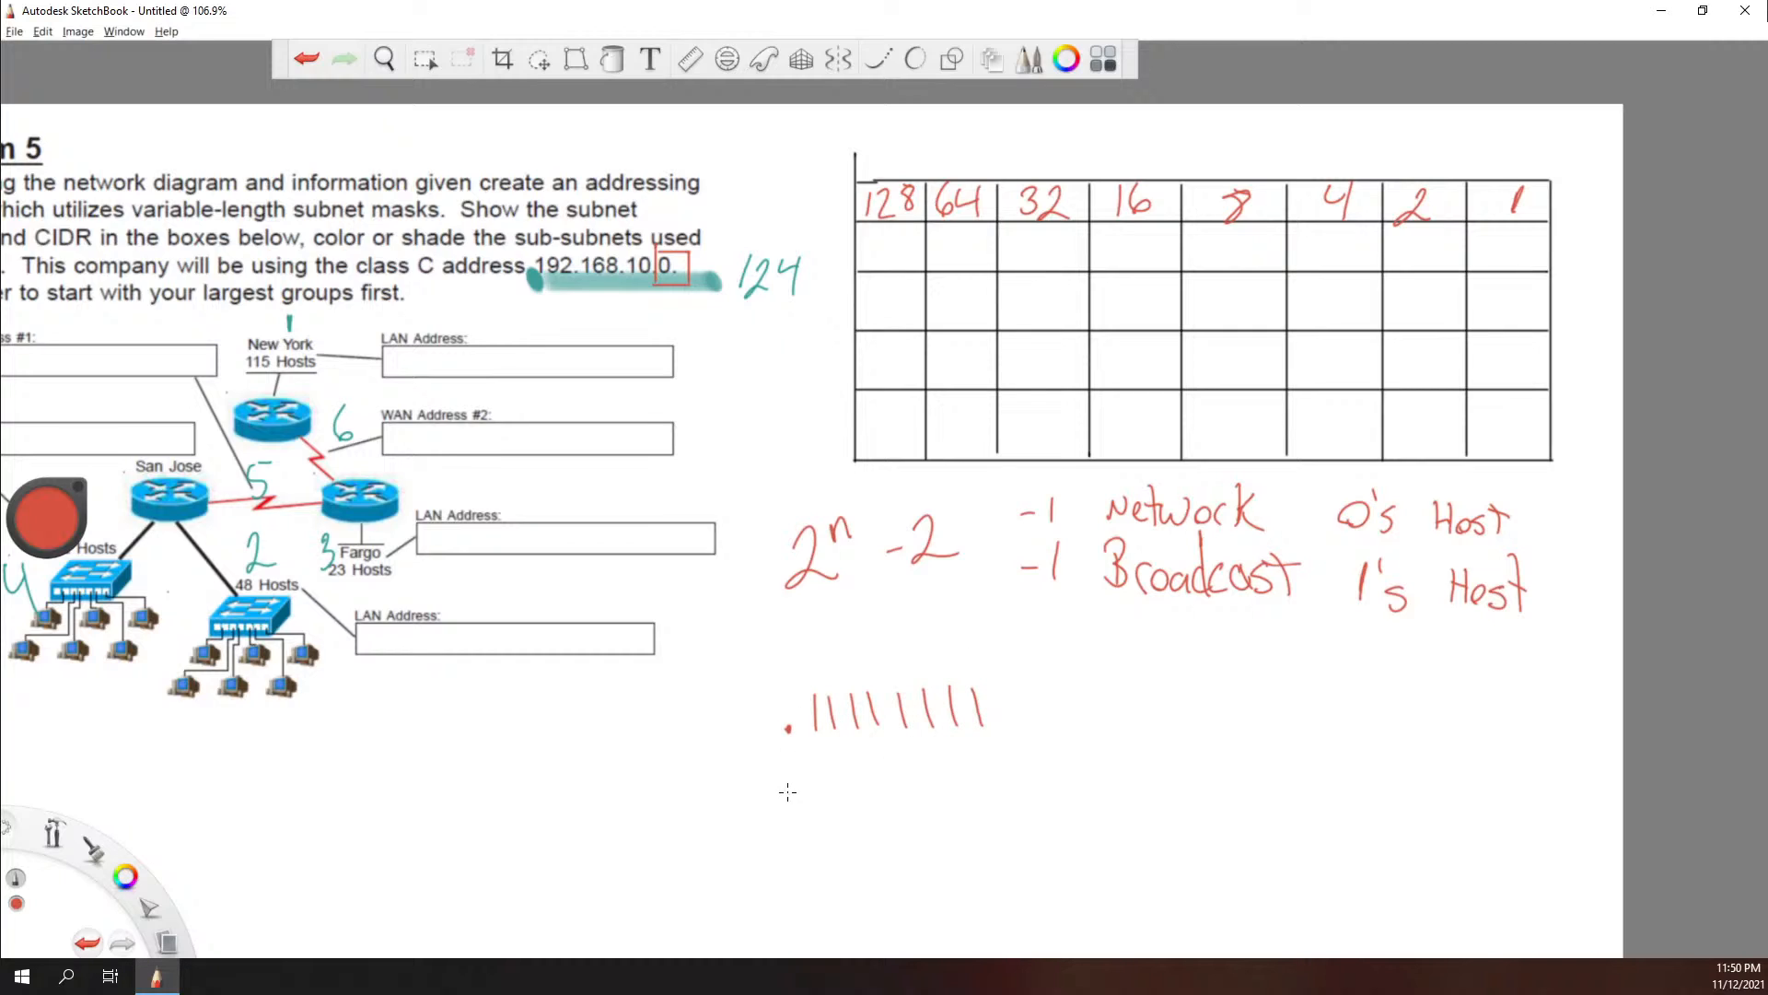
{"action": "mouse_move", "coordinate": [829, 762]}
{"action": "left_mouse_down"}
{"action": "mouse_move", "coordinate": [815, 781]}
{"action": "mouse_move", "coordinate": [827, 757]}
{"action": "mouse_move", "coordinate": [934, 780]}
{"action": "mouse_move", "coordinate": [939, 762]}
{"action": "left_mouse_up"}
{"action": "mouse_move", "coordinate": [965, 762]}
{"action": "left_mouse_down"}
{"action": "mouse_move", "coordinate": [961, 779]}
{"action": "mouse_move", "coordinate": [967, 761]}
{"action": "left_mouse_up"}
{"action": "left_click_drag", "start_coordinate": [993, 762], "coordinate": [1020, 764]}
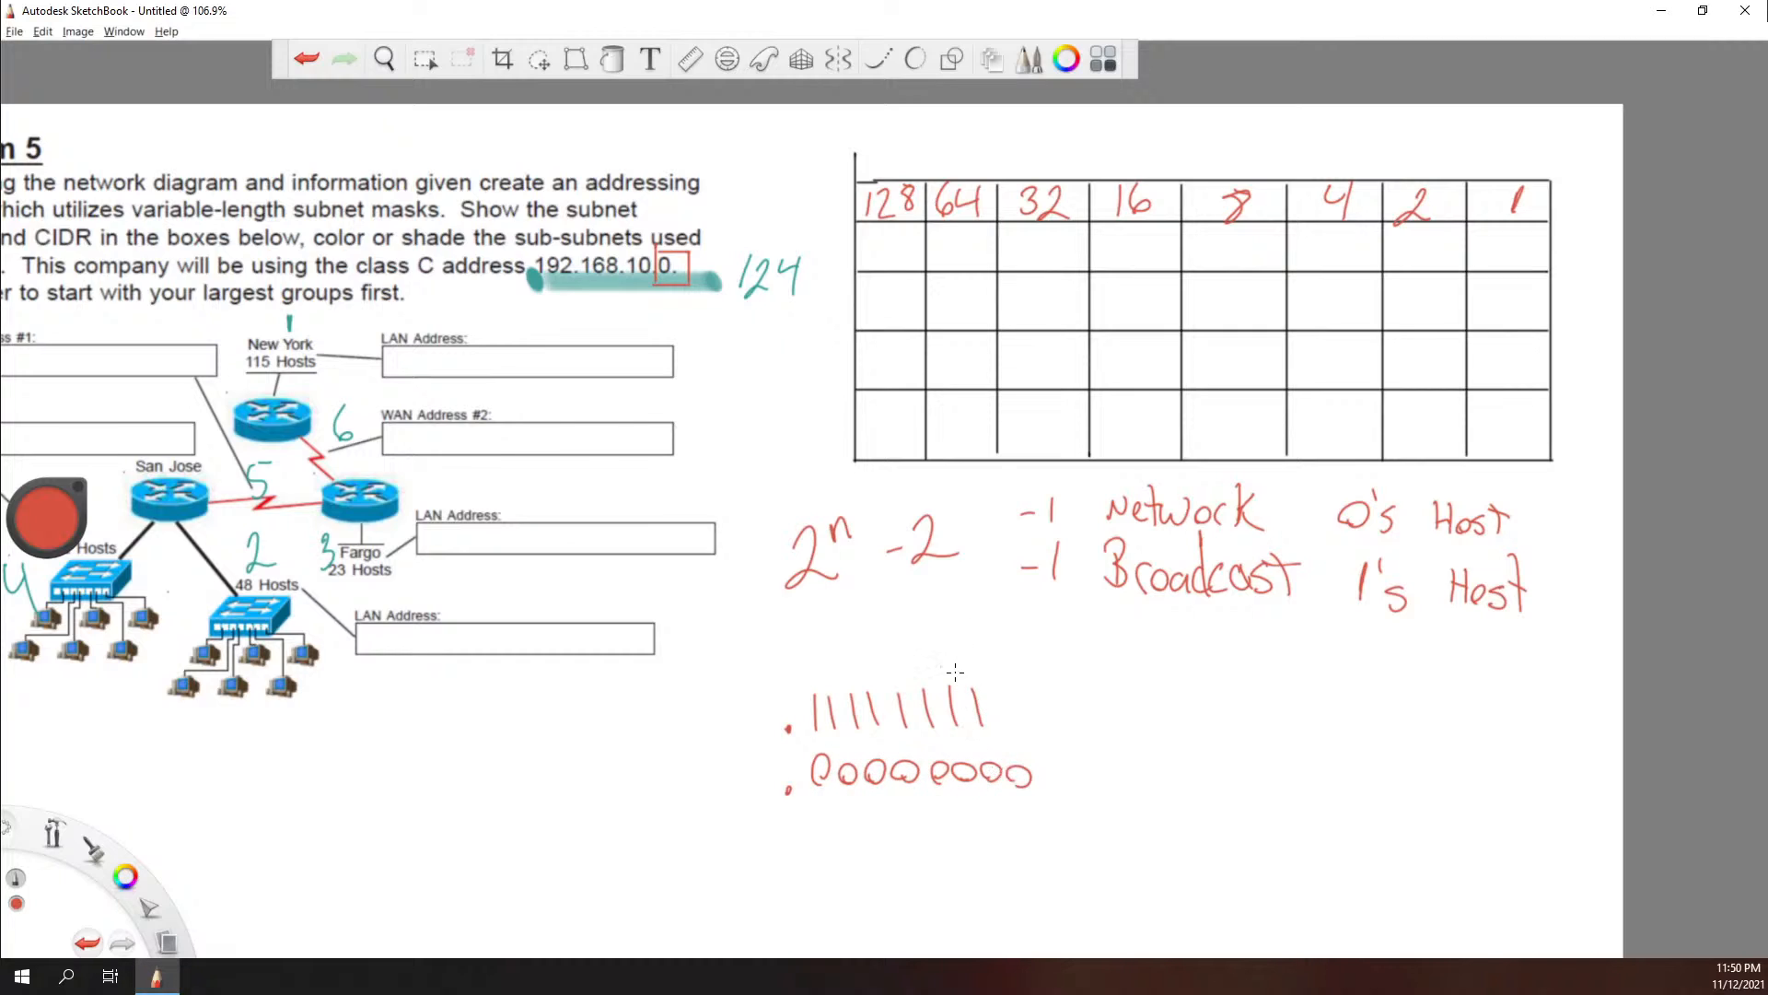
Step: Erase the handwritten binary octets below the host formula and leave selection mode
{"action": "key", "text": "ctrl"}
{"action": "key", "text": "ctrl+z"}
{"action": "key", "text": "ctrl+z"}
{"action": "key", "text": "ctrl+z"}
{"action": "key", "text": "ctrl+z"}
{"action": "key", "text": "ctrl+z"}
{"action": "key", "text": "ctrl+z"}
{"action": "key", "text": "ctrl+z"}
{"action": "key", "text": "ctrl+z"}
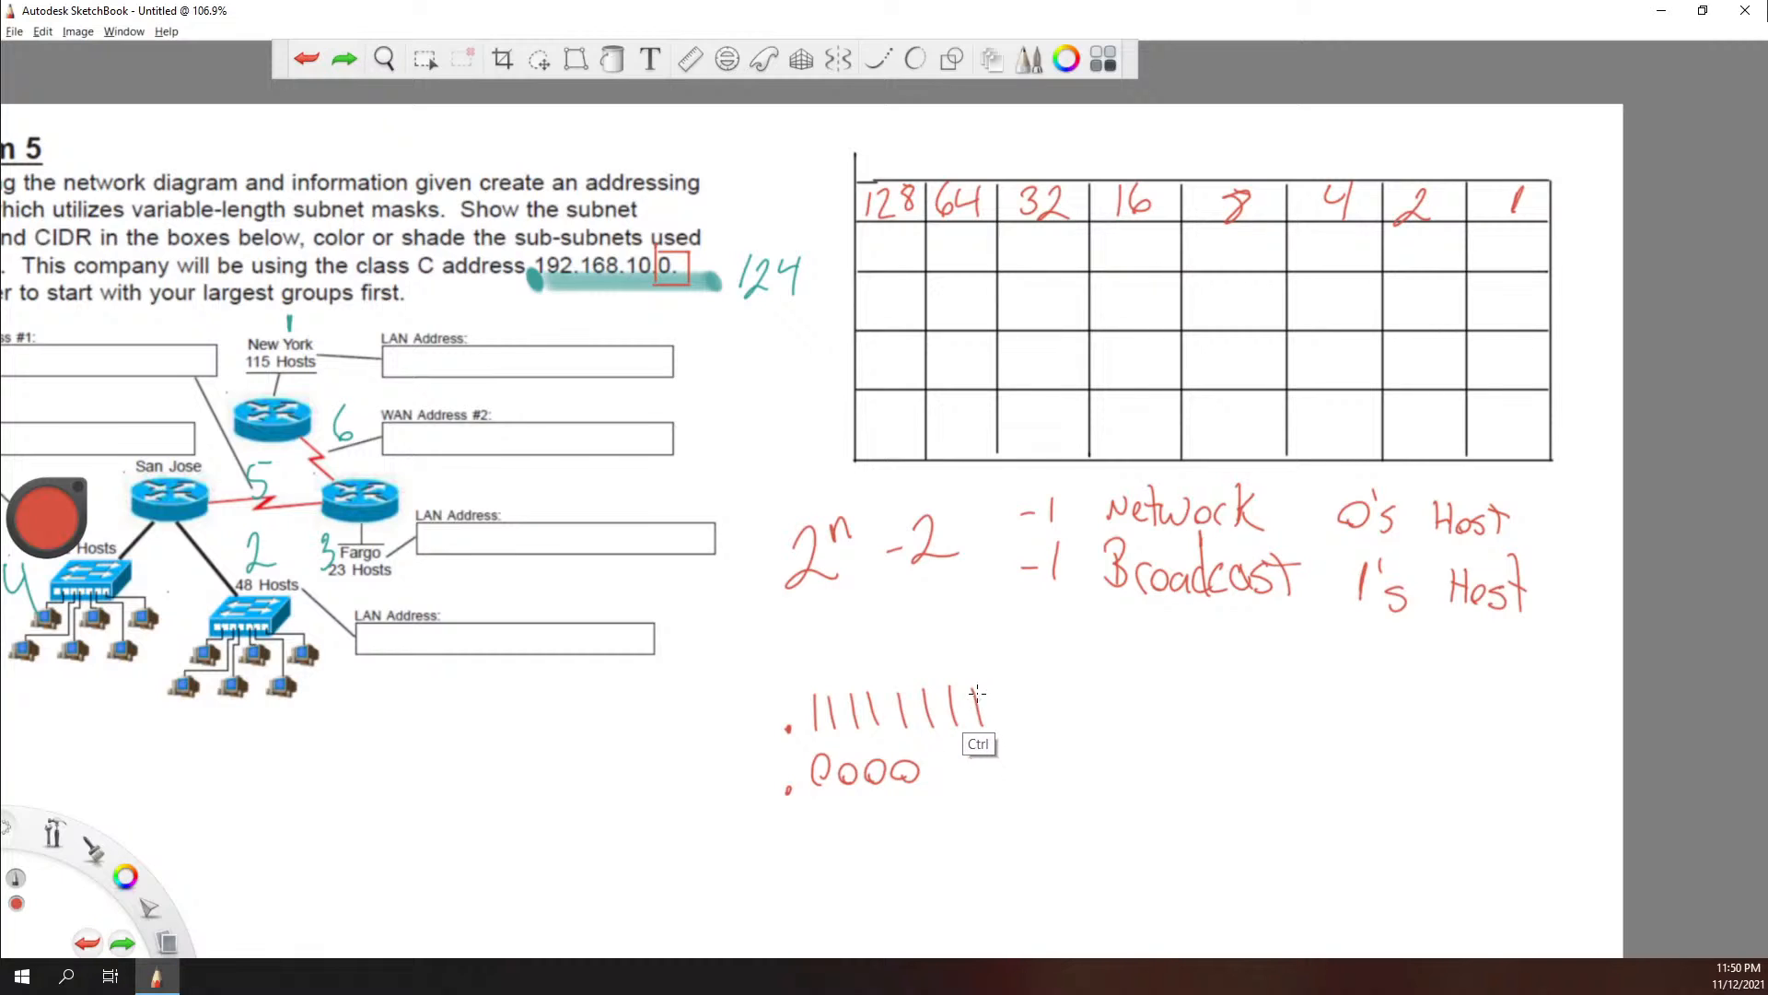
{"action": "left_click", "coordinate": [425, 59]}
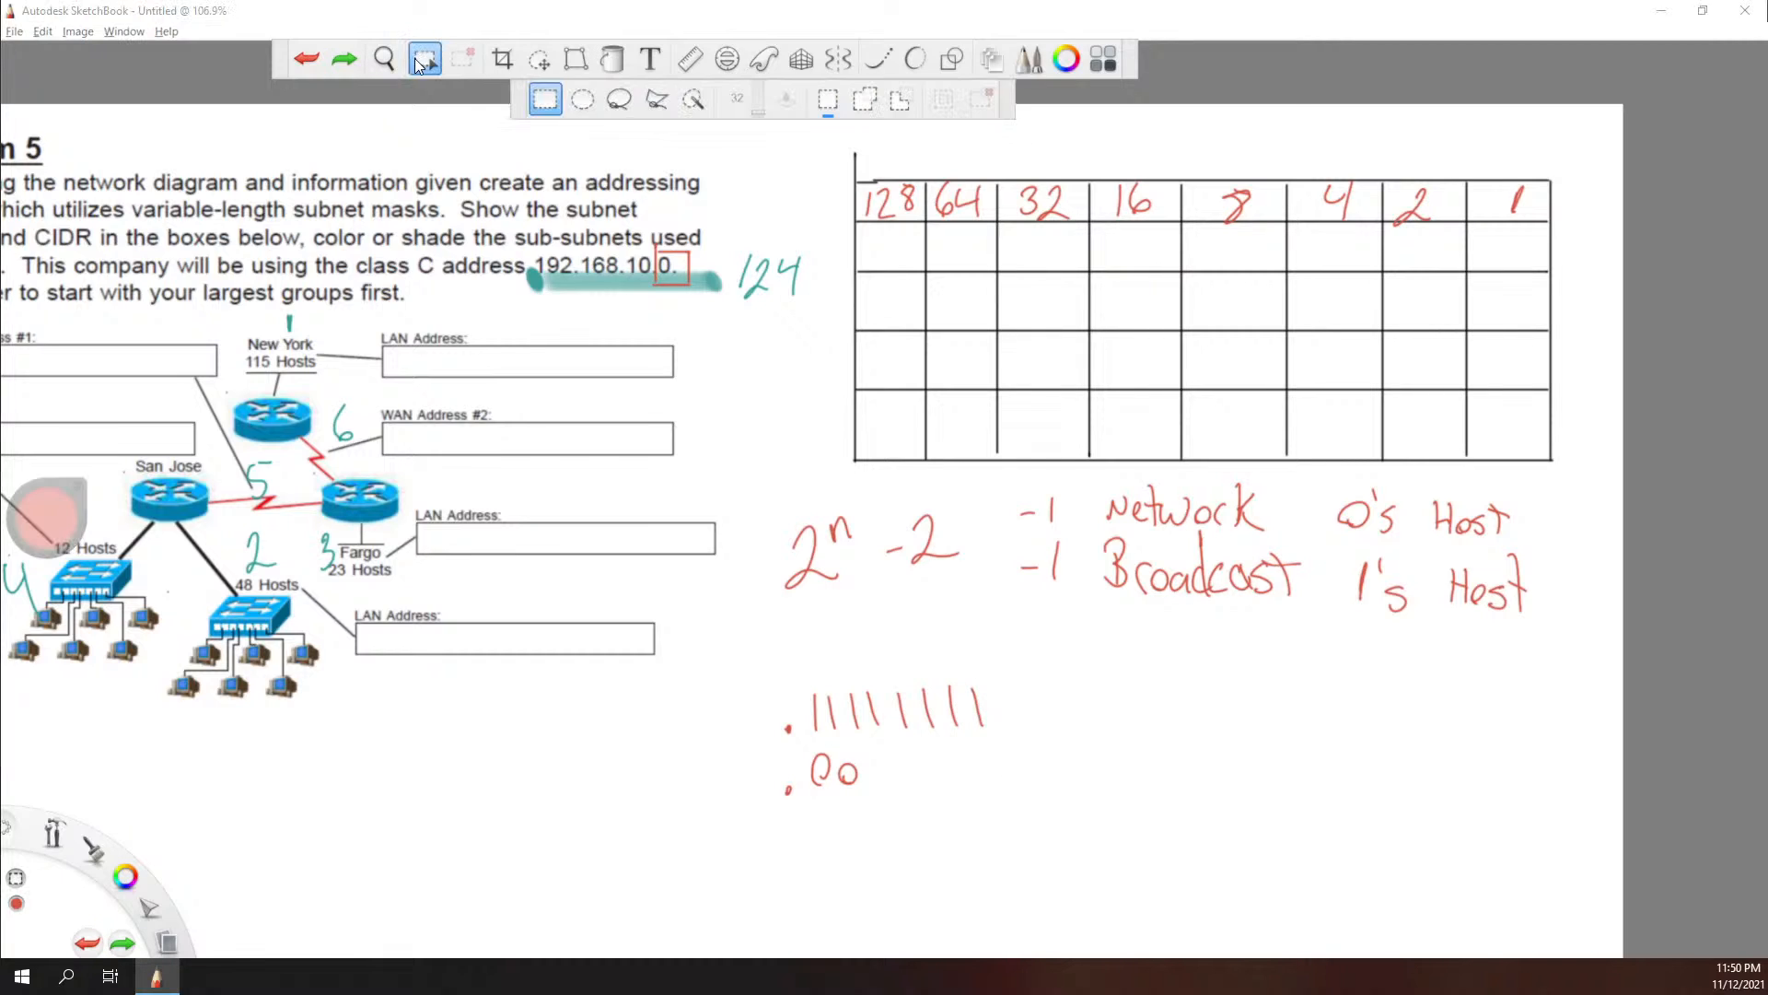
{"action": "left_click_drag", "start_coordinate": [734, 679], "coordinate": [1056, 898]}
{"action": "key", "text": "Delete"}
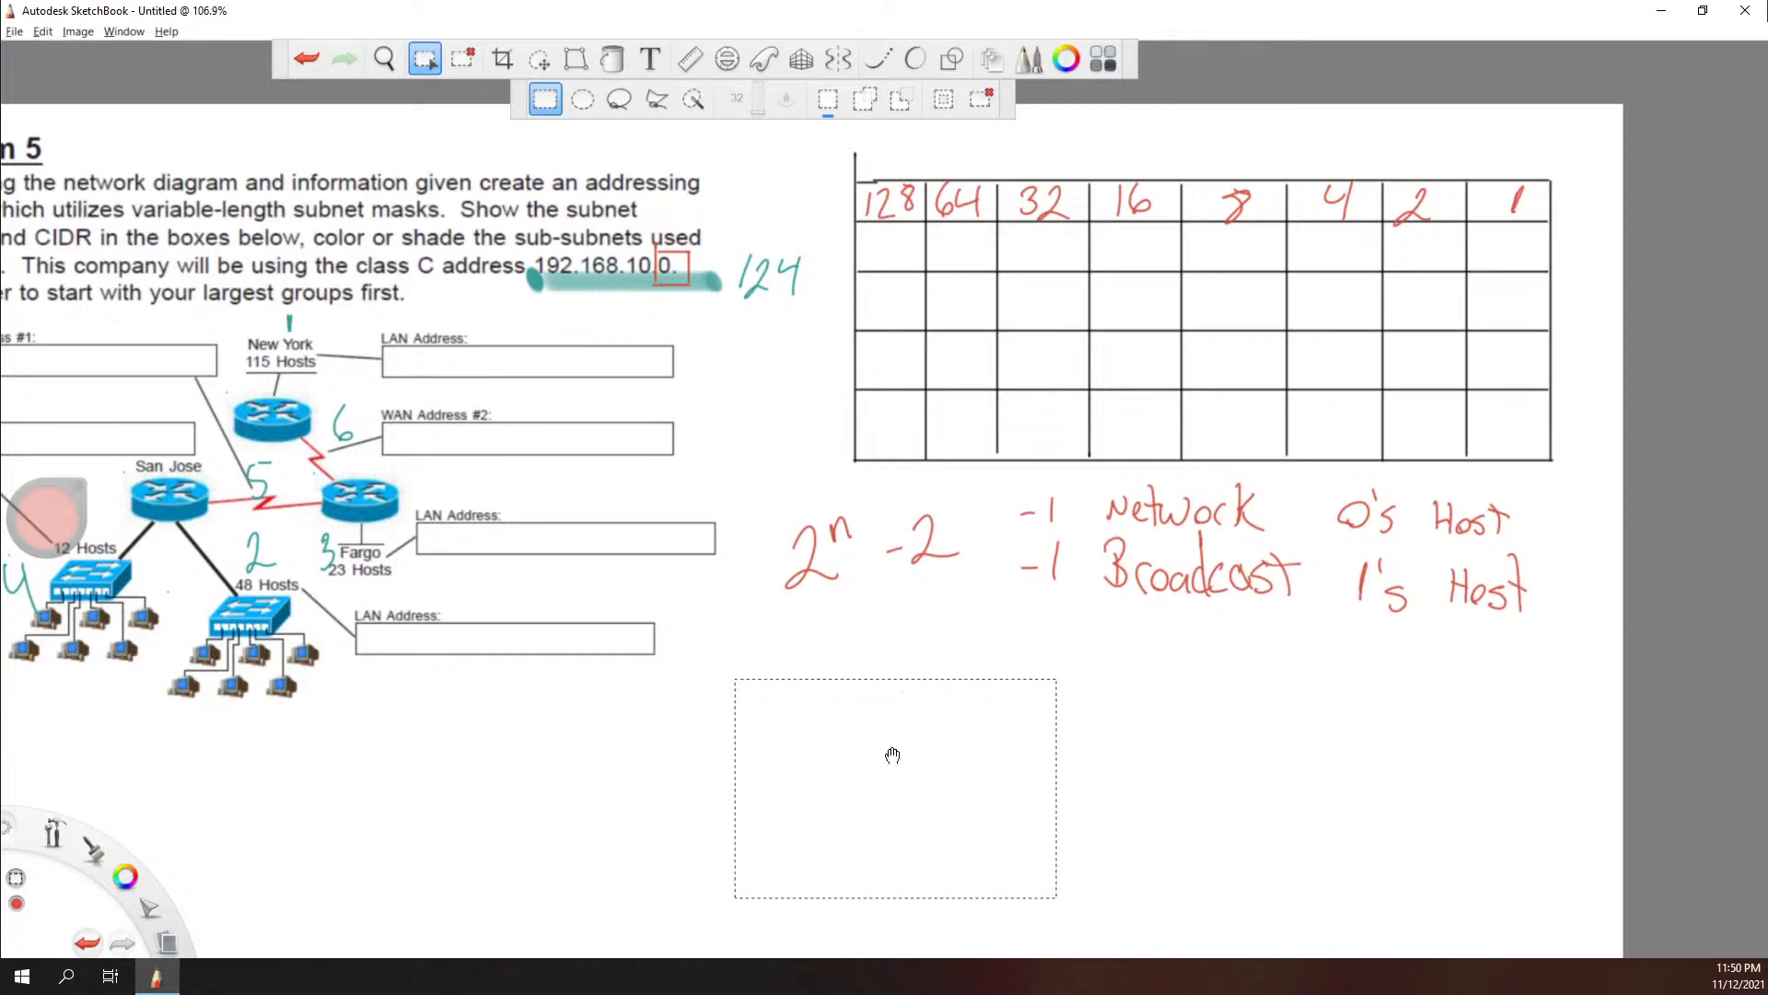
{"action": "left_click", "coordinate": [817, 621]}
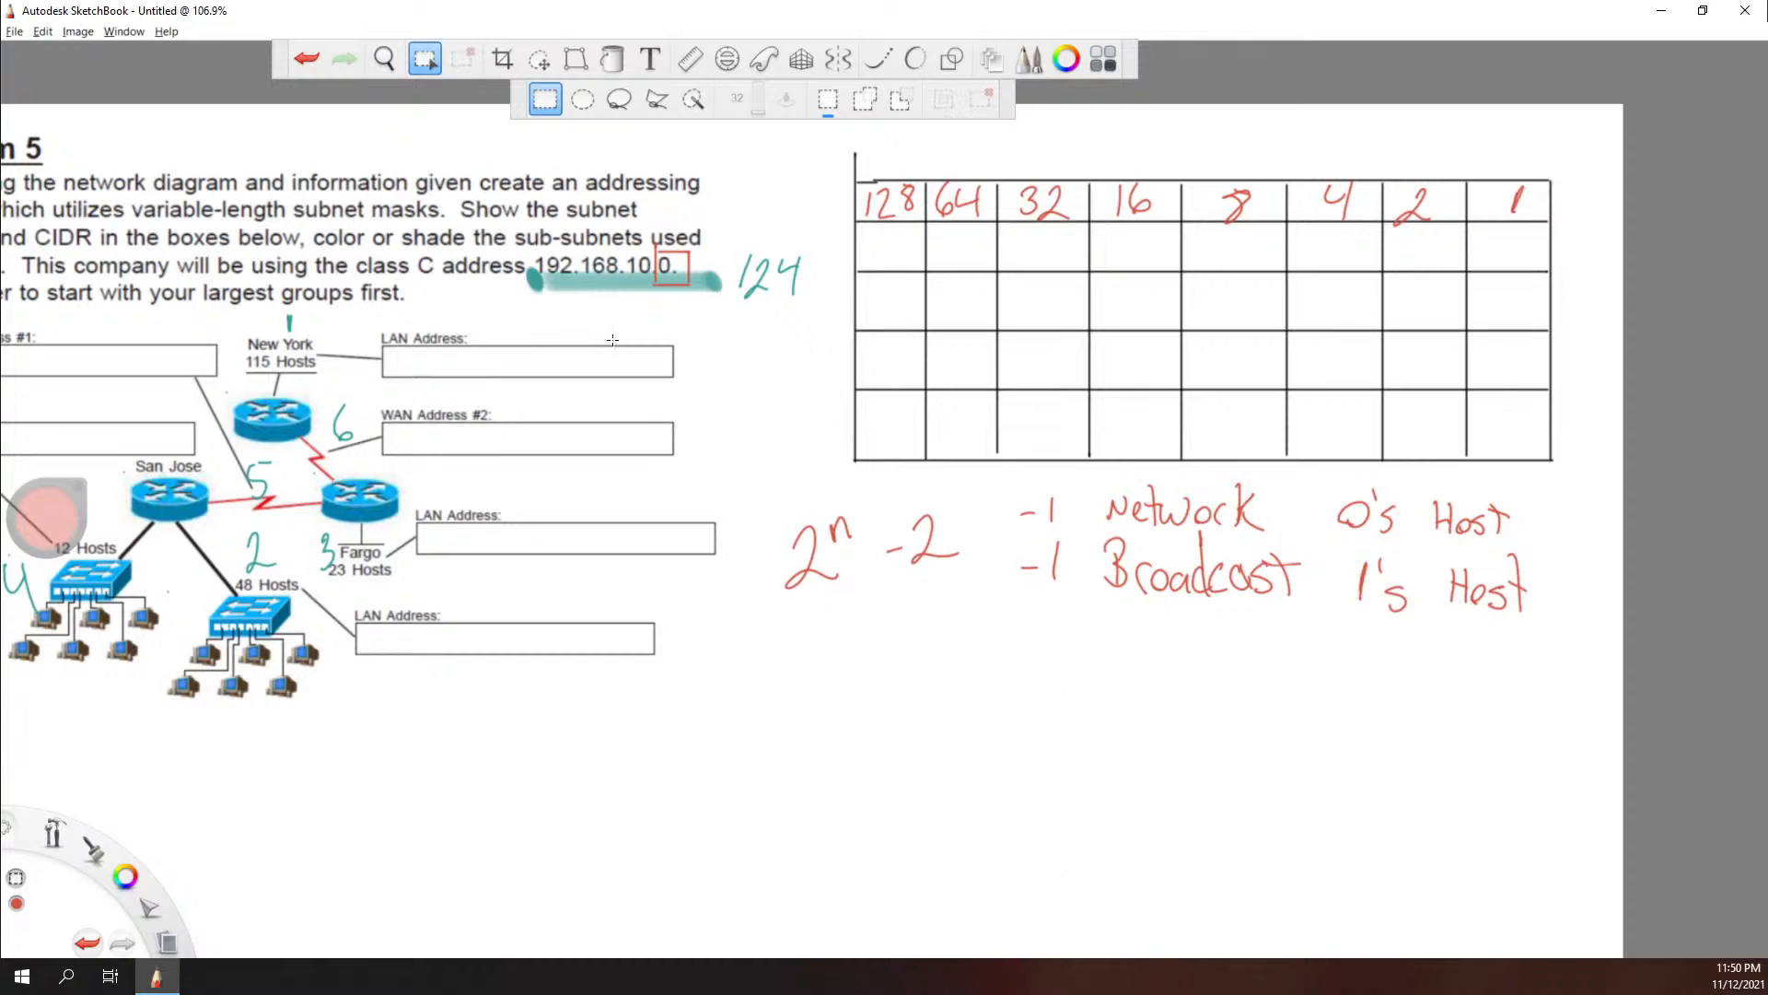
{"action": "left_click", "coordinate": [429, 61]}
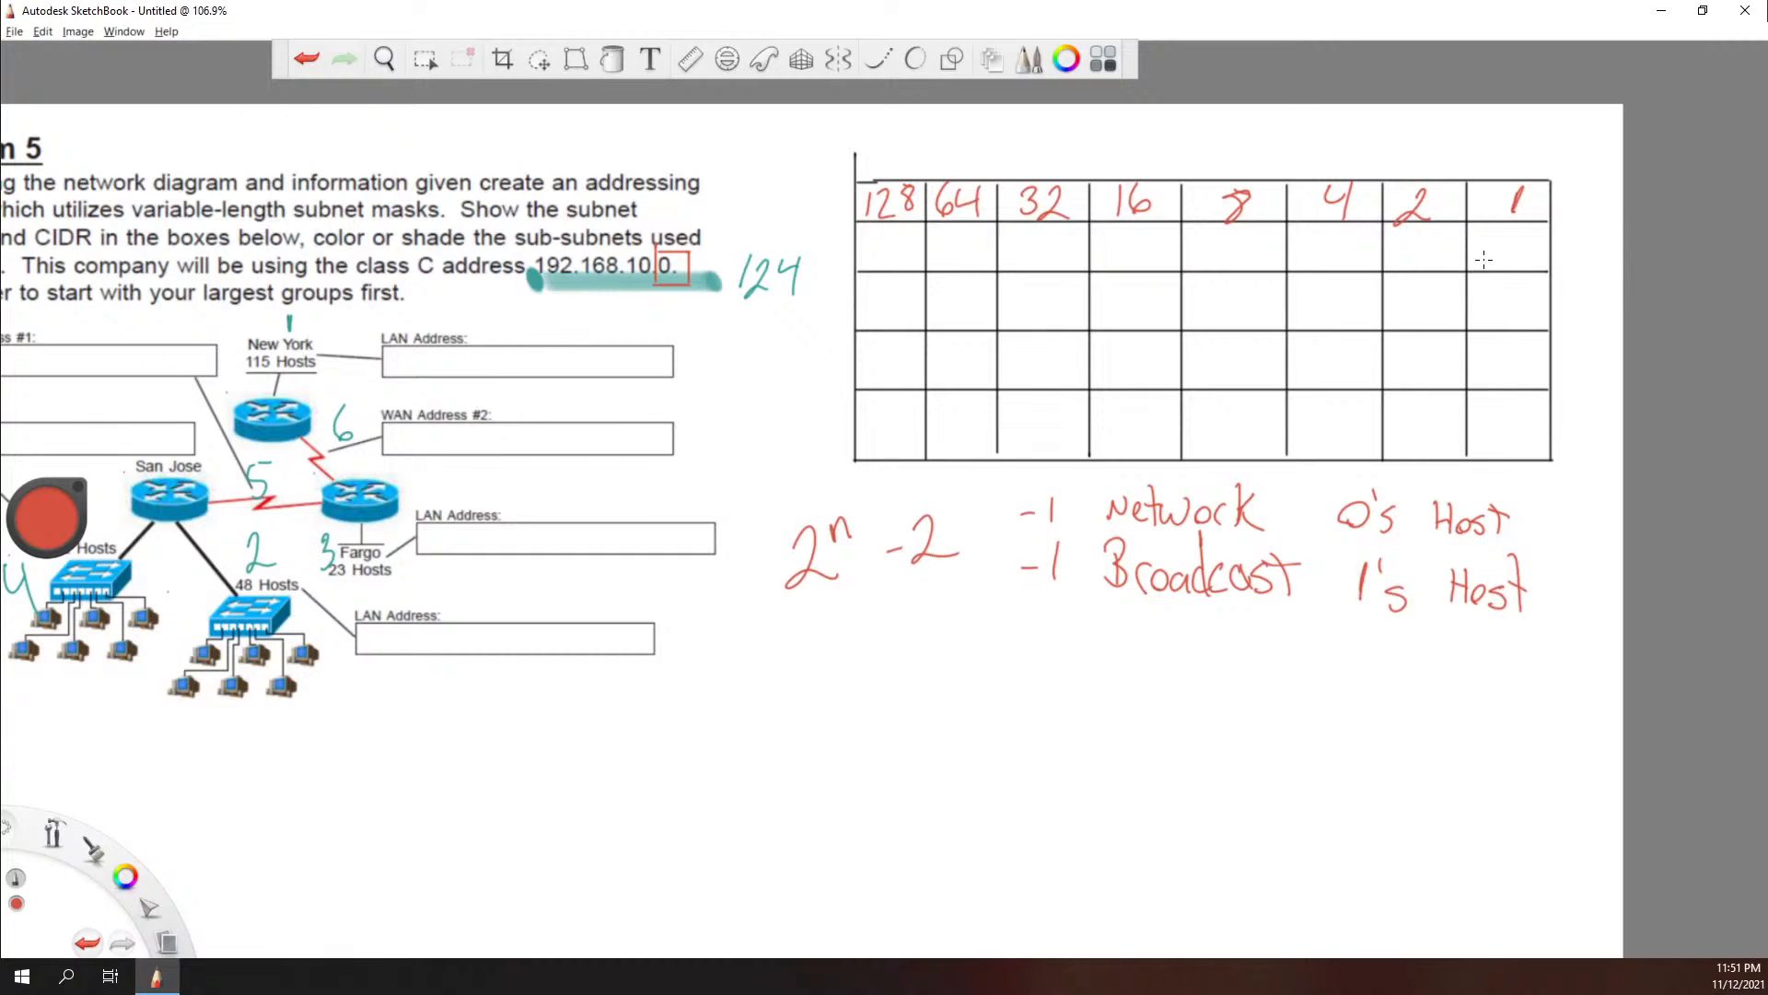
Step: Write in green in the table's second row N/A under the 1 column and 2 under the 2 column
{"action": "left_click_drag", "start_coordinate": [1480, 266], "coordinate": [1510, 237]}
{"action": "key", "text": "ctrl+z"}
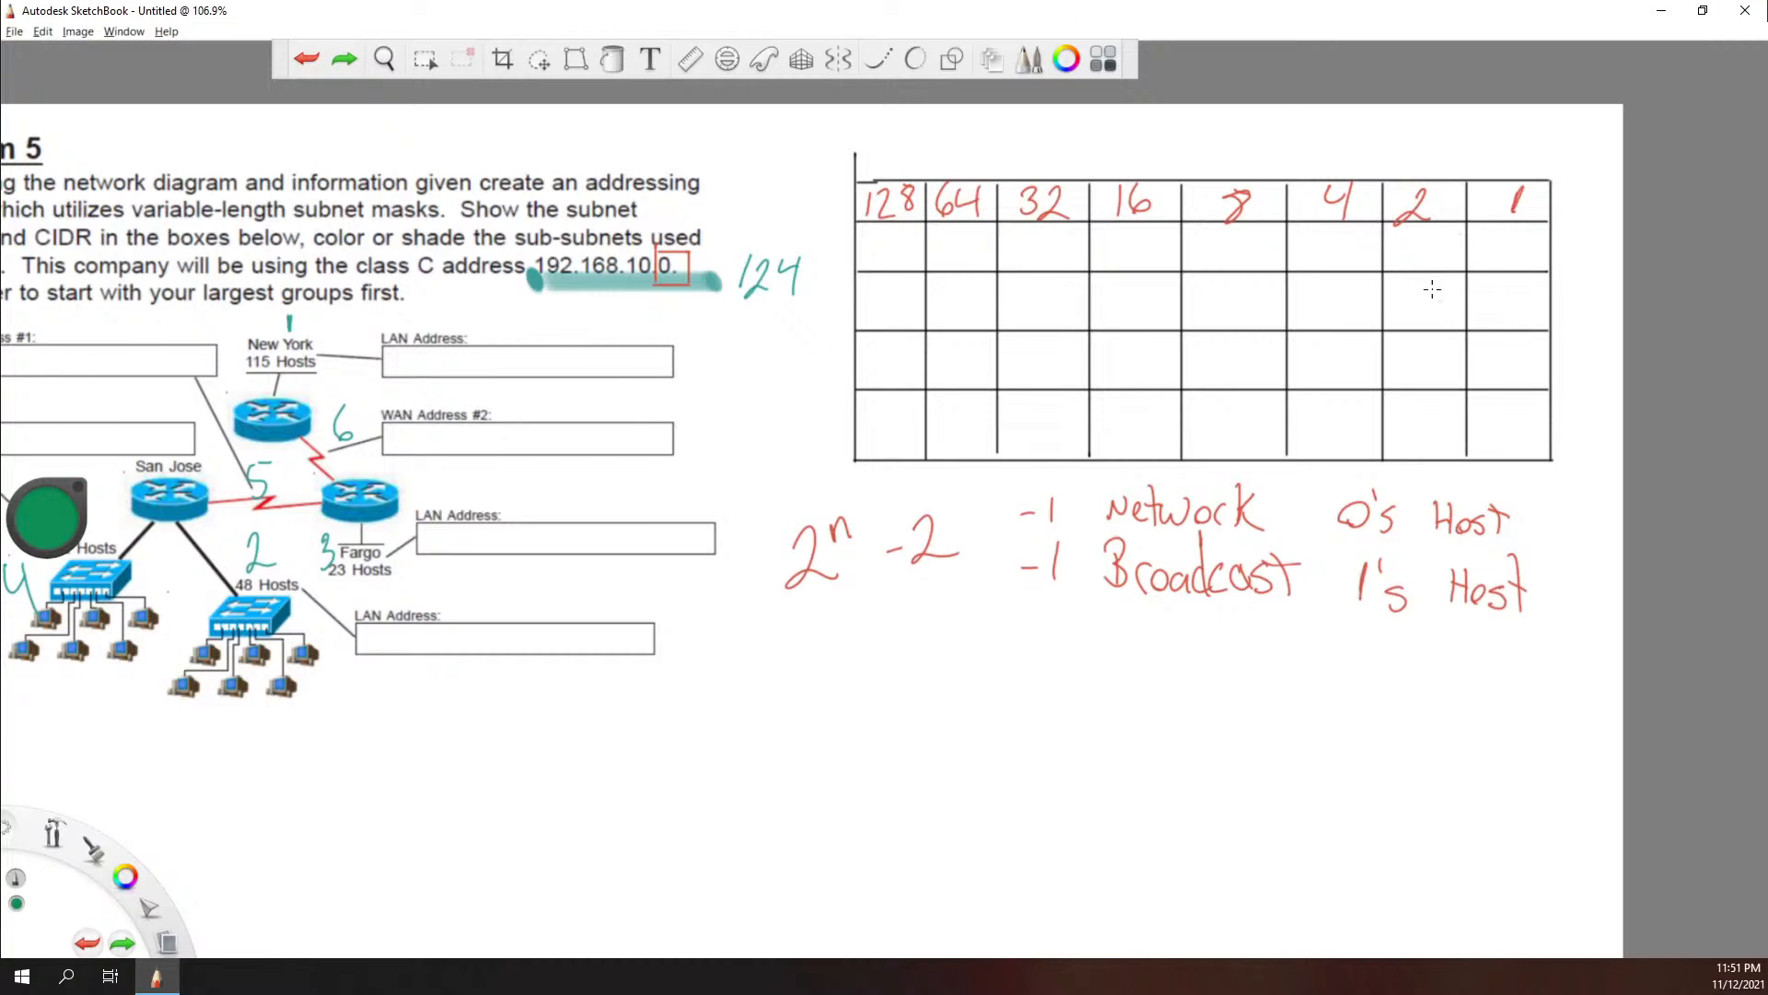
{"action": "mouse_move", "coordinate": [1480, 269]}
{"action": "left_mouse_down"}
{"action": "mouse_move", "coordinate": [1528, 232]}
{"action": "mouse_move", "coordinate": [1538, 270]}
{"action": "left_mouse_up"}
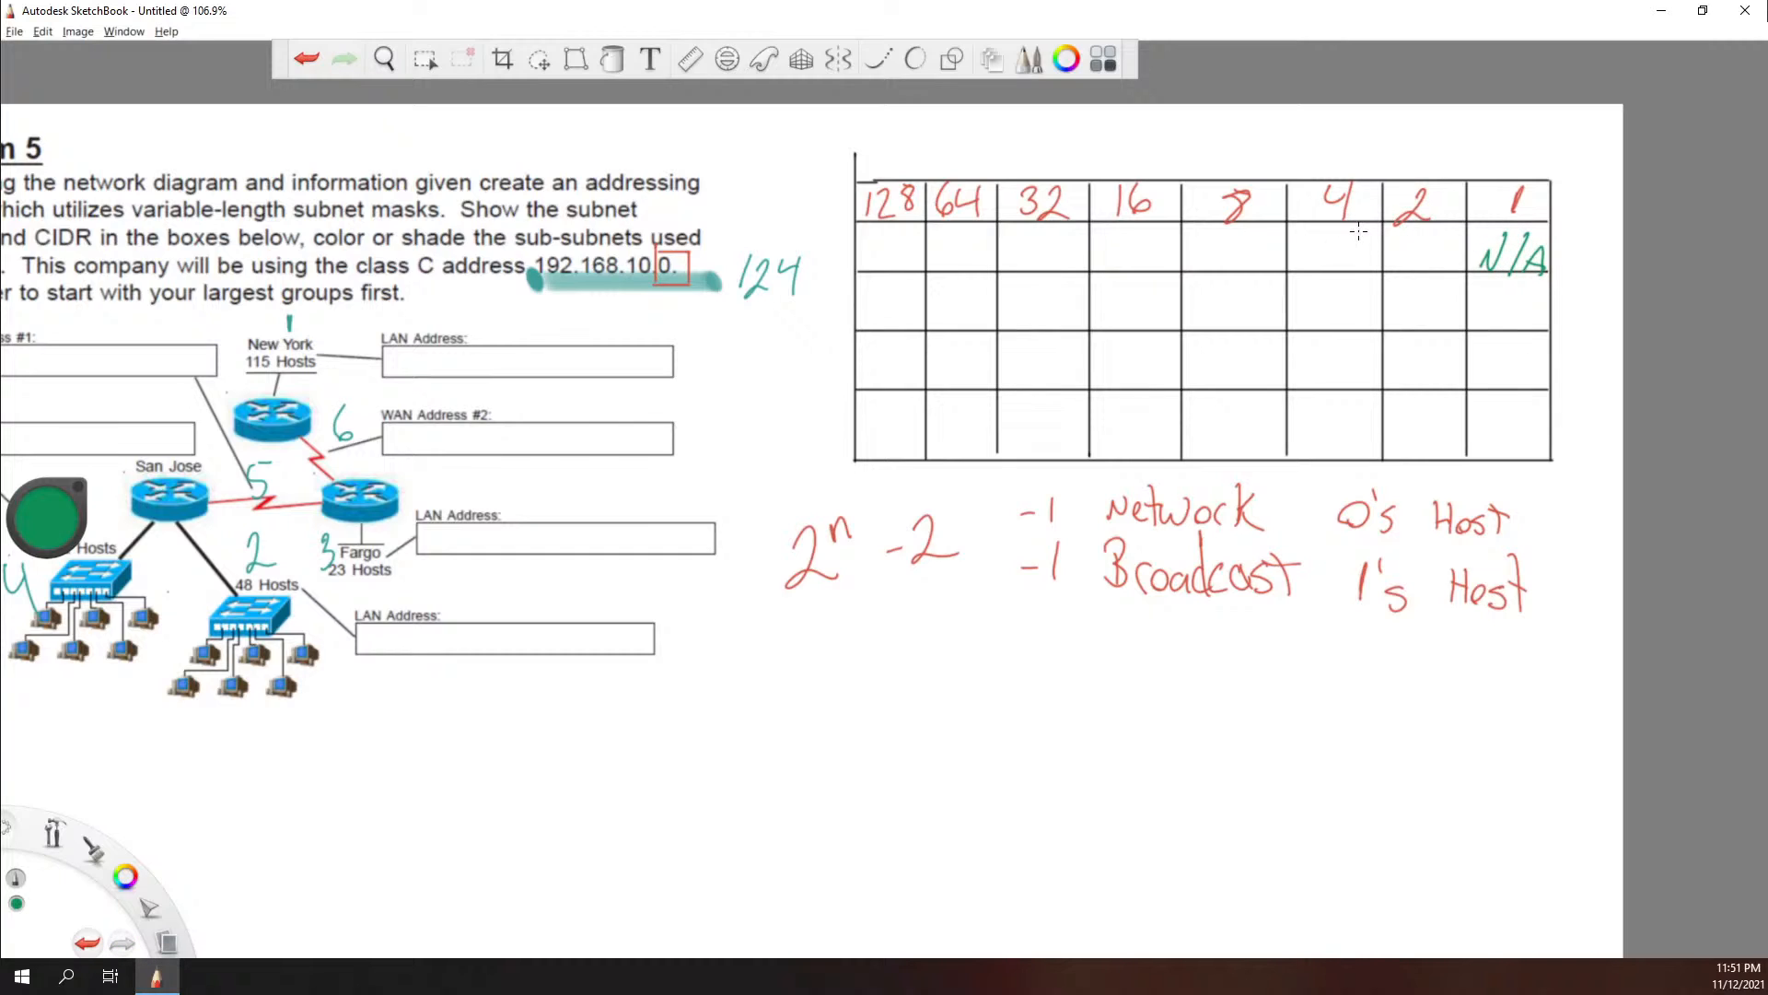
{"action": "left_click_drag", "start_coordinate": [1395, 245], "coordinate": [1442, 269]}
{"action": "mouse_move", "coordinate": [1397, 247]}
{"action": "left_mouse_down"}
{"action": "mouse_move", "coordinate": [1381, 212]}
{"action": "mouse_move", "coordinate": [1304, 250]}
{"action": "mouse_move", "coordinate": [1275, 217]}
{"action": "mouse_move", "coordinate": [1174, 221]}
{"action": "left_mouse_up"}
{"action": "key", "text": "ctrl+z"}
{"action": "key", "text": "ctrl+z"}
{"action": "key", "text": "ctrl+z"}
{"action": "key", "text": "ctrl+z"}
{"action": "key", "text": "ctrl+z"}
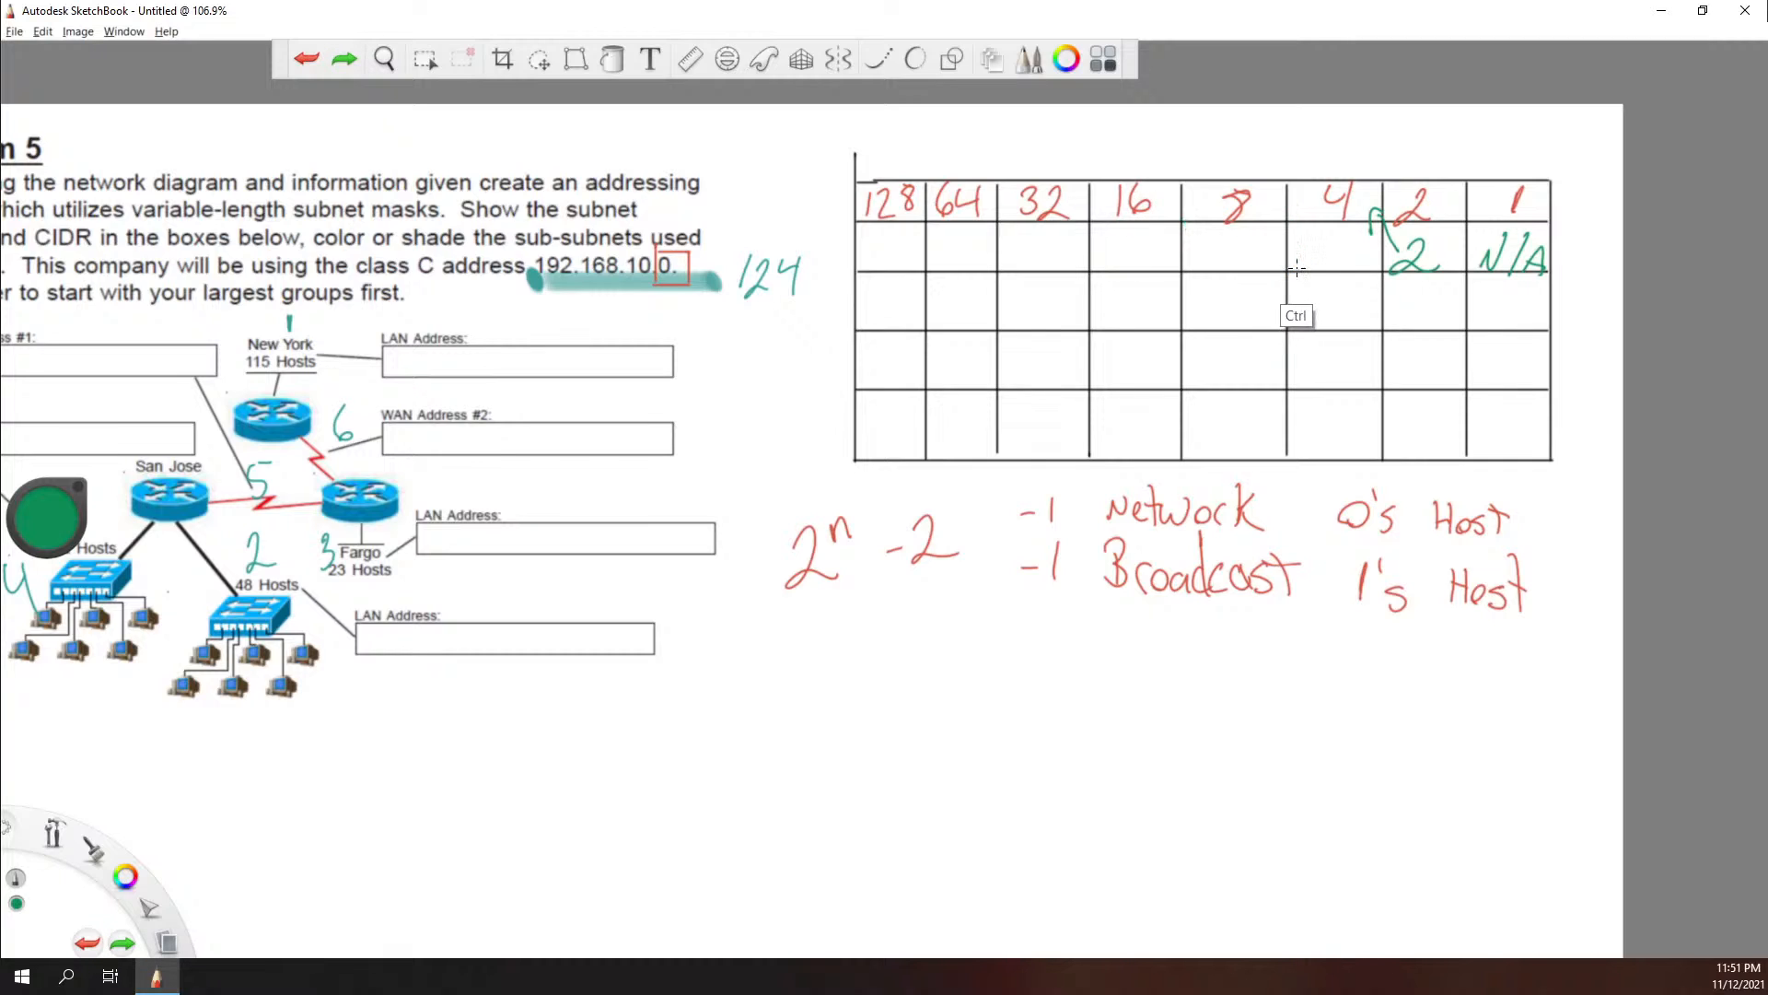
{"action": "key", "text": "ctrl+z"}
Step: Write 6 in green in the second row under the 4 column
{"action": "left_click_drag", "start_coordinate": [1335, 232], "coordinate": [1327, 254]}
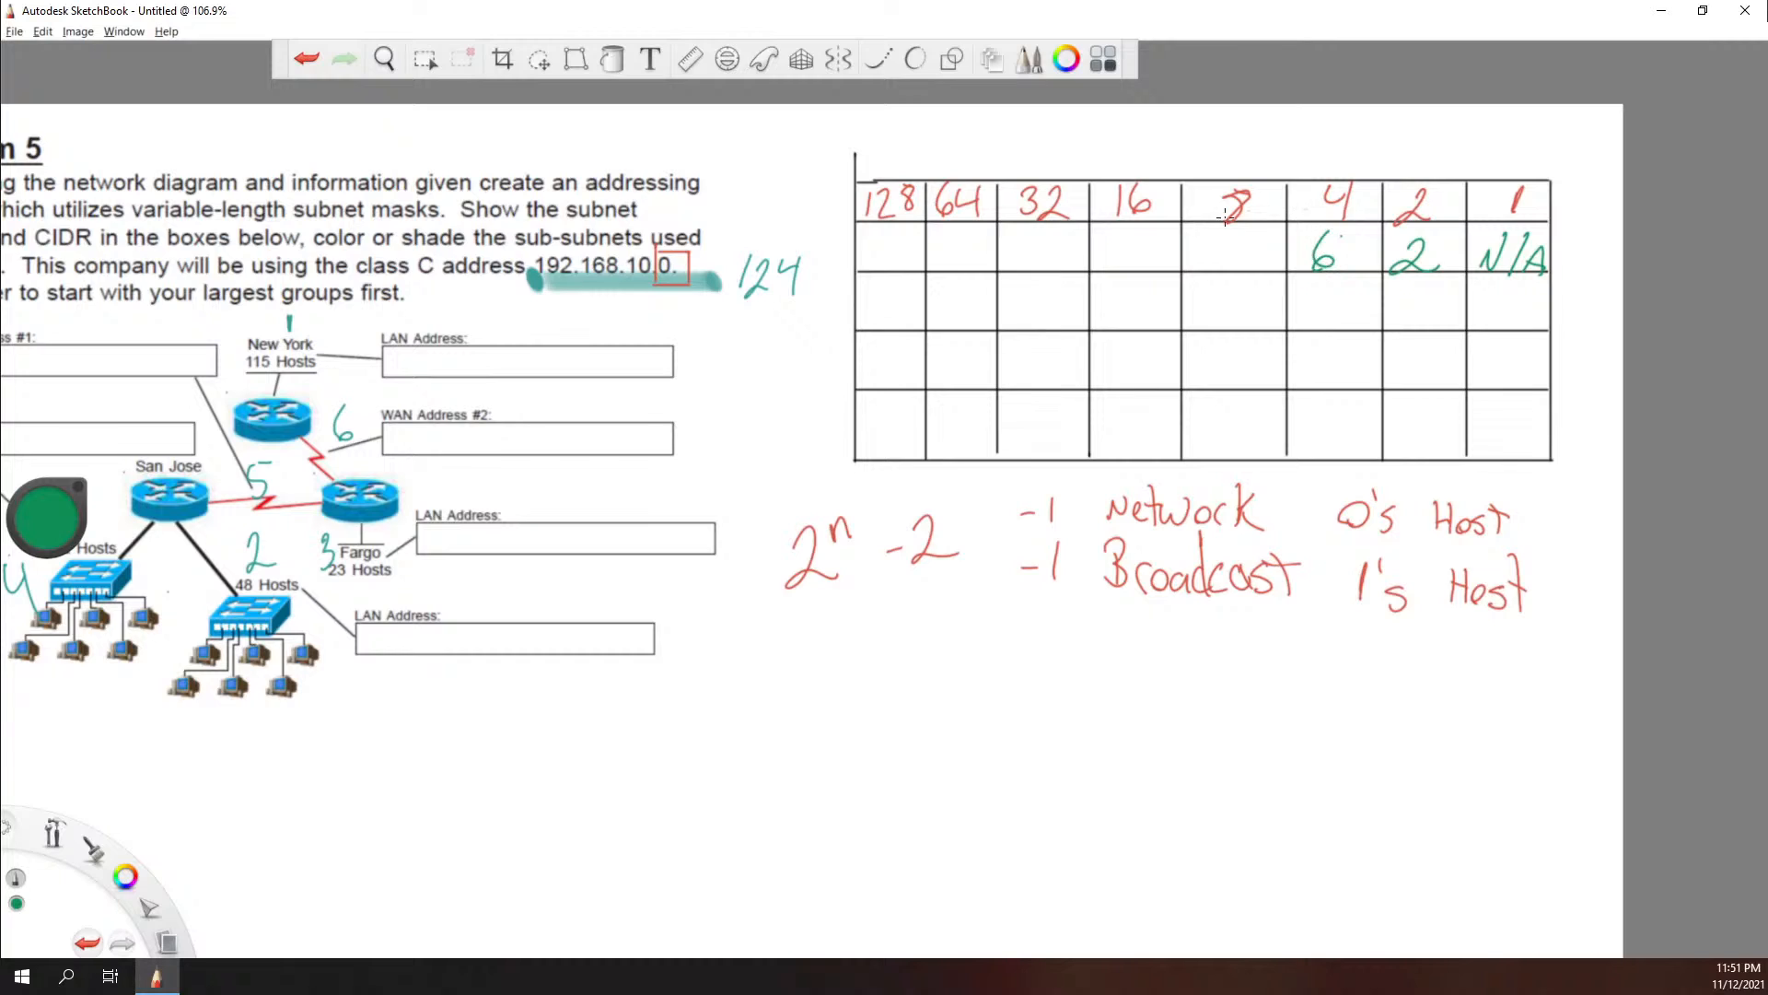
Step: Write in green in the table's second row 14 under the 8 column, 30 under 16 and 62 under 32
{"action": "mouse_move", "coordinate": [1217, 230]}
{"action": "left_mouse_down"}
{"action": "mouse_move", "coordinate": [1213, 268]}
{"action": "mouse_move", "coordinate": [1250, 249]}
{"action": "left_mouse_up"}
{"action": "left_click_drag", "start_coordinate": [1252, 226], "coordinate": [1253, 280]}
{"action": "mouse_move", "coordinate": [1114, 236]}
{"action": "left_mouse_down"}
{"action": "mouse_move", "coordinate": [1116, 266]}
{"action": "mouse_move", "coordinate": [1150, 240]}
{"action": "left_mouse_up"}
{"action": "left_click_drag", "start_coordinate": [1030, 265], "coordinate": [1024, 254]}
{"action": "left_click_drag", "start_coordinate": [1051, 233], "coordinate": [1079, 266]}
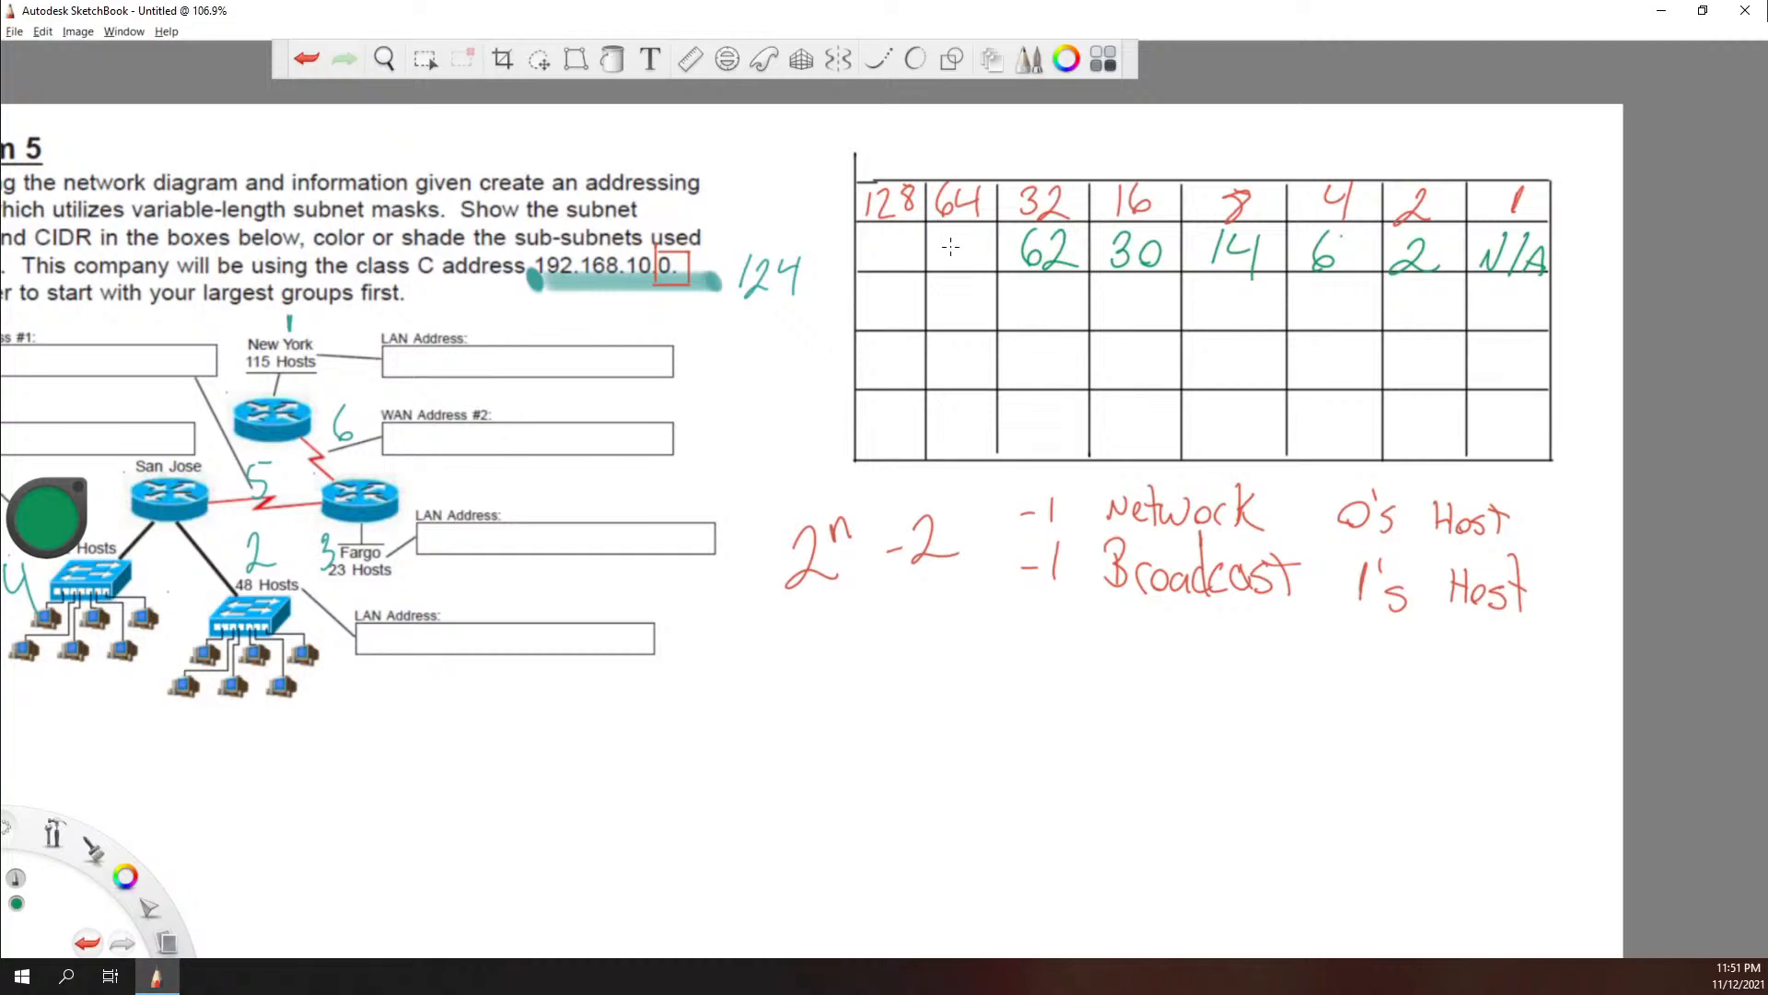
Step: Write in green in the second row 126 under the 64 column and 254 under the 128 column
{"action": "mouse_move", "coordinate": [945, 230]}
{"action": "left_mouse_down"}
{"action": "mouse_move", "coordinate": [942, 264]}
{"action": "mouse_move", "coordinate": [955, 255]}
{"action": "left_mouse_up"}
{"action": "key", "text": "ctrl+z"}
{"action": "mouse_move", "coordinate": [950, 236]}
{"action": "left_mouse_down"}
{"action": "mouse_move", "coordinate": [963, 262]}
{"action": "mouse_move", "coordinate": [970, 248]}
{"action": "mouse_move", "coordinate": [882, 263]}
{"action": "mouse_move", "coordinate": [899, 234]}
{"action": "mouse_move", "coordinate": [880, 262]}
{"action": "mouse_move", "coordinate": [914, 252]}
{"action": "mouse_move", "coordinate": [910, 269]}
{"action": "left_mouse_up"}
{"action": "left_click_drag", "start_coordinate": [784, 193], "coordinate": [817, 219]}
{"action": "left_click_drag", "start_coordinate": [807, 187], "coordinate": [803, 221]}
{"action": "left_click_drag", "start_coordinate": [822, 184], "coordinate": [825, 207]}
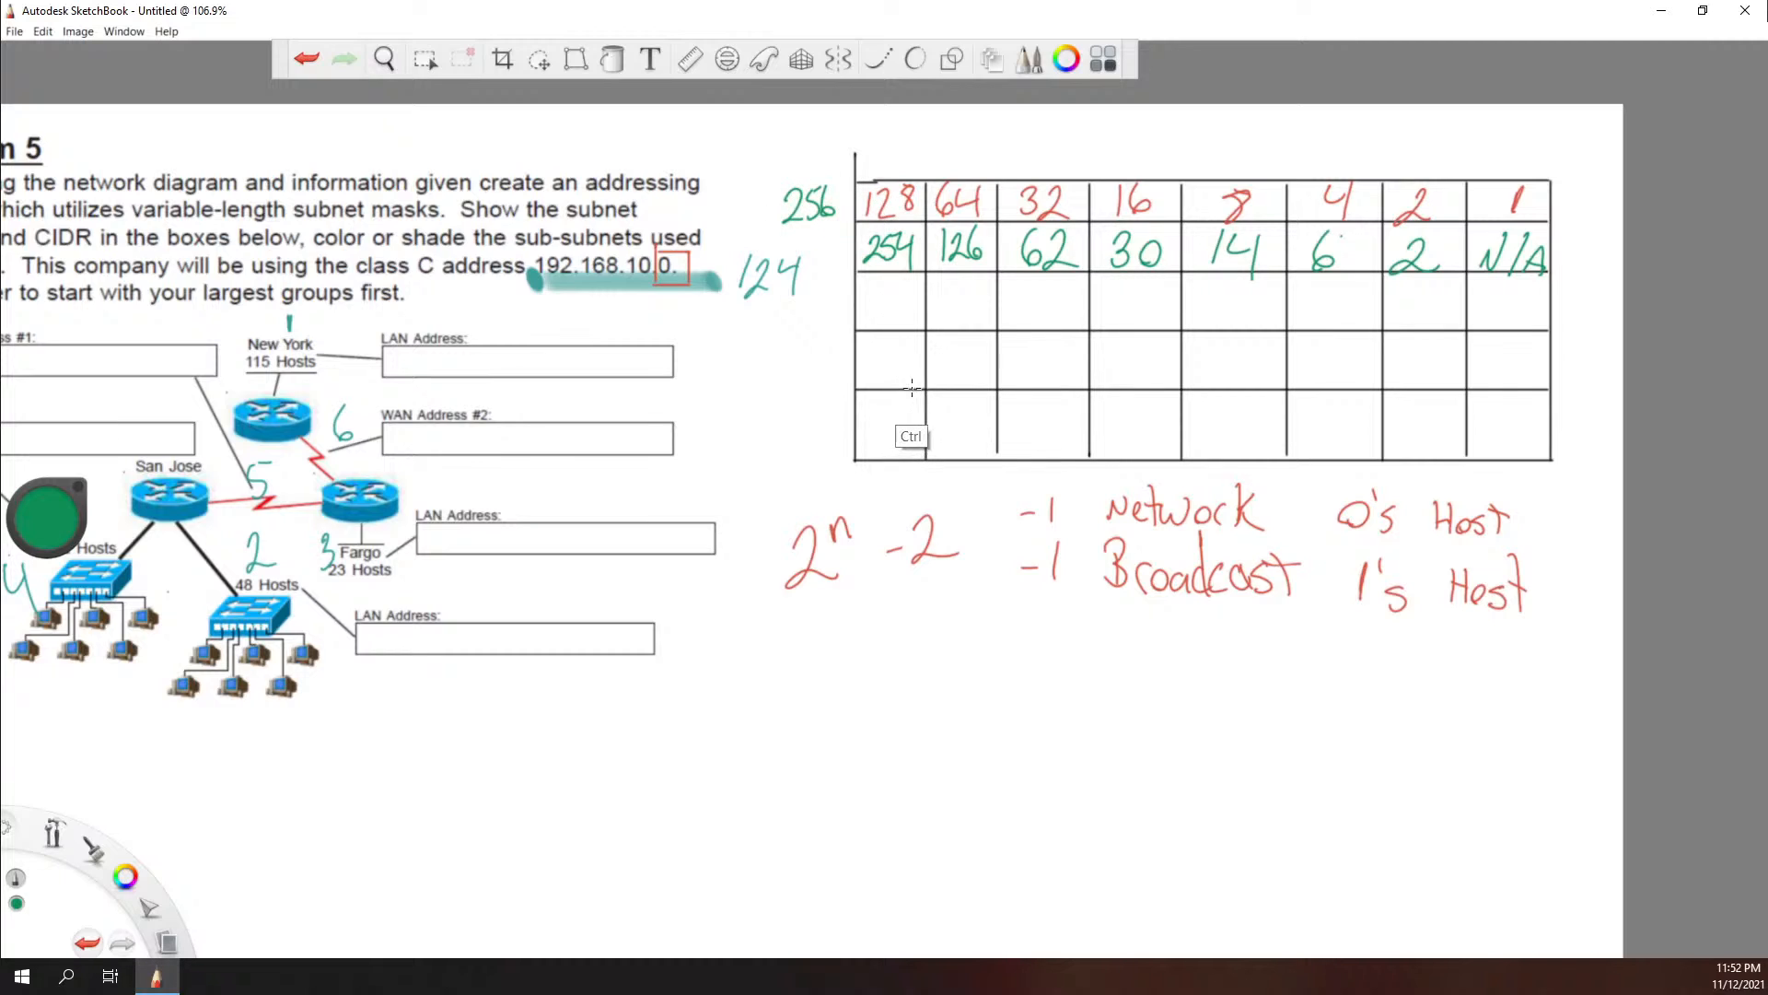
{"action": "key", "text": "ctrl+z"}
{"action": "key", "text": "ctrl+z"}
{"action": "key", "text": "ctrl+z"}
{"action": "key", "text": "ctrl+z"}
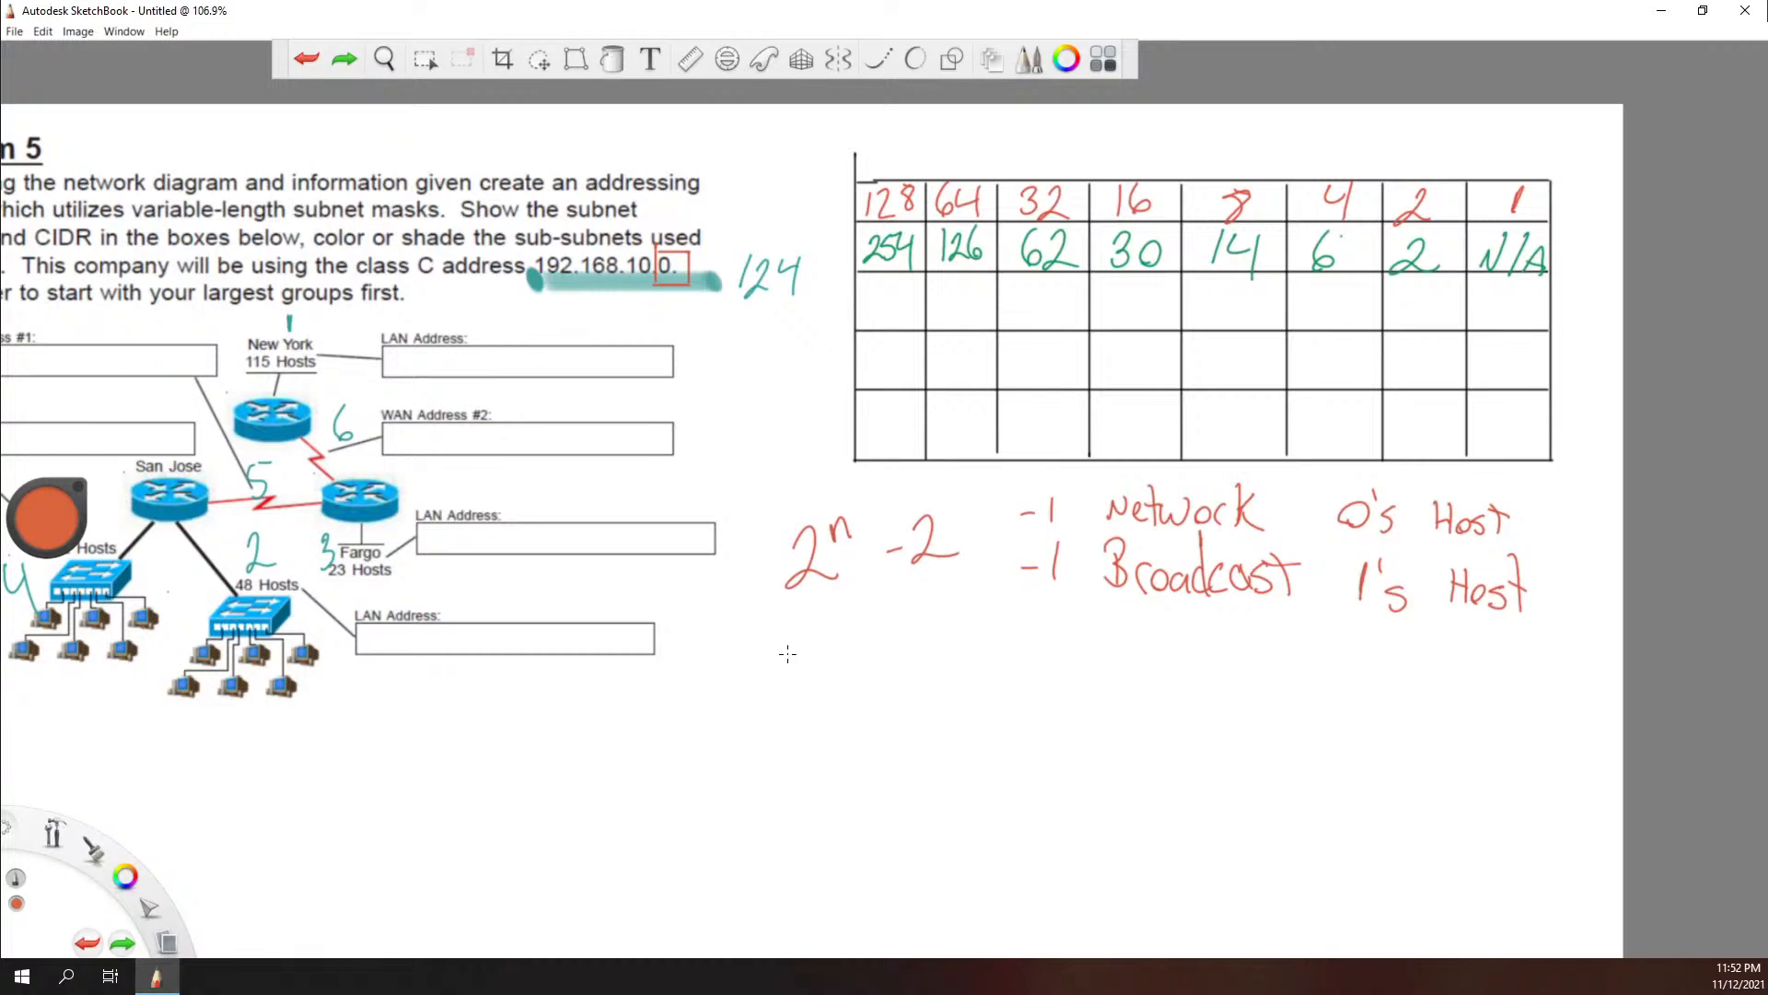
Step: Write 2ⁿ in orange-red below the host formula and fill the table's third row with 2, 4, 8, 16, 32, 64, N/A, N/A
{"action": "mouse_move", "coordinate": [789, 639]}
{"action": "left_mouse_down"}
{"action": "mouse_move", "coordinate": [829, 683]}
{"action": "mouse_move", "coordinate": [858, 643]}
{"action": "left_mouse_up"}
{"action": "mouse_move", "coordinate": [877, 291]}
{"action": "left_mouse_down"}
{"action": "mouse_move", "coordinate": [911, 315]}
{"action": "mouse_move", "coordinate": [1057, 294]}
{"action": "mouse_move", "coordinate": [1052, 317]}
{"action": "mouse_move", "coordinate": [1063, 282]}
{"action": "mouse_move", "coordinate": [1112, 337]}
{"action": "mouse_move", "coordinate": [1128, 315]}
{"action": "mouse_move", "coordinate": [1214, 302]}
{"action": "mouse_move", "coordinate": [1204, 327]}
{"action": "mouse_move", "coordinate": [1315, 319]}
{"action": "left_mouse_up"}
{"action": "mouse_move", "coordinate": [1332, 293]}
{"action": "left_mouse_down"}
{"action": "mouse_move", "coordinate": [1356, 332]}
{"action": "mouse_move", "coordinate": [1423, 304]}
{"action": "mouse_move", "coordinate": [1424, 331]}
{"action": "mouse_move", "coordinate": [1455, 328]}
{"action": "mouse_move", "coordinate": [1506, 294]}
{"action": "mouse_move", "coordinate": [1514, 322]}
{"action": "mouse_move", "coordinate": [1542, 322]}
{"action": "left_mouse_up"}
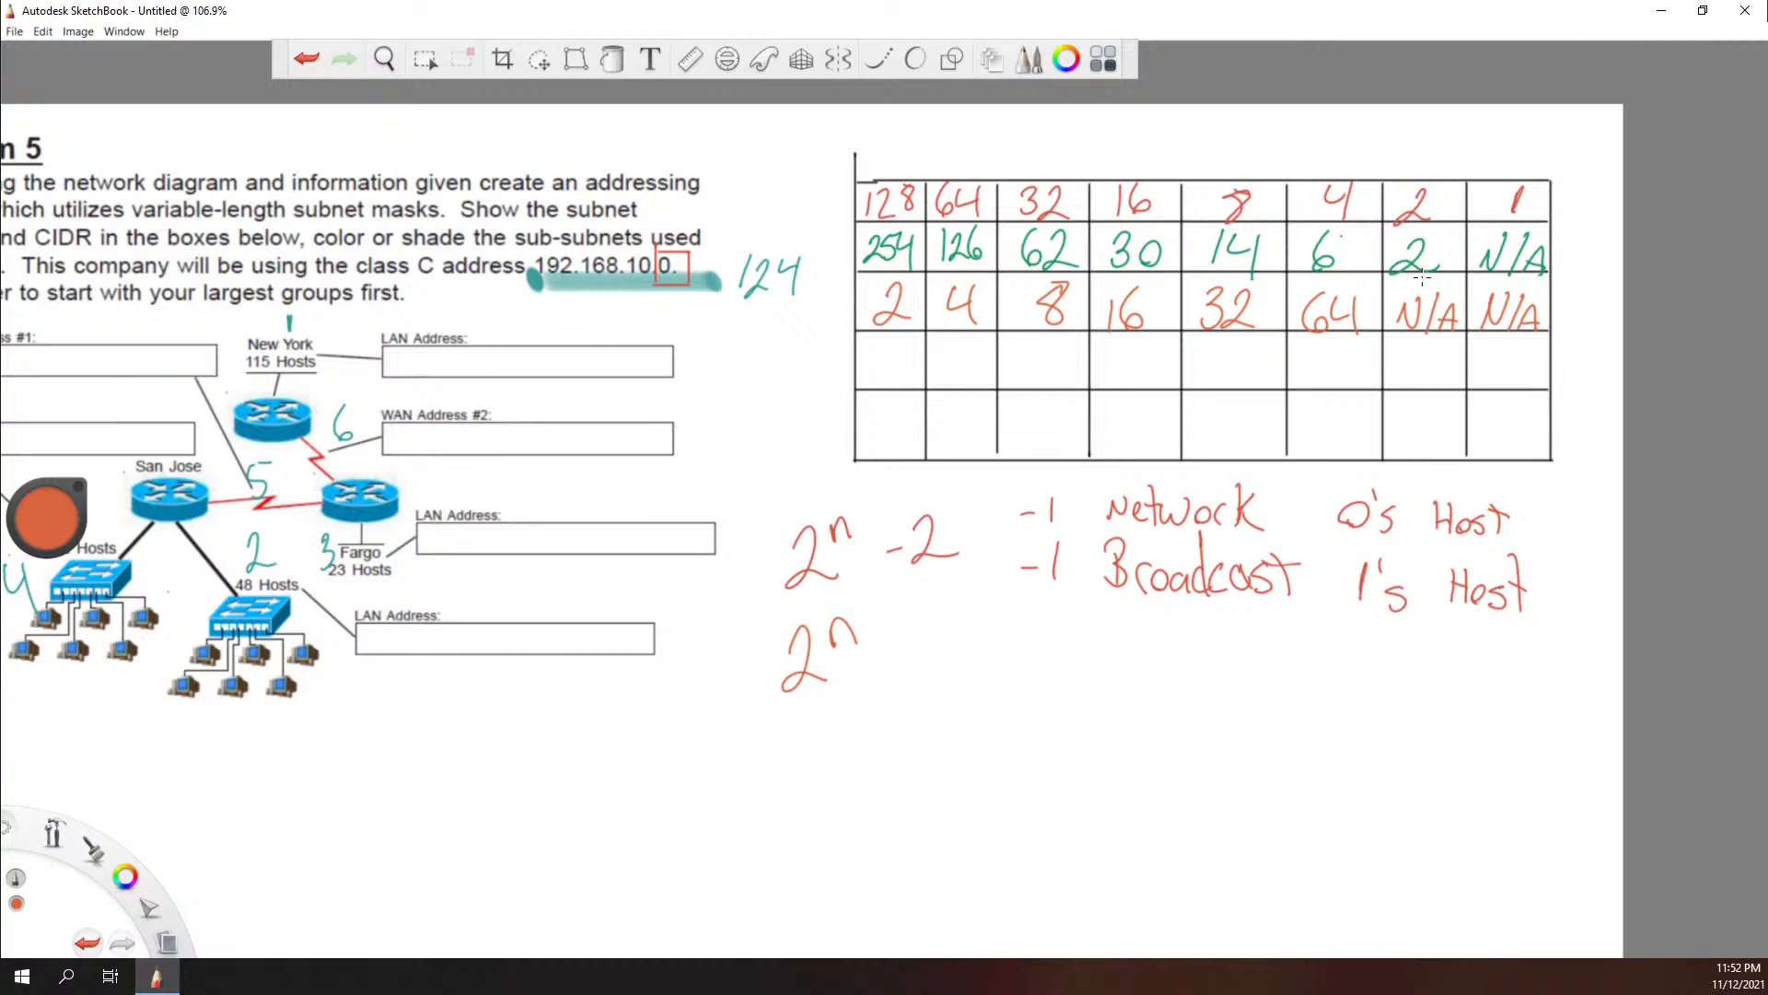
{"action": "mouse_move", "coordinate": [1422, 277]}
{"action": "left_mouse_down"}
{"action": "mouse_move", "coordinate": [1393, 286]}
{"action": "mouse_move", "coordinate": [1442, 269]}
{"action": "left_mouse_up"}
{"action": "key", "text": "ctrl+z"}
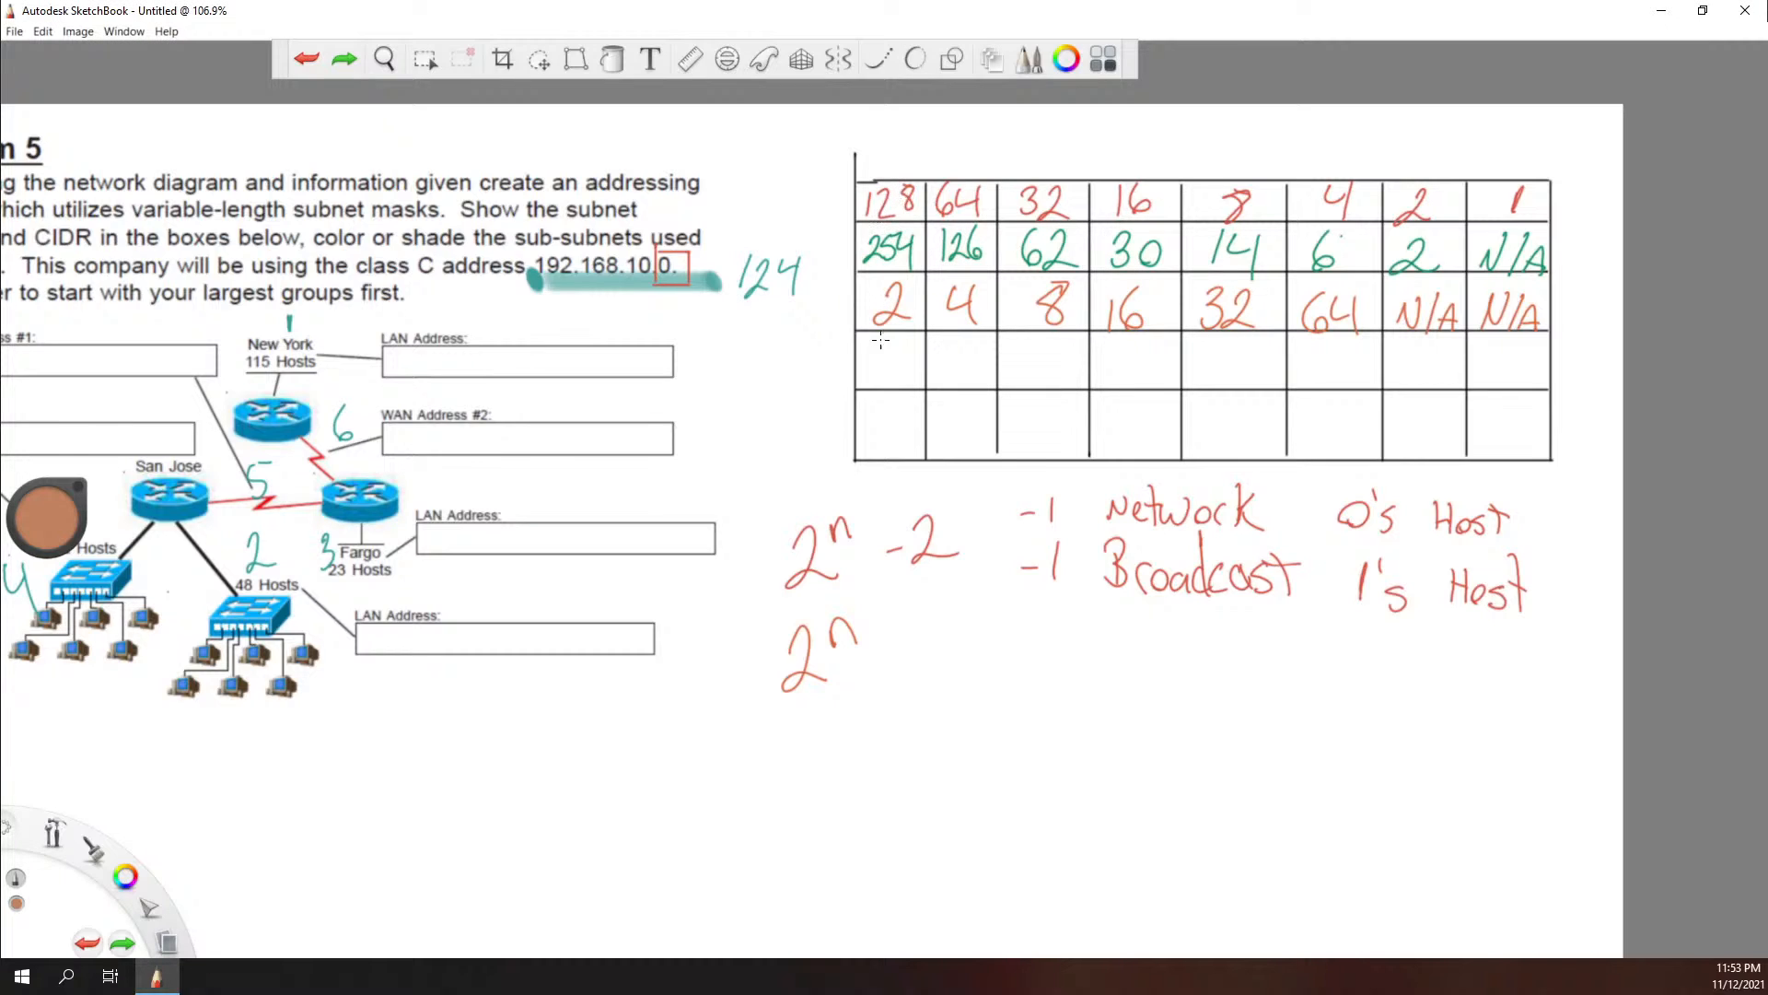
Step: Fill the table's fourth row in brown with the mask values 128, 192, 224, 240, 248, 252, N/A, N/A
{"action": "mouse_move", "coordinate": [866, 351]}
{"action": "left_mouse_down"}
{"action": "mouse_move", "coordinate": [864, 375]}
{"action": "mouse_move", "coordinate": [906, 353]}
{"action": "left_mouse_up"}
{"action": "mouse_move", "coordinate": [941, 352]}
{"action": "left_mouse_down"}
{"action": "mouse_move", "coordinate": [942, 375]}
{"action": "mouse_move", "coordinate": [980, 361]}
{"action": "mouse_move", "coordinate": [1046, 378]}
{"action": "left_mouse_up"}
{"action": "mouse_move", "coordinate": [1055, 343]}
{"action": "left_mouse_down"}
{"action": "mouse_move", "coordinate": [1048, 361]}
{"action": "mouse_move", "coordinate": [1071, 363]}
{"action": "left_mouse_up"}
{"action": "mouse_move", "coordinate": [1064, 344]}
{"action": "left_mouse_down"}
{"action": "mouse_move", "coordinate": [1068, 375]}
{"action": "mouse_move", "coordinate": [1144, 362]}
{"action": "mouse_move", "coordinate": [1140, 380]}
{"action": "mouse_move", "coordinate": [1158, 355]}
{"action": "mouse_move", "coordinate": [1214, 361]}
{"action": "mouse_move", "coordinate": [1223, 383]}
{"action": "mouse_move", "coordinate": [1230, 361]}
{"action": "mouse_move", "coordinate": [1237, 380]}
{"action": "mouse_move", "coordinate": [1259, 359]}
{"action": "mouse_move", "coordinate": [1321, 387]}
{"action": "left_mouse_up"}
{"action": "key", "text": "ctrl+z"}
{"action": "mouse_move", "coordinate": [1336, 356]}
{"action": "left_mouse_down"}
{"action": "mouse_move", "coordinate": [1318, 387]}
{"action": "mouse_move", "coordinate": [1363, 387]}
{"action": "mouse_move", "coordinate": [1278, 387]}
{"action": "mouse_move", "coordinate": [1356, 417]}
{"action": "left_mouse_up"}
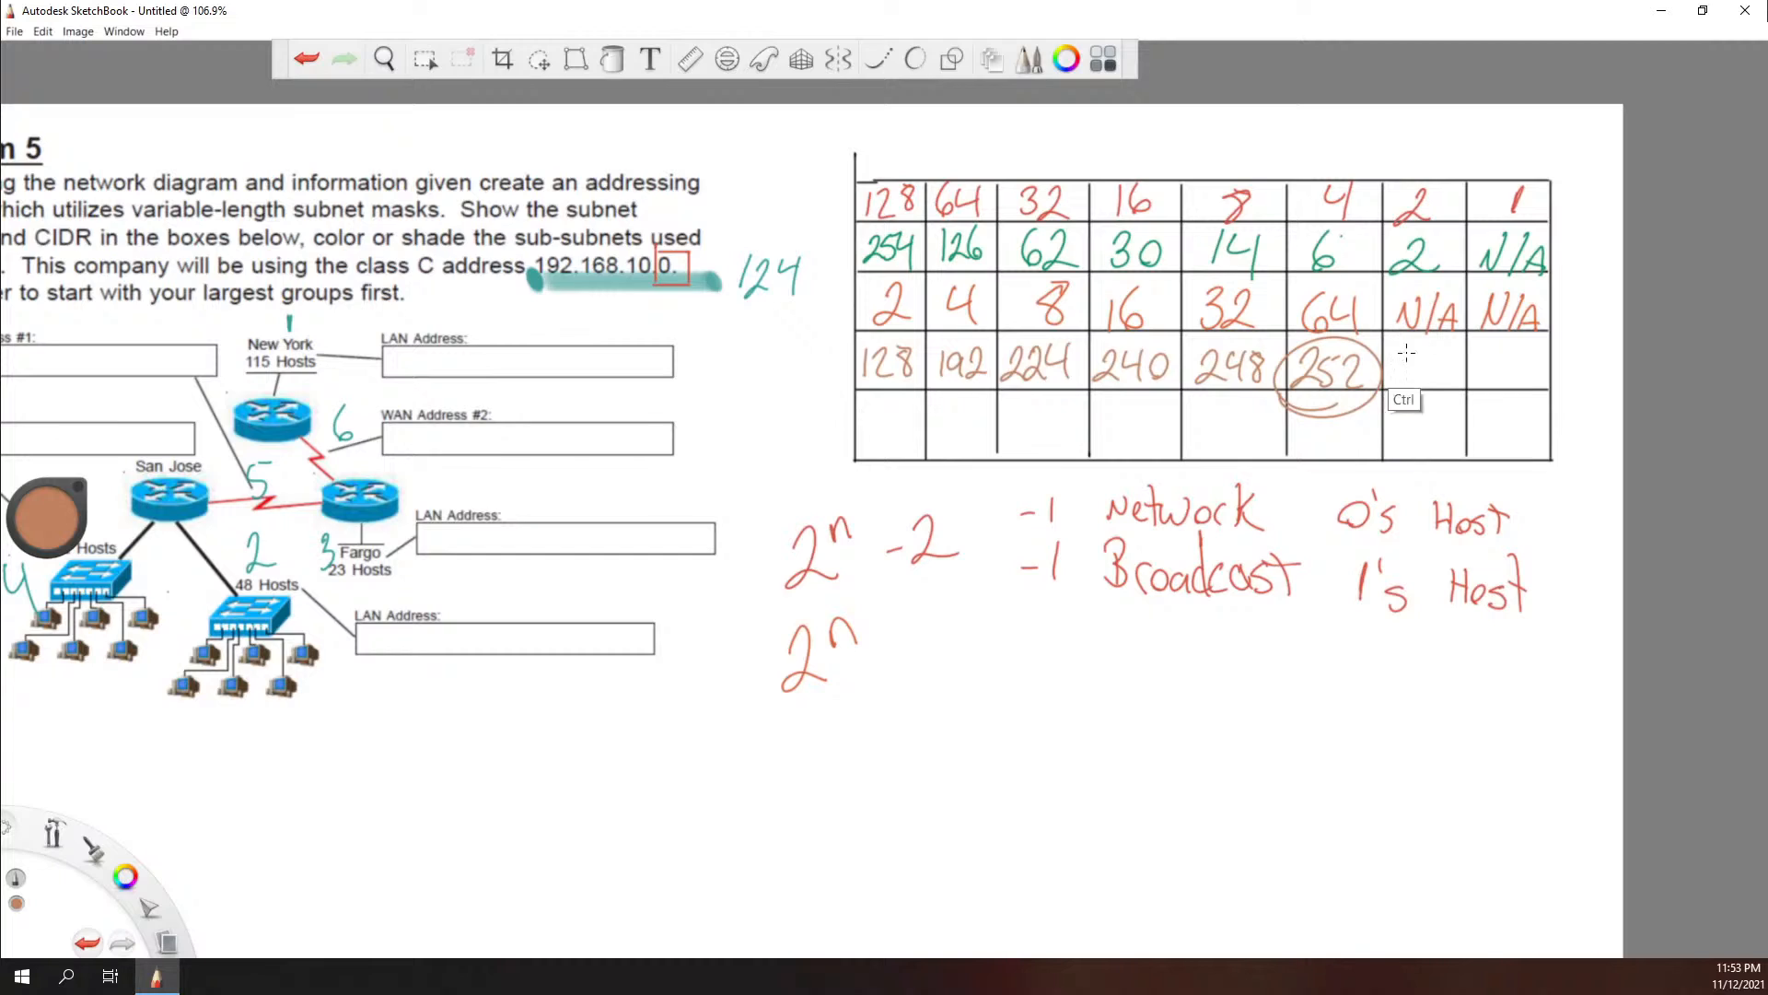
{"action": "key", "text": "ctrl+z"}
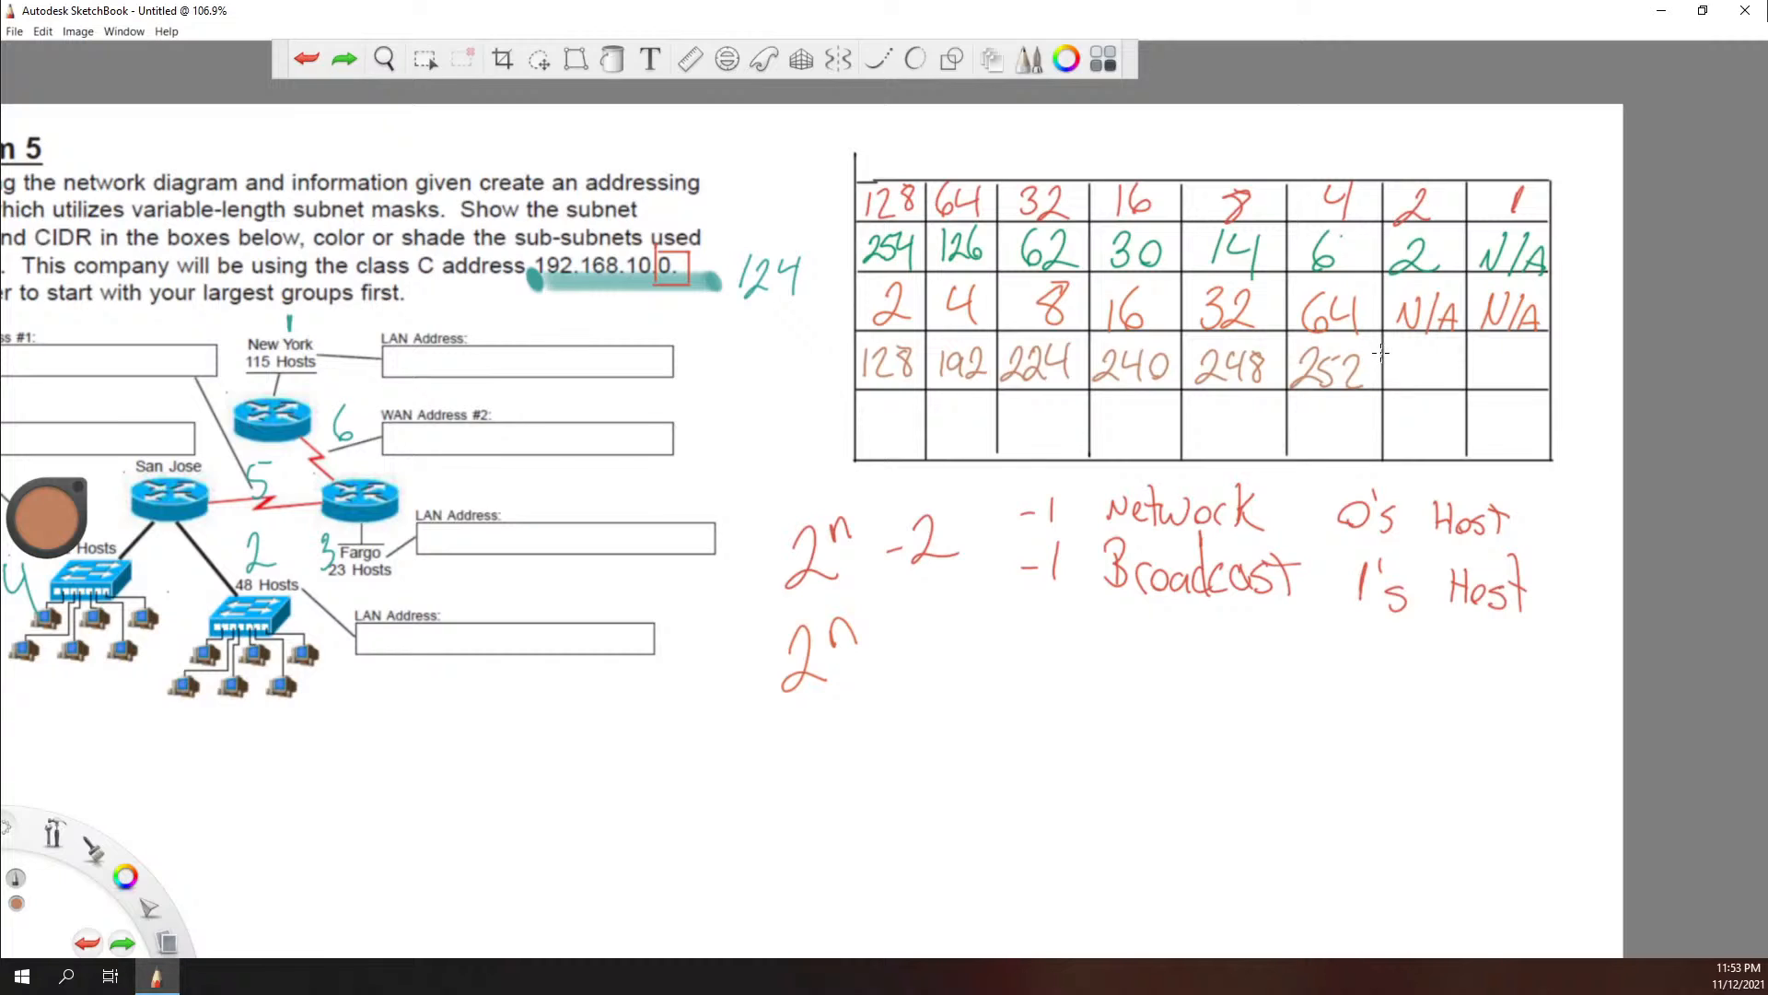
{"action": "mouse_move", "coordinate": [1407, 383]}
{"action": "left_mouse_down"}
{"action": "mouse_move", "coordinate": [1409, 361]}
{"action": "mouse_move", "coordinate": [1430, 393]}
{"action": "mouse_move", "coordinate": [1521, 349]}
{"action": "mouse_move", "coordinate": [1536, 396]}
{"action": "left_mouse_up"}
{"action": "left_click_drag", "start_coordinate": [1536, 388], "coordinate": [1504, 391]}
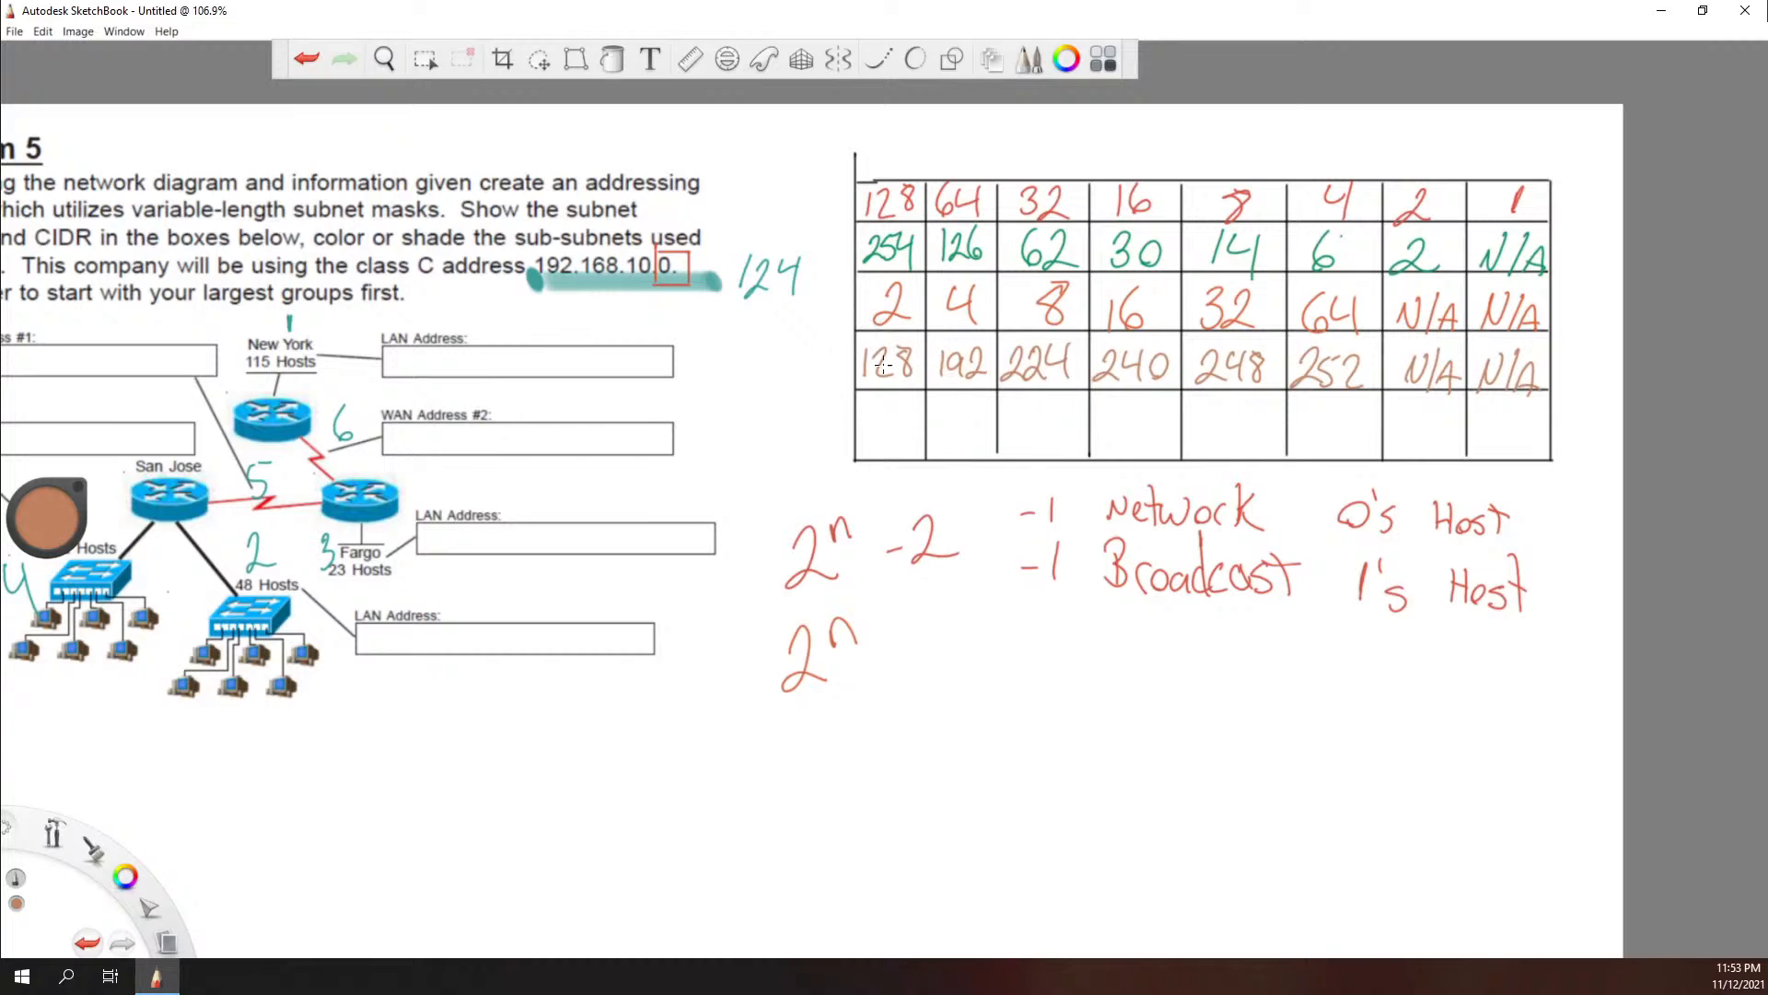
Step: Fill the table's fifth row in brown with the CIDR values /25, /26, /27, /28, /29, /30, N/A, N/A
{"action": "left_click_drag", "start_coordinate": [879, 408], "coordinate": [880, 446]}
{"action": "left_click_drag", "start_coordinate": [887, 419], "coordinate": [907, 445]}
{"action": "mouse_move", "coordinate": [908, 406]}
{"action": "left_mouse_down"}
{"action": "mouse_move", "coordinate": [938, 447]}
{"action": "mouse_move", "coordinate": [979, 426]}
{"action": "mouse_move", "coordinate": [1070, 446]}
{"action": "left_mouse_up"}
{"action": "mouse_move", "coordinate": [1054, 416]}
{"action": "left_mouse_down"}
{"action": "mouse_move", "coordinate": [1073, 422]}
{"action": "mouse_move", "coordinate": [1061, 449]}
{"action": "mouse_move", "coordinate": [1116, 451]}
{"action": "left_mouse_up"}
{"action": "left_click_drag", "start_coordinate": [1132, 423], "coordinate": [1149, 447]}
{"action": "mouse_move", "coordinate": [1149, 420]}
{"action": "left_mouse_down"}
{"action": "mouse_move", "coordinate": [1138, 434]}
{"action": "mouse_move", "coordinate": [1147, 417]}
{"action": "mouse_move", "coordinate": [1202, 450]}
{"action": "mouse_move", "coordinate": [1269, 436]}
{"action": "mouse_move", "coordinate": [1305, 455]}
{"action": "mouse_move", "coordinate": [1353, 431]}
{"action": "mouse_move", "coordinate": [1404, 456]}
{"action": "mouse_move", "coordinate": [1422, 424]}
{"action": "left_mouse_up"}
{"action": "mouse_move", "coordinate": [1439, 422]}
{"action": "left_mouse_down"}
{"action": "mouse_move", "coordinate": [1429, 457]}
{"action": "mouse_move", "coordinate": [1463, 453]}
{"action": "left_mouse_up"}
{"action": "left_click_drag", "start_coordinate": [1445, 444], "coordinate": [1474, 458]}
{"action": "mouse_move", "coordinate": [1477, 431]}
{"action": "left_mouse_down"}
{"action": "mouse_move", "coordinate": [1494, 425]}
{"action": "mouse_move", "coordinate": [1499, 458]}
{"action": "mouse_move", "coordinate": [1531, 453]}
{"action": "left_mouse_up"}
{"action": "left_click_drag", "start_coordinate": [1514, 444], "coordinate": [1527, 442]}
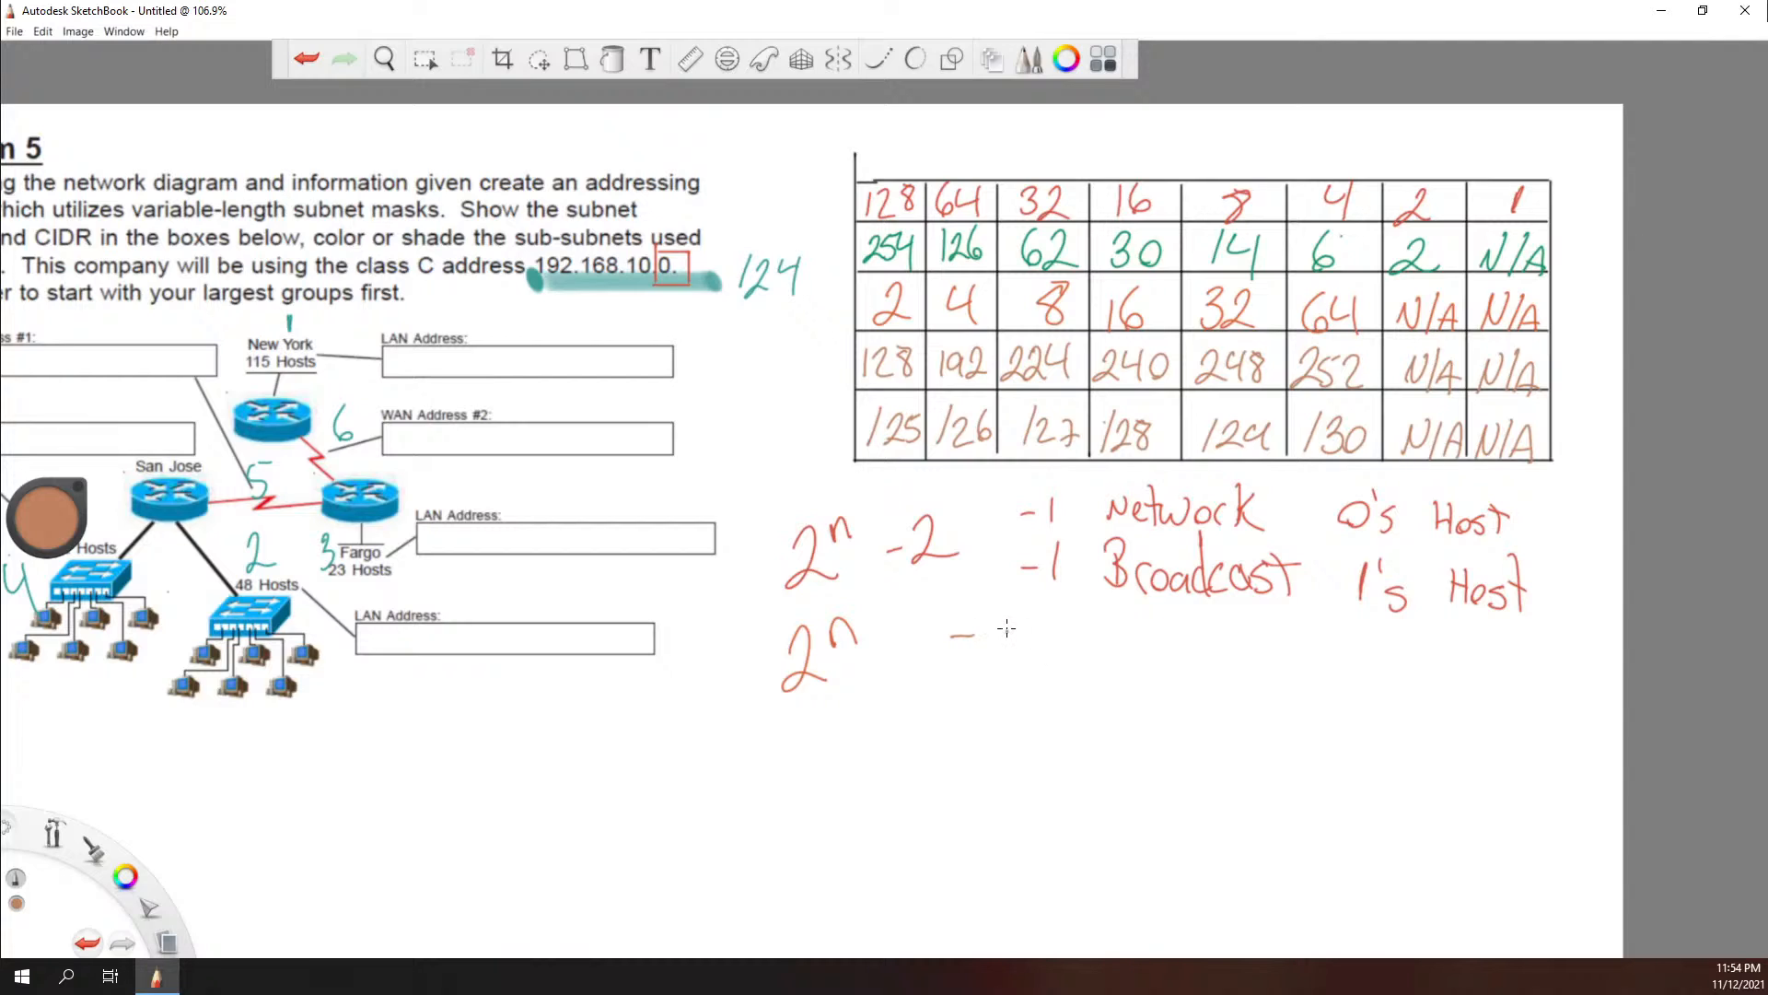
{"action": "mouse_move", "coordinate": [1001, 626]}
{"action": "left_mouse_down"}
{"action": "mouse_move", "coordinate": [1031, 656]}
{"action": "mouse_move", "coordinate": [1084, 658]}
{"action": "left_mouse_up"}
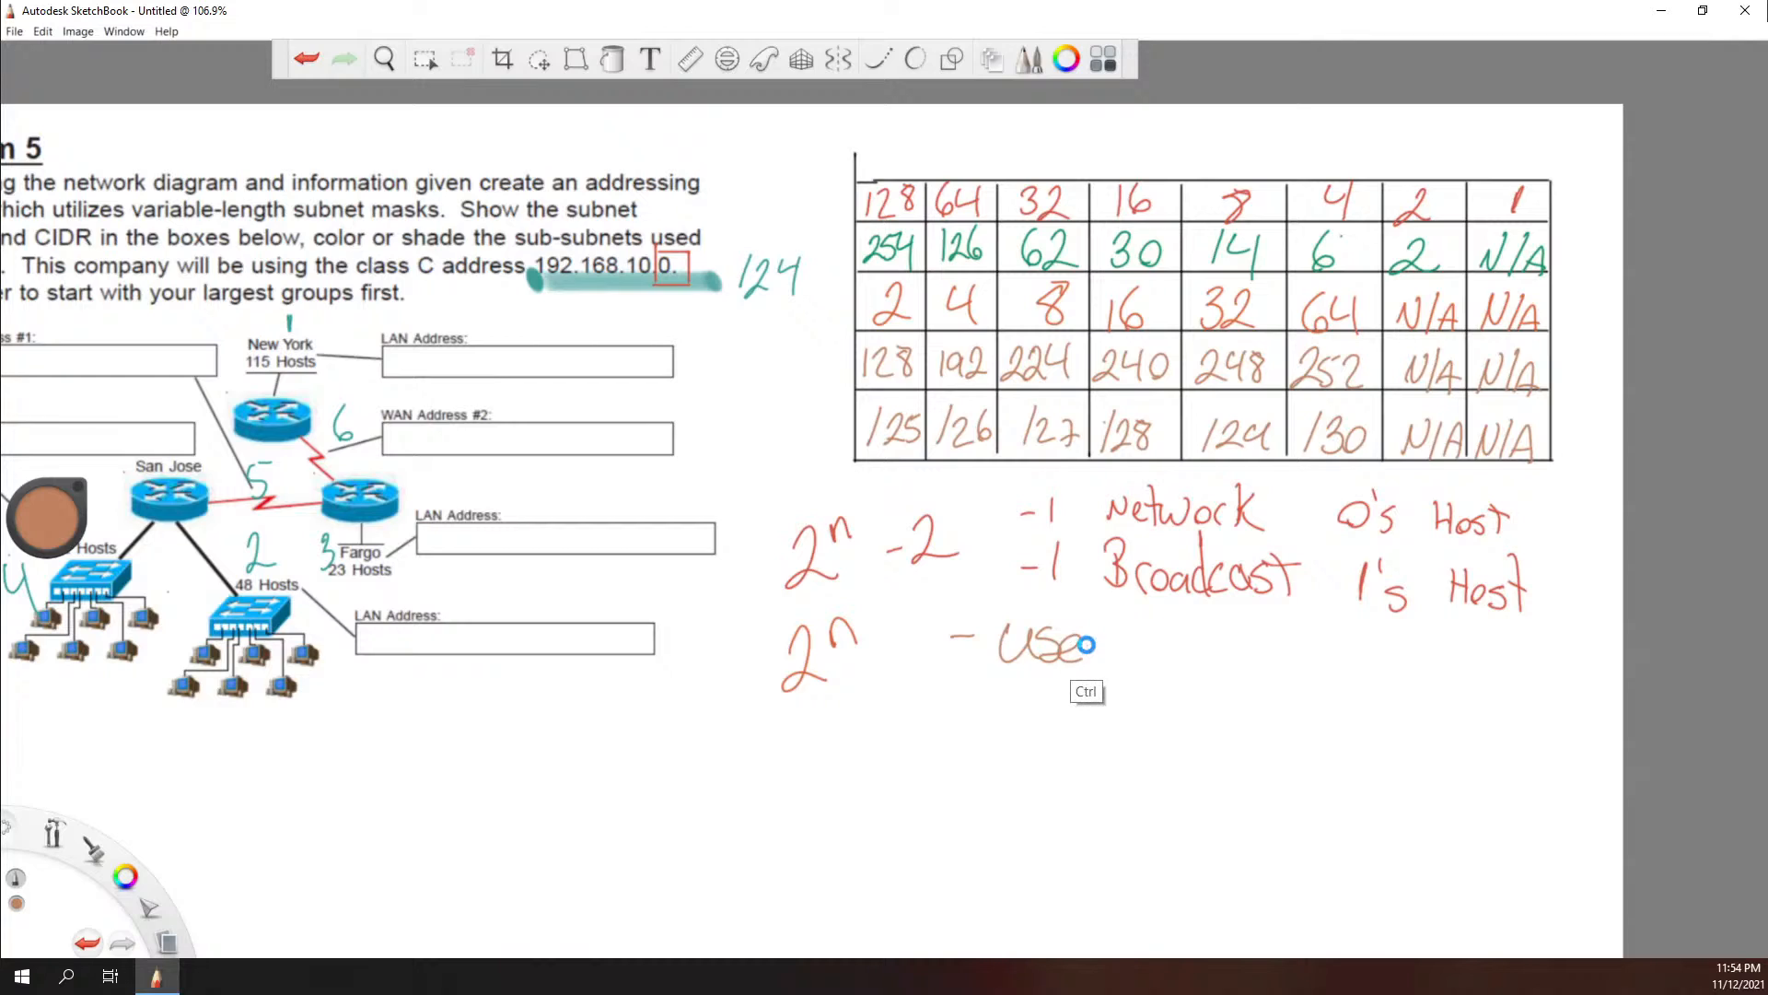
{"action": "key", "text": "ctrl+z"}
{"action": "key", "text": "ctrl+z"}
{"action": "mouse_move", "coordinate": [1071, 632]}
{"action": "left_mouse_down"}
{"action": "mouse_move", "coordinate": [1048, 655]}
{"action": "mouse_move", "coordinate": [1195, 668]}
{"action": "left_mouse_up"}
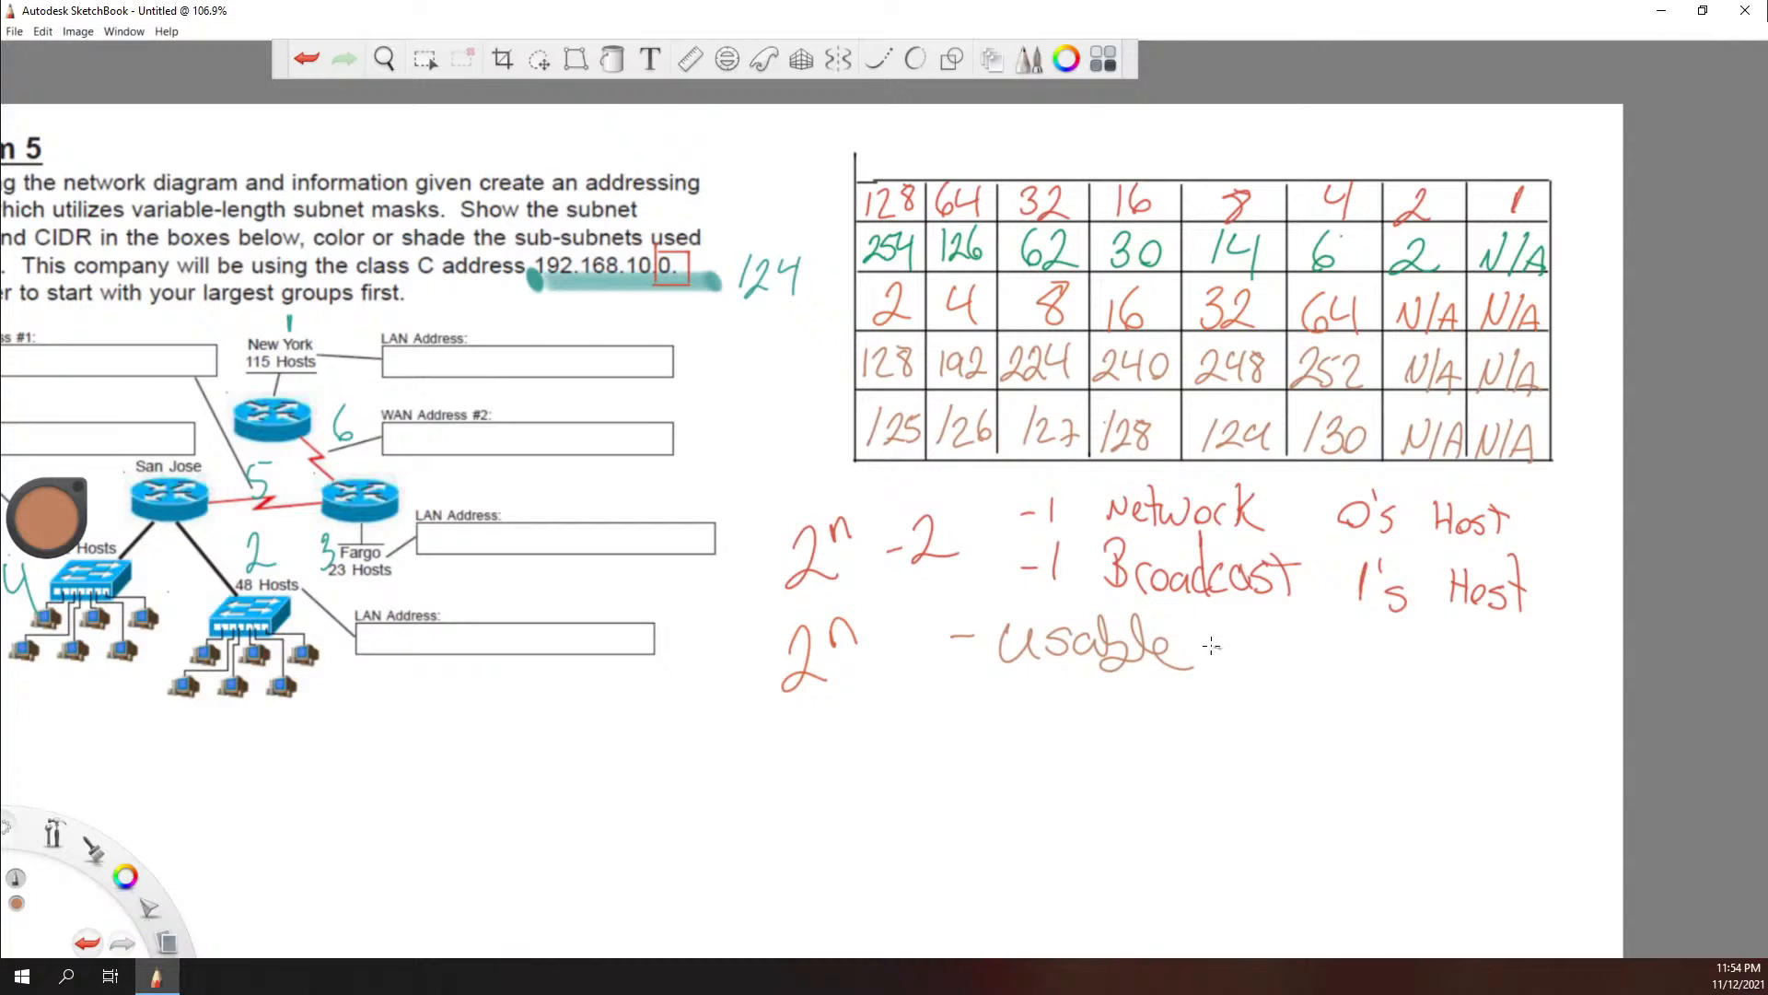
{"action": "key", "text": "ctrl+z"}
{"action": "key", "text": "ctrl+z"}
{"action": "key", "text": "ctrl+z"}
{"action": "key", "text": "ctrl+z"}
{"action": "key", "text": "ctrl+z"}
{"action": "key", "text": "ctrl+z"}
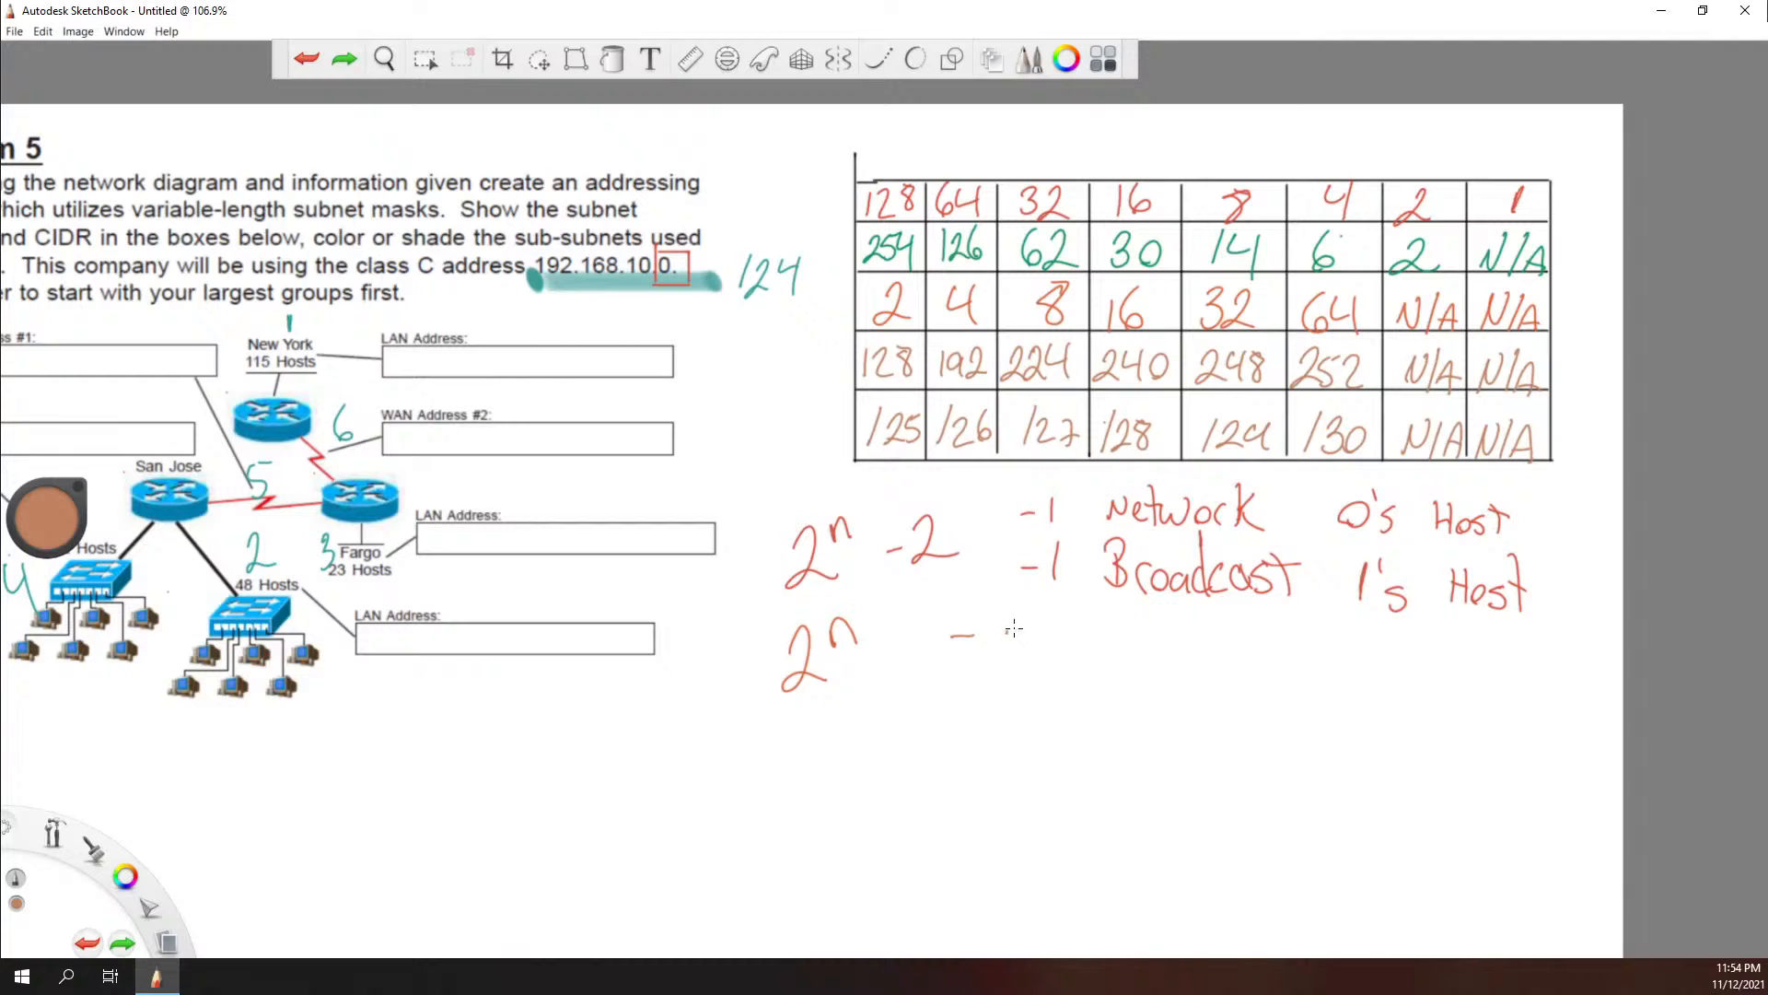
Step: Write "subnets" in brown beside the 2ⁿ formula and circle the 2ⁿ-2 formula above it
{"action": "mouse_move", "coordinate": [1020, 634]}
{"action": "left_mouse_down"}
{"action": "mouse_move", "coordinate": [995, 663]}
{"action": "mouse_move", "coordinate": [1145, 674]}
{"action": "mouse_move", "coordinate": [1175, 647]}
{"action": "mouse_move", "coordinate": [1162, 683]}
{"action": "left_mouse_up"}
{"action": "mouse_move", "coordinate": [803, 551]}
{"action": "left_mouse_down"}
{"action": "mouse_move", "coordinate": [965, 552]}
{"action": "mouse_move", "coordinate": [802, 547]}
{"action": "mouse_move", "coordinate": [761, 565]}
{"action": "mouse_move", "coordinate": [963, 573]}
{"action": "mouse_move", "coordinate": [886, 595]}
{"action": "left_mouse_up"}
{"action": "key", "text": "ctrl+z"}
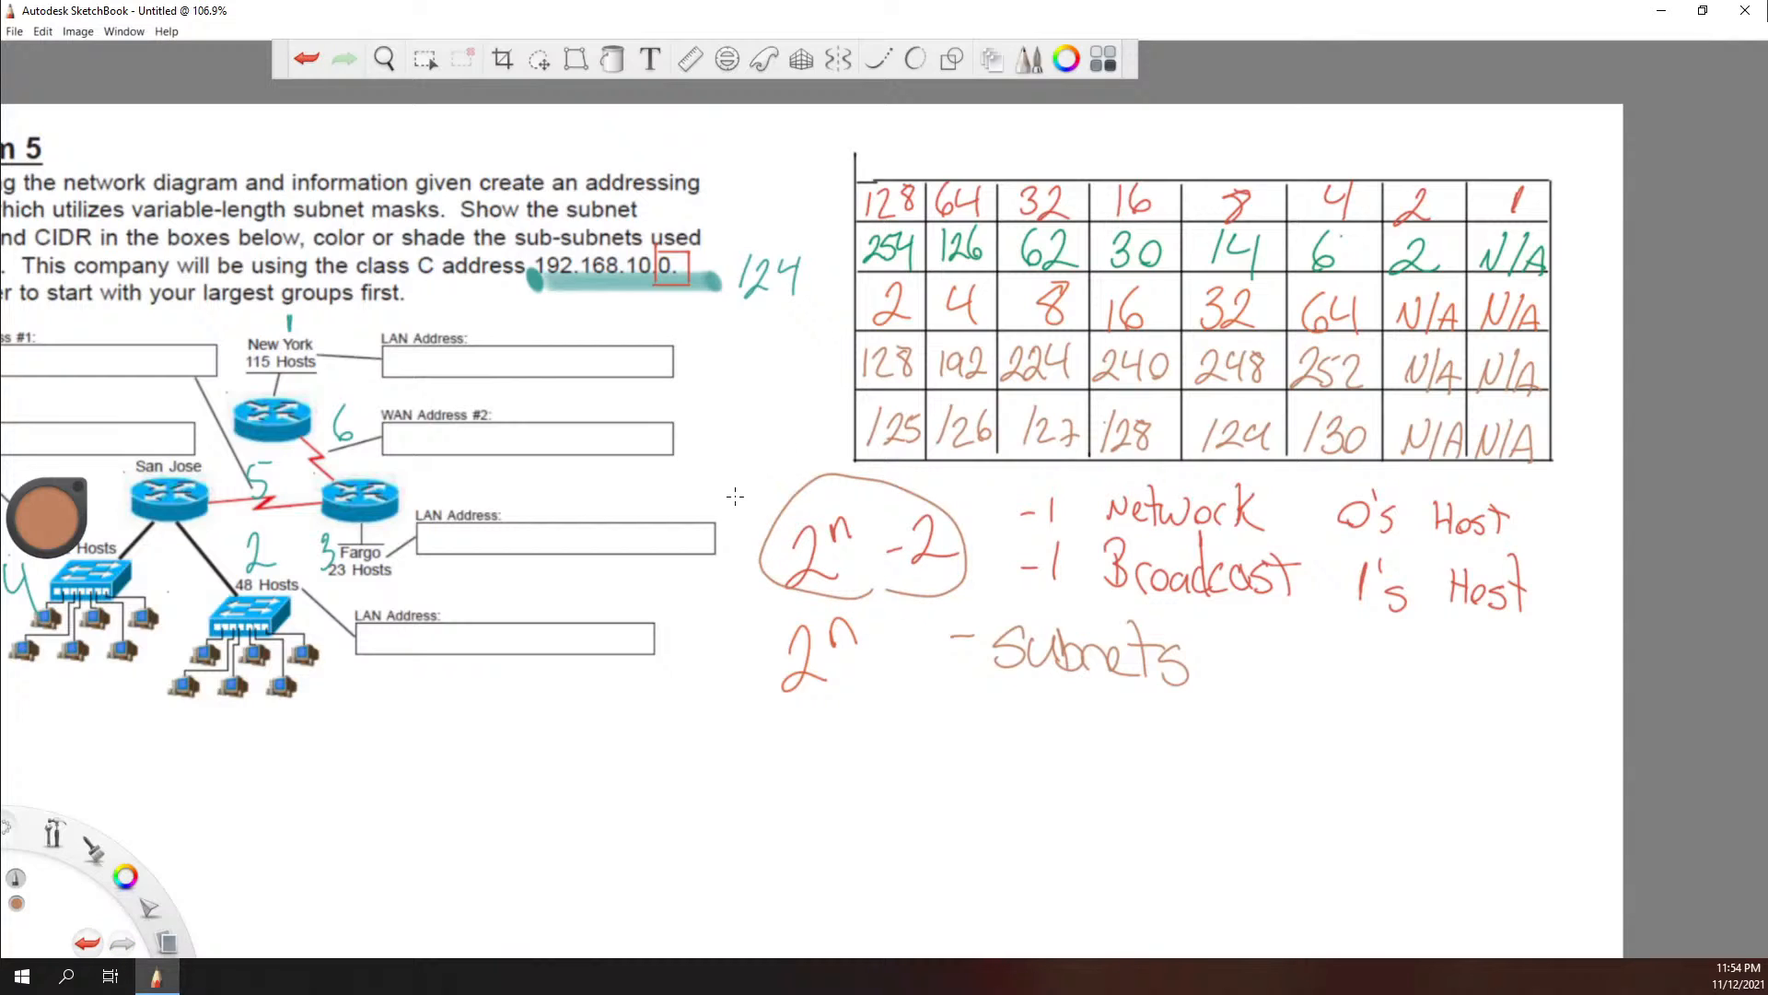
Step: Label the circled 2ⁿ-2 formula "useable Host" in brown just above it
{"action": "mouse_move", "coordinate": [733, 453]}
{"action": "left_mouse_down"}
{"action": "mouse_move", "coordinate": [736, 502]}
{"action": "mouse_move", "coordinate": [760, 473]}
{"action": "mouse_move", "coordinate": [760, 495]}
{"action": "left_mouse_up"}
{"action": "mouse_move", "coordinate": [775, 465]}
{"action": "left_mouse_down"}
{"action": "mouse_move", "coordinate": [792, 467]}
{"action": "mouse_move", "coordinate": [783, 486]}
{"action": "left_mouse_up"}
{"action": "left_click_drag", "start_coordinate": [801, 436], "coordinate": [799, 480]}
{"action": "left_click_drag", "start_coordinate": [788, 460], "coordinate": [818, 452]}
{"action": "mouse_move", "coordinate": [692, 427]}
{"action": "left_mouse_down"}
{"action": "mouse_move", "coordinate": [716, 450]}
{"action": "mouse_move", "coordinate": [717, 423]}
{"action": "mouse_move", "coordinate": [716, 450]}
{"action": "mouse_move", "coordinate": [803, 405]}
{"action": "mouse_move", "coordinate": [834, 422]}
{"action": "left_mouse_up"}
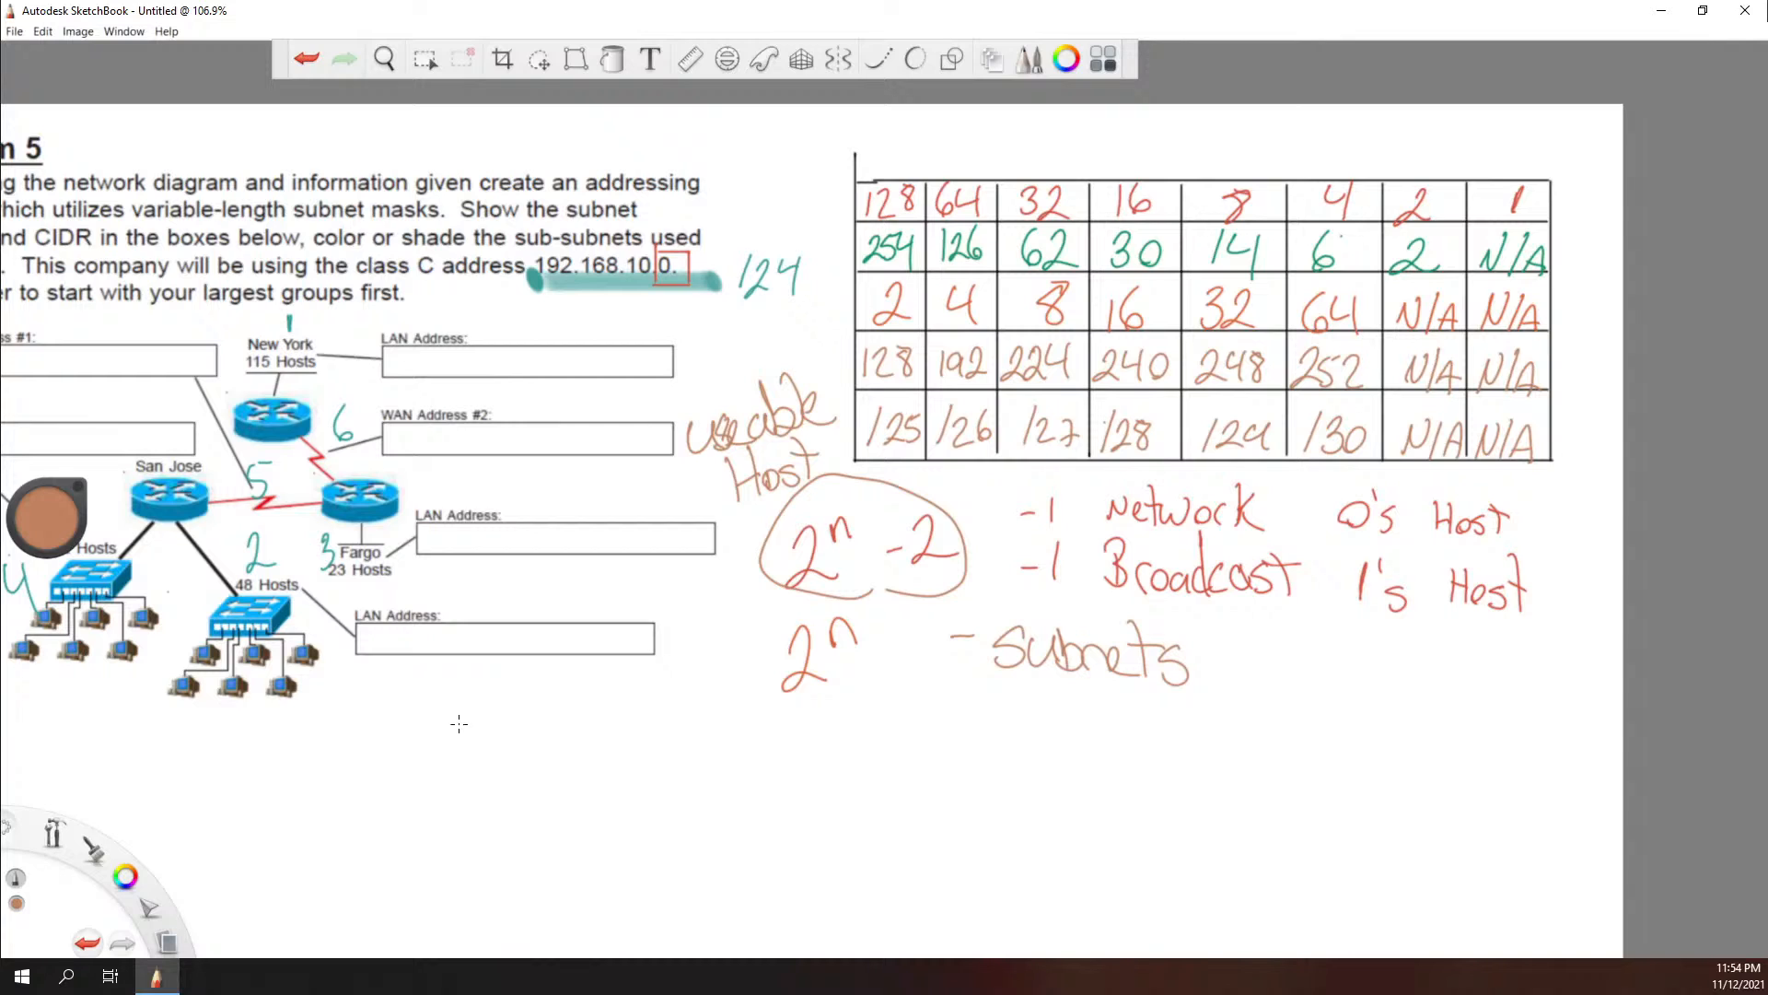
Step: Zoom out until the whole problem, diagram and table fit on screen, and leave view navigation
{"action": "key", "text": "space"}
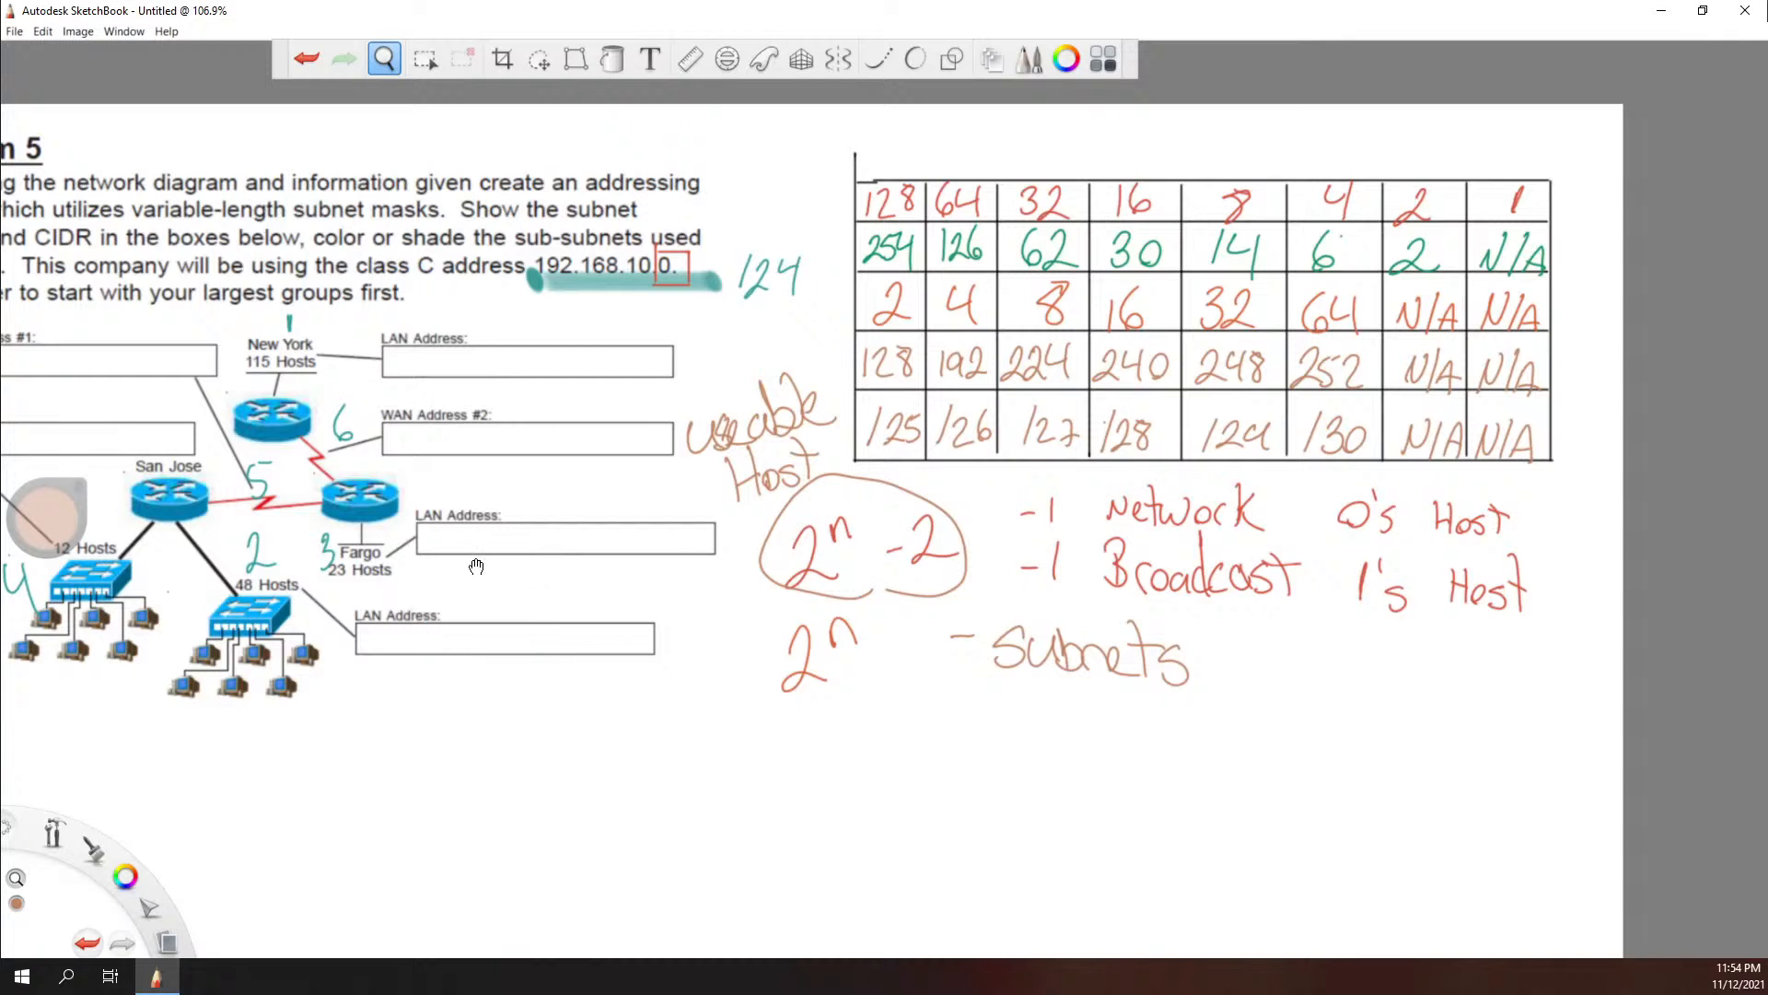
{"action": "left_click_drag", "start_coordinate": [476, 565], "coordinate": [532, 622]}
{"action": "scroll", "coordinate": [654, 456], "scroll_direction": "down", "scroll_amount": 1}
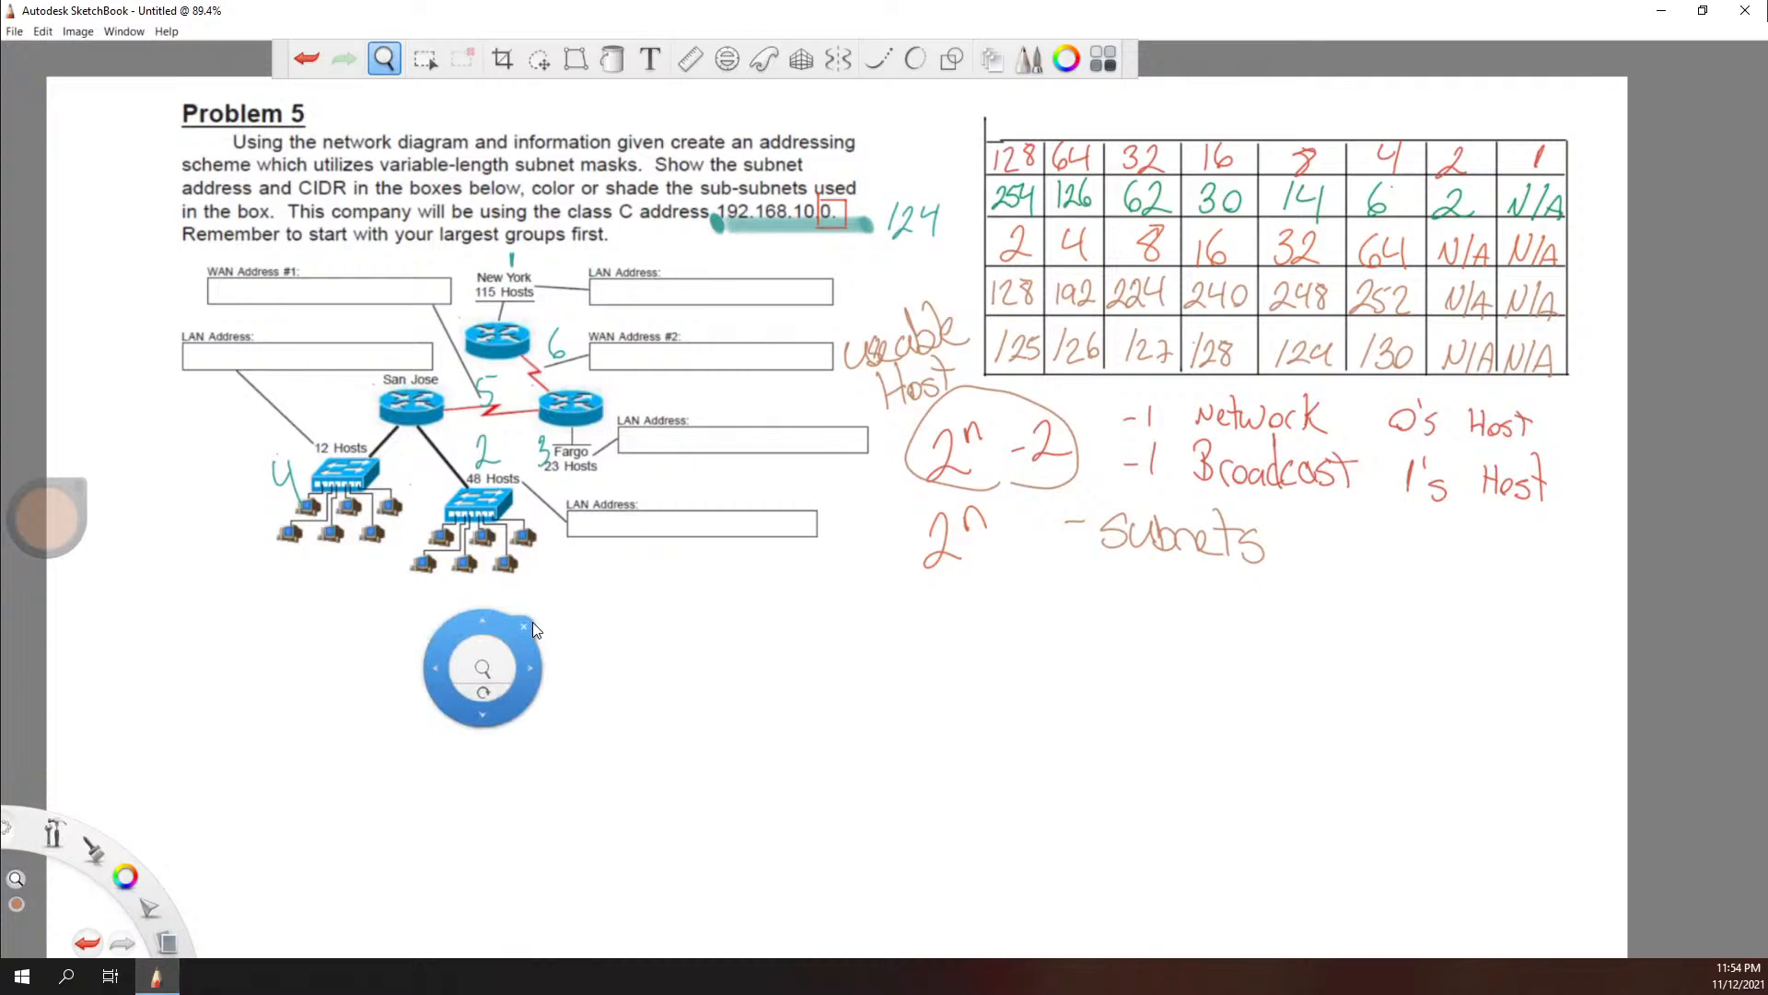
{"action": "left_click", "coordinate": [525, 626]}
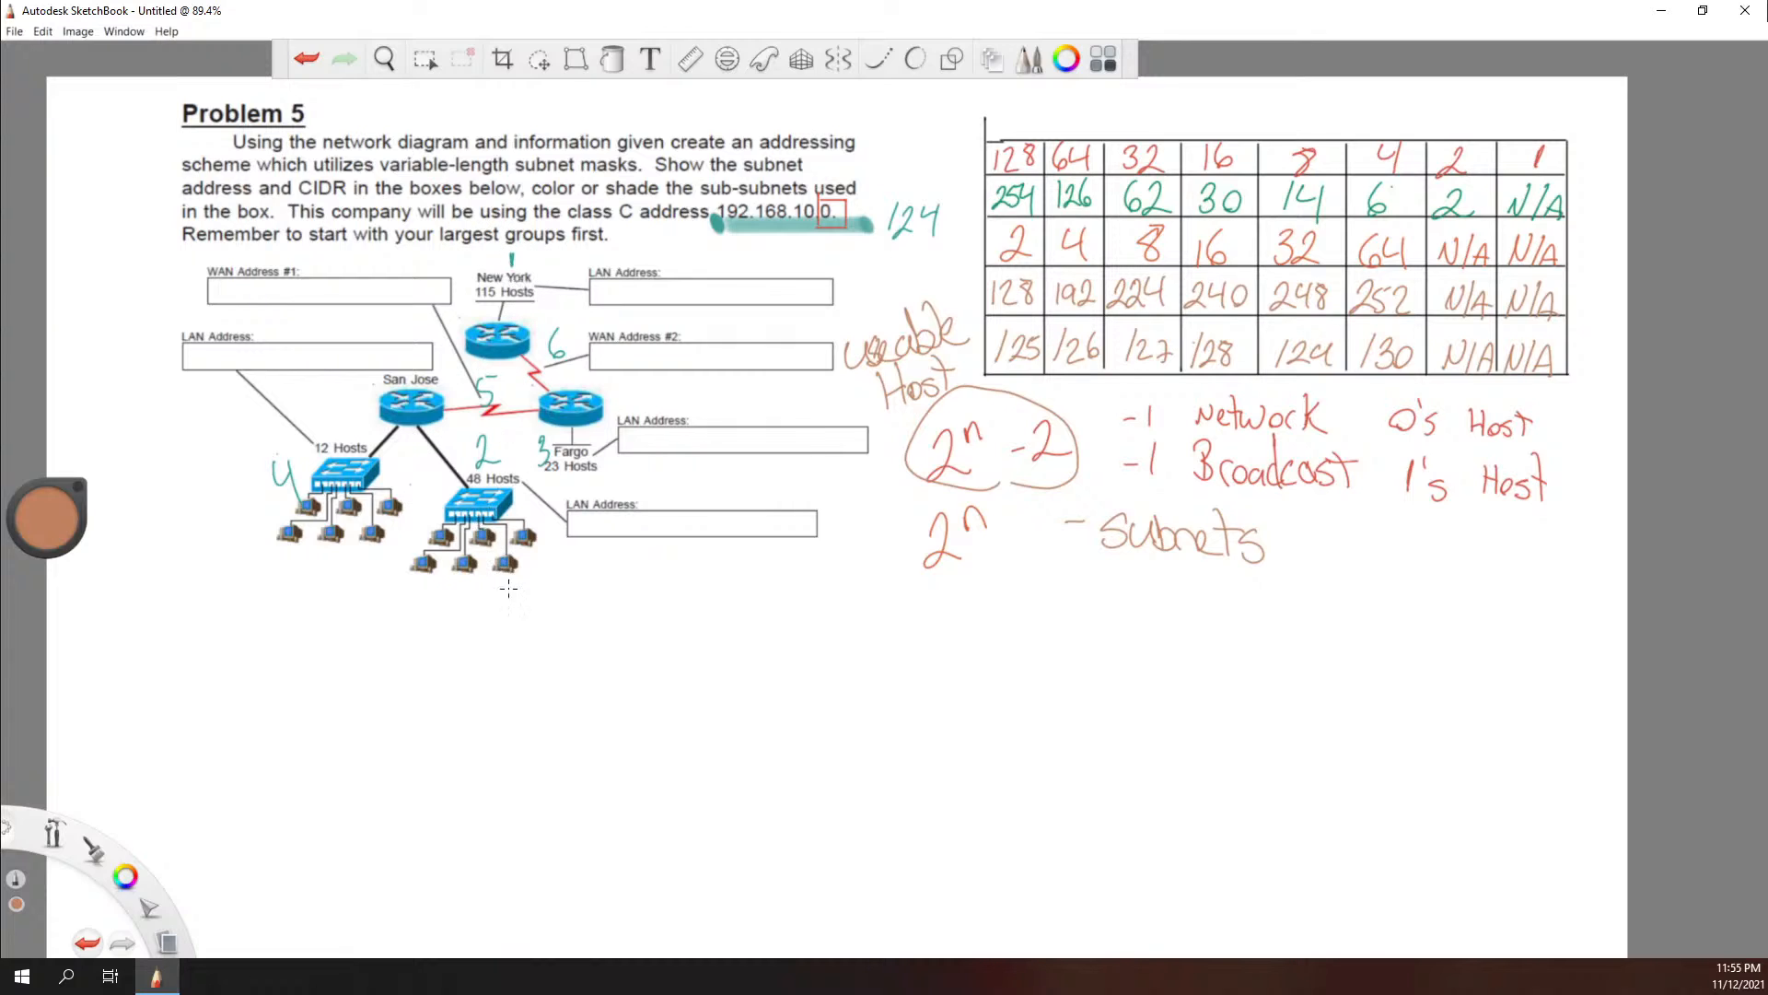
{"action": "mouse_move", "coordinate": [488, 643]}
{"action": "left_mouse_down"}
{"action": "mouse_move", "coordinate": [480, 611]}
{"action": "mouse_move", "coordinate": [507, 702]}
{"action": "mouse_move", "coordinate": [470, 729]}
{"action": "mouse_move", "coordinate": [477, 757]}
{"action": "left_mouse_up"}
{"action": "key", "text": "ctrl+z"}
{"action": "key", "text": "ctrl+z"}
{"action": "key", "text": "ctrl+z"}
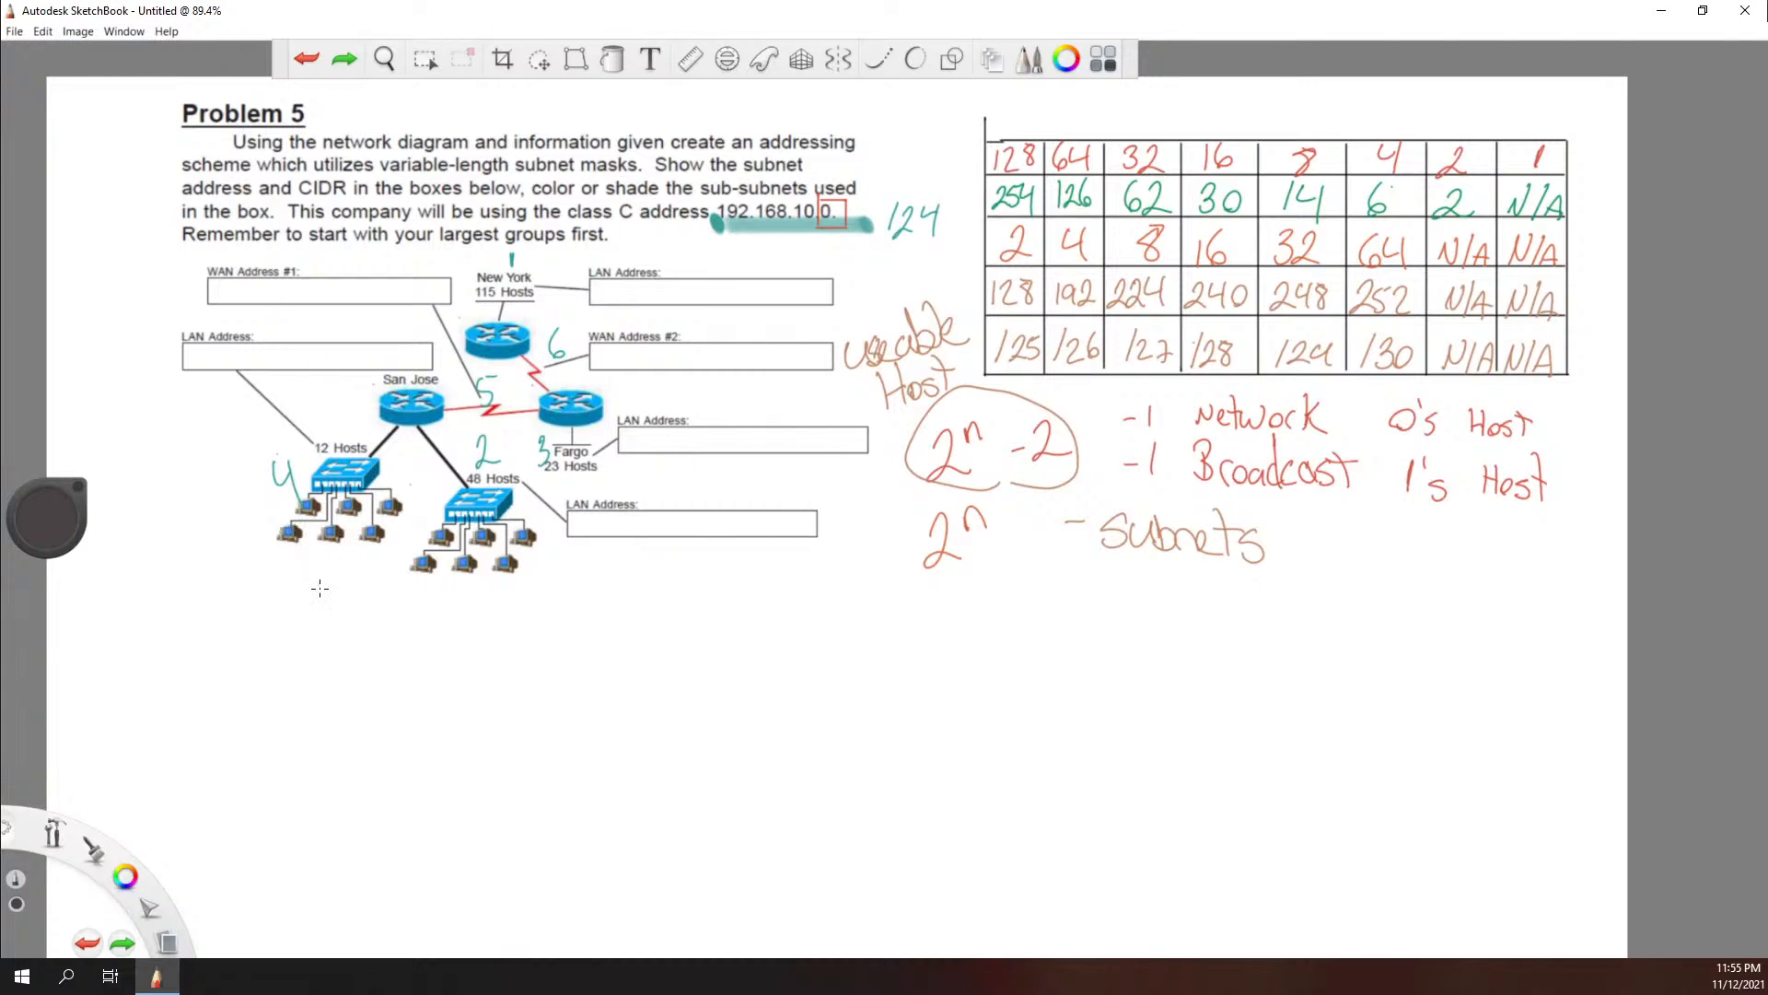
Step: Draw six evenly spaced straight horizontal lines in black below the network diagram
{"action": "left_click_drag", "start_coordinate": [390, 633], "coordinate": [980, 635]}
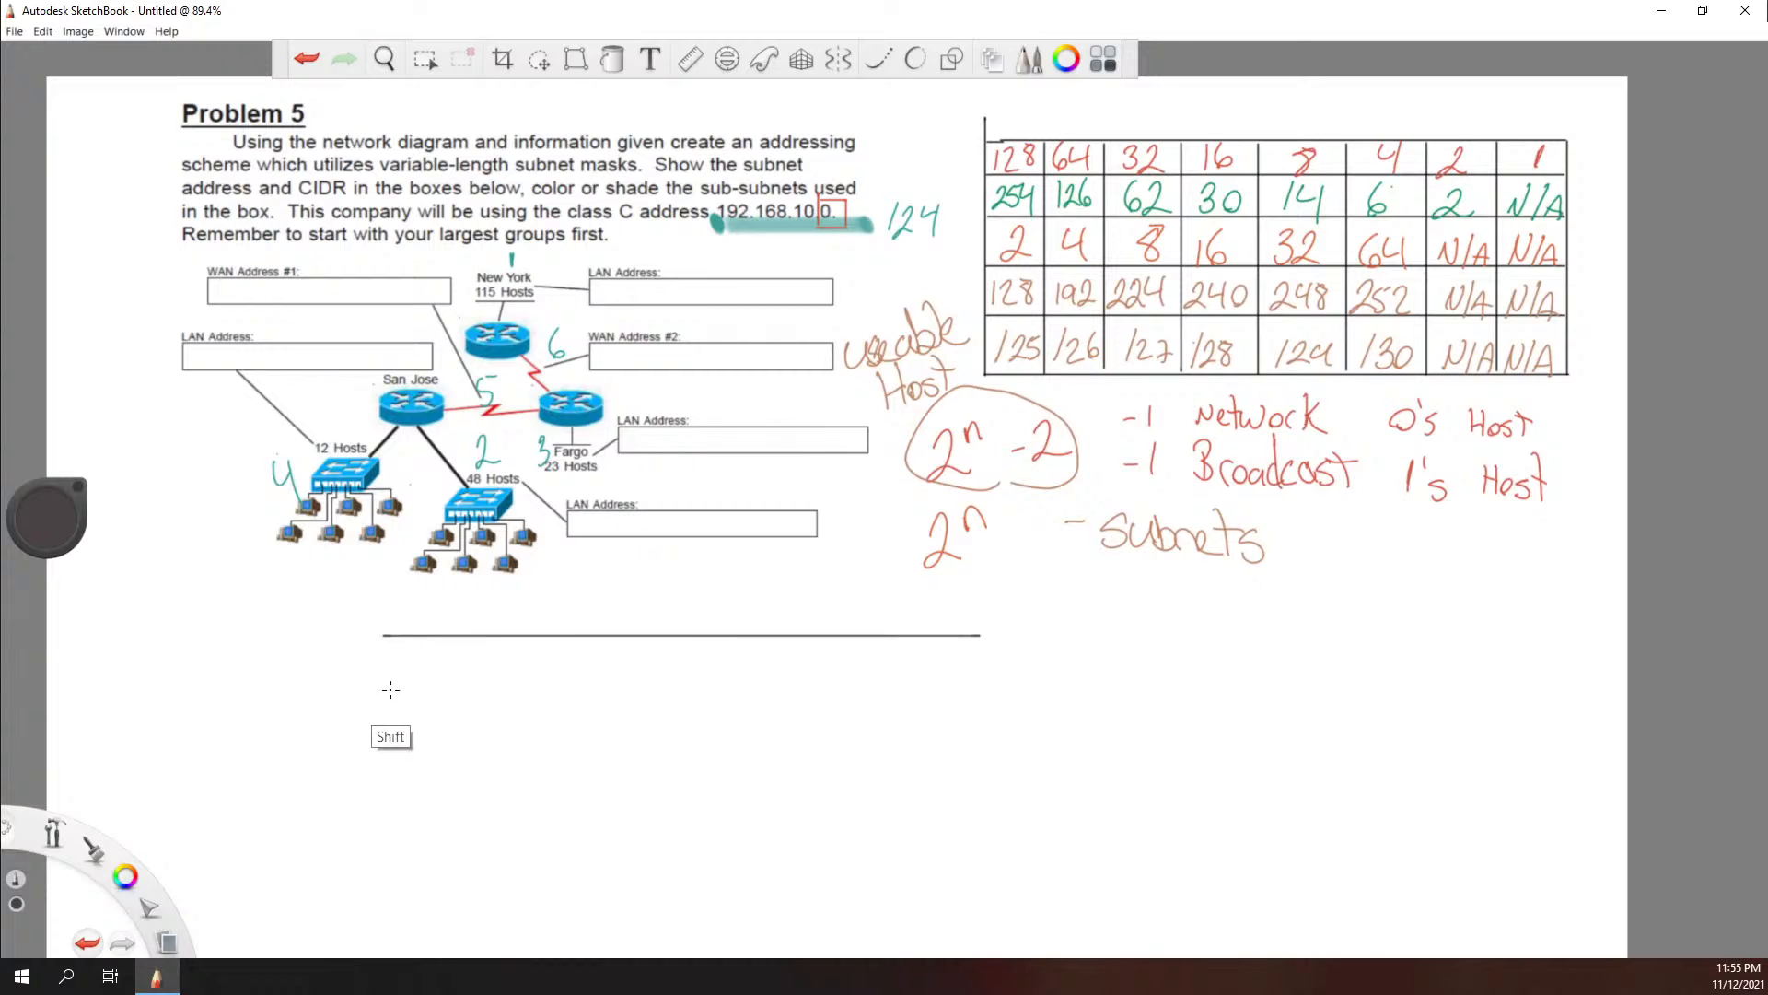
{"action": "left_click_drag", "start_coordinate": [385, 691], "coordinate": [1058, 829]}
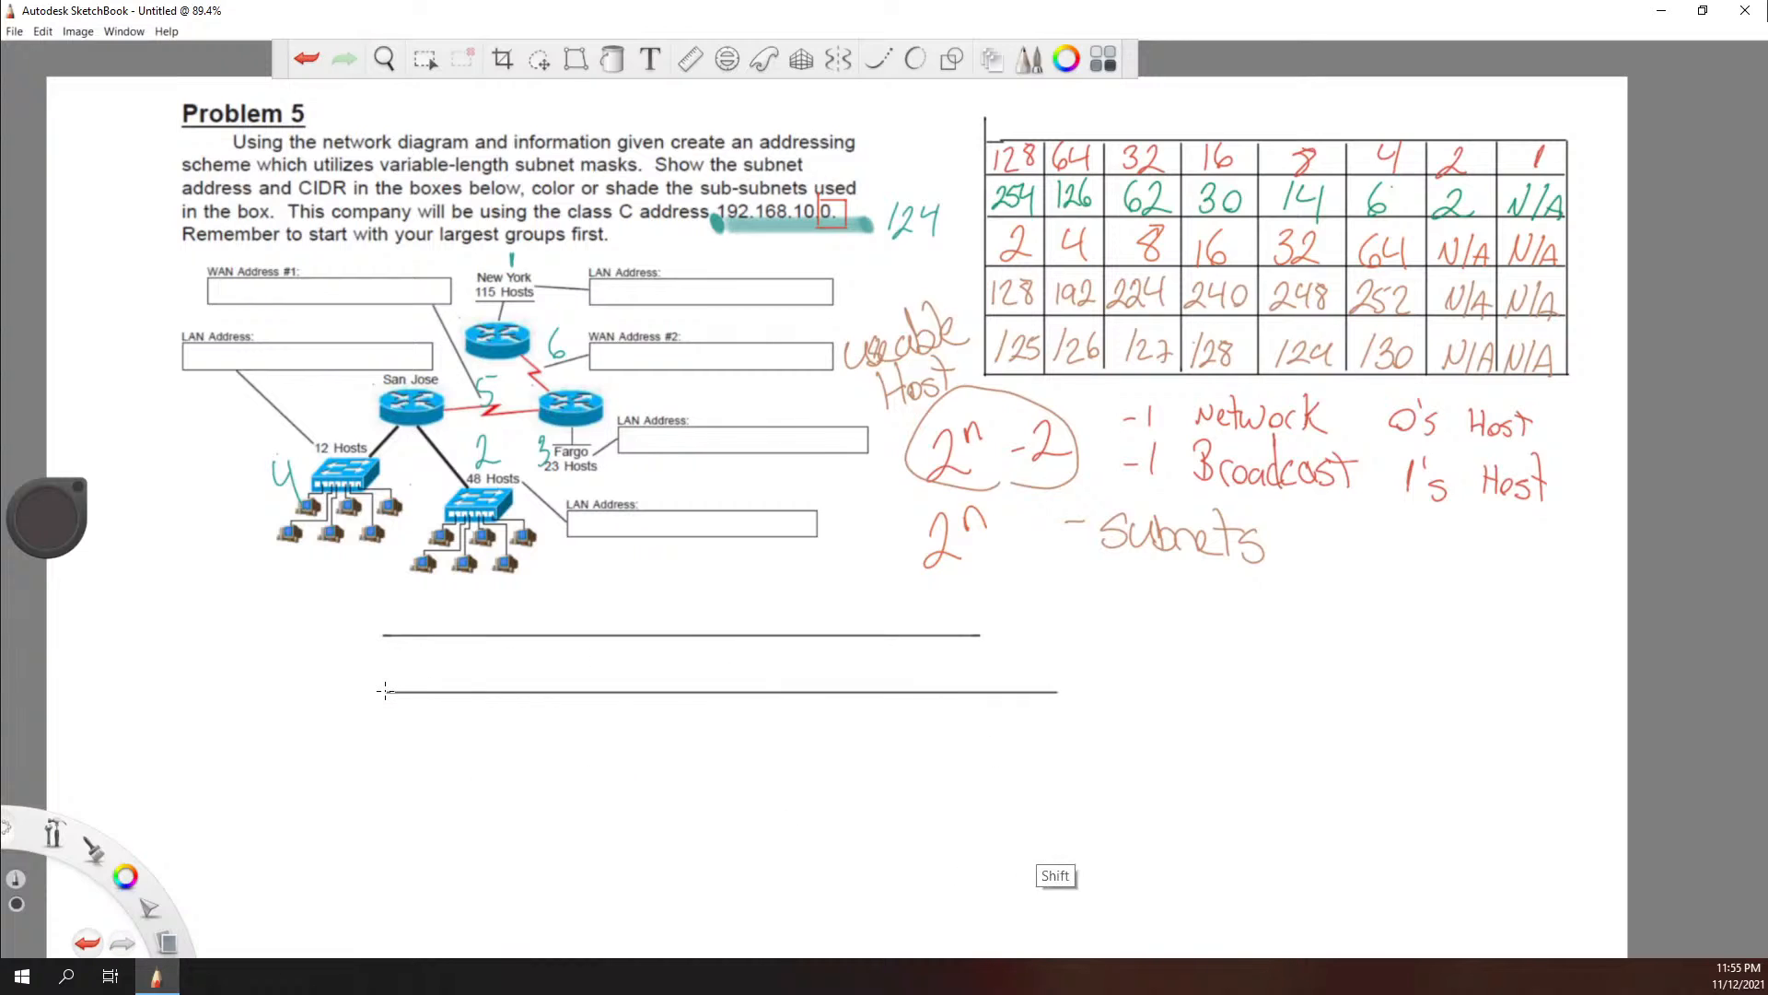
{"action": "mouse_move", "coordinate": [383, 747]}
{"action": "left_mouse_down"}
{"action": "mouse_move", "coordinate": [818, 834]}
{"action": "mouse_move", "coordinate": [1112, 857]}
{"action": "left_mouse_up"}
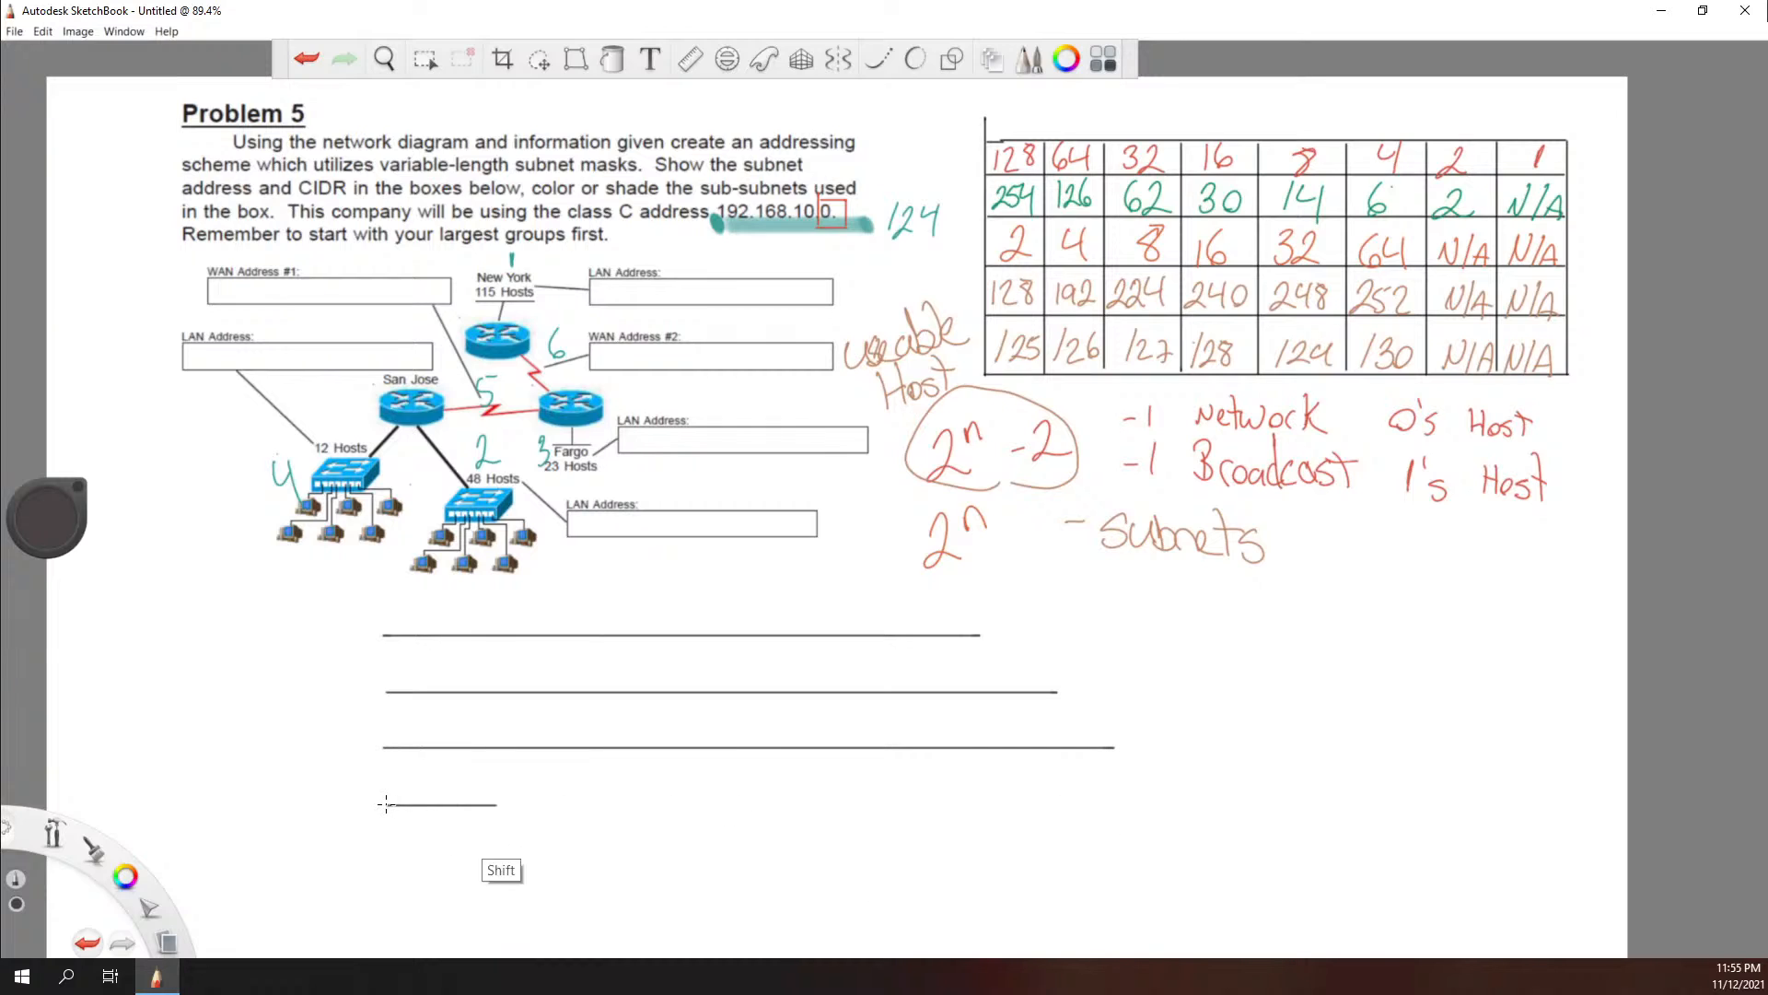
{"action": "left_click_drag", "start_coordinate": [386, 804], "coordinate": [1153, 907]}
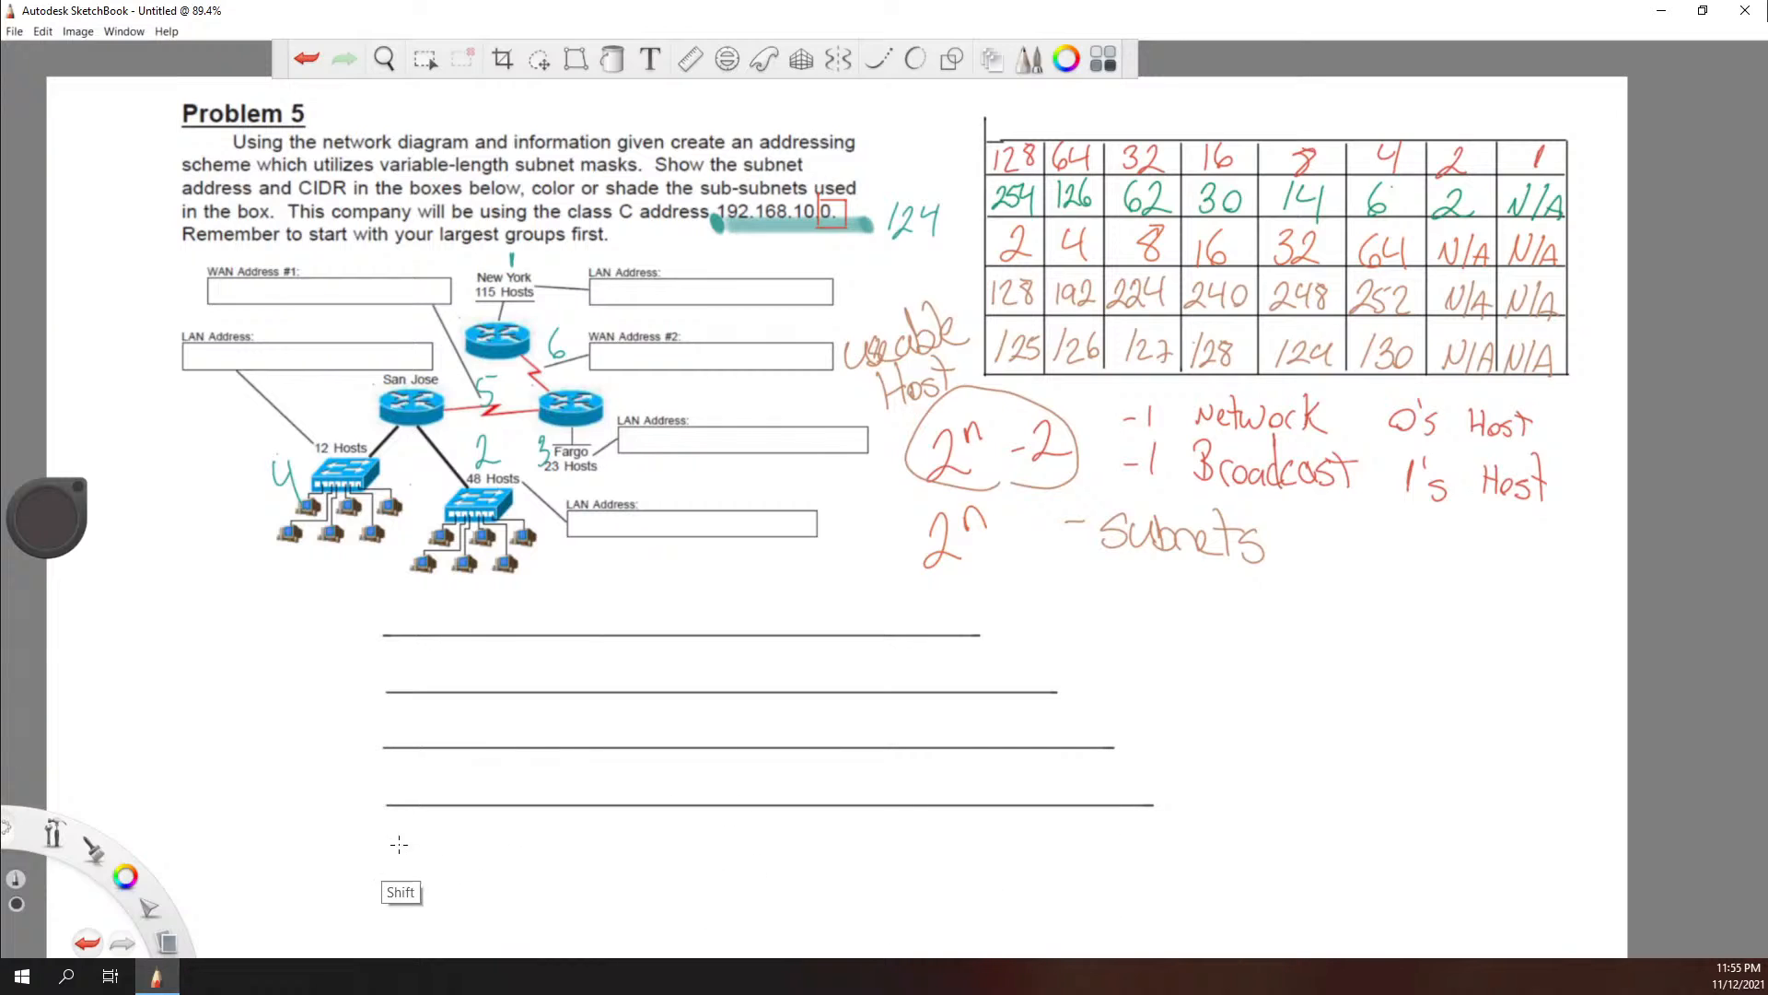
{"action": "left_click_drag", "start_coordinate": [385, 866], "coordinate": [1216, 938]}
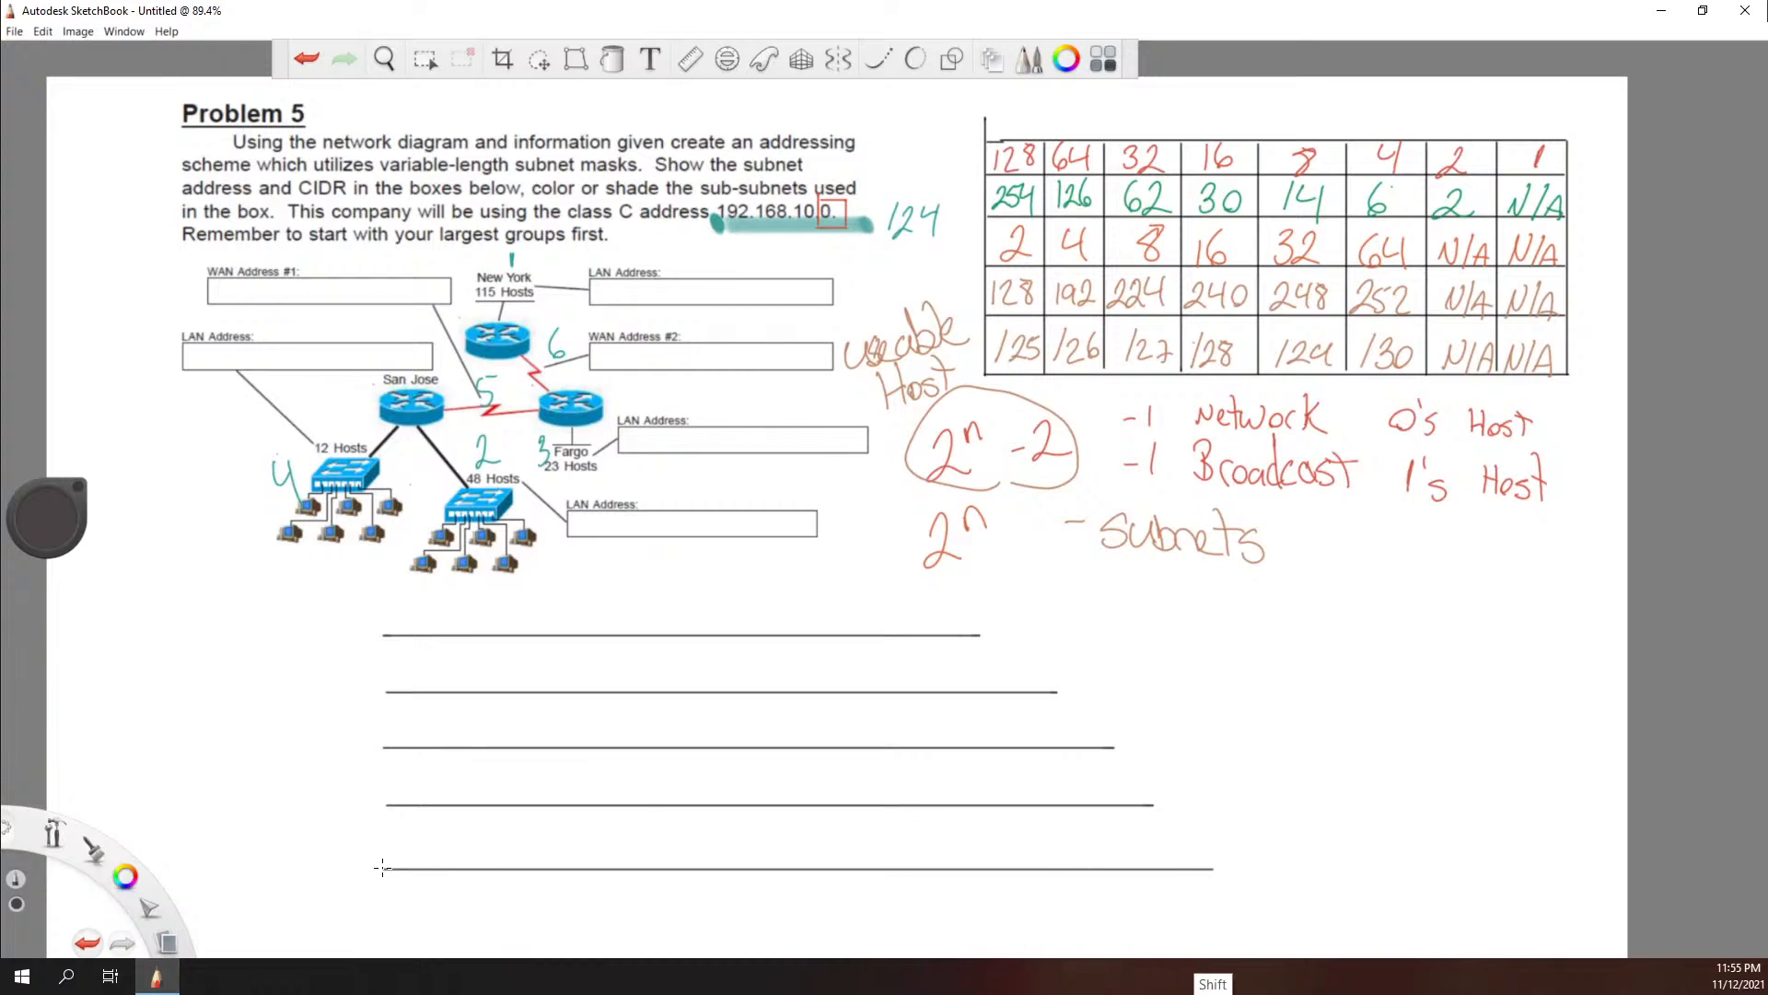
{"action": "left_click_drag", "start_coordinate": [385, 933], "coordinate": [1246, 933]}
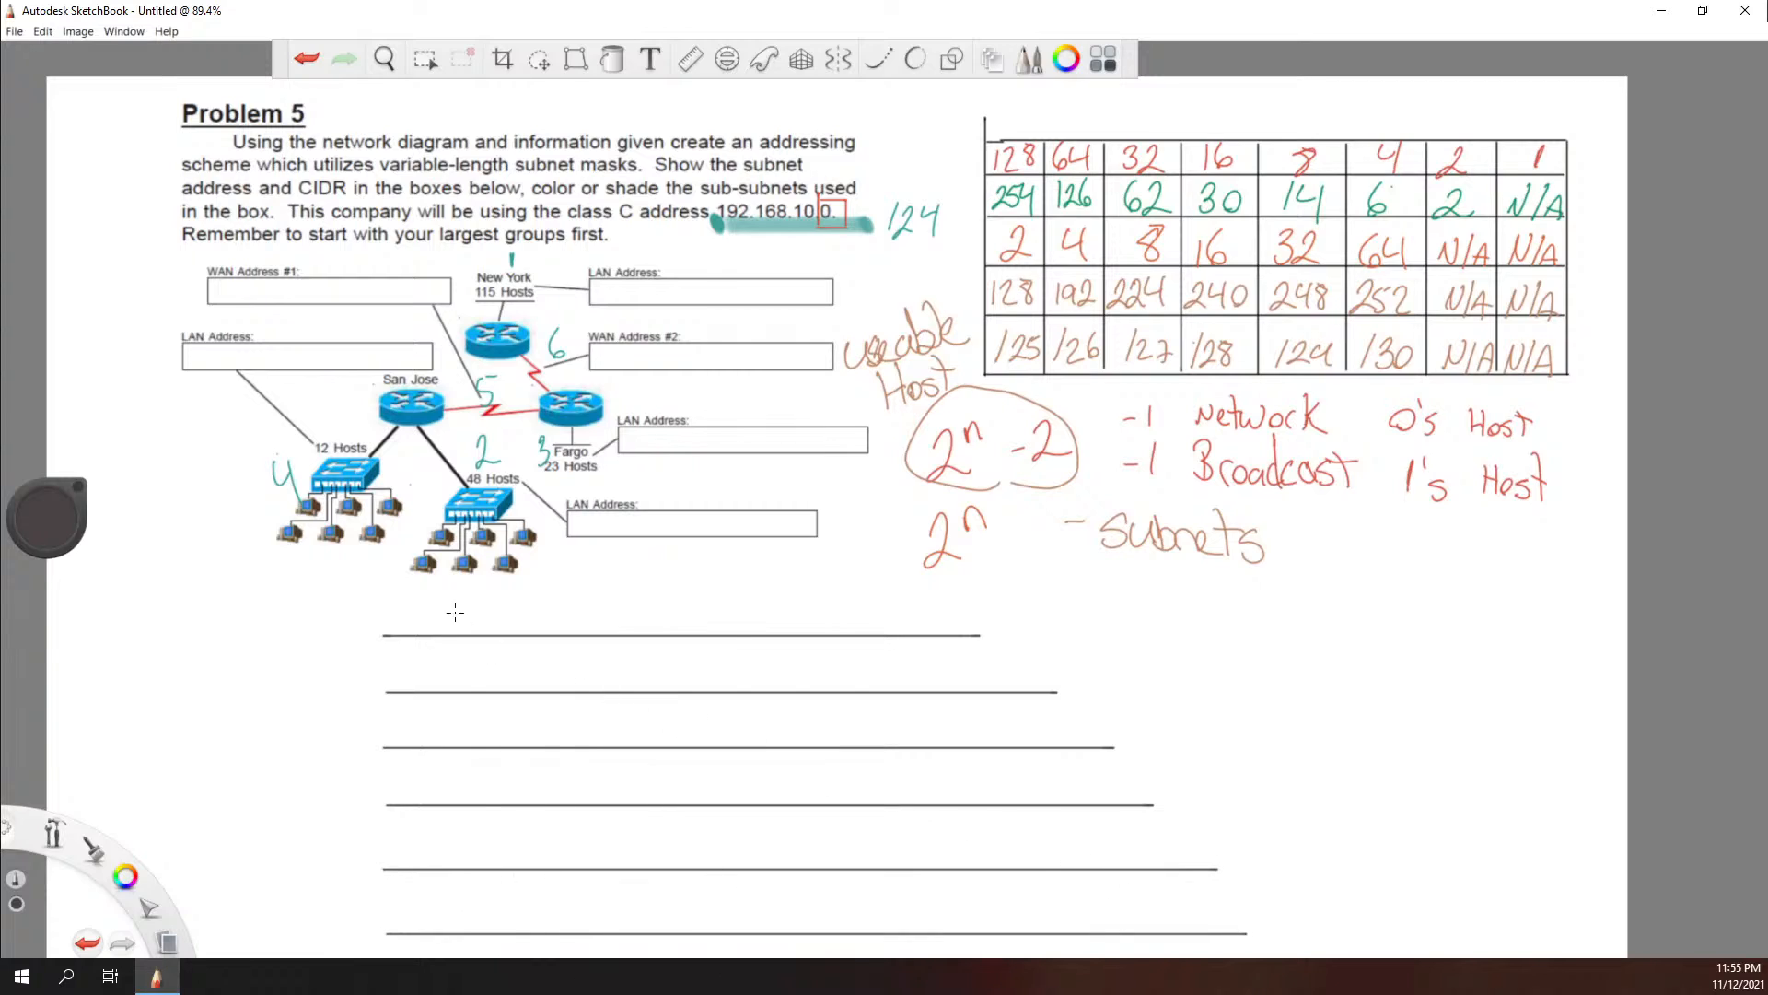
Step: Number the six lines 1 to 6 in black and draw a straight vertical line across them near their starts
{"action": "mouse_move", "coordinate": [329, 596]}
{"action": "left_mouse_down"}
{"action": "mouse_move", "coordinate": [354, 687]}
{"action": "mouse_move", "coordinate": [320, 742]}
{"action": "mouse_move", "coordinate": [338, 785]}
{"action": "mouse_move", "coordinate": [317, 866]}
{"action": "left_mouse_up"}
{"action": "left_click_drag", "start_coordinate": [341, 826], "coordinate": [323, 825]}
{"action": "left_click_drag", "start_coordinate": [350, 918], "coordinate": [333, 924]}
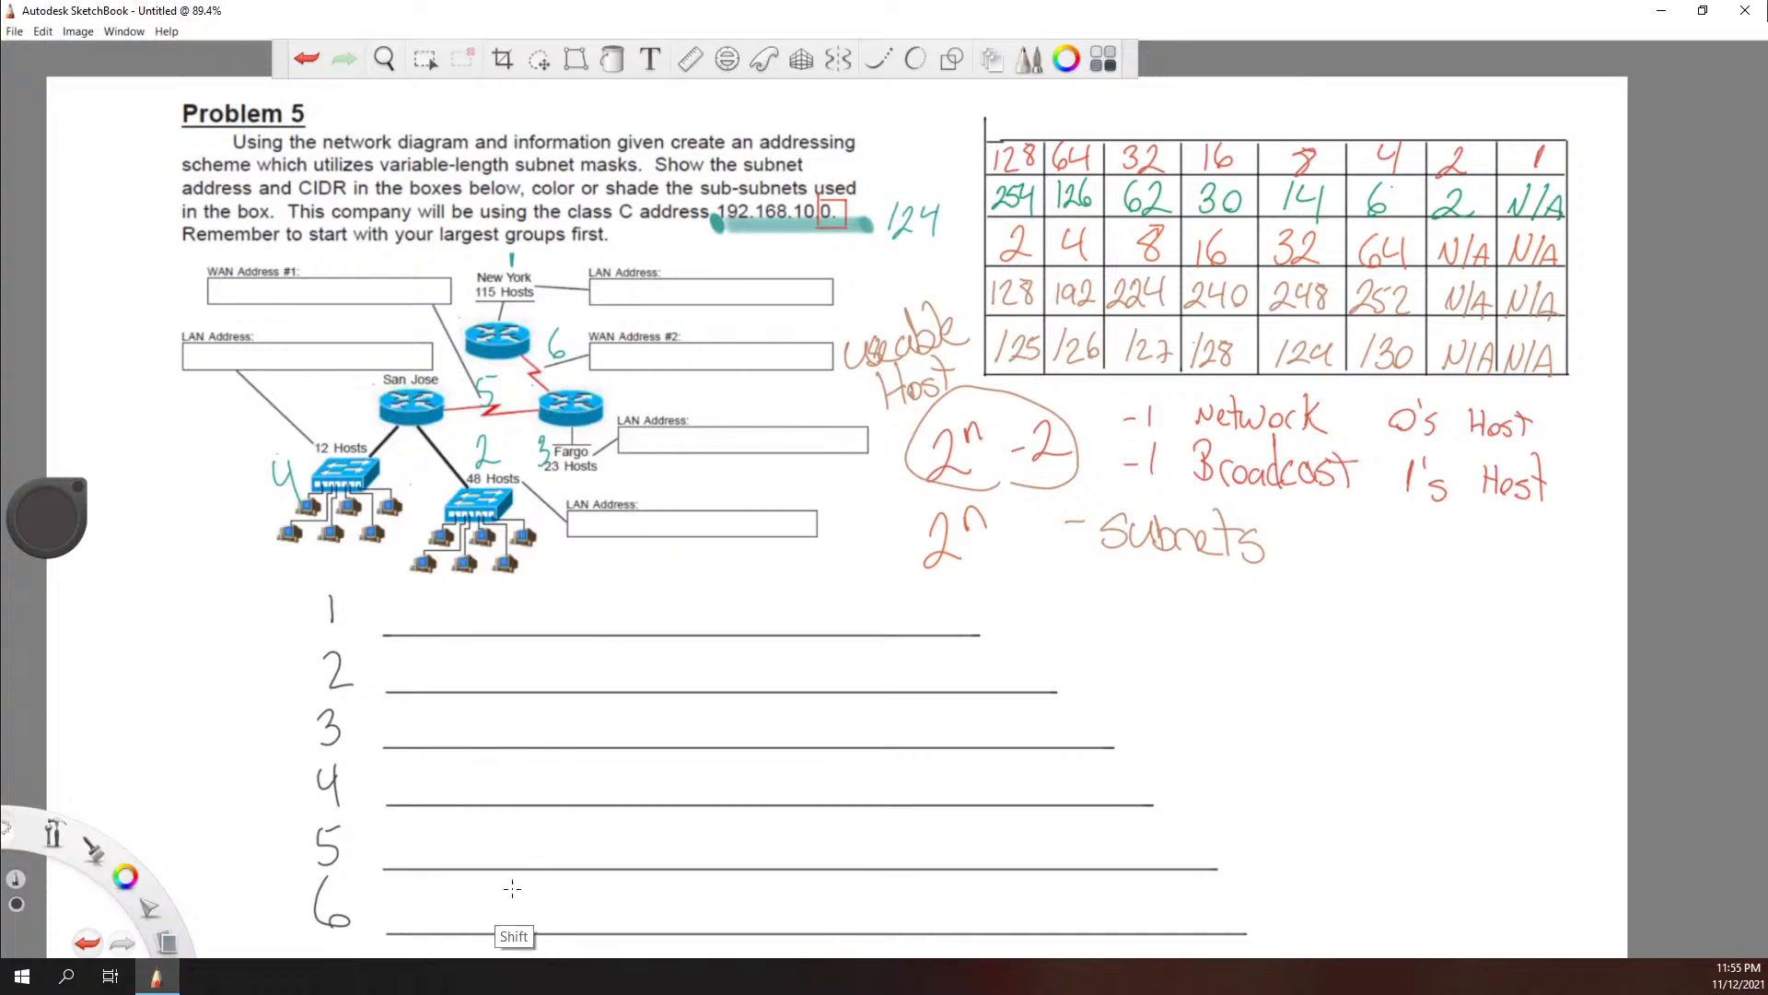
{"action": "key", "text": "shift"}
{"action": "mouse_move", "coordinate": [494, 937]}
{"action": "left_mouse_down"}
{"action": "mouse_move", "coordinate": [456, 636]}
{"action": "mouse_move", "coordinate": [497, 594]}
{"action": "left_mouse_up"}
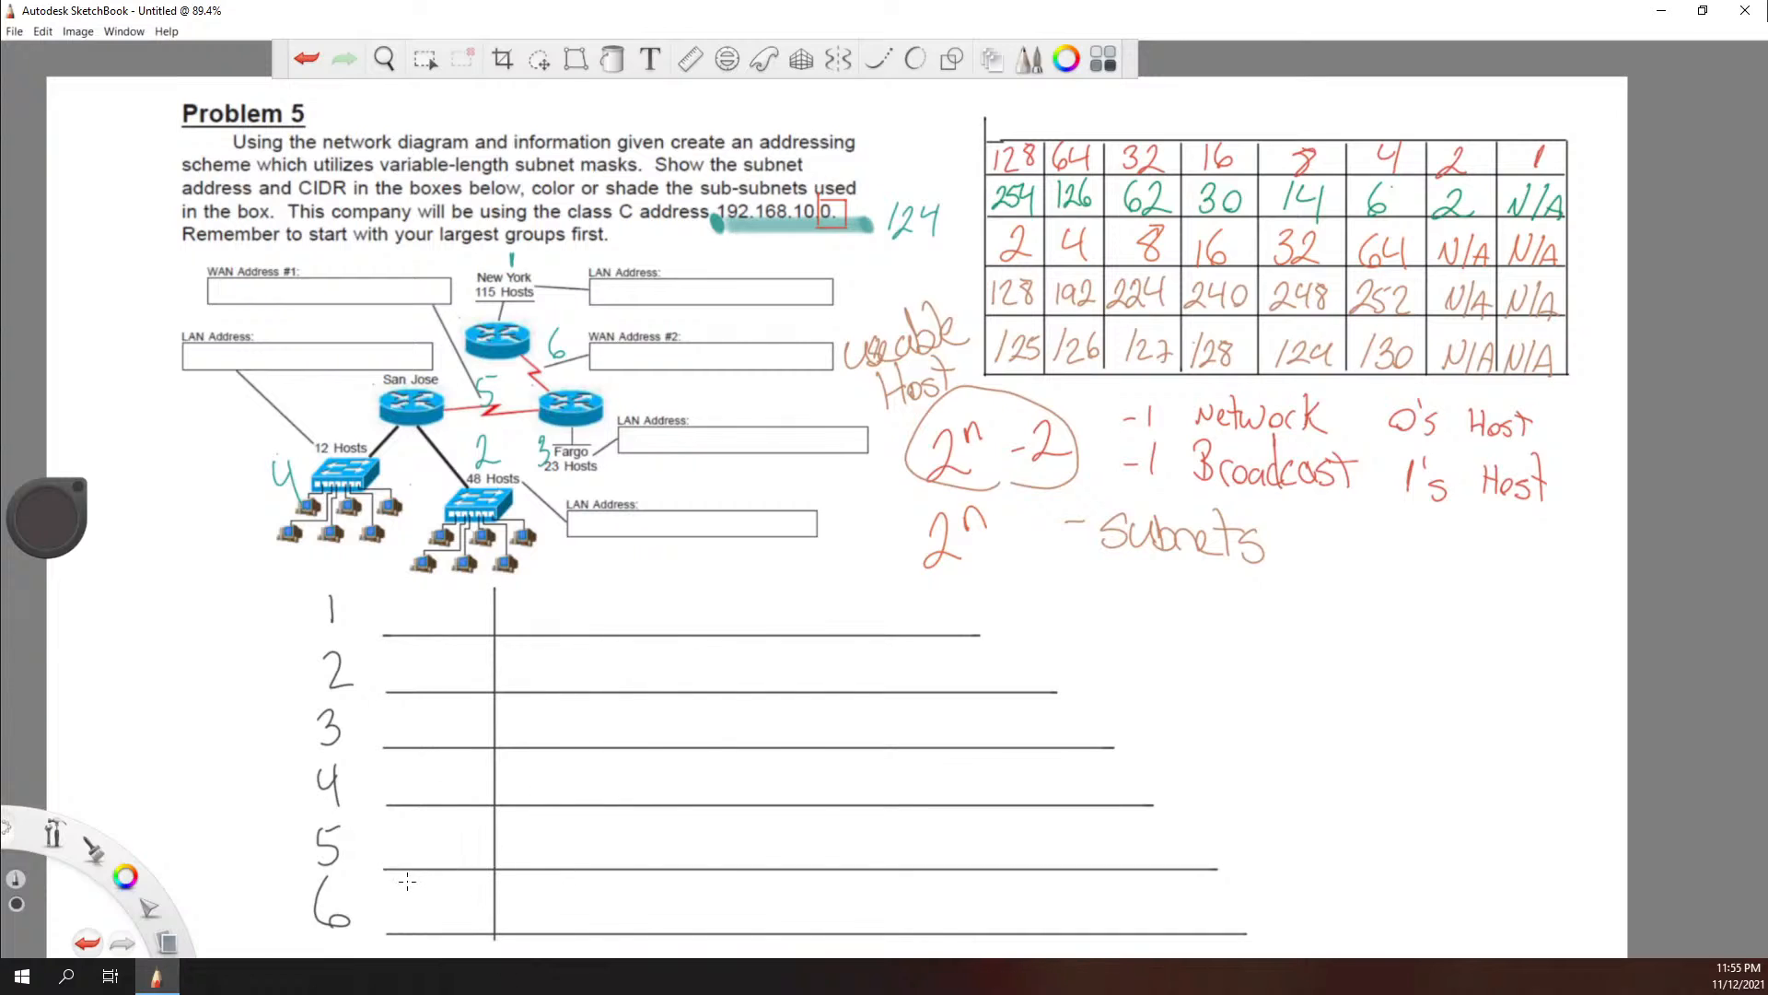
Step: Write the host counts 115, 48, 23, 12 and 2 on rows 1 to 5 and number the WAN link ends 1 and 2
{"action": "key", "text": "shift"}
{"action": "left_click_drag", "start_coordinate": [375, 609], "coordinate": [389, 635]}
{"action": "mouse_move", "coordinate": [383, 649]}
{"action": "left_mouse_down"}
{"action": "mouse_move", "coordinate": [401, 686]}
{"action": "mouse_move", "coordinate": [405, 653]}
{"action": "left_mouse_up"}
{"action": "mouse_move", "coordinate": [373, 718]}
{"action": "left_mouse_down"}
{"action": "mouse_move", "coordinate": [389, 746]}
{"action": "mouse_move", "coordinate": [403, 729]}
{"action": "mouse_move", "coordinate": [372, 809]}
{"action": "mouse_move", "coordinate": [403, 802]}
{"action": "left_mouse_up"}
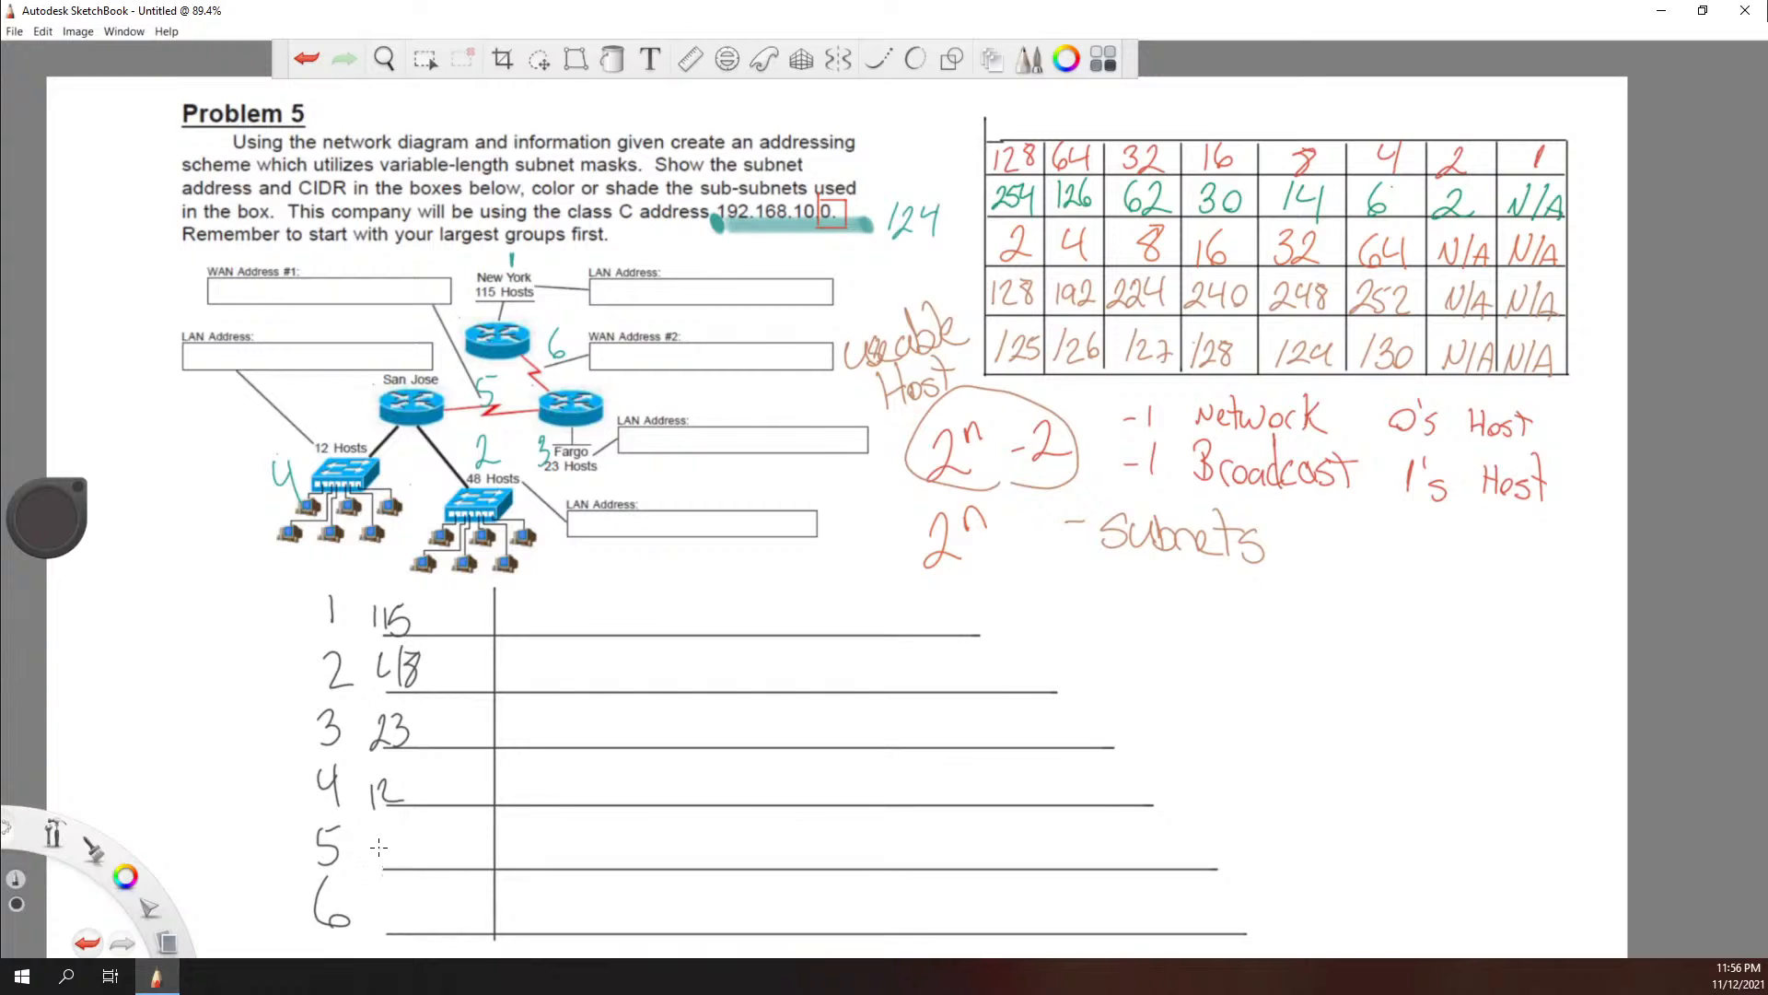
{"action": "left_click_drag", "start_coordinate": [373, 830], "coordinate": [398, 855]}
{"action": "mouse_move", "coordinate": [526, 395]}
{"action": "left_mouse_down"}
{"action": "mouse_move", "coordinate": [558, 389]}
{"action": "mouse_move", "coordinate": [542, 351]}
{"action": "left_mouse_up"}
Step: Write the host count 2 on row 6 and rule straight vertical lines on both sides of the host counts
{"action": "mouse_move", "coordinate": [377, 892]}
{"action": "left_mouse_down"}
{"action": "mouse_move", "coordinate": [377, 921]}
{"action": "mouse_move", "coordinate": [415, 911]}
{"action": "mouse_move", "coordinate": [361, 719]}
{"action": "mouse_move", "coordinate": [371, 571]}
{"action": "left_mouse_up"}
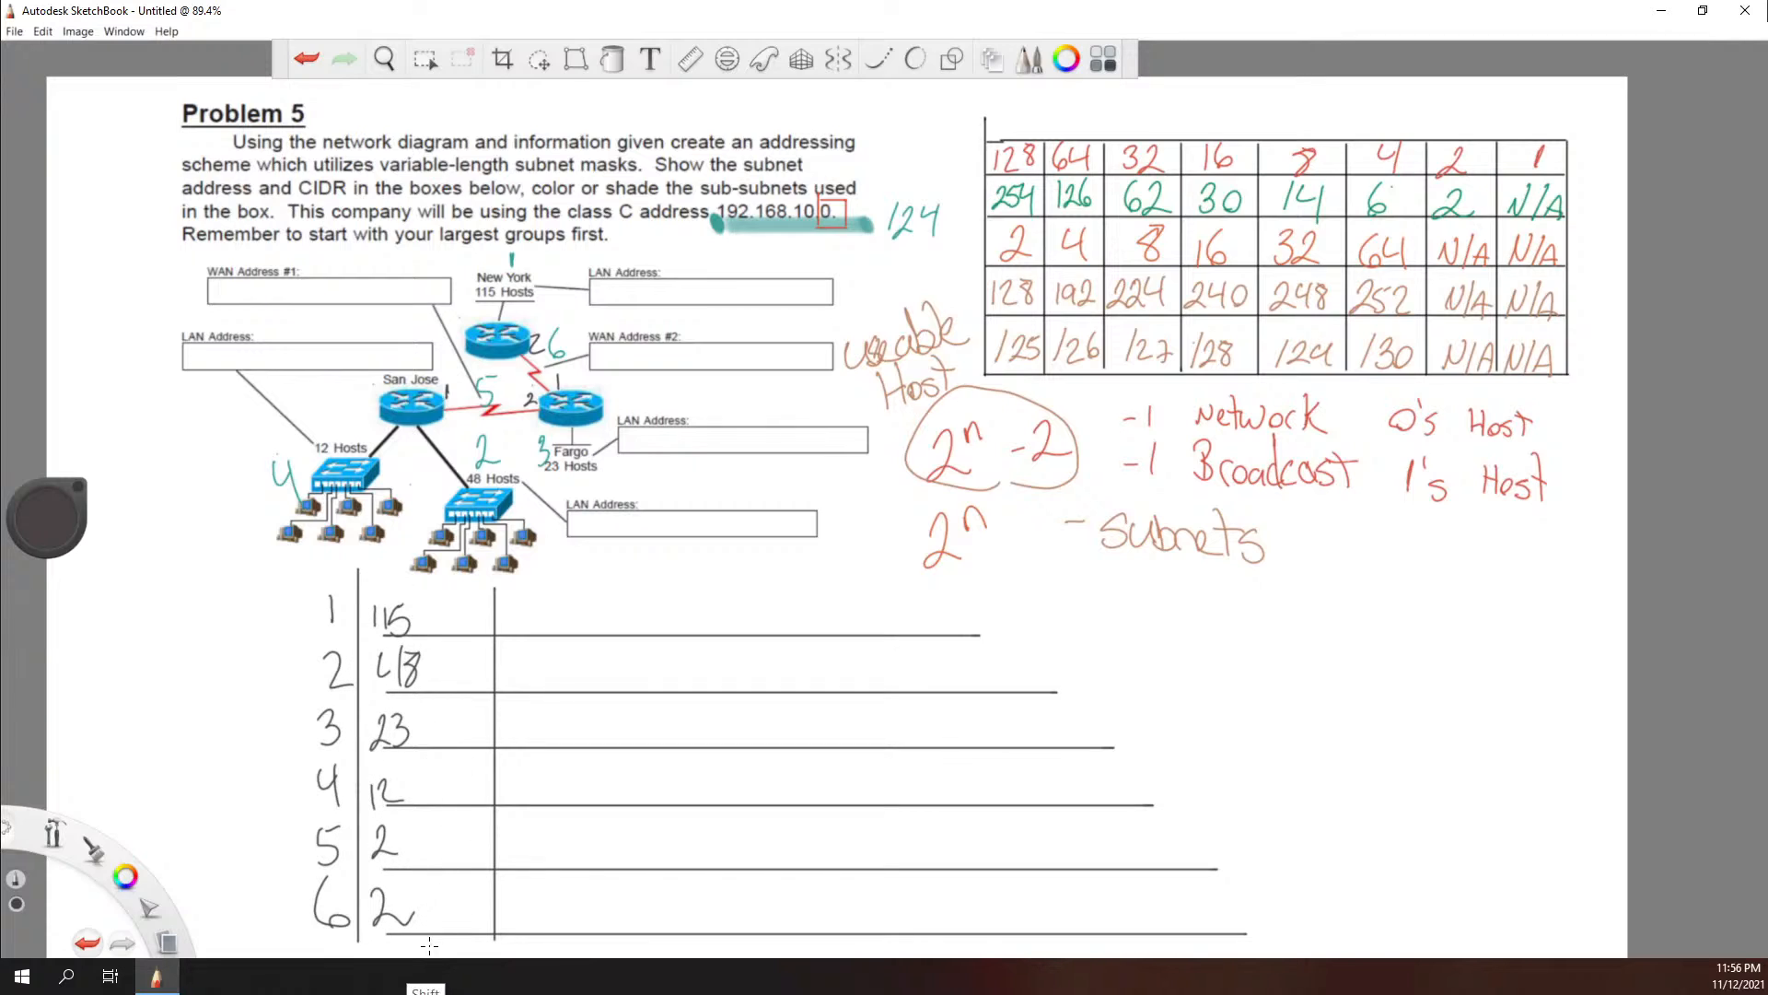
{"action": "left_click_drag", "start_coordinate": [429, 944], "coordinate": [429, 573]}
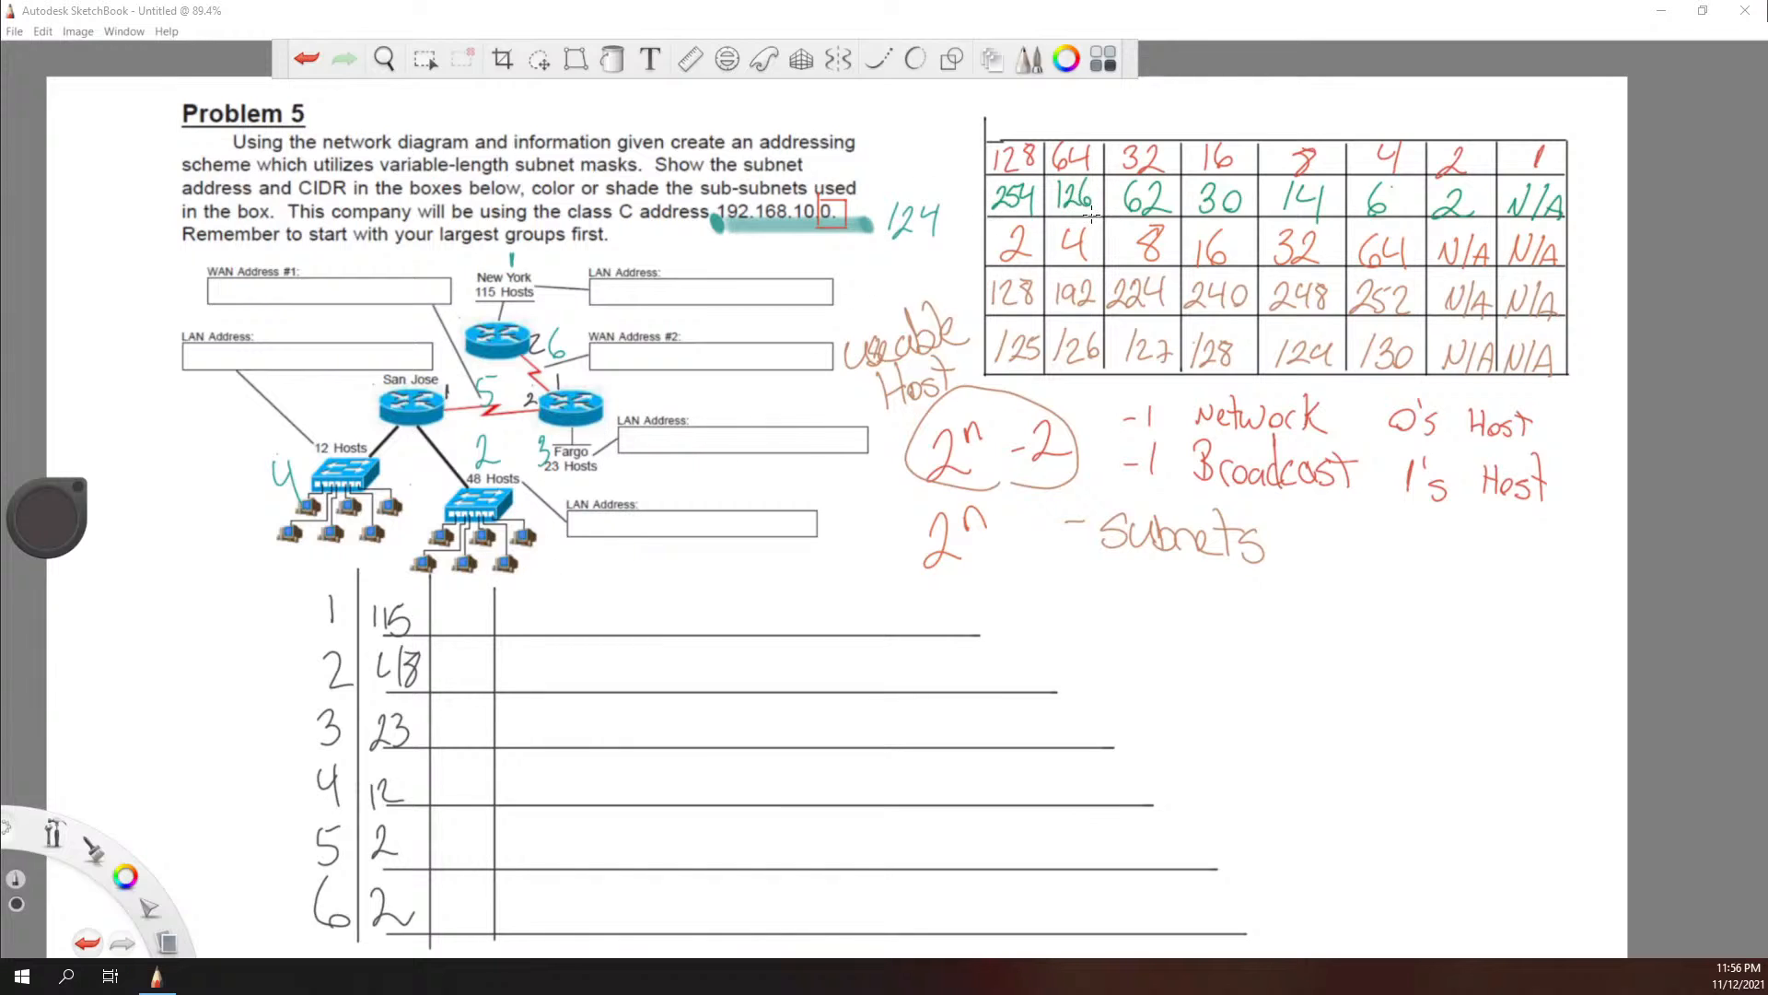
Step: Circle 126 in the second row, then jot the example subnets 1 at 0 and 2 at 128 and undo the example
{"action": "left_click_drag", "start_coordinate": [1092, 215], "coordinate": [1092, 217]}
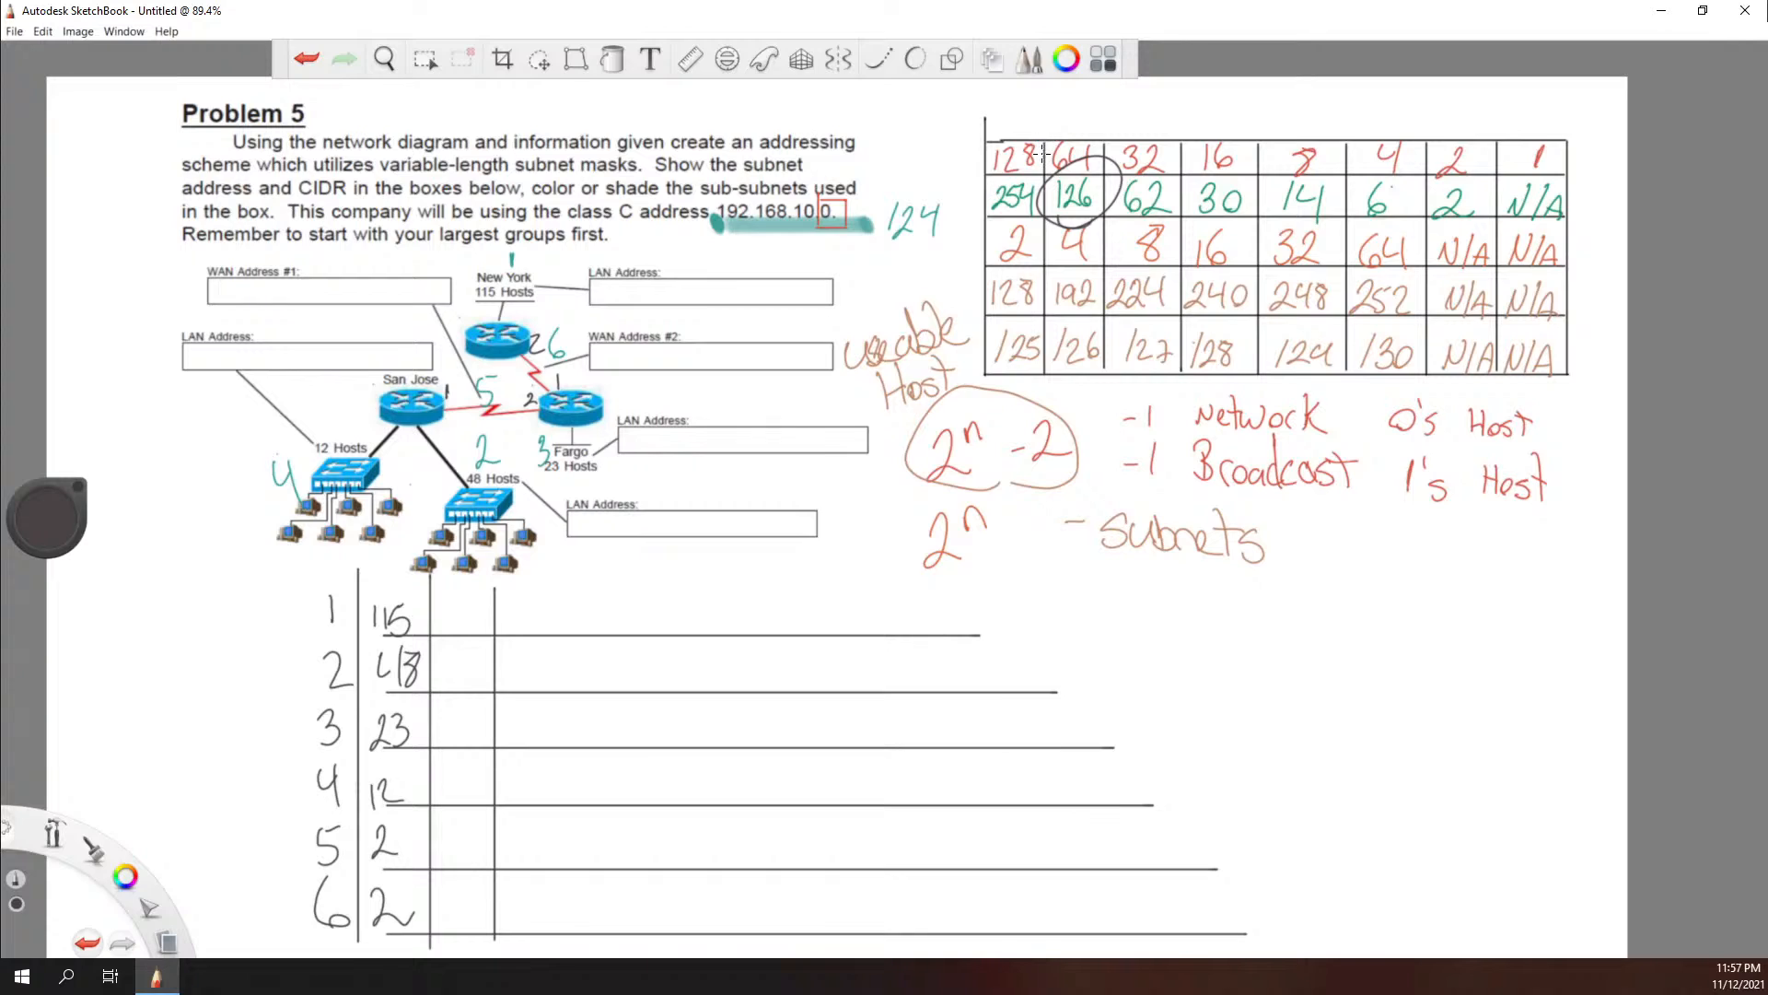
{"action": "left_click_drag", "start_coordinate": [1042, 124], "coordinate": [1022, 383]}
{"action": "key", "text": "ctrl+z"}
{"action": "mouse_move", "coordinate": [1232, 605]}
{"action": "left_mouse_down"}
{"action": "mouse_move", "coordinate": [1229, 621]}
{"action": "mouse_move", "coordinate": [1271, 612]}
{"action": "mouse_move", "coordinate": [1232, 652]}
{"action": "mouse_move", "coordinate": [1244, 662]}
{"action": "mouse_move", "coordinate": [1305, 668]}
{"action": "mouse_move", "coordinate": [1326, 636]}
{"action": "left_mouse_up"}
{"action": "mouse_move", "coordinate": [984, 195]}
{"action": "left_mouse_down"}
{"action": "mouse_move", "coordinate": [1037, 184]}
{"action": "mouse_move", "coordinate": [1052, 144]}
{"action": "left_mouse_up"}
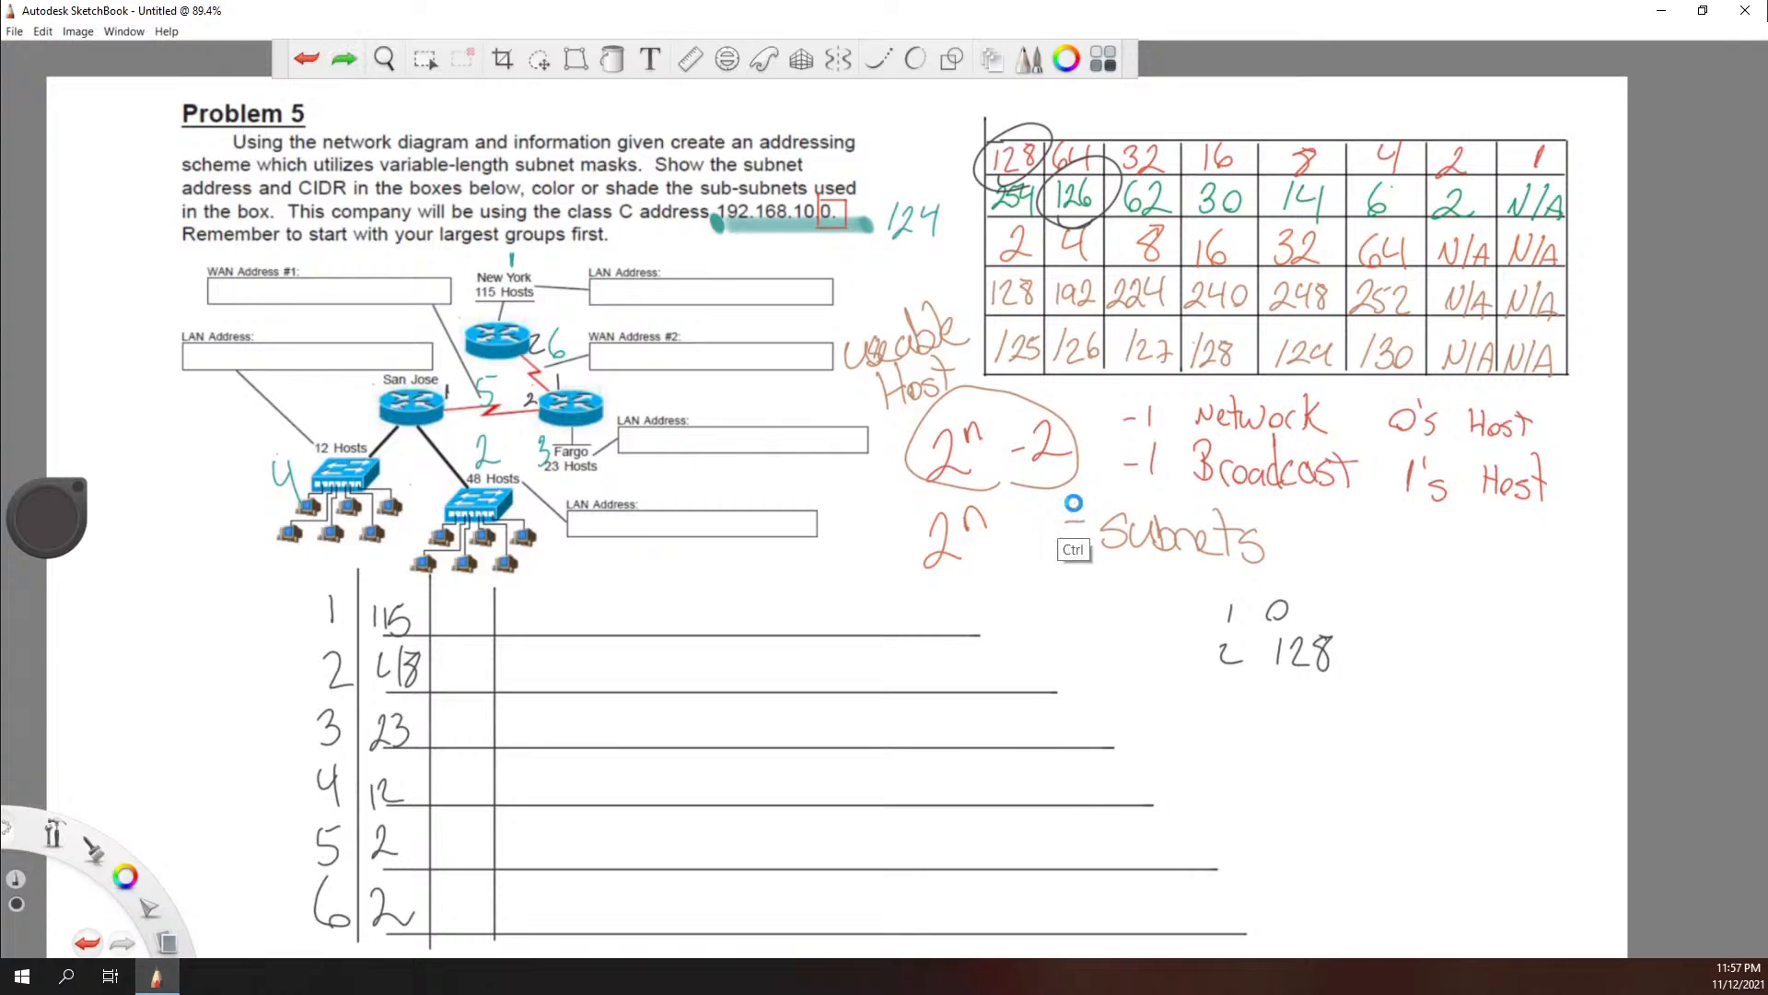
{"action": "key", "text": "ctrl+z"}
{"action": "key", "text": "ctrl+z"}
{"action": "key", "text": "ctrl+z"}
{"action": "key", "text": "ctrl+z"}
{"action": "key", "text": "ctrl+z"}
{"action": "key", "text": "ctrl+z"}
{"action": "key", "text": "ctrl+z"}
{"action": "key", "text": "ctrl+z"}
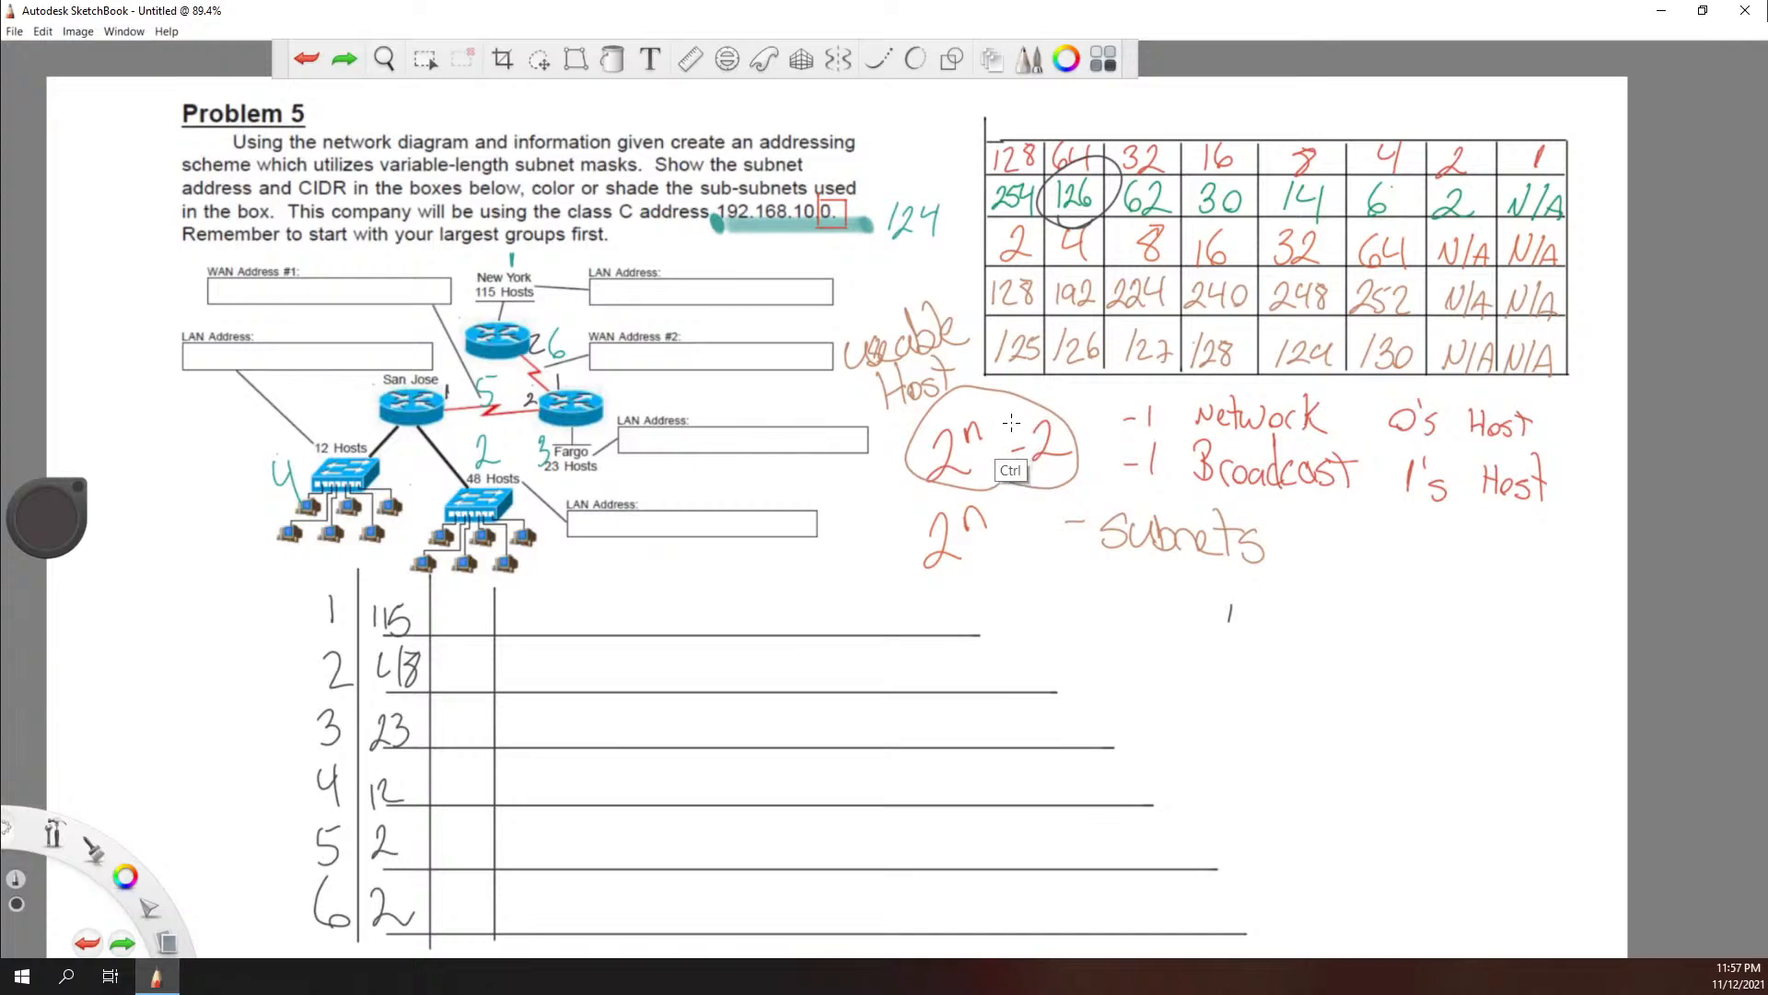
{"action": "left_click", "coordinate": [443, 617]}
{"action": "key", "text": "ctrl"}
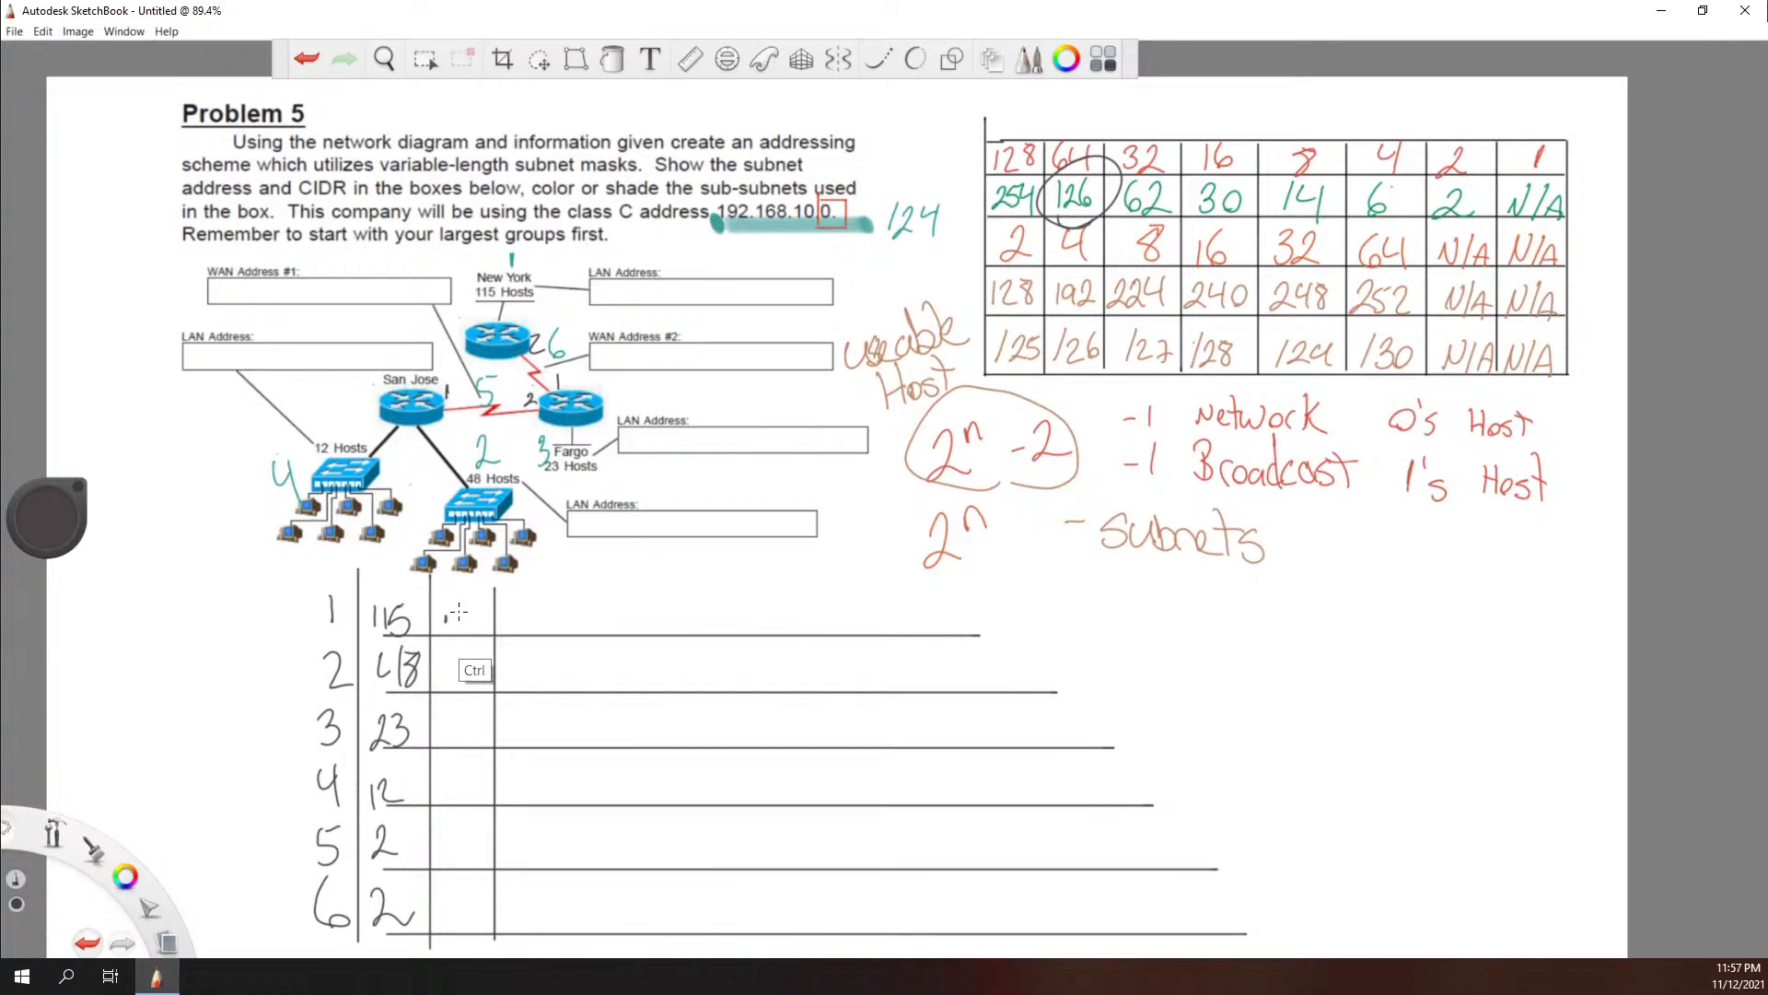
{"action": "key", "text": "ctrl+z"}
{"action": "mouse_move", "coordinate": [448, 602]}
{"action": "left_mouse_down"}
{"action": "mouse_move", "coordinate": [447, 621]}
{"action": "mouse_move", "coordinate": [480, 608]}
{"action": "left_mouse_up"}
{"action": "mouse_move", "coordinate": [1151, 221]}
{"action": "left_mouse_down"}
{"action": "mouse_move", "coordinate": [1190, 184]}
{"action": "mouse_move", "coordinate": [1149, 207]}
{"action": "left_mouse_up"}
{"action": "key", "text": "ctrl+z"}
{"action": "key", "text": "ctrl+z"}
{"action": "key", "text": "ctrl+z"}
{"action": "key", "text": "ctrl+z"}
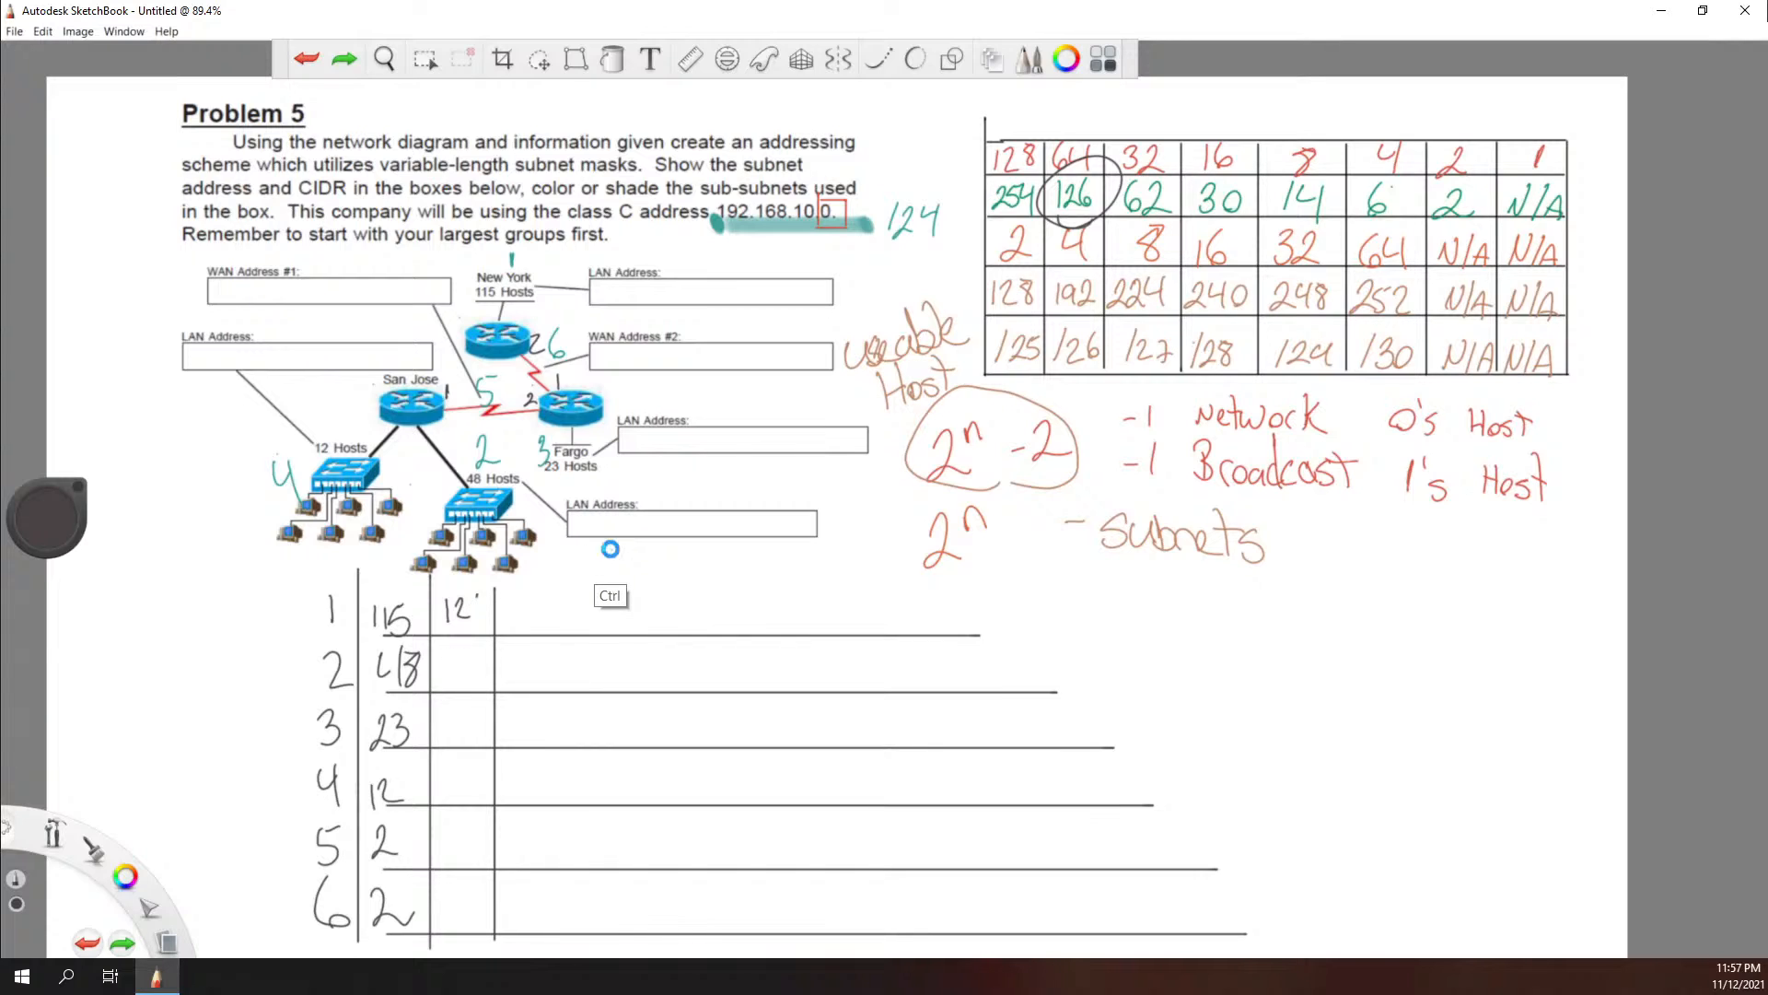
{"action": "key", "text": "ctrl+z"}
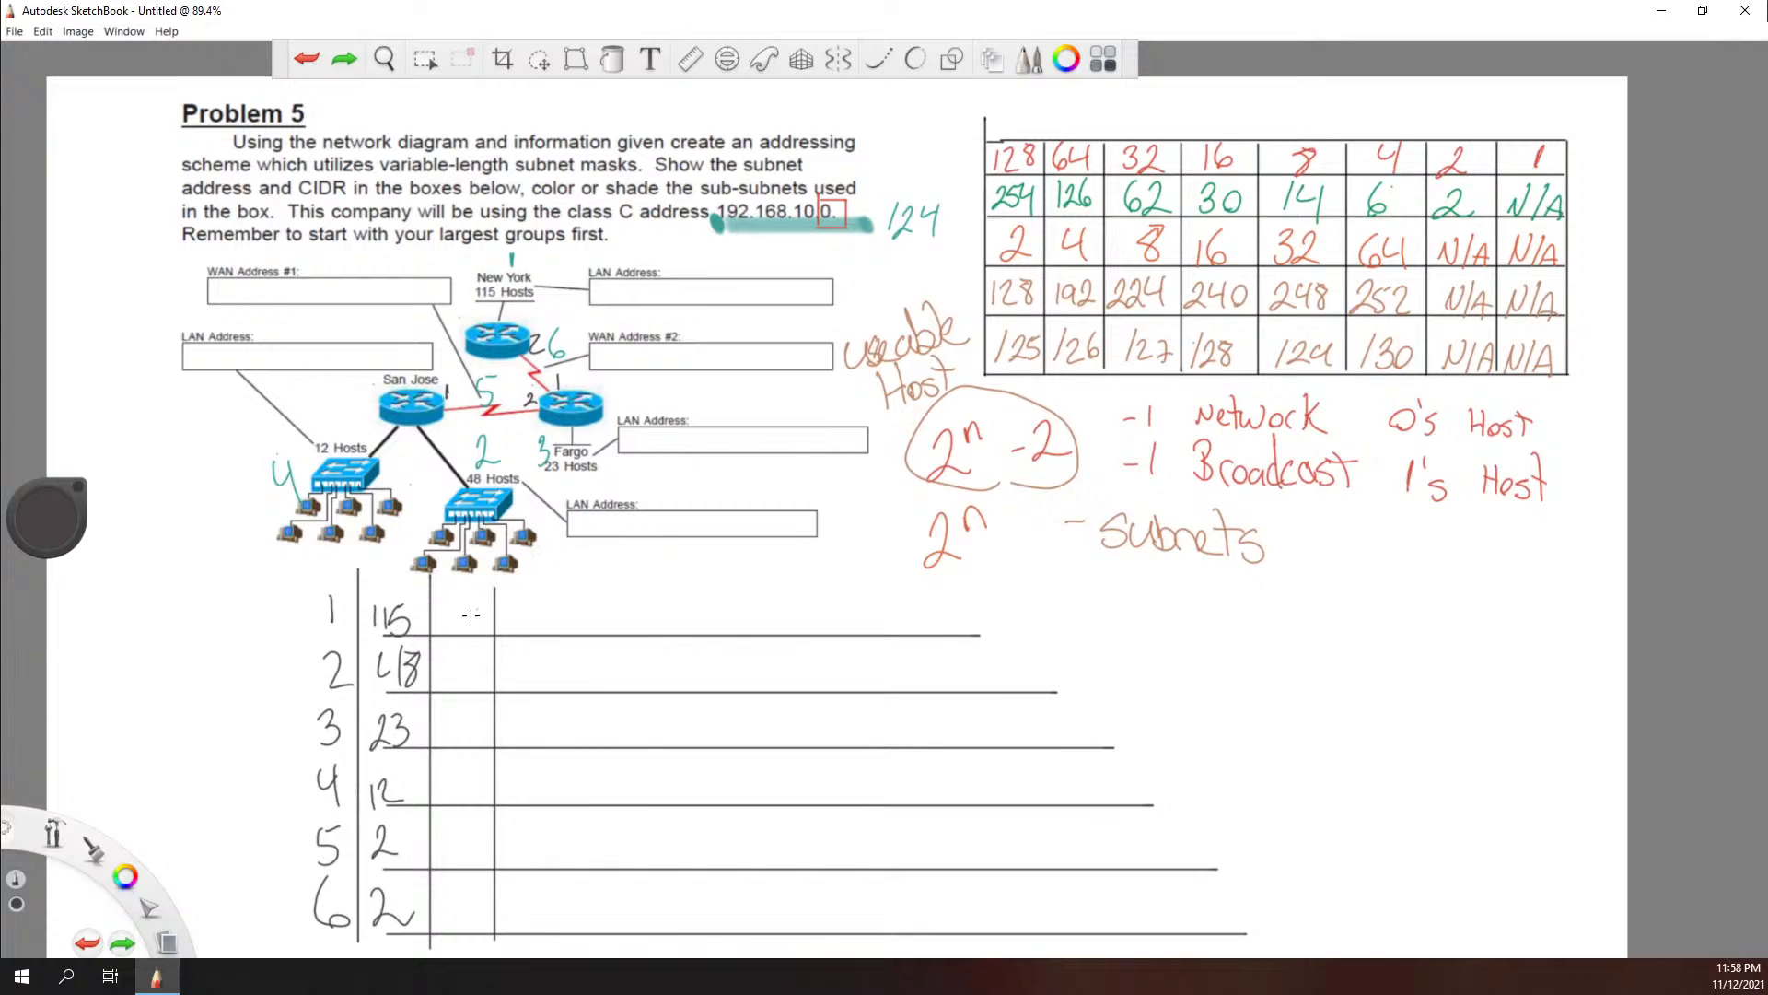
Step: Write the usable host values 126, 62, 30 and 14 in black beside the host counts on rows 1 to 4
{"action": "mouse_move", "coordinate": [443, 604]}
{"action": "left_mouse_down"}
{"action": "mouse_move", "coordinate": [442, 622]}
{"action": "mouse_move", "coordinate": [472, 615]}
{"action": "mouse_move", "coordinate": [445, 679]}
{"action": "mouse_move", "coordinate": [492, 678]}
{"action": "left_mouse_up"}
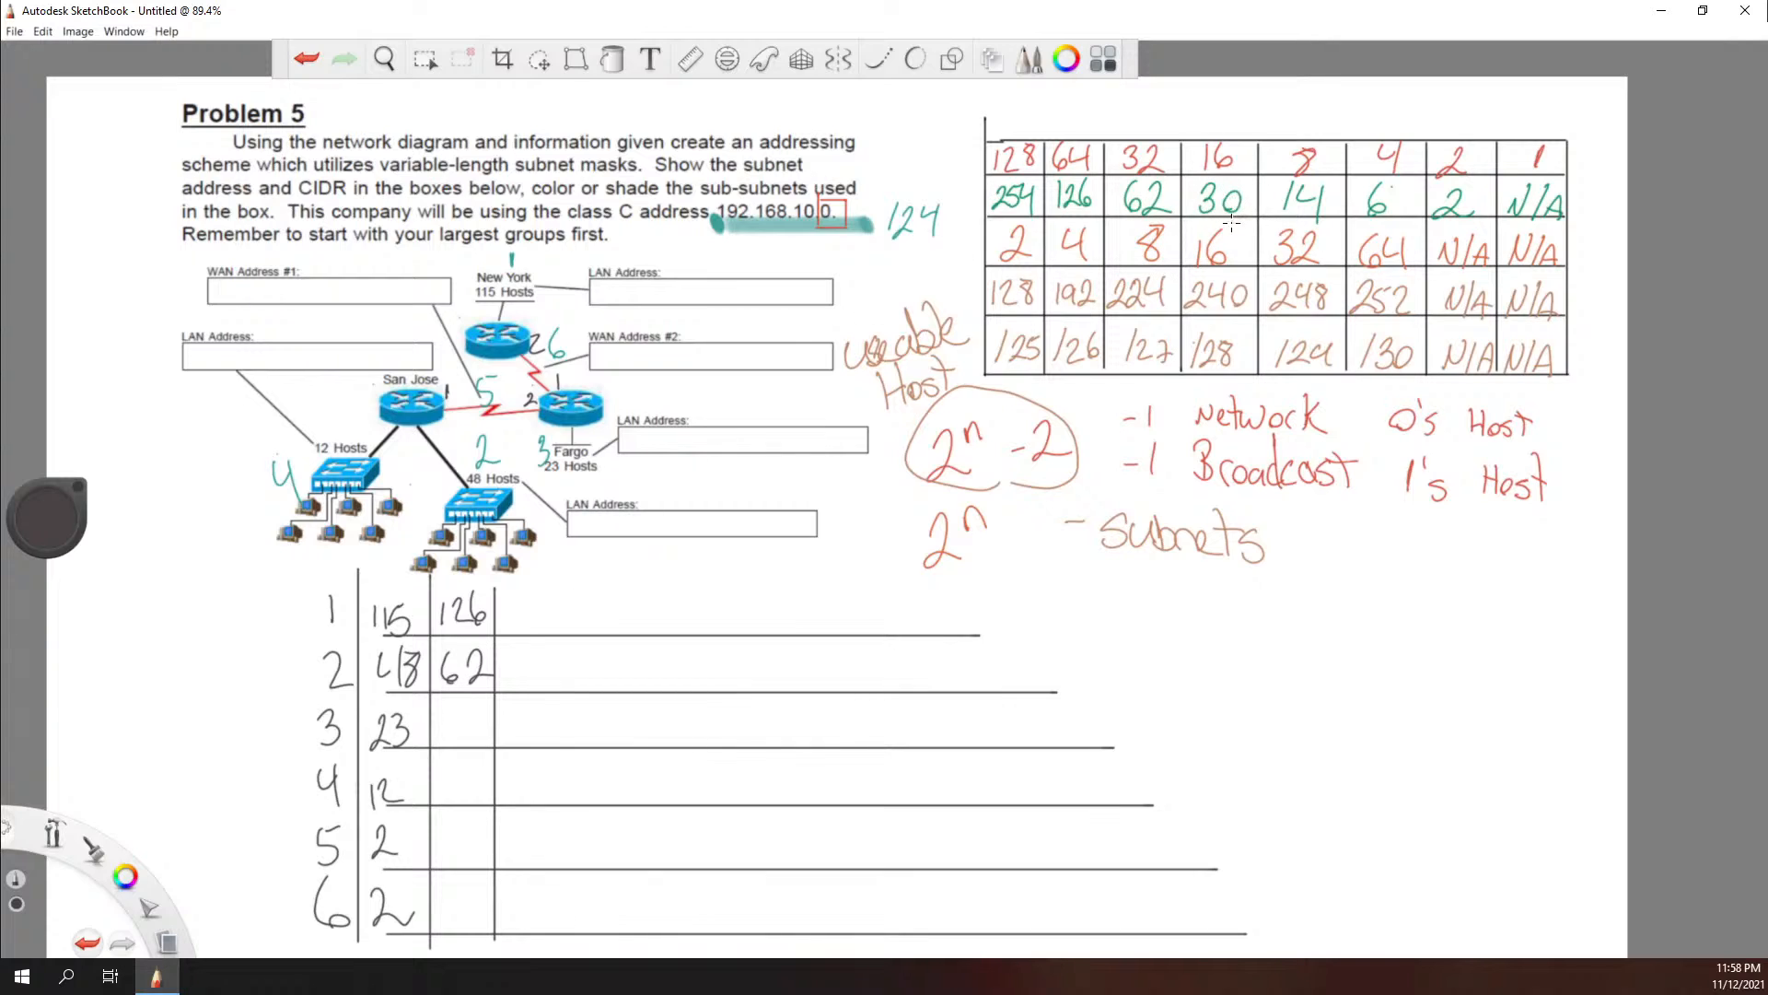
{"action": "left_click_drag", "start_coordinate": [1230, 222], "coordinate": [1216, 224]}
{"action": "key", "text": "ctrl+z"}
{"action": "mouse_move", "coordinate": [443, 713]}
{"action": "left_mouse_down"}
{"action": "mouse_move", "coordinate": [446, 747]}
{"action": "mouse_move", "coordinate": [473, 747]}
{"action": "left_mouse_up"}
{"action": "mouse_move", "coordinate": [1312, 236]}
{"action": "left_mouse_down"}
{"action": "mouse_move", "coordinate": [1262, 232]}
{"action": "mouse_move", "coordinate": [1276, 243]}
{"action": "left_mouse_up"}
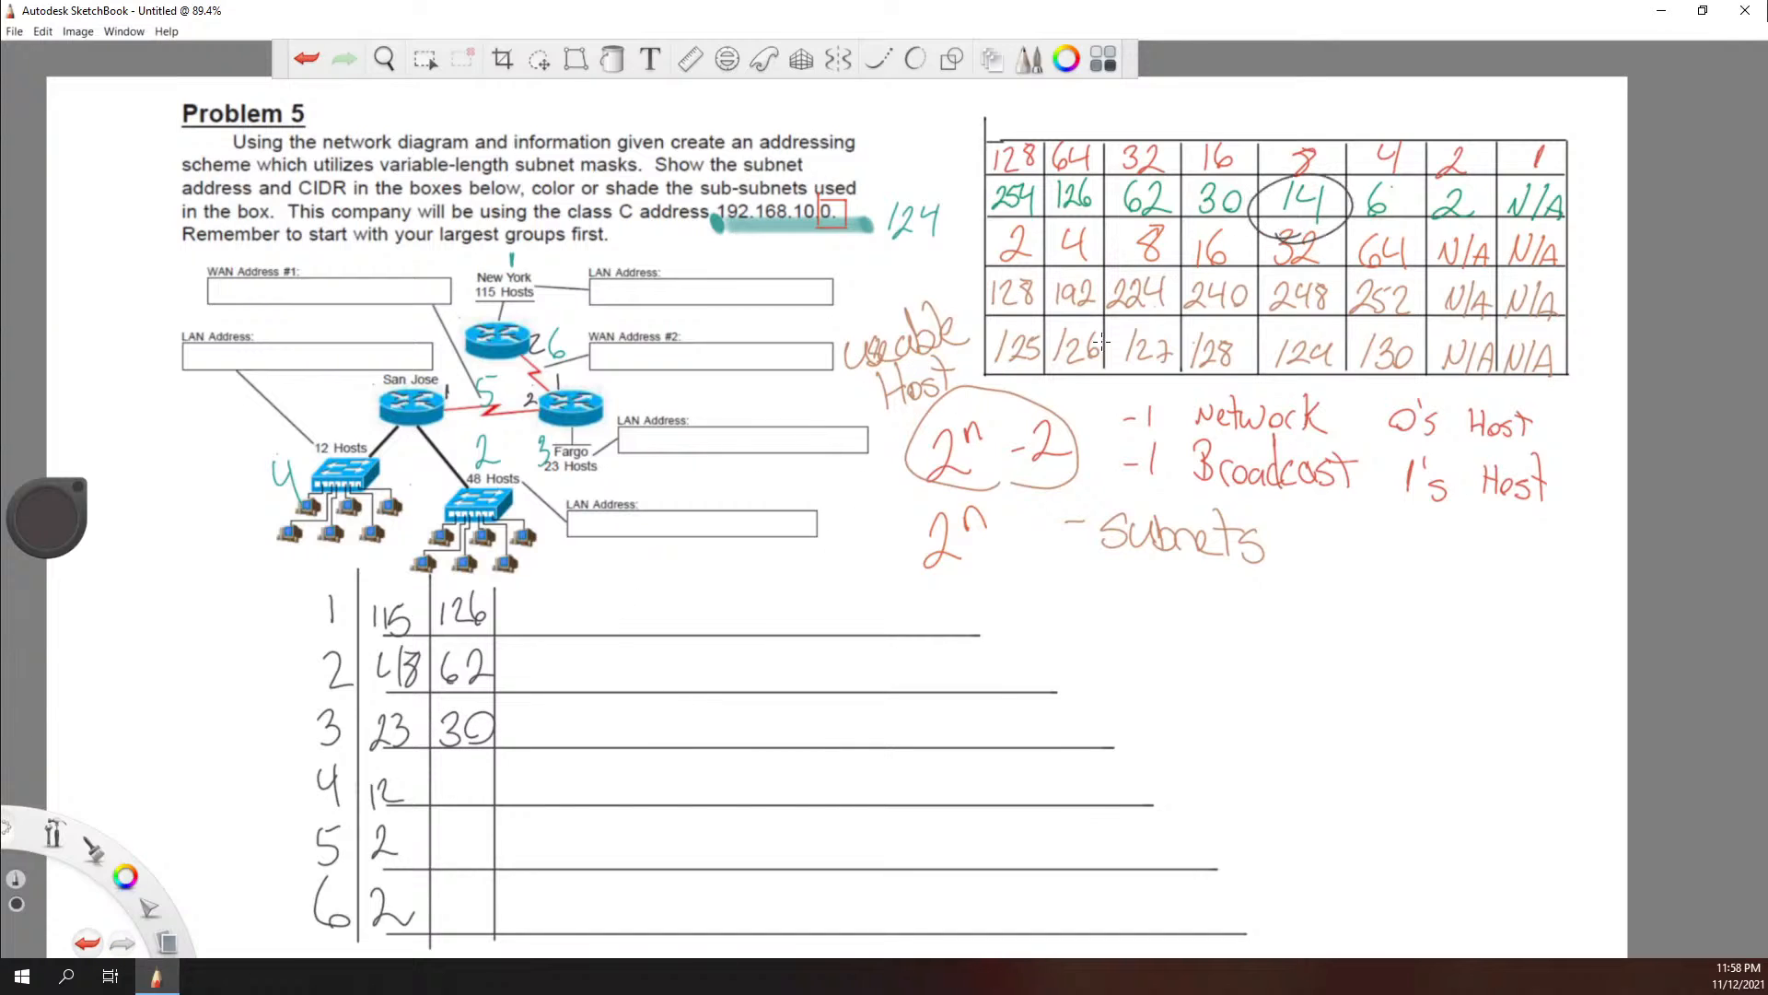
{"action": "key", "text": "ctrl+z"}
{"action": "mouse_move", "coordinate": [448, 763]}
{"action": "left_mouse_down"}
{"action": "mouse_move", "coordinate": [450, 803]}
{"action": "mouse_move", "coordinate": [488, 778]}
{"action": "left_mouse_up"}
{"action": "left_click_drag", "start_coordinate": [480, 756], "coordinate": [482, 807]}
{"action": "left_click_drag", "start_coordinate": [1448, 214], "coordinate": [1429, 210]}
{"action": "key", "text": "ctrl+z"}
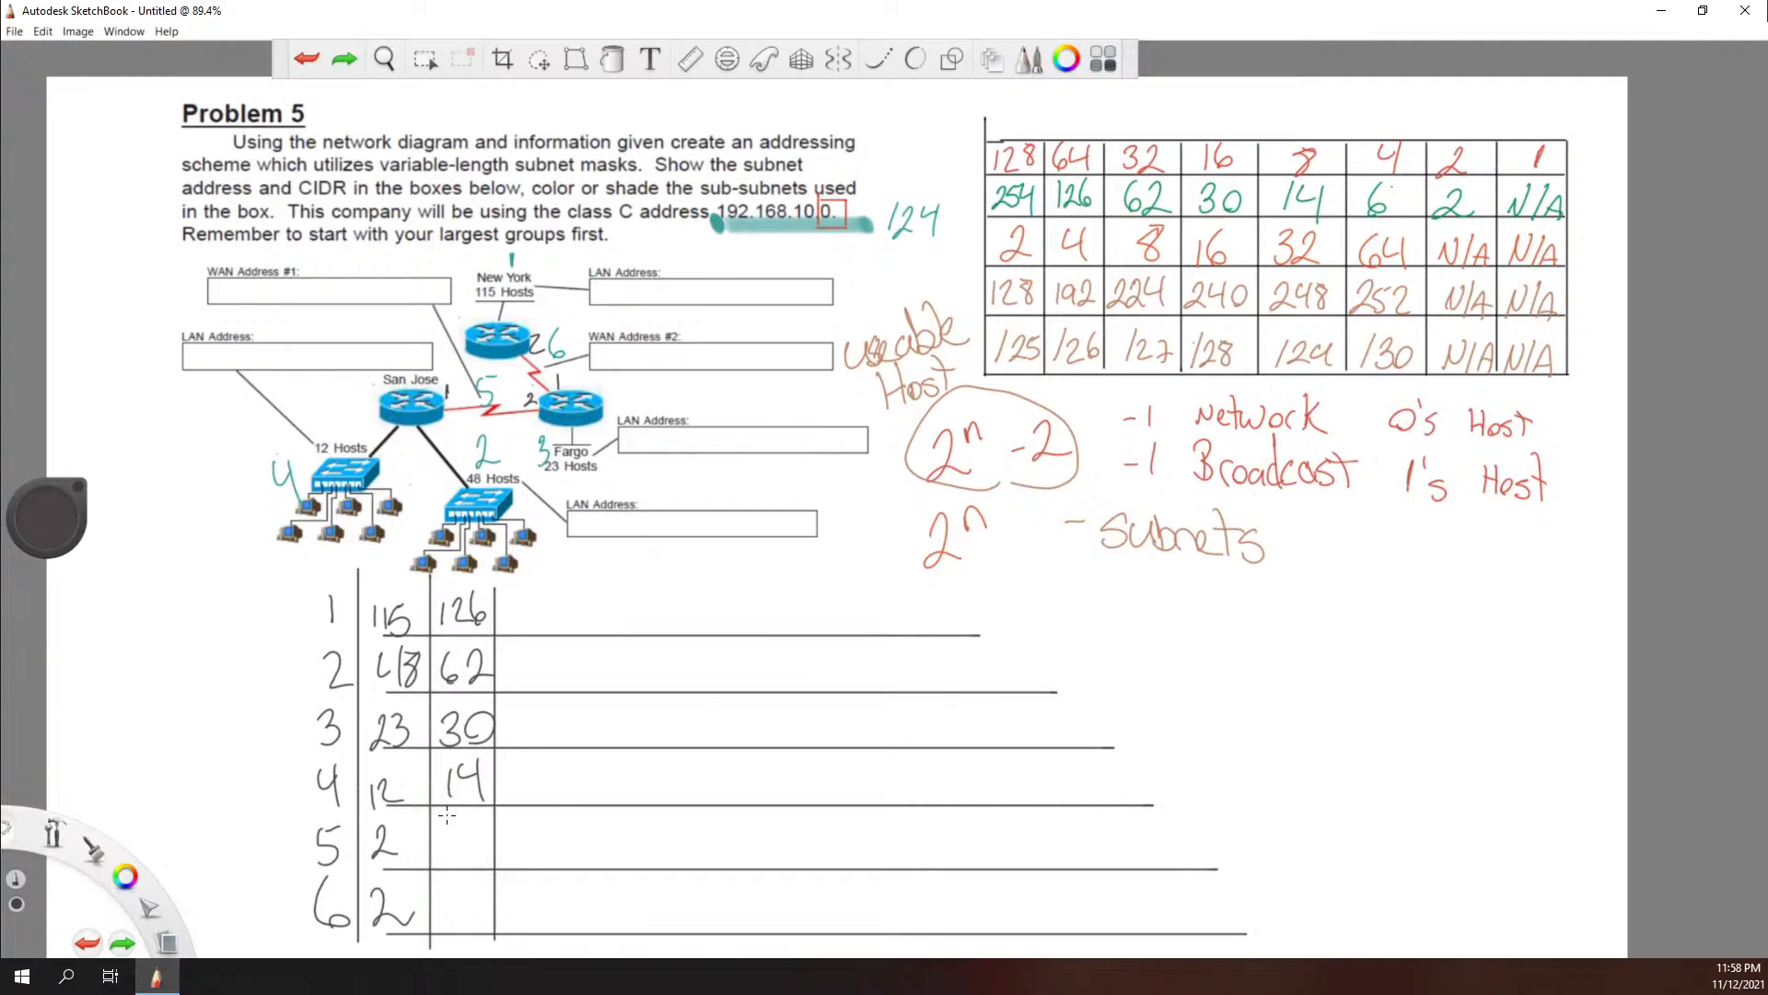
Step: Write the usable host value 2 on rows 5 and 6 of the worksheet
{"action": "mouse_move", "coordinate": [442, 827]}
{"action": "left_mouse_down"}
{"action": "mouse_move", "coordinate": [479, 863]}
{"action": "mouse_move", "coordinate": [455, 900]}
{"action": "mouse_move", "coordinate": [476, 916]}
{"action": "left_mouse_up"}
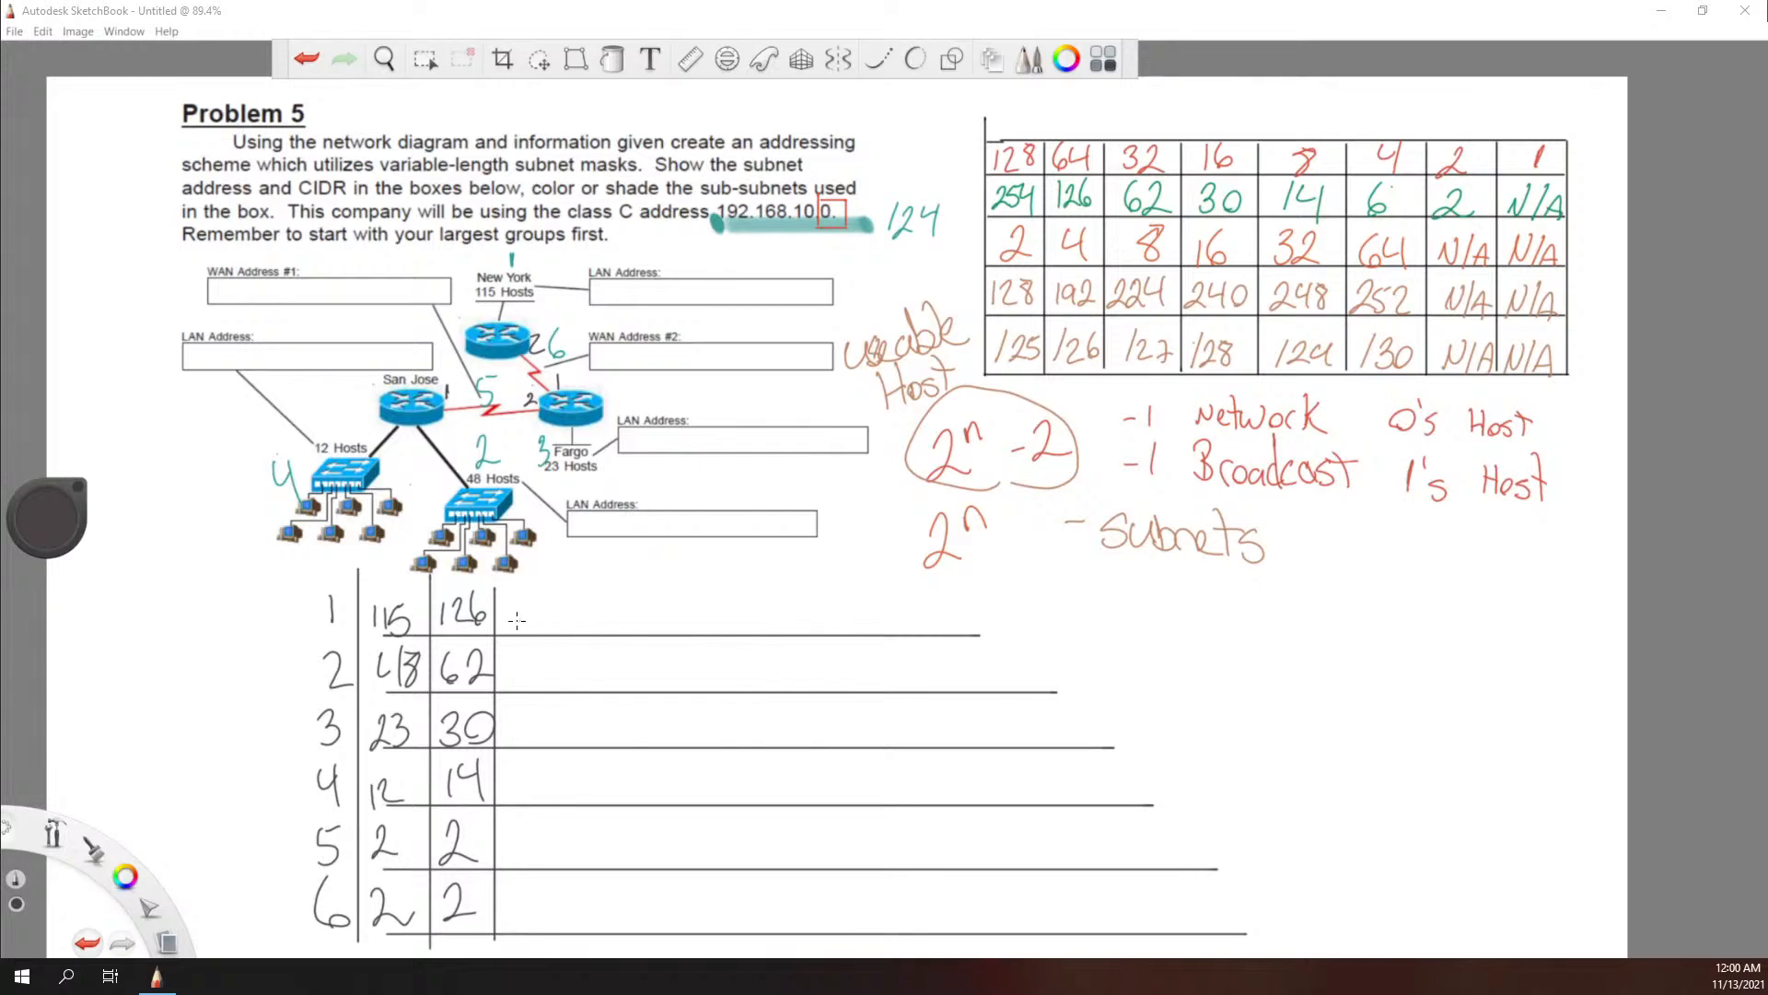
{"action": "left_click_drag", "start_coordinate": [521, 591], "coordinate": [513, 629]}
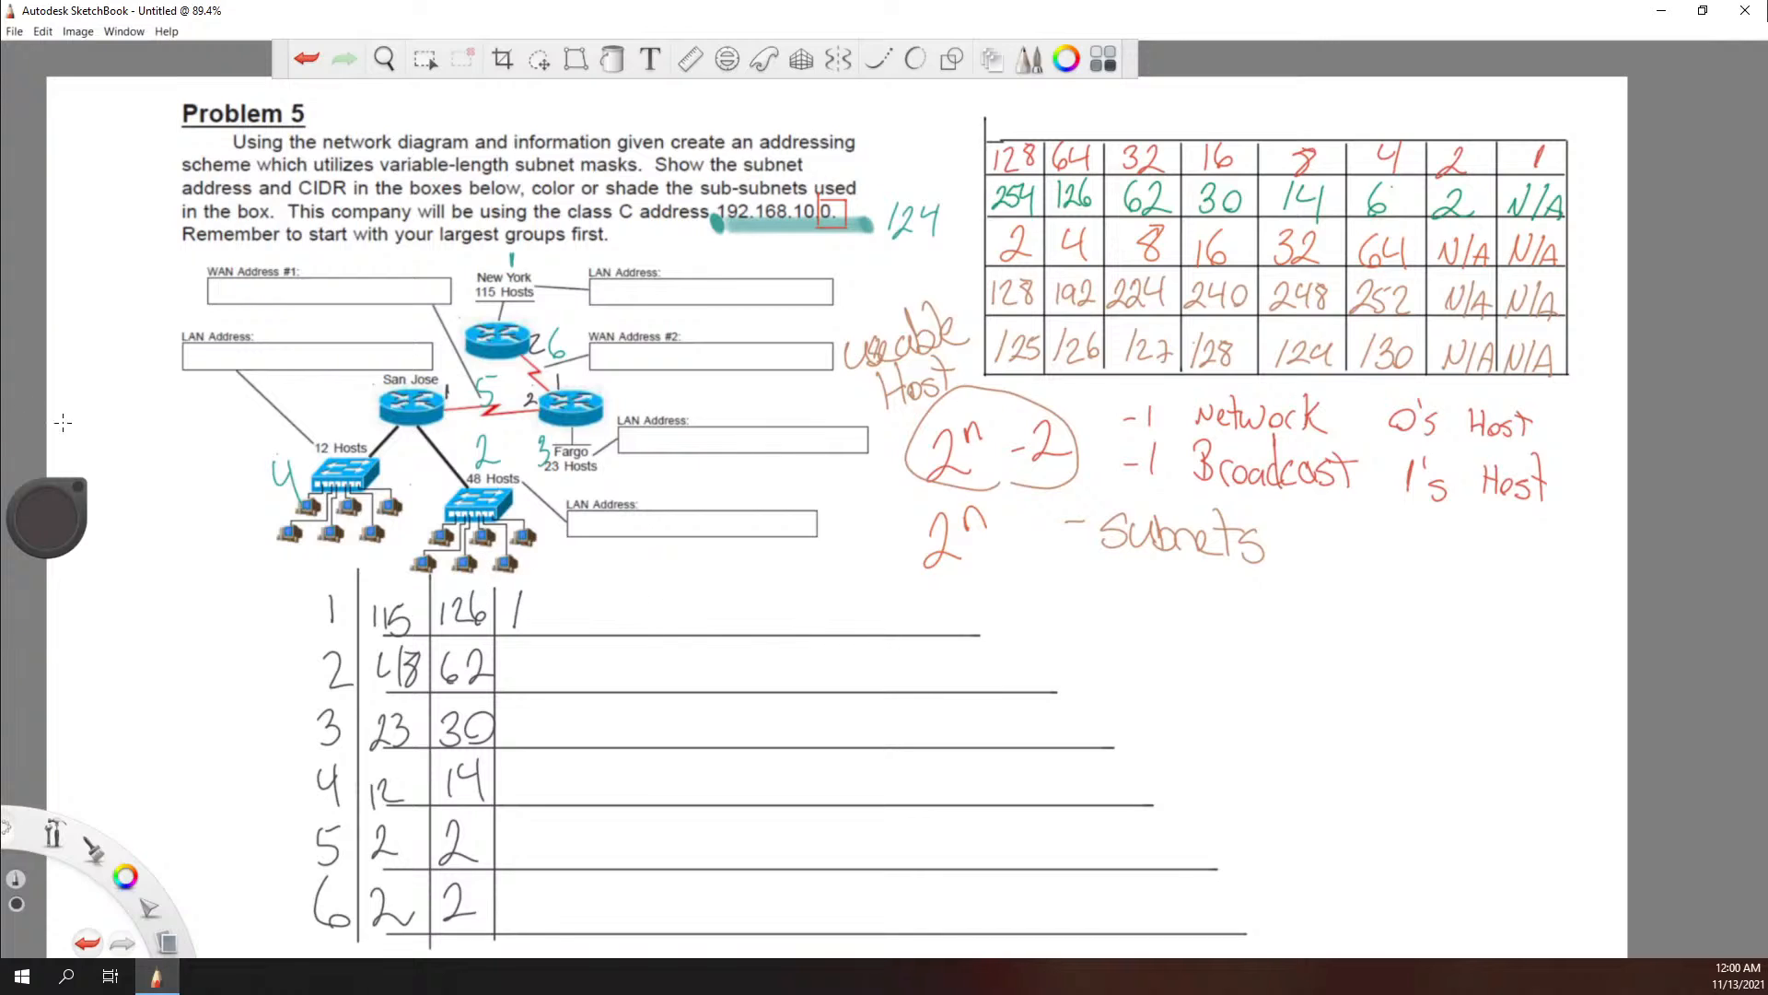
{"action": "key", "text": "ctrl+z"}
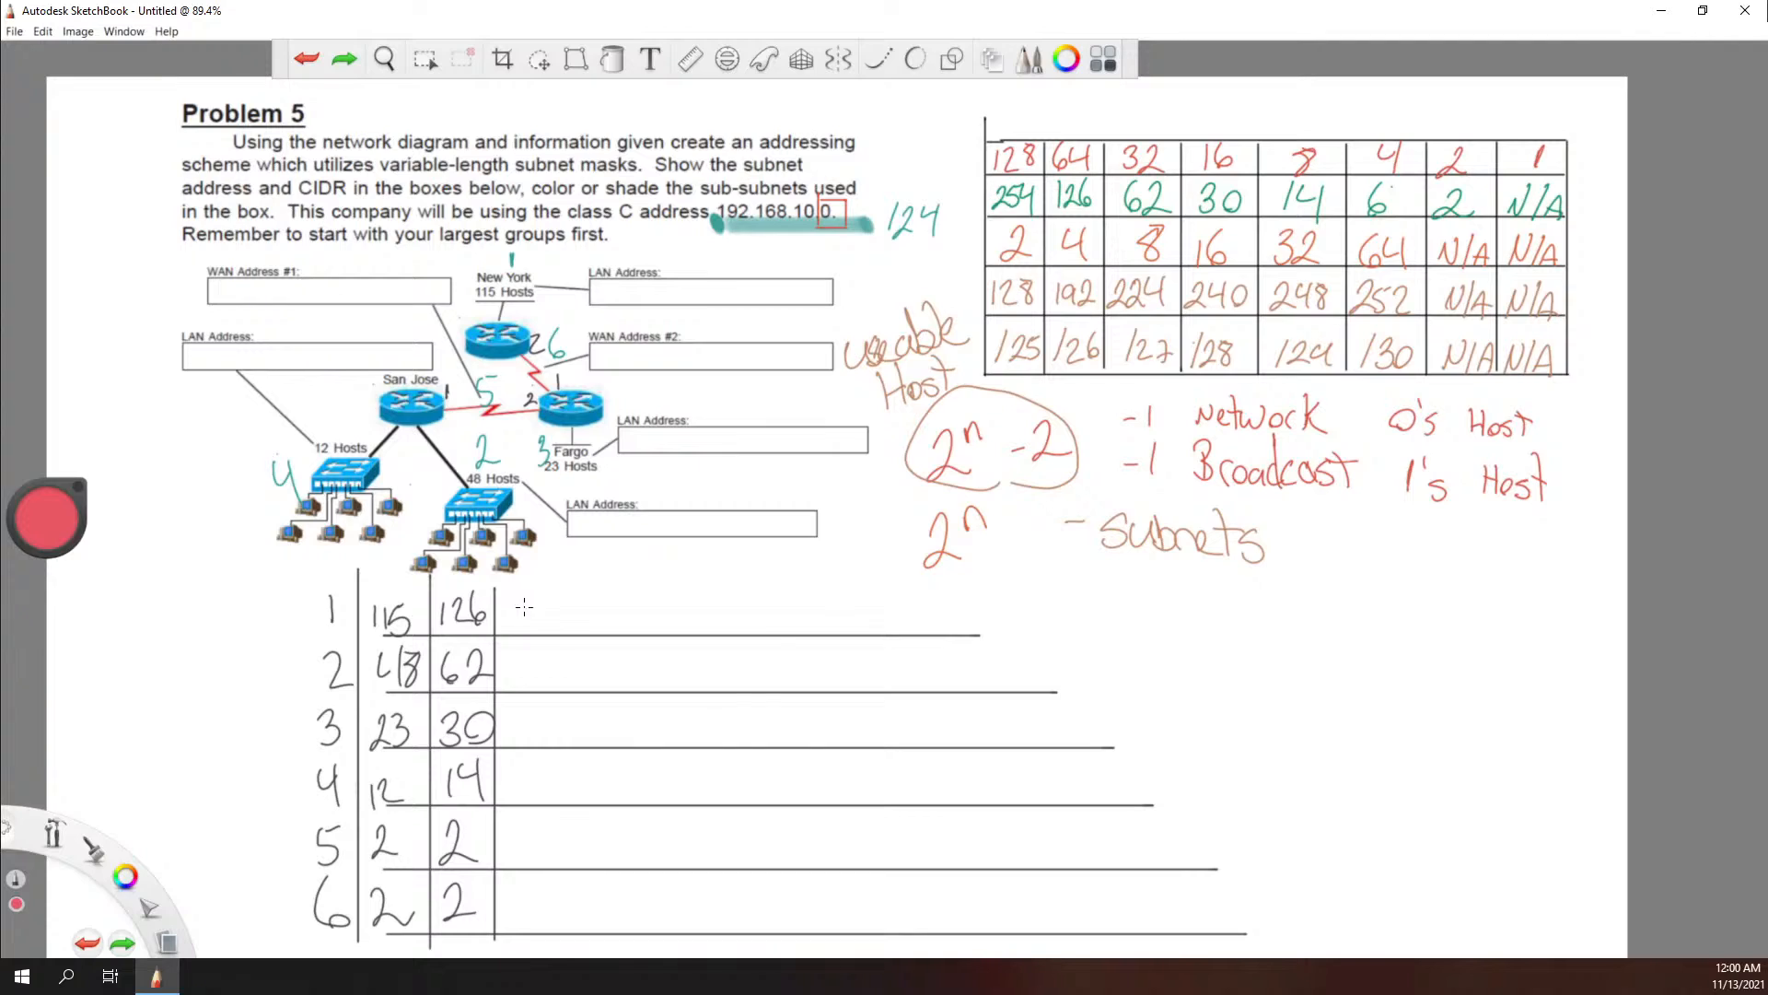
Step: Write the prefix lengths /25, /26 and /27 in red beside the usable host values on rows 1 to 3
{"action": "mouse_move", "coordinate": [526, 600]}
{"action": "left_mouse_down"}
{"action": "mouse_move", "coordinate": [521, 629]}
{"action": "mouse_move", "coordinate": [563, 617]}
{"action": "left_mouse_up"}
{"action": "key", "text": "ctrl+z"}
{"action": "left_click_drag", "start_coordinate": [564, 604], "coordinate": [560, 626]}
{"action": "mouse_move", "coordinate": [525, 656]}
{"action": "left_mouse_down"}
{"action": "mouse_move", "coordinate": [521, 685]}
{"action": "mouse_move", "coordinate": [537, 665]}
{"action": "mouse_move", "coordinate": [562, 685]}
{"action": "left_mouse_up"}
{"action": "left_click_drag", "start_coordinate": [574, 656], "coordinate": [563, 672]}
{"action": "mouse_move", "coordinate": [522, 716]}
{"action": "left_mouse_down"}
{"action": "mouse_move", "coordinate": [520, 746]}
{"action": "mouse_move", "coordinate": [558, 745]}
{"action": "left_mouse_up"}
{"action": "mouse_move", "coordinate": [553, 708]}
{"action": "left_mouse_down"}
{"action": "mouse_move", "coordinate": [581, 734]}
{"action": "mouse_move", "coordinate": [601, 717]}
{"action": "left_mouse_up"}
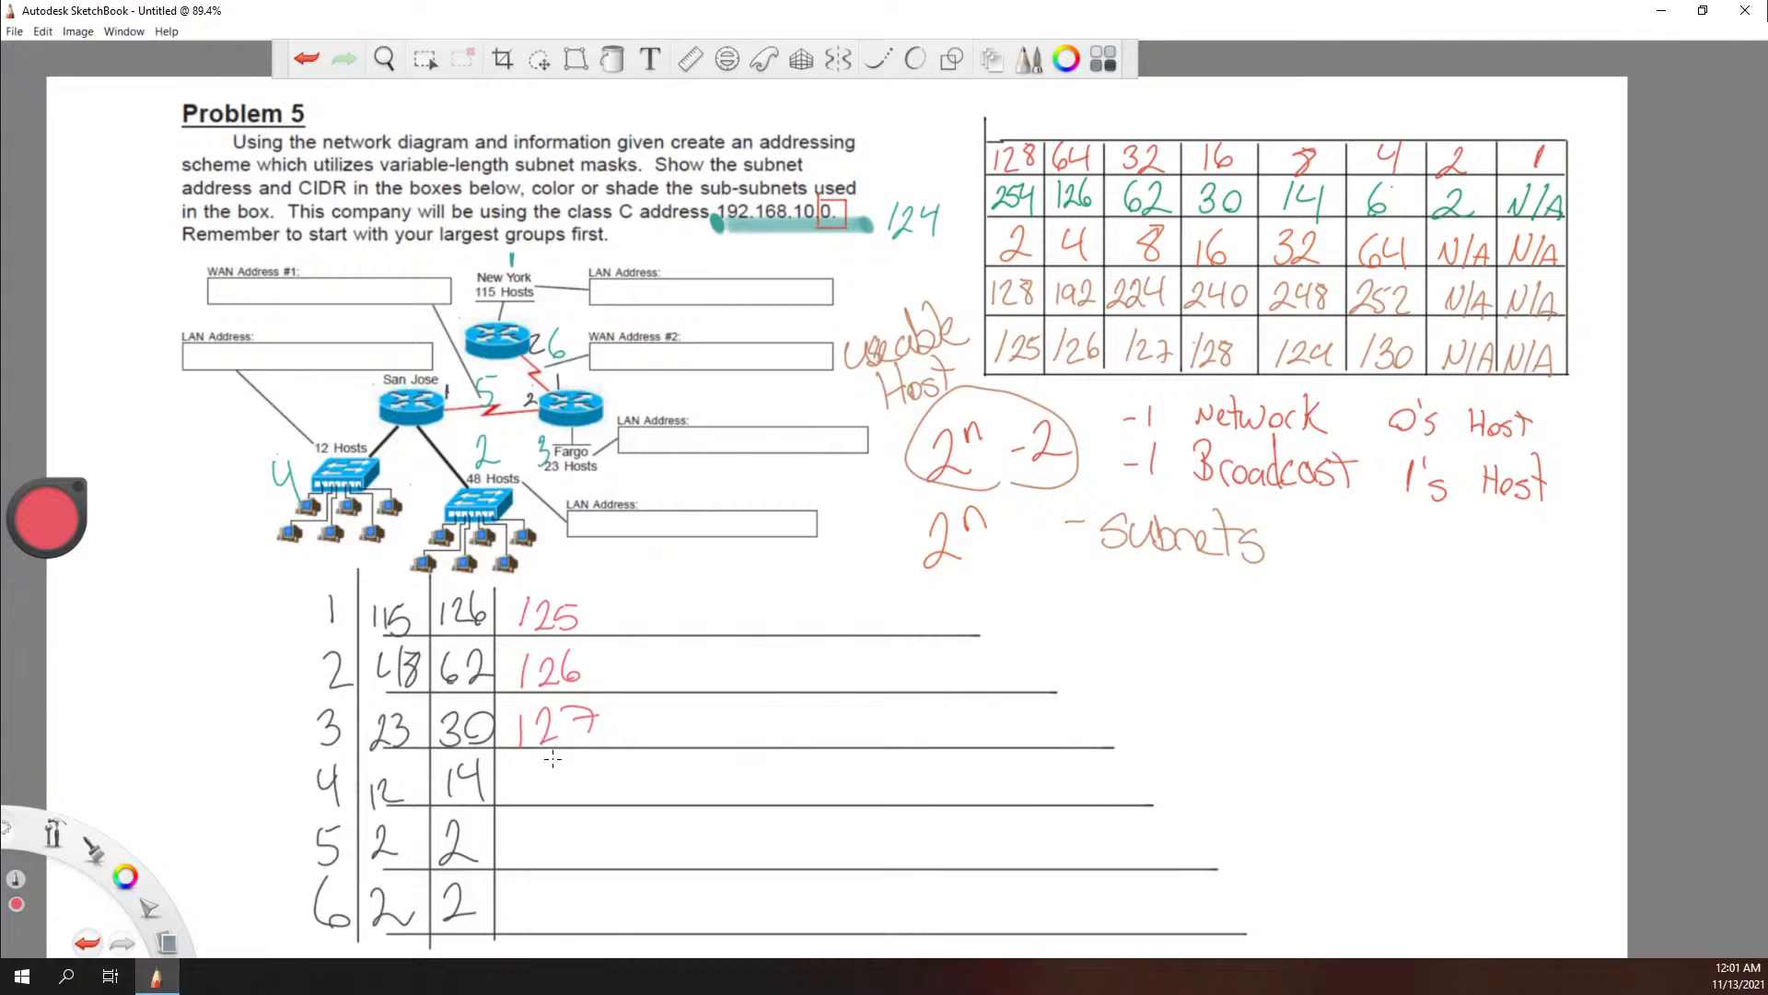
Step: Write /28 in red on row 4, add a slash on row 5 and thicken the slashes of the prefixes above
{"action": "mouse_move", "coordinate": [527, 768]}
{"action": "left_mouse_down"}
{"action": "mouse_move", "coordinate": [523, 799]}
{"action": "mouse_move", "coordinate": [570, 798]}
{"action": "mouse_move", "coordinate": [580, 776]}
{"action": "mouse_move", "coordinate": [560, 755]}
{"action": "left_mouse_up"}
{"action": "mouse_move", "coordinate": [519, 834]}
{"action": "left_mouse_down"}
{"action": "mouse_move", "coordinate": [518, 864]}
{"action": "mouse_move", "coordinate": [544, 861]}
{"action": "mouse_move", "coordinate": [519, 852]}
{"action": "mouse_move", "coordinate": [521, 802]}
{"action": "left_mouse_up"}
{"action": "key", "text": "ctrl+z"}
{"action": "key", "text": "ctrl+z"}
{"action": "left_click_drag", "start_coordinate": [531, 703], "coordinate": [513, 732]}
{"action": "left_click_drag", "start_coordinate": [533, 656], "coordinate": [521, 683]}
{"action": "left_click_drag", "start_coordinate": [530, 607], "coordinate": [518, 629]}
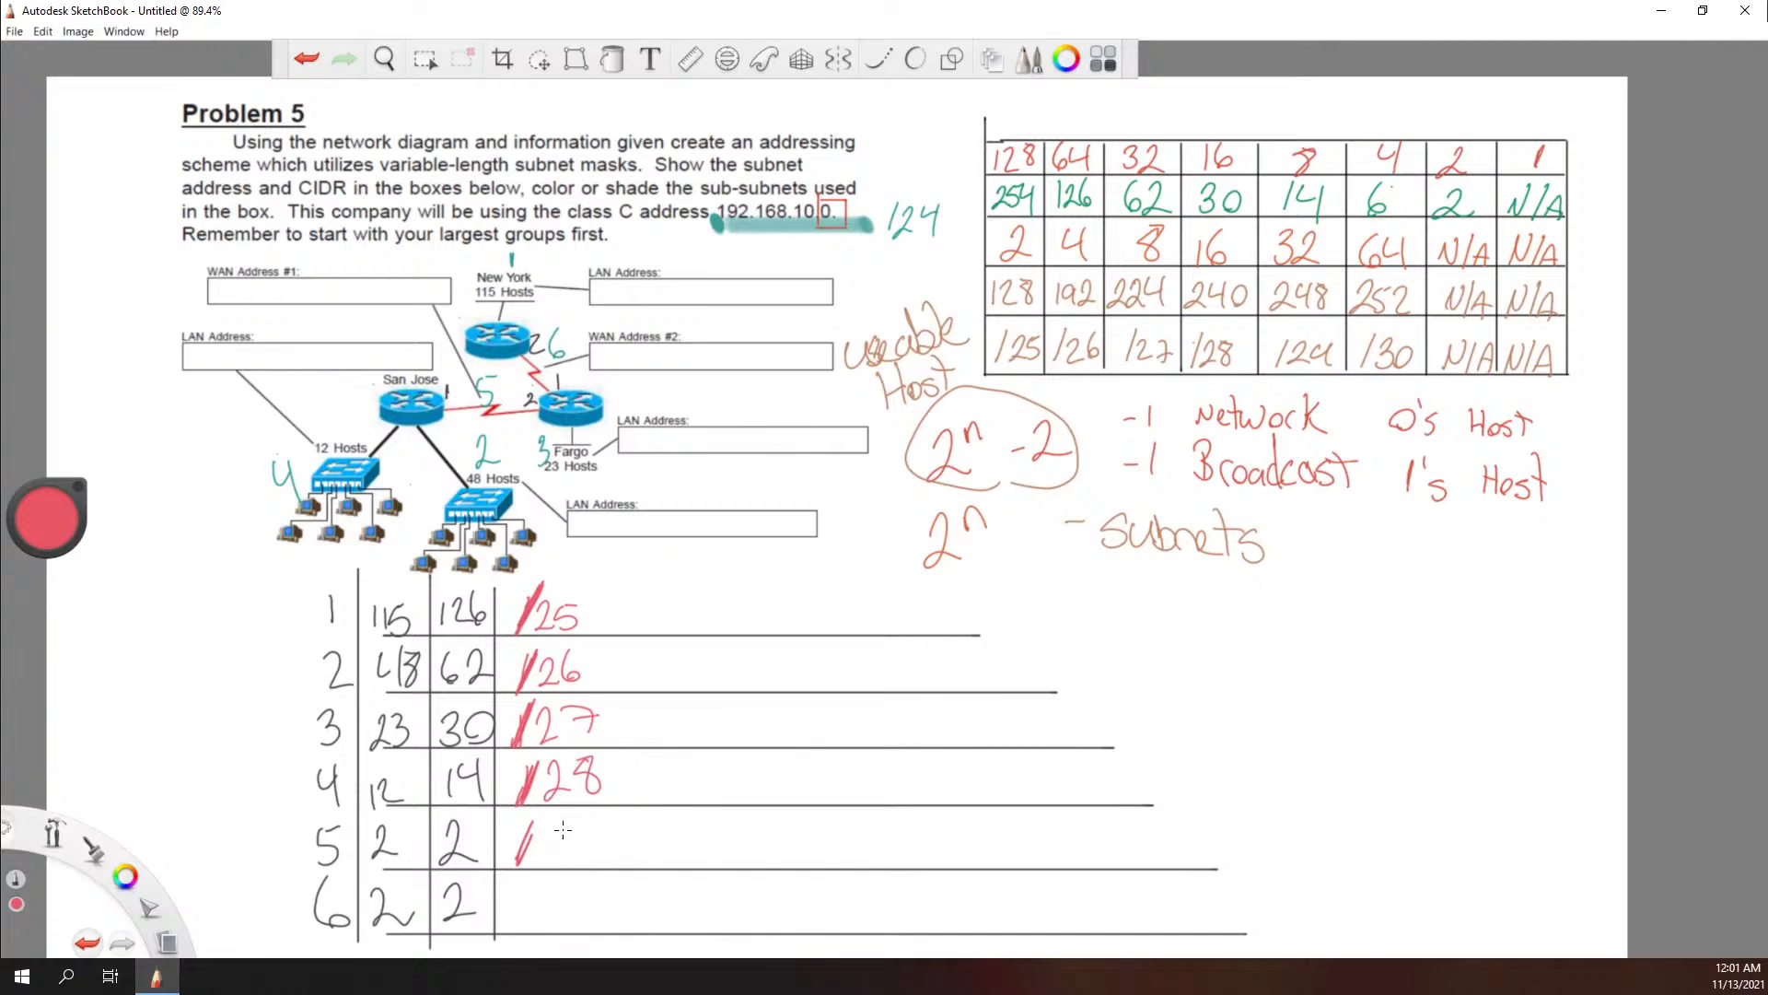
Step: Complete the prefix length /30 on rows 5 and 6, then rule a straight black vertical line after the prefix column
{"action": "mouse_move", "coordinate": [550, 824]}
{"action": "left_mouse_down"}
{"action": "mouse_move", "coordinate": [550, 858]}
{"action": "mouse_move", "coordinate": [587, 812]}
{"action": "left_mouse_up"}
{"action": "left_click_drag", "start_coordinate": [534, 880], "coordinate": [507, 936]}
{"action": "mouse_move", "coordinate": [556, 882]}
{"action": "left_mouse_down"}
{"action": "mouse_move", "coordinate": [572, 903]}
{"action": "mouse_move", "coordinate": [554, 926]}
{"action": "left_mouse_up"}
{"action": "mouse_move", "coordinate": [599, 882]}
{"action": "left_mouse_down"}
{"action": "mouse_move", "coordinate": [586, 921]}
{"action": "mouse_move", "coordinate": [600, 879]}
{"action": "left_mouse_up"}
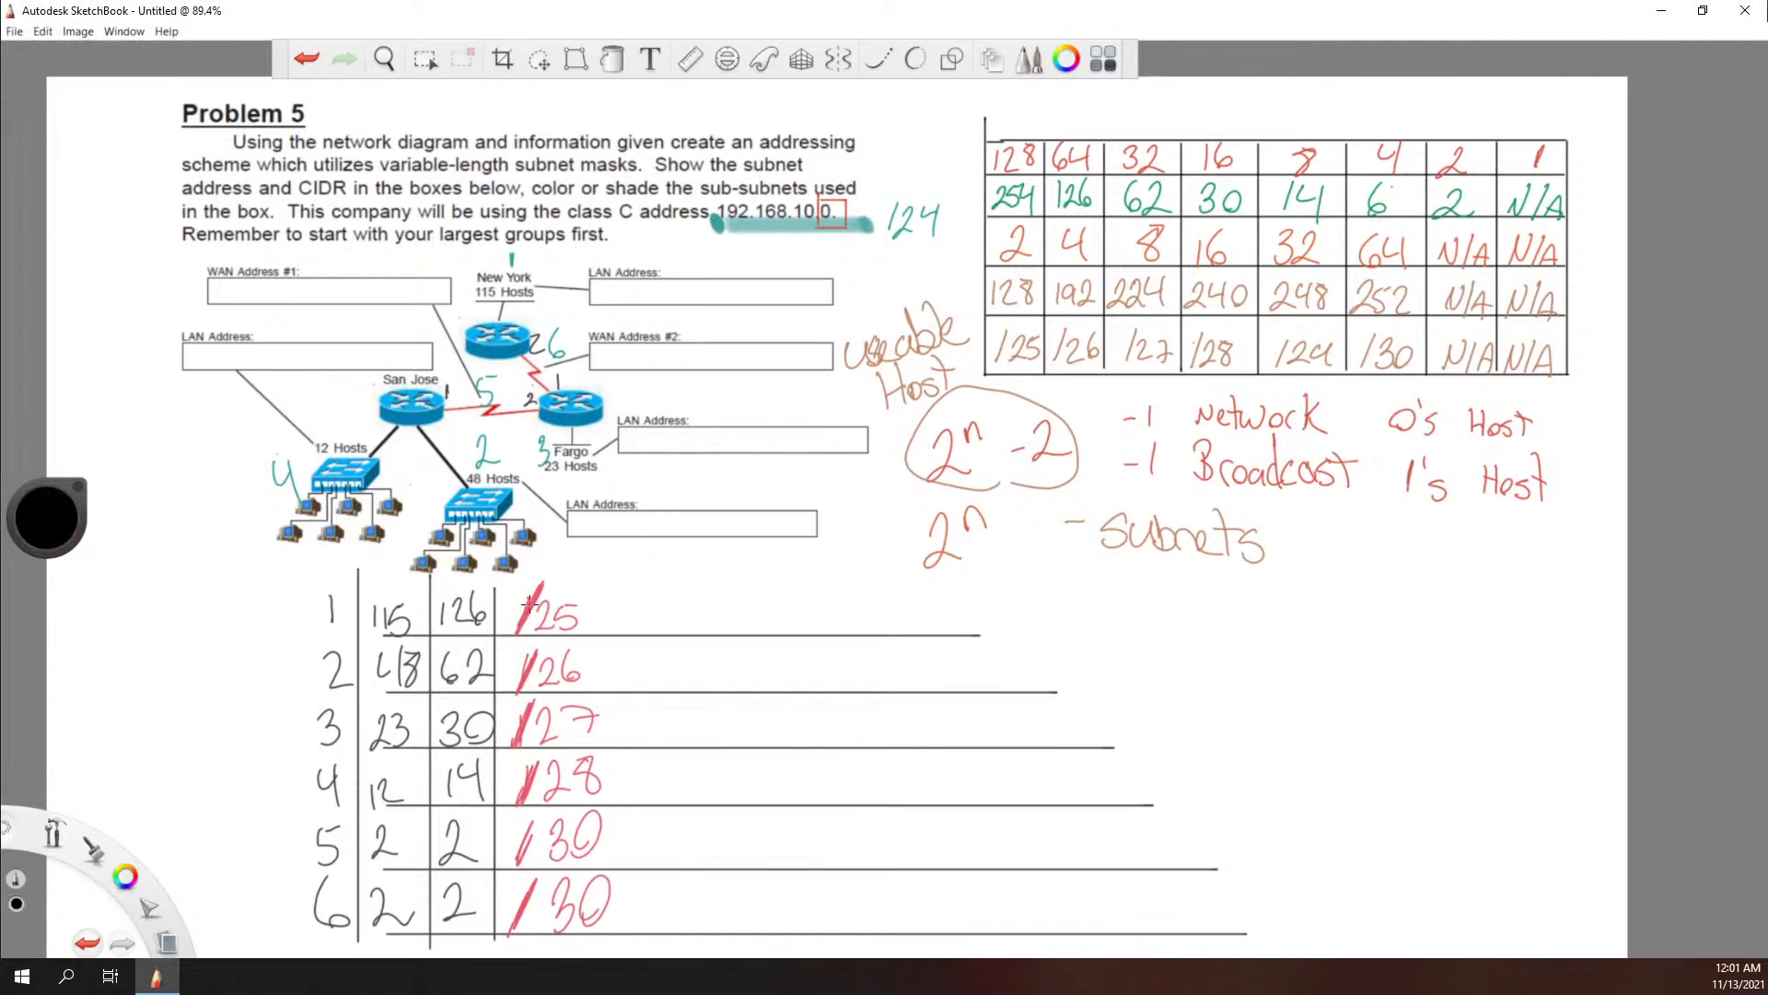
{"action": "left_click_drag", "start_coordinate": [622, 597], "coordinate": [622, 959]}
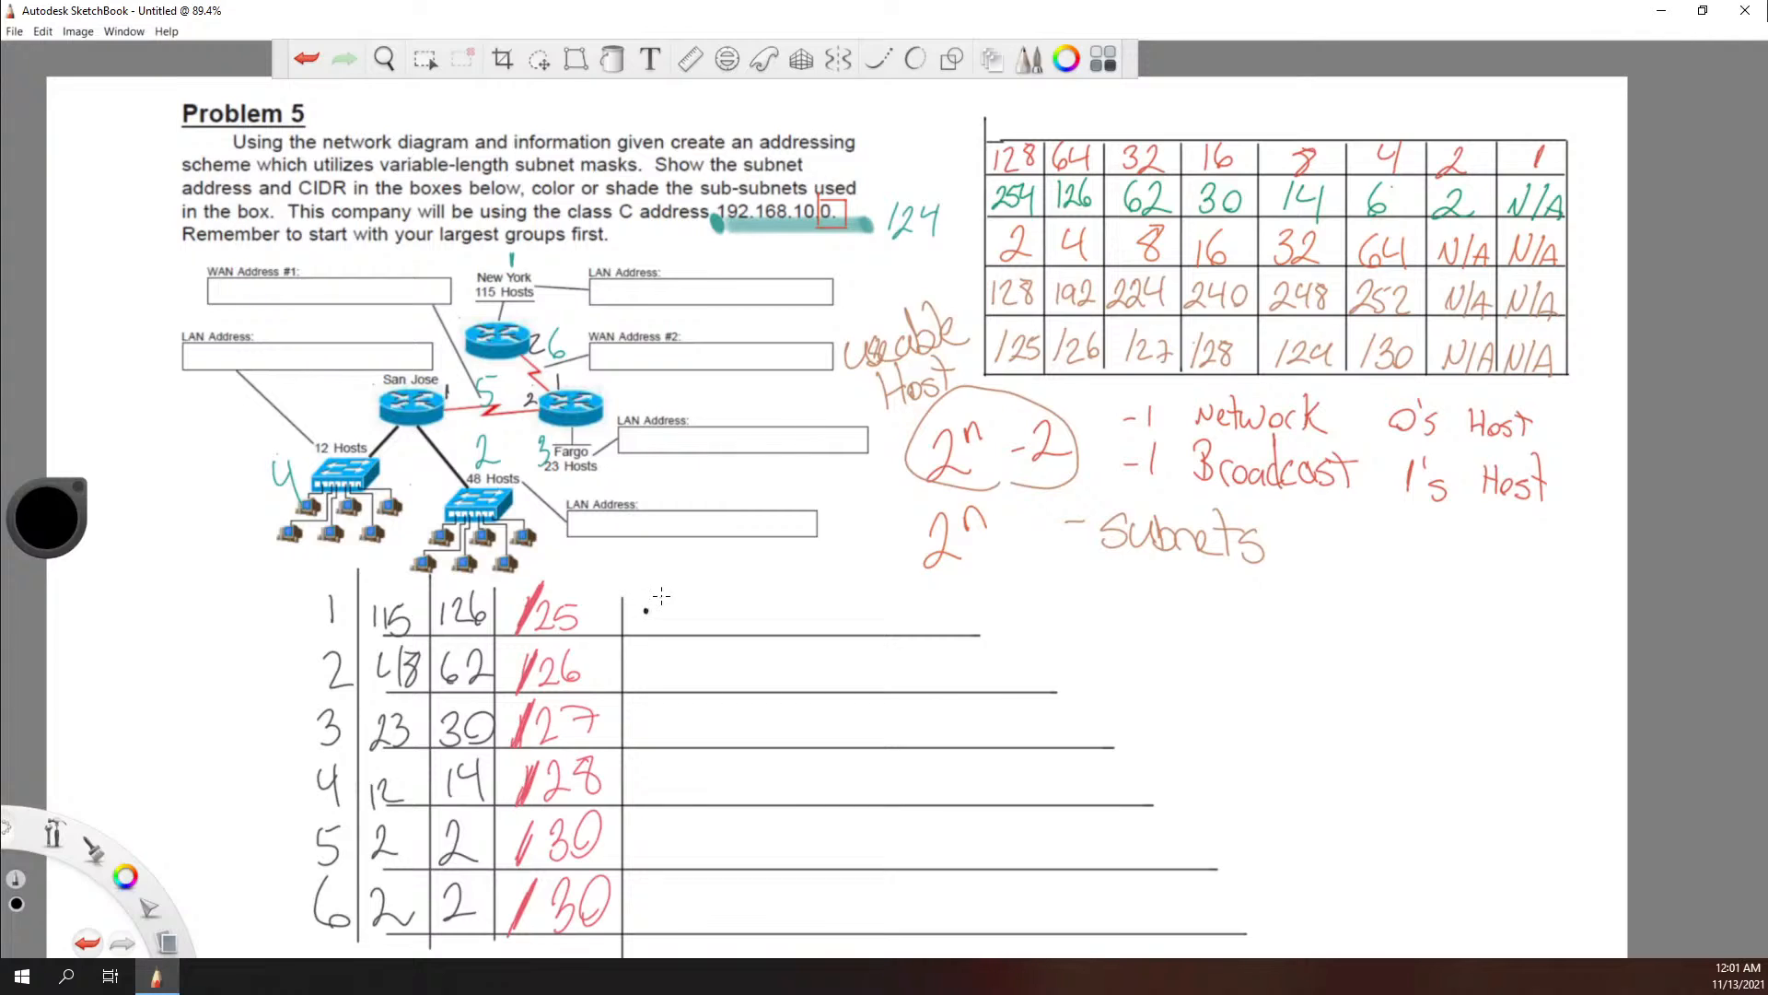
Step: Write the subnet mask values .128, .192 and .224 in black on rows 1 to 3
{"action": "mouse_move", "coordinate": [665, 583]}
{"action": "left_mouse_down"}
{"action": "mouse_move", "coordinate": [661, 609]}
{"action": "mouse_move", "coordinate": [696, 601]}
{"action": "mouse_move", "coordinate": [707, 573]}
{"action": "left_mouse_up"}
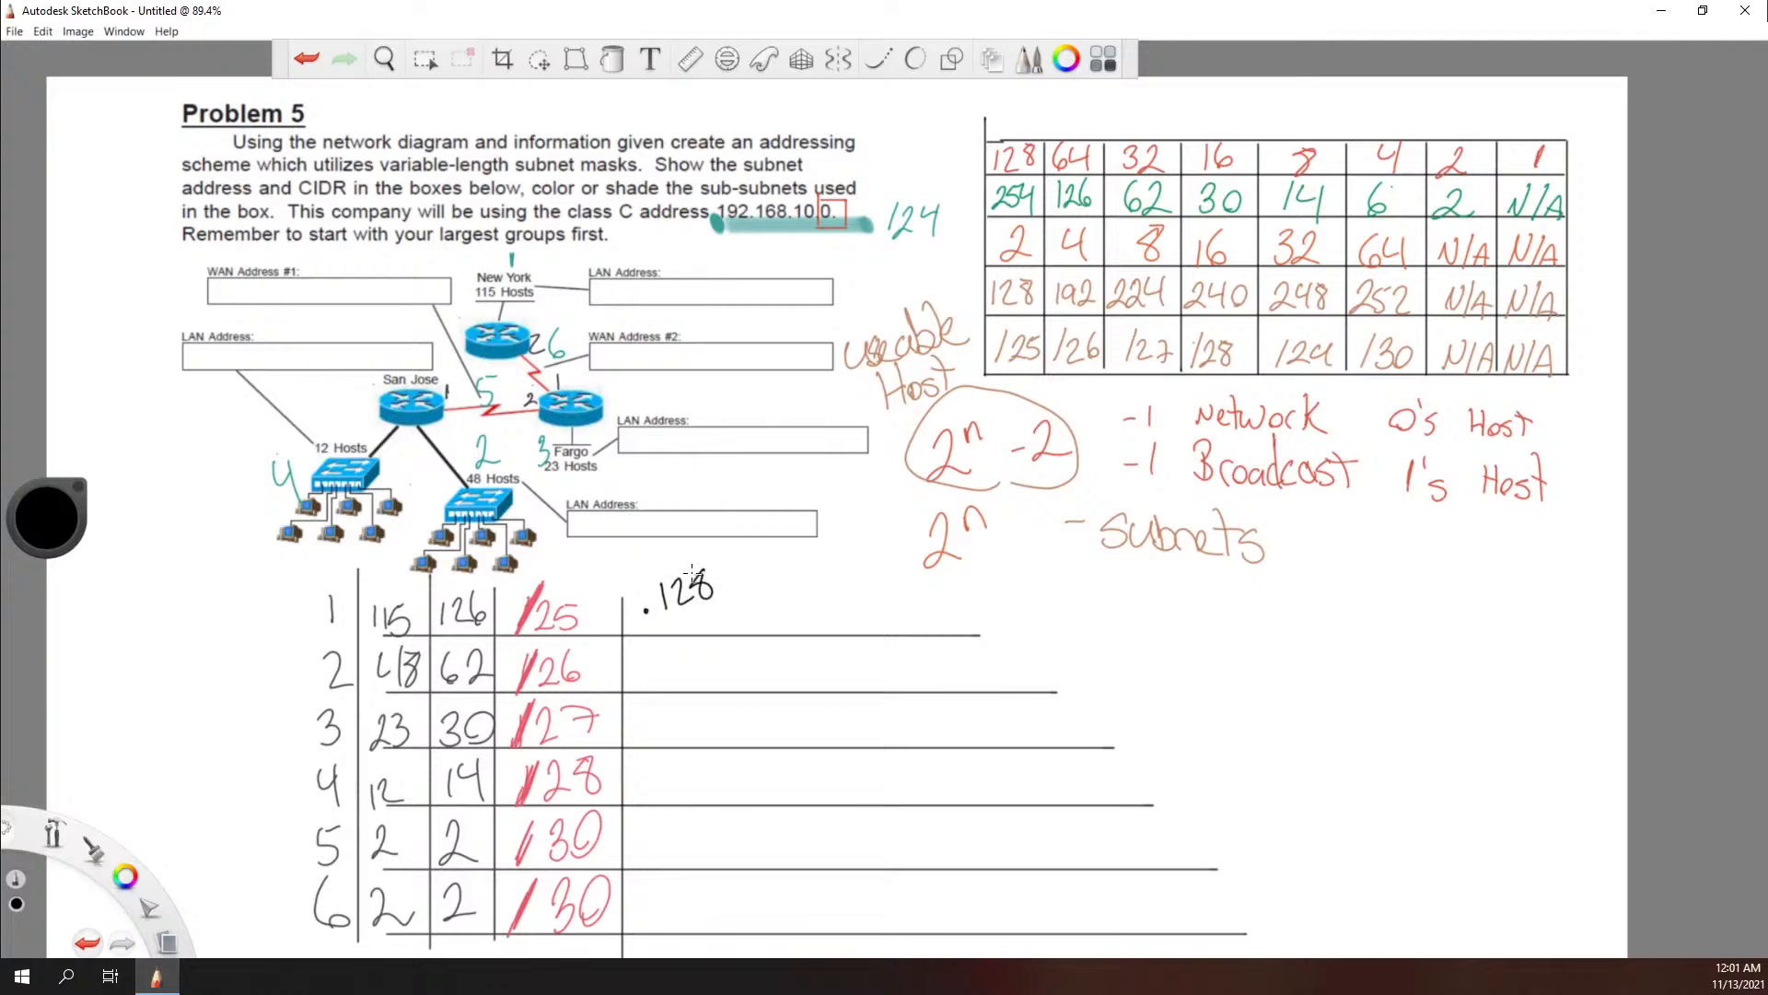
{"action": "left_click", "coordinate": [648, 682]}
{"action": "mouse_move", "coordinate": [670, 650]}
{"action": "left_mouse_down"}
{"action": "mouse_move", "coordinate": [667, 683]}
{"action": "mouse_move", "coordinate": [718, 671]}
{"action": "left_mouse_up"}
{"action": "left_click", "coordinate": [651, 734]}
{"action": "mouse_move", "coordinate": [659, 711]}
{"action": "left_mouse_down"}
{"action": "mouse_move", "coordinate": [693, 737]}
{"action": "mouse_move", "coordinate": [698, 718]}
{"action": "mouse_move", "coordinate": [709, 737]}
{"action": "mouse_move", "coordinate": [728, 718]}
{"action": "left_mouse_up"}
{"action": "mouse_move", "coordinate": [730, 693]}
{"action": "left_mouse_down"}
{"action": "mouse_move", "coordinate": [734, 739]}
{"action": "mouse_move", "coordinate": [690, 779]}
{"action": "mouse_move", "coordinate": [715, 780]}
{"action": "left_mouse_up"}
Step: Write the mask values .240 on row 4 and .252 on rows 5 and 6, and rule a vertical line after them
{"action": "left_click", "coordinate": [649, 788]}
{"action": "mouse_move", "coordinate": [717, 754]}
{"action": "left_mouse_down"}
{"action": "mouse_move", "coordinate": [720, 803]}
{"action": "mouse_move", "coordinate": [737, 762]}
{"action": "left_mouse_up"}
{"action": "left_click", "coordinate": [647, 850]}
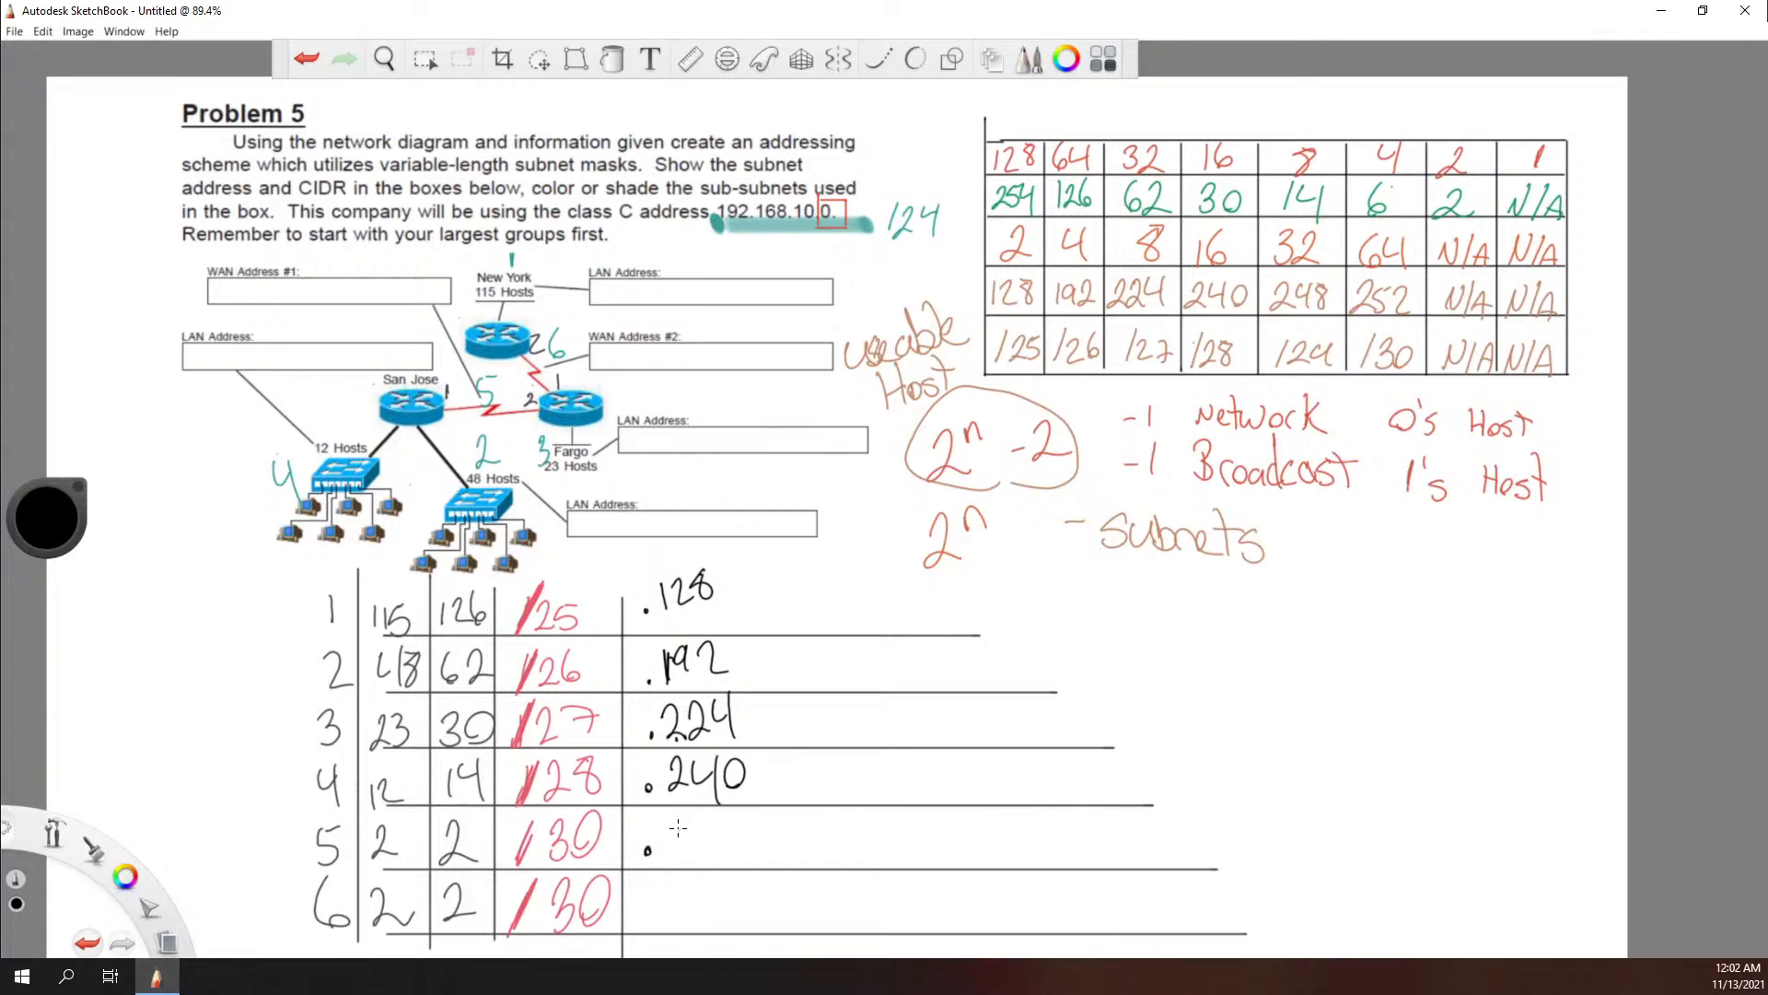
{"action": "mouse_move", "coordinate": [673, 815]}
{"action": "left_mouse_down"}
{"action": "mouse_move", "coordinate": [700, 849]}
{"action": "mouse_move", "coordinate": [745, 847]}
{"action": "mouse_move", "coordinate": [680, 907]}
{"action": "mouse_move", "coordinate": [693, 914]}
{"action": "left_mouse_up"}
{"action": "mouse_move", "coordinate": [704, 877]}
{"action": "left_mouse_down"}
{"action": "mouse_move", "coordinate": [691, 916]}
{"action": "mouse_move", "coordinate": [746, 908]}
{"action": "left_mouse_up"}
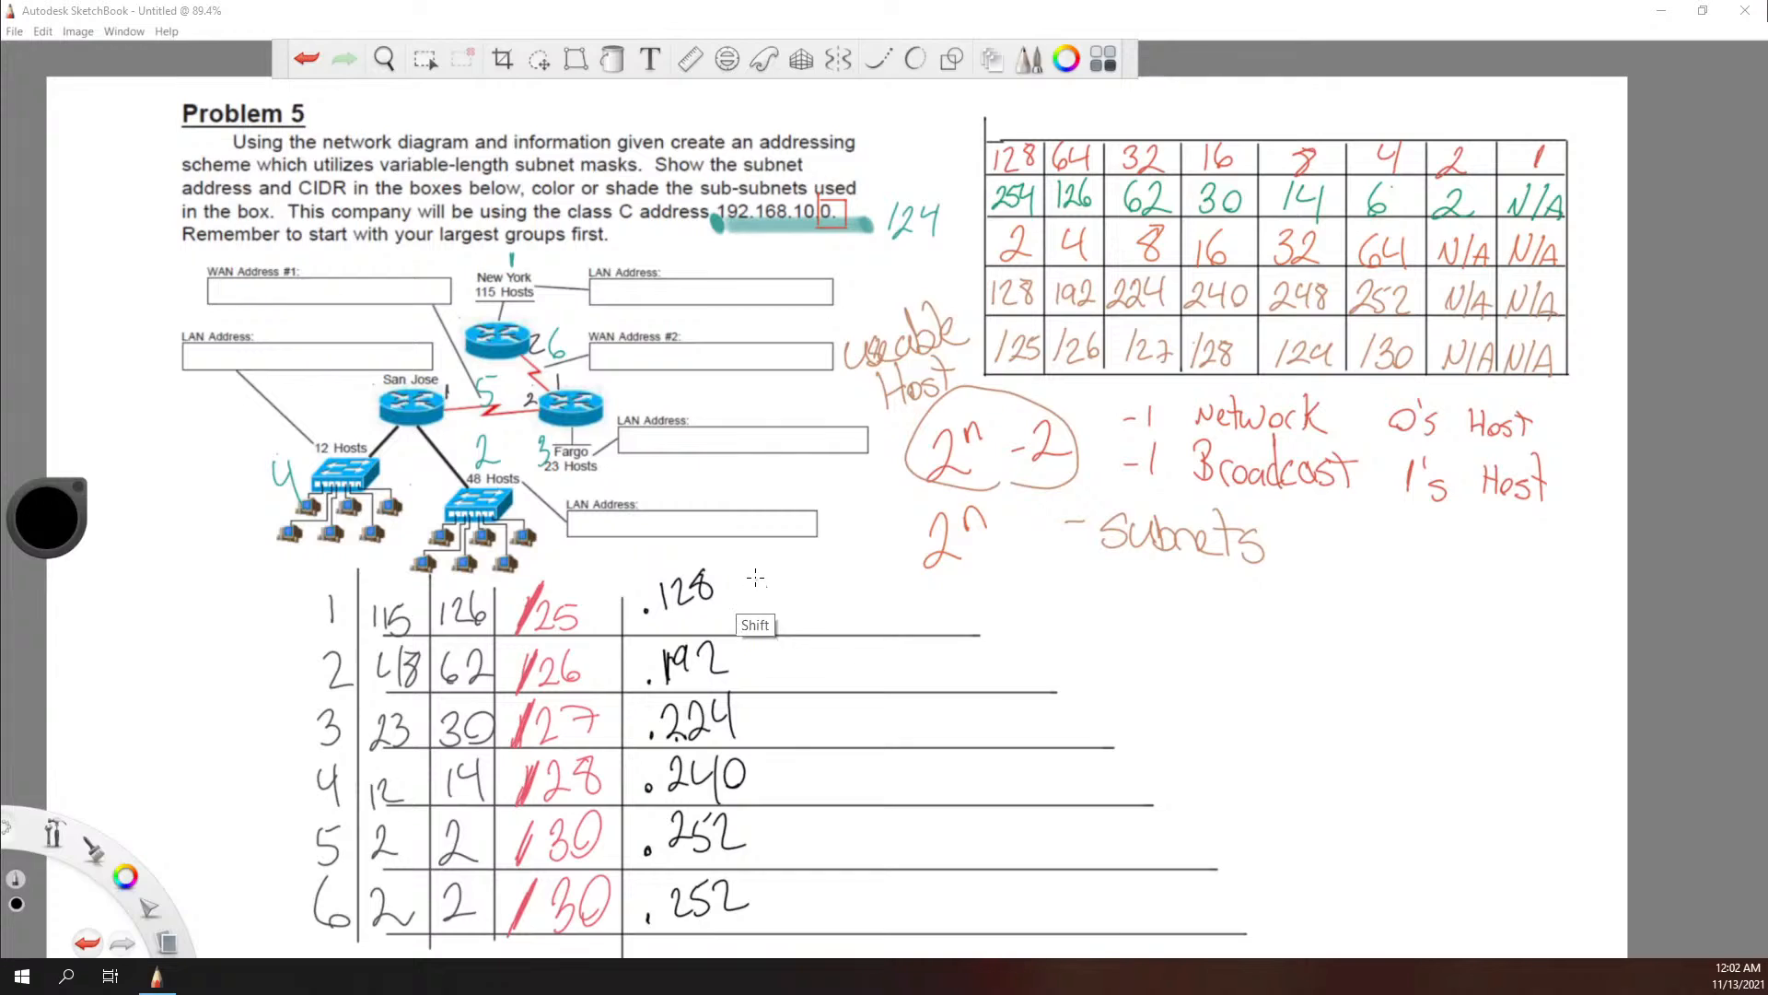
{"action": "left_click_drag", "start_coordinate": [757, 580], "coordinate": [757, 954]}
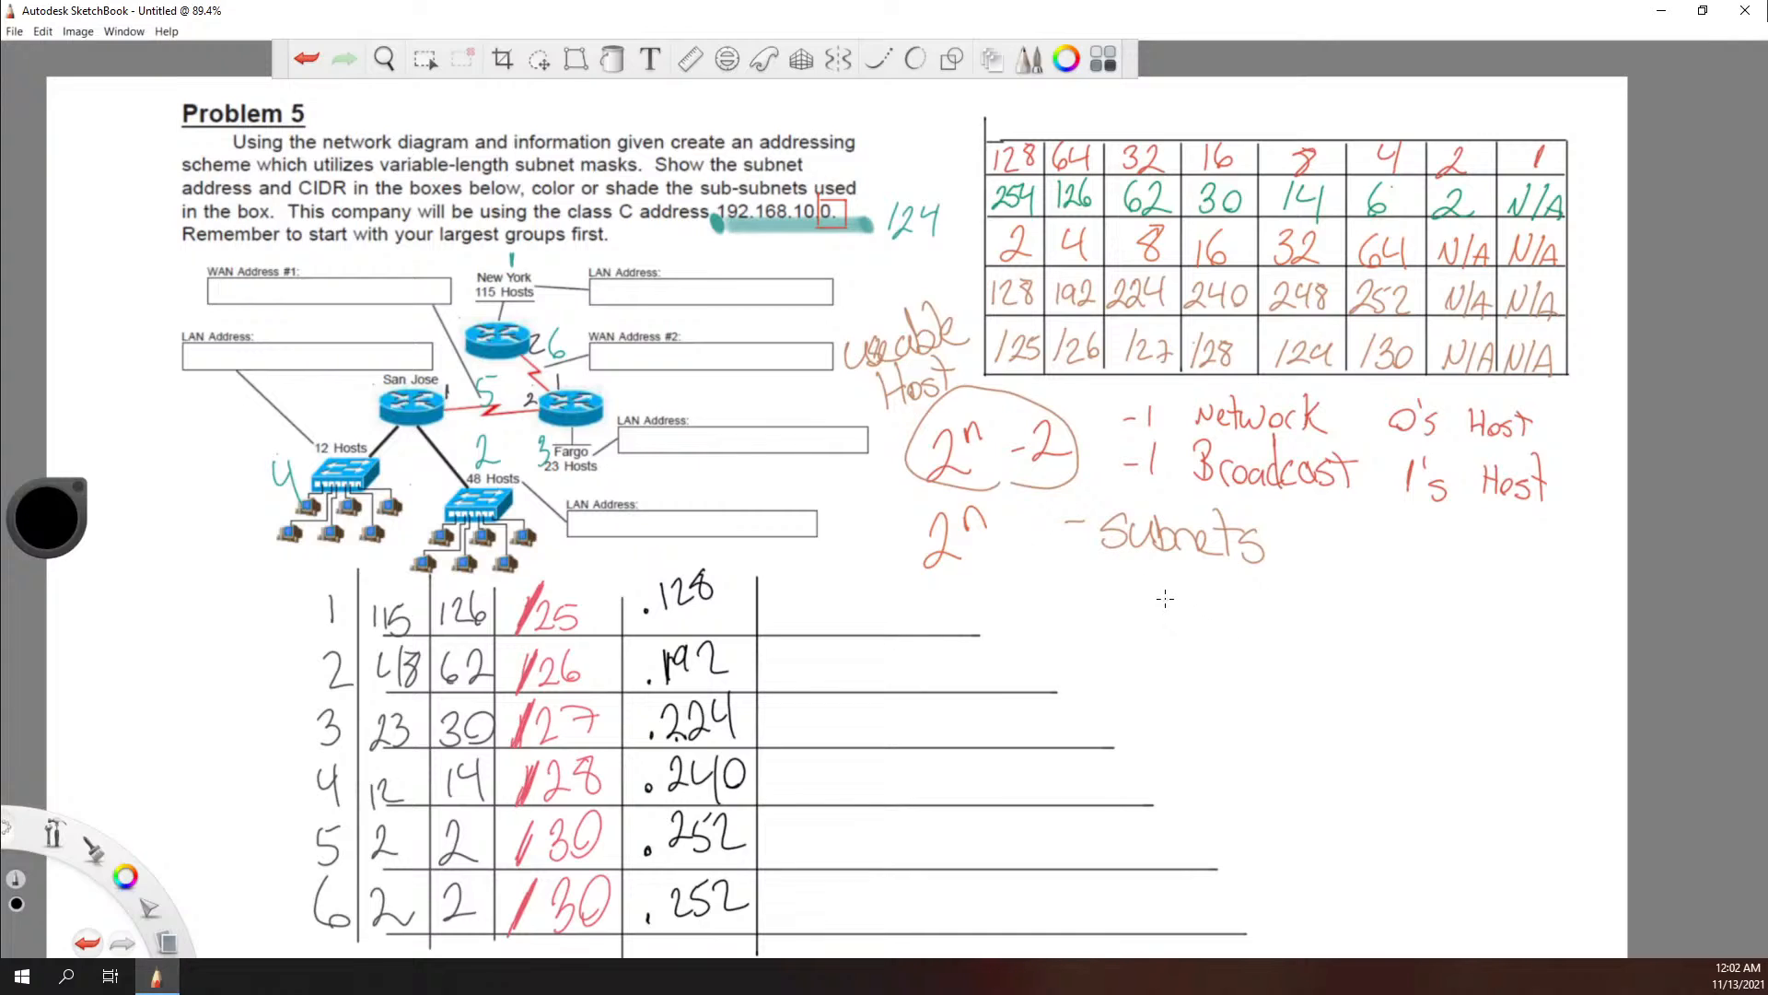
Step: Jot the subnet starts .0 and .128 beside the worksheet and write the address range .0-127 on row 1
{"action": "left_click_drag", "start_coordinate": [1167, 584], "coordinate": [1166, 586]}
{"action": "left_click_drag", "start_coordinate": [1162, 617], "coordinate": [1163, 643]}
{"action": "left_click_drag", "start_coordinate": [1169, 622], "coordinate": [1197, 646]}
{"action": "left_click_drag", "start_coordinate": [1186, 612], "coordinate": [1205, 622]}
{"action": "left_click", "coordinate": [783, 615]}
{"action": "mouse_move", "coordinate": [808, 599]}
{"action": "left_mouse_down"}
{"action": "mouse_move", "coordinate": [850, 622]}
{"action": "mouse_move", "coordinate": [900, 601]}
{"action": "mouse_move", "coordinate": [889, 622]}
{"action": "left_mouse_up"}
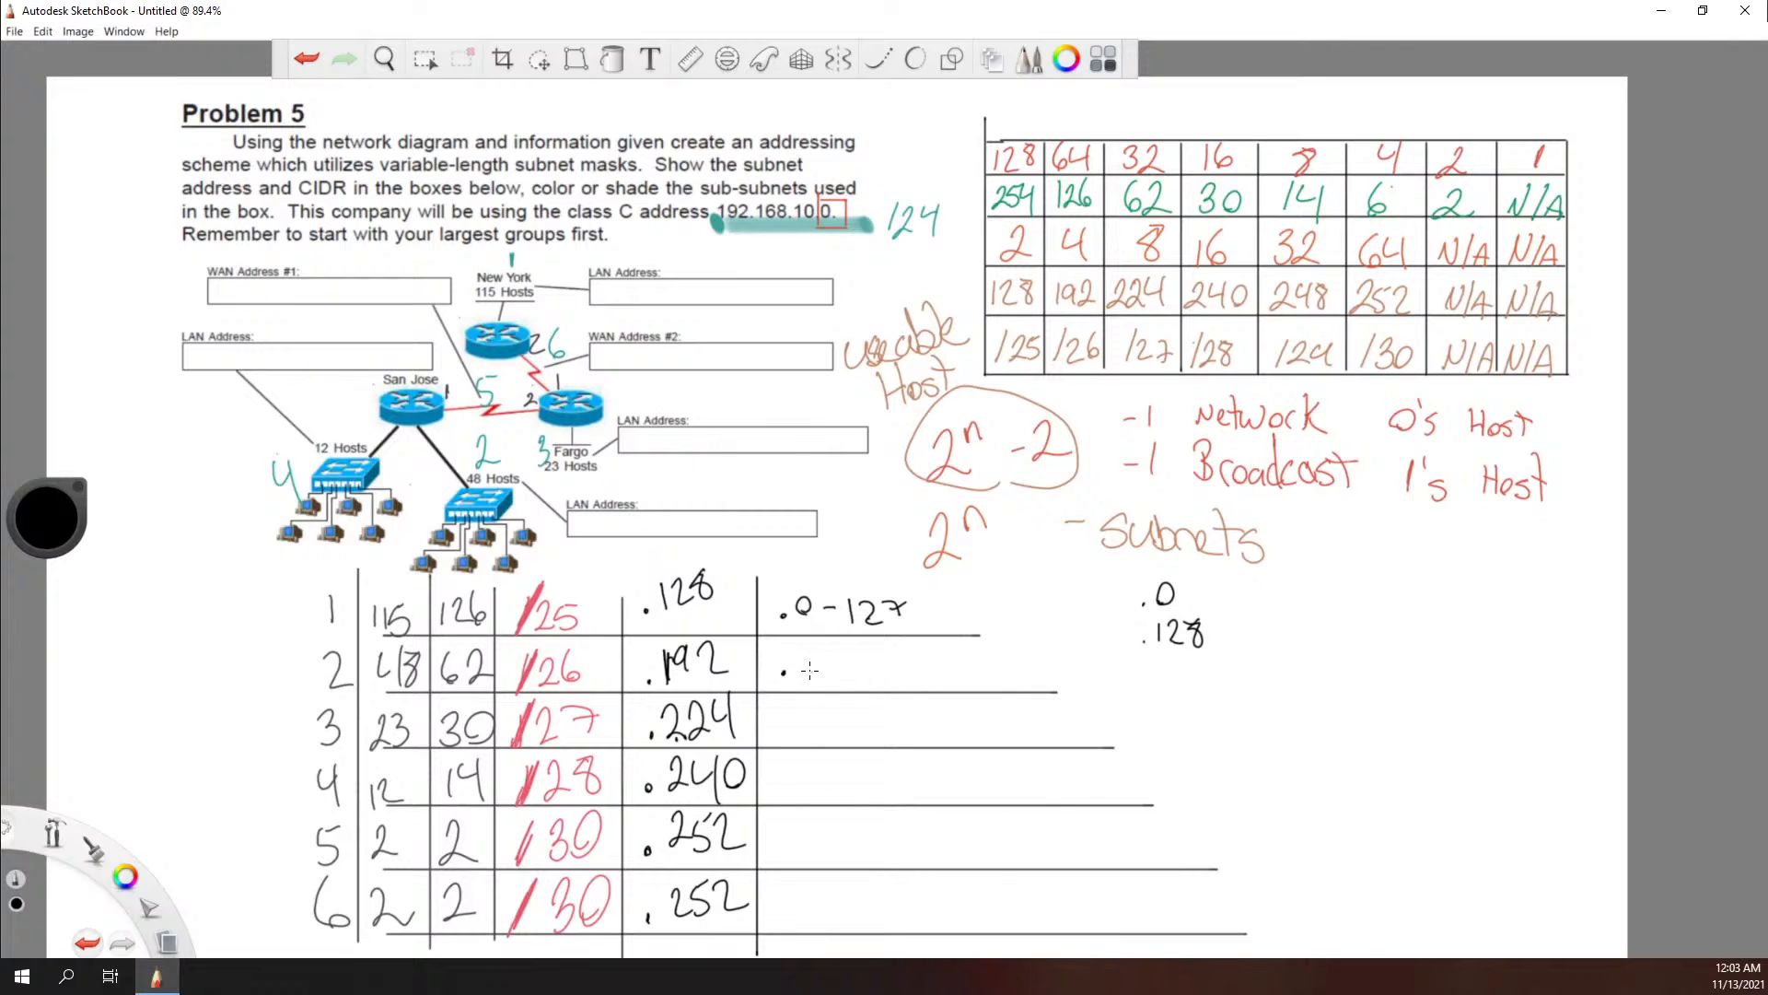
Step: Write the address range .128-191 on row 2, jotting the subnet starts 128 and 192 beside the worksheet
{"action": "mouse_move", "coordinate": [801, 659]}
{"action": "left_mouse_down"}
{"action": "mouse_move", "coordinate": [801, 682]}
{"action": "mouse_move", "coordinate": [826, 679]}
{"action": "left_mouse_up"}
{"action": "mouse_move", "coordinate": [840, 650]}
{"action": "left_mouse_down"}
{"action": "mouse_move", "coordinate": [833, 663]}
{"action": "mouse_move", "coordinate": [884, 660]}
{"action": "left_mouse_up"}
{"action": "left_click_drag", "start_coordinate": [1091, 179], "coordinate": [1108, 147]}
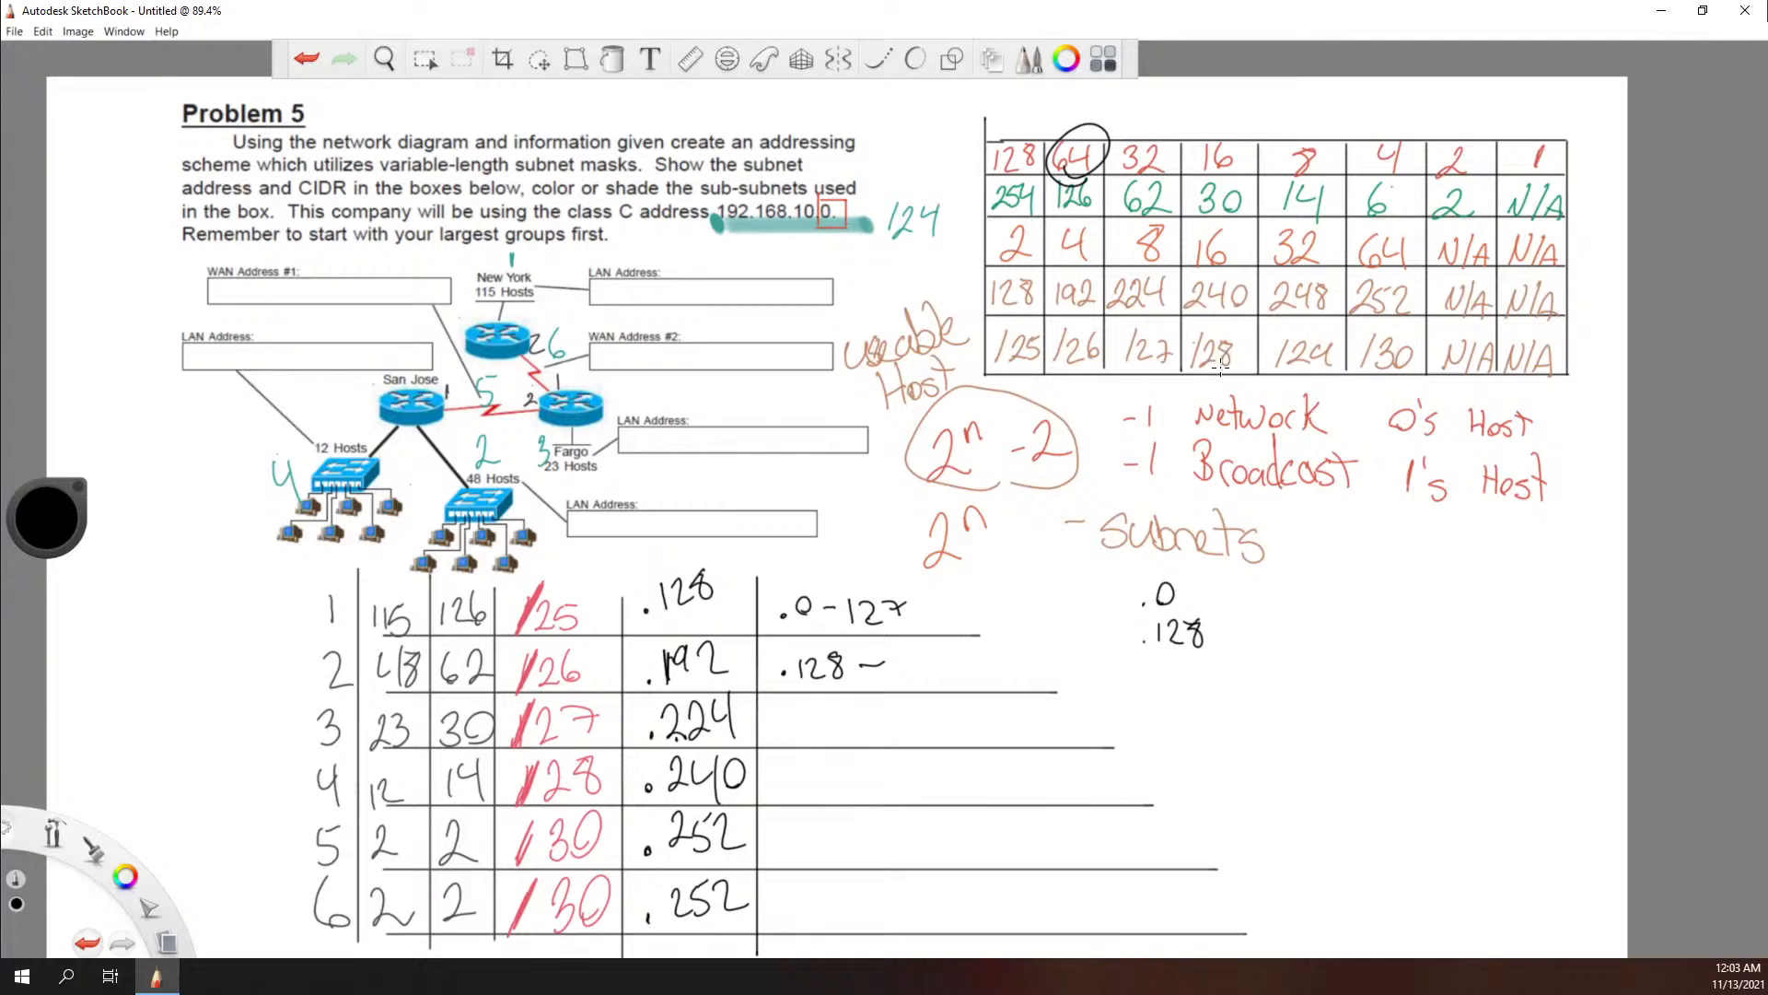
{"action": "key", "text": "ctrl+z"}
{"action": "mouse_move", "coordinate": [1189, 661]}
{"action": "left_mouse_down"}
{"action": "mouse_move", "coordinate": [1188, 679]}
{"action": "mouse_move", "coordinate": [1209, 679]}
{"action": "mouse_move", "coordinate": [1221, 650]}
{"action": "left_mouse_up"}
{"action": "left_click_drag", "start_coordinate": [1188, 697], "coordinate": [1239, 716]}
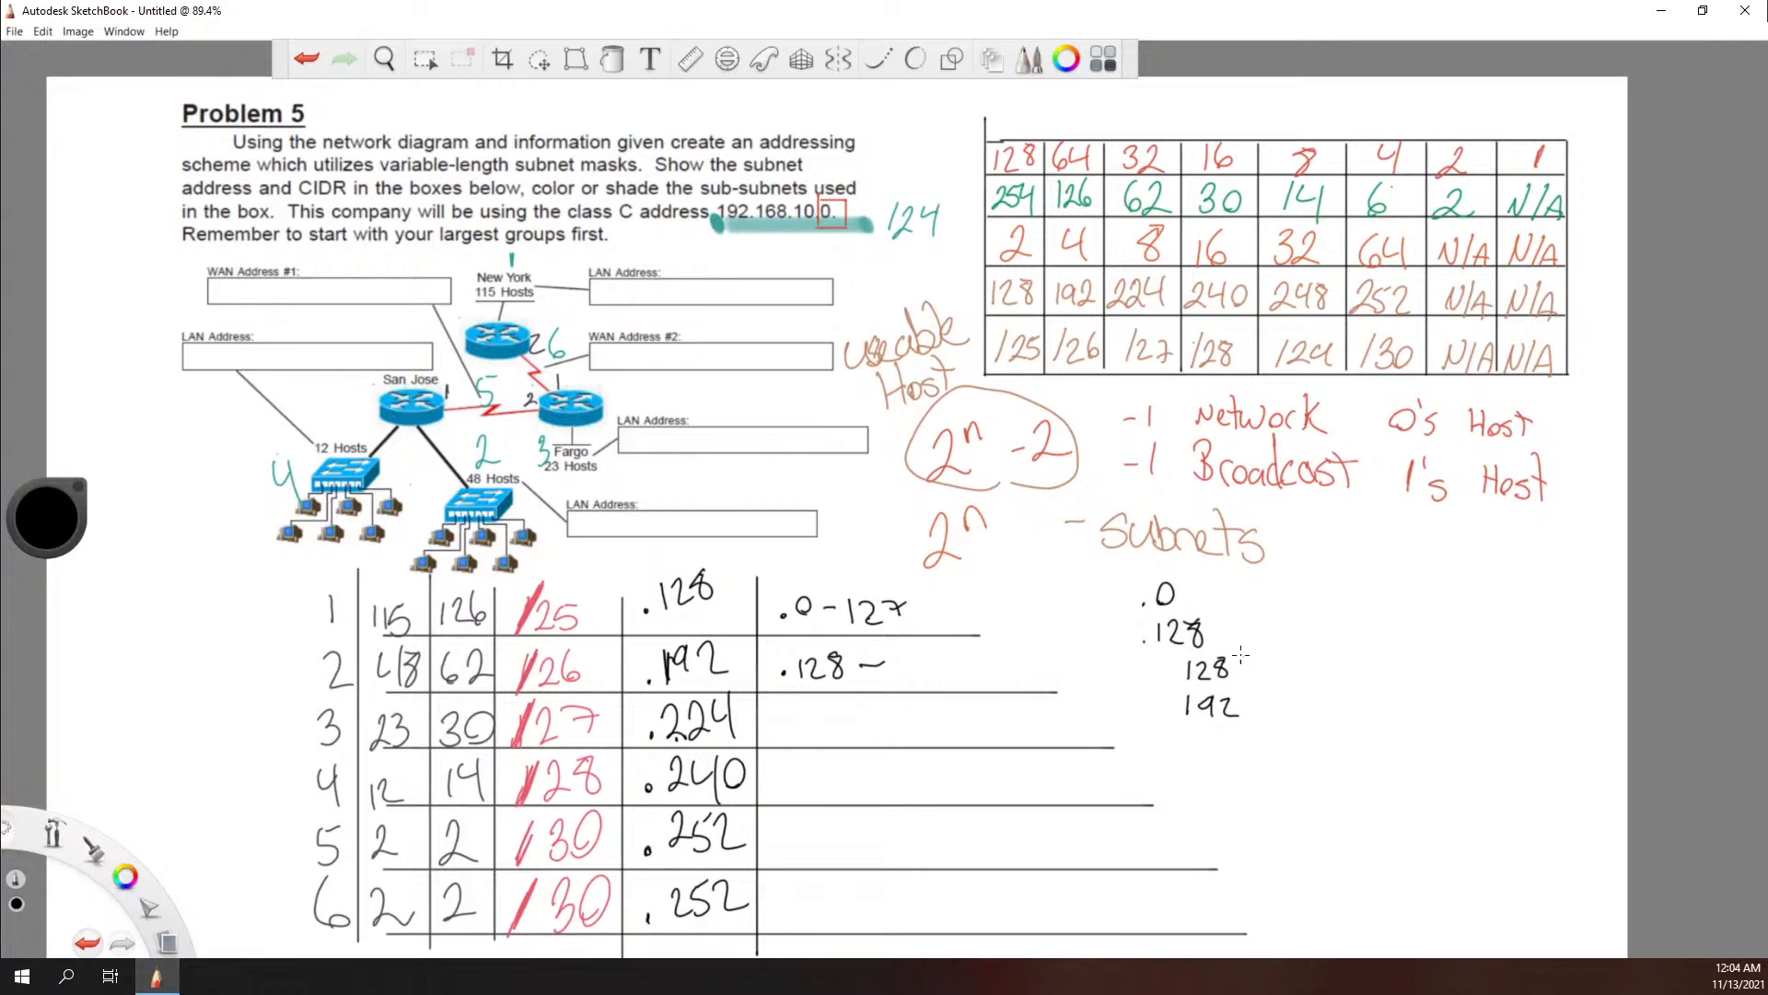
{"action": "mouse_move", "coordinate": [905, 662]}
{"action": "left_mouse_down"}
{"action": "mouse_move", "coordinate": [902, 682]}
{"action": "mouse_move", "coordinate": [933, 655]}
{"action": "mouse_move", "coordinate": [930, 681]}
{"action": "left_mouse_up"}
{"action": "left_click_drag", "start_coordinate": [952, 655], "coordinate": [952, 682]}
Step: Write the address range .192-223 on row 3, jotting the subnet starts 192 and 224 below the earlier side notes
{"action": "left_click", "coordinate": [776, 738]}
{"action": "left_click_drag", "start_coordinate": [1142, 127], "coordinate": [1129, 170]}
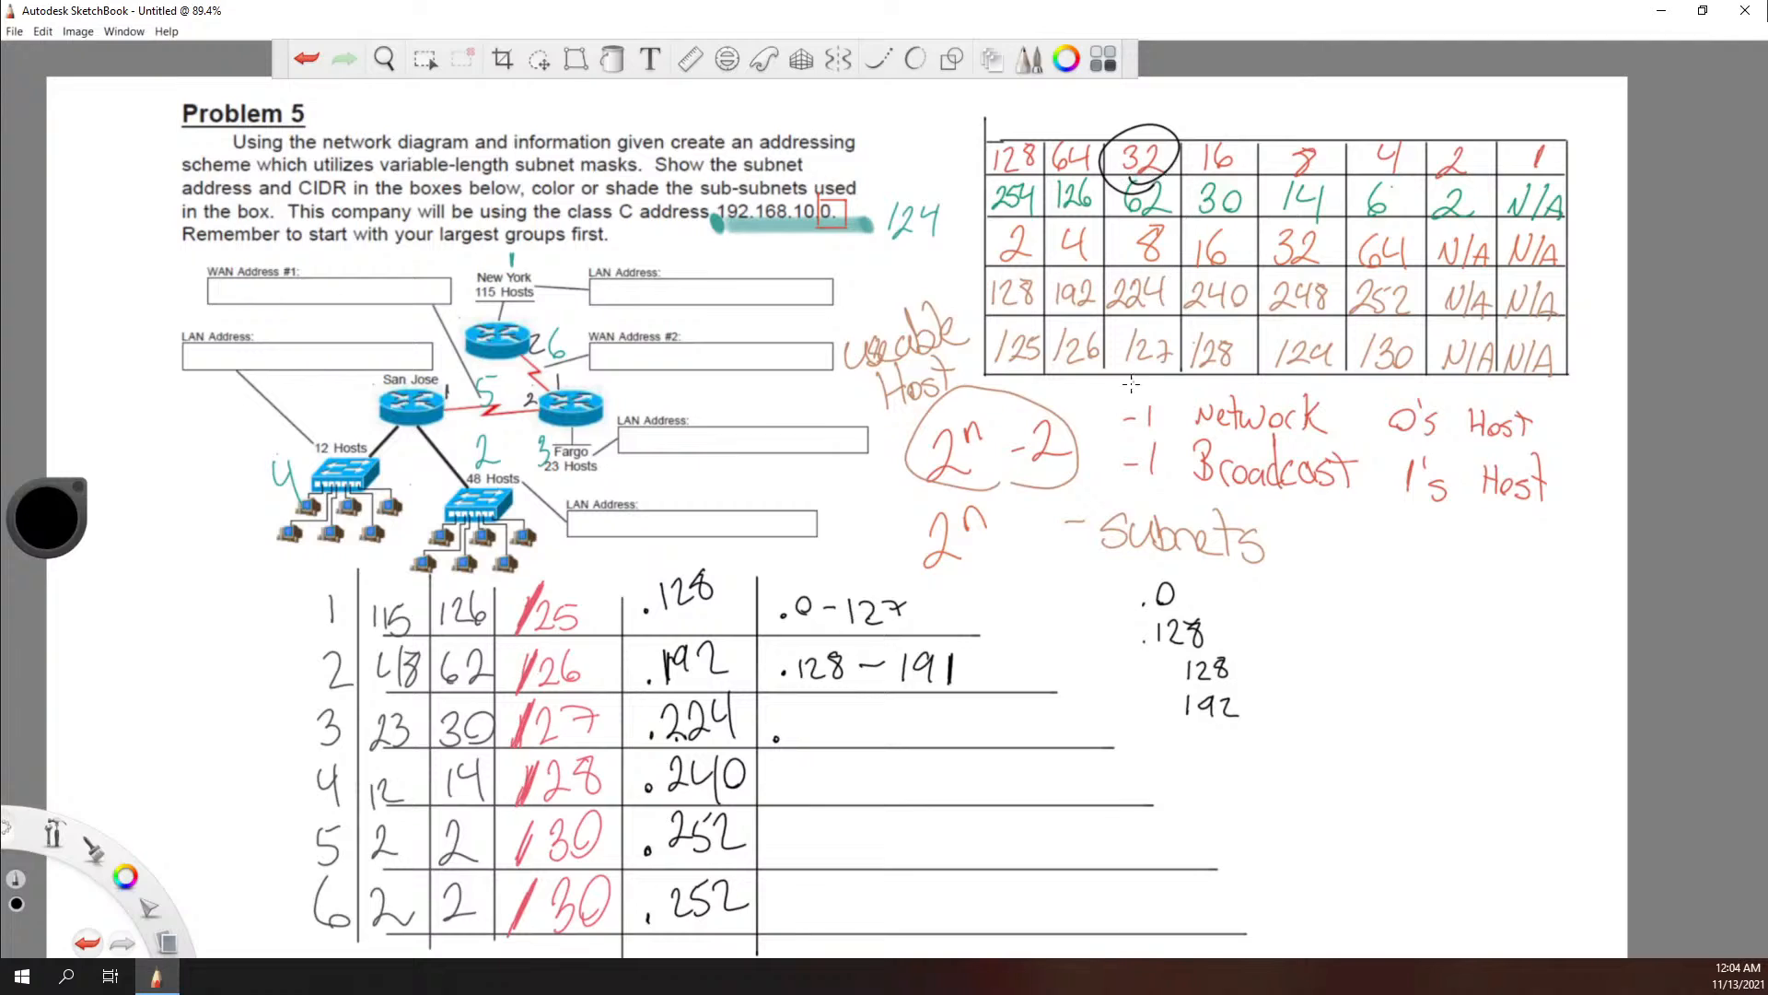
{"action": "key", "text": "ctrl+z"}
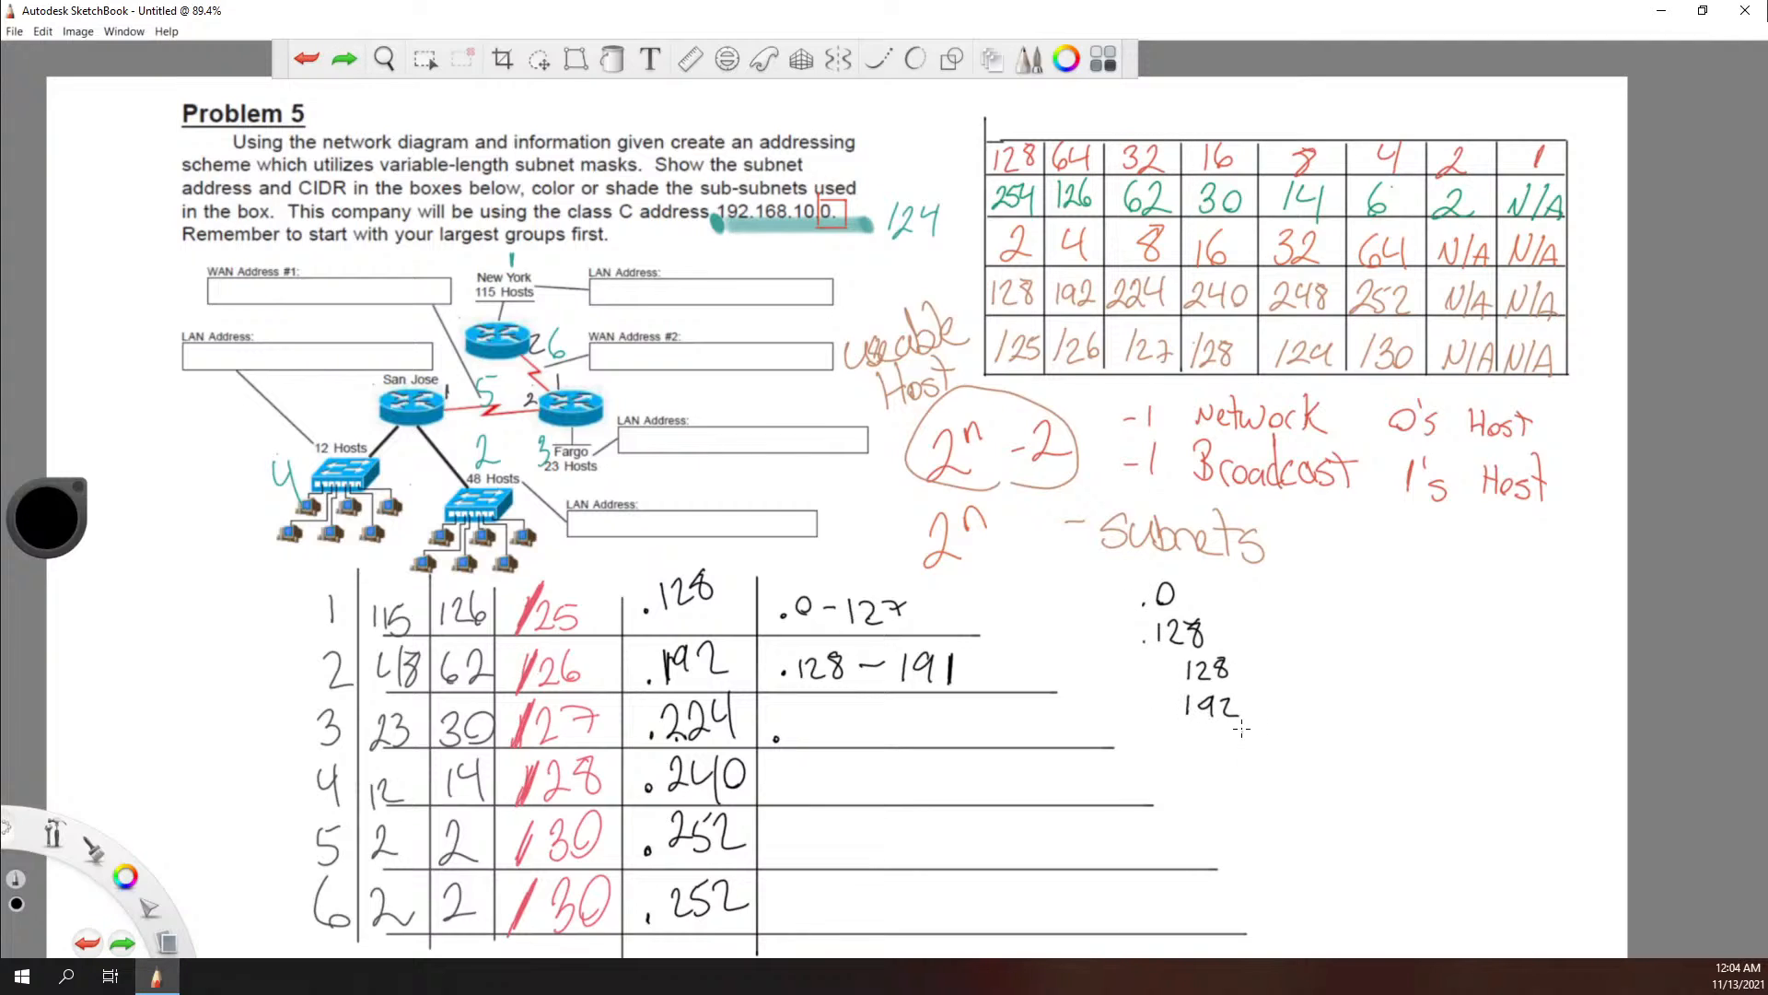
{"action": "mouse_move", "coordinate": [1233, 730]}
{"action": "left_mouse_down"}
{"action": "mouse_move", "coordinate": [1231, 746]}
{"action": "mouse_move", "coordinate": [1249, 730]}
{"action": "mouse_move", "coordinate": [1282, 747]}
{"action": "left_mouse_up"}
{"action": "mouse_move", "coordinate": [1229, 762]}
{"action": "left_mouse_down"}
{"action": "mouse_move", "coordinate": [1244, 784]}
{"action": "mouse_move", "coordinate": [1284, 776]}
{"action": "left_mouse_up"}
{"action": "left_click_drag", "start_coordinate": [1289, 754], "coordinate": [1289, 790]}
{"action": "mouse_move", "coordinate": [800, 713]}
{"action": "left_mouse_down"}
{"action": "mouse_move", "coordinate": [796, 739]}
{"action": "mouse_move", "coordinate": [882, 719]}
{"action": "left_mouse_up"}
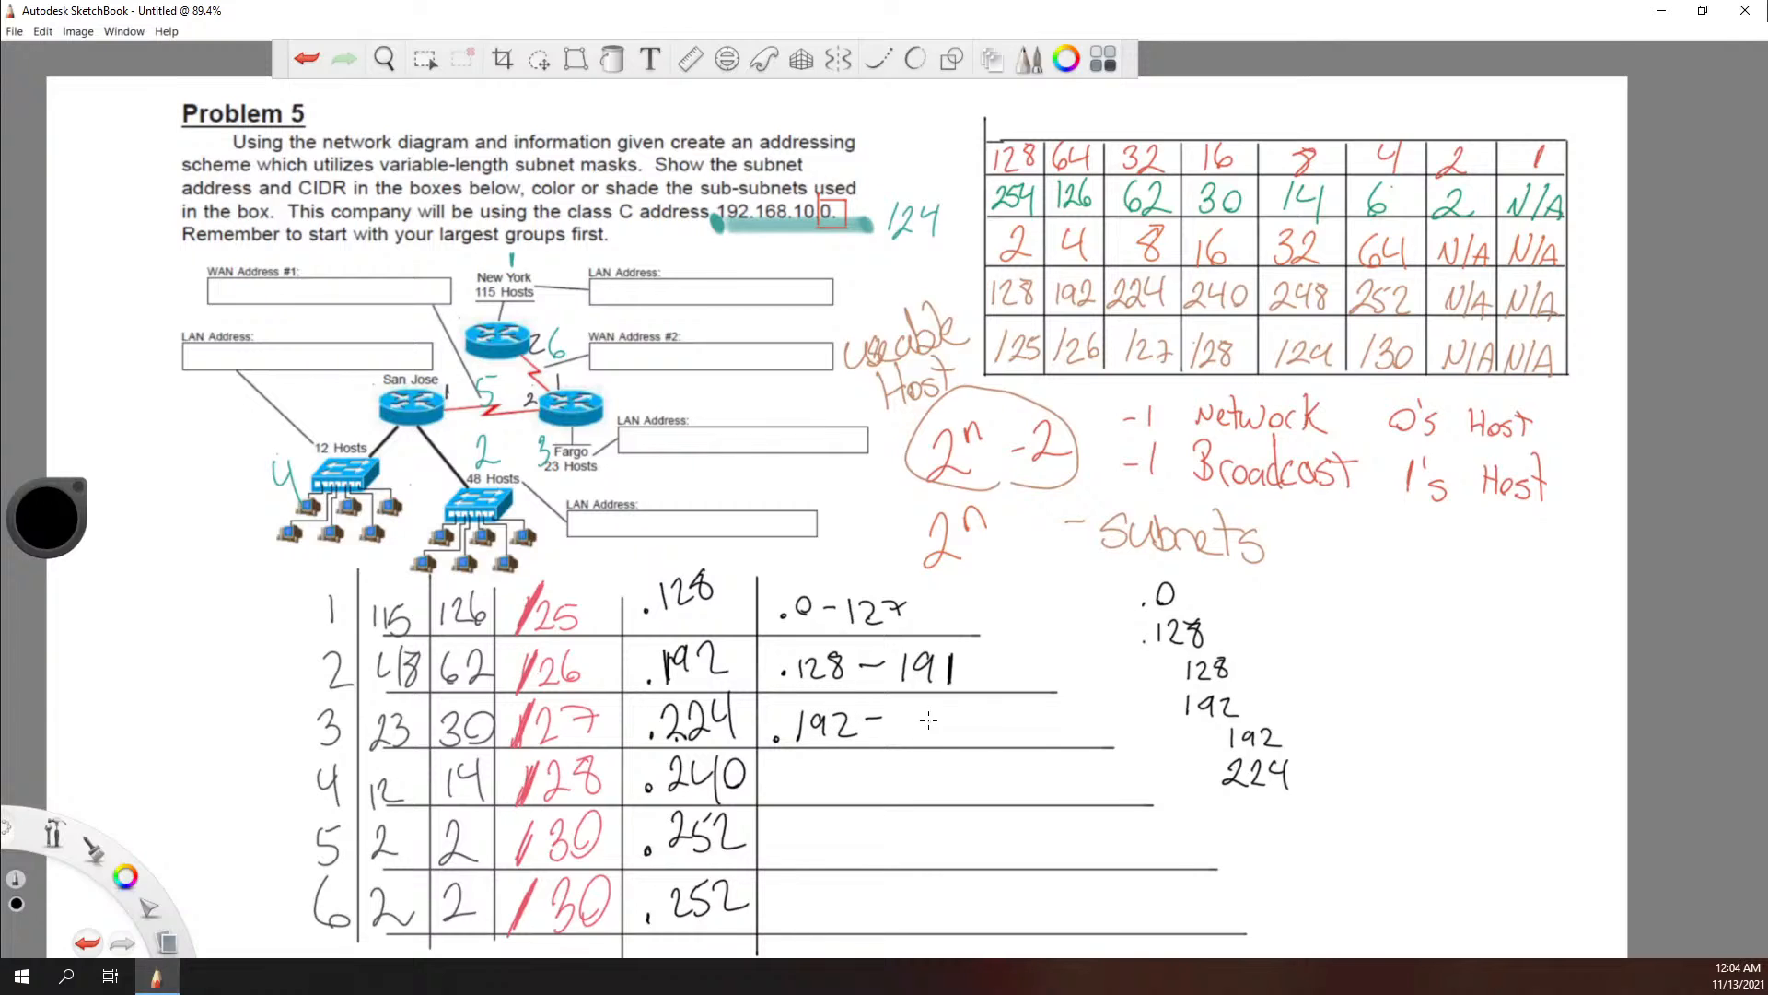
{"action": "left_click_drag", "start_coordinate": [892, 711], "coordinate": [922, 739]}
{"action": "left_click_drag", "start_coordinate": [918, 707], "coordinate": [952, 734]}
Step: Jot the subnet starts 224 and 240 in the side notes and write the address range .224-239 on row 4
{"action": "mouse_move", "coordinate": [1279, 801]}
{"action": "left_mouse_down"}
{"action": "mouse_move", "coordinate": [1298, 822]}
{"action": "mouse_move", "coordinate": [1347, 814]}
{"action": "left_mouse_up"}
{"action": "key", "text": "ctrl+z"}
{"action": "left_click_drag", "start_coordinate": [1344, 798], "coordinate": [1345, 829]}
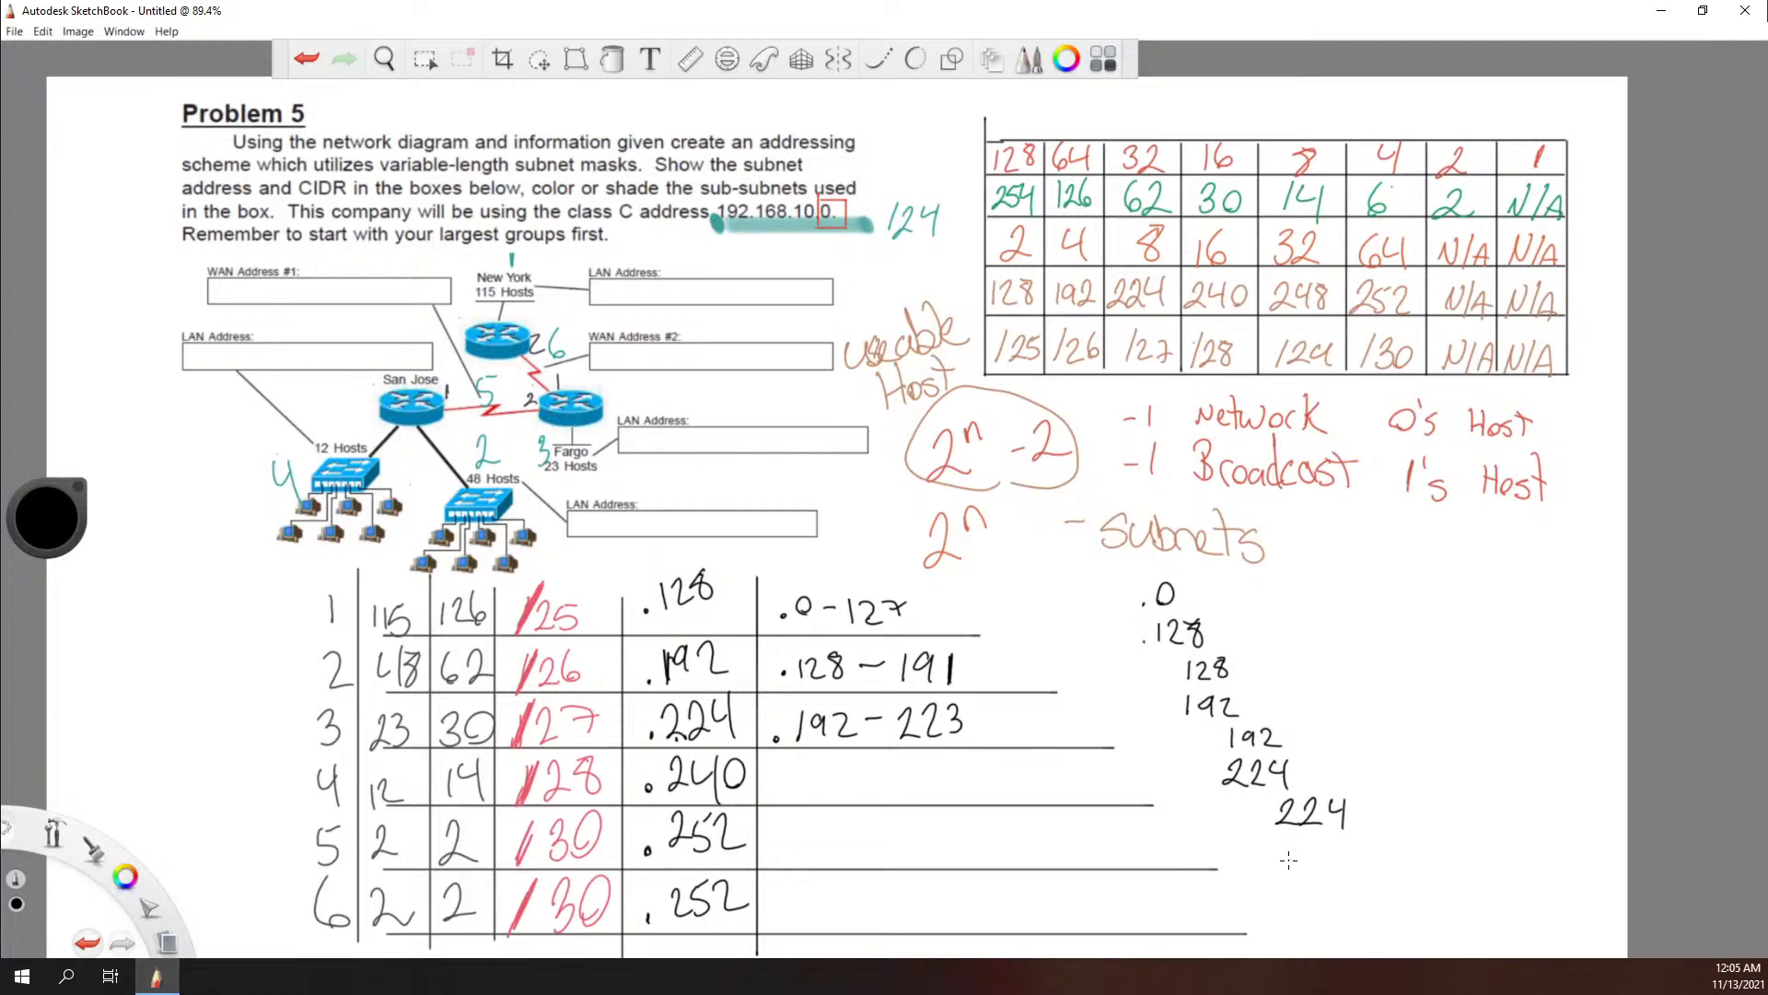
{"action": "mouse_move", "coordinate": [1277, 842]}
{"action": "left_mouse_down"}
{"action": "mouse_move", "coordinate": [1303, 867]}
{"action": "mouse_move", "coordinate": [1326, 857]}
{"action": "mouse_move", "coordinate": [1317, 875]}
{"action": "mouse_move", "coordinate": [1334, 839]}
{"action": "left_mouse_up"}
{"action": "left_click", "coordinate": [776, 790]}
{"action": "mouse_move", "coordinate": [798, 768]}
{"action": "left_mouse_down"}
{"action": "mouse_move", "coordinate": [808, 792]}
{"action": "mouse_move", "coordinate": [869, 781]}
{"action": "left_mouse_up"}
{"action": "mouse_move", "coordinate": [862, 756]}
{"action": "left_mouse_down"}
{"action": "mouse_move", "coordinate": [859, 801]}
{"action": "mouse_move", "coordinate": [952, 768]}
{"action": "mouse_move", "coordinate": [947, 789]}
{"action": "mouse_move", "coordinate": [979, 794]}
{"action": "left_mouse_up"}
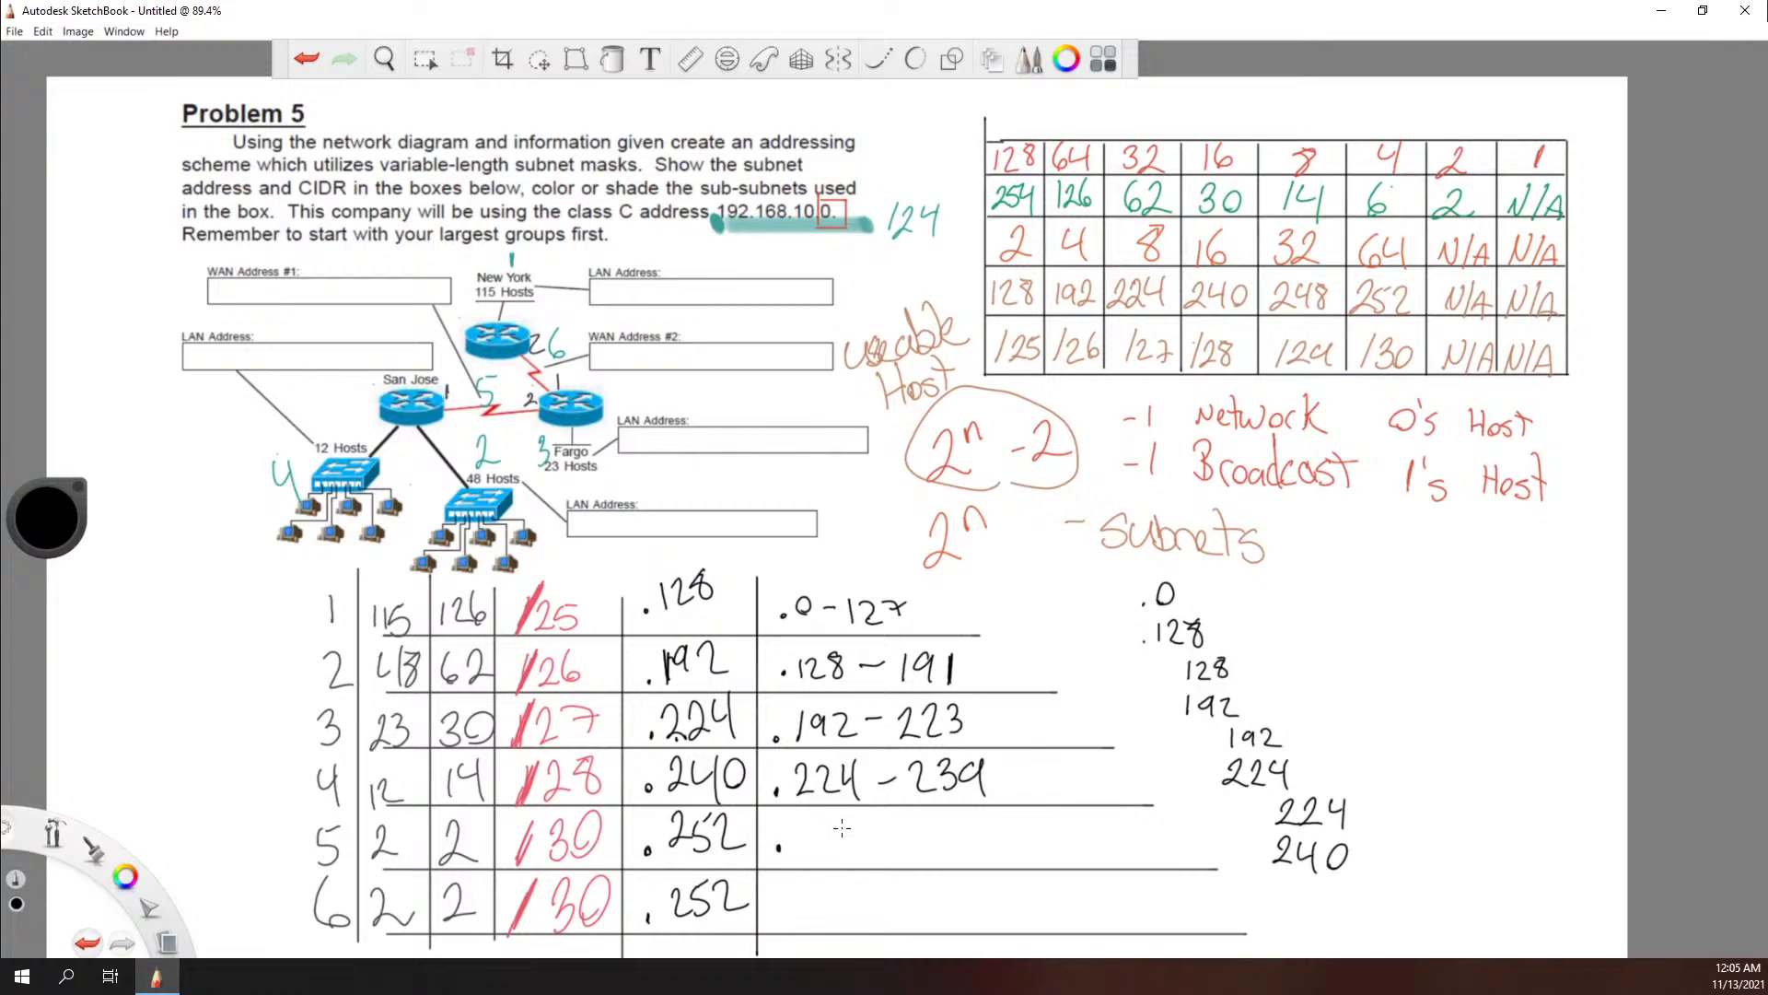
Step: Jot the subnet starts 240, 244, 248, 252 and 256 in the side notes and write the range .240-243 on row 5
{"action": "left_click", "coordinate": [779, 848]}
{"action": "key", "text": "space"}
{"action": "left_click_drag", "start_coordinate": [1214, 605], "coordinate": [1199, 442]}
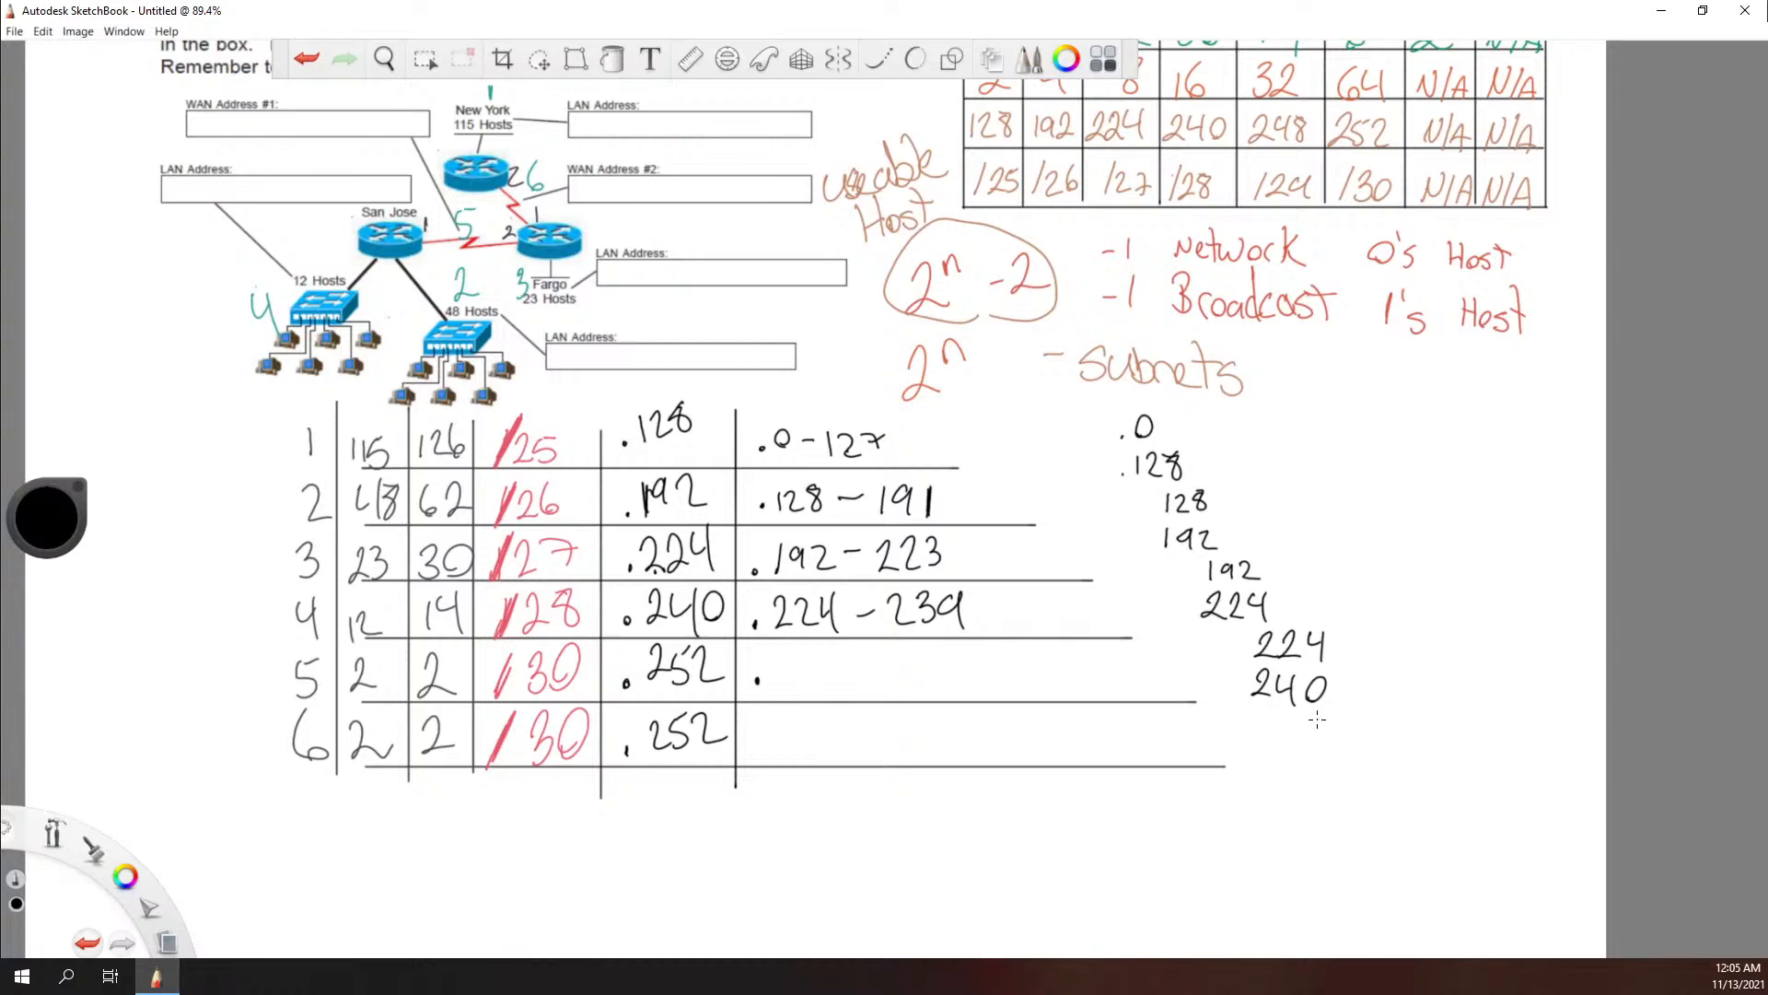
{"action": "mouse_move", "coordinate": [1308, 717]}
{"action": "left_mouse_down"}
{"action": "mouse_move", "coordinate": [1328, 742]}
{"action": "mouse_move", "coordinate": [1360, 731]}
{"action": "mouse_move", "coordinate": [1351, 744]}
{"action": "mouse_move", "coordinate": [1378, 741]}
{"action": "mouse_move", "coordinate": [1383, 718]}
{"action": "left_mouse_up"}
{"action": "mouse_move", "coordinate": [1306, 765]}
{"action": "left_mouse_down"}
{"action": "mouse_move", "coordinate": [1357, 771]}
{"action": "mouse_move", "coordinate": [1360, 792]}
{"action": "mouse_move", "coordinate": [1387, 775]}
{"action": "mouse_move", "coordinate": [1388, 801]}
{"action": "mouse_move", "coordinate": [1335, 836]}
{"action": "mouse_move", "coordinate": [1342, 815]}
{"action": "mouse_move", "coordinate": [1372, 814]}
{"action": "mouse_move", "coordinate": [1360, 840]}
{"action": "left_mouse_up"}
{"action": "left_click_drag", "start_coordinate": [1387, 809], "coordinate": [1381, 814]}
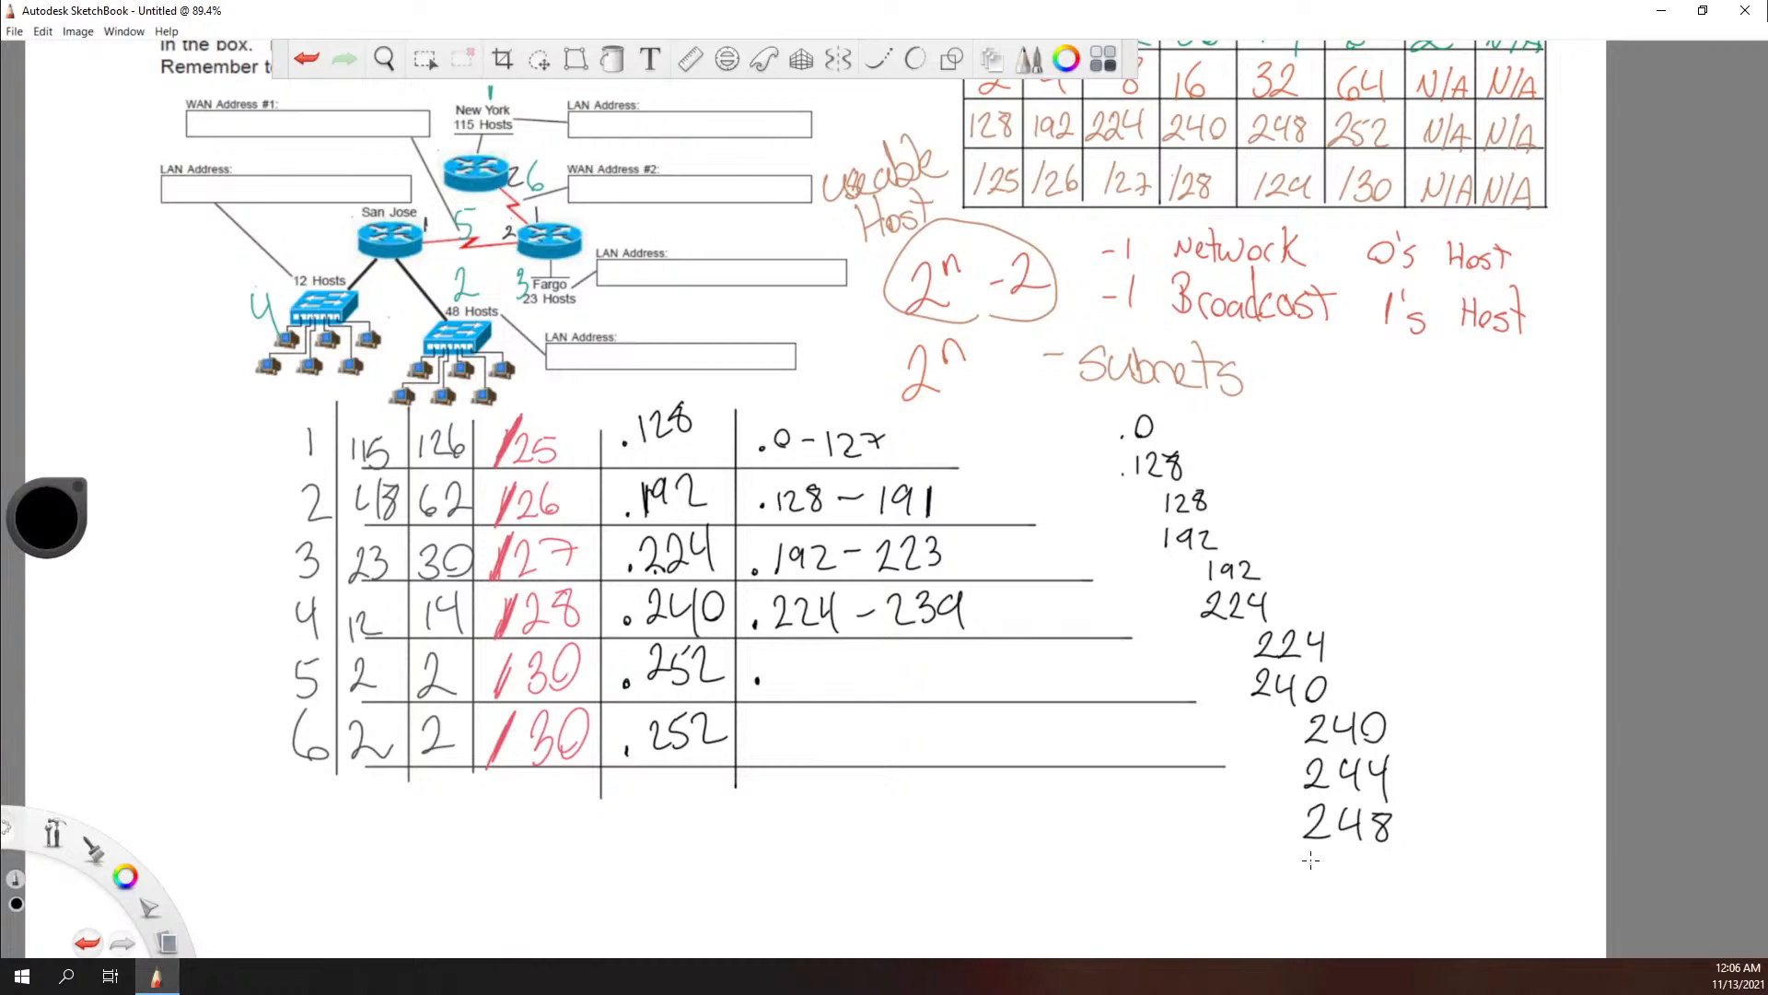
{"action": "mouse_move", "coordinate": [1301, 858]}
{"action": "left_mouse_down"}
{"action": "mouse_move", "coordinate": [1331, 888]}
{"action": "mouse_move", "coordinate": [1386, 882]}
{"action": "mouse_move", "coordinate": [1332, 945]}
{"action": "mouse_move", "coordinate": [1370, 926]}
{"action": "left_mouse_up"}
{"action": "mouse_move", "coordinate": [785, 654]}
{"action": "left_mouse_down"}
{"action": "mouse_move", "coordinate": [774, 700]}
{"action": "mouse_move", "coordinate": [824, 675]}
{"action": "mouse_move", "coordinate": [817, 689]}
{"action": "left_mouse_up"}
{"action": "mouse_move", "coordinate": [843, 655]}
{"action": "left_mouse_down"}
{"action": "mouse_move", "coordinate": [833, 689]}
{"action": "mouse_move", "coordinate": [843, 655]}
{"action": "mouse_move", "coordinate": [972, 688]}
{"action": "left_mouse_up"}
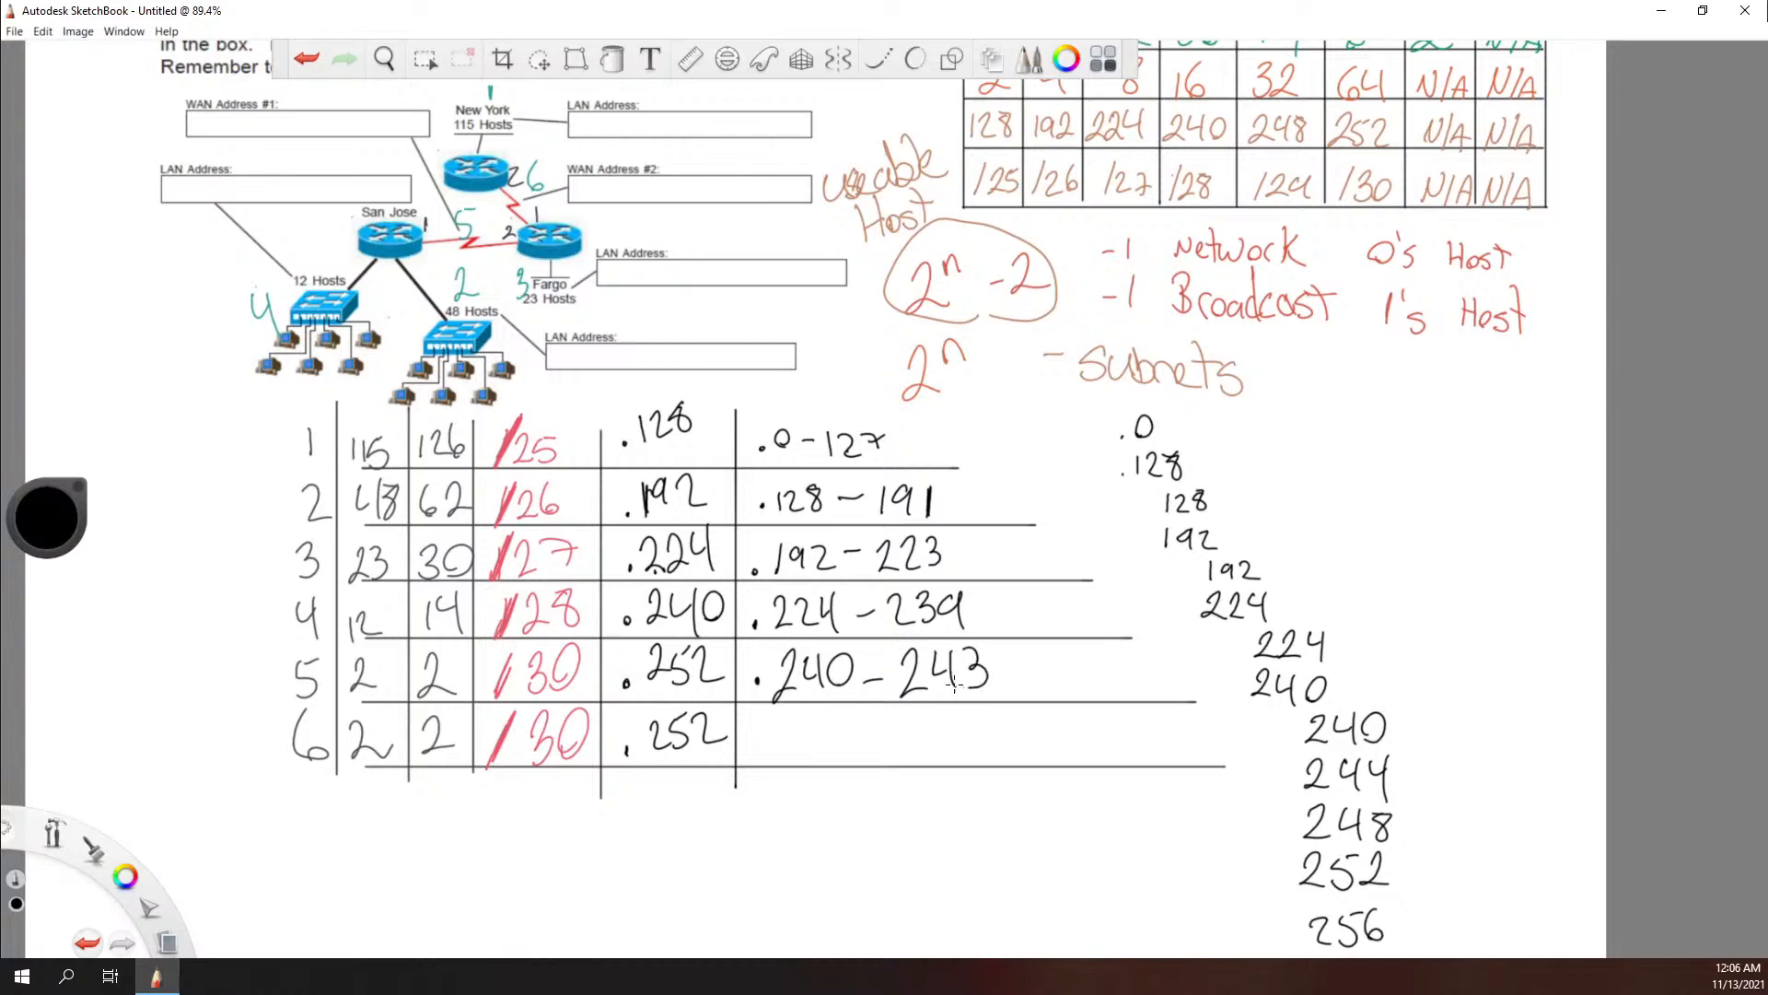
Step: Write the address range .244-247 on row 6 of the worksheet
{"action": "left_click", "coordinate": [758, 748]}
{"action": "left_click_drag", "start_coordinate": [783, 724], "coordinate": [801, 753]}
{"action": "mouse_move", "coordinate": [812, 705]}
{"action": "left_mouse_down"}
{"action": "mouse_move", "coordinate": [839, 755]}
{"action": "mouse_move", "coordinate": [853, 732]}
{"action": "mouse_move", "coordinate": [866, 754]}
{"action": "mouse_move", "coordinate": [909, 729]}
{"action": "mouse_move", "coordinate": [944, 760]}
{"action": "mouse_move", "coordinate": [969, 737]}
{"action": "mouse_move", "coordinate": [972, 761]}
{"action": "mouse_move", "coordinate": [996, 760]}
{"action": "mouse_move", "coordinate": [1006, 733]}
{"action": "left_mouse_up"}
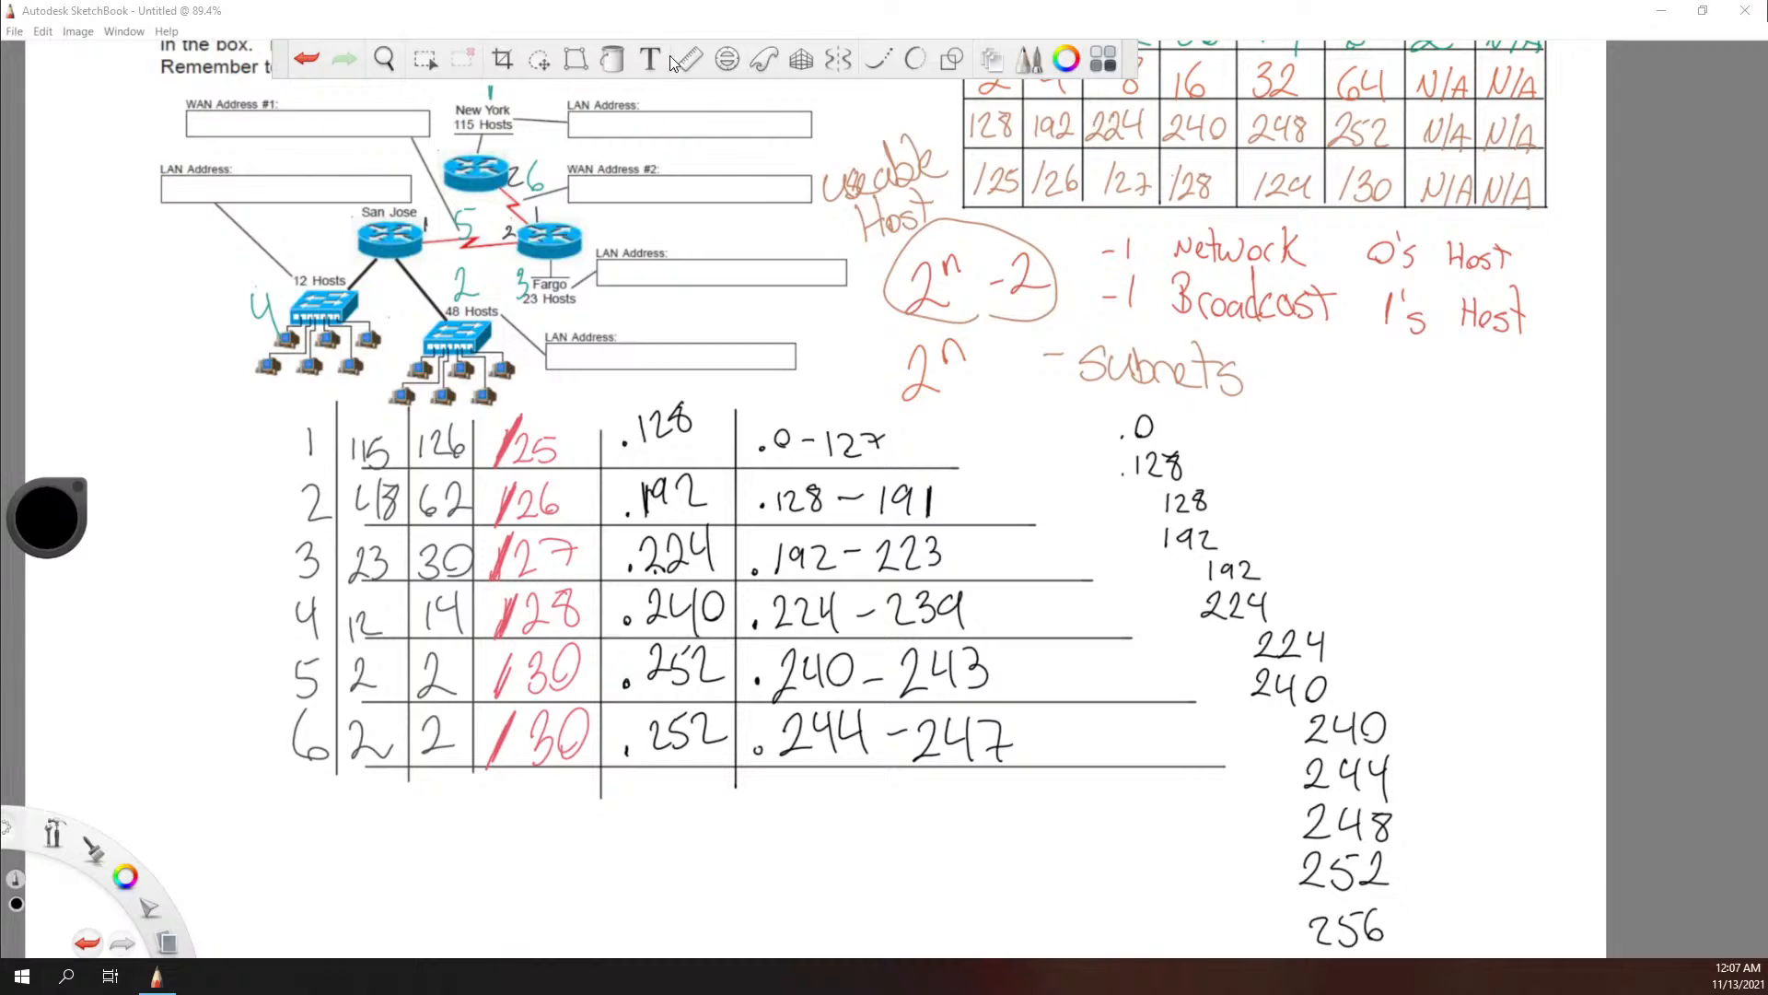
Step: Enlarge the diagram and worksheet, then switch to Excel and place a blank workbook beside them
{"action": "scroll", "coordinate": [926, 324], "scroll_direction": "down", "scroll_amount": 3}
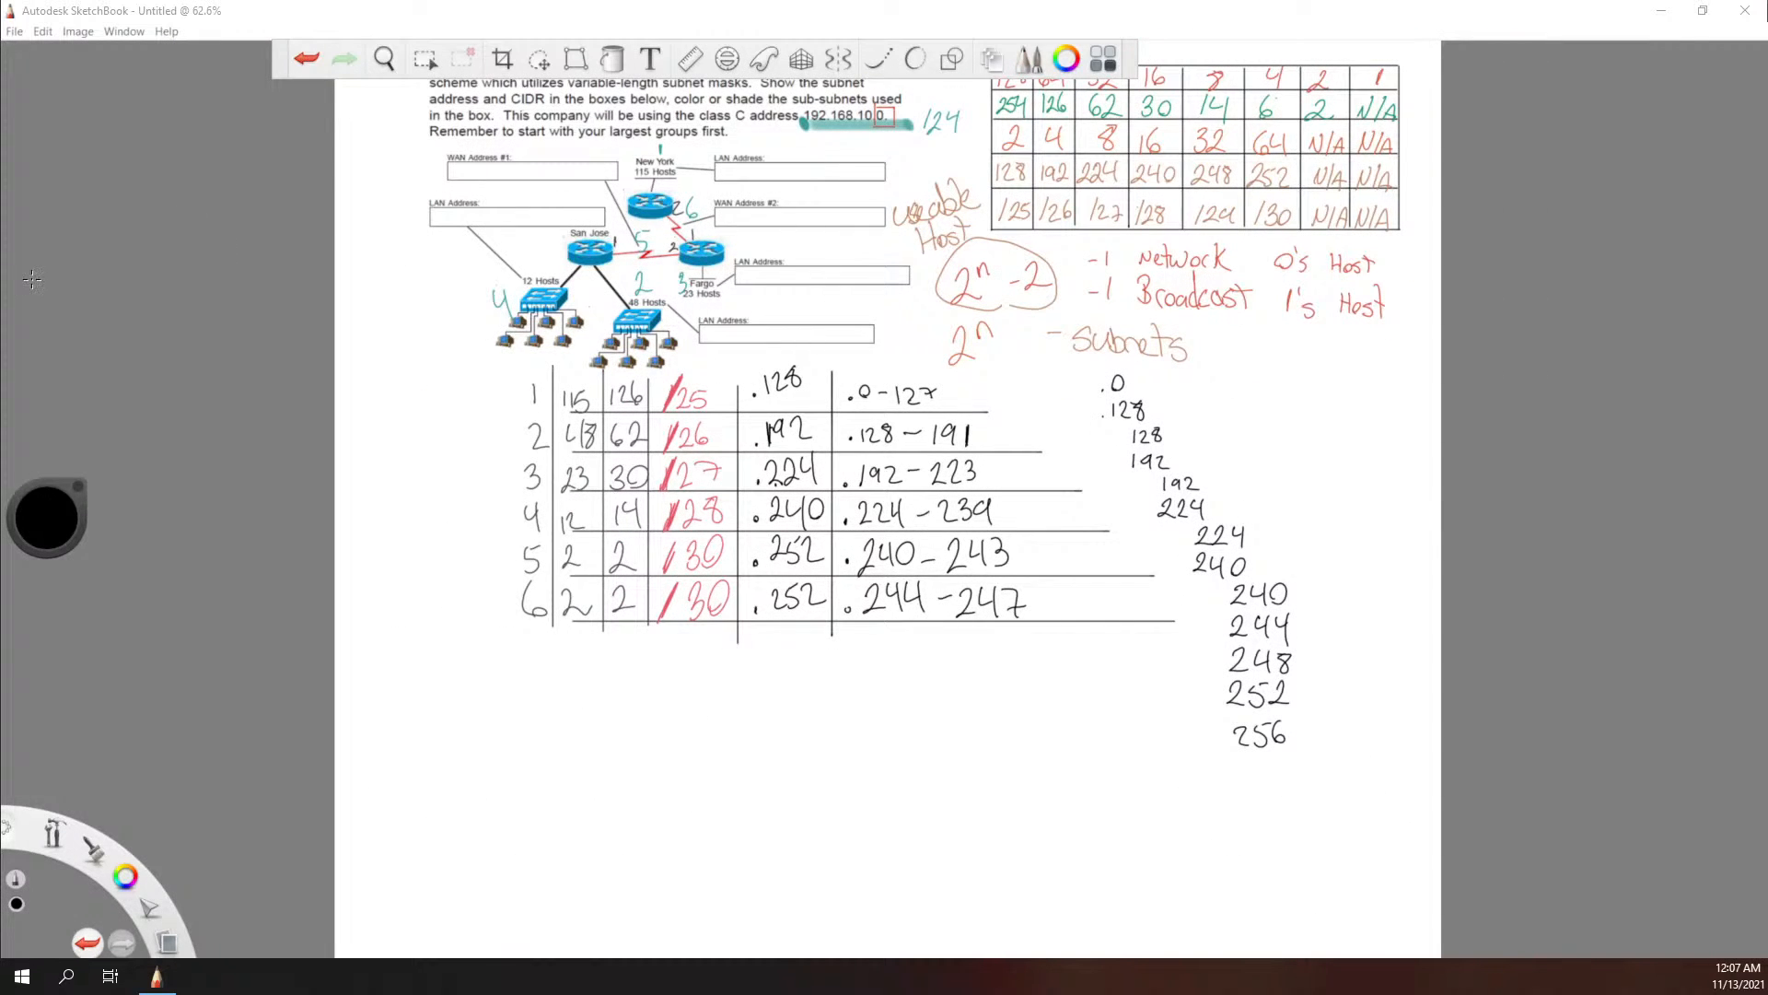
{"action": "scroll", "coordinate": [759, 226], "scroll_direction": "up", "scroll_amount": 3}
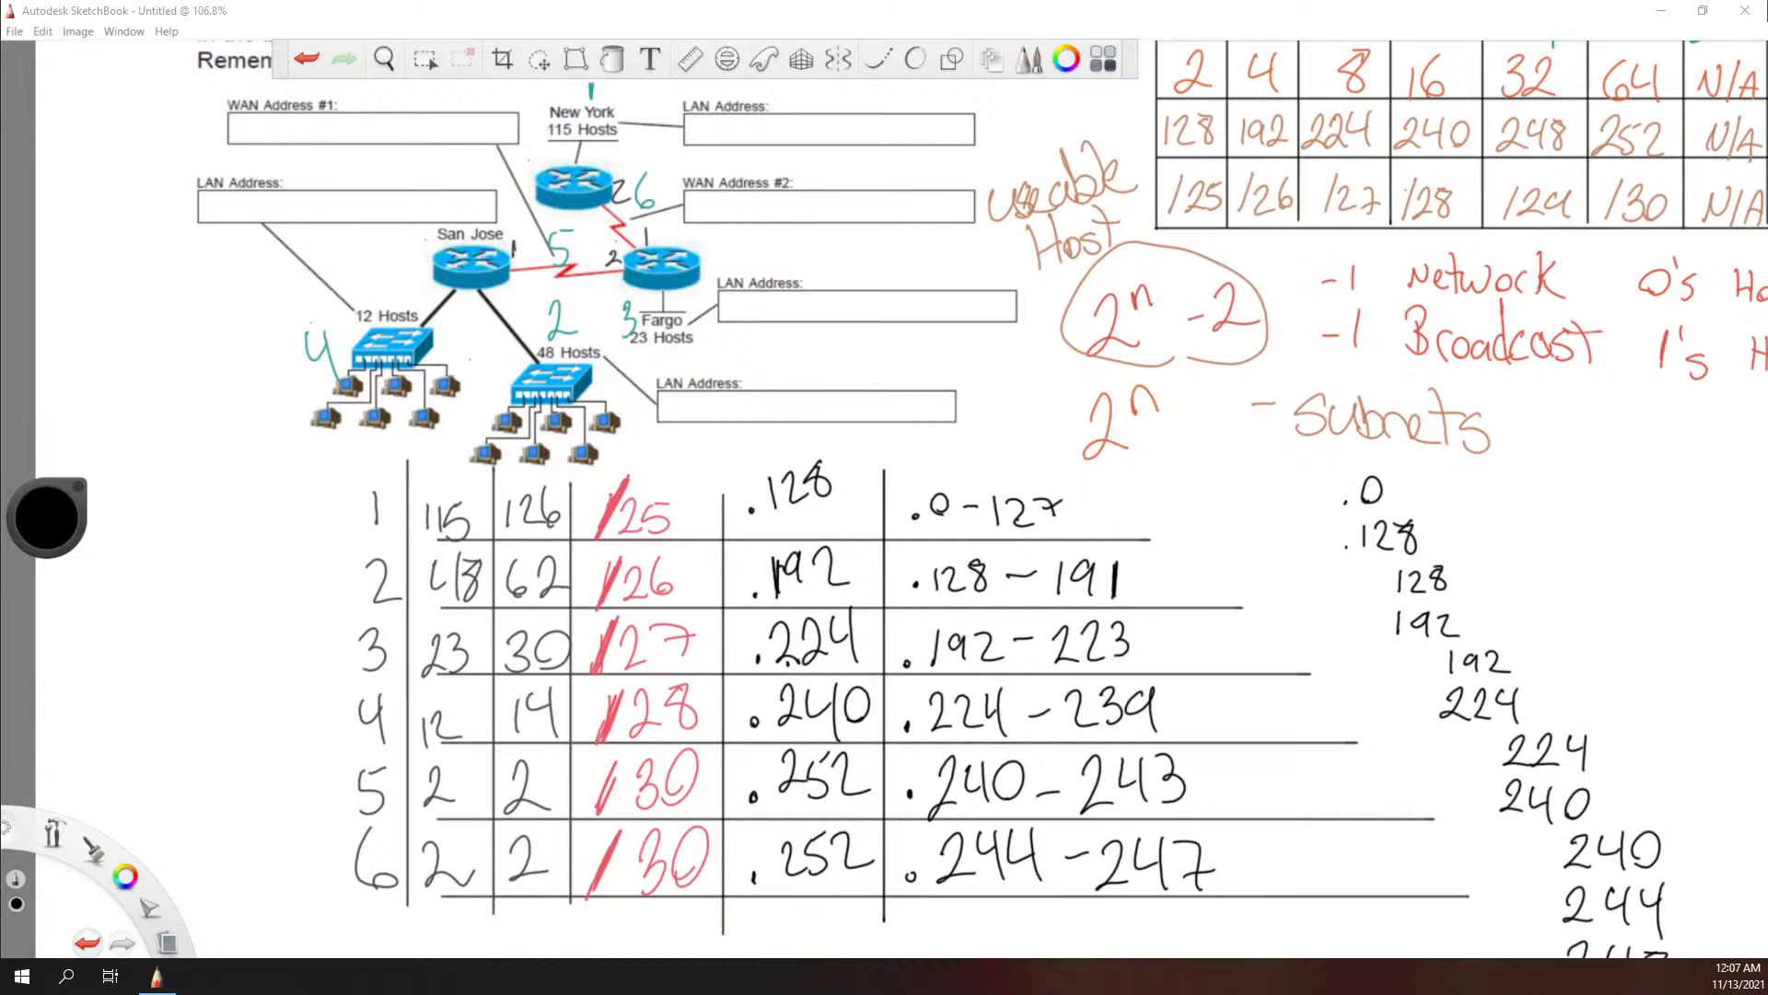
{"action": "mouse_move", "coordinate": [0, 659]}
{"action": "left_mouse_down"}
{"action": "mouse_move", "coordinate": [974, 556]}
{"action": "mouse_move", "coordinate": [1490, 332]}
{"action": "mouse_move", "coordinate": [1526, 261]}
{"action": "left_mouse_up"}
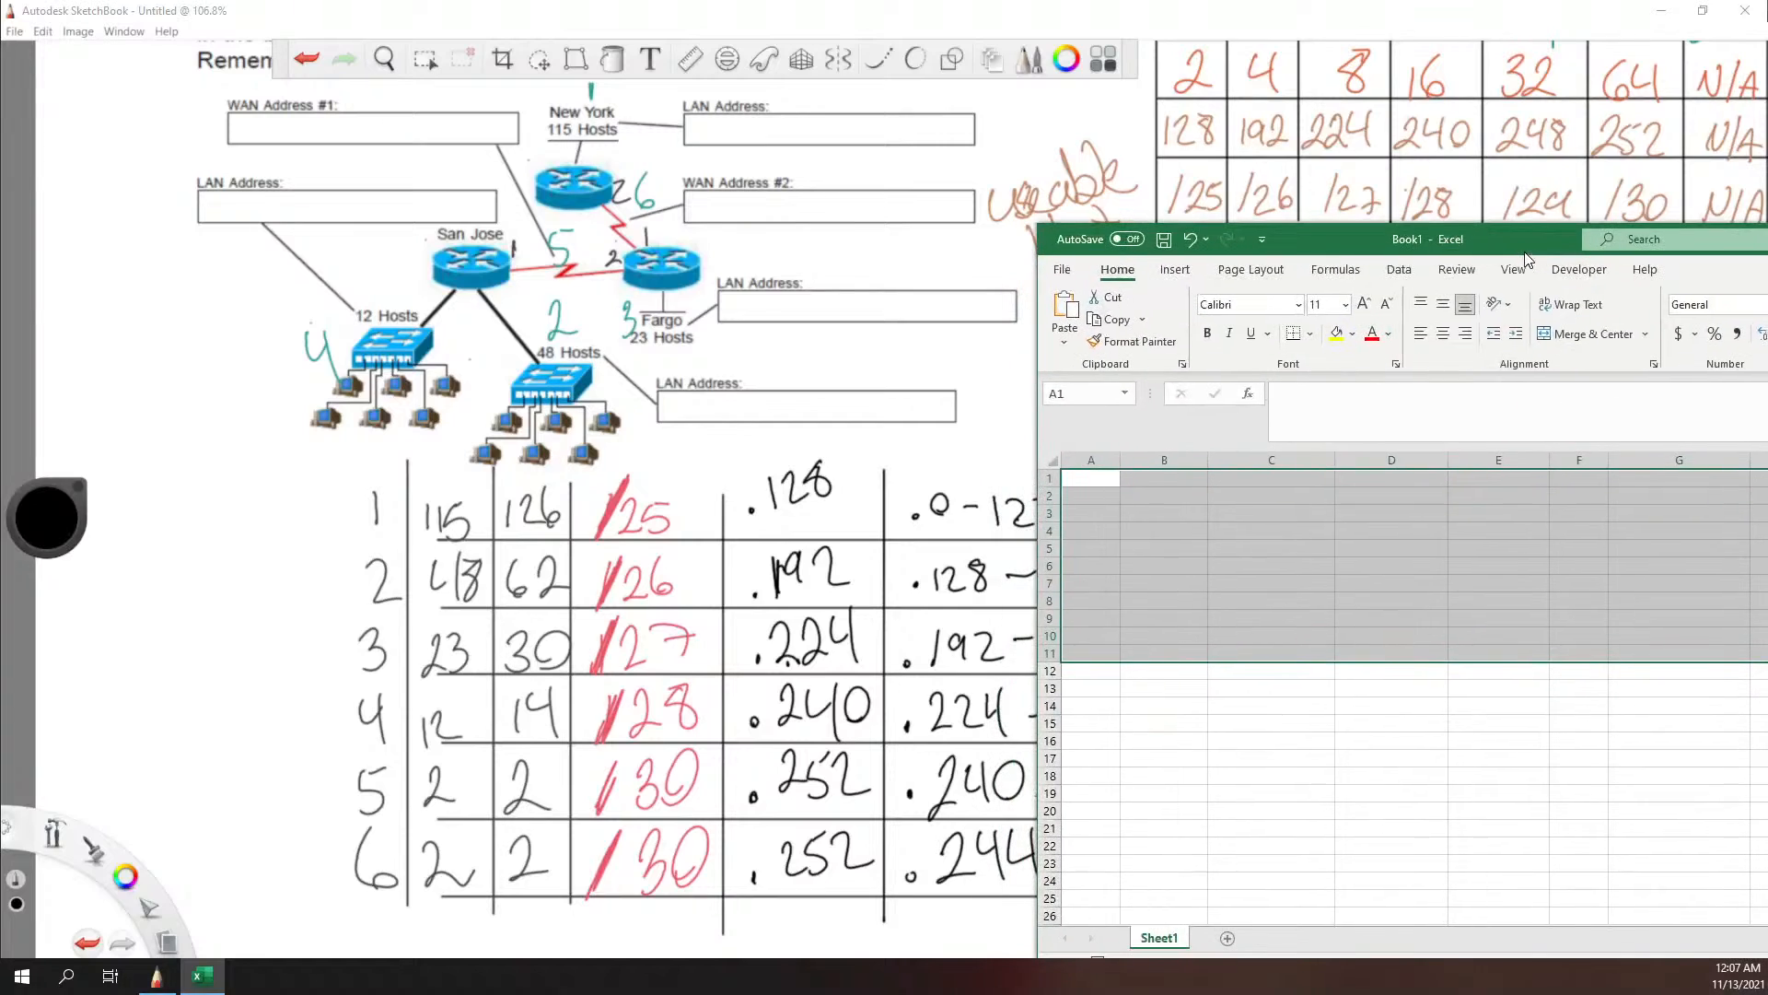
{"action": "left_click", "coordinate": [1303, 545]}
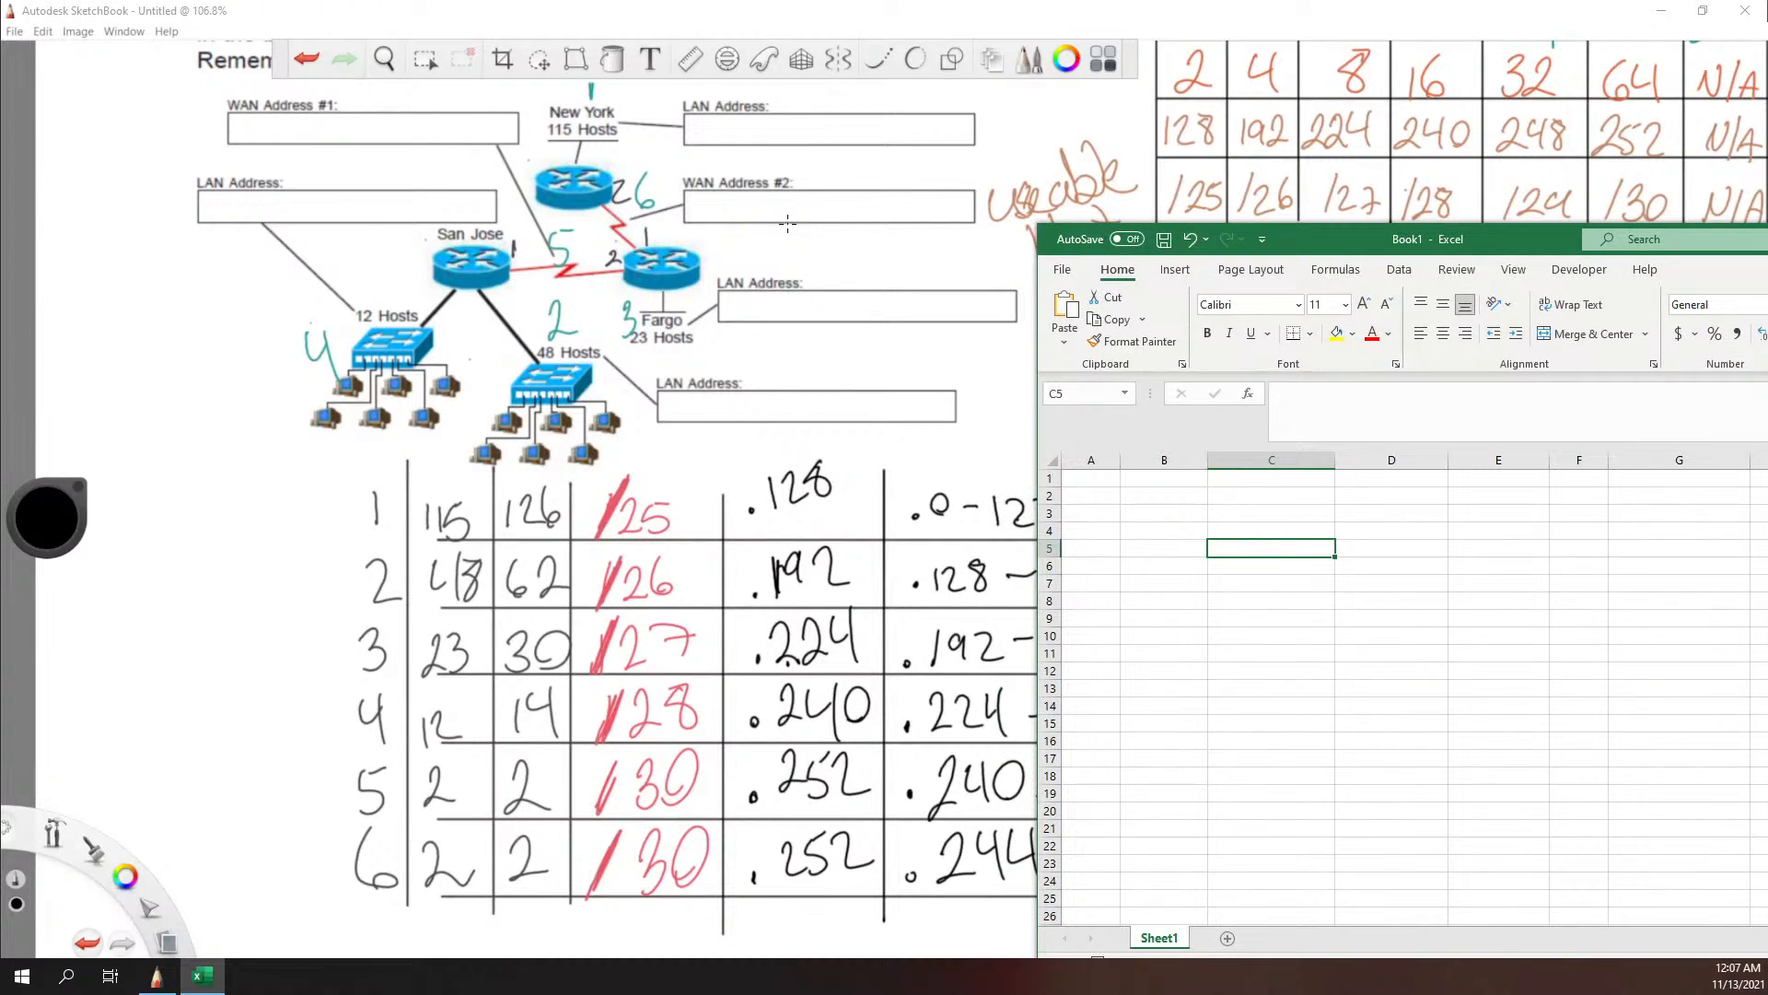
Step: Back in SketchBook, label the routers R1 at New York, R2 at Fargo and R3 at San Jose in black
{"action": "left_click", "coordinate": [556, 150]}
{"action": "left_click_drag", "start_coordinate": [551, 146], "coordinate": [579, 168]}
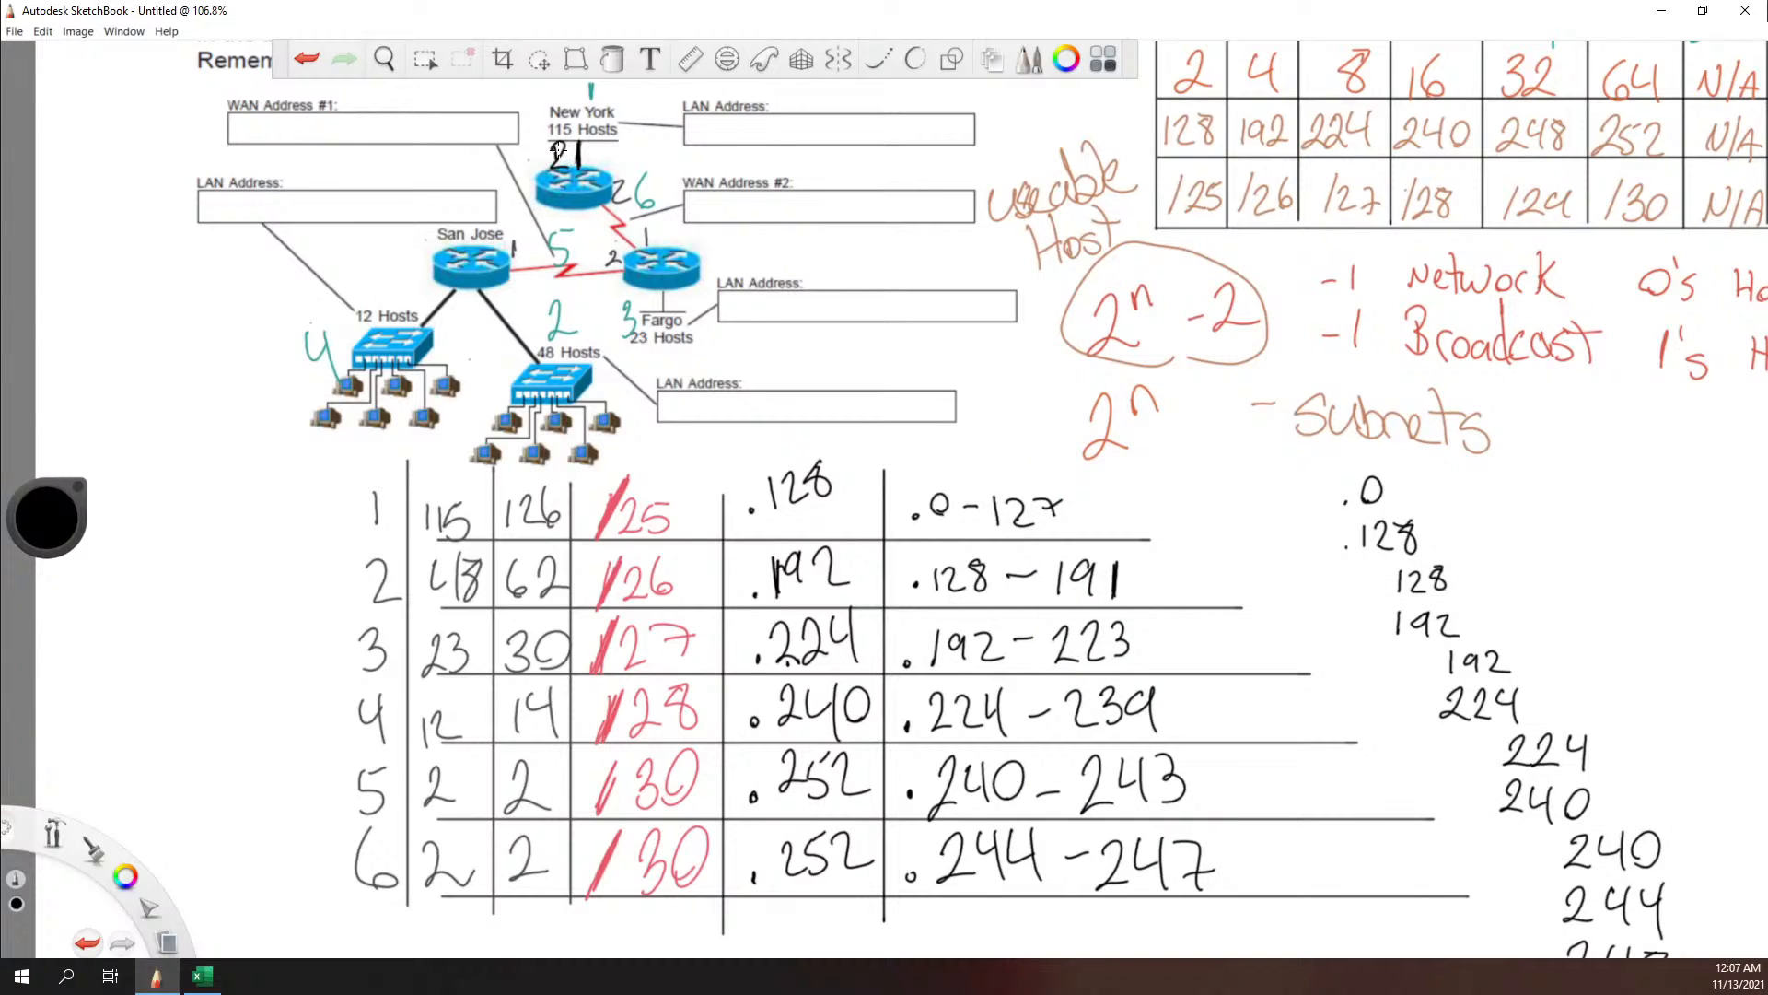
{"action": "mouse_move", "coordinate": [656, 257]}
{"action": "left_mouse_down"}
{"action": "mouse_move", "coordinate": [654, 282]}
{"action": "mouse_move", "coordinate": [697, 284]}
{"action": "left_mouse_up"}
{"action": "key", "text": "ctrl+z"}
{"action": "key", "text": "ctrl+z"}
{"action": "left_click_drag", "start_coordinate": [632, 257], "coordinate": [698, 279]}
{"action": "left_click_drag", "start_coordinate": [447, 254], "coordinate": [449, 286]}
{"action": "key", "text": "ctrl+z"}
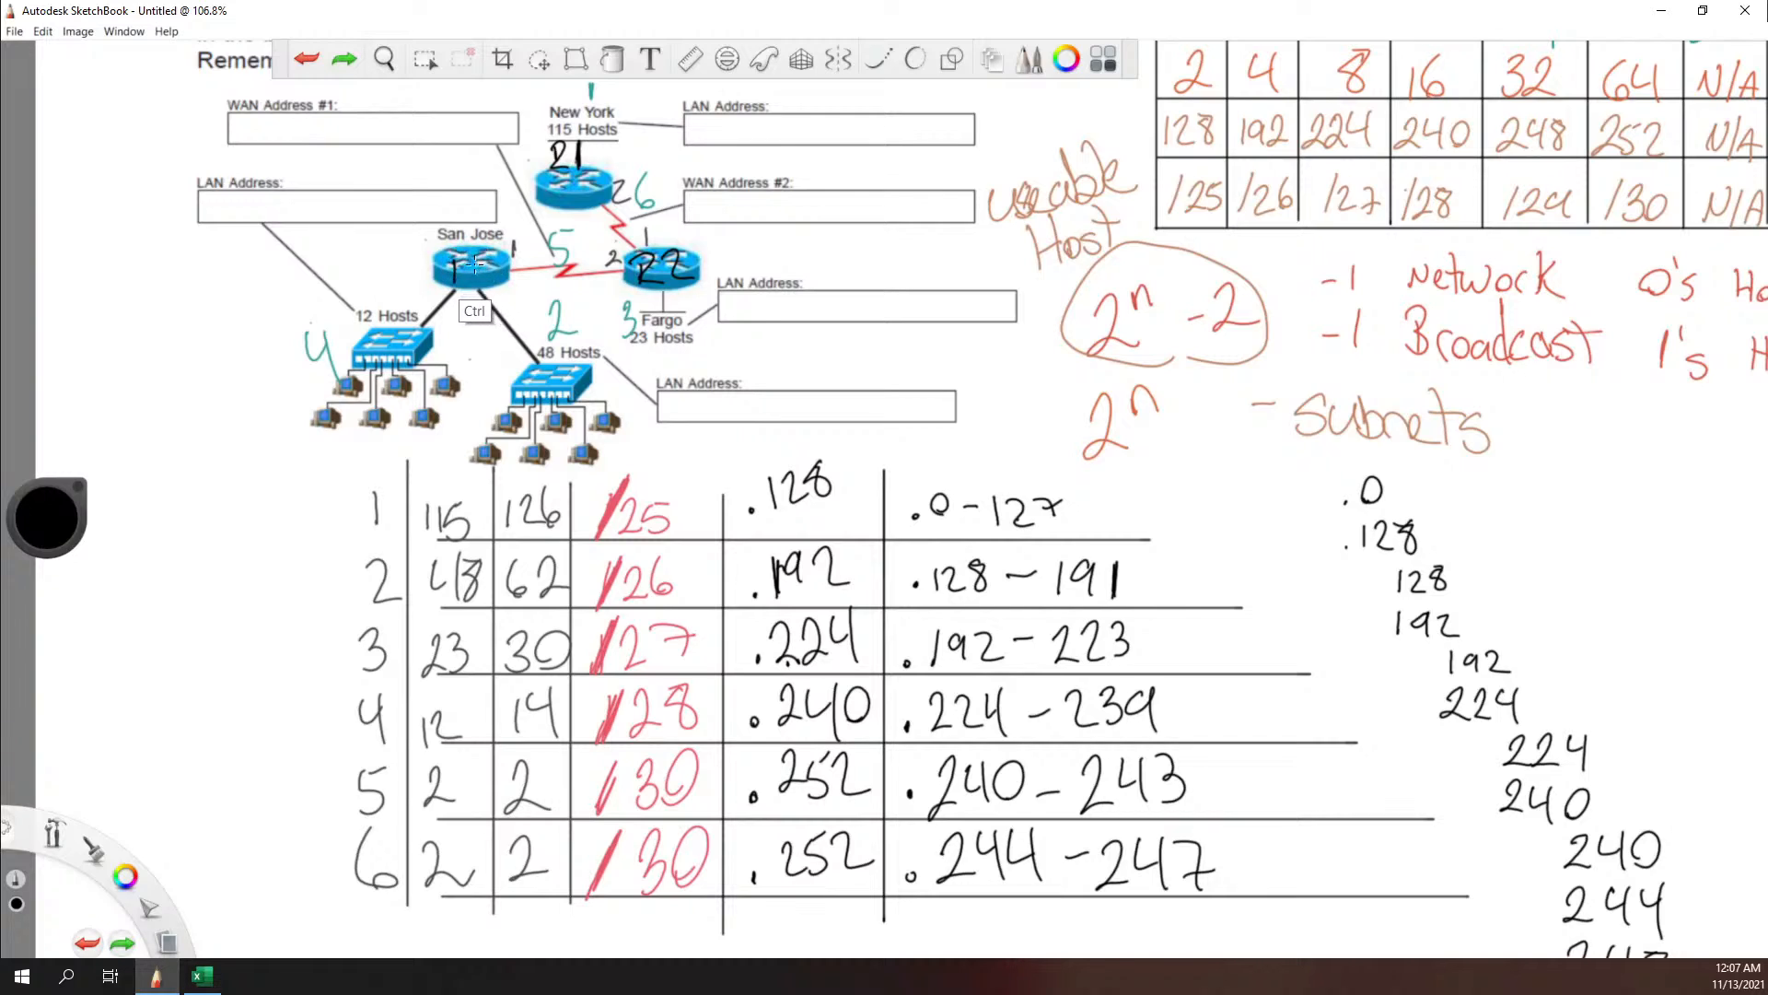
{"action": "mouse_move", "coordinate": [445, 256]}
{"action": "left_mouse_down"}
{"action": "mouse_move", "coordinate": [470, 279]}
{"action": "mouse_move", "coordinate": [481, 265]}
{"action": "mouse_move", "coordinate": [475, 282]}
{"action": "left_mouse_up"}
Step: Label the switches SW1 and SW2 and the computer groups PC1 and PC2 for the 12-host and 48-host LANs
{"action": "mouse_move", "coordinate": [386, 329]}
{"action": "left_mouse_down"}
{"action": "mouse_move", "coordinate": [365, 362]}
{"action": "mouse_move", "coordinate": [422, 324]}
{"action": "mouse_move", "coordinate": [430, 349]}
{"action": "left_mouse_up"}
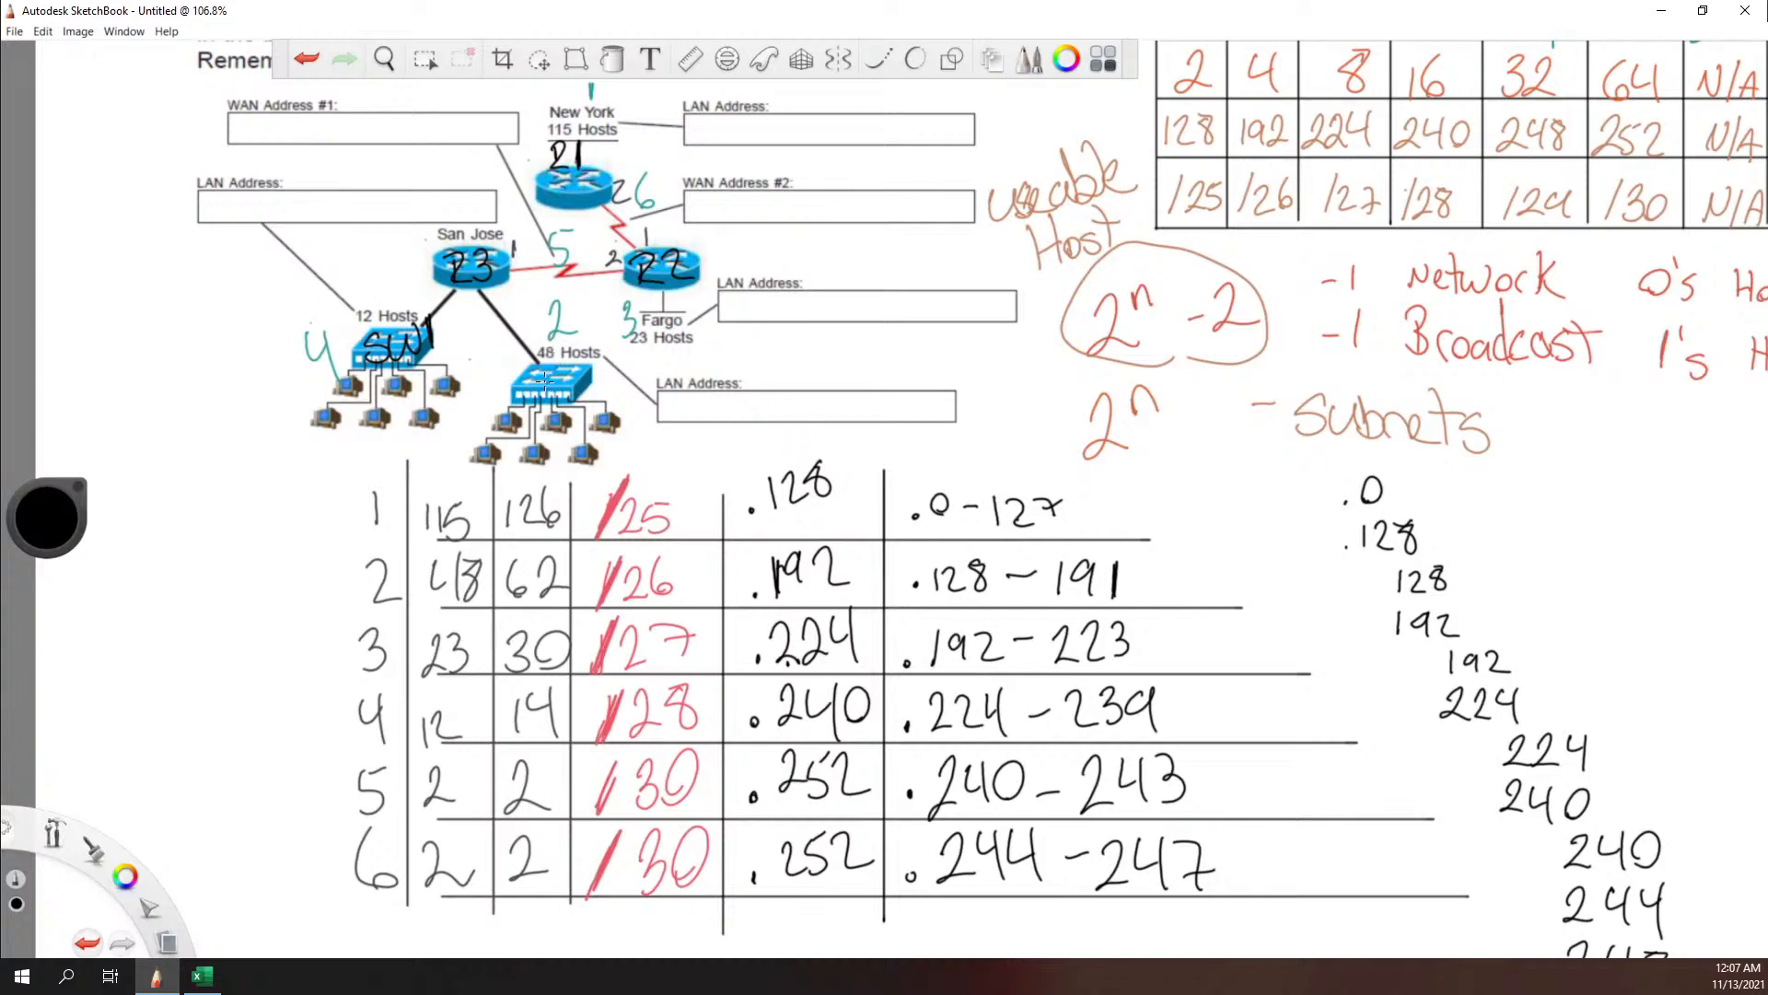
{"action": "mouse_move", "coordinate": [543, 379]}
{"action": "left_mouse_down"}
{"action": "mouse_move", "coordinate": [532, 394]}
{"action": "mouse_move", "coordinate": [614, 375]}
{"action": "left_mouse_up"}
{"action": "mouse_move", "coordinate": [291, 463]}
{"action": "left_mouse_down"}
{"action": "mouse_move", "coordinate": [281, 451]}
{"action": "mouse_move", "coordinate": [332, 458]}
{"action": "left_mouse_up"}
{"action": "mouse_move", "coordinate": [608, 448]}
{"action": "left_mouse_down"}
{"action": "mouse_move", "coordinate": [605, 463]}
{"action": "mouse_move", "coordinate": [679, 461]}
{"action": "left_mouse_up"}
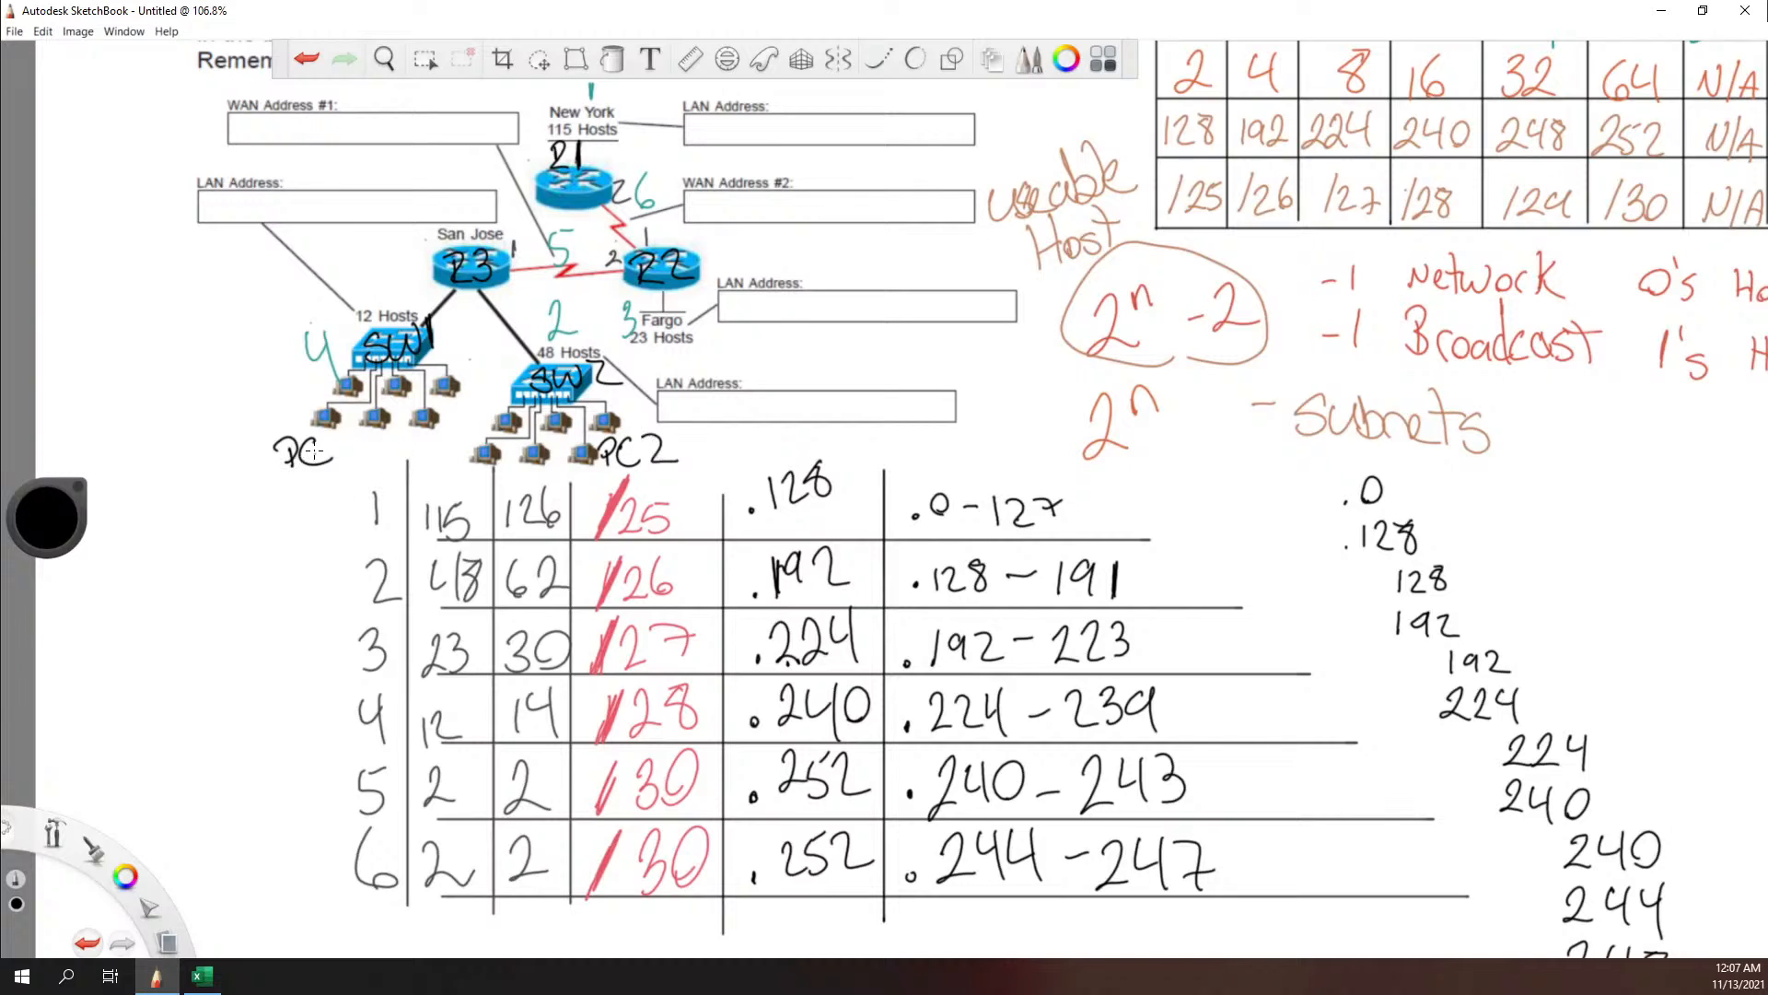
{"action": "left_click_drag", "start_coordinate": [343, 437], "coordinate": [338, 463]}
Step: Switch to the blank Excel workbook and enter Network 1 in cell A2
{"action": "key", "text": "alt+Tab"}
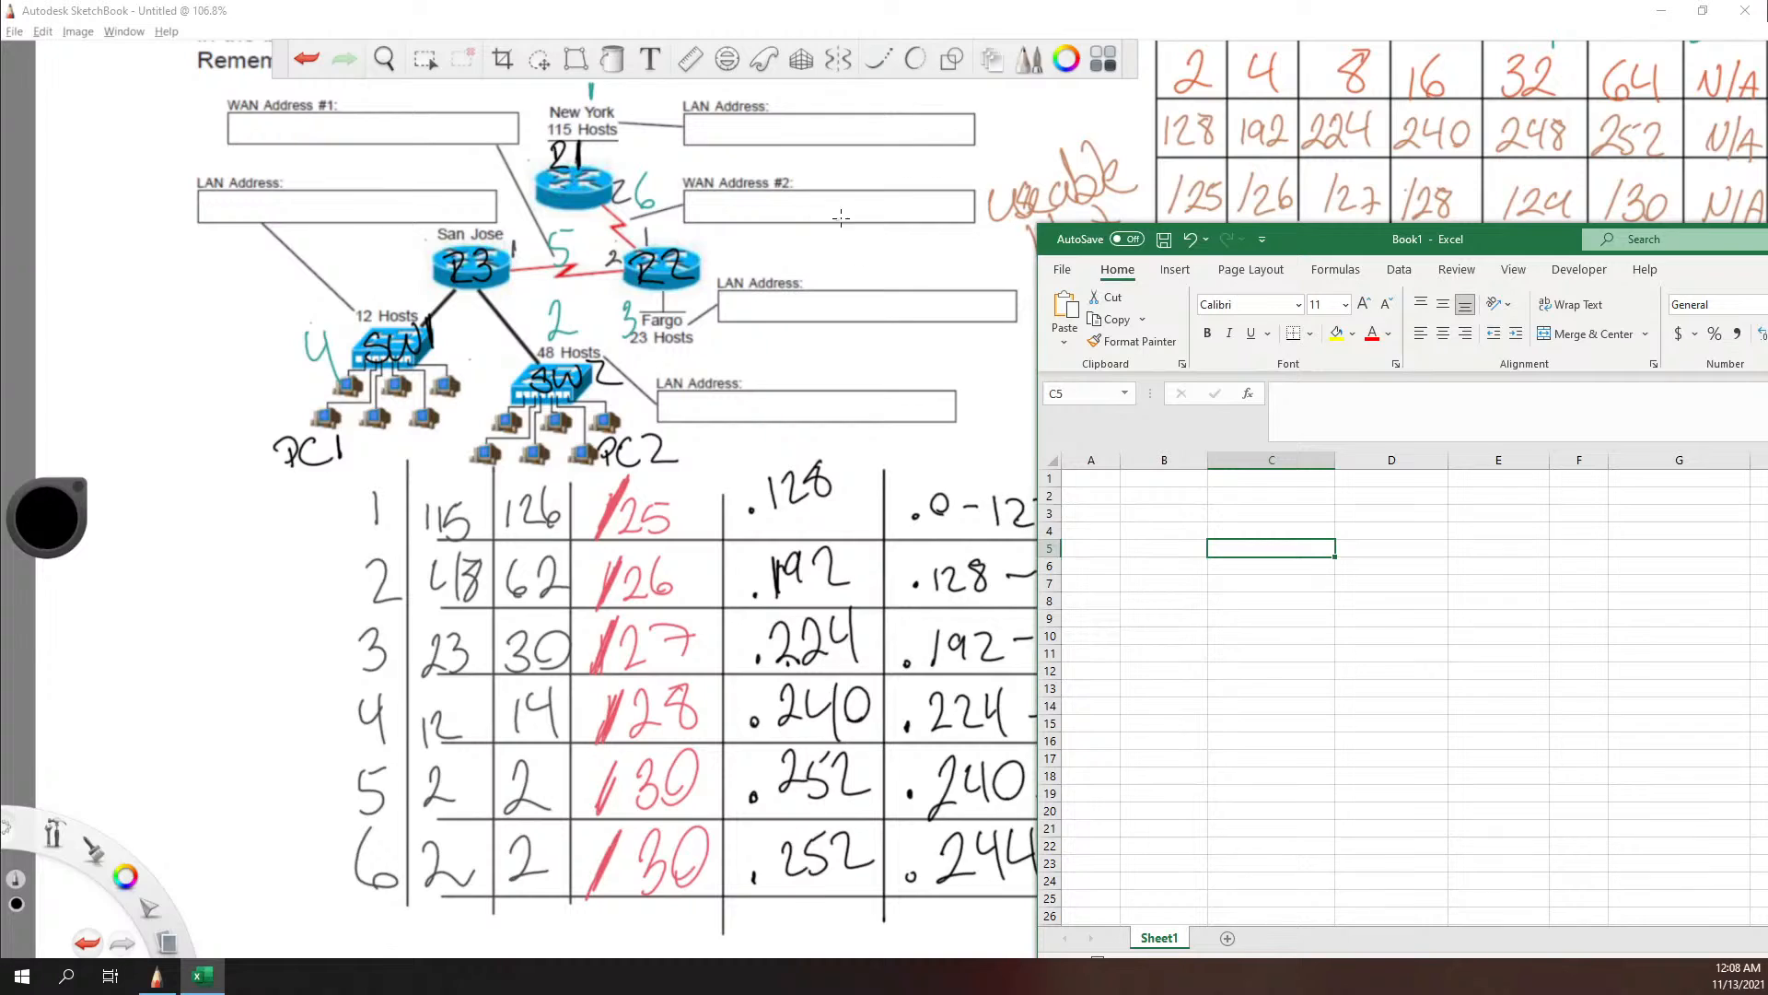
{"action": "left_click", "coordinate": [1097, 497]}
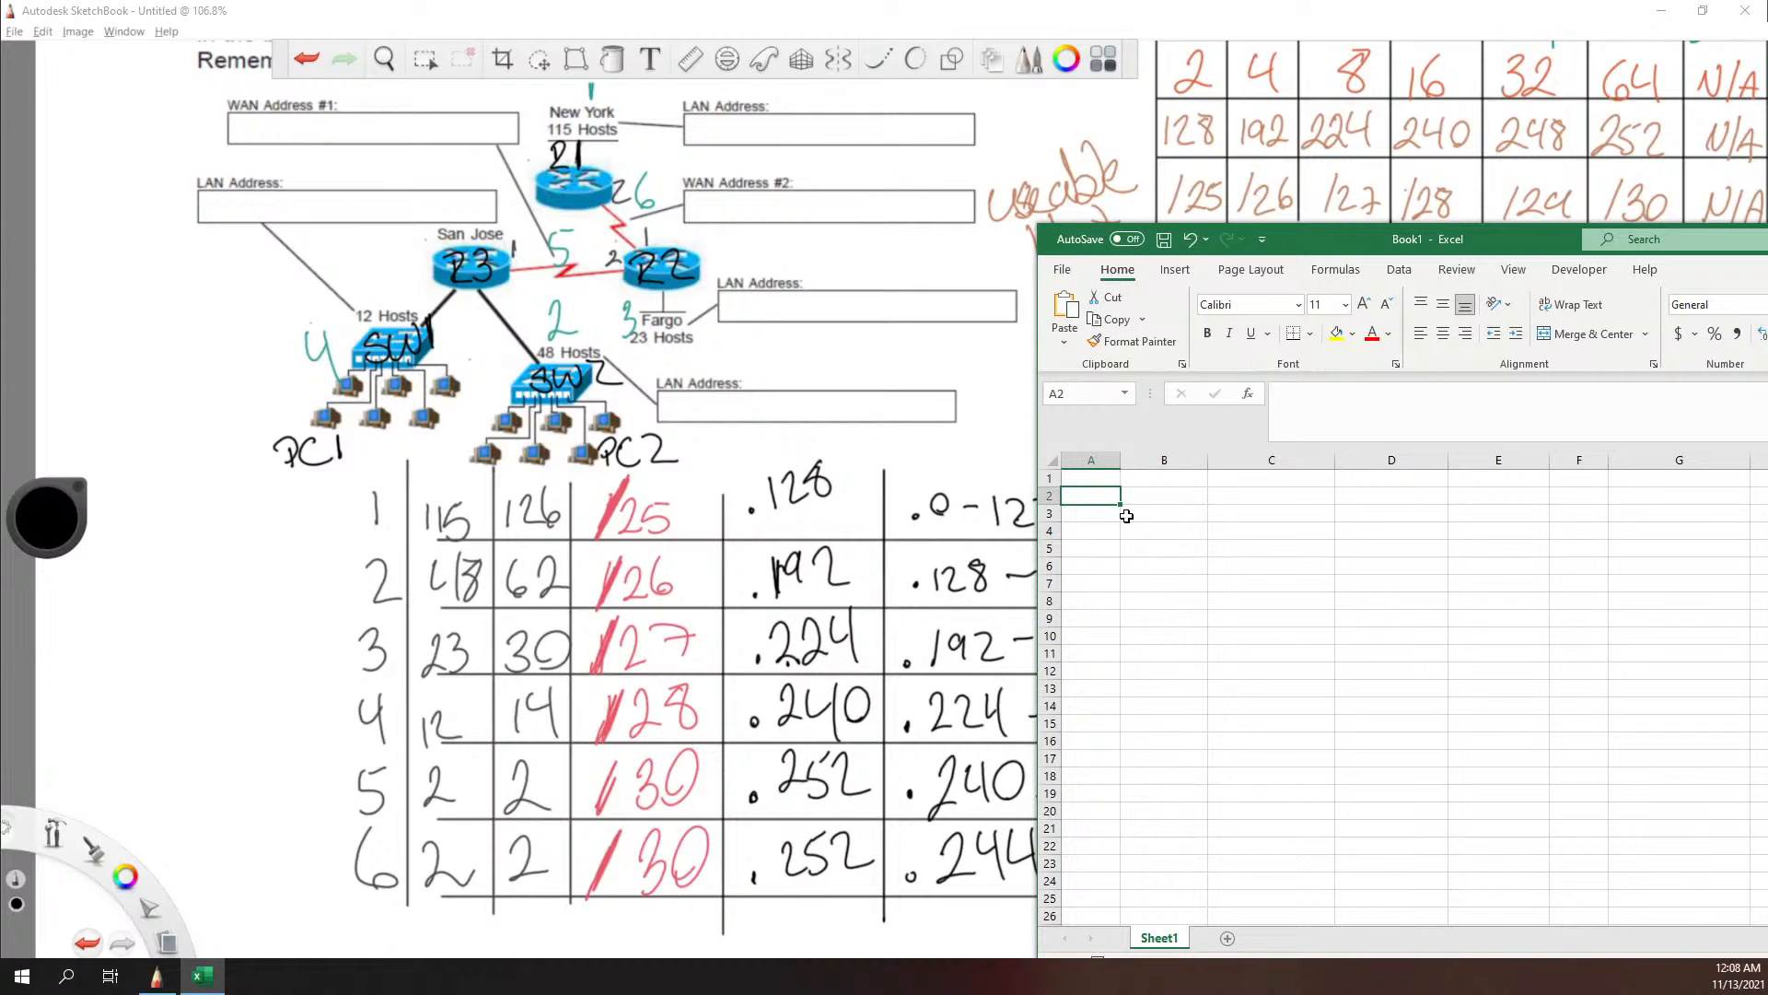
{"action": "type", "text": "Network"}
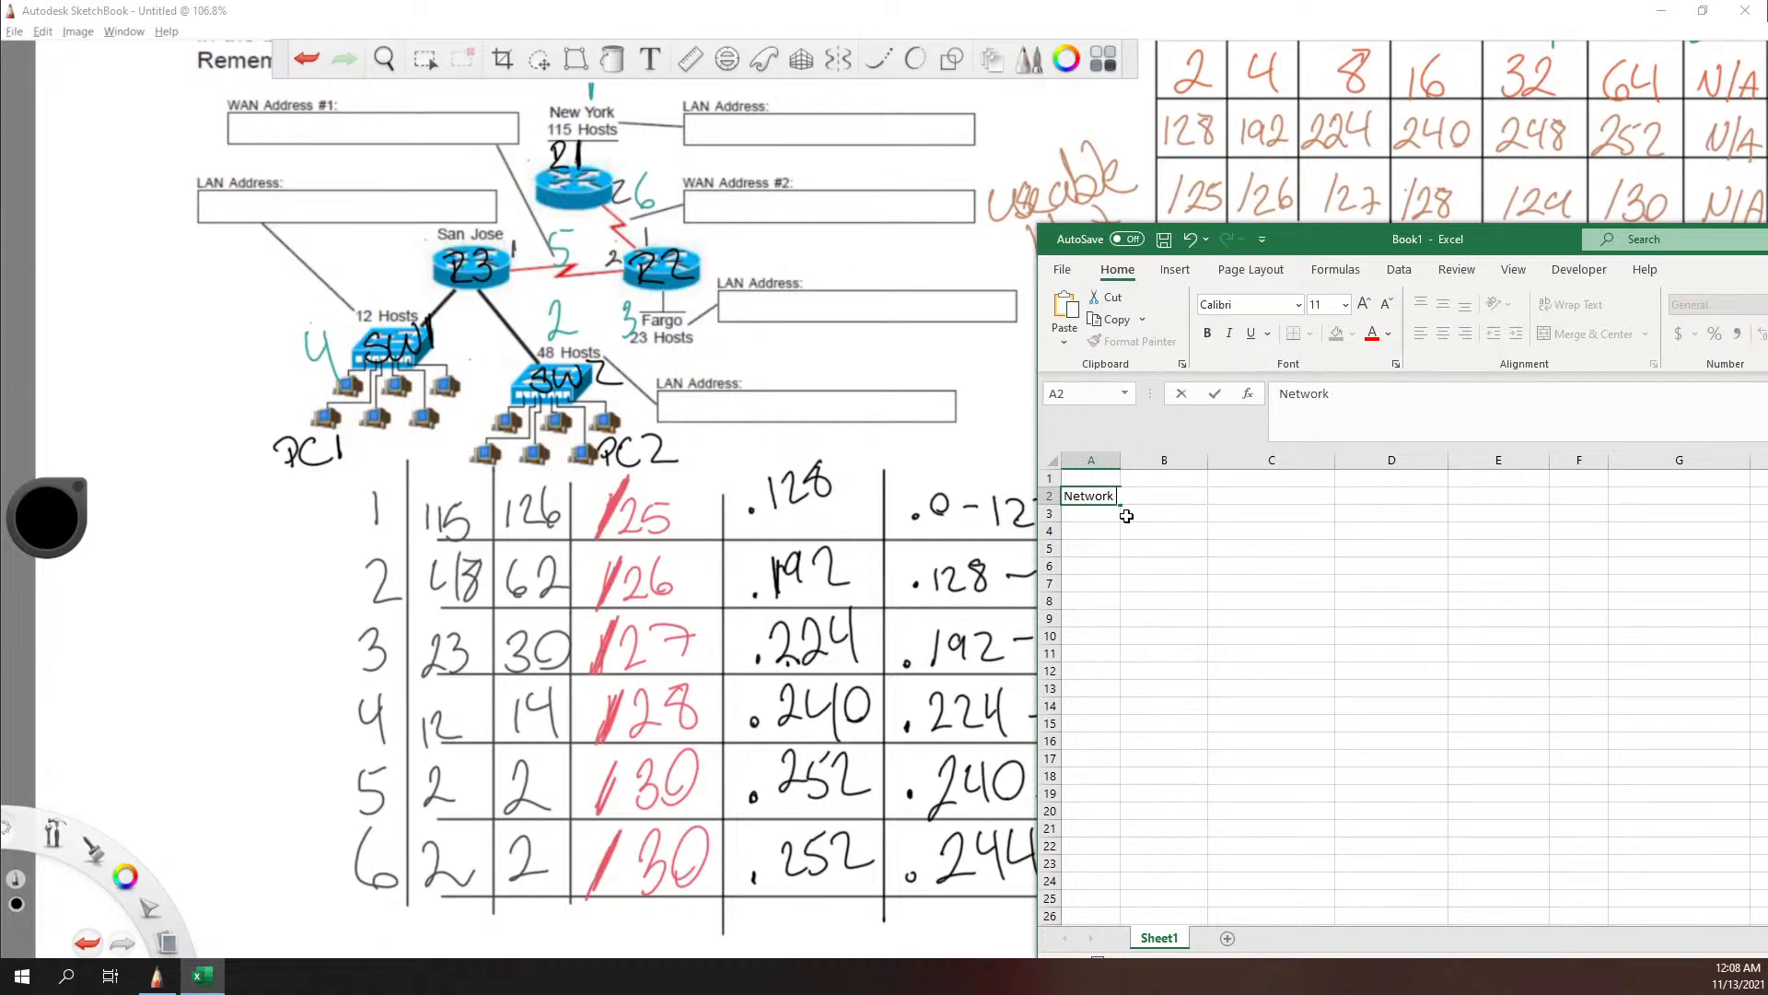
{"action": "type", "text": " 1"}
{"action": "key", "text": "Tab"}
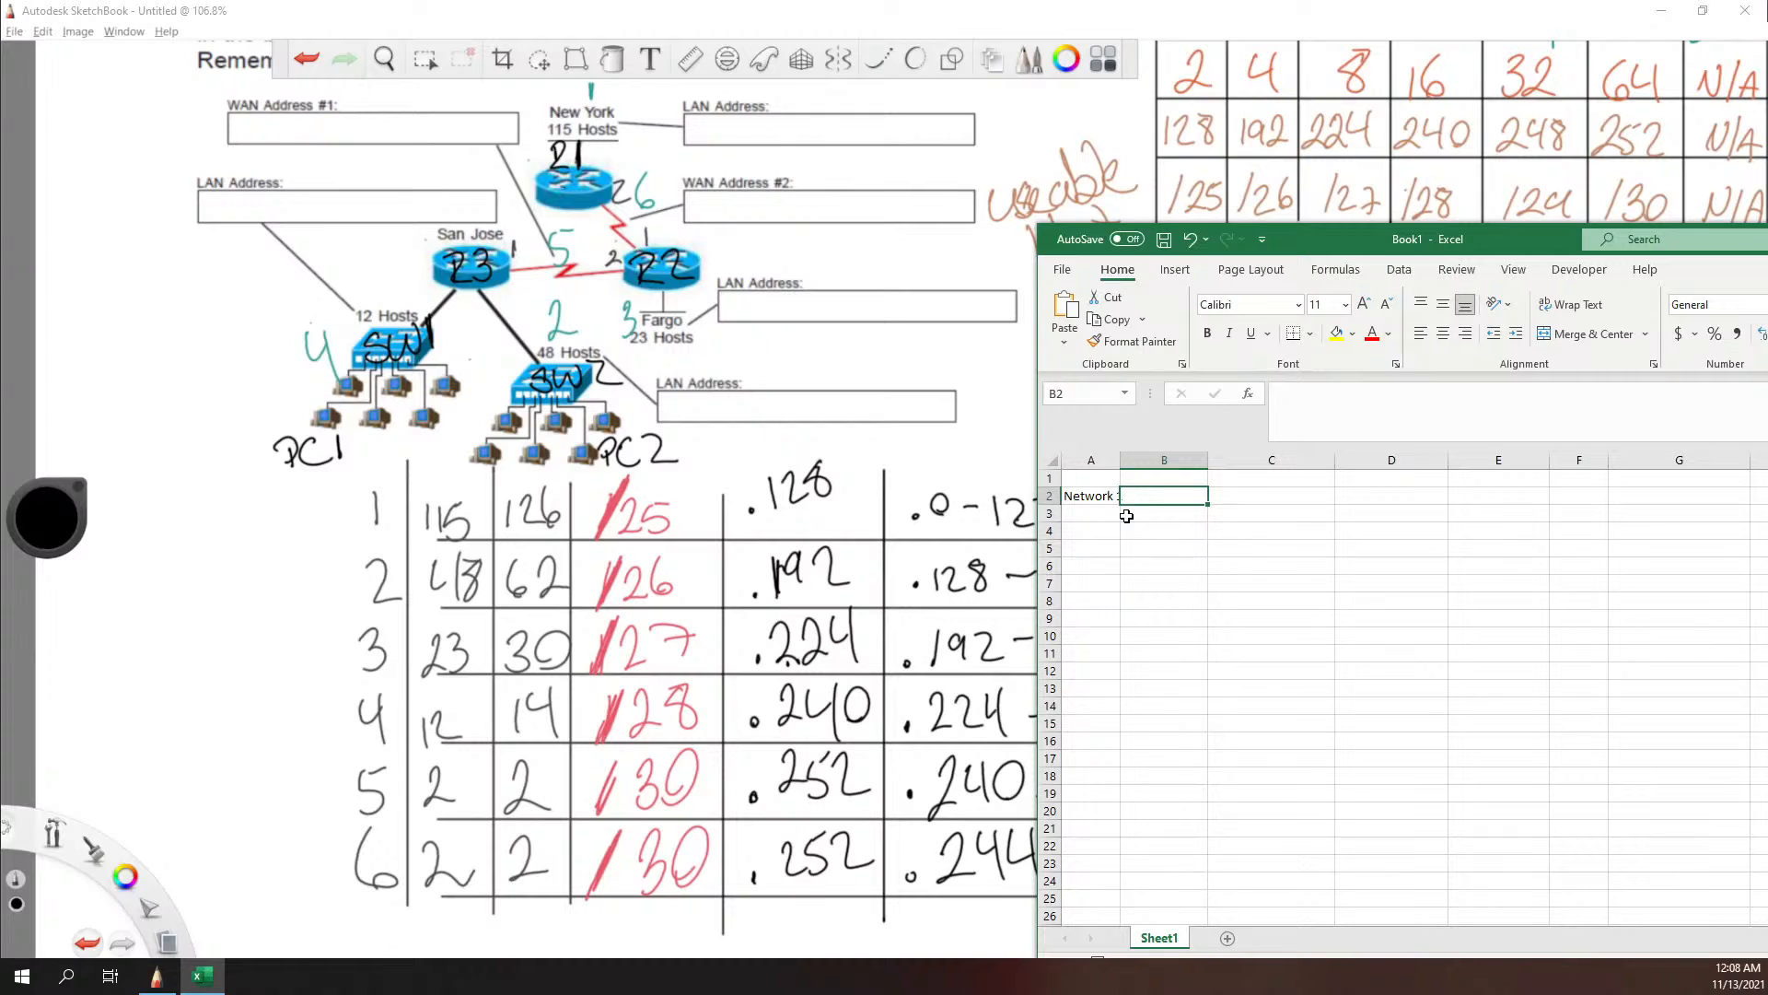
Step: Enter R1 in cell B2 and G0/0 in C2 for Network 1, and widen column A to fit its label
{"action": "type", "text": "R"}
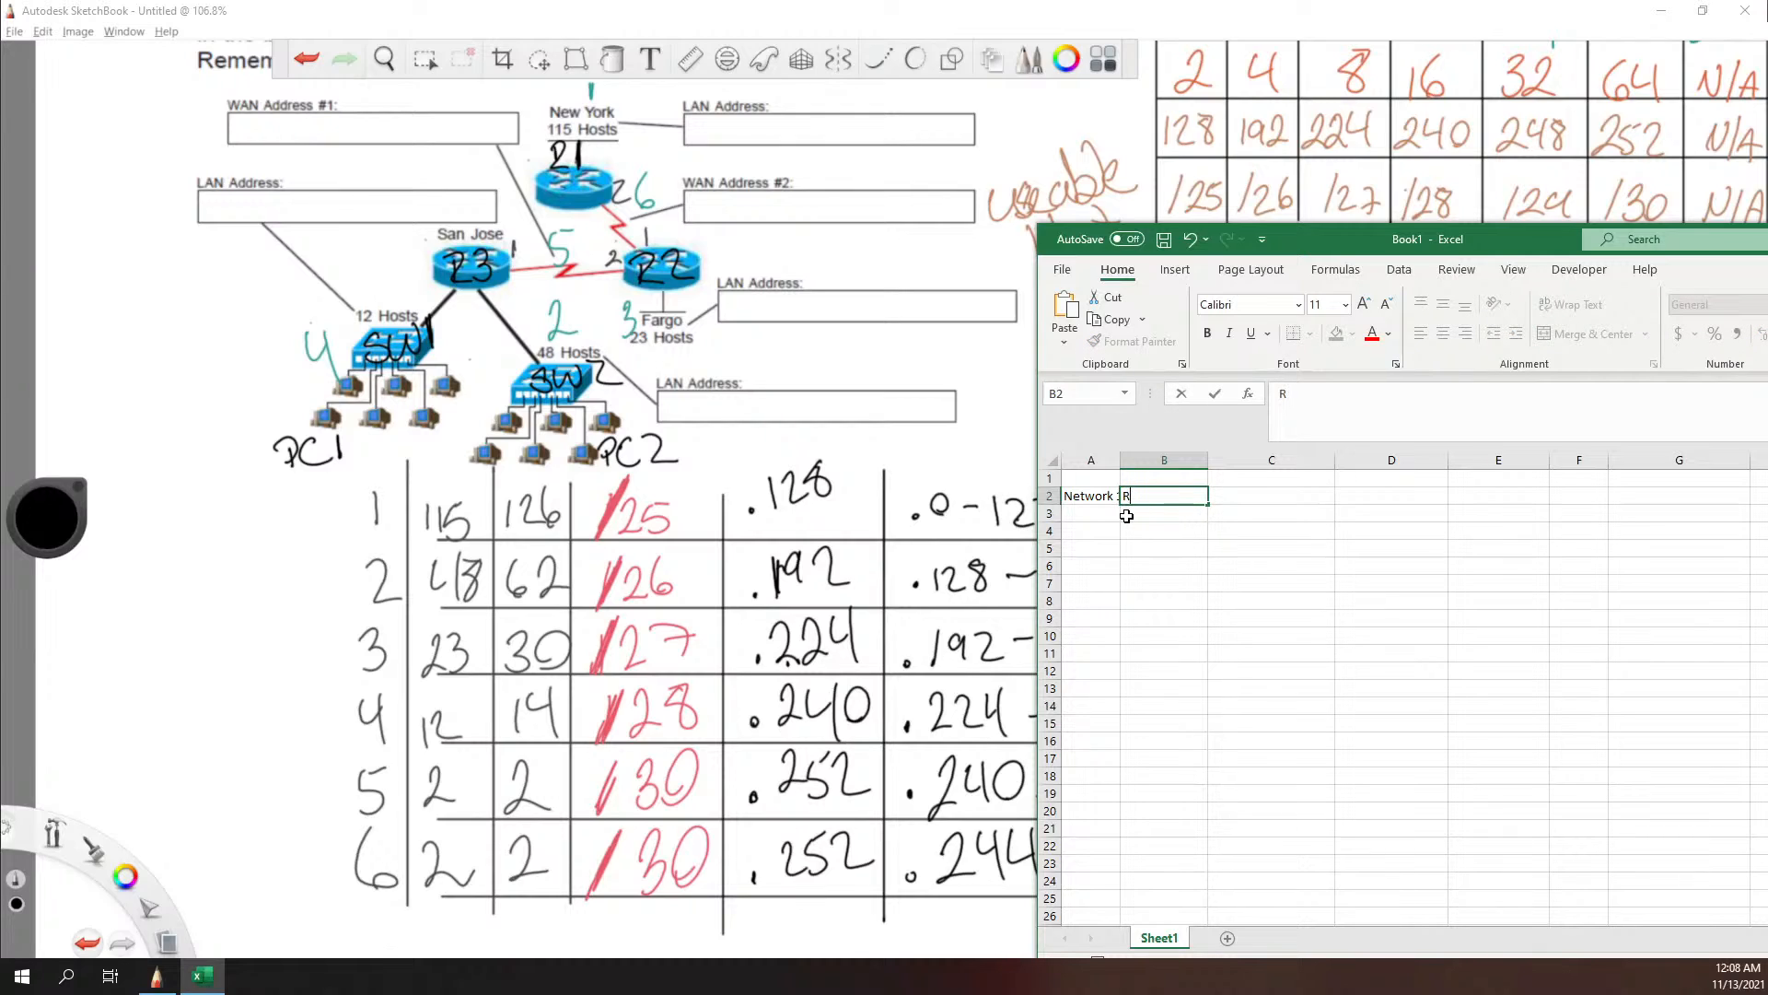
{"action": "type", "text": "1"}
{"action": "key", "text": "Tab"}
{"action": "type", "text": "F"}
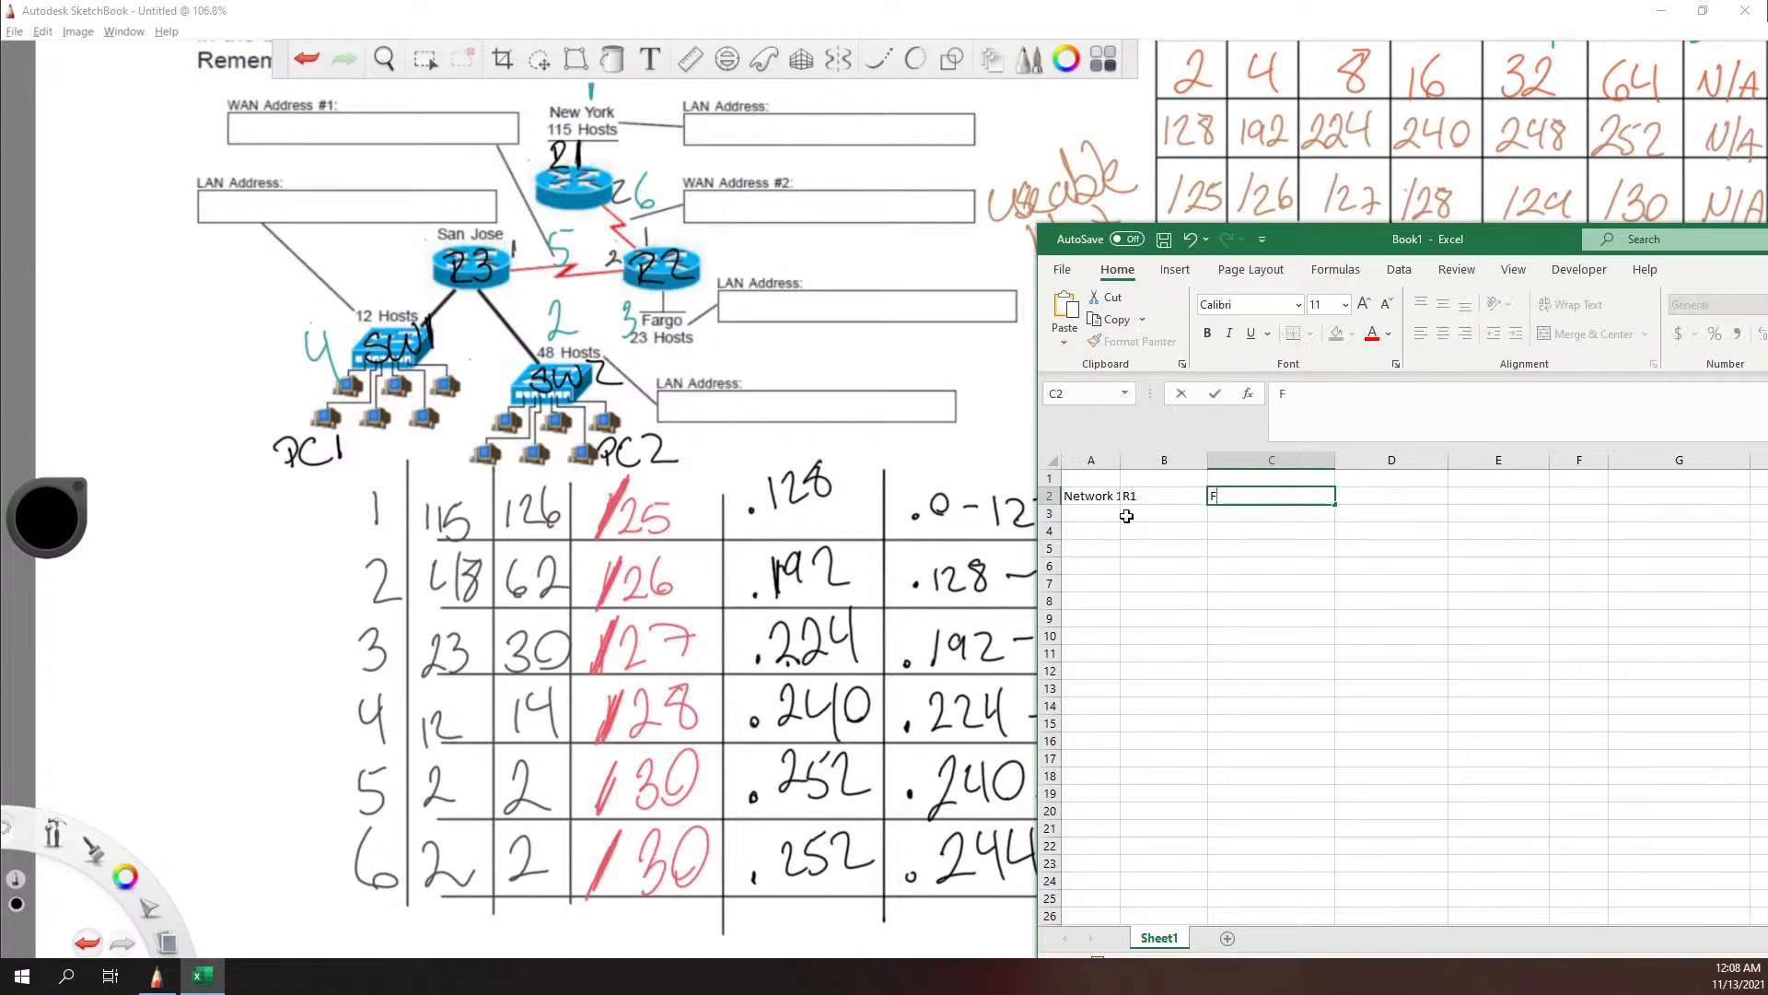
{"action": "key", "text": "BackSpace"}
{"action": "type", "text": "G"}
{"action": "type", "text": "0/1"}
{"action": "type", "text": "0/0"}
{"action": "left_click", "coordinate": [1384, 502]}
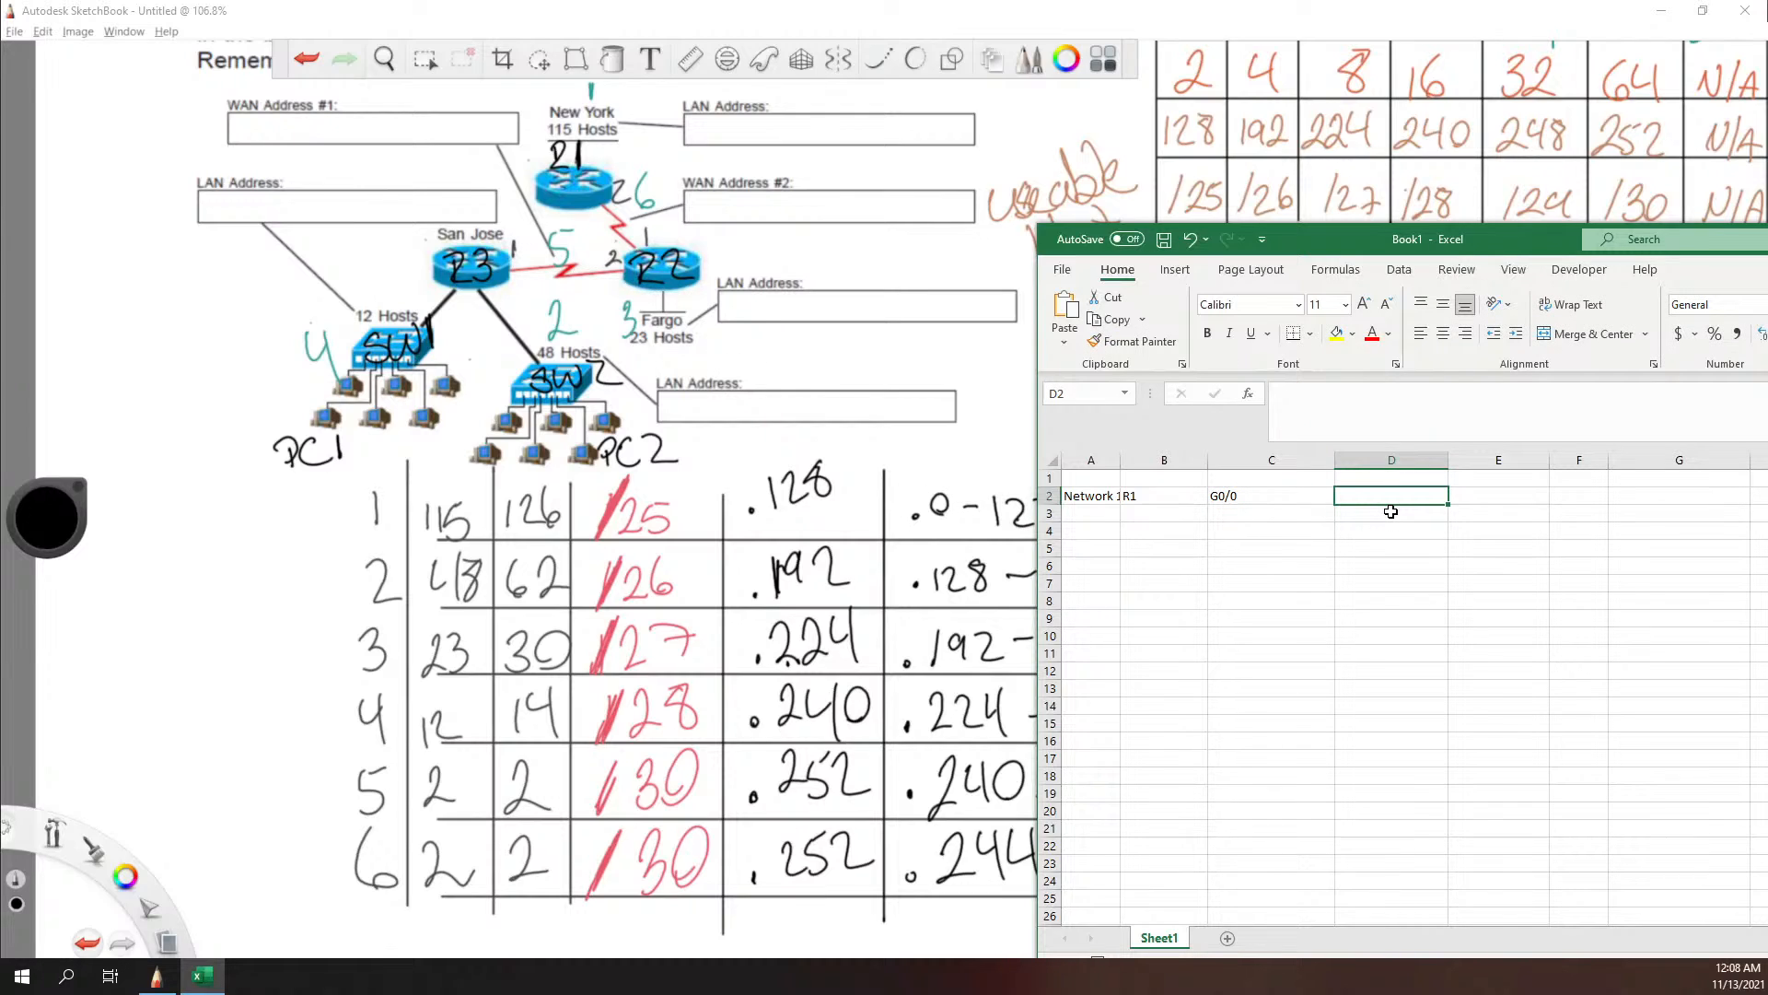
{"action": "left_click_drag", "start_coordinate": [1119, 460], "coordinate": [1142, 461]}
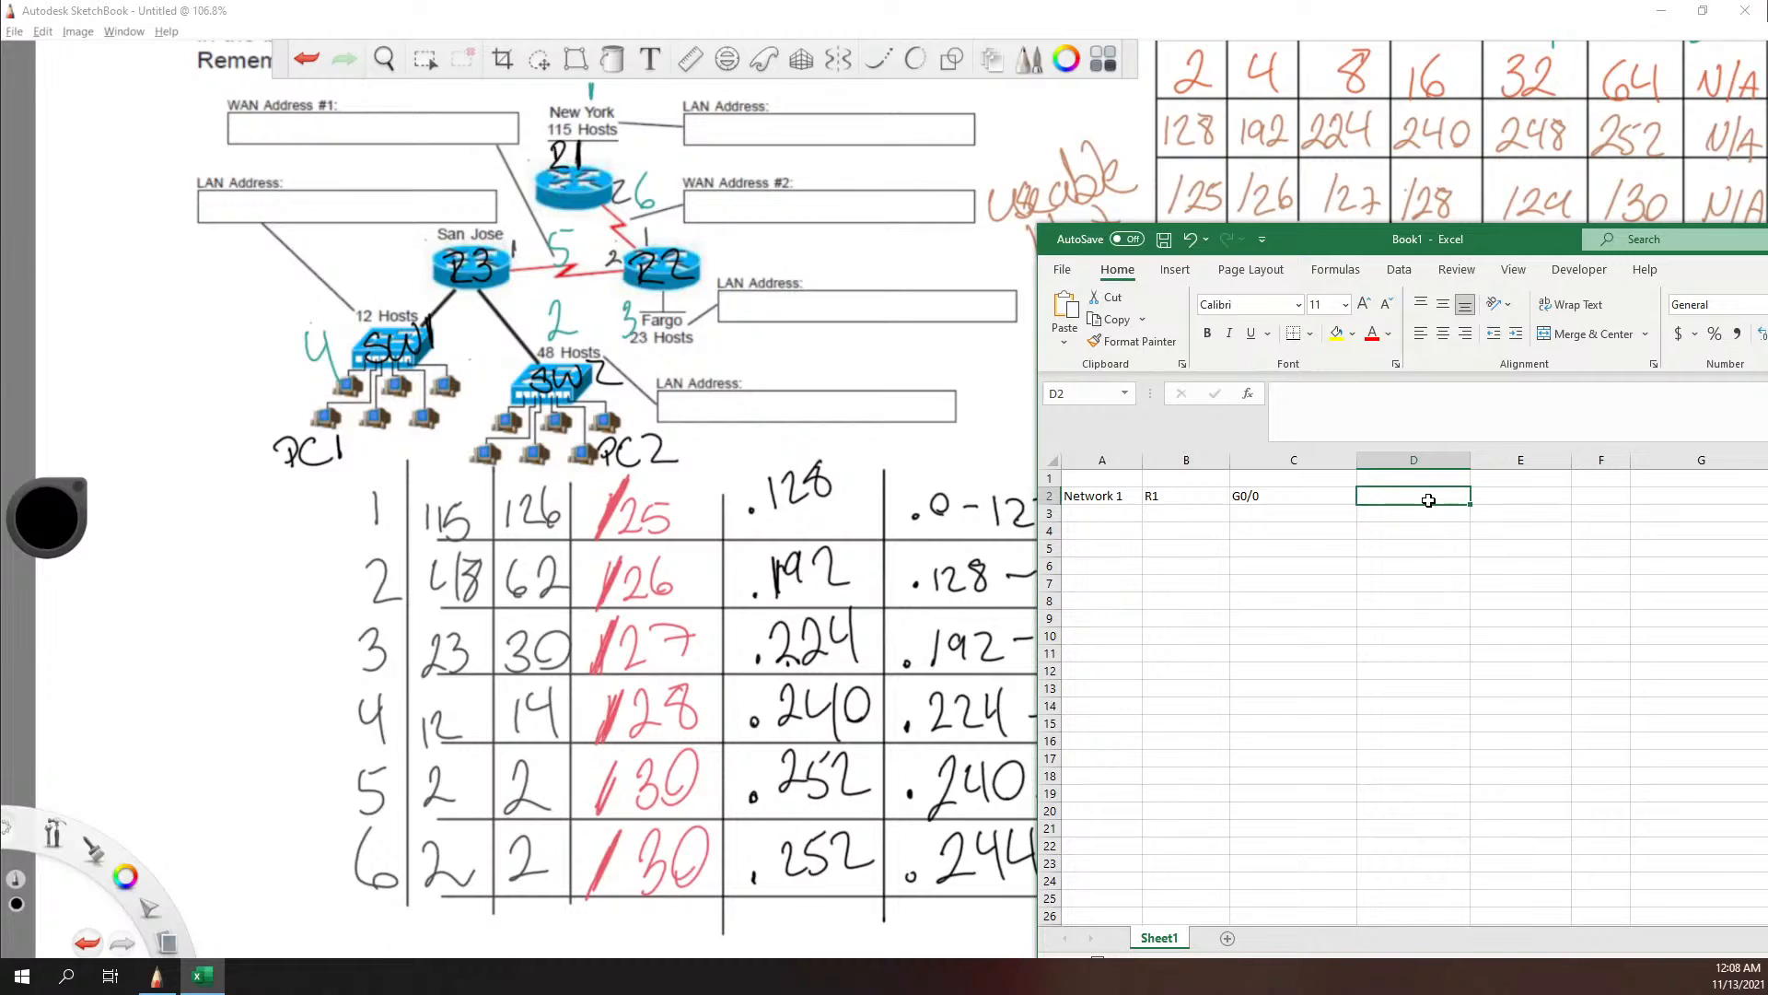
Step: Enter the network address 192.168.10.0 in cell D2 and the mask 255.255.255.128 in E2
{"action": "type", "text": "192.168"}
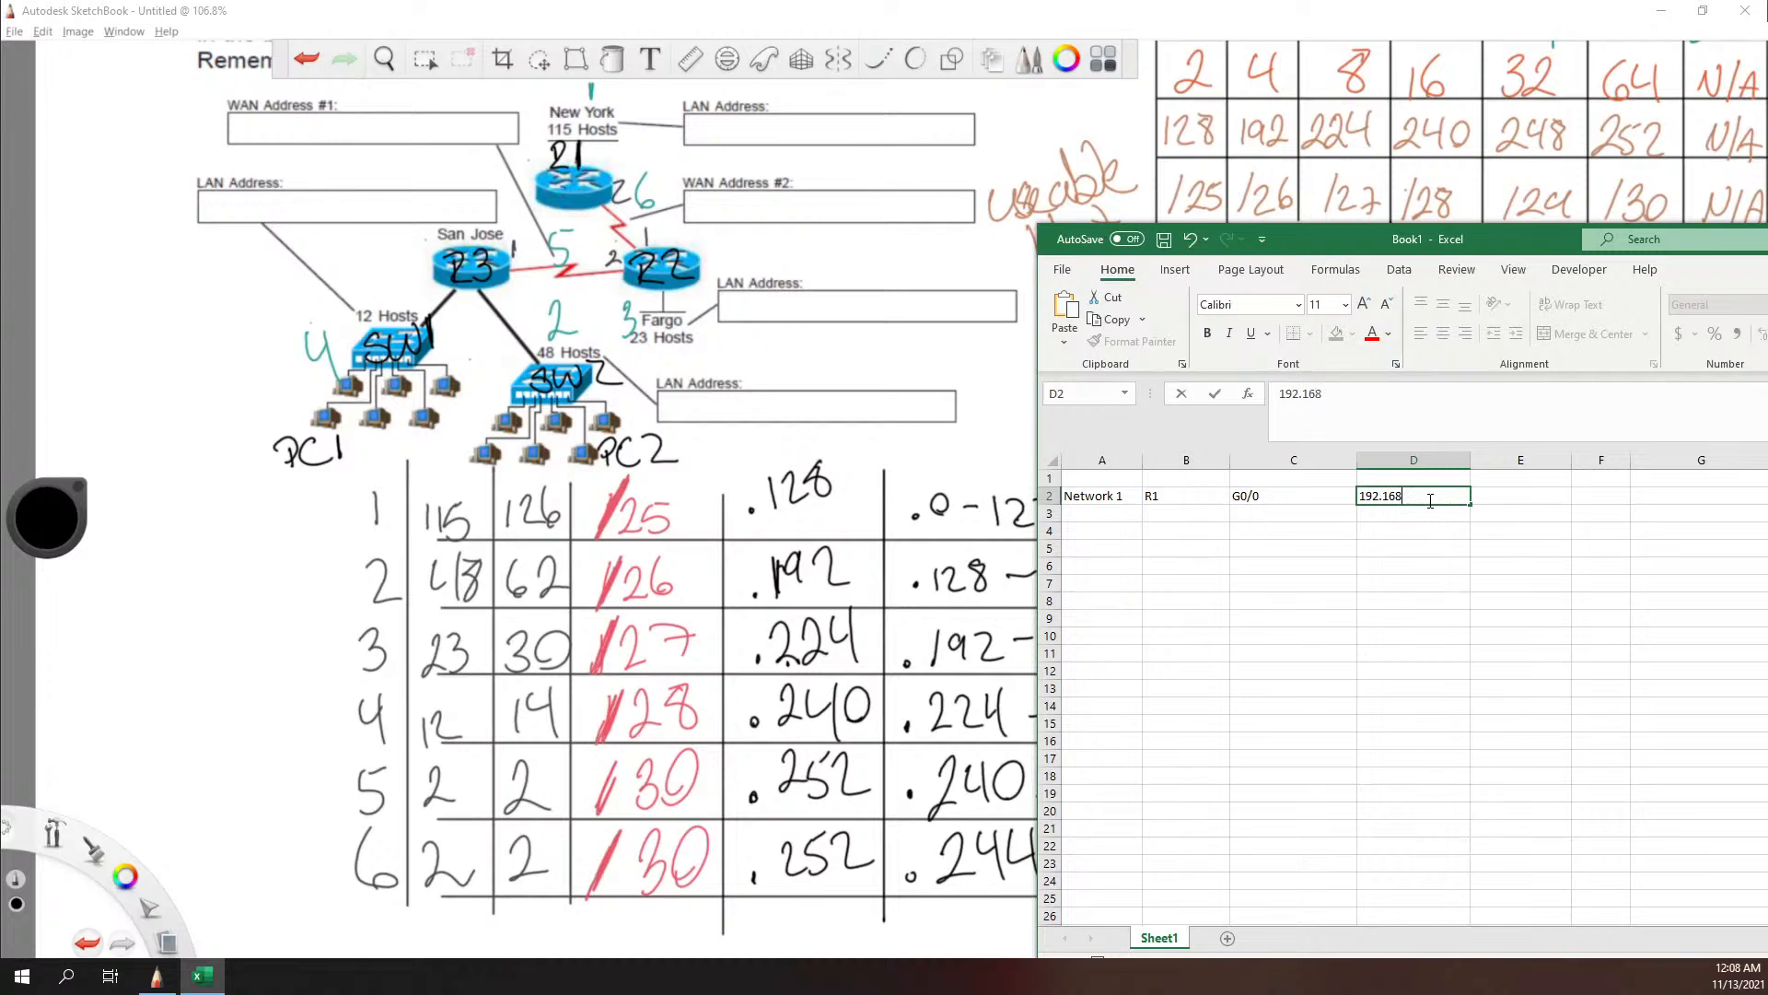
{"action": "type", "text": "."}
{"action": "right_click", "coordinate": [860, 639]}
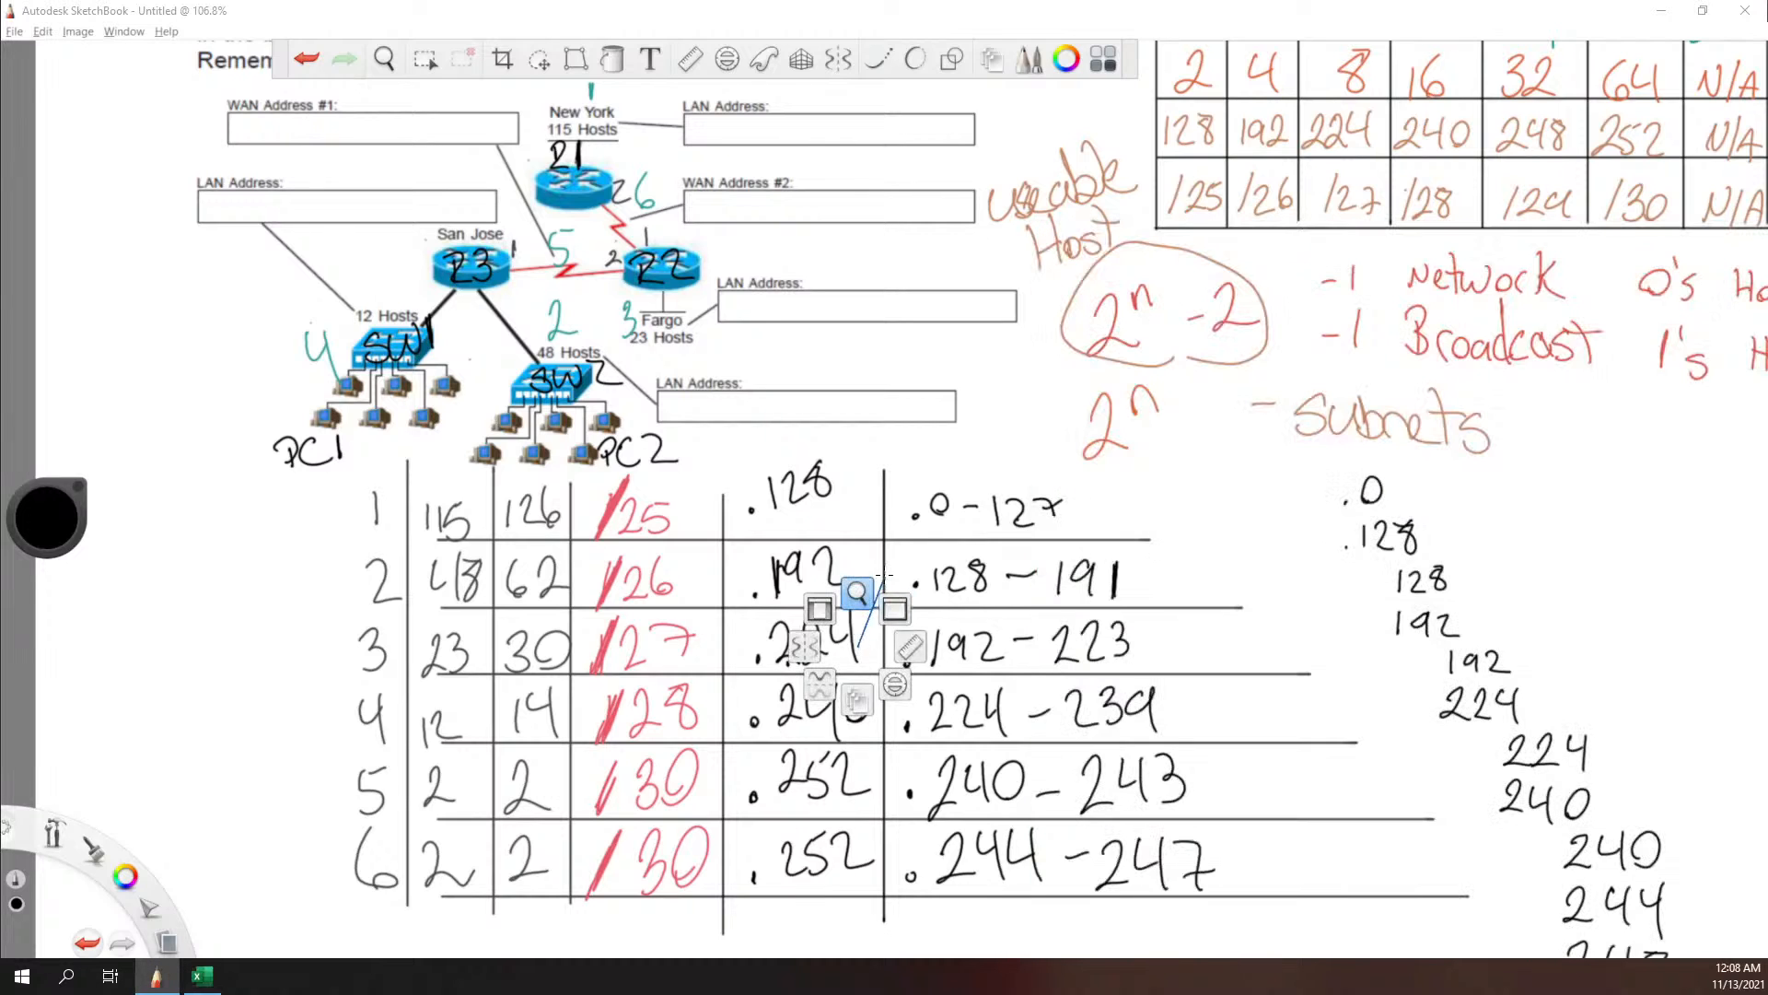
{"action": "mouse_move", "coordinate": [847, 400]}
{"action": "left_mouse_down"}
{"action": "mouse_move", "coordinate": [777, 678]}
{"action": "mouse_move", "coordinate": [761, 478]}
{"action": "mouse_move", "coordinate": [818, 406]}
{"action": "left_mouse_up"}
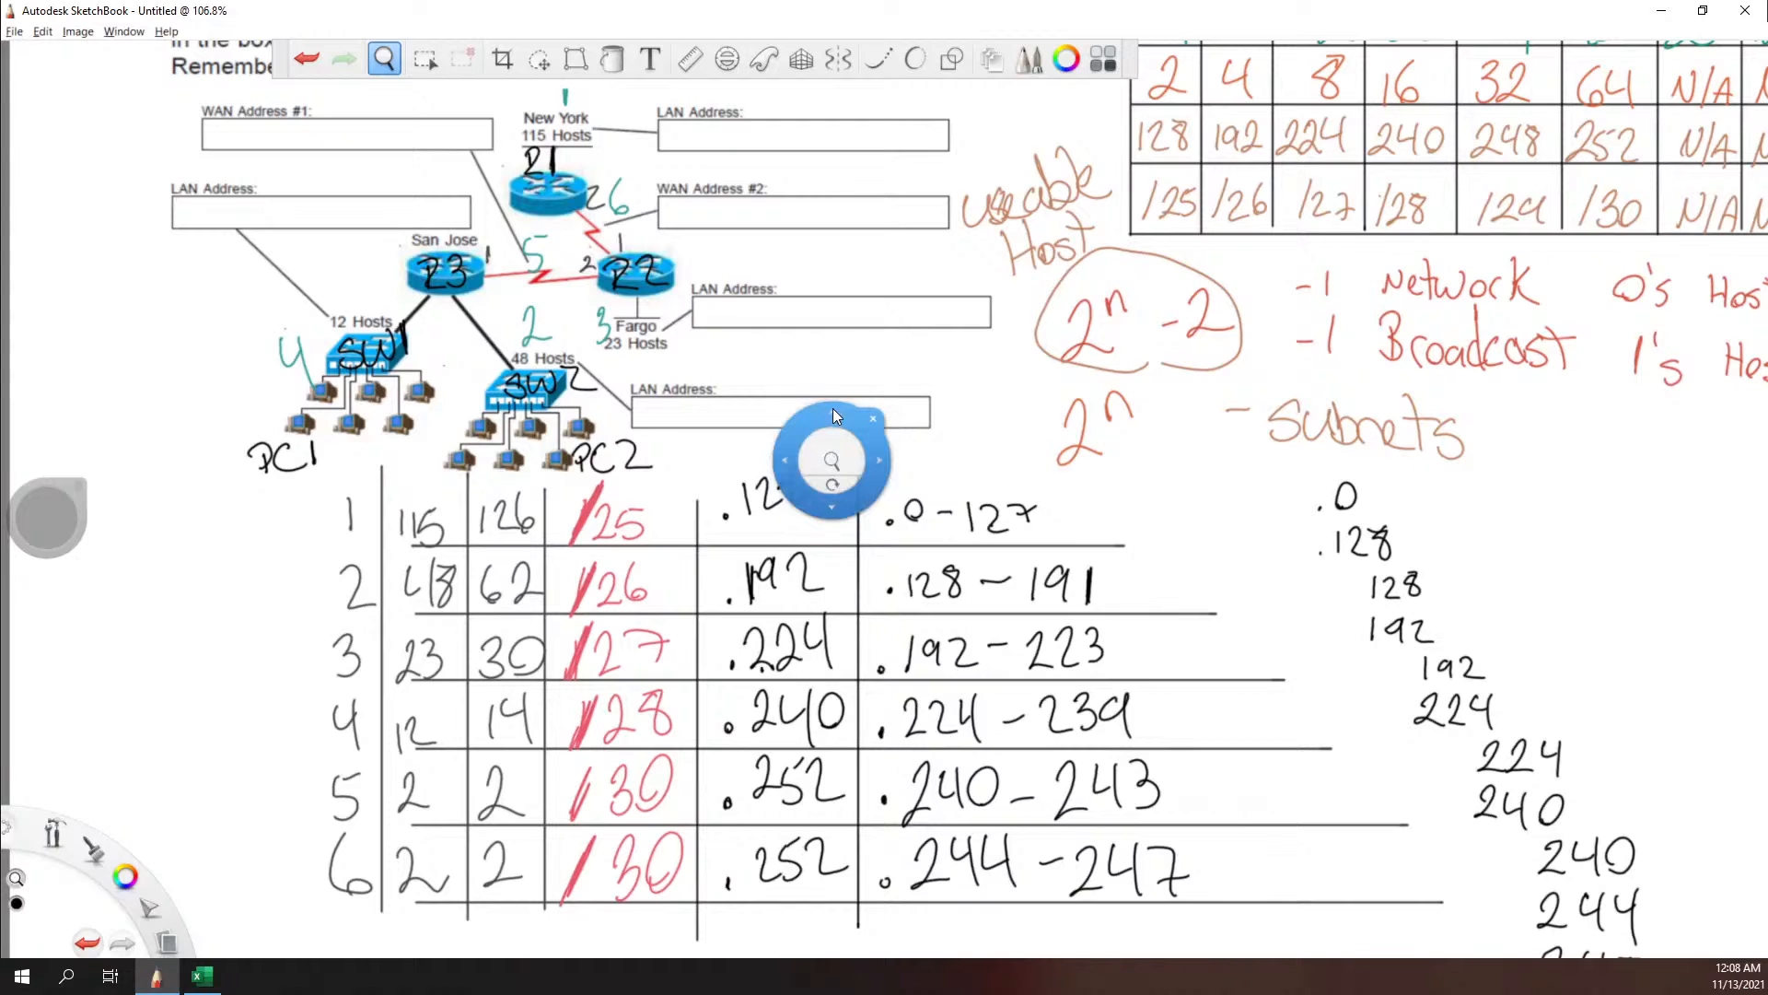
{"action": "key", "text": "alt+Tab"}
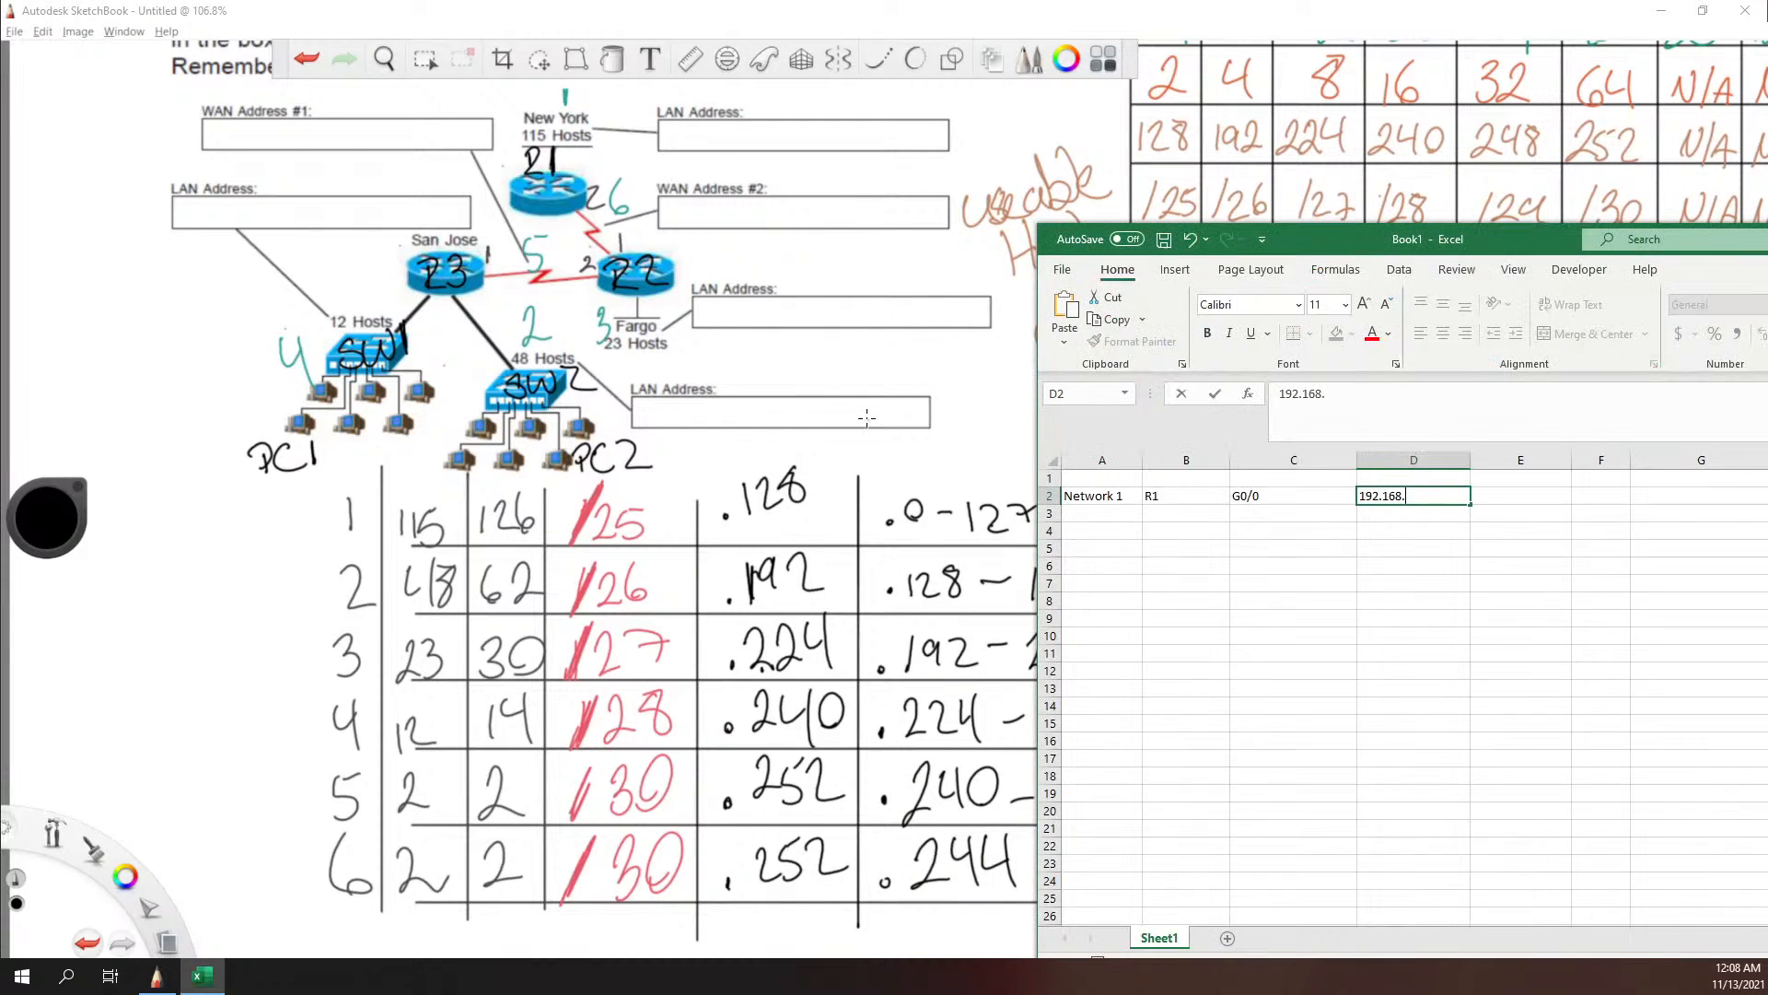
{"action": "type", "text": "10.0"}
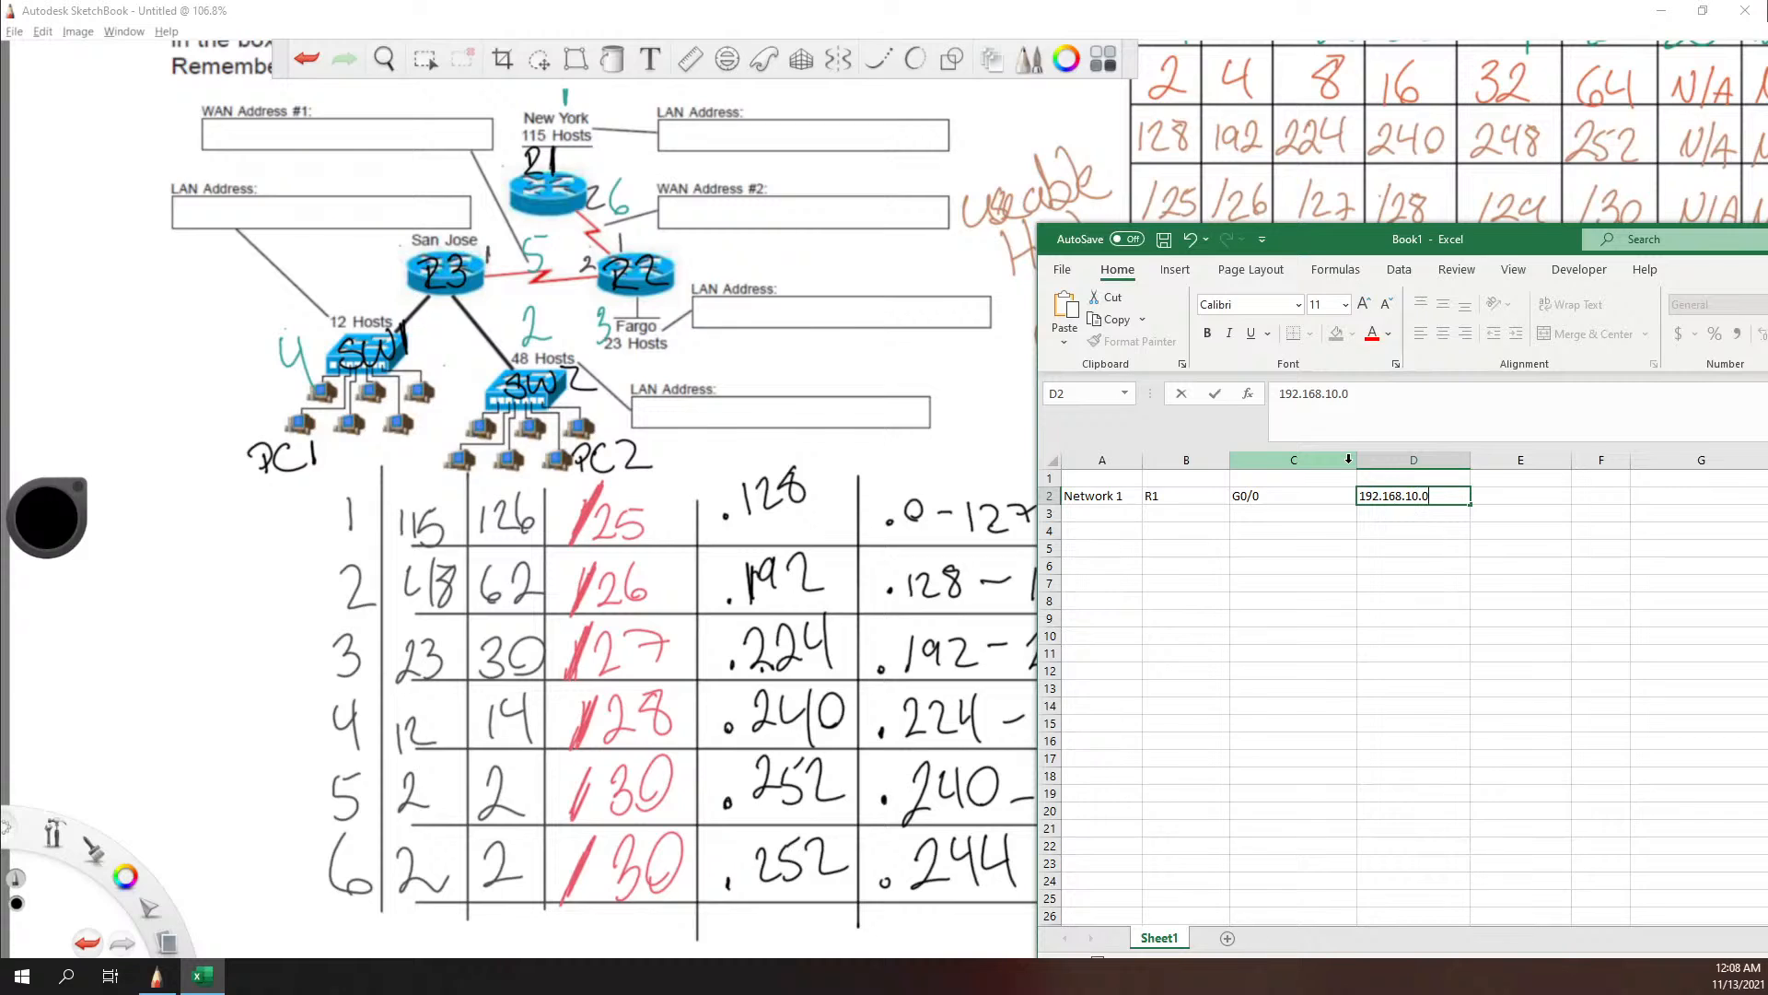
{"action": "key", "text": "Tab"}
{"action": "type", "text": "255.255.255."}
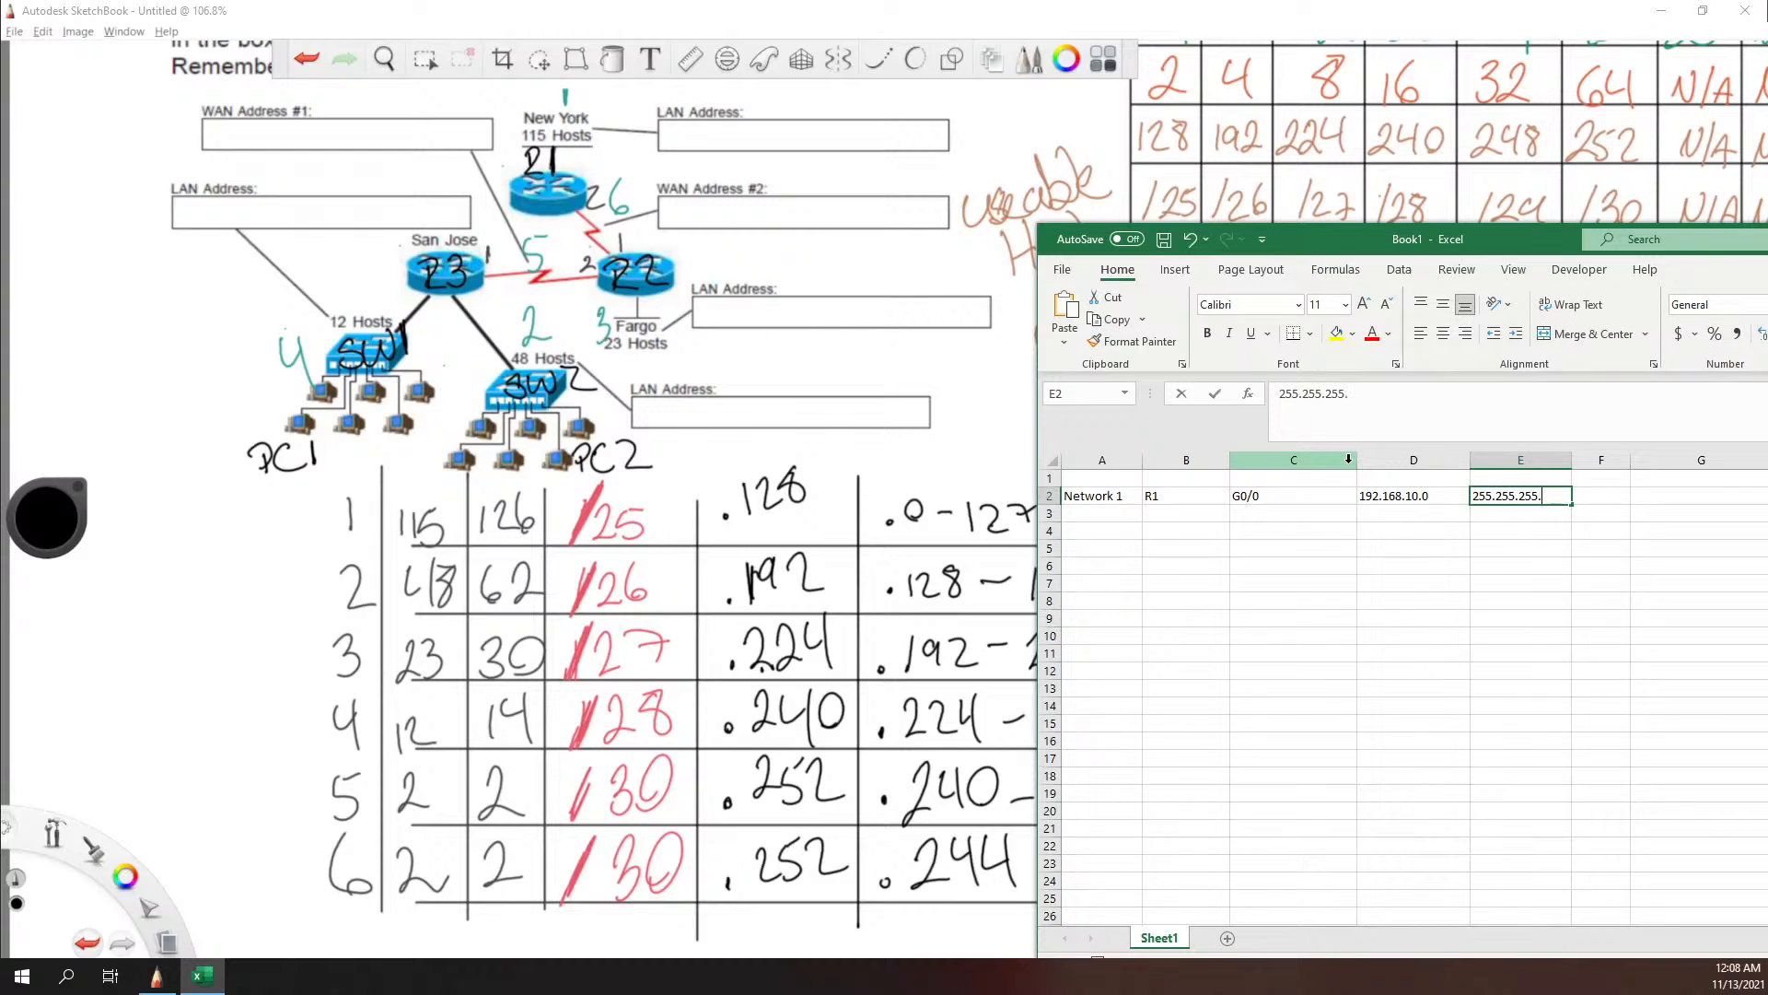
{"action": "type", "text": "128"}
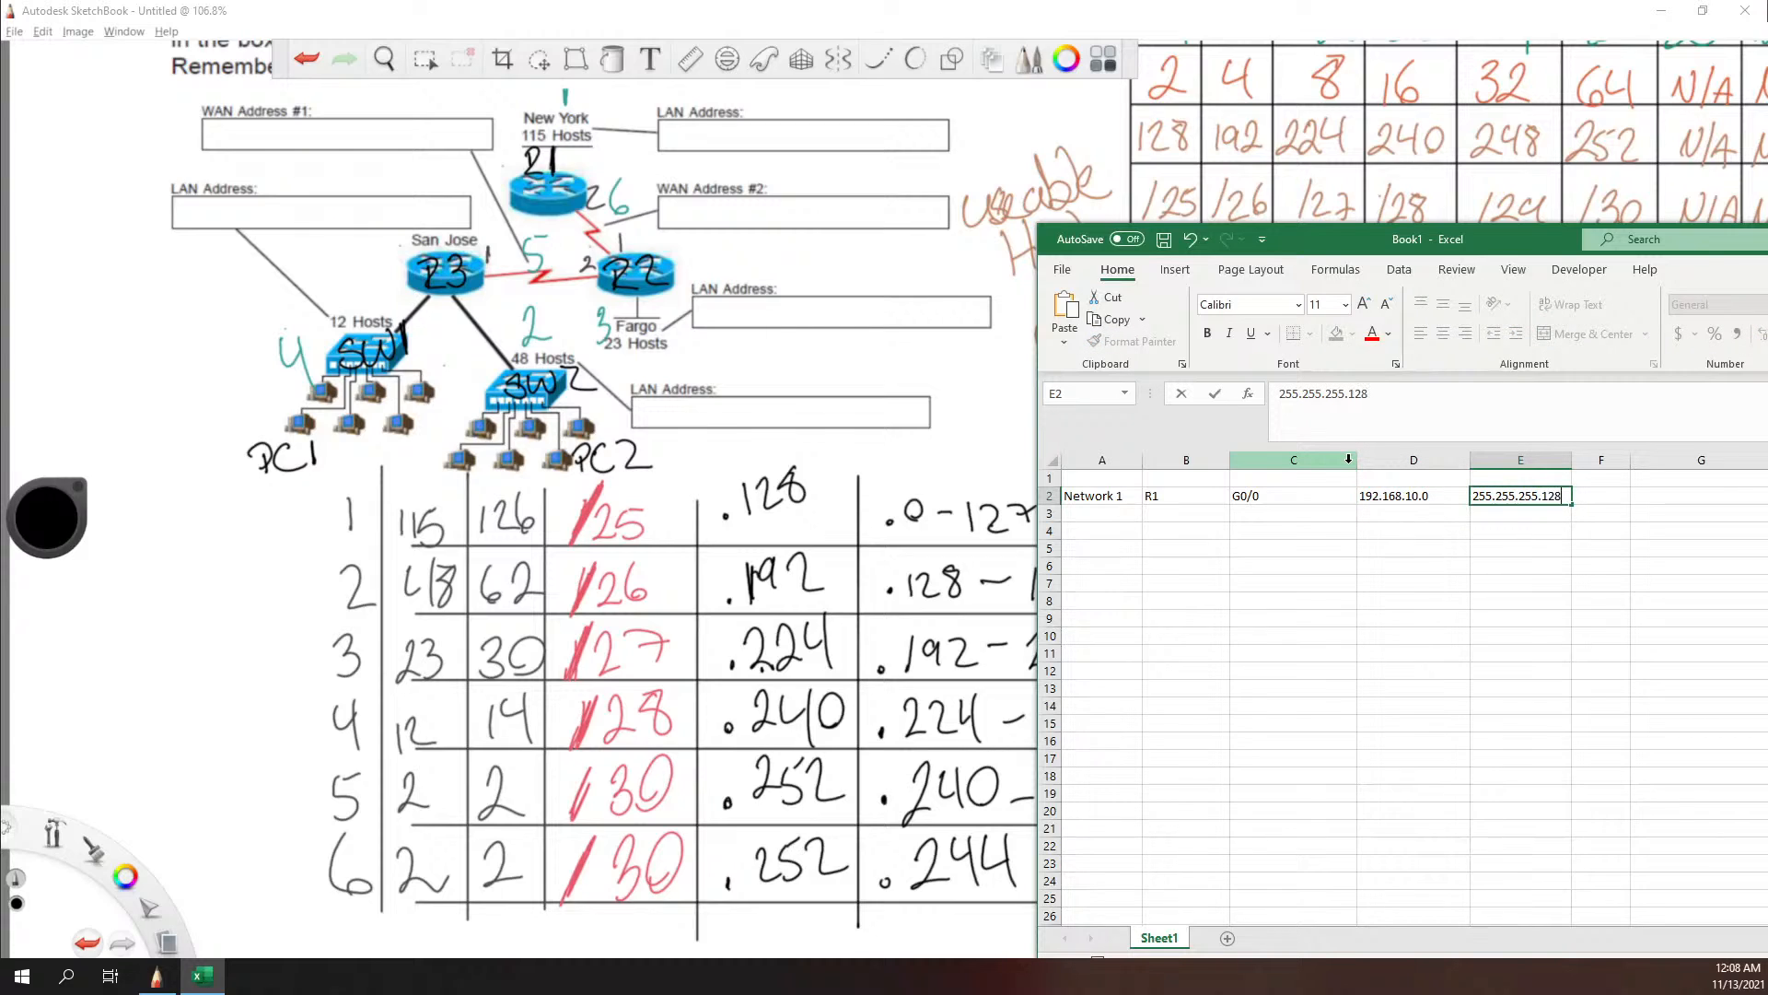
{"action": "key", "text": "Tab"}
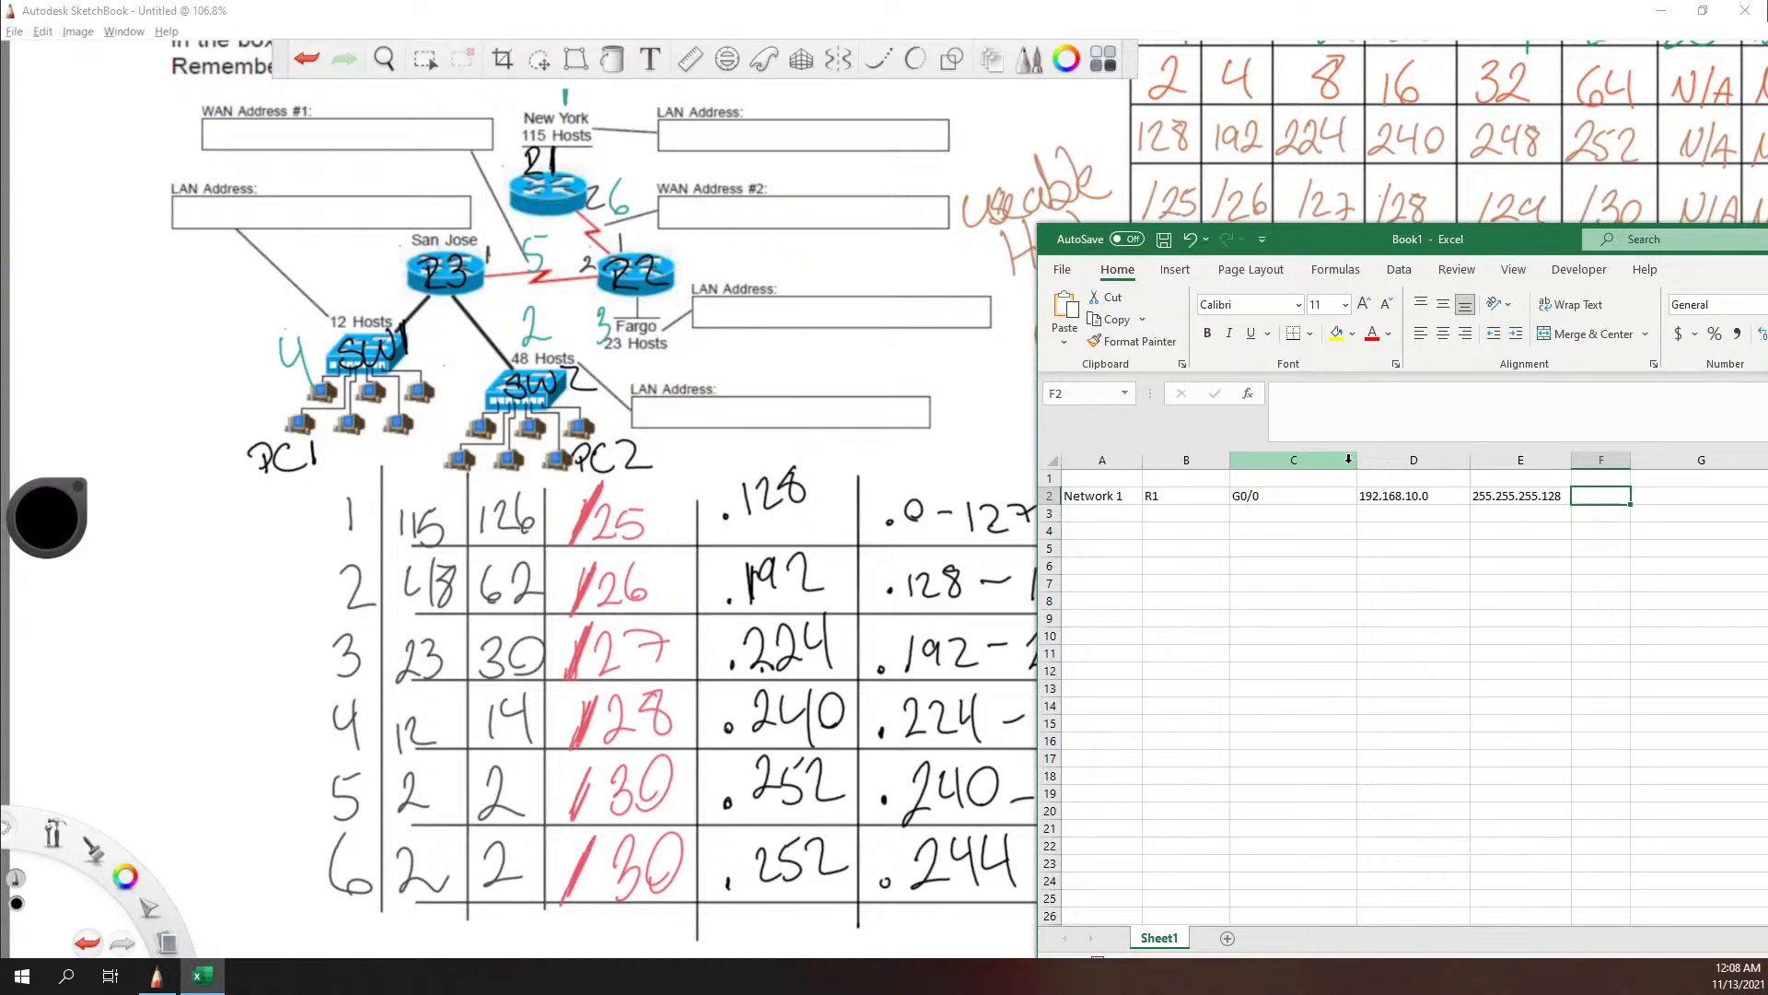
Step: Move the subnet mask from E2 to F2 and enter the IP address 192.168.10.1 in E2
{"action": "left_click", "coordinate": [1511, 498]}
{"action": "left_click_drag", "start_coordinate": [1518, 503], "coordinate": [1613, 499]}
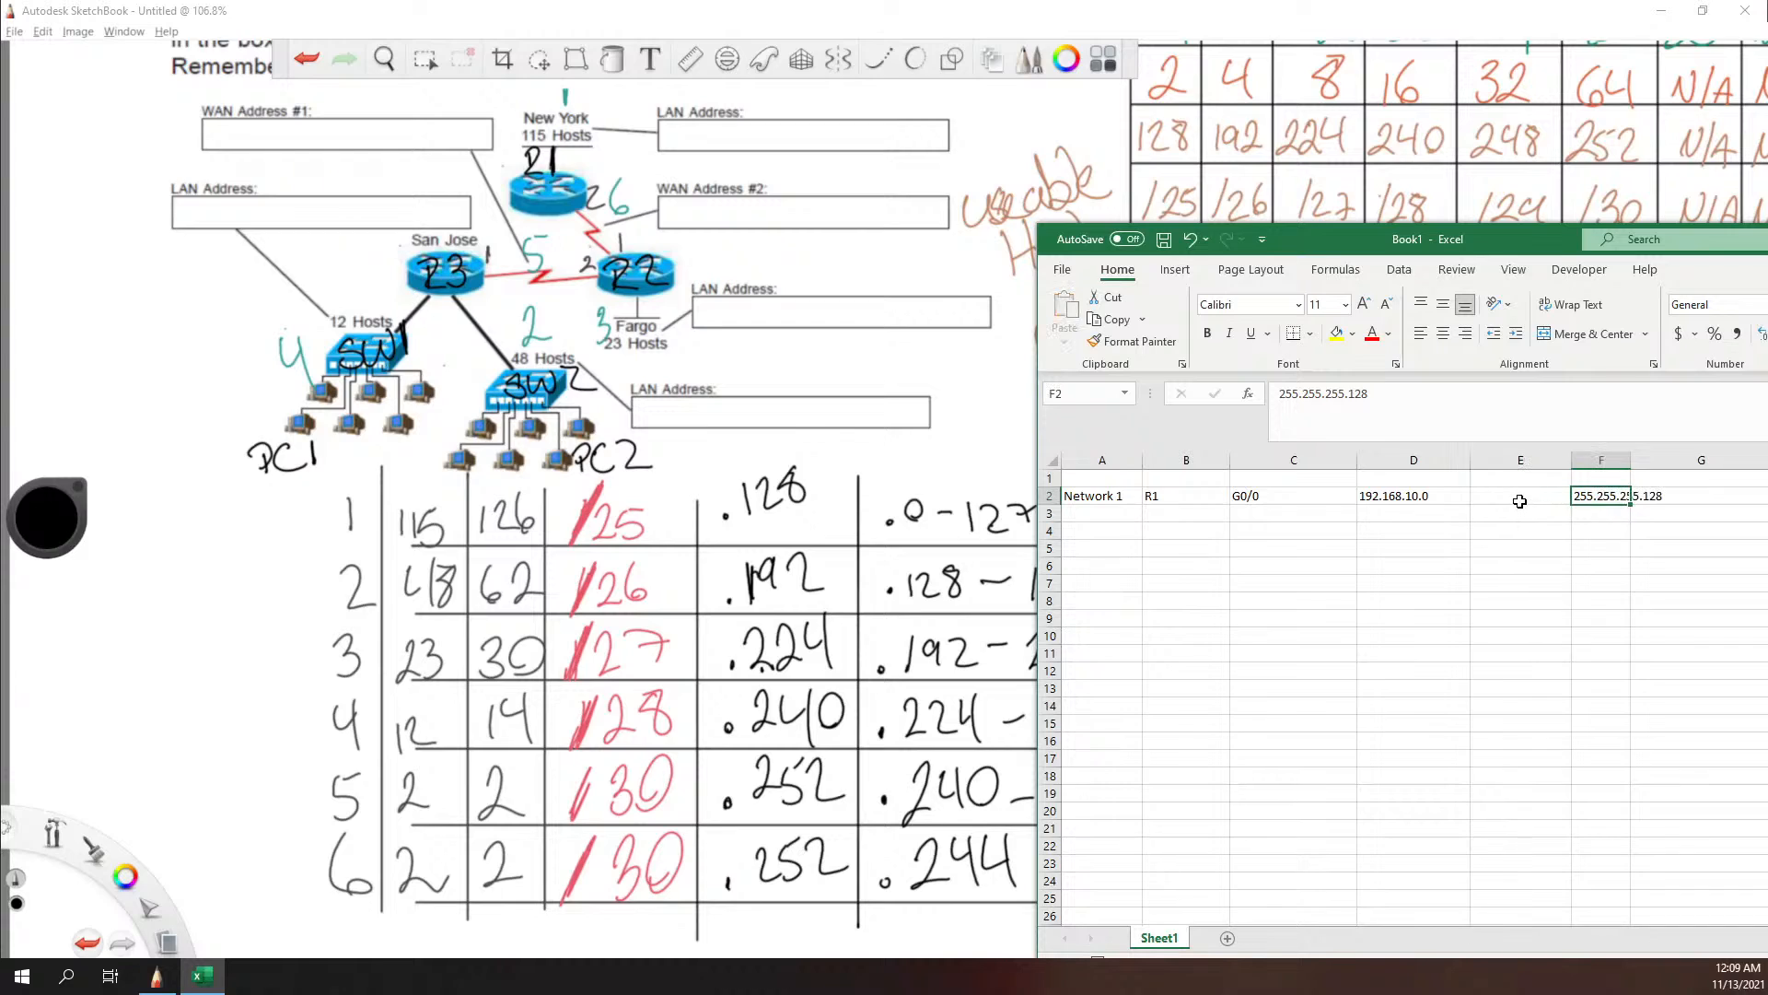
{"action": "type", "text": "92.1"}
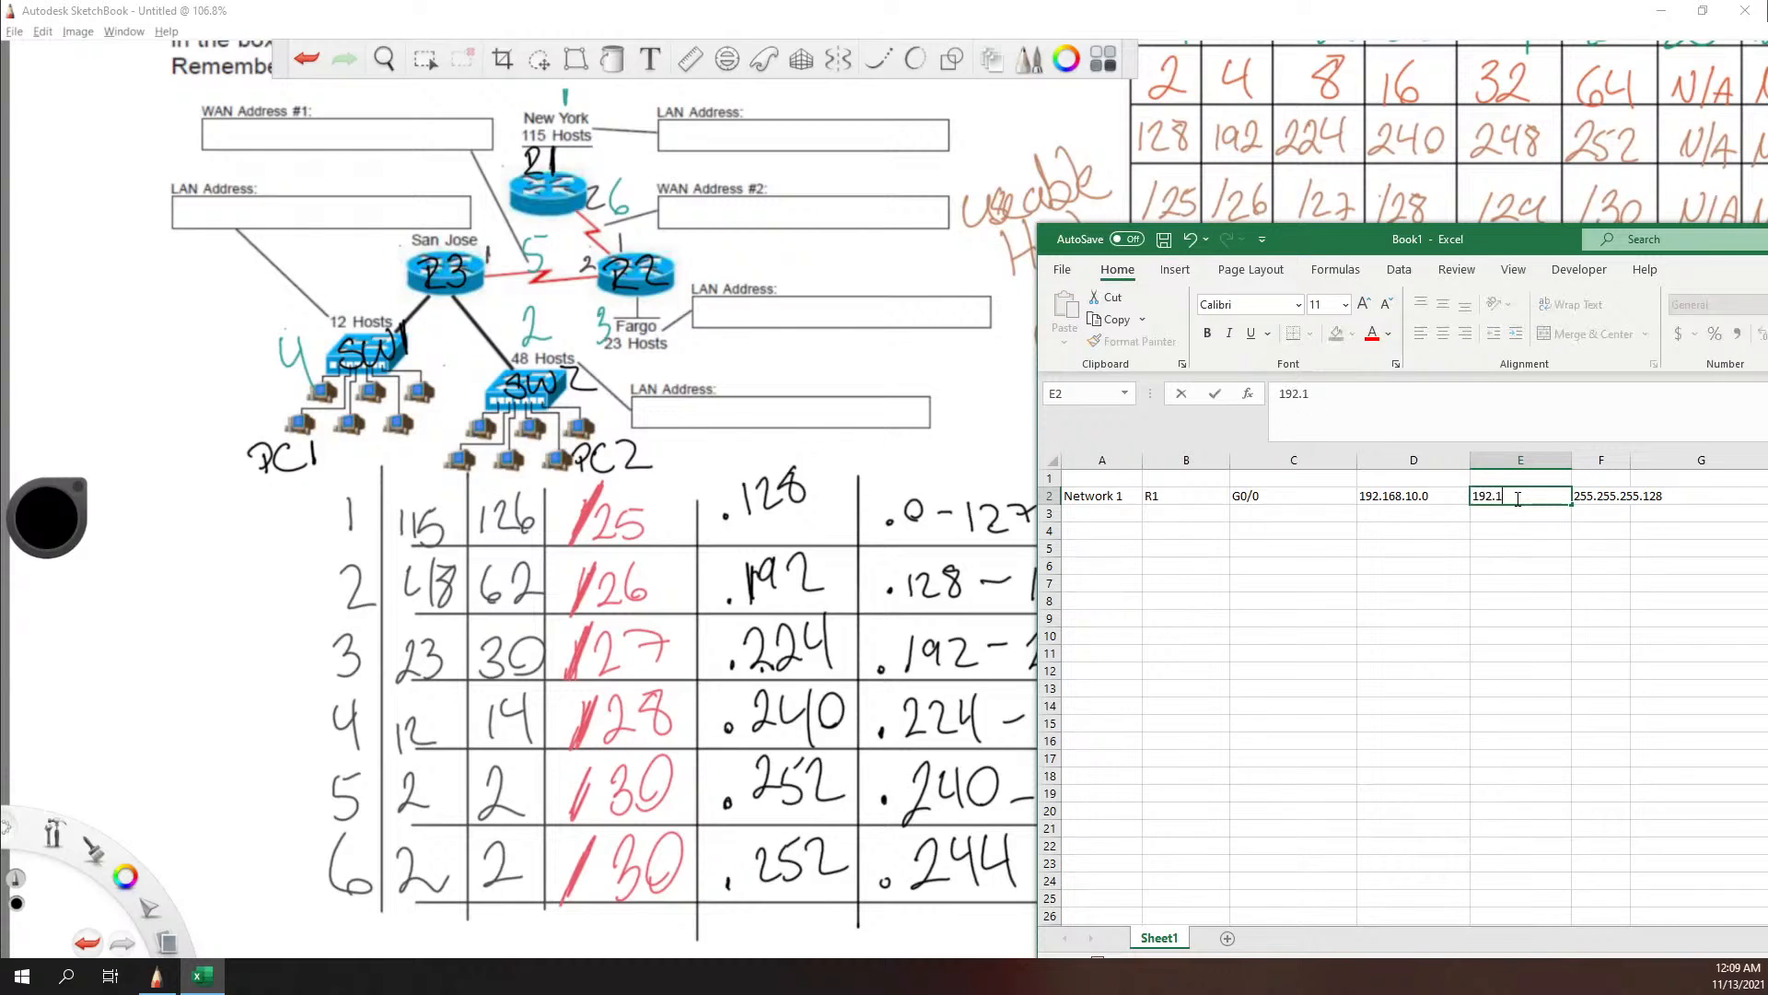
{"action": "type", "text": "68.10.1"}
{"action": "left_click", "coordinate": [1368, 531]}
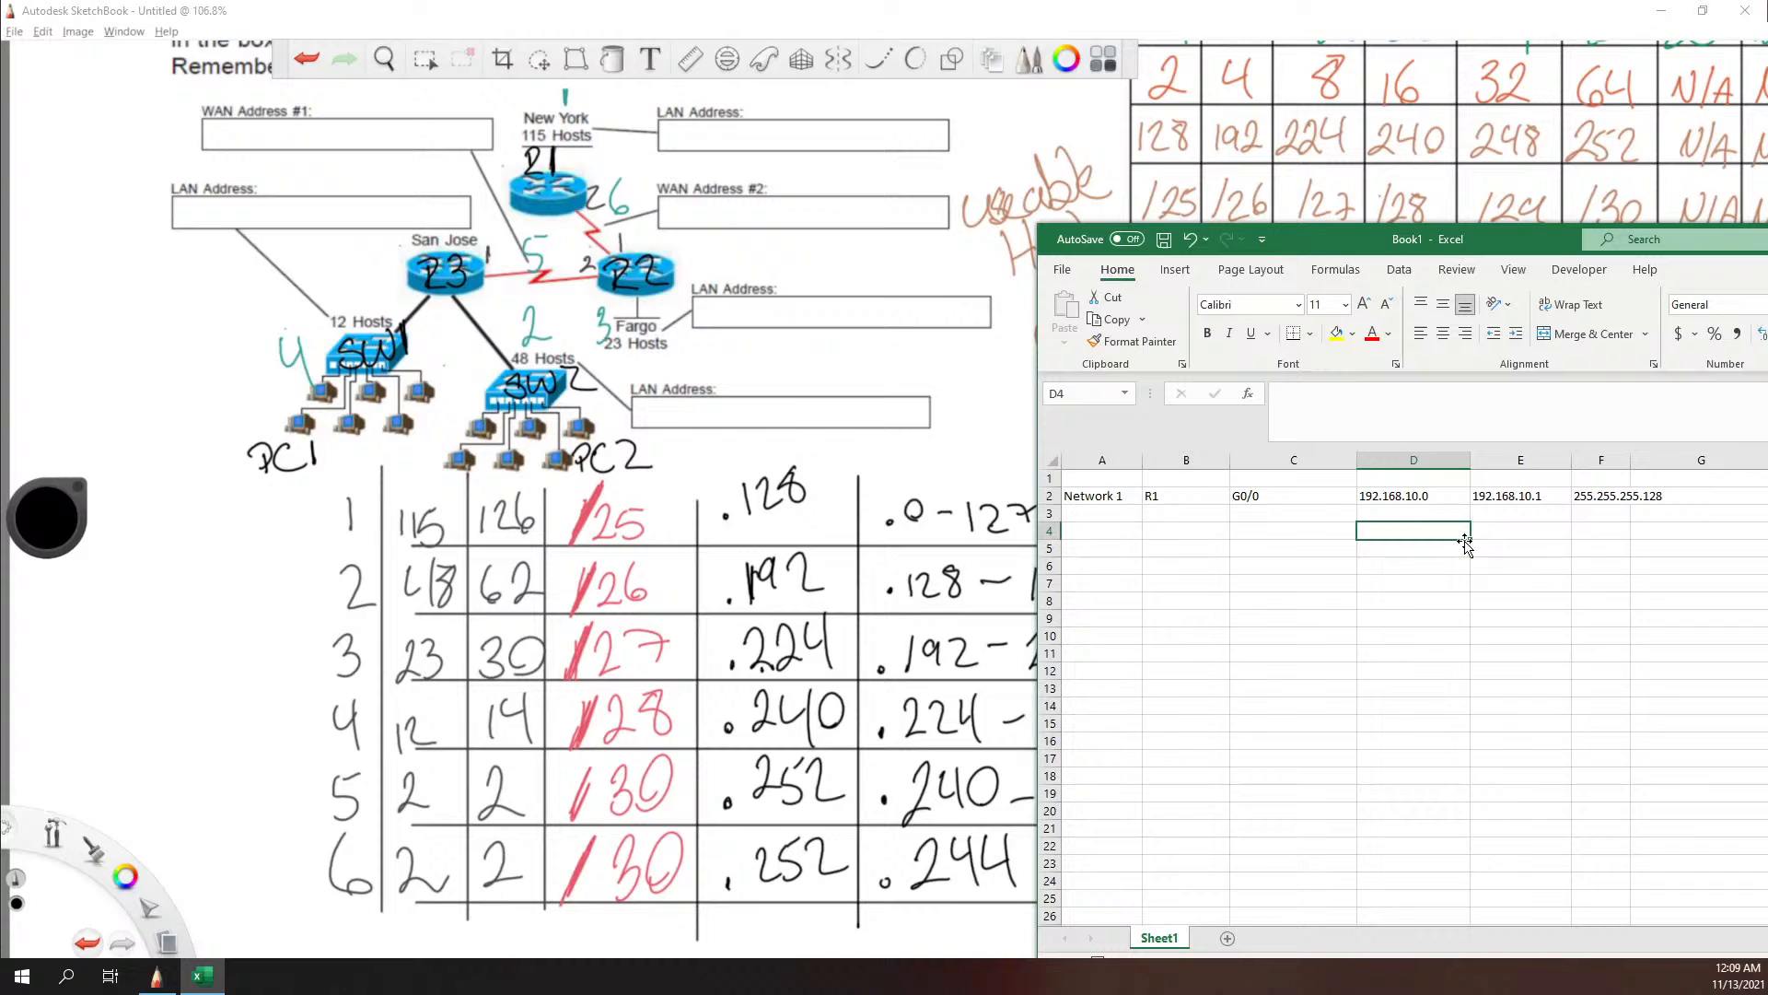
Step: Add the headings Network, IP and Subnet Mask in cells D1 to F1, and widen column F to fit
{"action": "left_click", "coordinate": [1442, 477]}
{"action": "type", "text": "N"}
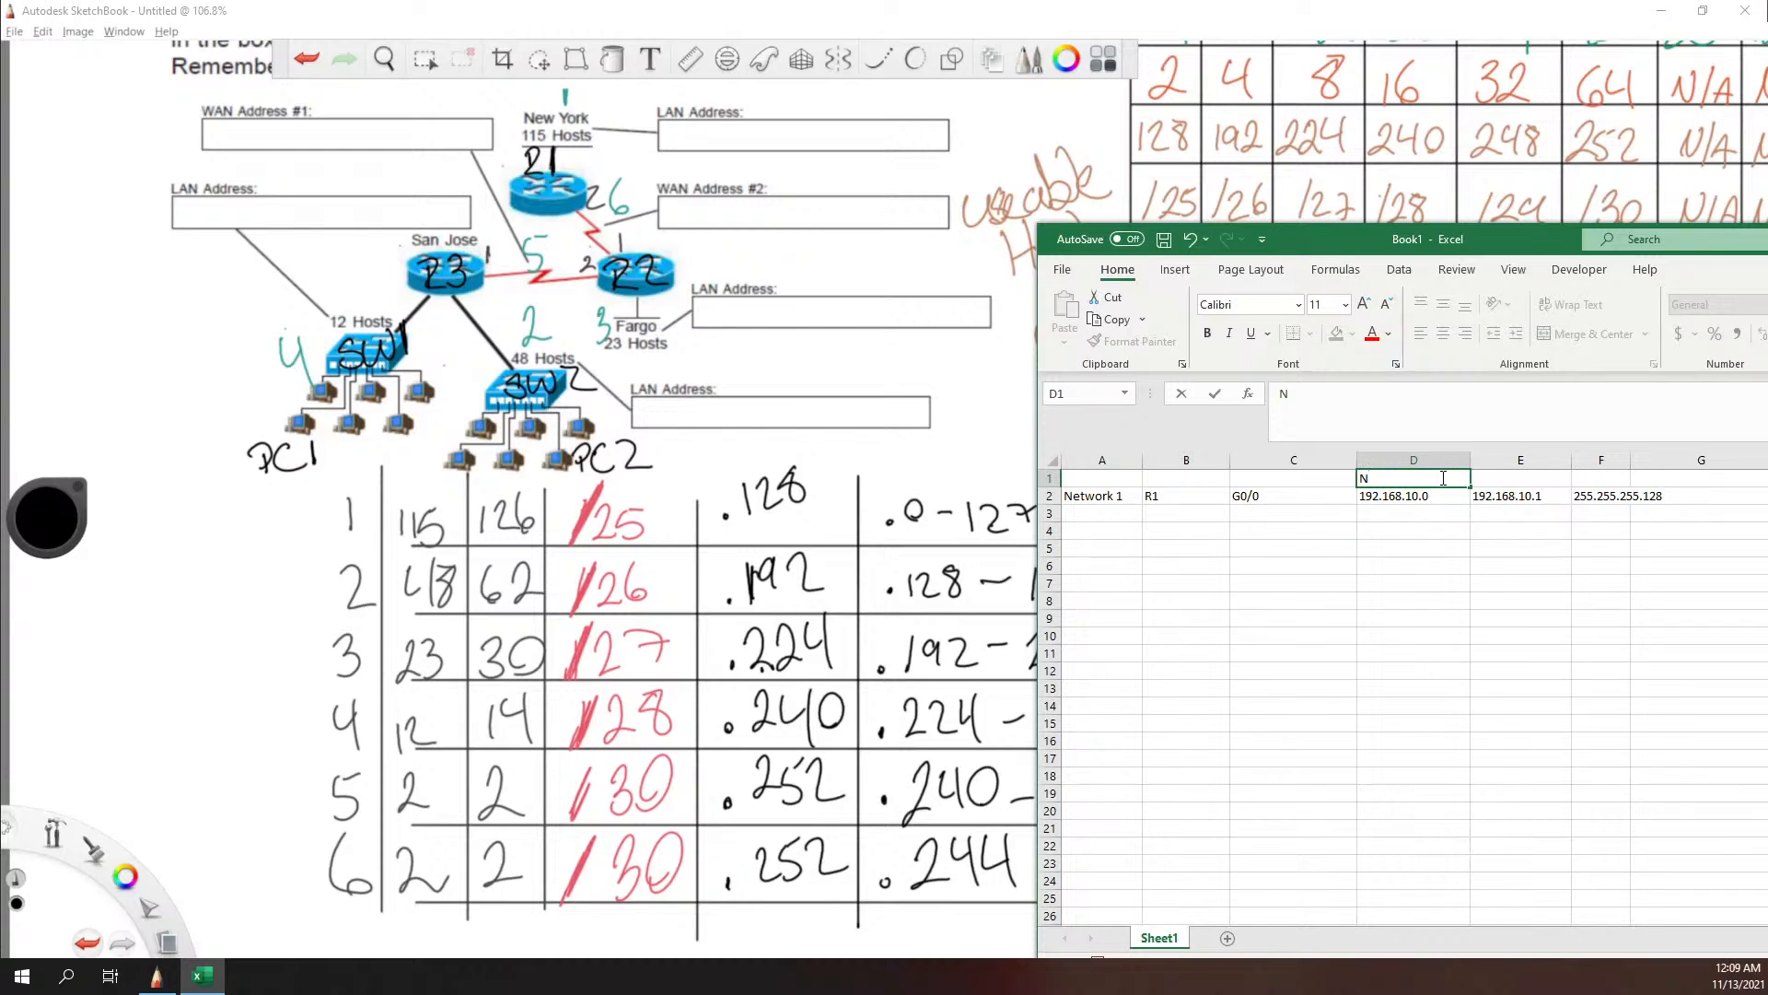
{"action": "type", "text": "etwork"}
{"action": "key", "text": "Tab"}
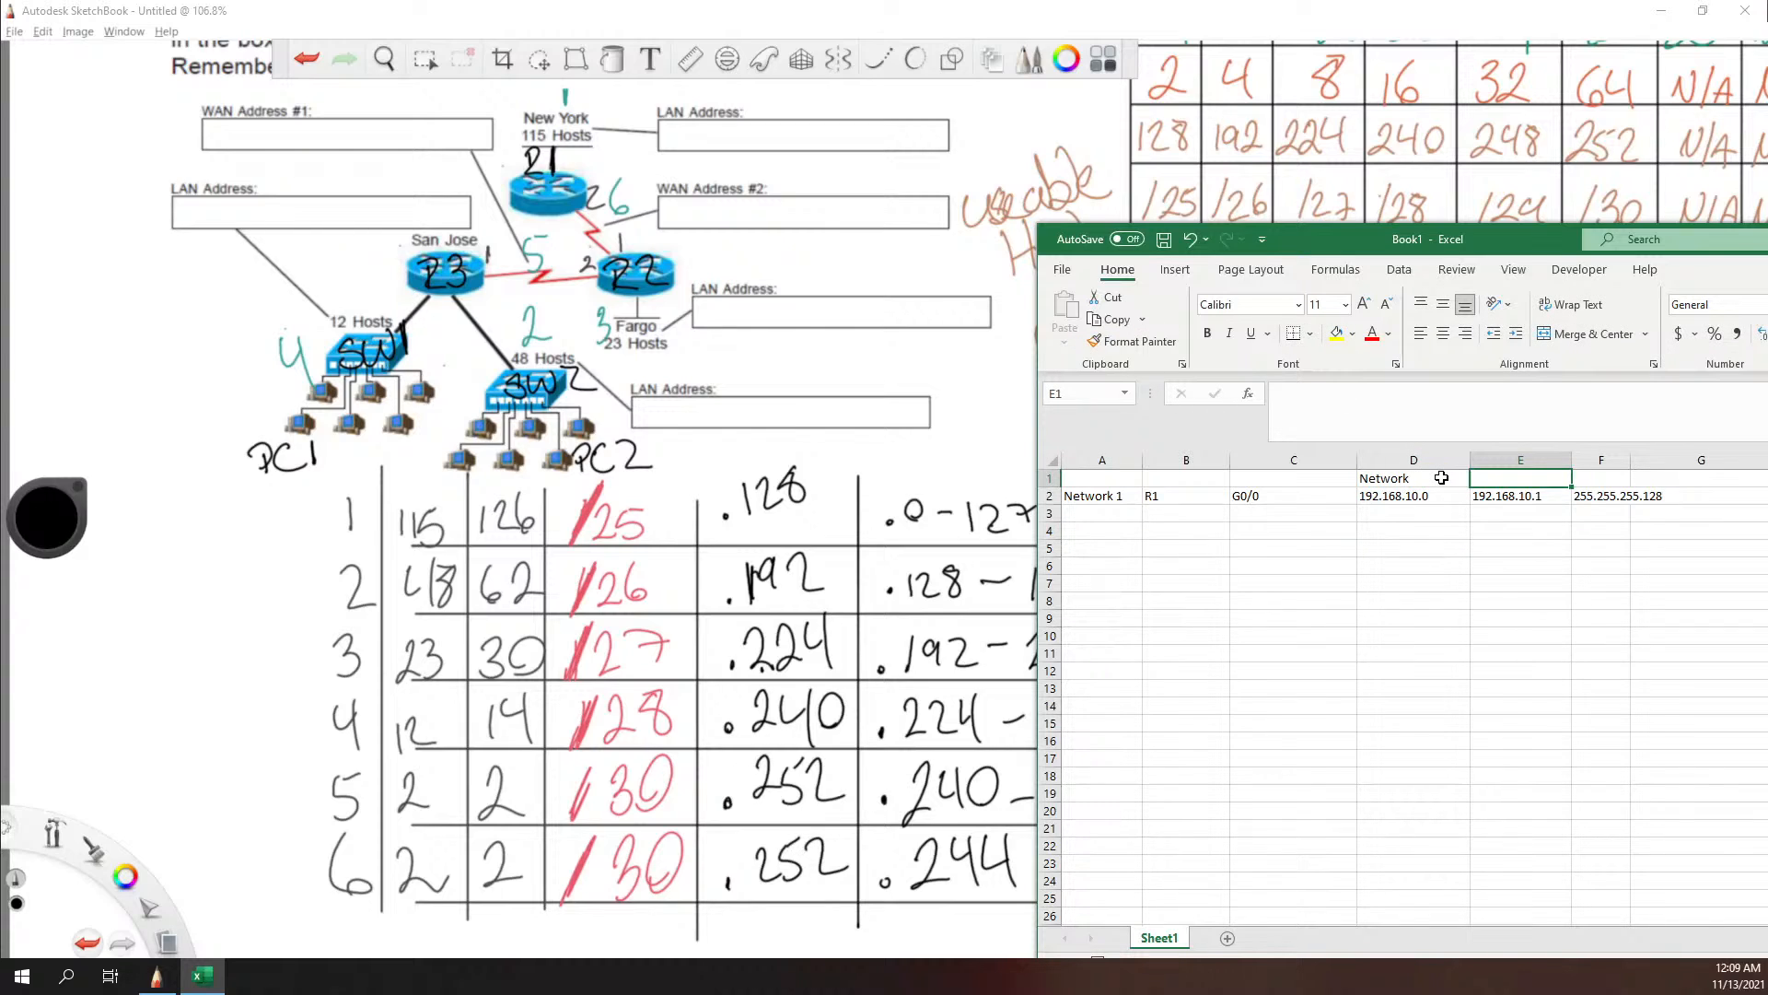
{"action": "type", "text": "In"}
{"action": "key", "text": "BackSpace"}
{"action": "key", "text": "BackSpace"}
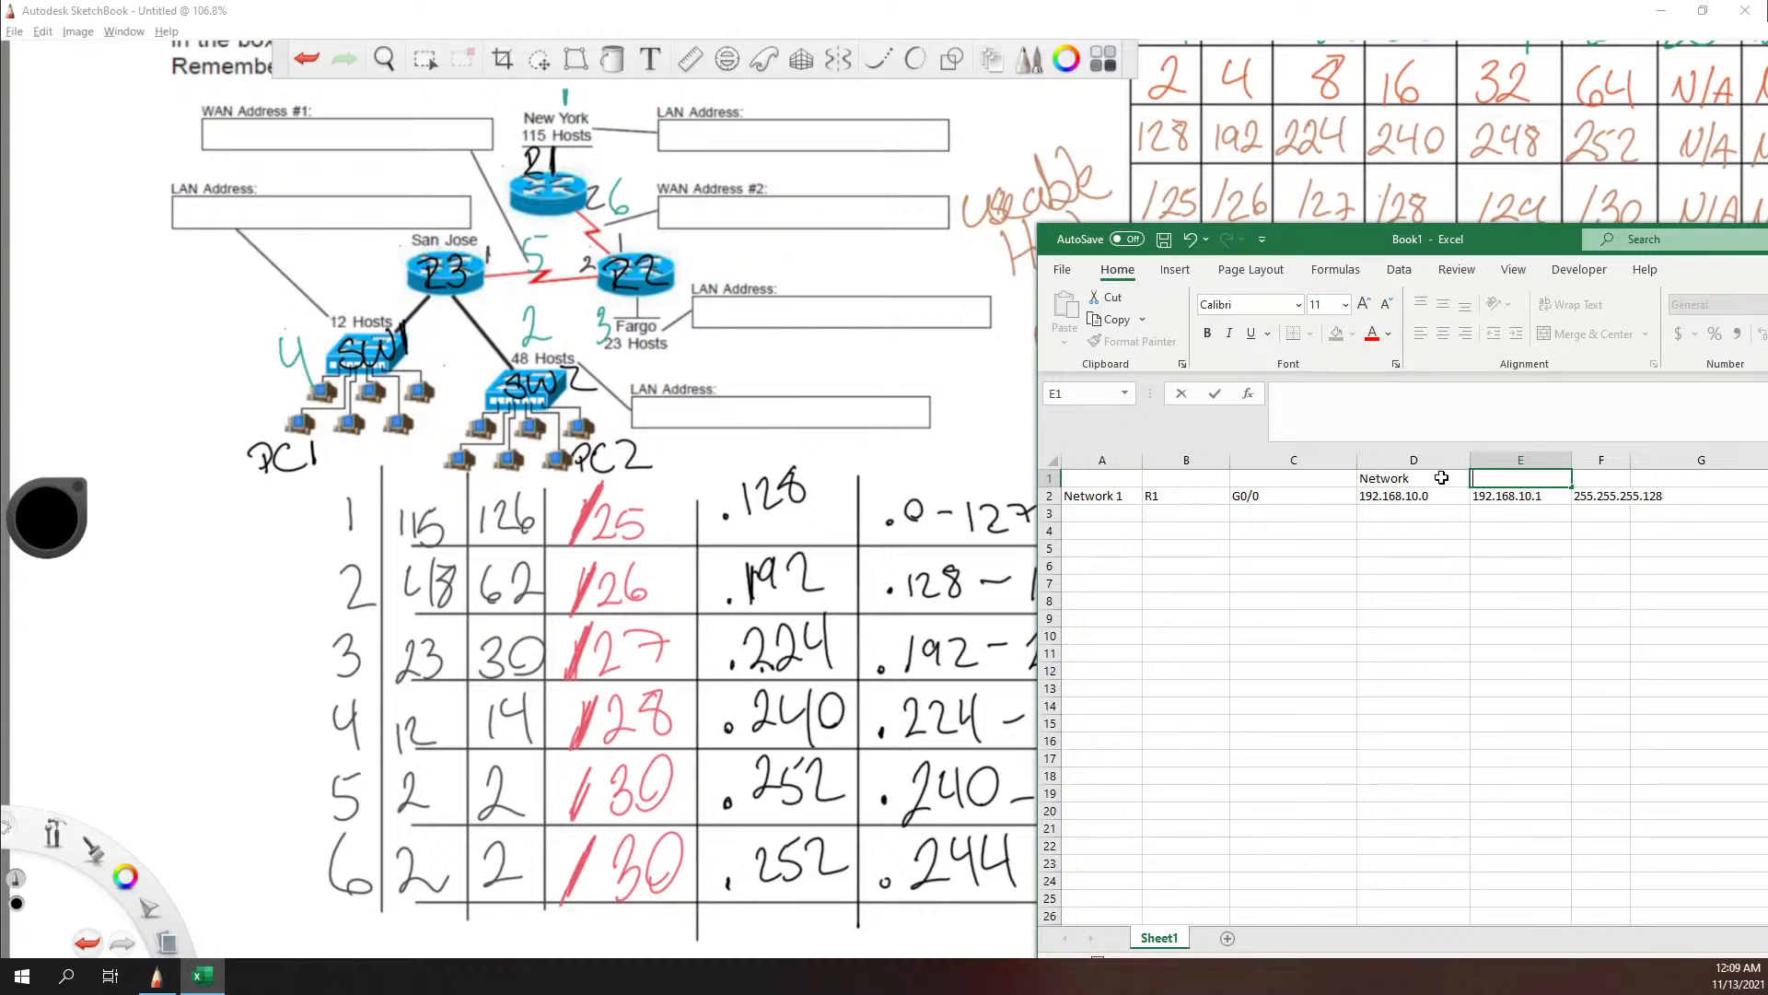
{"action": "type", "text": "IP"}
{"action": "key", "text": "Tab"}
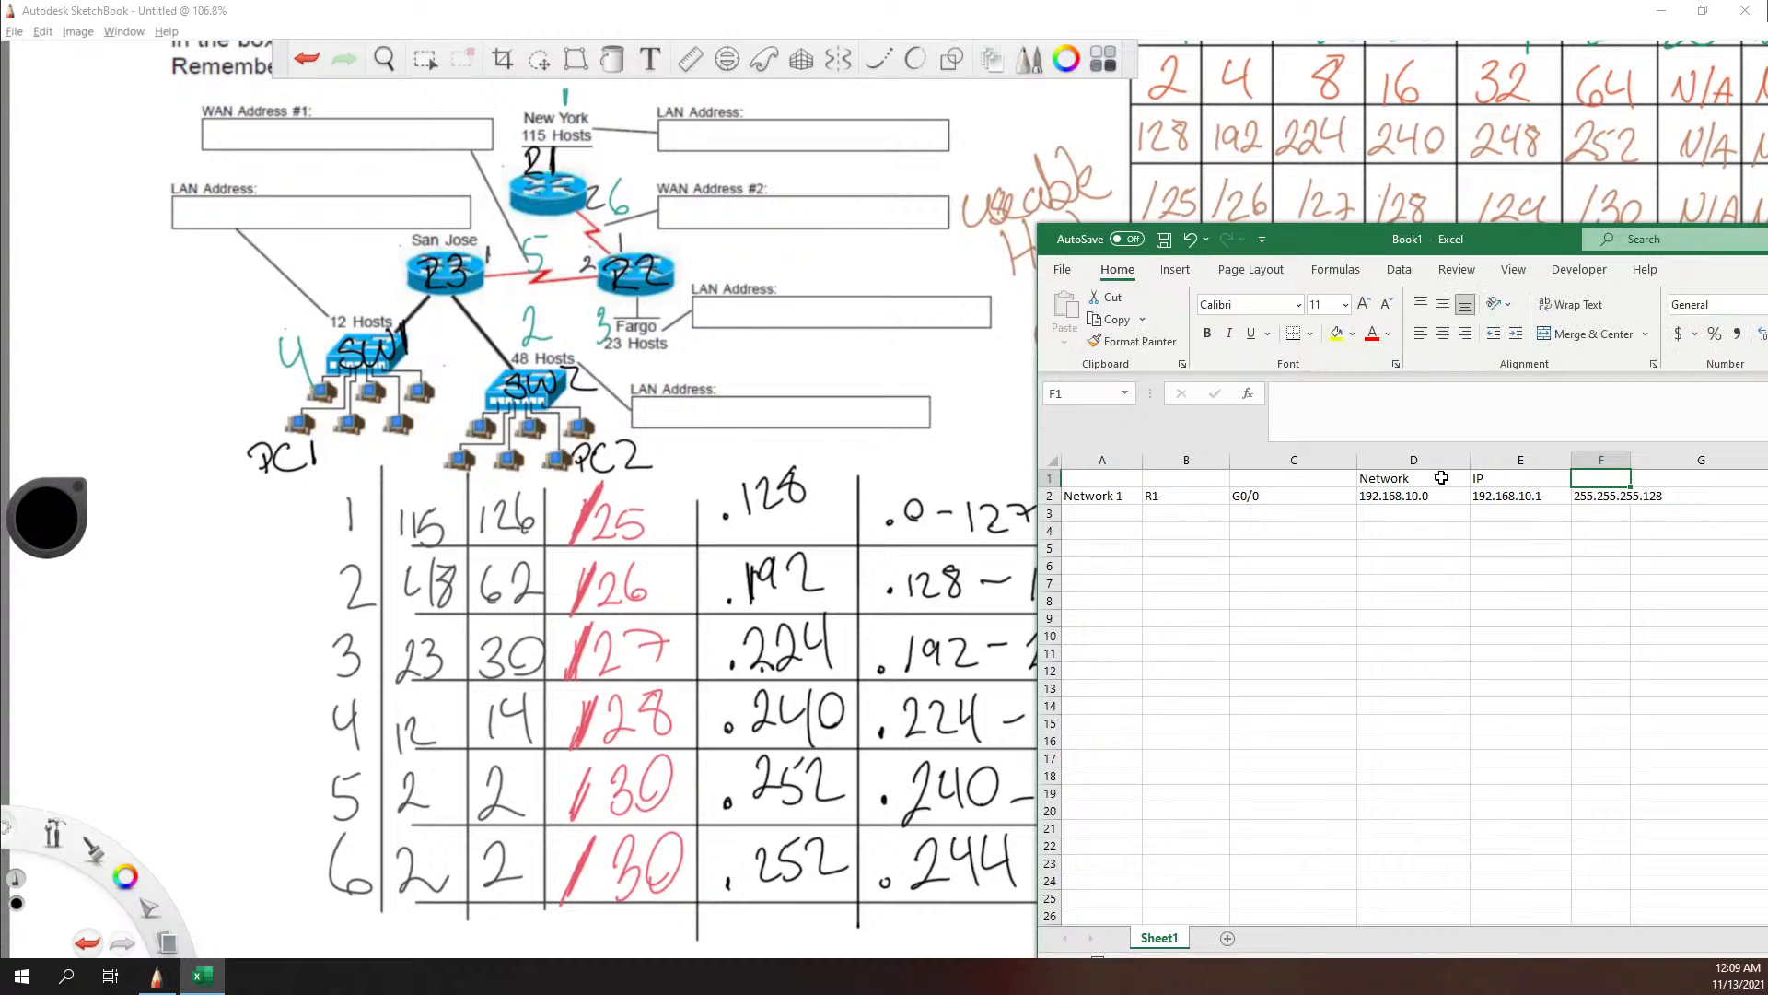
{"action": "type", "text": "Subnet Mask"}
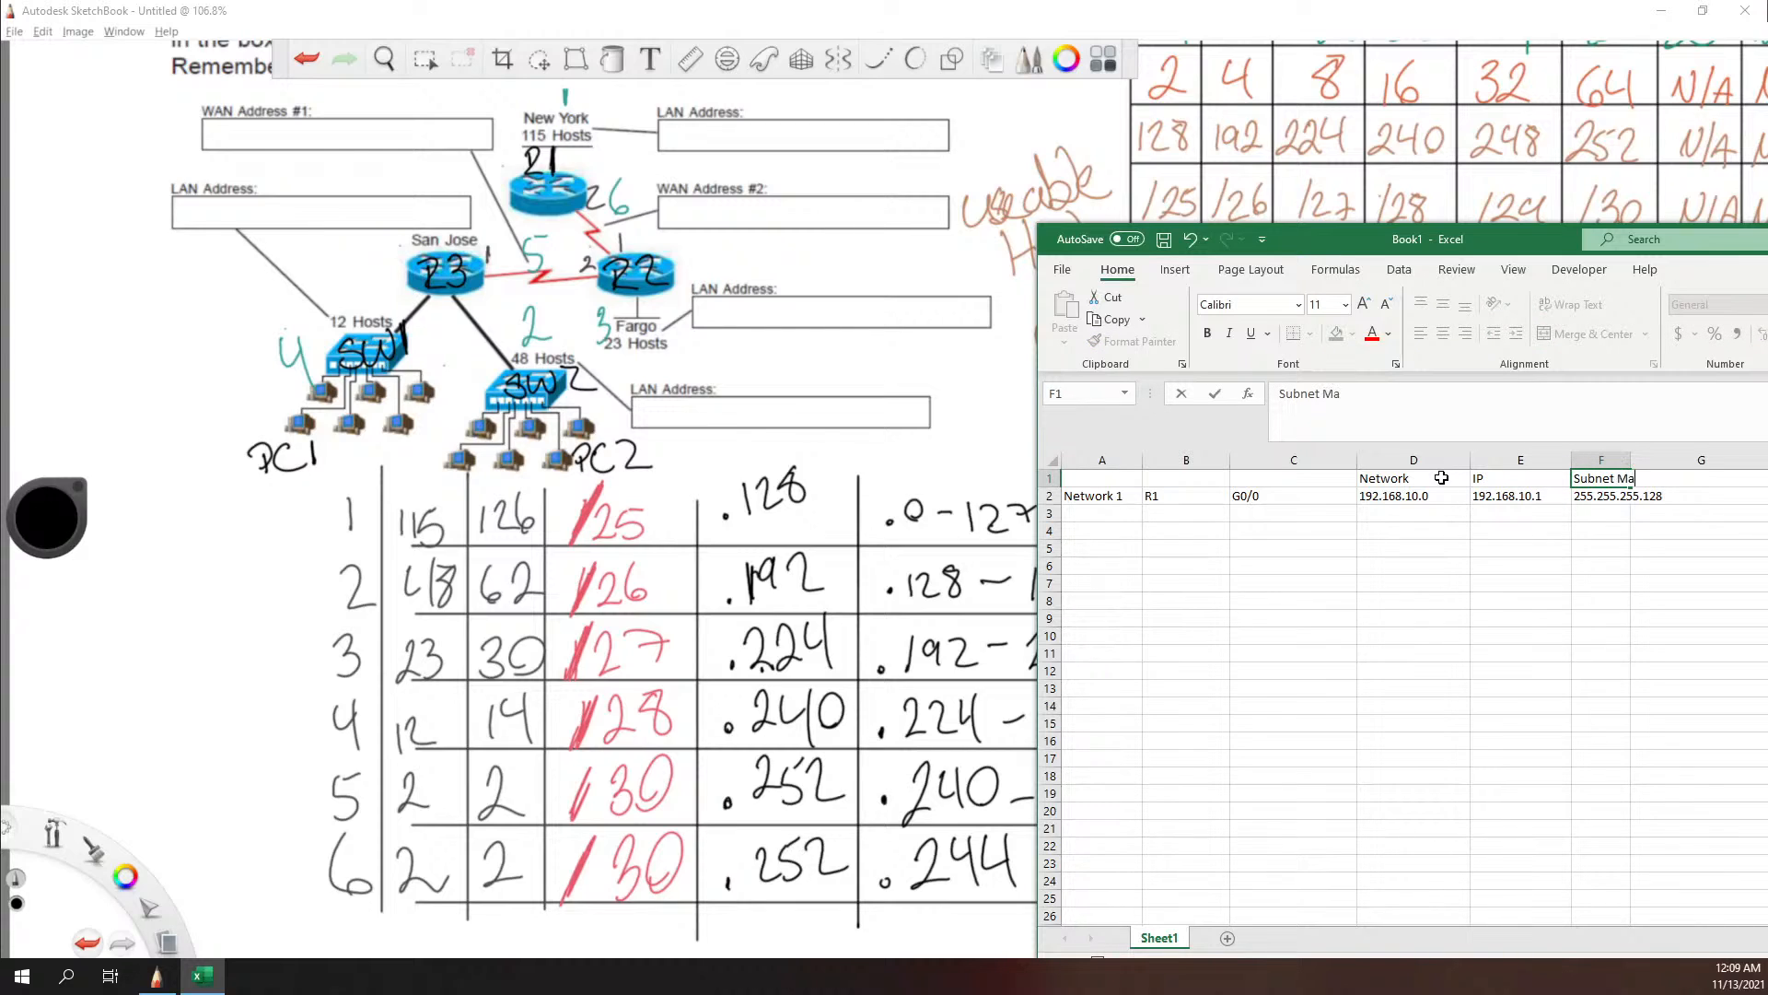
{"action": "key", "text": "Tab"}
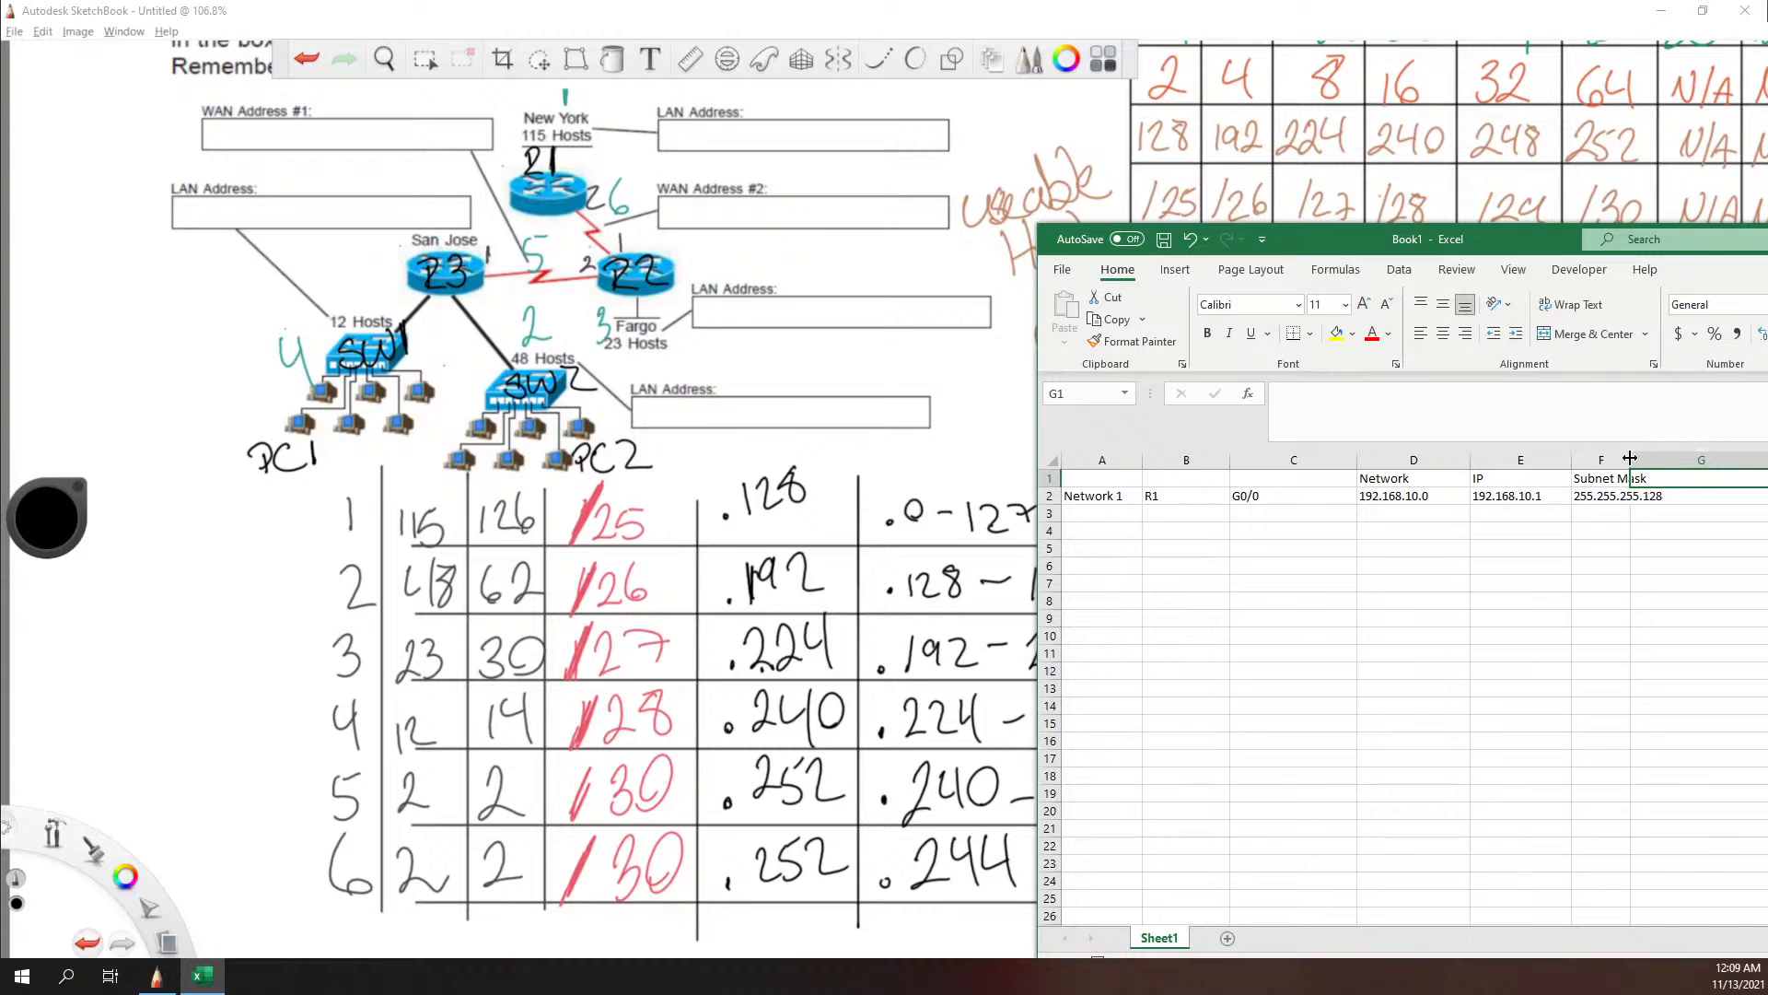
{"action": "left_click_drag", "start_coordinate": [1631, 459], "coordinate": [1671, 459]}
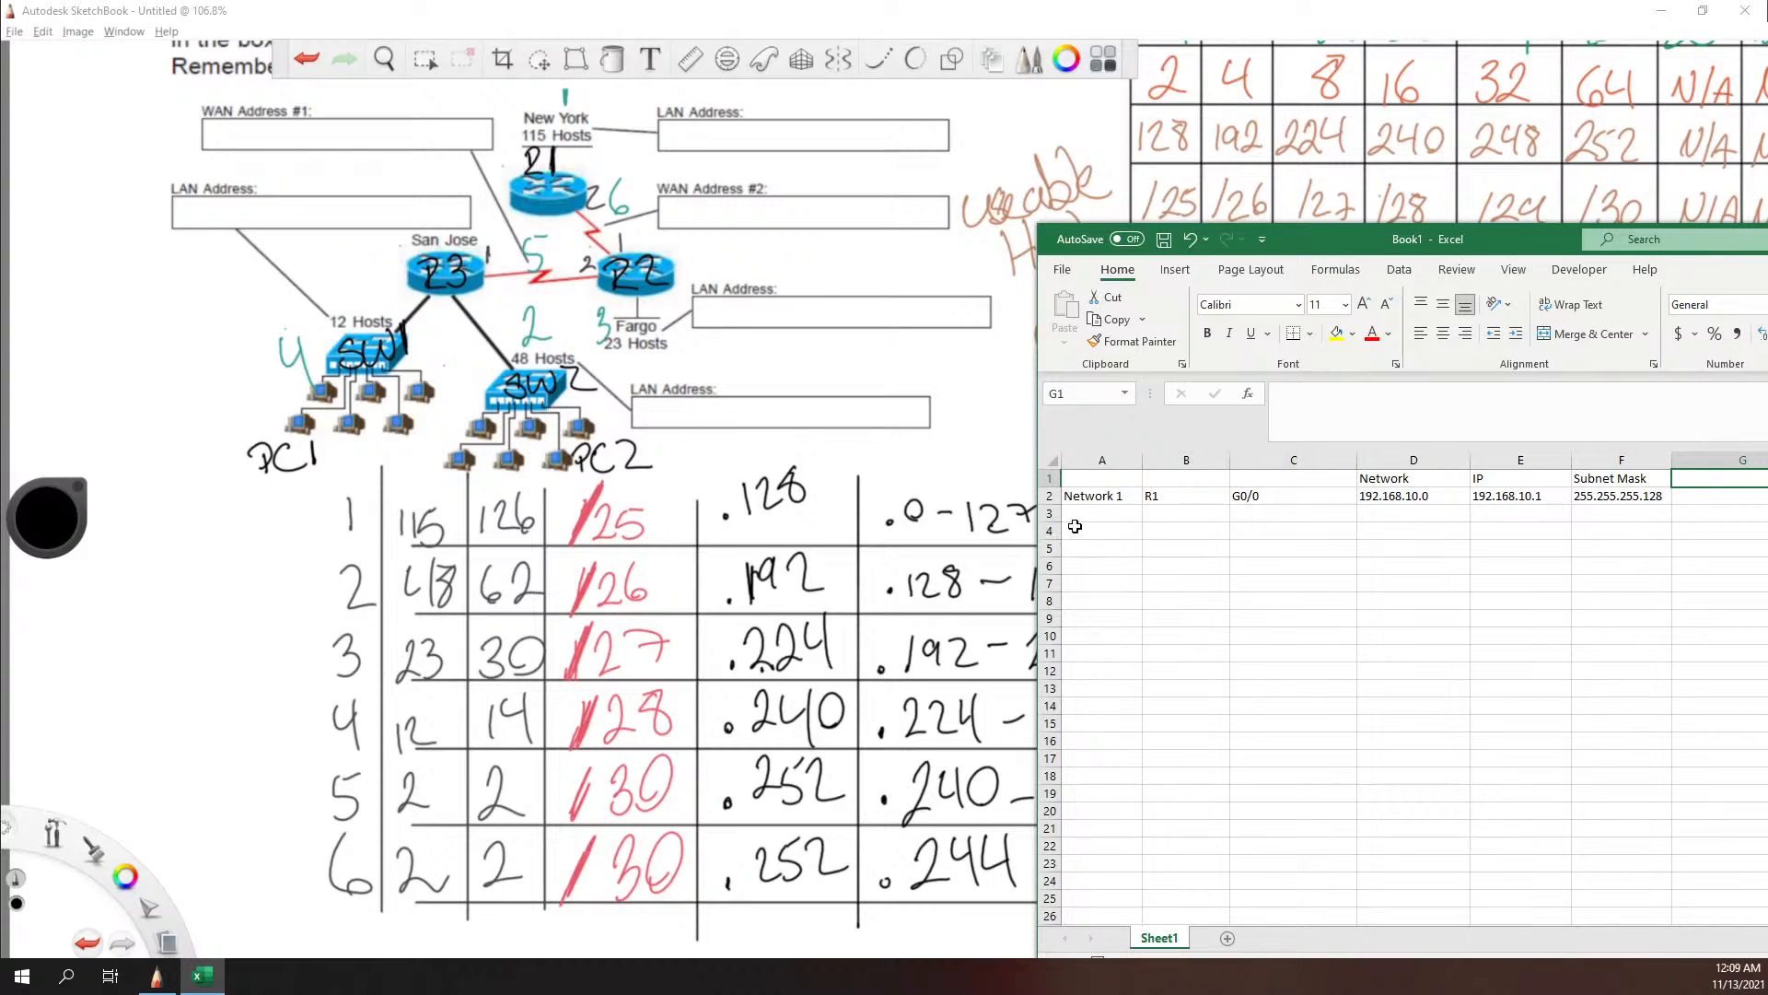
Step: Start the second network in row 4 with Network 2 in A4, R3 in B4 and G0/0 in C4
{"action": "left_click", "coordinate": [1101, 528]}
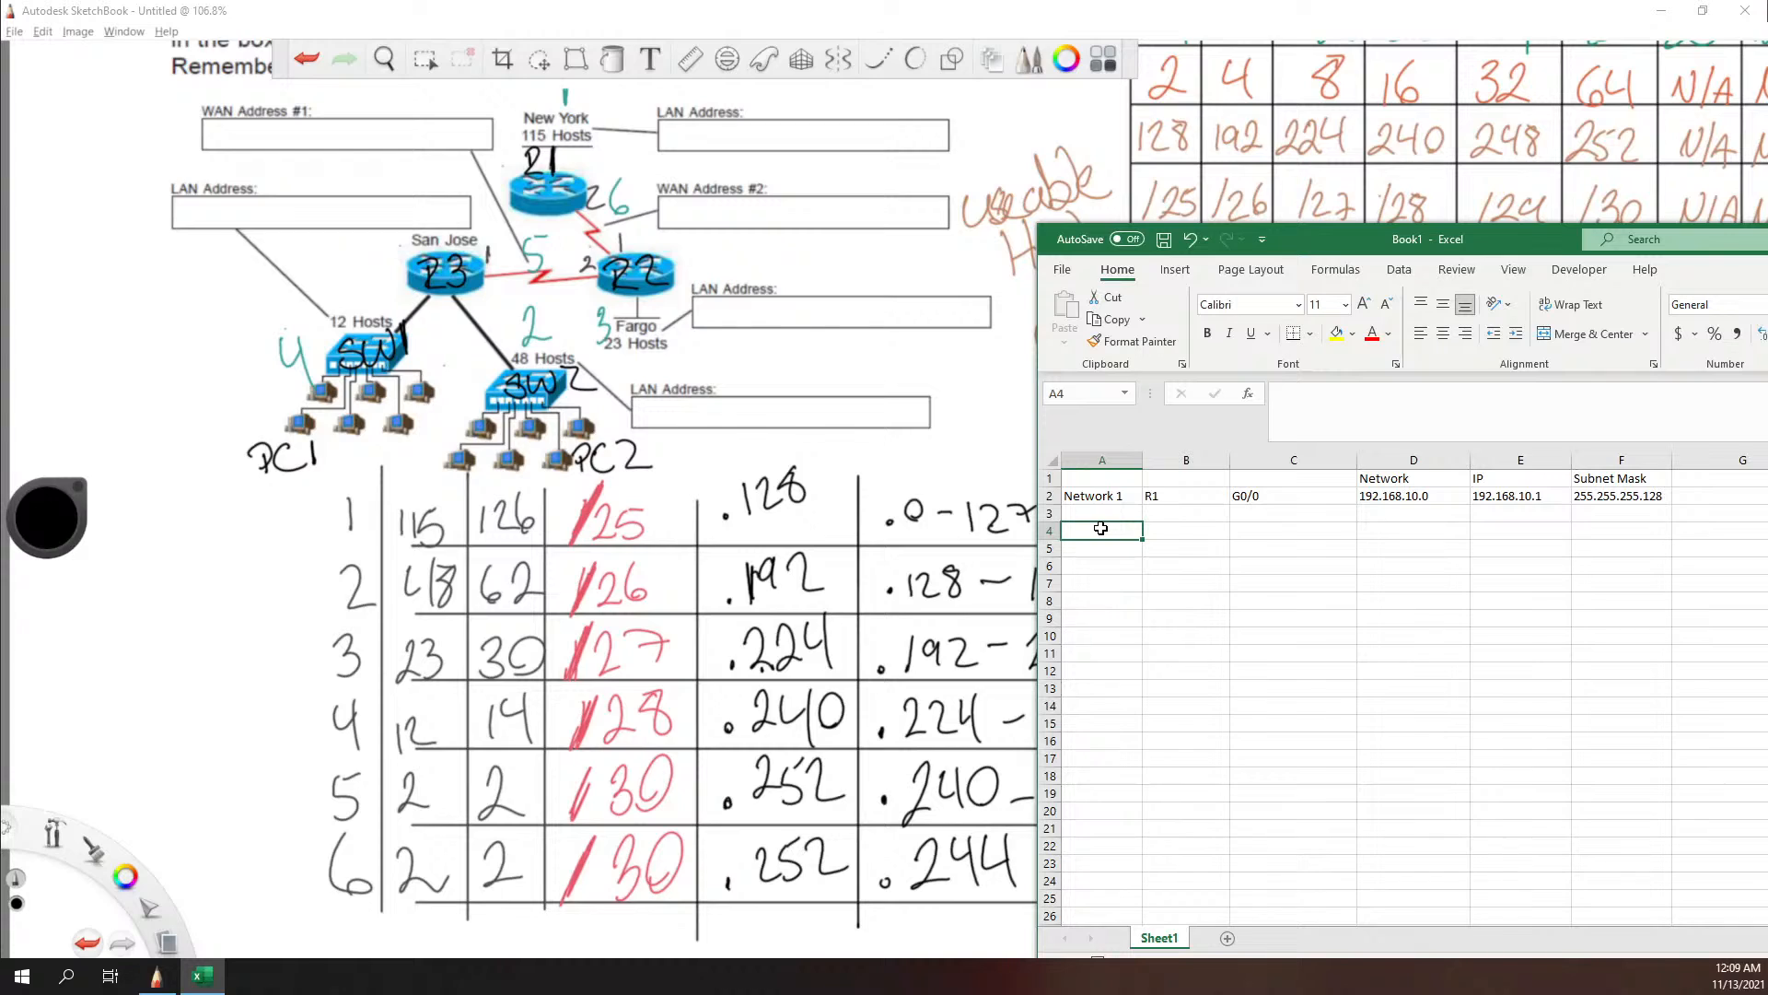
{"action": "type", "text": "Network 2"}
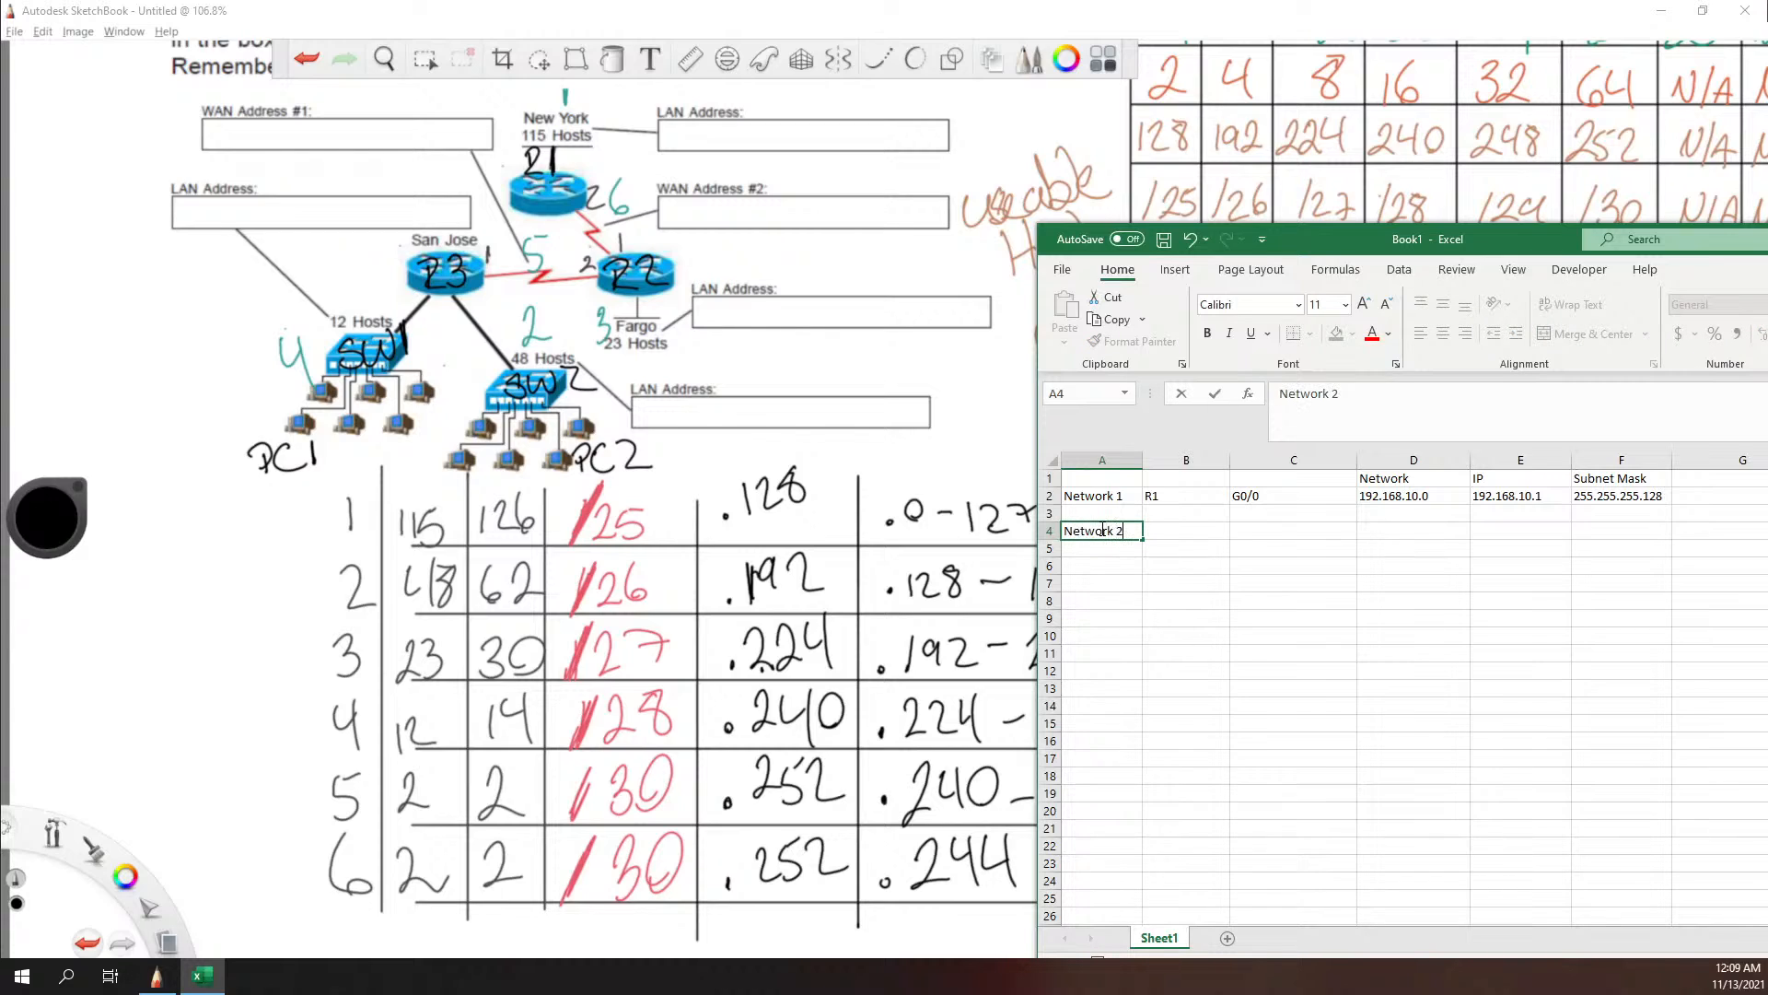
{"action": "key", "text": "Tab"}
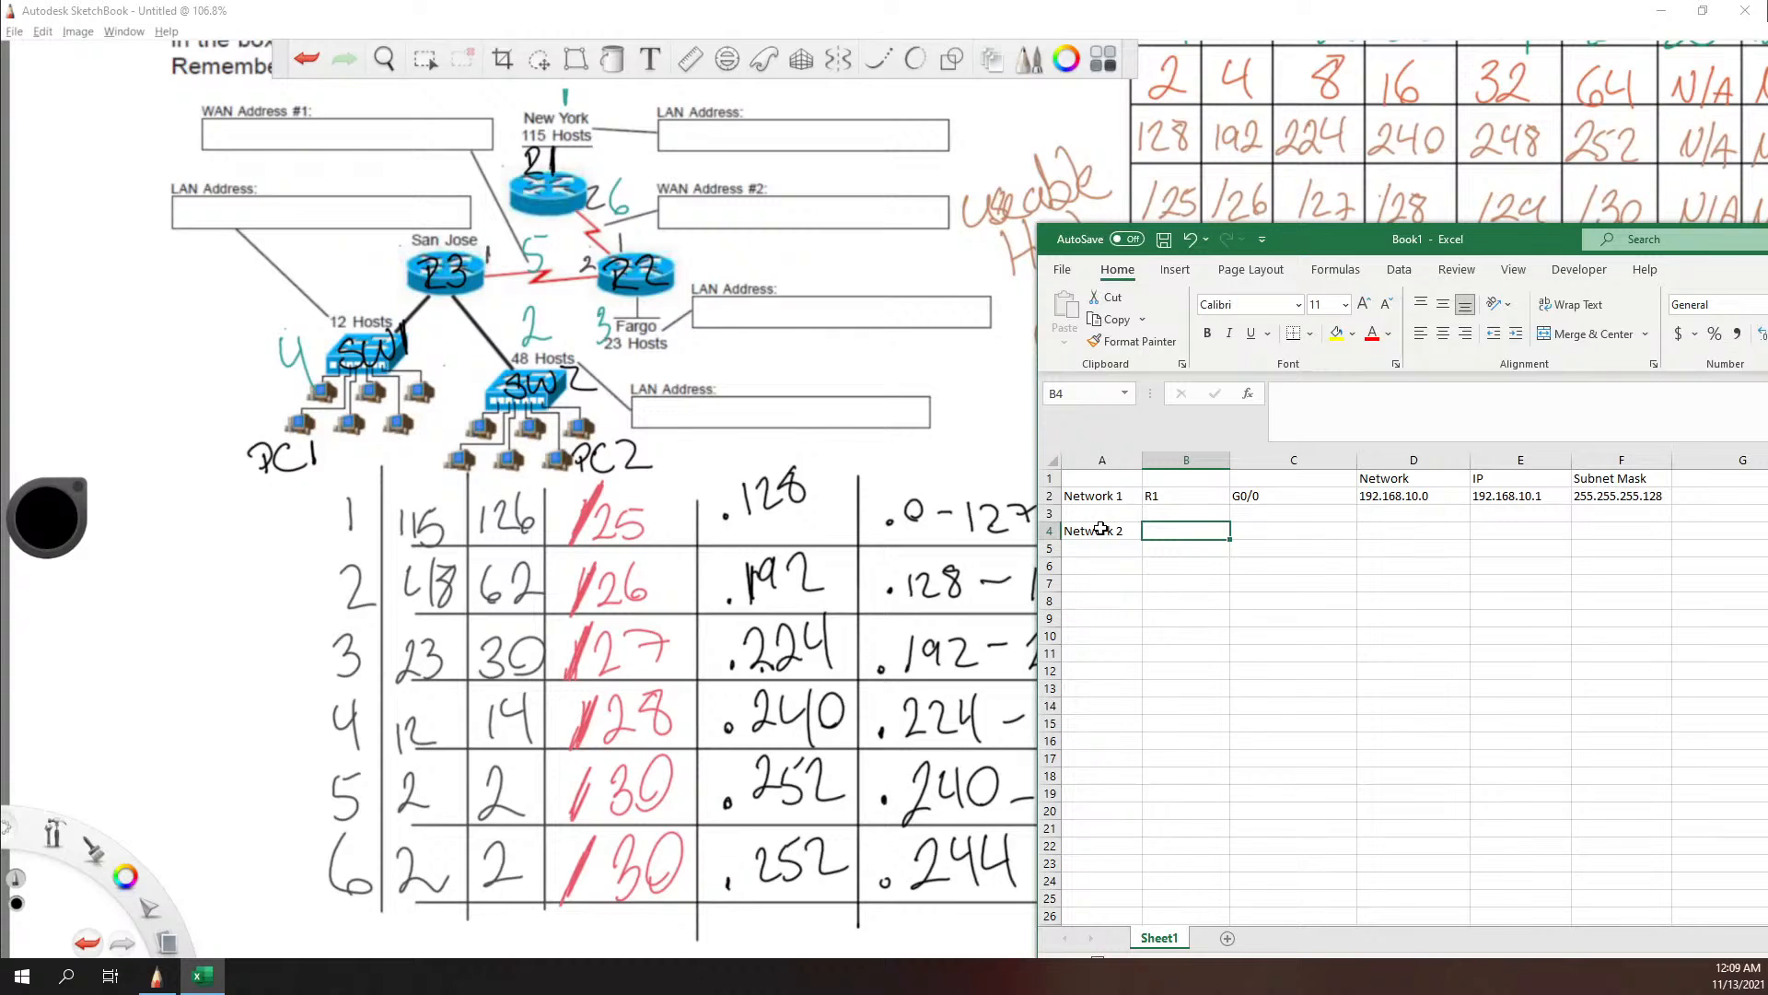
{"action": "type", "text": "R3"}
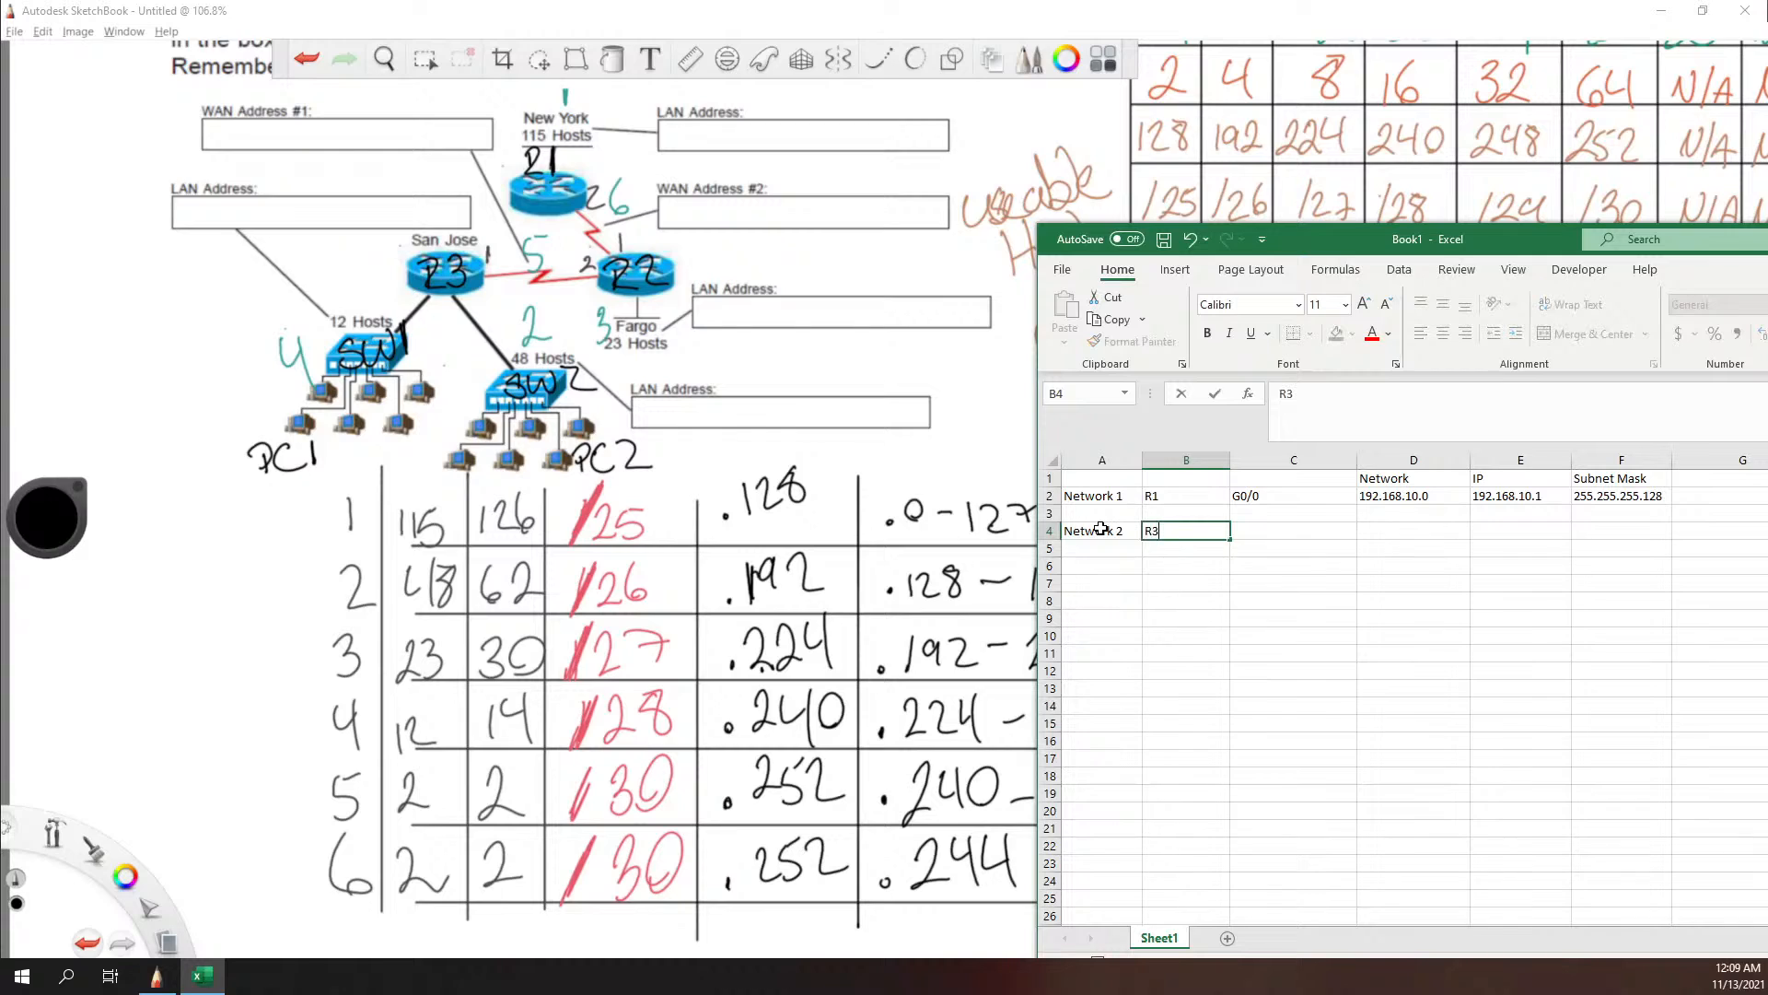
{"action": "key", "text": "Tab"}
{"action": "type", "text": "G"}
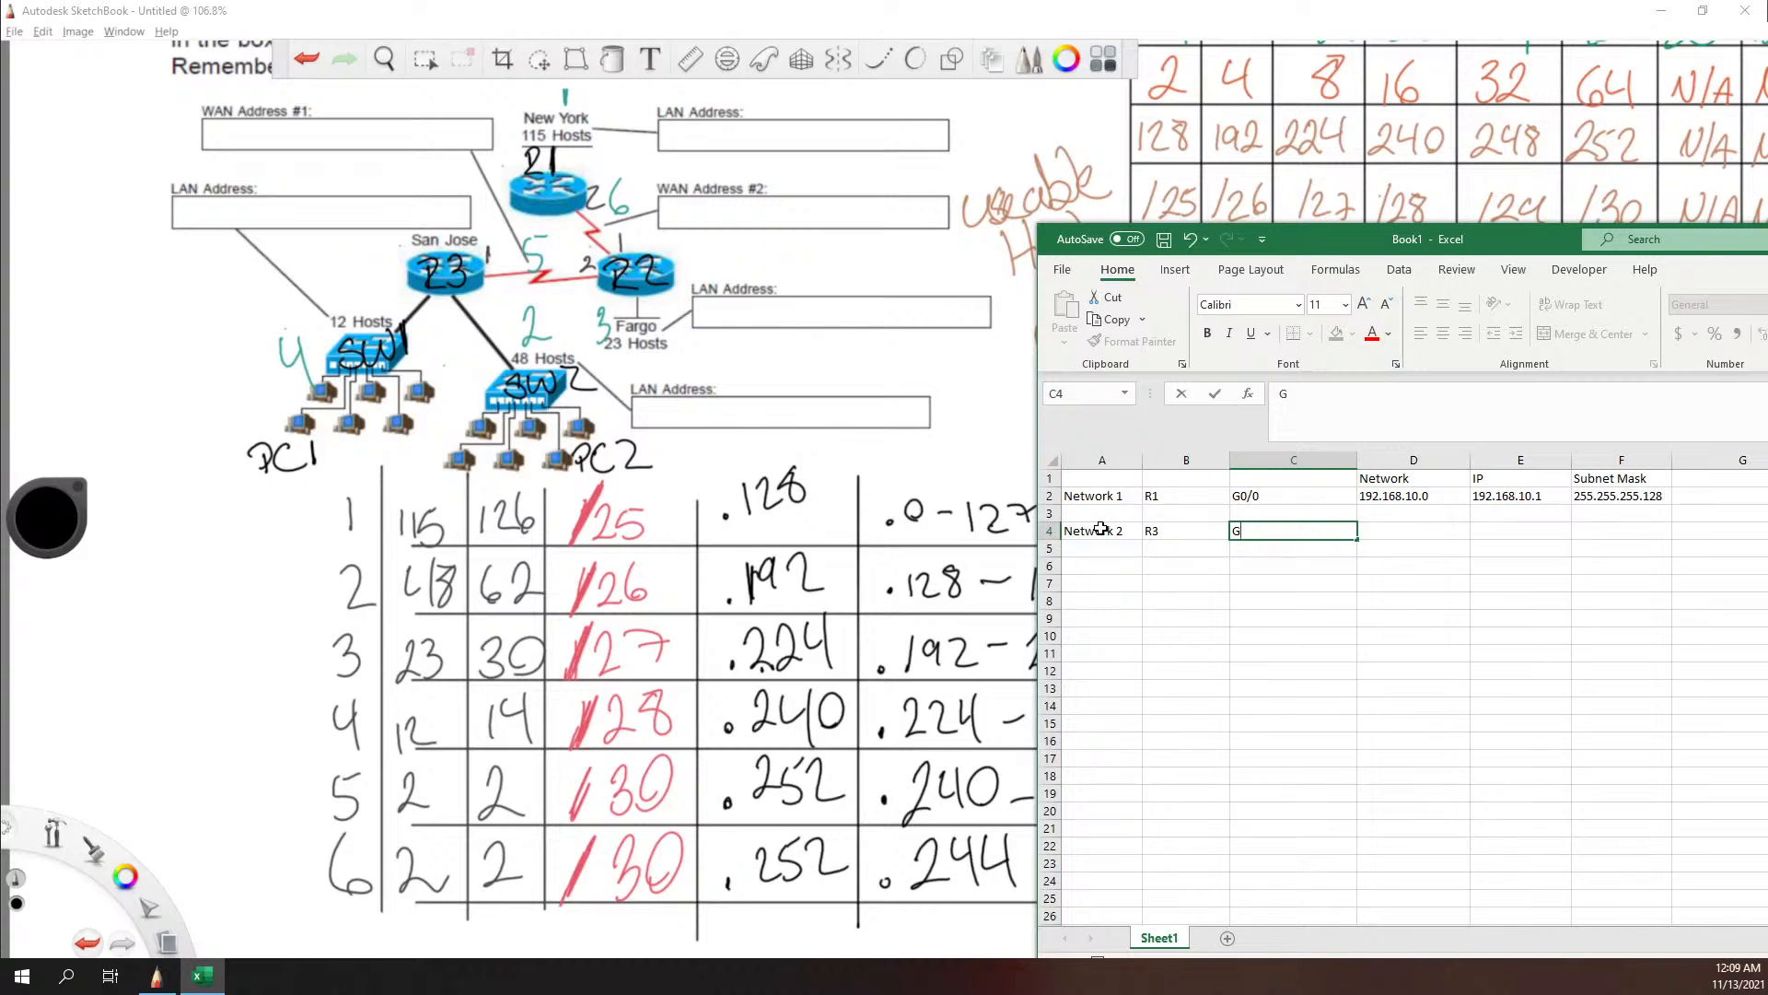
{"action": "type", "text": "0/0"}
{"action": "key", "text": "Tab"}
Step: Enter the Network 2 address 192.168.10.128 in cell D4
{"action": "type", "text": "192."}
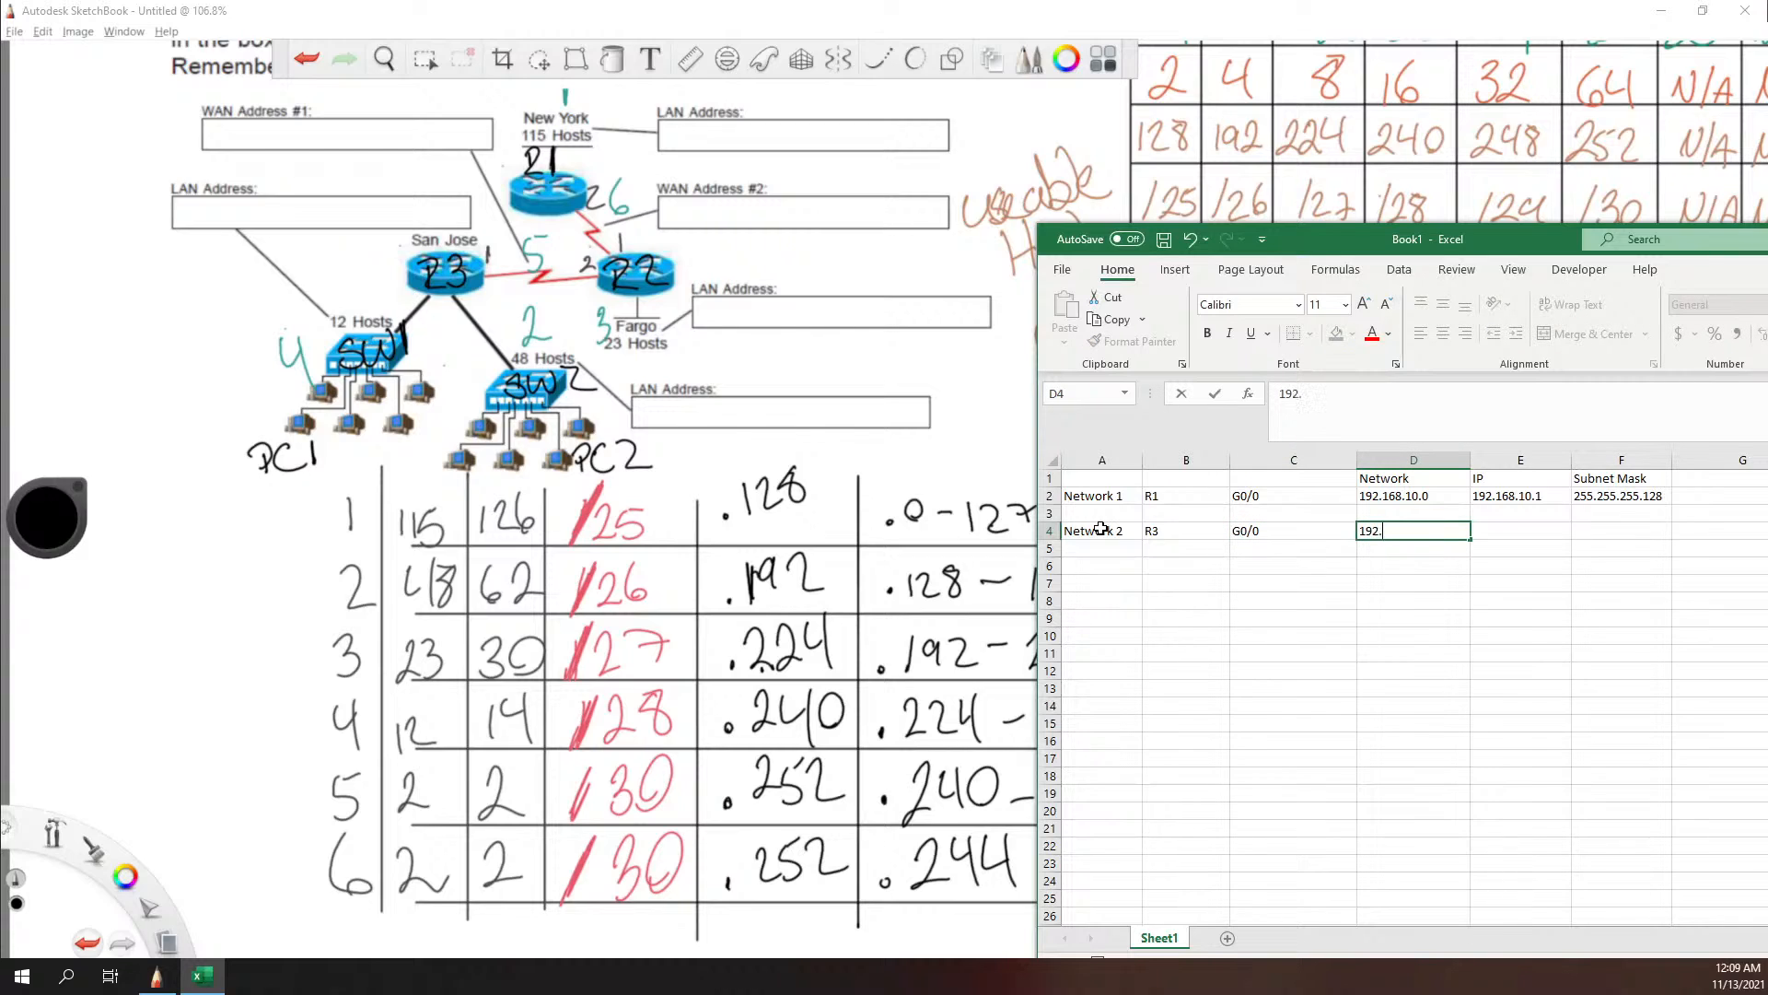
{"action": "type", "text": "168.10.128"}
{"action": "key", "text": "Tab"}
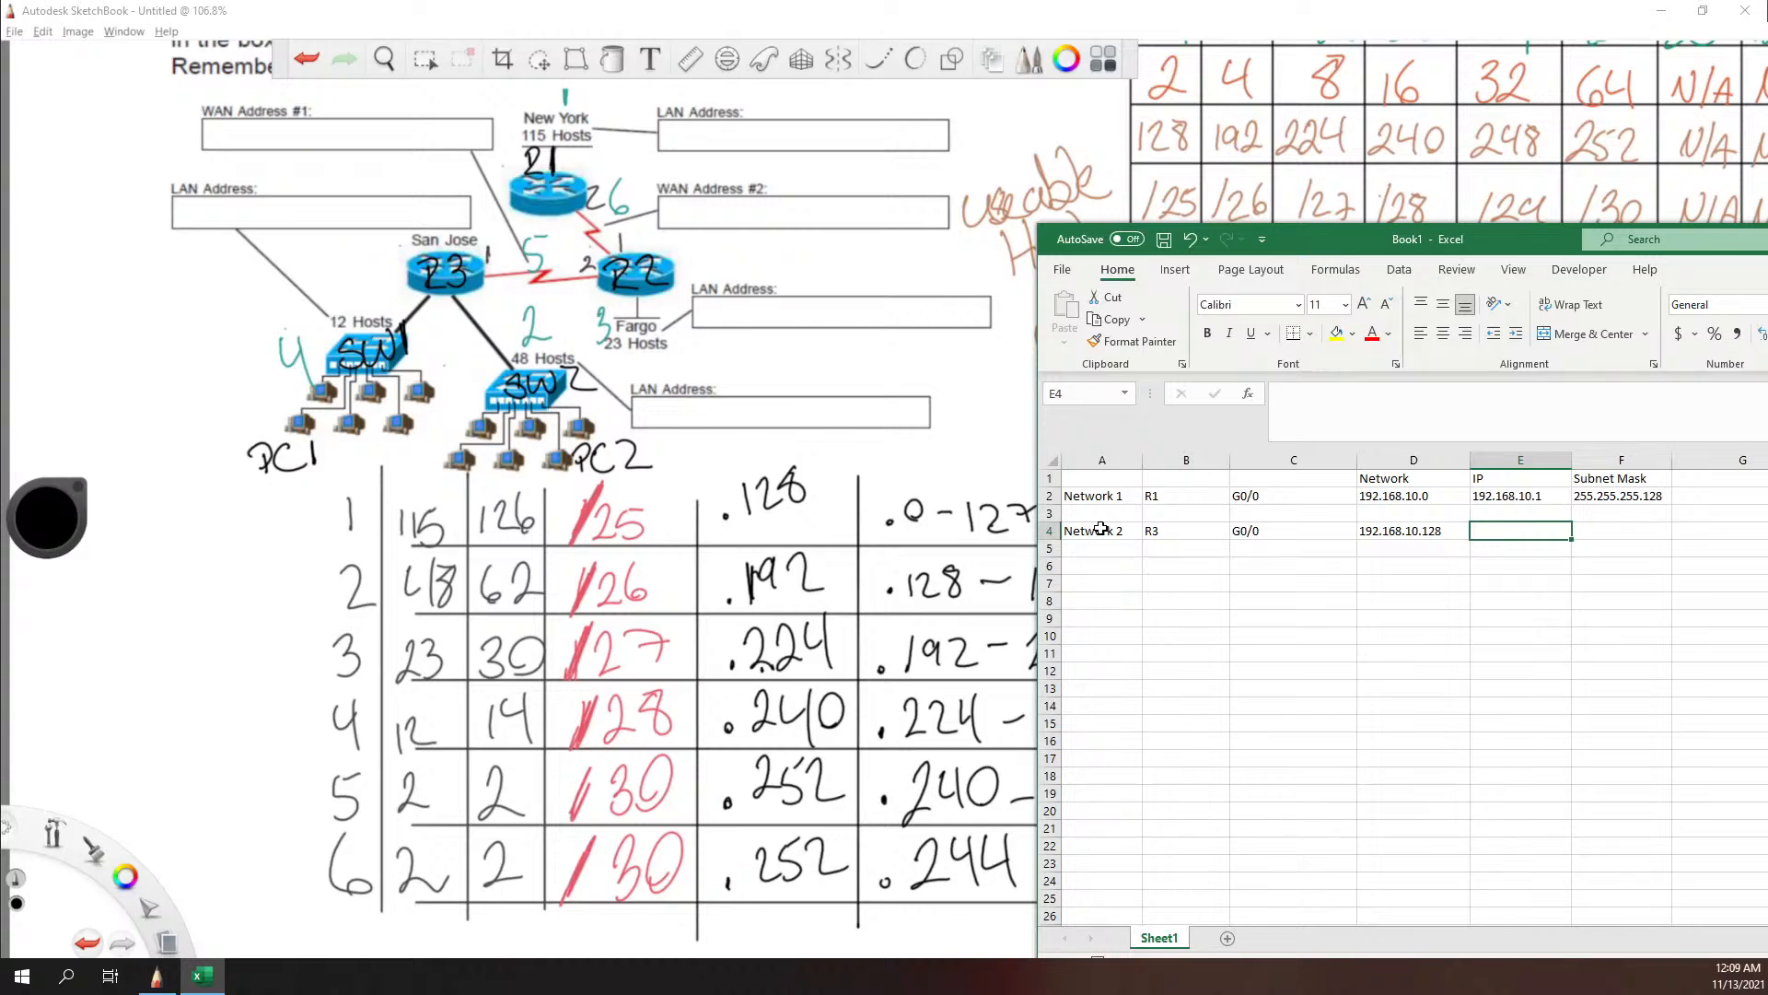
Step: Enter R3's IP address 192.168.10.129 in cell E4
{"action": "type", "text": "192"}
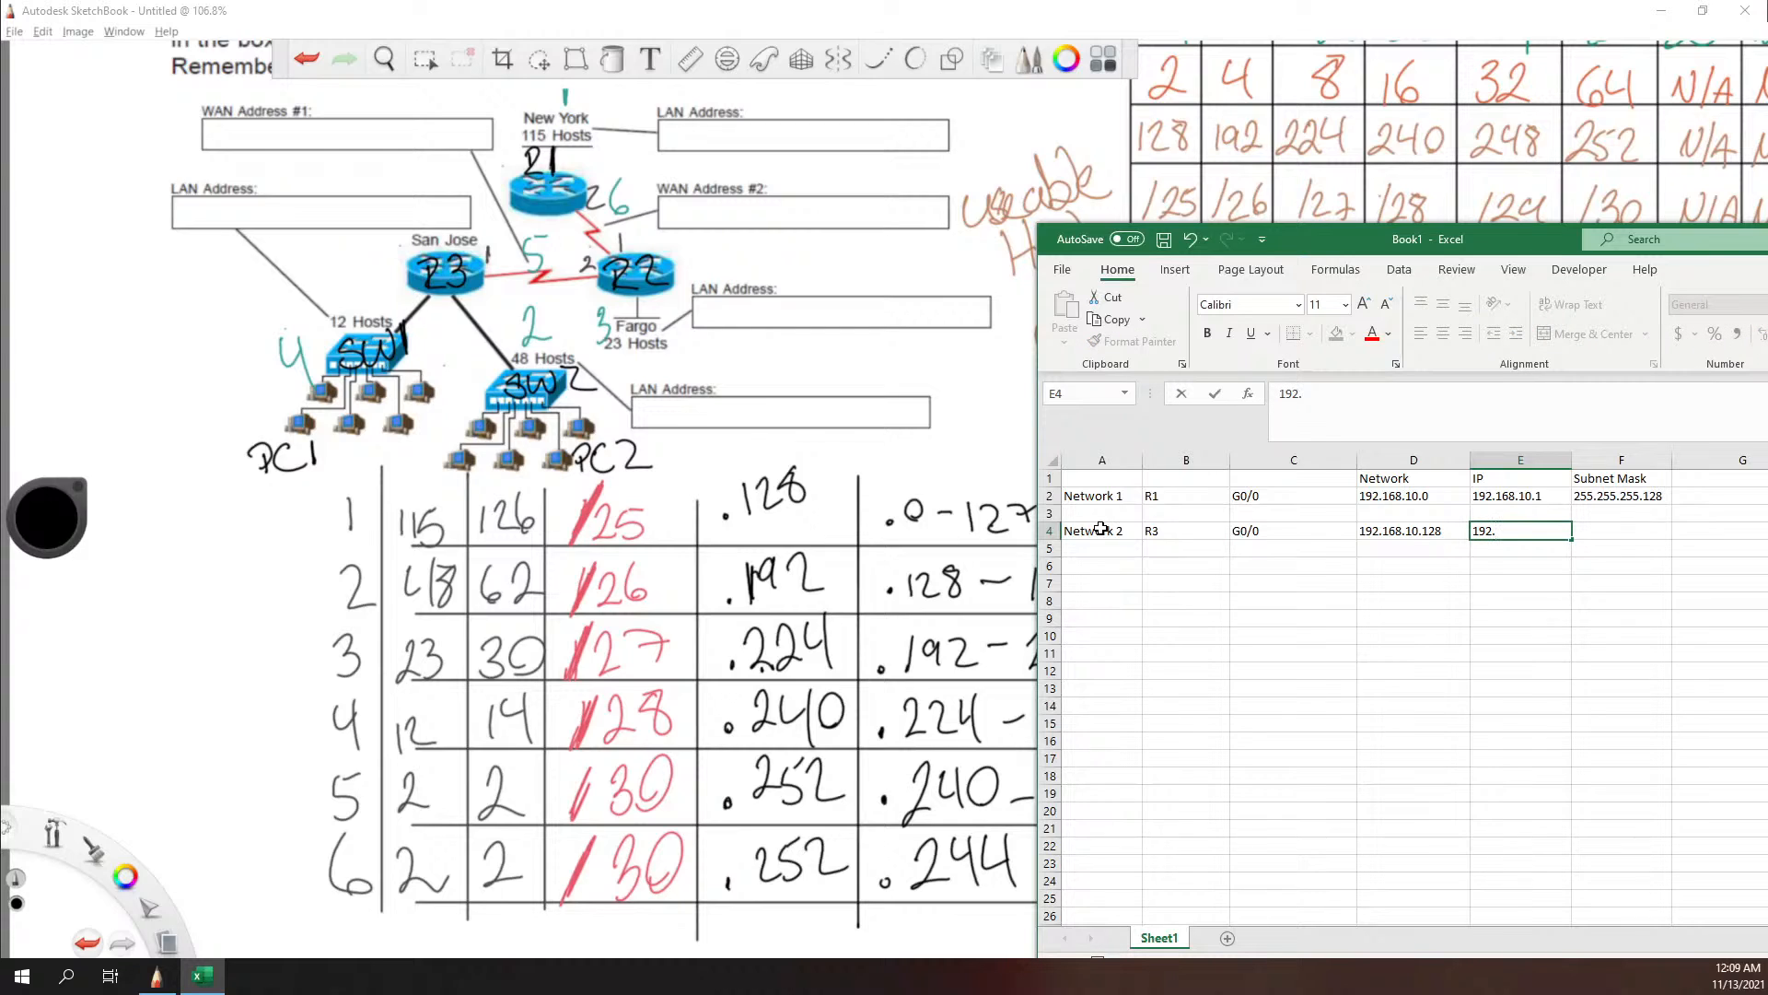
{"action": "type", "text": ".168.10.129"}
{"action": "key", "text": "Tab"}
Step: Enter the Network 2 subnet mask 255.255.255.192 in cell F4
{"action": "type", "text": "2"}
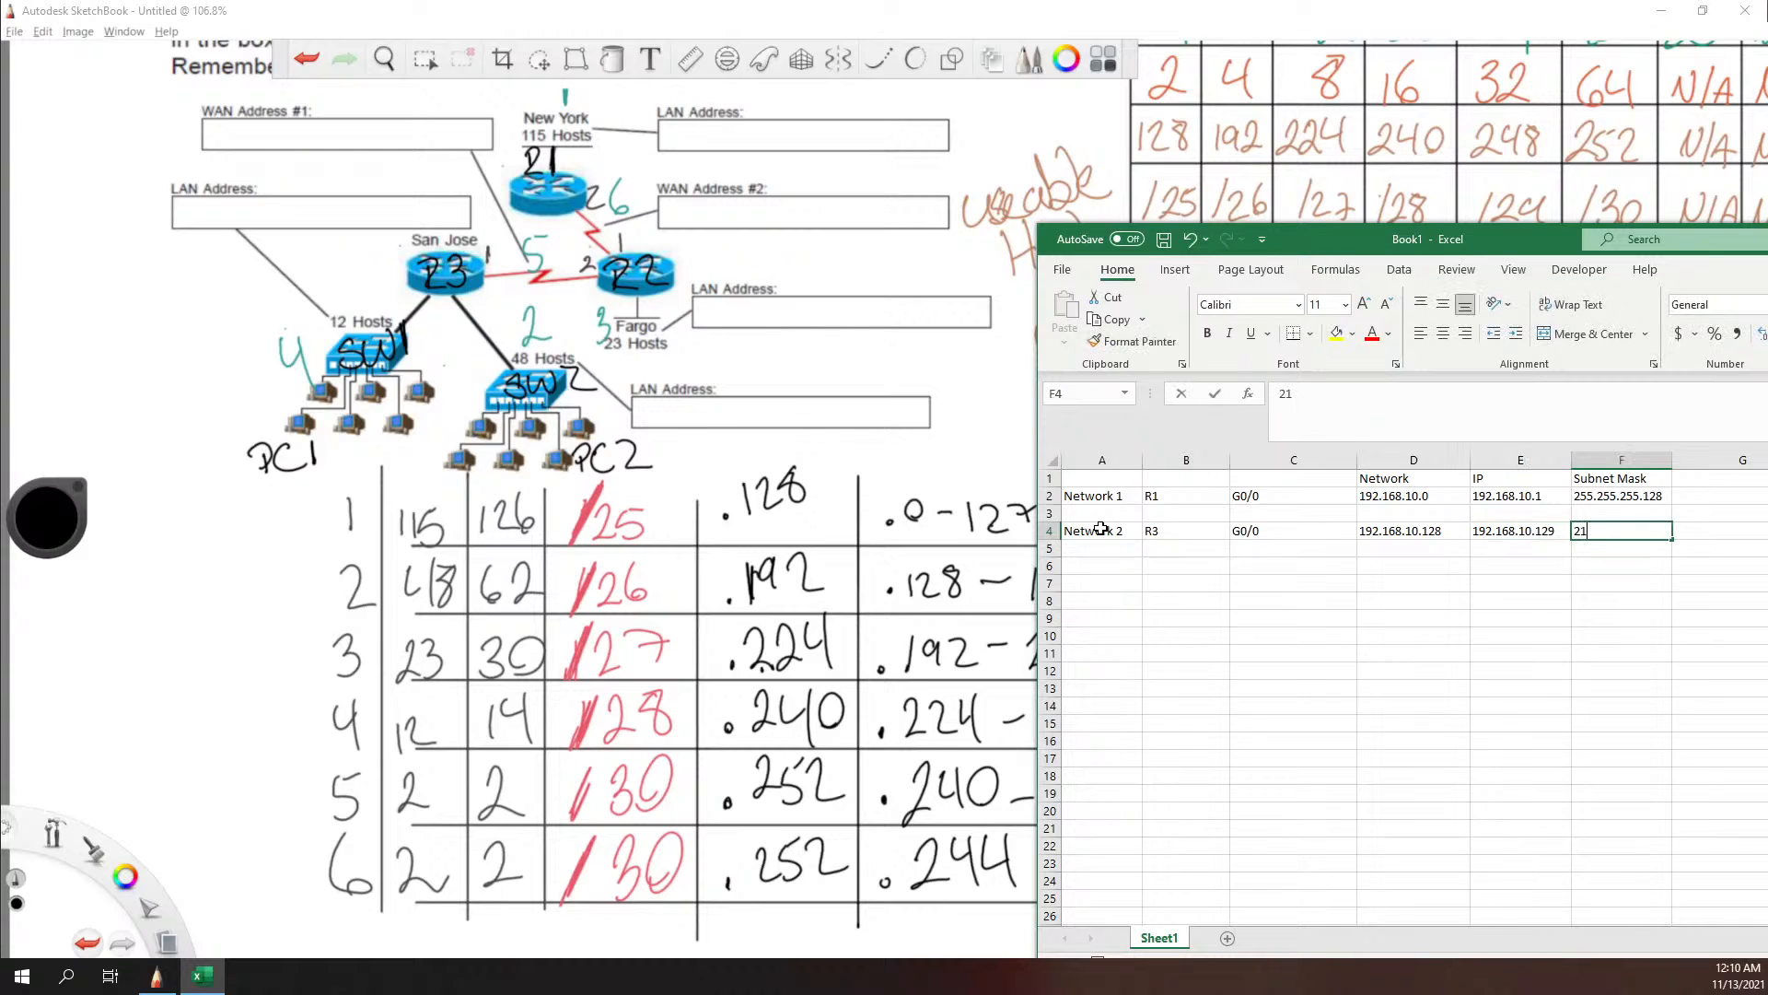
{"action": "type", "text": "55"}
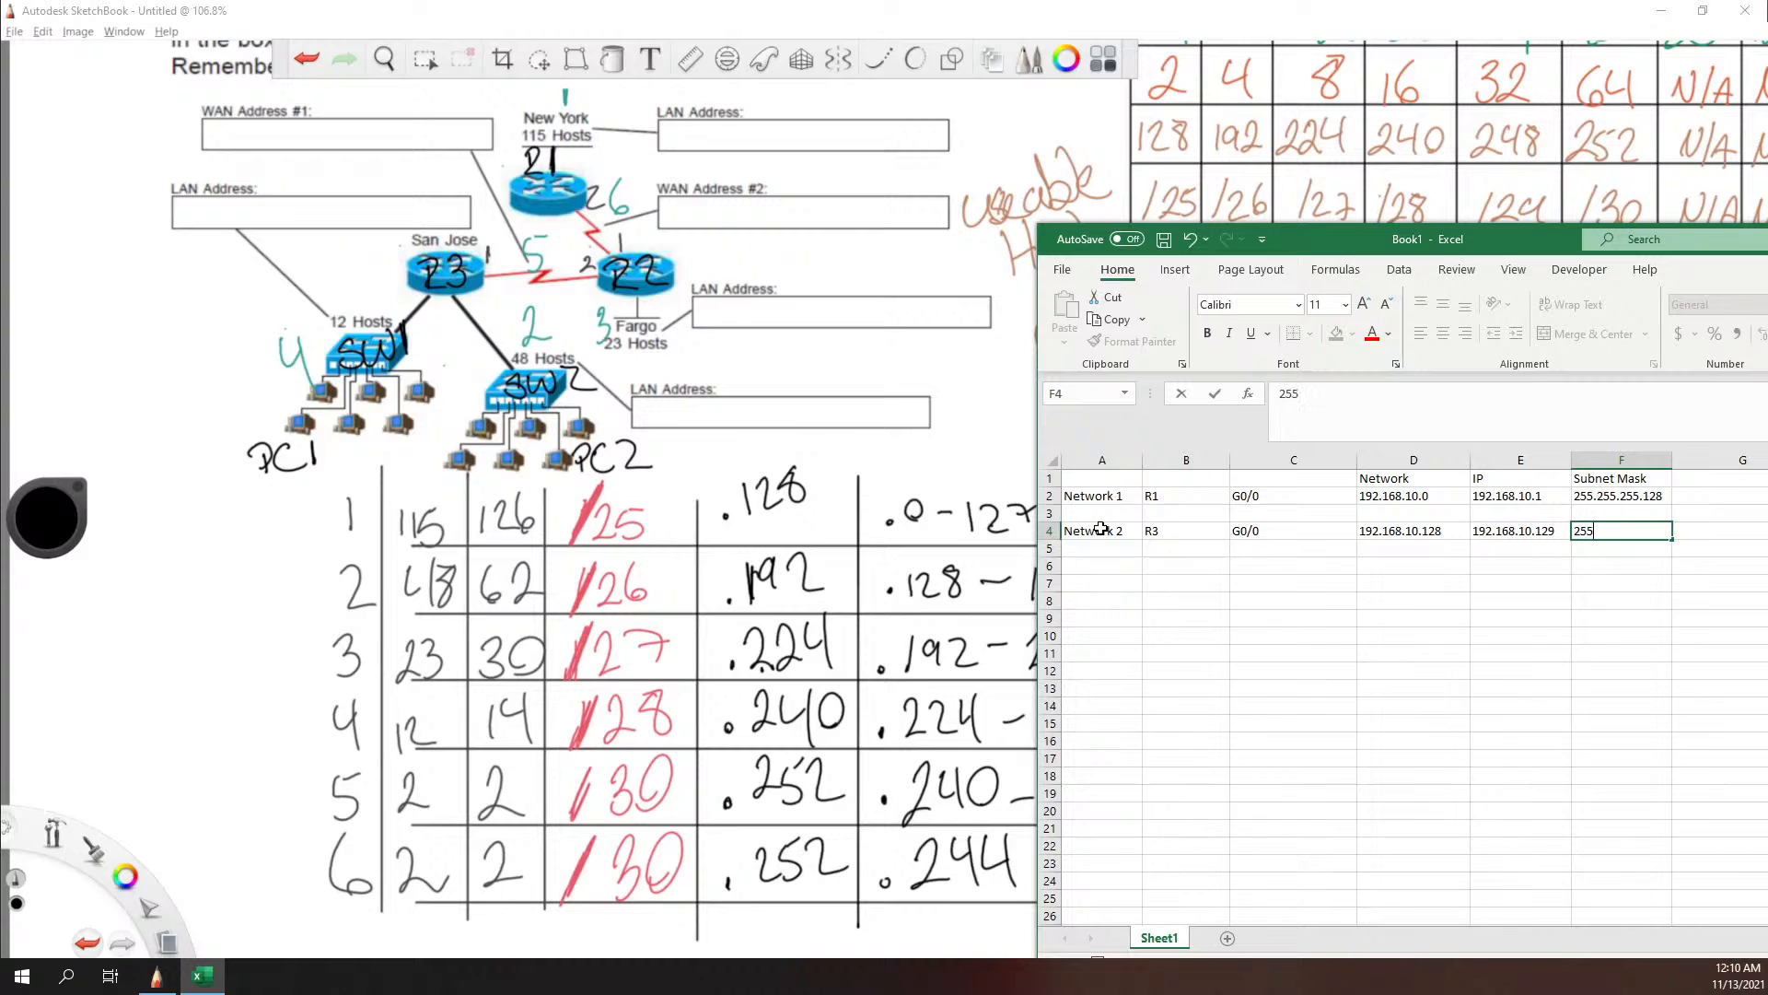
{"action": "type", "text": ".255.255.192"}
{"action": "key", "text": "Down"}
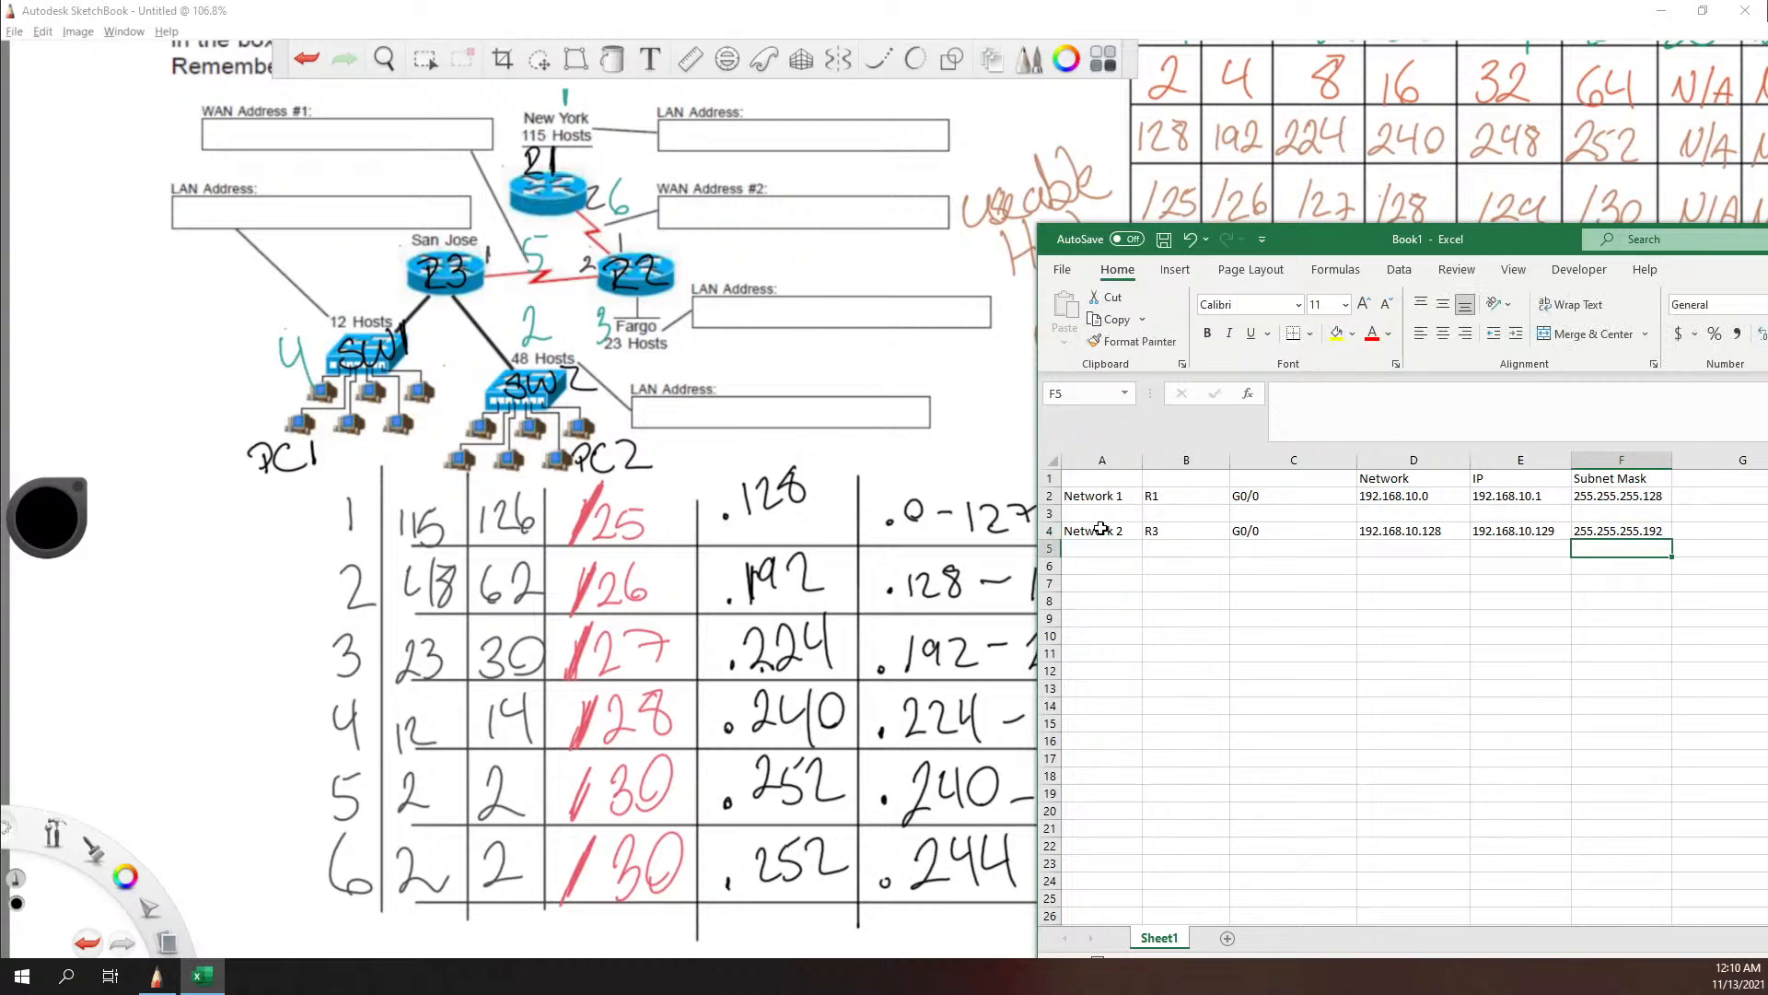
Step: Add the Network 2 switch in row 5 with SW in cell B5 and vlan1 in cell C5
{"action": "key", "text": "Left"}
{"action": "key", "text": "Left"}
{"action": "key", "text": "Left"}
{"action": "key", "text": "Left"}
{"action": "key", "text": "Left"}
{"action": "key", "text": "Right"}
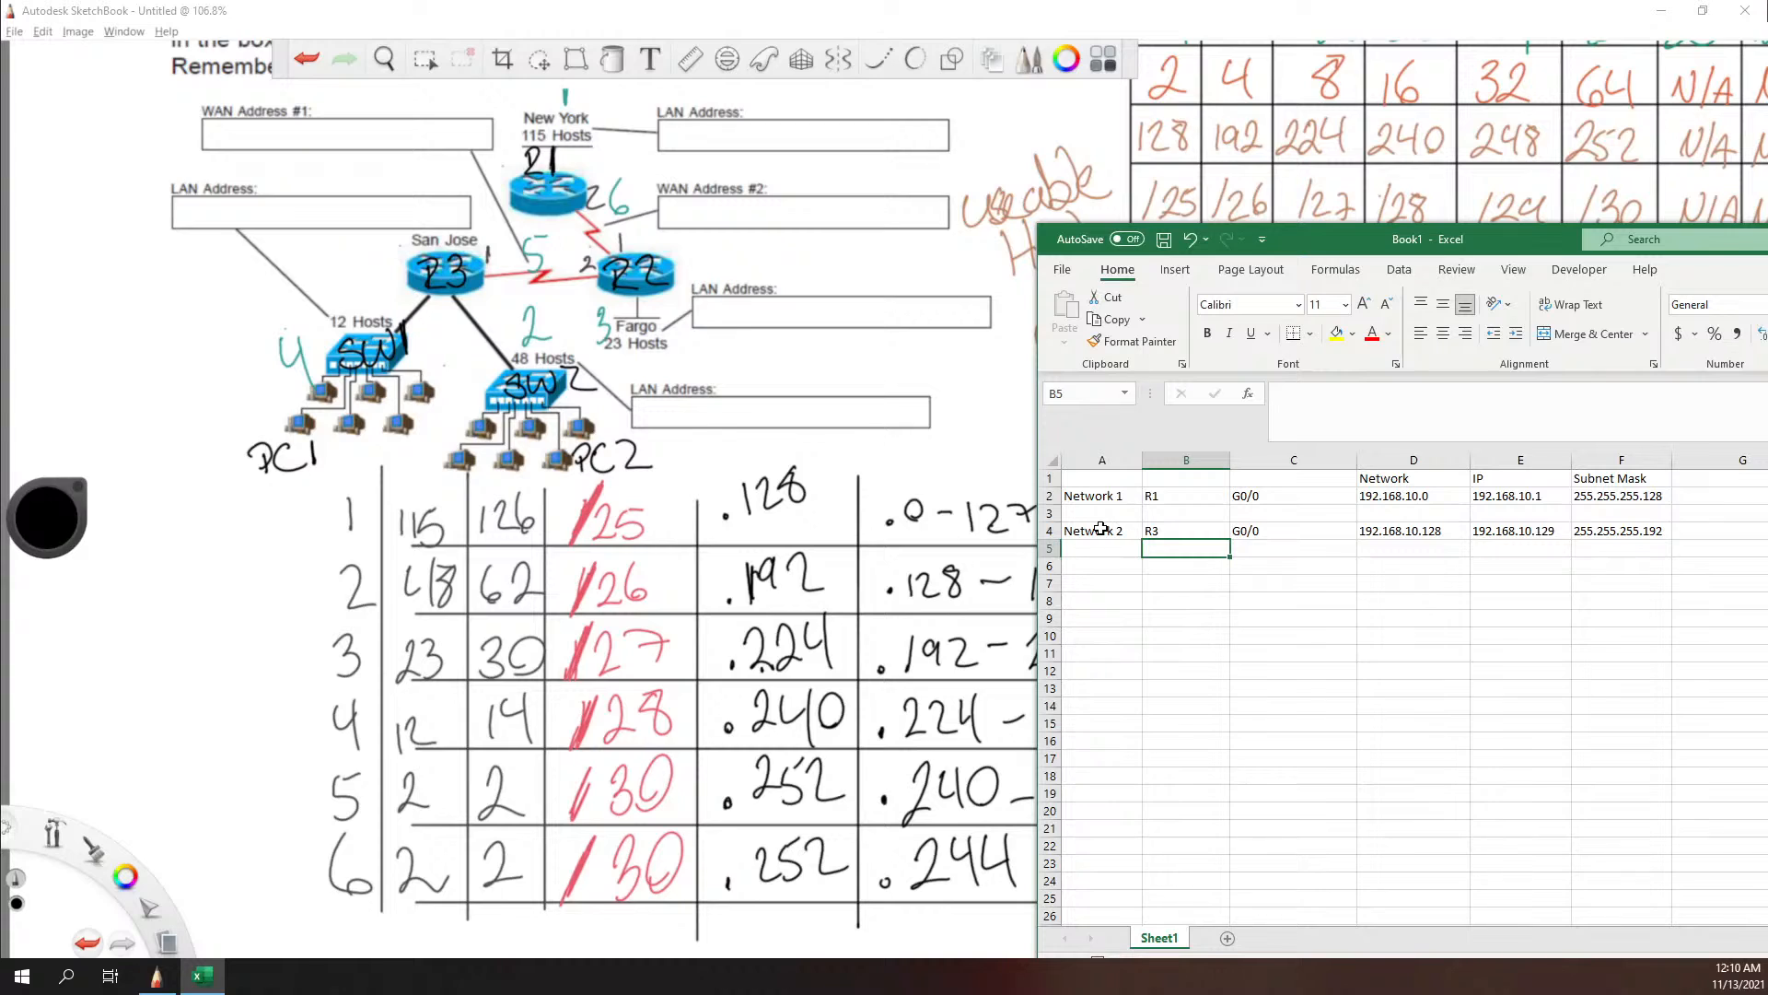
{"action": "type", "text": "SW"}
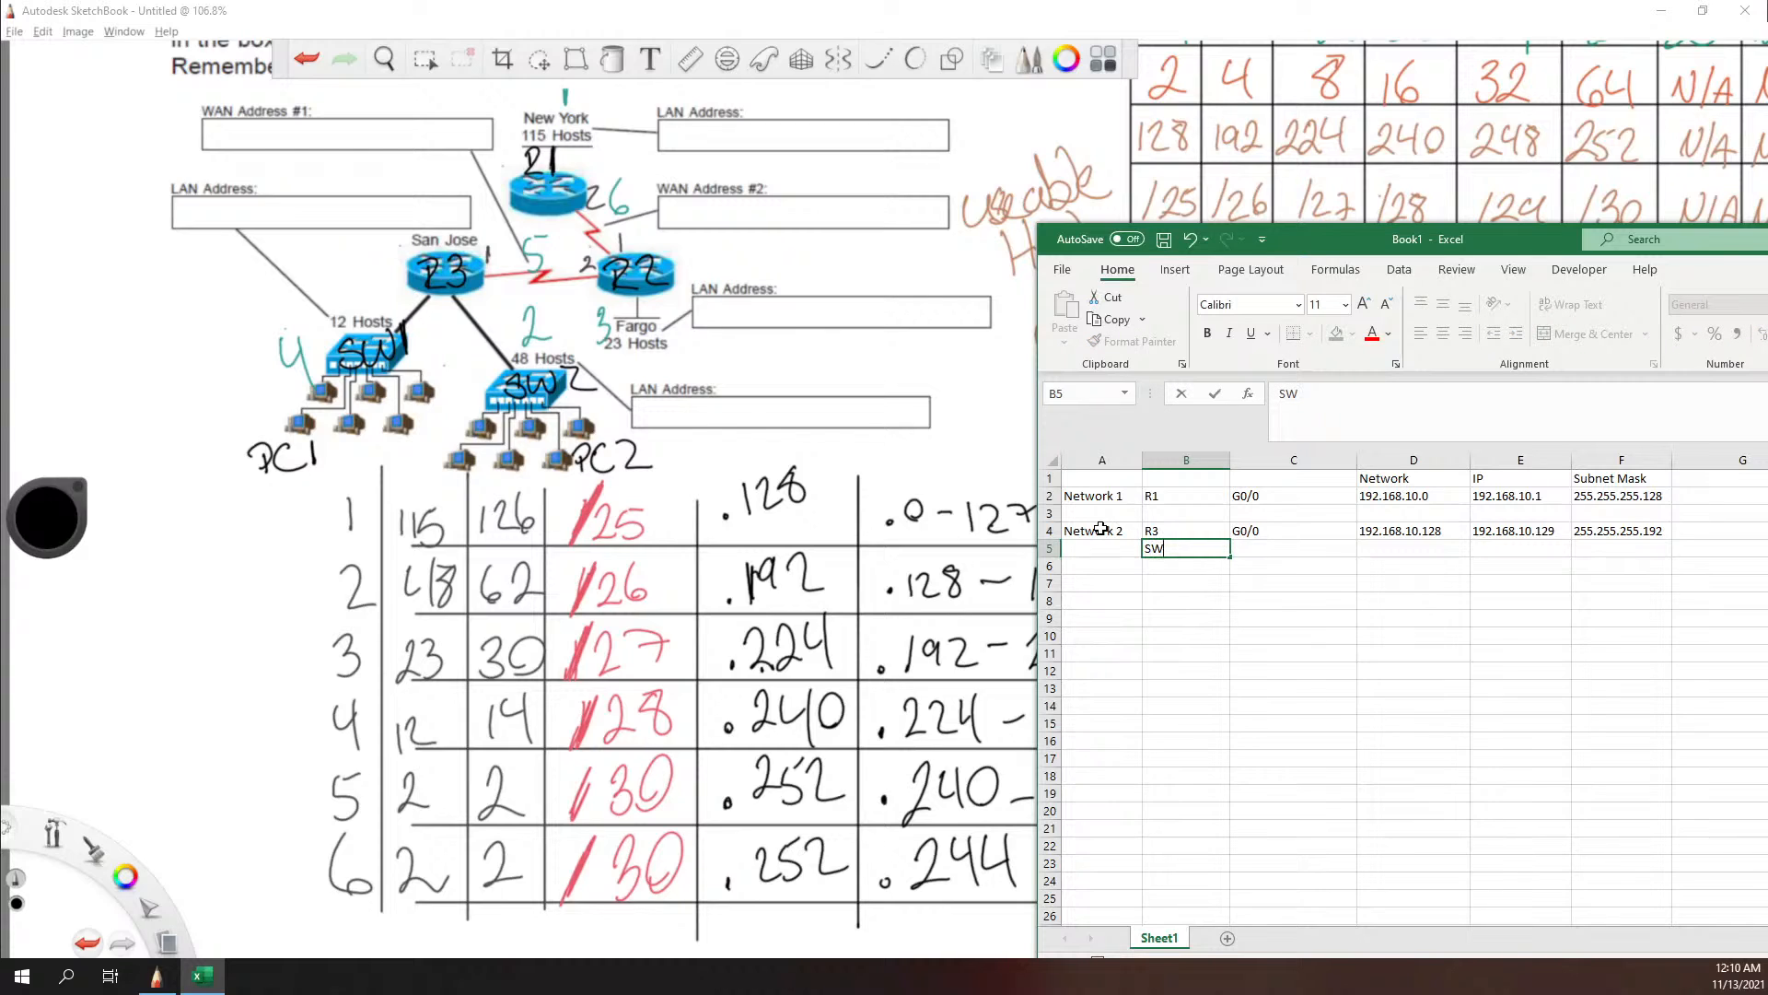
{"action": "key", "text": "Tab"}
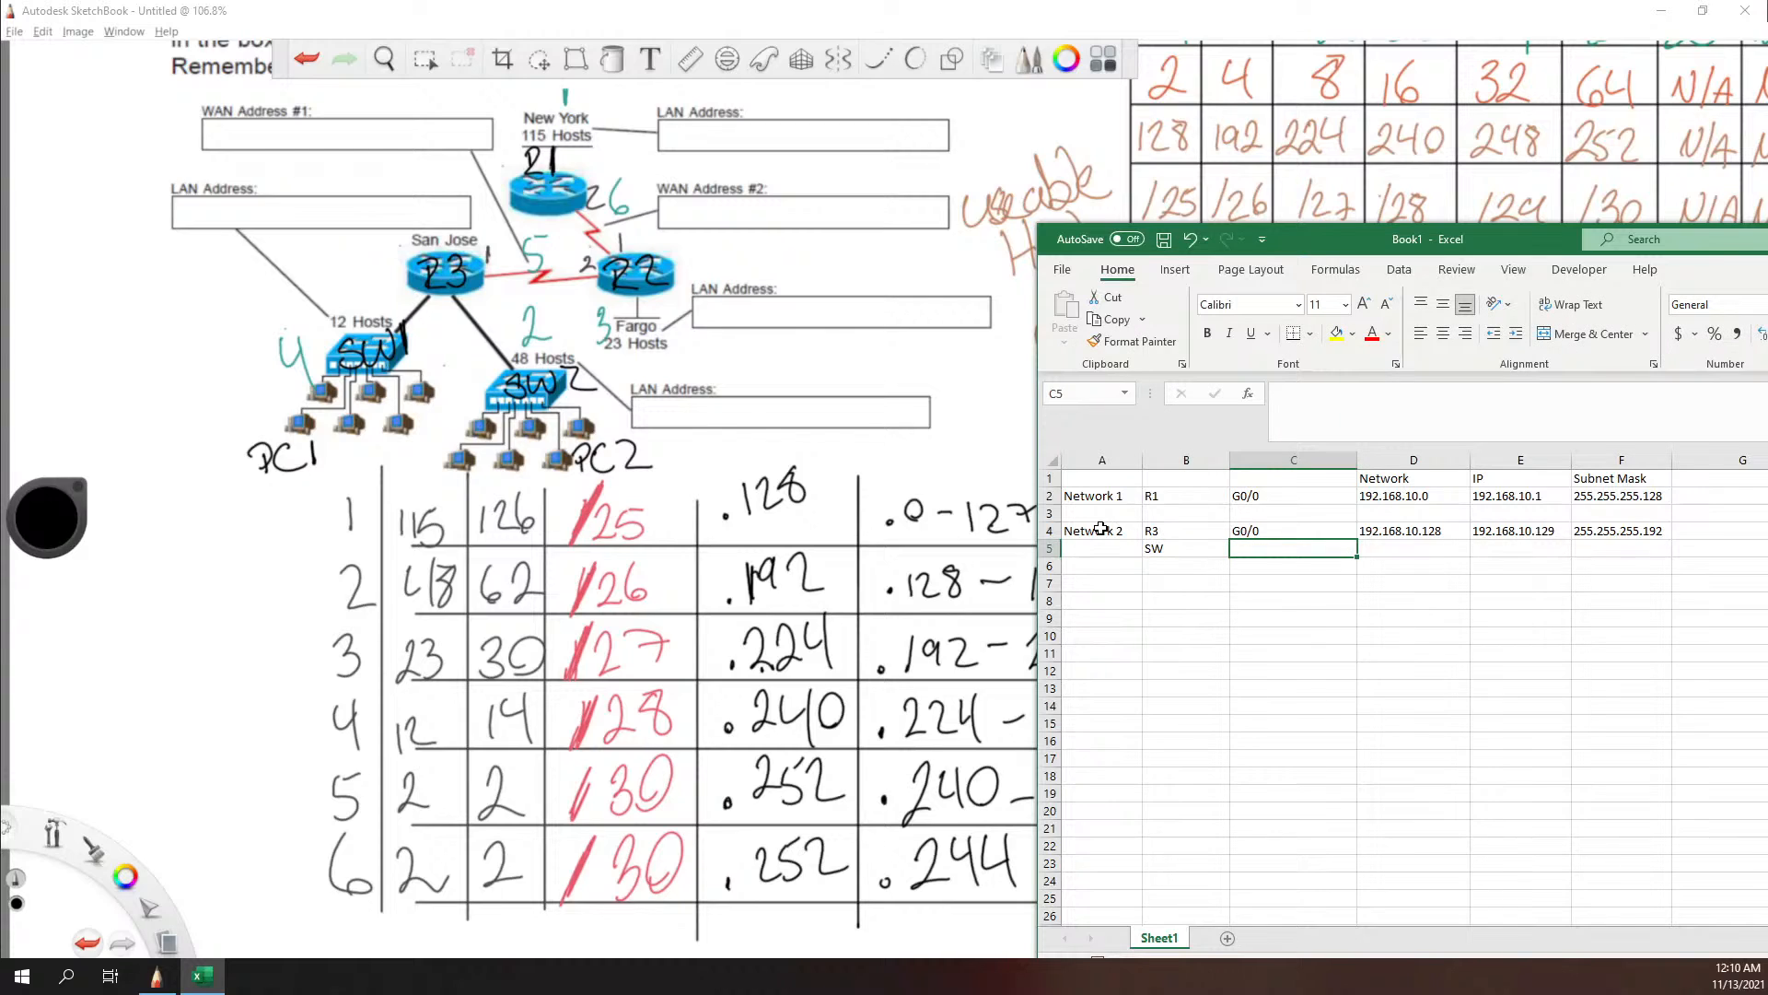
{"action": "type", "text": "vlan1"}
{"action": "key", "text": "Tab"}
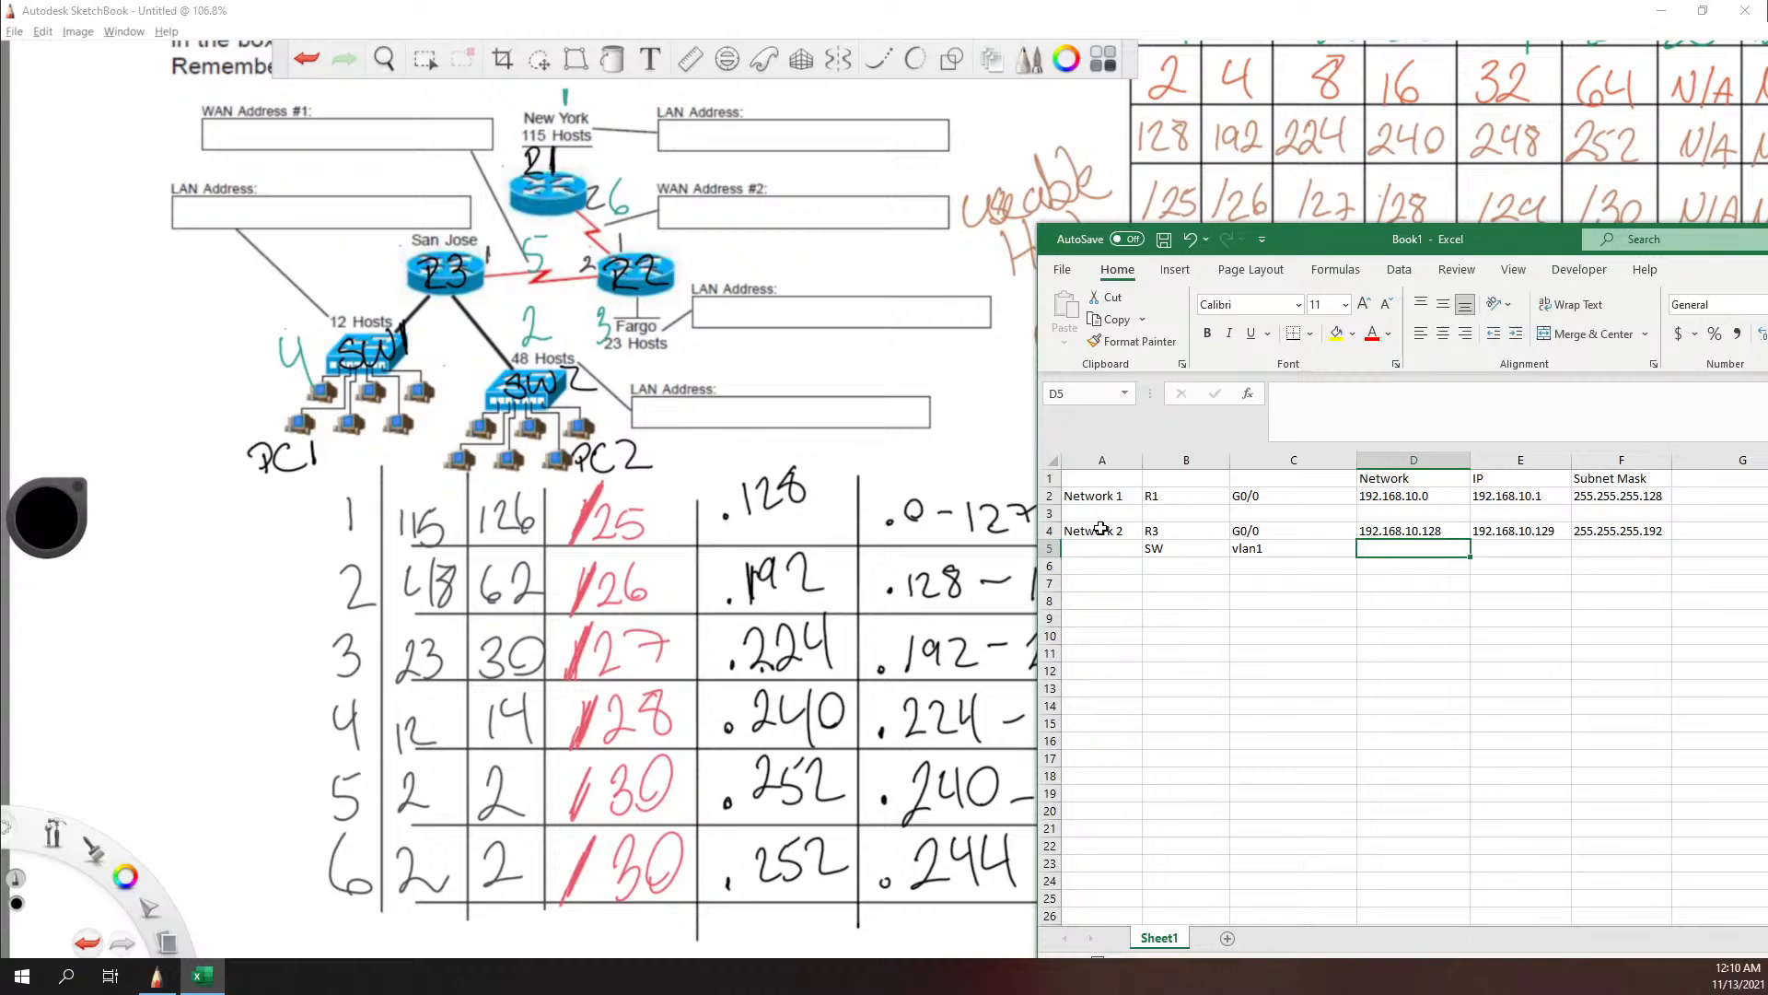
{"action": "type", "text": "192.168."}
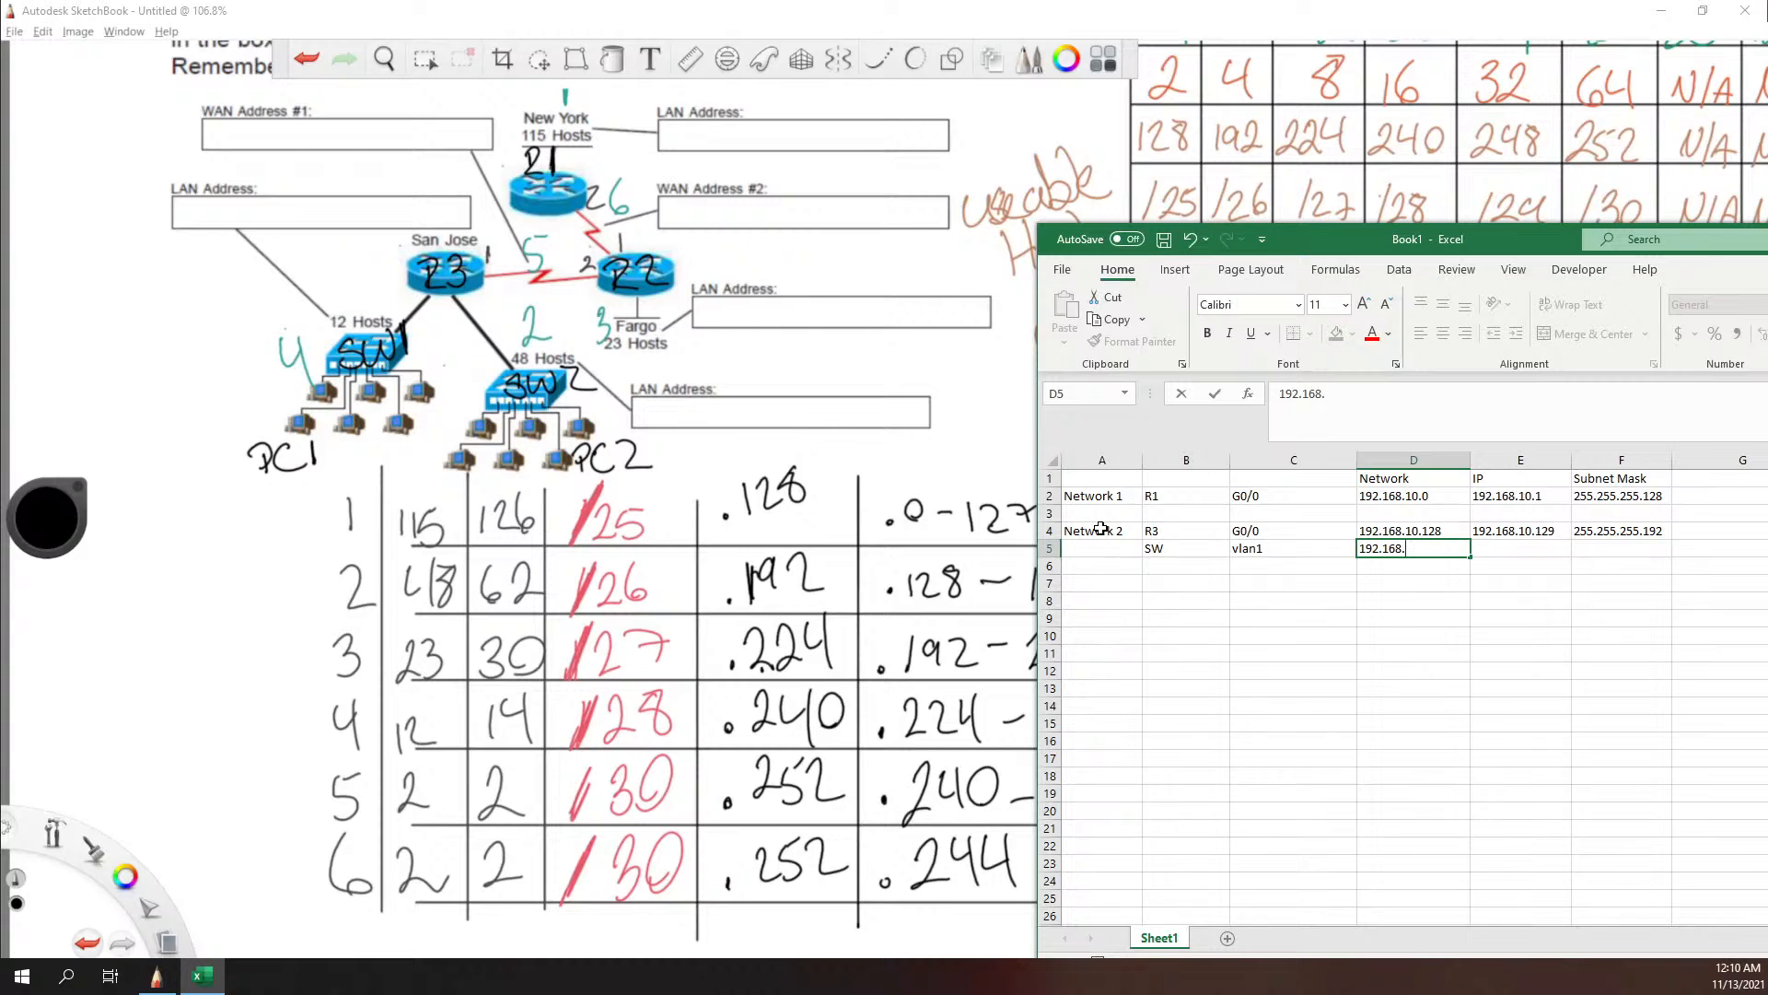
{"action": "type", "text": "10."}
{"action": "key", "text": "BackSpace"}
{"action": "key", "text": "BackSpace"}
{"action": "key", "text": "BackSpace"}
{"action": "key", "text": "BackSpace"}
{"action": "key", "text": "BackSpace"}
{"action": "key", "text": "BackSpace"}
{"action": "key", "text": "BackSpace"}
{"action": "key", "text": "BackSpace"}
{"action": "key", "text": "BackSpace"}
{"action": "key", "text": "BackSpace"}
{"action": "key", "text": "BackSpace"}
Step: Enter the switch's IP address 192.168.10.130 in cell E5 and its subnet mask 255.255.255.192 in cell F5
{"action": "key", "text": "Tab"}
{"action": "type", "text": "192"}
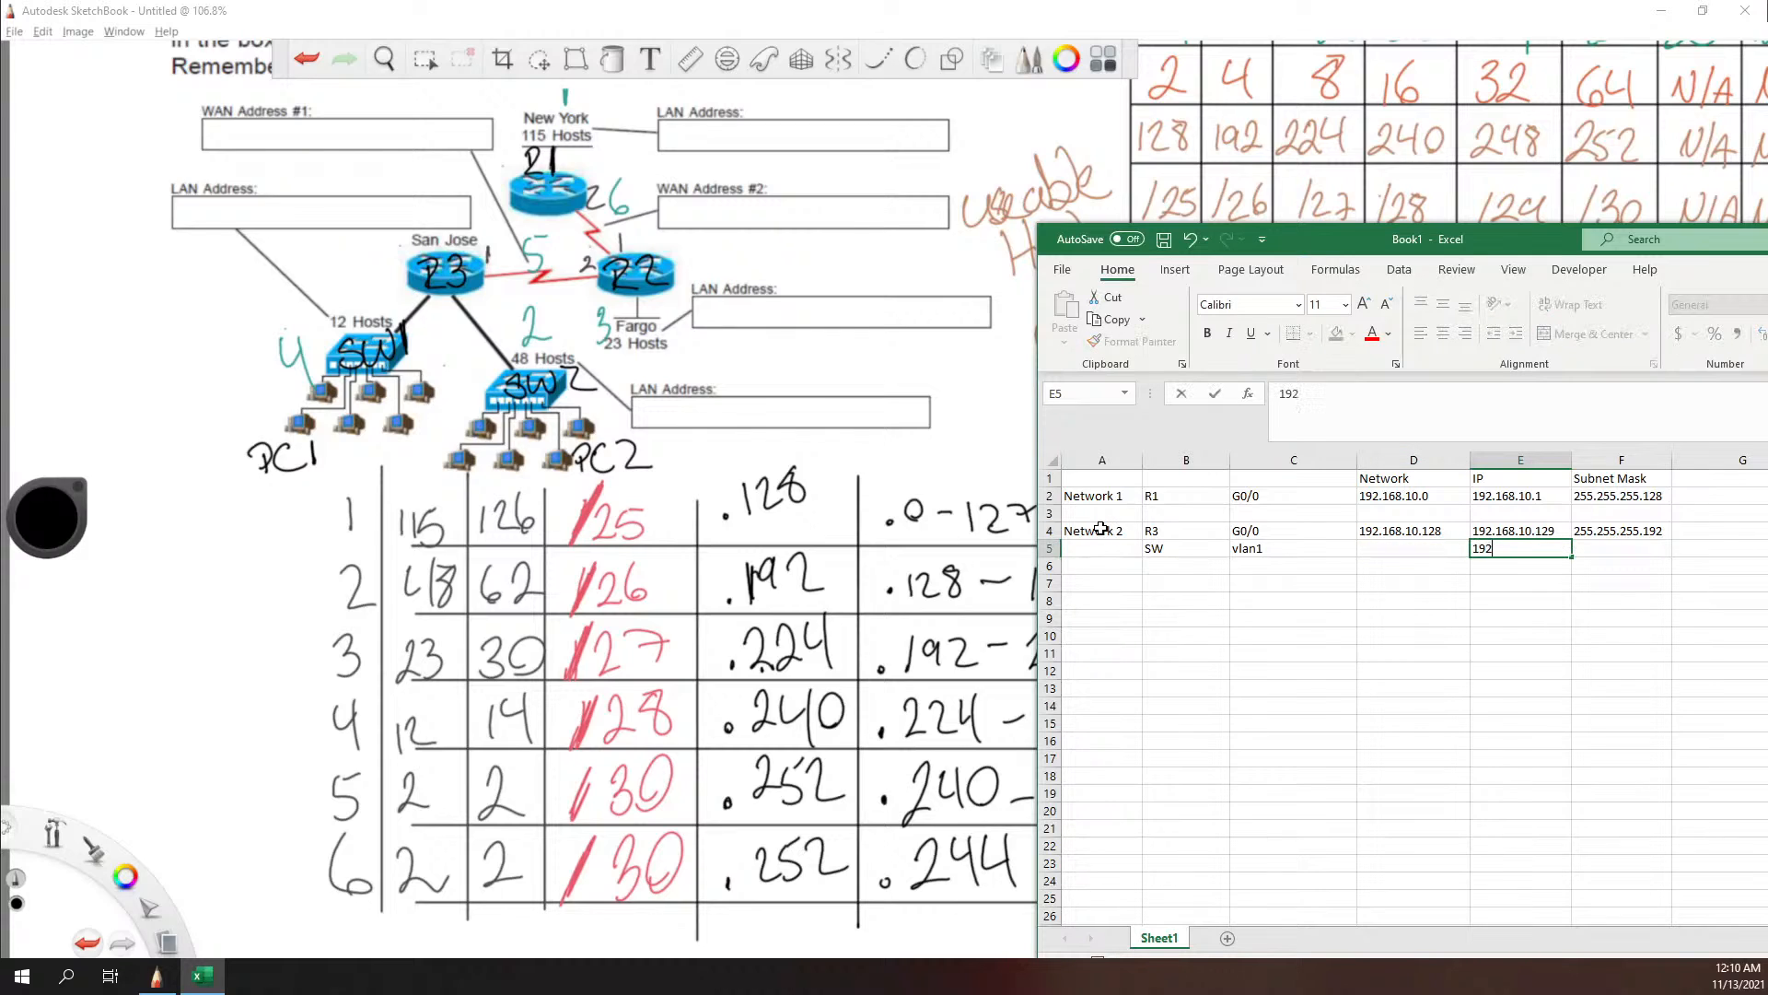
{"action": "type", "text": ".168.10.130"}
{"action": "key", "text": "Tab"}
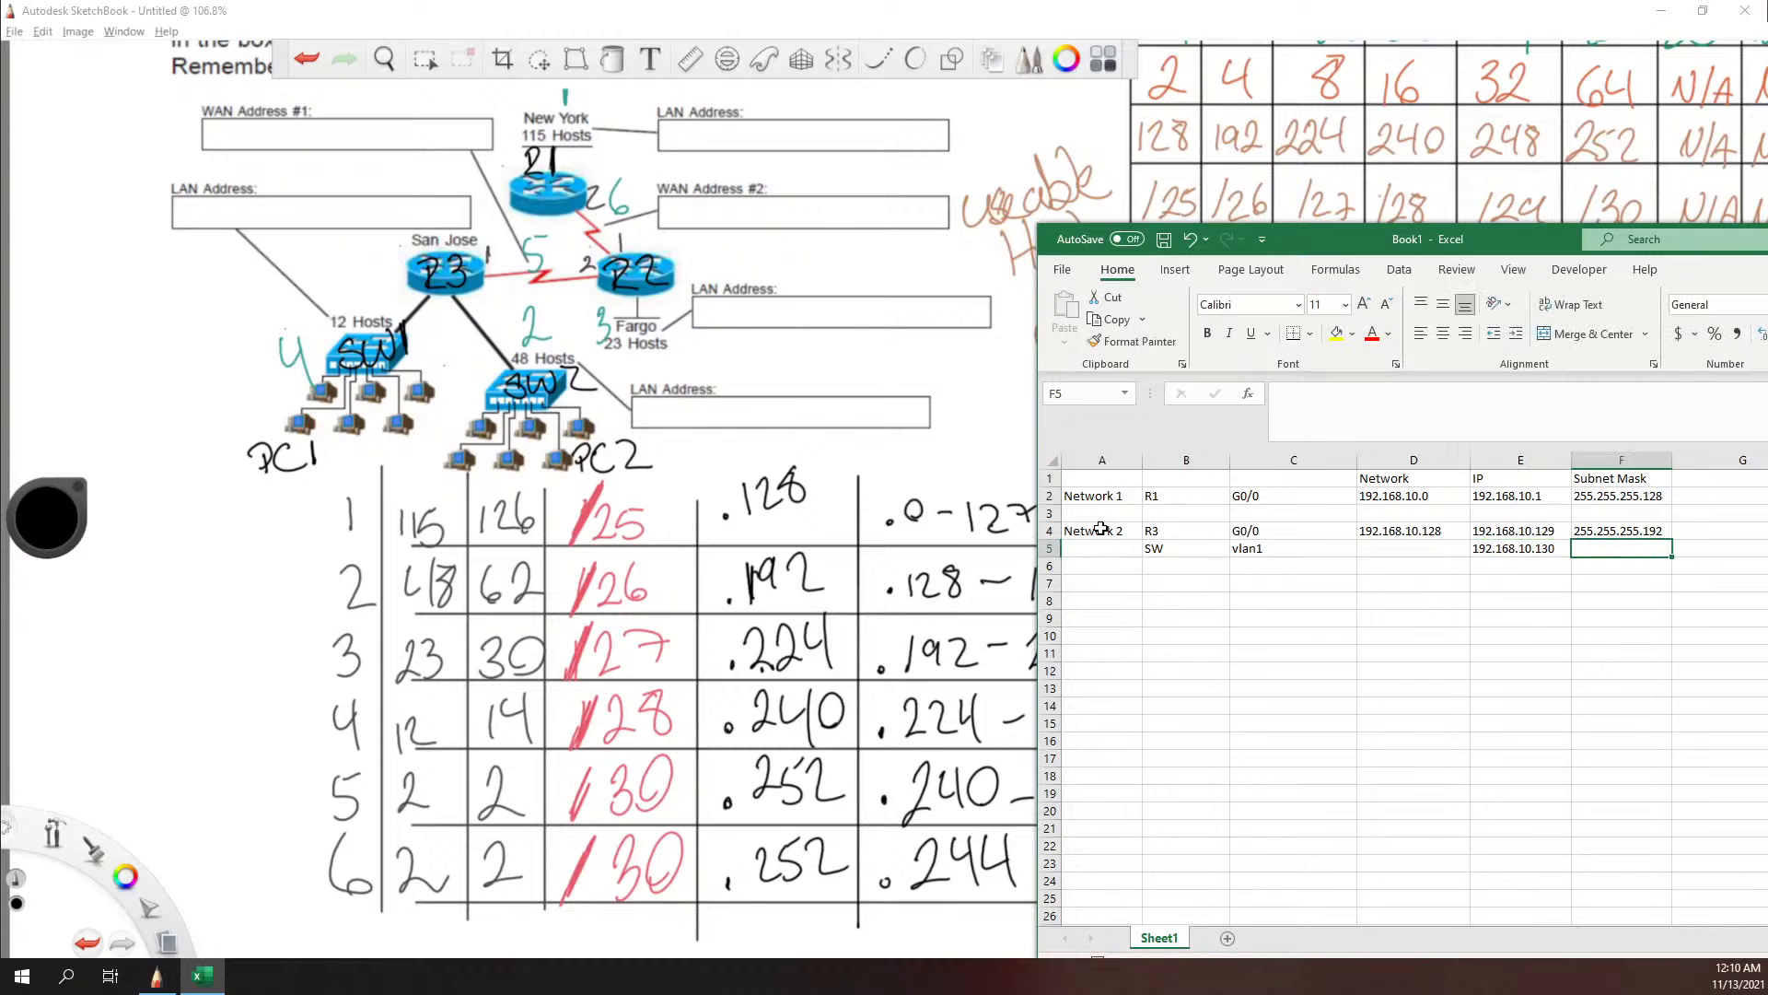
{"action": "type", "text": "255.255.255.192"}
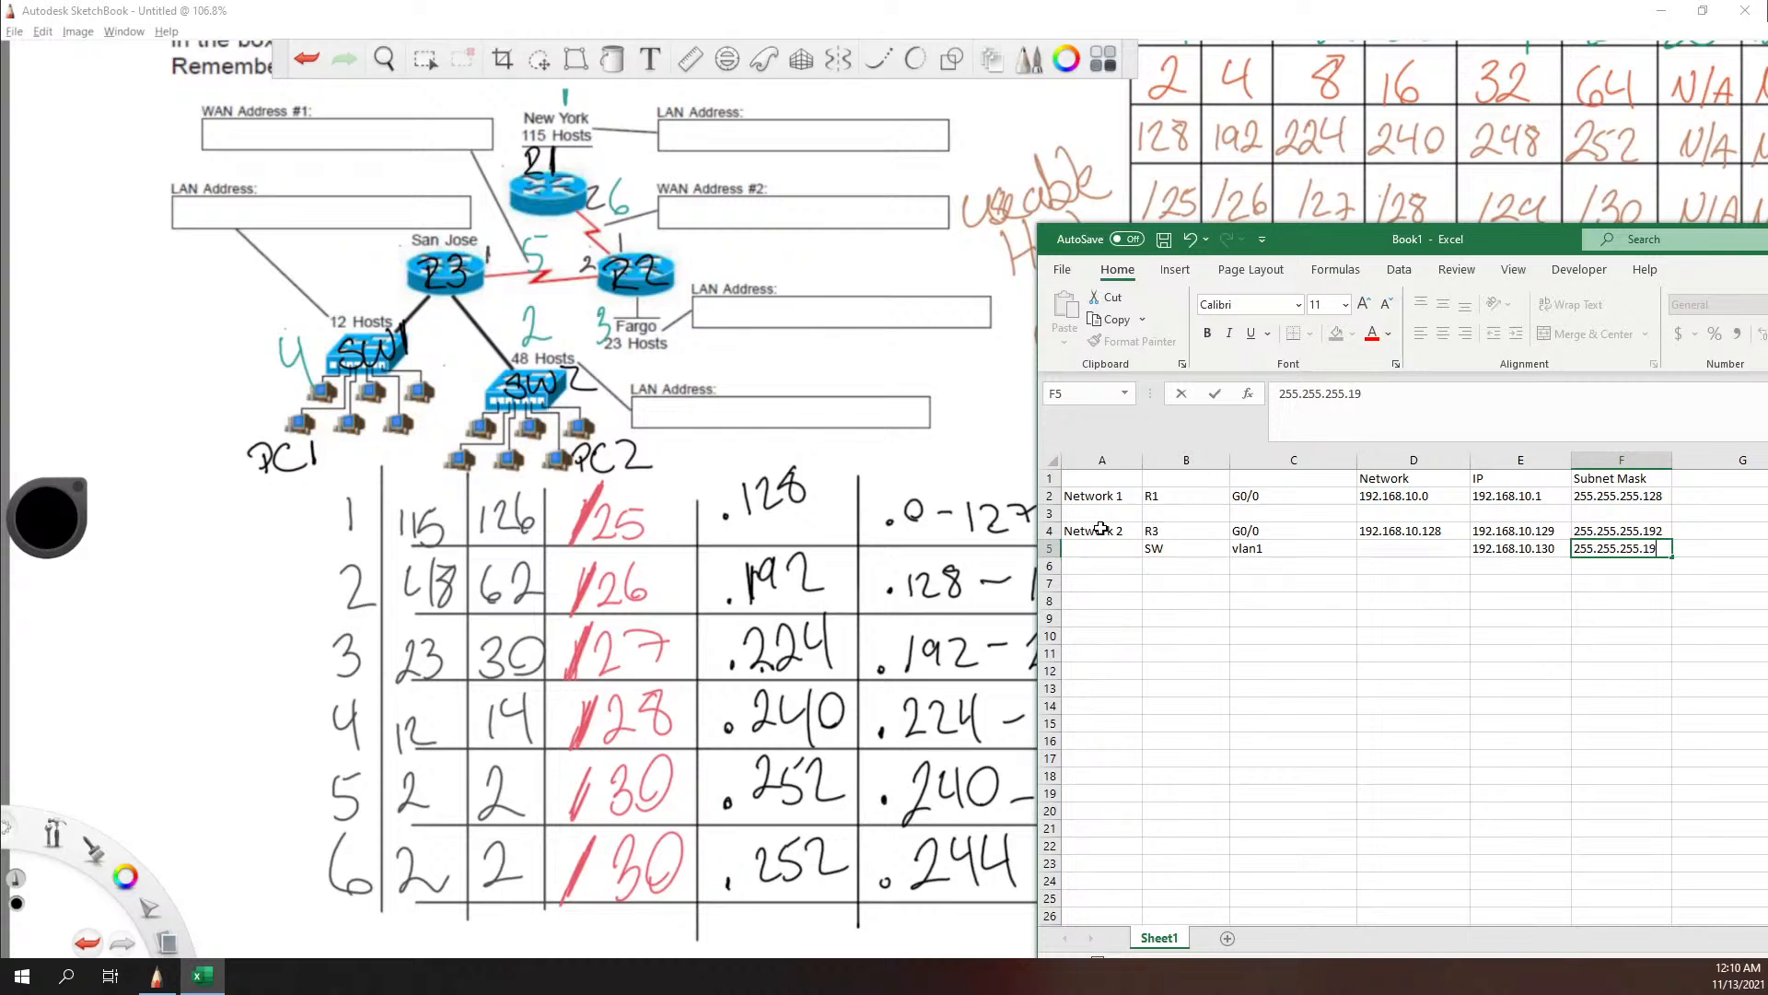
{"action": "key", "text": "Return"}
Step: Add the Network 2 computer in row 6 with PC in cell B6 and Fa0/0 in cell C6
{"action": "key", "text": "Left"}
{"action": "key", "text": "Left"}
{"action": "key", "text": "Left"}
{"action": "key", "text": "Left"}
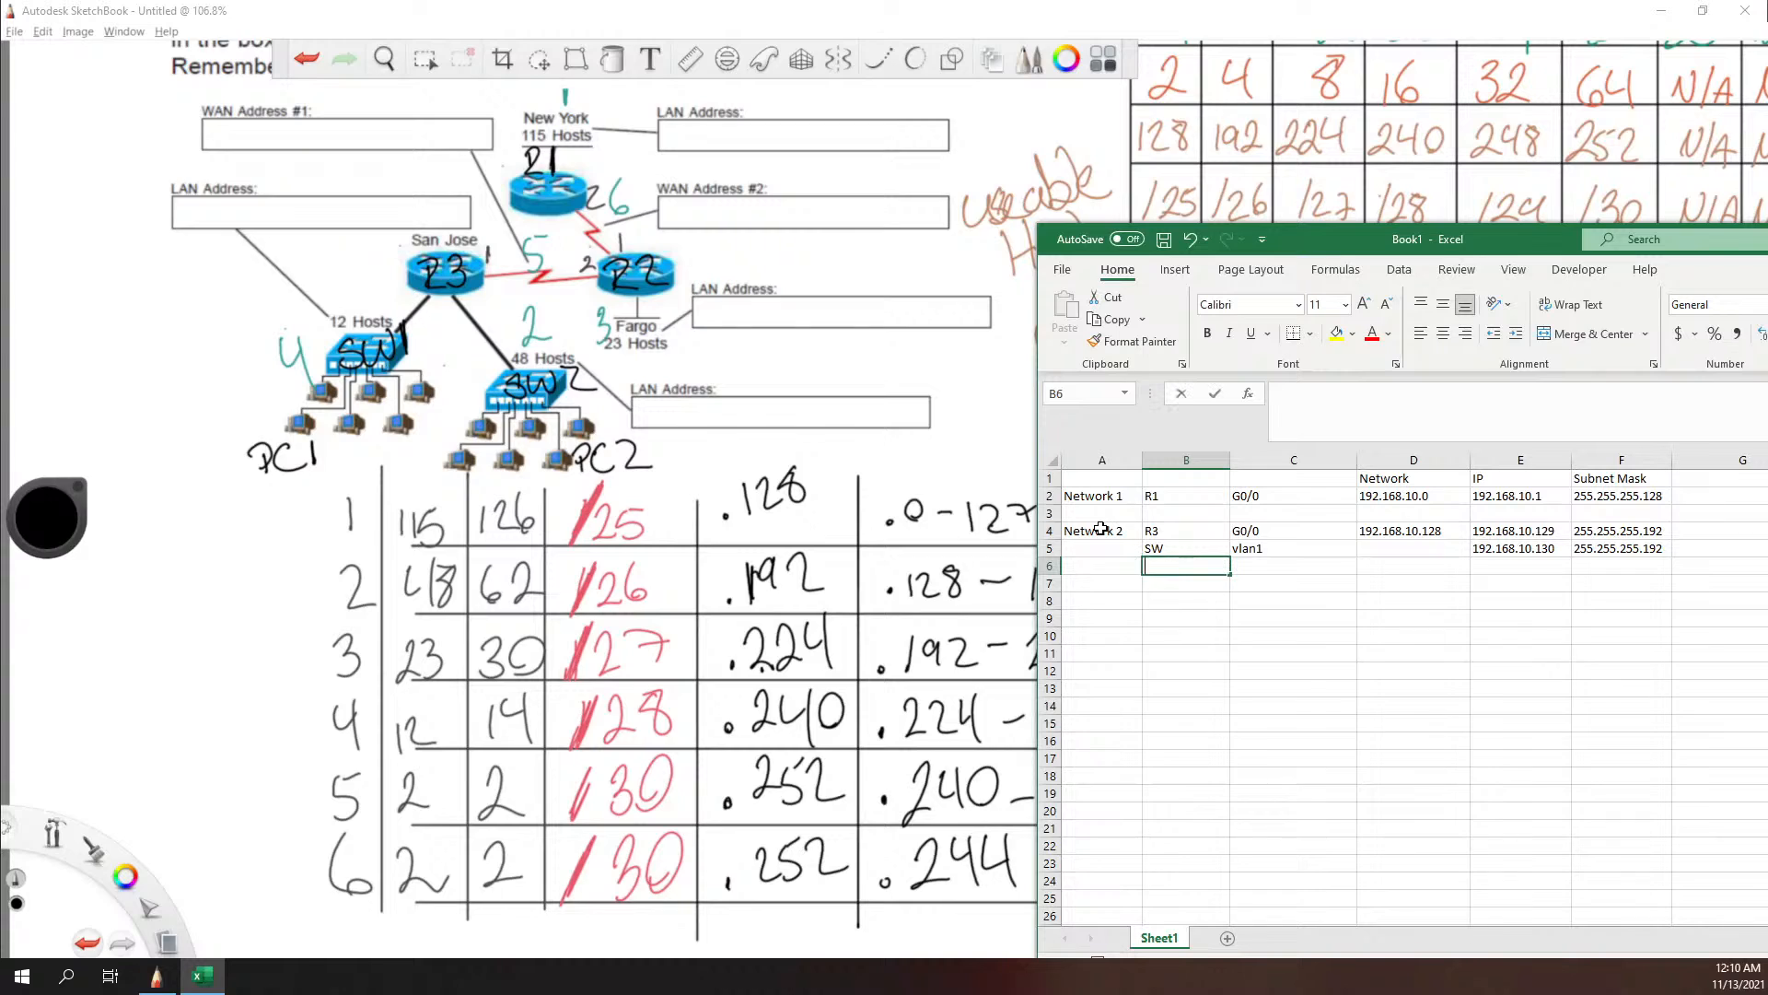
{"action": "type", "text": "PC"}
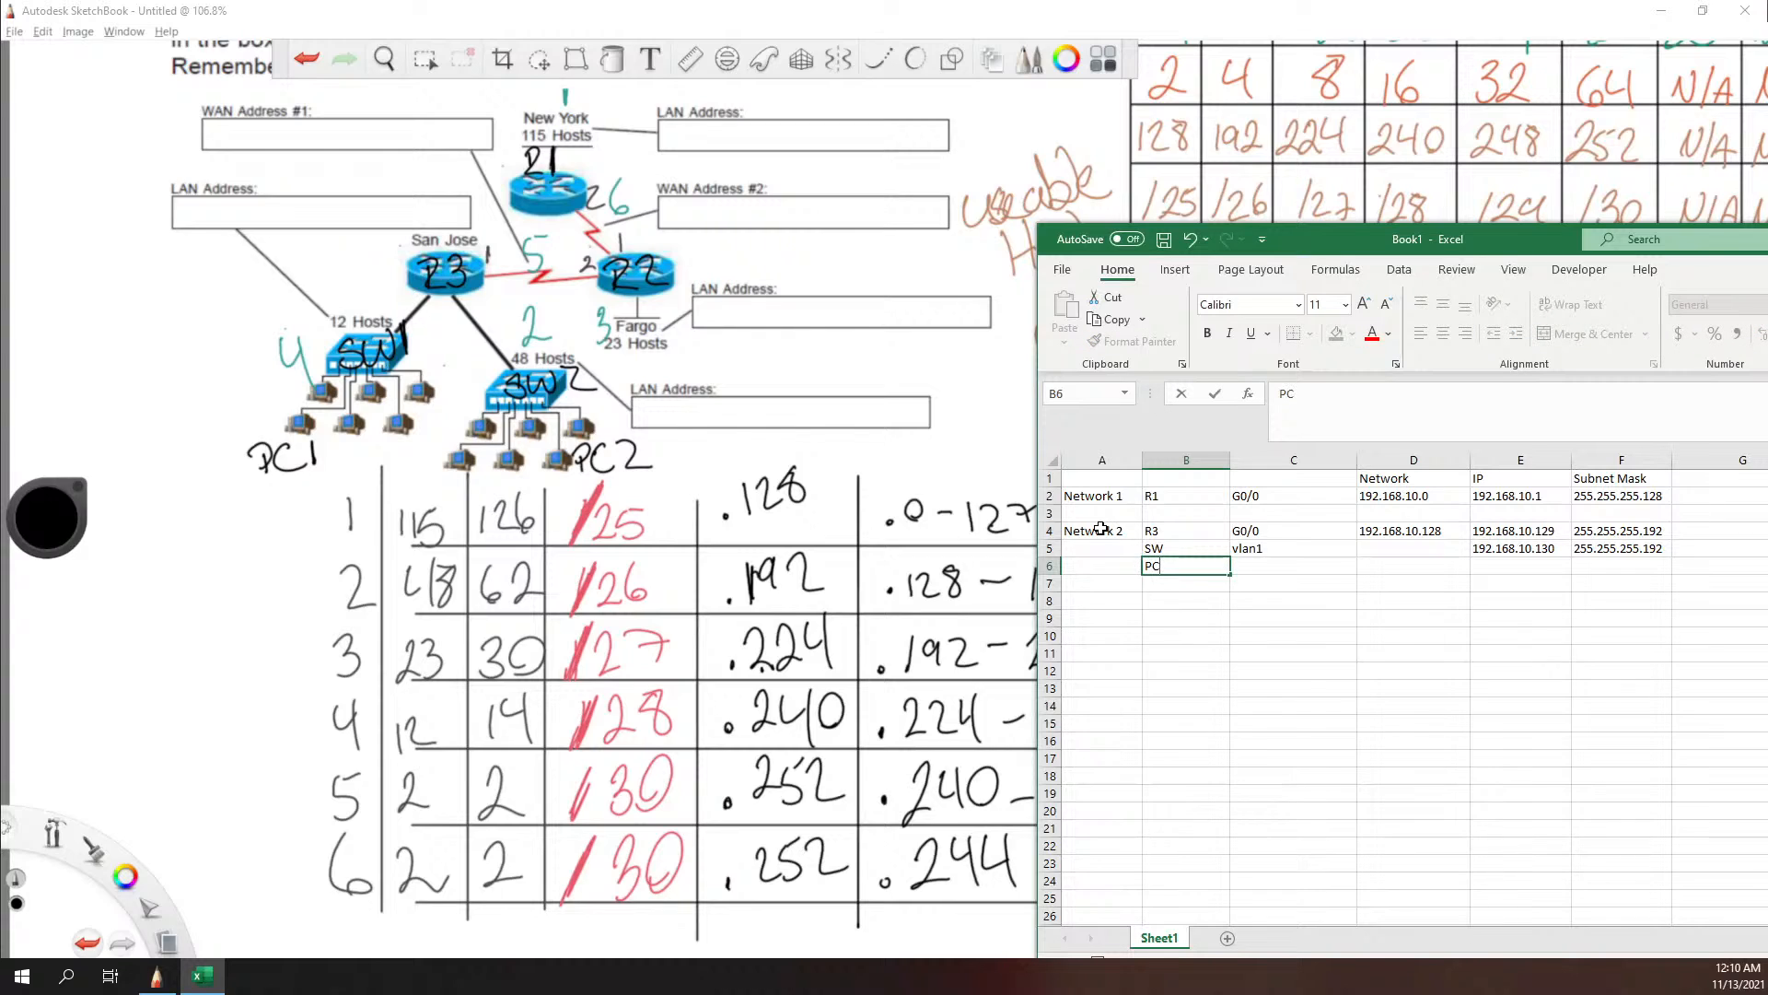
{"action": "key", "text": "Tab"}
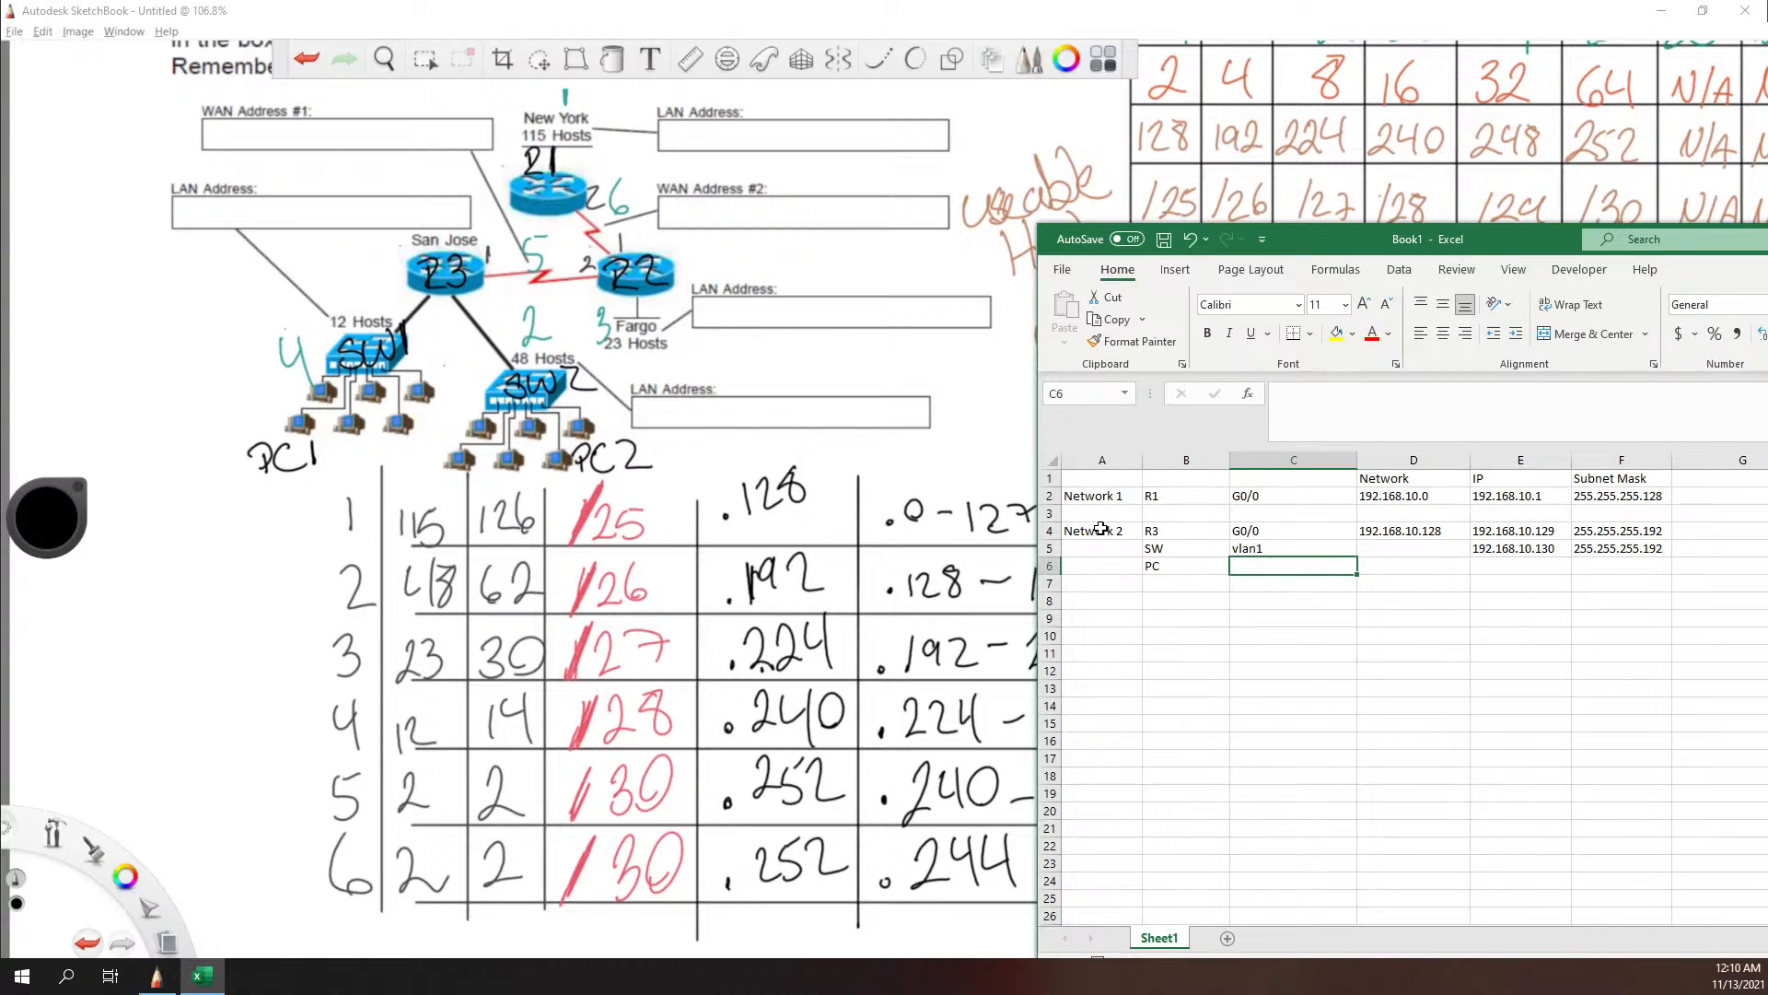
{"action": "type", "text": "Fa0/0"}
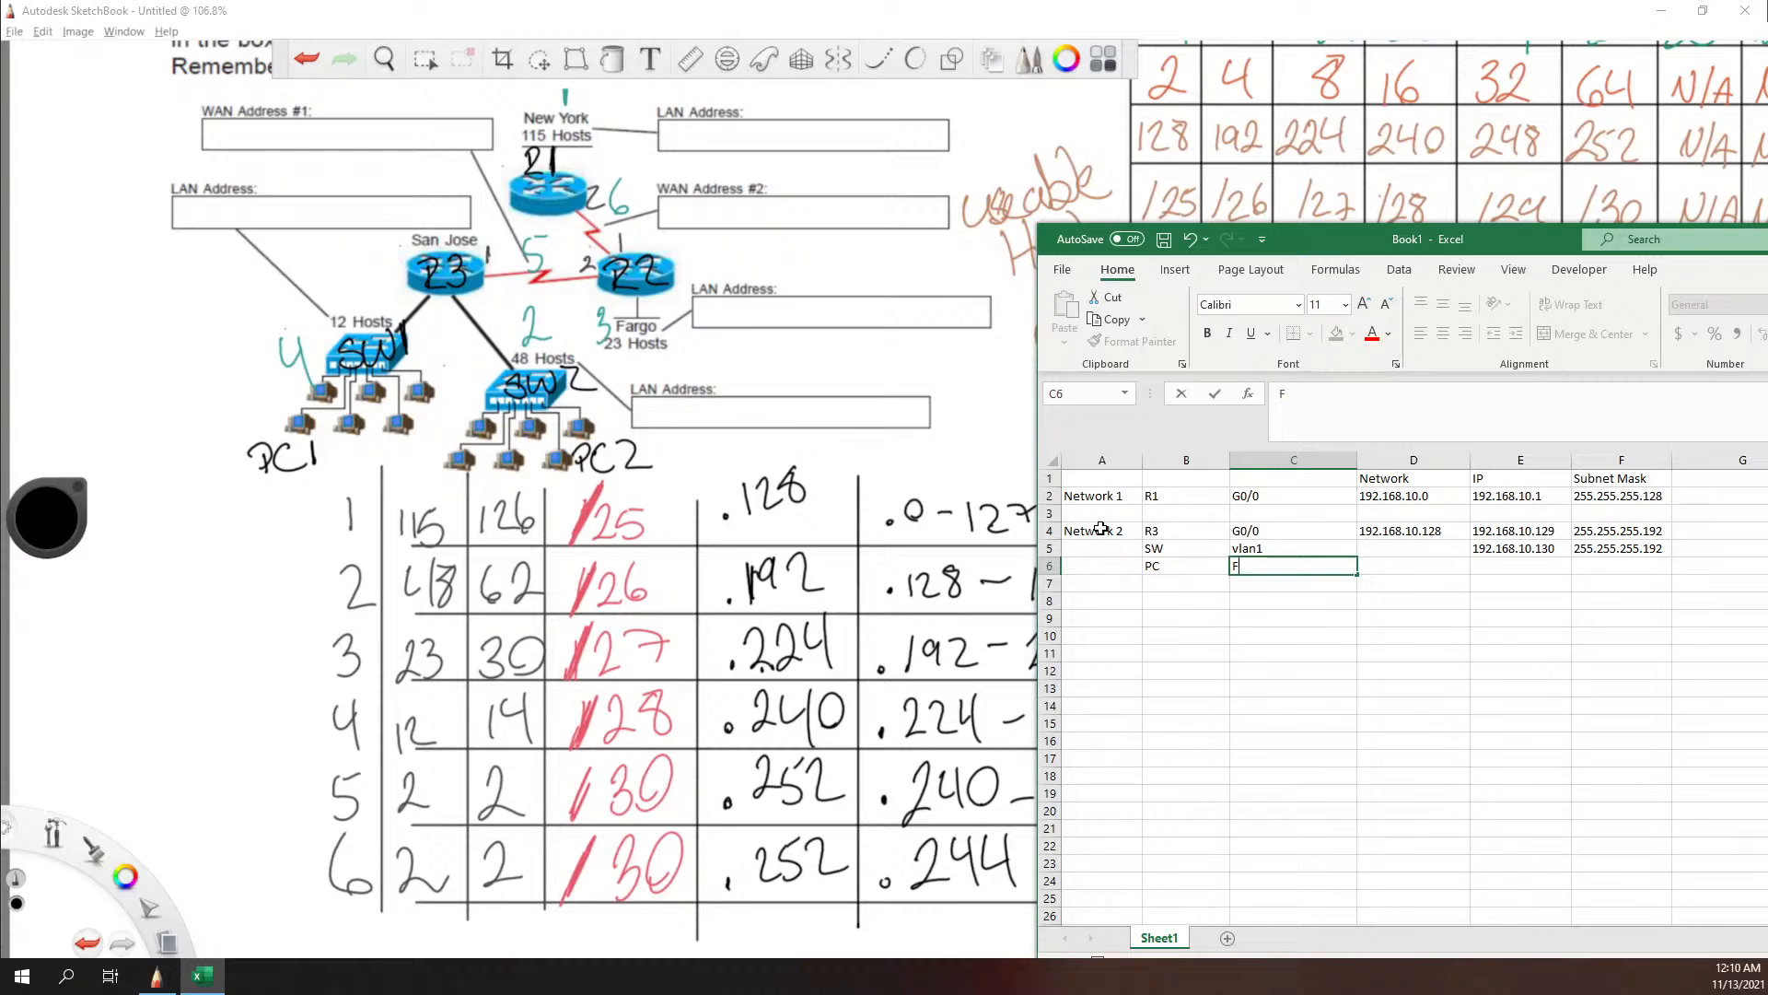
{"action": "key", "text": "Tab"}
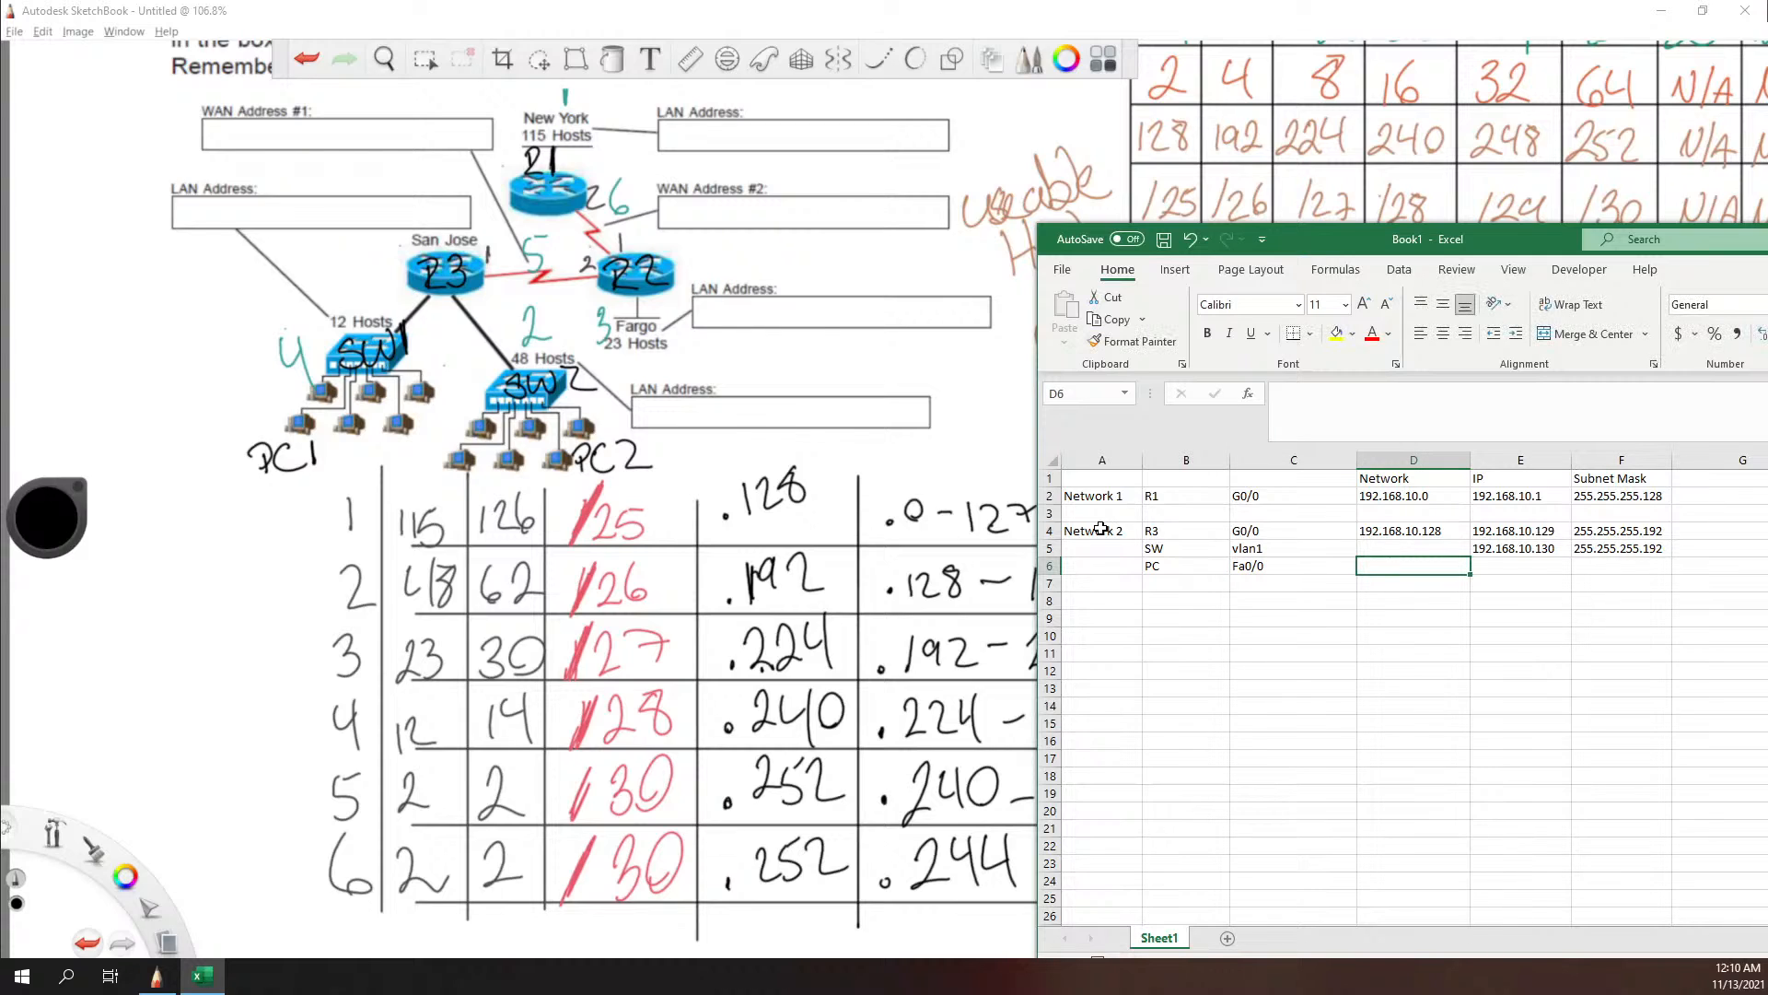
Step: Enter the PC's IP address 192.168.10.130 in cell E6 and its subnet mask 255.255.255.192 in cell F6
{"action": "key", "text": "Tab"}
{"action": "type", "text": "192.168.1"}
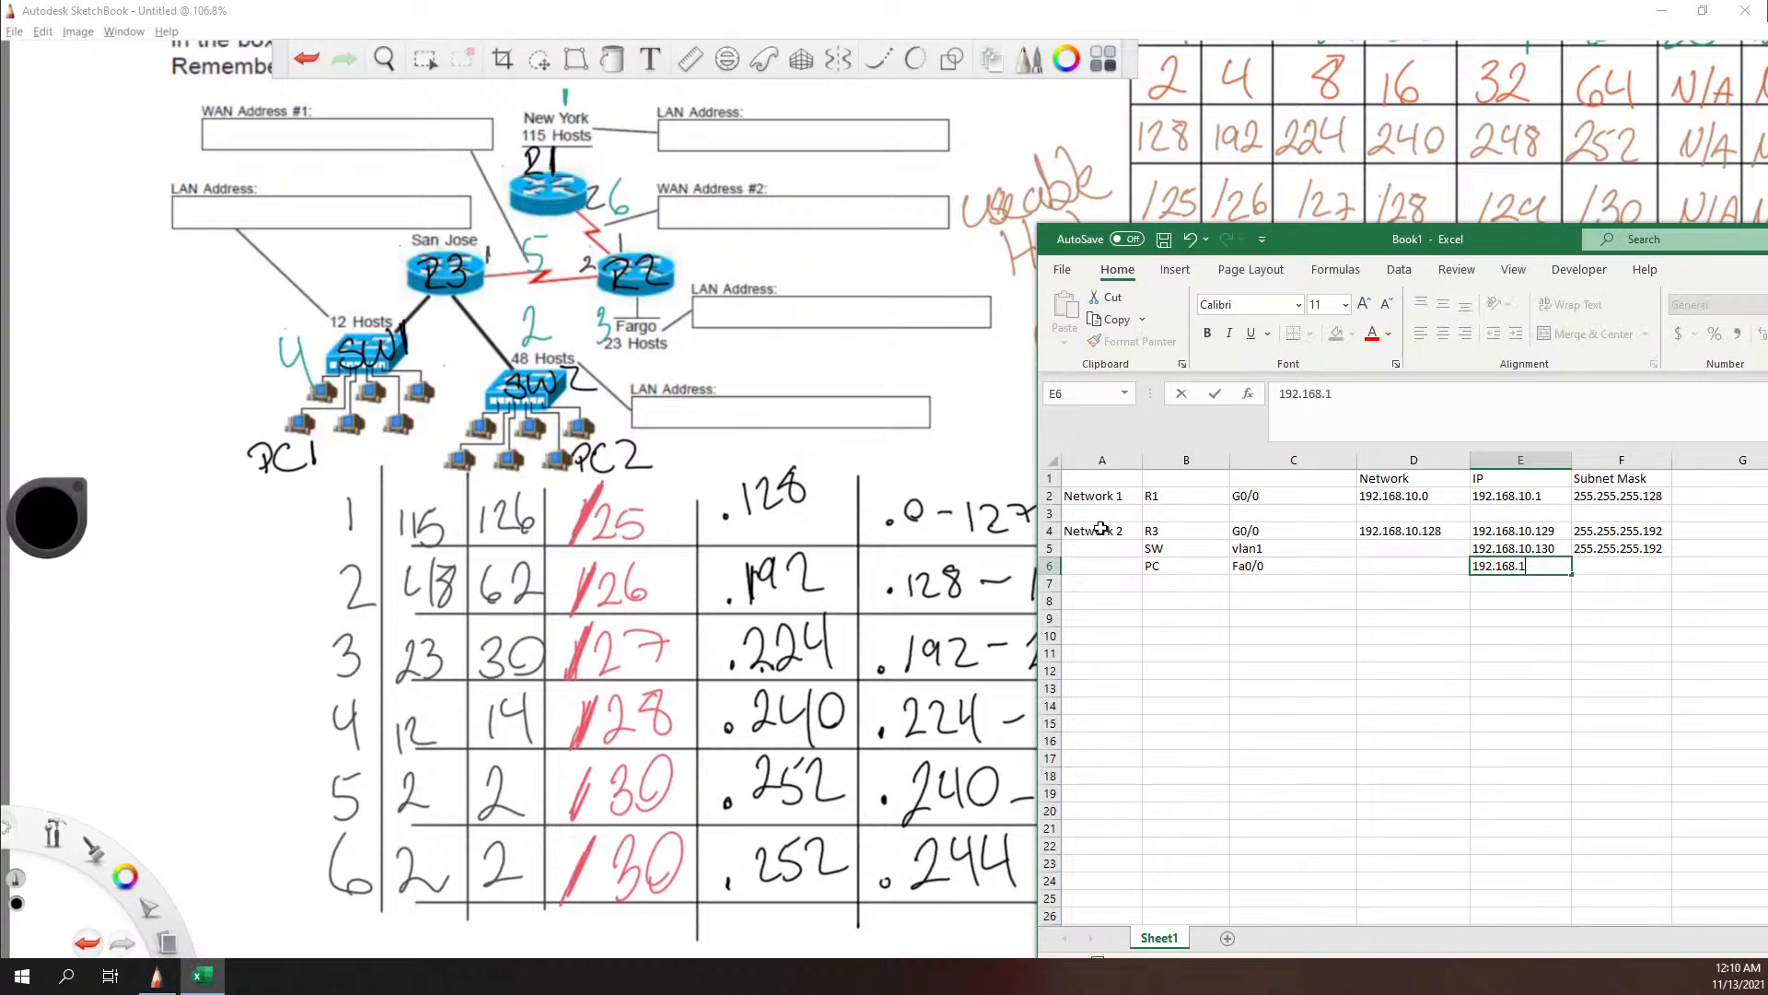
{"action": "type", "text": "0.130"}
{"action": "key", "text": "Tab"}
{"action": "type", "text": "255.25"}
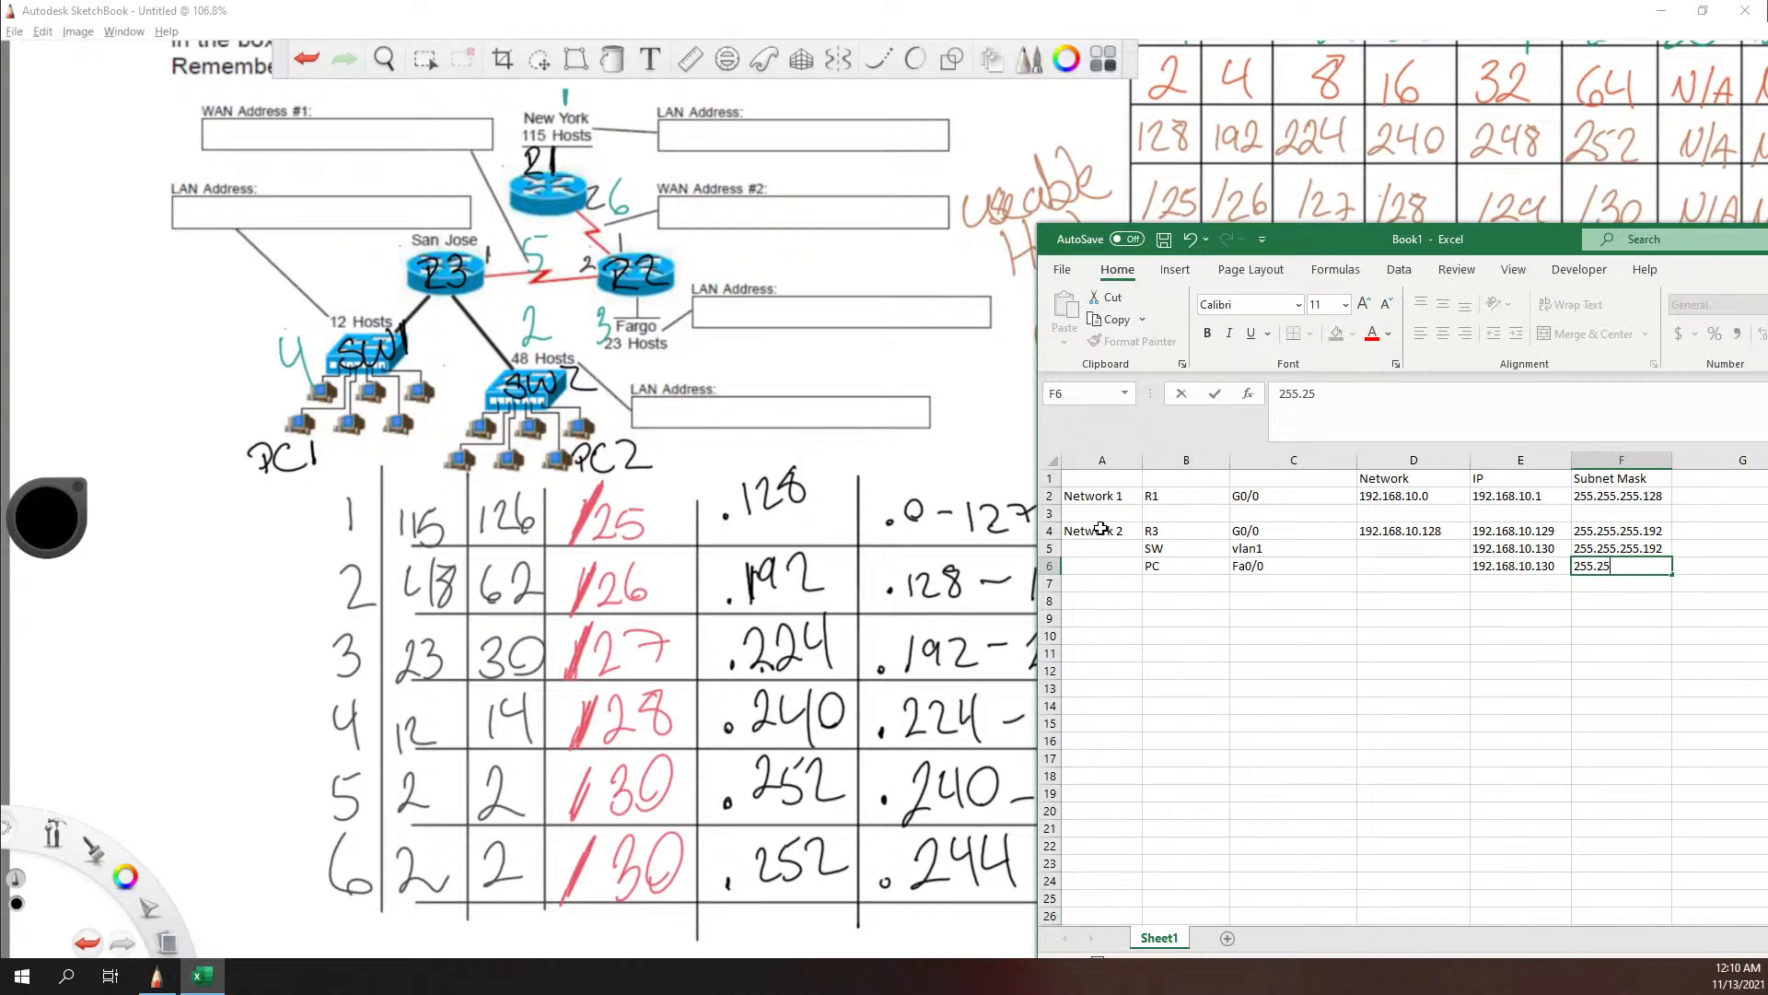
{"action": "type", "text": "5.255.192"}
Step: Widen the workbook window and enter Default as the column heading in cell G1
{"action": "left_click_drag", "start_coordinate": [1035, 646], "coordinate": [906, 646]}
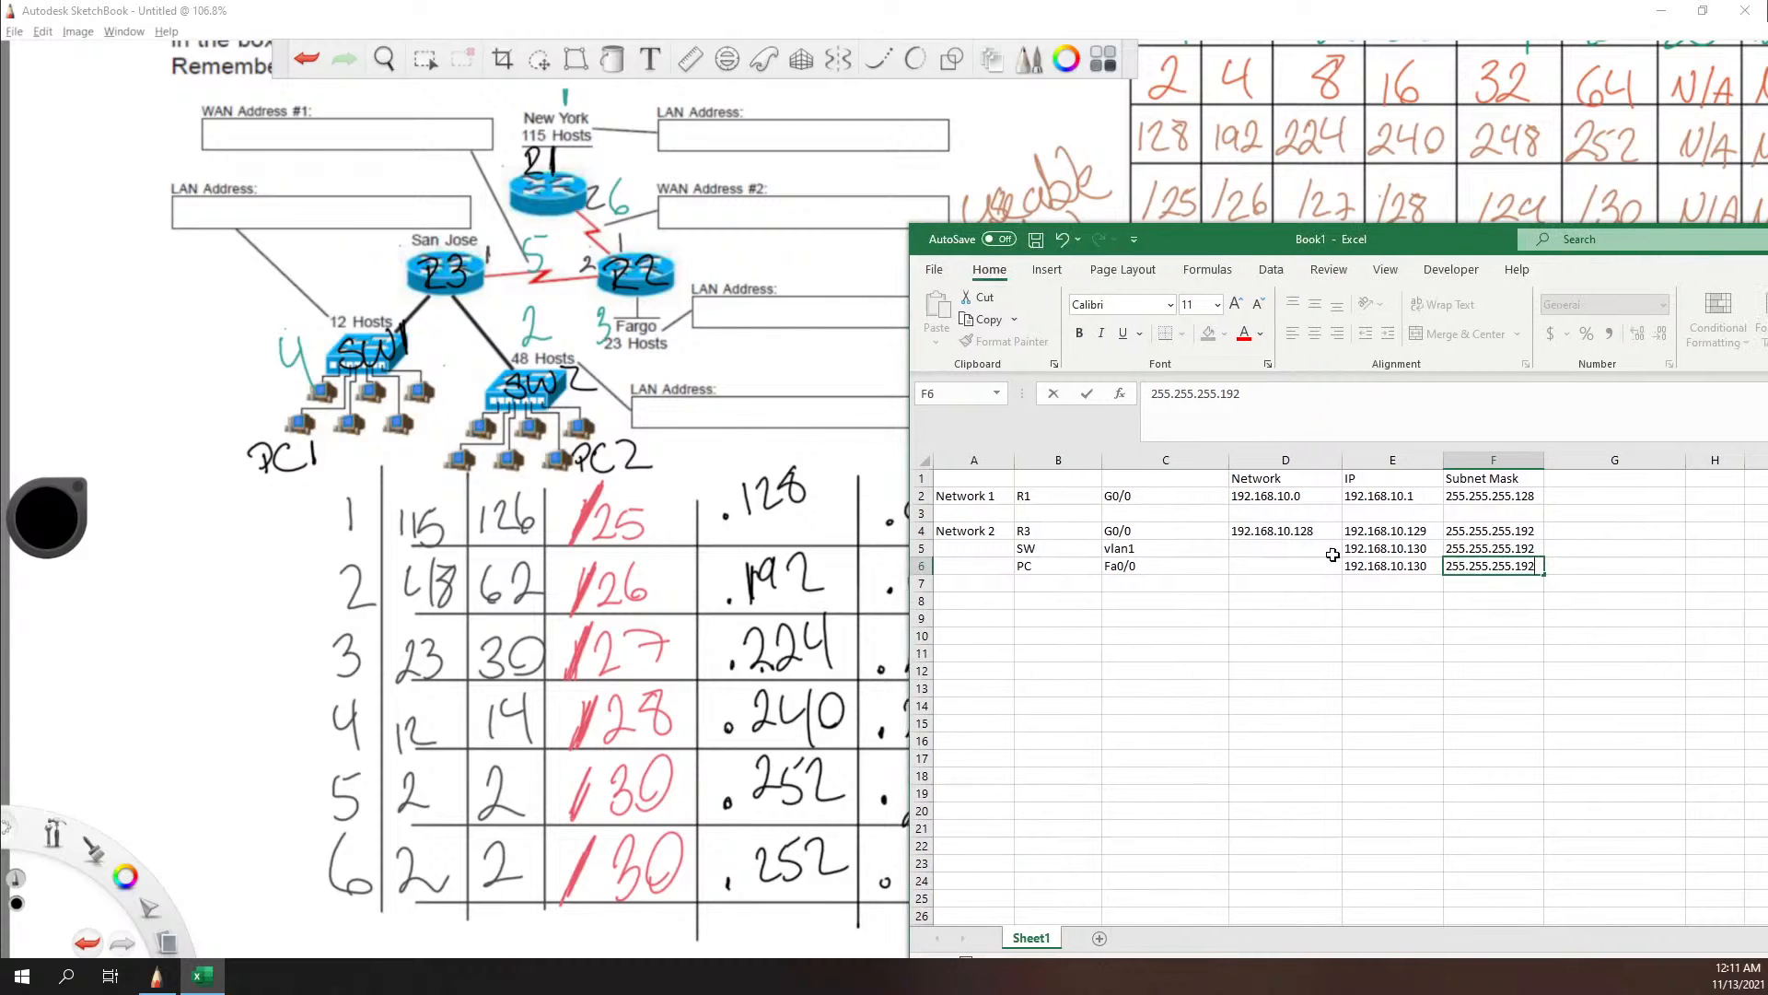
{"action": "left_click", "coordinate": [1574, 544]}
{"action": "left_click", "coordinate": [1588, 478]}
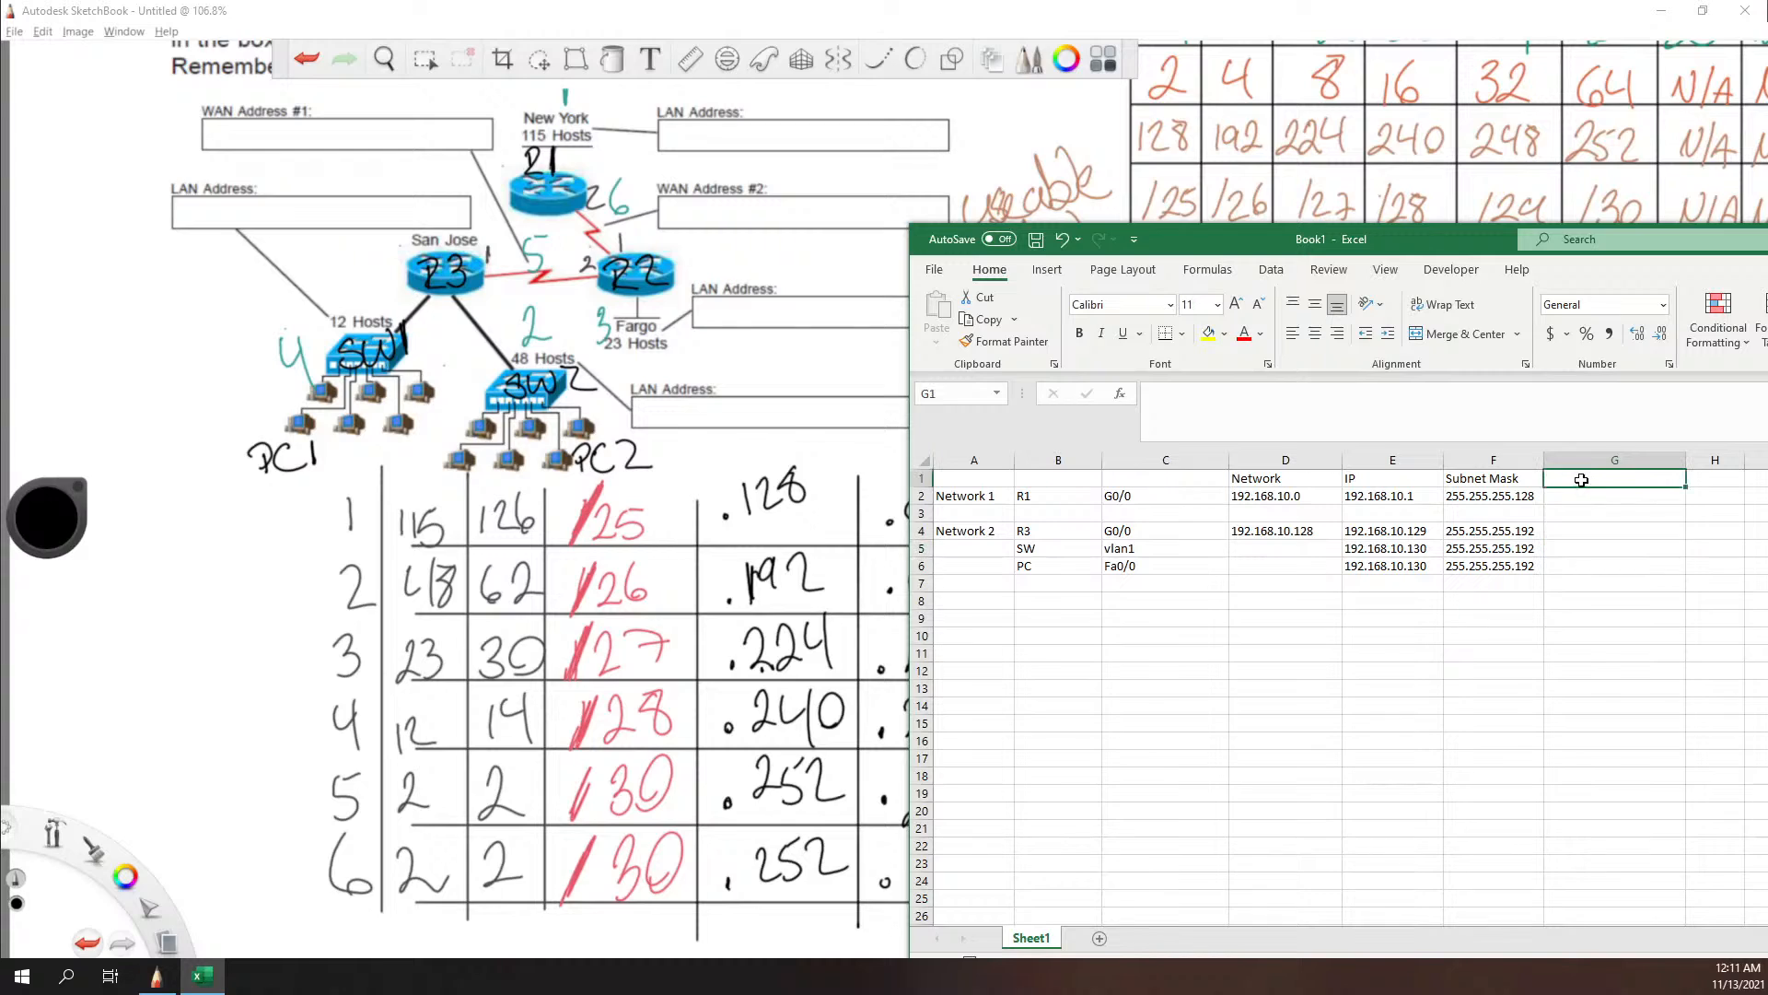
{"action": "type", "text": "dEFAIU"}
{"action": "key", "text": "BackSpace"}
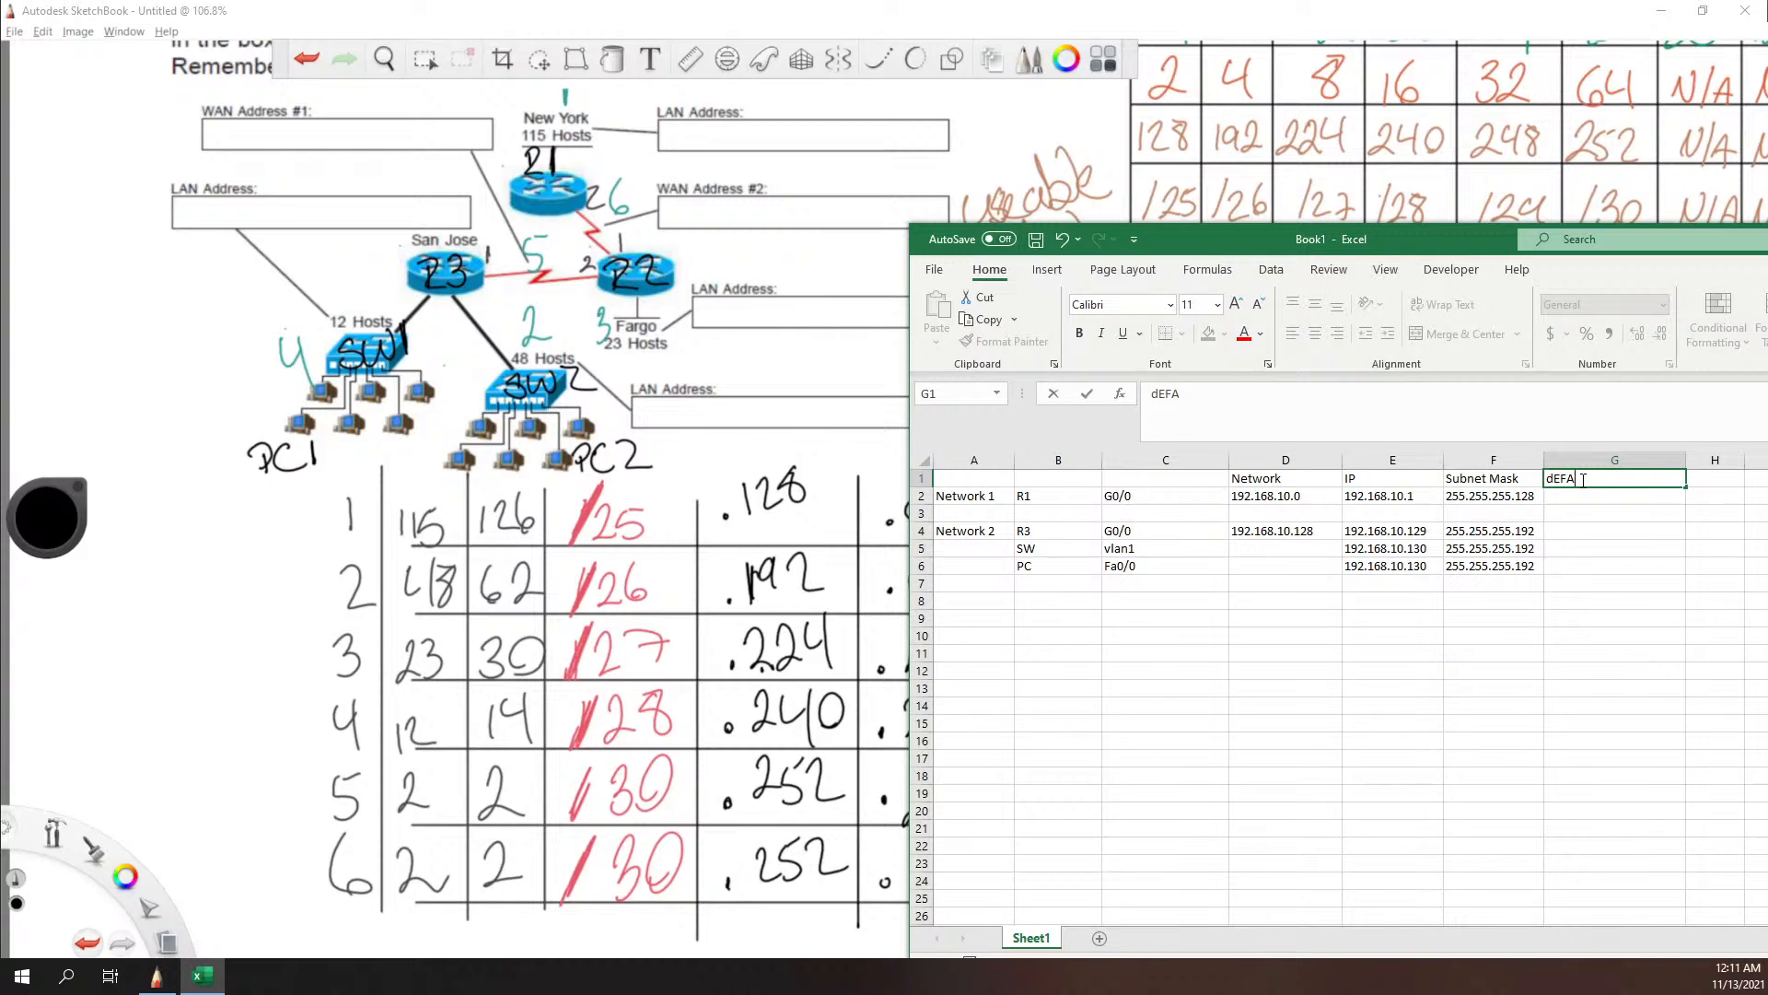
{"action": "key", "text": "BackSpace"}
{"action": "key", "text": "BackSpace"}
{"action": "key", "text": "BackSpace"}
{"action": "key", "text": "BackSpace"}
{"action": "type", "text": "Default"}
Step: Switch to SketchBook, trace a path from the PC1 network through R3 toward SW2, and undo the stroke
{"action": "mouse_move", "coordinate": [269, 412]}
{"action": "left_mouse_down"}
{"action": "mouse_move", "coordinate": [274, 333]}
{"action": "mouse_move", "coordinate": [416, 256]}
{"action": "mouse_move", "coordinate": [525, 353]}
{"action": "left_mouse_up"}
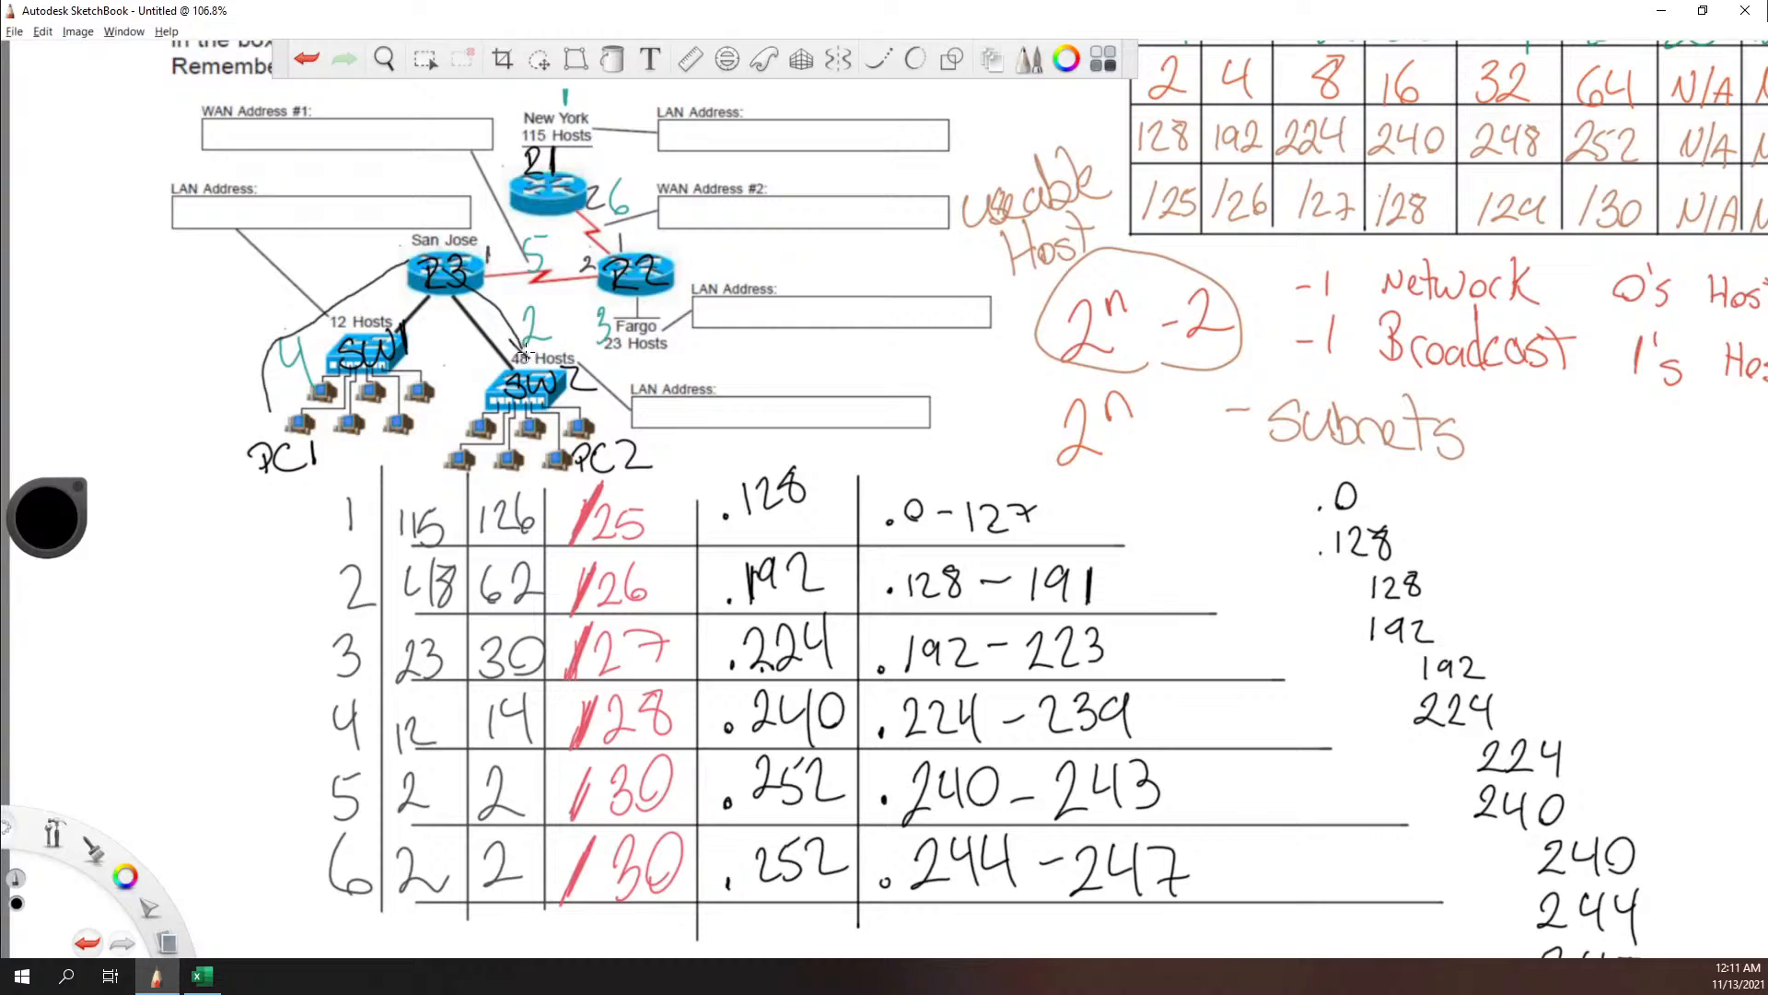
{"action": "key", "text": "ctrl+z"}
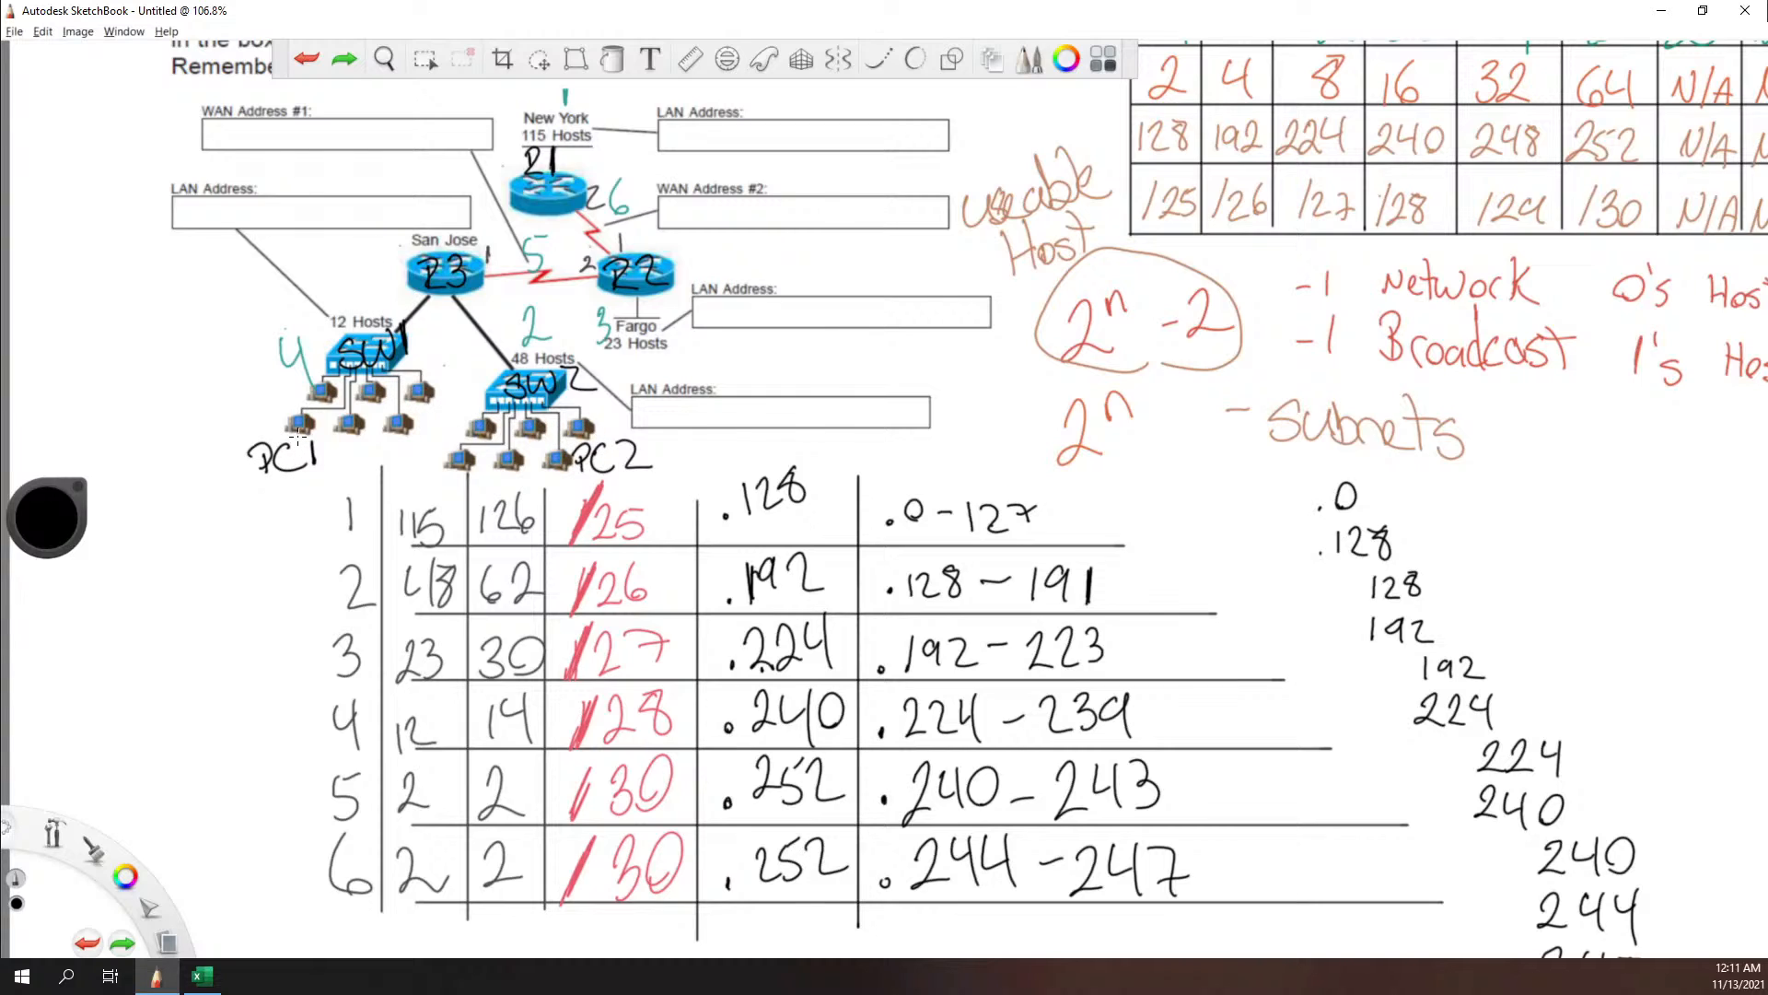
Step: Switch back to Excel and complete the heading in cell G1 as Default GW
{"action": "left_click", "coordinate": [202, 975]}
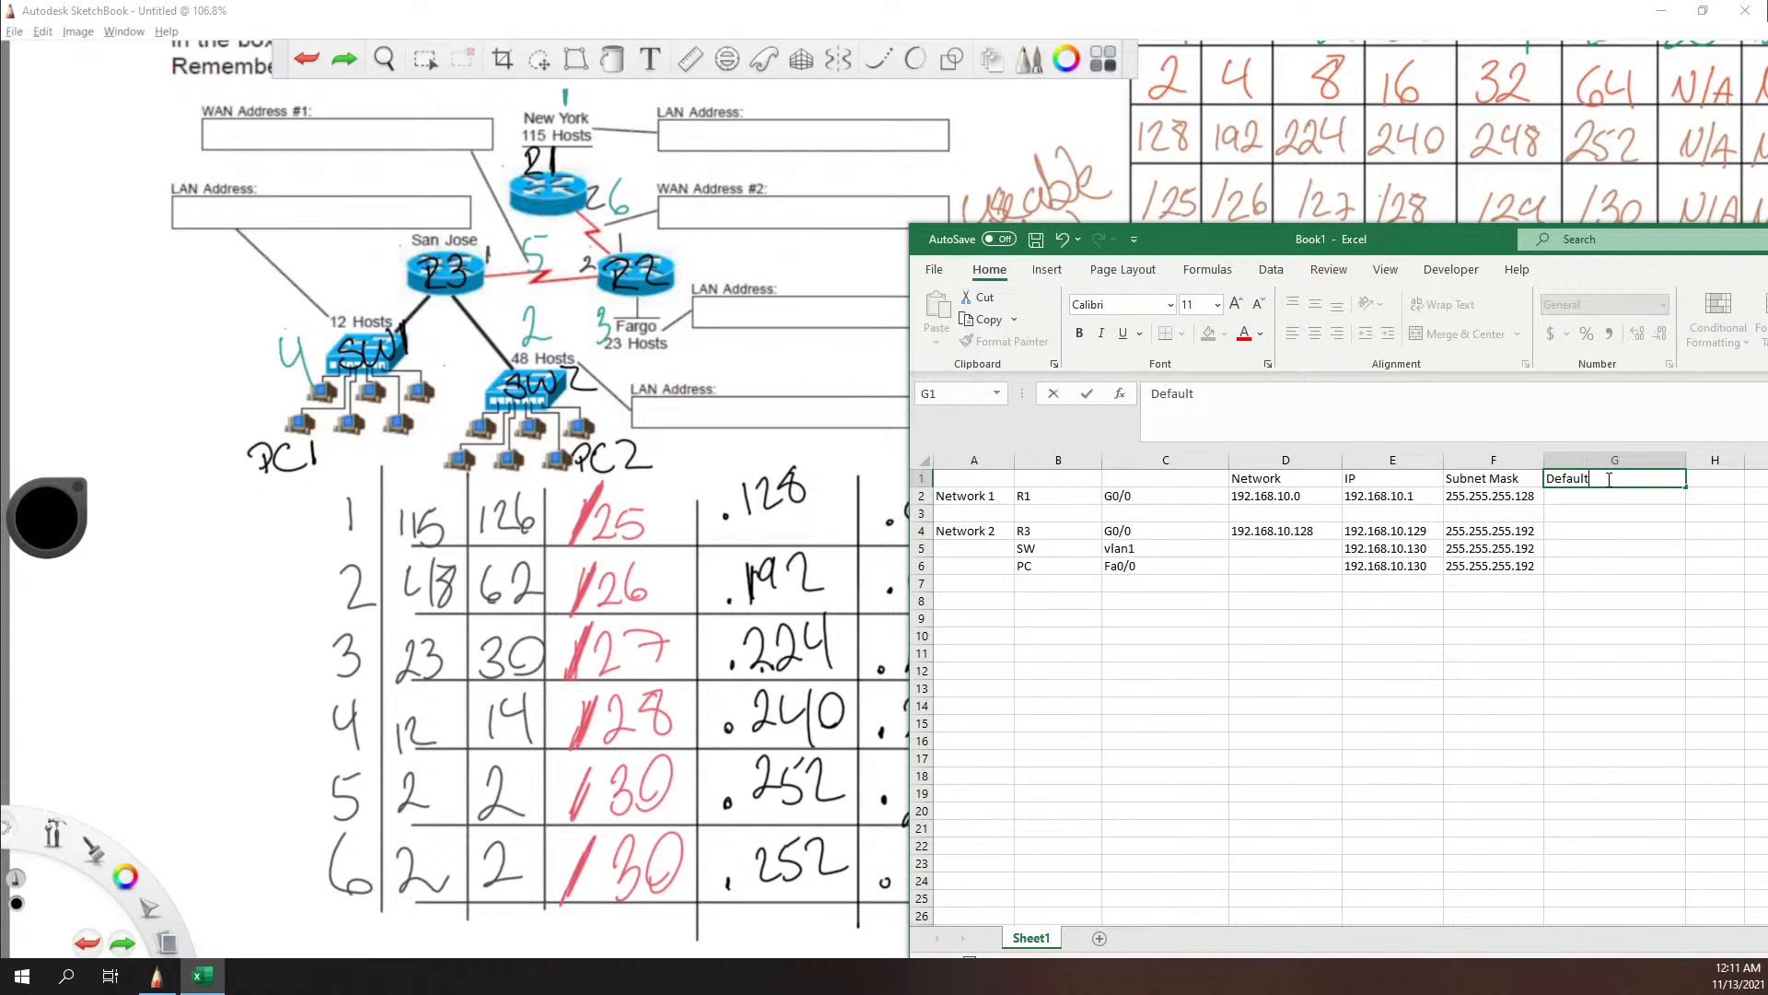
{"action": "type", "text": "GW"}
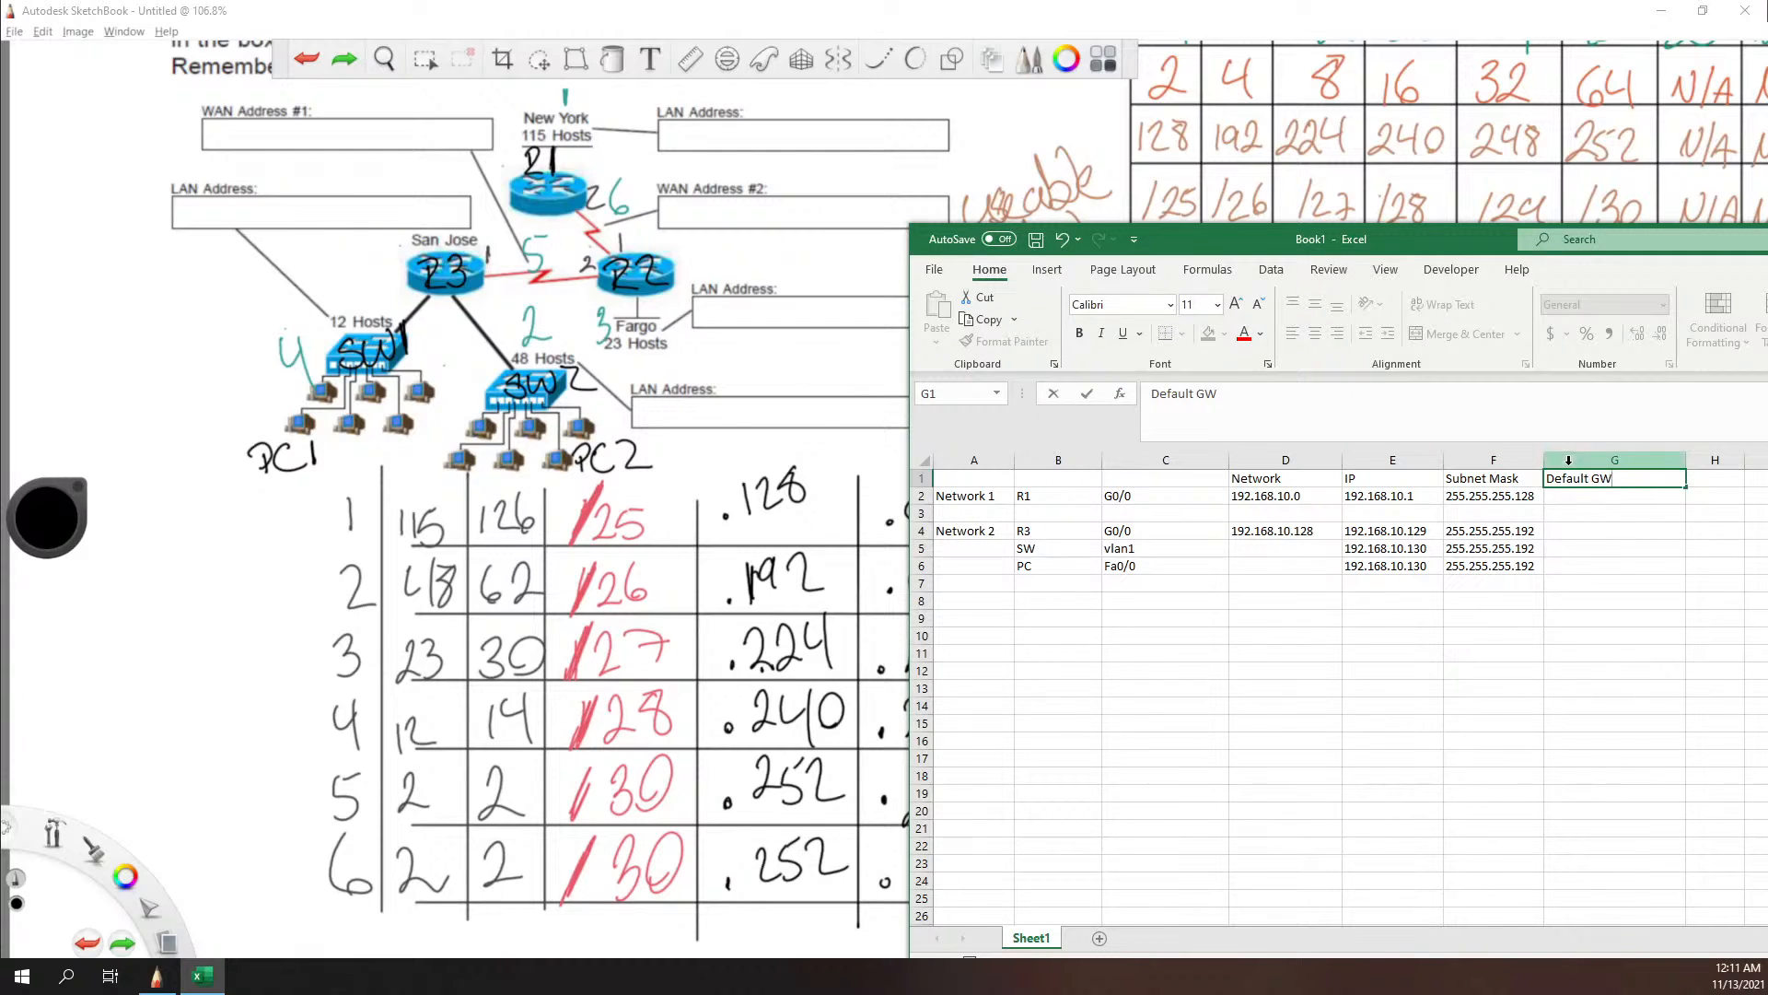
Step: Enter 192.168.10.129 as the default gateway for the Network 2 switch and PC in cells G5 and G6
{"action": "left_click", "coordinate": [1608, 545]}
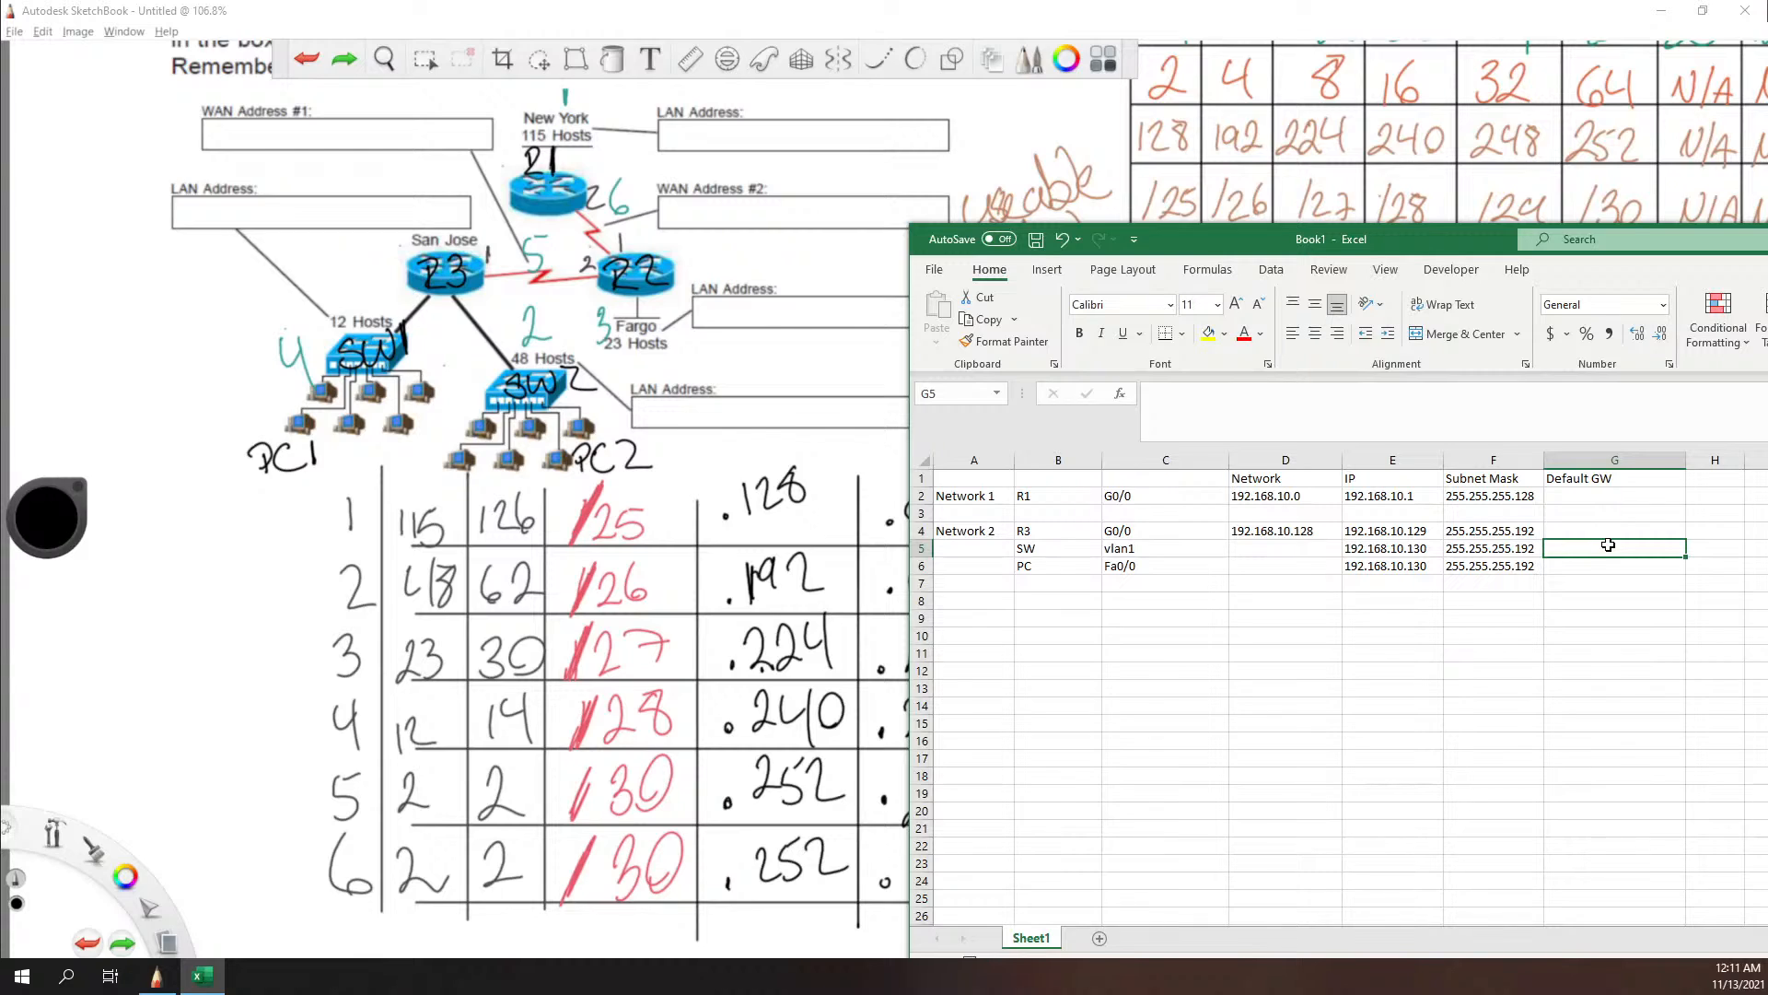
{"action": "type", "text": "192.168"}
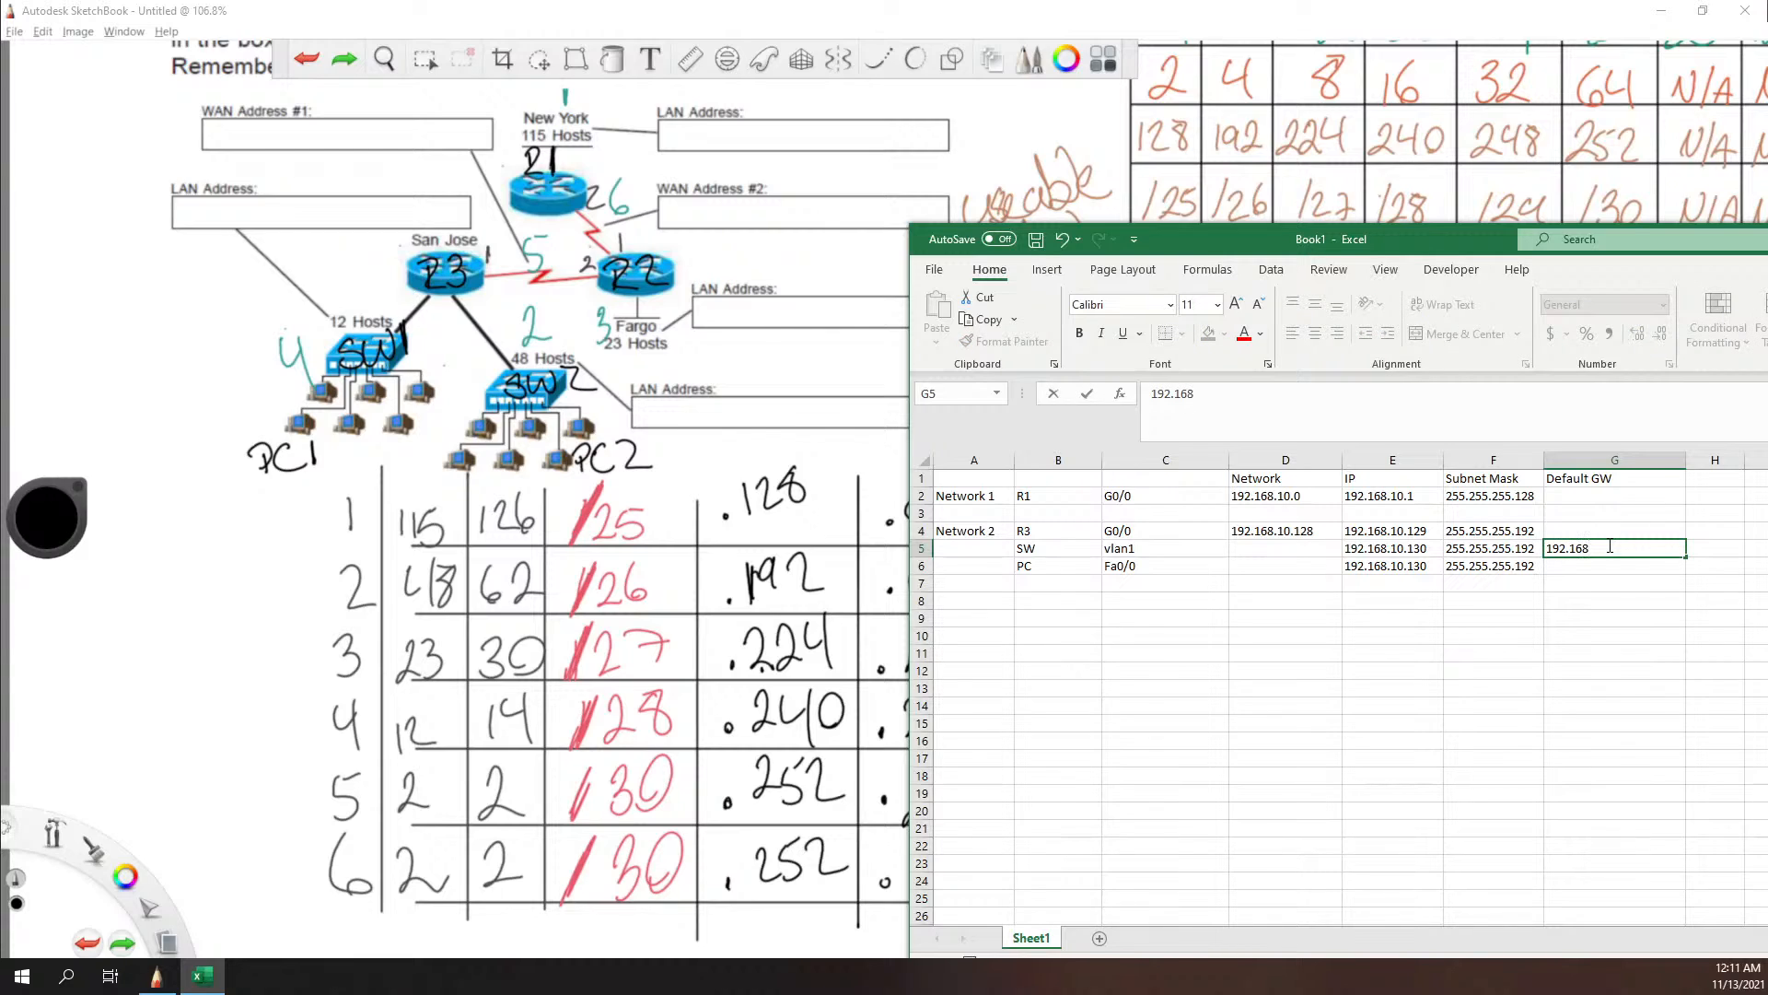
{"action": "type", "text": ".10."}
{"action": "type", "text": "128"}
{"action": "type", "text": "9"}
{"action": "key", "text": "Return"}
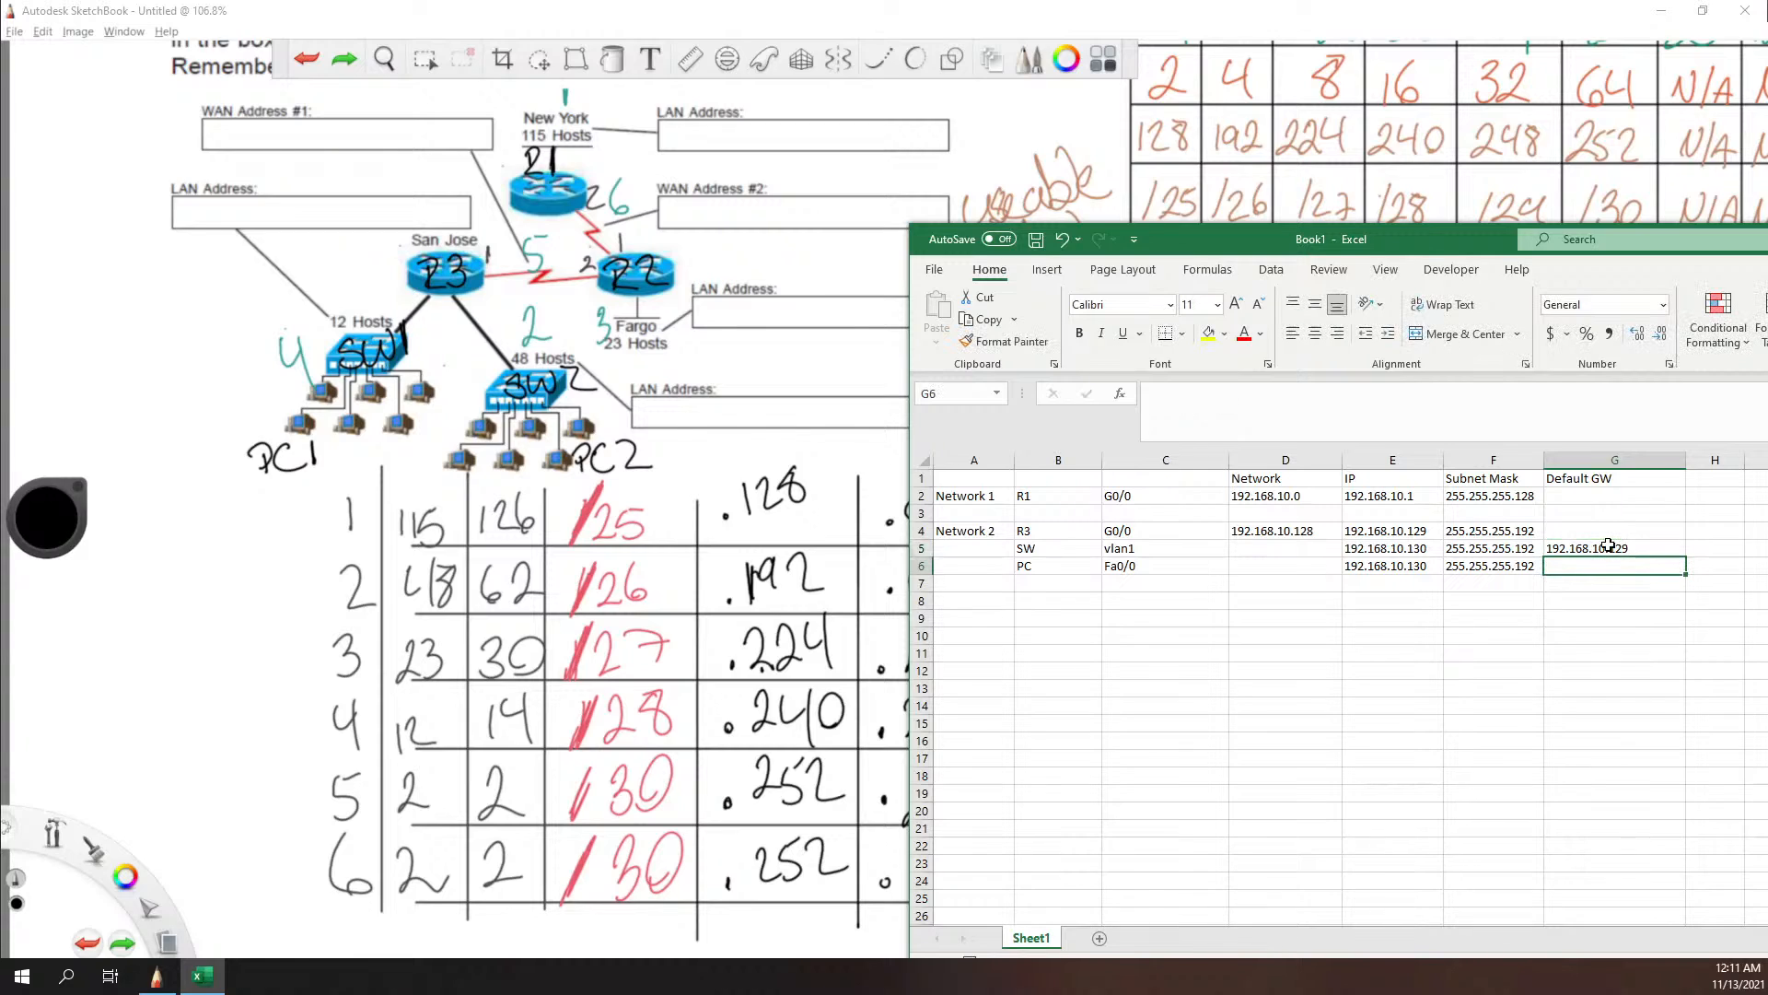
{"action": "type", "text": "192.168"}
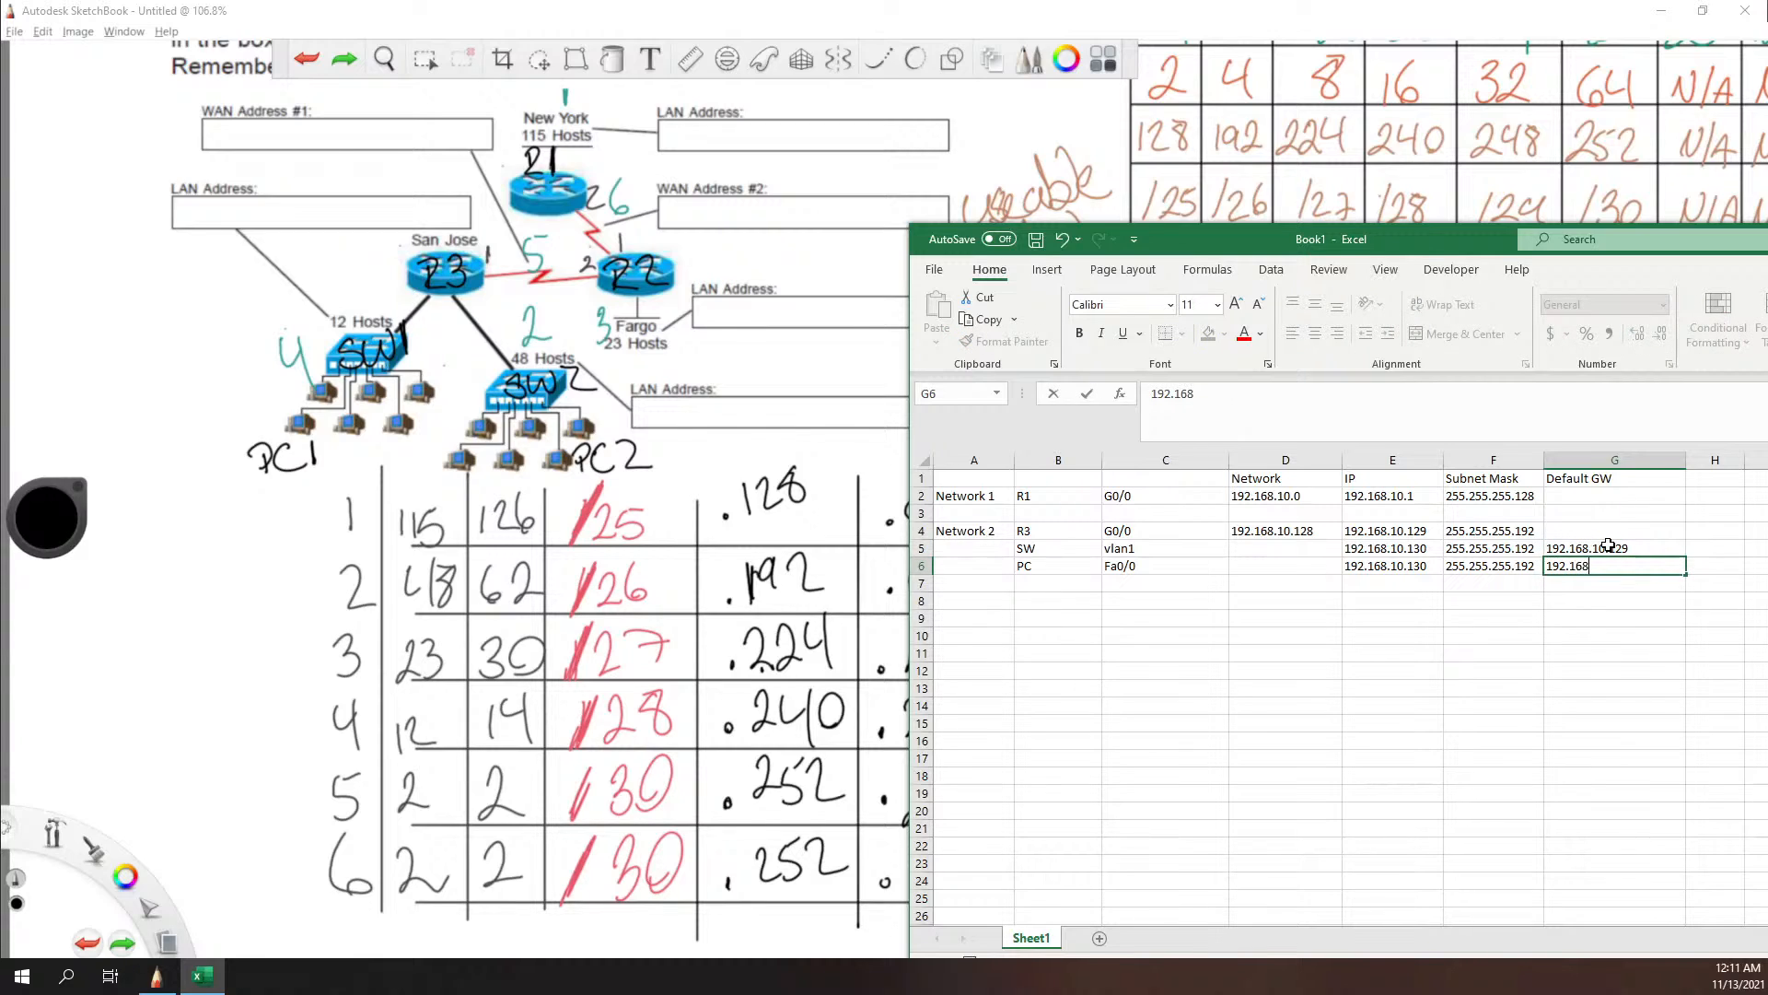
{"action": "type", "text": ".10.129"}
{"action": "key", "text": "Tab"}
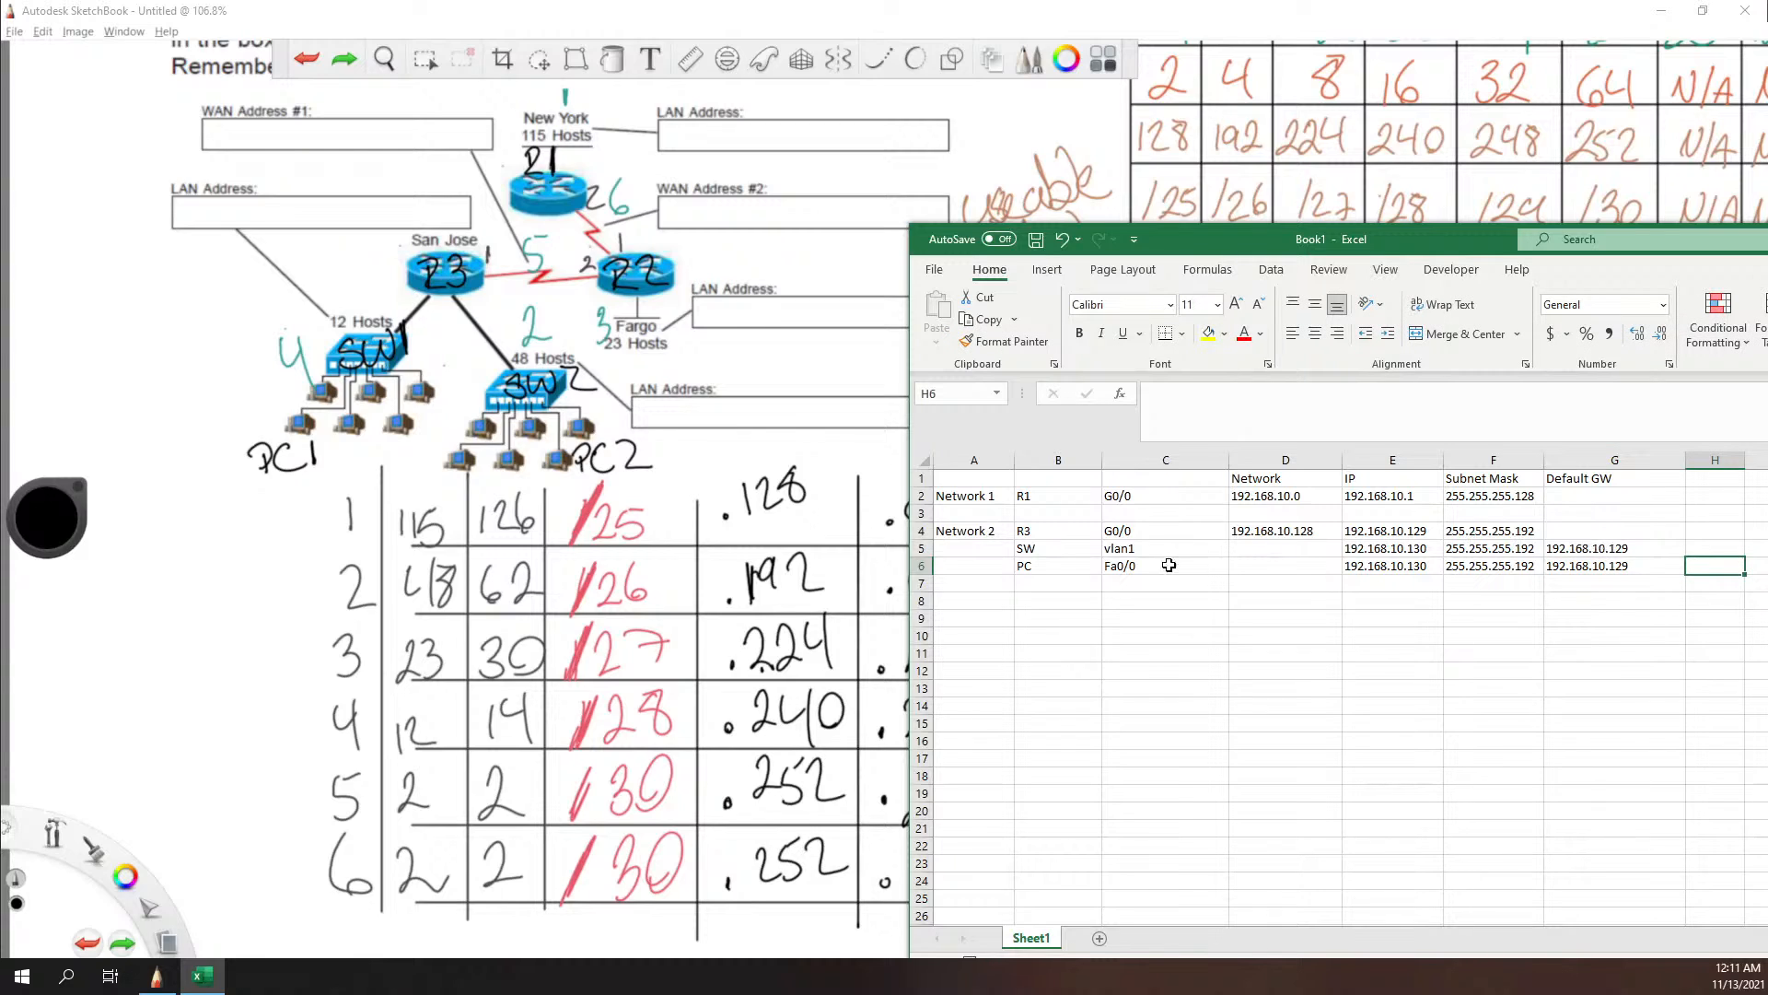
Step: Rename the Network 2 computer in cell B6 as PC2
{"action": "double_click", "coordinate": [1055, 569]}
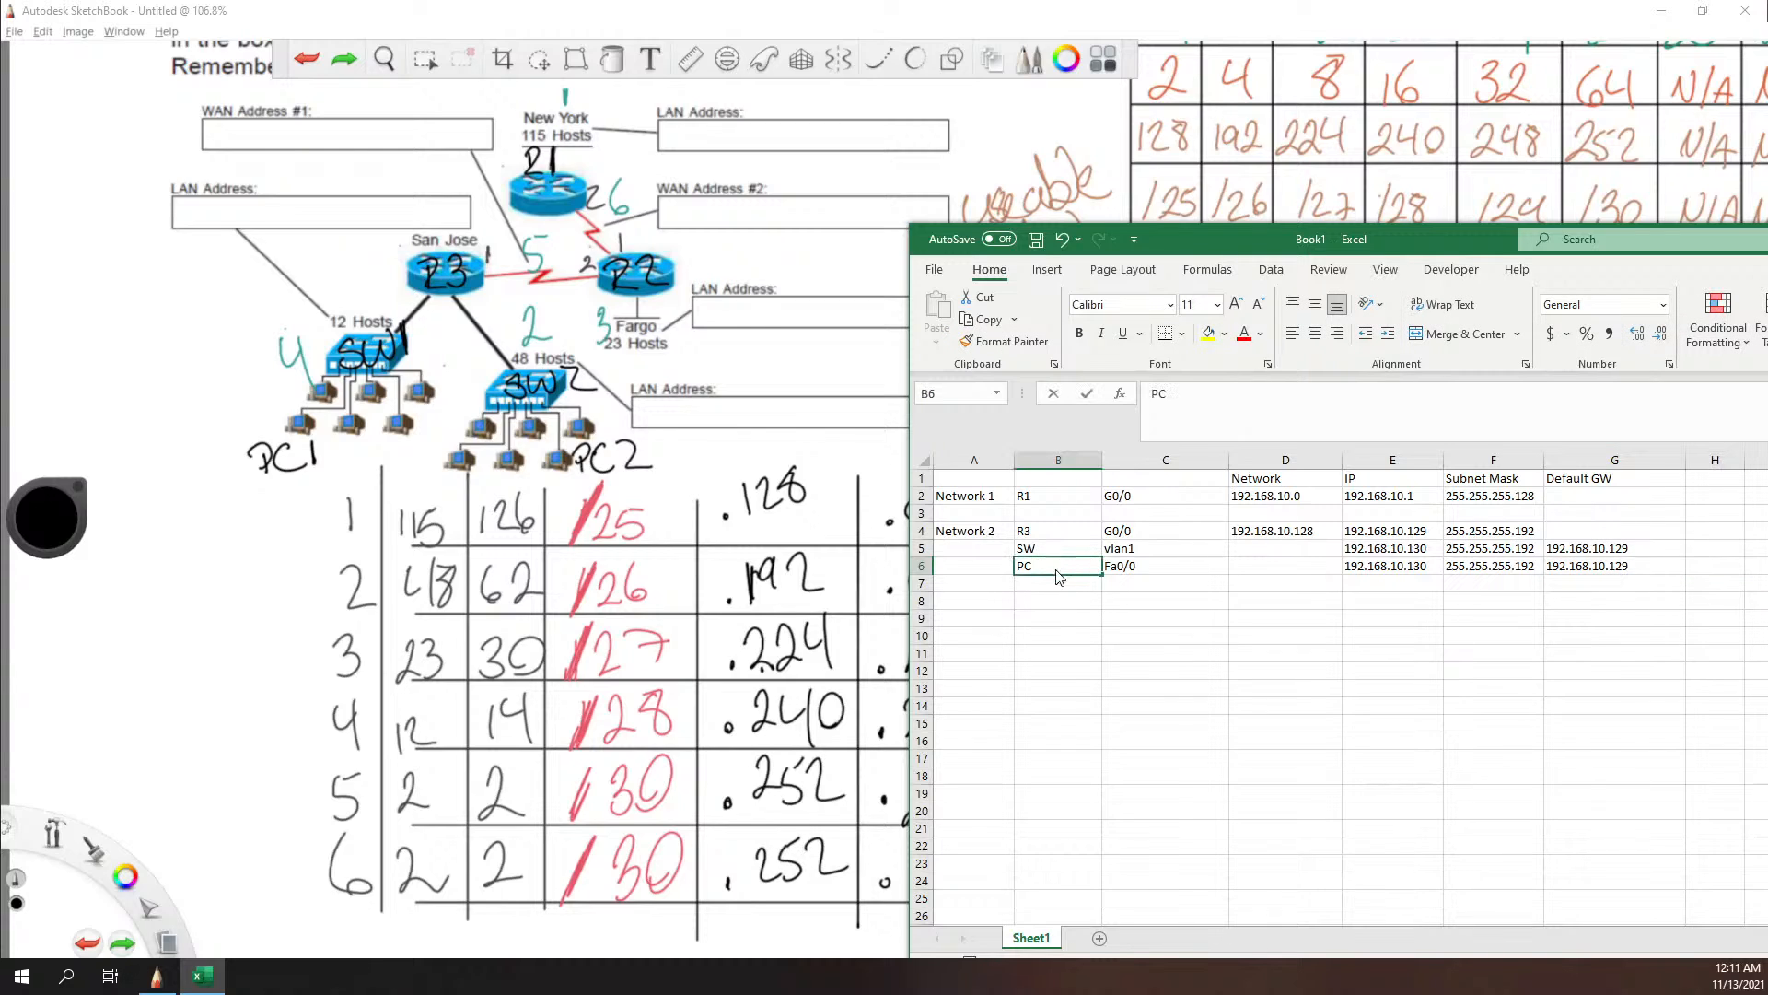
{"action": "type", "text": "2"}
{"action": "left_click", "coordinate": [1038, 603]}
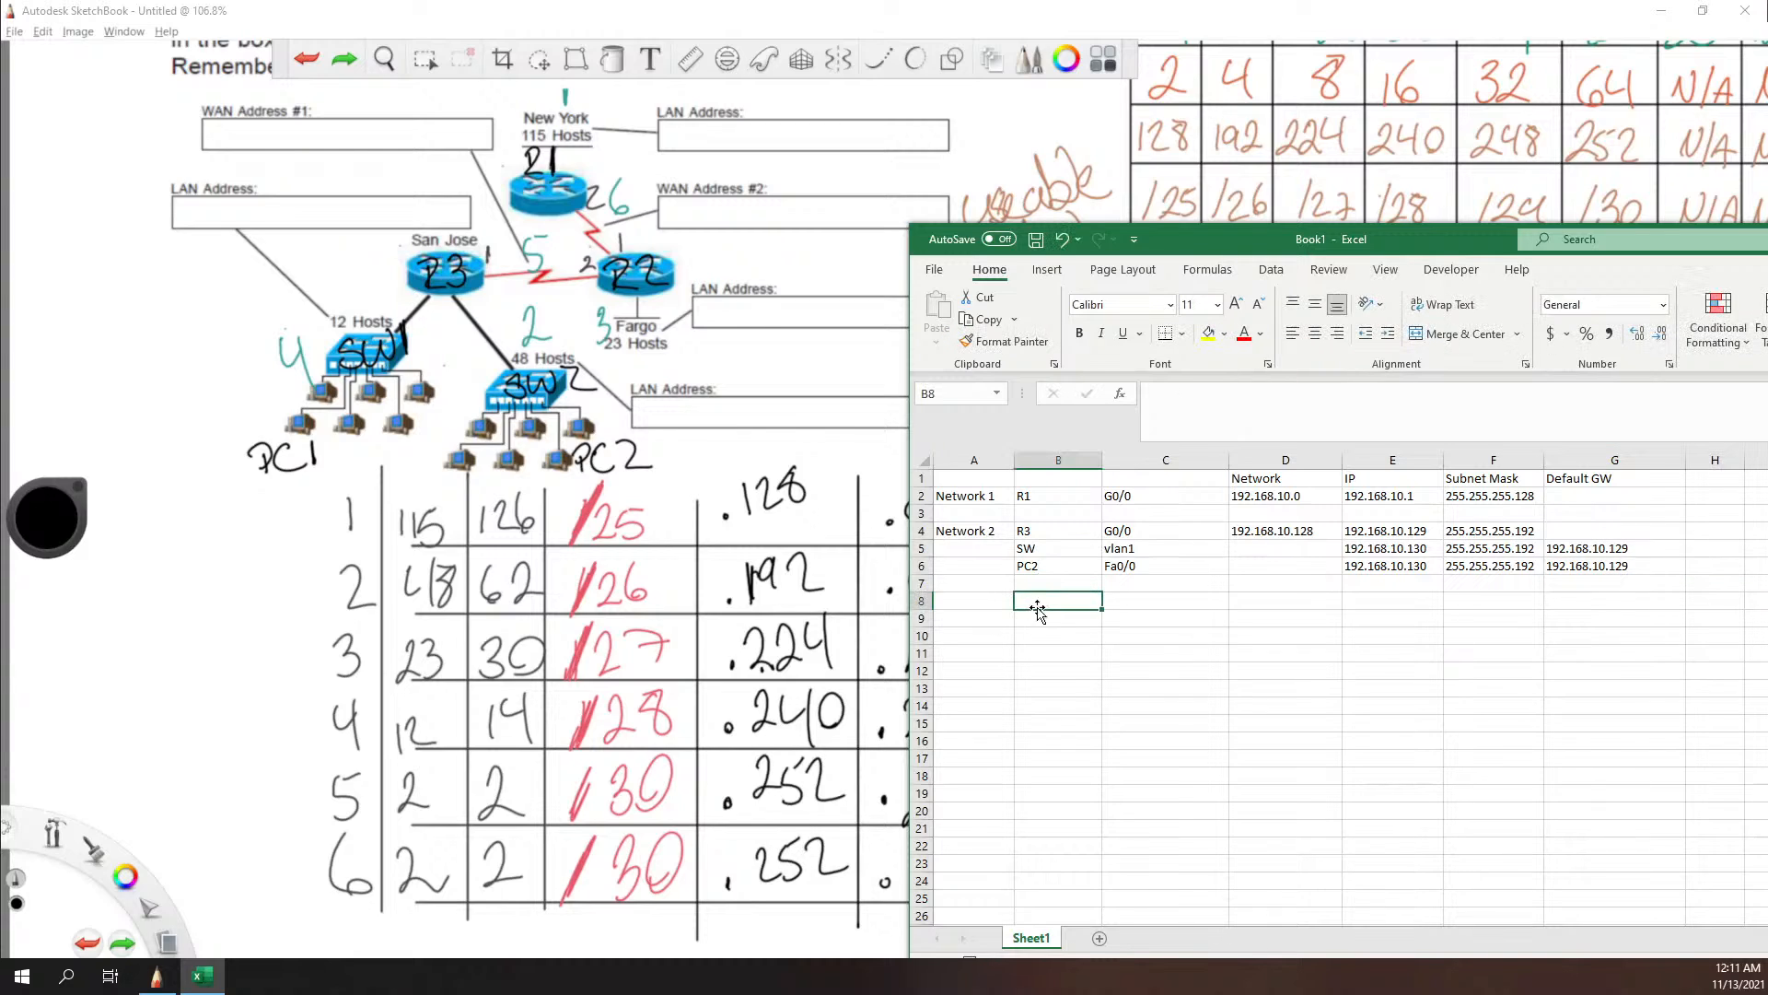
Step: Start the Network 3 row with Network 3 in cell A8, R2 in cell B8 and G0/0 in cell C8
{"action": "left_click", "coordinate": [971, 603]}
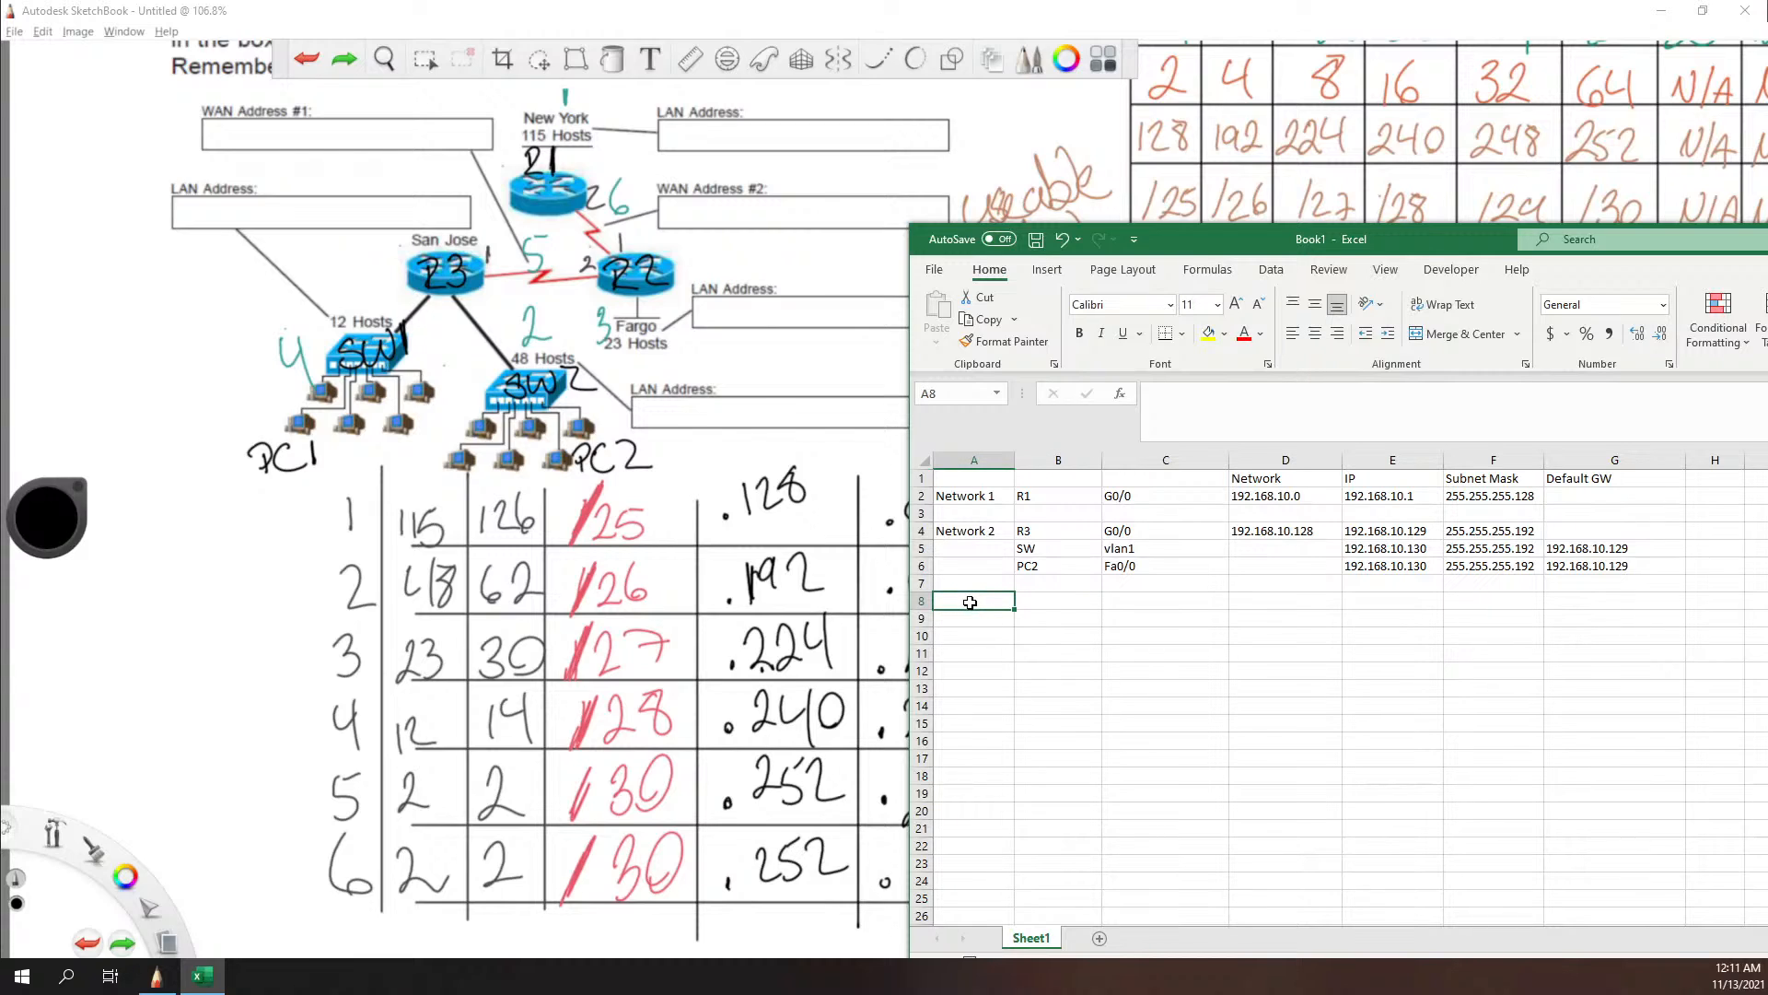
{"action": "type", "text": "Network 3"}
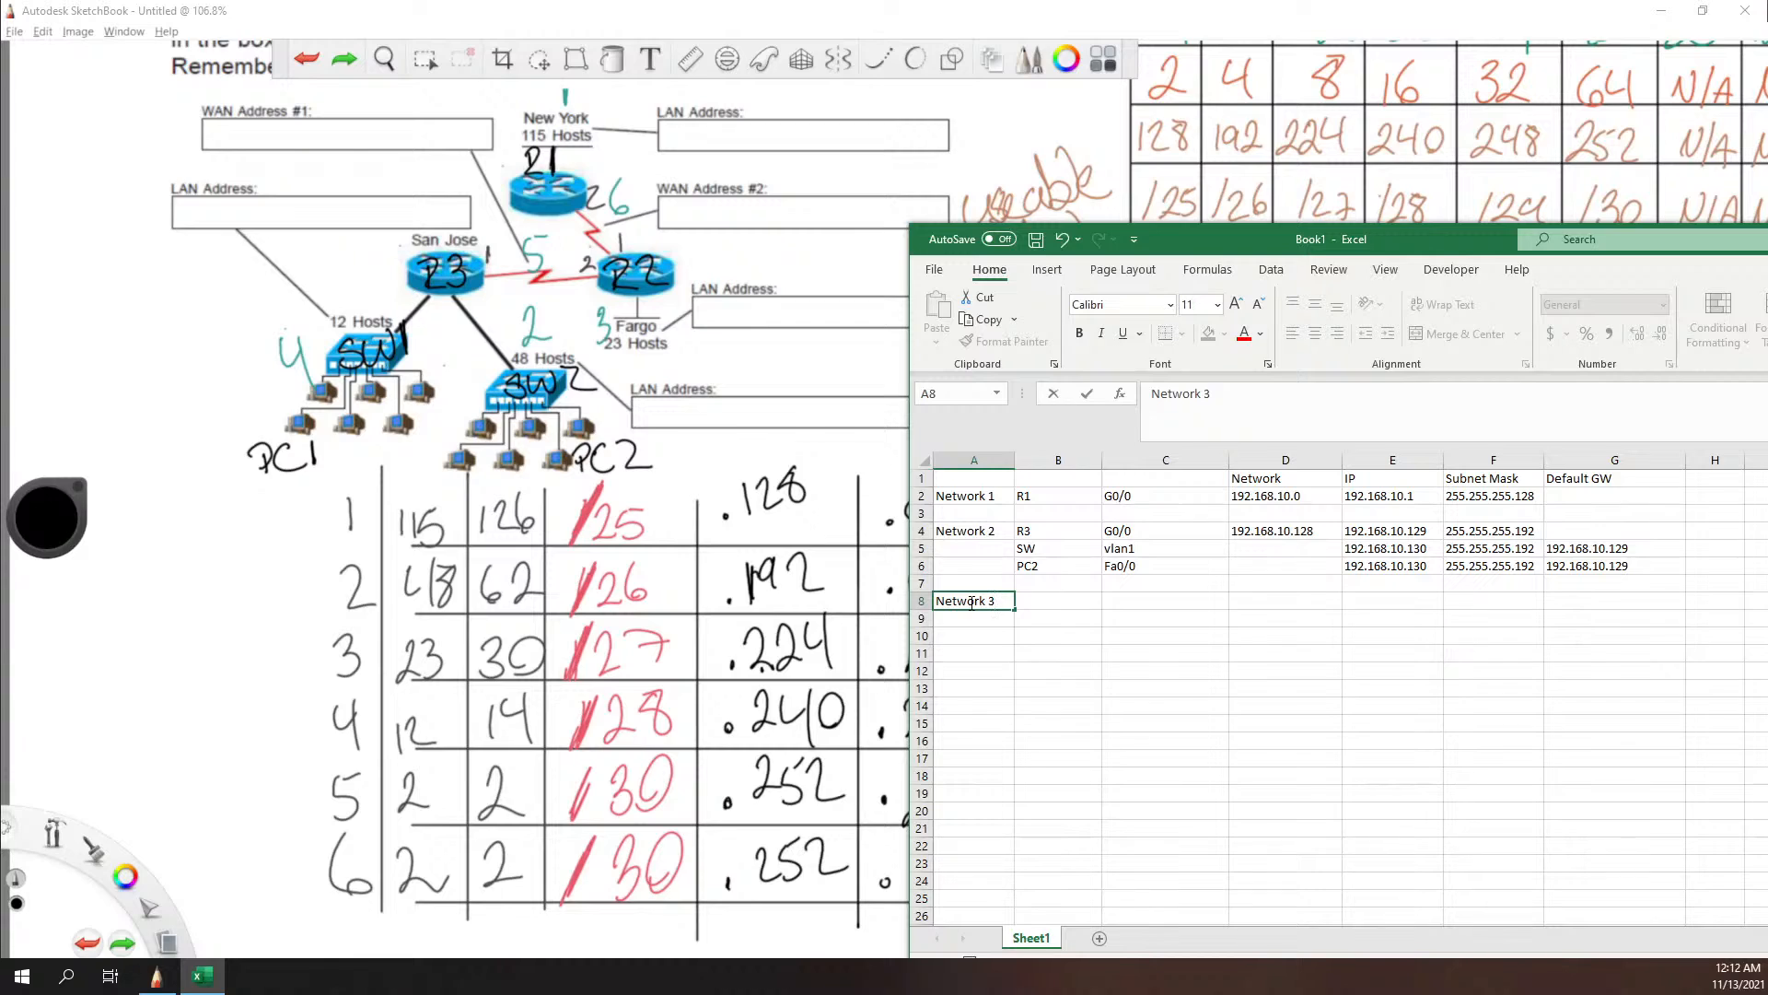
{"action": "key", "text": "Tab"}
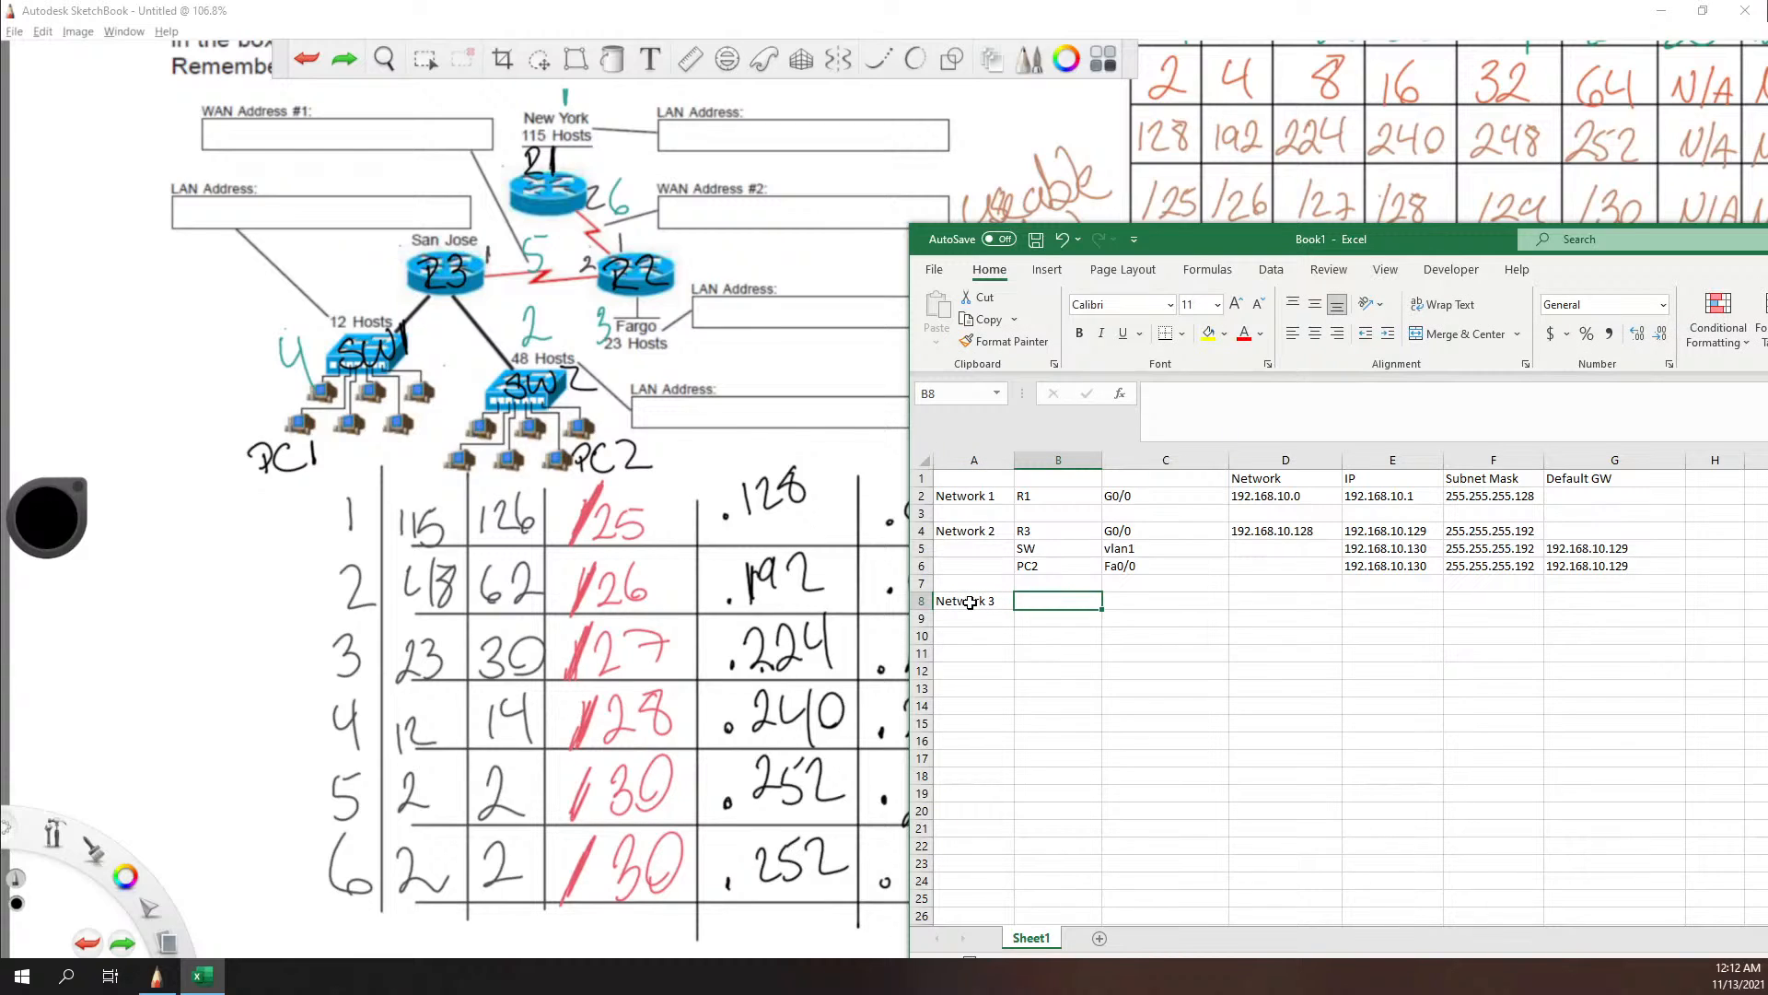
{"action": "type", "text": "R2"}
{"action": "key", "text": "Tab"}
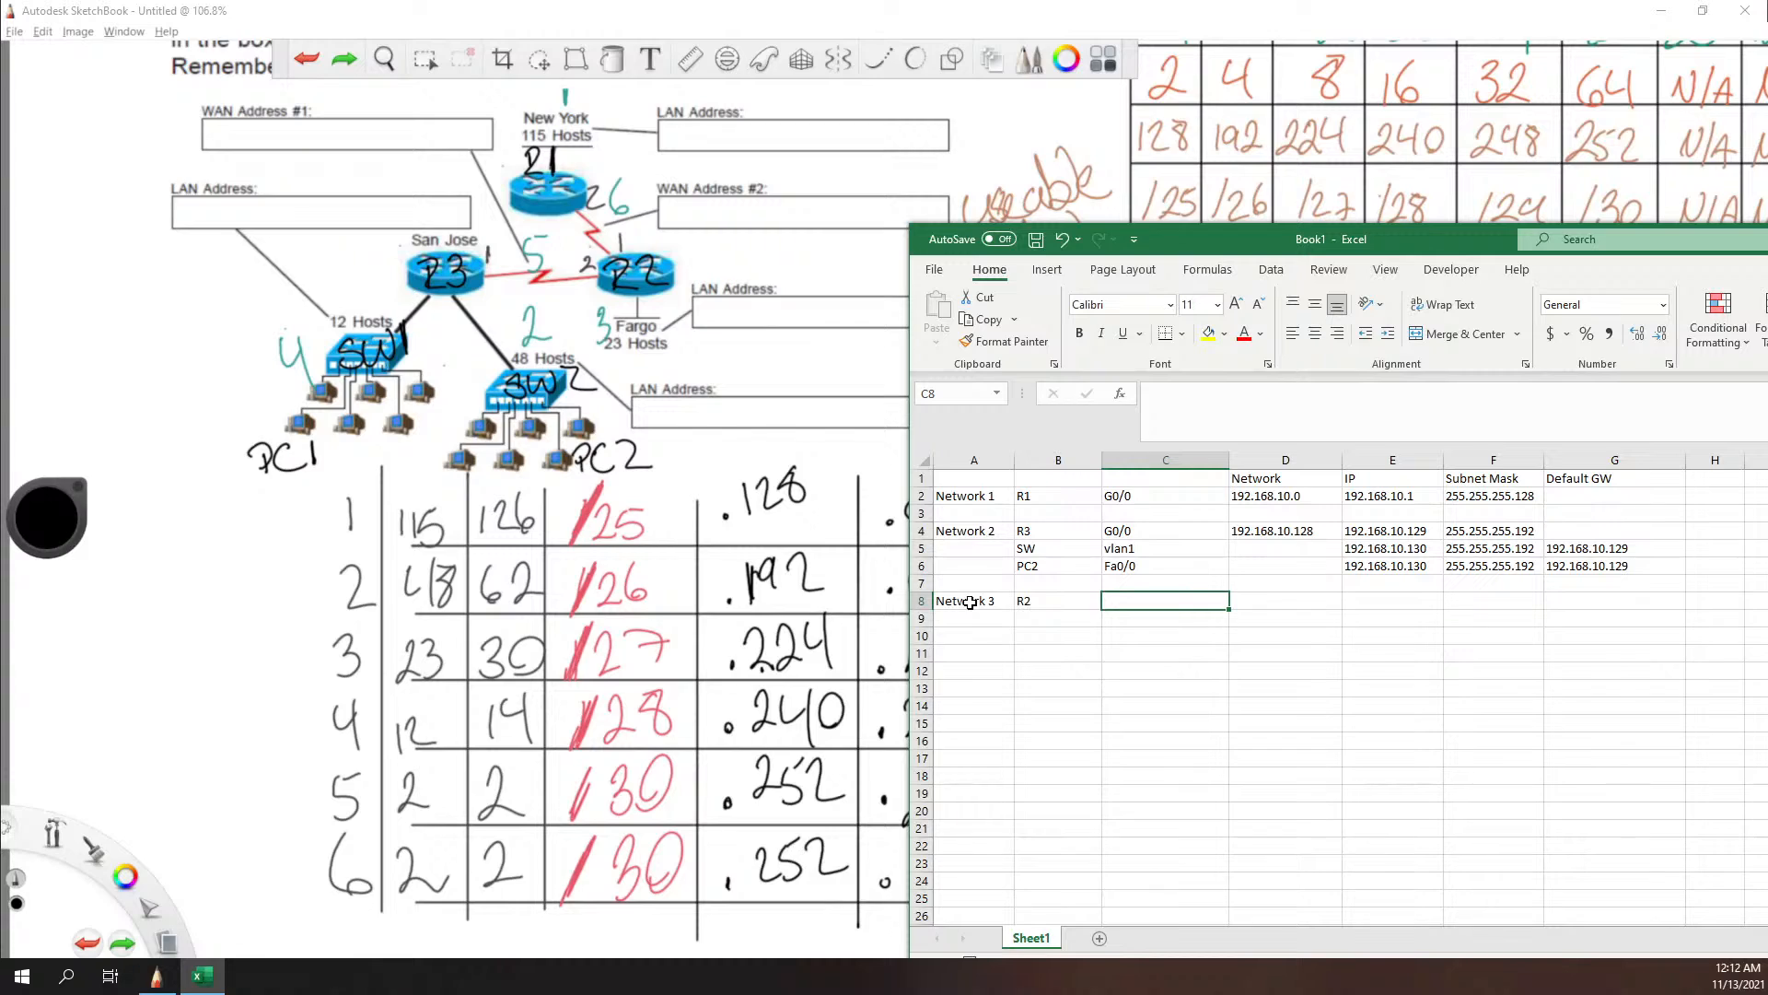
{"action": "type", "text": "G"}
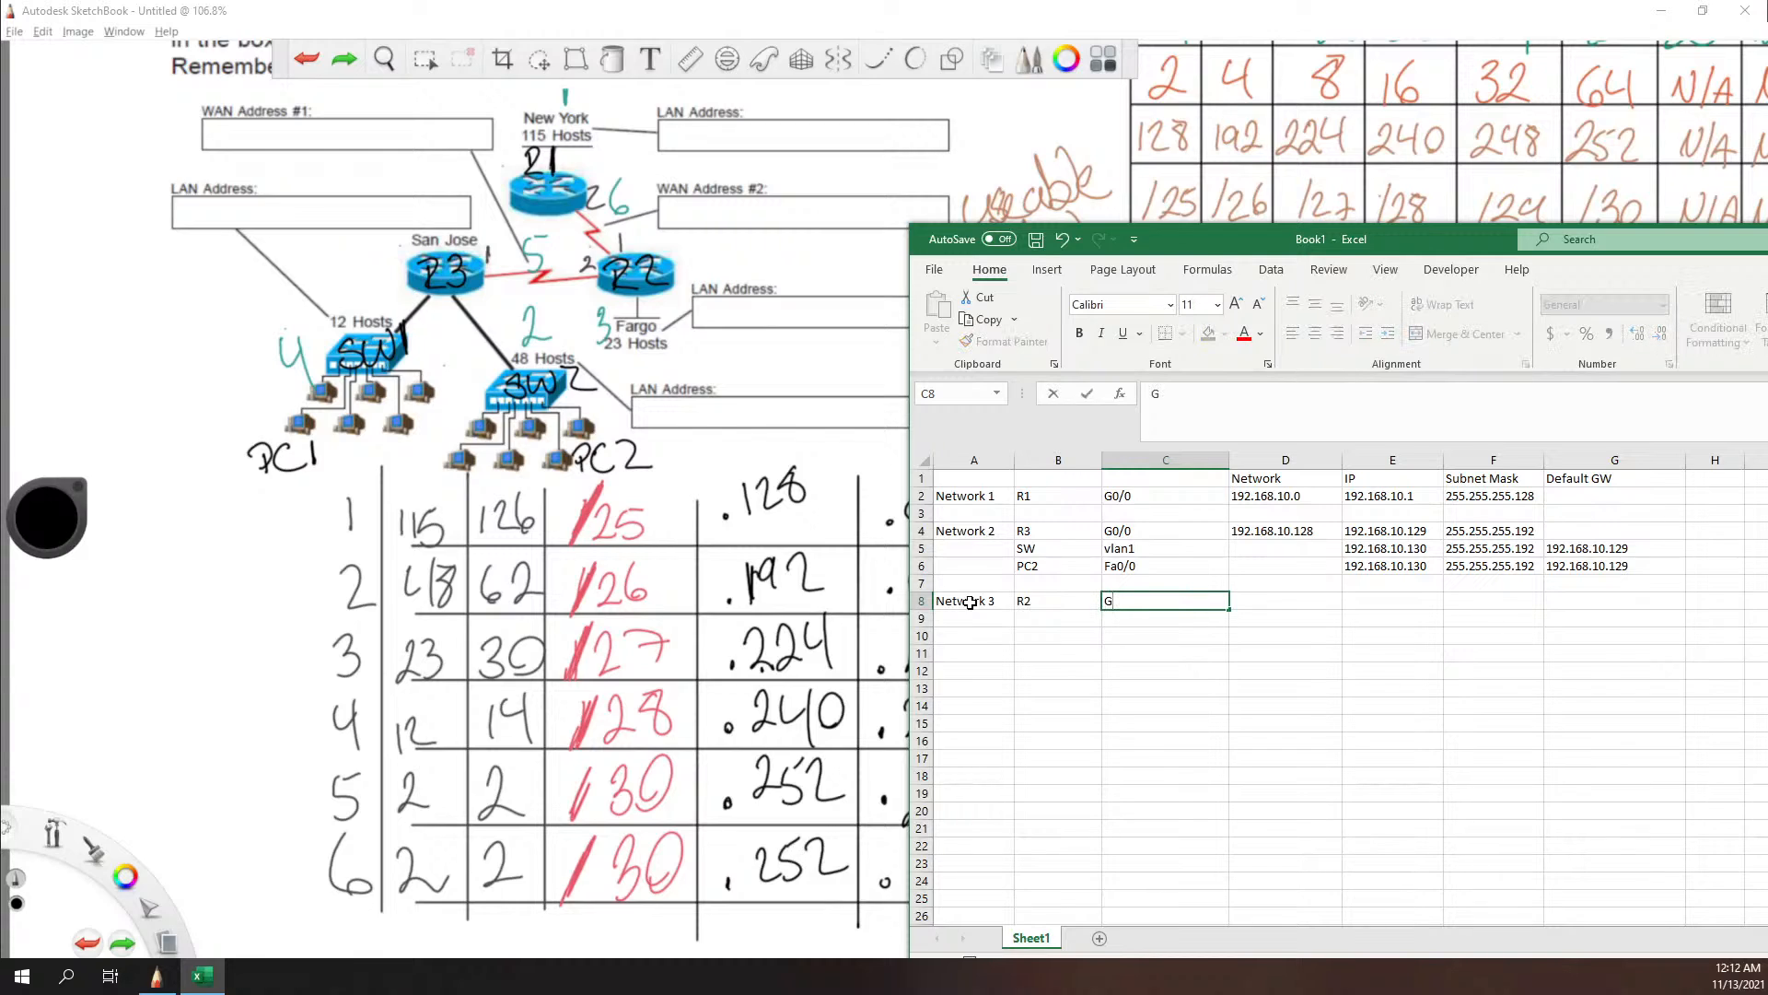
{"action": "type", "text": "0/0"}
{"action": "key", "text": "Tab"}
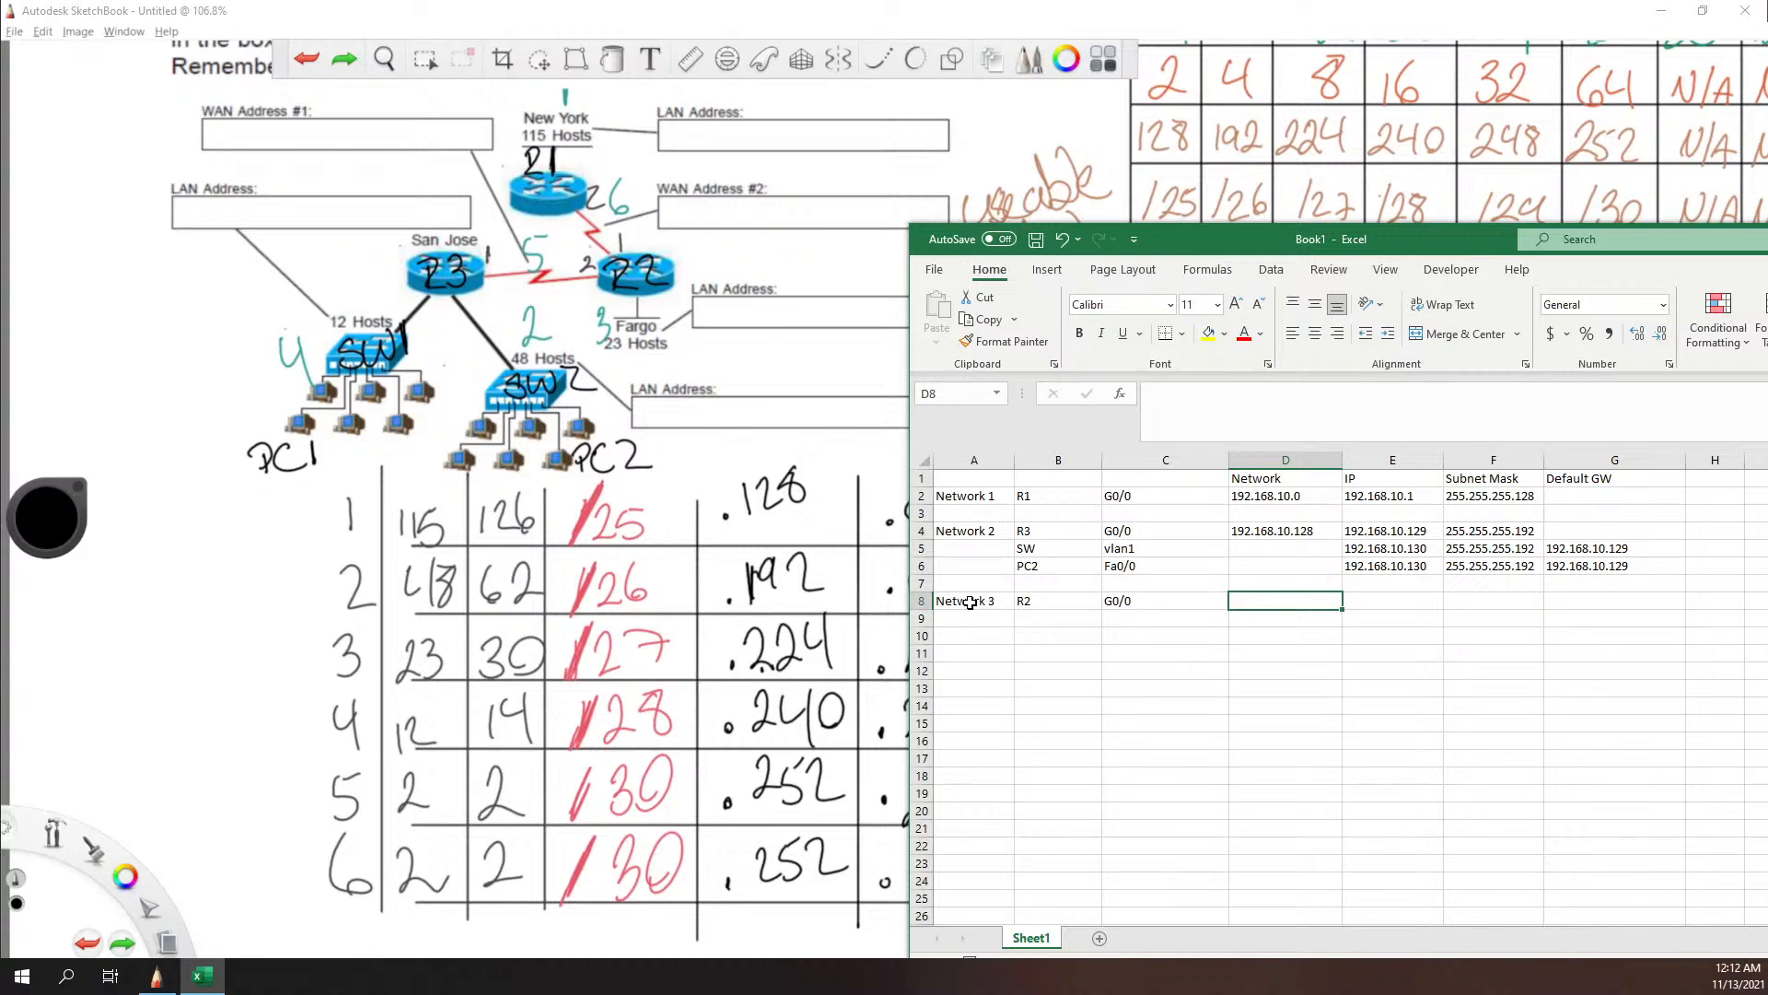
Step: Enter Network 3's network address 192.168.10.192 in cell D8 and R2's IP address 192.168.10.193 in cell E8
{"action": "type", "text": "2.1"}
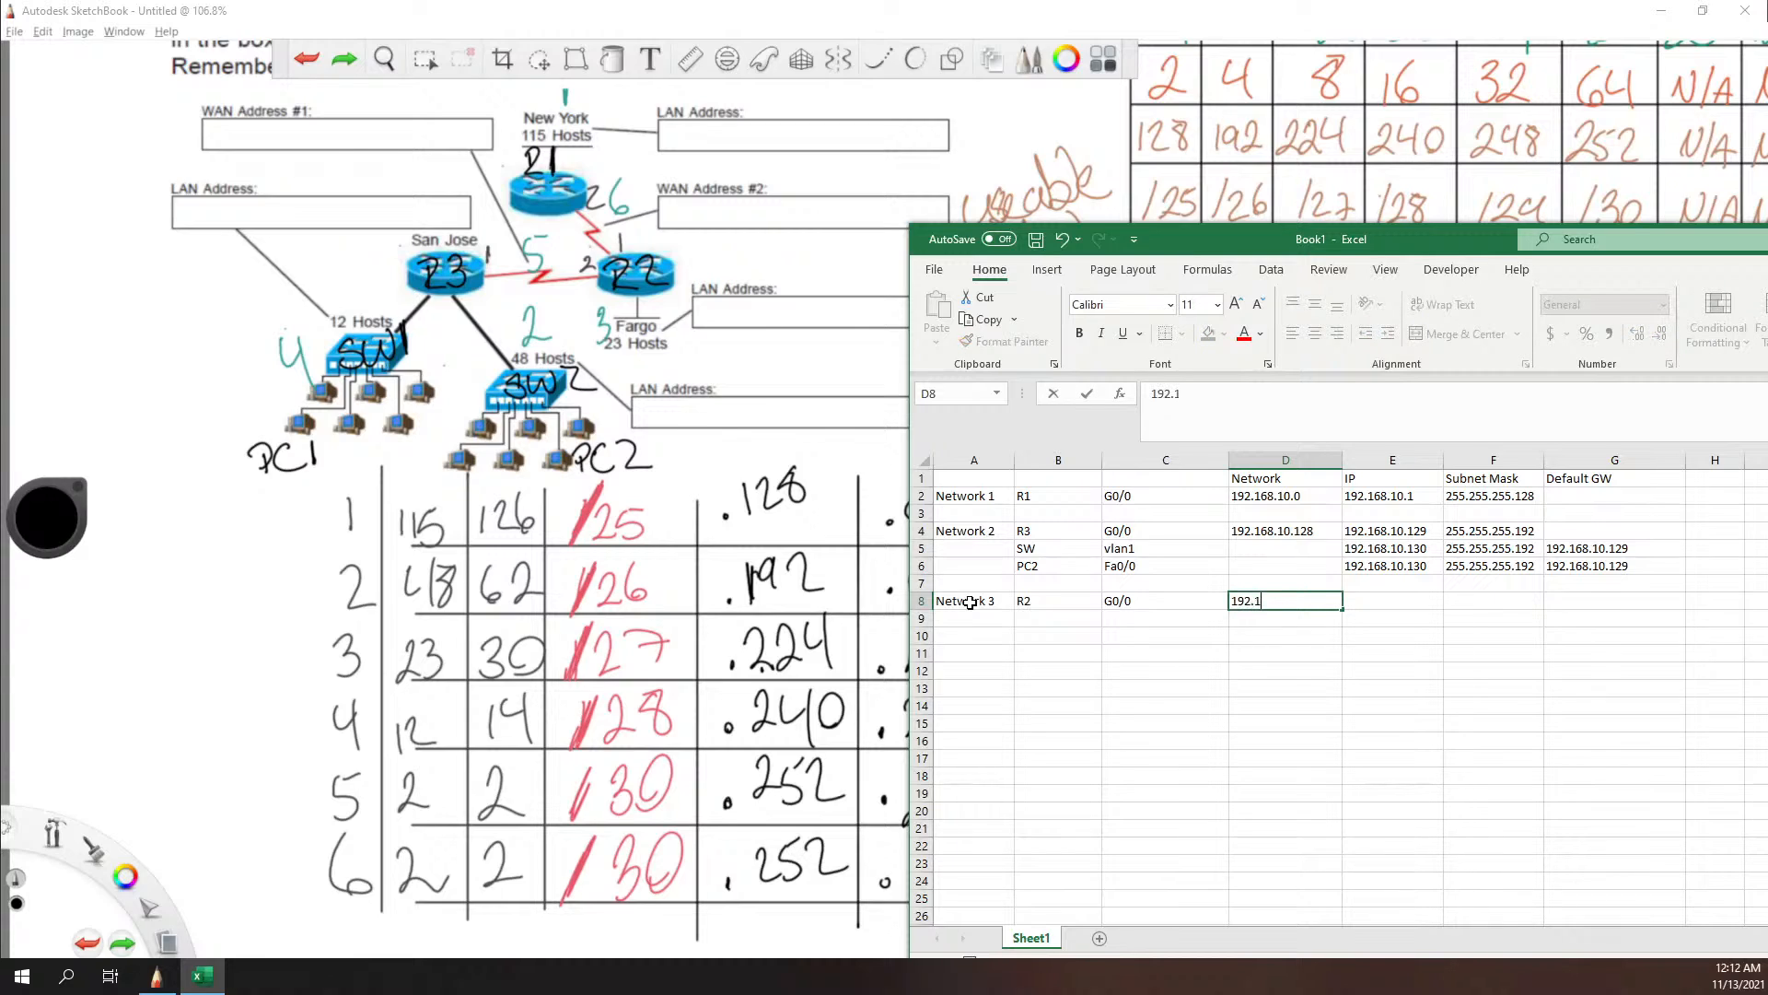
{"action": "type", "text": "68.10"}
{"action": "mouse_move", "coordinate": [1423, 250]}
{"action": "left_mouse_down"}
{"action": "mouse_move", "coordinate": [1543, 240]}
{"action": "mouse_move", "coordinate": [1374, 232]}
{"action": "left_mouse_up"}
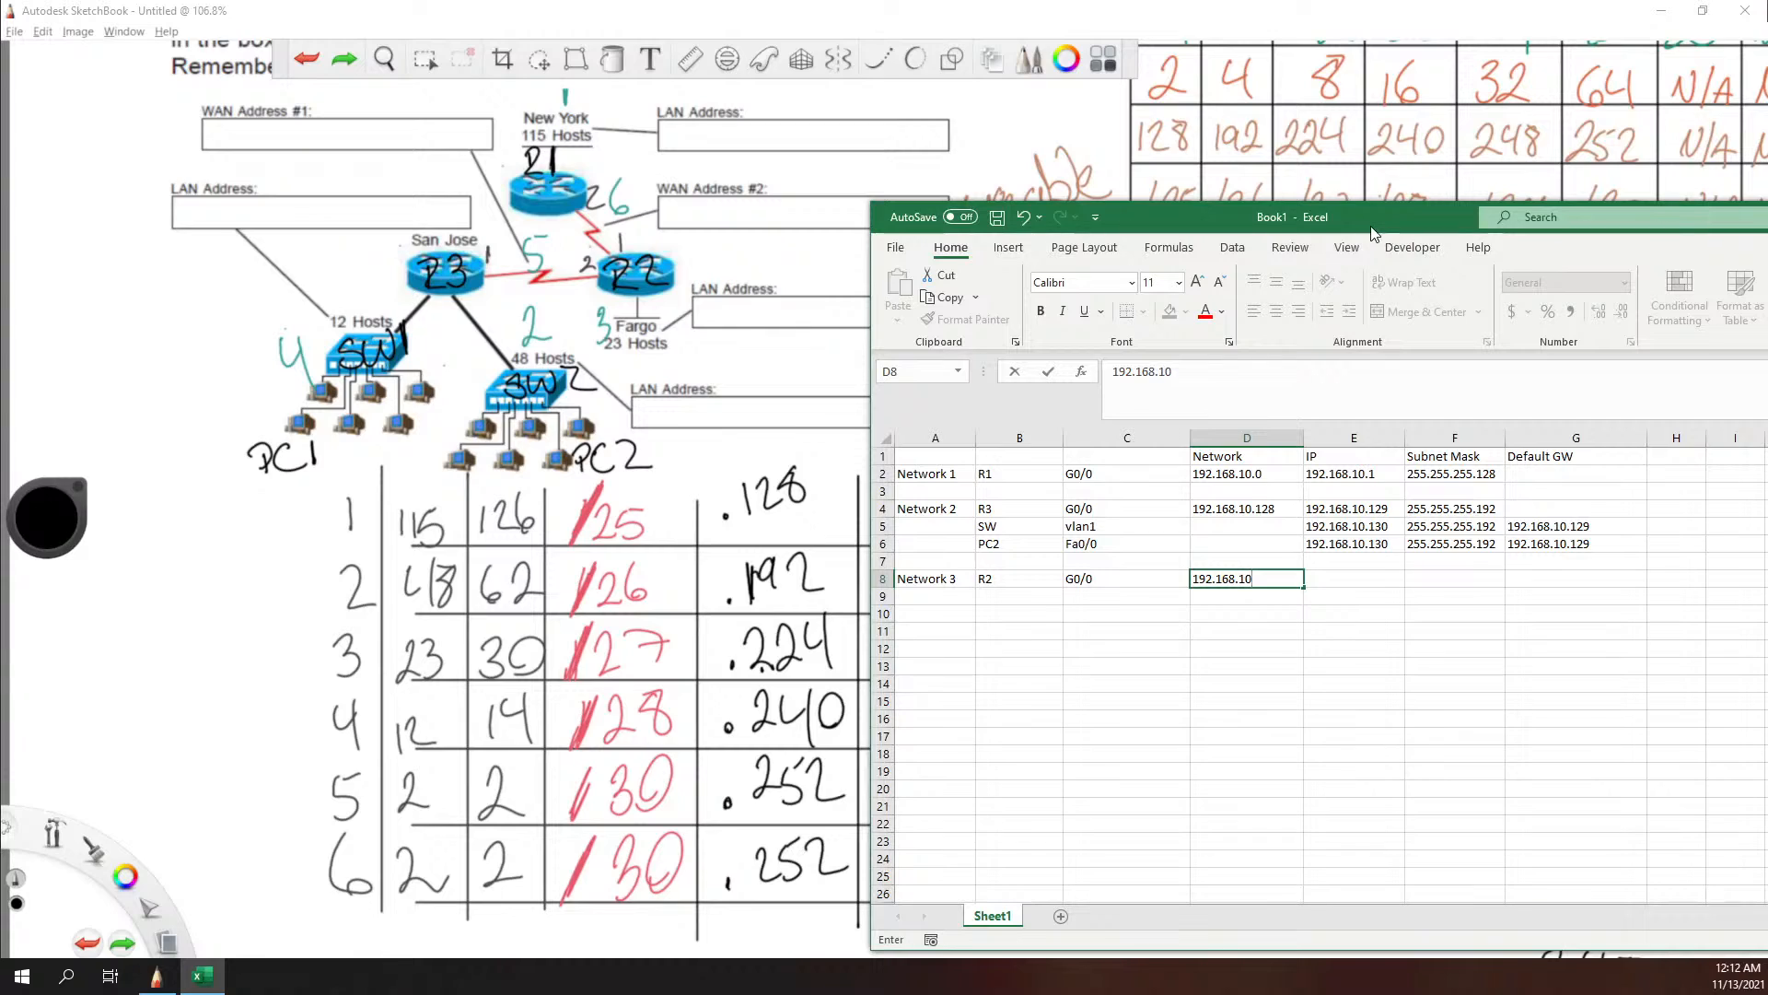
{"action": "type", "text": ".192"}
{"action": "key", "text": "Tab"}
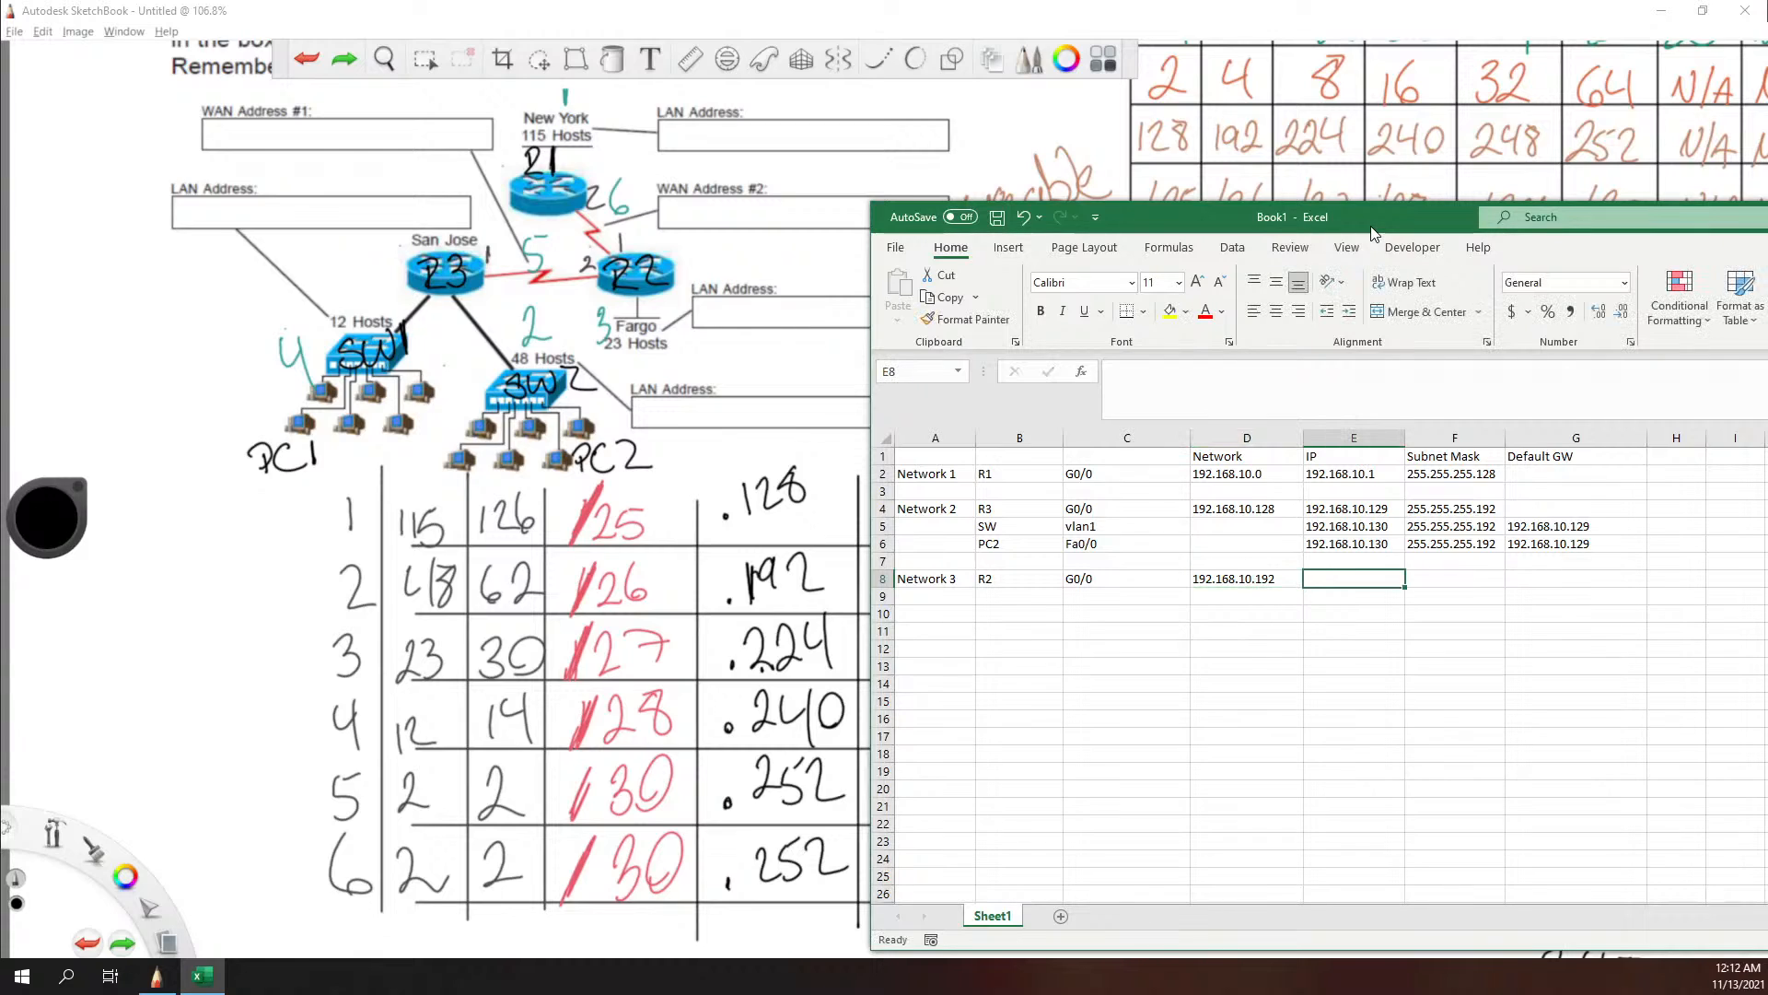
{"action": "type", "text": "192.168."}
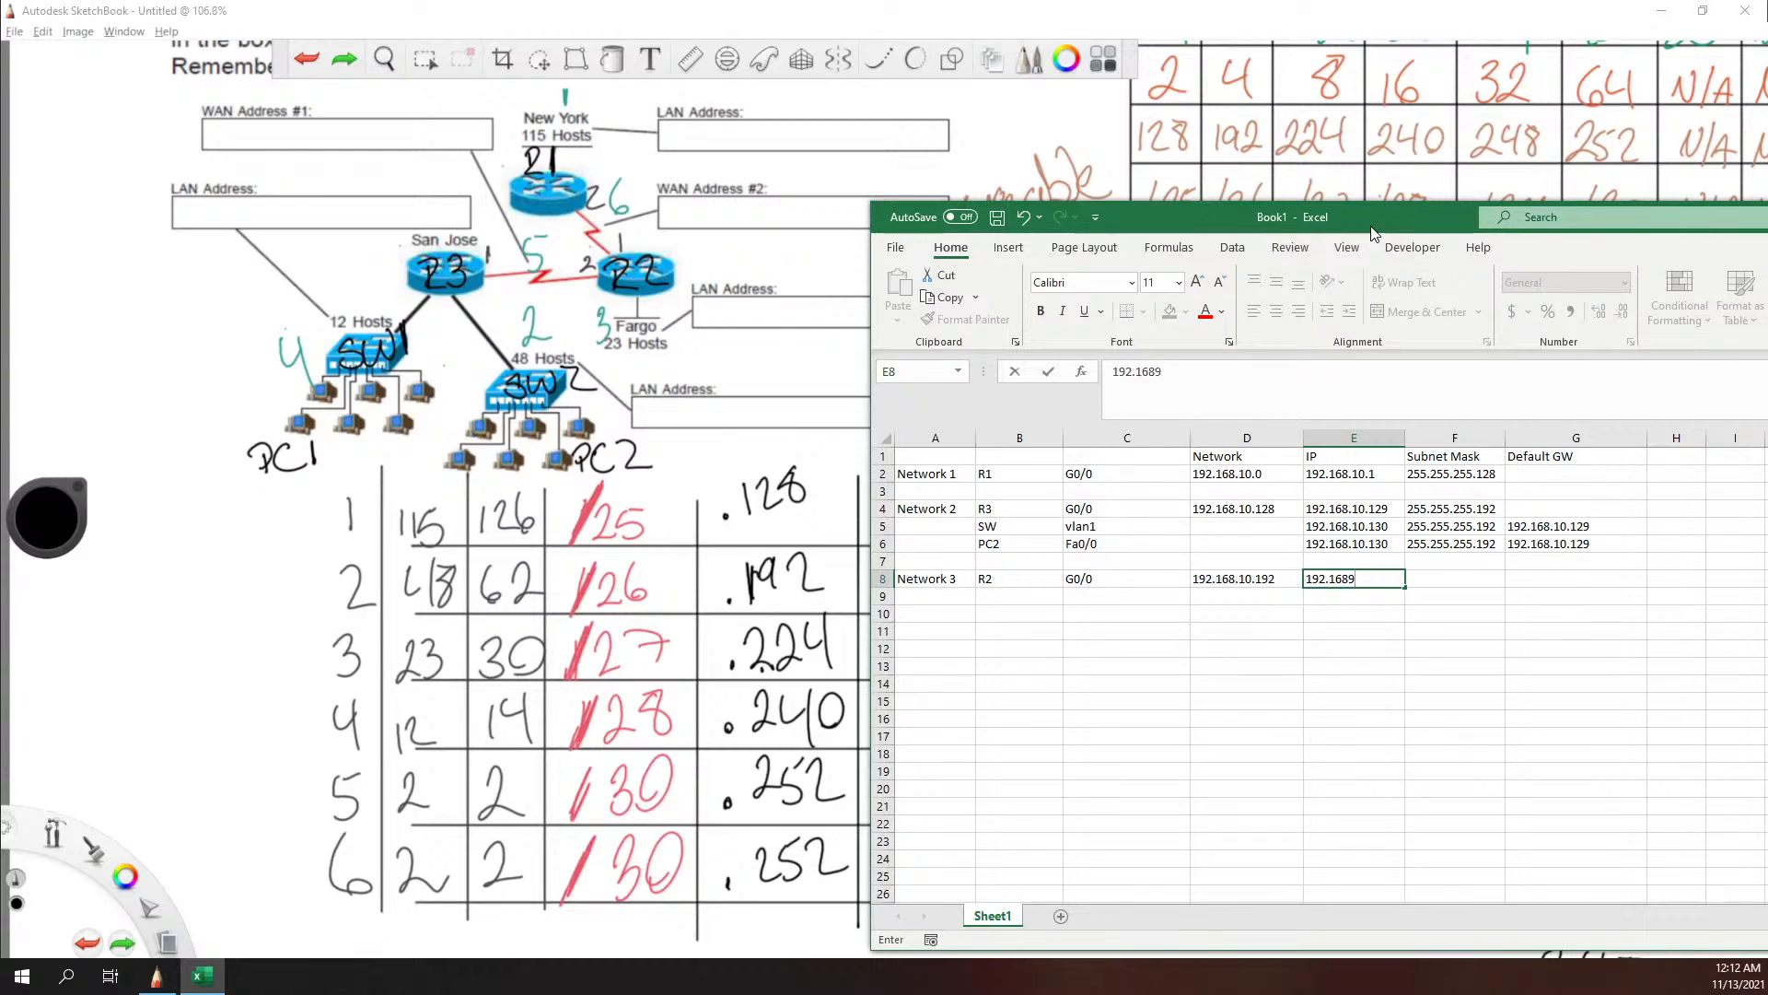
{"action": "type", "text": "10.192"}
{"action": "key", "text": "Tab"}
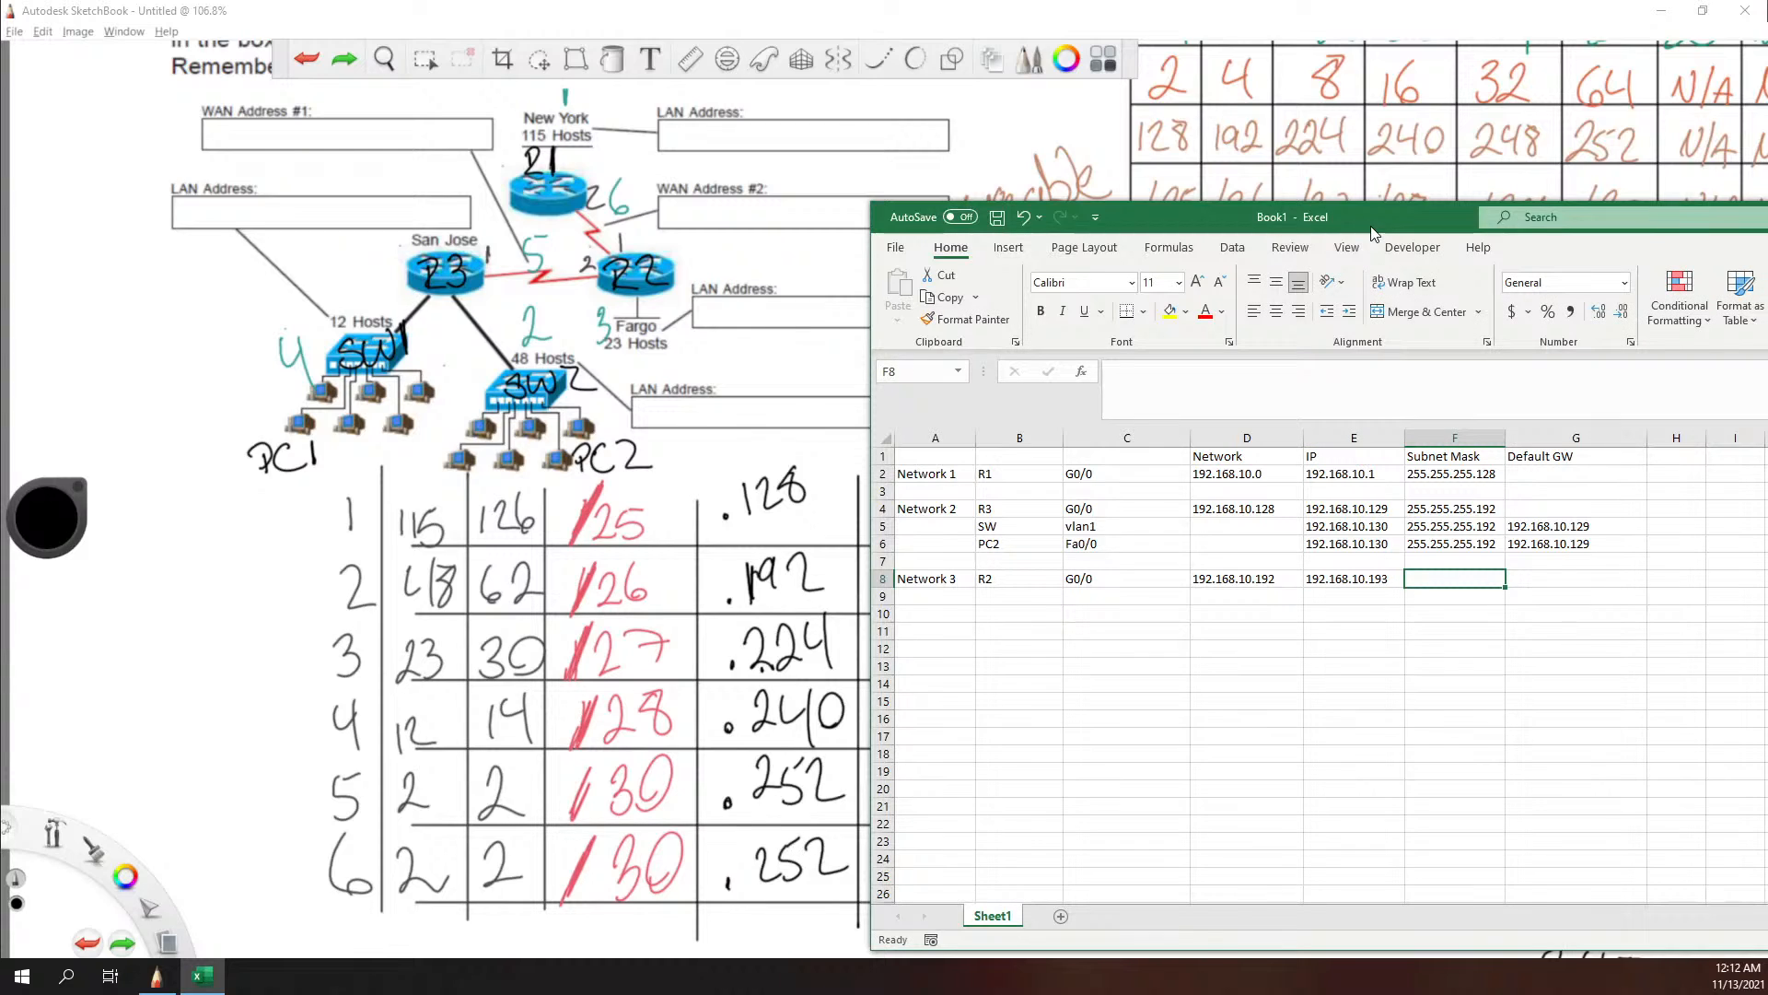
Step: Enter R2's subnet mask 255.255.255.224 in cell F8
{"action": "type", "text": "255.255.255"}
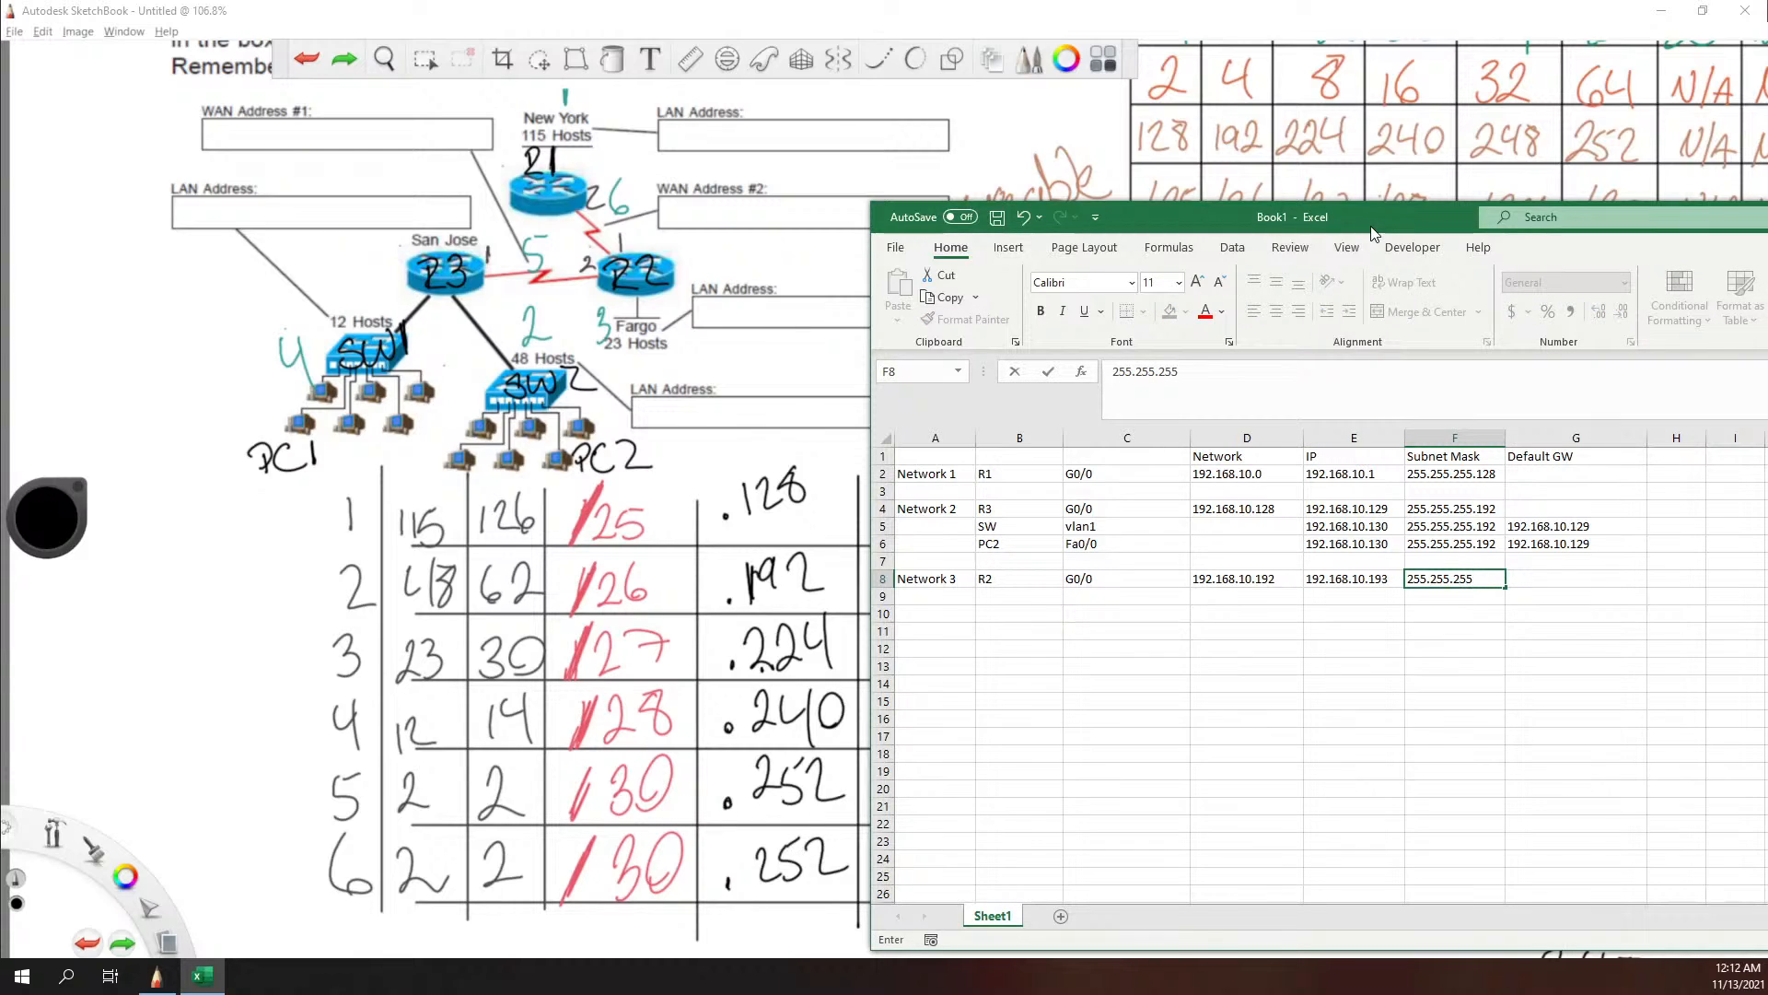
{"action": "type", "text": ".224"}
{"action": "key", "text": "Tab"}
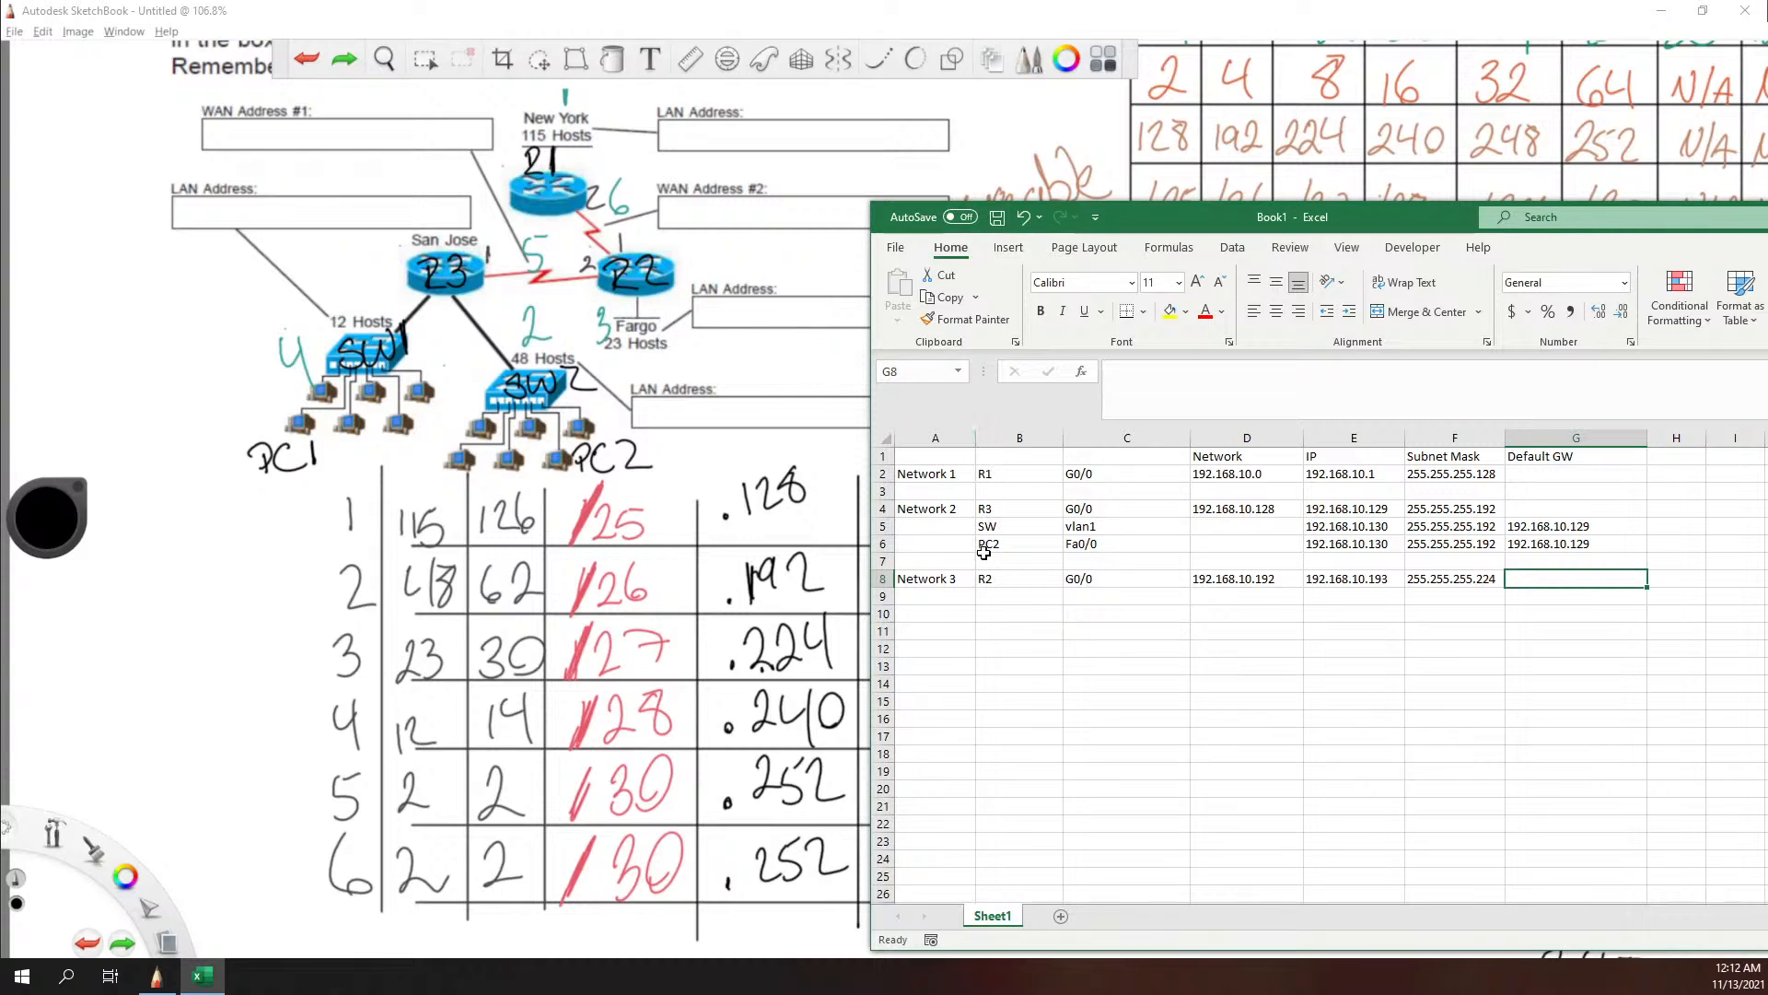
Step: Start the Network 4 row with Network 4 in cell A10, R3 in cell B10 and G0/1 in cell C10
{"action": "left_click", "coordinate": [933, 614]}
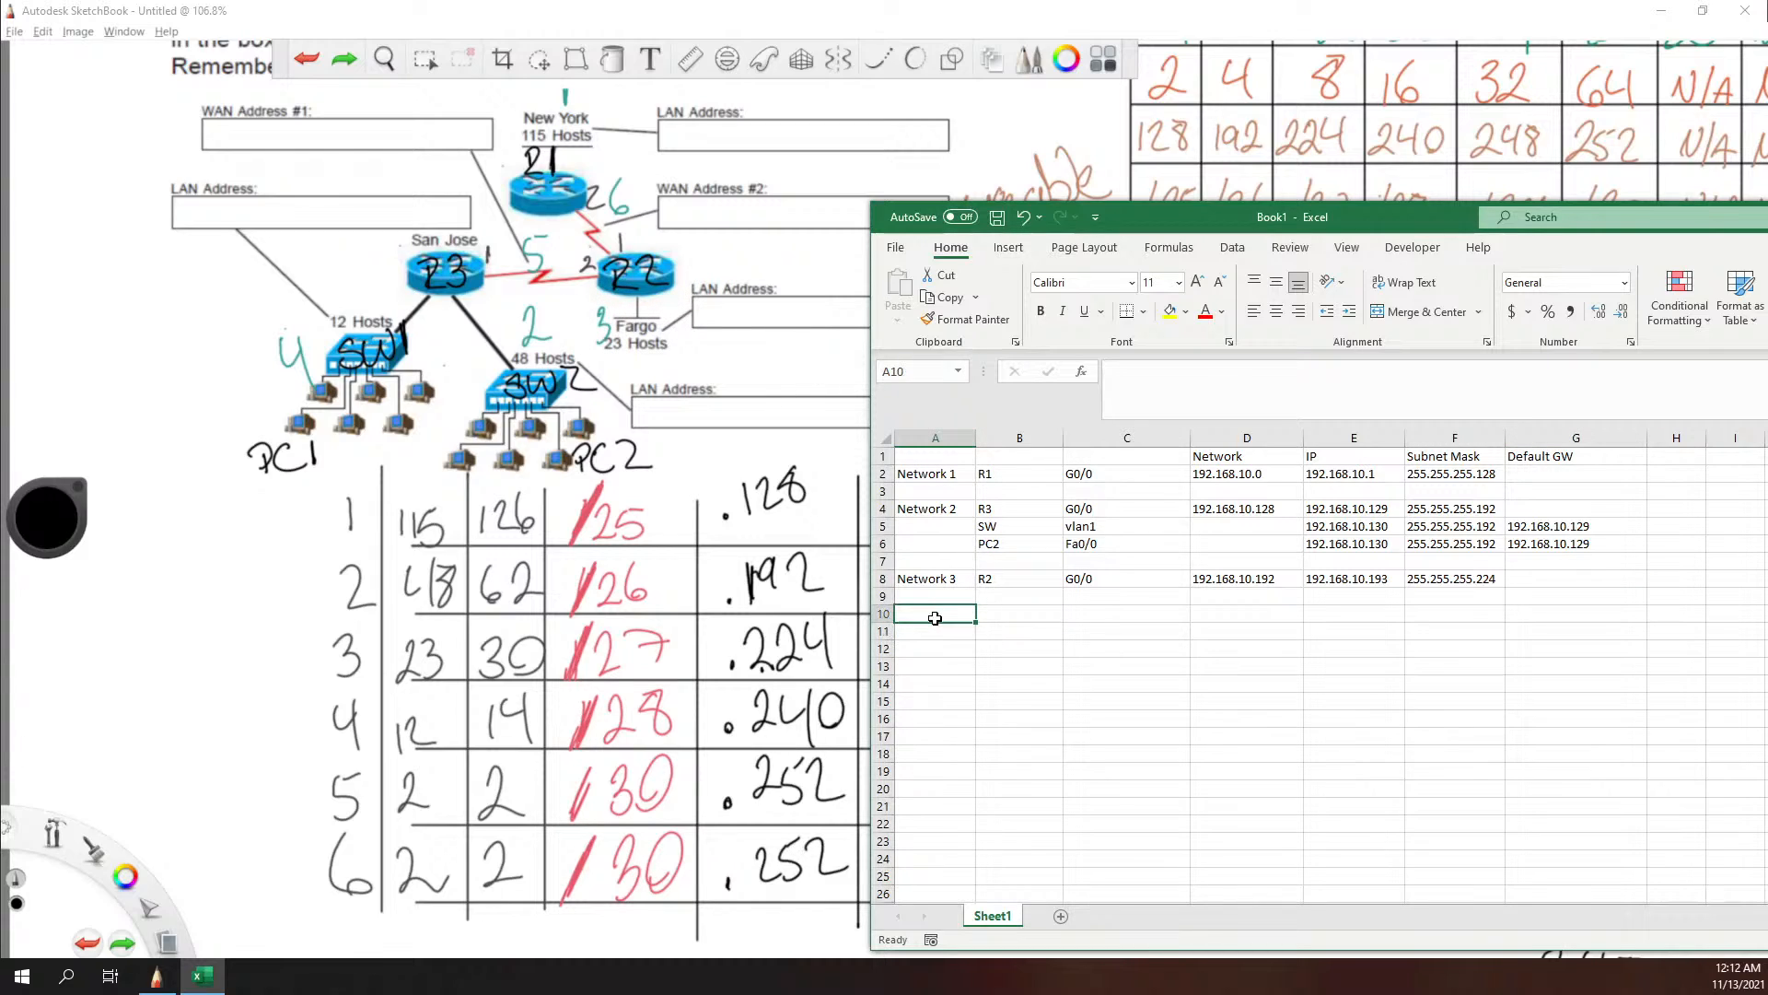
{"action": "type", "text": "Netw"}
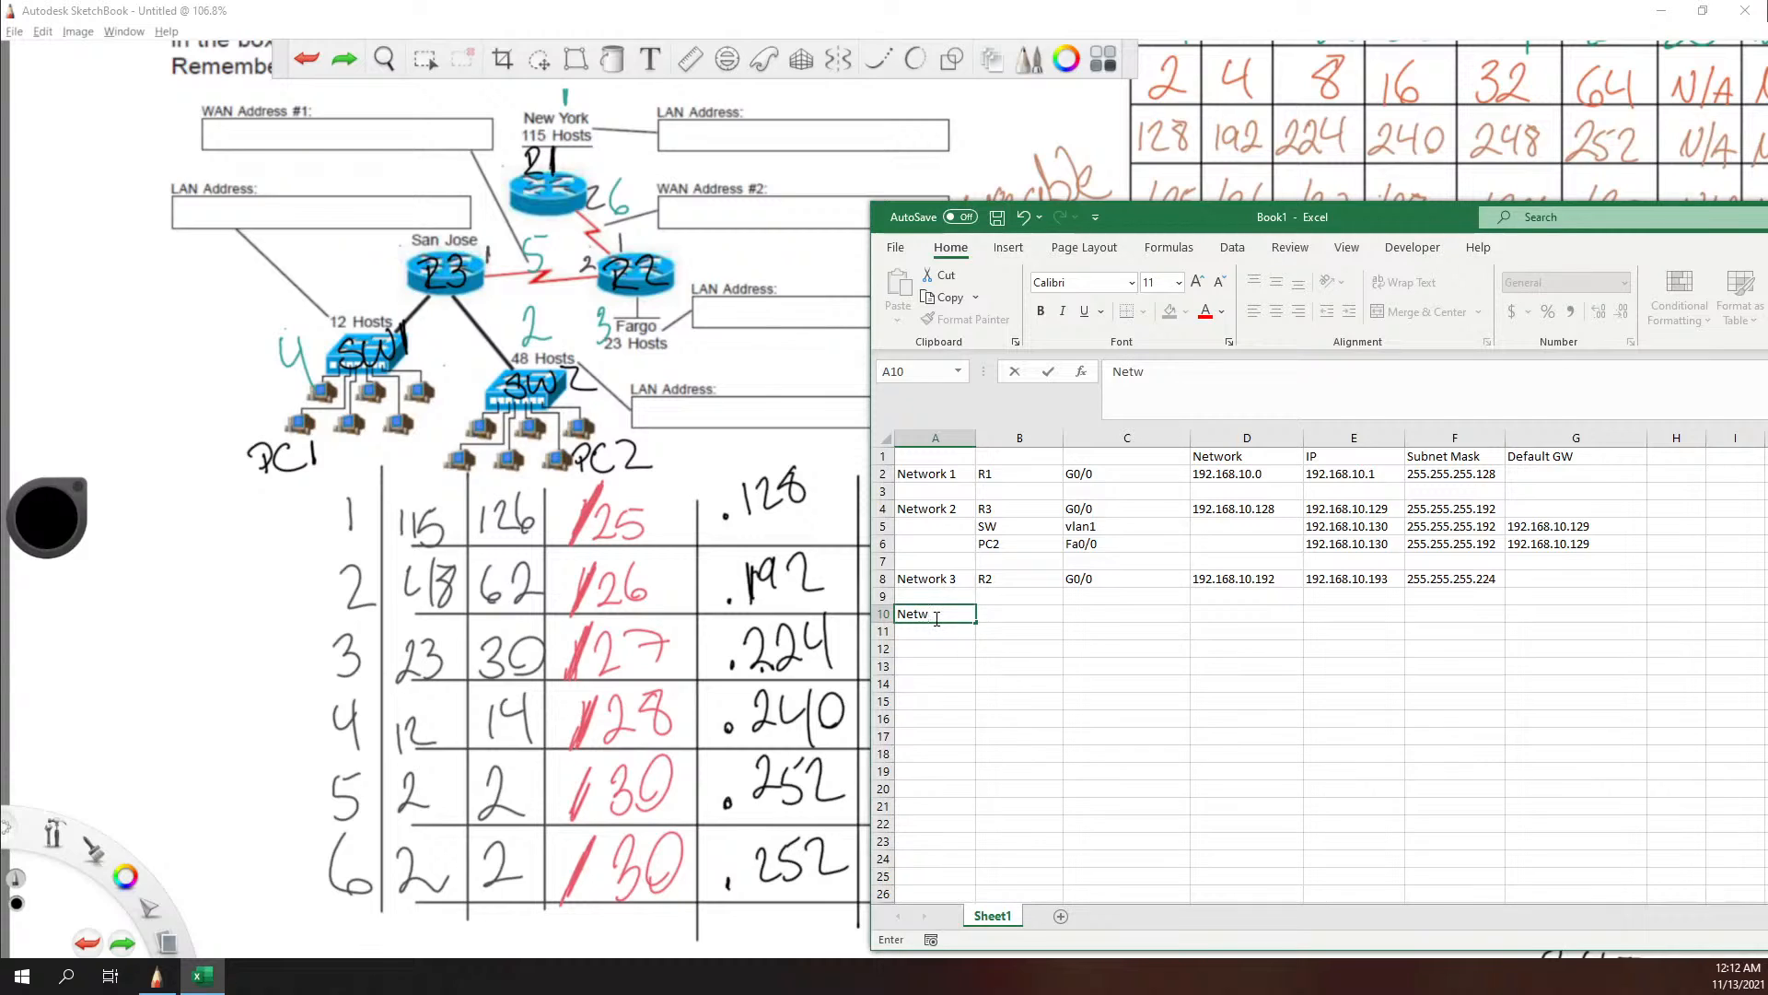
{"action": "type", "text": "ork 4"}
{"action": "key", "text": "Tab"}
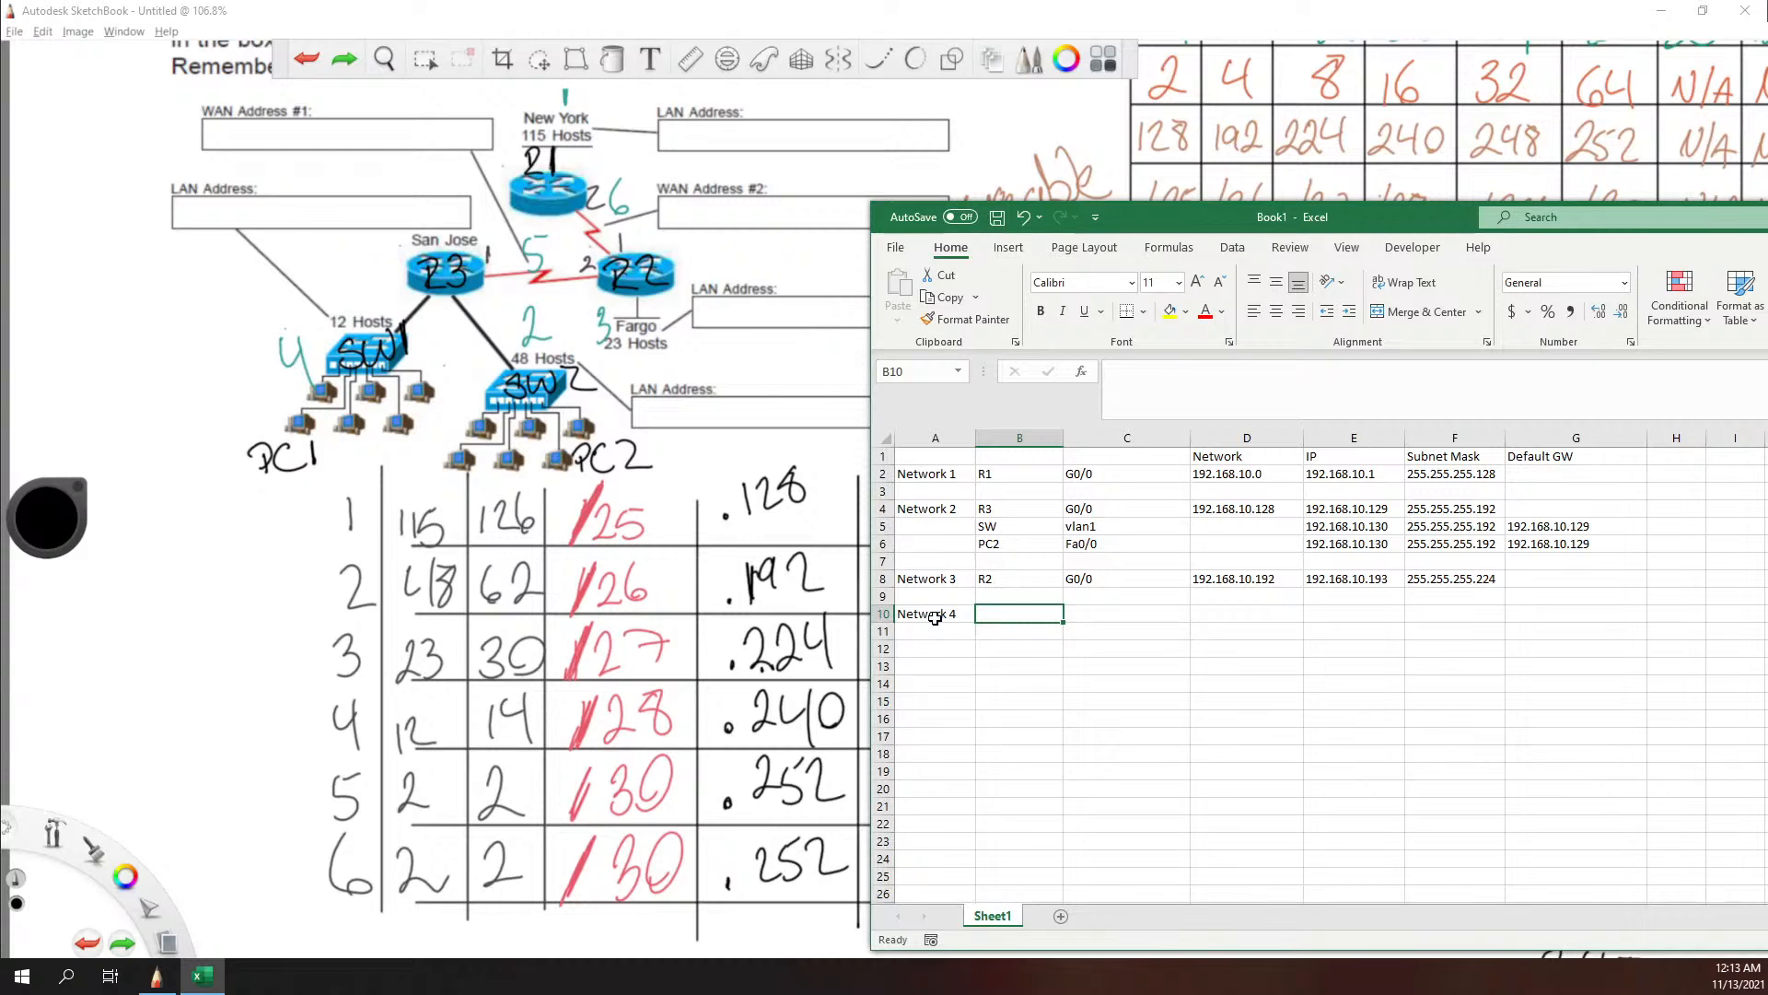
{"action": "type", "text": "R3"}
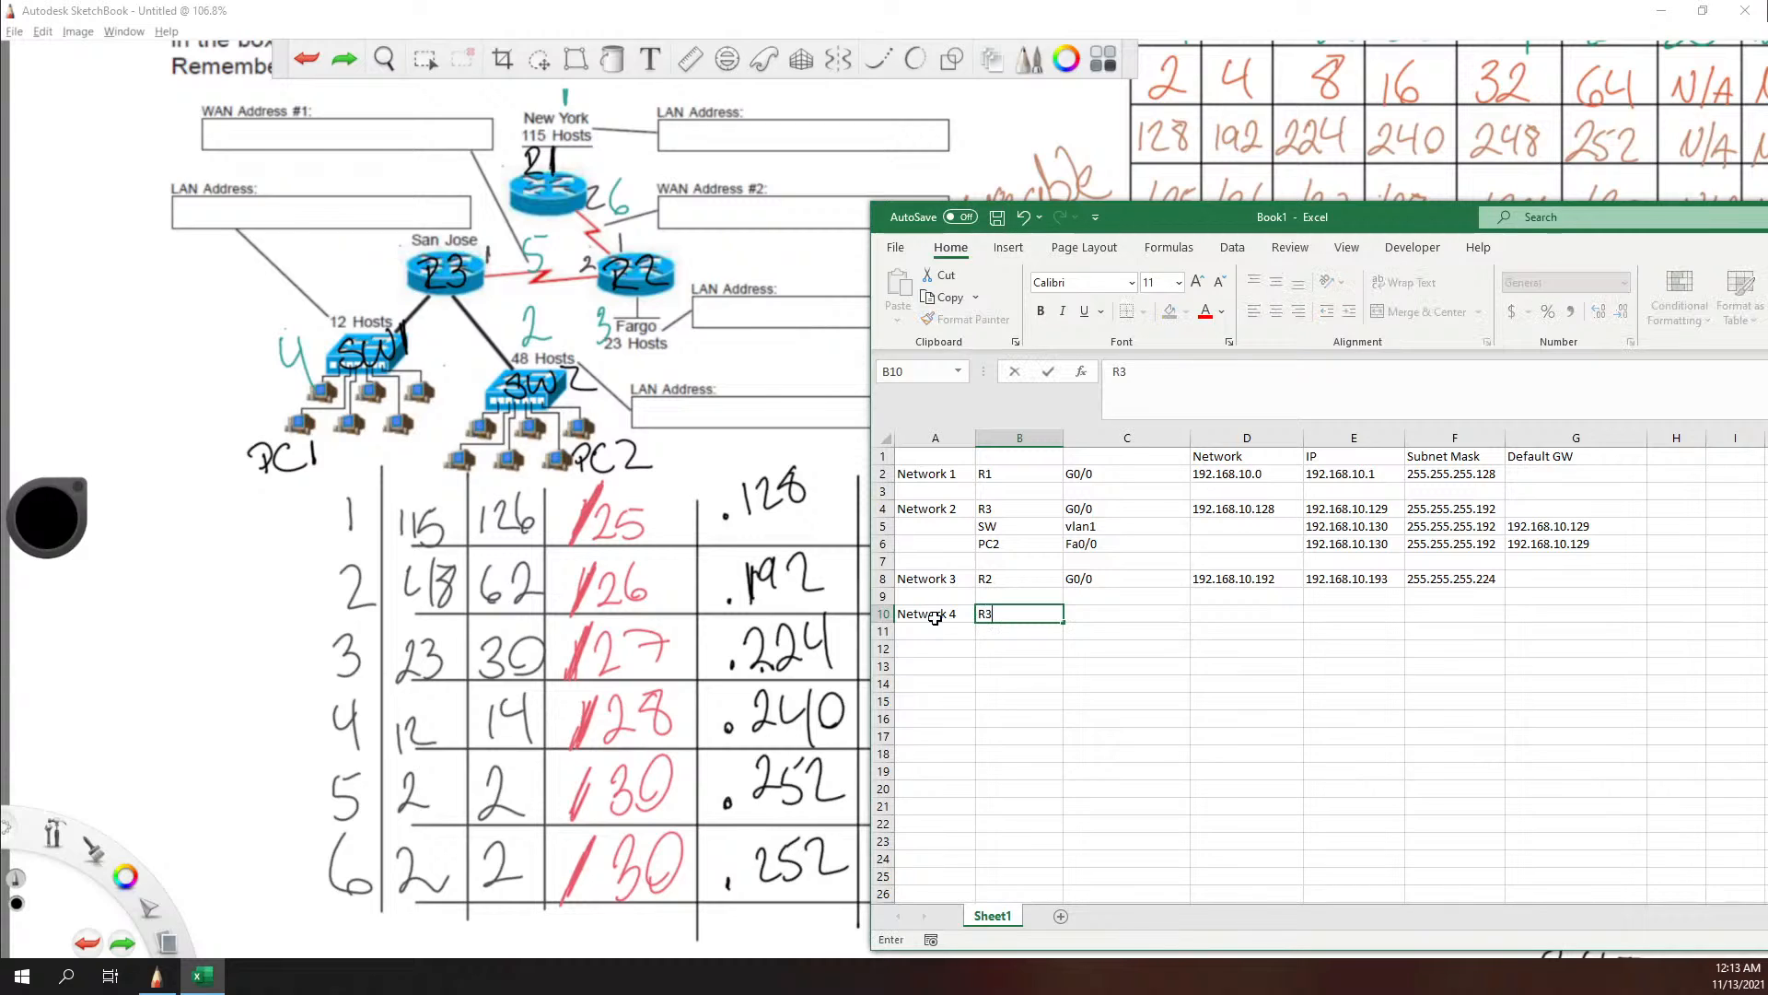
{"action": "key", "text": "Tab"}
{"action": "type", "text": "G"}
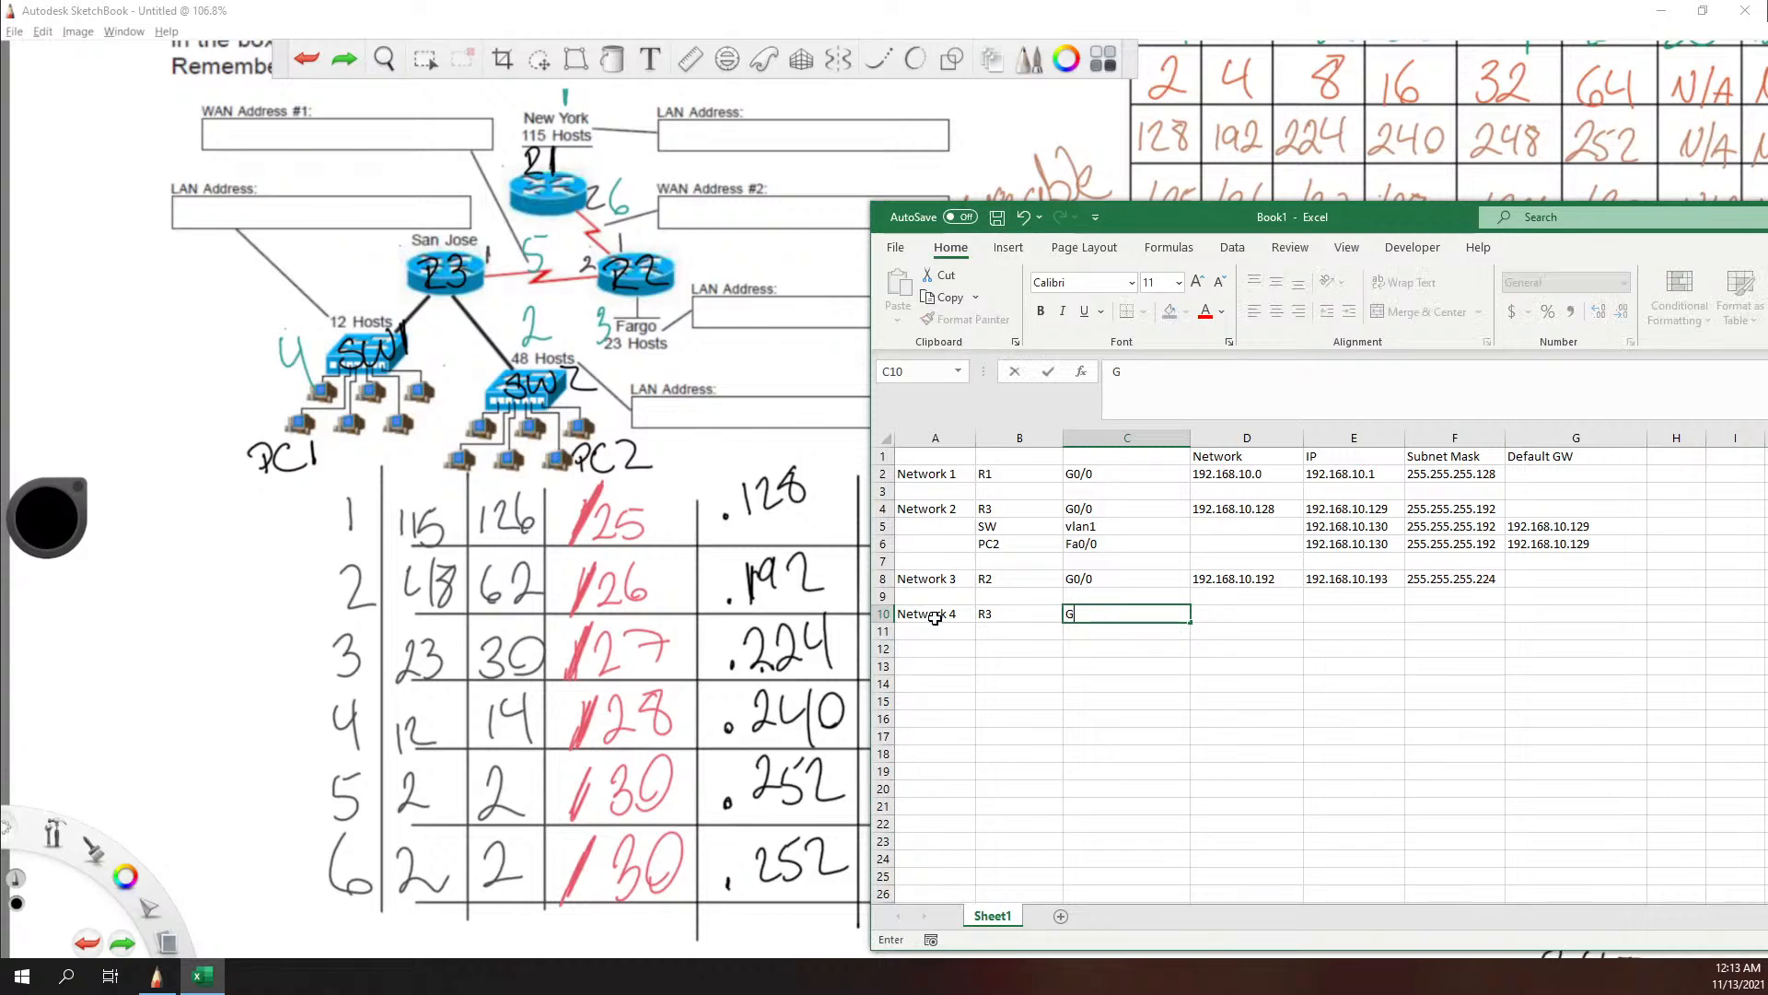
{"action": "type", "text": "0/1"}
{"action": "key", "text": "Tab"}
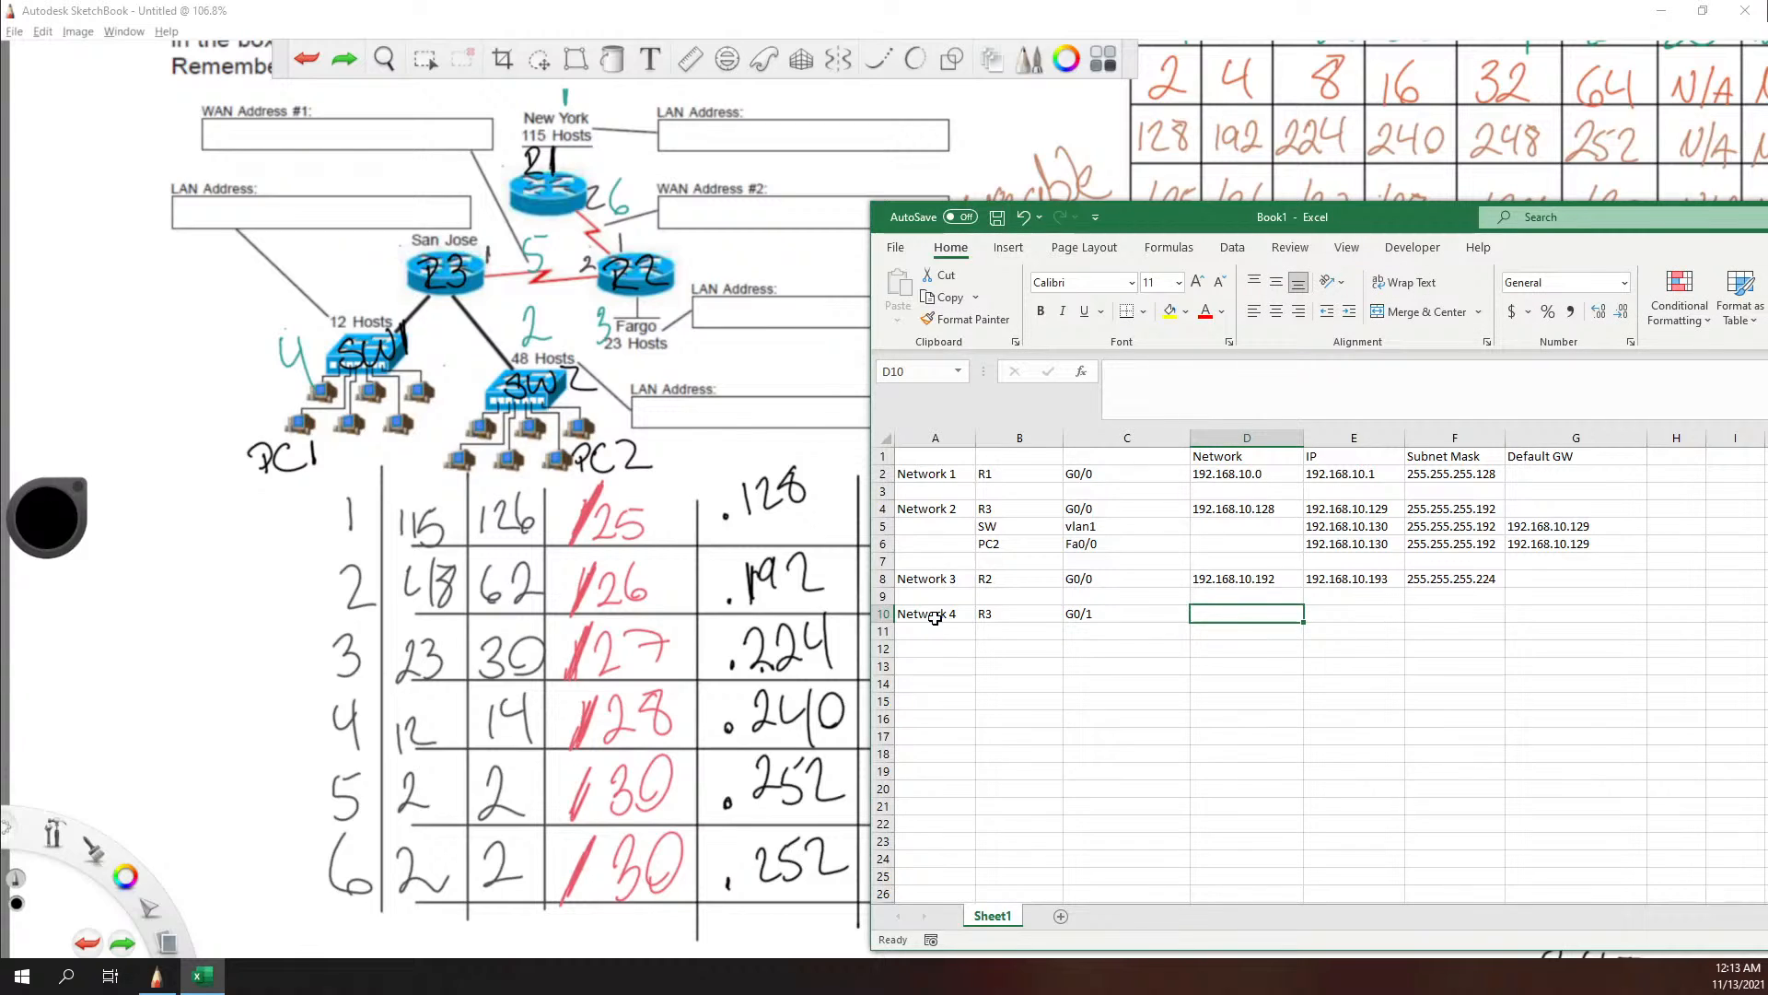
Step: Enter Network 4's network address 192.168.10.224 in cell D10
{"action": "type", "text": "192.168"}
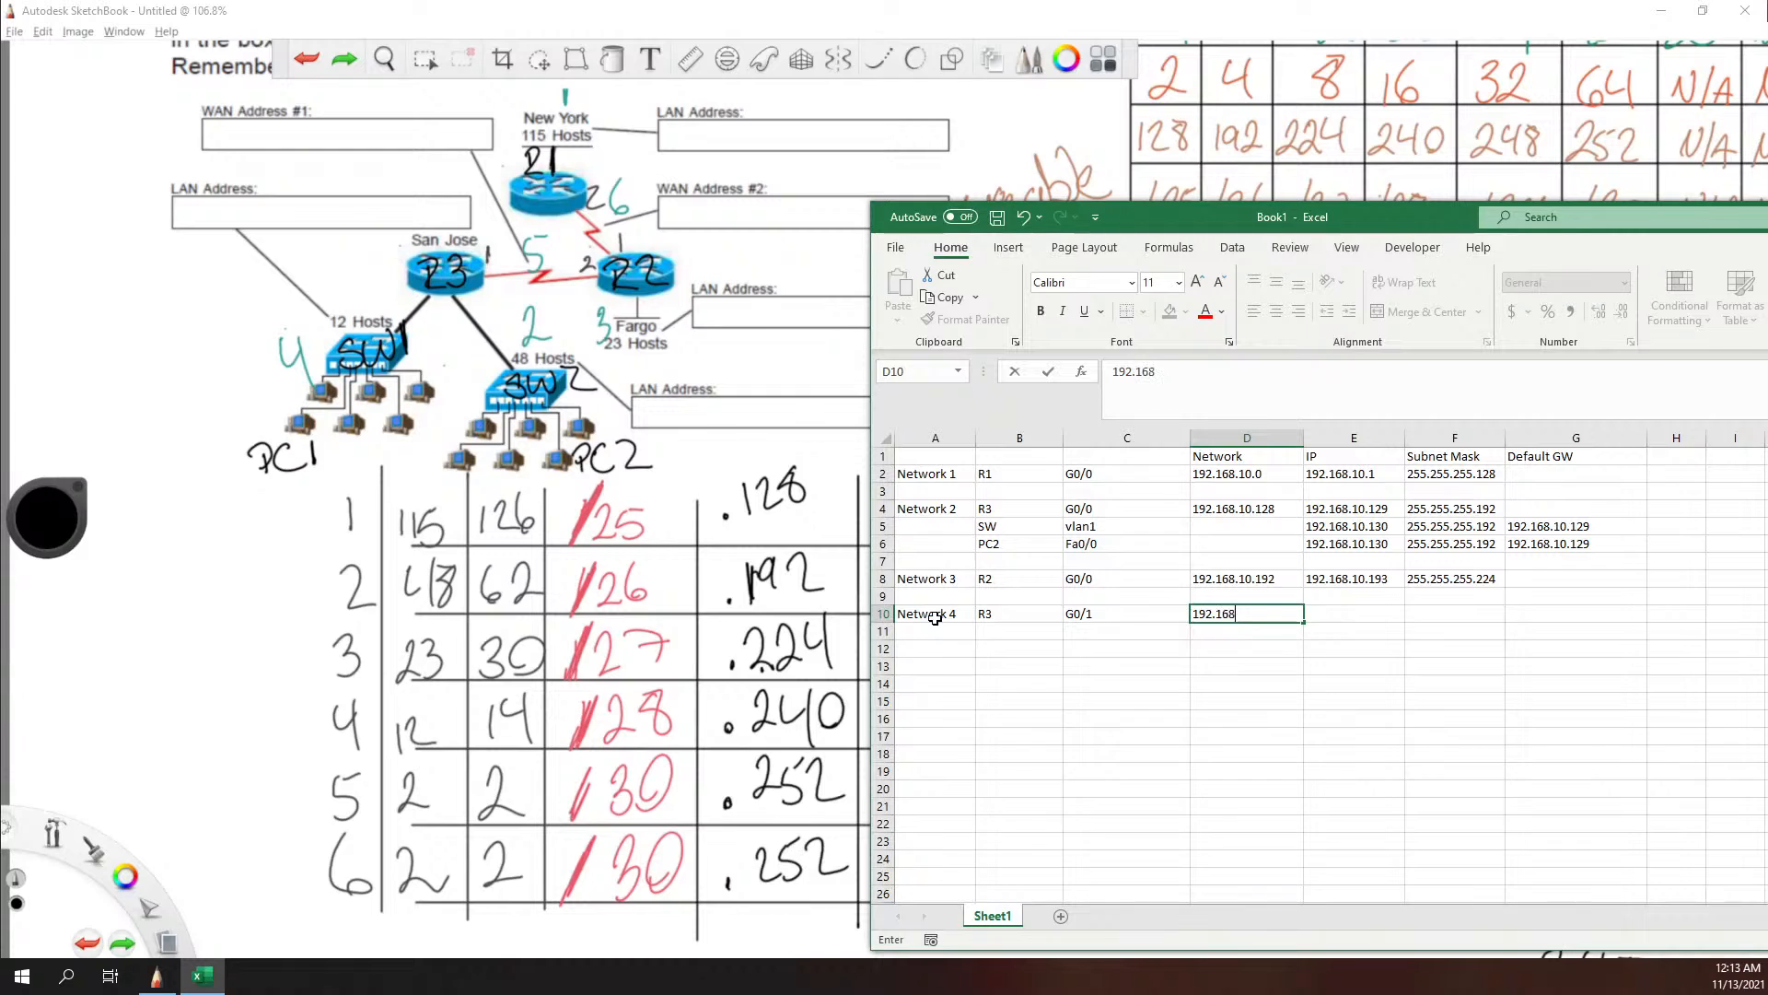
{"action": "type", "text": ".10"}
{"action": "mouse_move", "coordinate": [1407, 230]}
{"action": "left_mouse_down"}
{"action": "mouse_move", "coordinate": [1678, 245]}
{"action": "mouse_move", "coordinate": [1630, 215]}
{"action": "mouse_move", "coordinate": [1390, 175]}
{"action": "left_mouse_up"}
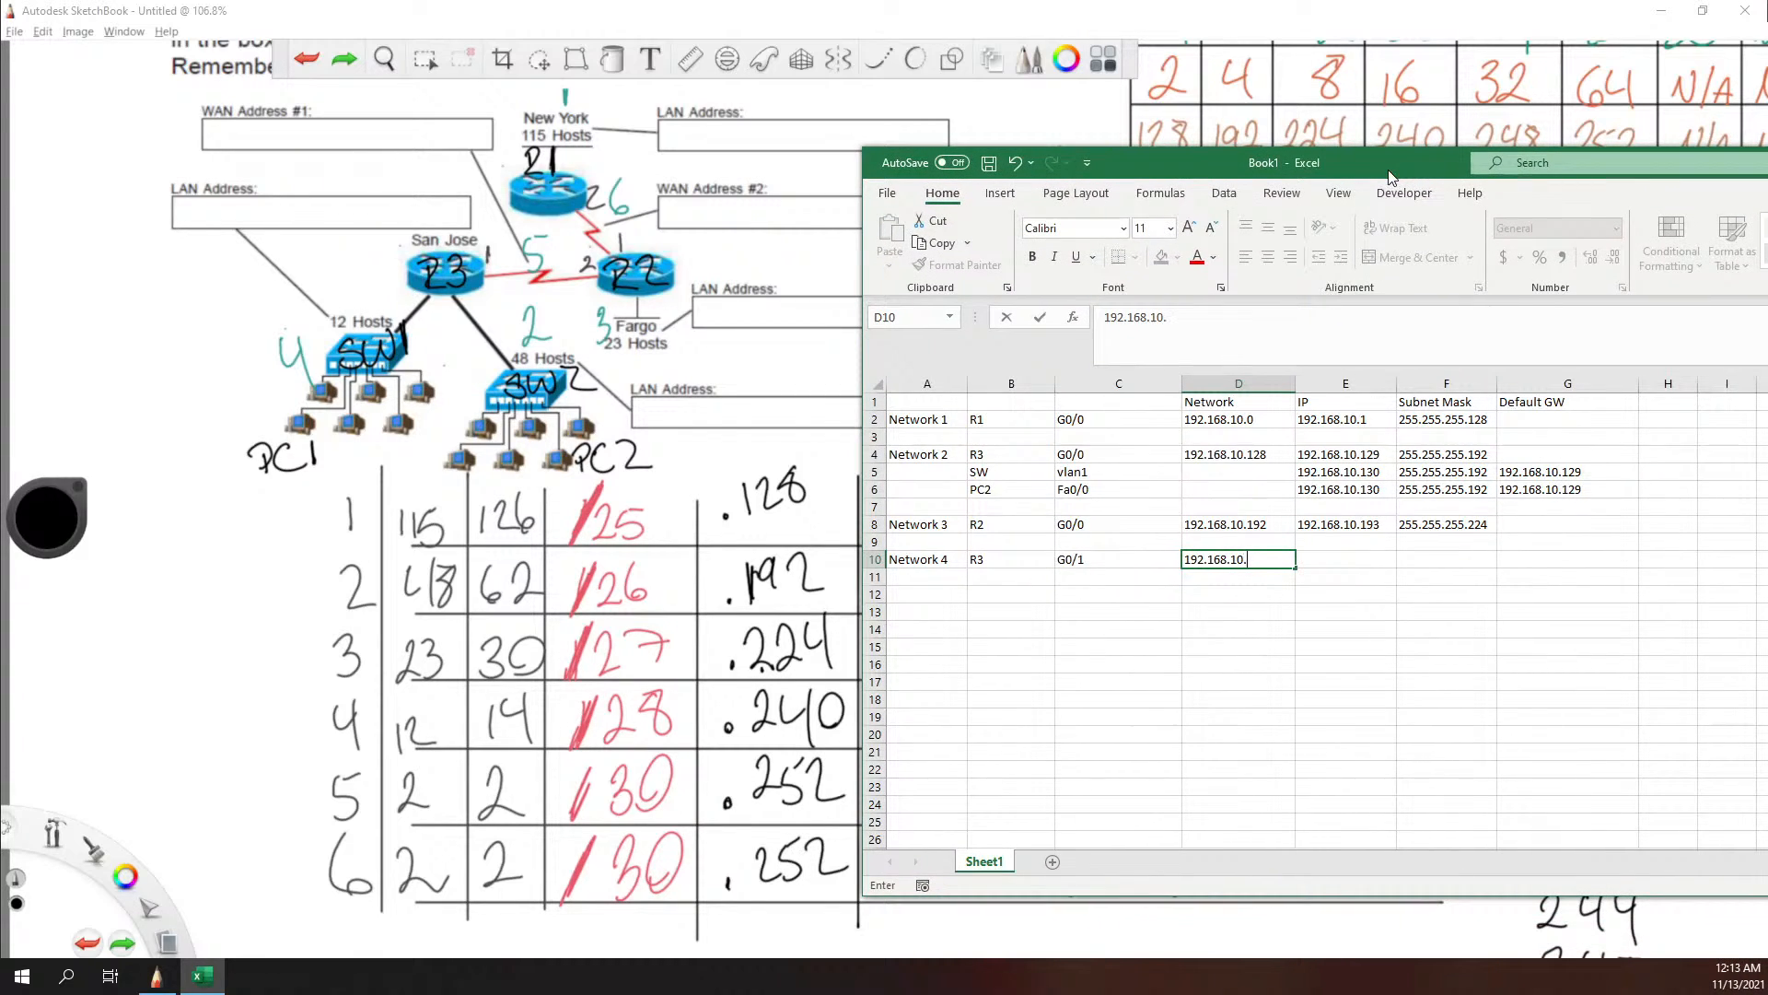
{"action": "type", "text": "224"}
{"action": "key", "text": "Tab"}
Step: Enter R3's G0/1 IP address 192.168.10.225 in cell E10
{"action": "type", "text": "11"}
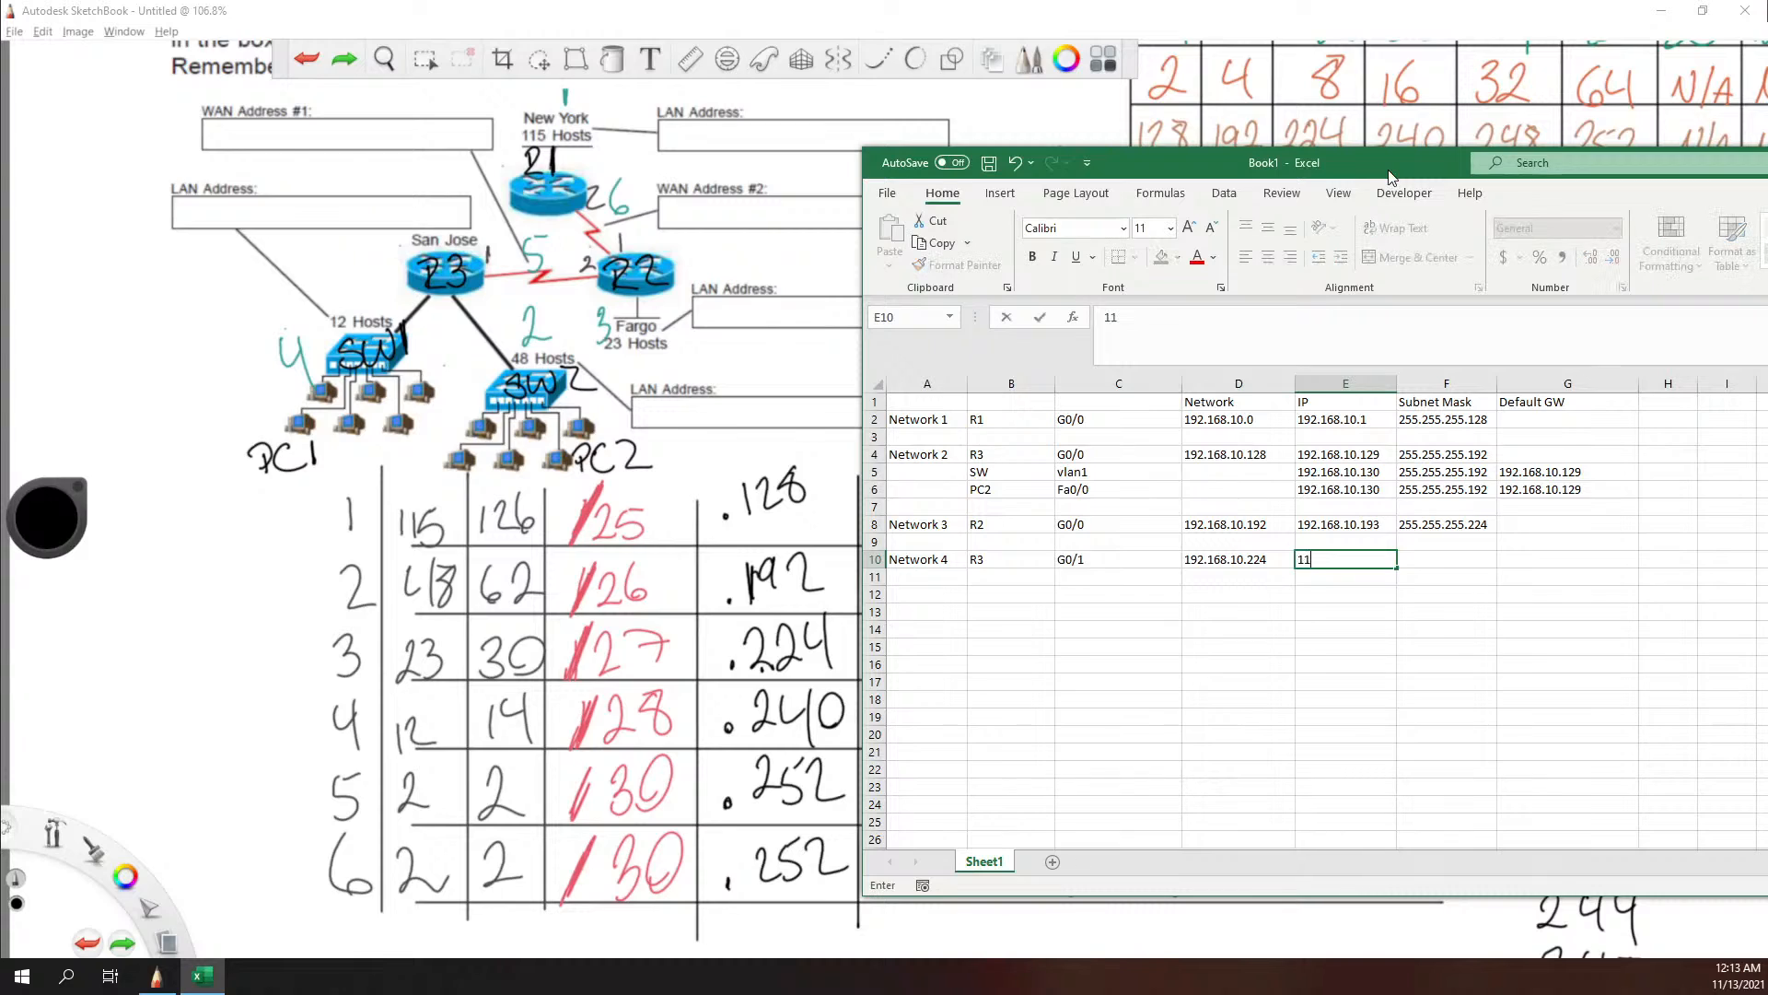
{"action": "key", "text": "BackSpace"}
{"action": "type", "text": "92.168.10.225"}
{"action": "key", "text": "Tab"}
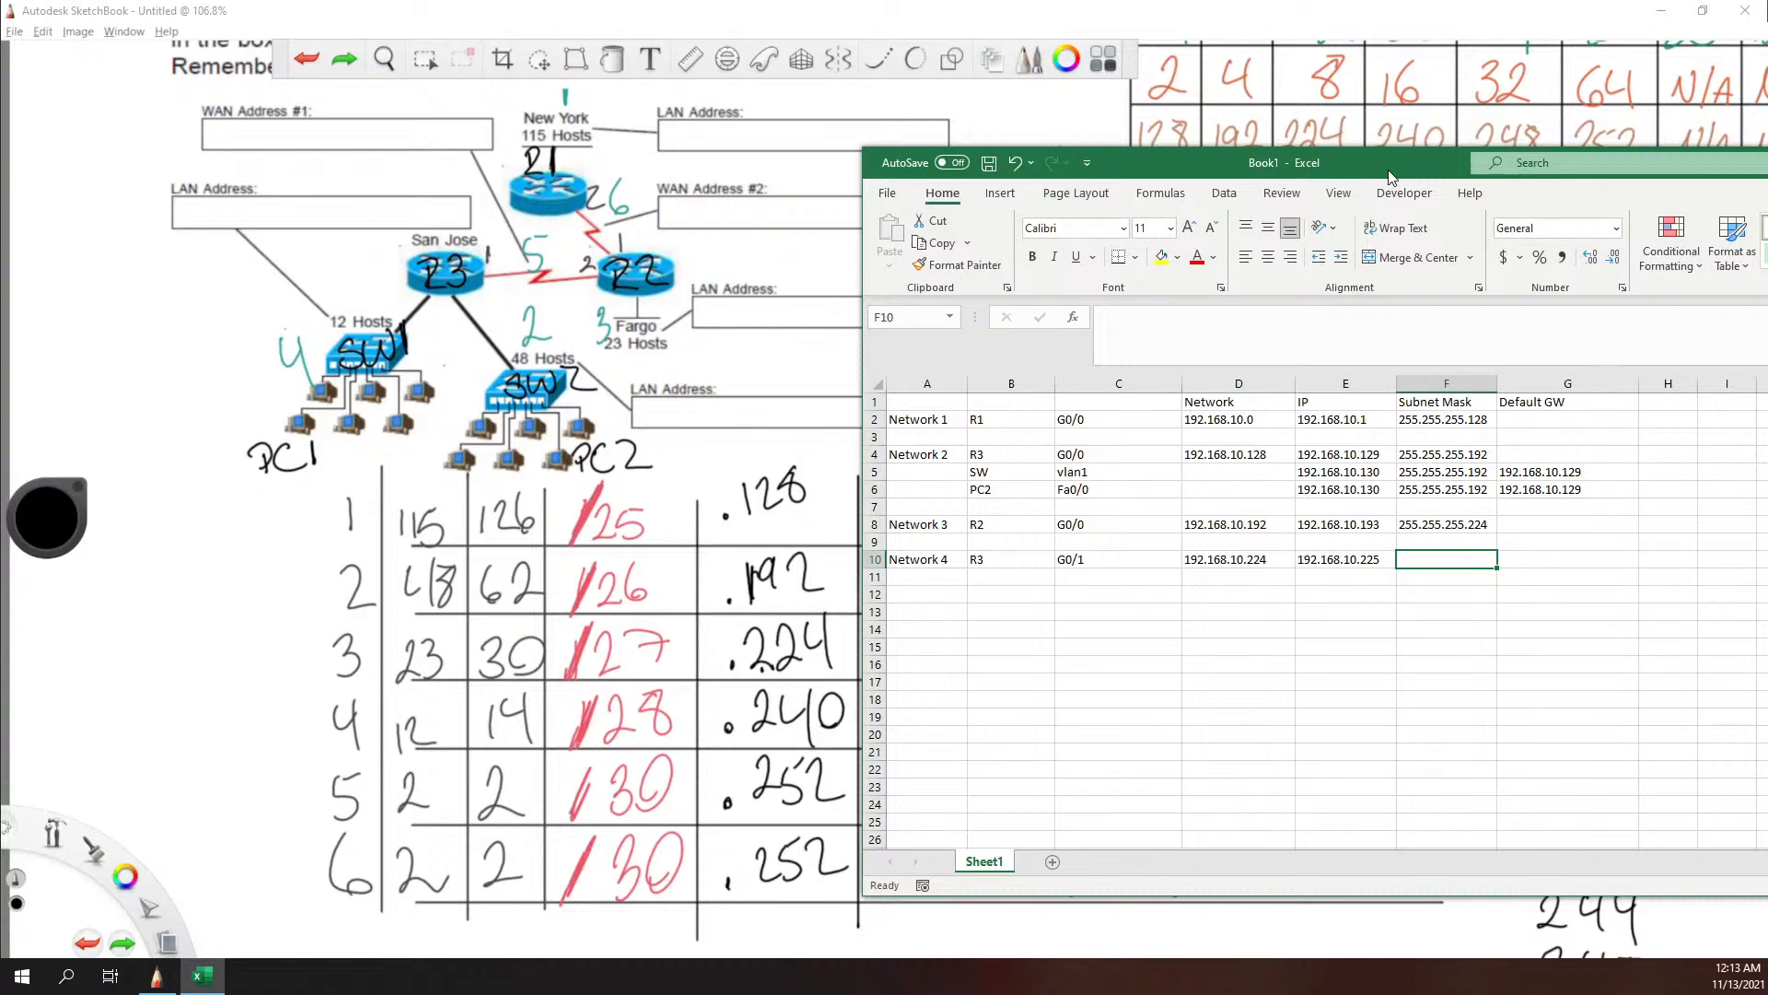
Step: Enter R3's G0/1 subnet mask 255.255.255.240 in cell F10
{"action": "type", "text": "255.25.255."}
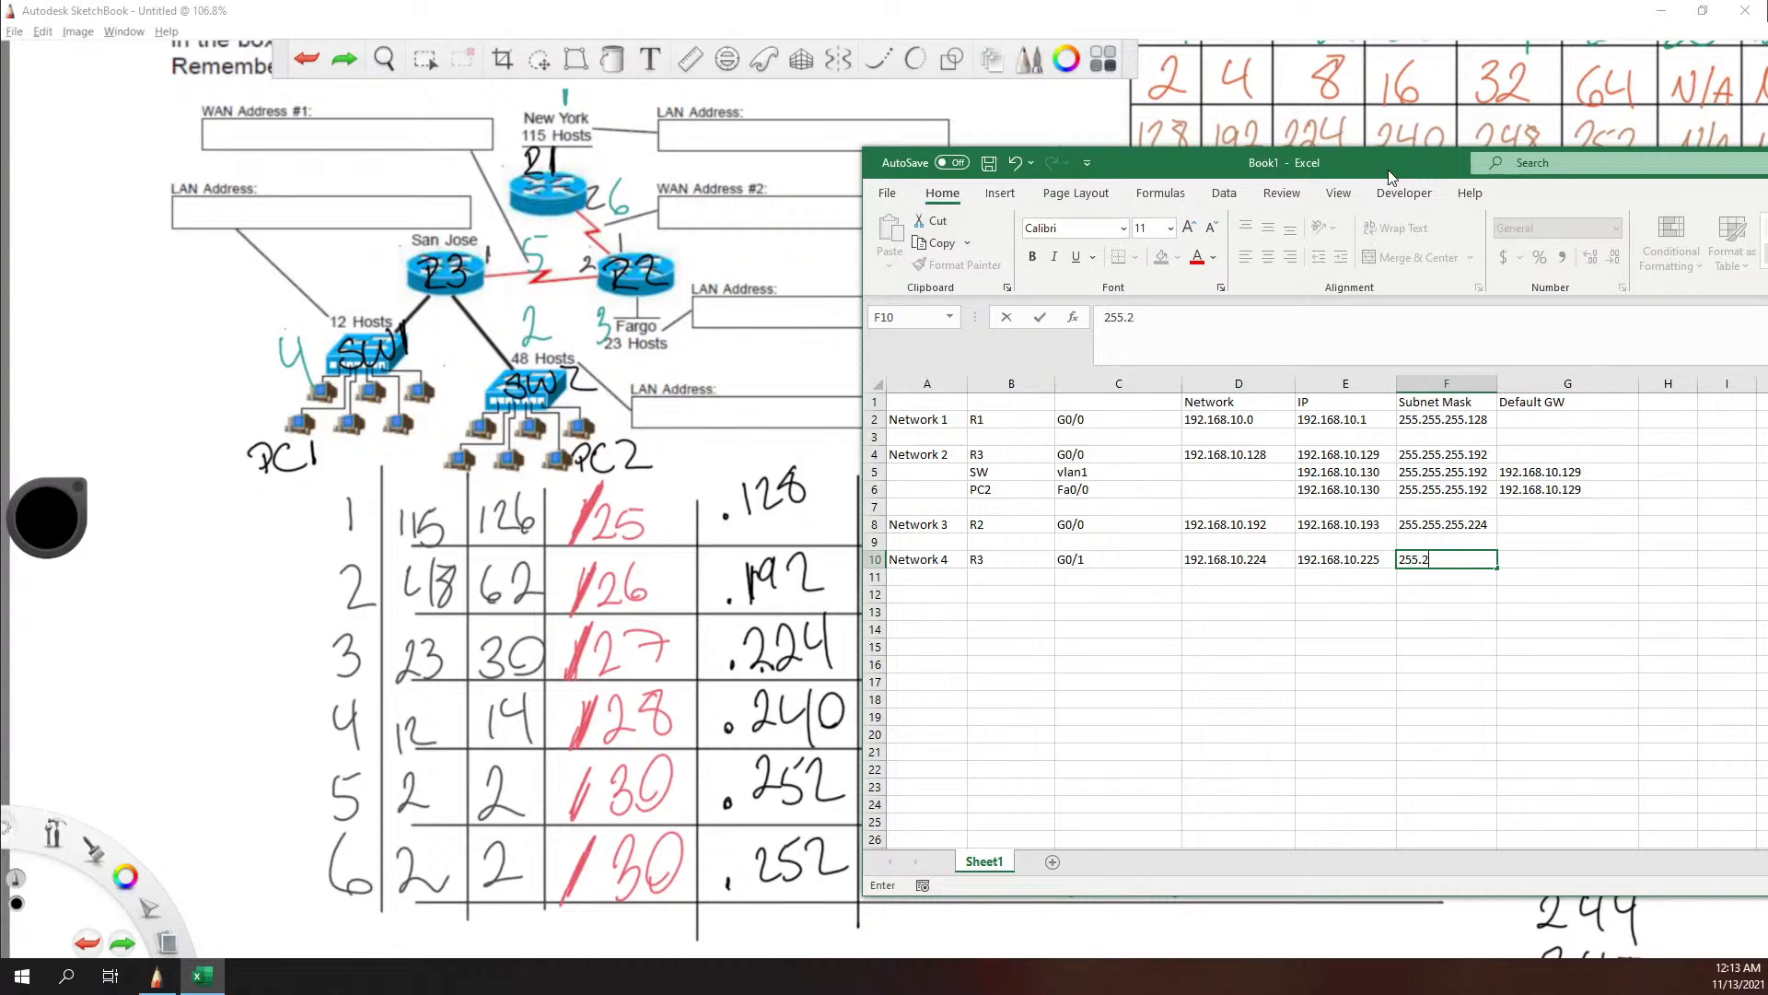
{"action": "key", "text": "BackSpace"}
{"action": "key", "text": "BackSpace"}
{"action": "key", "text": "BackSpace"}
{"action": "key", "text": "BackSpace"}
{"action": "key", "text": "BackSpace"}
{"action": "type", "text": "5.255.24"}
{"action": "left_click_drag", "start_coordinate": [1424, 158], "coordinate": [1519, 158]}
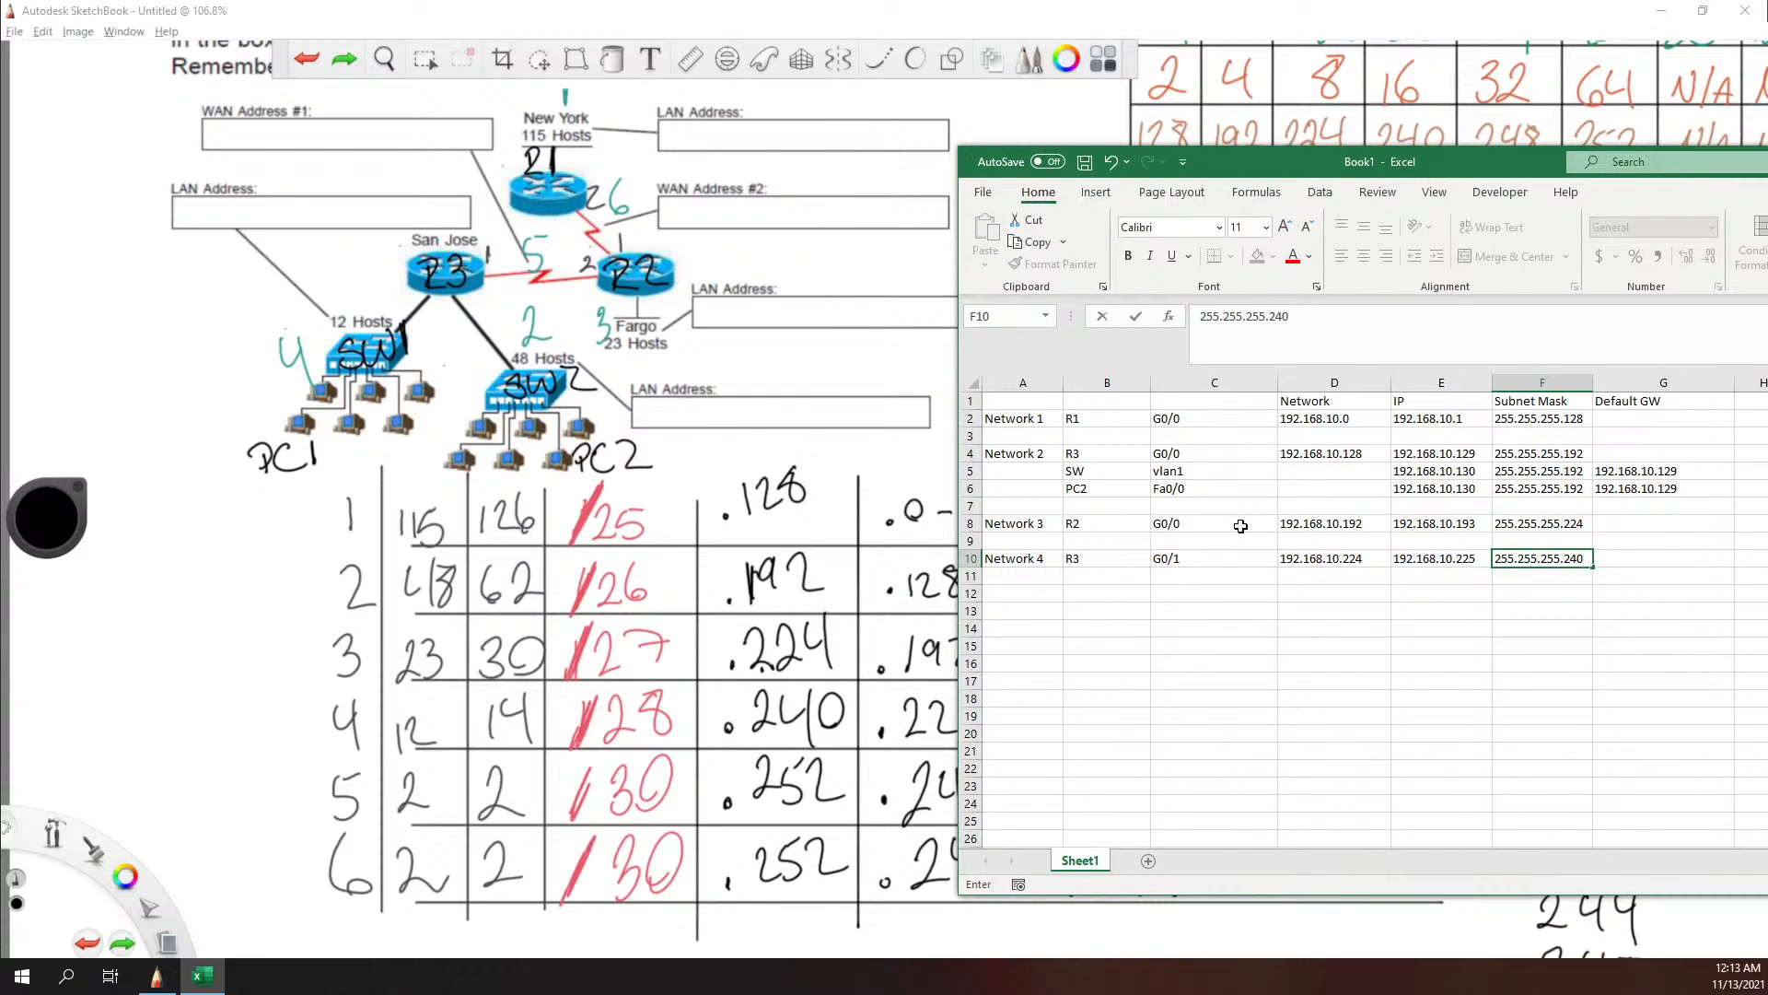
Step: Rename the Network 2 switch in cell B5 as SW2 and enter SW1 in cell B11 under Network 4's R3
{"action": "left_click", "coordinate": [1093, 581]}
{"action": "type", "text": "S"}
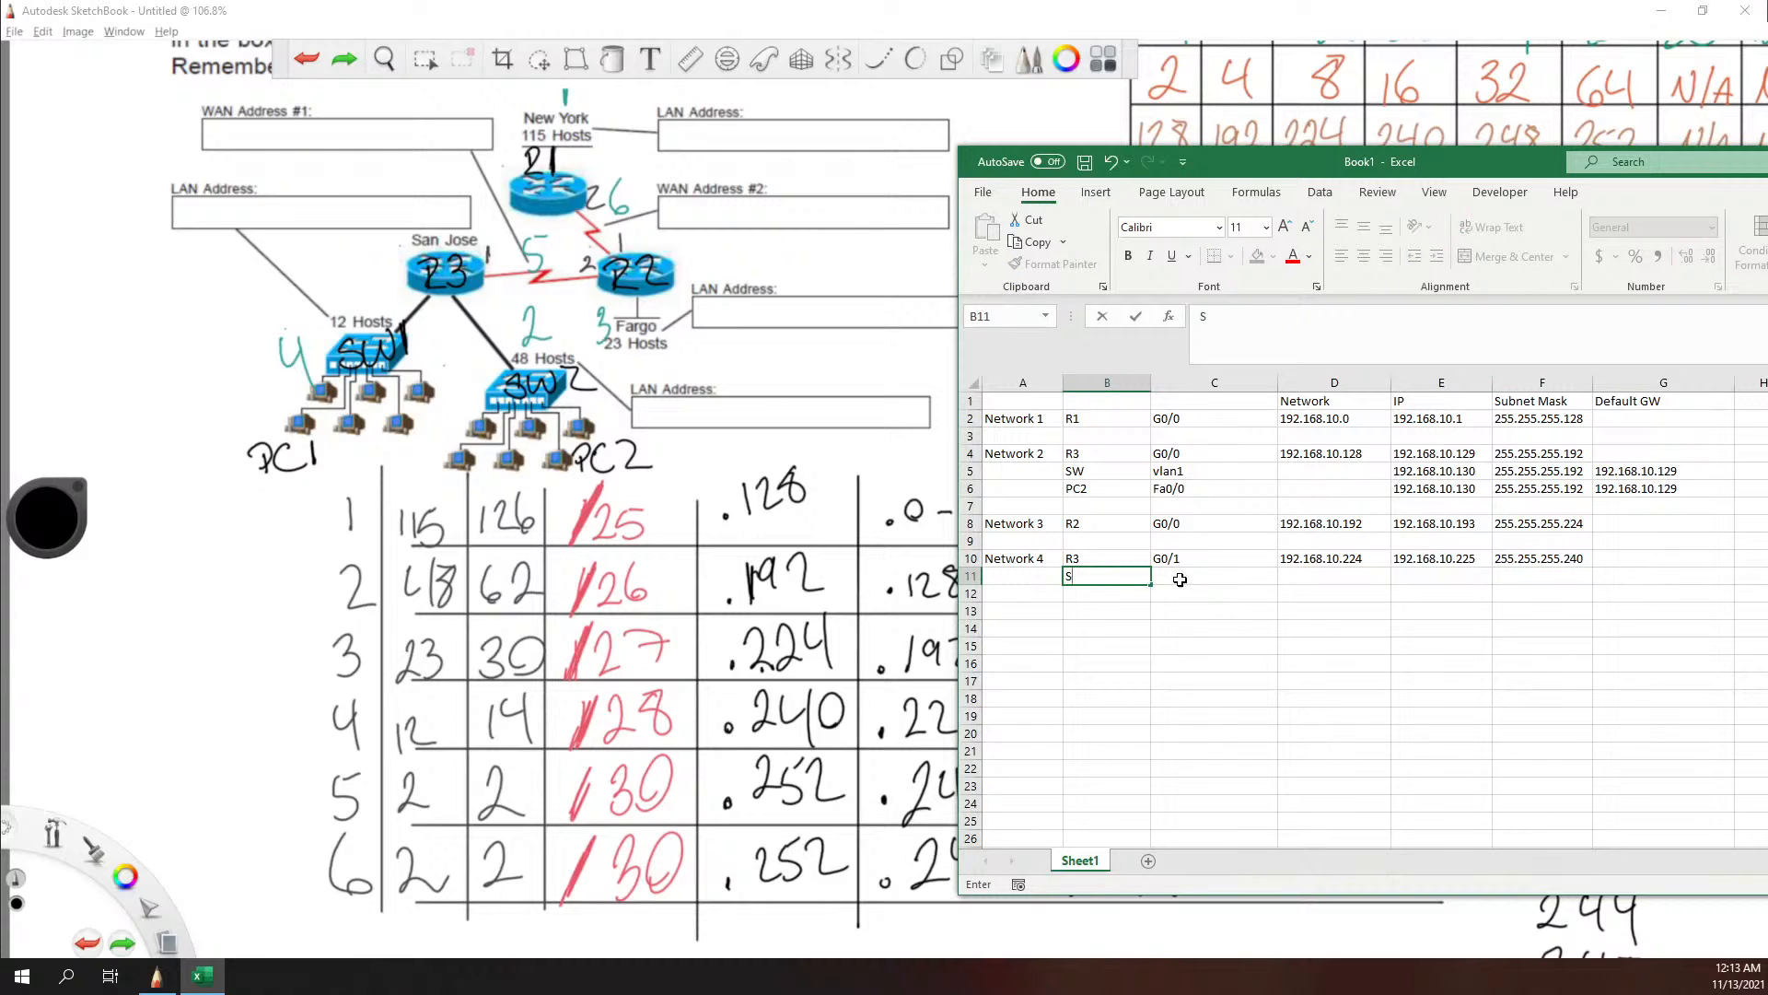
{"action": "double_click", "coordinate": [1112, 473]}
{"action": "type", "text": "2"}
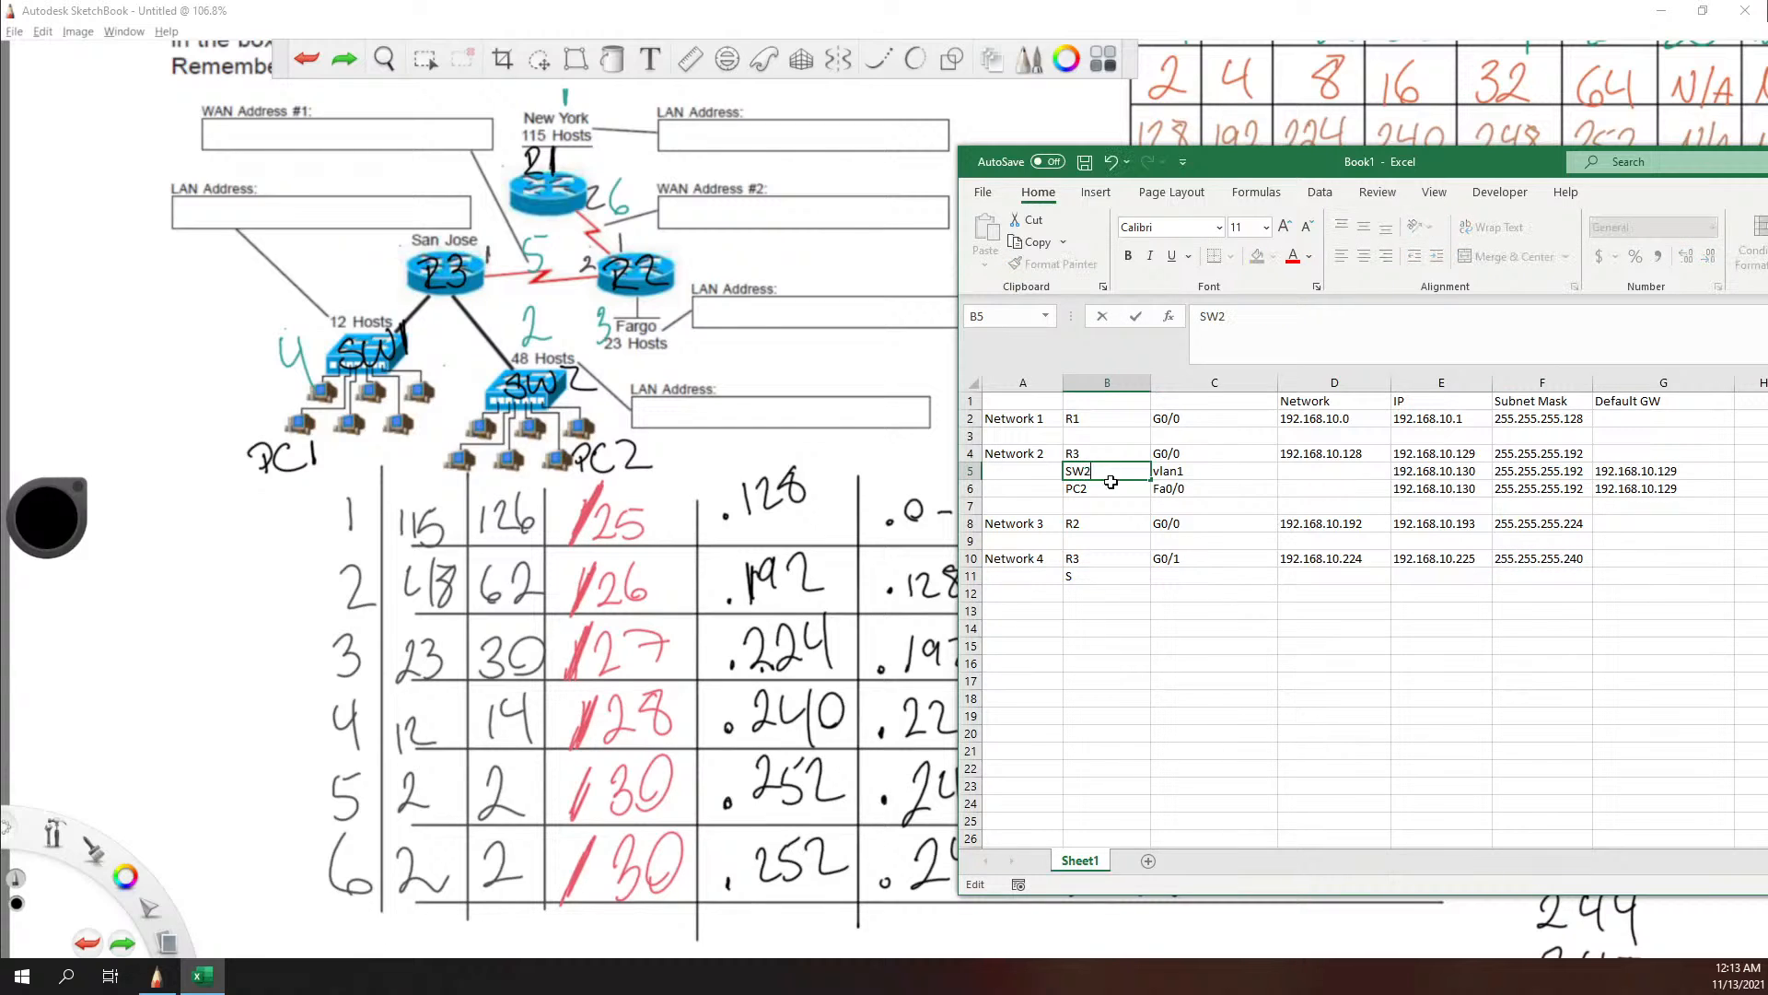
{"action": "left_click", "coordinate": [1091, 578]}
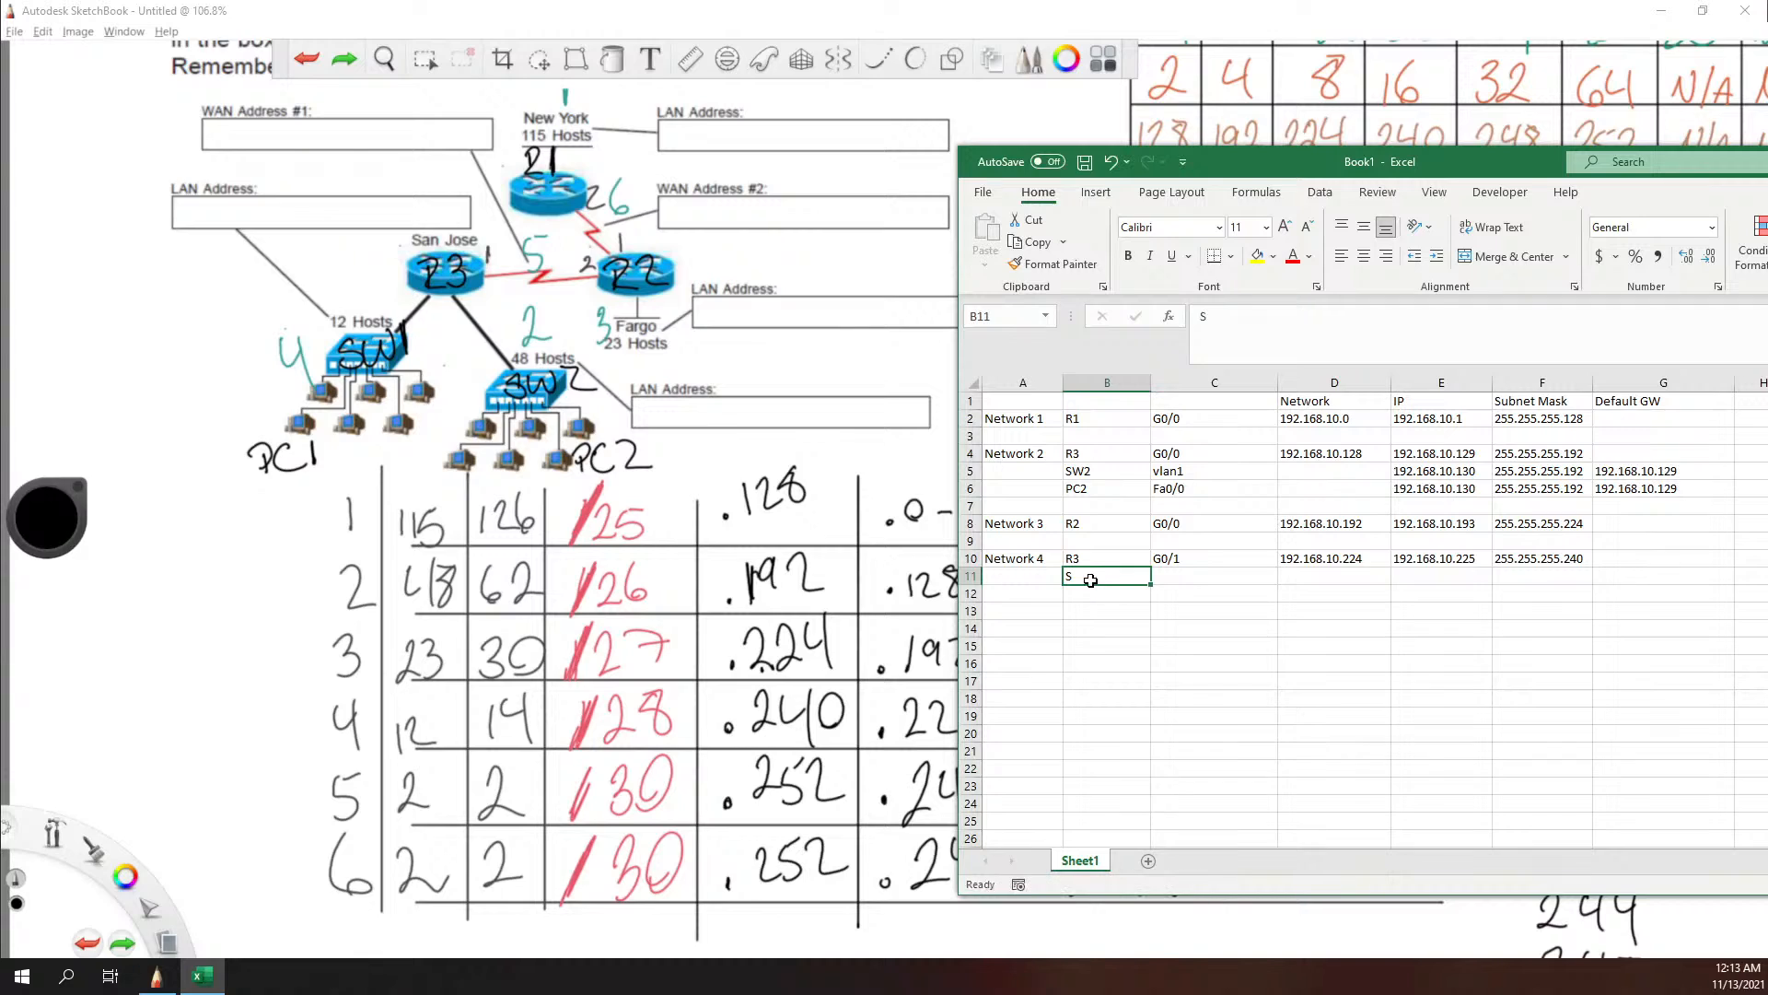
{"action": "double_click", "coordinate": [1090, 578]}
{"action": "type", "text": "W1"}
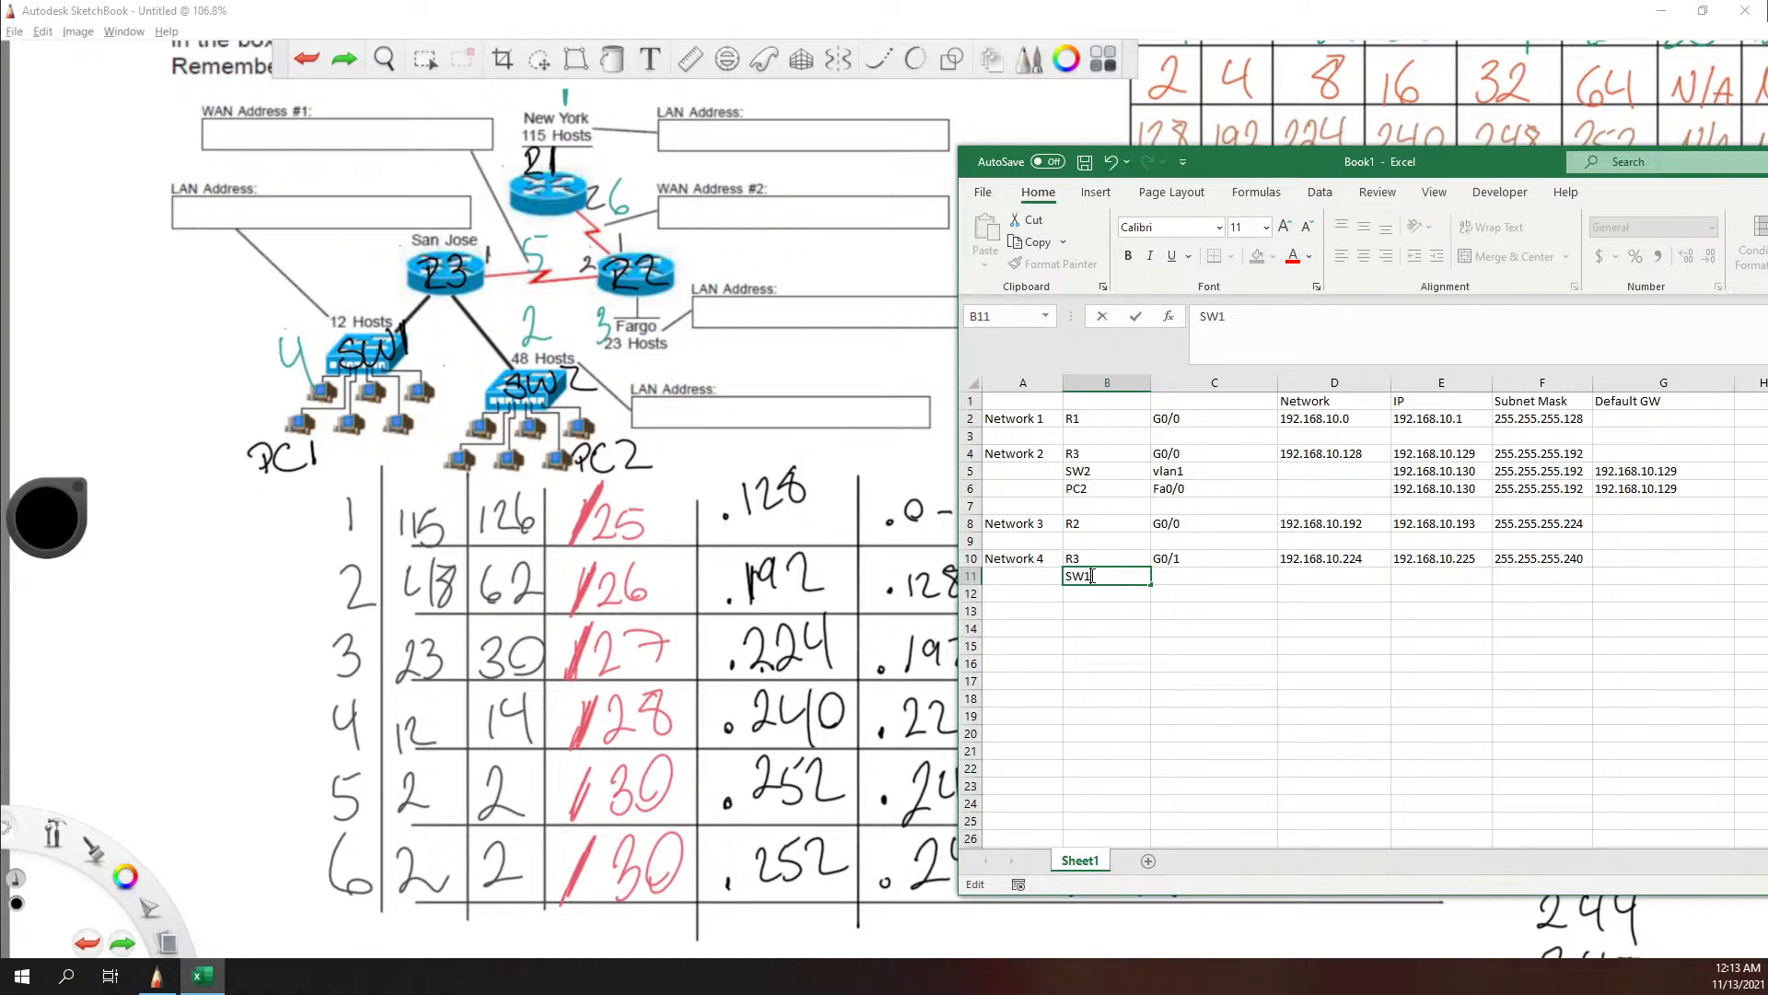
Step: Enter SW1's interface vlan1 in cell C11 and its IP address 192.168.10.226 in cell E11
{"action": "left_click", "coordinate": [1241, 585]}
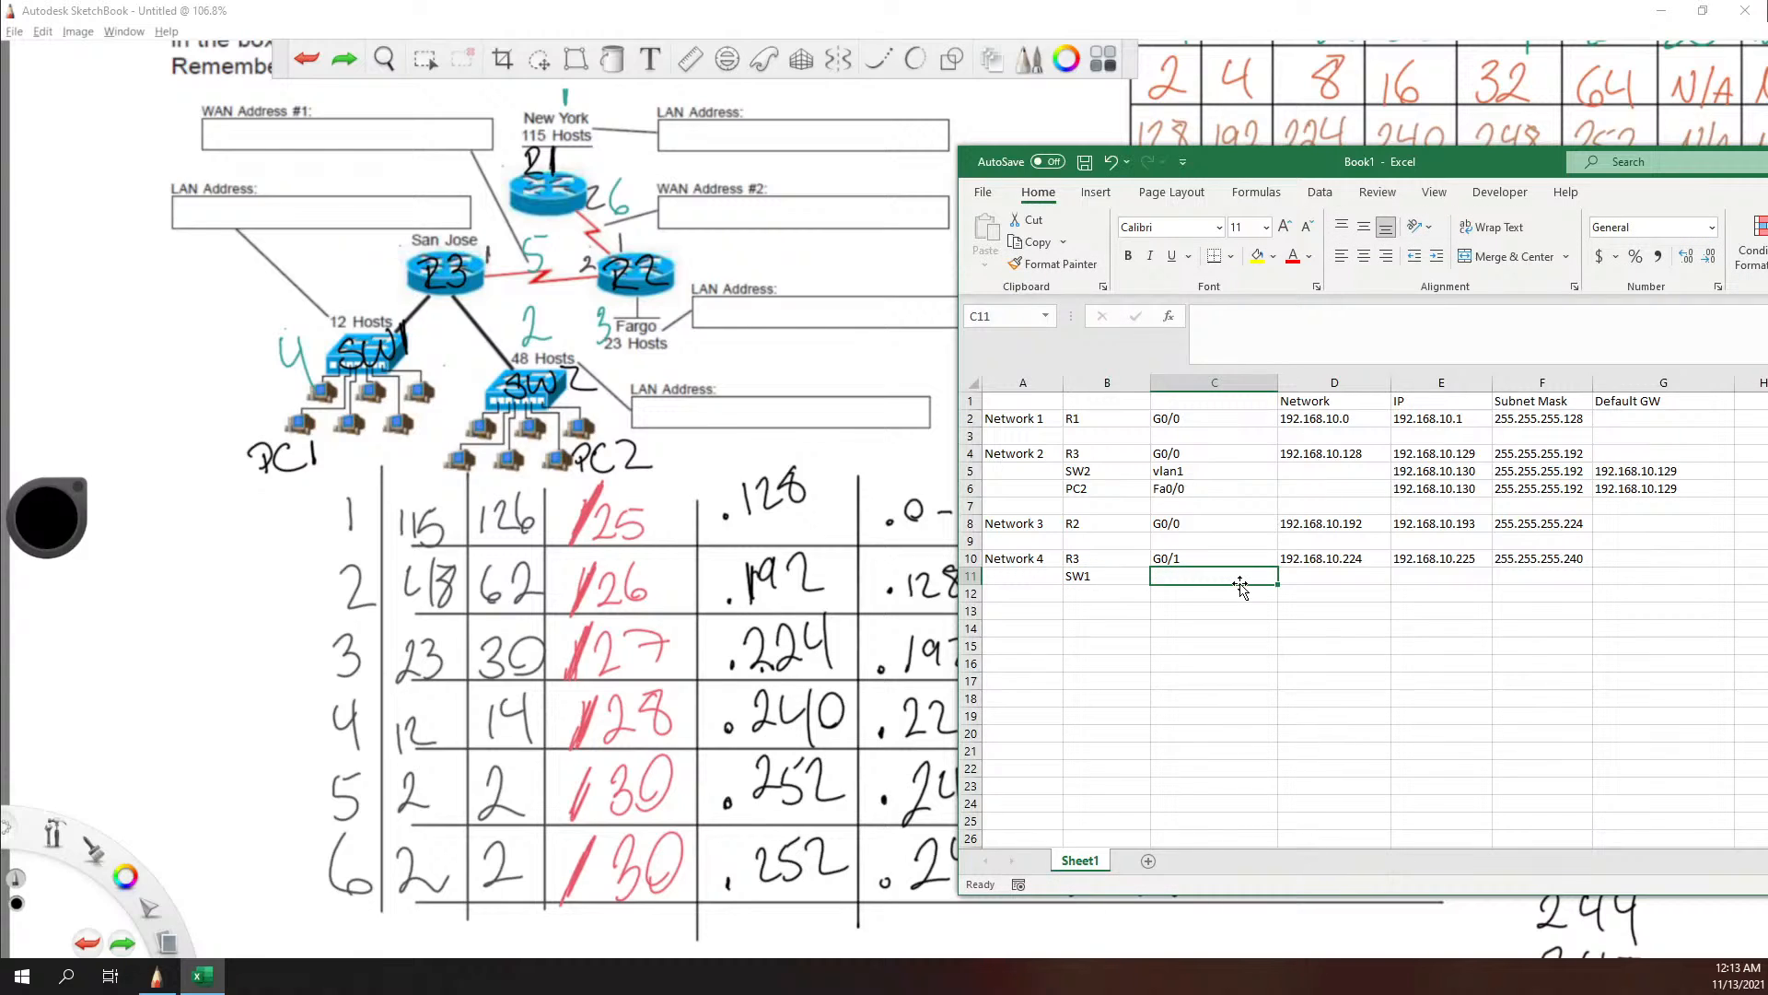
{"action": "type", "text": "vlan1"}
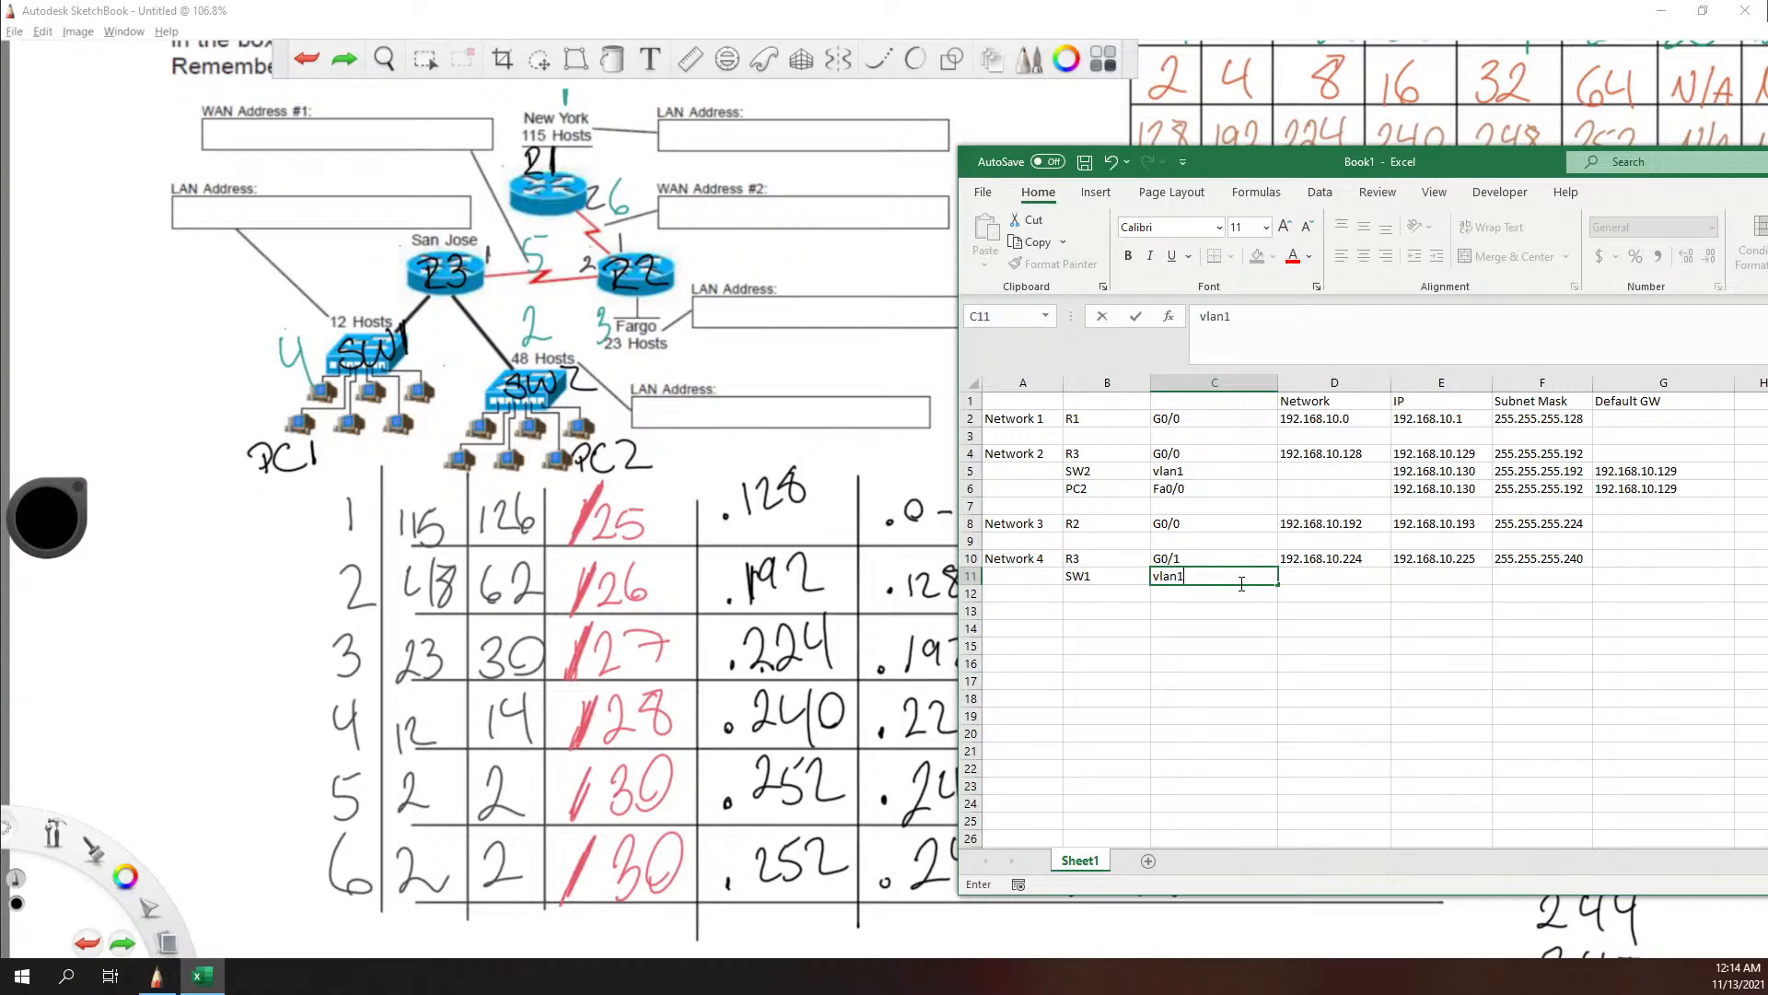
{"action": "key", "text": "Tab"}
{"action": "key", "text": "Tab"}
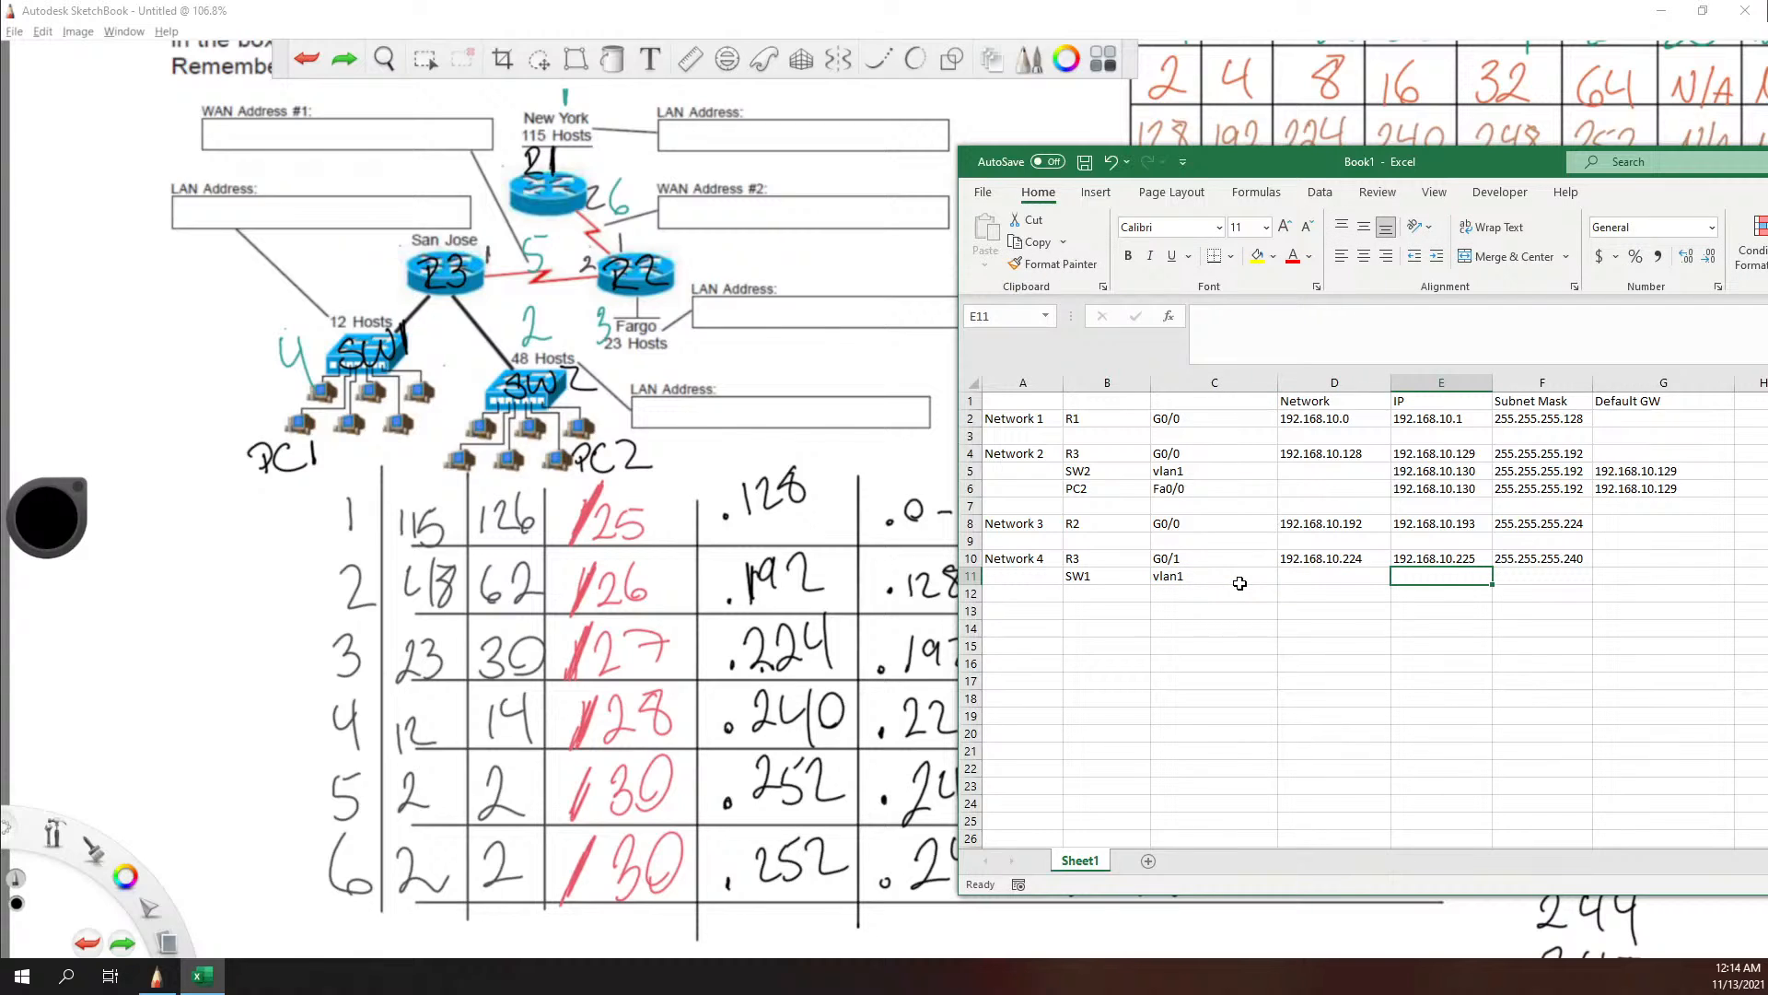
{"action": "type", "text": "192.1689"}
{"action": "key", "text": "BackSpace"}
{"action": "key", "text": "BackSpace"}
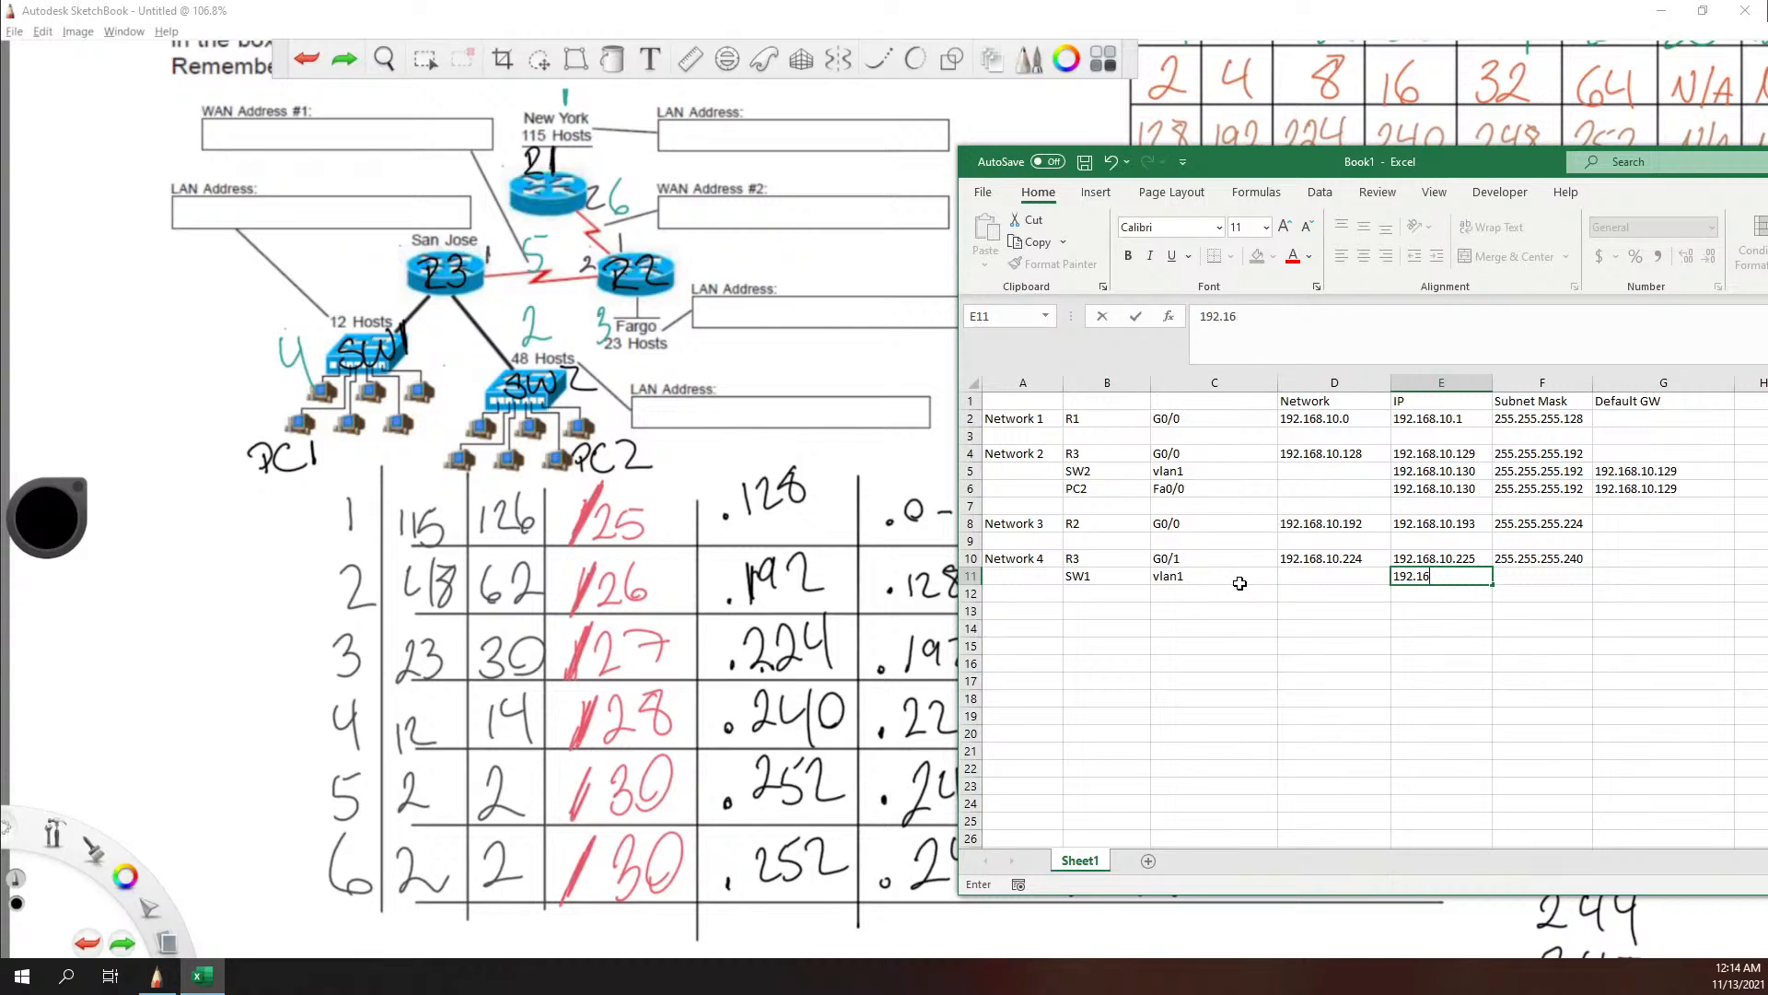
{"action": "type", "text": "8.10"}
{"action": "type", "text": ".226"}
Step: Enter SW1's subnet mask 255.255.255.240 in cell F11 and its default gateway 192.168.10.225 in cell G11
{"action": "mouse_move", "coordinate": [1485, 159]}
{"action": "left_mouse_down"}
{"action": "mouse_move", "coordinate": [1700, 163]}
{"action": "mouse_move", "coordinate": [1295, 123]}
{"action": "mouse_move", "coordinate": [1322, 127]}
{"action": "left_mouse_up"}
{"action": "key", "text": "Tab"}
{"action": "type", "text": "255.255.255."}
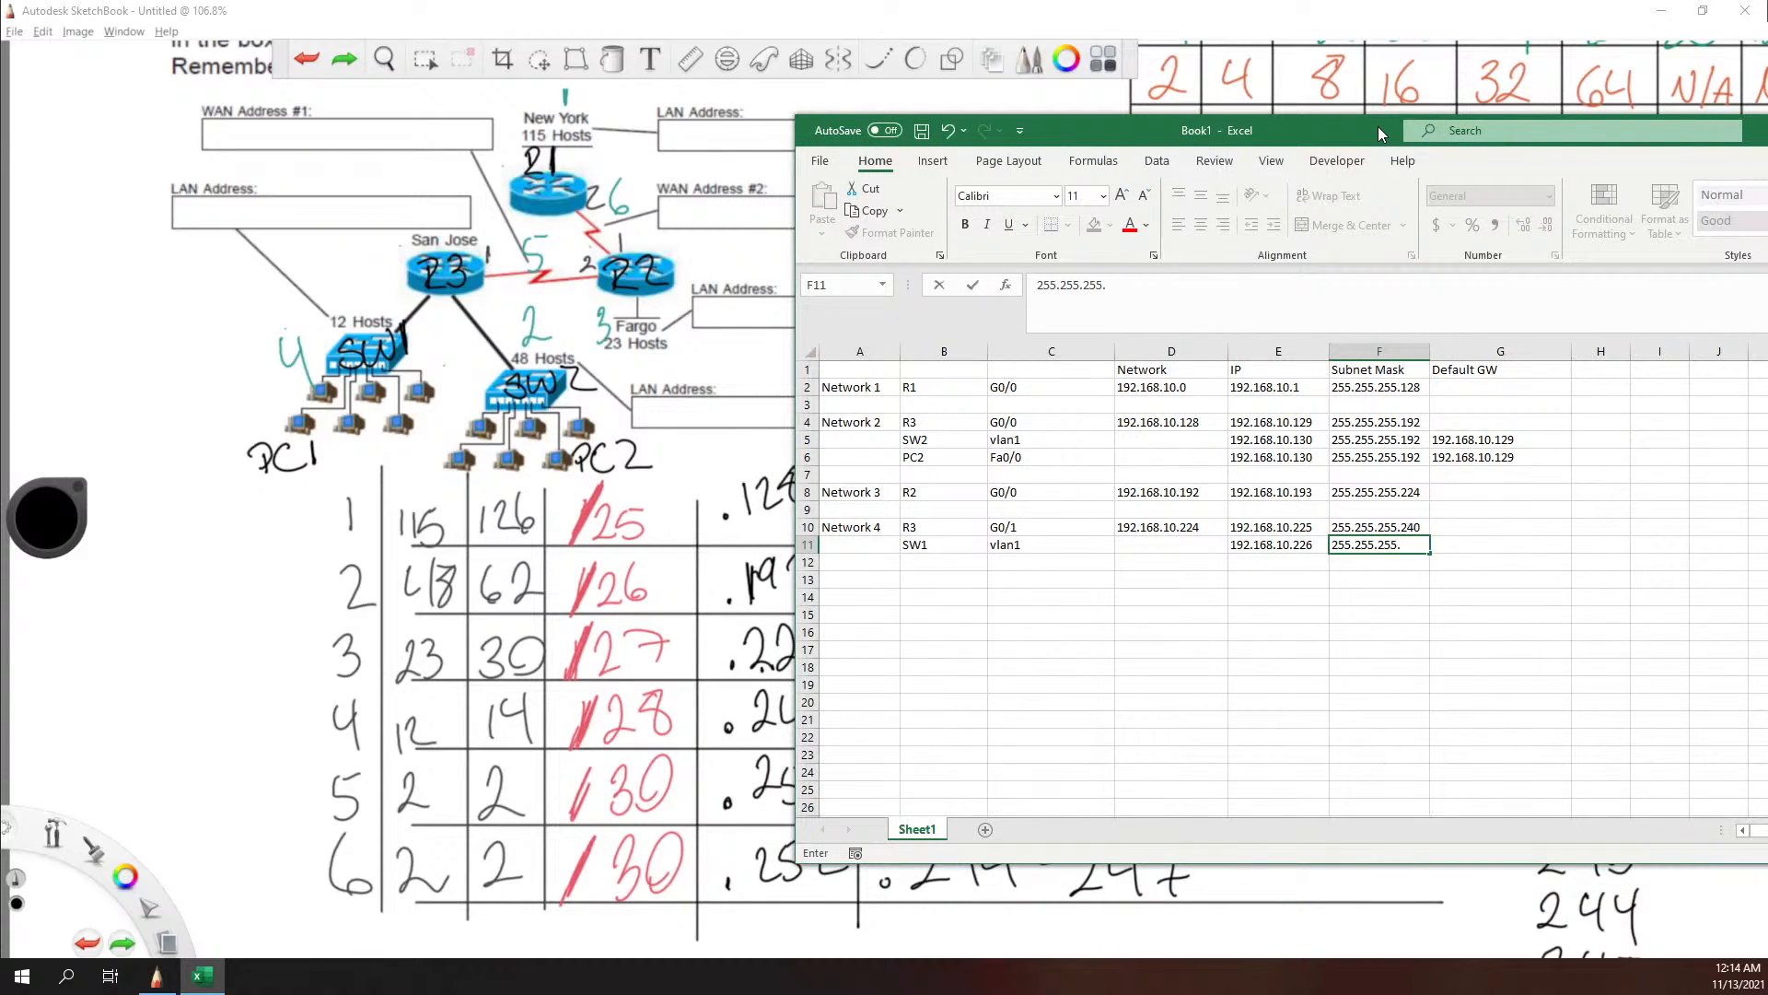
{"action": "type", "text": "240"}
{"action": "key", "text": "Tab"}
{"action": "type", "text": "192"}
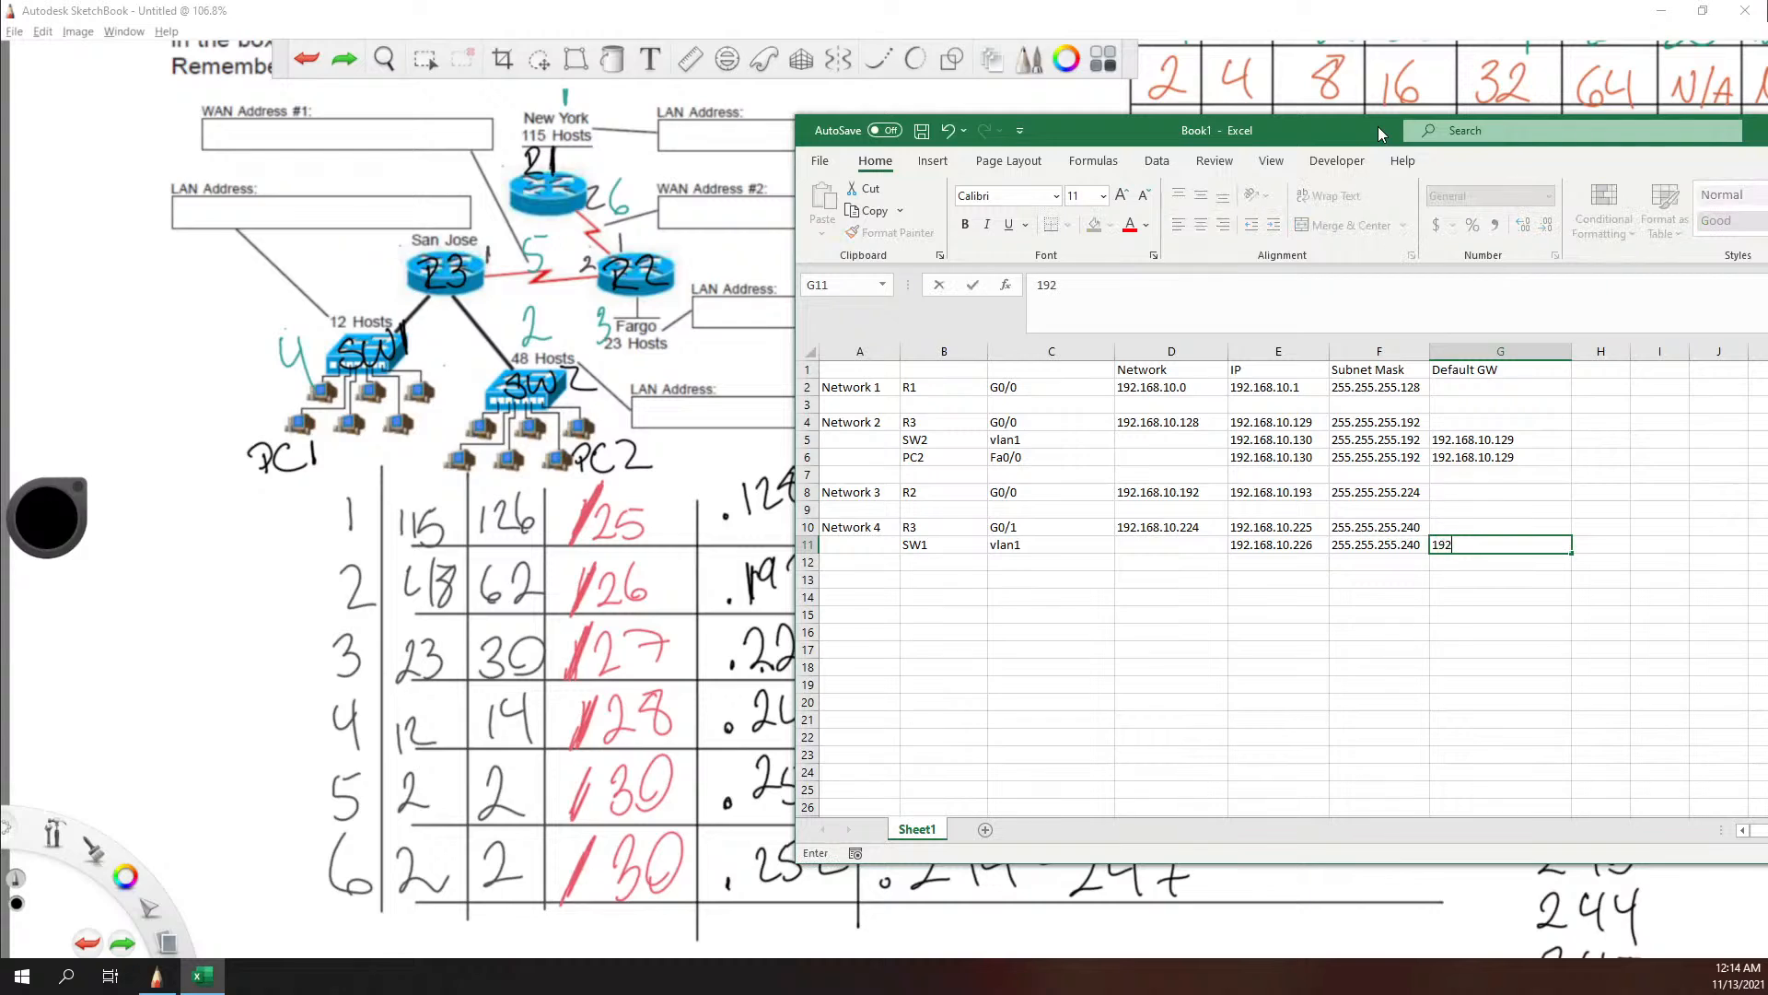
{"action": "type", "text": ".168.10.225"}
{"action": "left_click_drag", "start_coordinate": [1356, 129], "coordinate": [1408, 128]}
Step: Add the Network 4 computer with PC1 in cell B12 and interface Fa0/0 in cell C12
{"action": "left_click", "coordinate": [978, 561]}
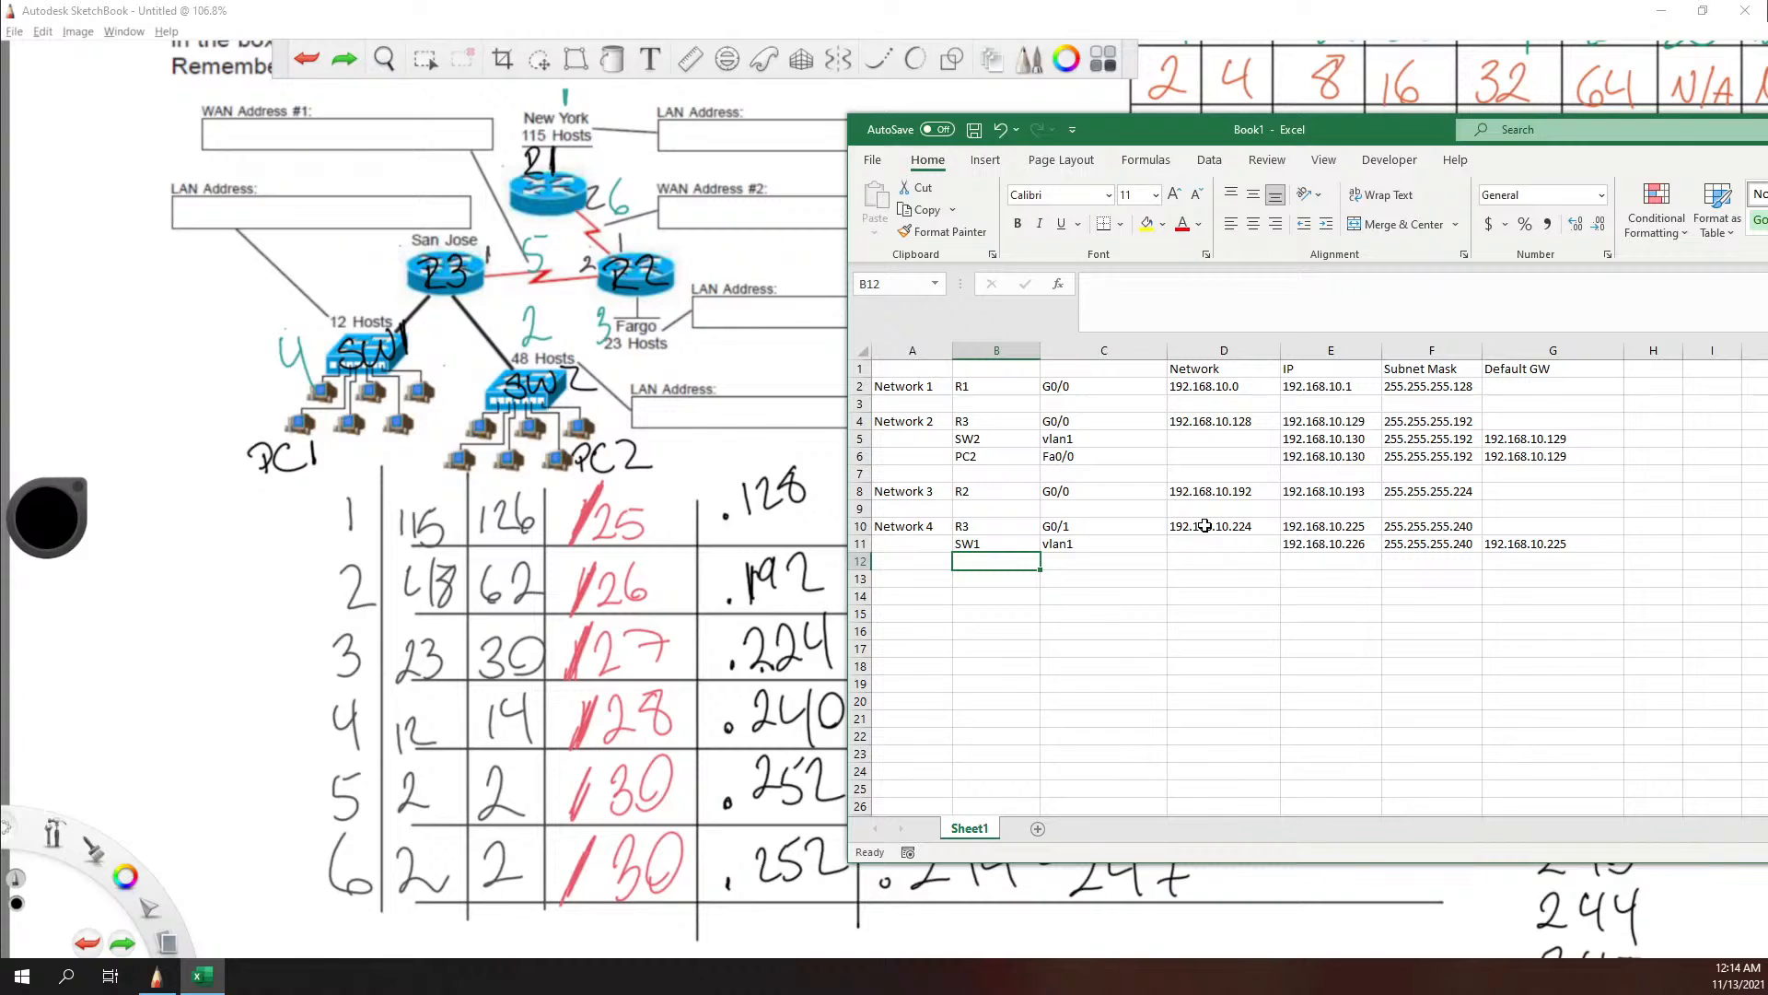
{"action": "type", "text": "PC1"}
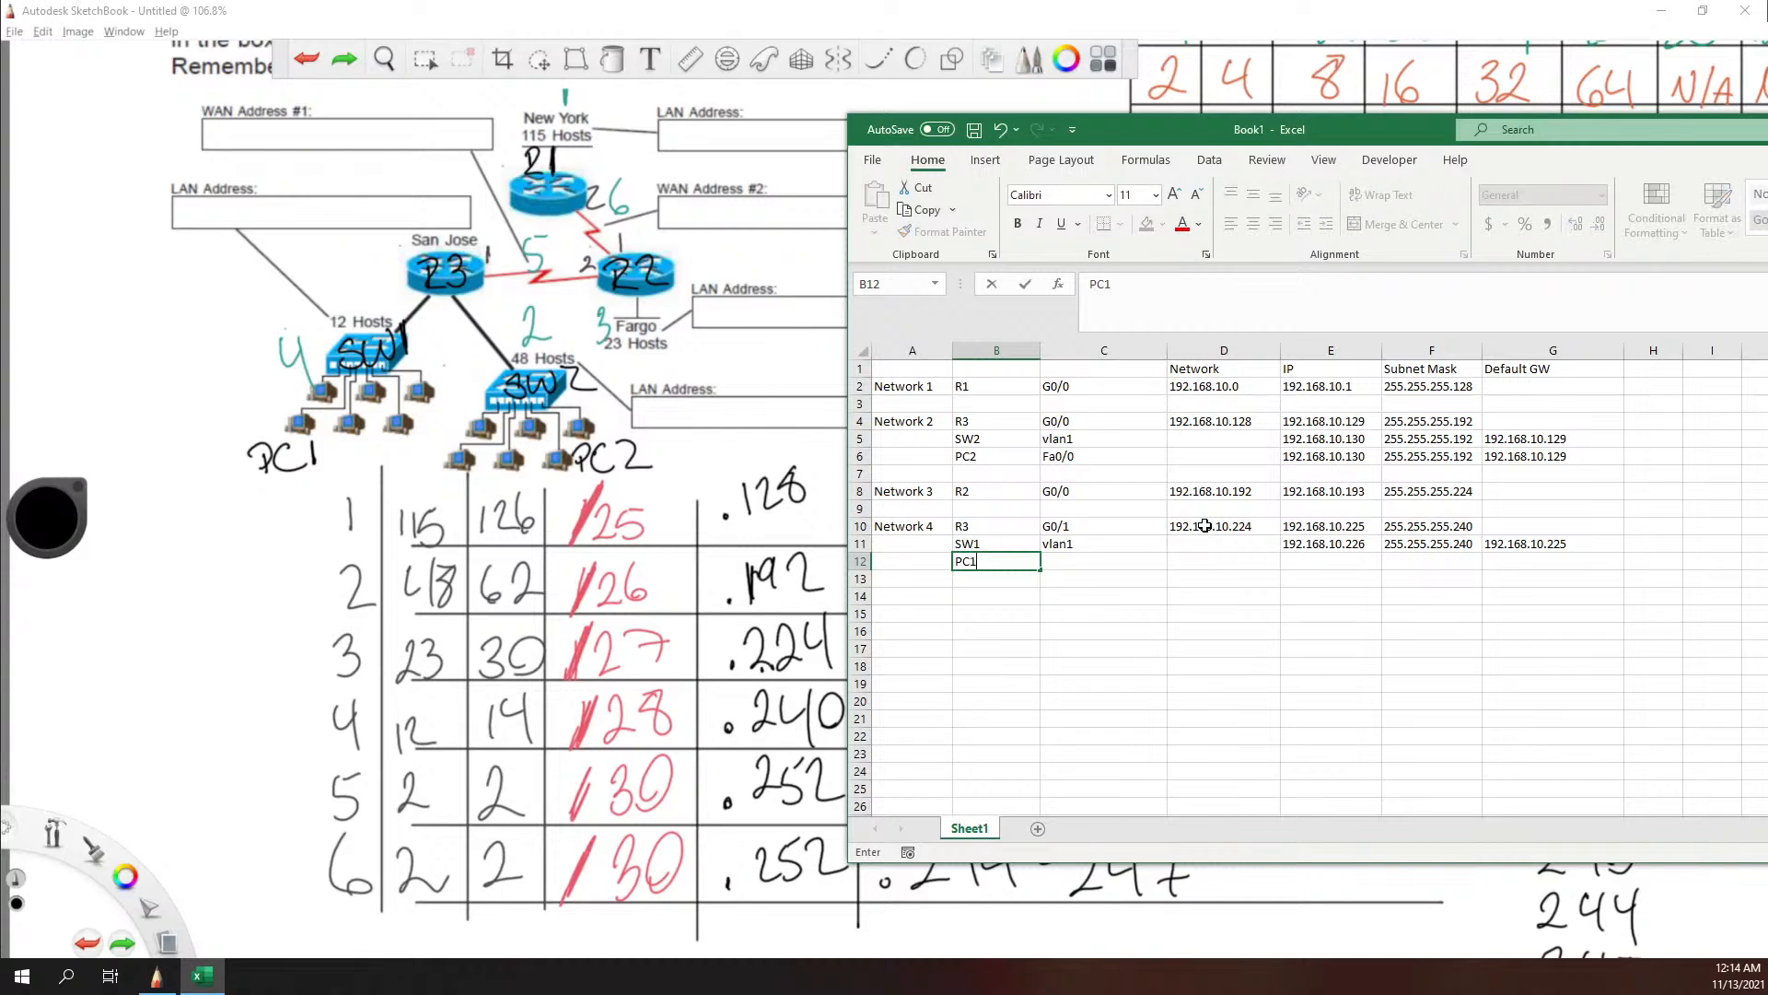
{"action": "key", "text": "Tab"}
{"action": "type", "text": "FA"}
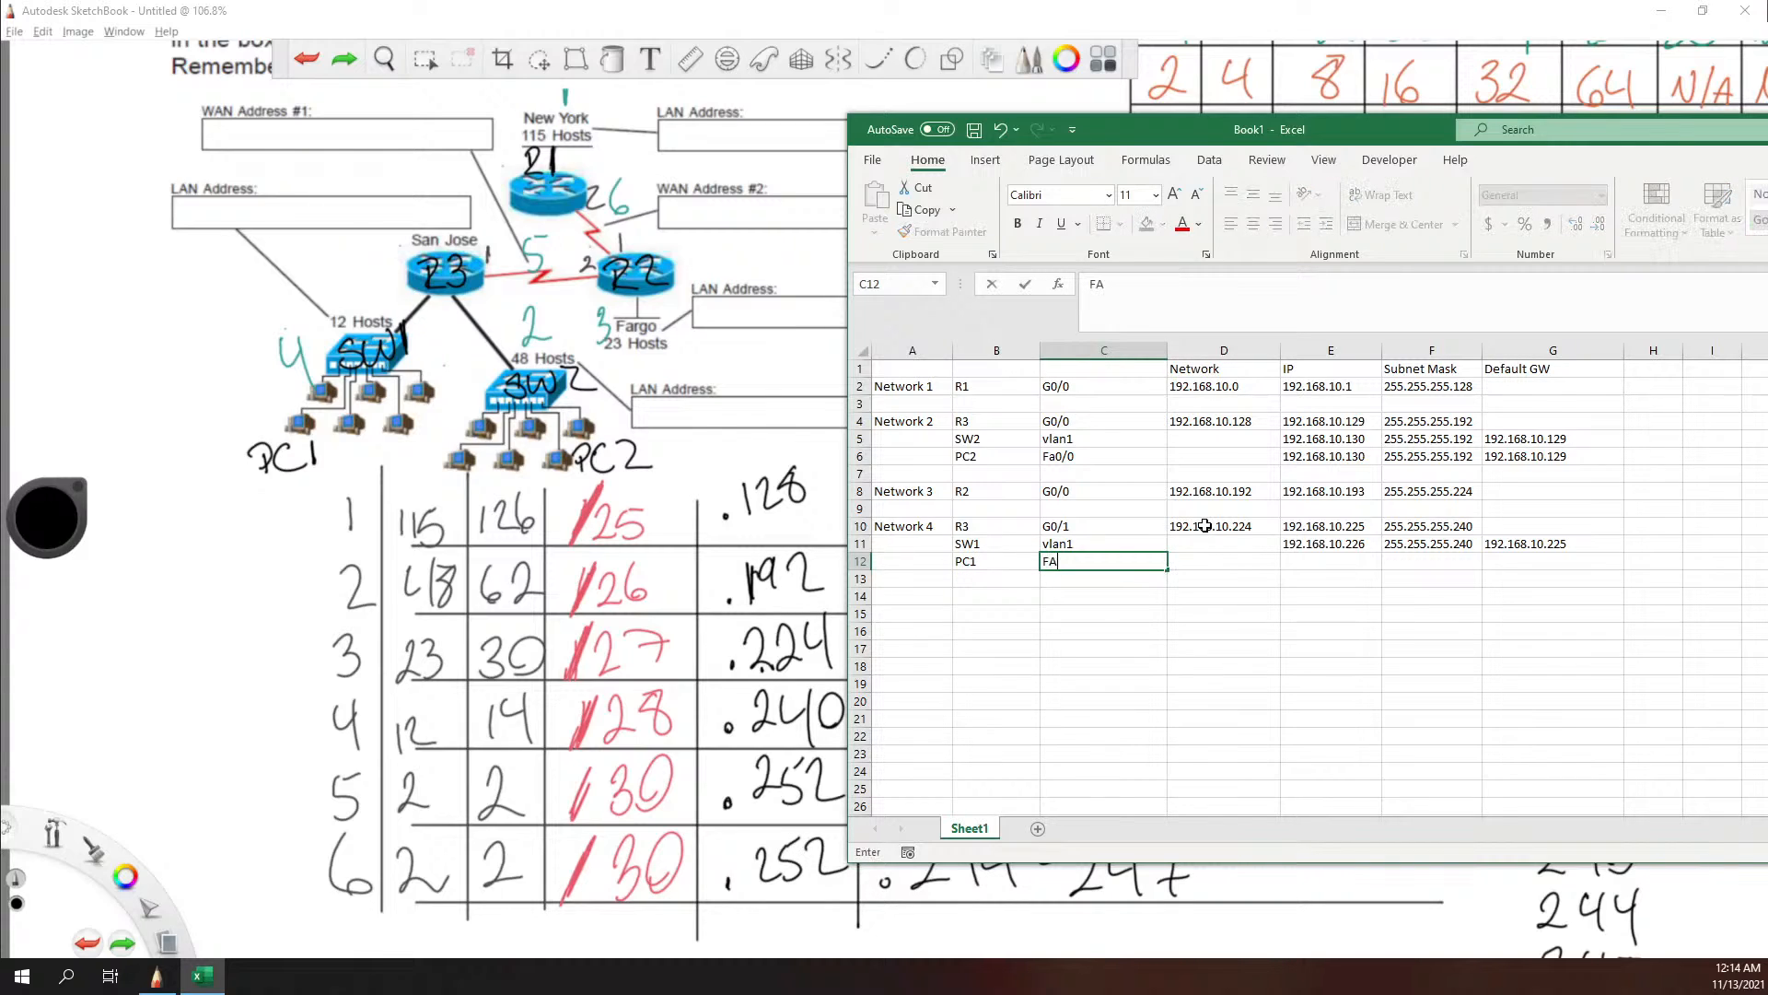
{"action": "type", "text": "0/0"}
{"action": "key", "text": "Tab"}
{"action": "type", "text": "192."}
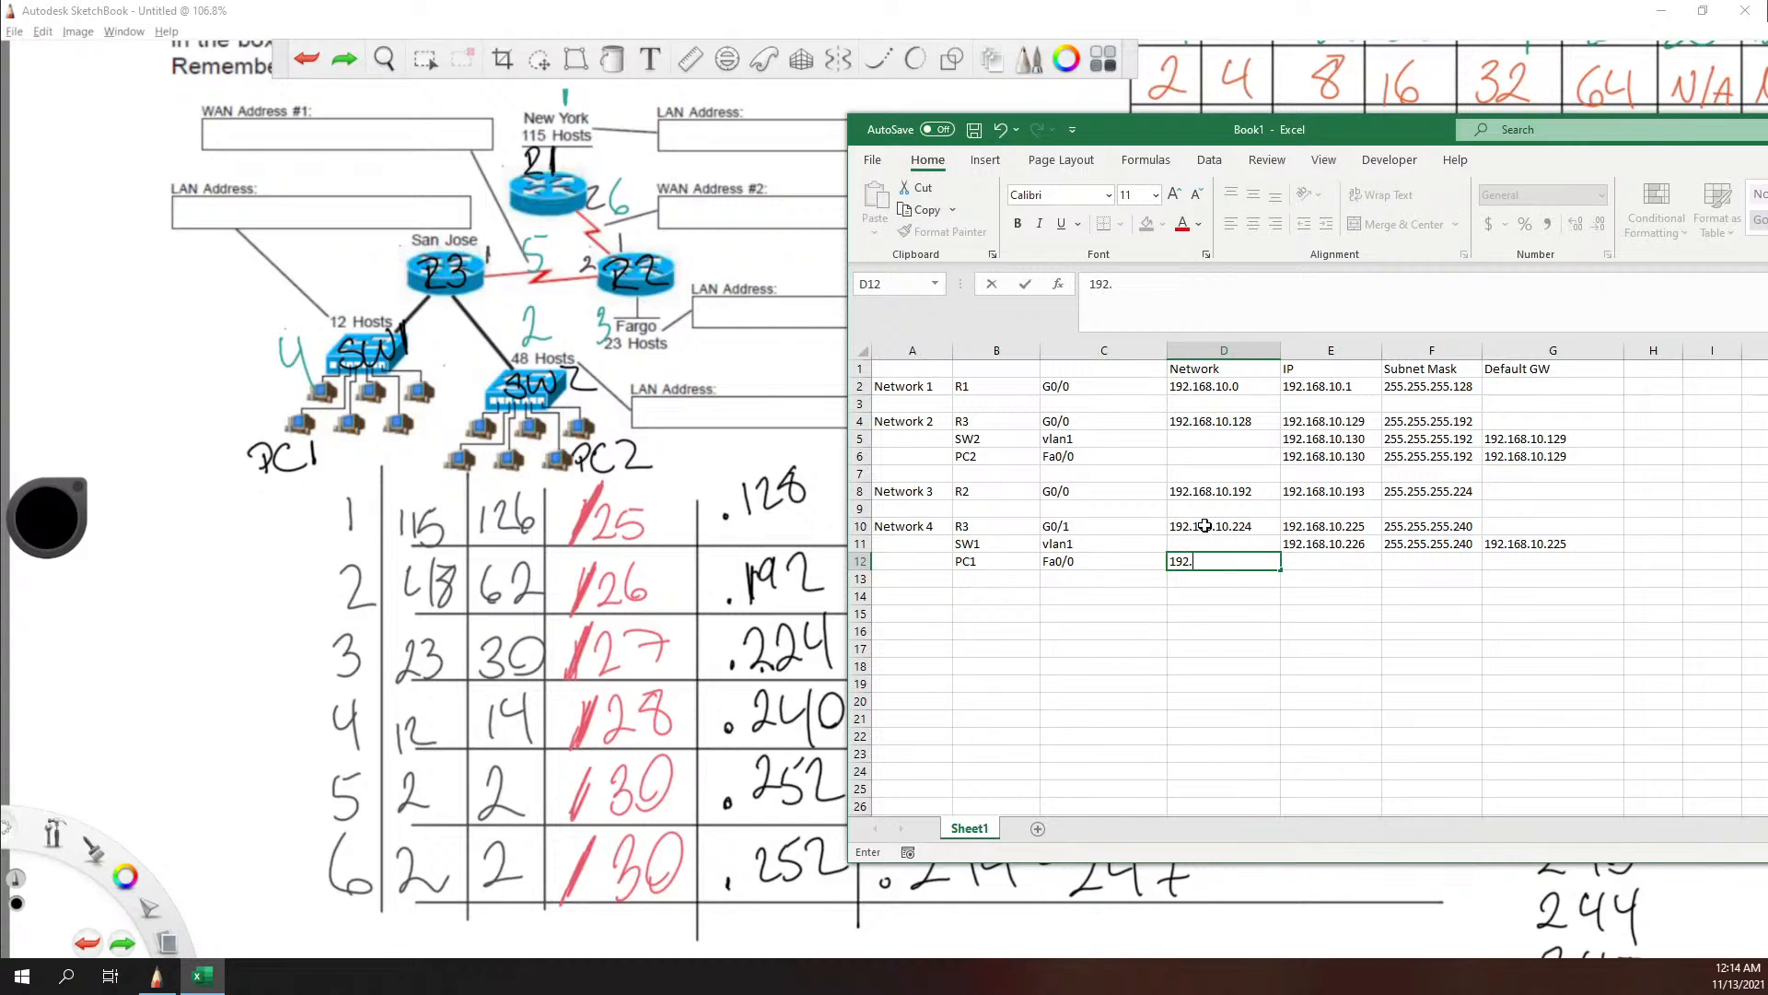
{"action": "type", "text": "168.10"}
{"action": "key", "text": "BackSpace"}
{"action": "key", "text": "BackSpace"}
{"action": "key", "text": "BackSpace"}
{"action": "key", "text": "BackSpace"}
{"action": "key", "text": "BackSpace"}
{"action": "key", "text": "BackSpace"}
{"action": "key", "text": "BackSpace"}
{"action": "key", "text": "BackSpace"}
{"action": "key", "text": "BackSpace"}
{"action": "key", "text": "BackSpace"}
Step: Enter PC1's IP address 192.168.10.227 in cell E12
{"action": "key", "text": "Tab"}
{"action": "type", "text": "192"}
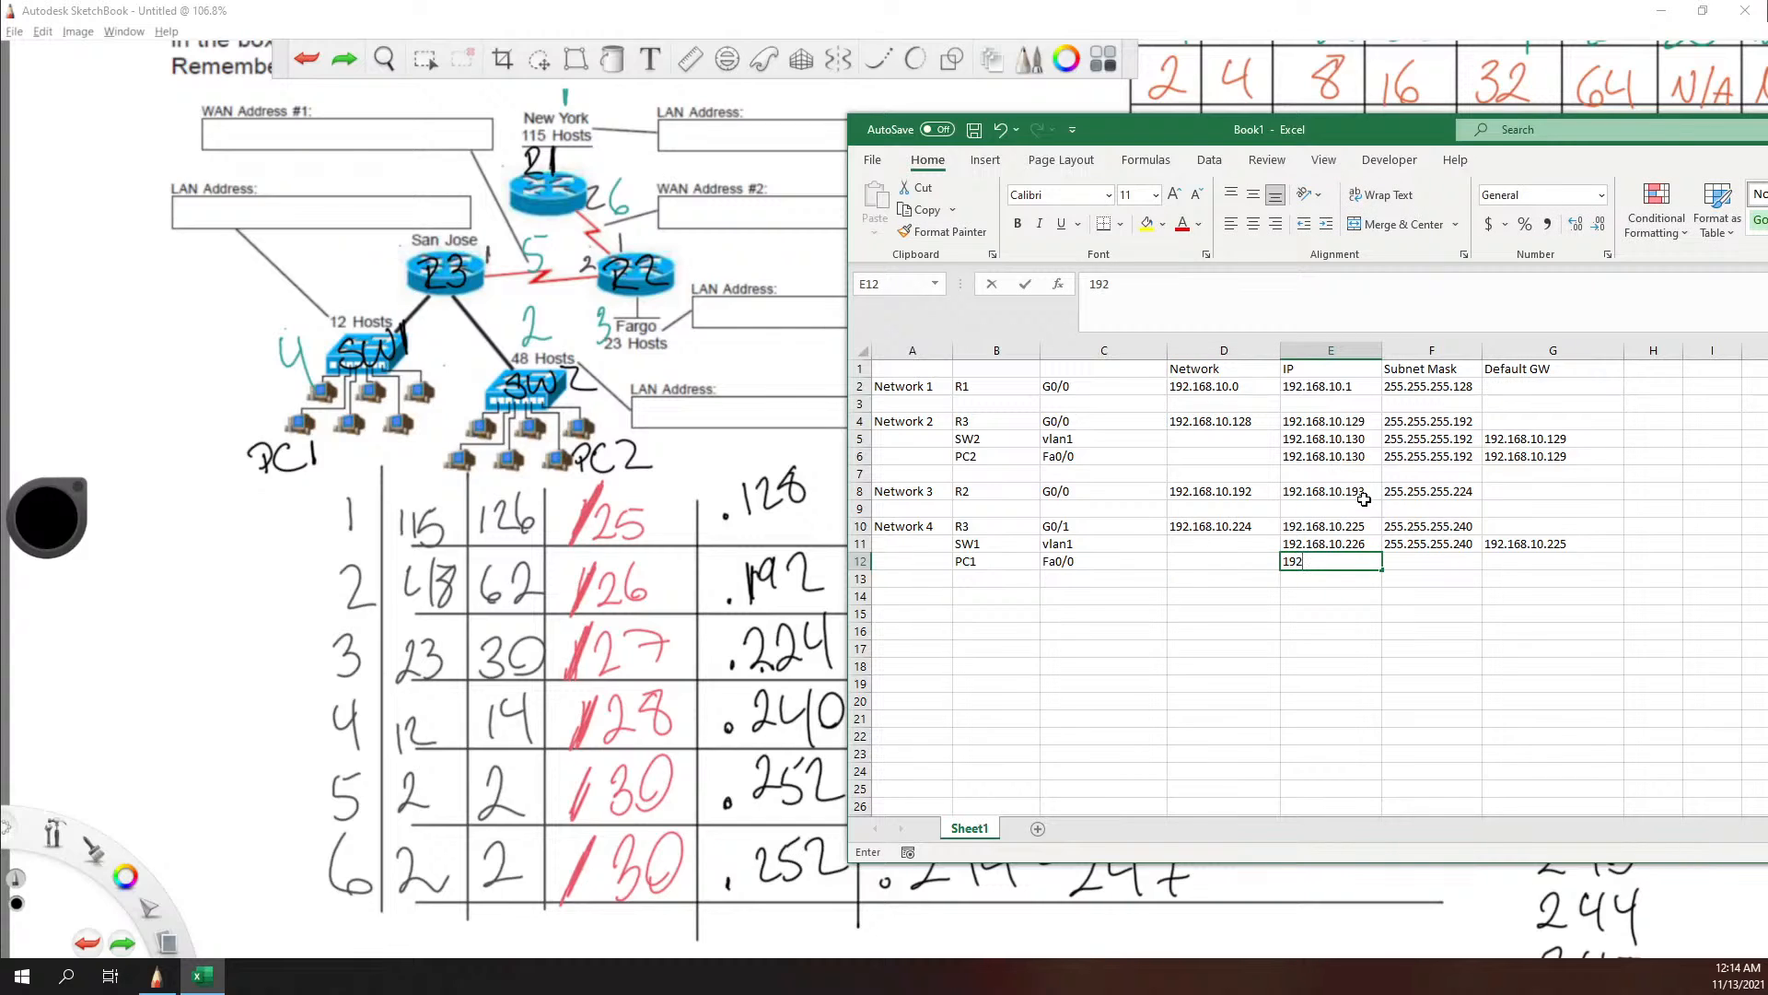
{"action": "type", "text": ".168.10"}
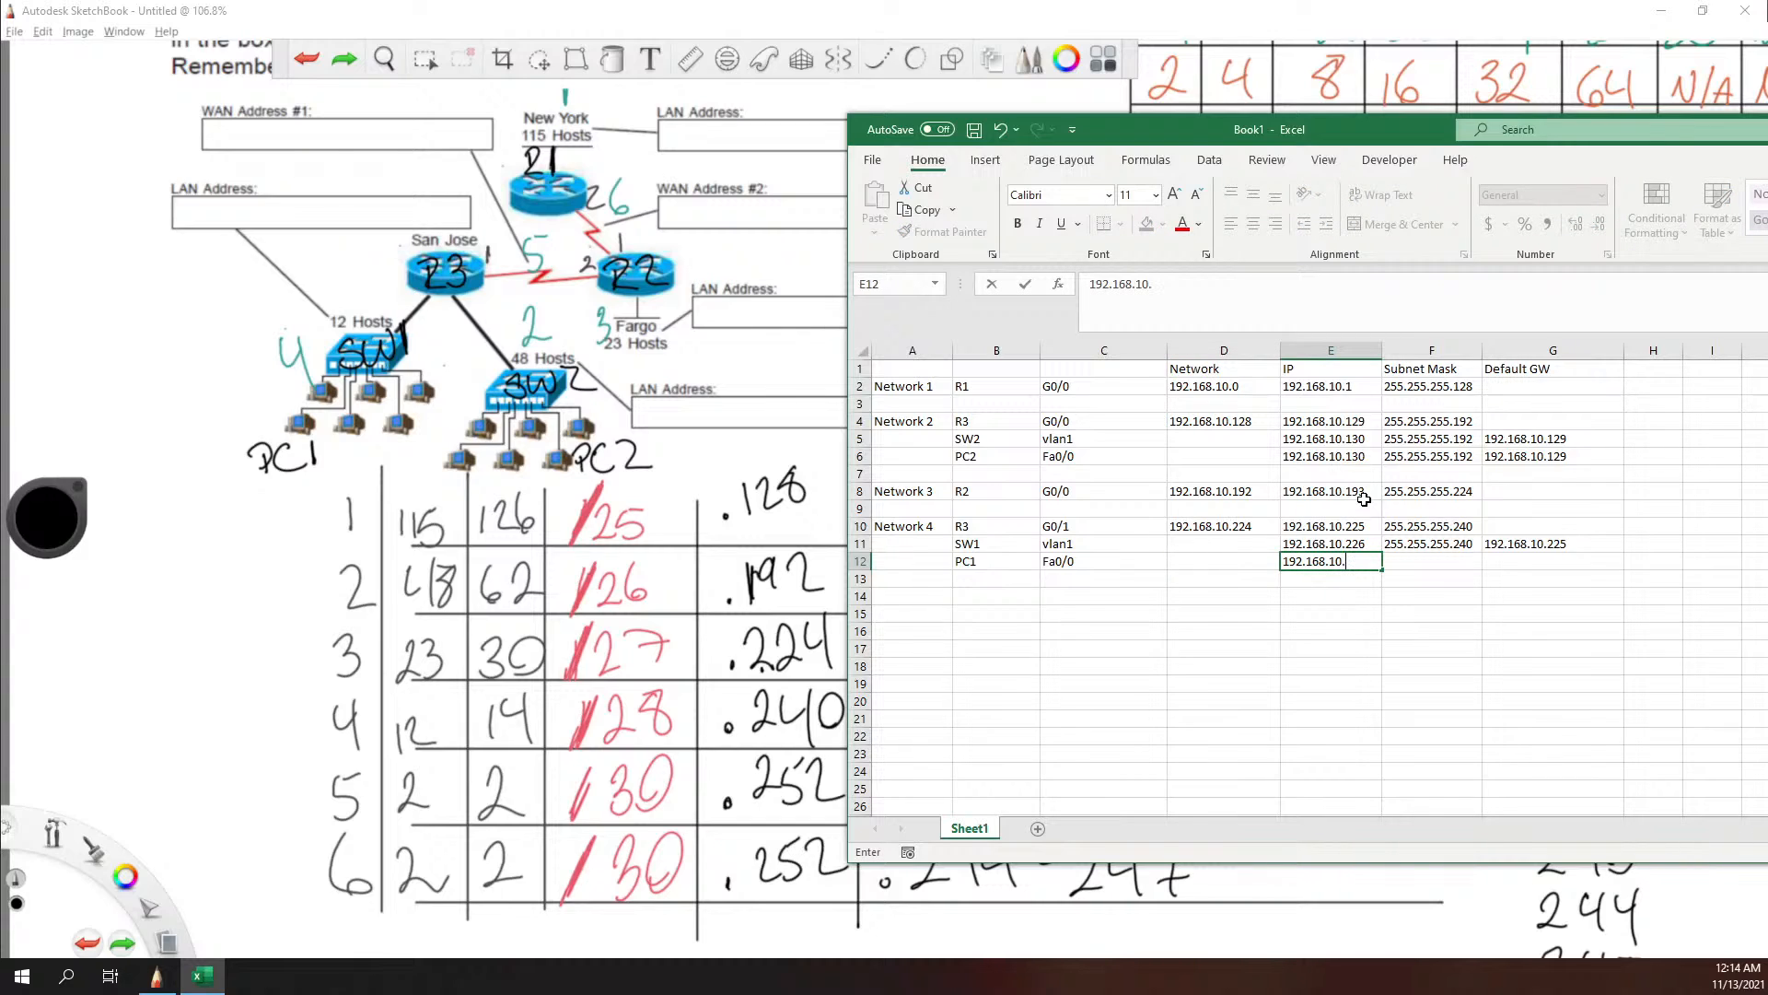
{"action": "type", "text": ".227"}
{"action": "key", "text": "Tab"}
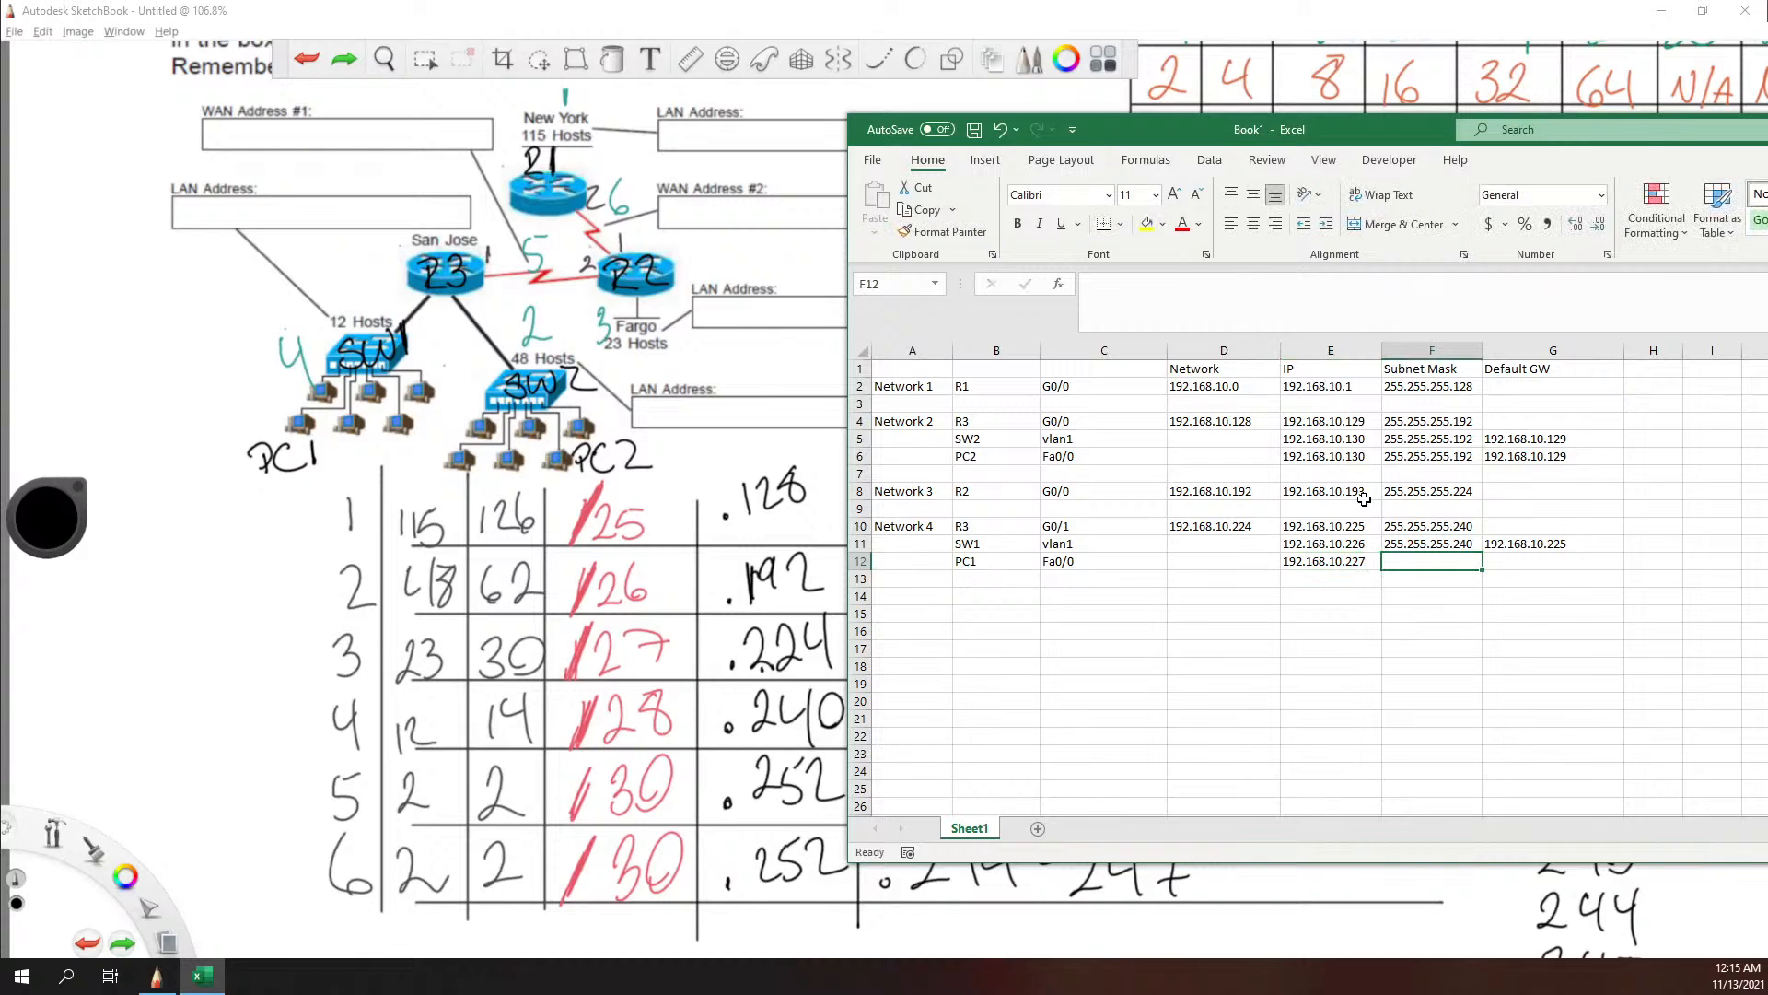
Step: Enter PC1's subnet mask 255.255.255.240 in cell F12 and its default gateway 192.168.10.225 in cell G12
{"action": "type", "text": "255.255.255.240"}
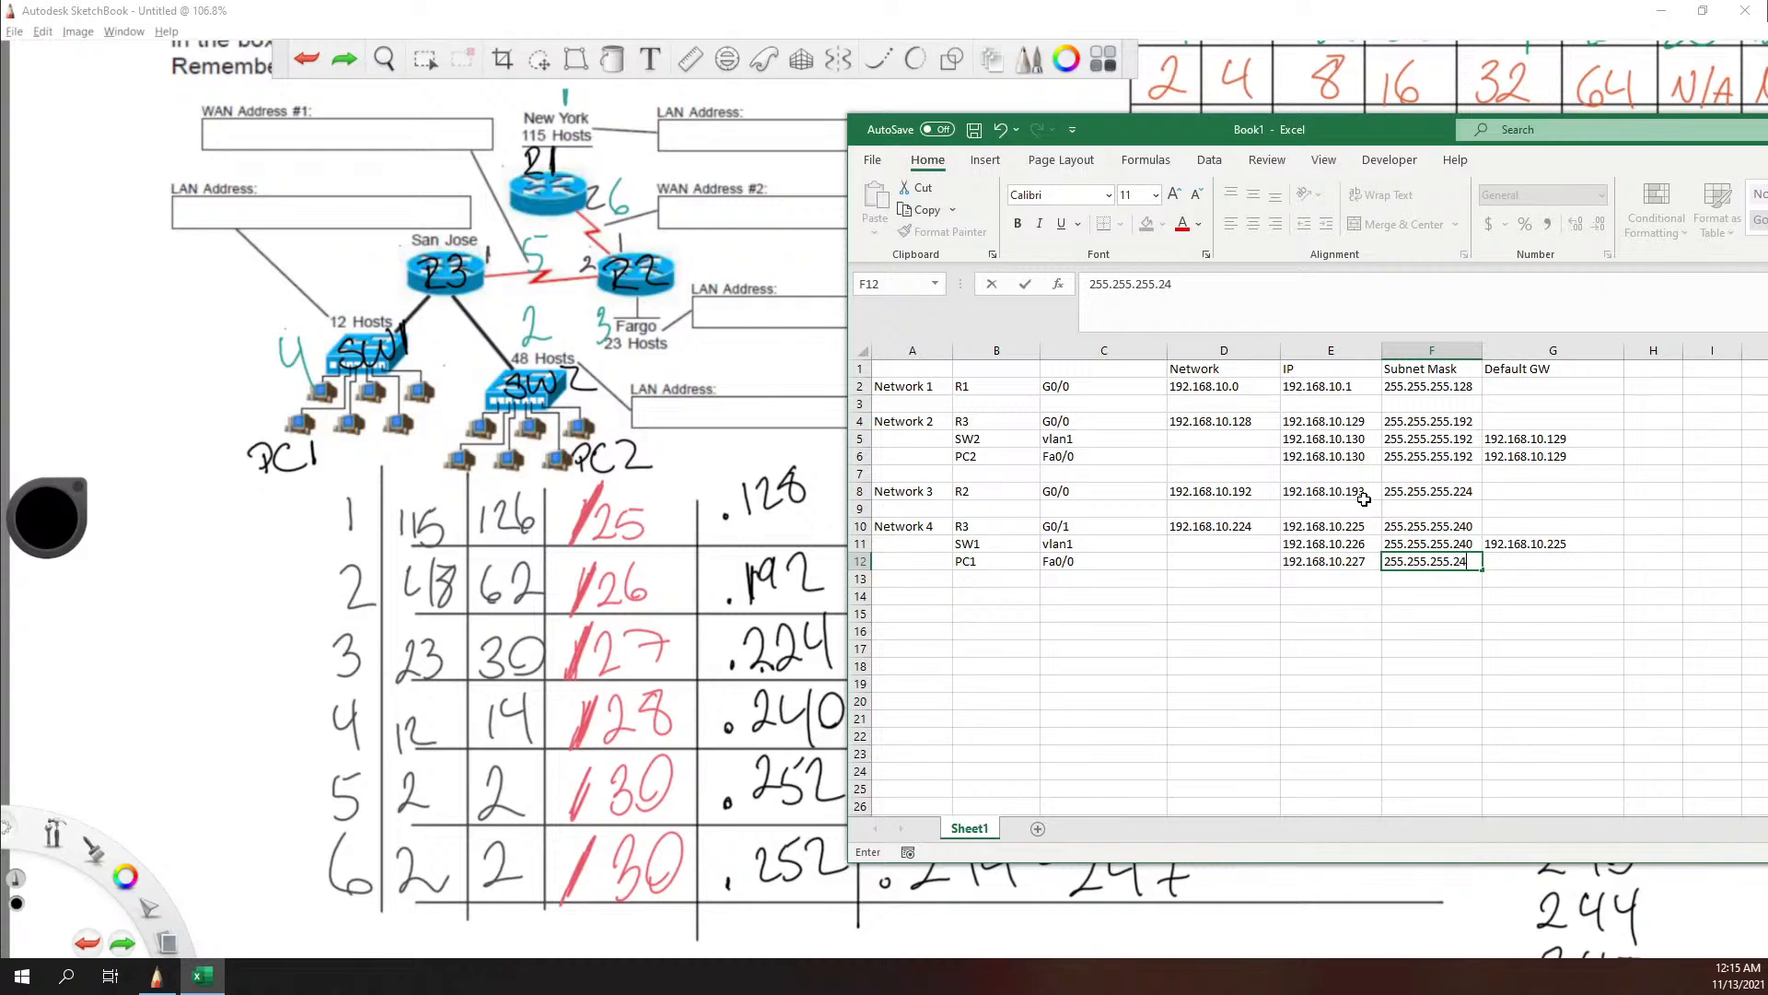
{"action": "key", "text": "Tab"}
{"action": "type", "text": "192.168.1"}
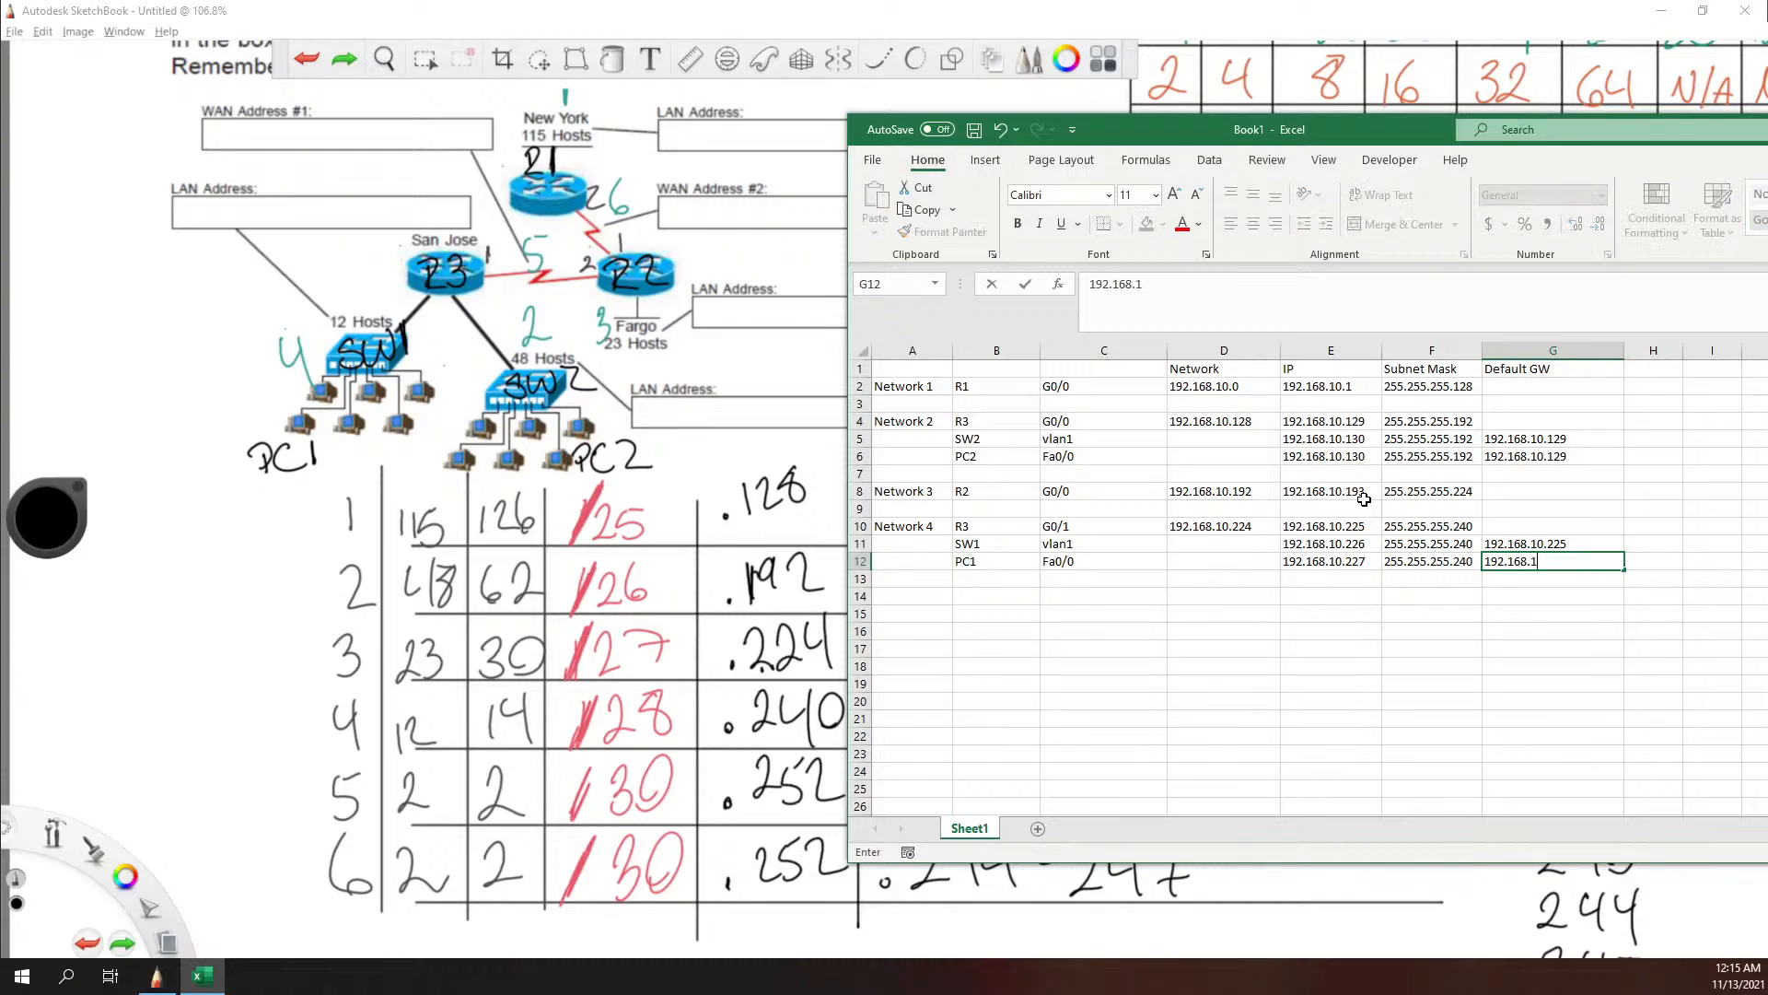
{"action": "type", "text": "0.225"}
{"action": "left_click", "coordinate": [426, 298]}
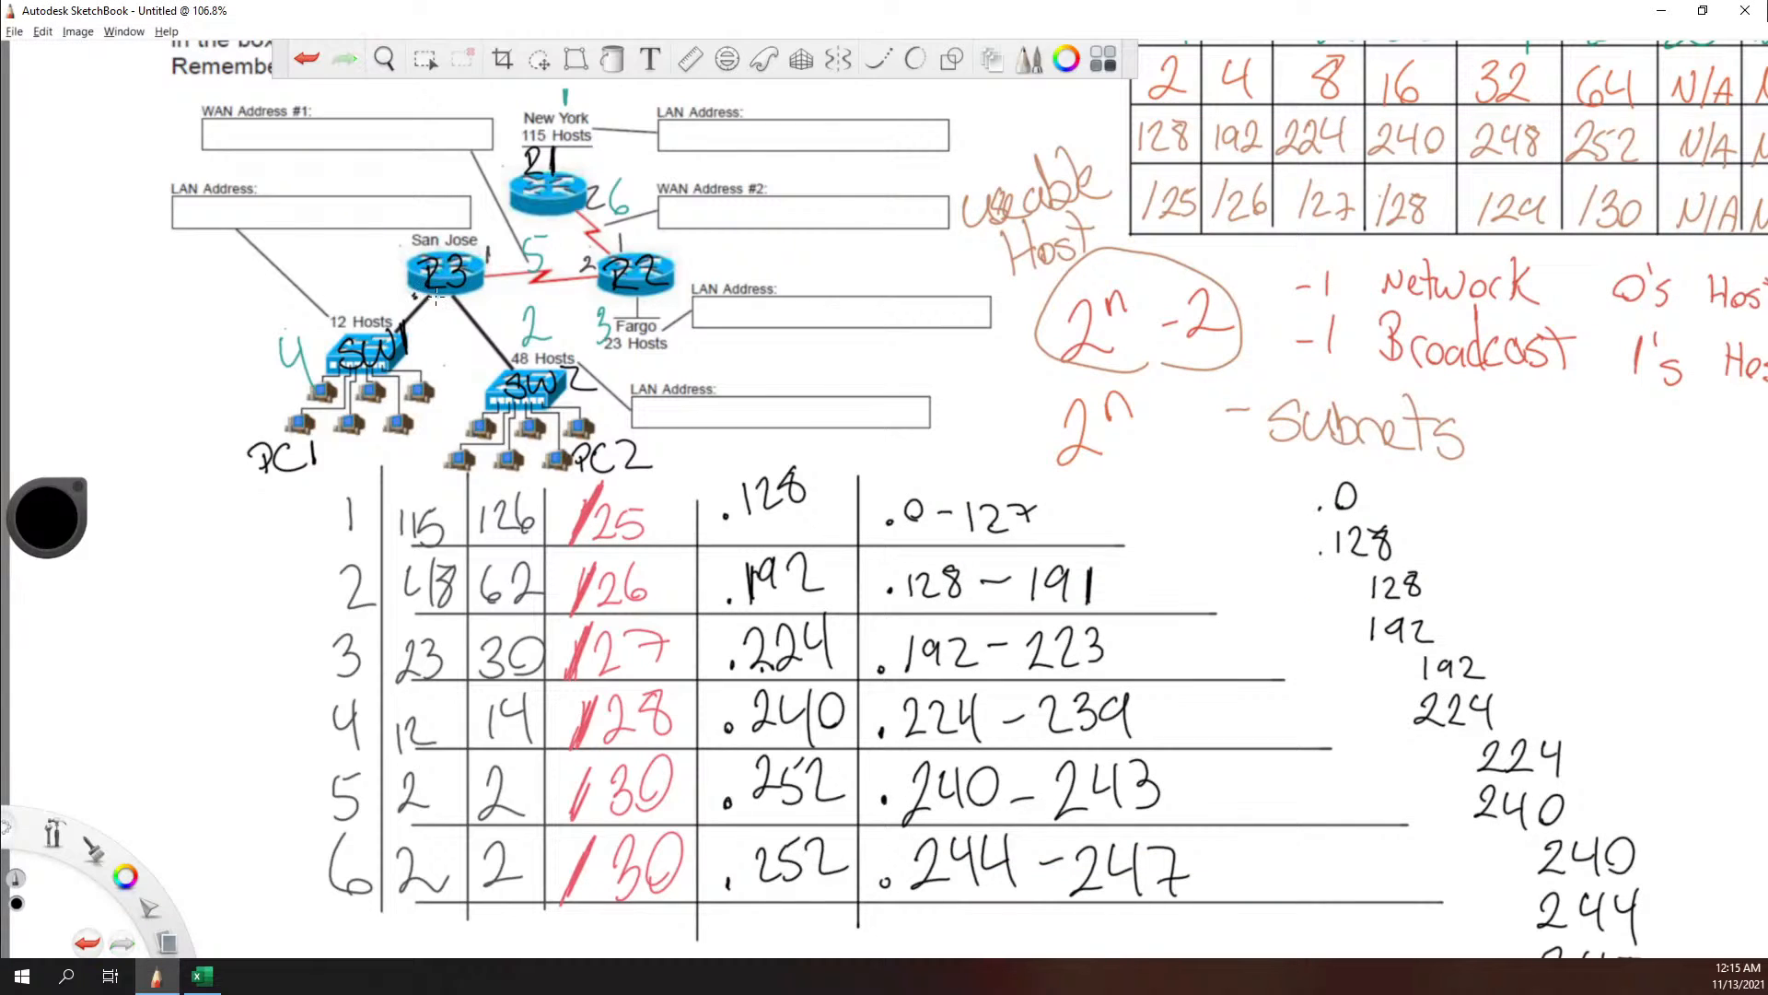
{"action": "key", "text": "ctrl+z"}
{"action": "key", "text": "alt+Tab"}
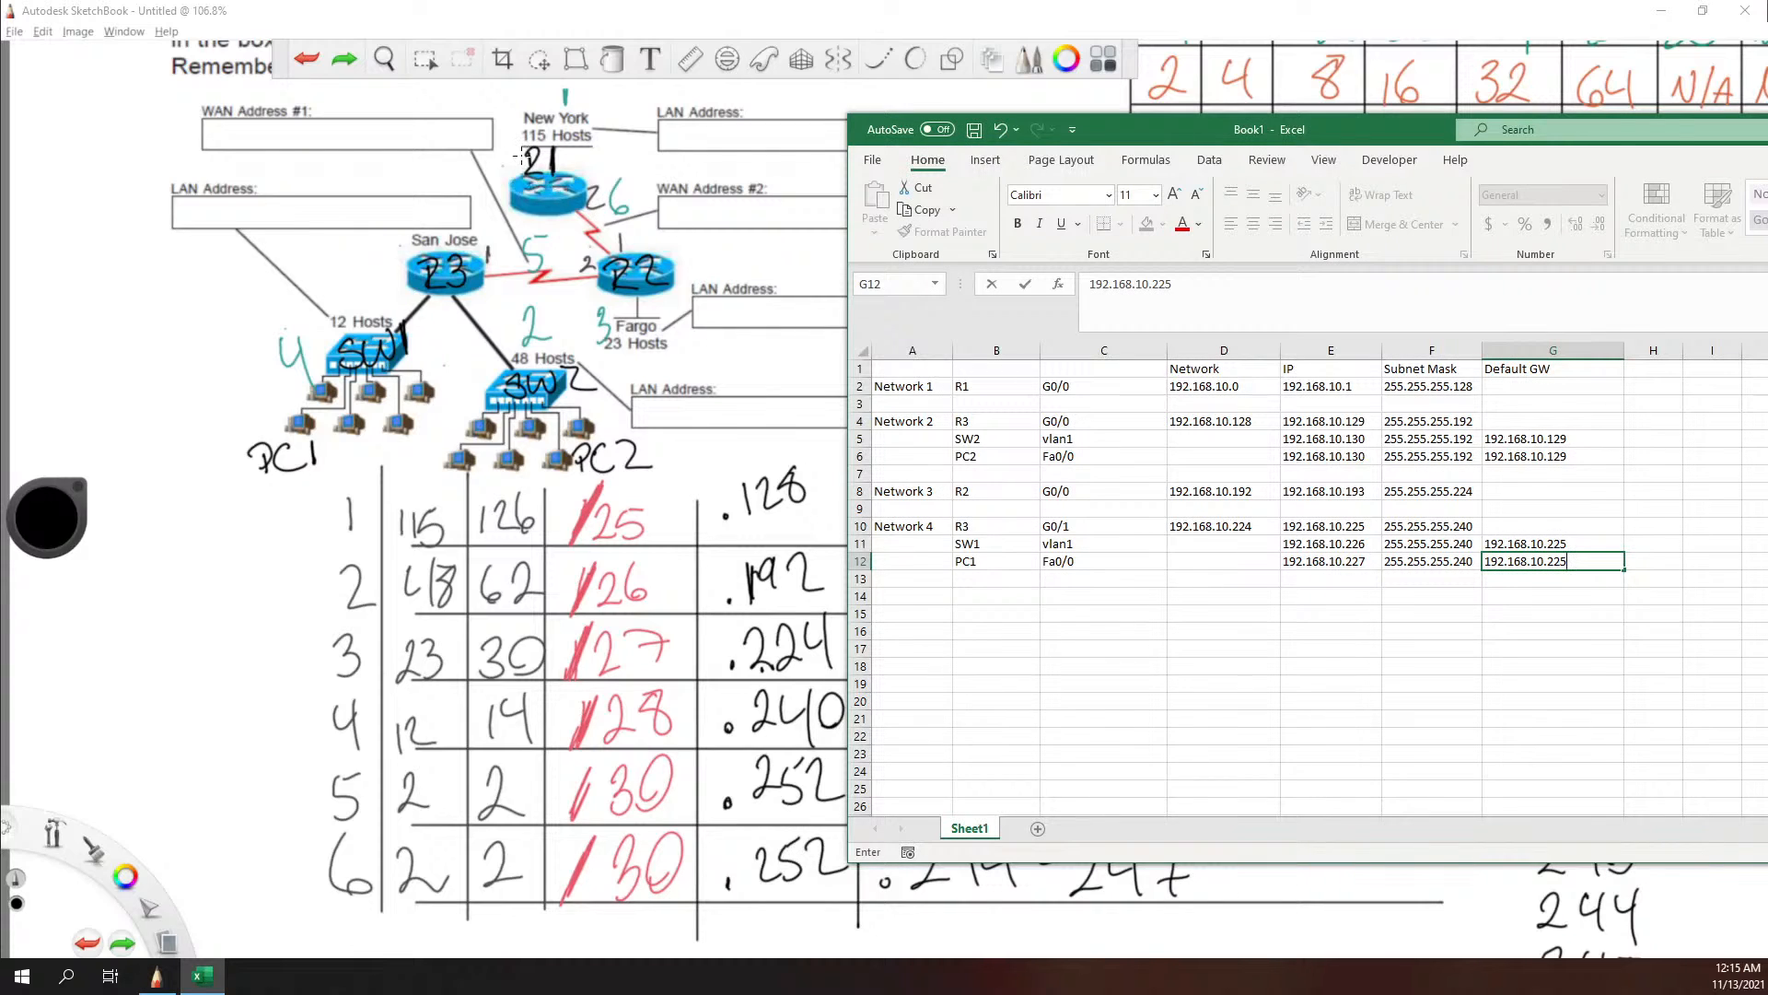
Step: Start the Network 5 block with Network 5 in cell A14 and its routers R3 in B14 and R2 in B15
{"action": "left_click", "coordinate": [925, 596]}
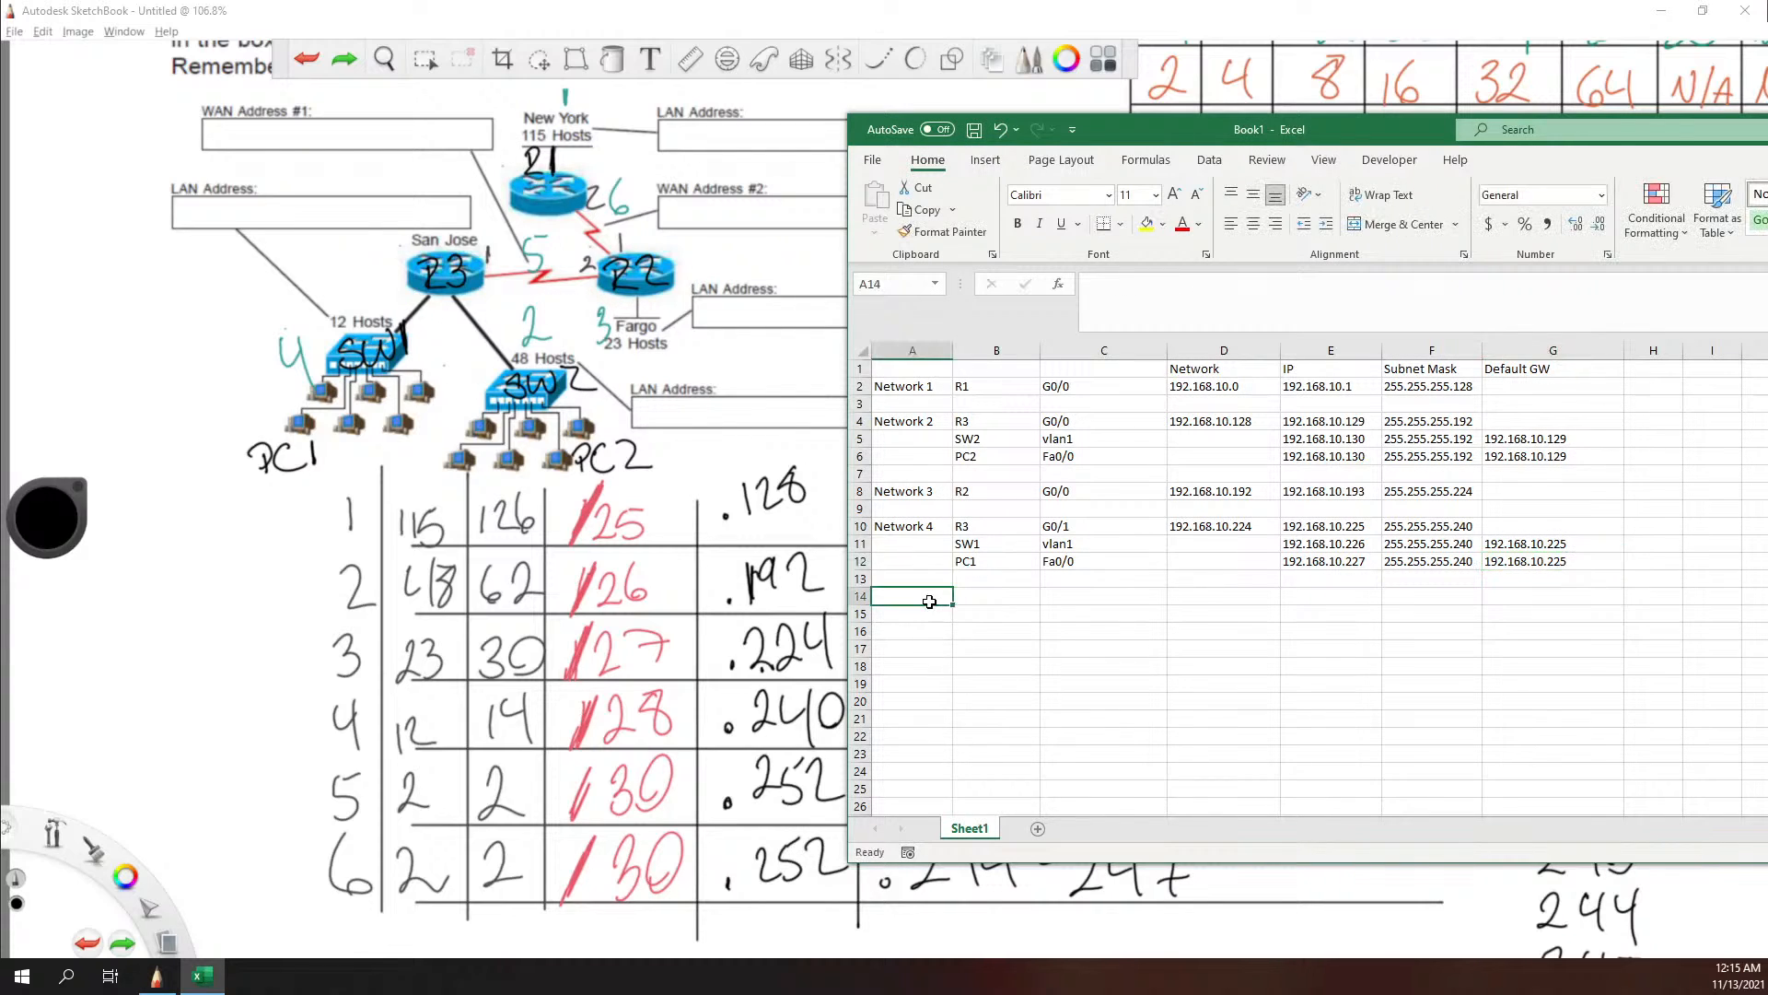
{"action": "type", "text": "Network 5"}
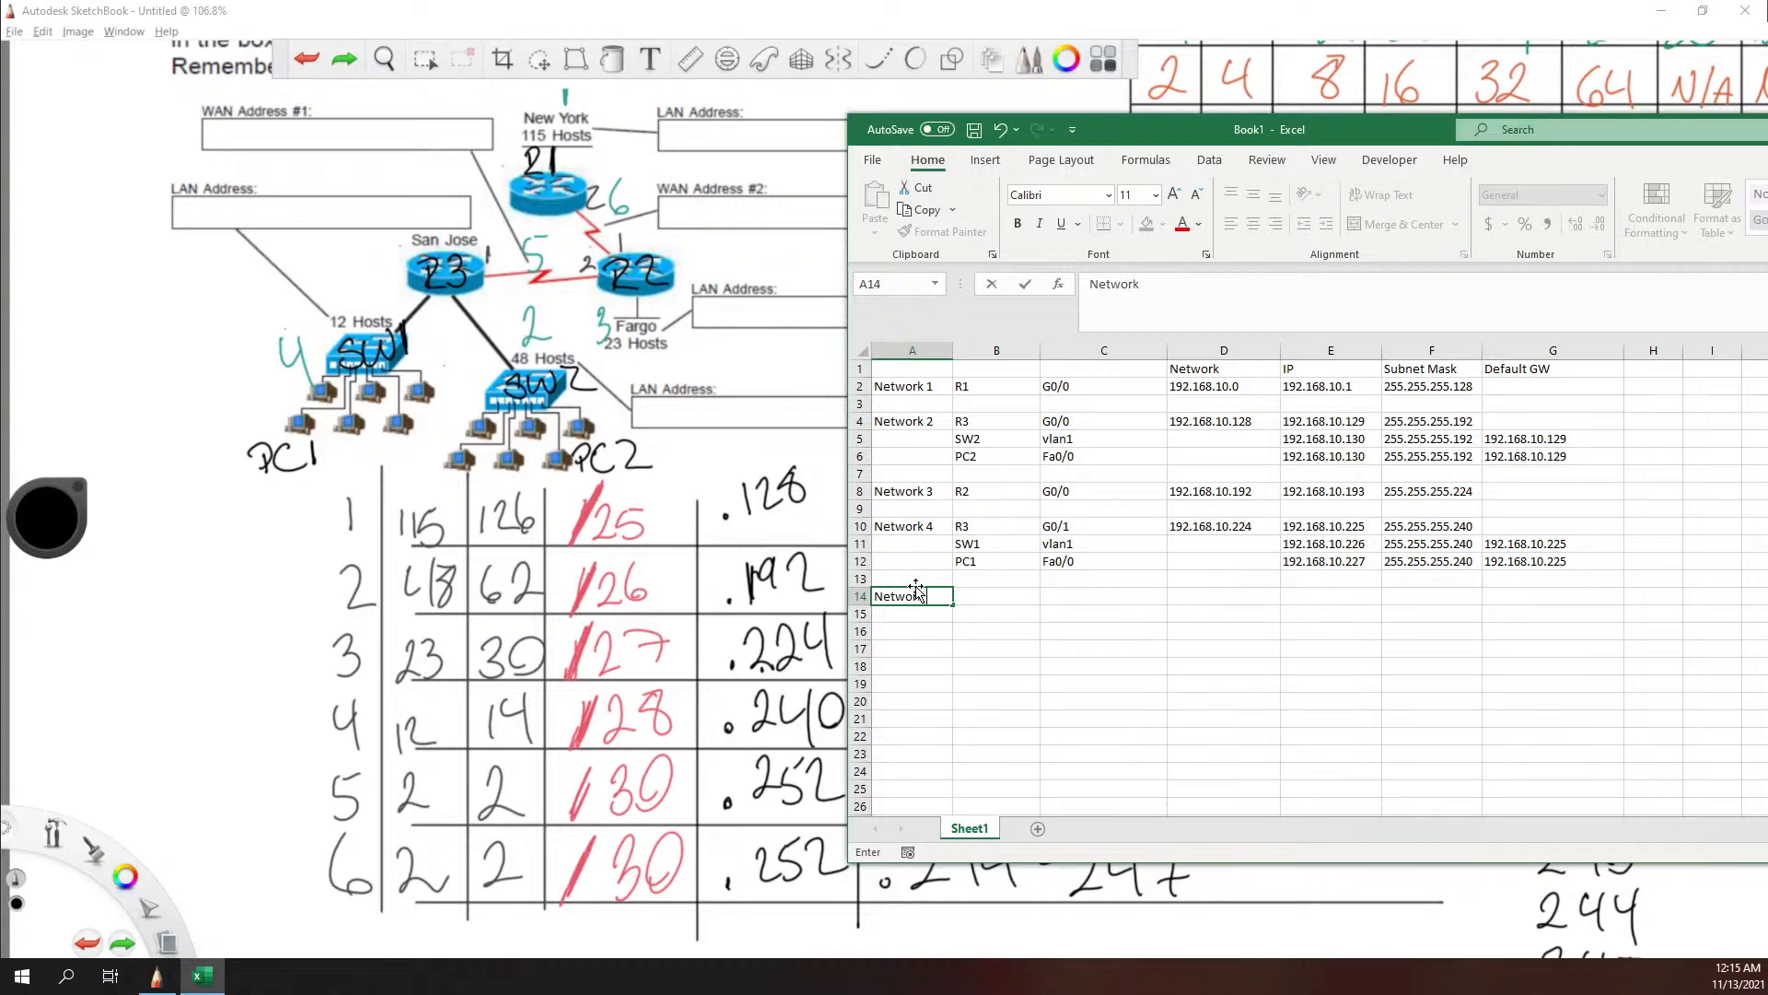
{"action": "key", "text": "Tab"}
{"action": "type", "text": "R"}
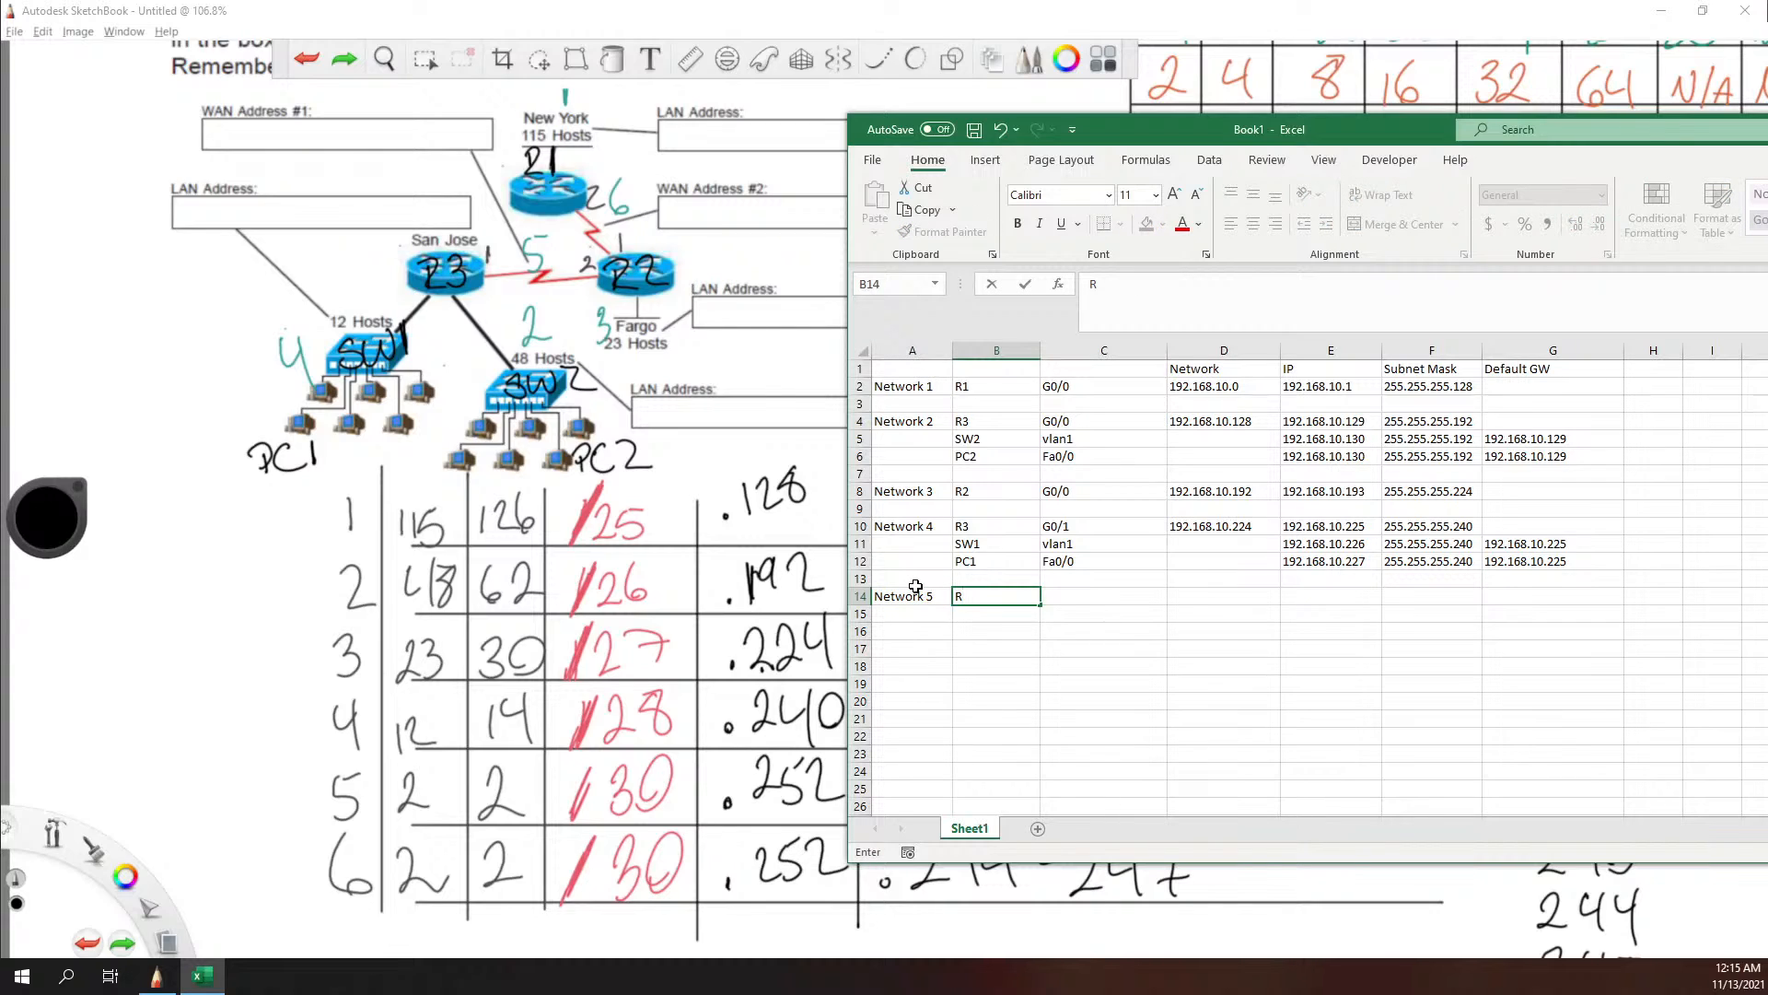
{"action": "type", "text": "3"}
{"action": "key", "text": "Return"}
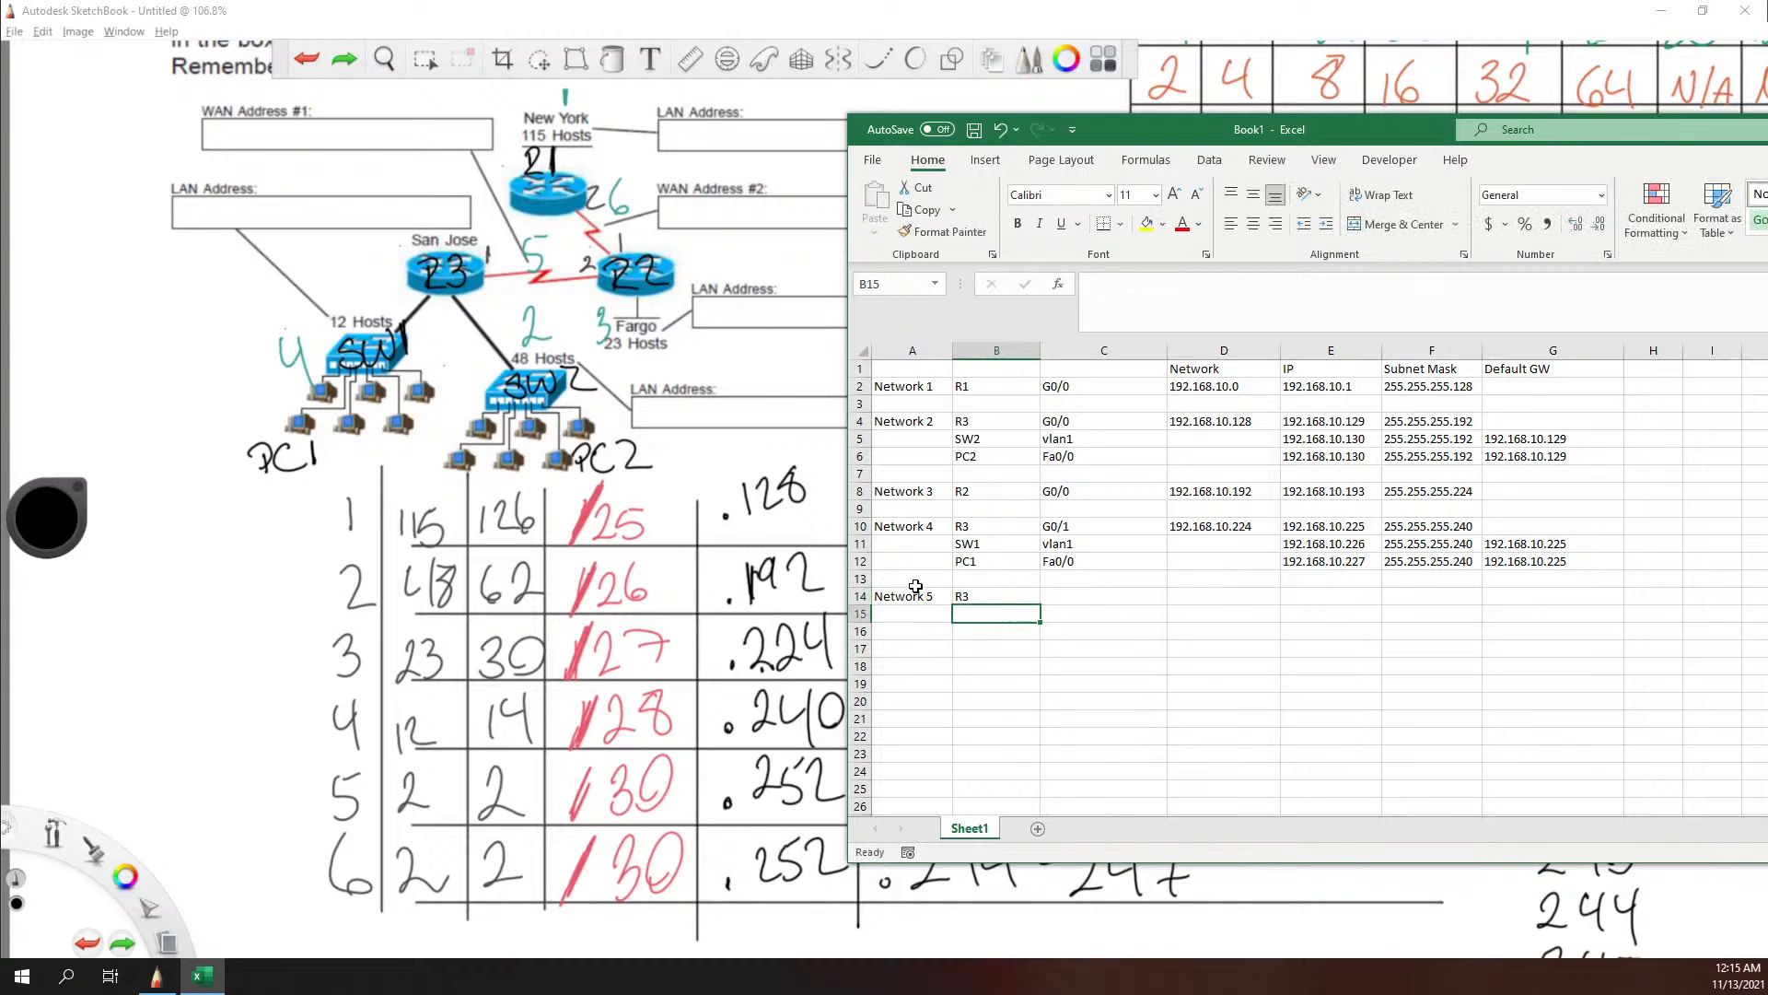
{"action": "type", "text": "R3"}
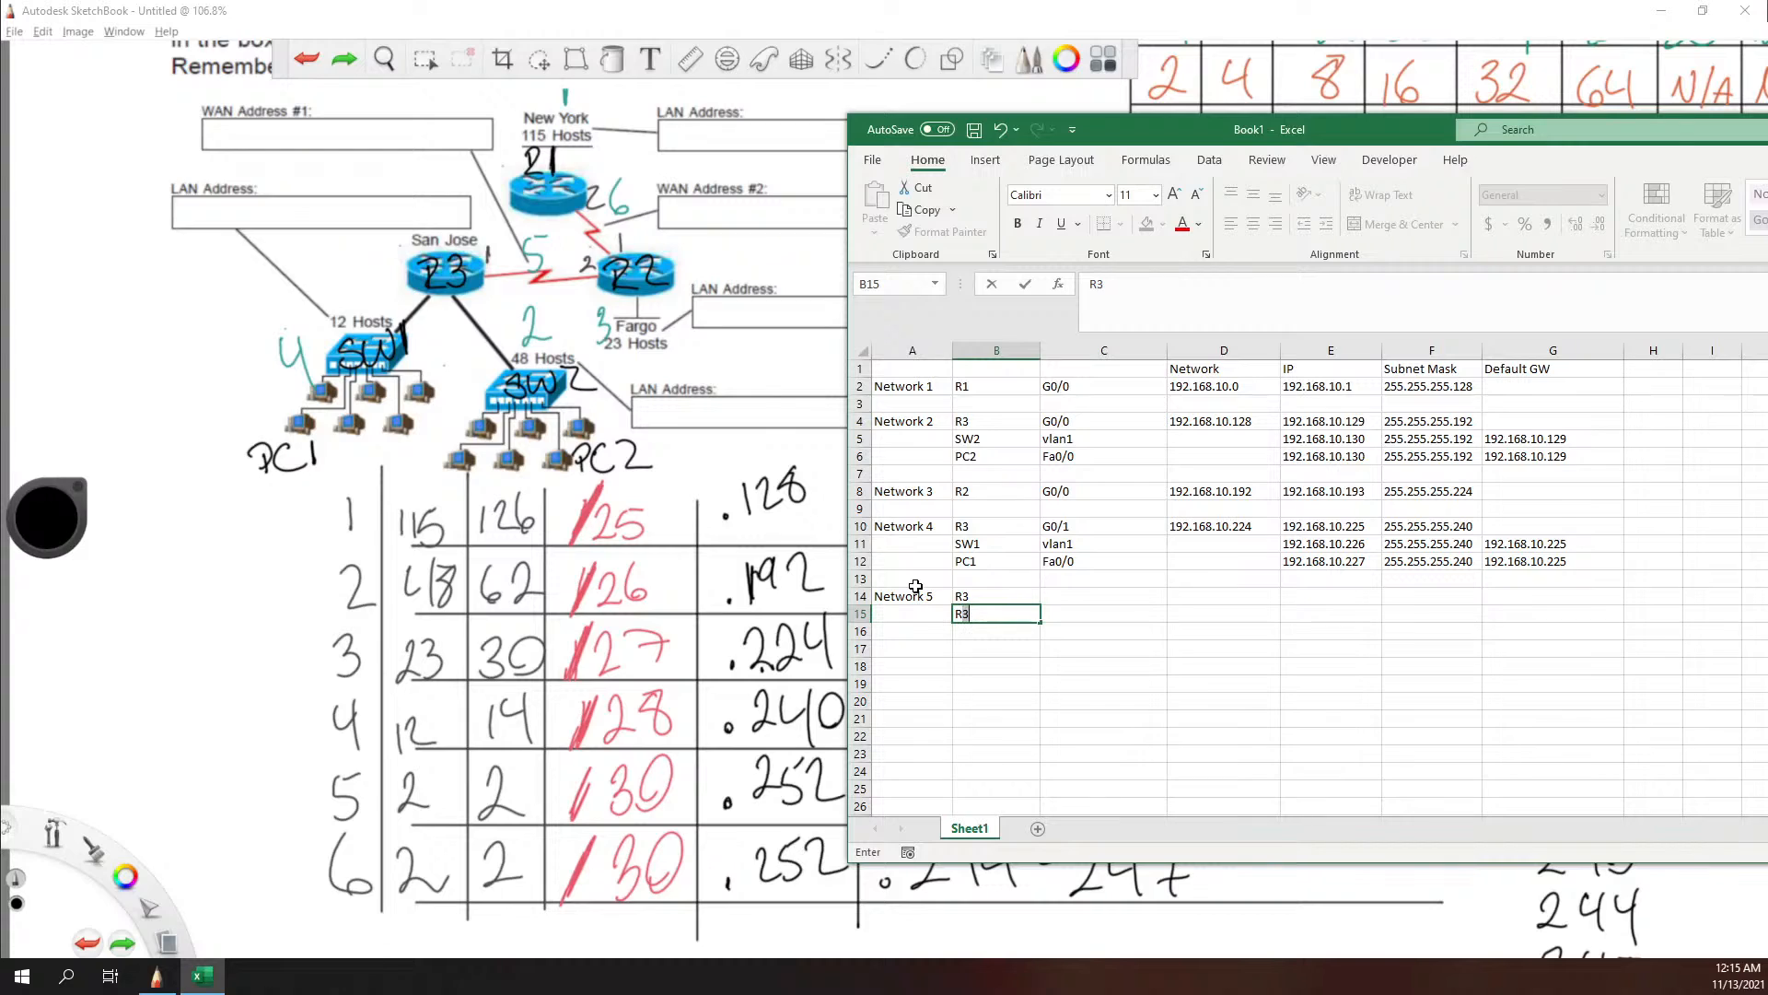
{"action": "key", "text": "BackSpace"}
{"action": "type", "text": "2"}
Step: Enter G1/0 as R3's Network 5 interface in cell C14
{"action": "key", "text": "Up"}
{"action": "key", "text": "Right"}
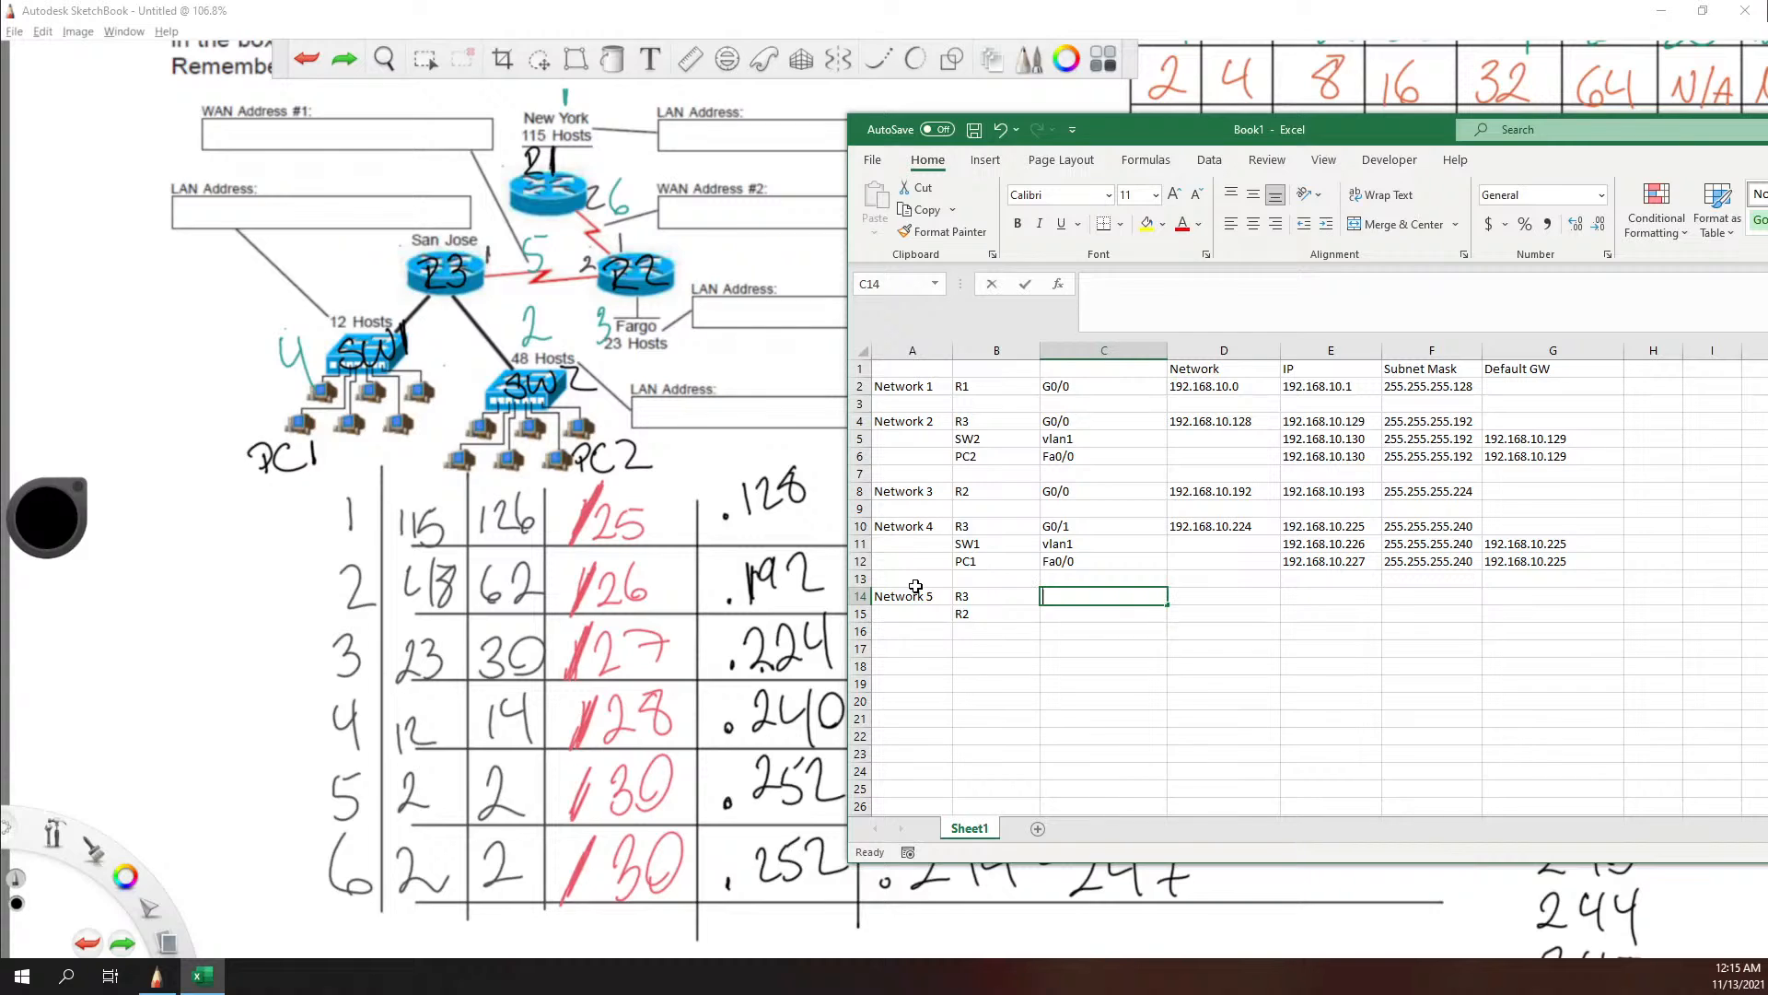
{"action": "type", "text": "G1/"}
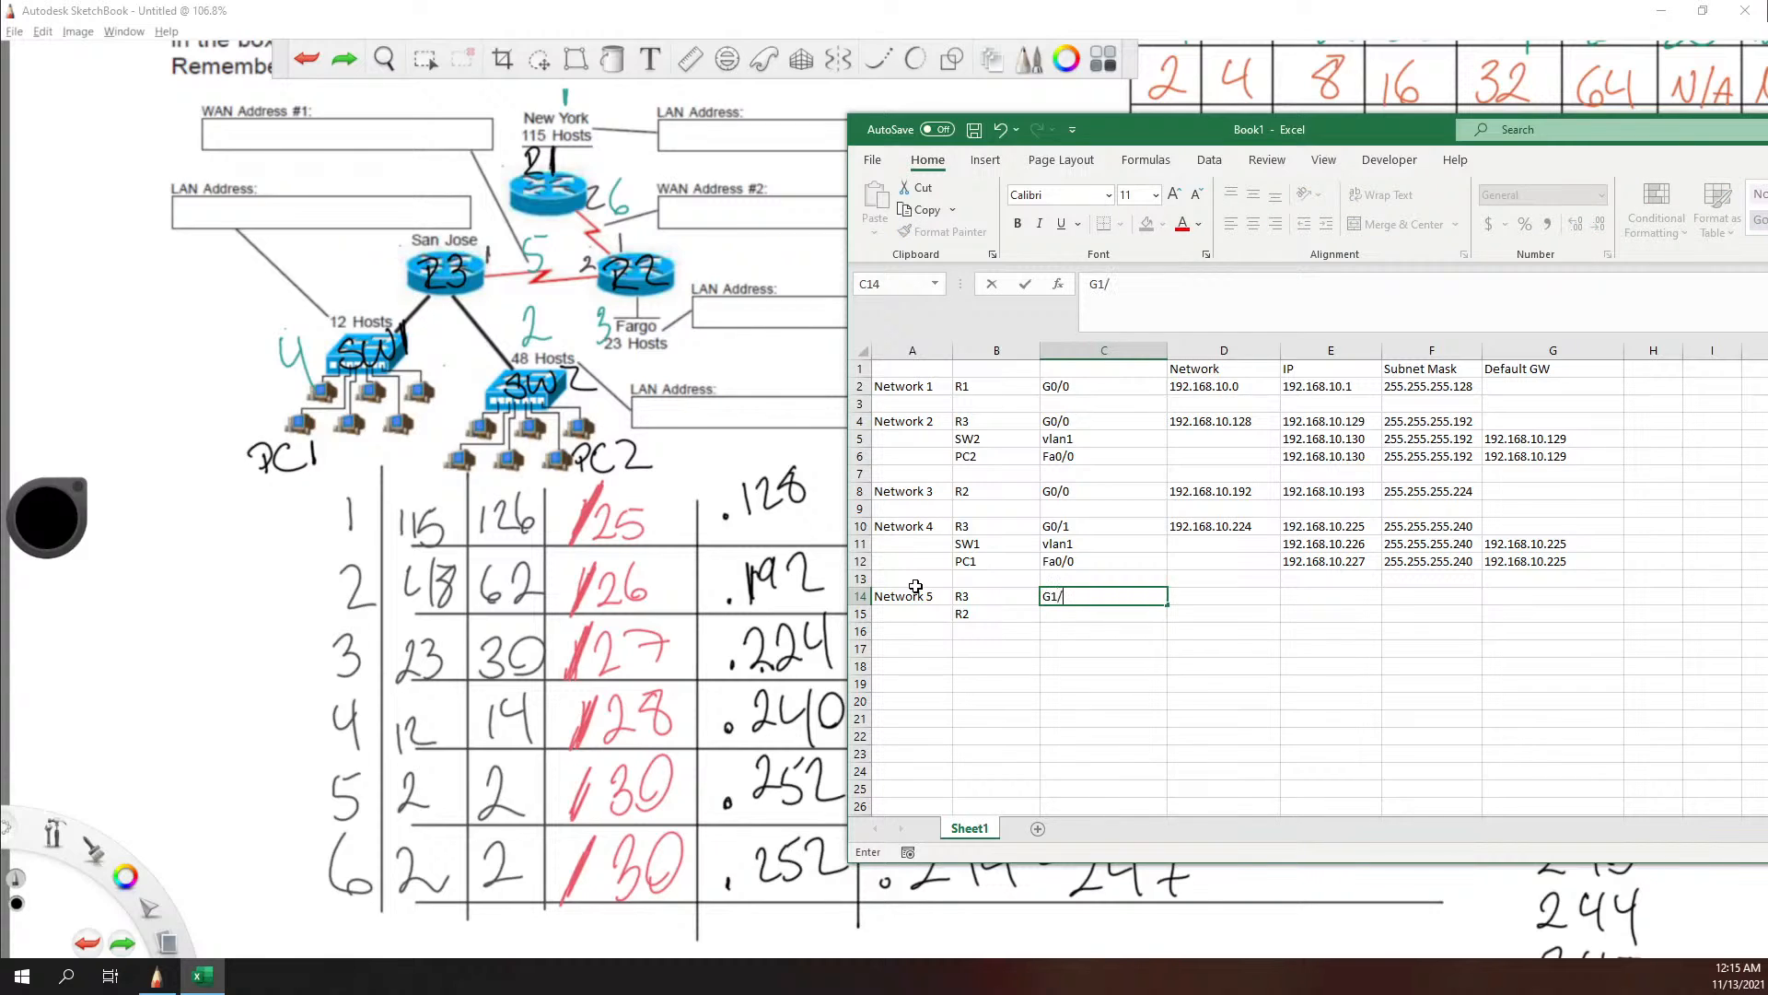
{"action": "type", "text": "0"}
{"action": "key", "text": "Tab"}
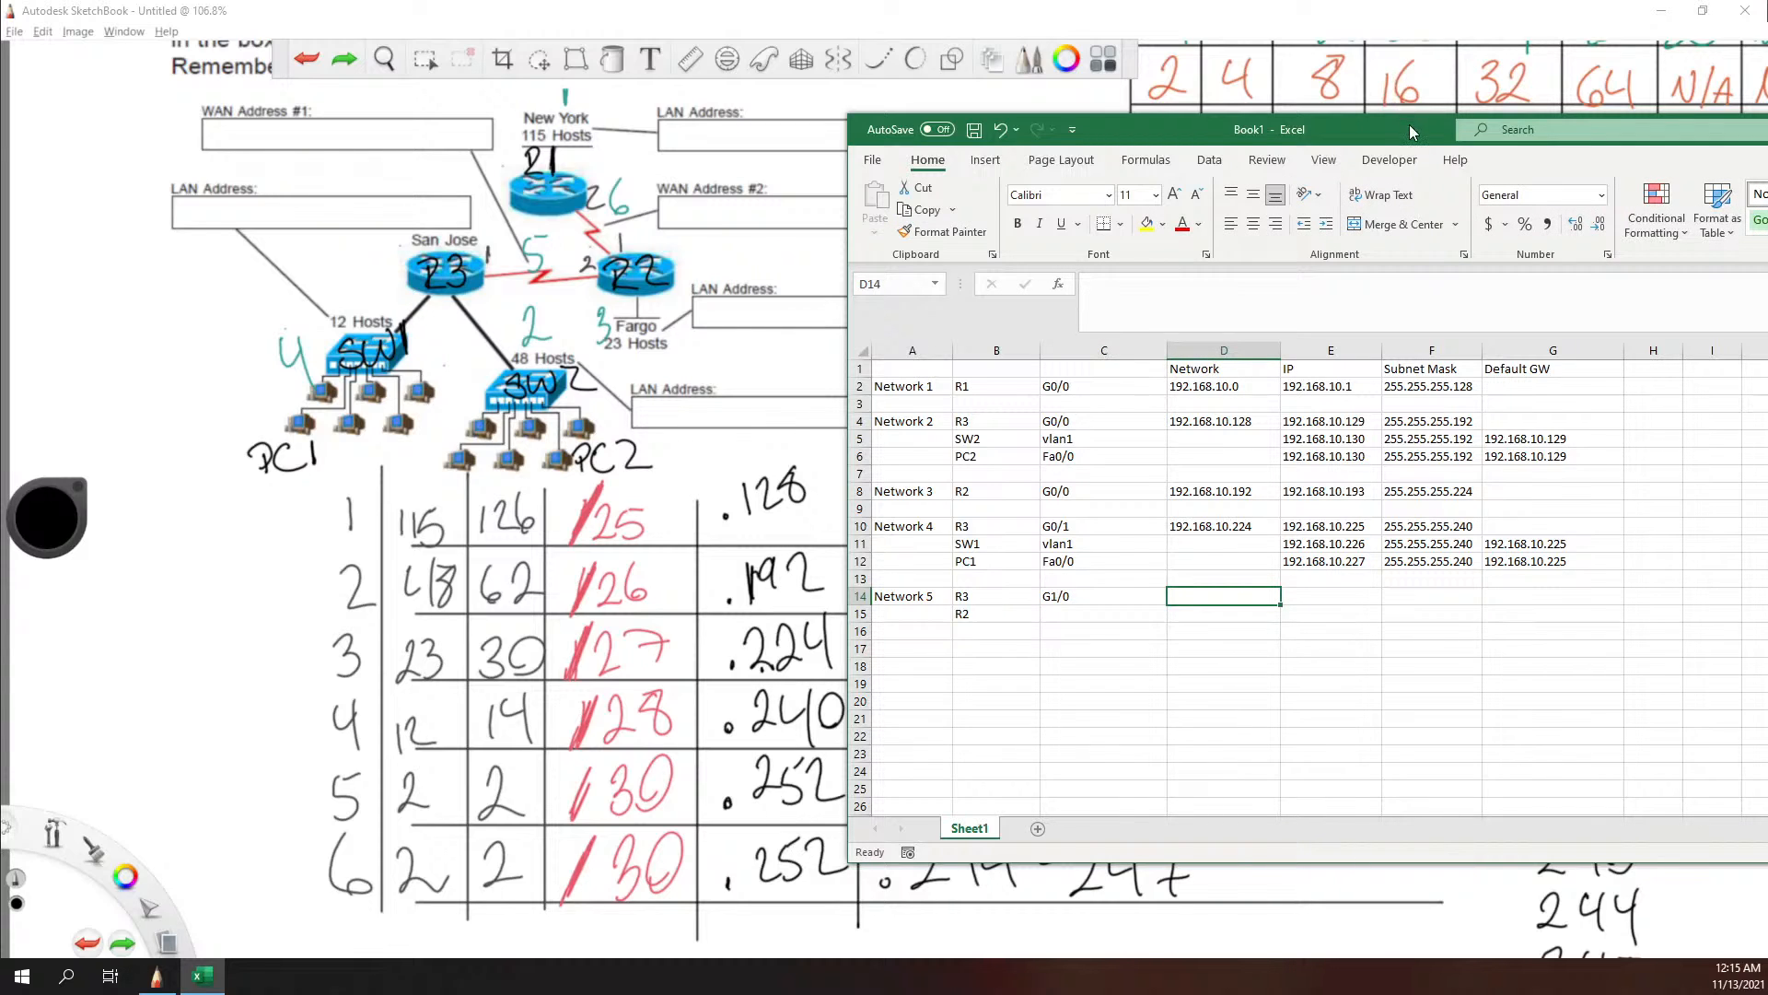
Step: Shift and shorten the Excel window to uncover the handwritten ranges, and enter Network 5's network address 192.168.10.240 in cell D14
{"action": "mouse_move", "coordinate": [1414, 129]}
{"action": "left_mouse_down"}
{"action": "mouse_move", "coordinate": [1544, 108]}
{"action": "mouse_move", "coordinate": [1529, 107]}
{"action": "left_mouse_up"}
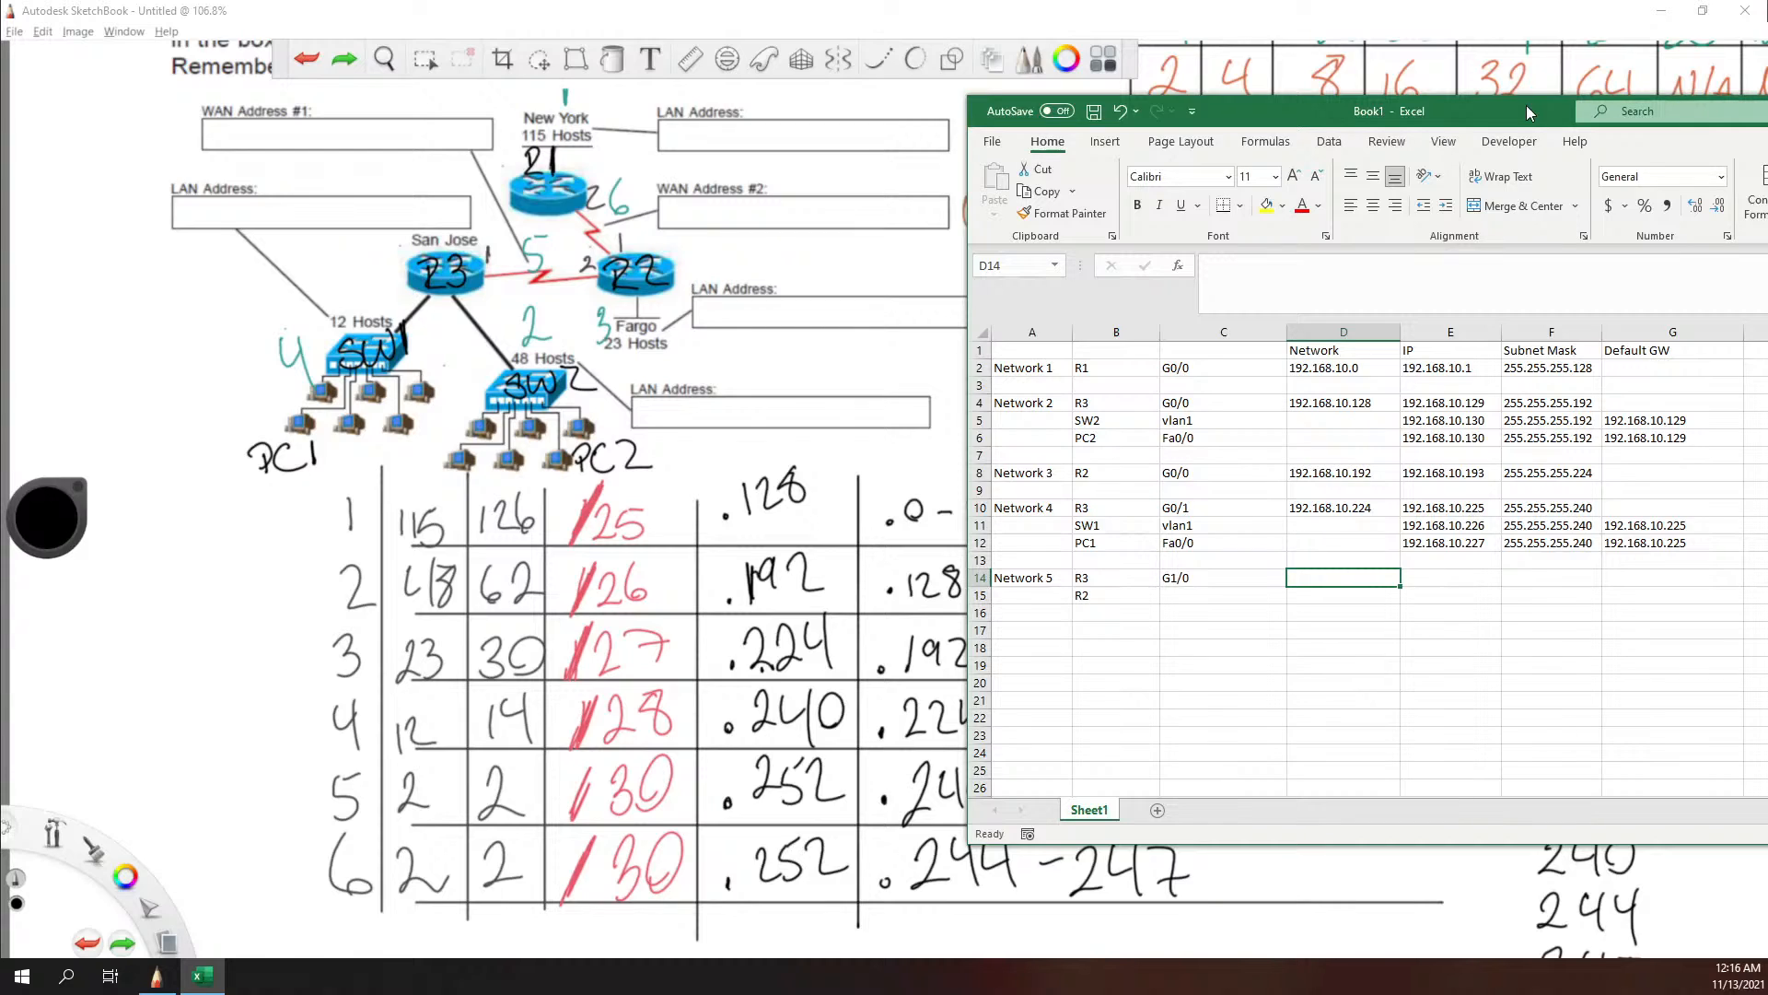
{"action": "type", "text": "192.168"}
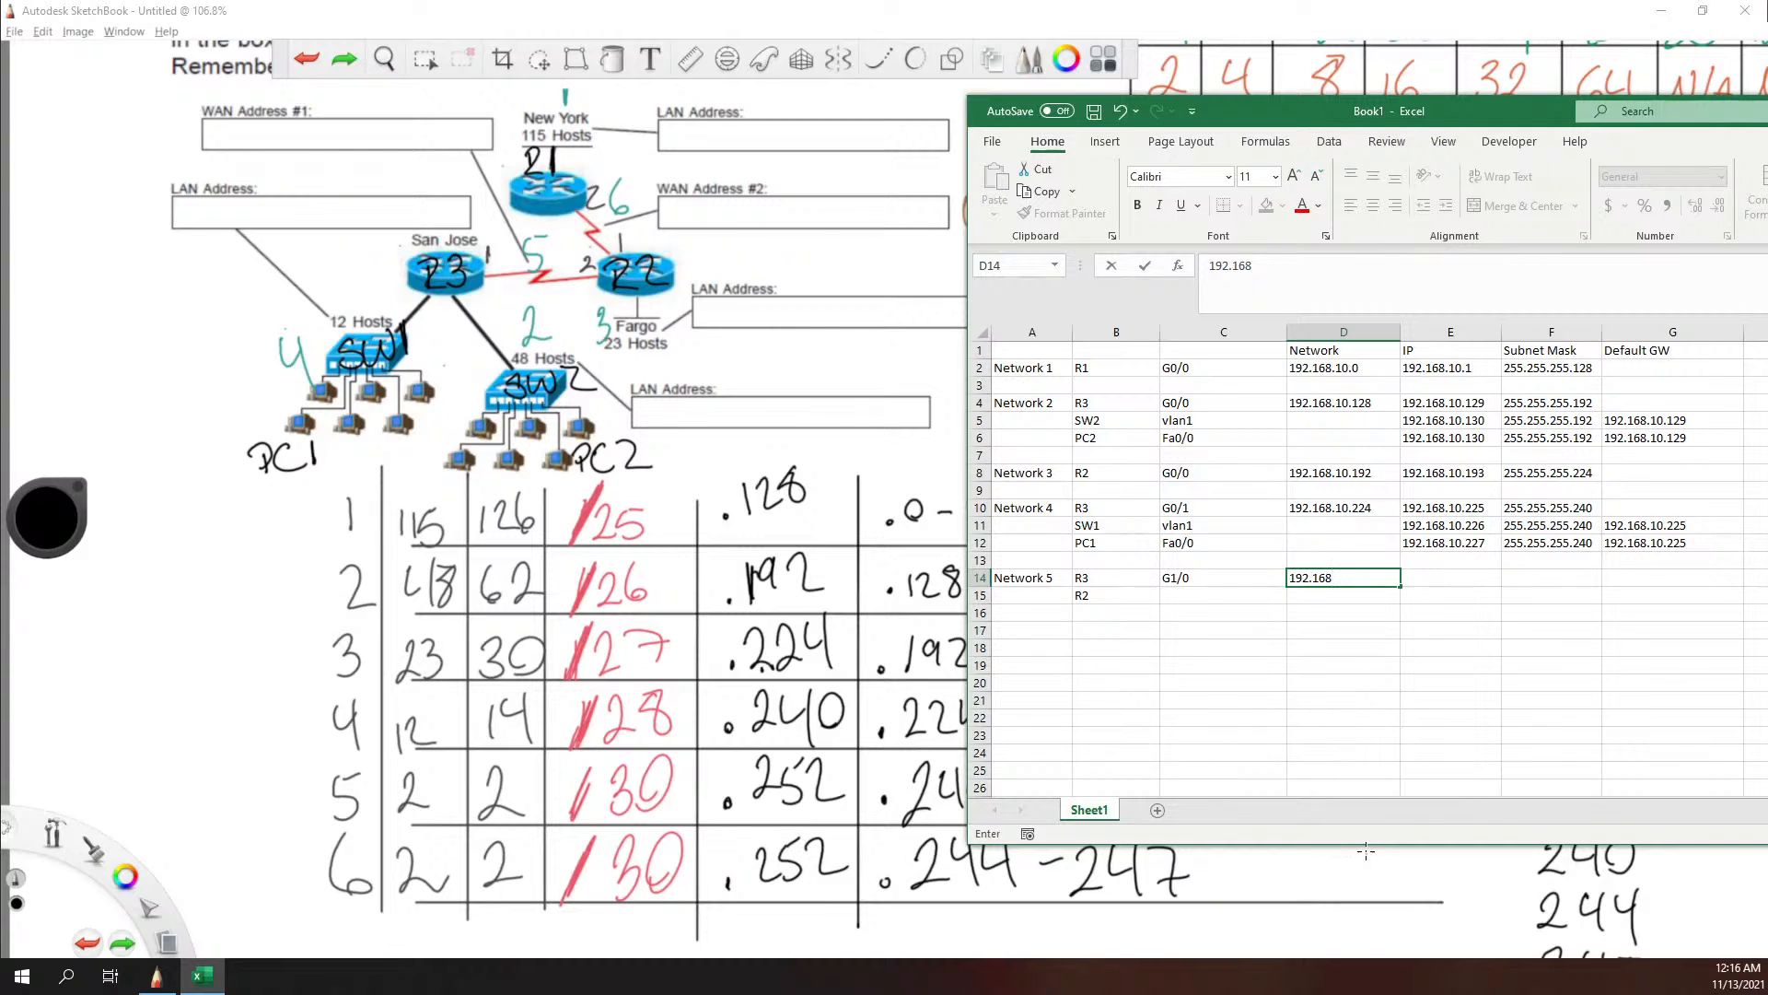
{"action": "mouse_move", "coordinate": [1370, 847]}
{"action": "left_mouse_down"}
{"action": "mouse_move", "coordinate": [1354, 714]}
{"action": "mouse_move", "coordinate": [1354, 748]}
{"action": "left_mouse_up"}
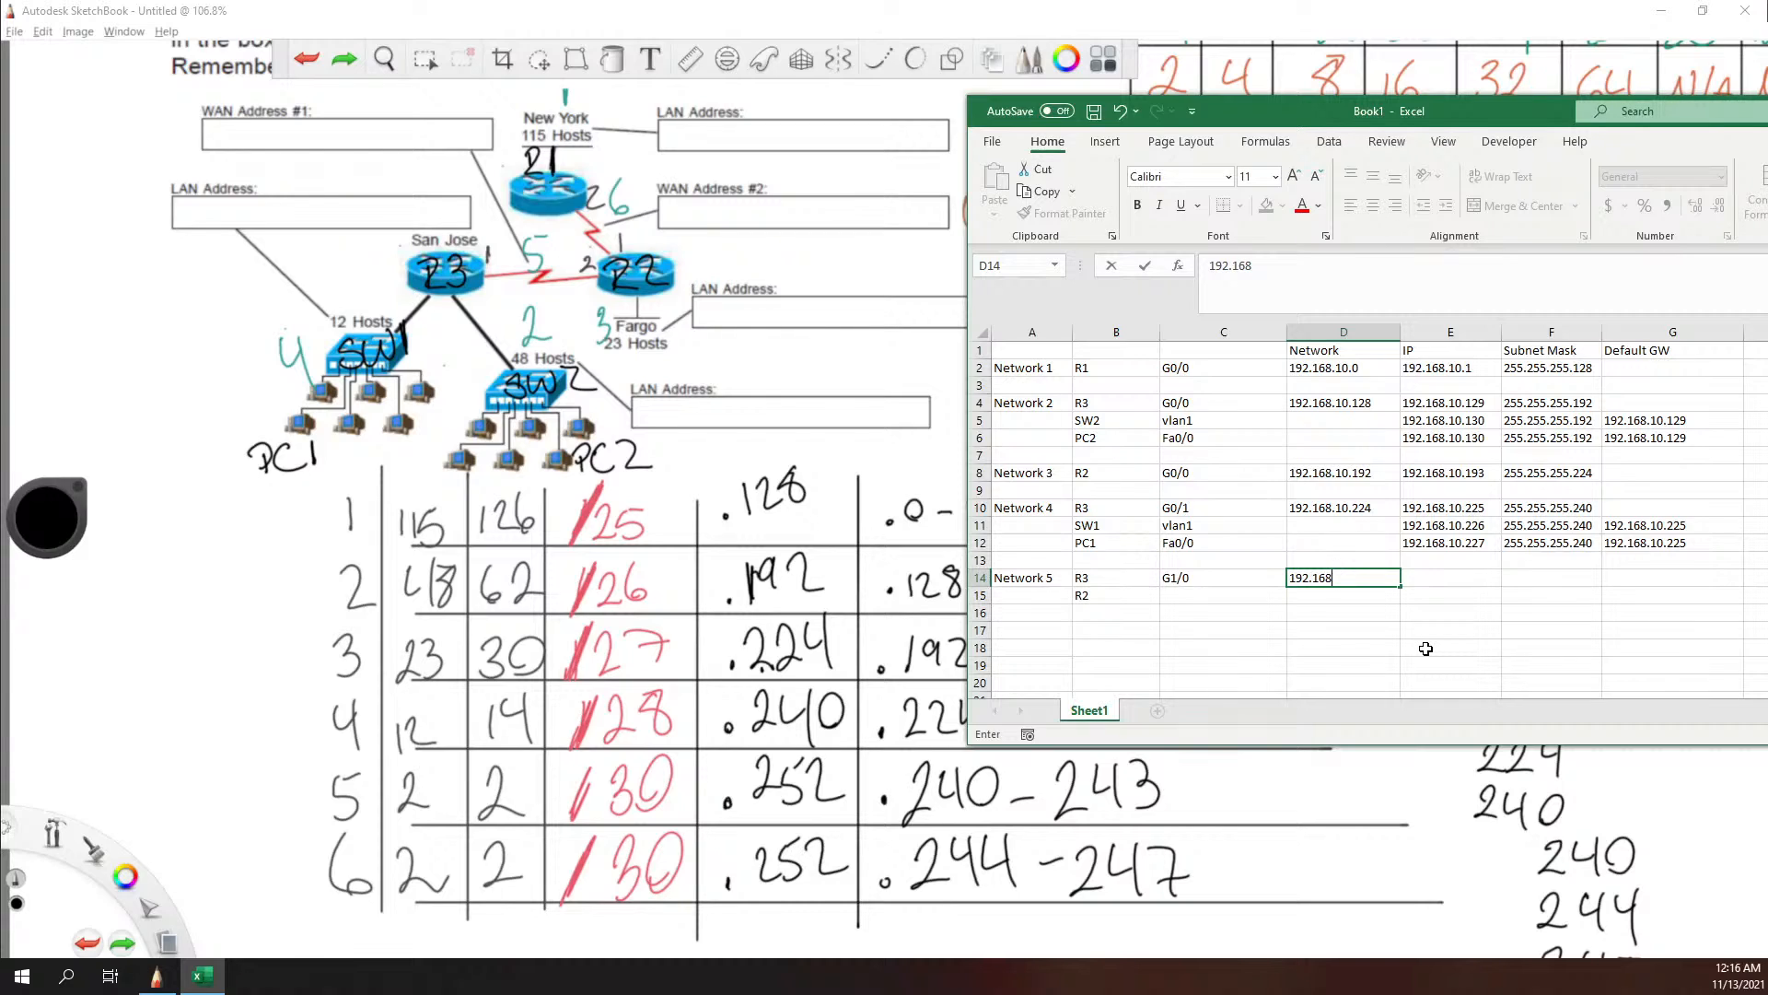
{"action": "type", "text": "10.240"}
{"action": "key", "text": "Tab"}
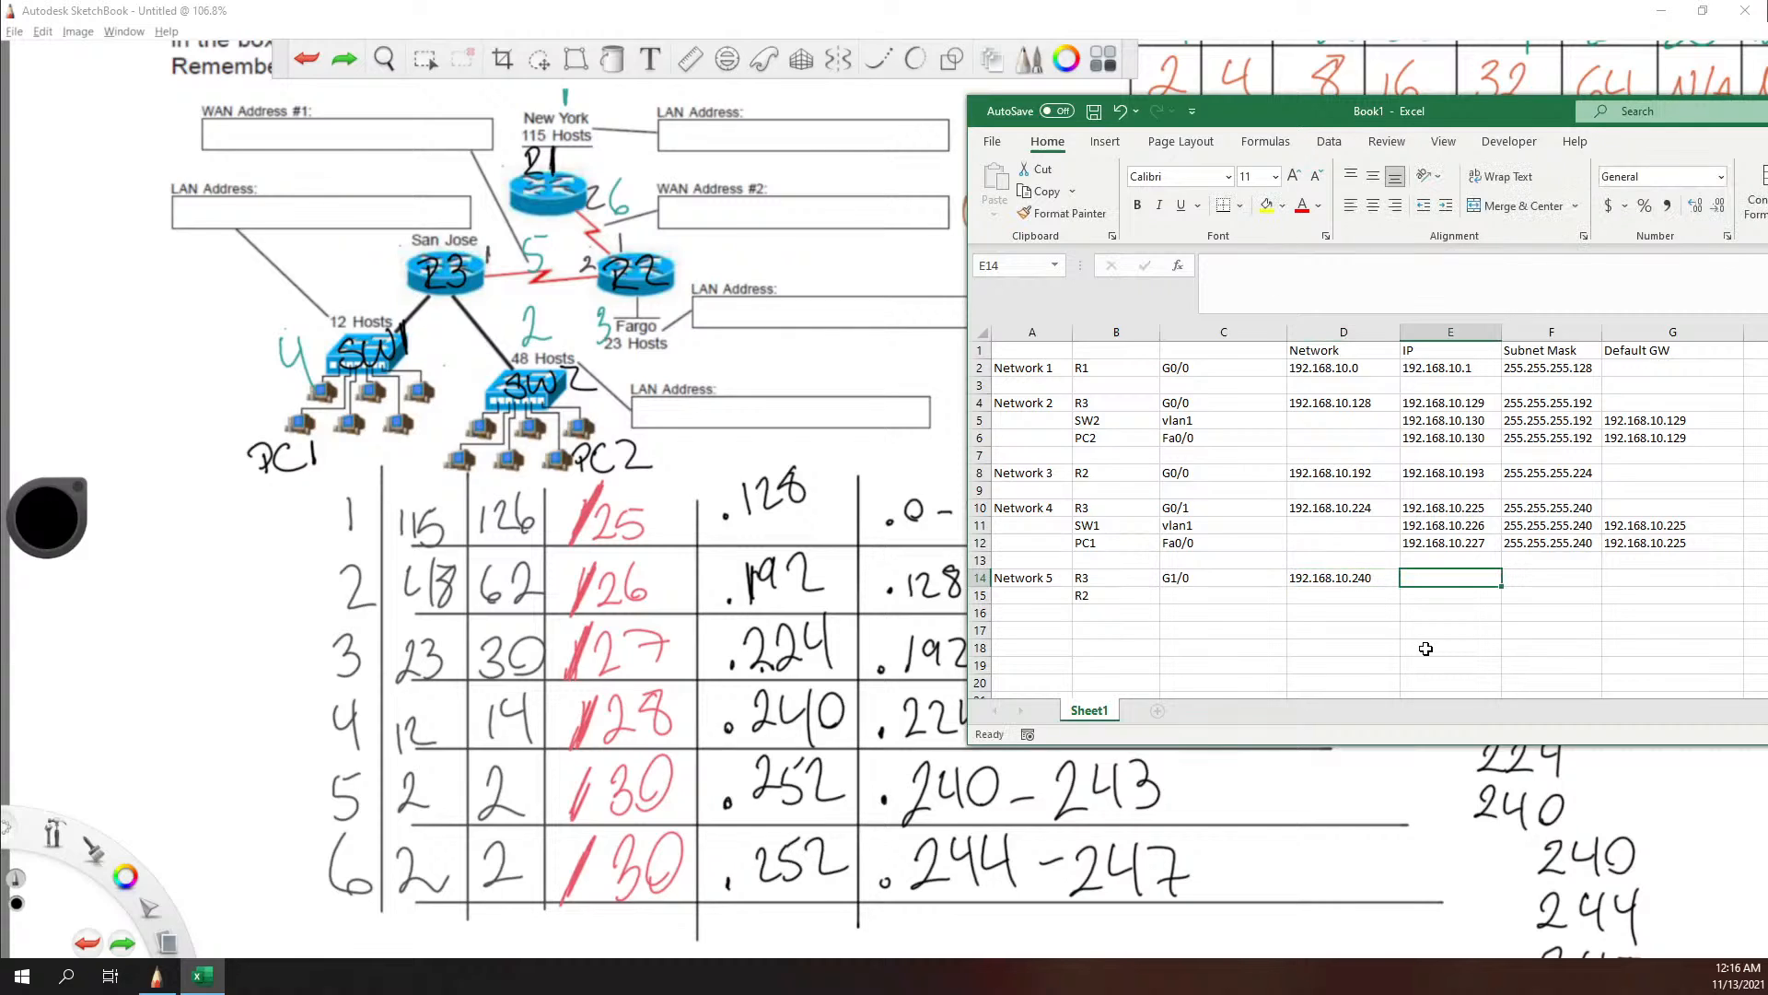
Step: Enter R3's Network 5 IP address 192.168.10.241 in cell E14 and its subnet mask 255.255.255.252 in cell F14
{"action": "type", "text": "192.168"}
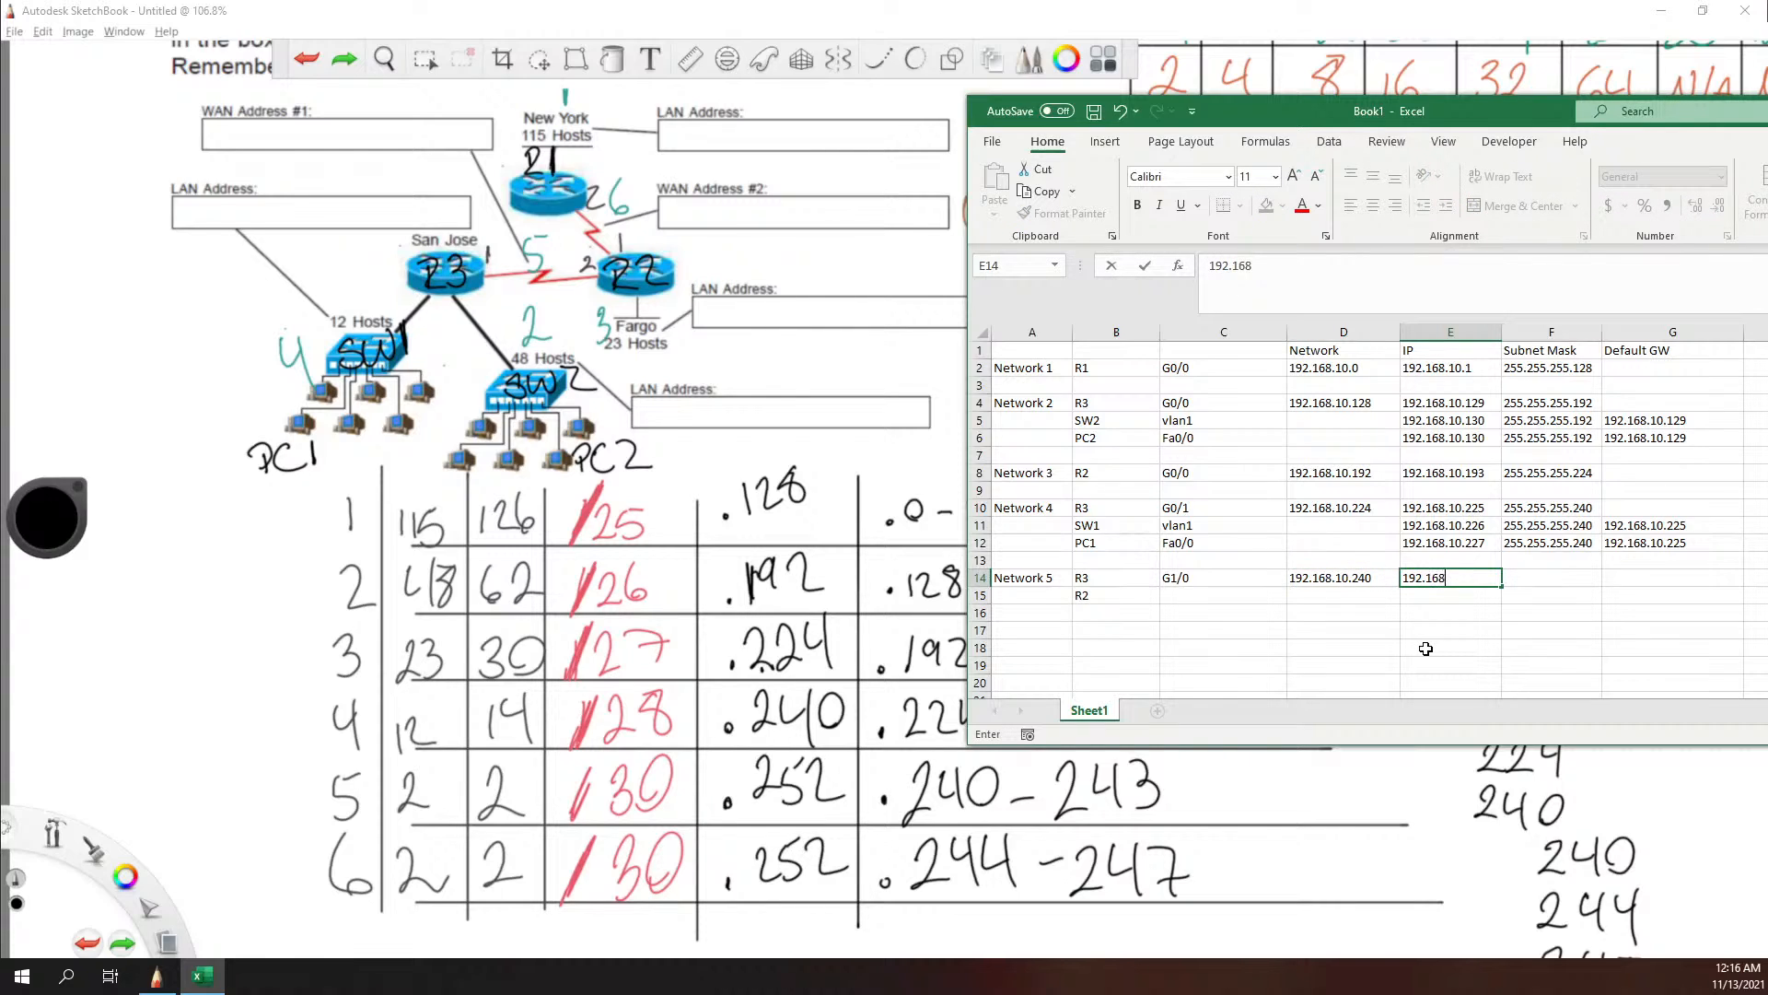
{"action": "type", "text": ".10.241"}
{"action": "key", "text": "Tab"}
{"action": "type", "text": "255.25"}
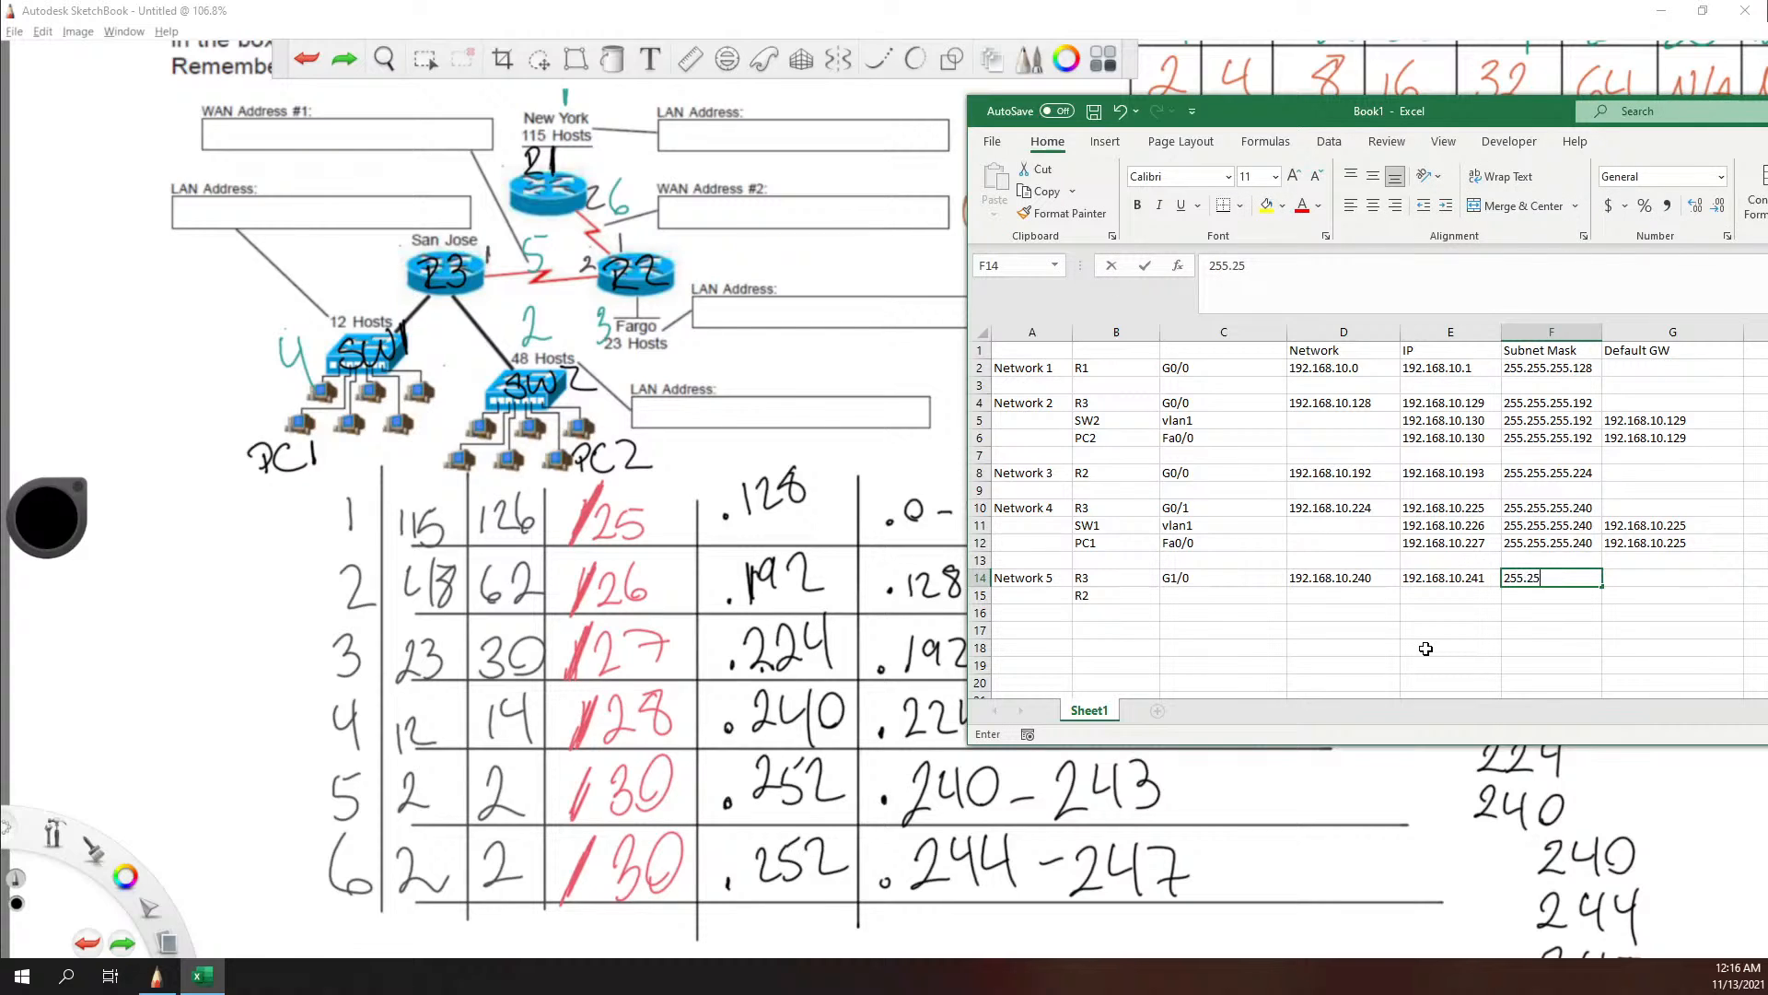
{"action": "type", "text": "5.255.252"}
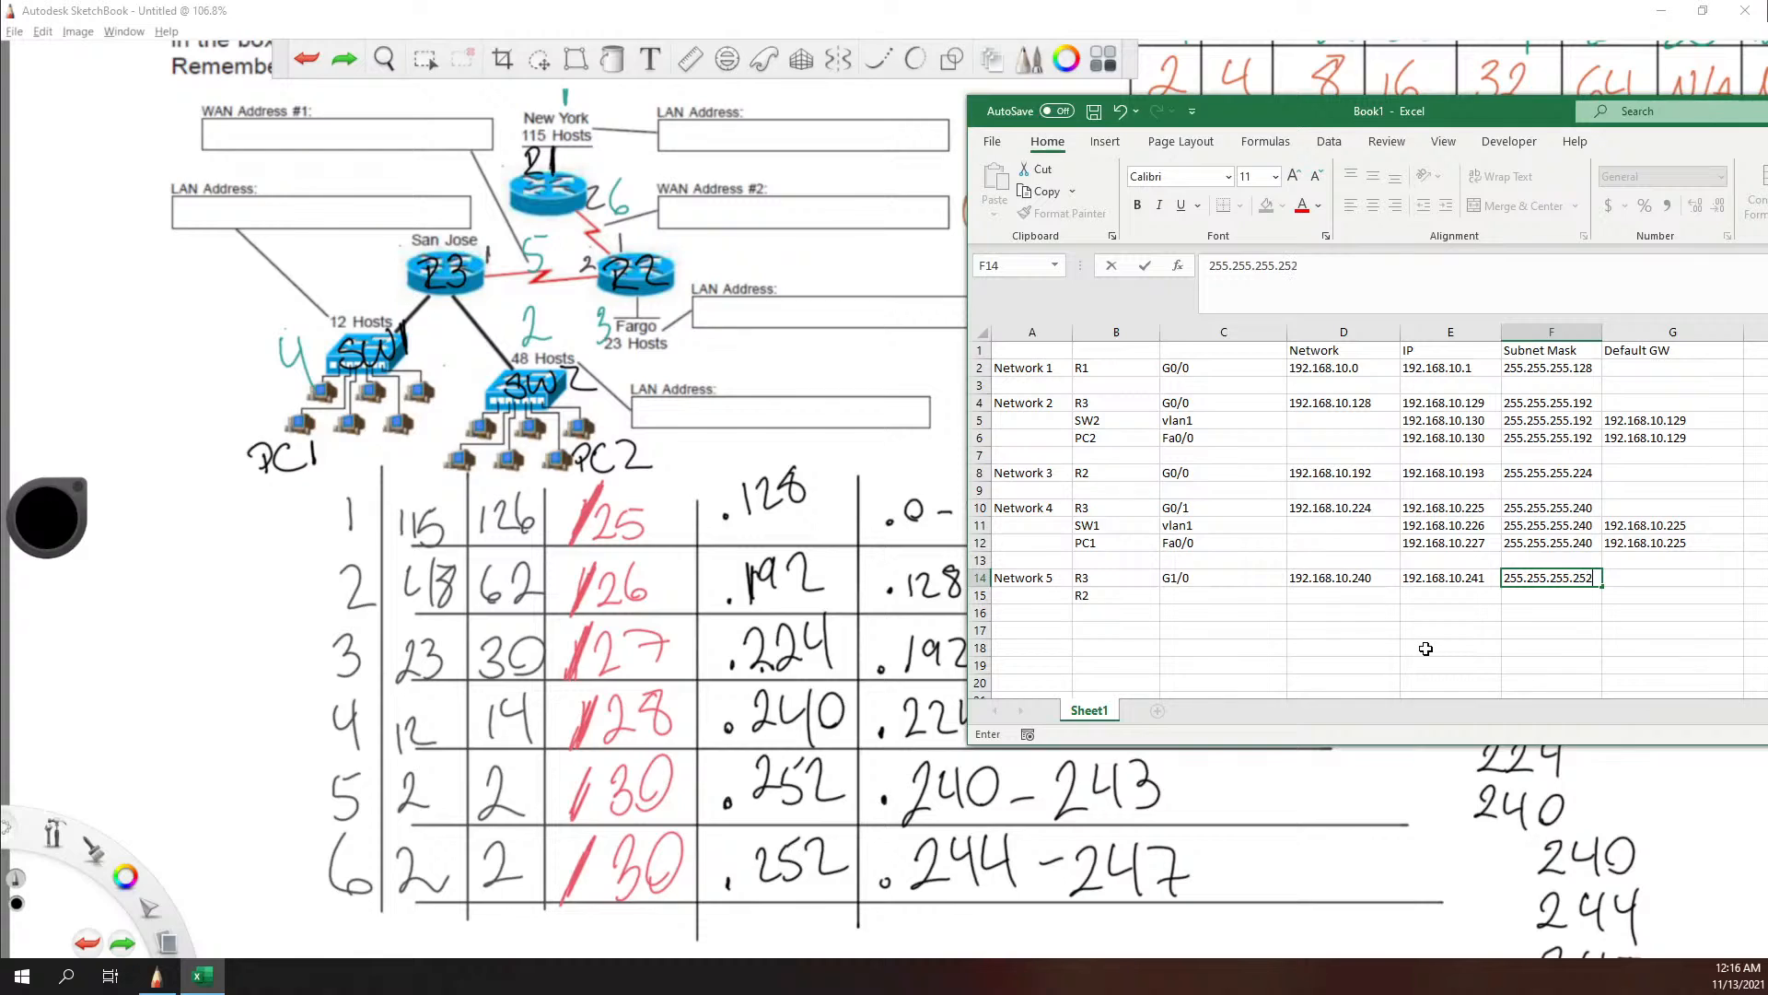
Step: Enter G0/1 as R2's Network 5 interface in cell C15
{"action": "left_click", "coordinate": [1222, 596]}
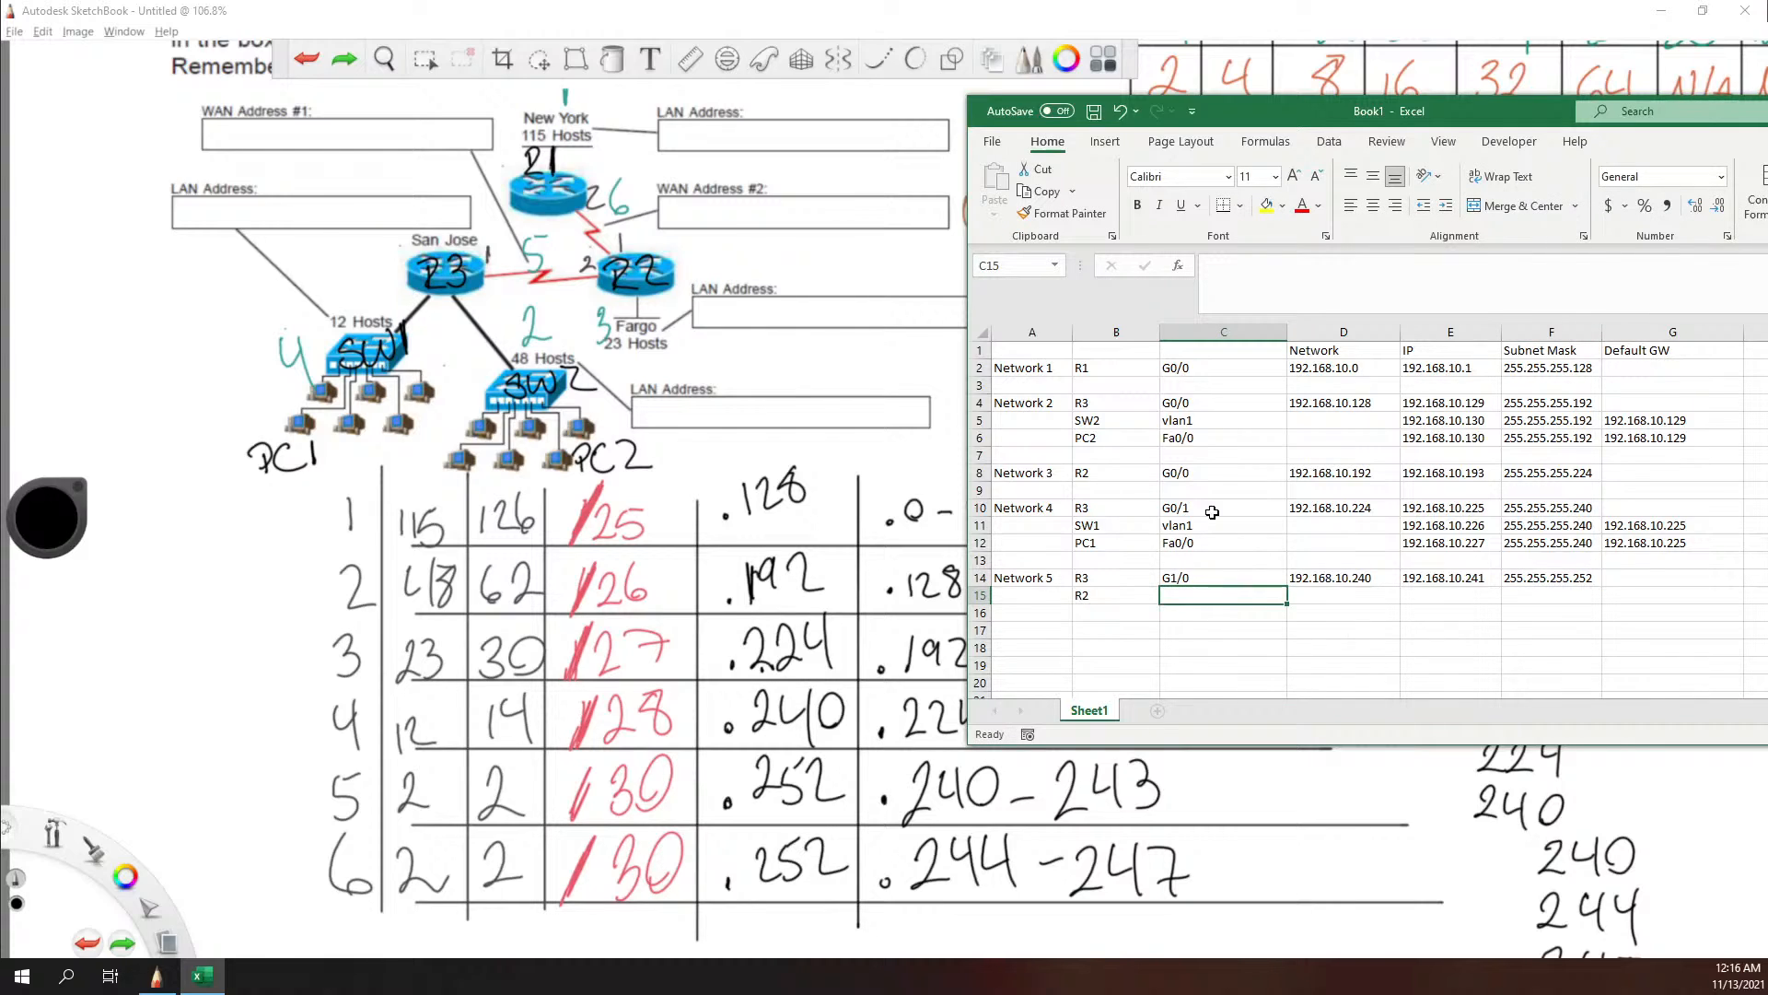
{"action": "type", "text": "G1"}
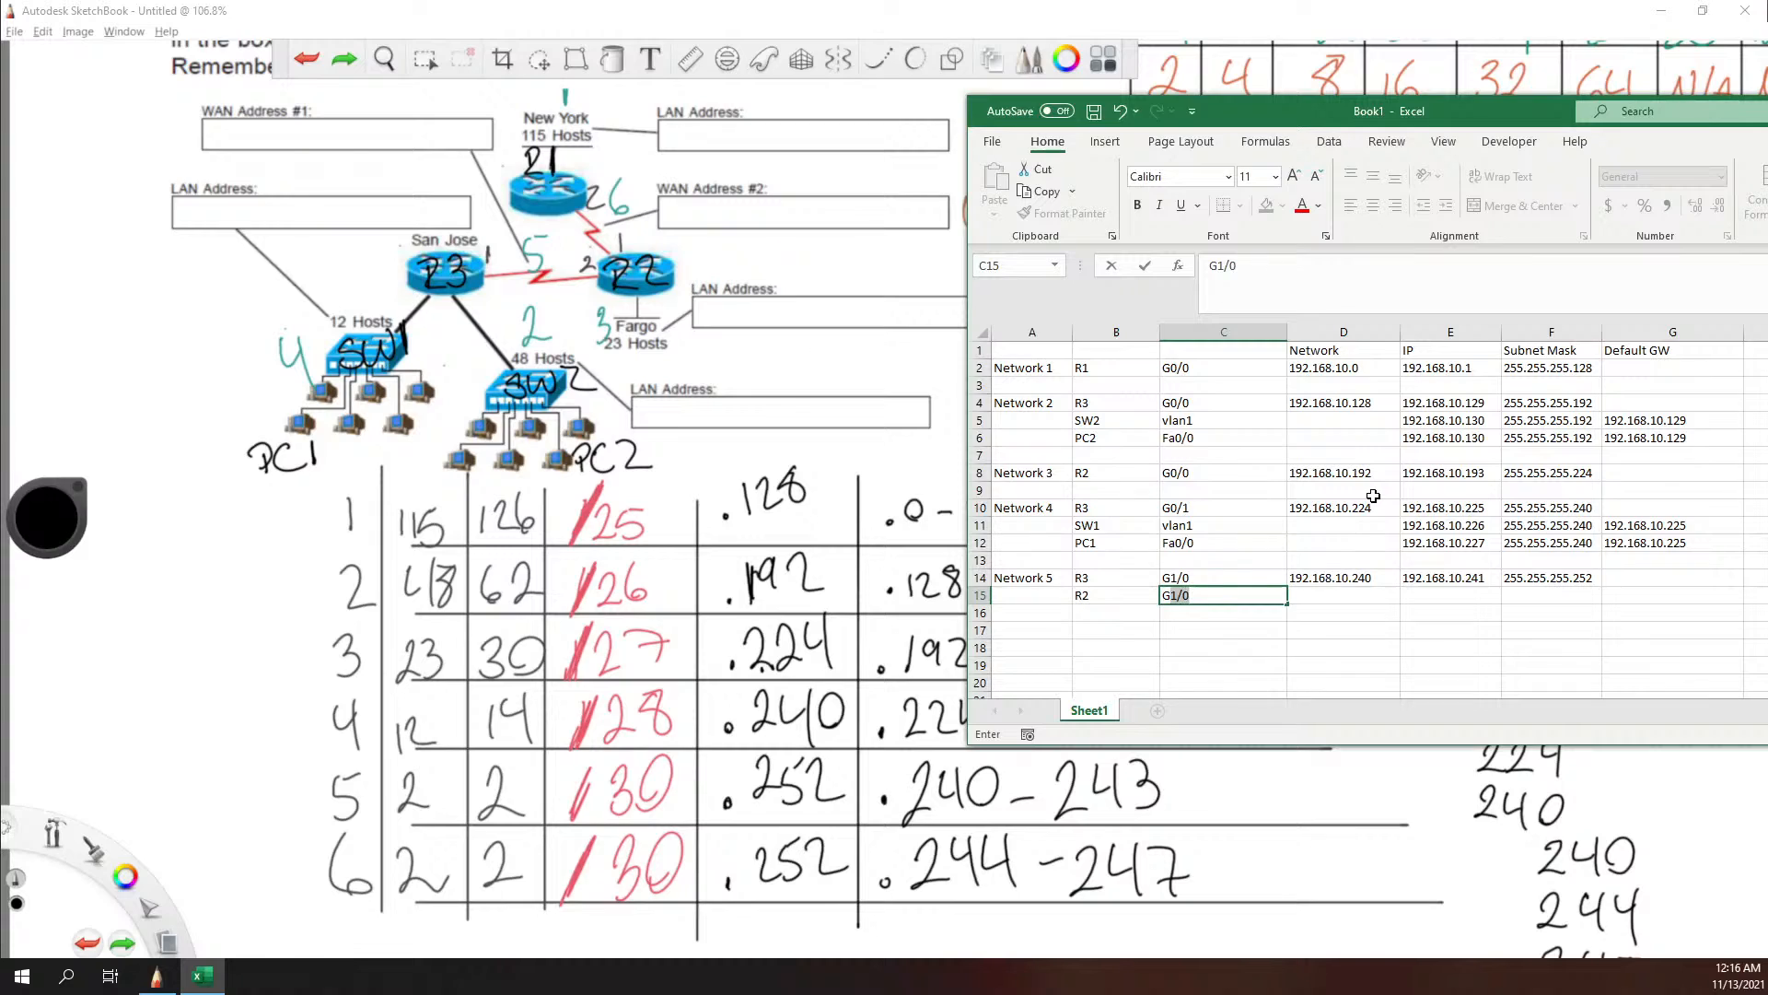
{"action": "key", "text": "BackSpace"}
{"action": "key", "text": "BackSpace"}
{"action": "type", "text": "0/1"}
{"action": "key", "text": "Tab"}
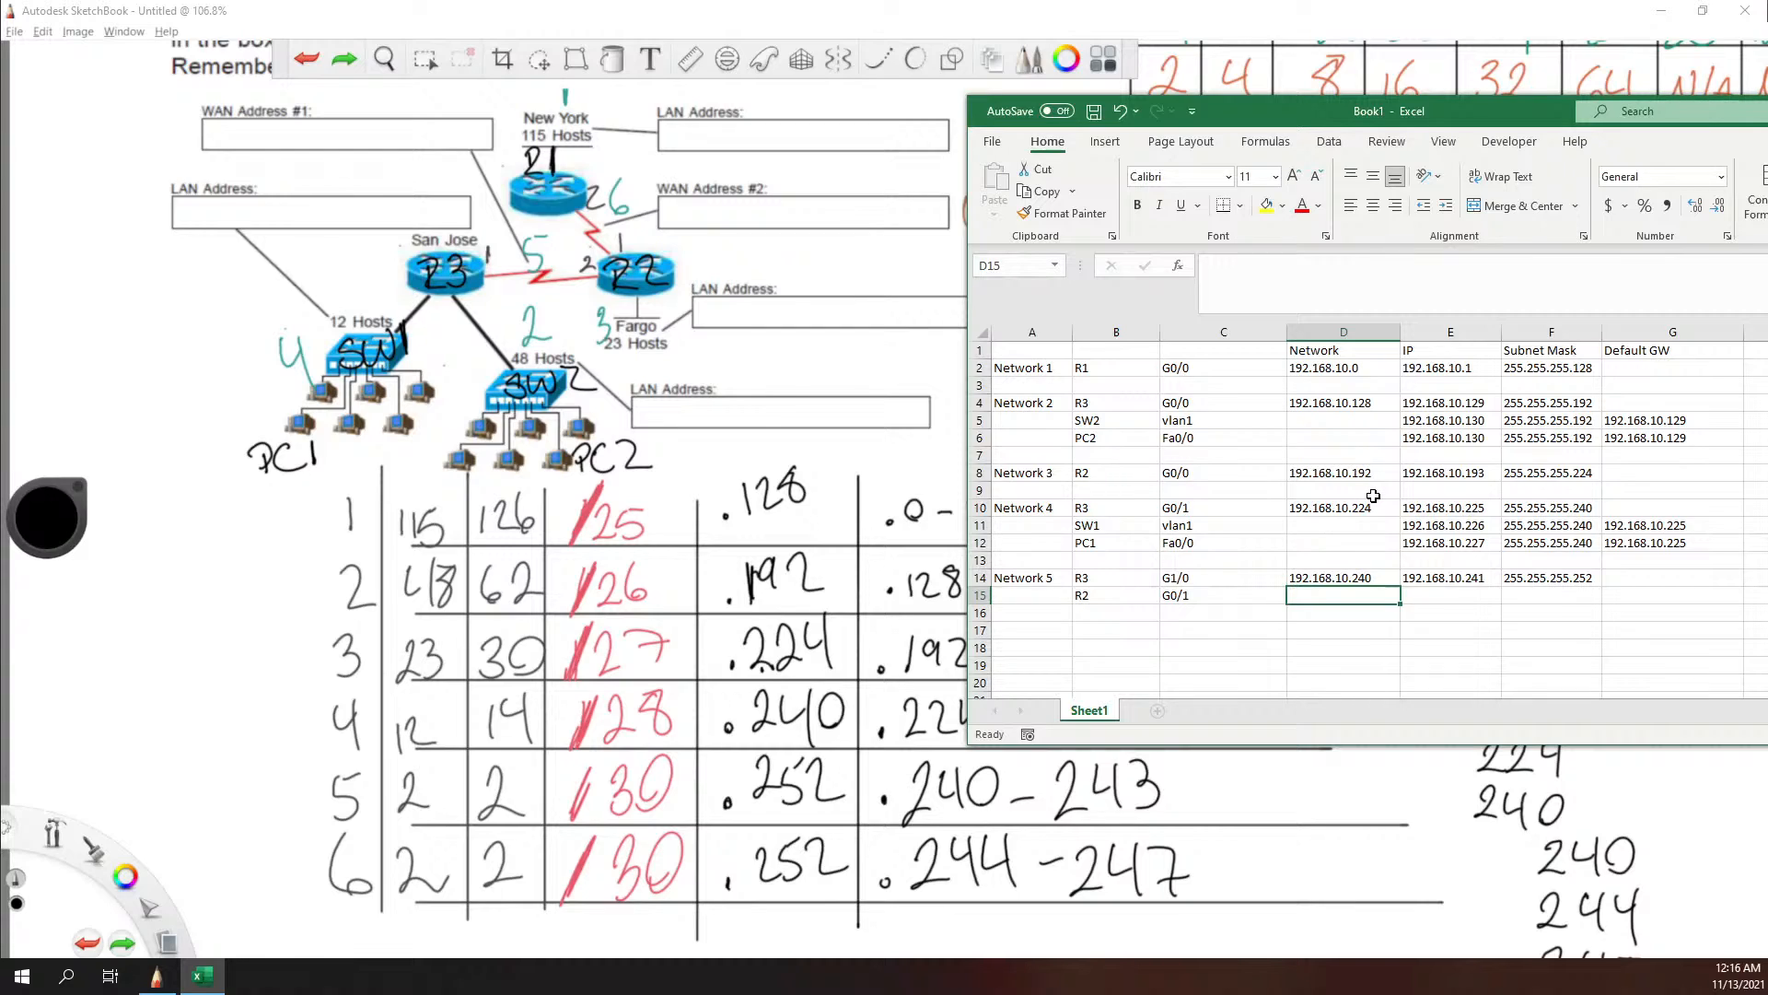
Step: Enter the network address 192.168.10.240 for R2's Network 5 row in cell D15
{"action": "type", "text": "192.168.16"}
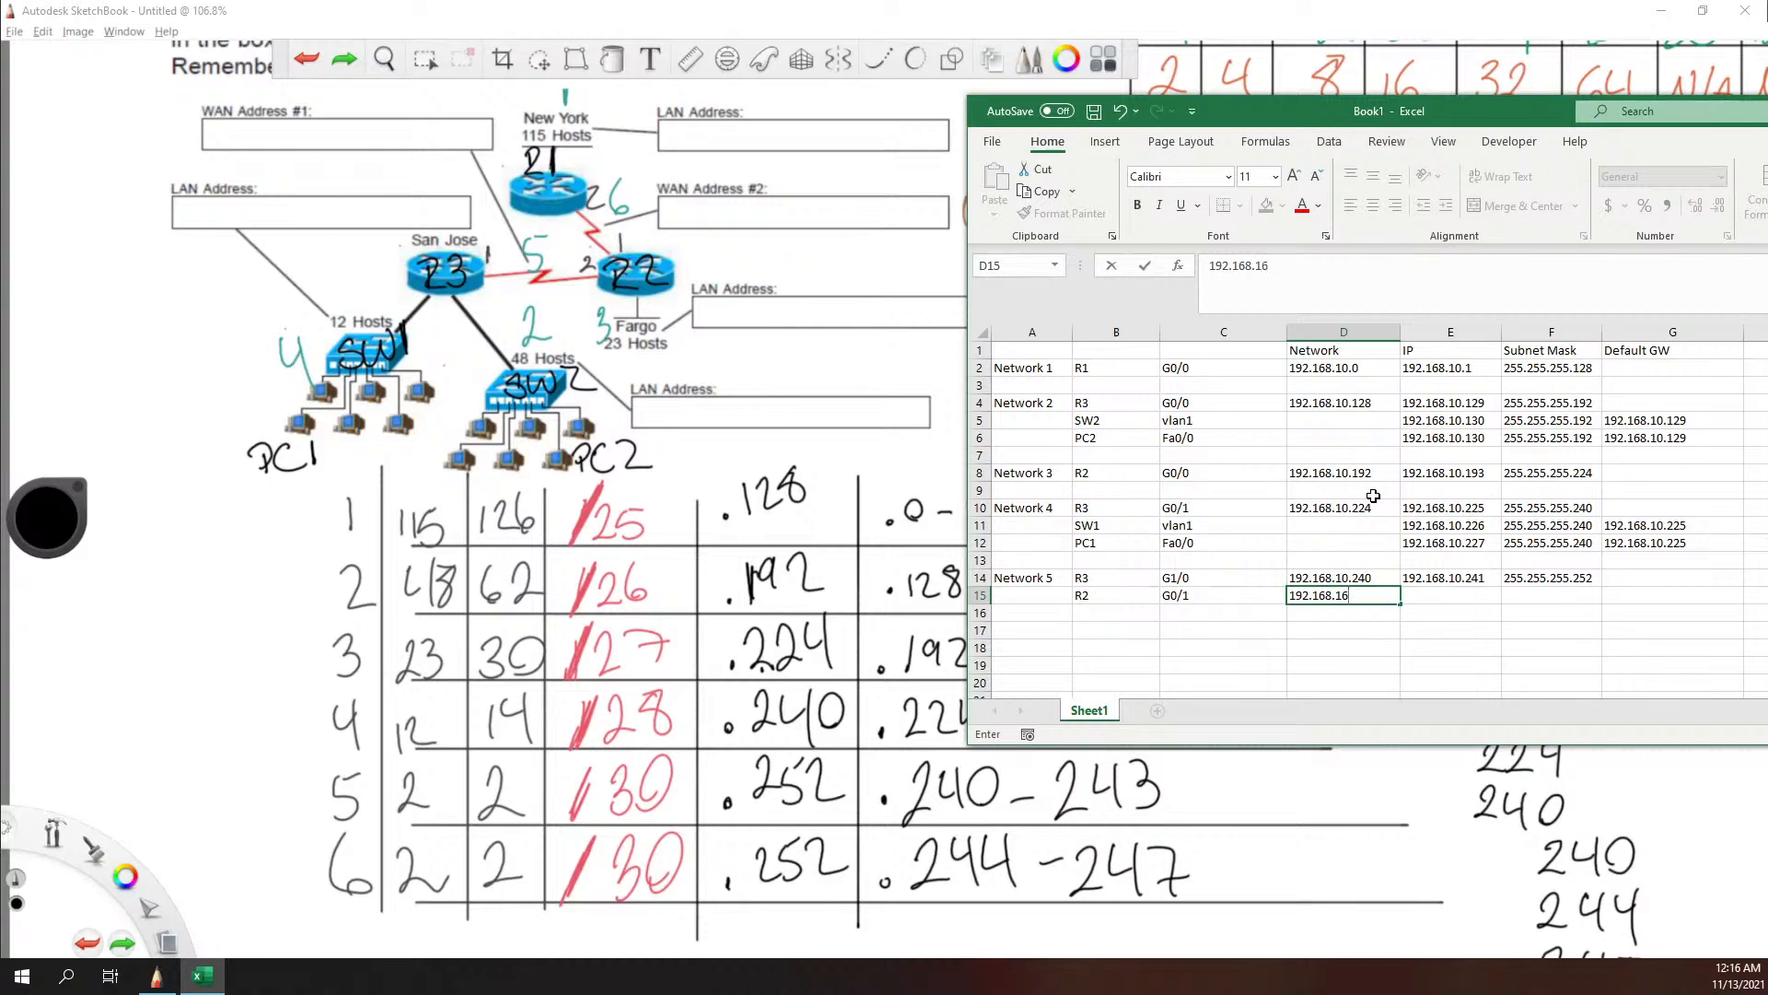
{"action": "key", "text": "BackSpace"}
{"action": "type", "text": "0.240"}
{"action": "key", "text": "Tab"}
Step: Enter R2's Network 5 IP address 192.168.10.242 in cell E15 and its subnet mask 255.255.255.252 in cell F15
{"action": "type", "text": "192."}
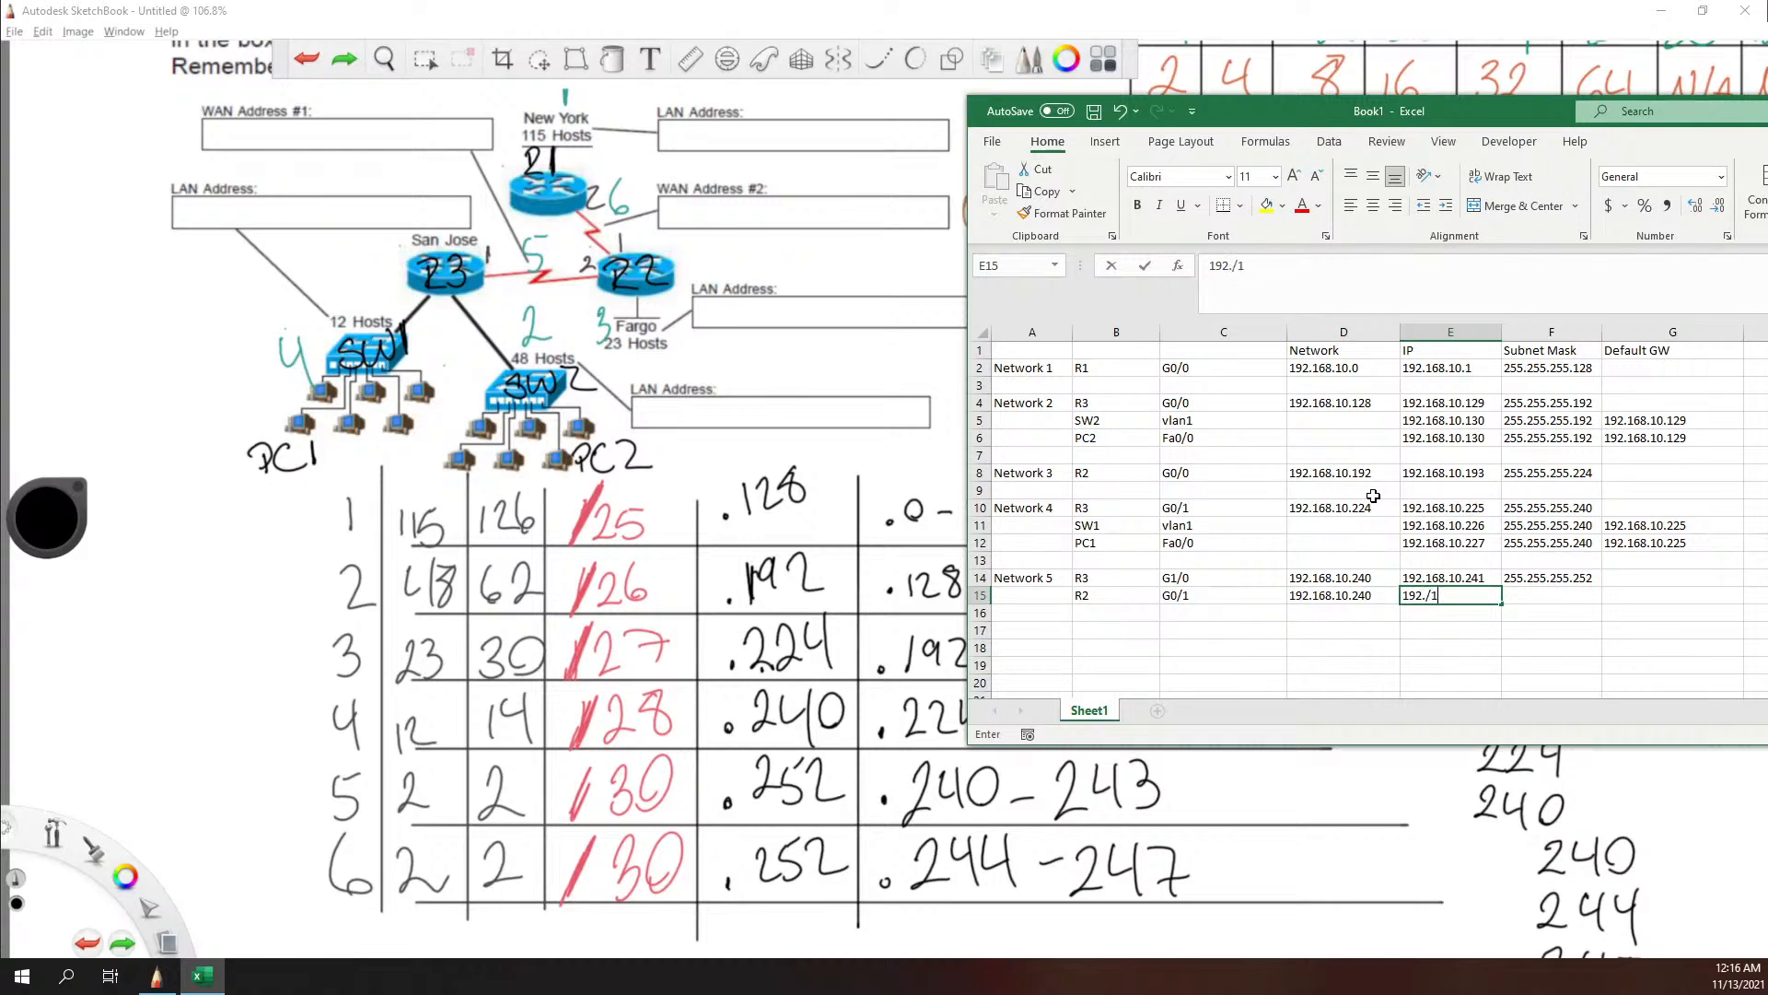
{"action": "type", "text": "168.10"}
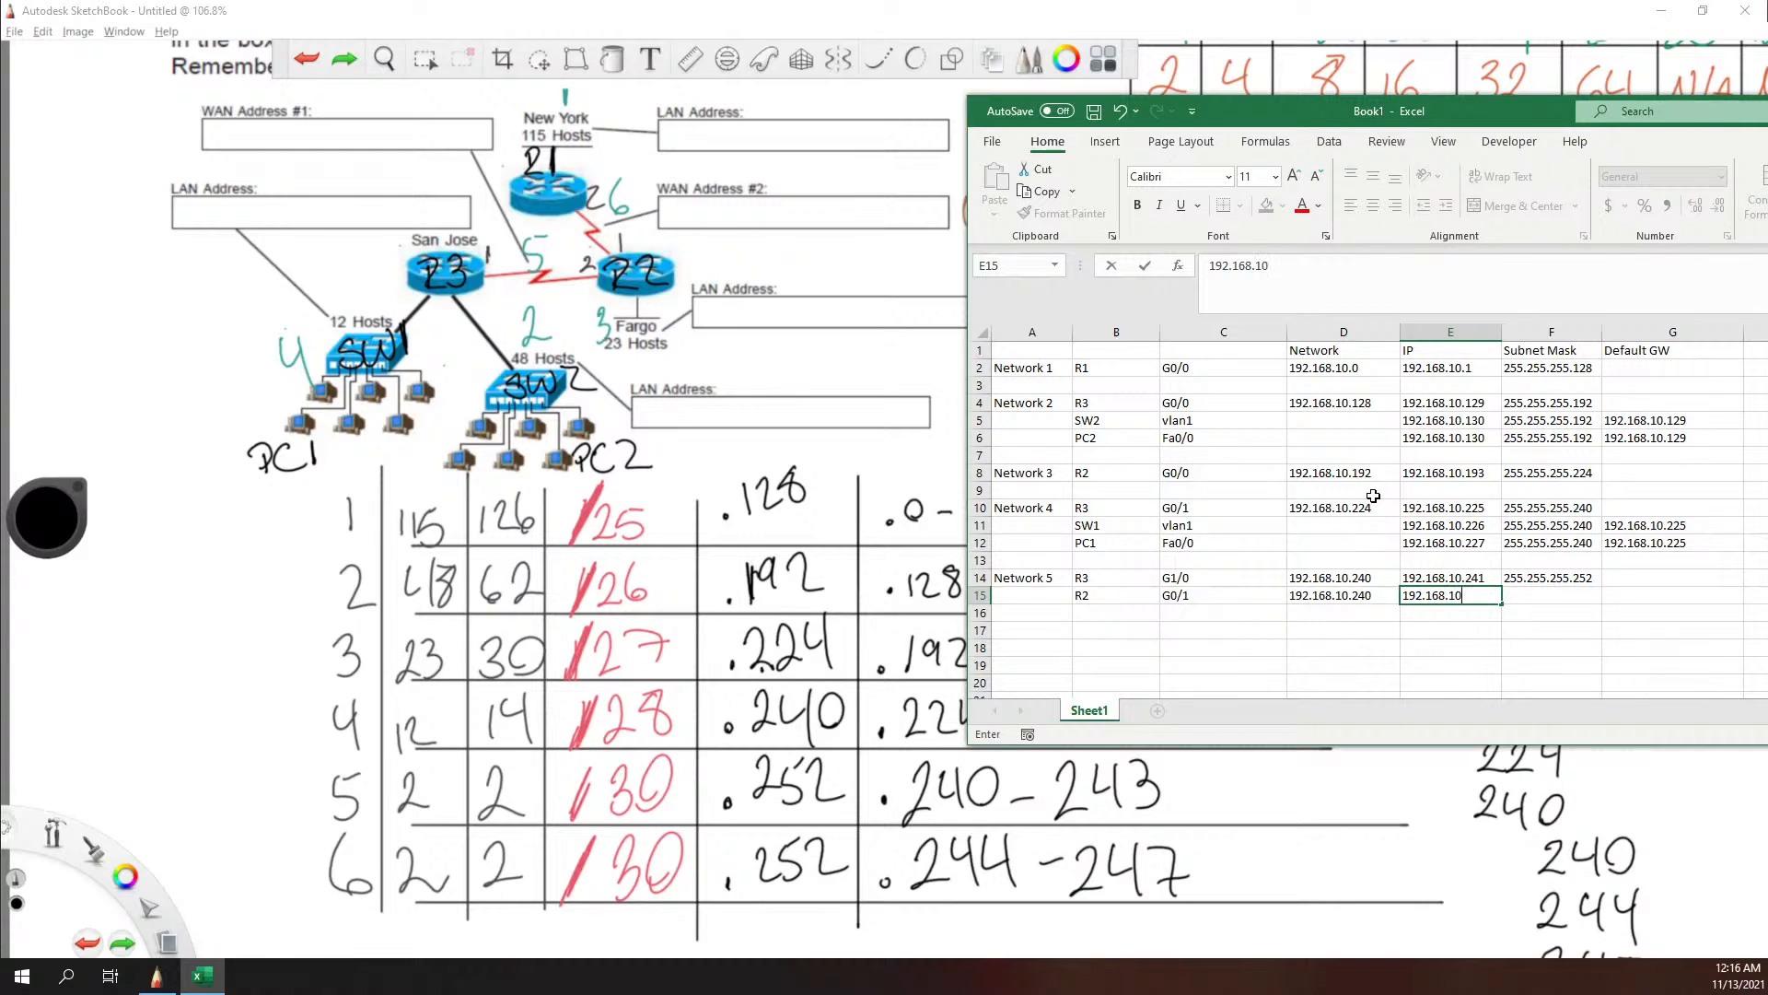
{"action": "type", "text": ".14"}
{"action": "type", "text": "2"}
{"action": "key", "text": "Tab"}
{"action": "type", "text": "255.255.25"}
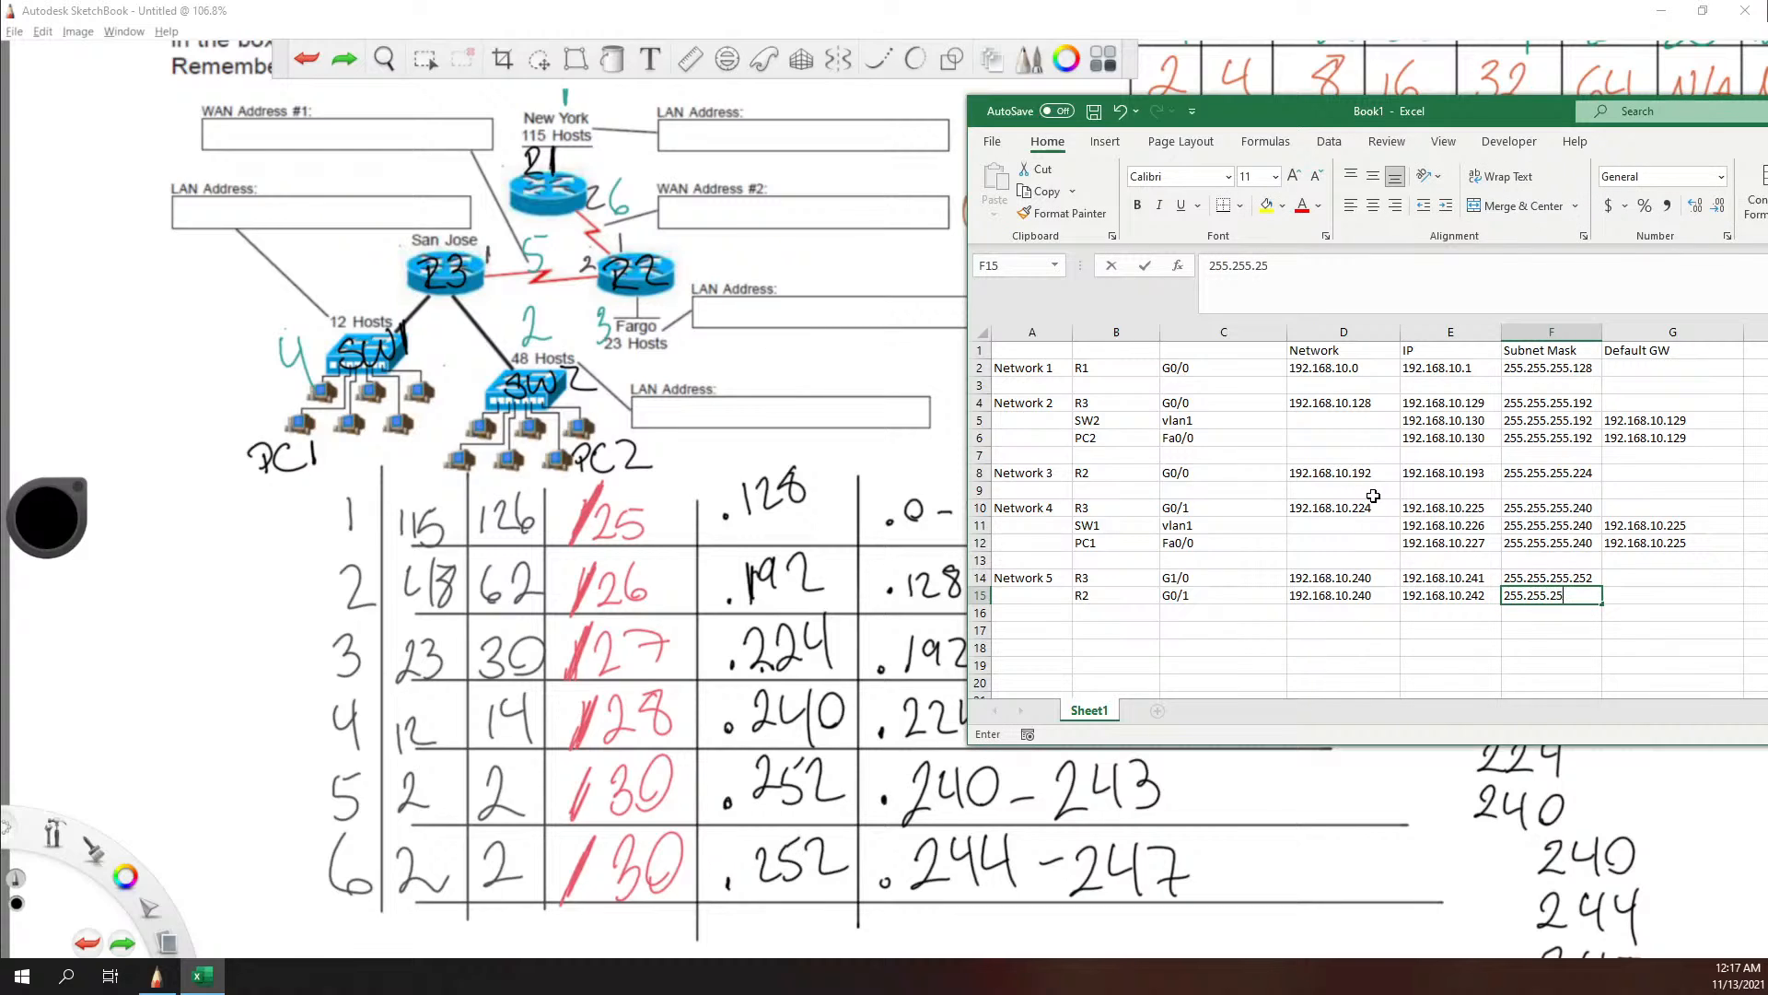
{"action": "type", "text": "5.252"}
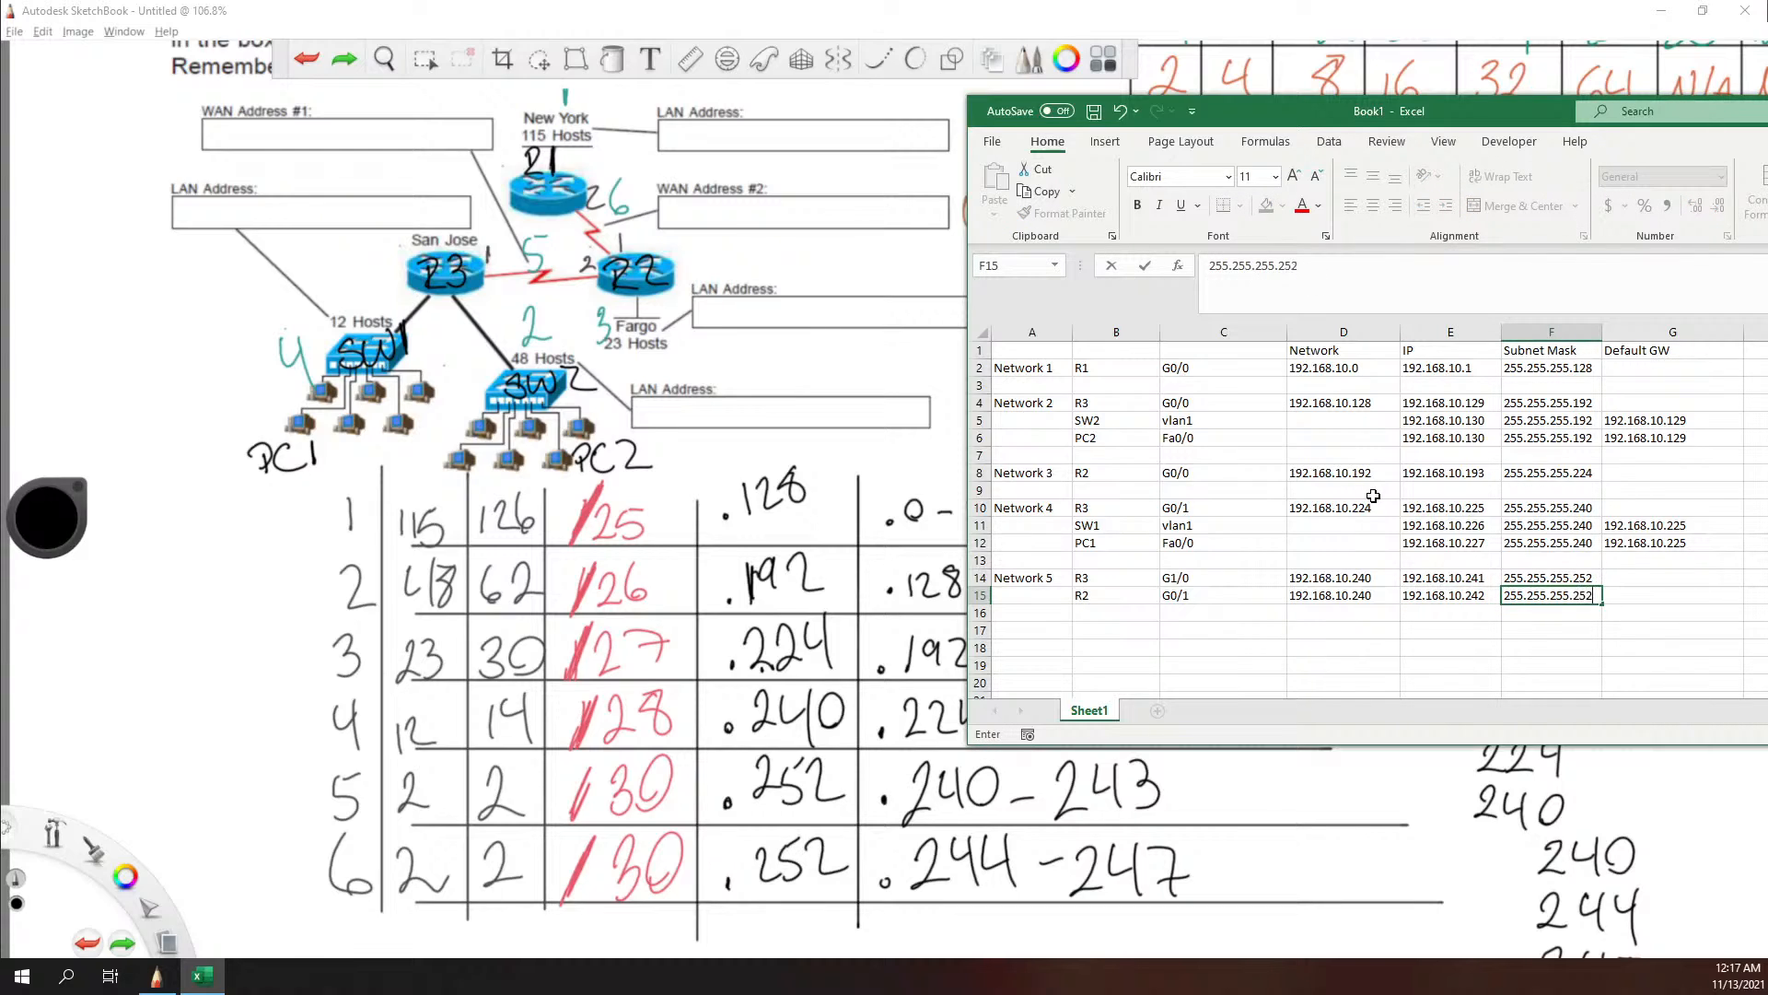
Step: Start the Network 6 block with Network 6 in cell A17 and its routers R2 in B17 and R1 in B18
{"action": "left_click", "coordinate": [1063, 626]}
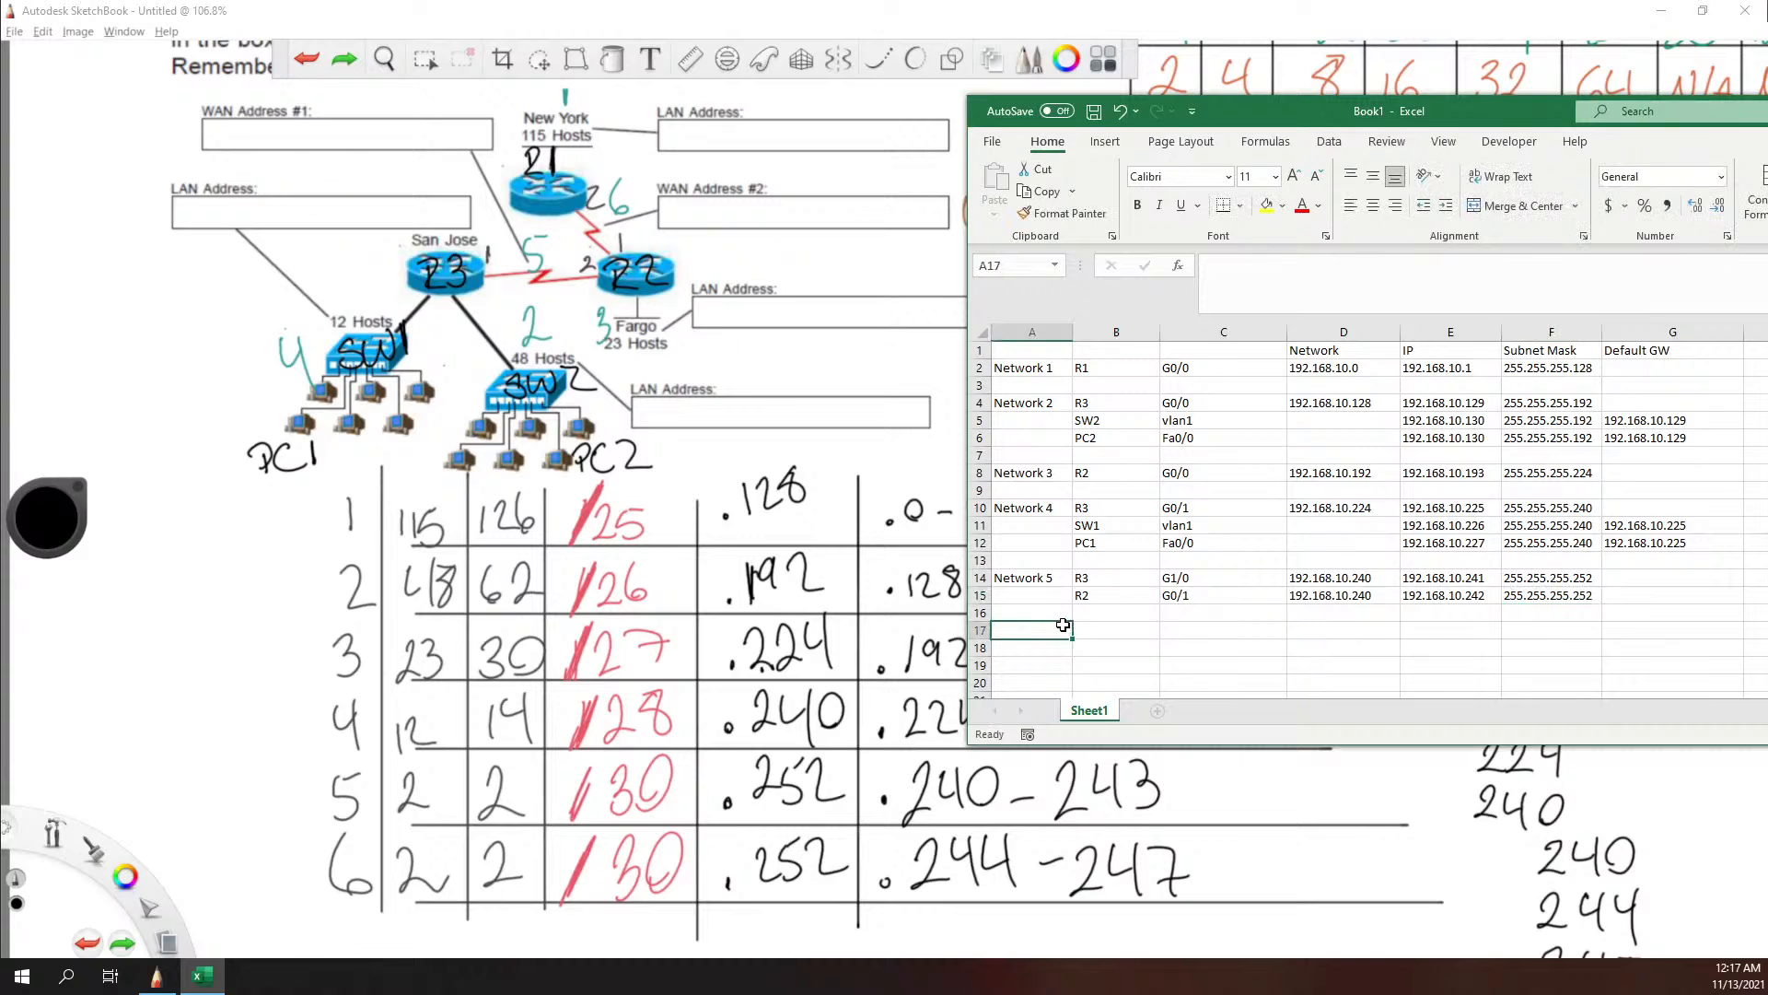
{"action": "type", "text": "Network "}
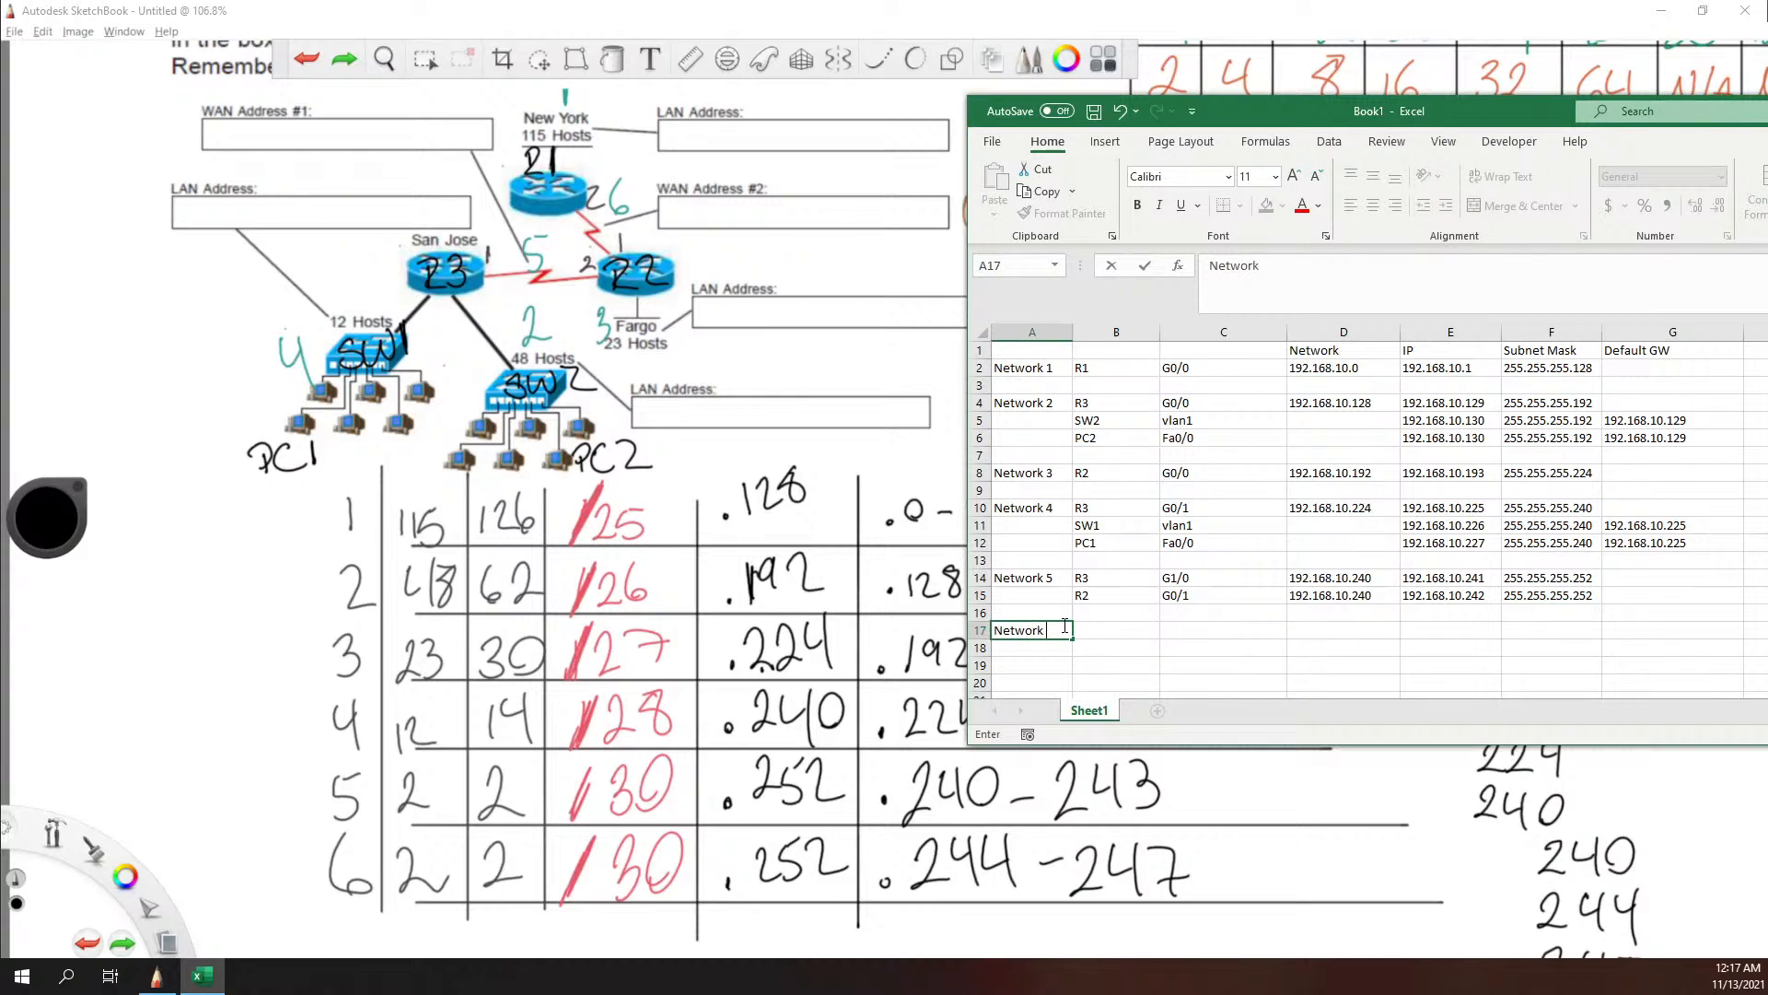
{"action": "type", "text": "6"}
{"action": "key", "text": "Tab"}
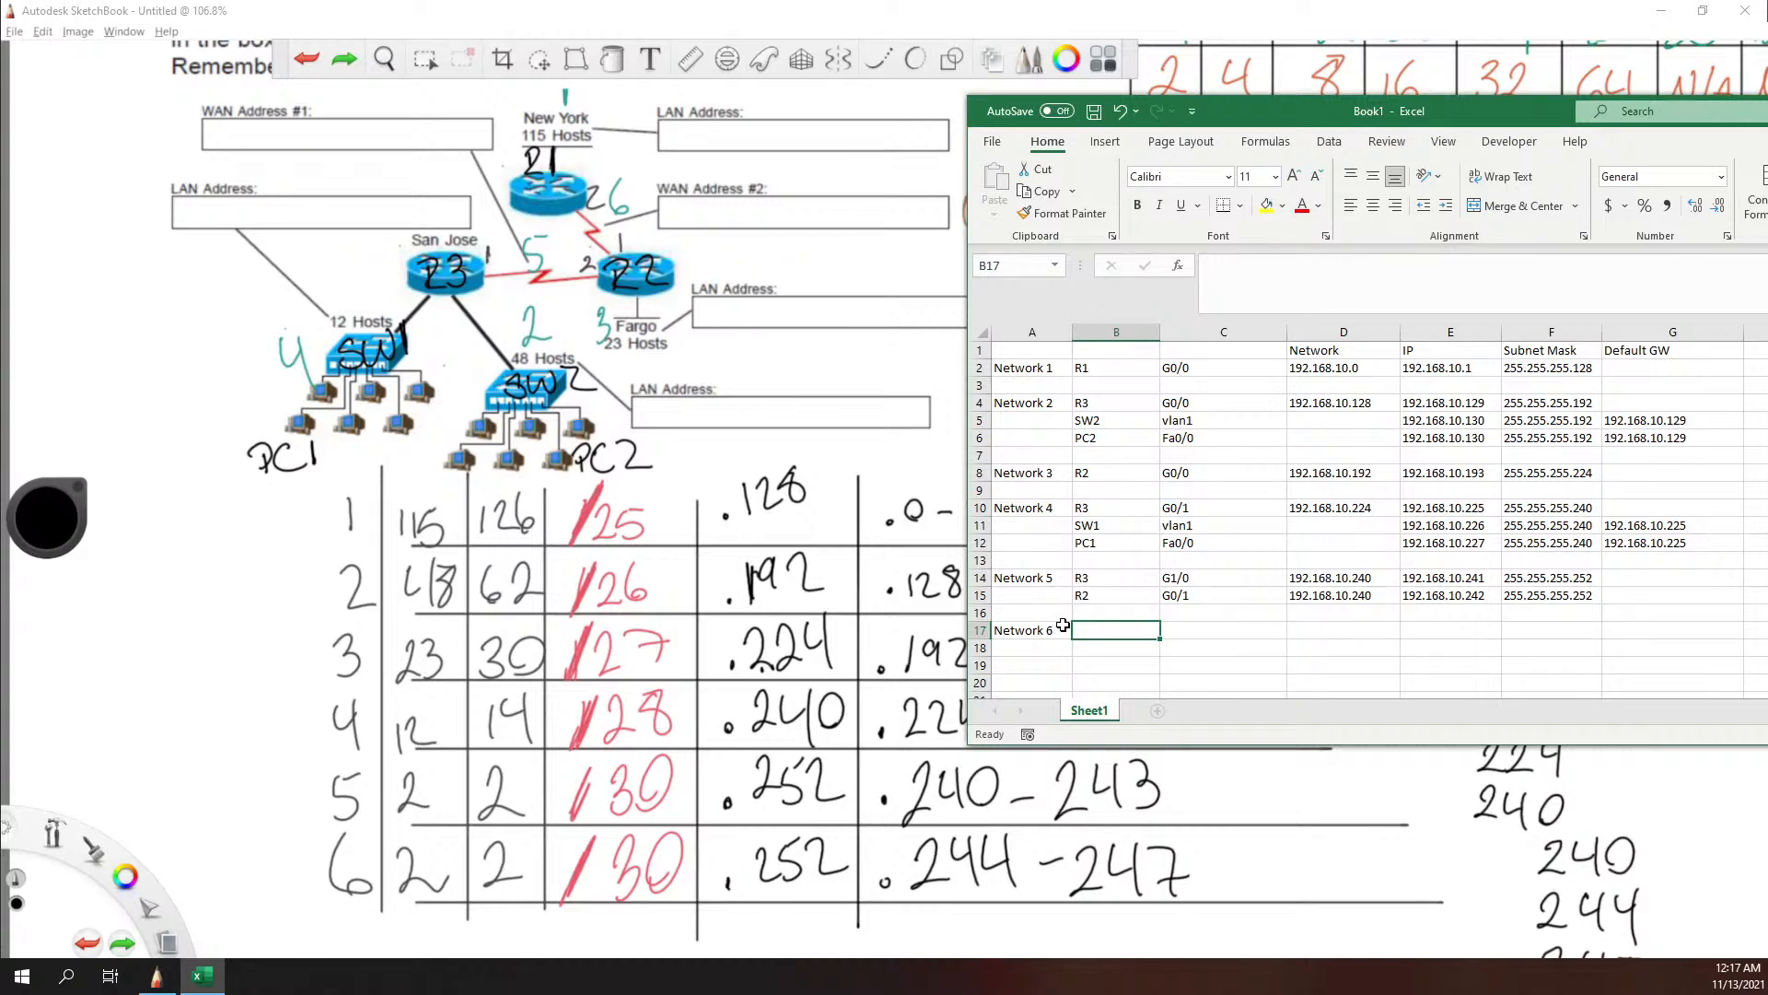
{"action": "type", "text": "R"}
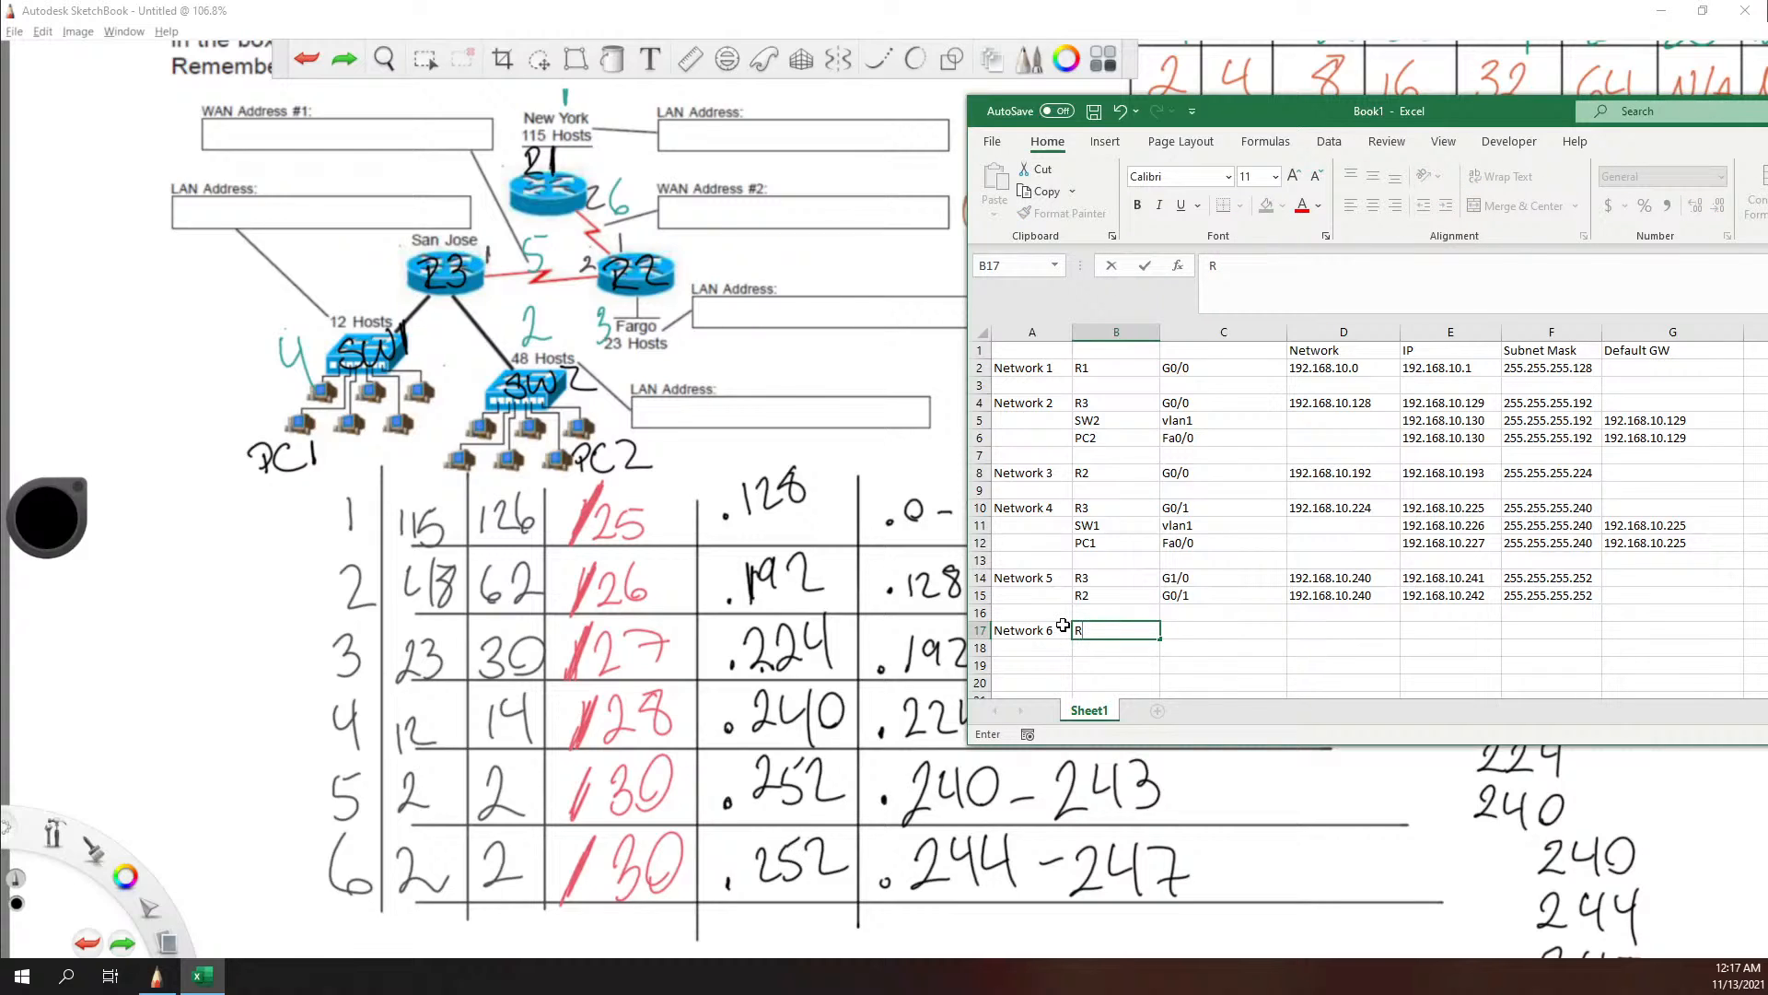
{"action": "type", "text": "2"}
{"action": "key", "text": "Return"}
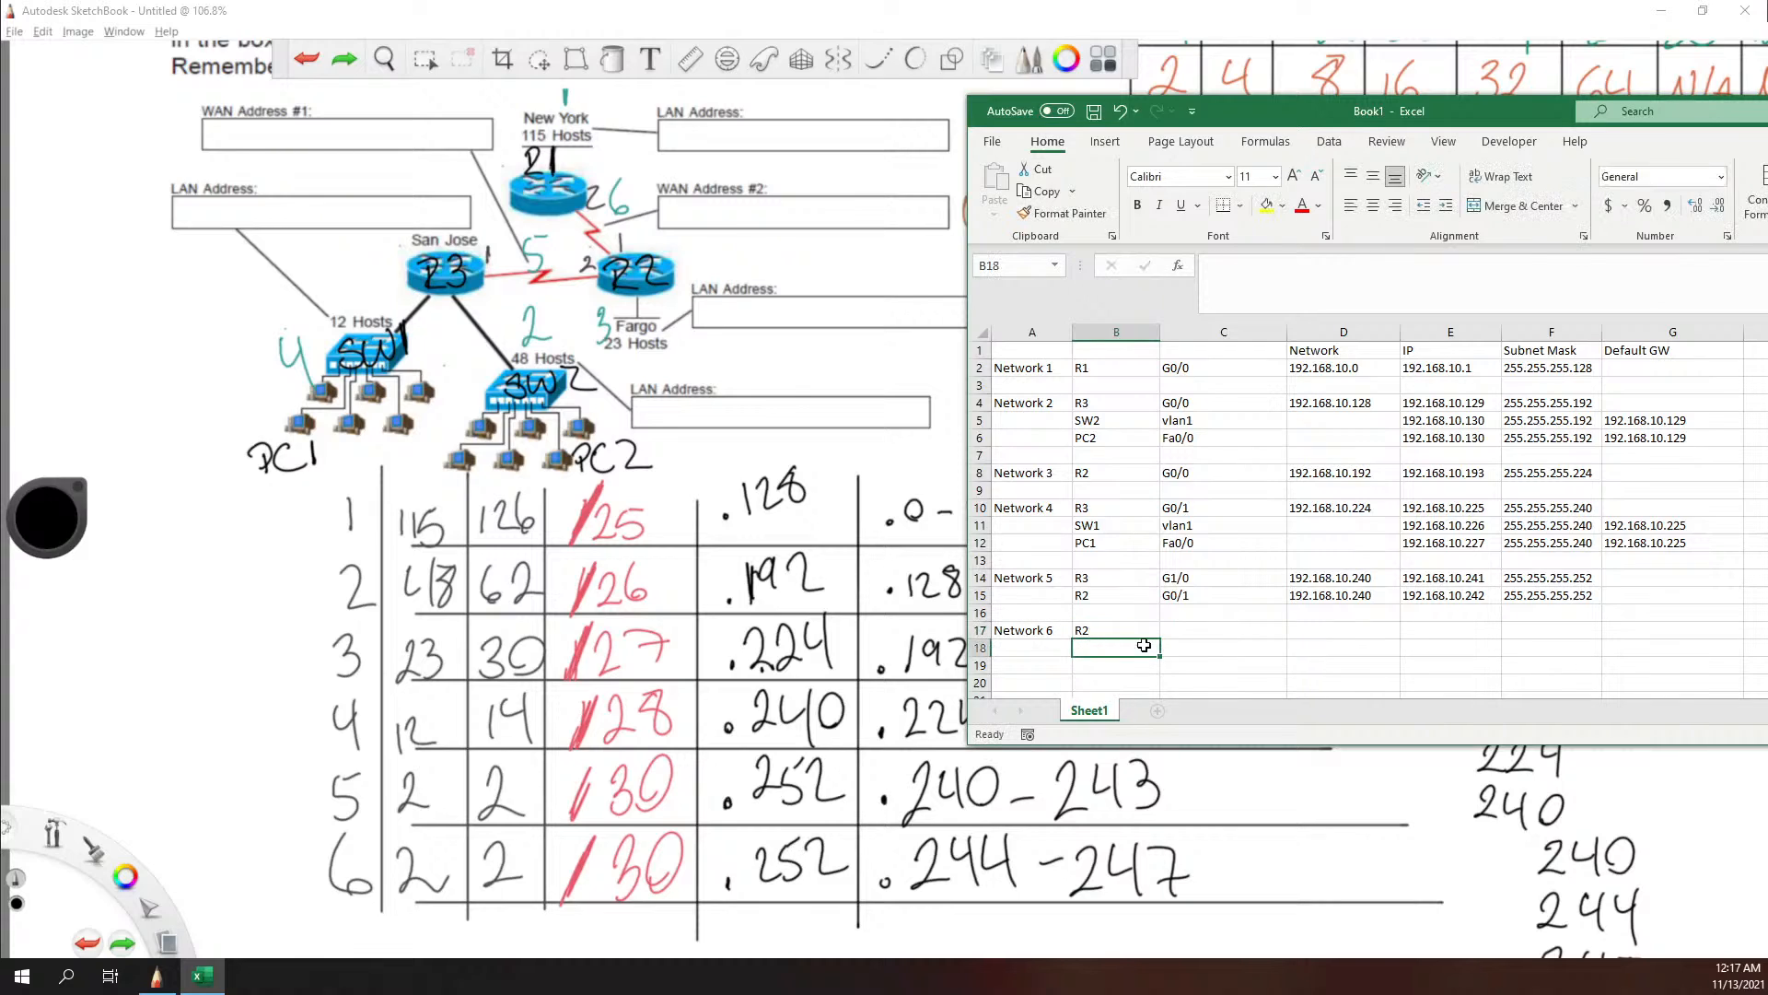
{"action": "type", "text": "R2"}
{"action": "key", "text": "BackSpace"}
{"action": "type", "text": "1"}
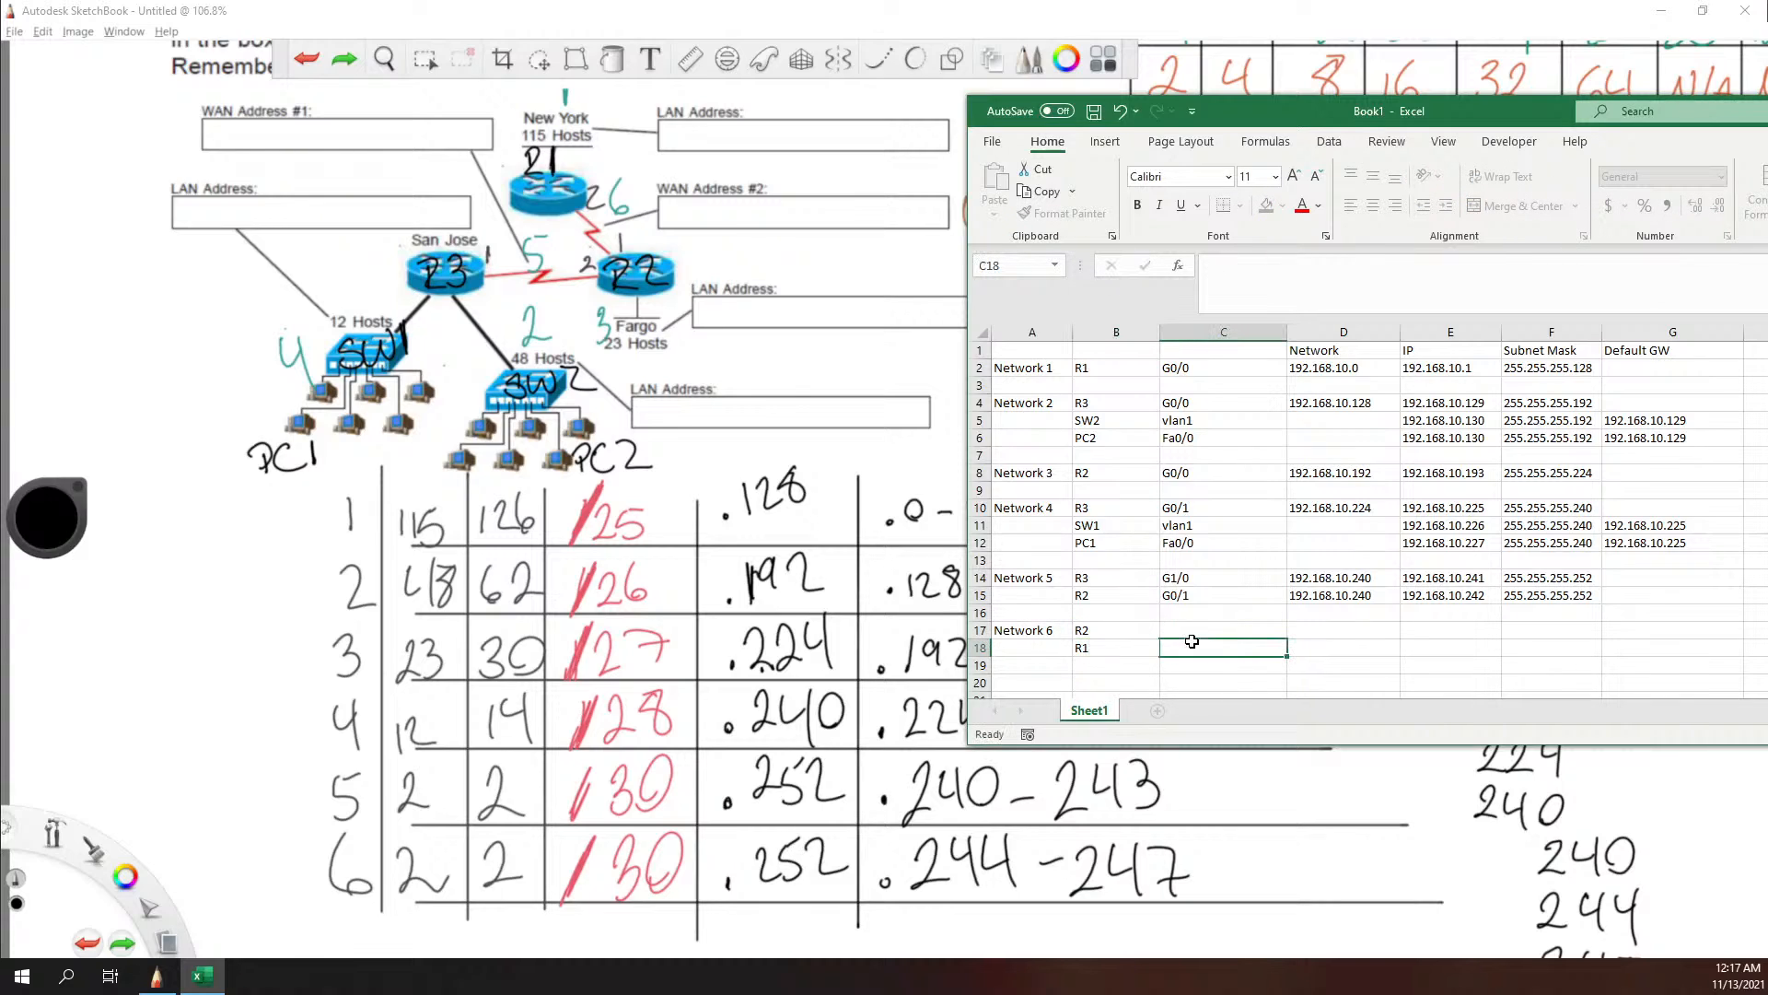
Step: Enter R1's Network 6 interface G0/1 in cell C18 and the network address 192.168.10.244 in cell D18
{"action": "left_click", "coordinate": [1172, 651]}
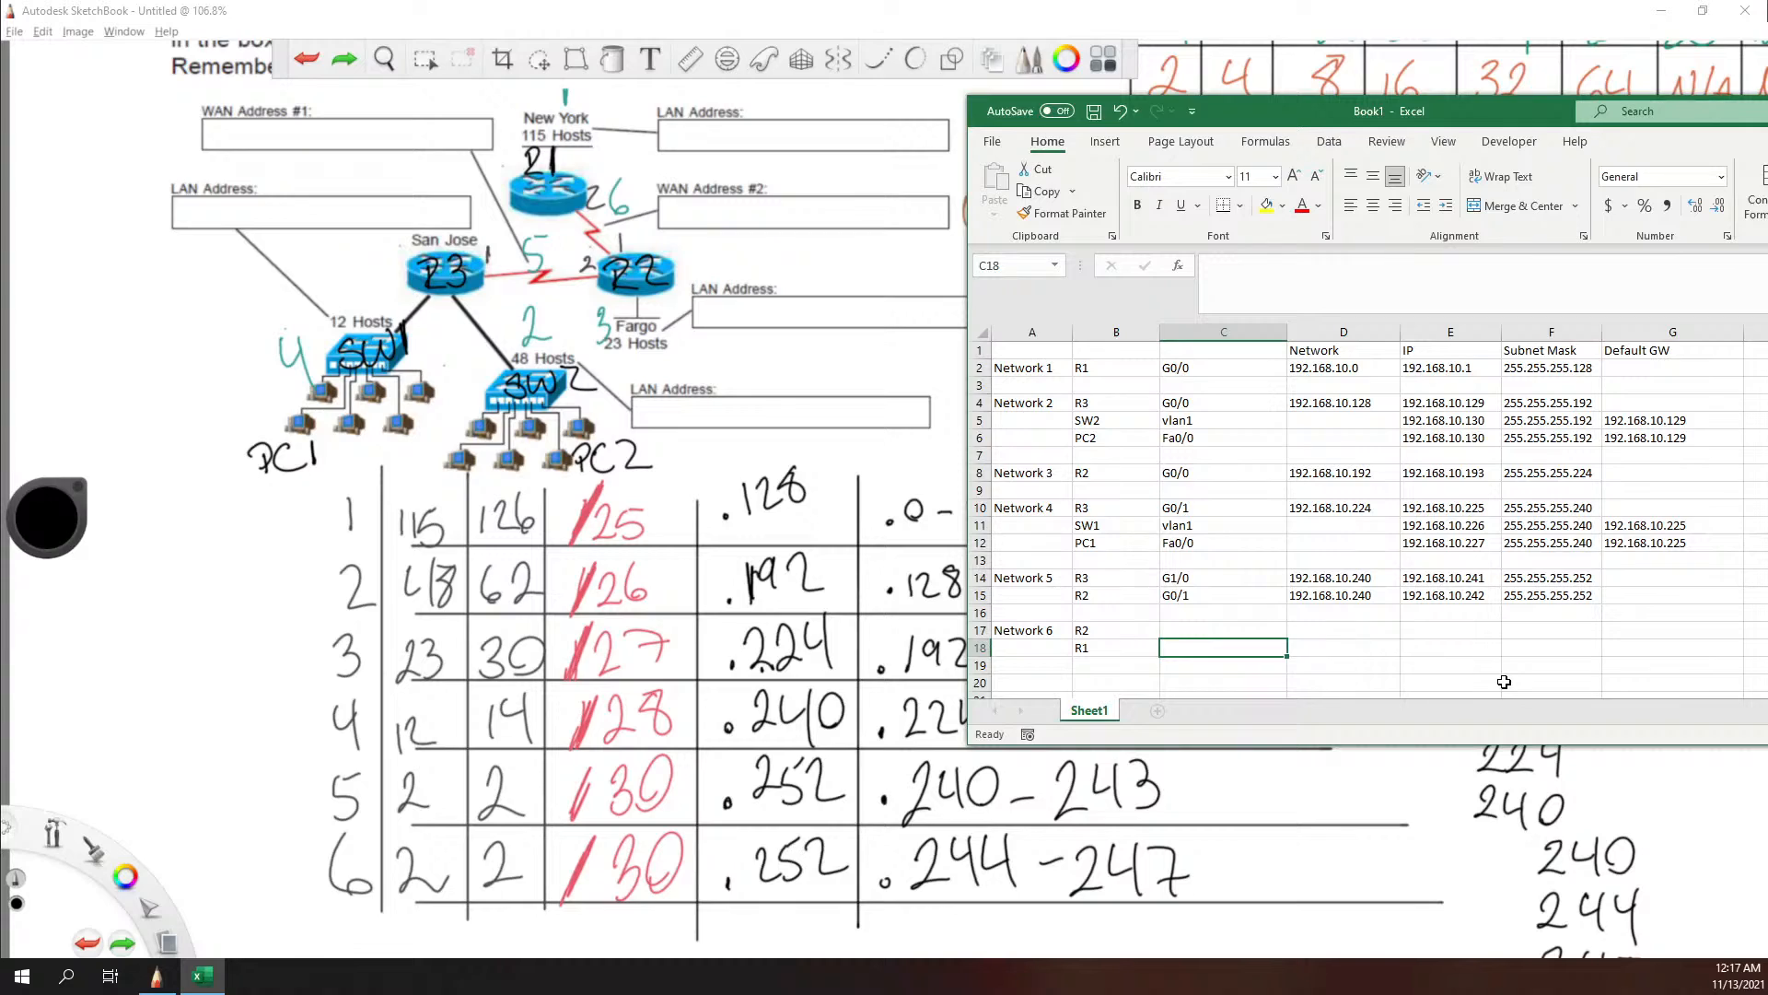
{"action": "type", "text": "G"}
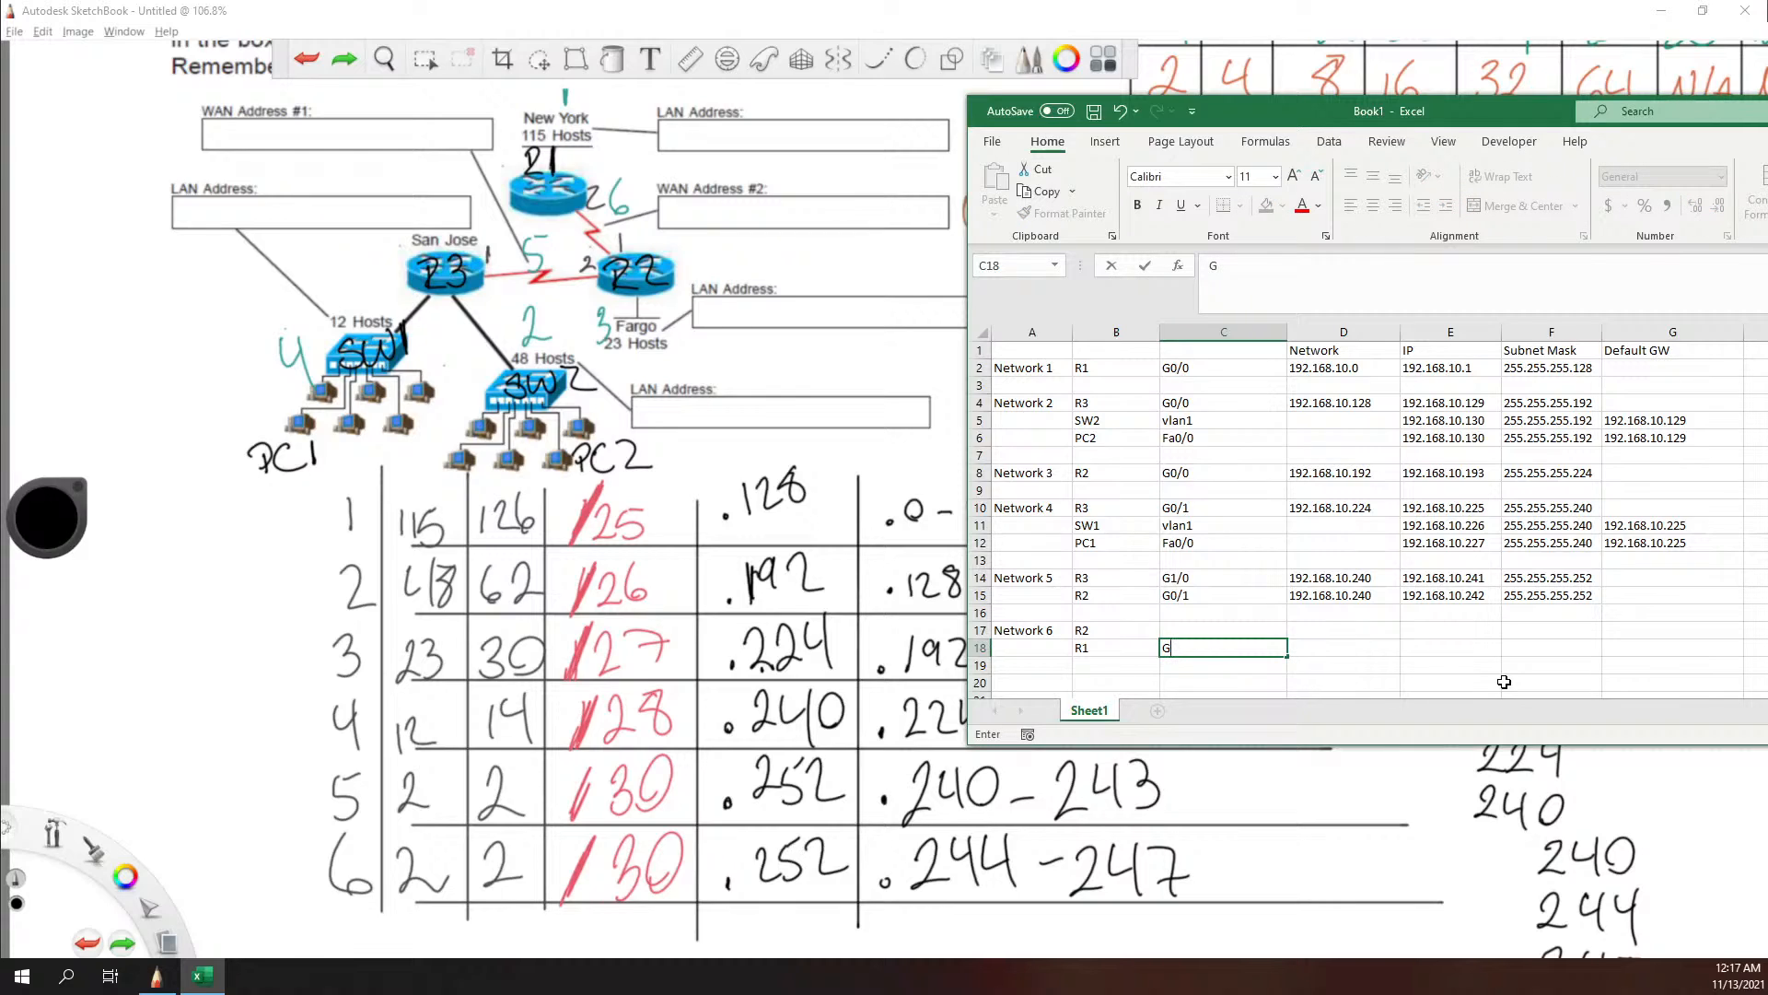
{"action": "type", "text": "0/1"}
{"action": "key", "text": "Tab"}
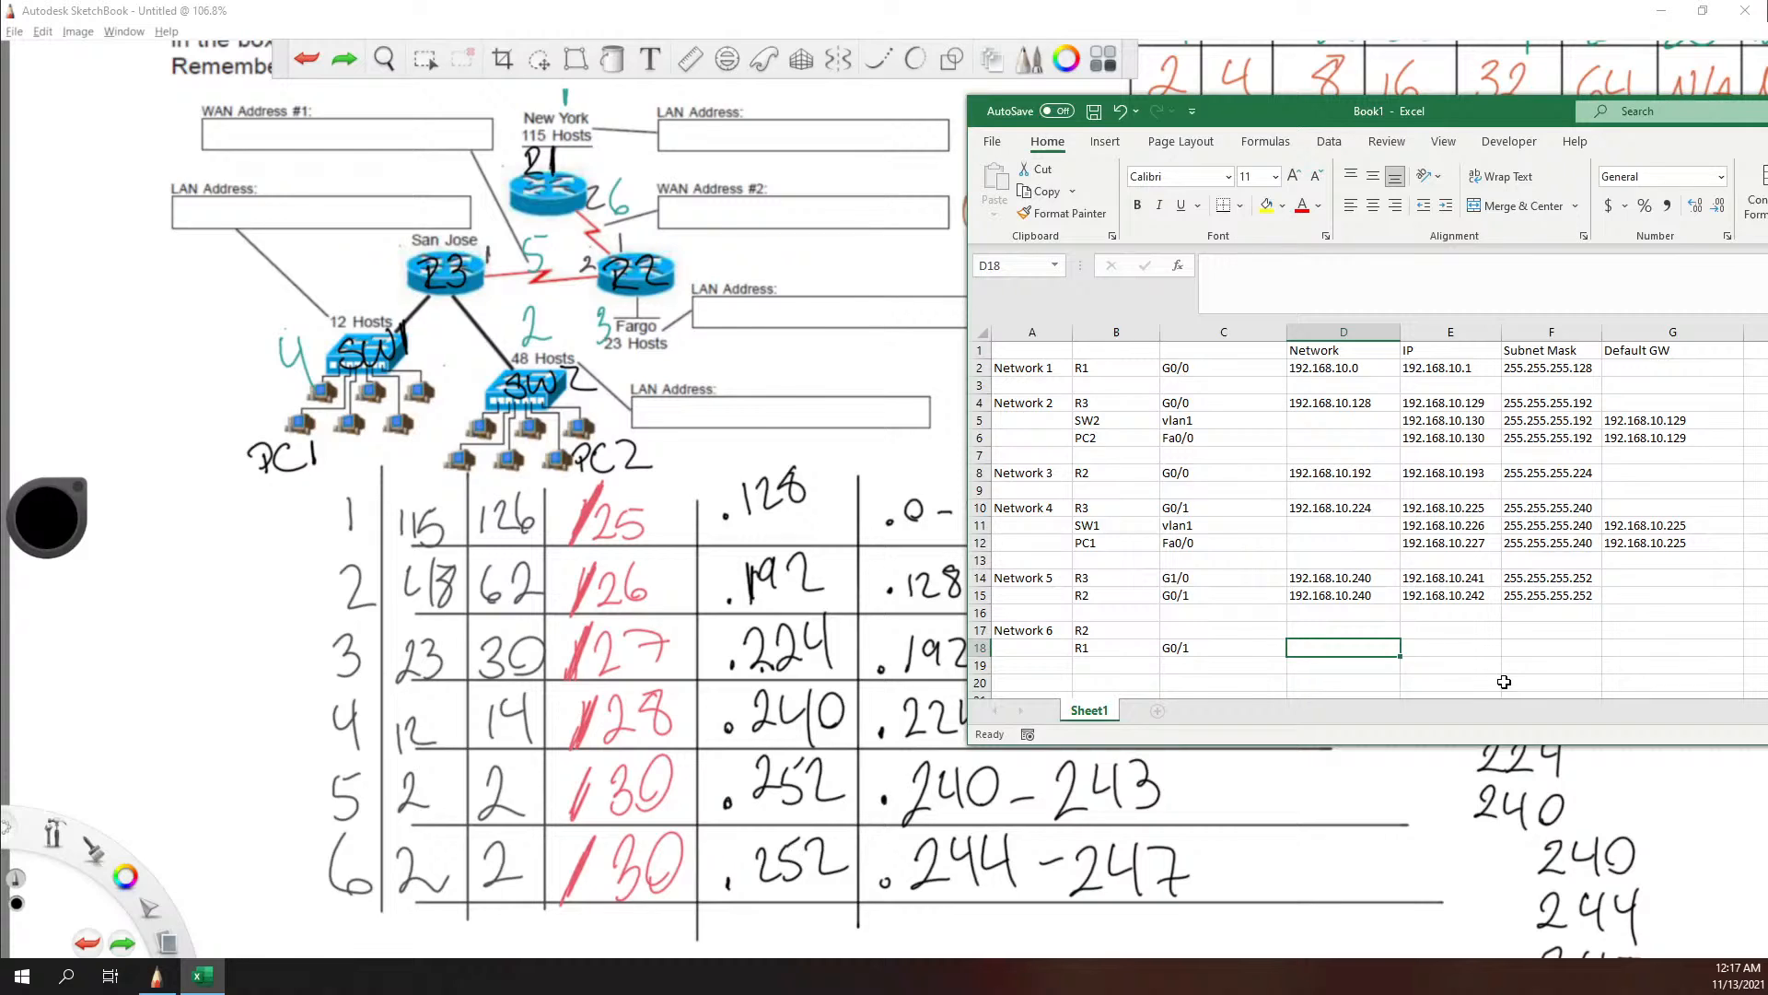
{"action": "type", "text": "192.168"}
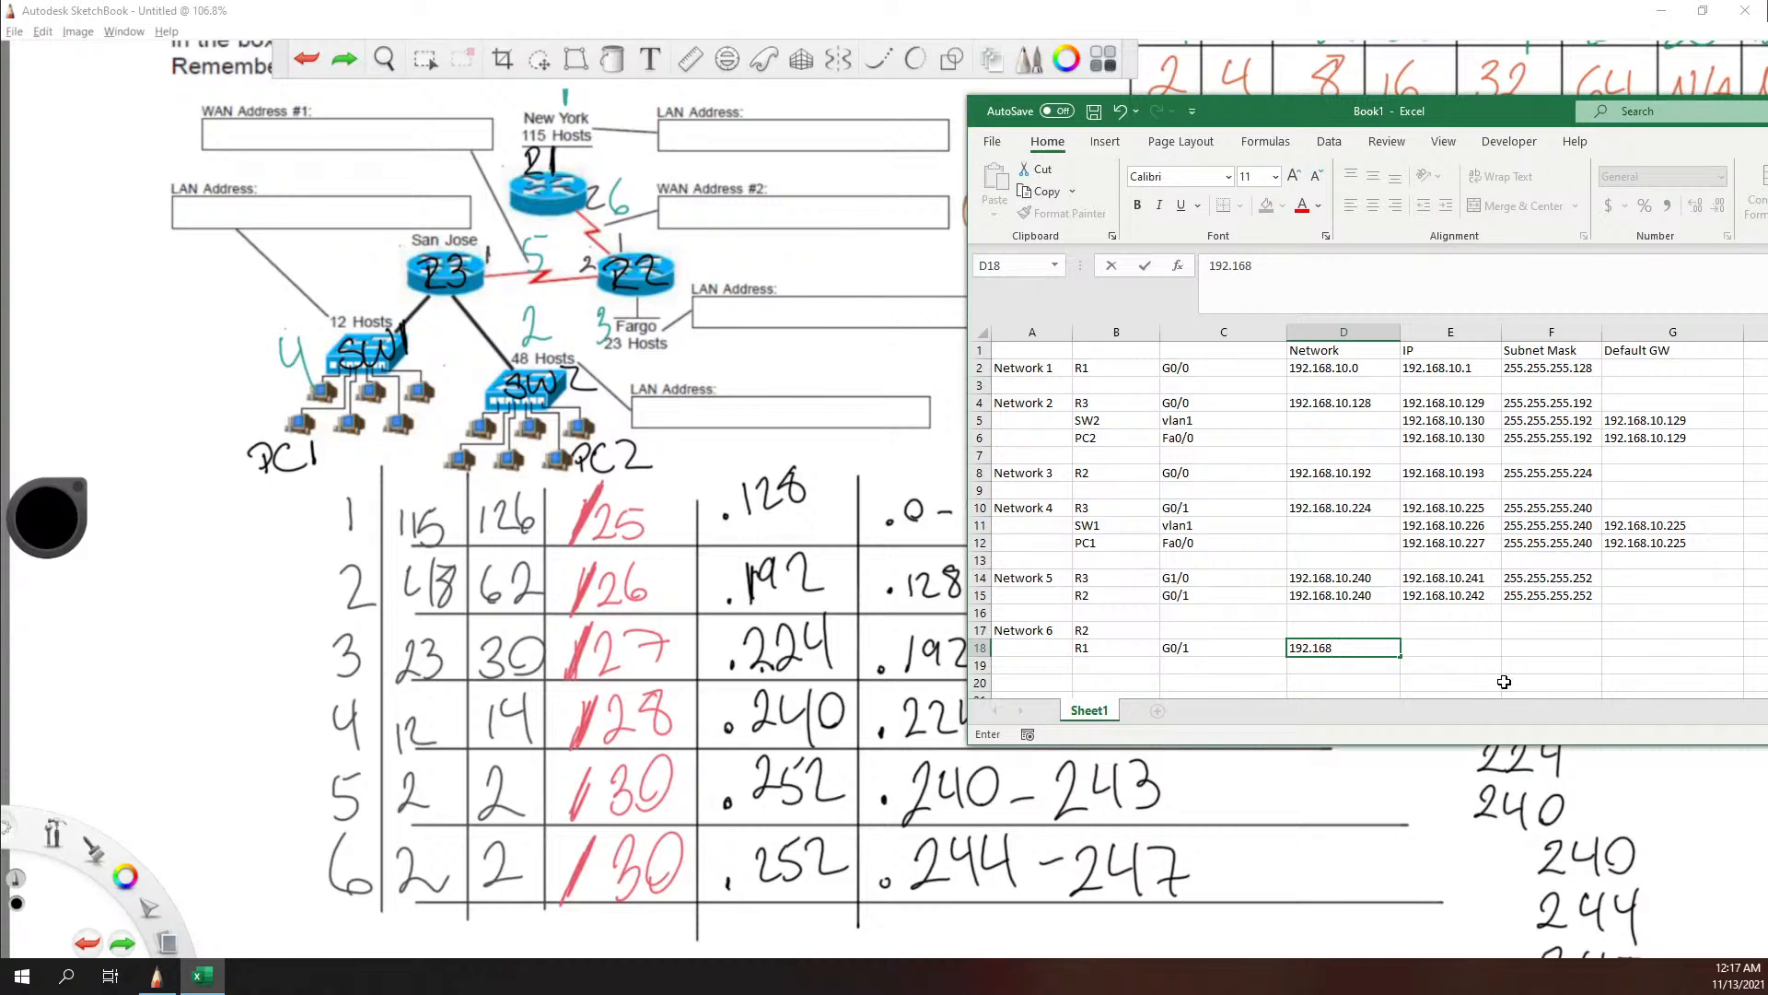
{"action": "type", "text": ".10"}
{"action": "type", "text": ".244"}
{"action": "key", "text": "Tab"}
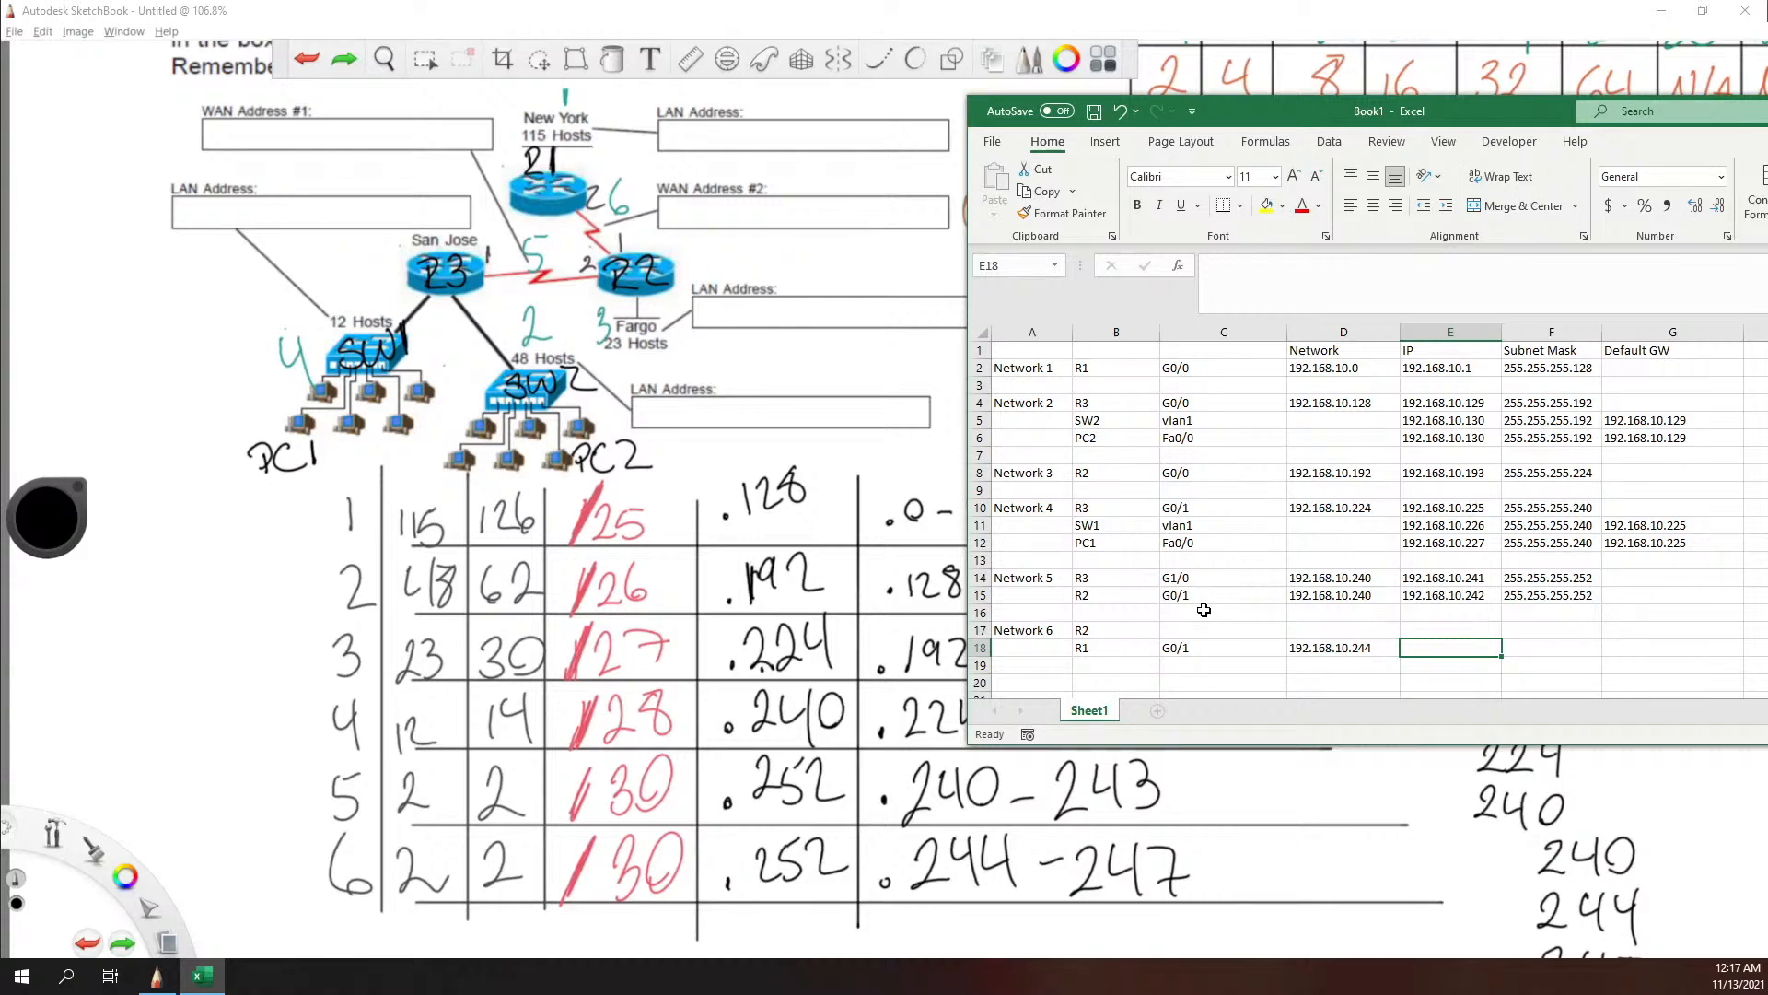
Step: Enter G1/0 as R2's Network 6 interface in cell C17
{"action": "left_click", "coordinate": [1175, 628]}
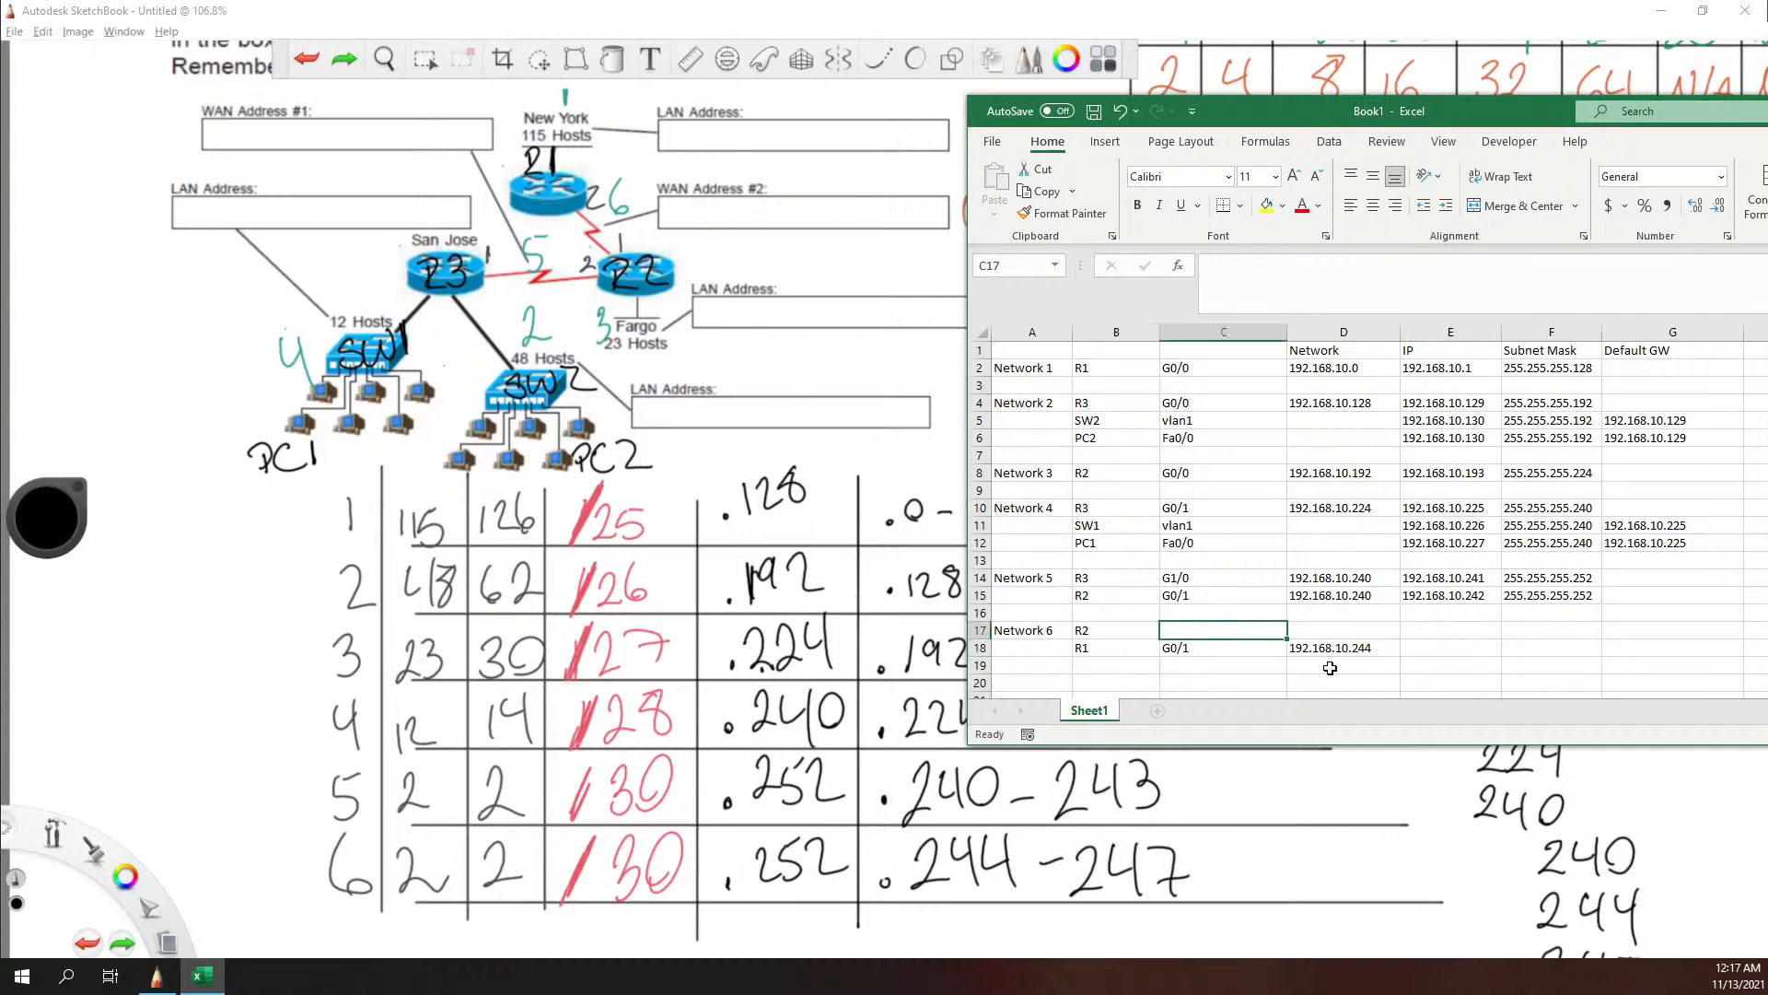
{"action": "type", "text": "G0/1"}
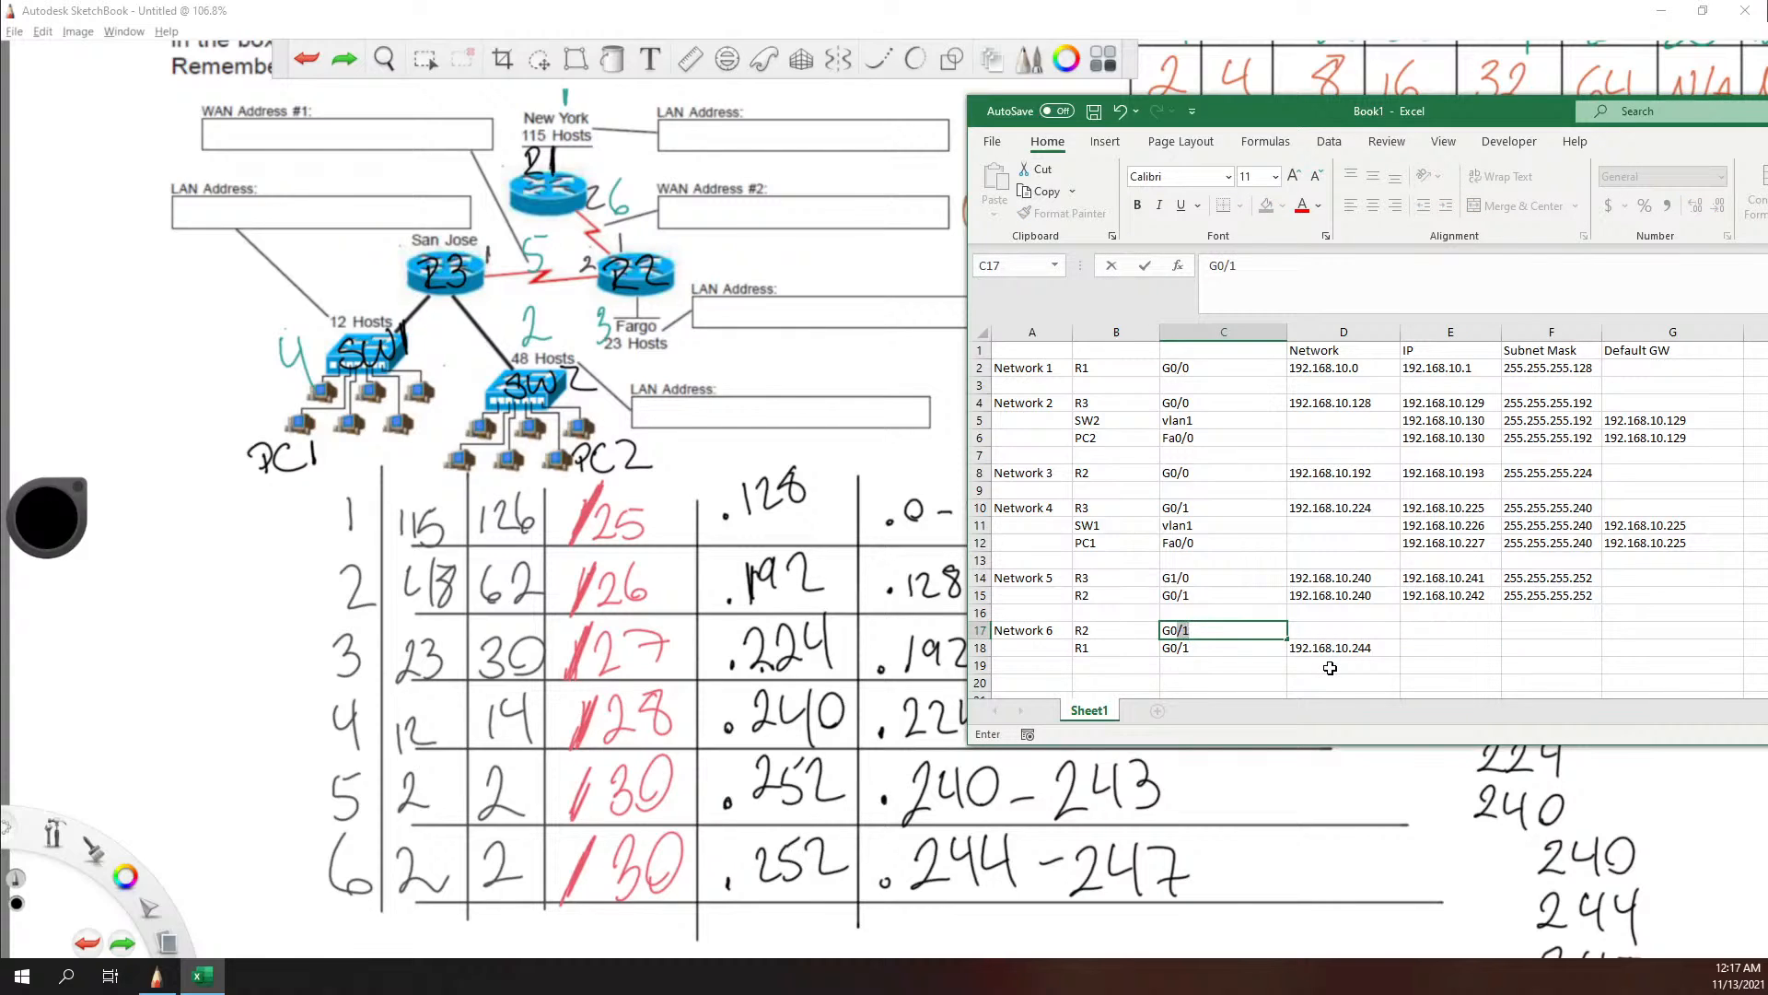
{"action": "key", "text": "BackSpace"}
{"action": "key", "text": "BackSpace"}
{"action": "key", "text": "BackSpace"}
{"action": "type", "text": "1/0"}
{"action": "key", "text": "Tab"}
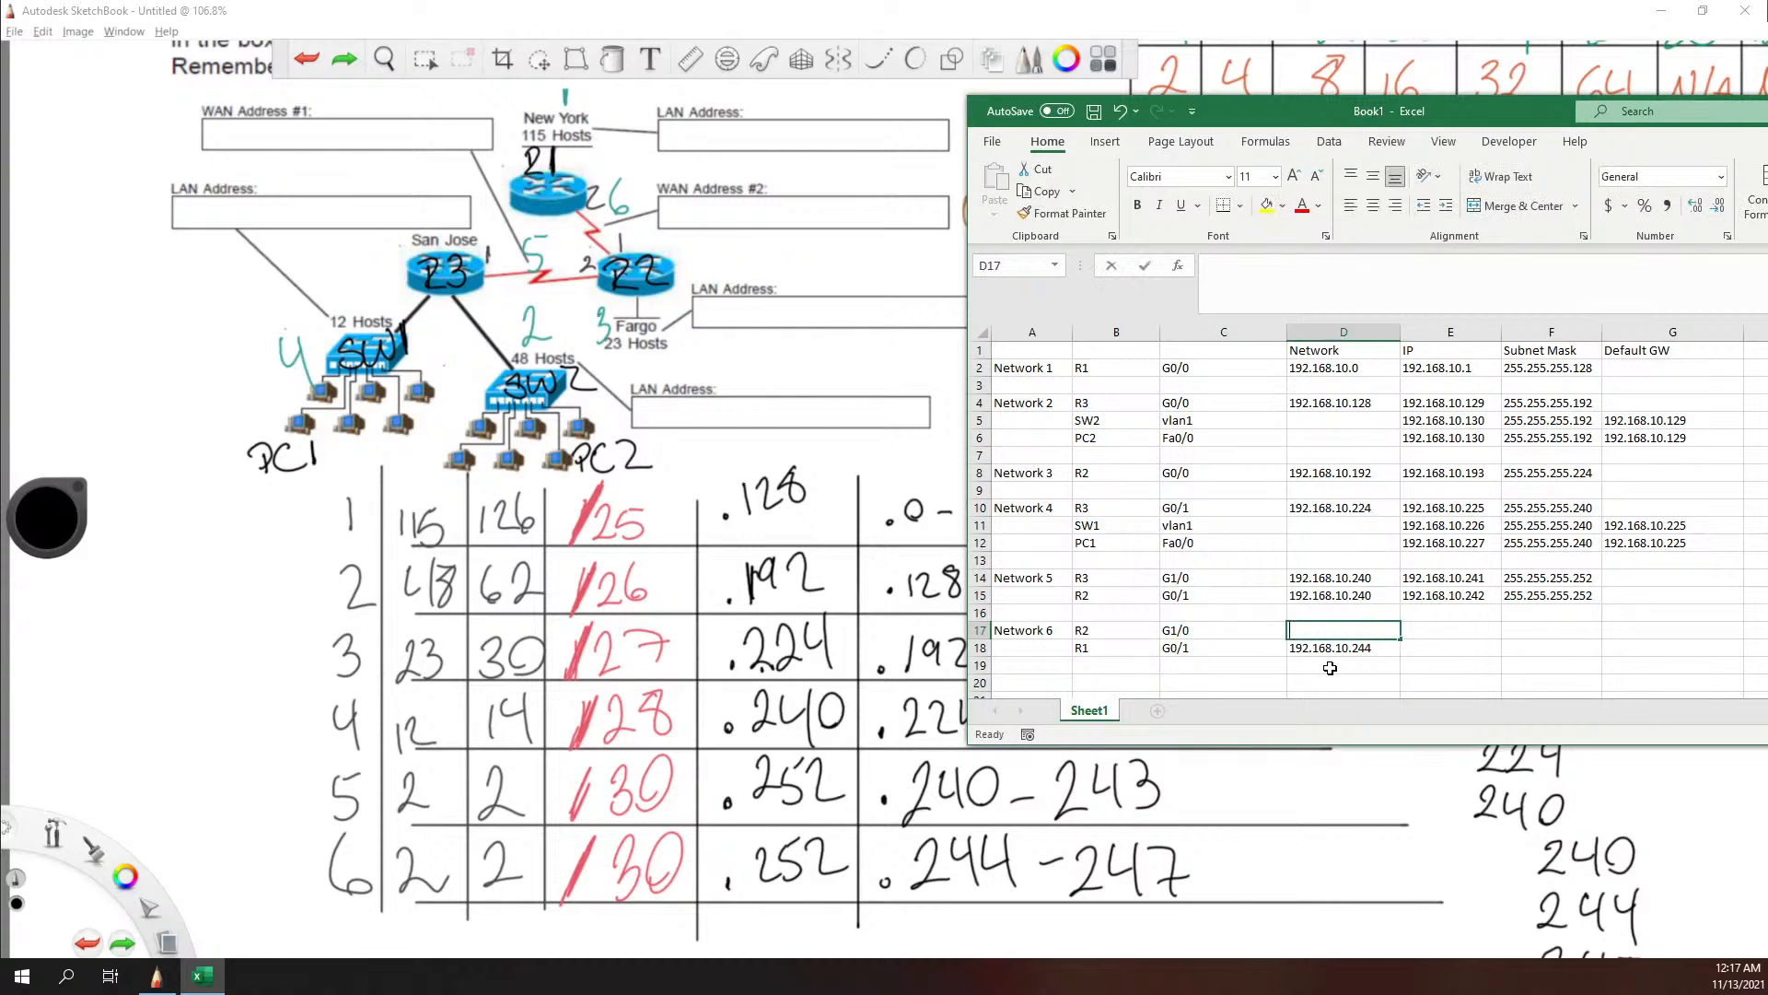
Step: Enter the network address 192.168.10.244 for R2's Network 6 row in cell D17
{"action": "type", "text": "192"}
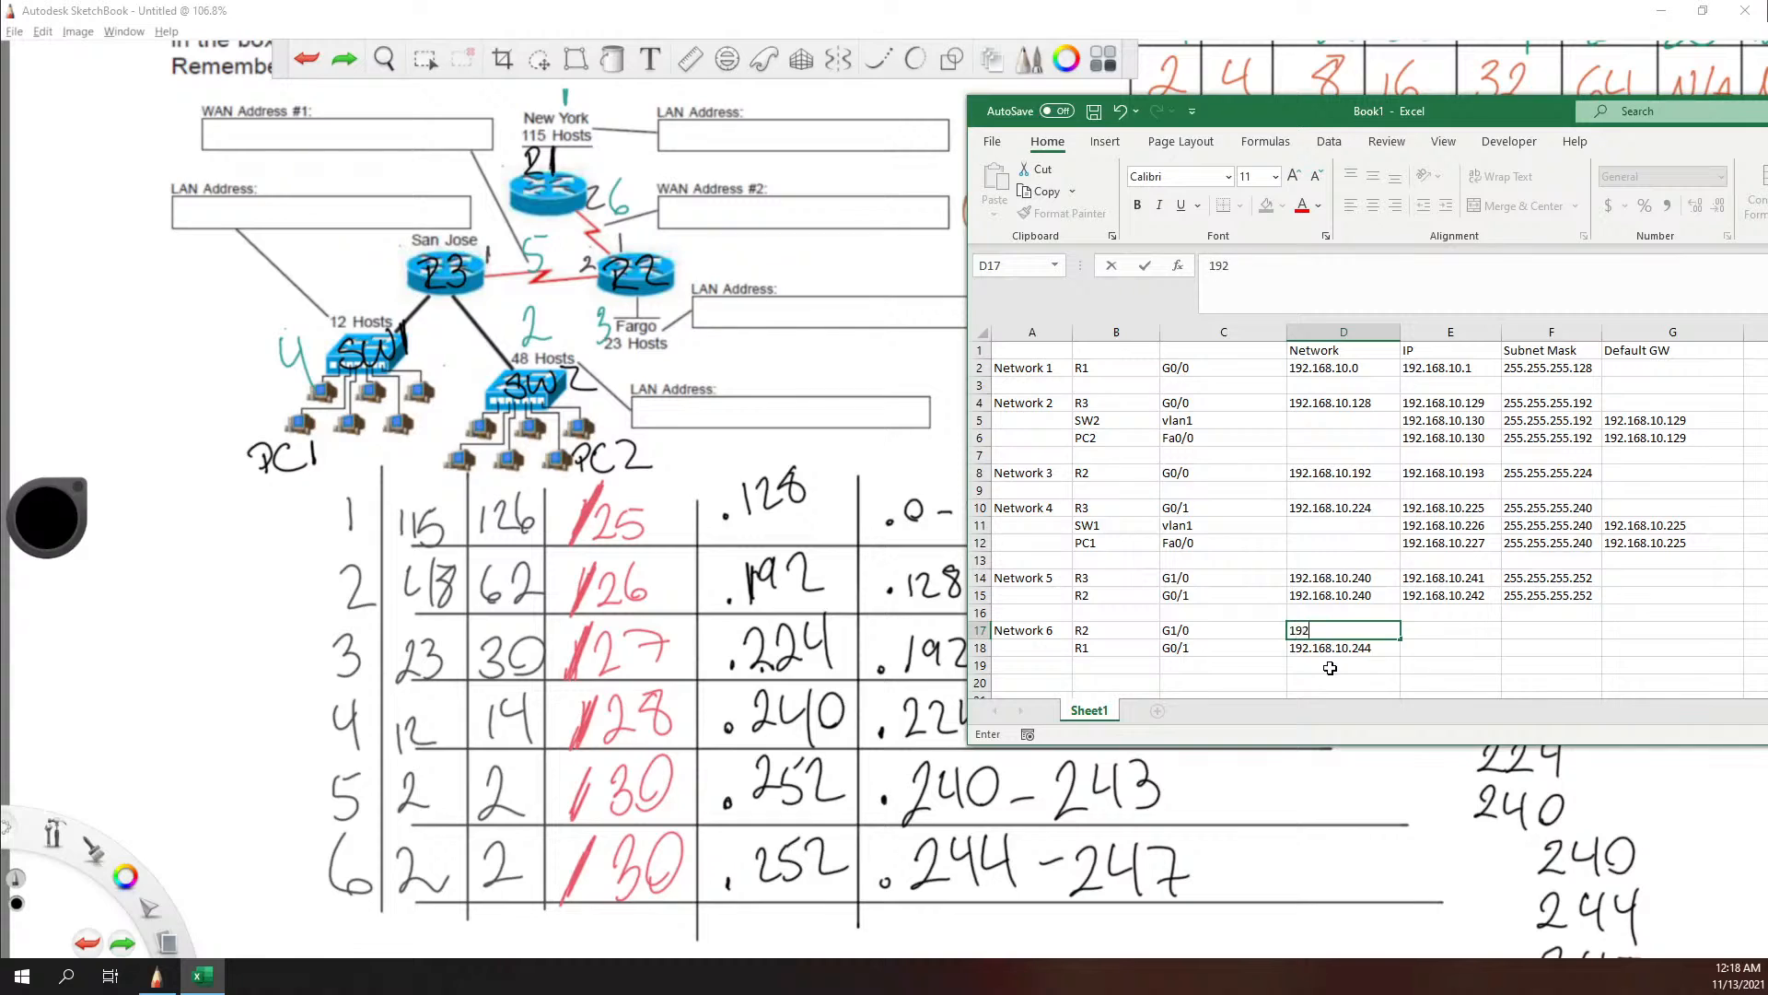
{"action": "type", "text": ".168.10.244"}
{"action": "key", "text": "Tab"}
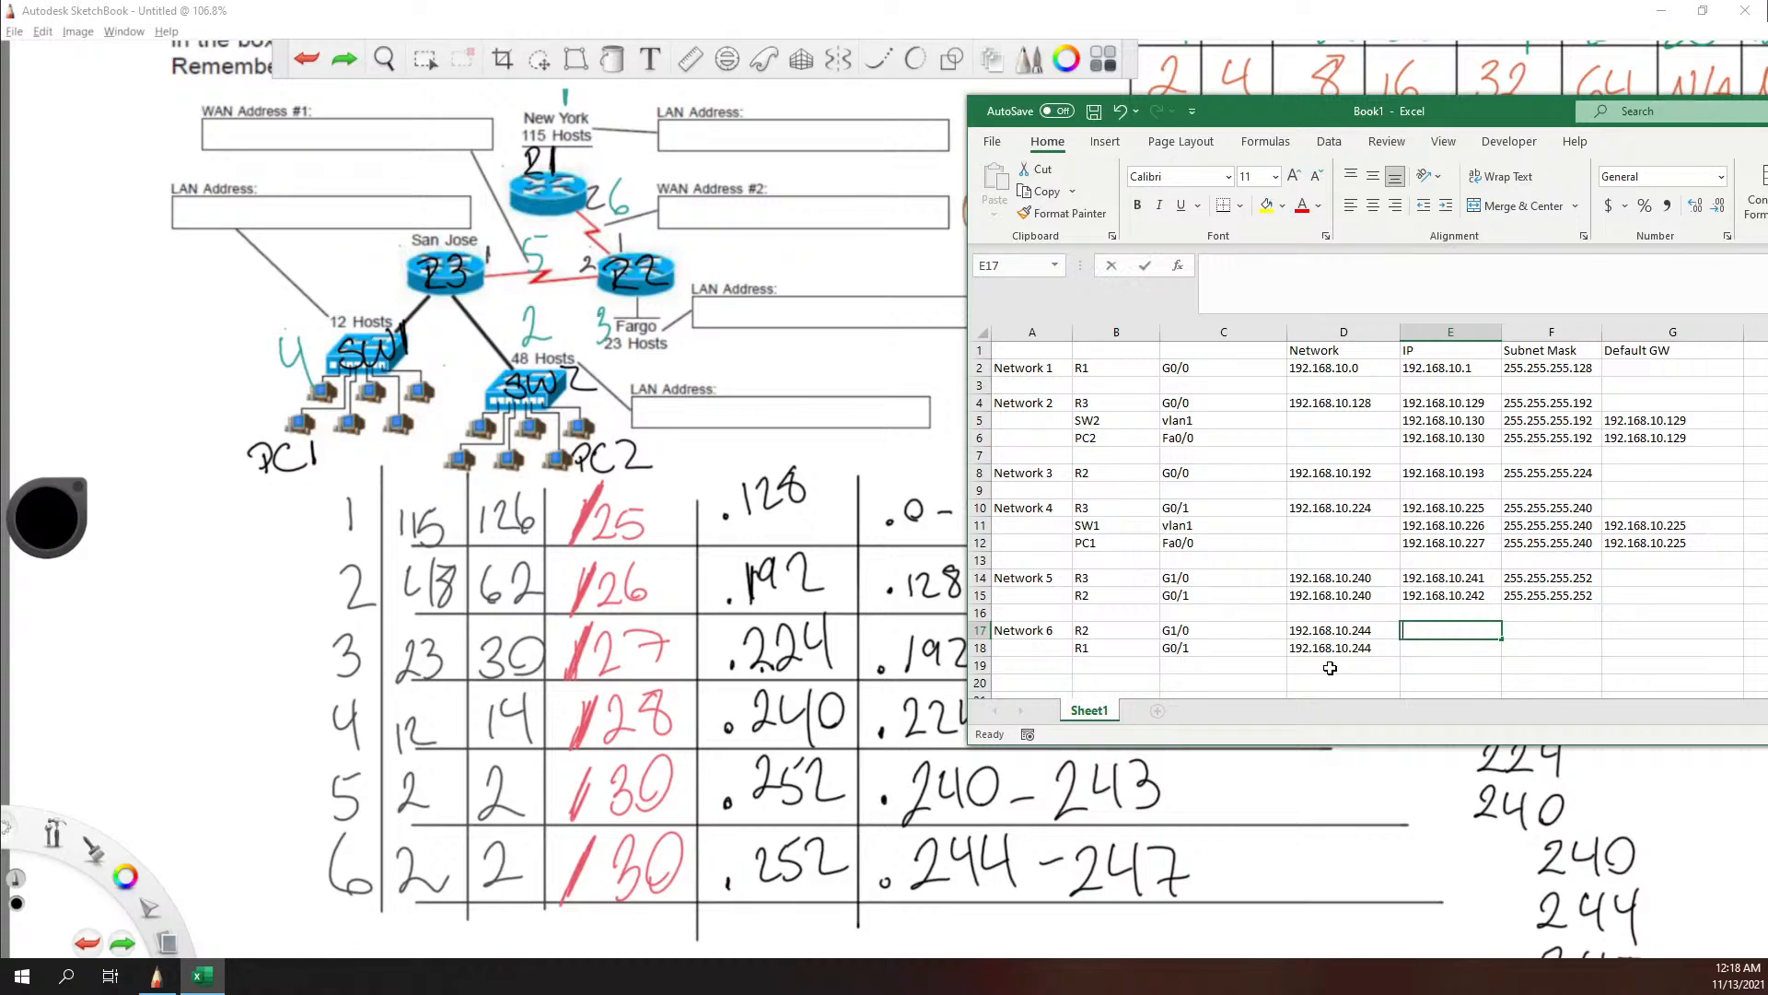
Step: Enter R2's Network 6 IP address 192.168.10.245 in cell E17 and its subnet mask 255.255.255.252 in cell F17
{"action": "type", "text": "192.168.10."}
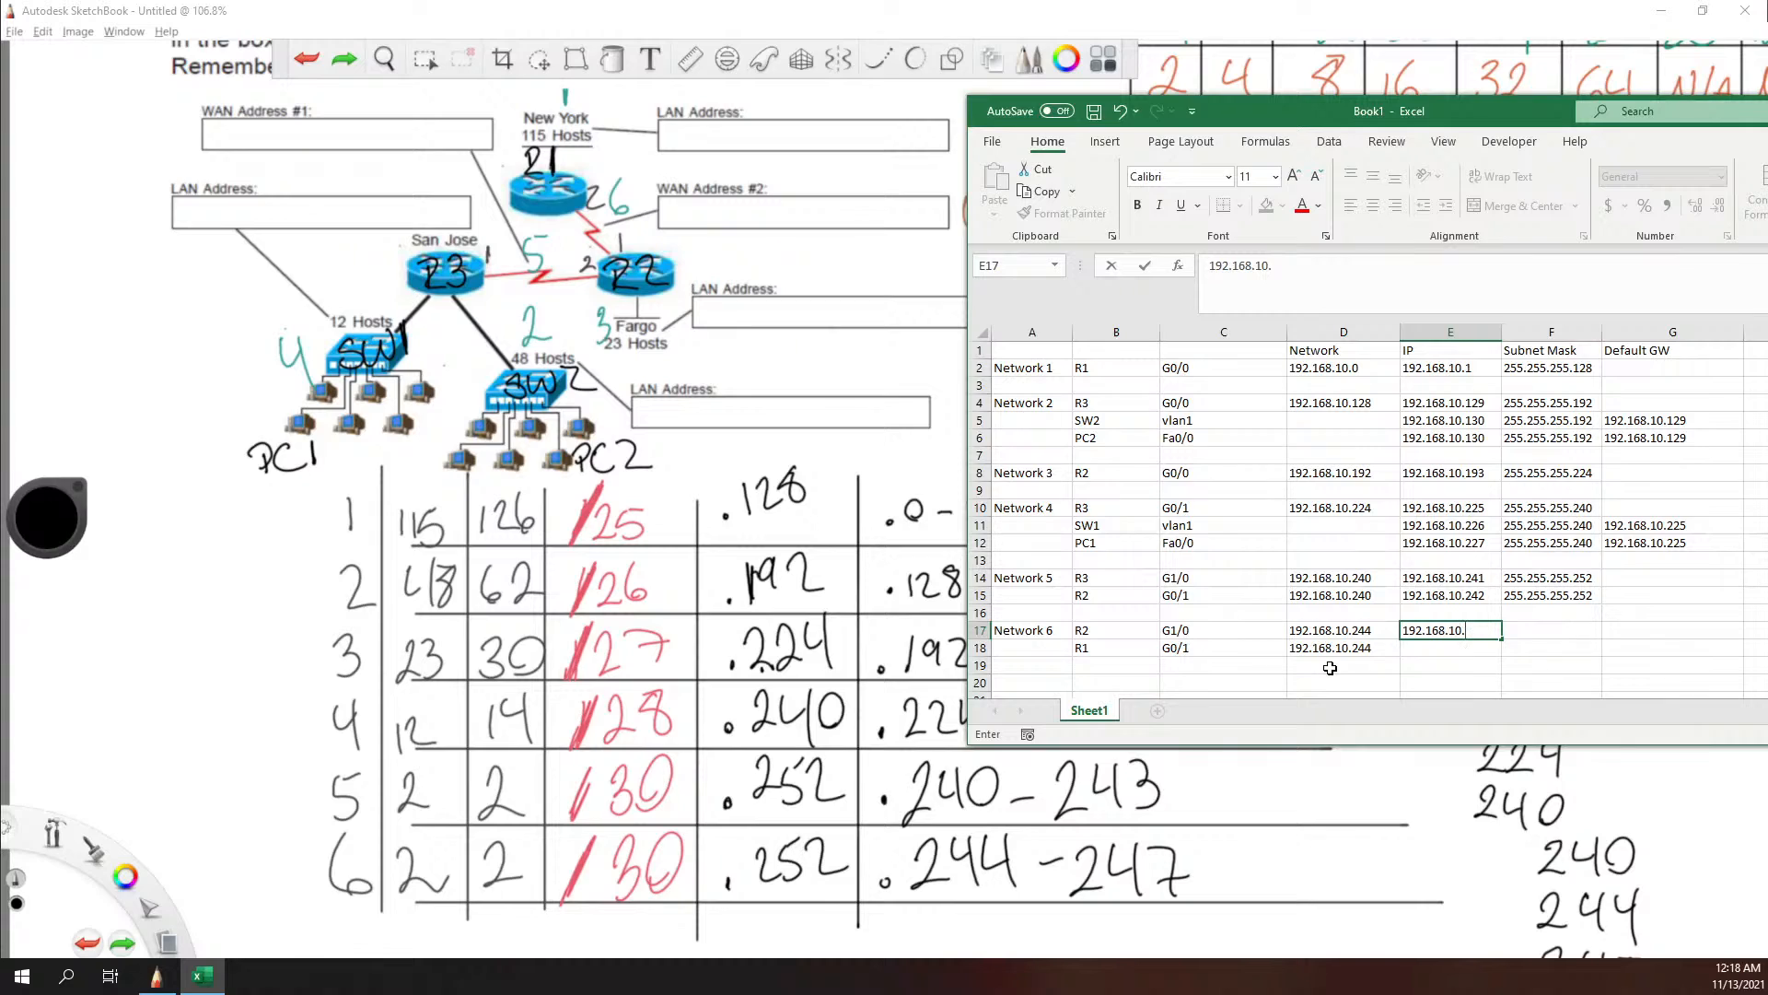
{"action": "type", "text": "245"}
{"action": "key", "text": "Tab"}
{"action": "type", "text": "25"}
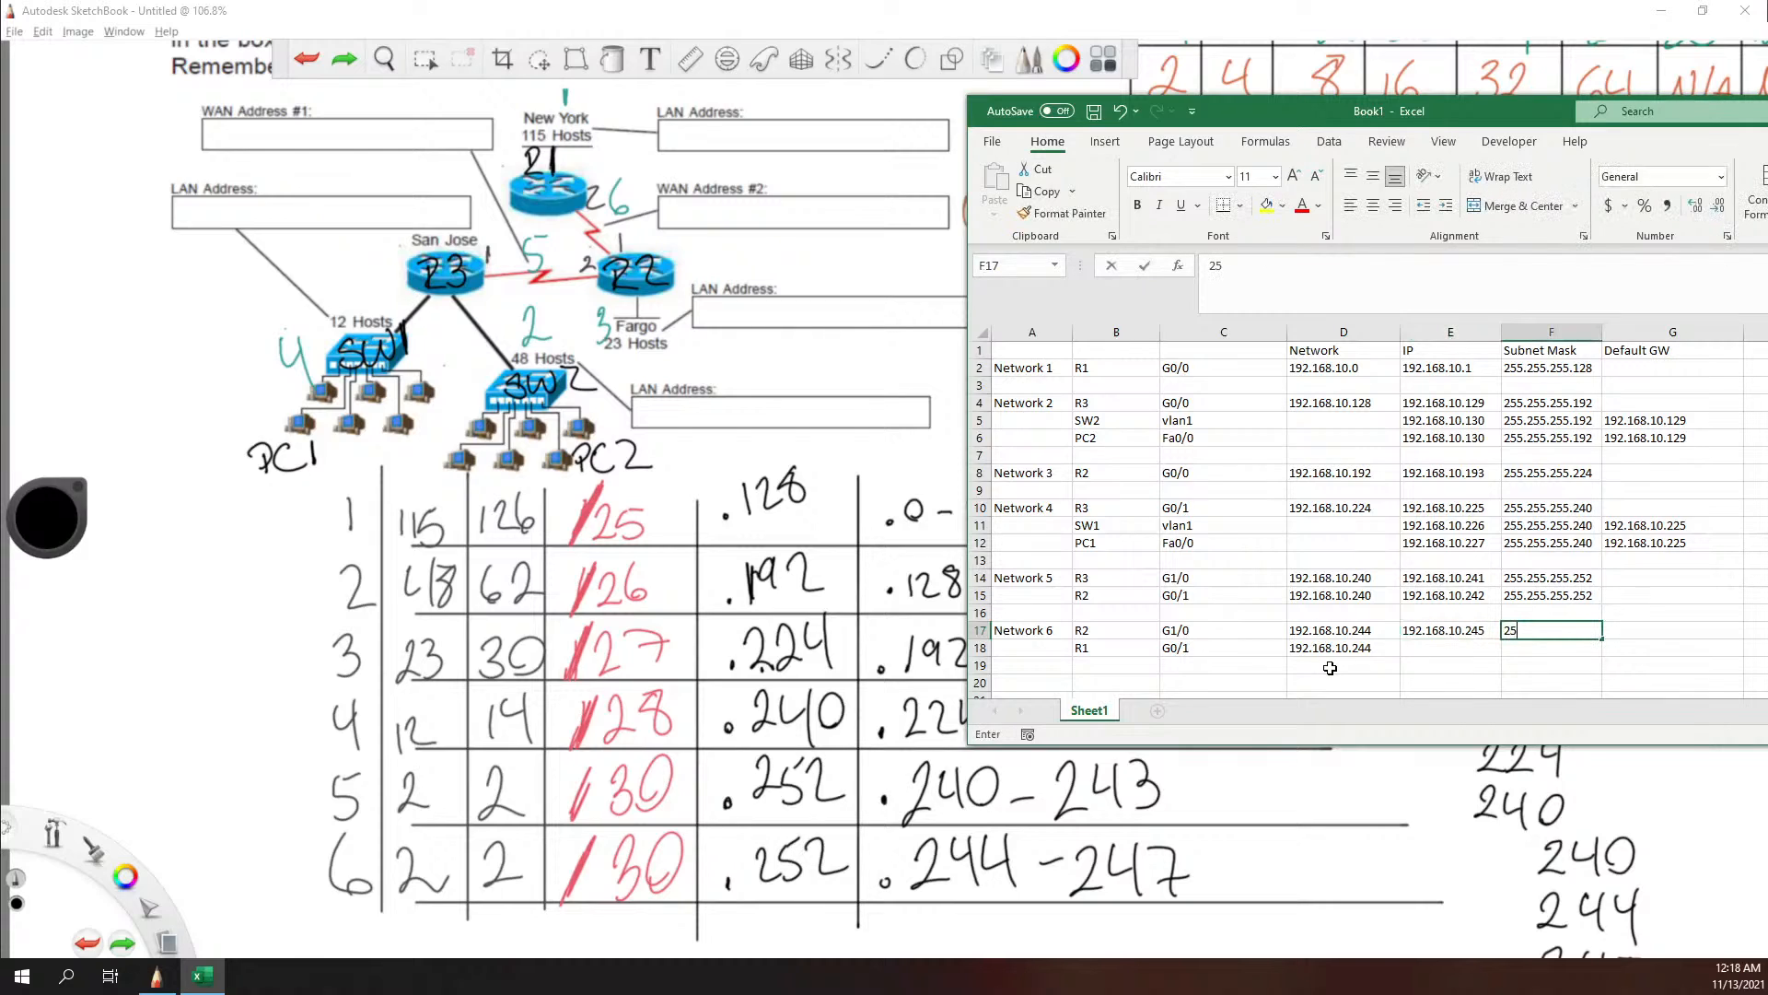
{"action": "type", "text": "5.255.255.252"}
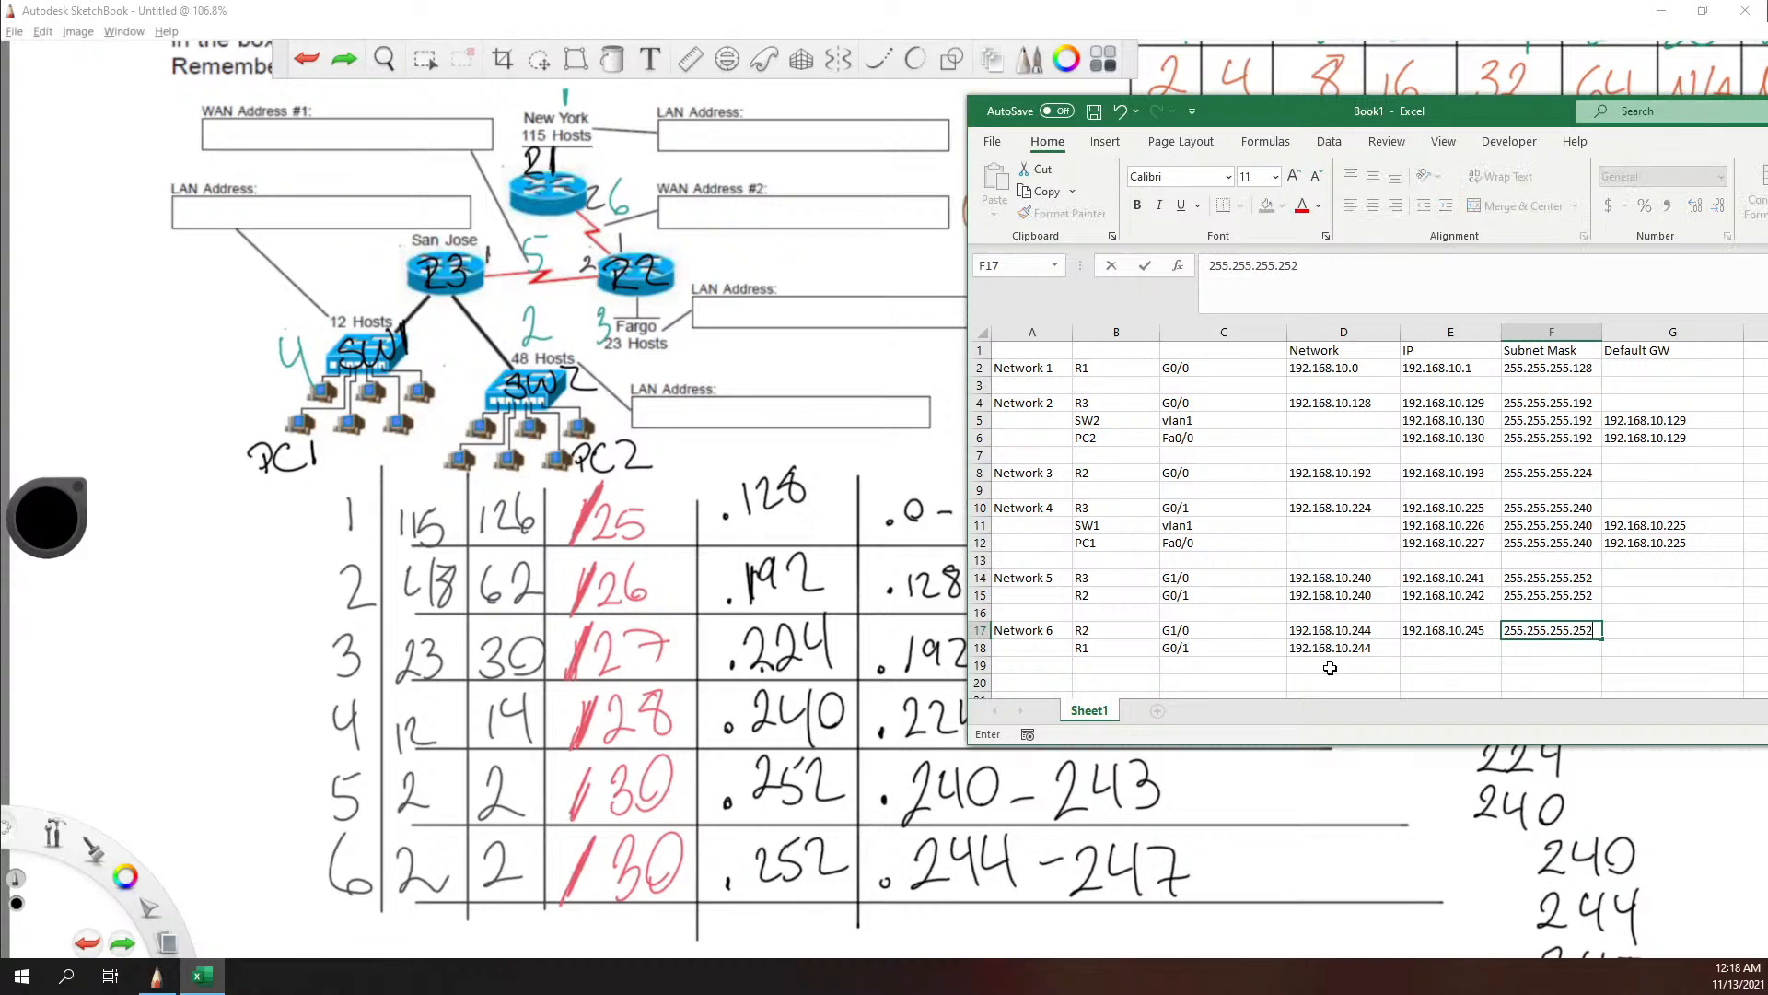
{"action": "key", "text": "Return"}
Step: Enter R1's Network 6 IP address 192.168.10.246 in cell E18
{"action": "type", "text": "192.168.101"}
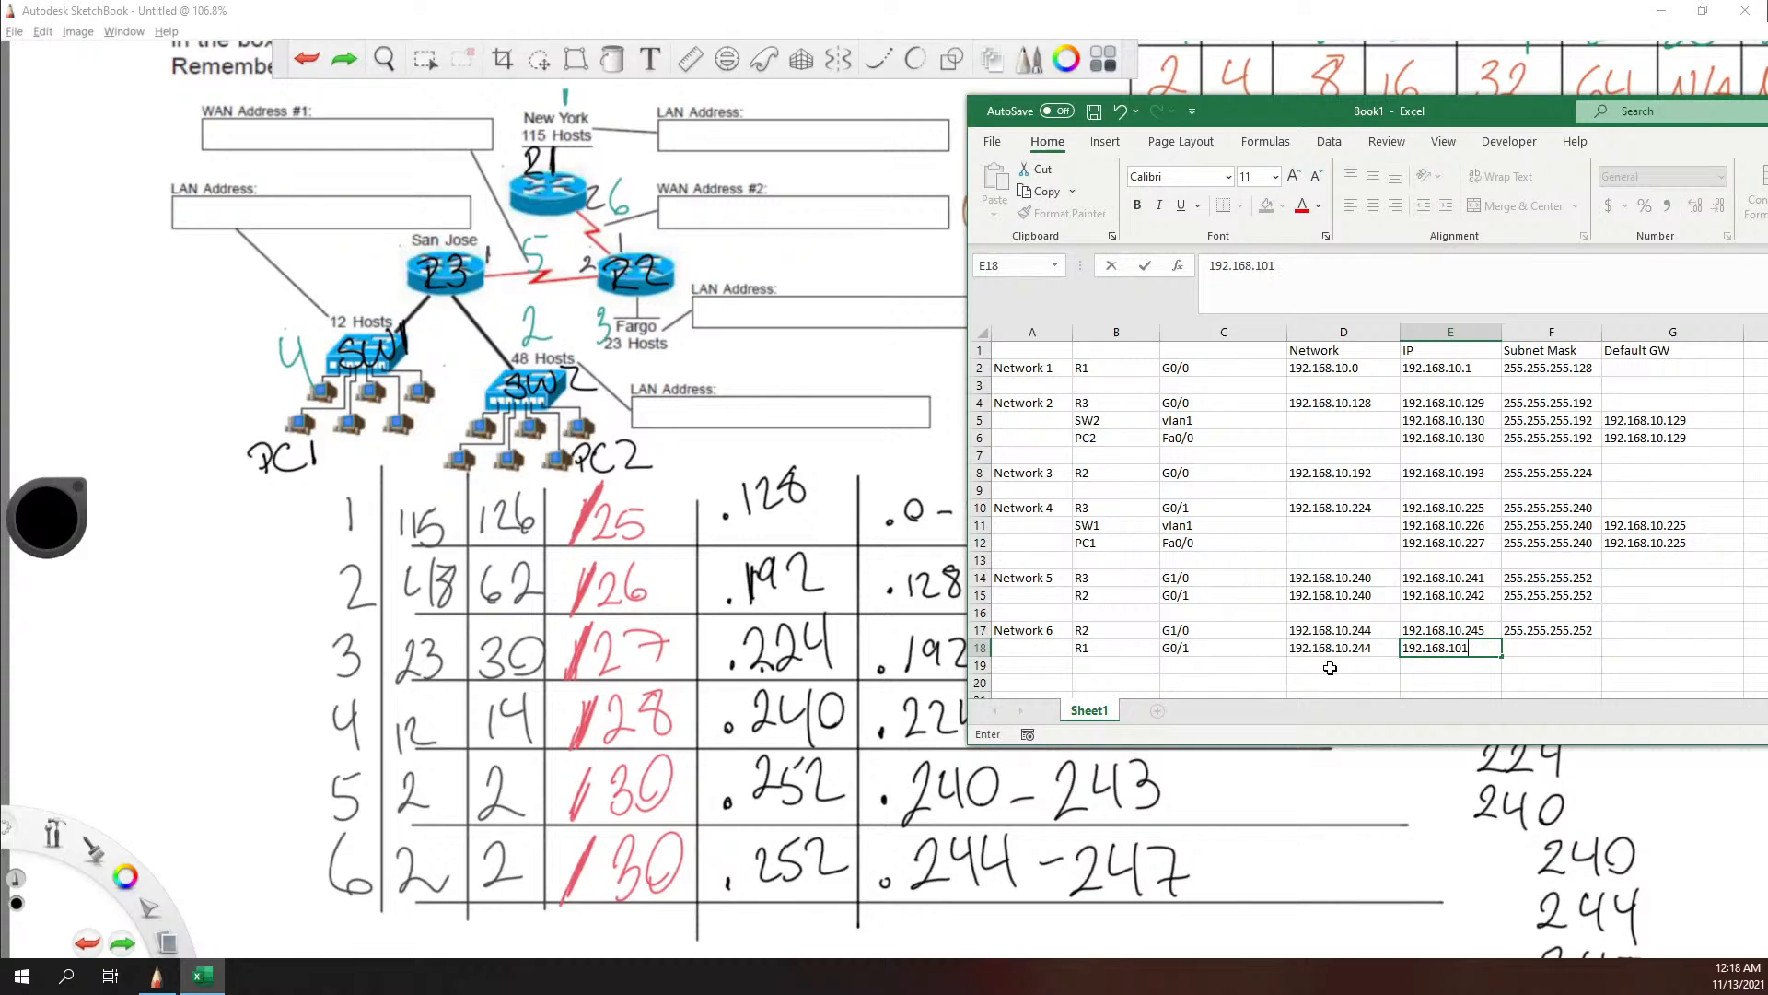
{"action": "key", "text": "BackSpace"}
{"action": "type", "text": ".246"}
{"action": "key", "text": "Tab"}
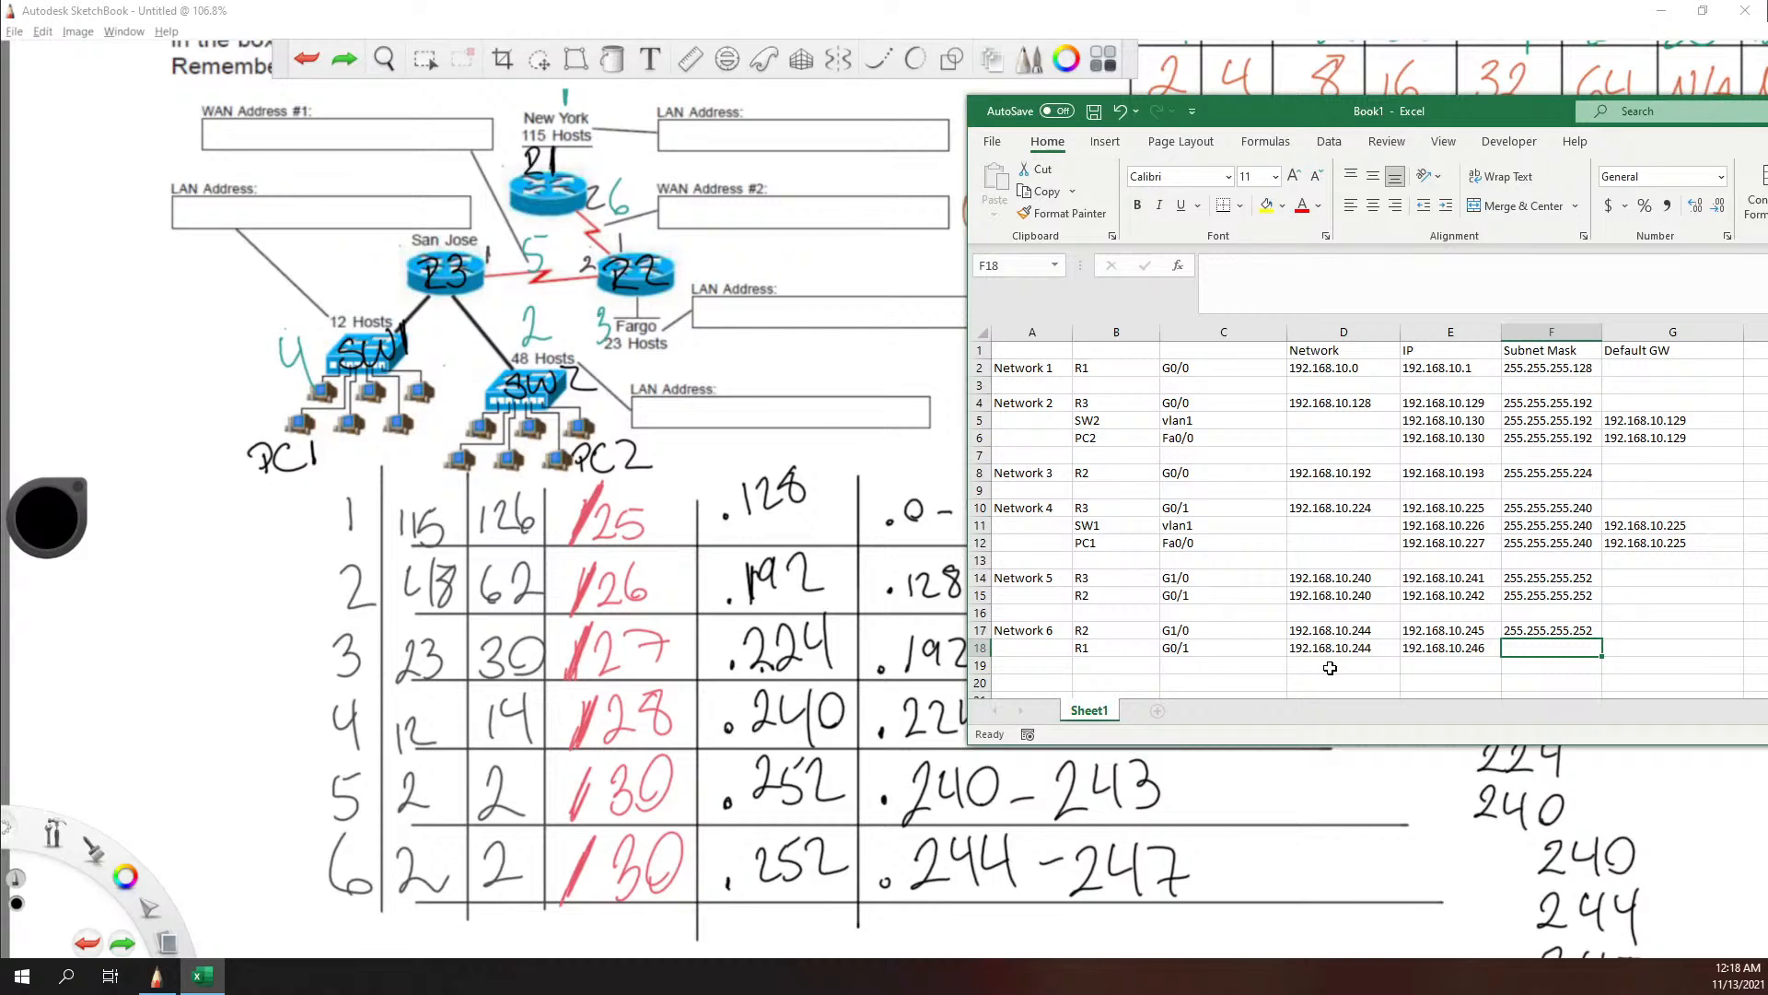
Step: Enter R1's subnet mask 255.255.255.252 in cell F18 and move the Excel window over the drawing to bring it fully into view
{"action": "type", "text": "255.25"}
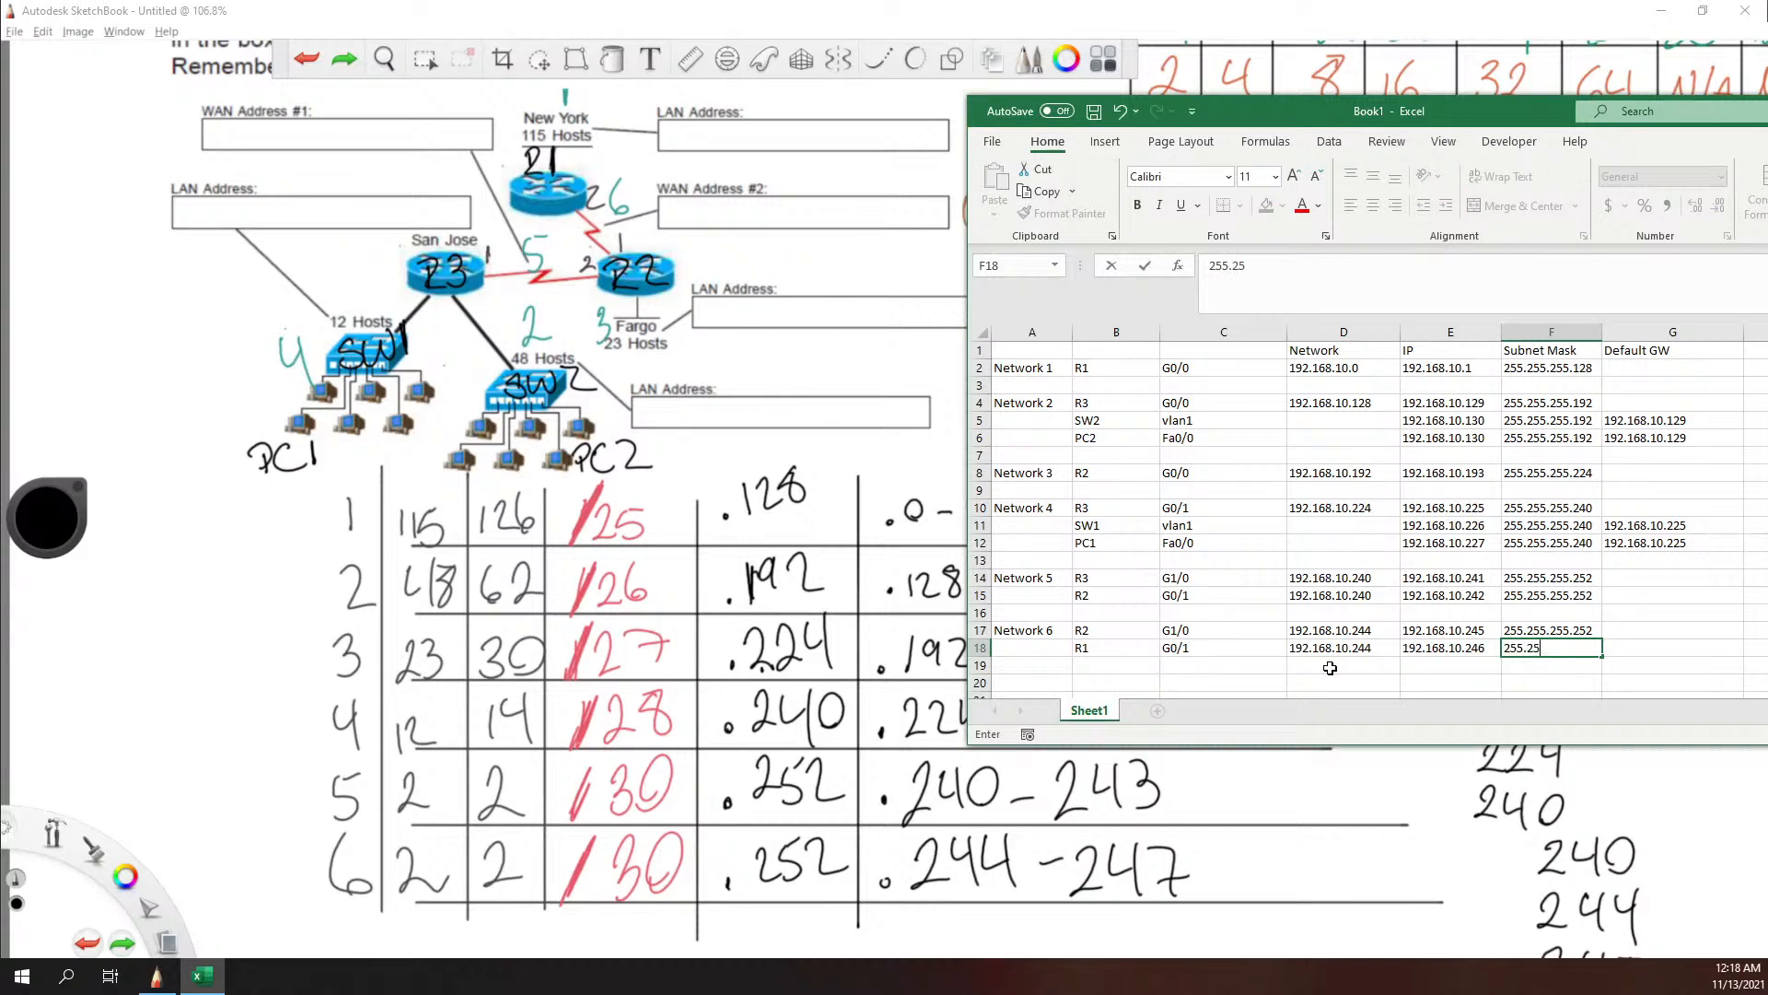
{"action": "type", "text": "5.255.252"}
{"action": "left_click", "coordinate": [1448, 682]}
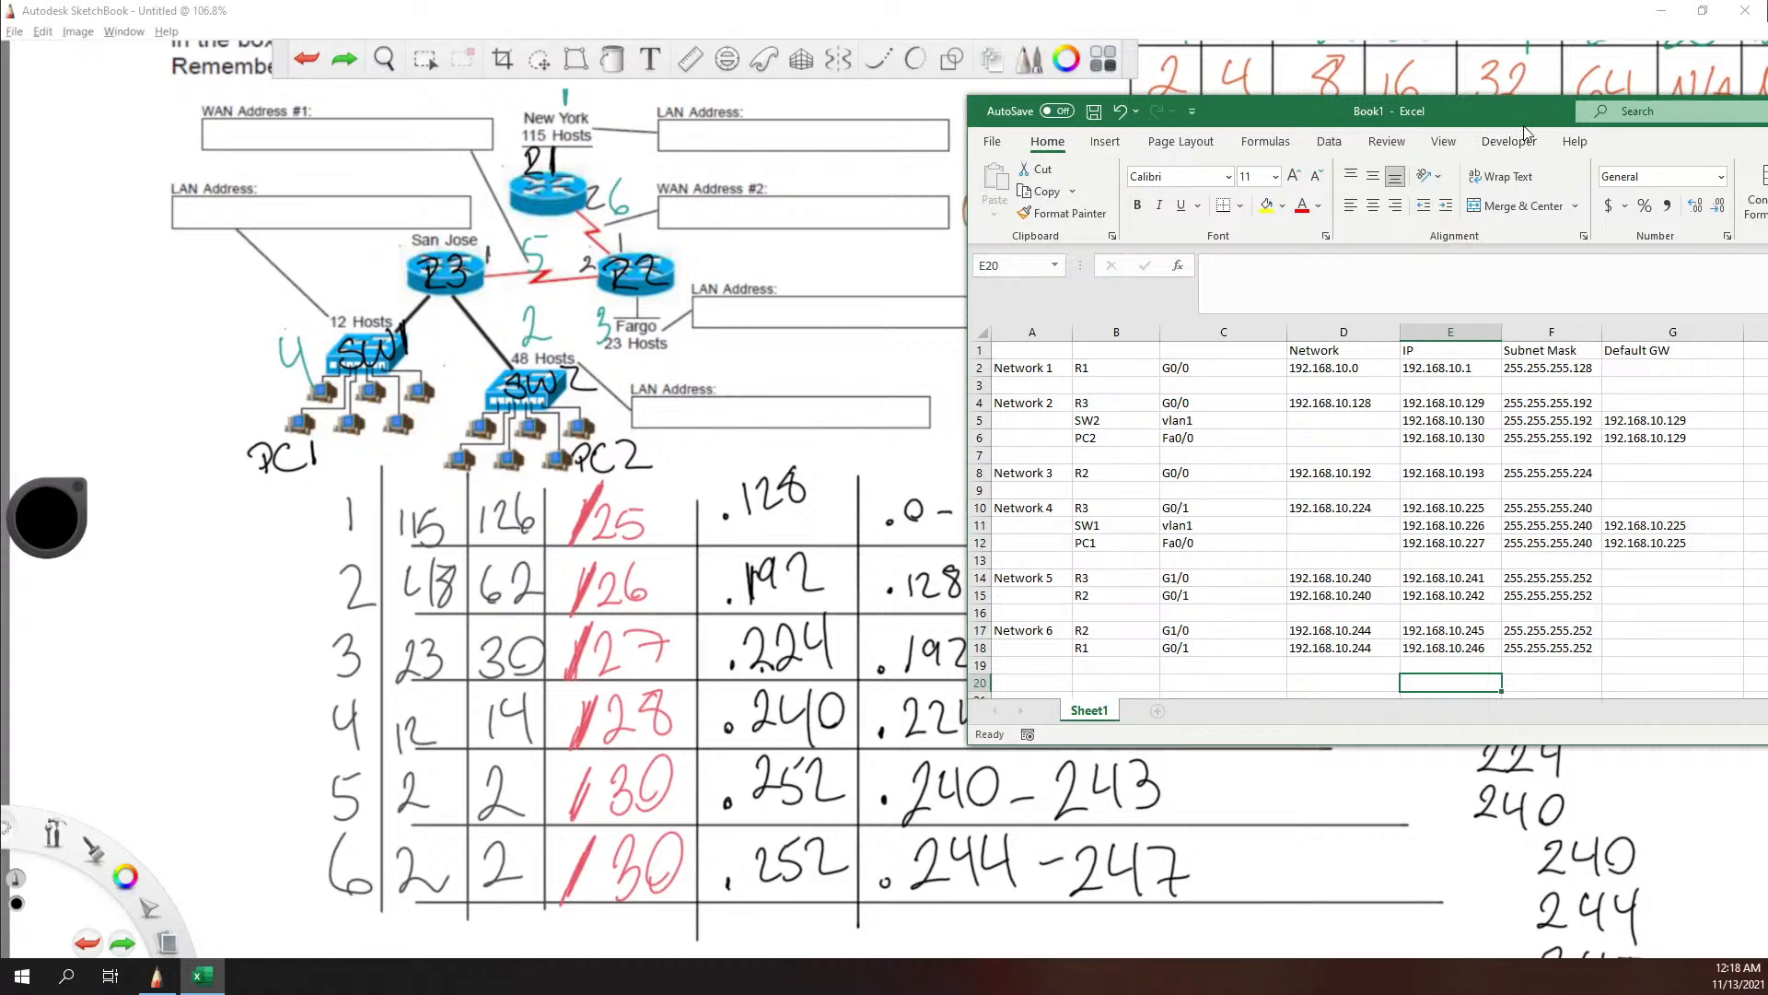
{"action": "mouse_move", "coordinate": [1526, 116]}
{"action": "left_mouse_down"}
{"action": "mouse_move", "coordinate": [974, 111]}
{"action": "mouse_move", "coordinate": [978, 88]}
{"action": "left_mouse_up"}
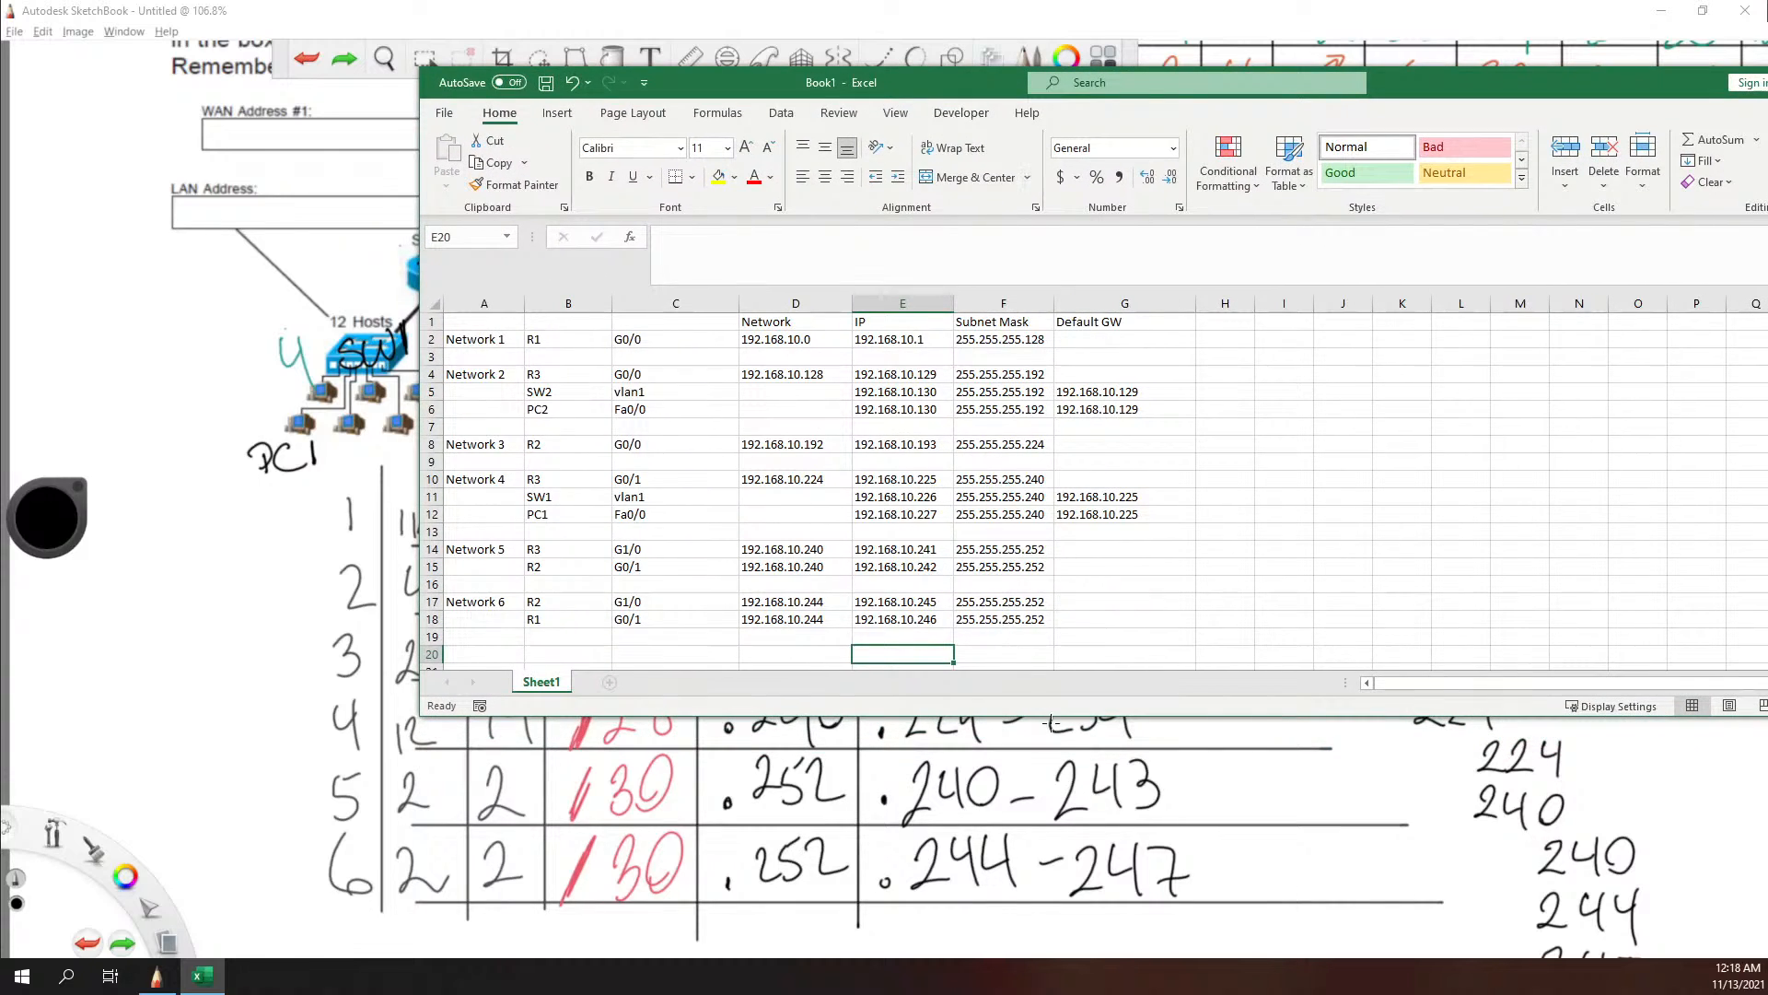
Step: Enlarge the Excel window downward to show more rows, then put it and the SketchBook drawing away
{"action": "left_click_drag", "start_coordinate": [1053, 720], "coordinate": [1072, 785]}
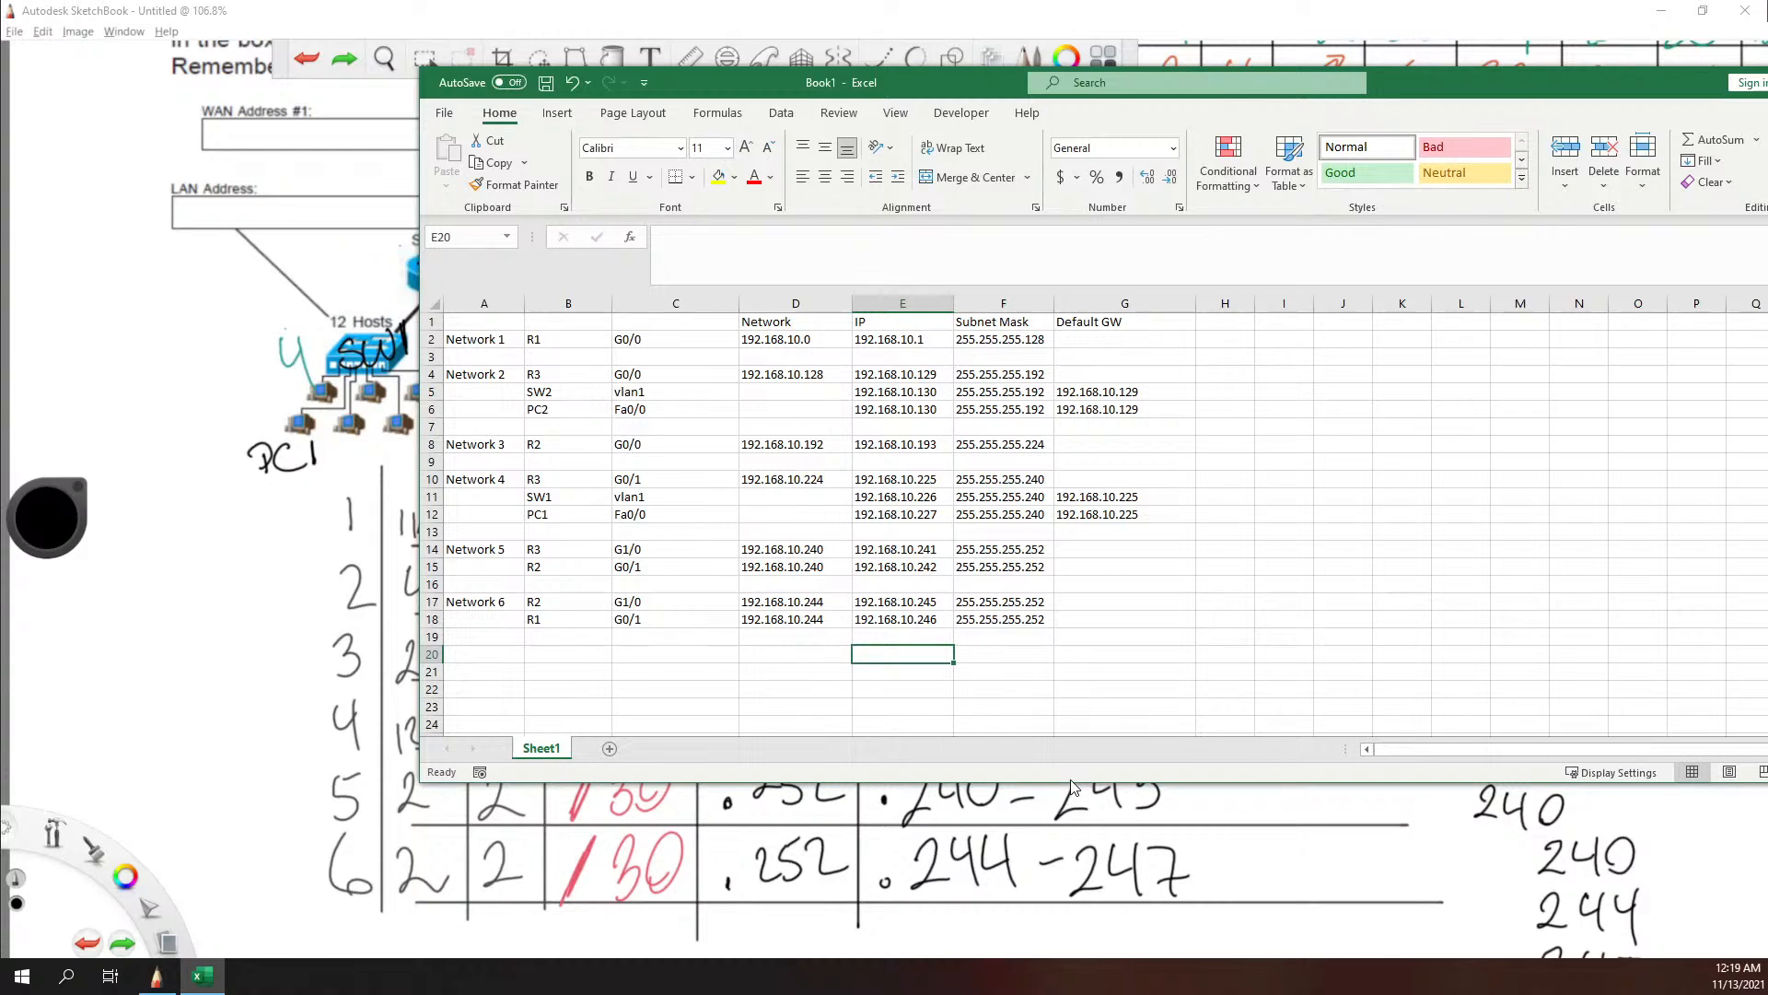
{"action": "left_click", "coordinate": [1075, 689]}
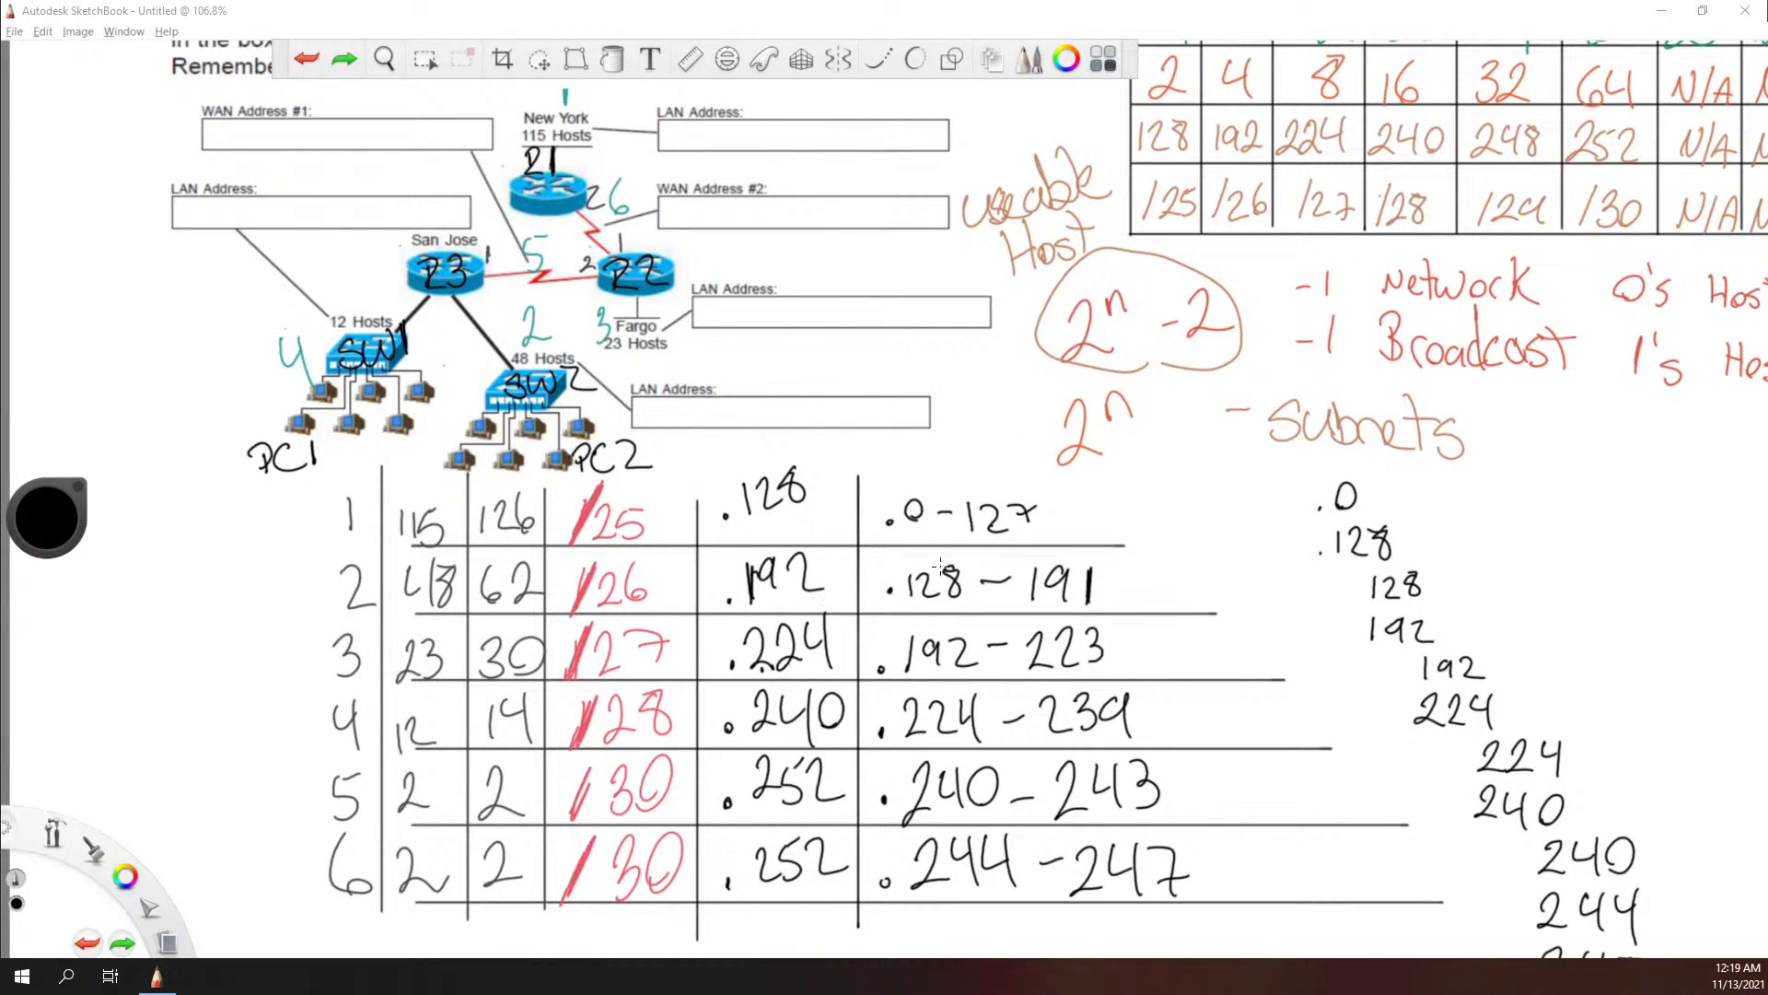
{"action": "left_click", "coordinate": [1683, 8]}
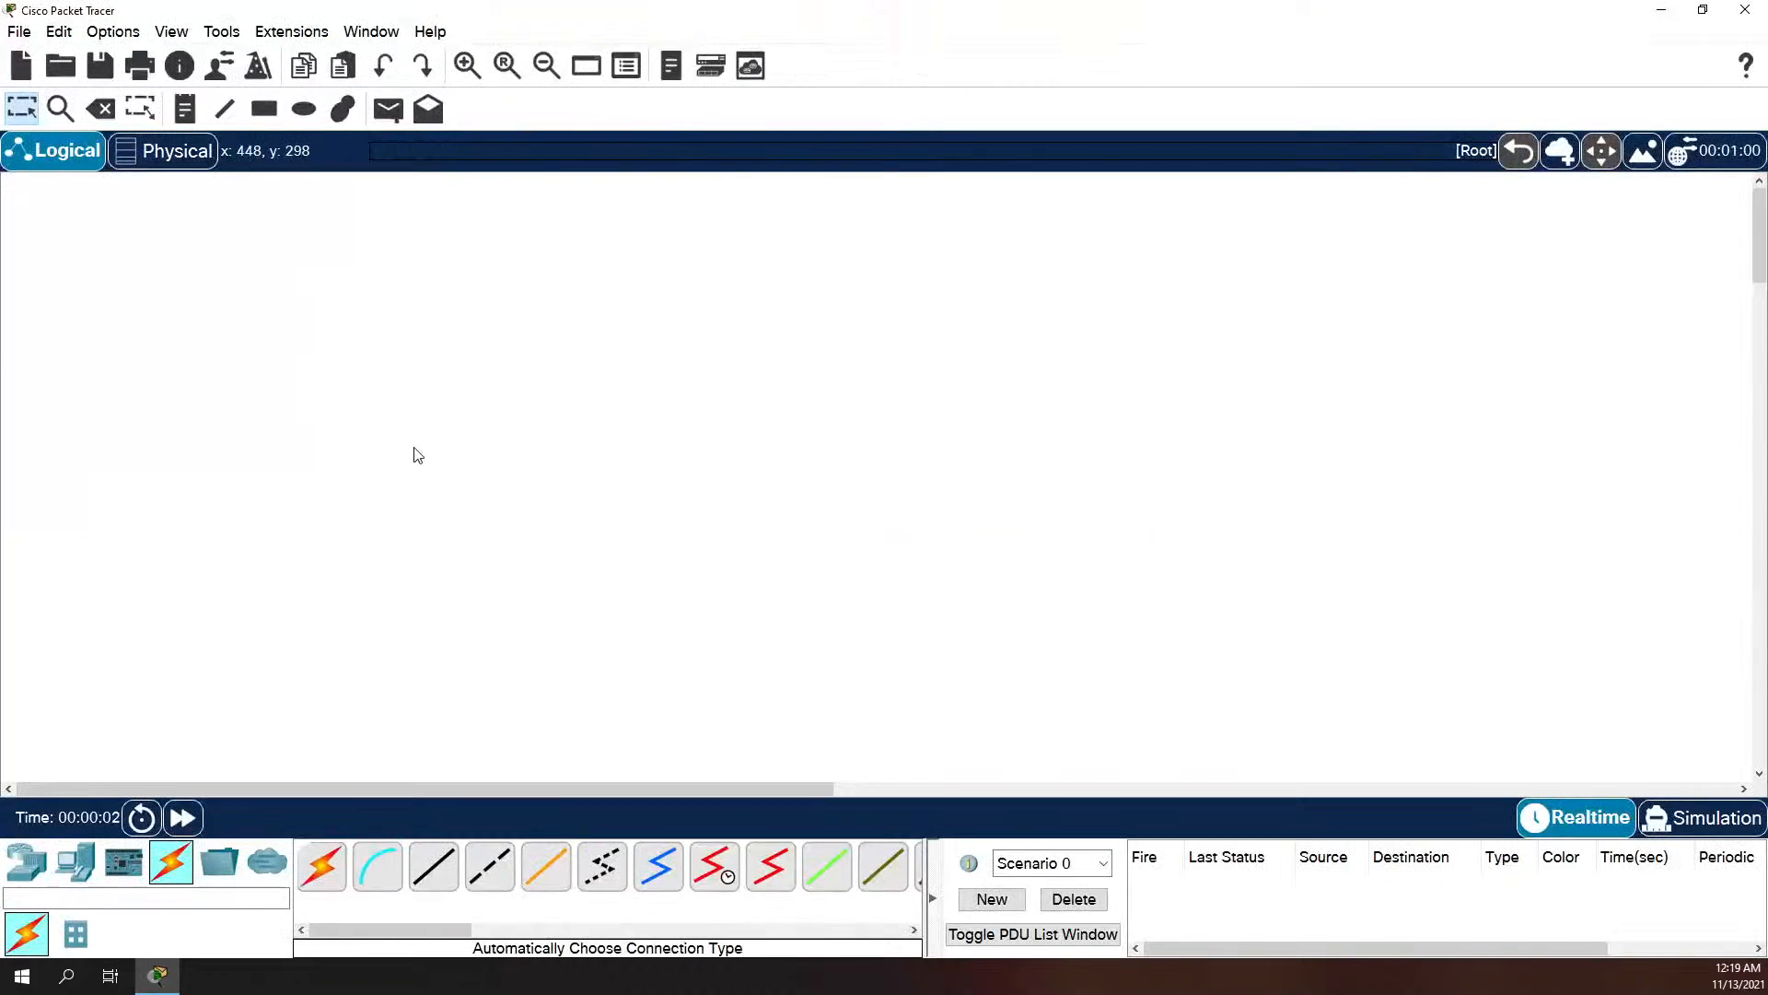
Step: In Cisco Packet Tracer, place three 4331 routers on the logical workspace in a triangle
{"action": "left_click", "coordinate": [27, 861]}
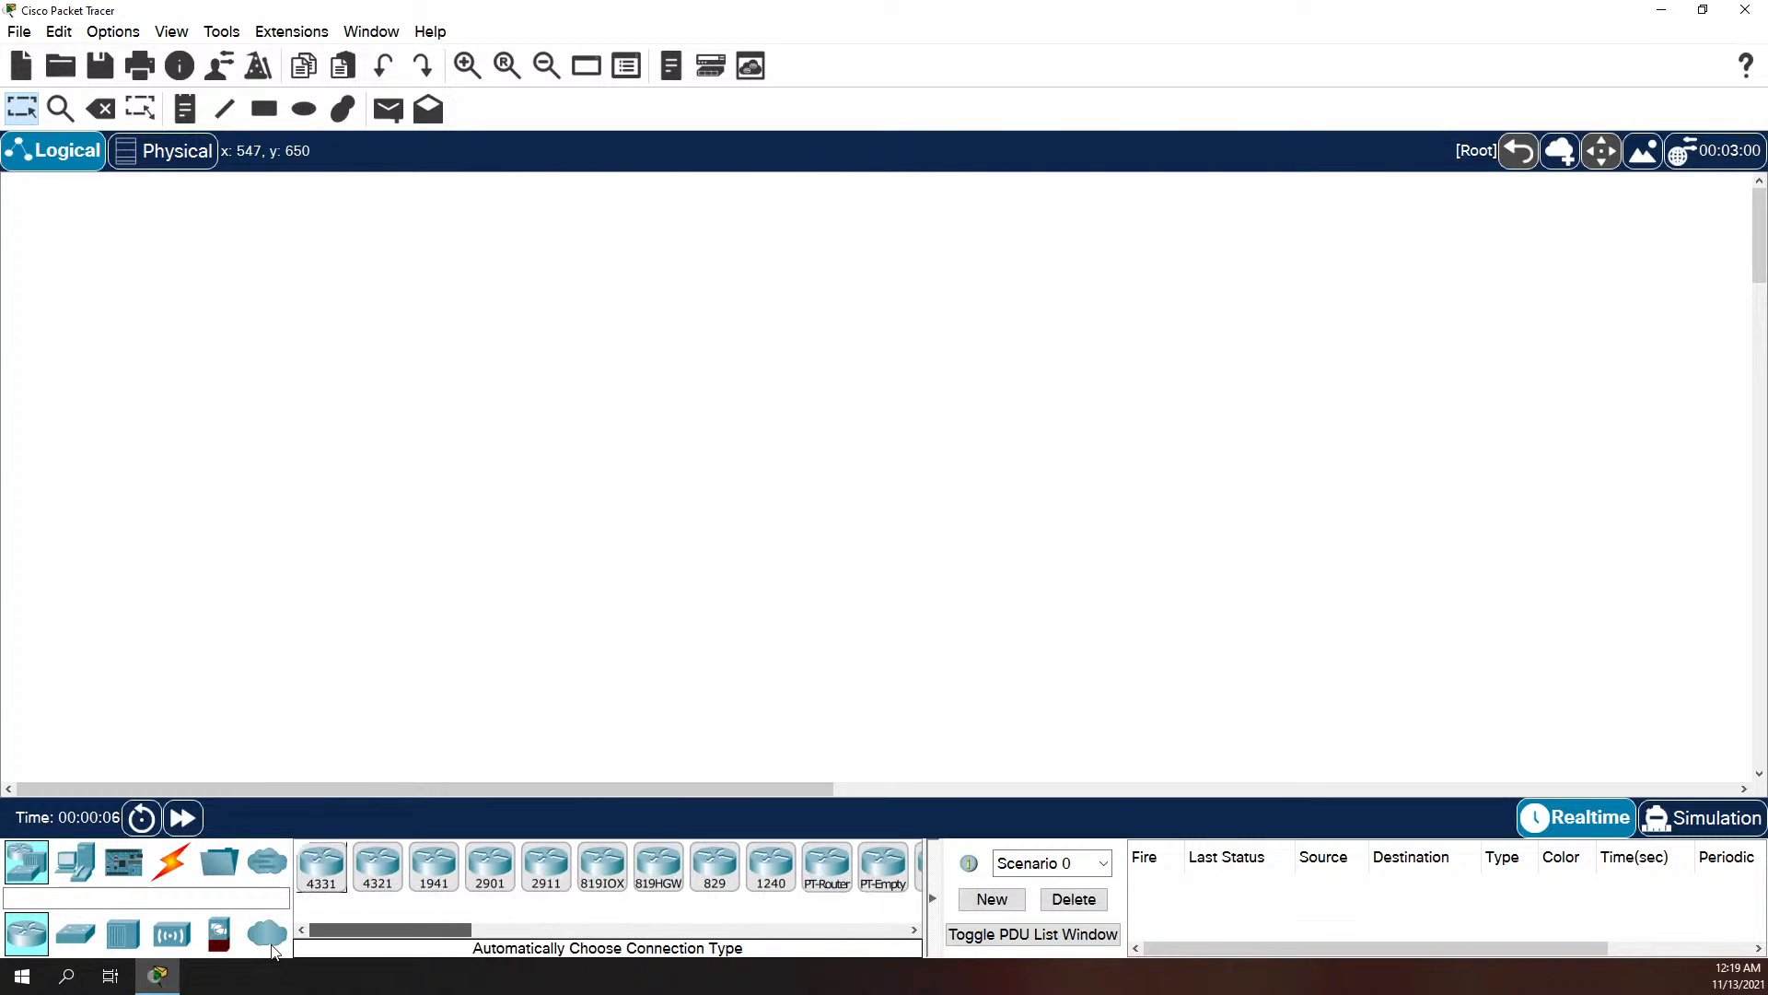
{"action": "left_click", "coordinate": [321, 865]}
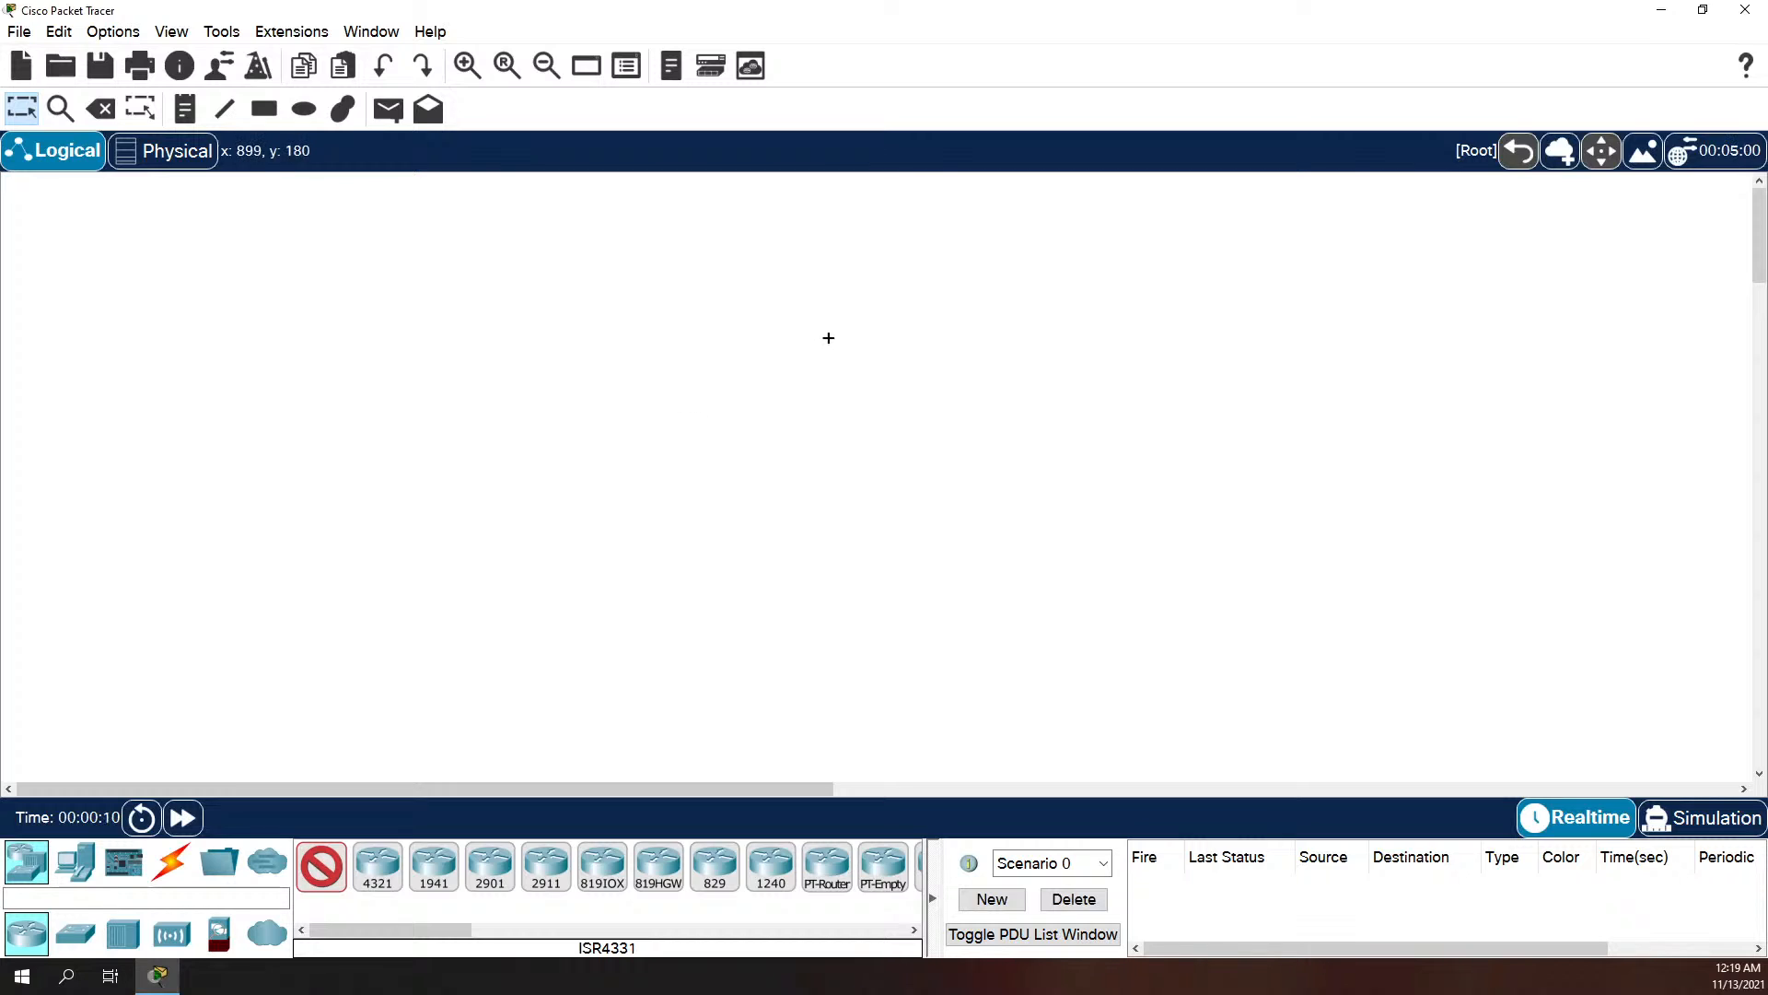
{"action": "left_click", "coordinate": [762, 281]}
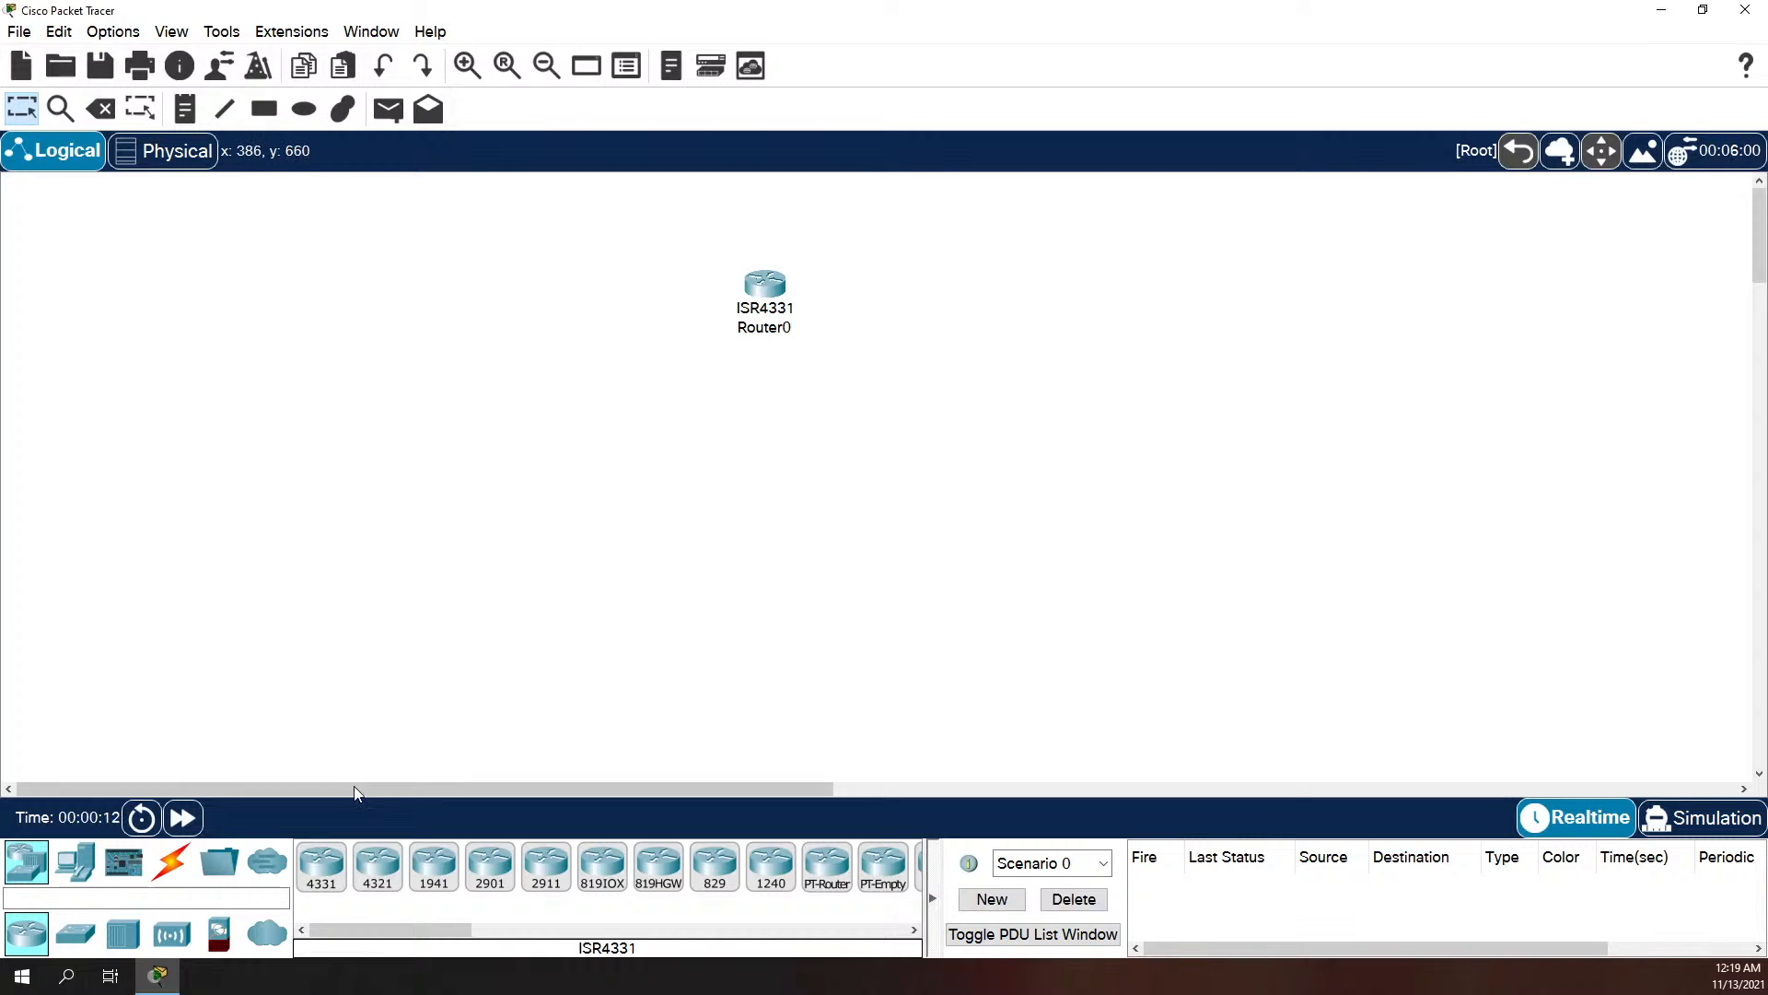
{"action": "left_click_drag", "start_coordinate": [322, 866], "coordinate": [887, 394]}
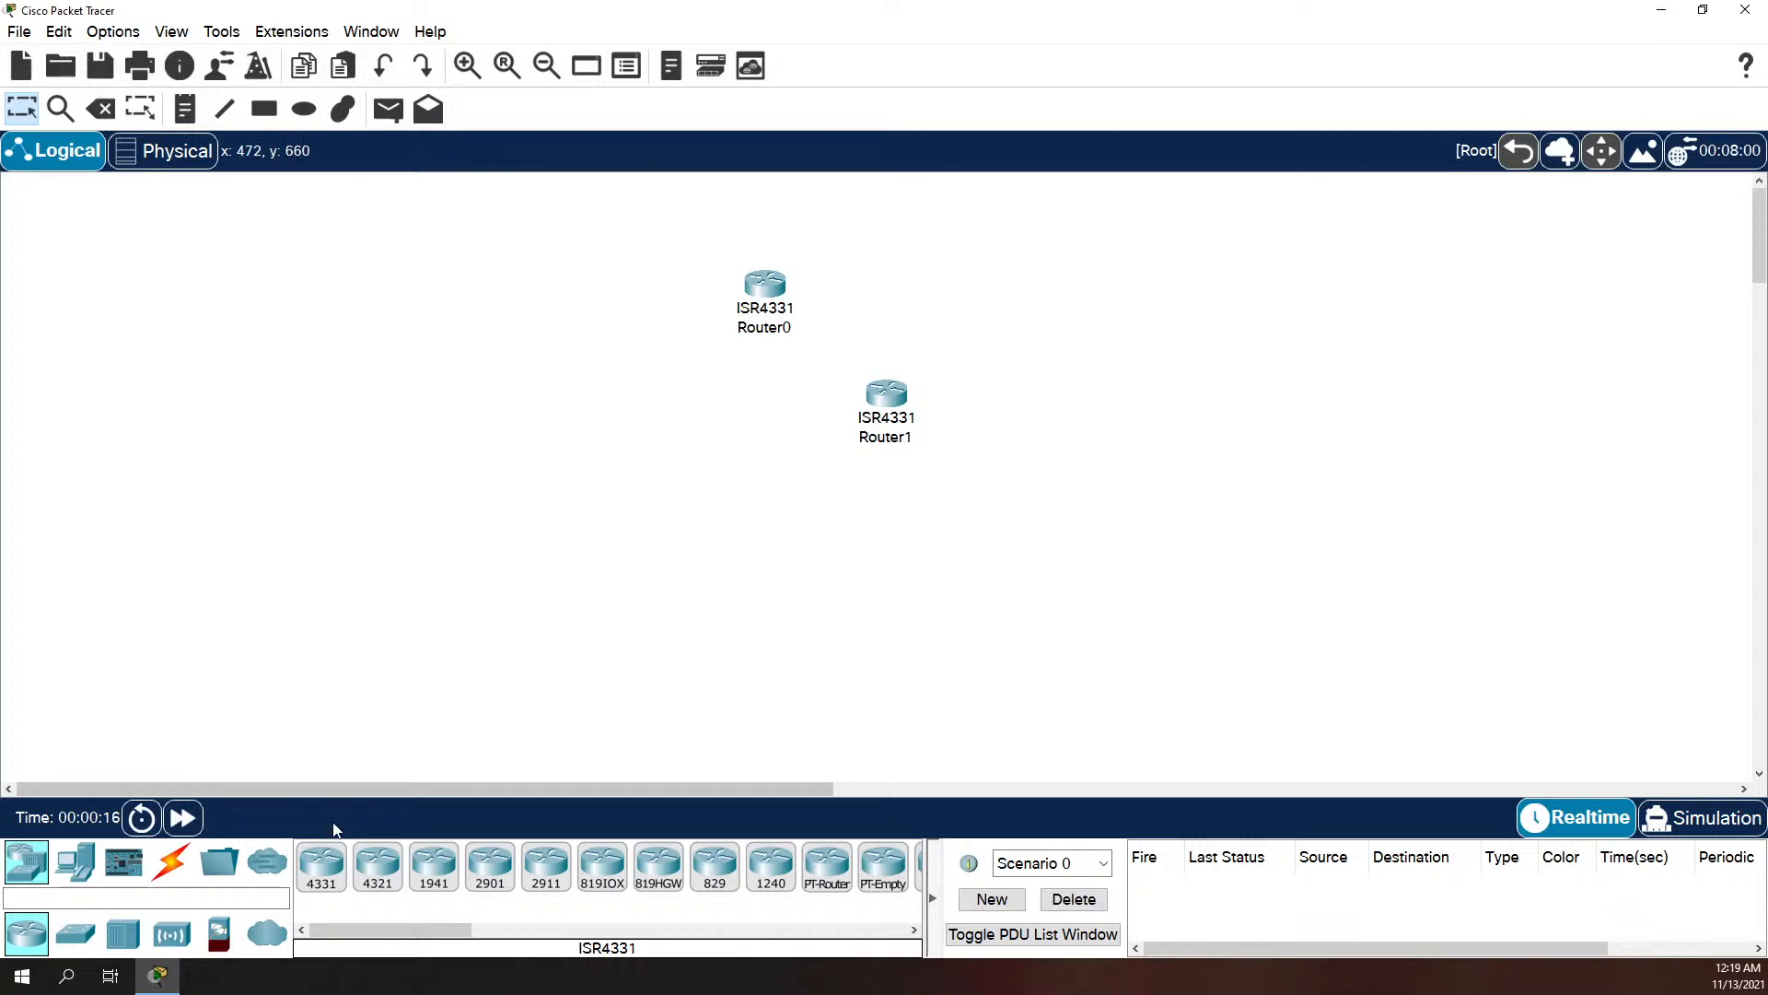
{"action": "left_click_drag", "start_coordinate": [322, 865], "coordinate": [702, 403]}
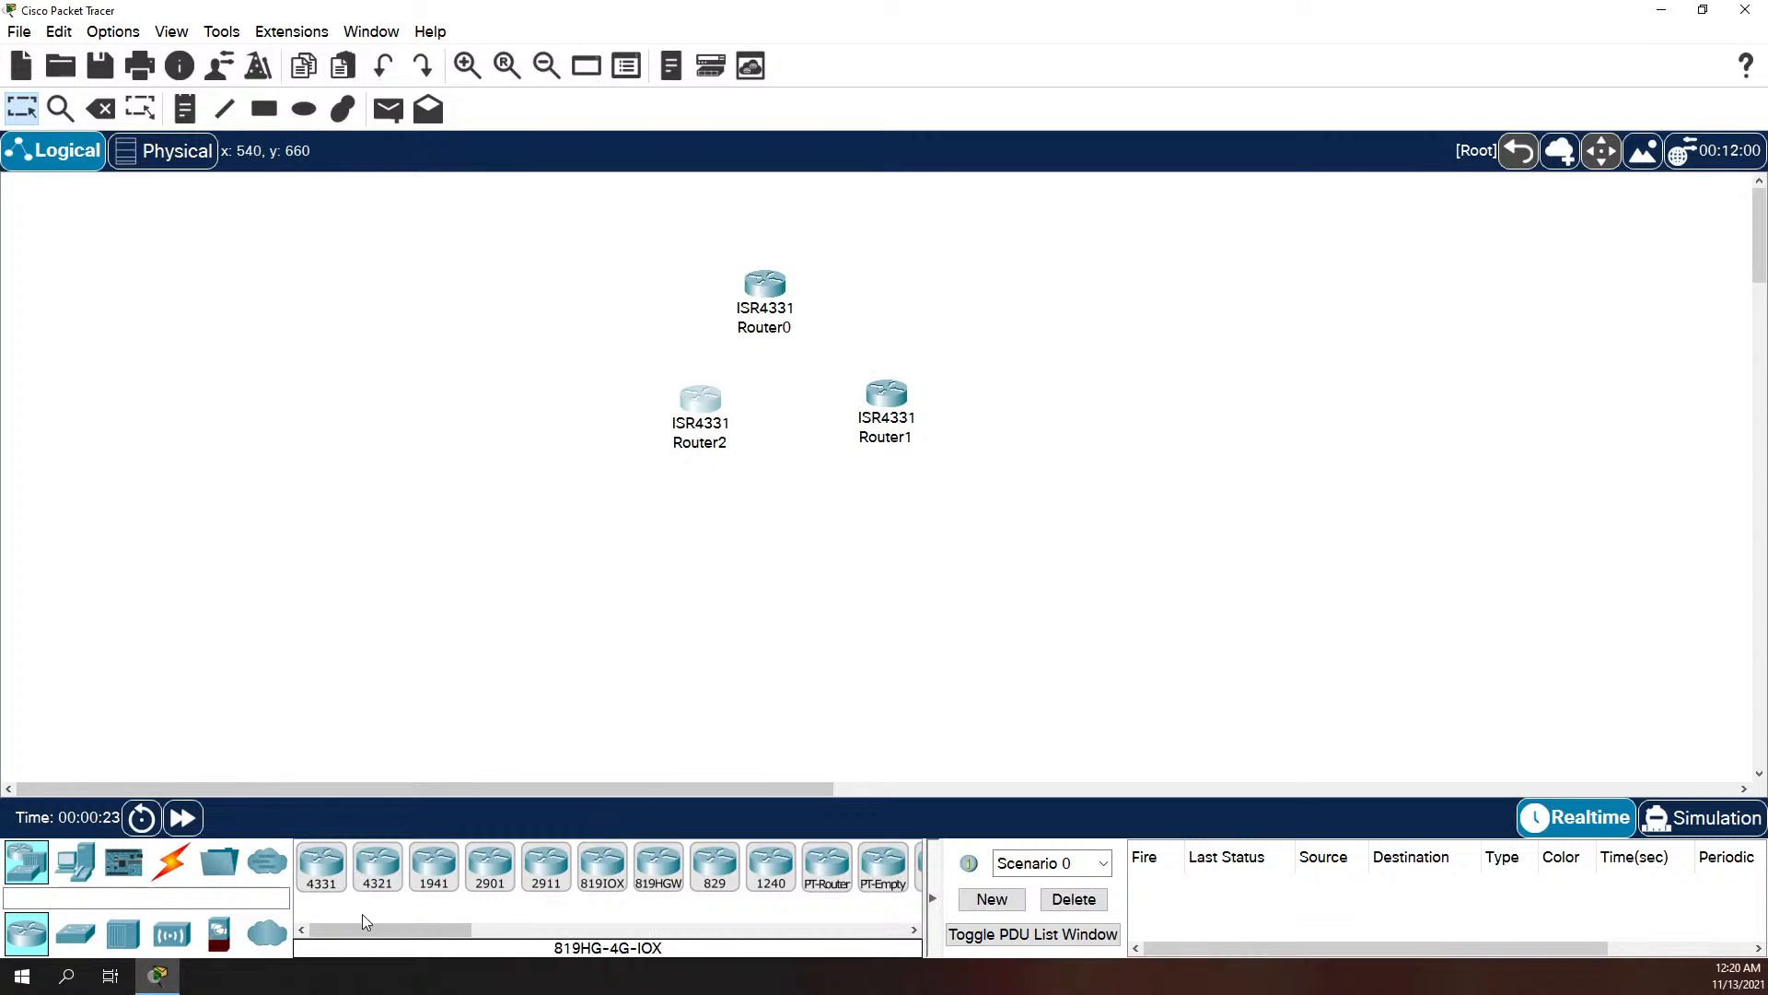
Step: Place two 2960 switches side by side below the routers
{"action": "left_click", "coordinate": [91, 937]}
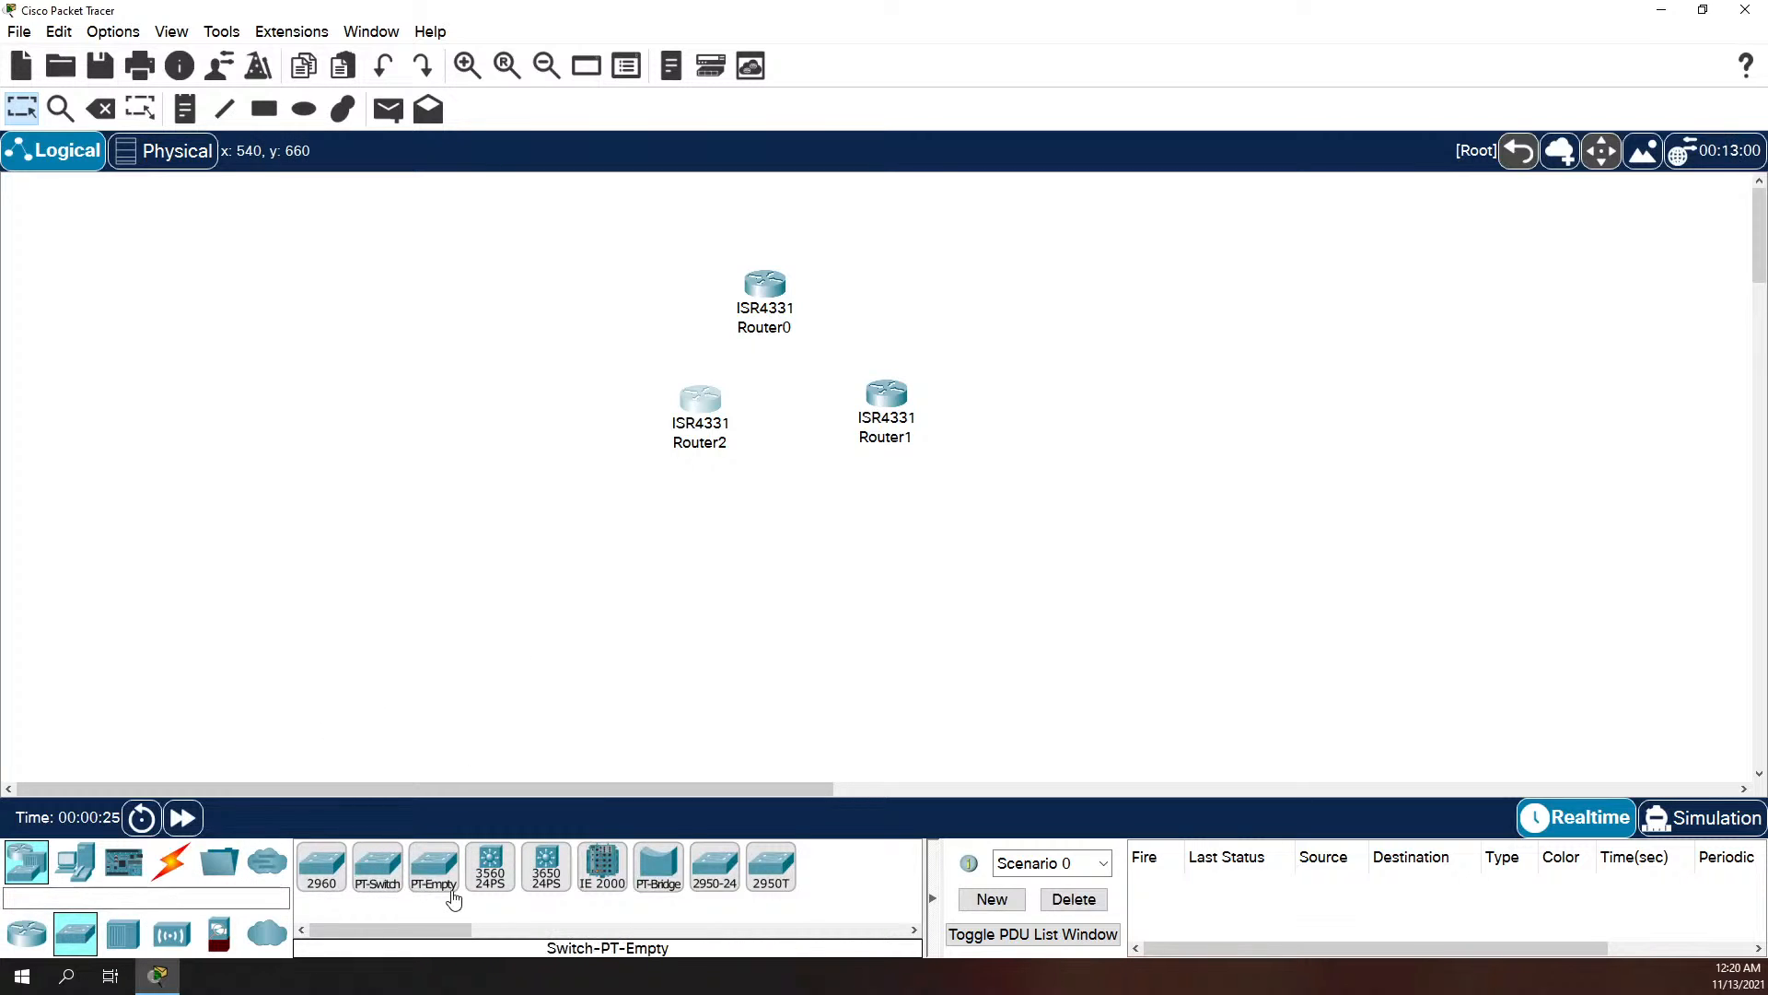
{"action": "left_click", "coordinate": [410, 934]}
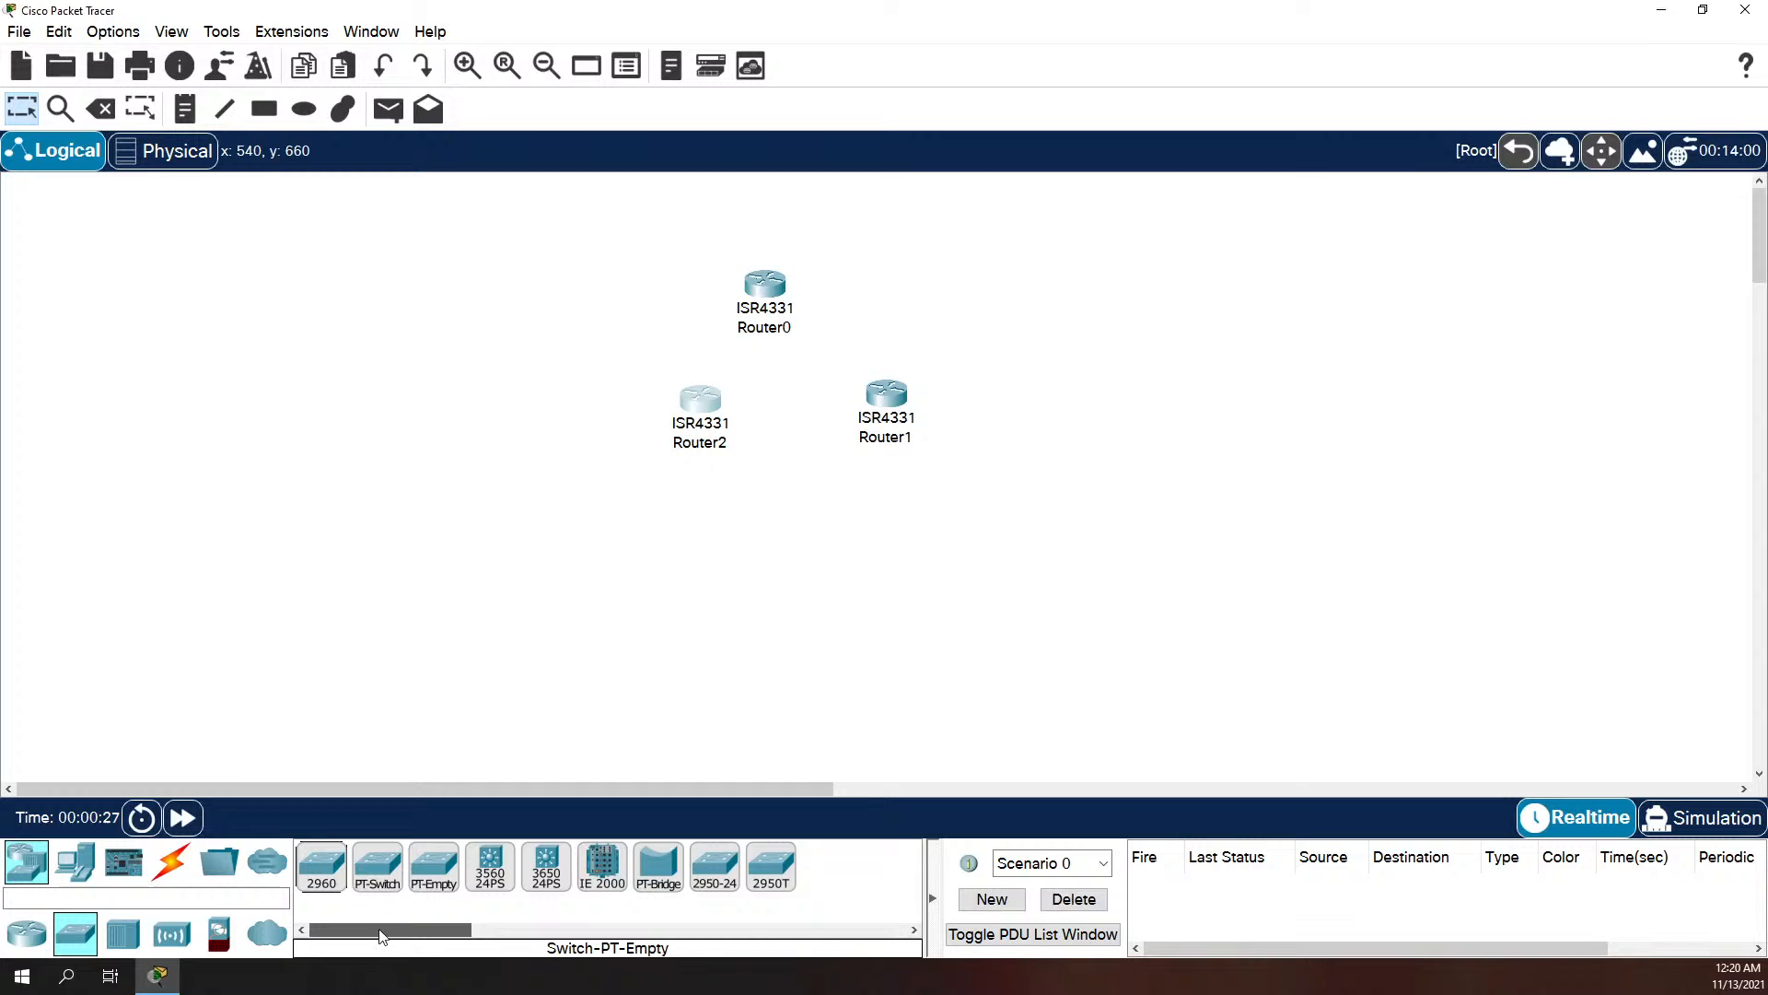
{"action": "left_click_drag", "start_coordinate": [322, 866], "coordinate": [488, 549]}
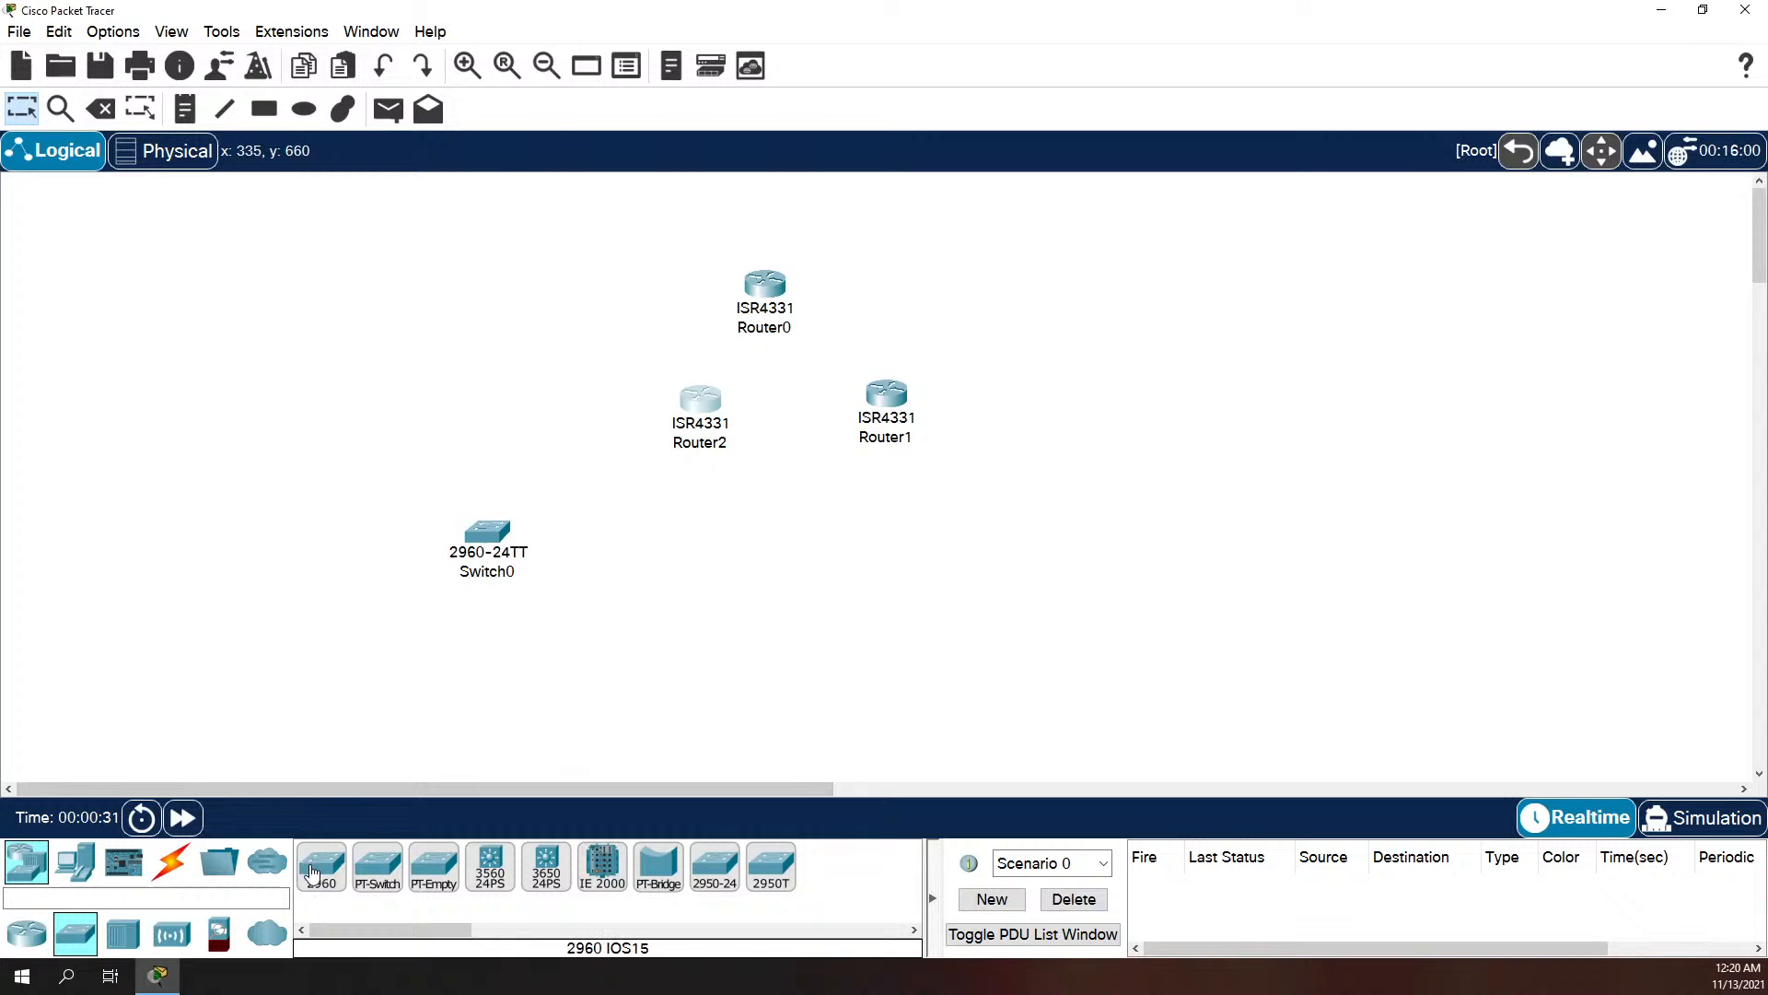
{"action": "left_click_drag", "start_coordinate": [311, 873], "coordinate": [676, 564]}
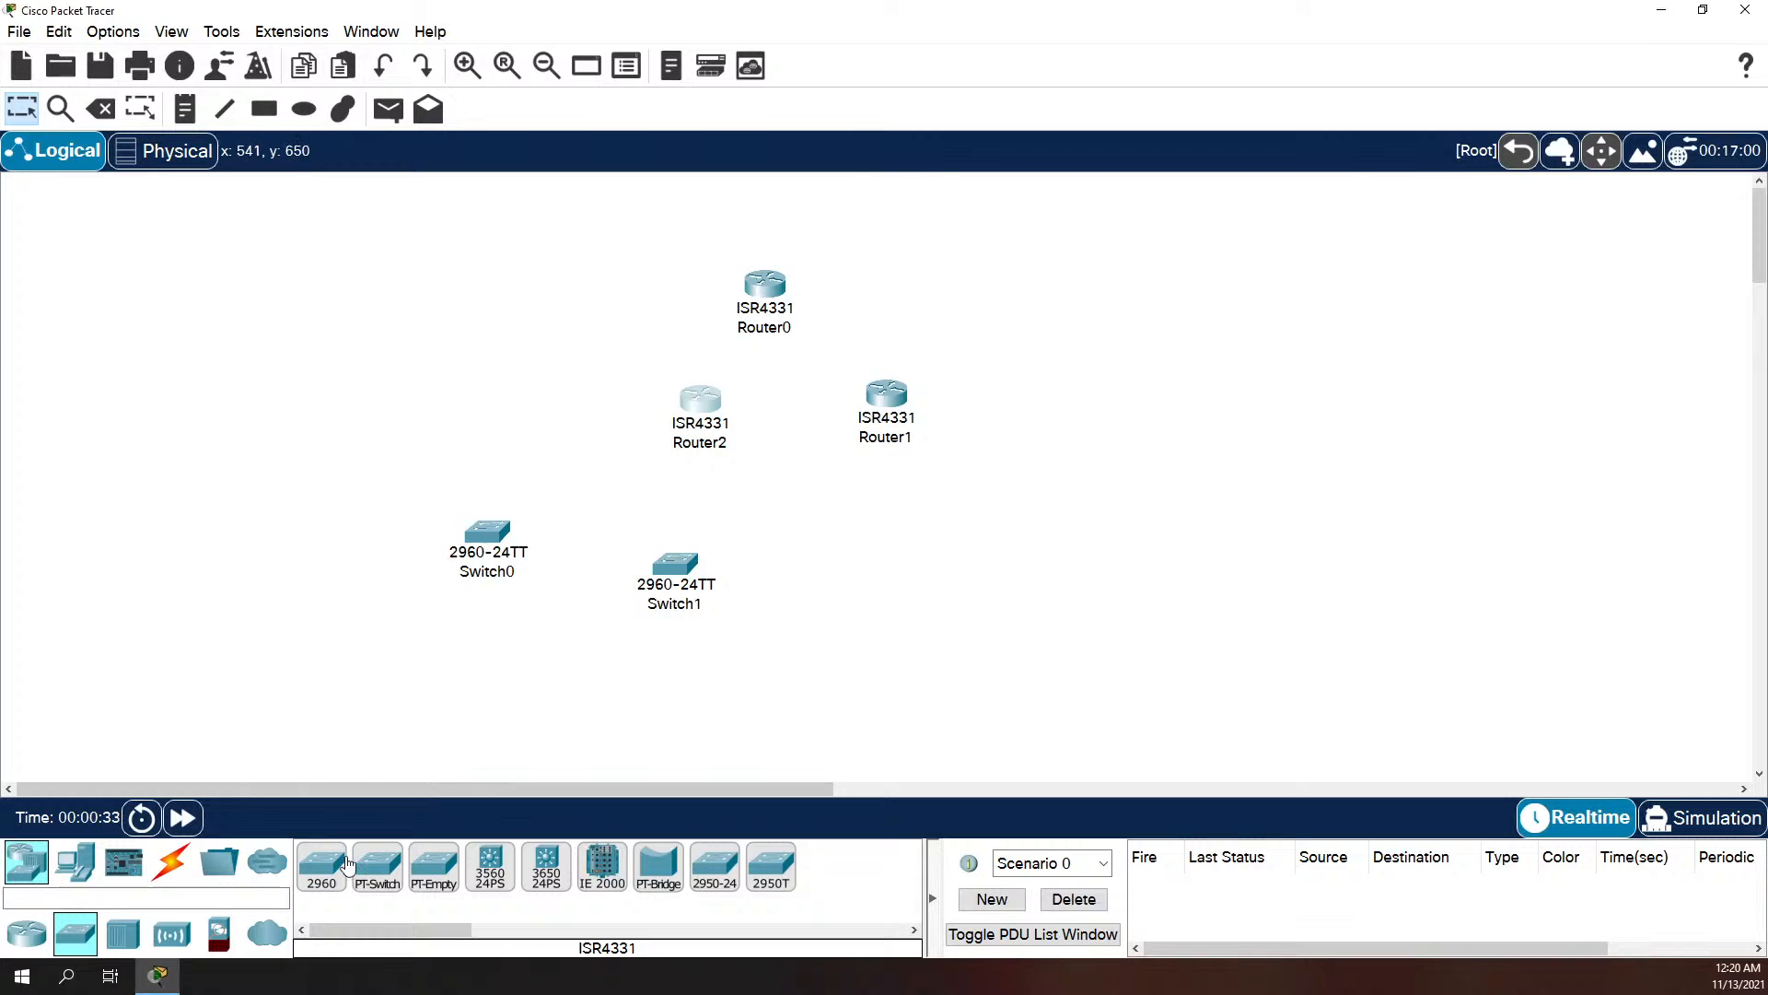
Step: Add two PCs to the workspace, one below each switch
{"action": "left_click", "coordinate": [75, 861]}
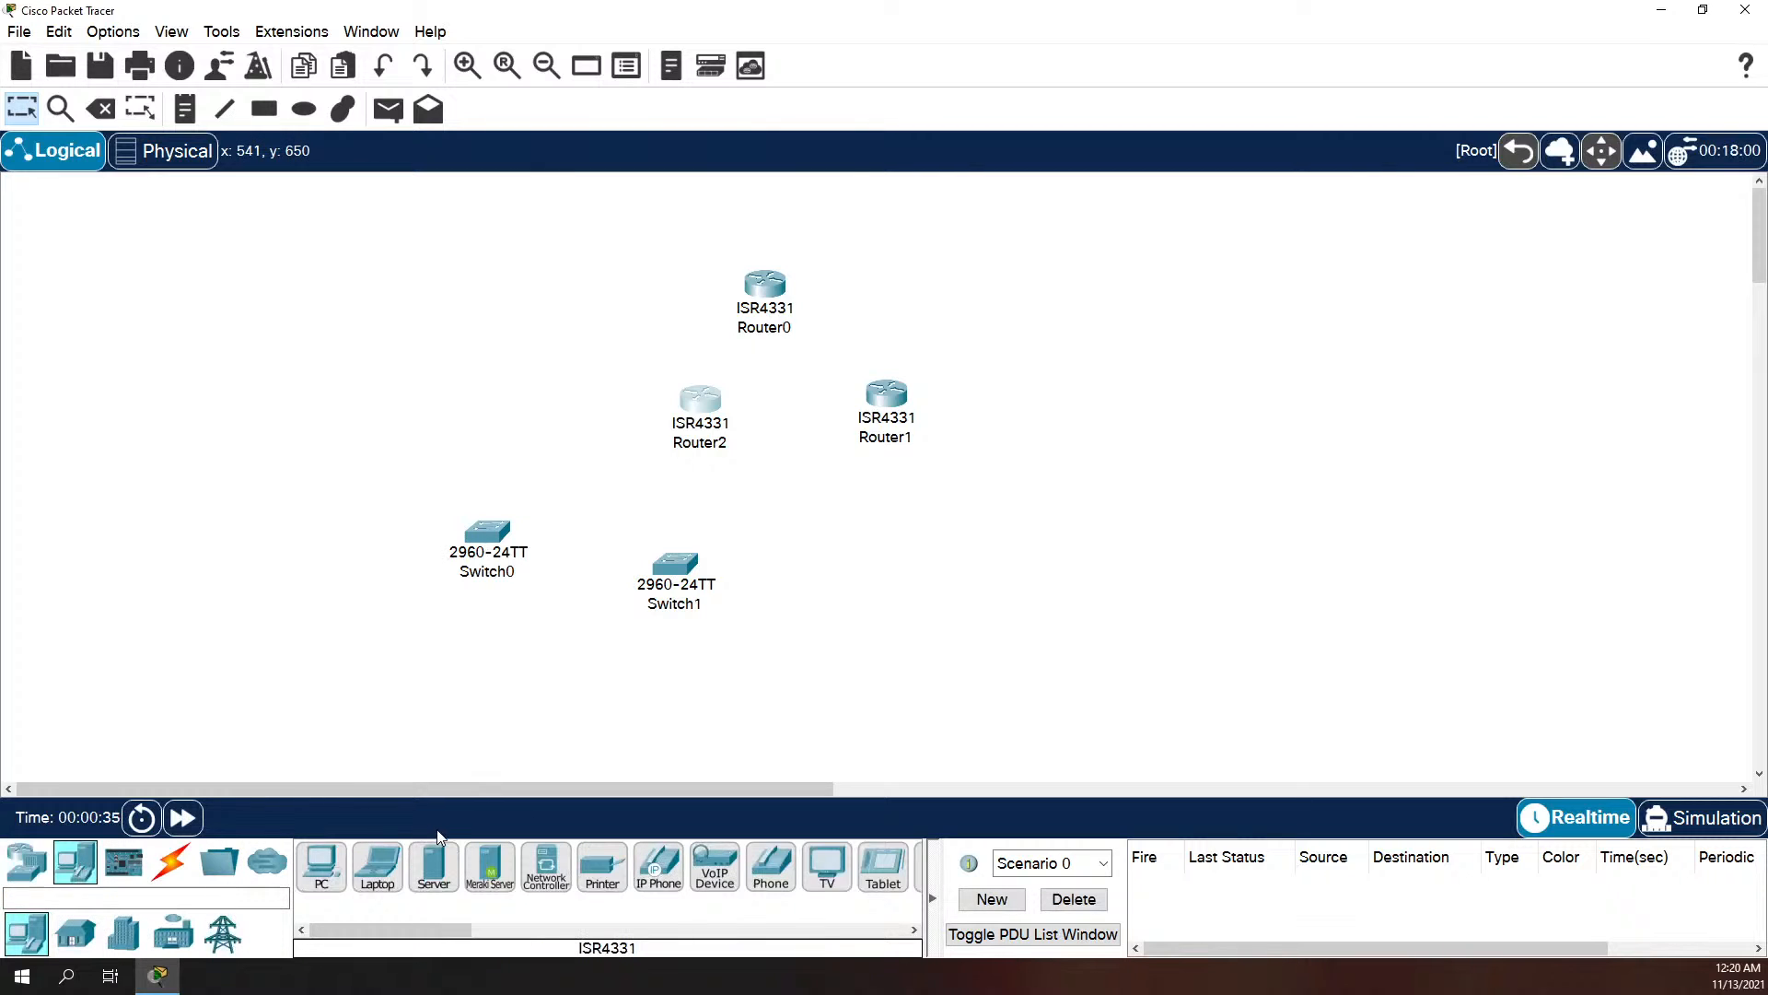
{"action": "left_click_drag", "start_coordinate": [329, 876], "coordinate": [359, 654]}
{"action": "left_click_drag", "start_coordinate": [322, 870], "coordinate": [677, 727]}
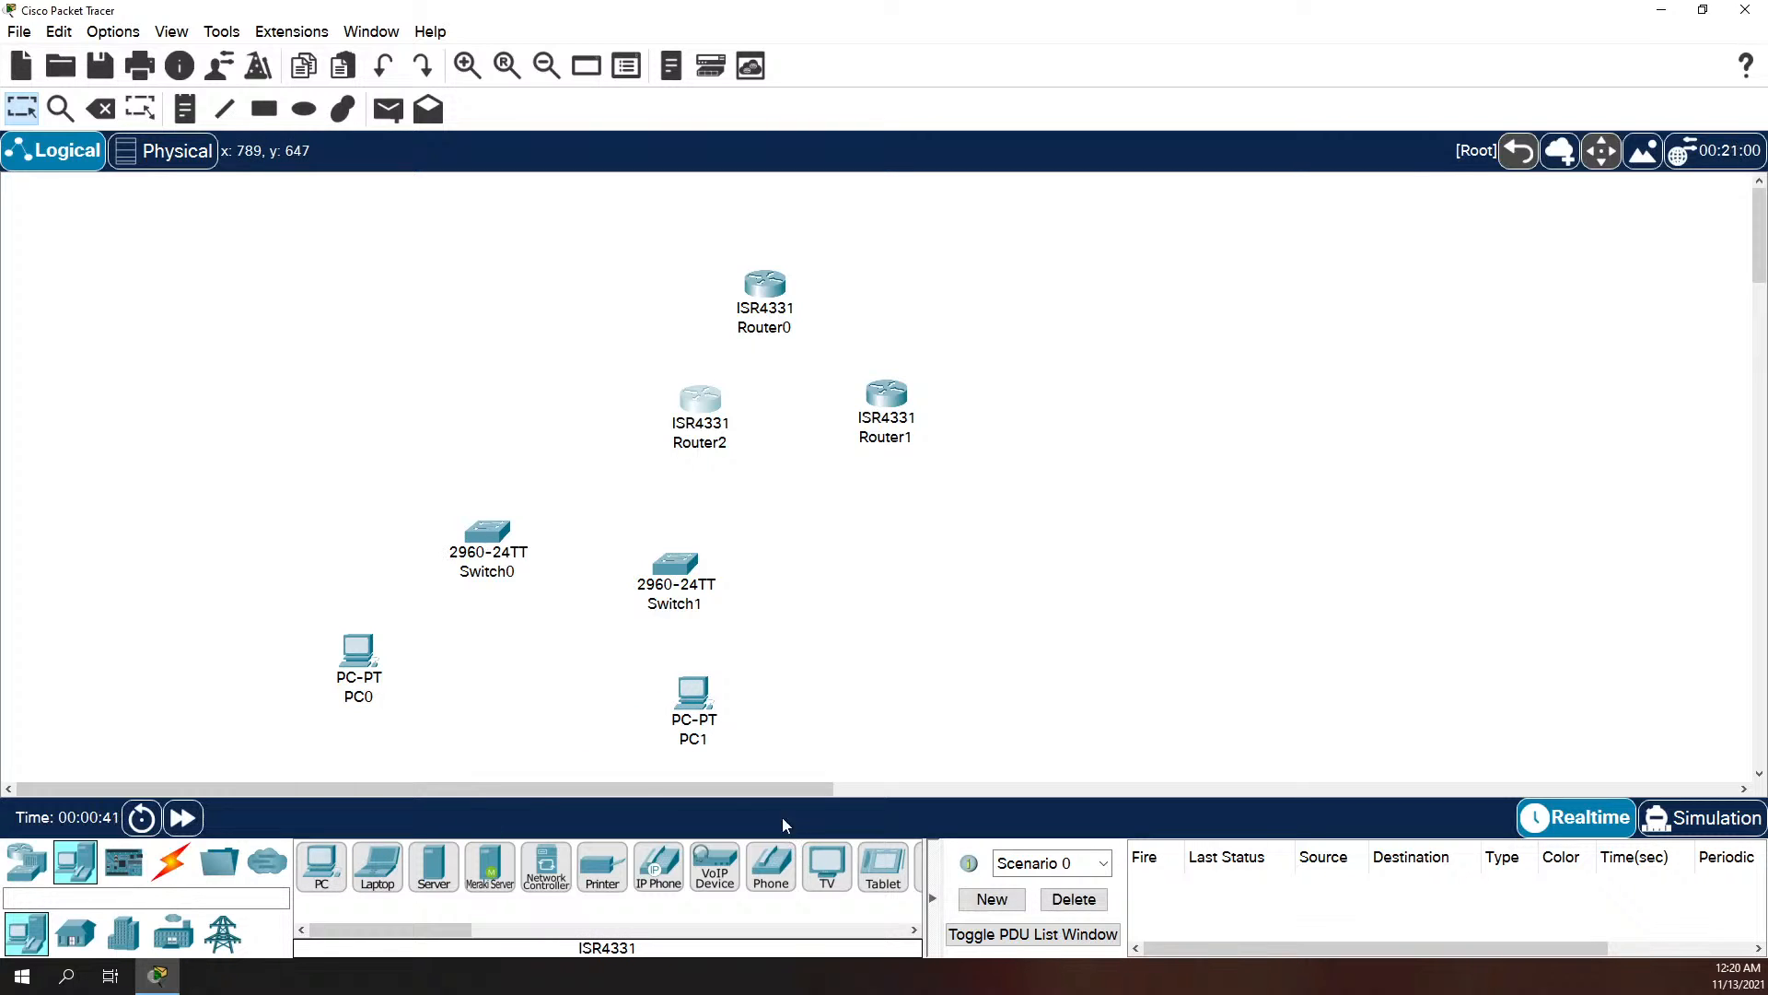
Step: Rearrange the PCs, switches and routers so Router2 sits between and above the switches, with Router0 and Router1 spread farther apart
{"action": "left_click_drag", "start_coordinate": [364, 667], "coordinate": [383, 692]}
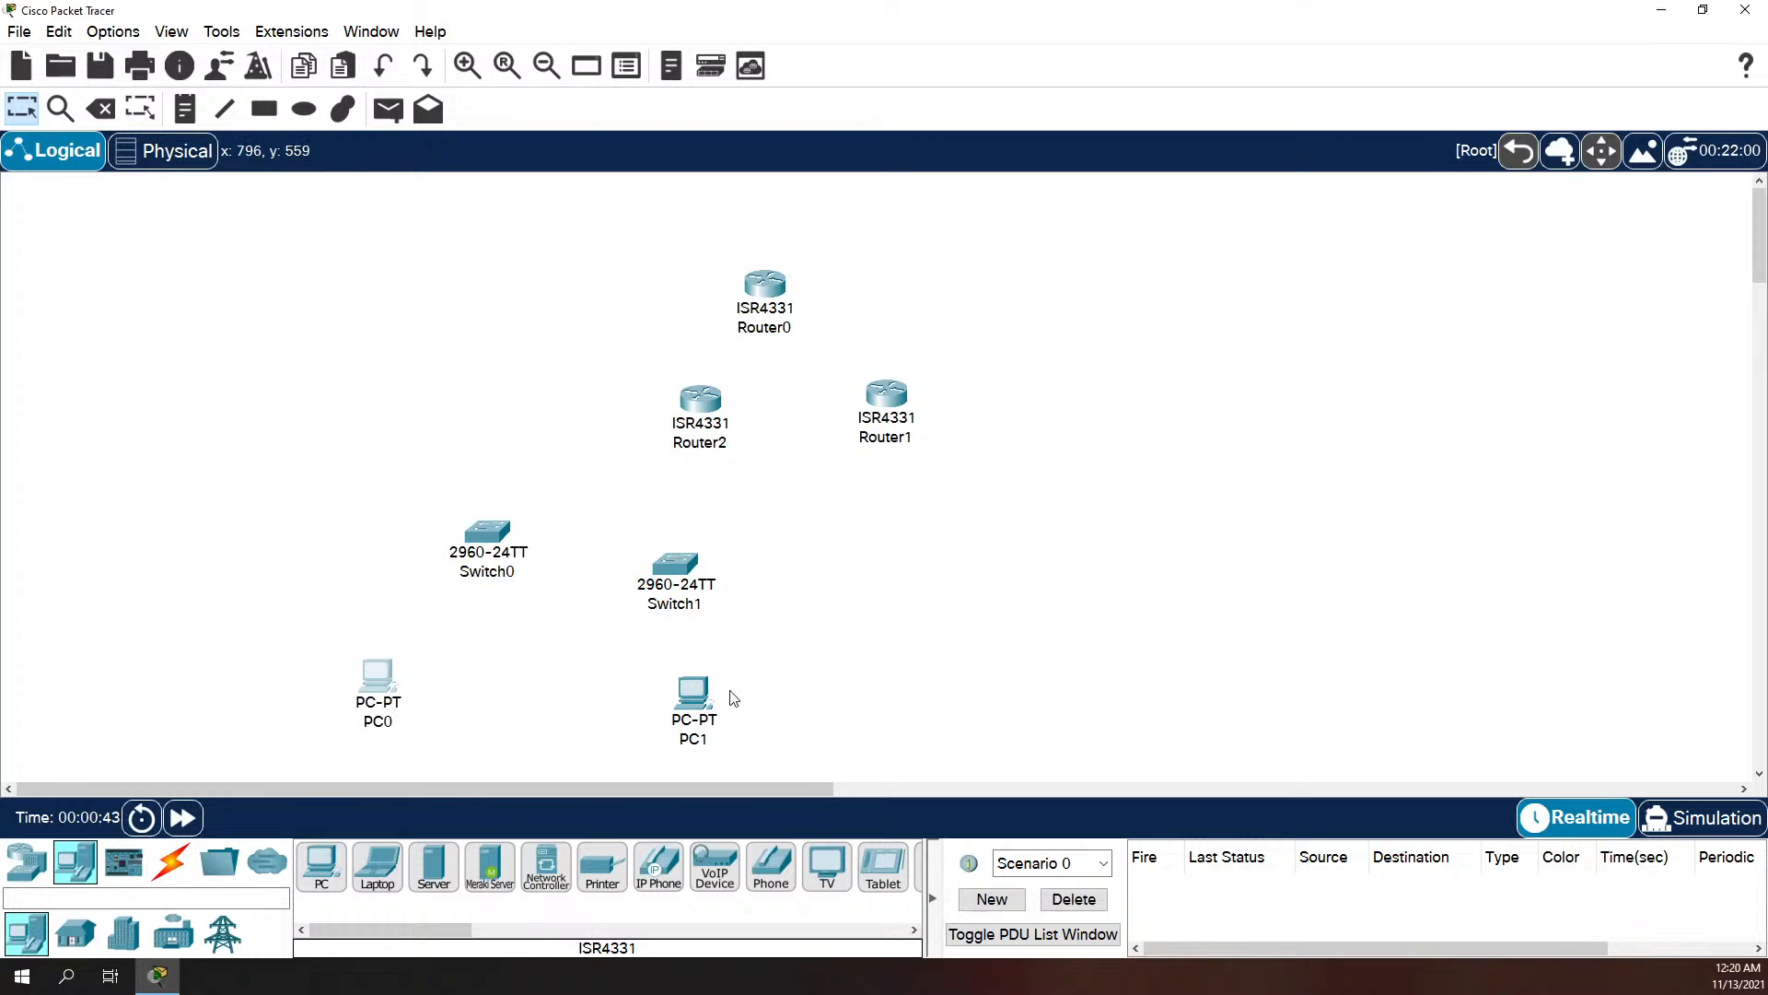
{"action": "mouse_move", "coordinate": [713, 708]}
{"action": "left_mouse_down"}
{"action": "mouse_move", "coordinate": [684, 687]}
{"action": "mouse_move", "coordinate": [697, 698]}
{"action": "left_mouse_up"}
{"action": "left_click_drag", "start_coordinate": [496, 552], "coordinate": [475, 562]}
{"action": "left_click_drag", "start_coordinate": [686, 584], "coordinate": [689, 561]}
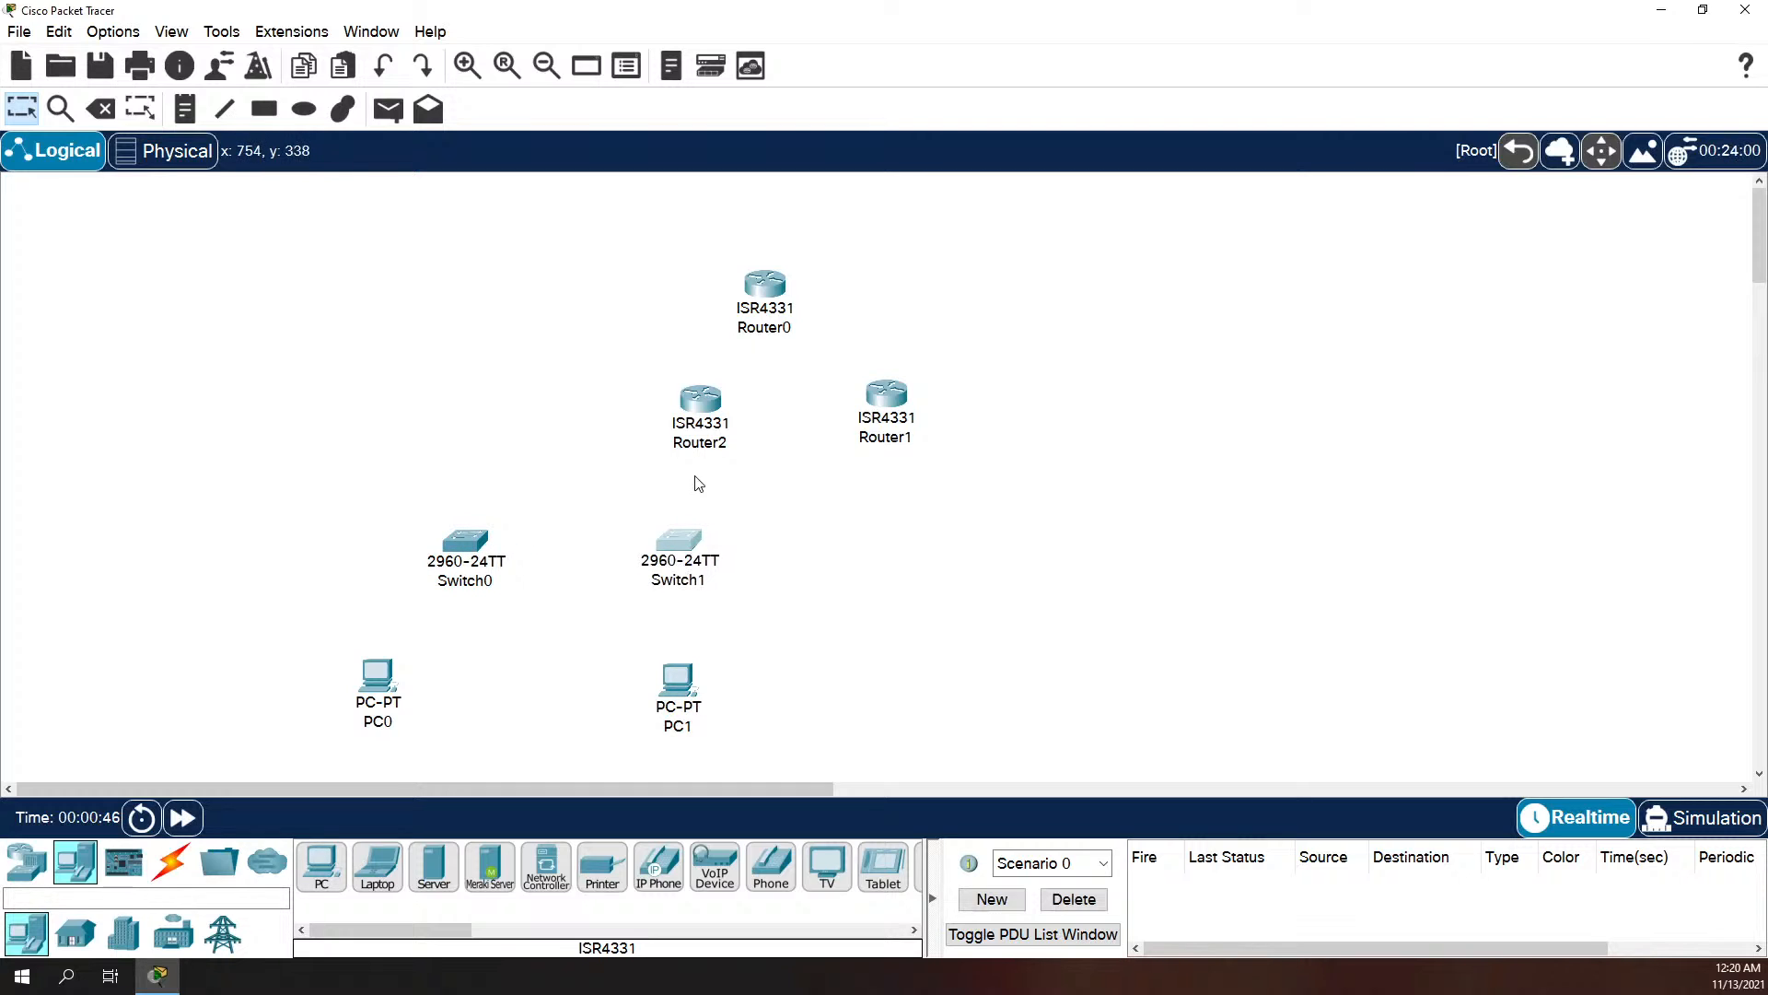
{"action": "left_click_drag", "start_coordinate": [693, 437], "coordinate": [570, 462]}
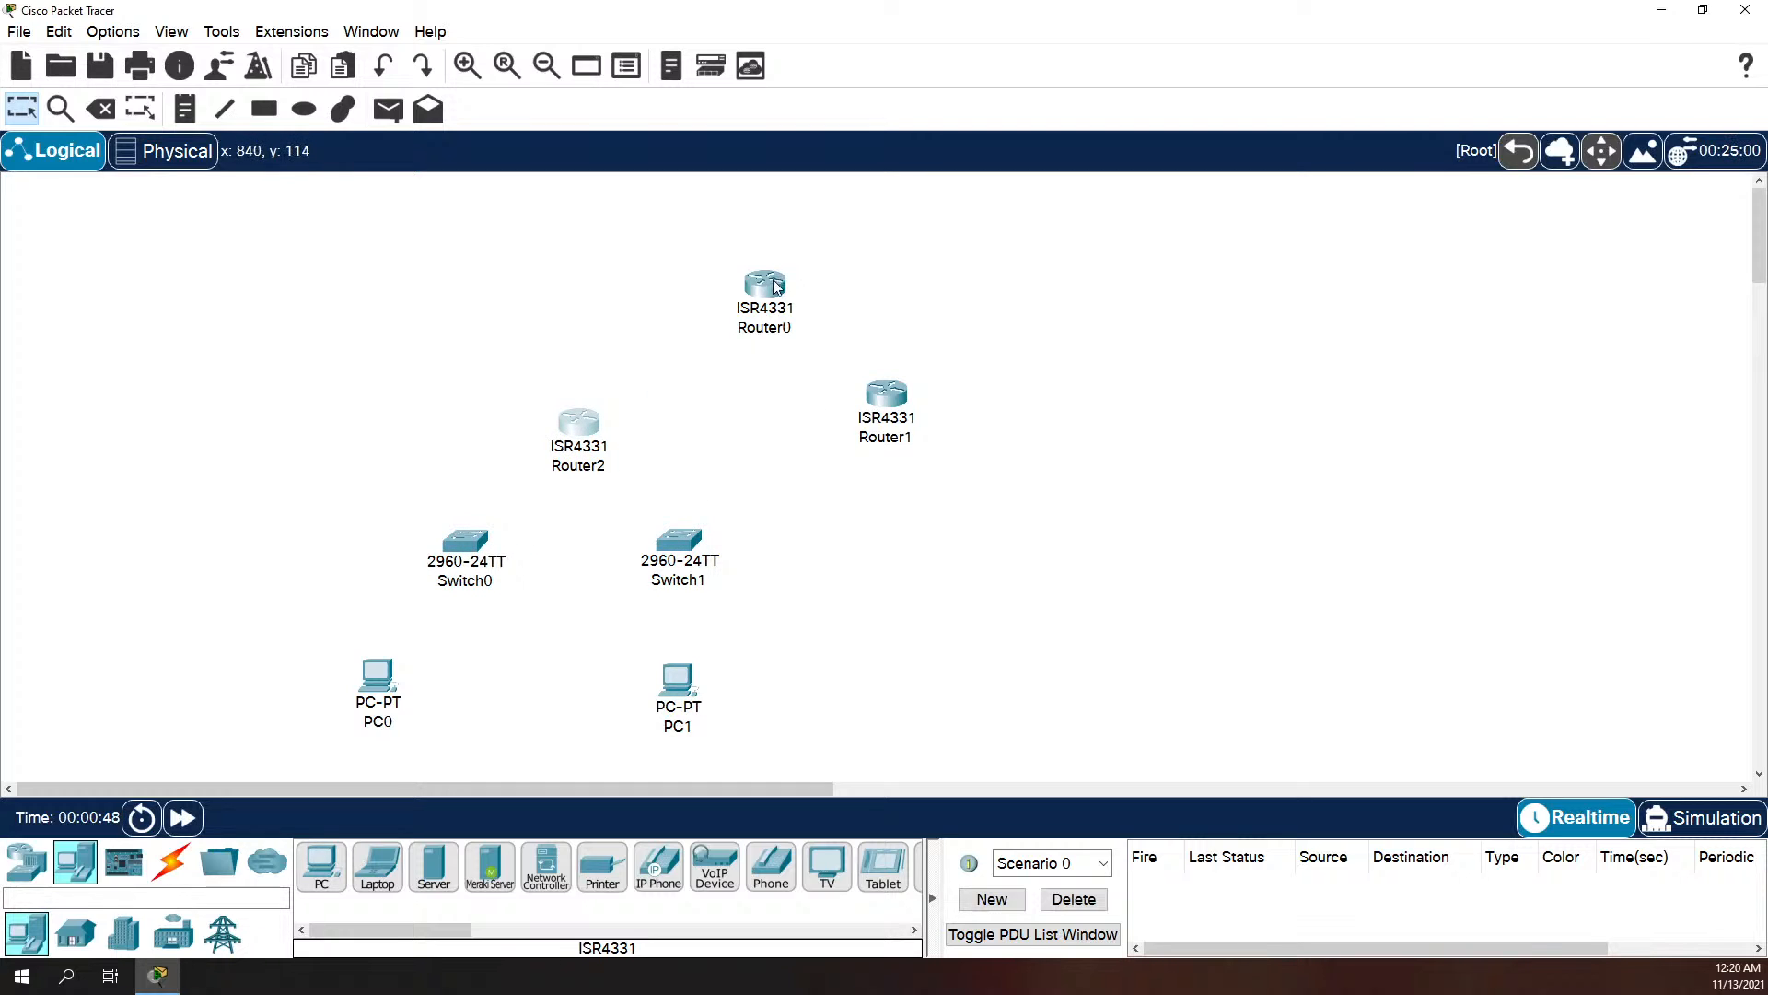
{"action": "left_click_drag", "start_coordinate": [772, 290], "coordinate": [741, 230]}
{"action": "left_click_drag", "start_coordinate": [879, 441], "coordinate": [912, 484]}
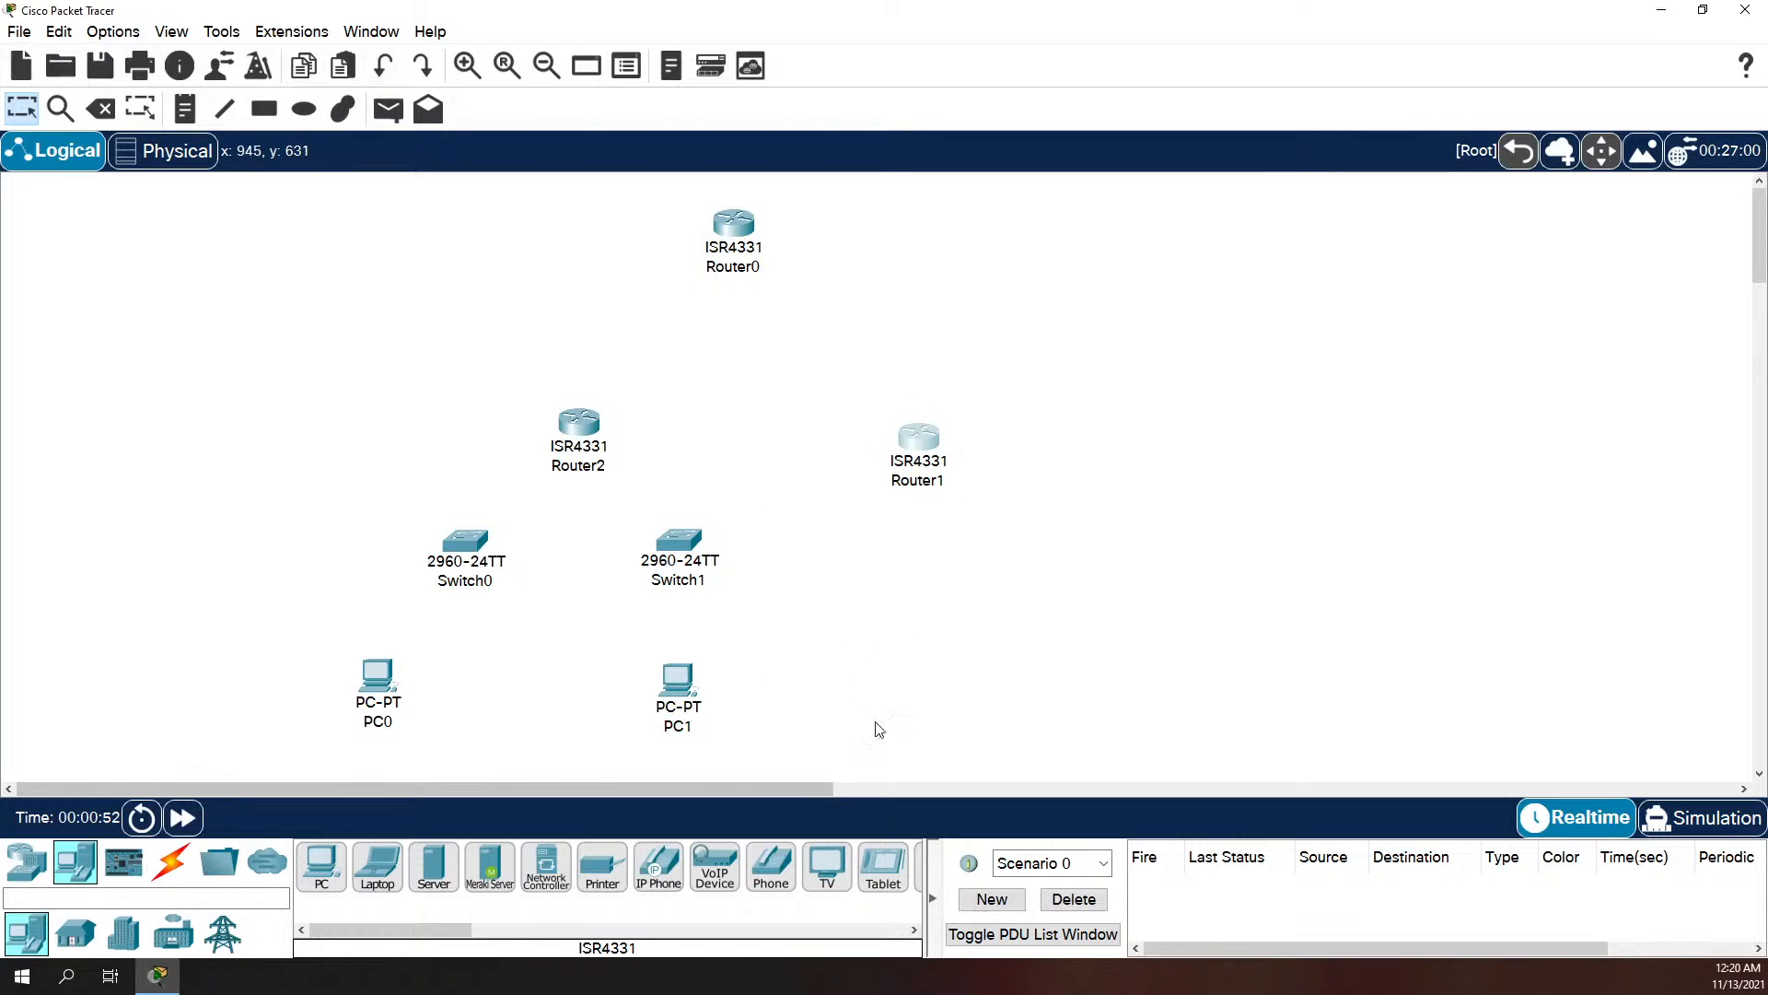
Step: Examine Router2's physical modules and configurable interfaces, and check Router1's interface list as well
{"action": "double_click", "coordinate": [594, 431]}
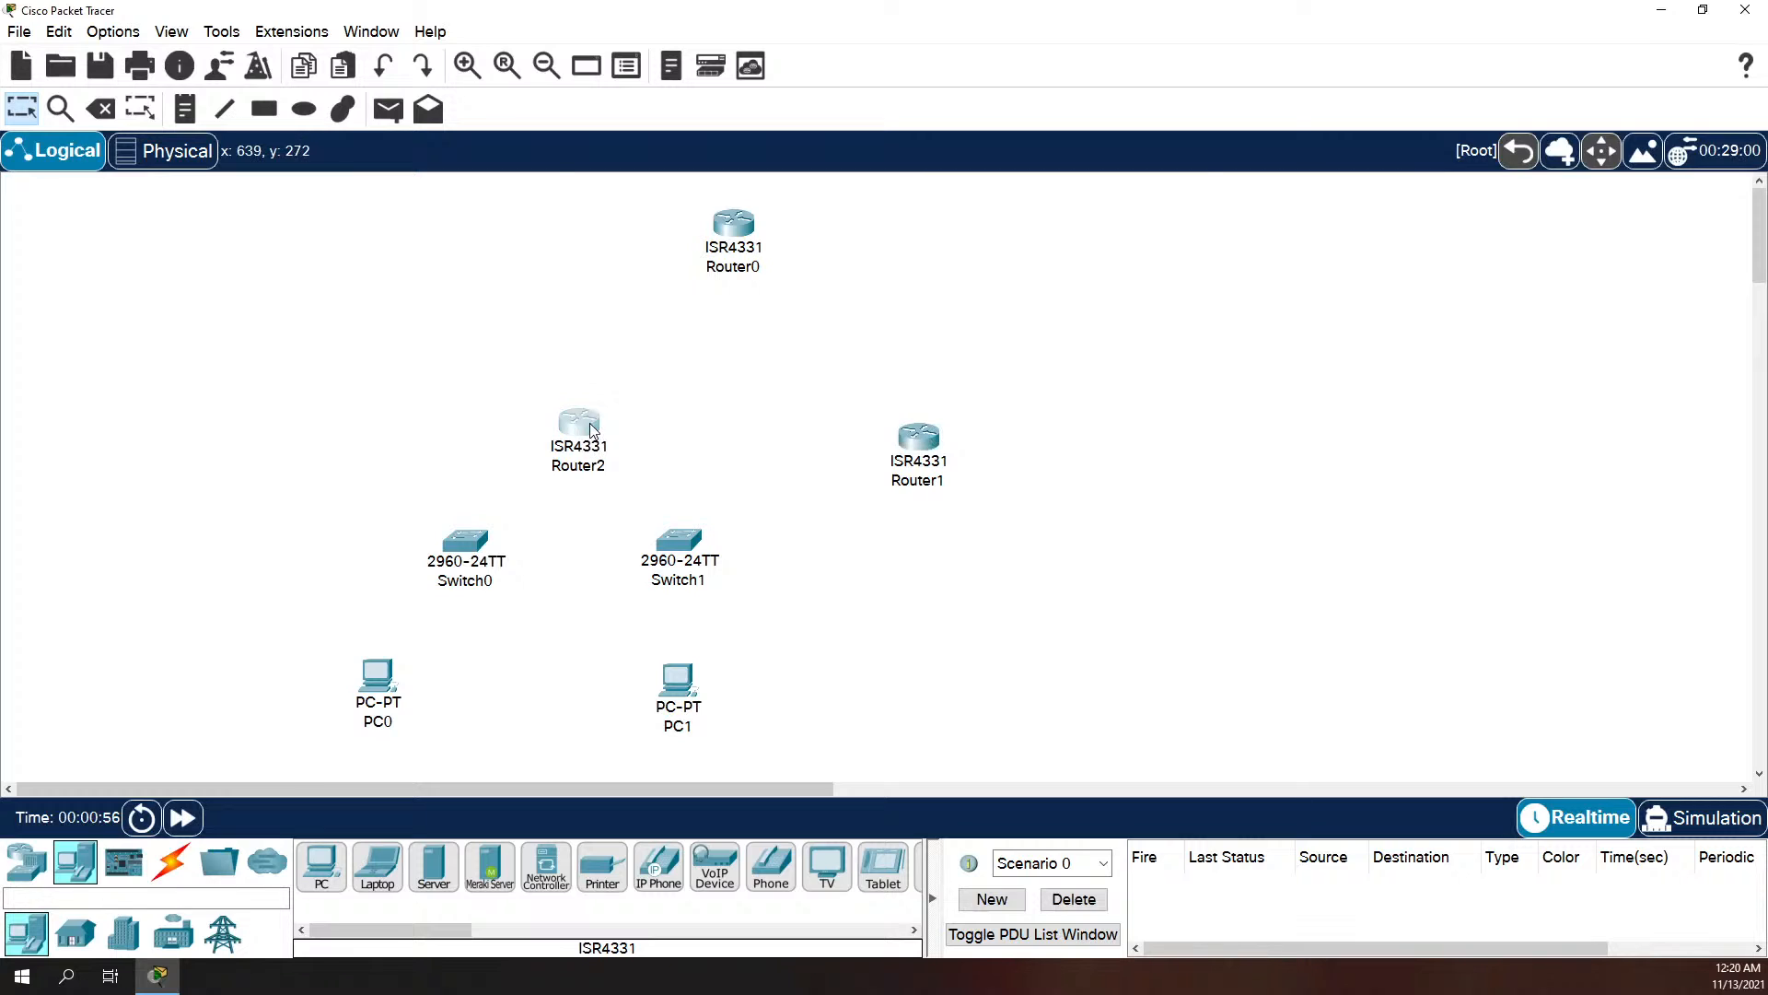
{"action": "left_click", "coordinate": [683, 202]}
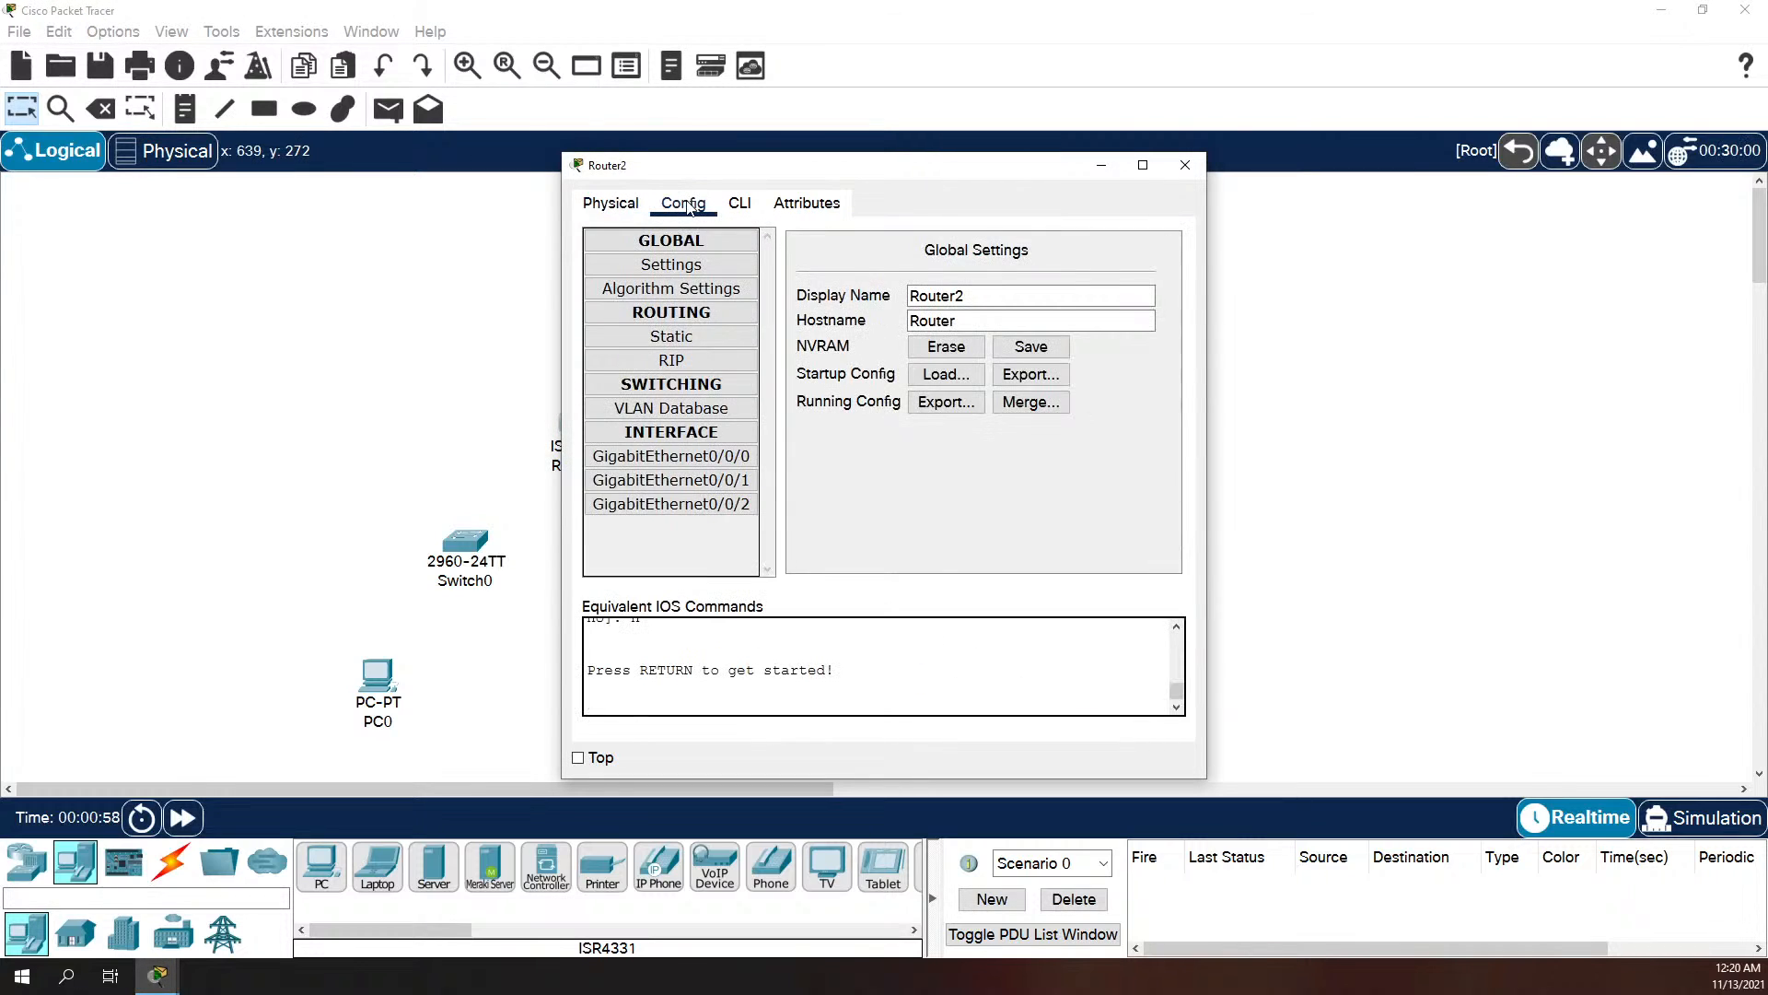
{"action": "left_click", "coordinate": [608, 206]}
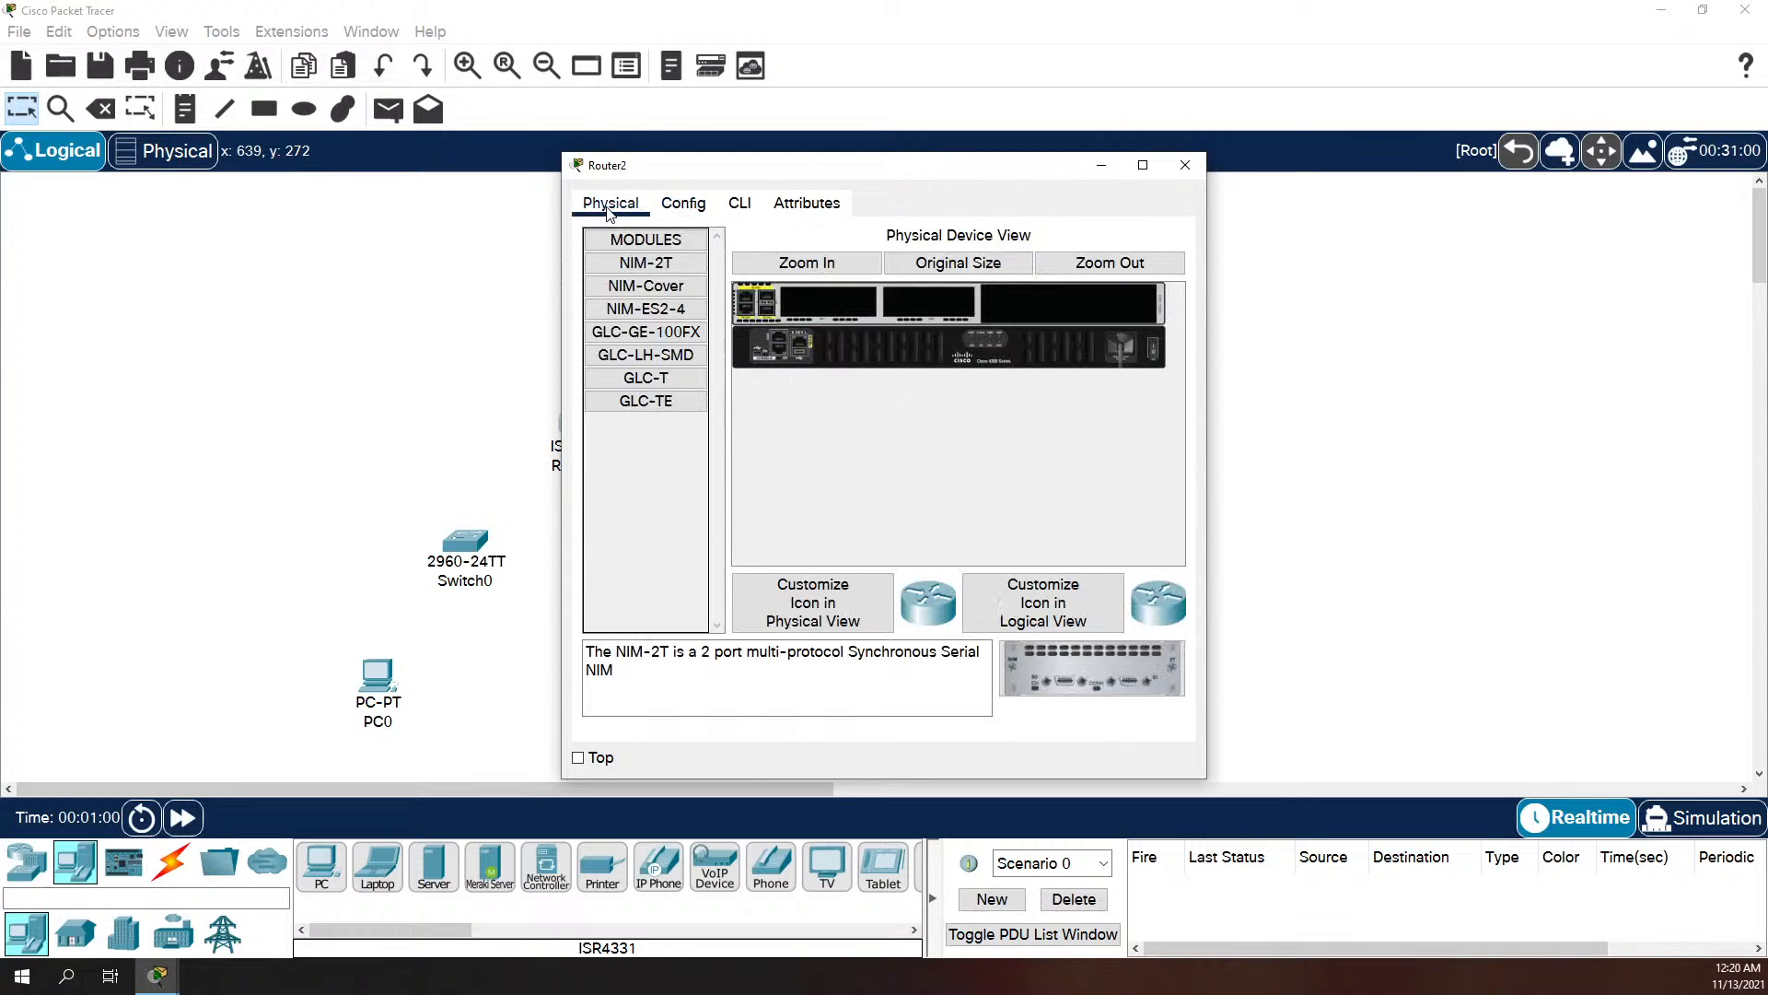
{"action": "left_click", "coordinate": [684, 204]}
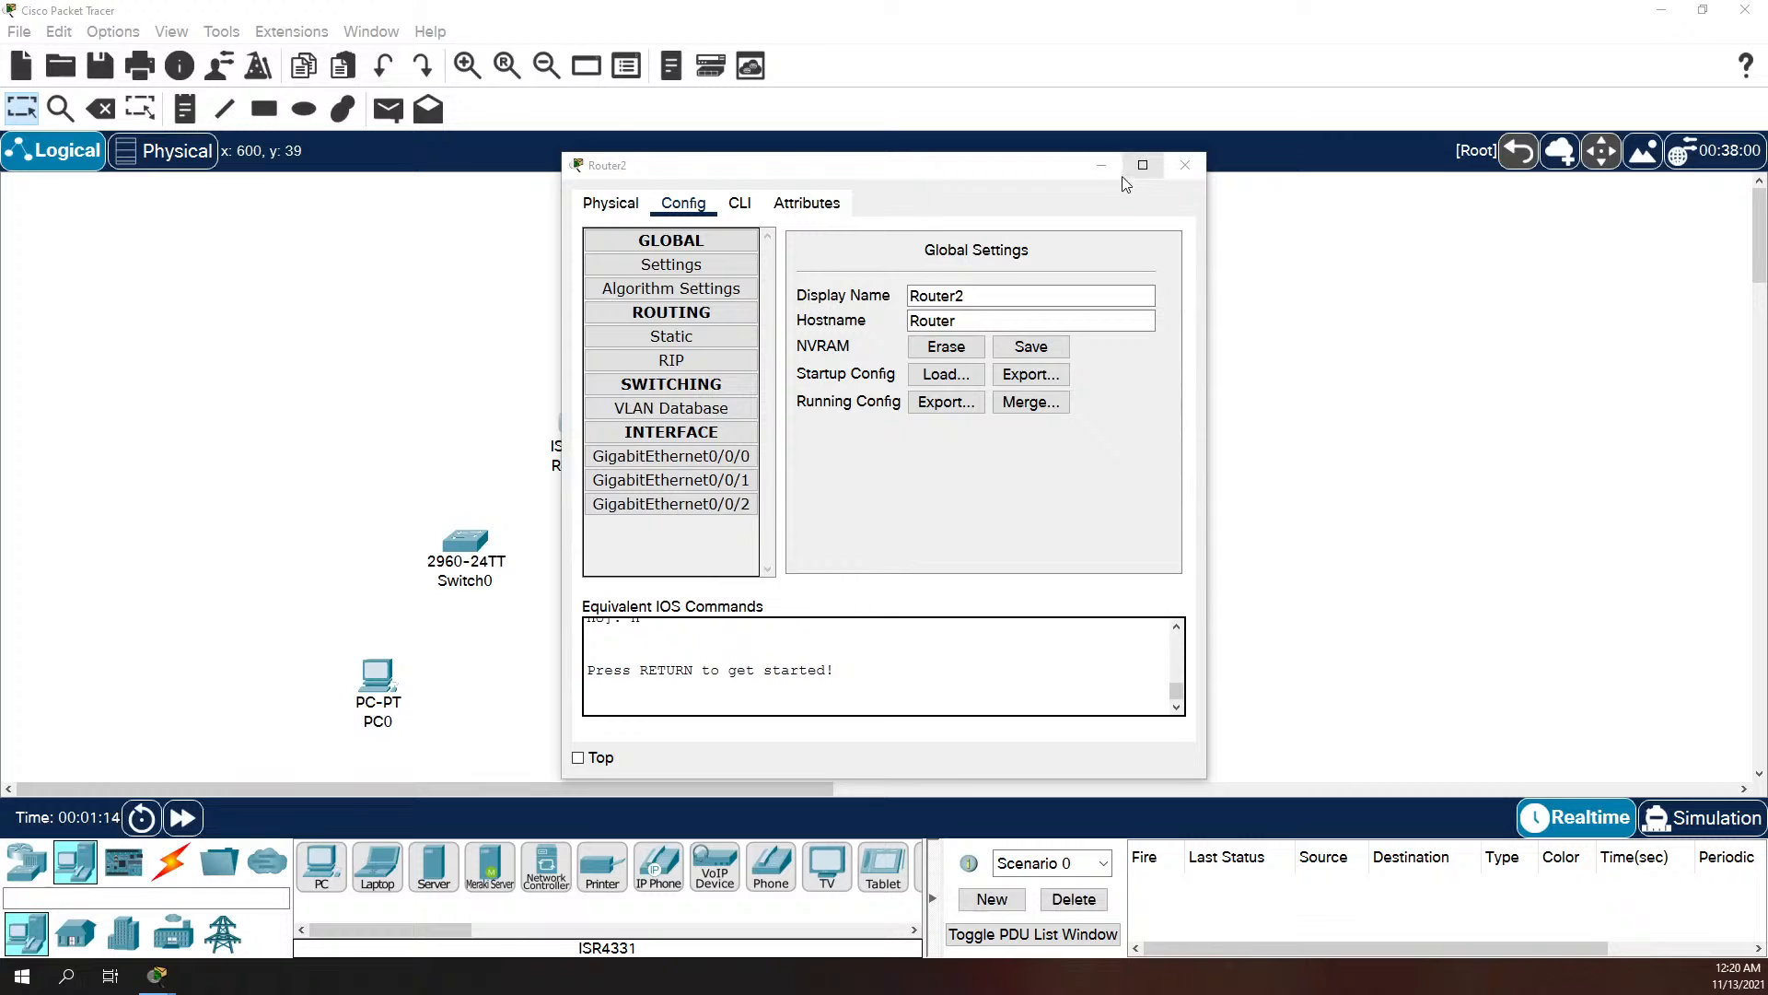
{"action": "left_click", "coordinate": [1184, 166]}
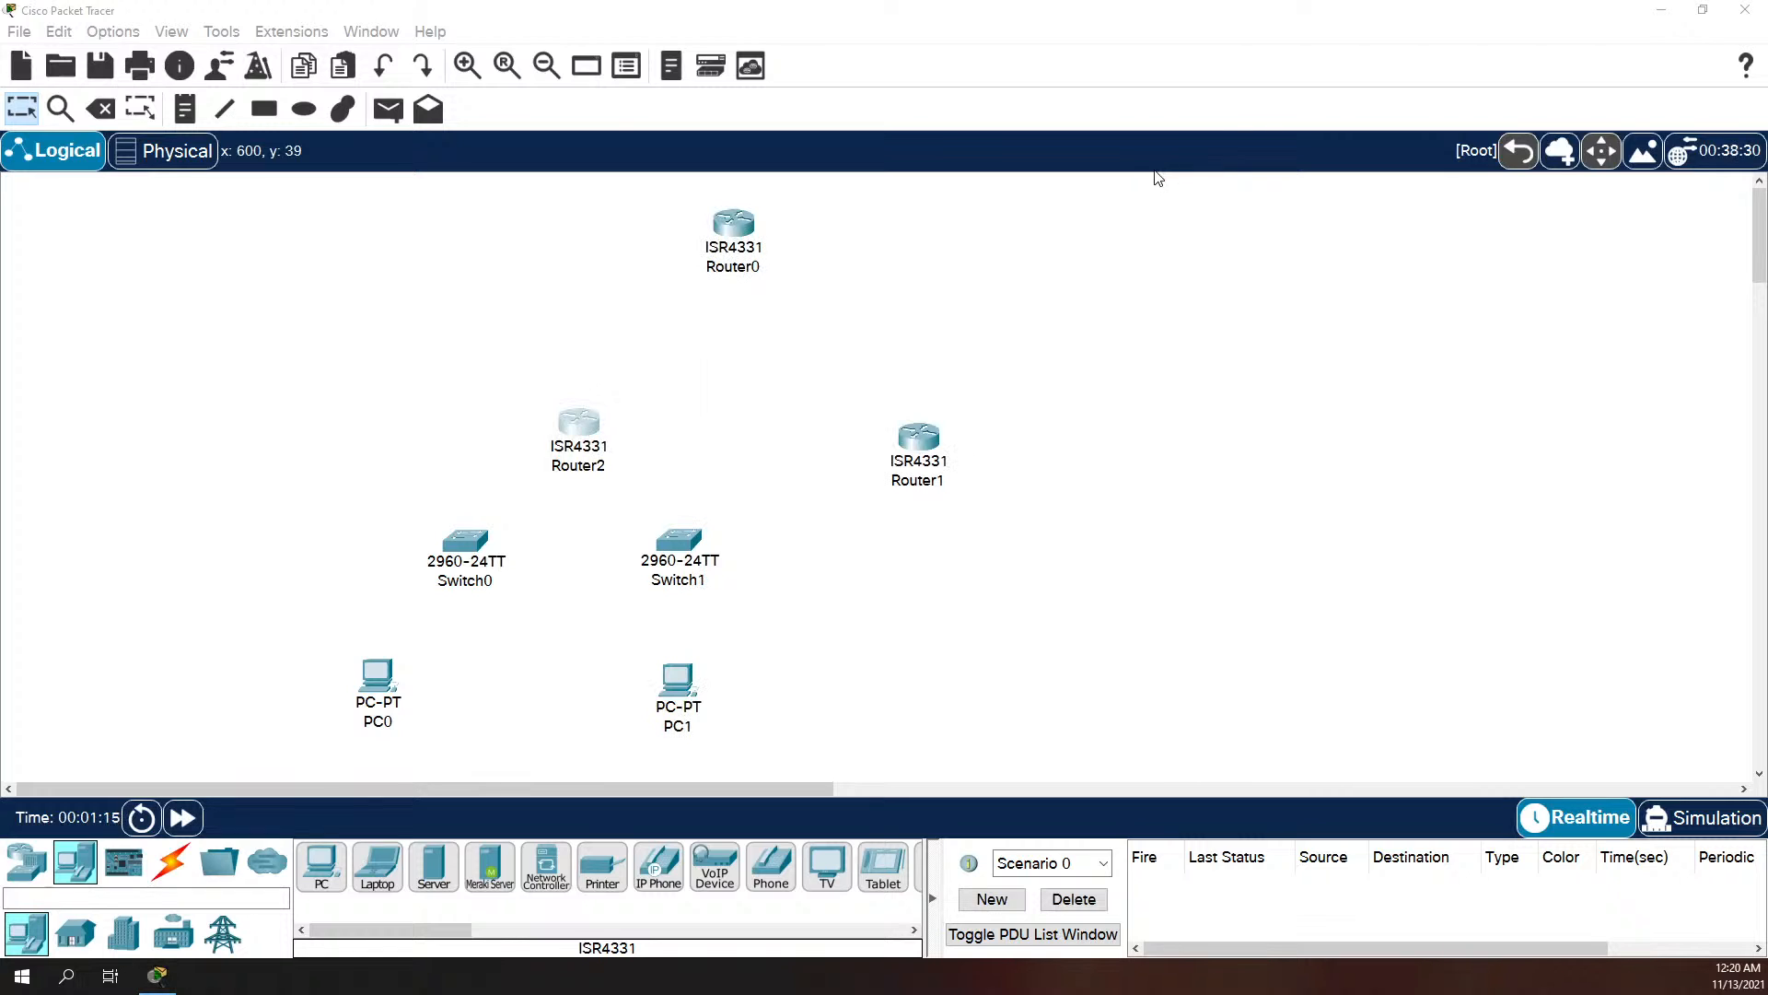
{"action": "double_click", "coordinate": [932, 449]}
{"action": "left_click", "coordinate": [684, 202]}
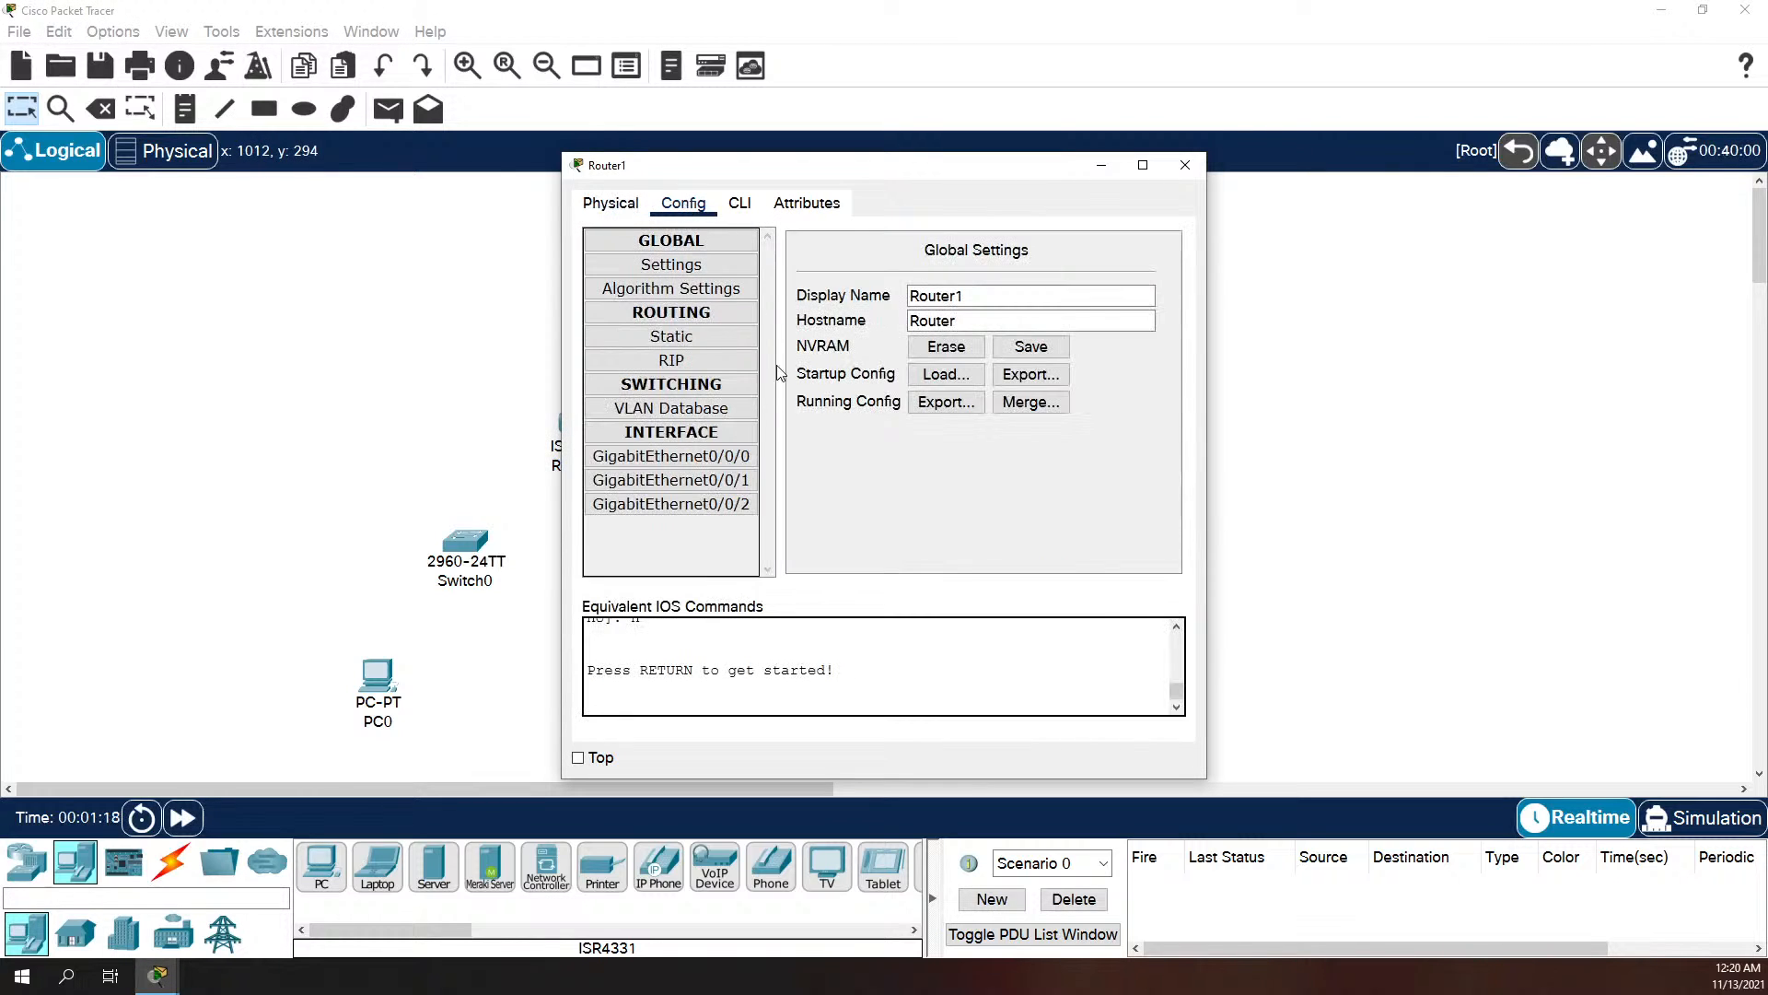
{"action": "left_click", "coordinate": [1185, 165]}
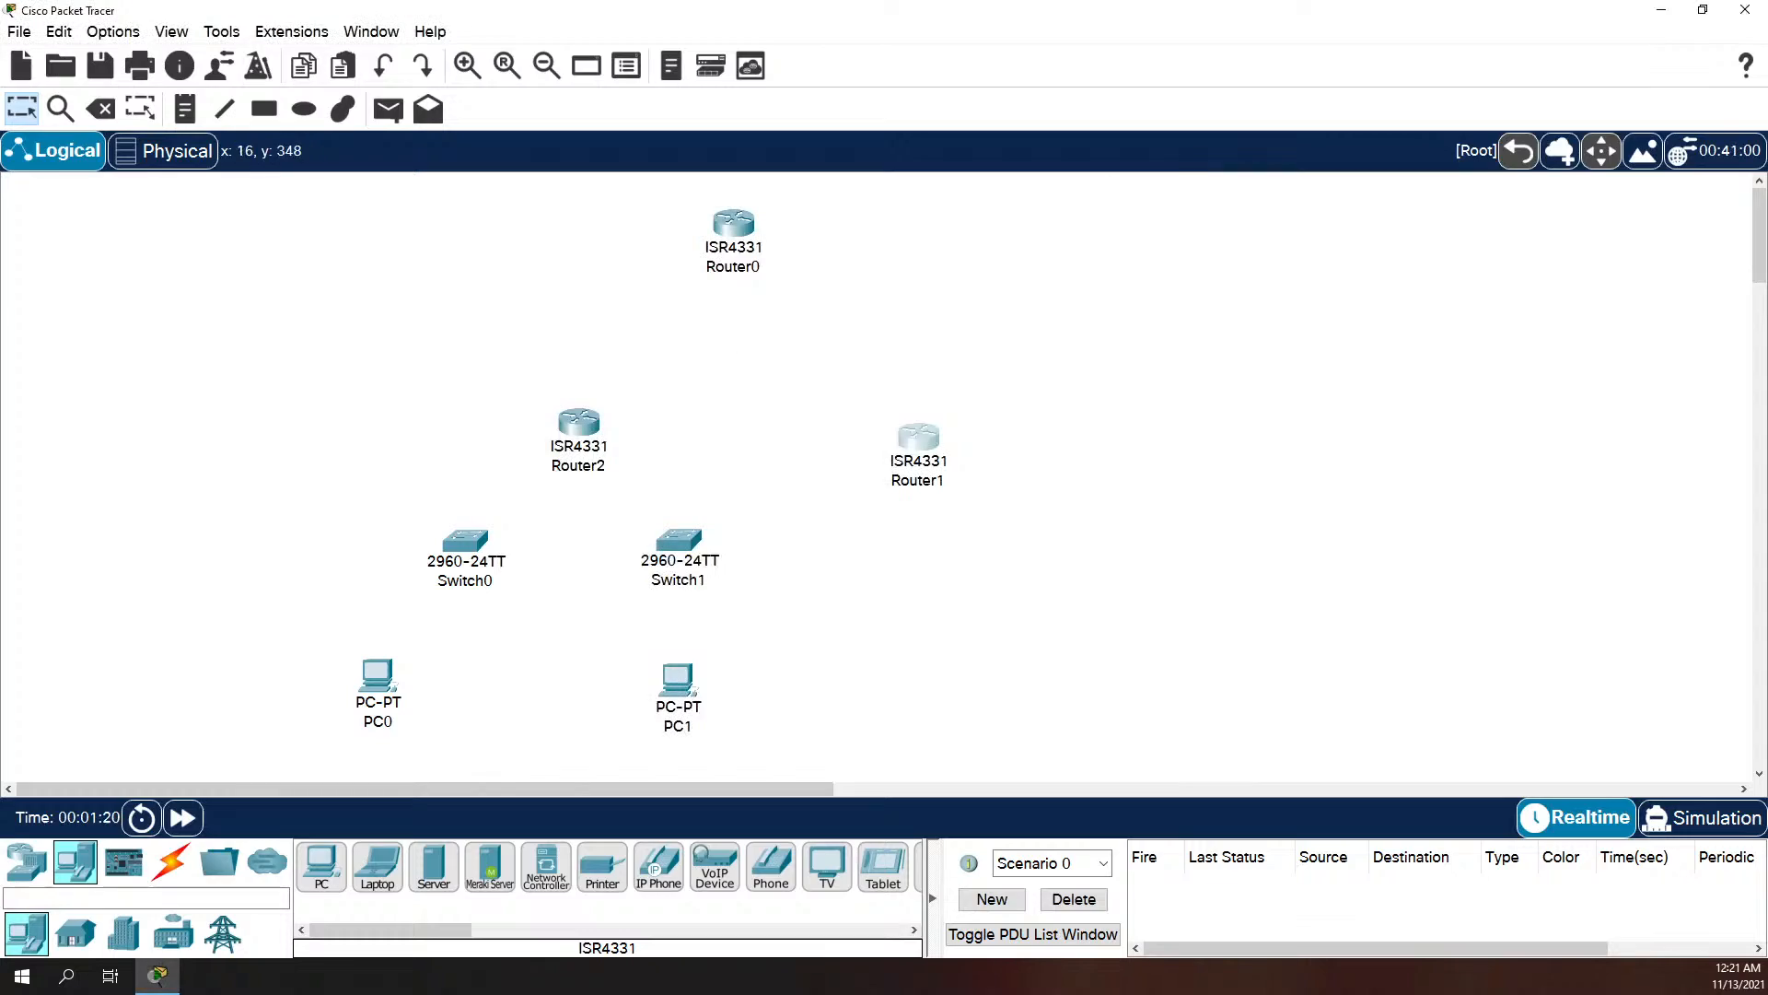
Step: Arrange the Excel addressing table beside the topology and change R1's Network 1 interface in C2 to G0/0/0
{"action": "left_click_drag", "start_coordinate": [0, 230], "coordinate": [1767, 129]}
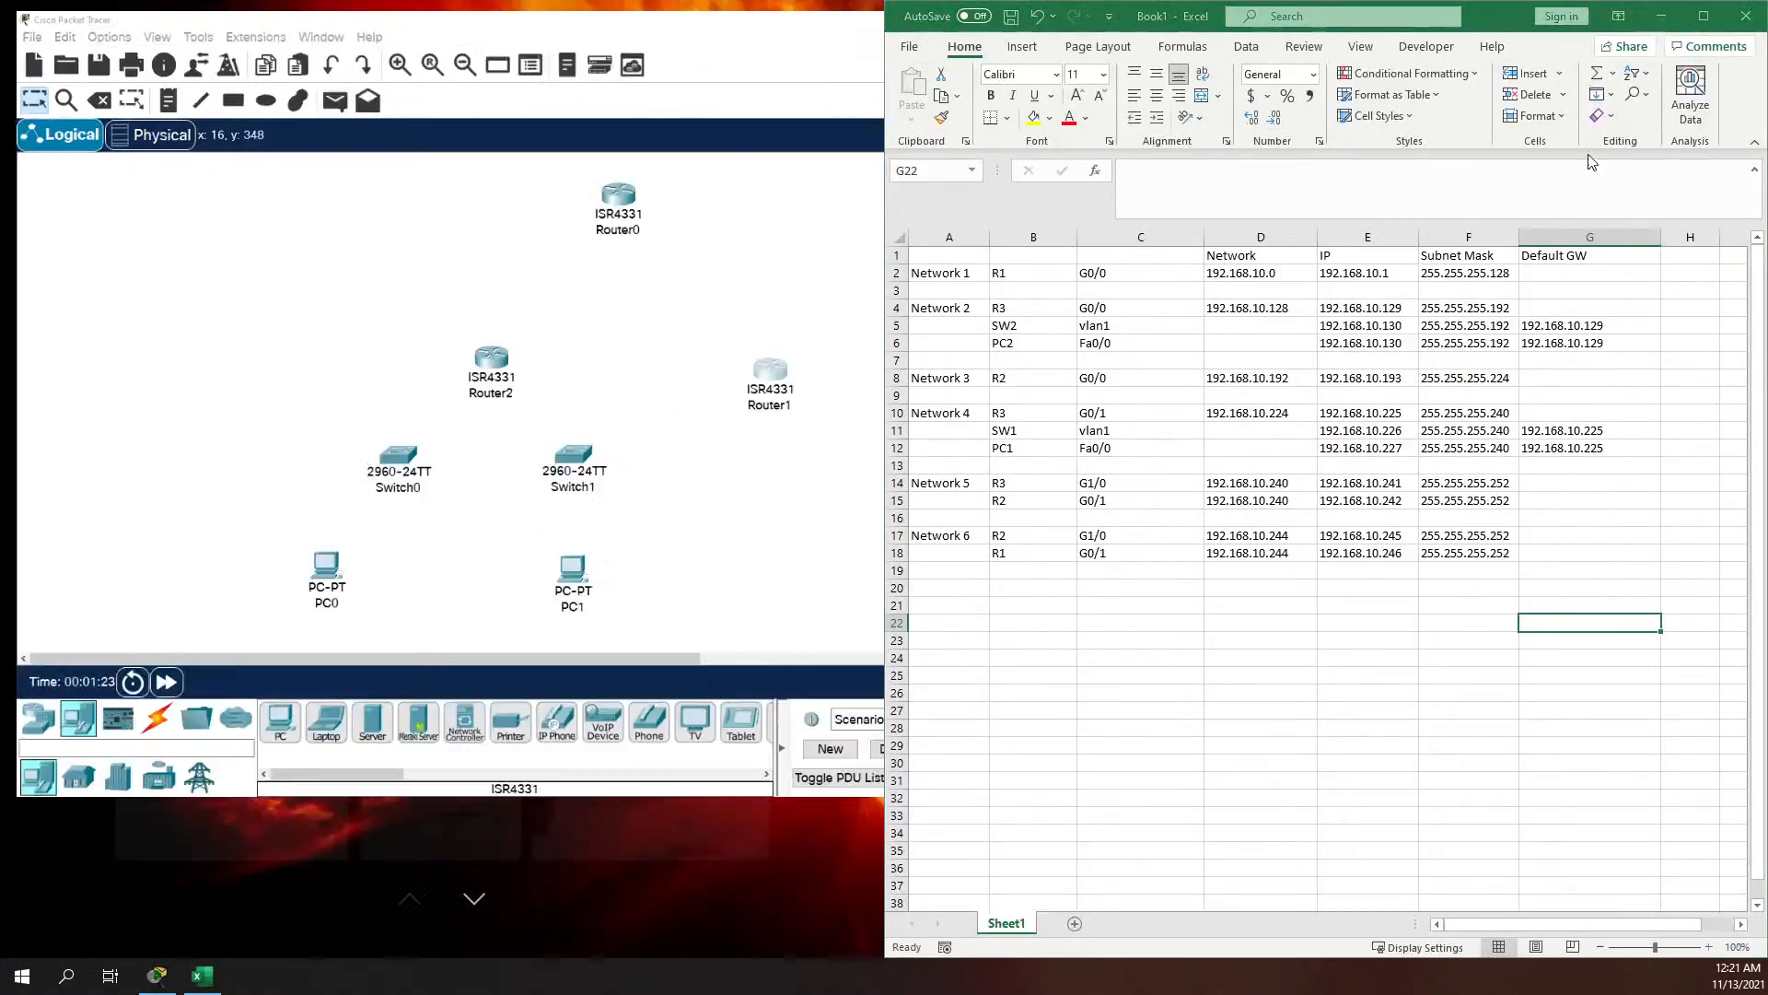
{"action": "left_click", "coordinate": [1524, 15]}
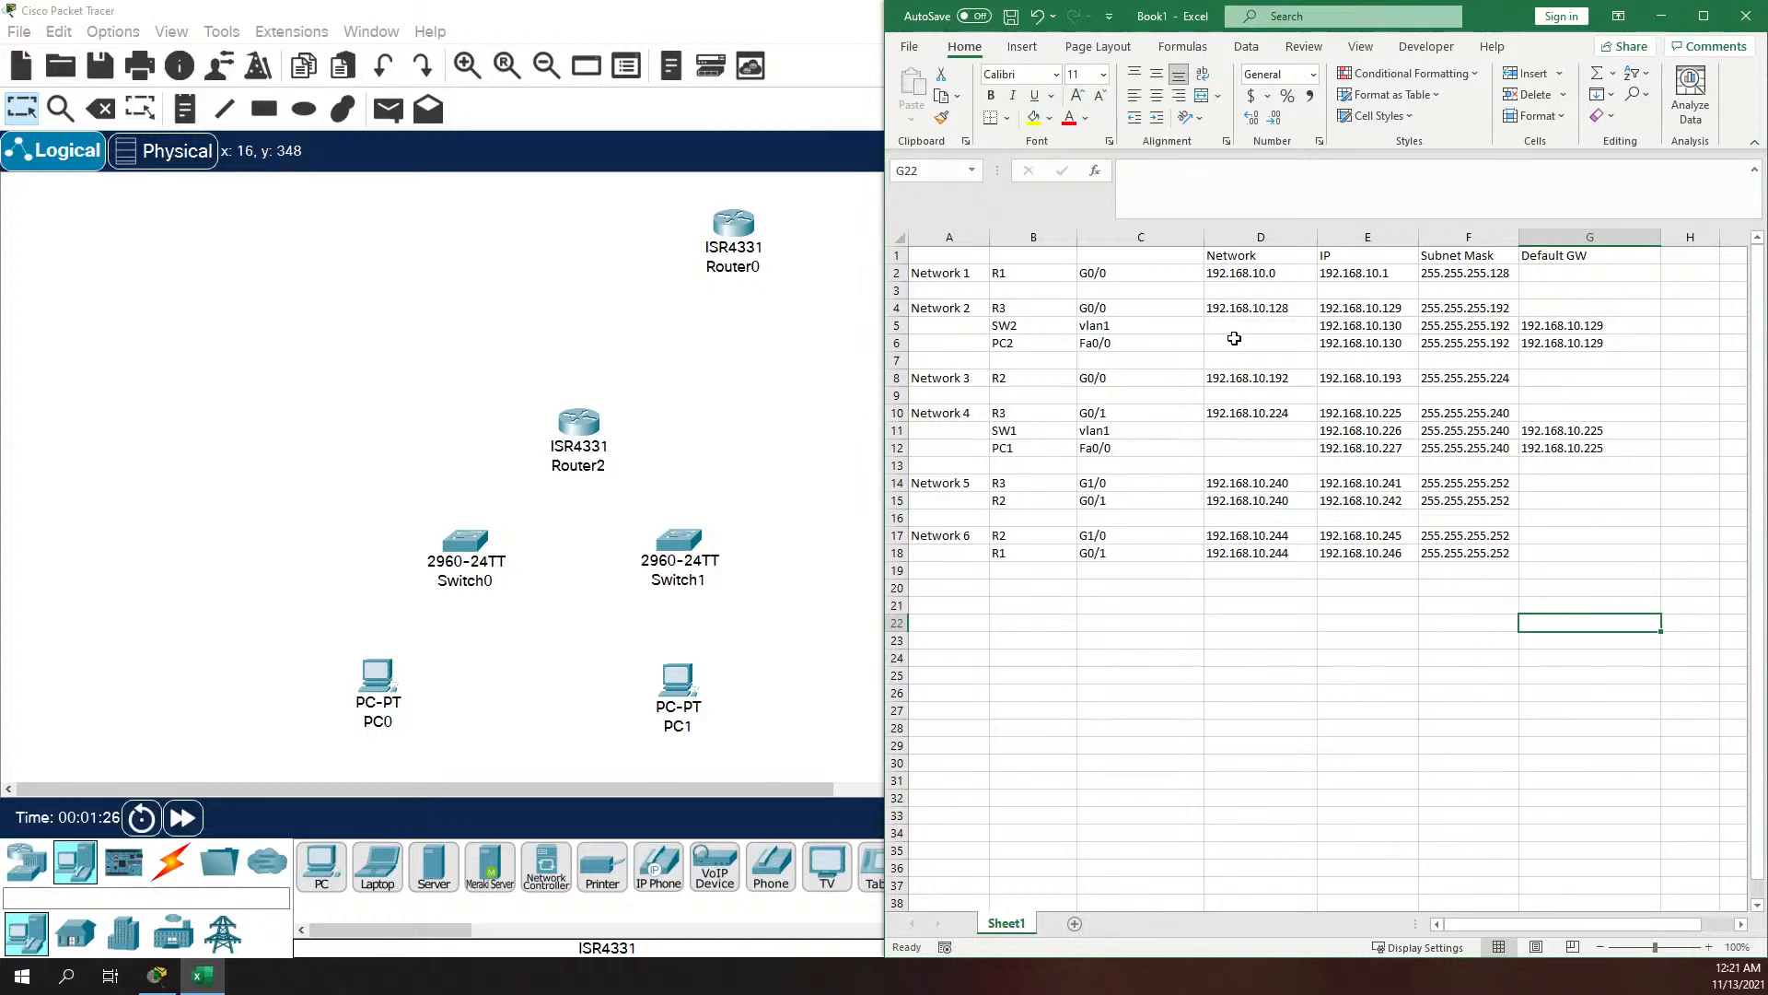
{"action": "left_click", "coordinate": [1115, 309]}
{"action": "left_click", "coordinate": [1127, 270]}
{"action": "double_click", "coordinate": [1128, 271]}
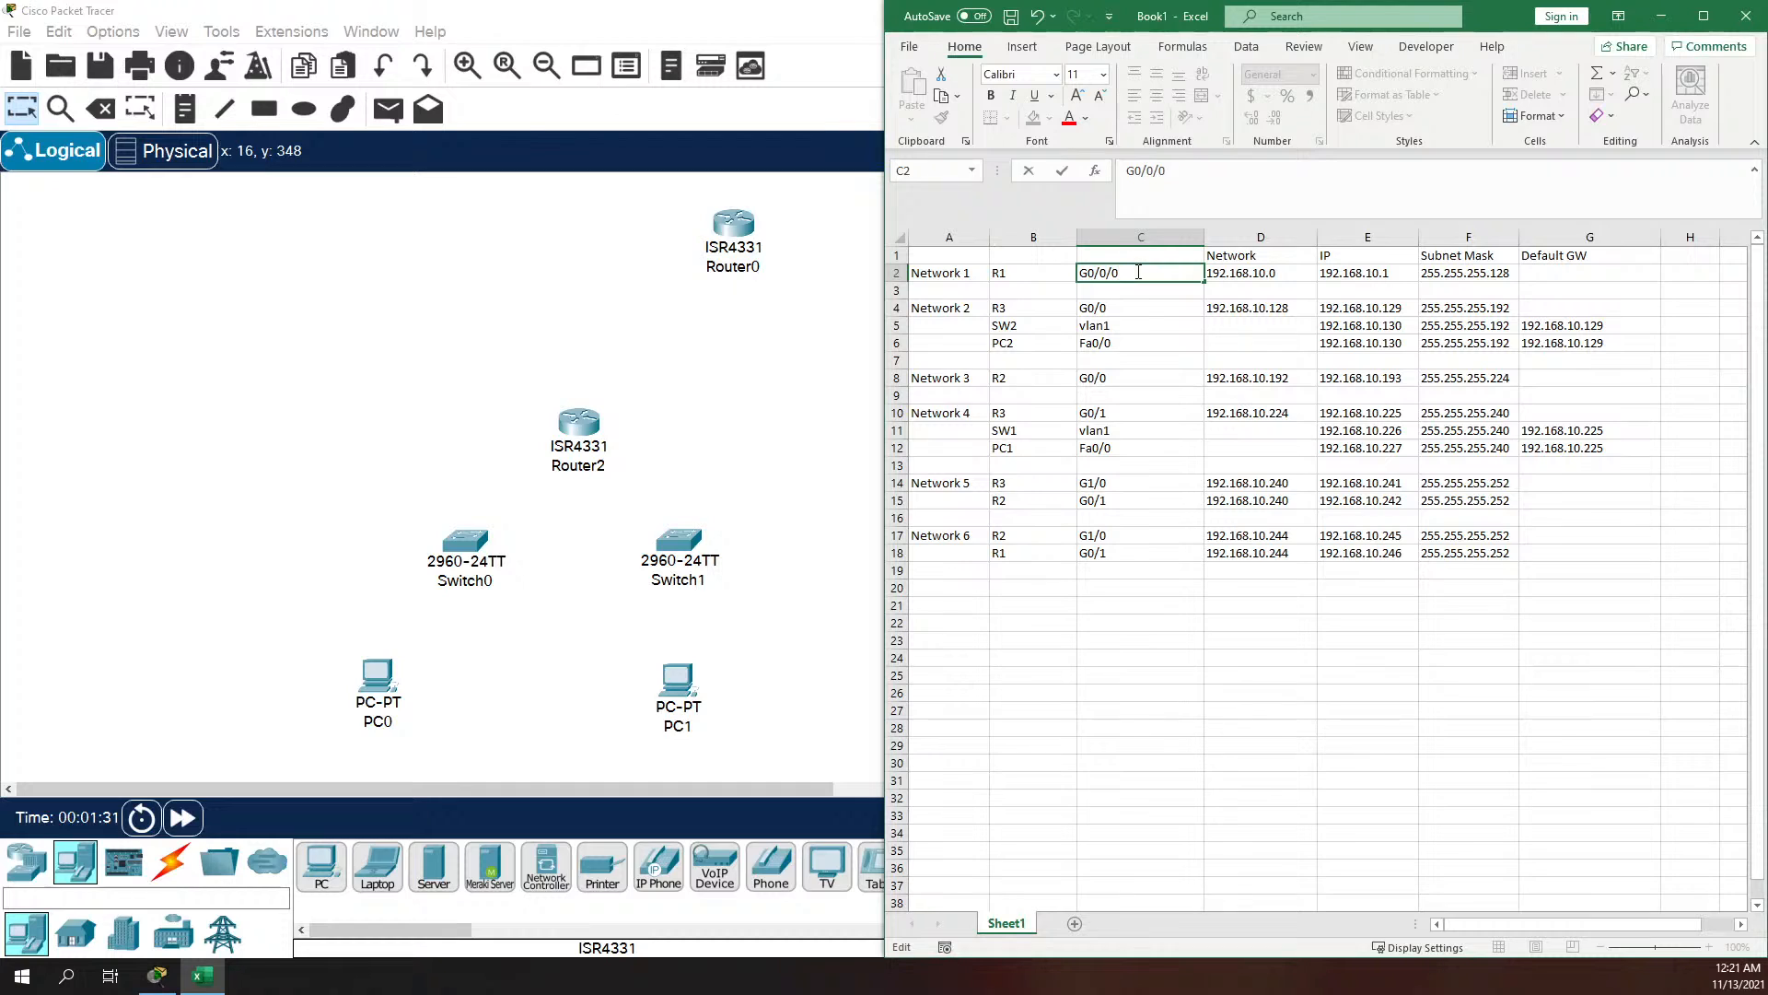
{"action": "type", "text": "/0"}
Step: Change the interfaces of R3 on Network 2 in C4 and R2 on Network 3 in C8 to G0/0/0
{"action": "left_click", "coordinate": [1136, 307]}
{"action": "double_click", "coordinate": [1136, 306]}
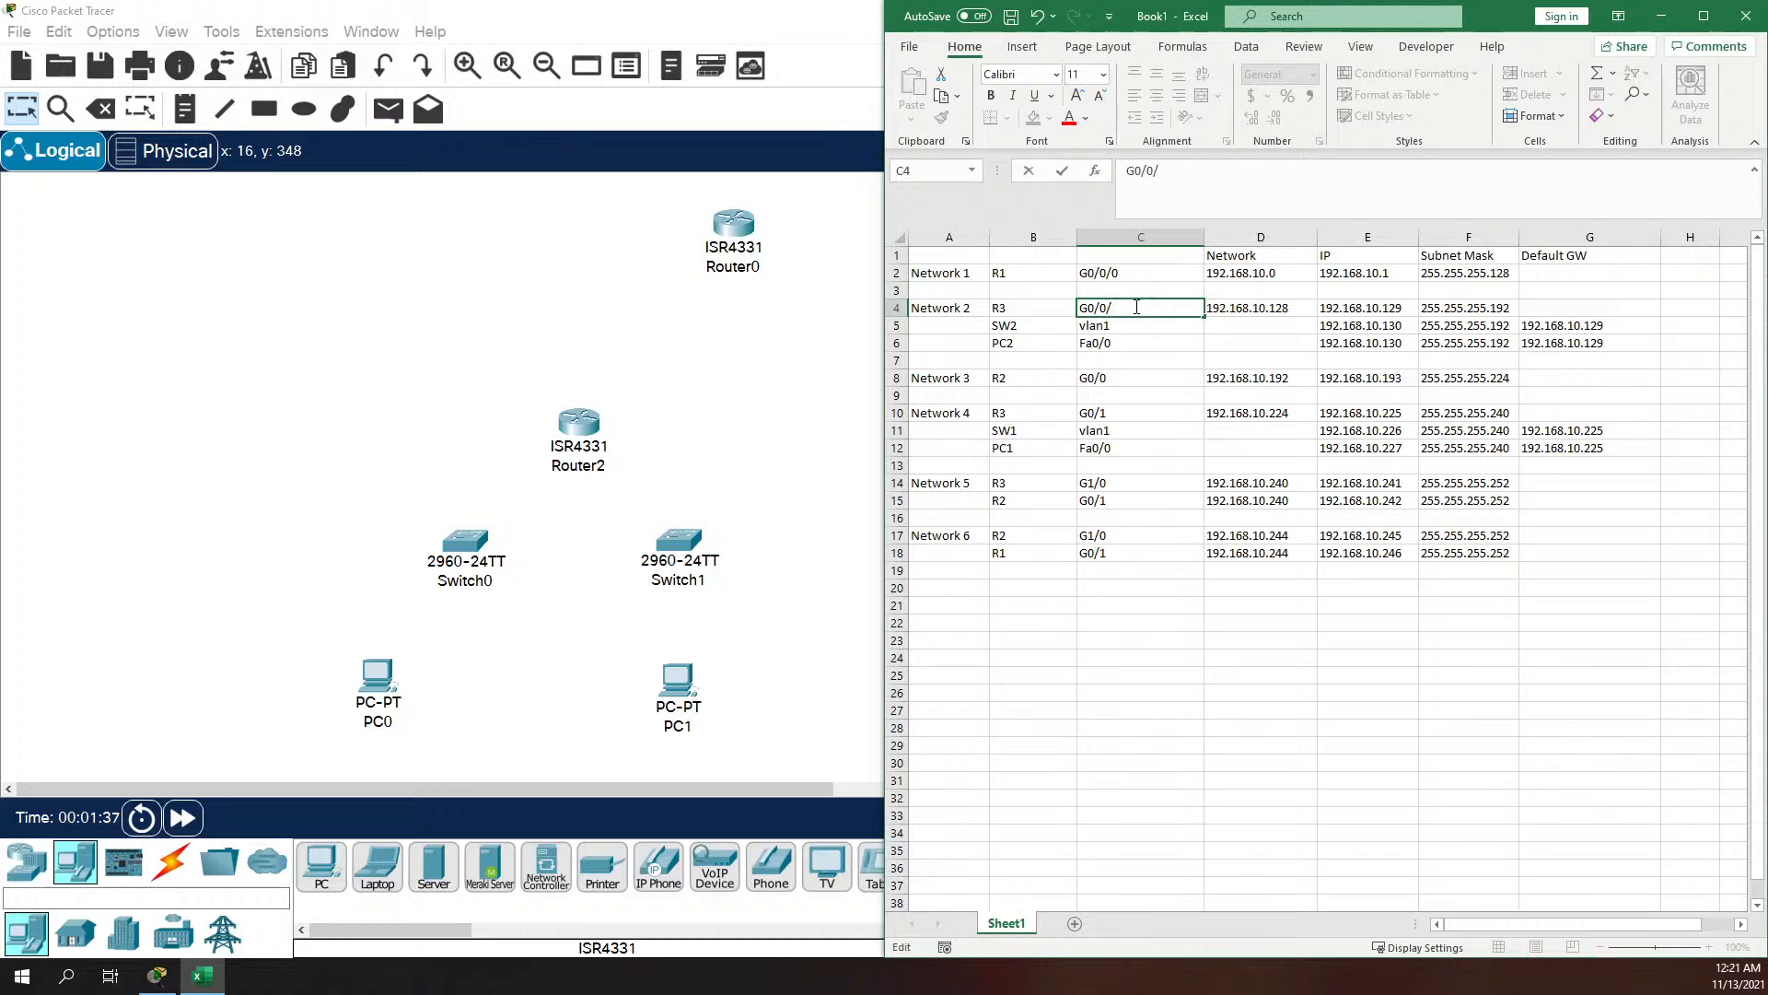
{"action": "left_click", "coordinate": [1145, 381]}
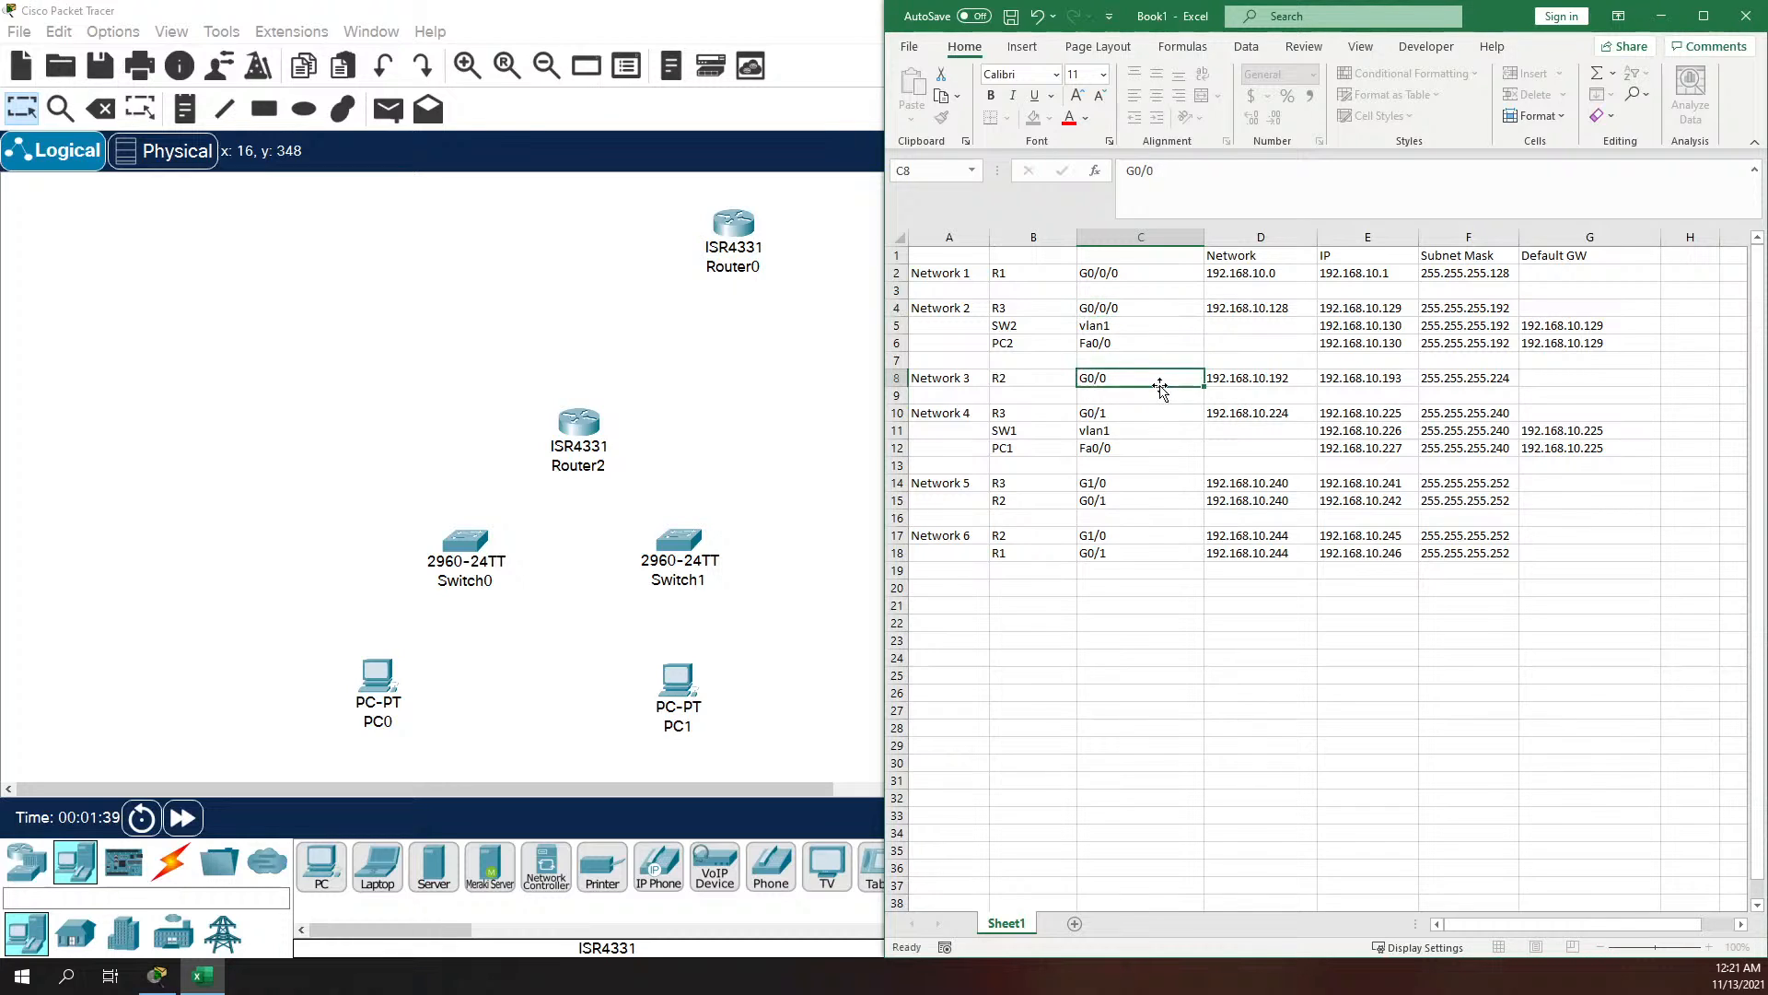
{"action": "double_click", "coordinate": [1158, 377]}
{"action": "type", "text": "/"}
Step: Change R3's Network 4 interface in cell C10 to G0/0/1
{"action": "left_click", "coordinate": [1131, 411]}
{"action": "double_click", "coordinate": [1153, 414]}
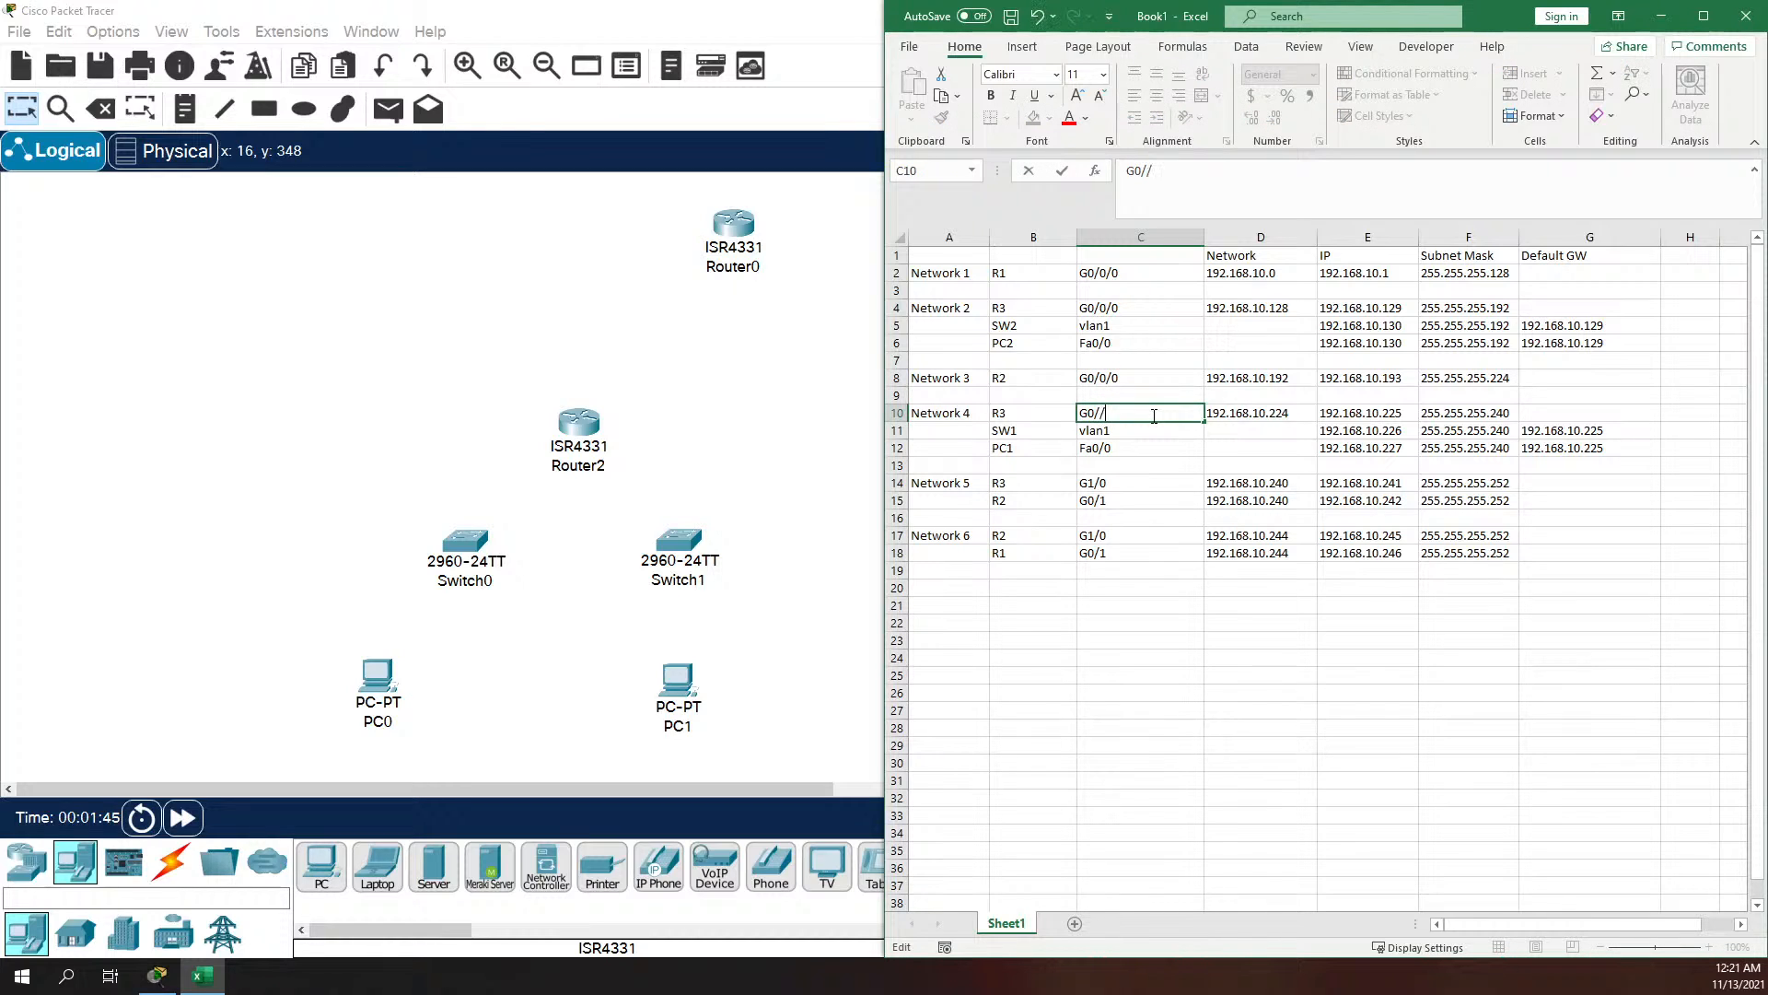
{"action": "type", "text": ".1"}
Step: Set the Network 5 interfaces to G0/0/2 for R3 in C14 and G0/0/1 for R2 in C15
{"action": "left_click", "coordinate": [1125, 483]}
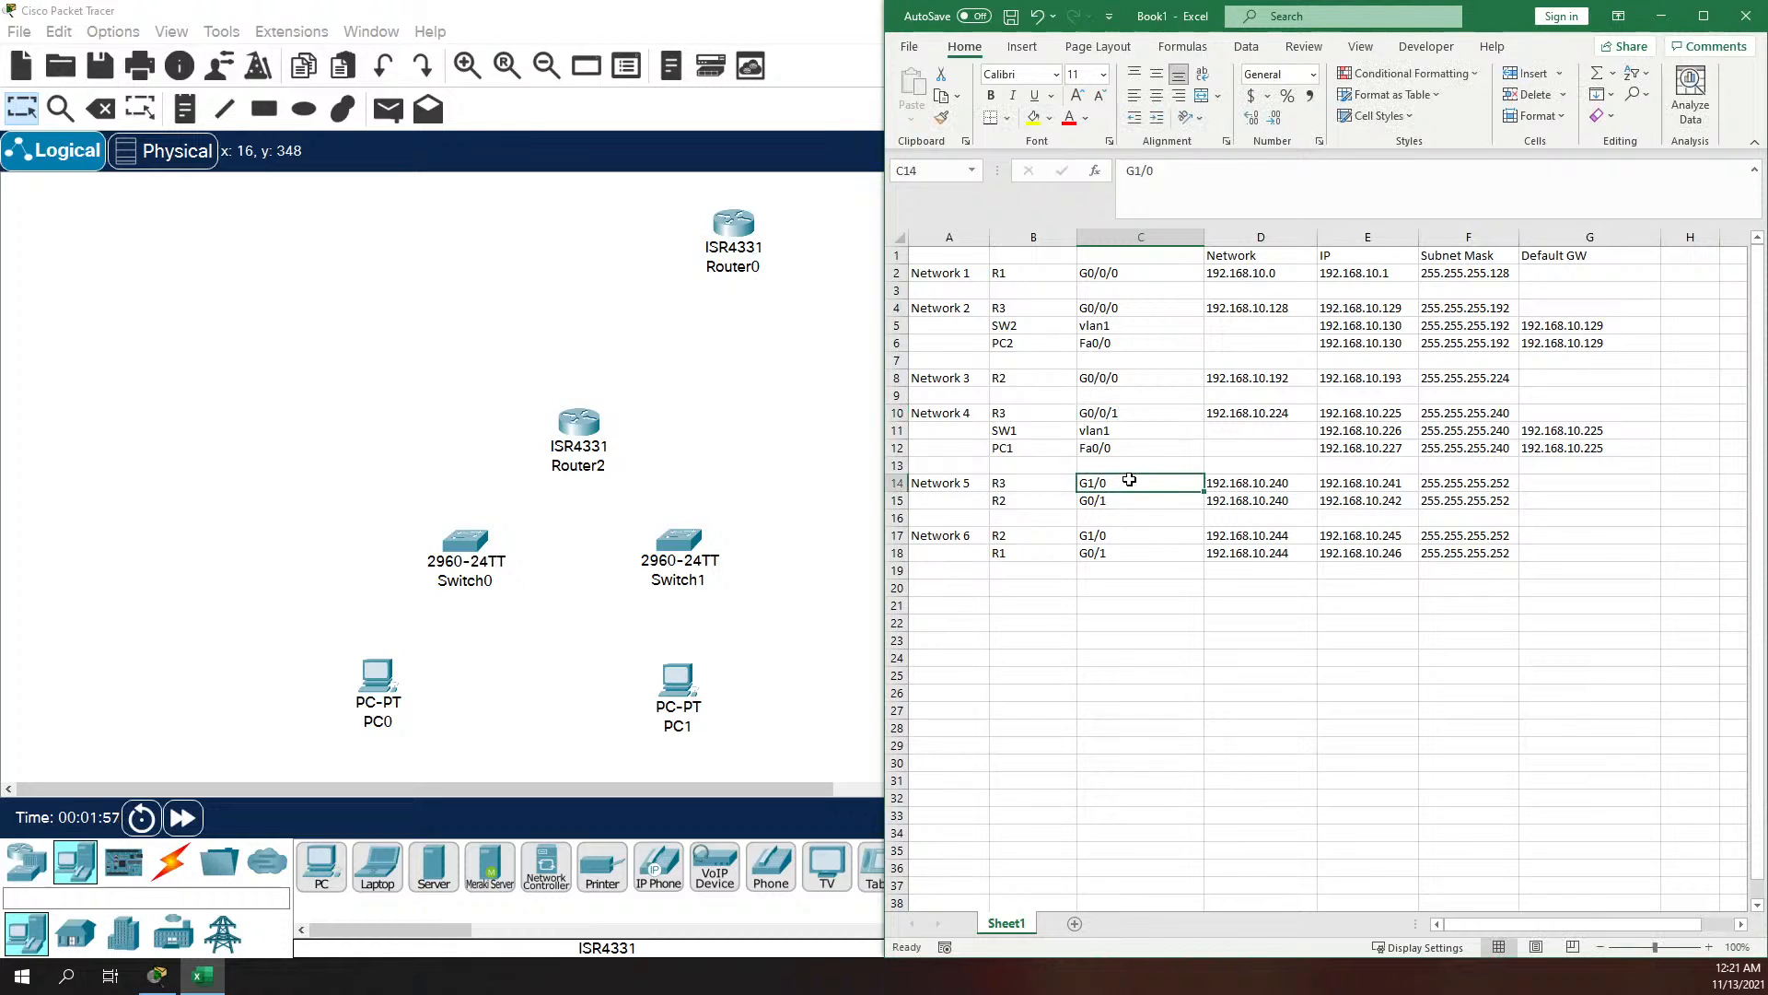
{"action": "double_click", "coordinate": [1132, 479]}
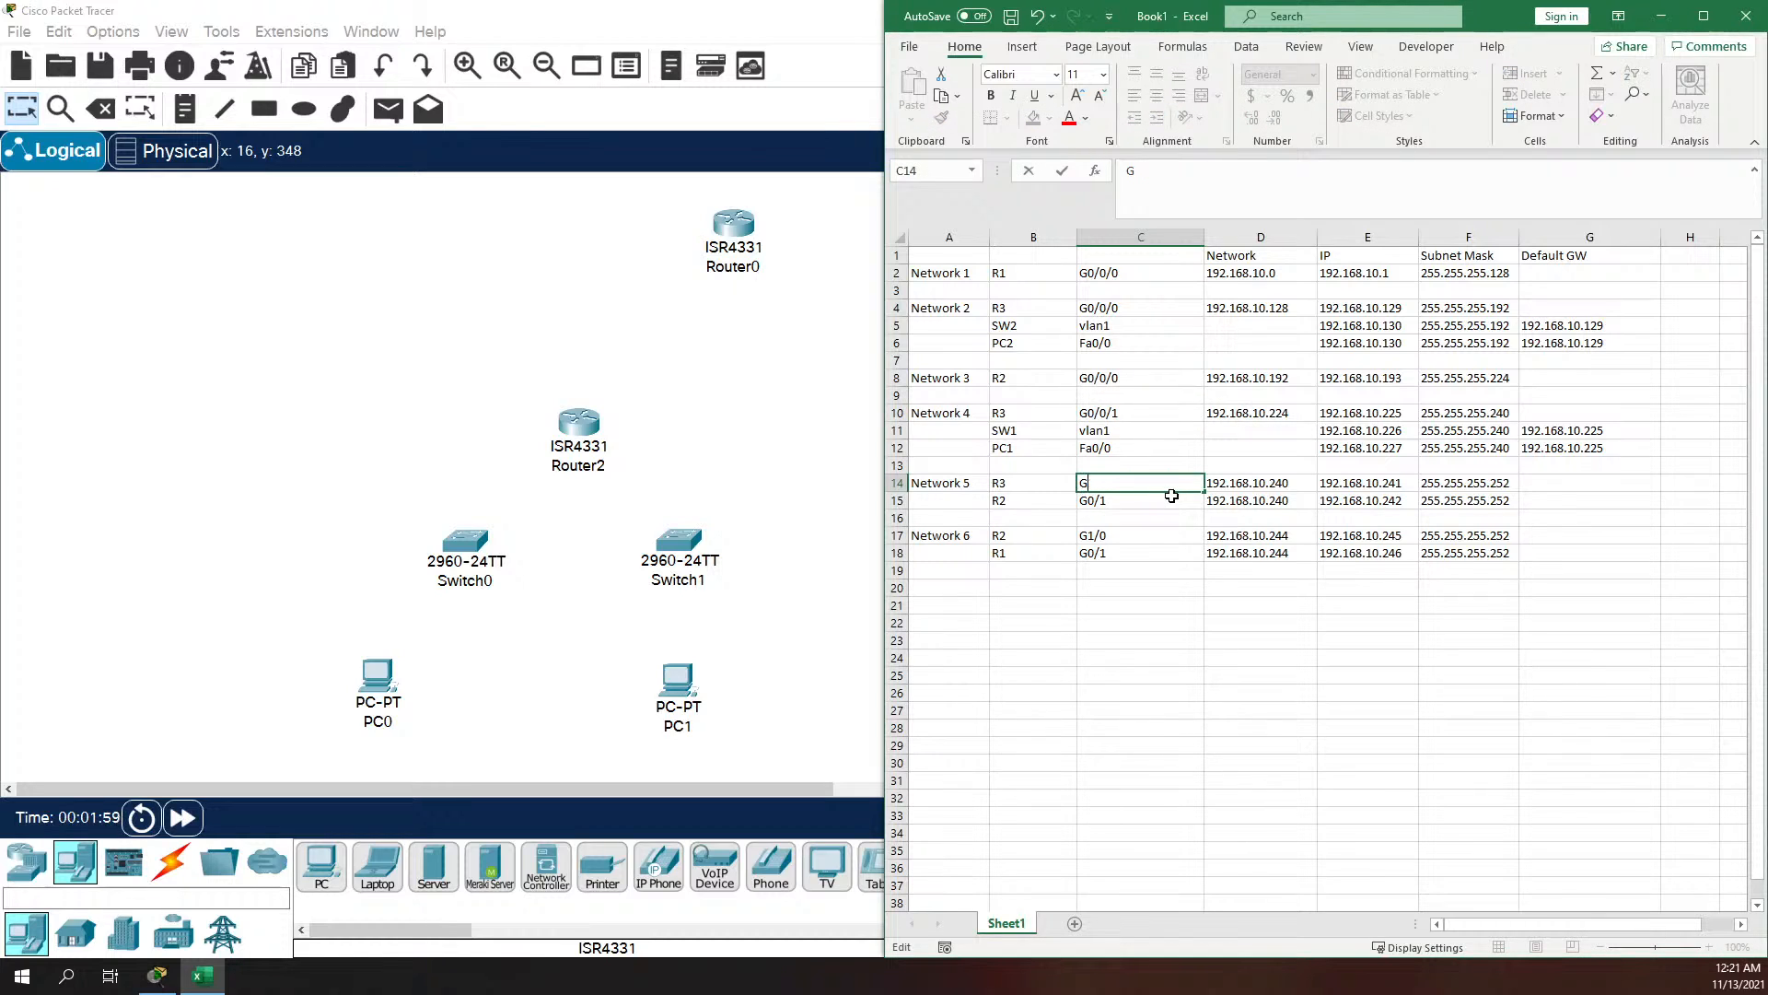
{"action": "type", "text": "0"}
{"action": "double_click", "coordinate": [1120, 503]}
{"action": "key", "text": "BackSpace"}
{"action": "type", "text": "0/2"}
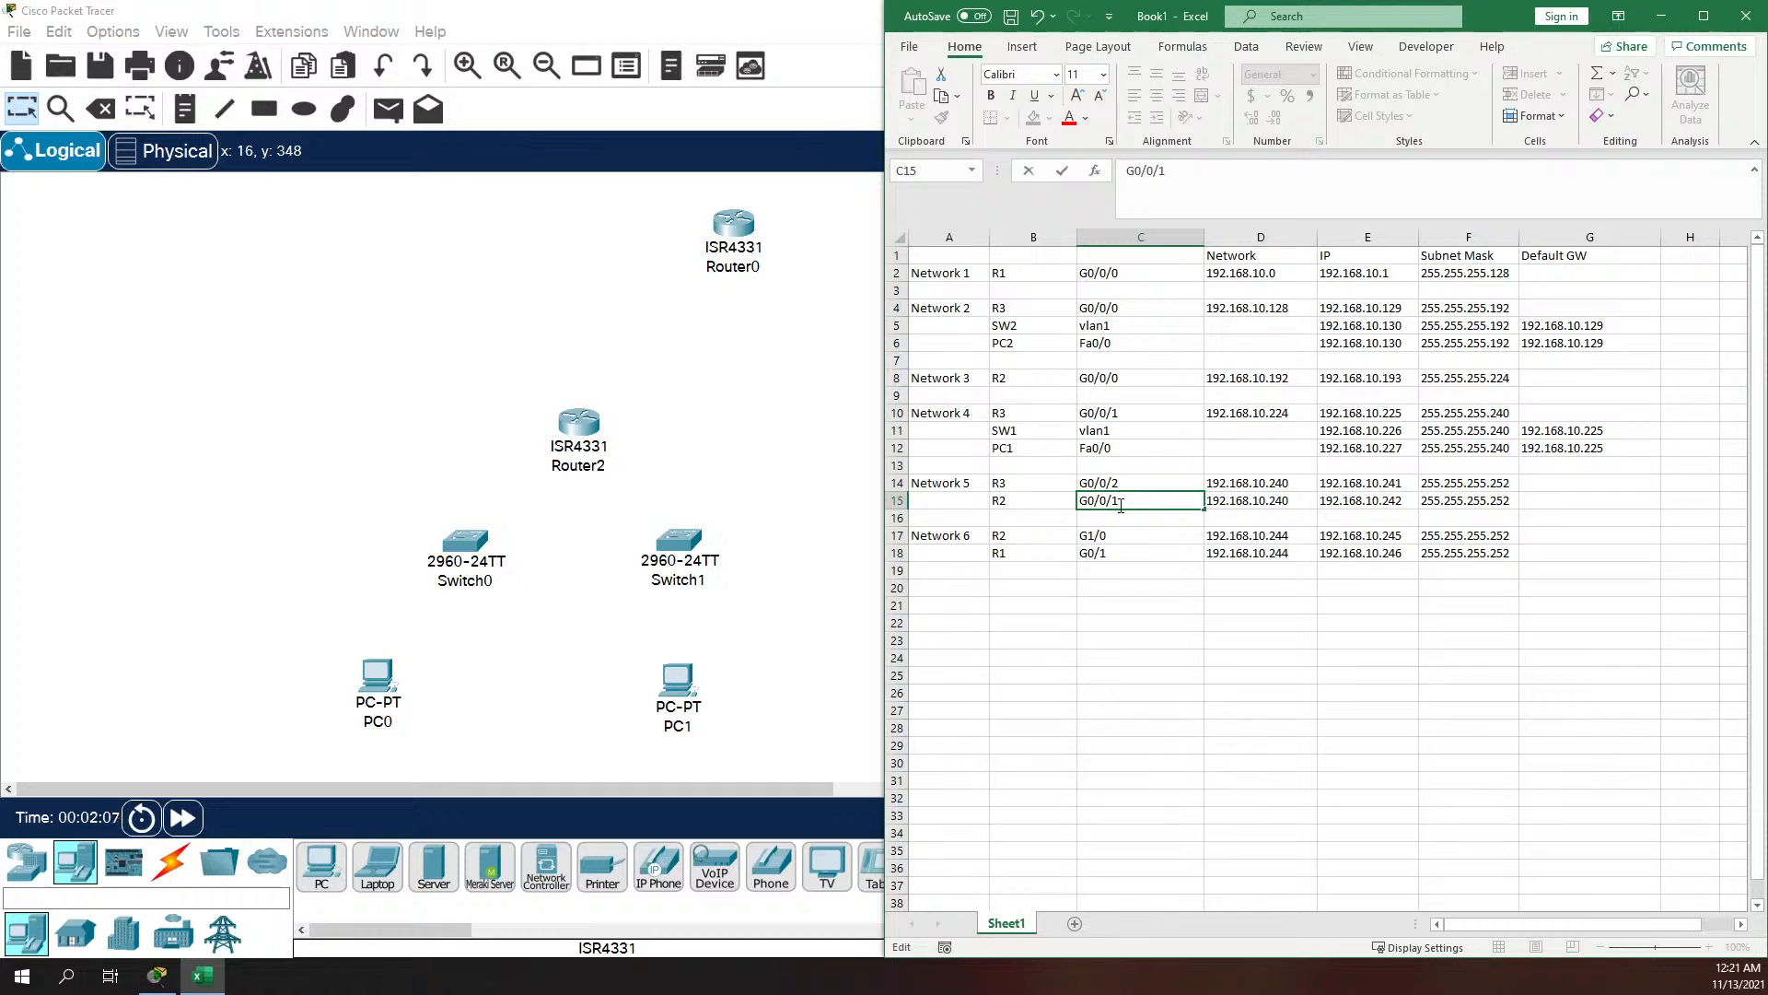
Step: Set the Network 6 interfaces to G0/0/2 for R2 in C17 and G0/0/1 for R1 in C18
{"action": "double_click", "coordinate": [1128, 536]}
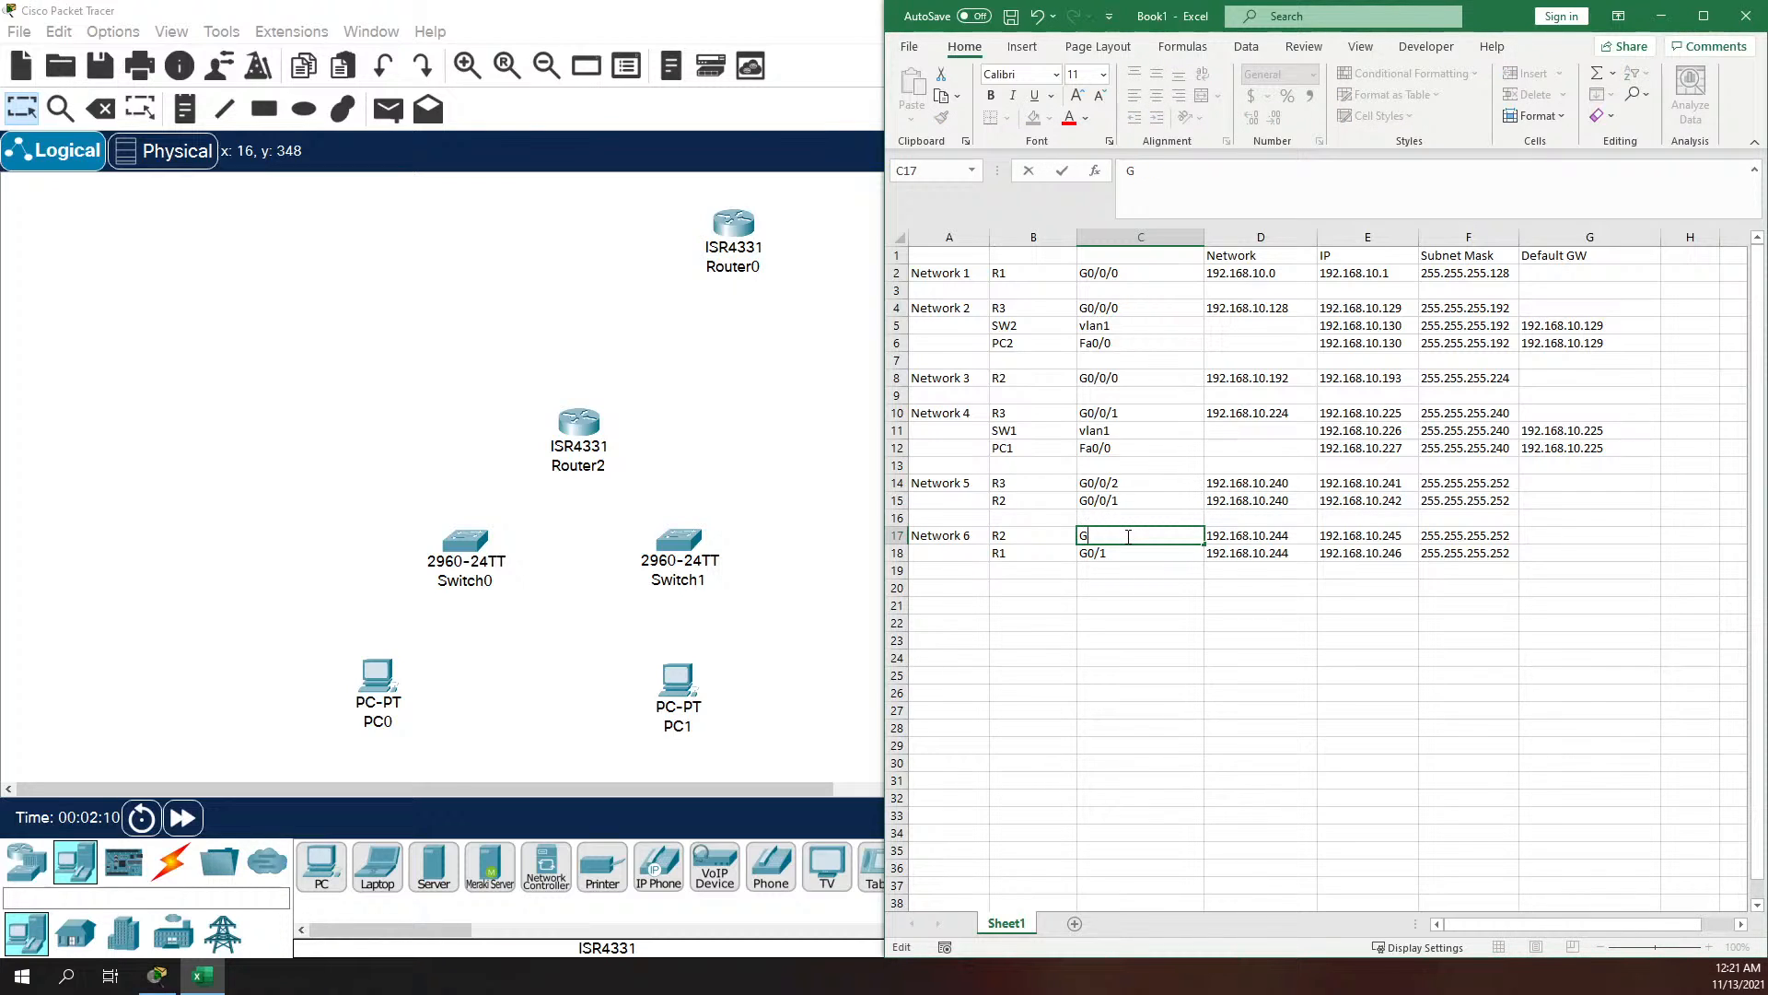
{"action": "type", "text": "0/1"}
{"action": "double_click", "coordinate": [1123, 554]}
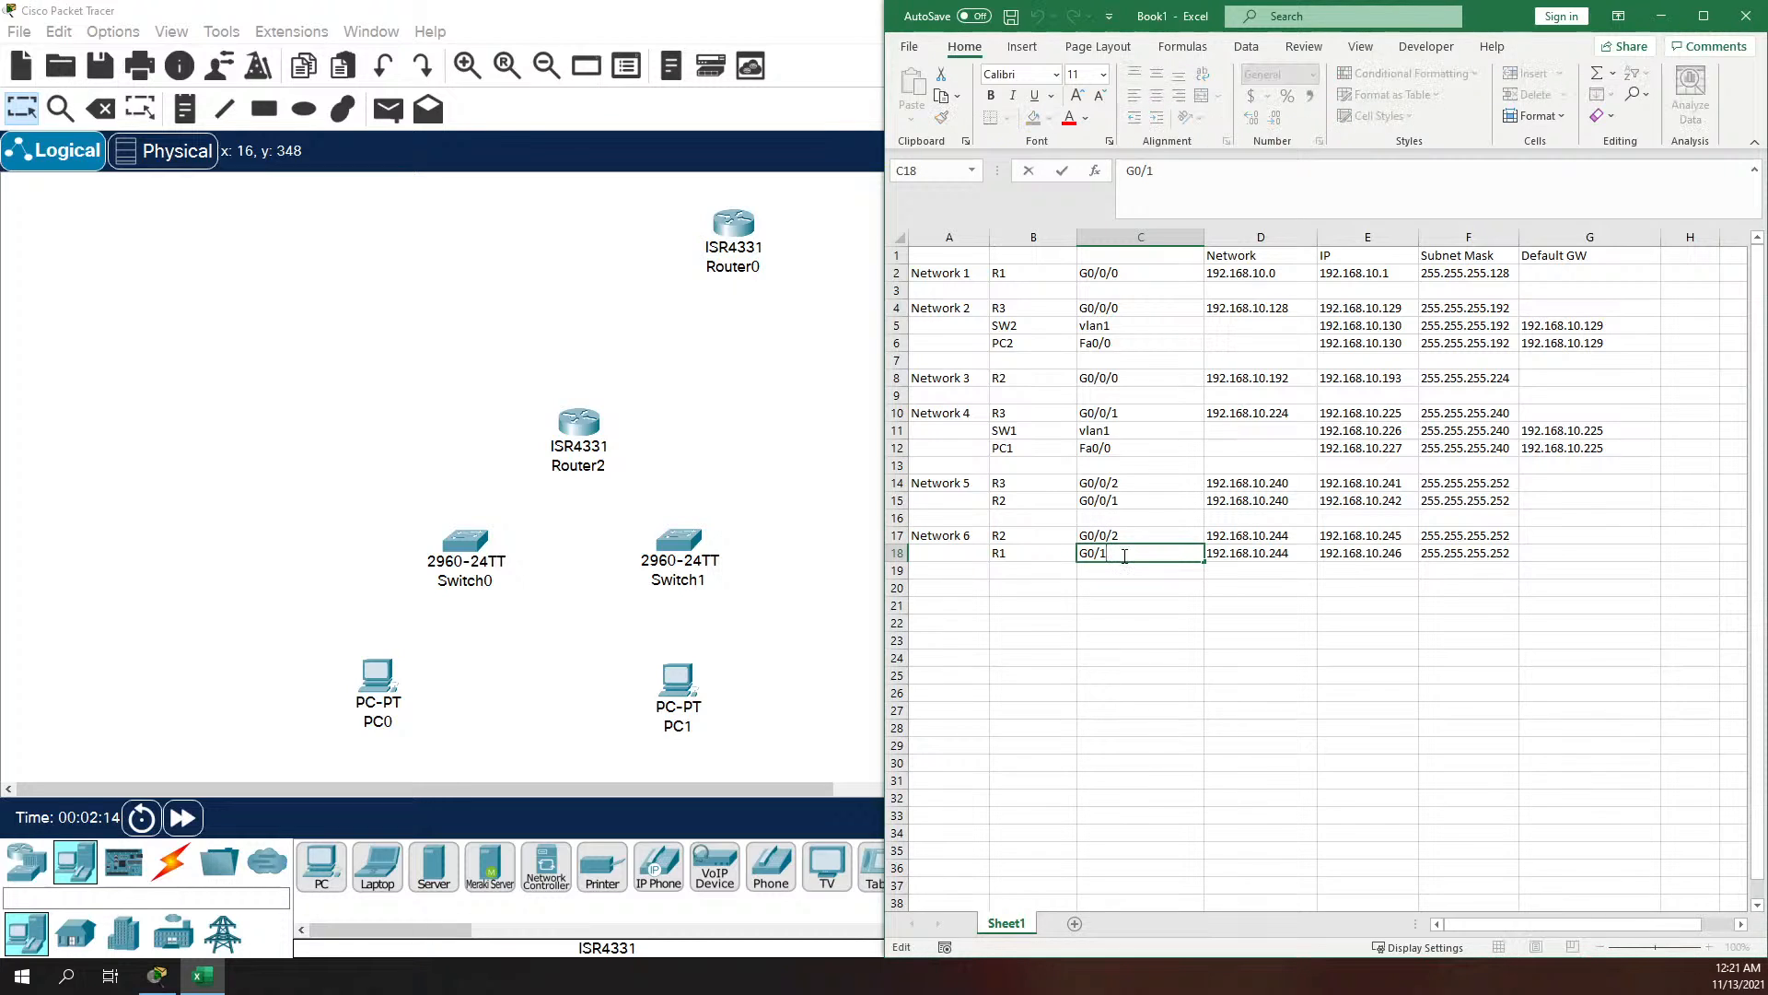
{"action": "type", "text": "0/2"}
{"action": "left_click", "coordinate": [1131, 589]}
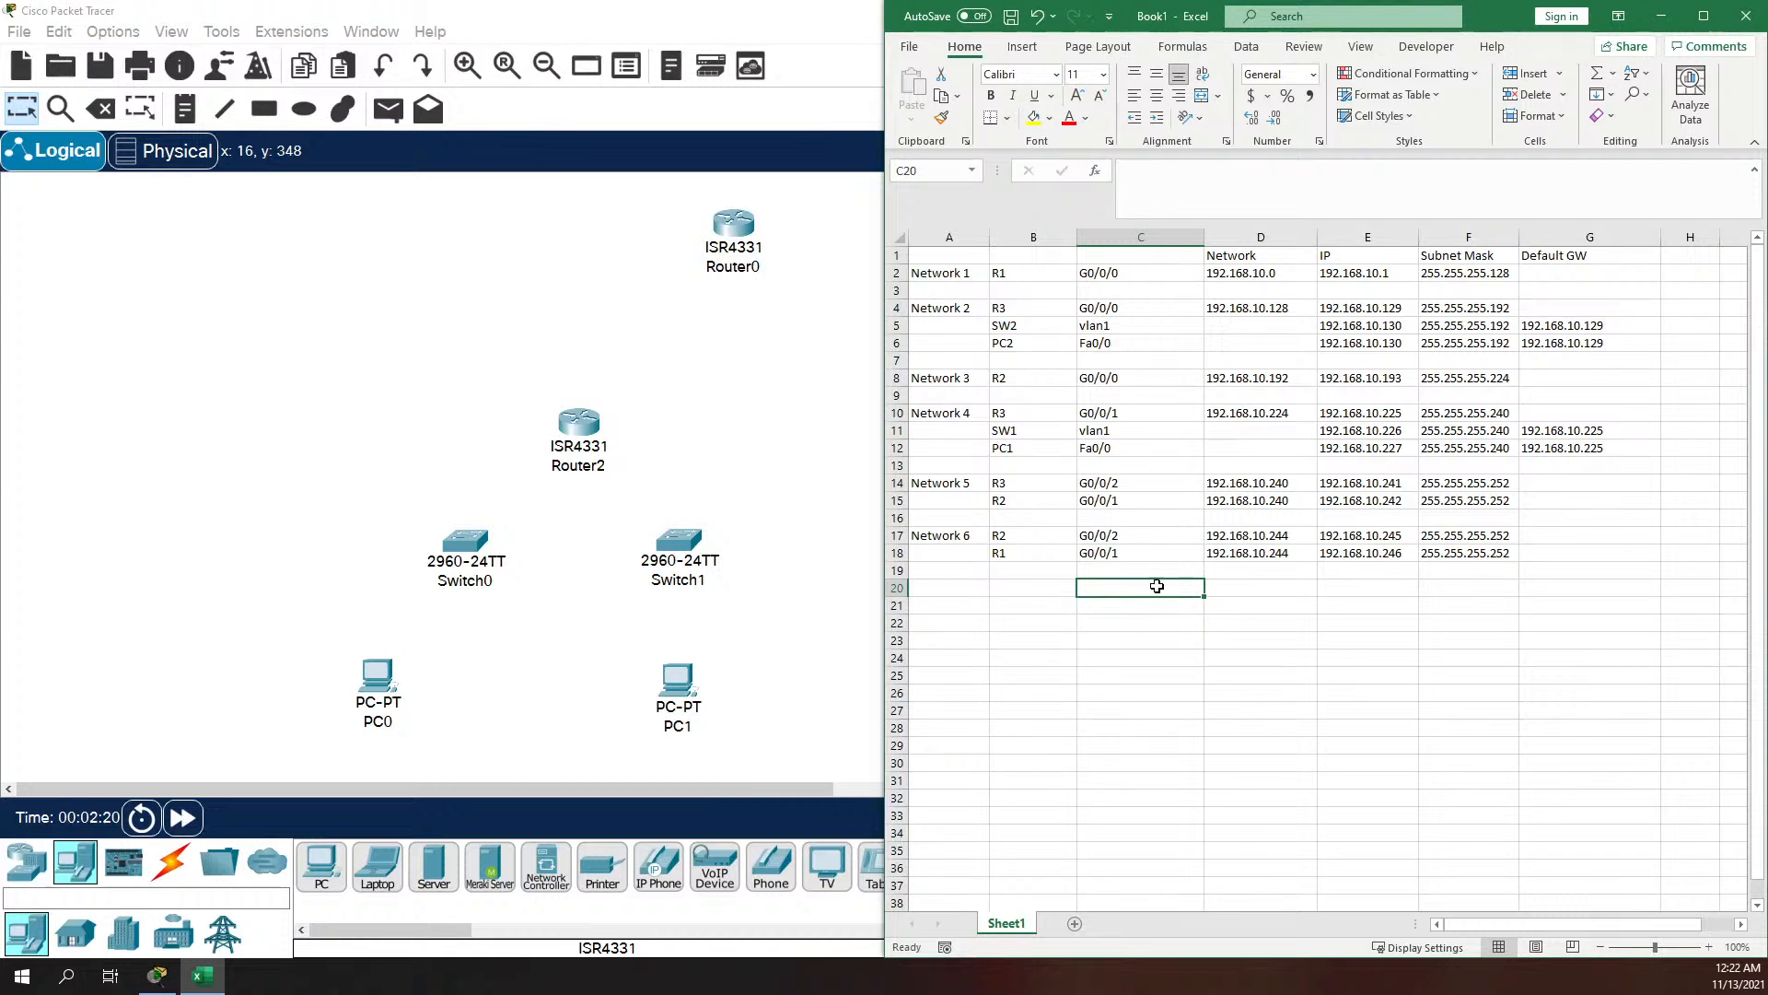
Step: Move the Excel window off the Packet Tracer topology and check which ports Router2 offers for a Copper Cross-Over cable
{"action": "left_click_drag", "start_coordinate": [1526, 13], "coordinate": [1645, 74]}
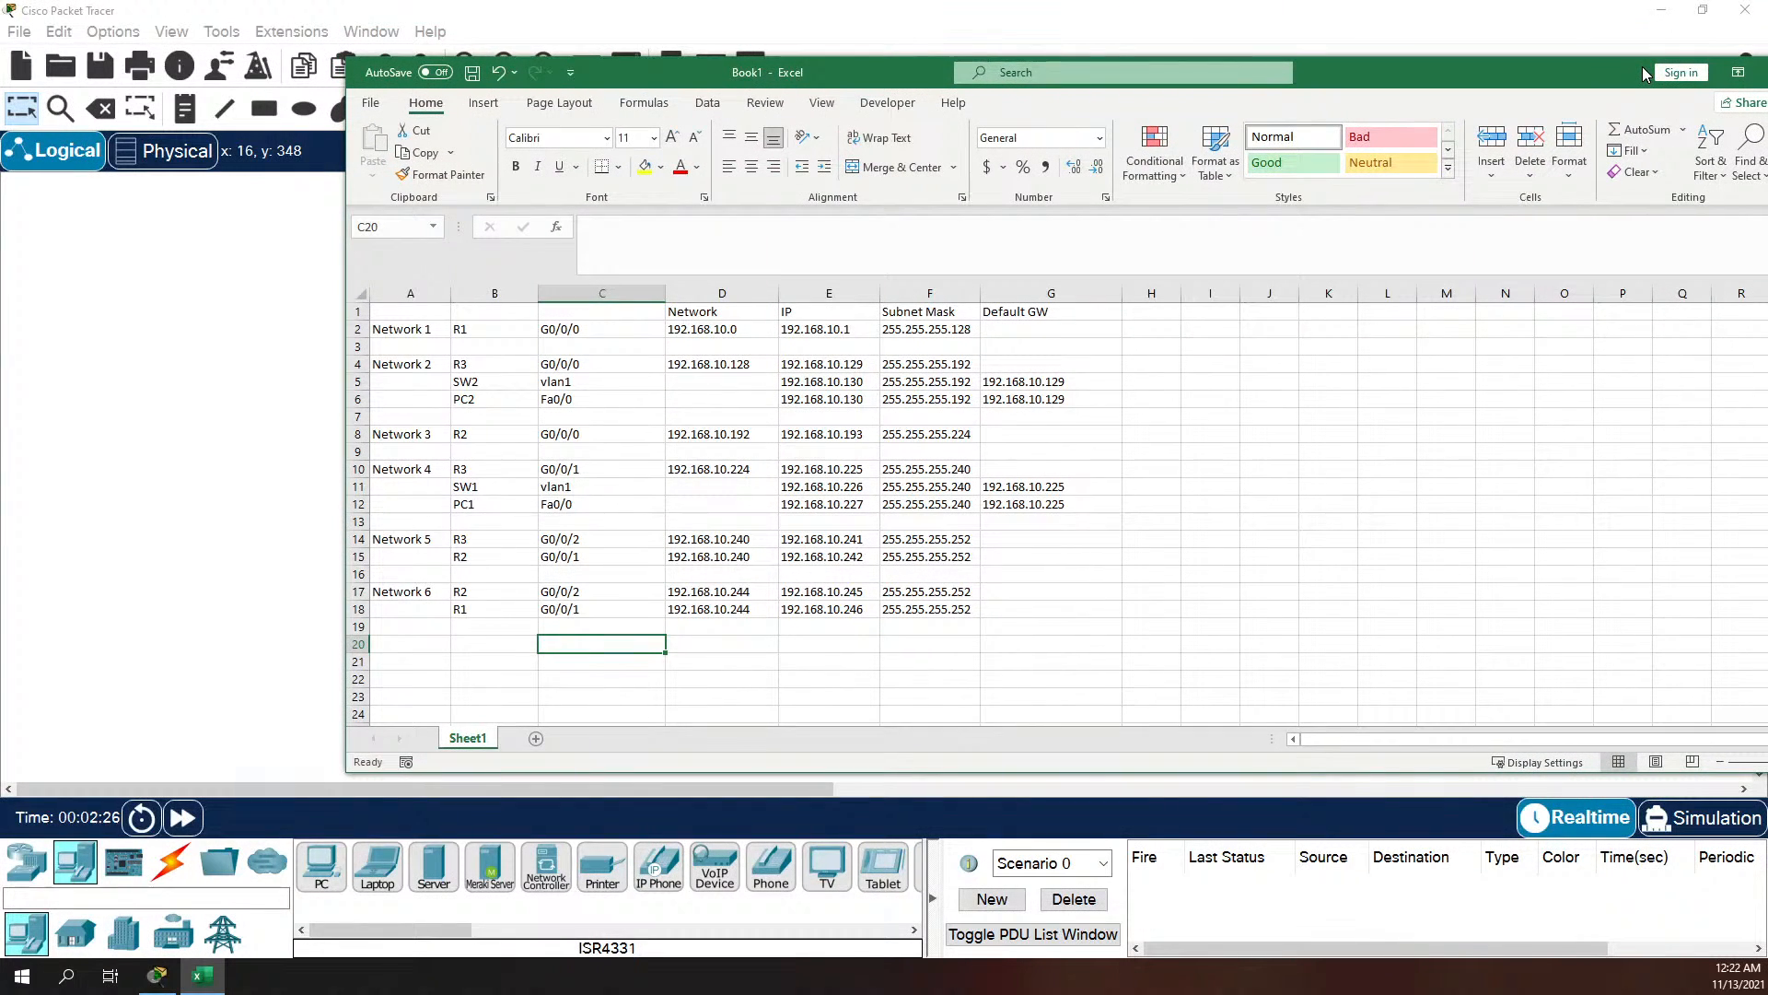
{"action": "left_click_drag", "start_coordinate": [1644, 73], "coordinate": [0, 414]}
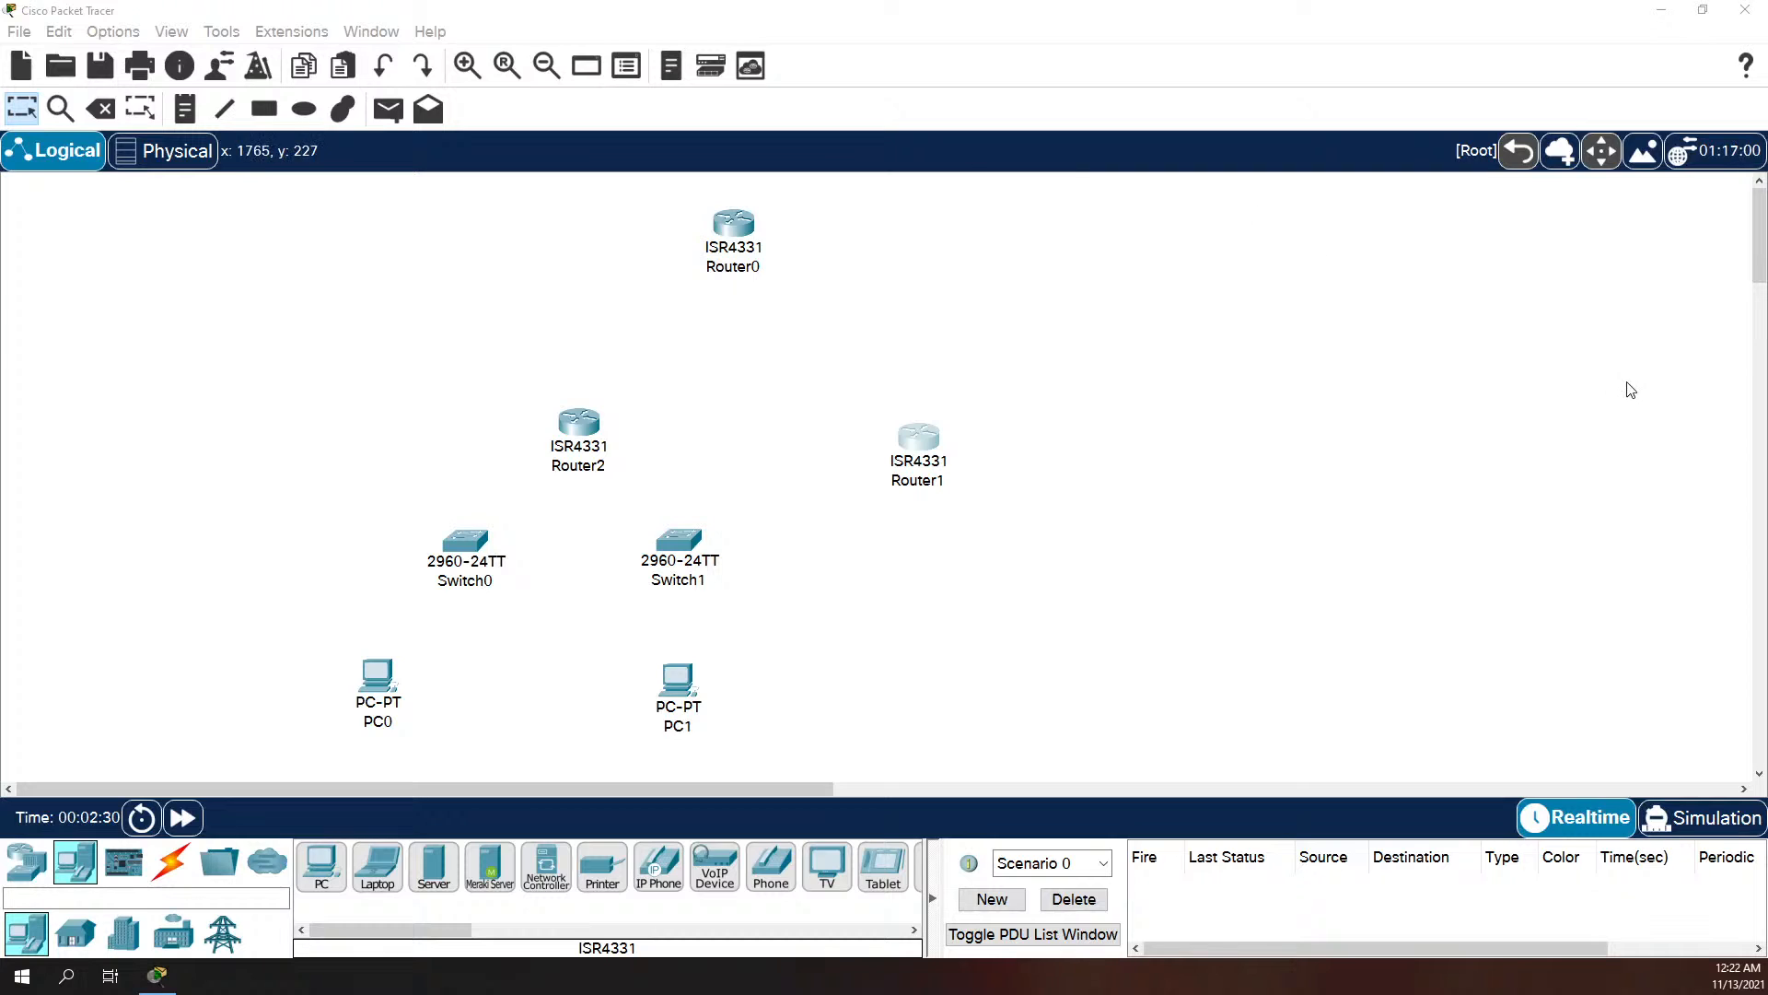
{"action": "left_click", "coordinate": [183, 864]}
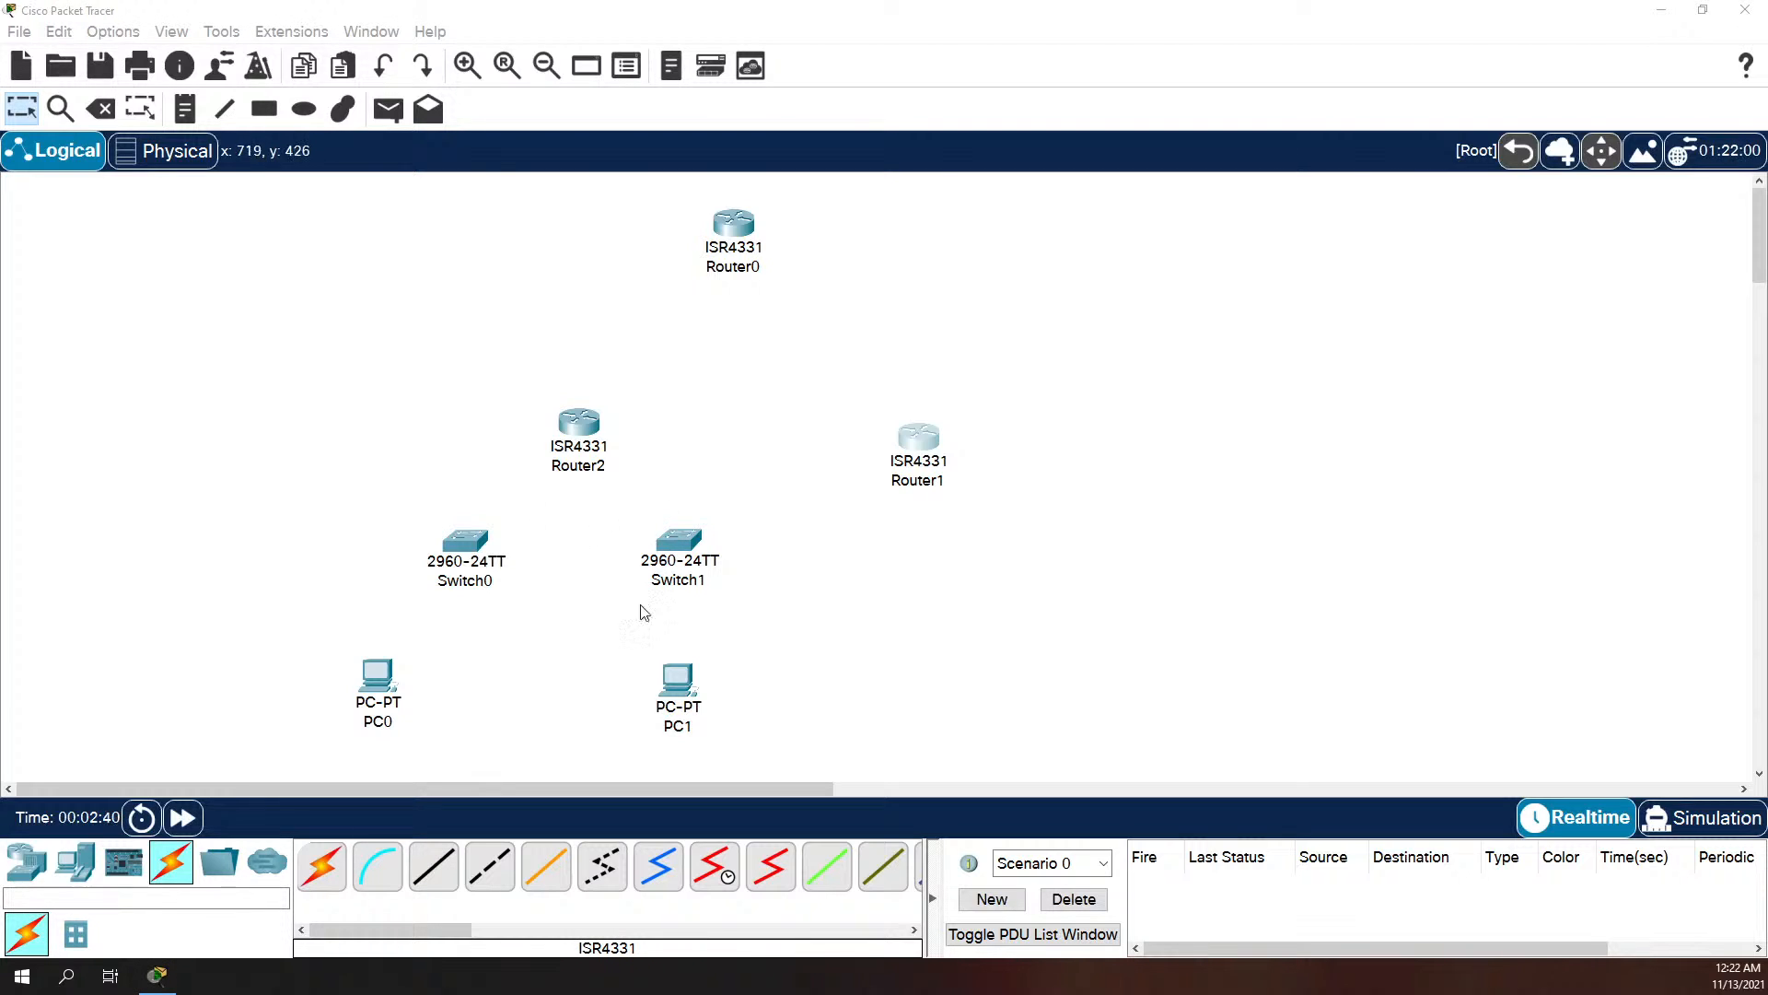
{"action": "left_click", "coordinate": [490, 866]}
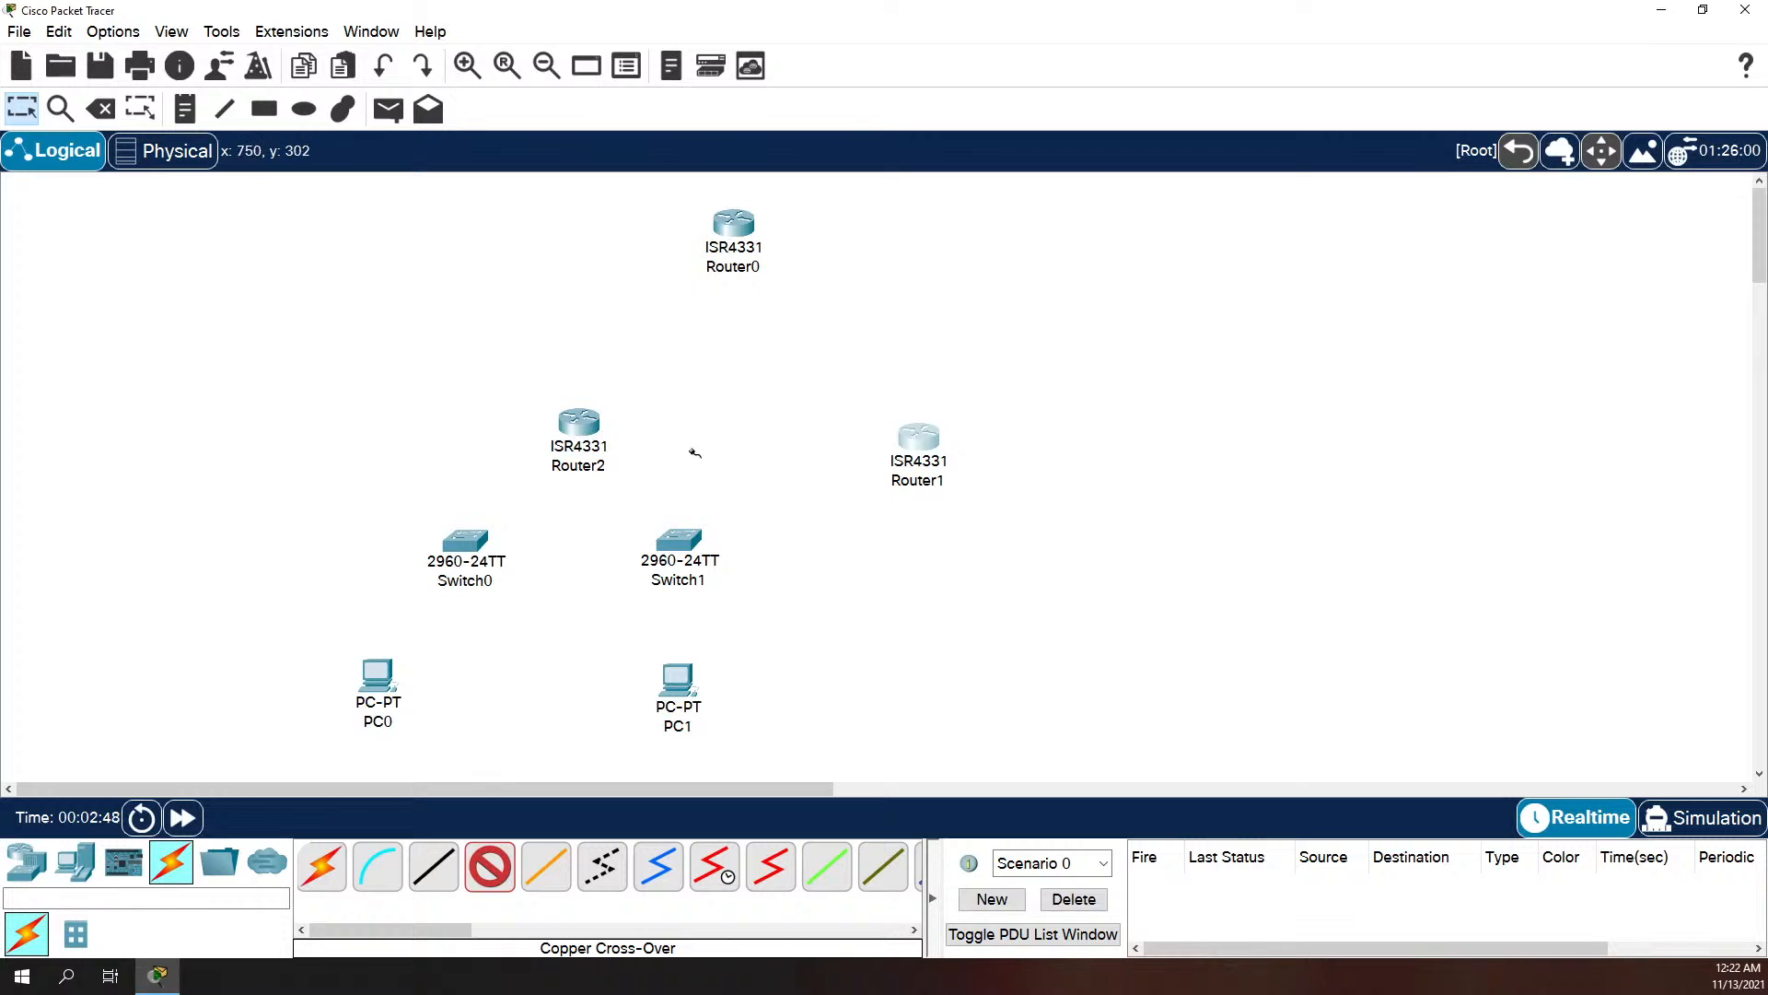
{"action": "left_click", "coordinate": [598, 425]}
{"action": "left_click", "coordinate": [592, 353]}
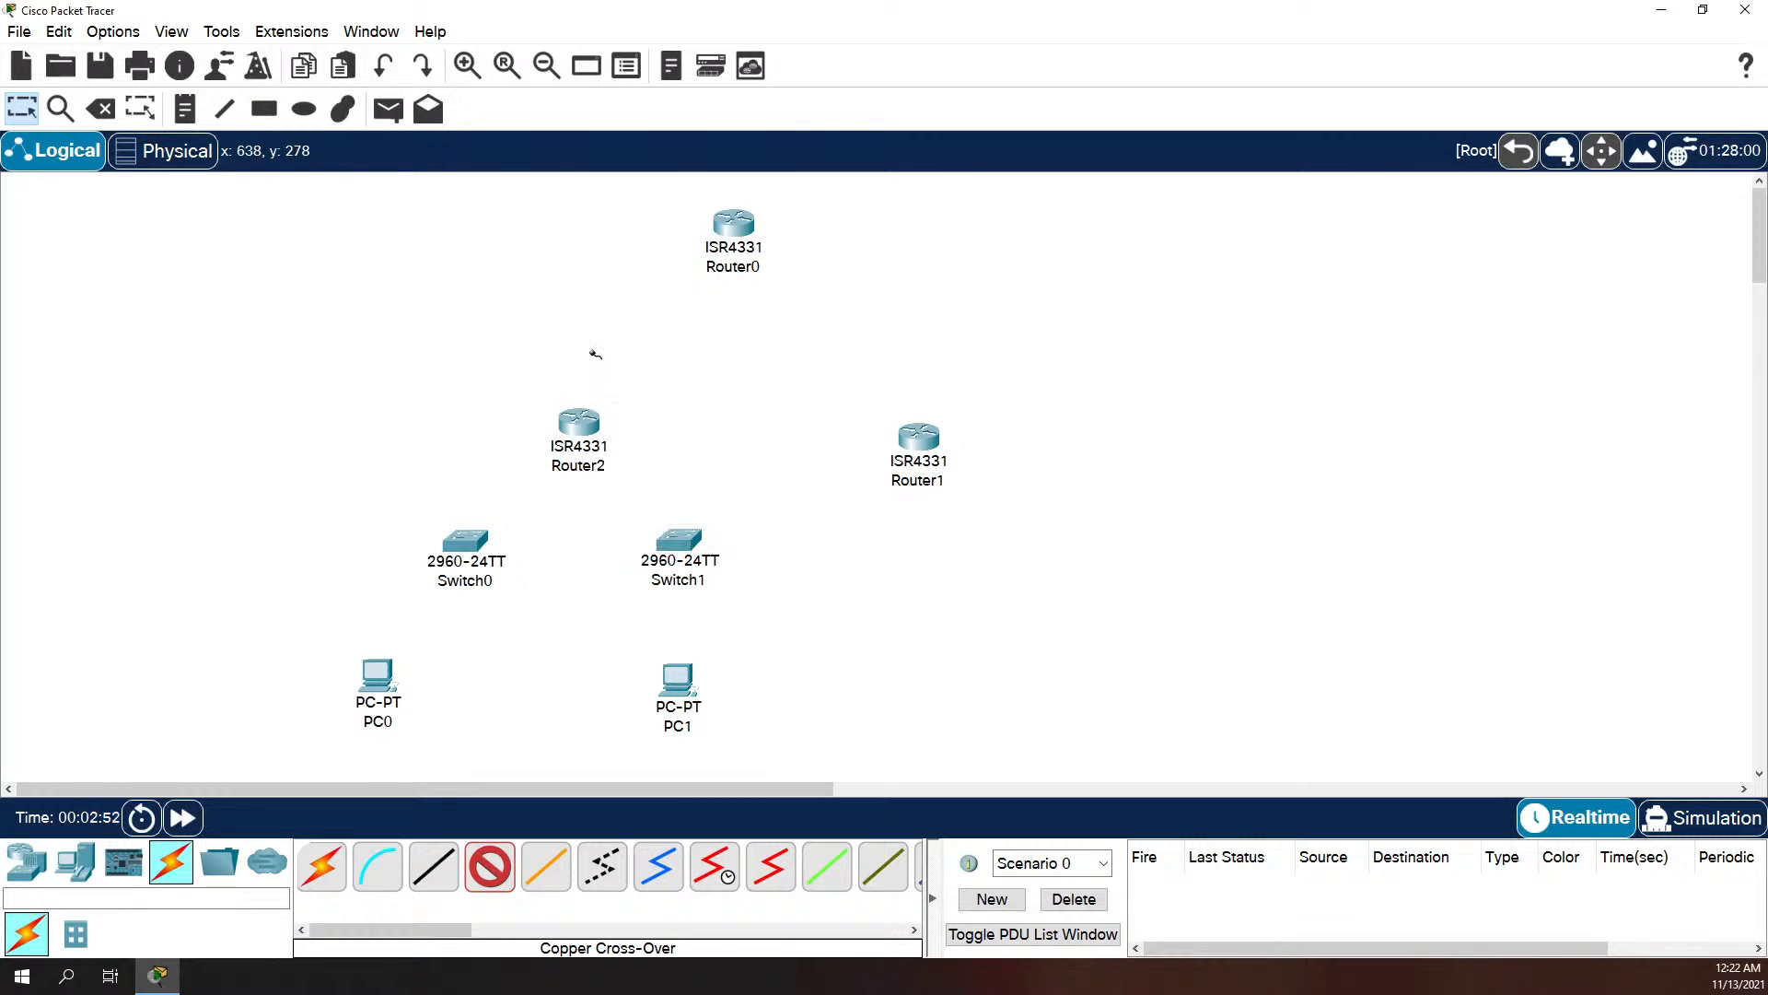
{"action": "left_click", "coordinate": [581, 429]}
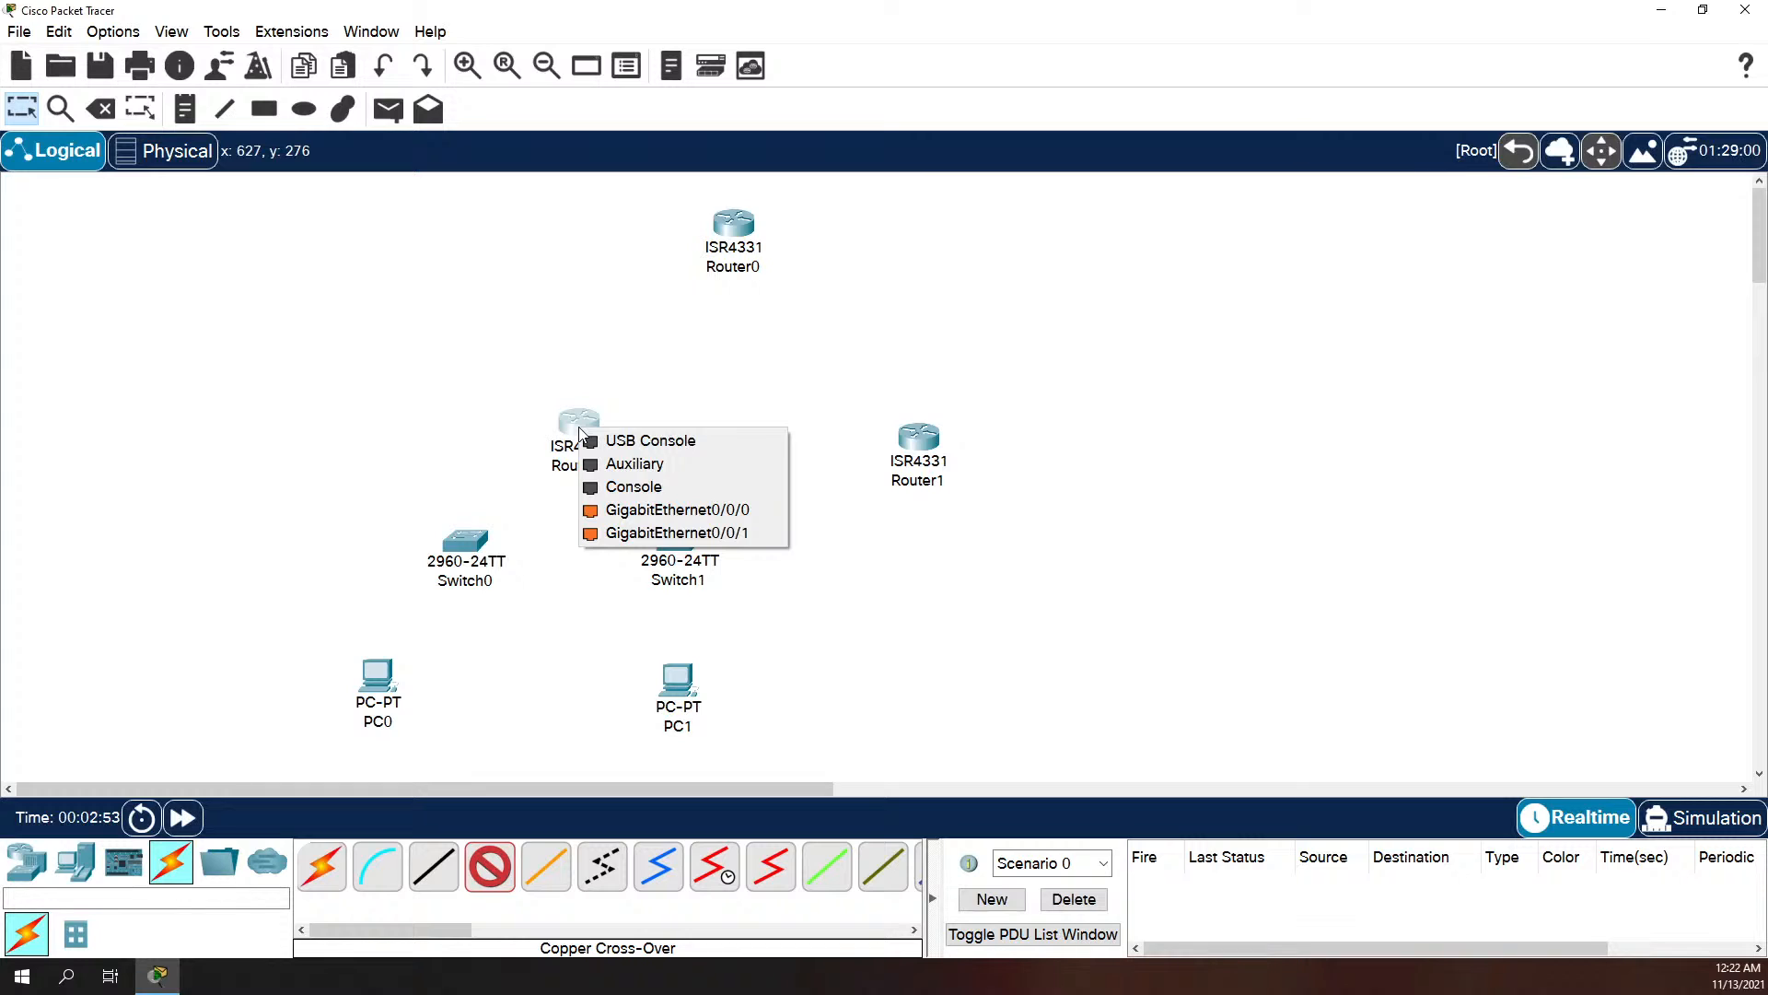
{"action": "left_click", "coordinate": [507, 336]}
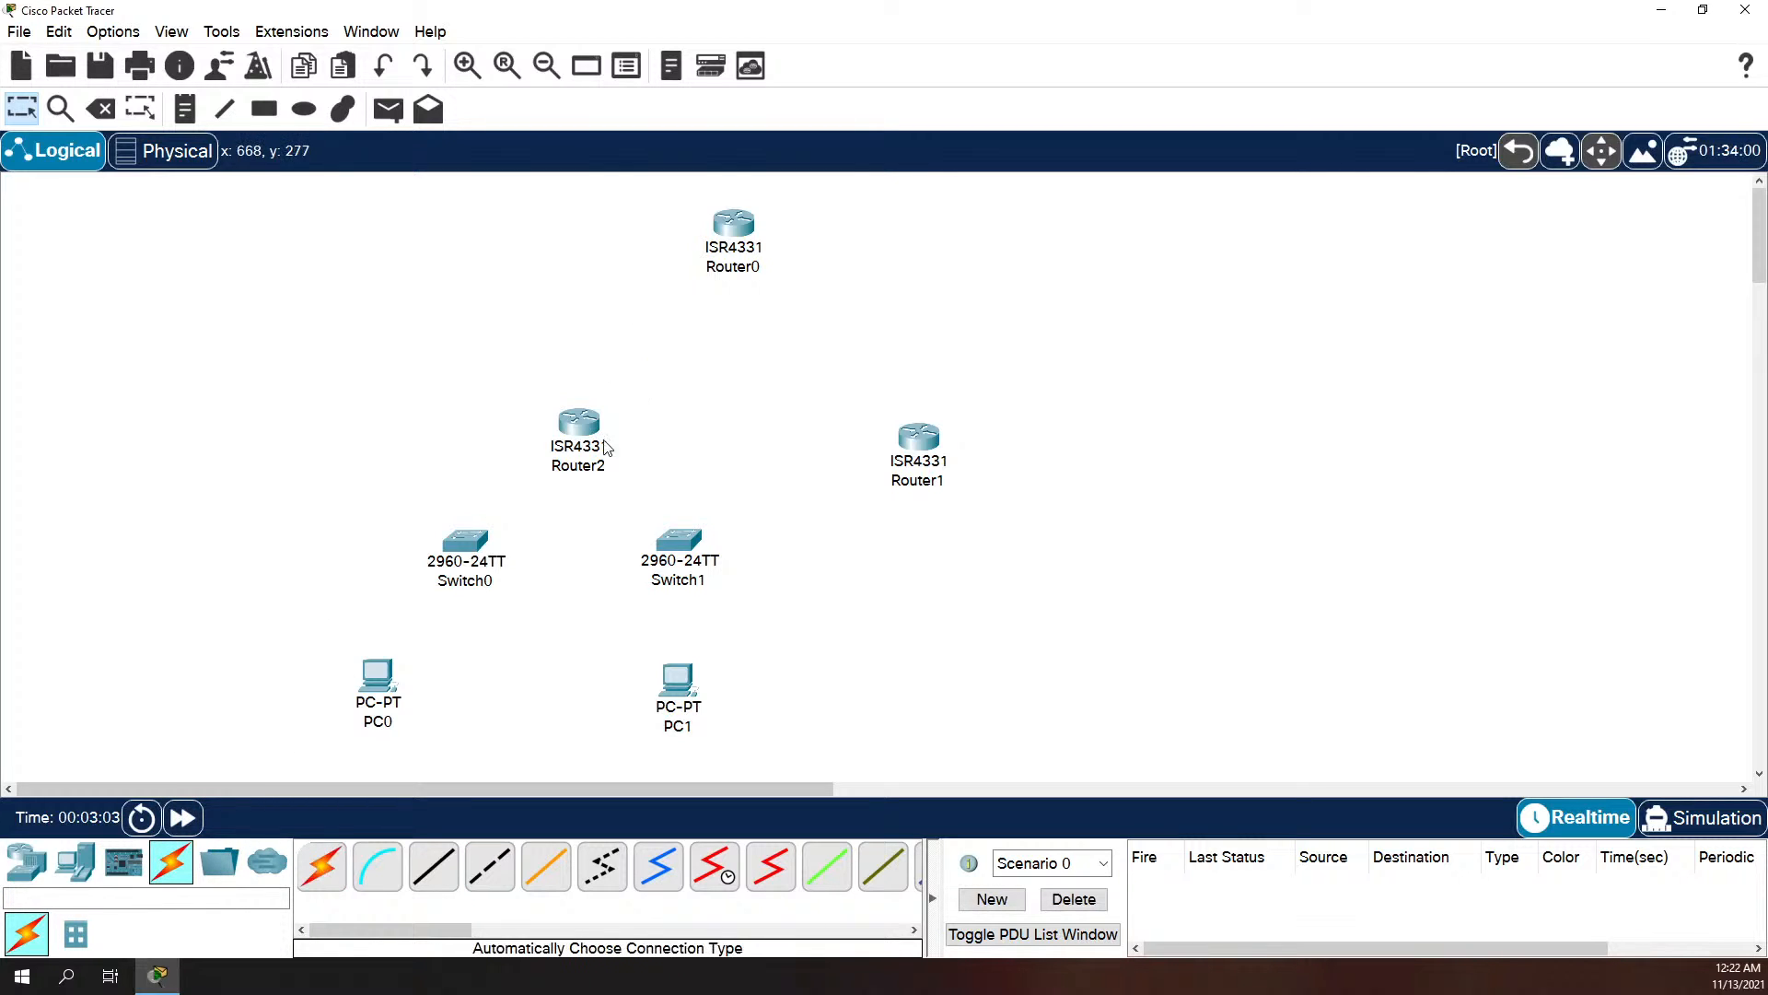
Step: Power off Router2 and try to install a GLC-T module in it for the GigabitEthernet0/0/2 port
{"action": "left_click", "coordinate": [579, 423]}
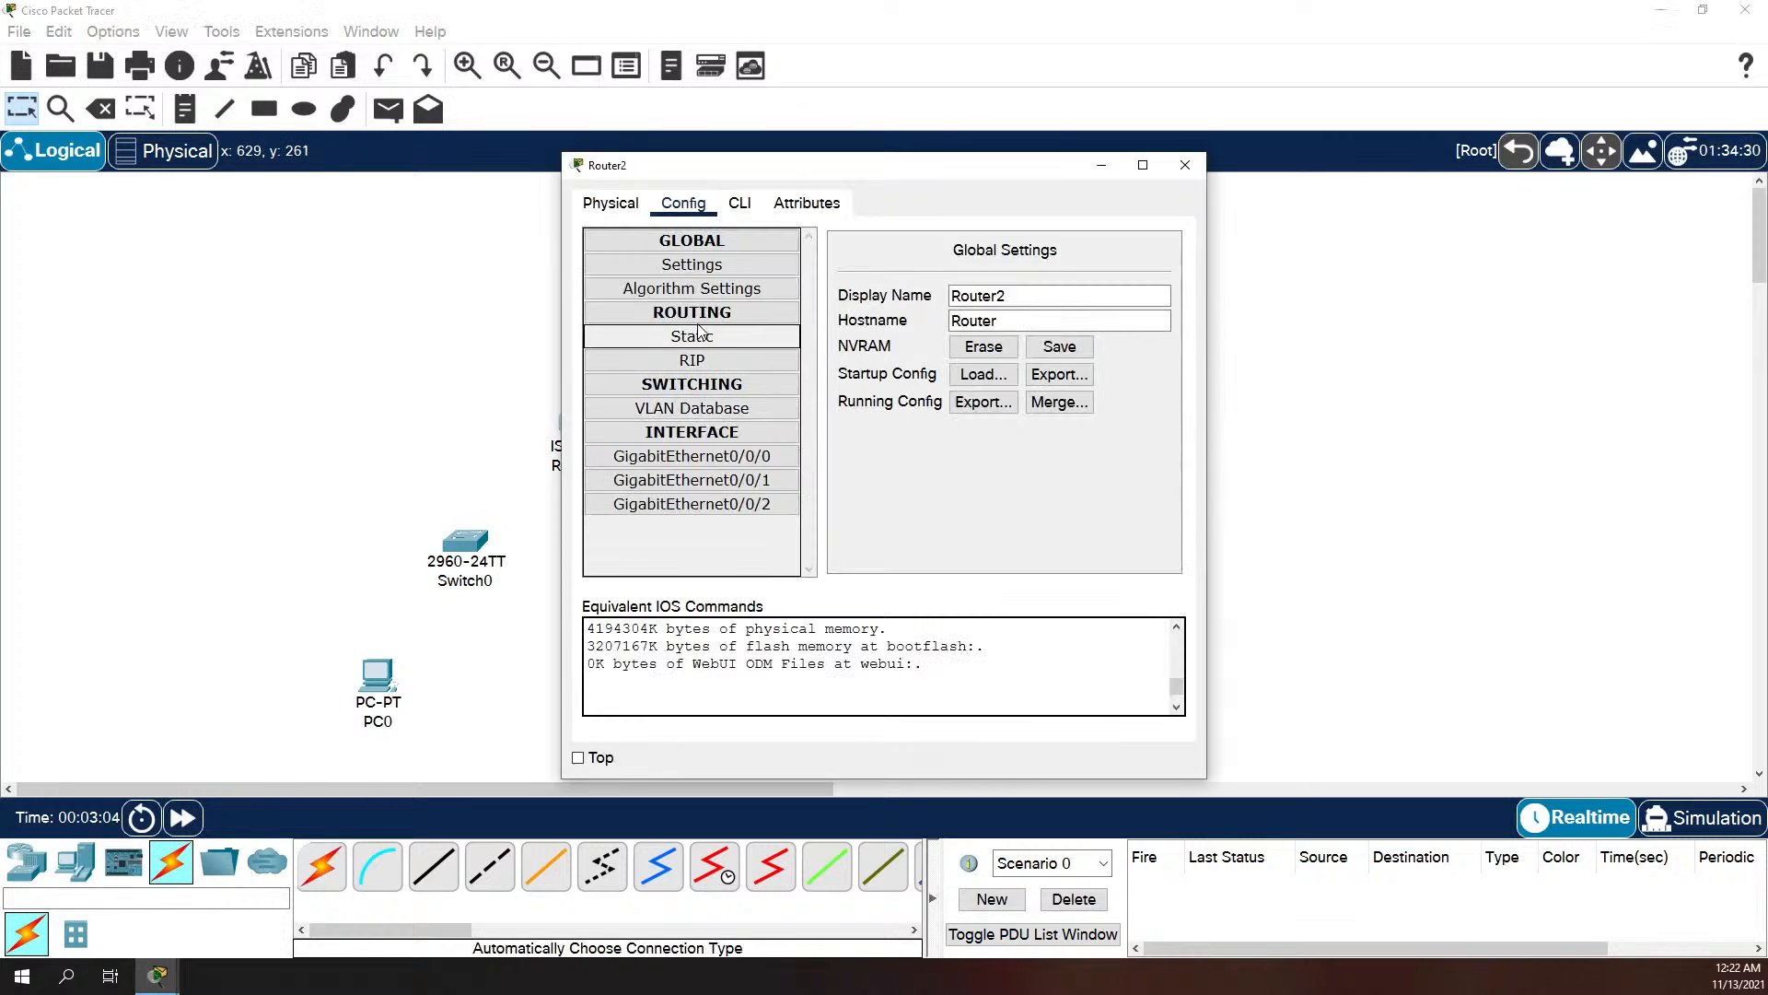
{"action": "left_click", "coordinate": [718, 505]}
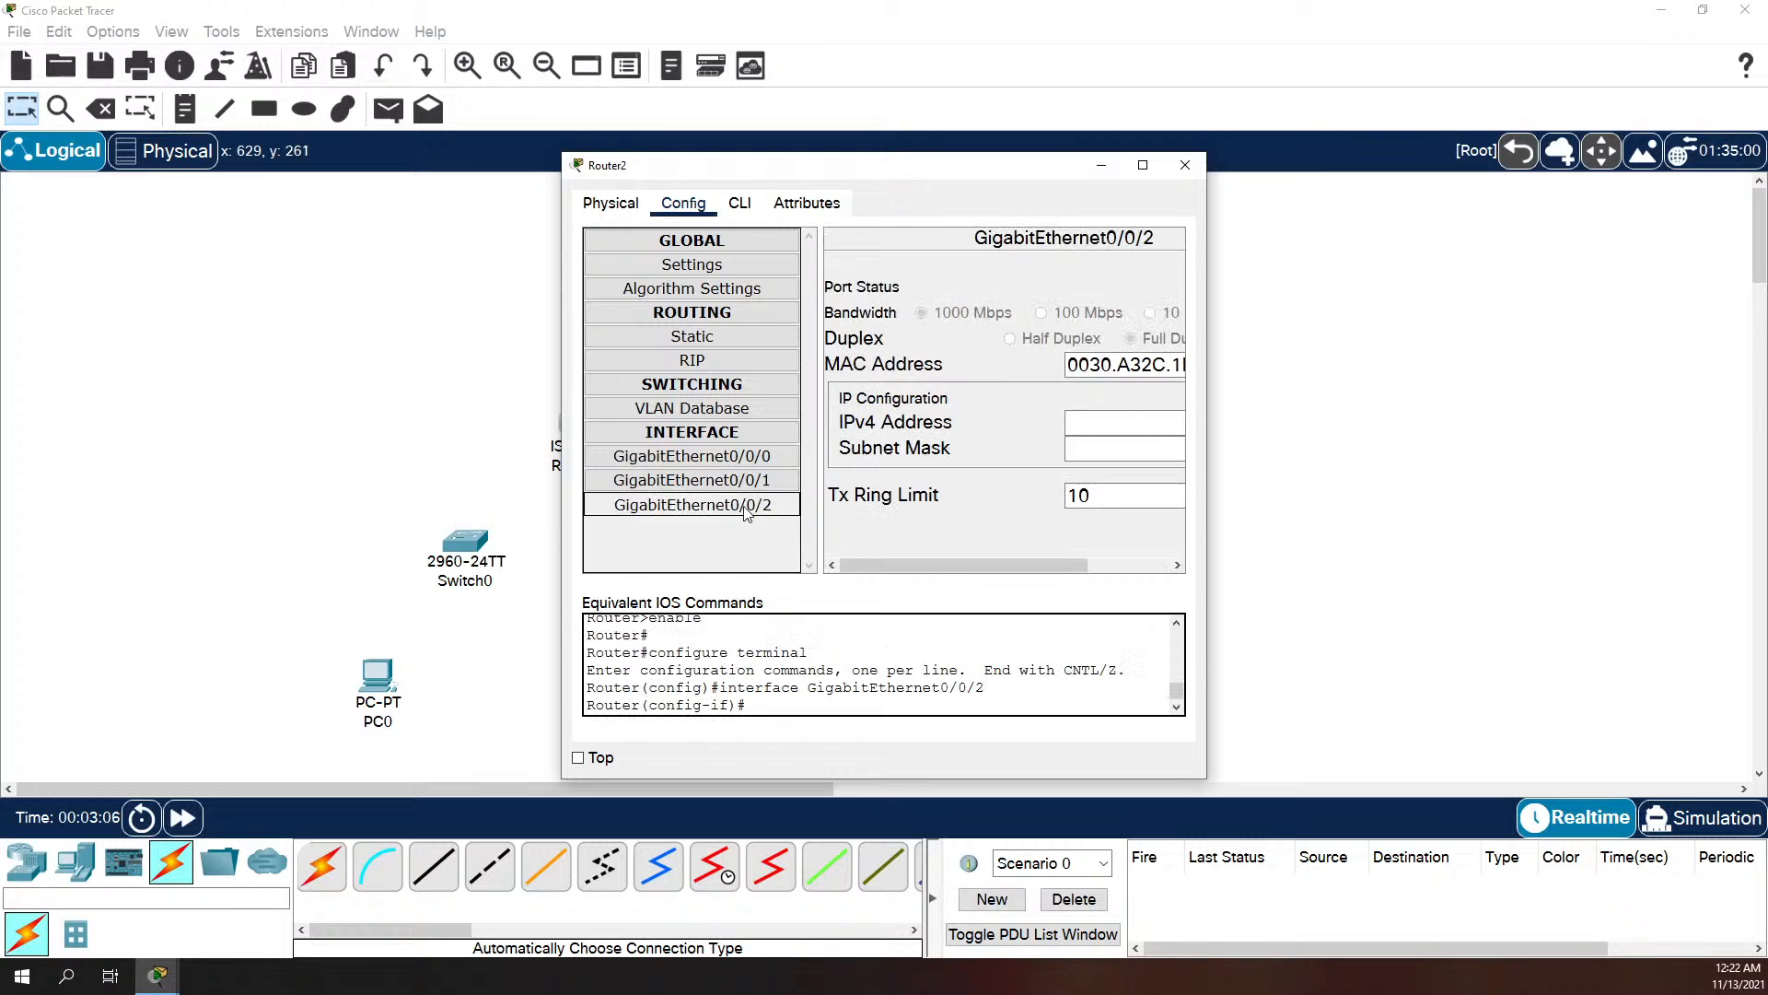
{"action": "left_click", "coordinate": [610, 203]}
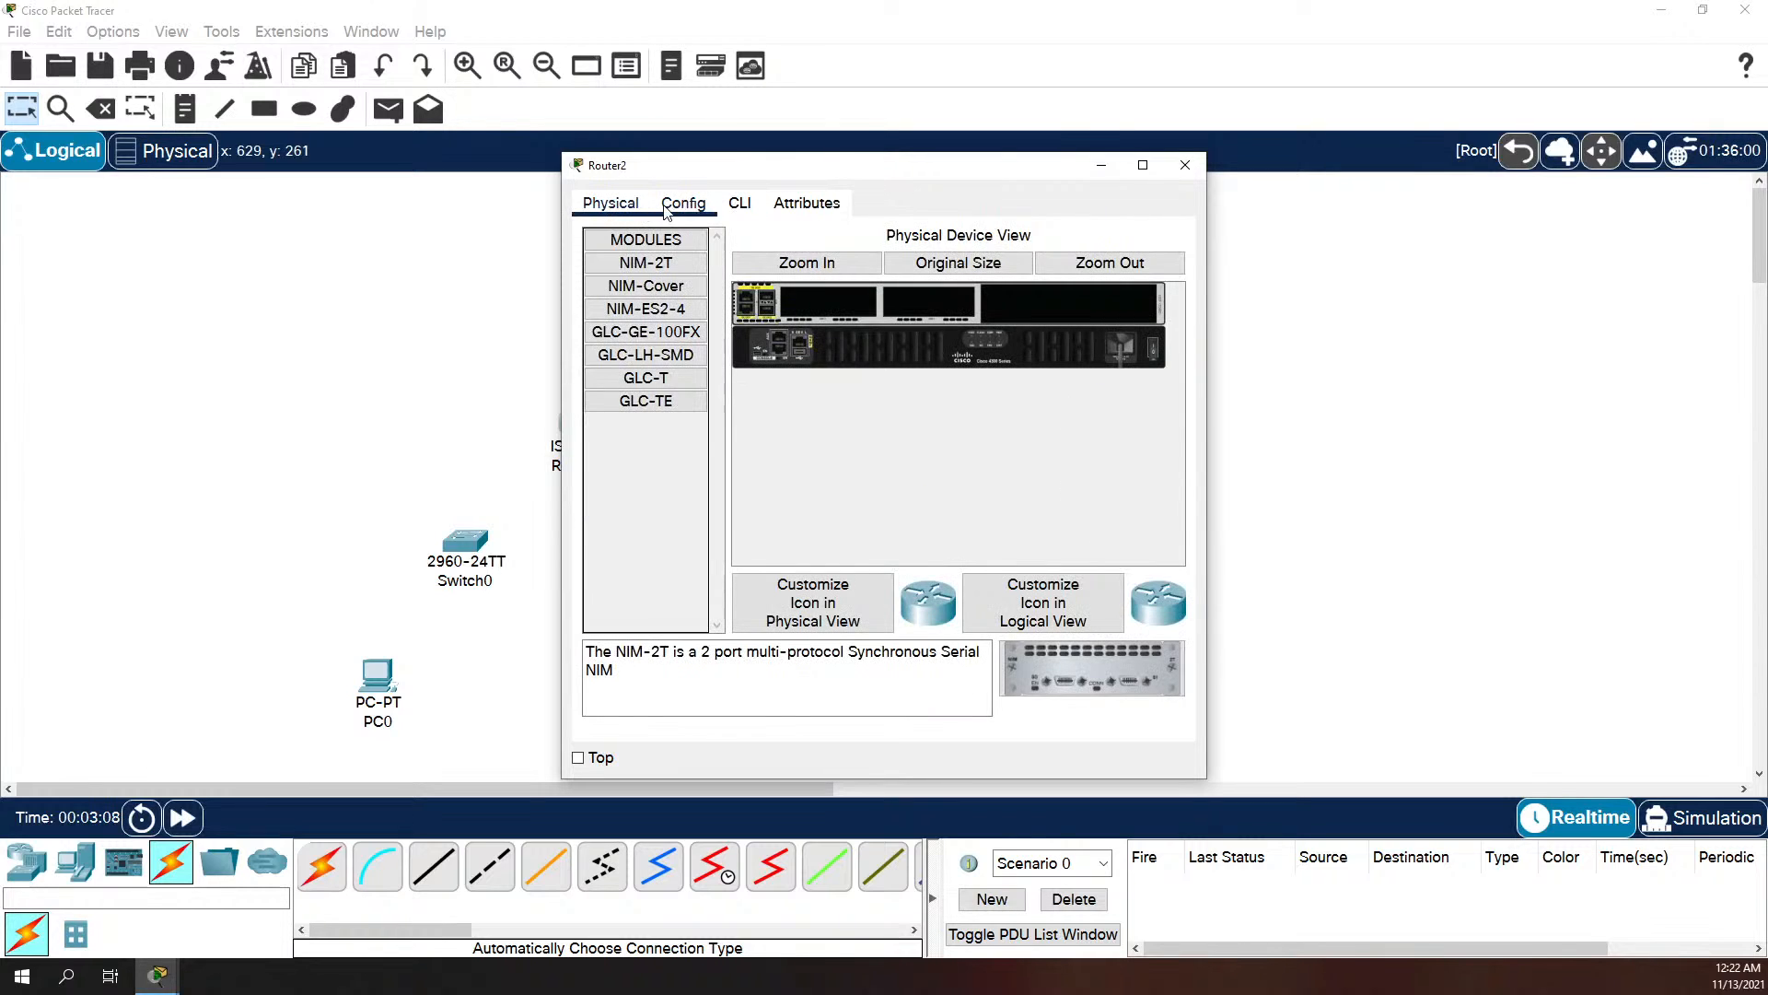
{"action": "left_click", "coordinate": [647, 401]}
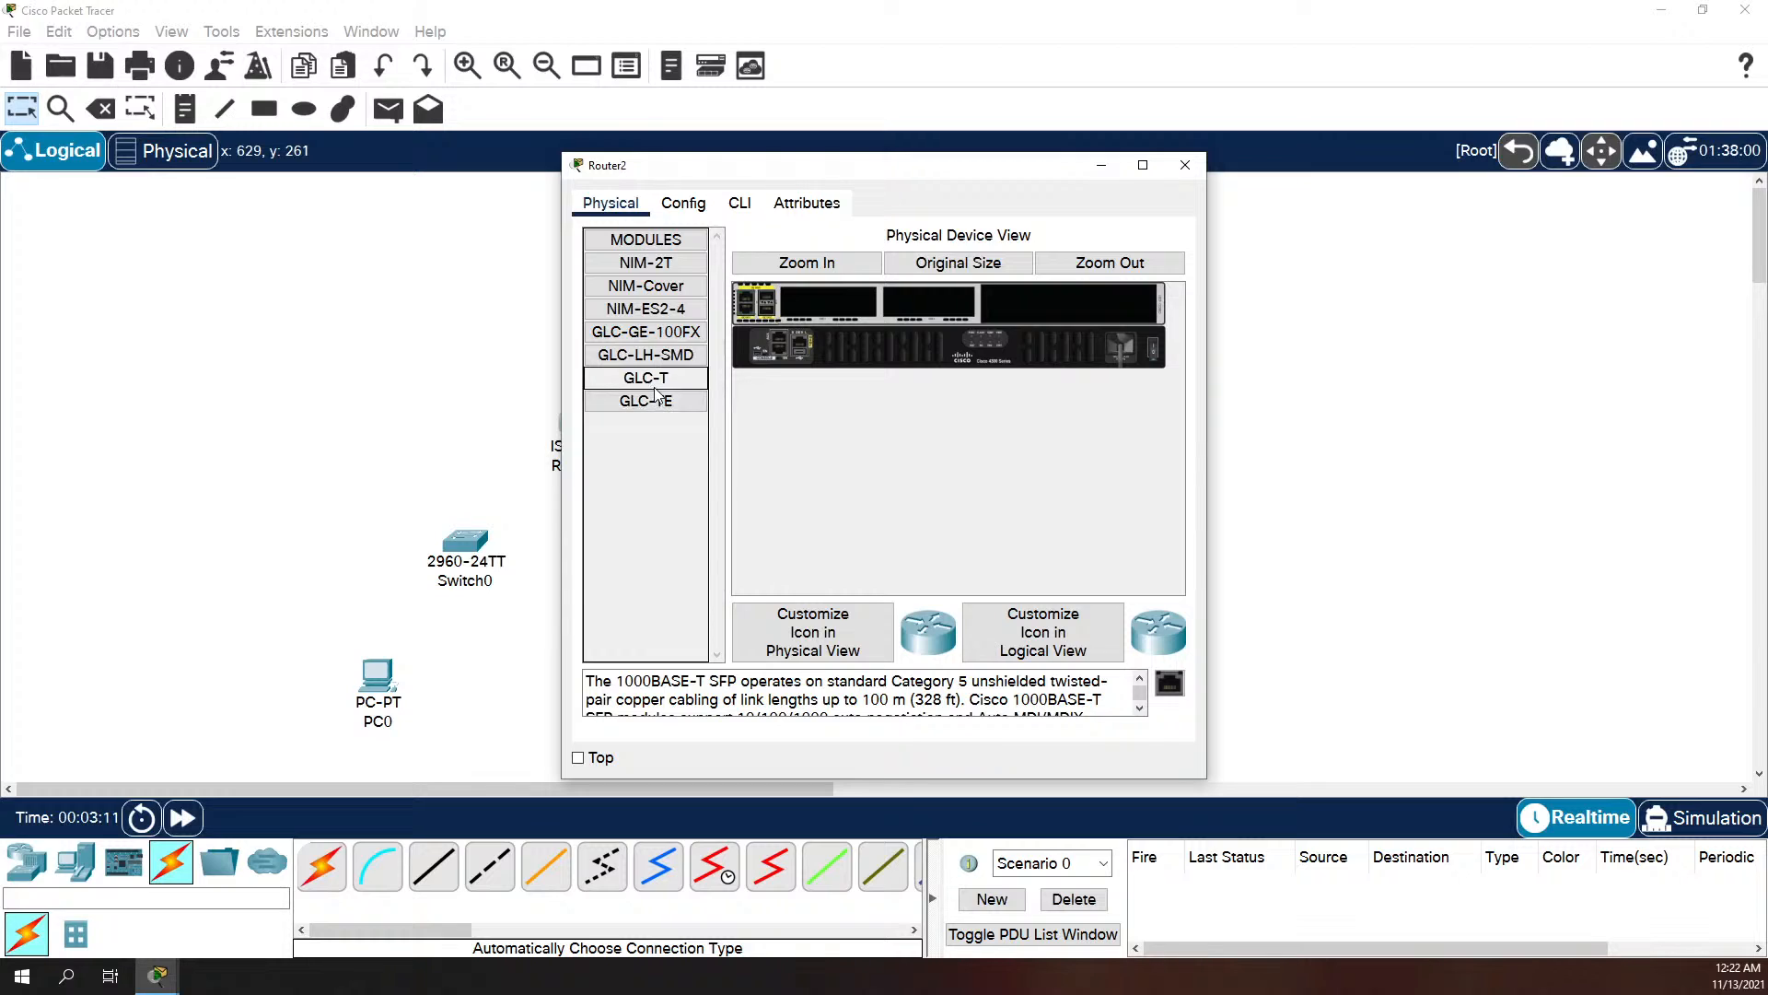
{"action": "left_click", "coordinate": [659, 387]}
{"action": "left_click_drag", "start_coordinate": [1160, 679], "coordinate": [1098, 395]}
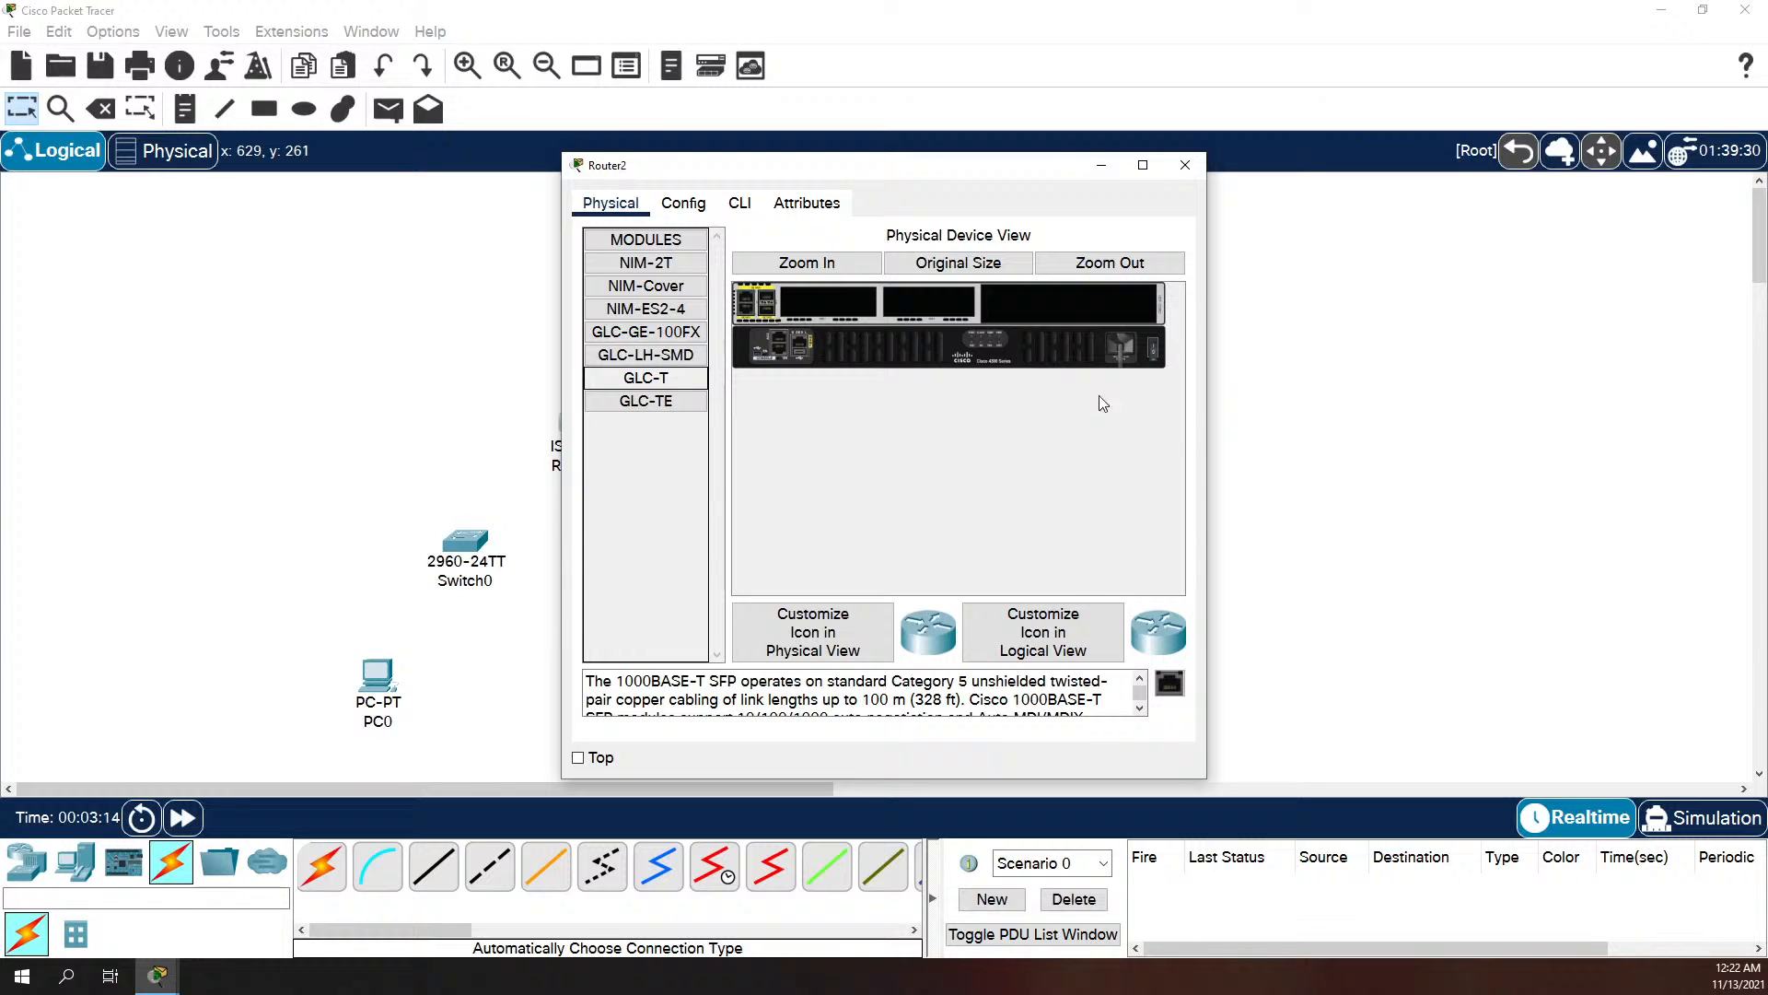
{"action": "left_click", "coordinate": [1149, 349]}
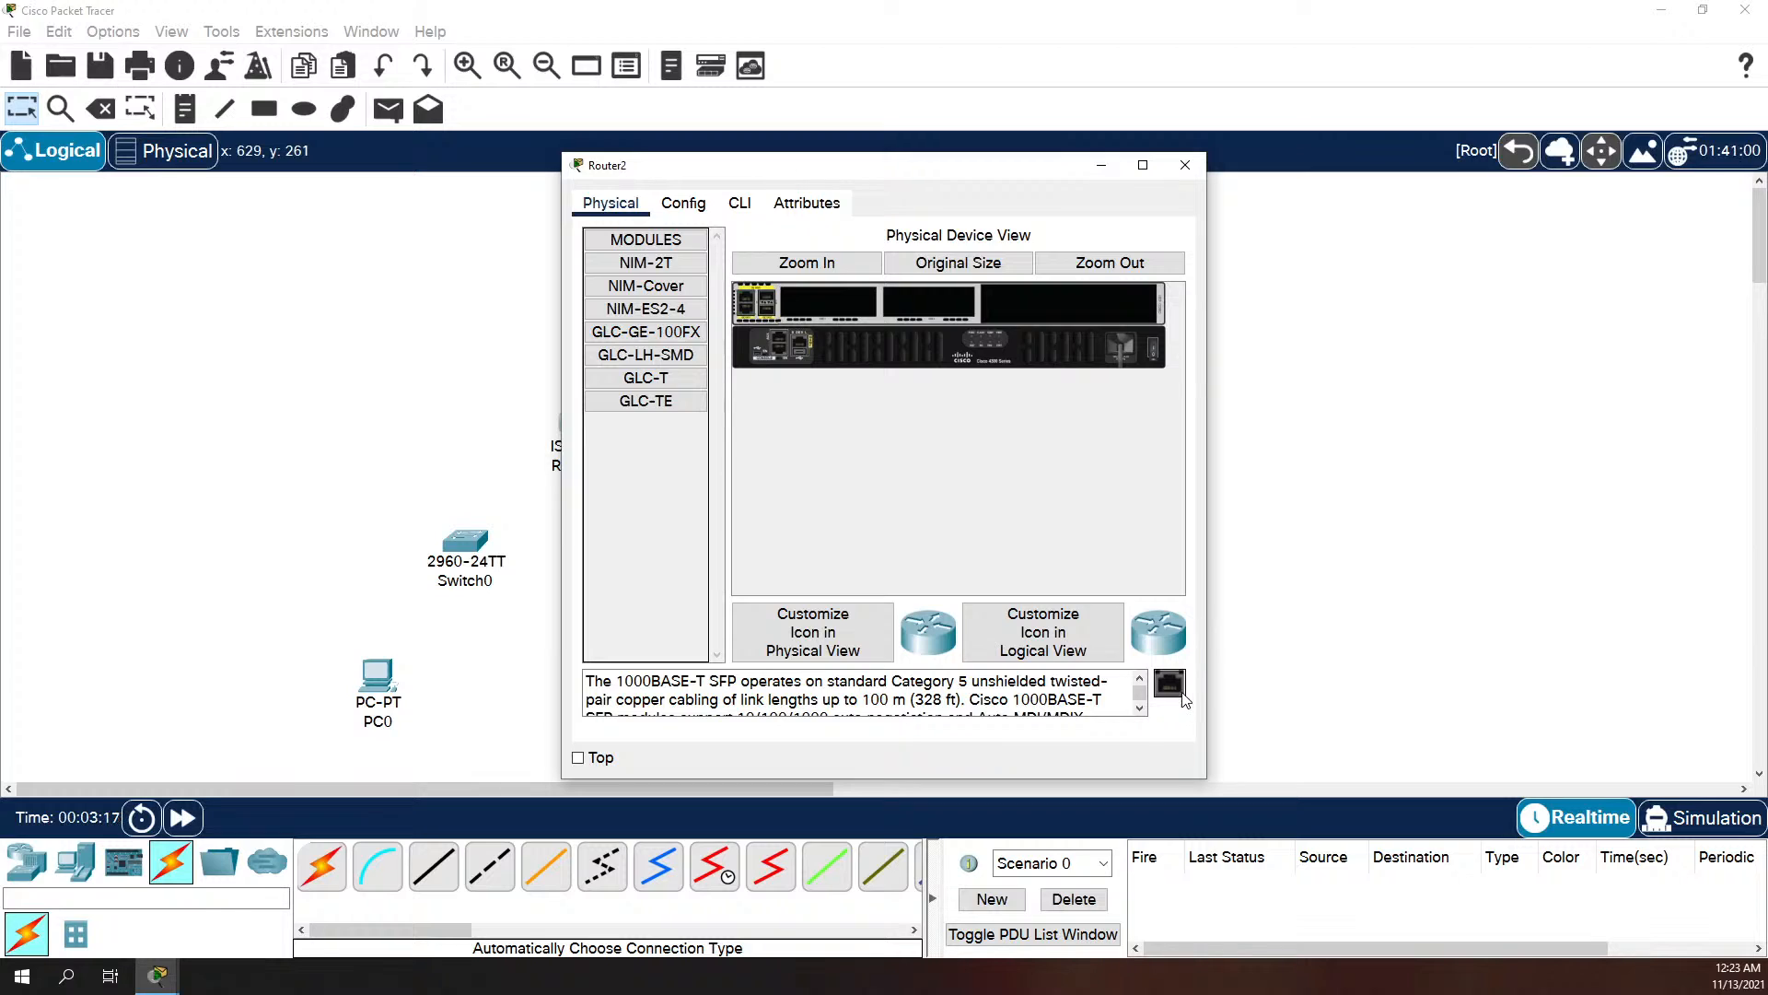
{"action": "left_click_drag", "start_coordinate": [1170, 683], "coordinate": [772, 307]}
{"action": "left_click", "coordinate": [1184, 165]}
Step: Try to install a GLC-T module in Router1 for its GigabitEthernet0/0/2 port
{"action": "left_click", "coordinate": [912, 428]}
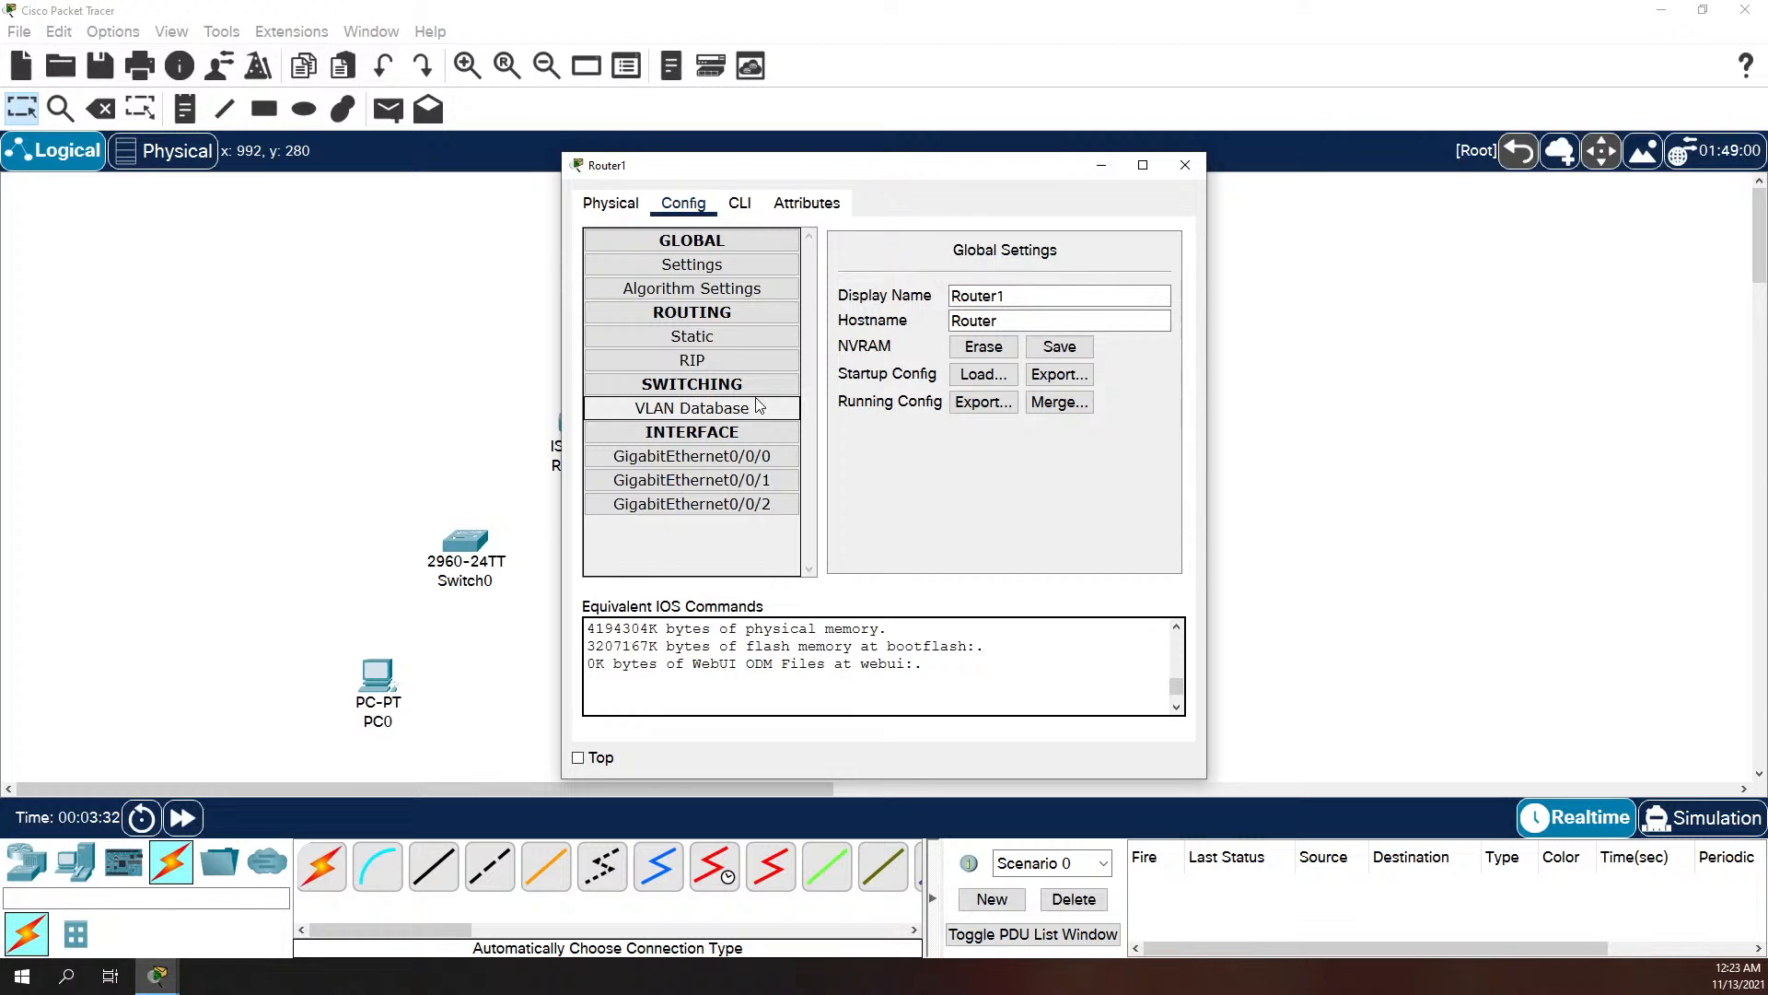
{"action": "left_click", "coordinate": [798, 206]}
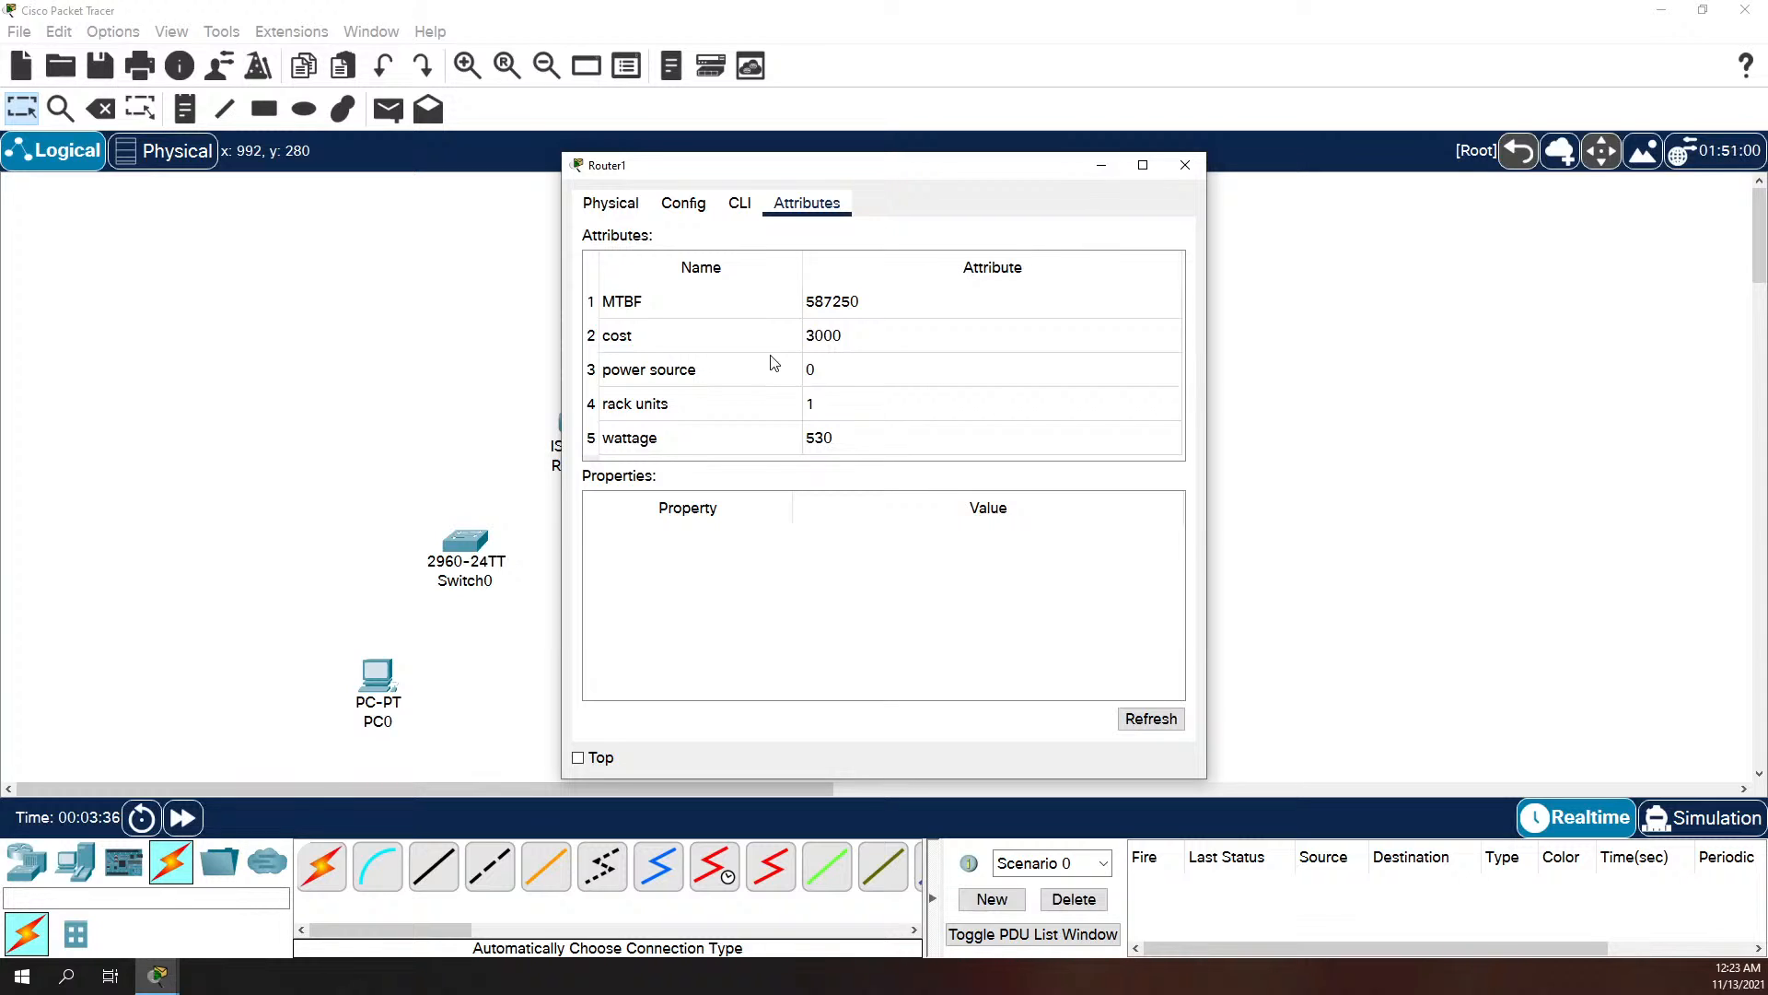
{"action": "left_click", "coordinate": [687, 210]}
{"action": "left_click", "coordinate": [691, 504]}
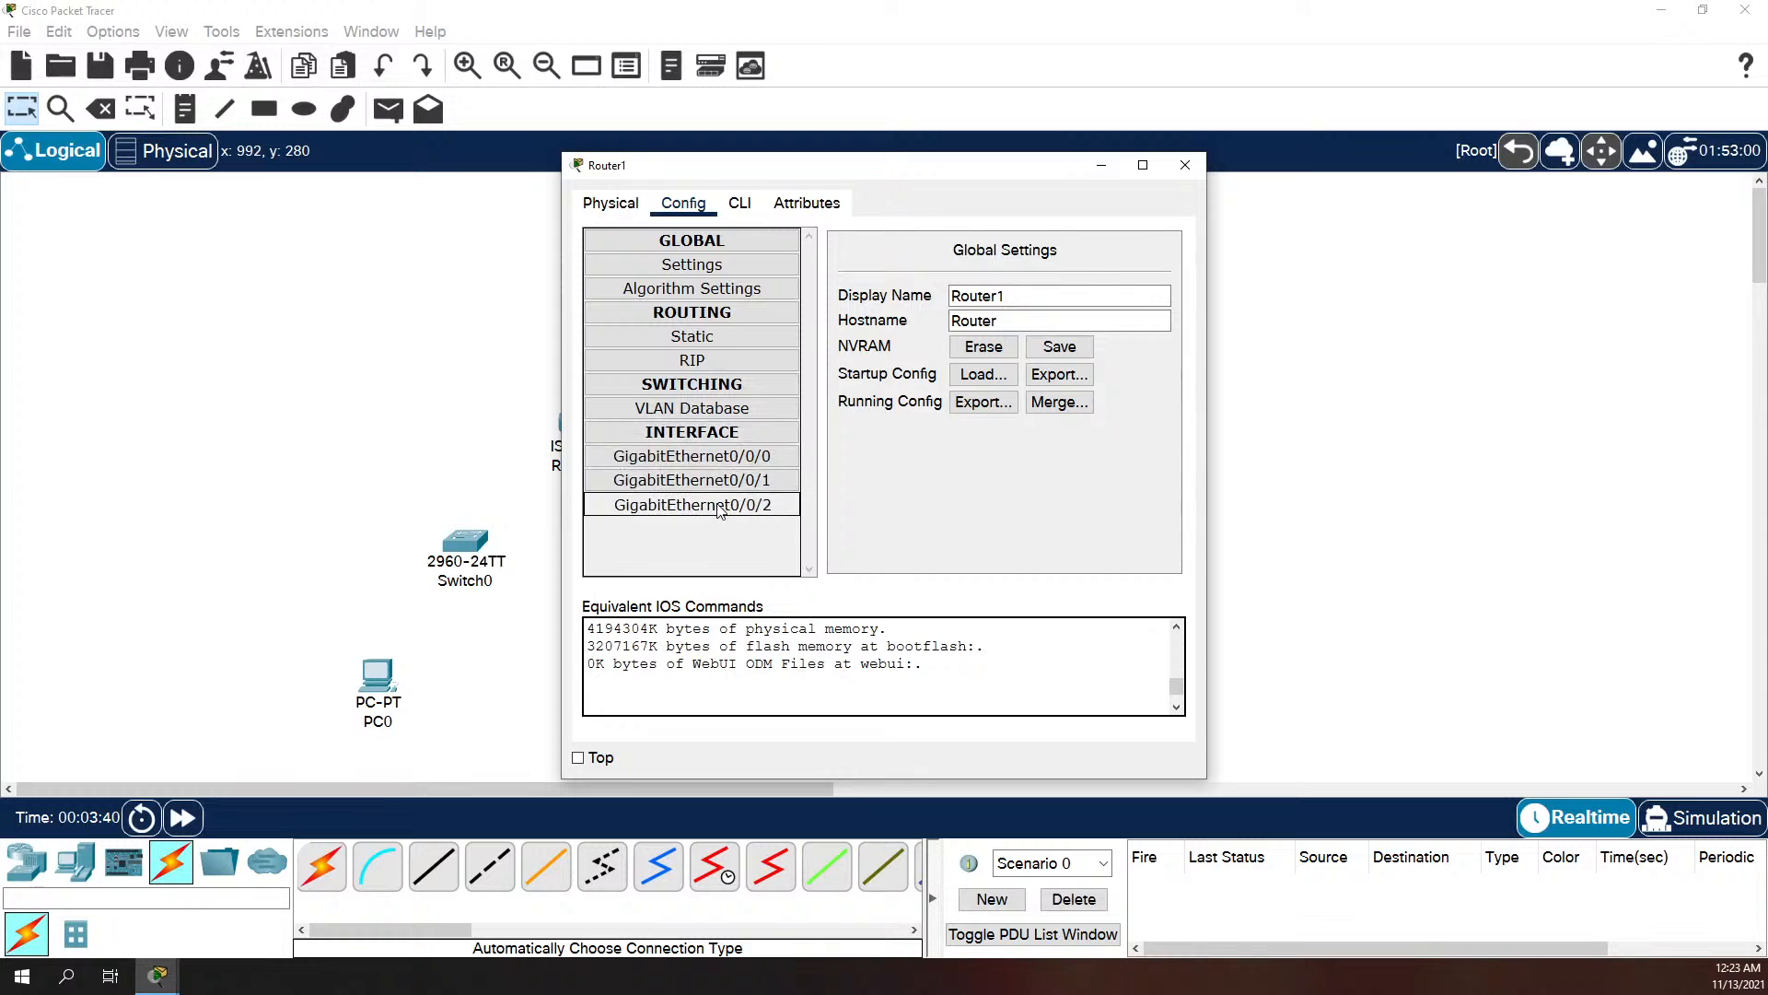
{"action": "left_click", "coordinate": [610, 202]}
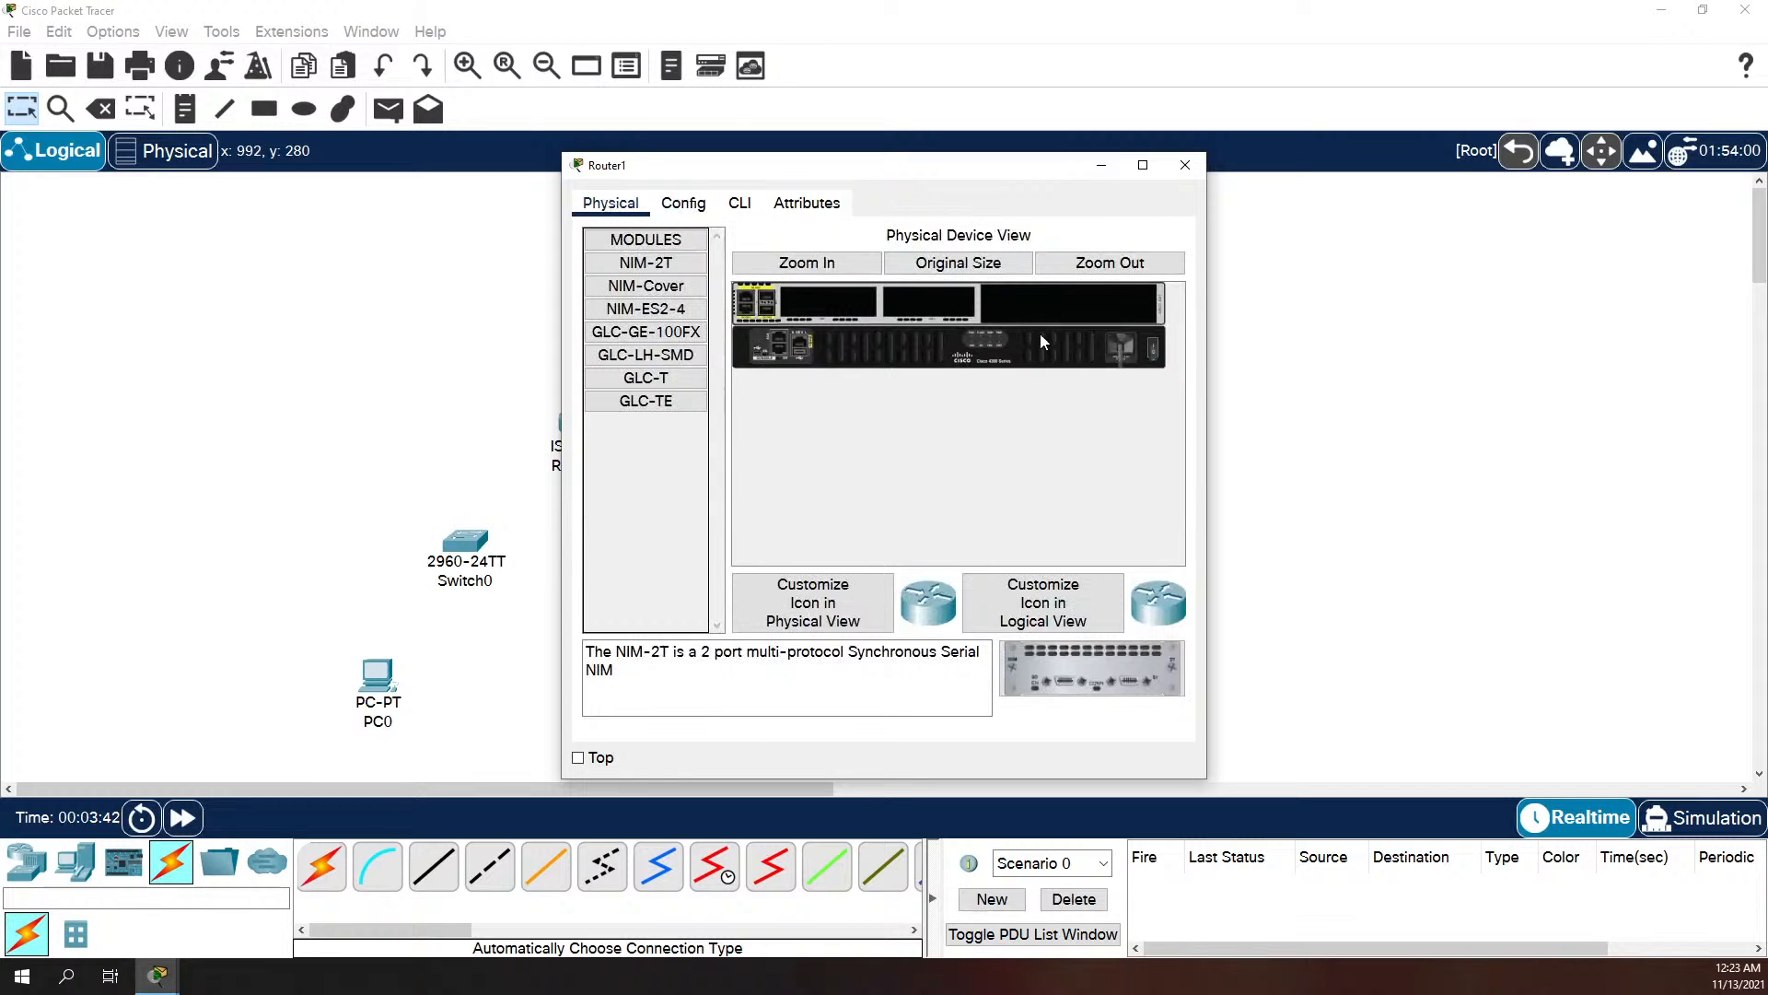
{"action": "left_click", "coordinate": [664, 379]}
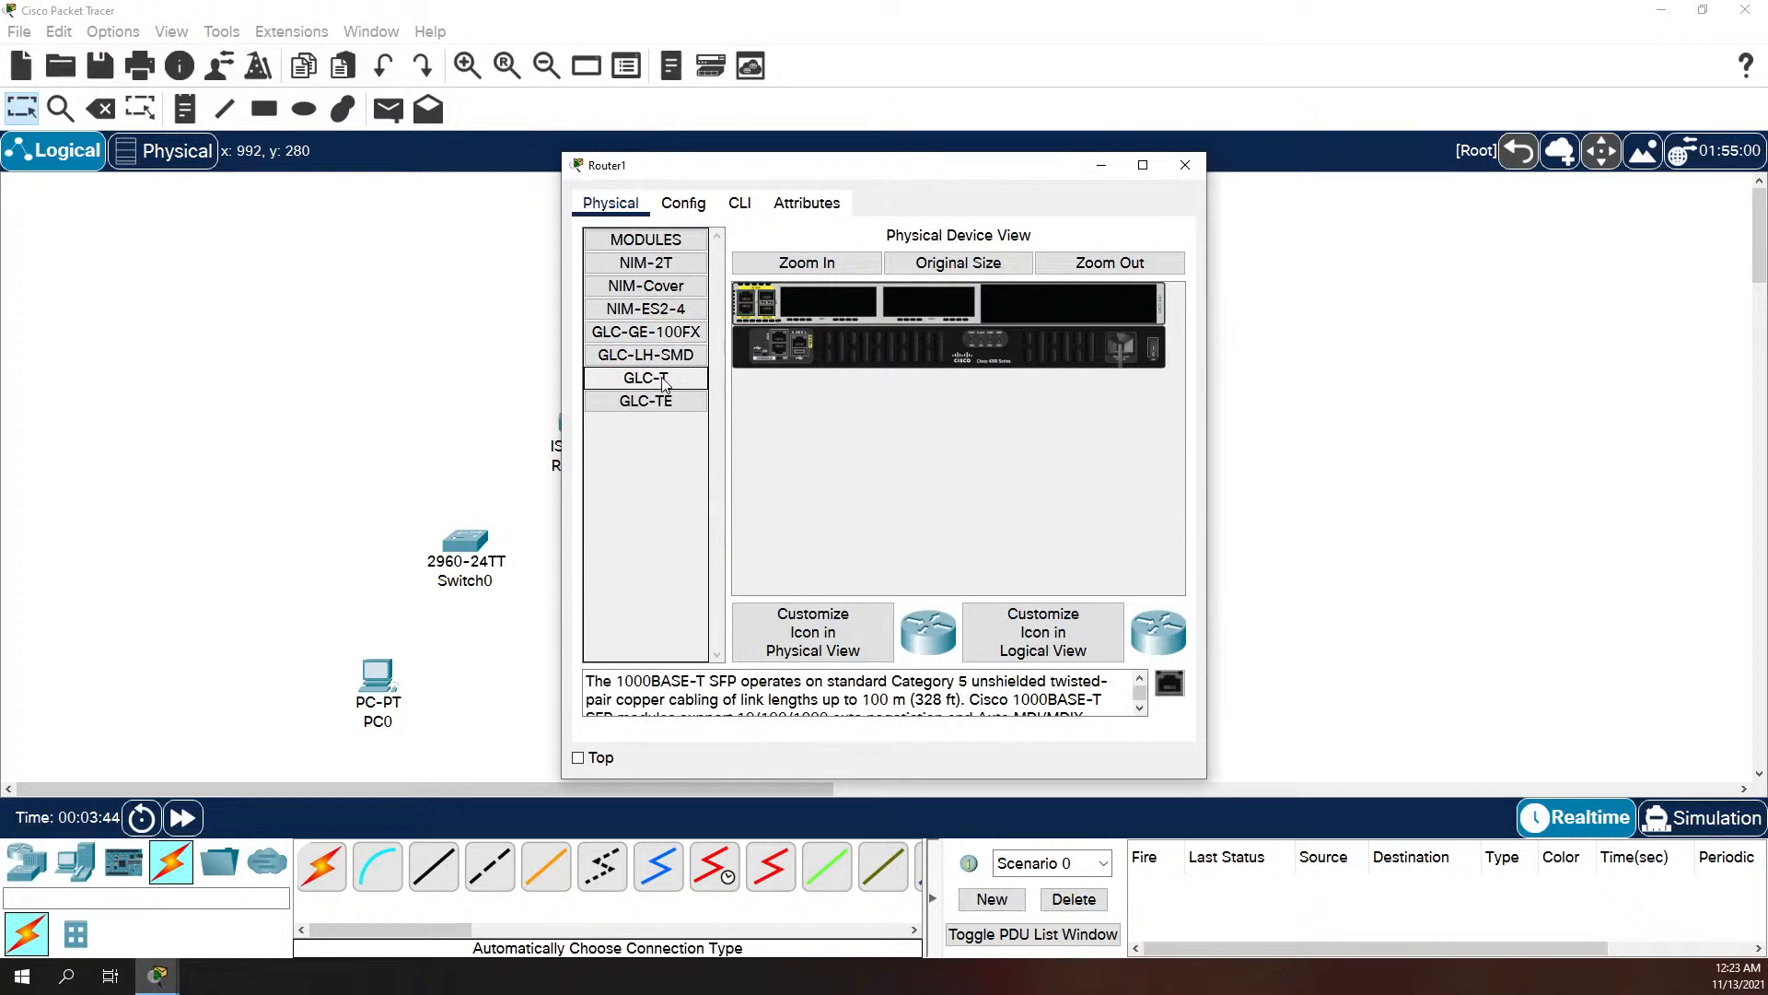
{"action": "left_click_drag", "start_coordinate": [1169, 683], "coordinate": [766, 299]}
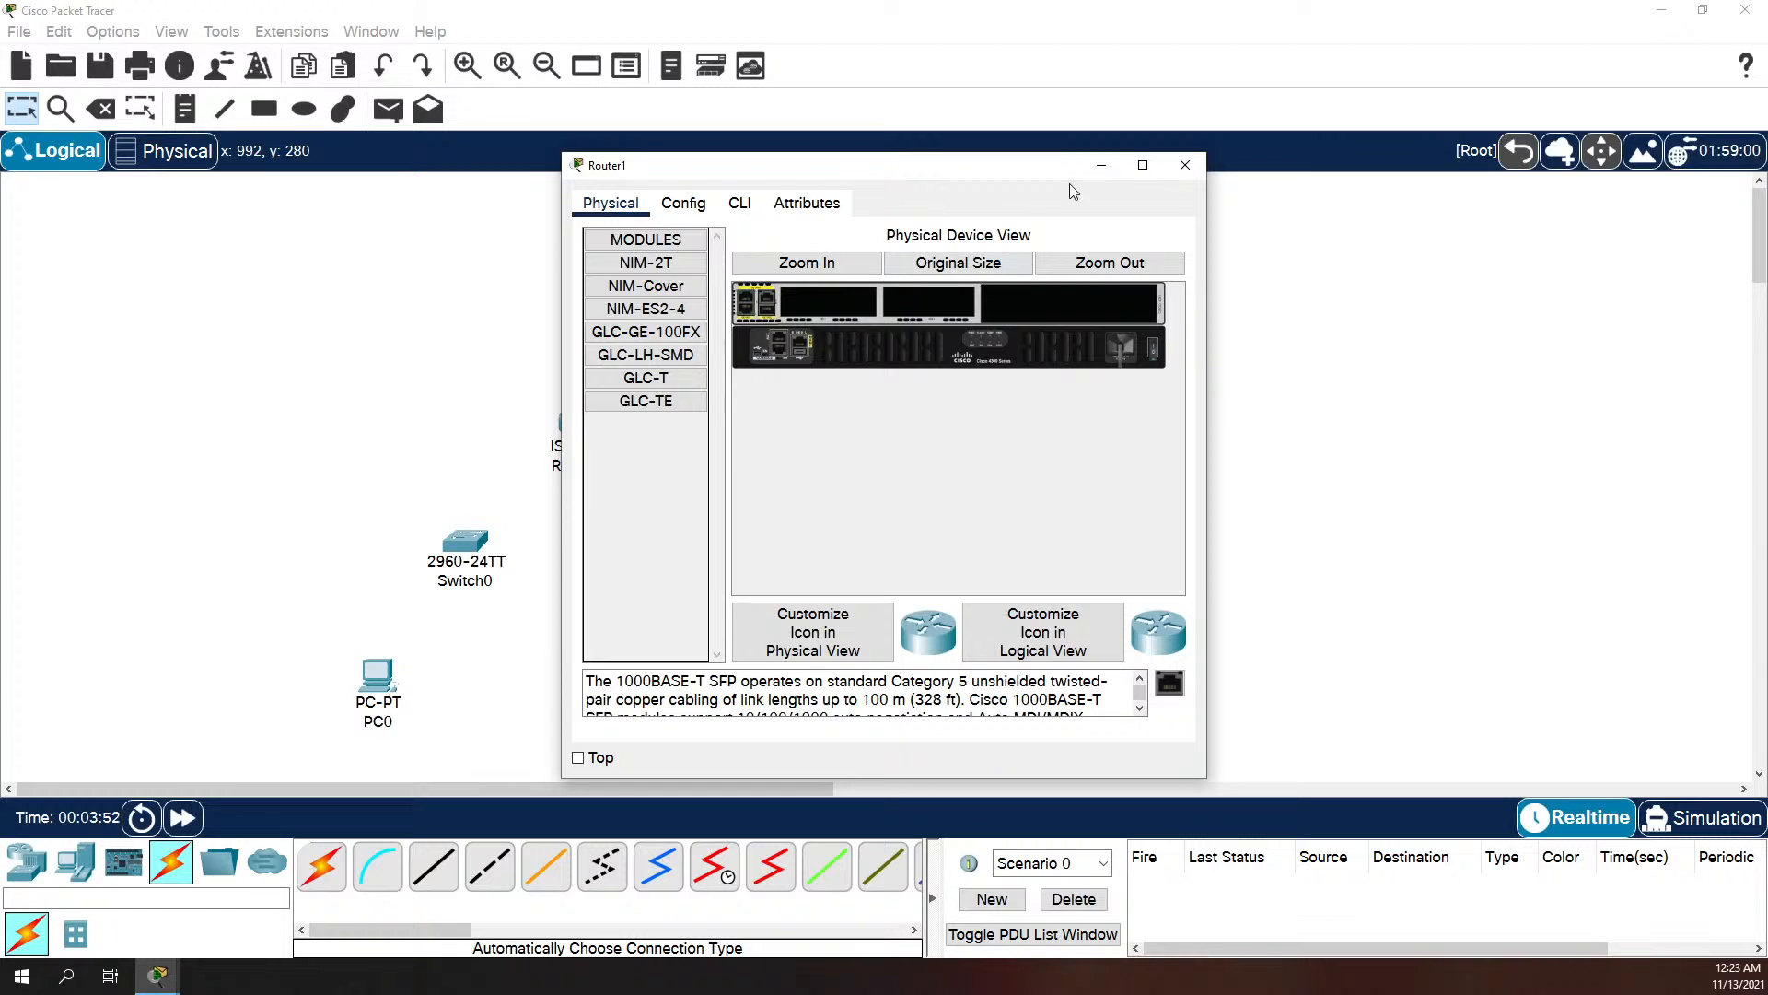
{"action": "left_click", "coordinate": [1186, 165]}
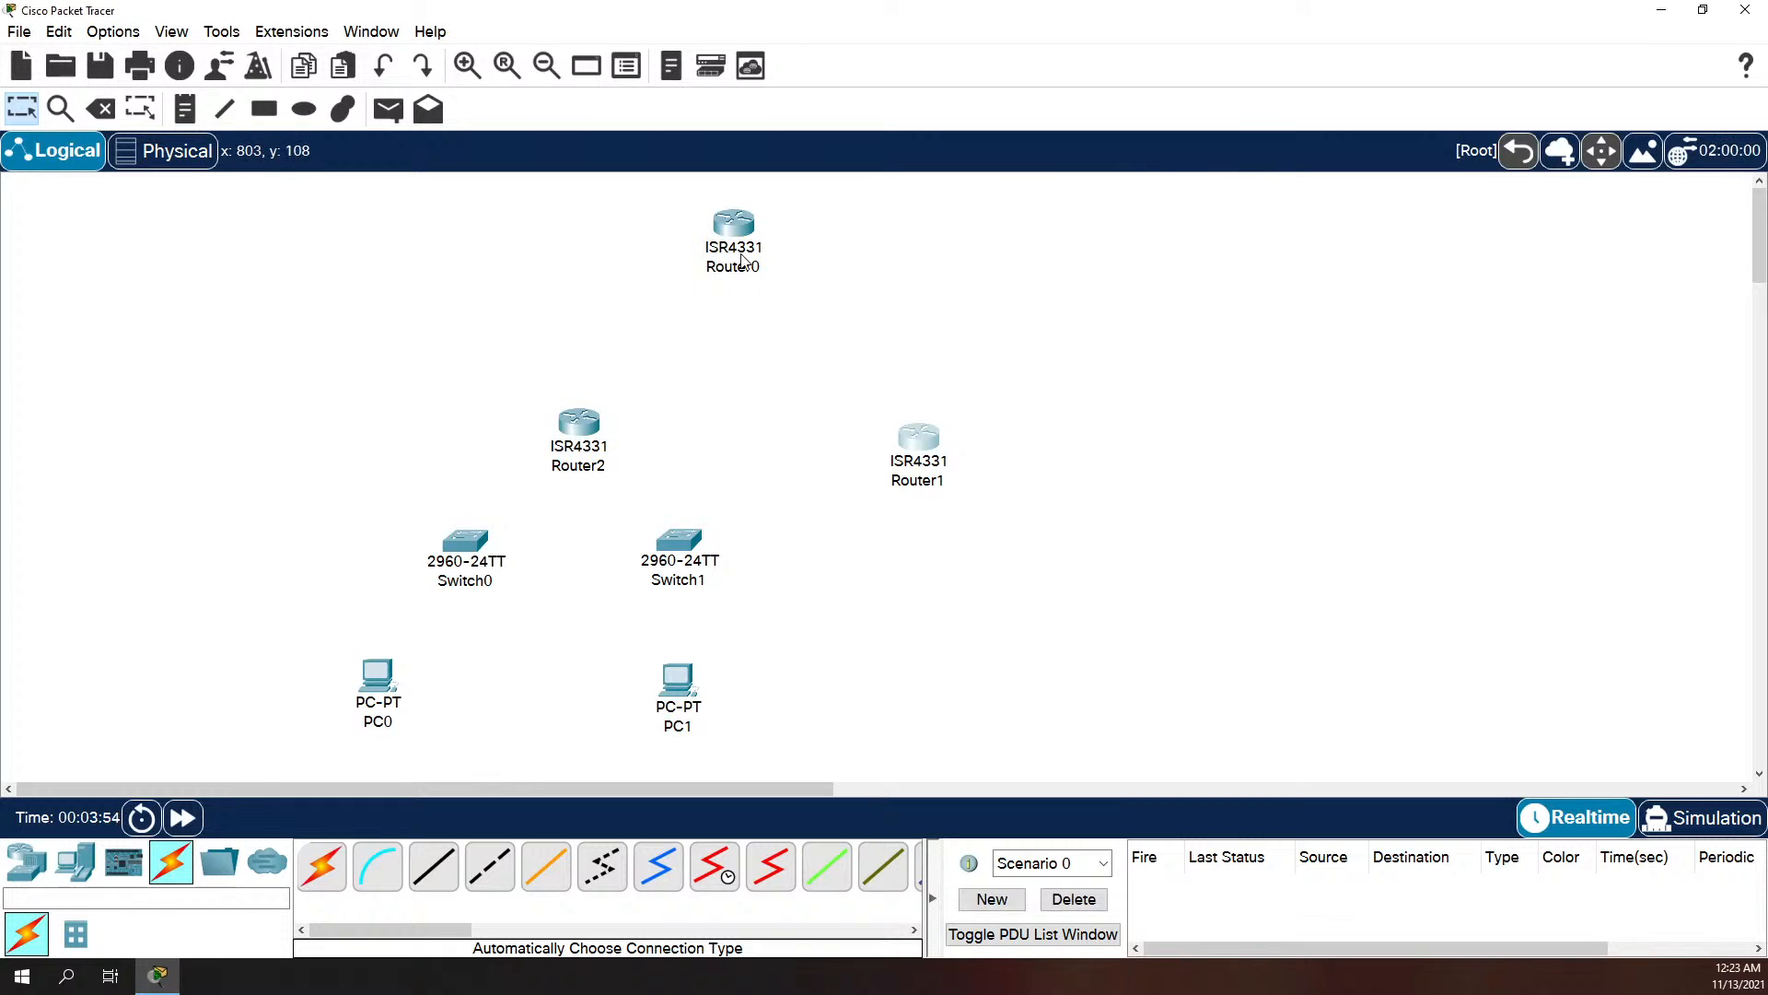
Step: Try to install a GLC-T module in Router0 while it is powered off, and power the router back on
{"action": "double_click", "coordinate": [734, 223]}
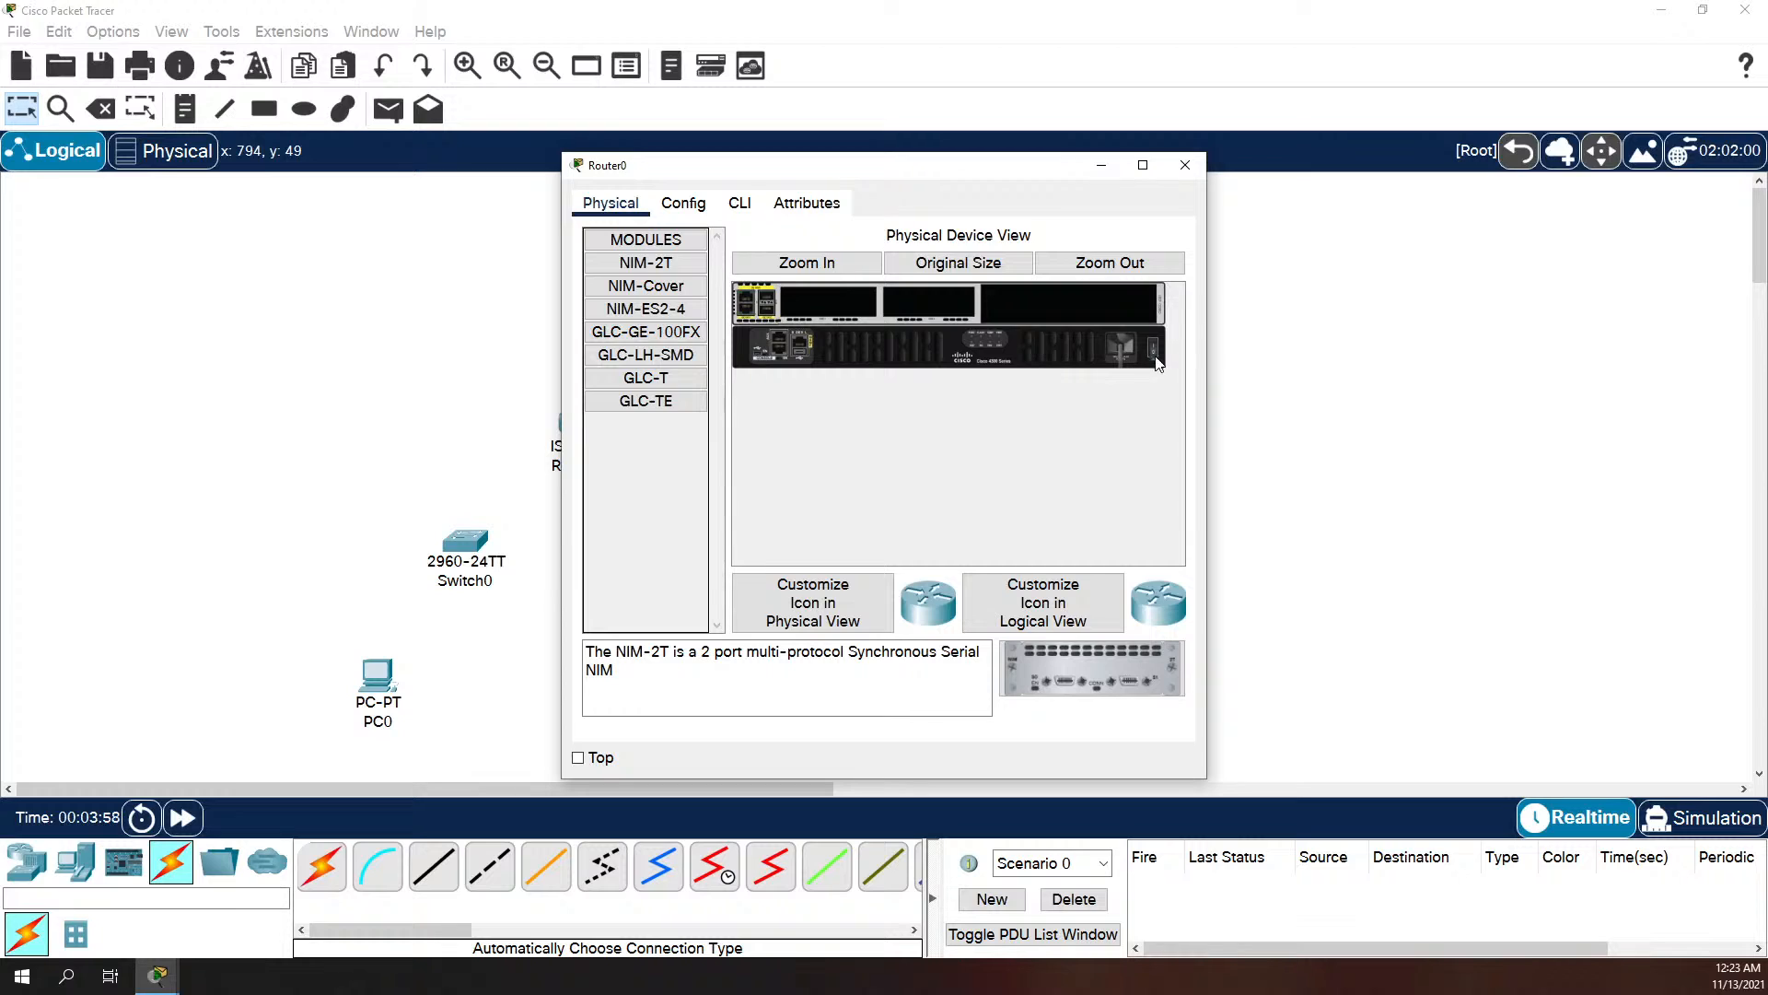
{"action": "left_click", "coordinate": [677, 379]}
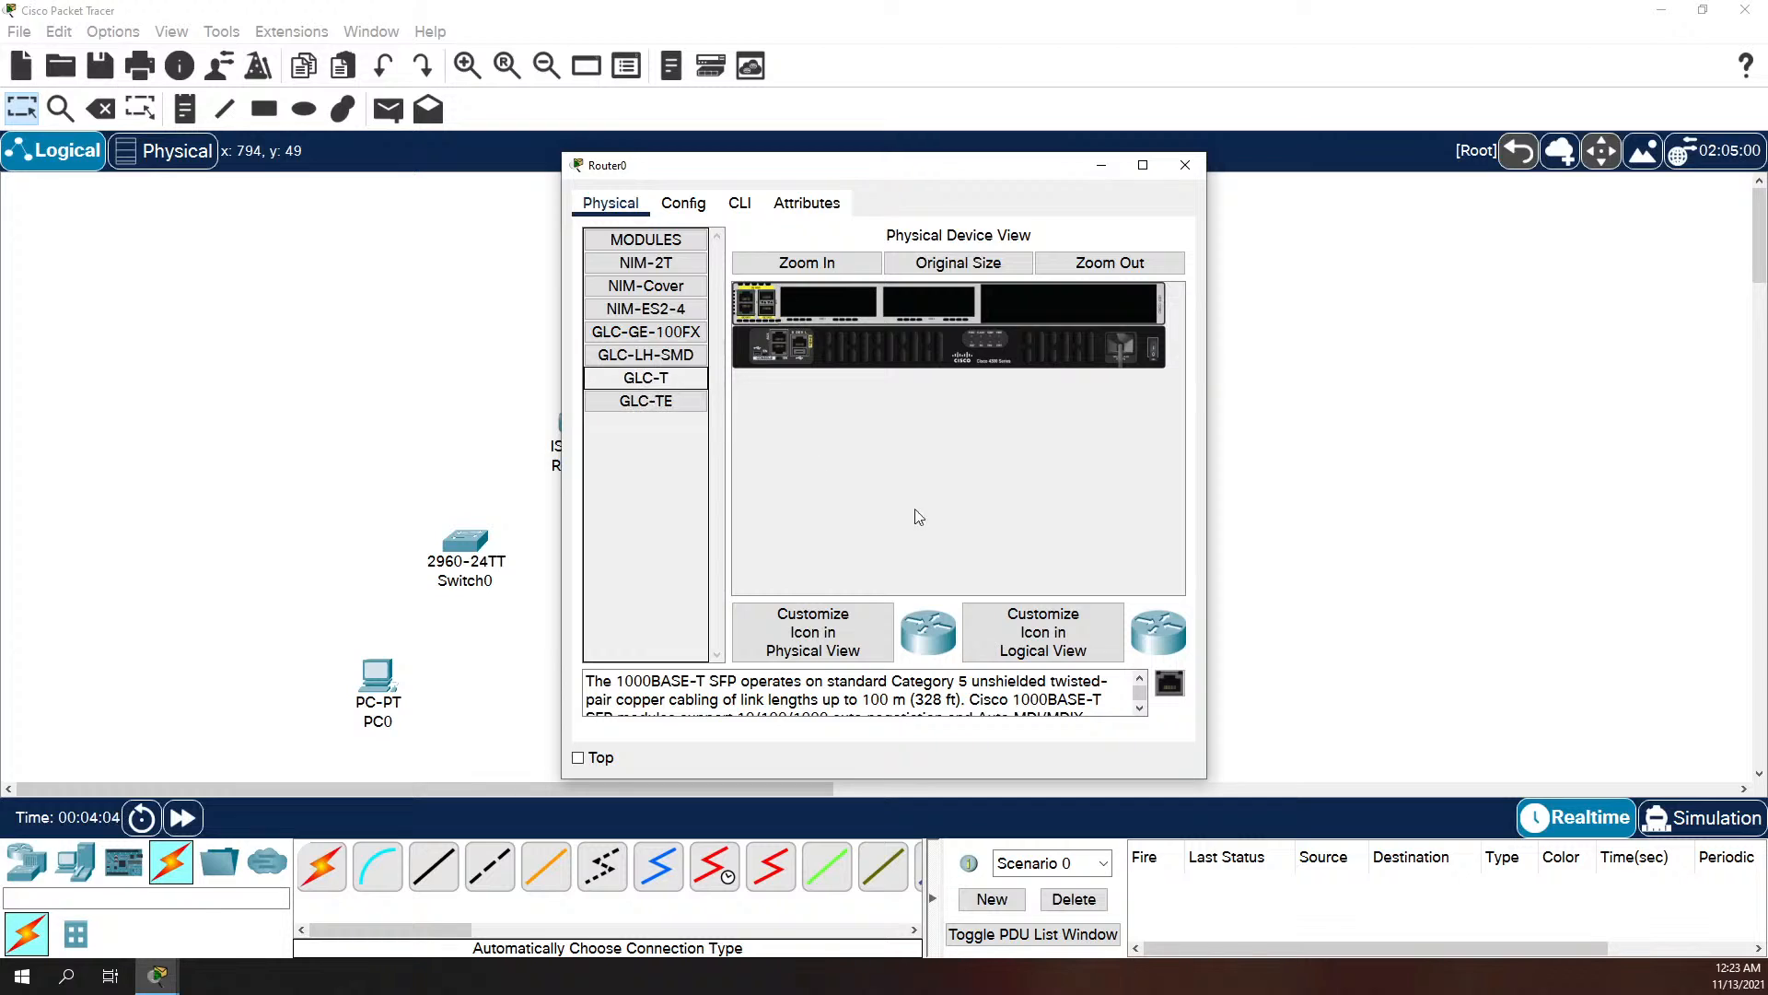
{"action": "left_click_drag", "start_coordinate": [645, 378], "coordinate": [775, 298]}
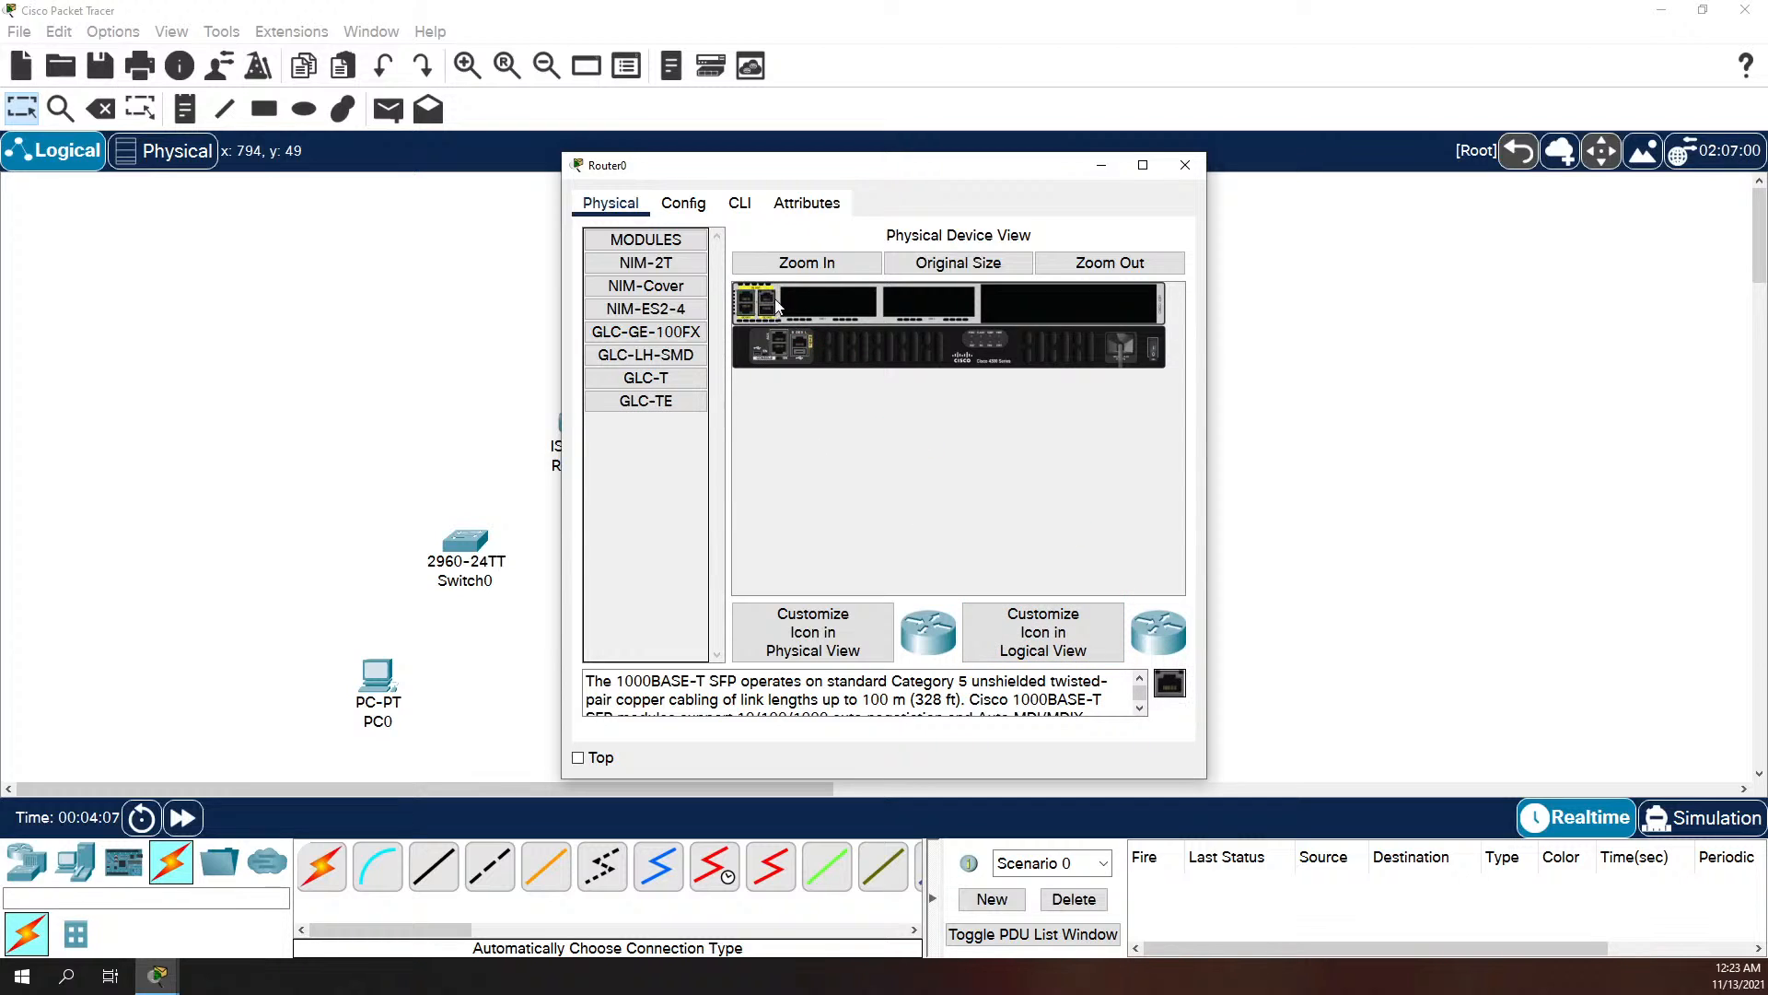
{"action": "left_click", "coordinate": [683, 203]}
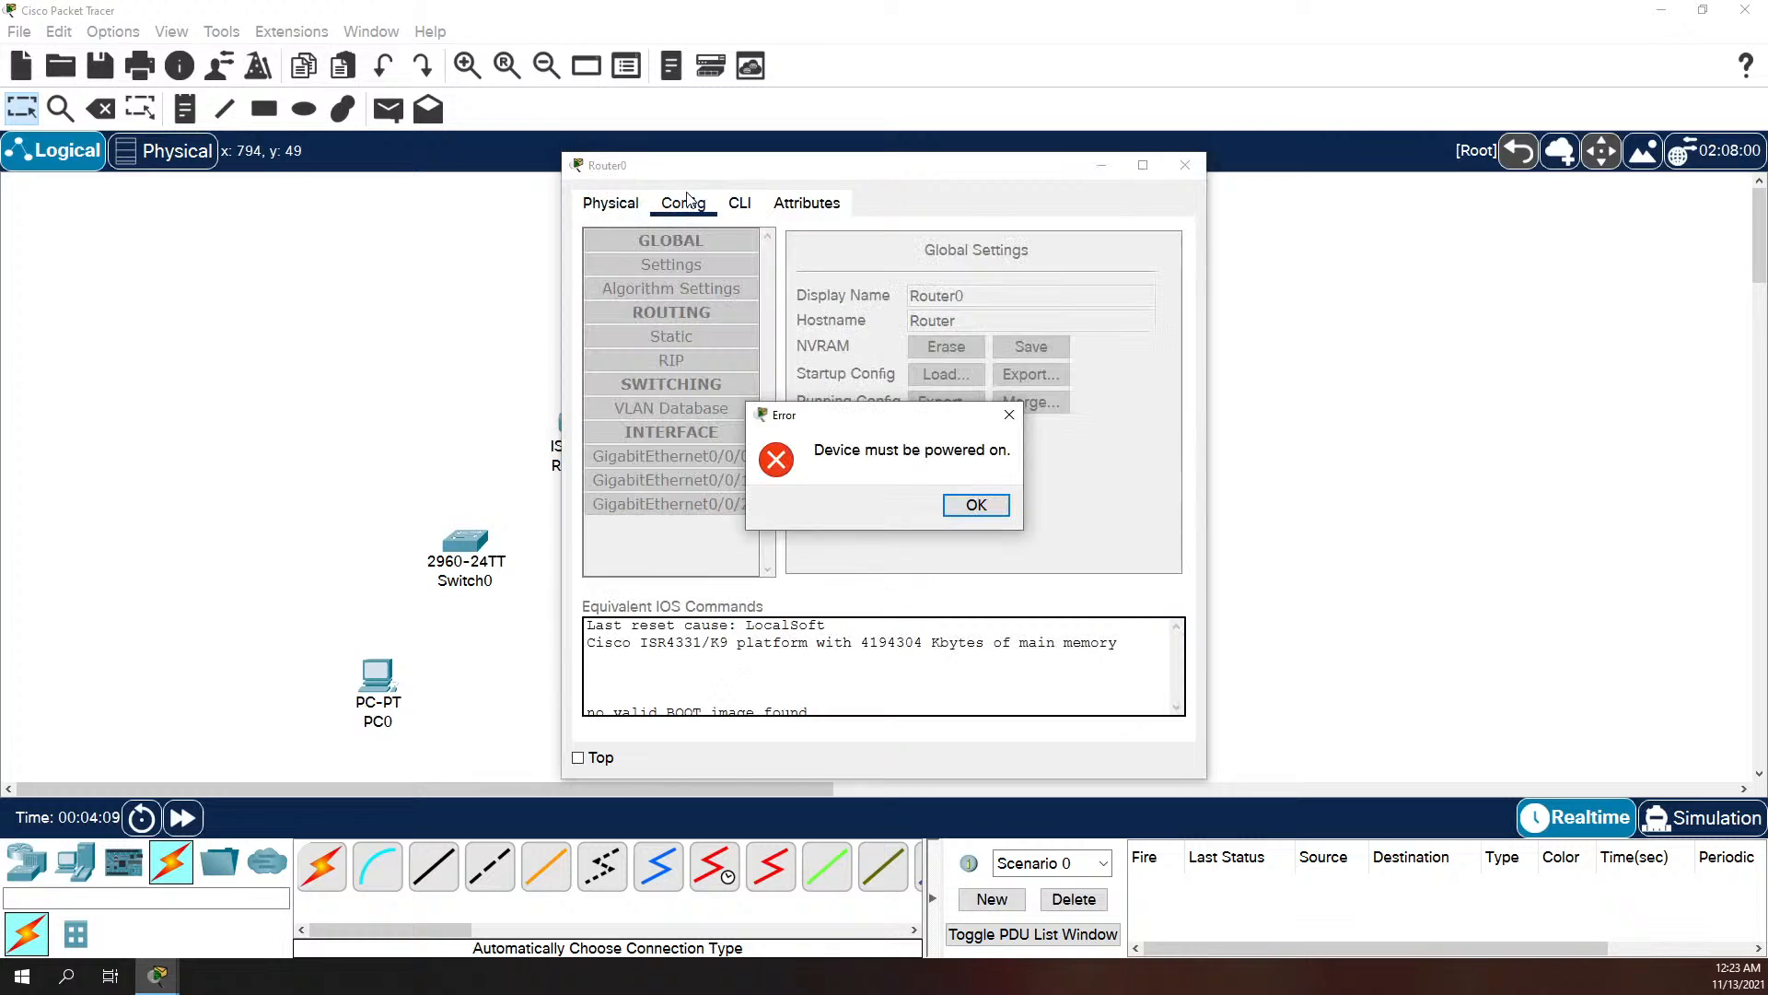
{"action": "left_click", "coordinate": [979, 511]}
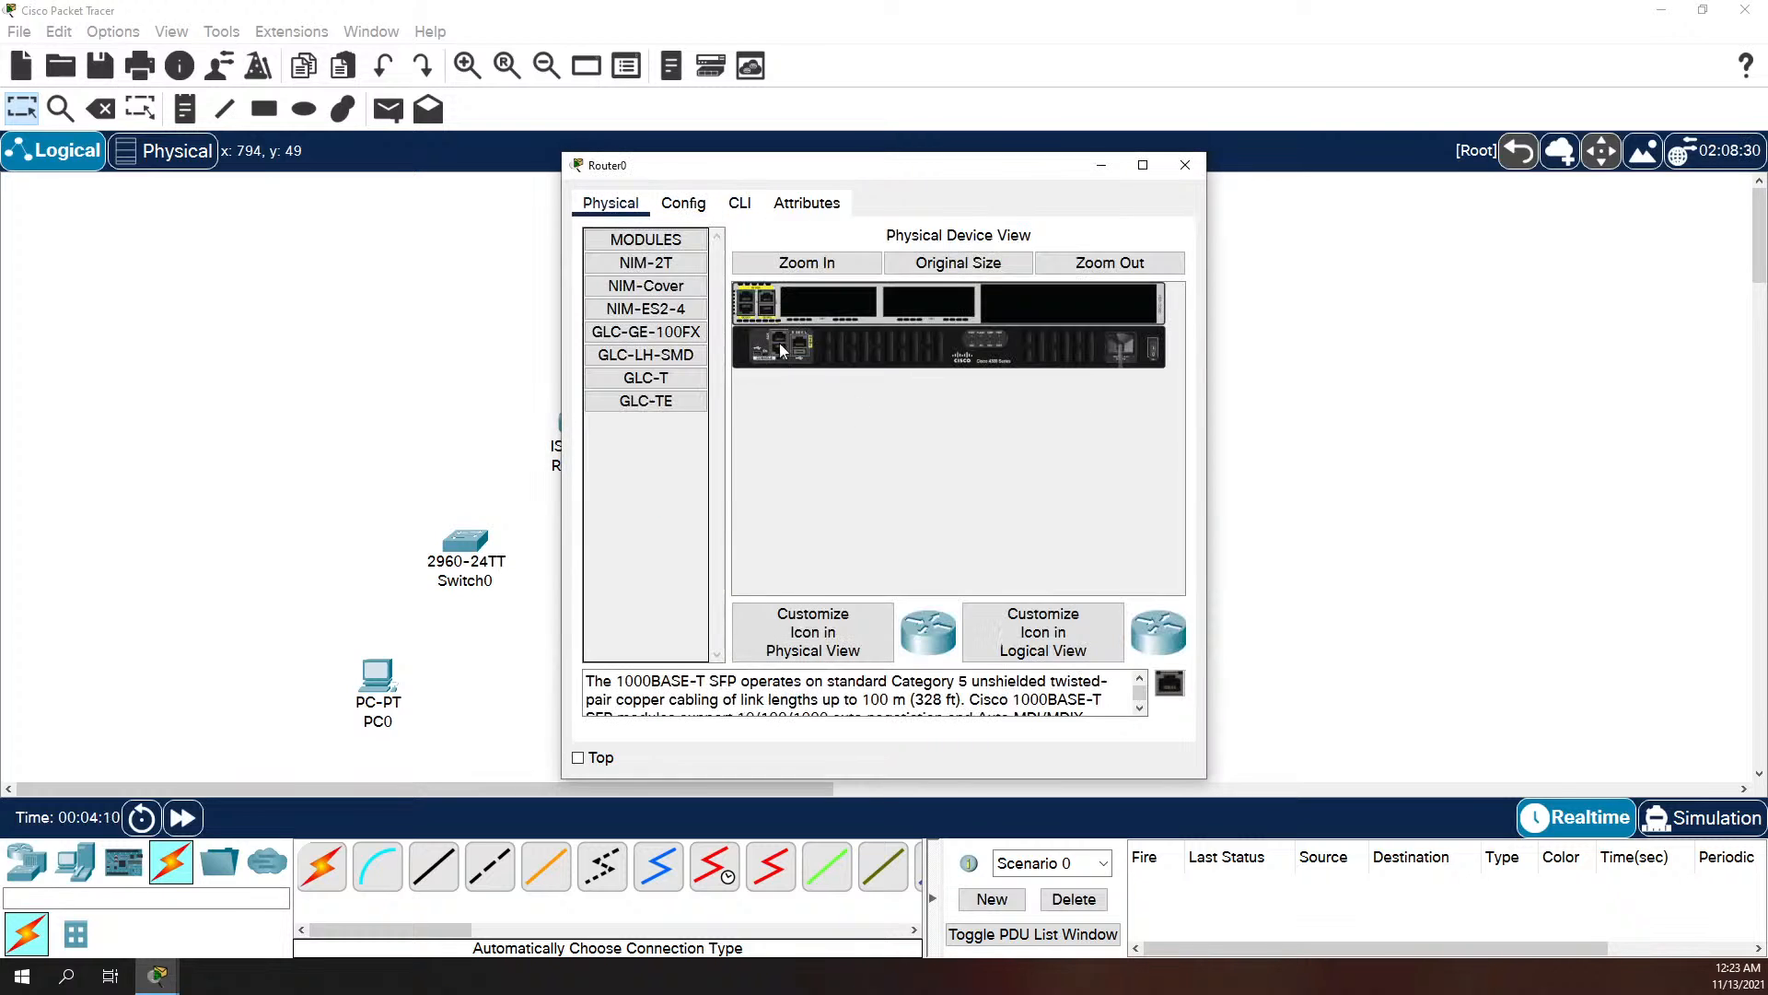
{"action": "left_click", "coordinate": [1157, 350]}
{"action": "left_click", "coordinate": [684, 202]}
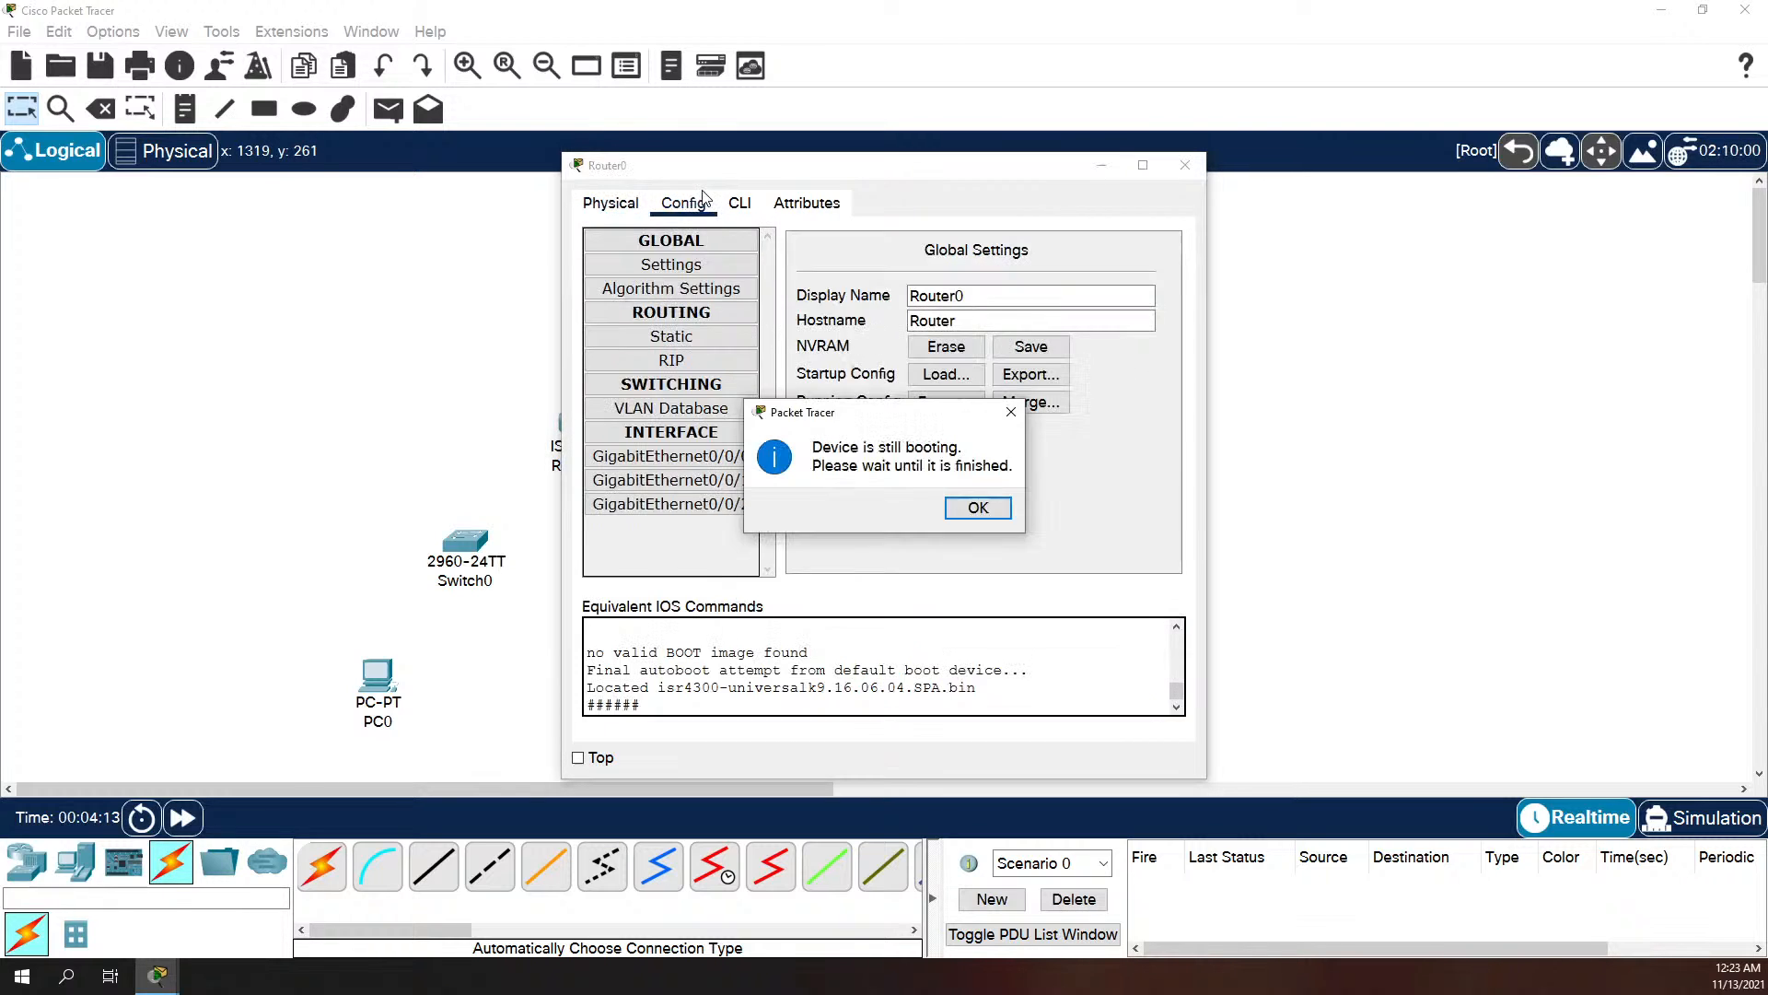
{"action": "left_click", "coordinate": [982, 505]}
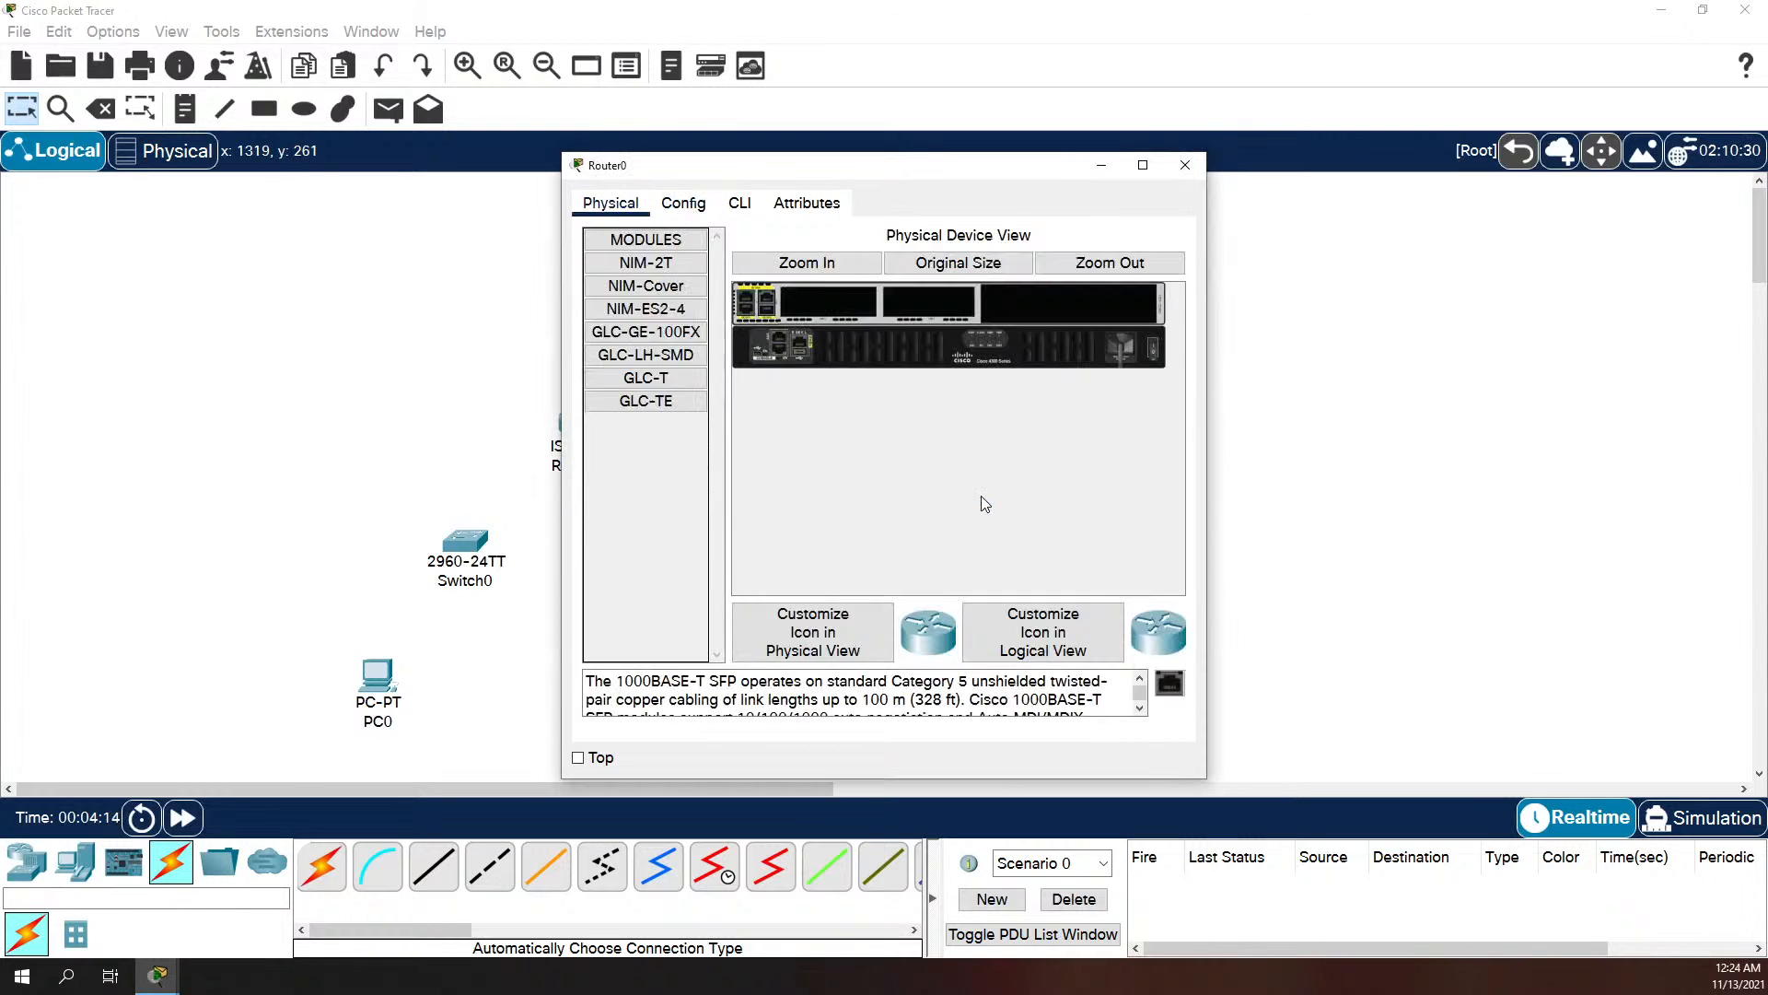
{"action": "left_click", "coordinate": [1185, 165]}
Step: Check which ports Router2 and Router0 offer for a Copper Cross-Over cable
{"action": "left_click", "coordinate": [474, 870]}
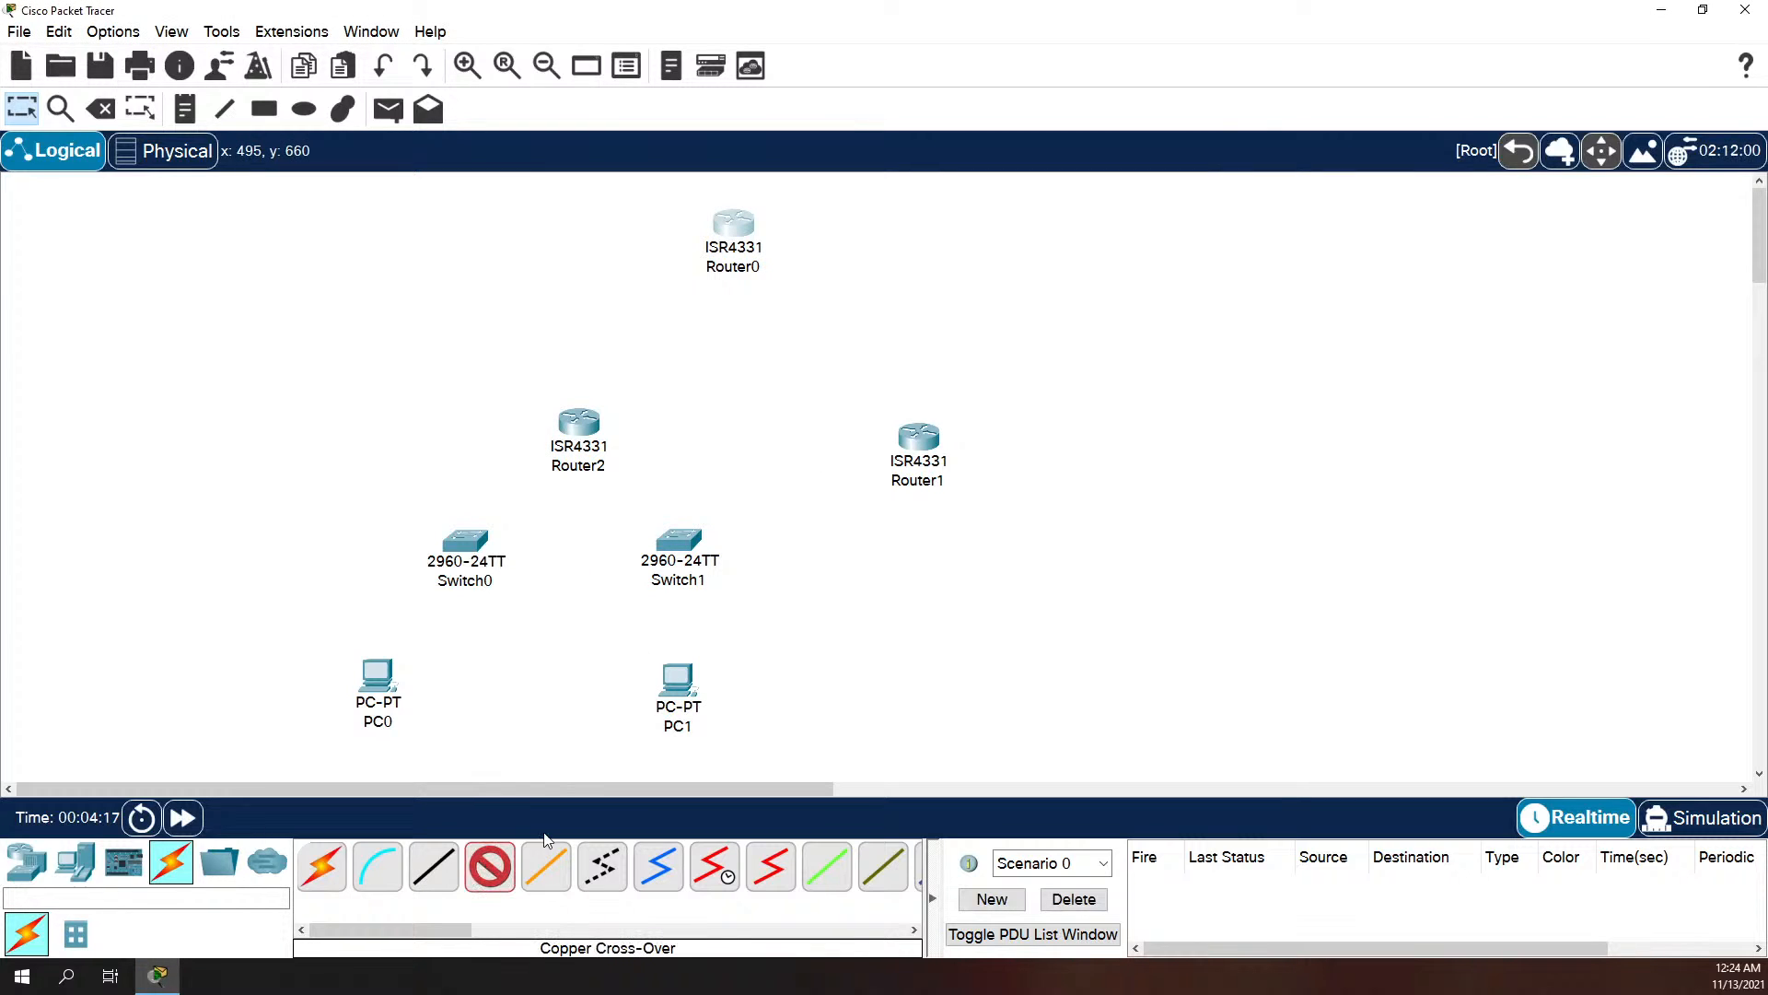
{"action": "left_click", "coordinate": [590, 429]}
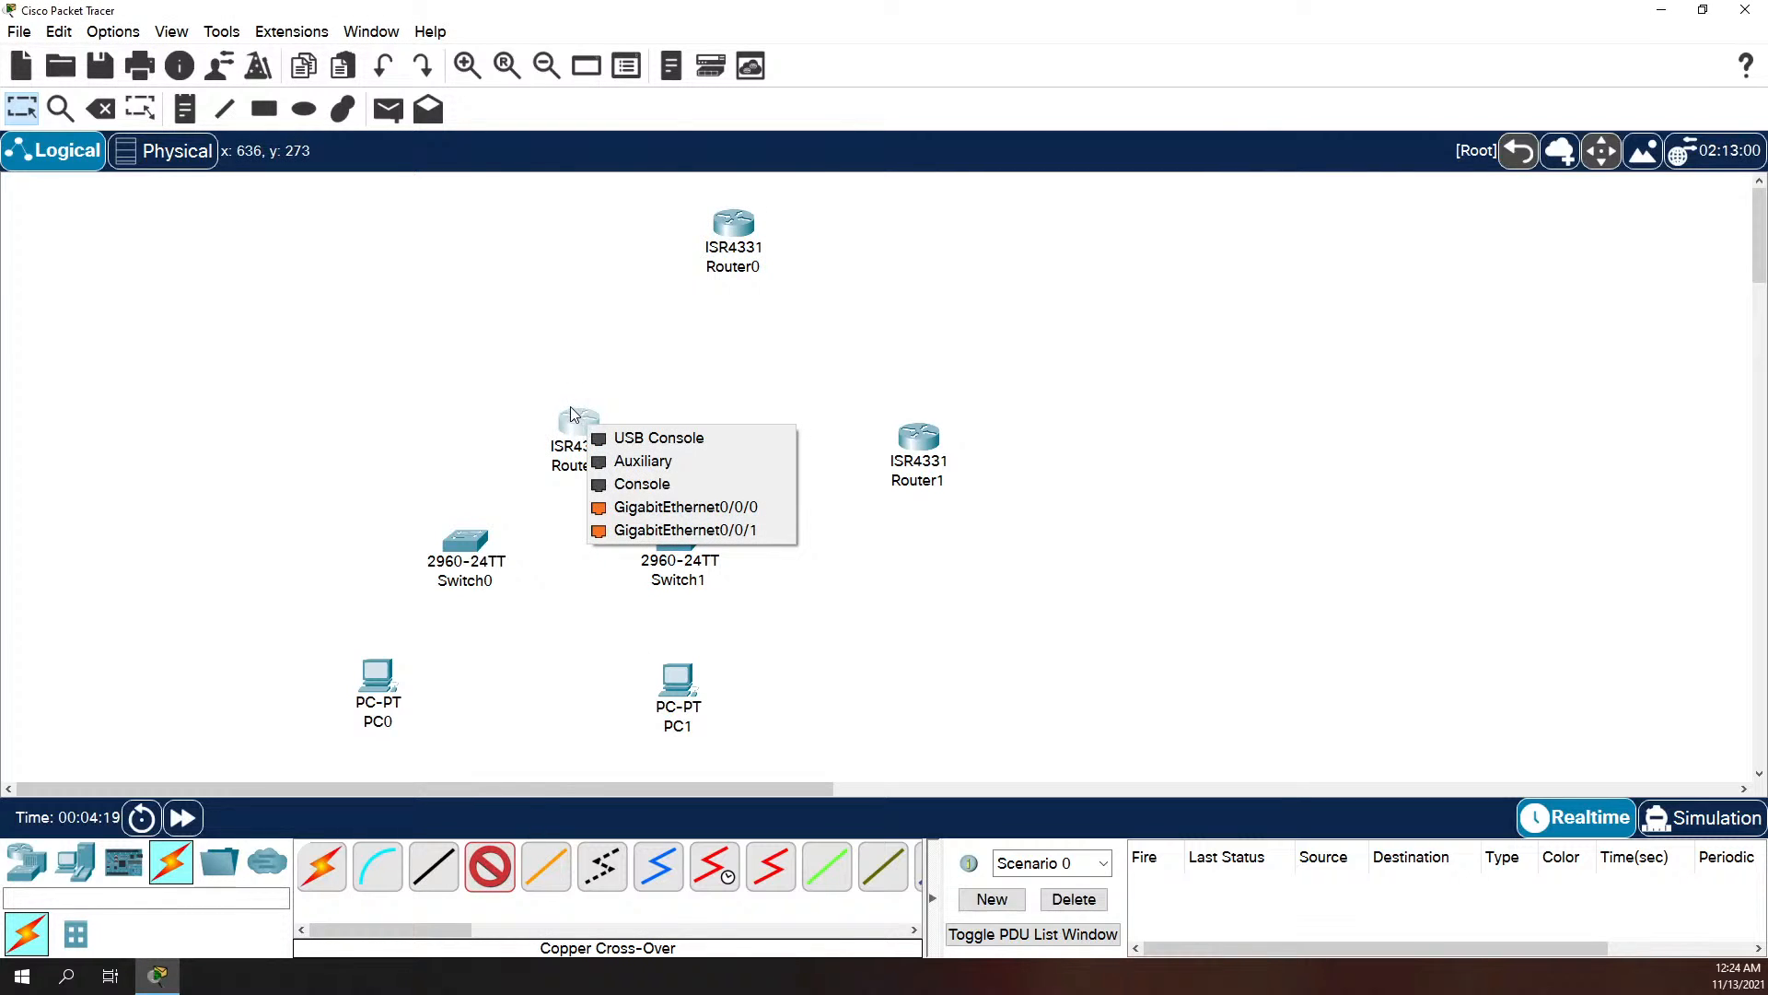
{"action": "left_click", "coordinate": [511, 360]}
{"action": "left_click", "coordinate": [752, 232]}
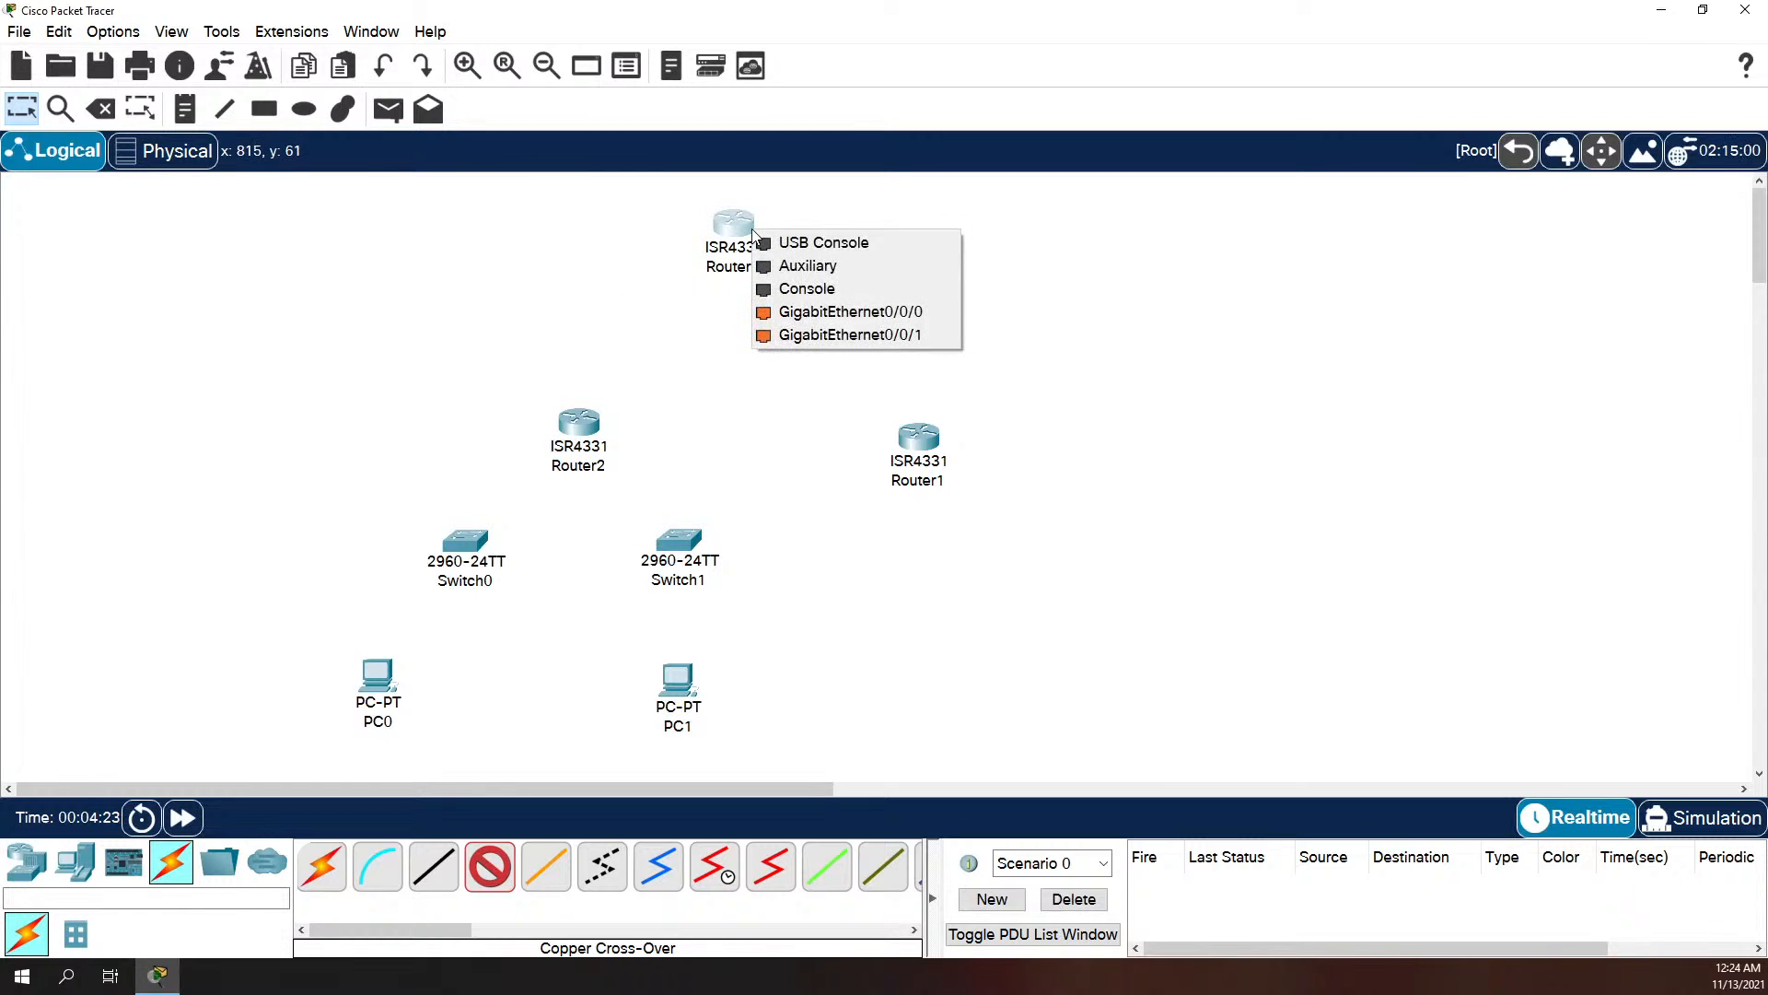
{"action": "left_click", "coordinate": [571, 272]}
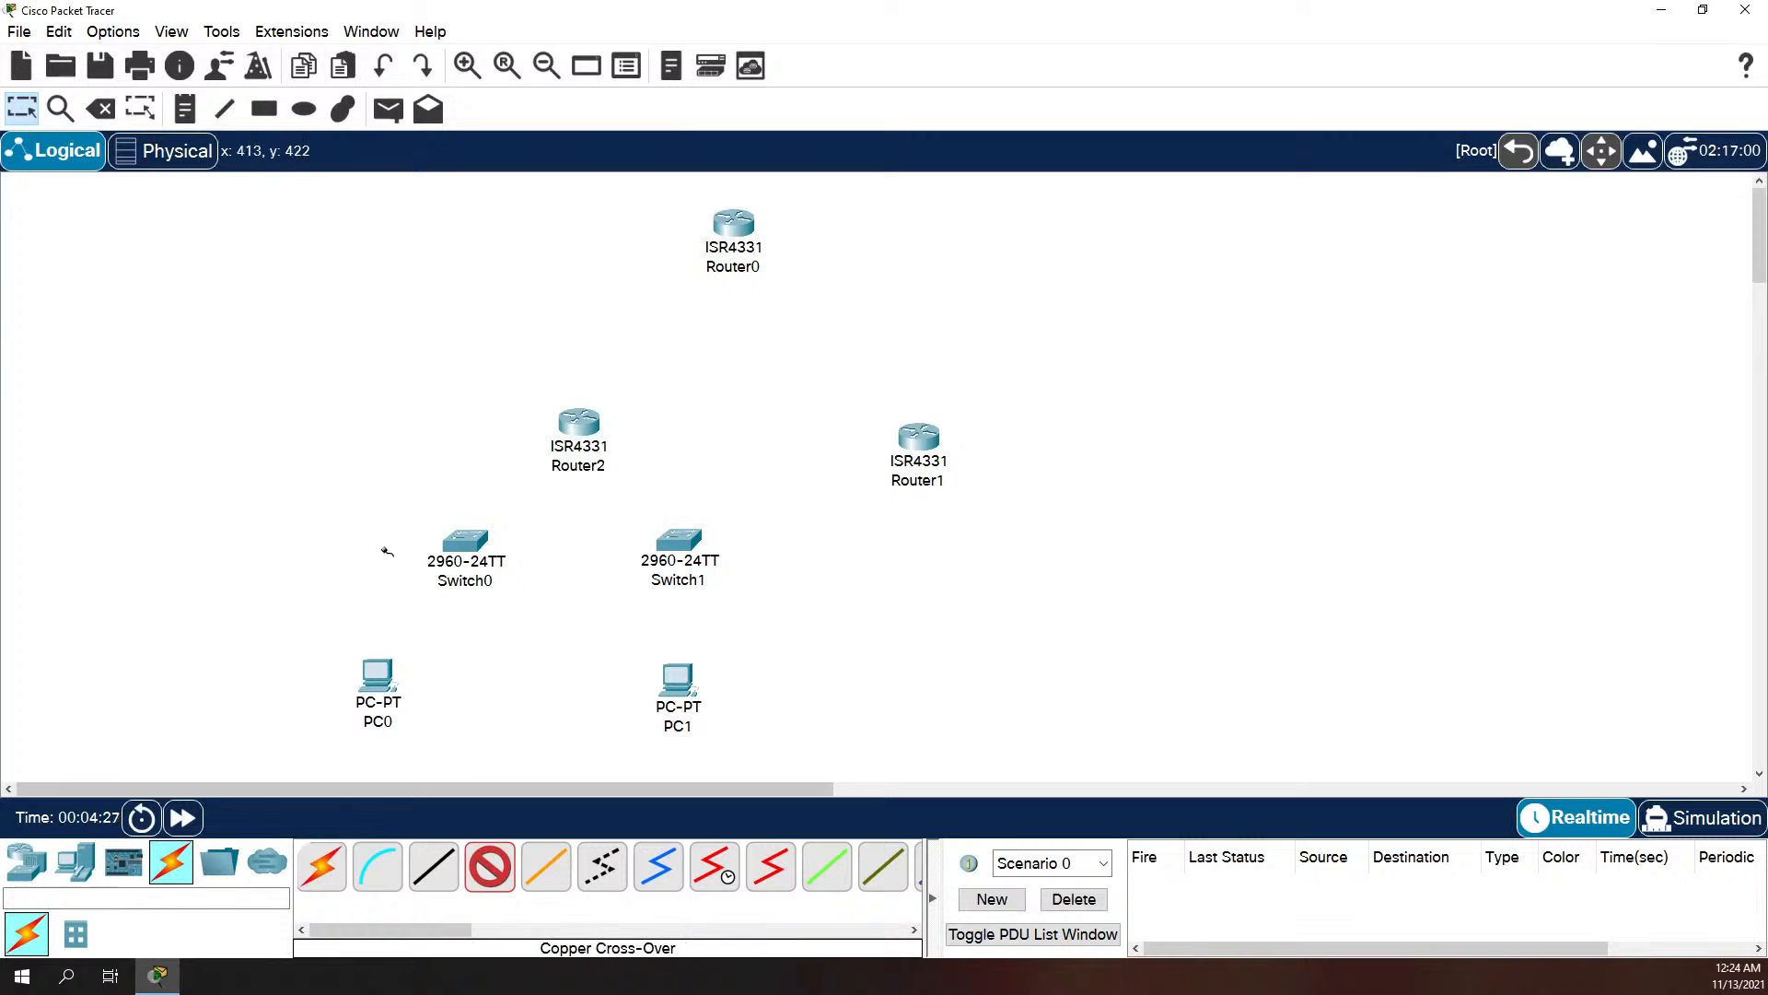
{"action": "left_click", "coordinate": [590, 431]}
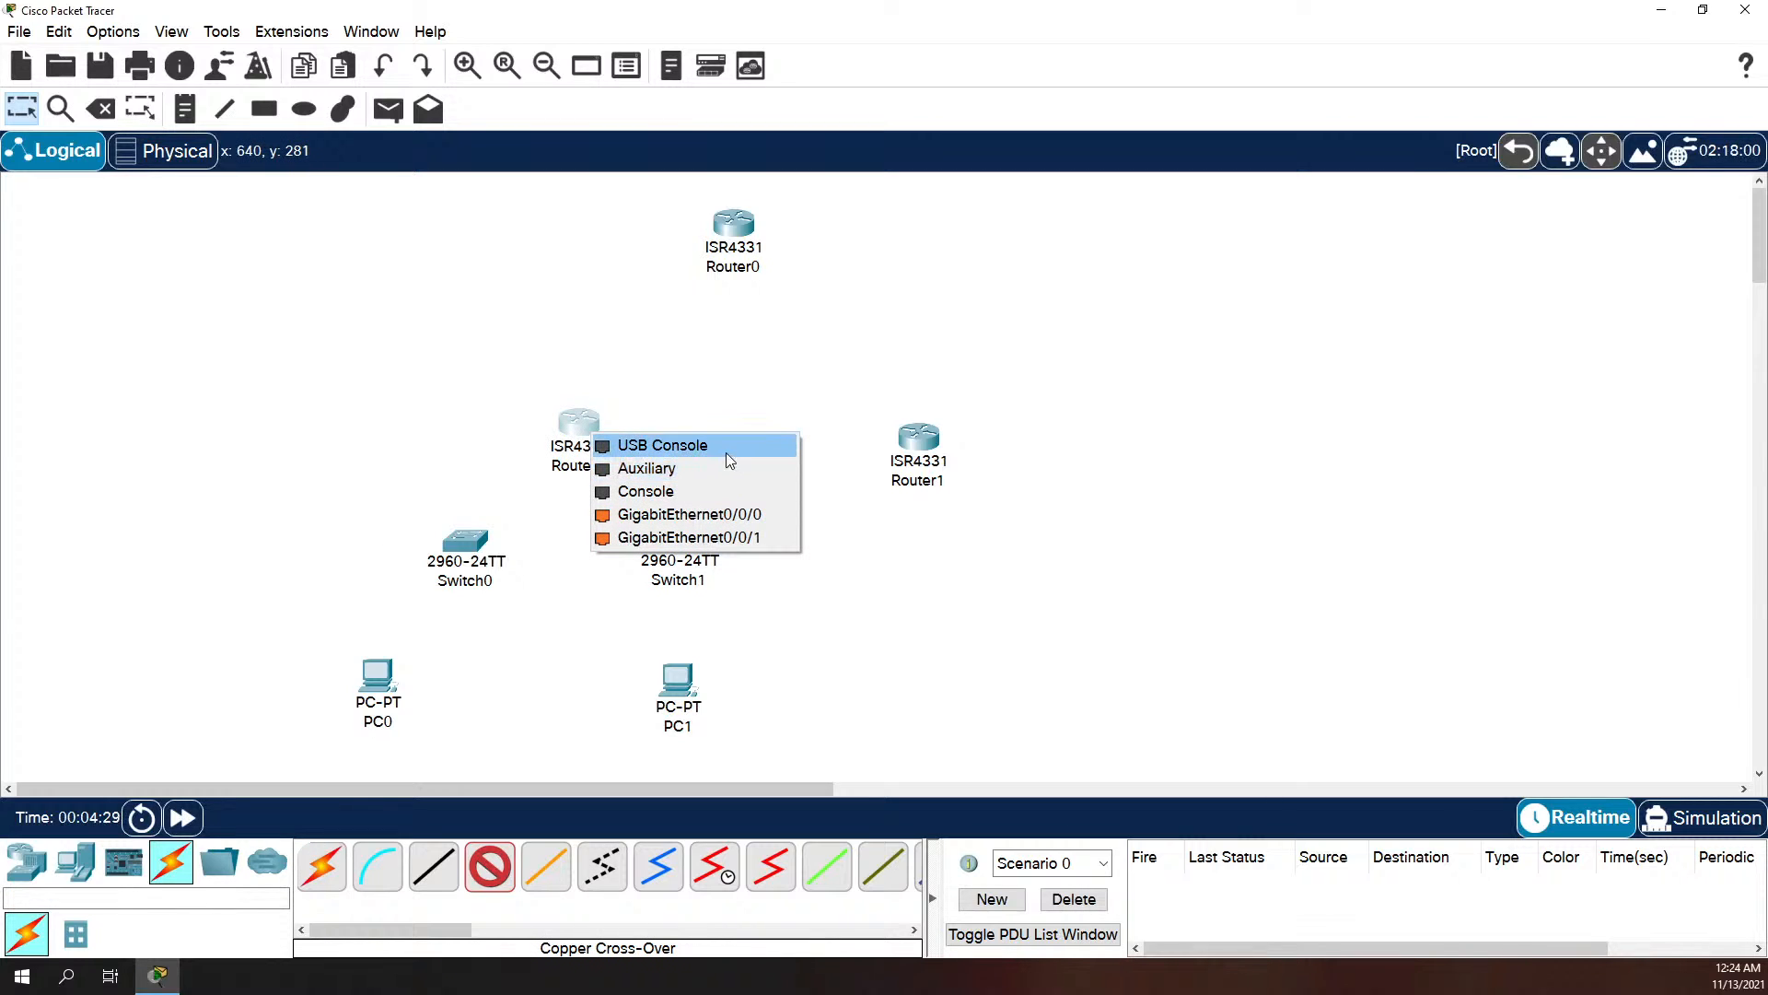
{"action": "left_click", "coordinate": [389, 414]}
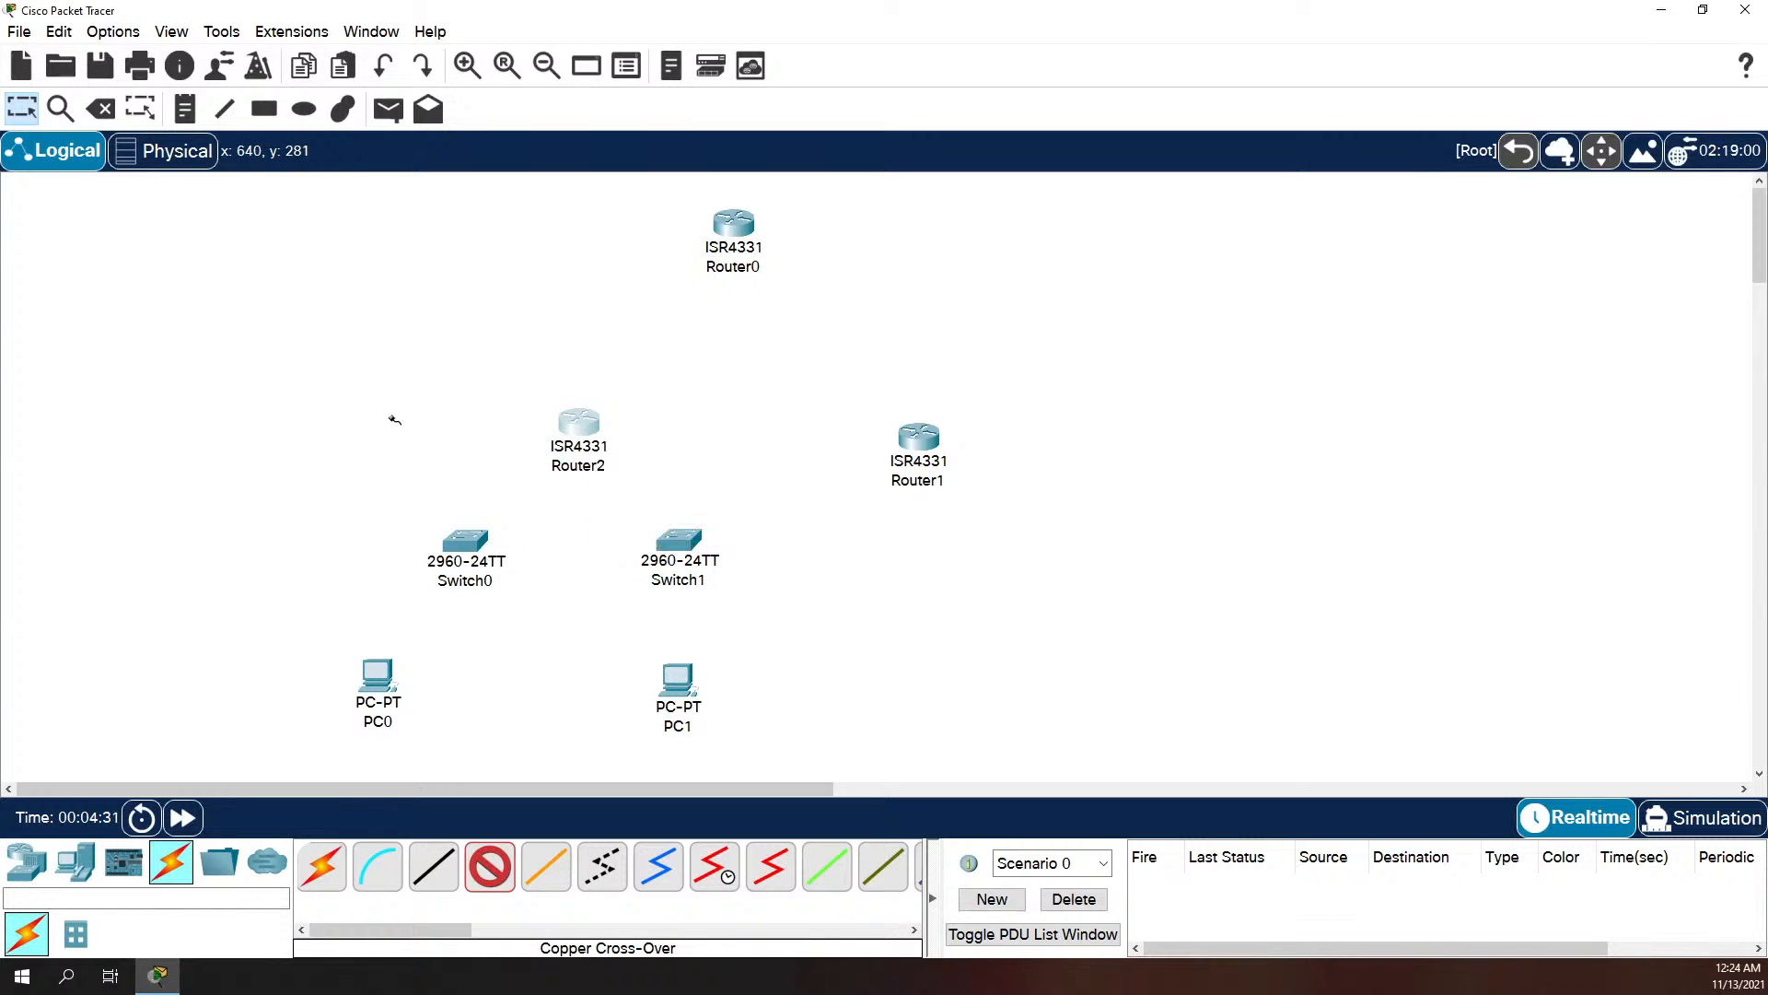
{"action": "left_click", "coordinate": [489, 866]}
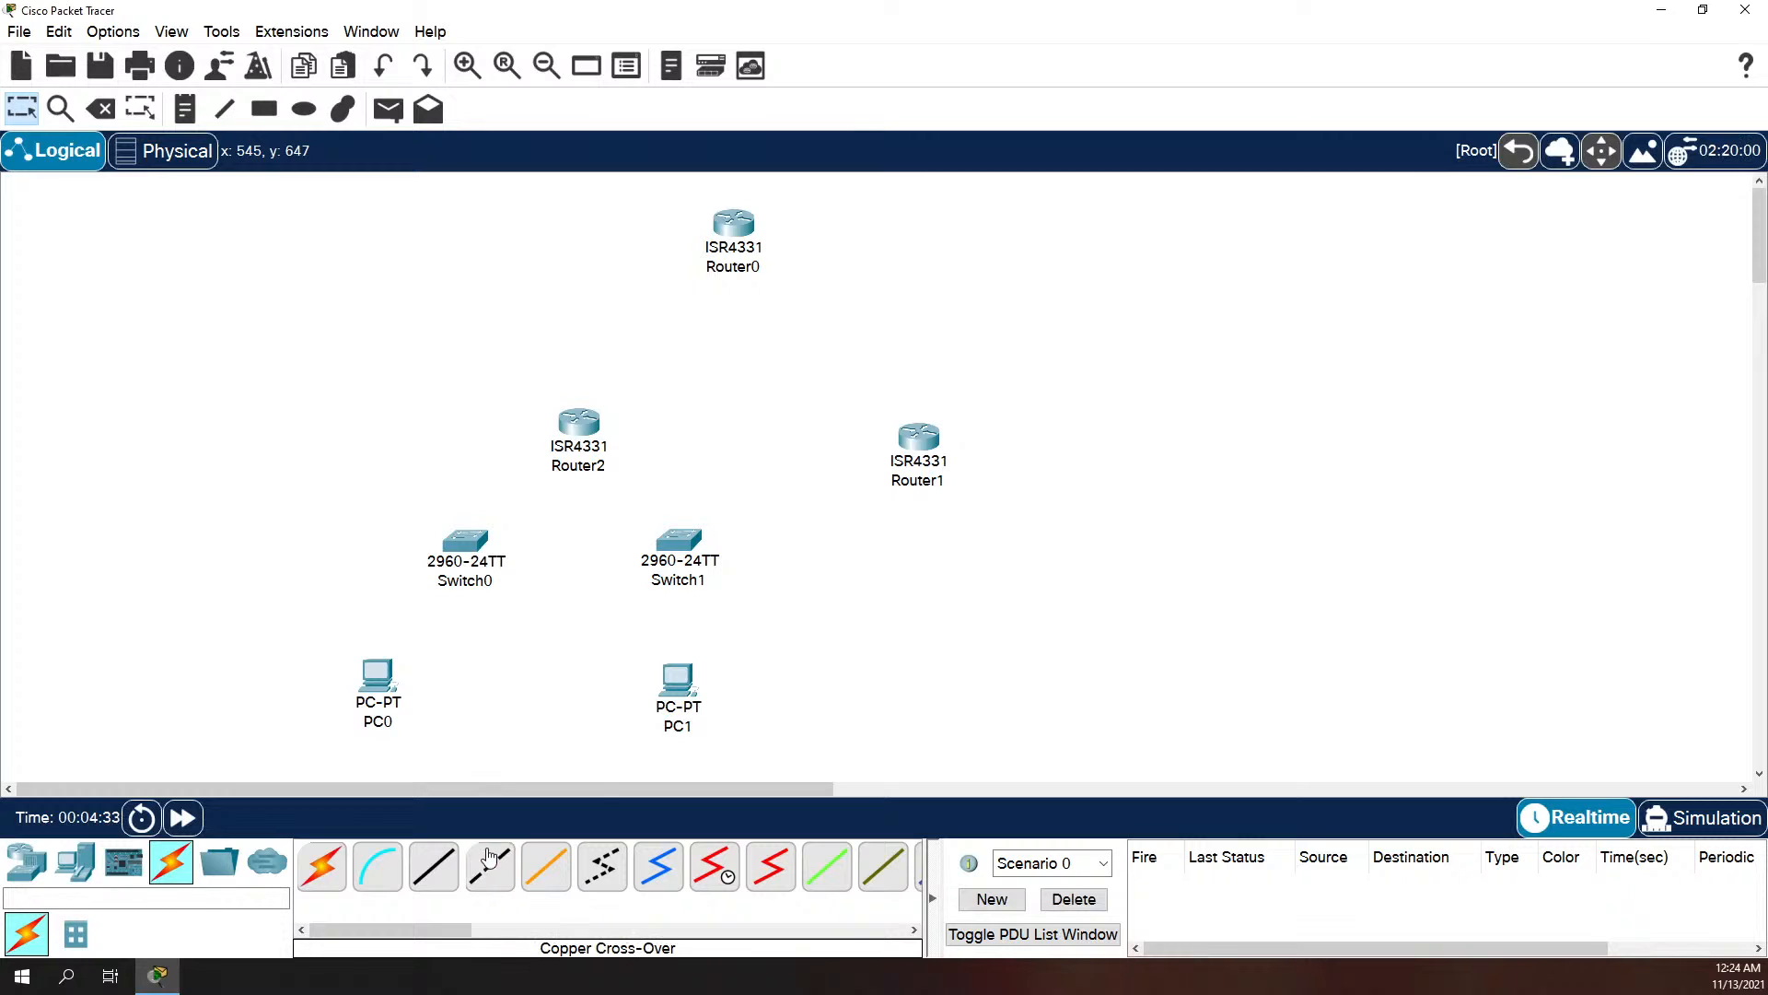
Step: Try to install a NIM-ES2-4 four-port switching module in the first empty NIM slot of Router2
{"action": "left_click", "coordinate": [597, 426]}
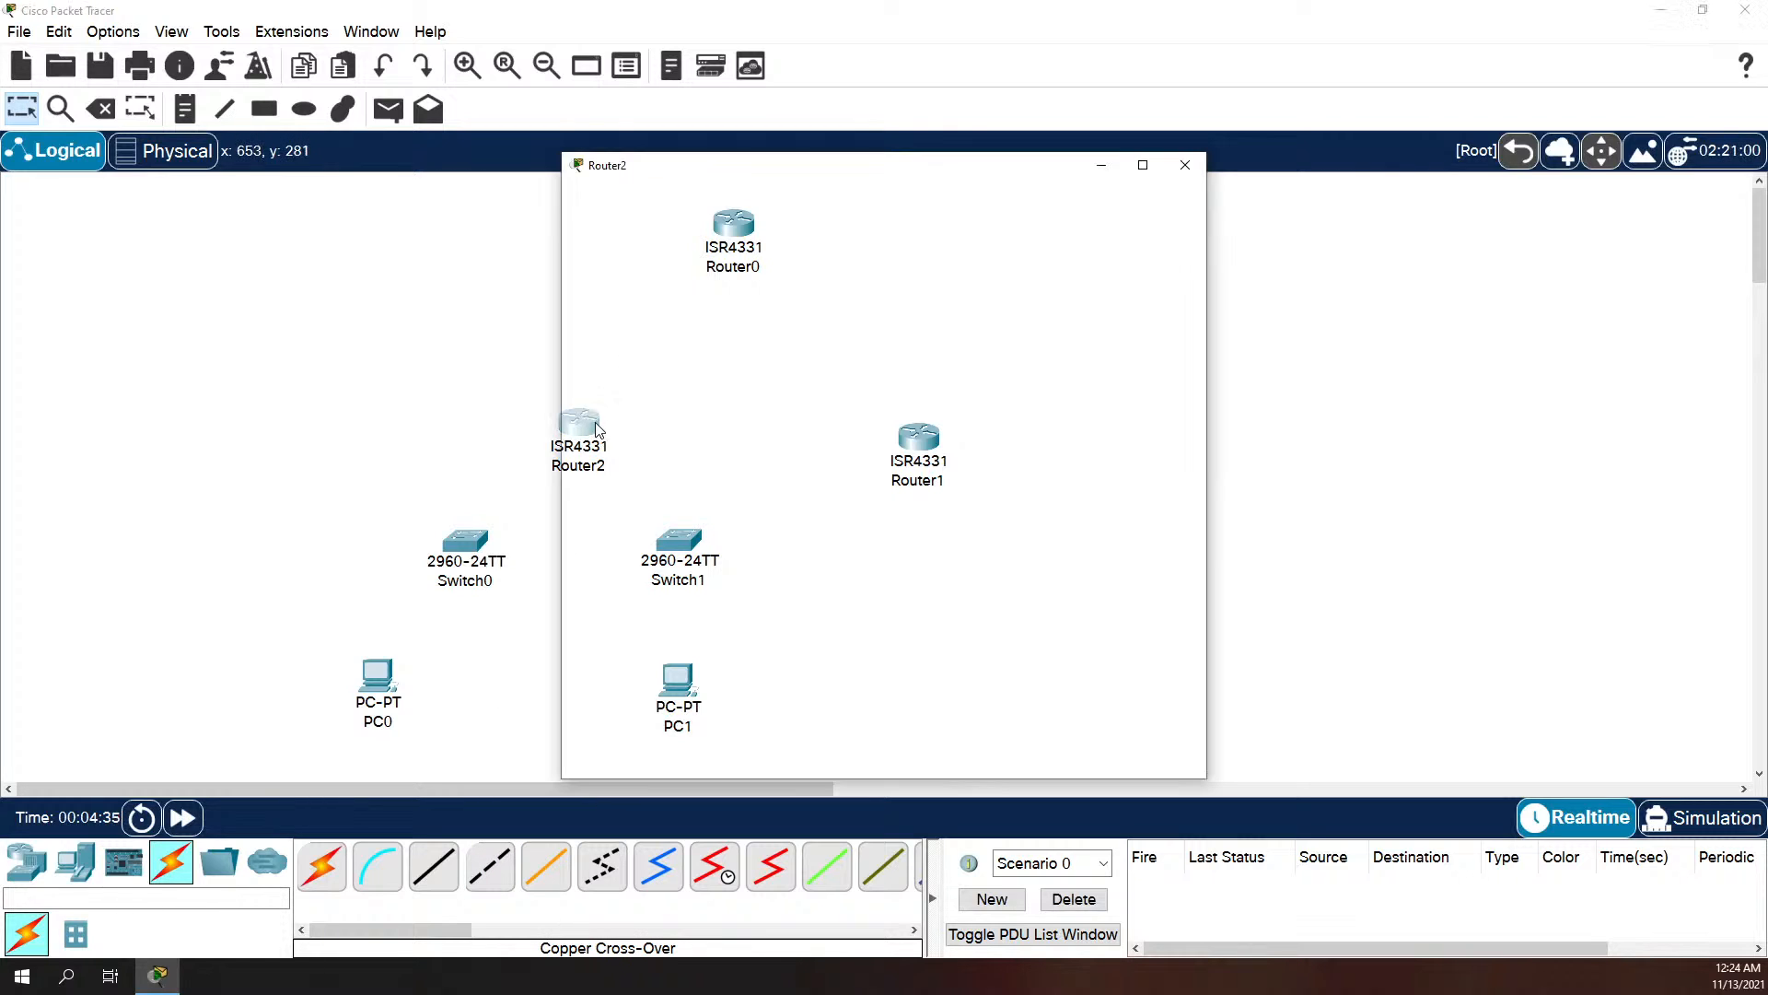
{"action": "left_click", "coordinate": [654, 355]}
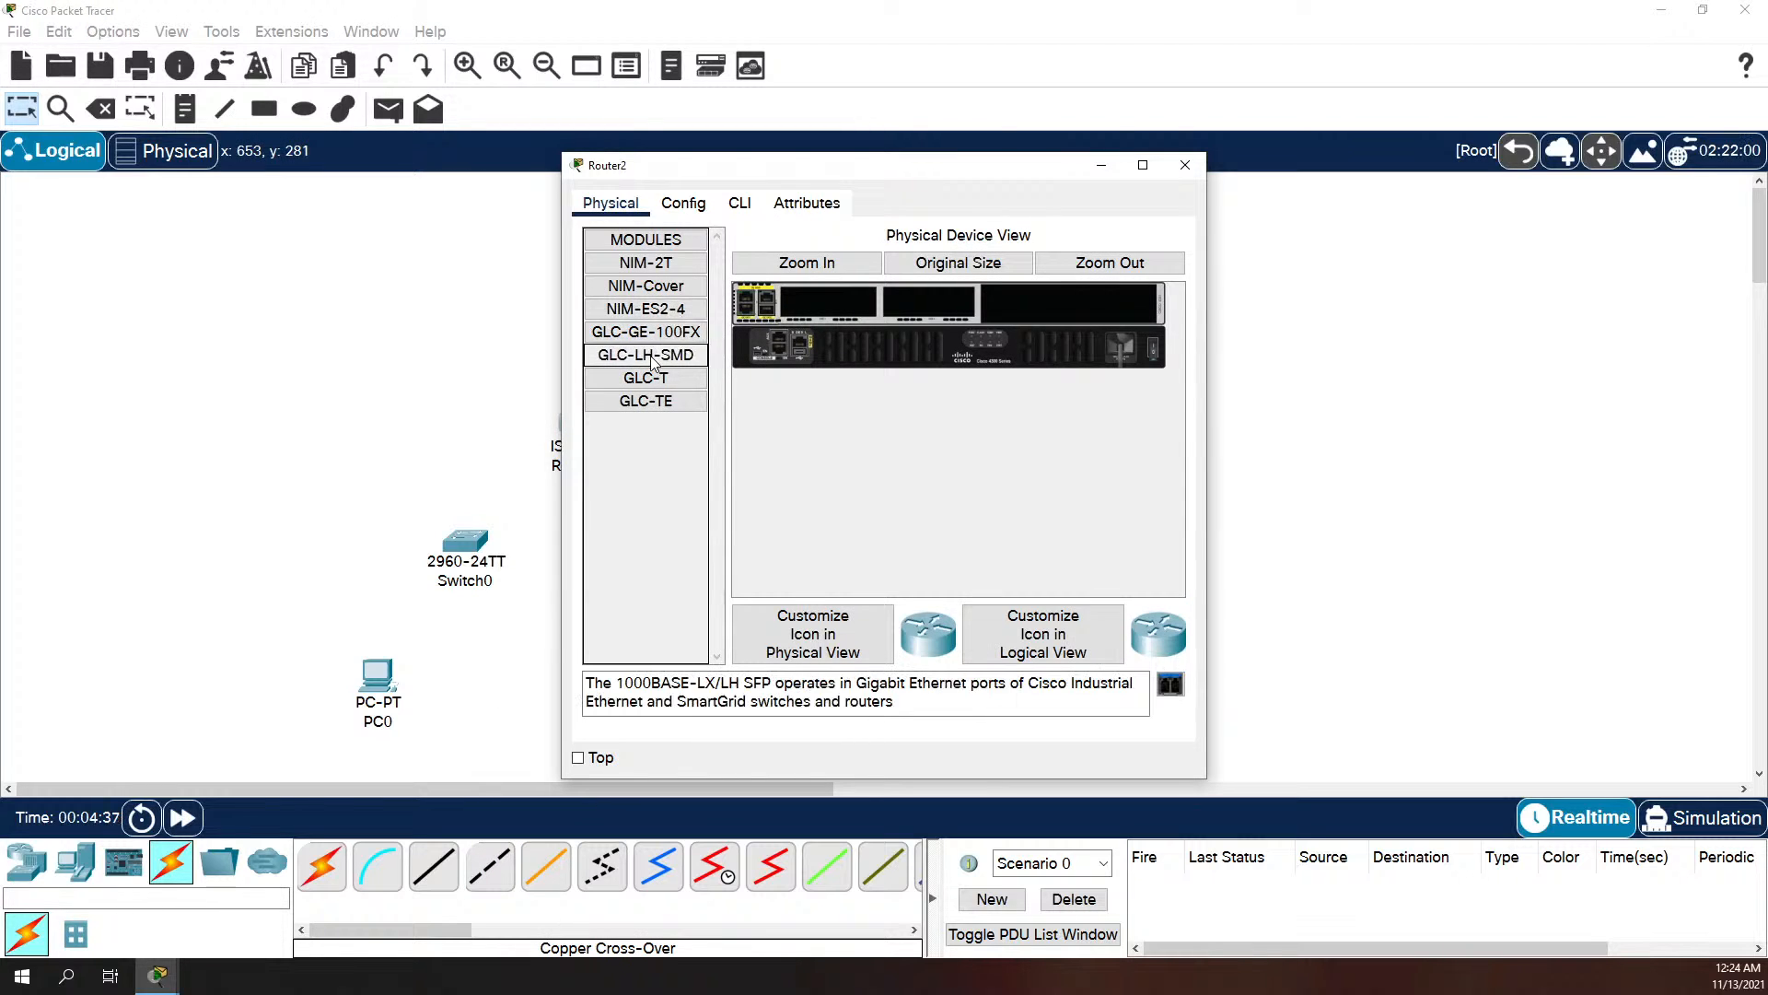
{"action": "left_click", "coordinate": [660, 335]}
{"action": "left_click", "coordinate": [669, 309]}
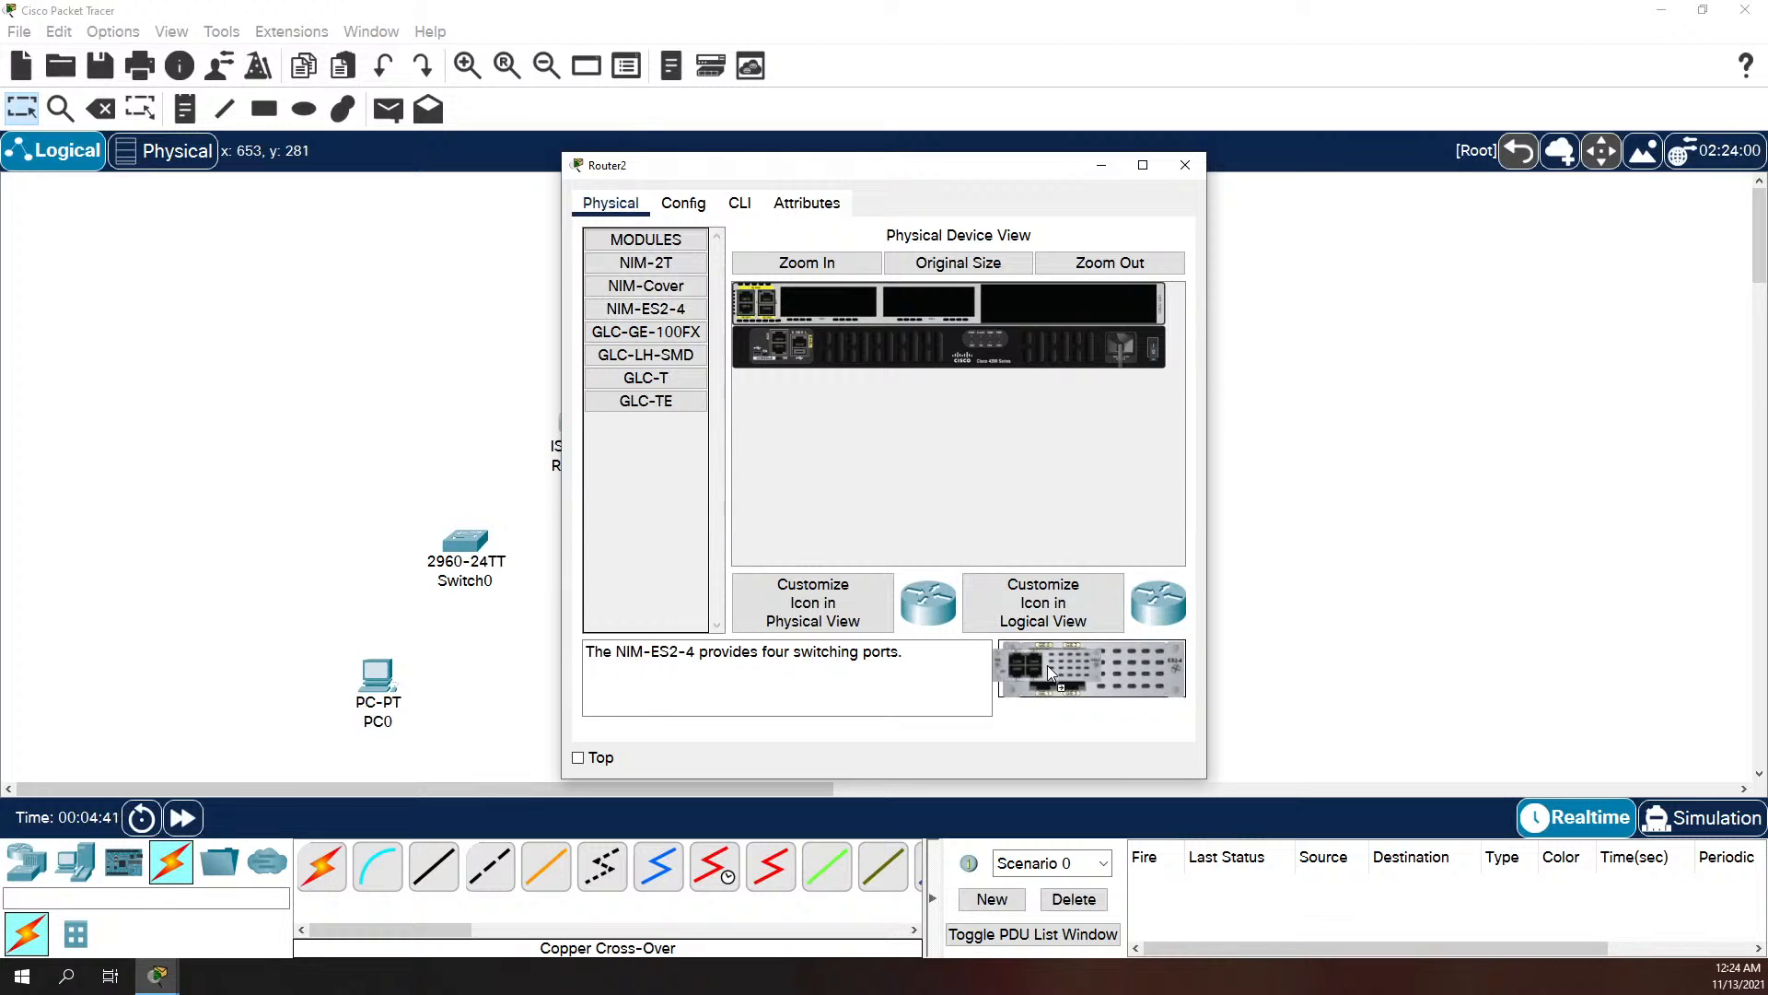
{"action": "left_click_drag", "start_coordinate": [1066, 686], "coordinate": [837, 306]}
{"action": "left_click", "coordinate": [1029, 507]}
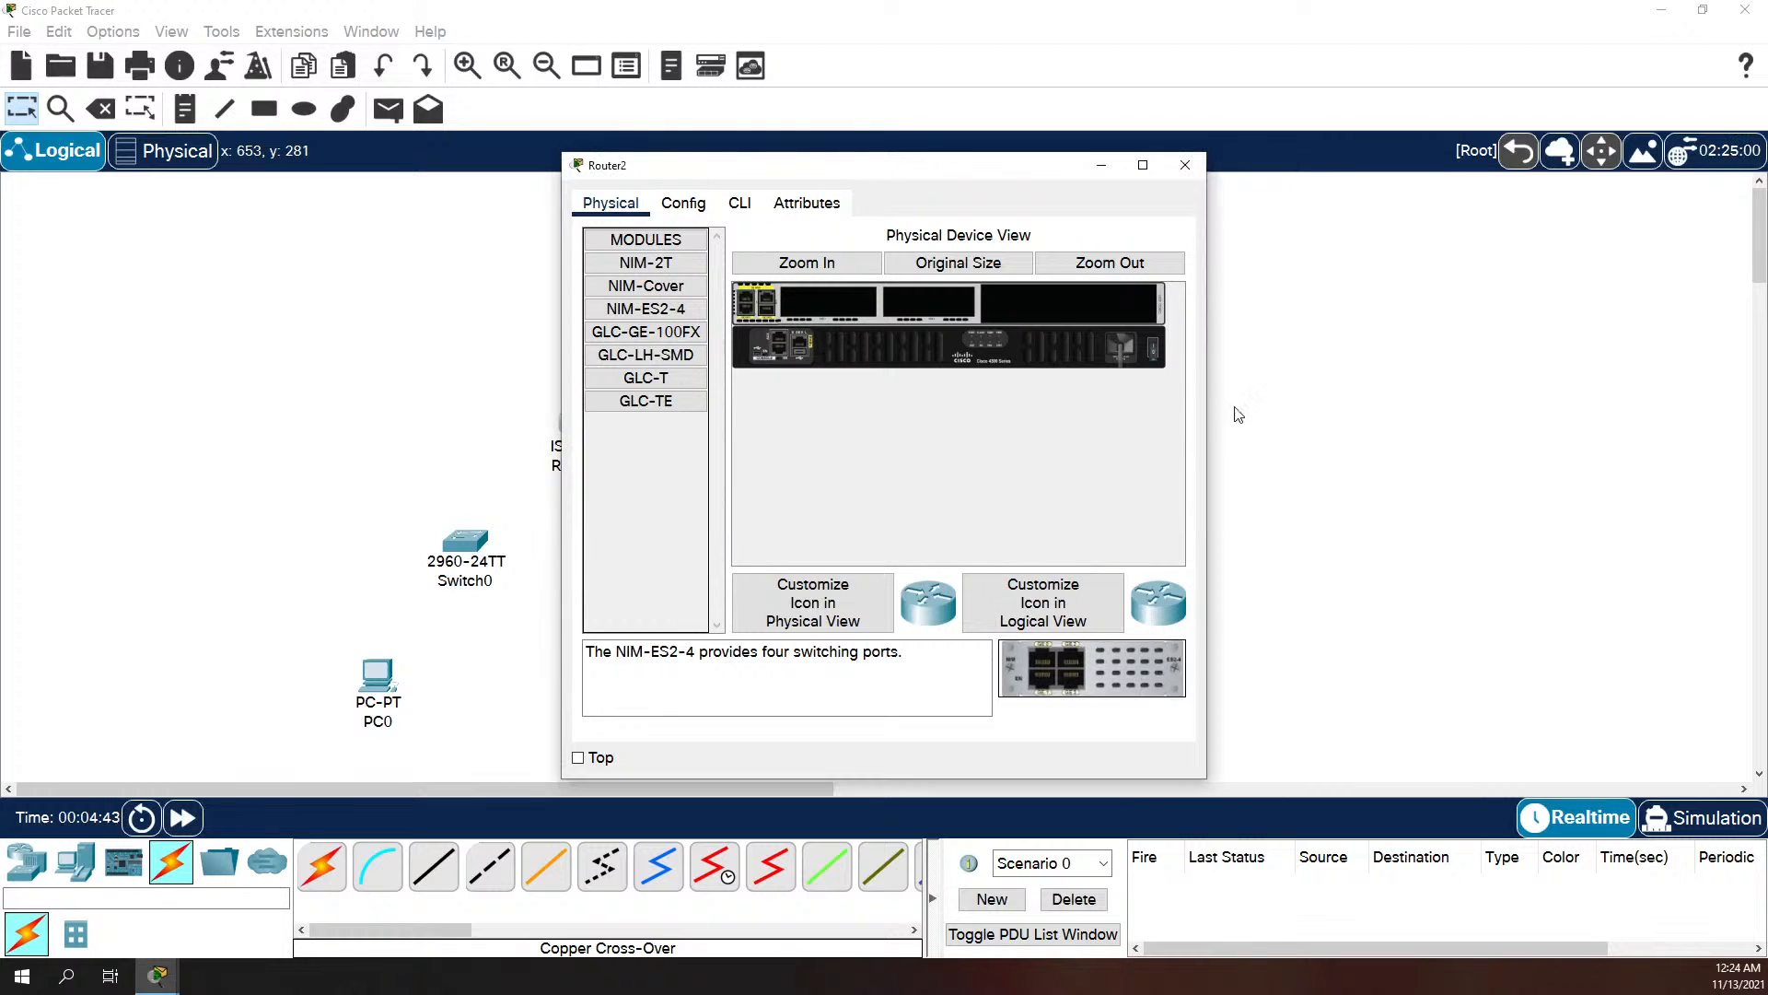
Step: Power off Router2 and try to install a GLC-TE module in the SFP slot beside its built-in gigabit ports
{"action": "left_click", "coordinate": [1157, 347]}
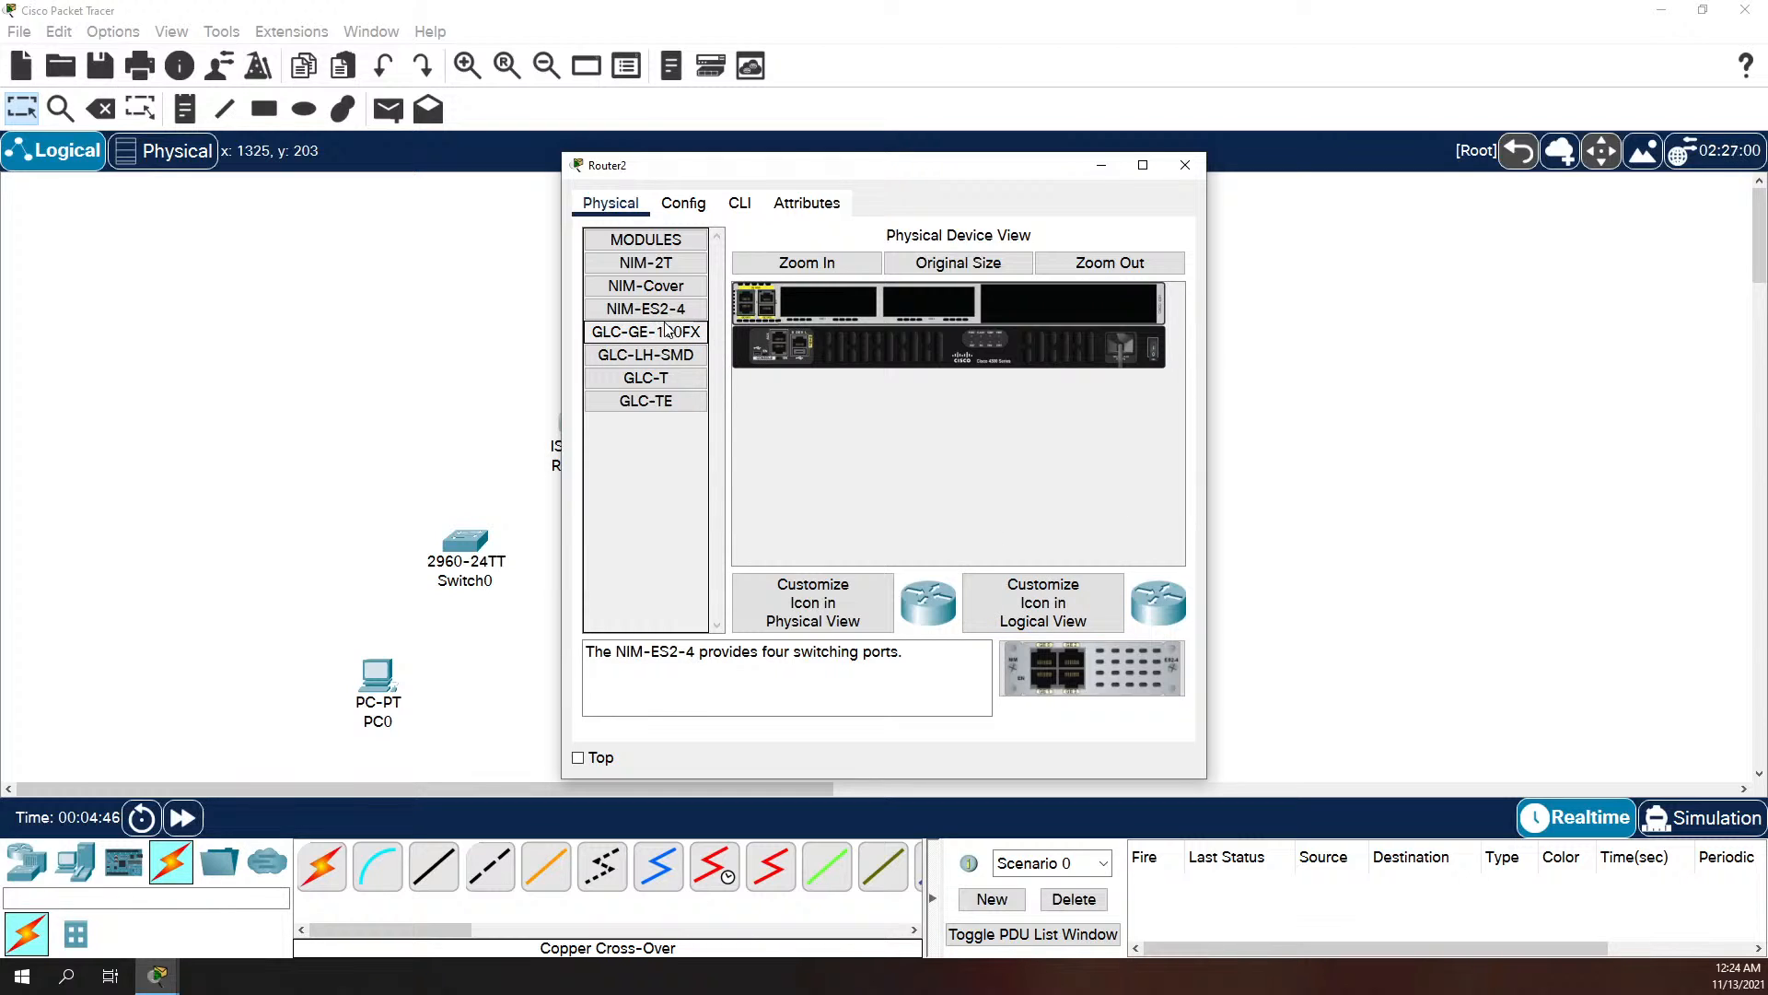
{"action": "left_click", "coordinate": [656, 381]}
{"action": "left_click", "coordinate": [665, 403]}
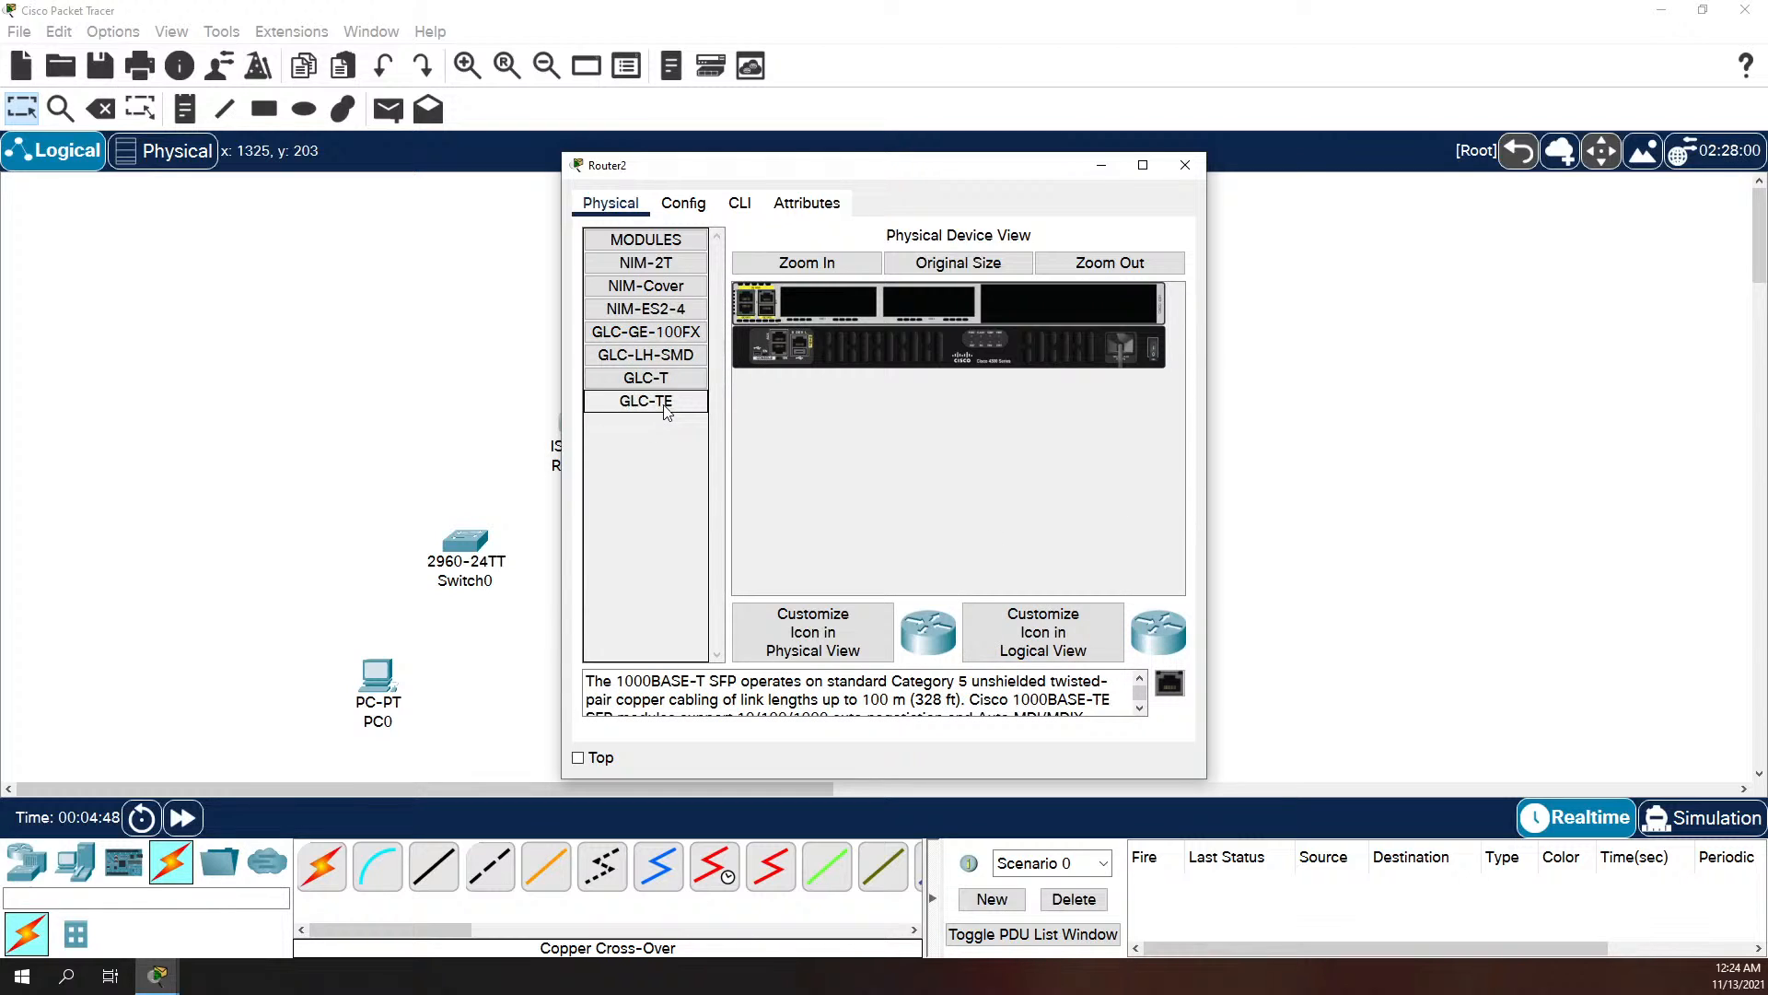
{"action": "left_click_drag", "start_coordinate": [1168, 683], "coordinate": [768, 310]}
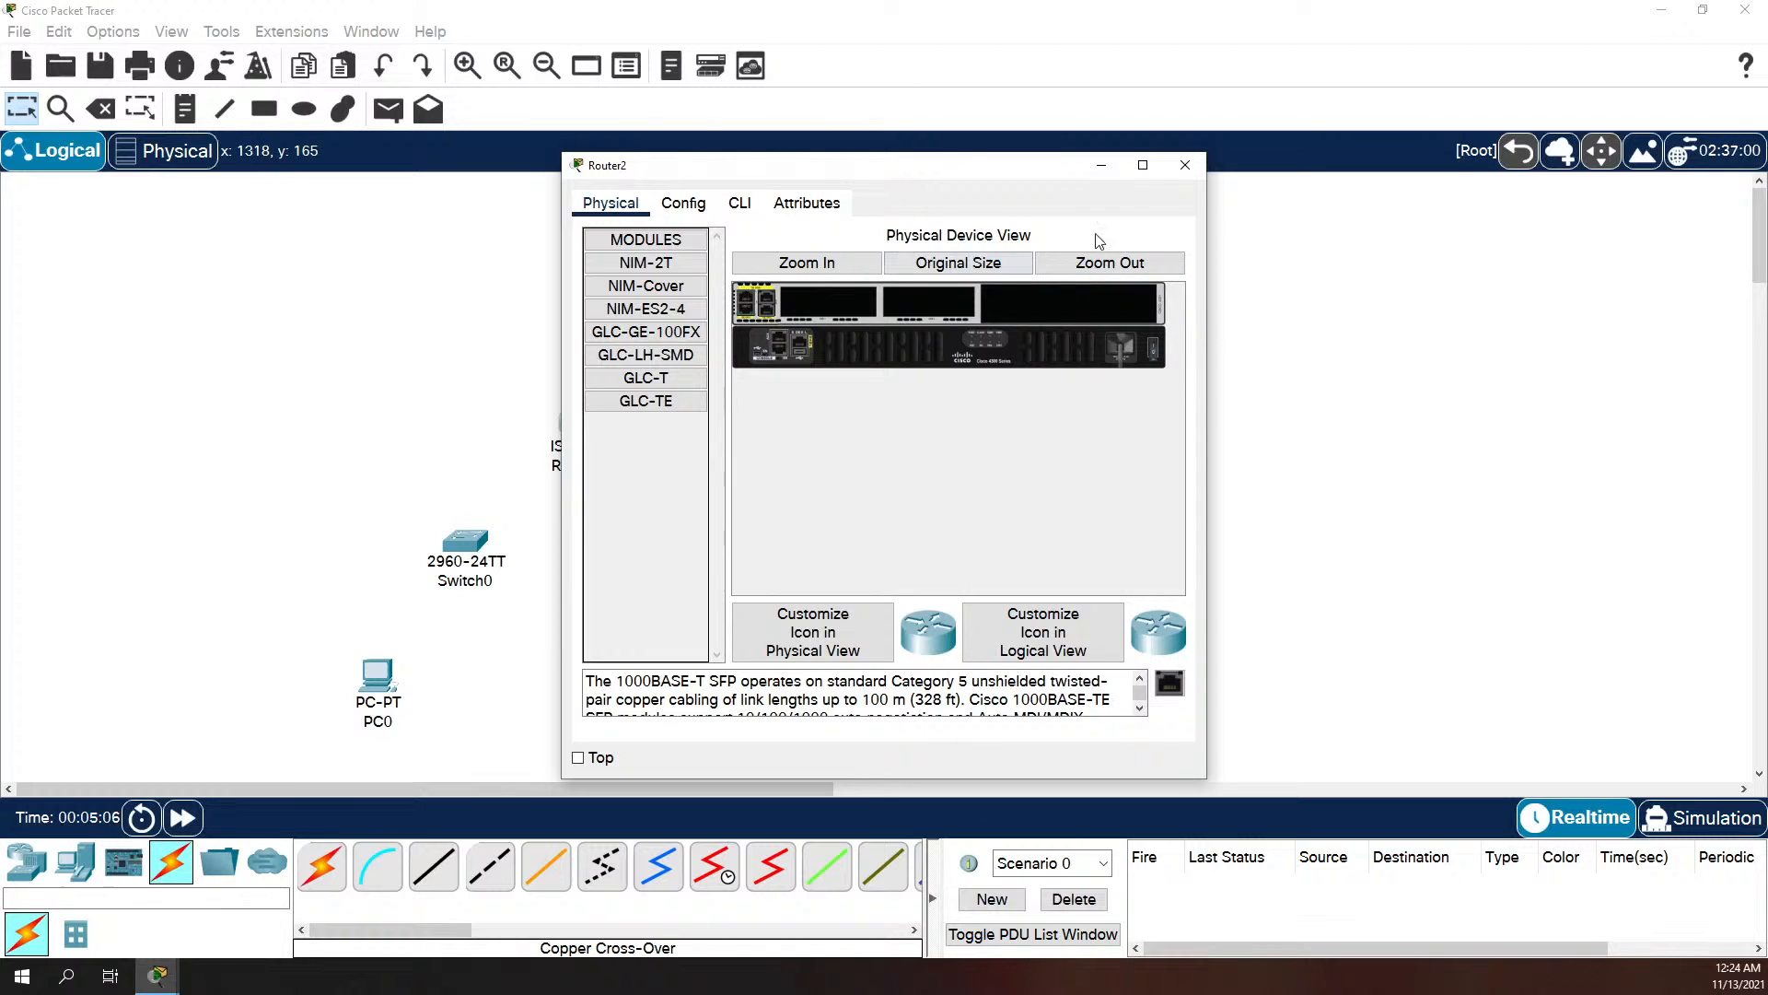
Step: Examine the settings of Router2's GigabitEthernet0/0/0, 0/0/1 and 0/0/2 interfaces in its configuration
{"action": "left_click", "coordinate": [704, 205]}
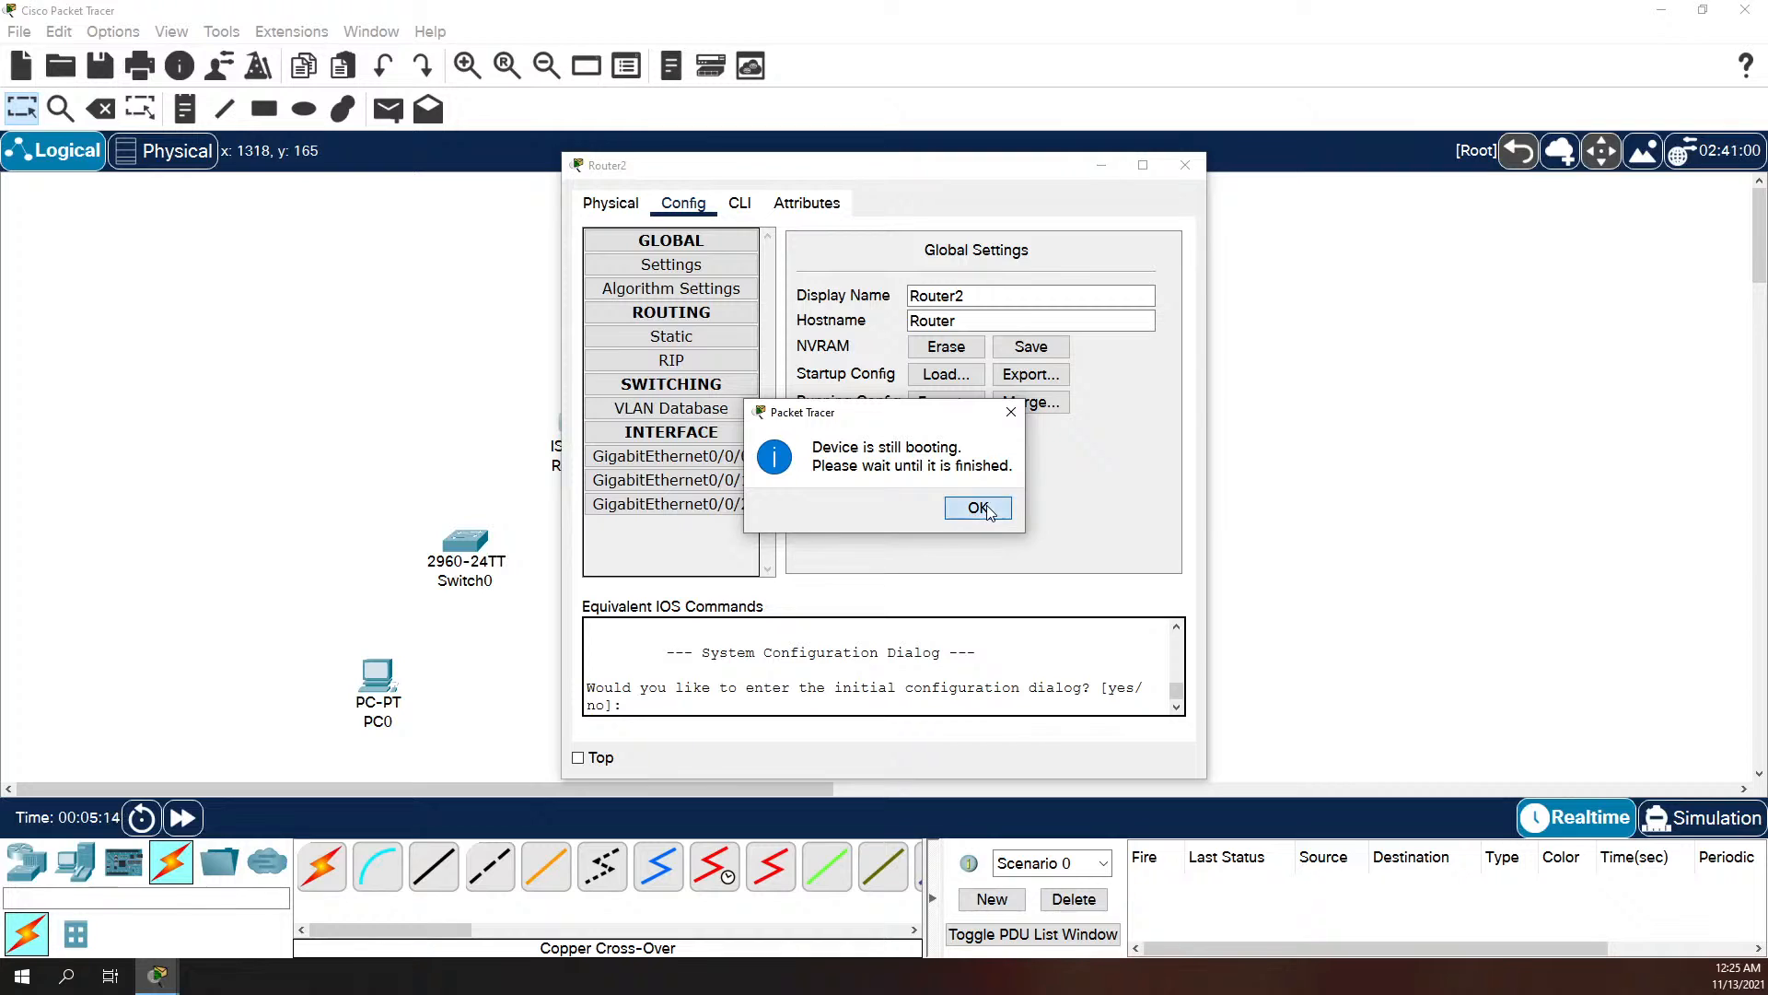
{"action": "left_click", "coordinate": [977, 508]}
{"action": "left_click", "coordinate": [706, 456]}
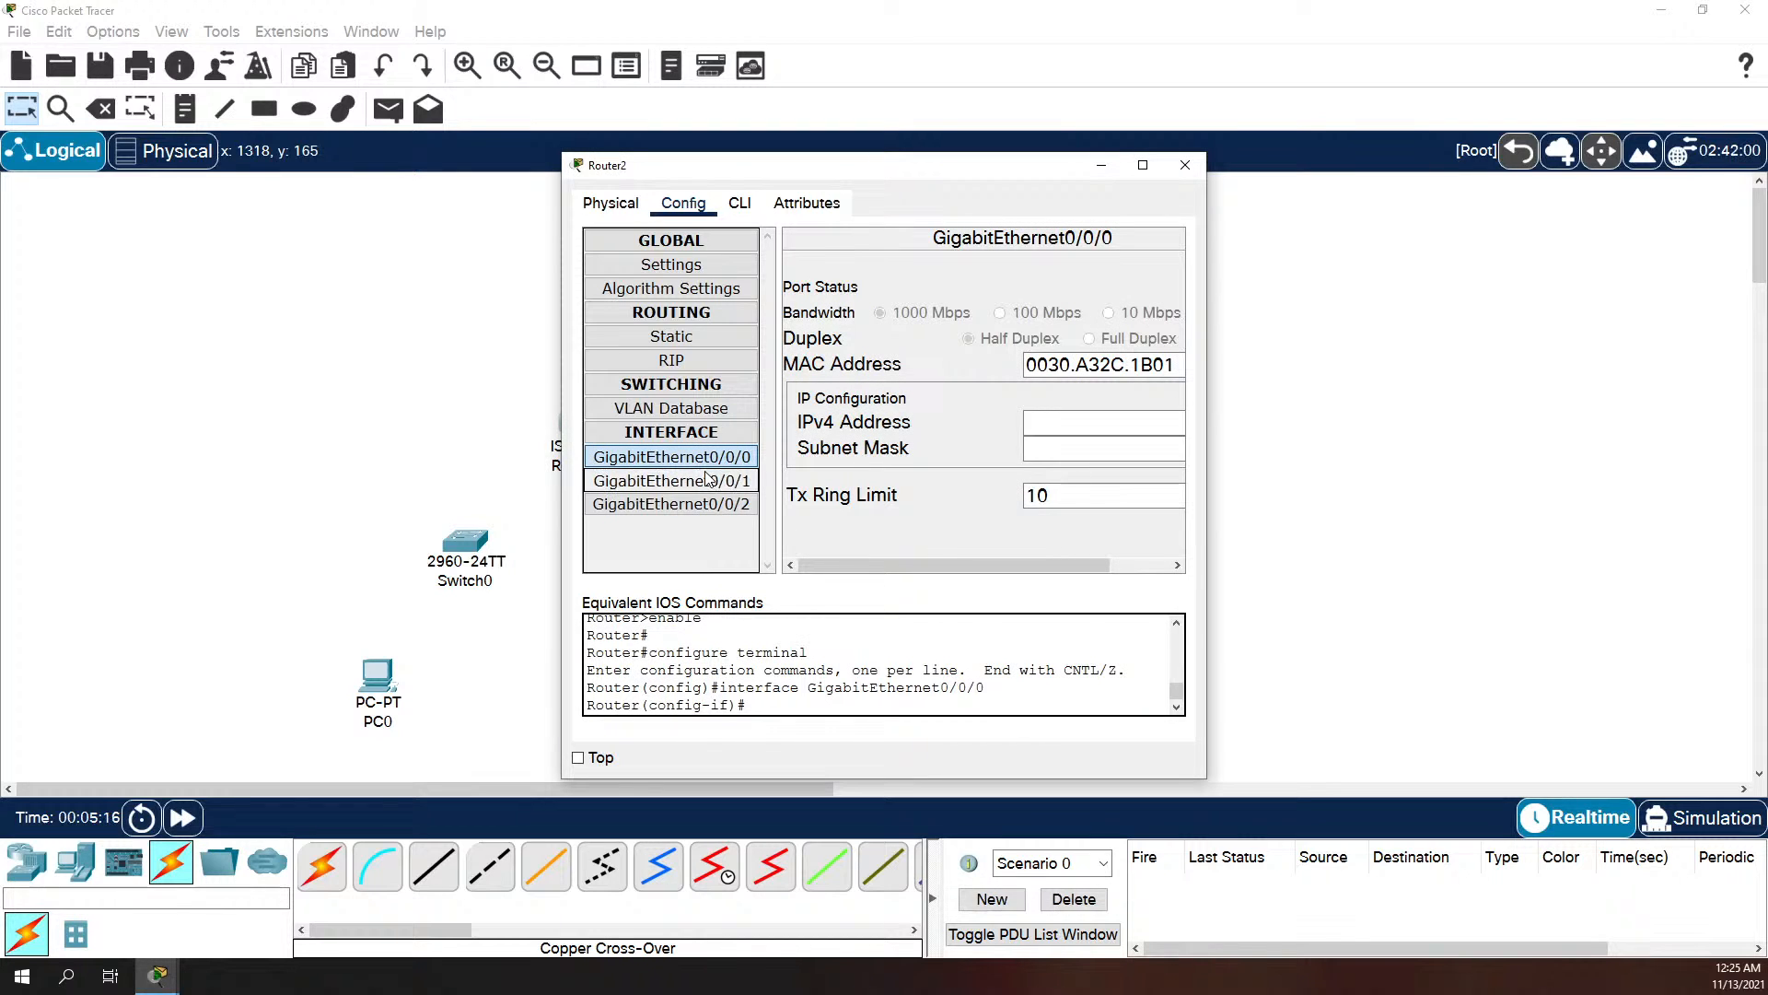
{"action": "left_click", "coordinate": [707, 479]}
{"action": "left_click", "coordinate": [710, 485]}
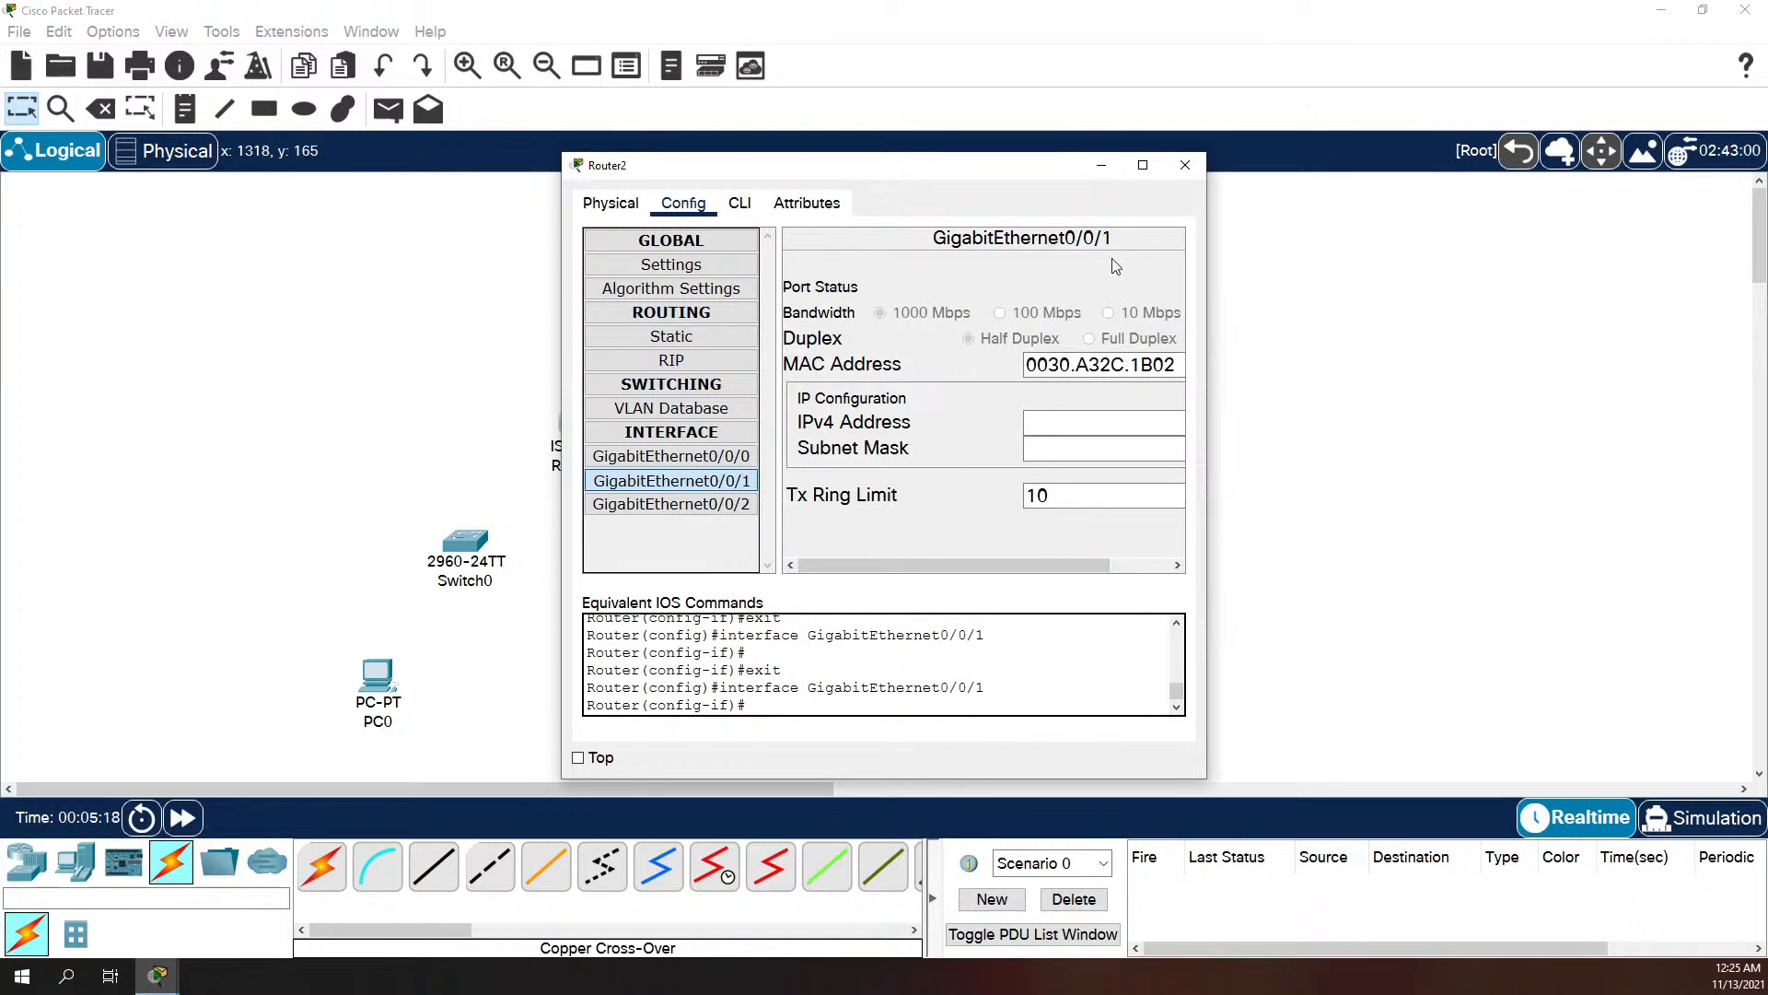
{"action": "left_click", "coordinate": [727, 504]}
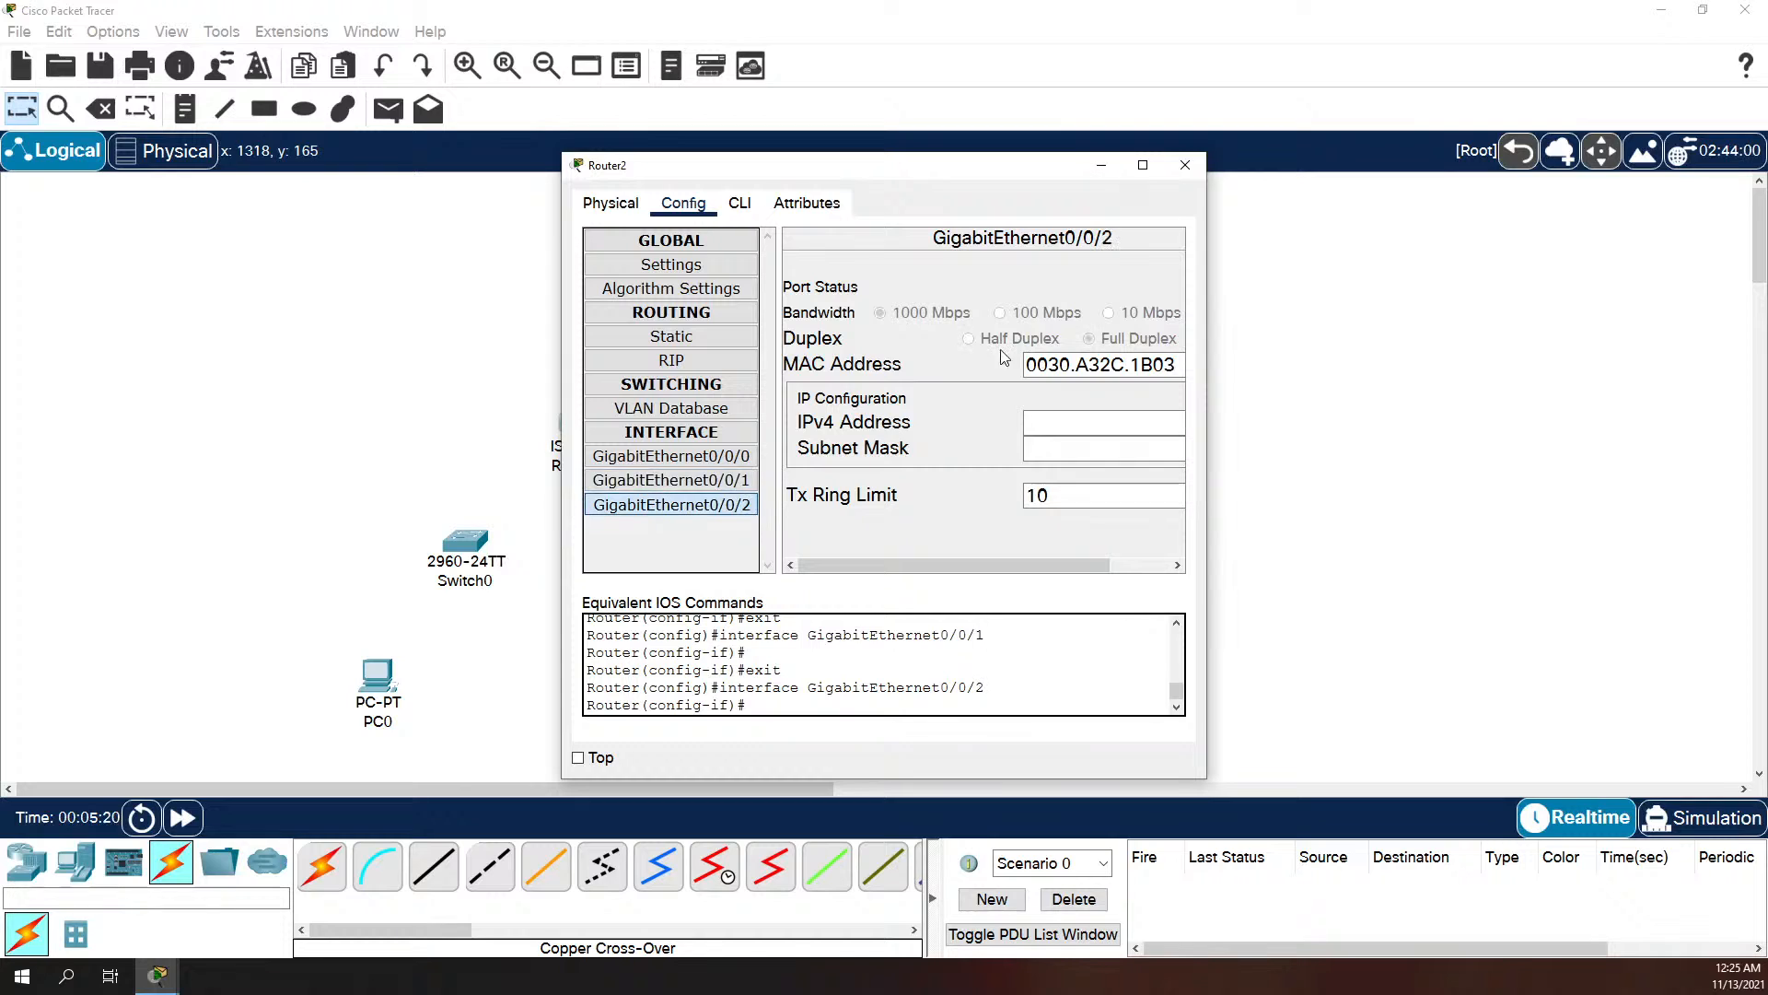
{"action": "left_click", "coordinate": [1185, 165]}
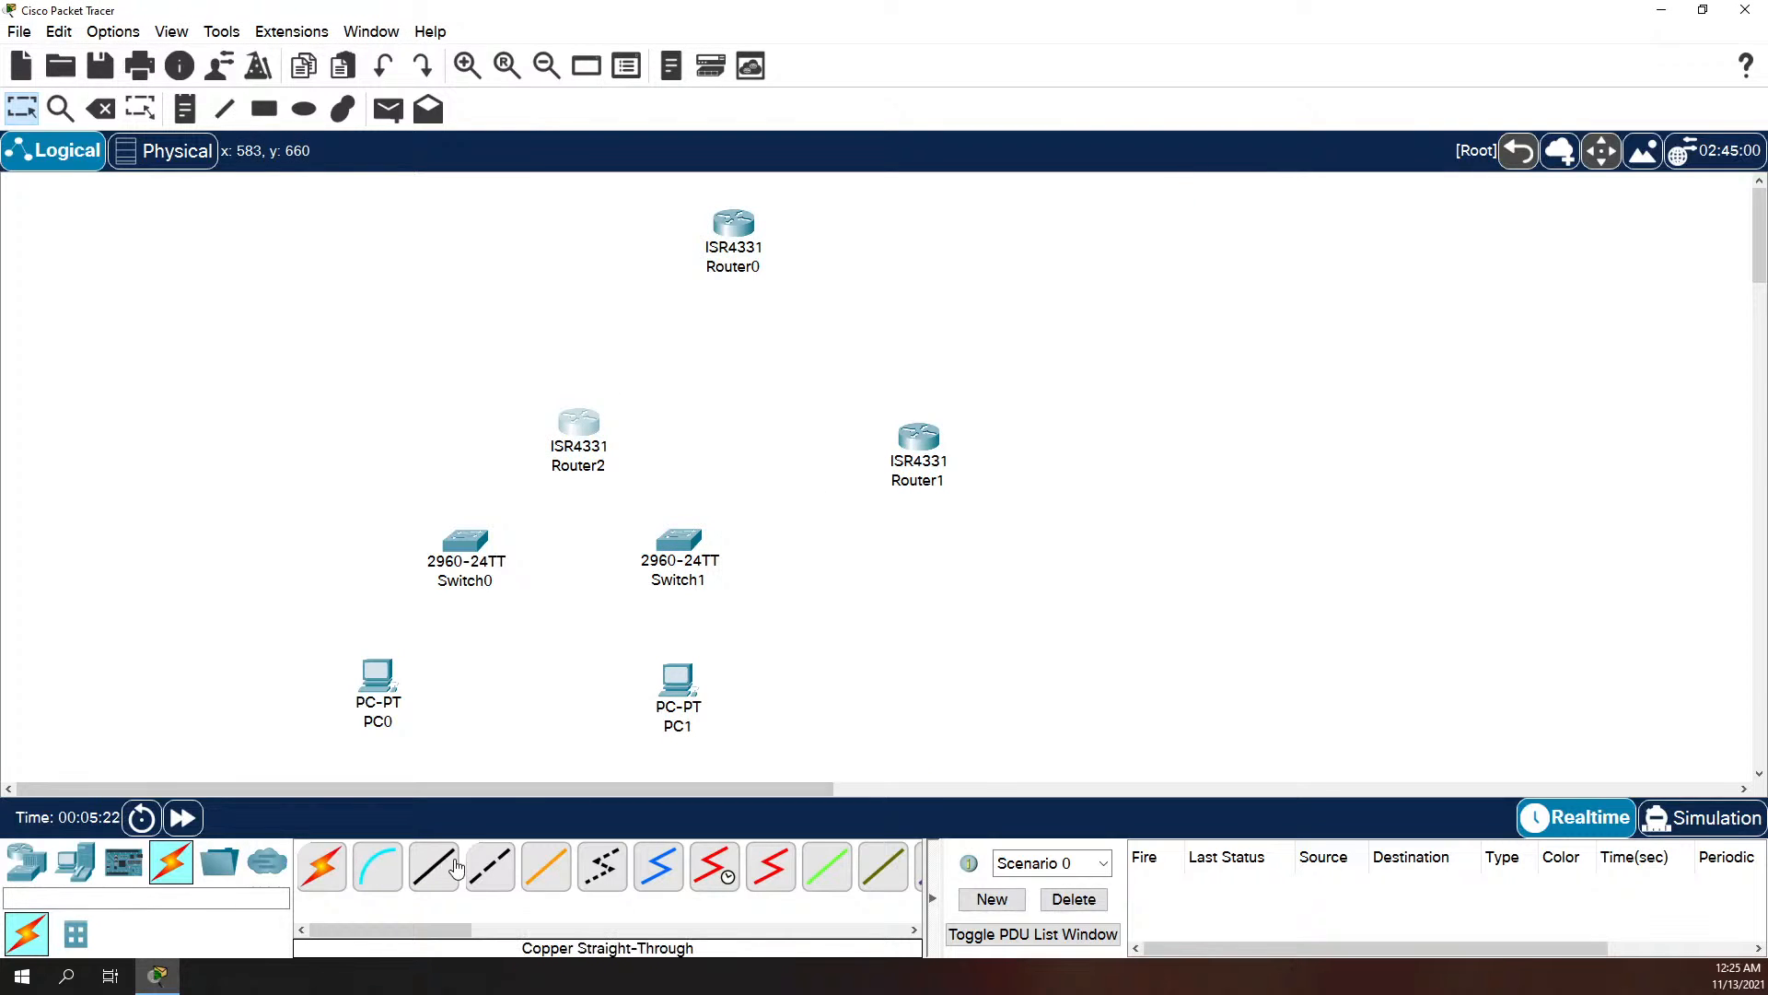
Step: Check which ports Router2, Router0 and Router1 offer for a Copper Cross-Over cable
{"action": "left_click", "coordinate": [489, 866]}
{"action": "left_click", "coordinate": [600, 430]}
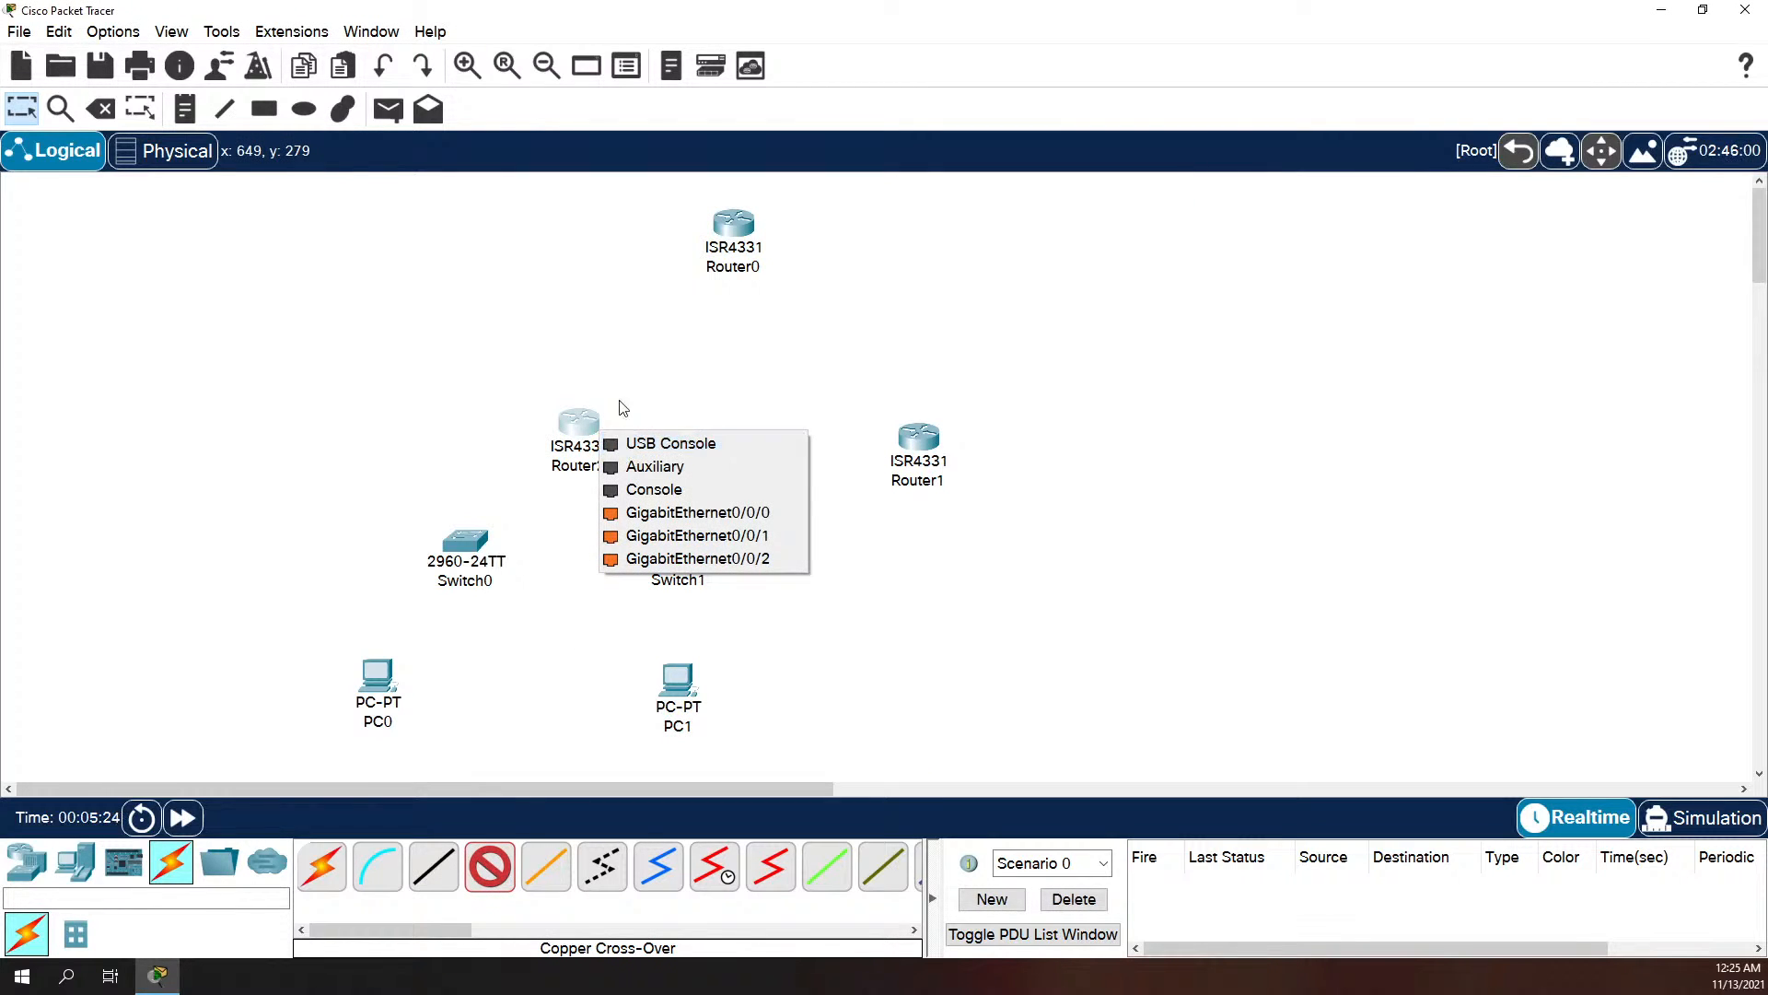
{"action": "left_click", "coordinate": [648, 339]}
{"action": "left_click", "coordinate": [733, 231]}
{"action": "left_click", "coordinate": [613, 275]}
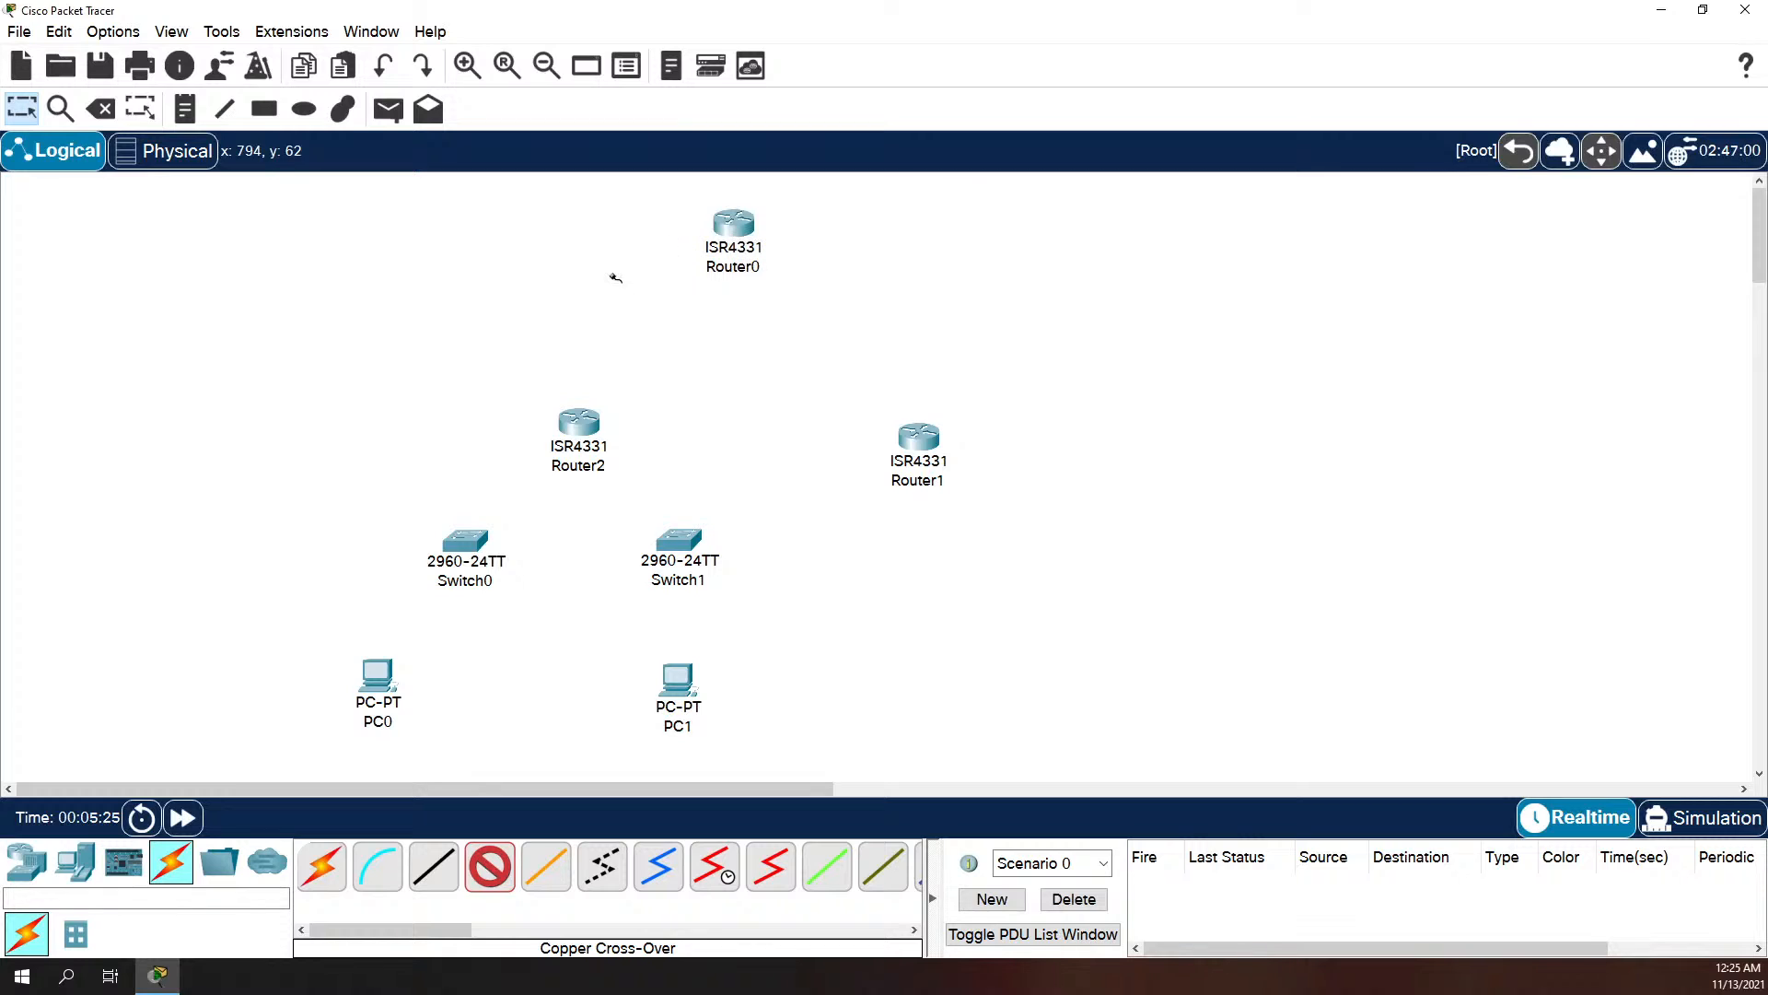
{"action": "left_click", "coordinate": [918, 438]}
{"action": "left_click", "coordinate": [868, 422]}
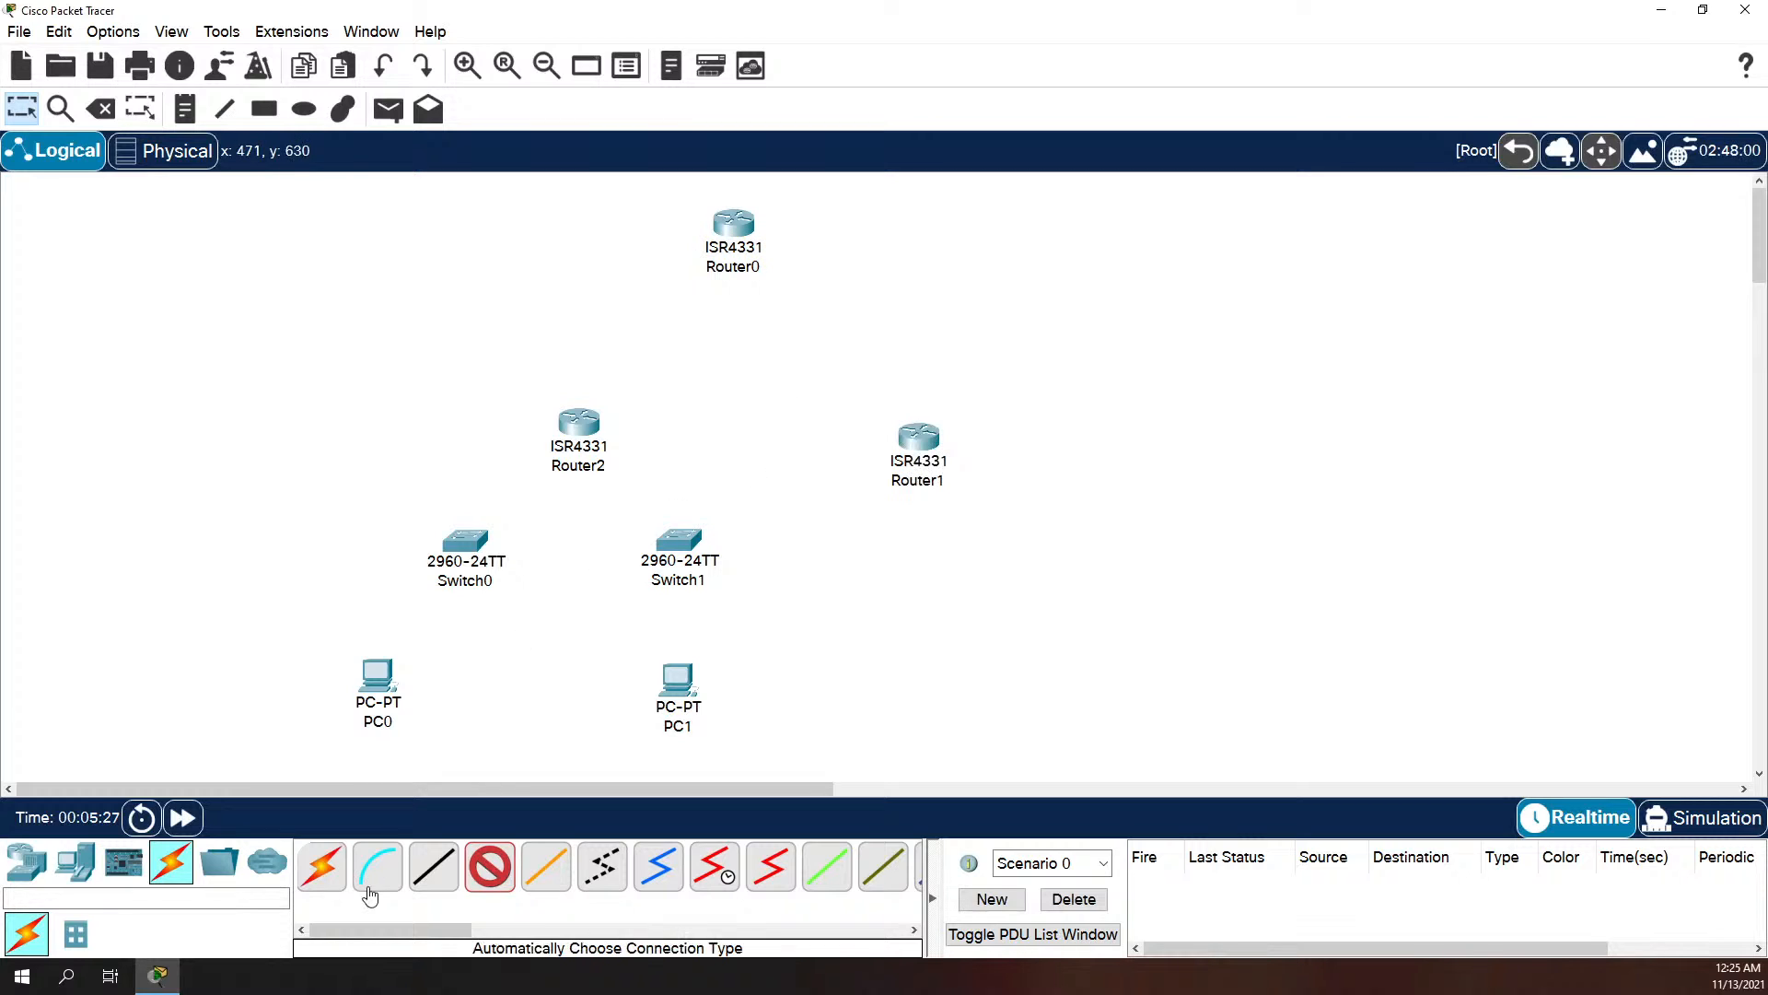
{"action": "left_click", "coordinate": [605, 433]}
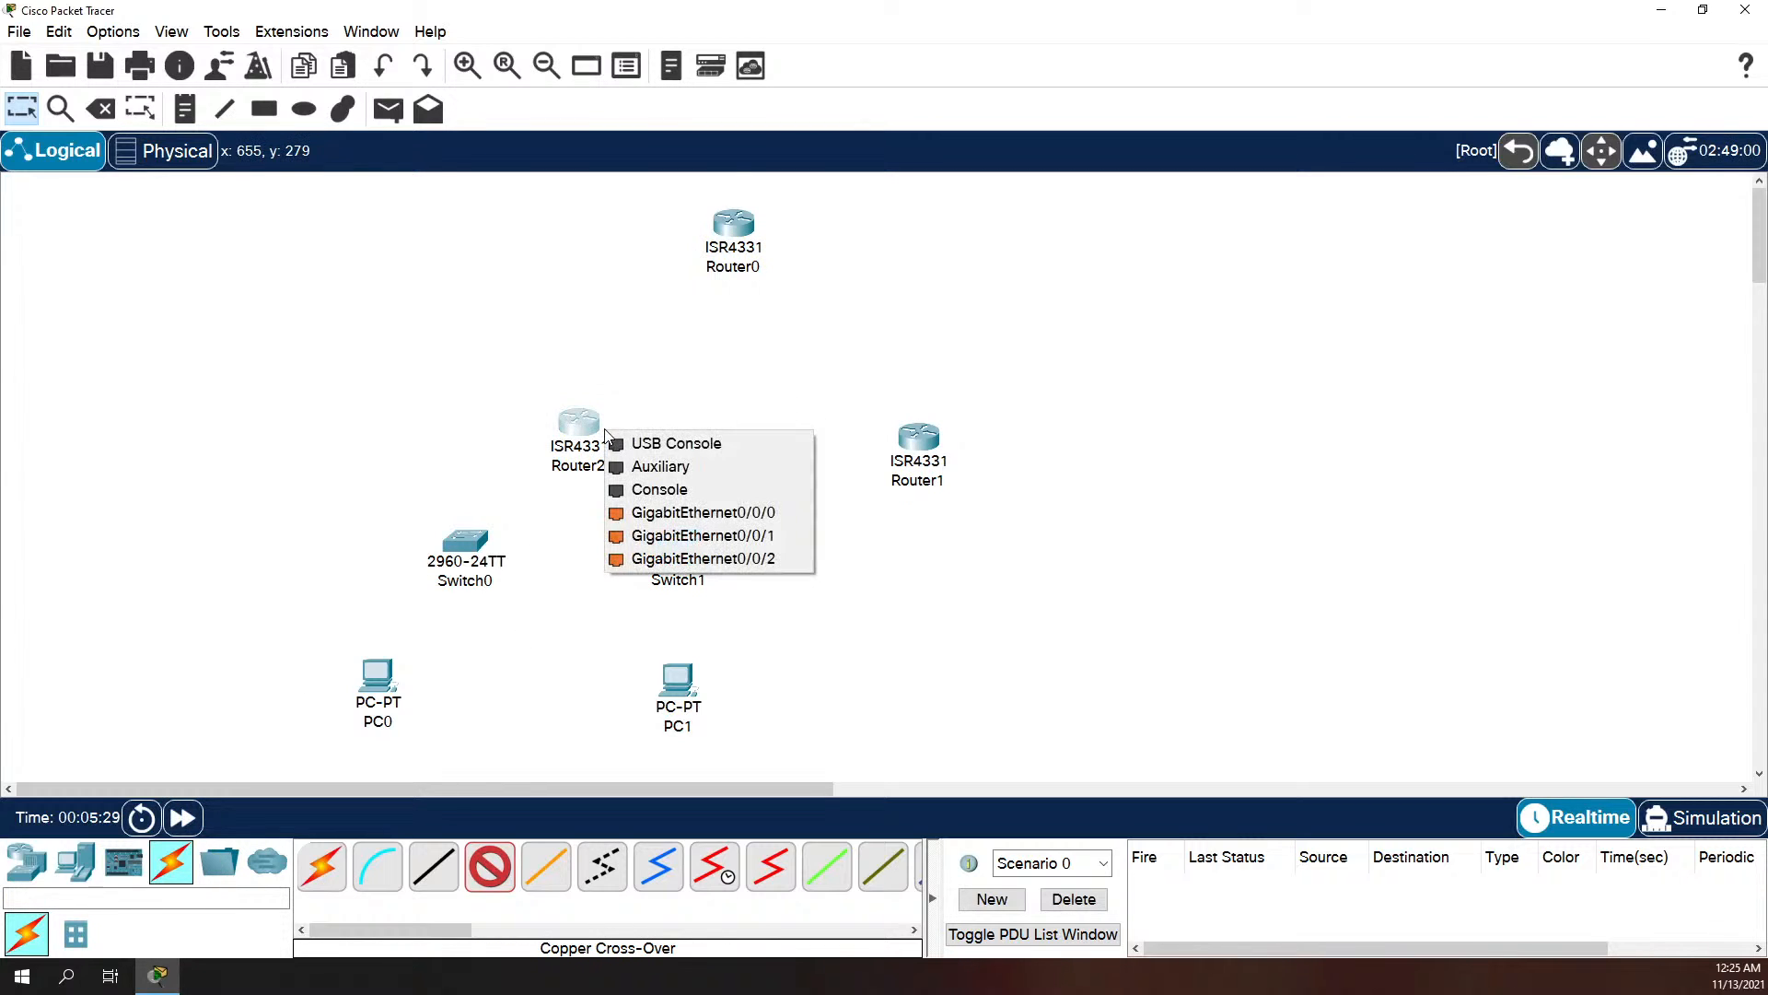
{"action": "left_click", "coordinate": [483, 437]}
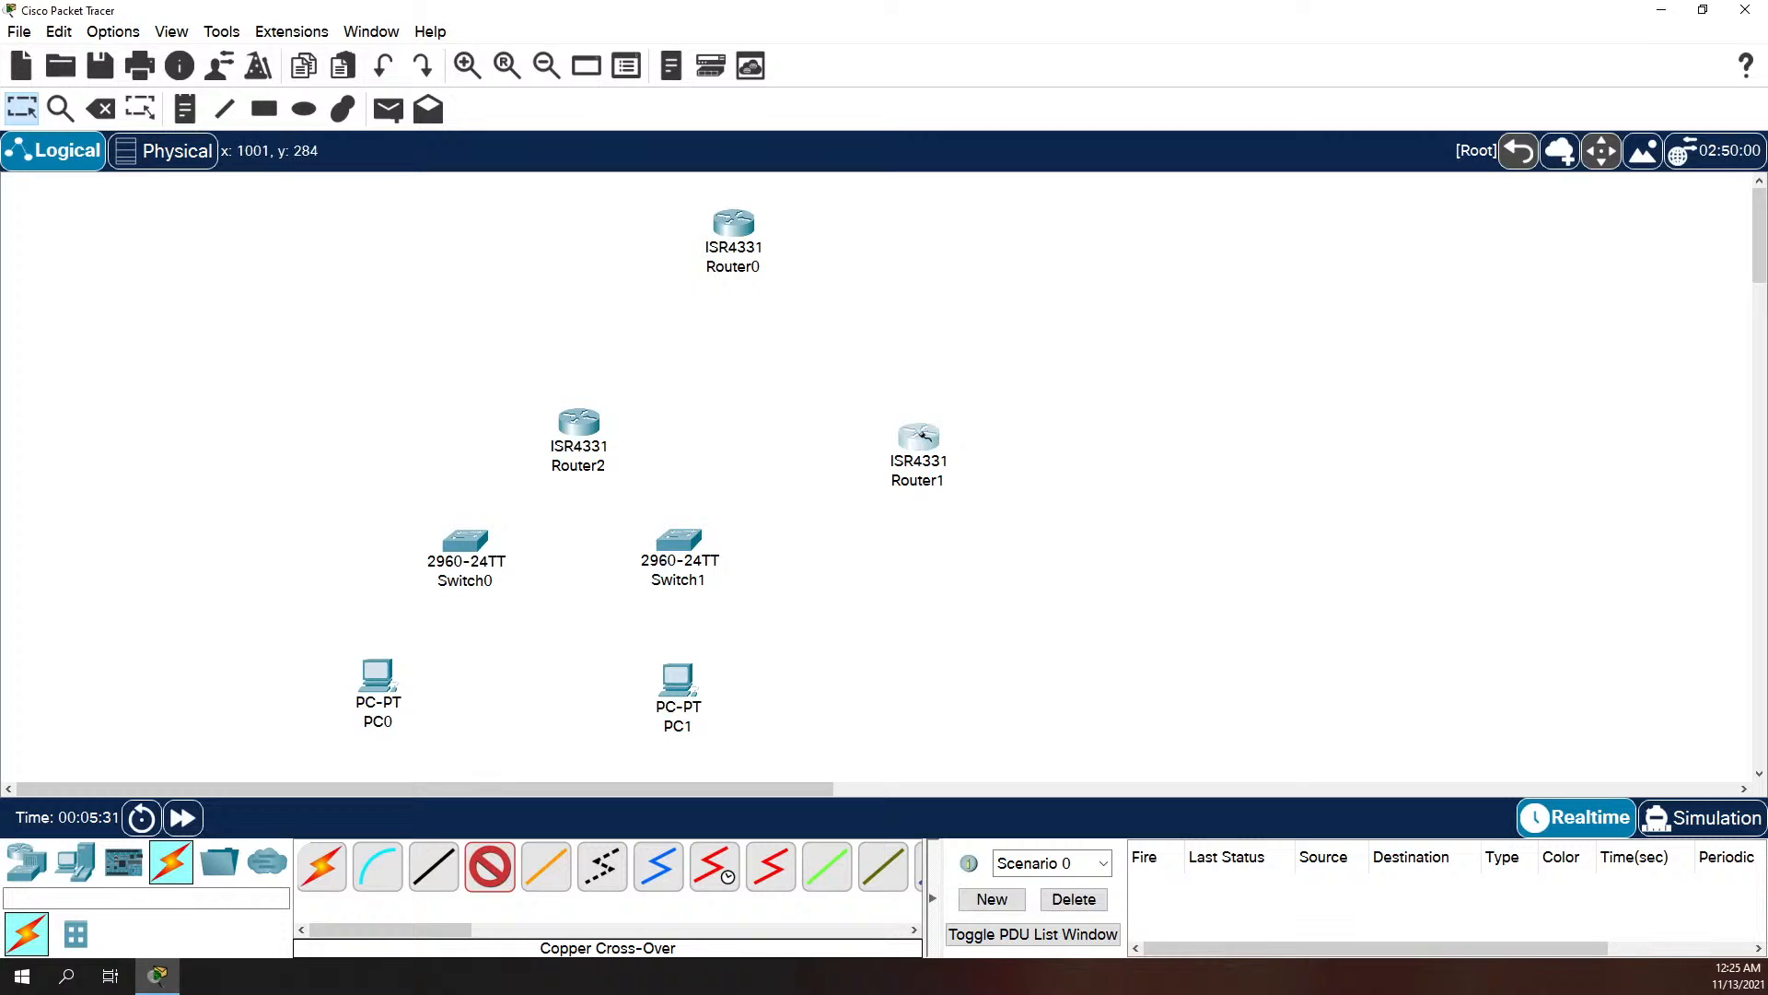
{"action": "left_click", "coordinate": [923, 436]}
{"action": "left_click", "coordinate": [853, 422]}
{"action": "left_click", "coordinate": [906, 442]}
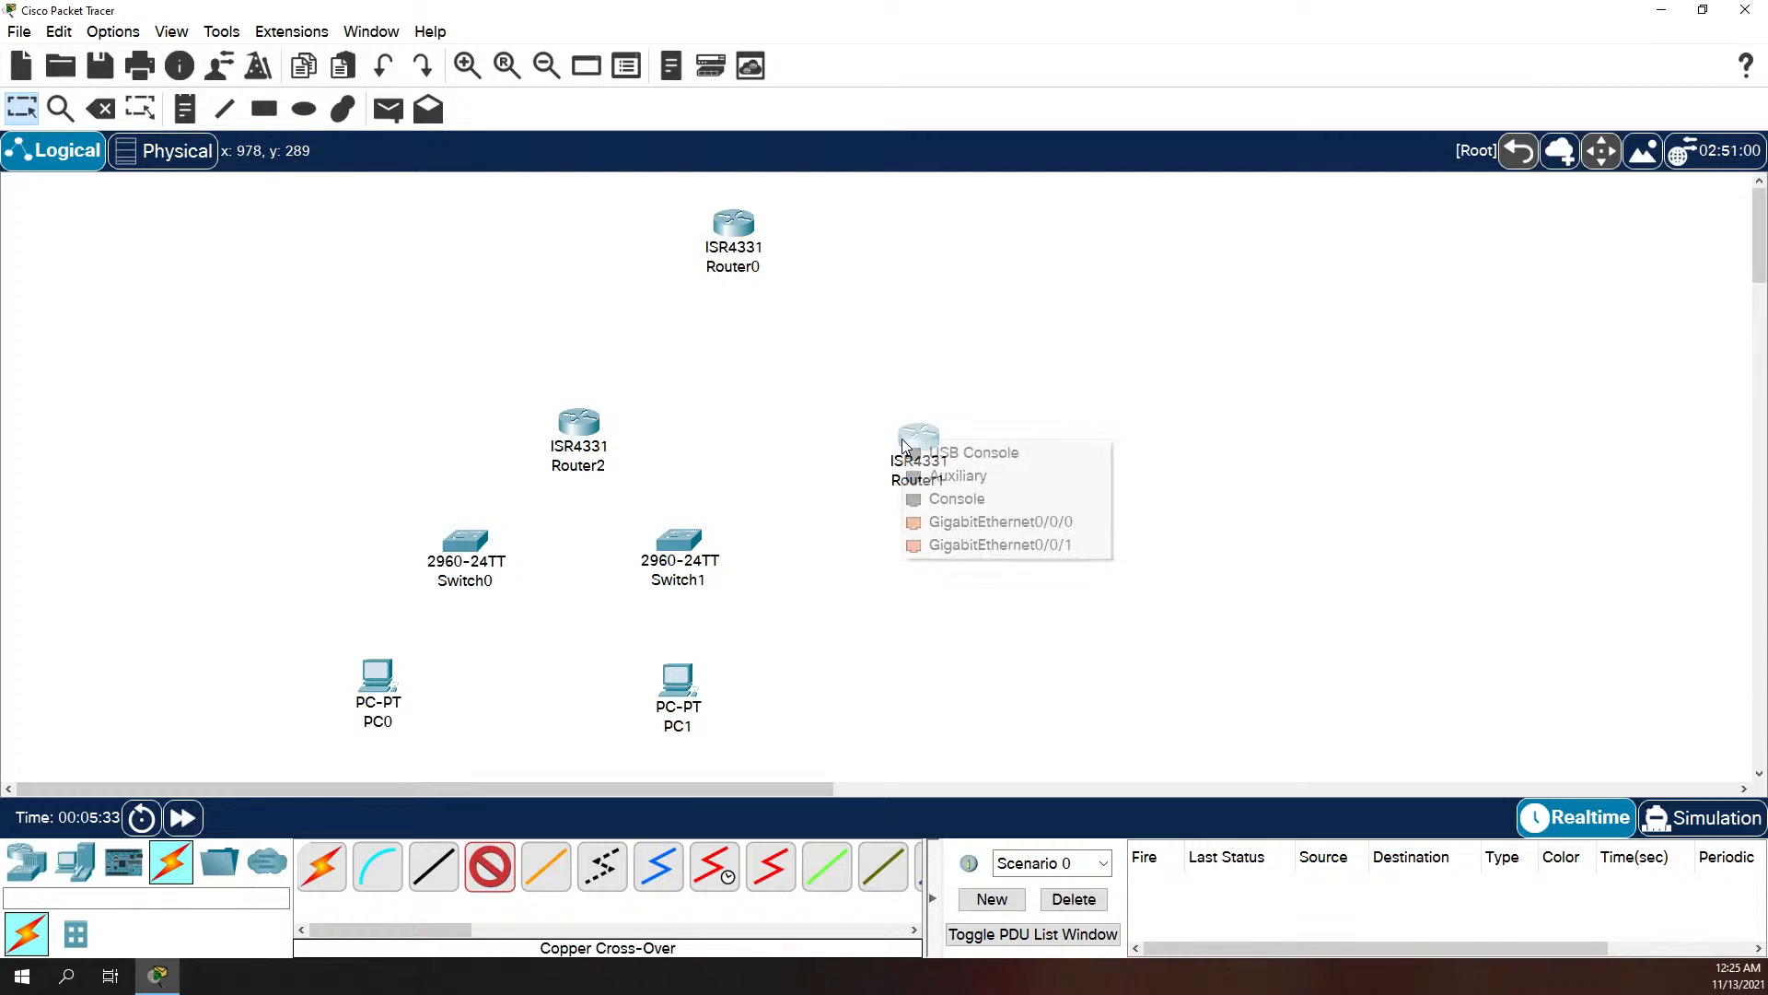
{"action": "left_click", "coordinate": [869, 437]}
{"action": "left_click", "coordinate": [866, 435]}
Step: Install a GLC-TE module in the SFP slot beside Router1's built-in gigabit ports
{"action": "left_click", "coordinate": [914, 447]}
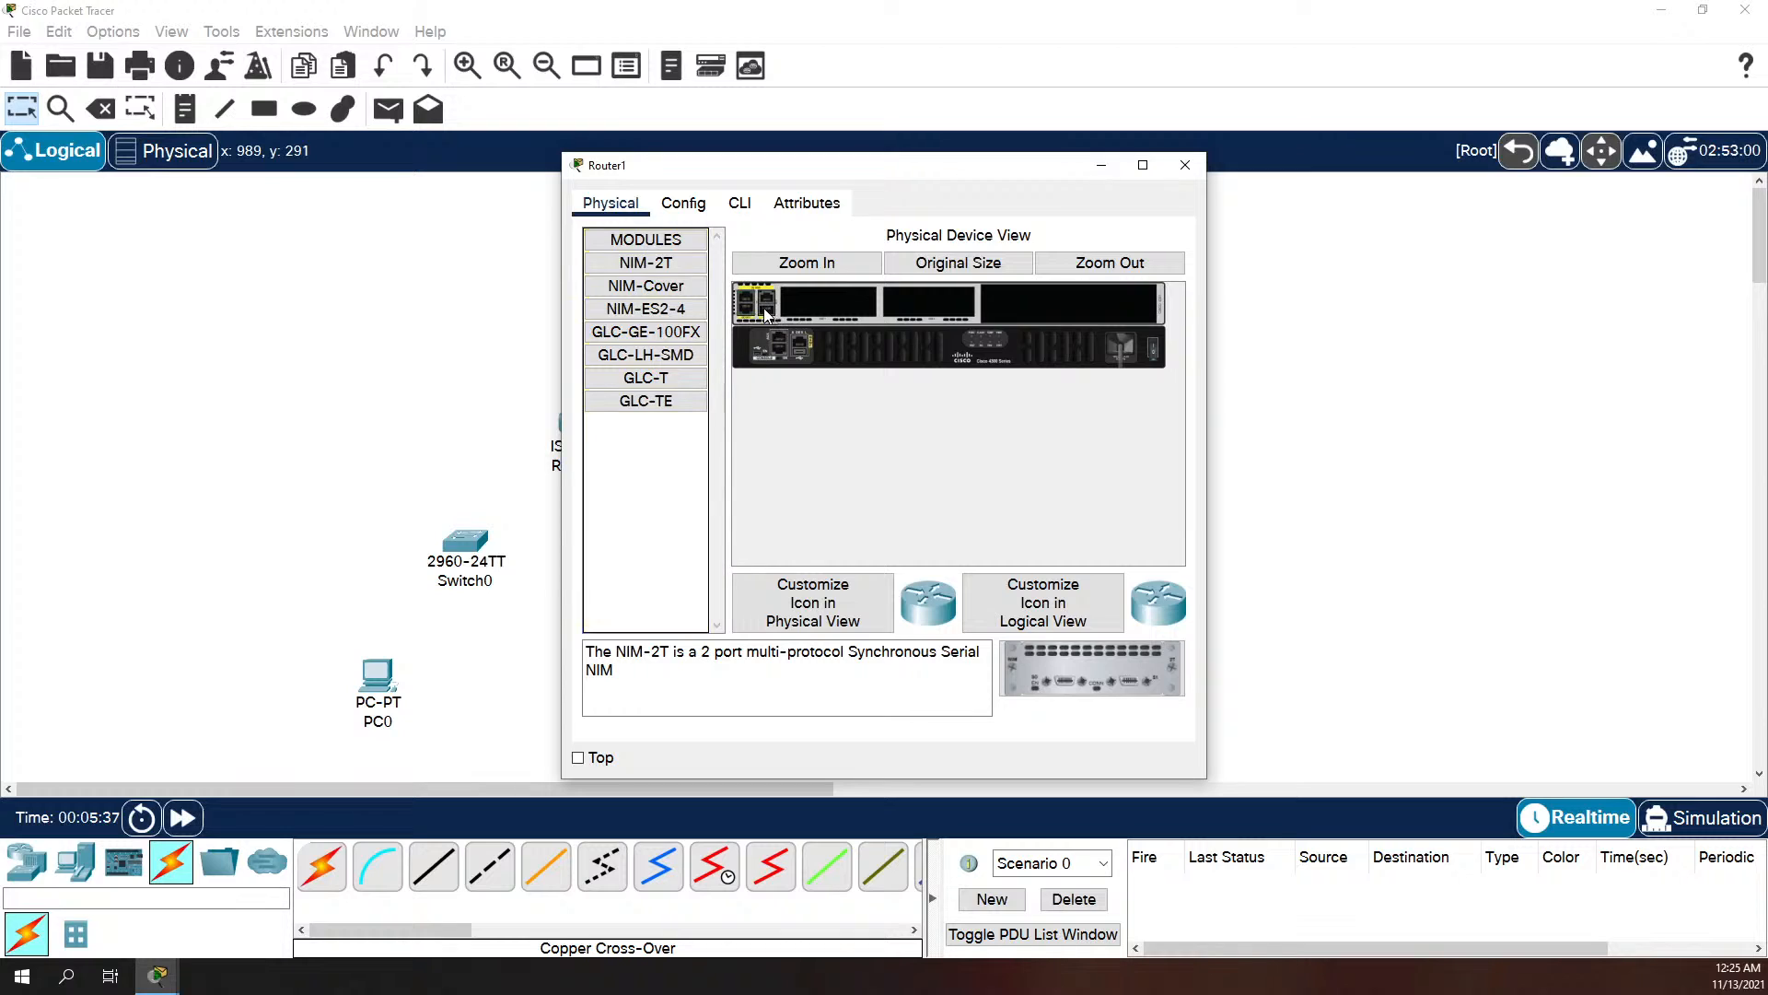
{"action": "left_click", "coordinate": [686, 402]}
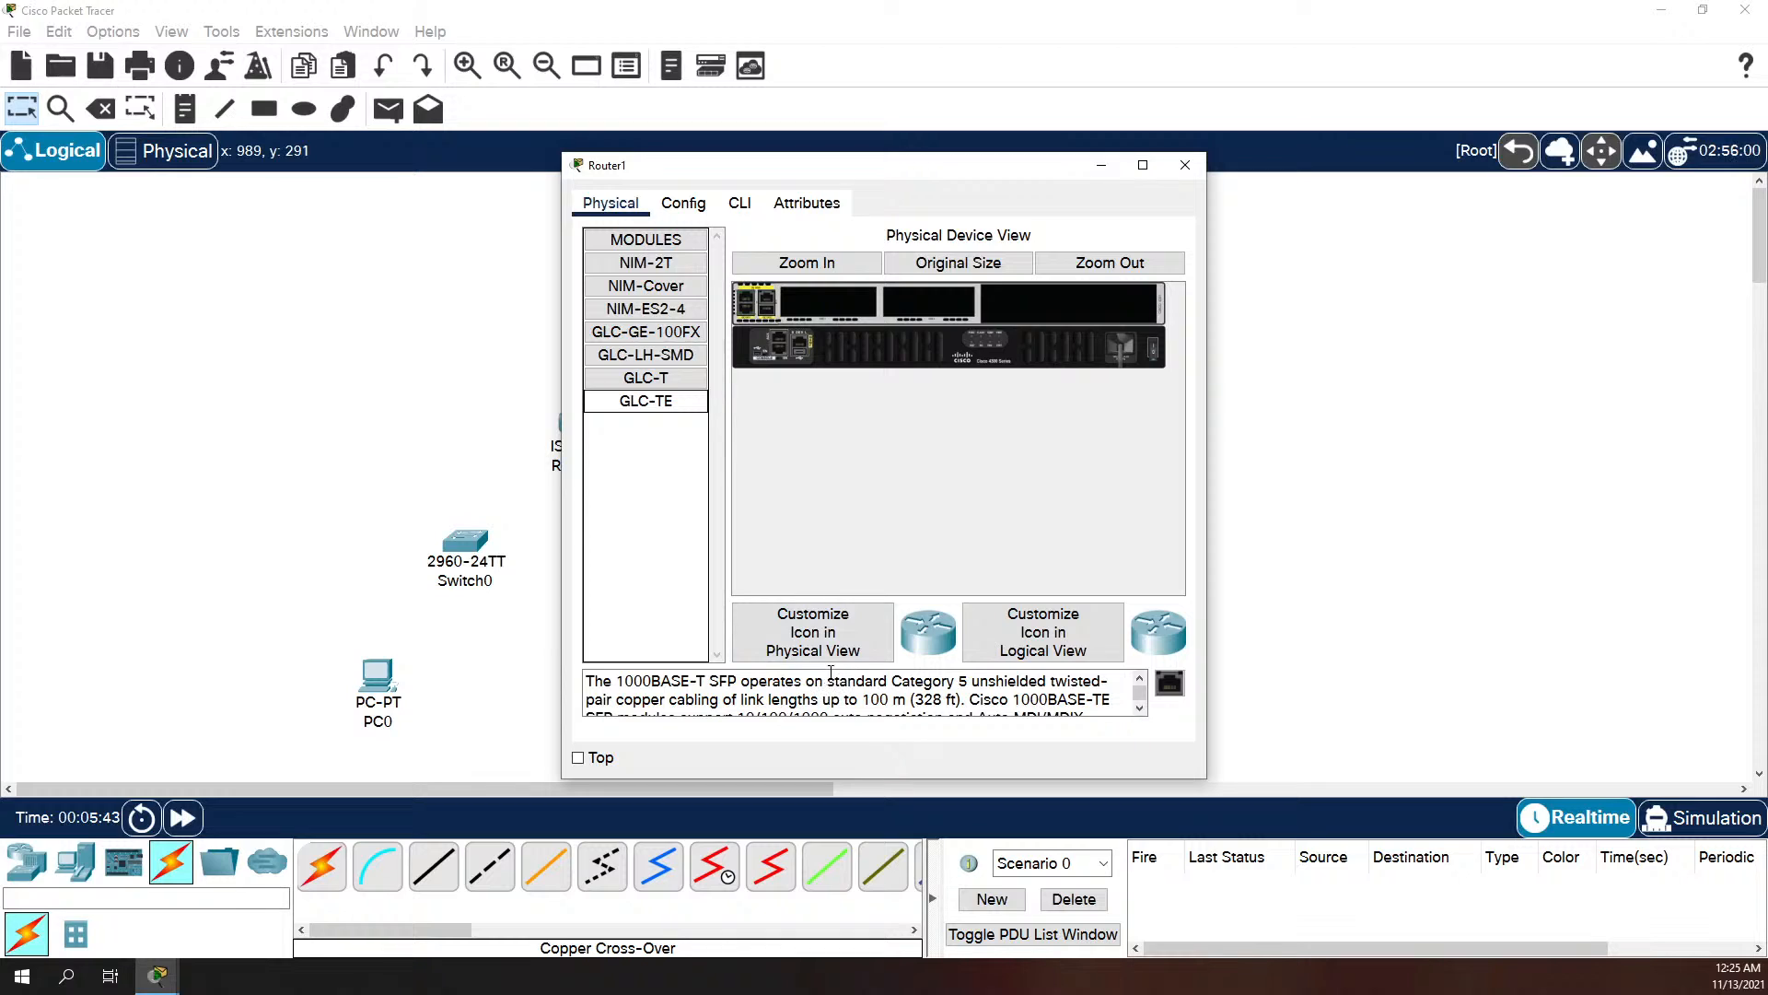
{"action": "left_click_drag", "start_coordinate": [1170, 683], "coordinate": [766, 309]}
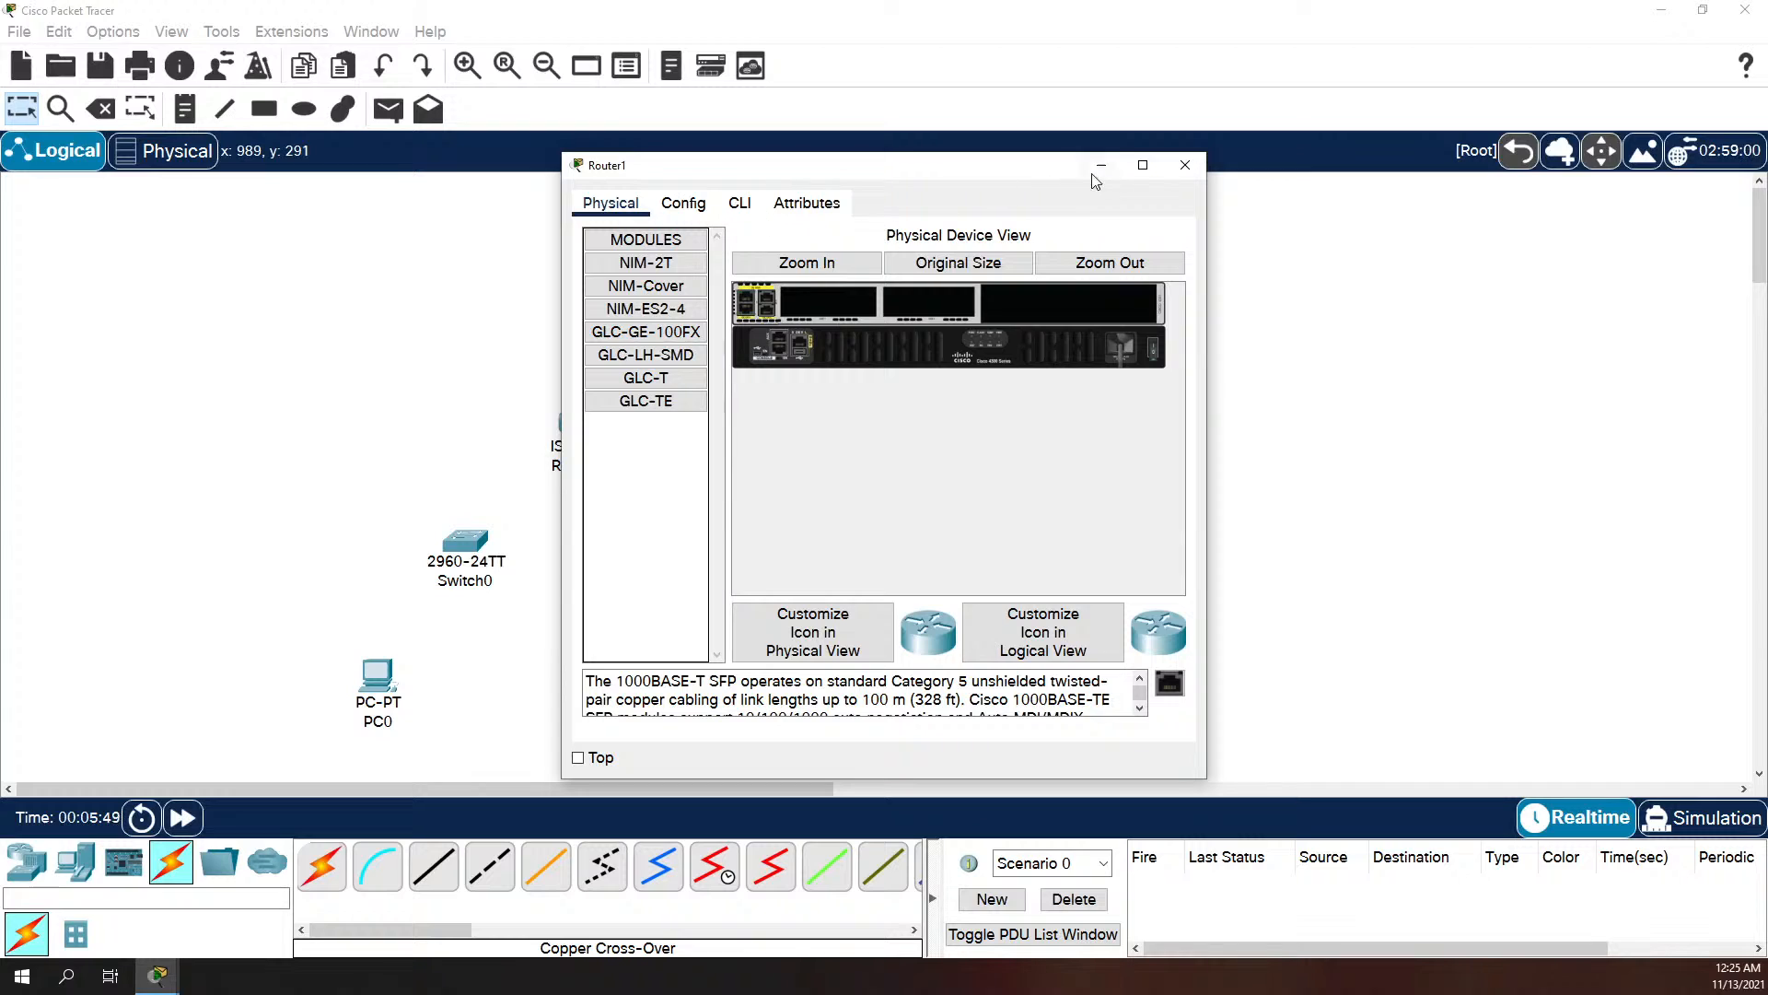
{"action": "left_click", "coordinate": [1186, 165]}
{"action": "left_click", "coordinate": [933, 426]}
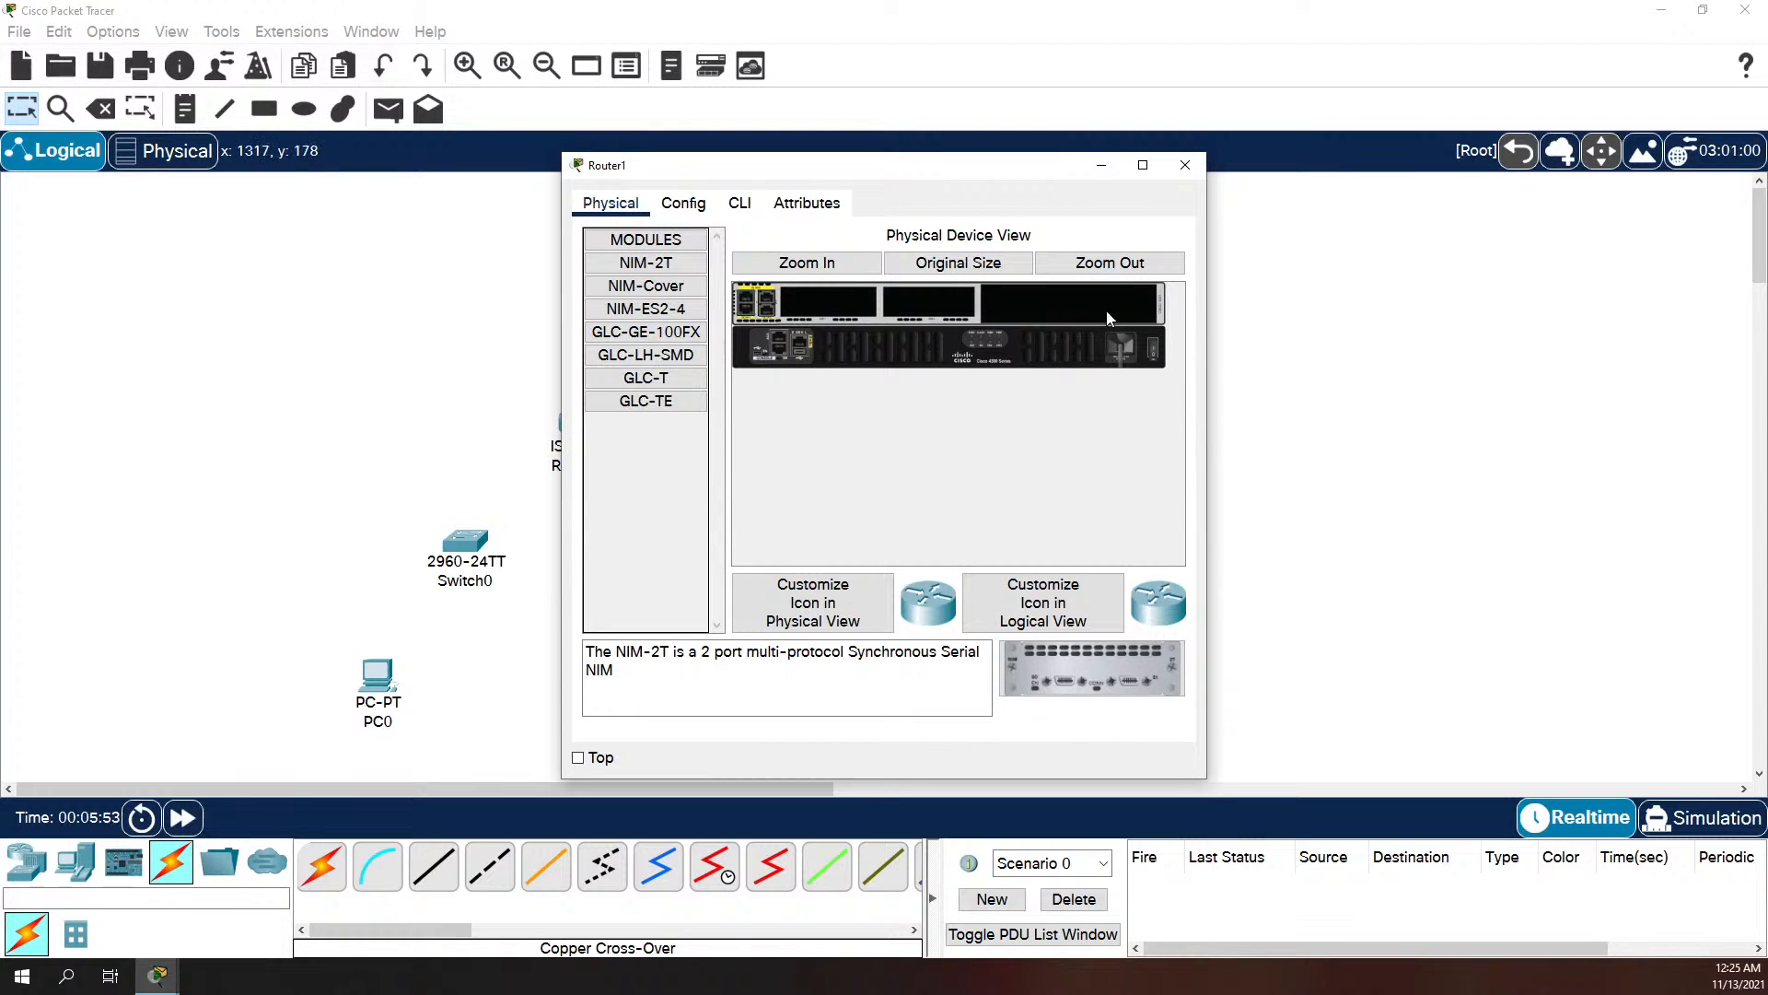
{"action": "left_click", "coordinate": [1185, 165]}
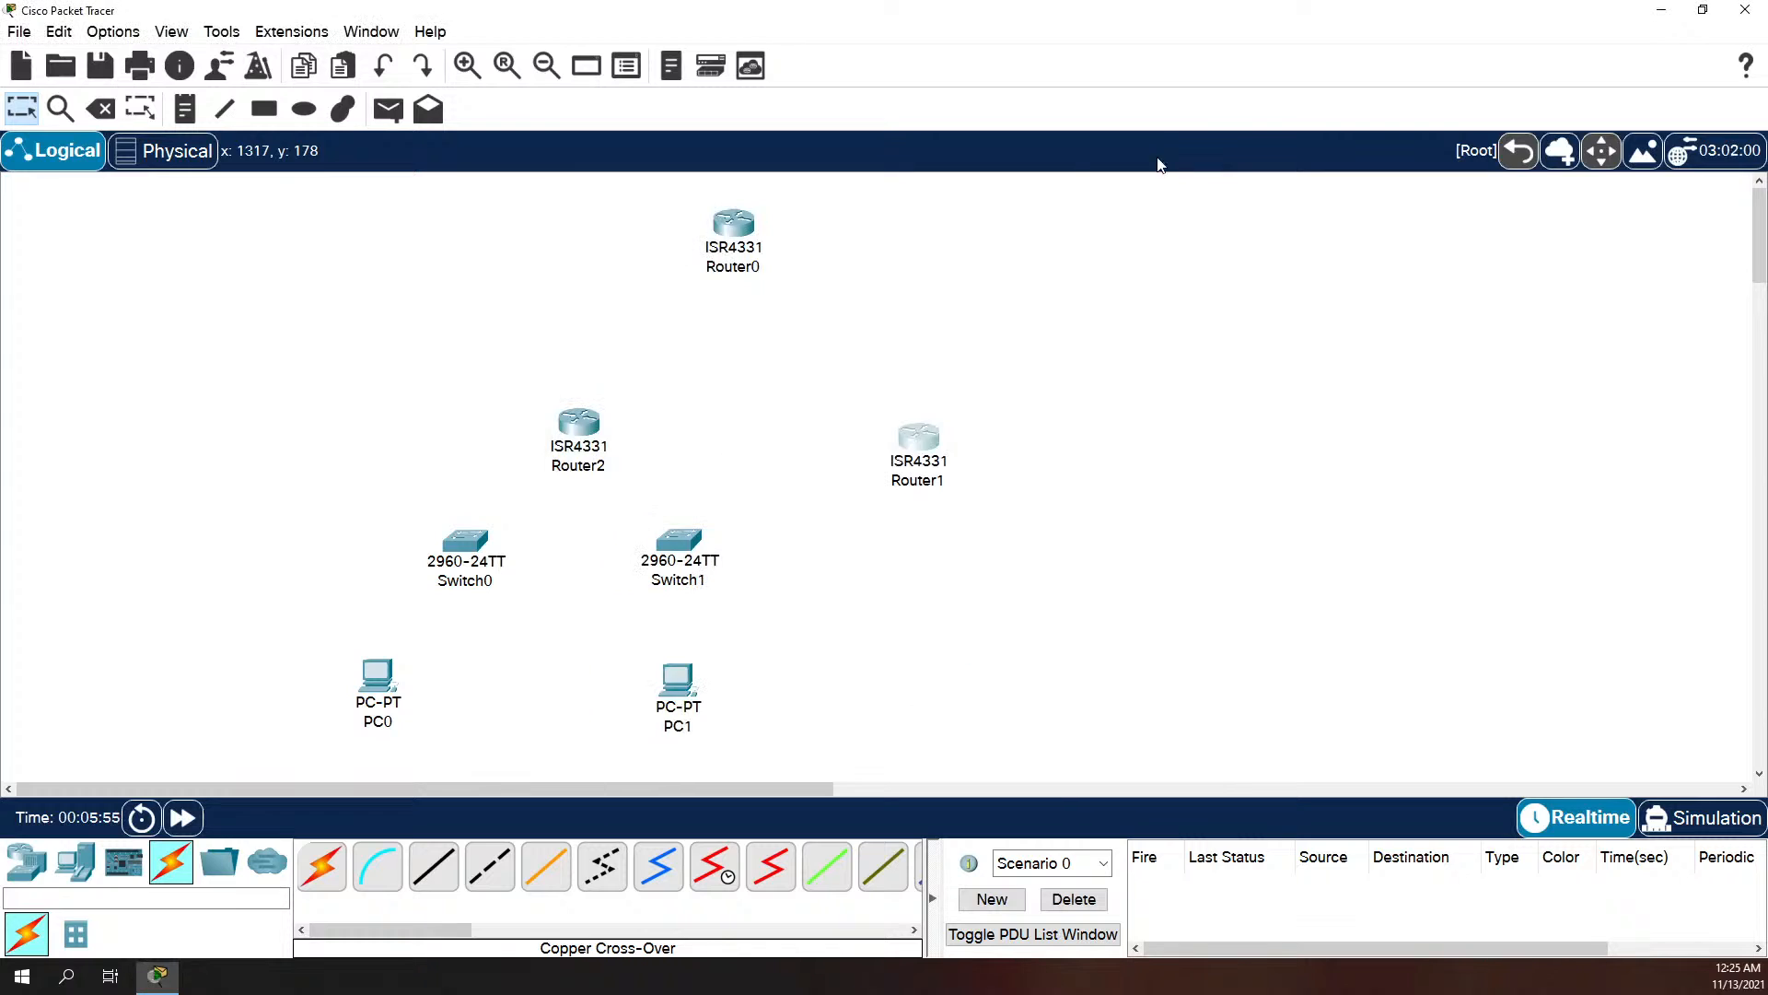
Step: Examine Router0's GigabitEthernet0/0/1 and GigabitEthernet0/0/2 interfaces in its configuration
{"action": "left_click", "coordinate": [729, 232]}
{"action": "left_click", "coordinate": [684, 203]}
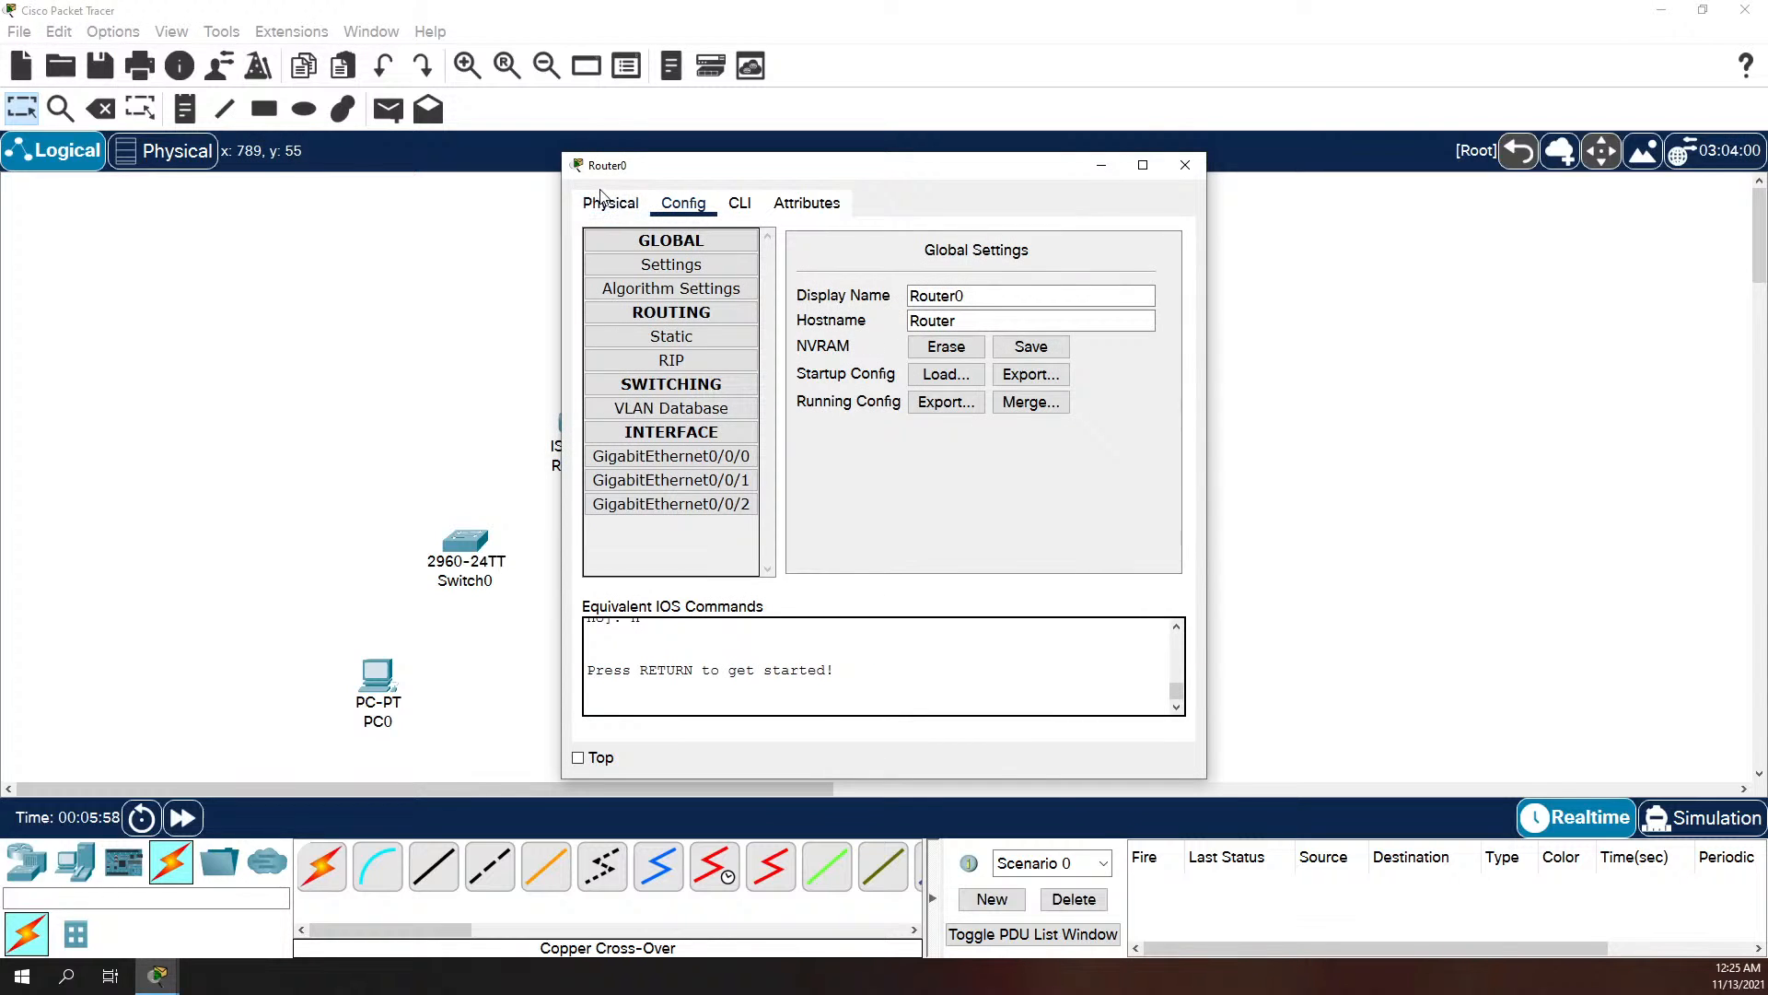
{"action": "left_click", "coordinate": [608, 197]}
{"action": "left_click", "coordinate": [683, 204]}
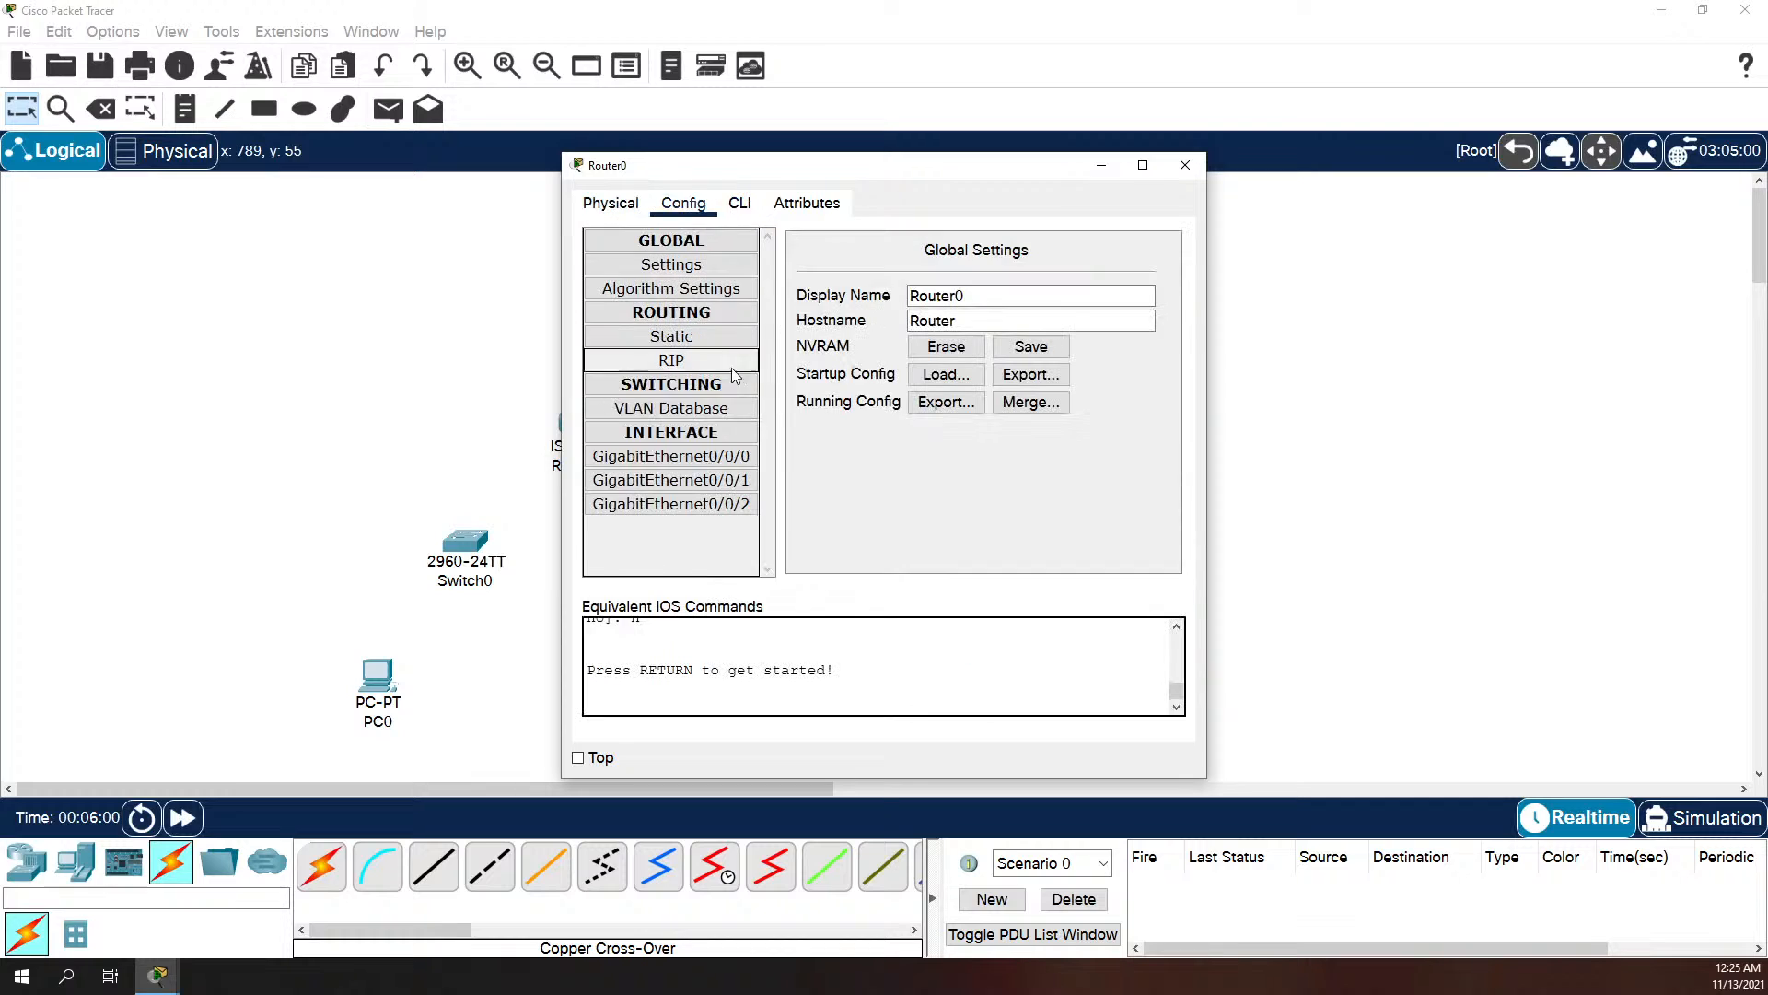
{"action": "left_click", "coordinate": [691, 481]}
{"action": "left_click", "coordinate": [695, 504]}
{"action": "left_click", "coordinate": [690, 480]}
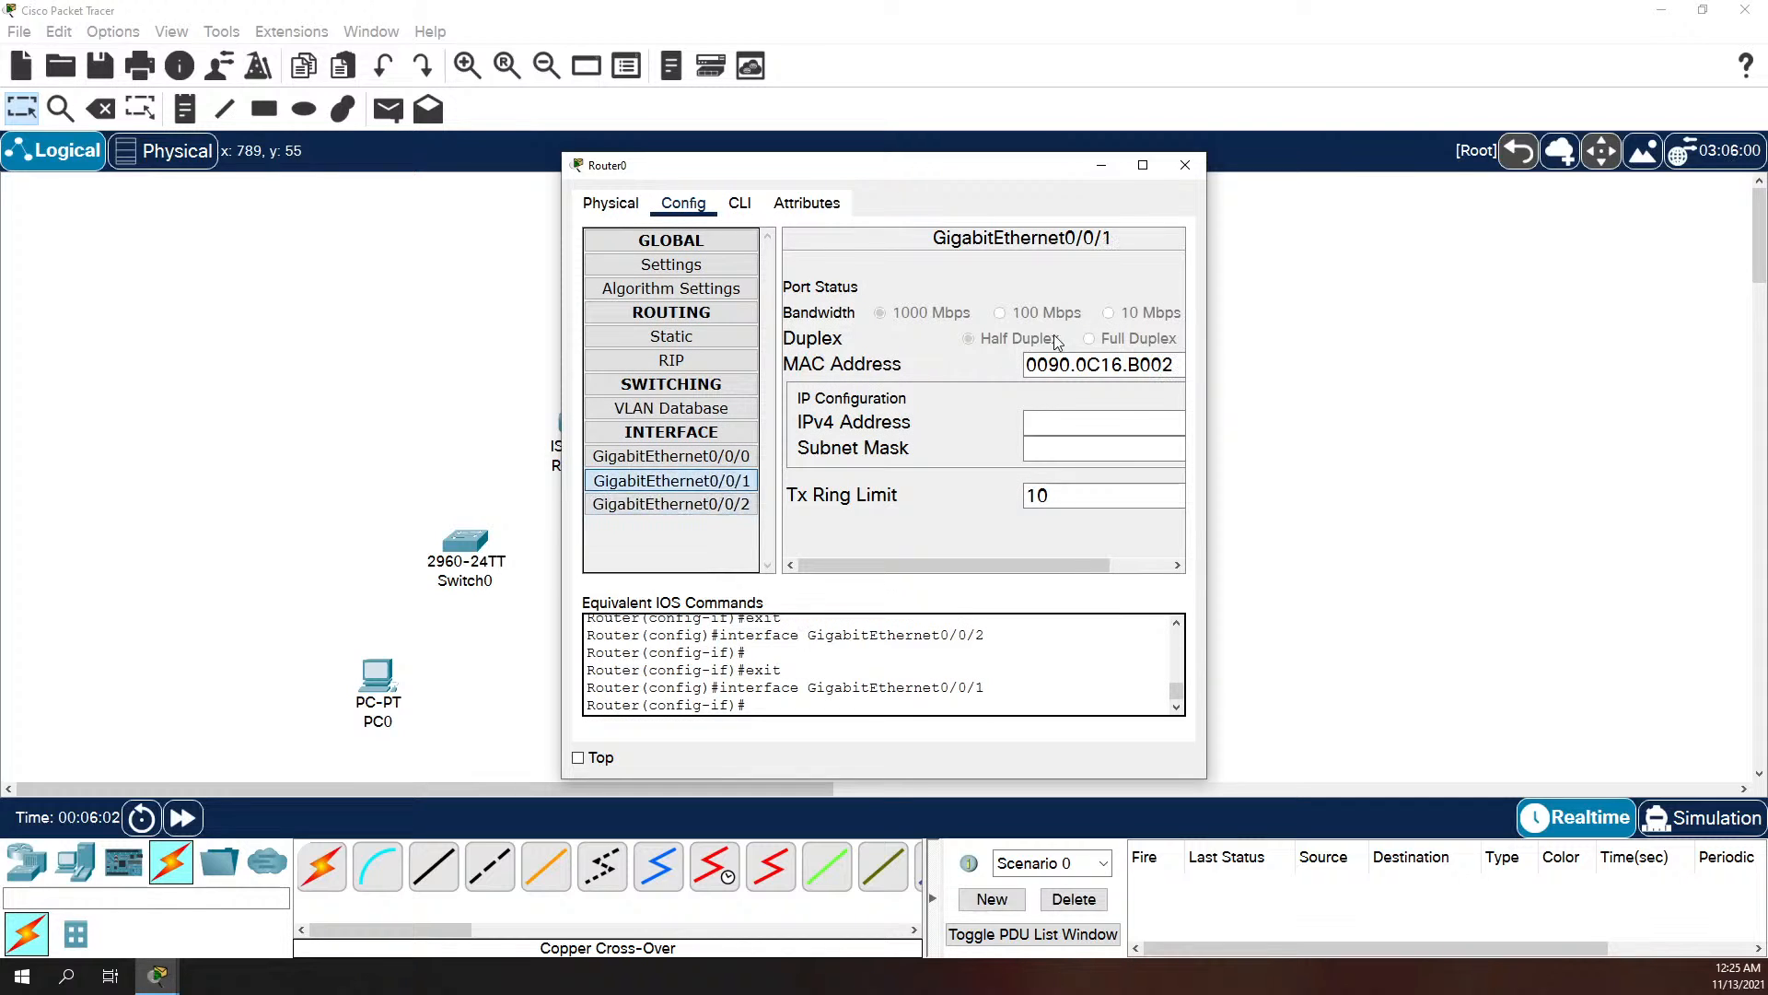
{"action": "left_click", "coordinate": [1185, 165]}
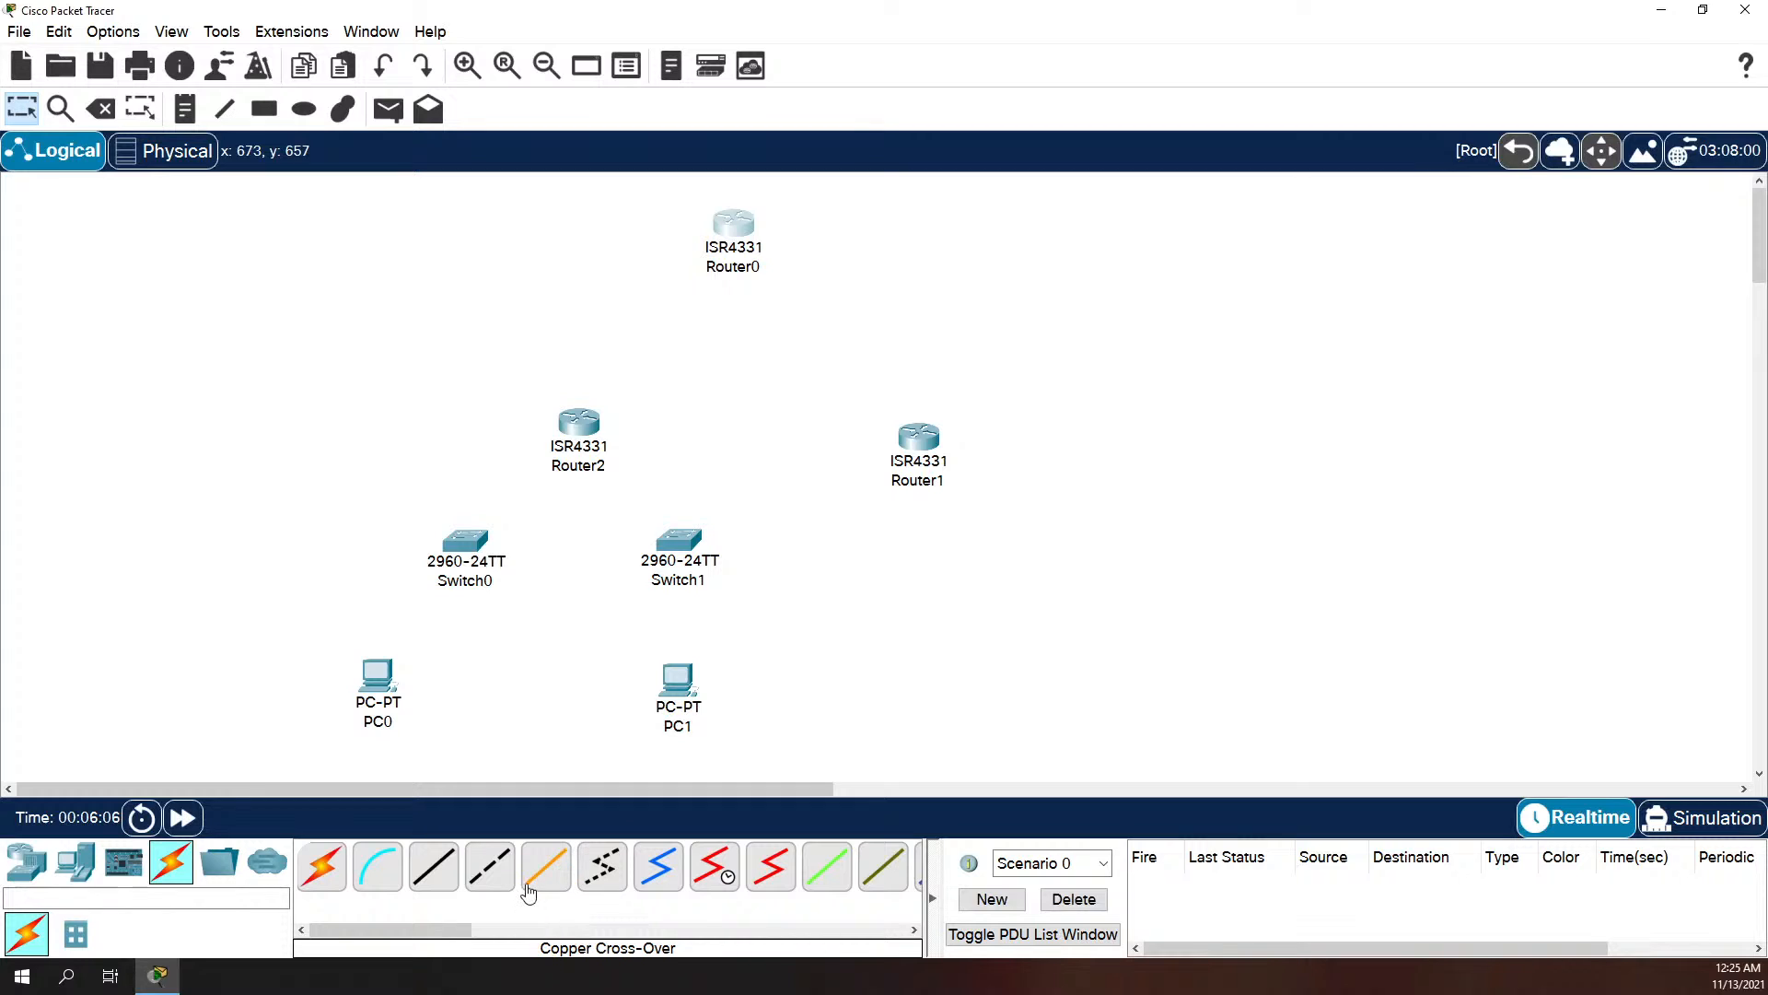
Step: Compare the ports that Router0 and Router1 offer for a Copper Cross-Over cable
{"action": "left_click", "coordinate": [746, 227]}
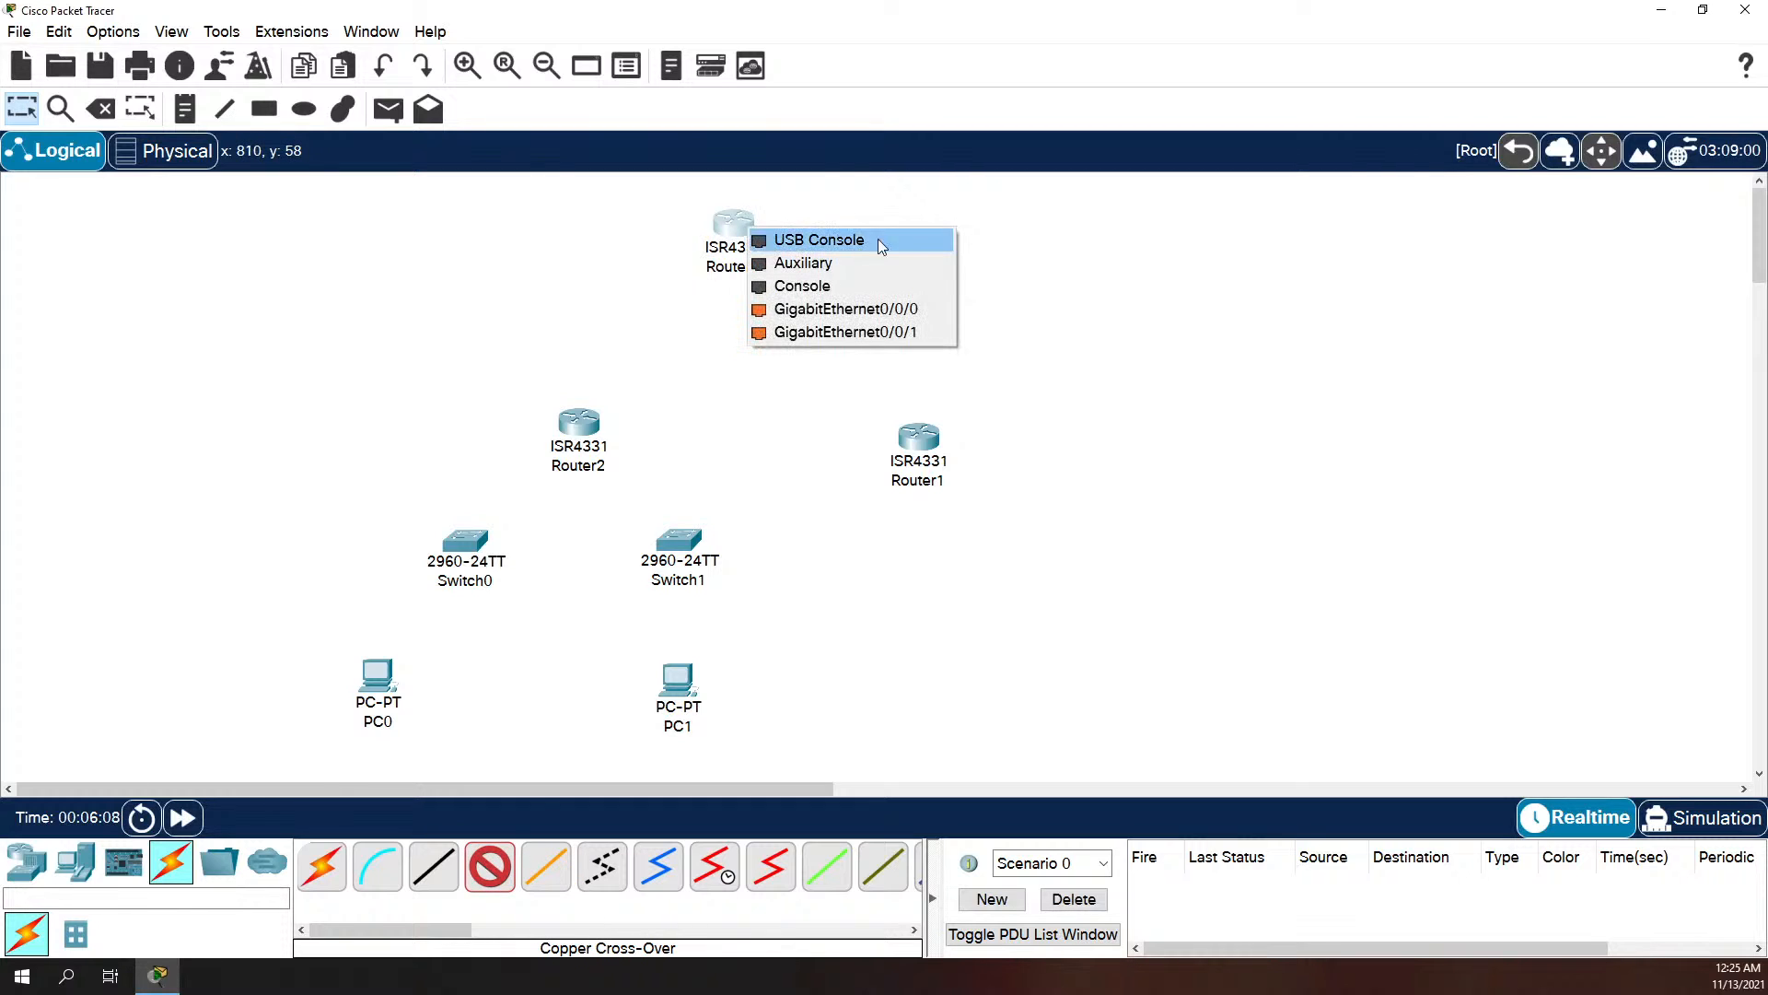
{"action": "key", "text": "Escape"}
{"action": "left_click", "coordinate": [920, 447]}
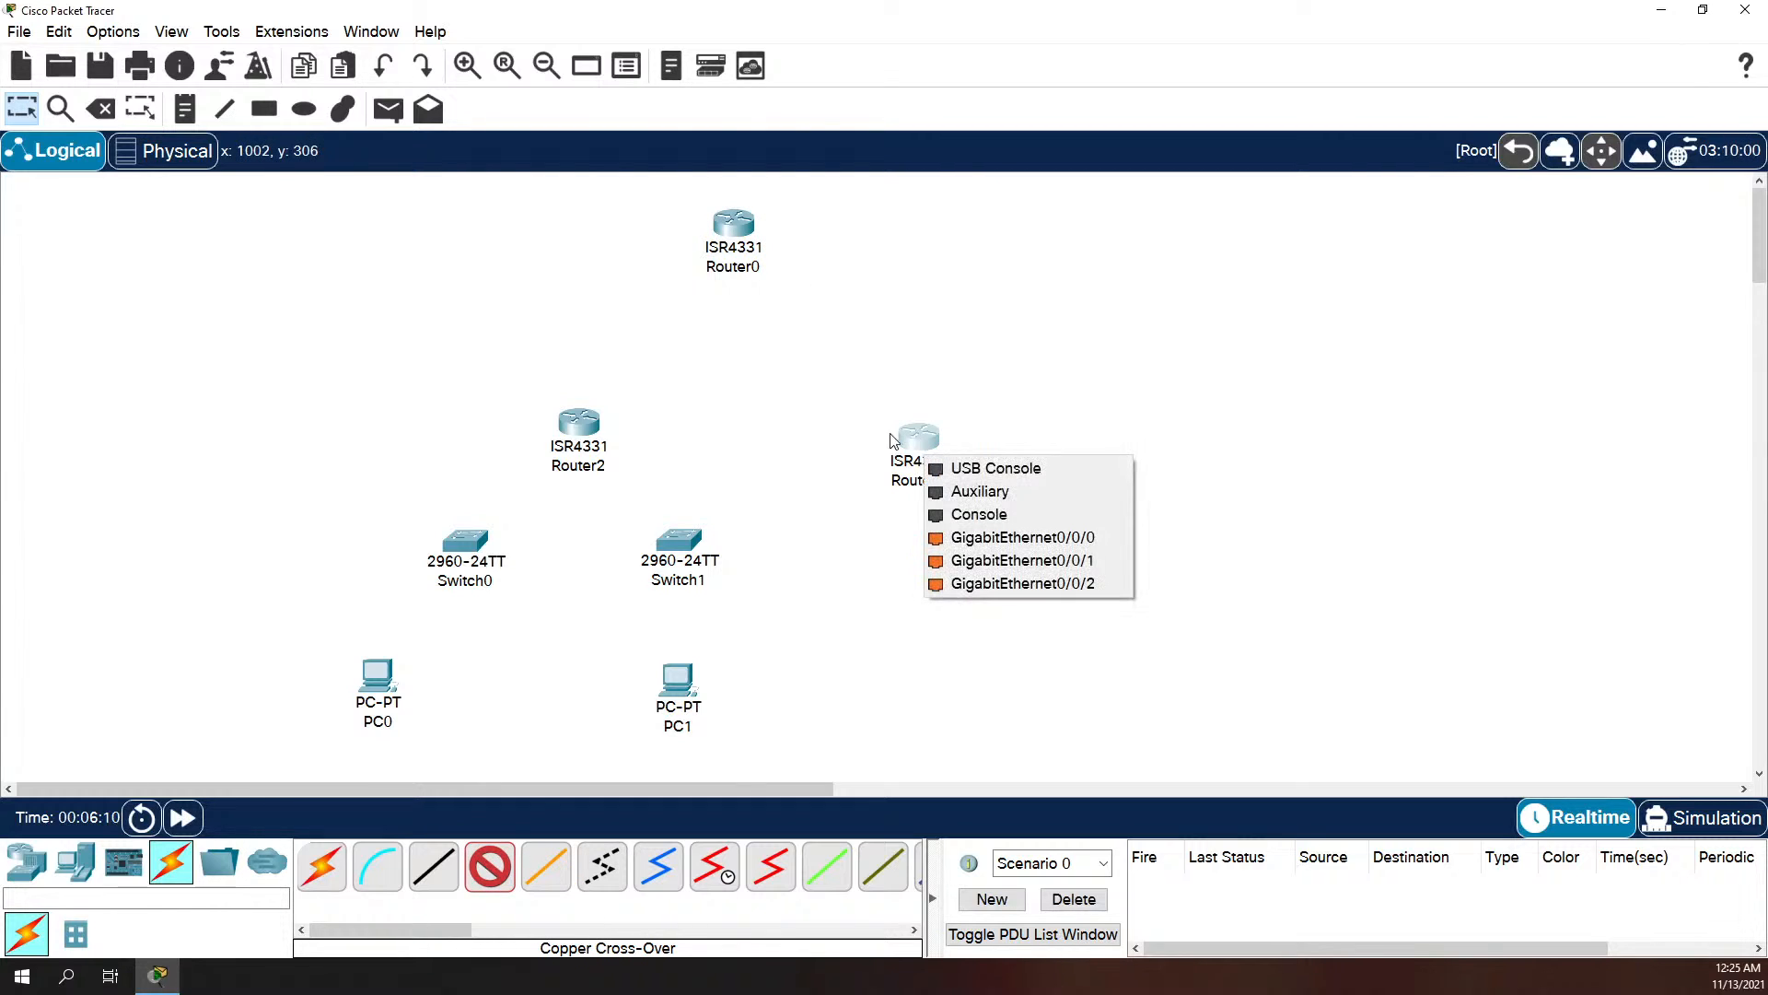
{"action": "key", "text": "Escape"}
{"action": "key", "text": "Escape"}
Step: Try to install a GLC-TE module in the SFP slot beside Router0's built-in gigabit ports
{"action": "left_click", "coordinate": [744, 224]}
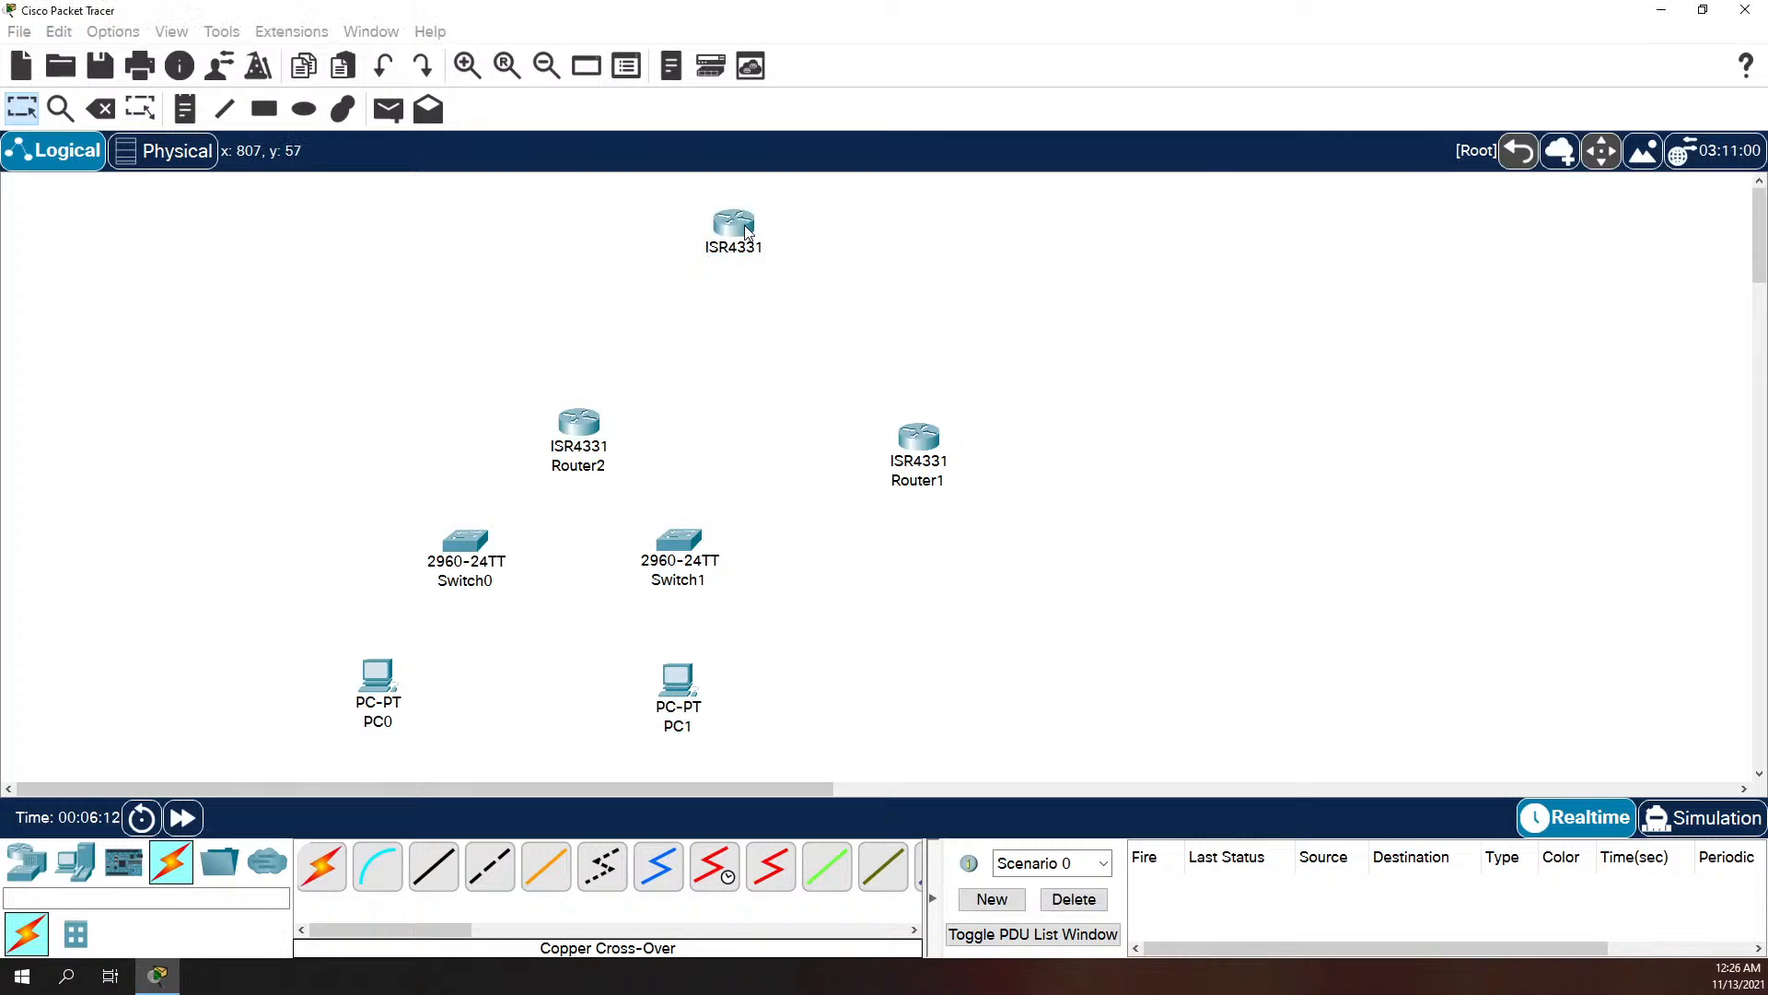
{"action": "left_click", "coordinate": [611, 203]}
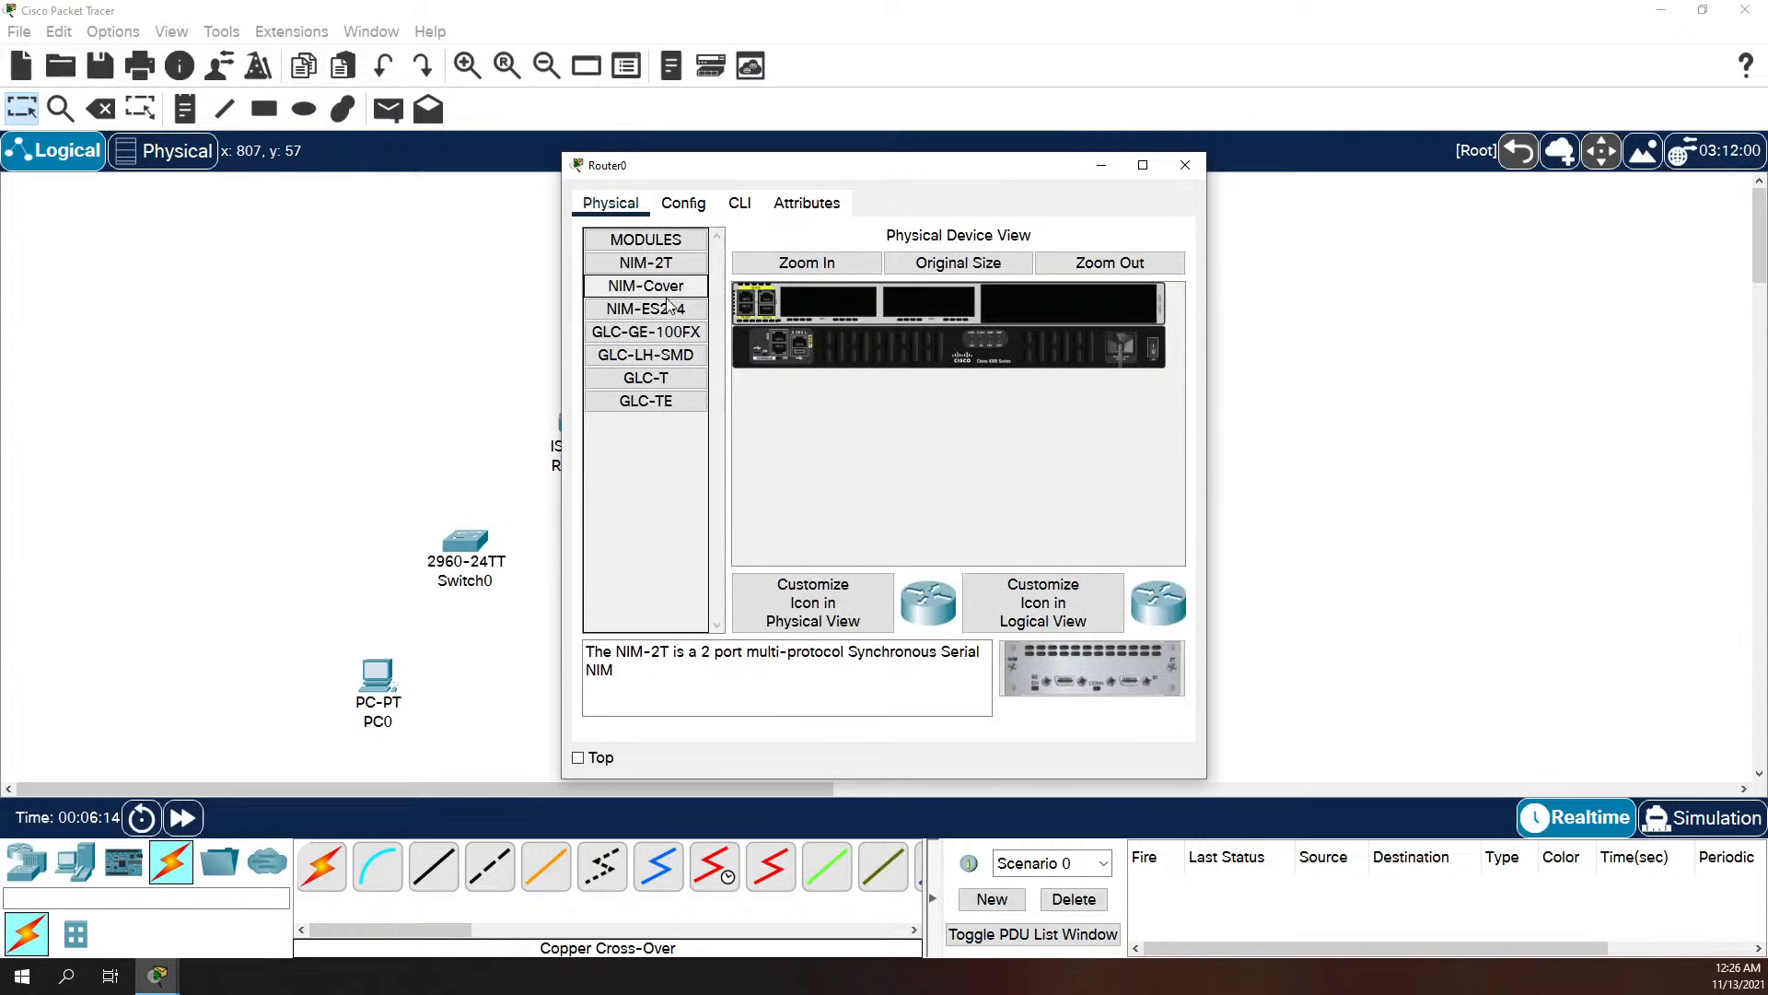
{"action": "left_click", "coordinate": [668, 403]}
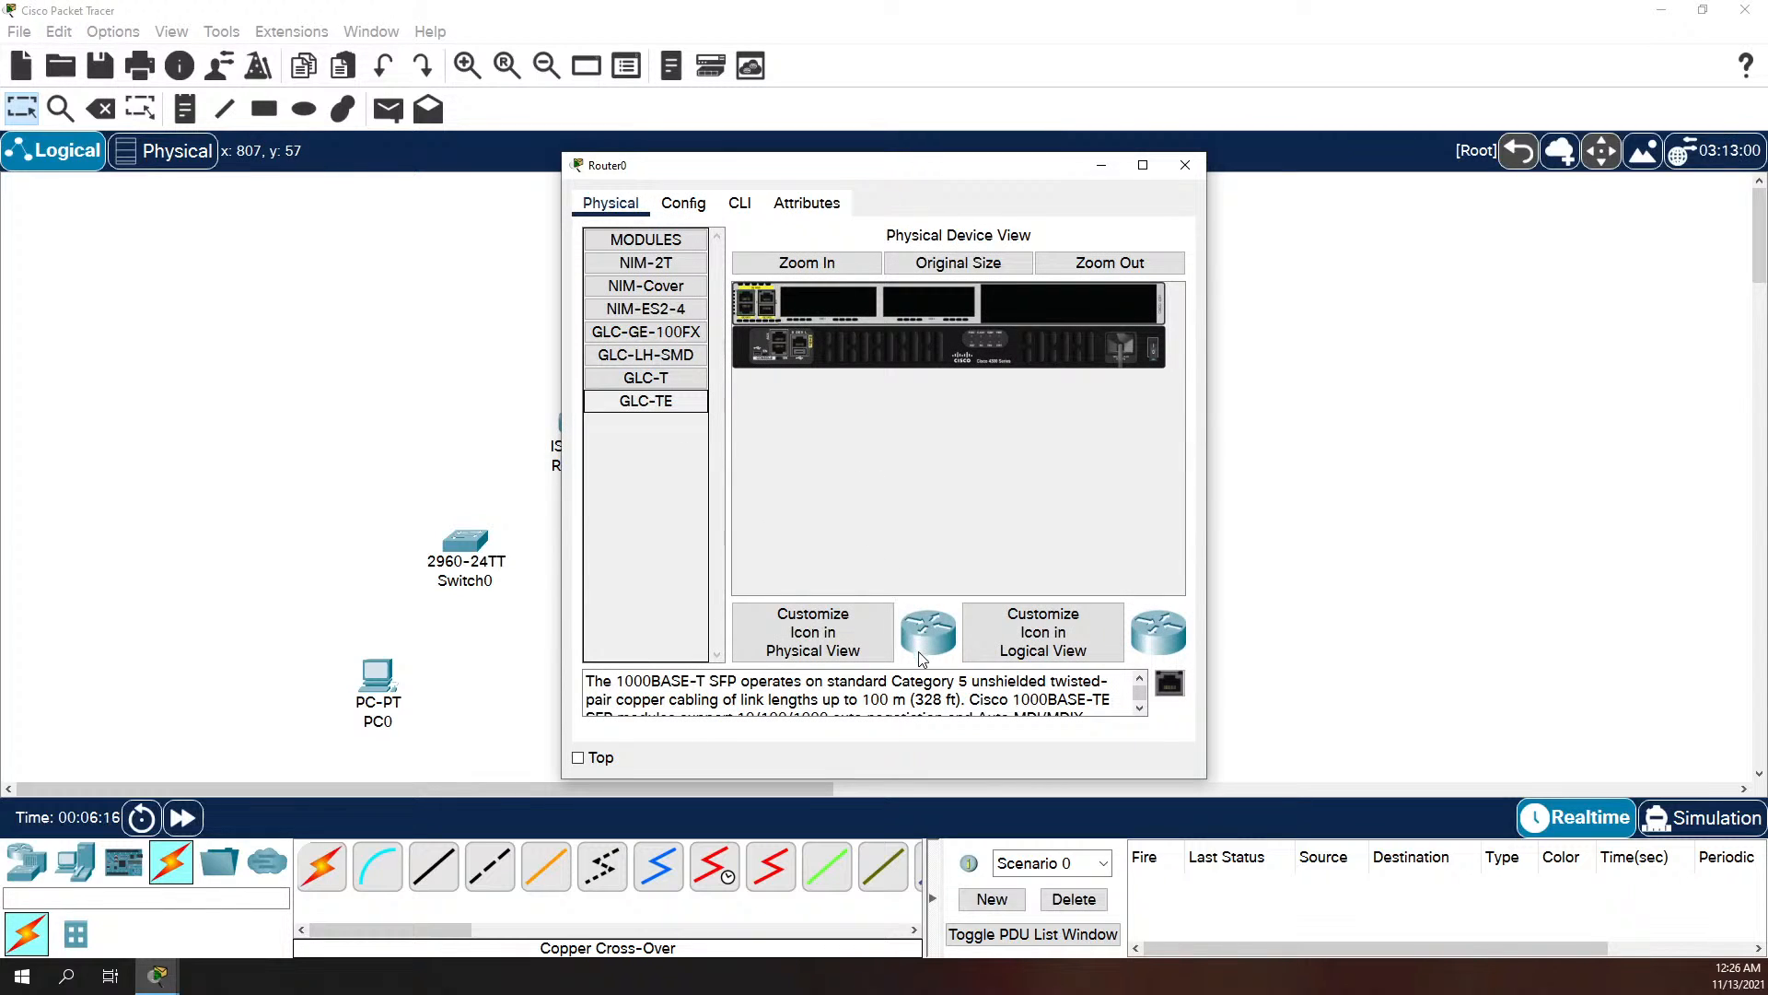
{"action": "left_click", "coordinate": [665, 379]}
{"action": "left_click", "coordinate": [683, 400]}
{"action": "left_click_drag", "start_coordinate": [1170, 683], "coordinate": [645, 553]}
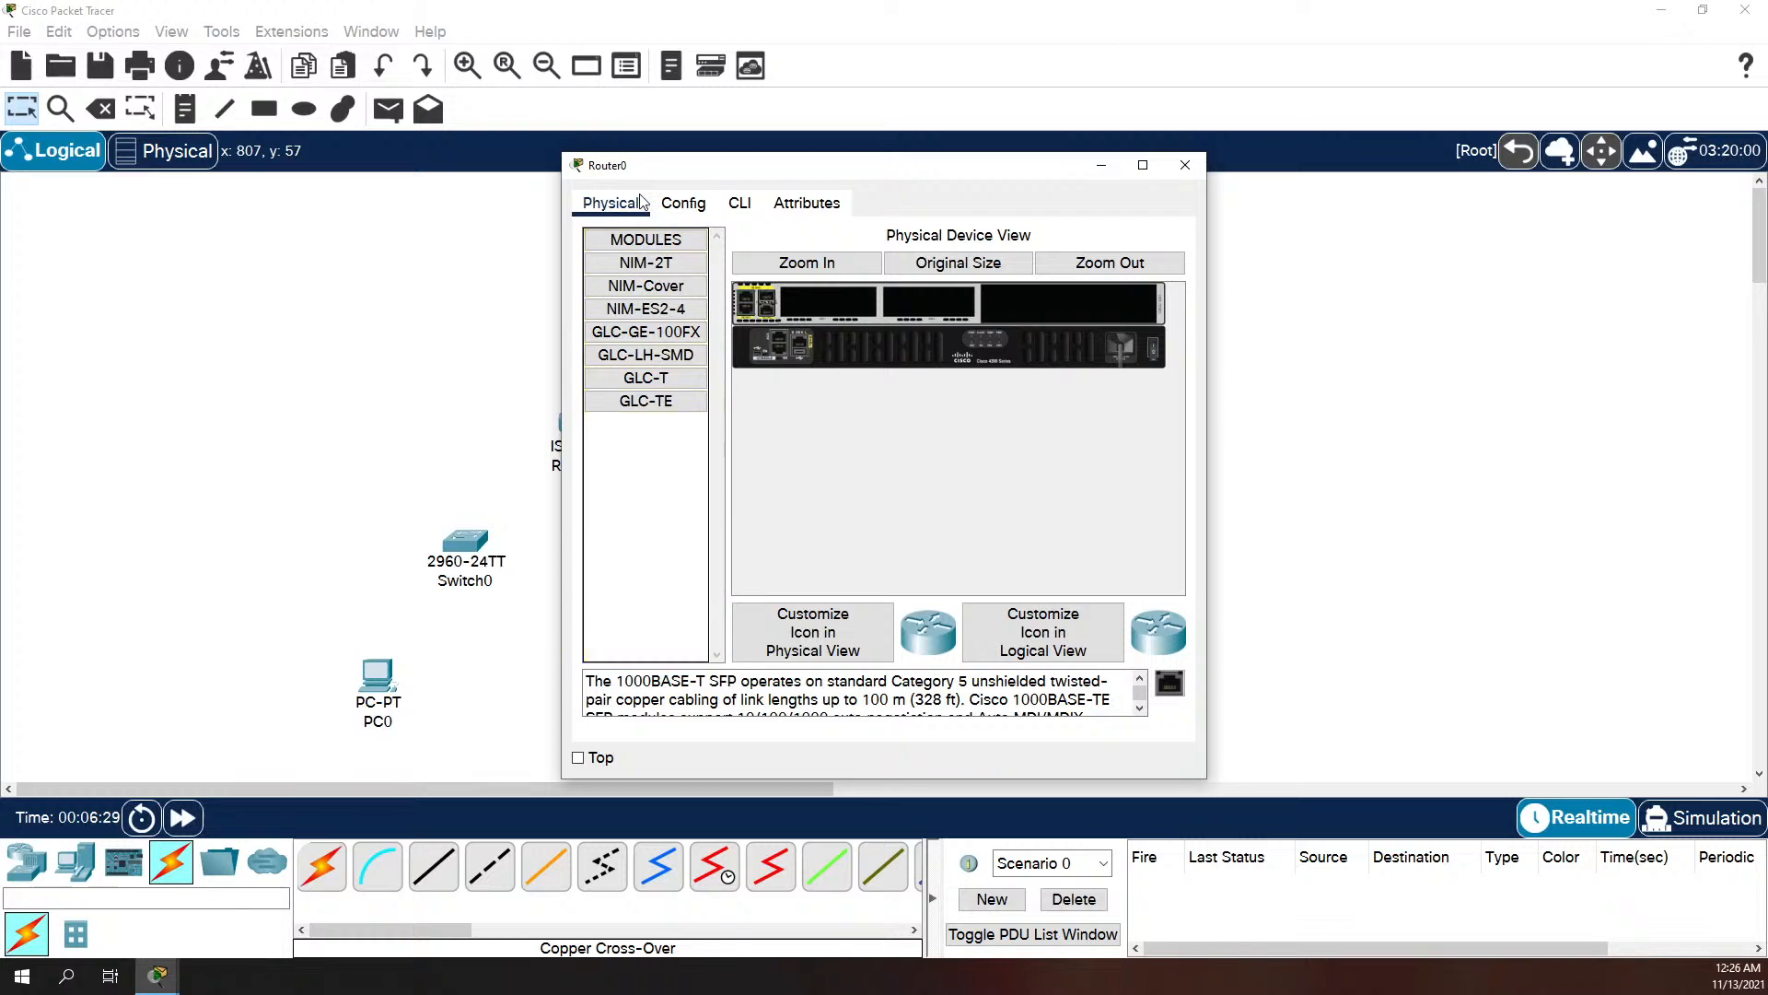
{"action": "left_click", "coordinate": [1185, 165]}
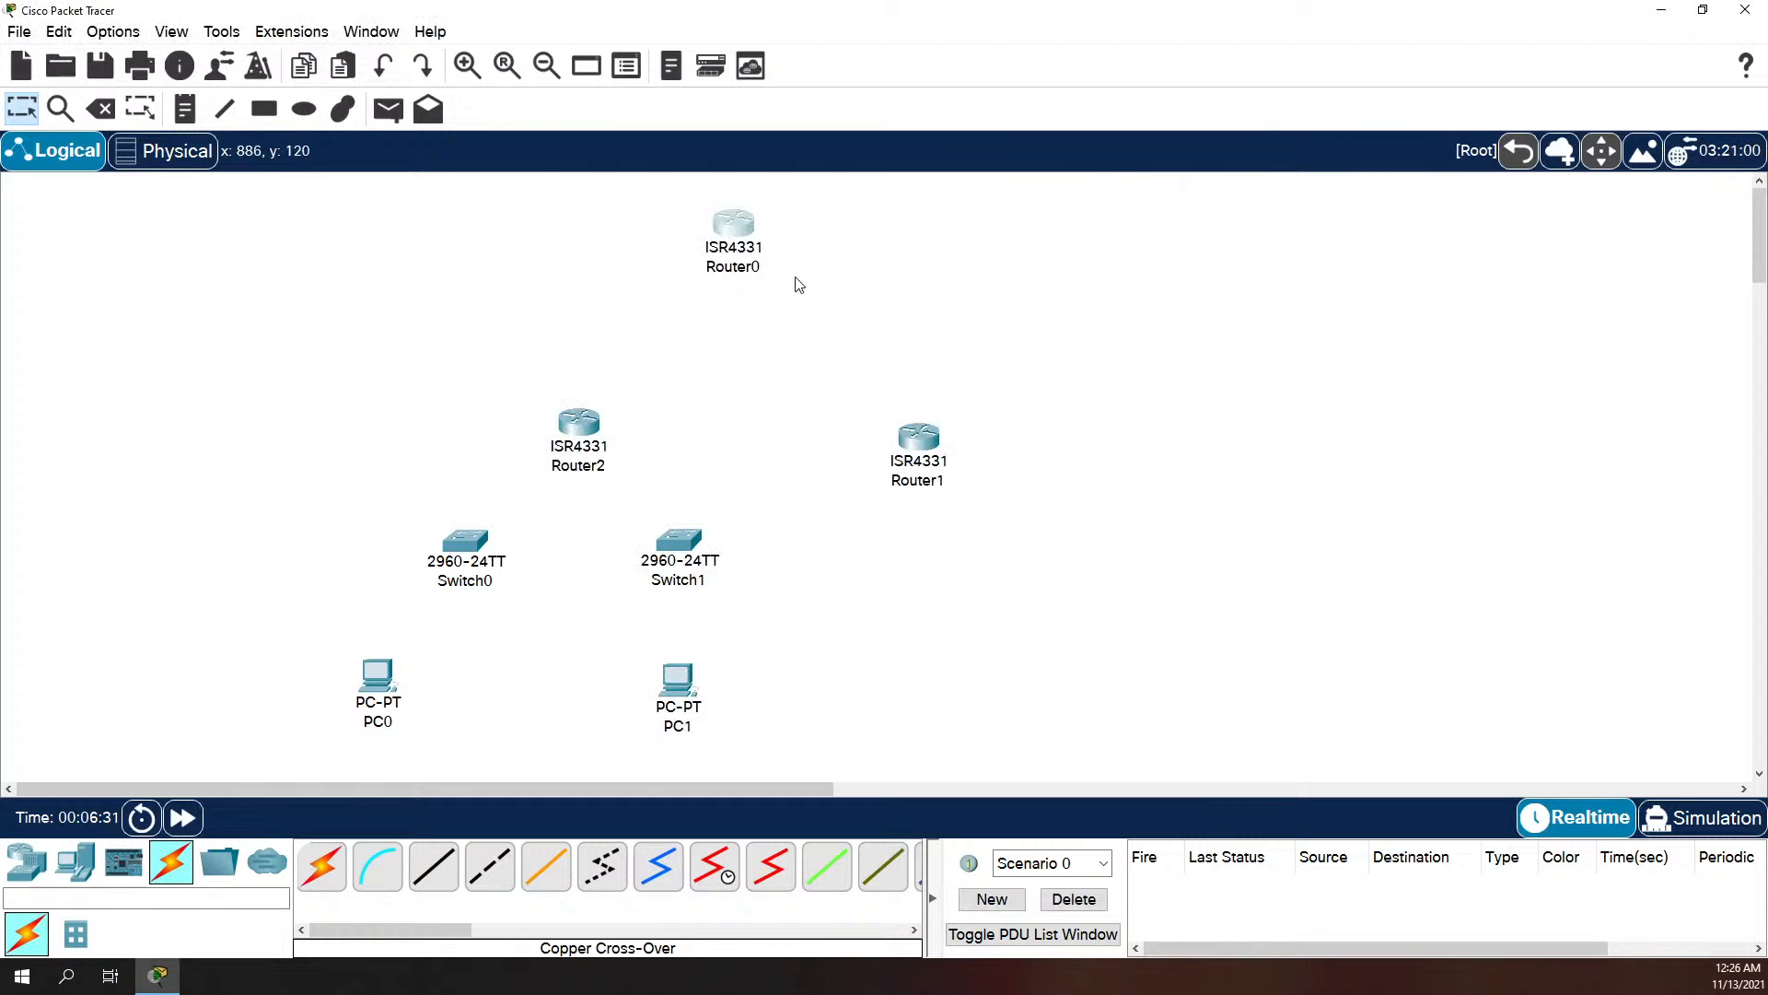
Step: Power Router0 back on and open its configuration to check its list of gigabit interfaces
{"action": "left_click", "coordinate": [734, 229]}
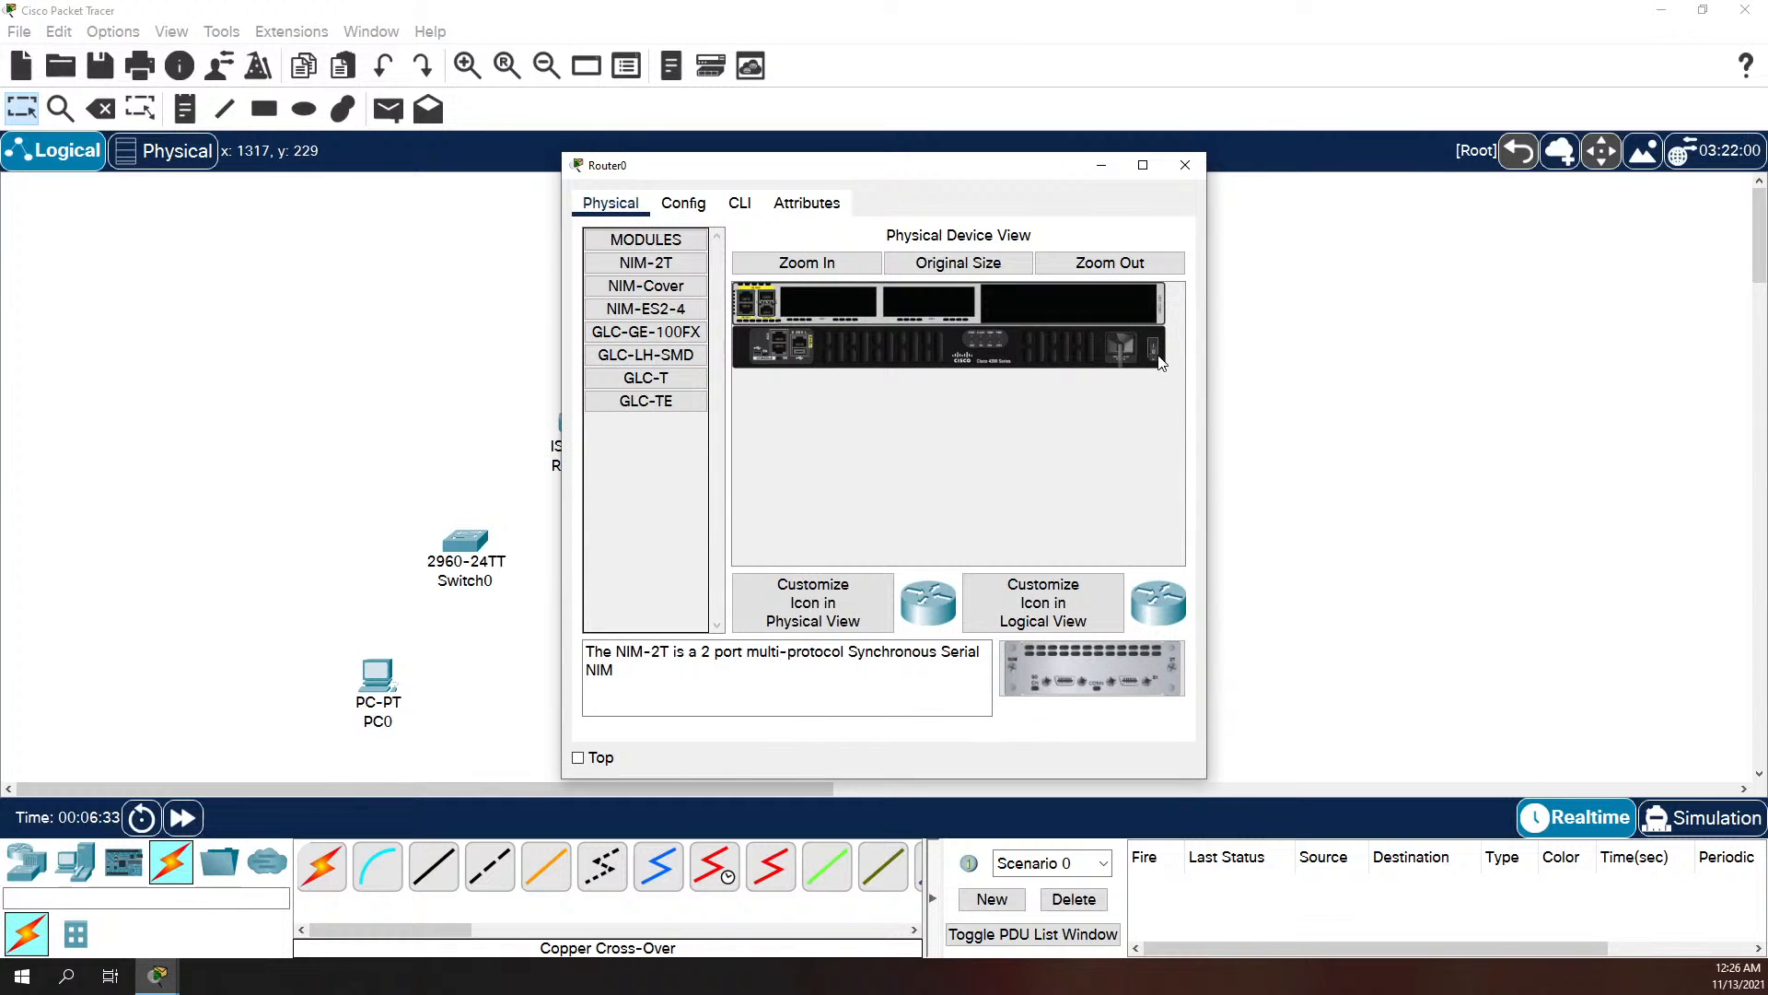
{"action": "left_click", "coordinate": [738, 203]}
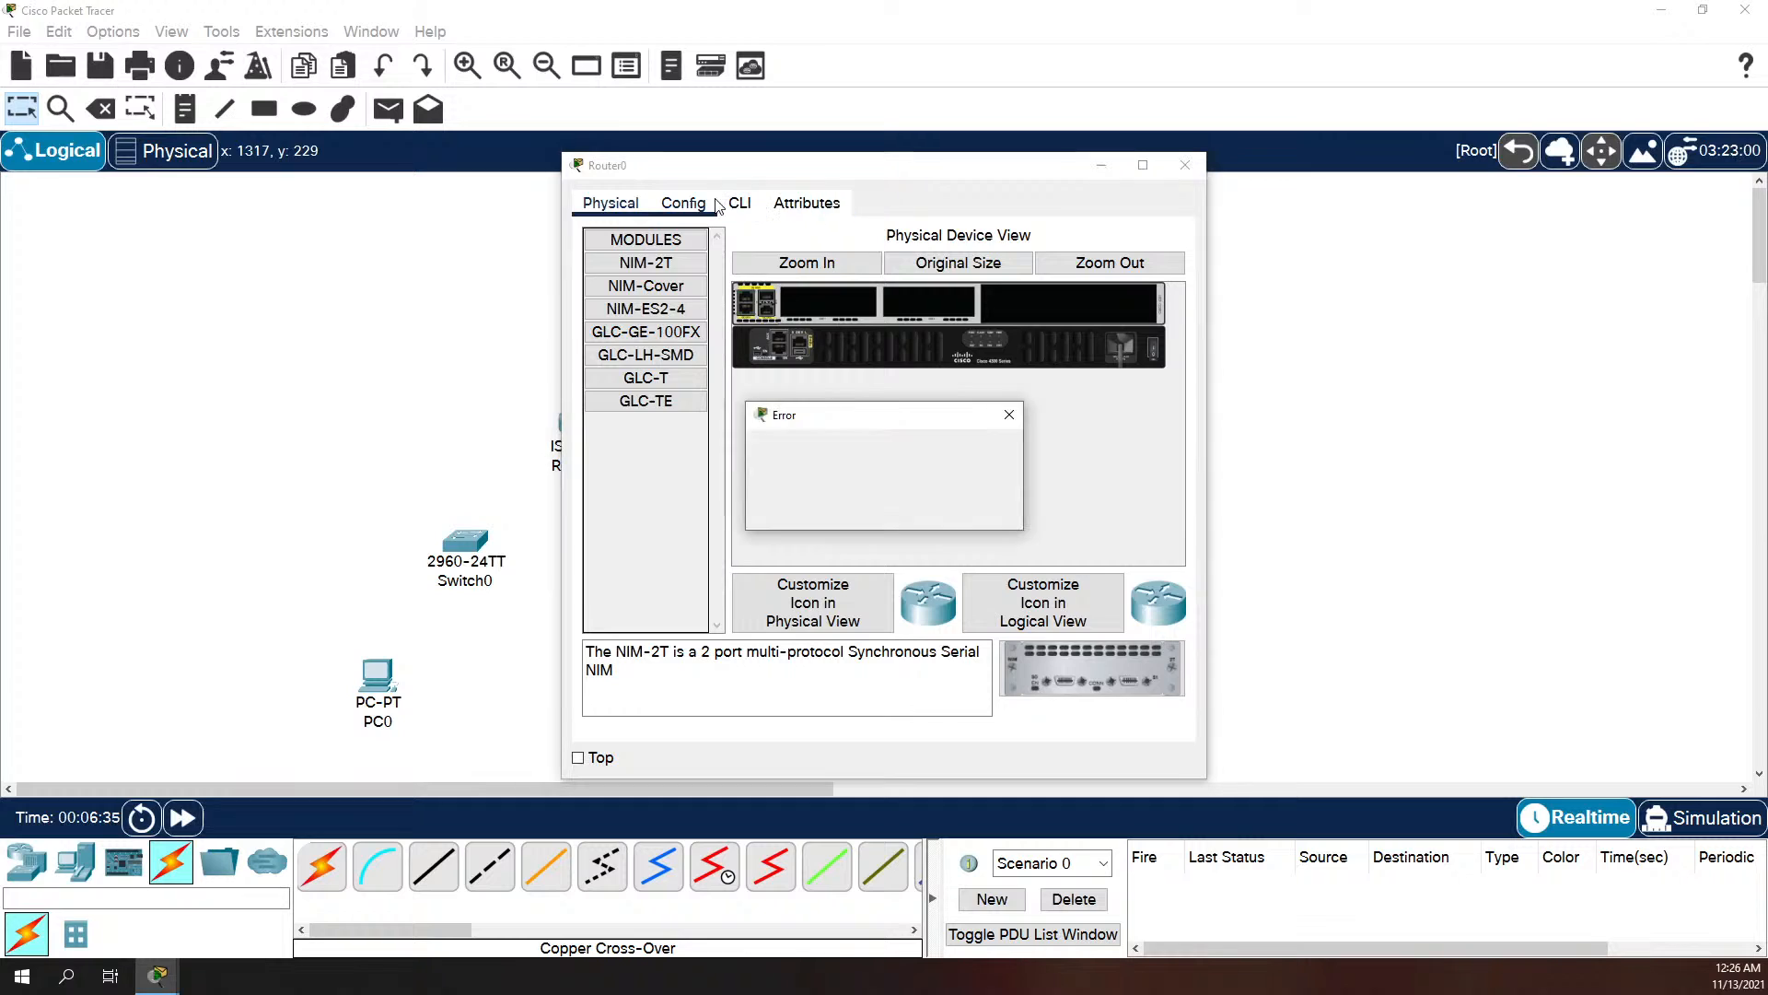
{"action": "left_click", "coordinate": [976, 504]}
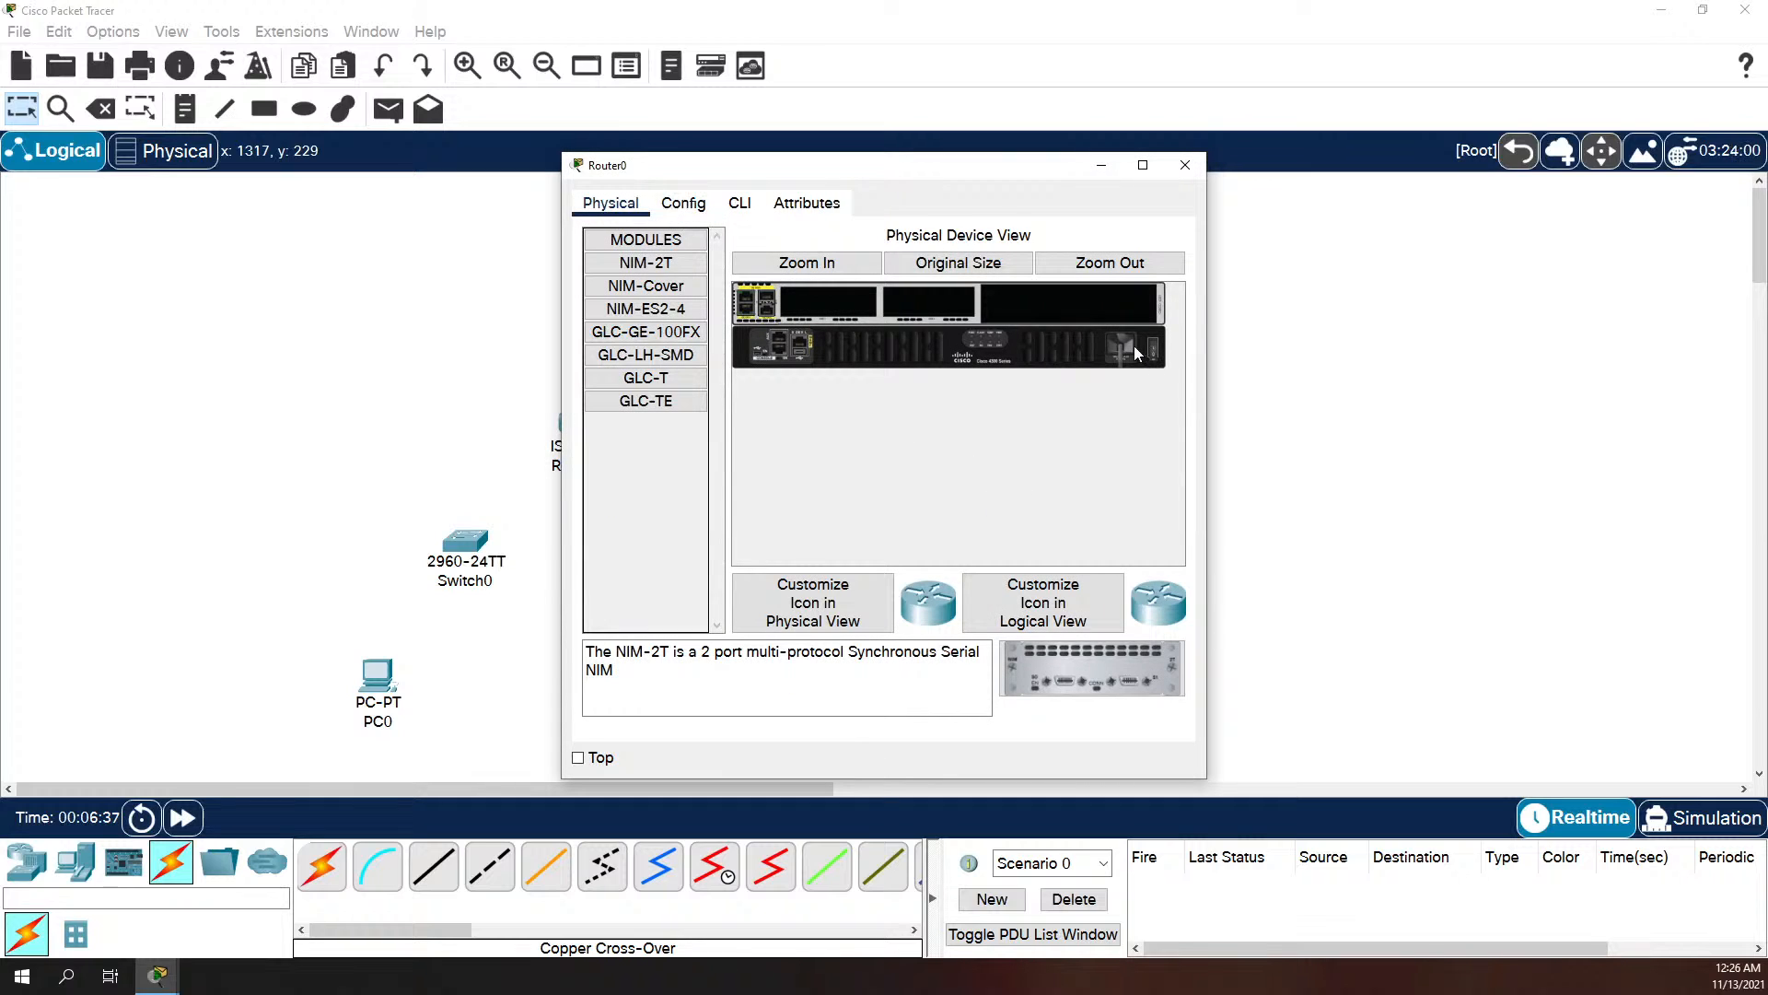
{"action": "left_click", "coordinate": [668, 198]}
{"action": "left_click", "coordinate": [963, 512]}
{"action": "left_click", "coordinate": [807, 262]}
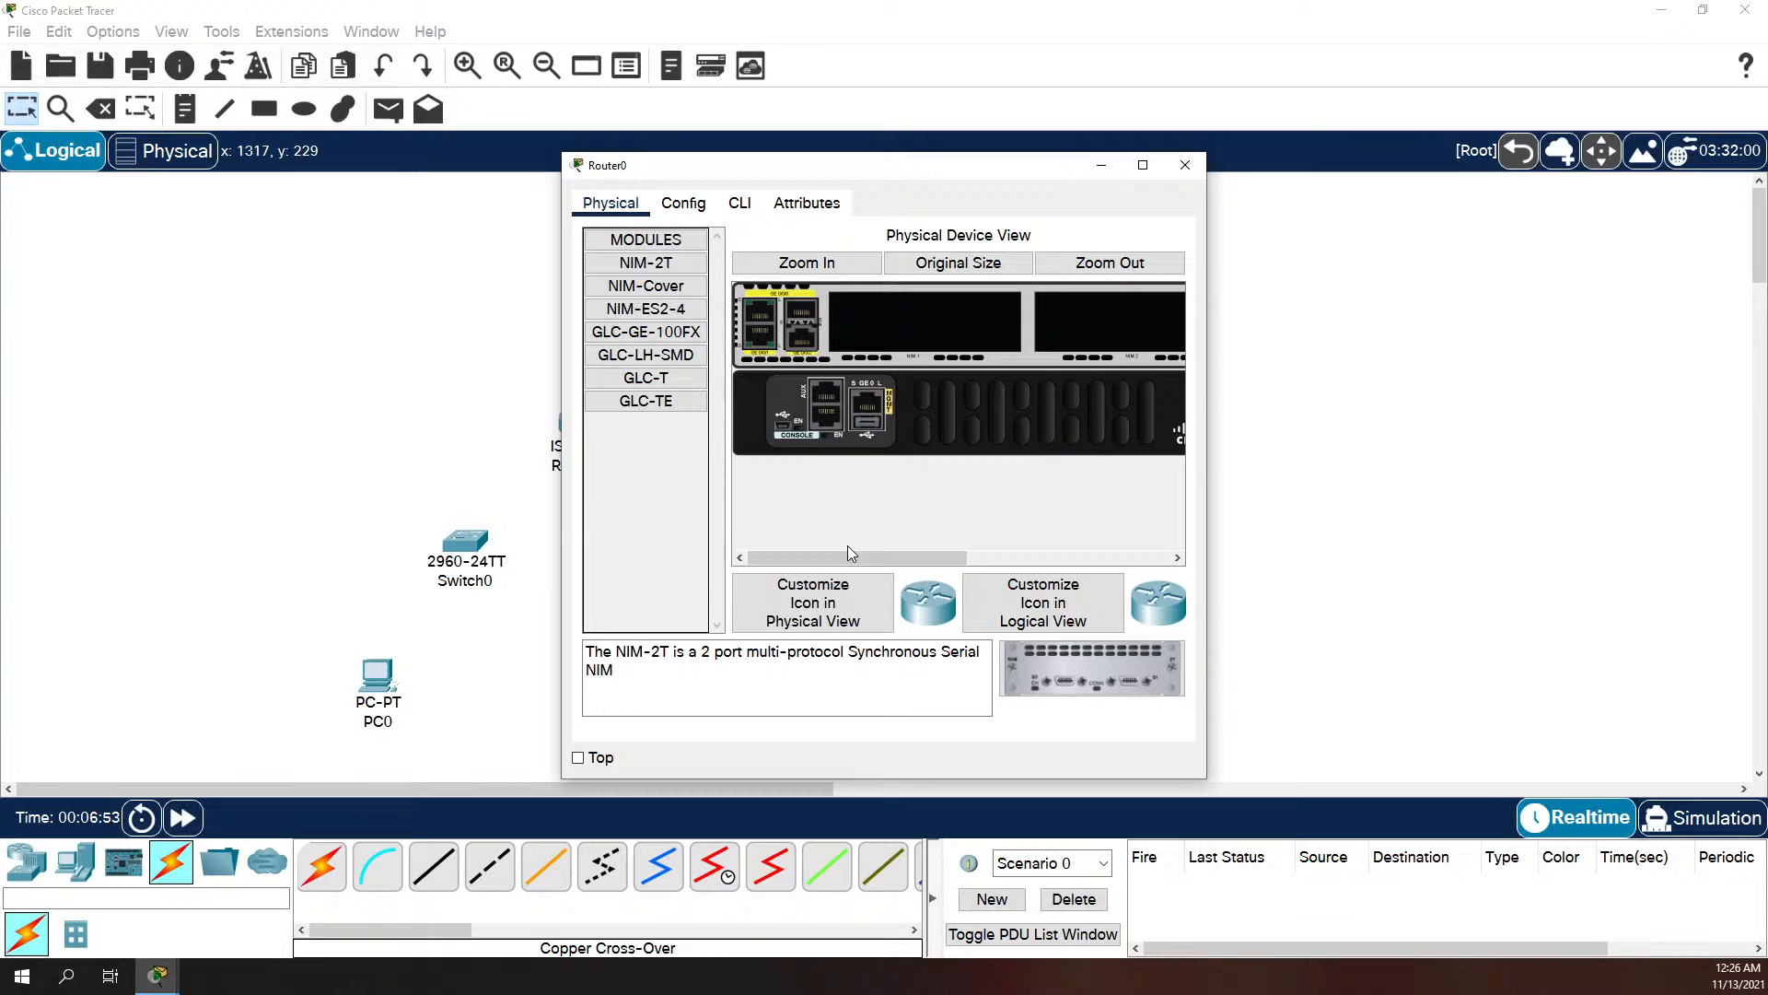
{"action": "left_click_drag", "start_coordinate": [924, 560], "coordinate": [1142, 561]}
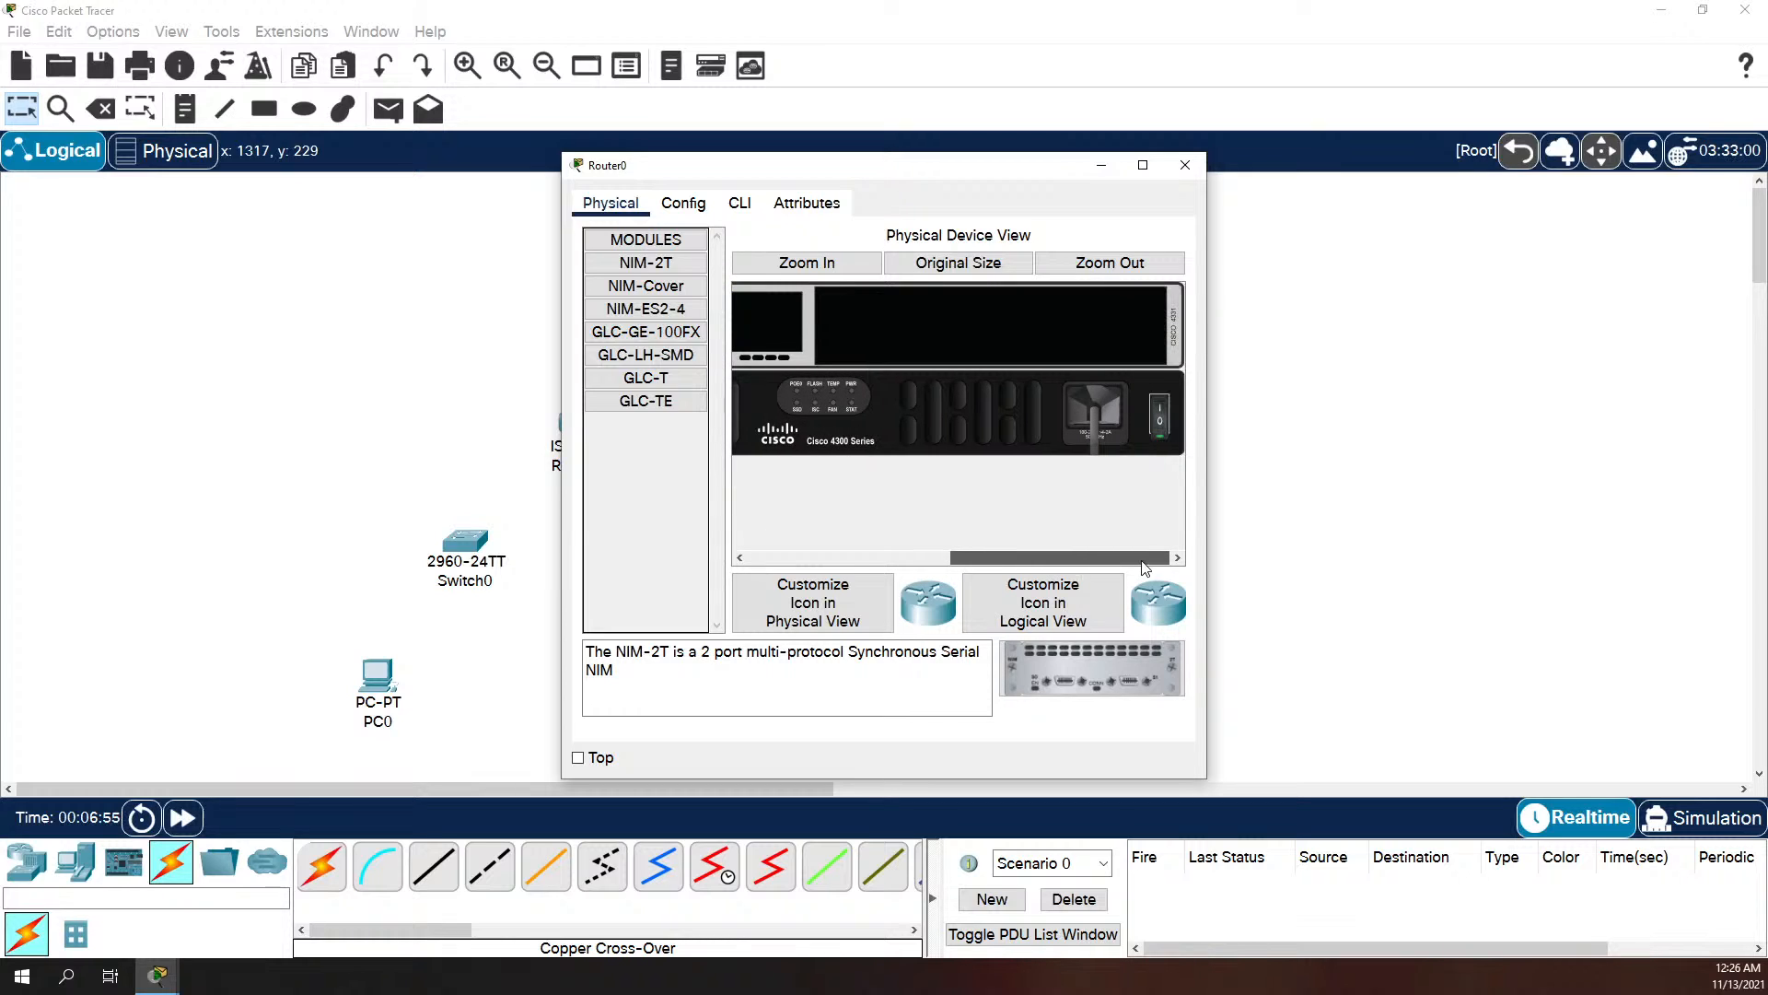
{"action": "left_click", "coordinate": [683, 203]}
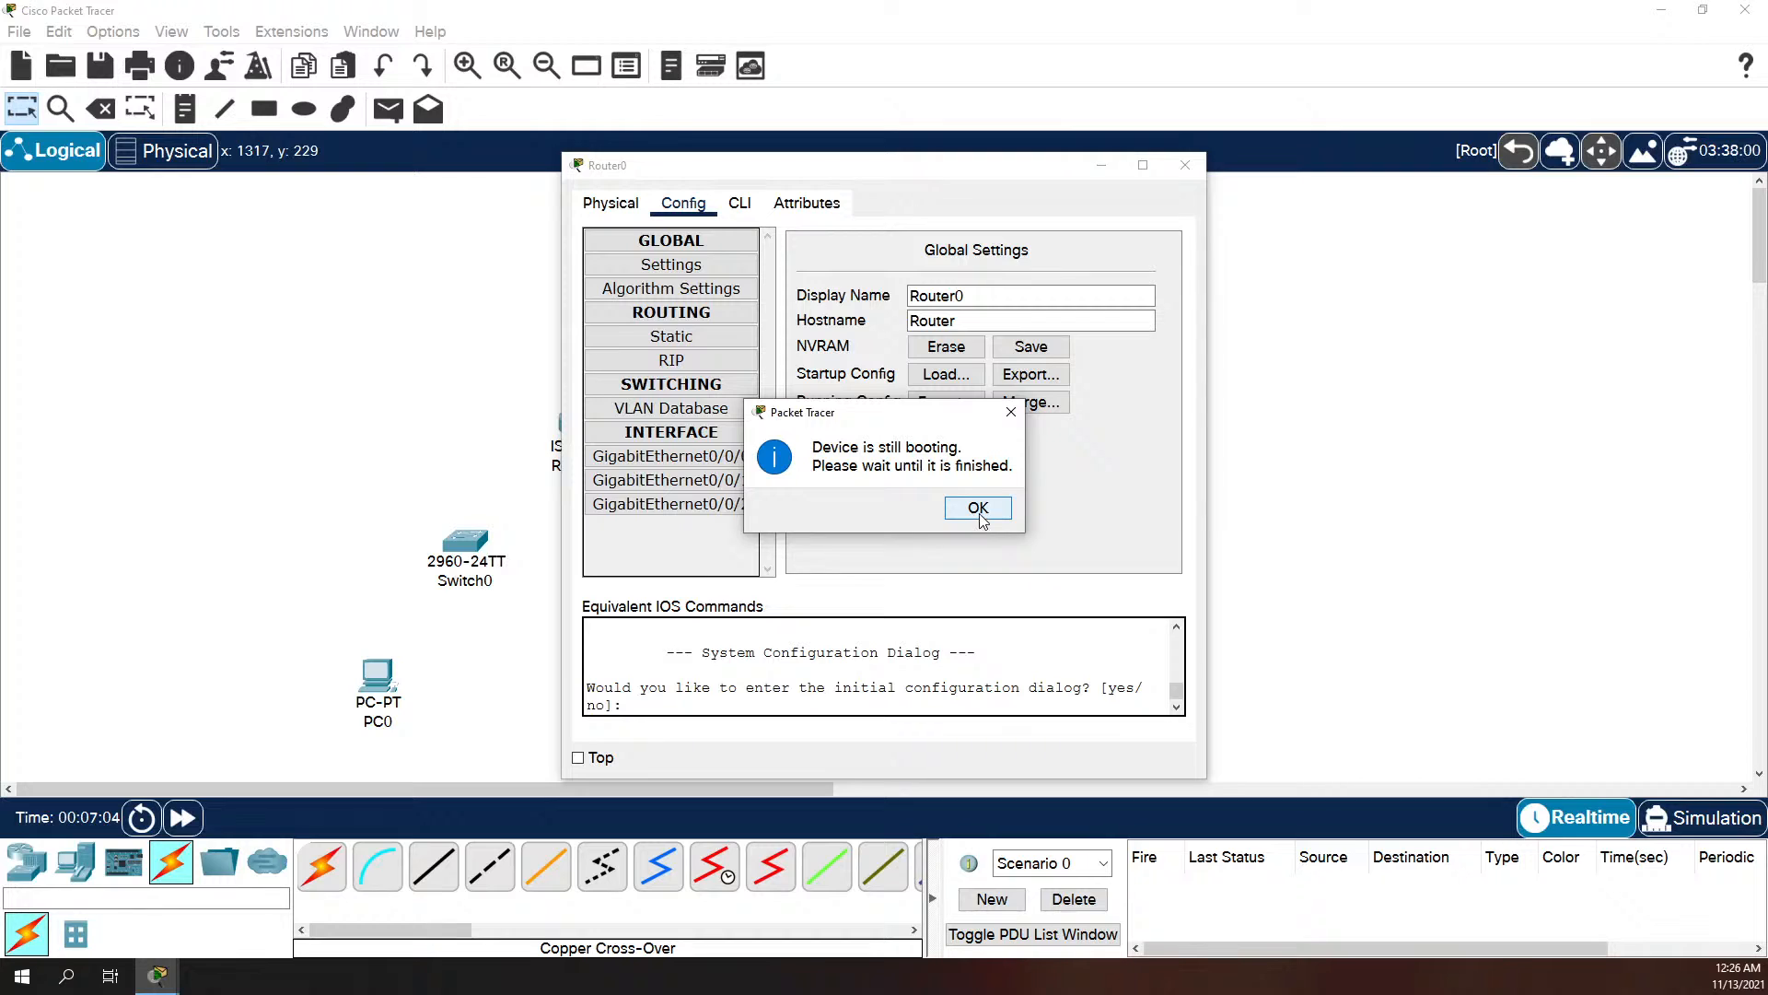
{"action": "left_click", "coordinate": [978, 509]}
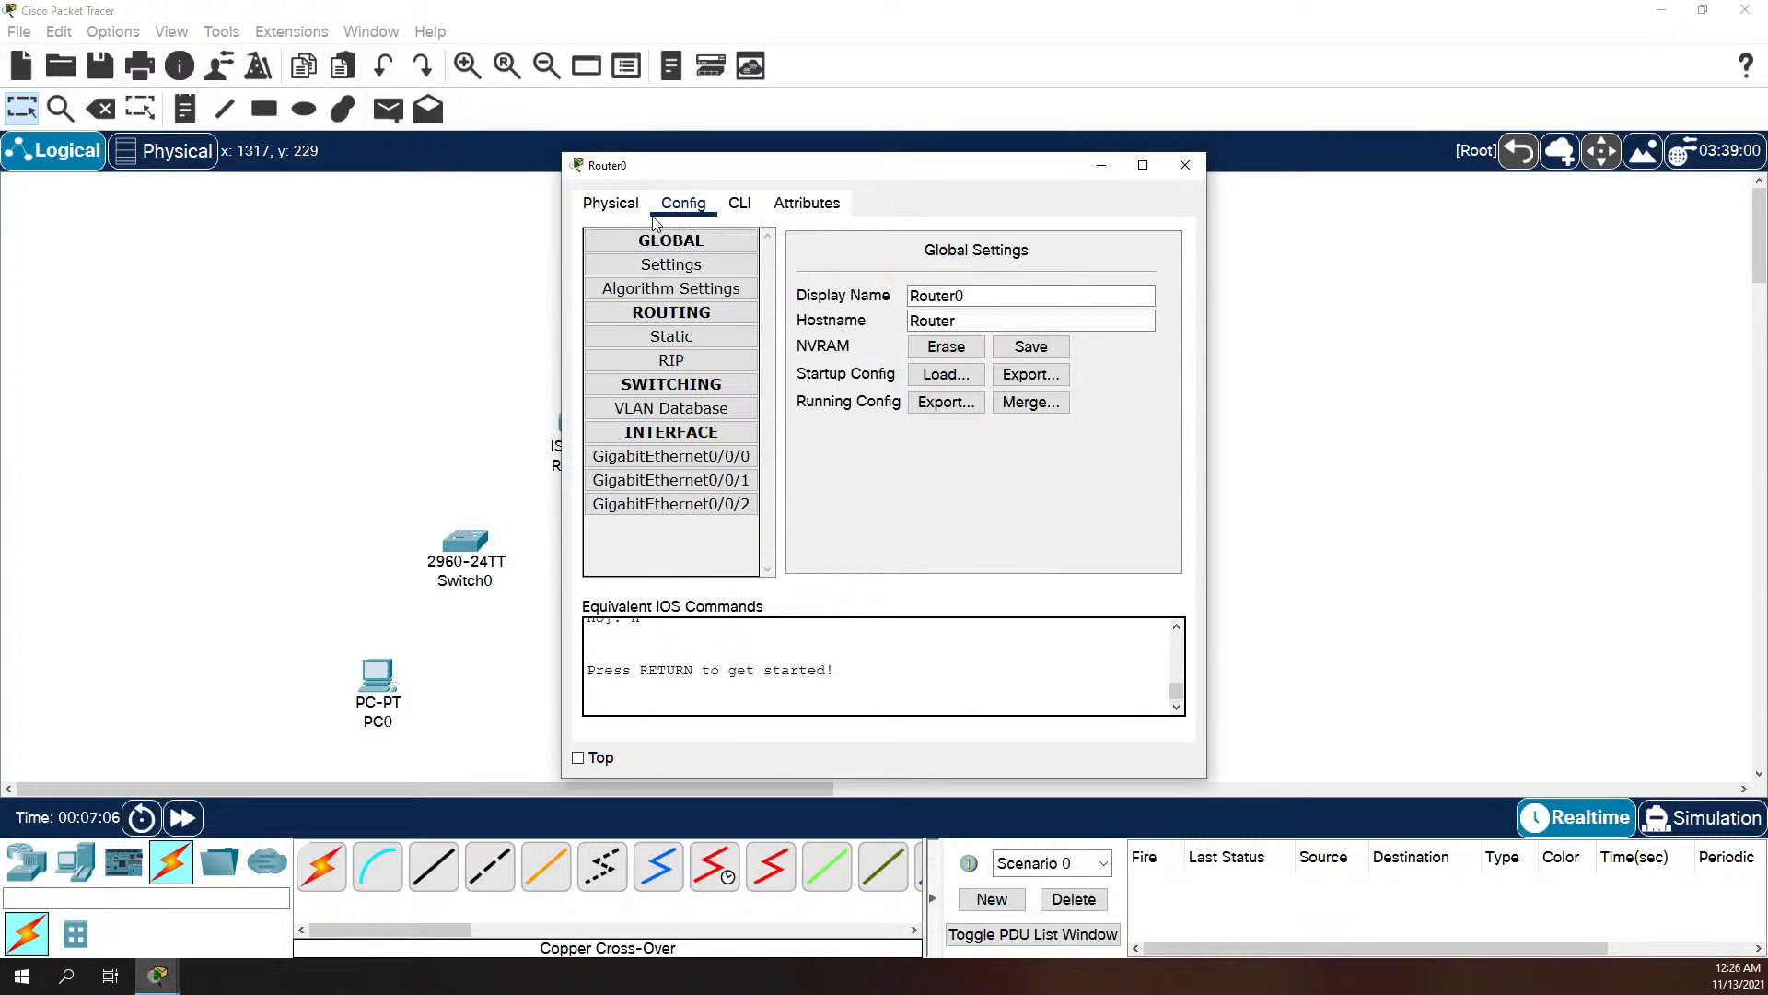
{"action": "left_click", "coordinate": [1185, 165]}
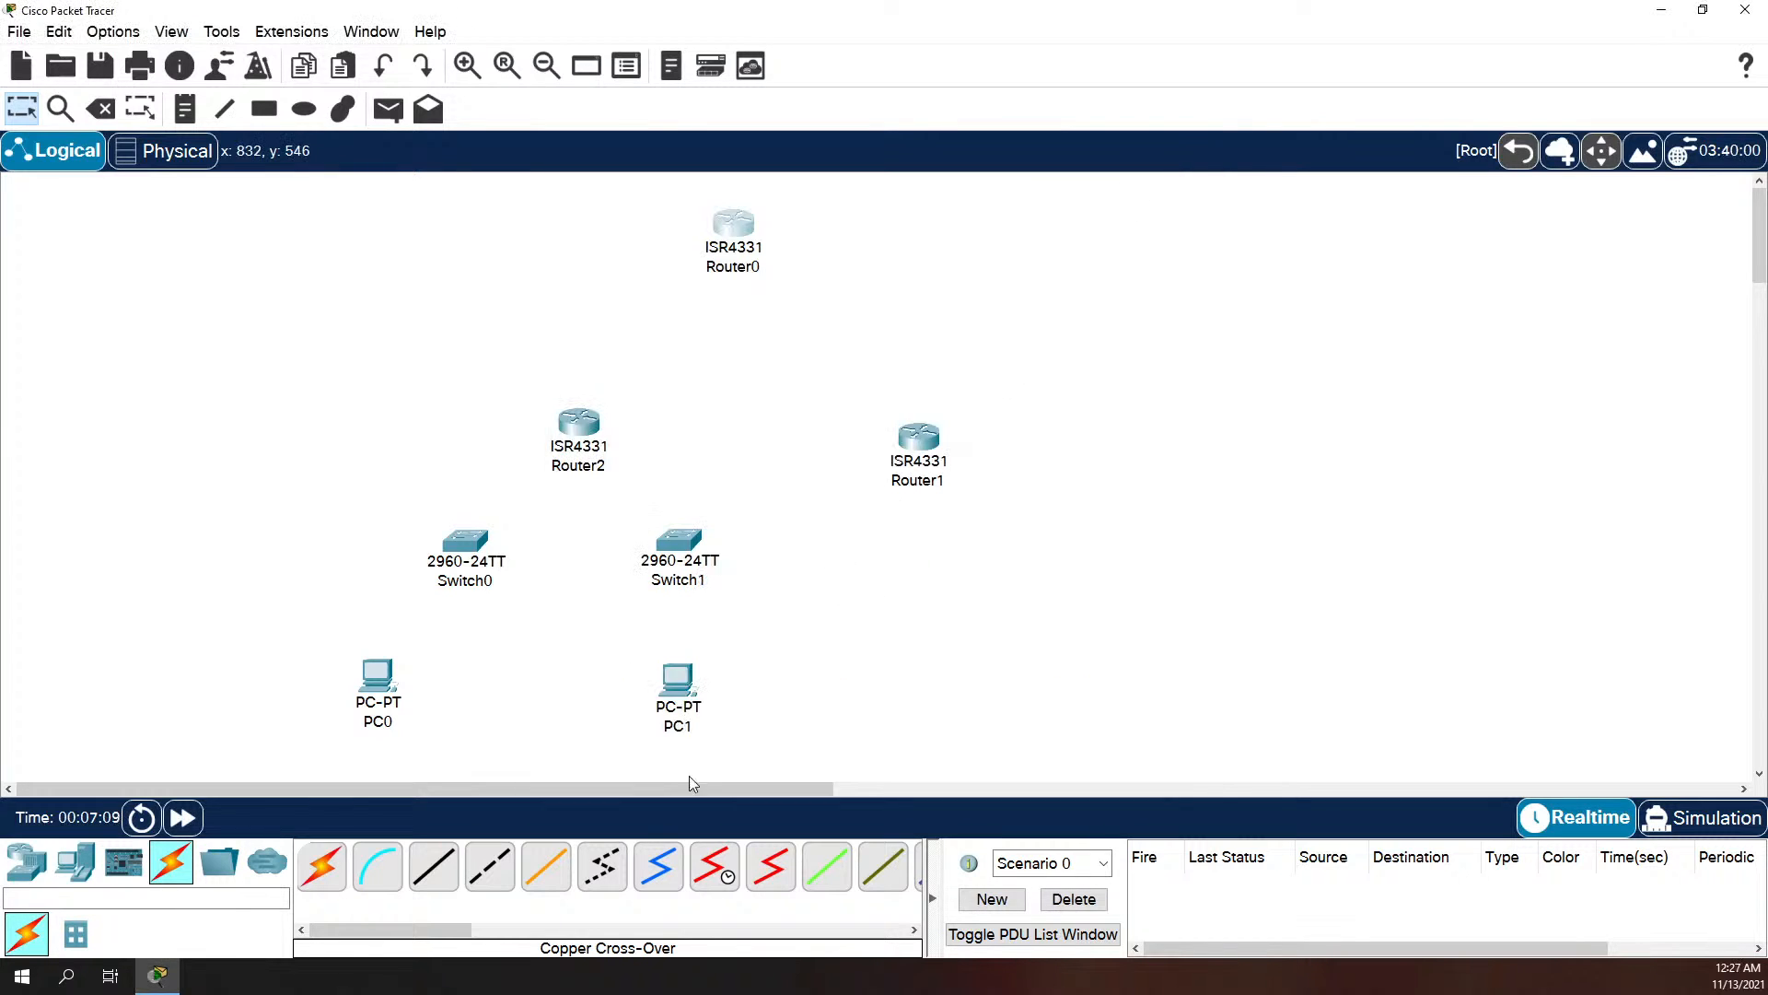
Step: Check which ports Router0 offers for a Copper Cross-Over cable, without connecting one
{"action": "left_click", "coordinate": [489, 865]}
{"action": "left_click", "coordinate": [767, 230]}
{"action": "left_click", "coordinate": [741, 232]}
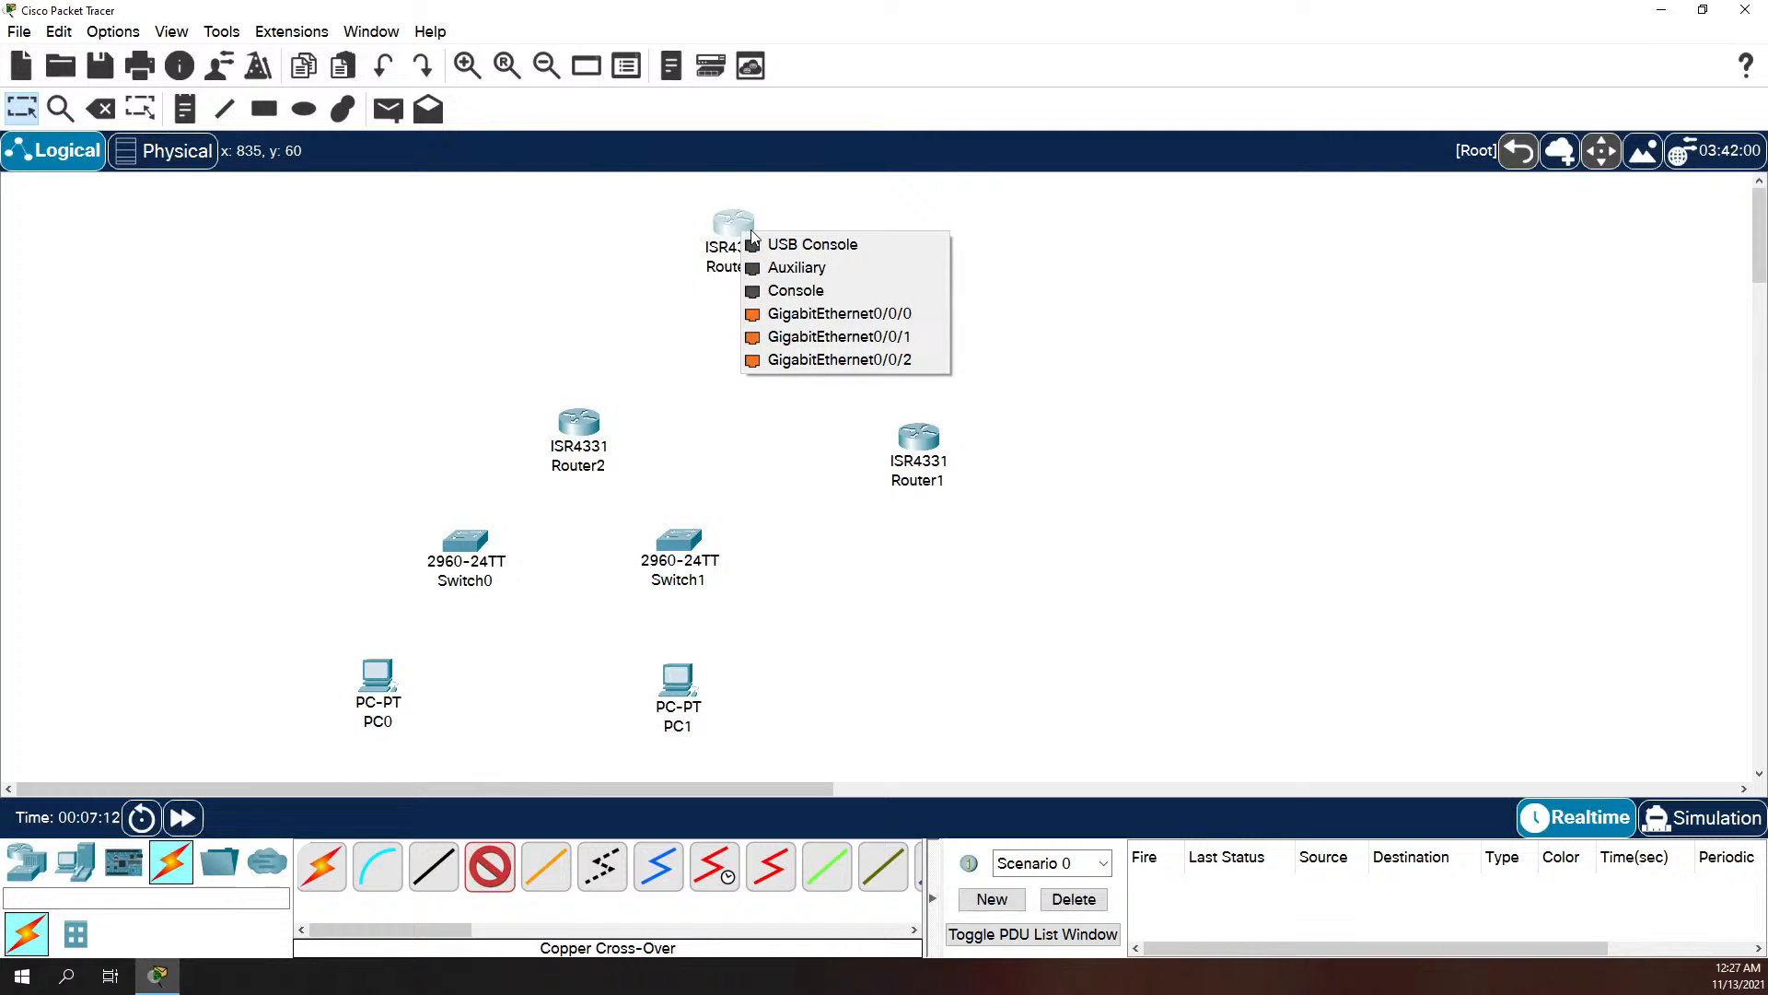
{"action": "left_click", "coordinate": [668, 301]}
{"action": "key", "text": "Escape"}
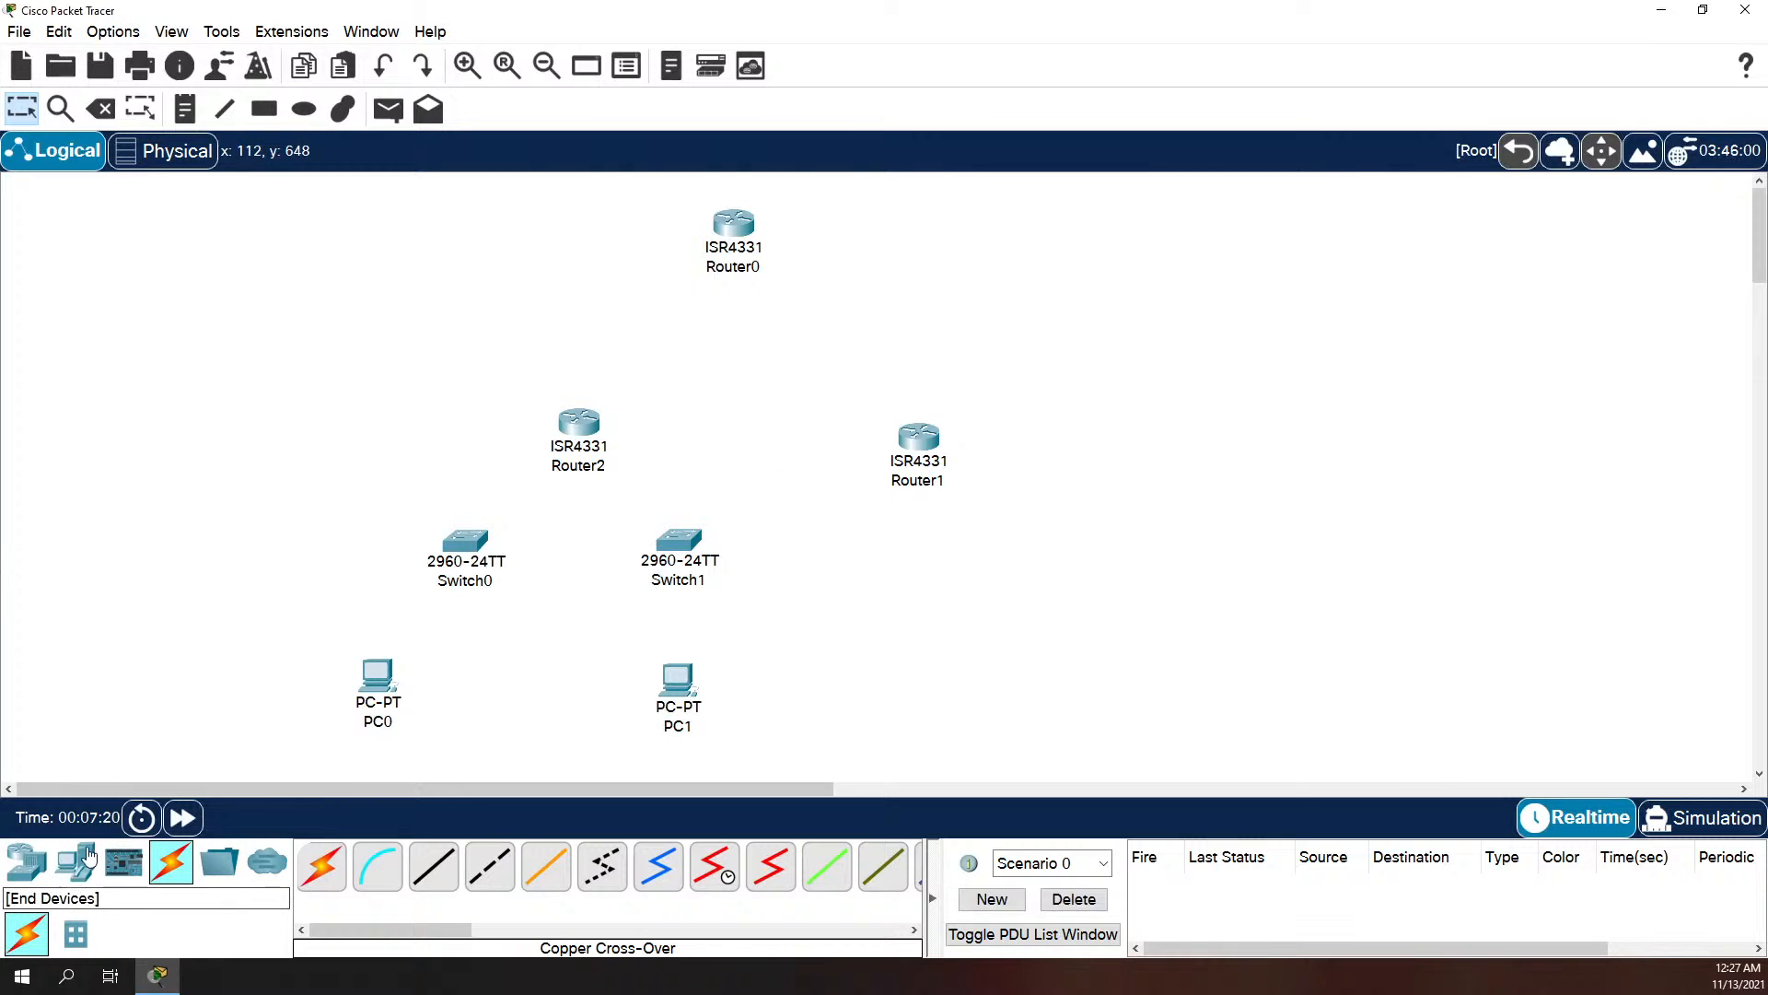
Step: Add two 2960 switches to the topology, one below Router1 and one above Router0, moving Router0 down for space
{"action": "left_click", "coordinate": [27, 866]}
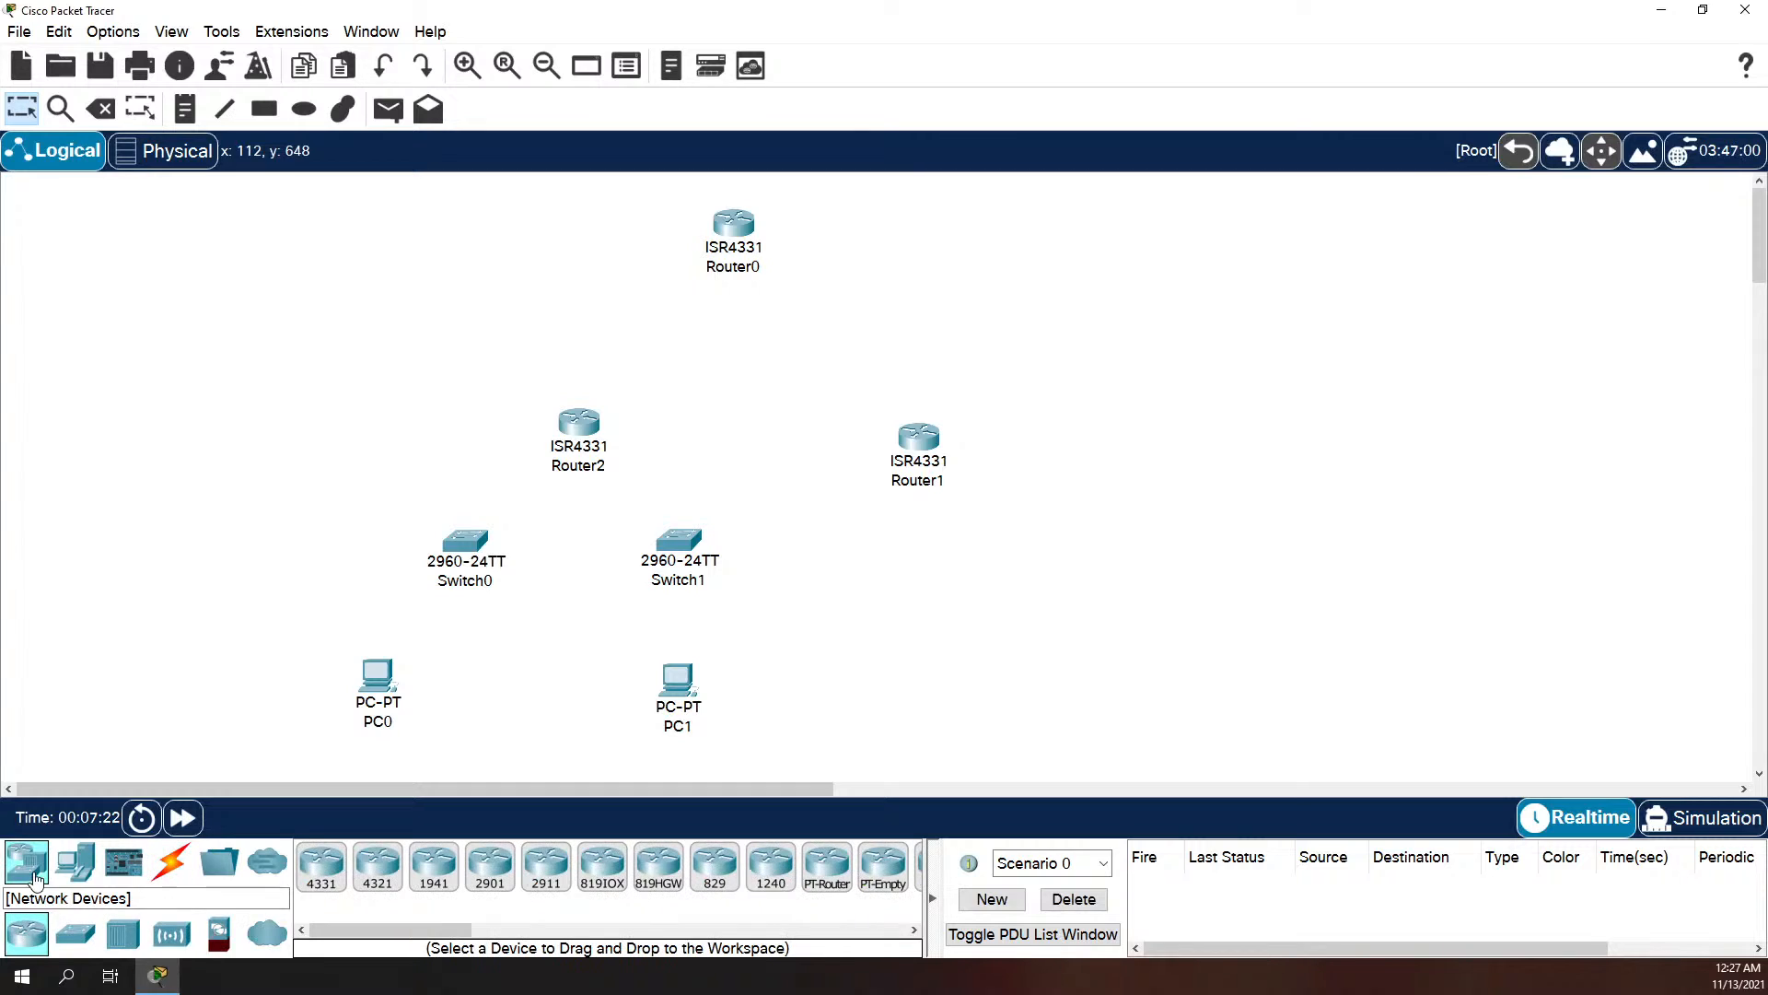
{"action": "left_click", "coordinate": [81, 941]}
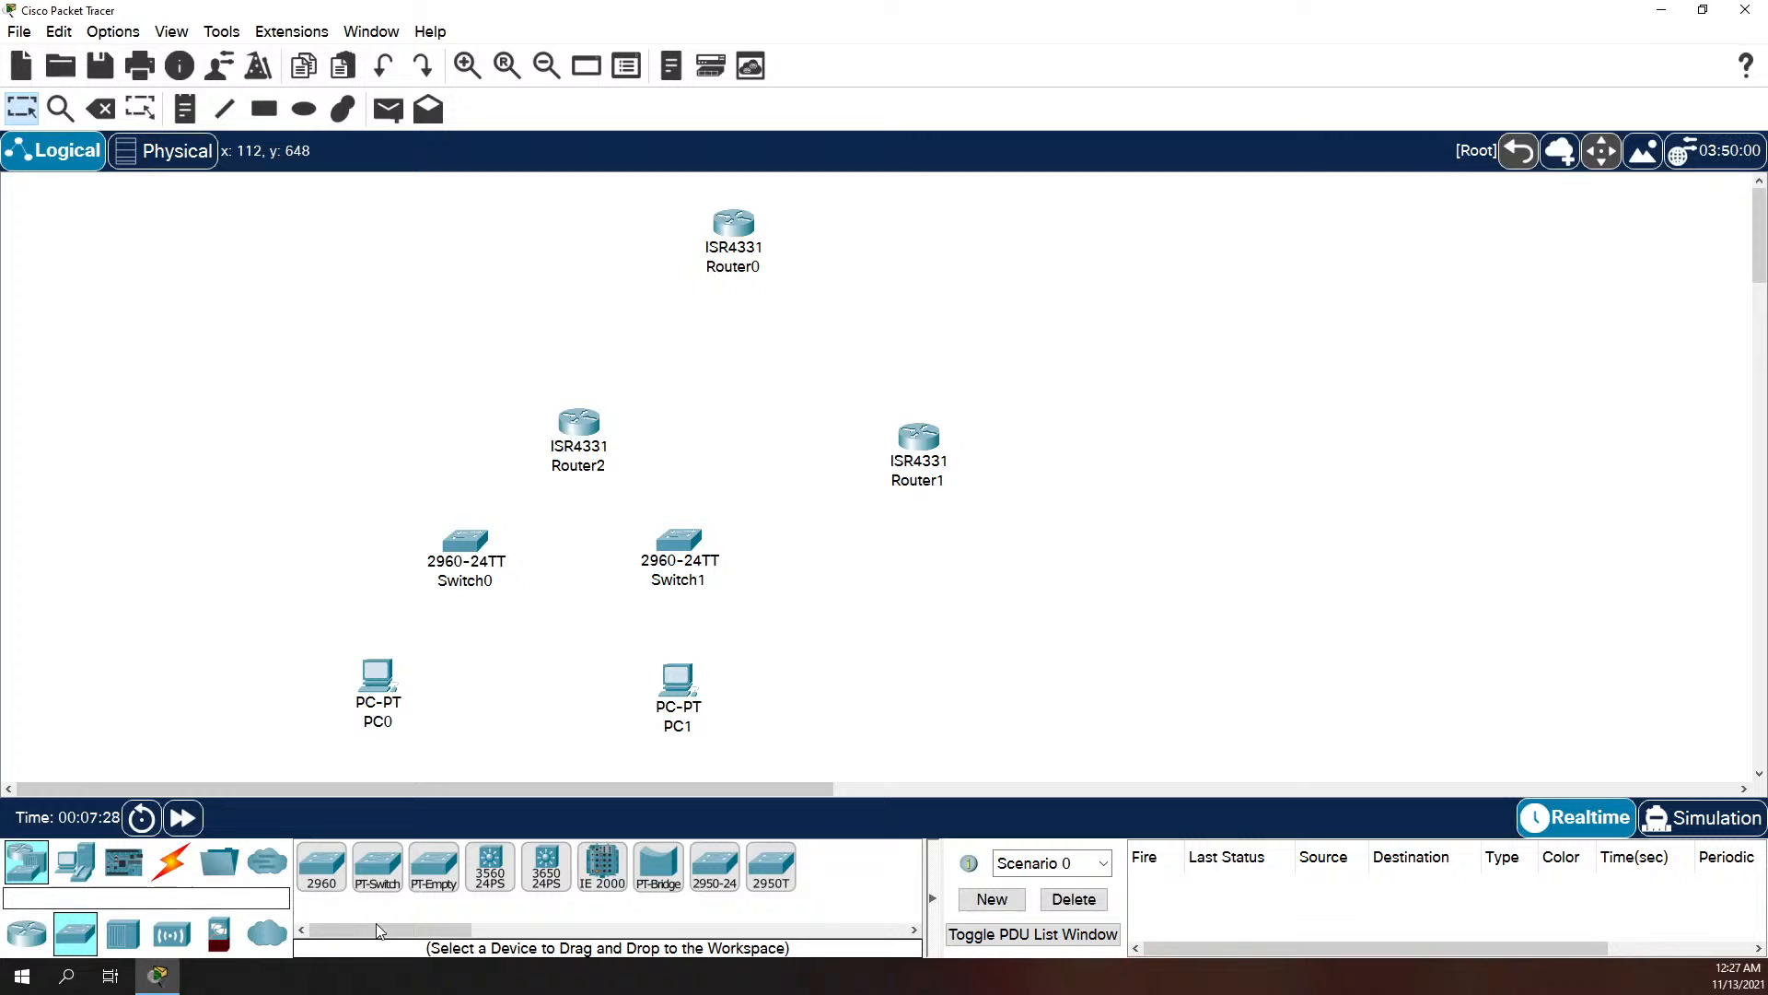
{"action": "left_click_drag", "start_coordinate": [326, 873], "coordinate": [976, 536]}
{"action": "left_click", "coordinate": [362, 872]}
{"action": "left_click", "coordinate": [366, 870]}
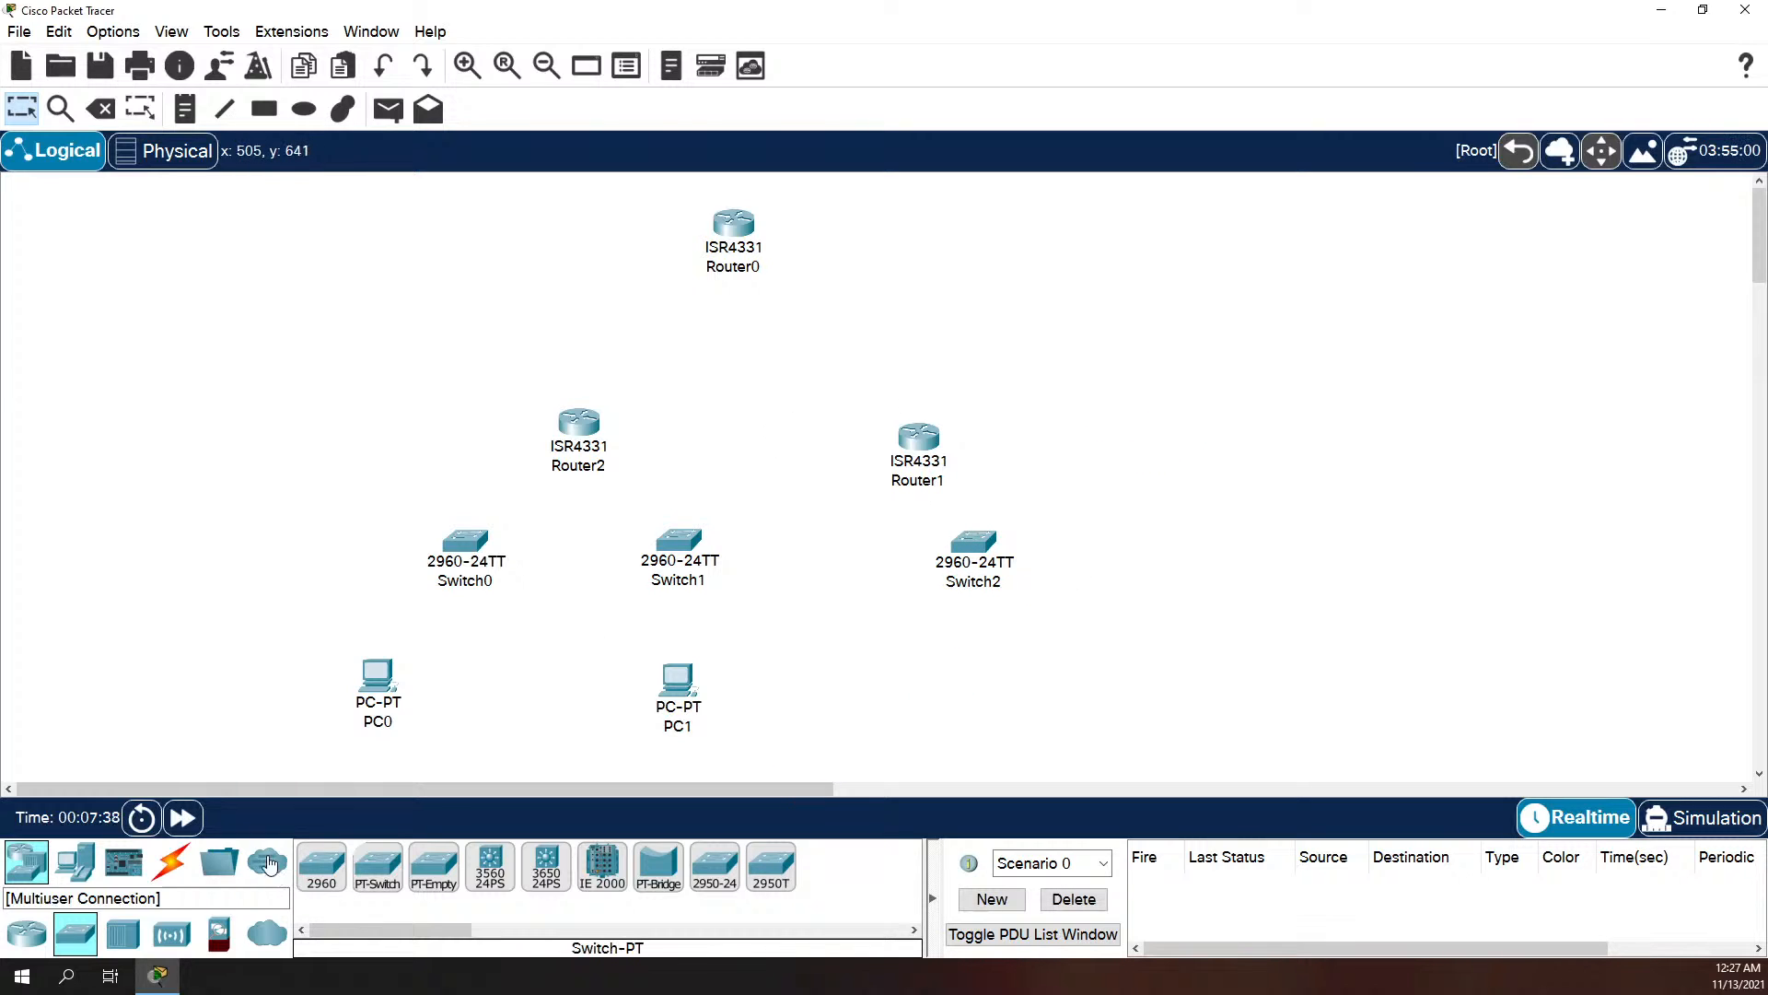
{"action": "left_click_drag", "start_coordinate": [322, 866], "coordinate": [778, 302]}
{"action": "left_click_drag", "start_coordinate": [840, 219], "coordinate": [784, 198]}
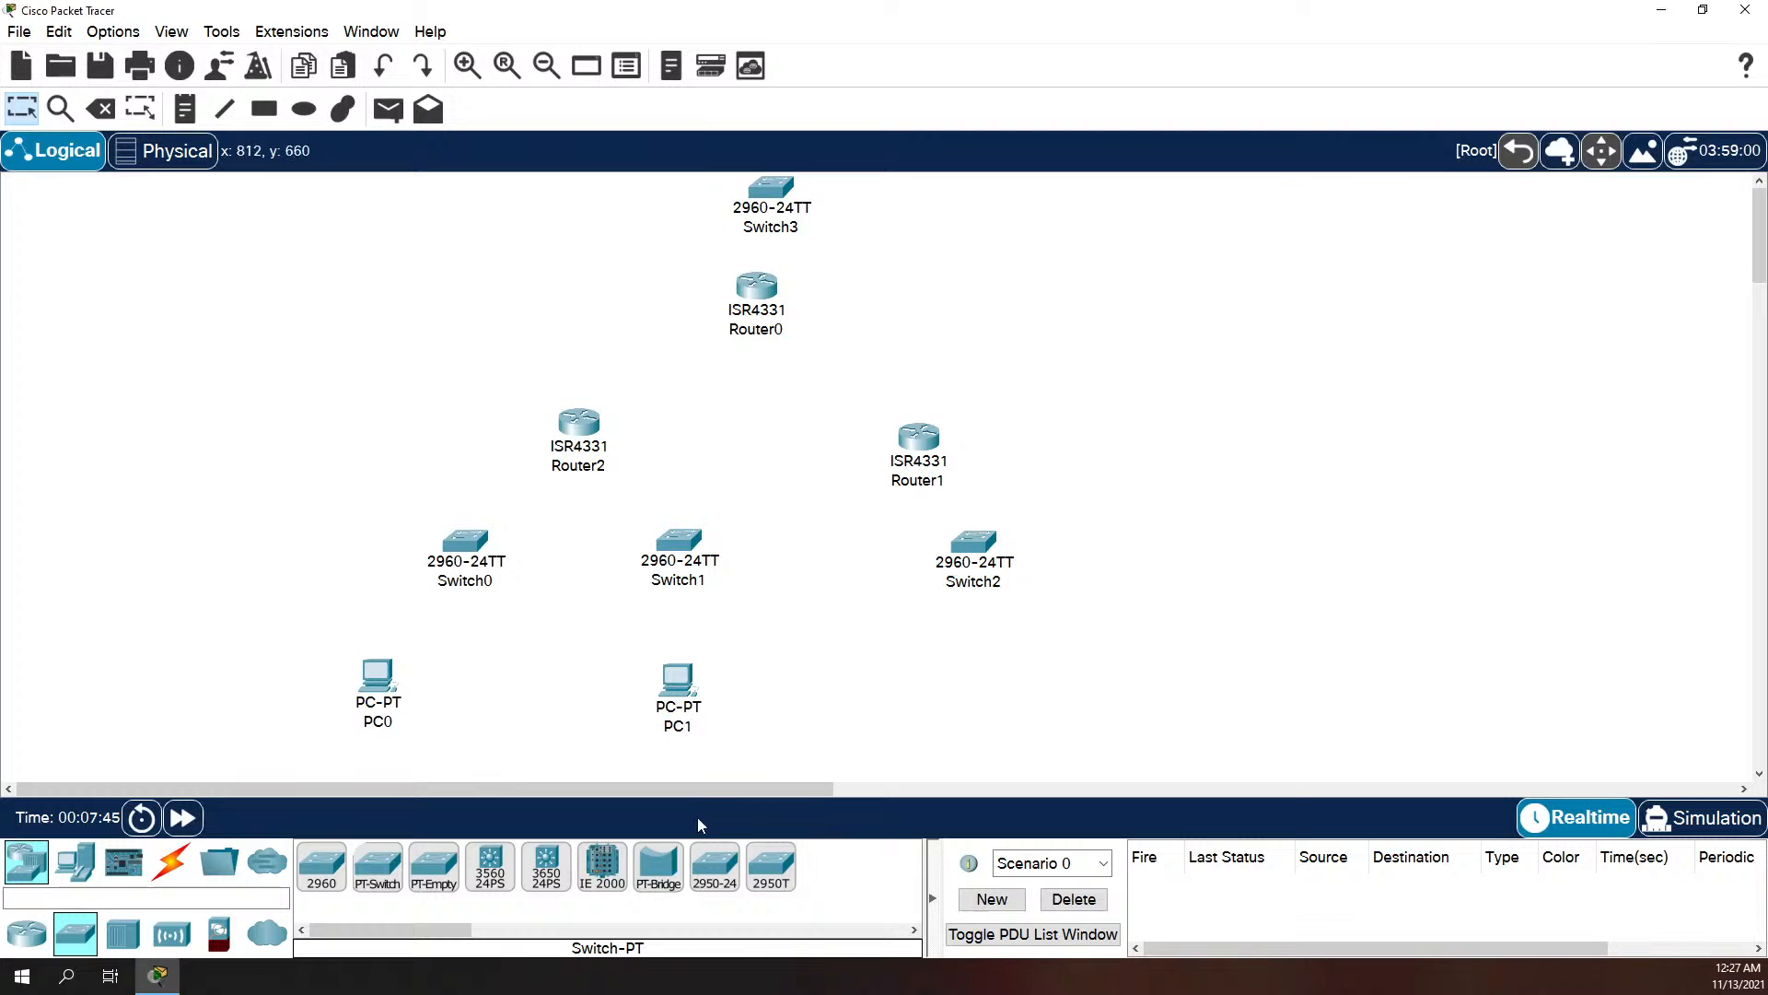
Step: Rename the switch below Router1 as NA
{"action": "left_click", "coordinate": [971, 582]}
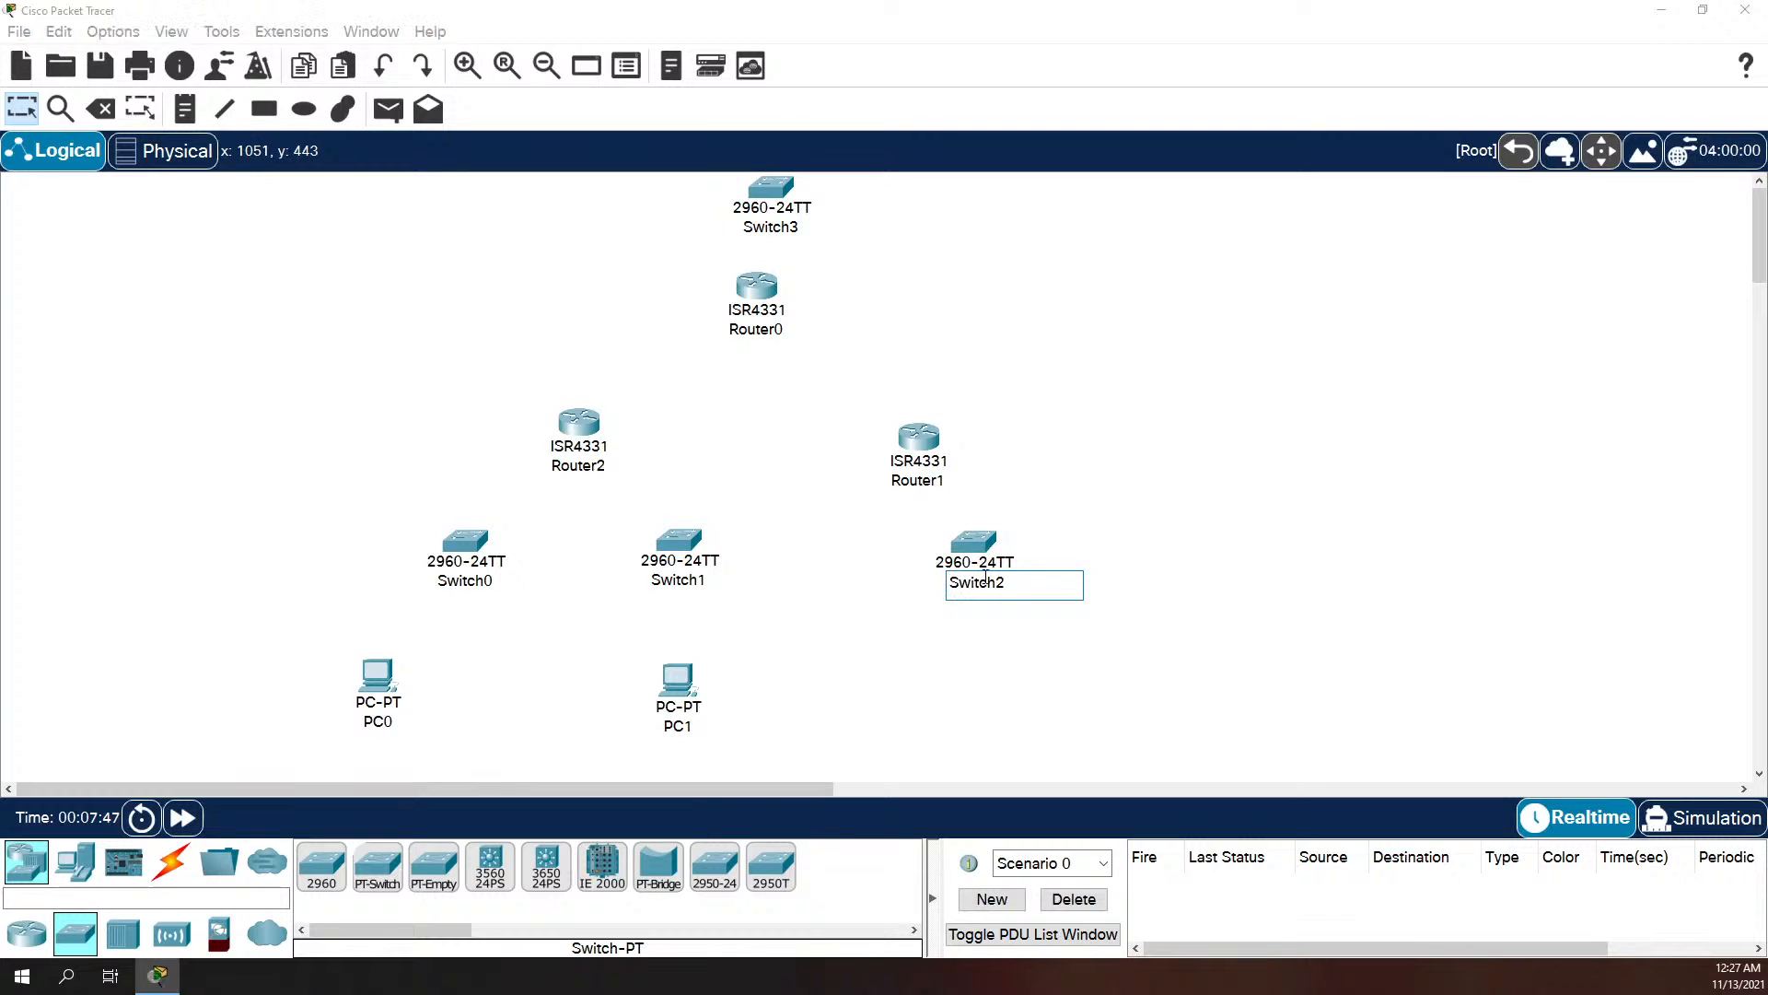
{"action": "type", "text": "NA"}
{"action": "key", "text": "Return"}
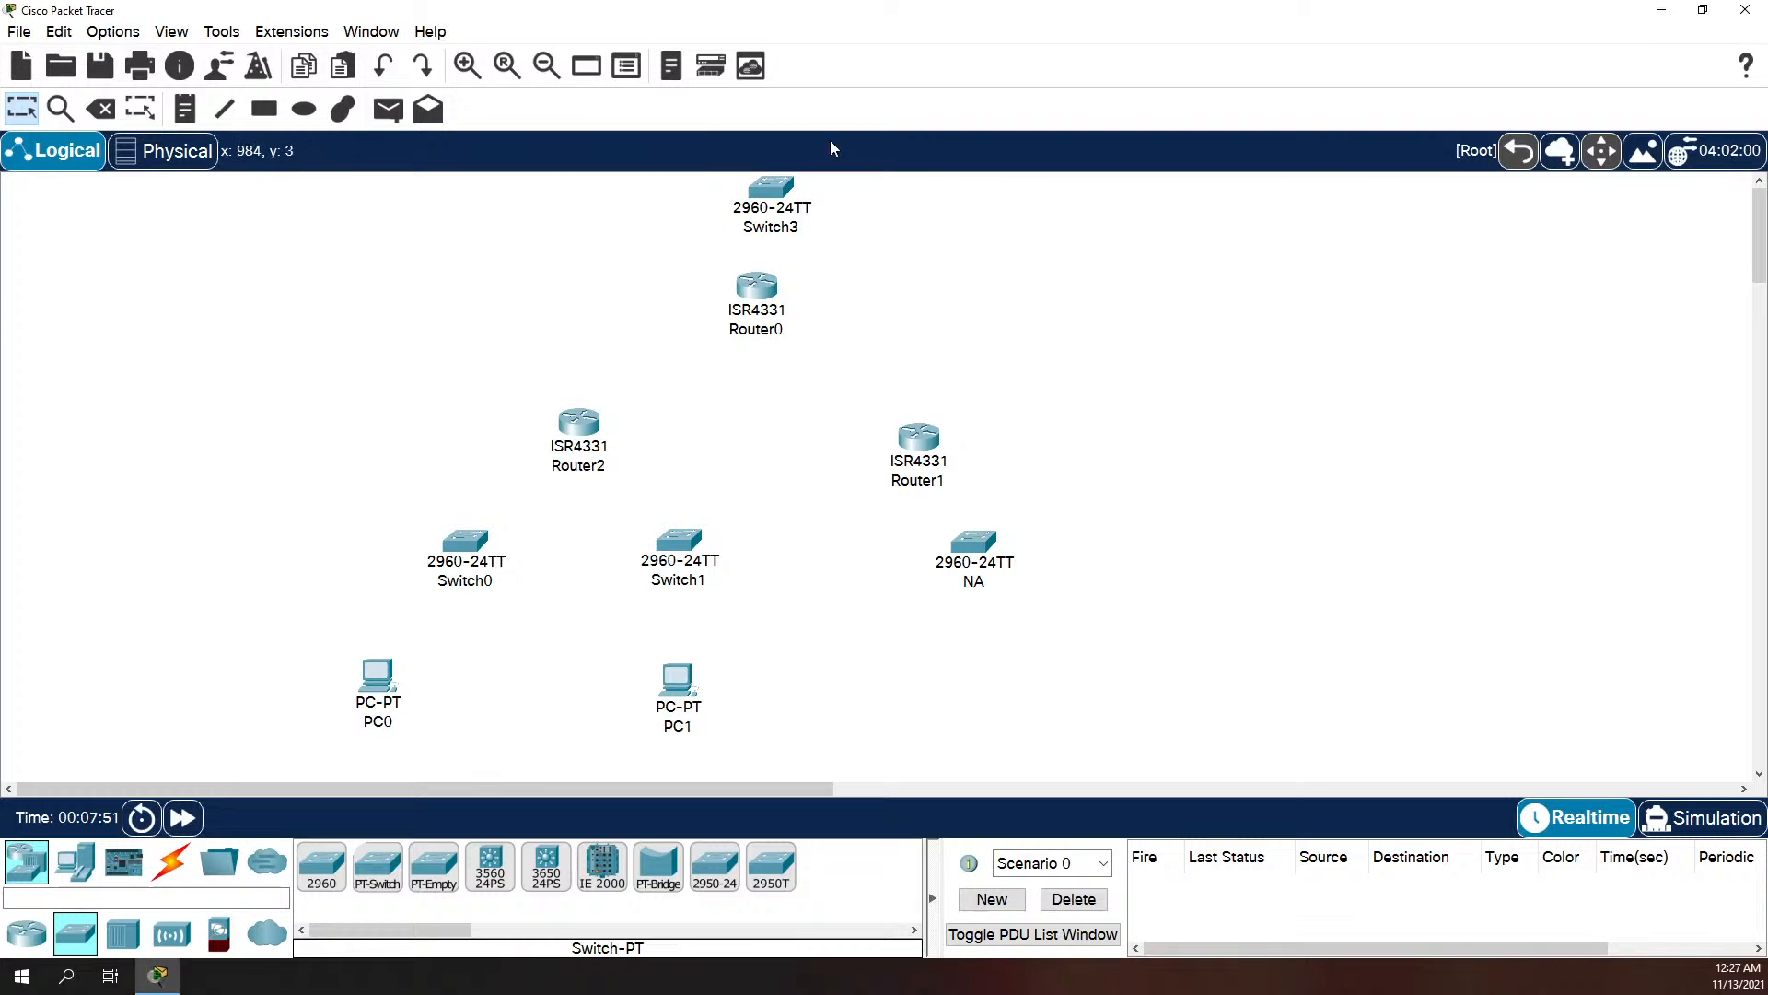
Step: Try to rename the switch above Router0 as NA
{"action": "left_click", "coordinate": [762, 228]}
{"action": "double_click", "coordinate": [762, 228]}
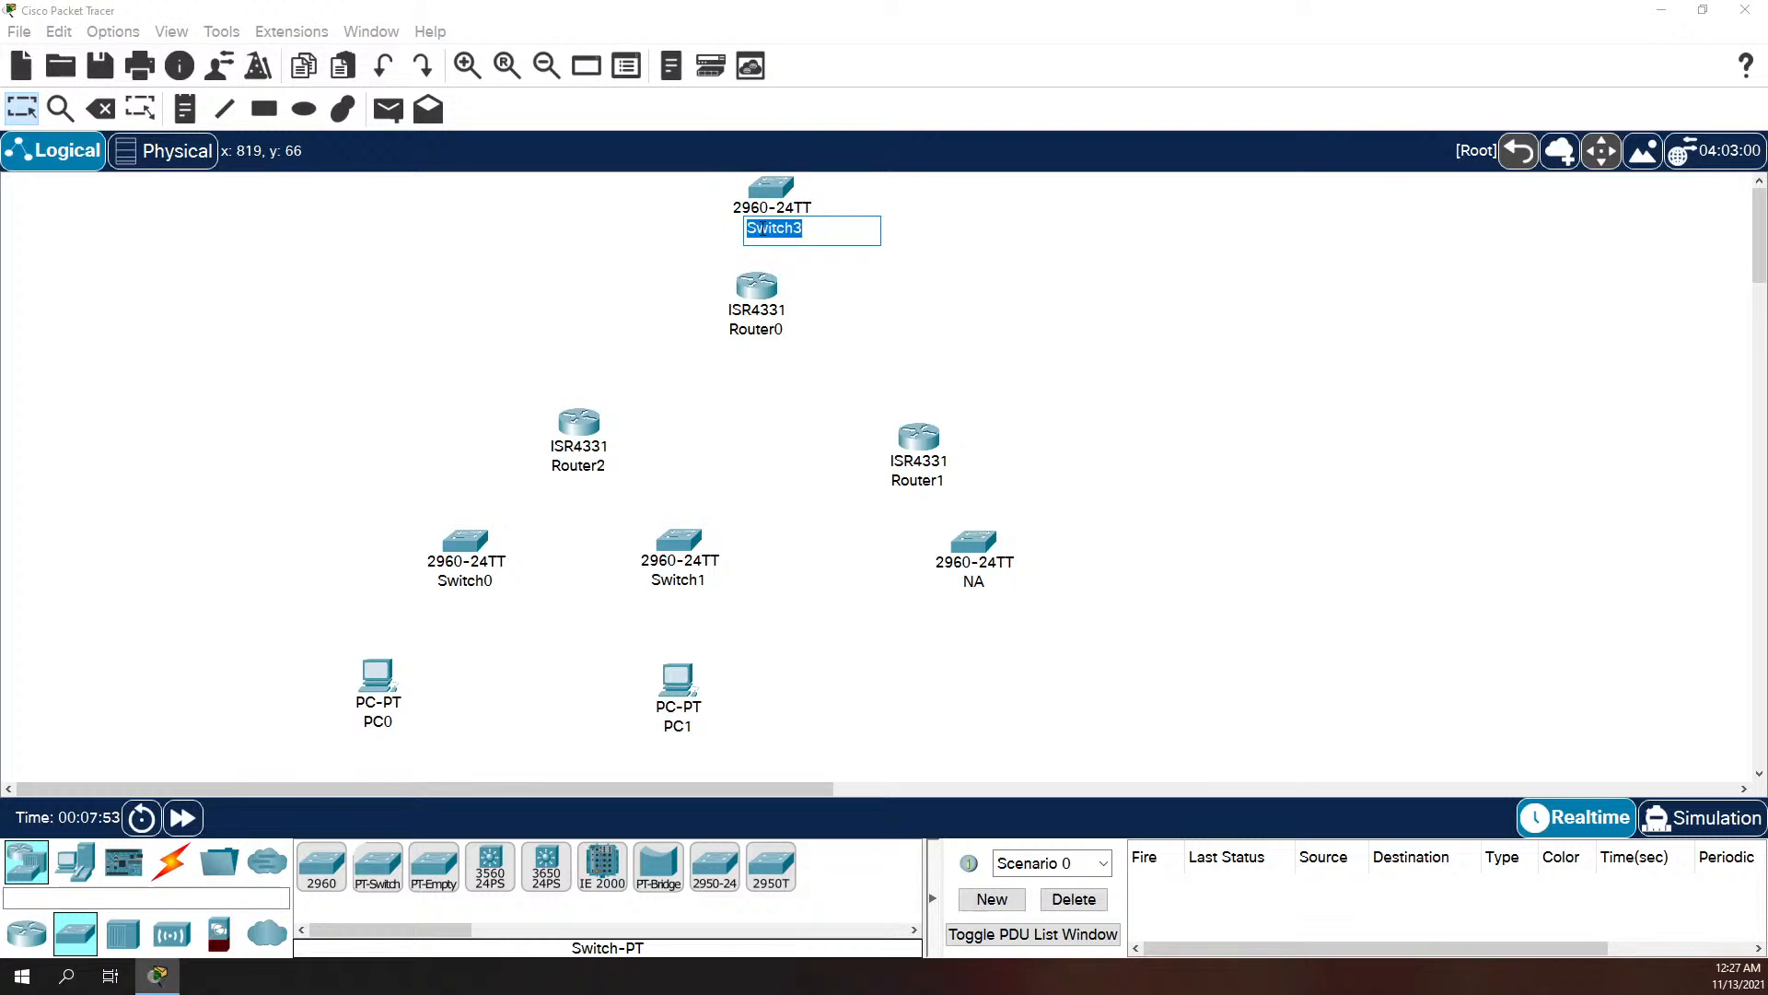
{"action": "type", "text": "NA"}
{"action": "left_click", "coordinate": [520, 221]}
{"action": "left_click", "coordinate": [1013, 516]}
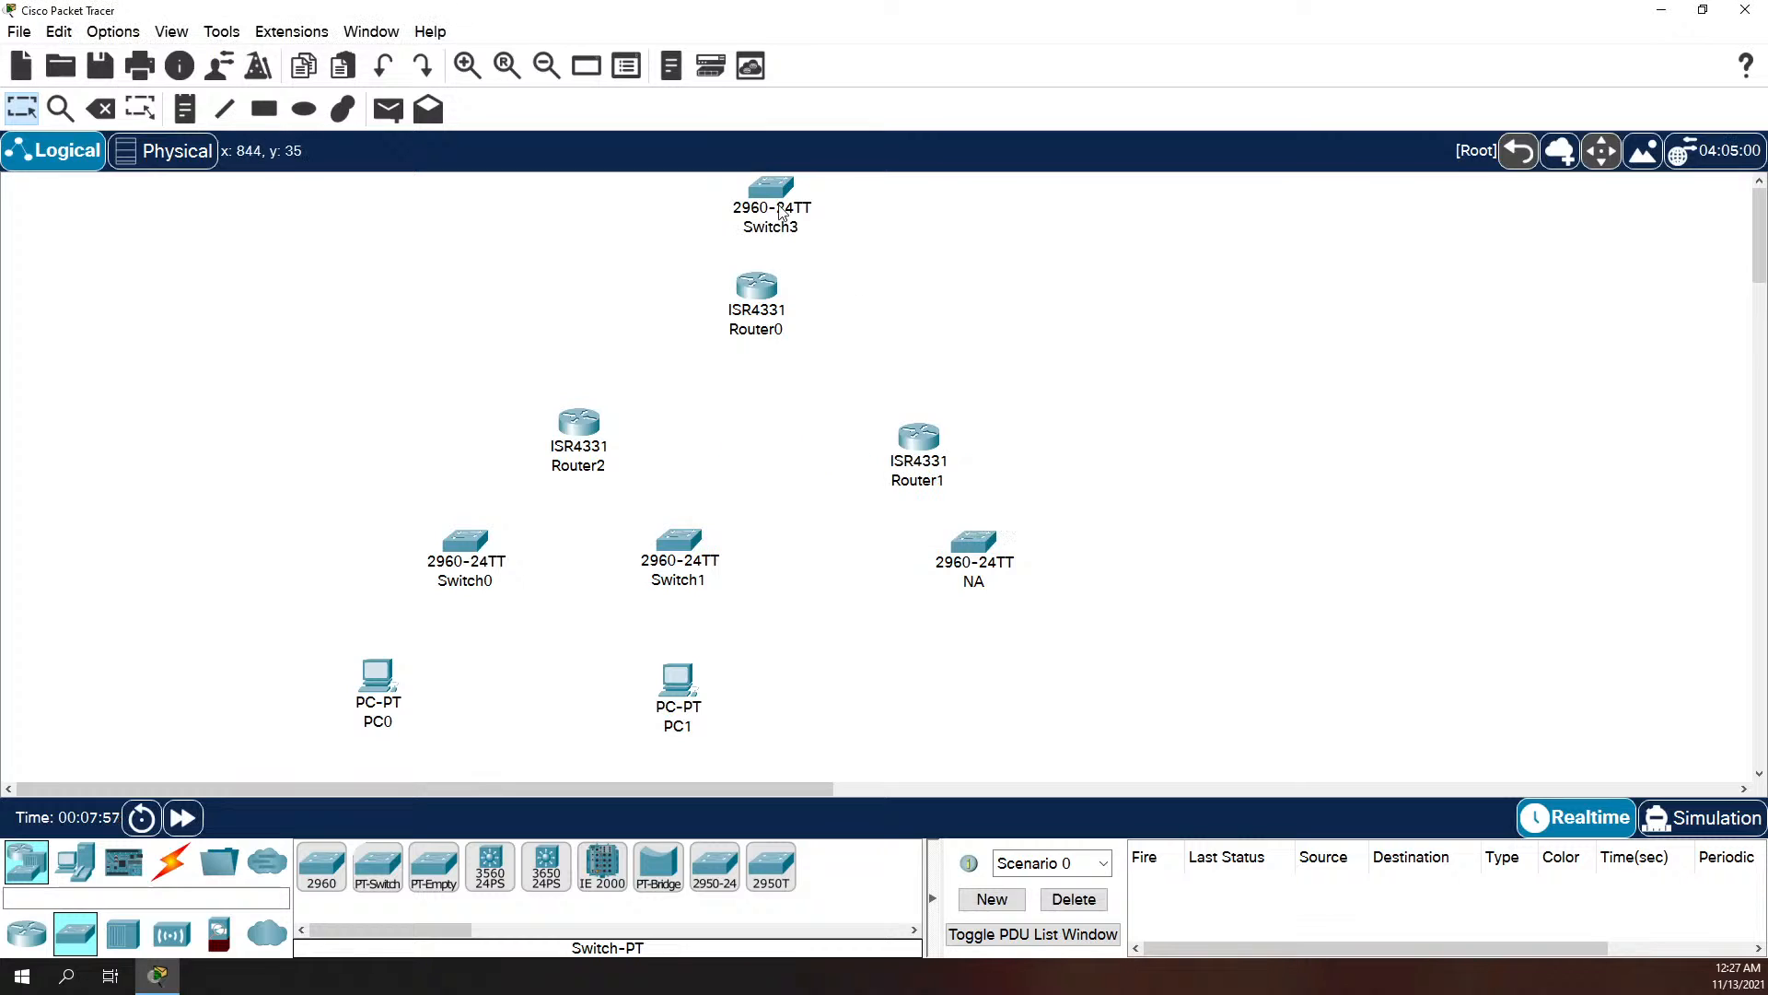
Step: Rename the switch above Router0 as "N A", with a space between the letters
{"action": "left_click", "coordinate": [769, 230]}
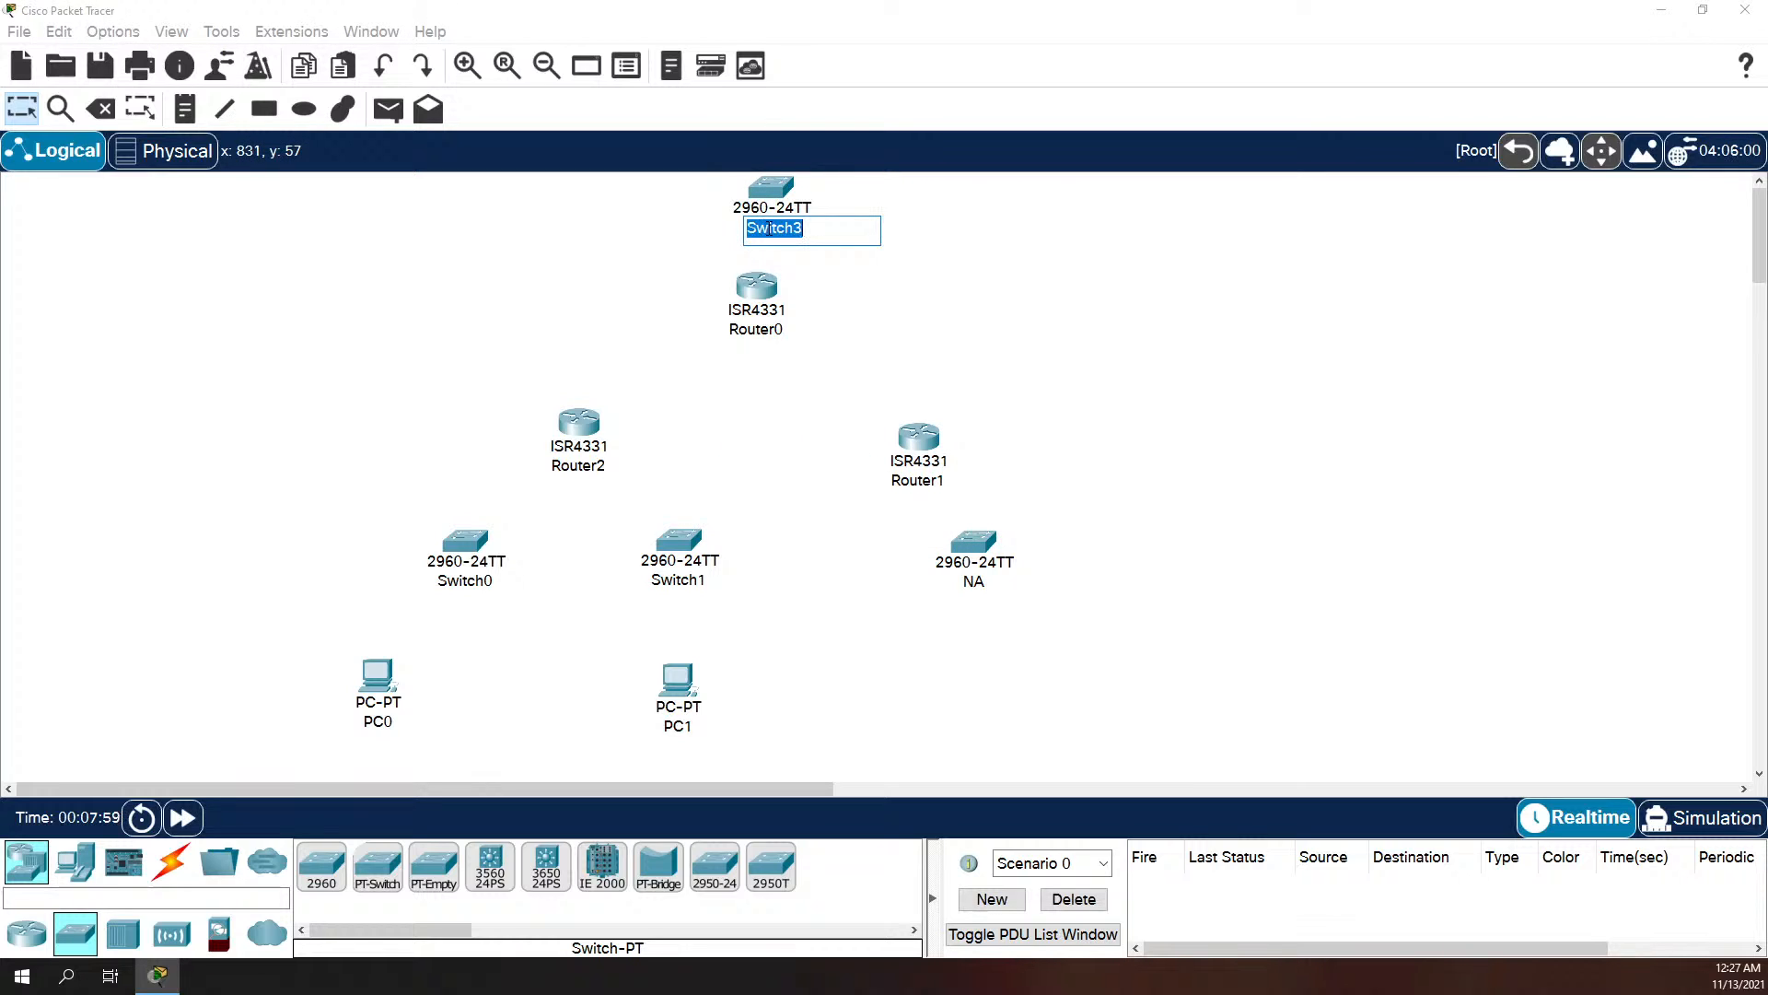
{"action": "type", "text": "N A"}
{"action": "left_click", "coordinate": [935, 226]}
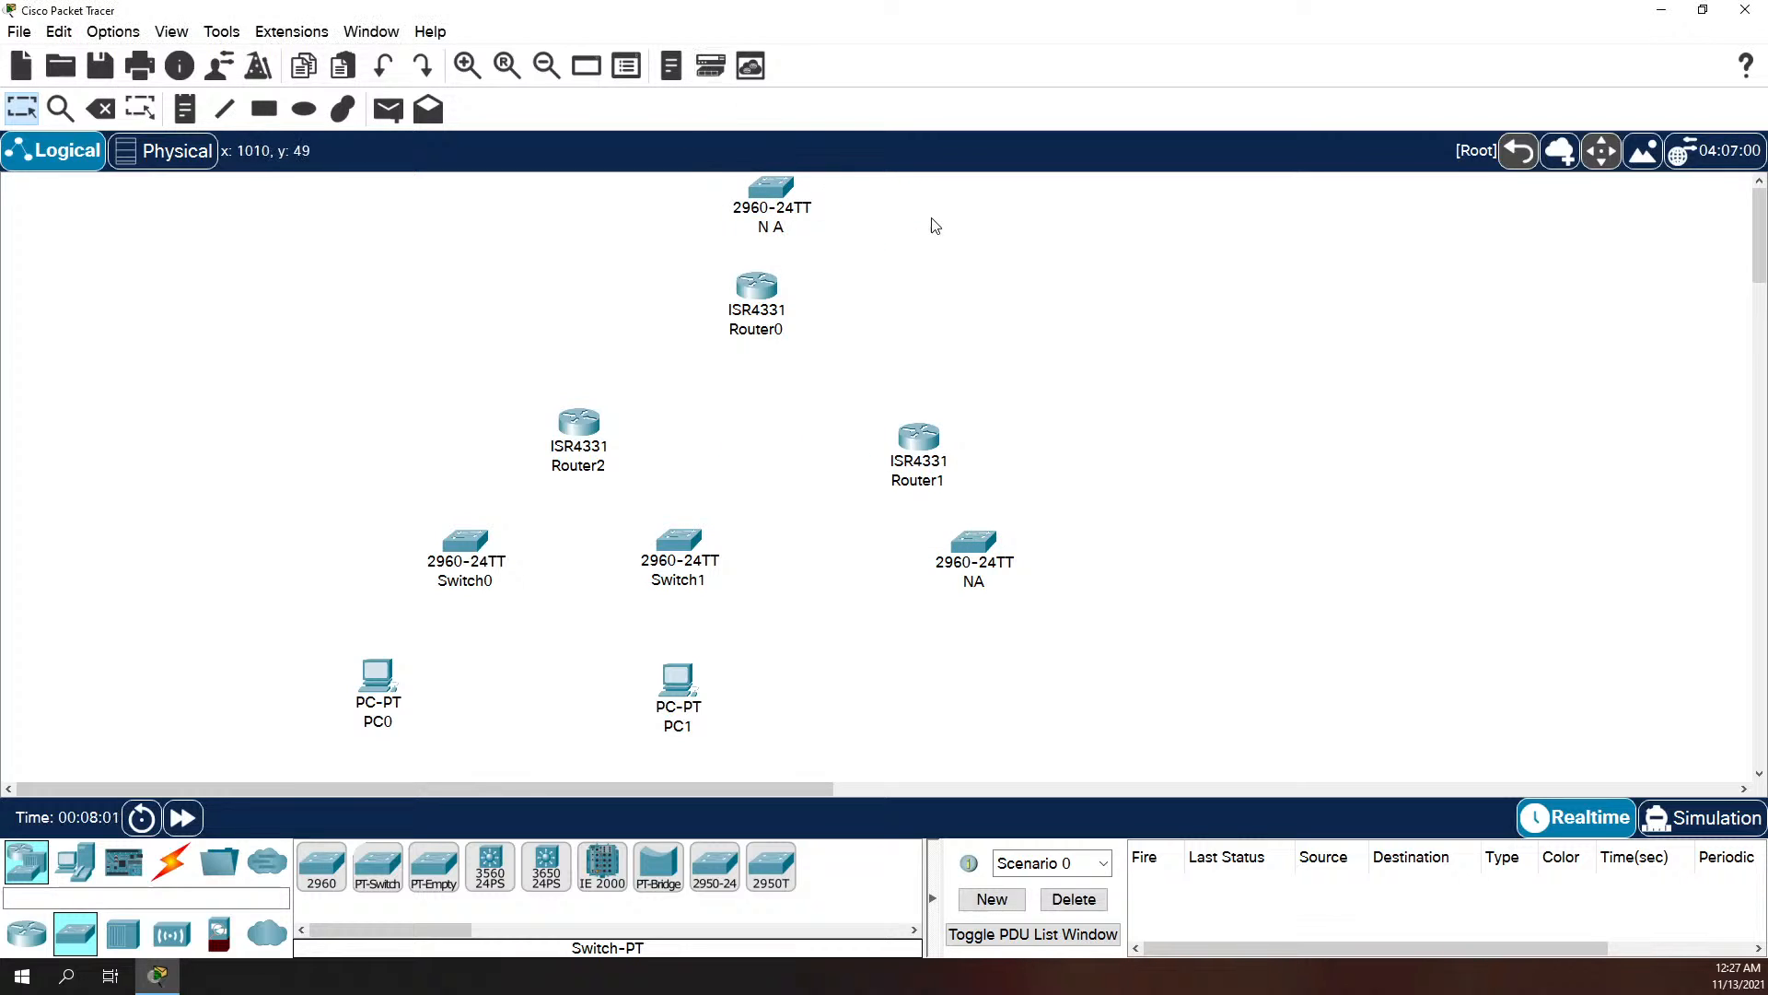
Step: Rename Switch0 as SW1
{"action": "left_click", "coordinate": [478, 578]}
{"action": "left_click", "coordinate": [470, 585]}
{"action": "double_click", "coordinate": [502, 589]}
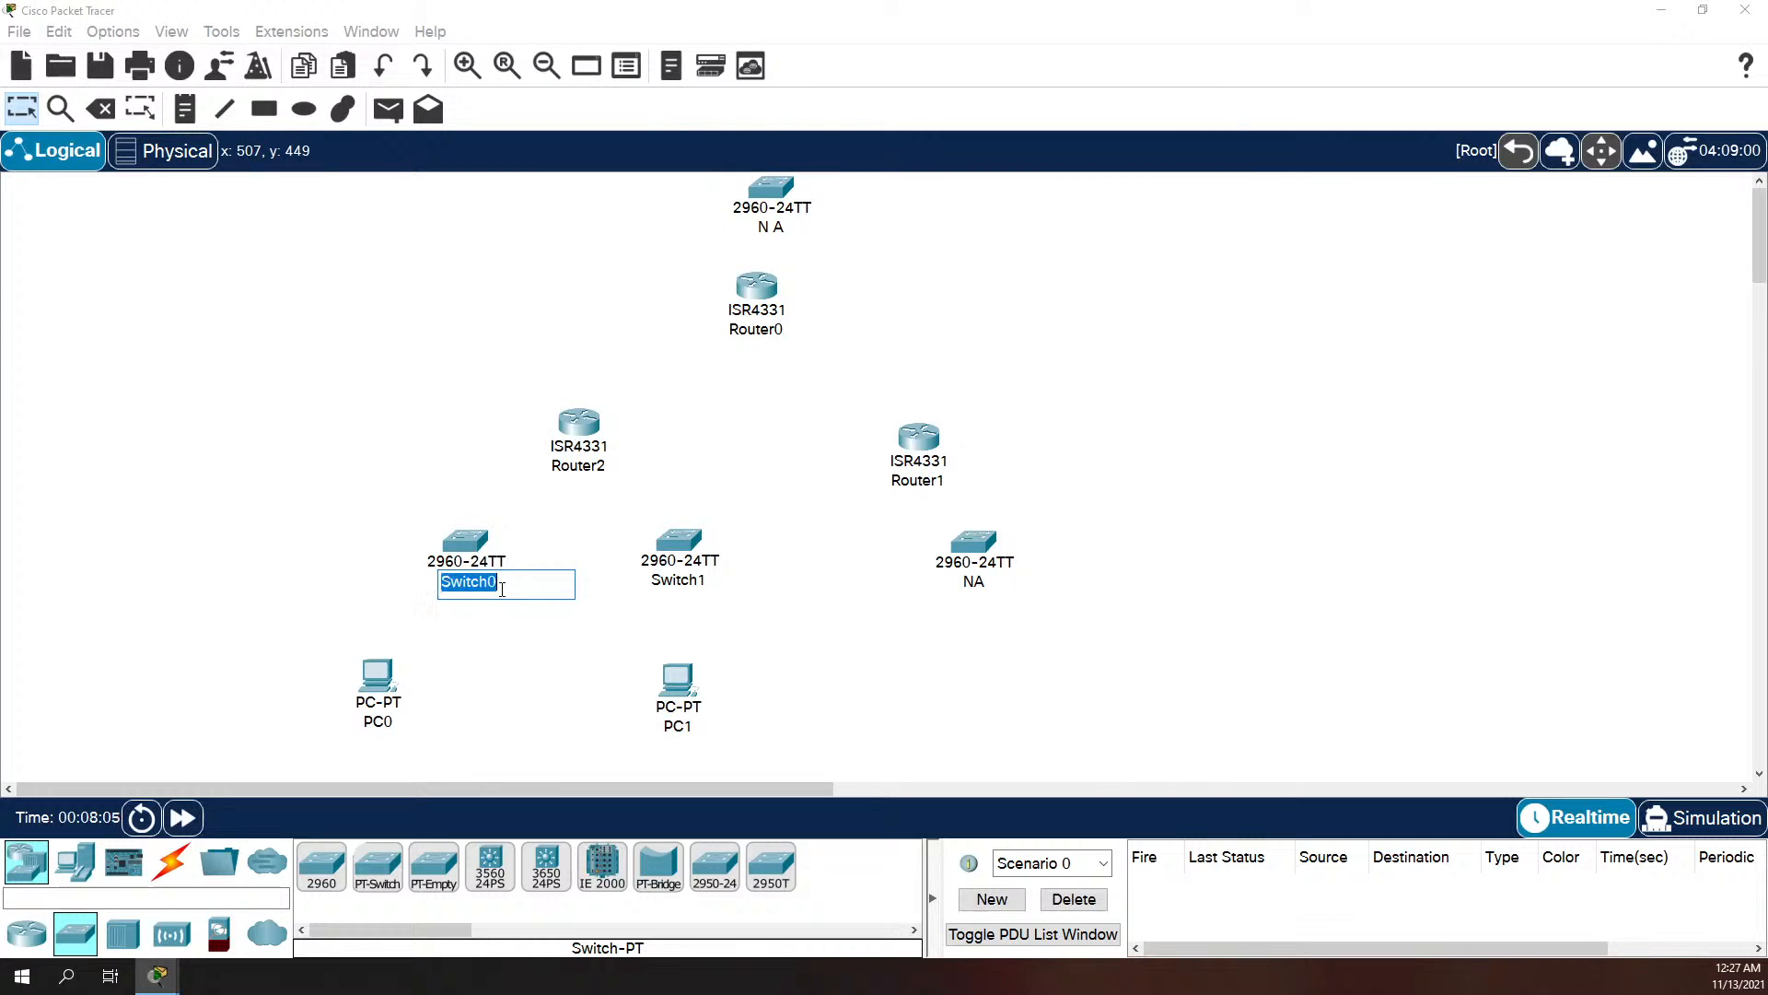
{"action": "type", "text": "SD"}
Step: Rename Switch1 as SW2
{"action": "left_click", "coordinate": [670, 583]}
{"action": "left_click", "coordinate": [677, 579]}
{"action": "double_click", "coordinate": [676, 577]}
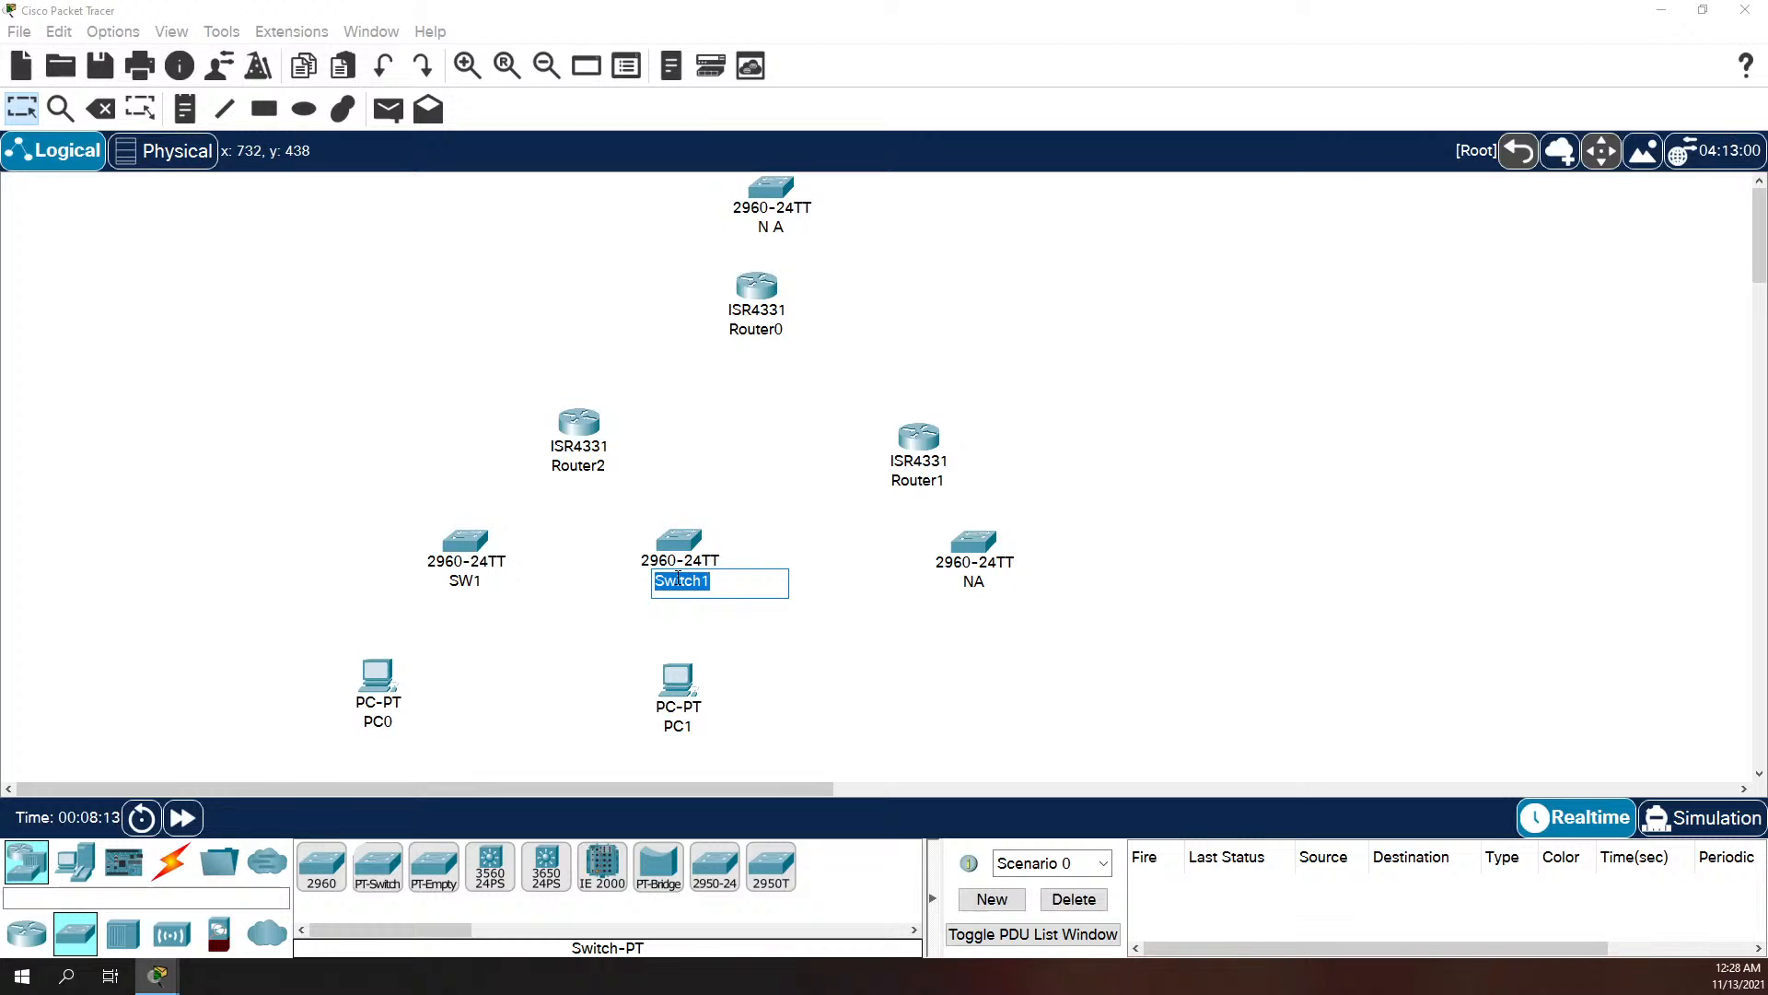
{"action": "type", "text": "SW2"}
{"action": "left_click", "coordinate": [758, 501]}
Step: Try to rename PC0 as PC1 while the other computer still has that name
{"action": "left_click", "coordinate": [387, 724]}
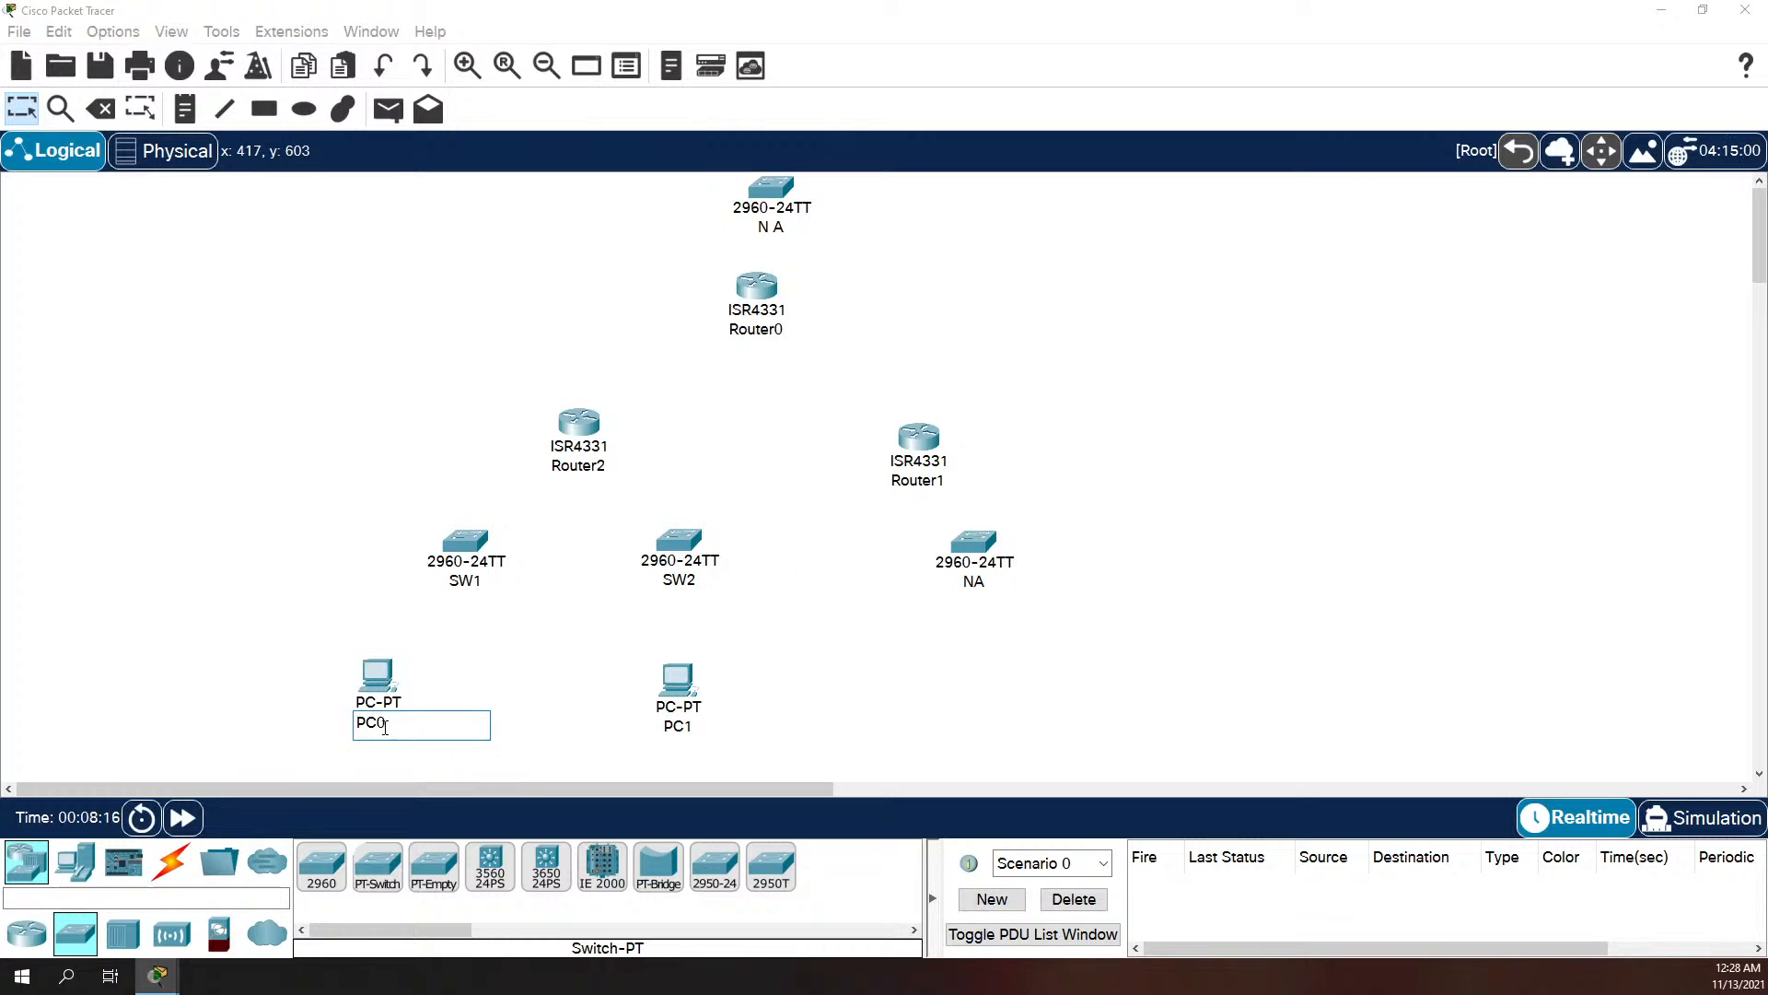
{"action": "double_click", "coordinate": [386, 726]}
{"action": "type", "text": "PC"}
{"action": "left_click", "coordinate": [715, 743]}
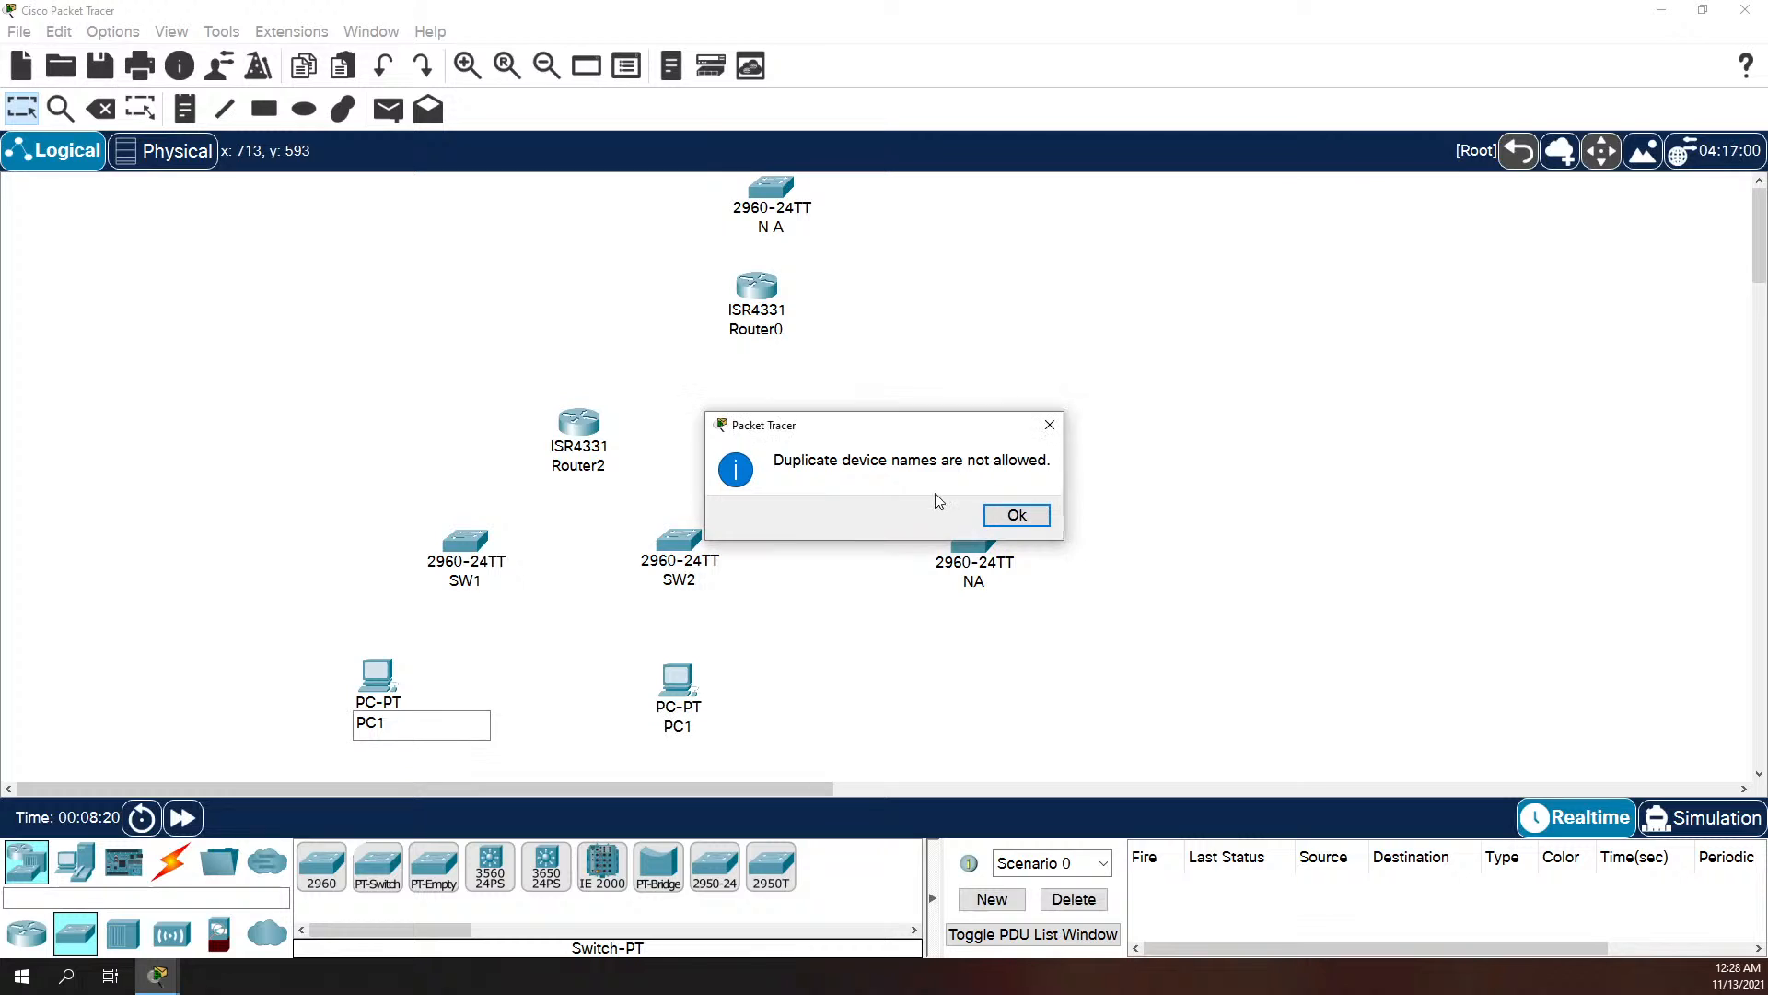
{"action": "left_click", "coordinate": [1015, 513]}
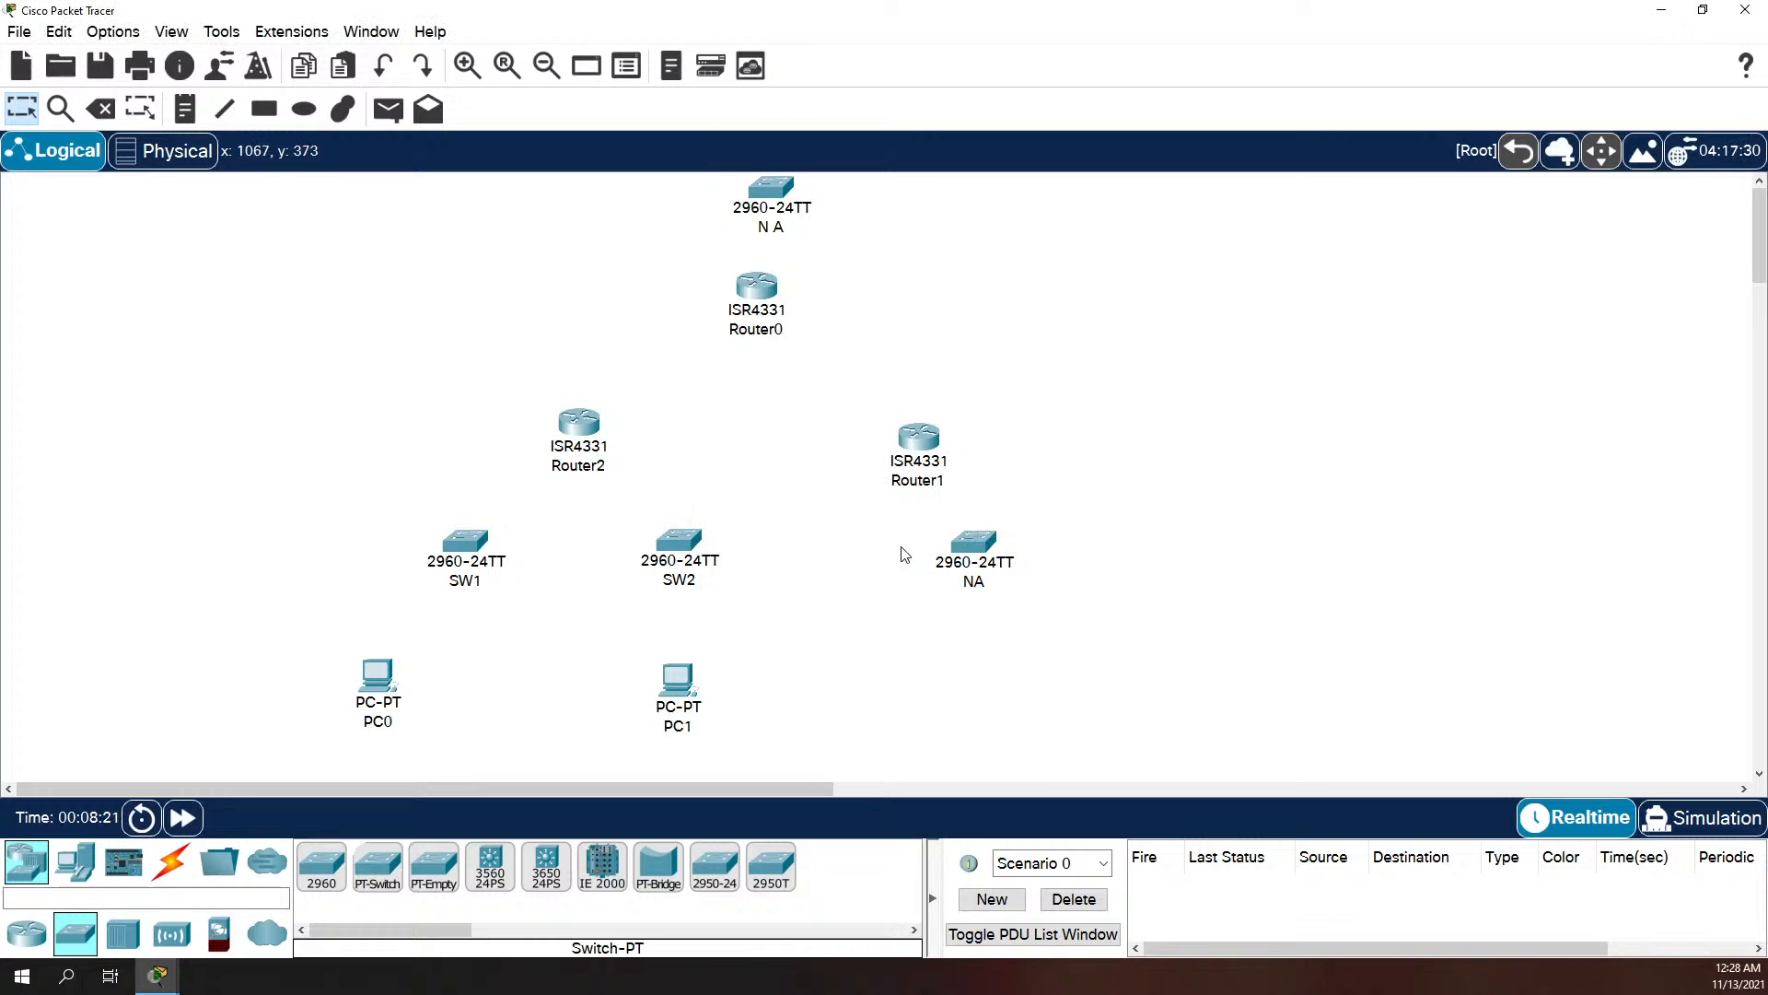
Step: Rename the computer below SW2 as PC2 and the computer below SW1 as PC1
{"action": "left_click", "coordinate": [683, 732]}
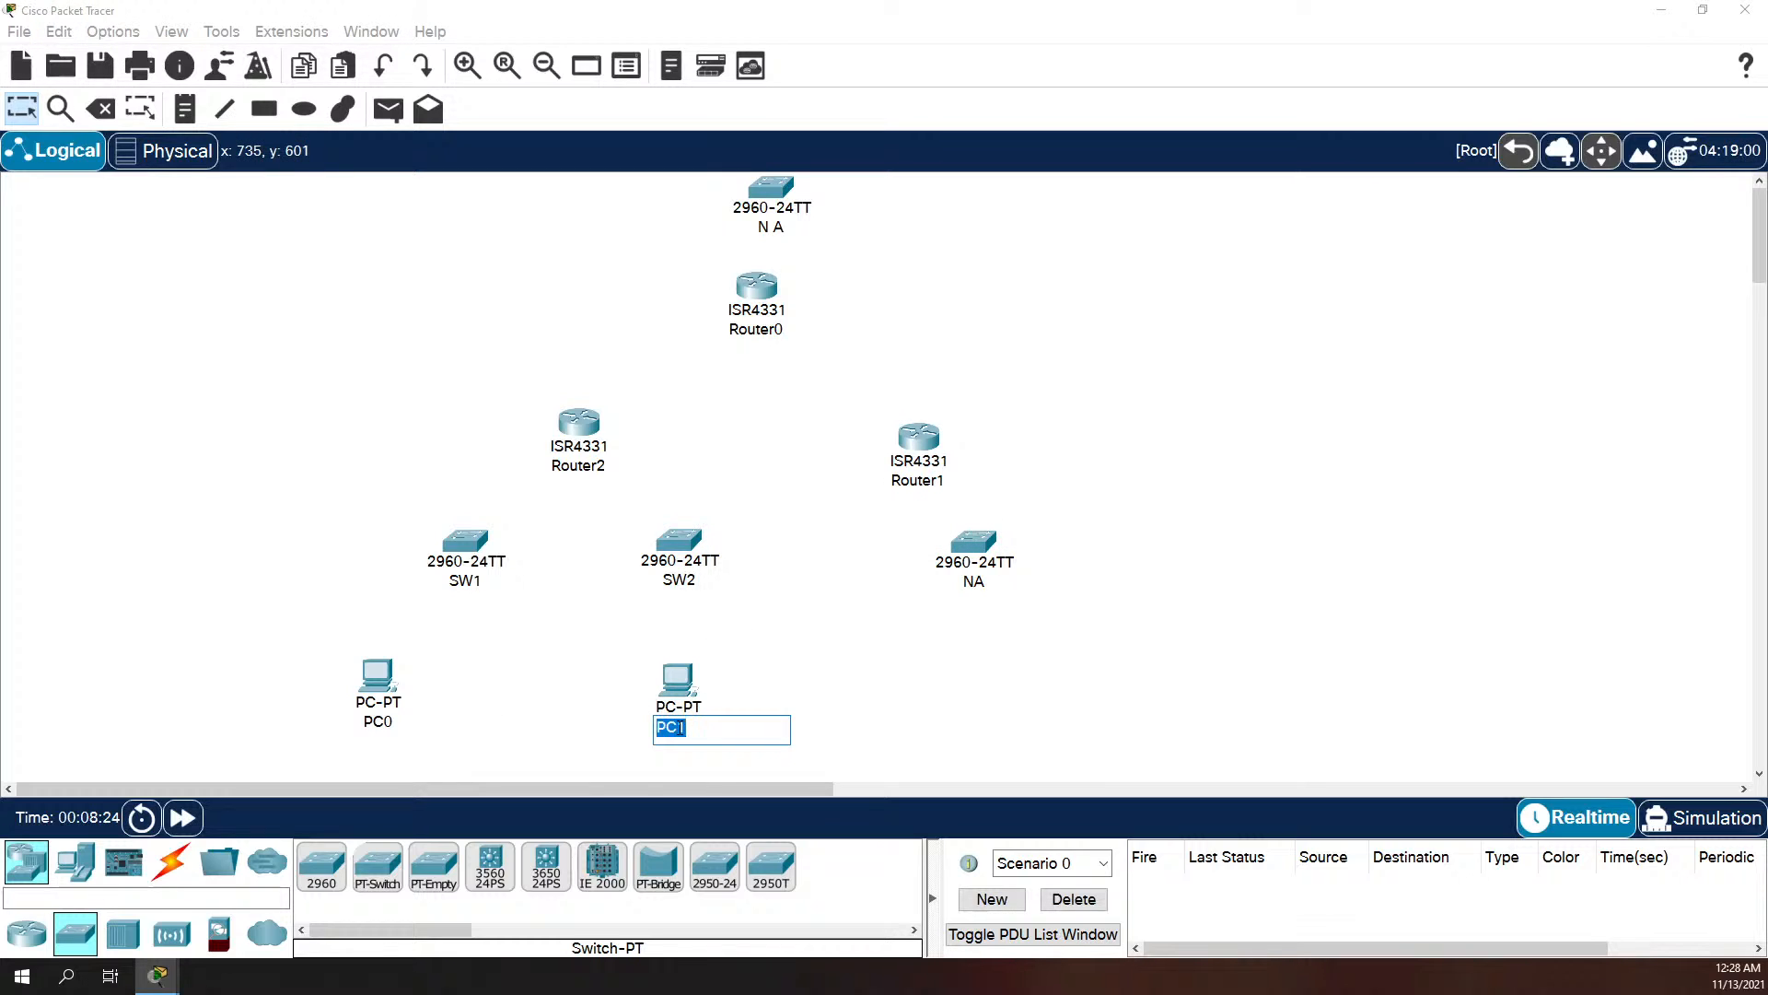
{"action": "left_click", "coordinate": [681, 728]}
{"action": "left_click", "coordinate": [369, 722]}
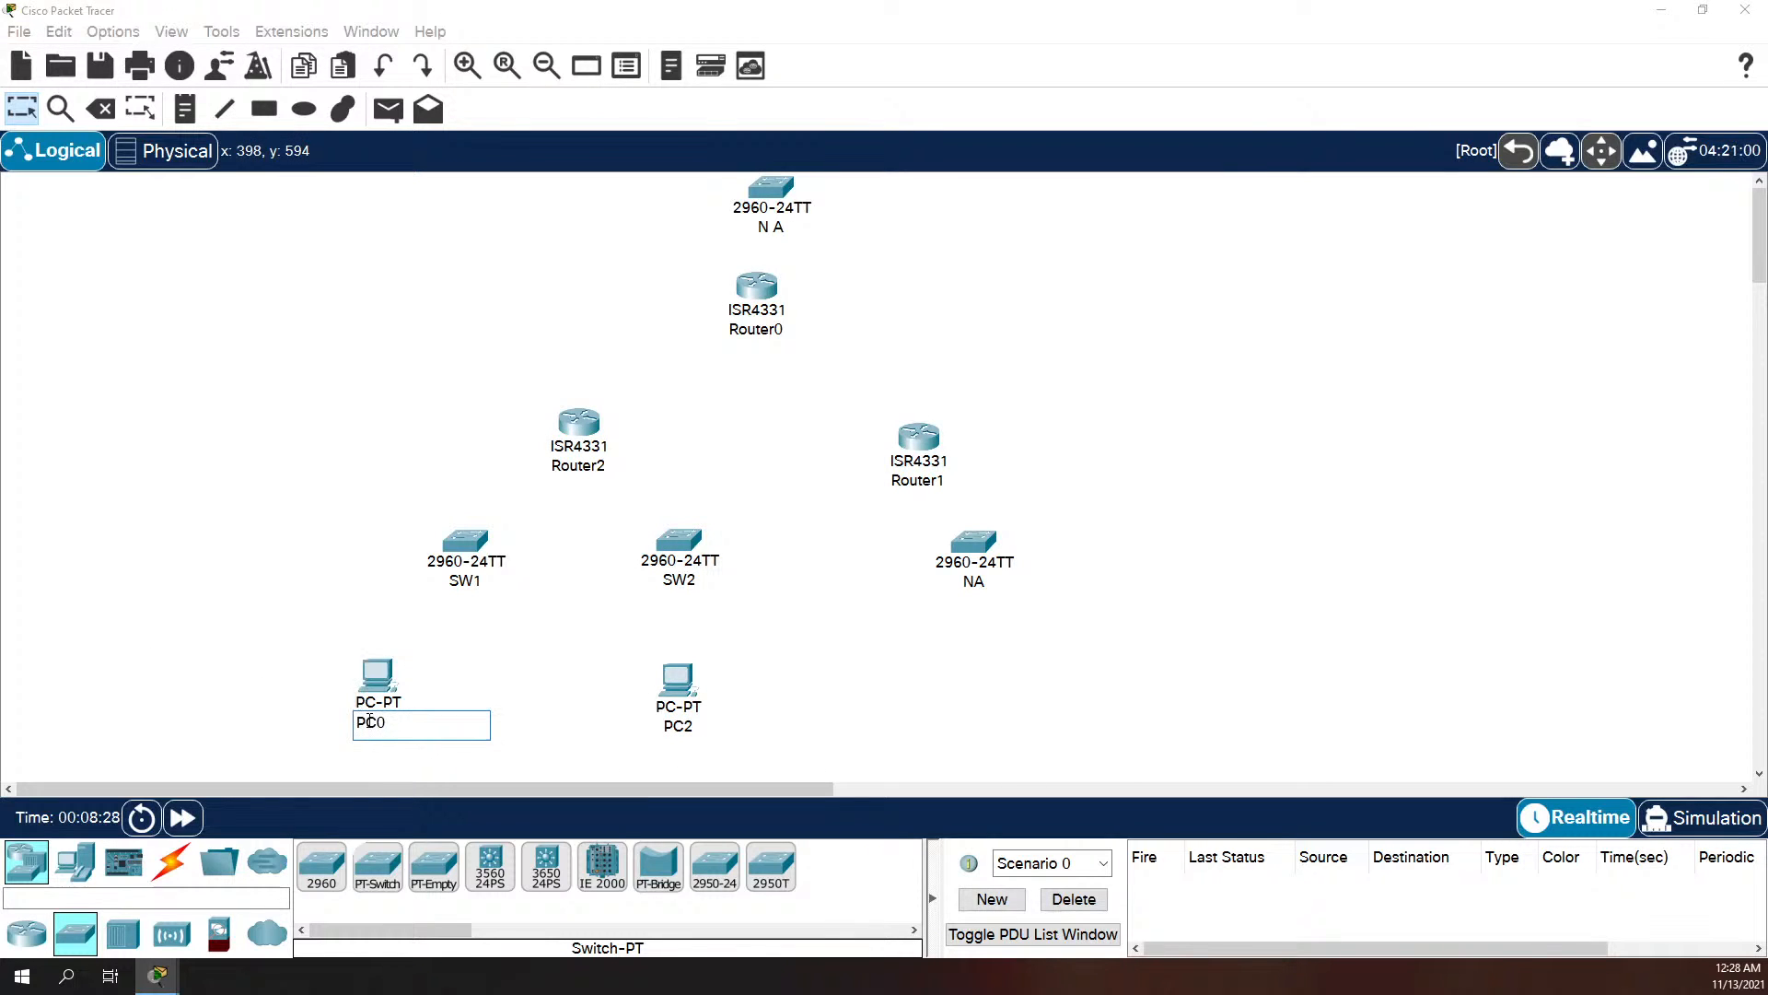
{"action": "double_click", "coordinate": [369, 722]}
{"action": "type", "text": "PC1"}
{"action": "left_click", "coordinate": [483, 675]}
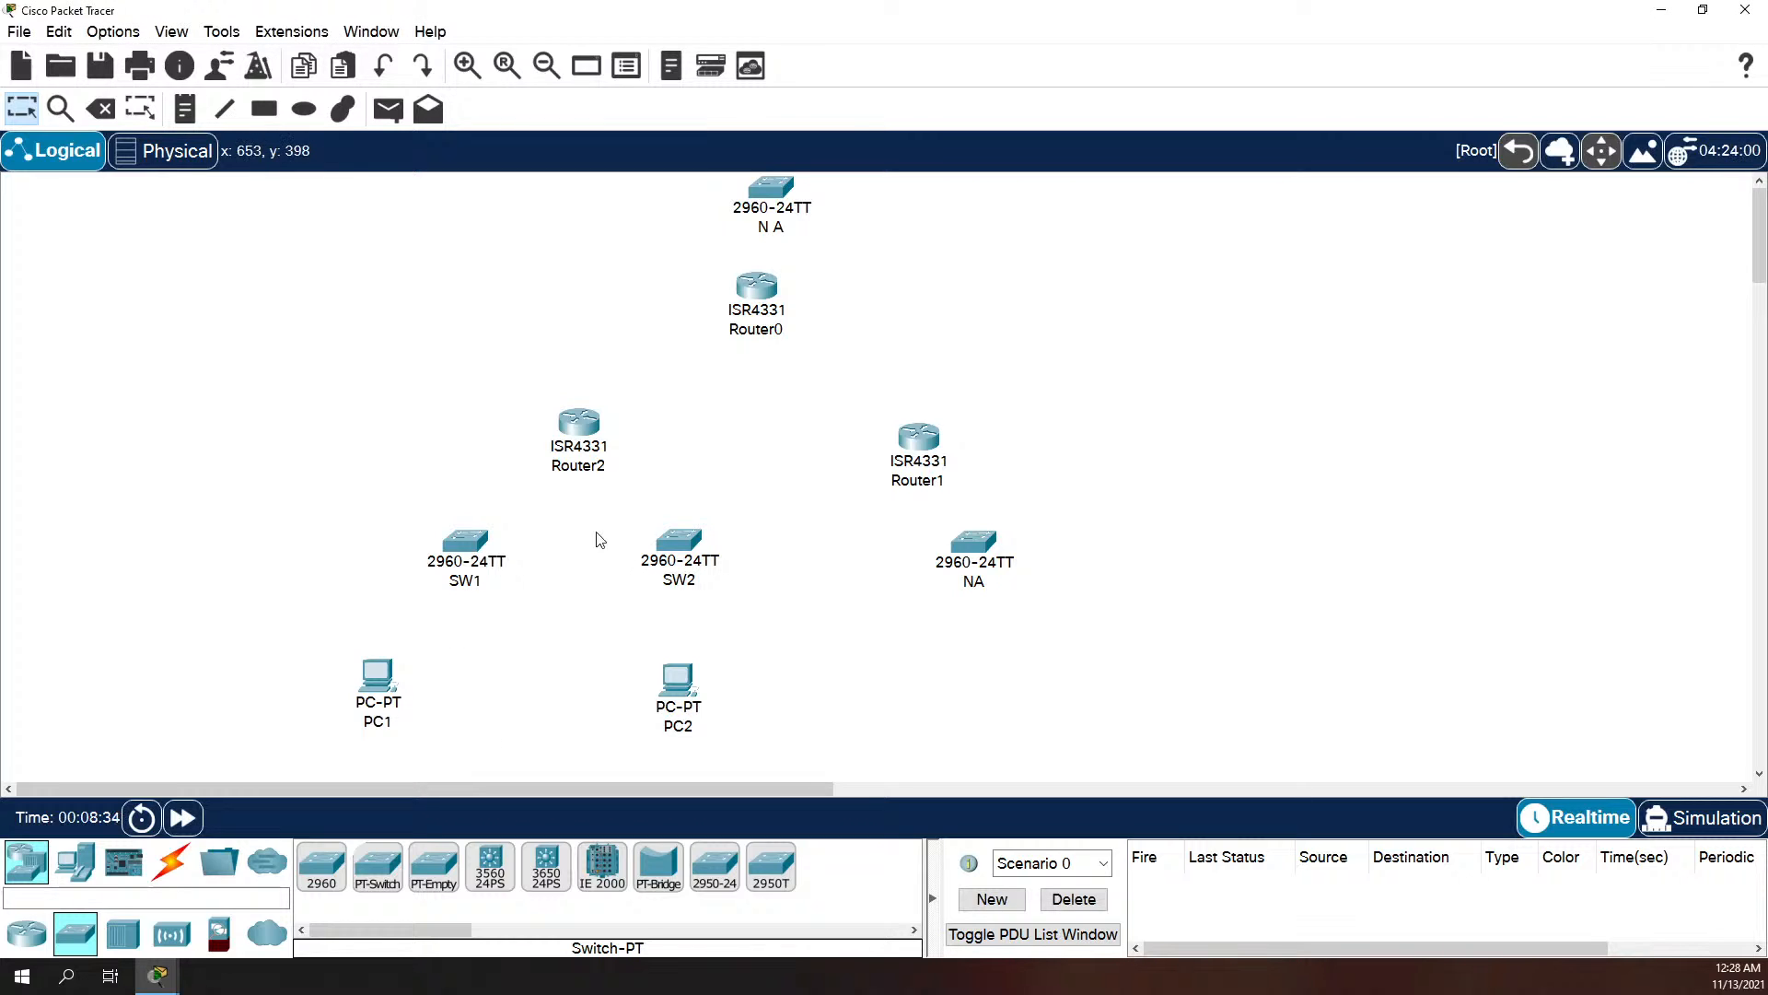
Step: Rename Router2 as R3 and Router1 as R2
{"action": "left_click", "coordinate": [572, 471]}
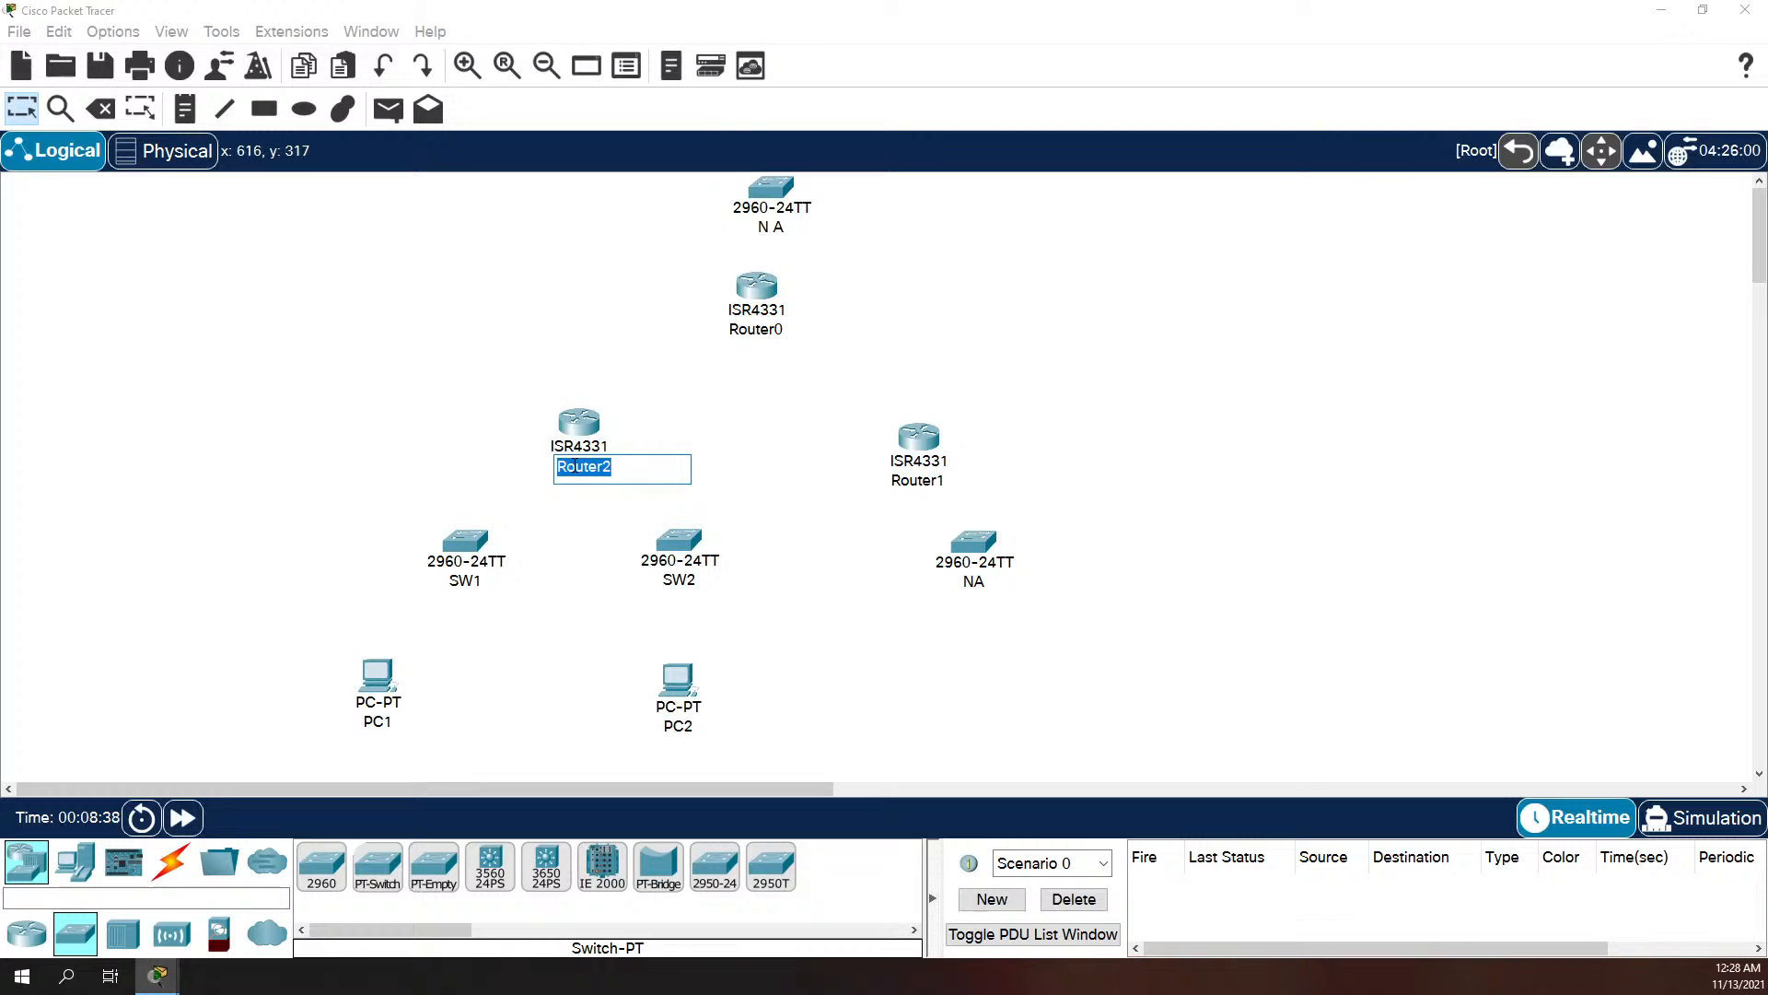
{"action": "type", "text": "R3"}
{"action": "left_click", "coordinate": [673, 438]}
{"action": "left_click", "coordinate": [914, 481]}
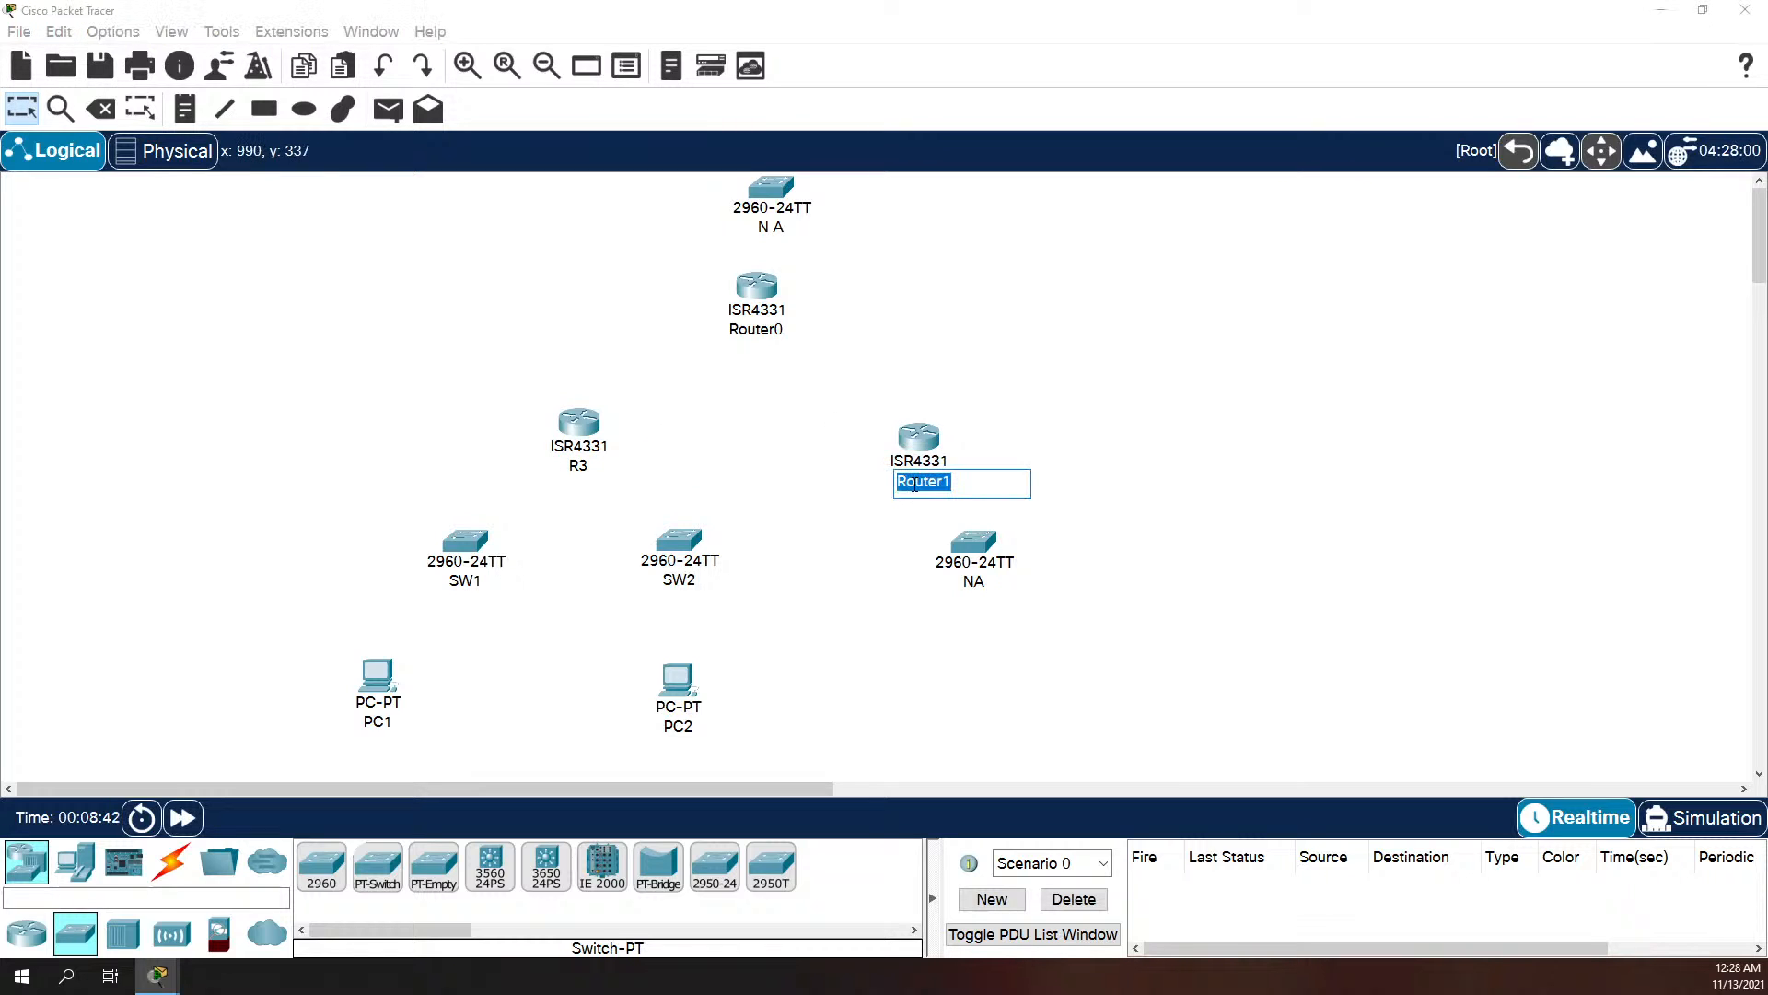
{"action": "type", "text": "R"}
{"action": "left_click", "coordinate": [770, 363]}
Step: Rename Router0 as R1
{"action": "left_click", "coordinate": [756, 328]}
{"action": "type", "text": "R"}
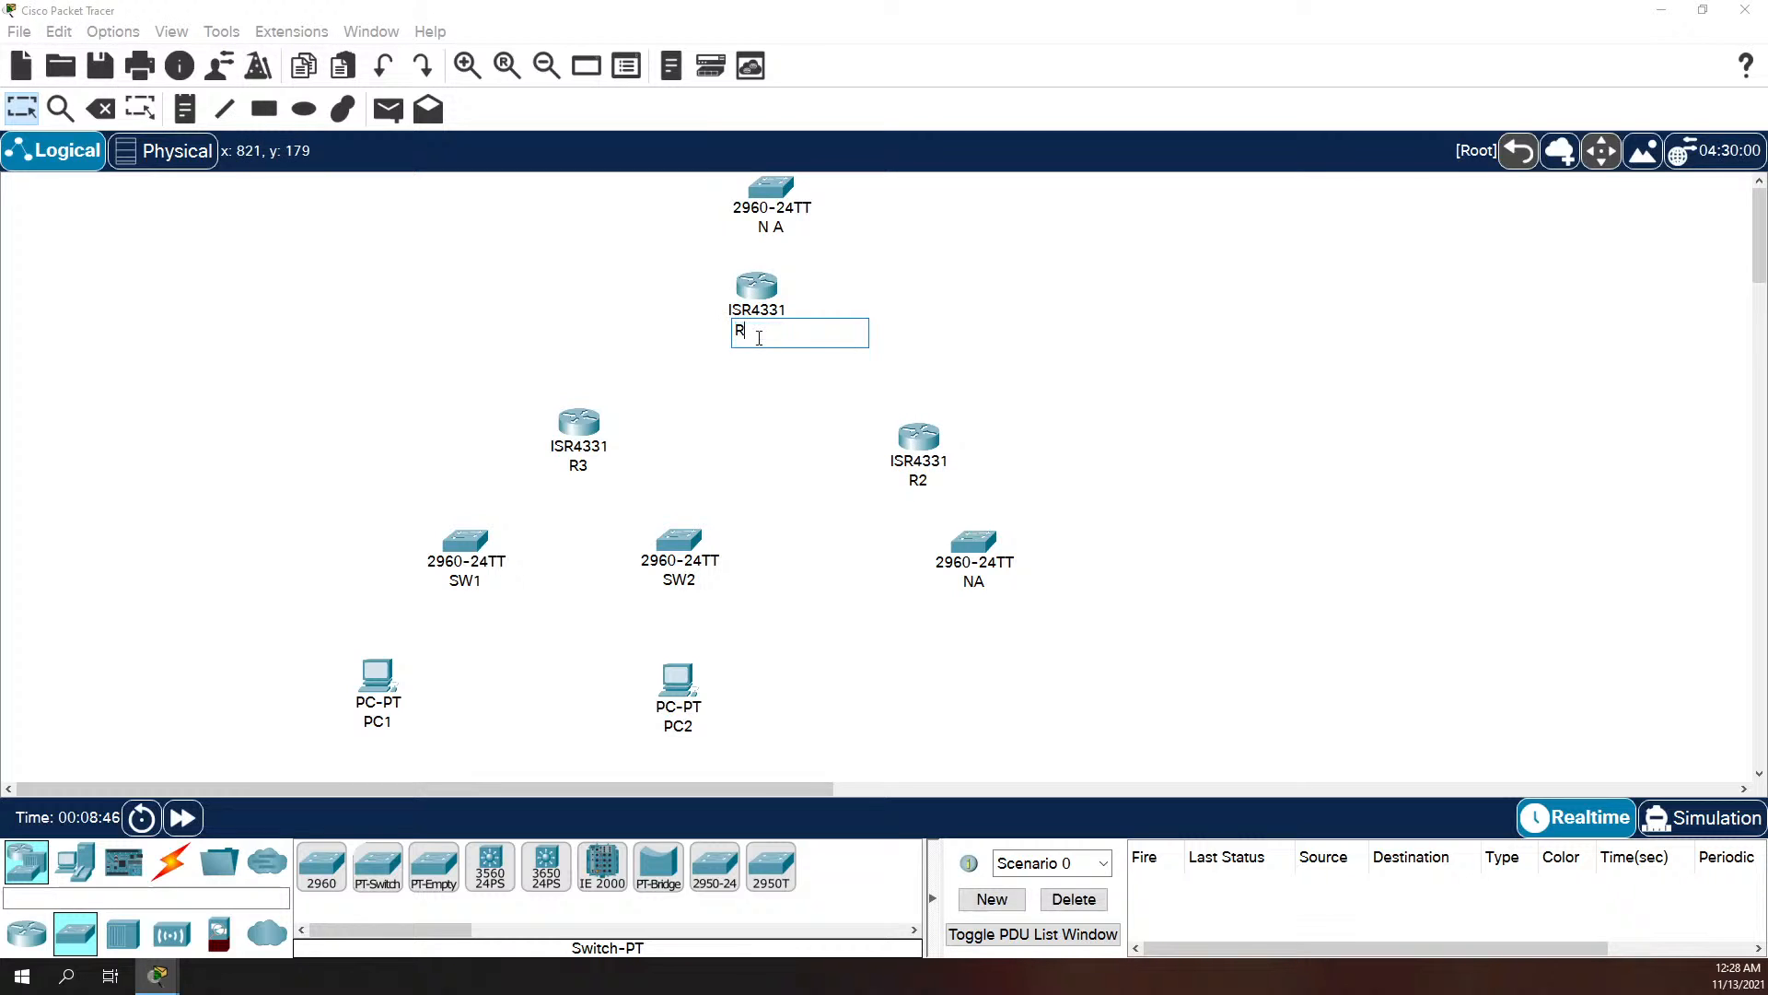
{"action": "type", "text": "1"}
{"action": "left_click", "coordinate": [758, 385]}
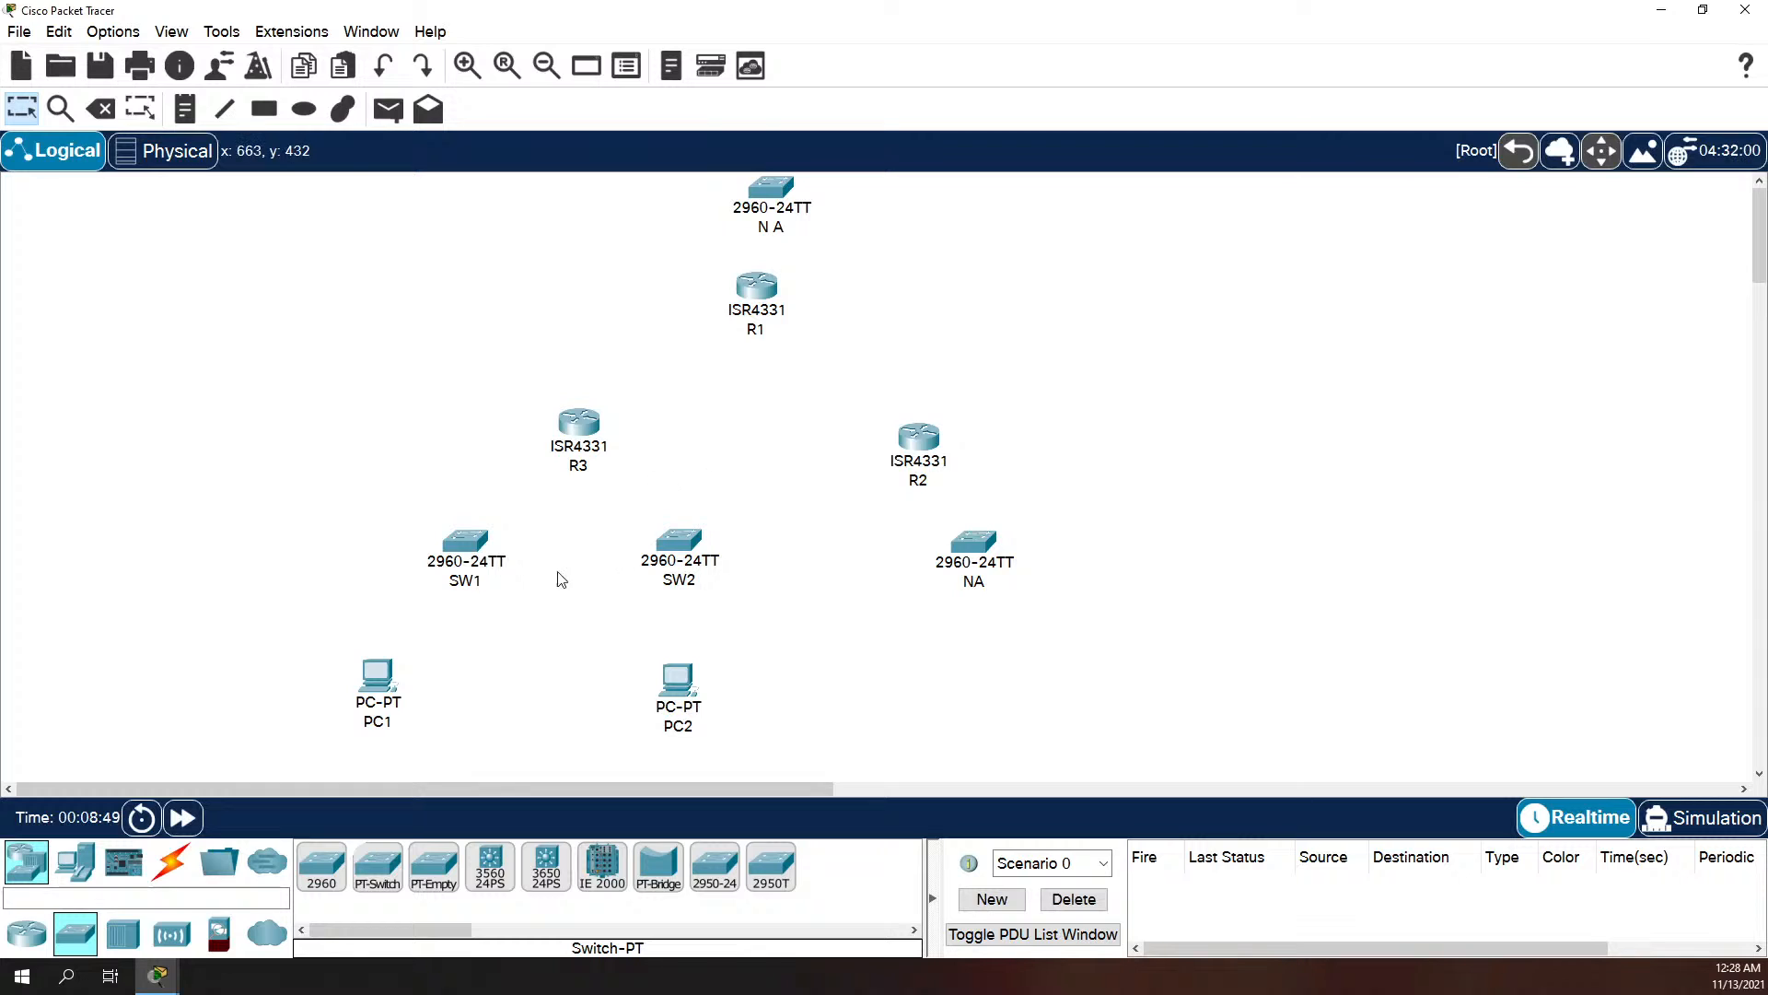
Step: Connect R3's GigabitEthernet0/0/2 to R2's GigabitEthernet0/0/1 with a Copper Cross-Over cable
{"action": "left_click", "coordinate": [170, 861]}
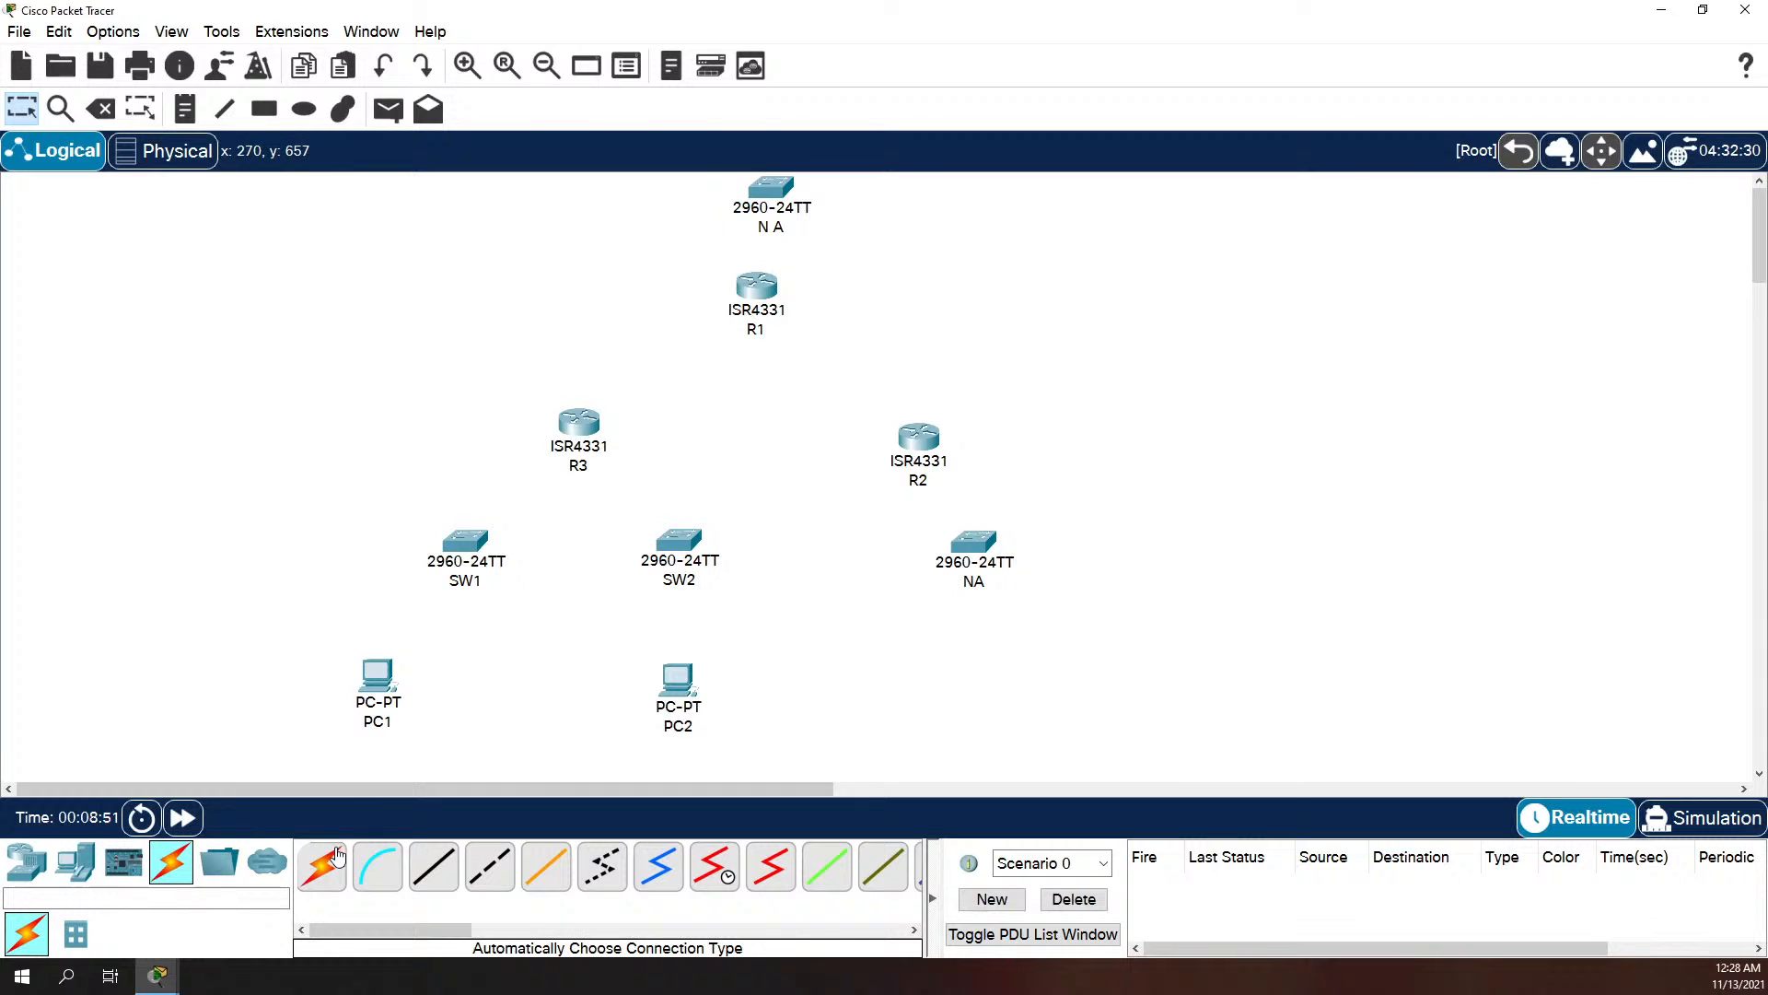
{"action": "left_click", "coordinate": [469, 869]}
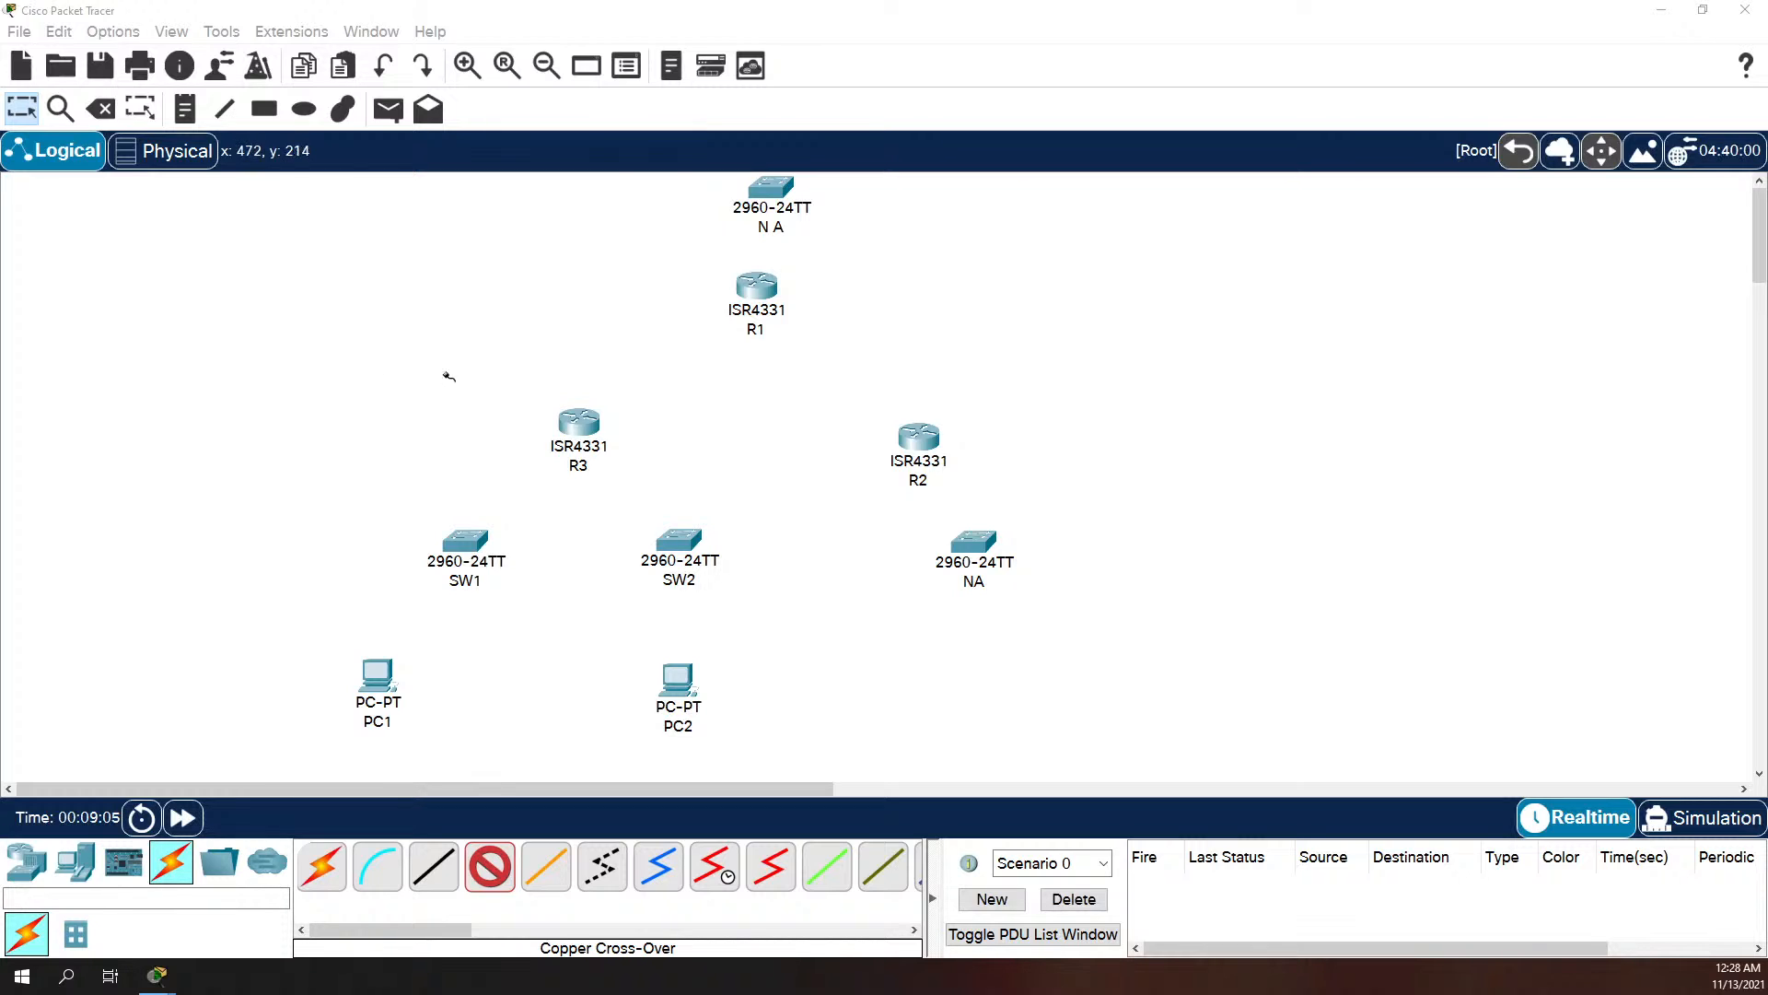
{"action": "left_click", "coordinate": [578, 424]}
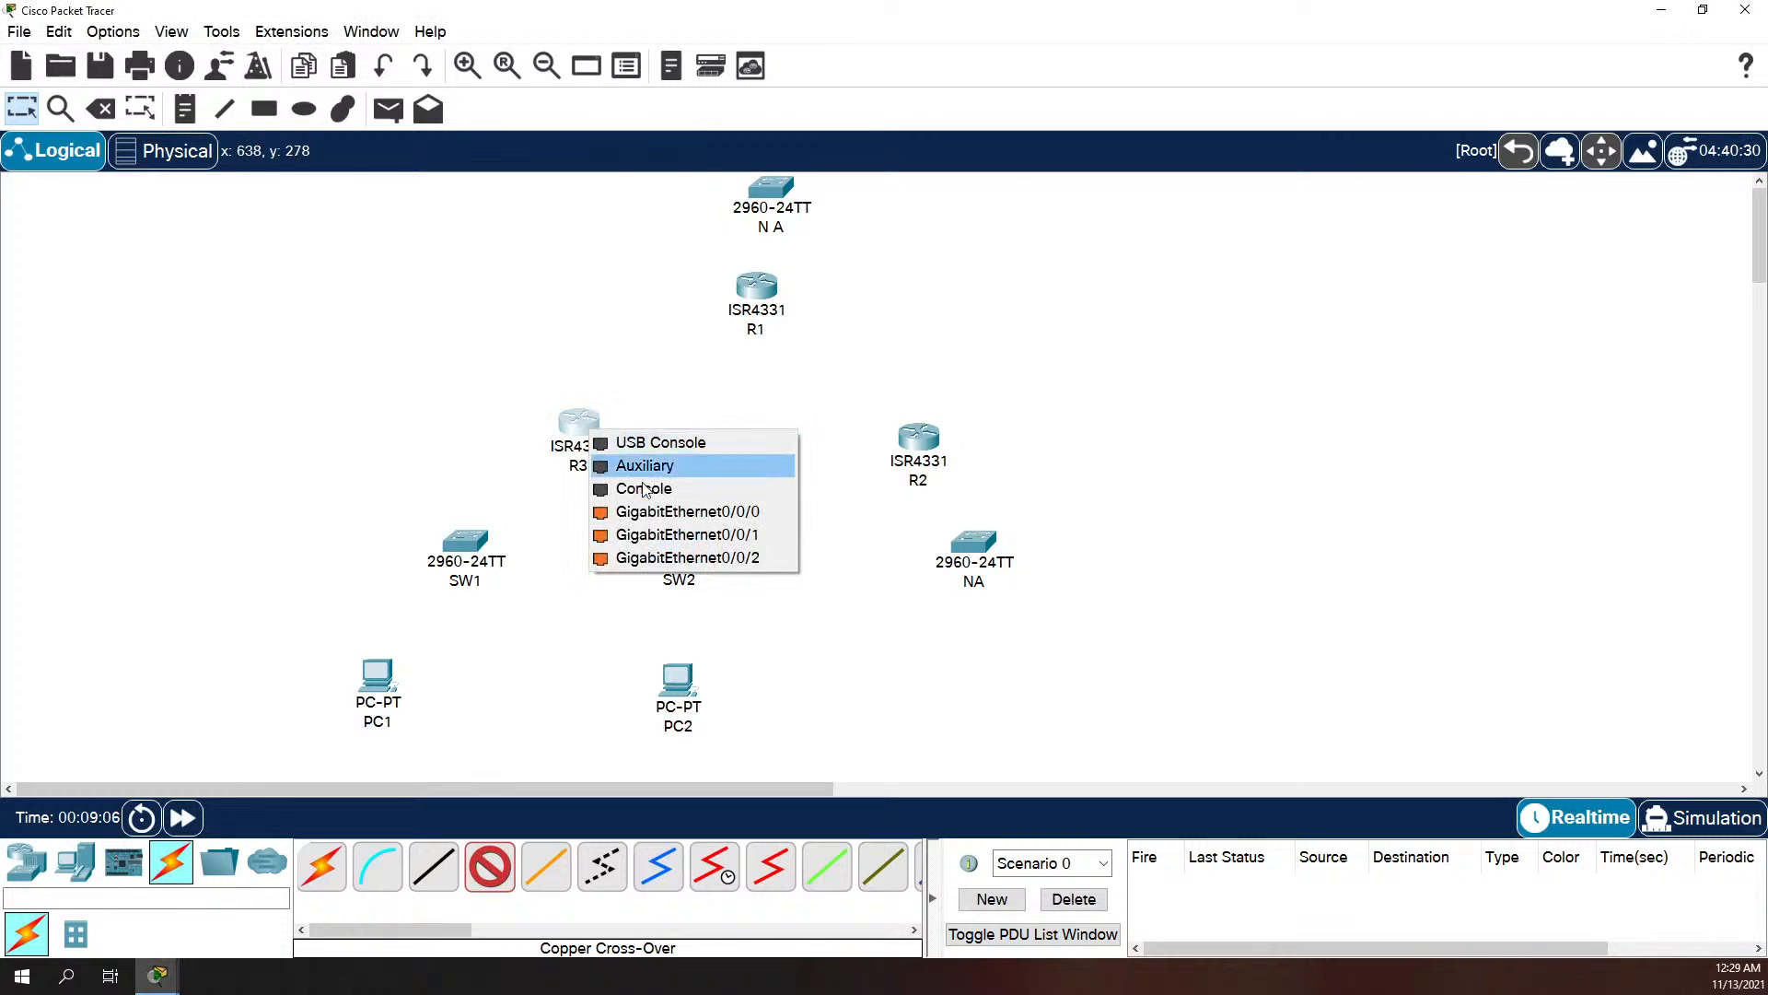
{"action": "left_click", "coordinate": [670, 557]}
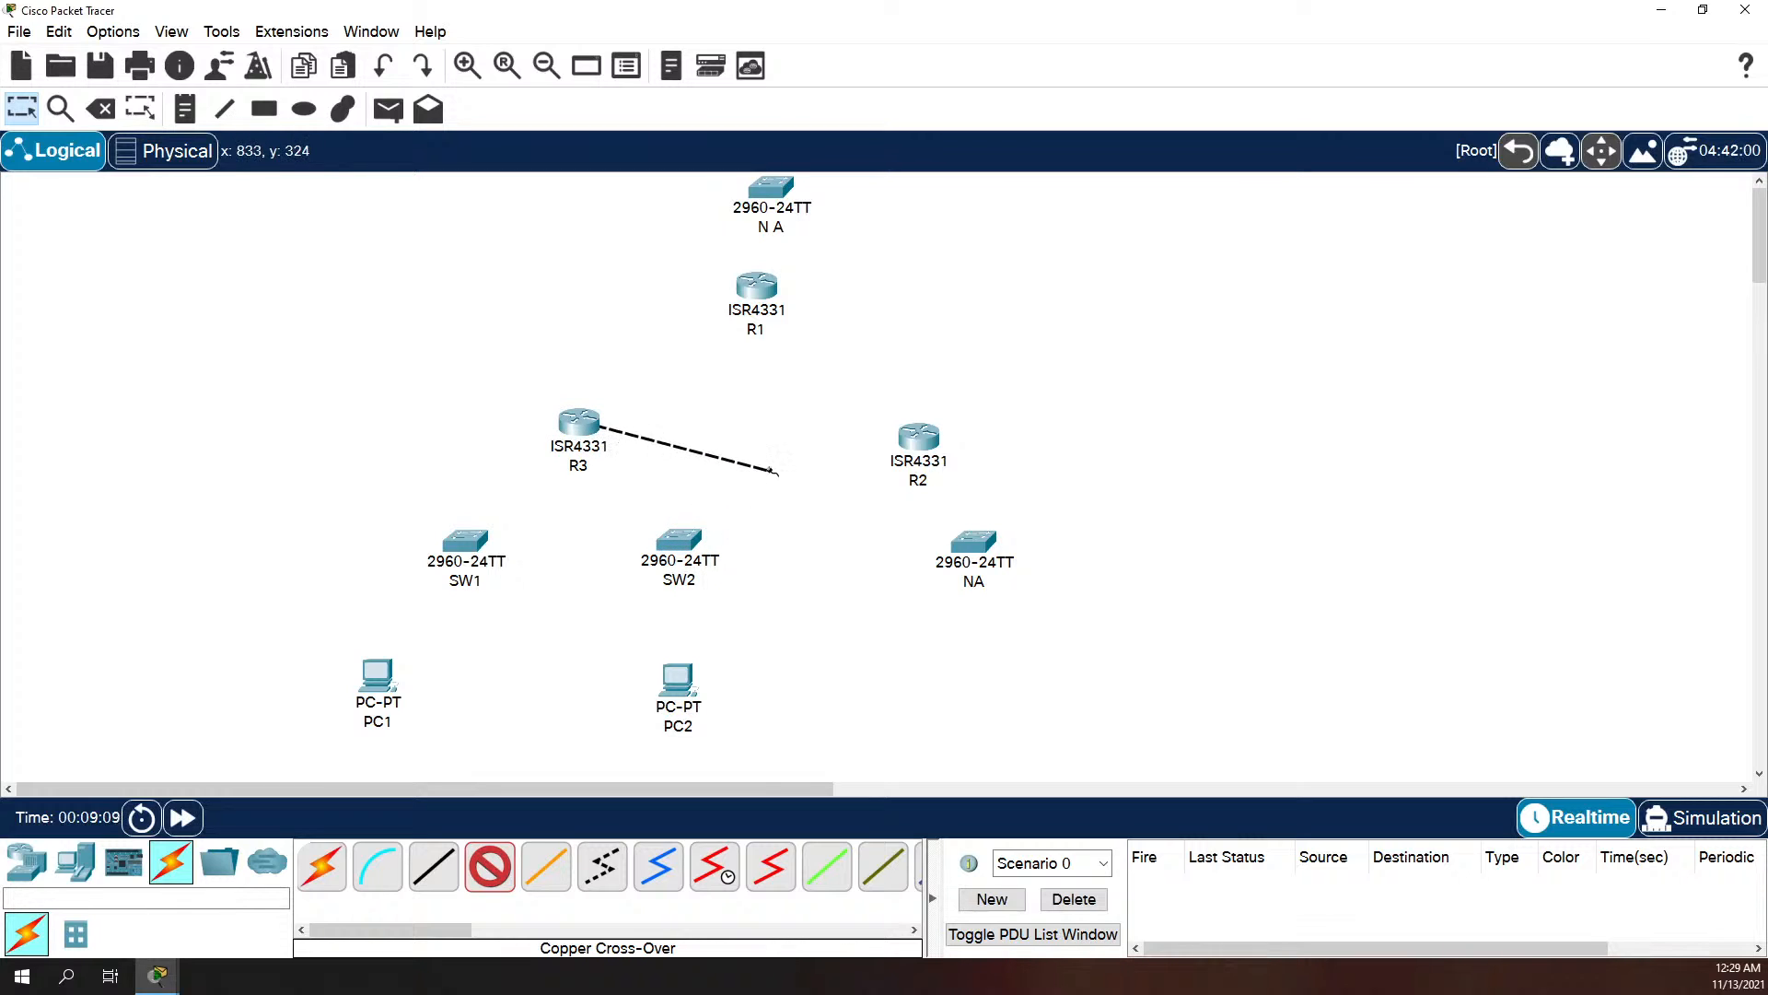
{"action": "left_click", "coordinate": [925, 448]}
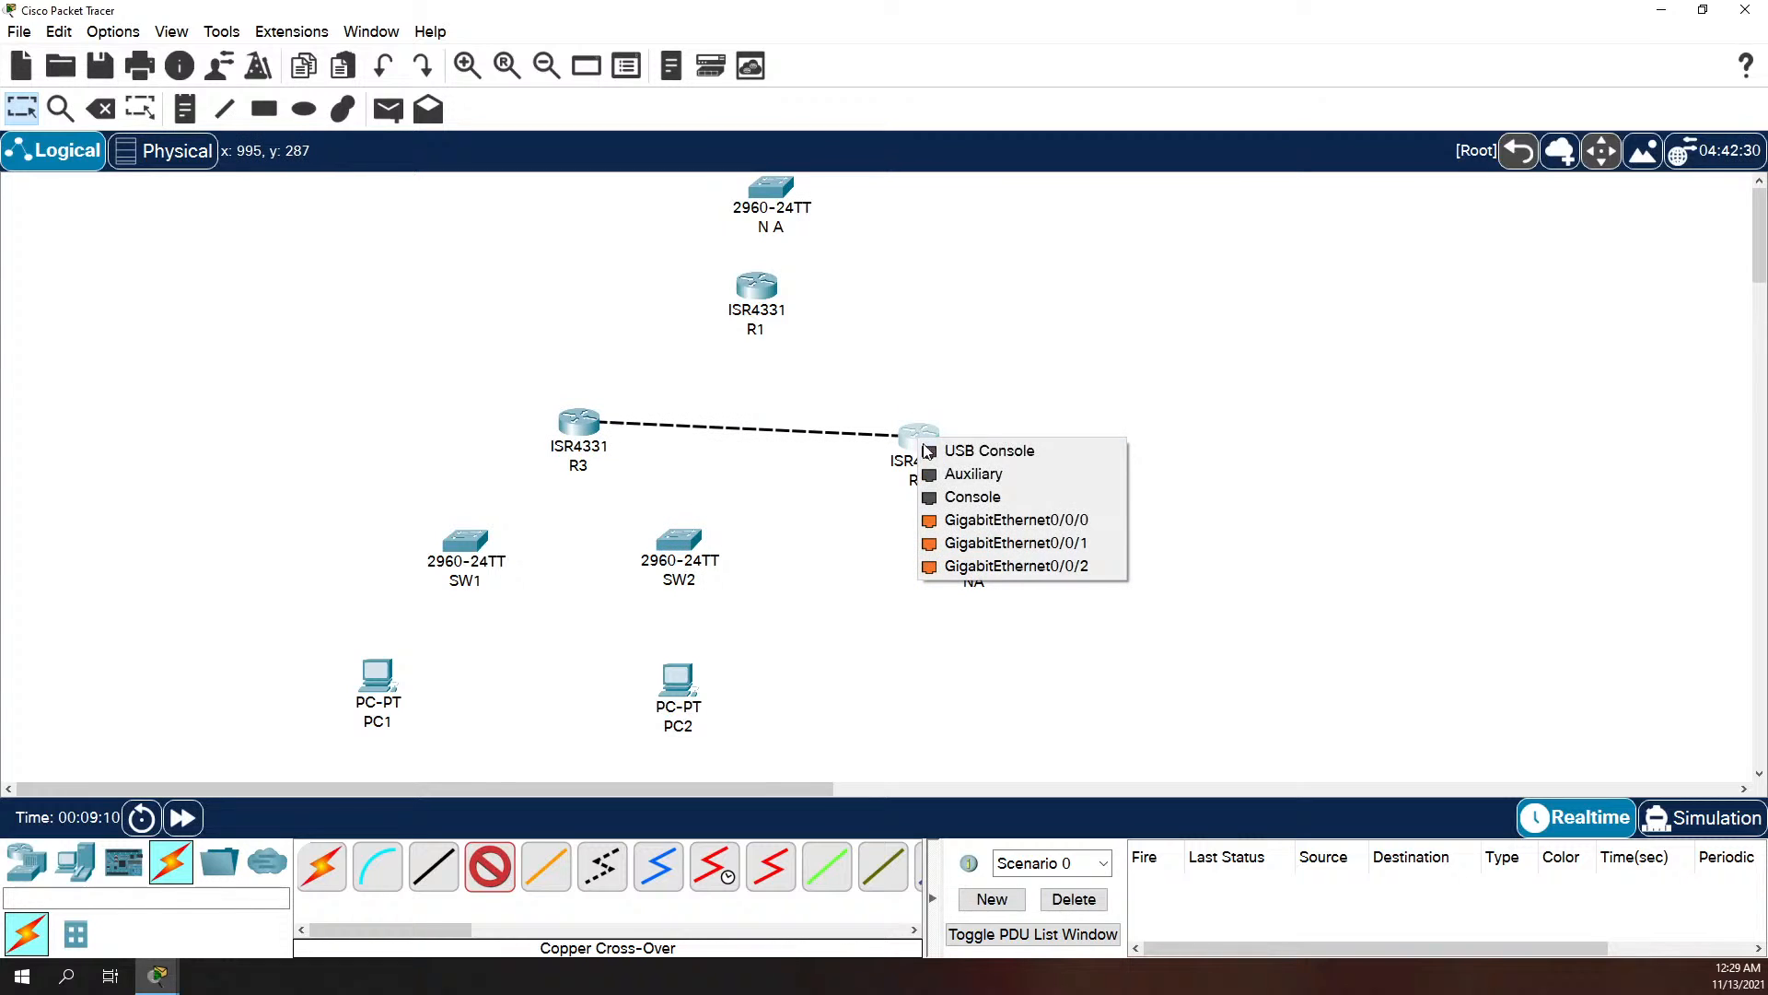
{"action": "left_click", "coordinate": [990, 551]}
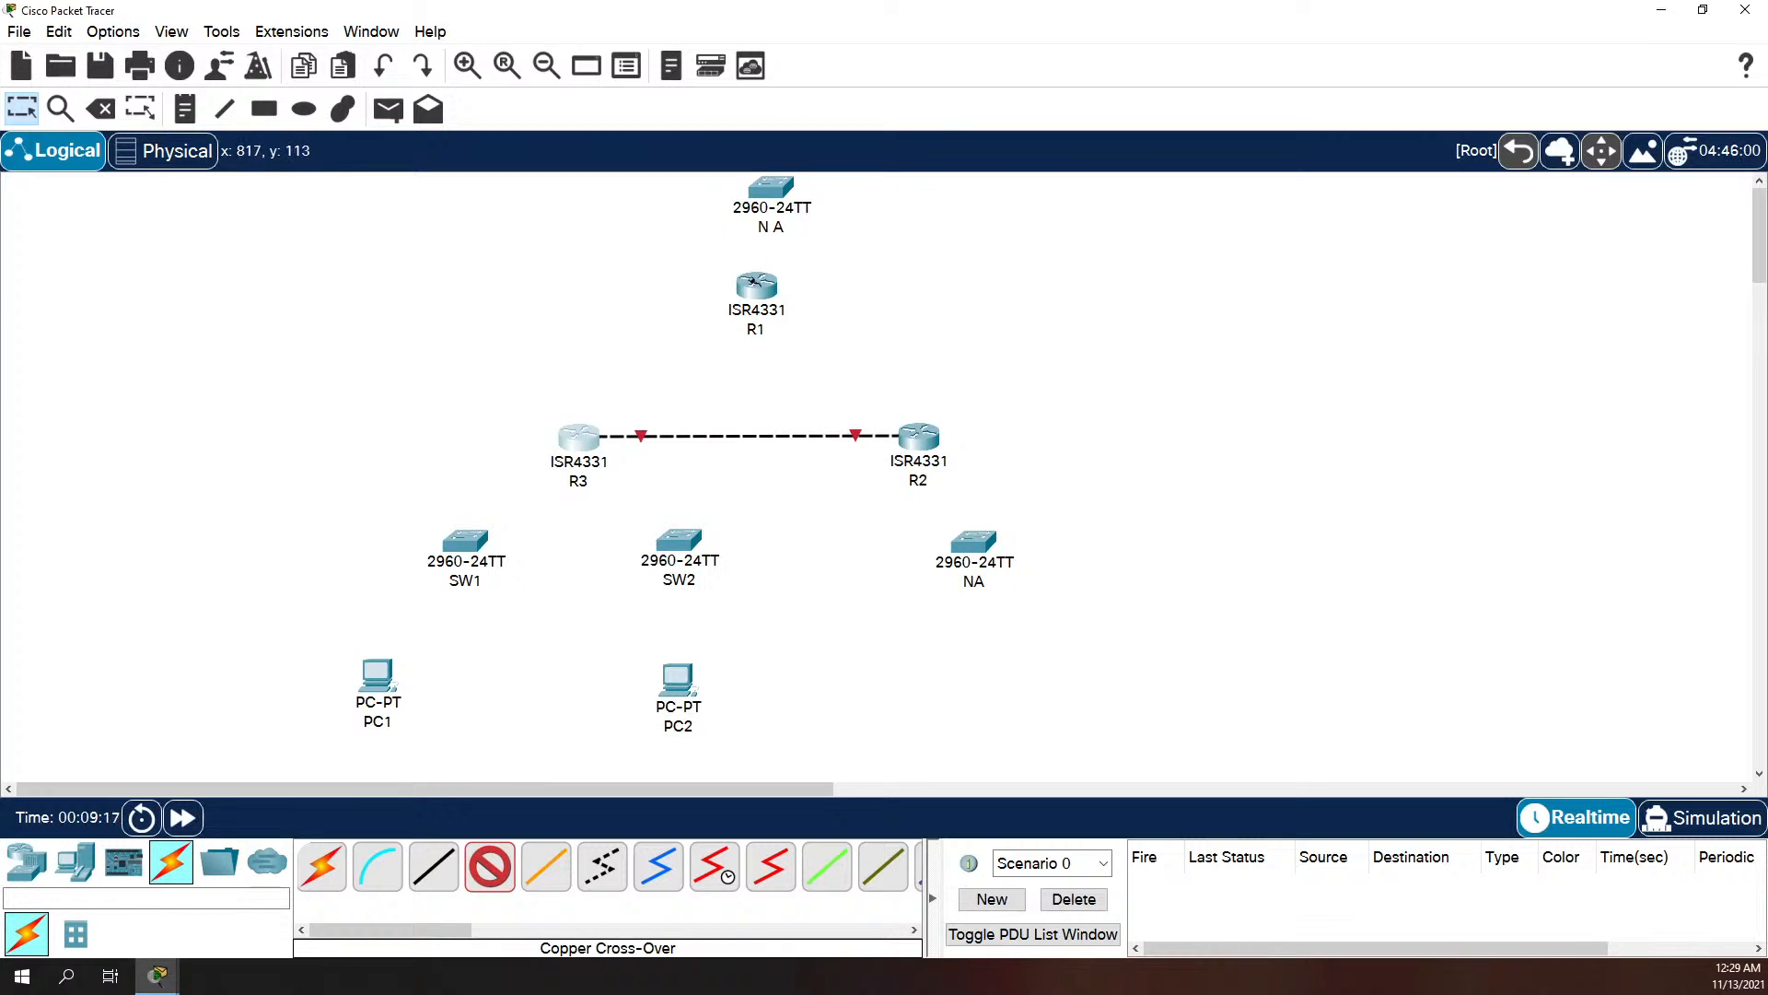
Step: Connect R1's GigabitEthernet0/0/1 to R2's GigabitEthernet0/0/2 with a Copper Cross-Over cable
{"action": "left_click", "coordinate": [758, 294]}
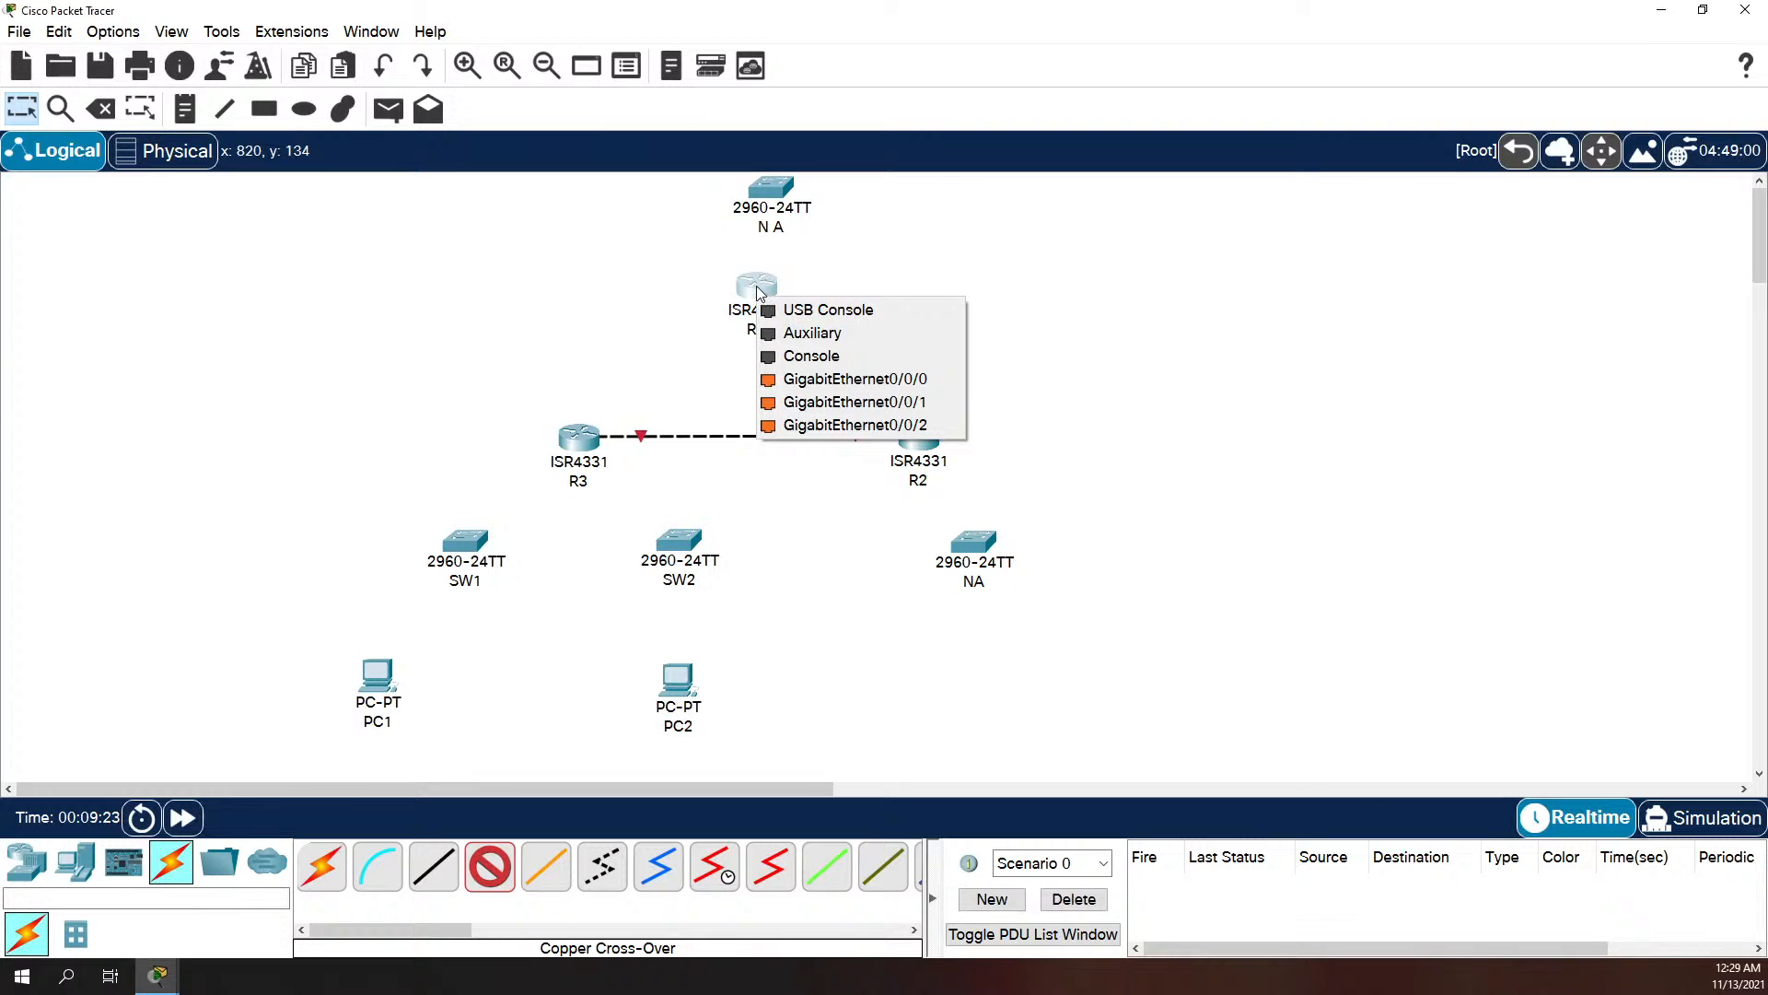
{"action": "left_click", "coordinate": [852, 402]}
{"action": "left_click", "coordinate": [917, 433]}
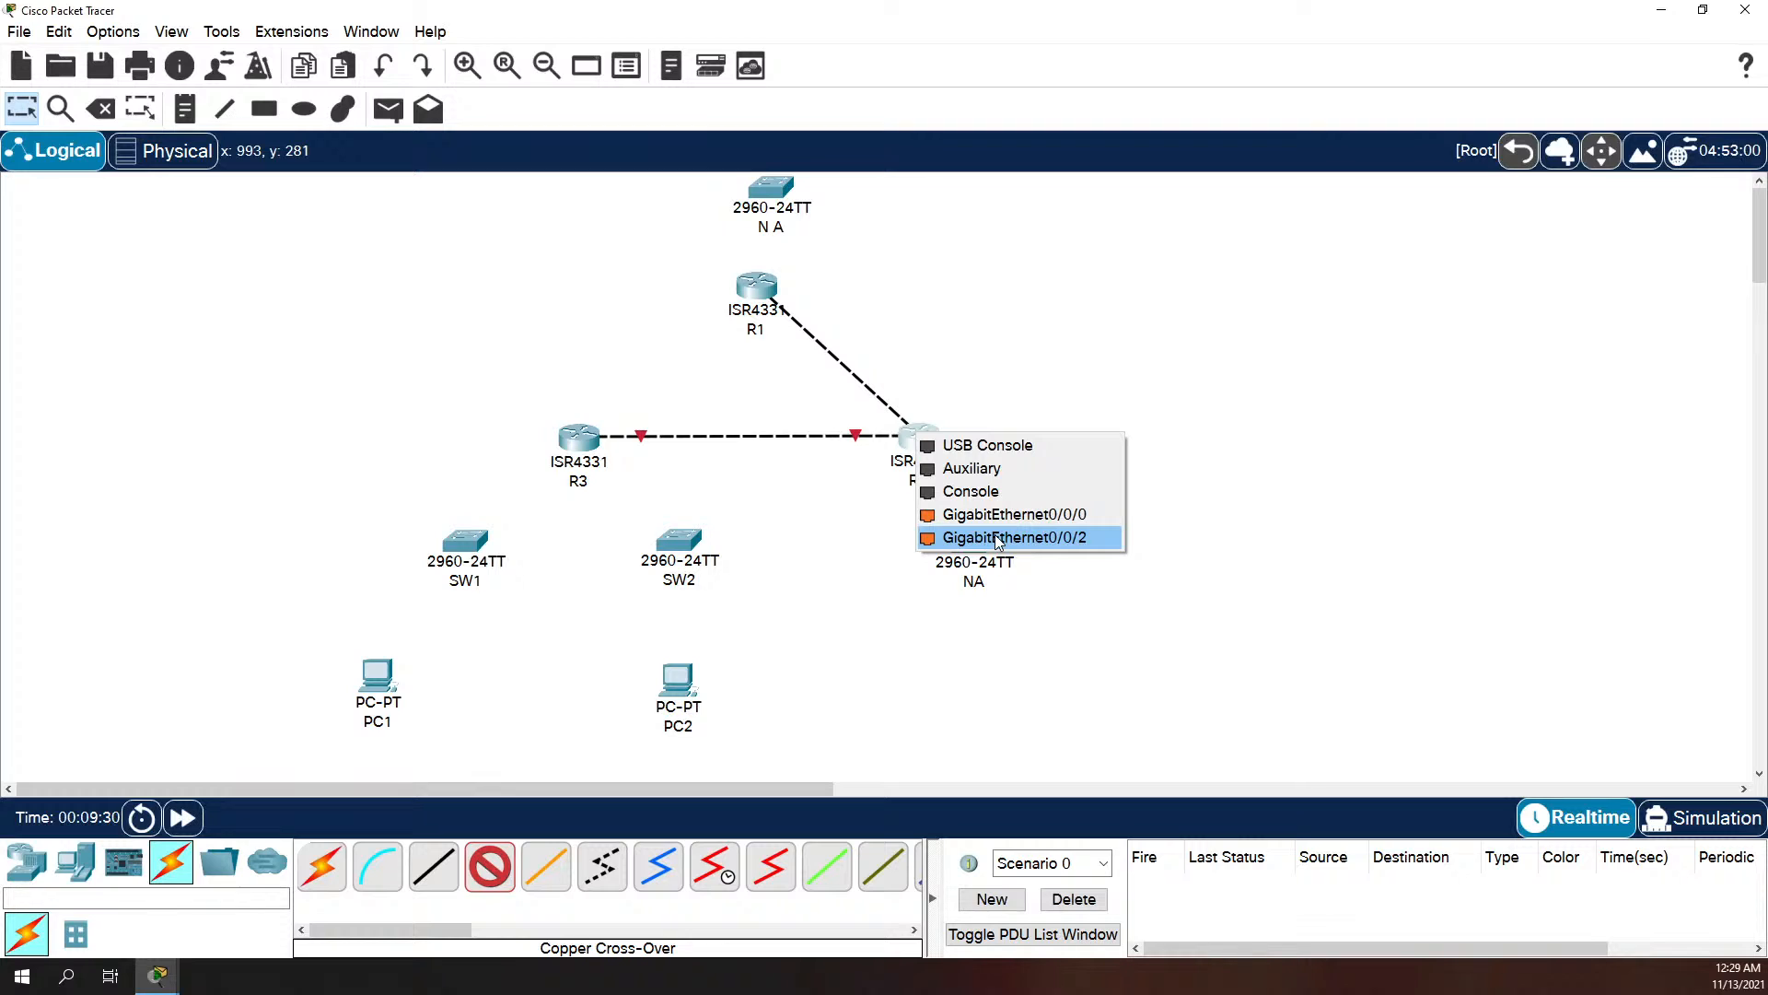
{"action": "left_click", "coordinate": [997, 538]}
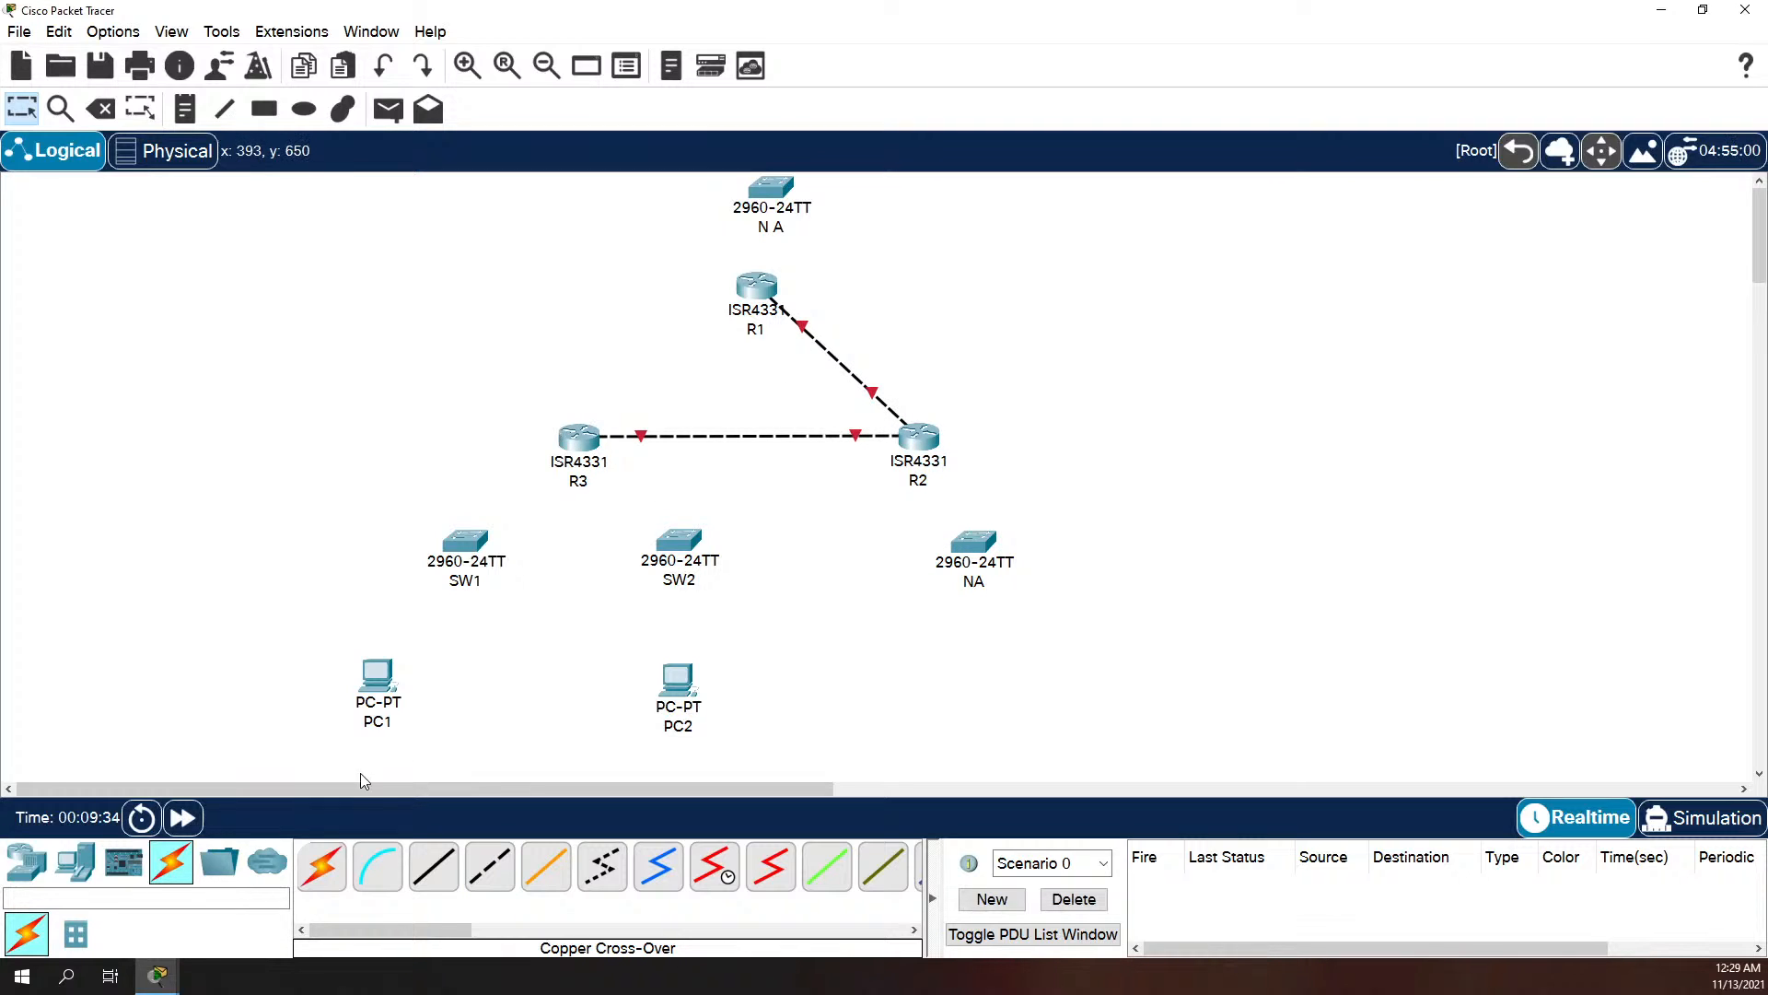
Step: Connect R1's GigabitEthernet0/0/0 to FastEthernet0/1 of the NA switch above it with a Copper Straight-Through cable
{"action": "left_click", "coordinate": [433, 866]}
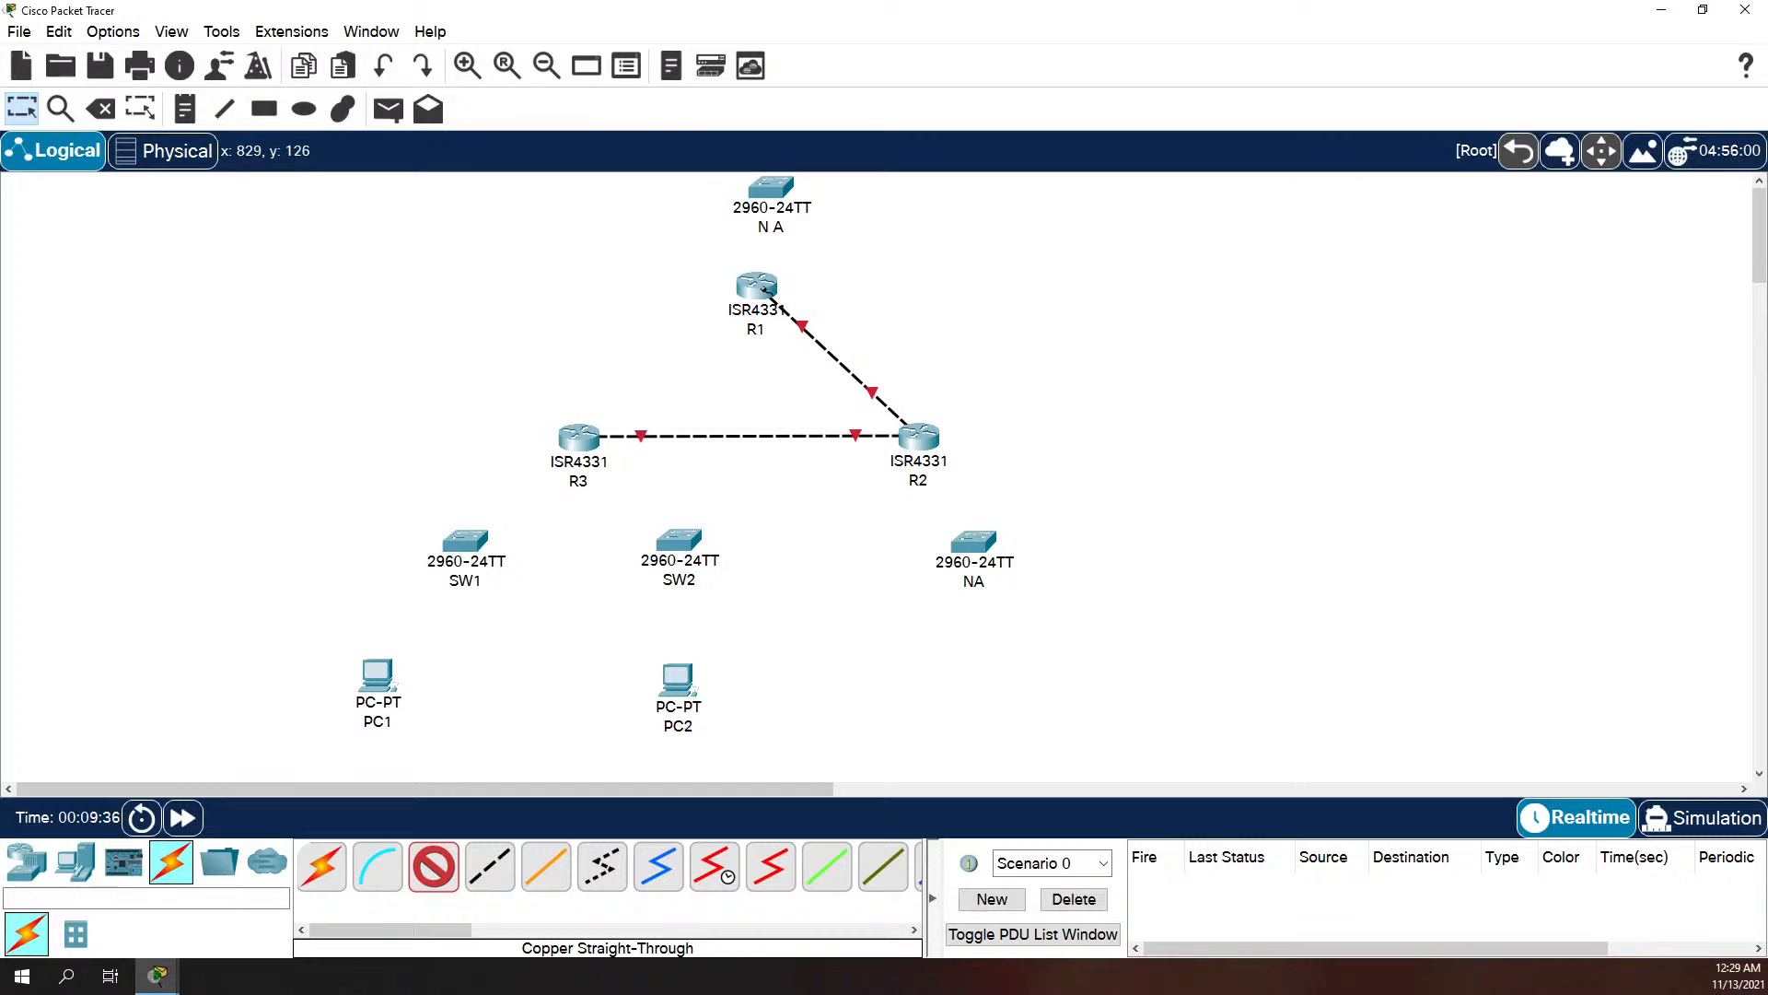
{"action": "mouse_move", "coordinate": [764, 287]}
{"action": "left_click", "coordinate": [763, 293]}
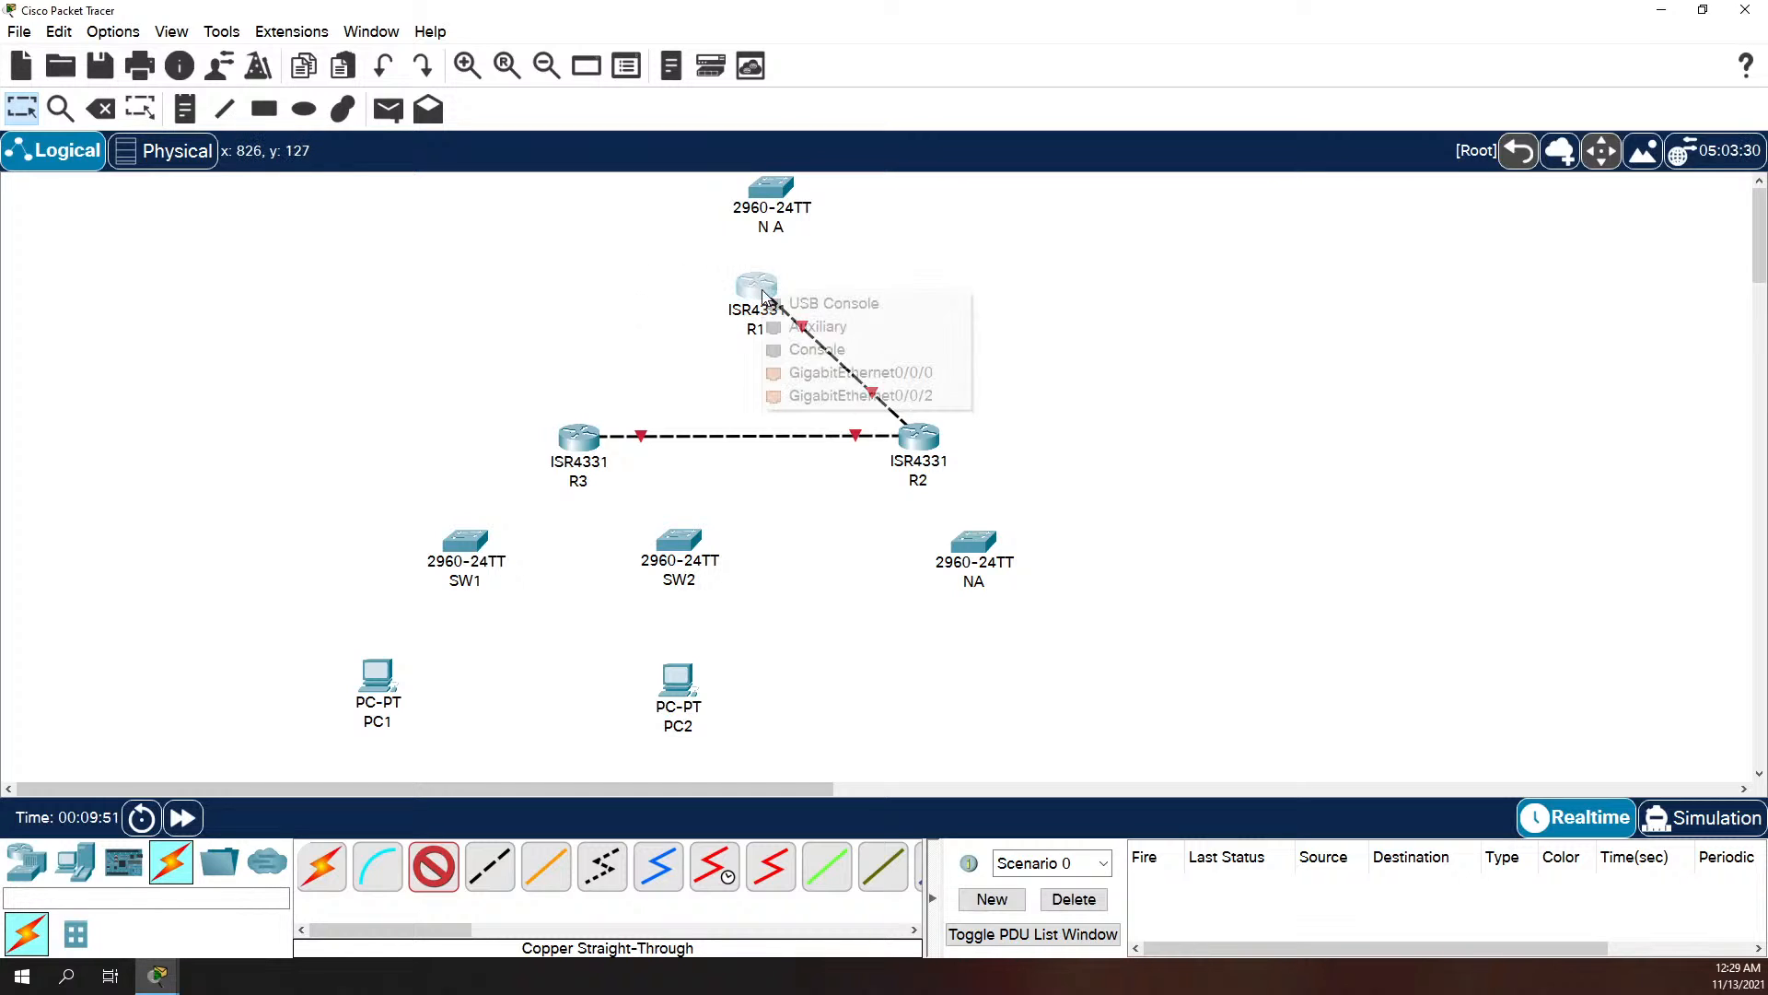
{"action": "left_click", "coordinate": [849, 377]}
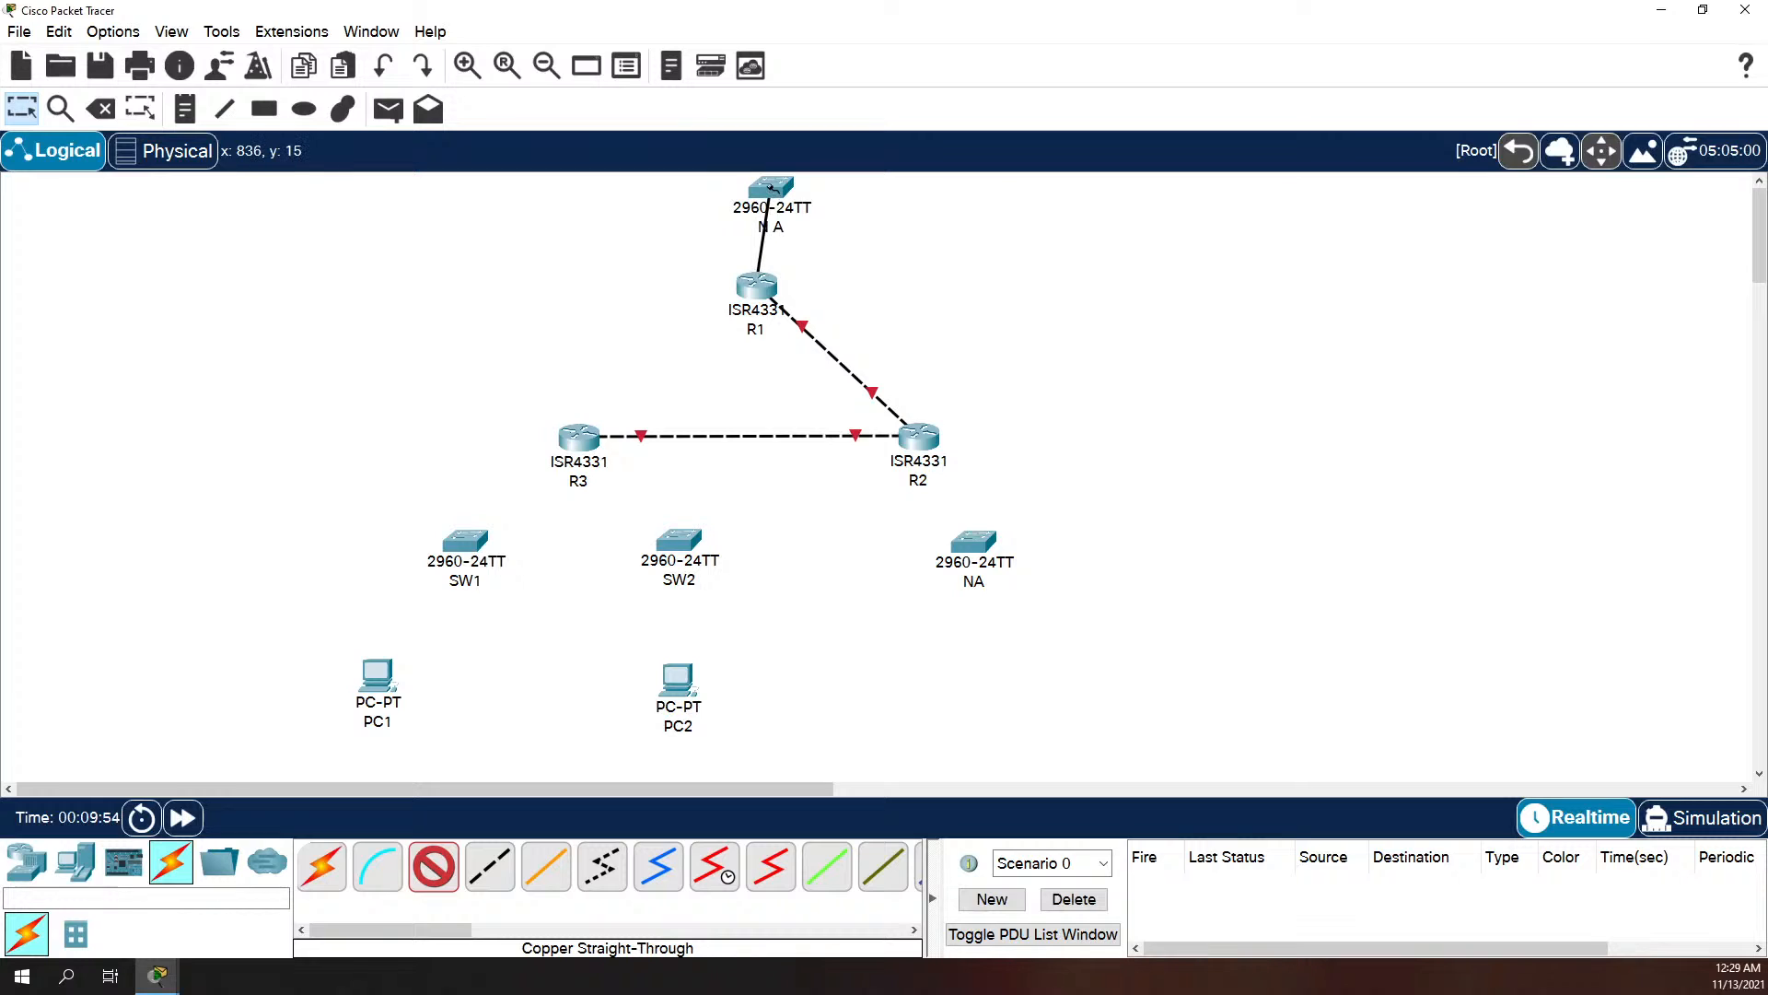
{"action": "left_click", "coordinate": [771, 189]}
{"action": "left_click", "coordinate": [829, 222]}
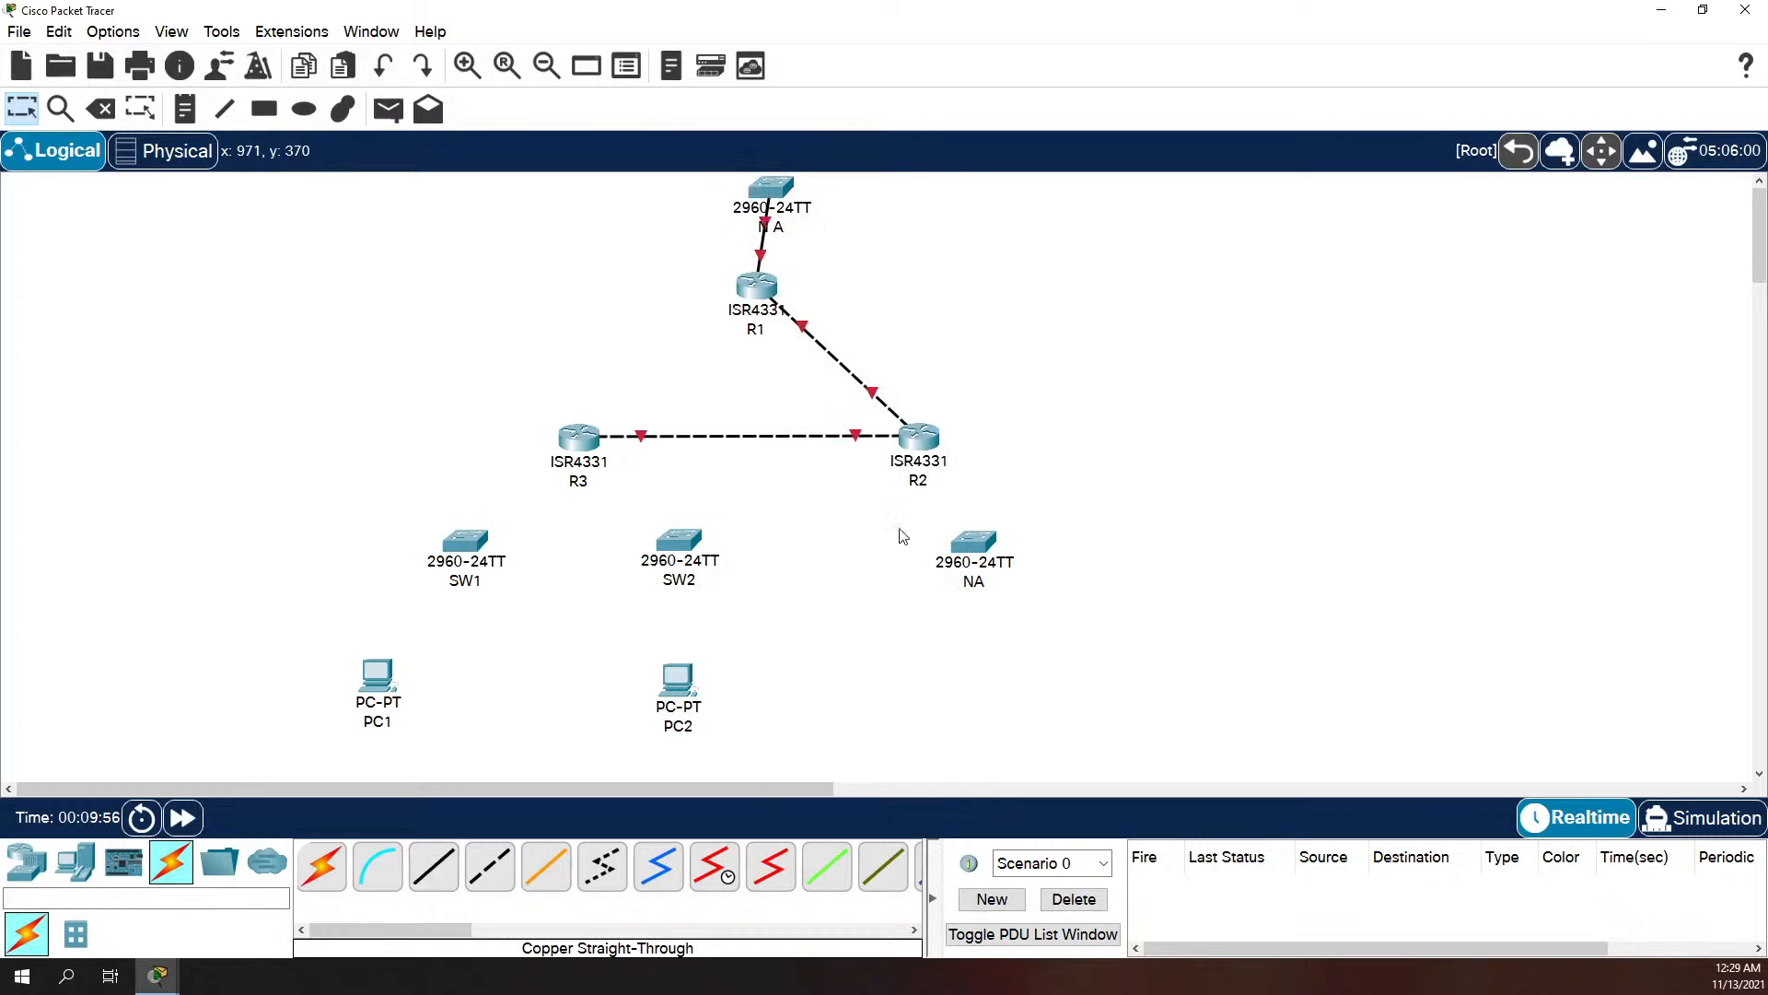
Step: Connect R2's GigabitEthernet0/0/0 to FastEthernet0/1 of the NA switch below it with a Copper Straight-Through cable
{"action": "left_click", "coordinate": [446, 873]}
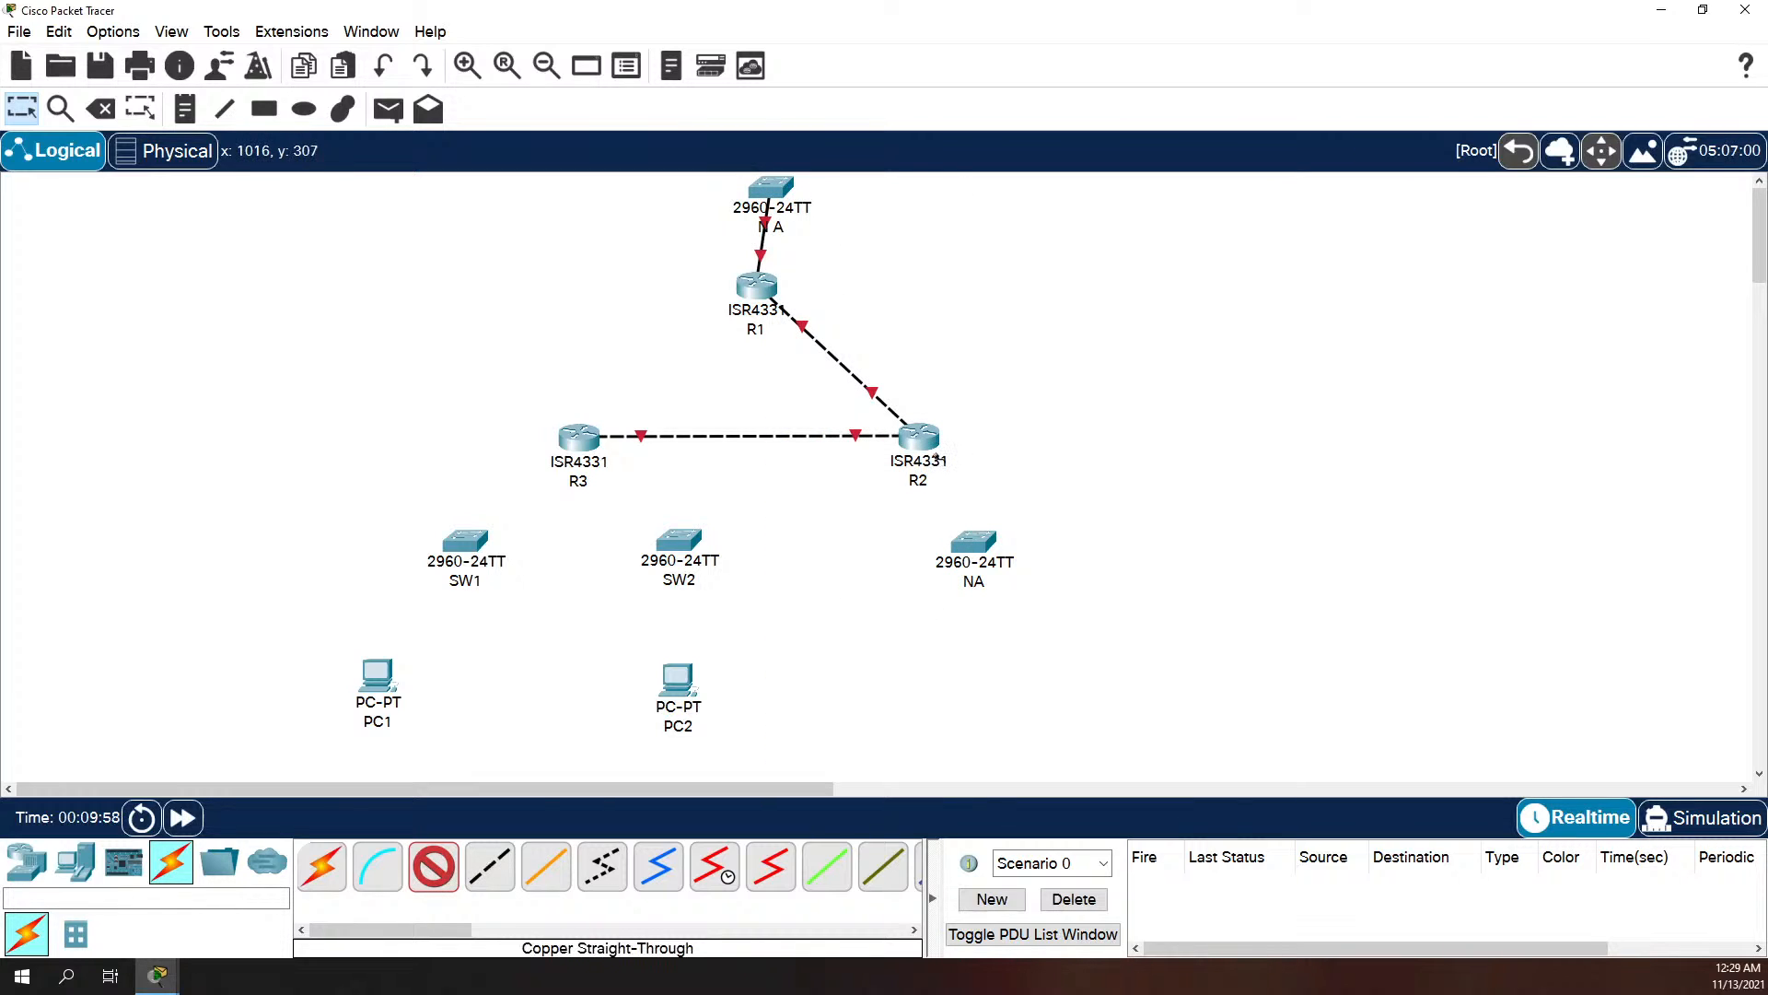
{"action": "left_click", "coordinate": [923, 445]}
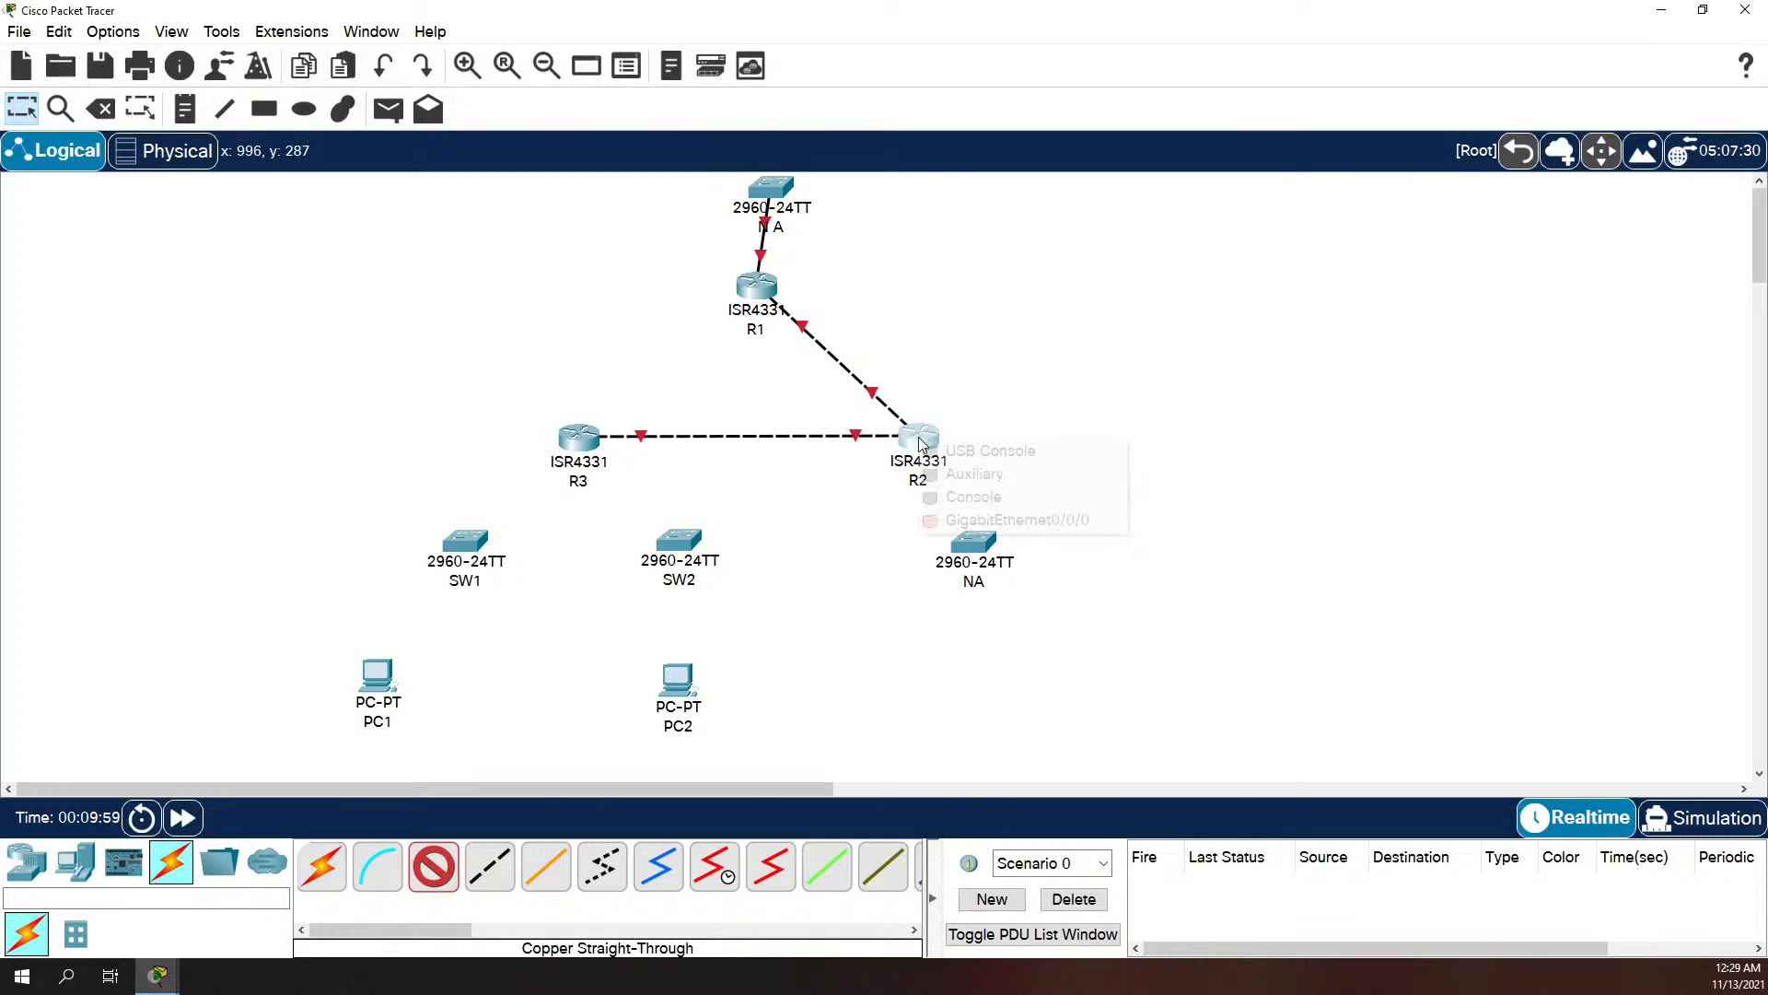
{"action": "left_click", "coordinate": [958, 517]}
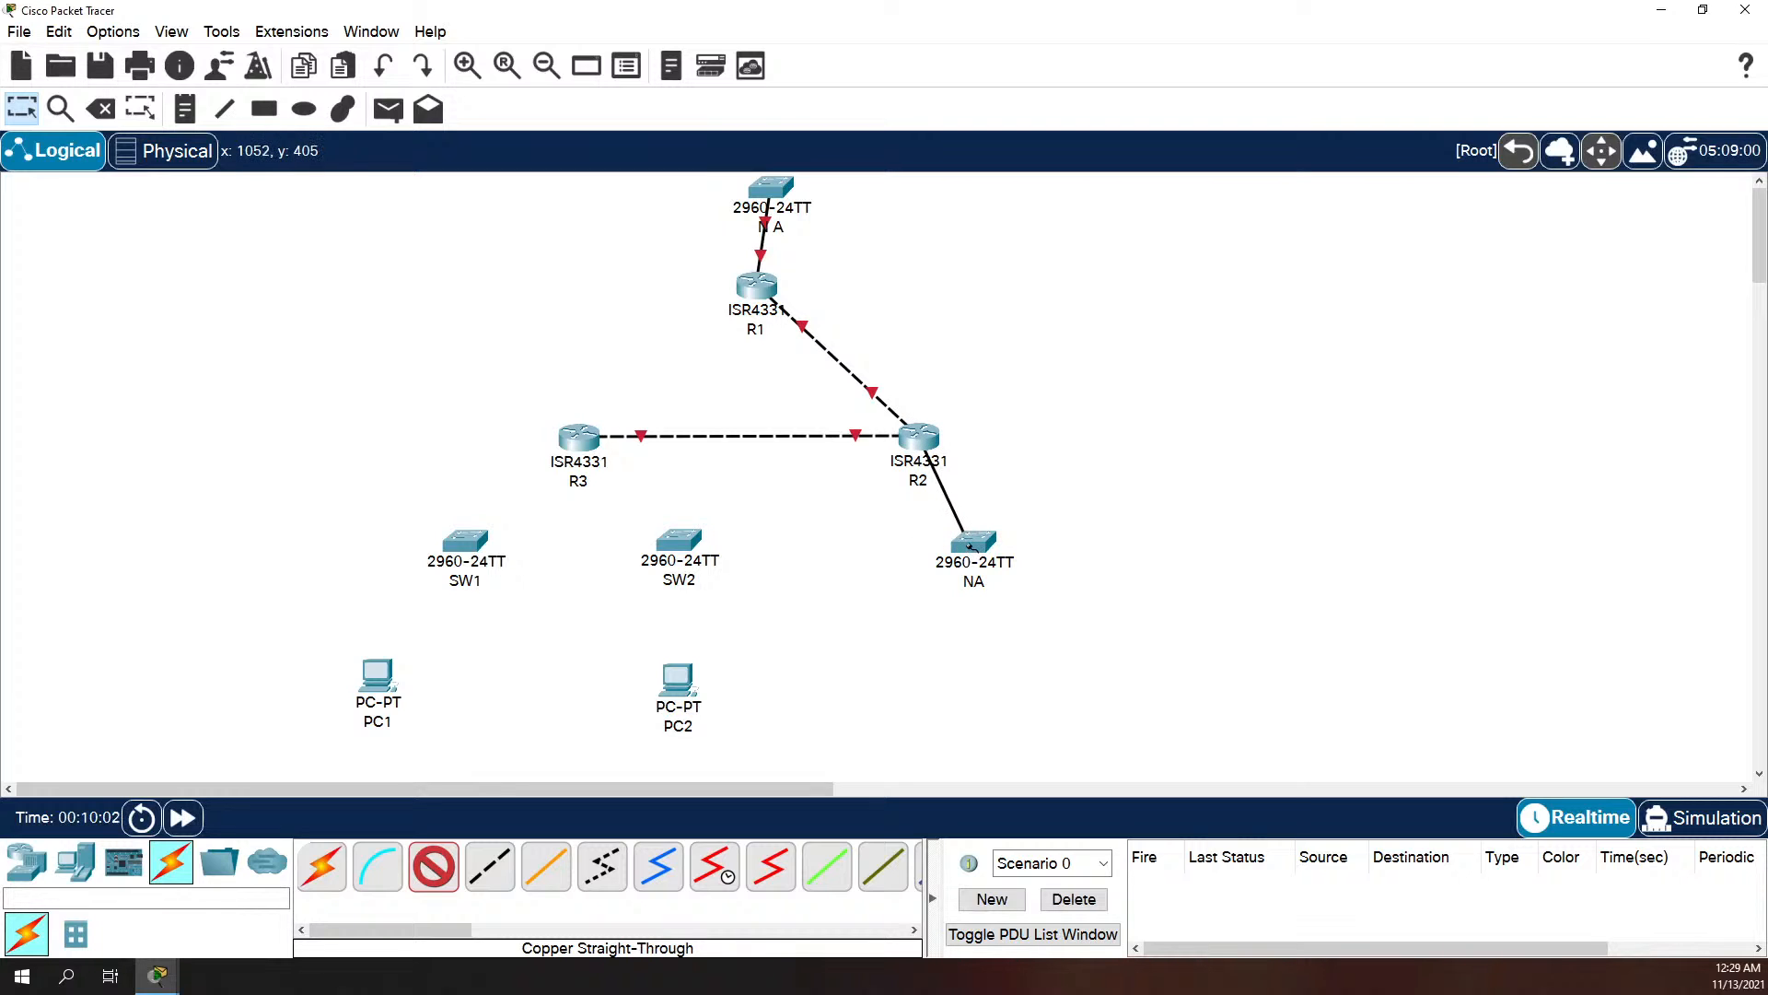
{"action": "left_click", "coordinate": [969, 545]}
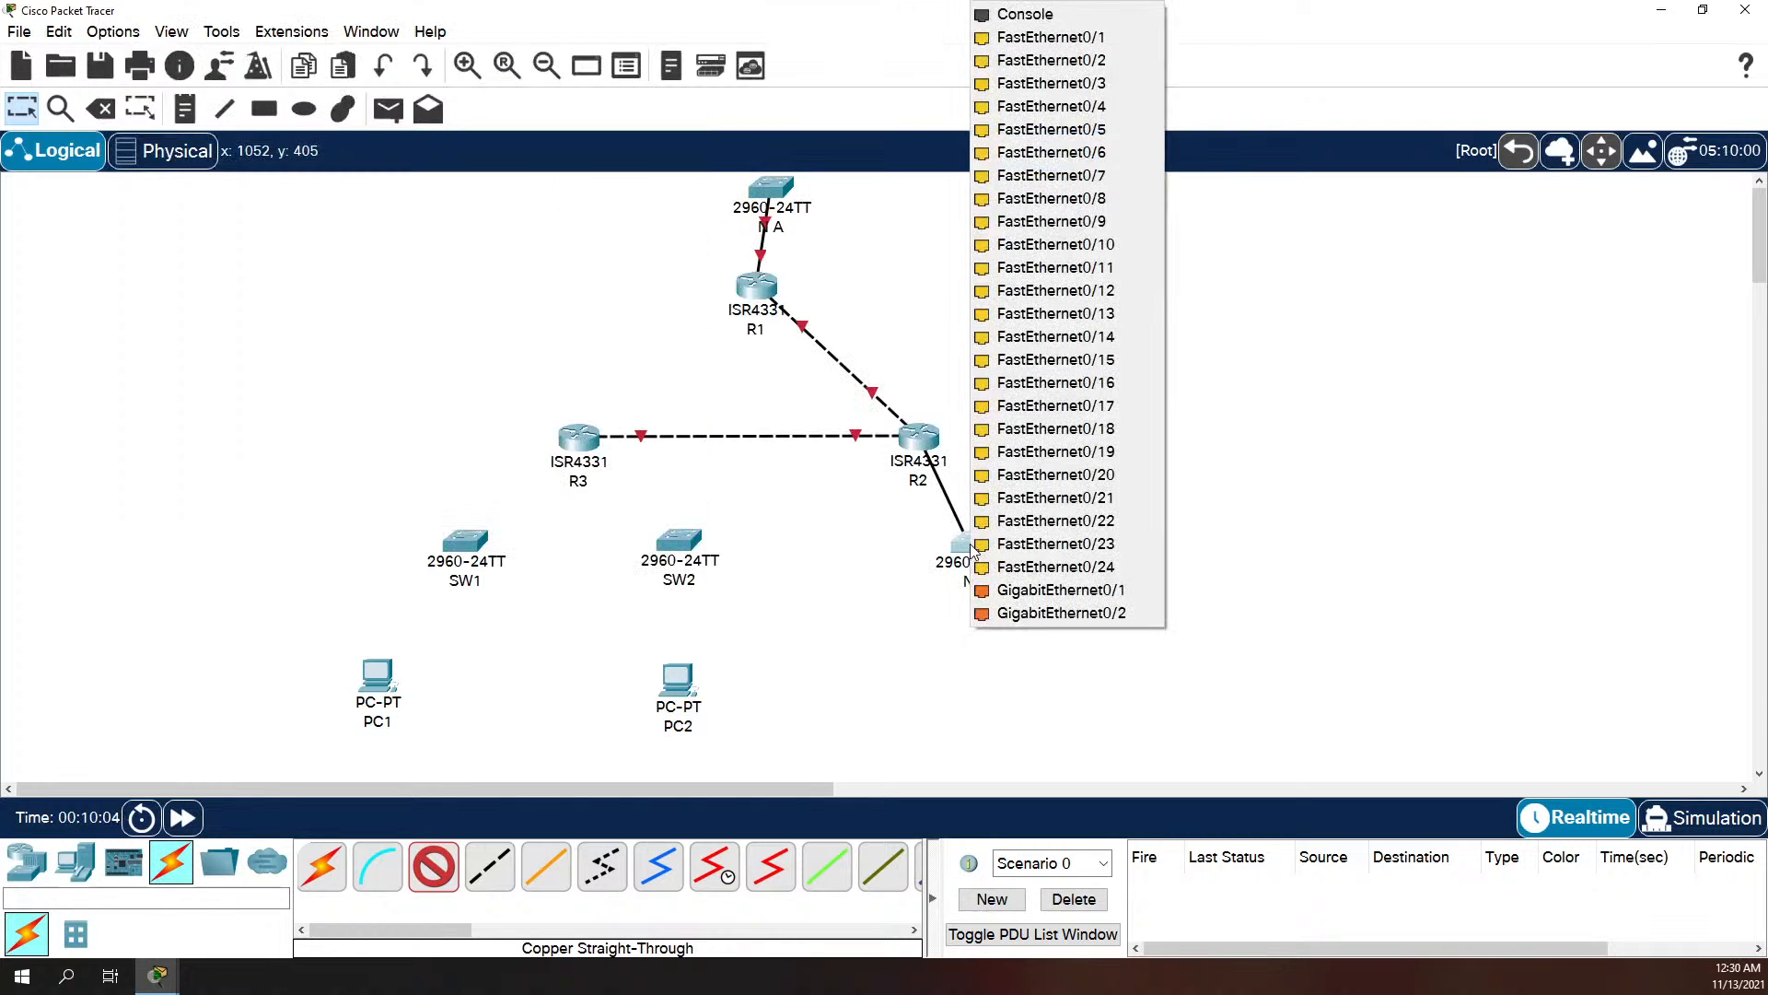
{"action": "left_click", "coordinate": [1133, 43]}
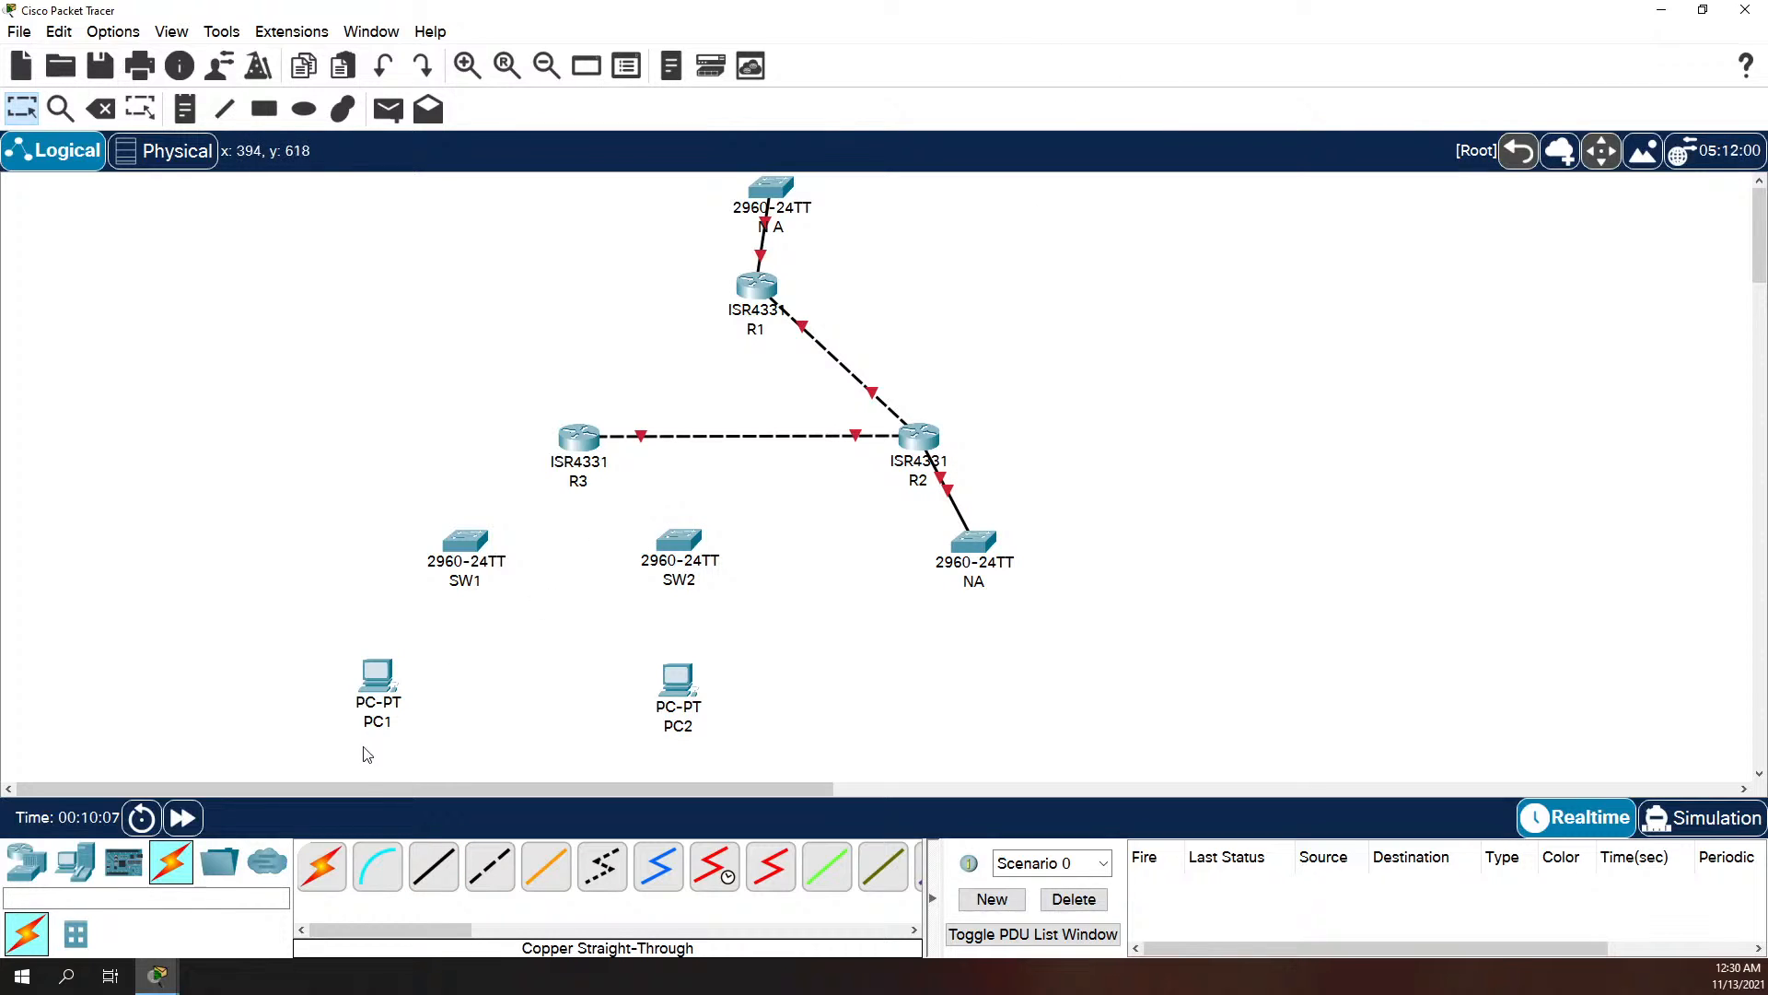
Step: Connect R3's GigabitEthernet0/0/0 to SW2's FastEthernet0/1 with a Copper Straight-Through cable
{"action": "left_click", "coordinate": [433, 865]}
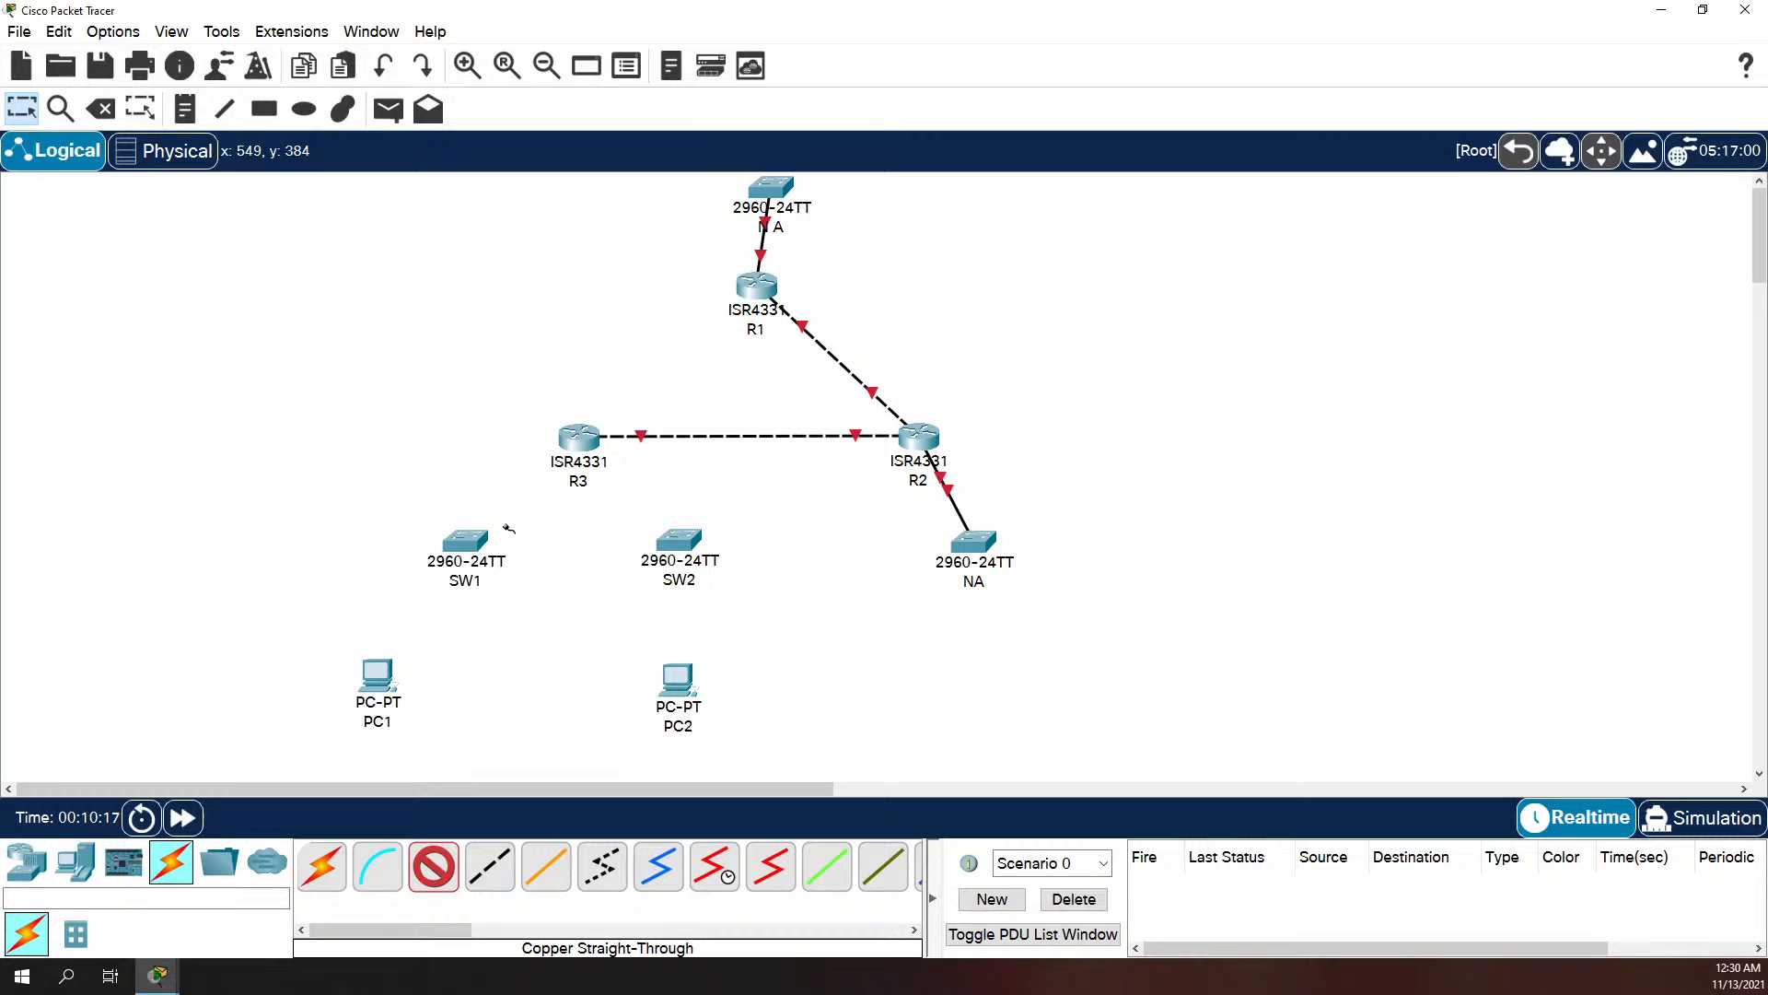
{"action": "left_click", "coordinate": [581, 450]}
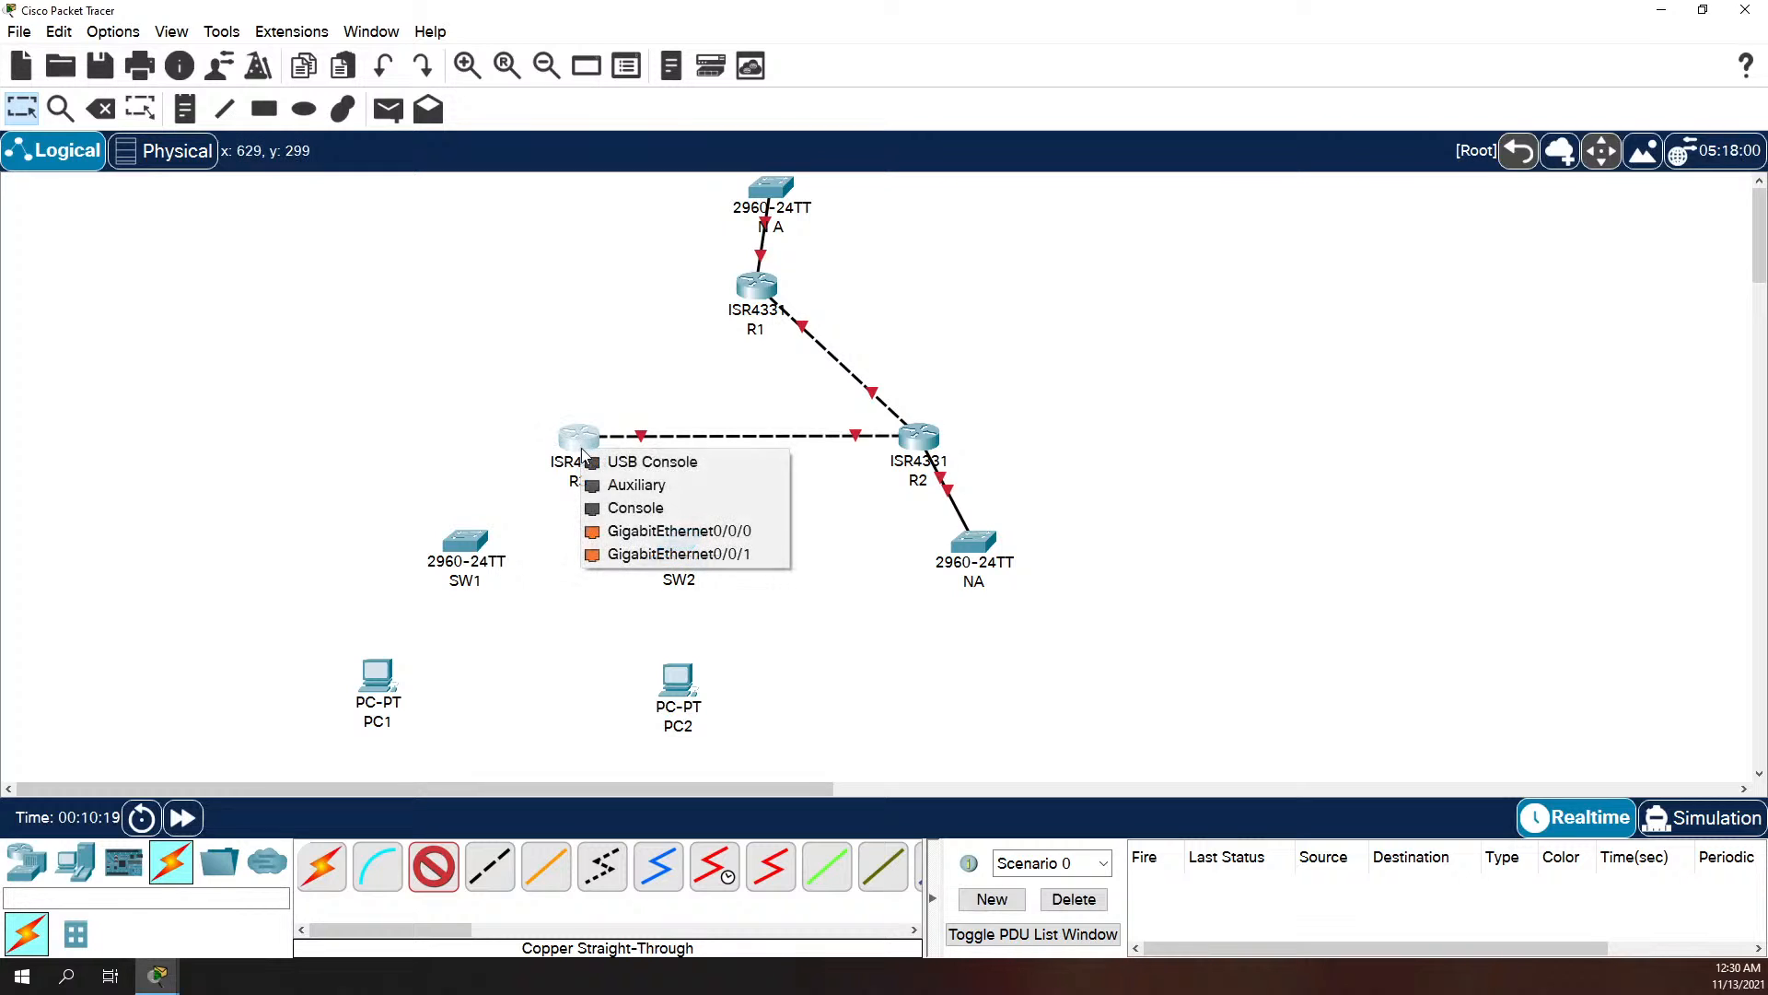
{"action": "left_click", "coordinate": [635, 531]}
{"action": "left_click", "coordinate": [675, 547]}
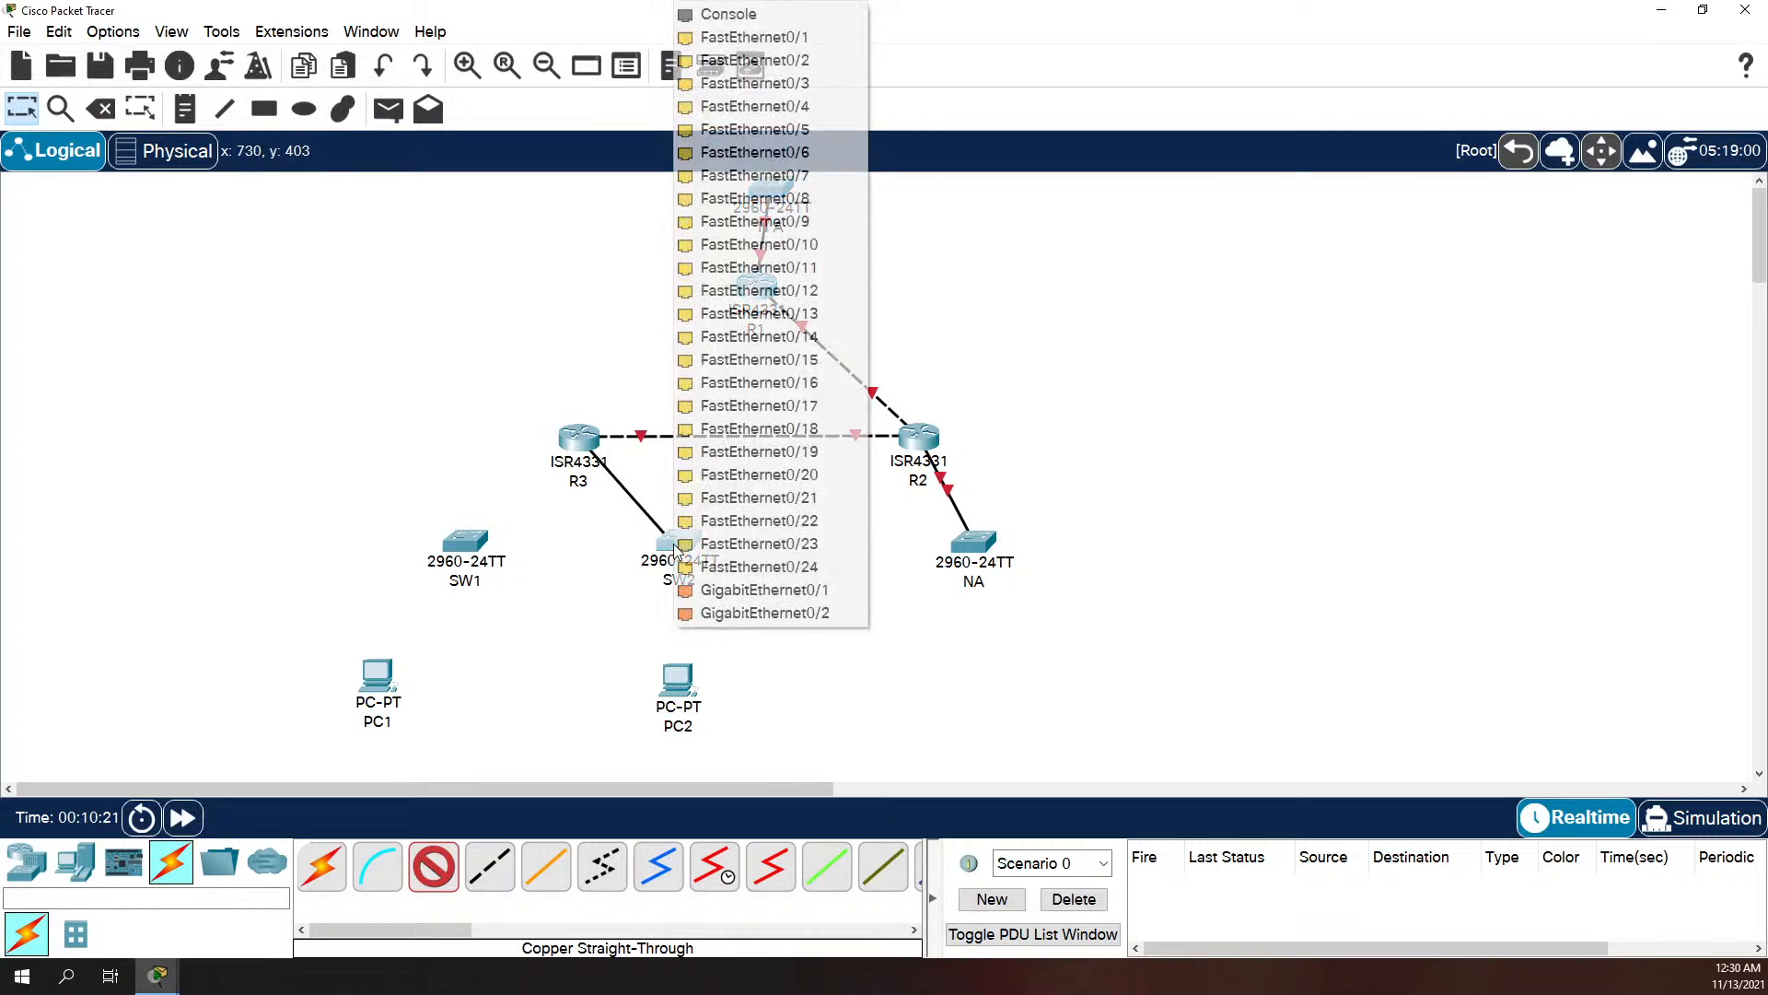
{"action": "left_click", "coordinate": [781, 42]}
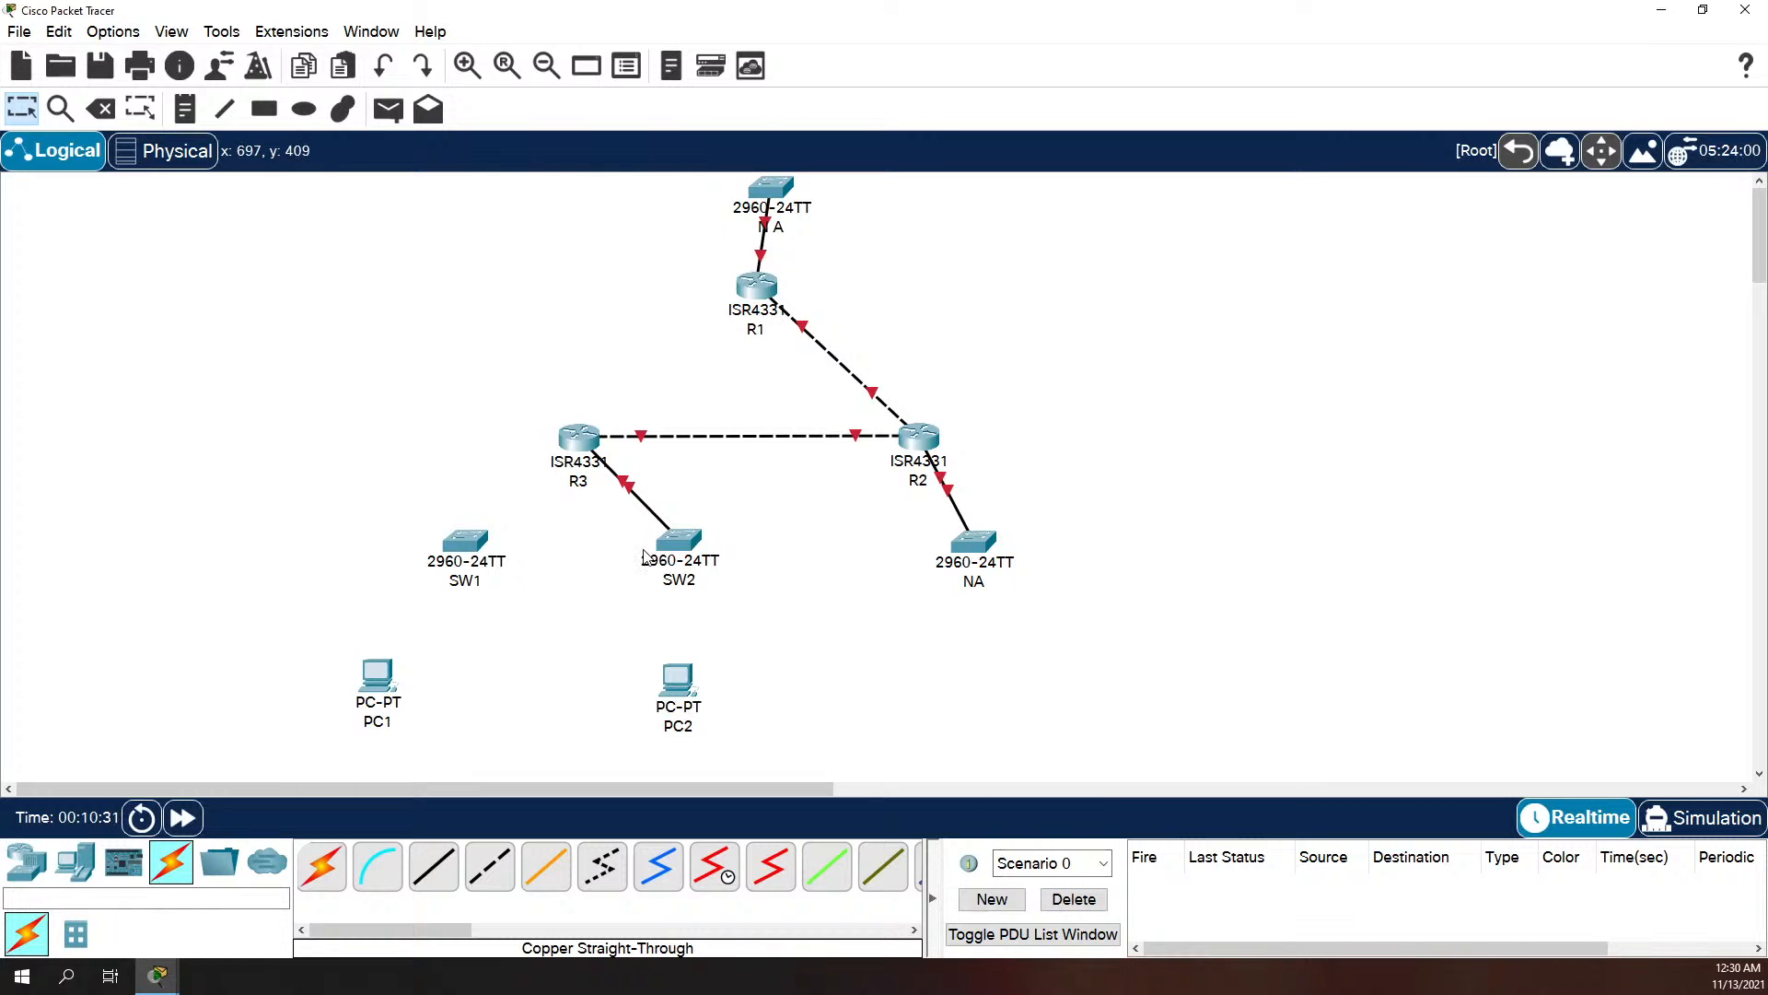
Step: Delete the cable between R3 and SW2
{"action": "key", "text": "Delete"}
{"action": "left_click", "coordinate": [636, 502]}
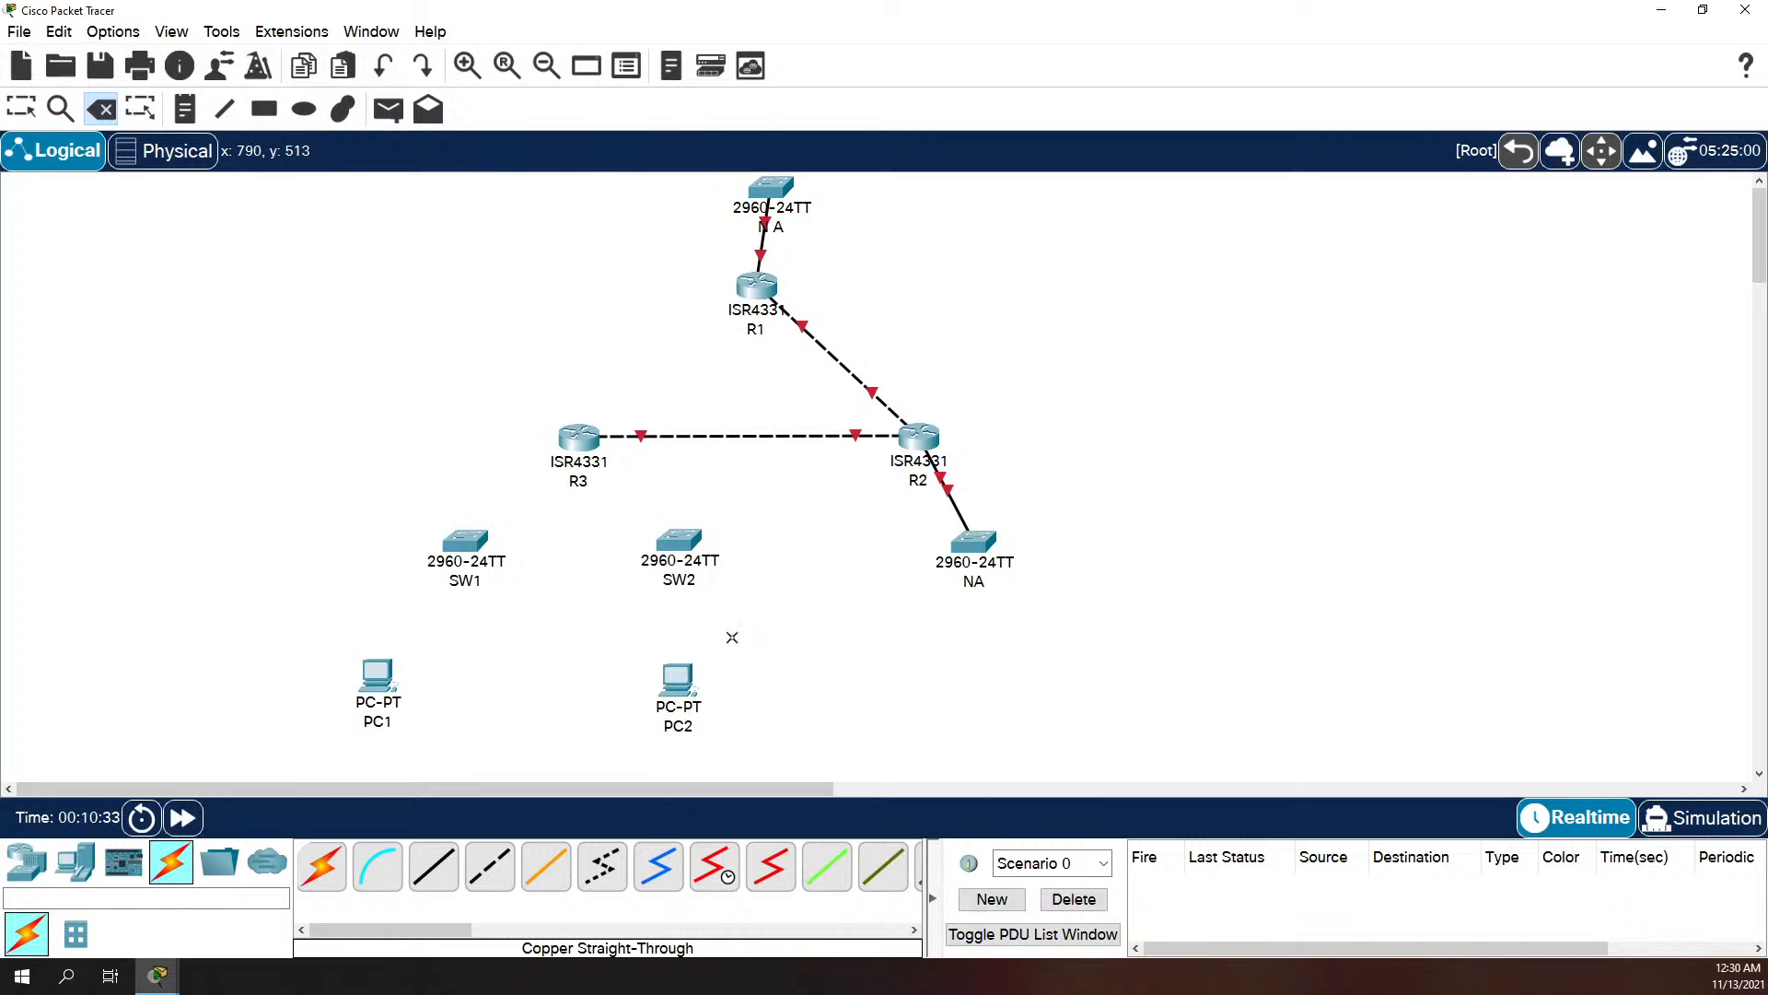
{"action": "key", "text": "Escape"}
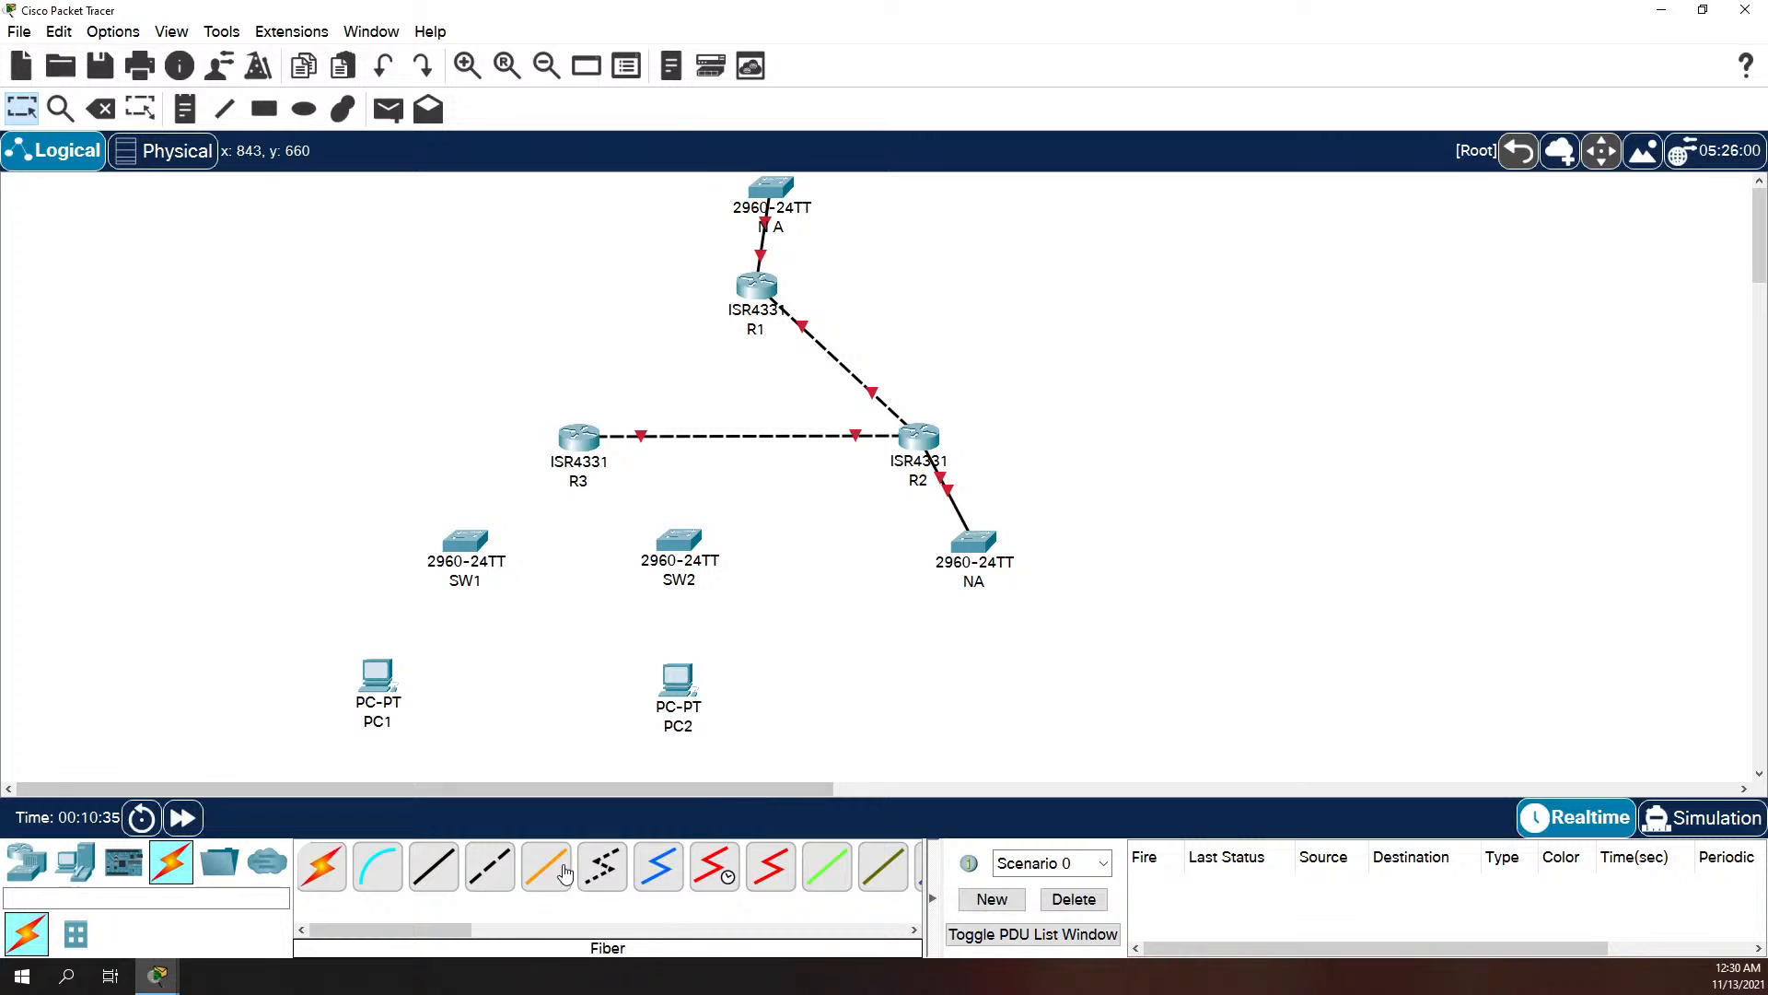
Step: Connect R3's GigabitEthernet0/0/0 to SW2's GigabitEthernet0/1 with a Copper Straight-Through cable
{"action": "left_click", "coordinate": [448, 870]}
{"action": "left_click", "coordinate": [578, 437]}
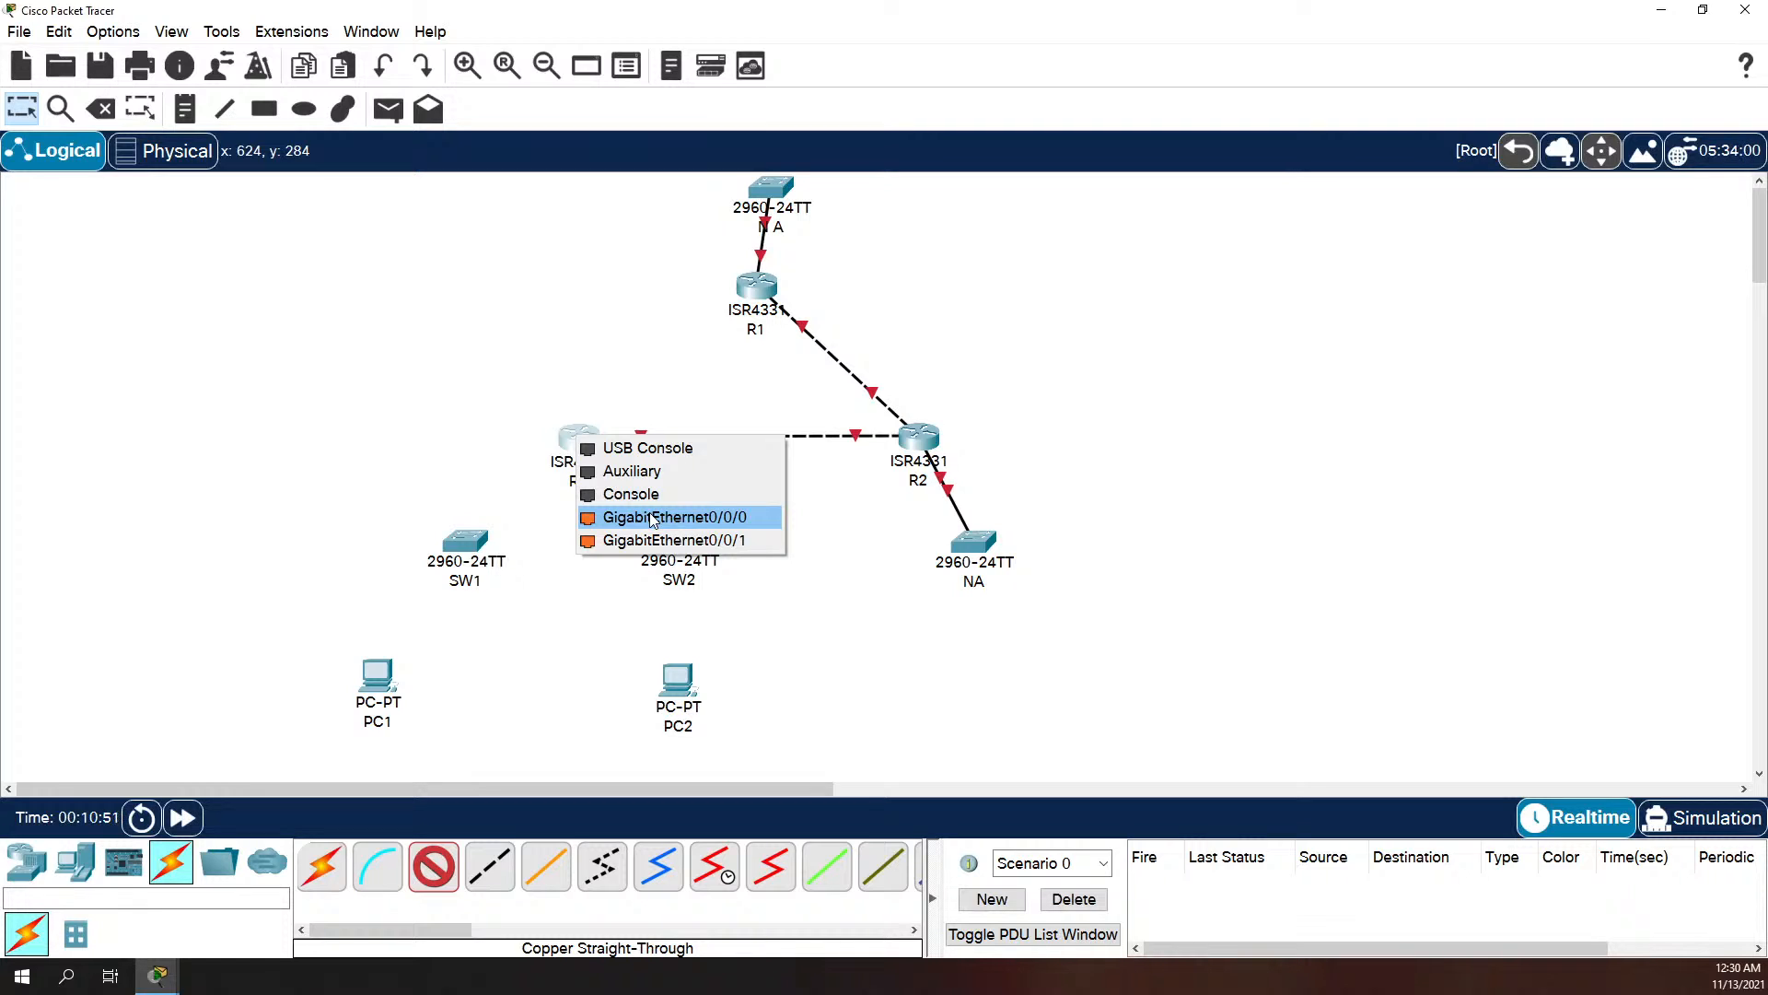
{"action": "left_click", "coordinate": [653, 518]}
{"action": "left_click", "coordinate": [682, 547]}
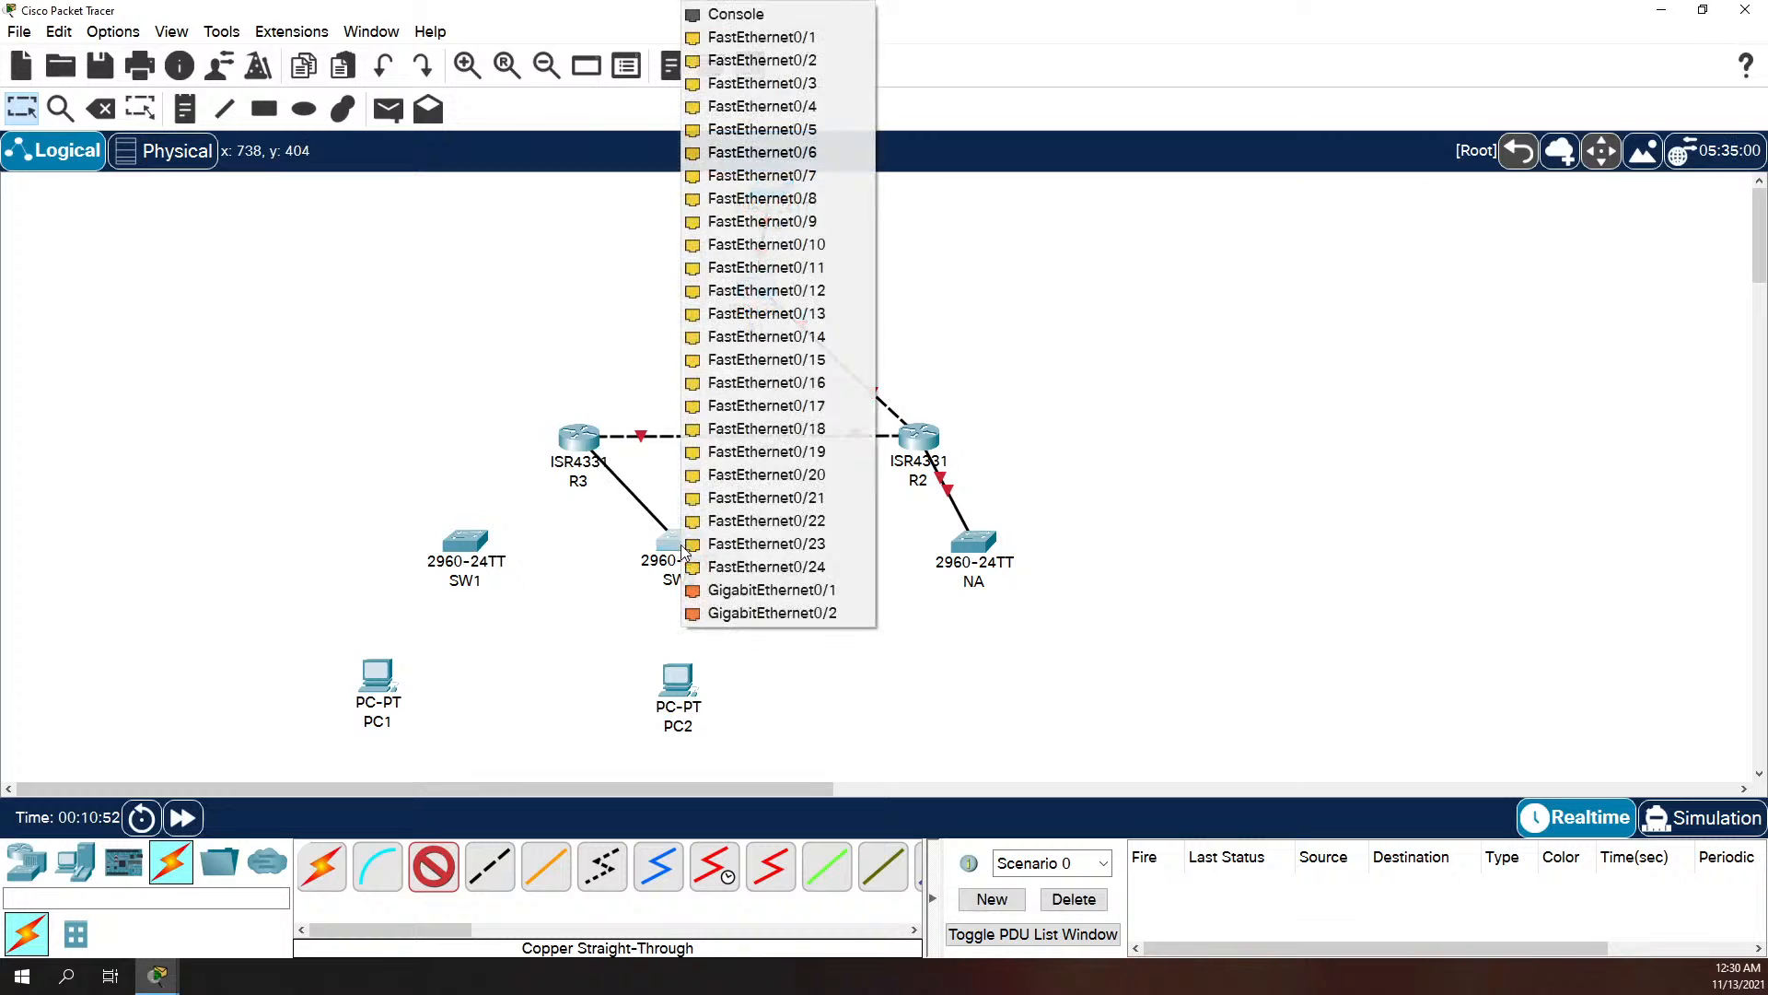
{"action": "left_click", "coordinate": [788, 597]}
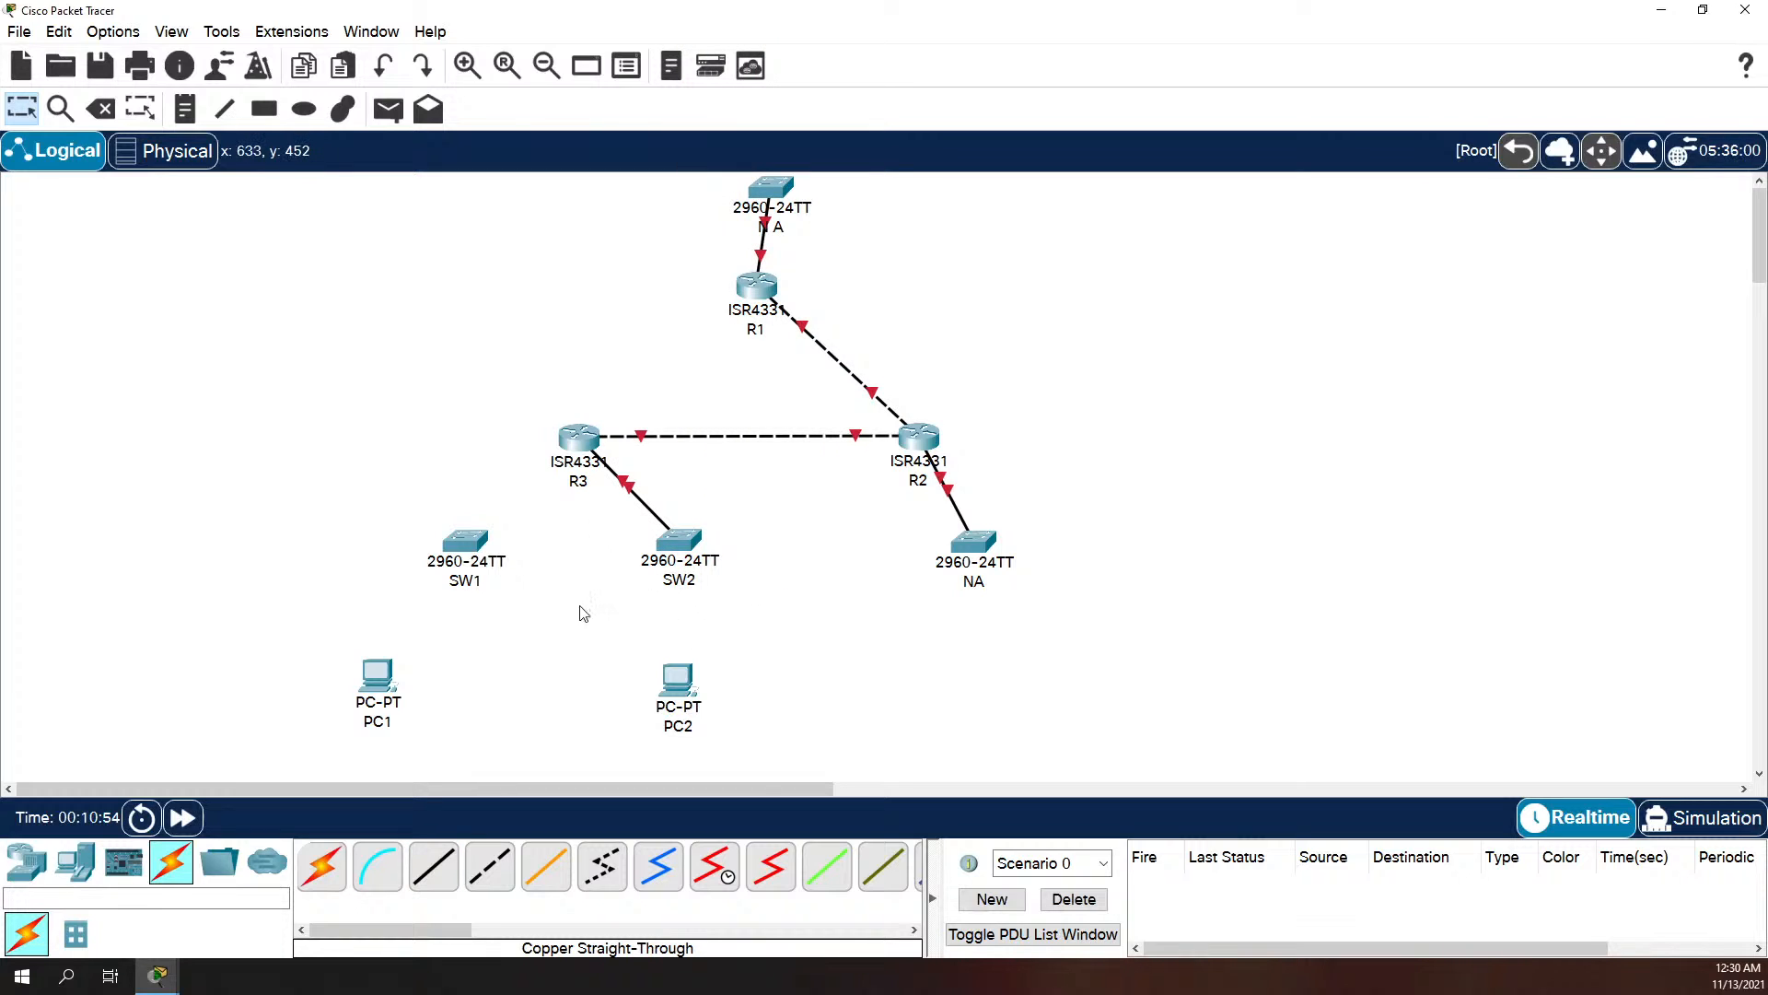
Step: Connect SW2's FastEthernet0/1 to PC2's FastEthernet0 with a Copper Straight-Through cable
{"action": "left_click", "coordinate": [436, 879]}
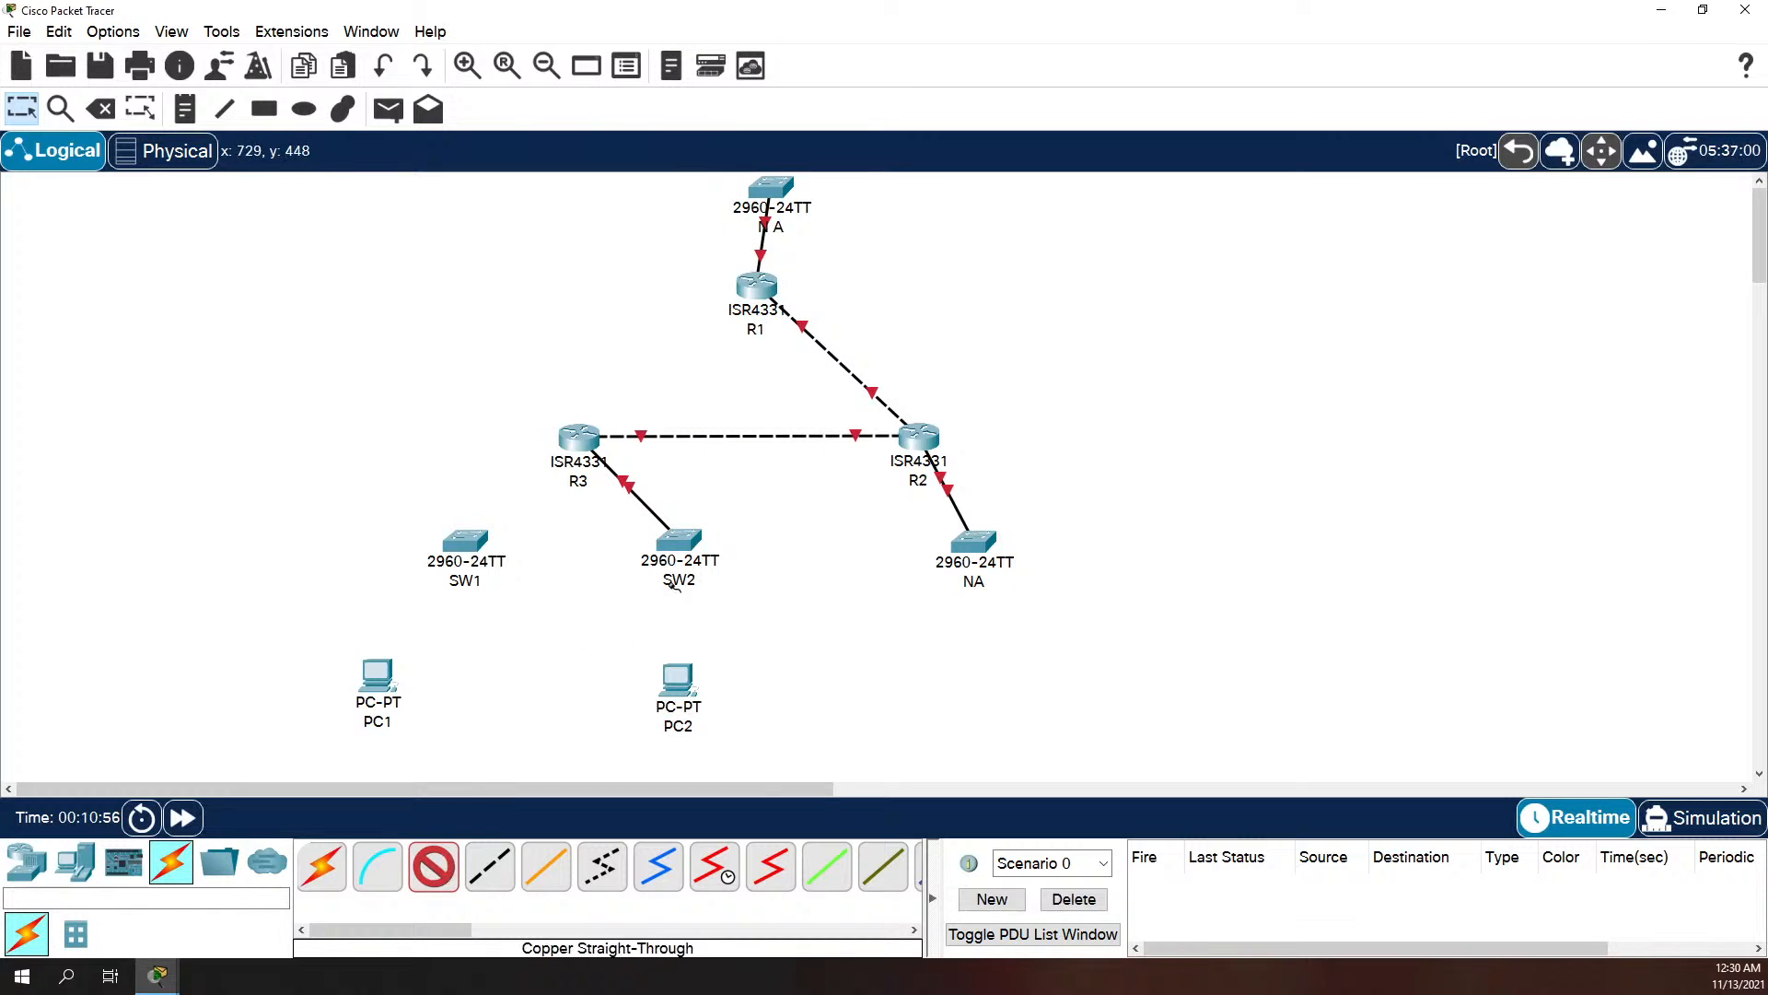
{"action": "left_click", "coordinate": [681, 542]}
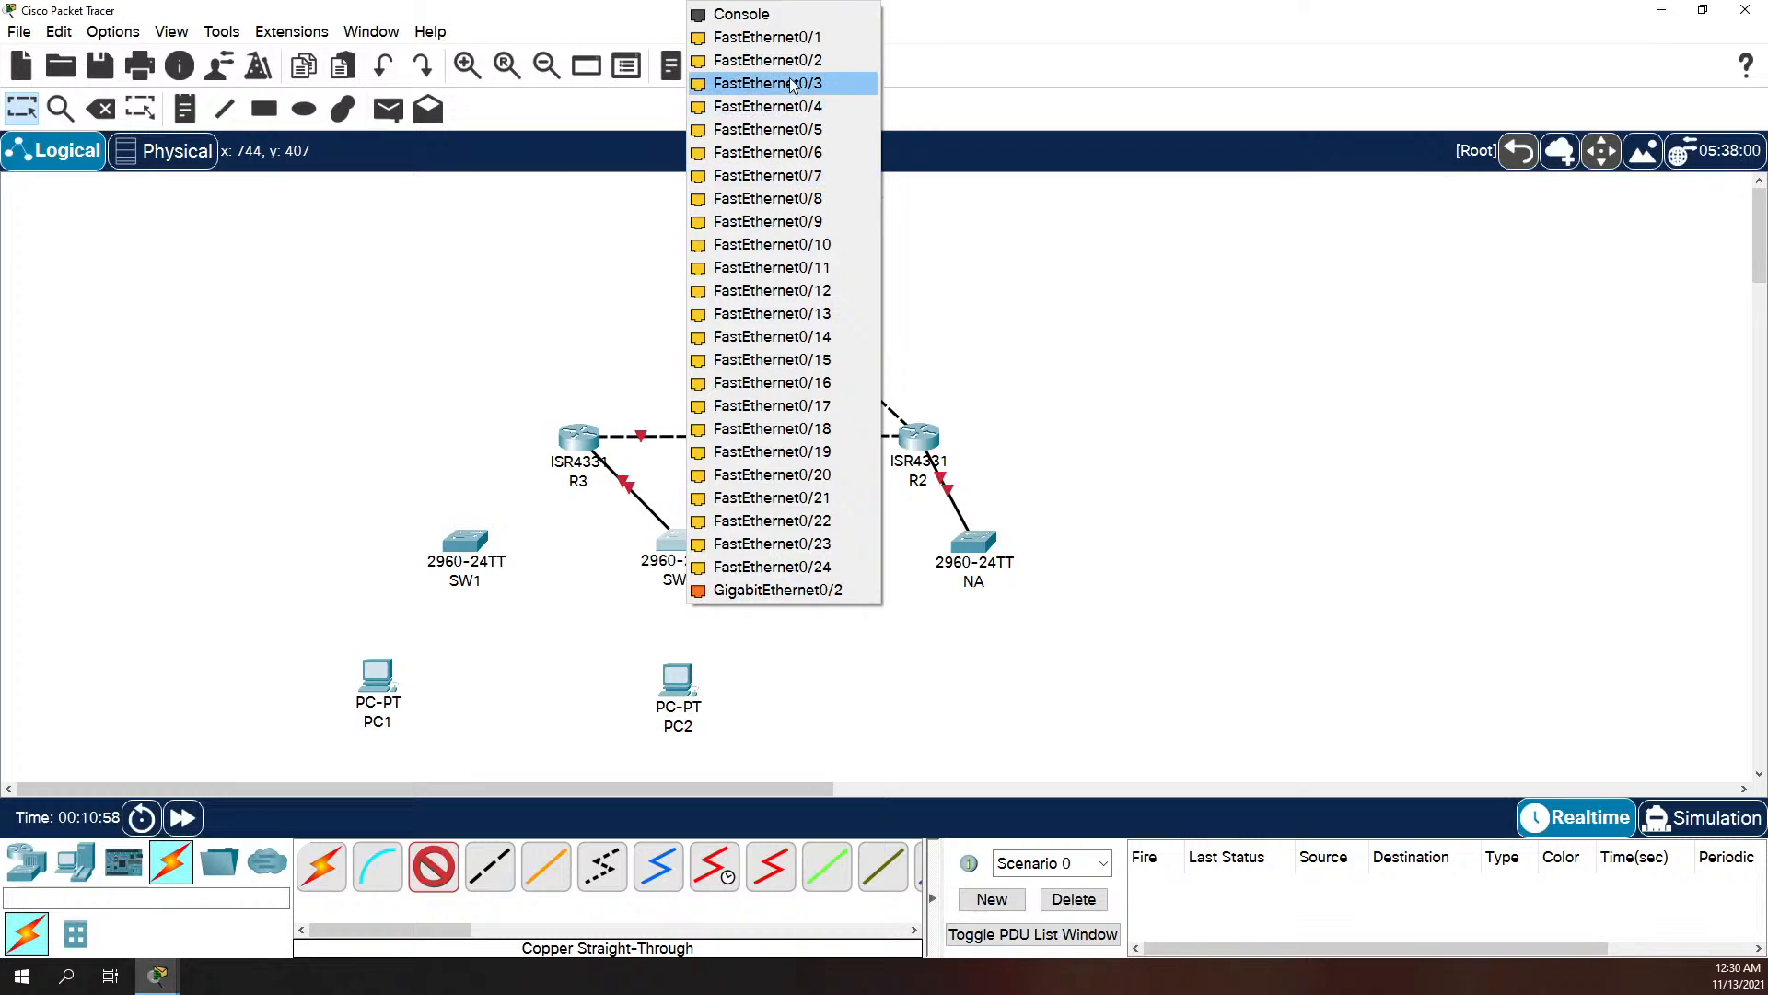
{"action": "left_click", "coordinate": [742, 37]}
{"action": "left_click", "coordinate": [679, 691]}
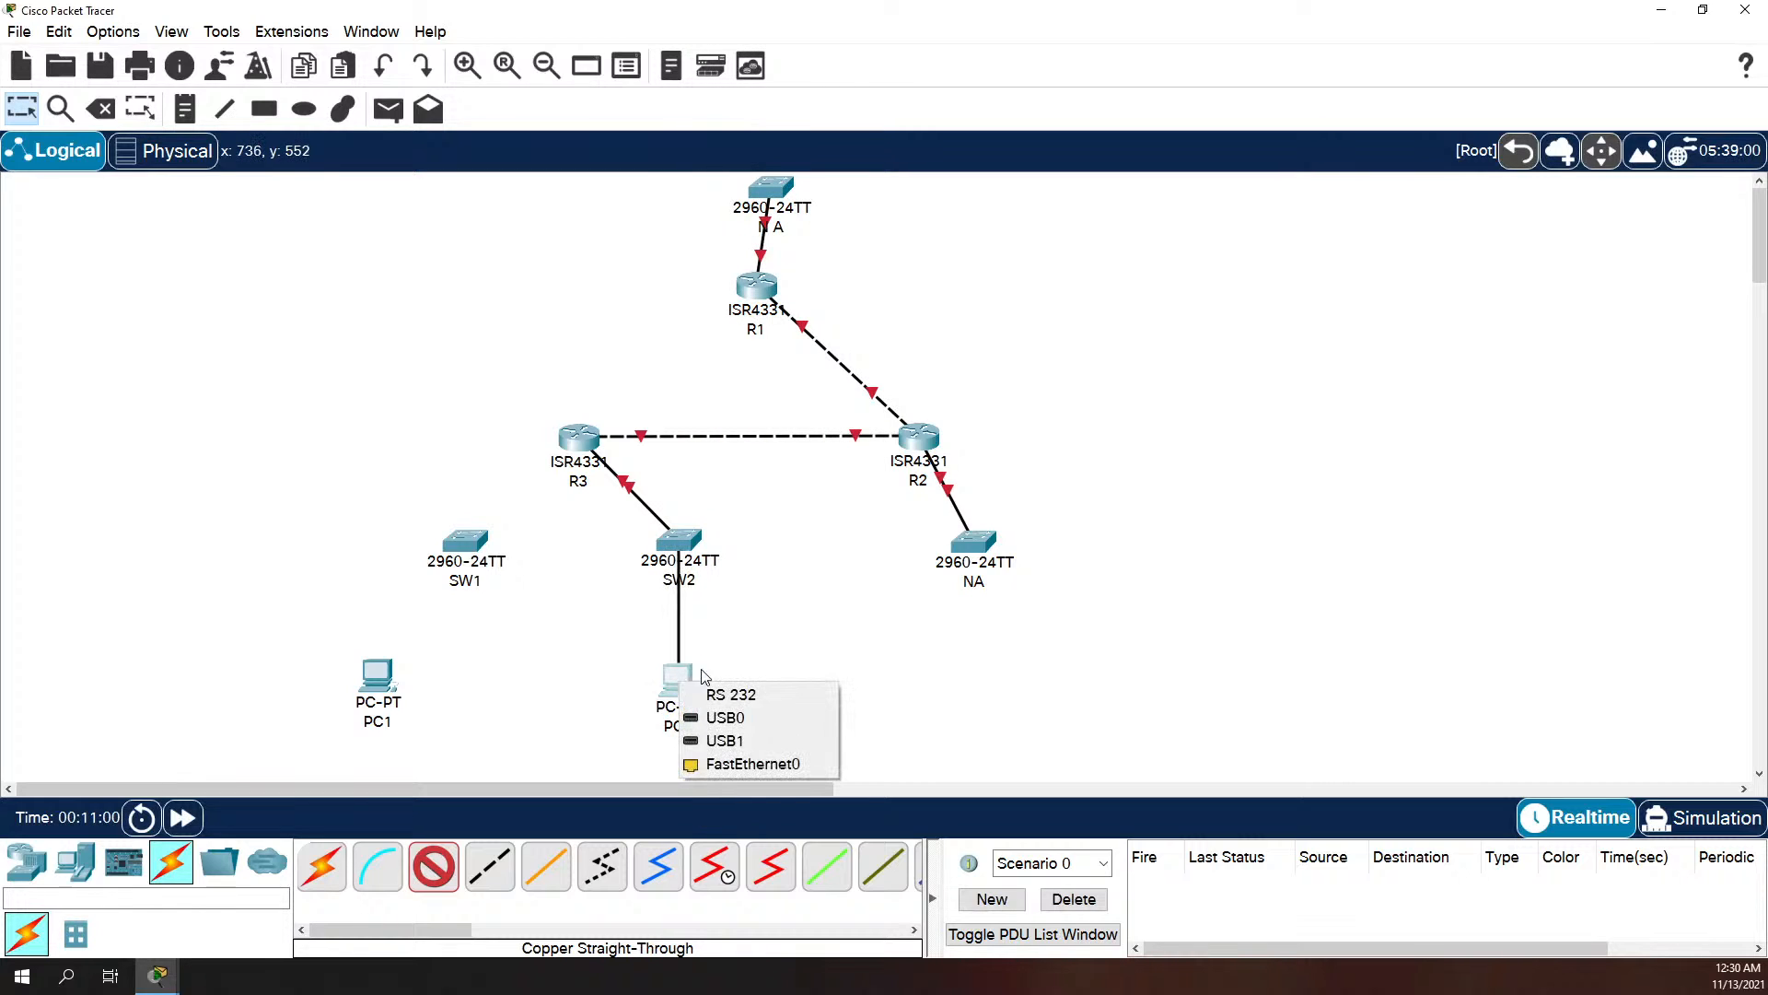
{"action": "left_click", "coordinate": [753, 764]}
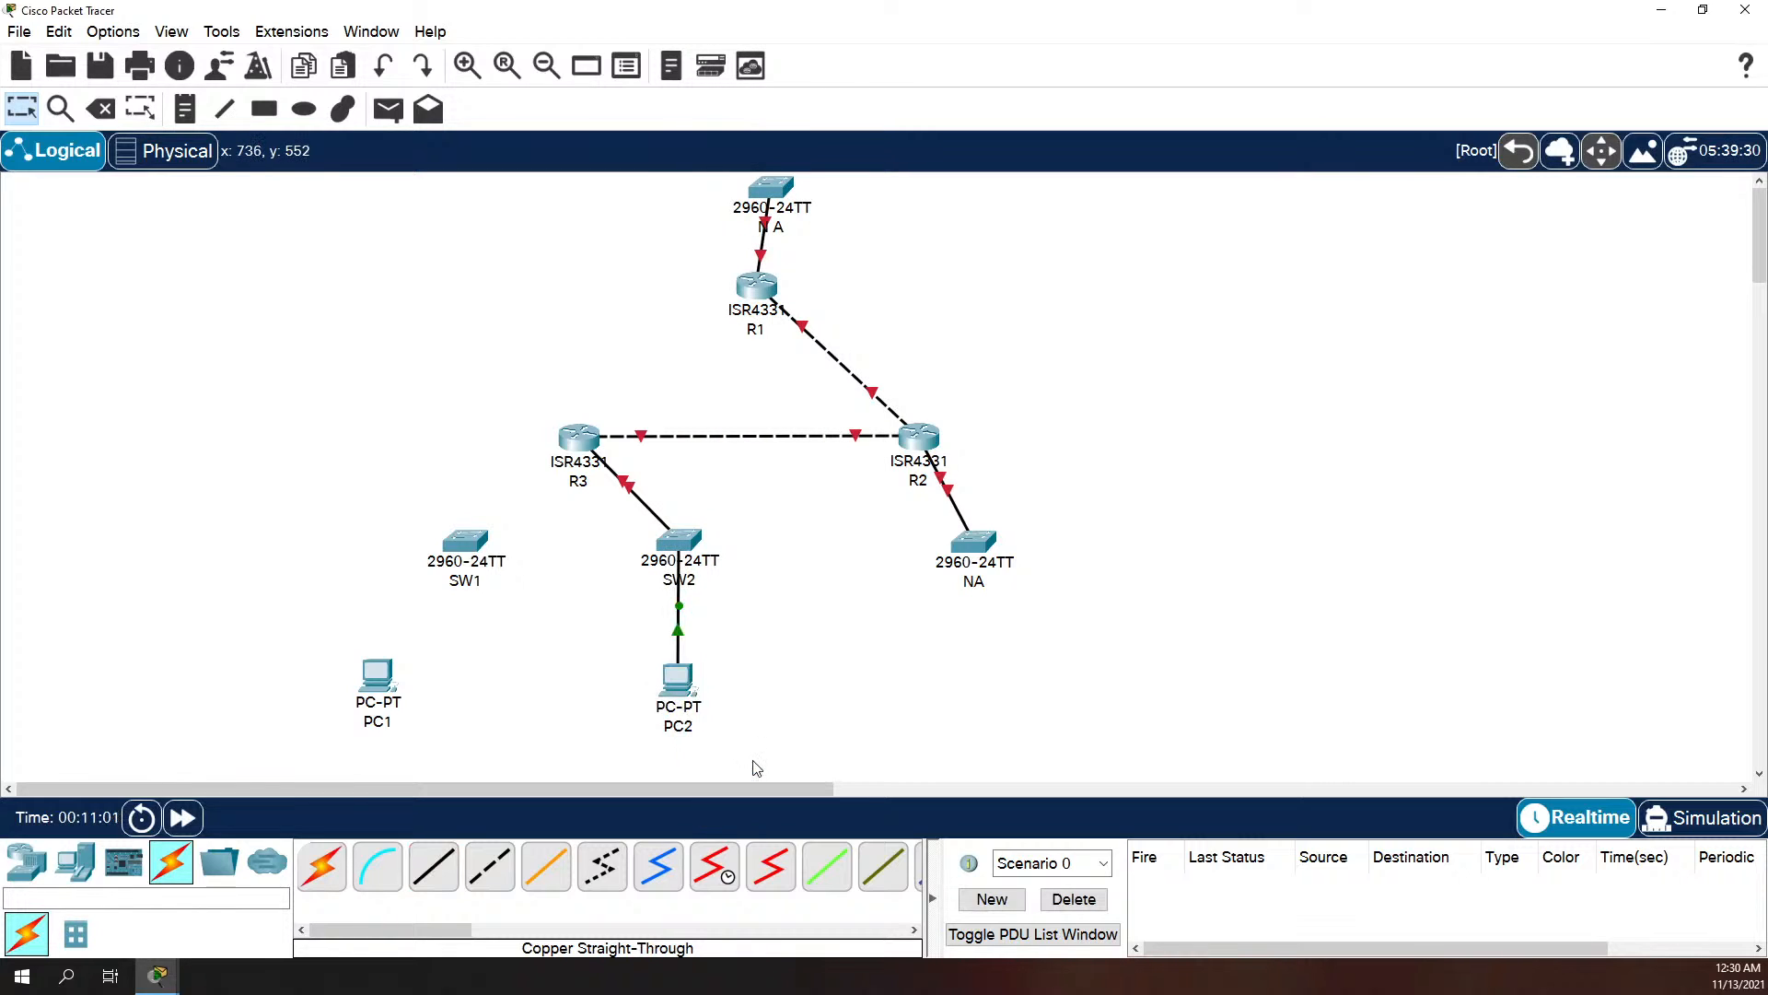
Step: Connect PC1's FastEthernet0 to SW1's FastEthernet0/1 with a Copper Straight-Through cable
{"action": "left_click", "coordinate": [433, 866]}
{"action": "left_click", "coordinate": [396, 659]}
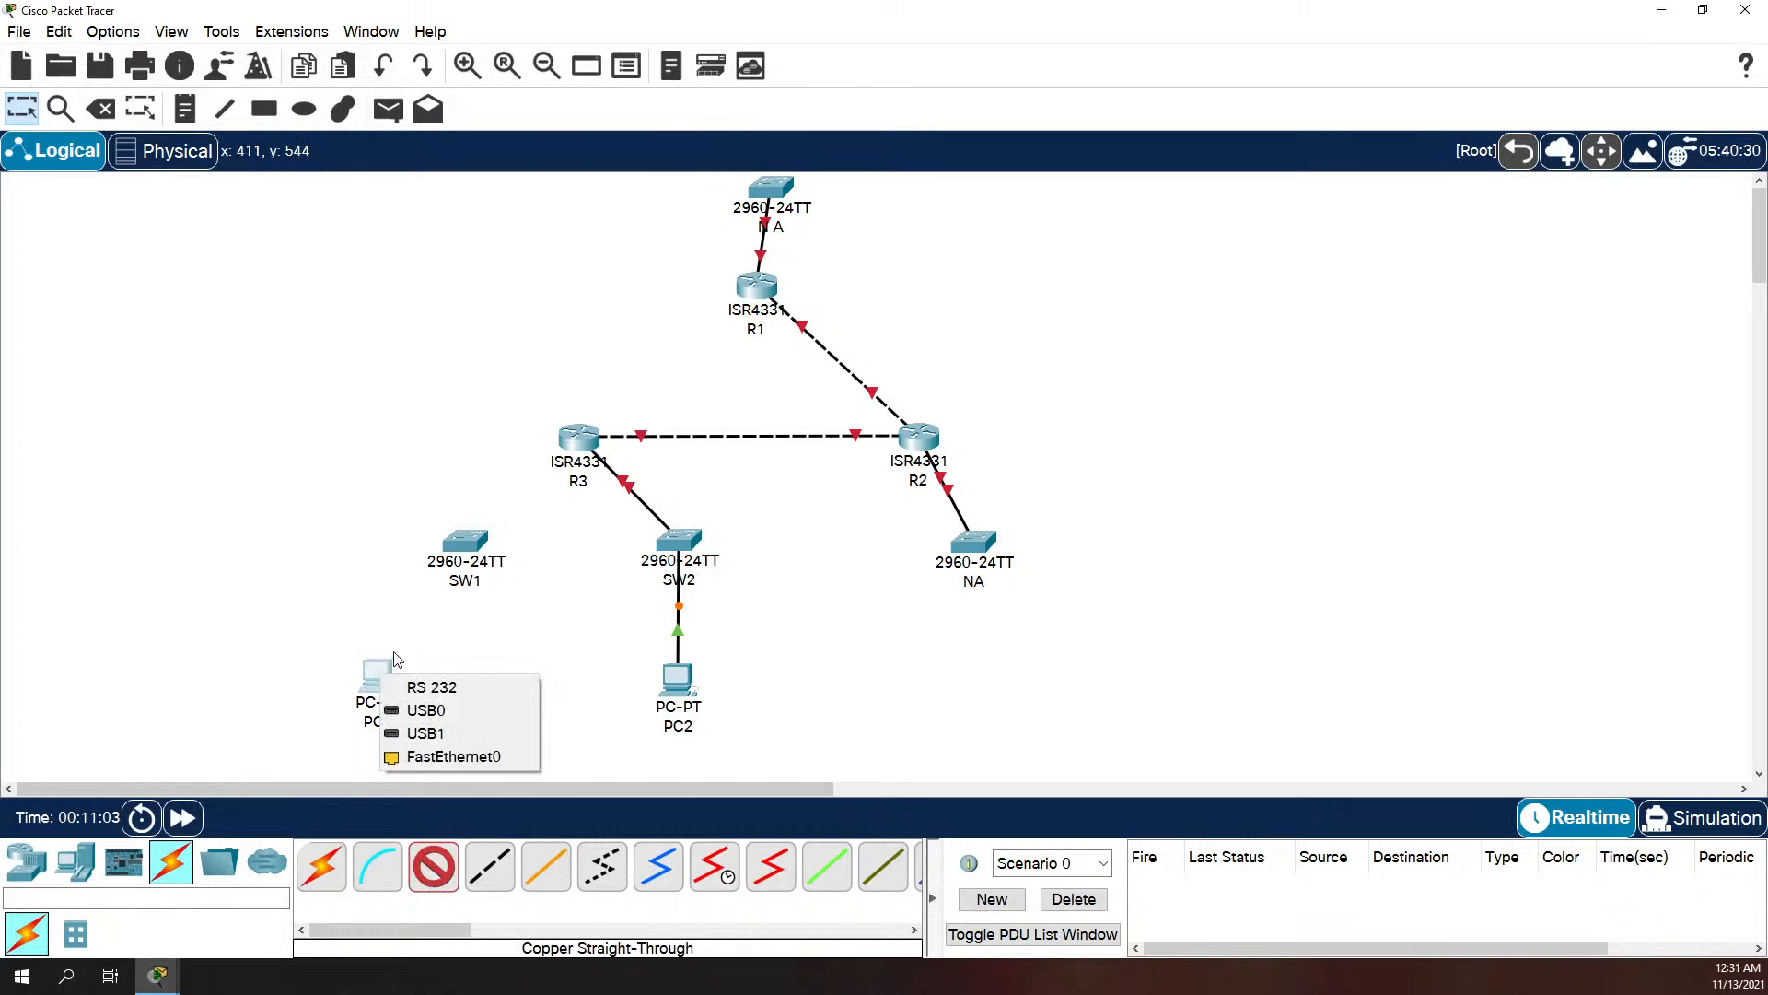
{"action": "left_click", "coordinate": [423, 757]}
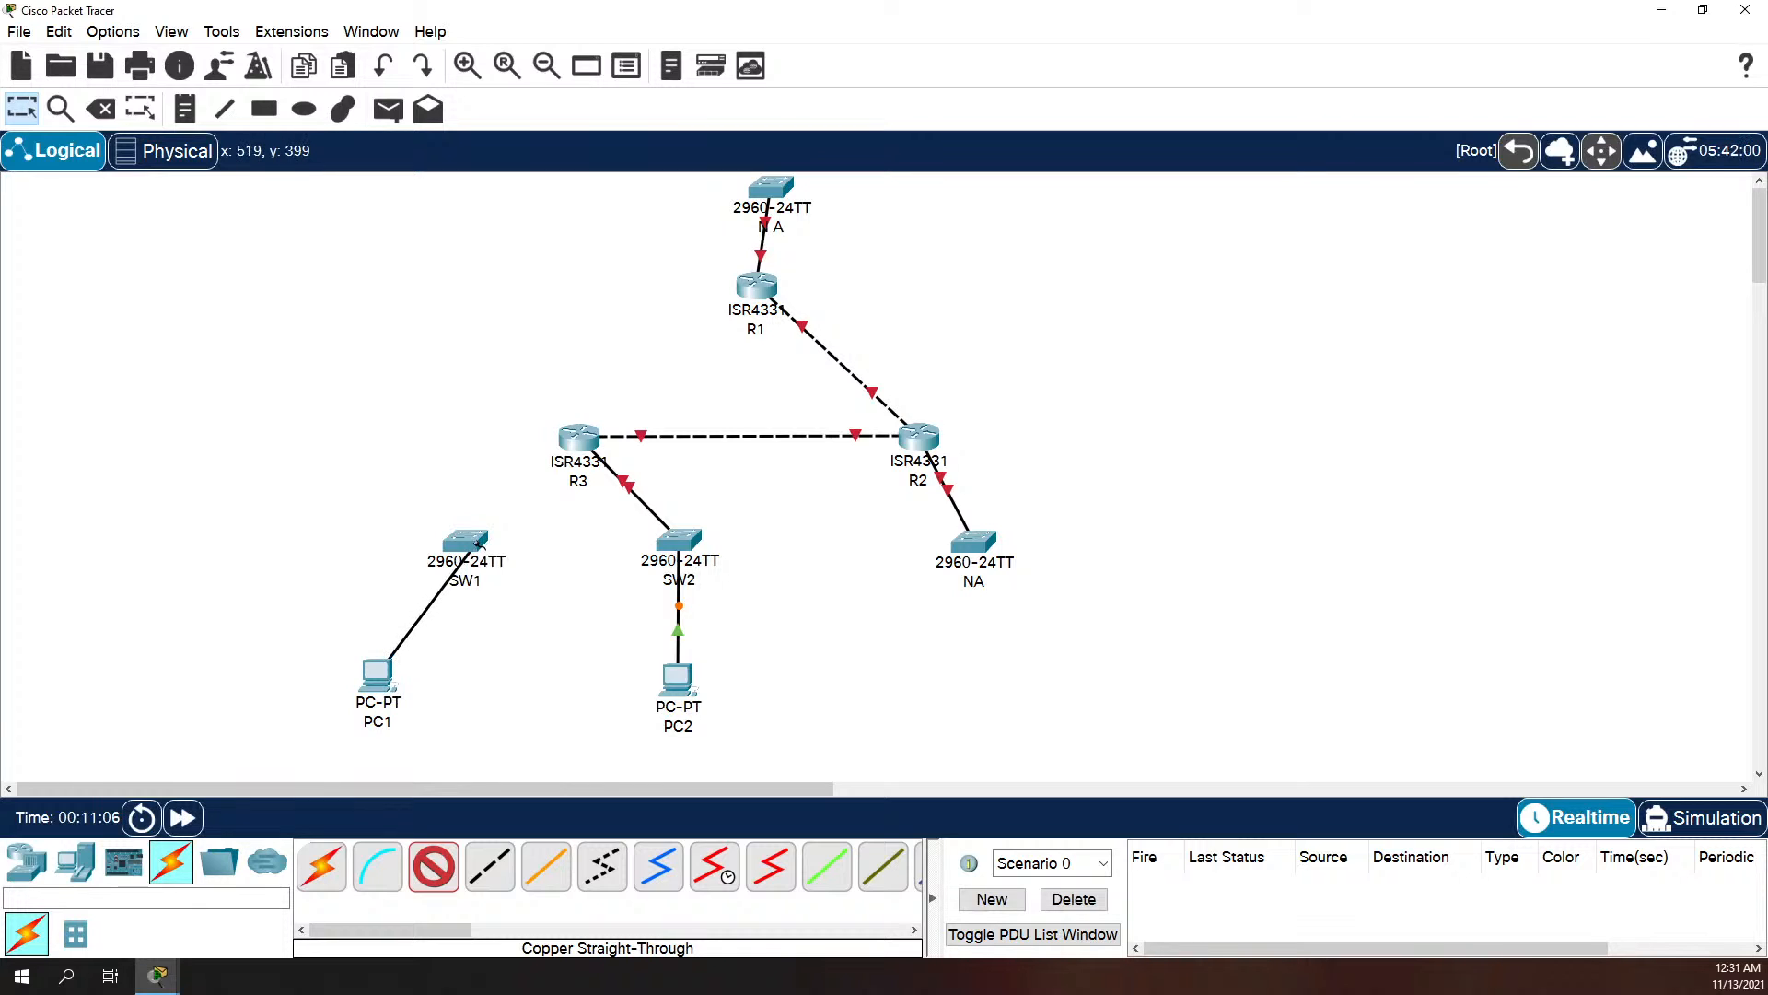
{"action": "left_click", "coordinate": [475, 543]}
{"action": "left_click", "coordinate": [553, 36]}
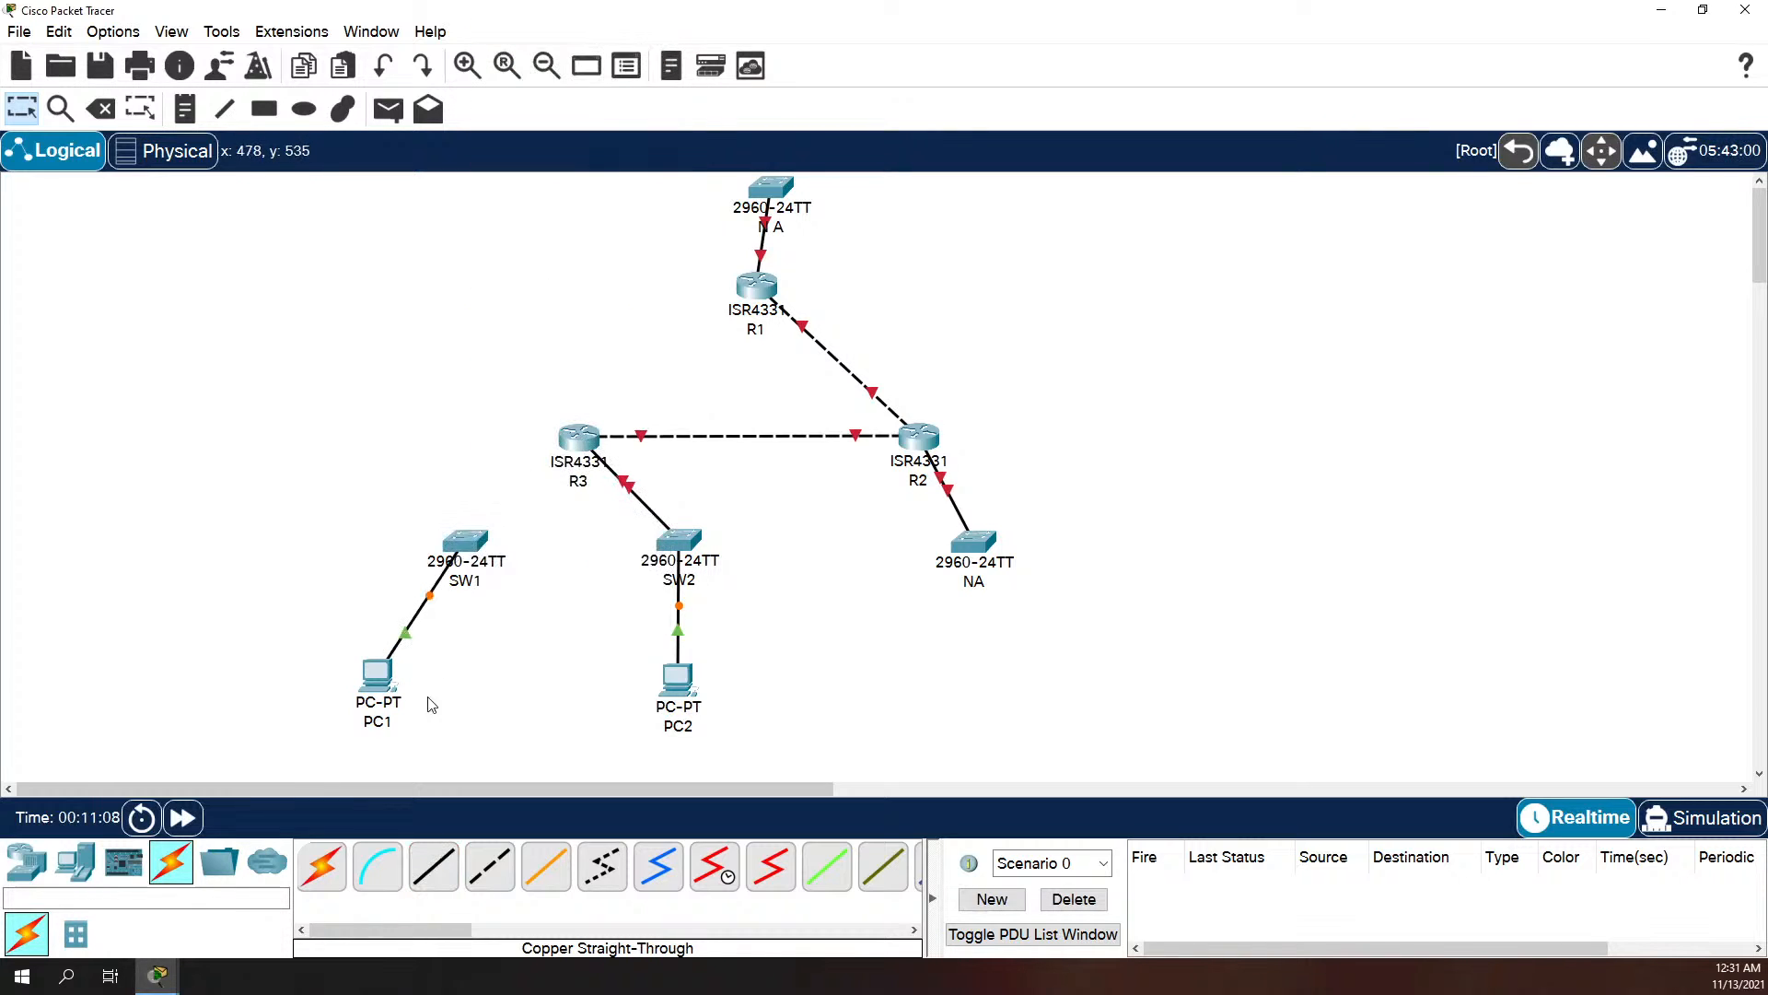
Step: Connect SW1's GigabitEthernet0/1 to R3's GigabitEthernet0/0/1 with a Copper Straight-Through cable
{"action": "left_click", "coordinate": [437, 861]}
{"action": "left_click", "coordinate": [474, 545]}
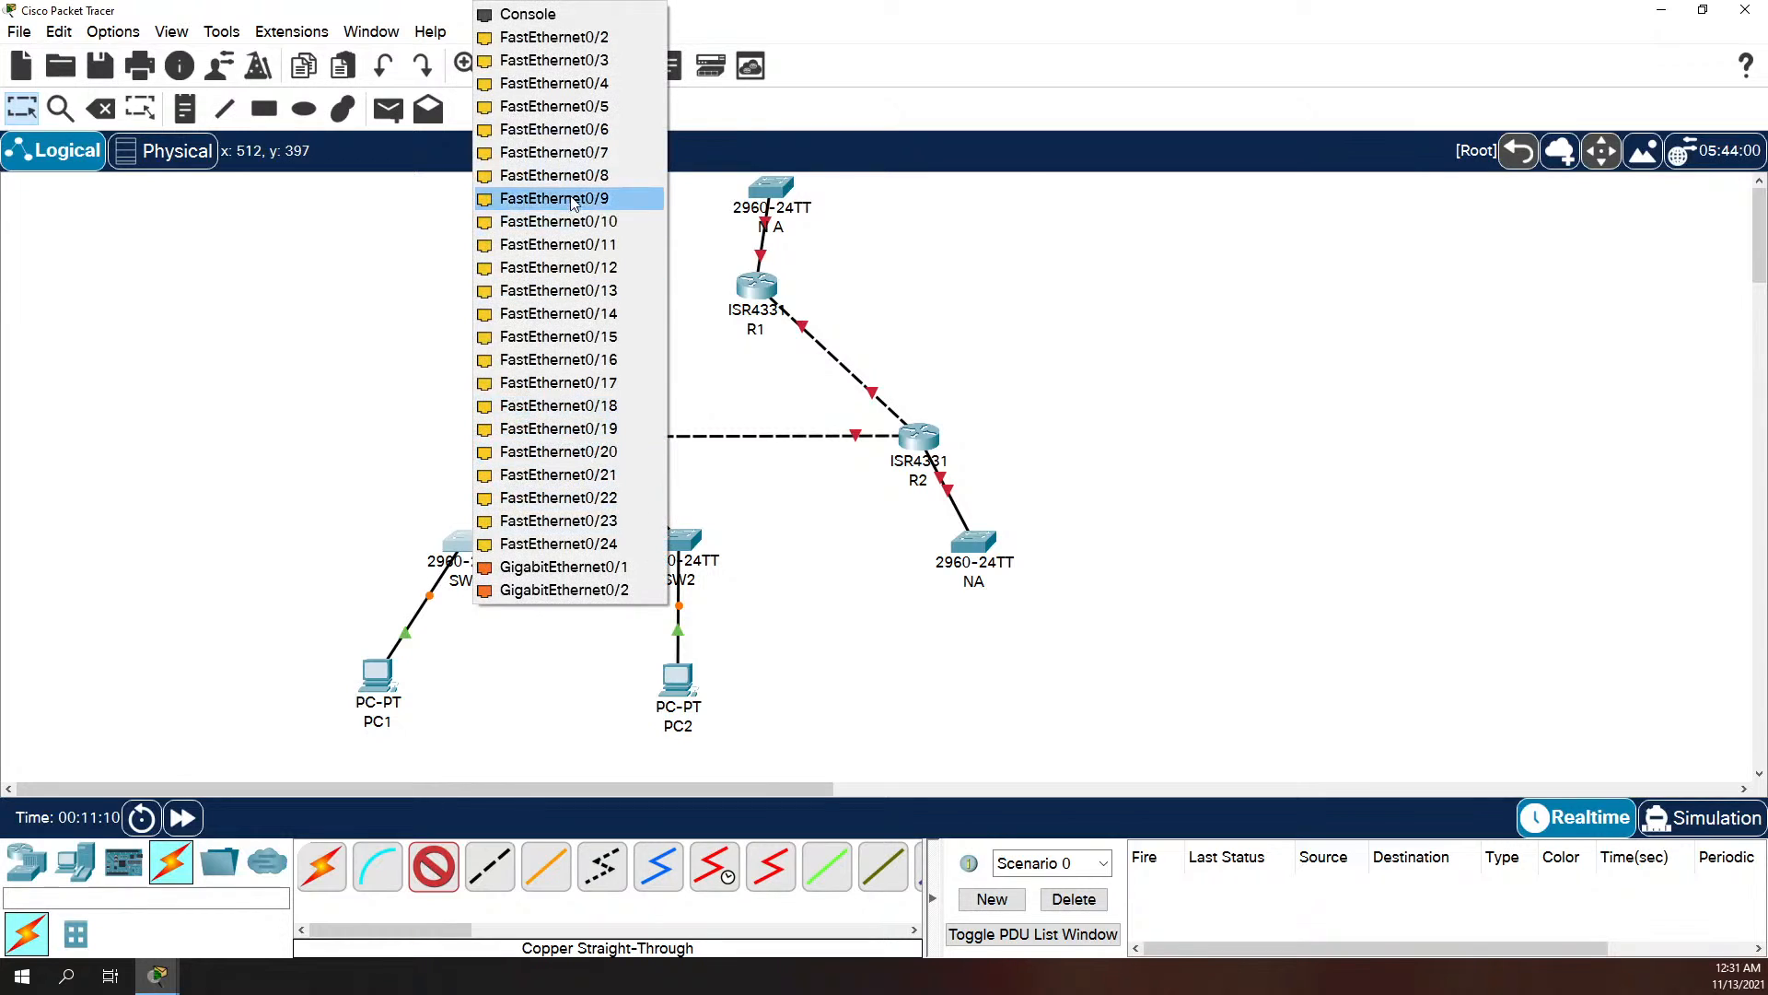
{"action": "left_click", "coordinate": [564, 566]}
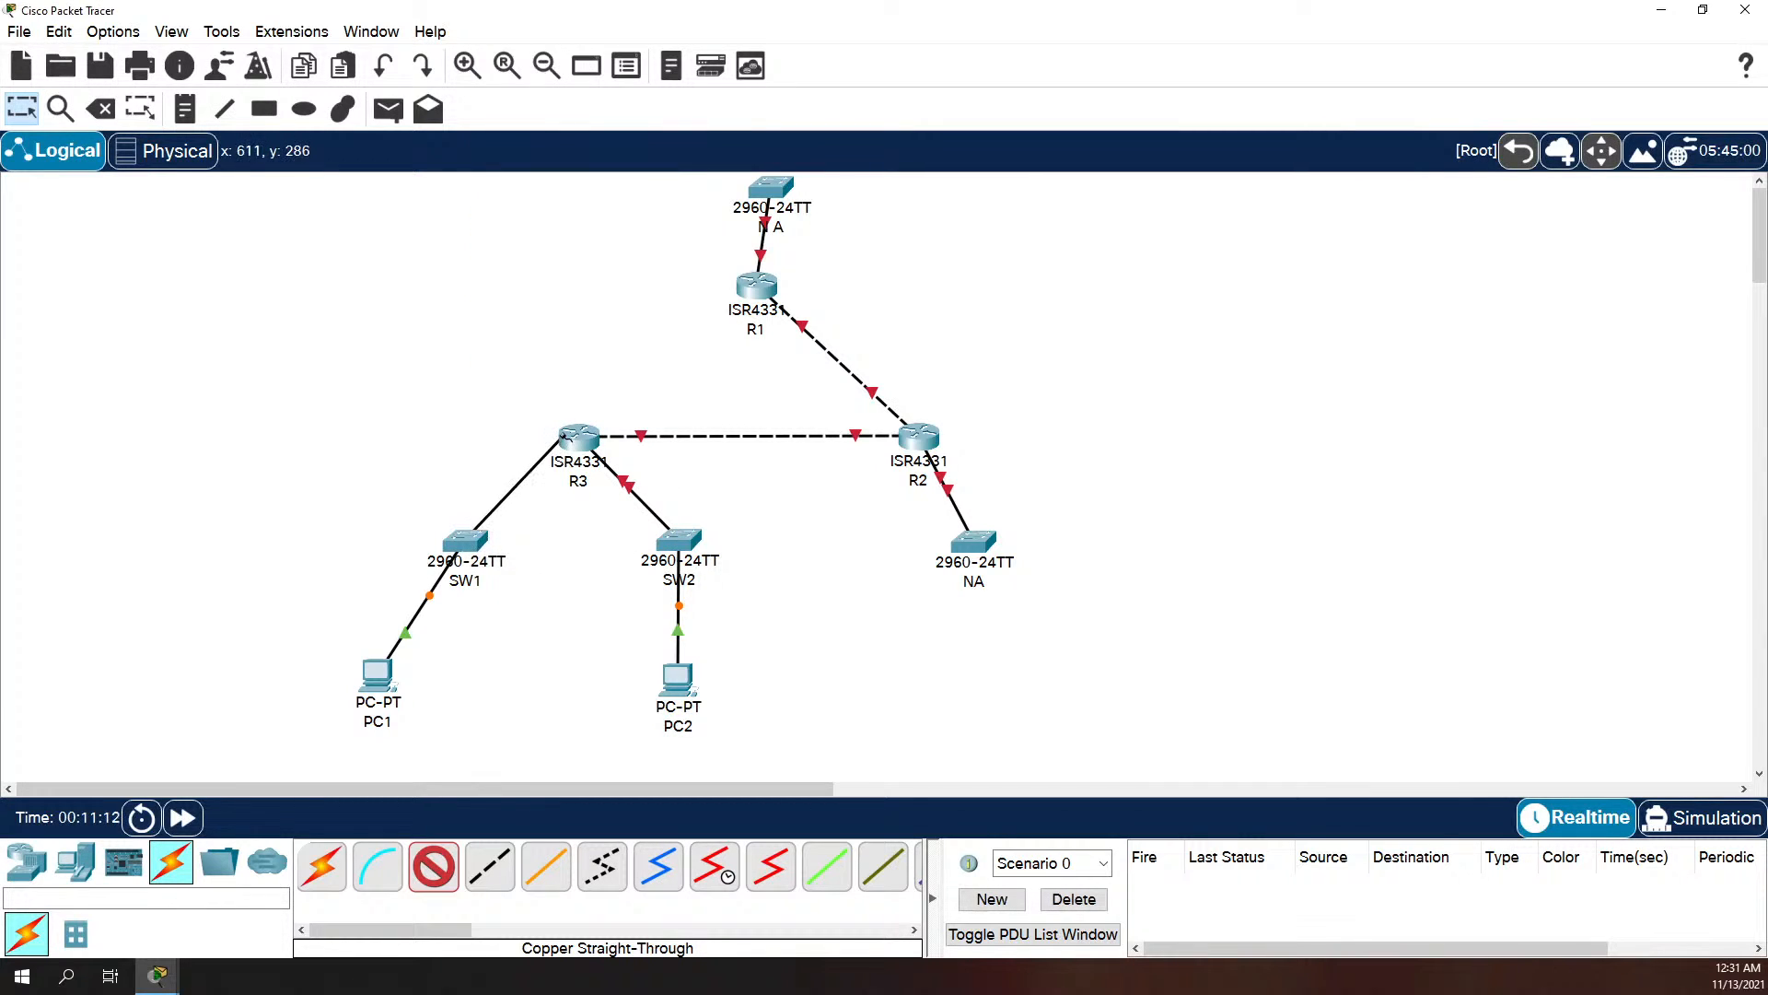
{"action": "left_click", "coordinate": [571, 442]}
{"action": "left_click", "coordinate": [649, 521]}
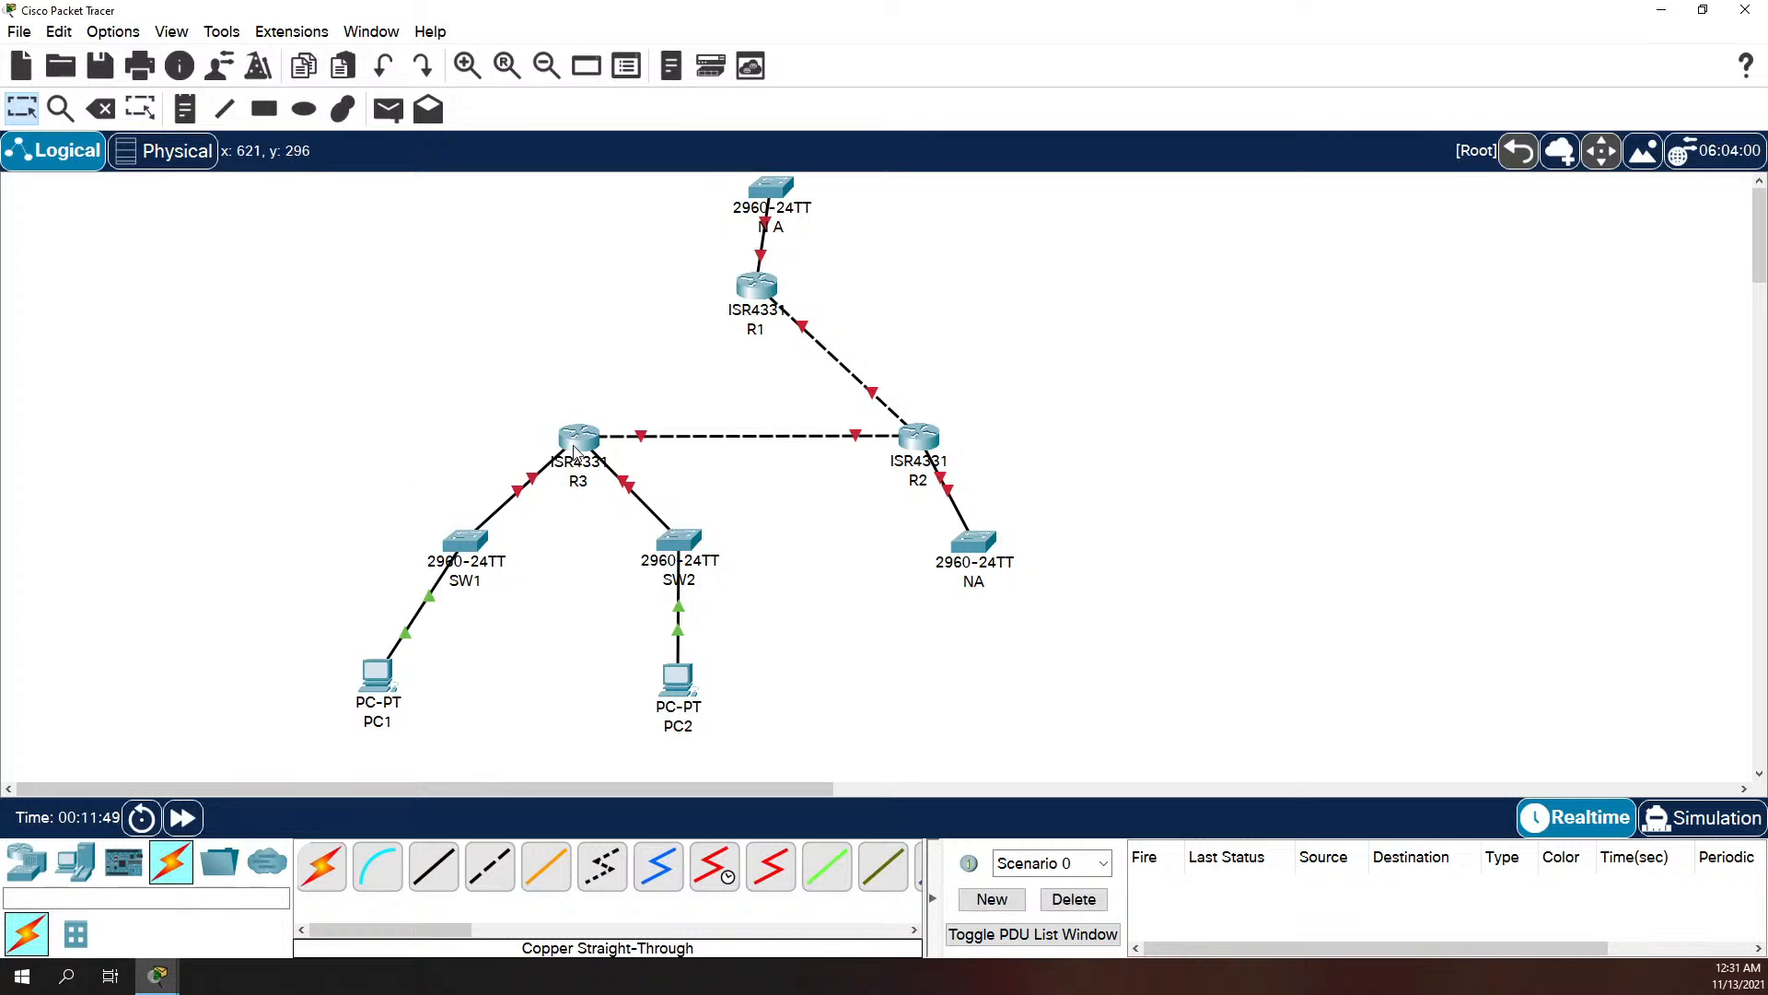
{"action": "mouse_move", "coordinate": [578, 438]}
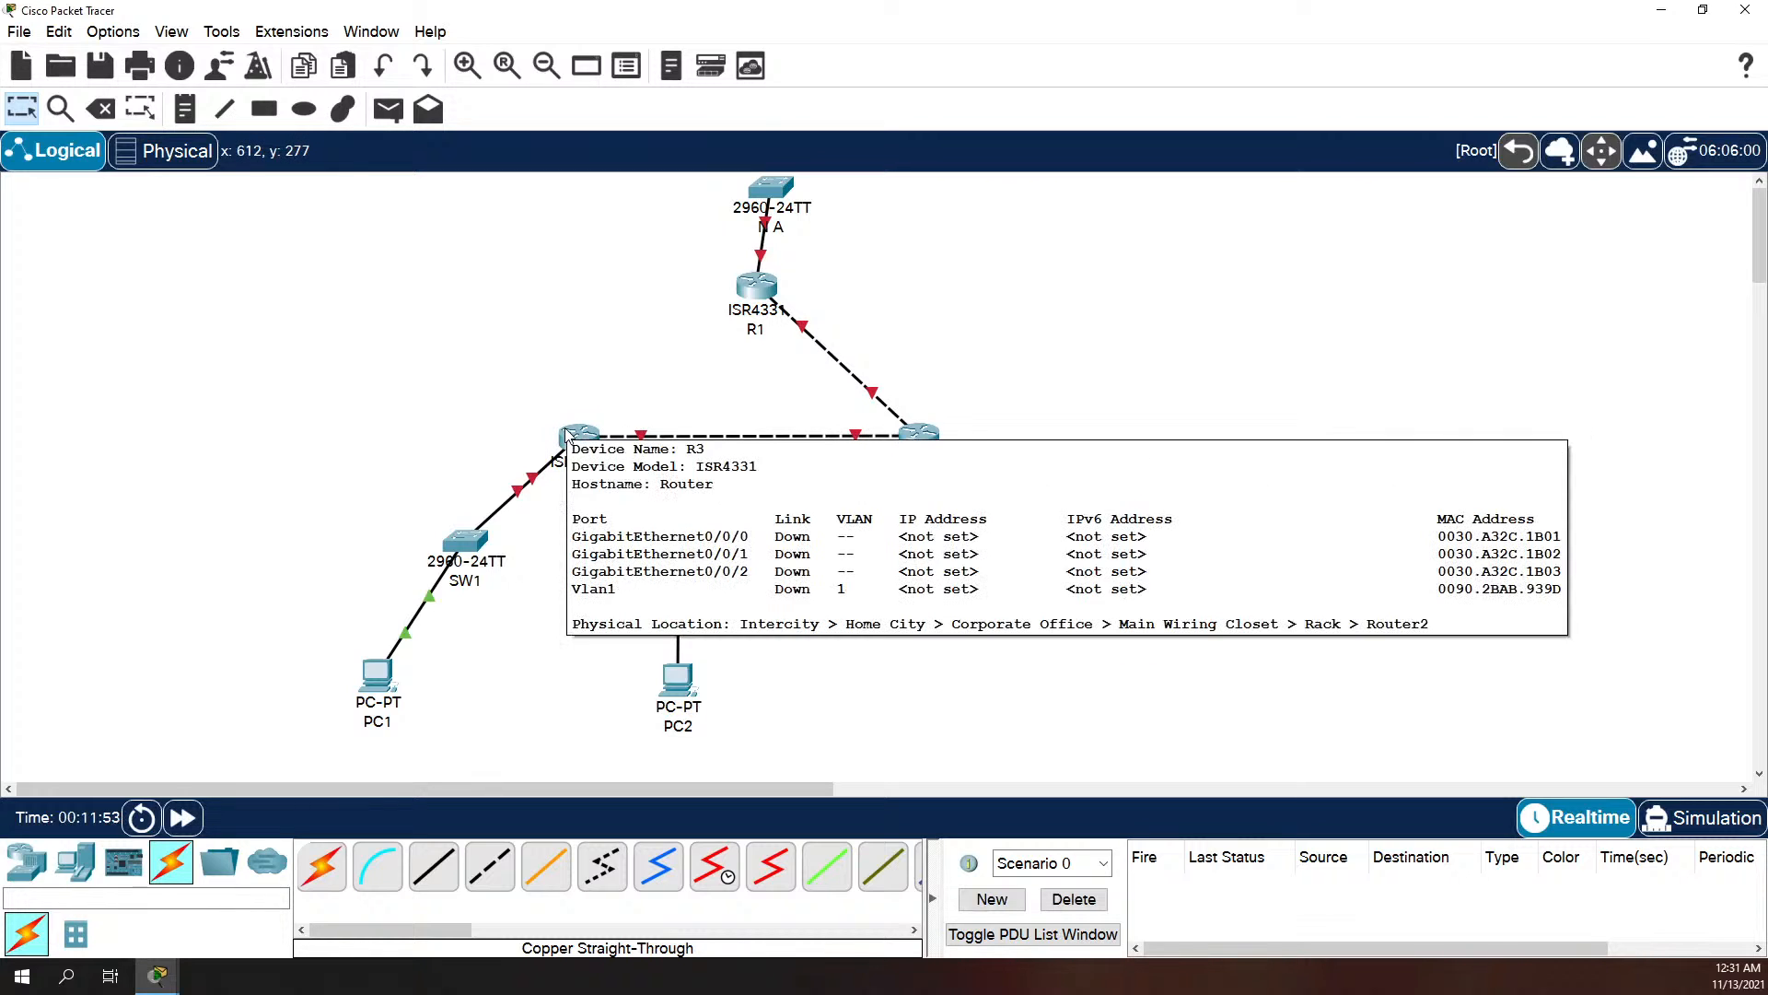
{"action": "left_click", "coordinate": [565, 438]}
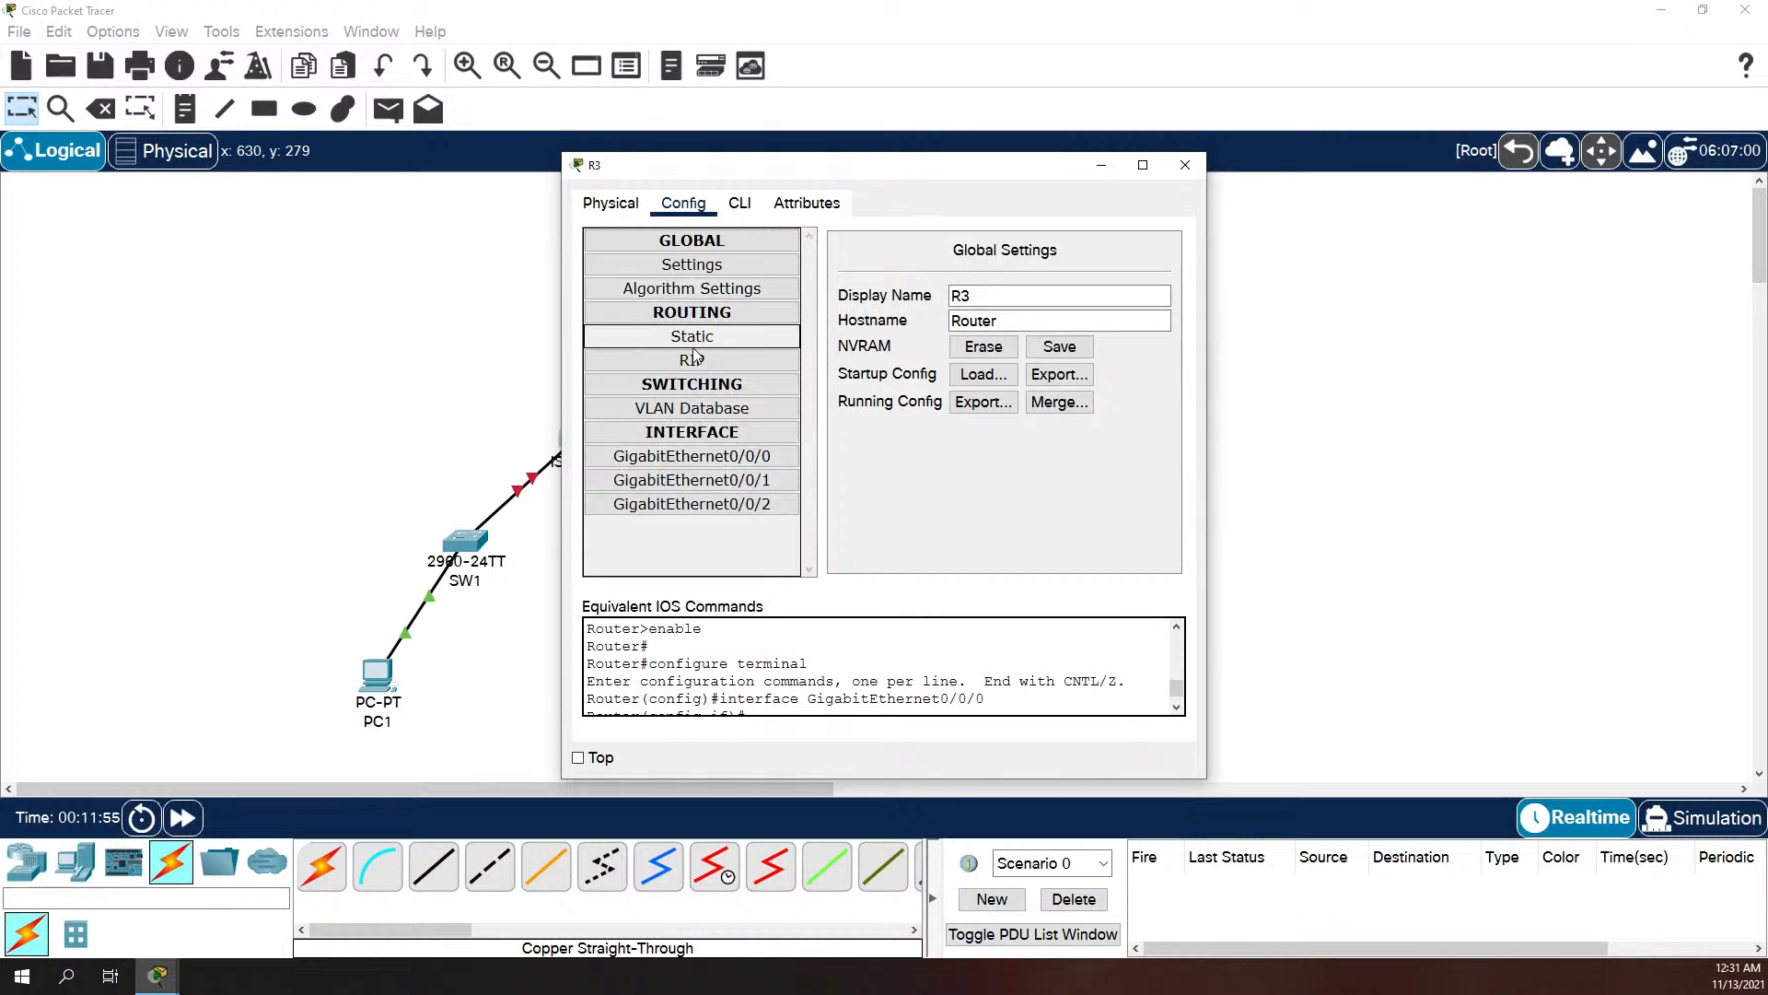
{"action": "left_click", "coordinate": [505, 453]}
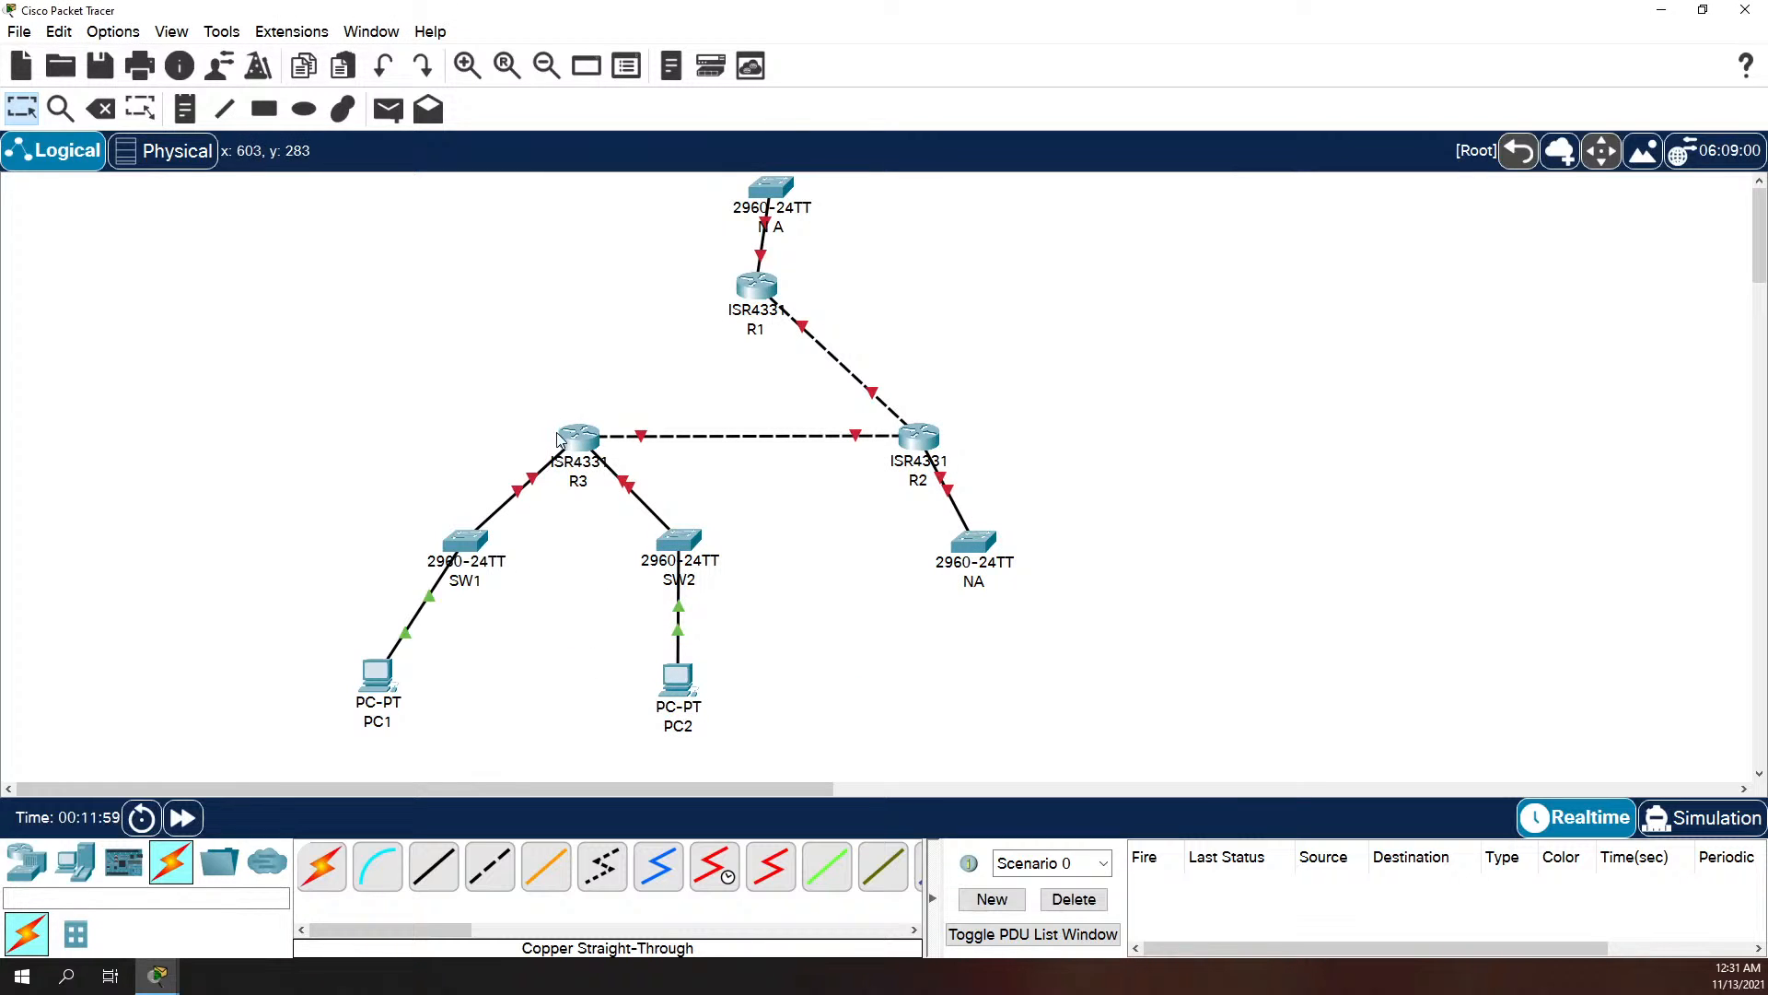
Step: Open R3's command line and exit interface and global configuration modes back to privileged EXEC mode
{"action": "left_click", "coordinate": [573, 434]}
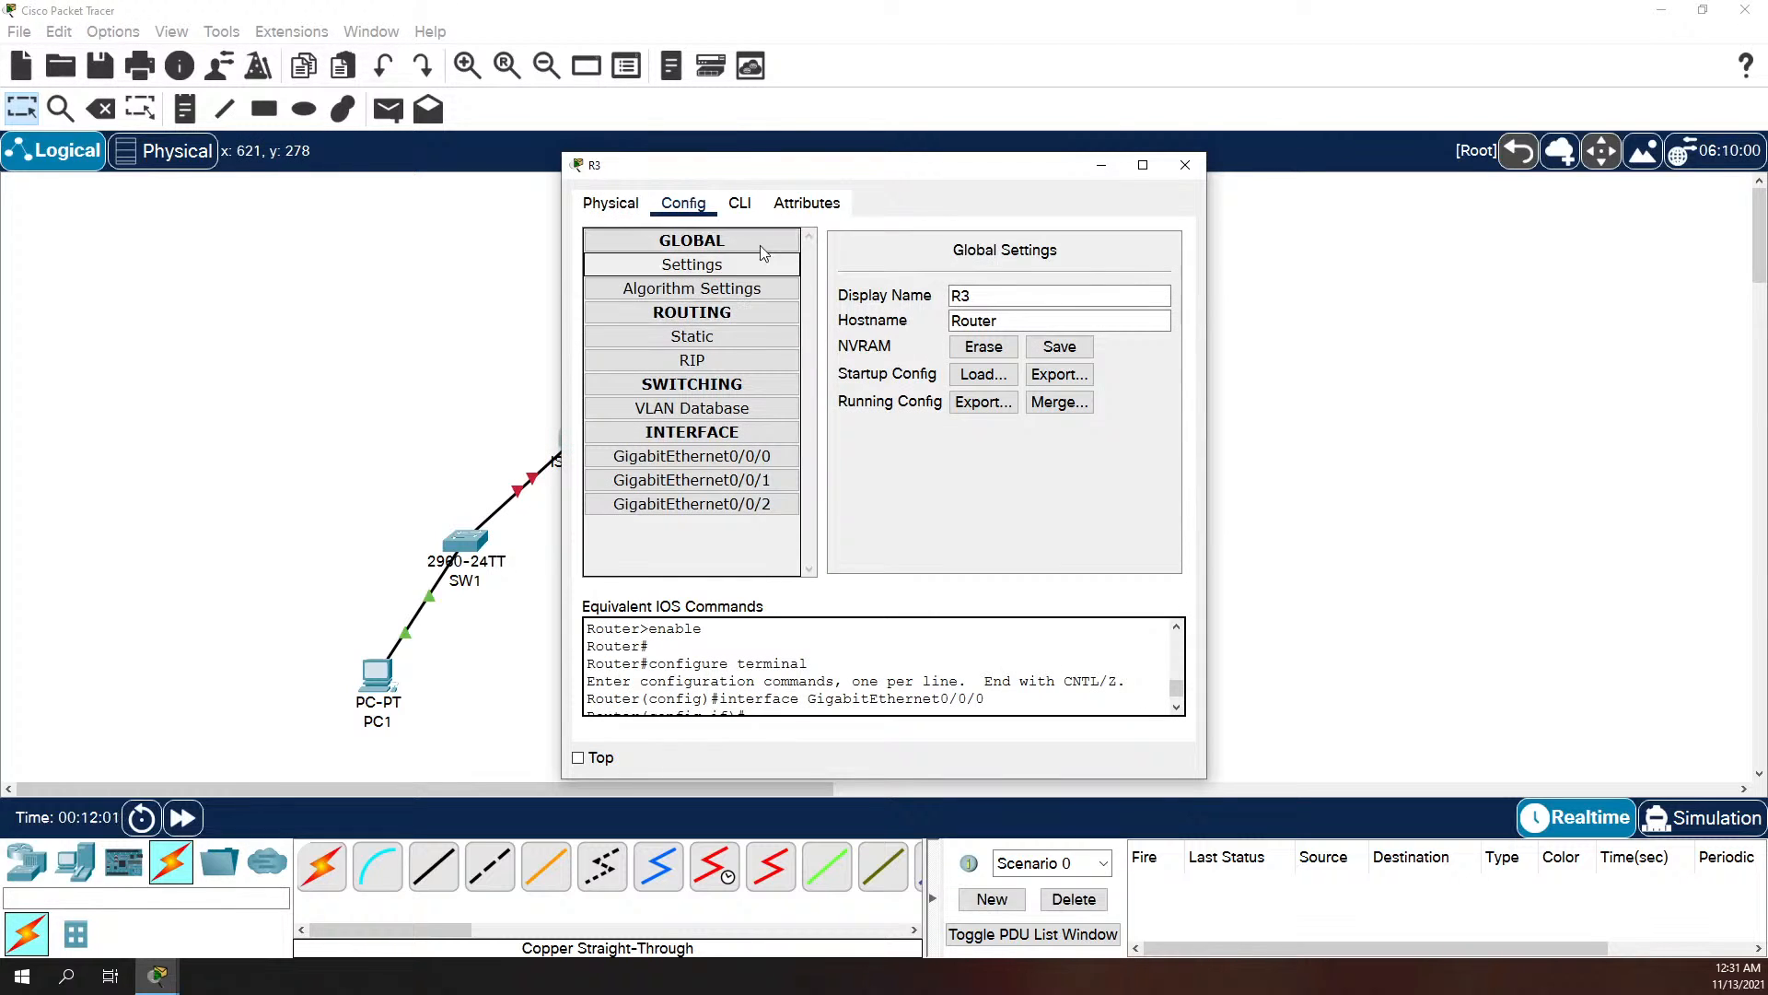
{"action": "left_click", "coordinate": [739, 203]}
{"action": "type", "text": "w"}
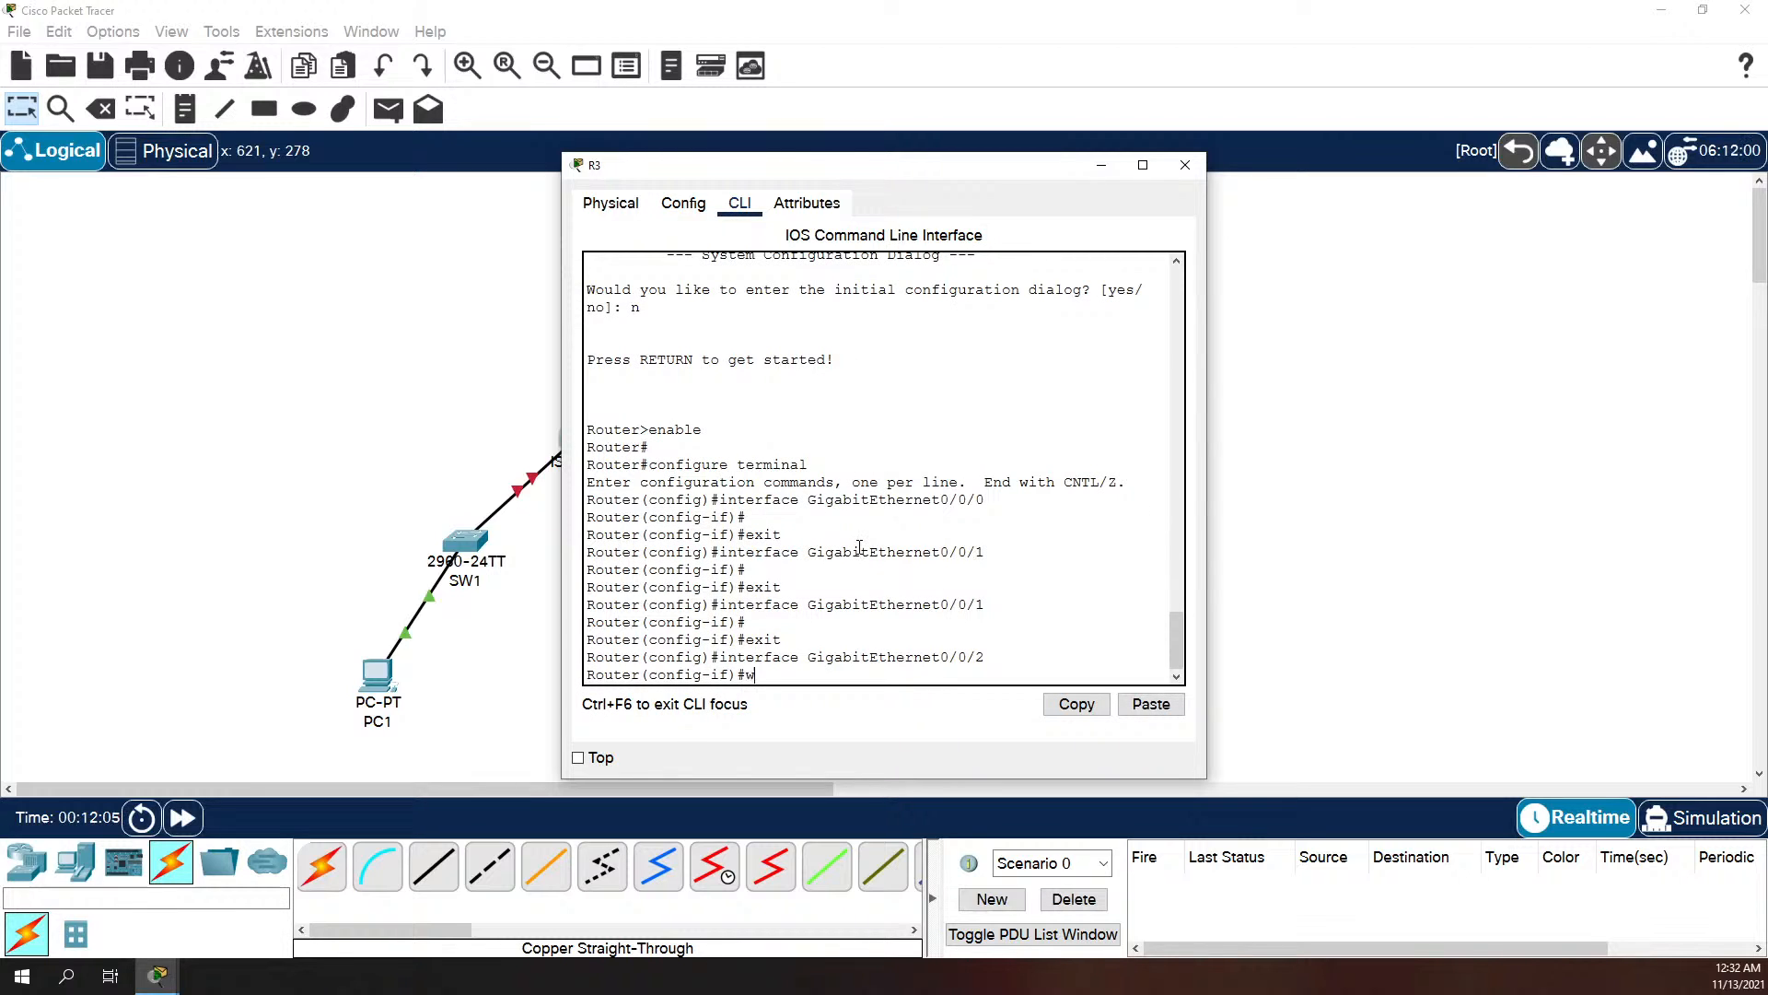
{"action": "type", "text": "xit"}
{"action": "key", "text": "Return"}
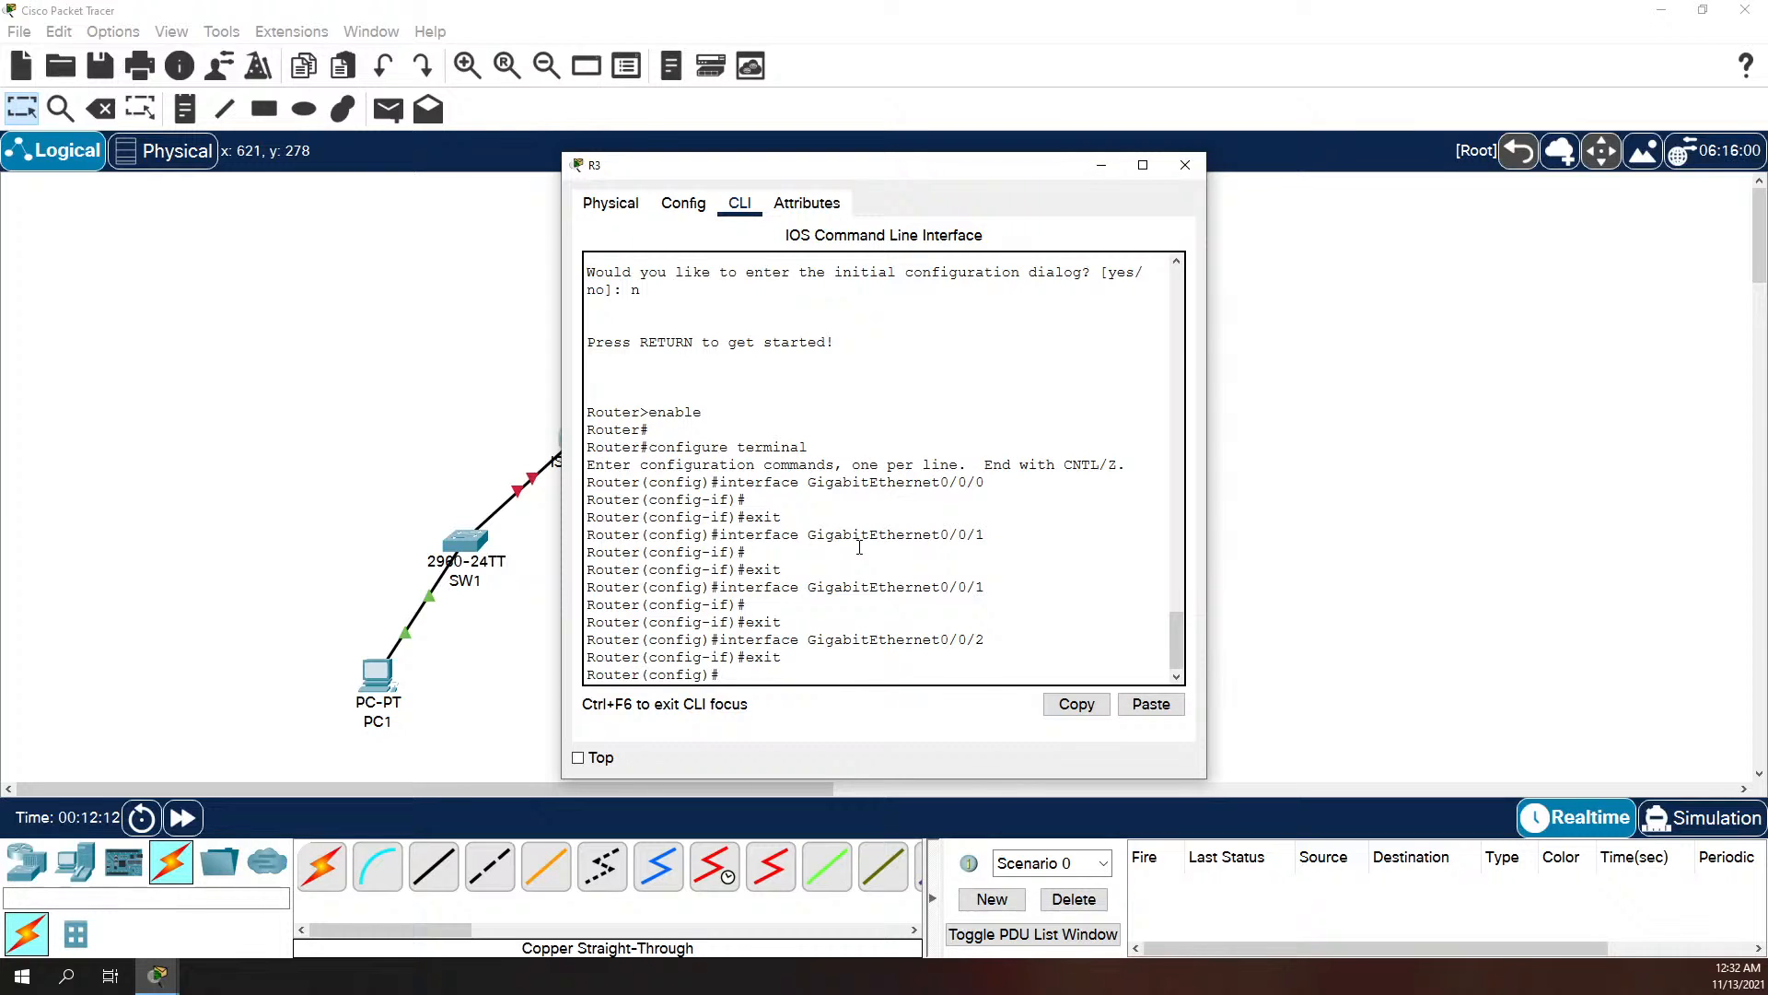
{"action": "type", "text": "exit"}
{"action": "key", "text": "Return"}
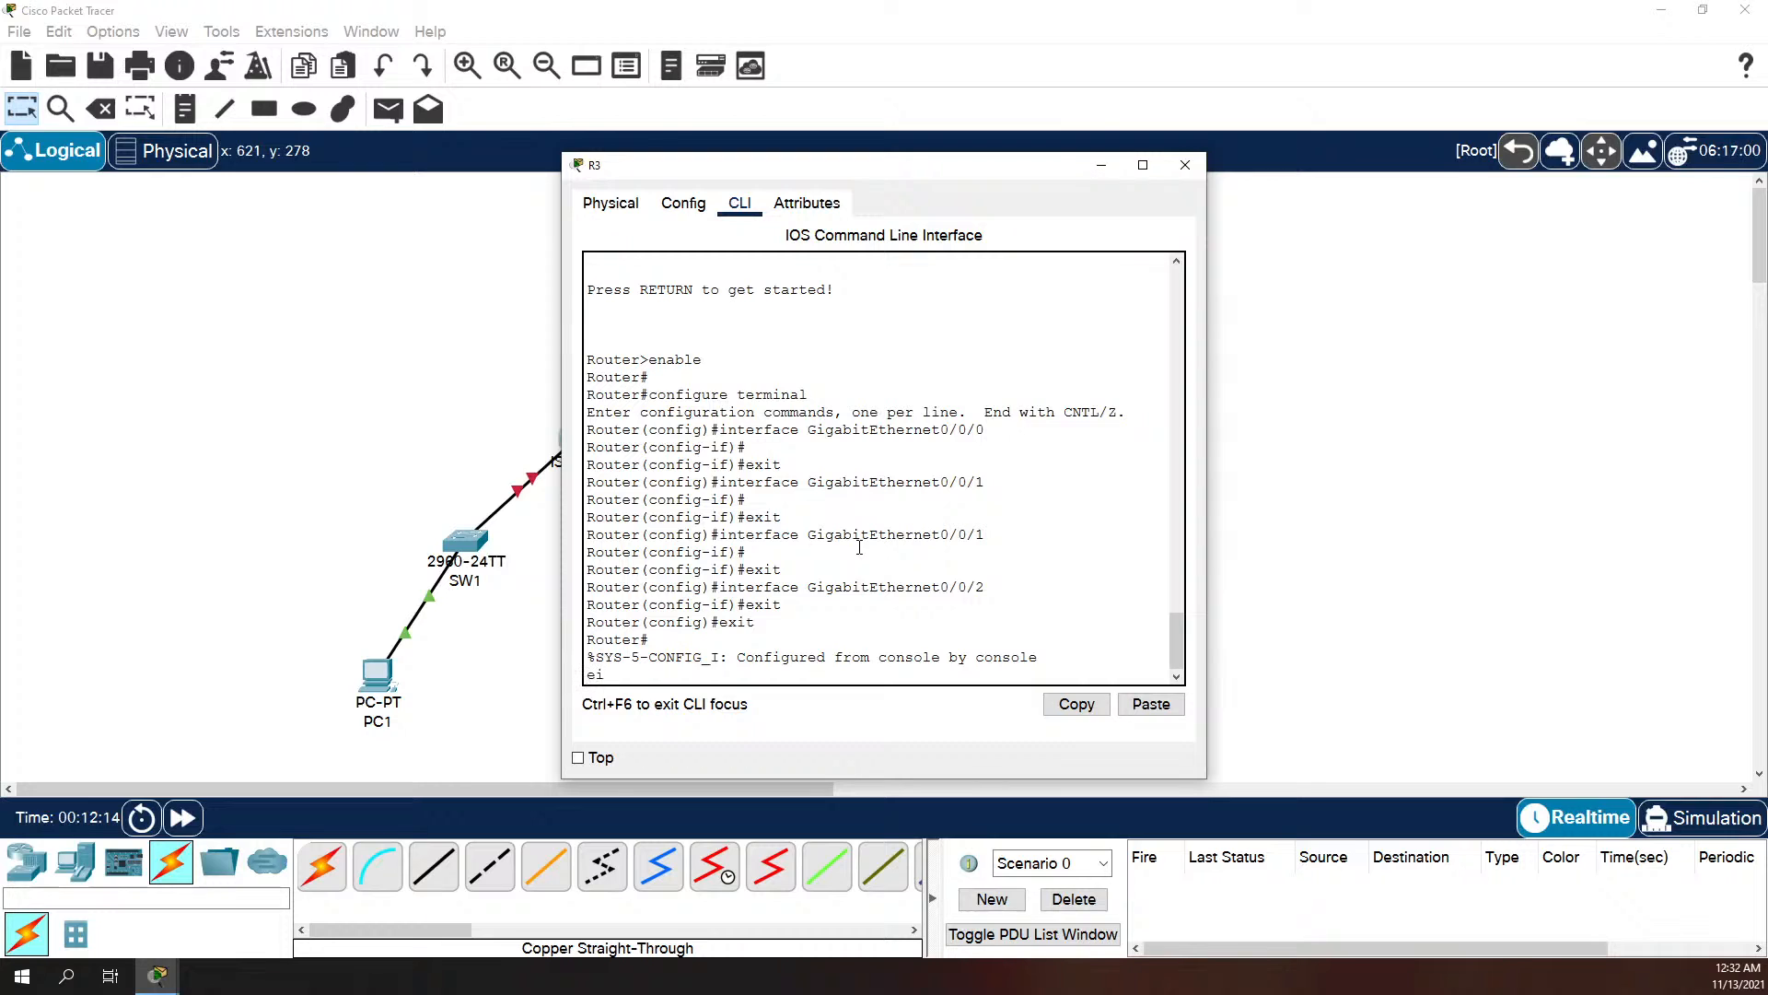
Step: Exit R3's privileged EXEC session and start a fresh console session at the user EXEC prompt
{"action": "type", "text": "e"}
{"action": "key", "text": "Return"}
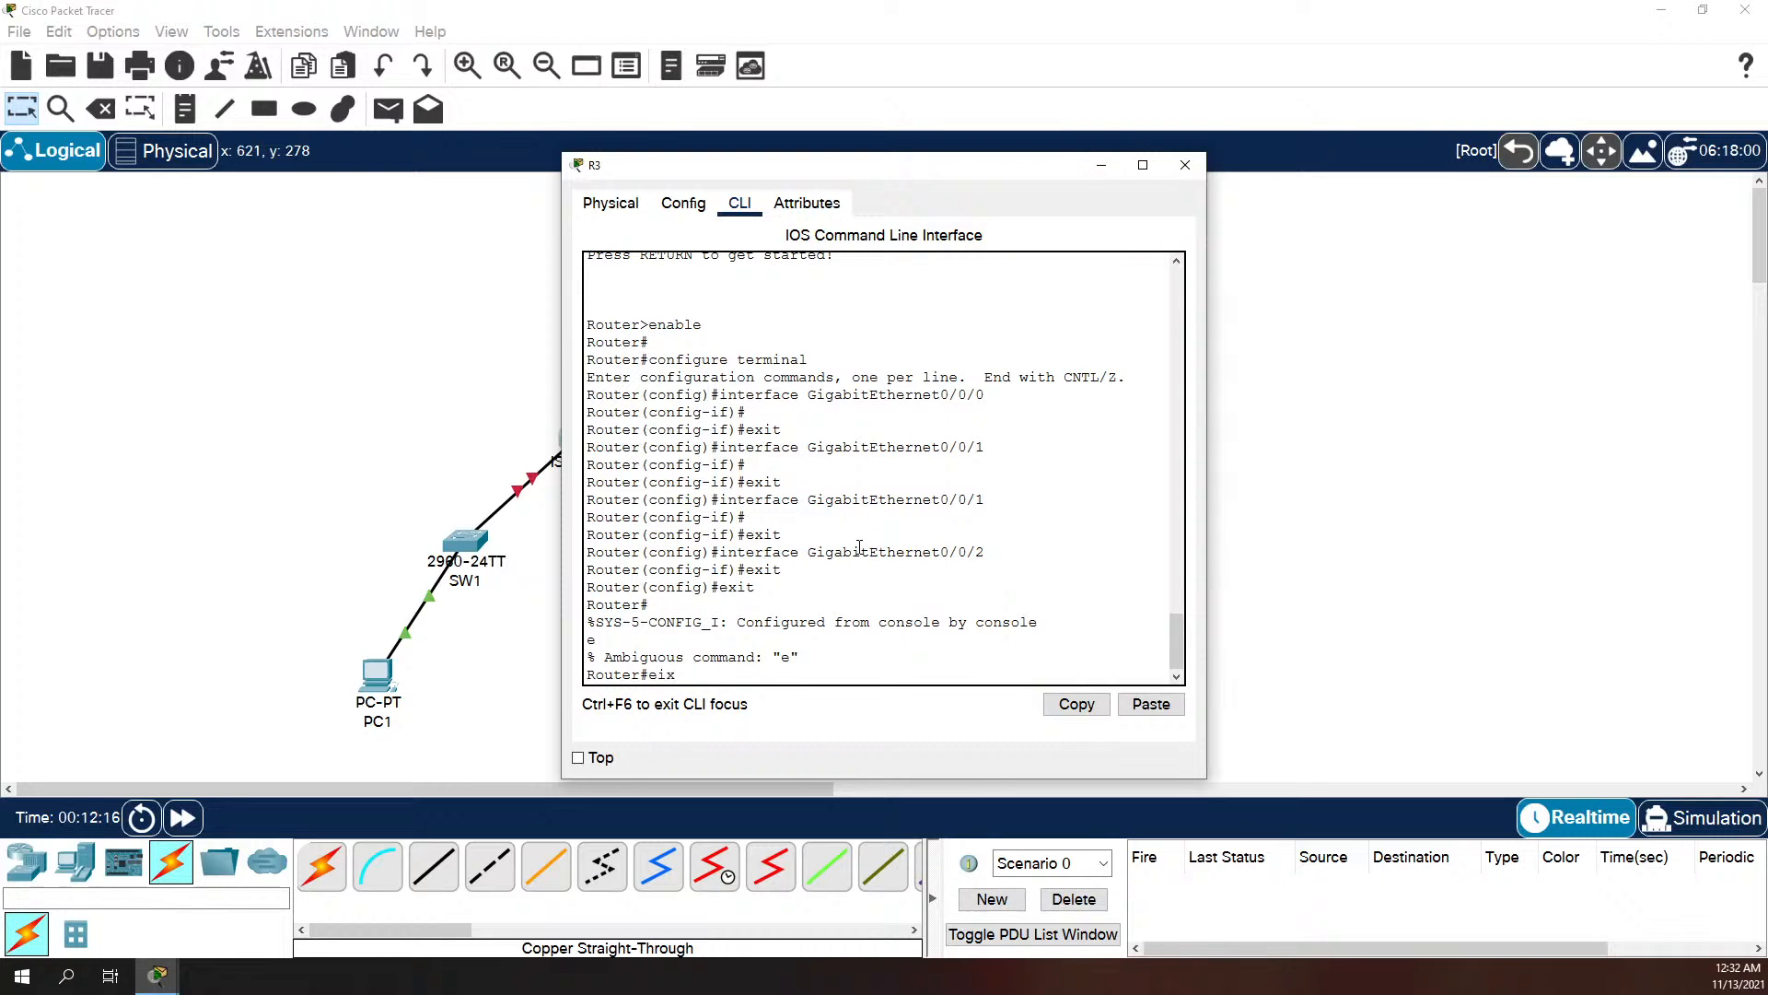
{"action": "type", "text": "exit"}
{"action": "key", "text": "Return"}
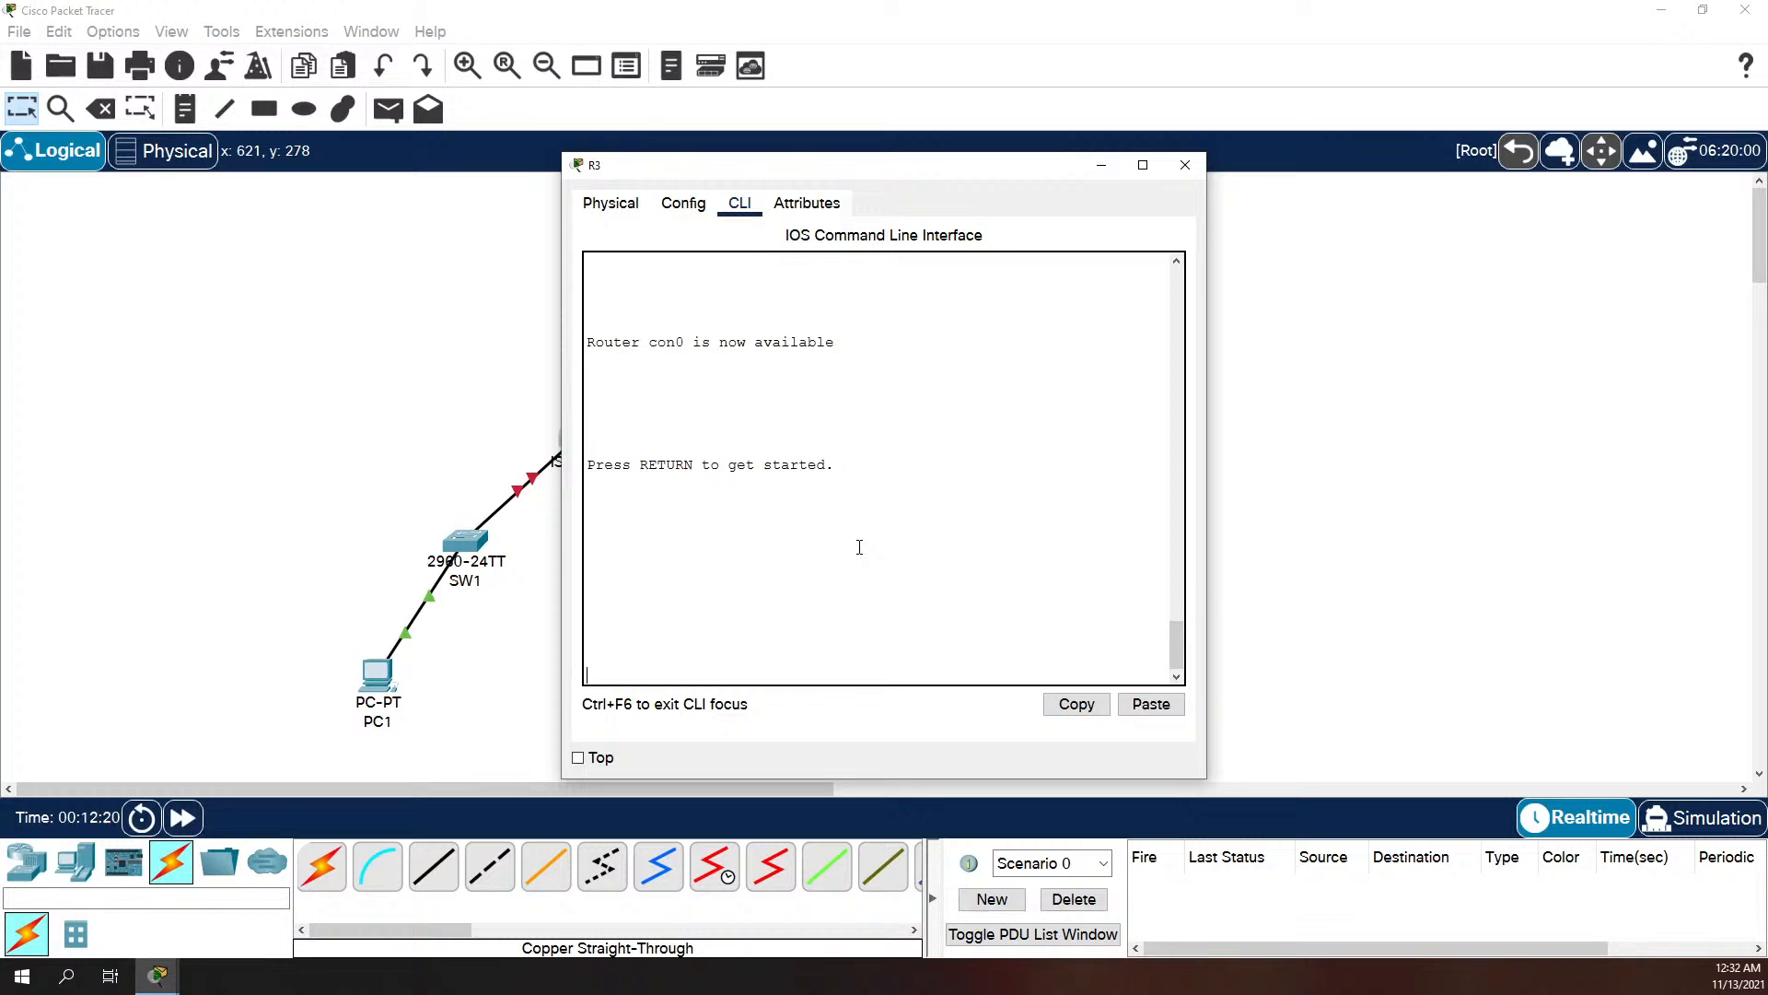
{"action": "key", "text": "Return"}
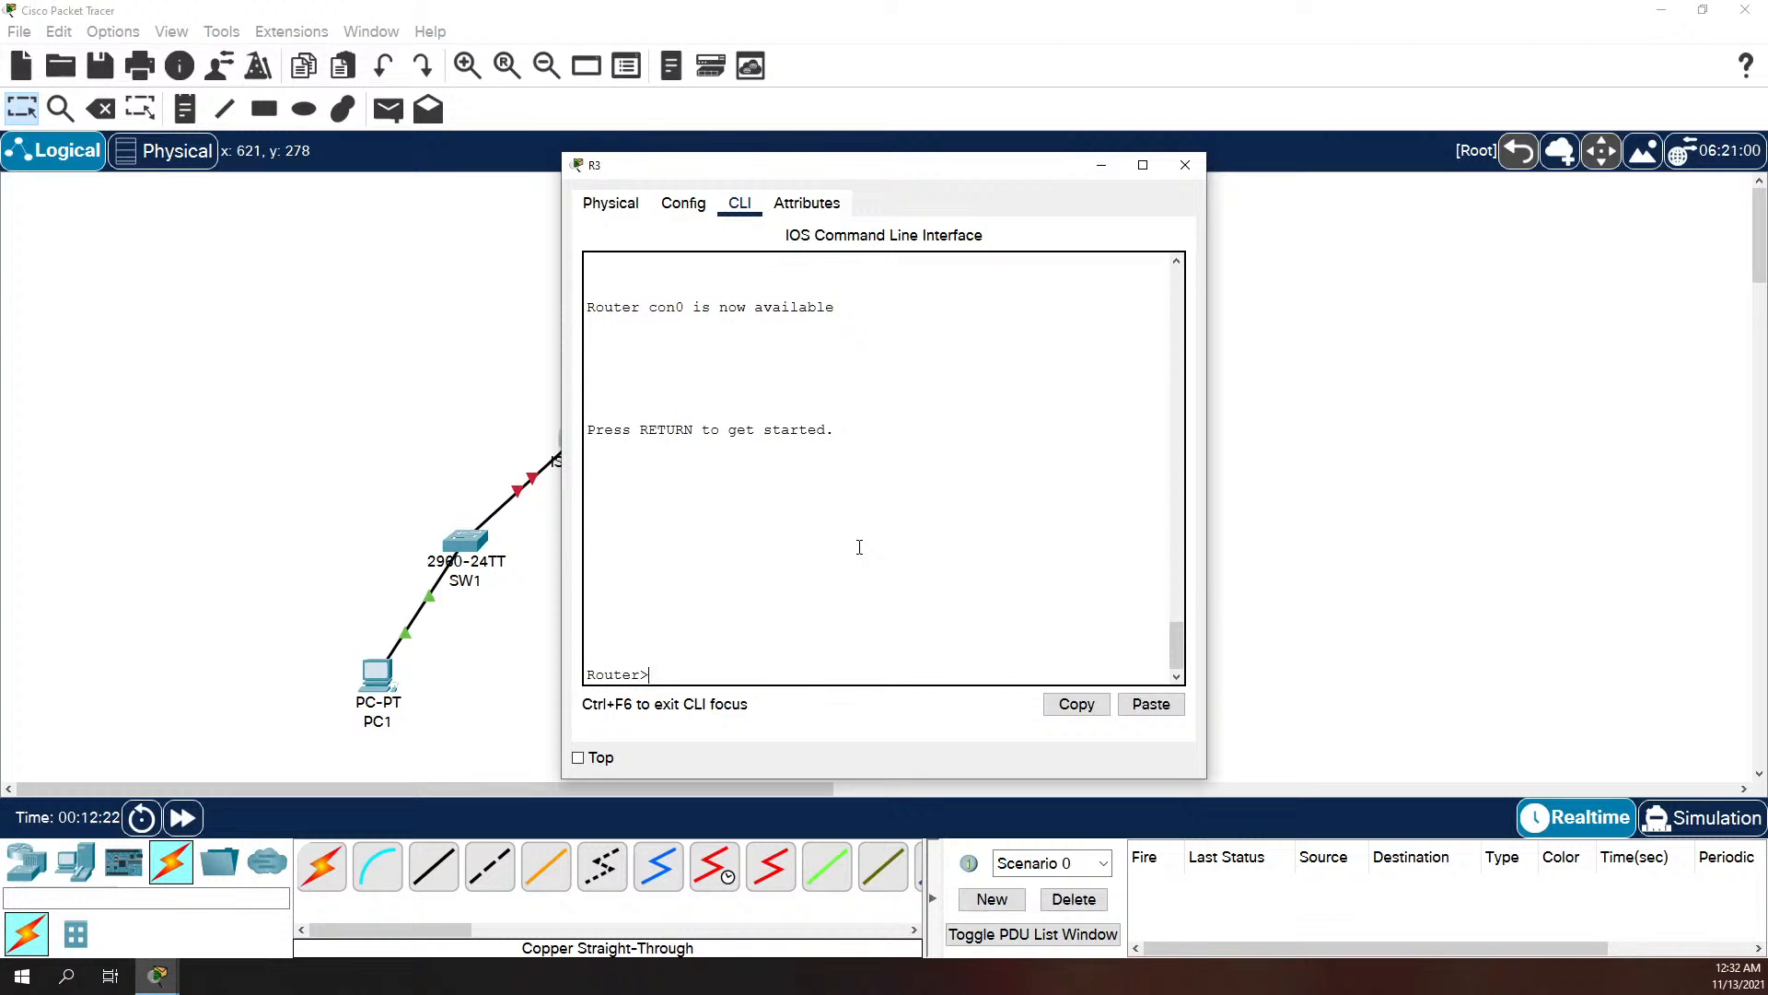
Step: Enter global configuration mode from user EXEC and set the router's hostname to R3
{"action": "type", "text": "en"}
{"action": "key", "text": "Return"}
{"action": "type", "text": "onfig"}
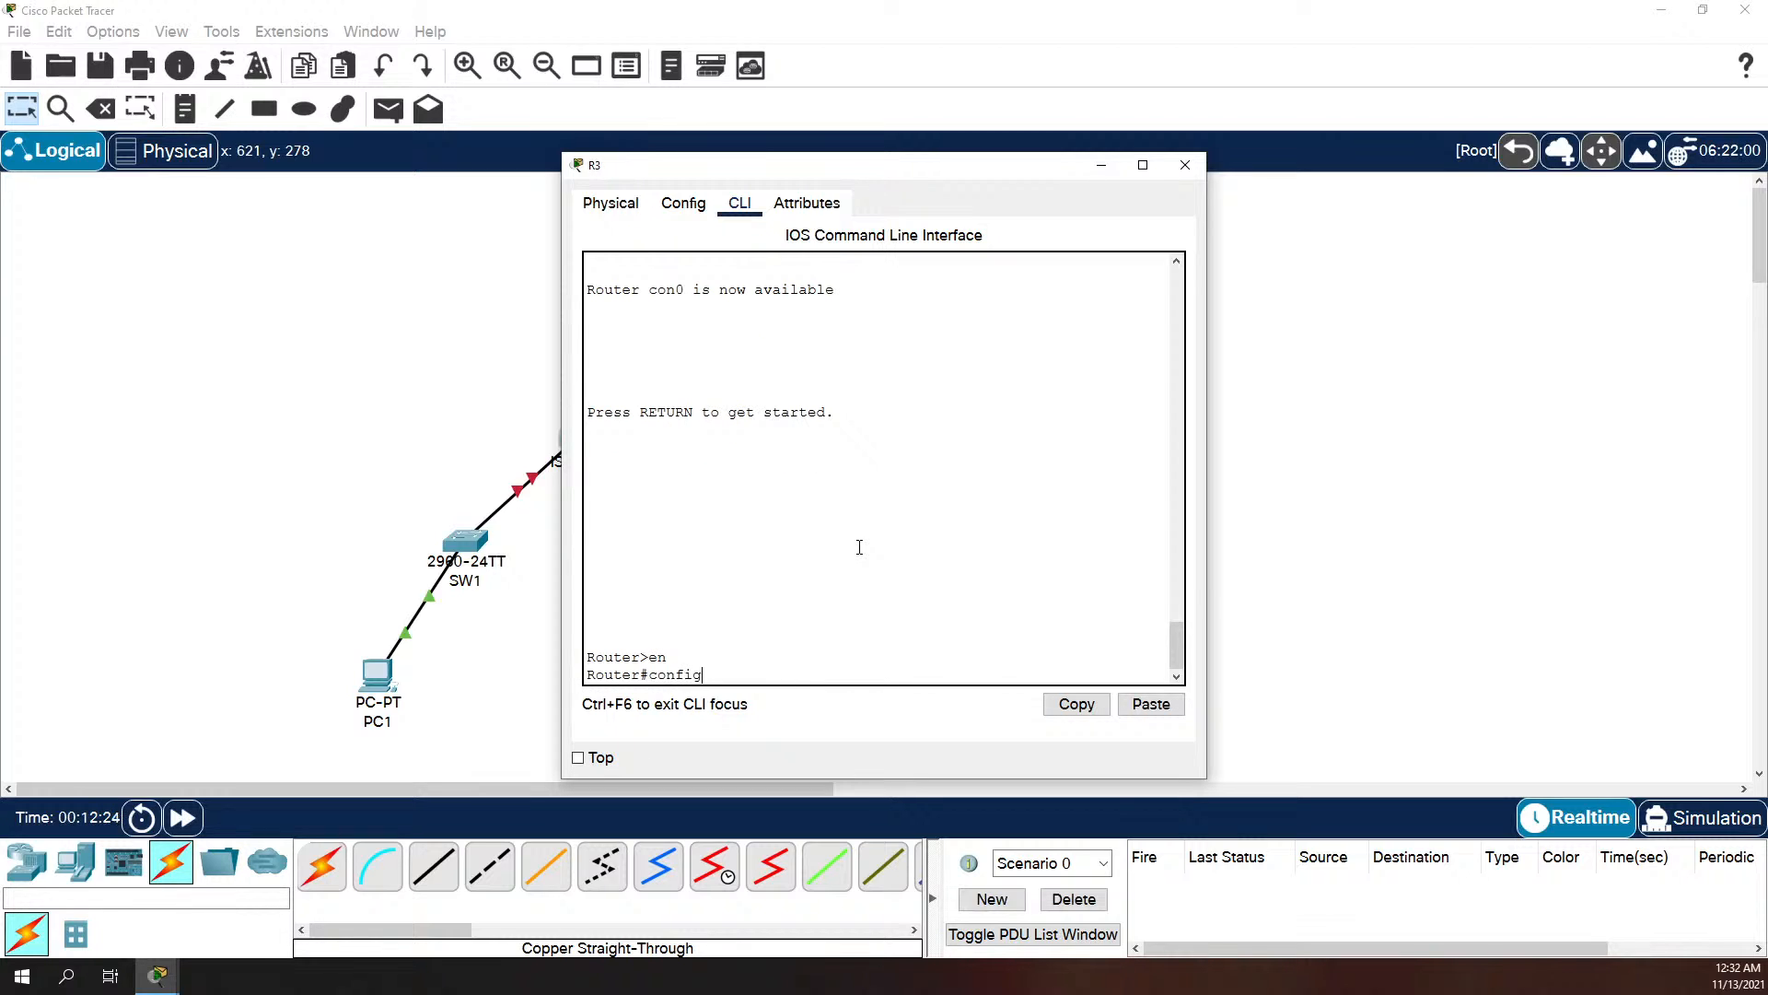
{"action": "type", "text": " t"}
{"action": "key", "text": "Return"}
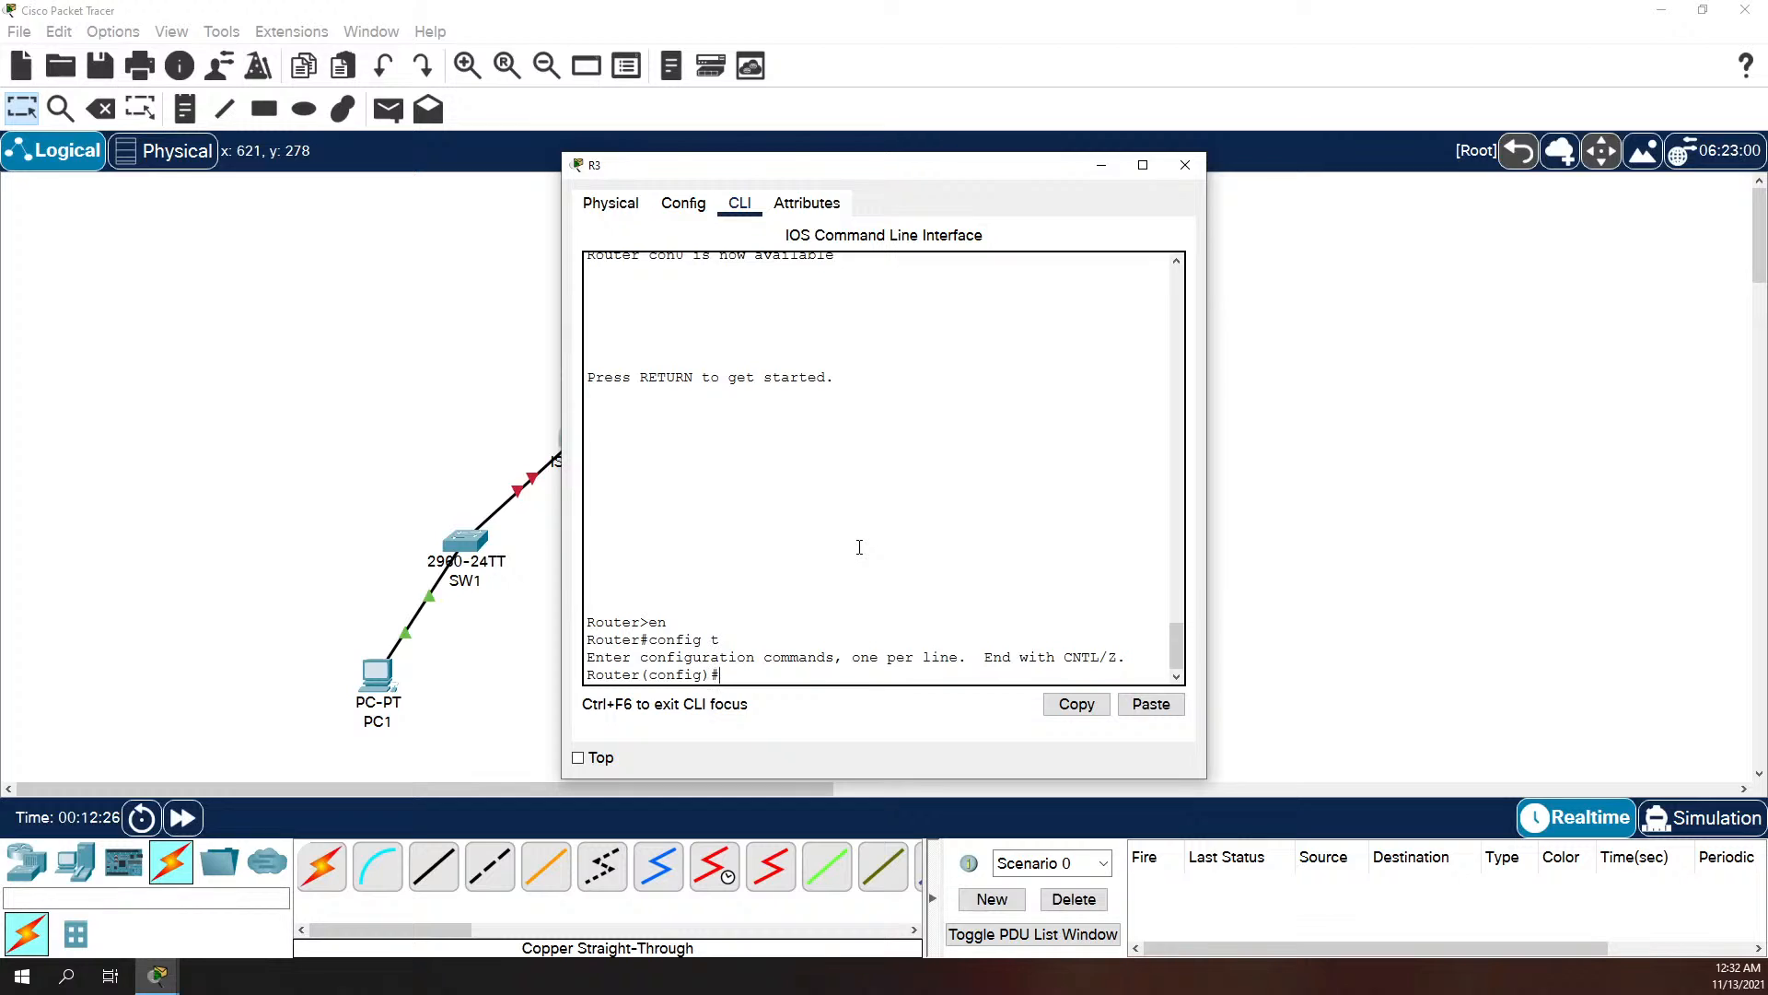
{"action": "type", "text": "hostname"}
{"action": "type", "text": " RT"}
{"action": "key", "text": "BackSpace"}
{"action": "type", "text": "3"}
{"action": "key", "text": "Return"}
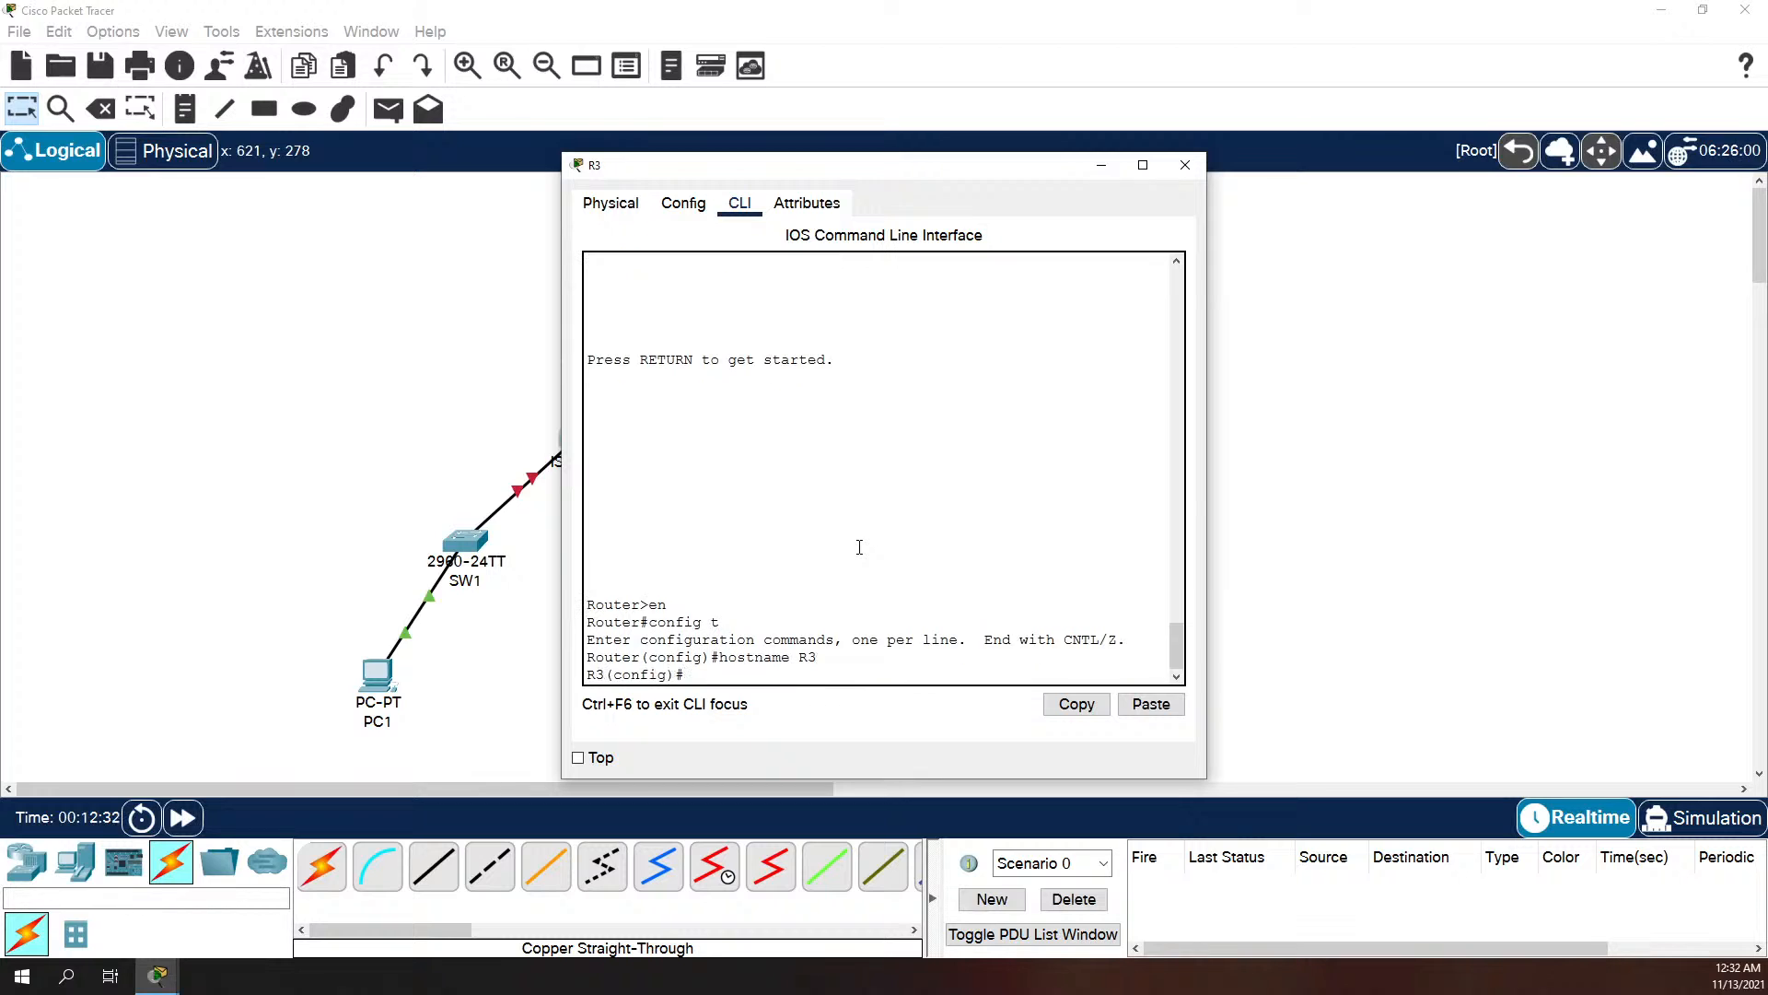
Step: Set the console password on R3's line console 0 and enable login
{"action": "mouse_move", "coordinate": [707, 164]}
{"action": "left_mouse_down"}
{"action": "mouse_move", "coordinate": [1235, 335]}
{"action": "mouse_move", "coordinate": [598, 123]}
{"action": "mouse_move", "coordinate": [710, 154]}
{"action": "left_mouse_up"}
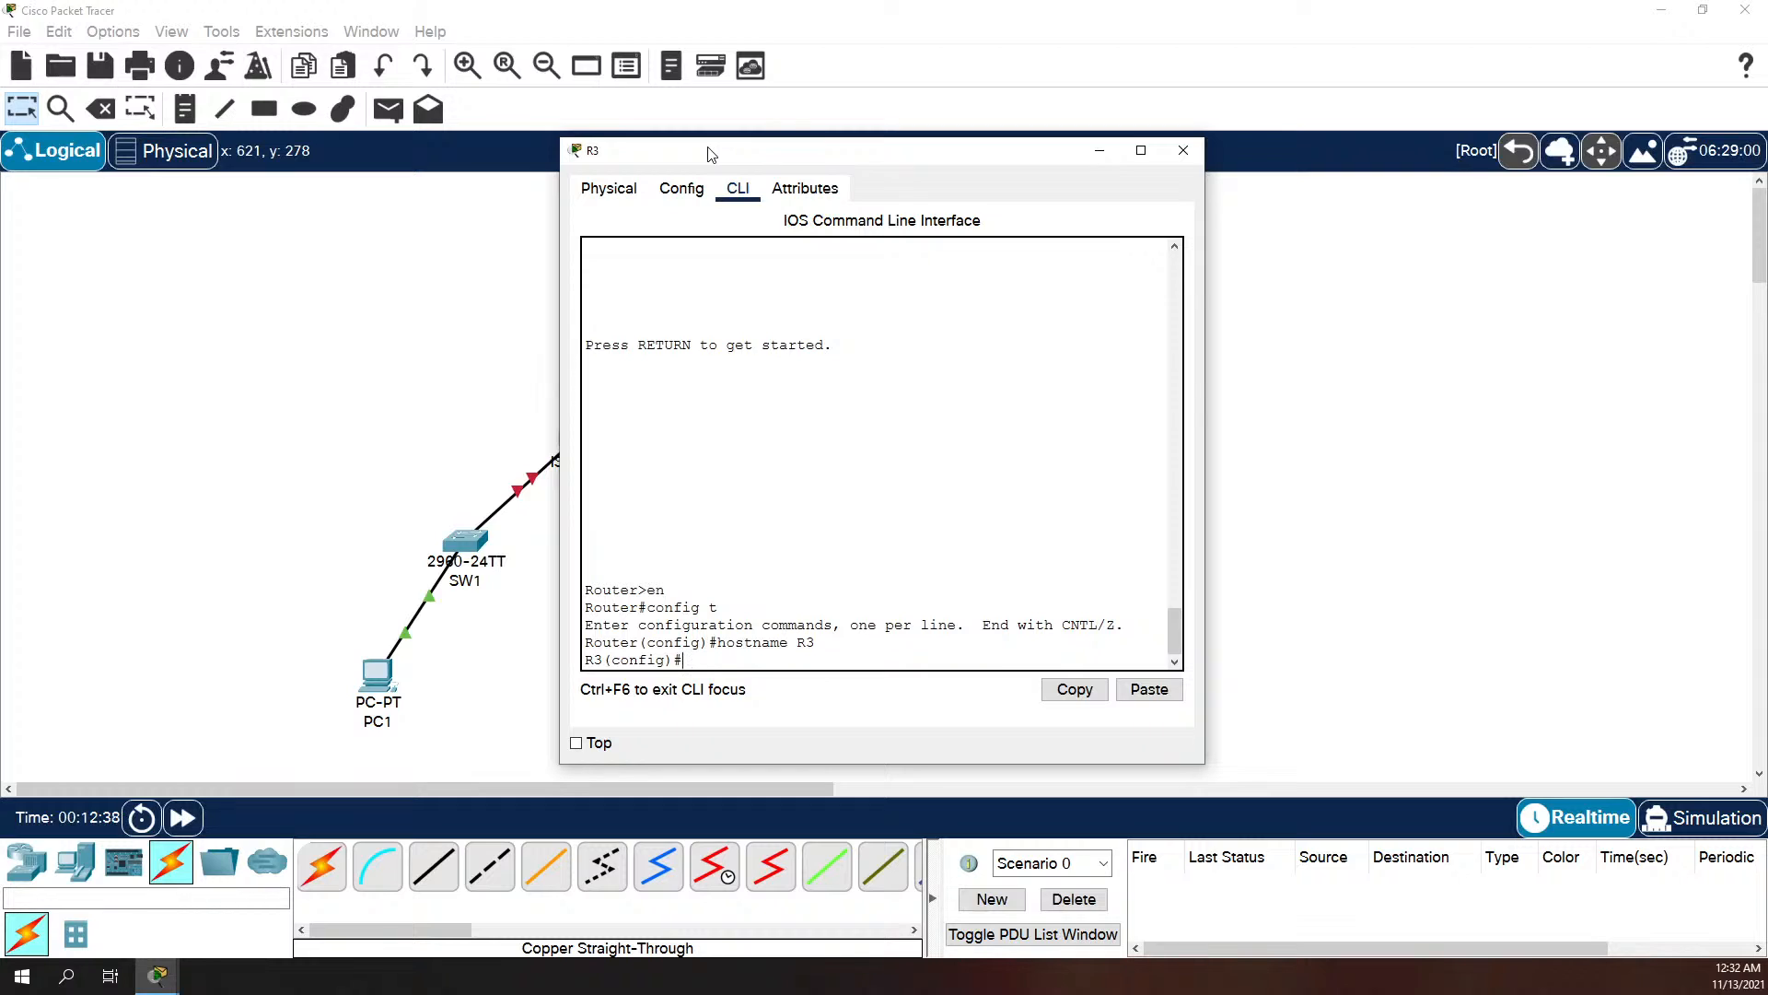
{"action": "type", "text": "line console 0"}
{"action": "key", "text": "Return"}
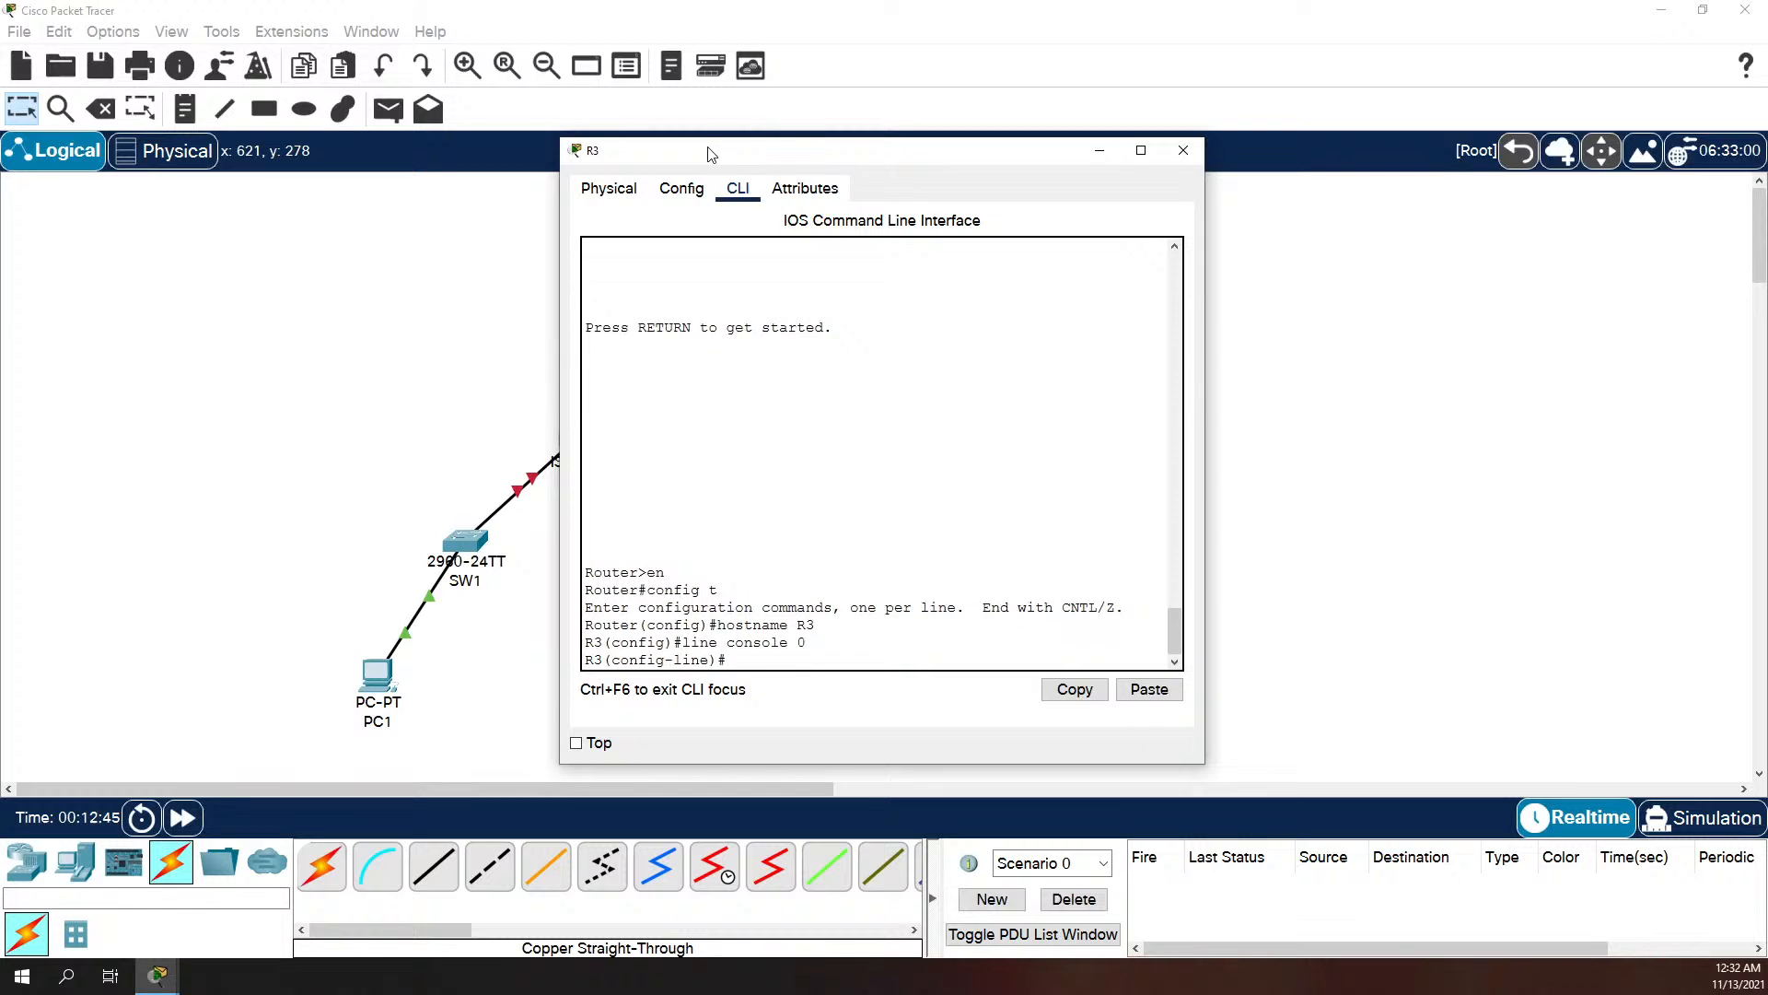
{"action": "type", "text": "password cisco"}
{"action": "key", "text": "Return"}
{"action": "type", "text": "login"}
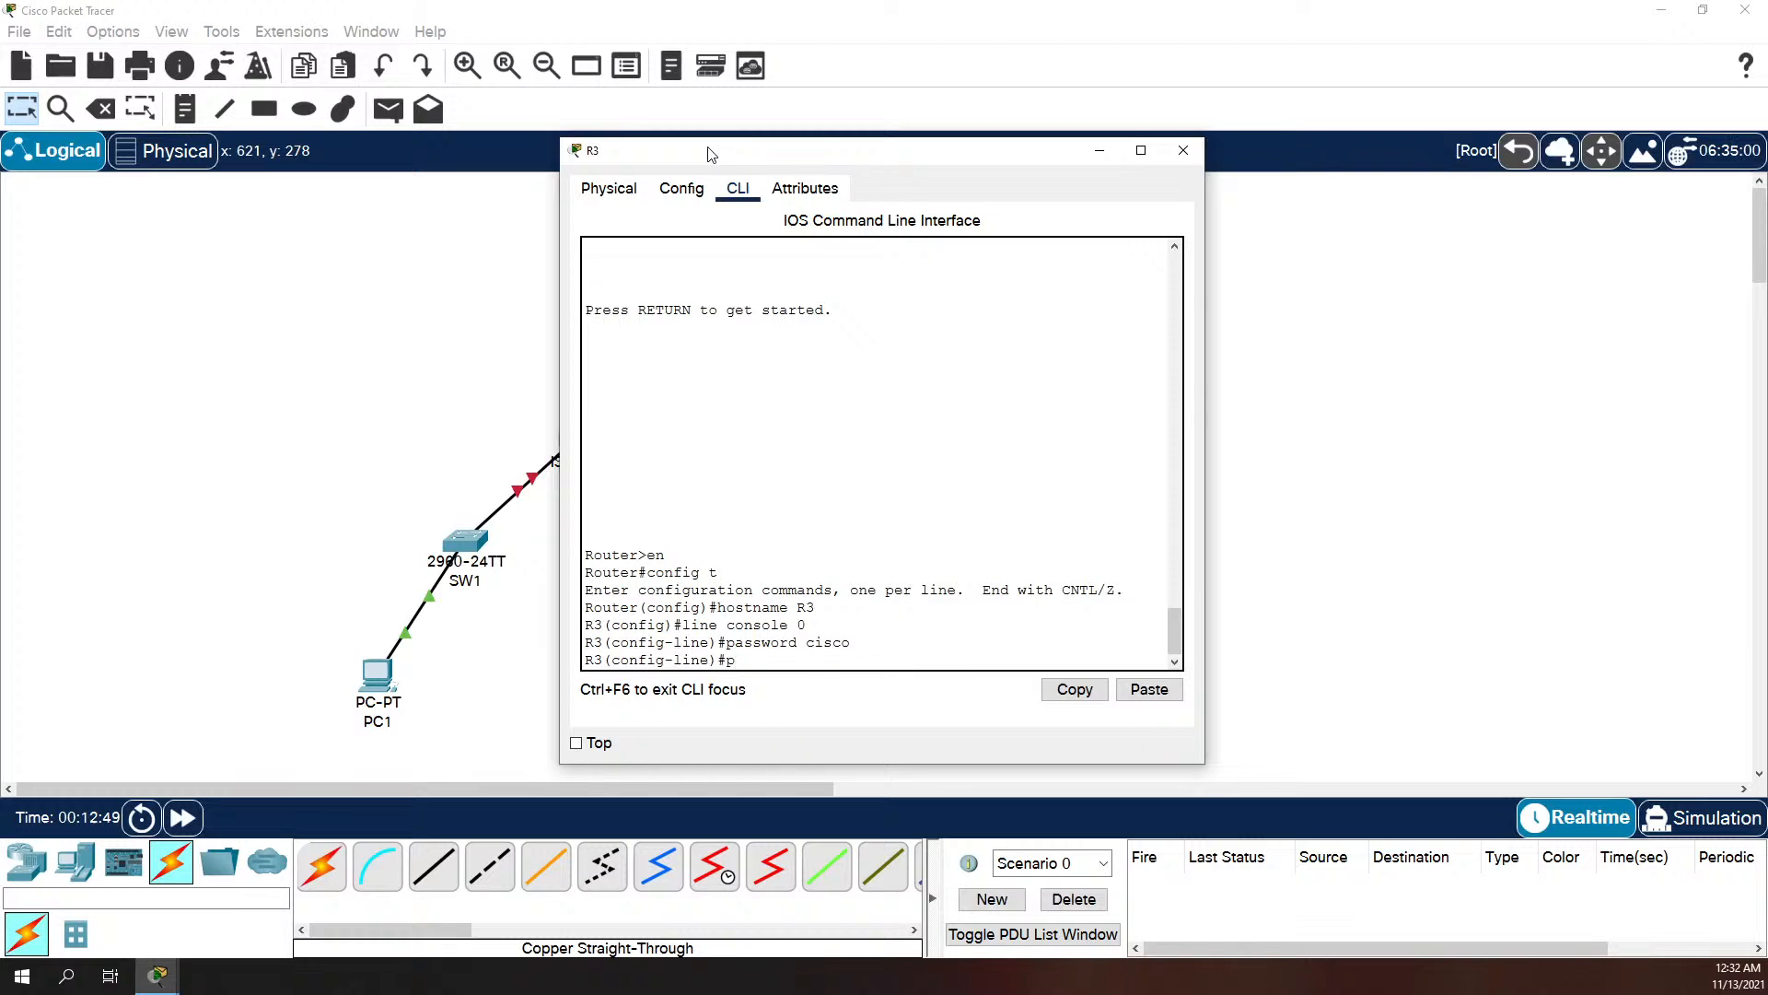
{"action": "key", "text": "Return"}
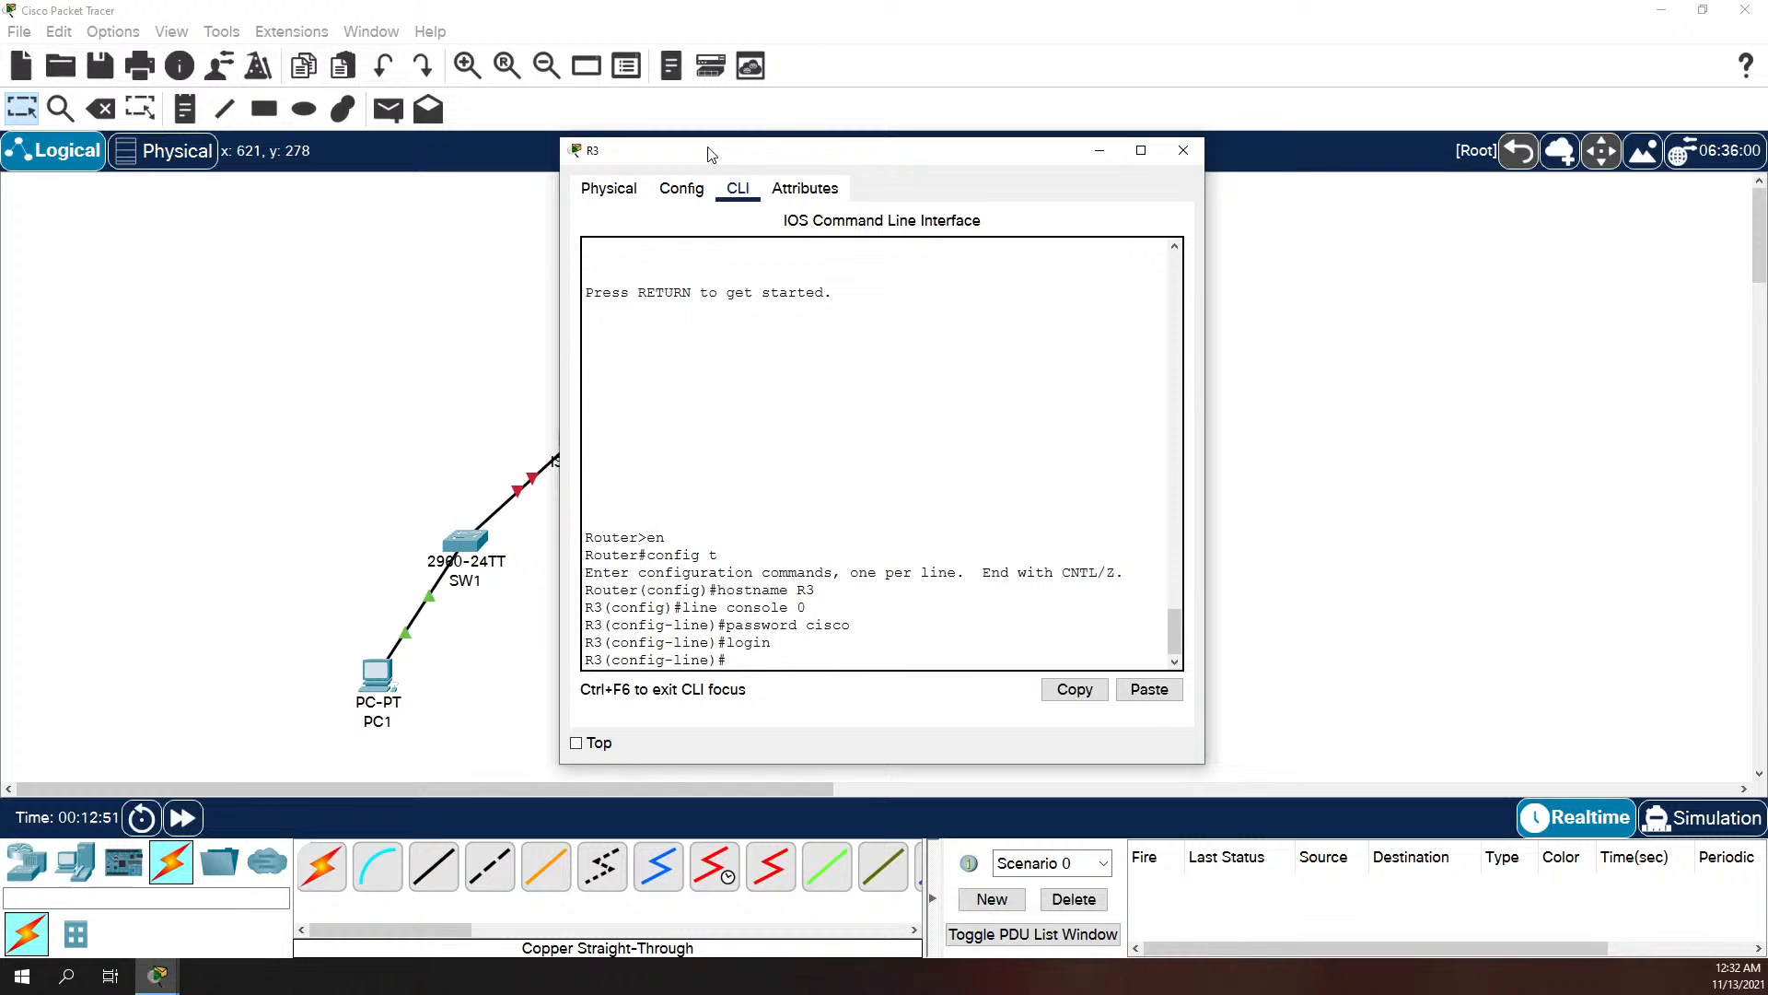
Step: Set the remote-access password on R3's line vty 0 4, enable login and return to global configuration mode
{"action": "type", "text": "line vty"}
{"action": "type", "text": "0 4"}
{"action": "key", "text": "Return"}
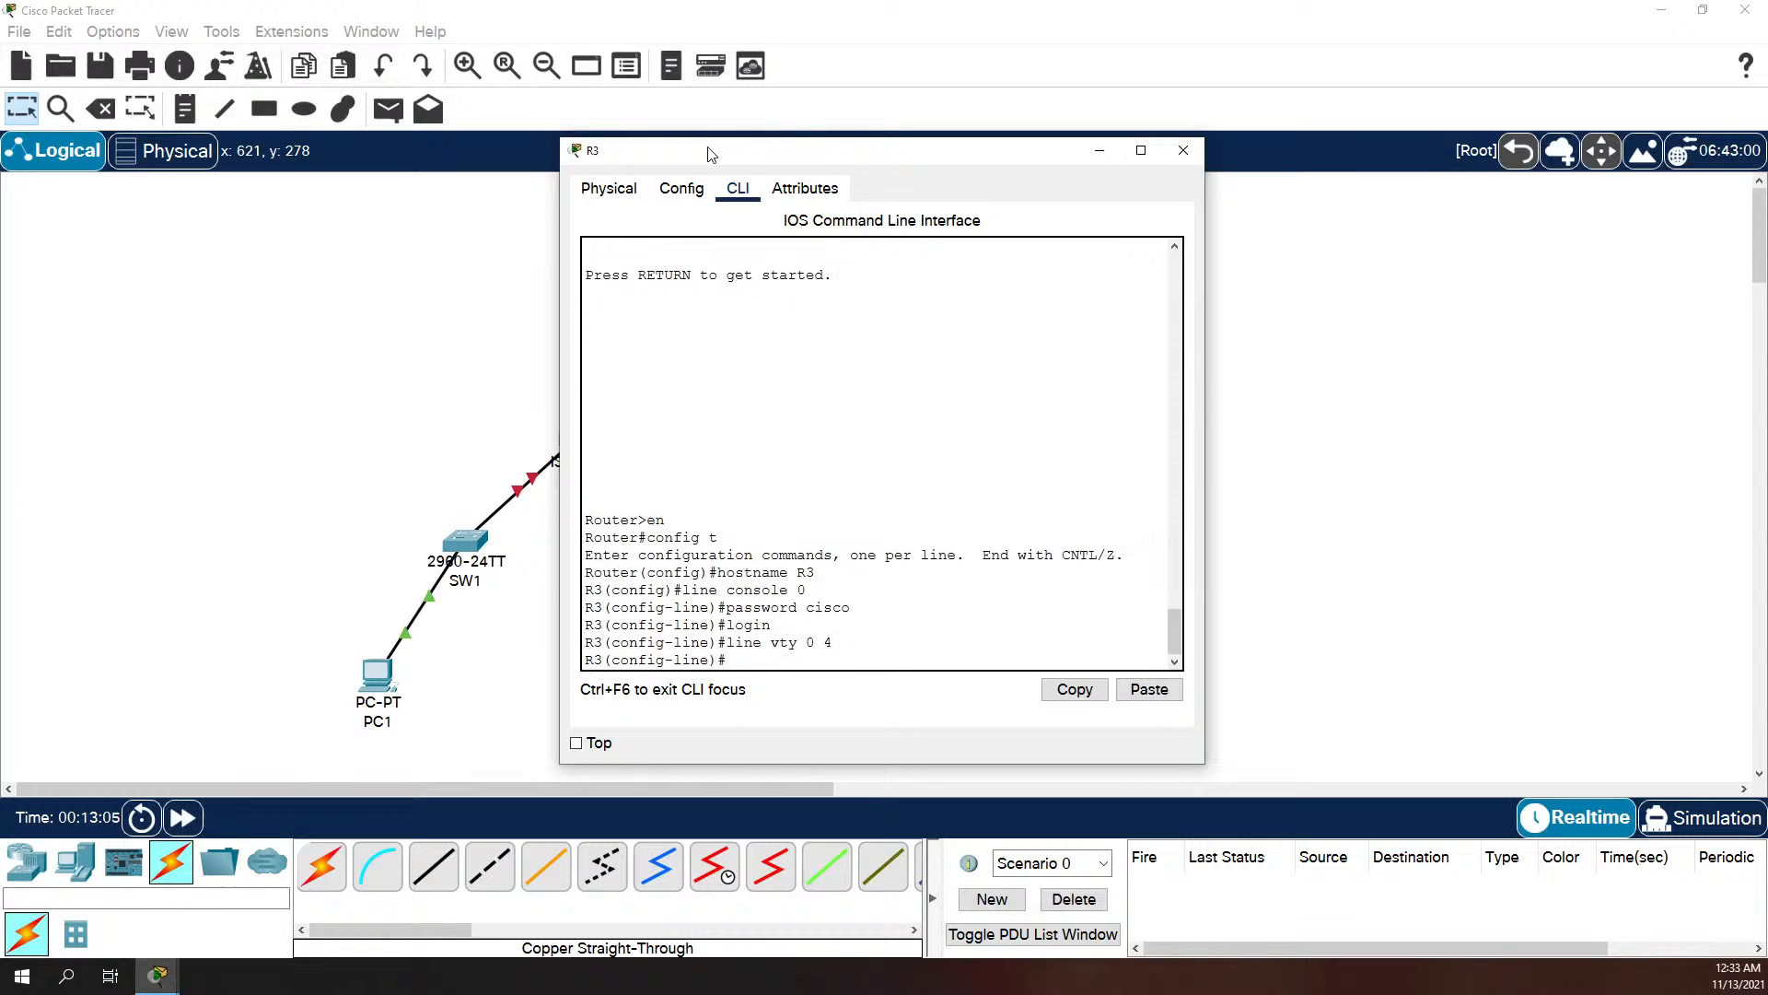
{"action": "type", "text": "password cisco"}
{"action": "key", "text": "Return"}
{"action": "type", "text": "login"}
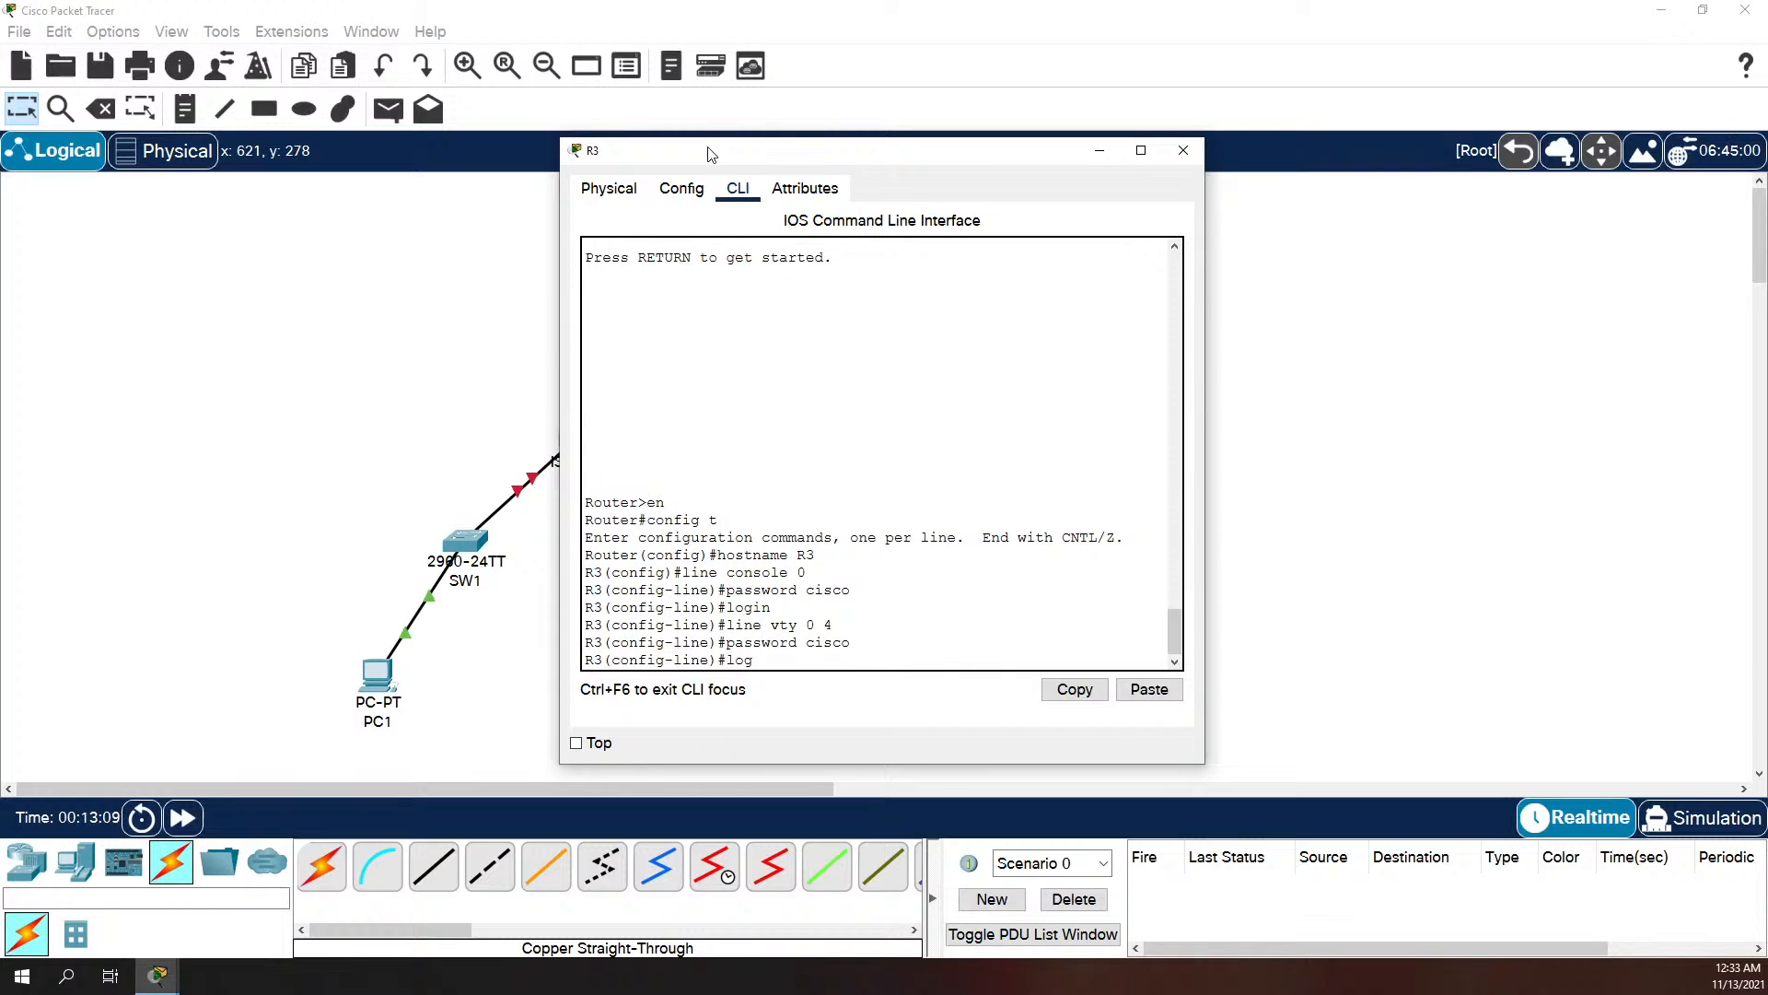
{"action": "key", "text": "Return"}
{"action": "type", "text": "exit"}
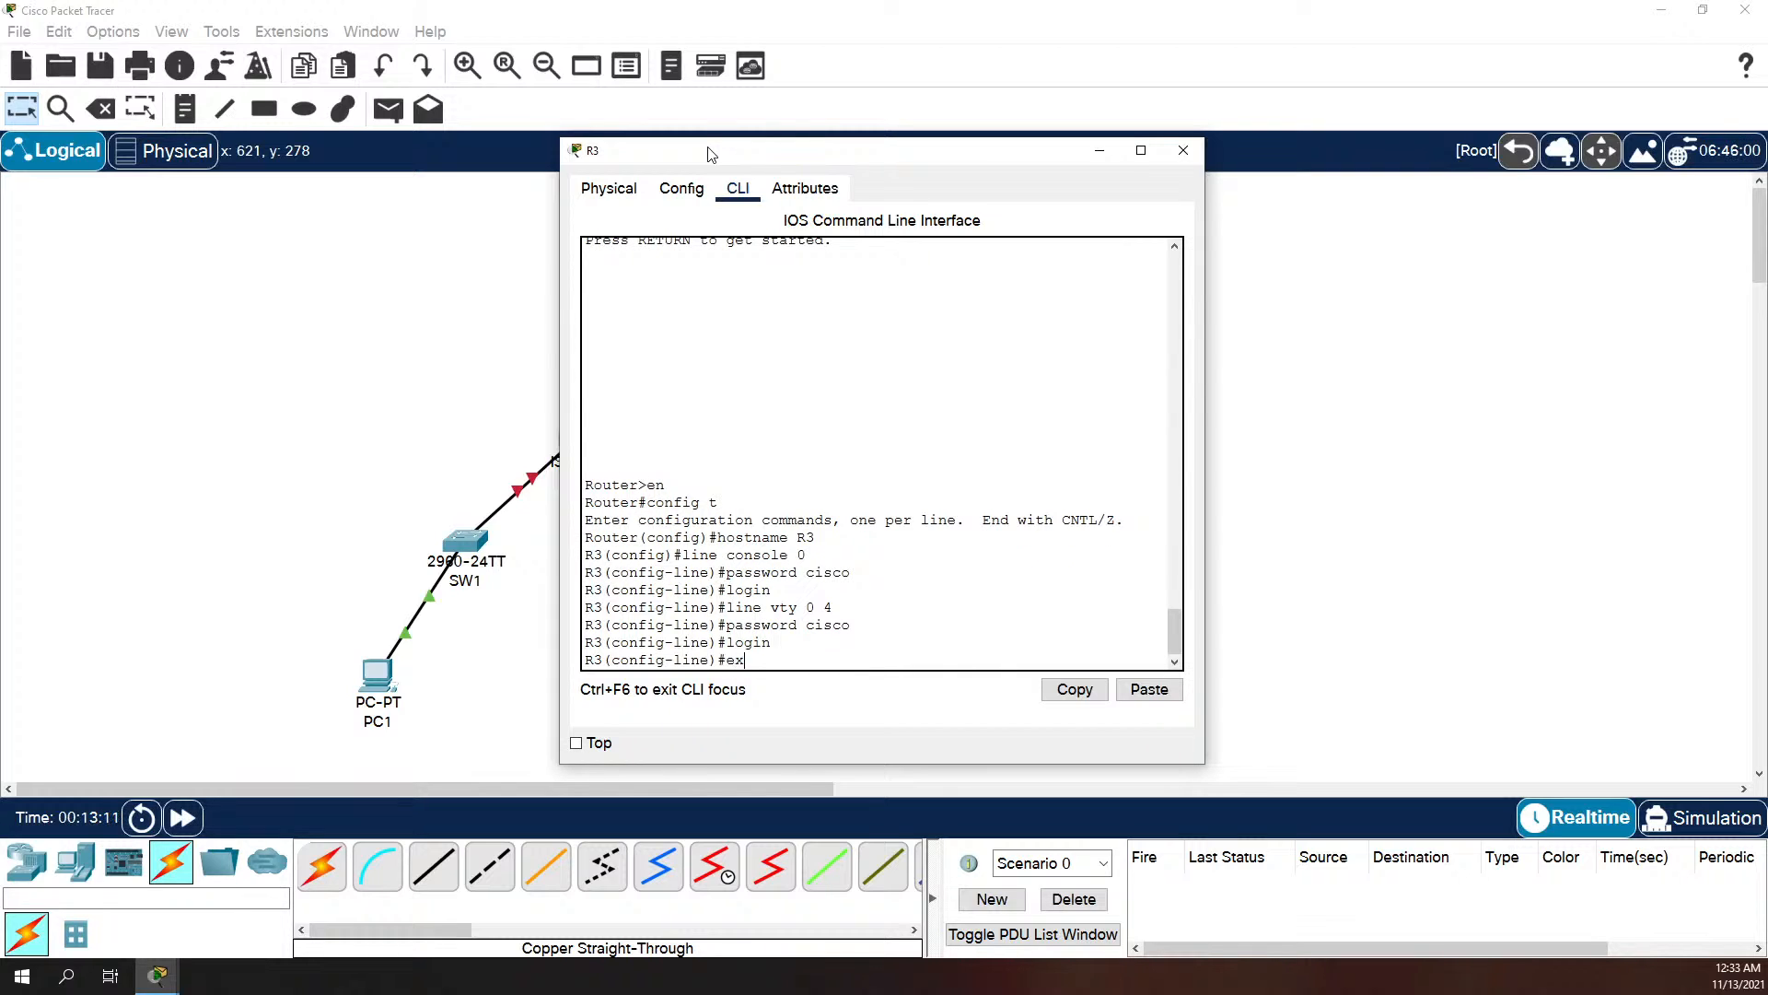
{"action": "key", "text": "Return"}
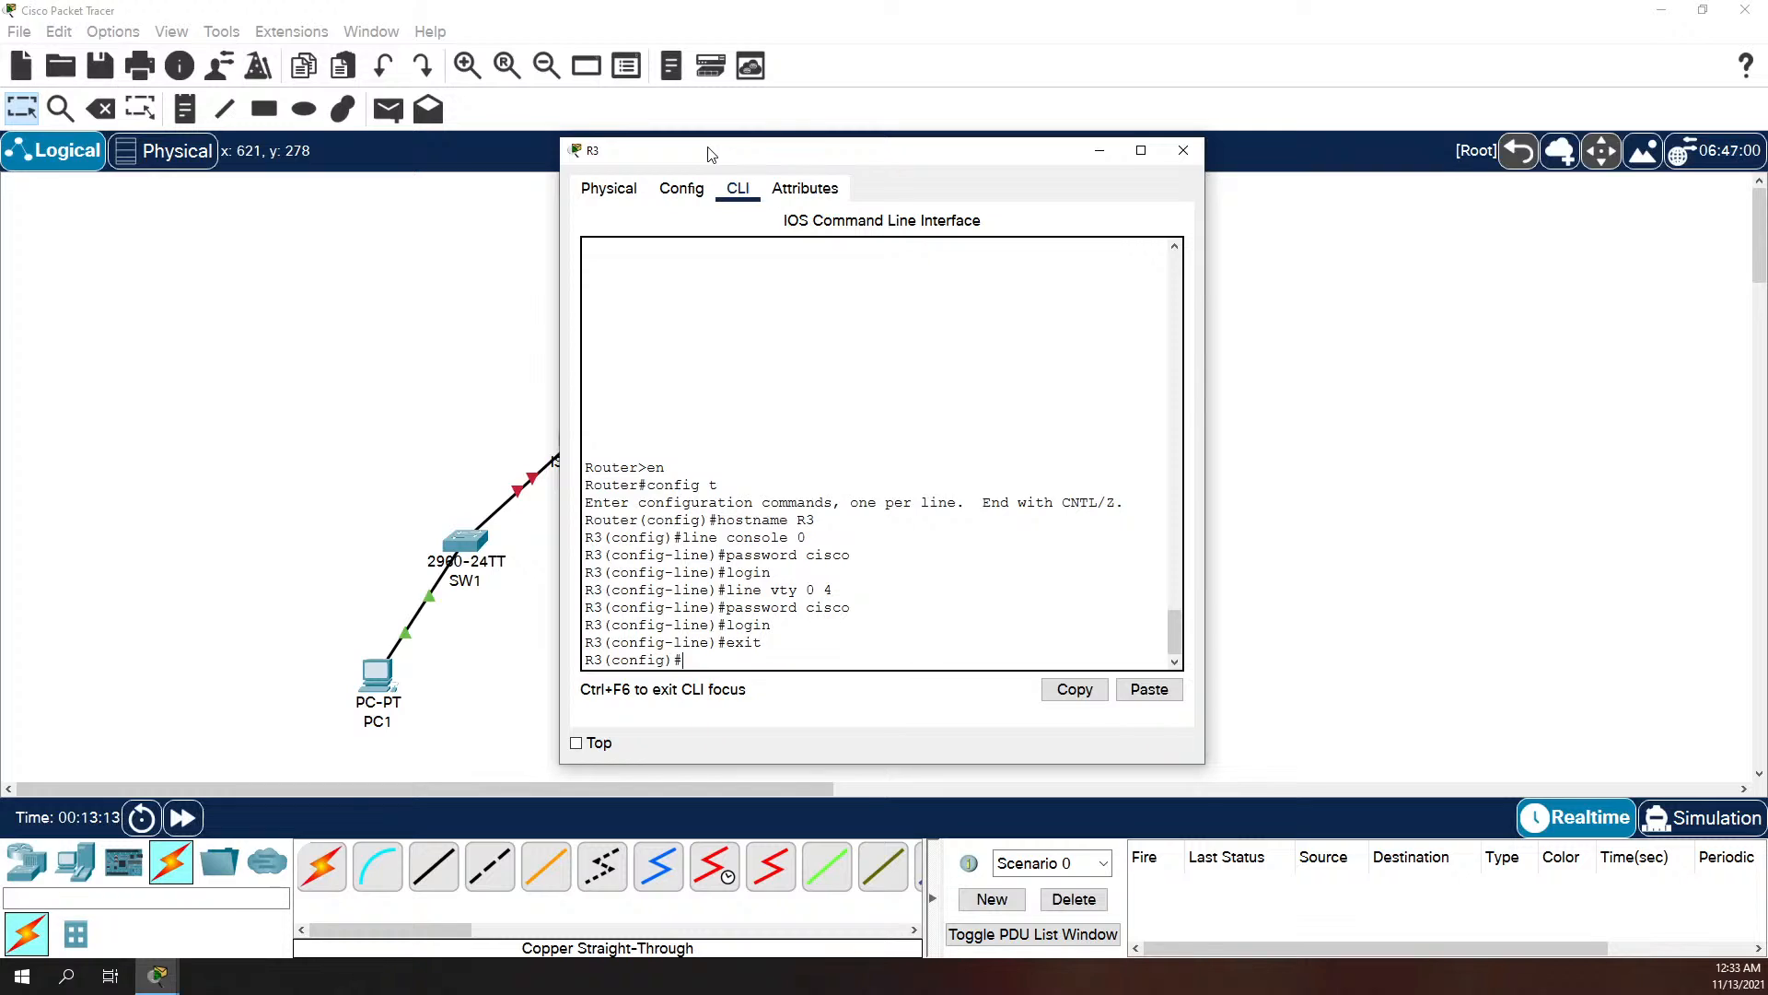
Step: Set R3's message-of-the-day banner to "No Unauthorized Access", using $ as the delimiter
{"action": "type", "text": "banner motd"}
{"action": "type", "text": "No A"}
{"action": "key", "text": "BackSpace"}
{"action": "type", "text": "Unauthorize"}
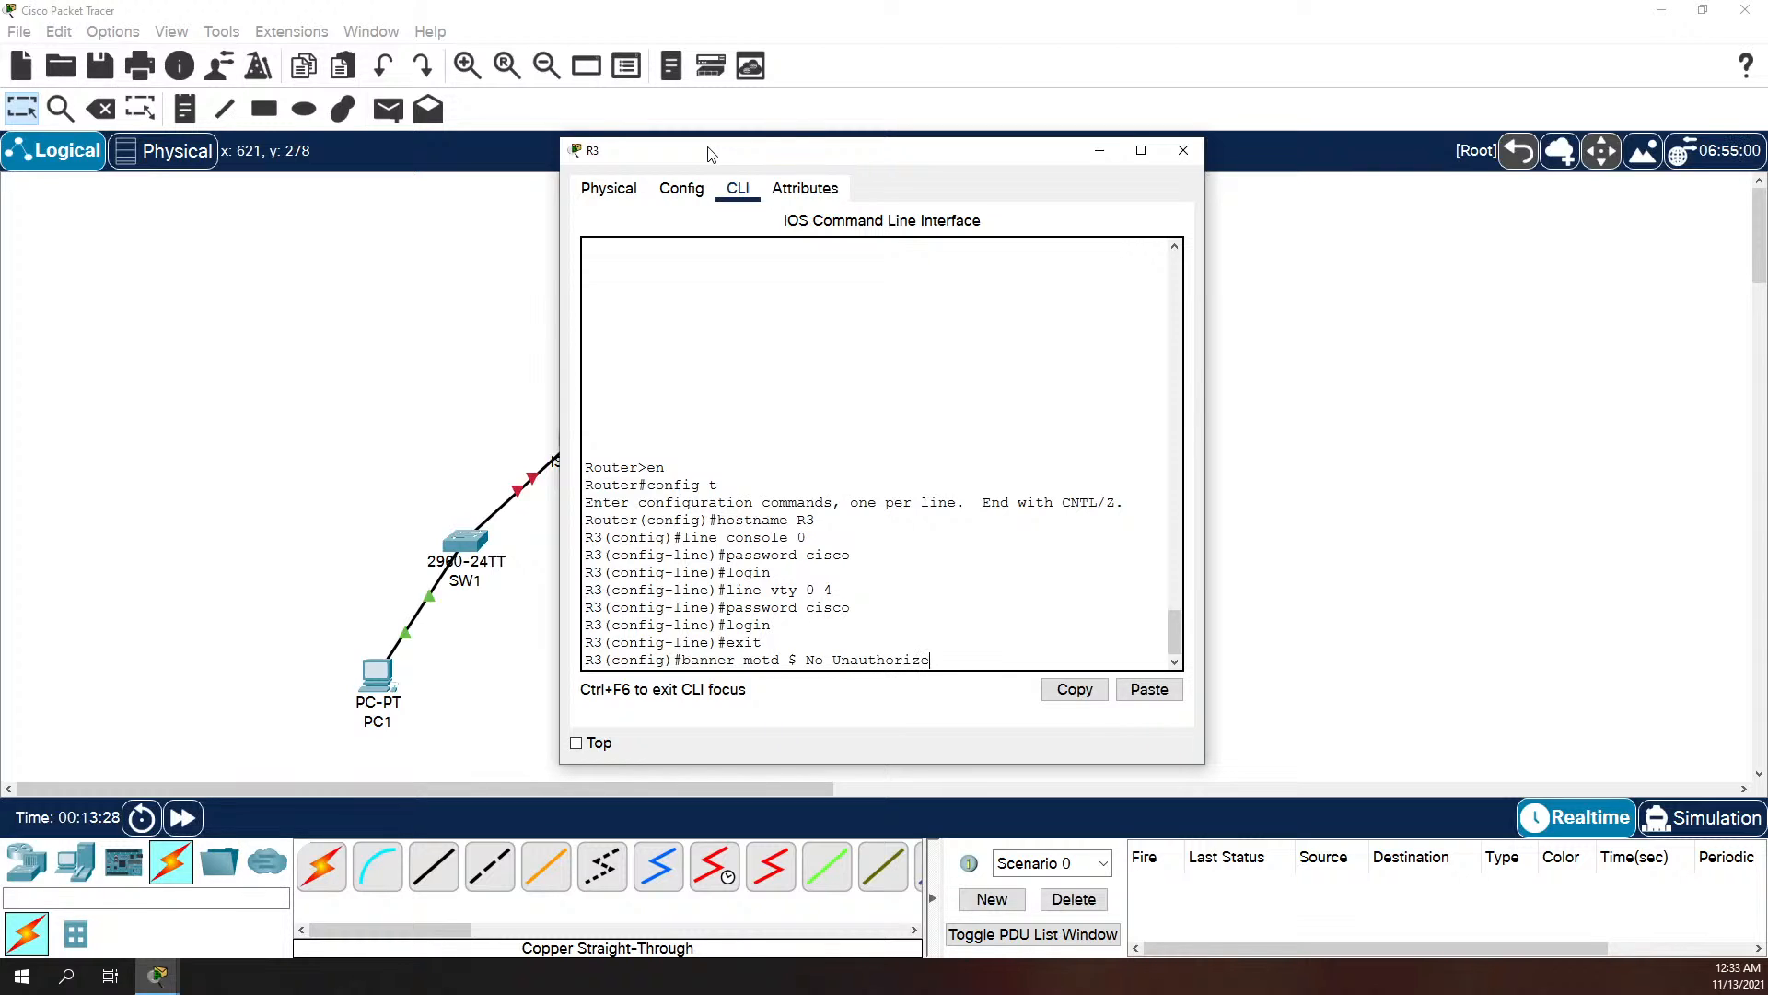
{"action": "type", "text": "d Access $"}
{"action": "key", "text": "Return"}
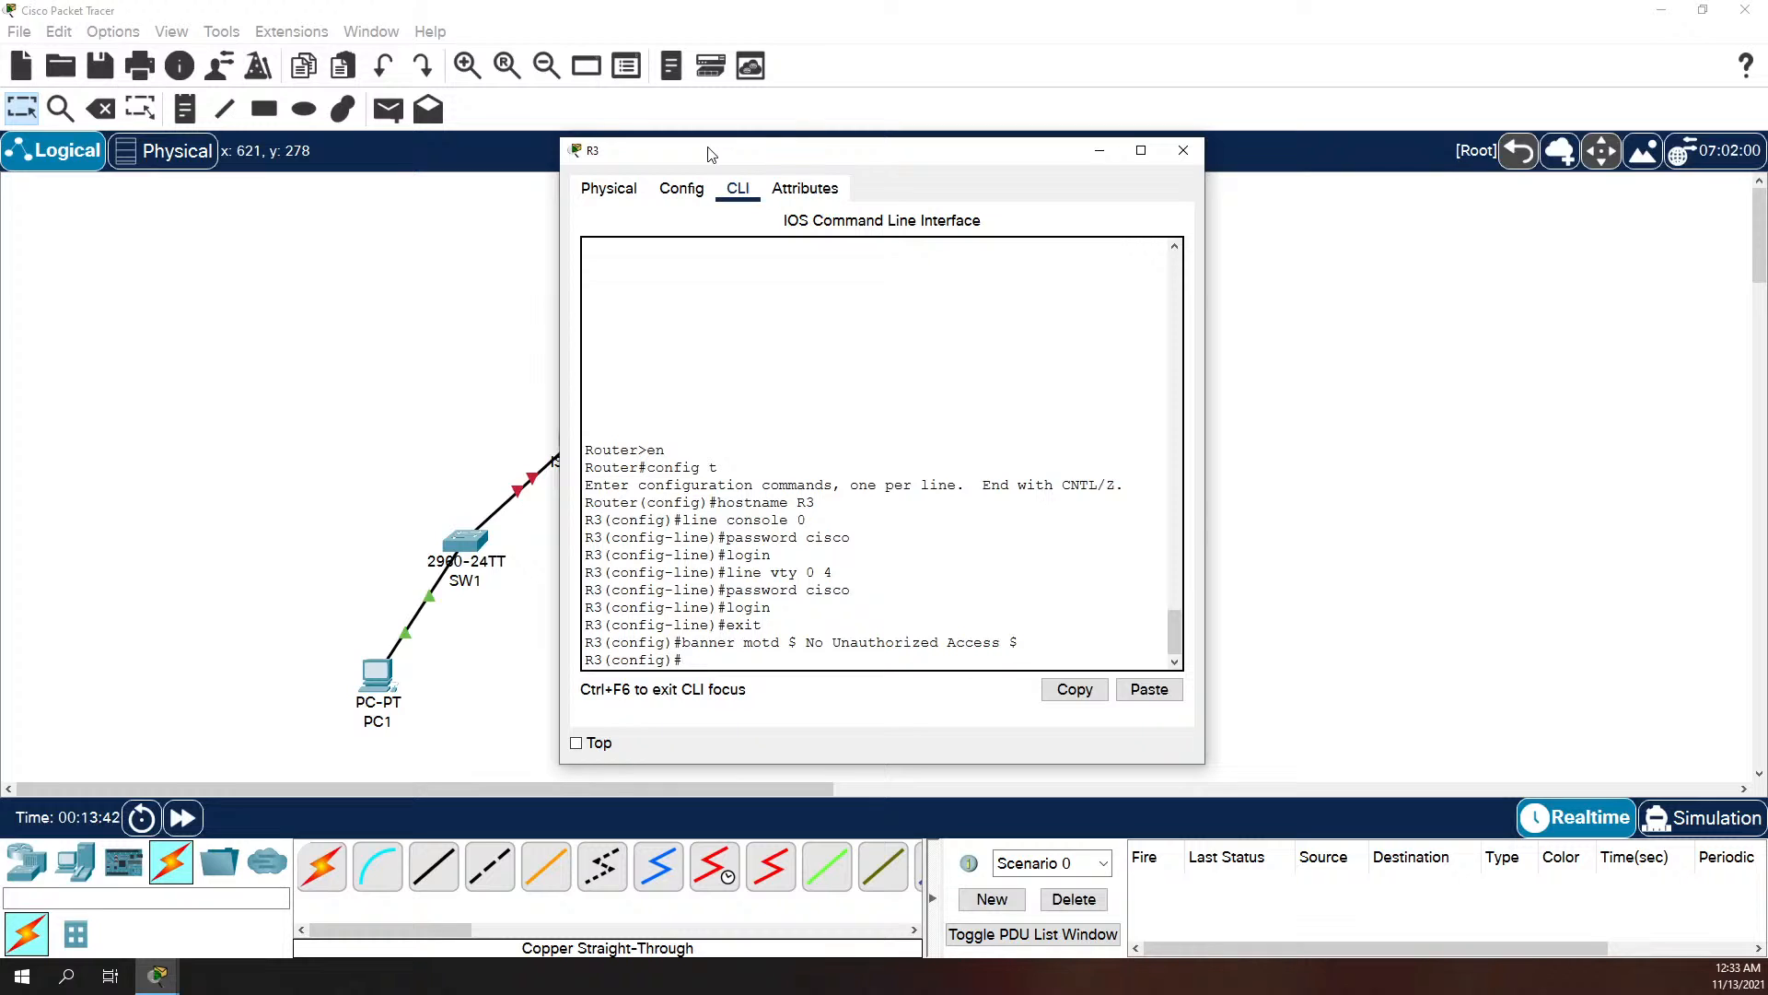
Step: Return to privileged EXEC mode and display R3's interface summary with show ip int brief in a widened window
{"action": "left_click_drag", "start_coordinate": [761, 155], "coordinate": [1100, 175]}
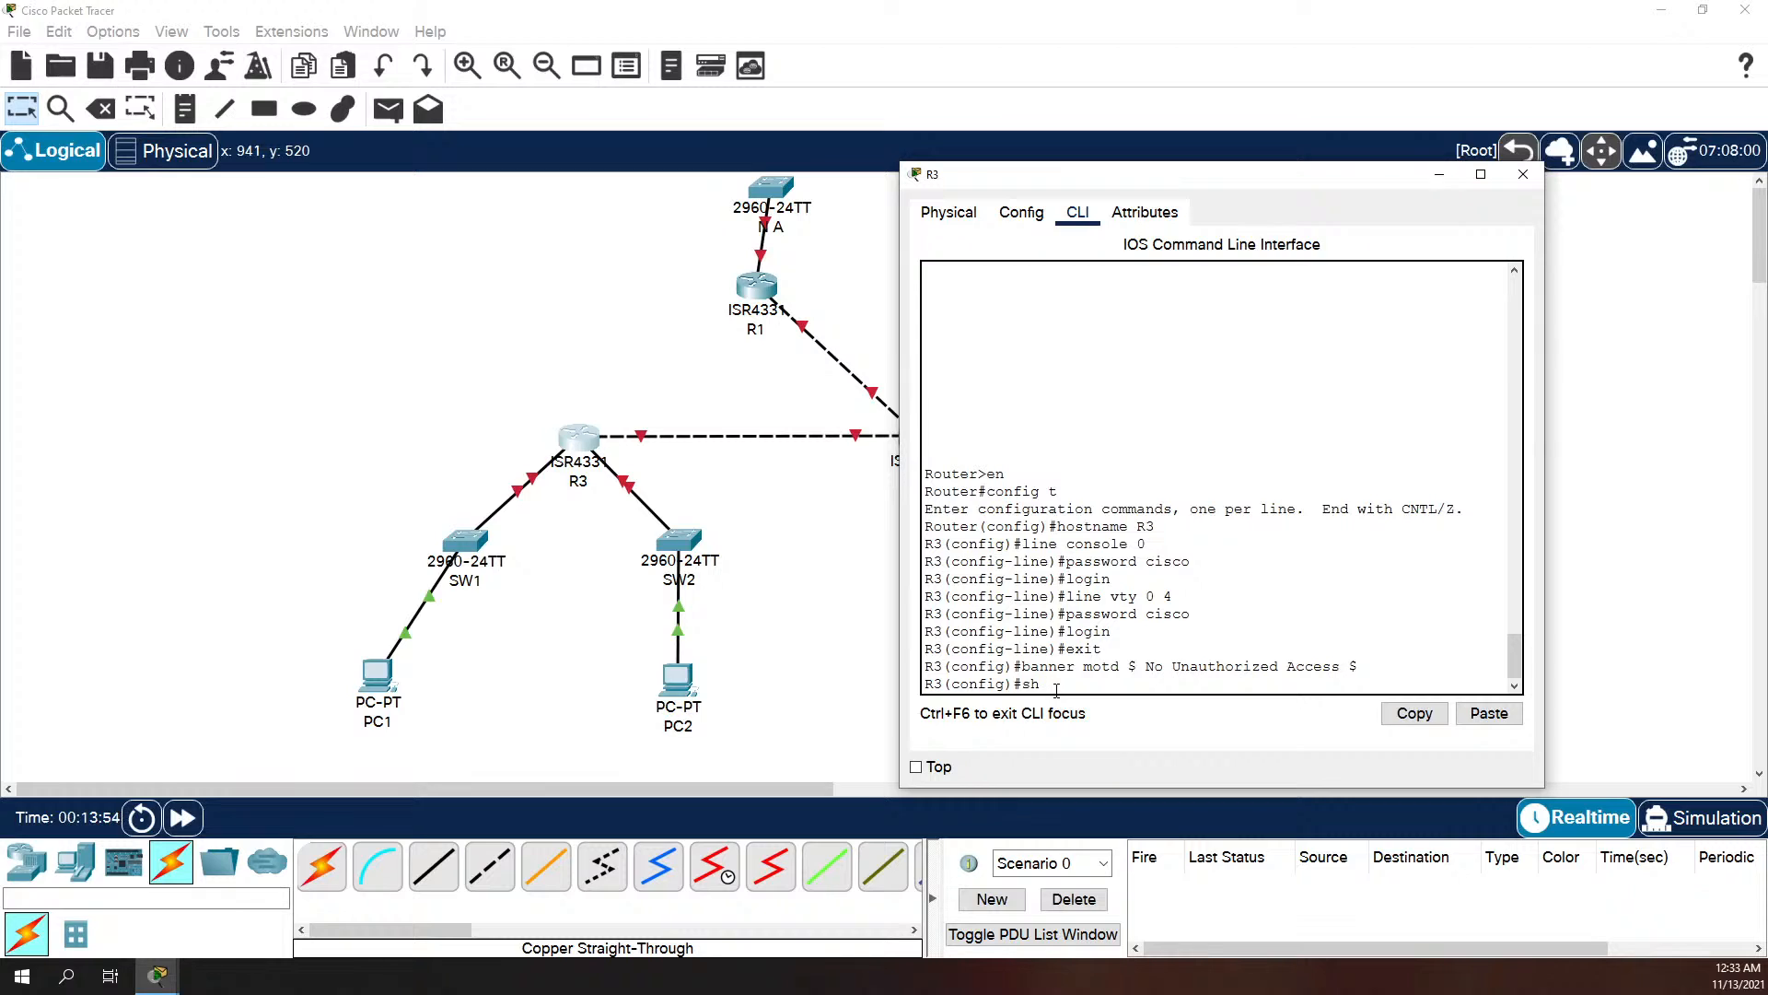
{"action": "key", "text": "BackSpace"}
{"action": "type", "text": "exit"}
{"action": "key", "text": "Return"}
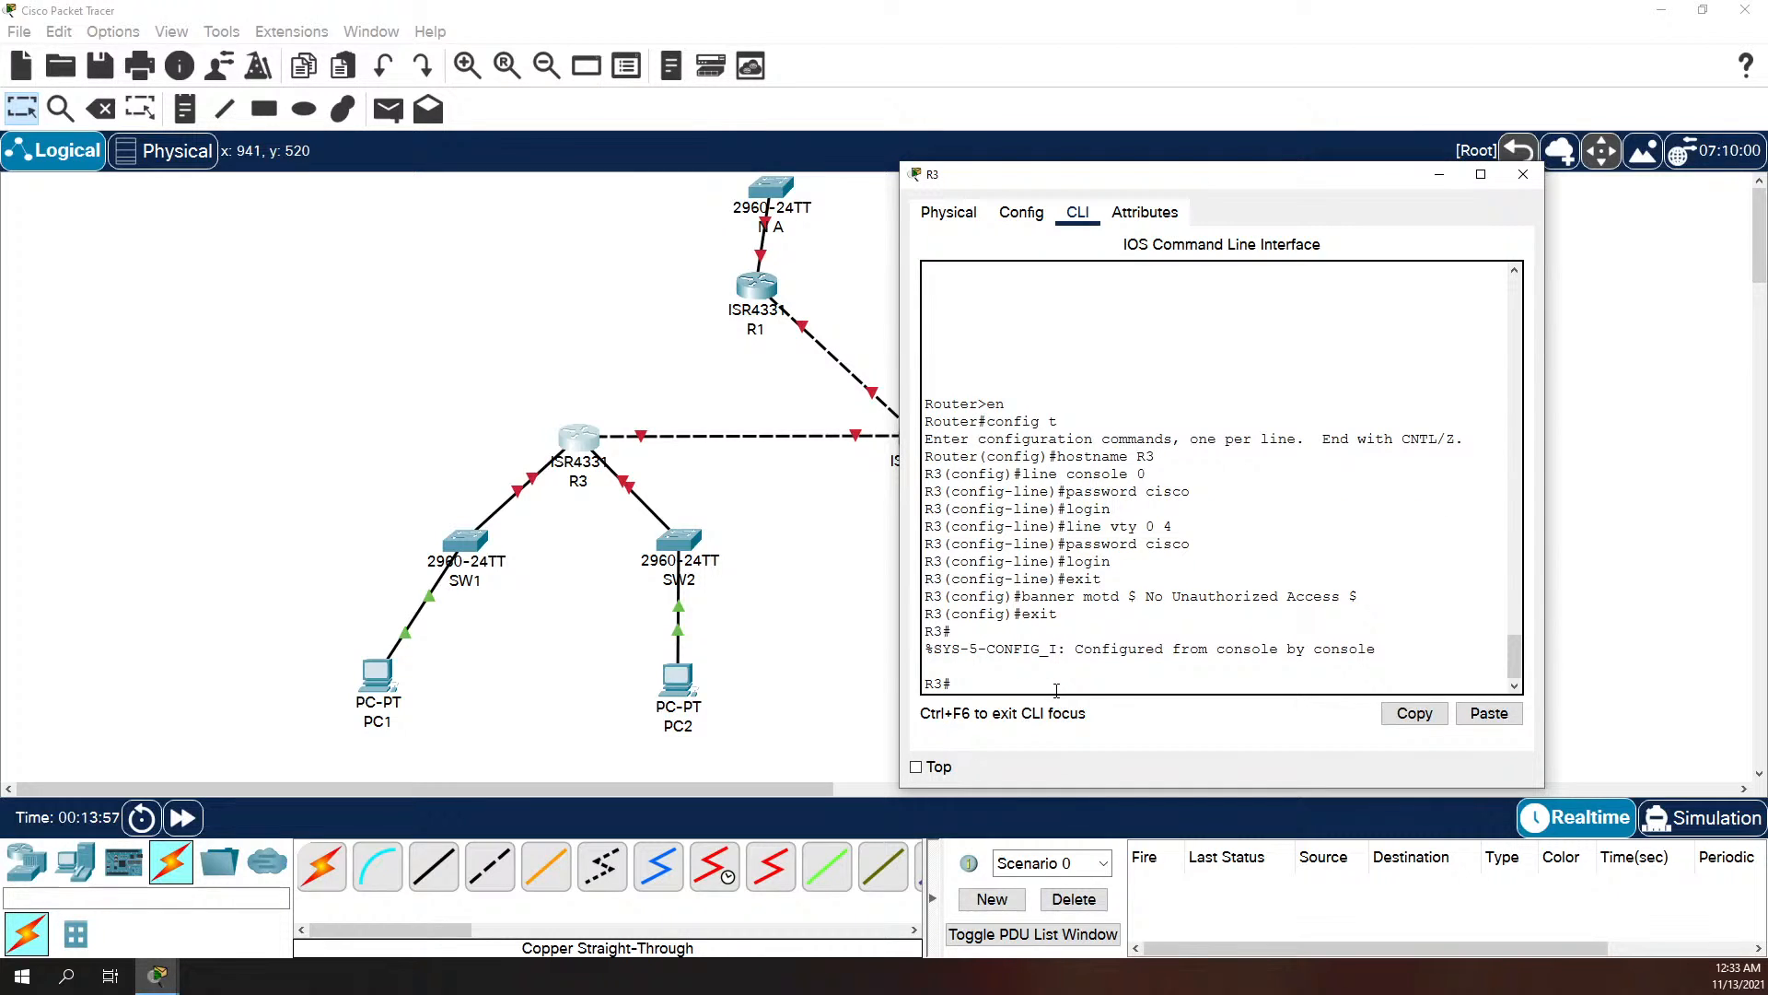
{"action": "type", "text": "show ip int brief"}
{"action": "key", "text": "Return"}
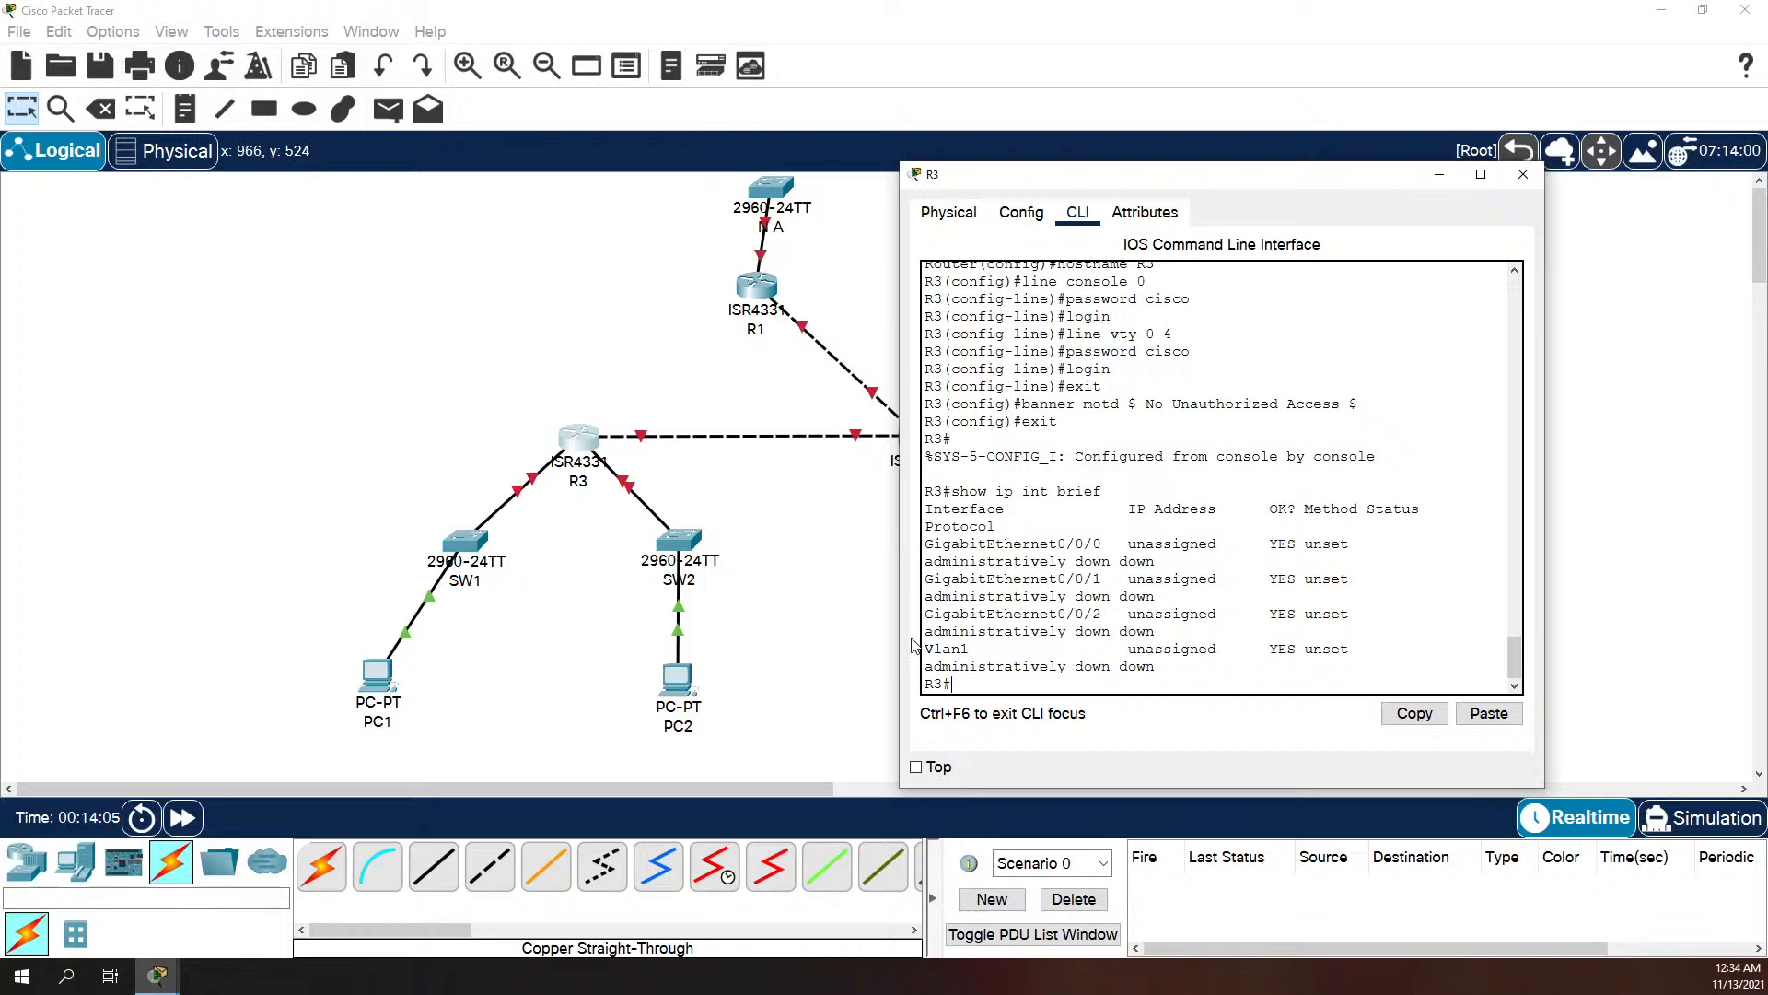
{"action": "left_click_drag", "start_coordinate": [898, 639], "coordinate": [691, 639]}
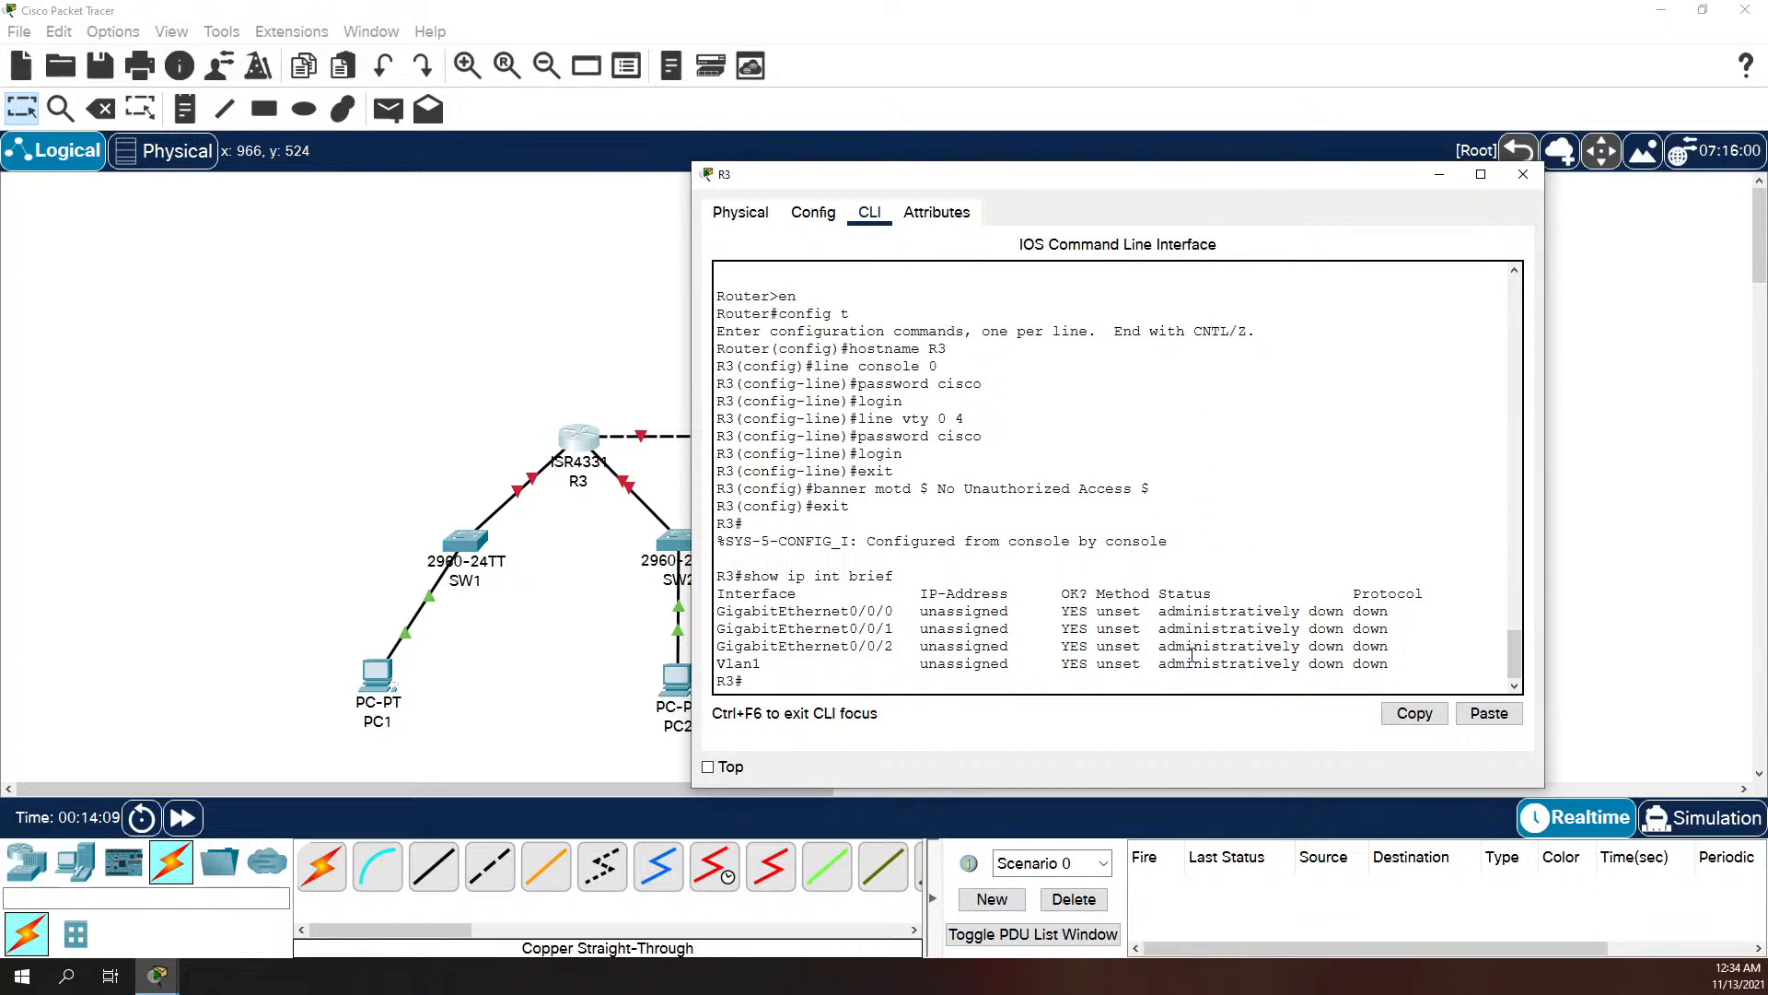
Step: Assign IP address 192.168.10.129 with mask 255.255.255.192 to R3's interface g0/0/0
{"action": "type", "text": "conf t"}
{"action": "key", "text": "Return"}
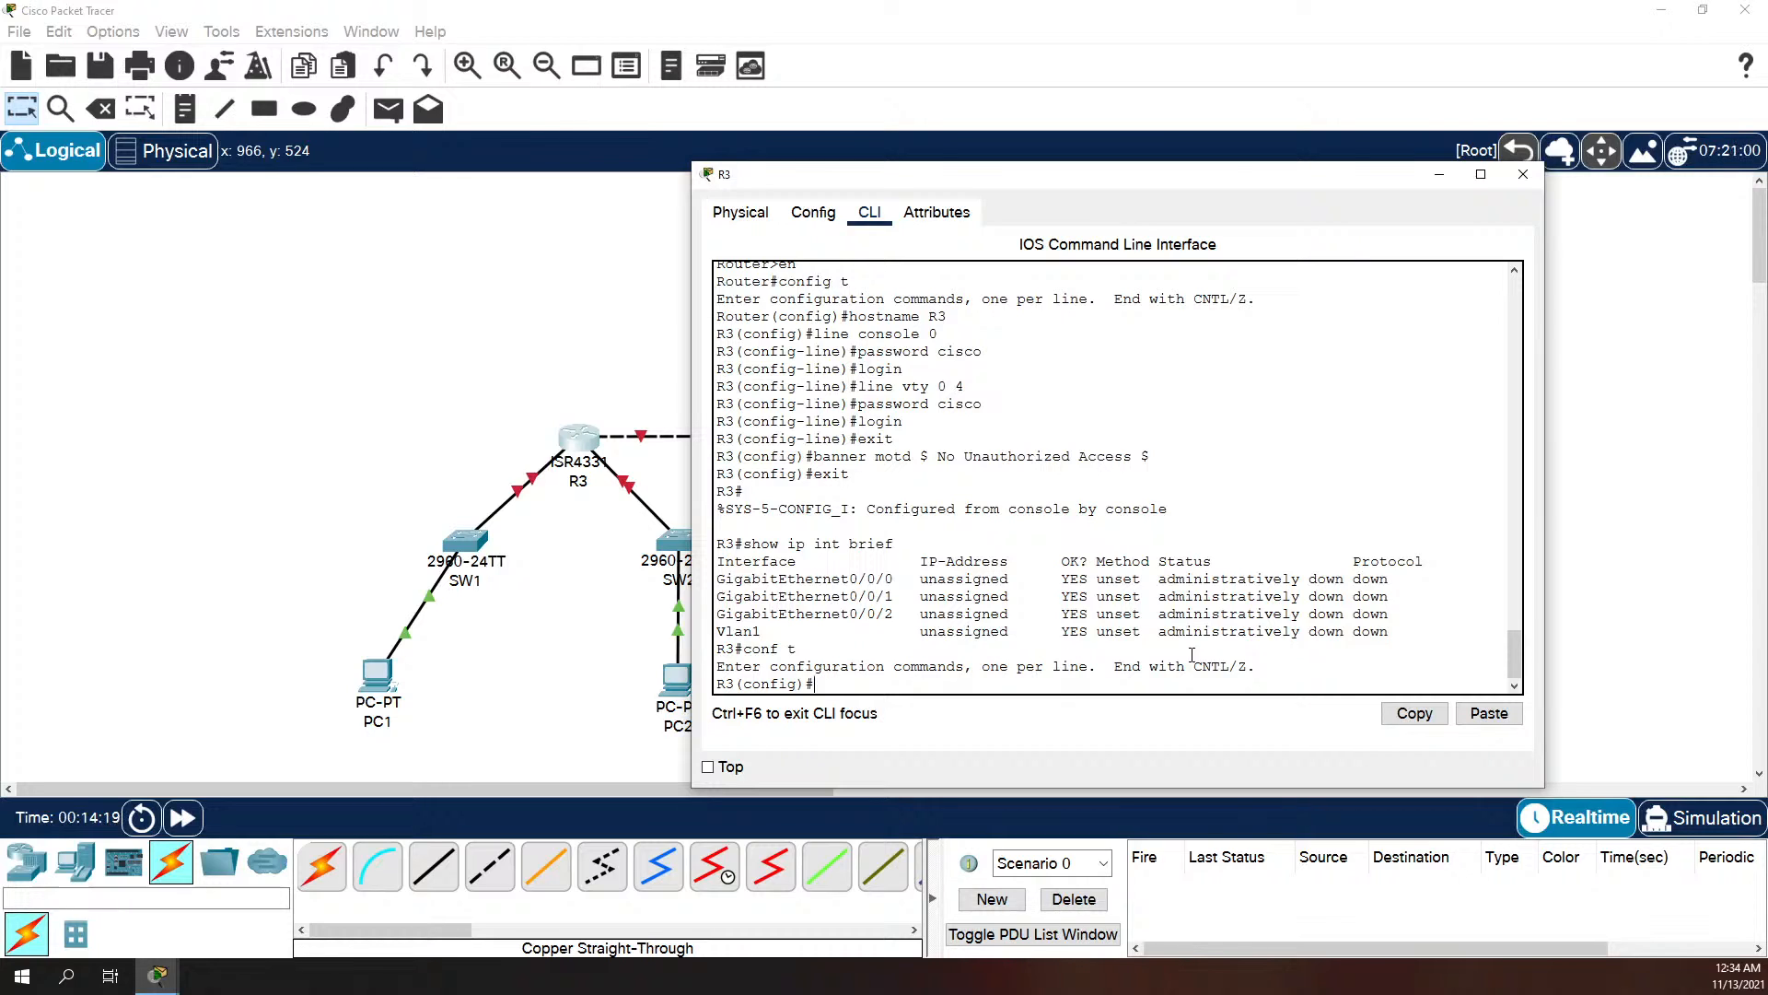
{"action": "type", "text": "int g0/0/0"}
{"action": "key", "text": "Return"}
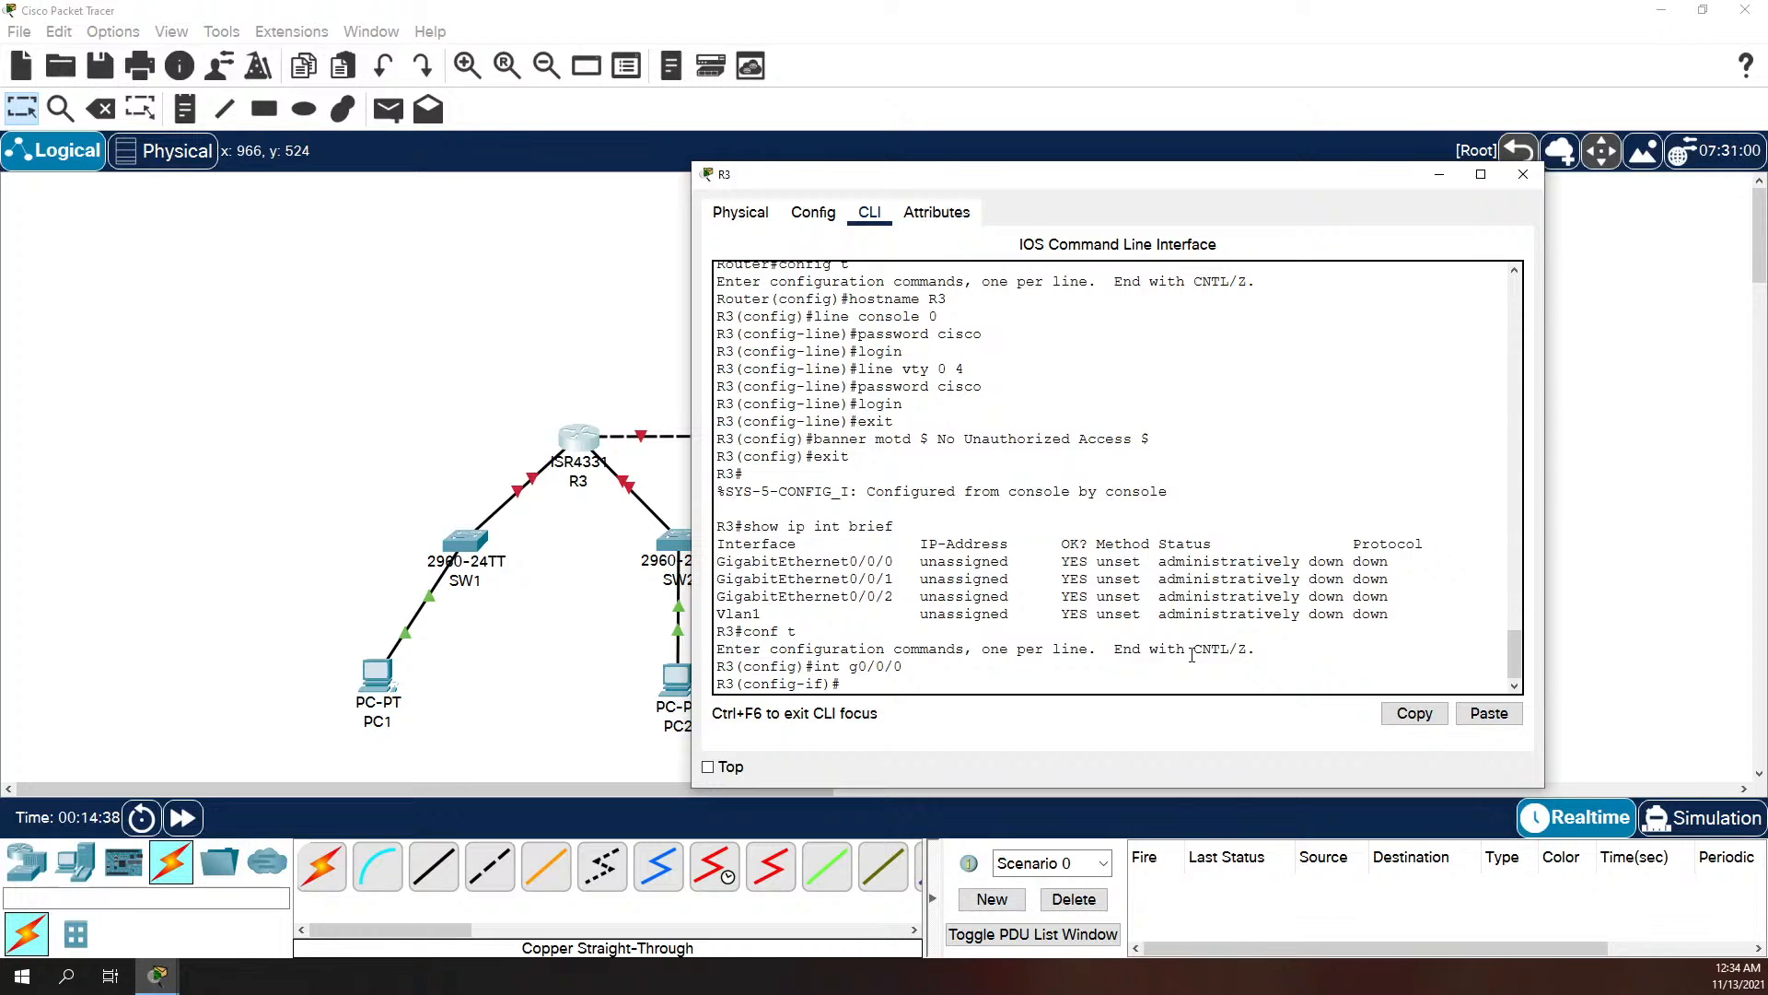
{"action": "type", "text": "ip address 192.168.10.129 256"}
{"action": "key", "text": "BackSpace"}
{"action": "type", "text": "5.255.255."}
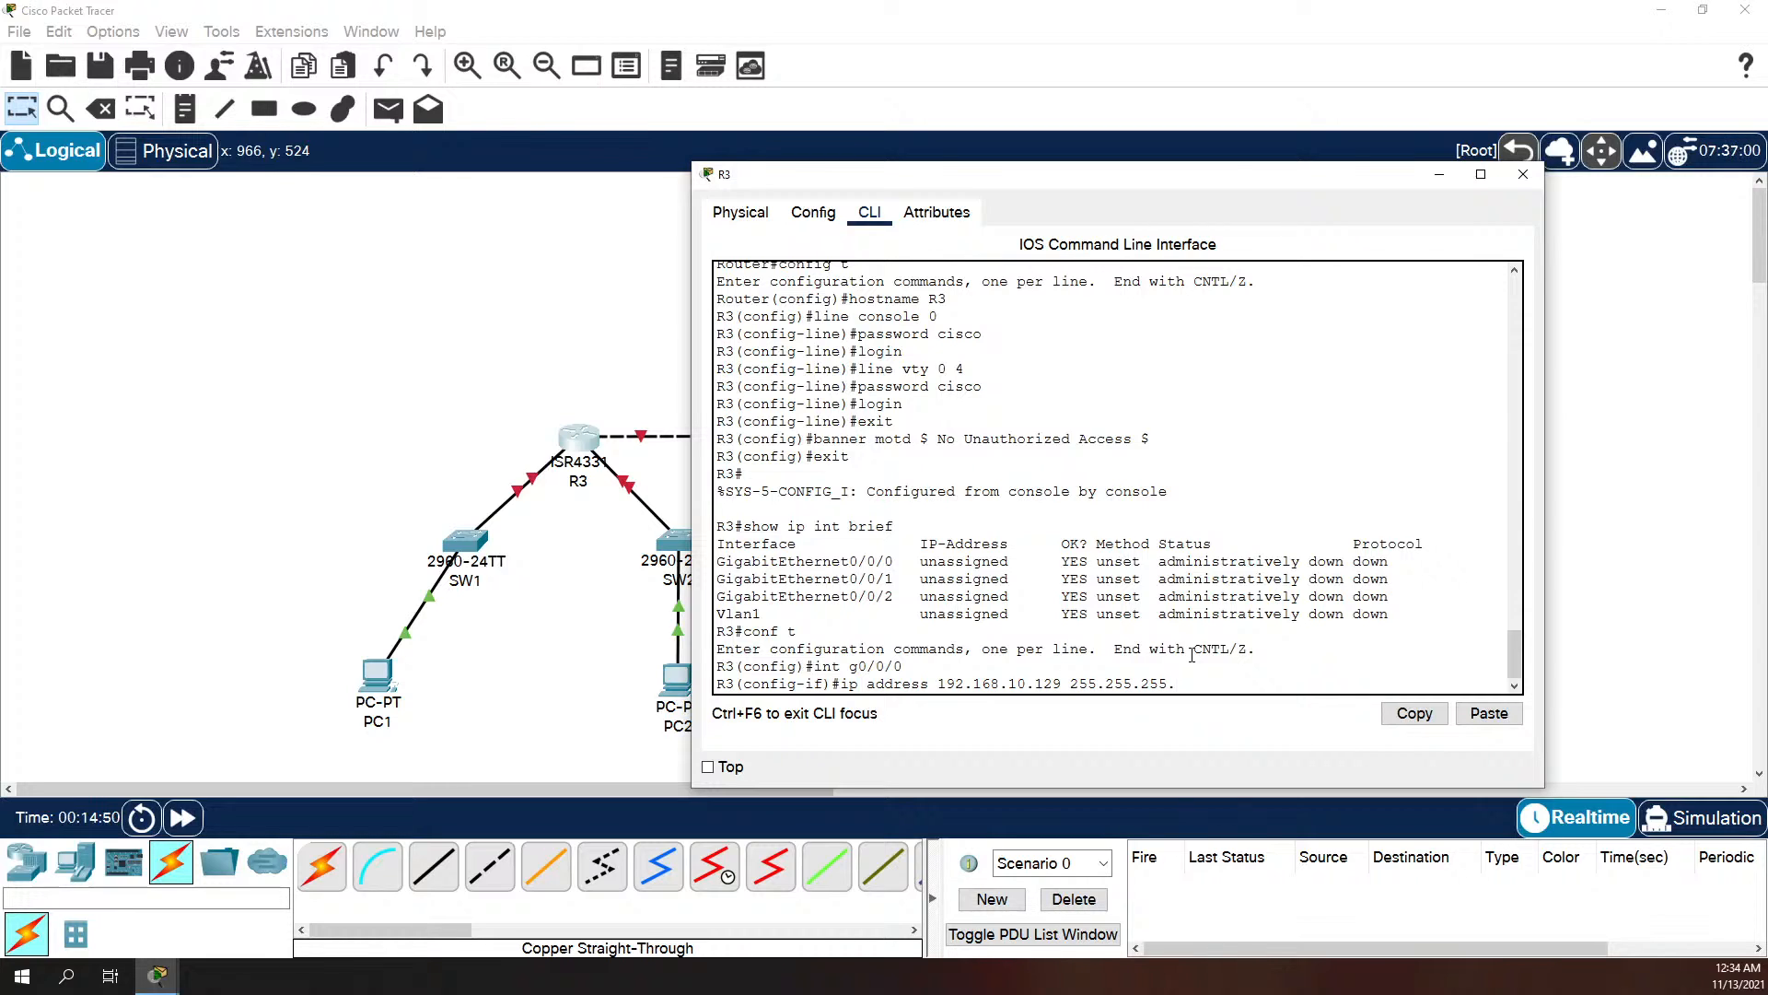
{"action": "type", "text": "192"}
{"action": "key", "text": "Return"}
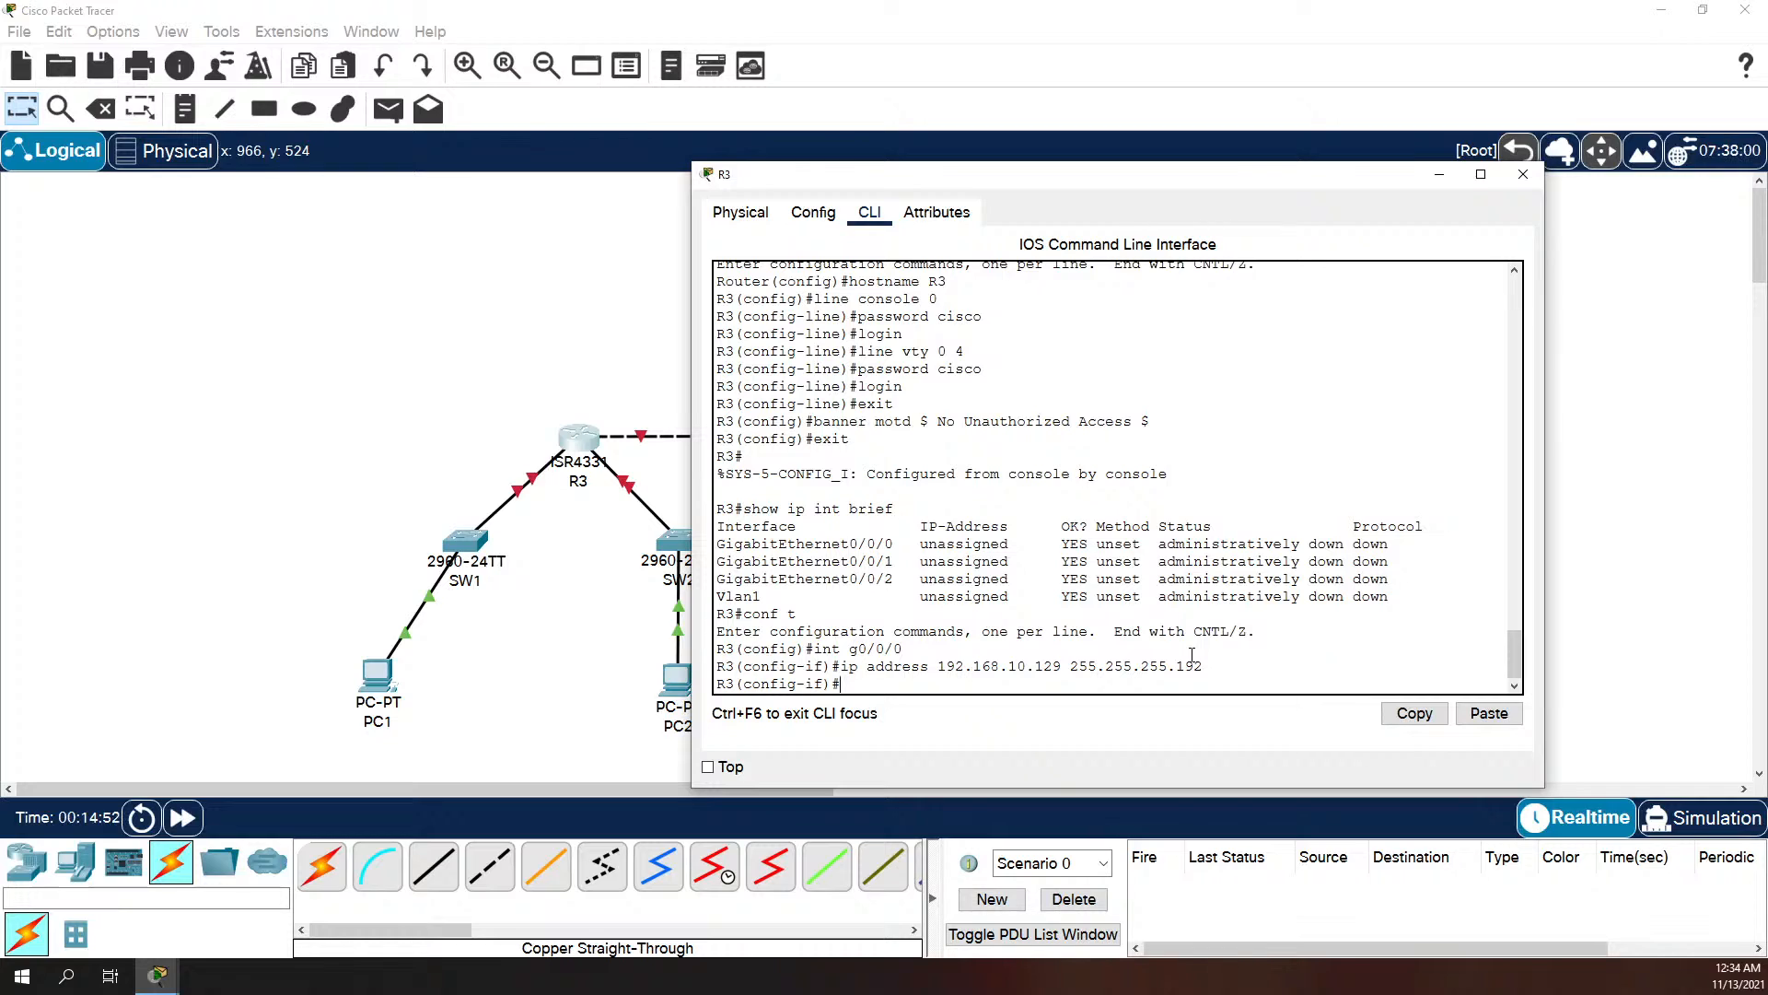
Step: Set the description of R3's interface g0/0/0 to "Interface 12 hosts"
{"action": "type", "text": "description"}
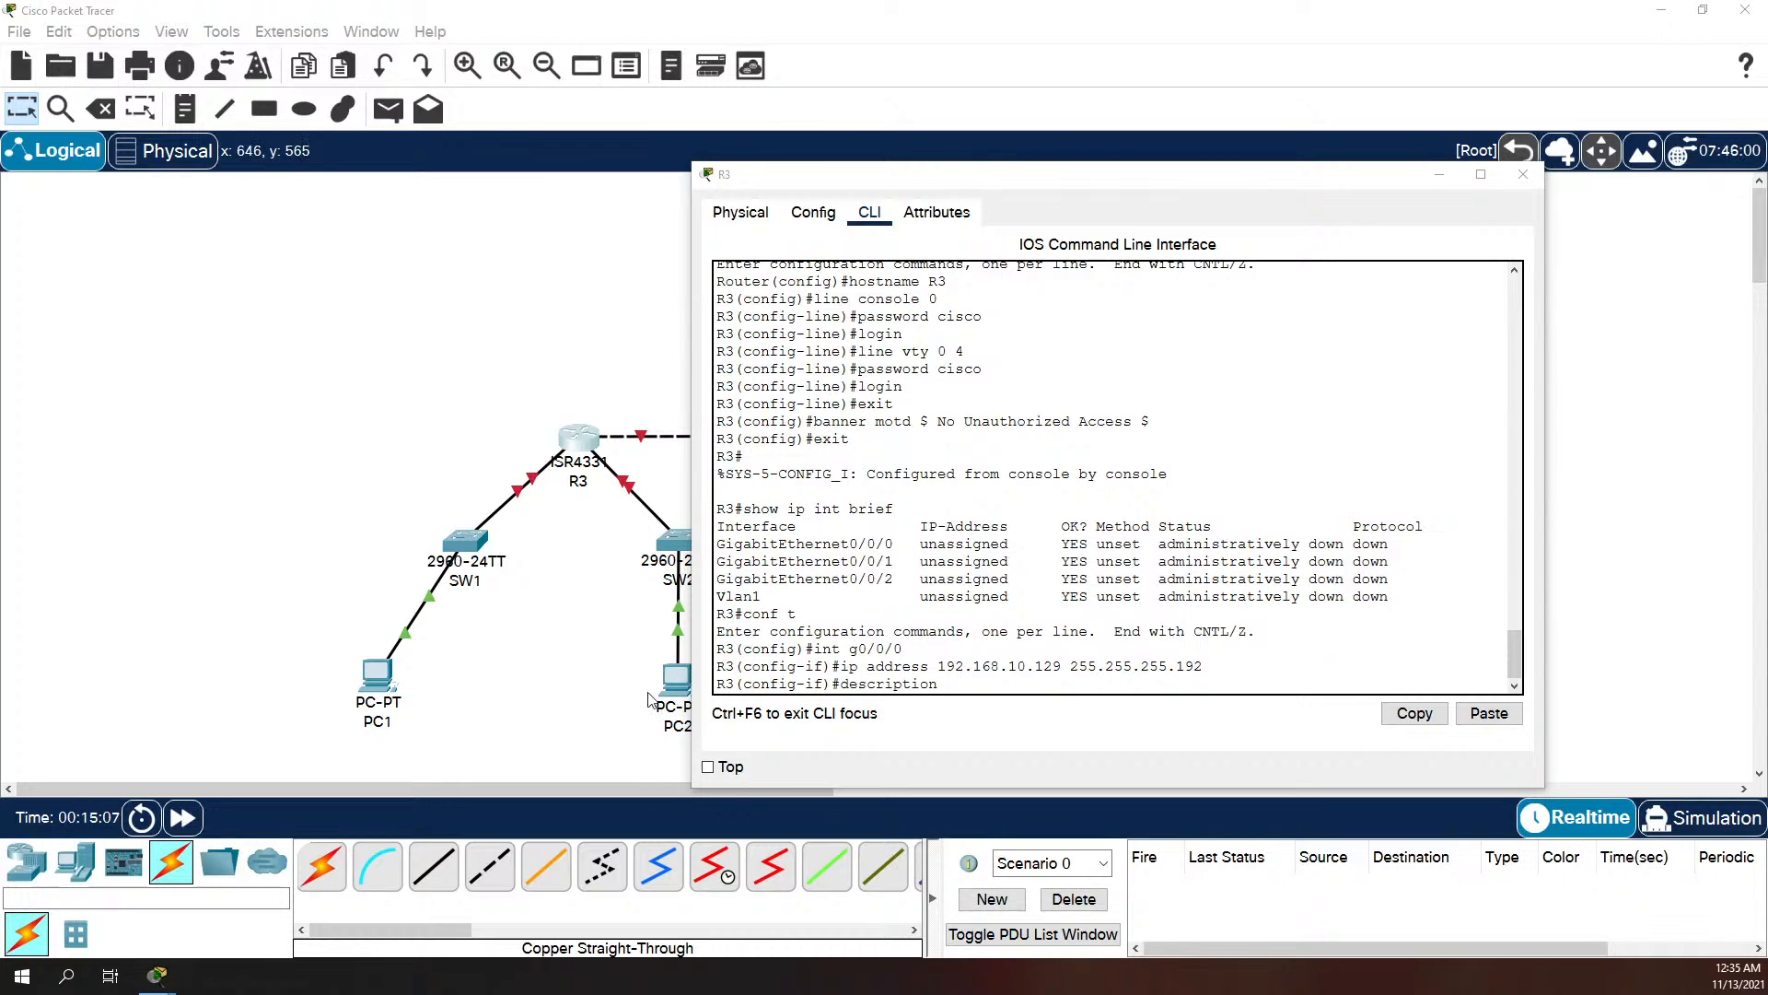
{"action": "left_click", "coordinate": [1034, 668]}
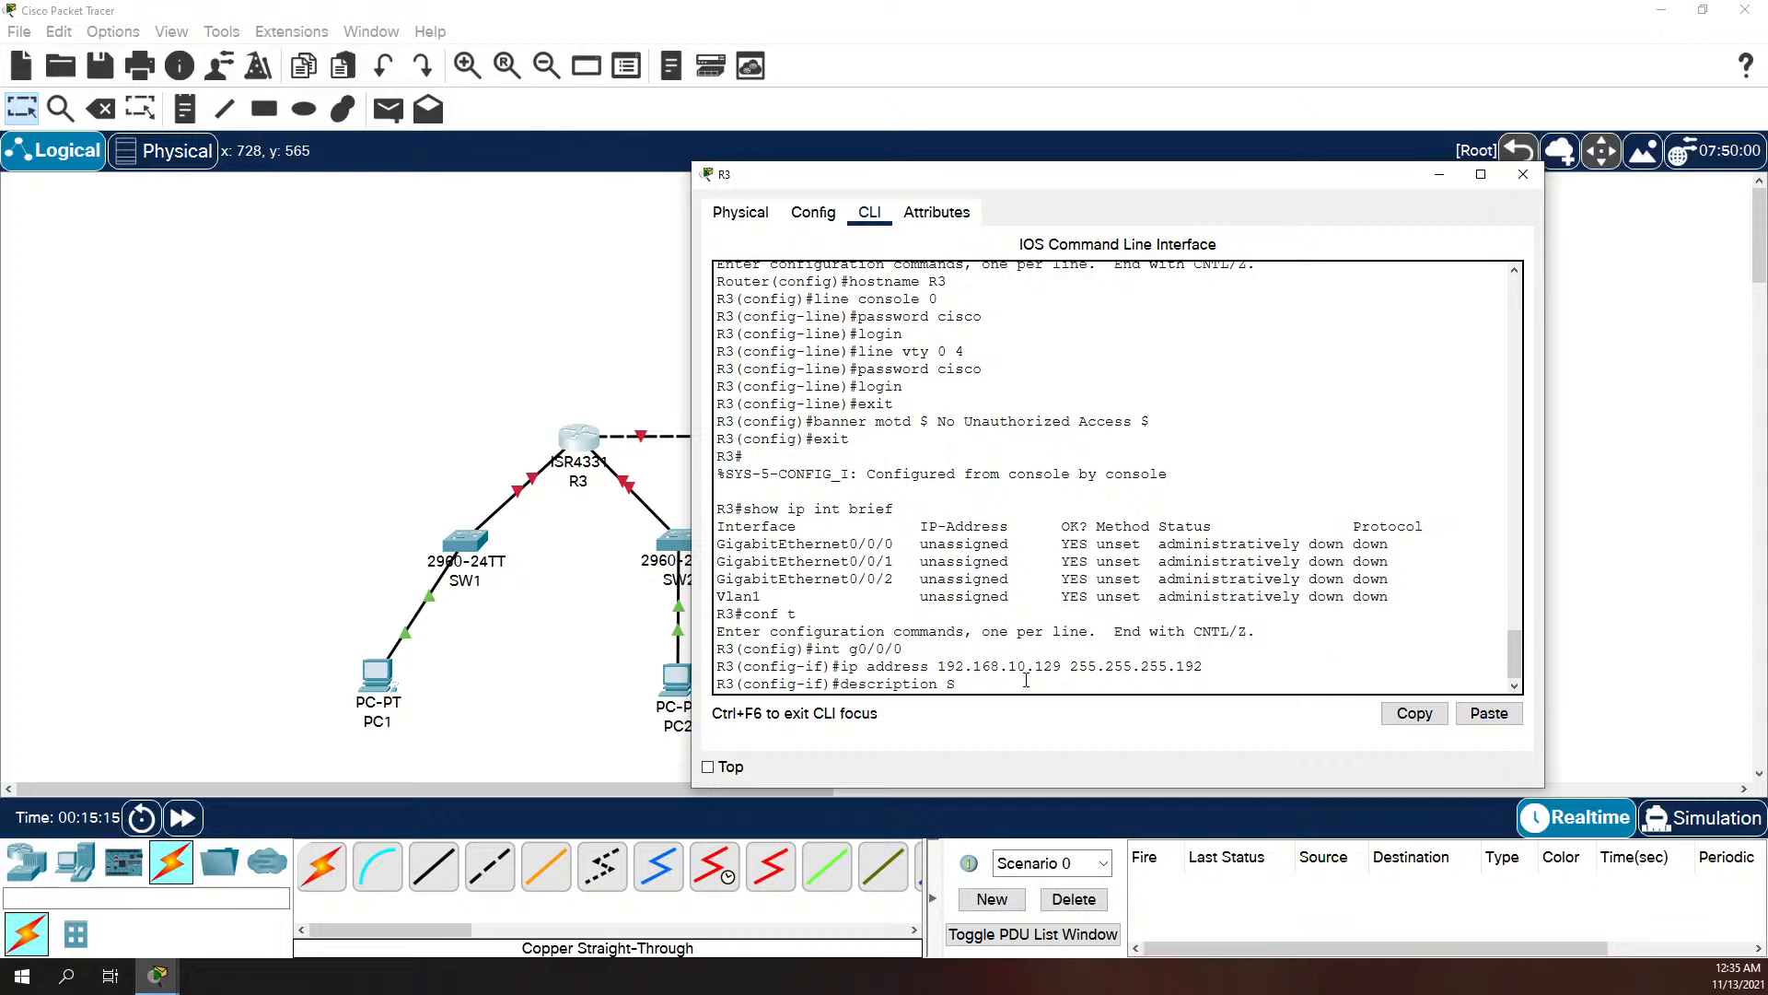
{"action": "key", "text": "BackSpace"}
{"action": "type", "text": "Interface 12 hosts"}
{"action": "key", "text": "Return"}
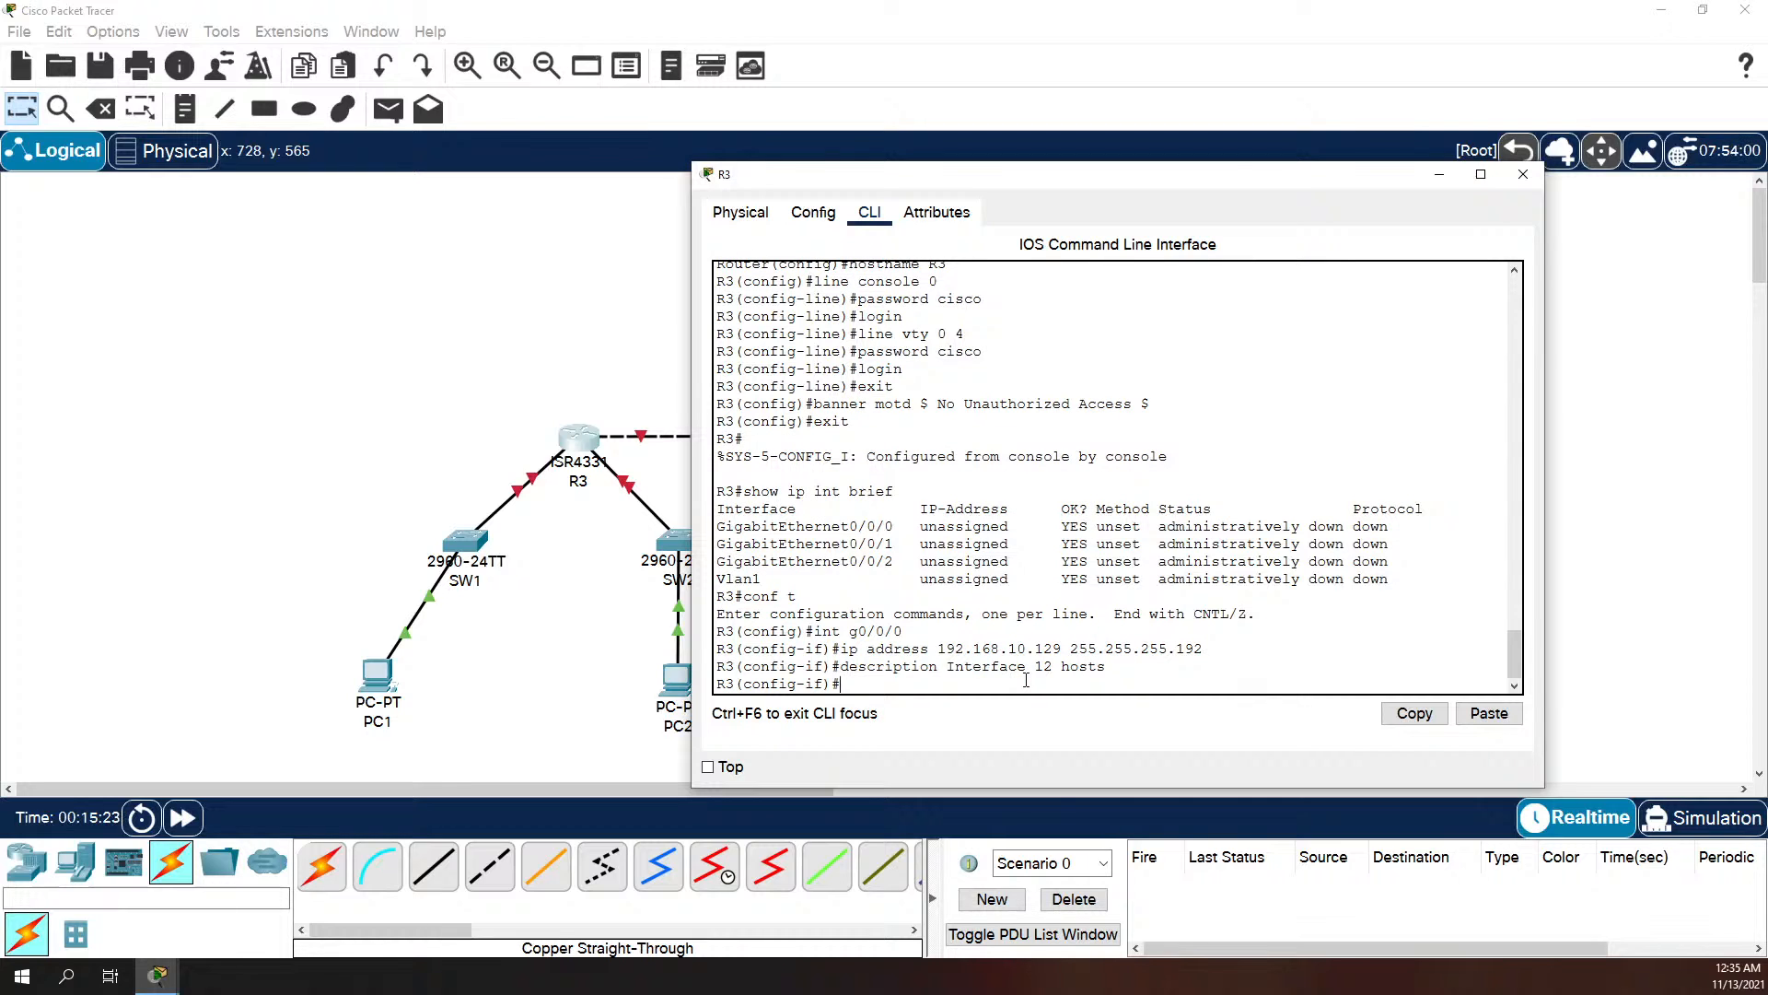
Step: Enable R3's interface g0/0/0 with no shutdown
{"action": "type", "text": "no shutdown"}
{"action": "key", "text": "Return"}
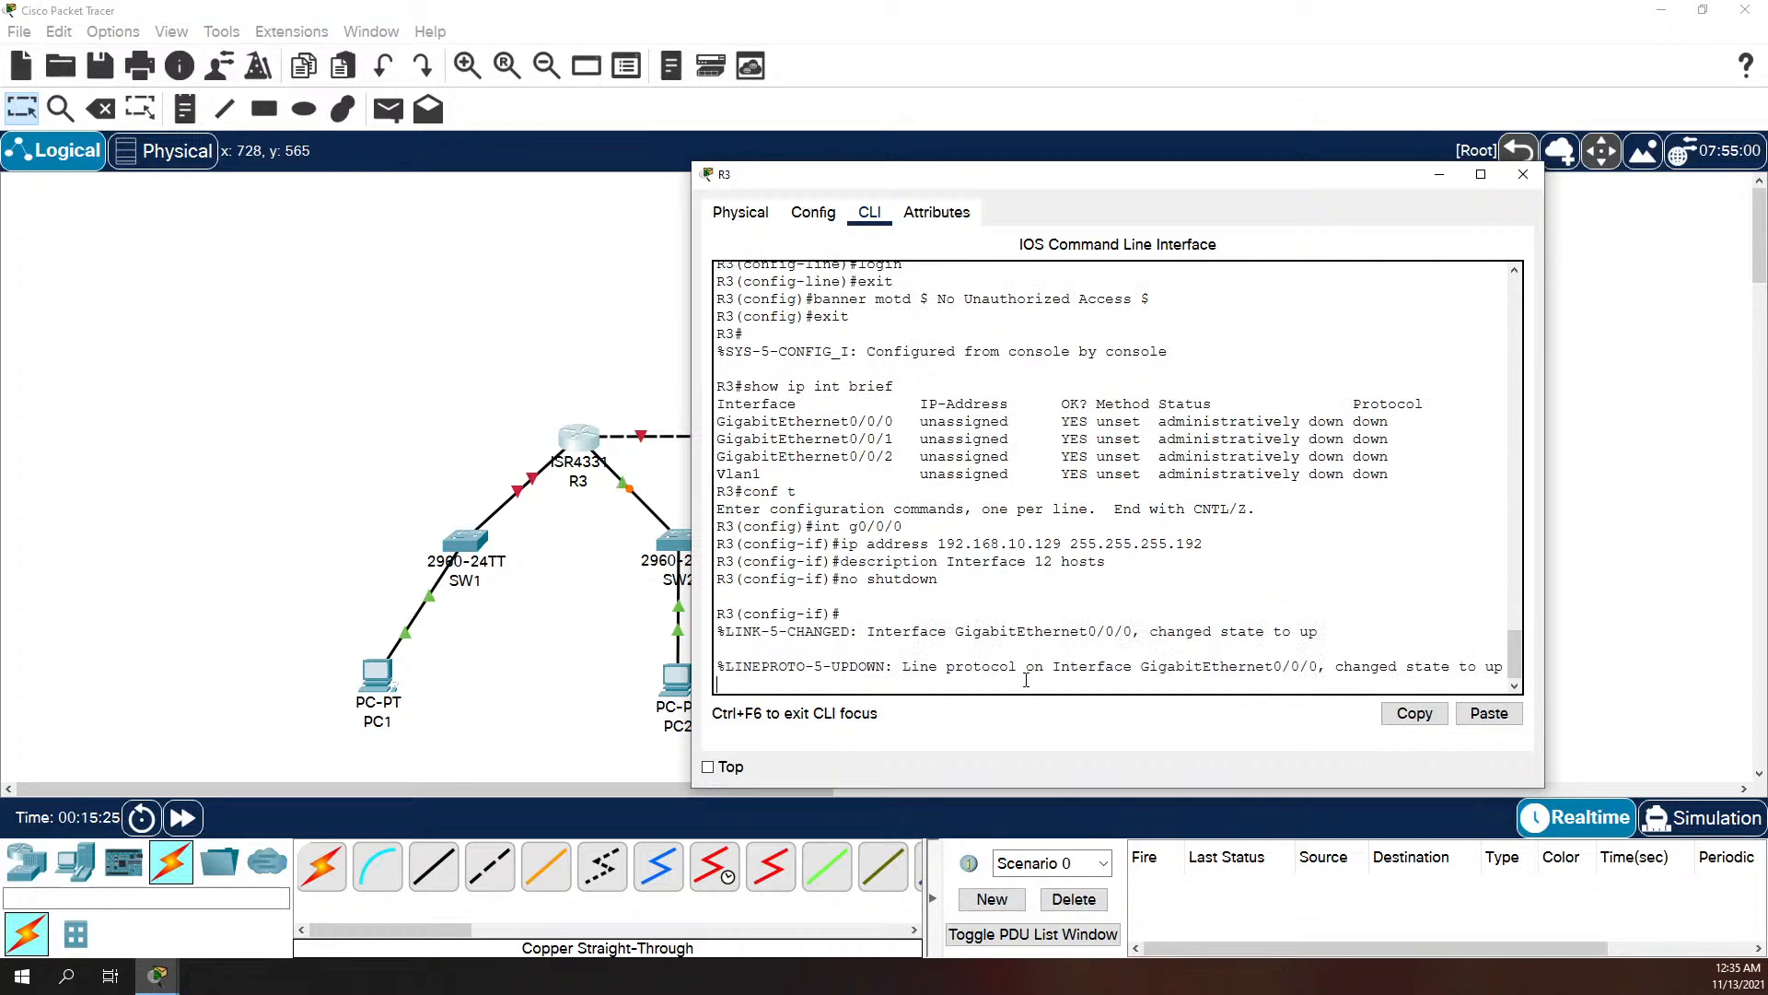
{"action": "key", "text": "Return"}
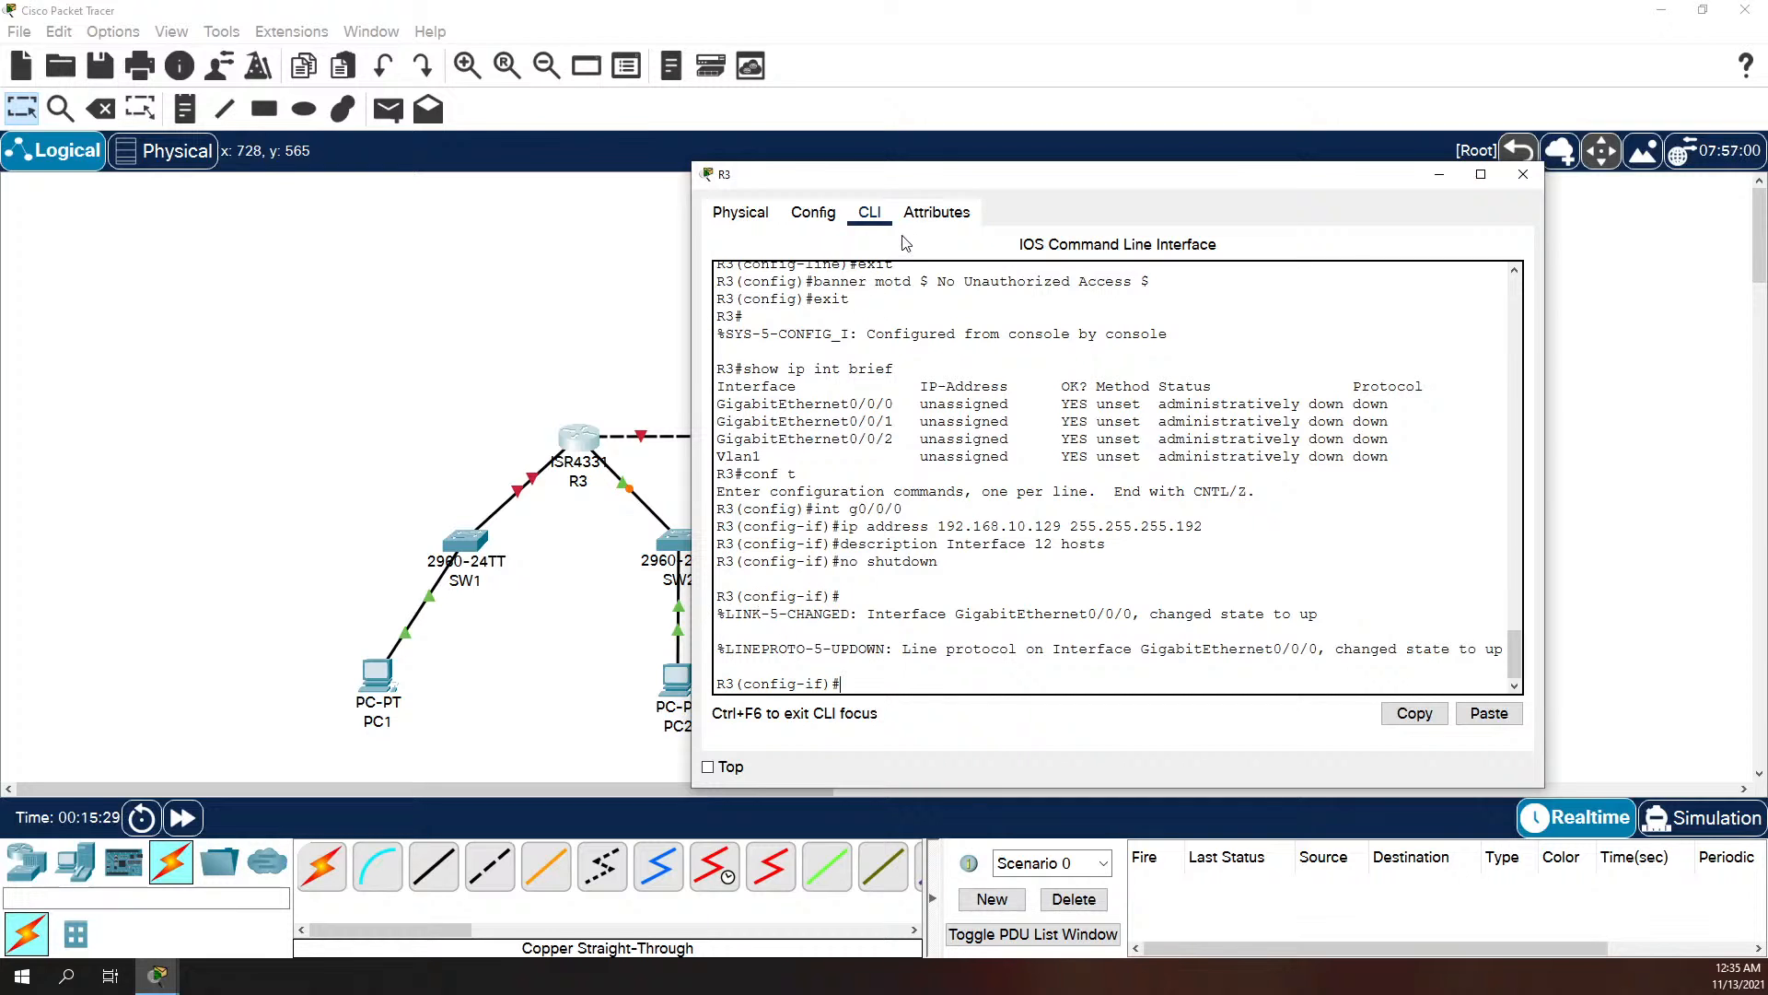
Step: Change the description of R3's interface g0/0/0 to "Interface 48 hosts"
{"action": "left_click_drag", "start_coordinate": [913, 174], "coordinate": [1036, 162]}
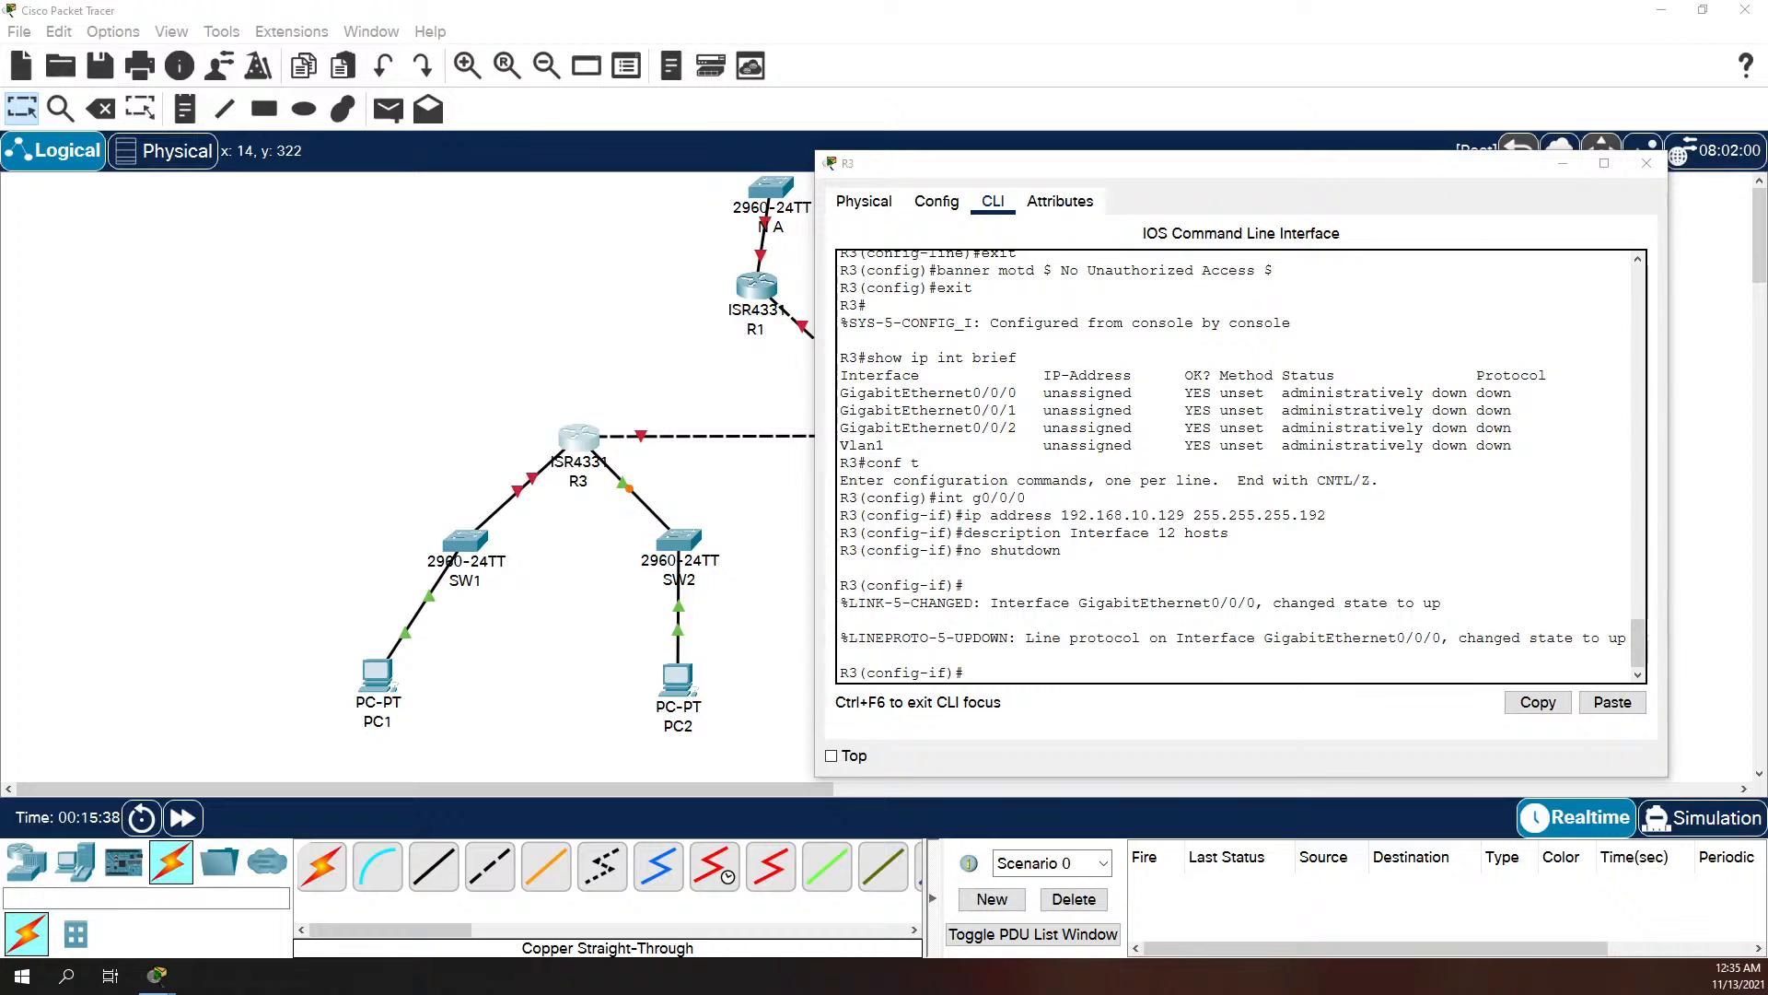
{"action": "left_click", "coordinate": [1258, 578]}
{"action": "key", "text": "Up"}
{"action": "key", "text": "Up"}
{"action": "key", "text": "Up"}
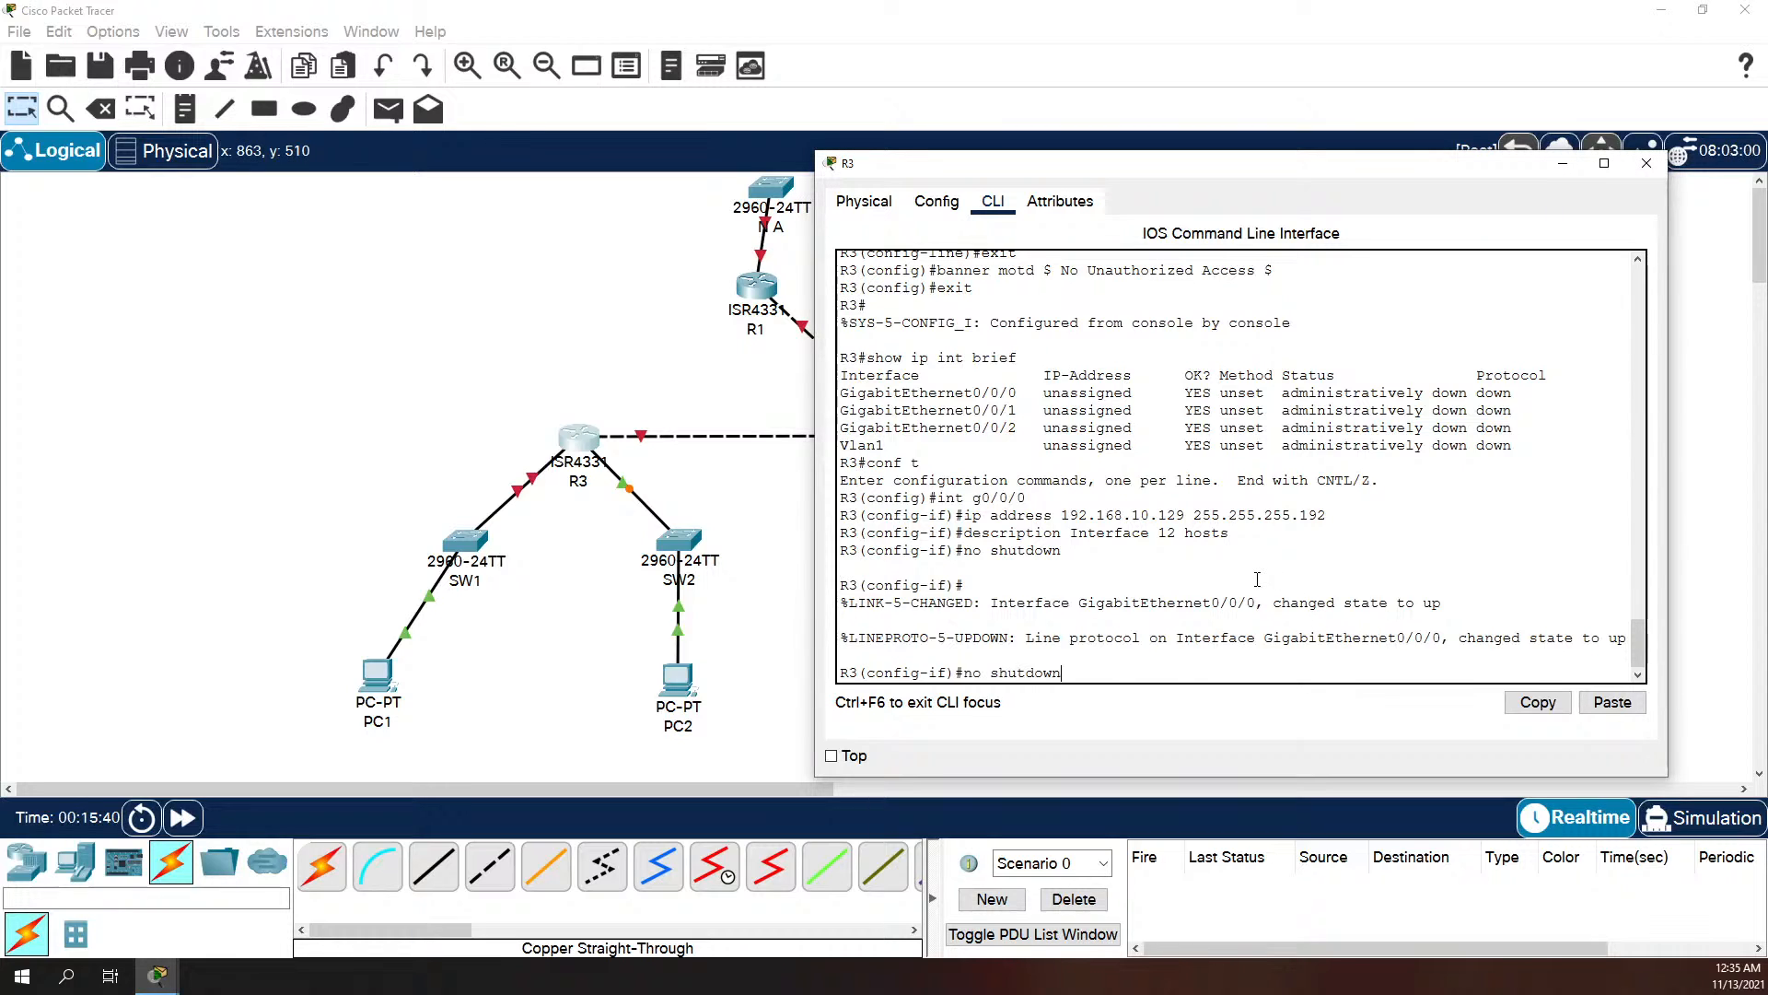
{"action": "key", "text": "Down"}
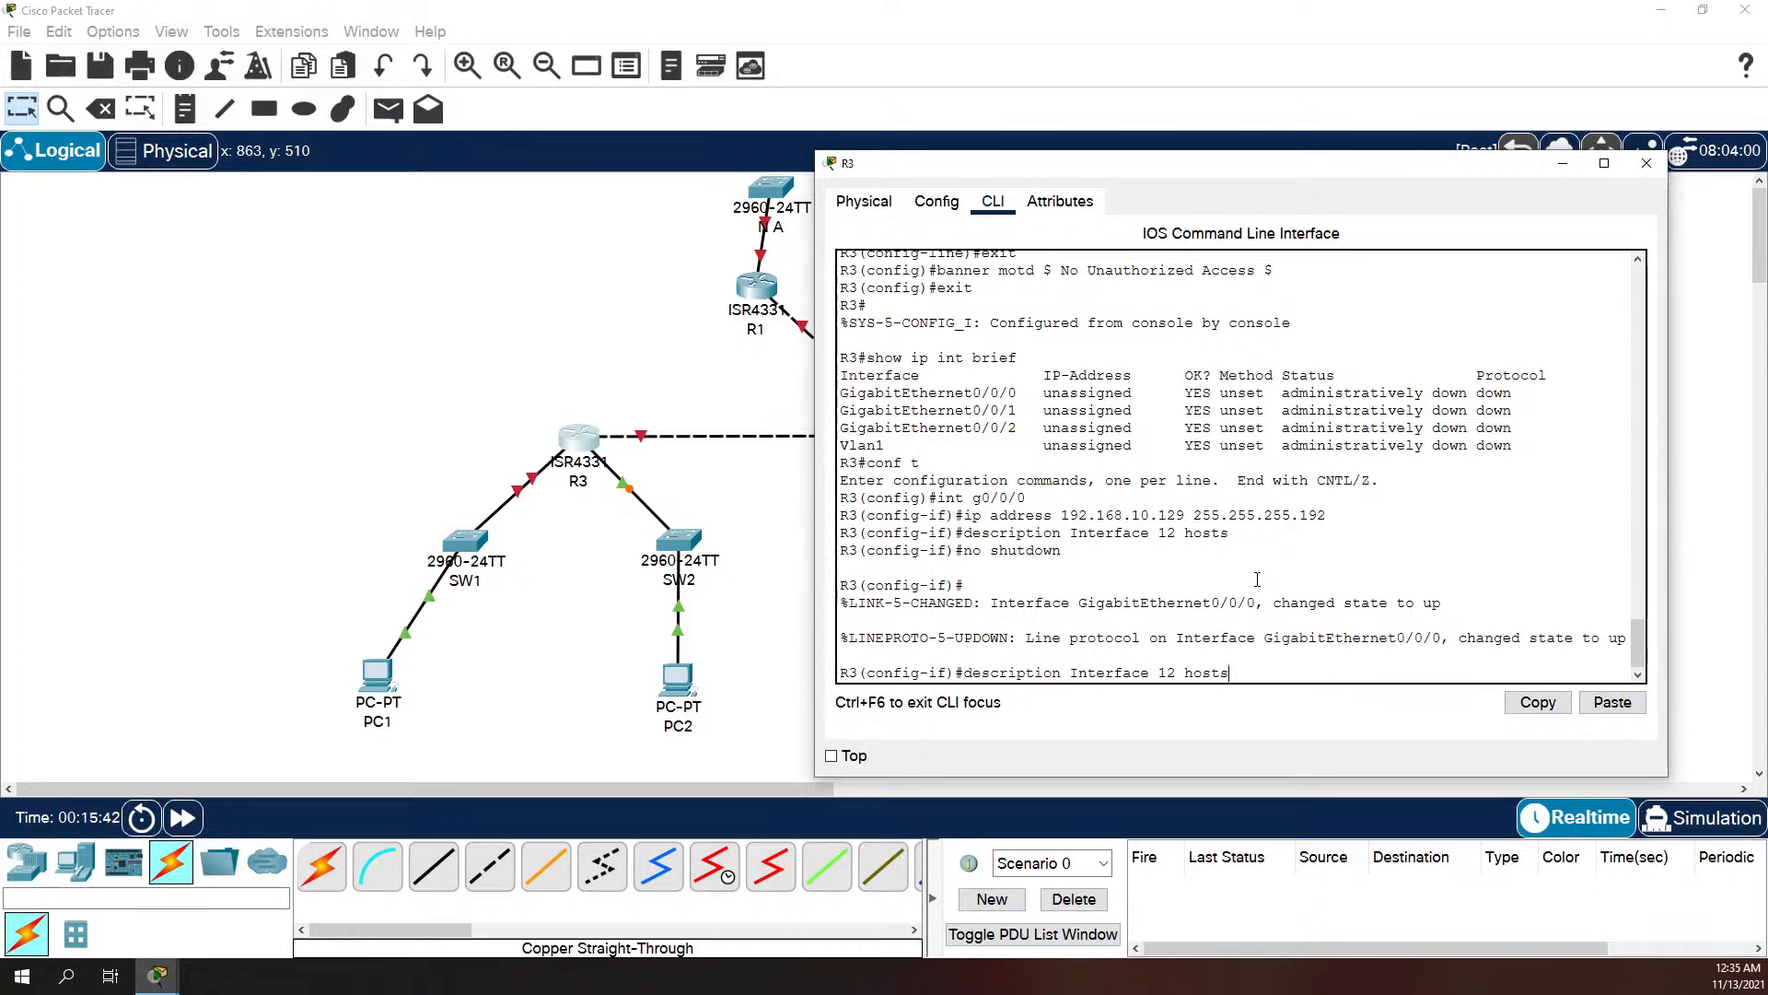
{"action": "key", "text": "Left"}
{"action": "key", "text": "Left"}
{"action": "key", "text": "Left"}
{"action": "key", "text": "Left"}
{"action": "key", "text": "Left"}
{"action": "key", "text": "Left"}
{"action": "key", "text": "BackSpace"}
{"action": "key", "text": "BackSpace"}
{"action": "type", "text": "48"}
{"action": "key", "text": "Return"}
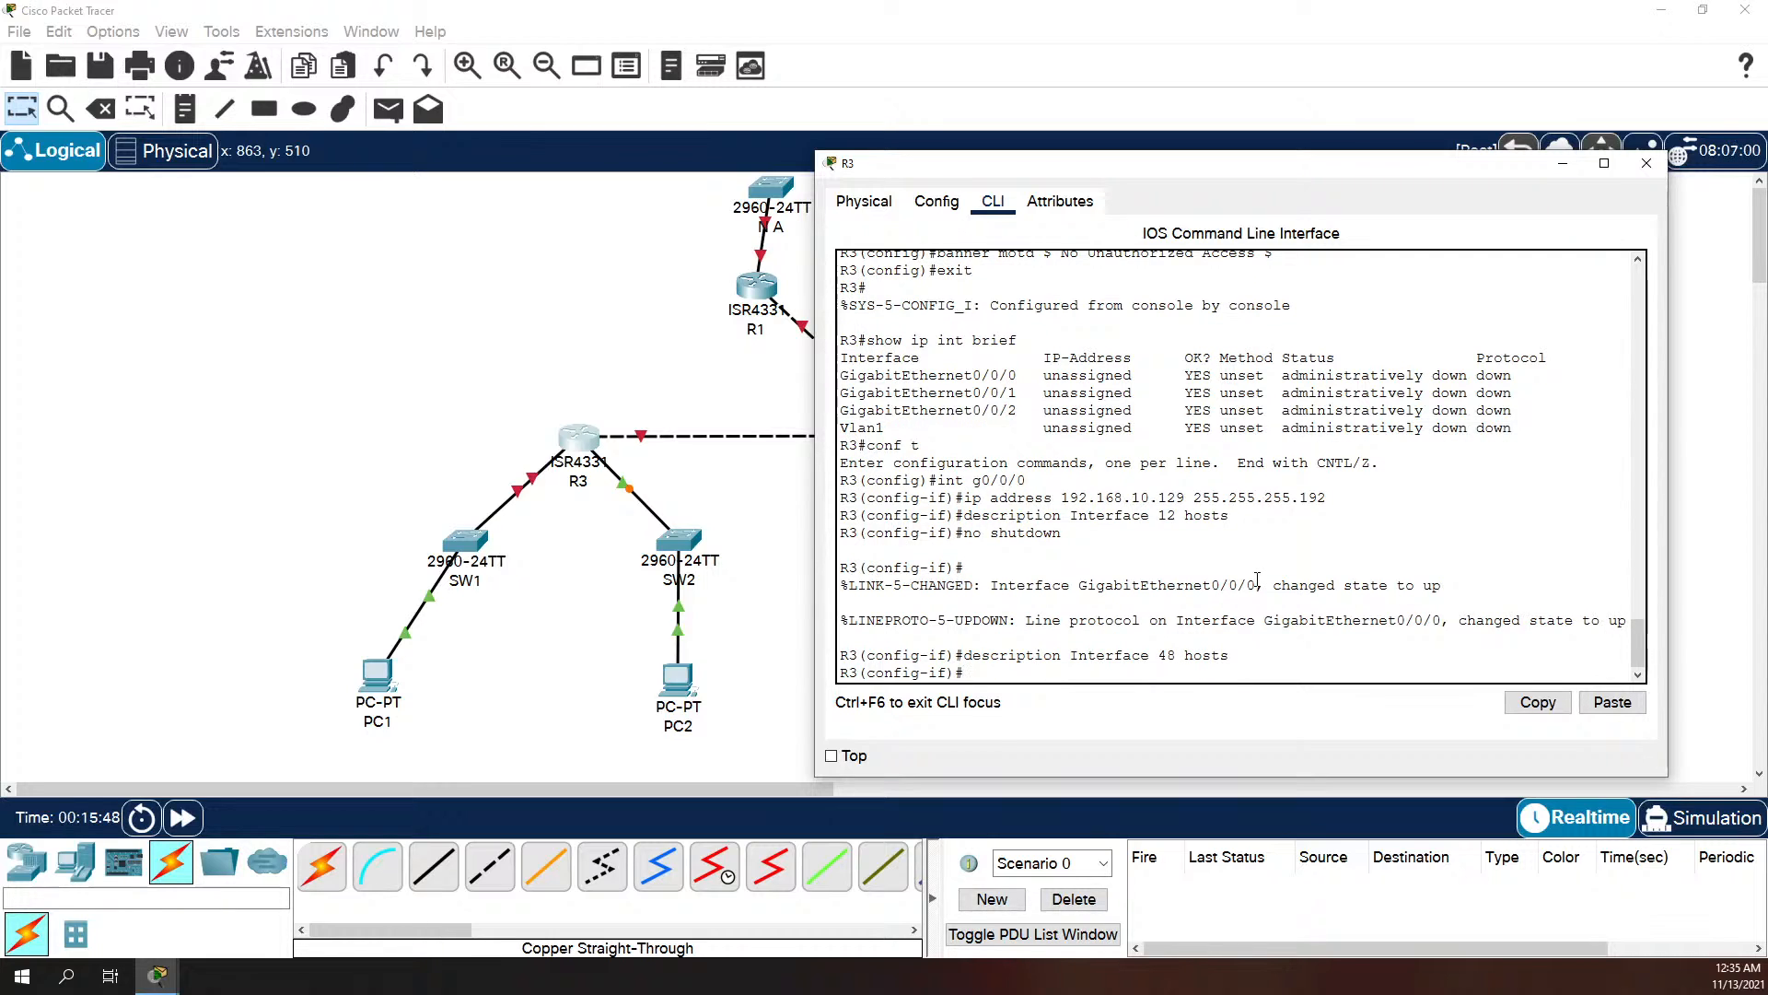
Step: Assign IP address 192.168.10.225 with mask 255.255.255.240 to R3's interface g0/0/1
{"action": "type", "text": "int g0"}
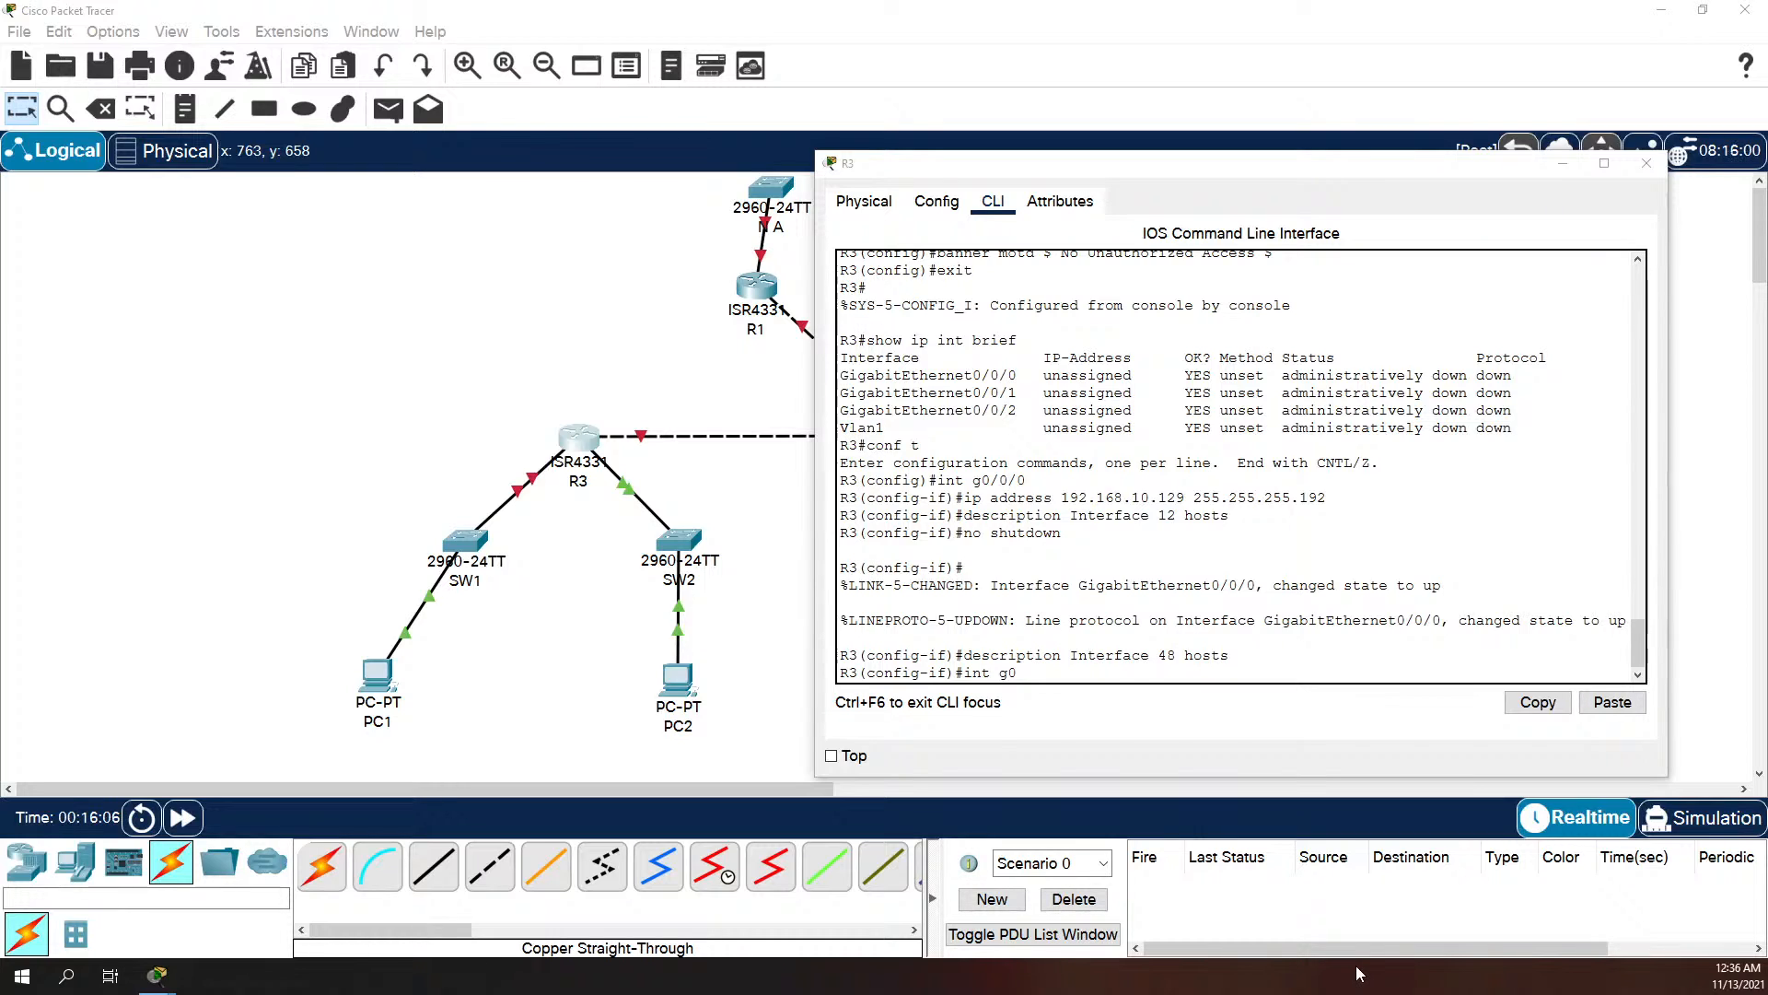
{"action": "left_click", "coordinate": [1214, 671]}
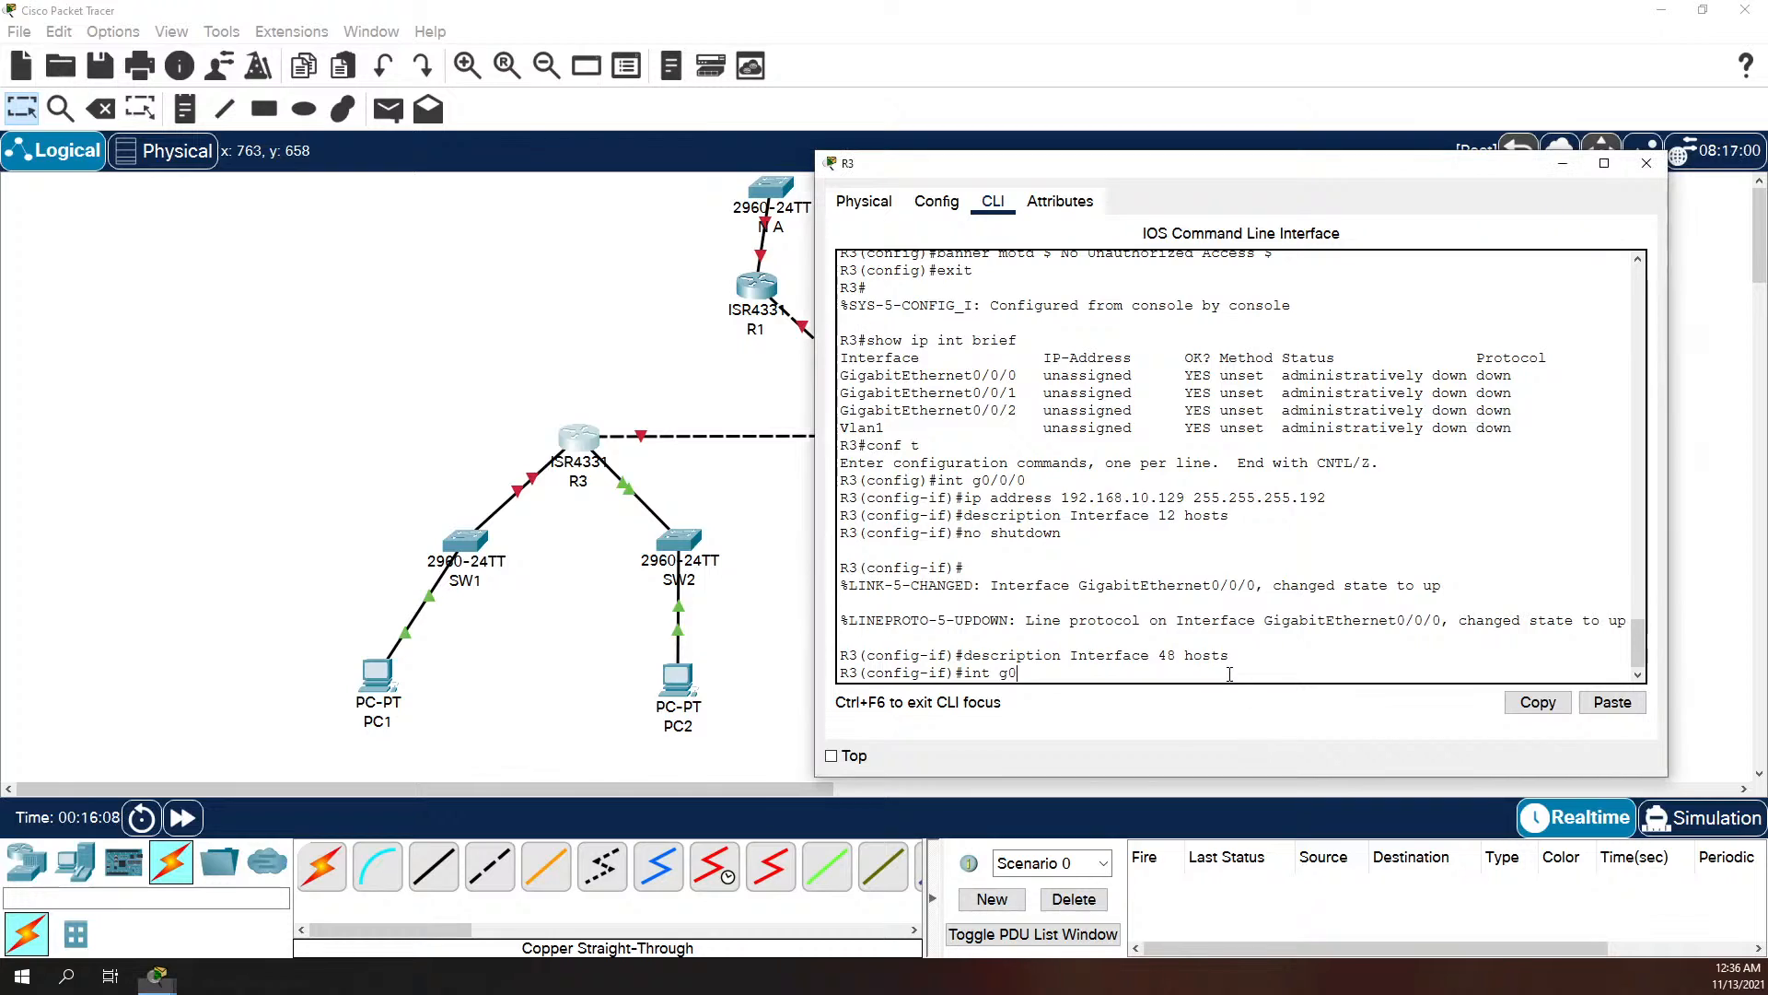
{"action": "type", "text": "/0-"}
{"action": "type", "text": "/1"}
{"action": "key", "text": "Return"}
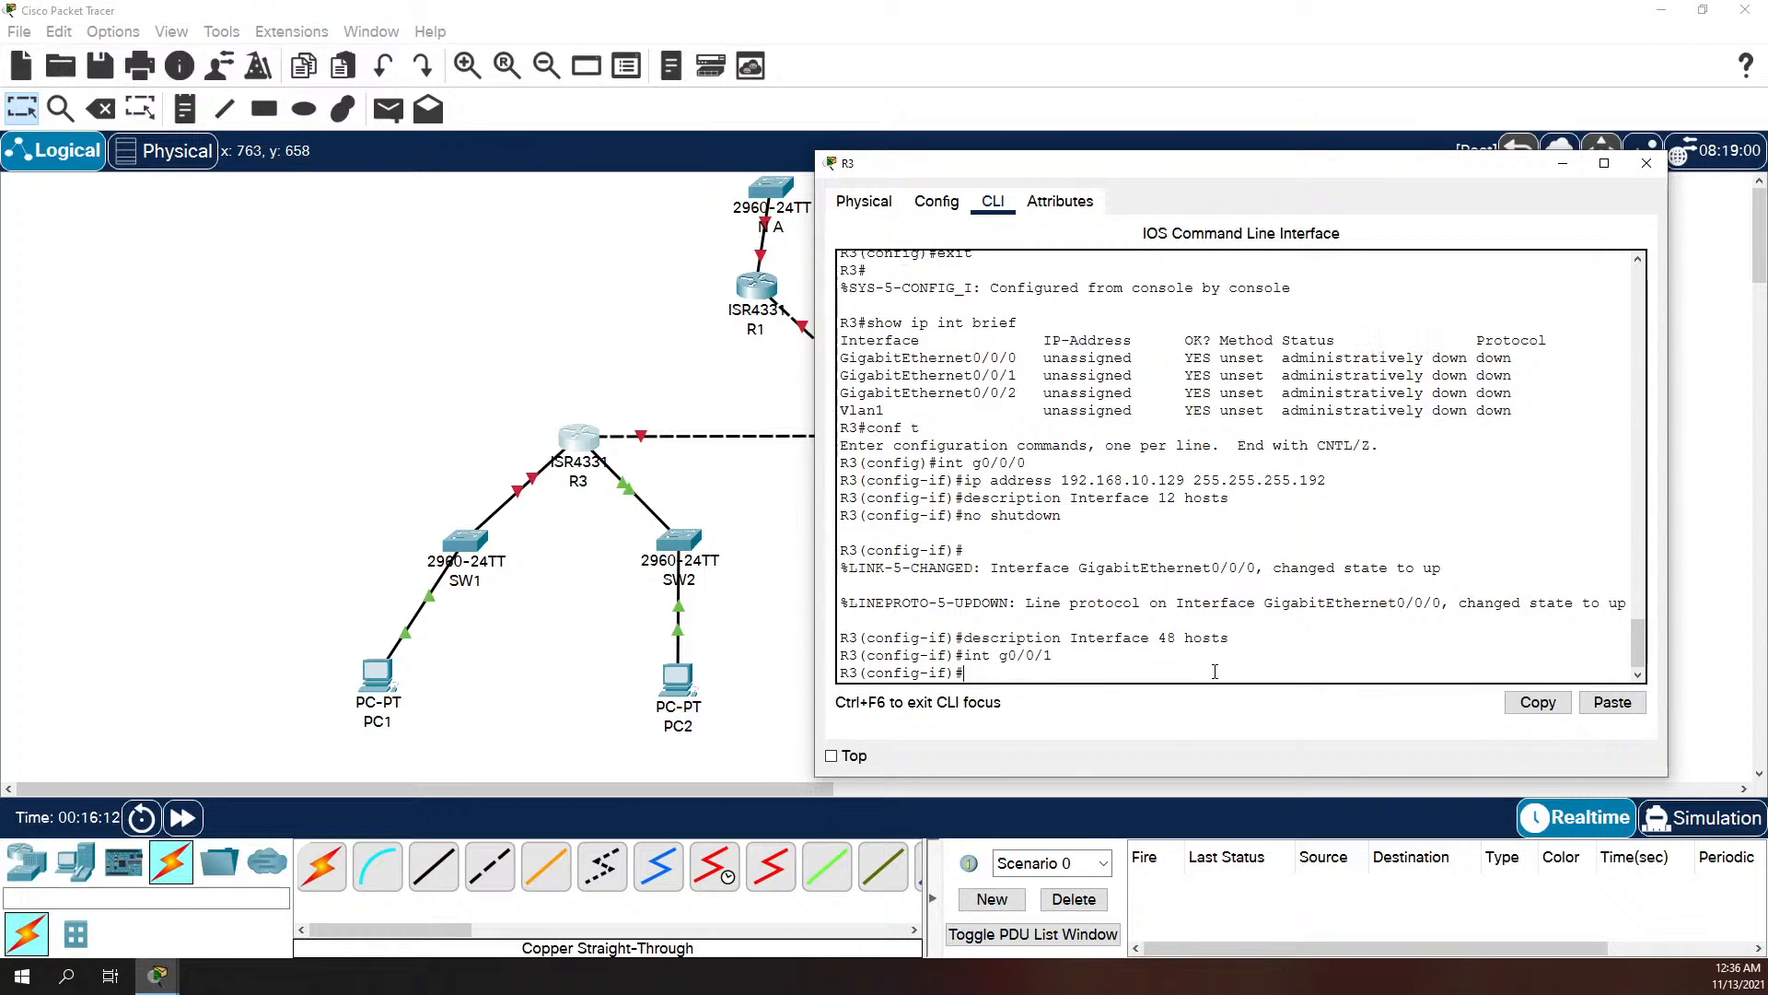
{"action": "type", "text": "ip address 192.168.10"}
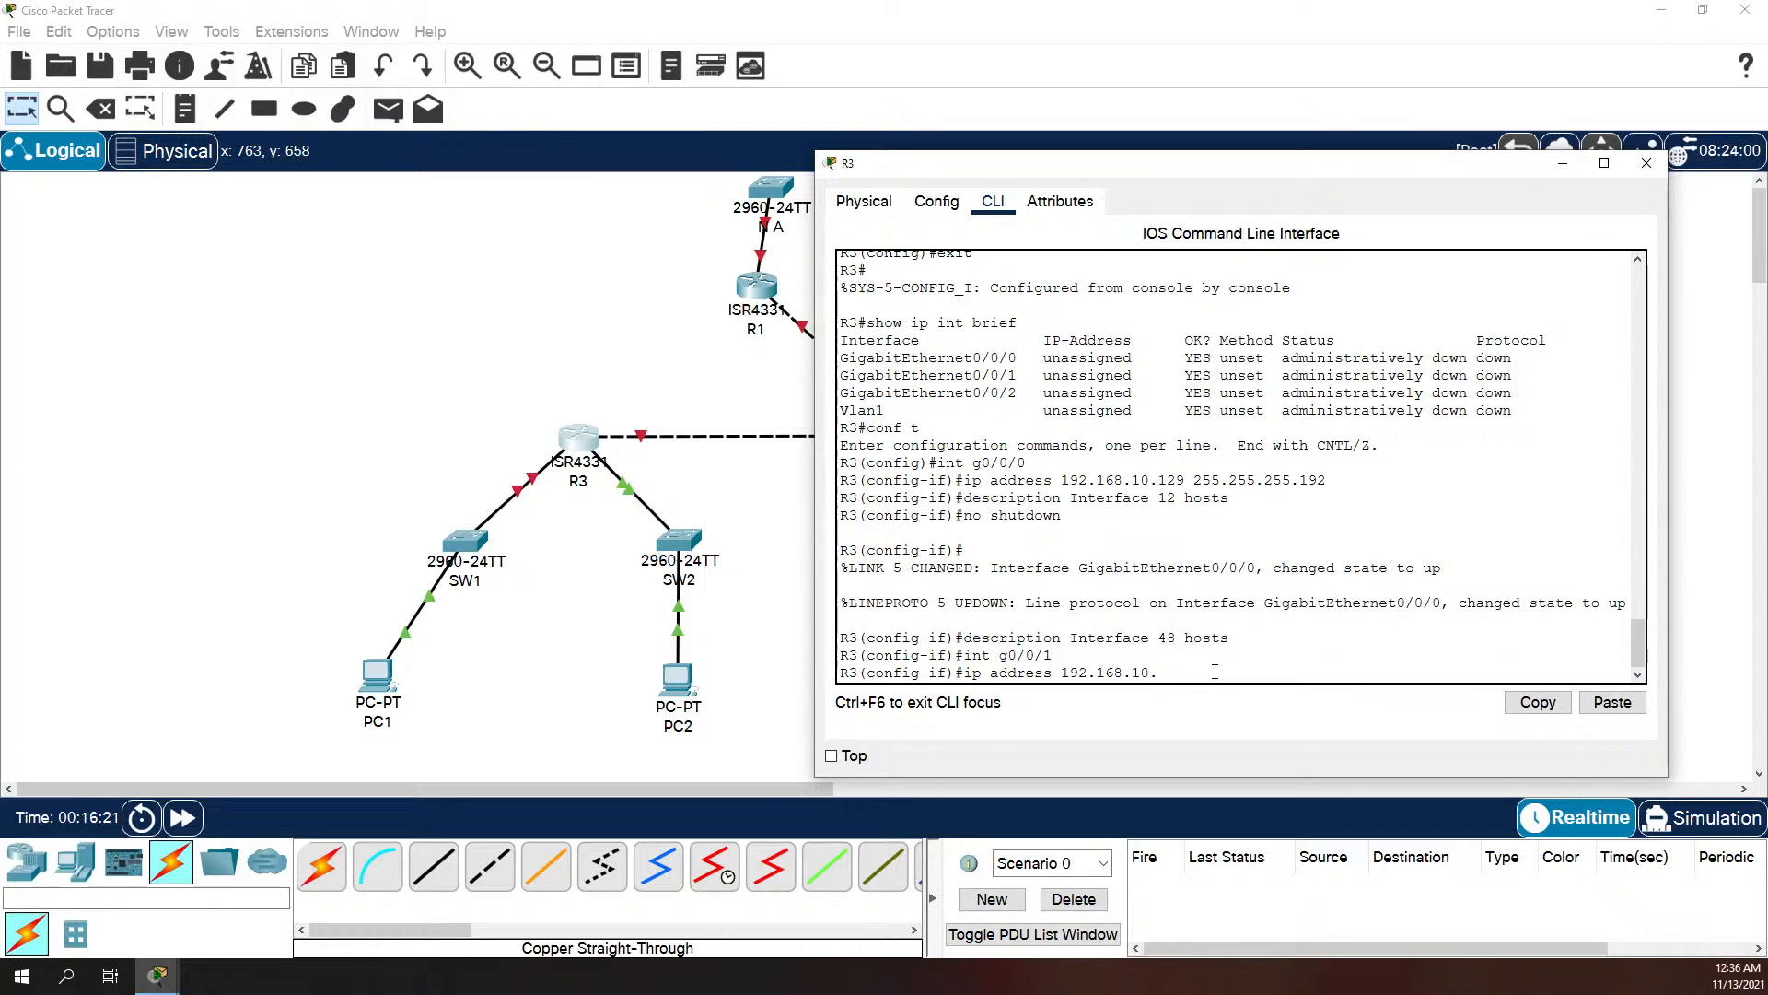
{"action": "type", "text": ".225 255.2552.25"}
{"action": "key", "text": "BackSpace"}
{"action": "key", "text": "BackSpace"}
{"action": "key", "text": "BackSpace"}
{"action": "type", "text": "55.2"}
{"action": "key", "text": "Return"}
Step: Set the description of R3's interface g0/0/1 to "Interface 12 hosts"
{"action": "type", "text": "desc riptio"}
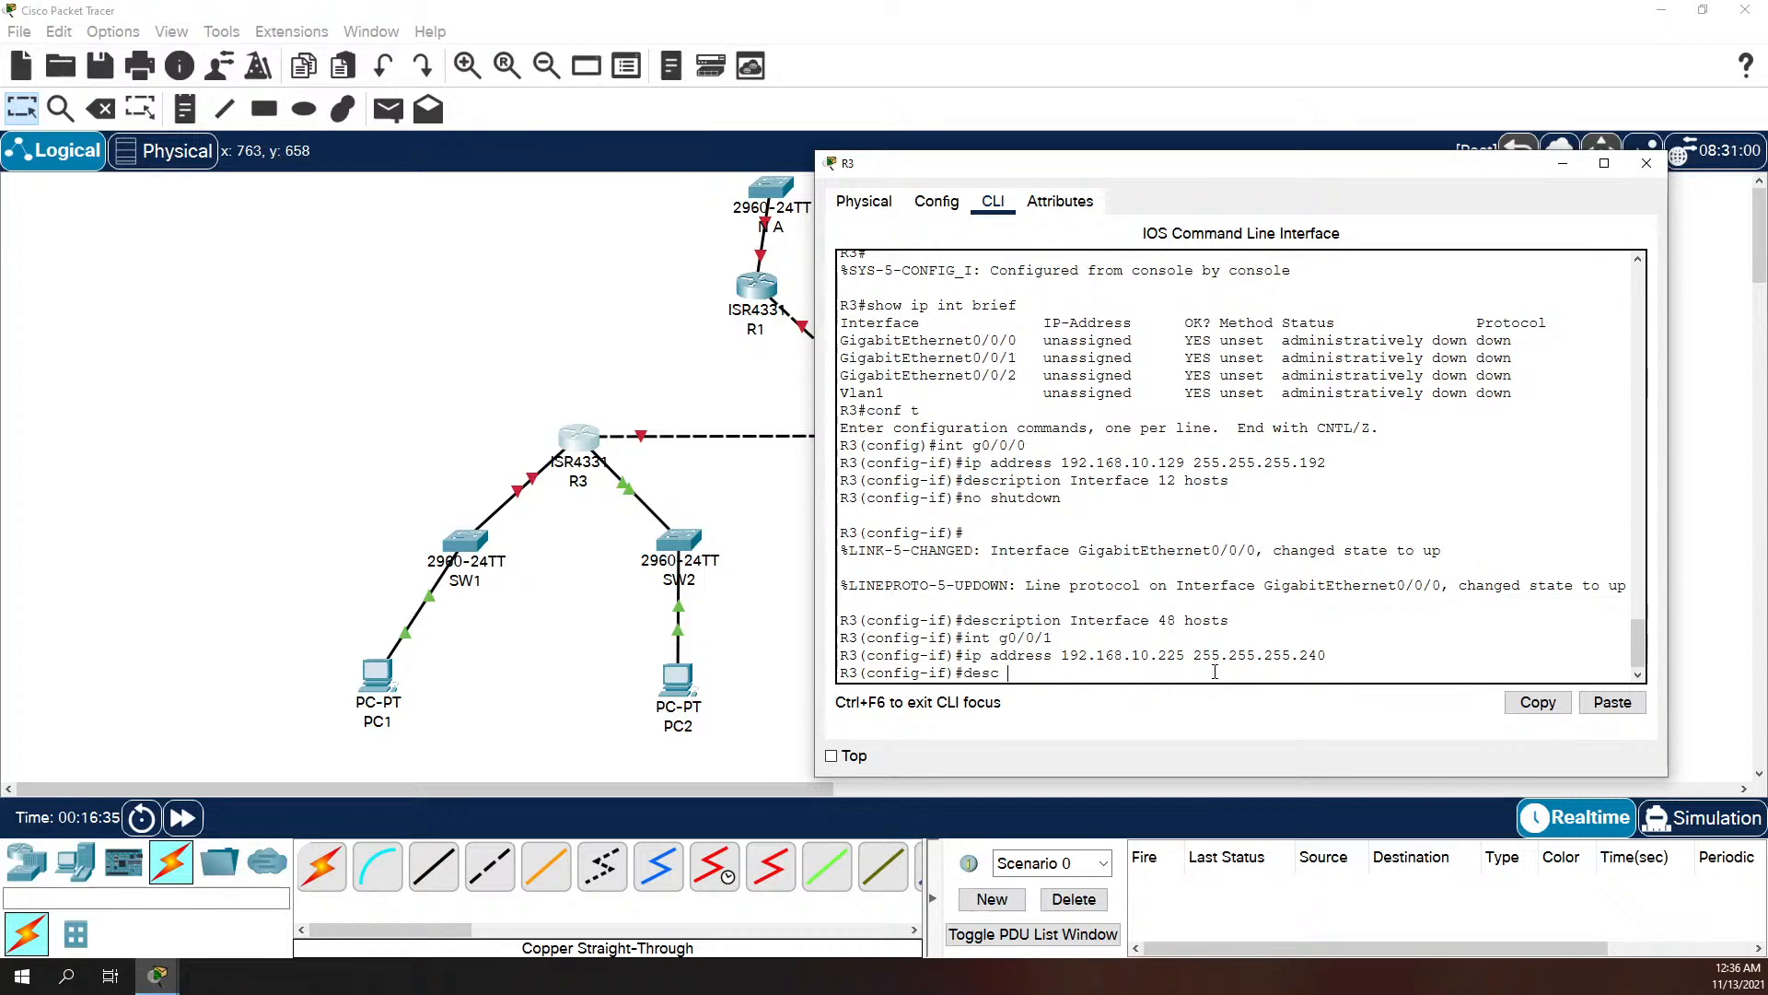
{"action": "key", "text": "BackSpace"}
{"action": "key", "text": "BackSpace"}
{"action": "key", "text": "BackSpace"}
{"action": "key", "text": "BackSpace"}
{"action": "key", "text": "BackSpace"}
{"action": "key", "text": "BackSpace"}
{"action": "key", "text": "BackSpace"}
{"action": "key", "text": "BackSpace"}
{"action": "key", "text": "BackSpace"}
{"action": "key", "text": "BackSpace"}
{"action": "key", "text": "BackSpace"}
{"action": "type", "text": "description Interface 12 hosts"}
{"action": "key", "text": "Return"}
Step: Enable R3's interface g0/0/1 with no shutdown
{"action": "type", "text": "no s"}
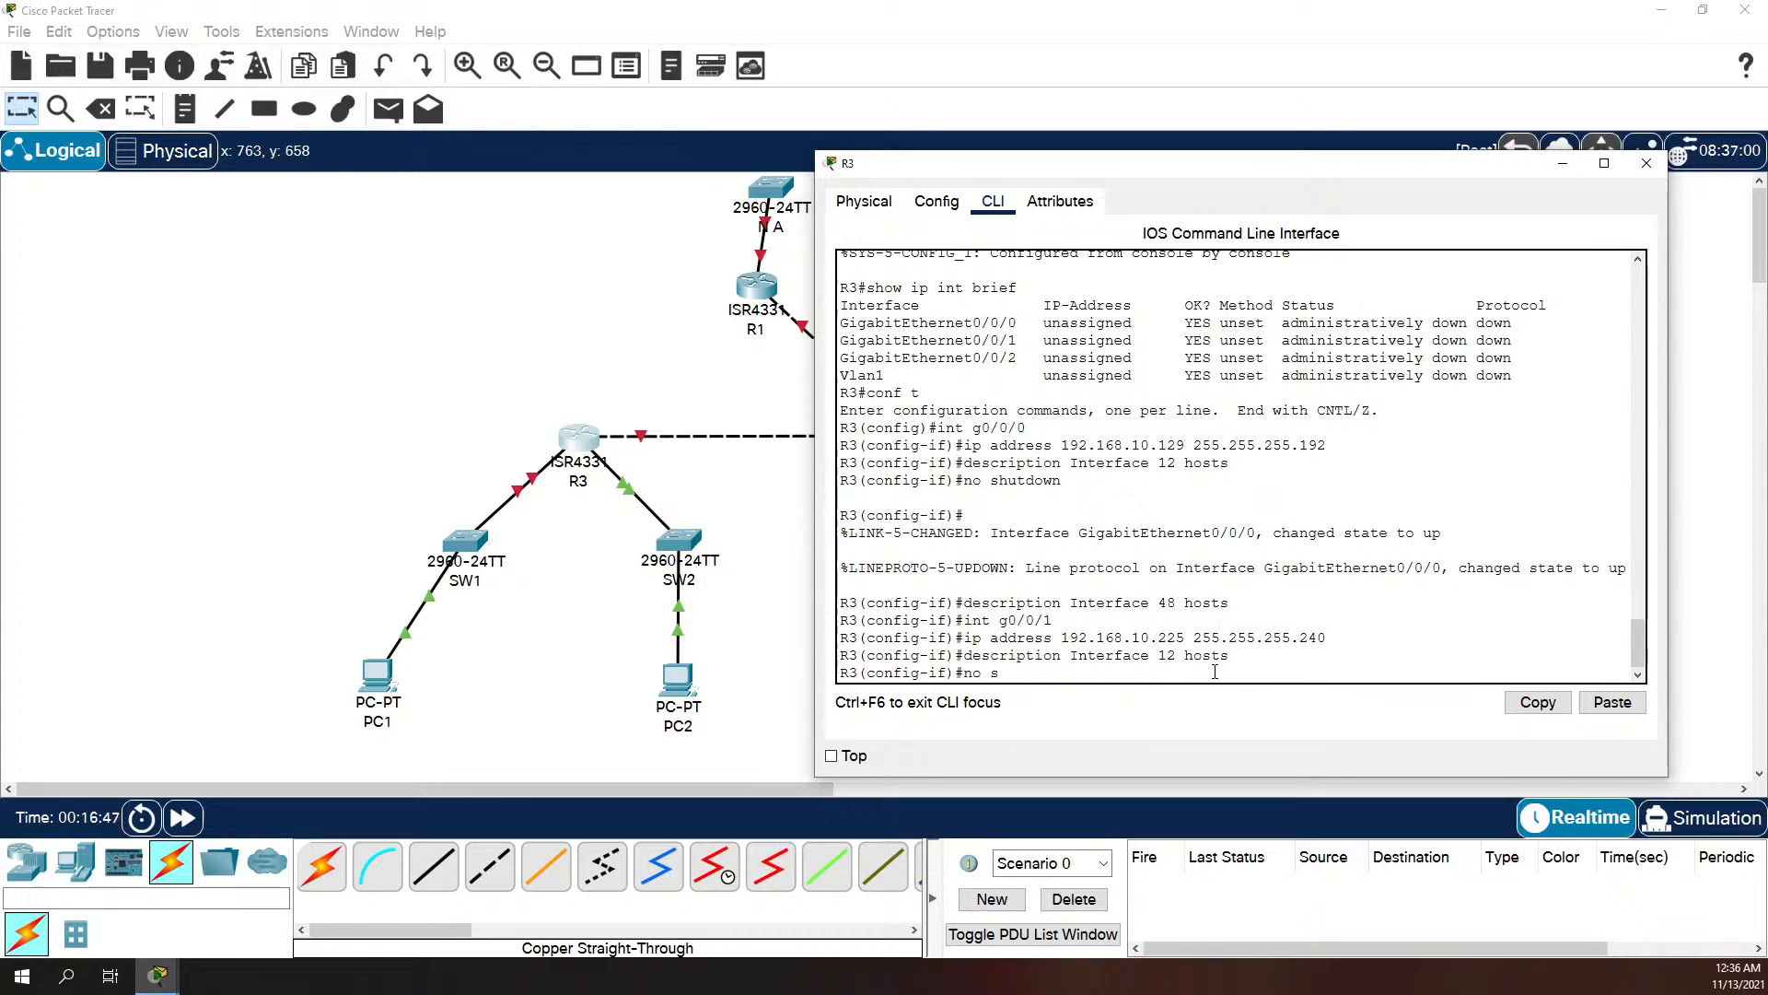
{"action": "type", "text": "hutdown"}
{"action": "key", "text": "Return"}
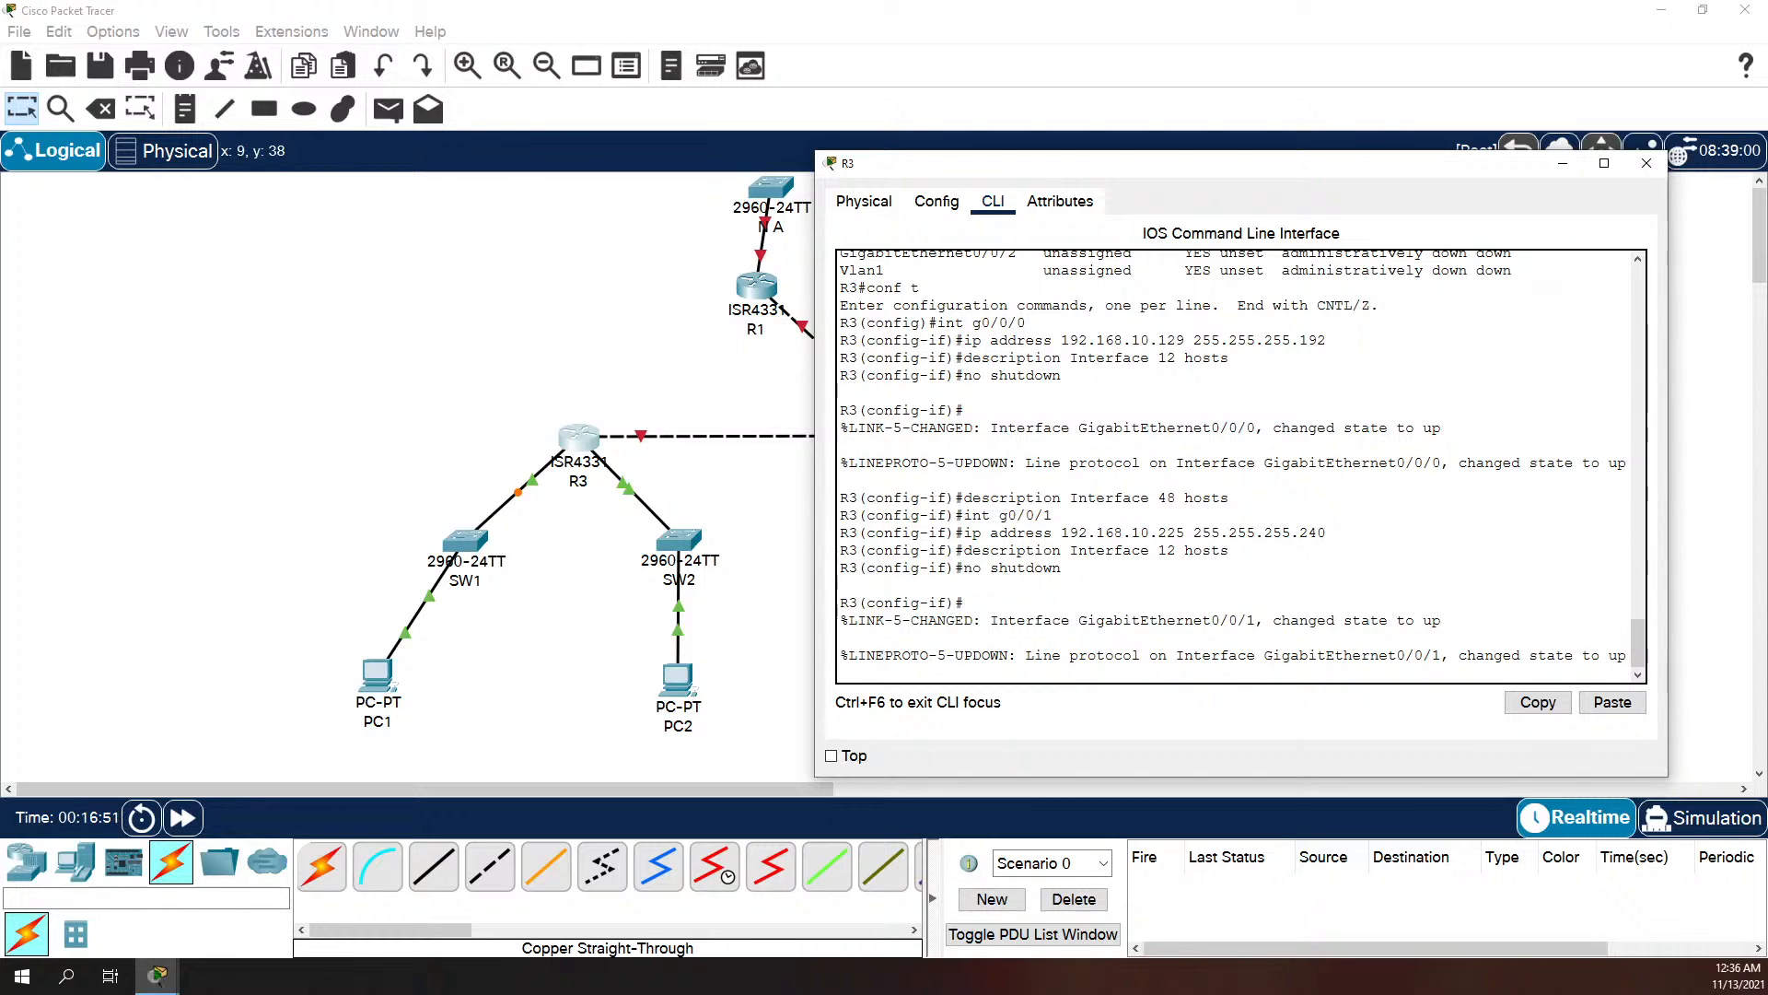
{"action": "key", "text": "Return"}
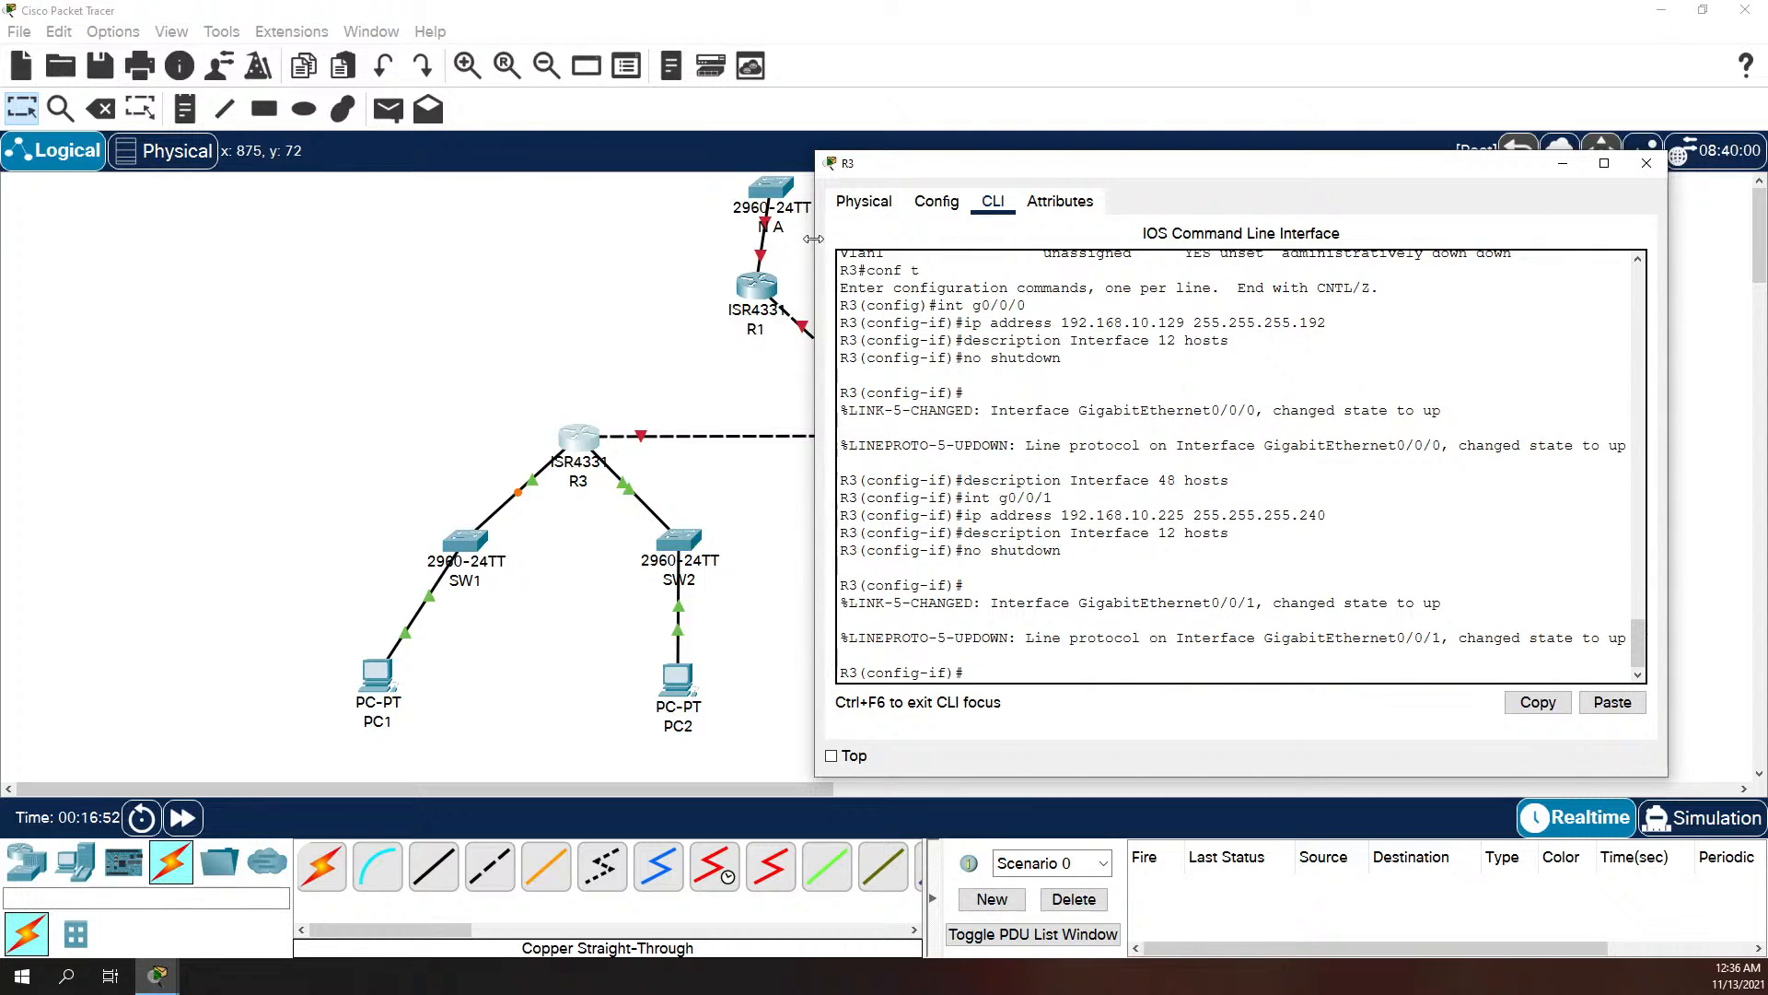
Step: Assign IP address 192.168.10.241 with mask 255.255.255.252 to R3's interface g0/0/2
{"action": "type", "text": "int g0/0/2"}
{"action": "key", "text": "Return"}
{"action": "type", "text": "ip address"}
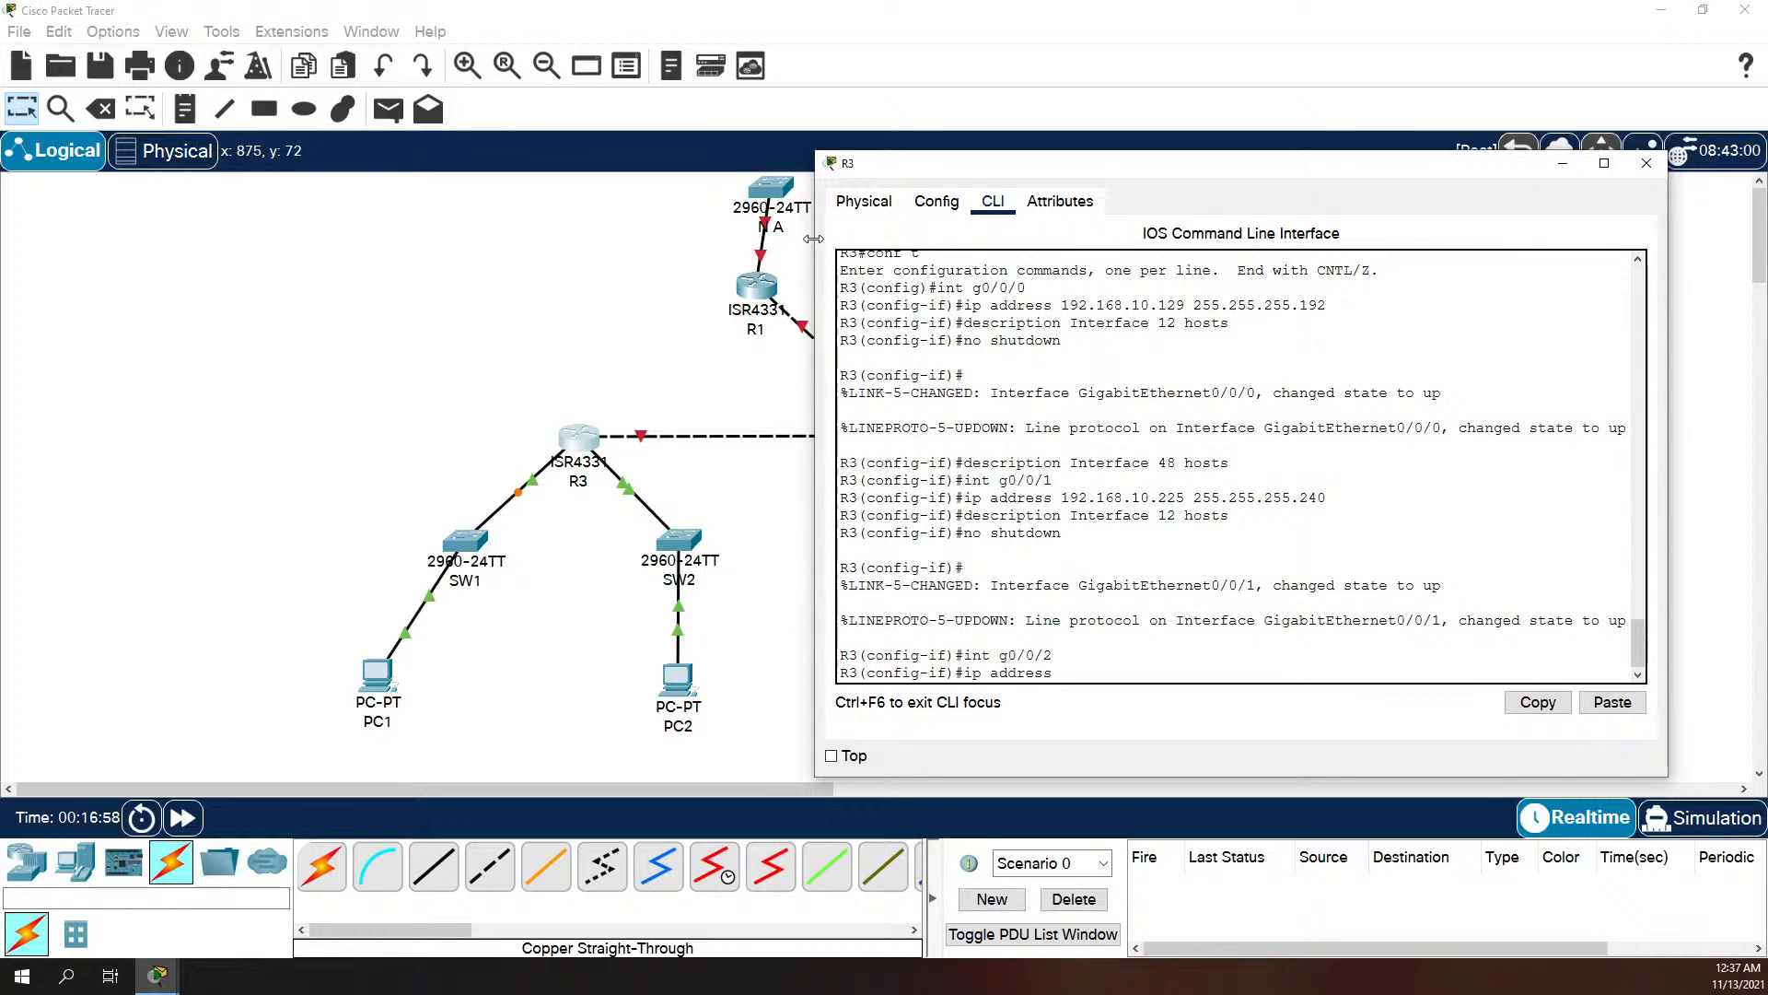
{"action": "type", "text": " 192.168.10."}
{"action": "type", "text": "241 255.255.255.252"}
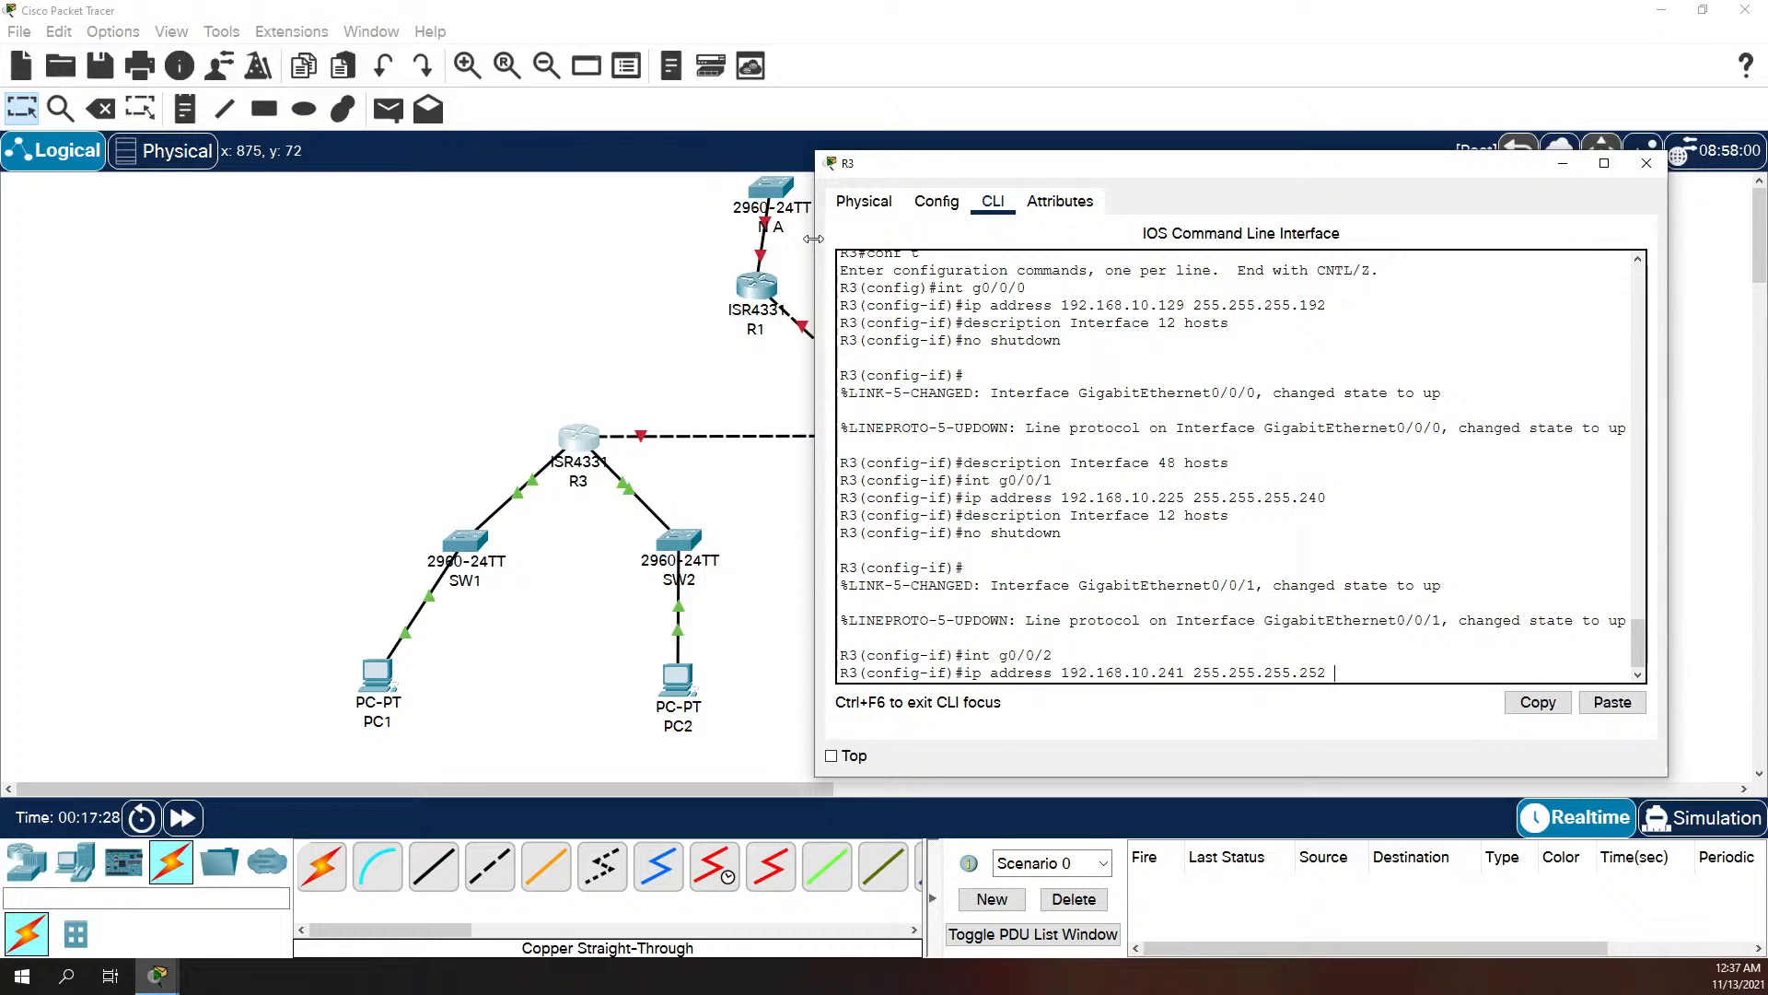
{"action": "key", "text": "Return"}
Step: Set the description of R3's interface g0/0/2 to "WAN to R2"
{"action": "type", "text": "des"}
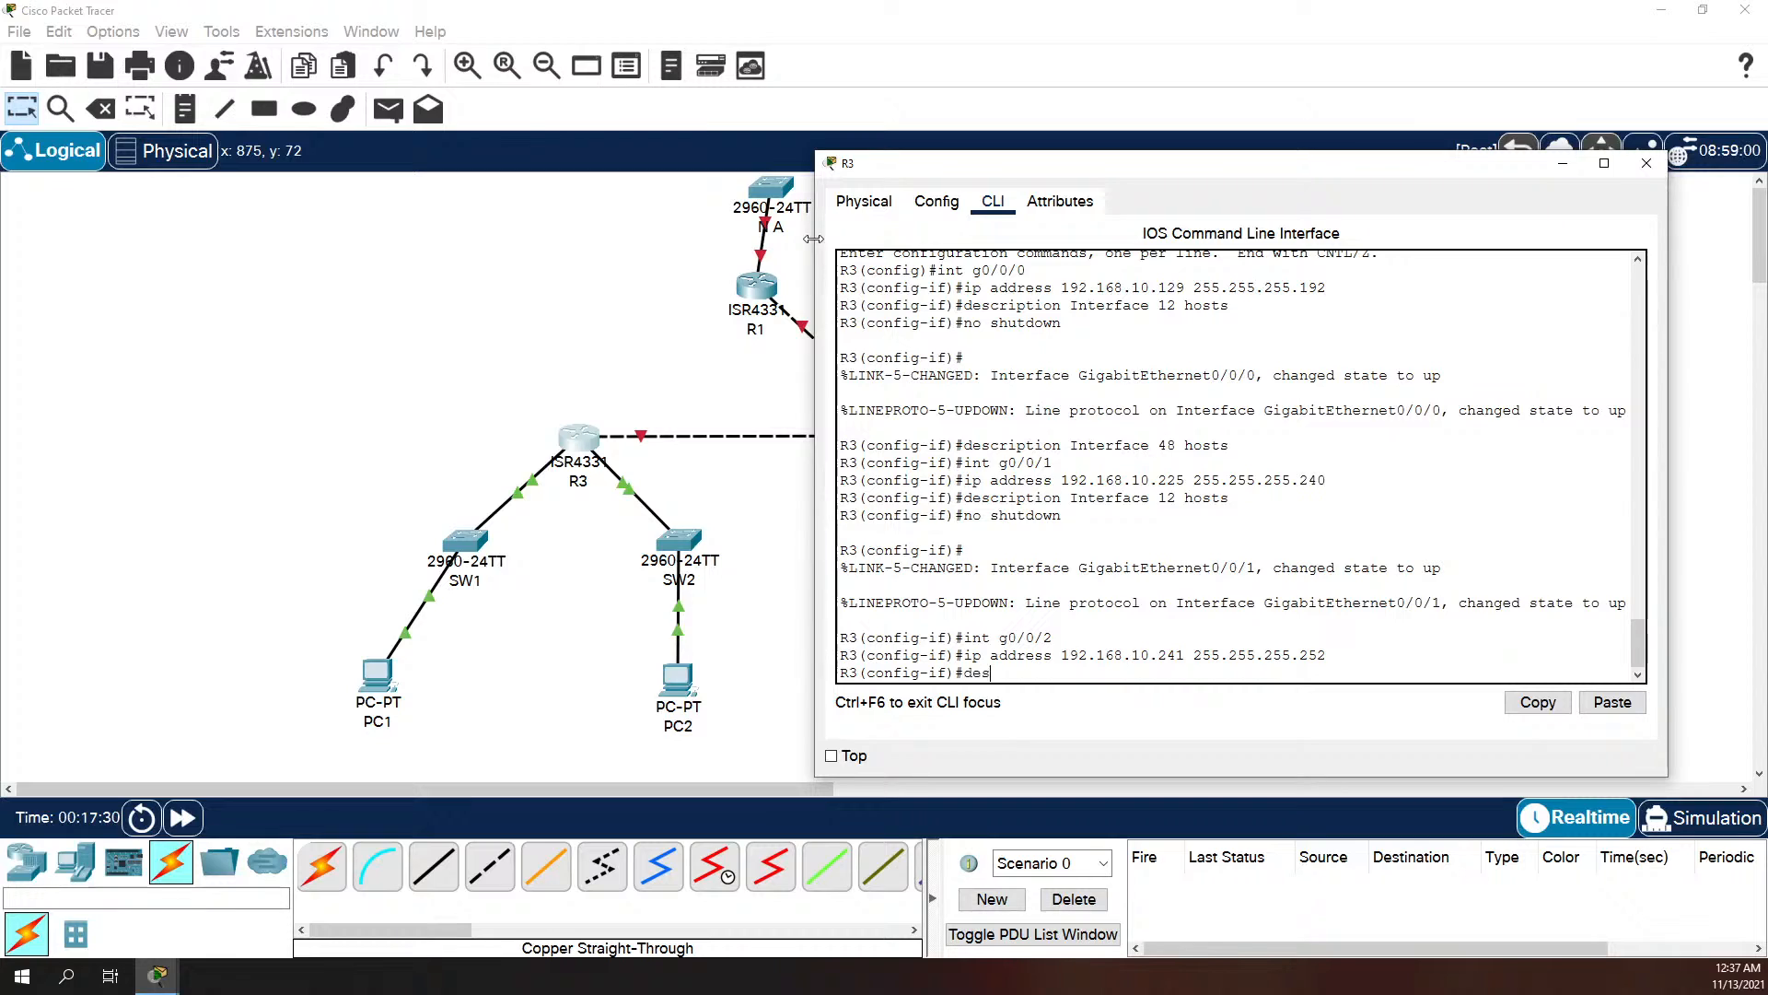
{"action": "type", "text": "cription WAN to R2"}
{"action": "key", "text": "Return"}
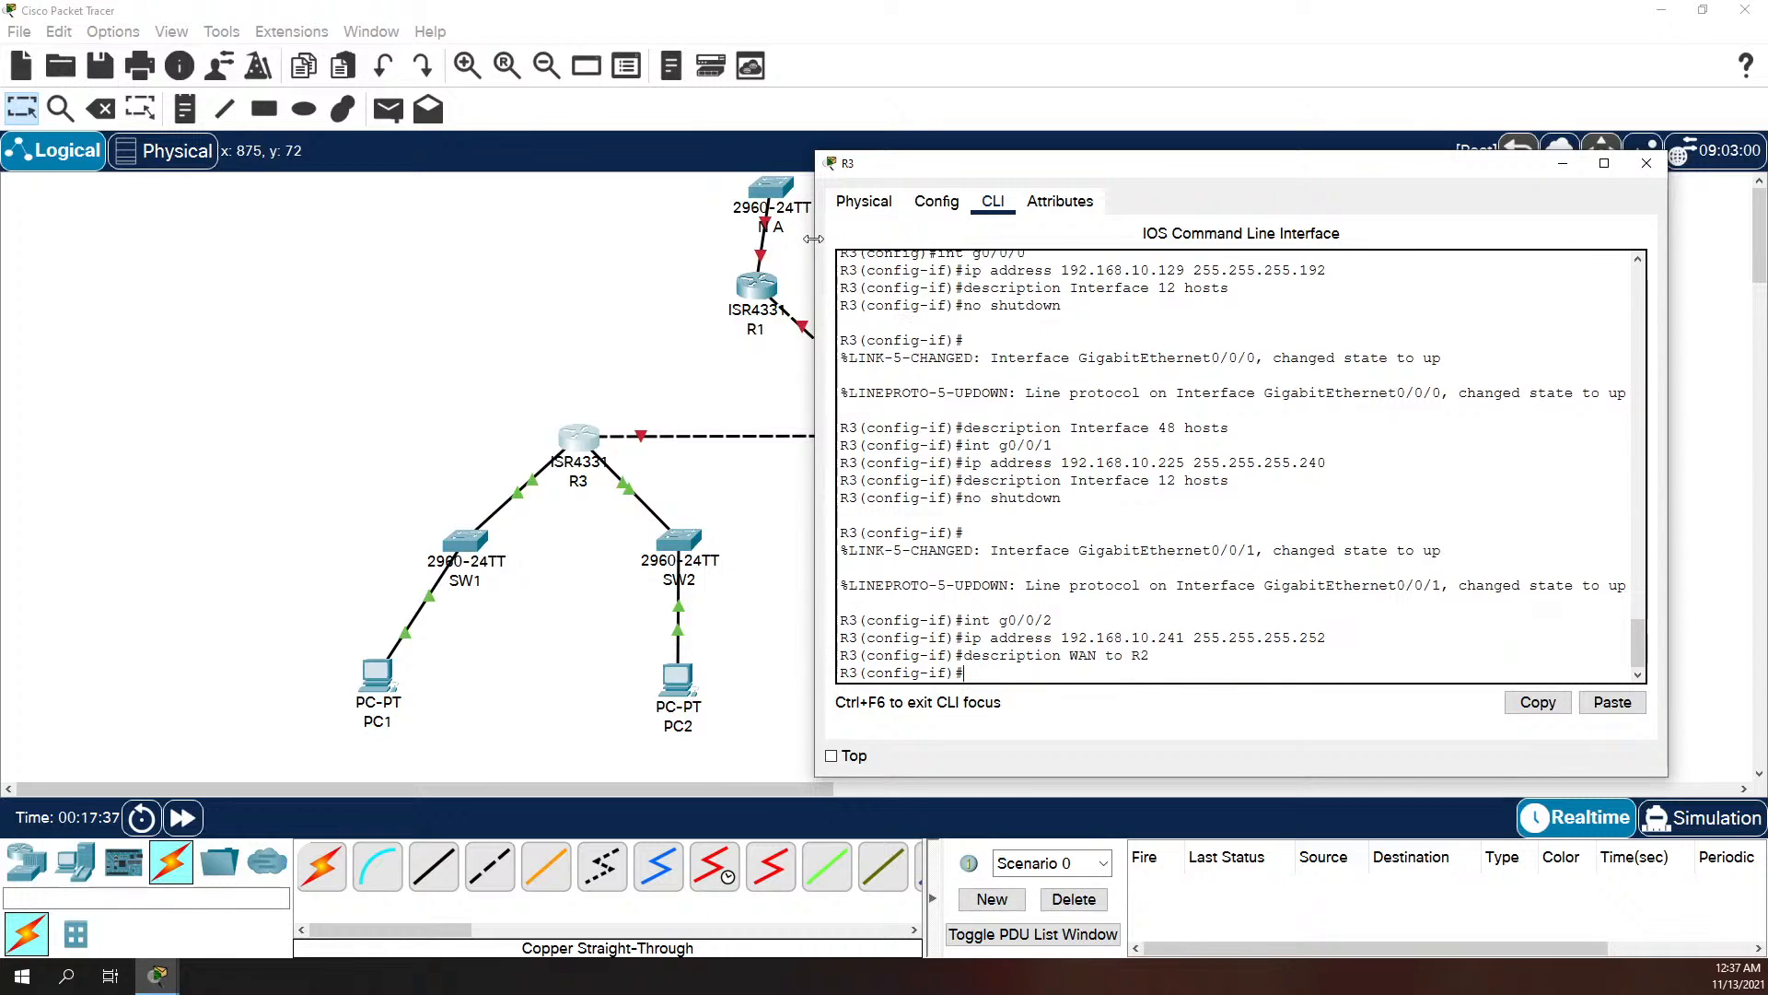
Step: Enable R3's interface g0/0/2 with no shutdown
{"action": "type", "text": "no shutdown"}
{"action": "key", "text": "Return"}
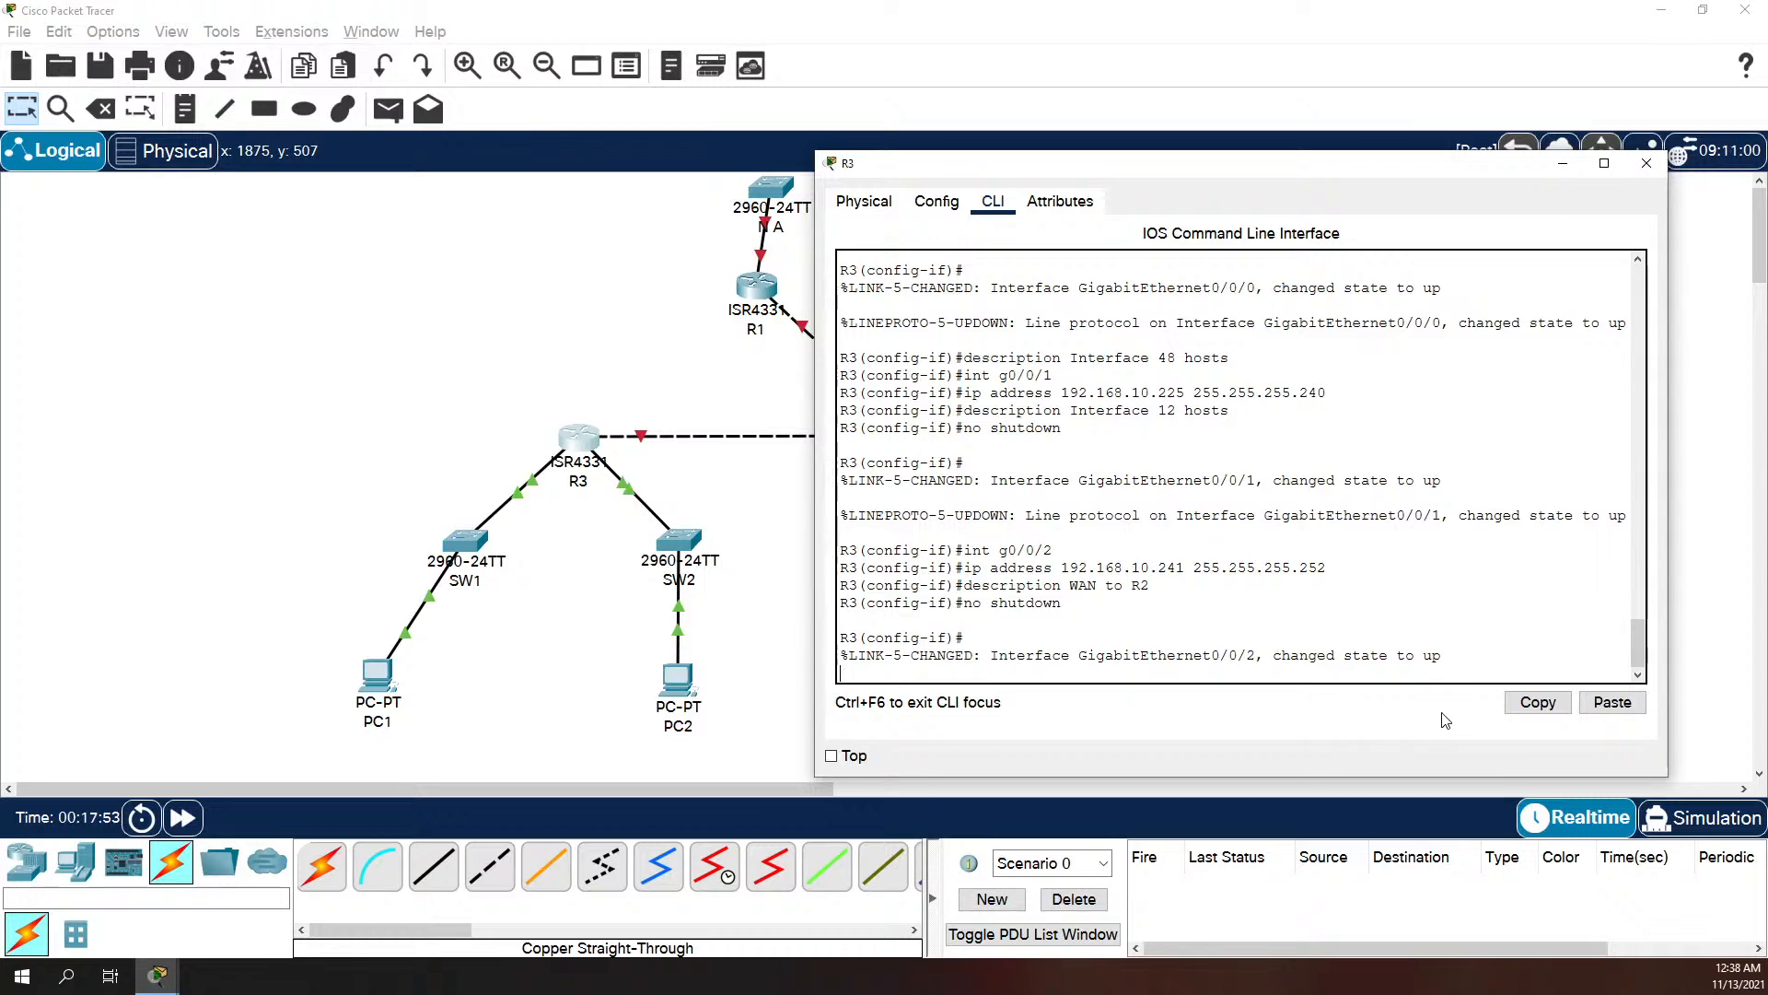
{"action": "key", "text": "Return"}
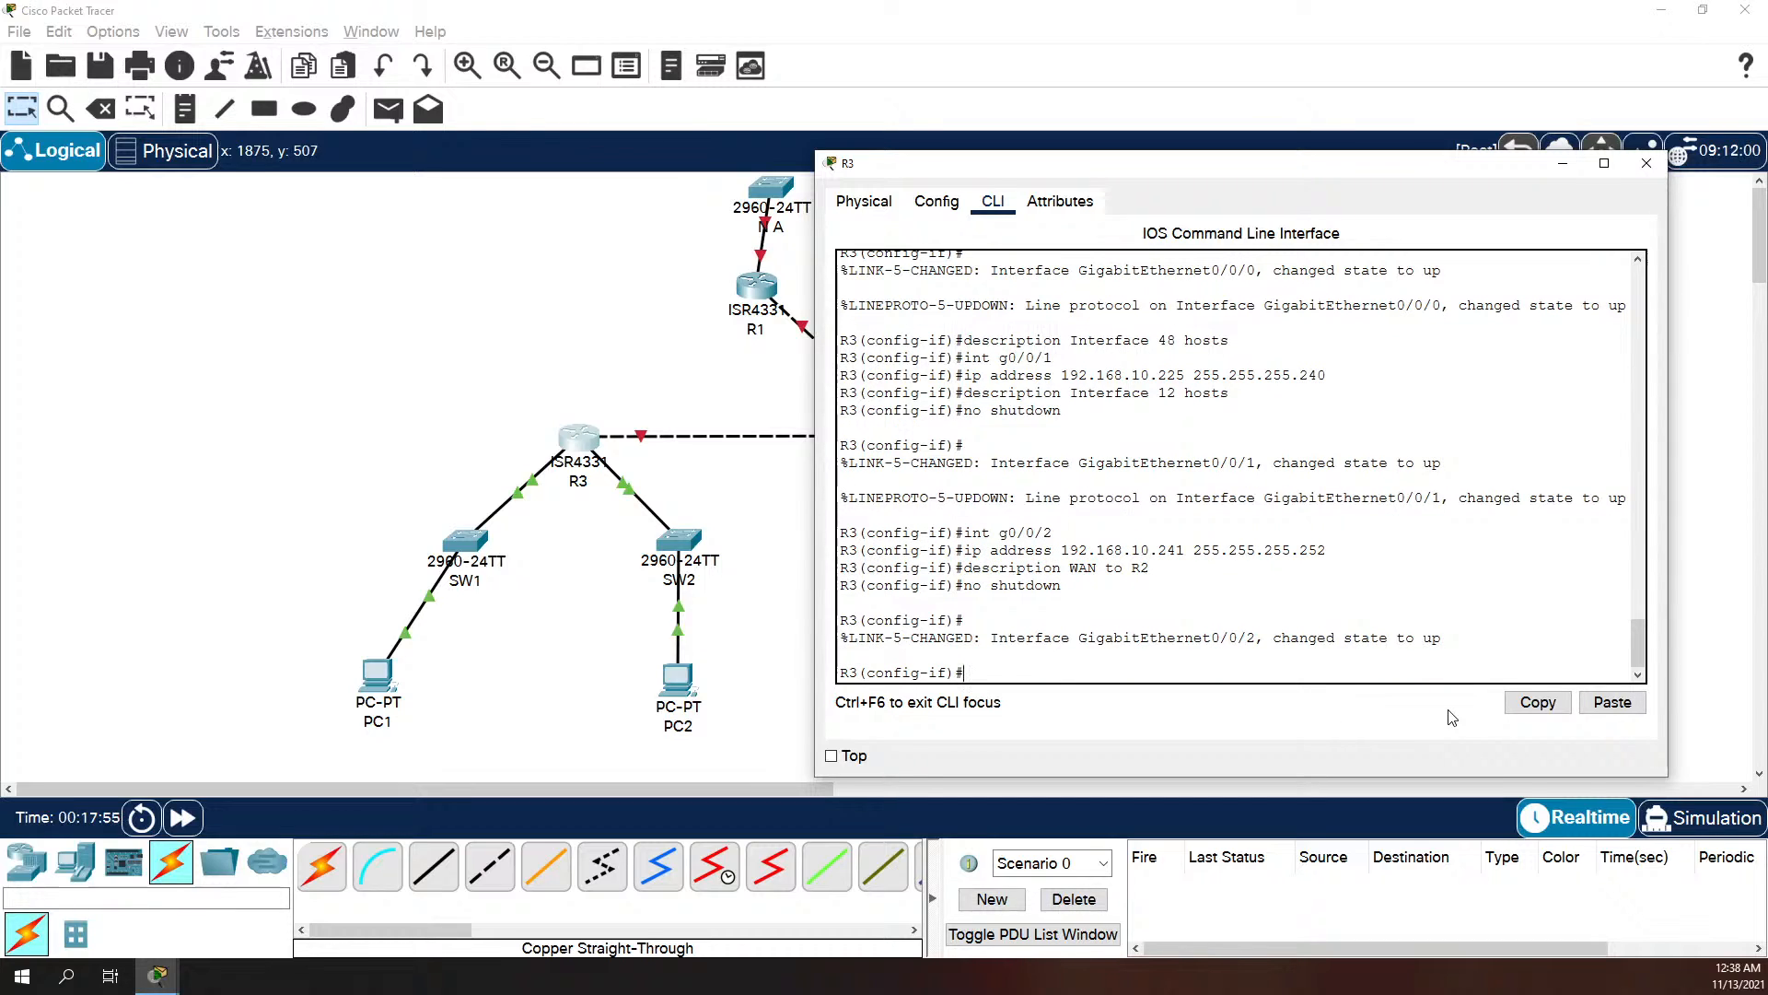
Step: Return R3 to global configuration mode and disable DNS lookups with no ip domain-lookup
{"action": "type", "text": "exit"}
{"action": "key", "text": "Return"}
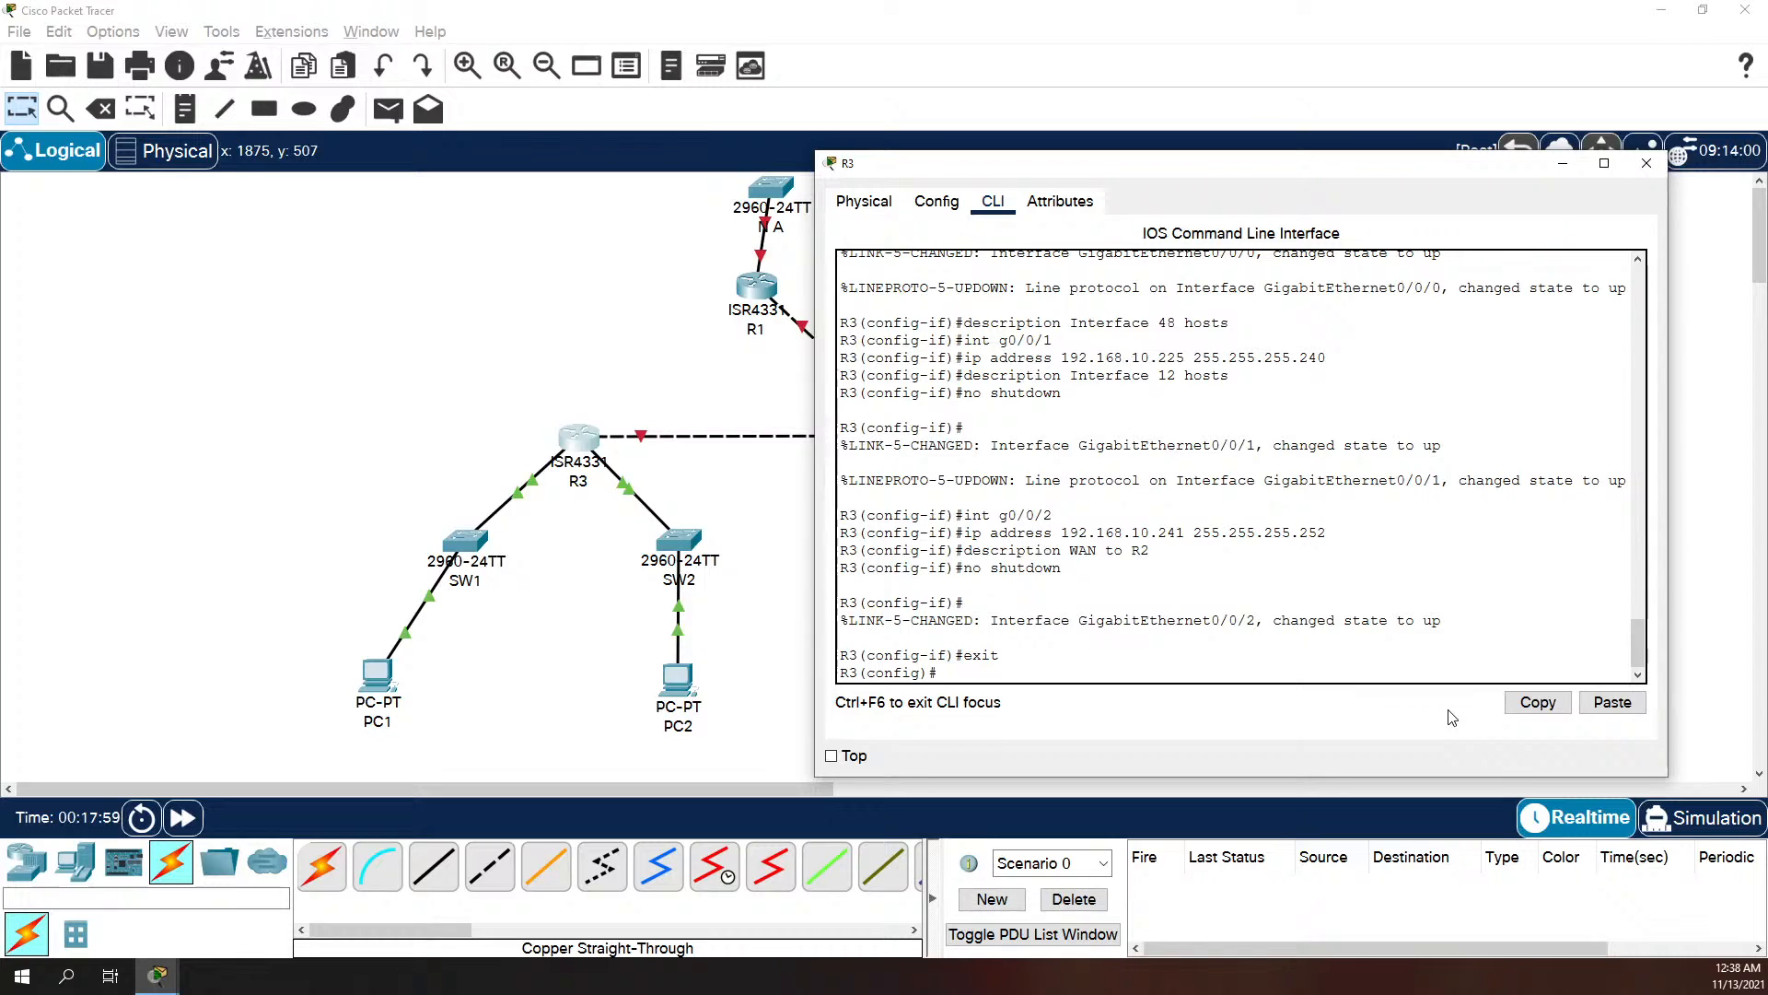
{"action": "type", "text": "no ip domain"}
{"action": "key", "text": "Tab"}
{"action": "key", "text": "Tab"}
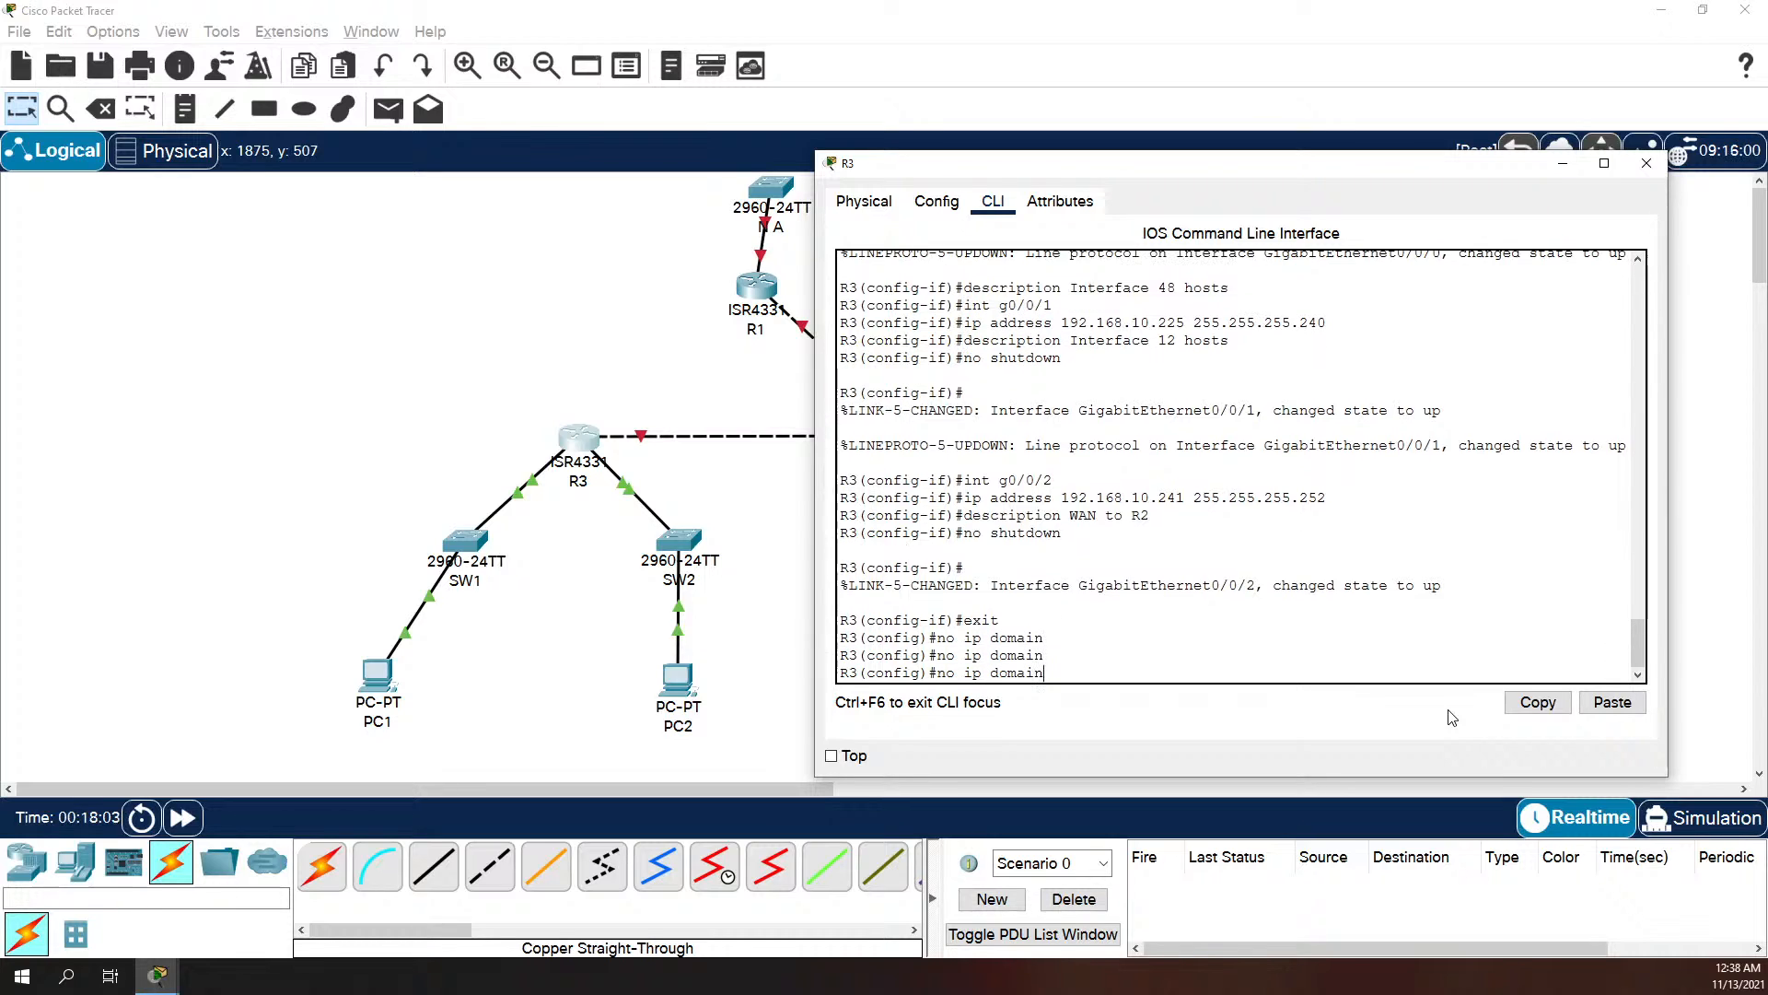
{"action": "key", "text": "Tab"}
{"action": "key", "text": "Tab"}
{"action": "key", "text": "Tab"}
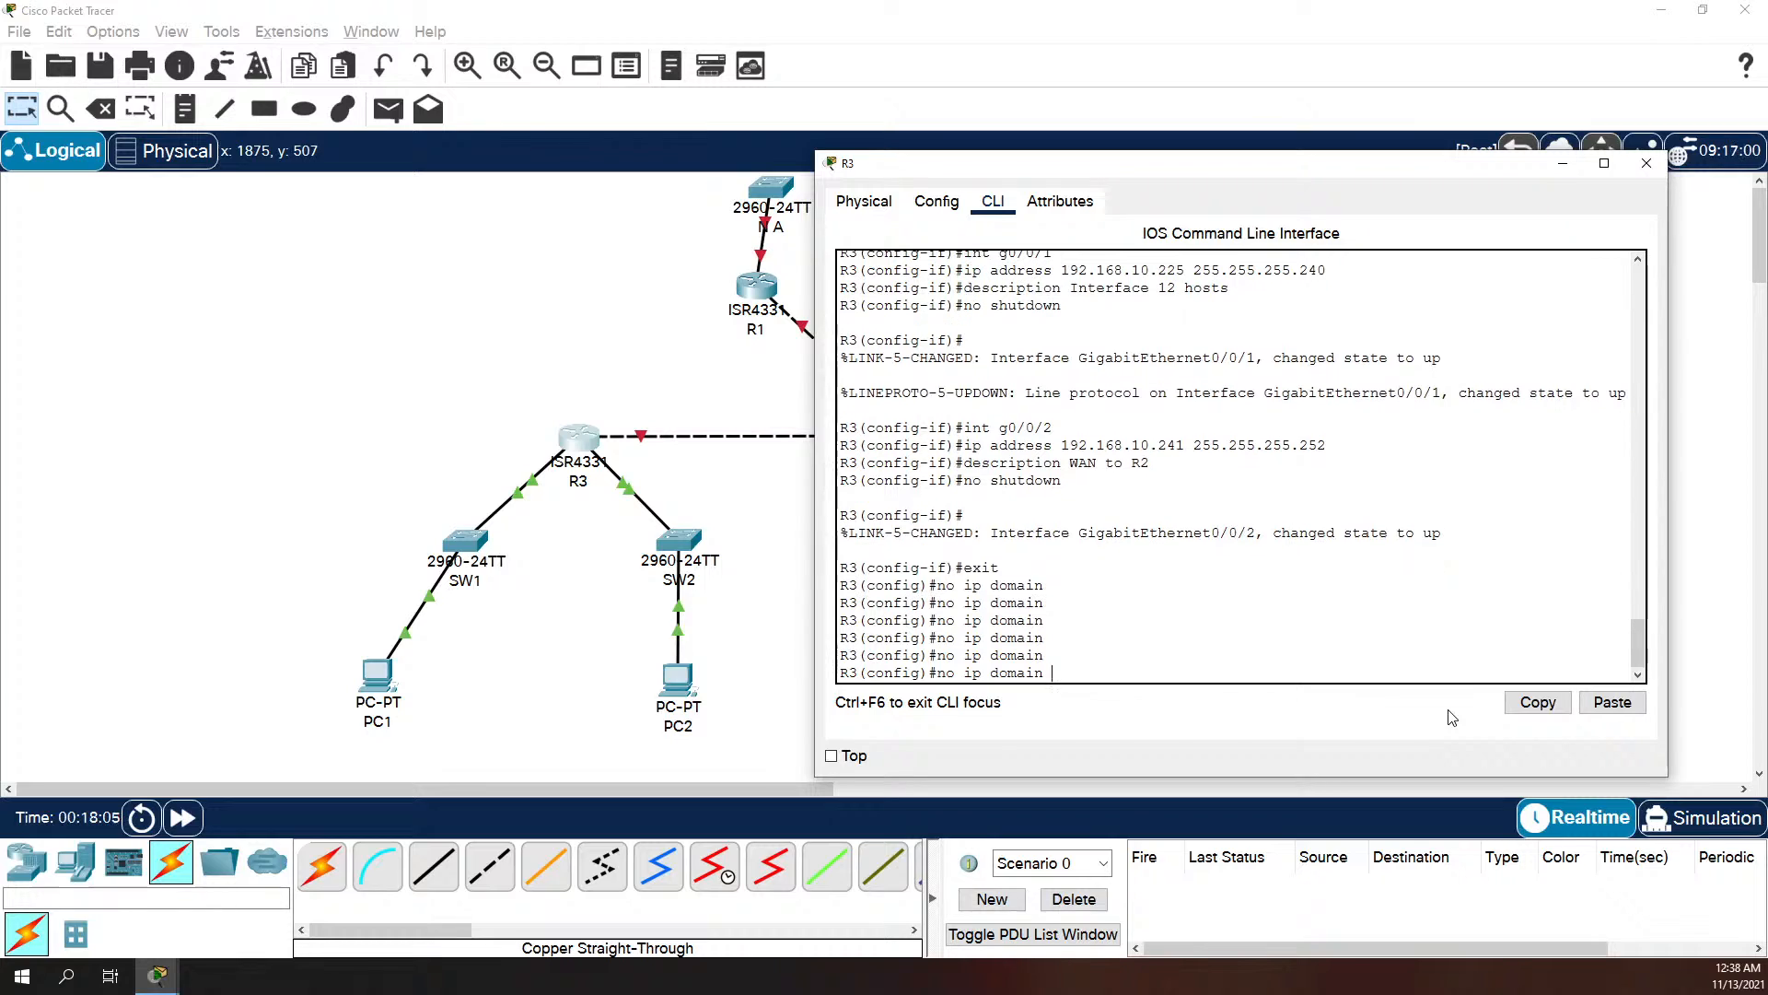
{"action": "key", "text": "BackSpace"}
{"action": "key", "text": "BackSpace"}
{"action": "key", "text": "BackSpace"}
{"action": "key", "text": "BackSpace"}
{"action": "key", "text": "BackSpace"}
{"action": "key", "text": "BackSpace"}
{"action": "key", "text": "BackSpace"}
{"action": "key", "text": "BackSpace"}
{"action": "key", "text": "BackSpace"}
{"action": "key", "text": "BackSpace"}
{"action": "key", "text": "BackSpace"}
{"action": "key", "text": "BackSpace"}
{"action": "type", "text": "no ip doa"}
{"action": "key", "text": "BackSpace"}
{"action": "key", "text": "Tab"}
{"action": "key", "text": "Tab"}
{"action": "key", "text": "Tab"}
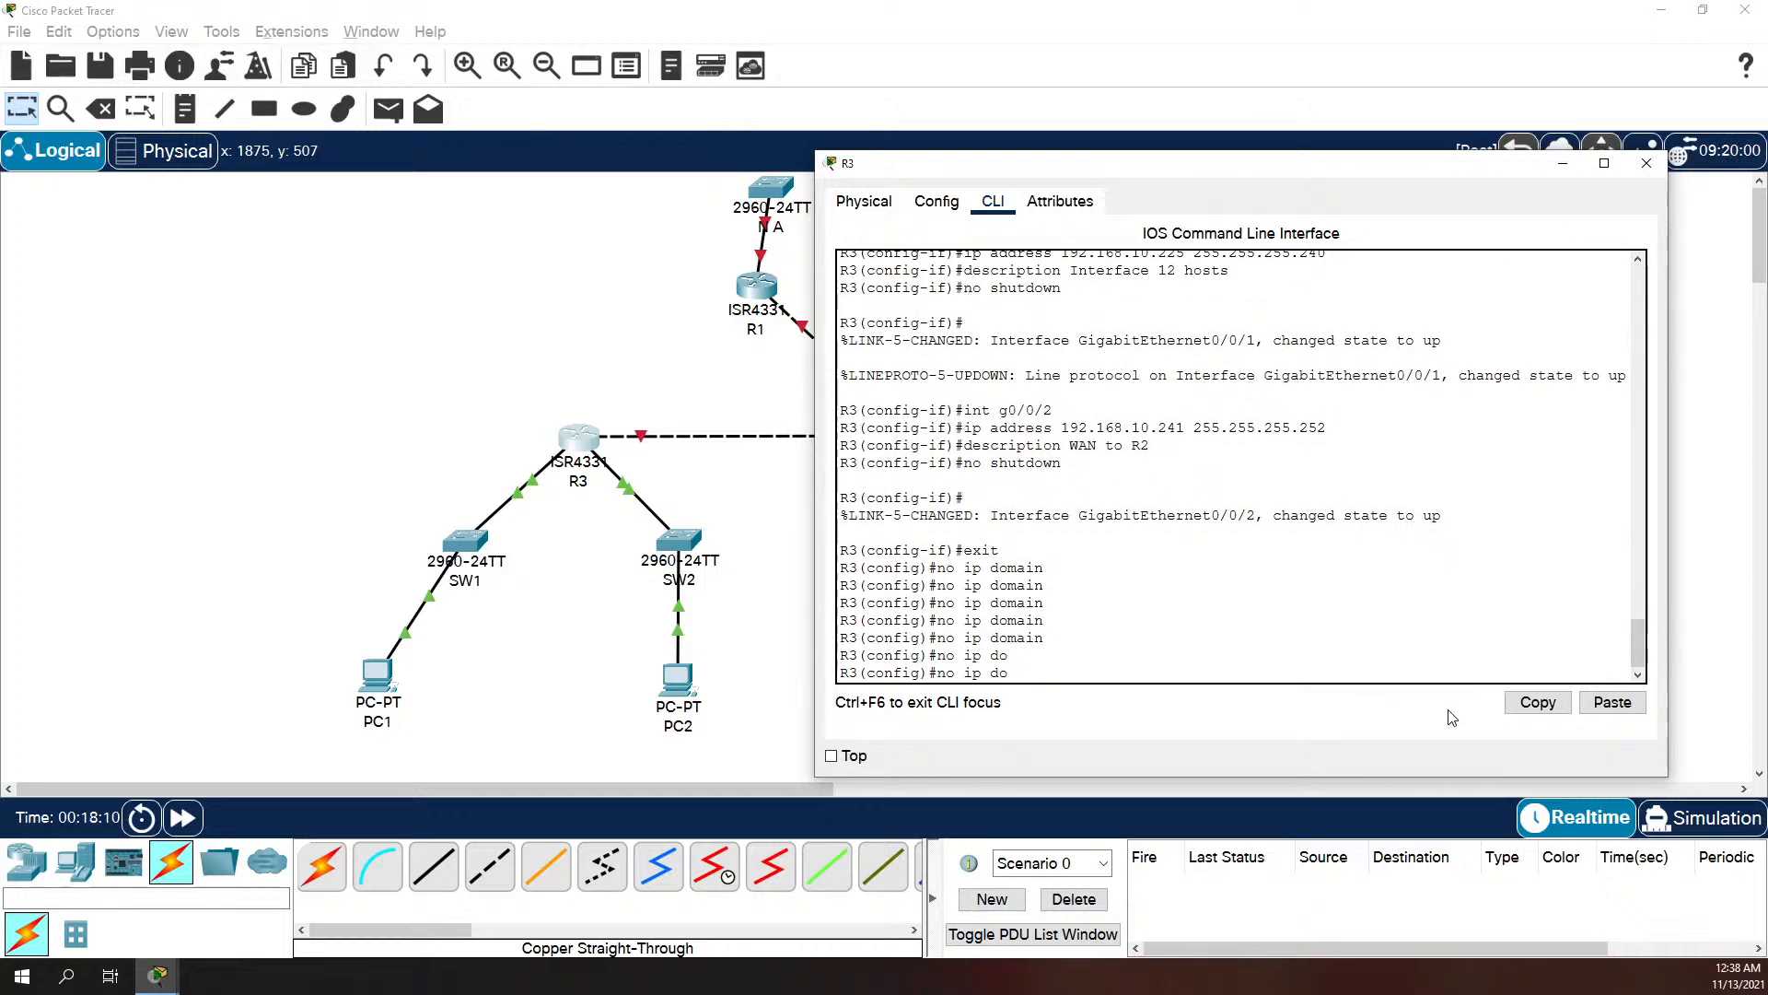
{"action": "type", "text": "m"}
{"action": "key", "text": "Tab"}
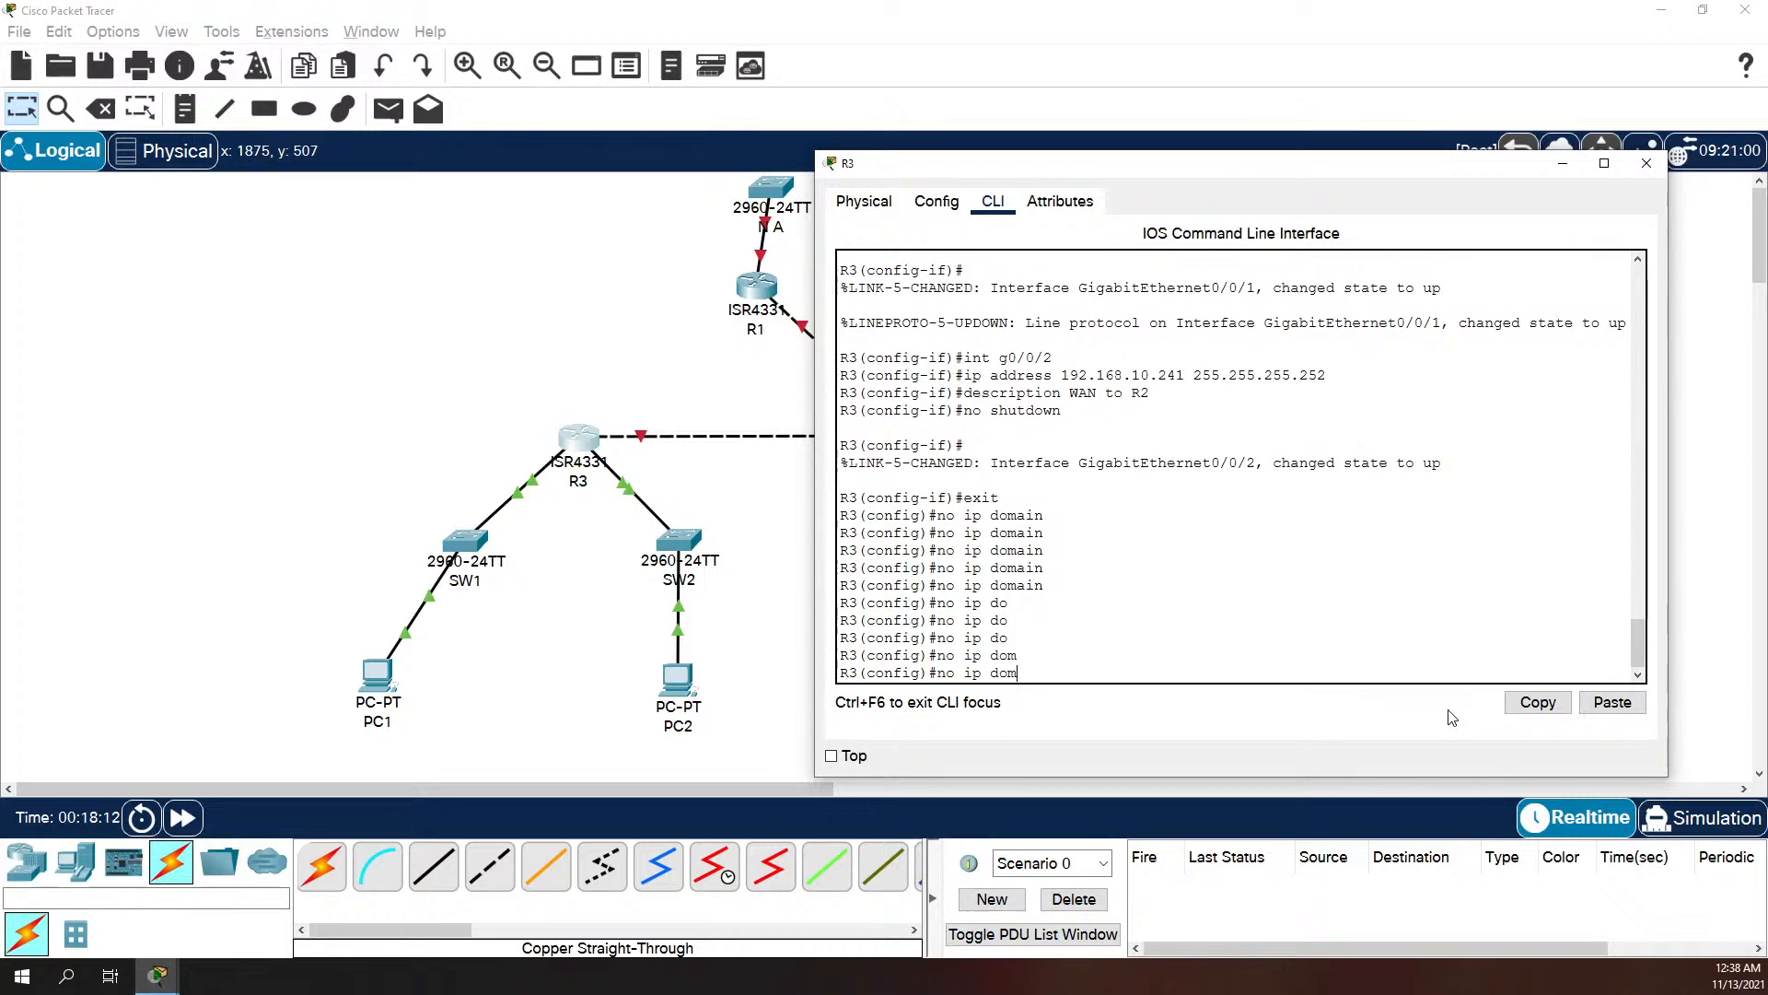
{"action": "type", "text": "ain-lookup"}
{"action": "key", "text": "Return"}
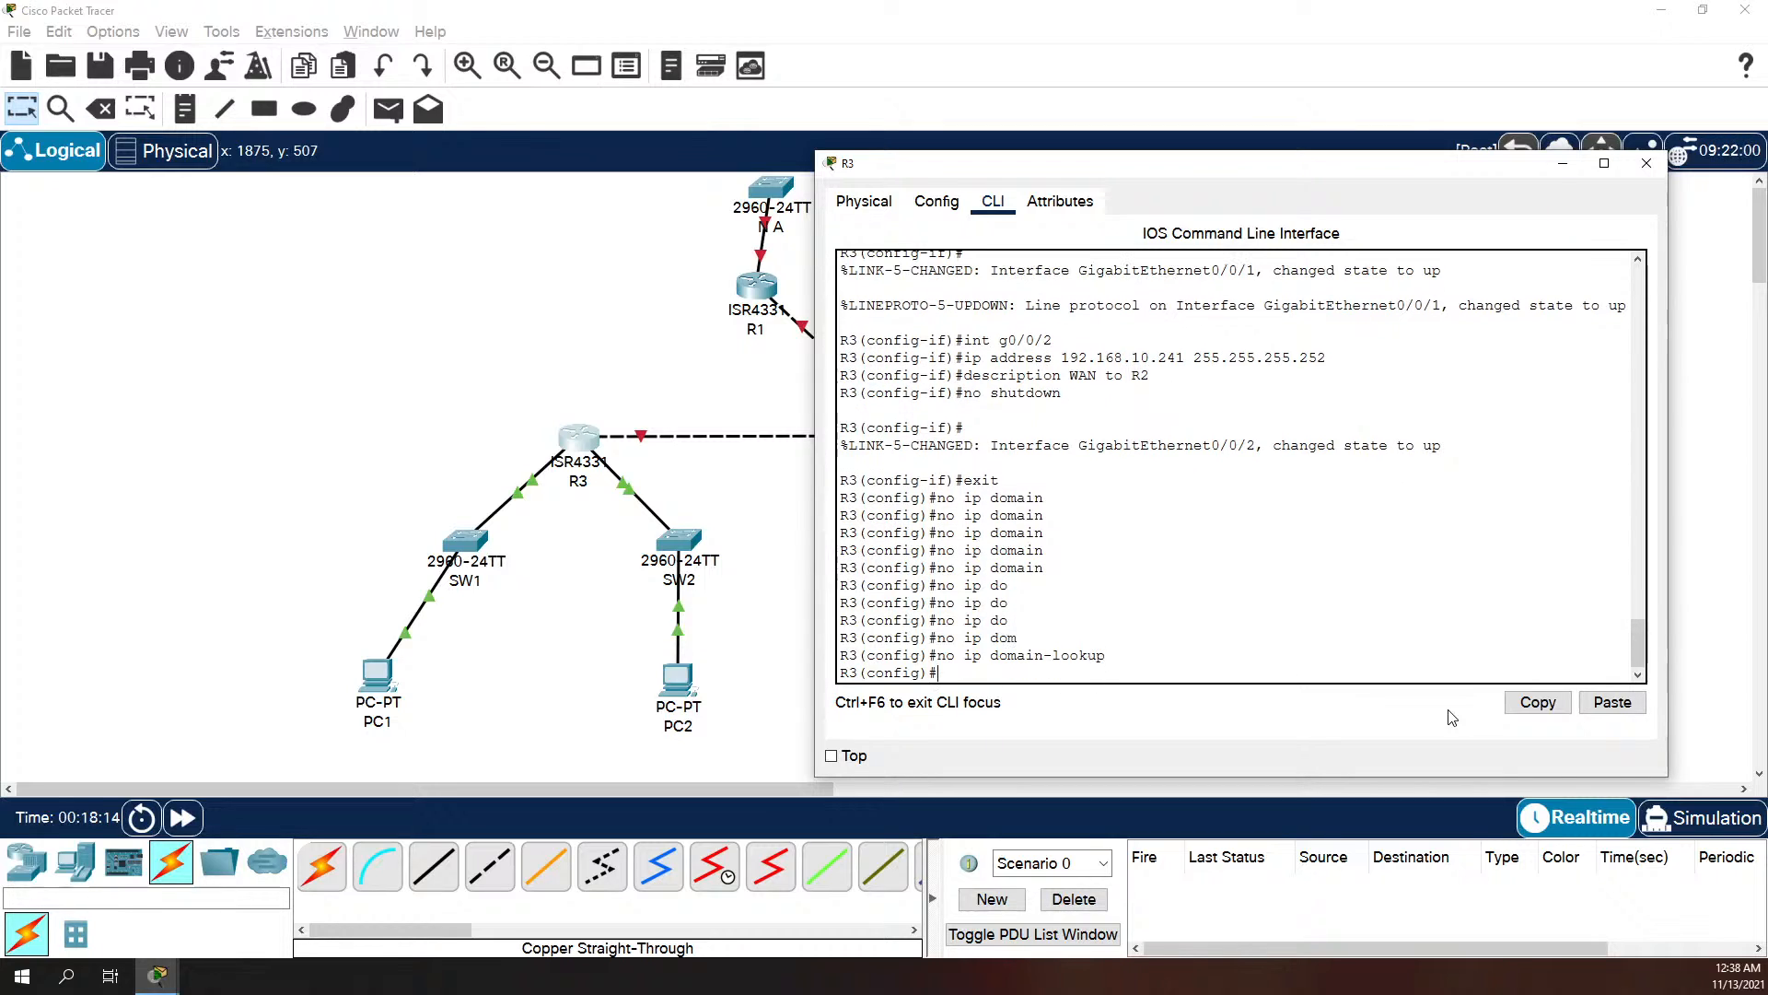
Step: Leave R3's configuration mode and check its interfaces with show ip interface brief
{"action": "type", "text": "exit"}
{"action": "key", "text": "Return"}
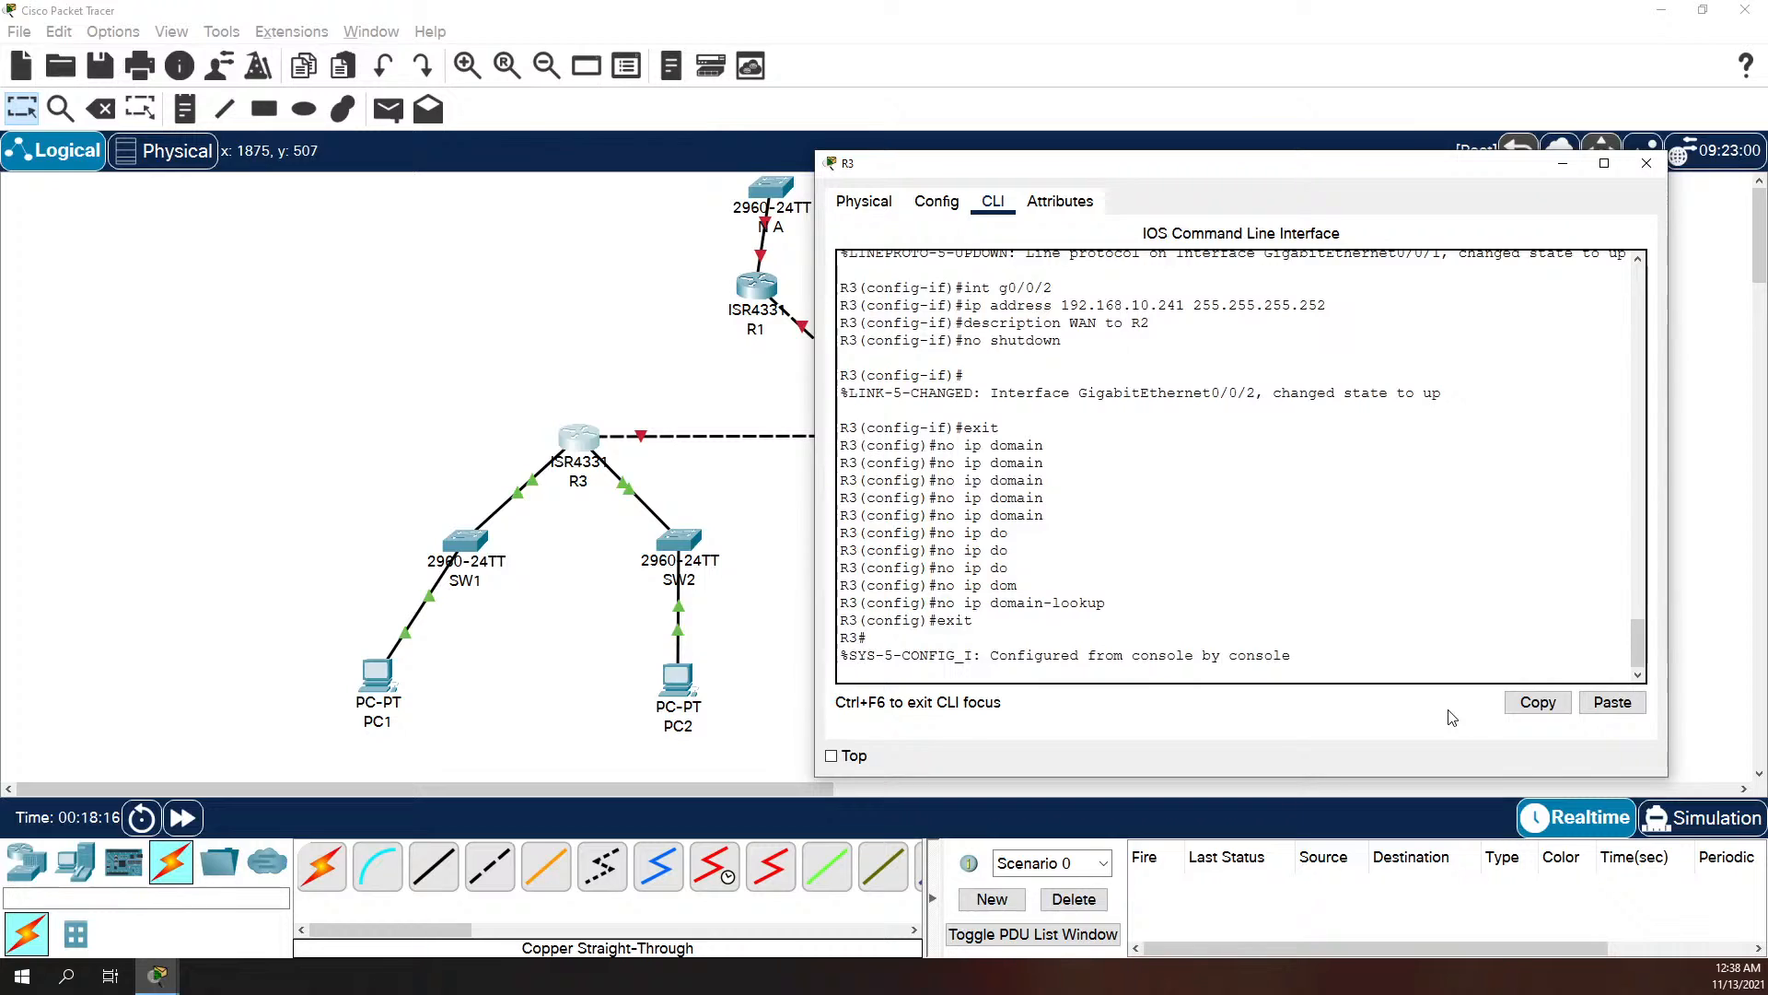
{"action": "type", "text": "sho"}
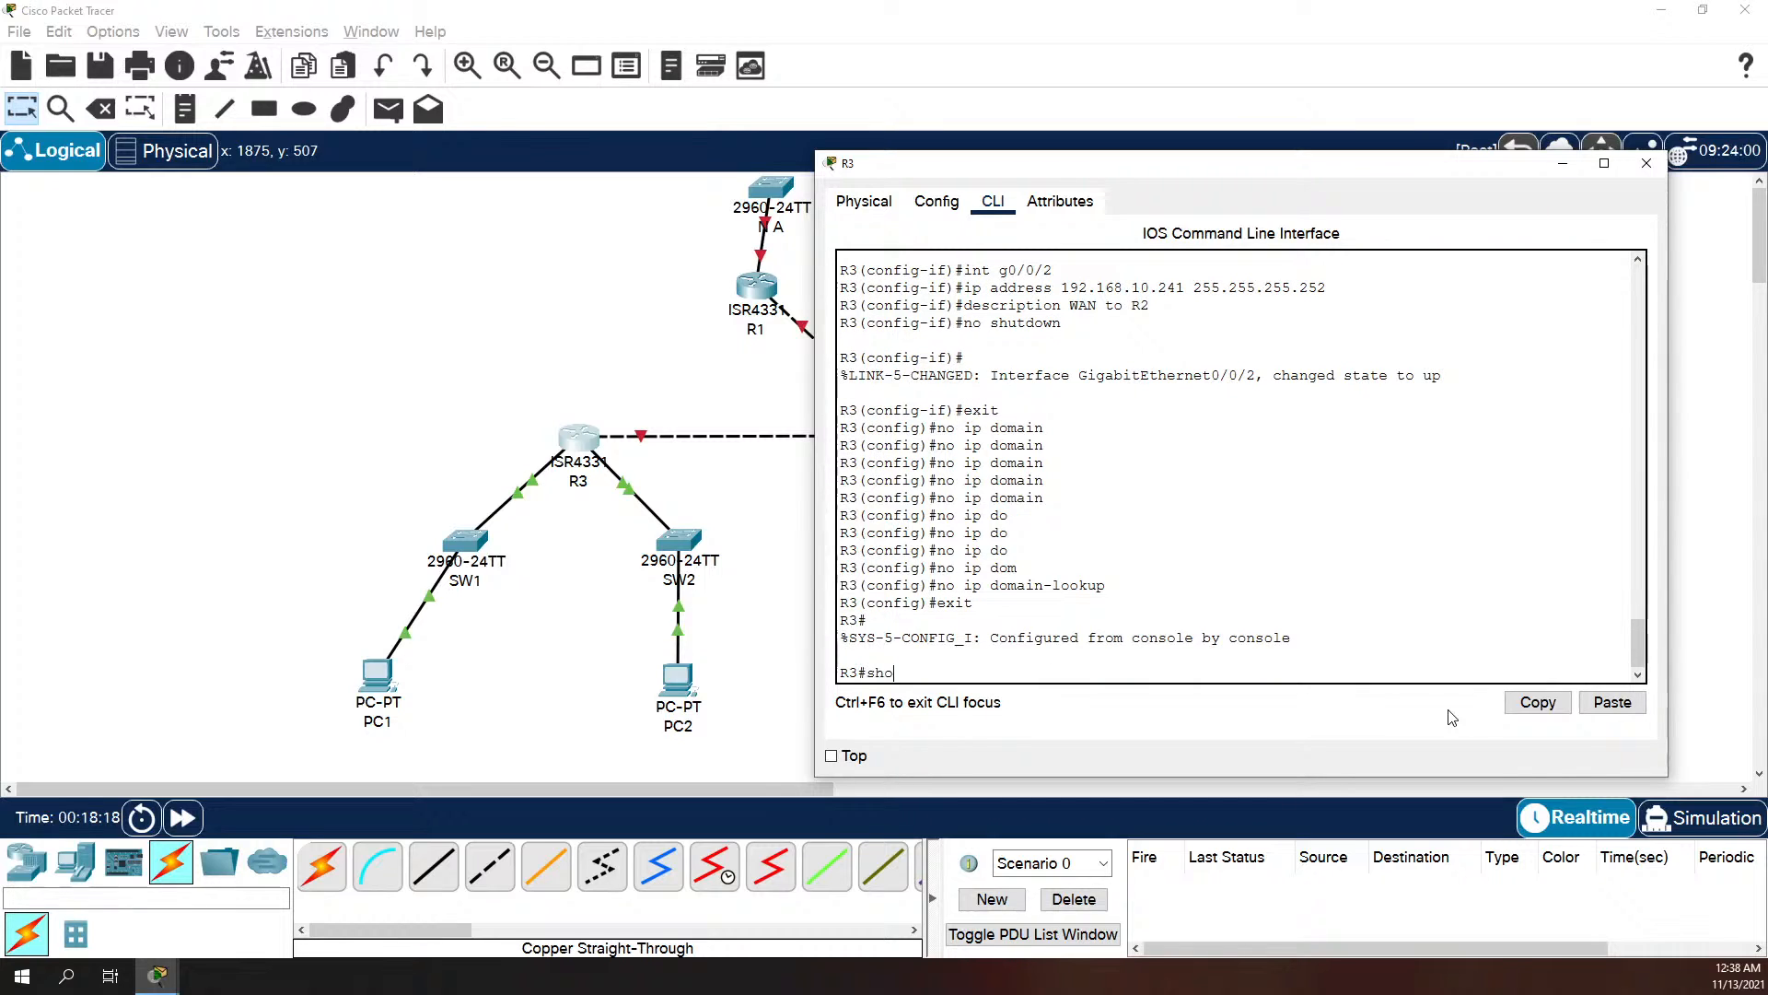
{"action": "type", "text": "w ip interface brief"}
{"action": "key", "text": "Return"}
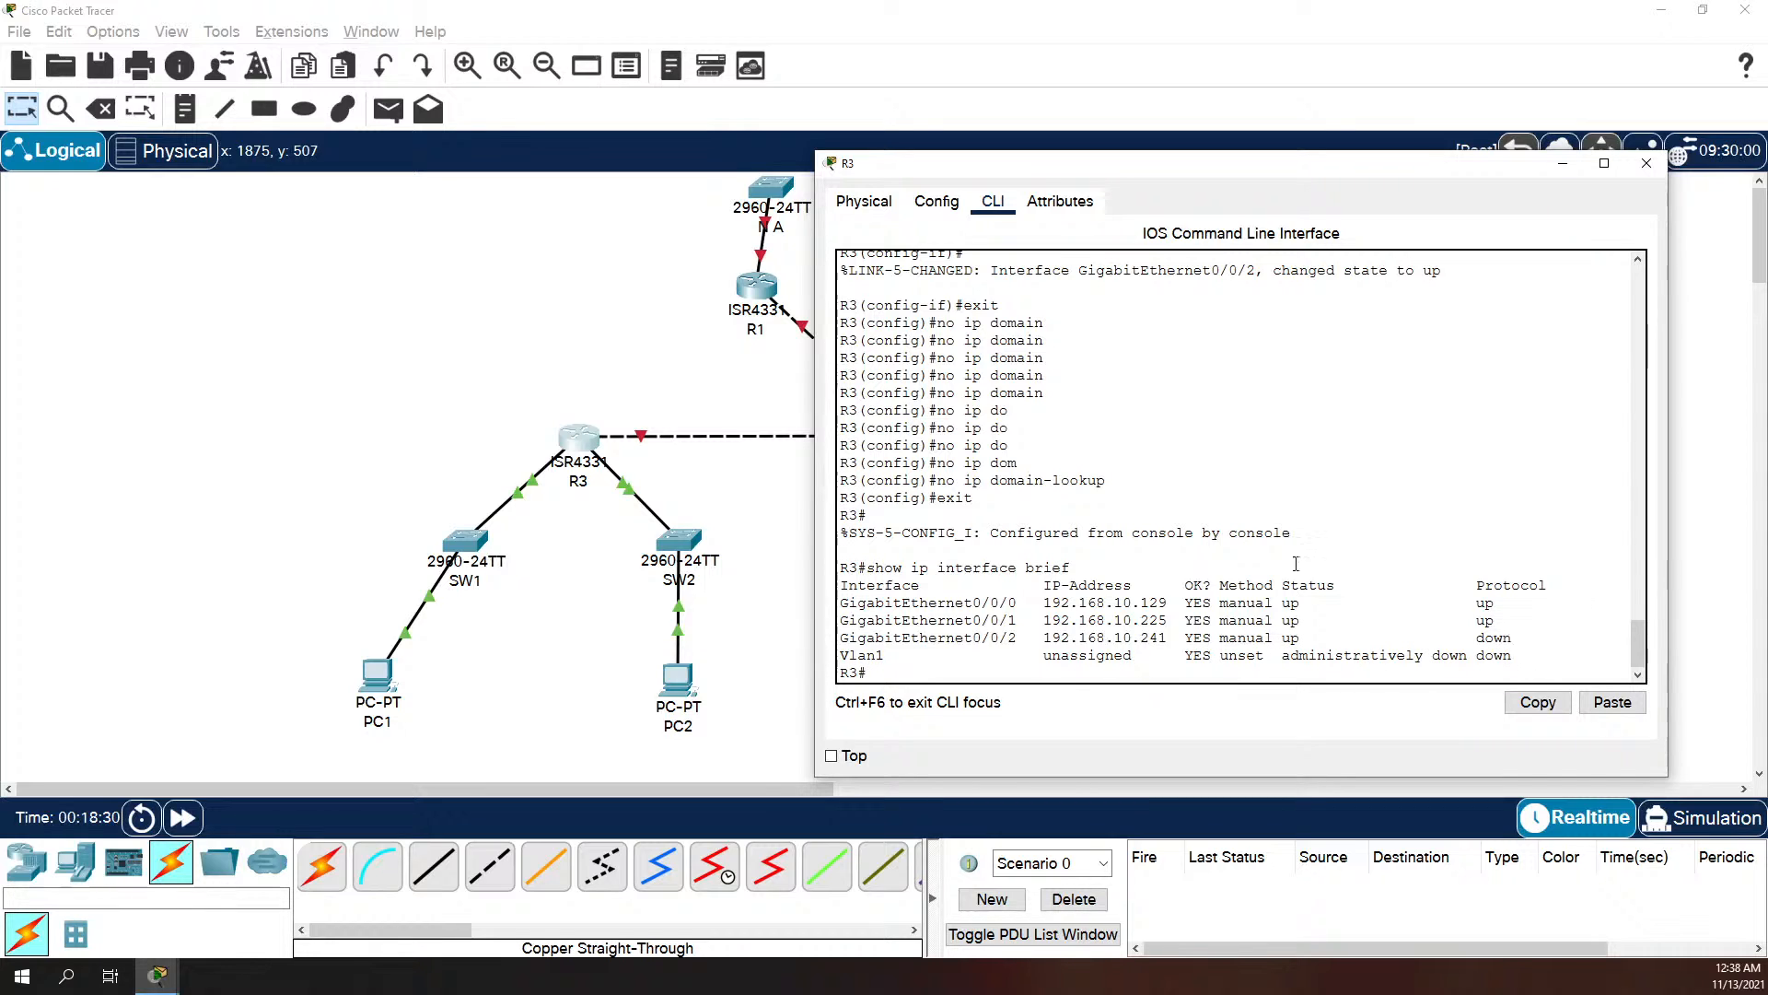
Step: Open PC1's IP configuration and set its static IPv4 address to 192.168.10.227
{"action": "left_click", "coordinate": [757, 512]}
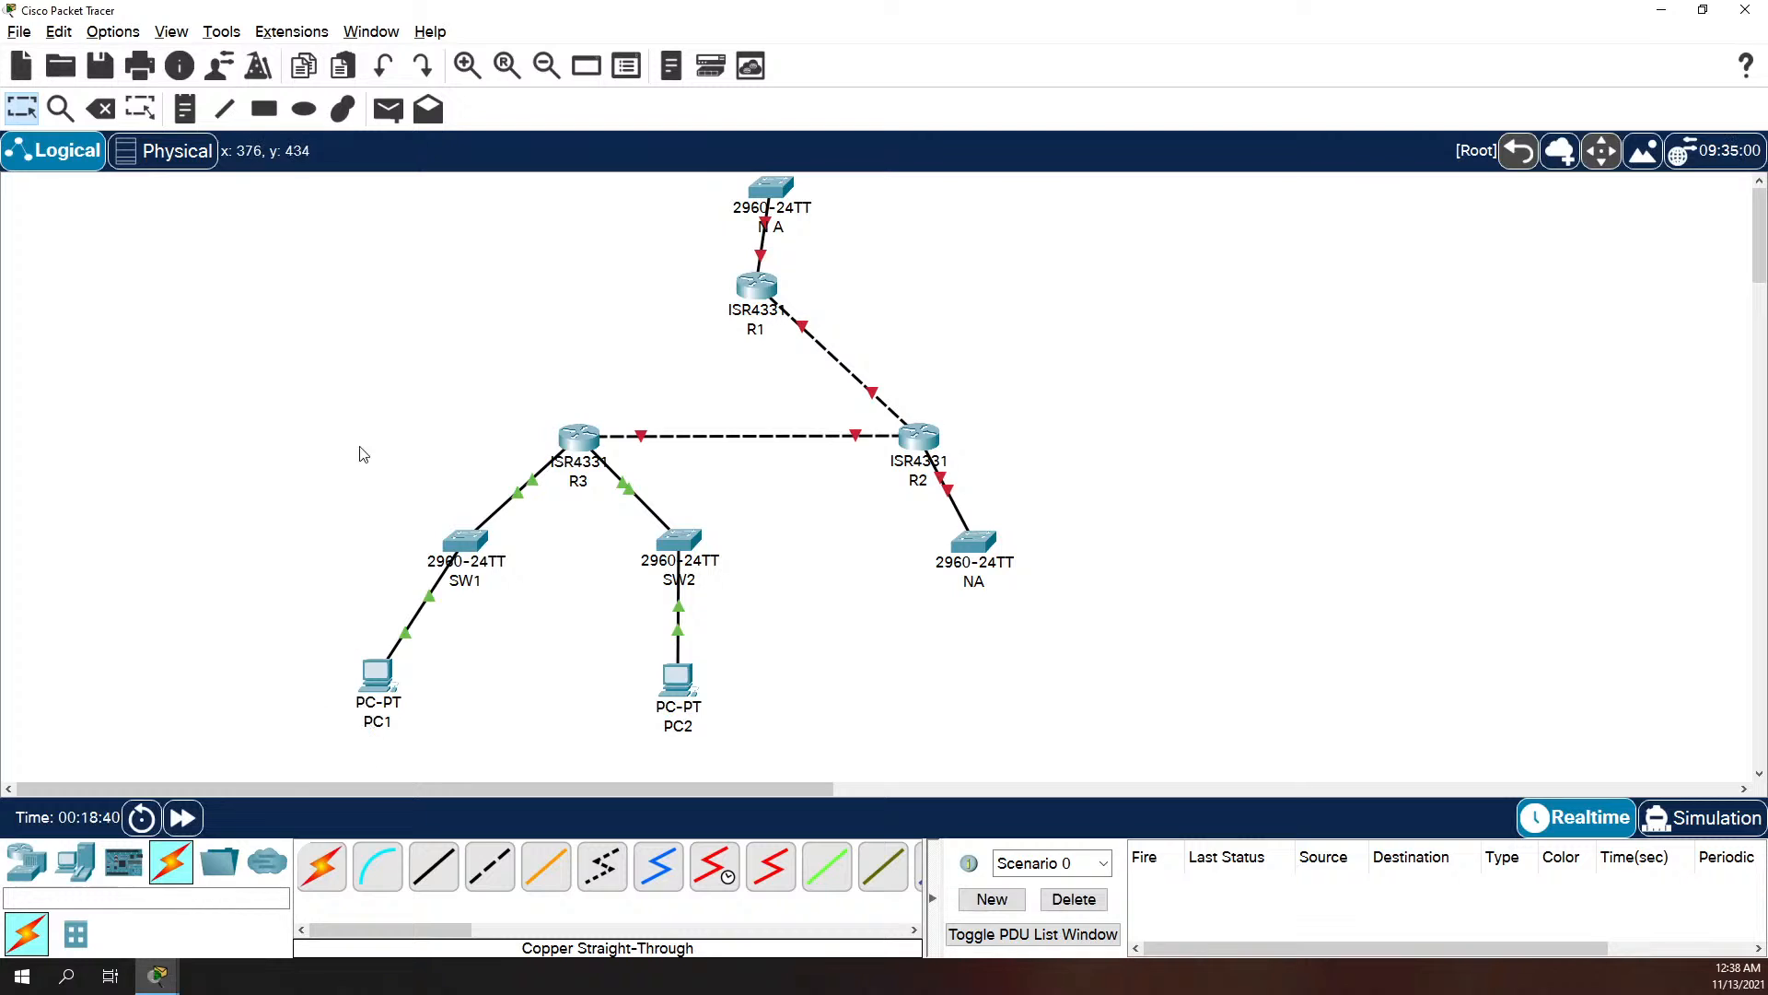
{"action": "left_click", "coordinate": [377, 677]}
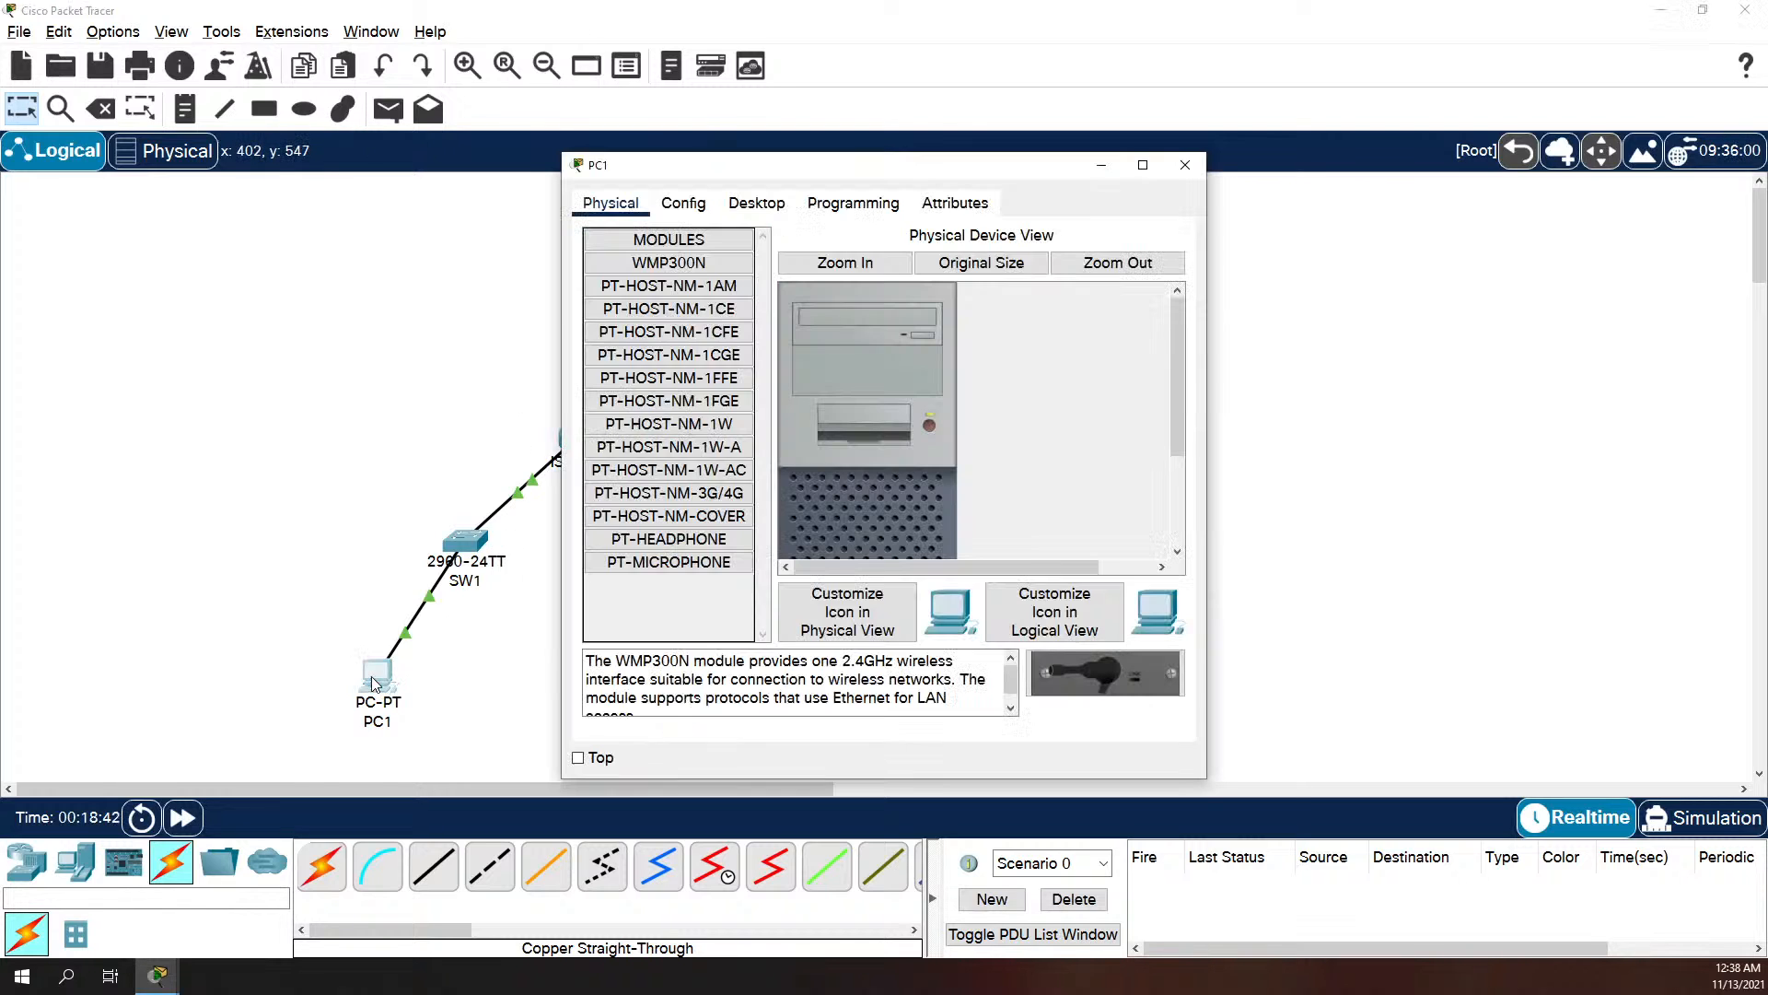
{"action": "left_click", "coordinate": [776, 210]}
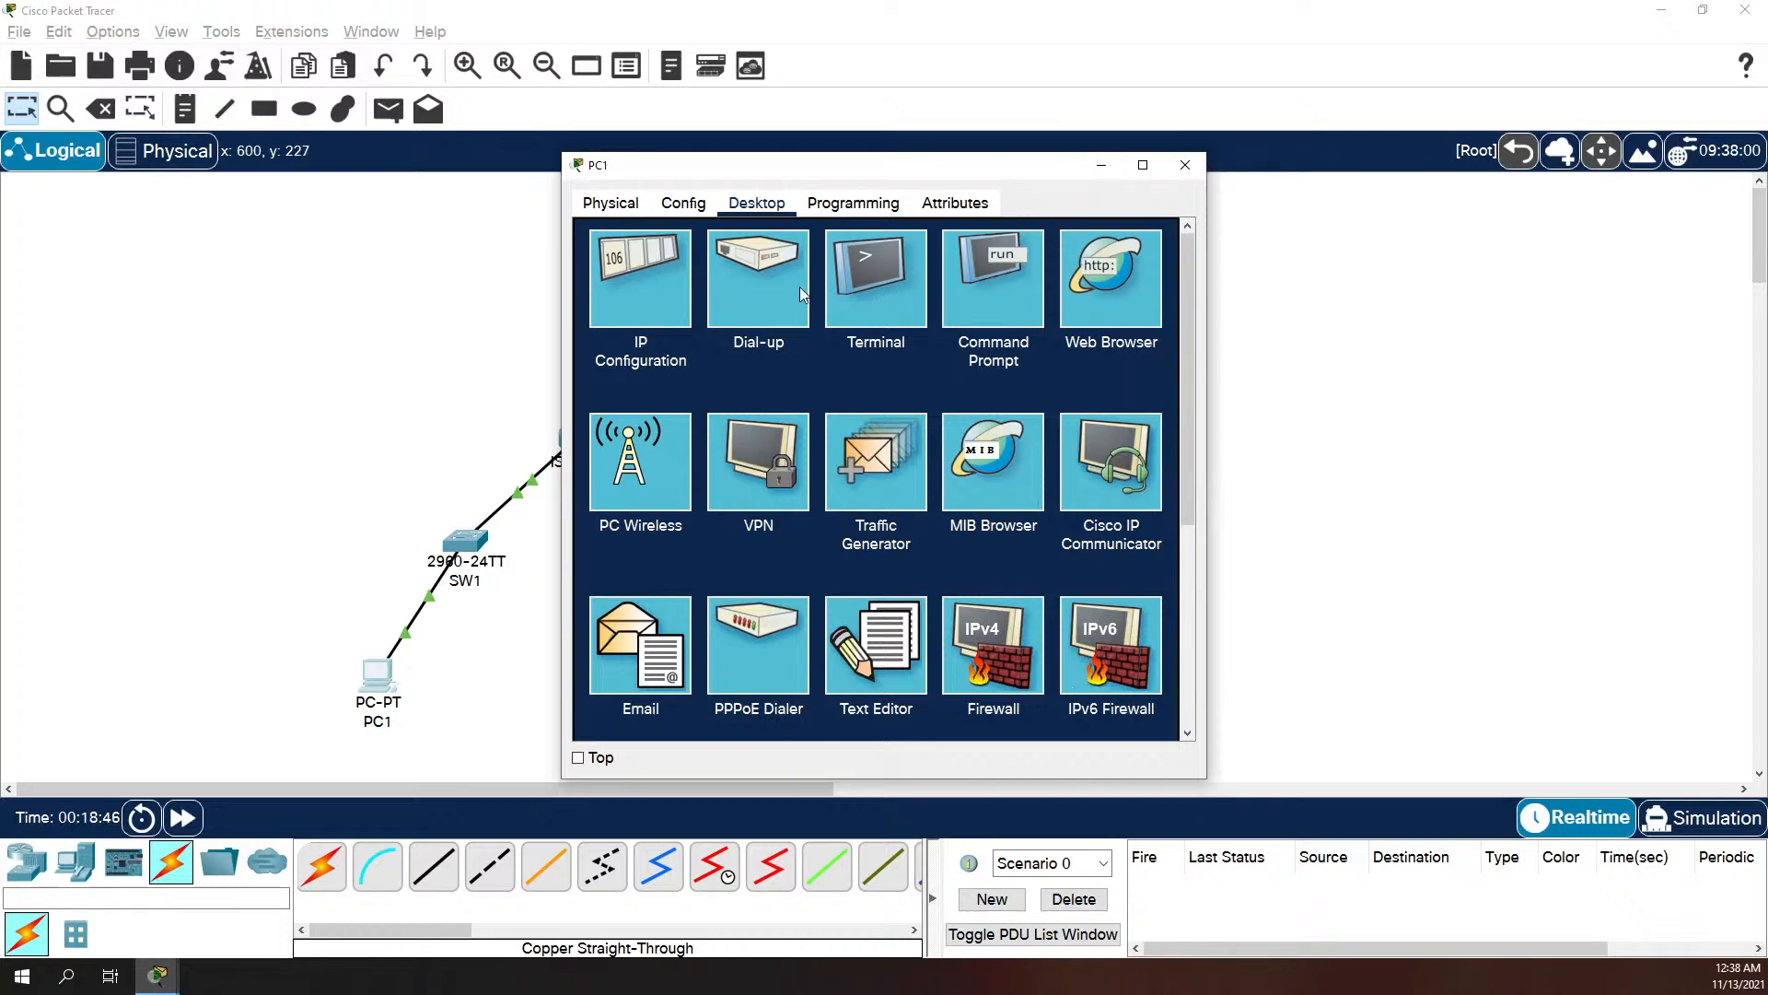
{"action": "left_click", "coordinate": [640, 277]}
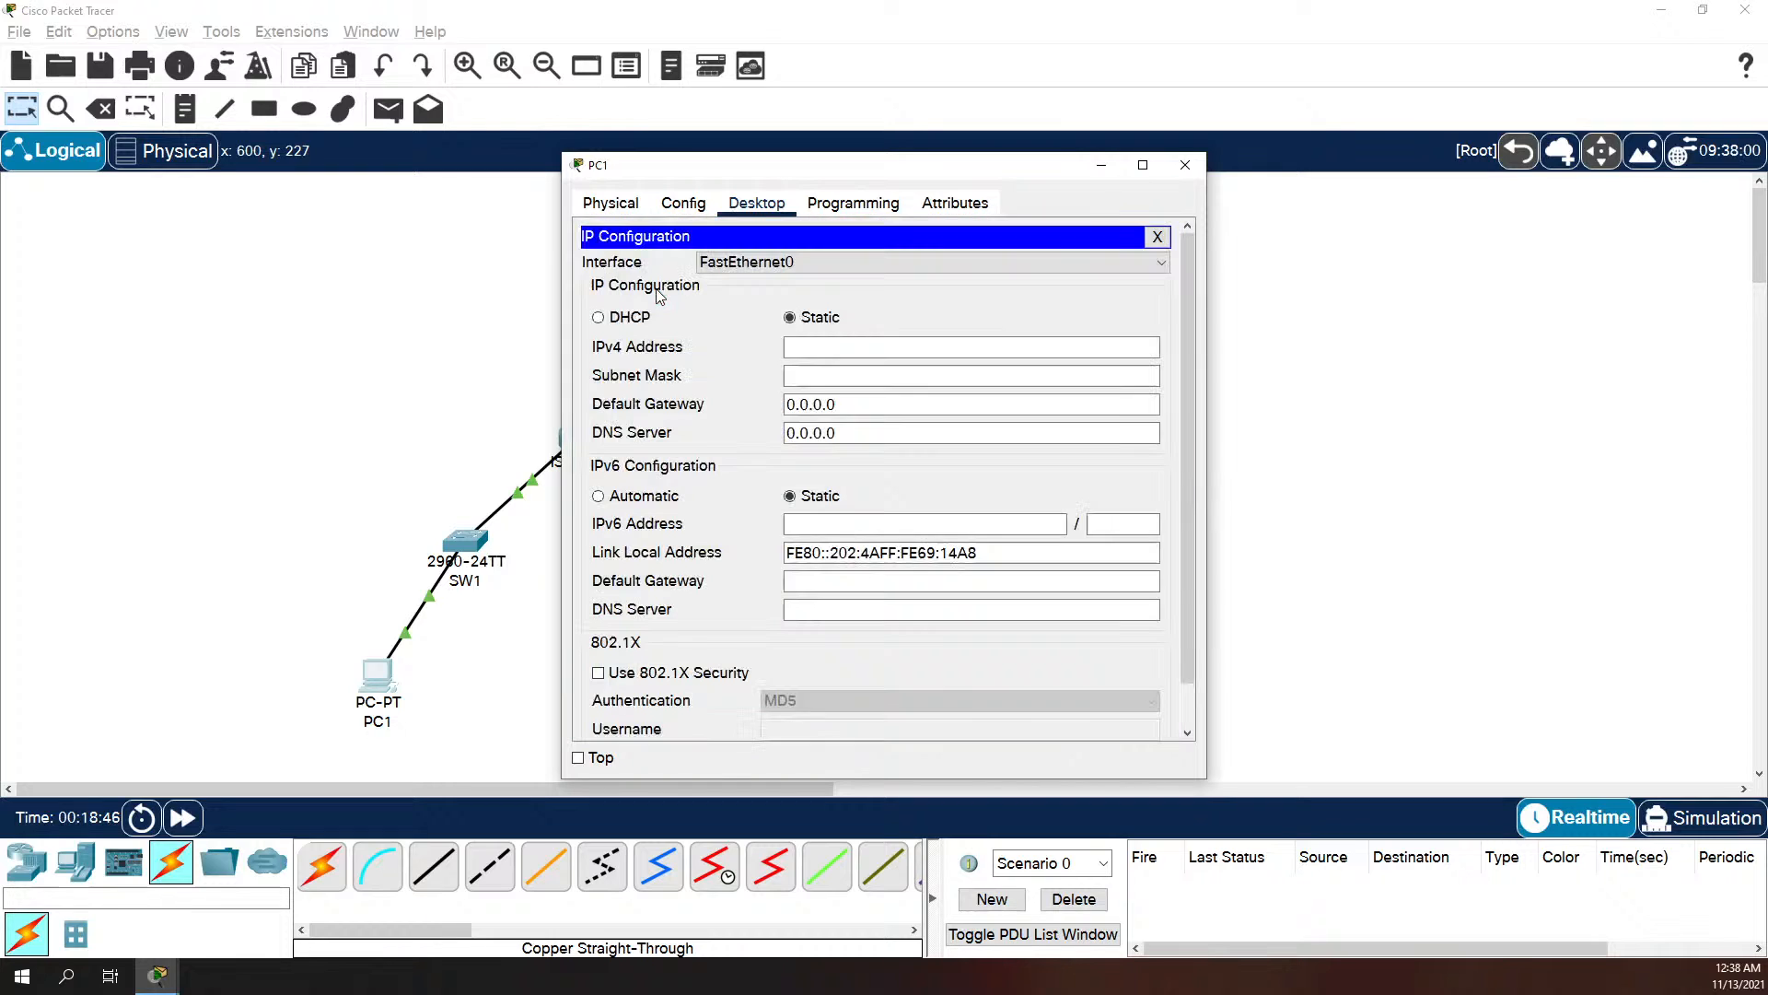
{"action": "left_click", "coordinate": [805, 347]}
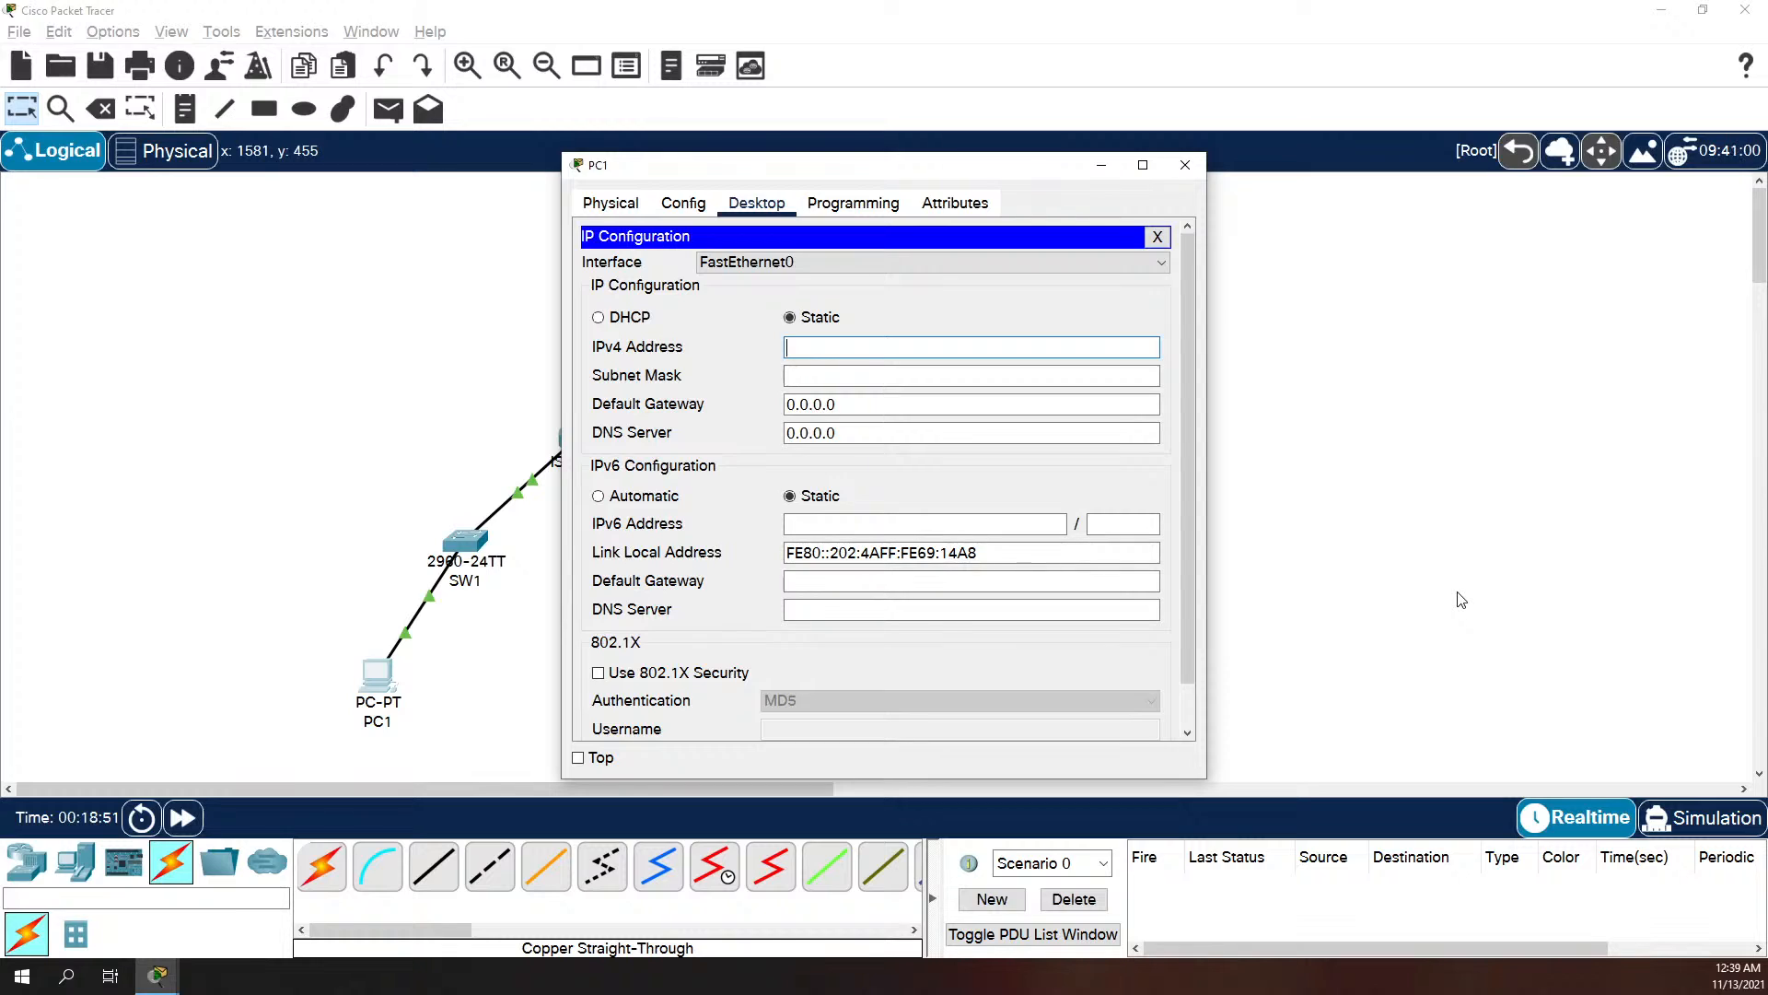
{"action": "type", "text": "192.168.10"}
{"action": "type", "text": ".227"}
{"action": "key", "text": "Tab"}
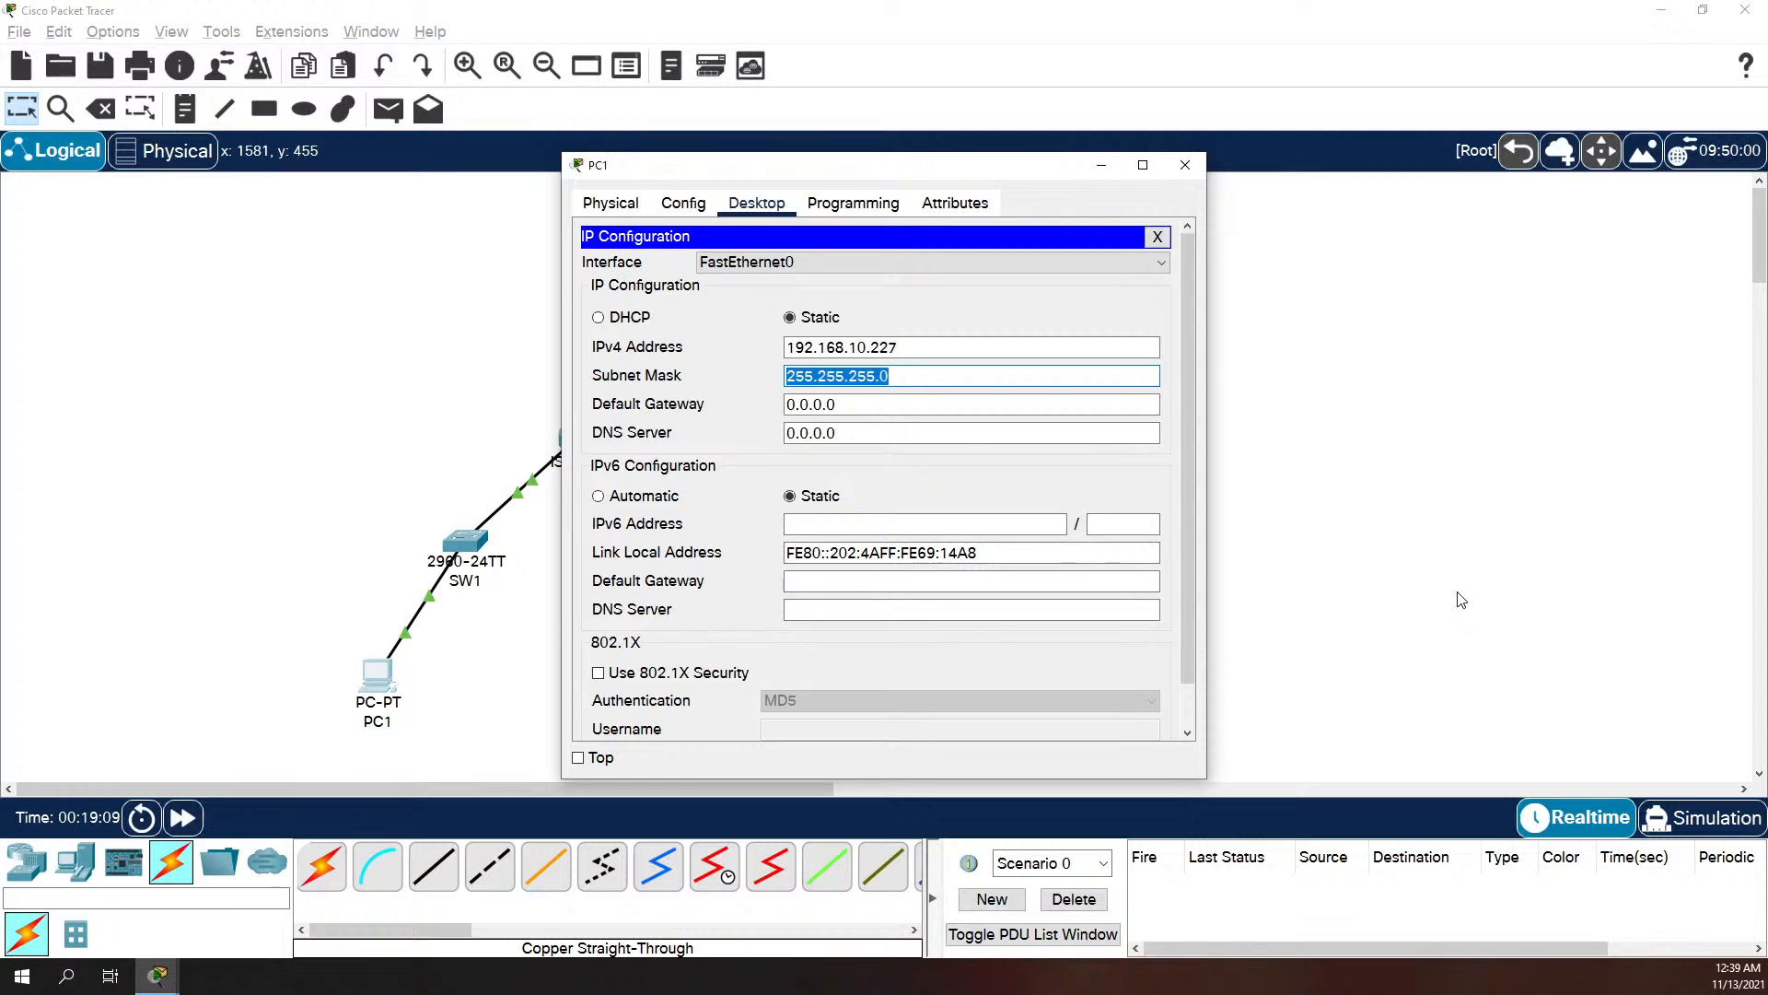
Step: Set PC1's subnet mask to 255.255.255.240
{"action": "type", "text": "255.255."}
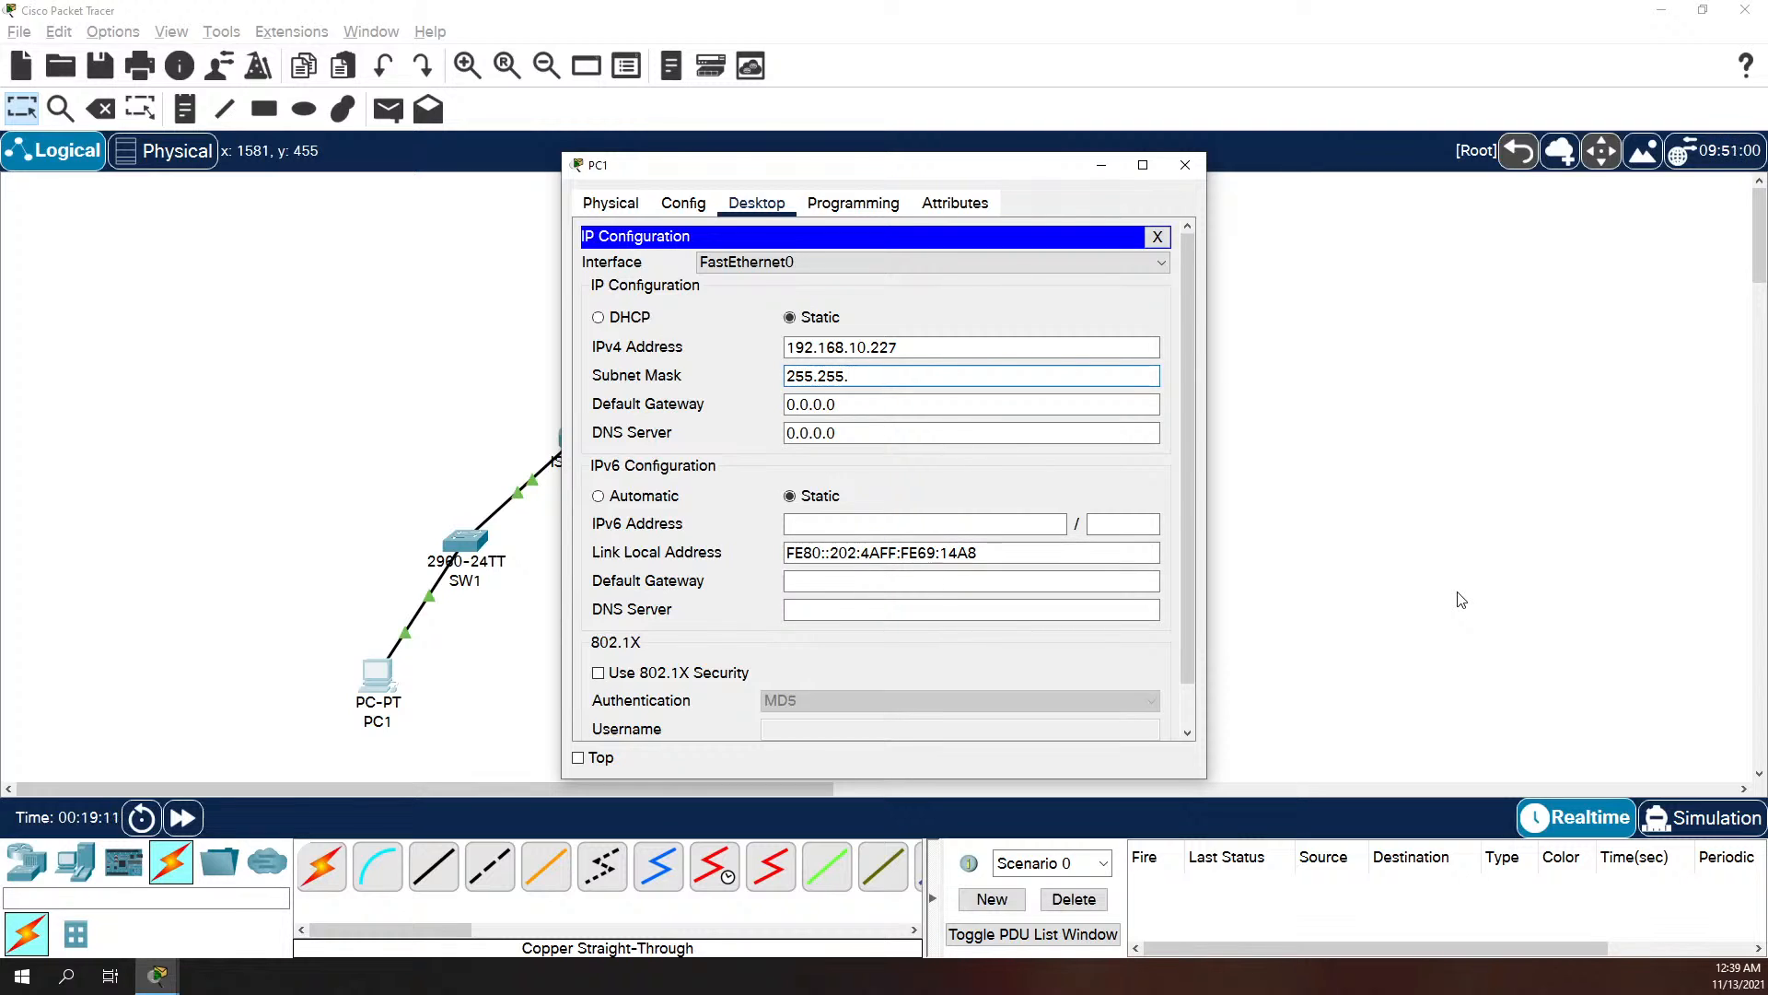
{"action": "type", "text": "255.240"}
{"action": "key", "text": "Down"}
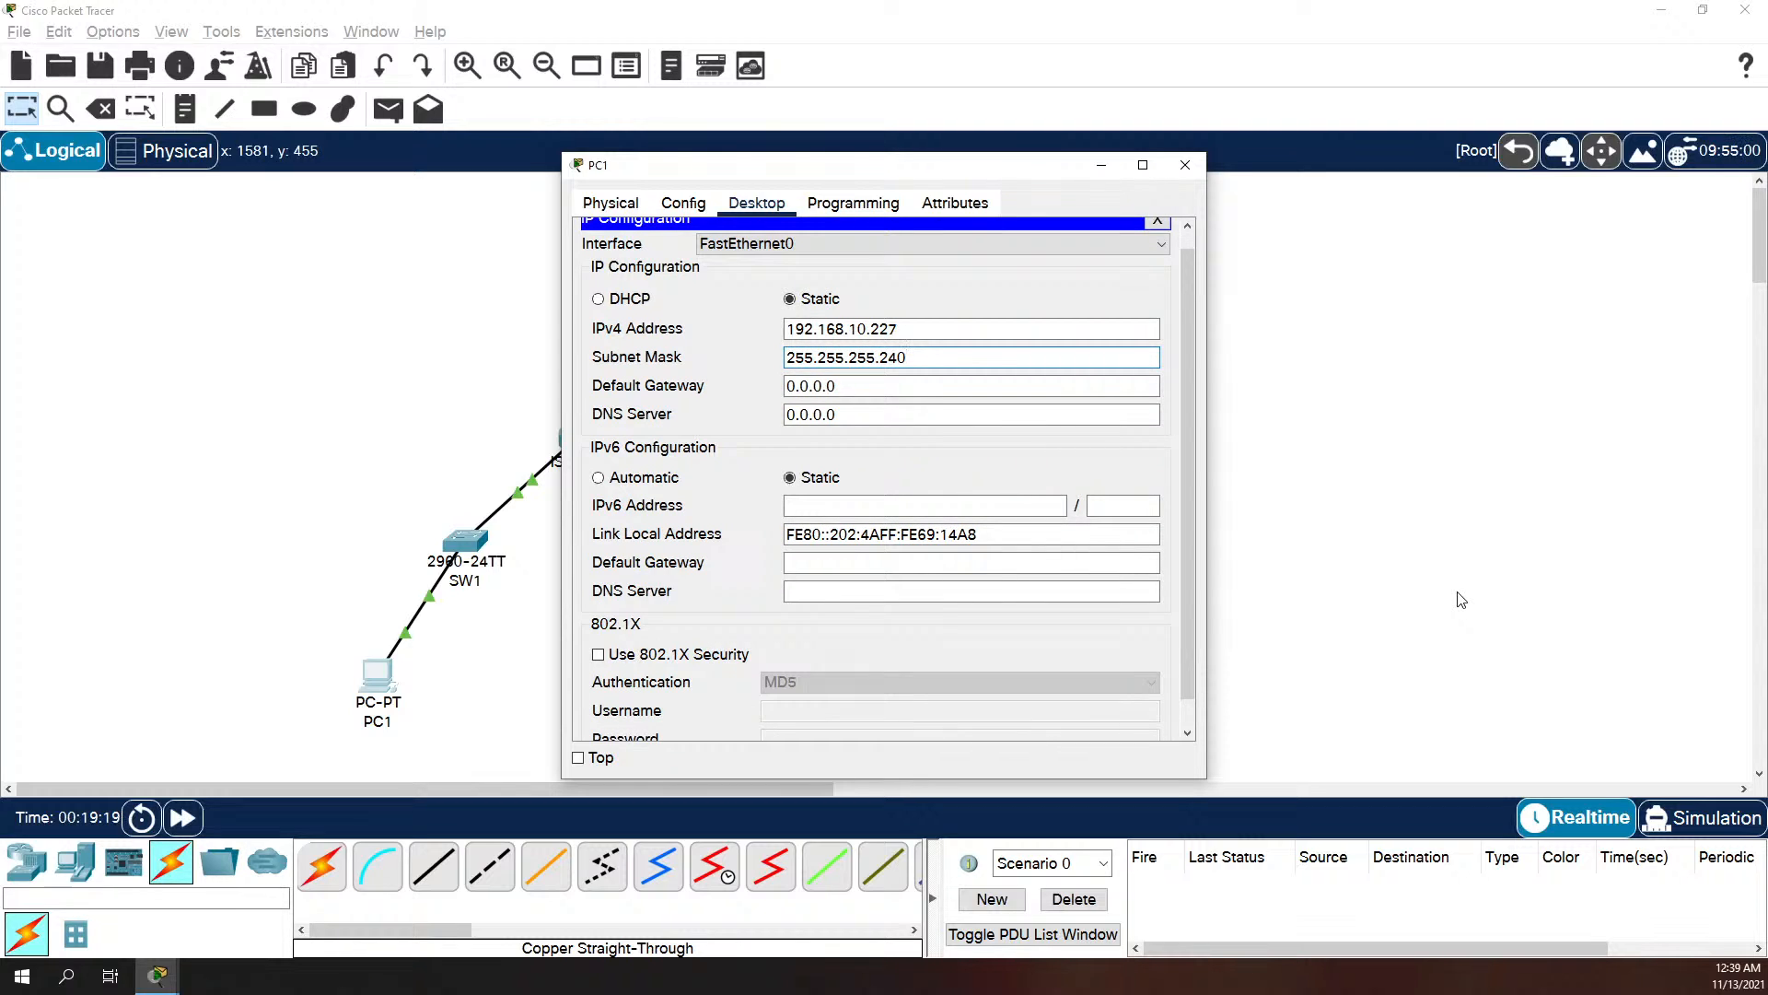
Step: Set PC1's default gateway to 192.168.10.129 and close its IP configuration
{"action": "key", "text": "Tab"}
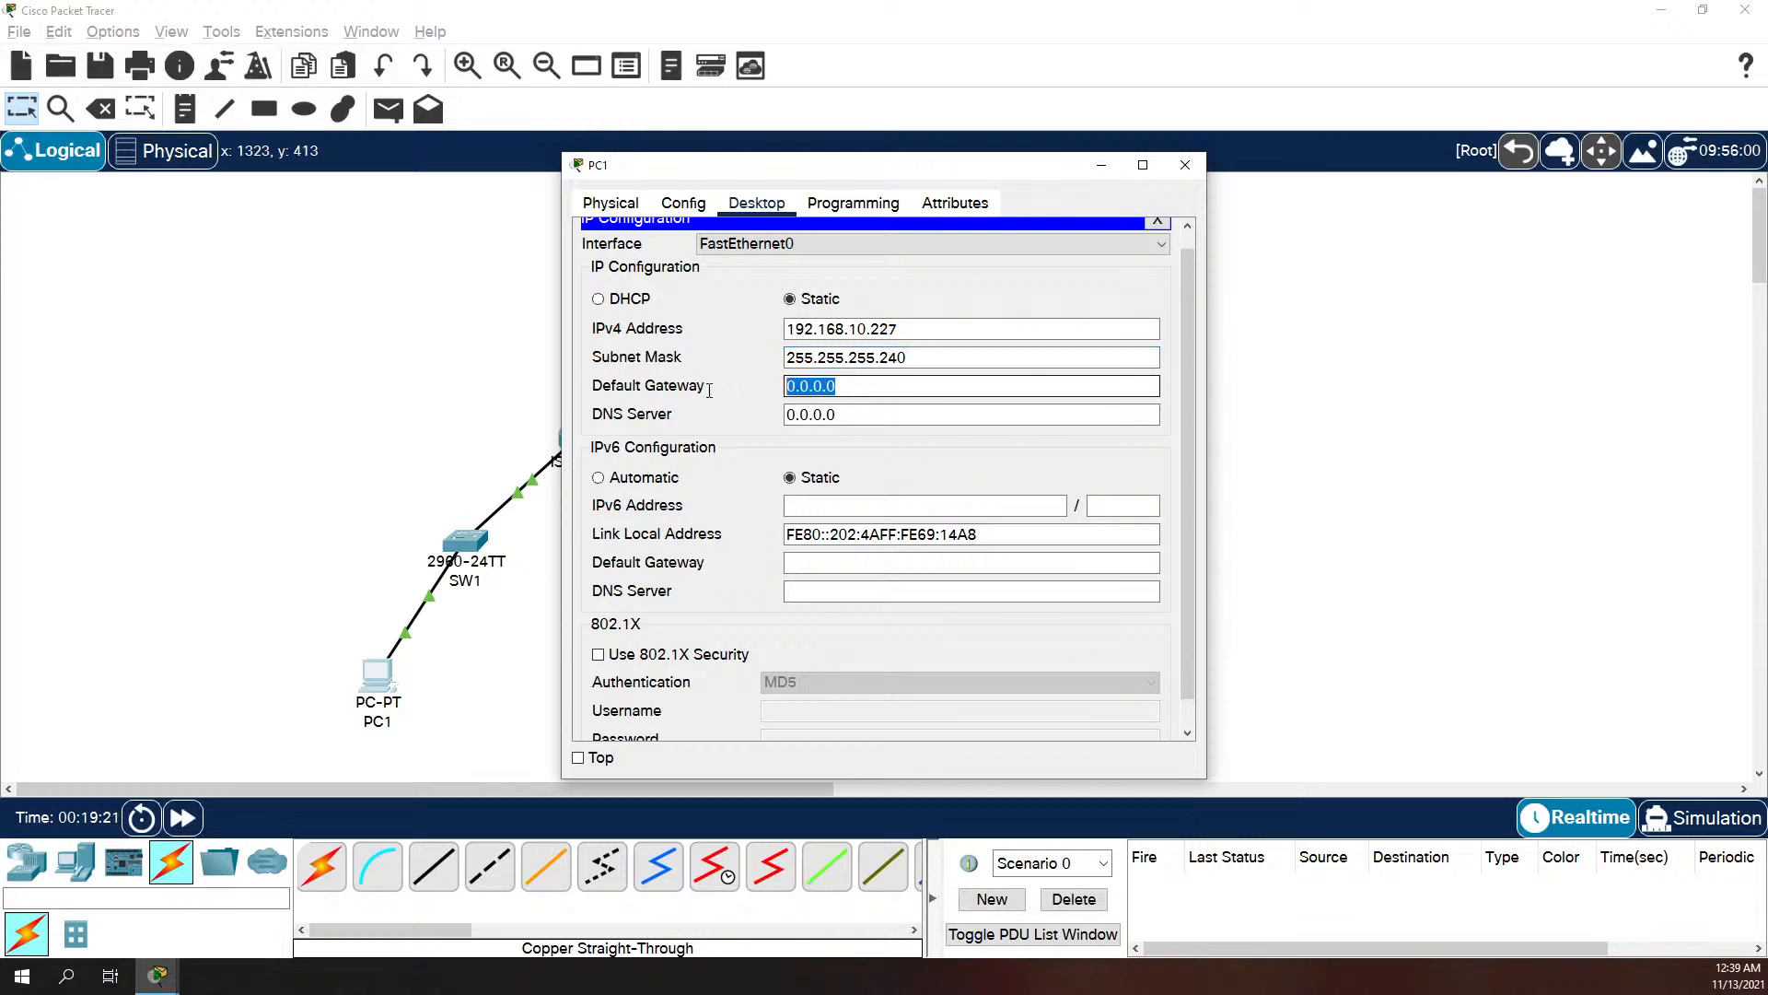
{"action": "left_click", "coordinate": [890, 380]}
{"action": "key", "text": "BackSpace"}
{"action": "key", "text": "BackSpace"}
{"action": "key", "text": "BackSpace"}
{"action": "key", "text": "BackSpace"}
{"action": "key", "text": "BackSpace"}
{"action": "key", "text": "BackSpace"}
{"action": "key", "text": "BackSpace"}
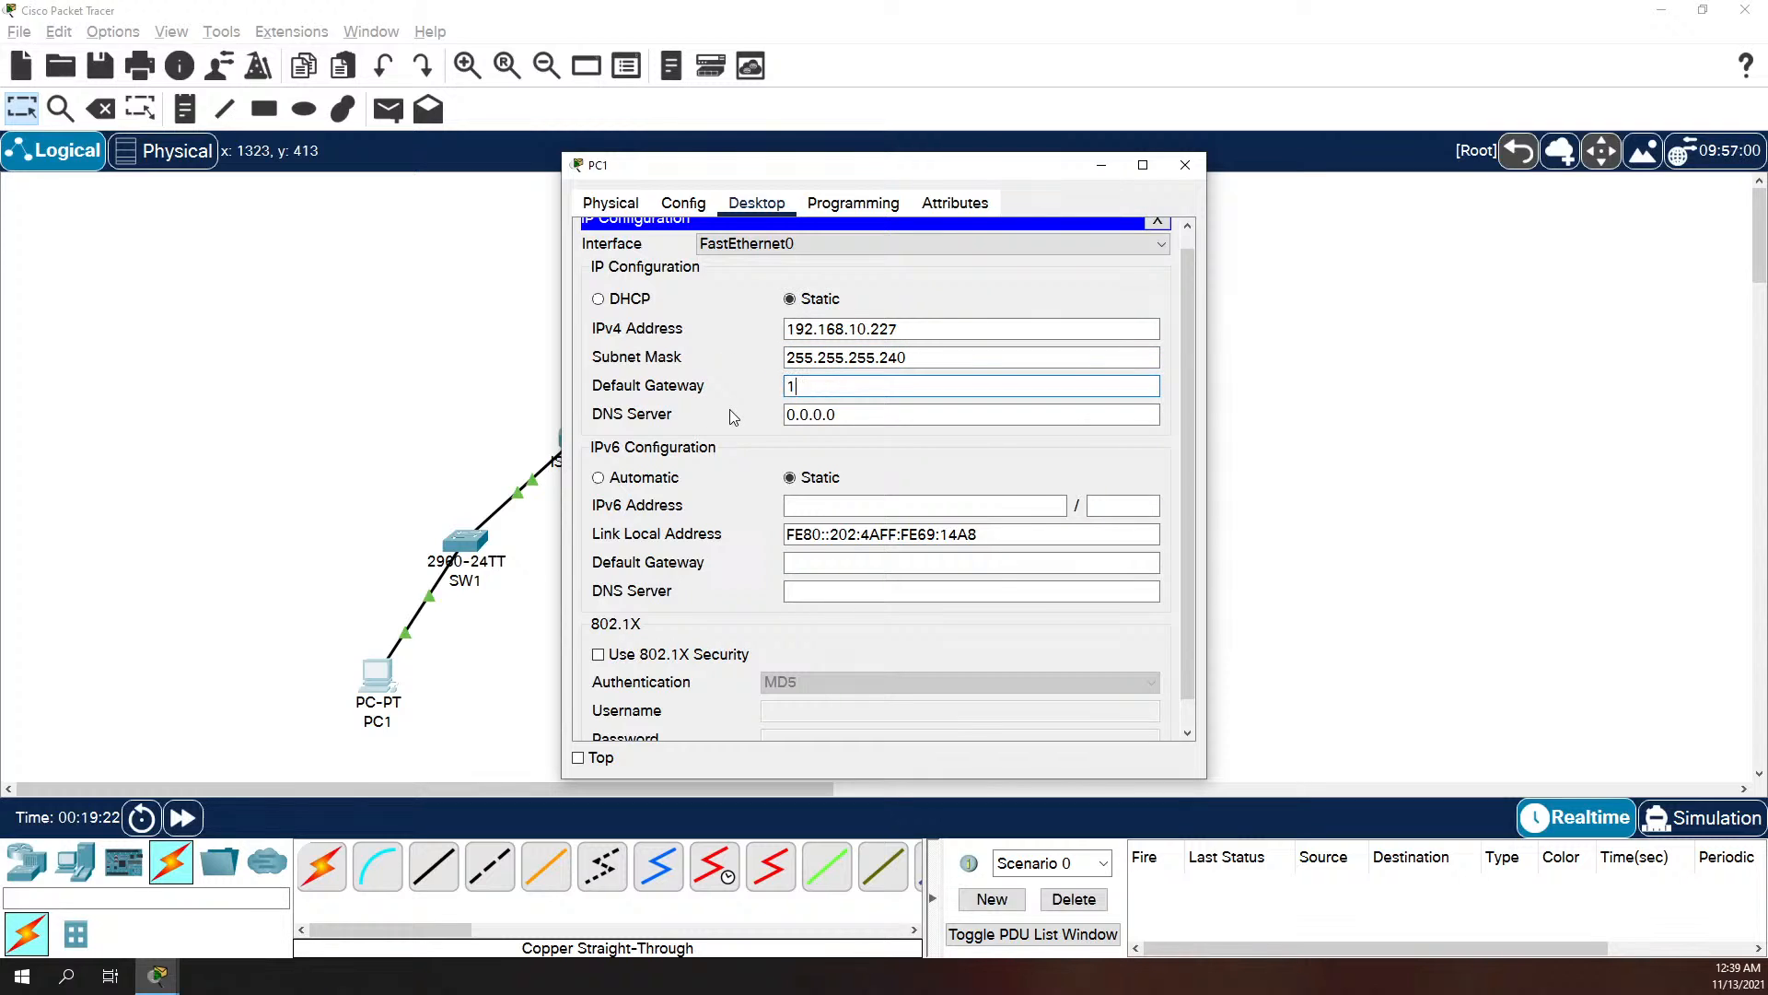
{"action": "type", "text": "192.168.10.129"}
{"action": "key", "text": "Tab"}
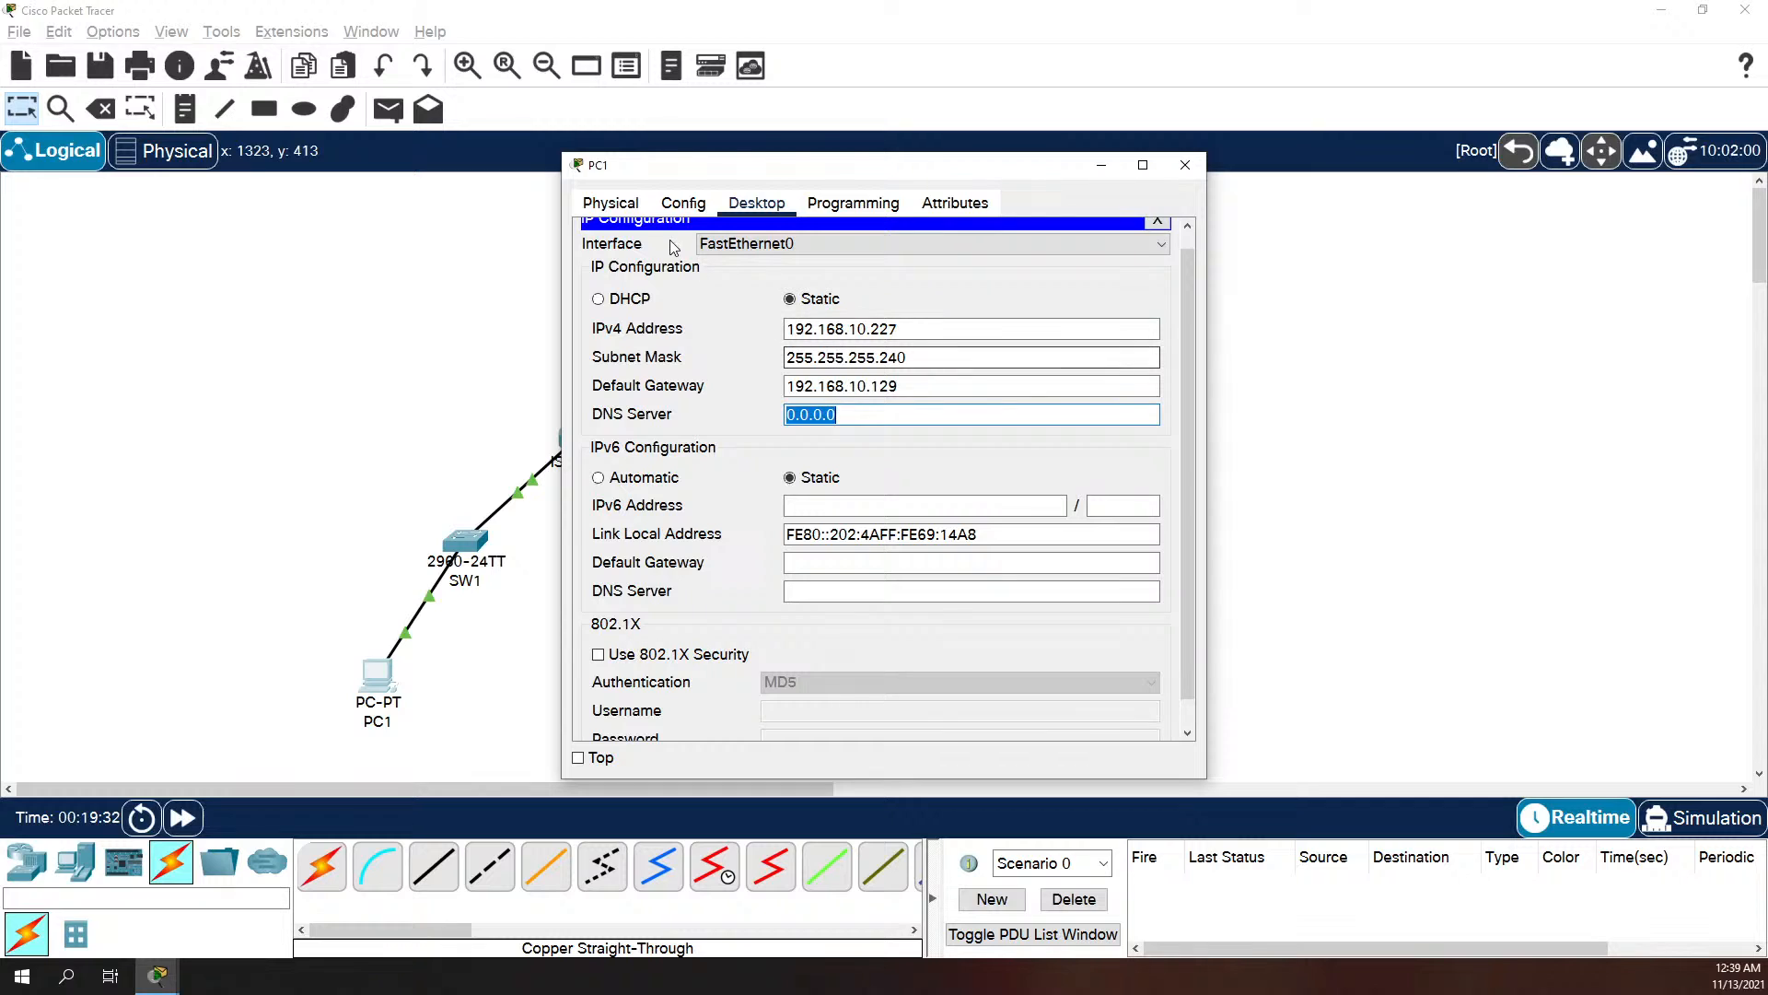
{"action": "left_click", "coordinate": [1156, 221]}
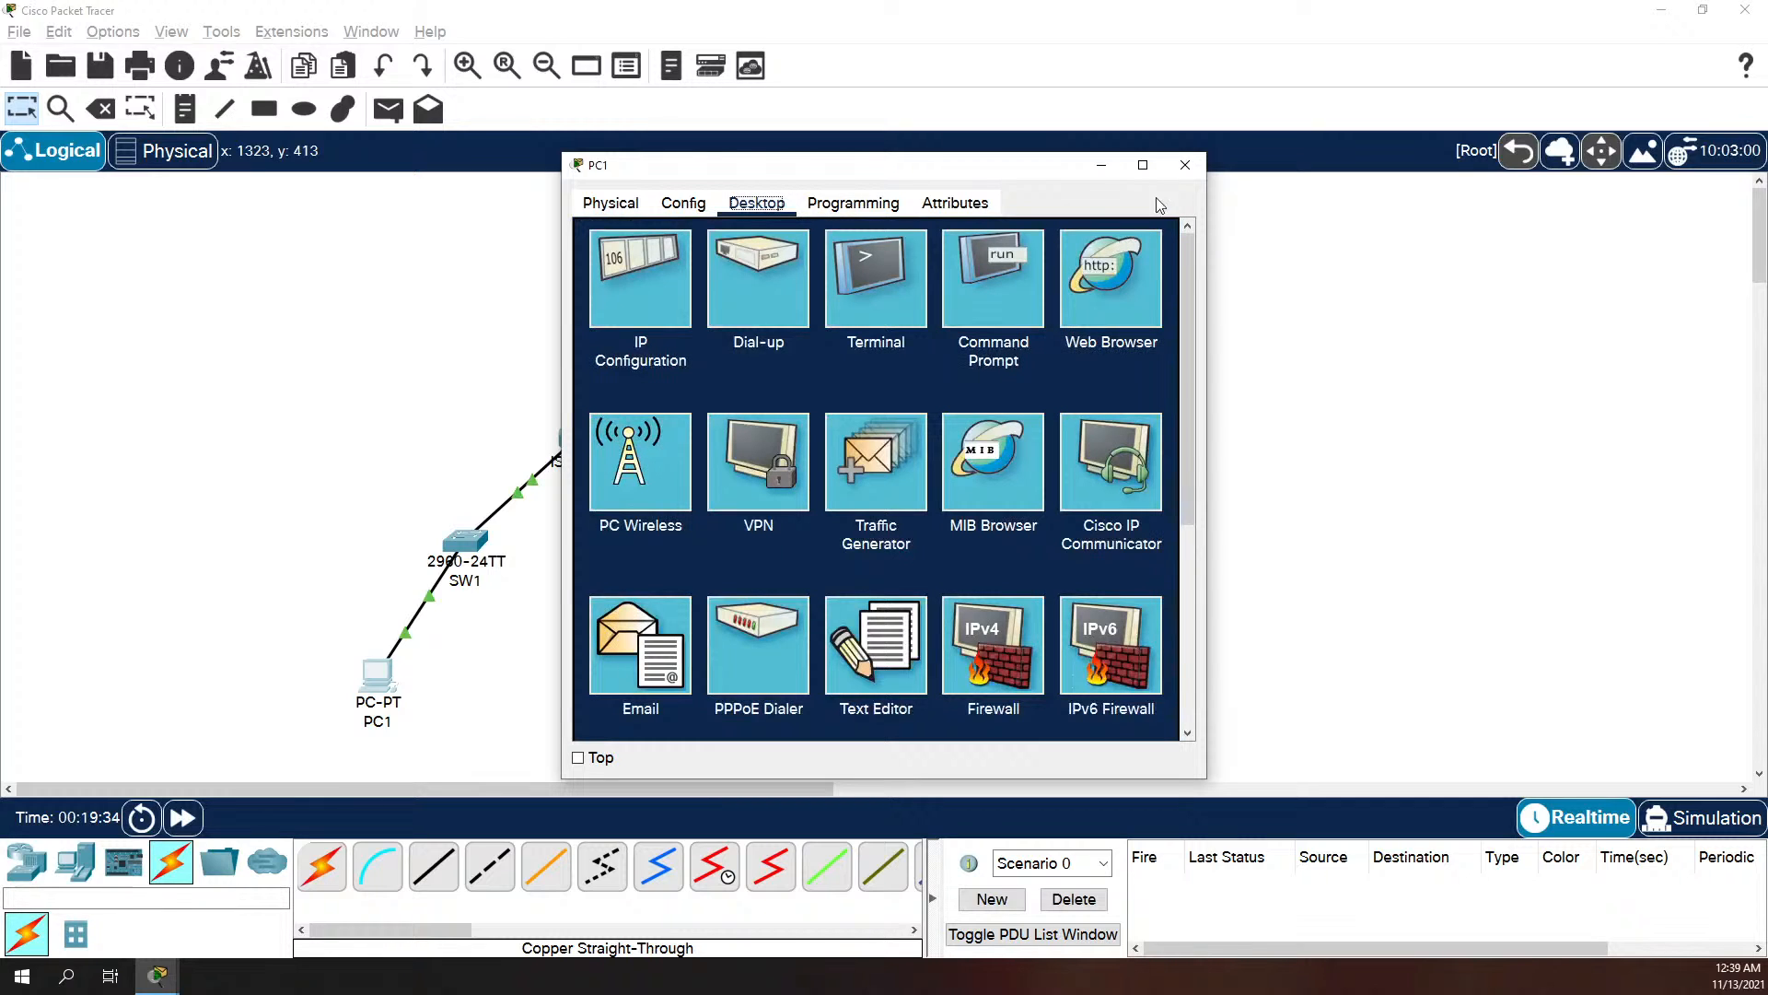
Step: Close PC1's window, open PC2's IP configuration and set its static IPv4 address to 192.168.10.130
{"action": "left_click", "coordinate": [1186, 166]}
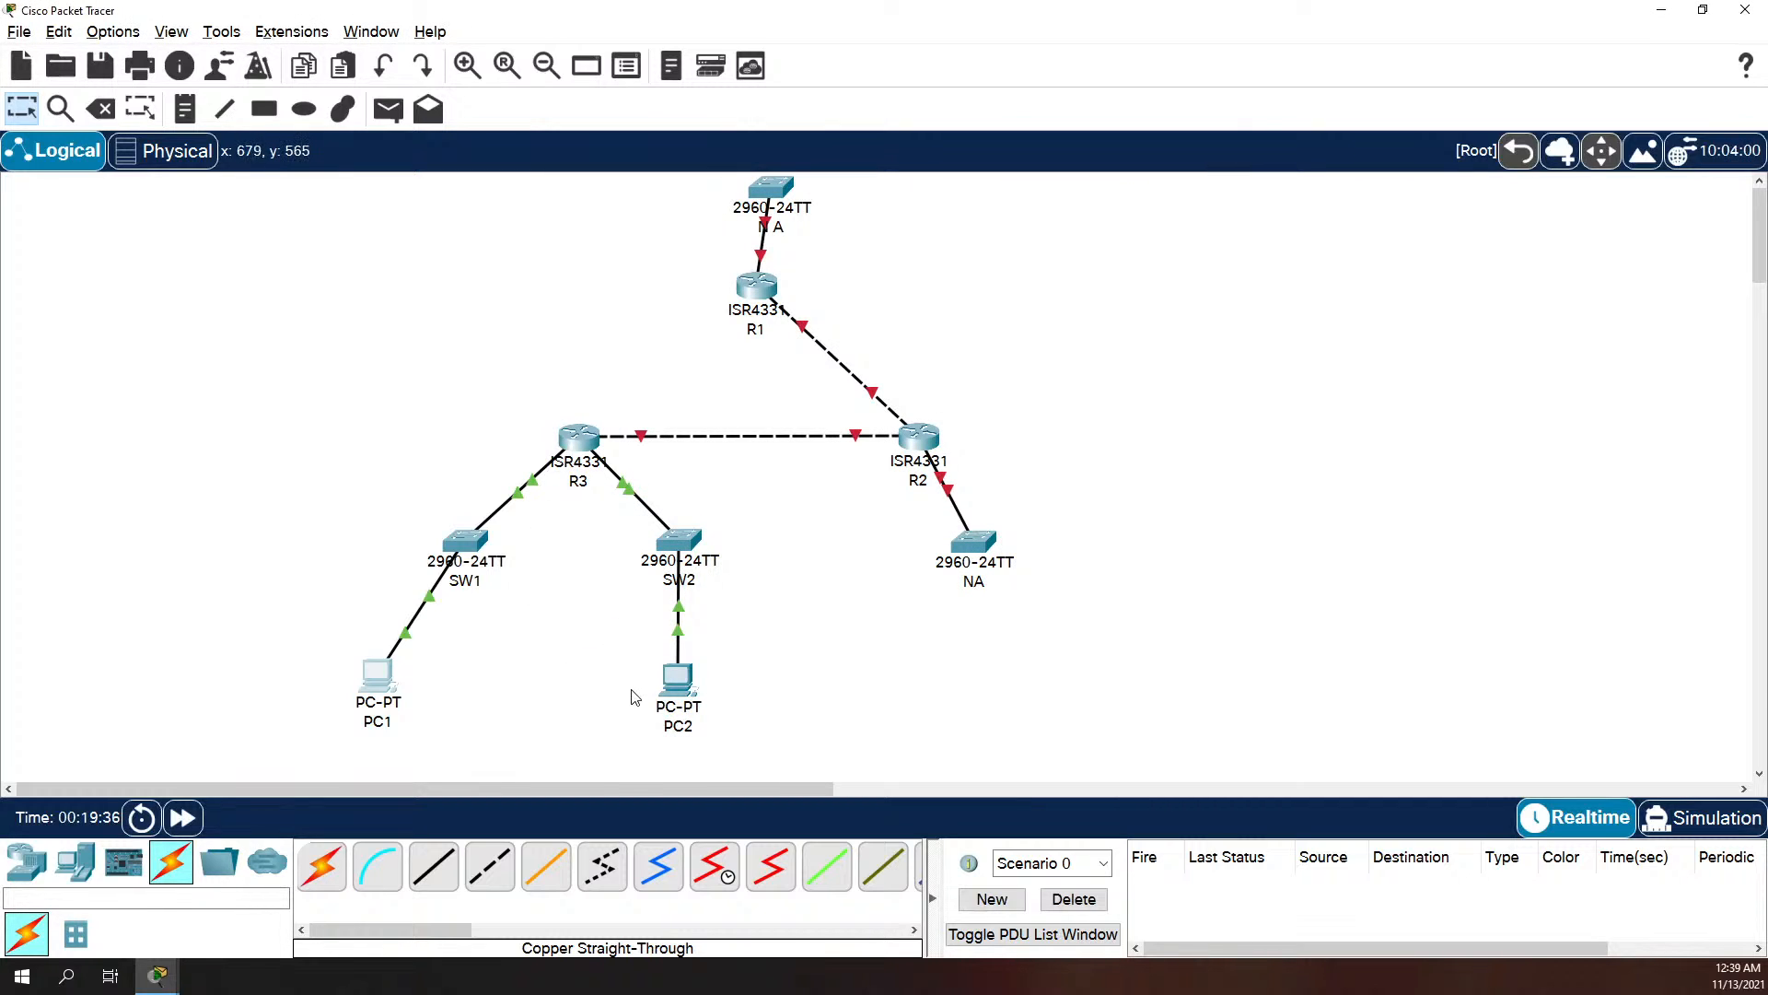
{"action": "left_click", "coordinate": [682, 683]}
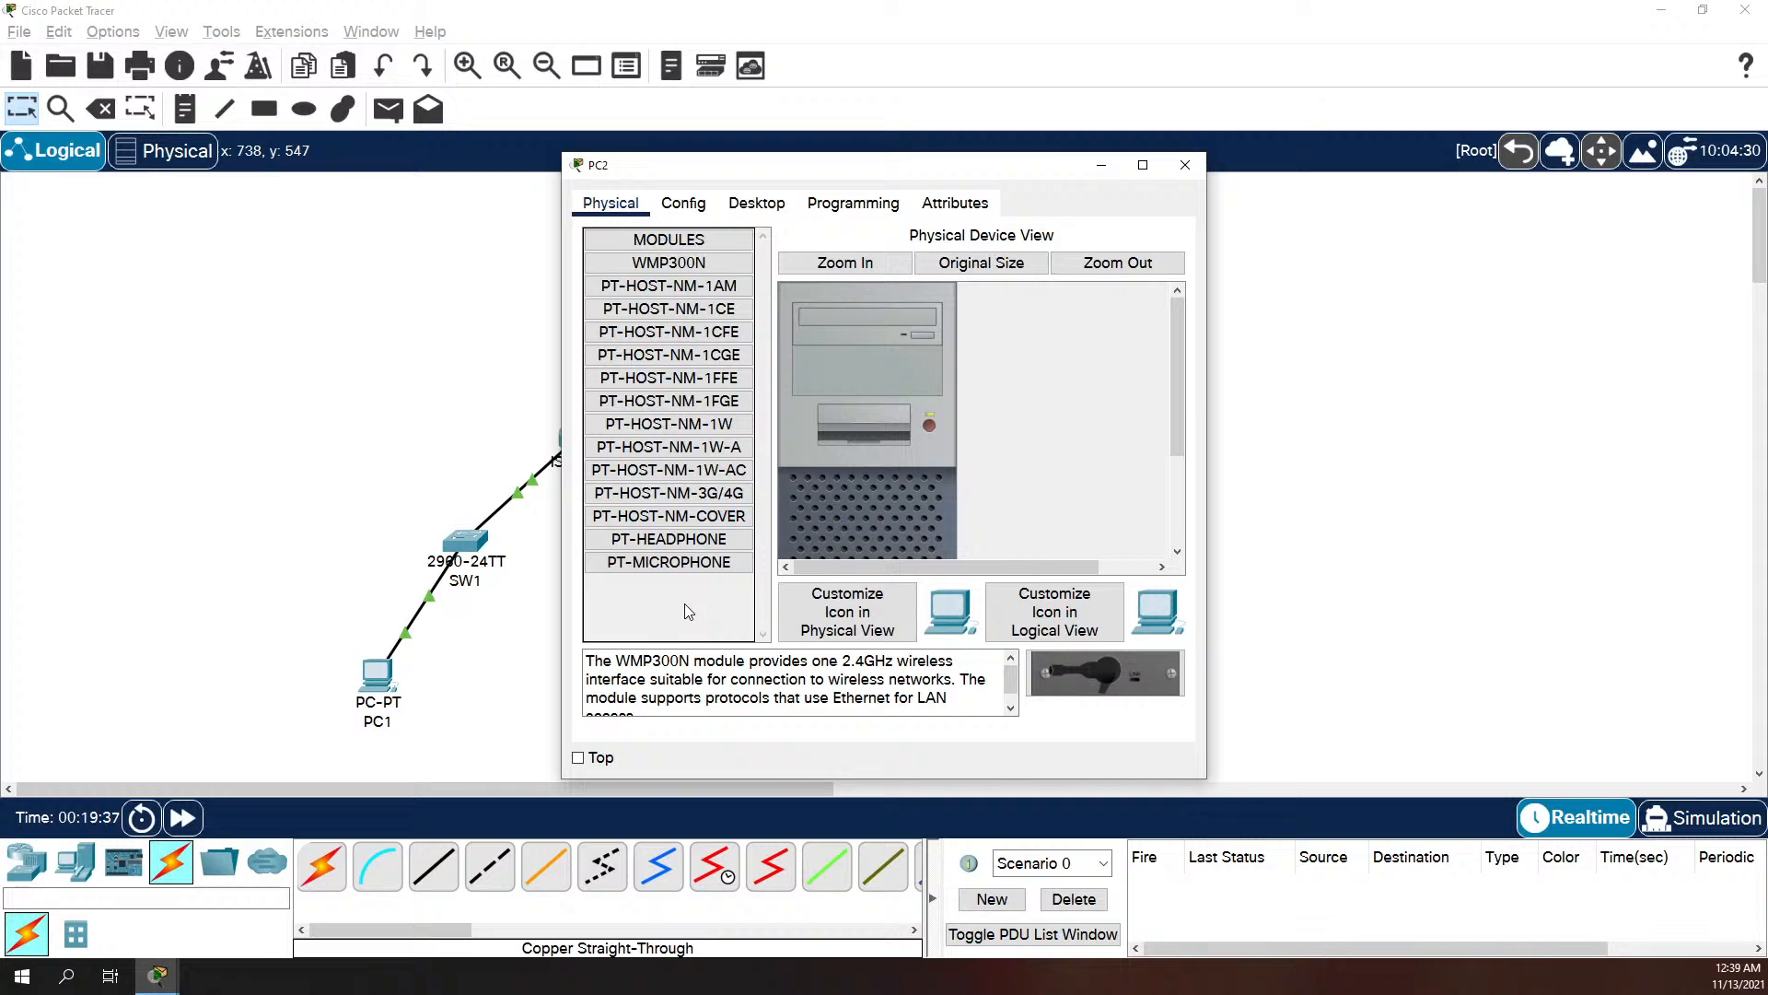
{"action": "left_click", "coordinate": [790, 204]}
{"action": "left_click", "coordinate": [644, 275]}
{"action": "left_click", "coordinate": [830, 345]}
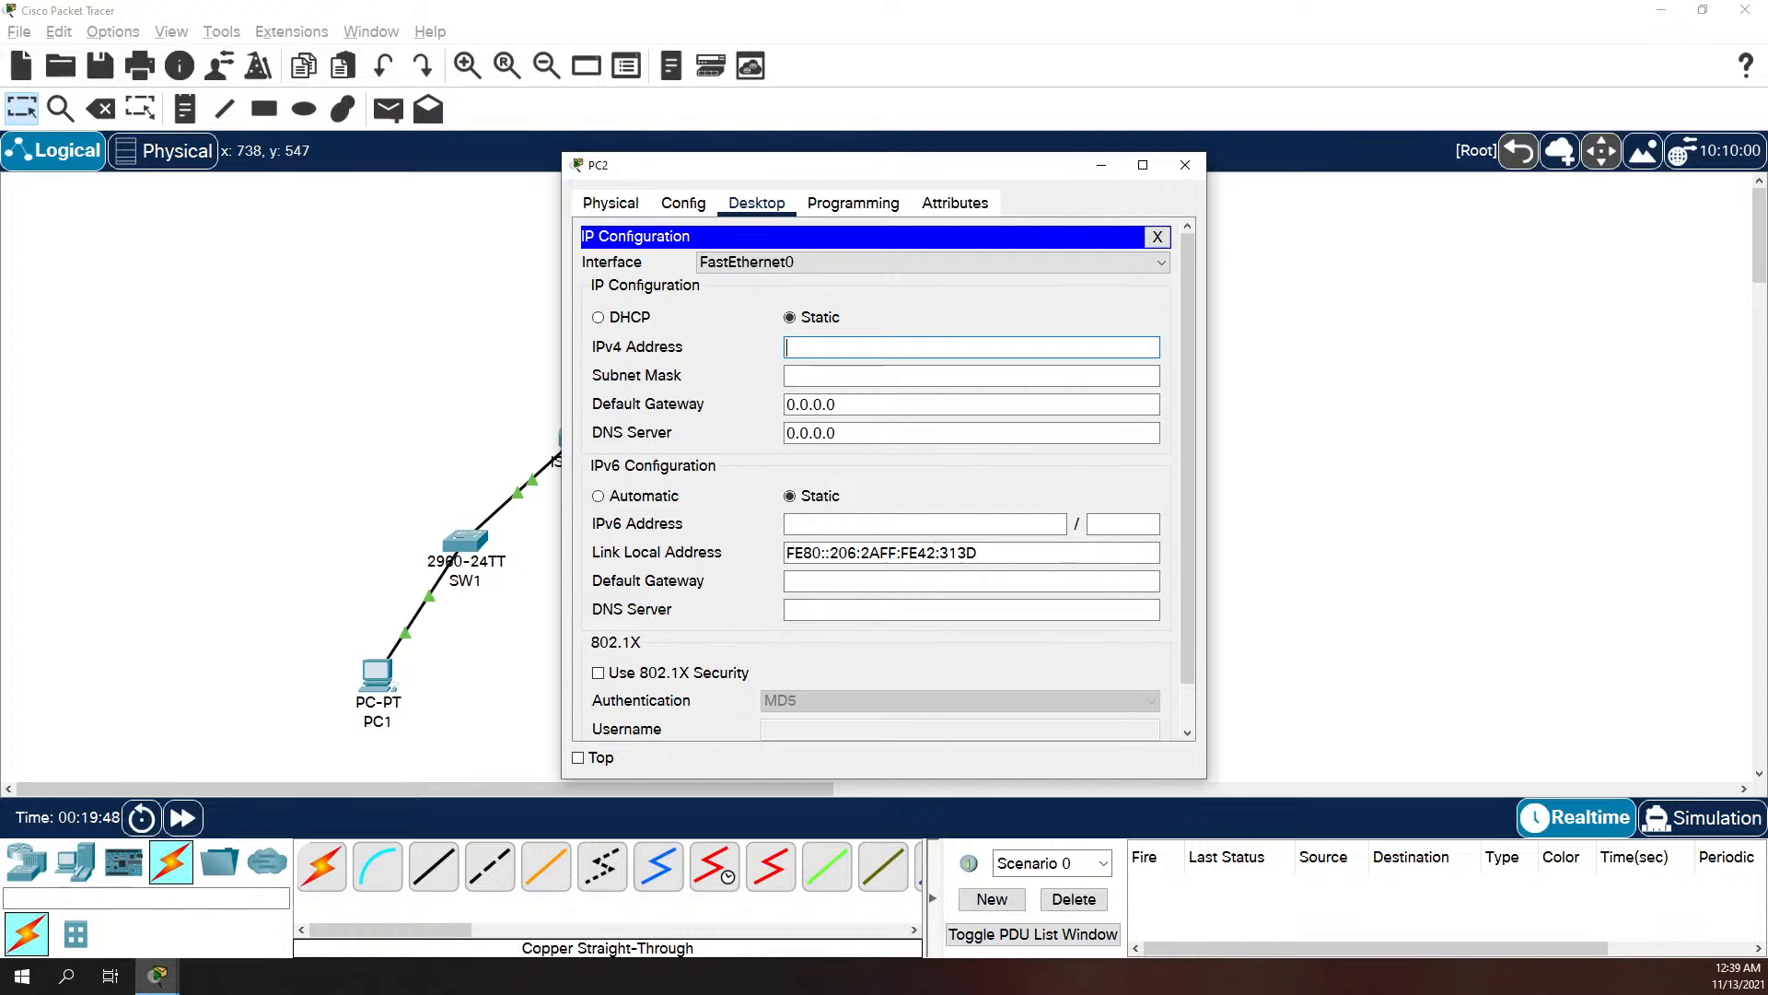
{"action": "key", "text": "alt+Tab"}
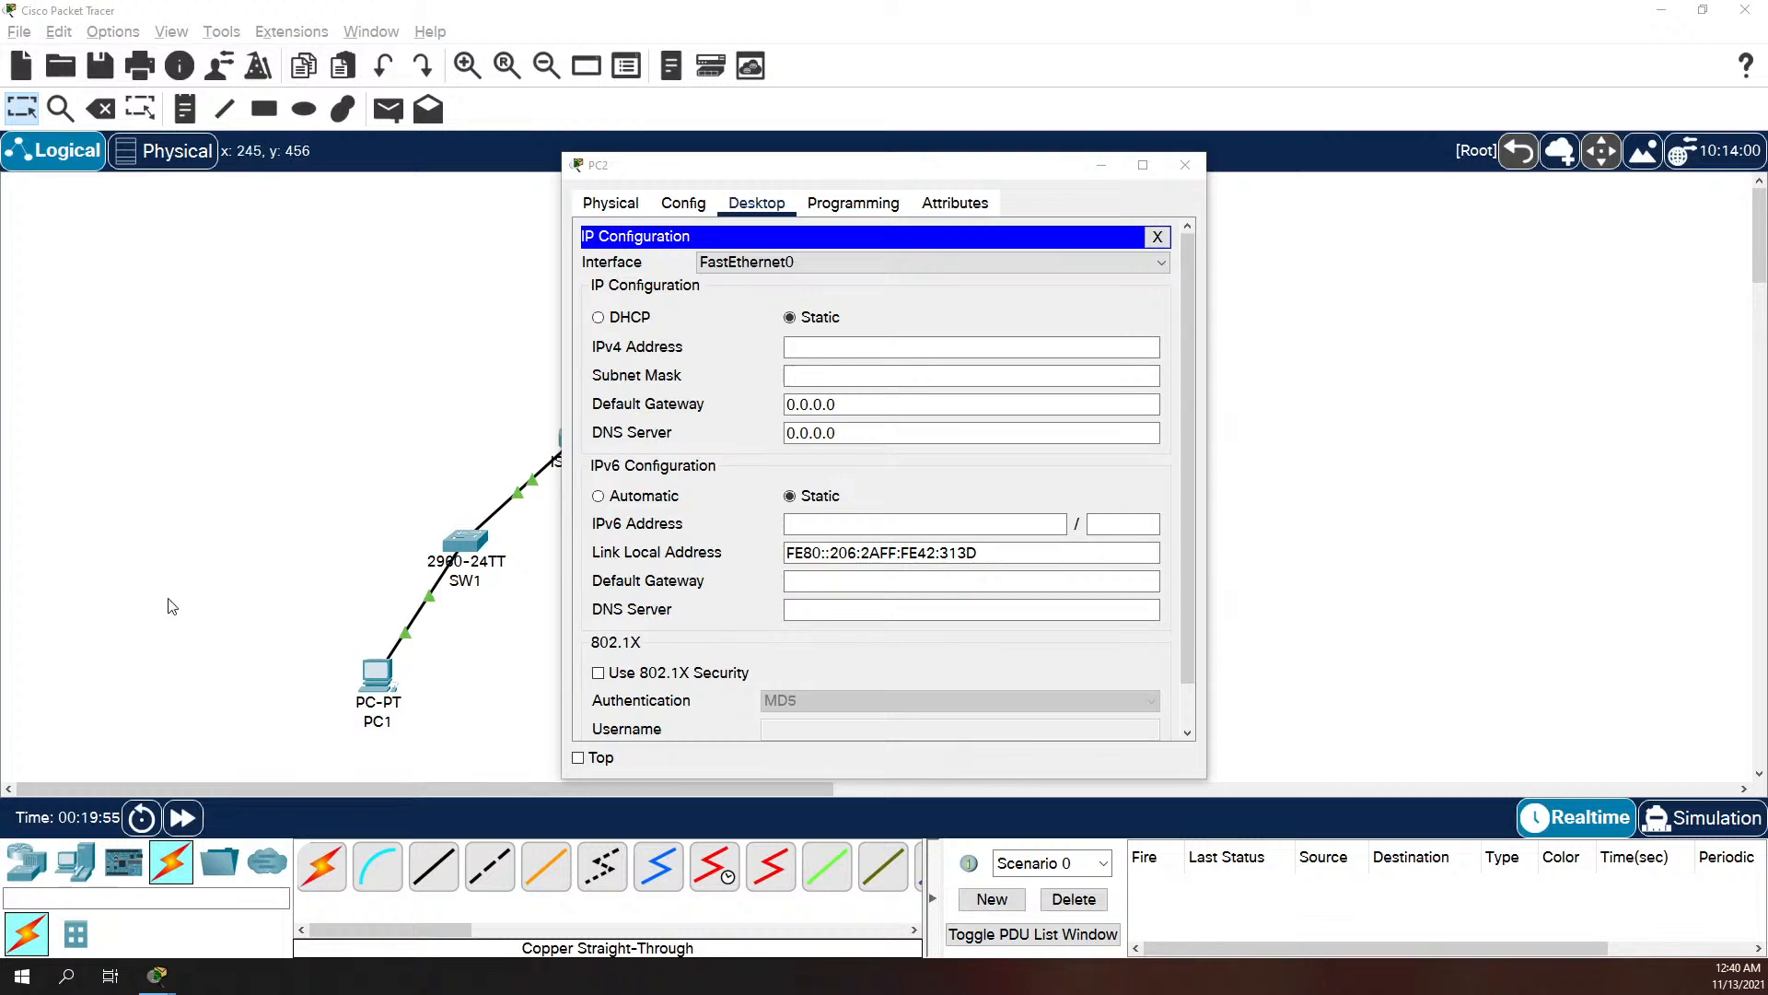
{"action": "left_click", "coordinate": [842, 352]}
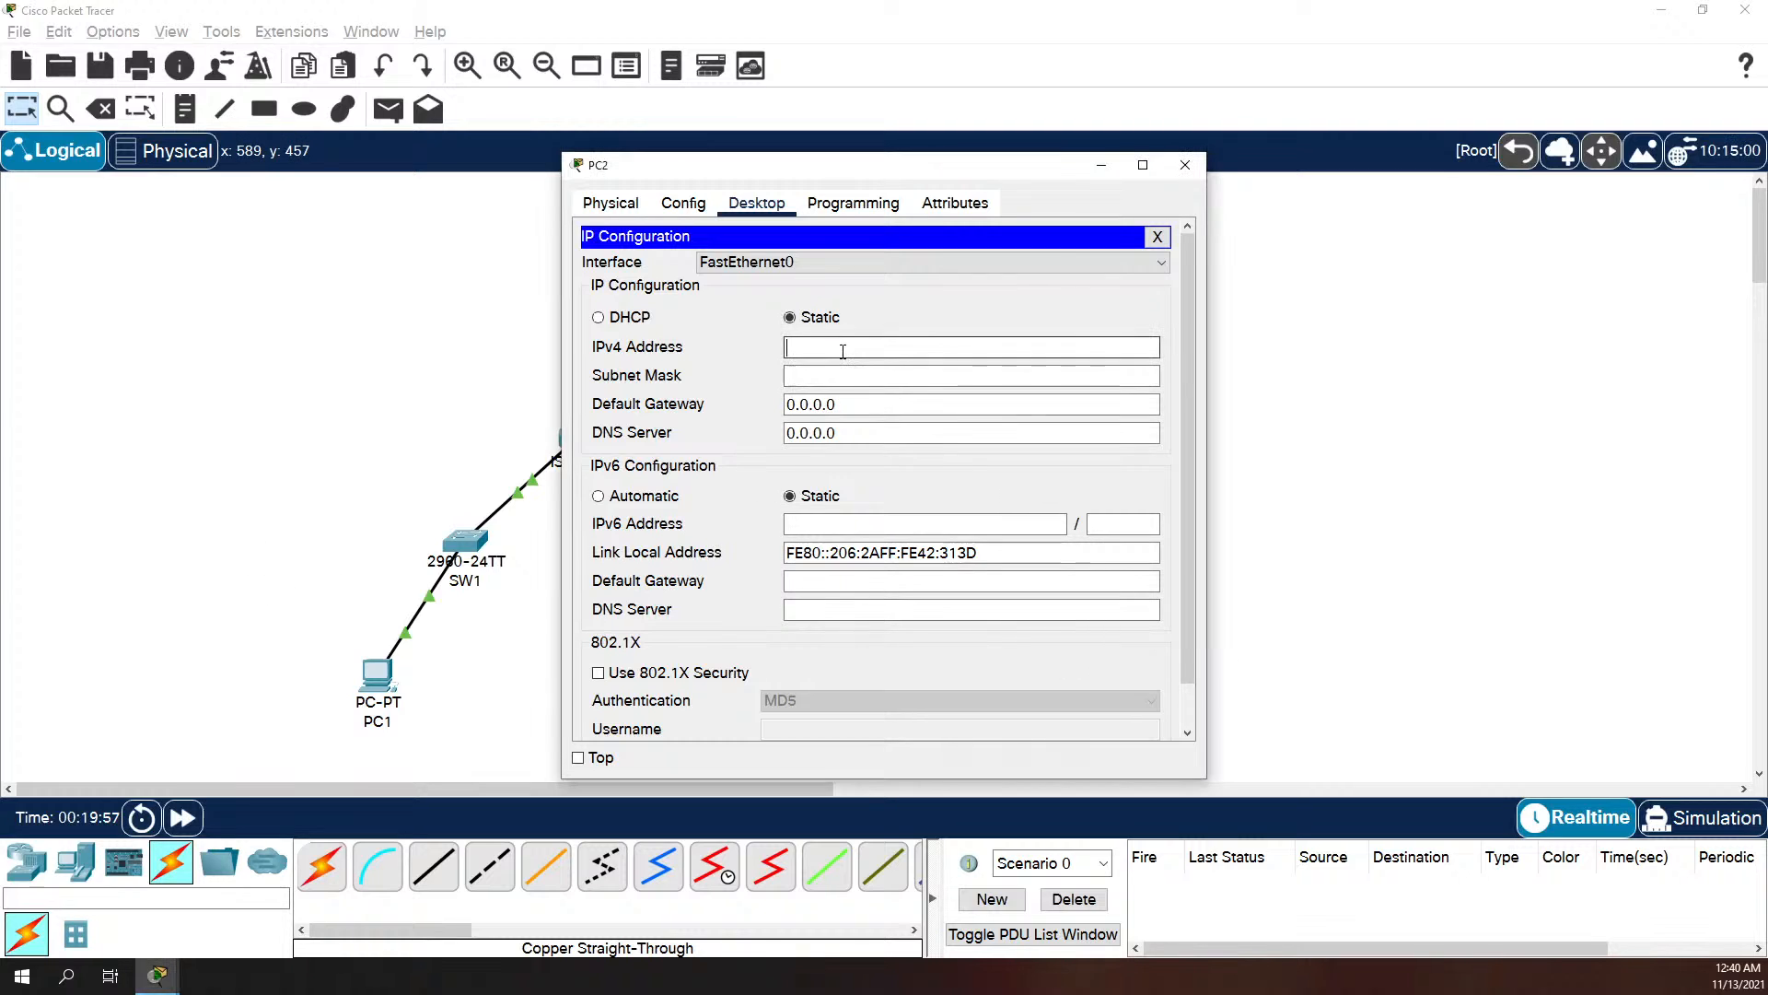
{"action": "type", "text": "192.168.10.130"}
Step: Set PC2's subnet mask to 255.255.255.192 and its default gateway to 192.168.10.129
{"action": "key", "text": "Tab"}
{"action": "type", "text": "255."}
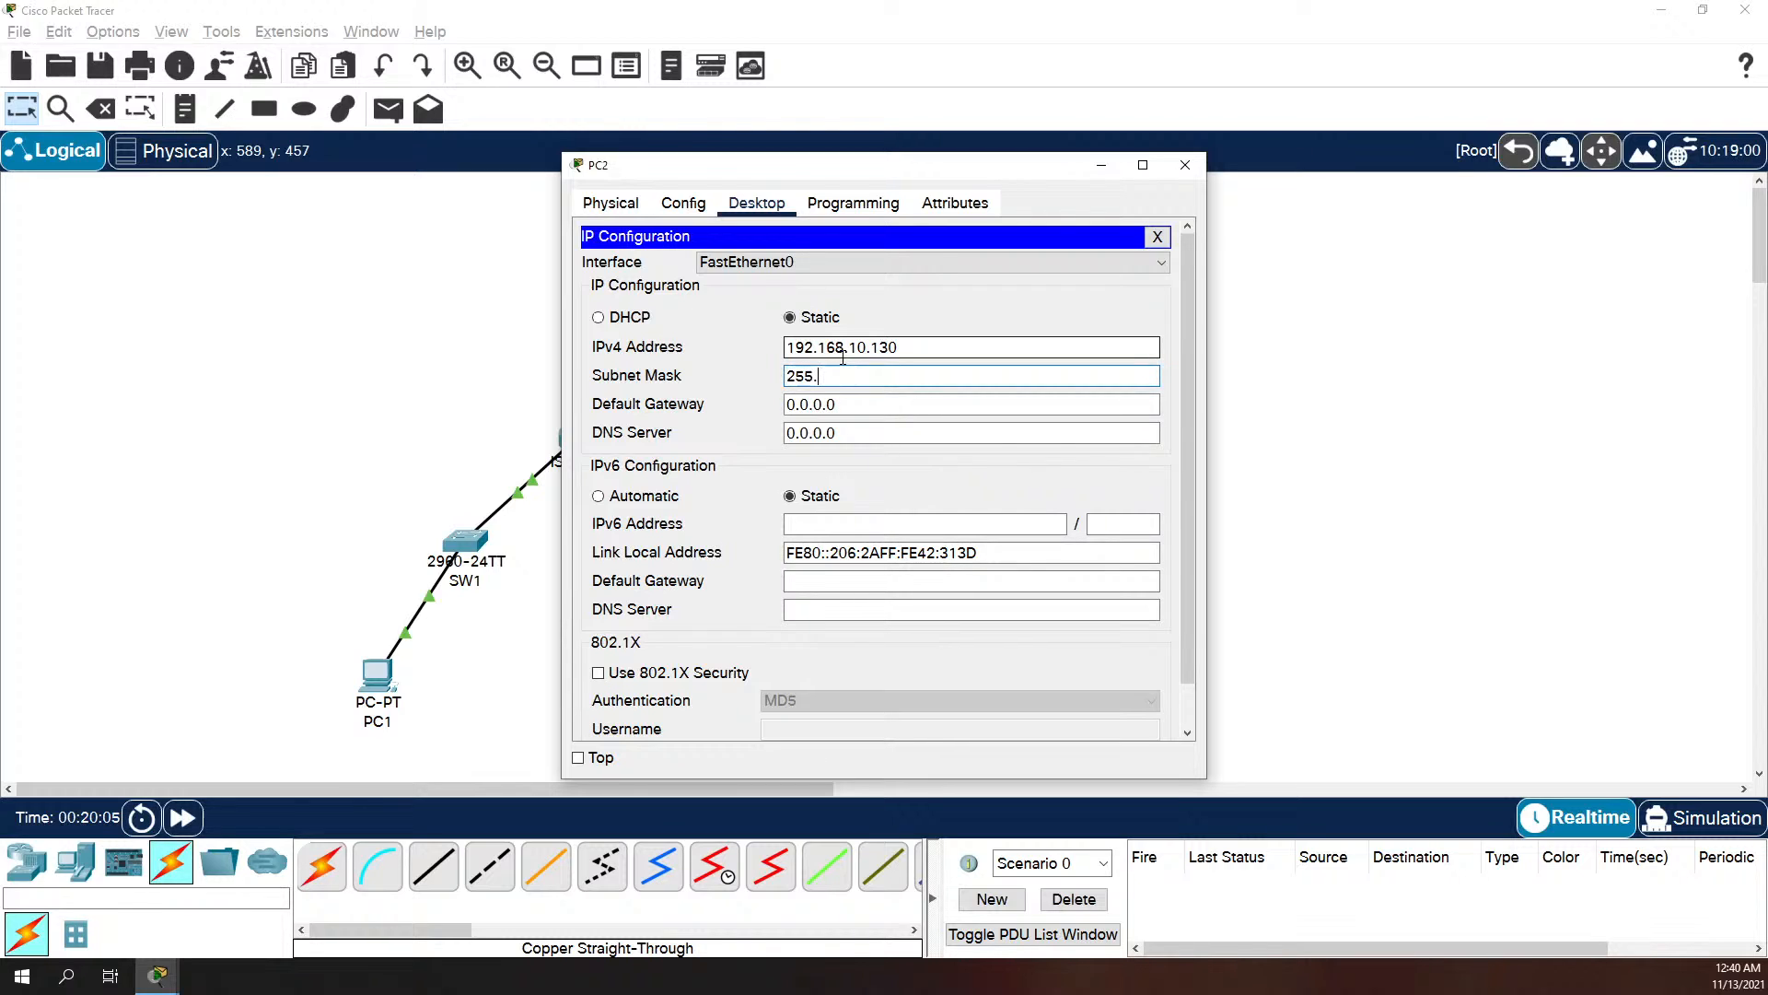
{"action": "type", "text": "255.255.192"}
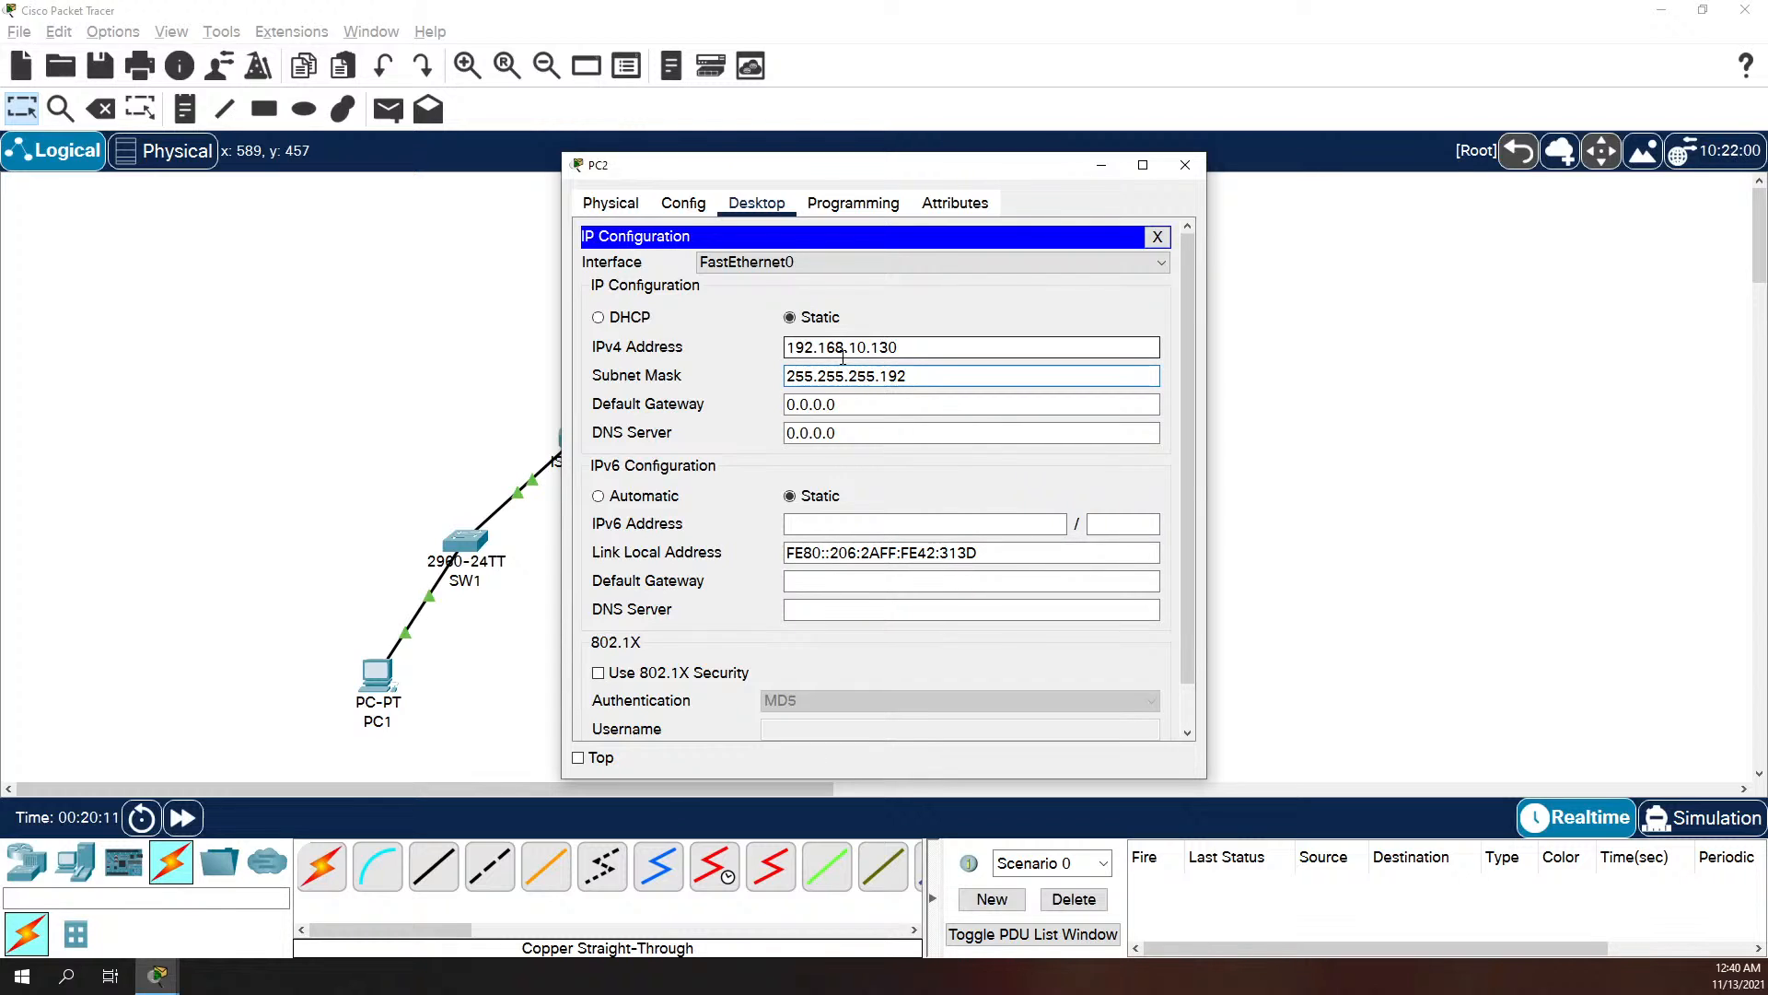
{"action": "key", "text": "Tab"}
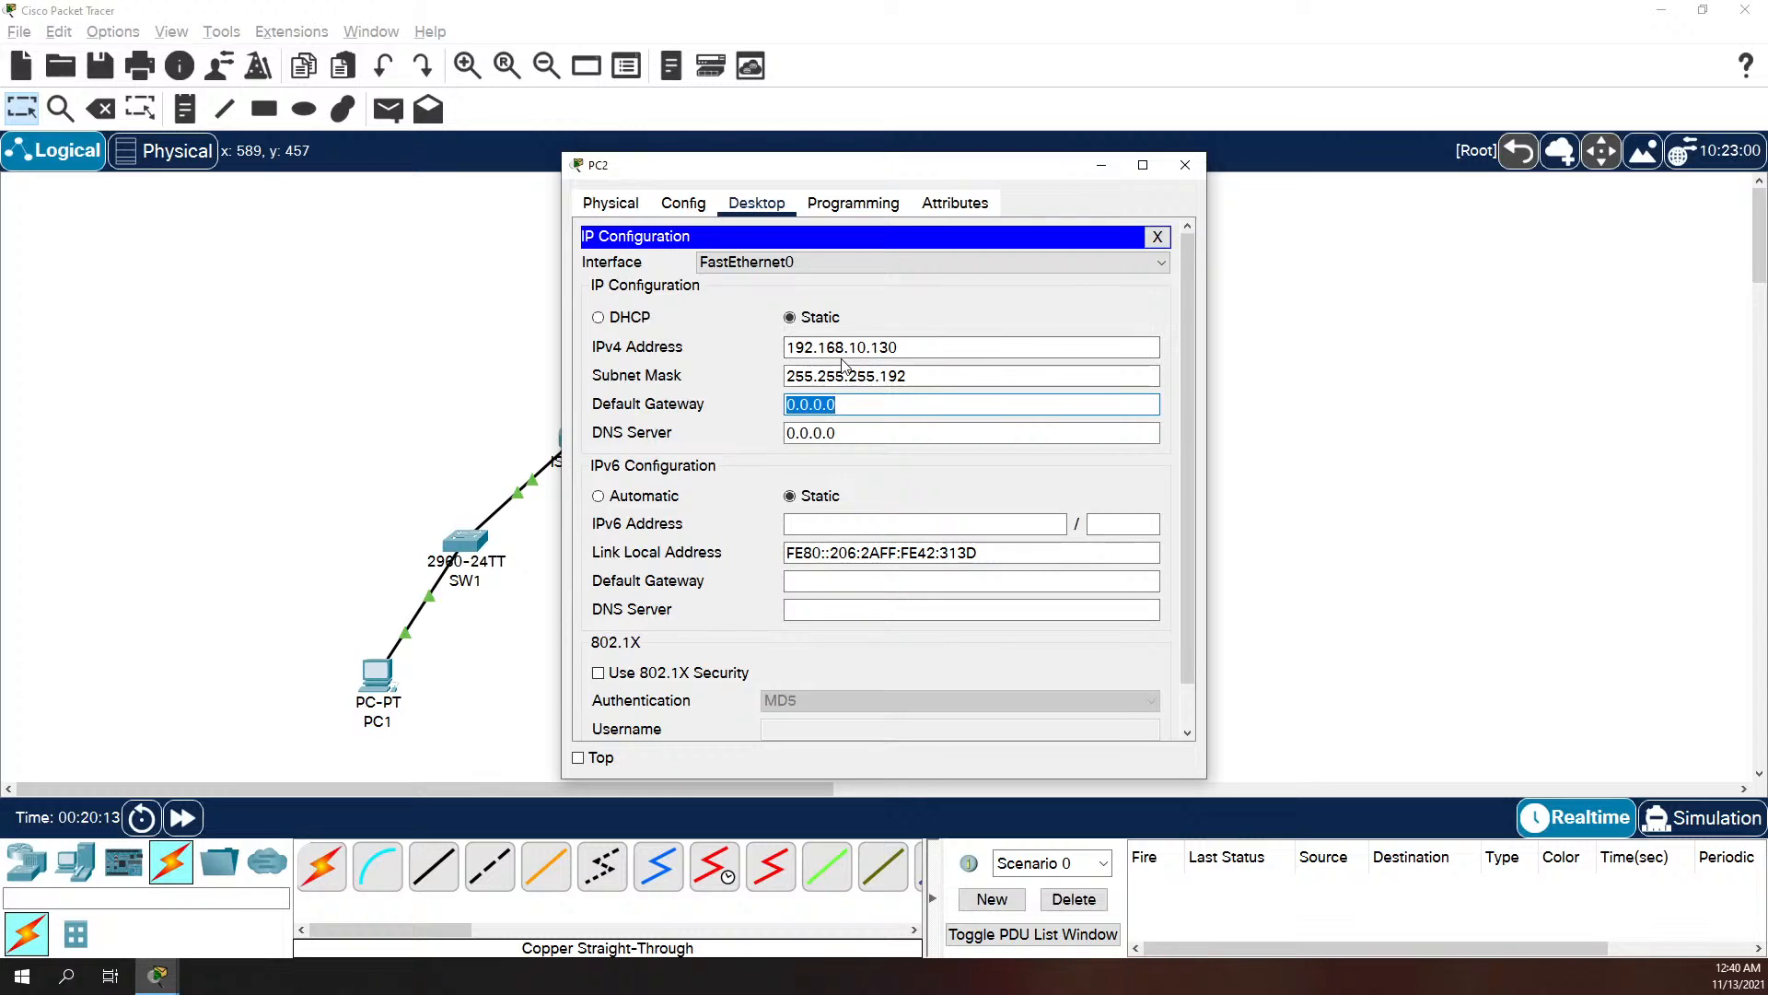
{"action": "type", "text": "192.168.10"}
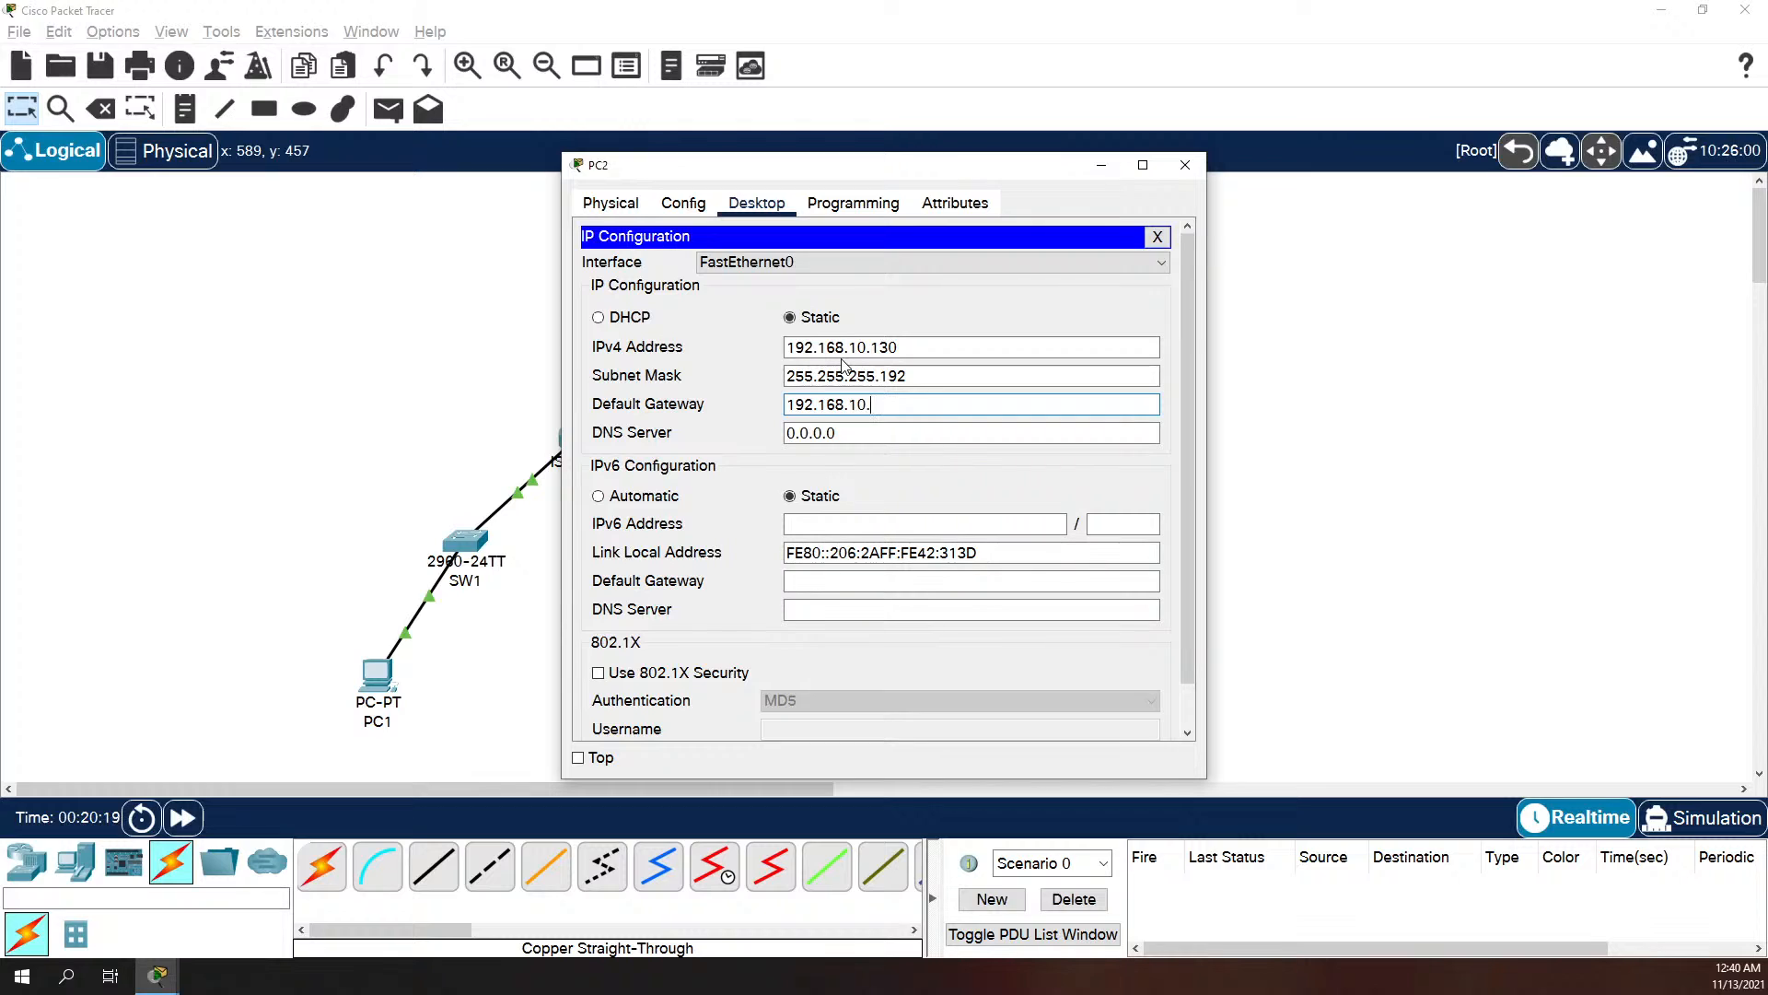
{"action": "type", "text": ".129"}
Step: Change PC2's IPv4 address to 192.168.10.131 and close its IP configuration and window
{"action": "left_click_drag", "start_coordinate": [901, 348], "coordinate": [890, 349]}
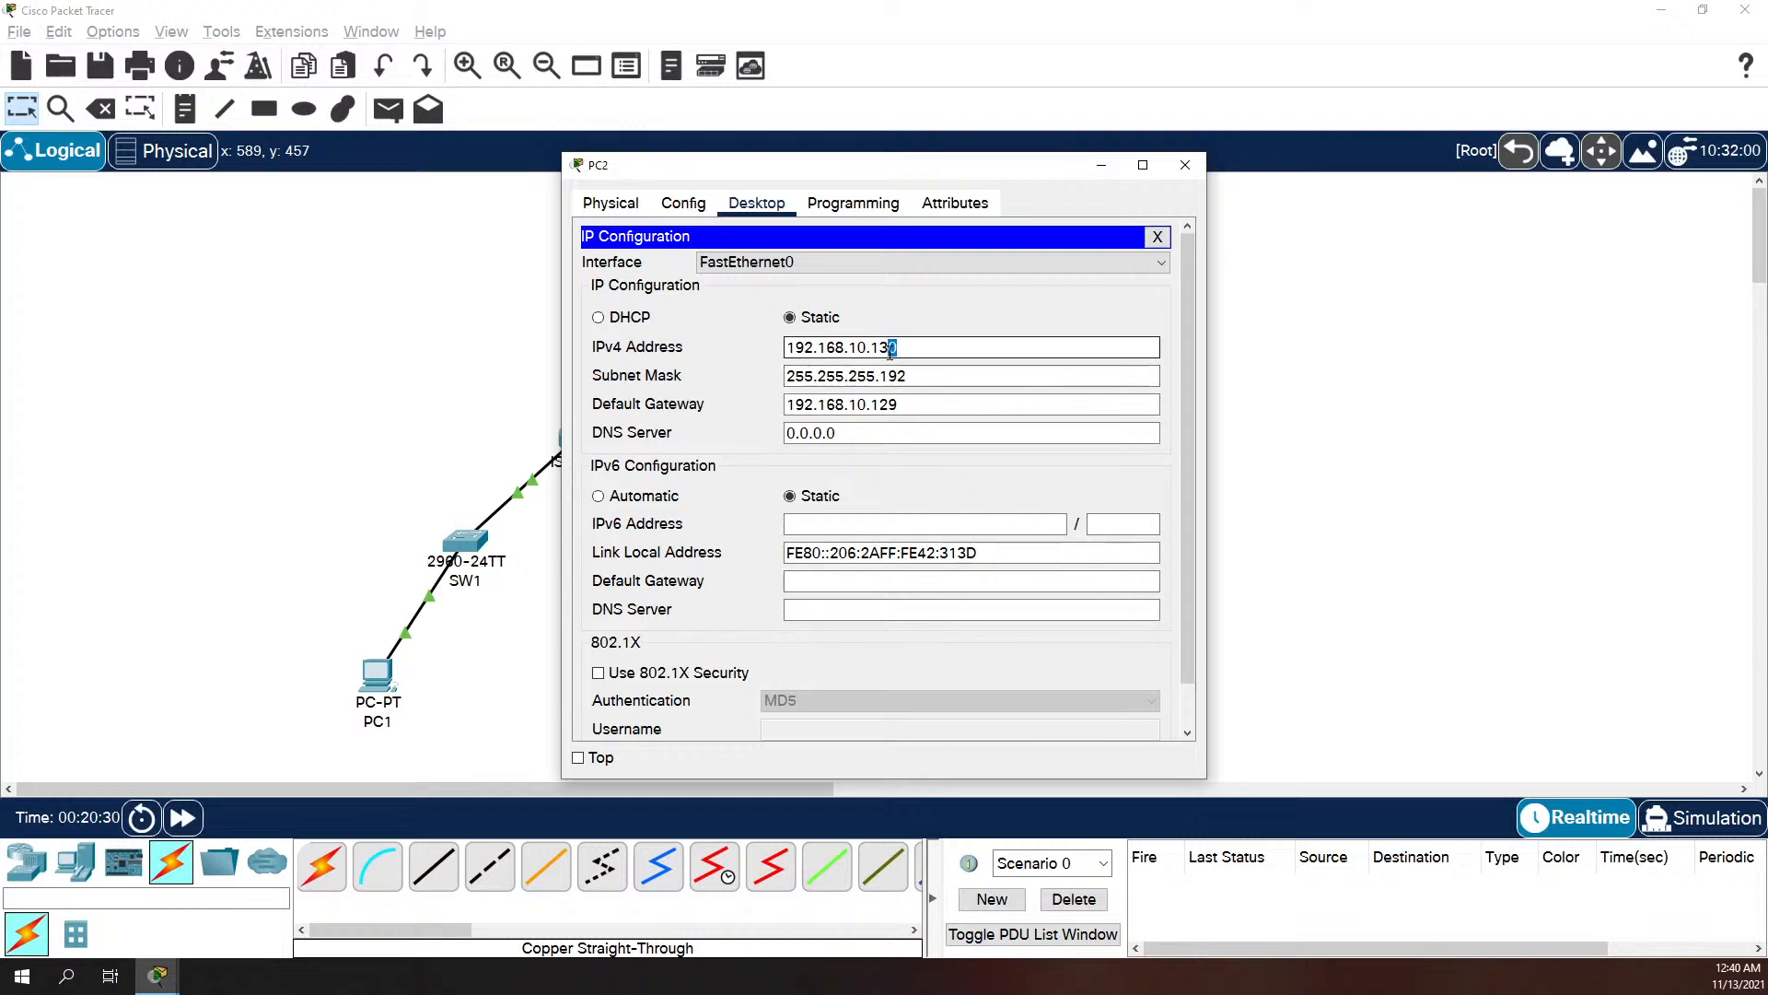
{"action": "type", "text": "1"}
{"action": "left_click", "coordinate": [940, 373]}
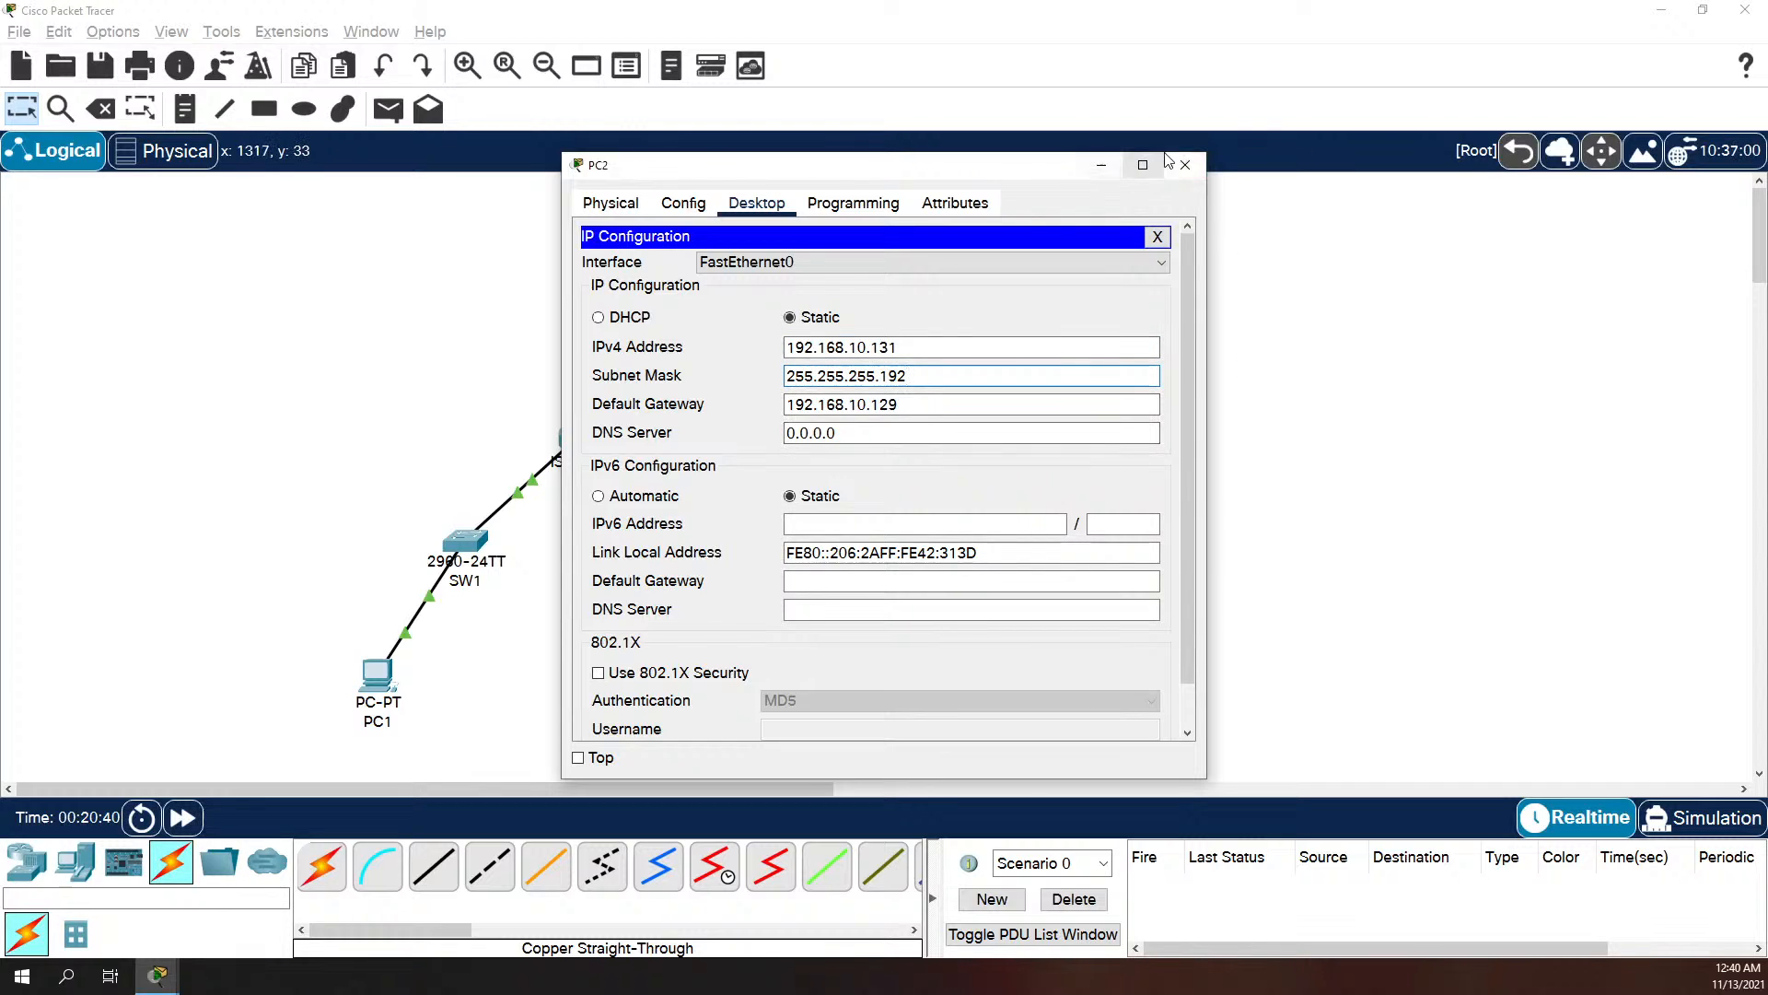
{"action": "left_click", "coordinate": [1157, 236]}
{"action": "left_click", "coordinate": [1185, 164]}
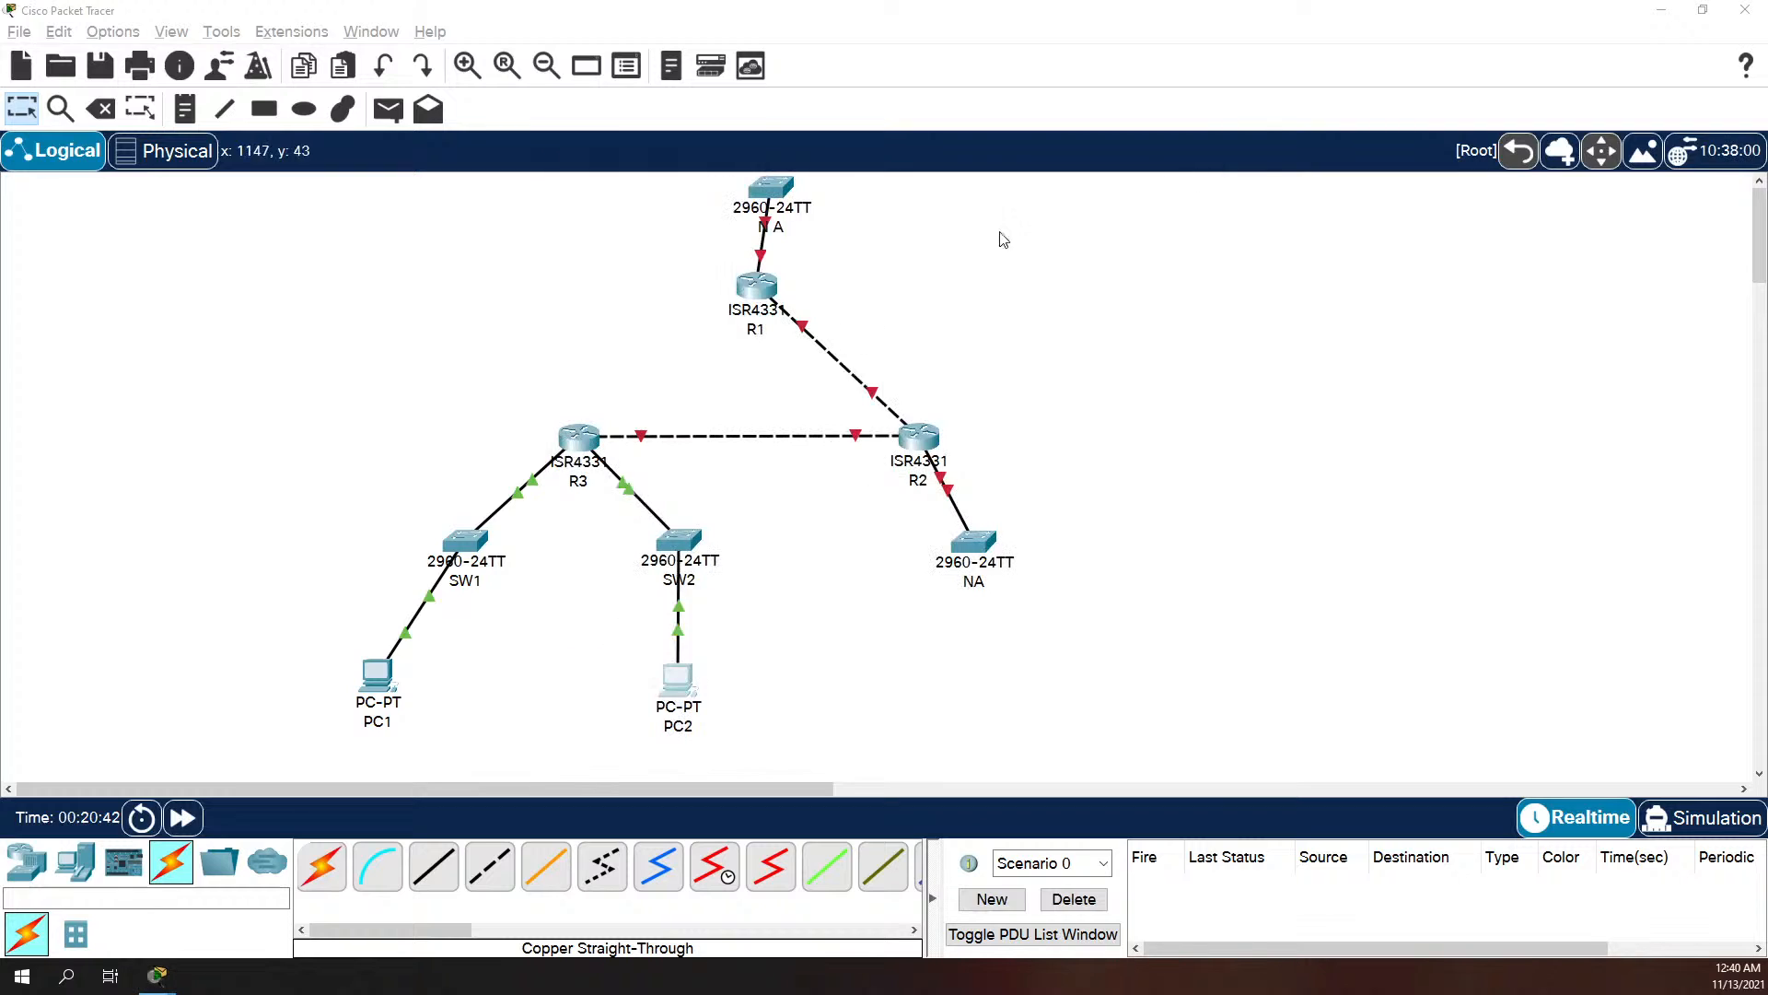
Step: Check R3's interface addresses, correct PC1's default gateway to 192.168.10.225 and close its window
{"action": "left_click", "coordinate": [578, 434]}
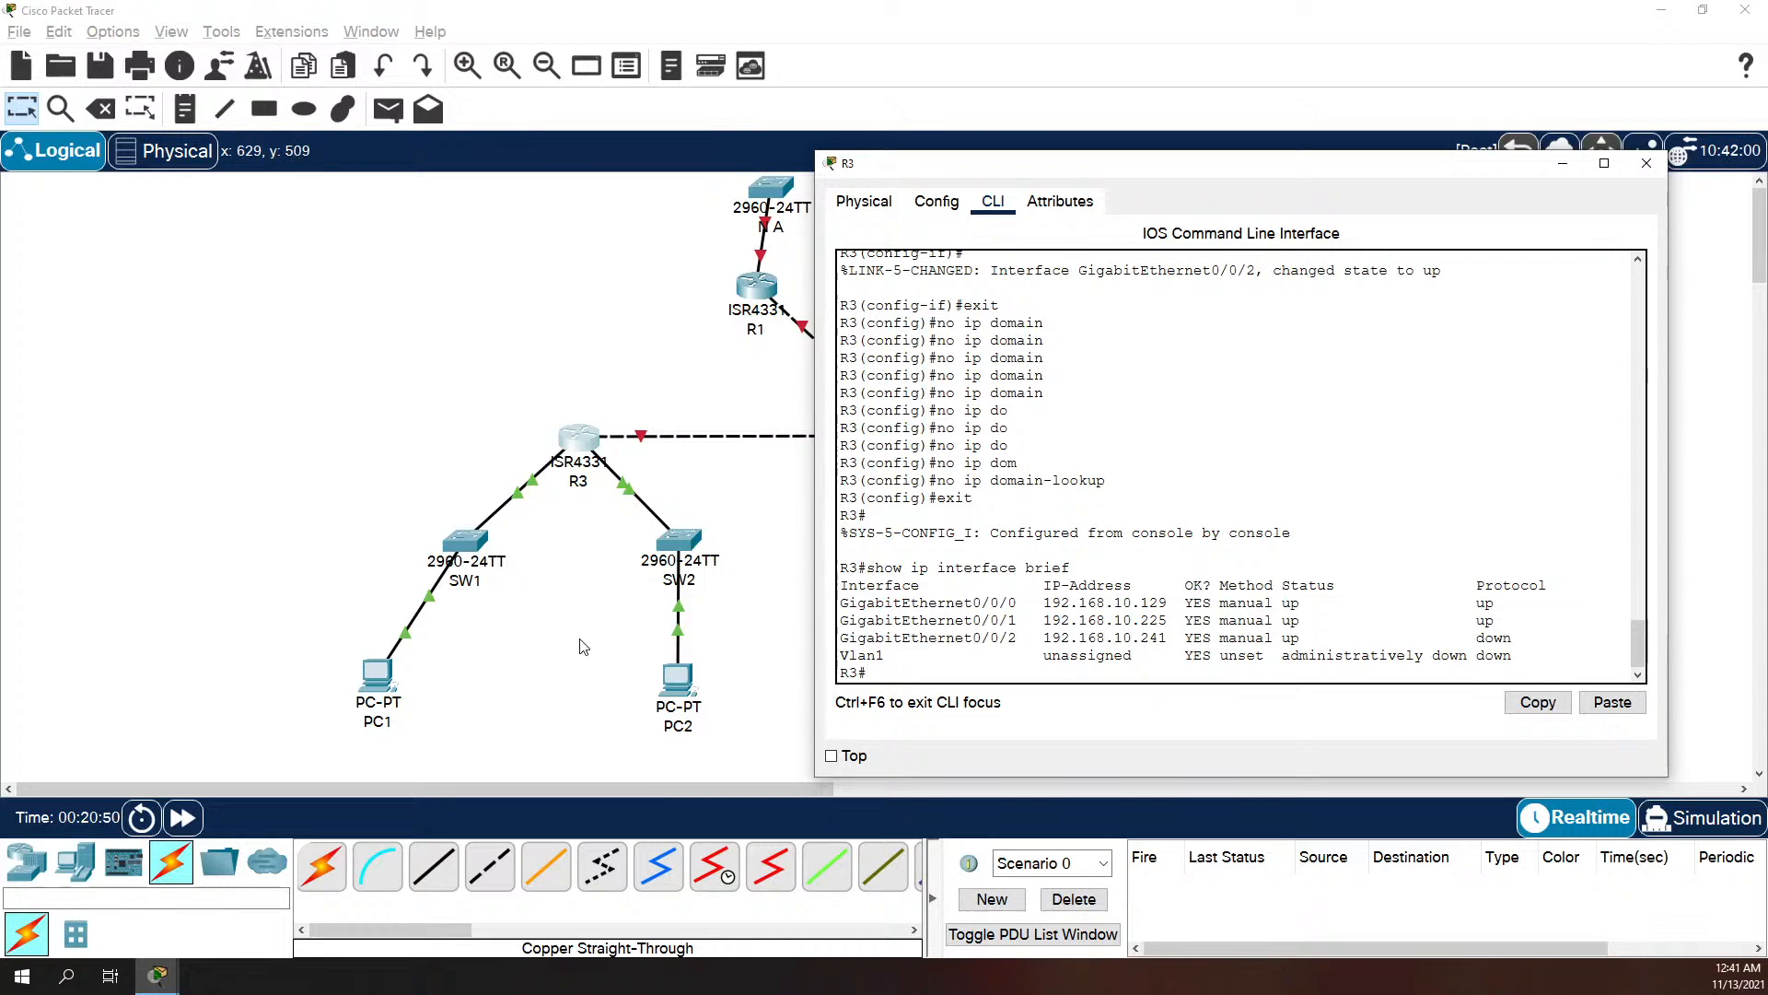
{"action": "left_click", "coordinate": [394, 693]}
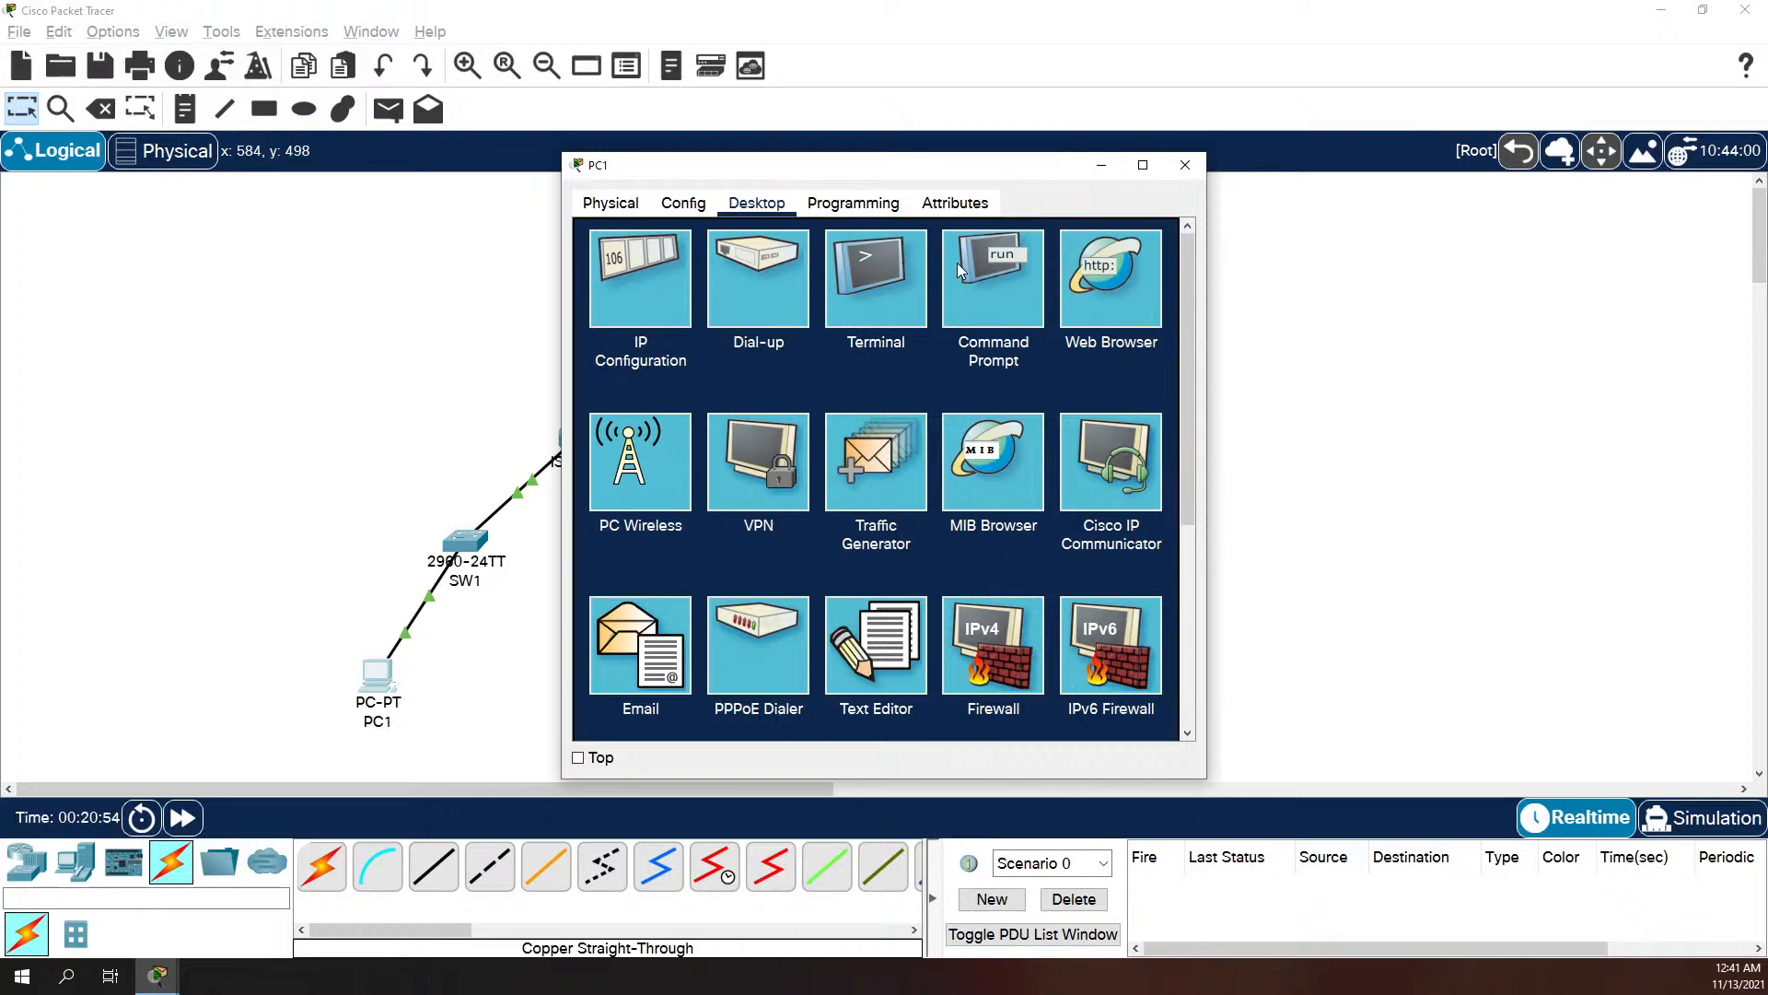
{"action": "left_click", "coordinate": [633, 291]}
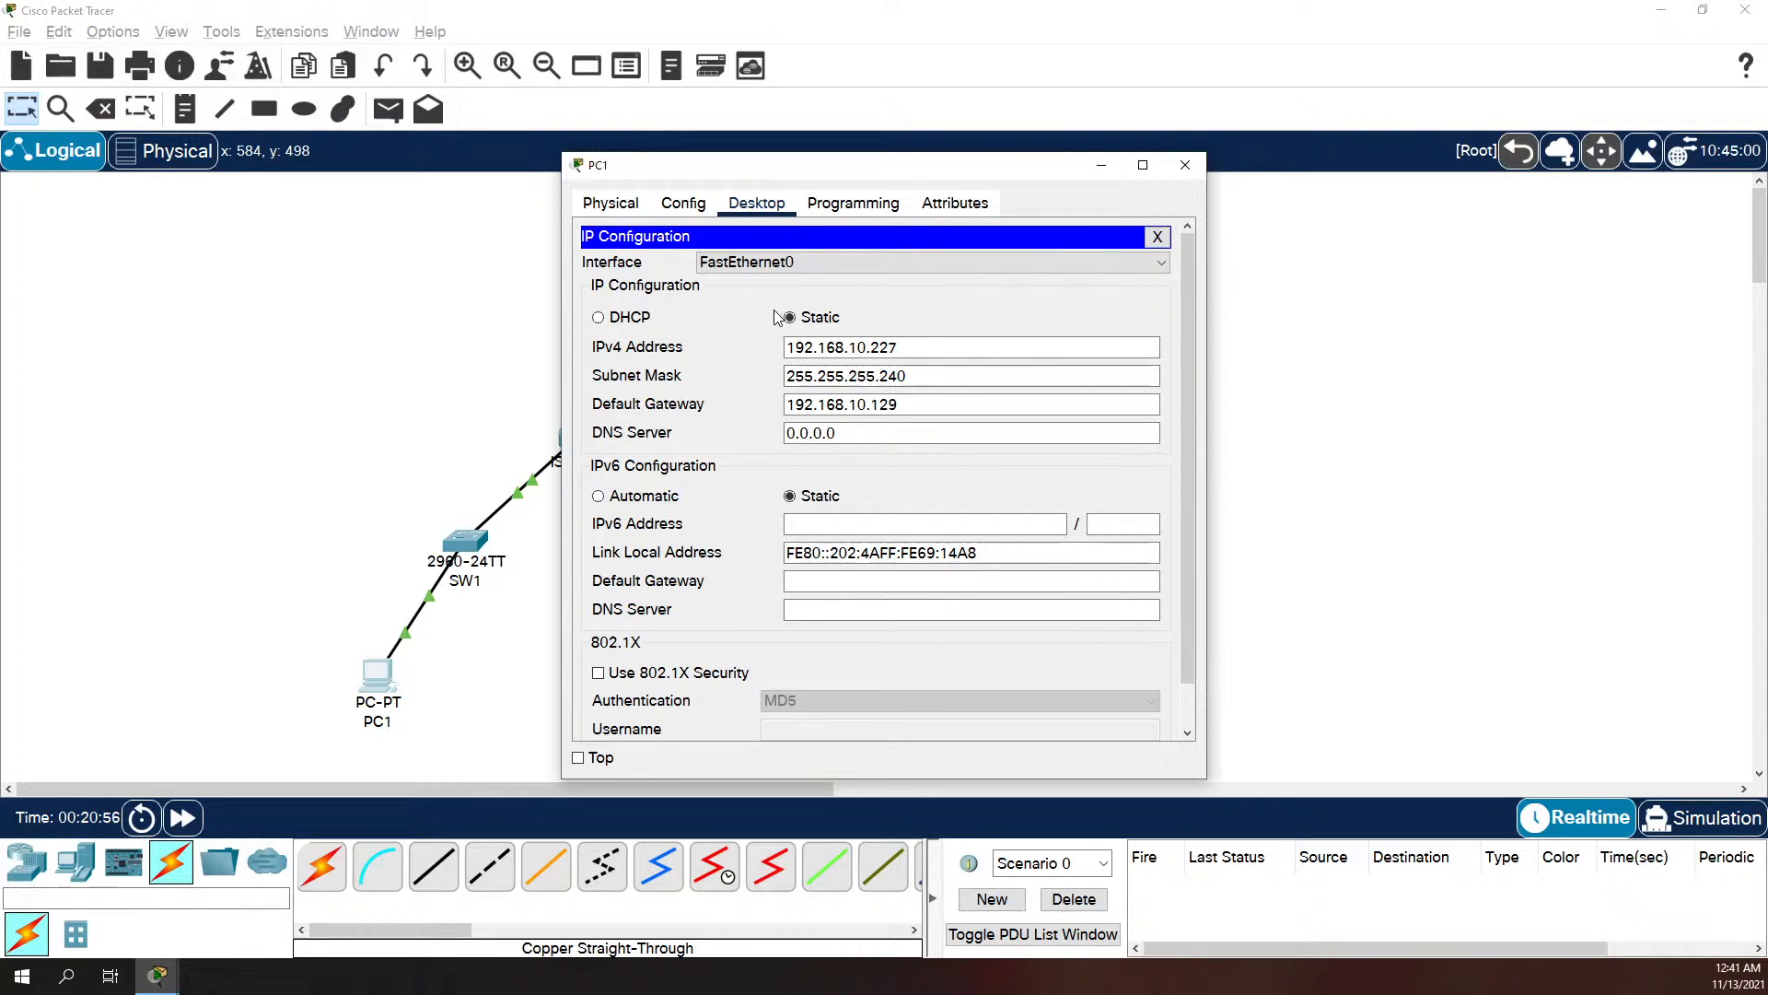
{"action": "left_click", "coordinate": [908, 378]}
{"action": "left_click", "coordinate": [931, 397]}
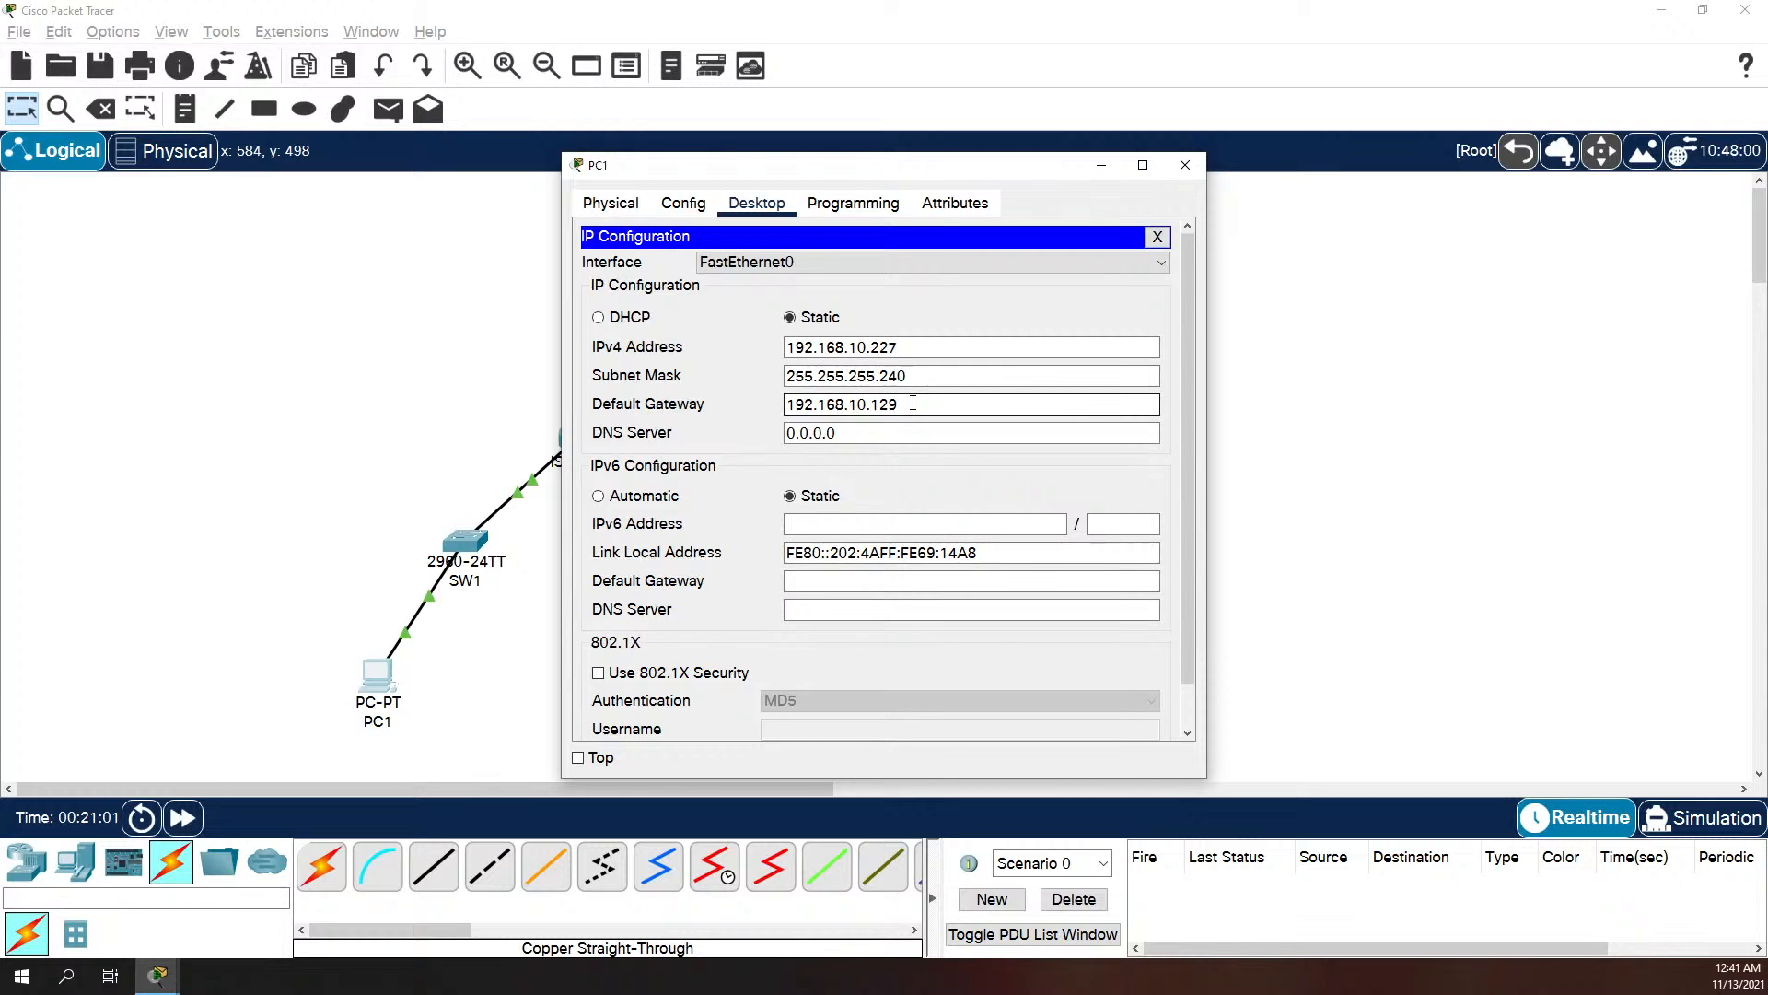
{"action": "left_click_drag", "start_coordinate": [911, 403], "coordinate": [875, 412]}
{"action": "double_click", "coordinate": [876, 412]}
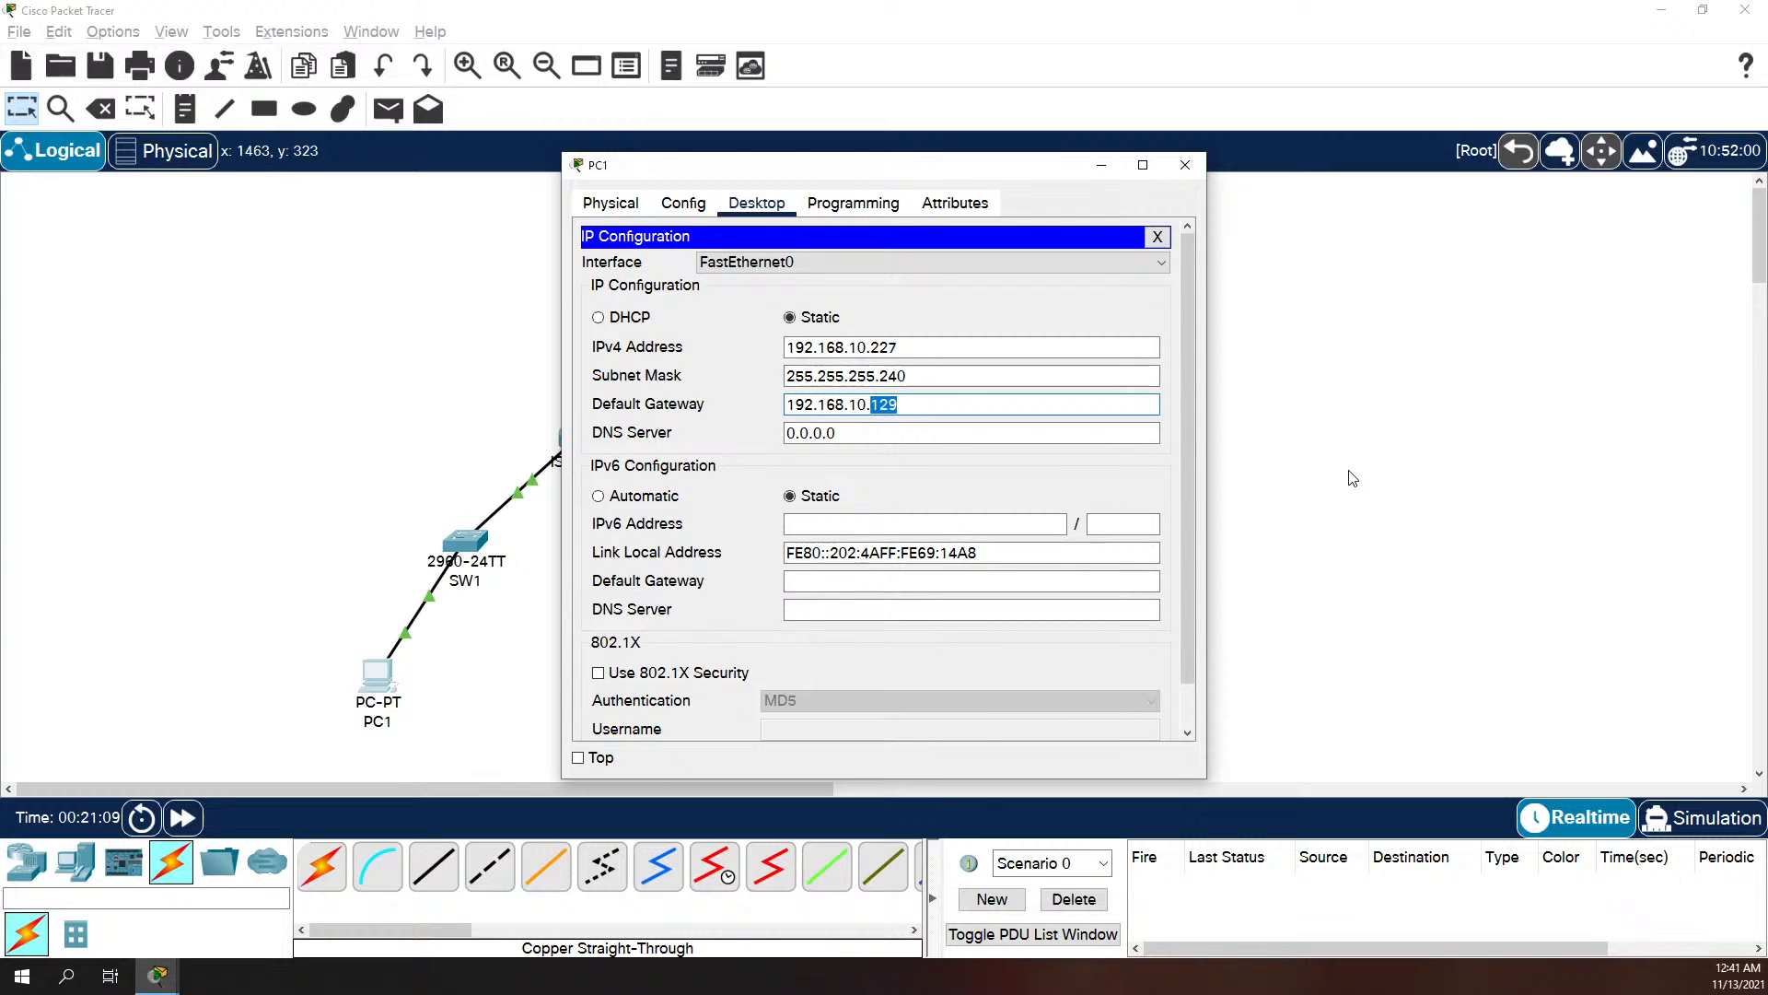
{"action": "type", "text": "225"}
{"action": "key", "text": "Tab"}
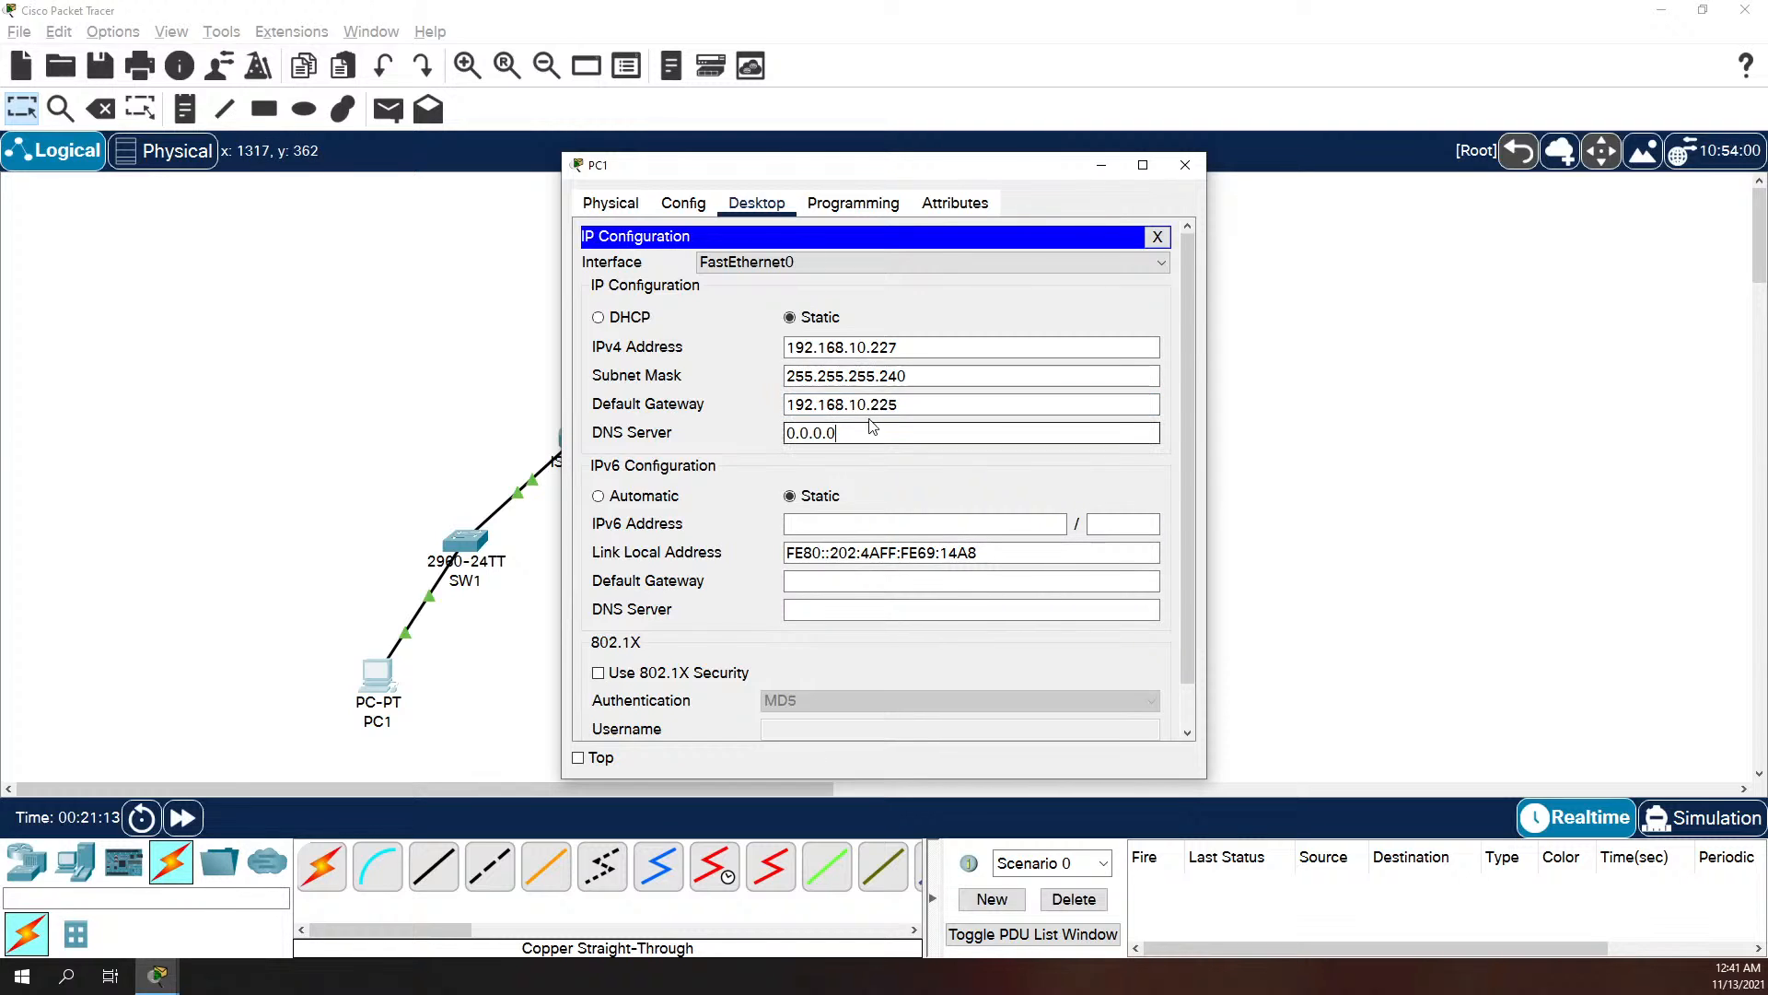
{"action": "left_click", "coordinate": [1157, 236]}
{"action": "left_click", "coordinate": [1185, 167]}
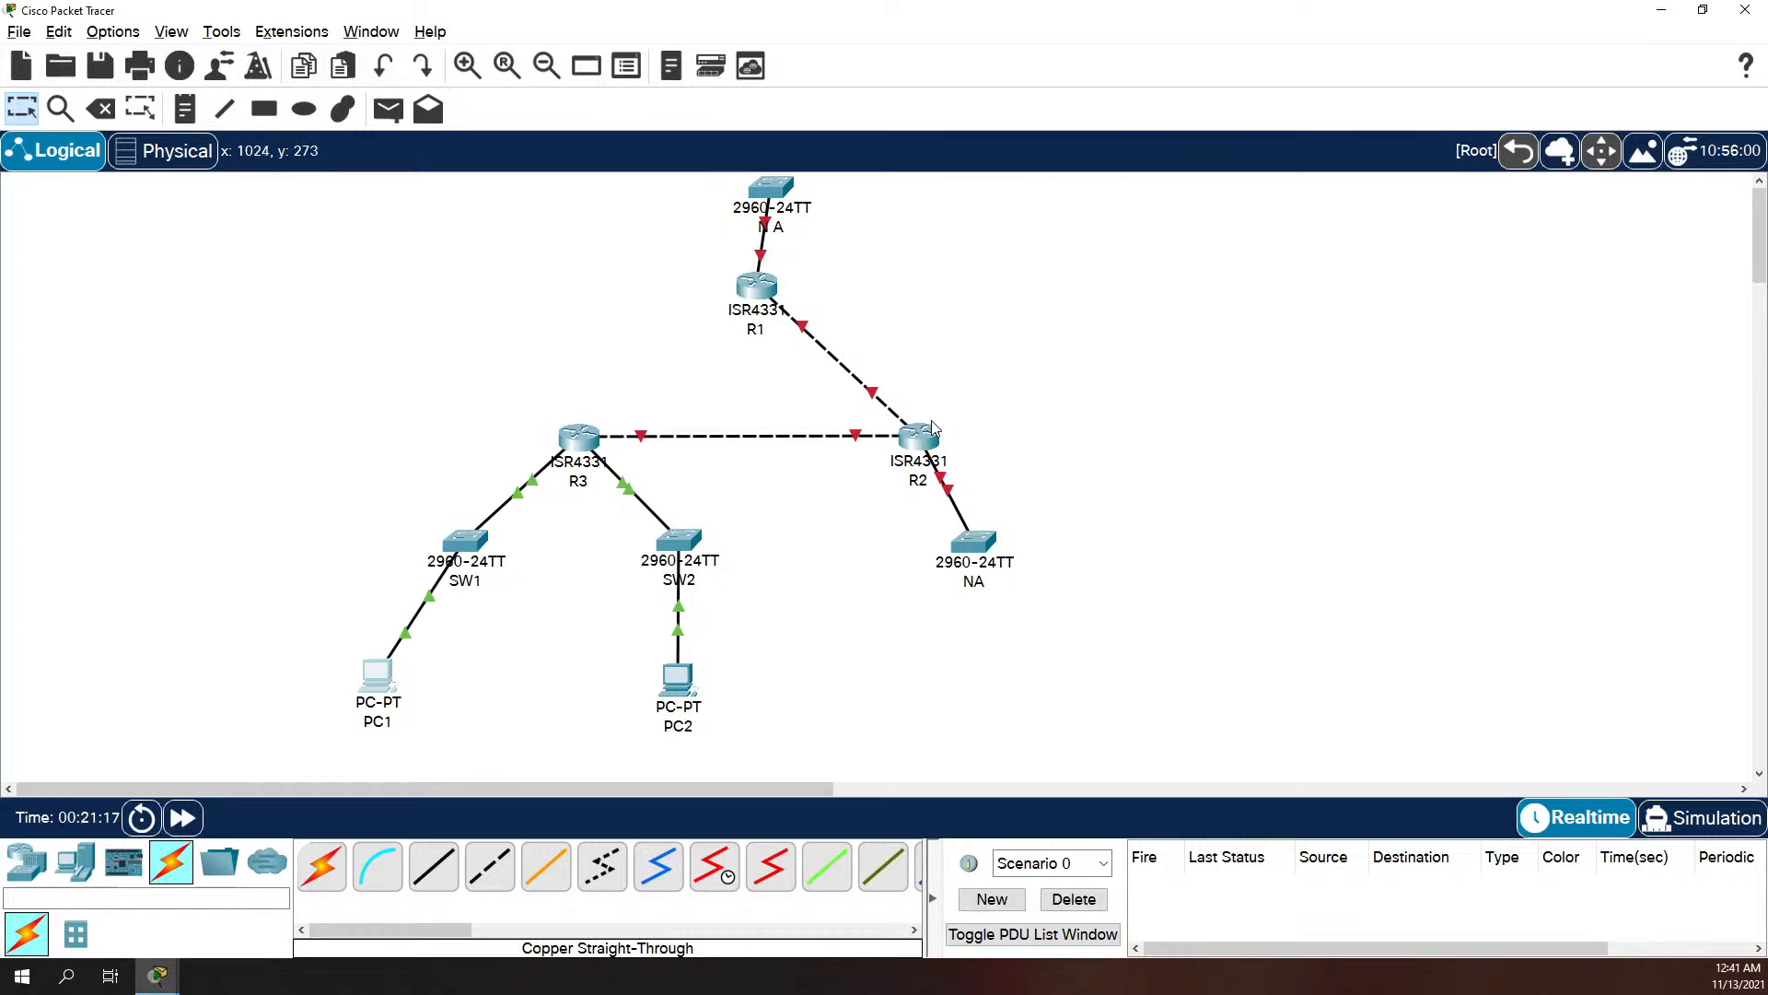
Step: Open PC1's command prompt and ping its default gateway at 192.168.10.225
{"action": "left_click", "coordinate": [376, 685]}
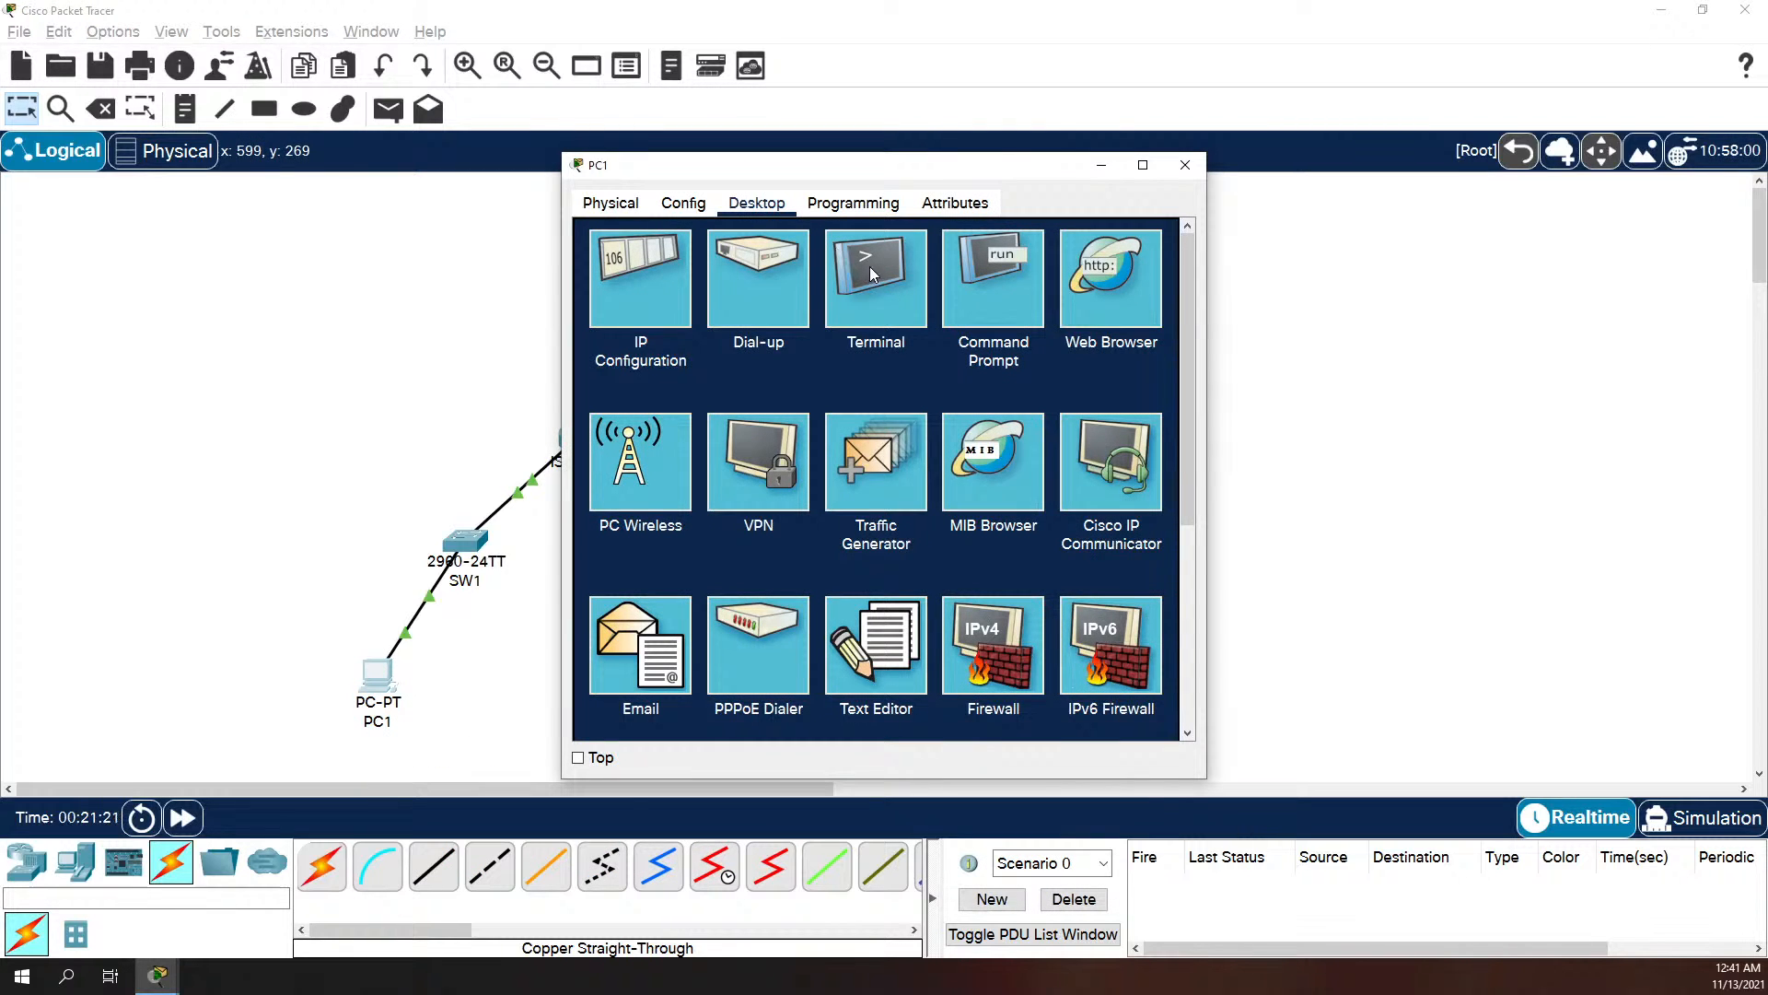
{"action": "left_click", "coordinate": [959, 263]}
{"action": "type", "text": "p"}
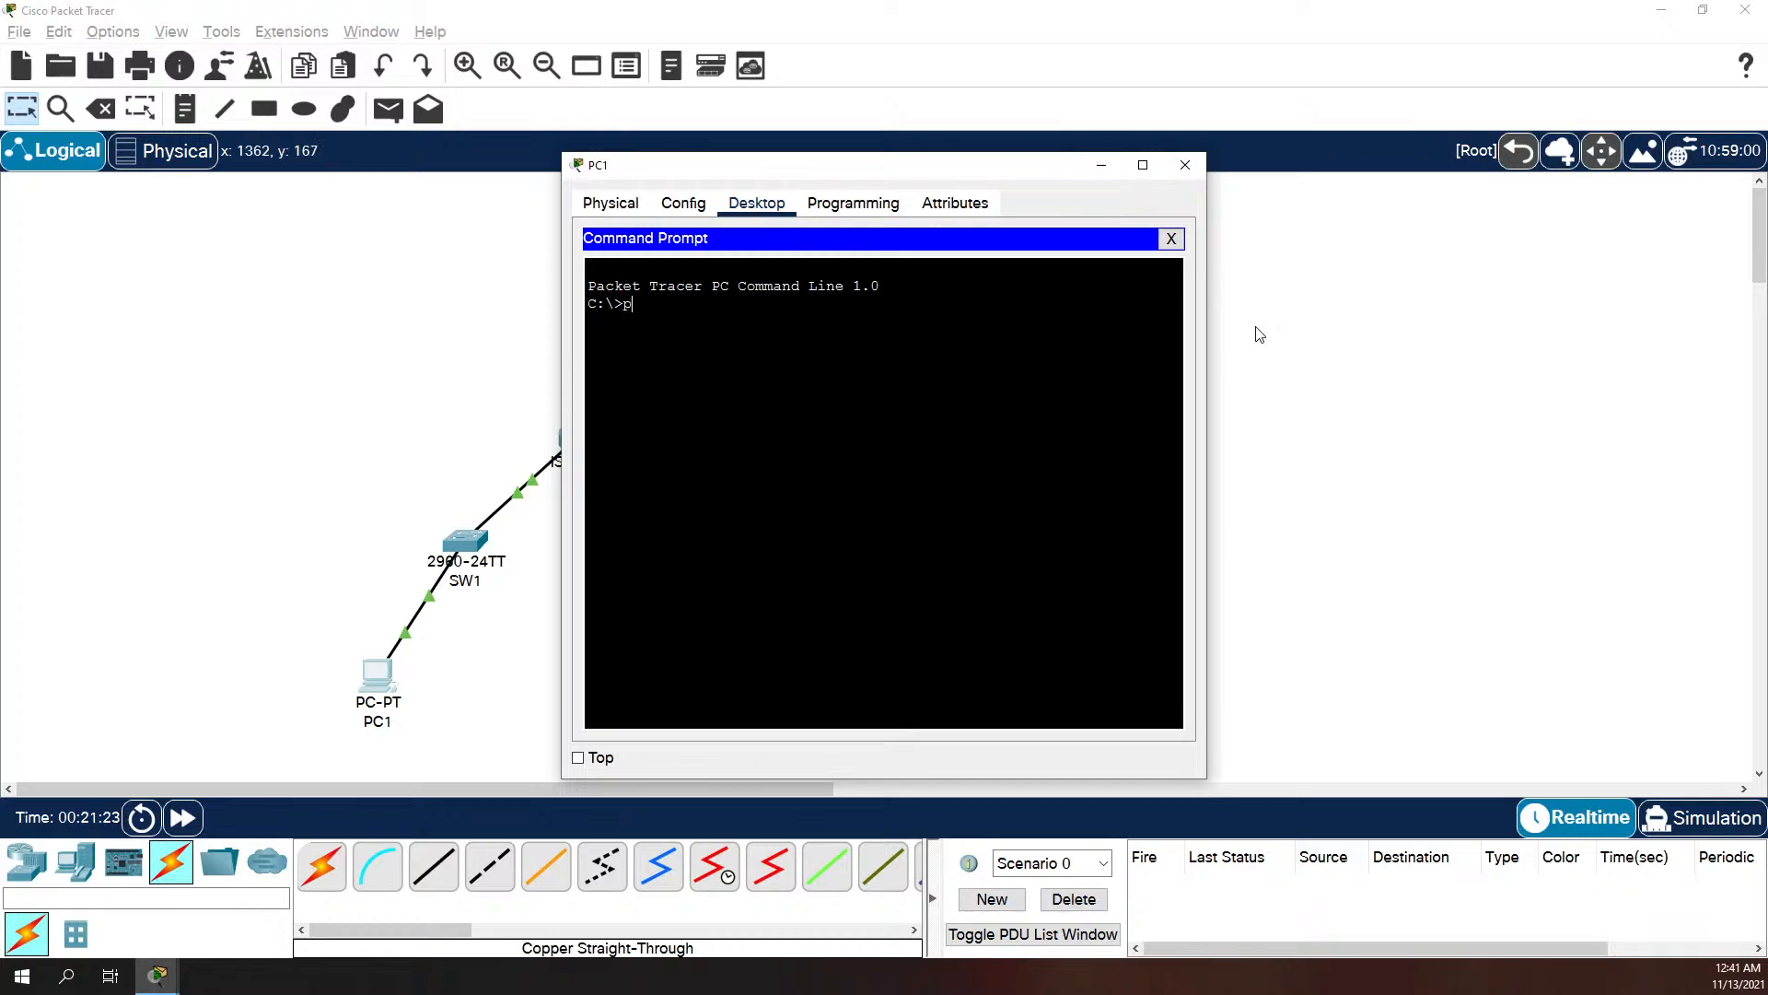
{"action": "type", "text": "ing 192.168.10.225"}
{"action": "key", "text": "Return"}
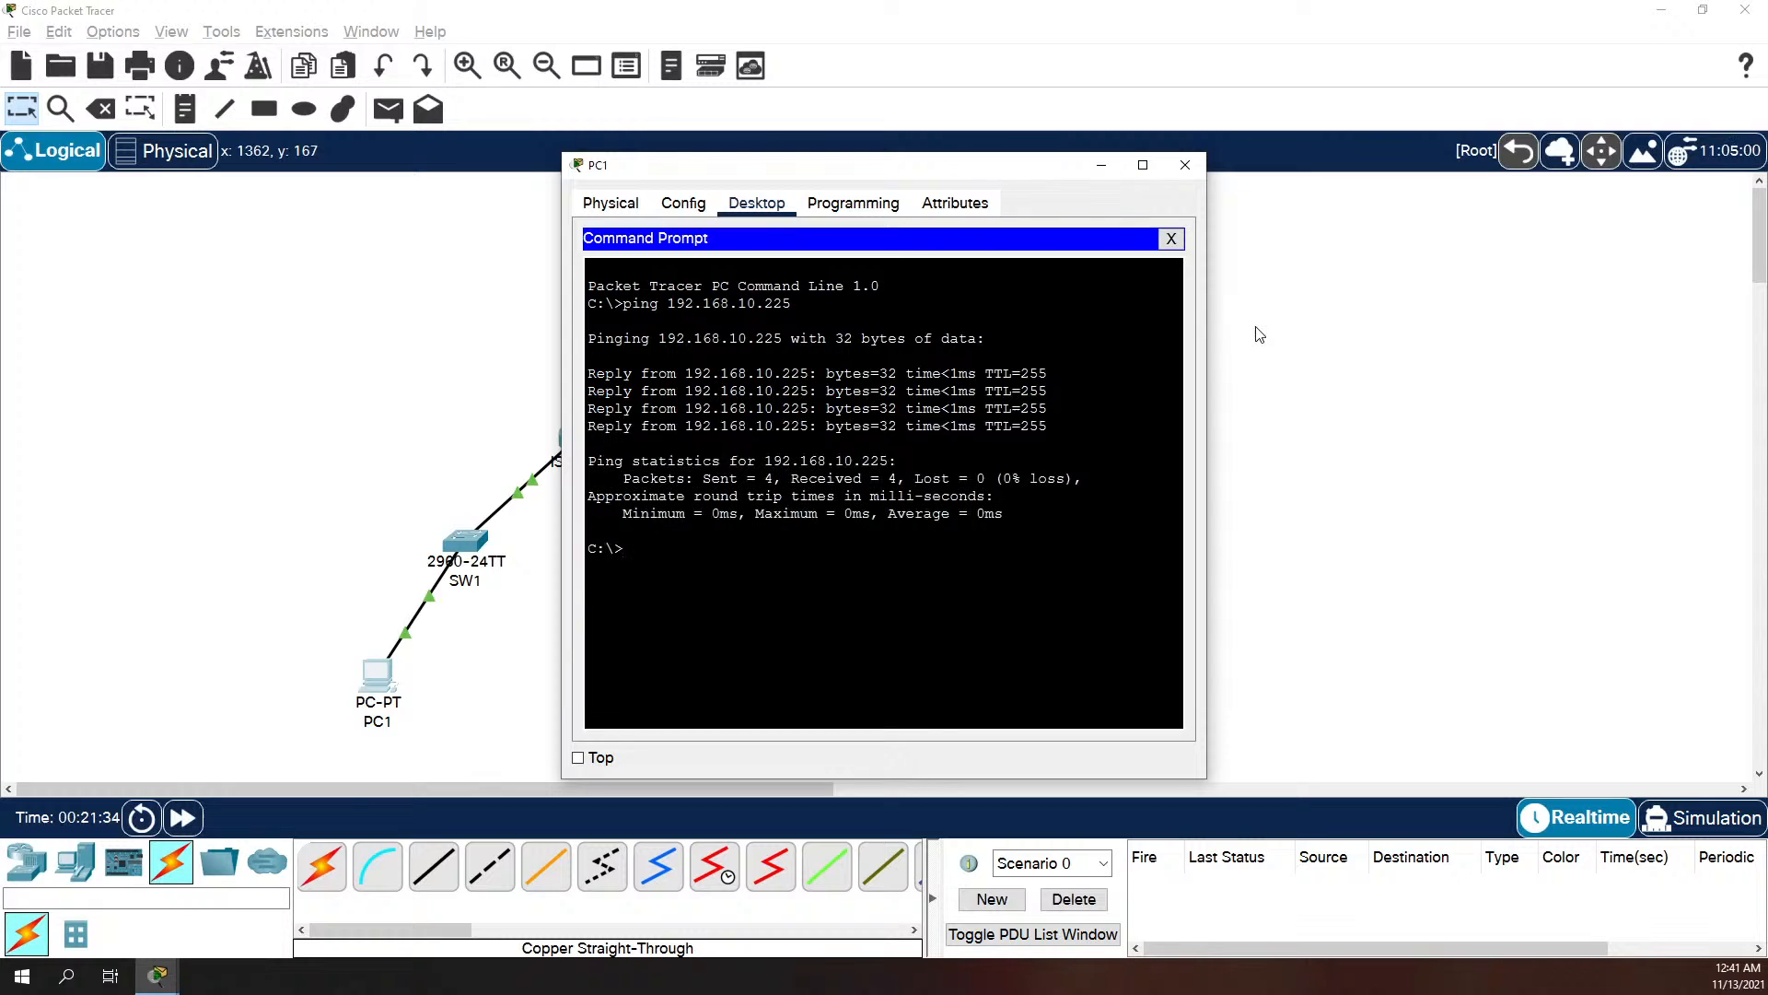
Step: Ping R3's other LAN interface at 192.168.10.129 from PC1 and move PC1's window clear of the PCs in the topology
{"action": "key", "text": "Up"}
{"action": "key", "text": "BackSpace"}
{"action": "type", "text": "129"}
{"action": "key", "text": "Return"}
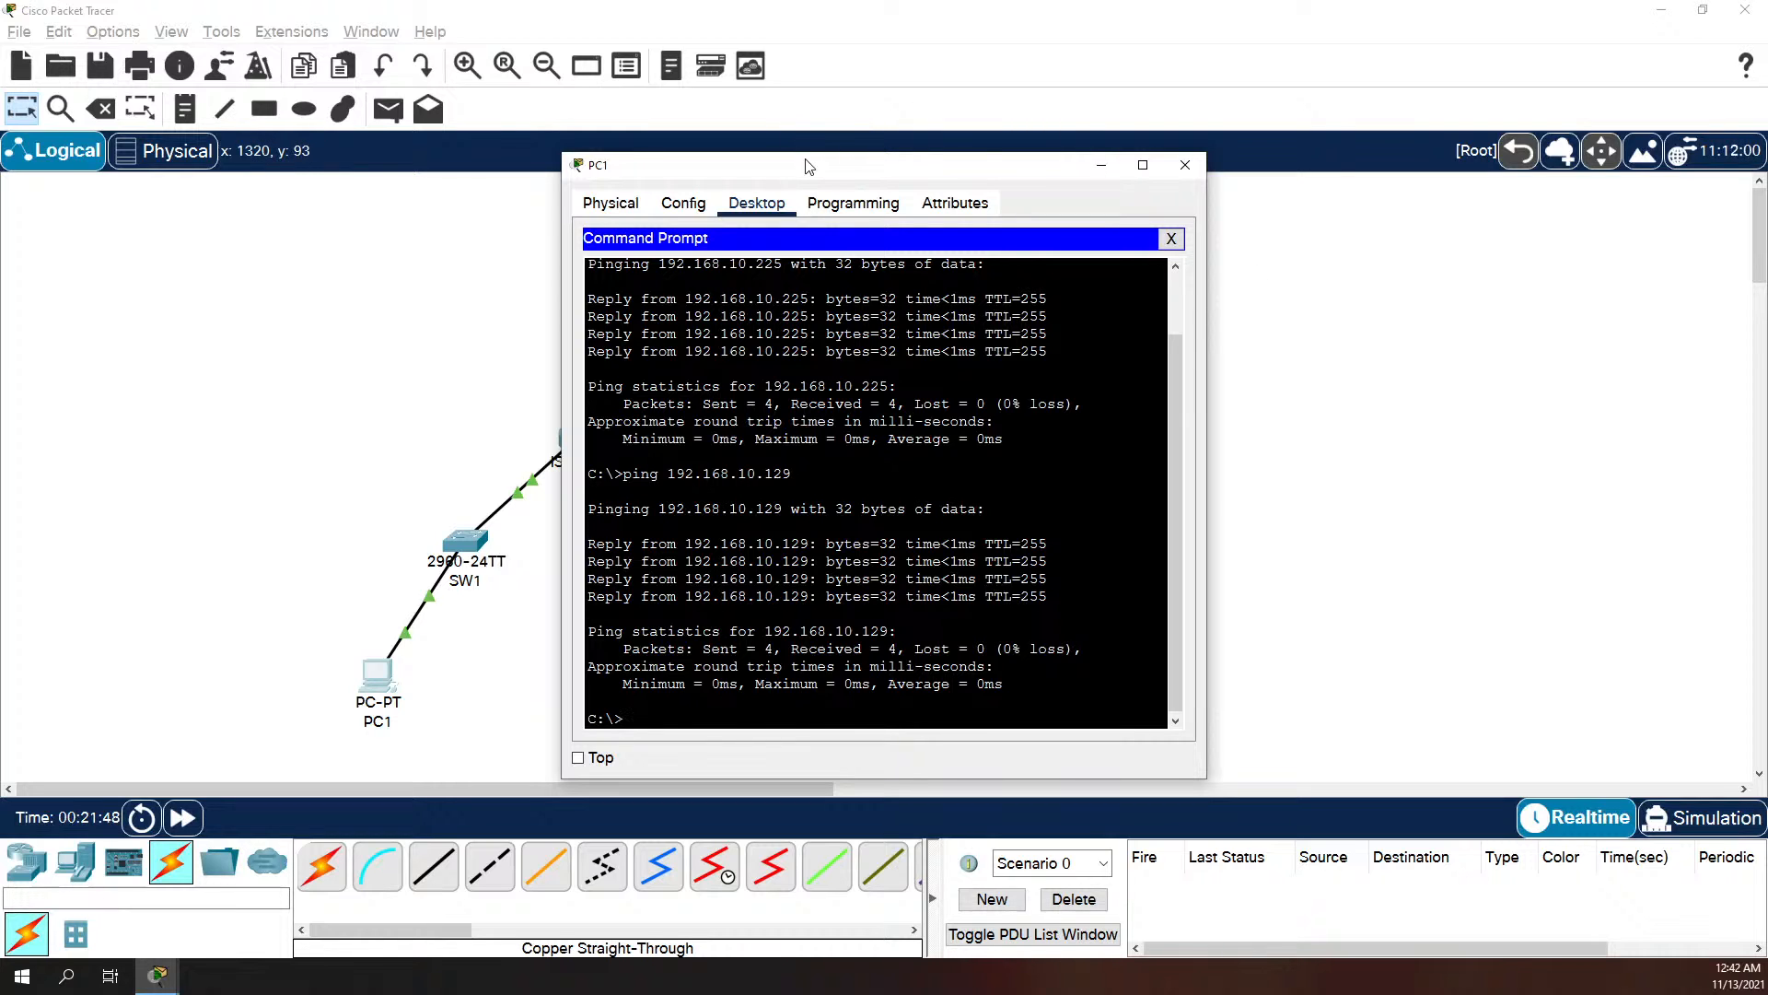
{"action": "left_click_drag", "start_coordinate": [809, 169], "coordinate": [1186, 148]}
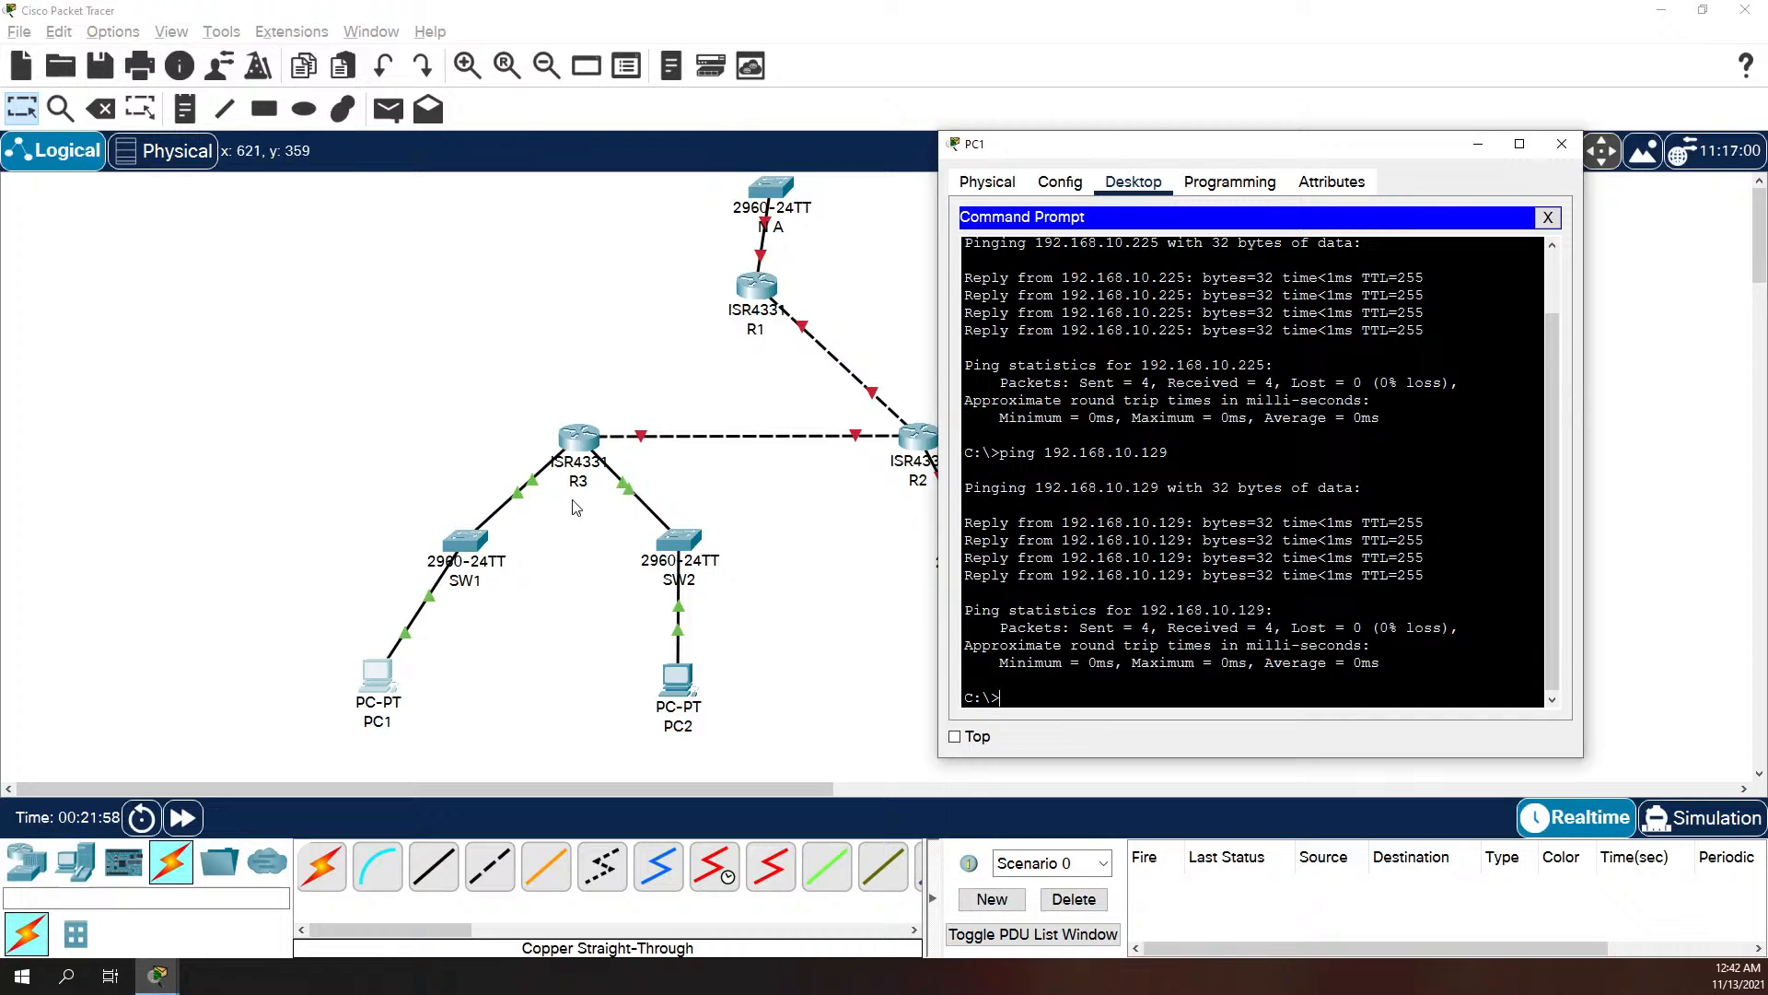
Step: Display R3's IP routing table from its command line
{"action": "left_click", "coordinate": [573, 447]}
{"action": "type", "text": "sho"}
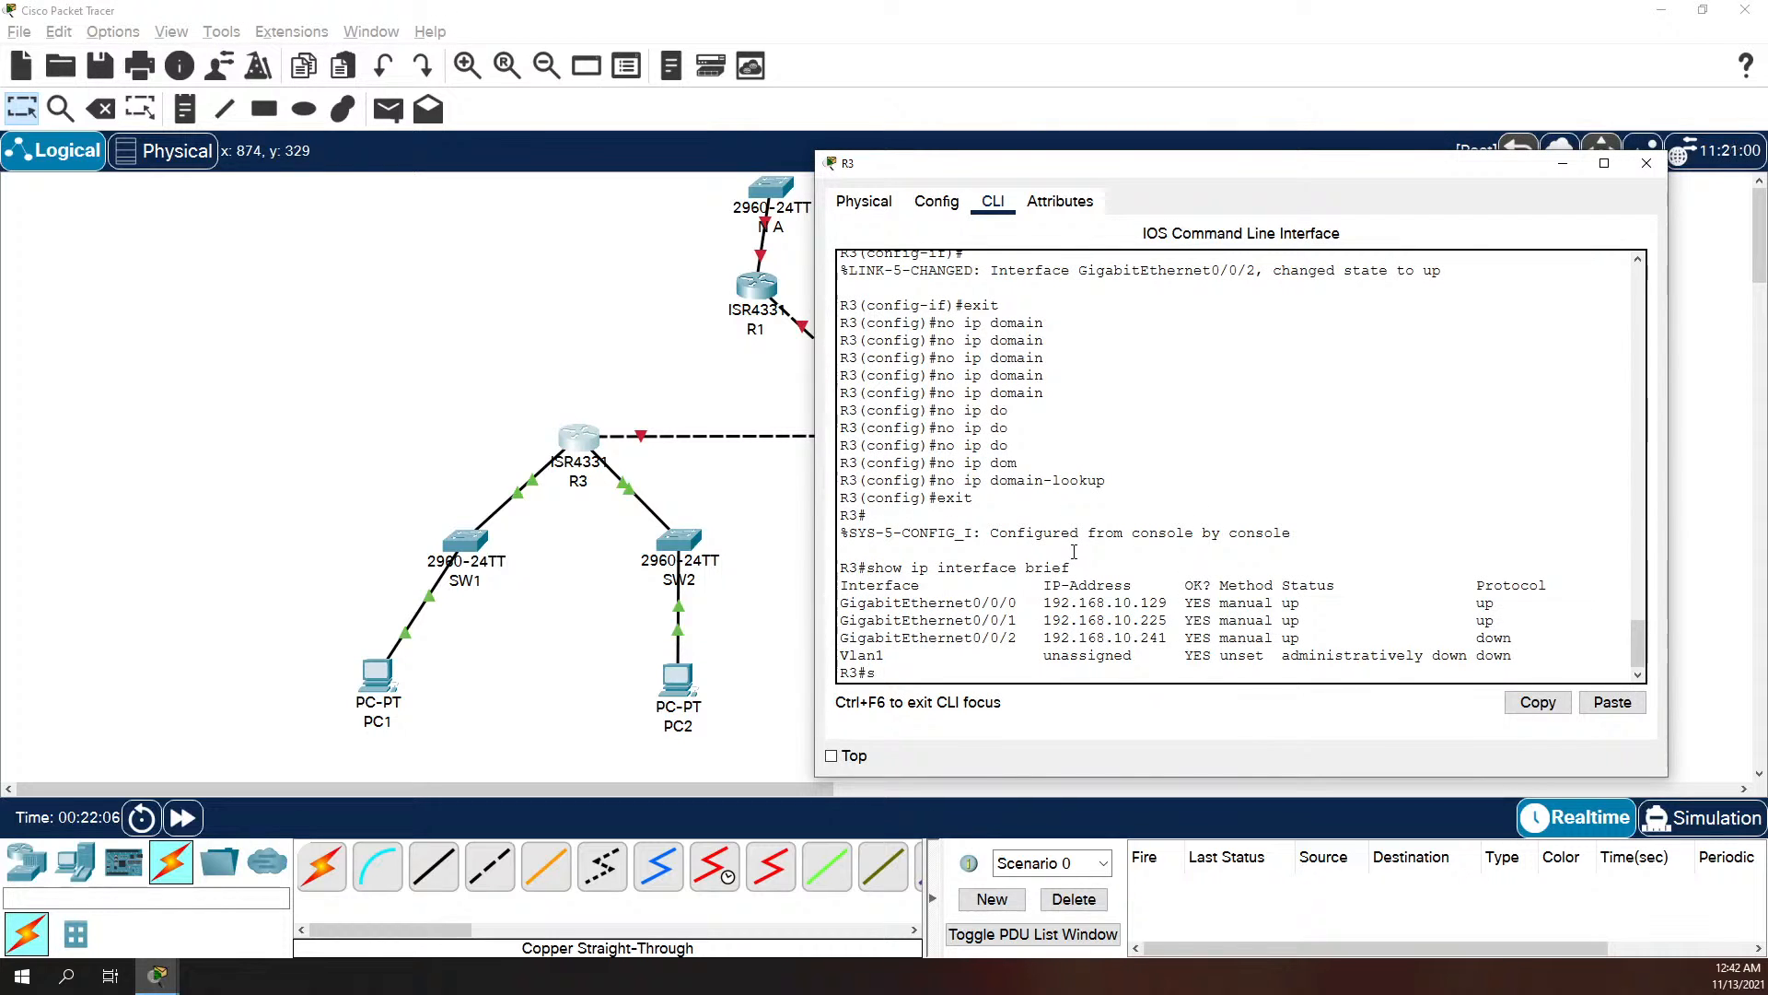
{"action": "type", "text": "oute"}
{"action": "key", "text": "Return"}
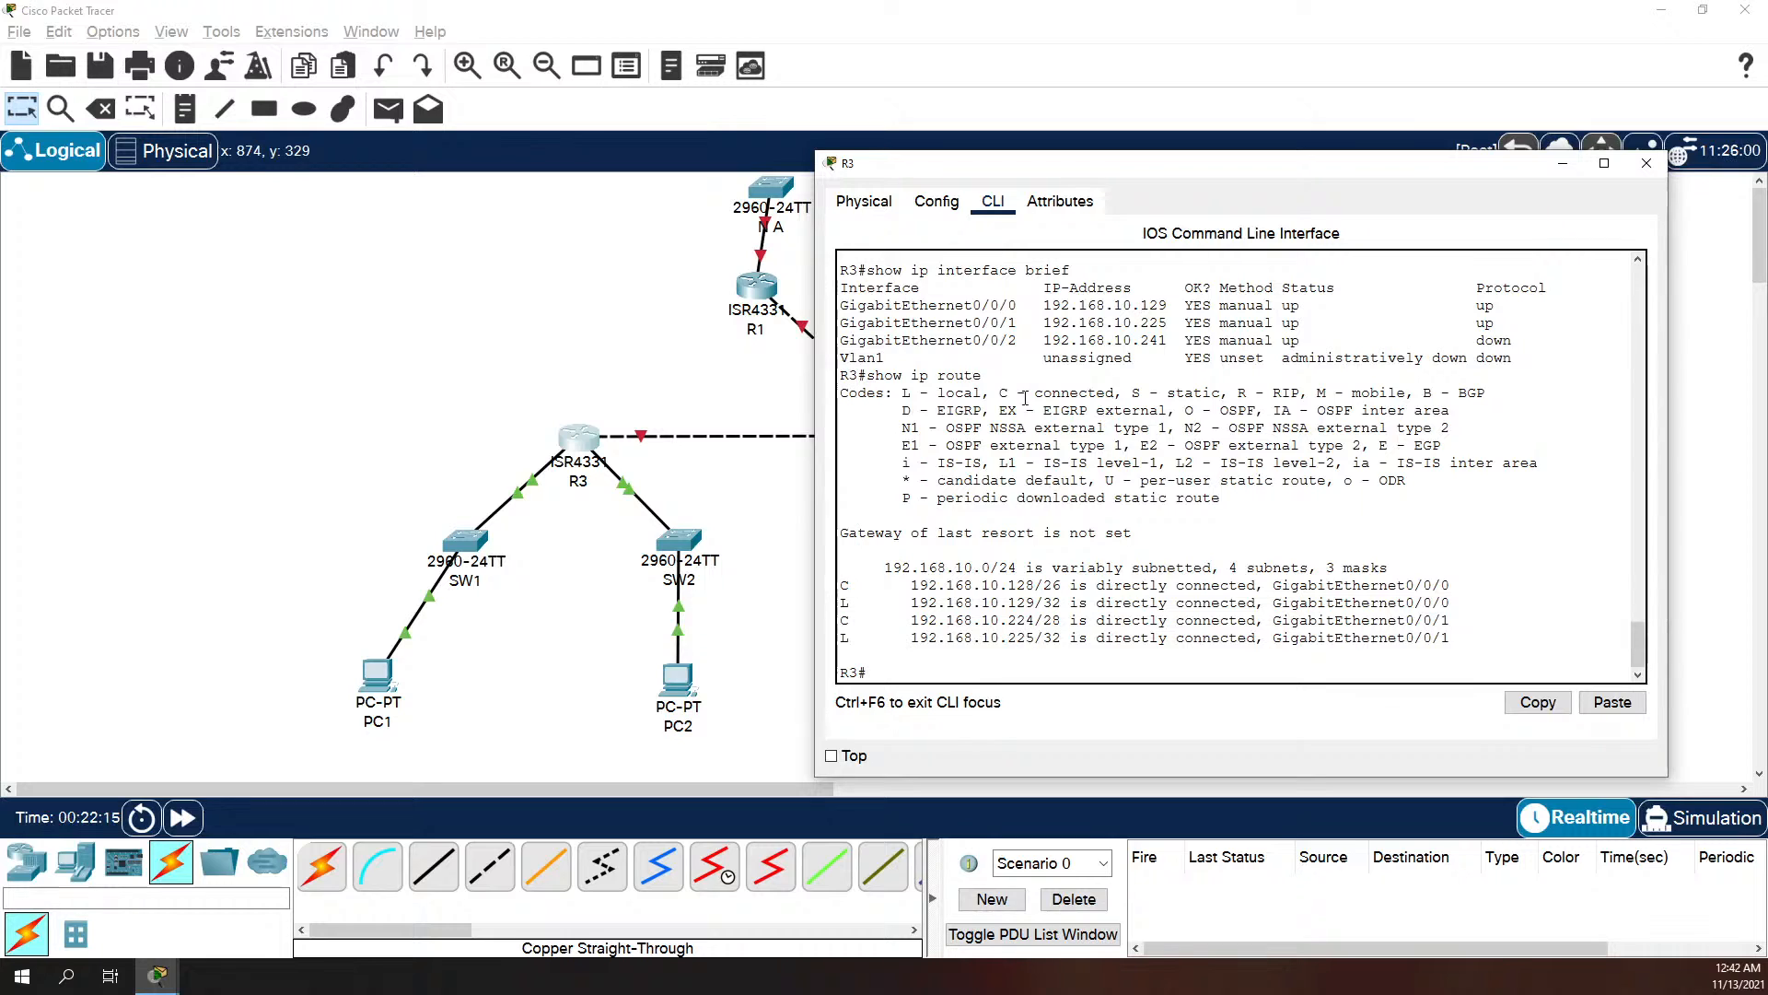
Step: Return to PC1's command prompt and ping PC2 at 192.168.10.131 twice
{"action": "mouse_move", "coordinate": [169, 975]}
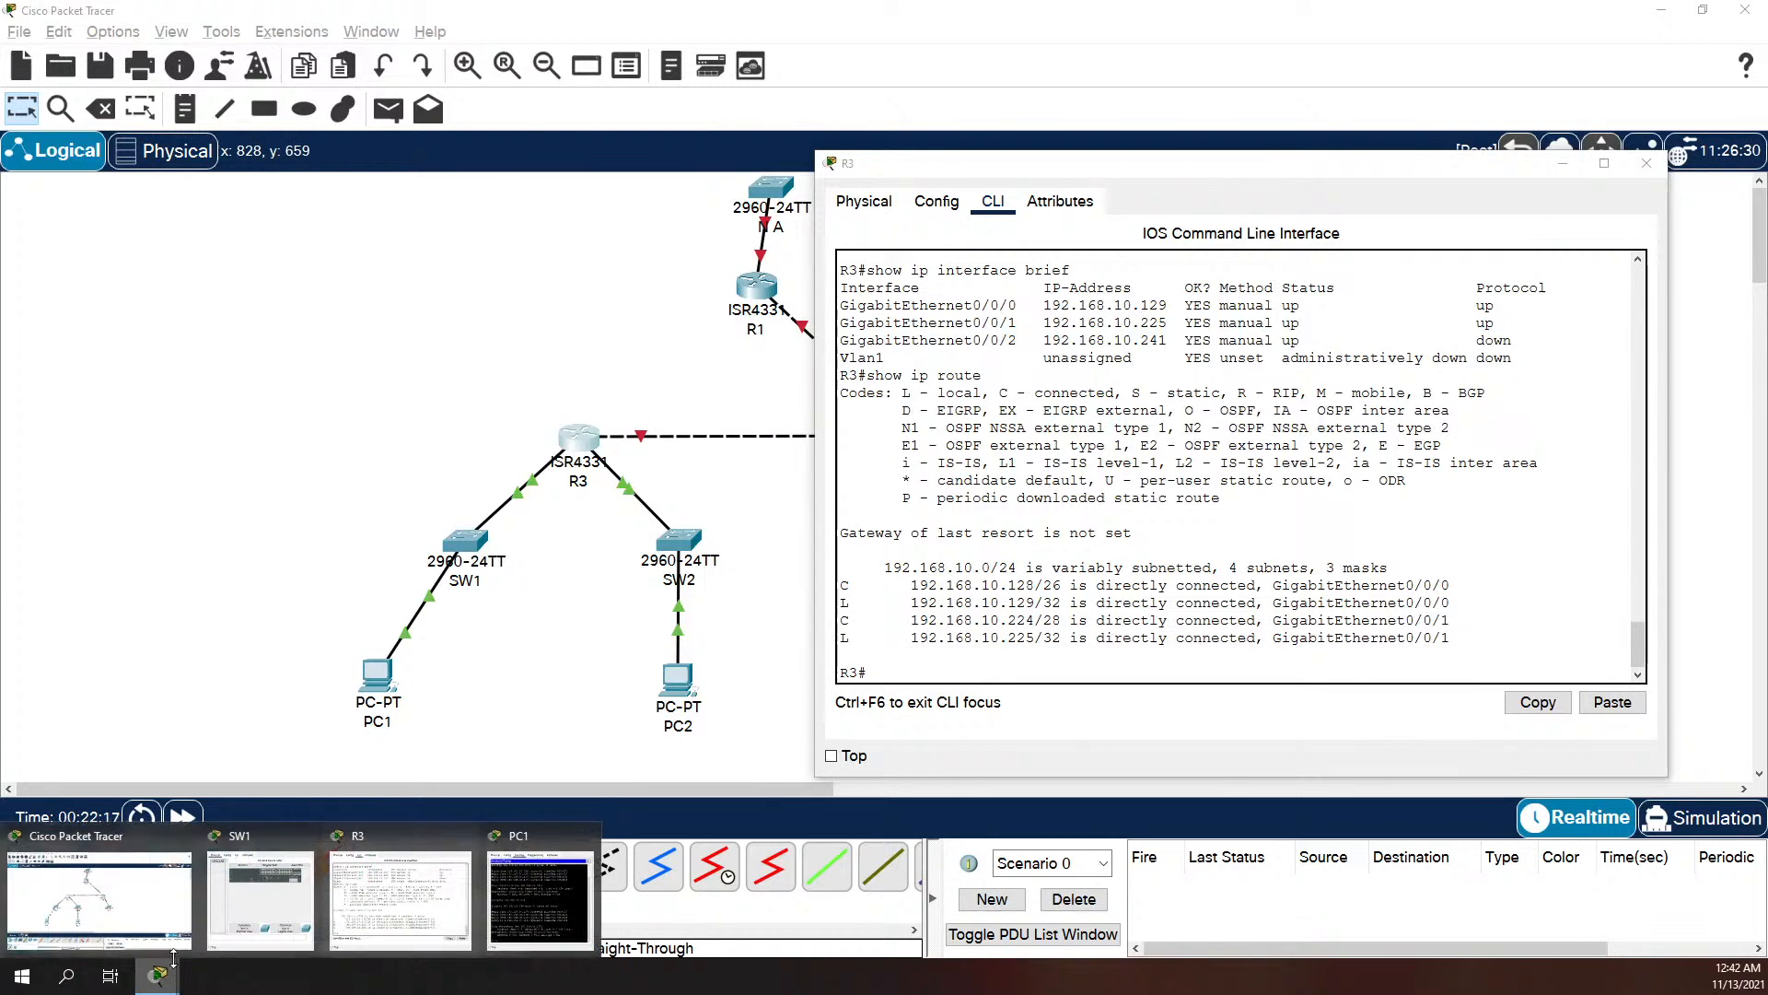
{"action": "left_click", "coordinate": [467, 904]}
{"action": "type", "text": "ping"}
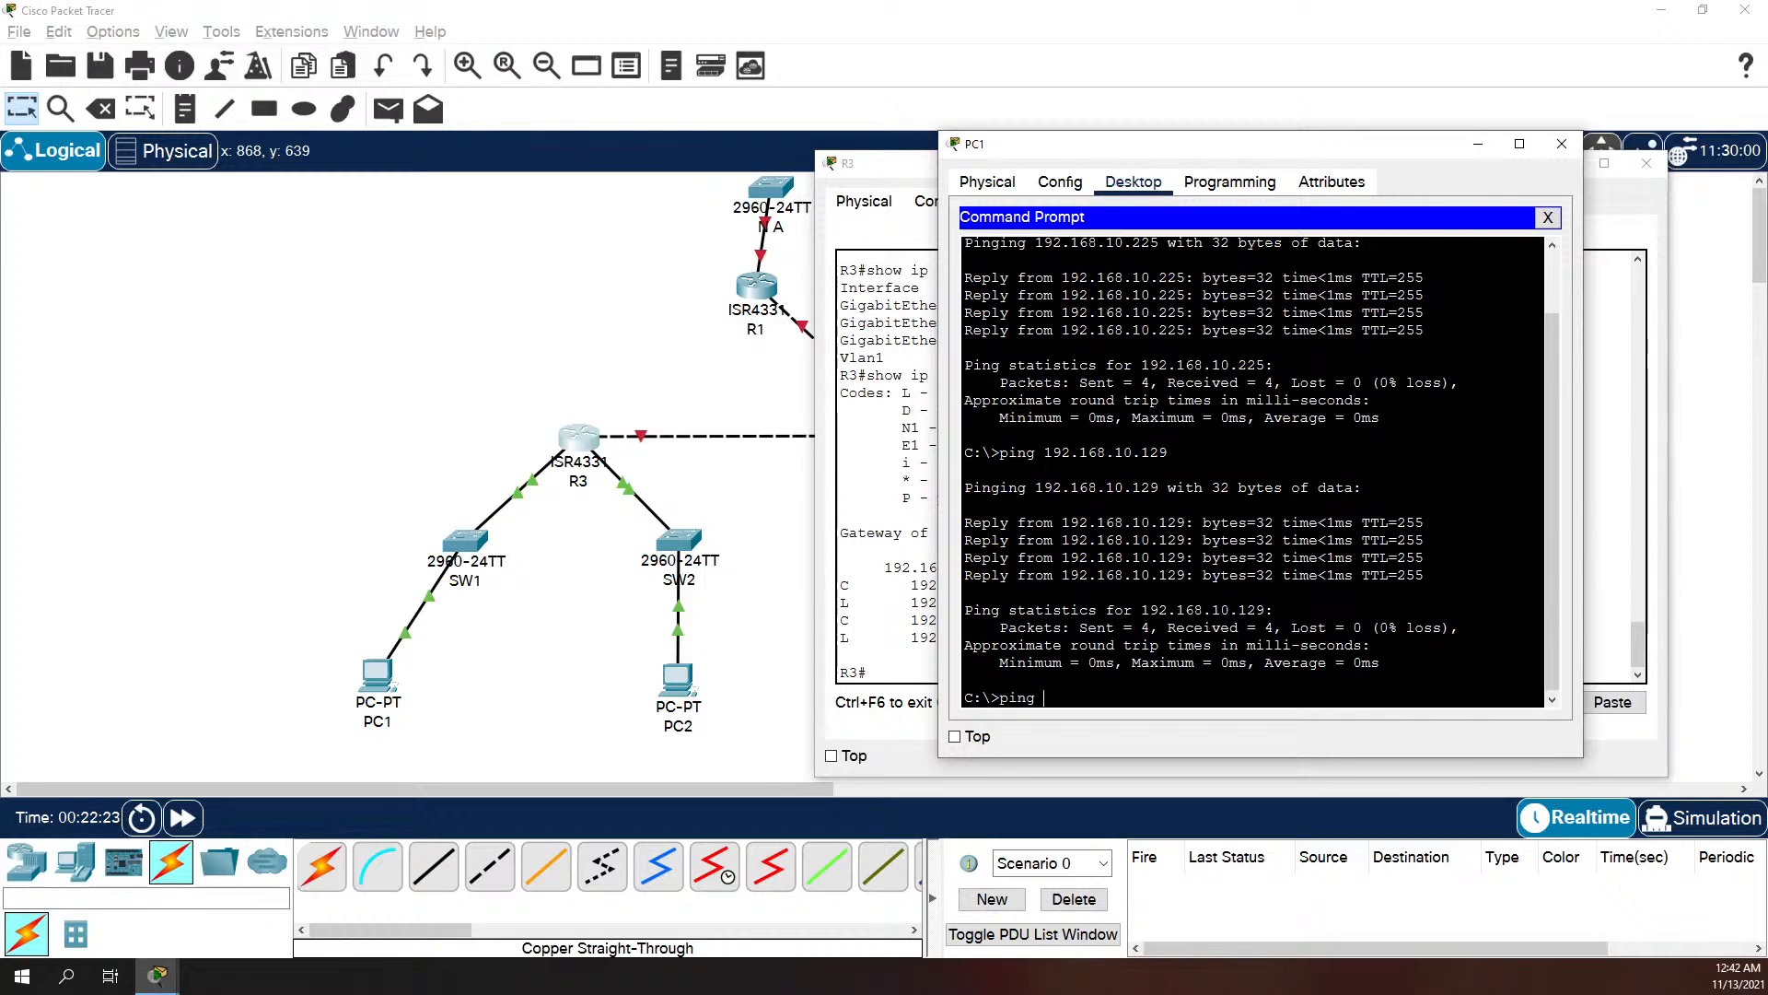
{"action": "type", "text": " 192.168.10.131"}
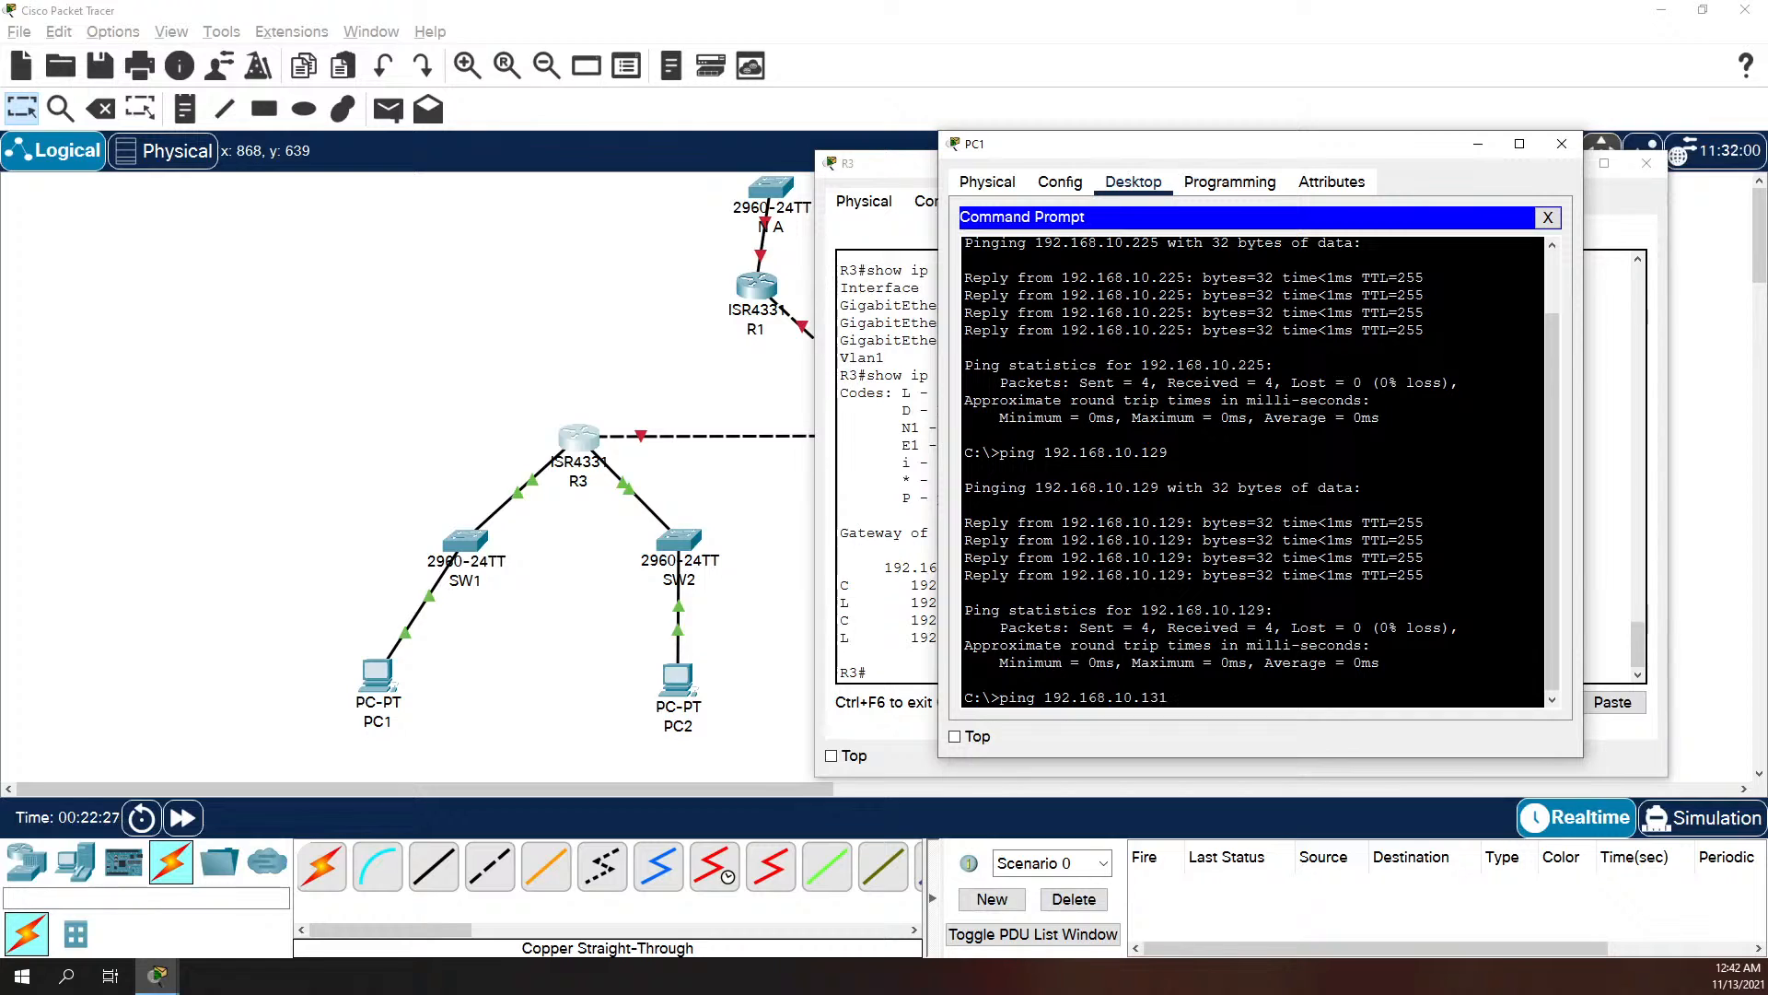
{"action": "key", "text": "Return"}
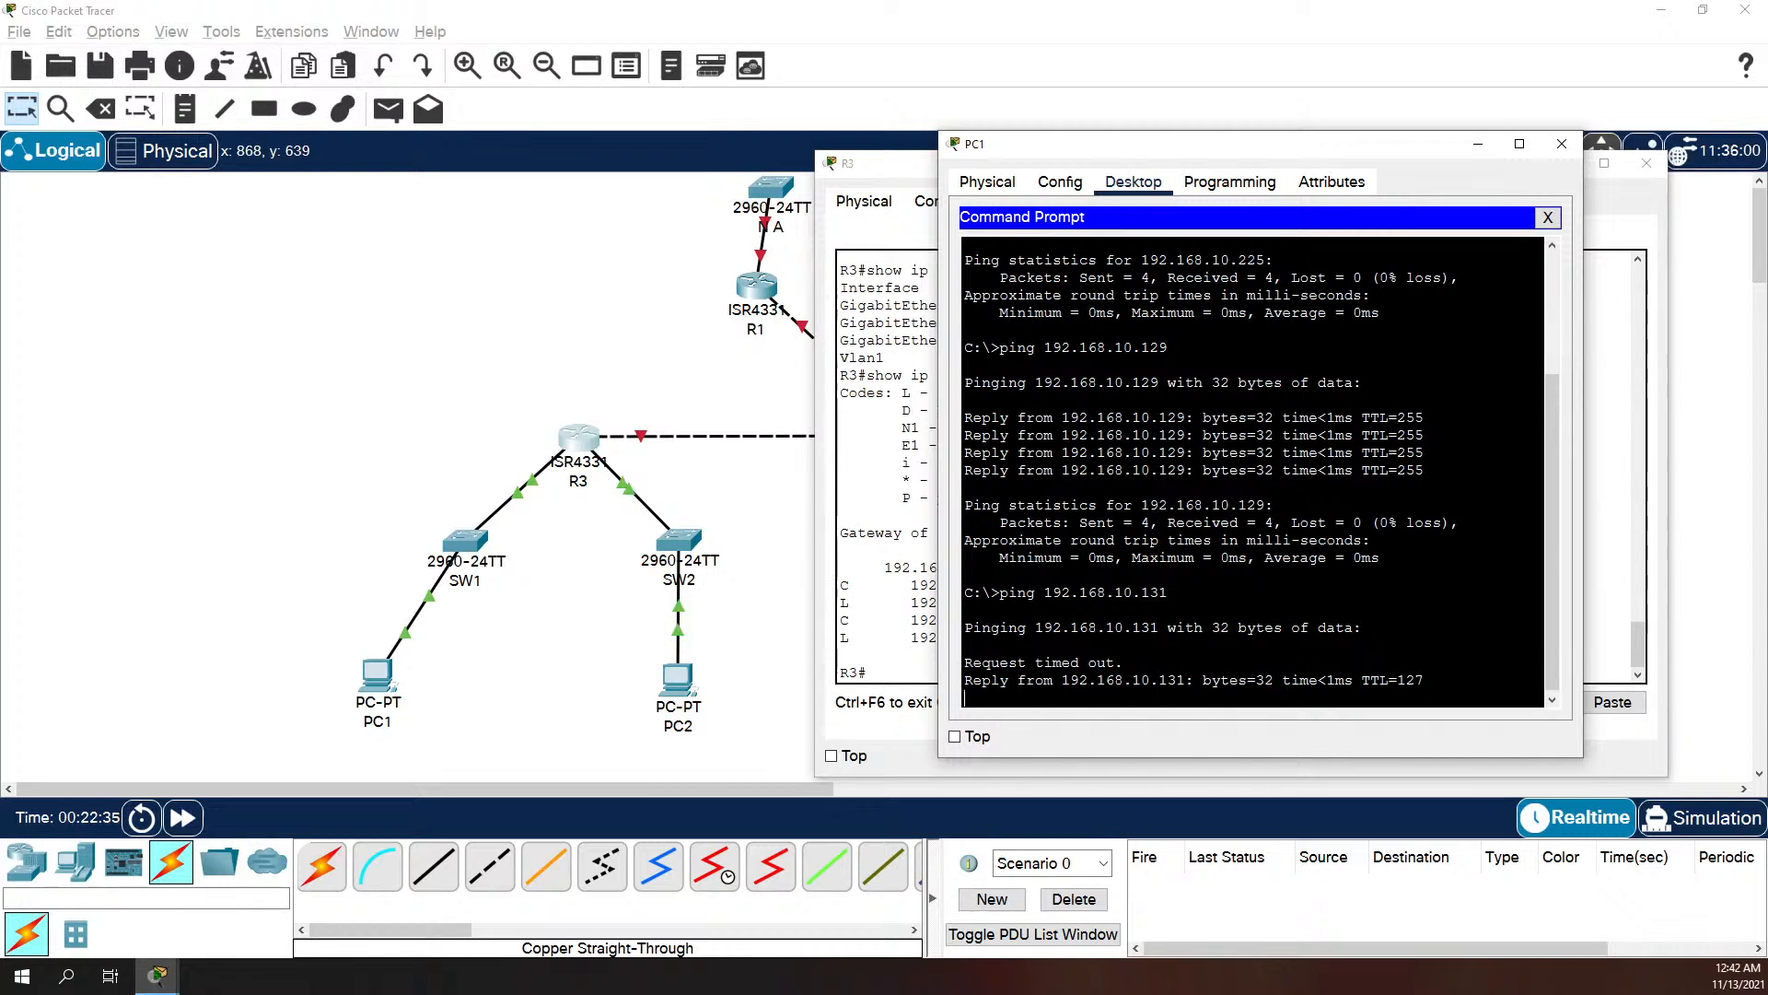
{"action": "key", "text": "Up"}
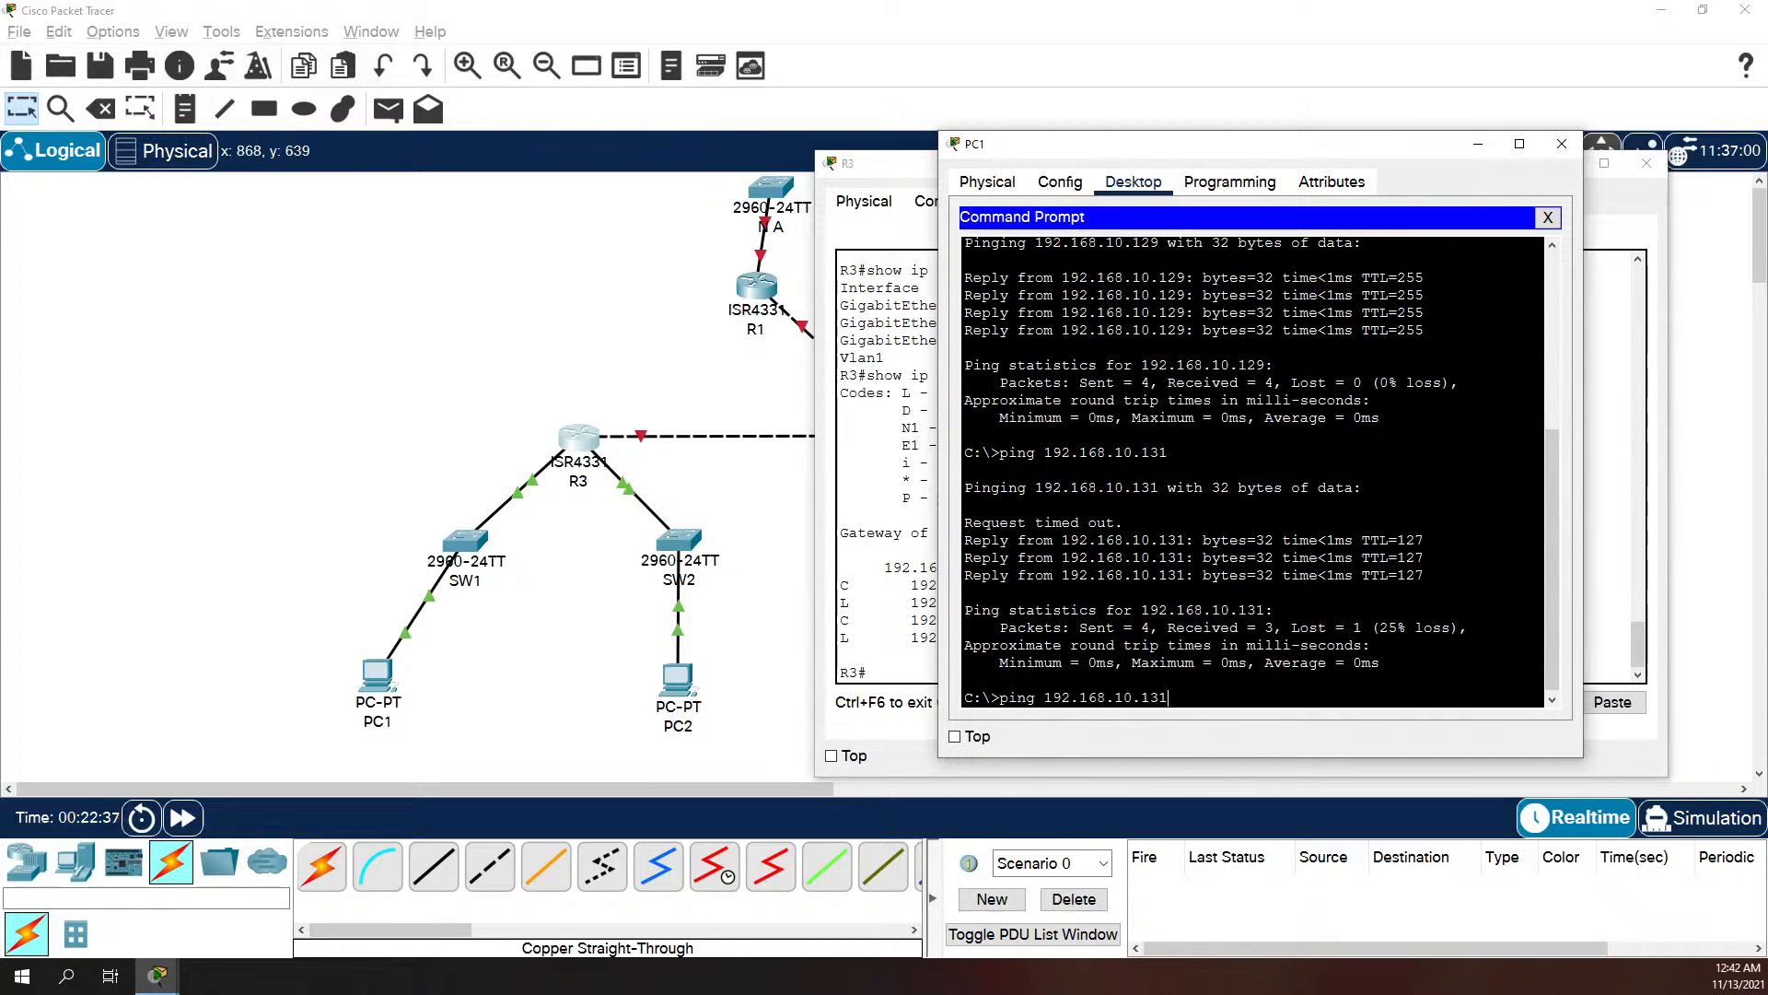
{"action": "key", "text": "Return"}
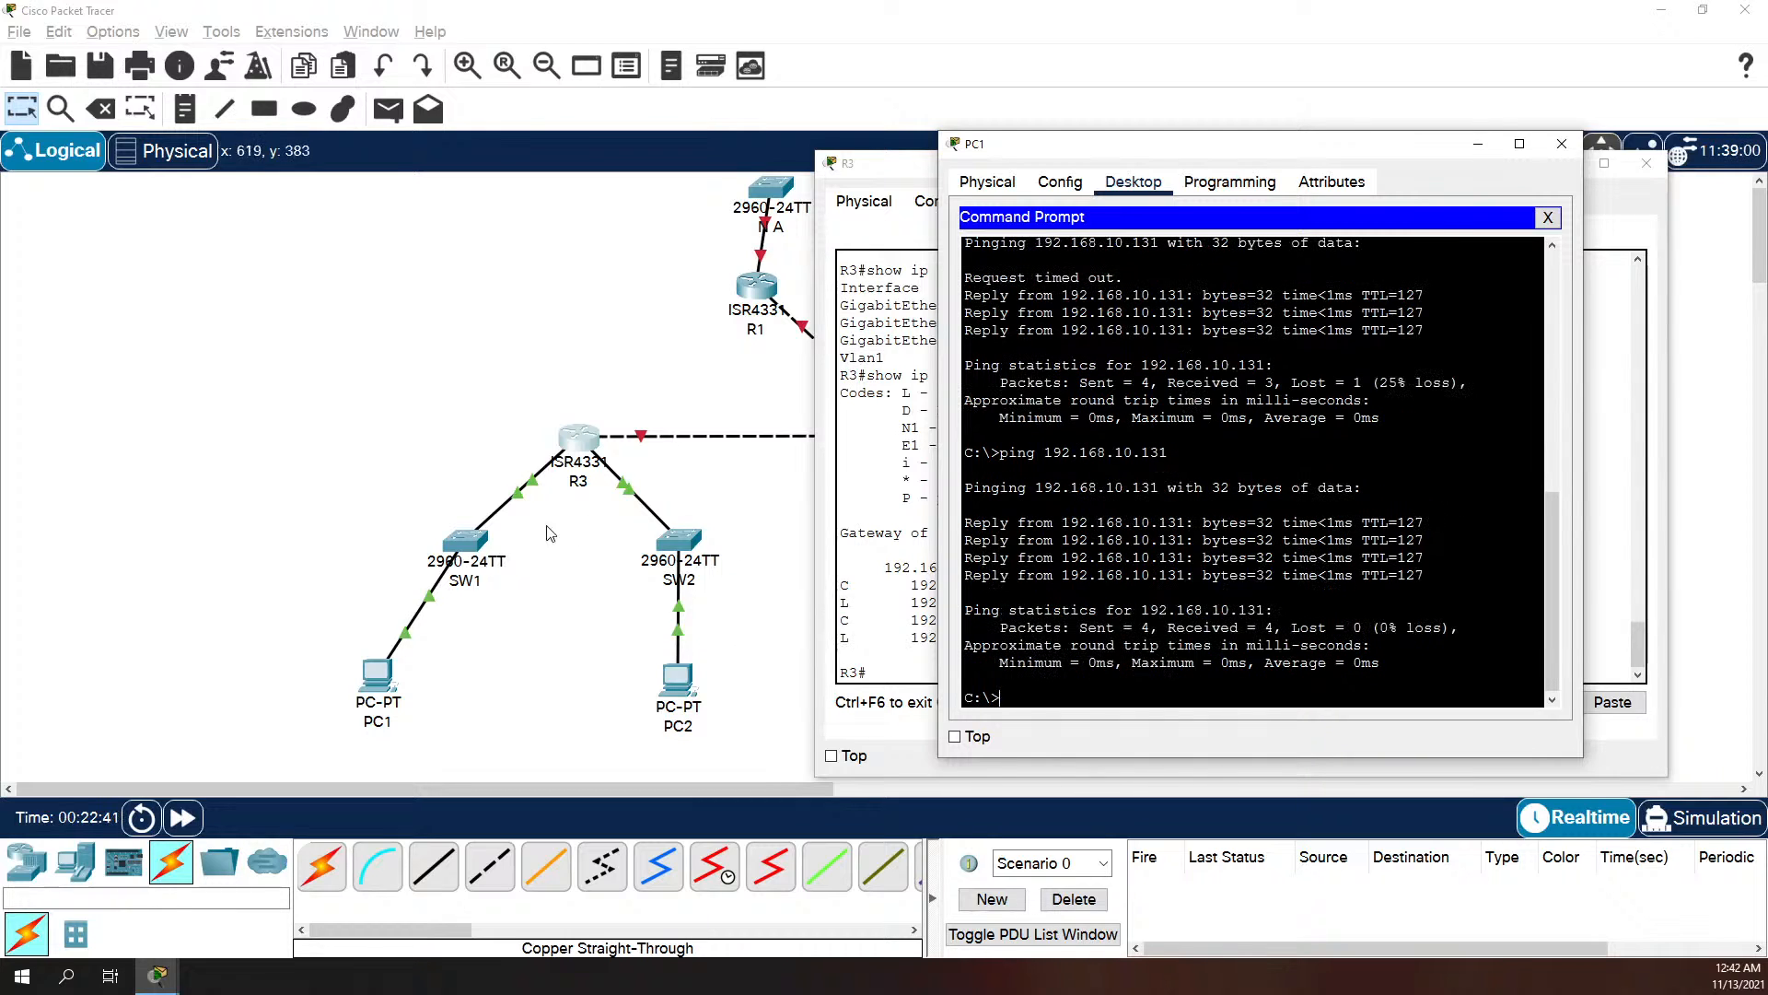
Step: Open switch SW1's command line, enter global configuration mode and set its hostname to SW1
{"action": "left_click", "coordinate": [531, 718]}
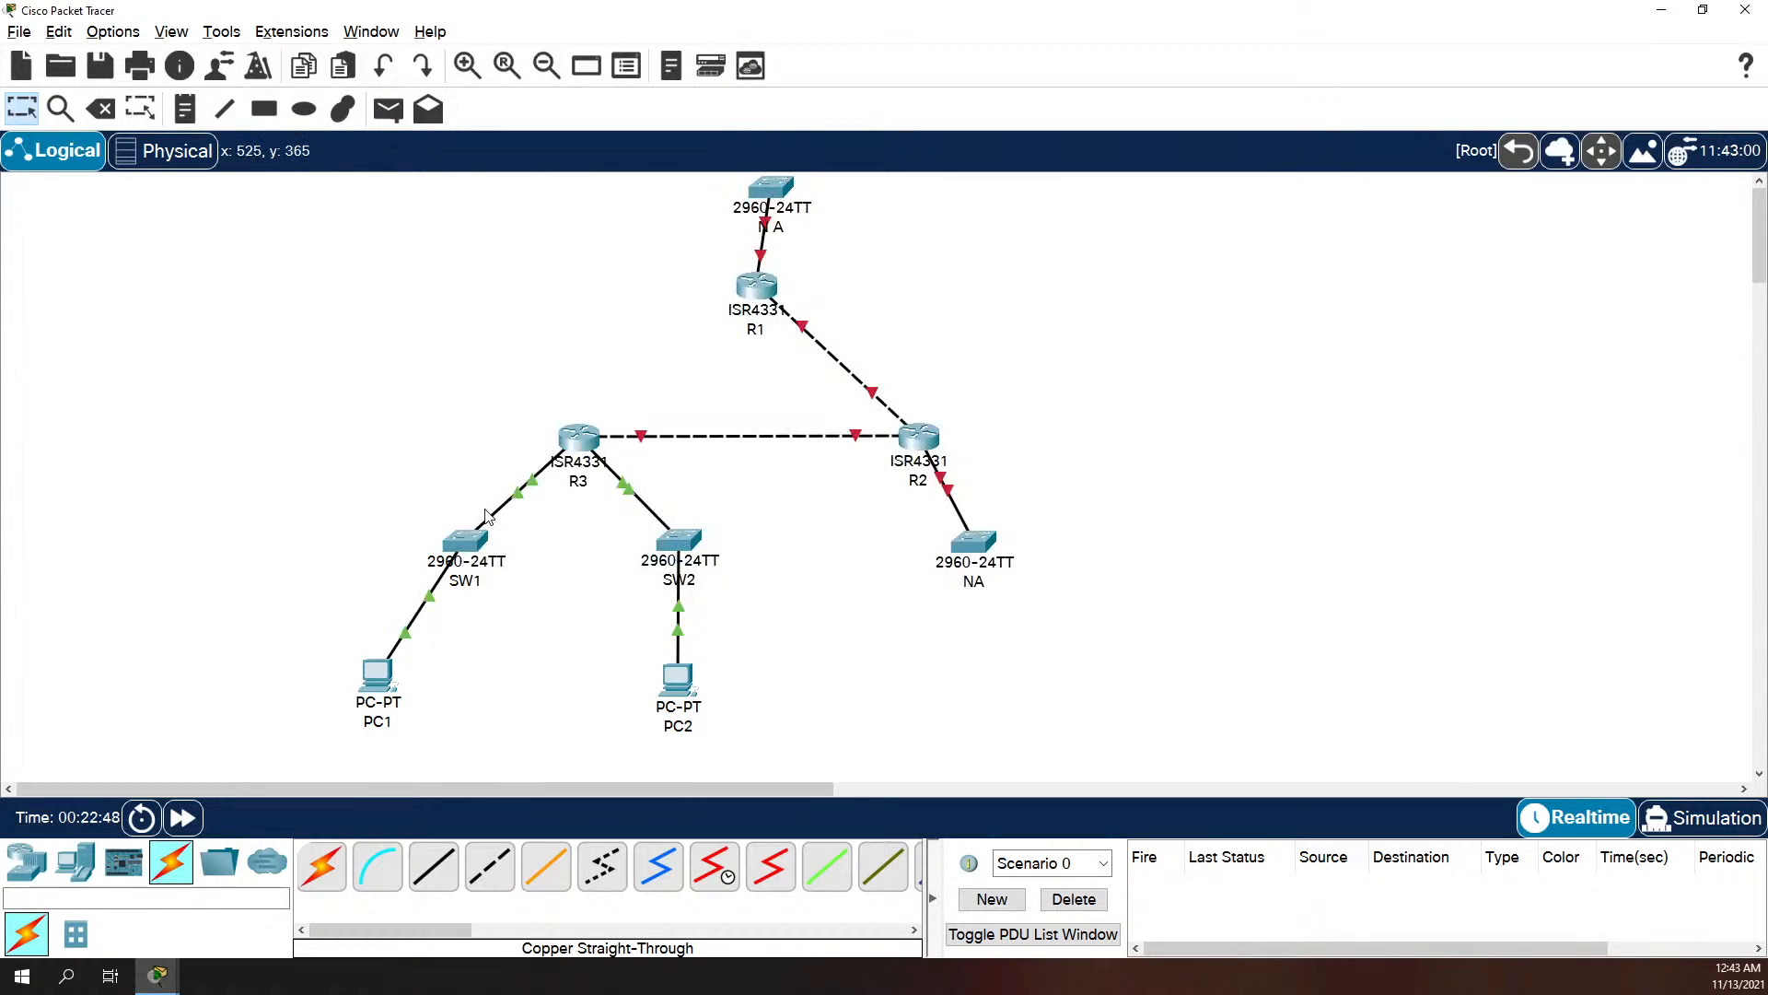
{"action": "left_click", "coordinate": [462, 551]}
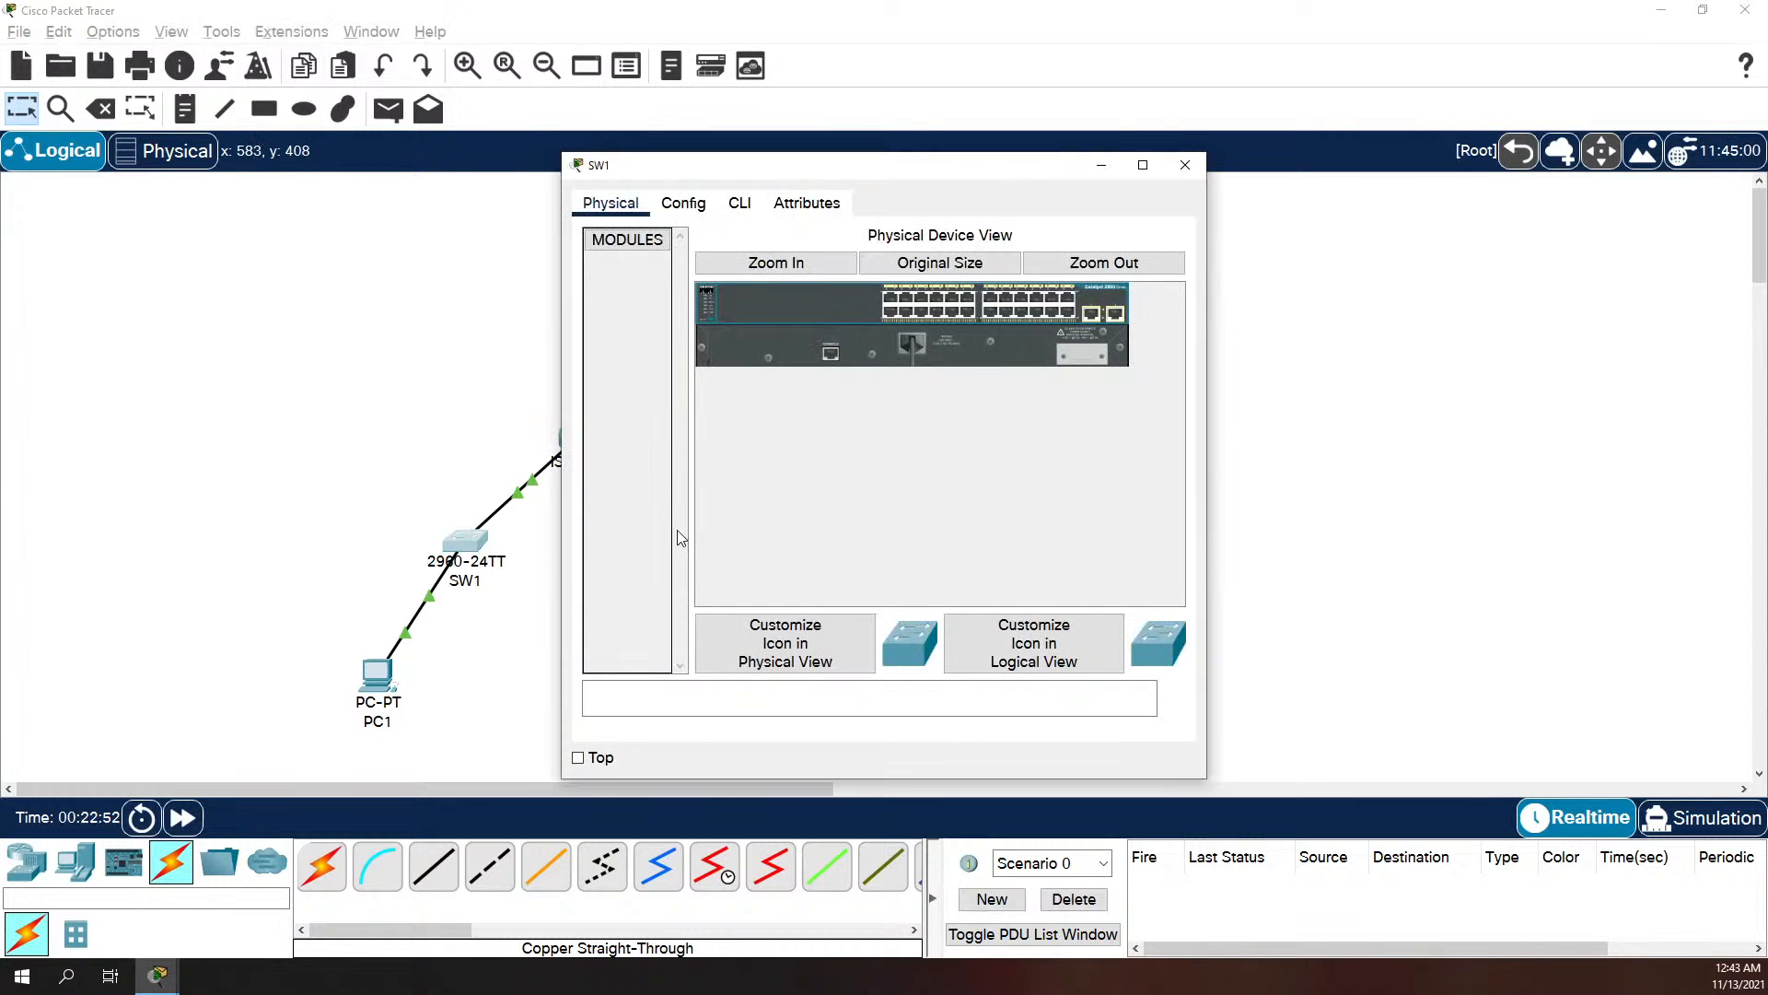
{"action": "left_click", "coordinate": [742, 205]}
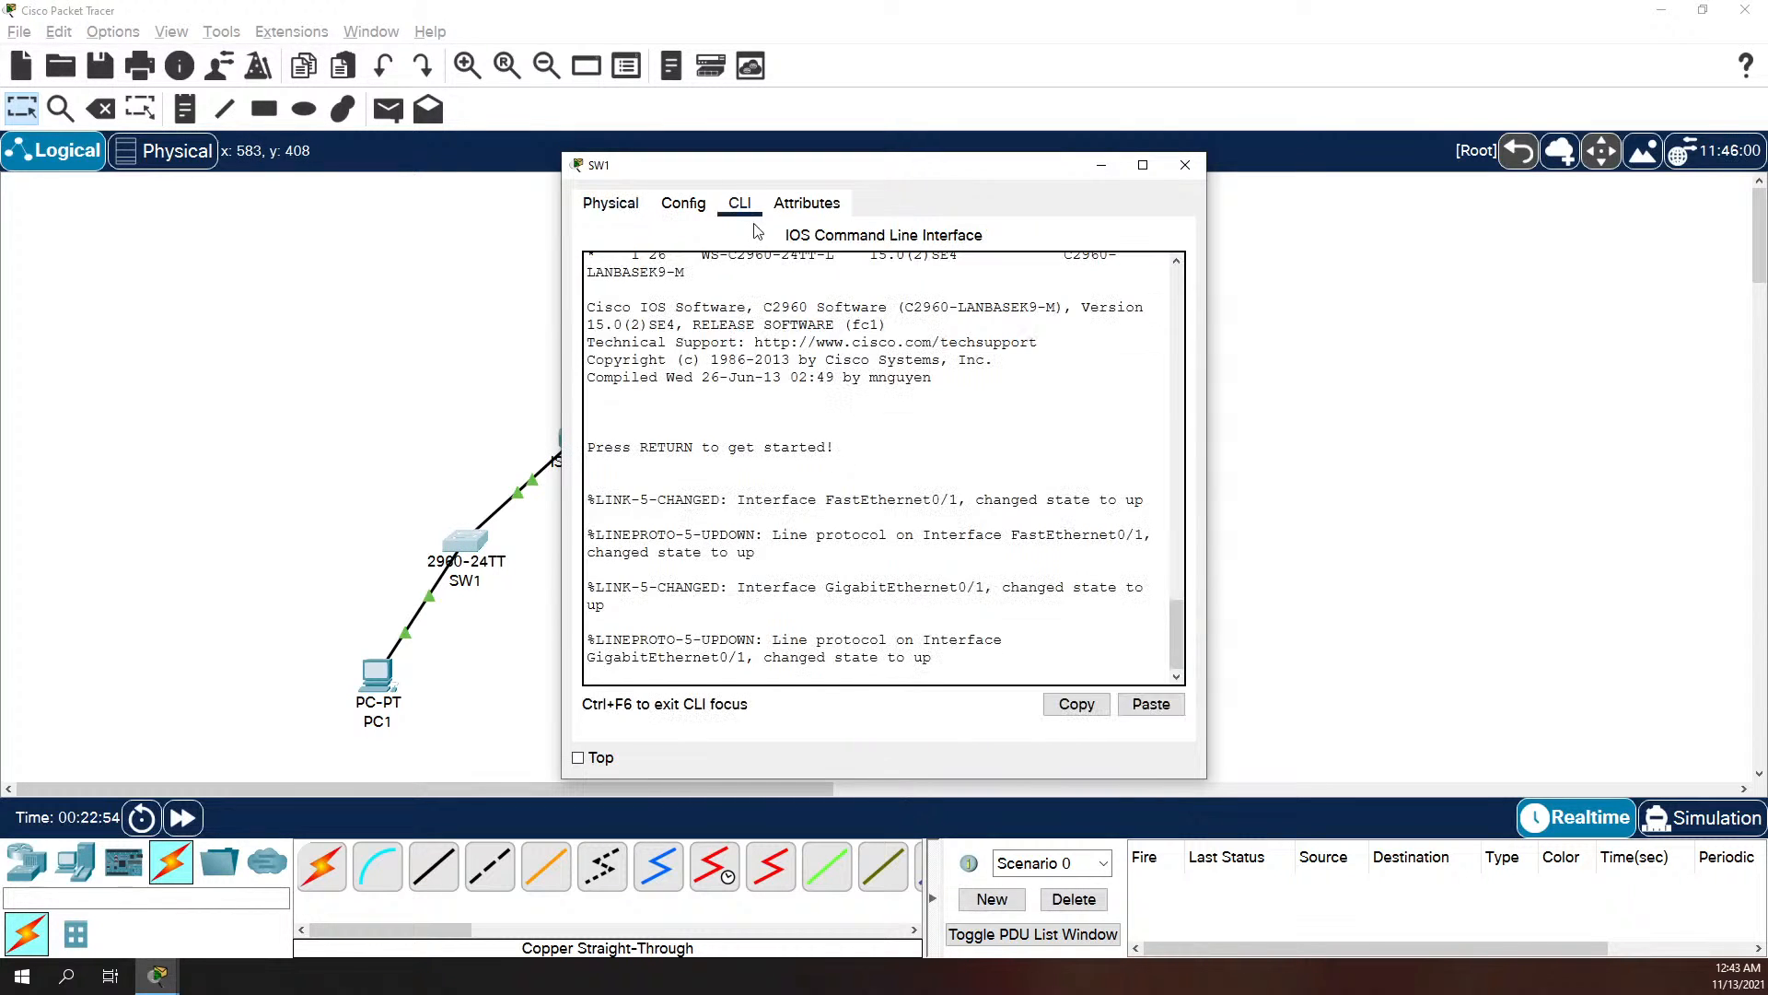
{"action": "key", "text": "Return"}
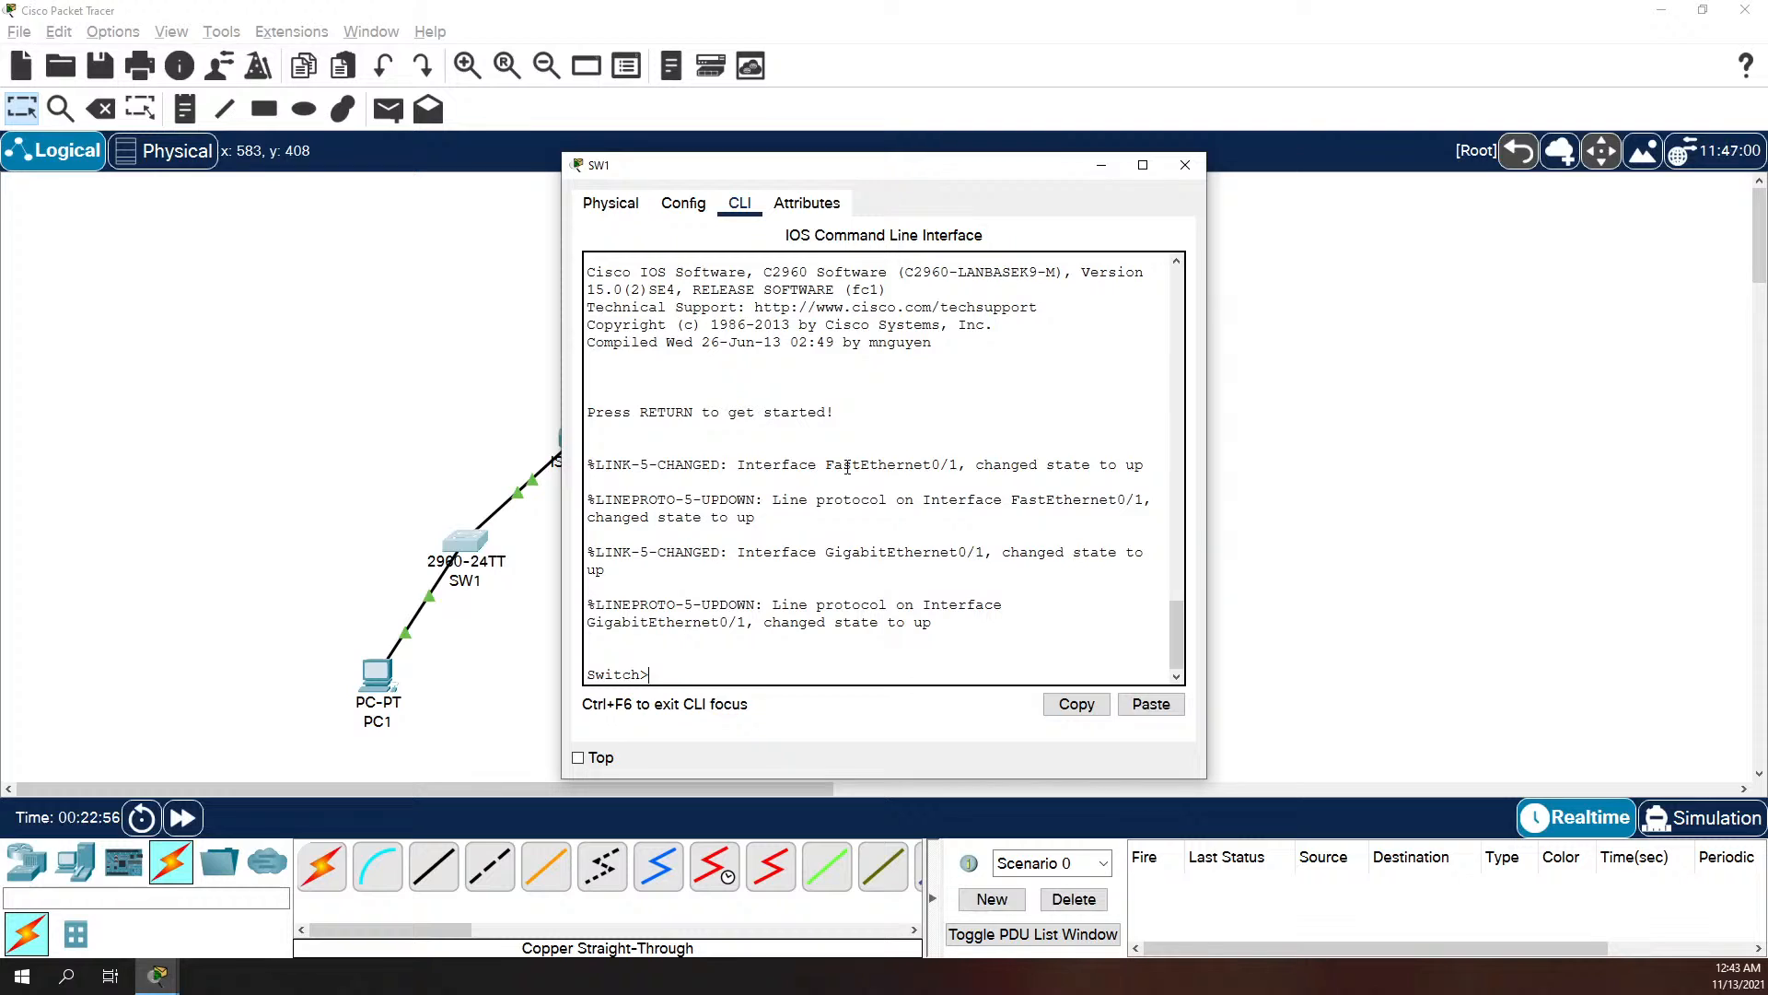
{"action": "type", "text": "en"}
{"action": "key", "text": "Return"}
{"action": "type", "text": "ch#c"}
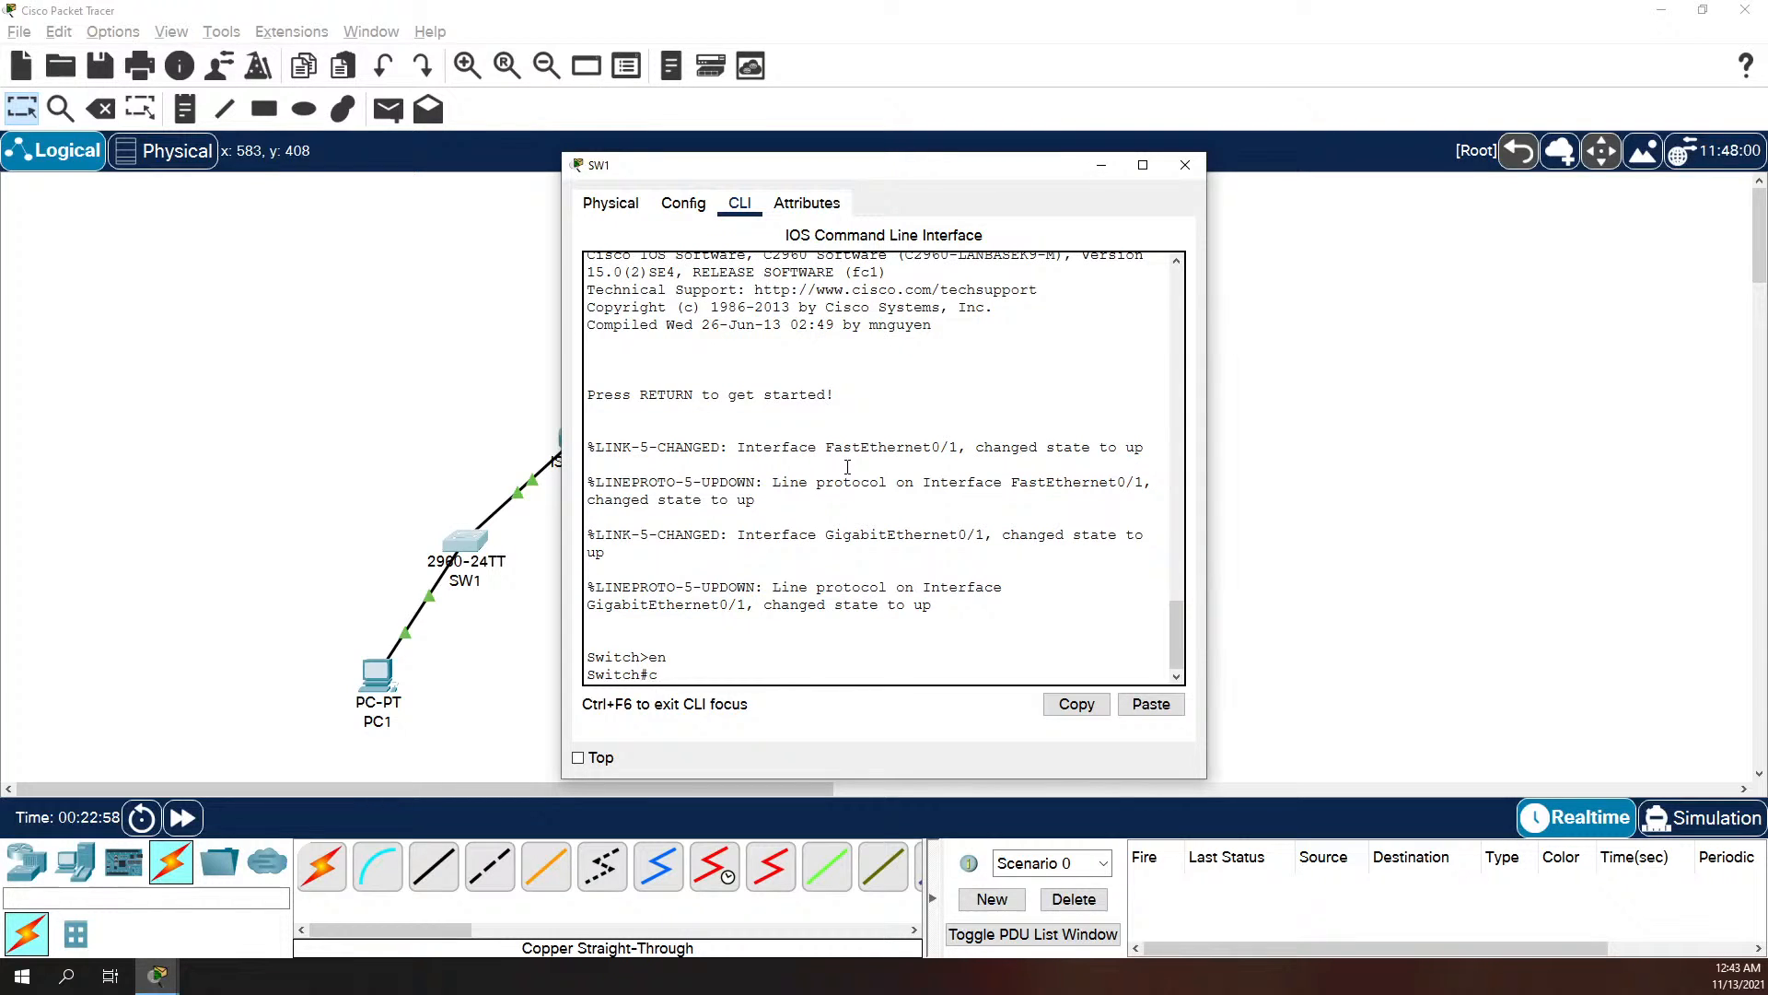
{"action": "type", "text": "onf t"}
{"action": "key", "text": "Return"}
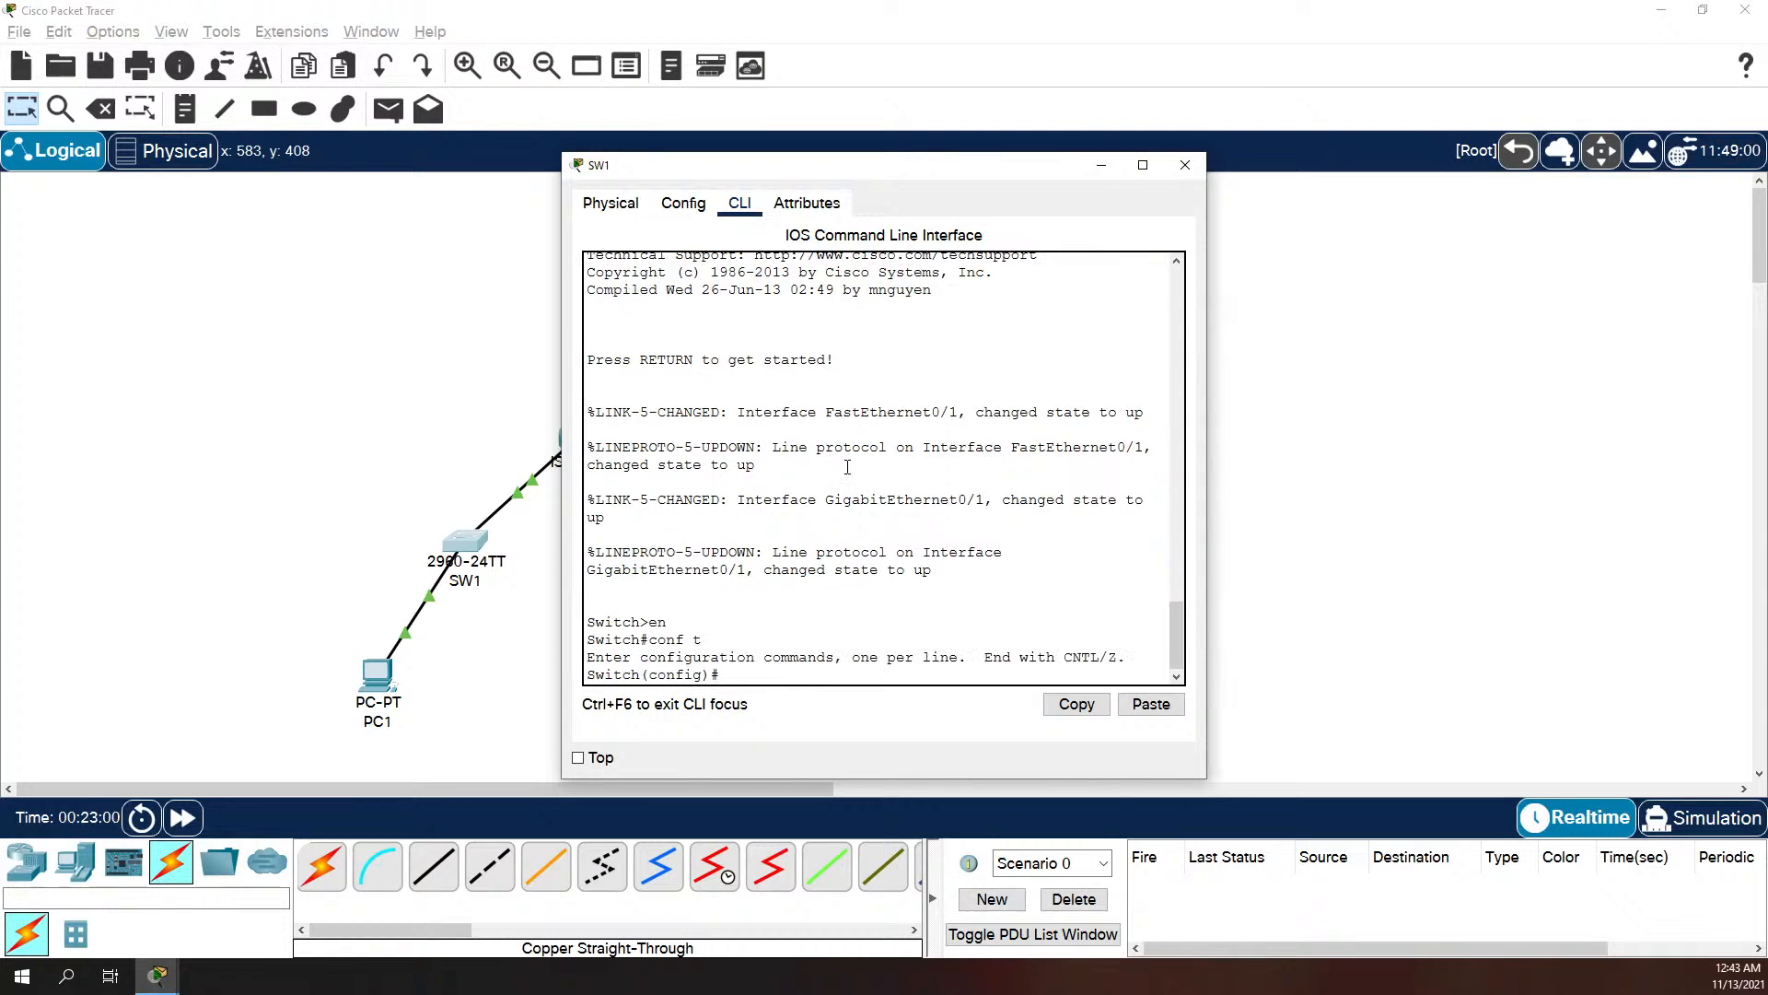
{"action": "type", "text": "hostname SW1"}
{"action": "key", "text": "Return"}
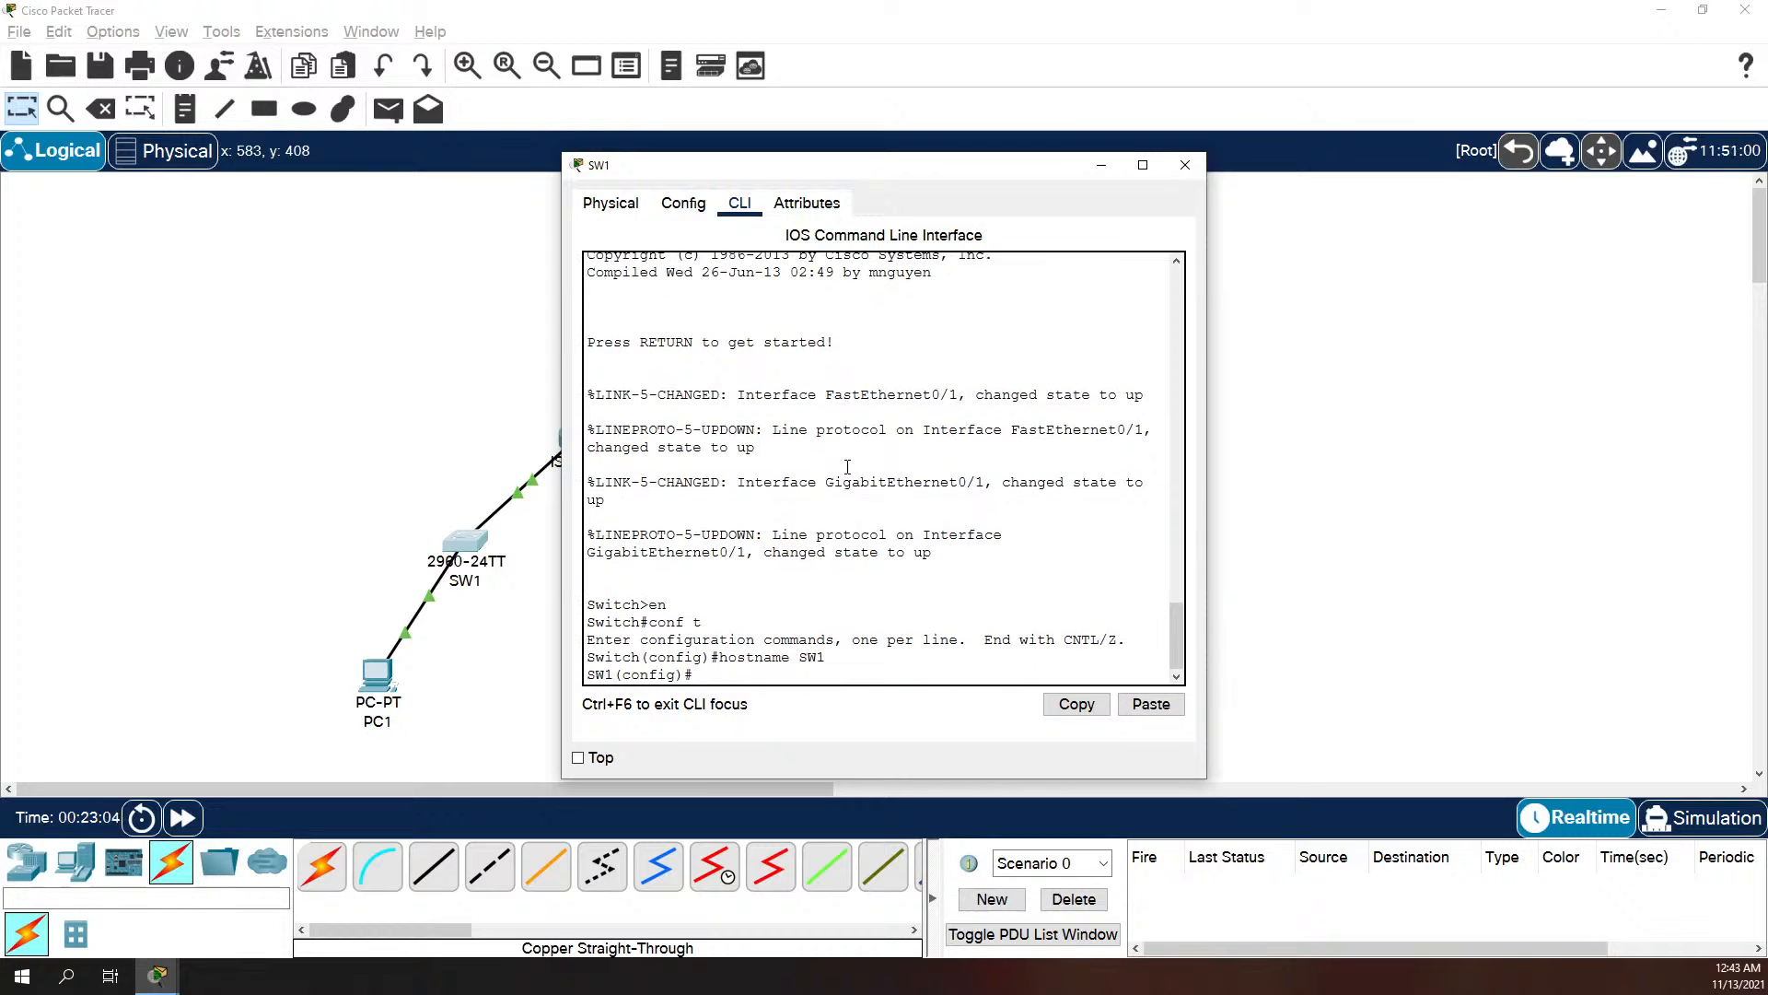
Step: Secure SW1's console line 0 with the console password and require login
{"action": "type", "text": "line con 0"}
{"action": "key", "text": "Return"}
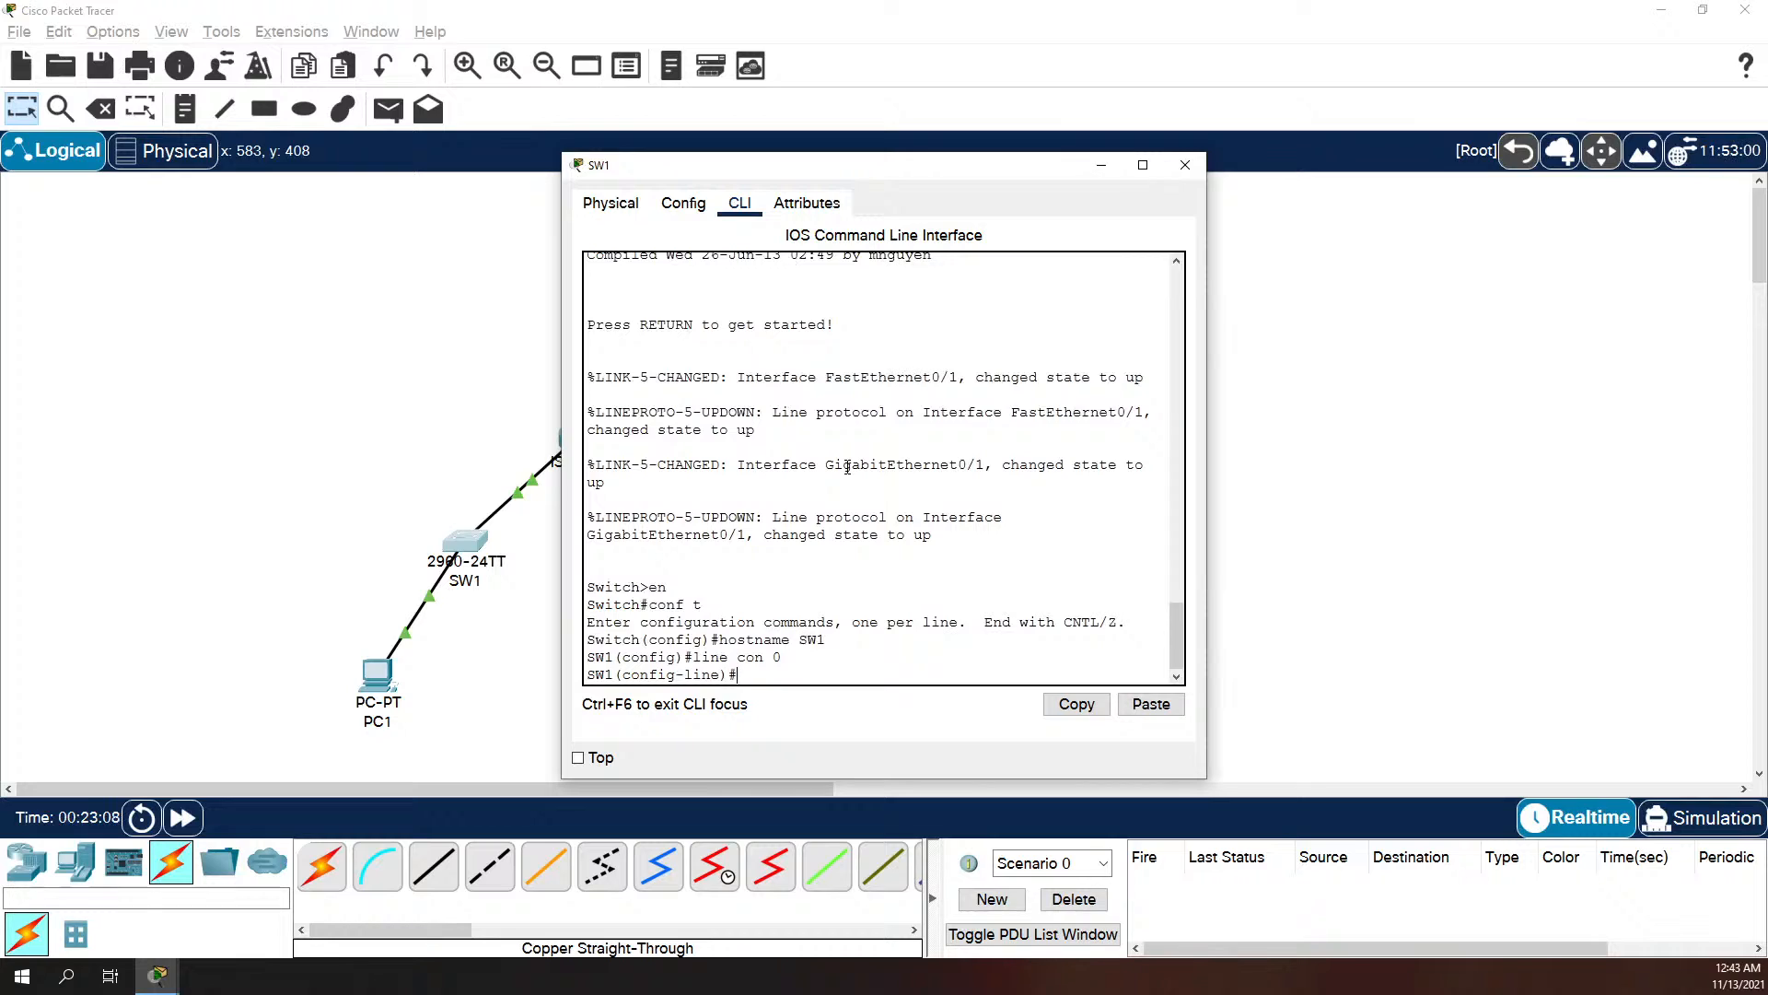
{"action": "type", "text": "c"}
{"action": "key", "text": "BackSpace"}
{"action": "type", "text": "password cisco"}
{"action": "key", "text": "Return"}
{"action": "type", "text": "lo"}
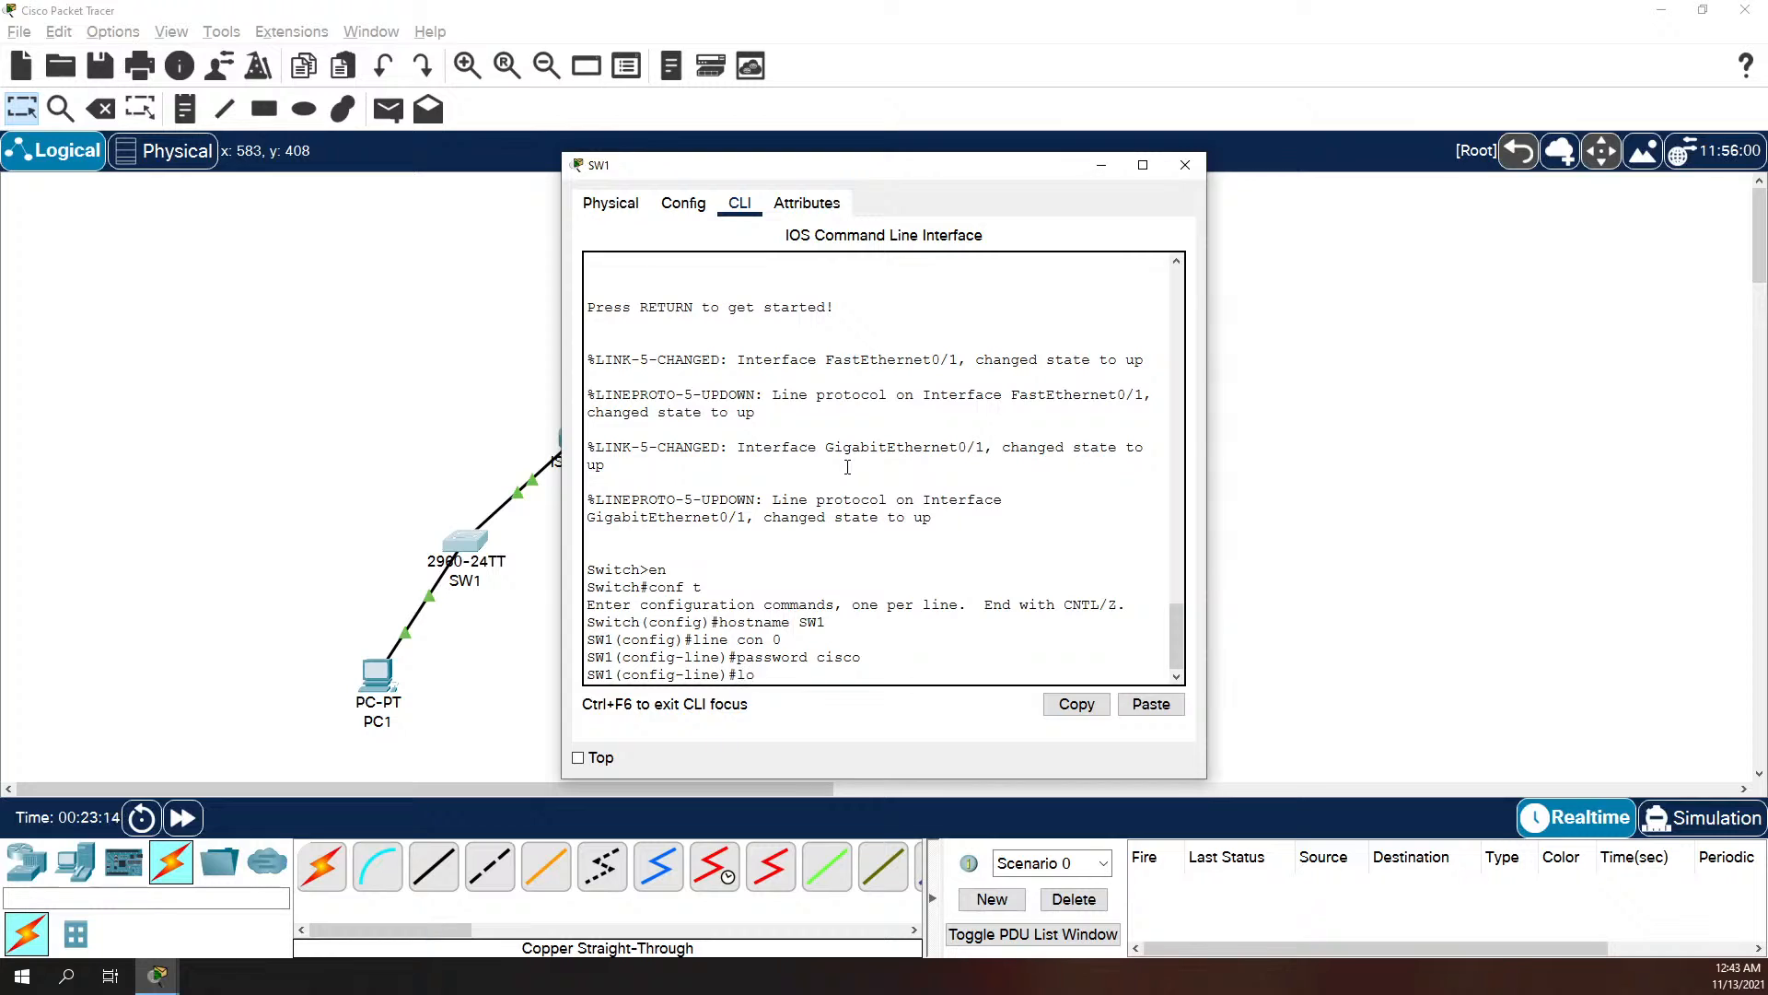
{"action": "type", "text": "gin"}
{"action": "key", "text": "Return"}
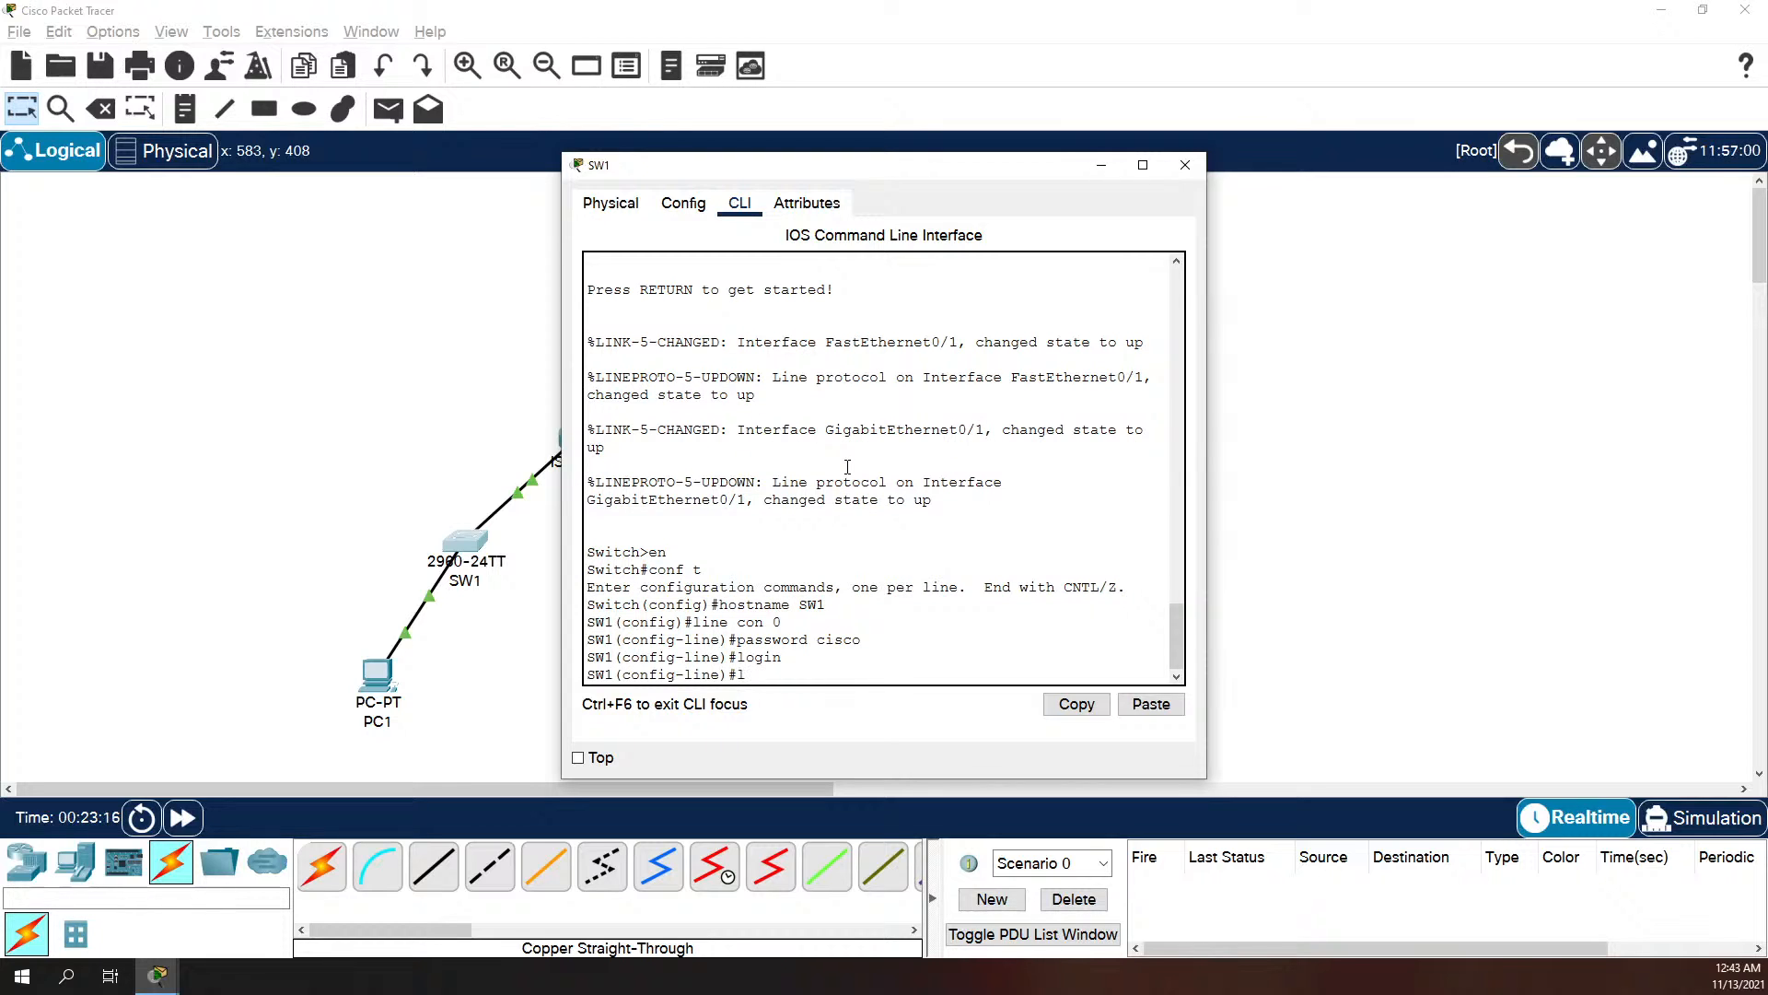
Step: Set the remote-access password on SW1's vty lines 0 4, require login and exit line configuration
{"action": "type", "text": "lo"}
{"action": "key", "text": "BackSpace"}
{"action": "type", "text": "ive v"}
{"action": "key", "text": "BackSpace"}
{"action": "key", "text": "BackSpace"}
{"action": "key", "text": "BackSpace"}
{"action": "key", "text": "BackSpace"}
{"action": "type", "text": "ne vt"}
{"action": "key", "text": "Return"}
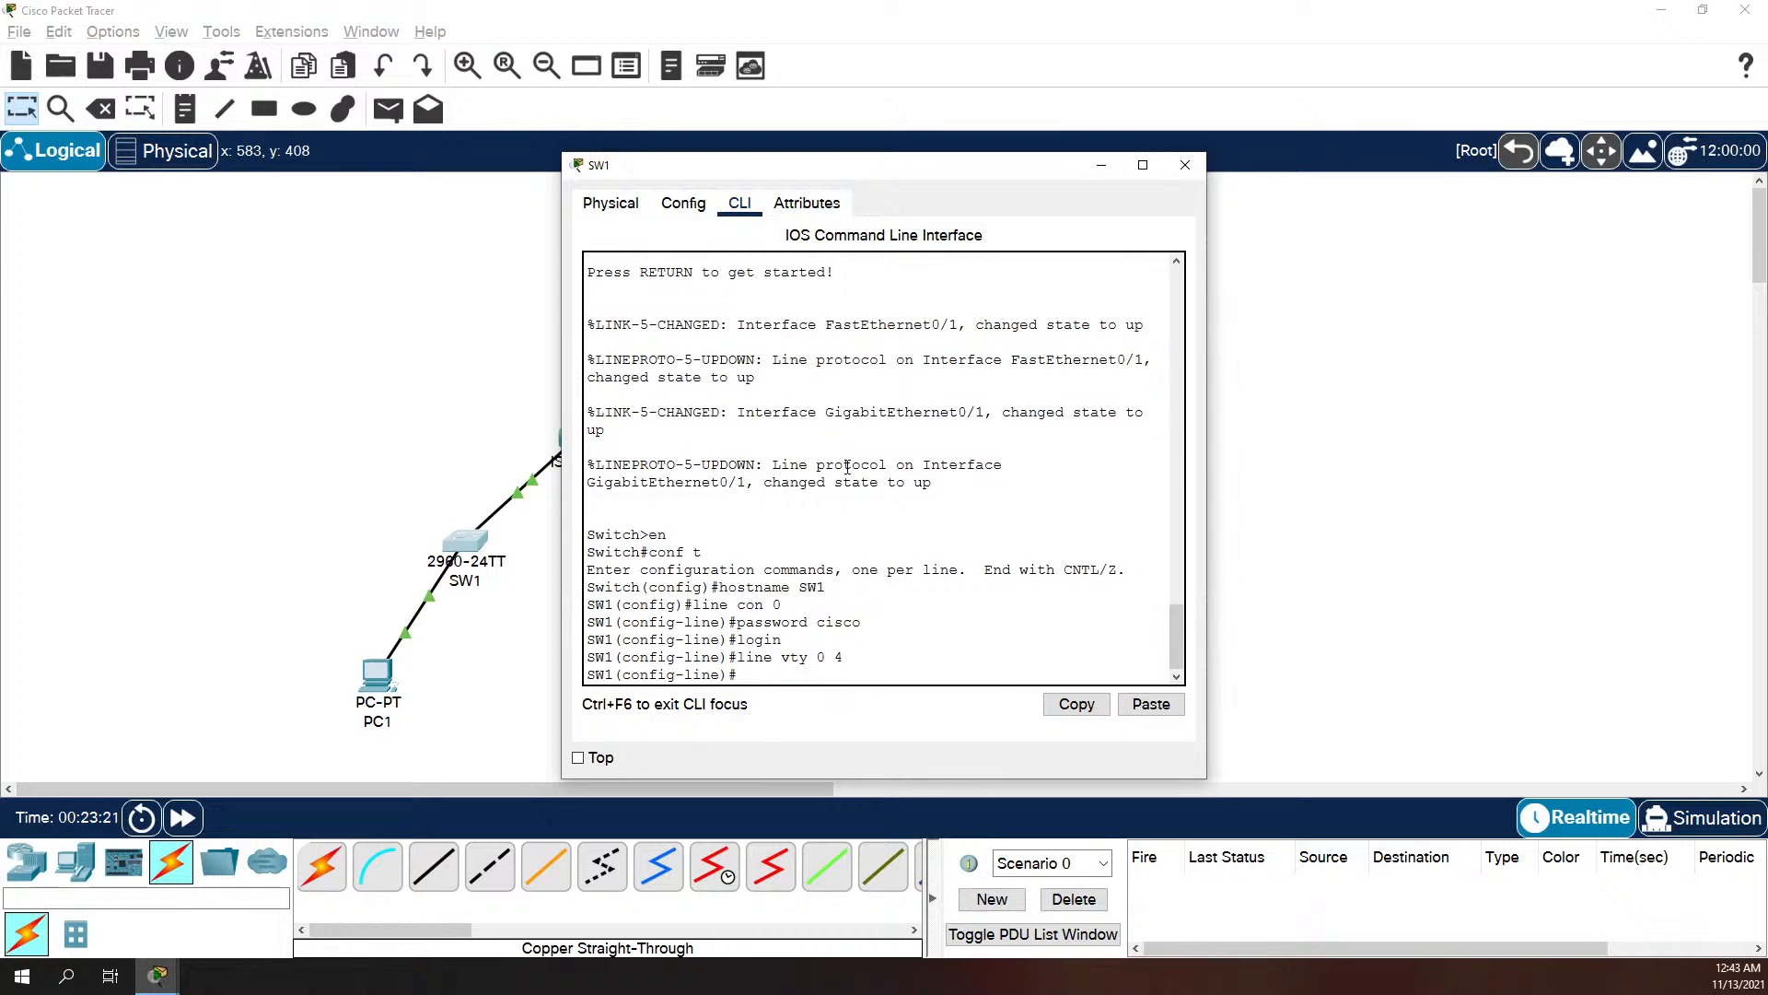
{"action": "type", "text": "l"}
{"action": "key", "text": "BackSpace"}
{"action": "type", "text": "password cisco"}
{"action": "key", "text": "Return"}
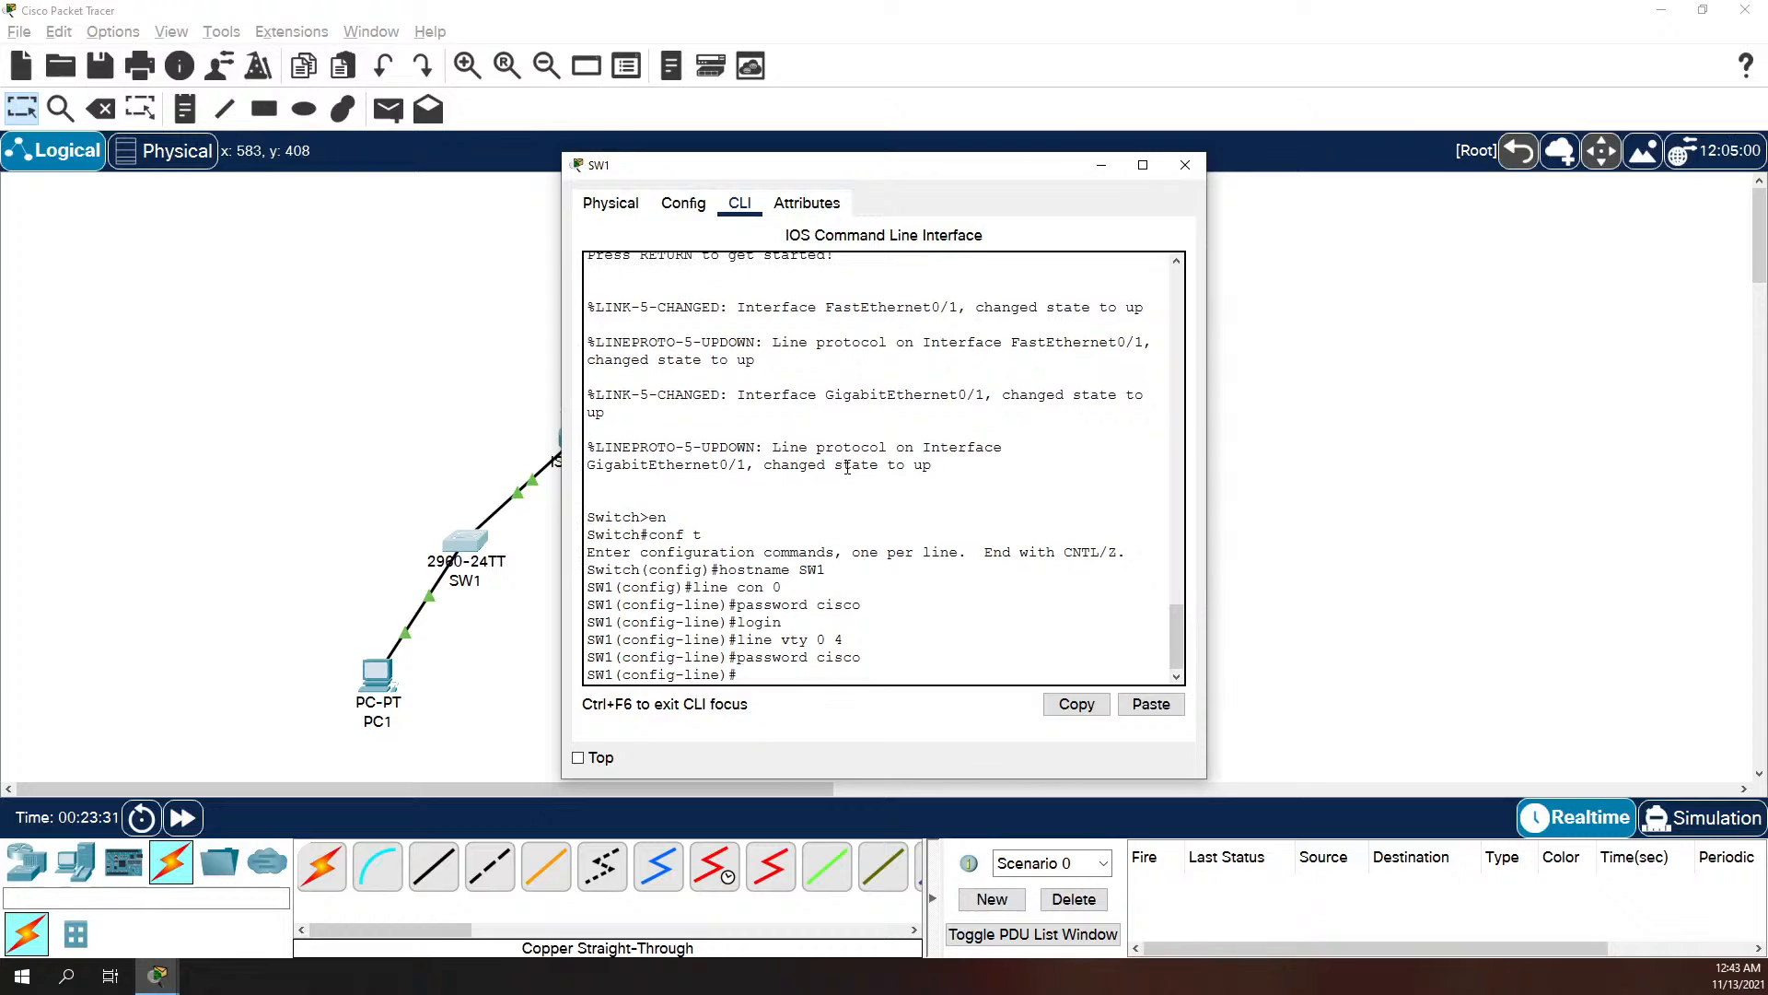
{"action": "type", "text": "login"}
{"action": "key", "text": "Return"}
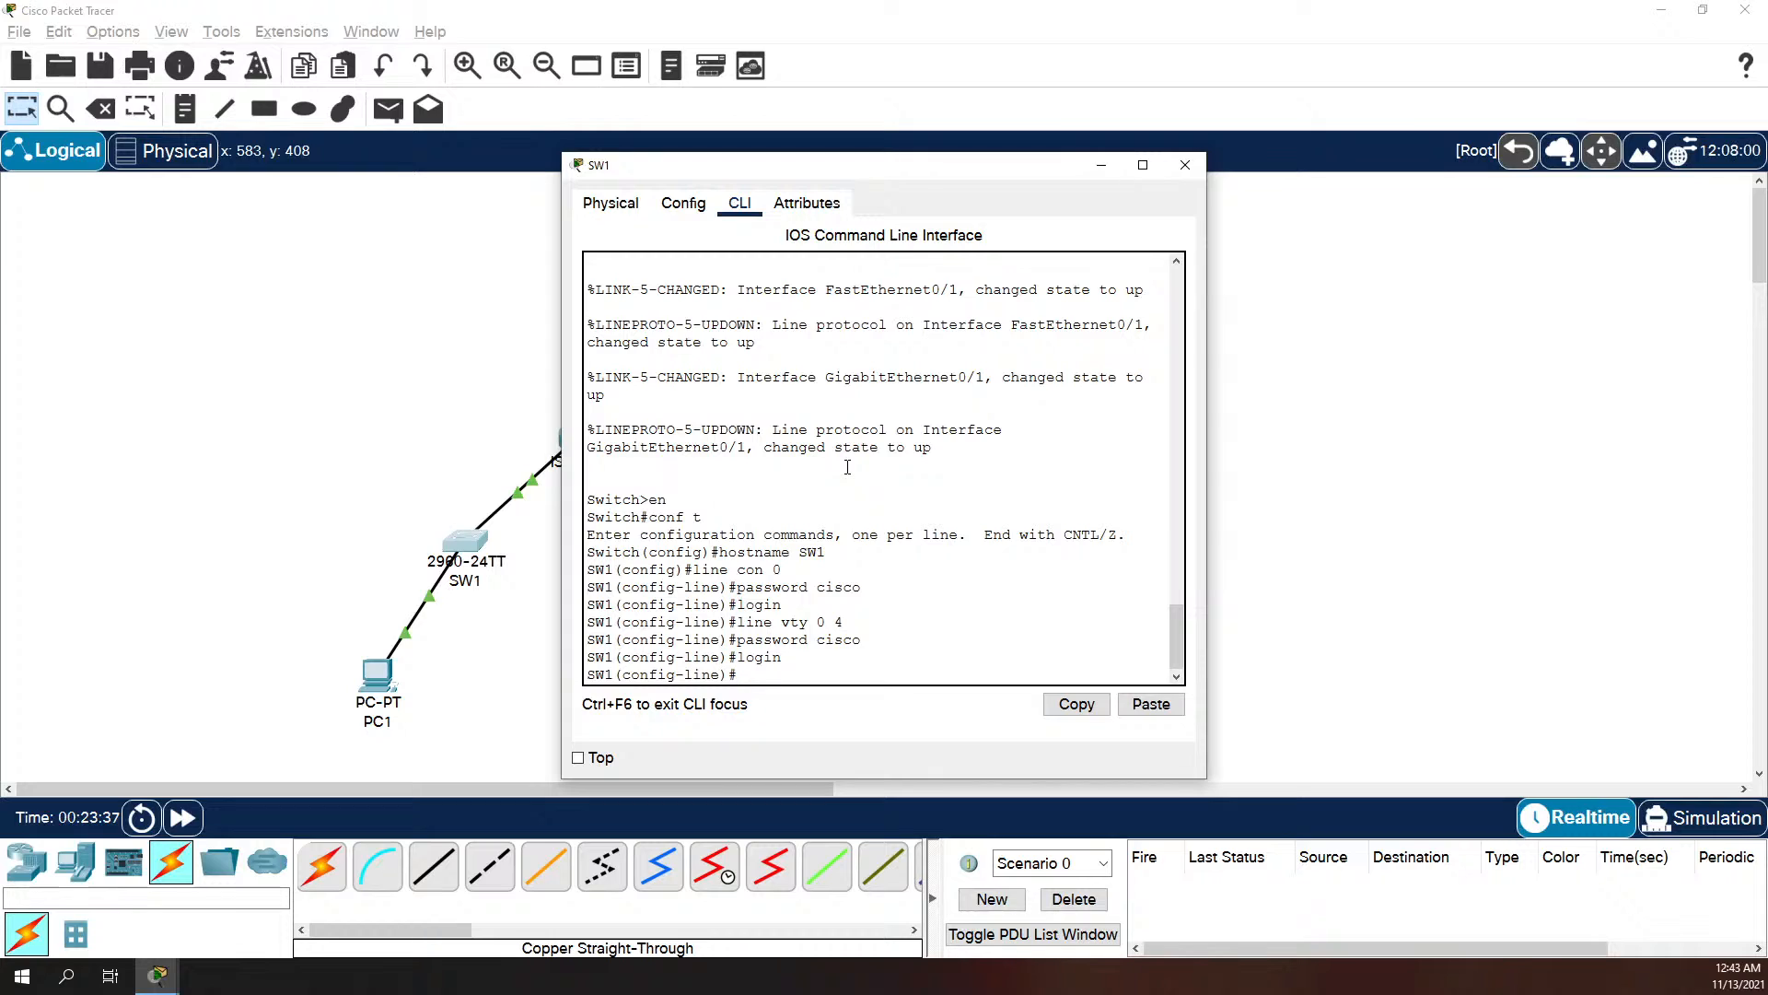
{"action": "type", "text": "exit"}
{"action": "key", "text": "Return"}
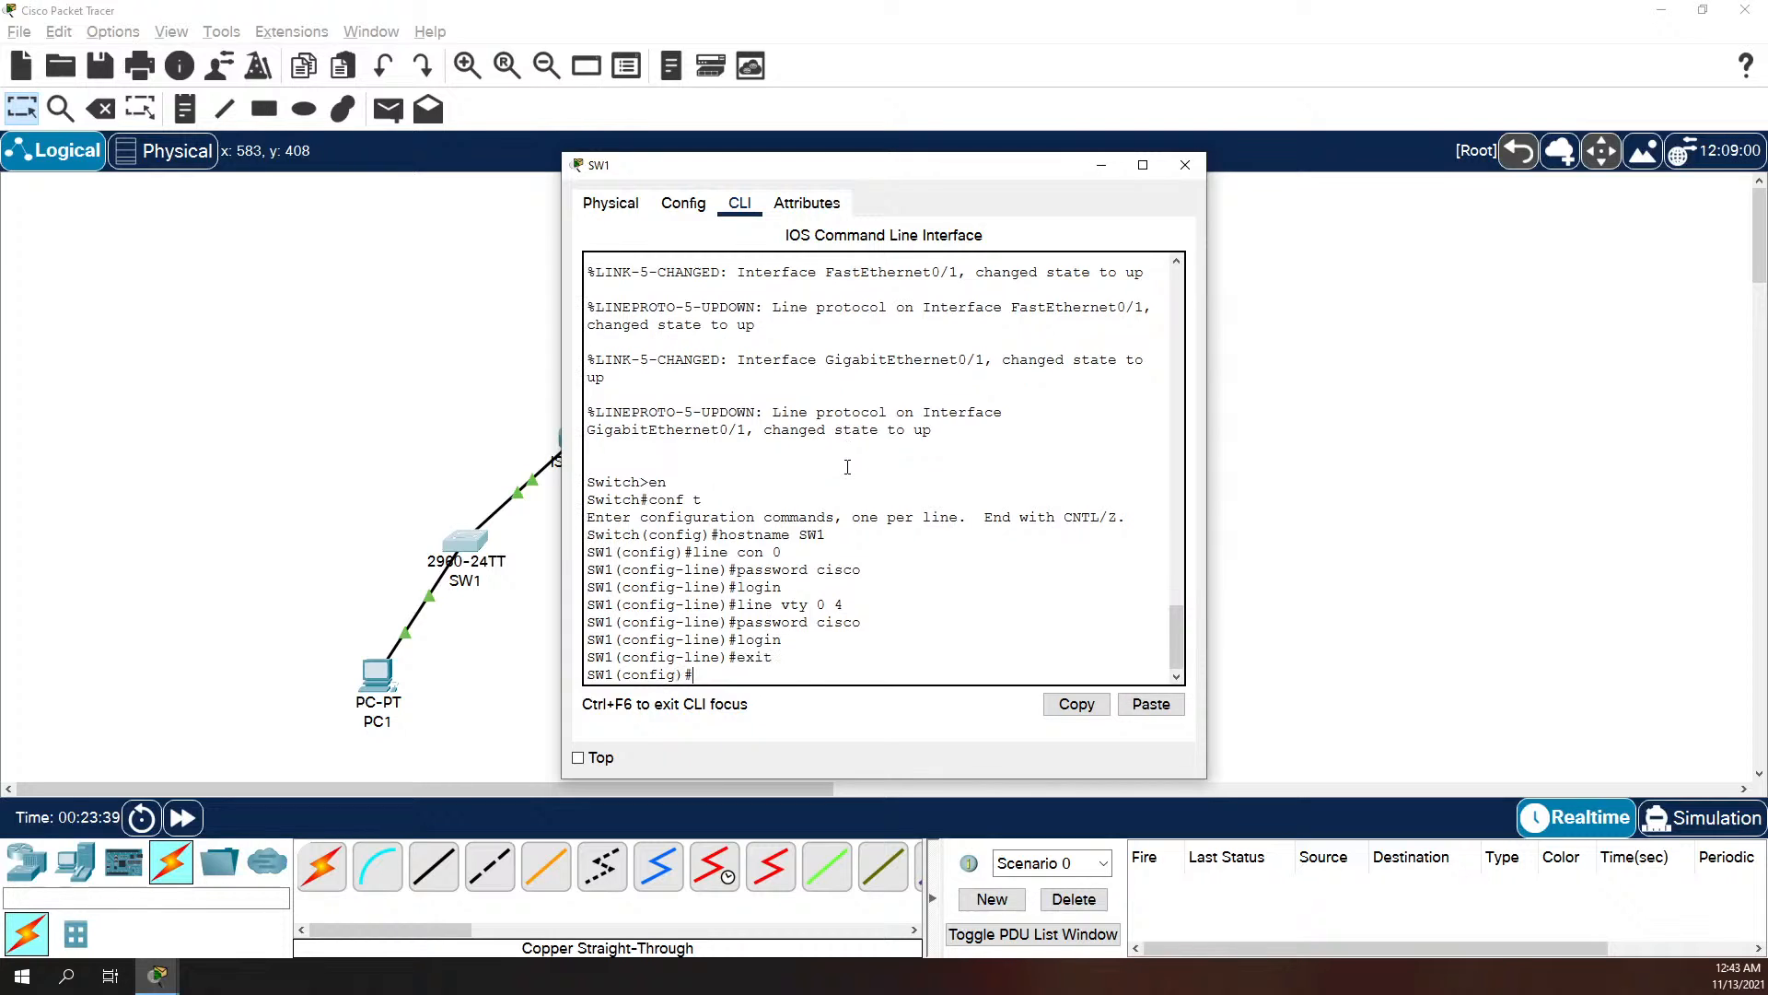
Step: Set SW1's message-of-the-day banner to "No Unauthoritzed Access", using $ as the delimiter
{"action": "type", "text": "banner mo"}
{"action": "type", "text": "uth"}
{"action": "key", "text": "BackSpace"}
{"action": "key", "text": "BackSpace"}
{"action": "key", "text": "BackSpace"}
{"action": "key", "text": "BackSpace"}
{"action": "key", "text": "BackSpace"}
{"action": "type", "text": "No Au"}
{"action": "key", "text": "BackSpace"}
{"action": "key", "text": "BackSpace"}
{"action": "type", "text": "I"}
{"action": "type", "text": "Unauthoritz"}
{"action": "type", "text": "ed Access"}
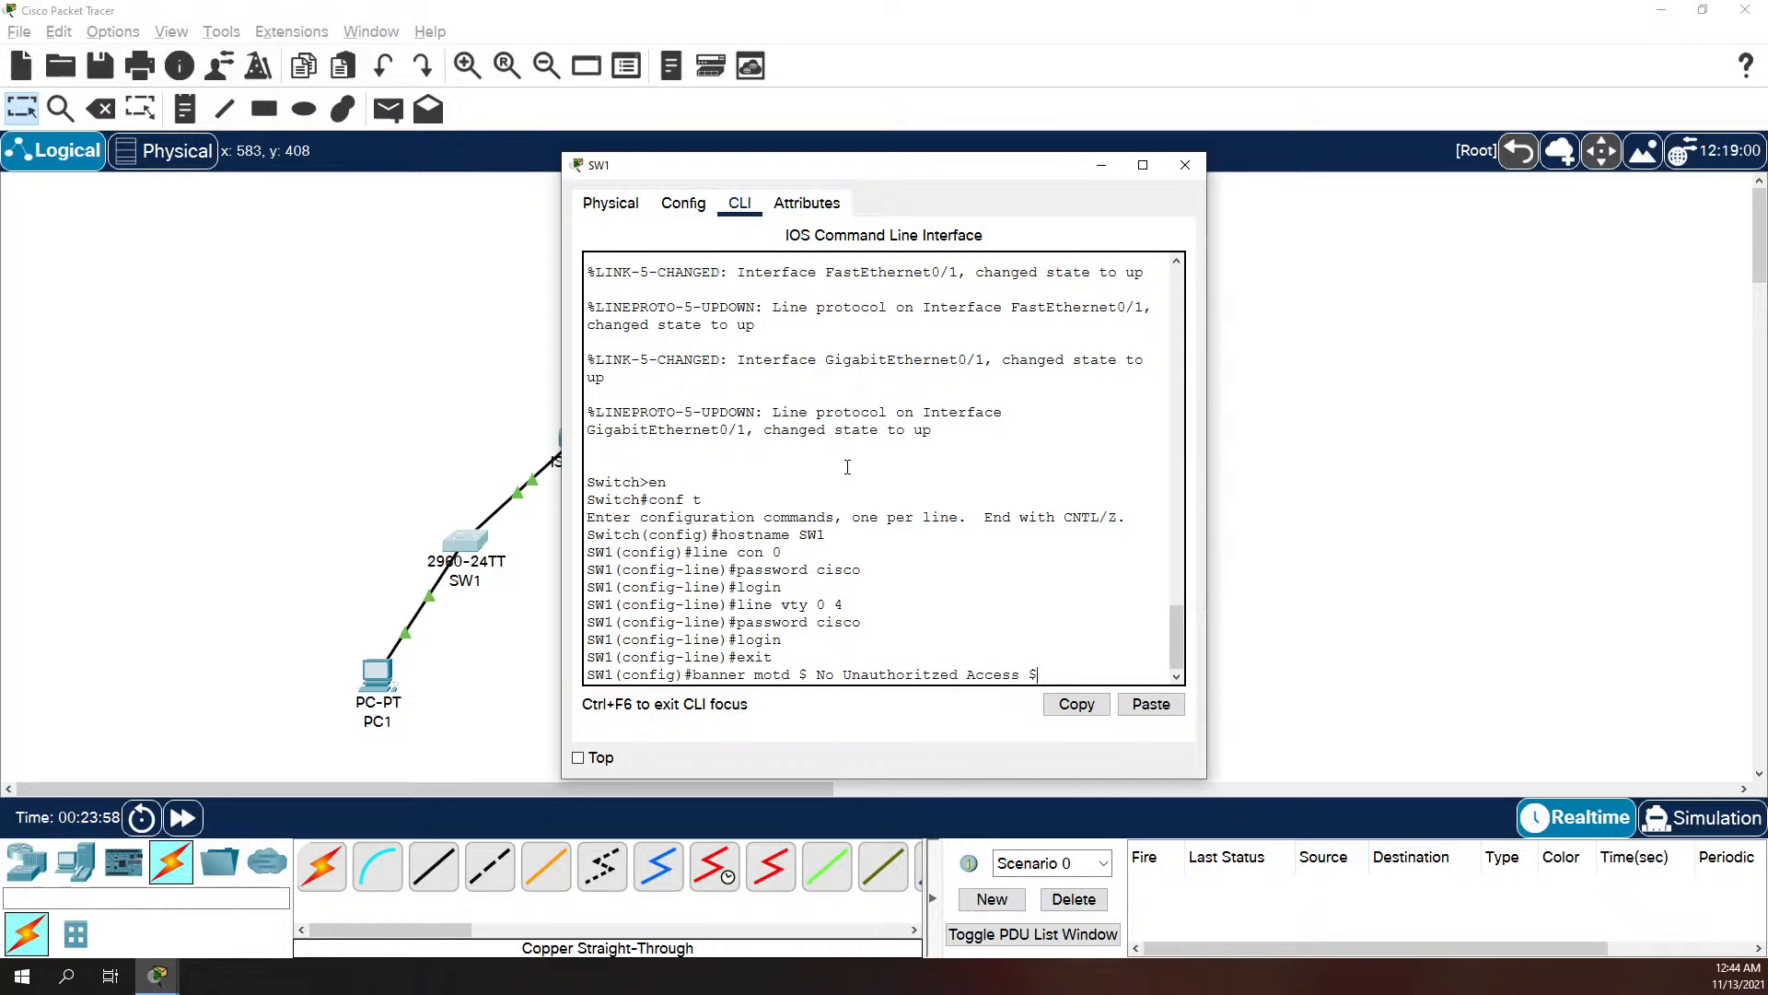
{"action": "type", "text": " $"}
{"action": "key", "text": "Return"}
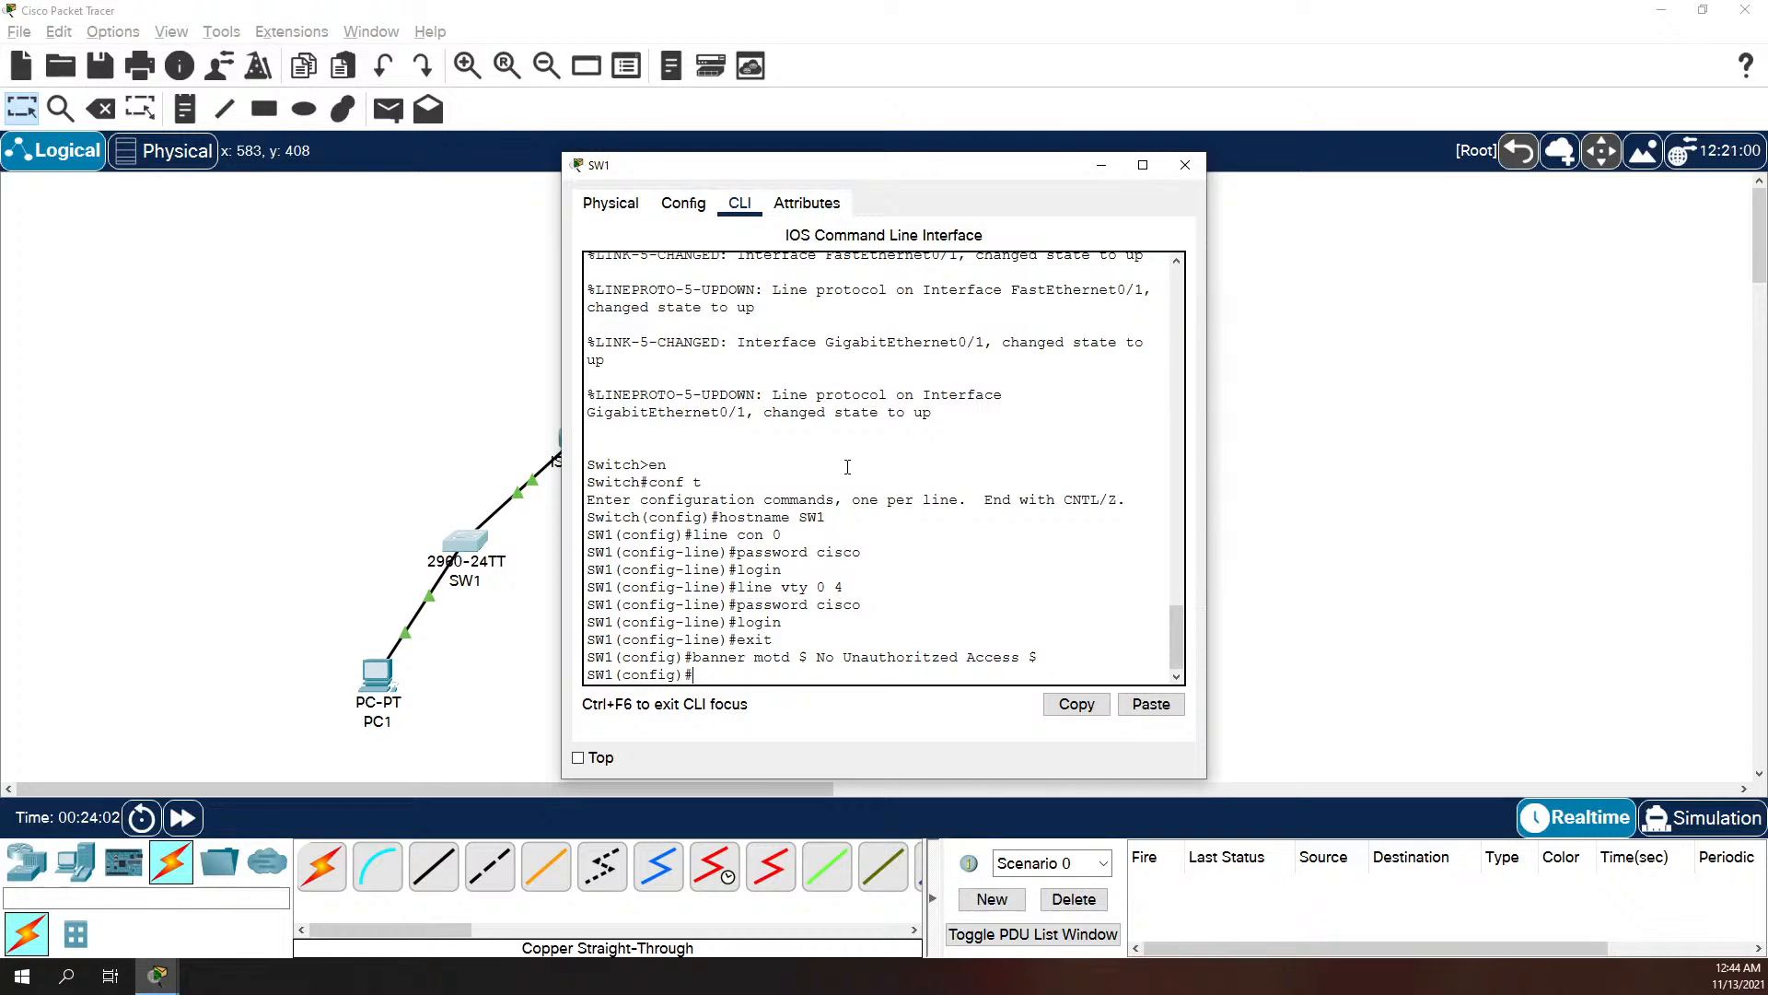
Step: Enable the password-encryption service on SW1
{"action": "type", "text": "e"}
{"action": "key", "text": "BackSpace"}
{"action": "type", "text": "serivce"}
{"action": "key", "text": "BackSpace"}
{"action": "key", "text": "BackSpace"}
{"action": "key", "text": "BackSpace"}
{"action": "key", "text": "BackSpace"}
{"action": "key", "text": "BackSpace"}
{"action": "key", "text": "BackSpace"}
{"action": "key", "text": "BackSpace"}
{"action": "type", "text": "service pass"}
{"action": "key", "text": "Tab"}
{"action": "key", "text": "Return"}
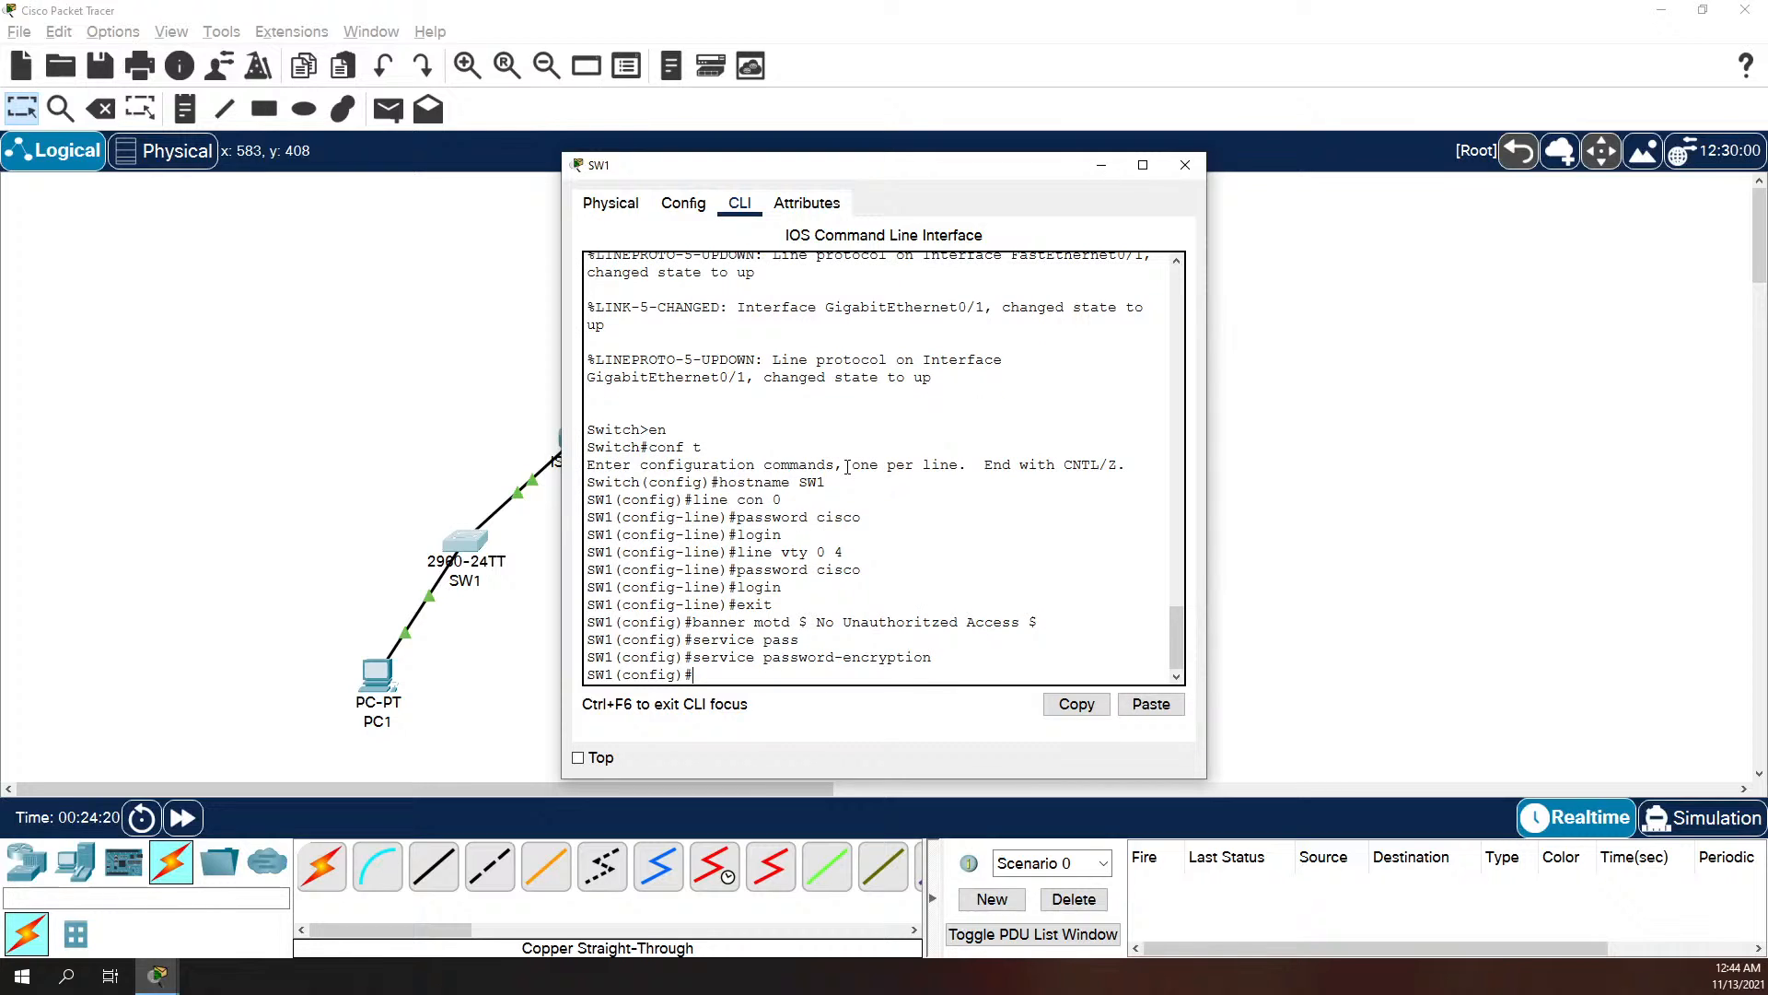
Step: Set the enable secret password on SW1
{"action": "type", "text": "enable secrete"}
{"action": "key", "text": "Tab"}
{"action": "type", "text": "class"}
{"action": "key", "text": "Return"}
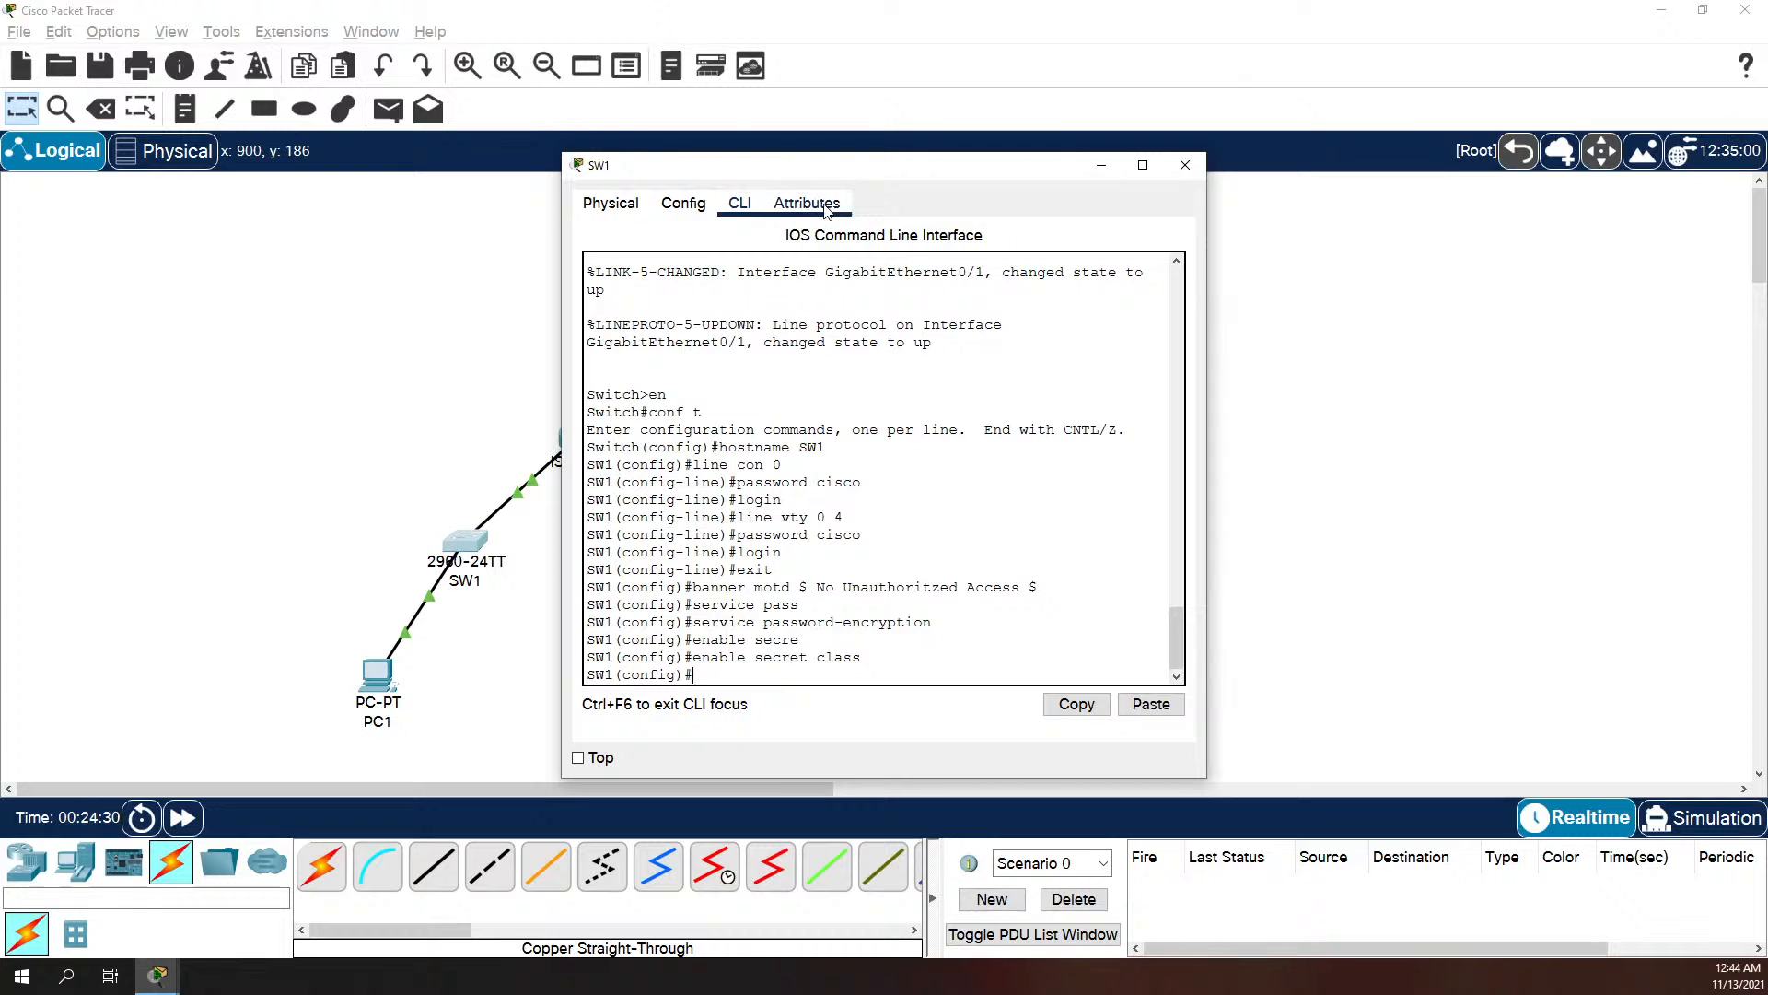
Step: Move SW1's window clear of R3, then enable the password-encryption service in R3's global configuration
{"action": "left_click_drag", "start_coordinate": [801, 172], "coordinate": [1146, 183]}
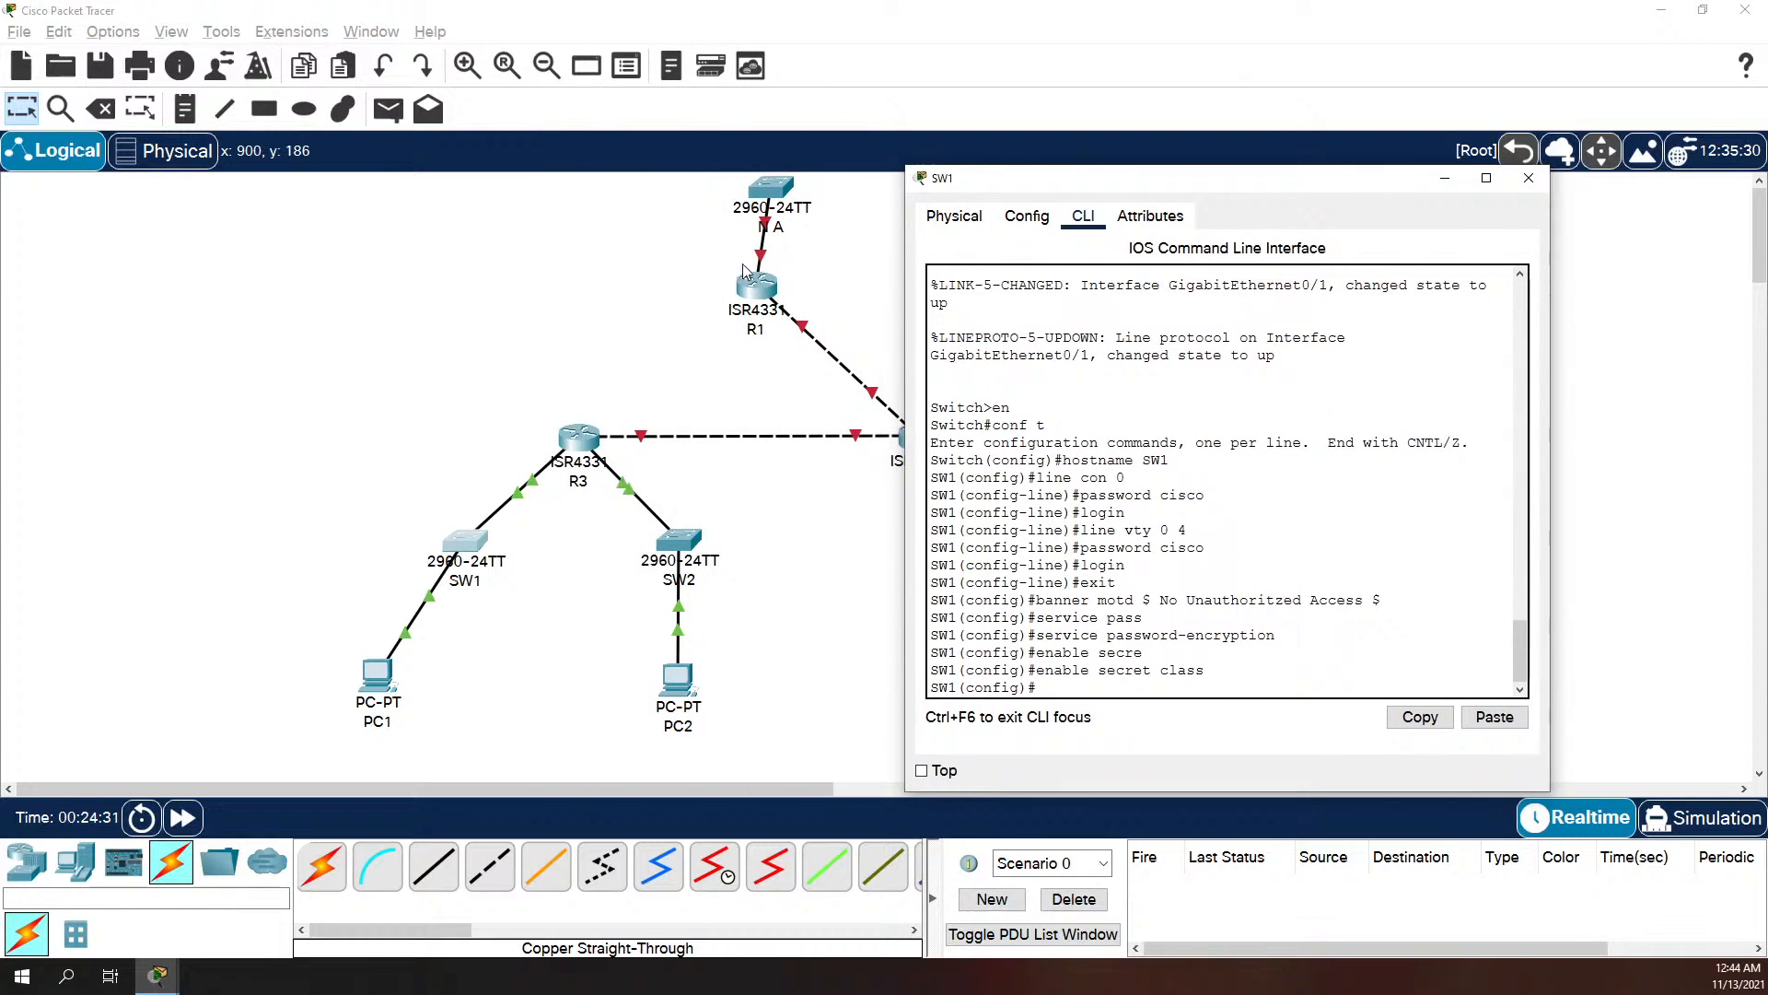
{"action": "left_click", "coordinate": [587, 444]}
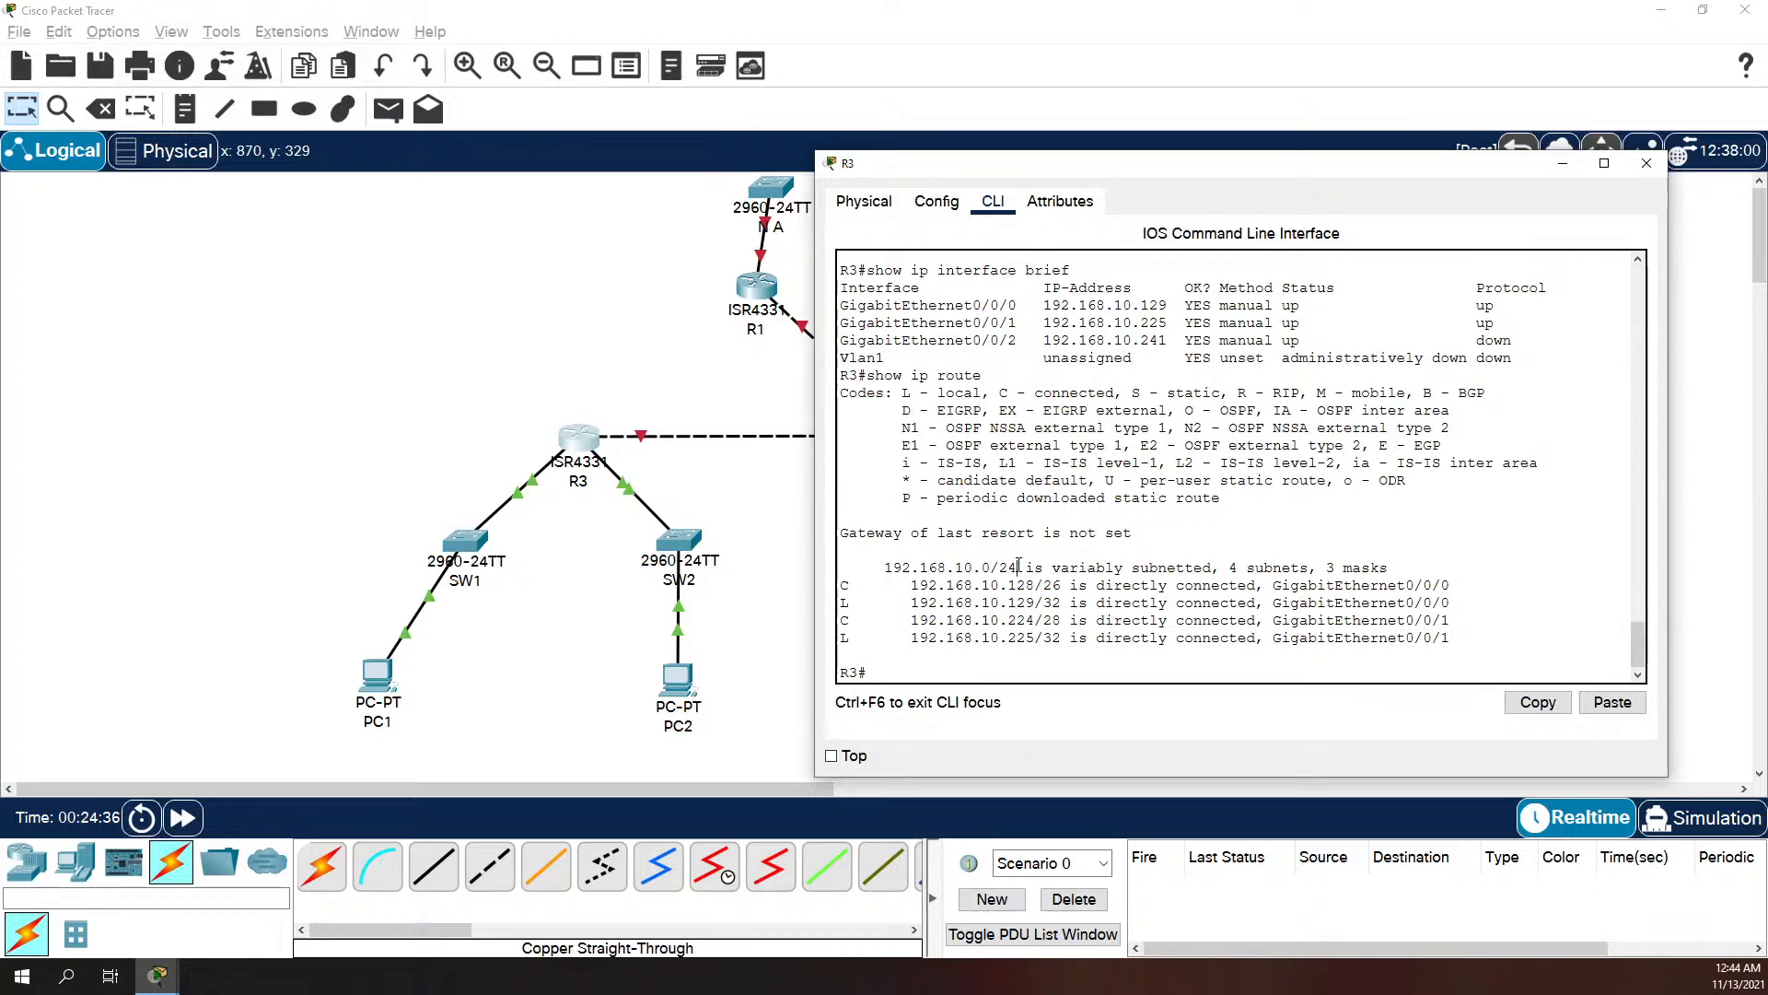
{"action": "type", "text": "conf t"}
{"action": "key", "text": "Return"}
{"action": "type", "text": "service pas"}
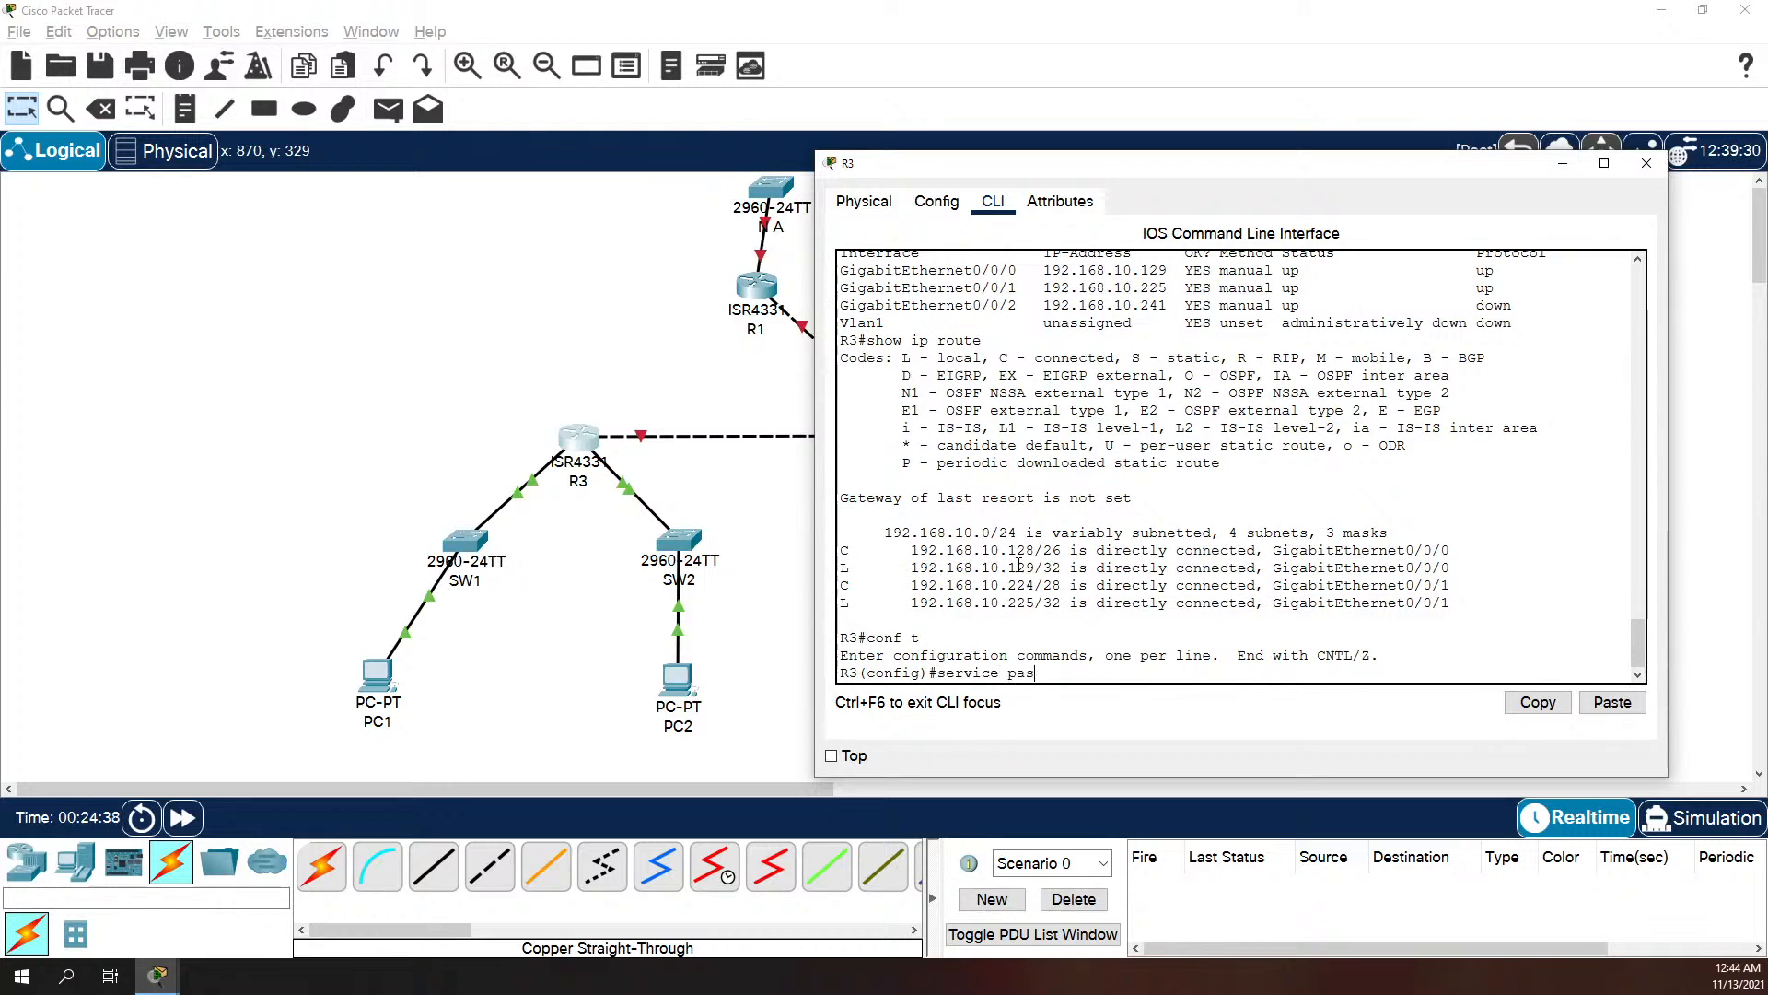
{"action": "key", "text": "Tab"}
{"action": "key", "text": "Return"}
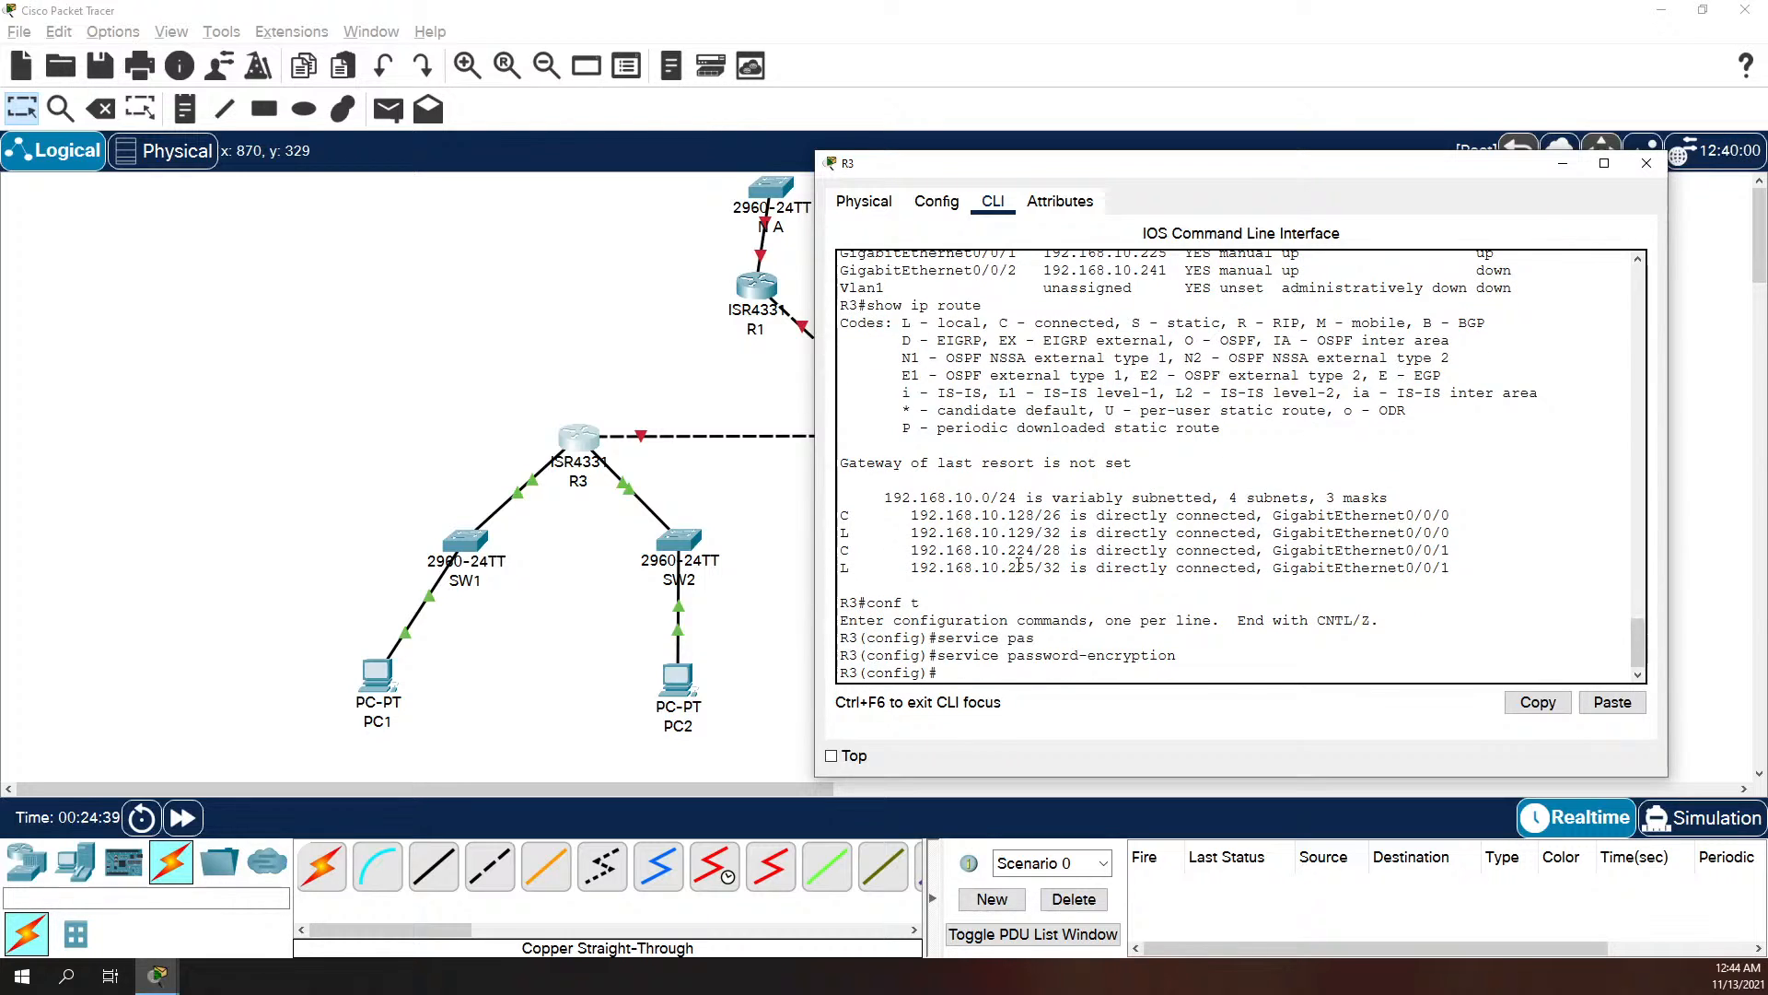
Step: Set the enable secret password on R3
{"action": "type", "text": "enable se"}
{"action": "key", "text": "Tab"}
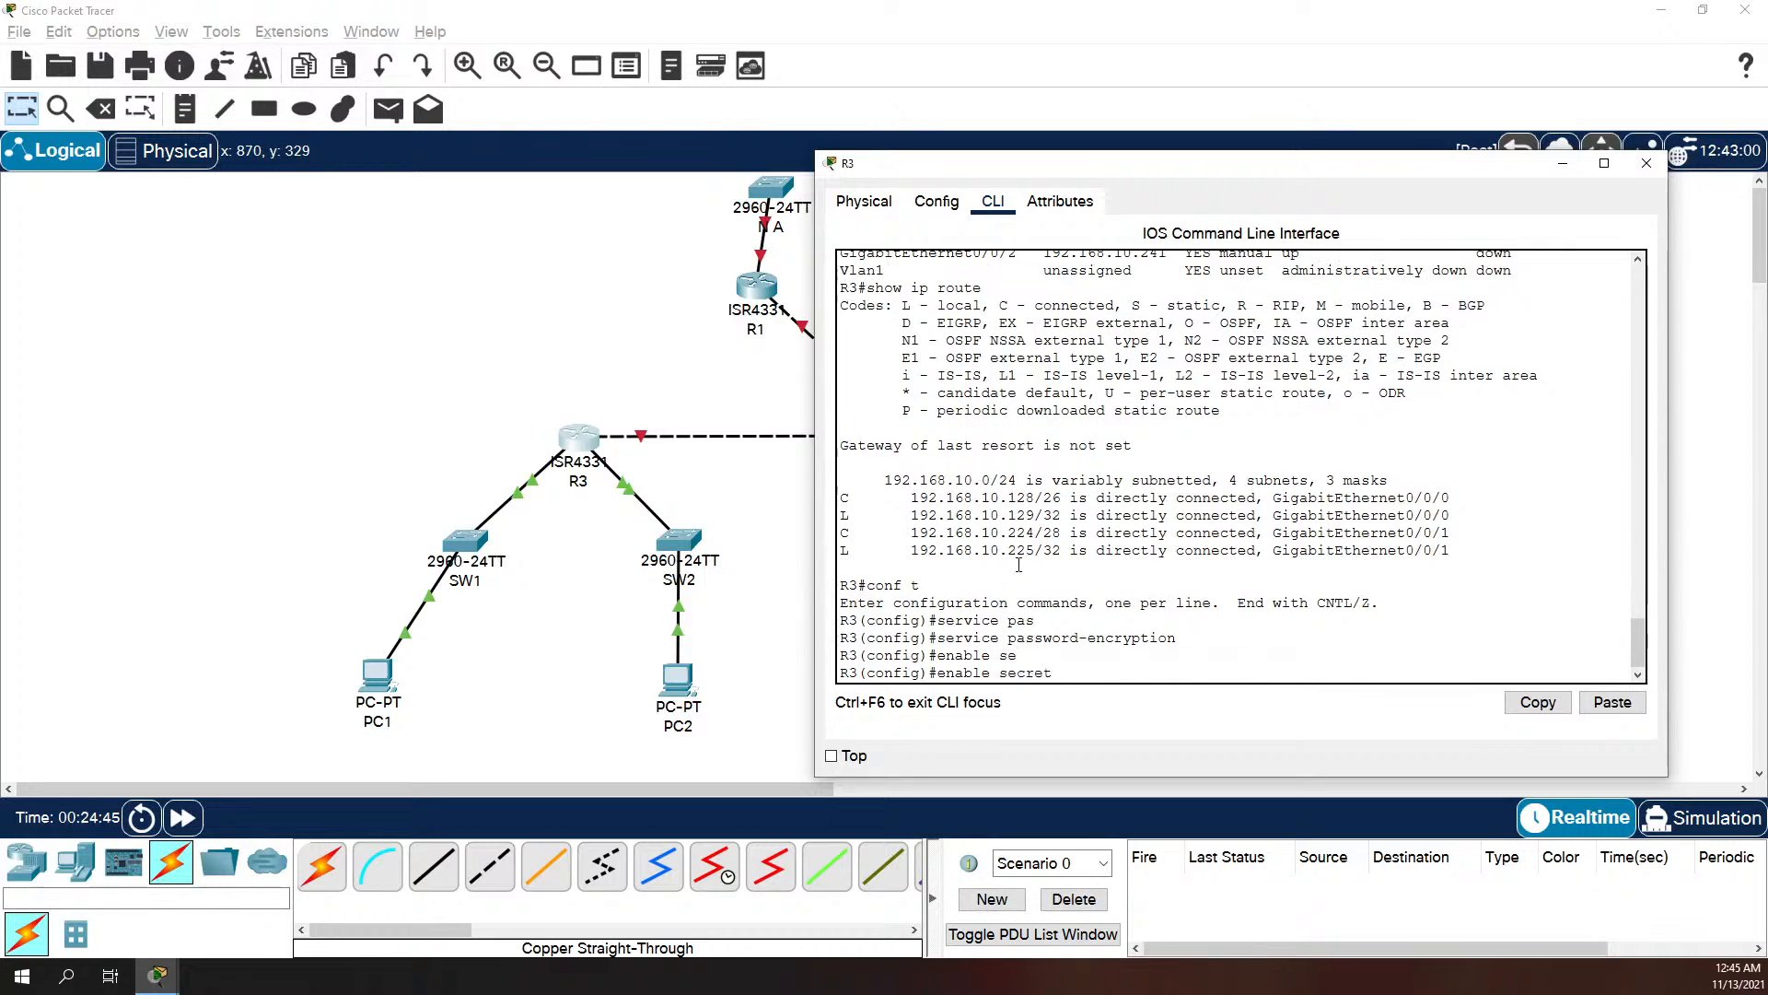
{"action": "type", "text": "class"}
{"action": "key", "text": "Return"}
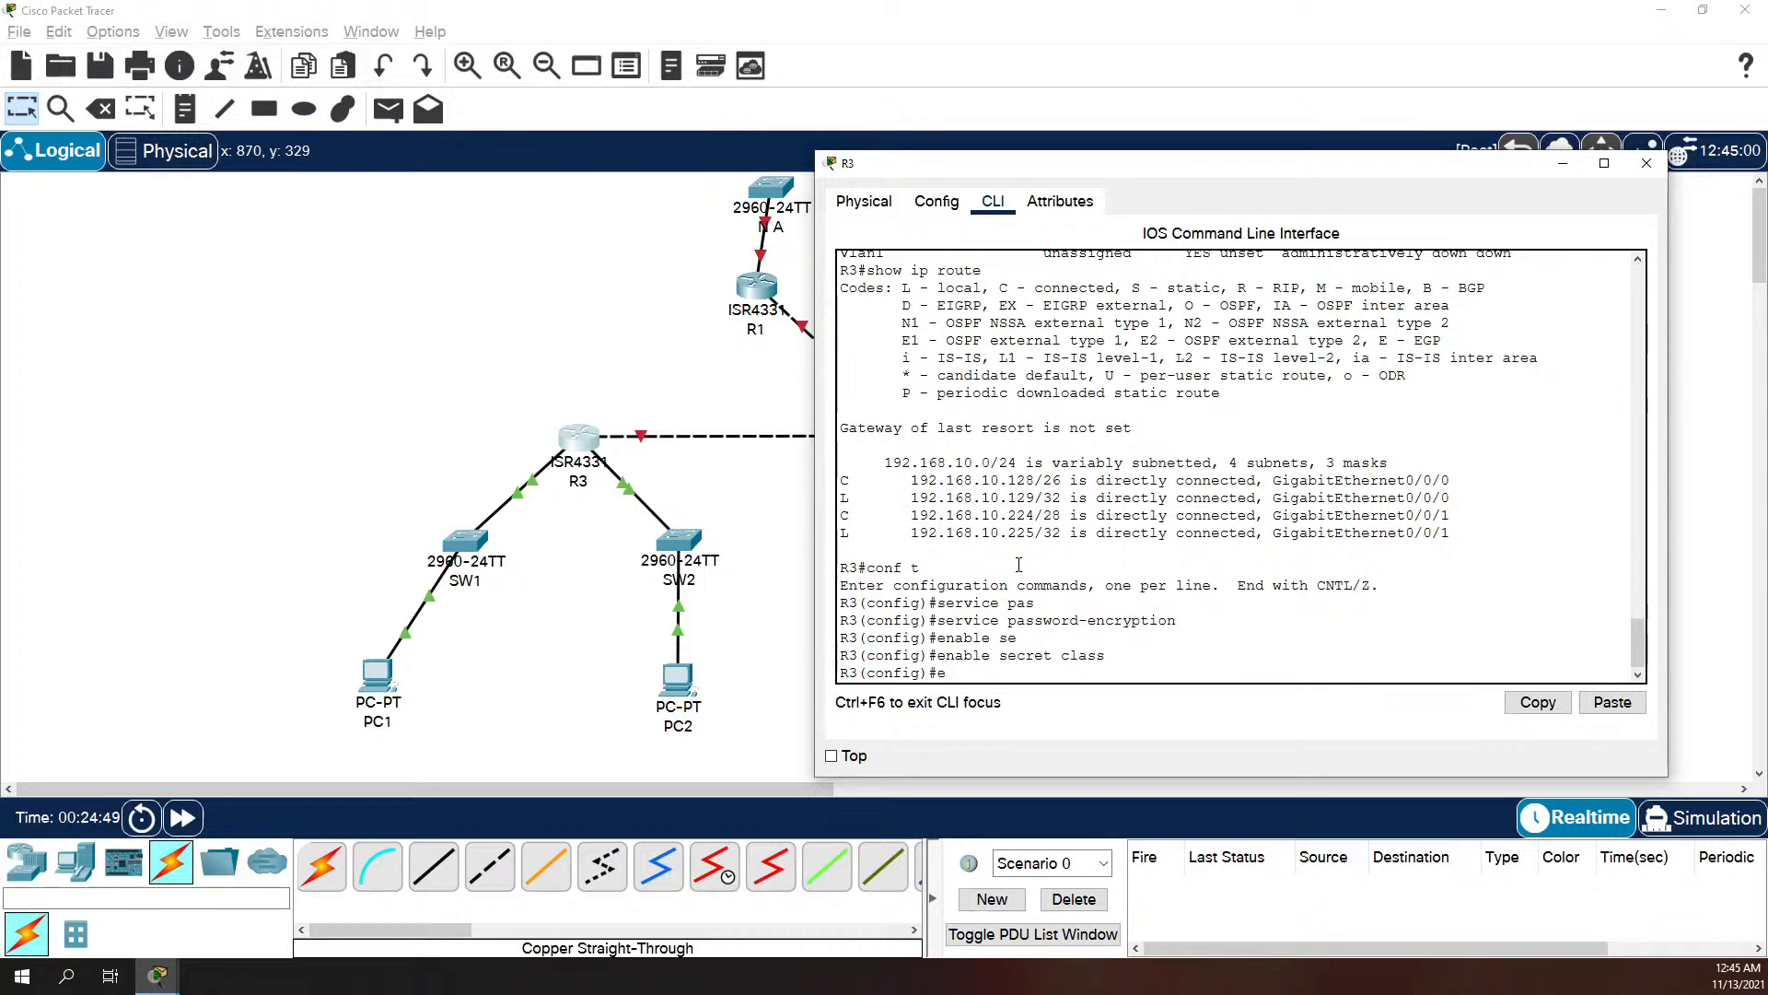
Step: Exit R3's configuration mode and copy the running configuration to startup-config
{"action": "type", "text": "exit"}
{"action": "key", "text": "Return"}
{"action": "key", "text": "Return"}
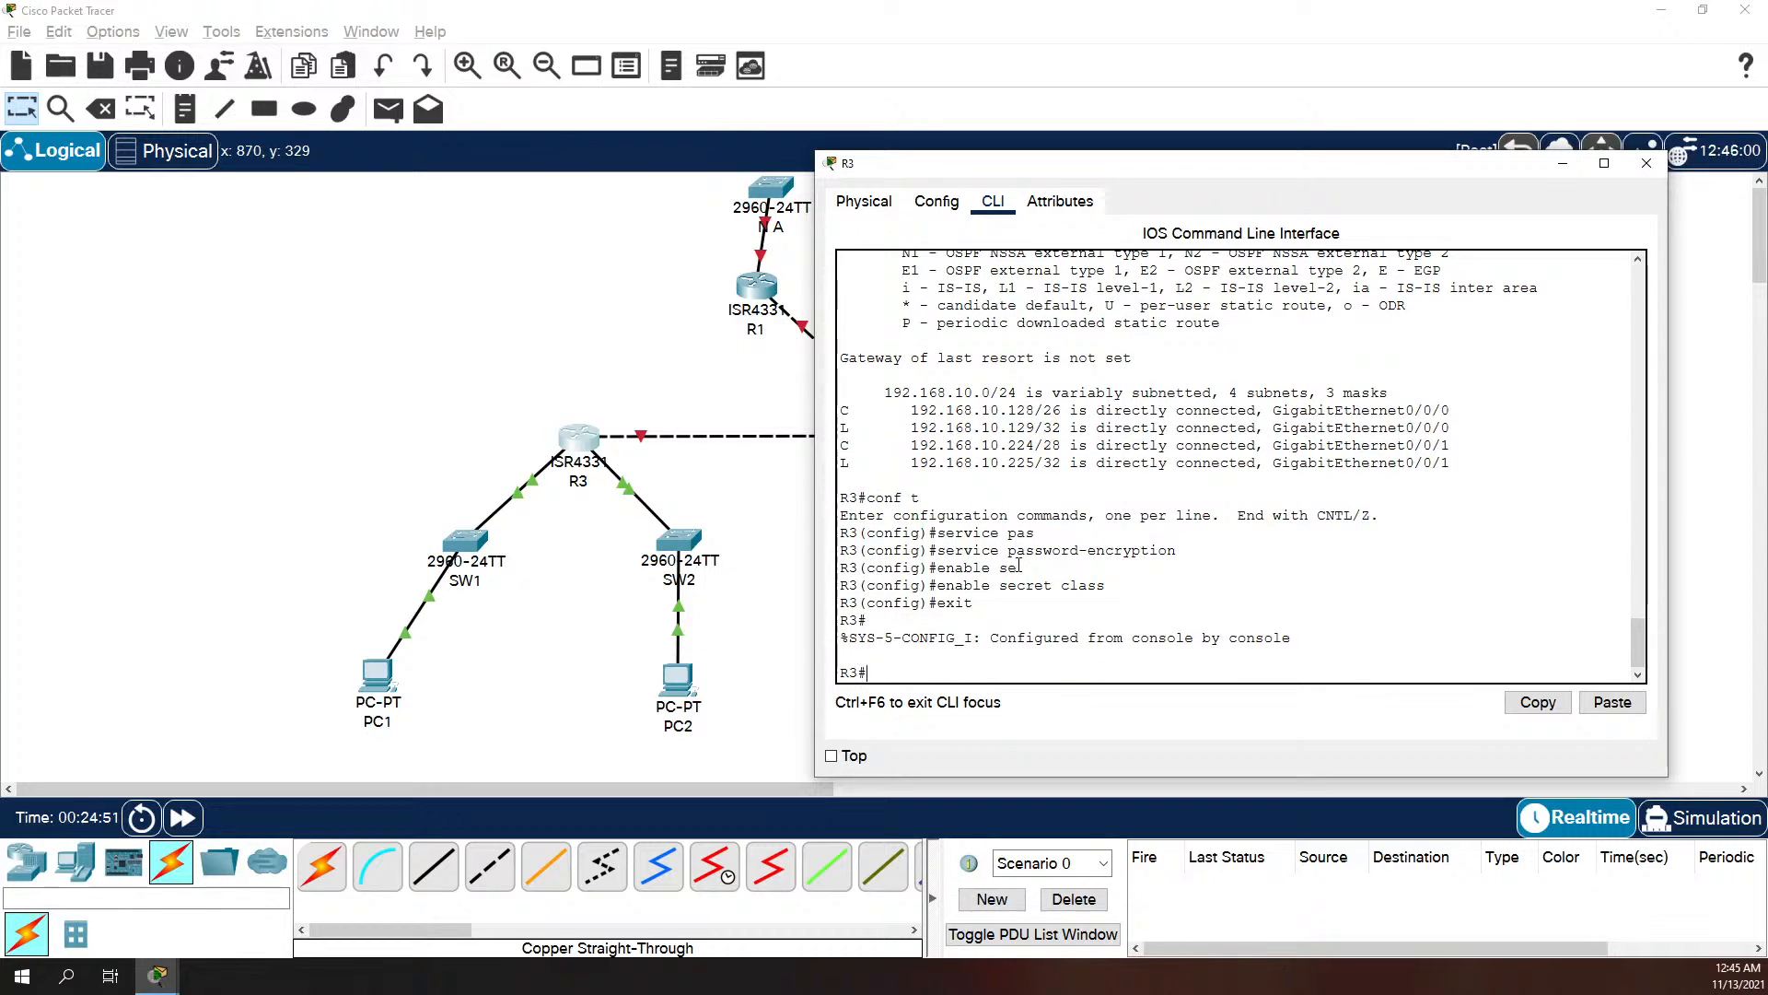
{"action": "type", "text": "copy run start"}
{"action": "key", "text": "Return"}
{"action": "key", "text": "Return"}
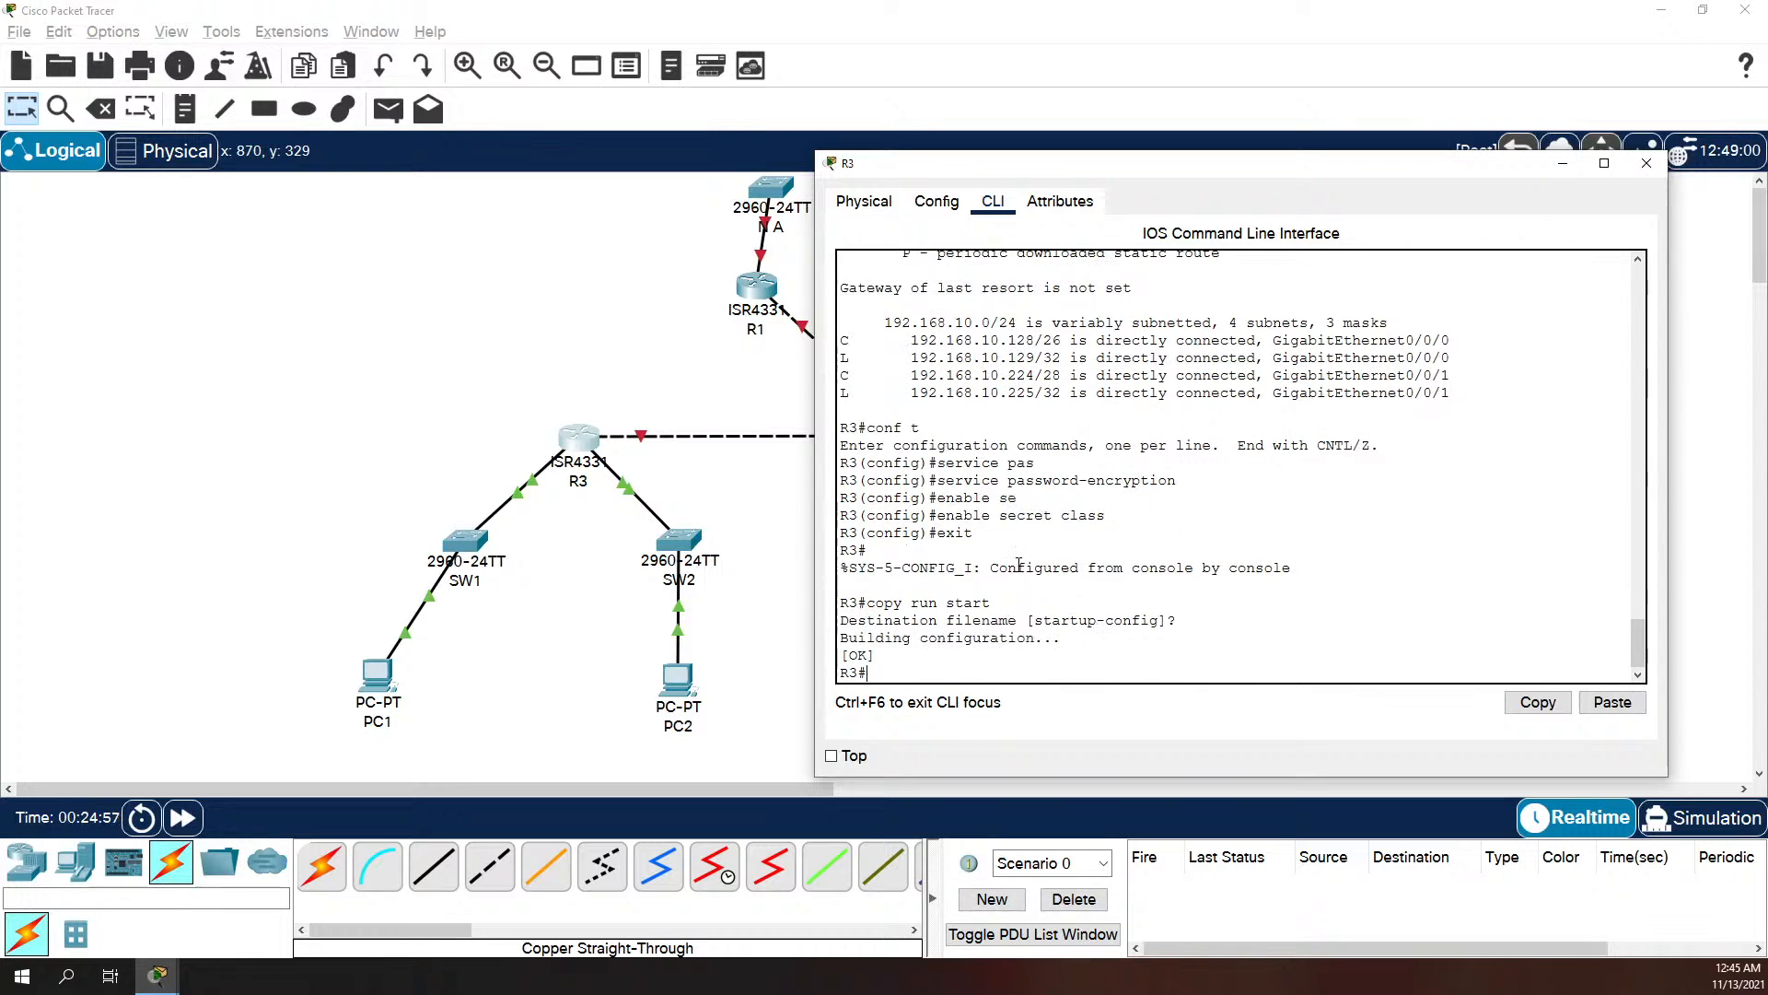
Step: On SW1, assign the VLAN 1 interface the IP address 192.168.10.226 with mask 255.255.255.240
{"action": "left_click", "coordinate": [477, 546]}
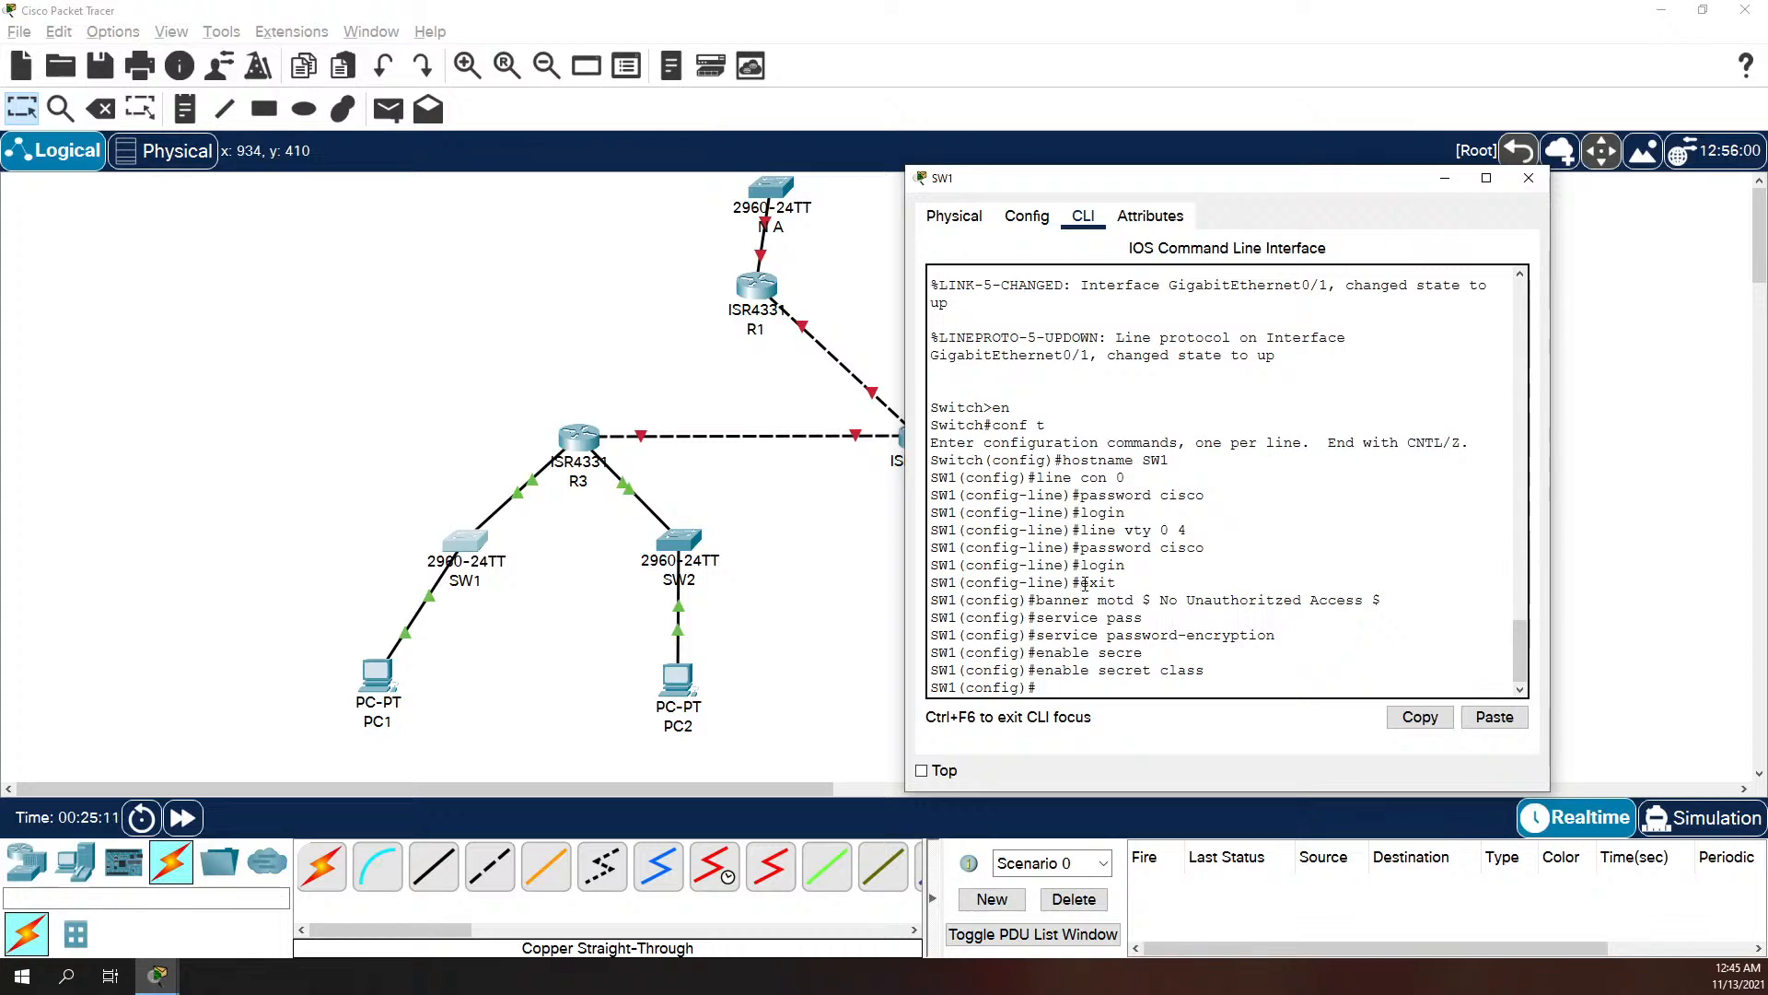
{"action": "type", "text": "int vlan1"}
{"action": "key", "text": "Return"}
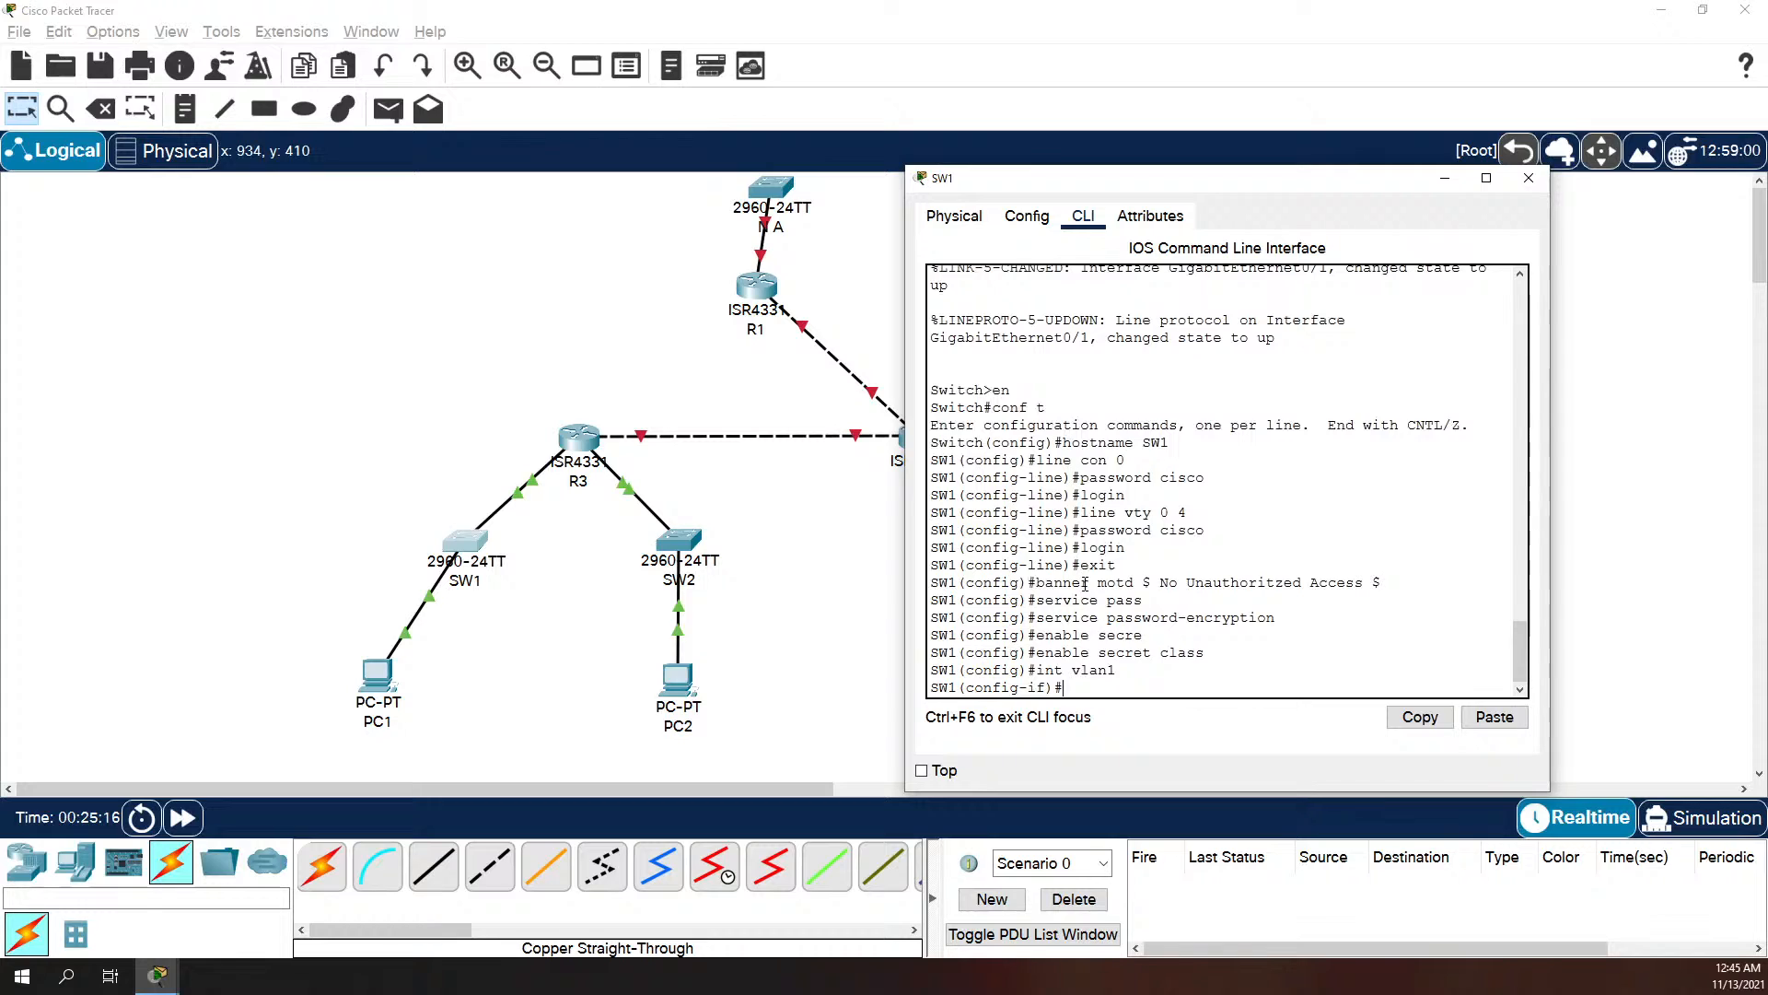
{"action": "type", "text": "ip"}
{"action": "type", "text": "add ress"}
{"action": "key", "text": "BackSpace"}
{"action": "key", "text": "BackSpace"}
{"action": "key", "text": "BackSpace"}
{"action": "key", "text": "BackSpace"}
{"action": "key", "text": "BackSpace"}
{"action": "type", "text": "ress 192.168"}
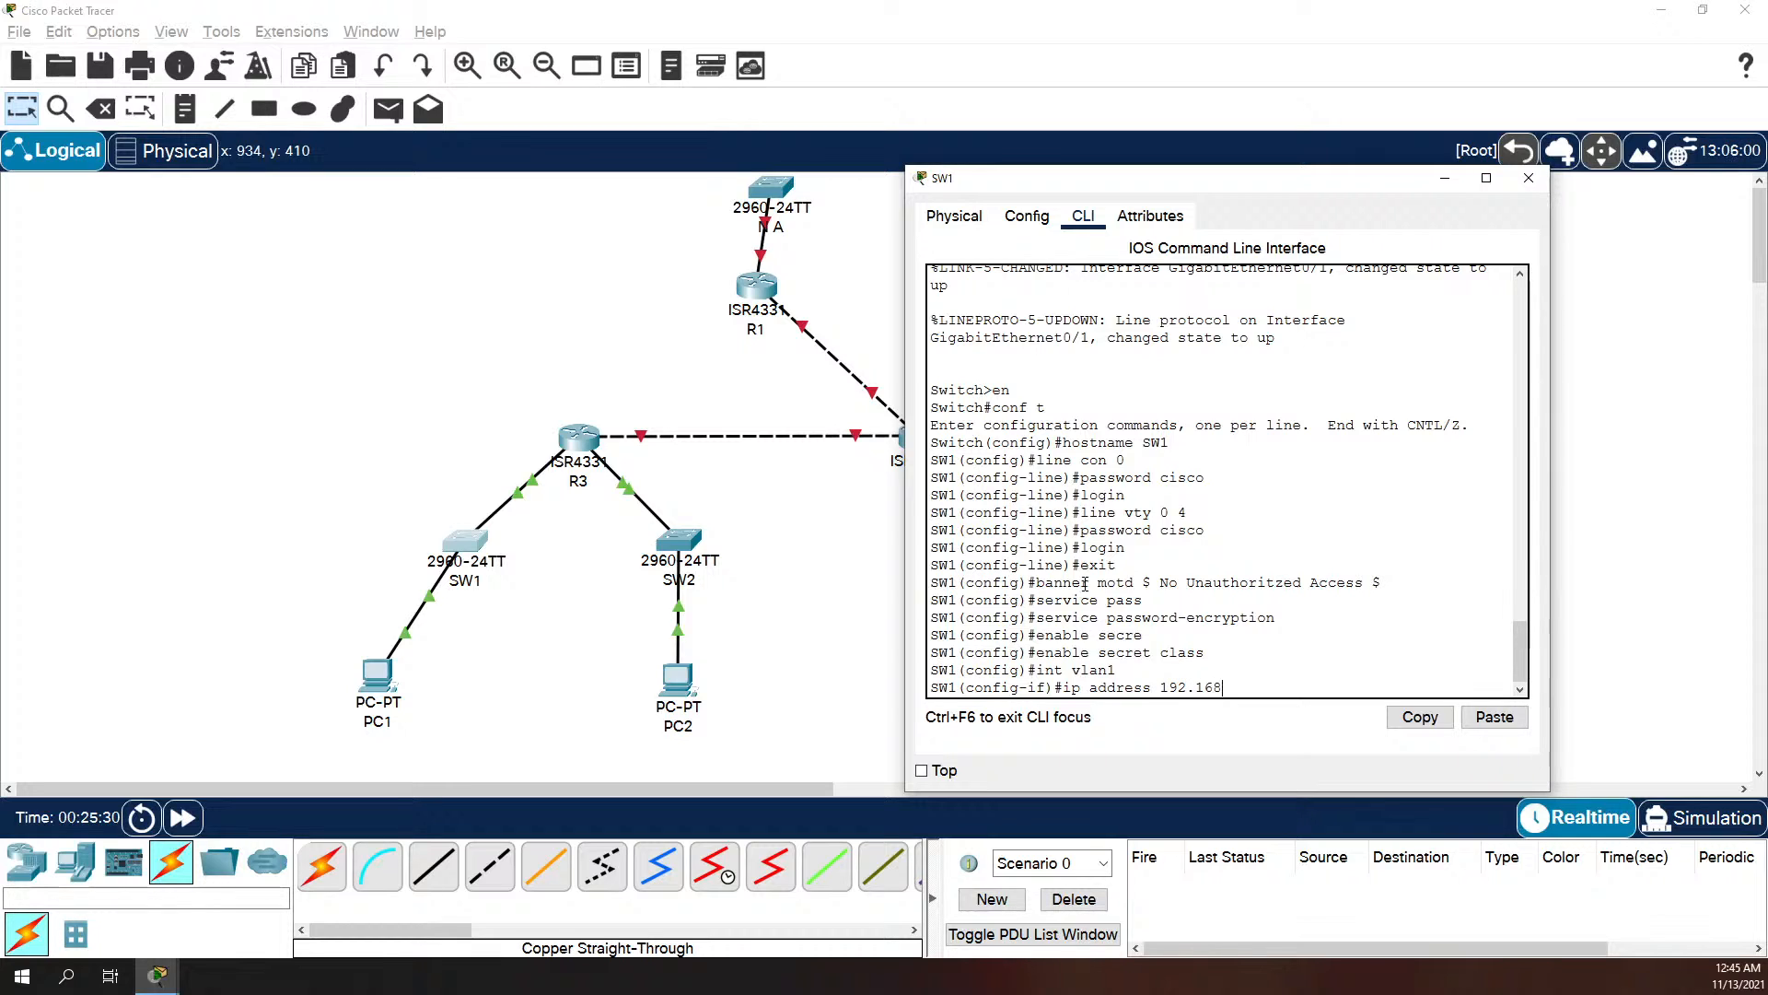
{"action": "type", "text": ".0"}
{"action": "type", "text": "0."}
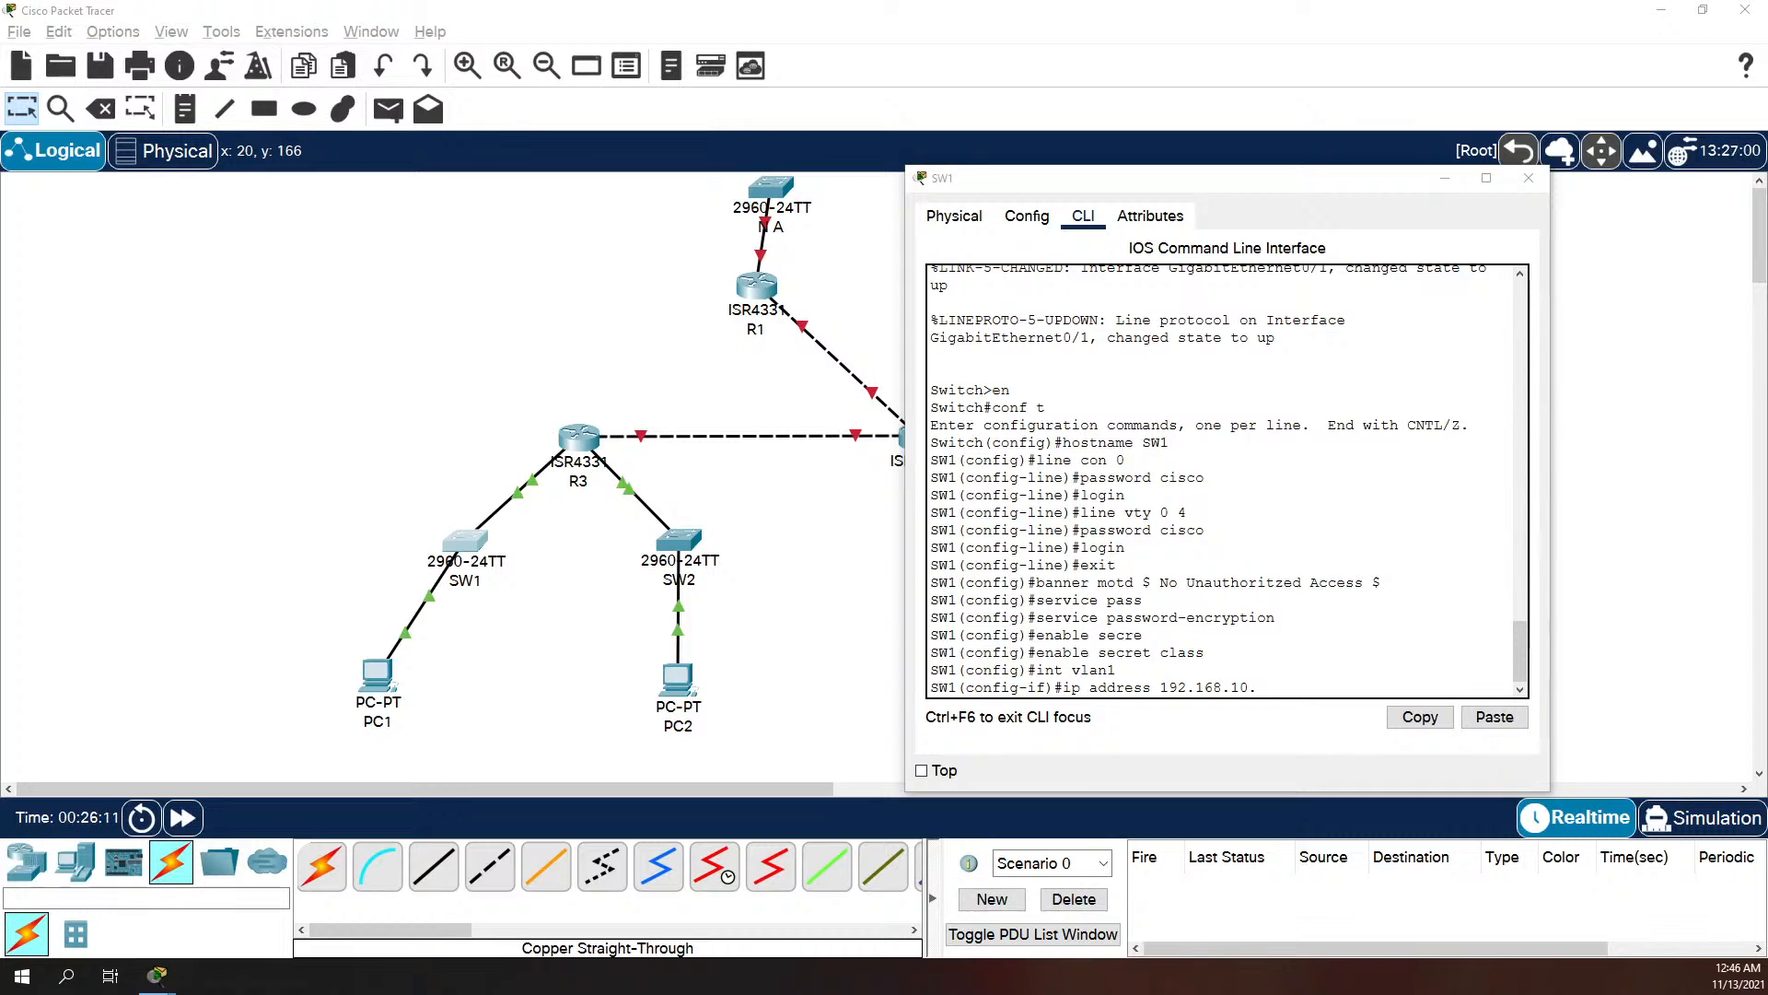
{"action": "left_click", "coordinate": [1393, 620]}
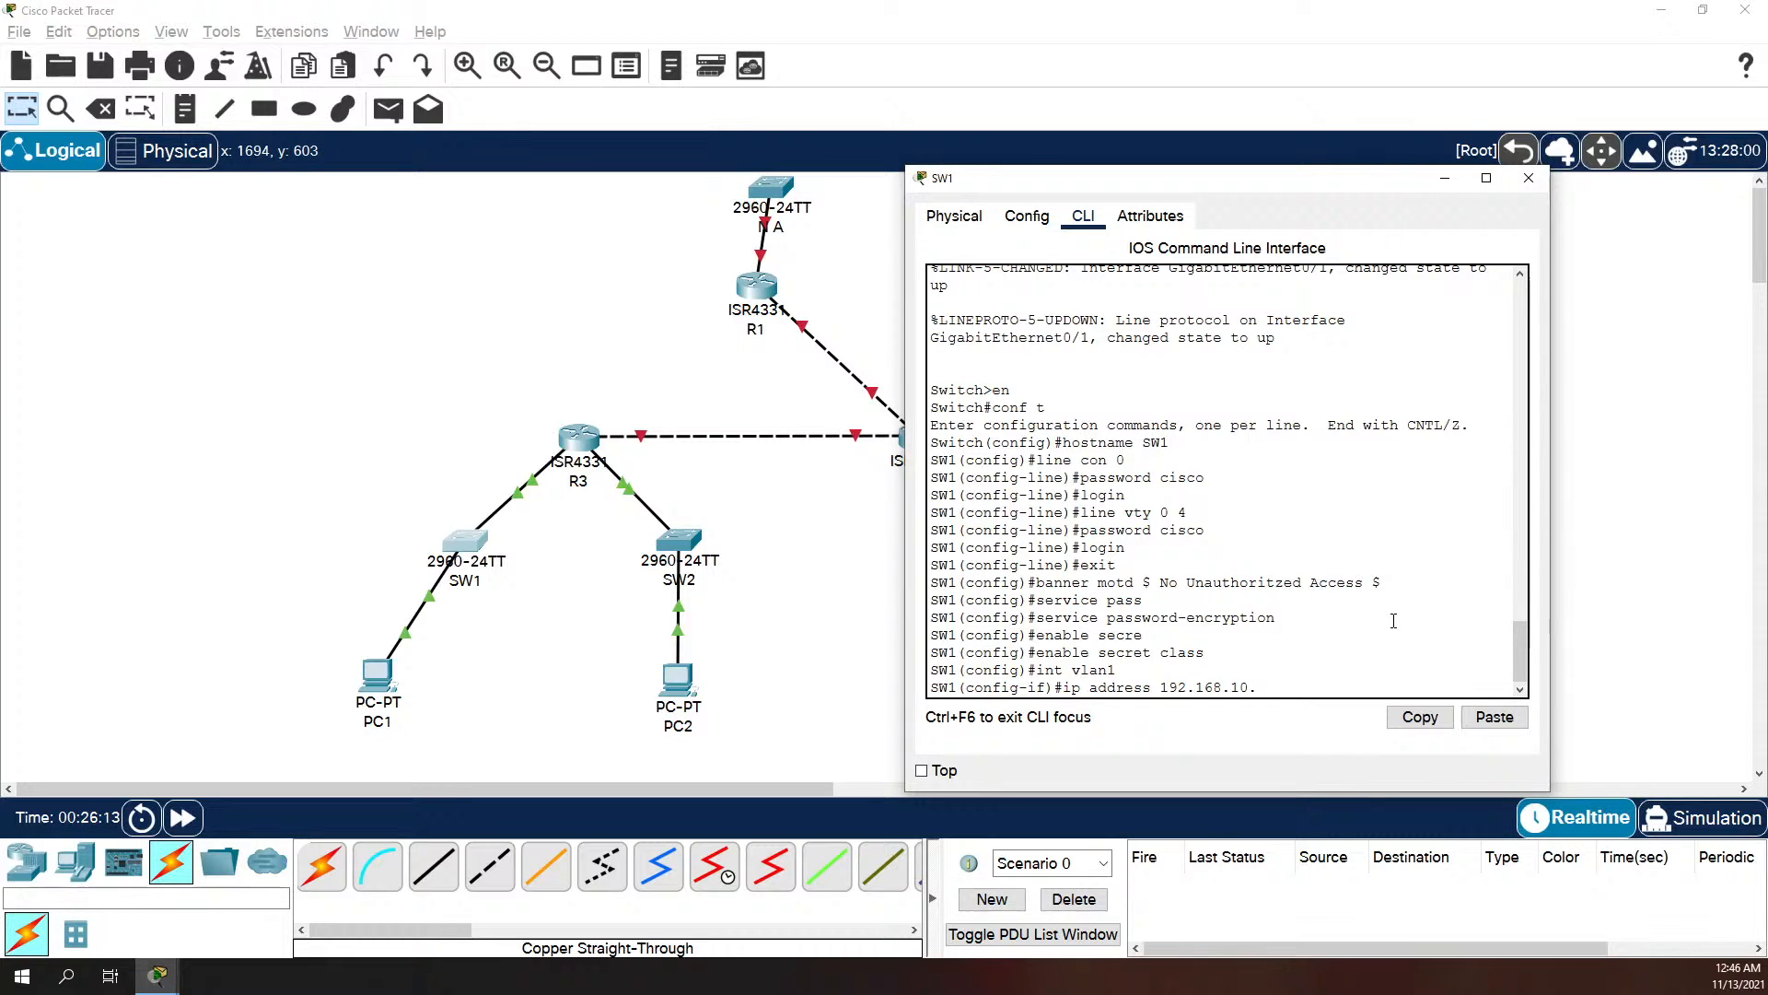
{"action": "left_click", "coordinate": [1361, 671]}
{"action": "type", "text": "226 255.255.255.240"}
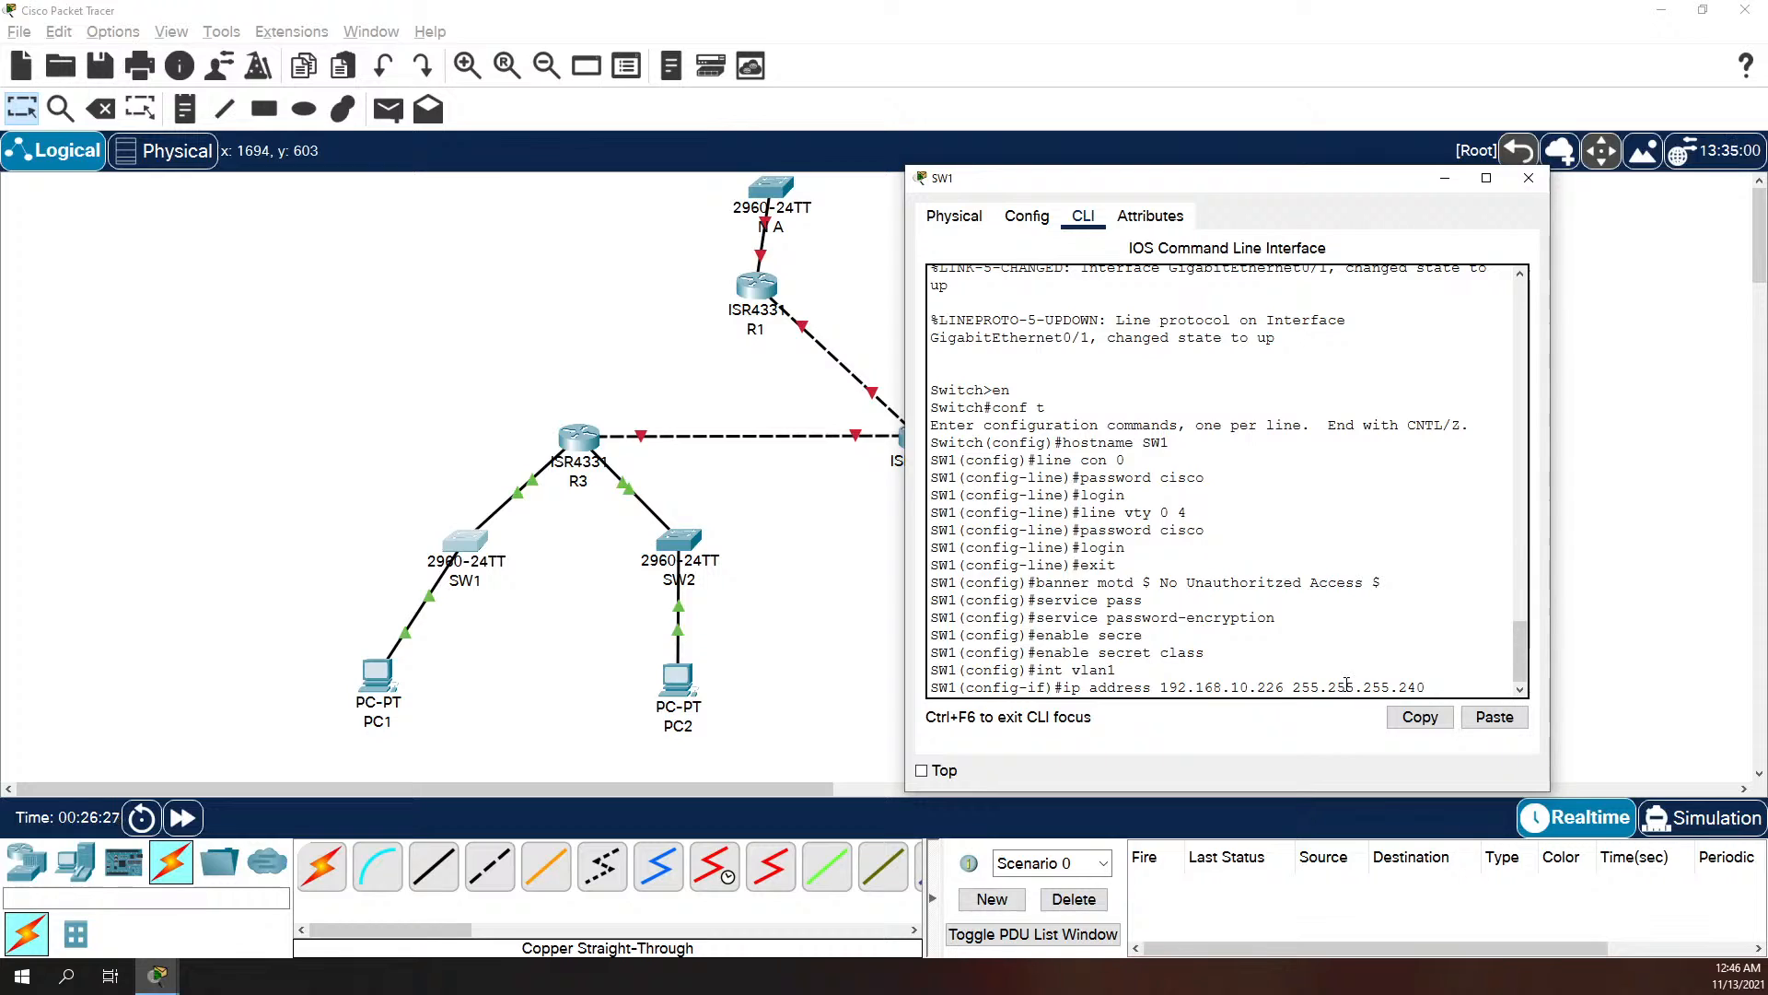
{"action": "key", "text": "Return"}
Step: Enable SW1's VLAN 1 interface with no shutdown and return to global configuration mode
{"action": "type", "text": "no ds"}
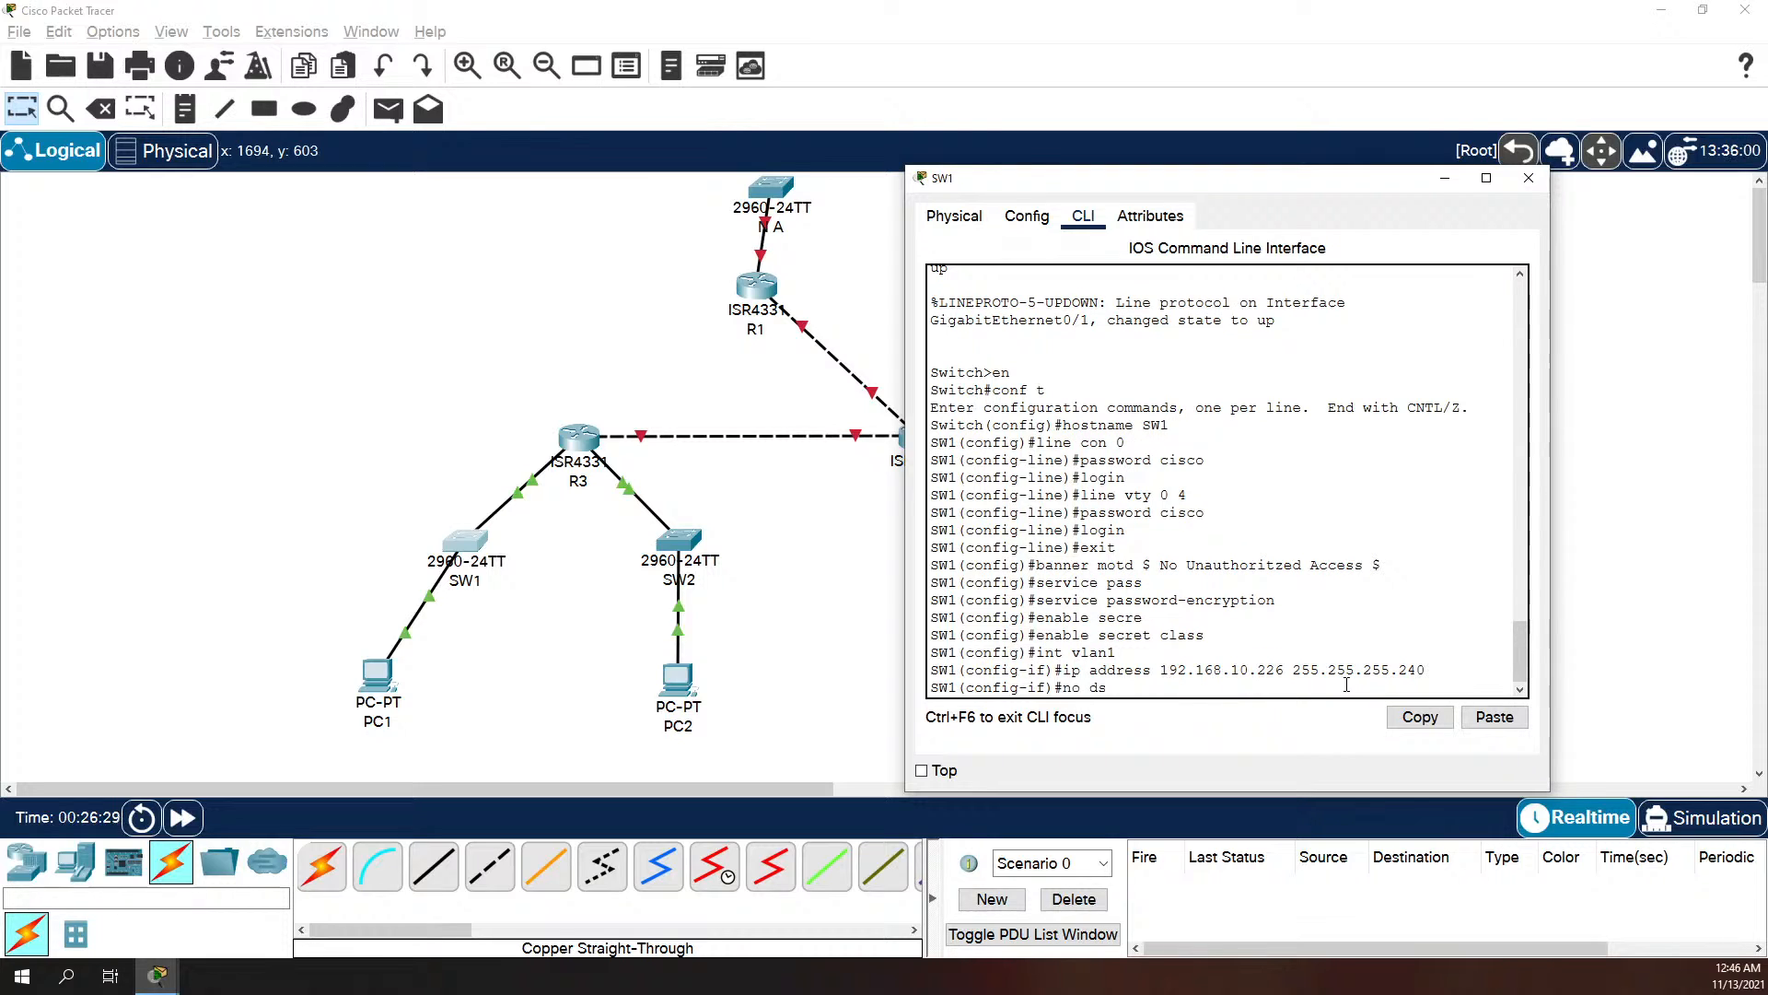
{"action": "key", "text": "BackSpace"}
{"action": "key", "text": "BackSpace"}
{"action": "type", "text": "shutdown"}
{"action": "key", "text": "Return"}
{"action": "key", "text": "Return"}
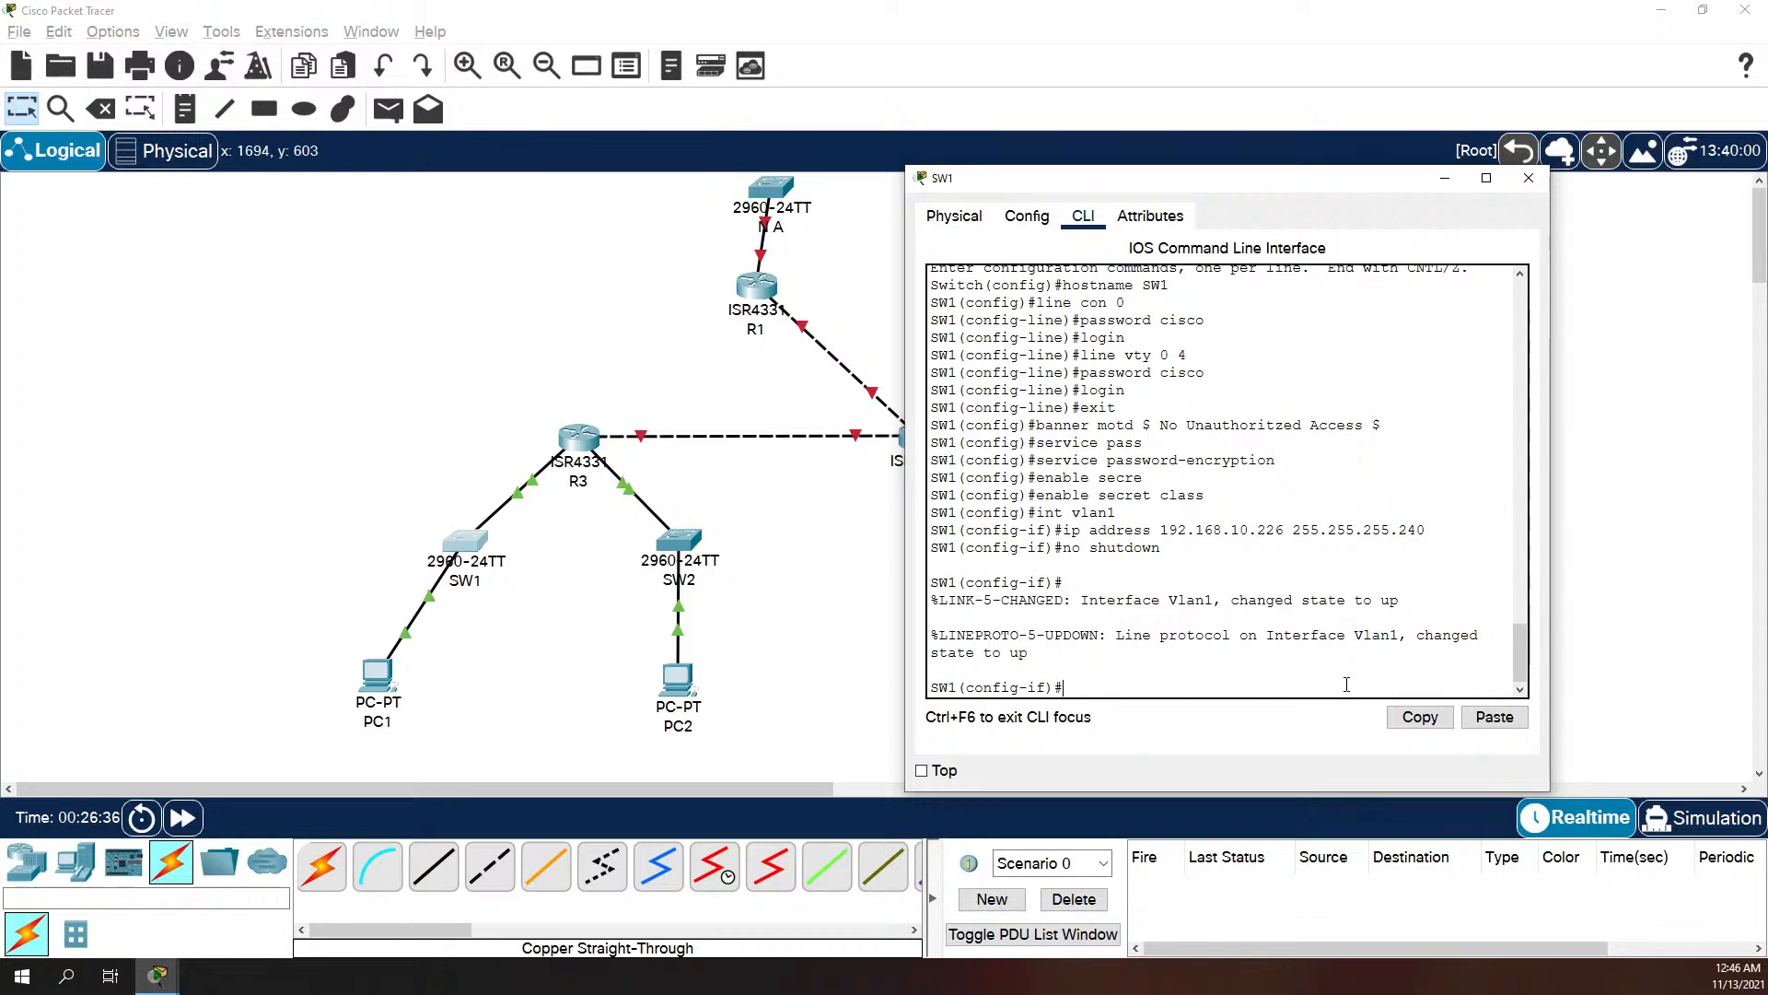
{"action": "type", "text": "exit"}
{"action": "key", "text": "Return"}
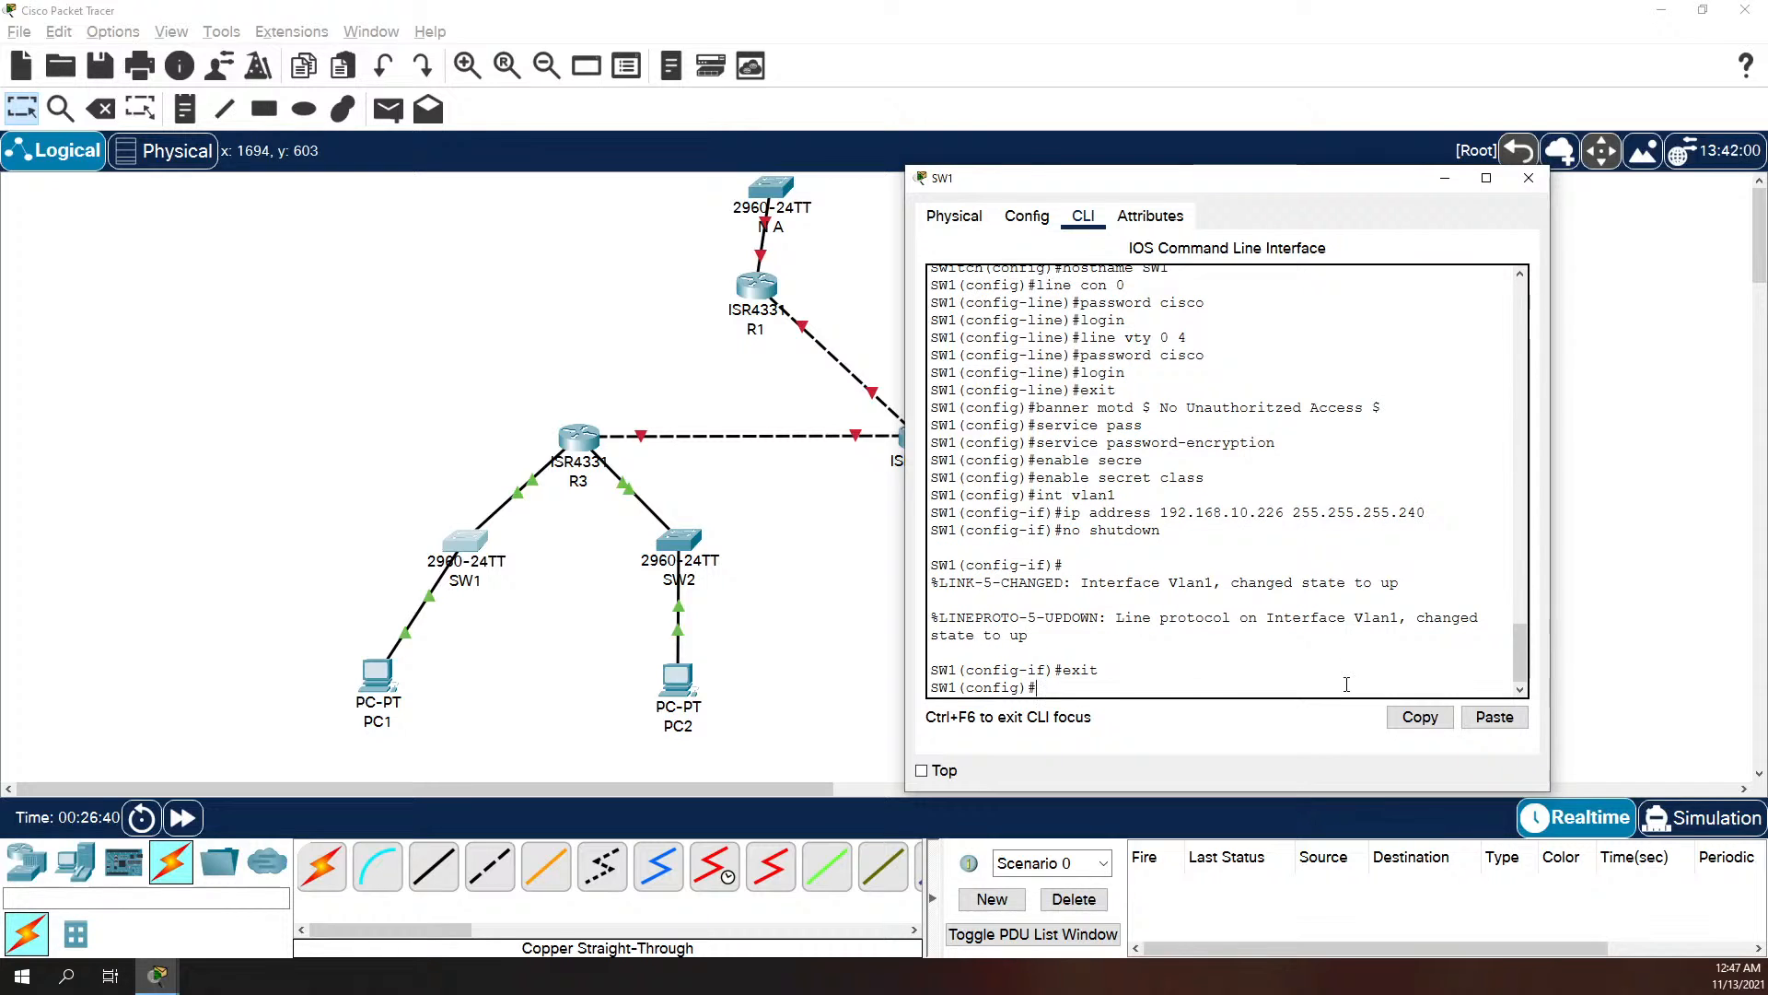
Step: Set SW1's default gateway to 192.168.10.225 and exit configuration mode
{"action": "type", "text": "ip de"}
{"action": "key", "text": "Tab"}
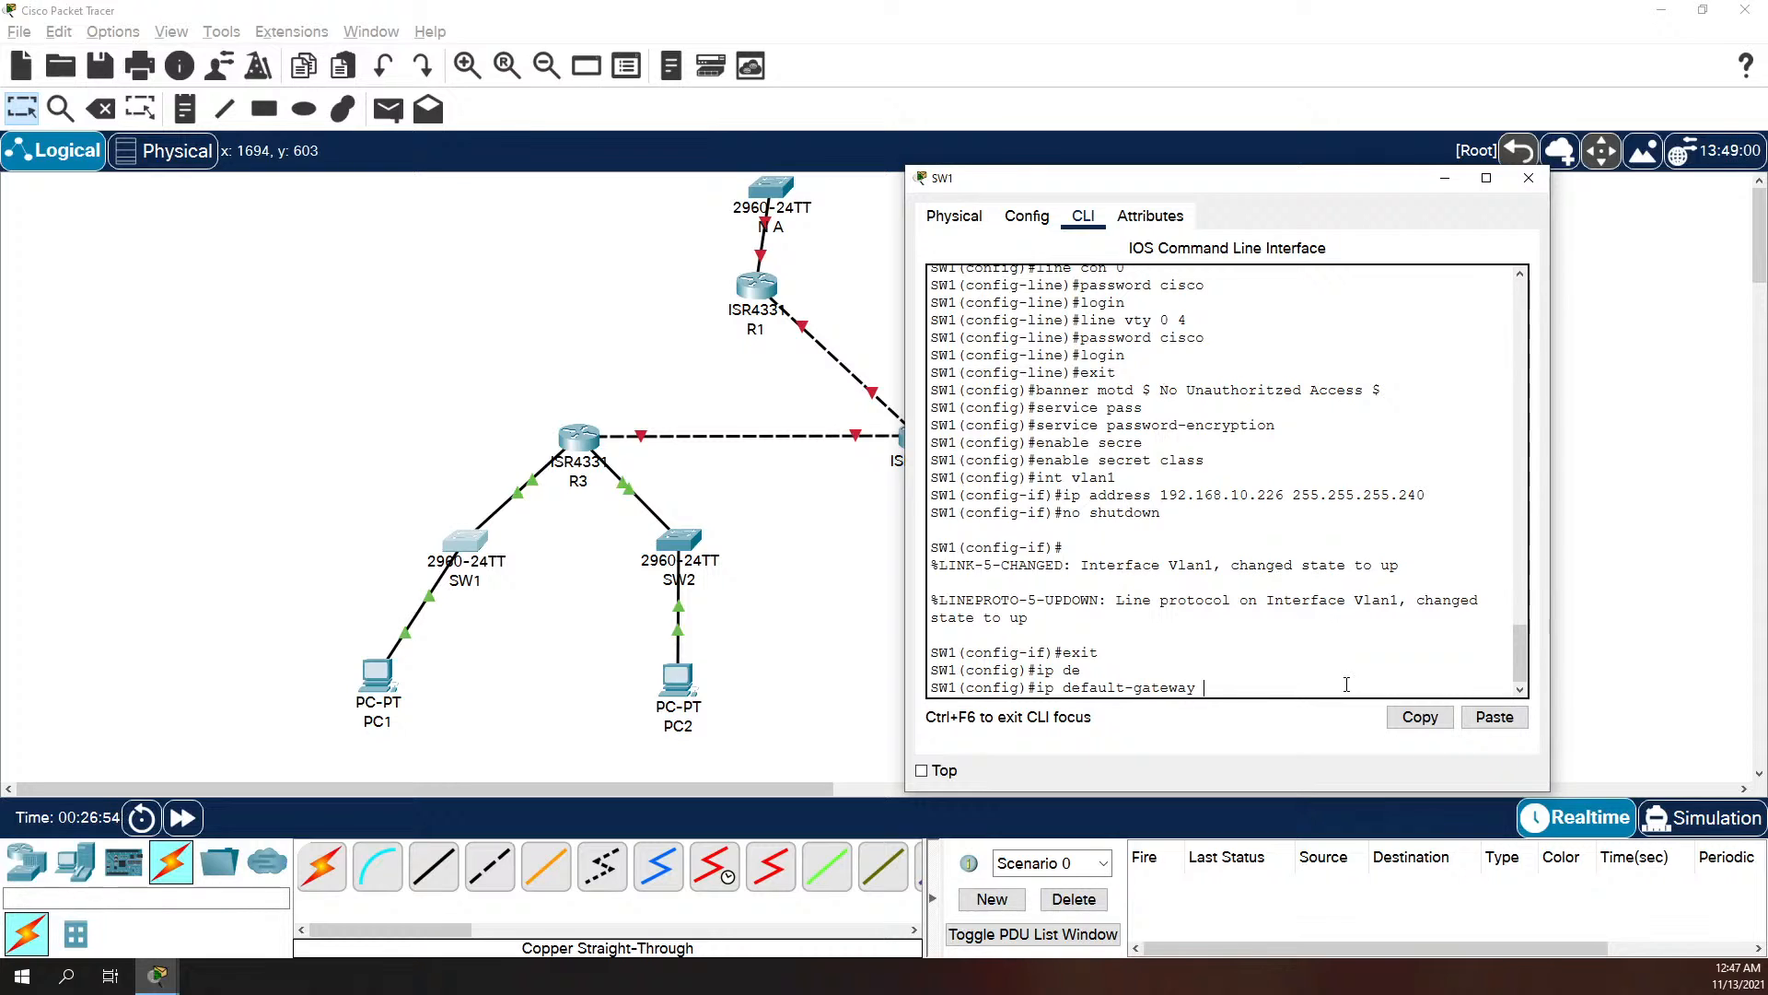
{"action": "type", "text": "192.168.10.225"}
{"action": "key", "text": "Return"}
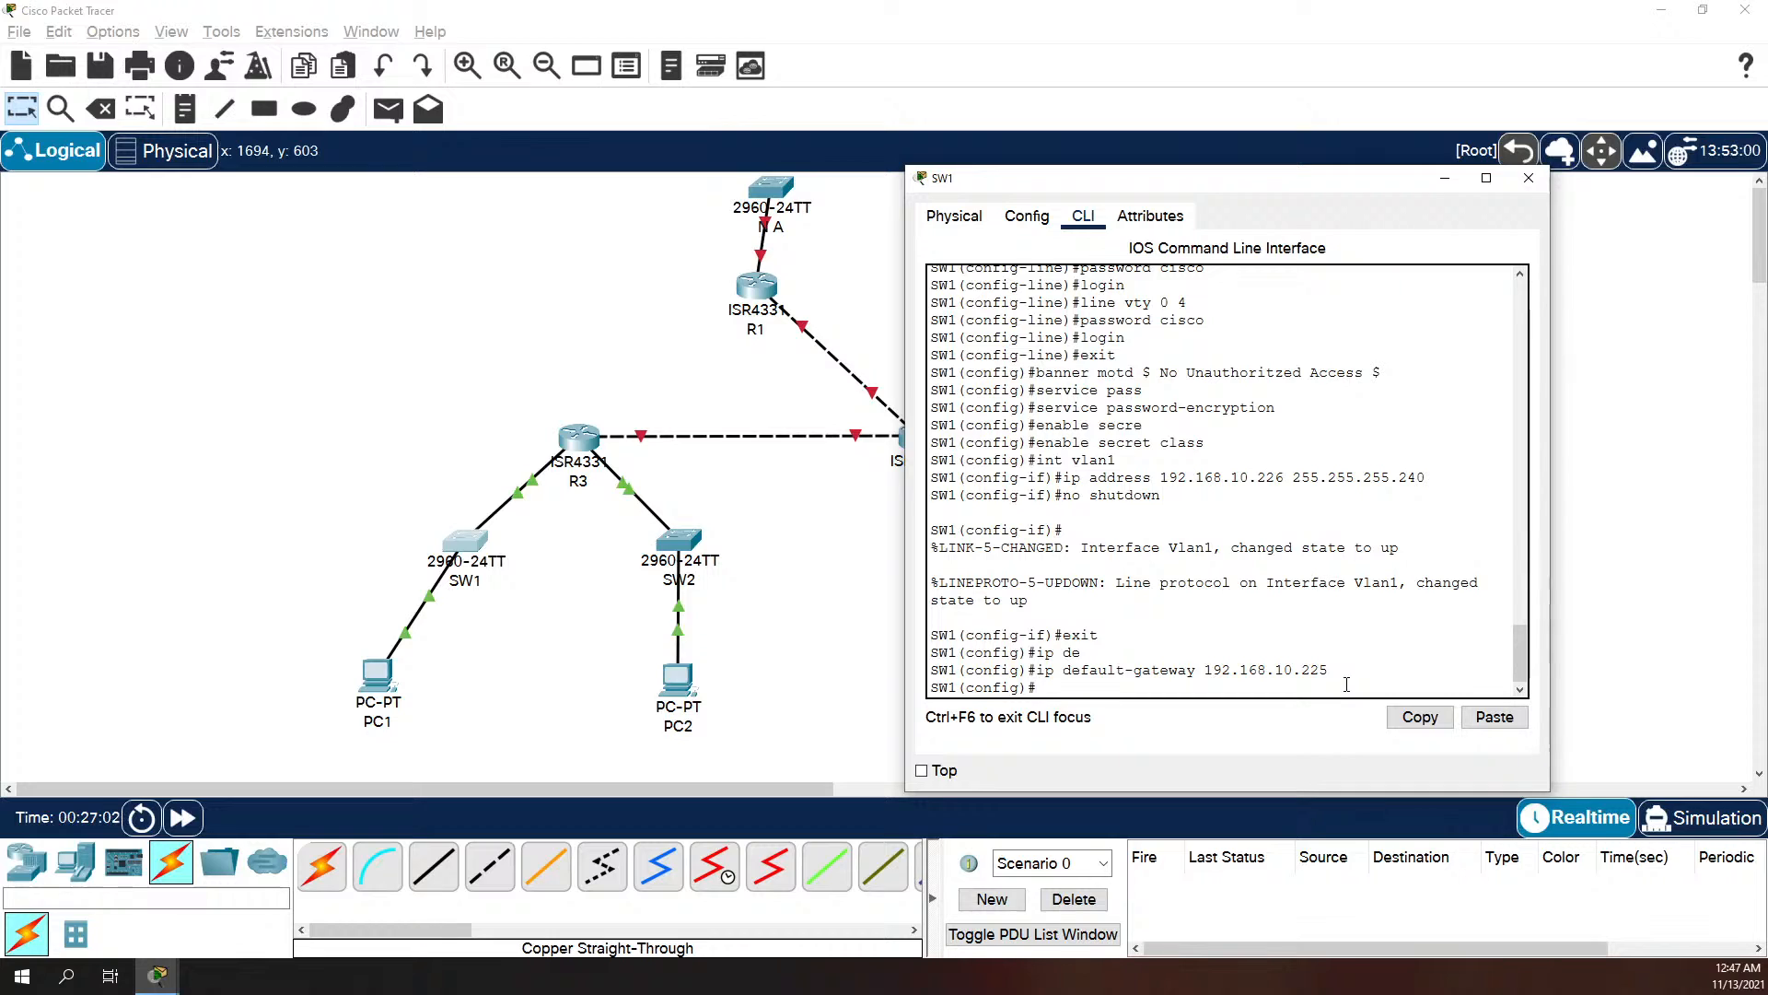
{"action": "type", "text": "exit"}
{"action": "key", "text": "Return"}
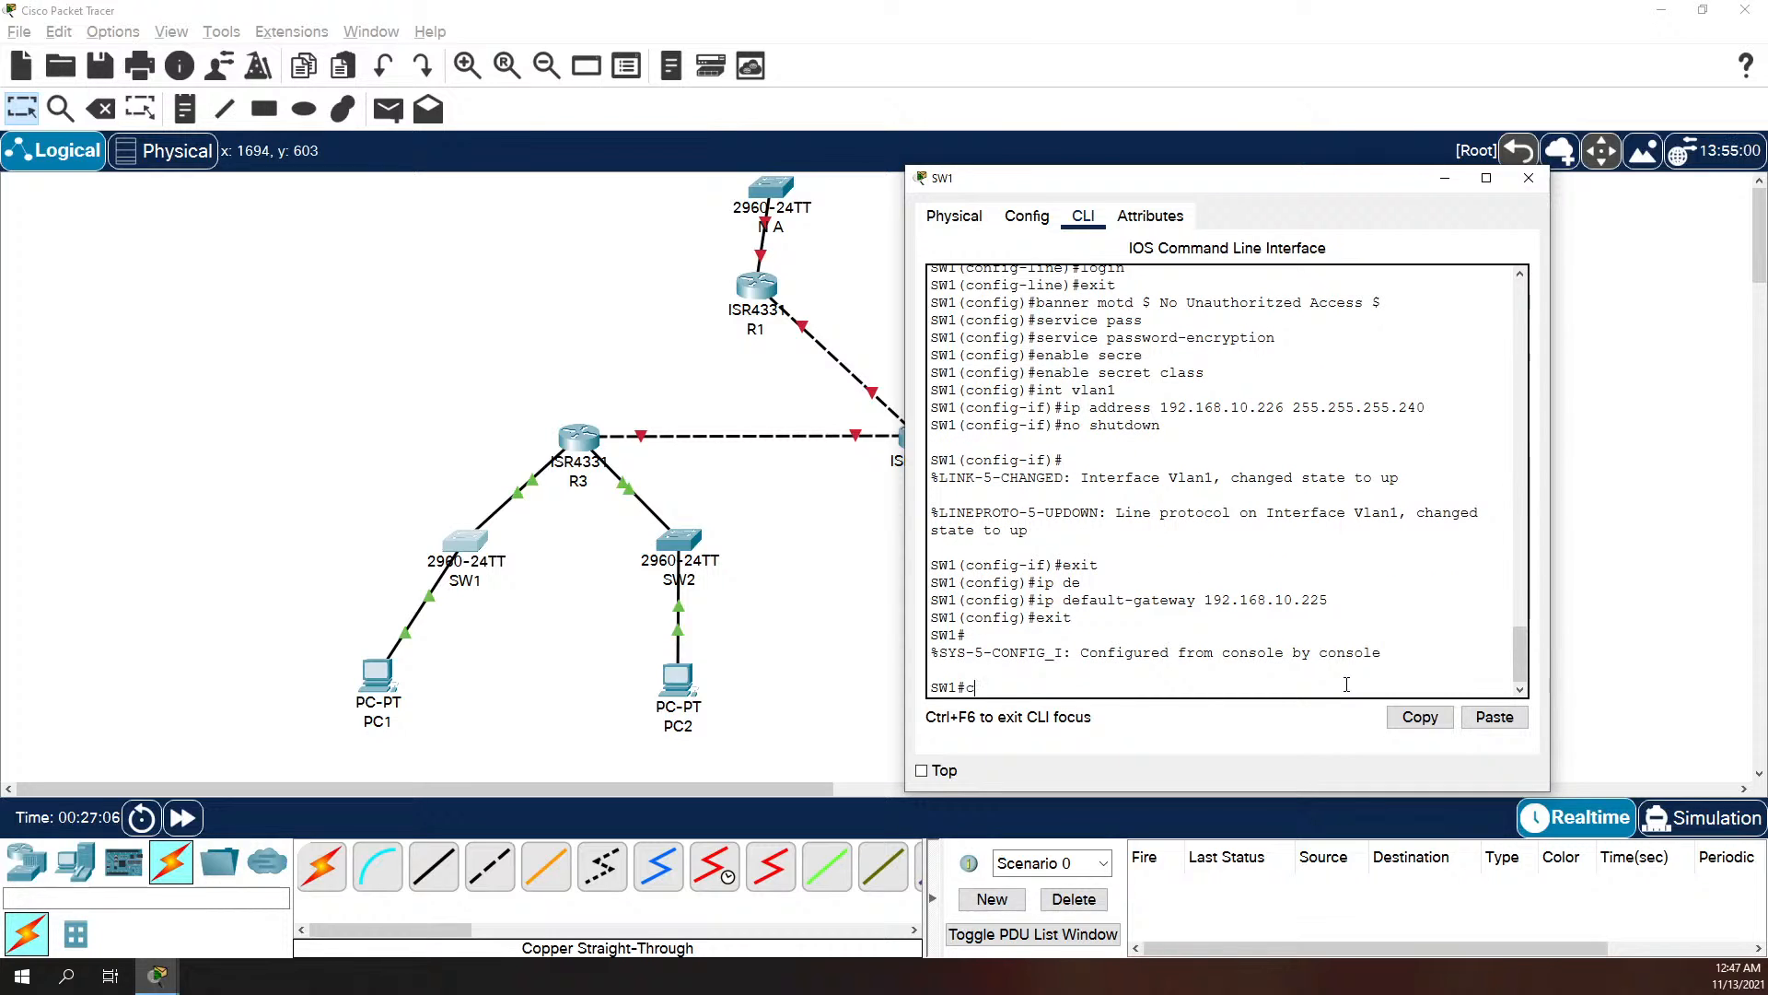
Step: Disable IP domain lookup on SW1 and test it from privileged mode with the invalid command asdlkfj
{"action": "type", "text": "conf t"}
{"action": "key", "text": "Return"}
{"action": "type", "text": "no "}
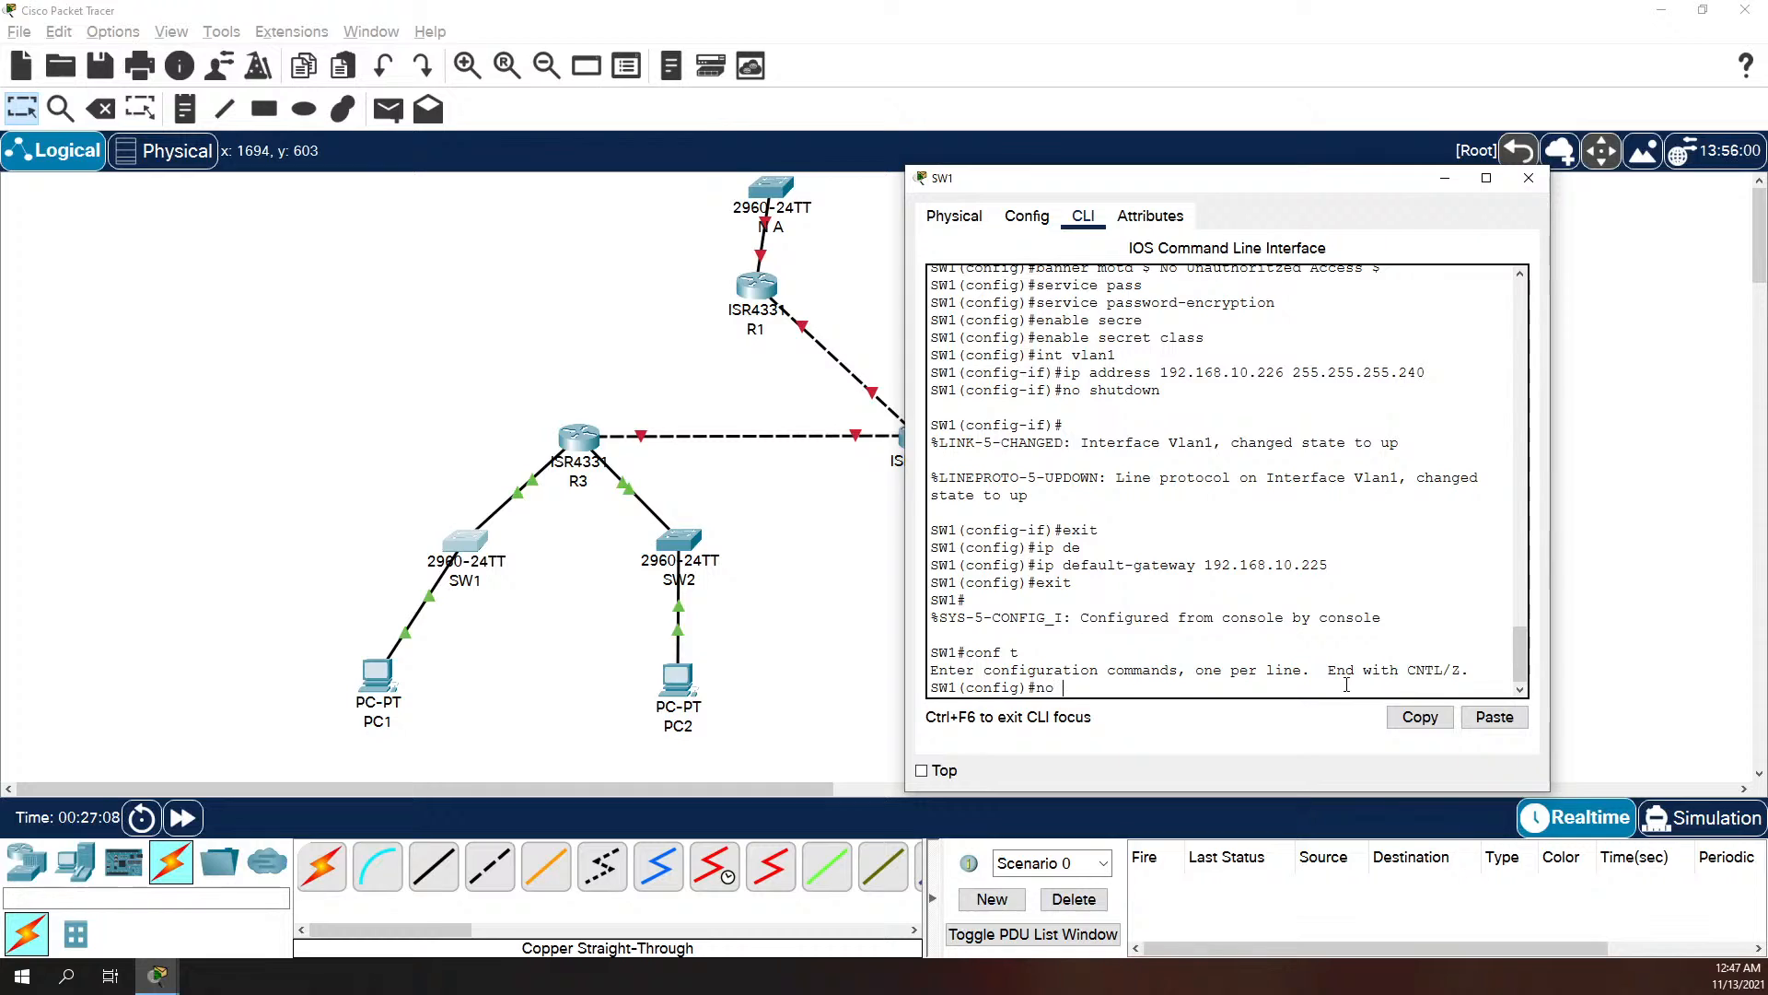
{"action": "type", "text": "ip domain"}
{"action": "key", "text": "Tab"}
{"action": "type", "text": "-l"}
{"action": "key", "text": "Tab"}
{"action": "type", "text": "ookup"}
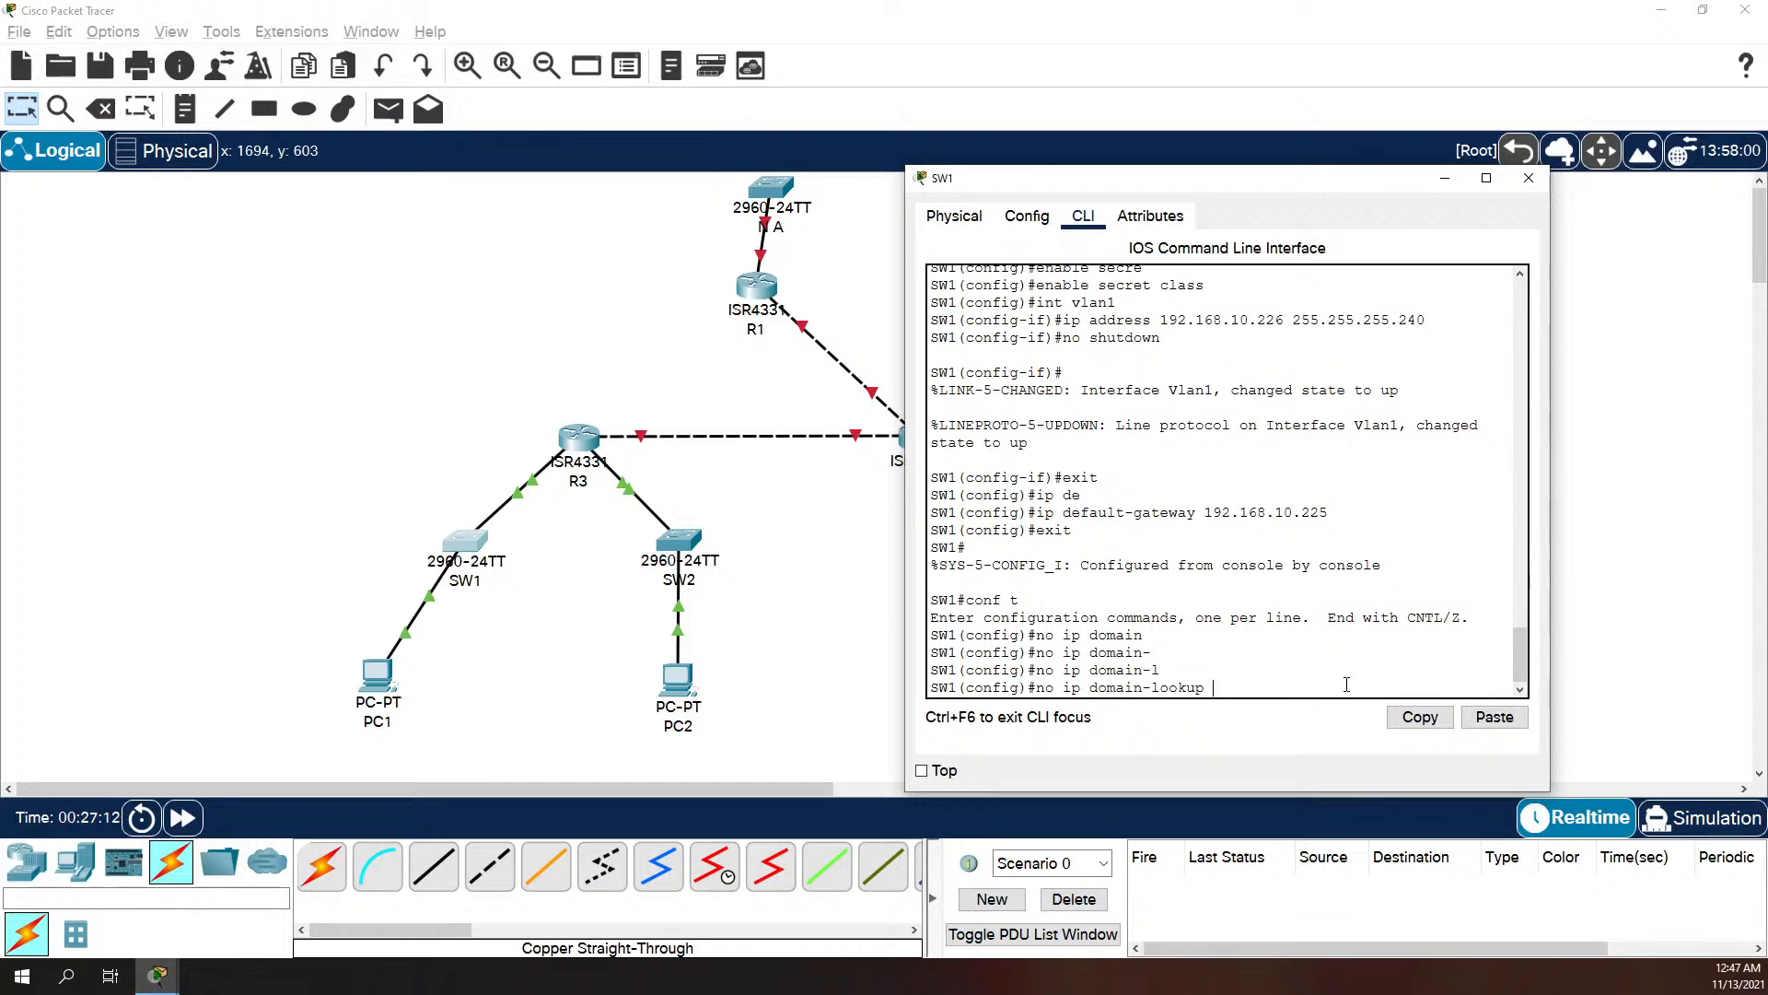
{"action": "key", "text": "Return"}
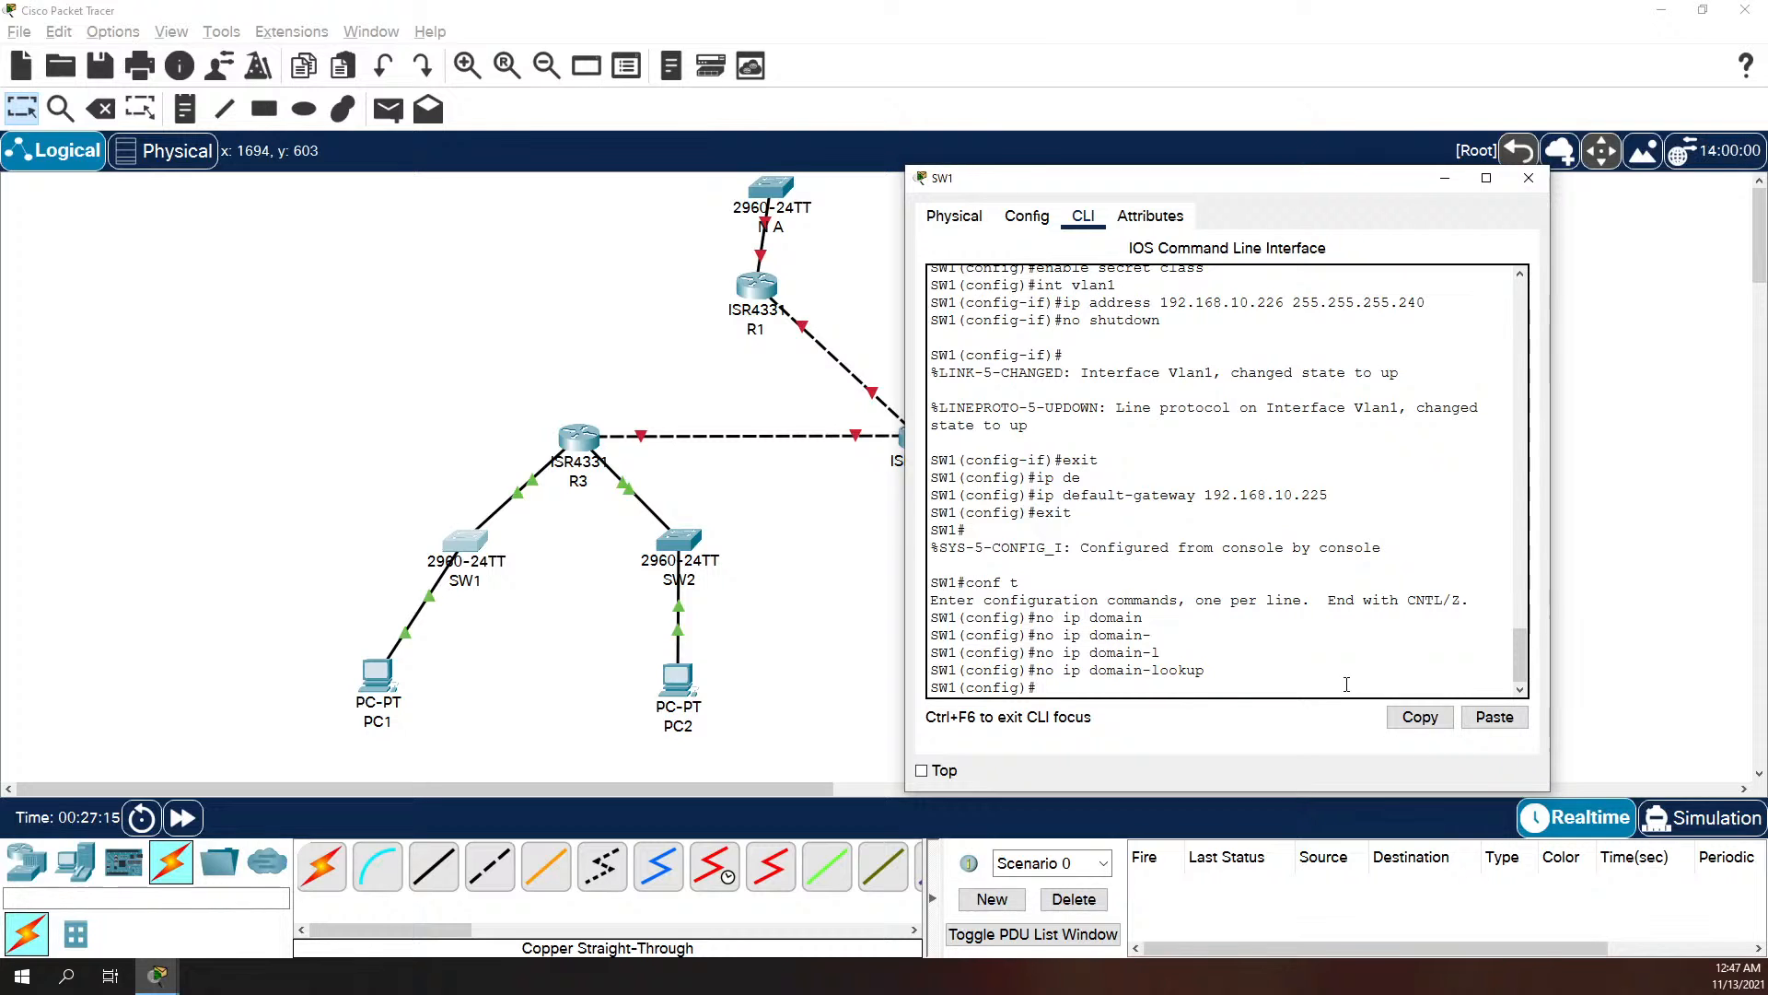
{"action": "type", "text": "exit"}
{"action": "key", "text": "Return"}
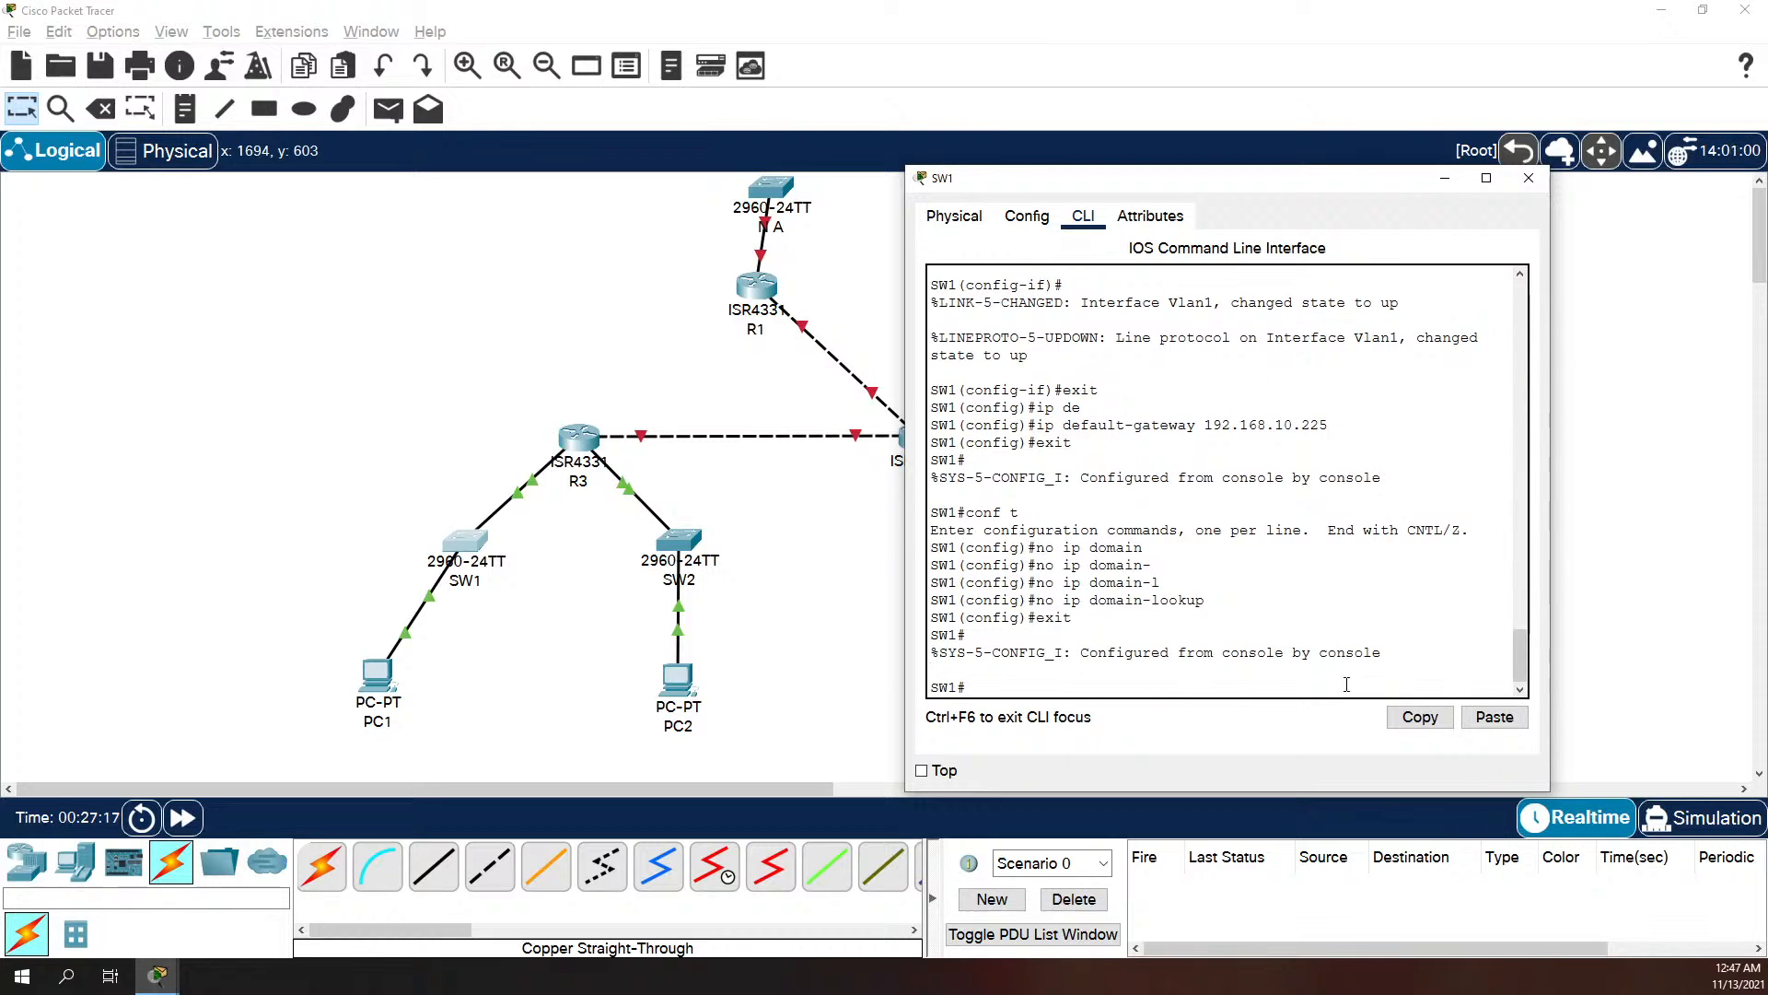
{"action": "type", "text": "asdlkfj"}
{"action": "key", "text": "Return"}
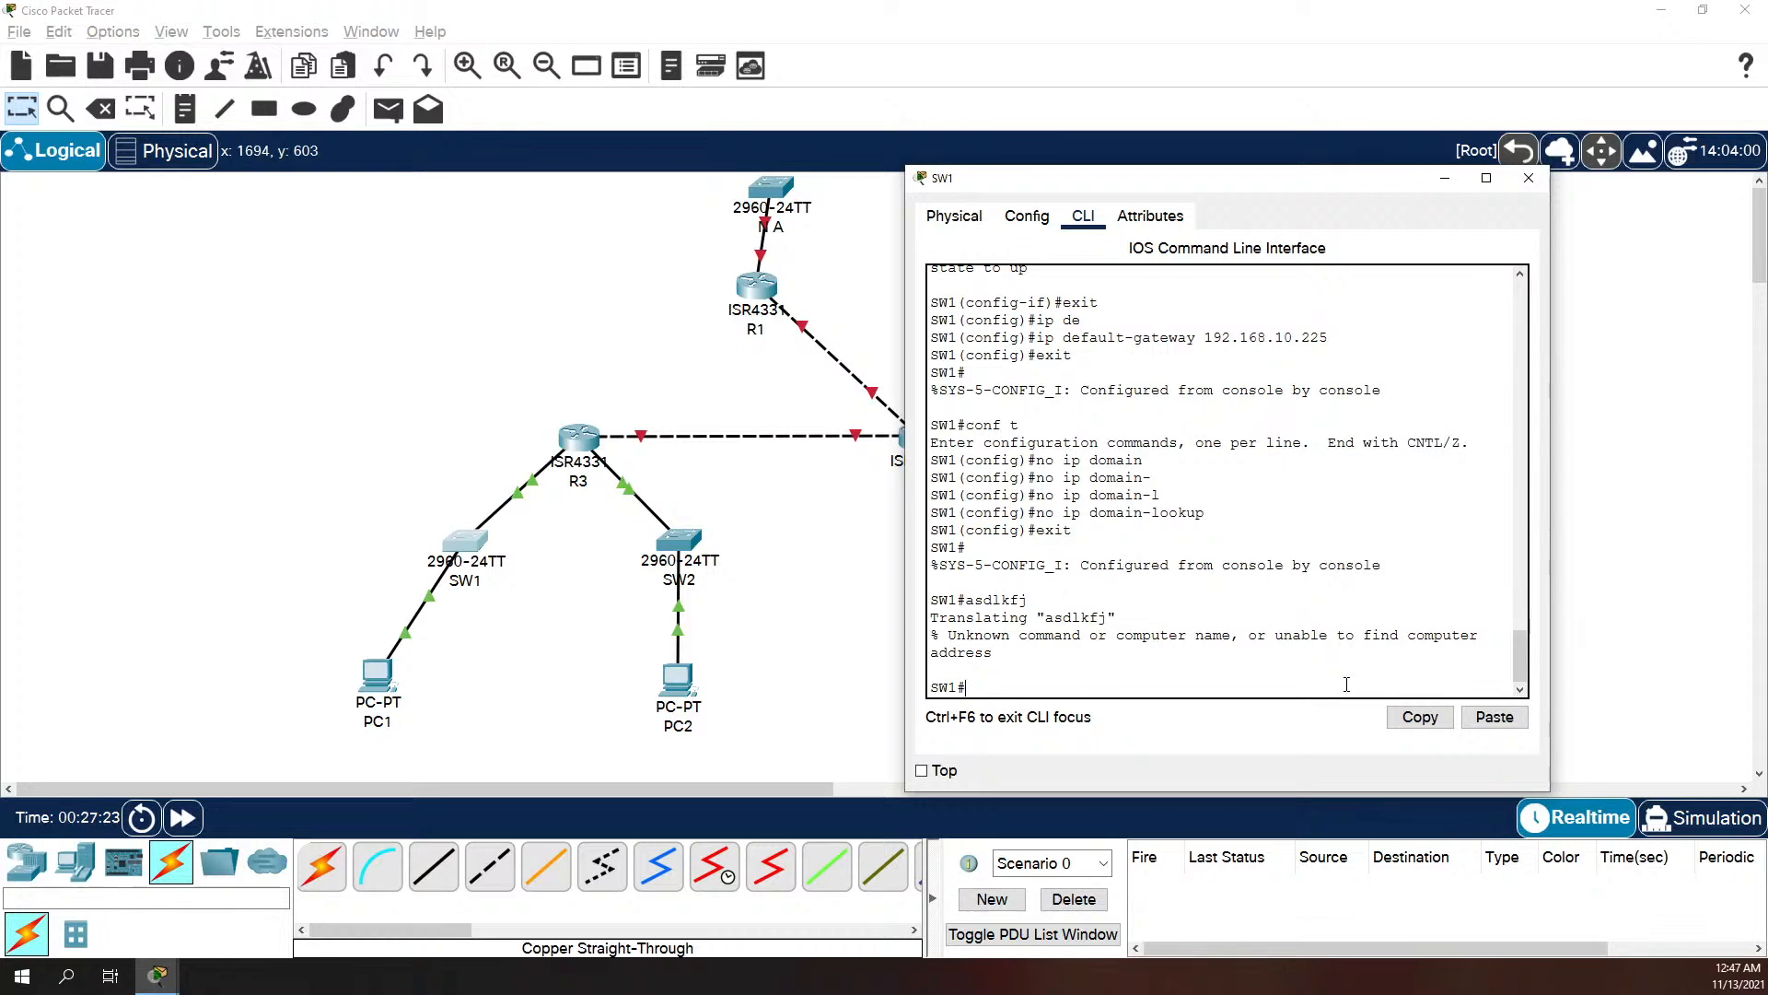
Step: Copy SW1's running configuration to startup-config, accepting the default destination filename
{"action": "type", "text": "copy run start"}
{"action": "key", "text": "Return"}
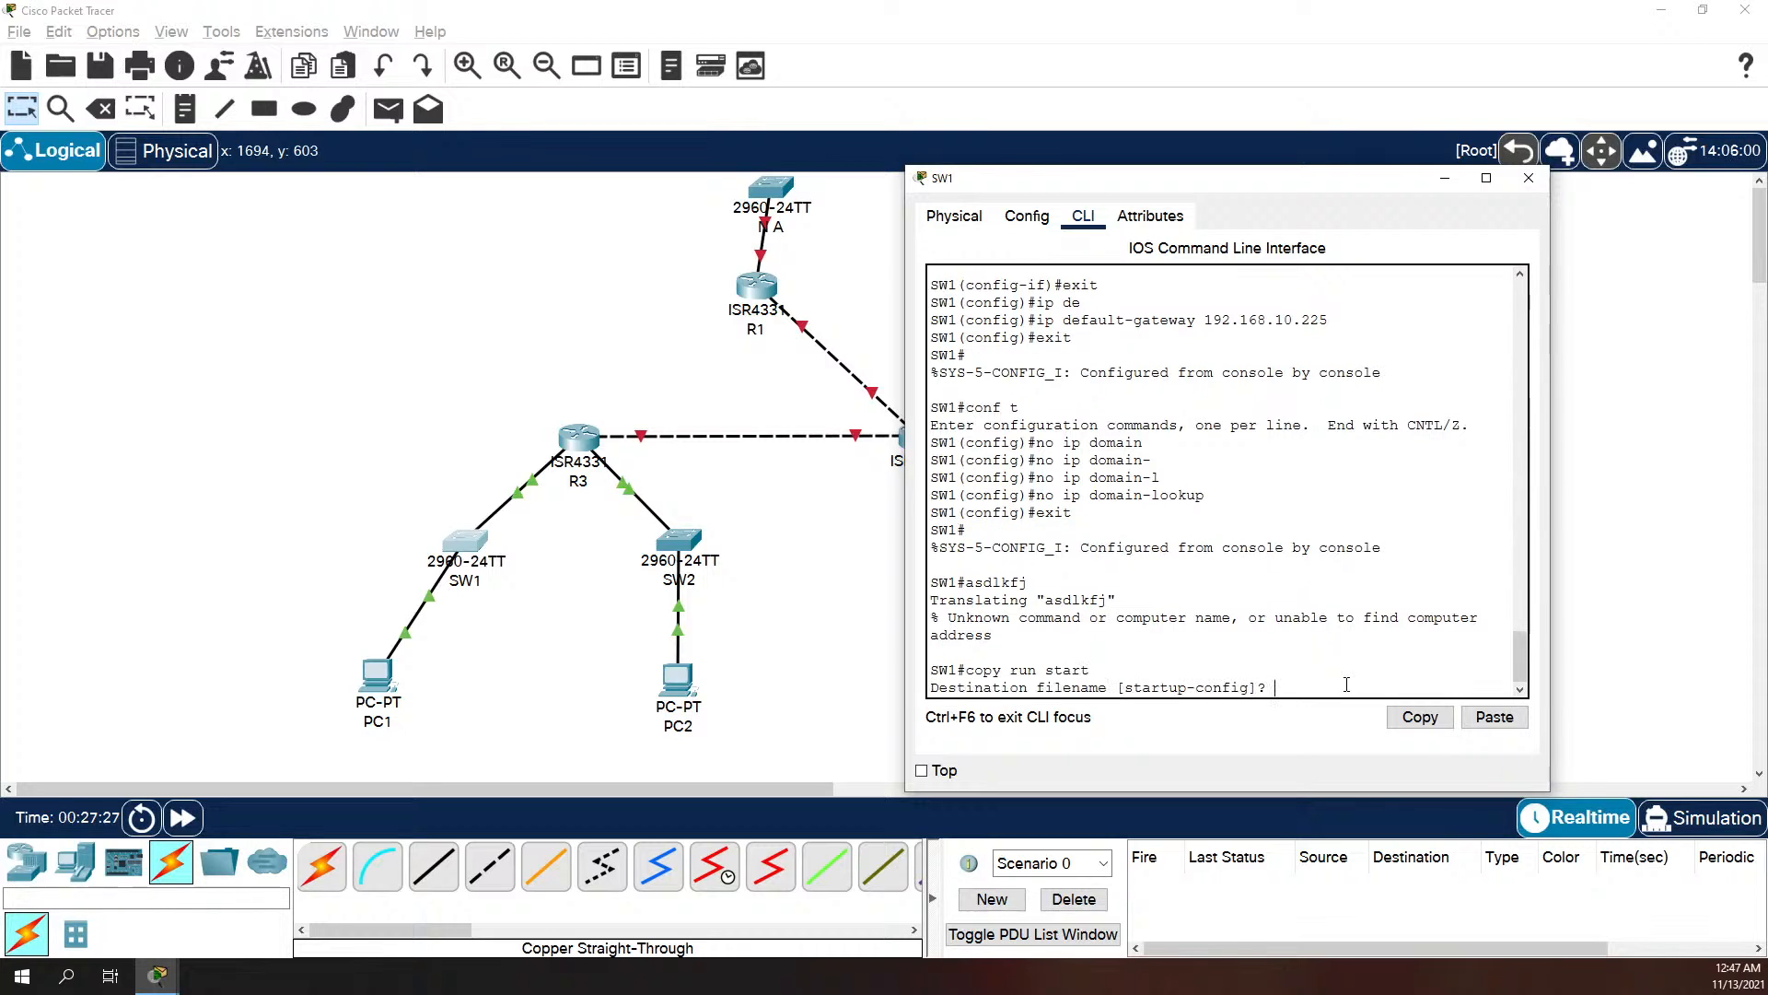
{"action": "key", "text": "Return"}
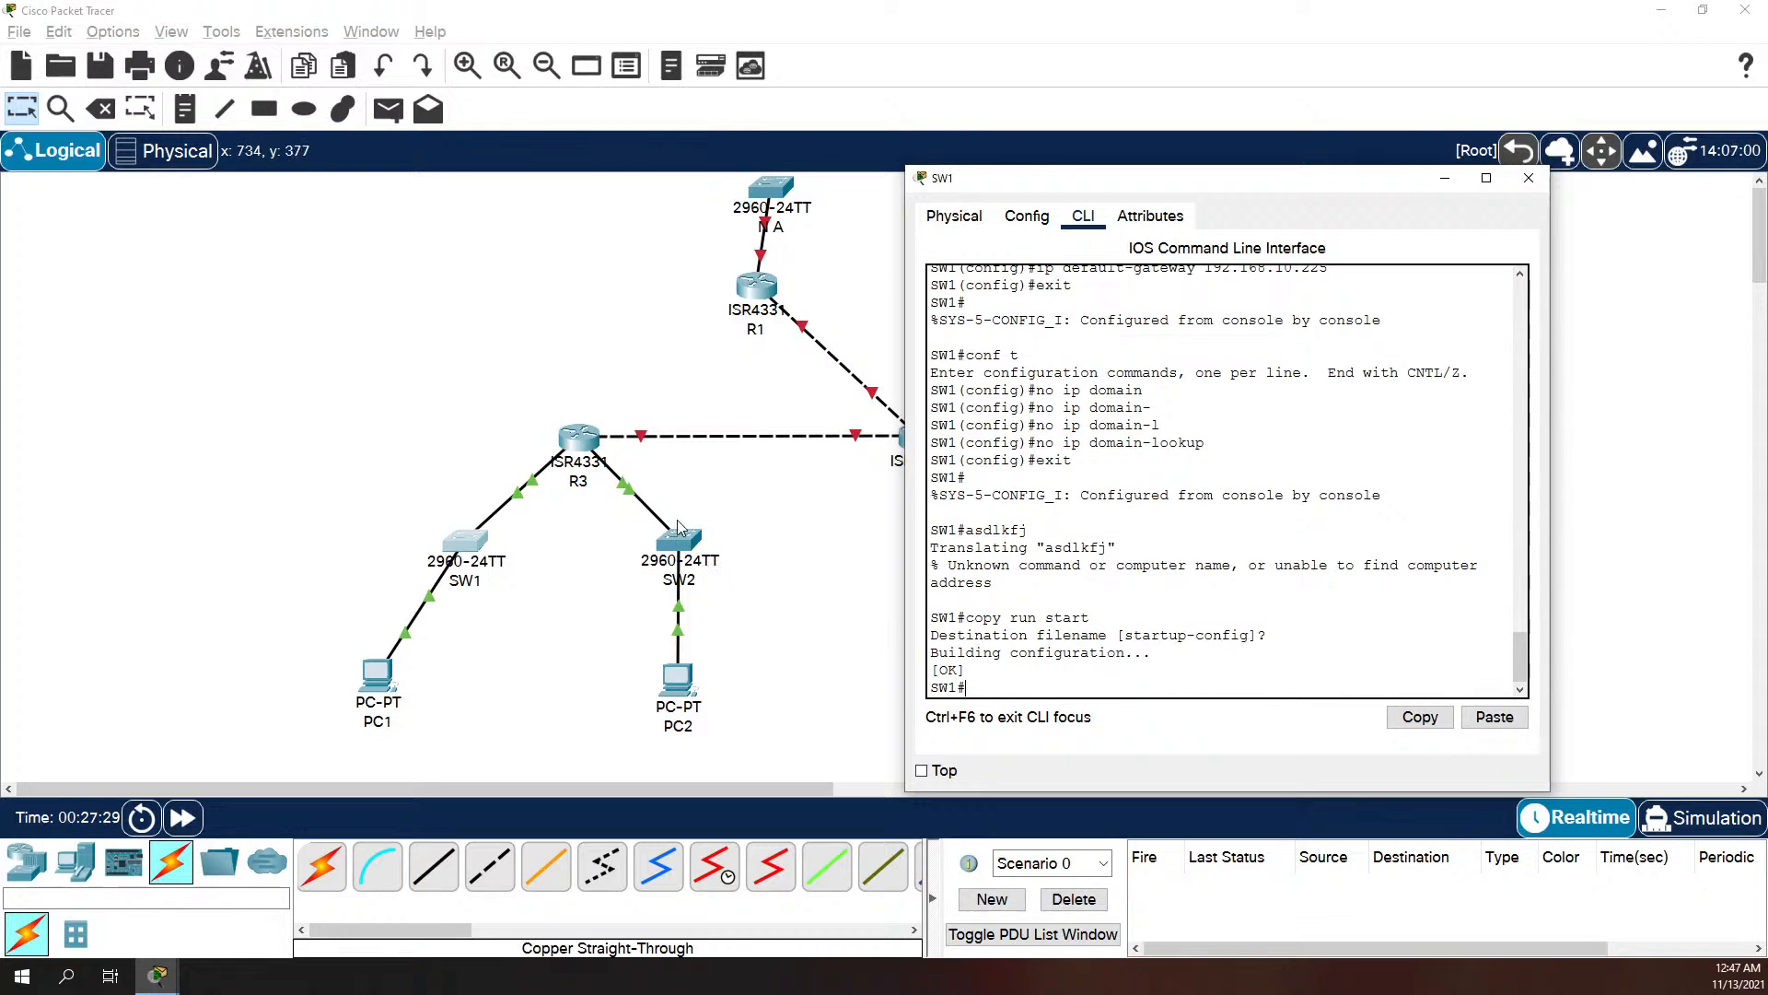
Step: Open SW2's command line, enter global configuration mode and set the hostname to SW2
{"action": "left_click", "coordinate": [725, 539]}
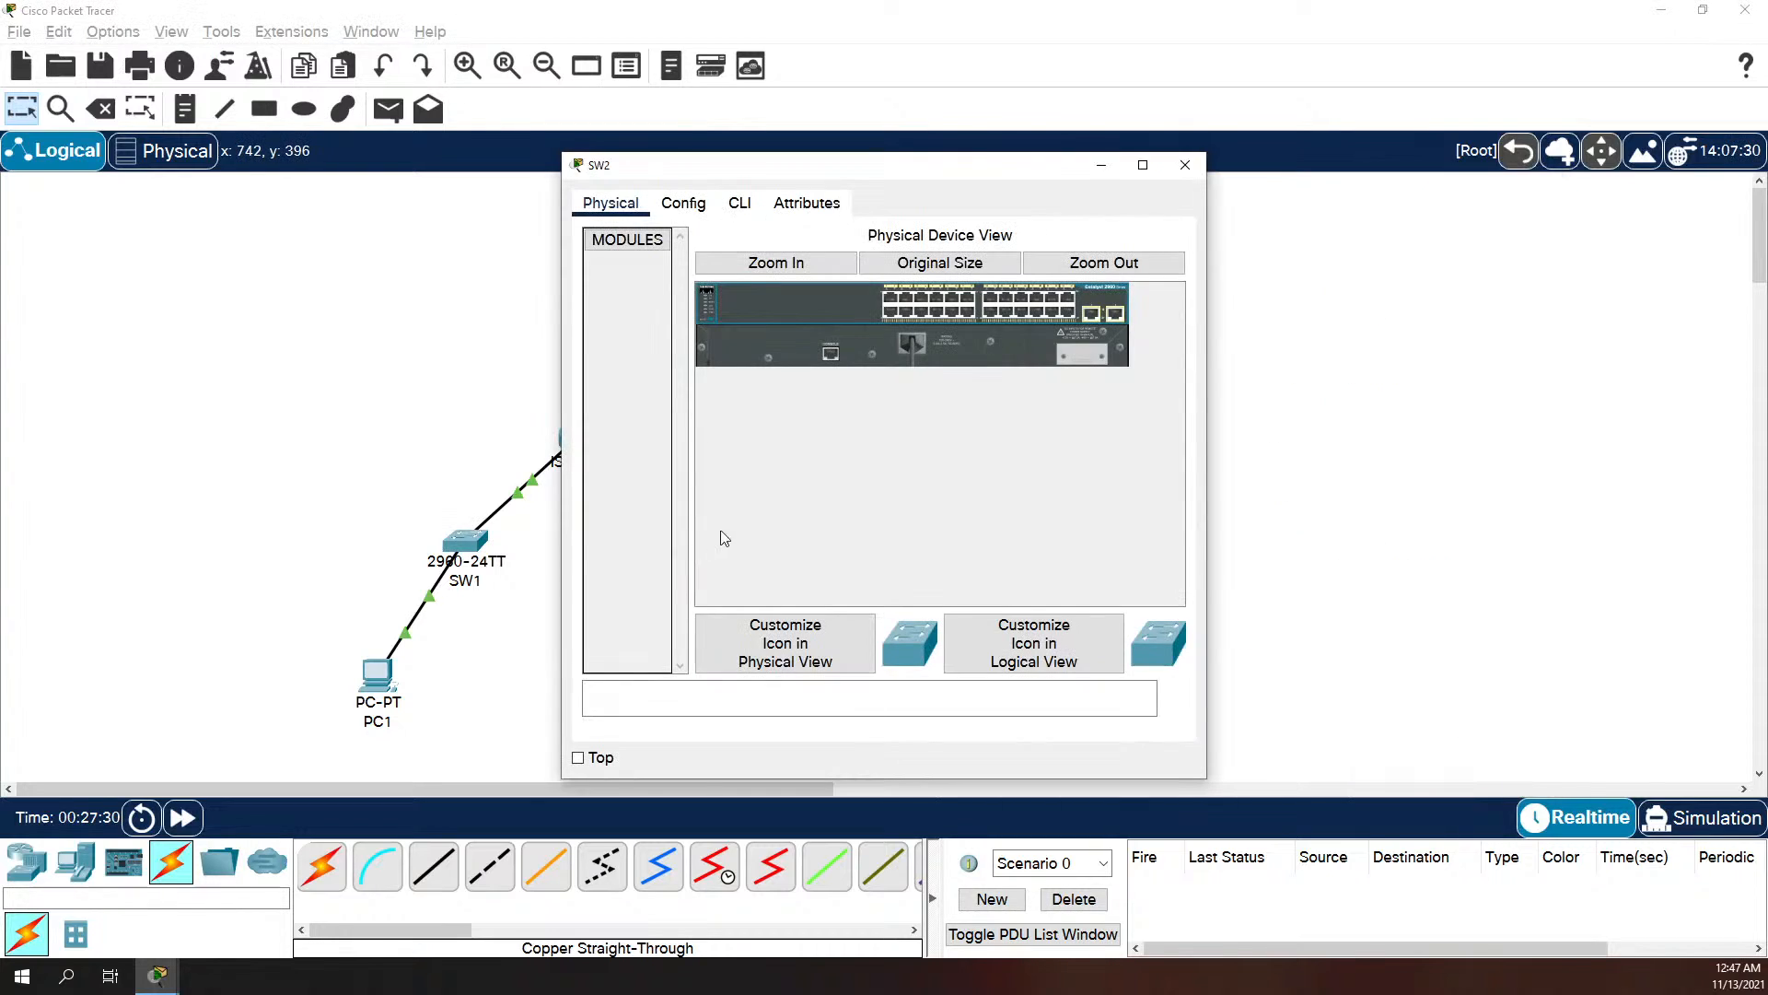
{"action": "left_click", "coordinate": [739, 203]}
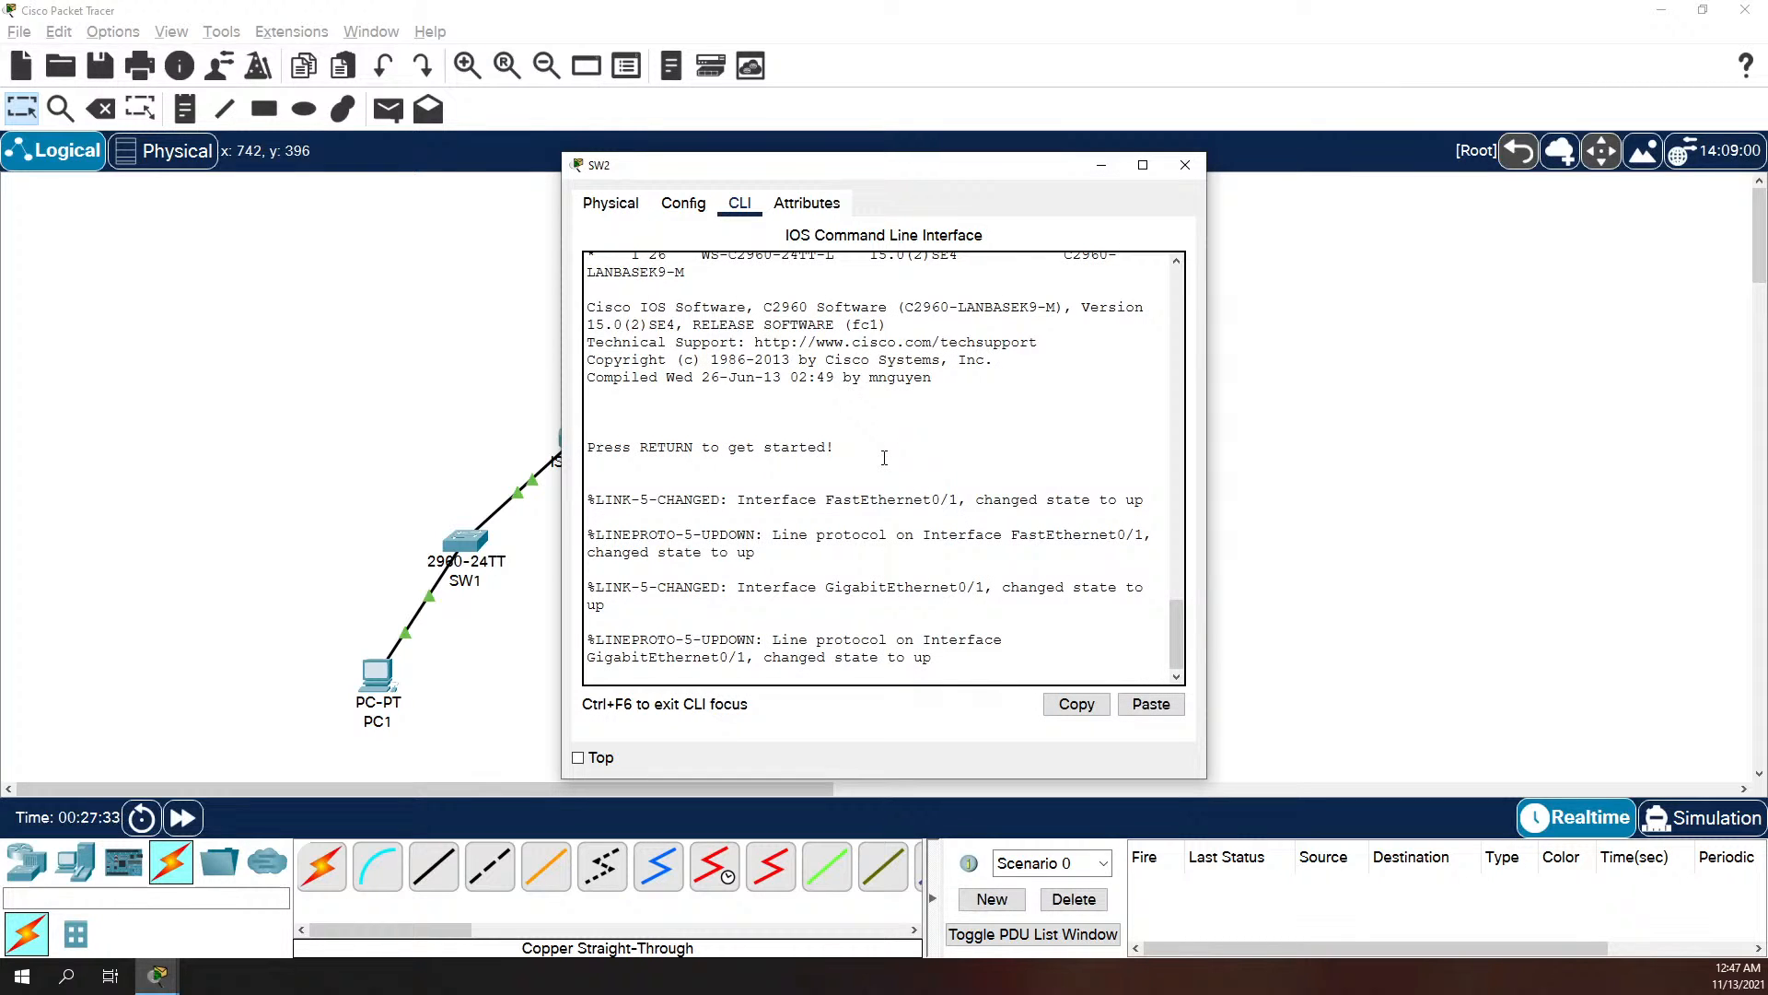
{"action": "key", "text": "Return"}
{"action": "type", "text": "en"}
{"action": "key", "text": "Return"}
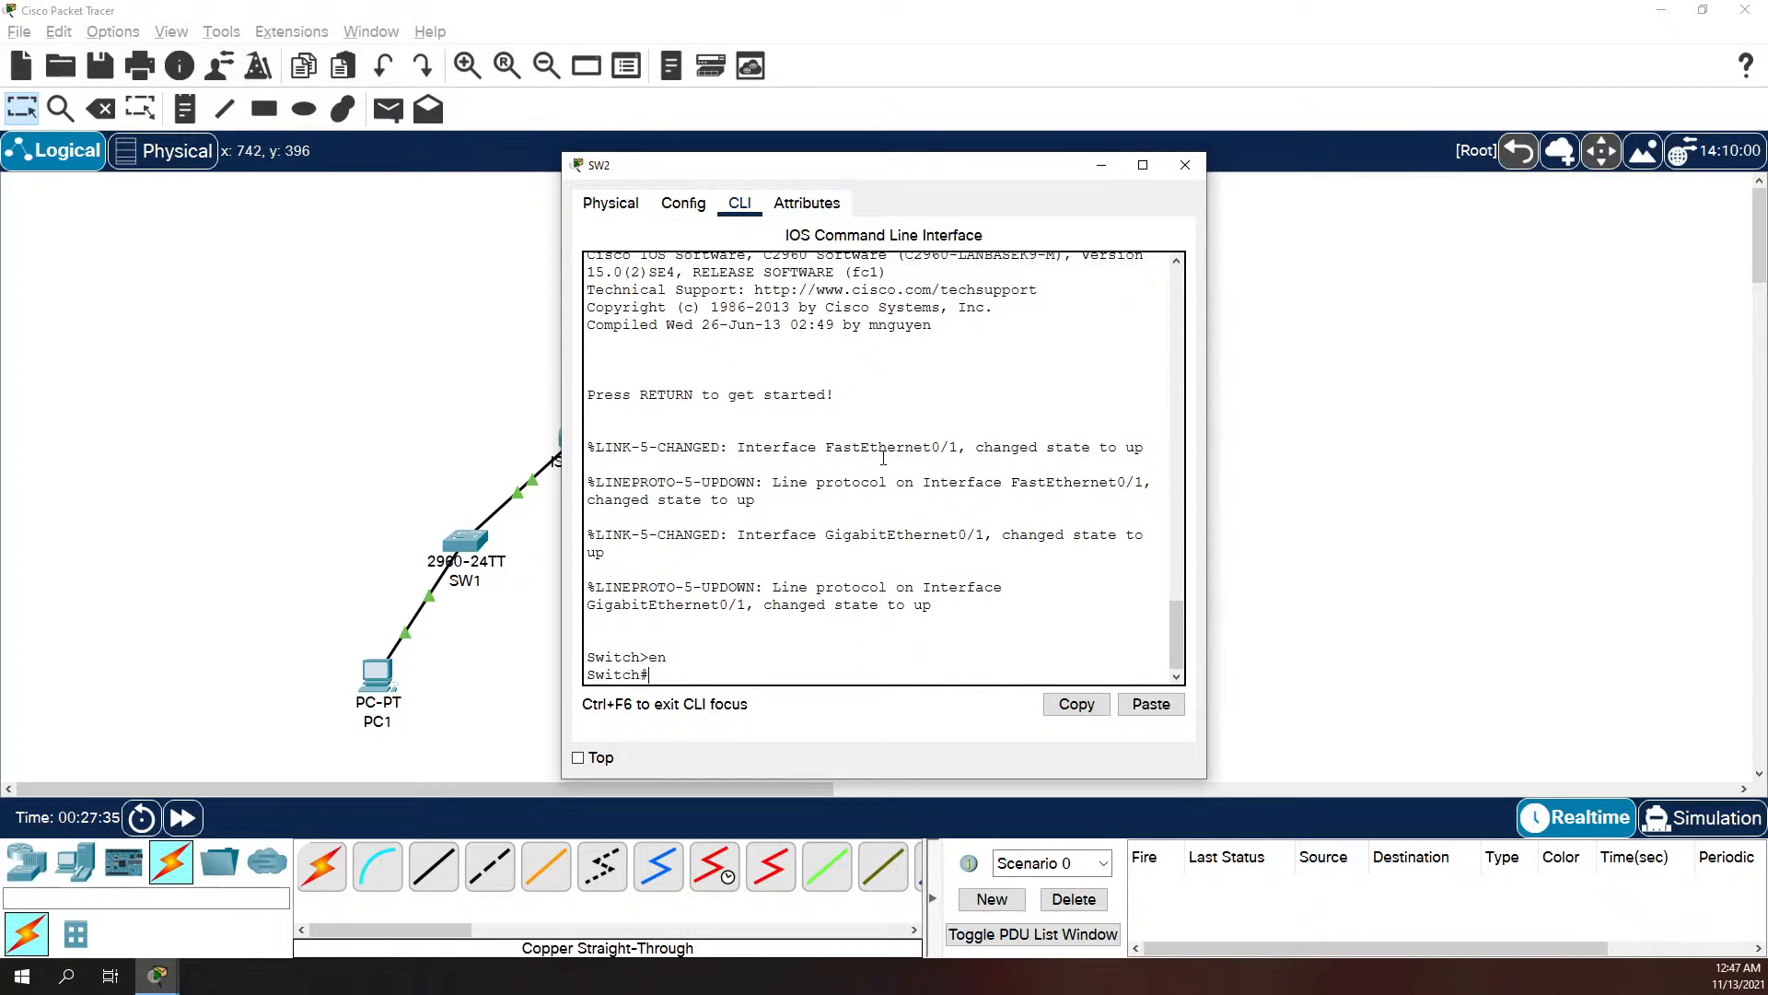
{"action": "type", "text": "conf t"}
{"action": "key", "text": "Return"}
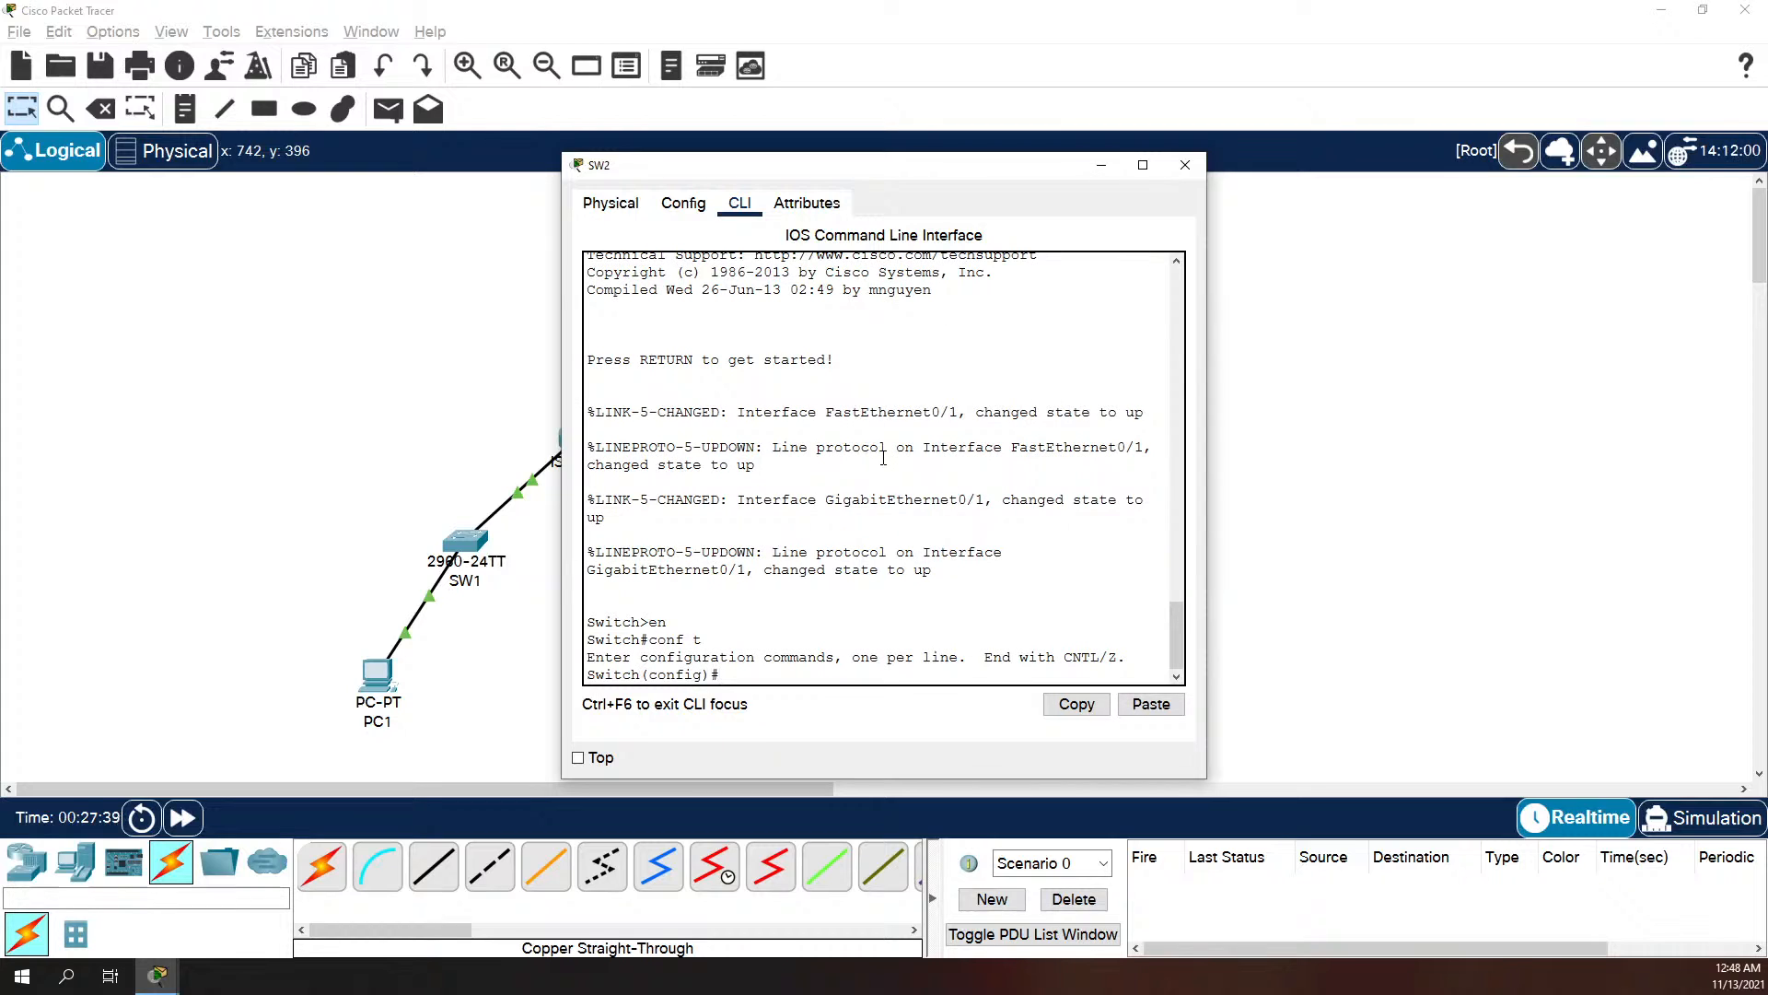
{"action": "type", "text": "hostname SW2"}
{"action": "key", "text": "Return"}
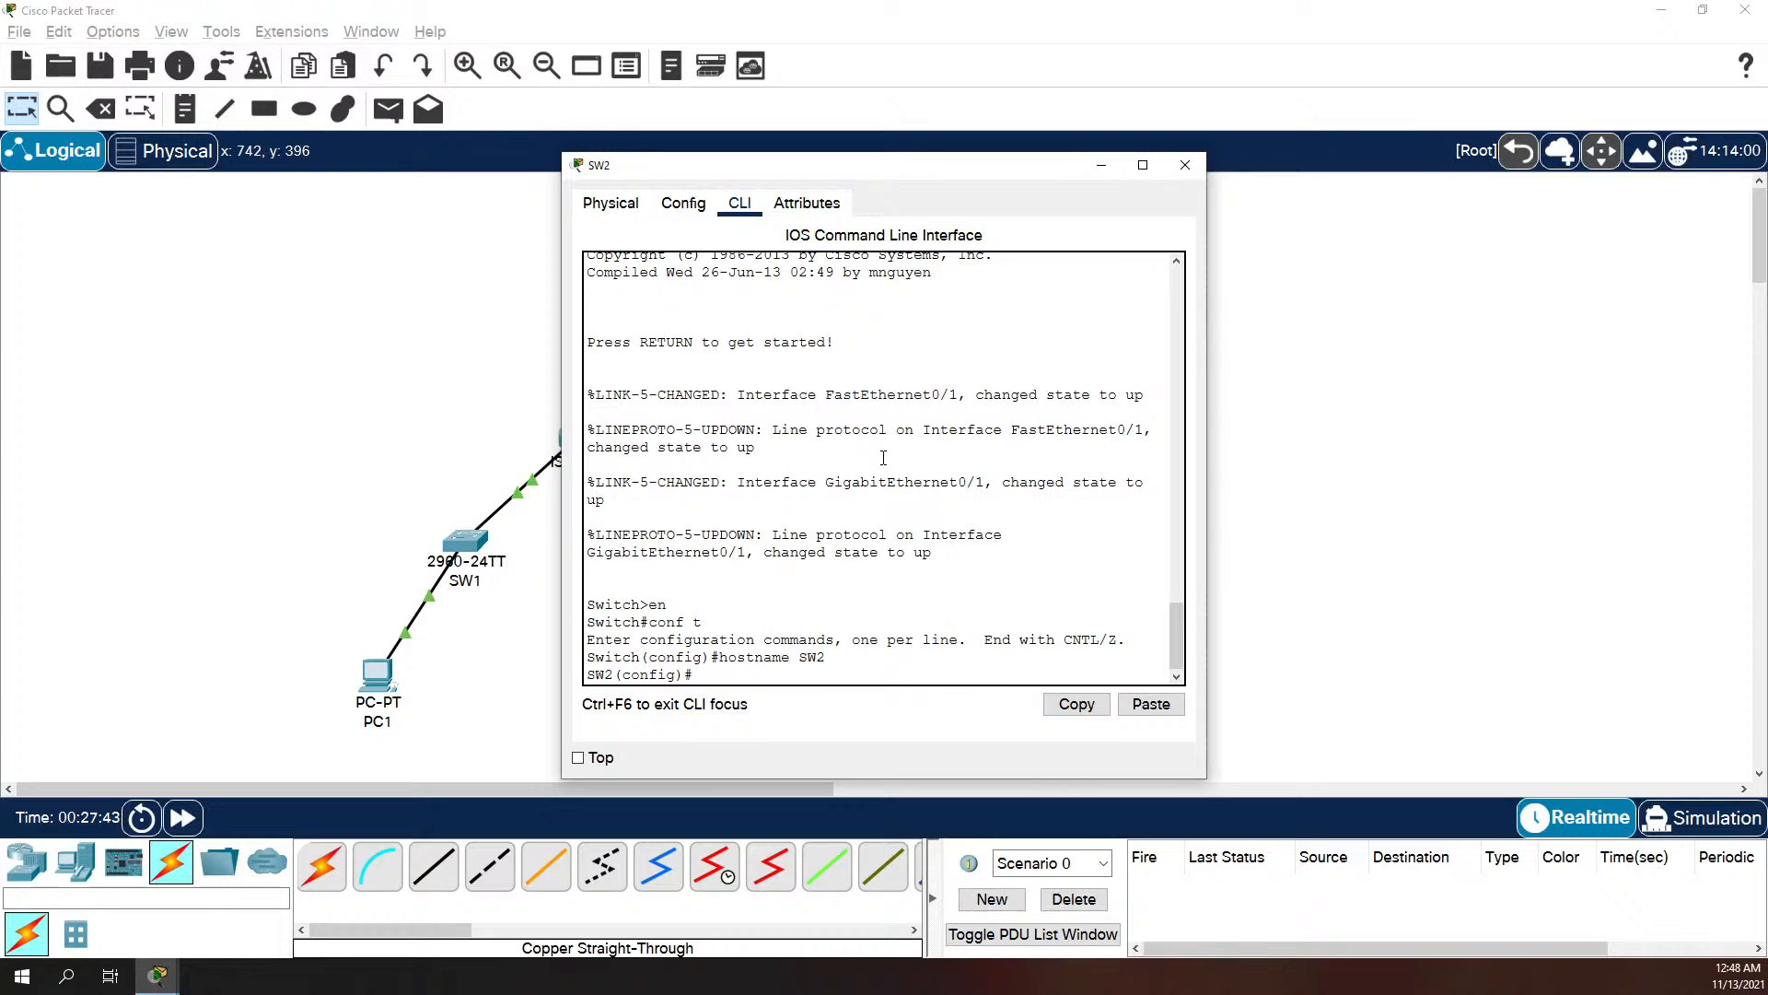
Step: Set the console line 0 password on SW2 and require login
{"action": "type", "text": "line con 0"}
{"action": "key", "text": "Return"}
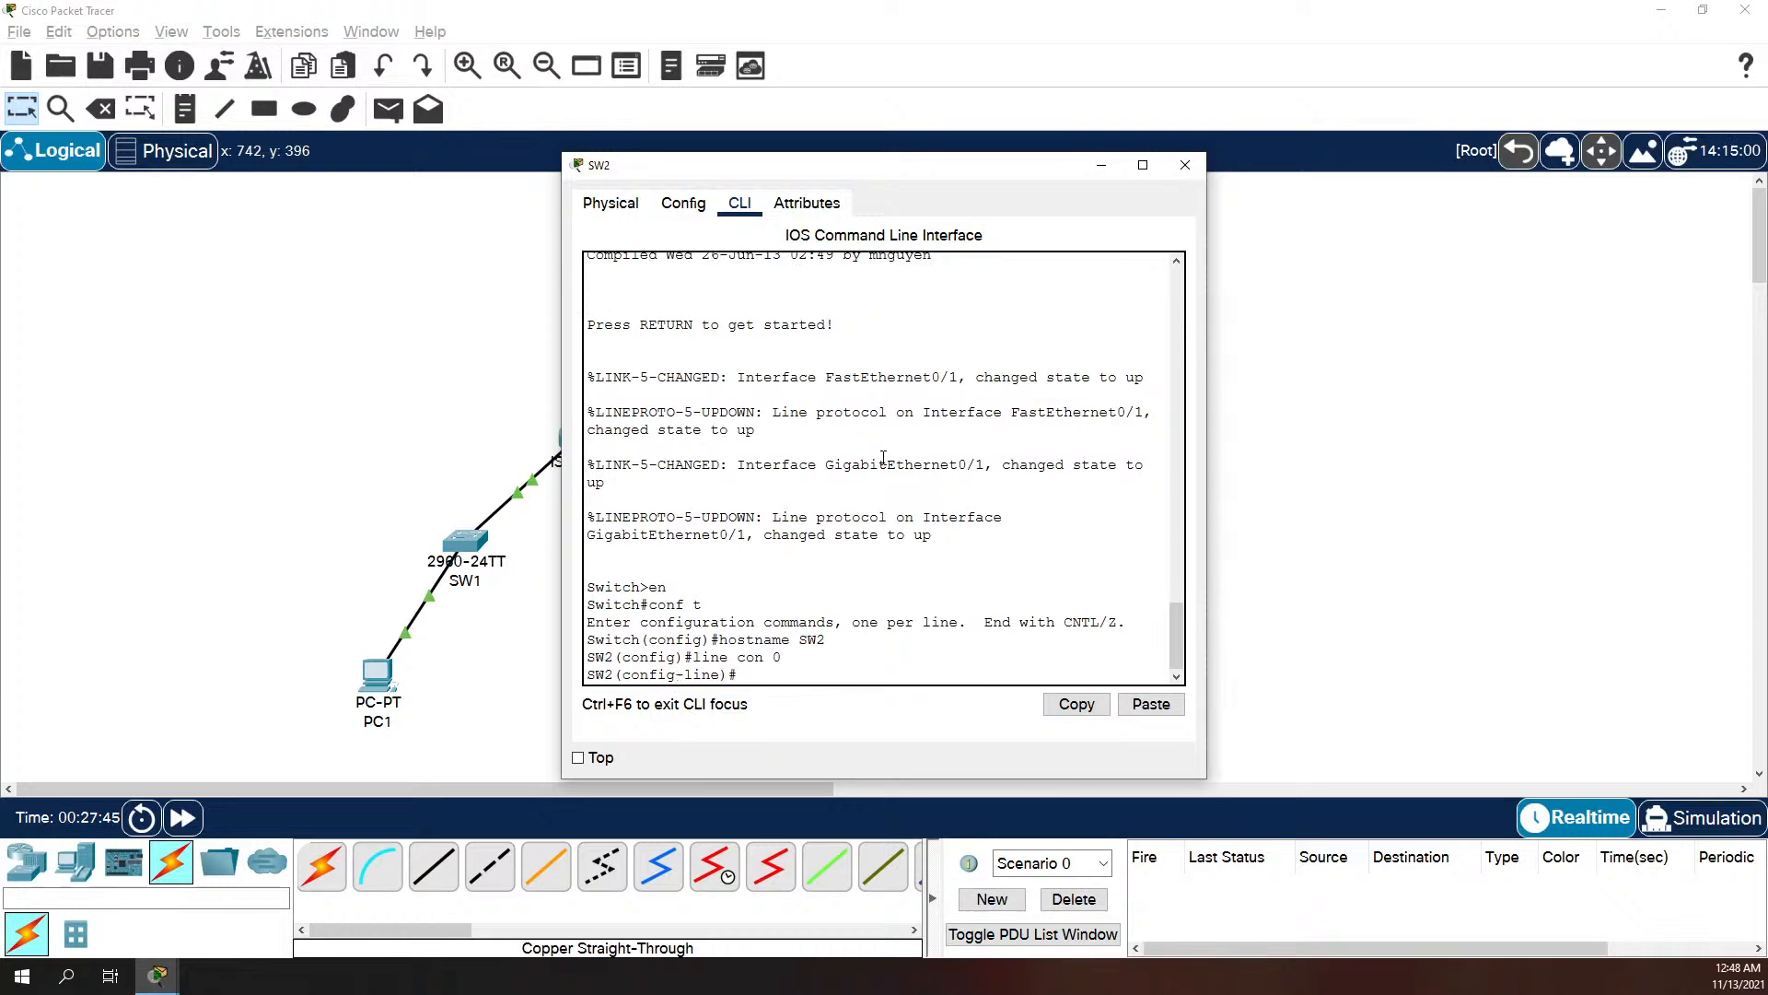
{"action": "type", "text": "password cisc"}
{"action": "type", "text": "o"}
{"action": "key", "text": "Return"}
{"action": "type", "text": "login"}
{"action": "key", "text": "Return"}
Step: Set the password for SW2's vty lines 0 4, require login, and exit line configuration
{"action": "type", "text": "lin"}
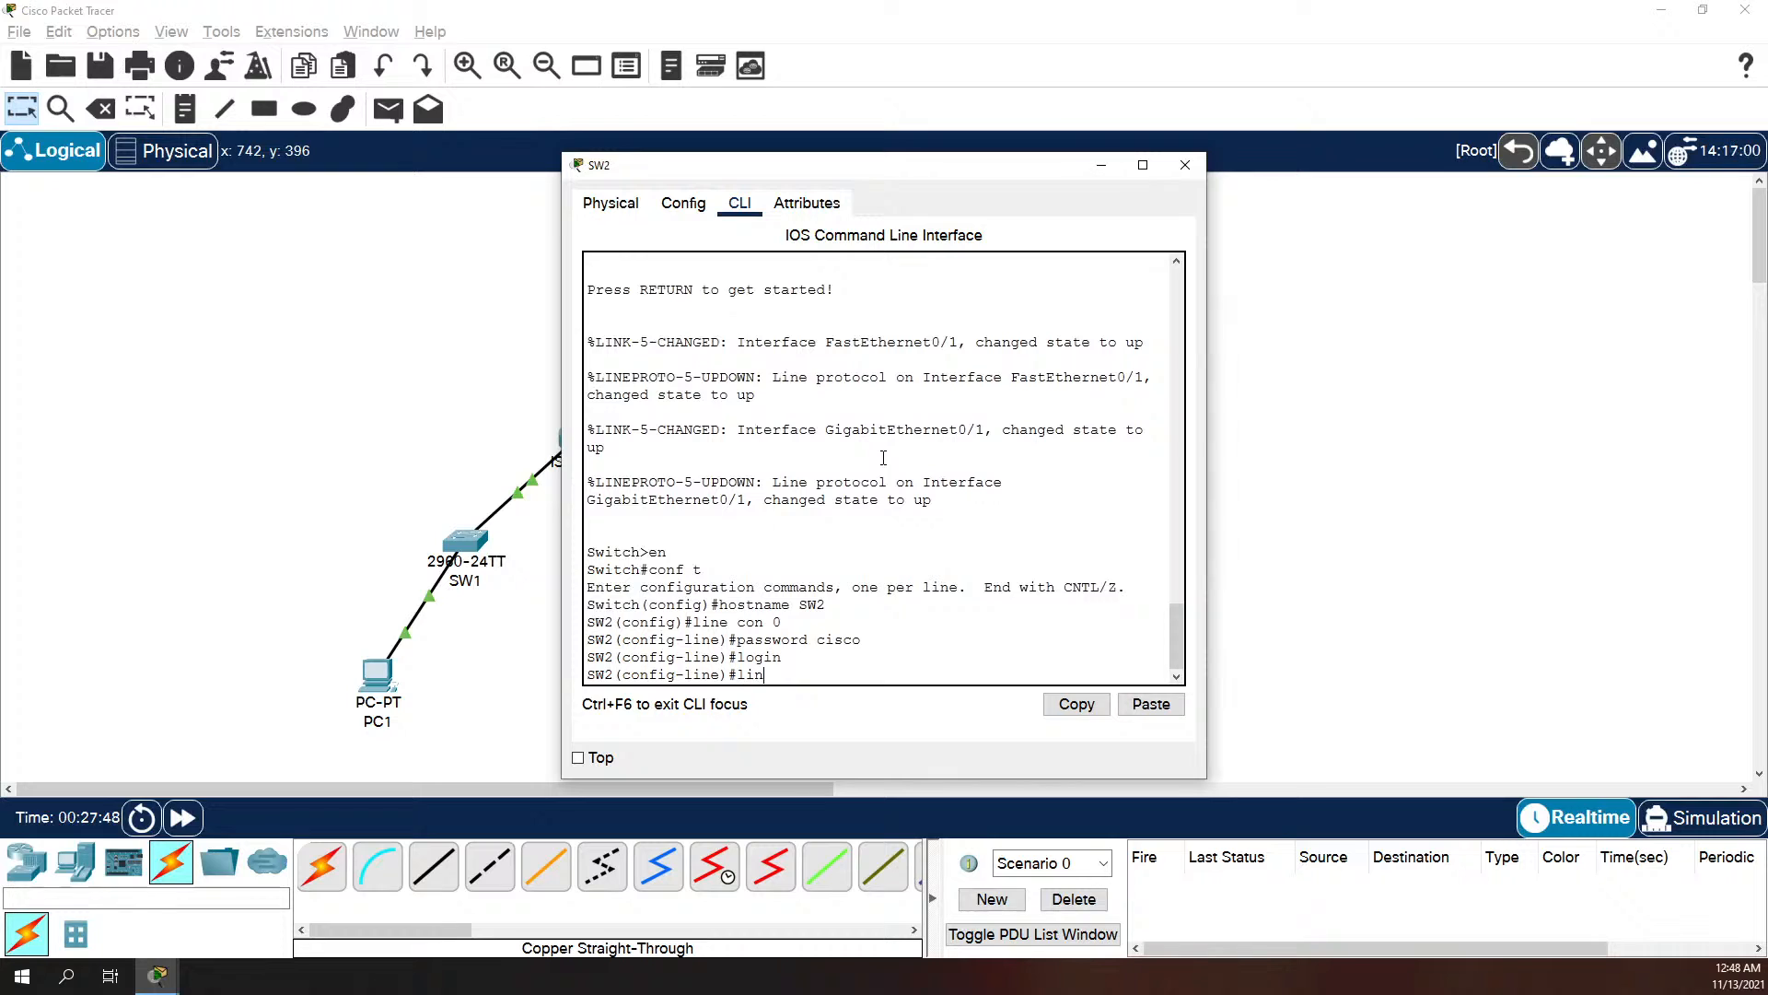
{"action": "type", "text": "e vty 0 5"}
{"action": "key", "text": "Return"}
{"action": "type", "text": "password cisco"}
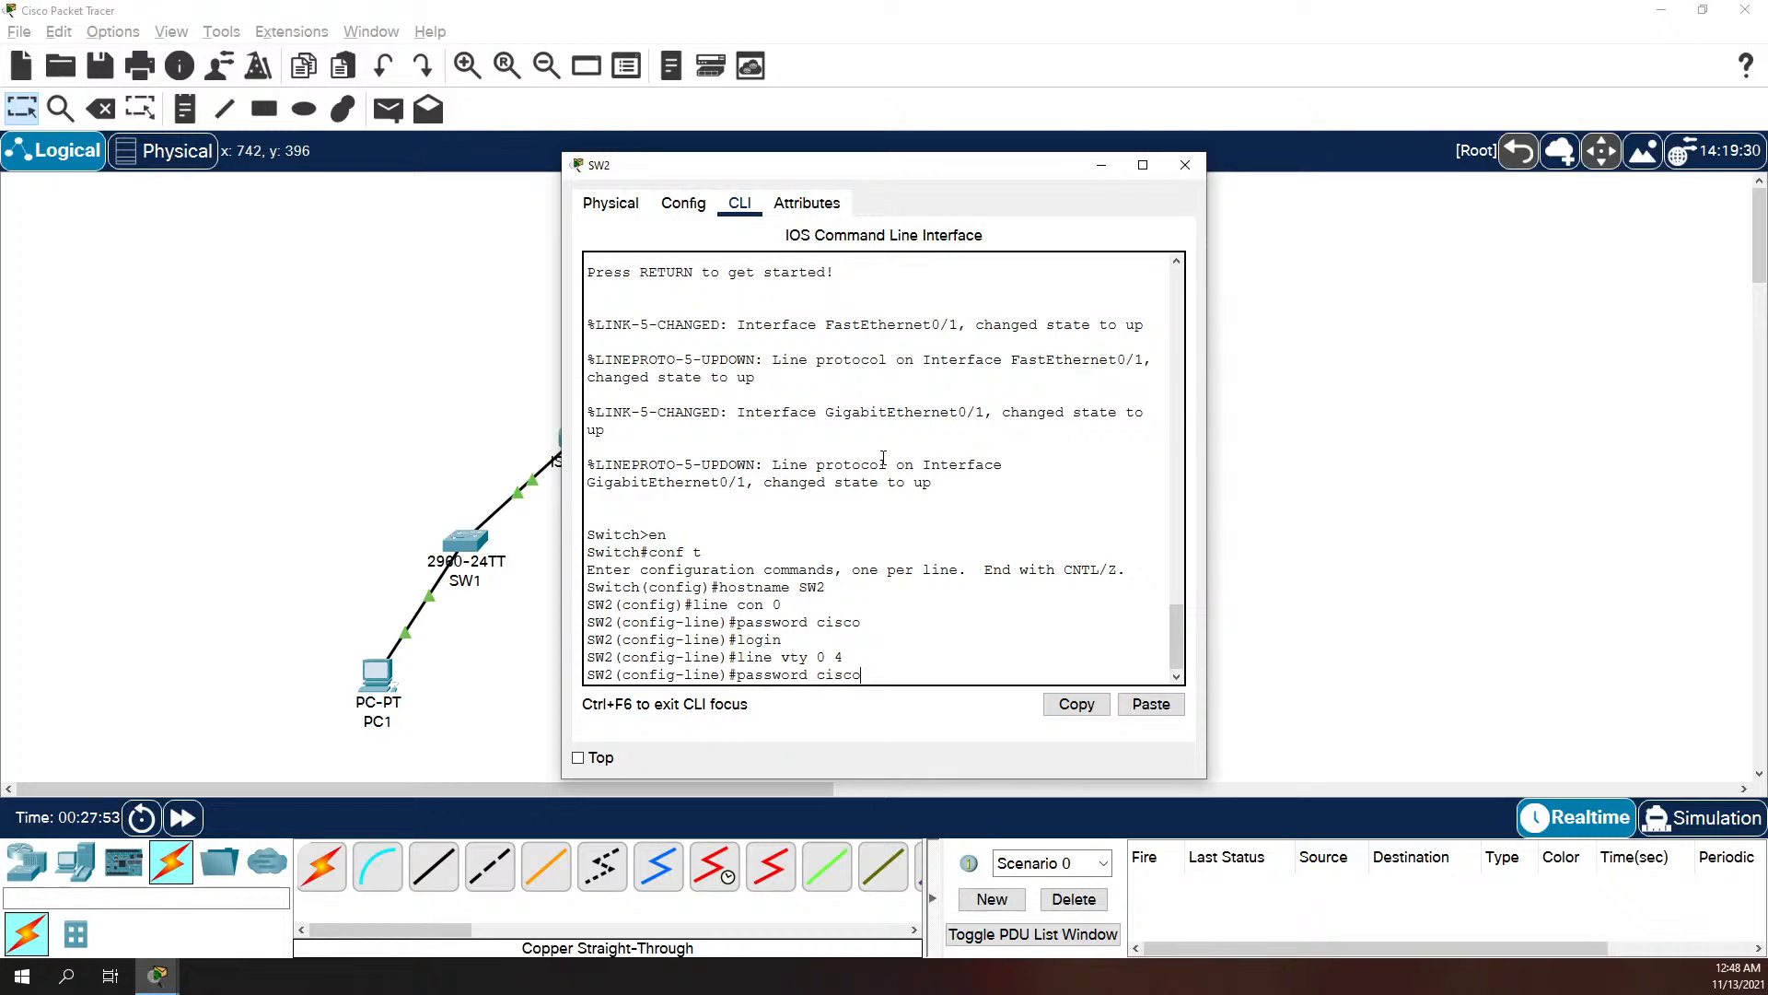
{"action": "key", "text": "Return"}
{"action": "type", "text": "login"}
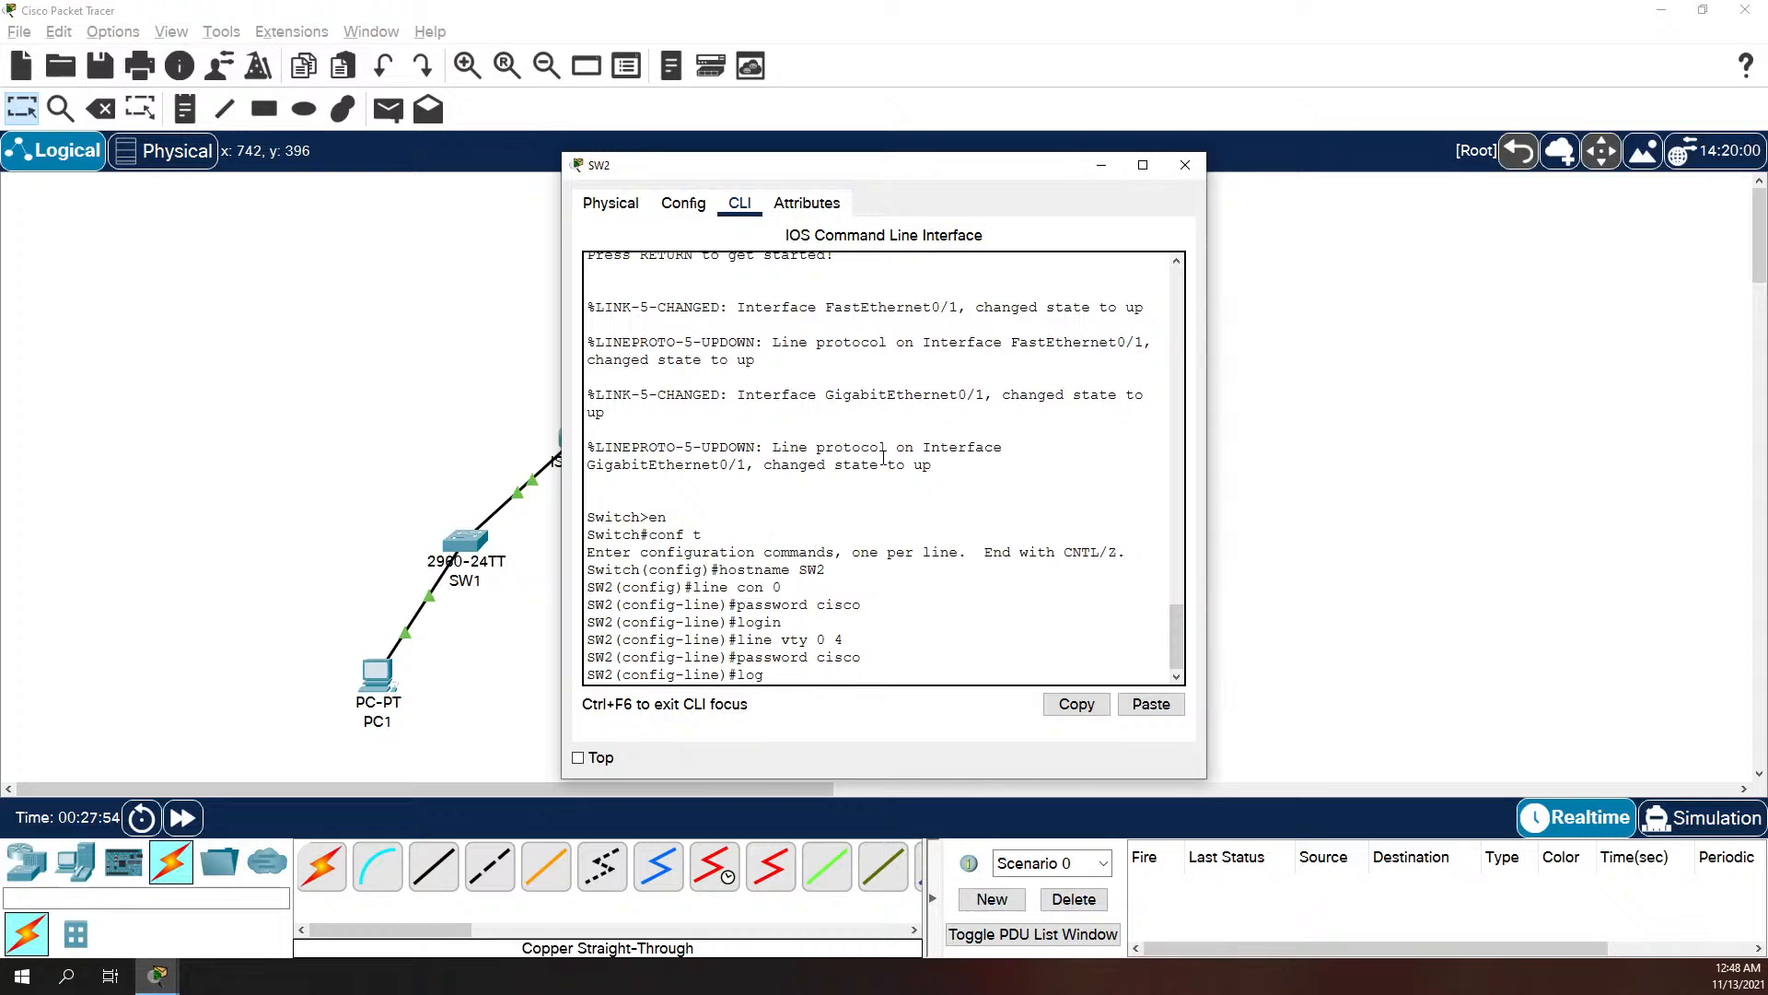
{"action": "key", "text": "Return"}
{"action": "type", "text": "exit"}
{"action": "key", "text": "Return"}
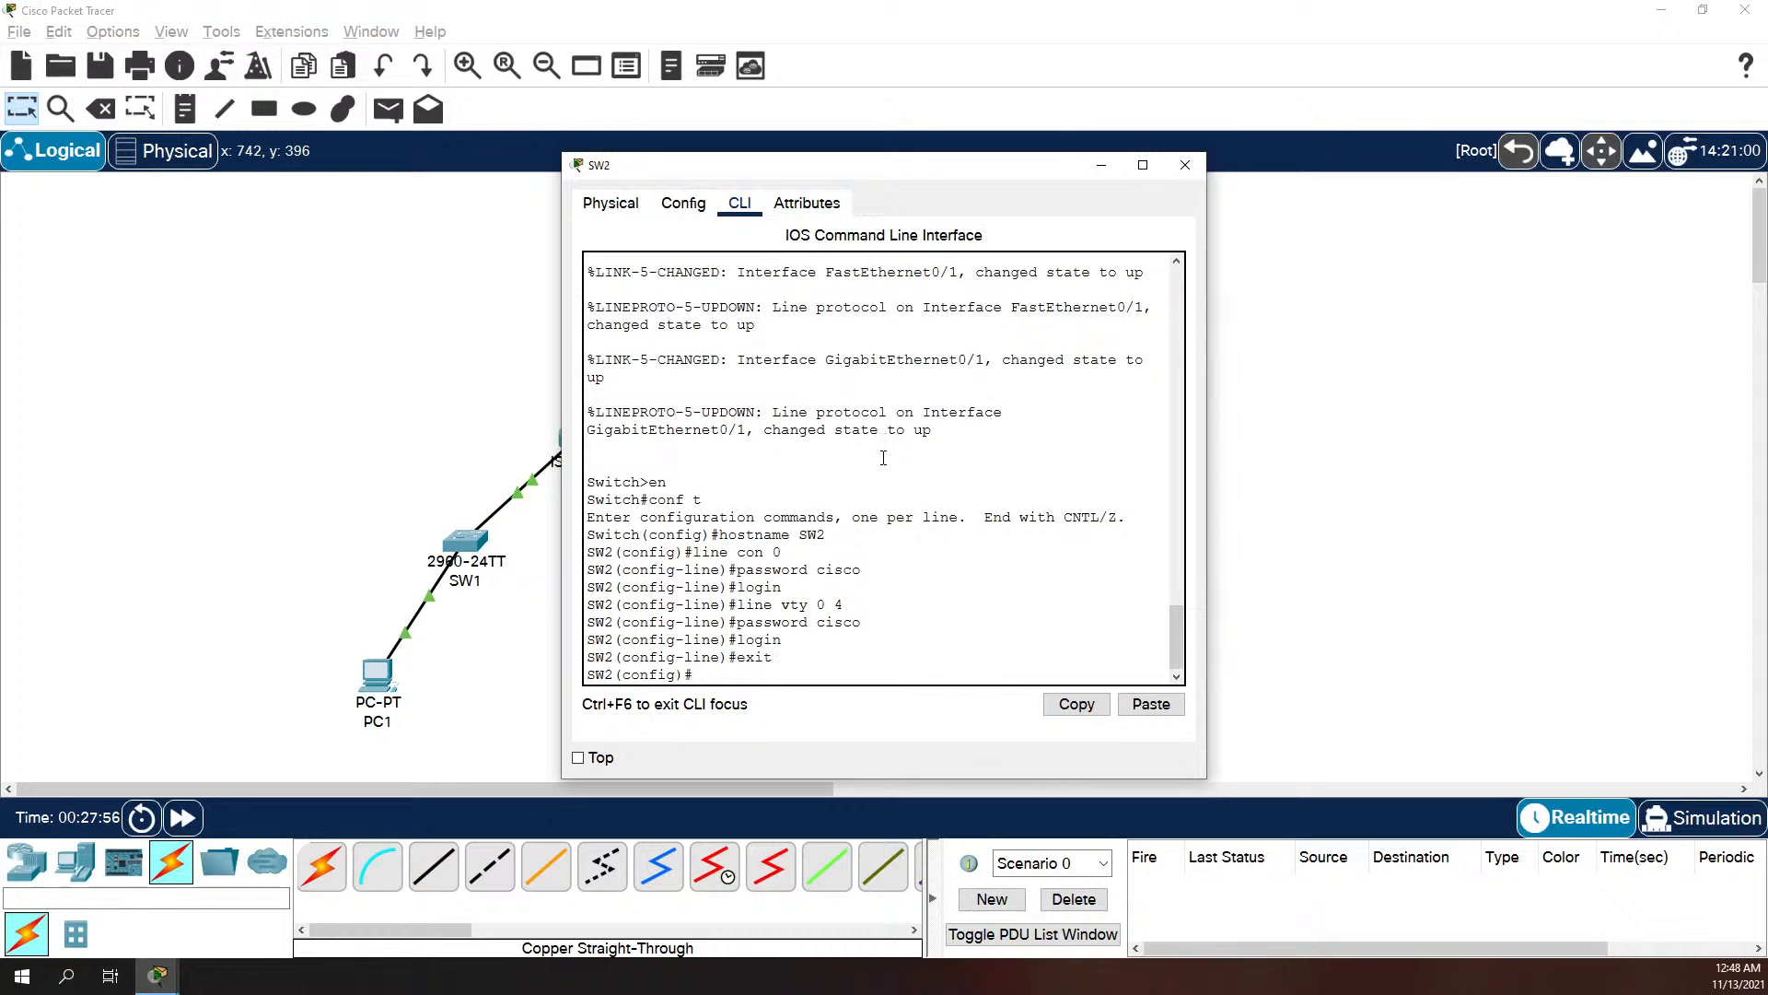
Step: Set SW2's message-of-the-day banner to "No Unauthorized Access", delimited by $ signs
{"action": "type", "text": "banner motd $ A"}
{"action": "key", "text": "BackSpace"}
{"action": "type", "text": "No Unauthorized Access"}
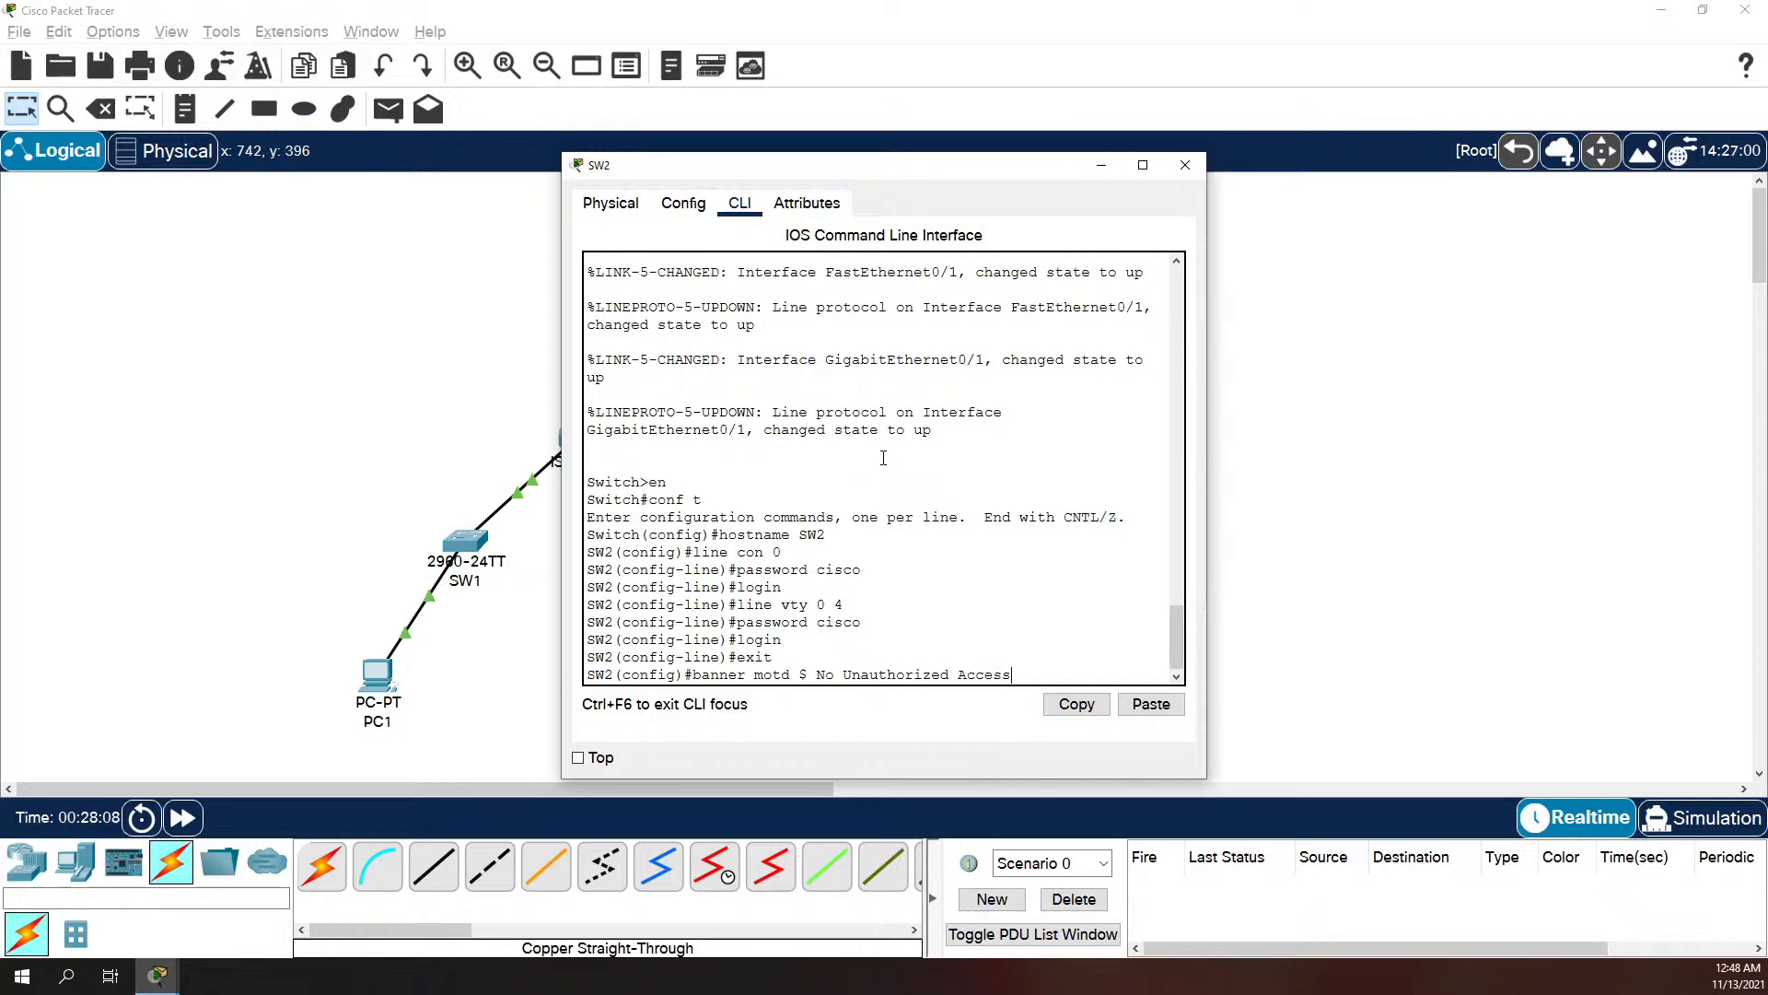
{"action": "type", "text": " $"}
{"action": "key", "text": "Return"}
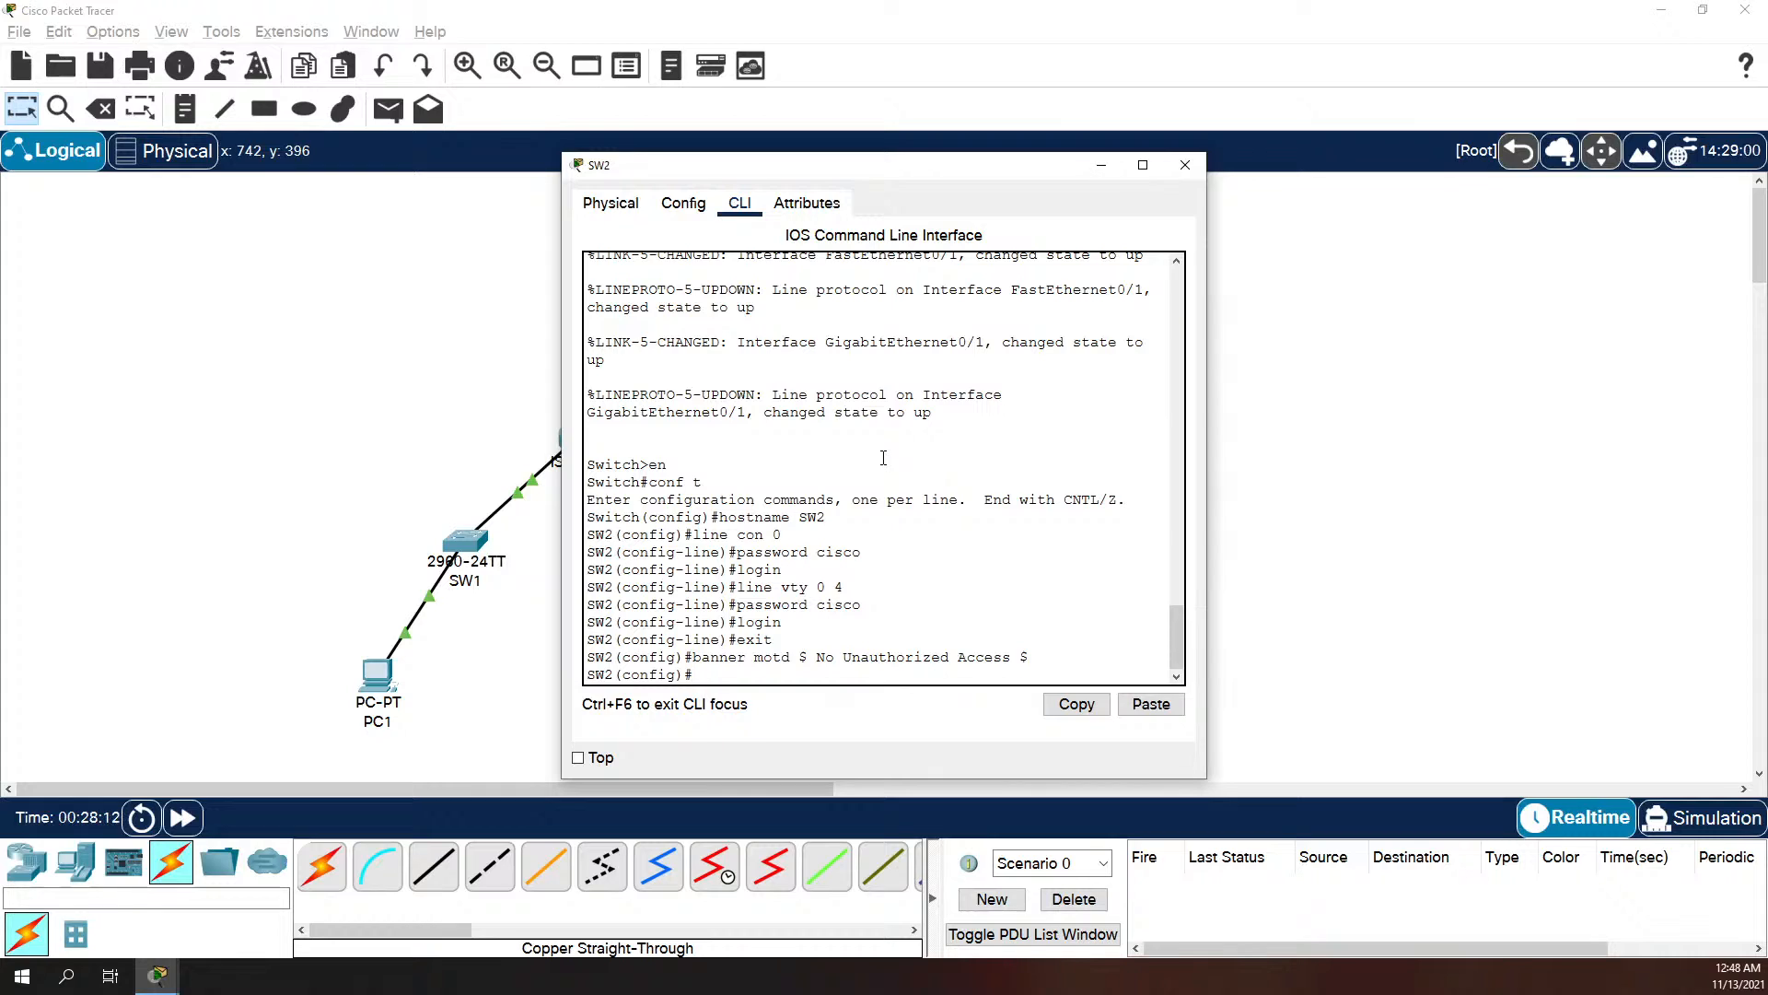
Step: Disable IP domain lookup in SW2's global configuration
{"action": "type", "text": "no ip domain-look"}
{"action": "key", "text": "Tab"}
{"action": "key", "text": "BackSpace"}
{"action": "type", "text": "ok"}
{"action": "key", "text": "Tab"}
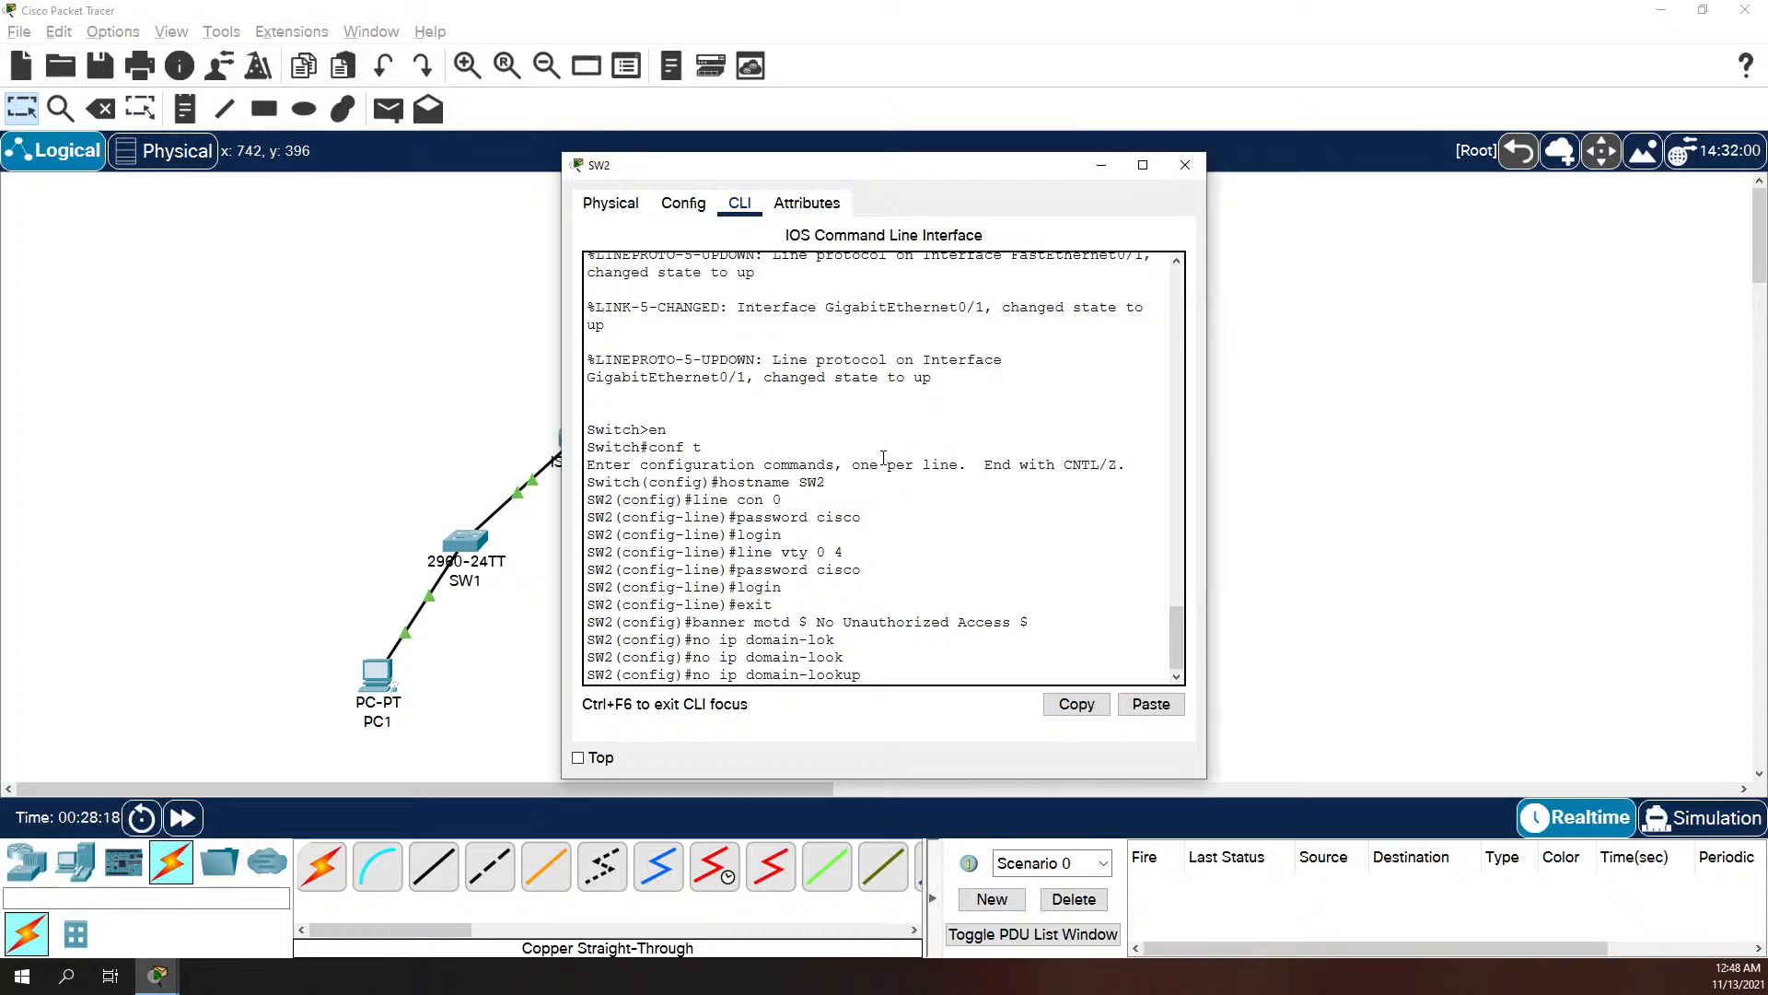
{"action": "key", "text": "Return"}
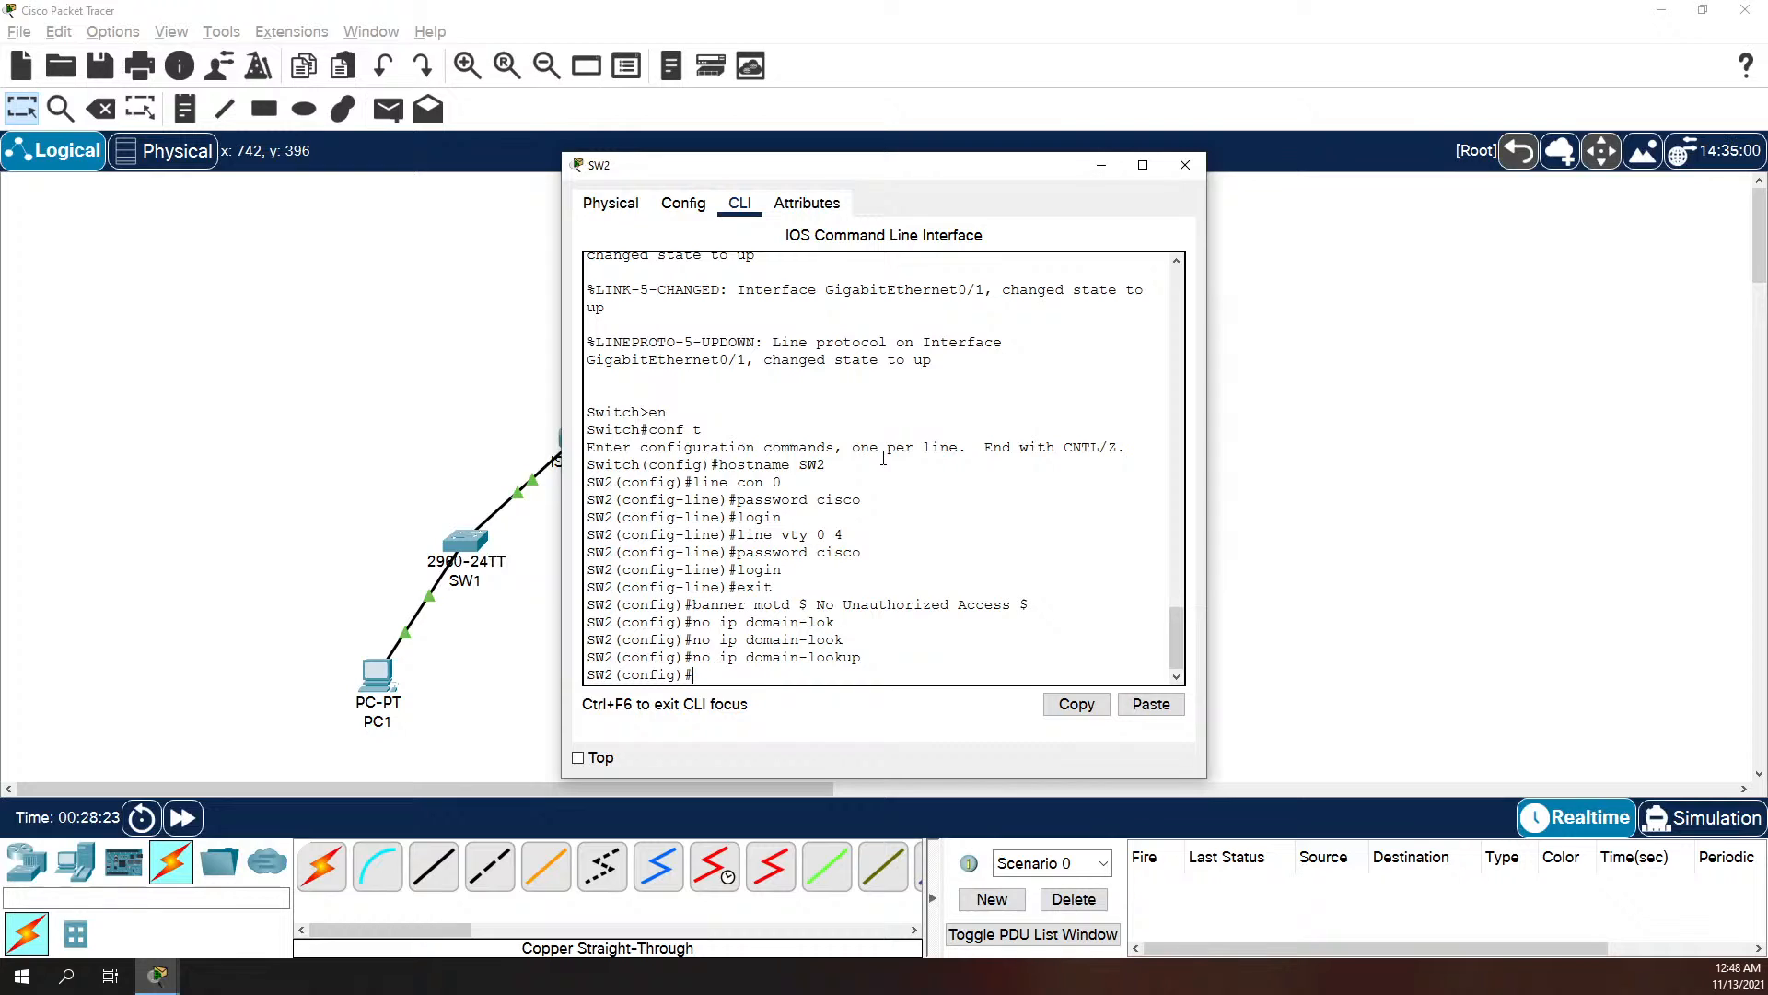
Step: Assign SW2's VLAN 1 interface the IP address 192.168.10.130 with mask 255.255.255.192
{"action": "type", "text": "int vlan1"}
{"action": "key", "text": "Return"}
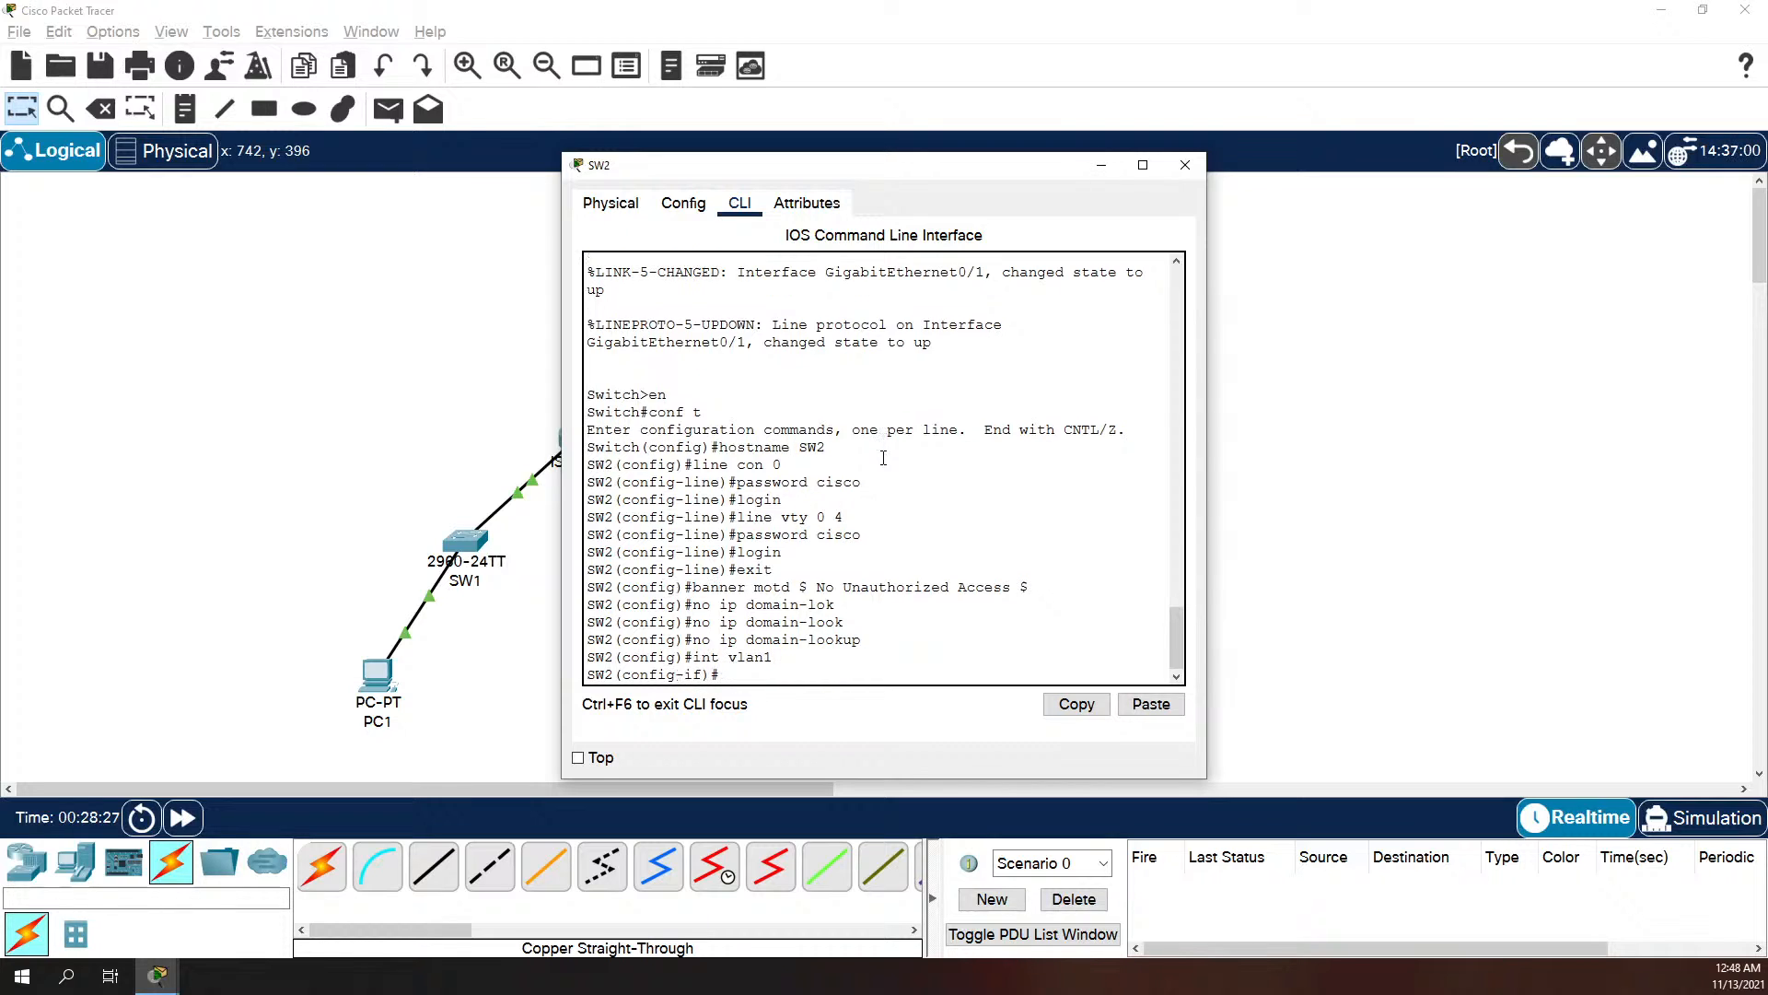
{"action": "type", "text": "ip address 192.168.10.130 255.255.255.192"}
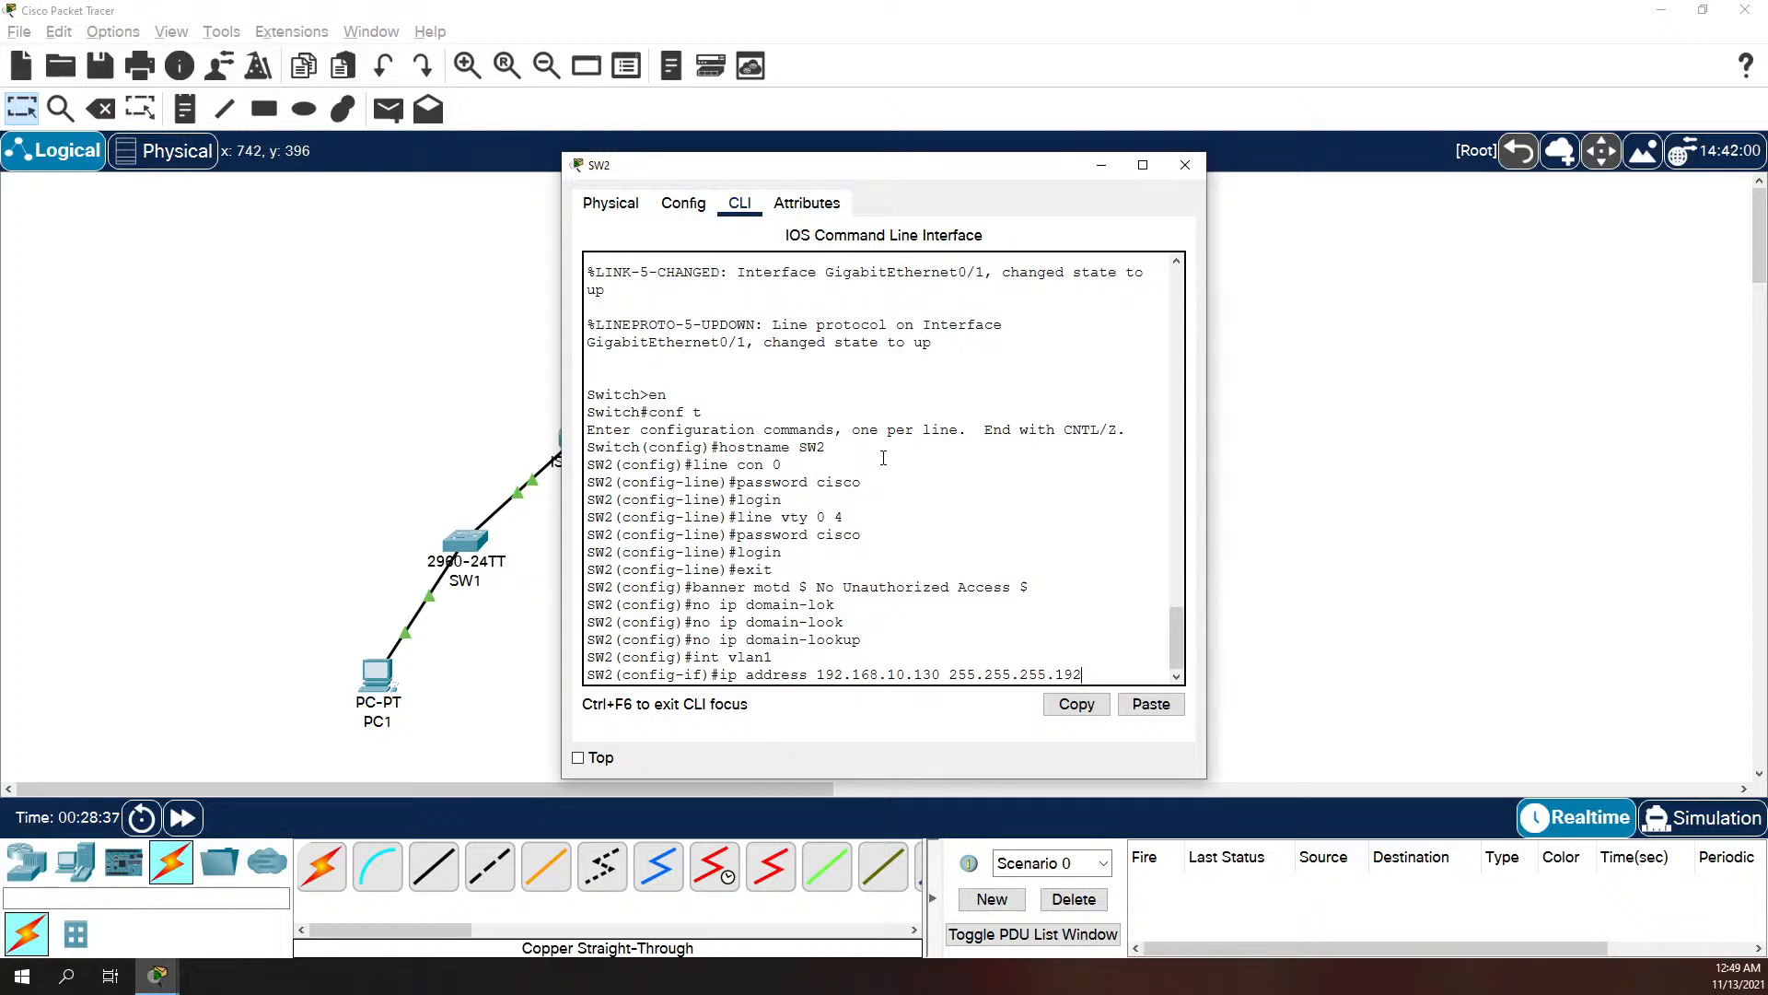
{"action": "key", "text": "Return"}
Step: Enable SW2's VLAN 1 interface with no shutdown and exit interface configuration
{"action": "type", "text": "no shut"}
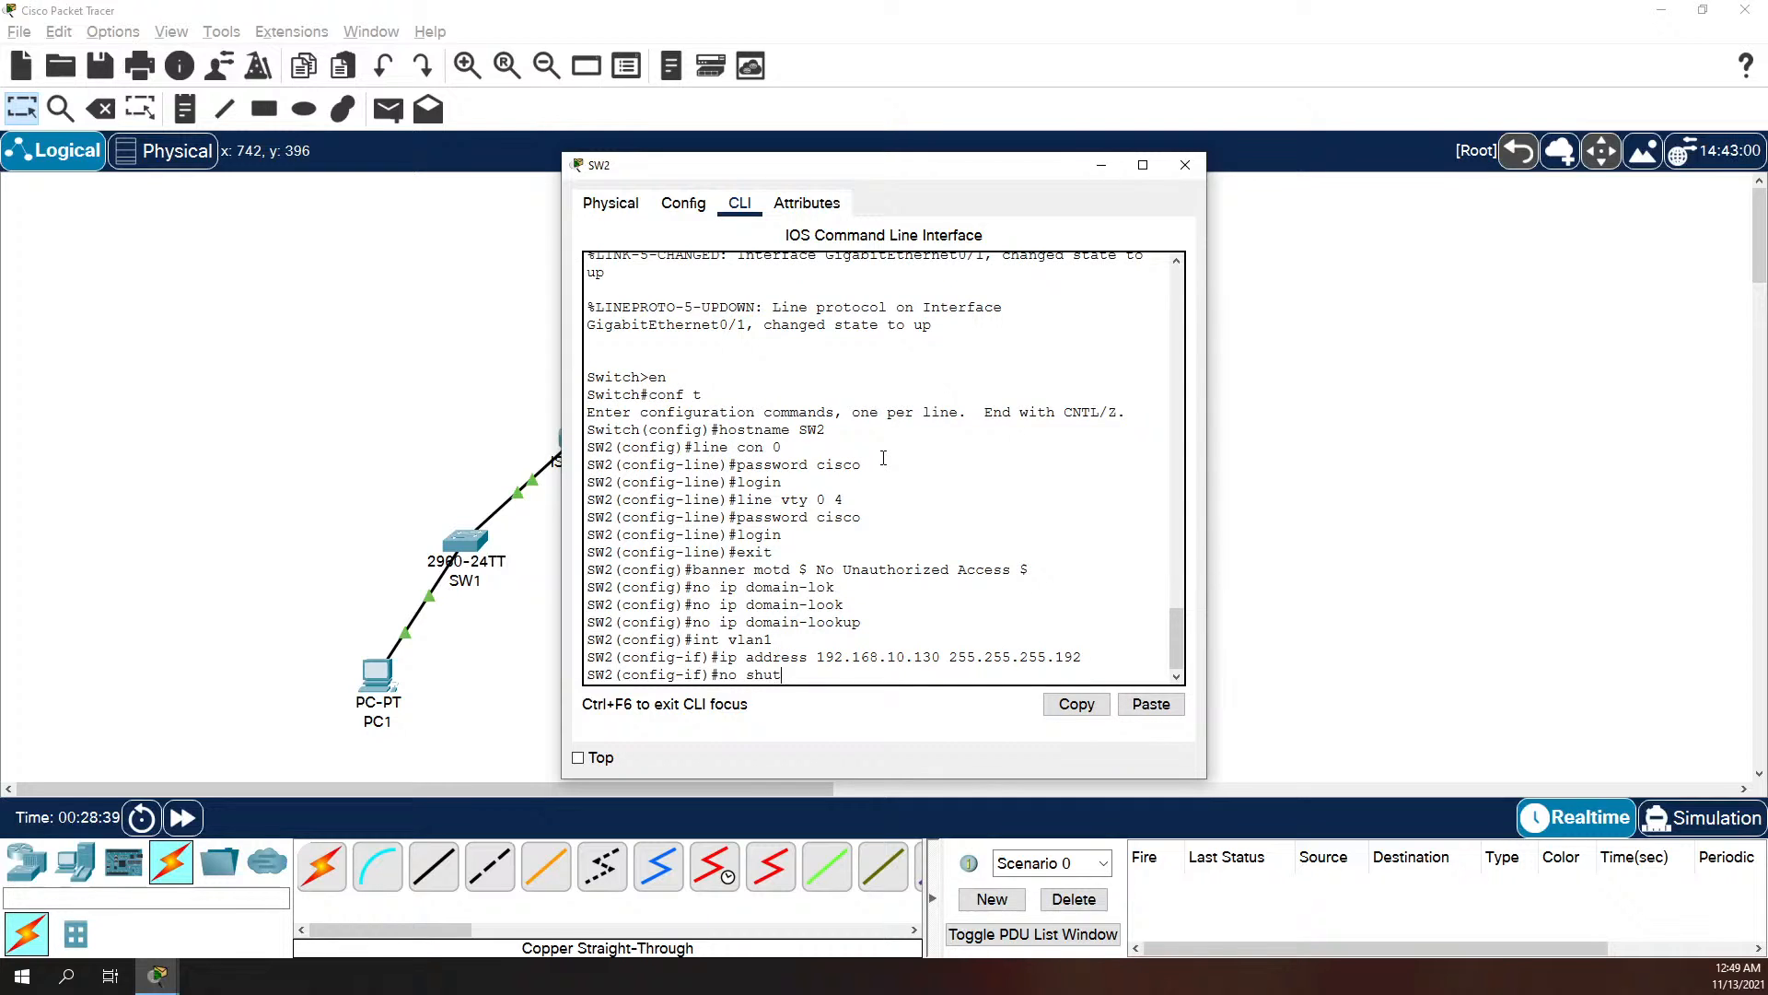
{"action": "type", "text": "odwn"}
{"action": "key", "text": "BackSpace"}
{"action": "key", "text": "BackSpace"}
{"action": "key", "text": "BackSpace"}
{"action": "key", "text": "BackSpace"}
{"action": "type", "text": "wo"}
{"action": "key", "text": "BackSpace"}
{"action": "key", "text": "BackSpace"}
{"action": "type", "text": "own"}
{"action": "key", "text": "BackSpace"}
{"action": "key", "text": "BackSpace"}
{"action": "key", "text": "BackSpace"}
{"action": "type", "text": "down"}
{"action": "key", "text": "Return"}
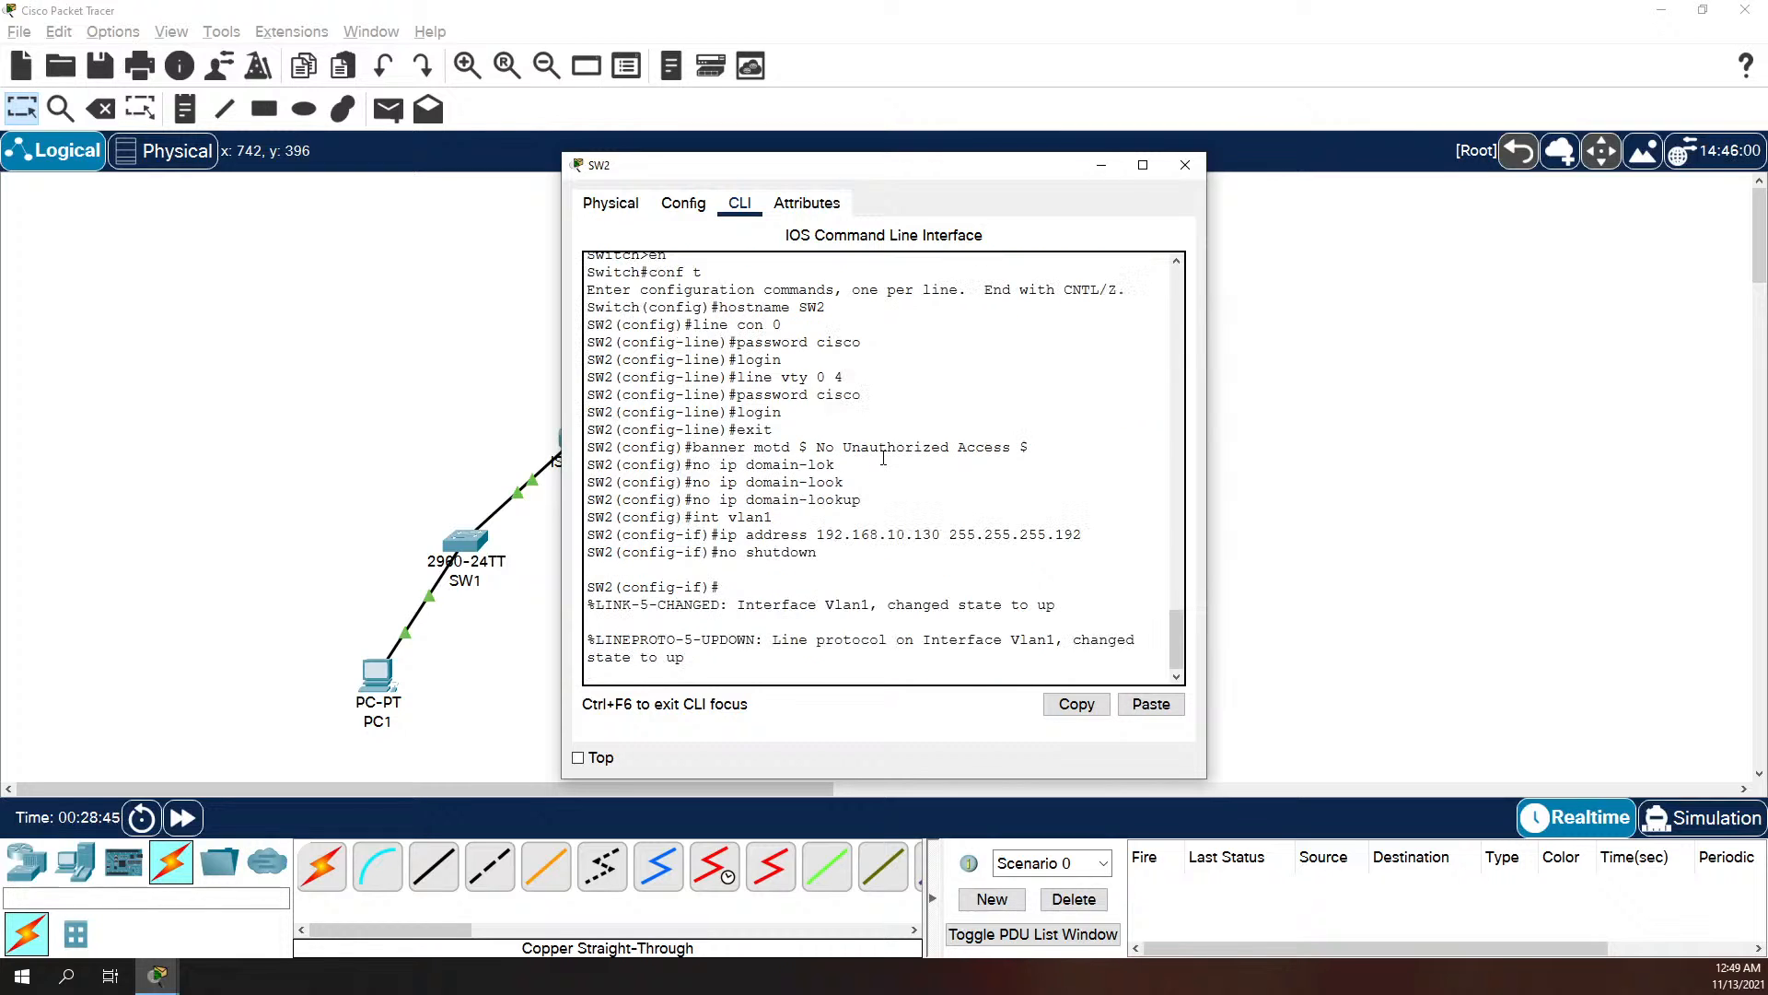
{"action": "key", "text": "Return"}
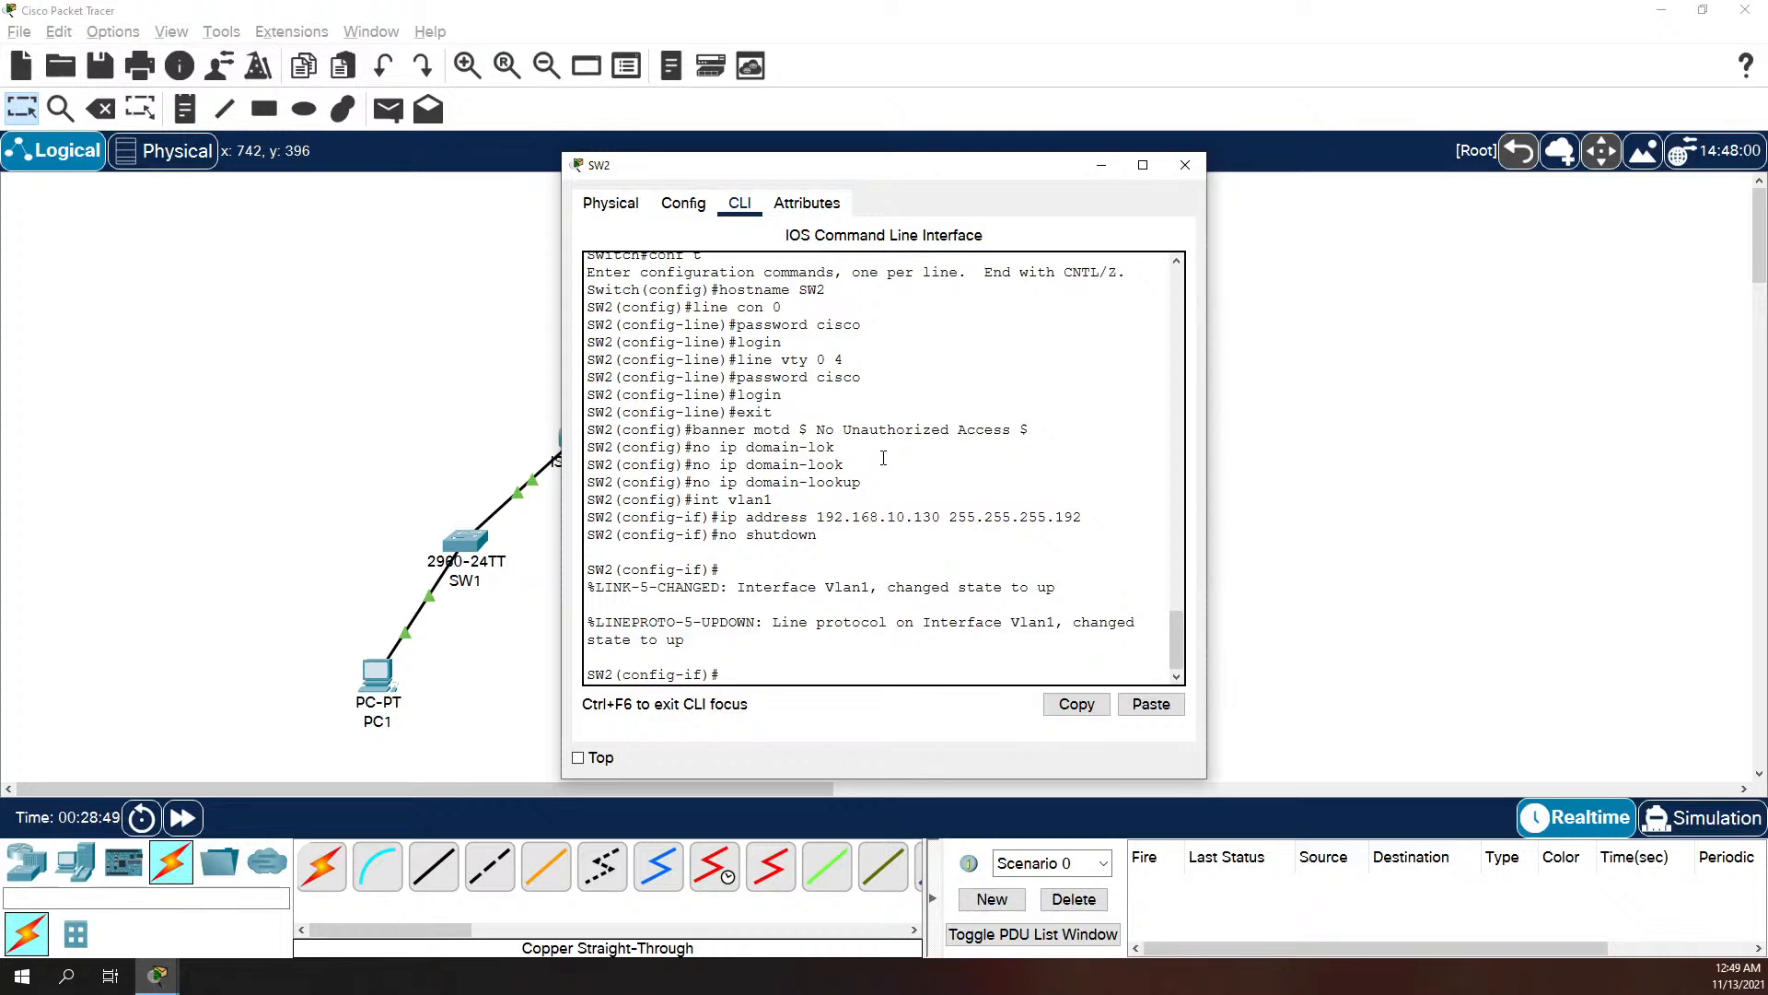
{"action": "type", "text": "exit"}
{"action": "key", "text": "Return"}
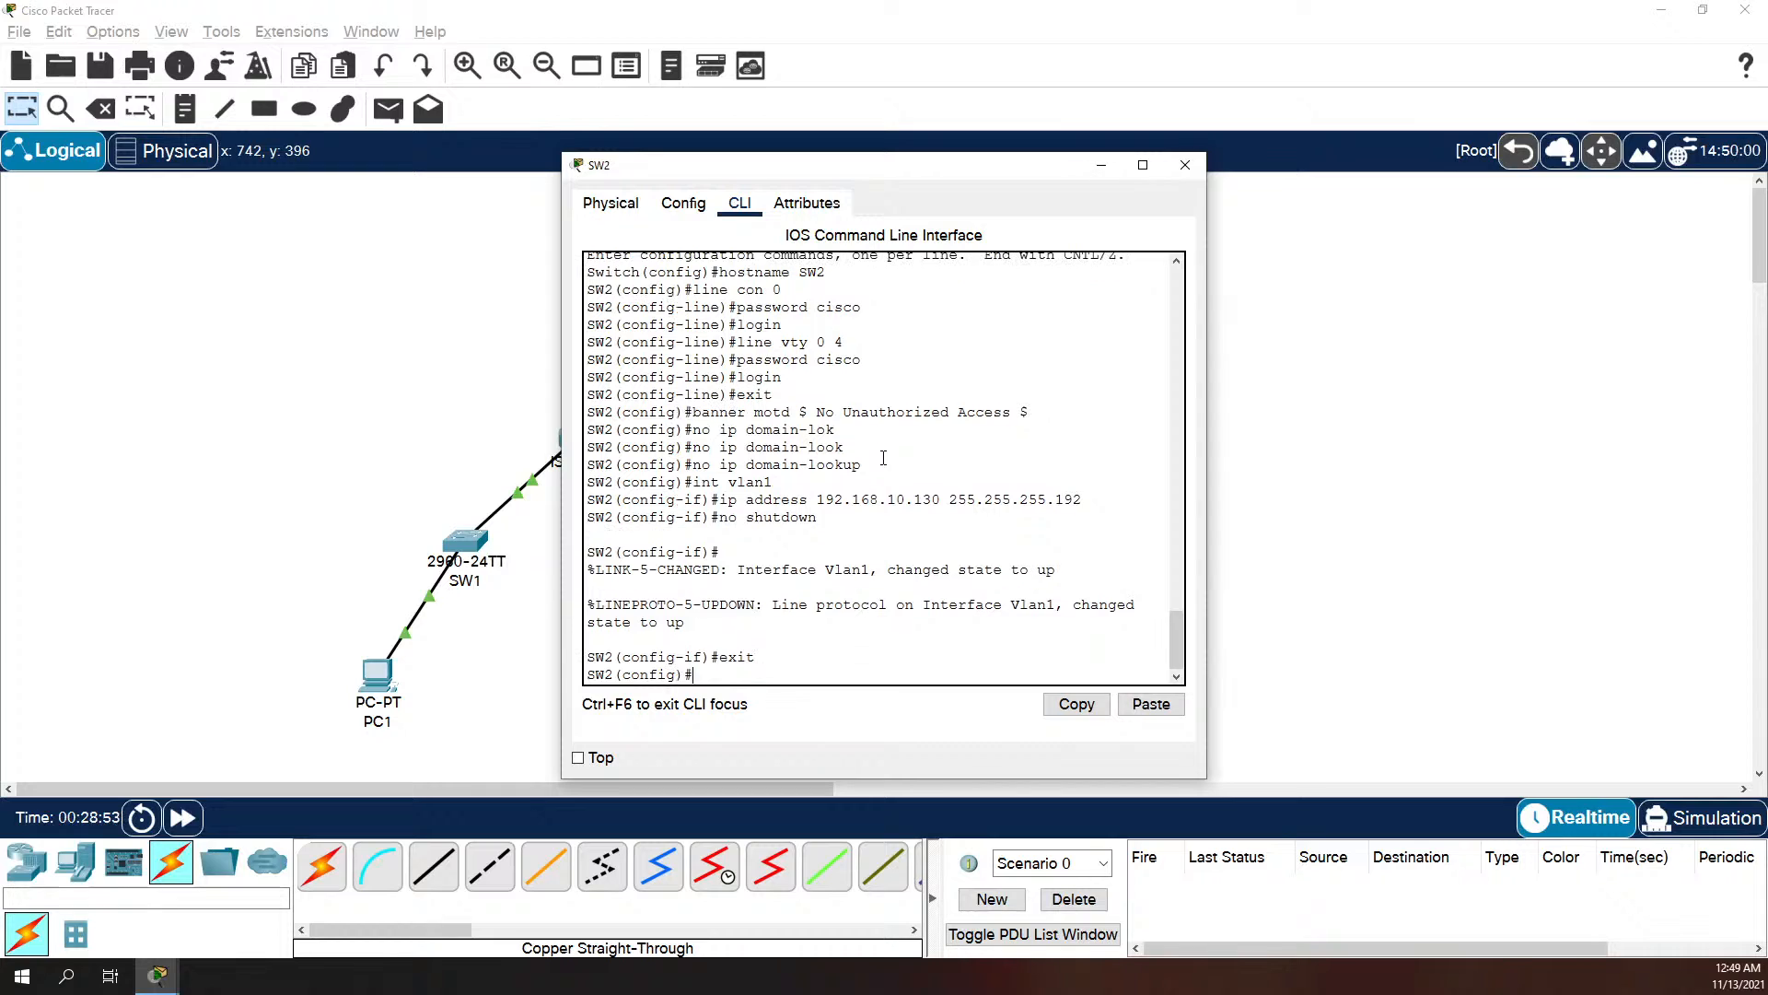
Step: Set SW2's default gateway to 192.168.10.129 and exit global configuration mode
{"action": "type", "text": "ip def"}
{"action": "key", "text": "Tab"}
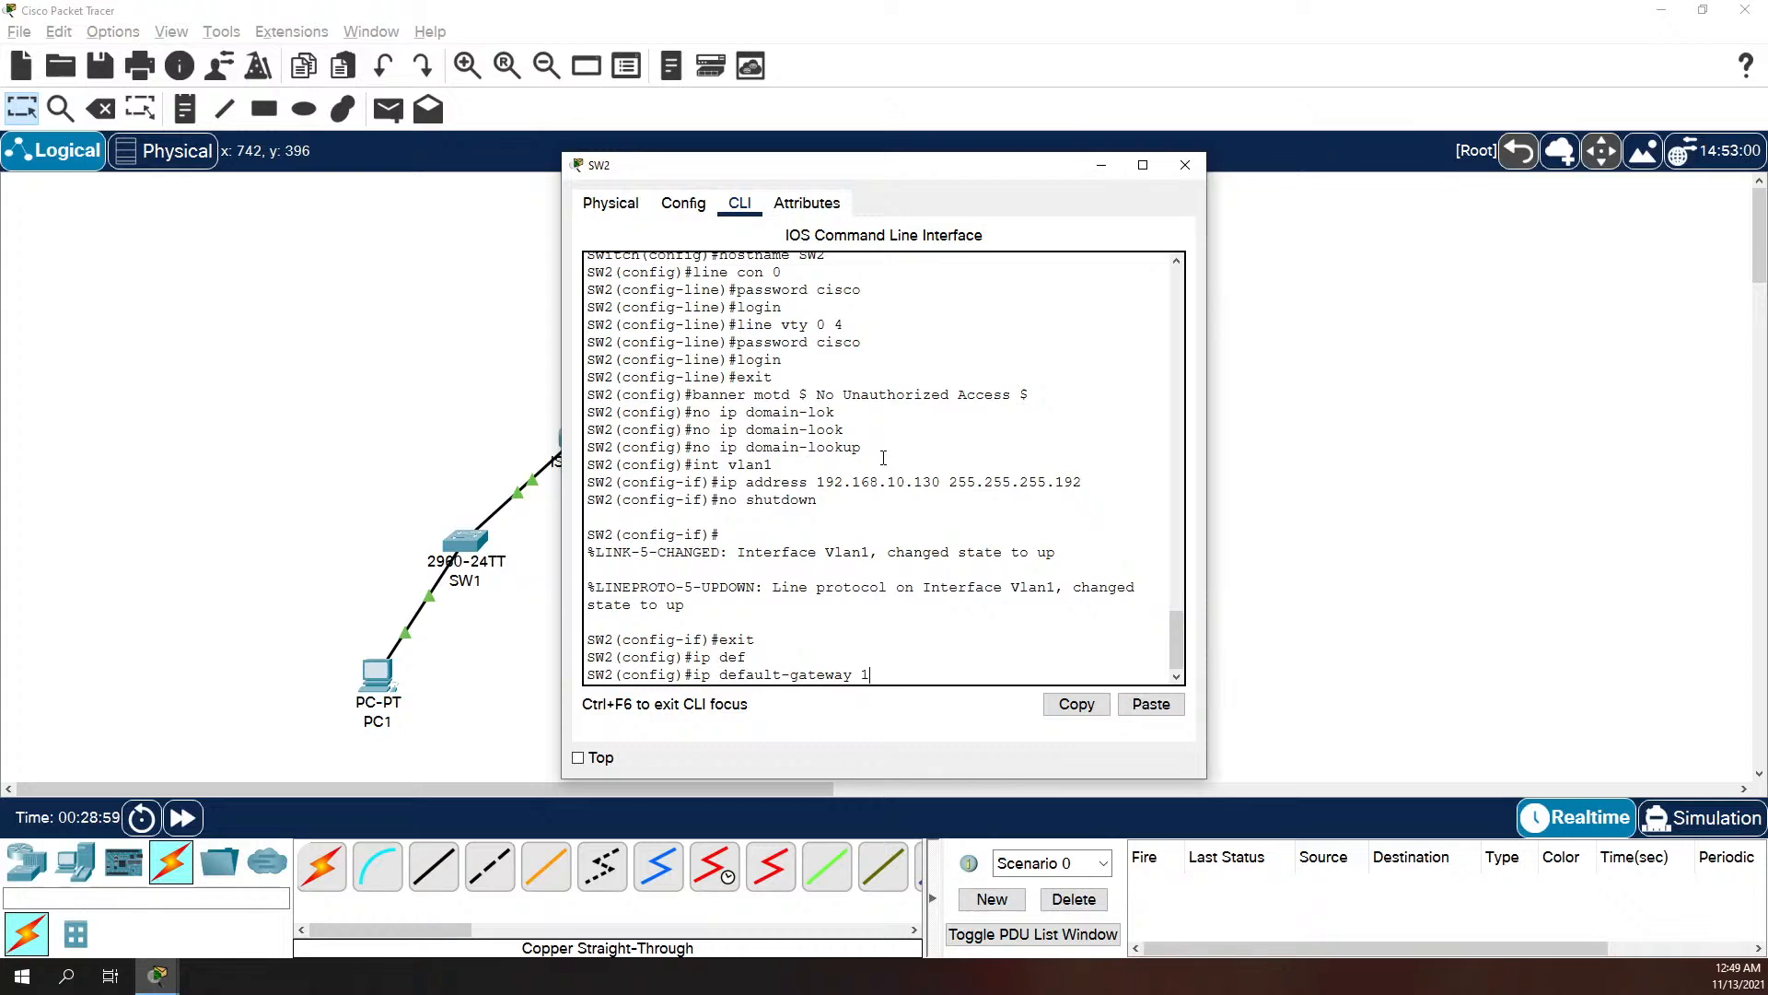
{"action": "type", "text": "192.168.10.129"}
{"action": "key", "text": "Return"}
{"action": "type", "text": "exit"}
{"action": "key", "text": "Return"}
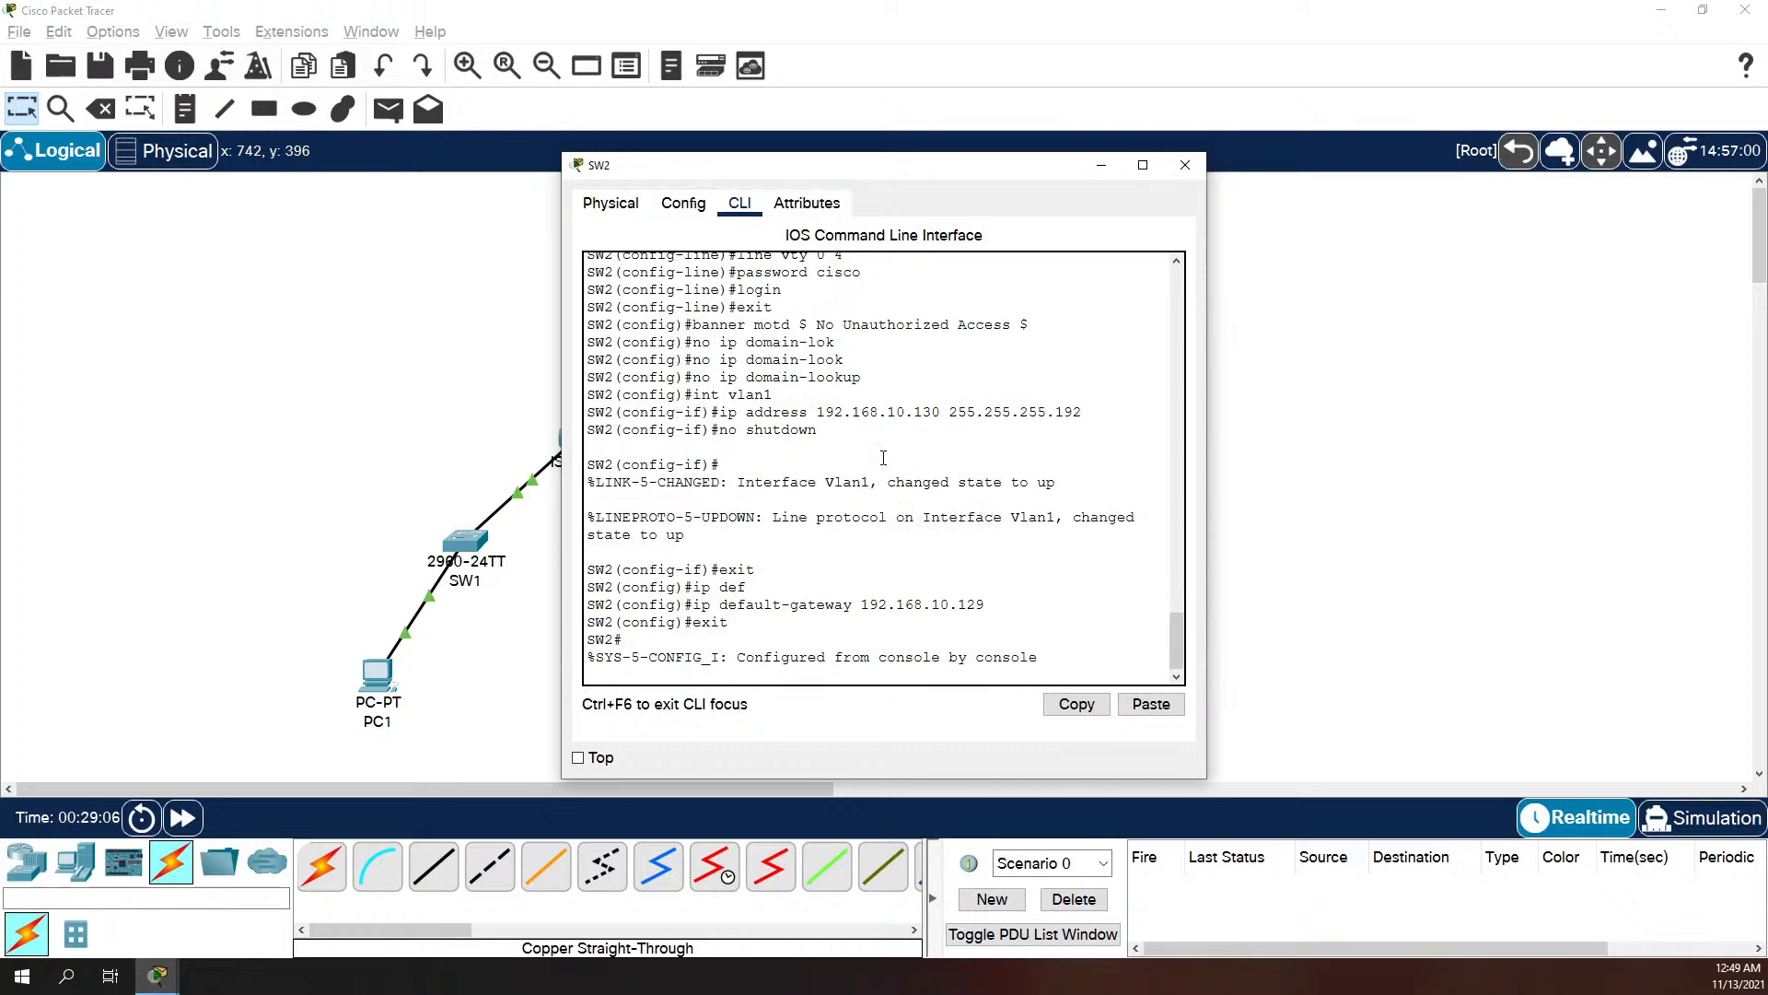
Step: Ping 192.168.10.226 from SW2 twice to test connectivity to SW1
{"action": "type", "text": "ping"}
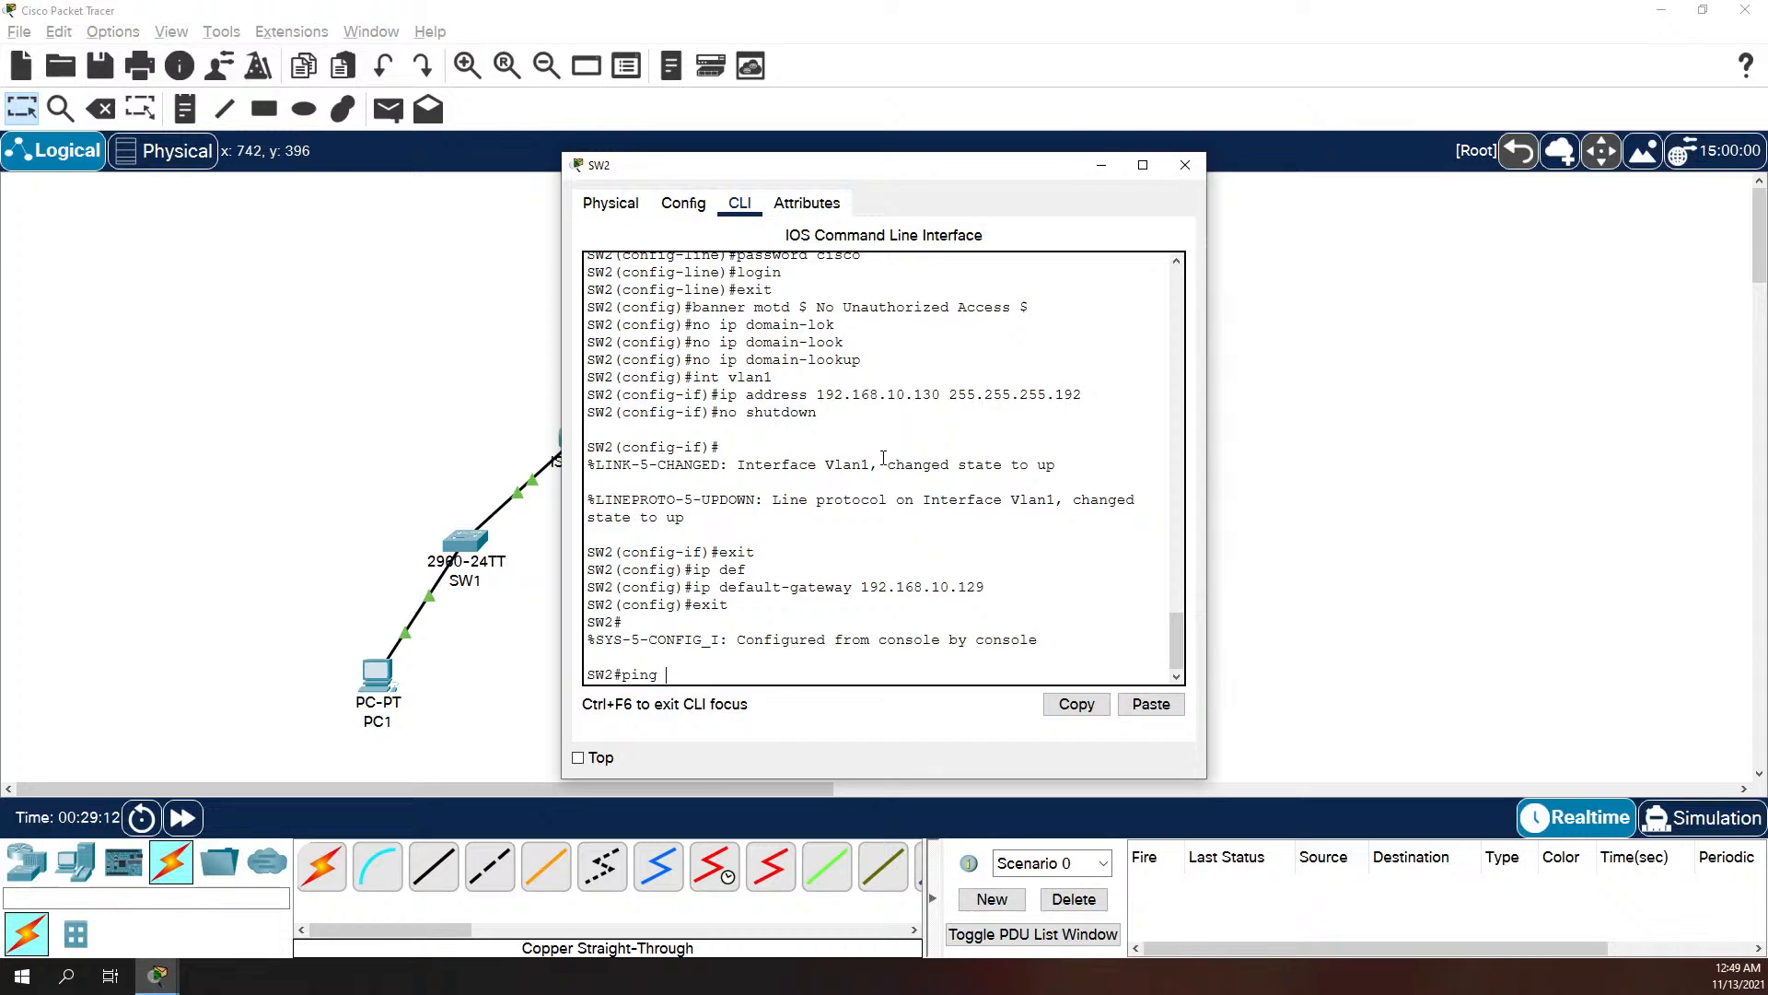
{"action": "type", "text": " 192.168"}
{"action": "type", "text": ".10.226"}
{"action": "key", "text": "Return"}
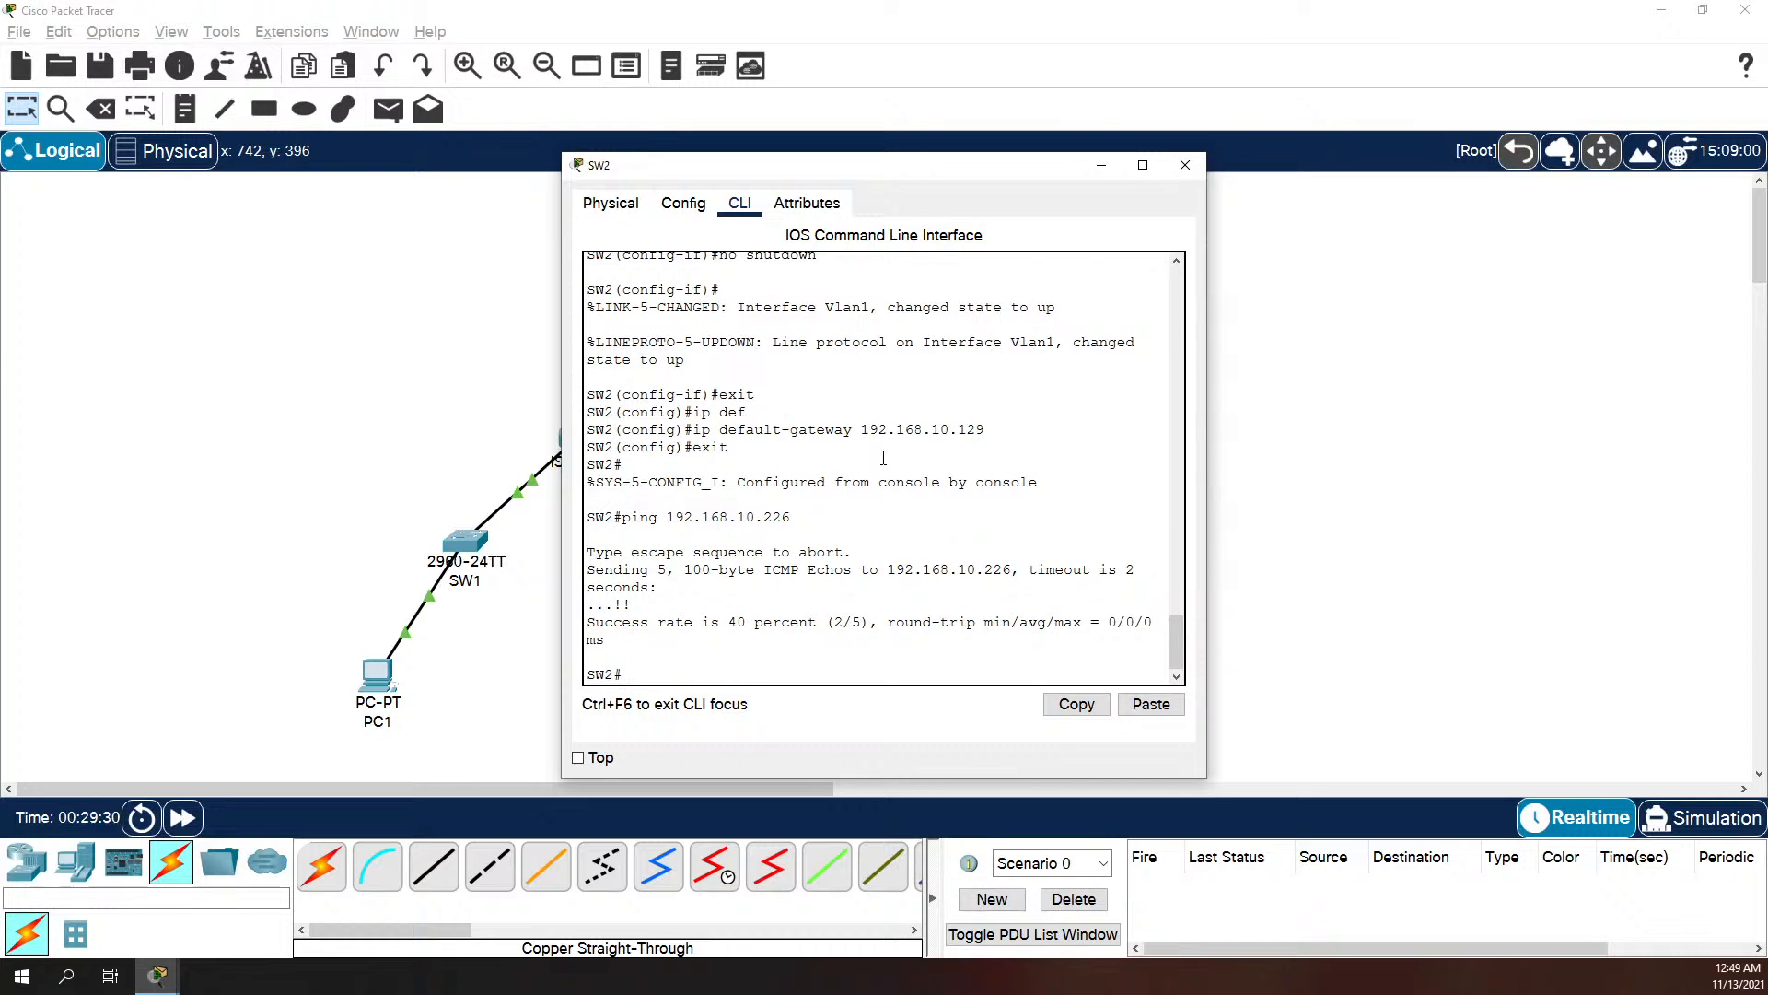
{"action": "key", "text": "Up"}
{"action": "key", "text": "Return"}
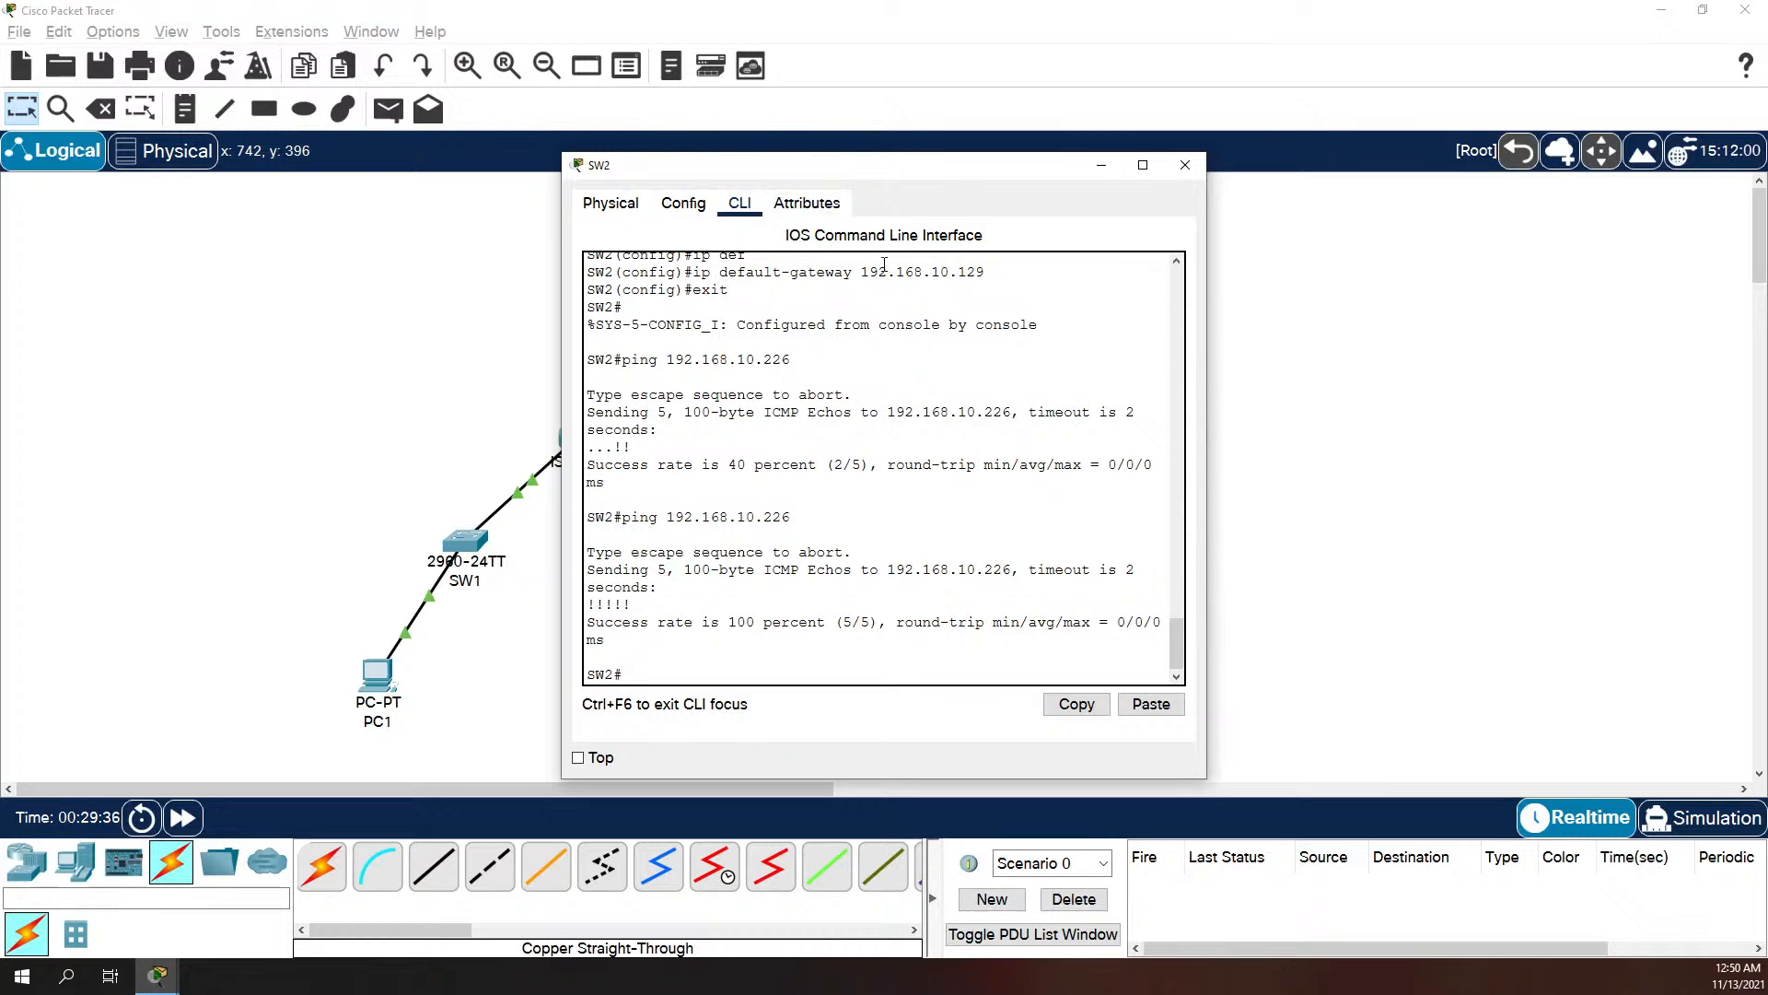
Step: Open SW1's command line and ping SW2's management address 192.168.10.130
{"action": "left_click_drag", "start_coordinate": [839, 171], "coordinate": [1213, 172]}
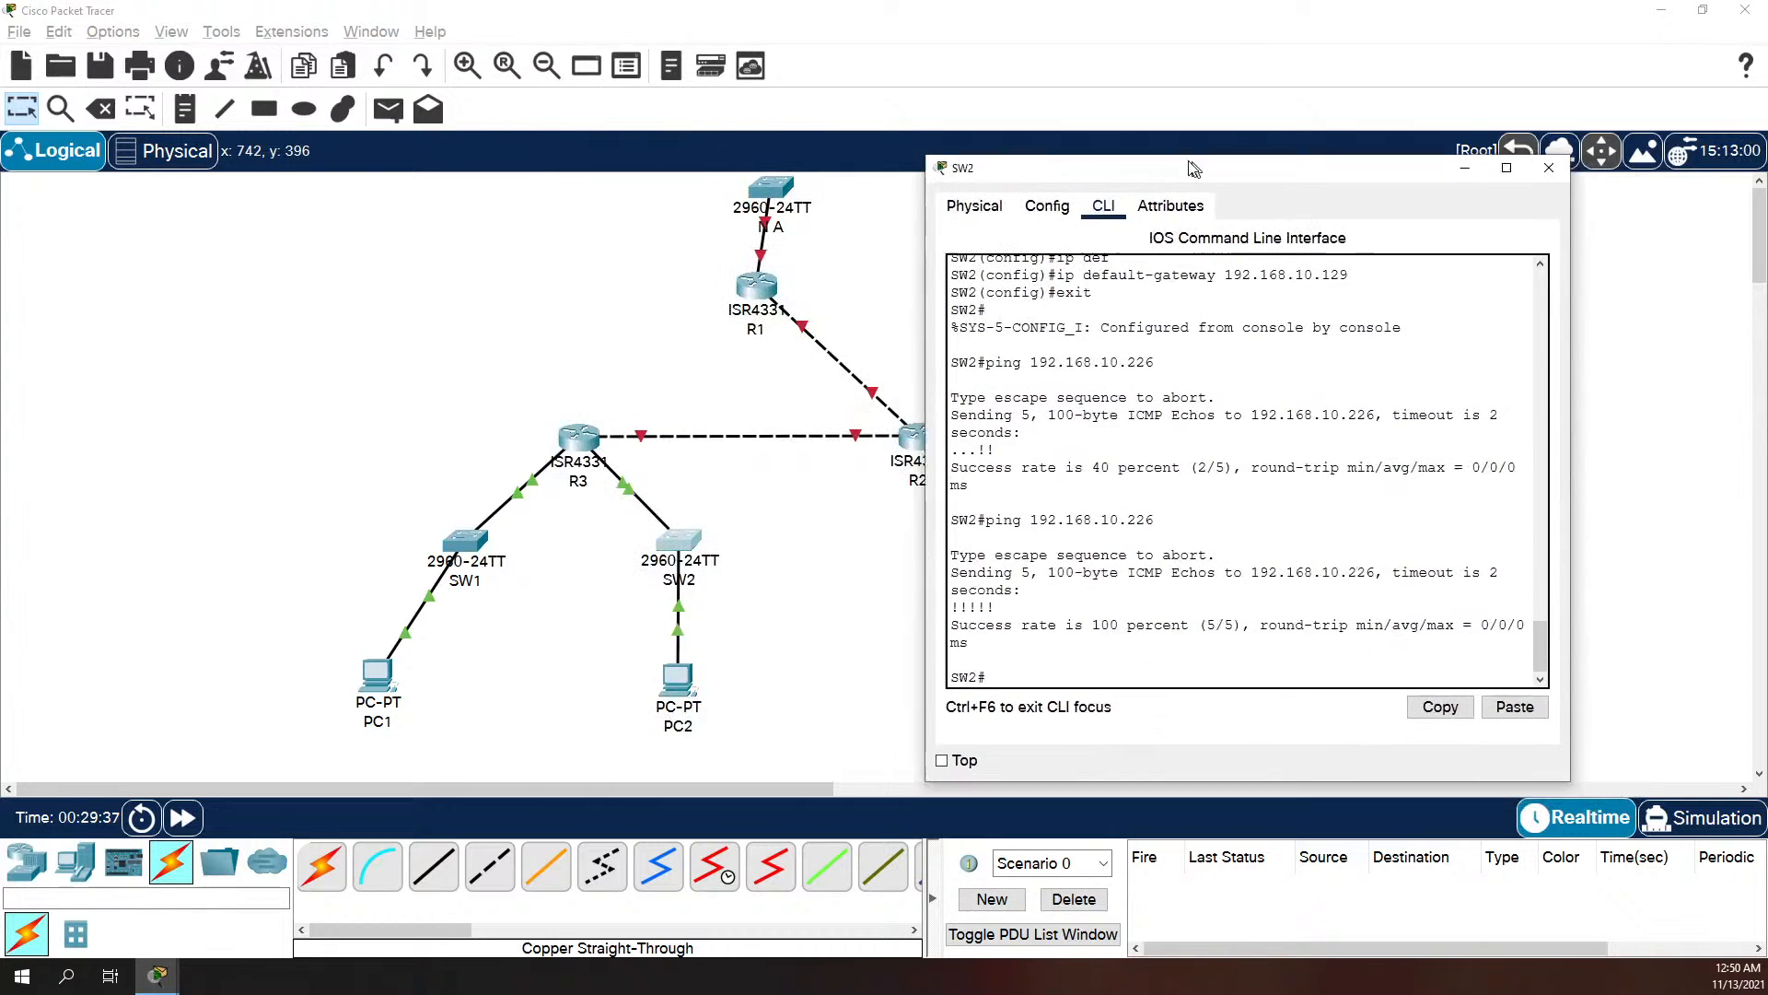
{"action": "left_click", "coordinate": [470, 555]}
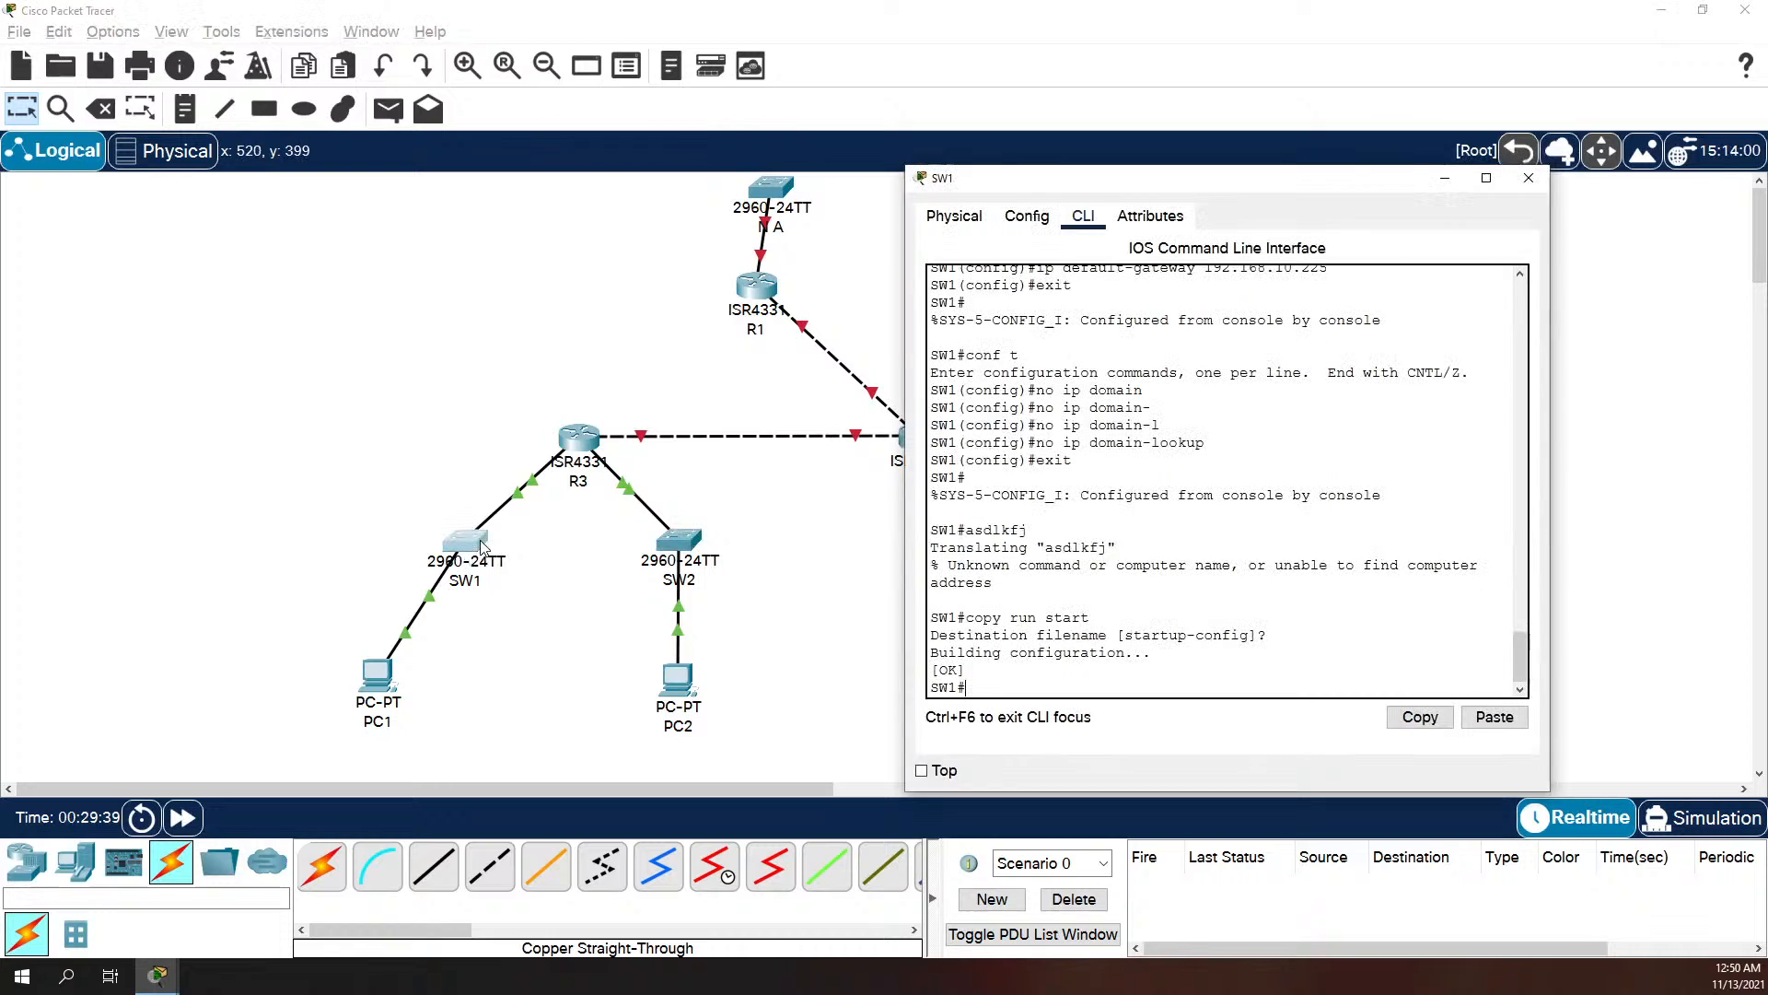
{"action": "type", "text": "ping "}
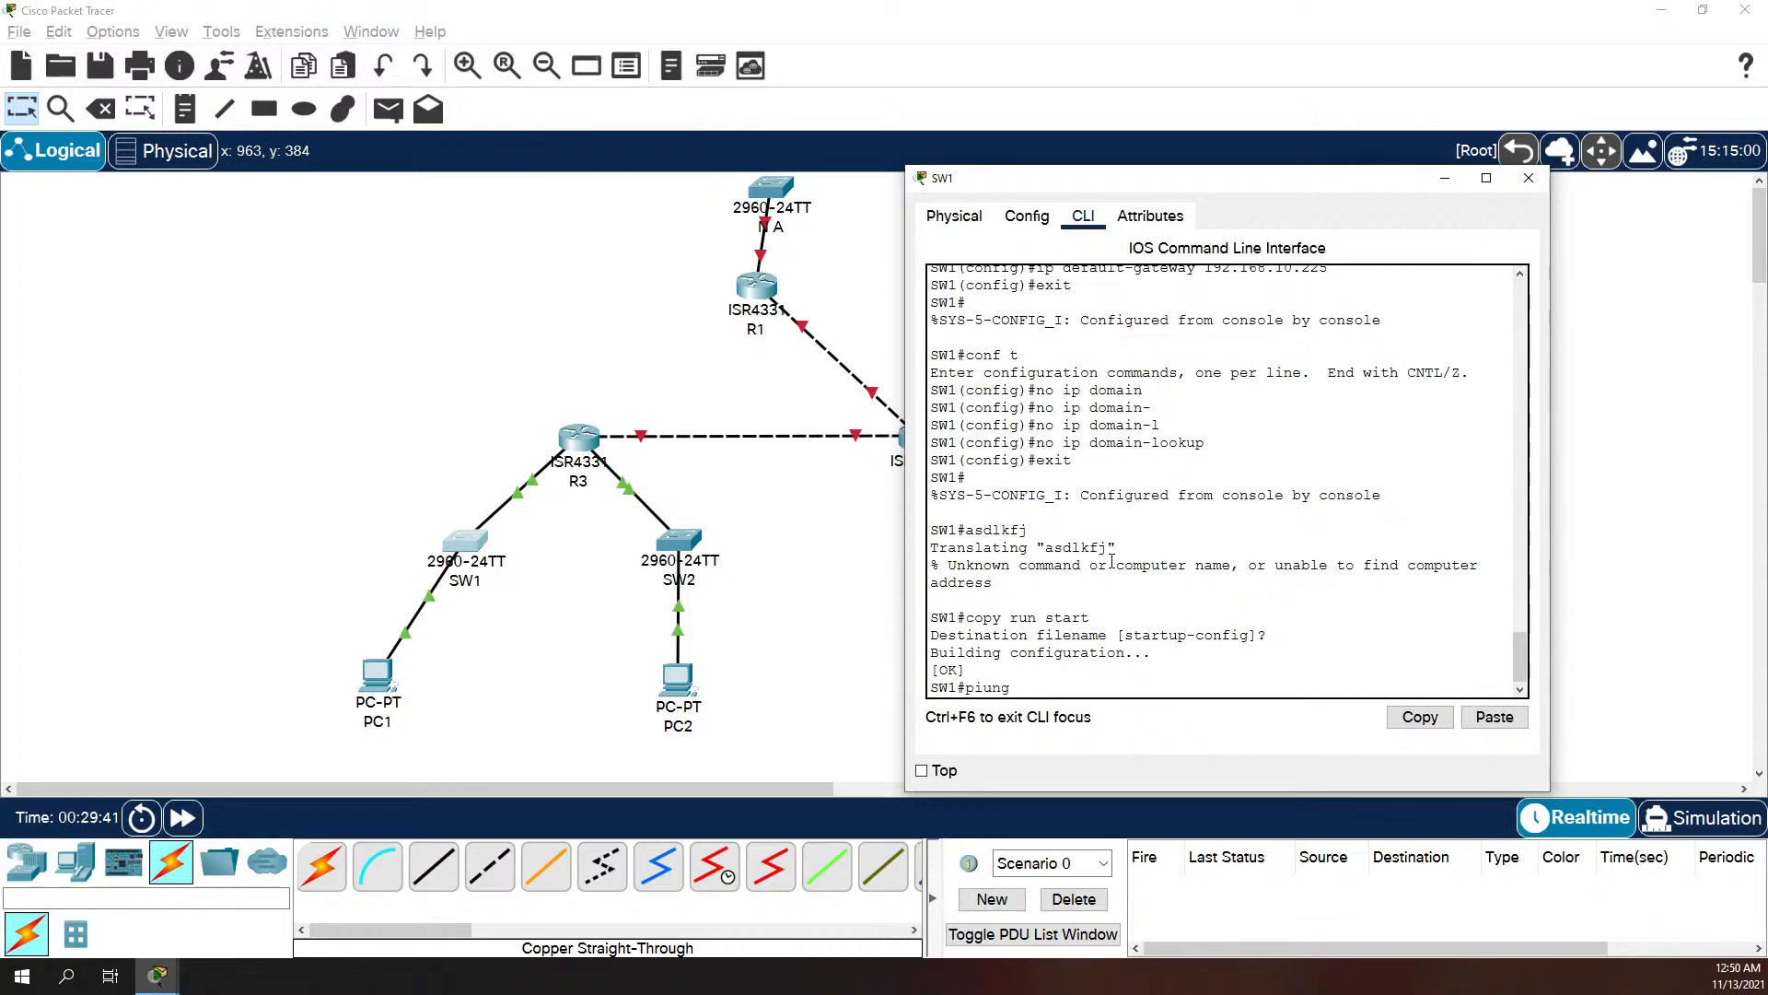
{"action": "type", "text": "192.168.10.130"}
{"action": "key", "text": "Return"}
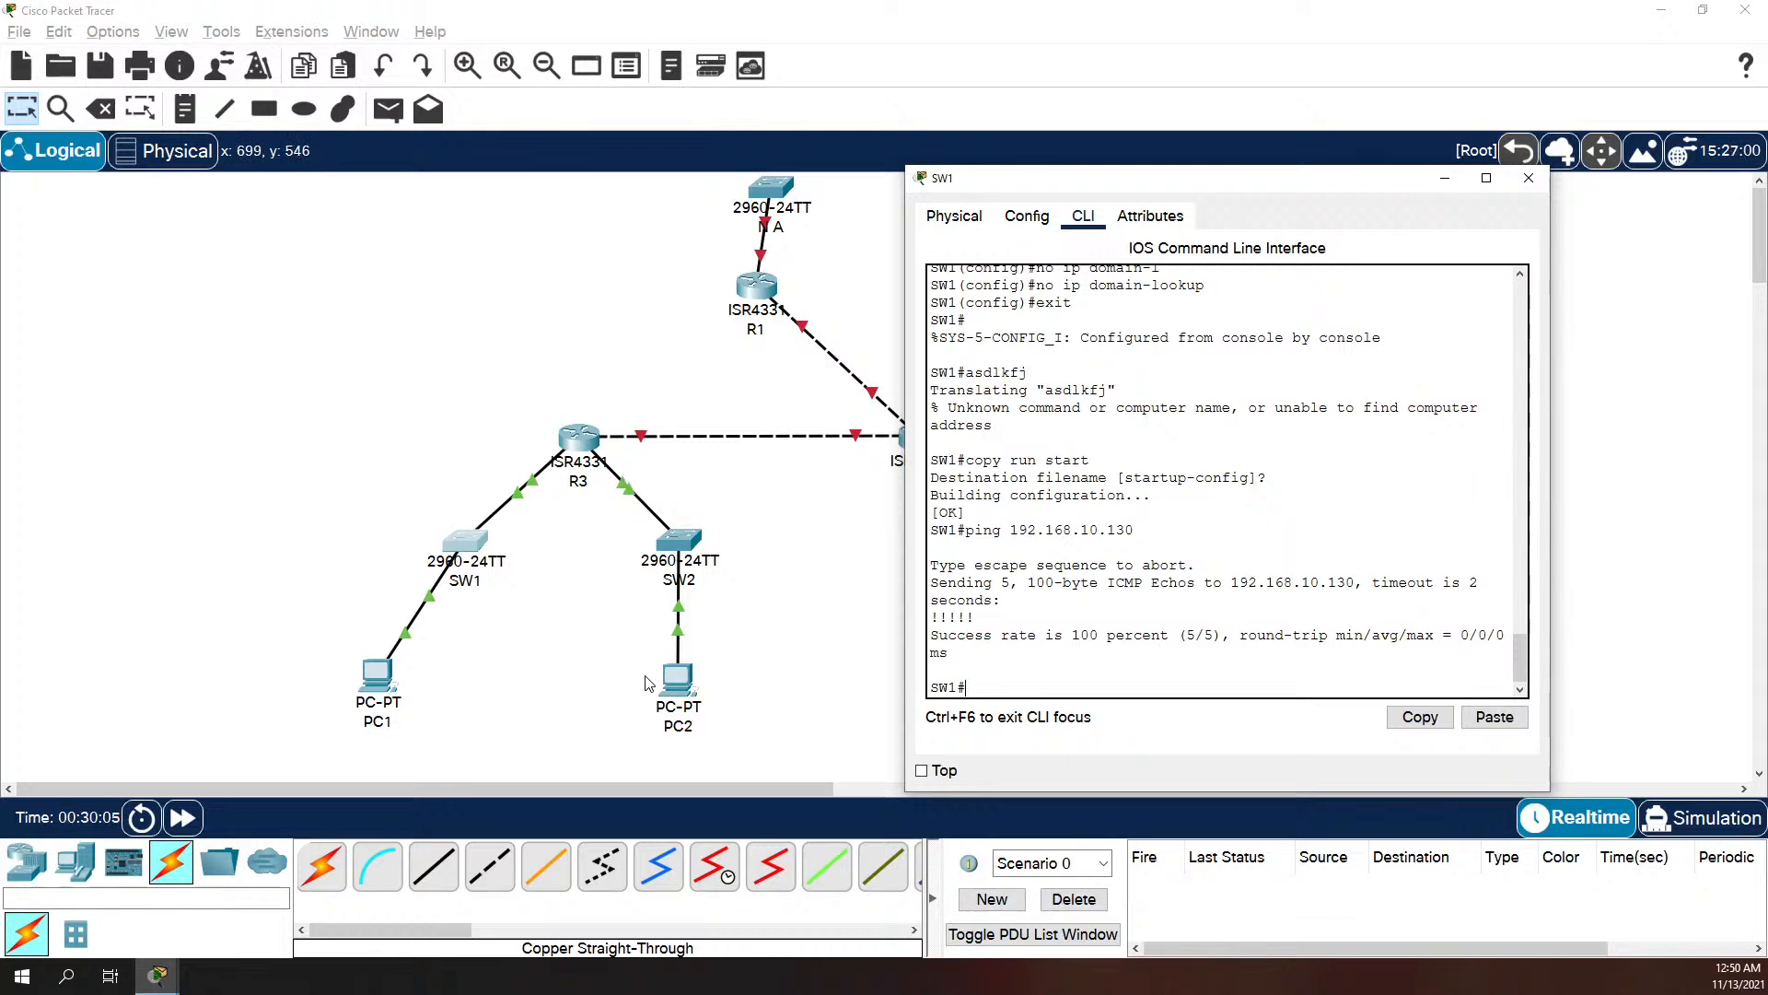
Step: Save SW2's running configuration to startup-config using the default destination filename
{"action": "left_click", "coordinate": [678, 681]}
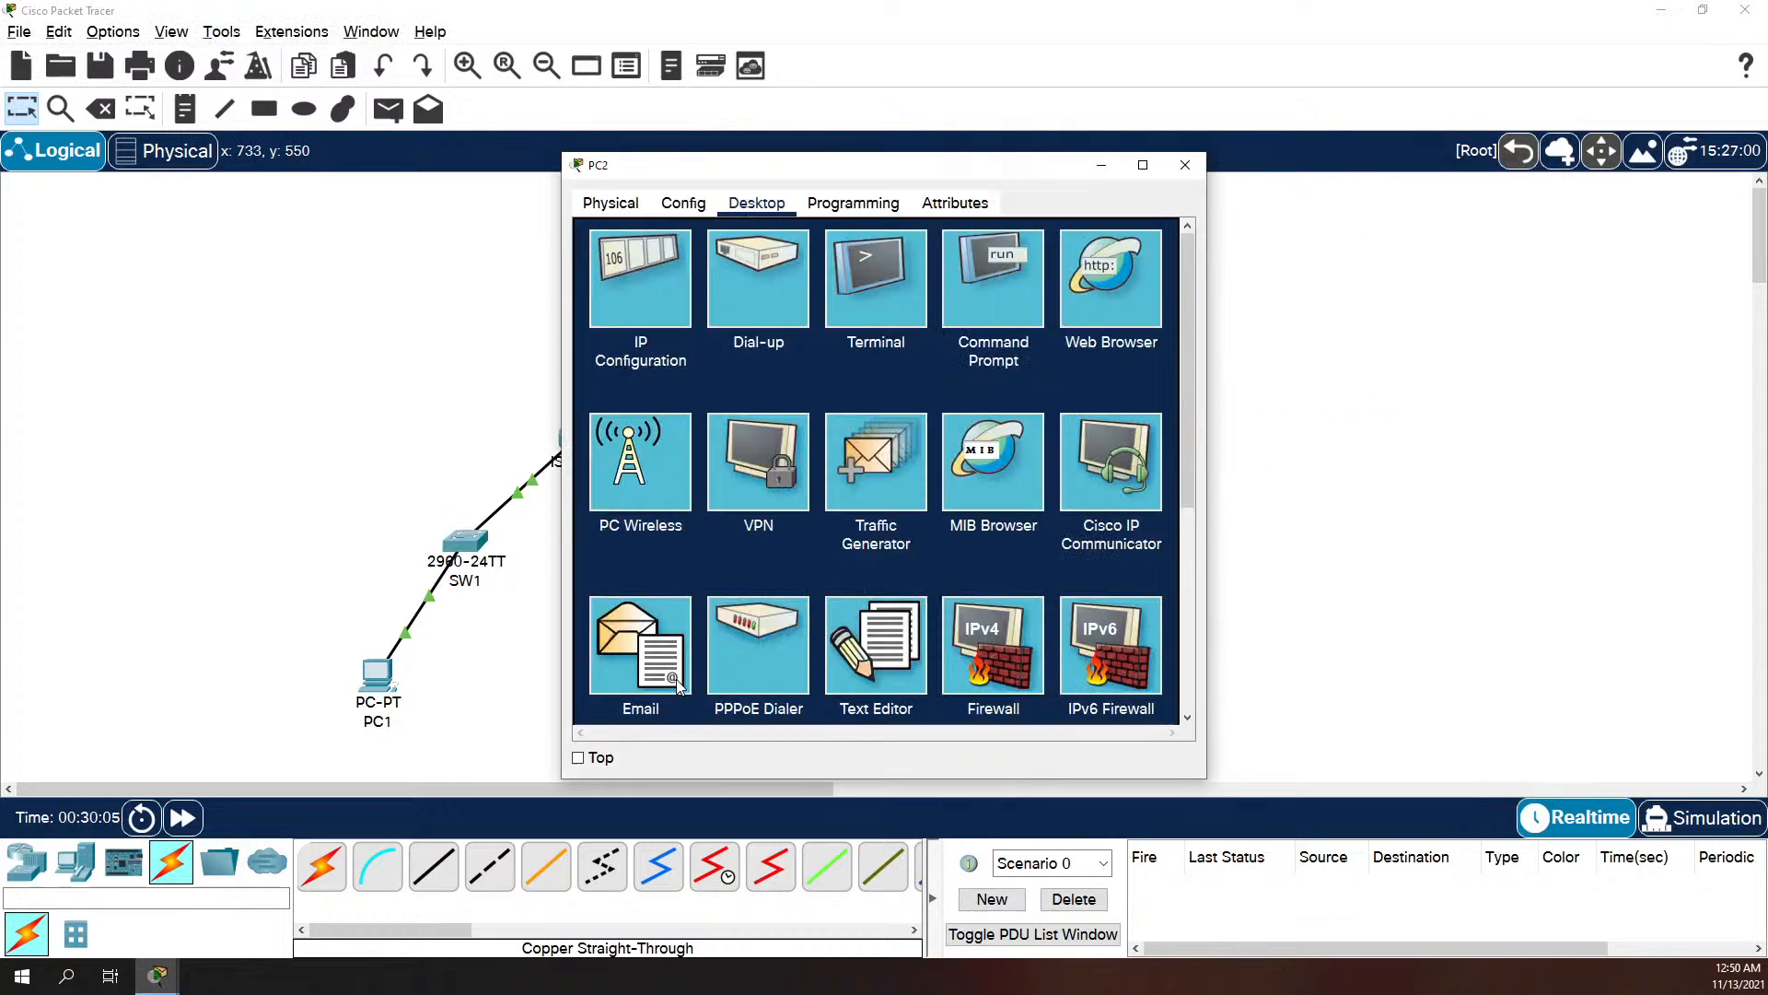
{"action": "left_click", "coordinate": [1197, 170]}
{"action": "left_click", "coordinate": [658, 524]}
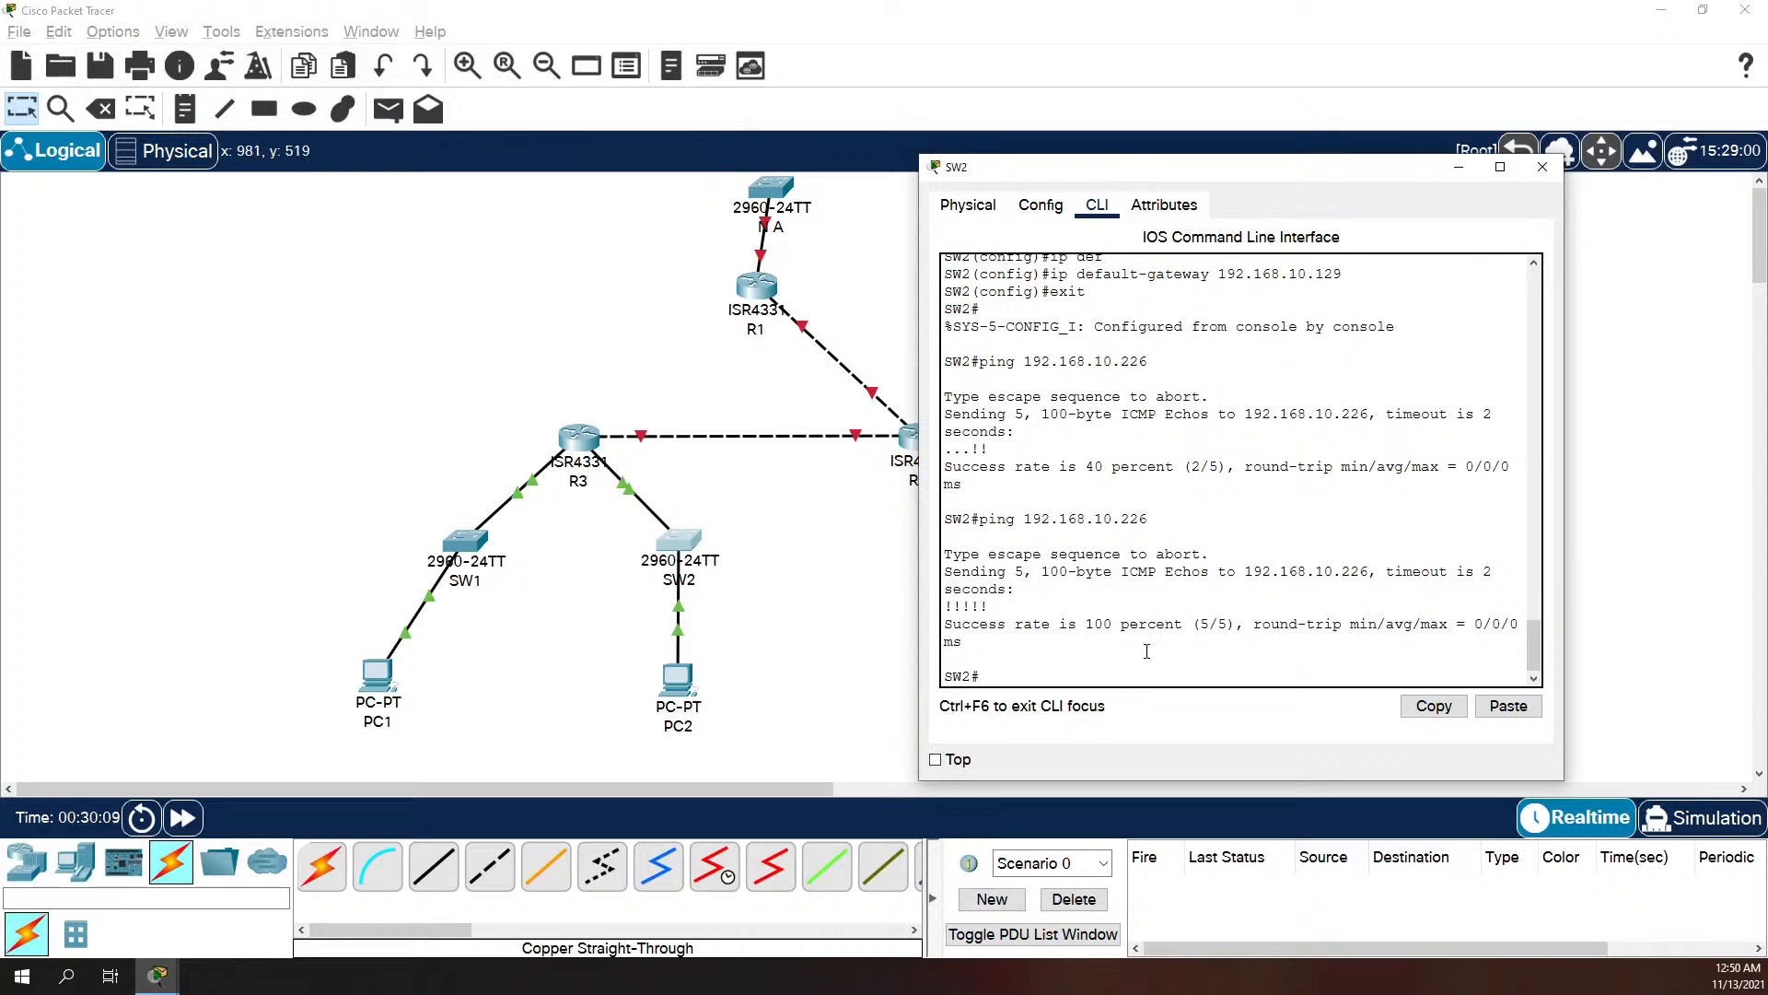
{"action": "type", "text": "copy run start"}
{"action": "key", "text": "Return"}
{"action": "key", "text": "Return"}
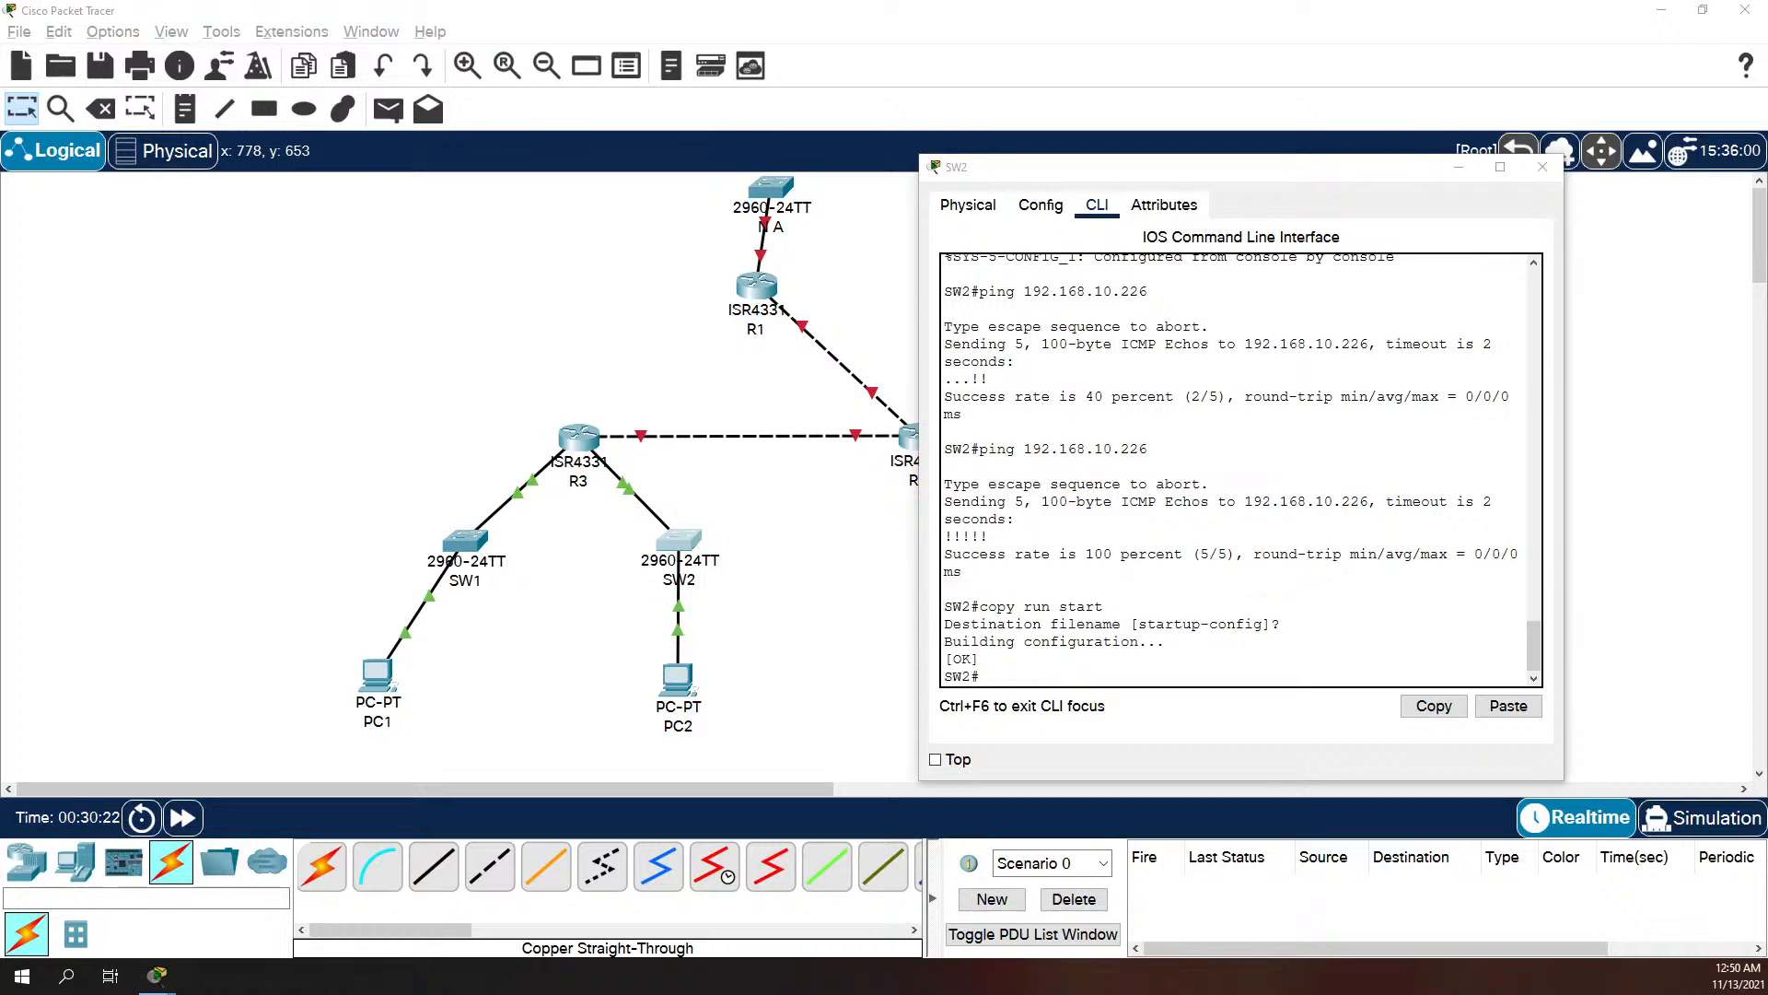
{"action": "key", "text": "alt+Tab"}
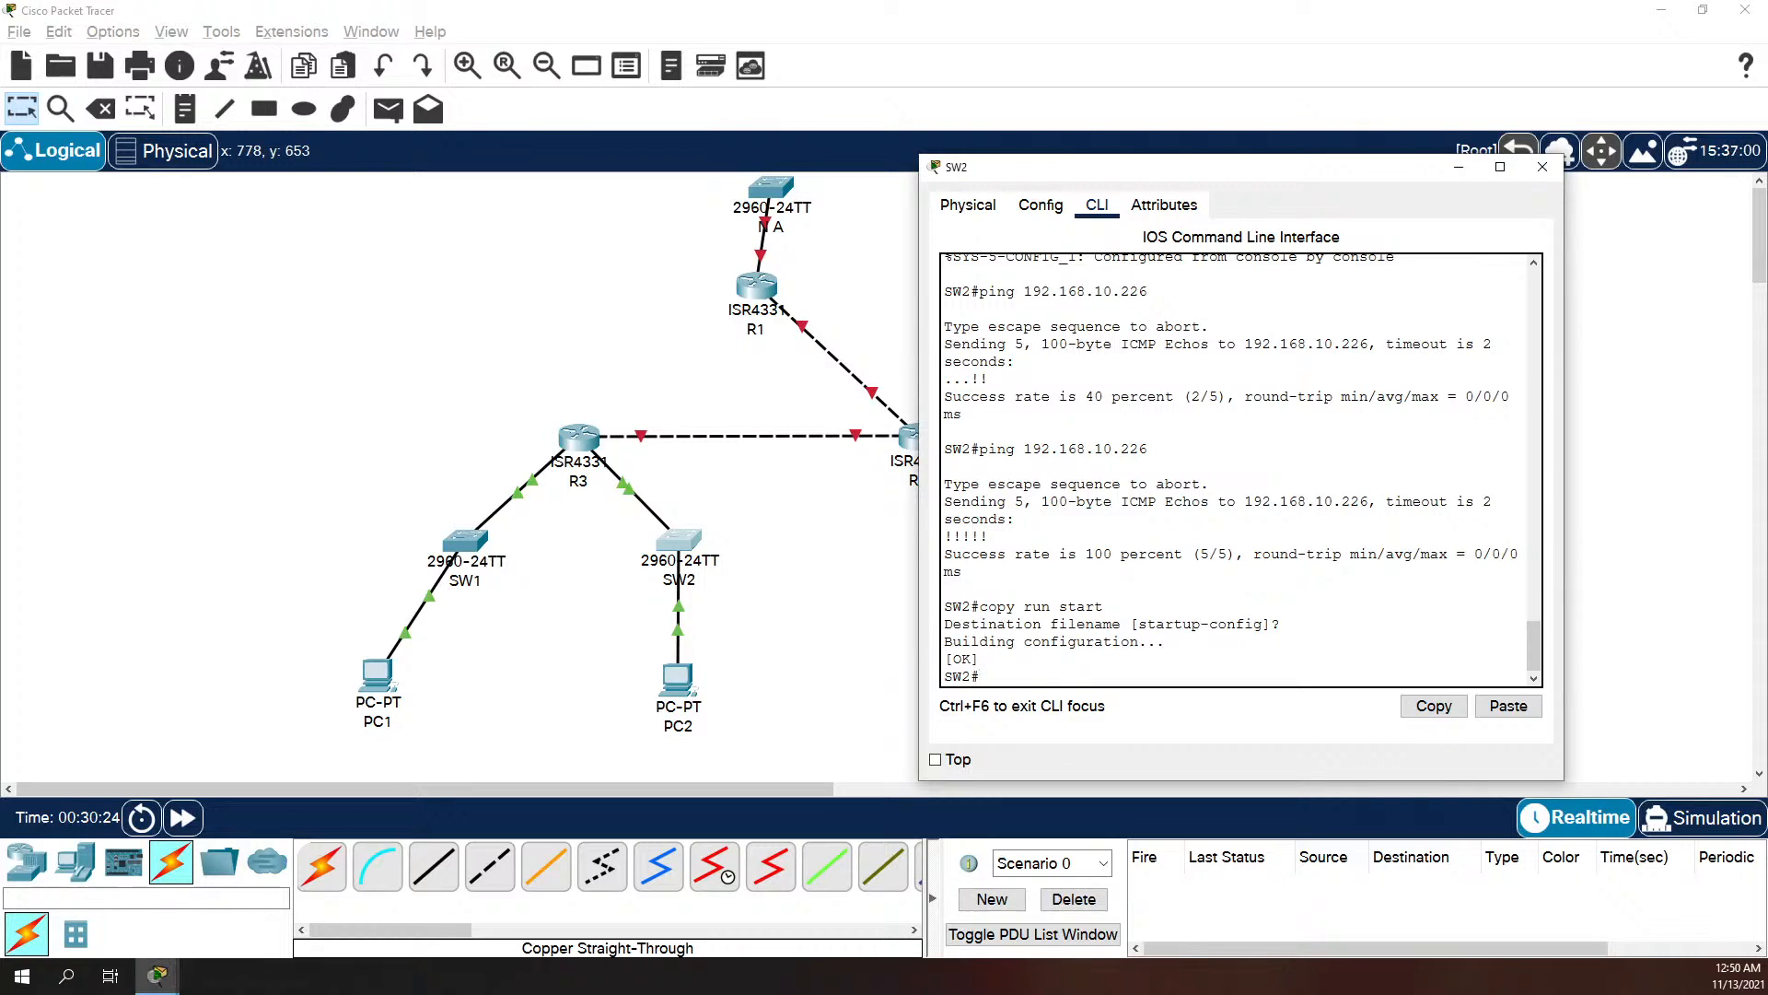
{"action": "left_click", "coordinate": [781, 537]}
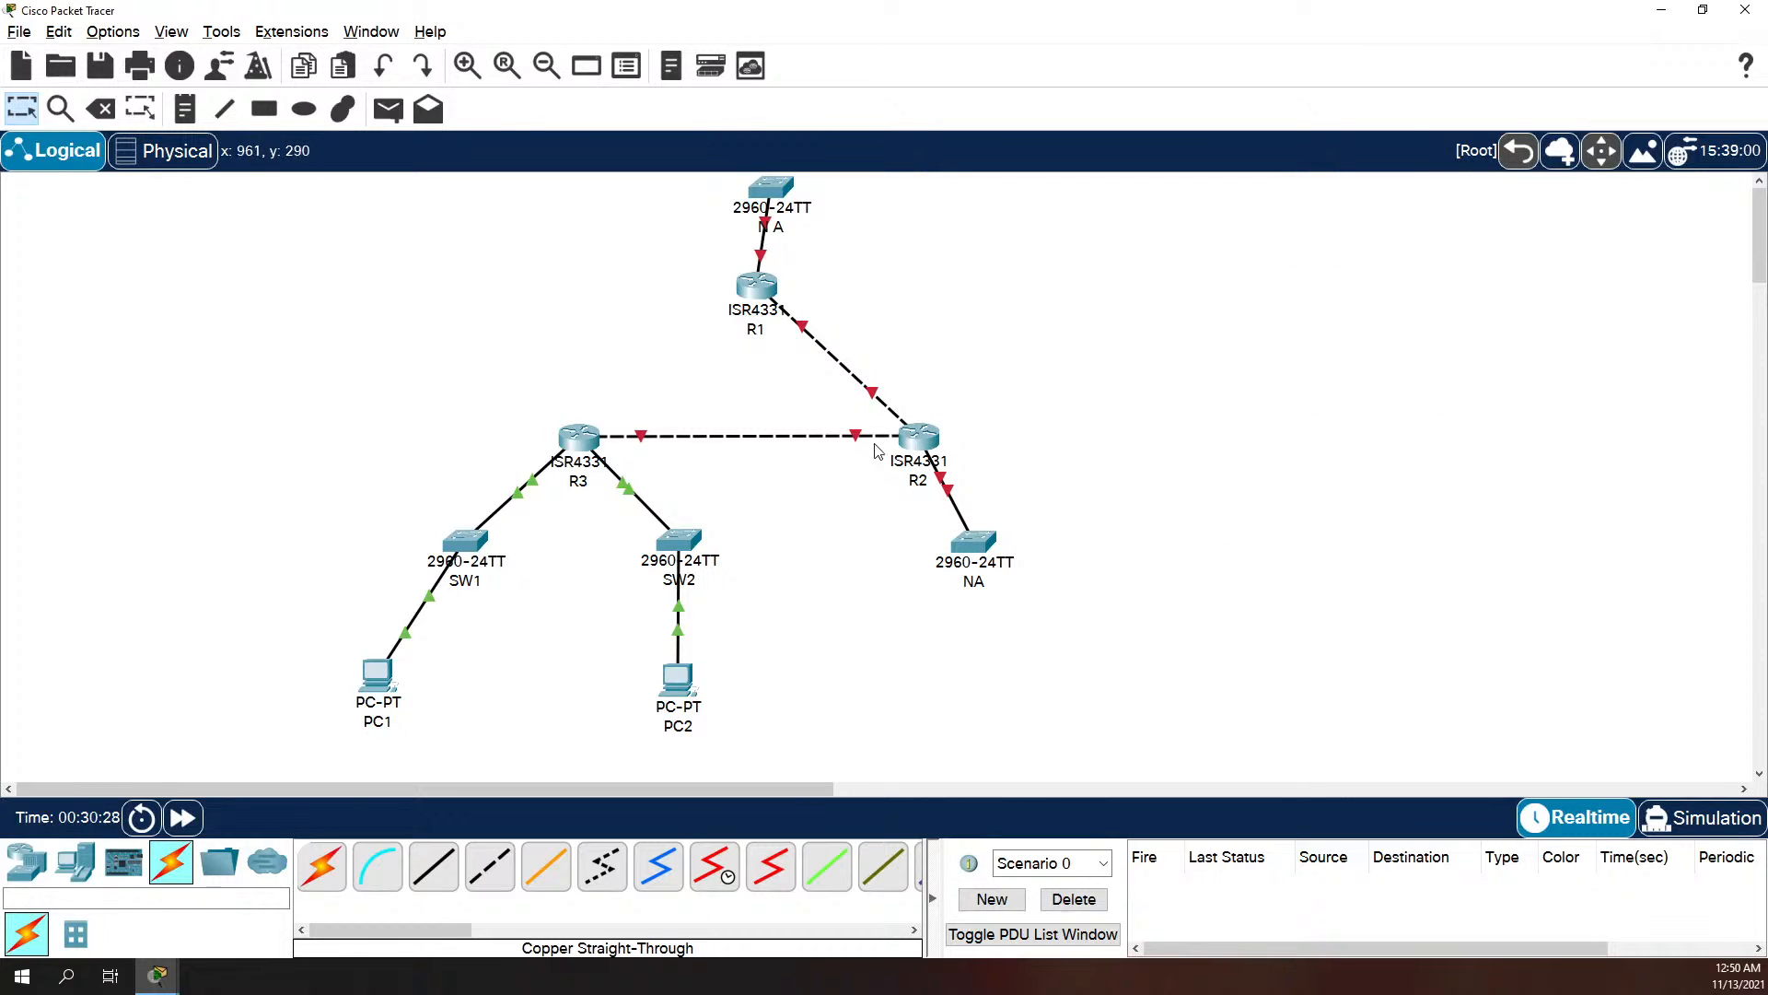
{"action": "left_click", "coordinate": [916, 433]}
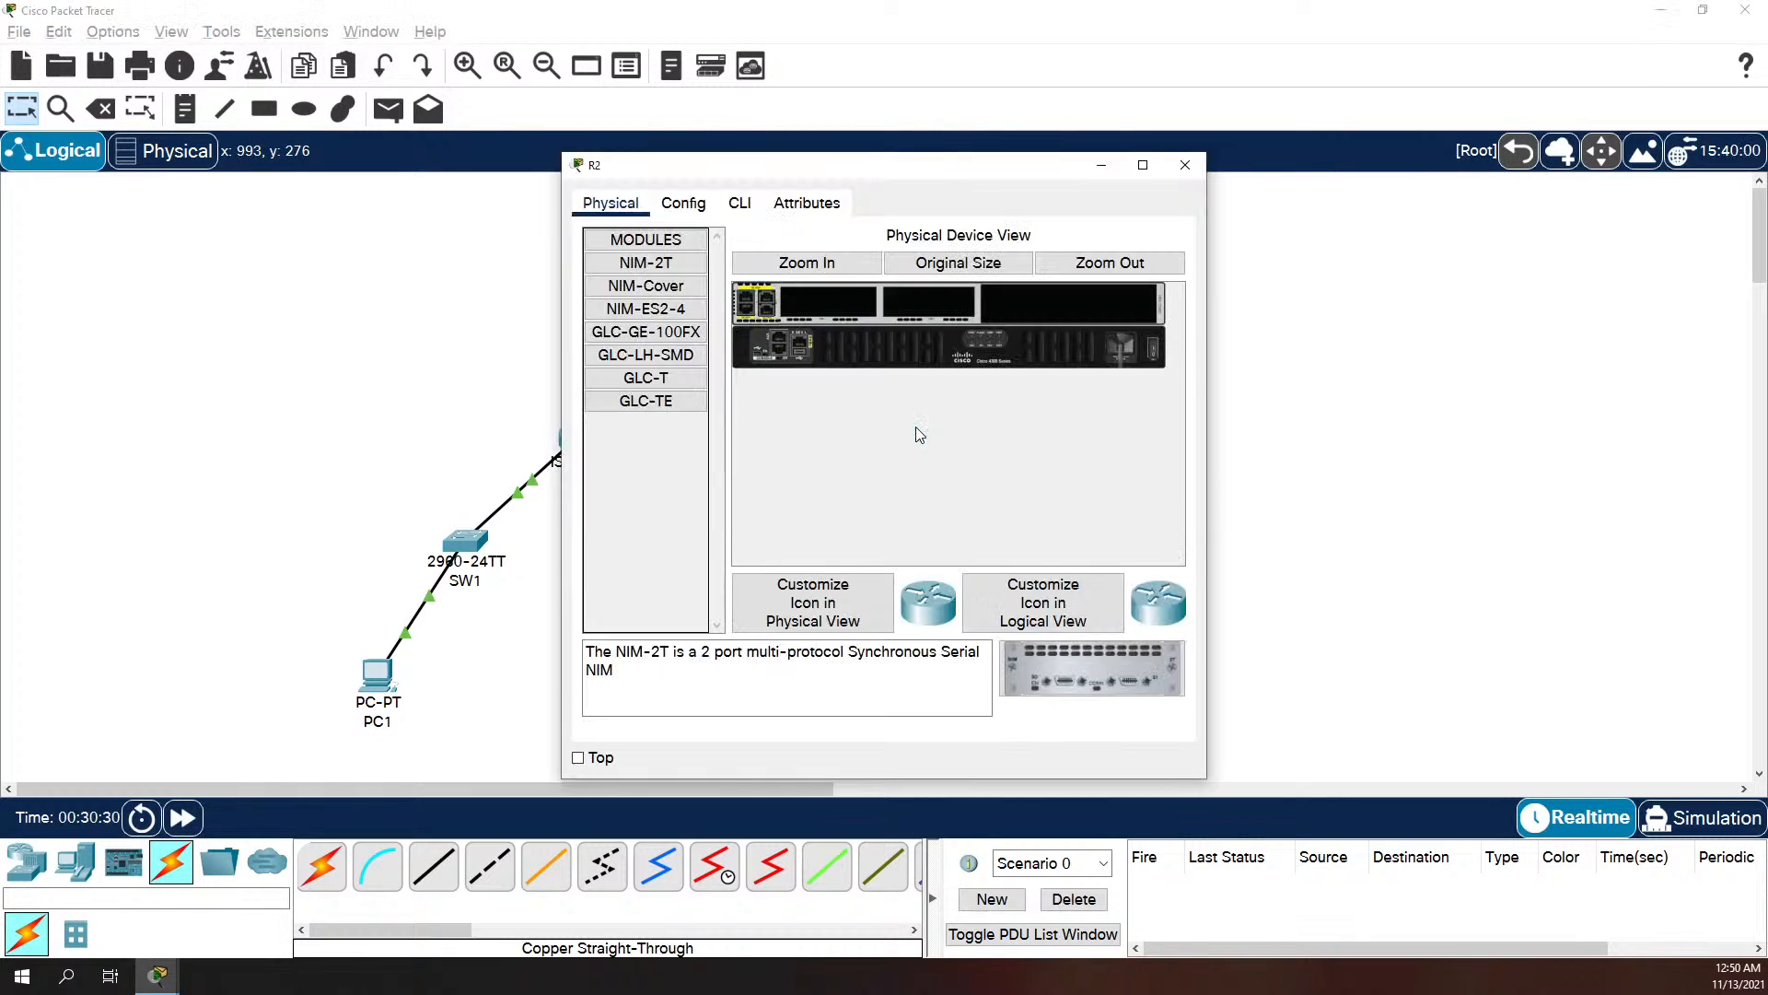
{"action": "left_click", "coordinate": [739, 205]}
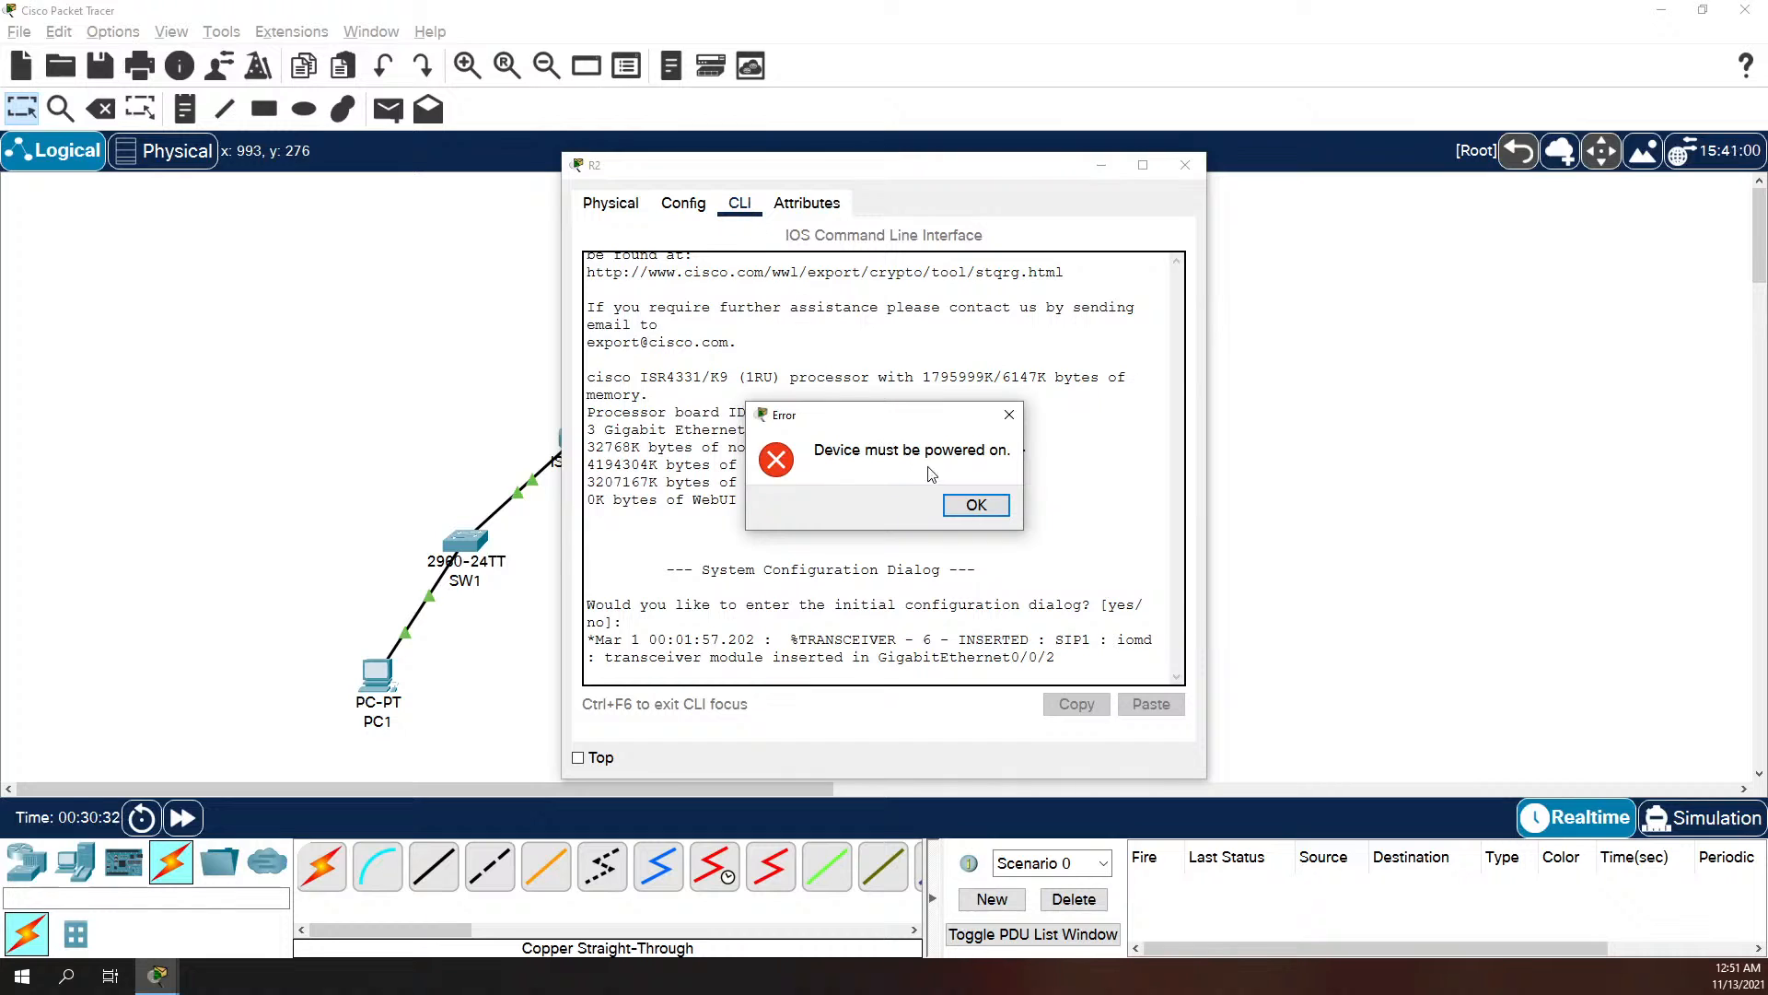
{"action": "left_click", "coordinate": [953, 502]}
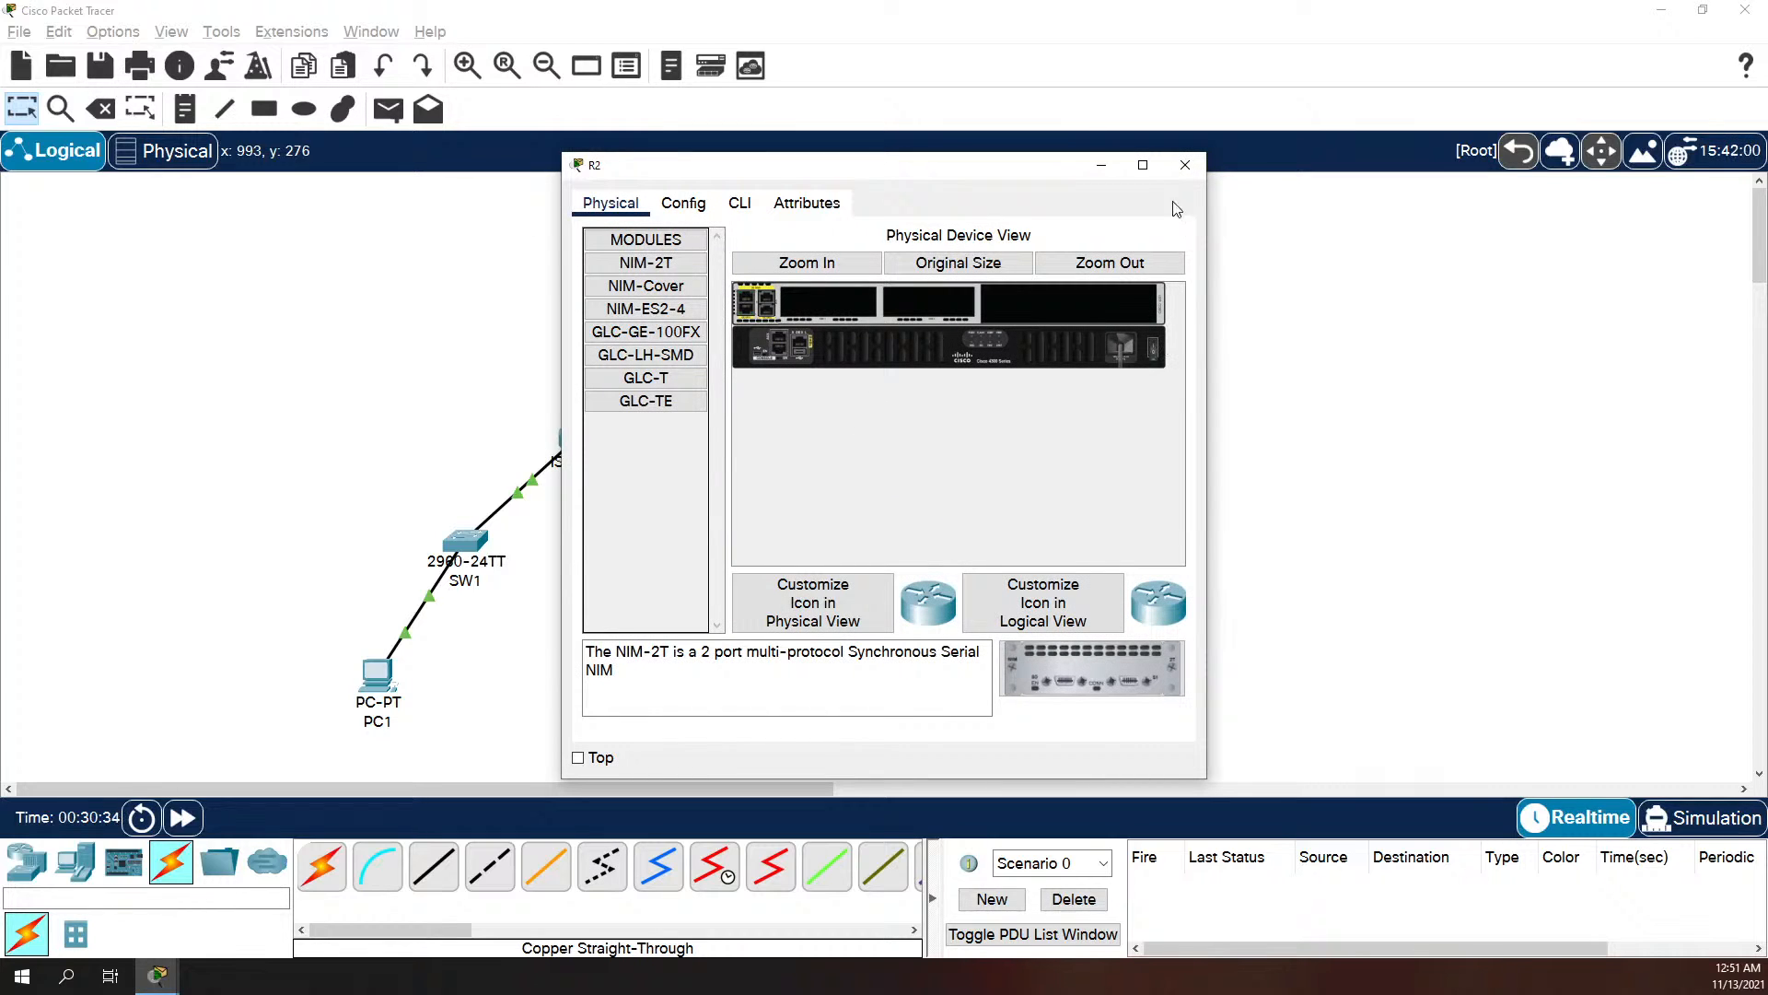
{"action": "left_click", "coordinate": [1200, 172]}
Step: Open R1's command line, start the console session and enter privileged EXEC mode
{"action": "left_click", "coordinate": [753, 295]}
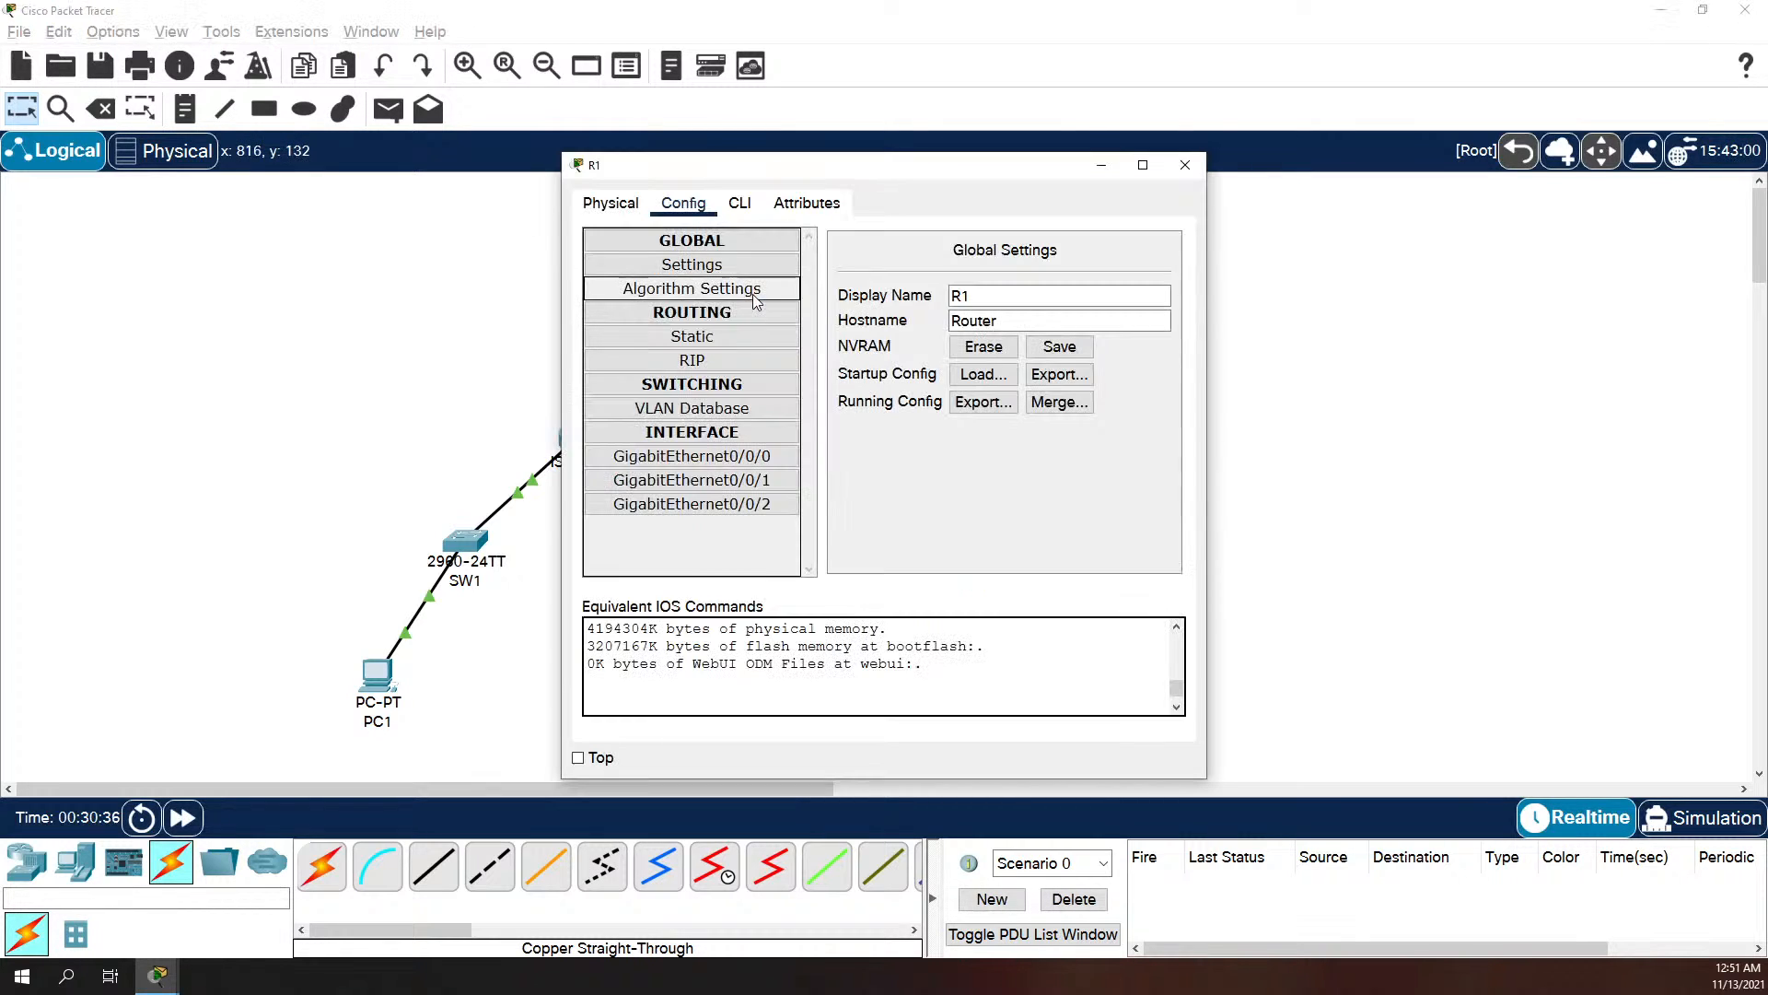
{"action": "left_click", "coordinate": [619, 214]}
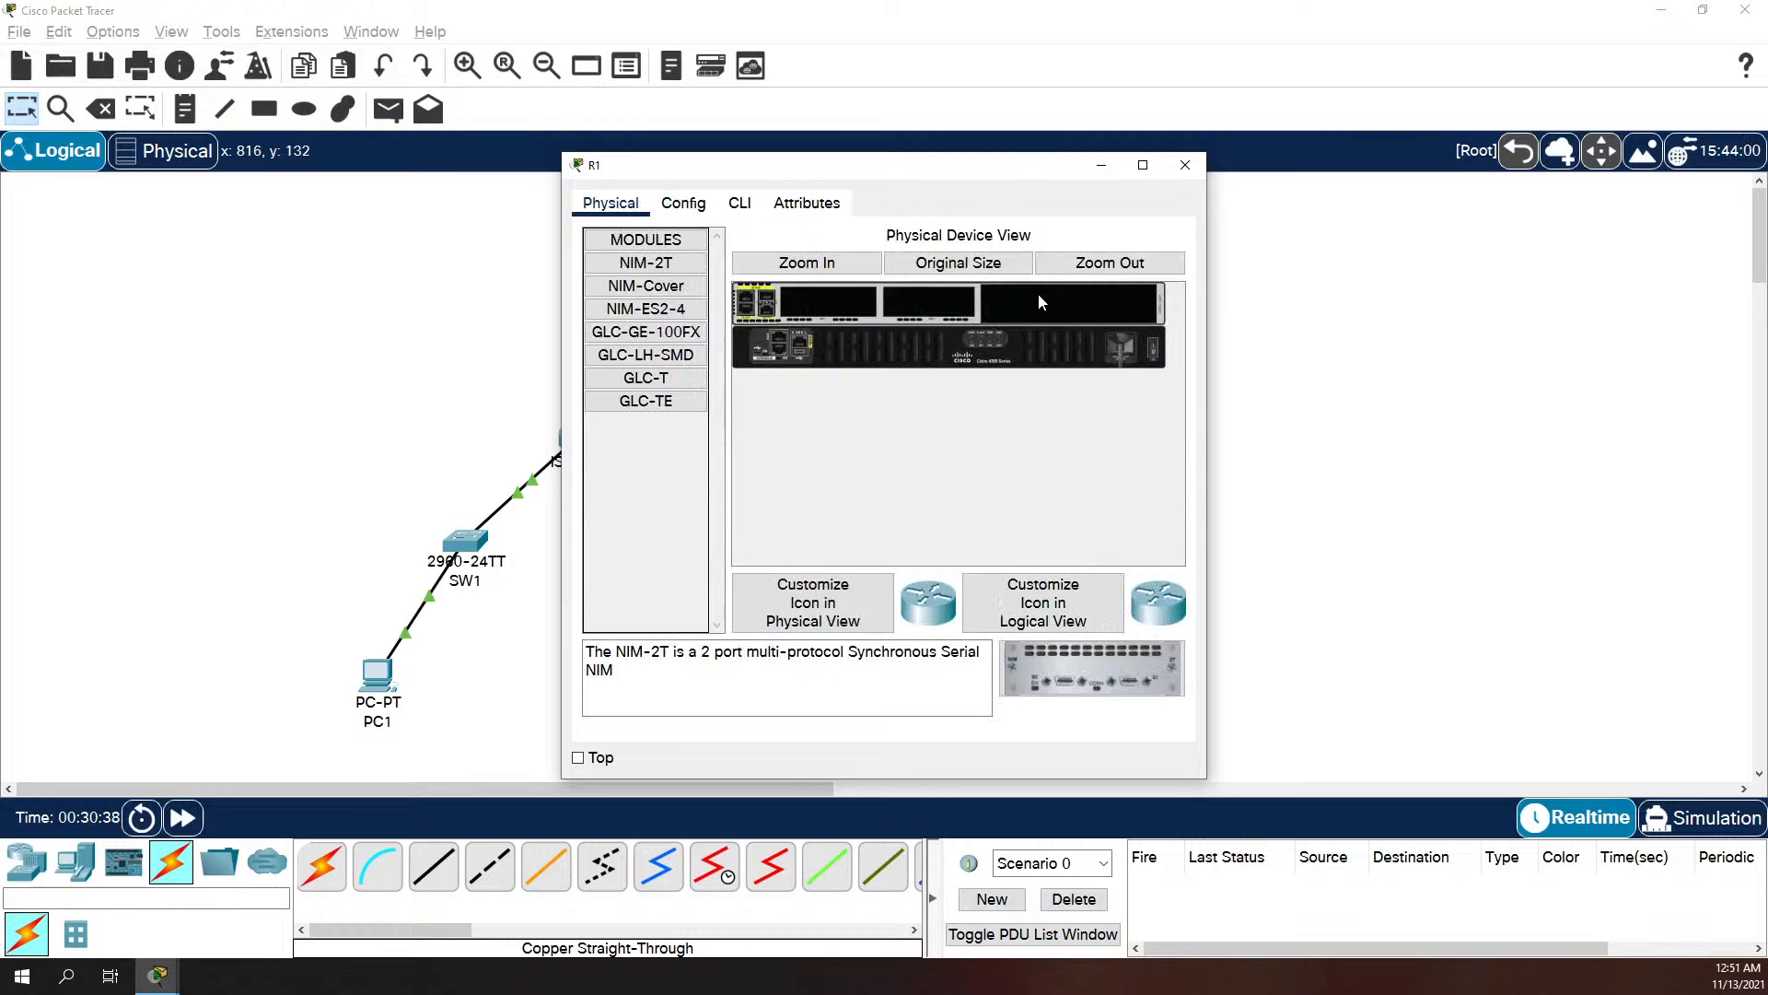
{"action": "left_click", "coordinate": [739, 203]}
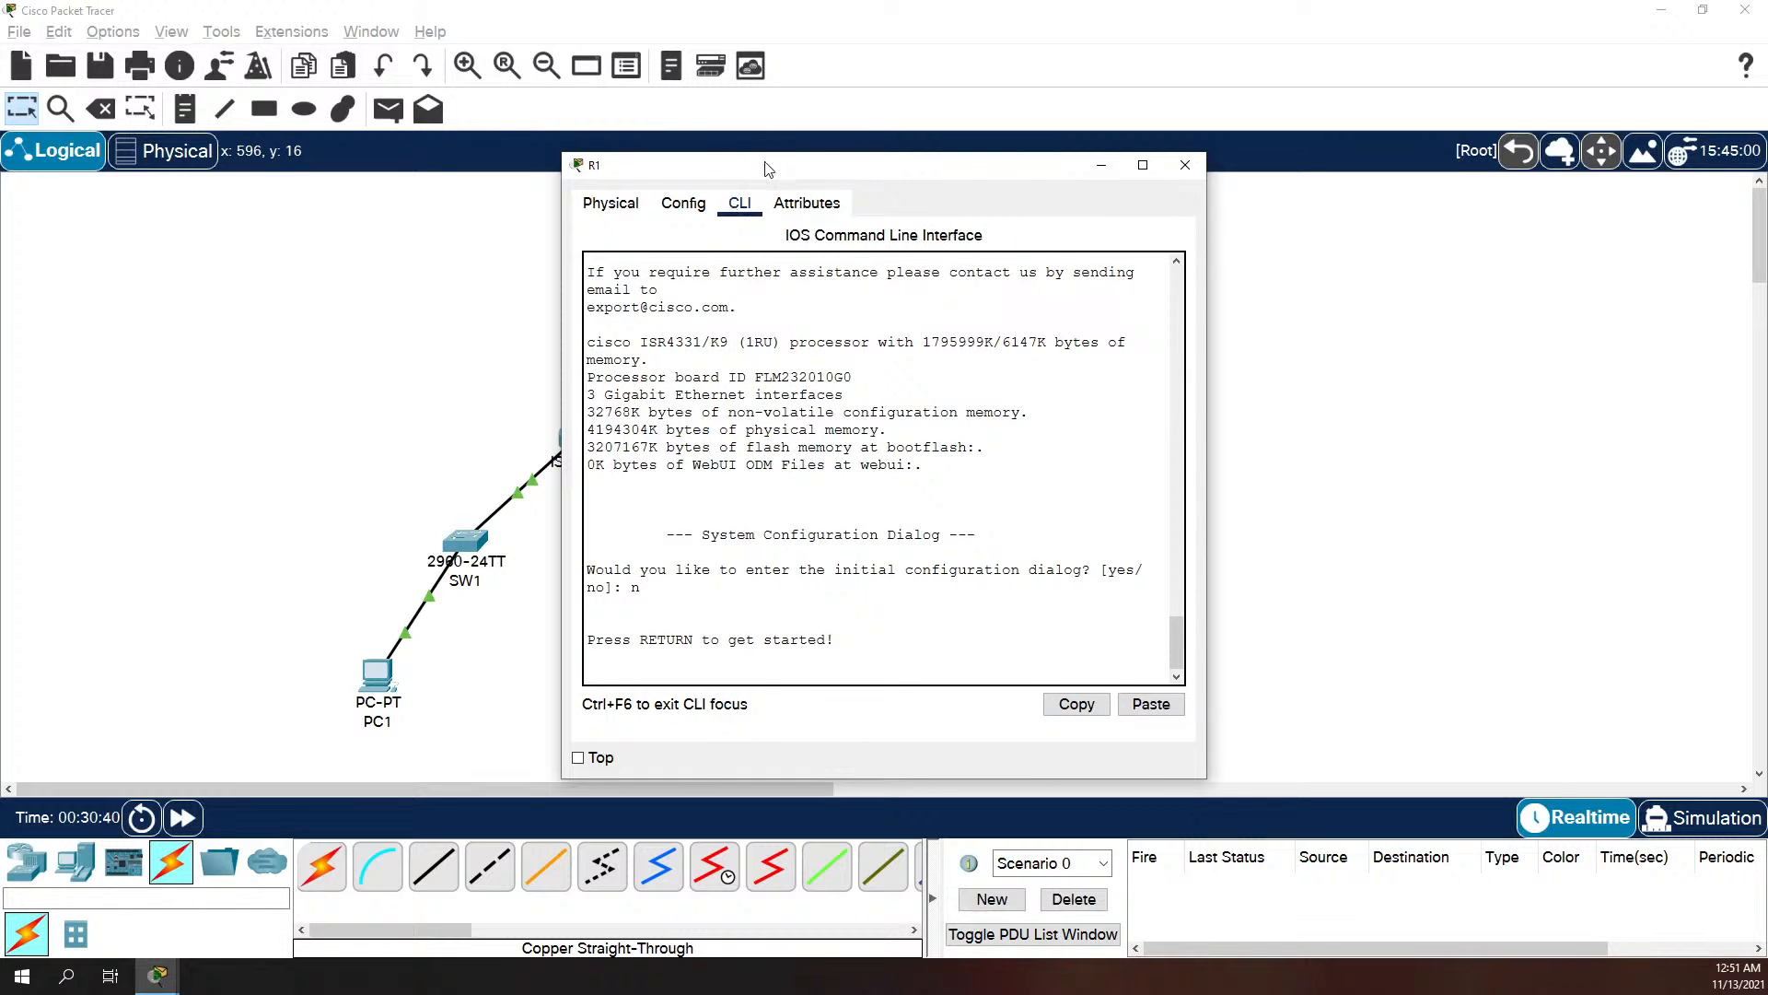
{"action": "left_click_drag", "start_coordinate": [767, 163], "coordinate": [831, 190]}
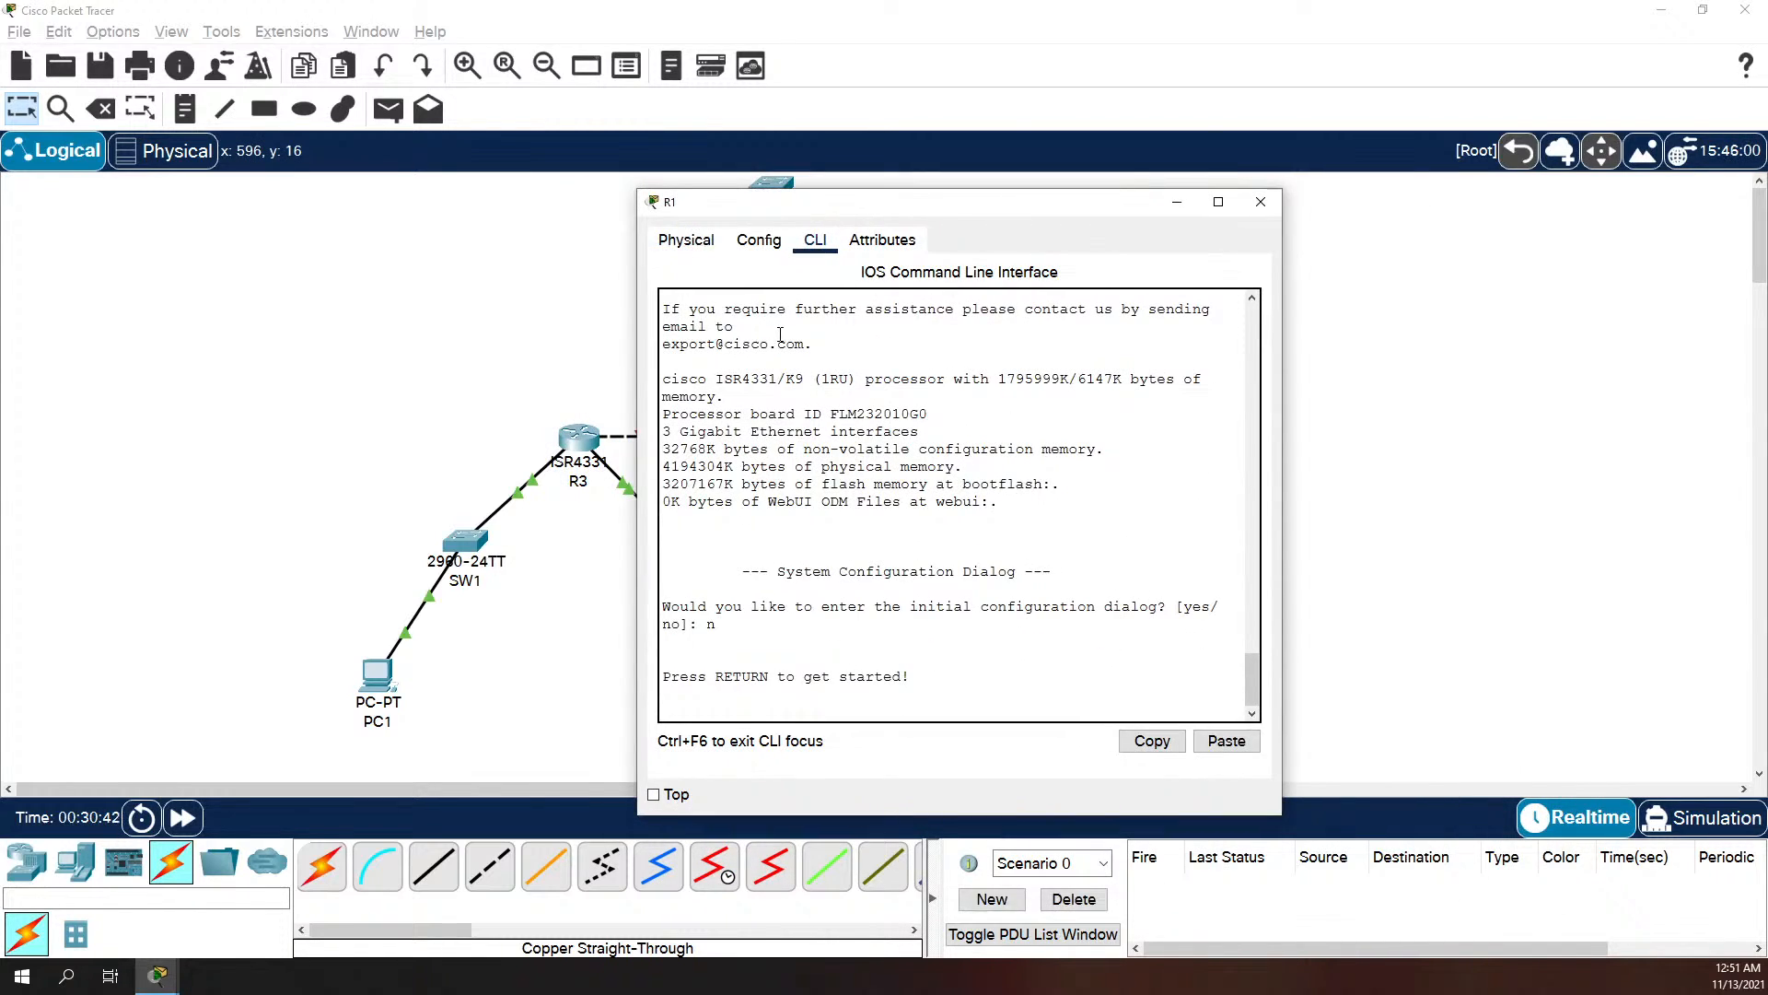
{"action": "key", "text": "Return"}
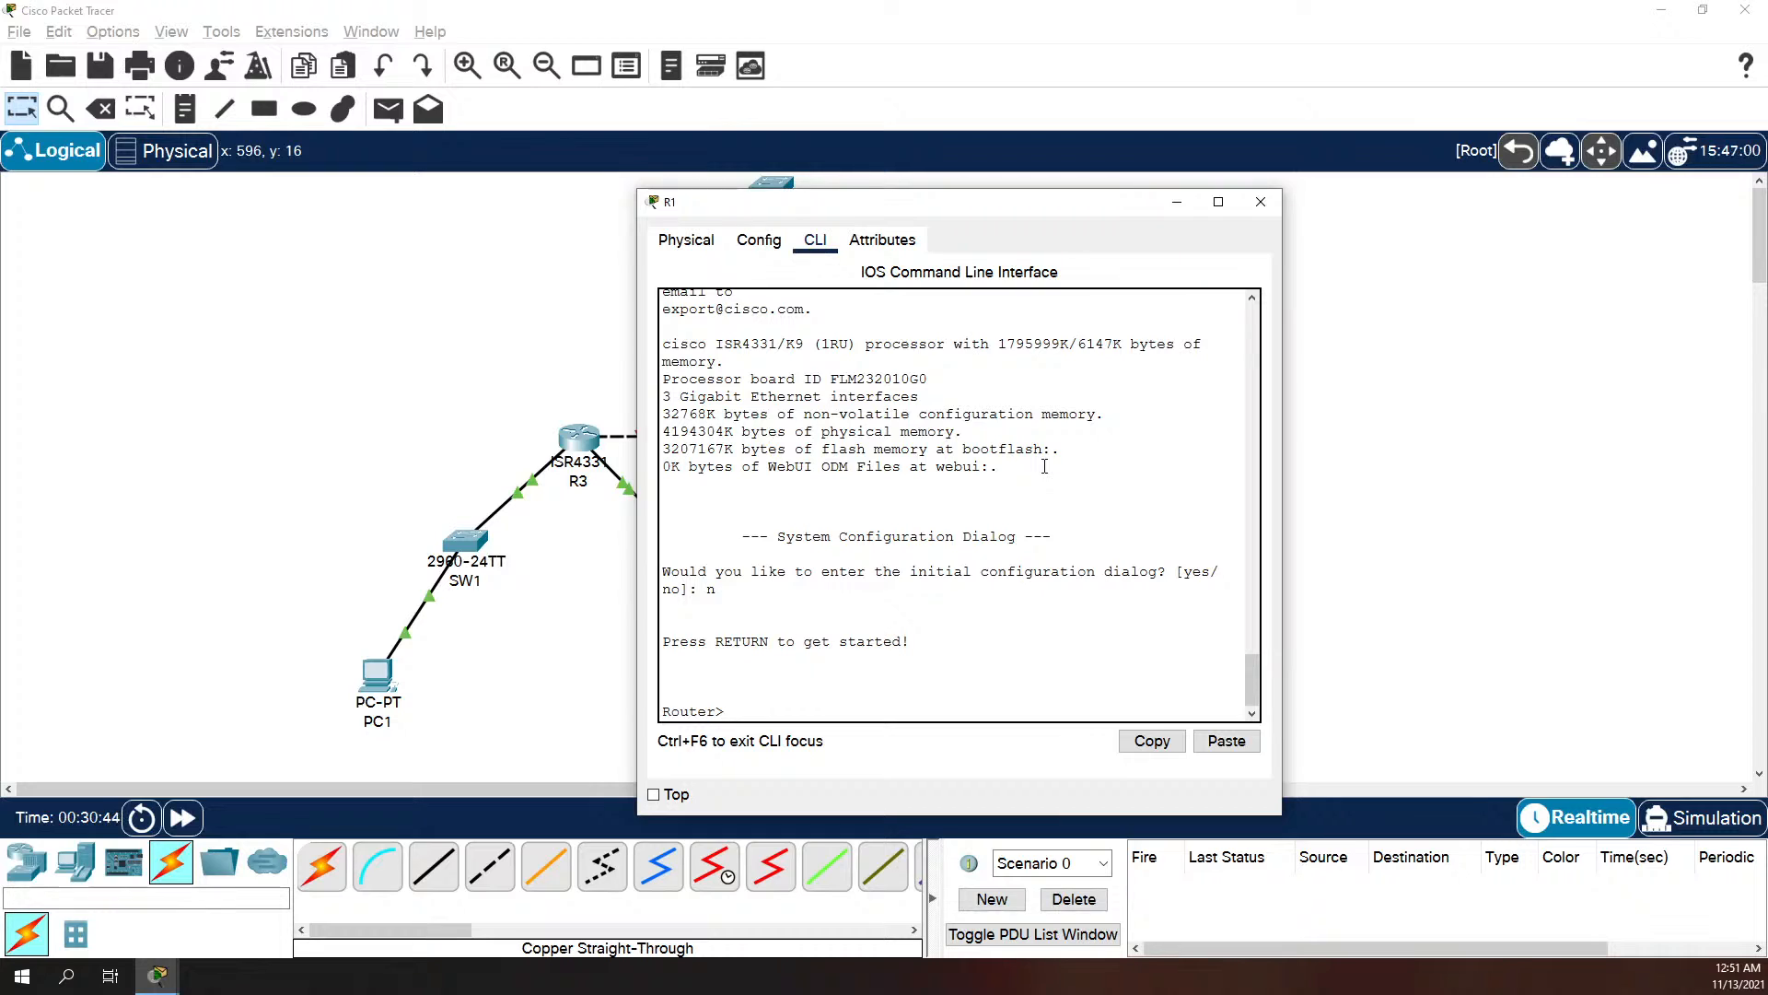
{"action": "type", "text": "en"}
{"action": "key", "text": "Return"}
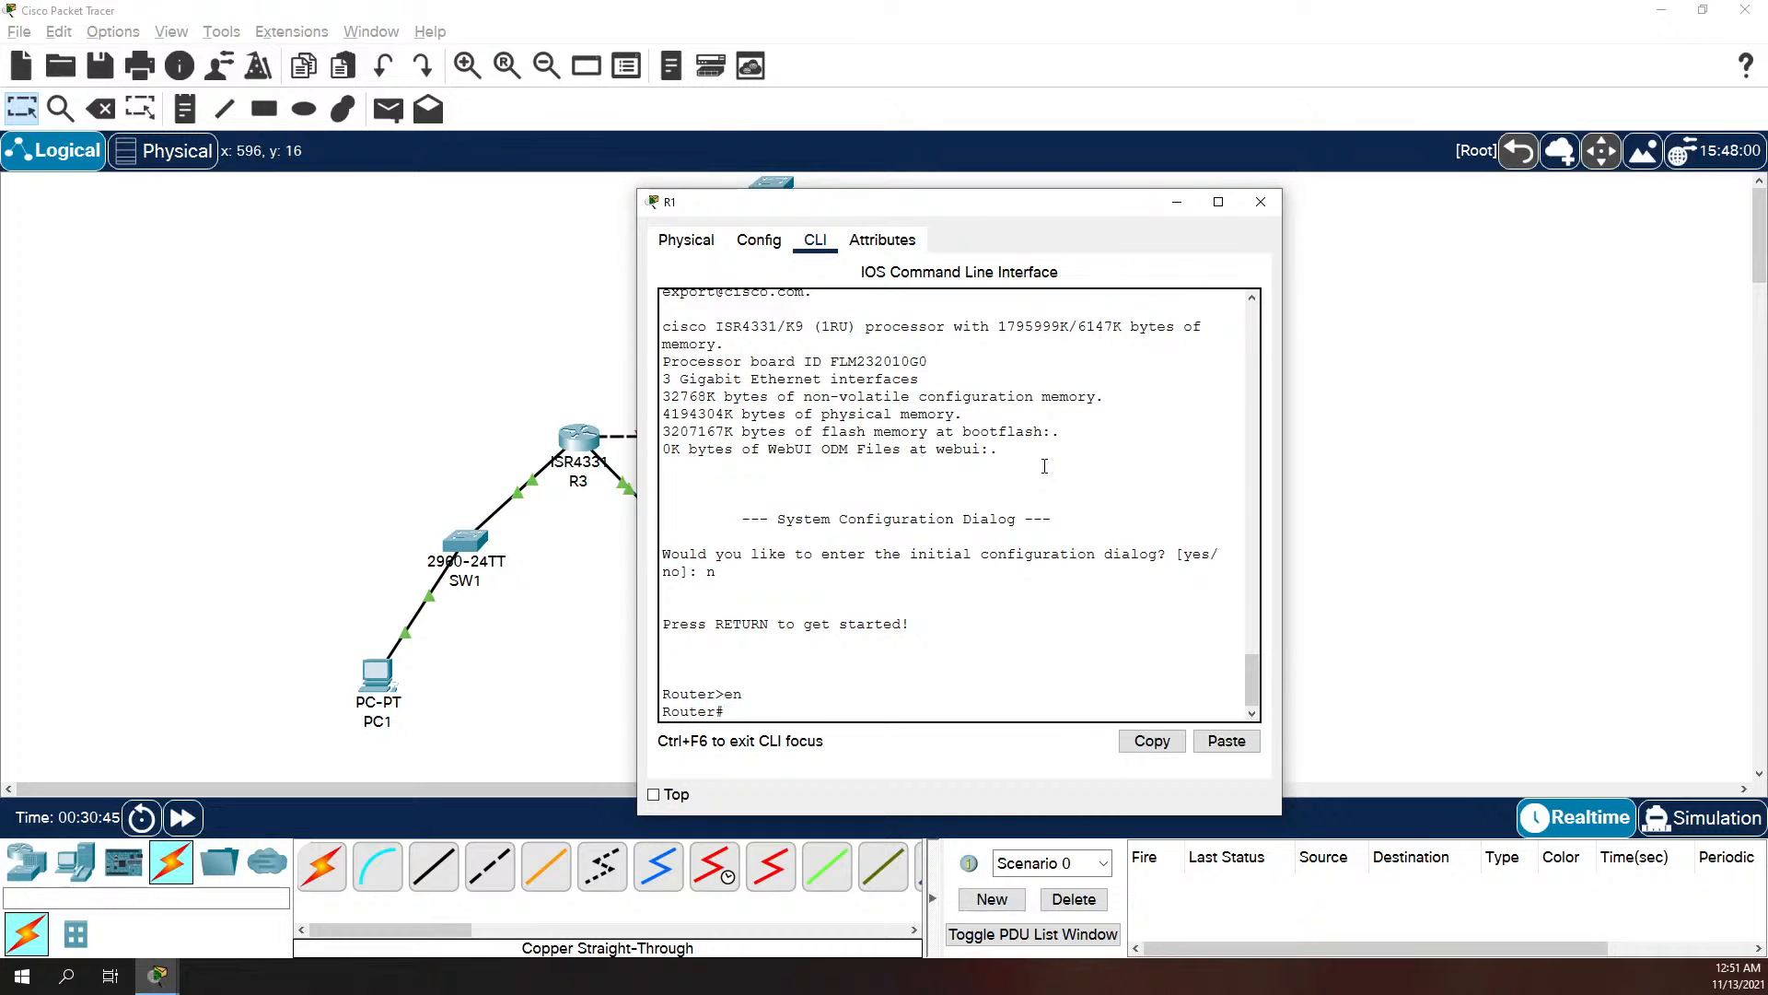
Step: Enter global configuration mode on the router and set its hostname to R1
{"action": "type", "text": "conftt"}
{"action": "key", "text": "Return"}
{"action": "type", "text": "host"}
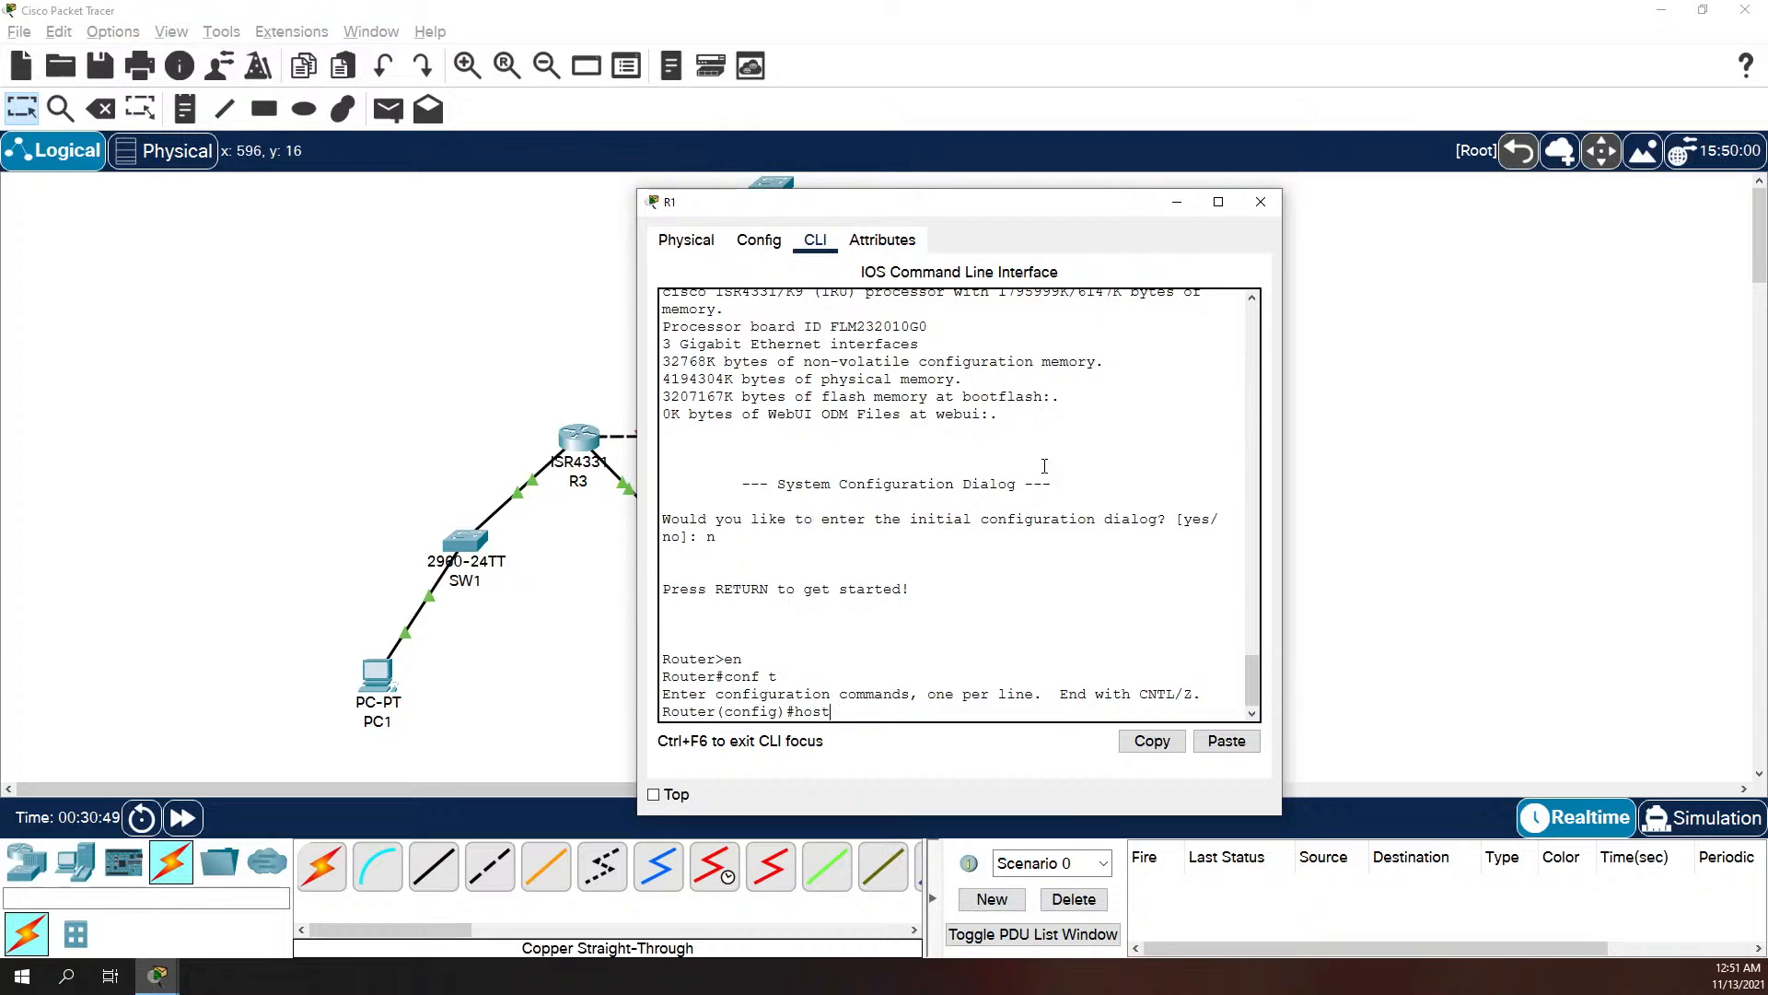
{"action": "type", "text": "name R1"}
{"action": "key", "text": "Return"}
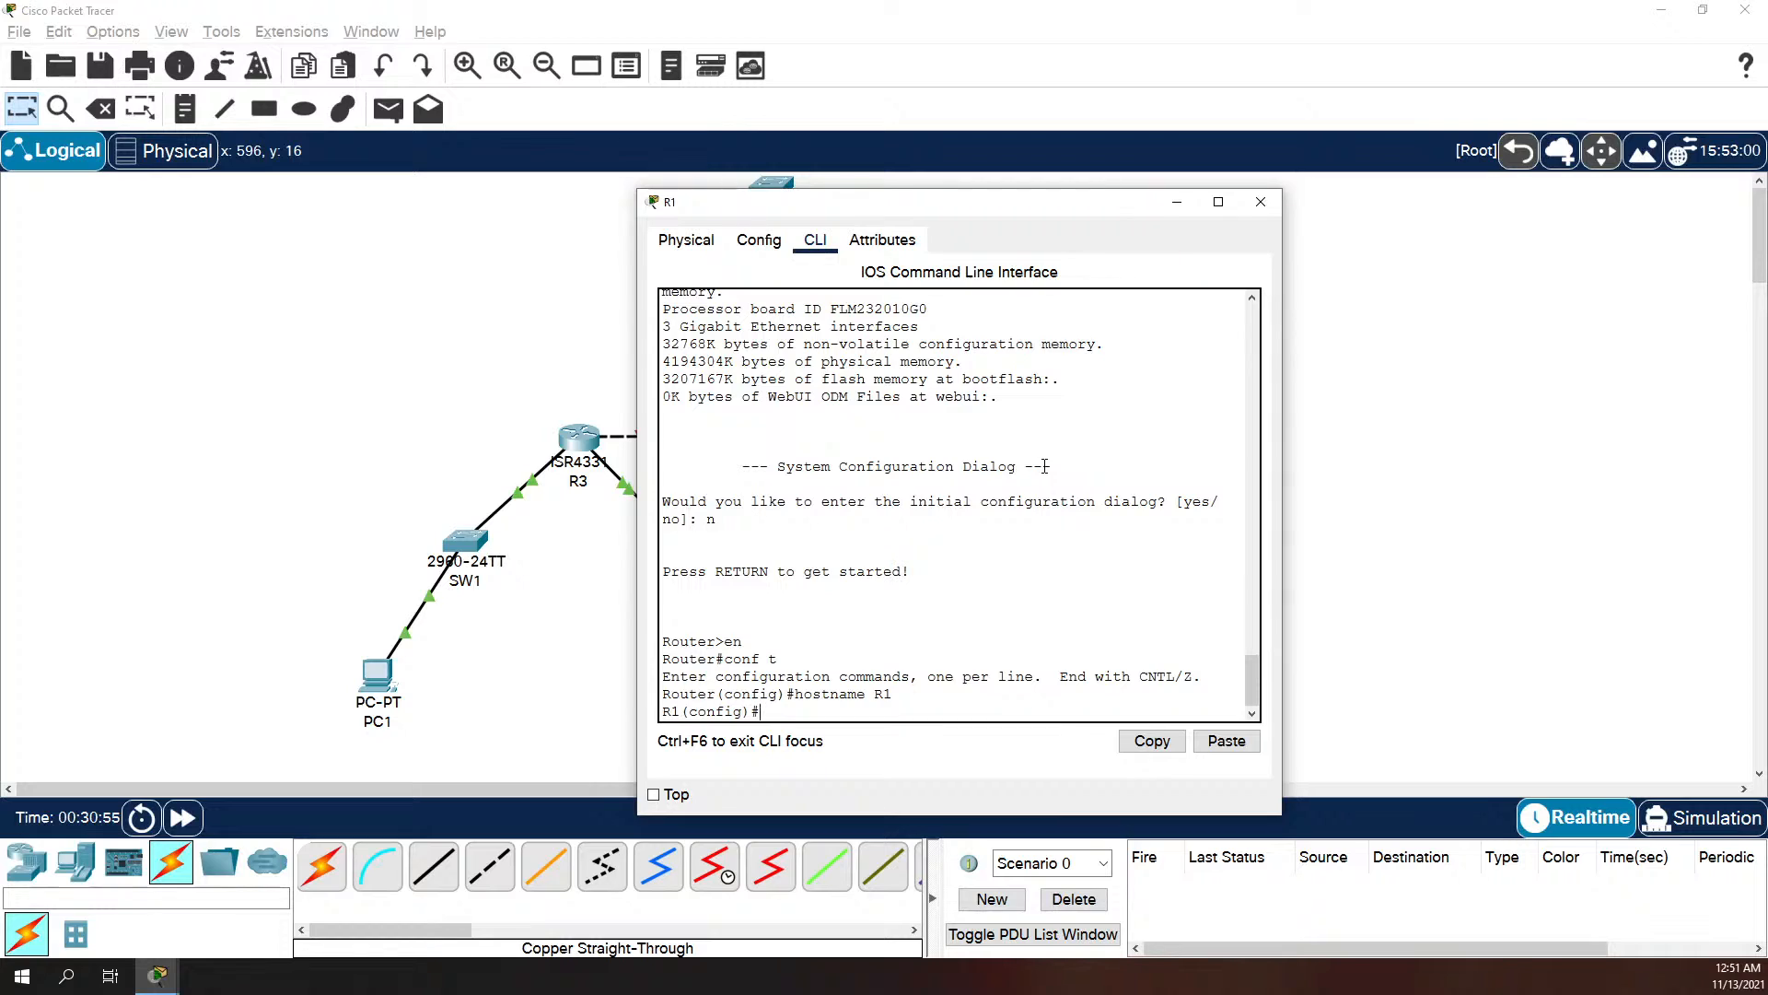
Step: Set the console line 0 password on R1 and require login
{"action": "type", "text": "line v con s 0"}
{"action": "key", "text": "Return"}
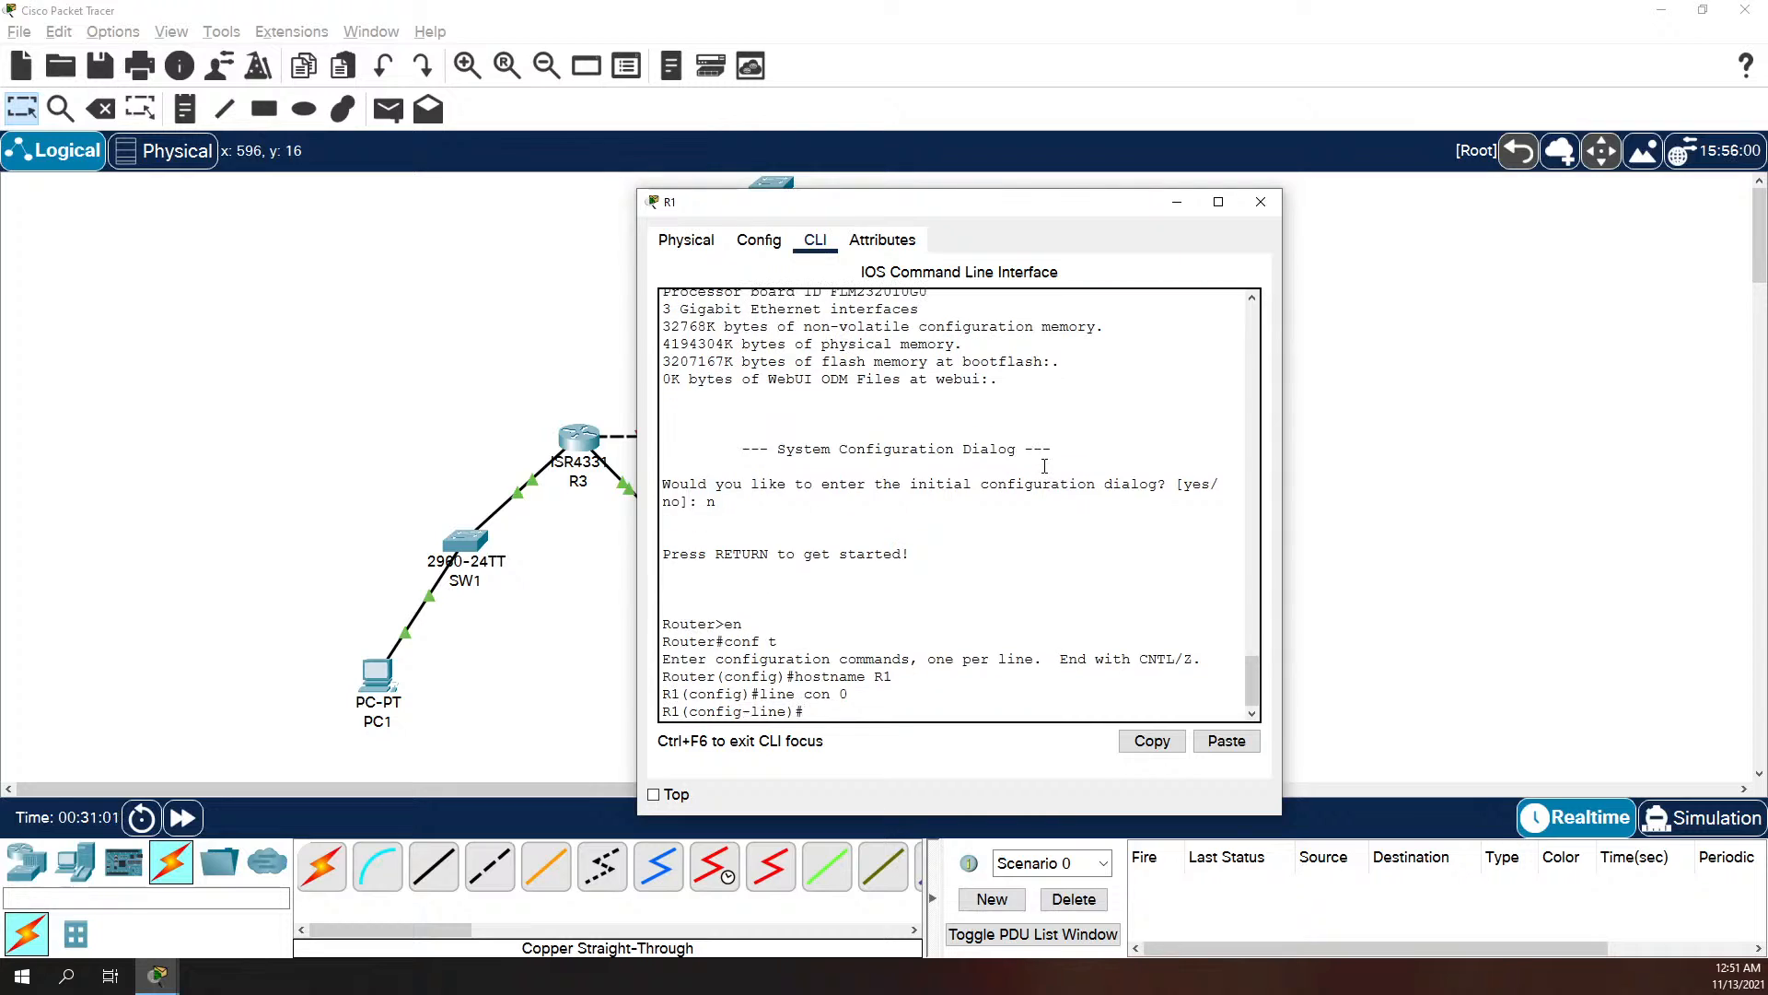
{"action": "type", "text": "password cisco"}
{"action": "key", "text": "Return"}
{"action": "type", "text": "login"}
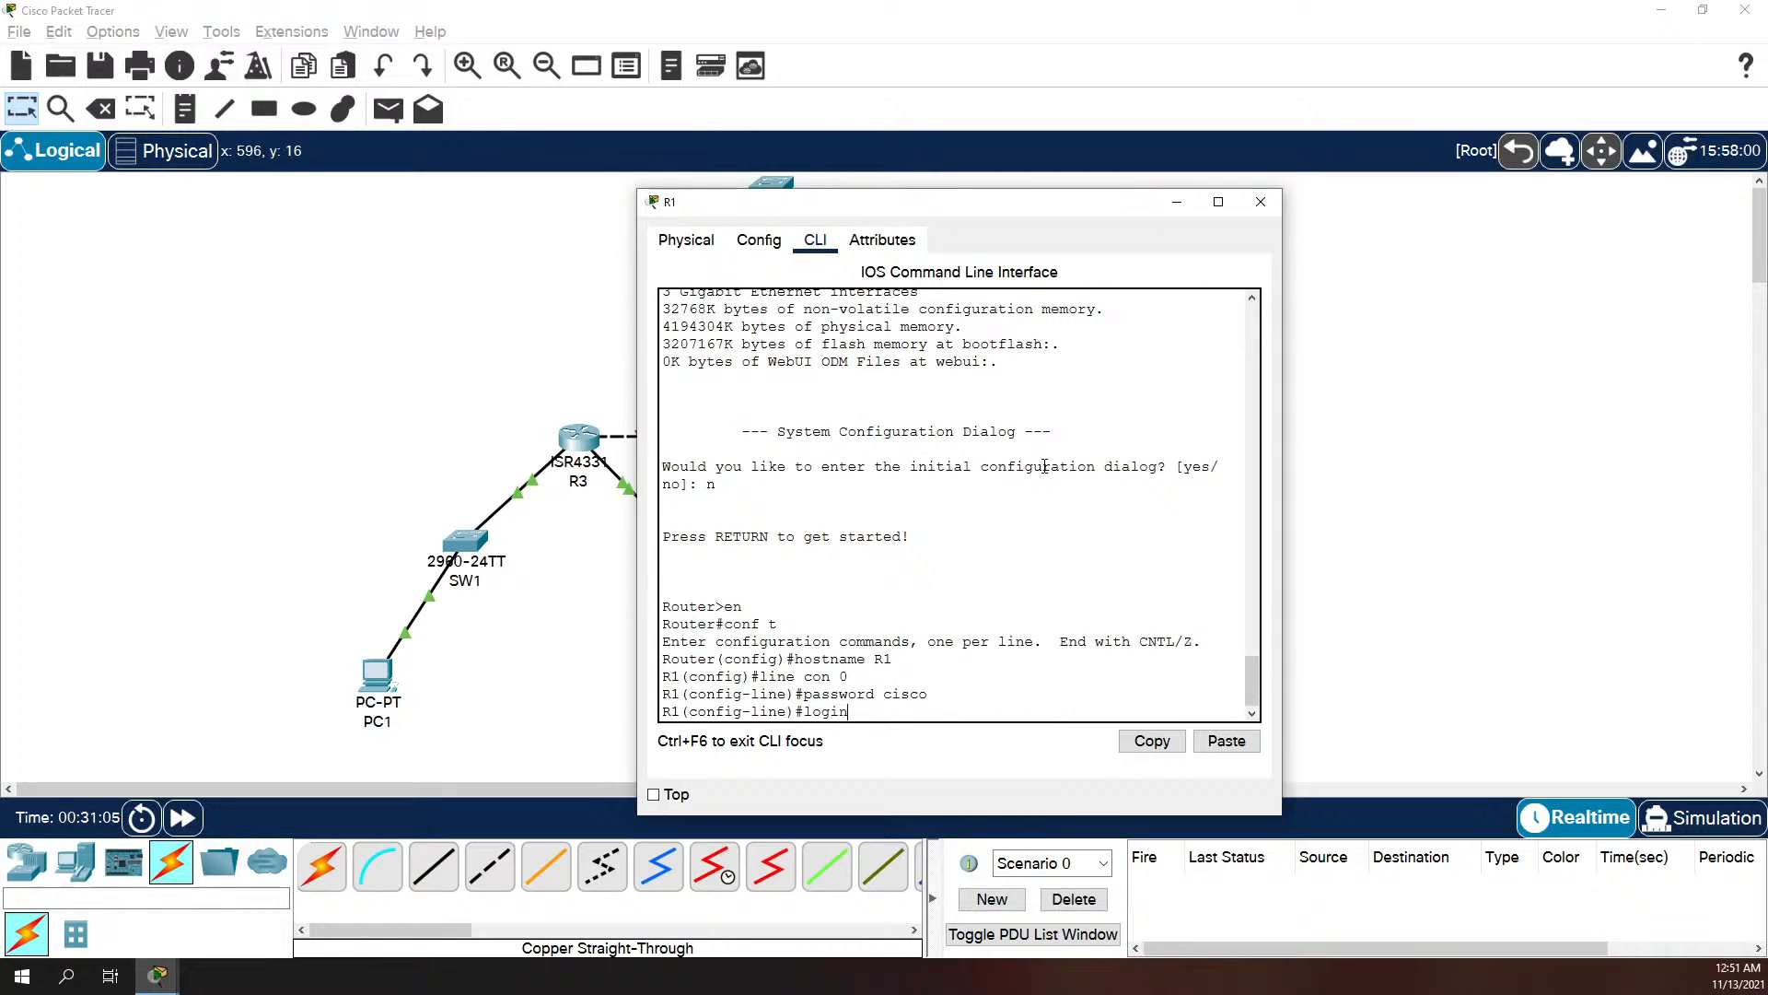
{"action": "key", "text": "Return"}
Step: Set the password on R1's vty lines 0 to 4 and require login
{"action": "type", "text": "line)#line vty 0 45"}
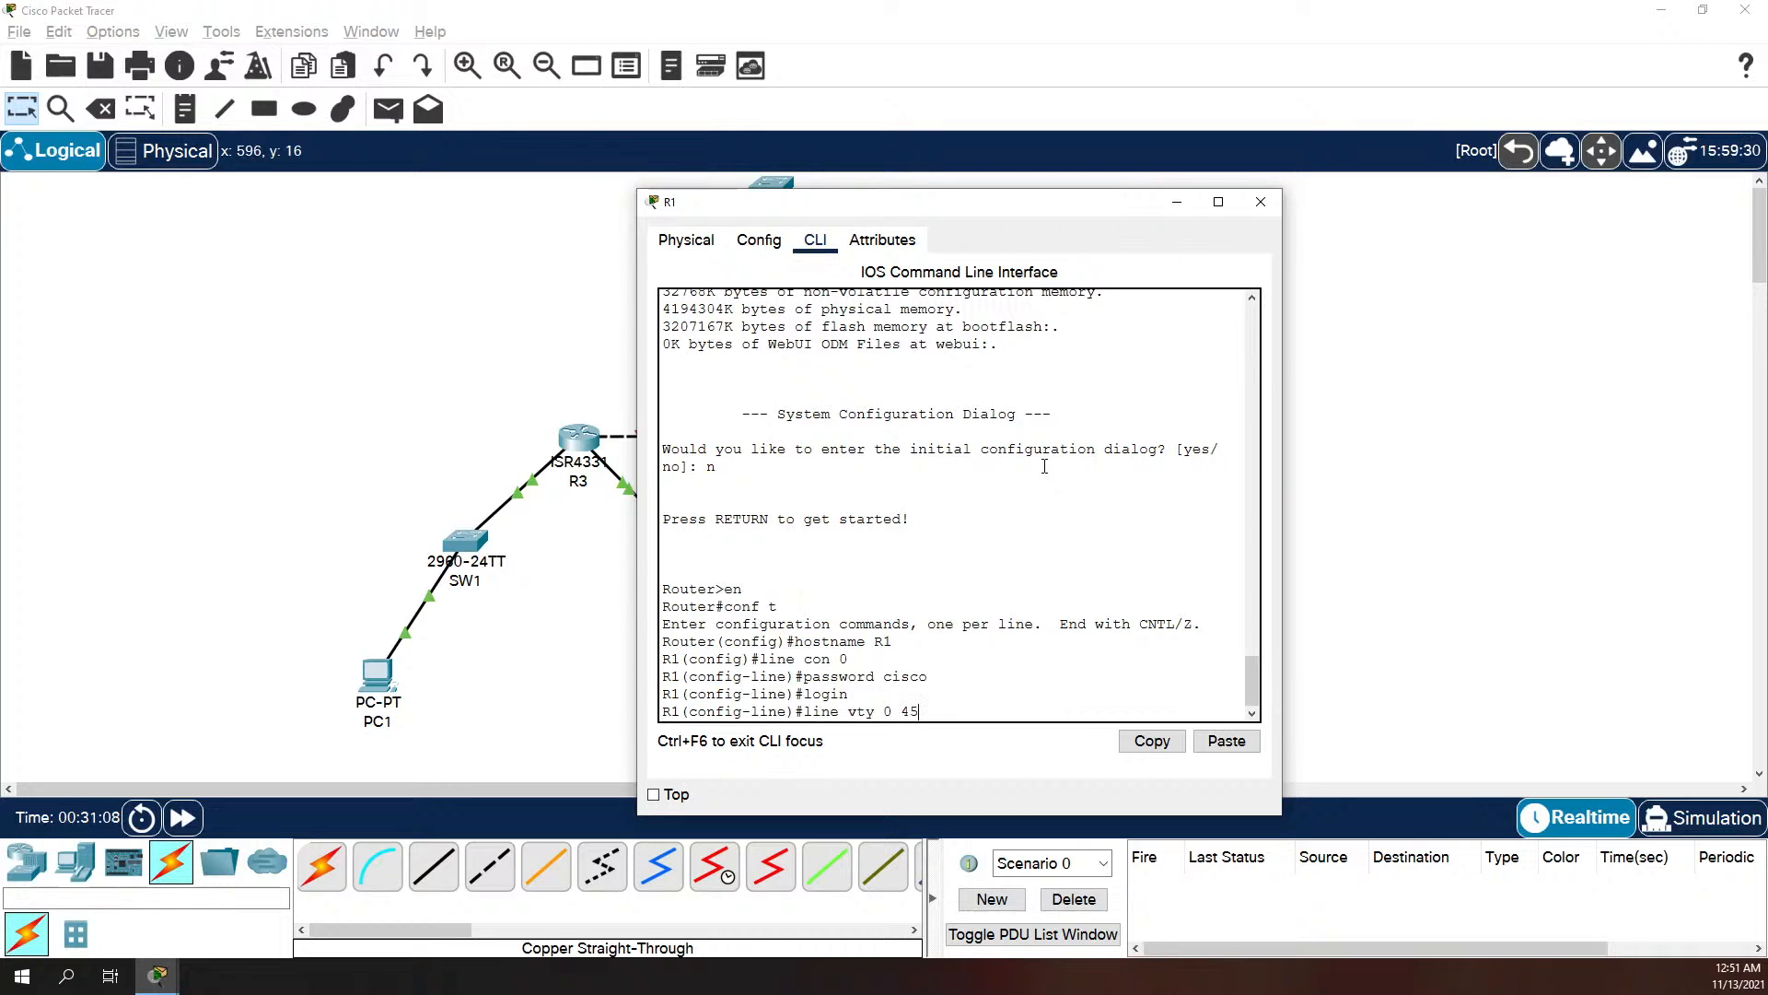
{"action": "key", "text": "BackSpace"}
{"action": "key", "text": "Return"}
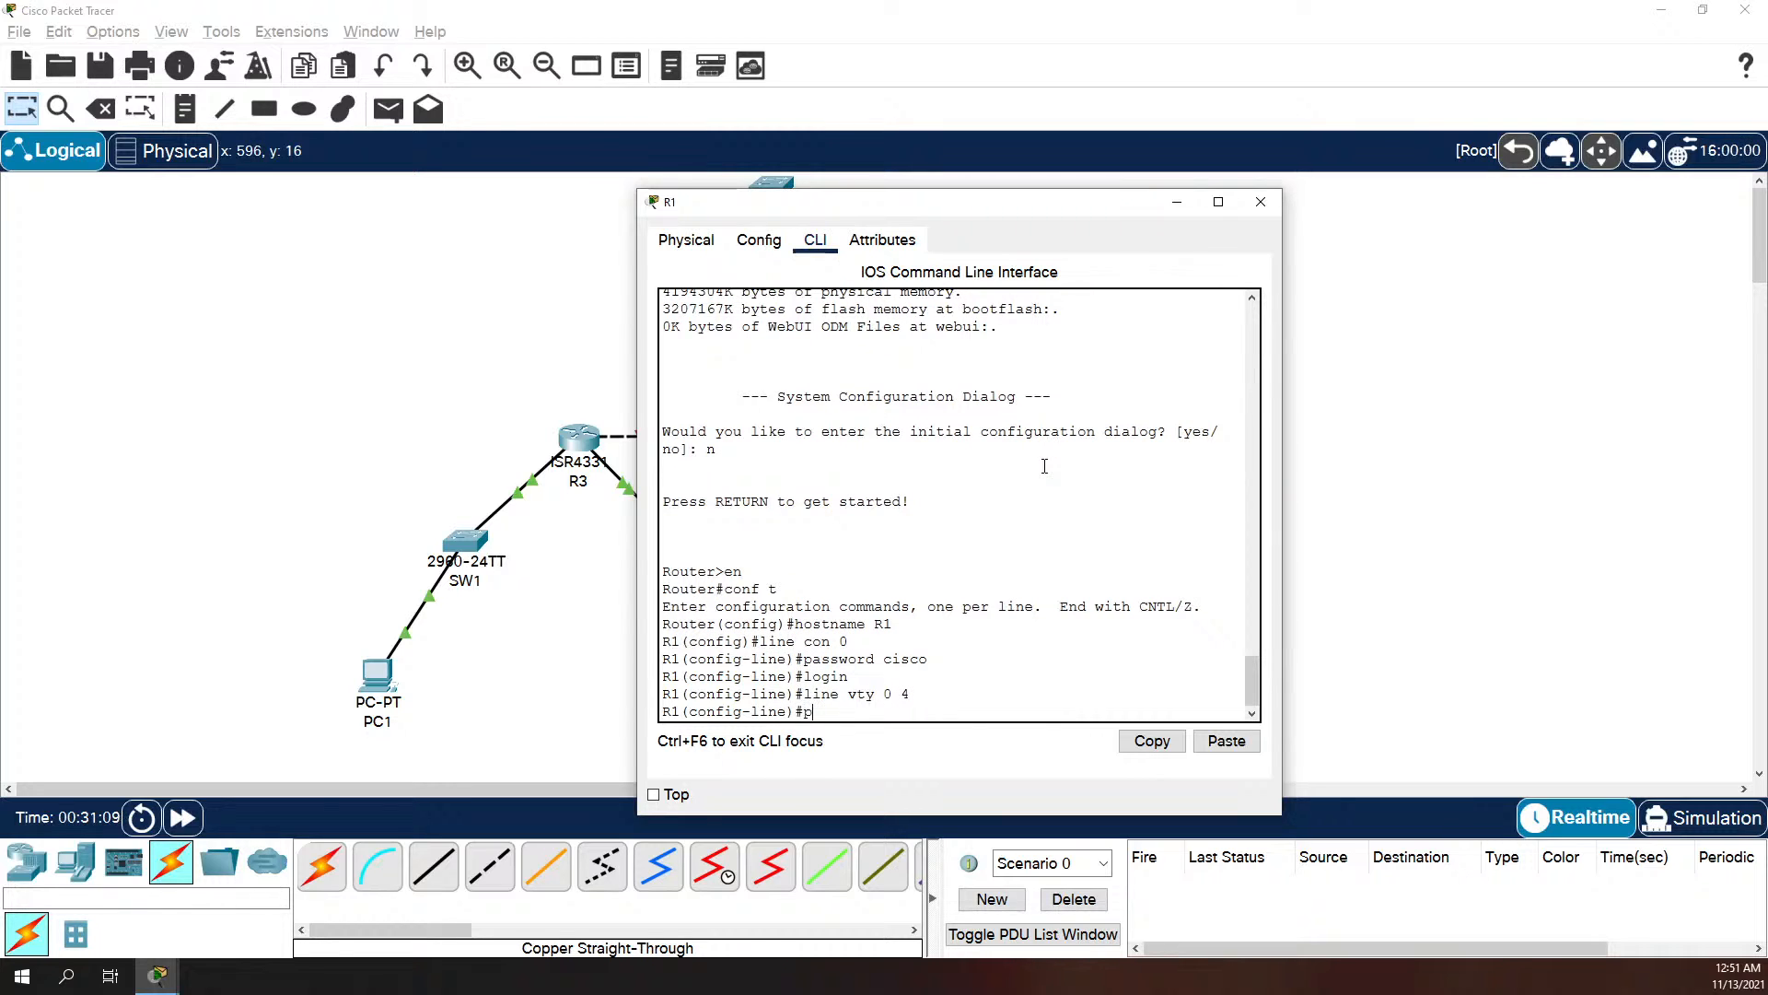
{"action": "type", "text": "password cisco"}
{"action": "key", "text": "Return"}
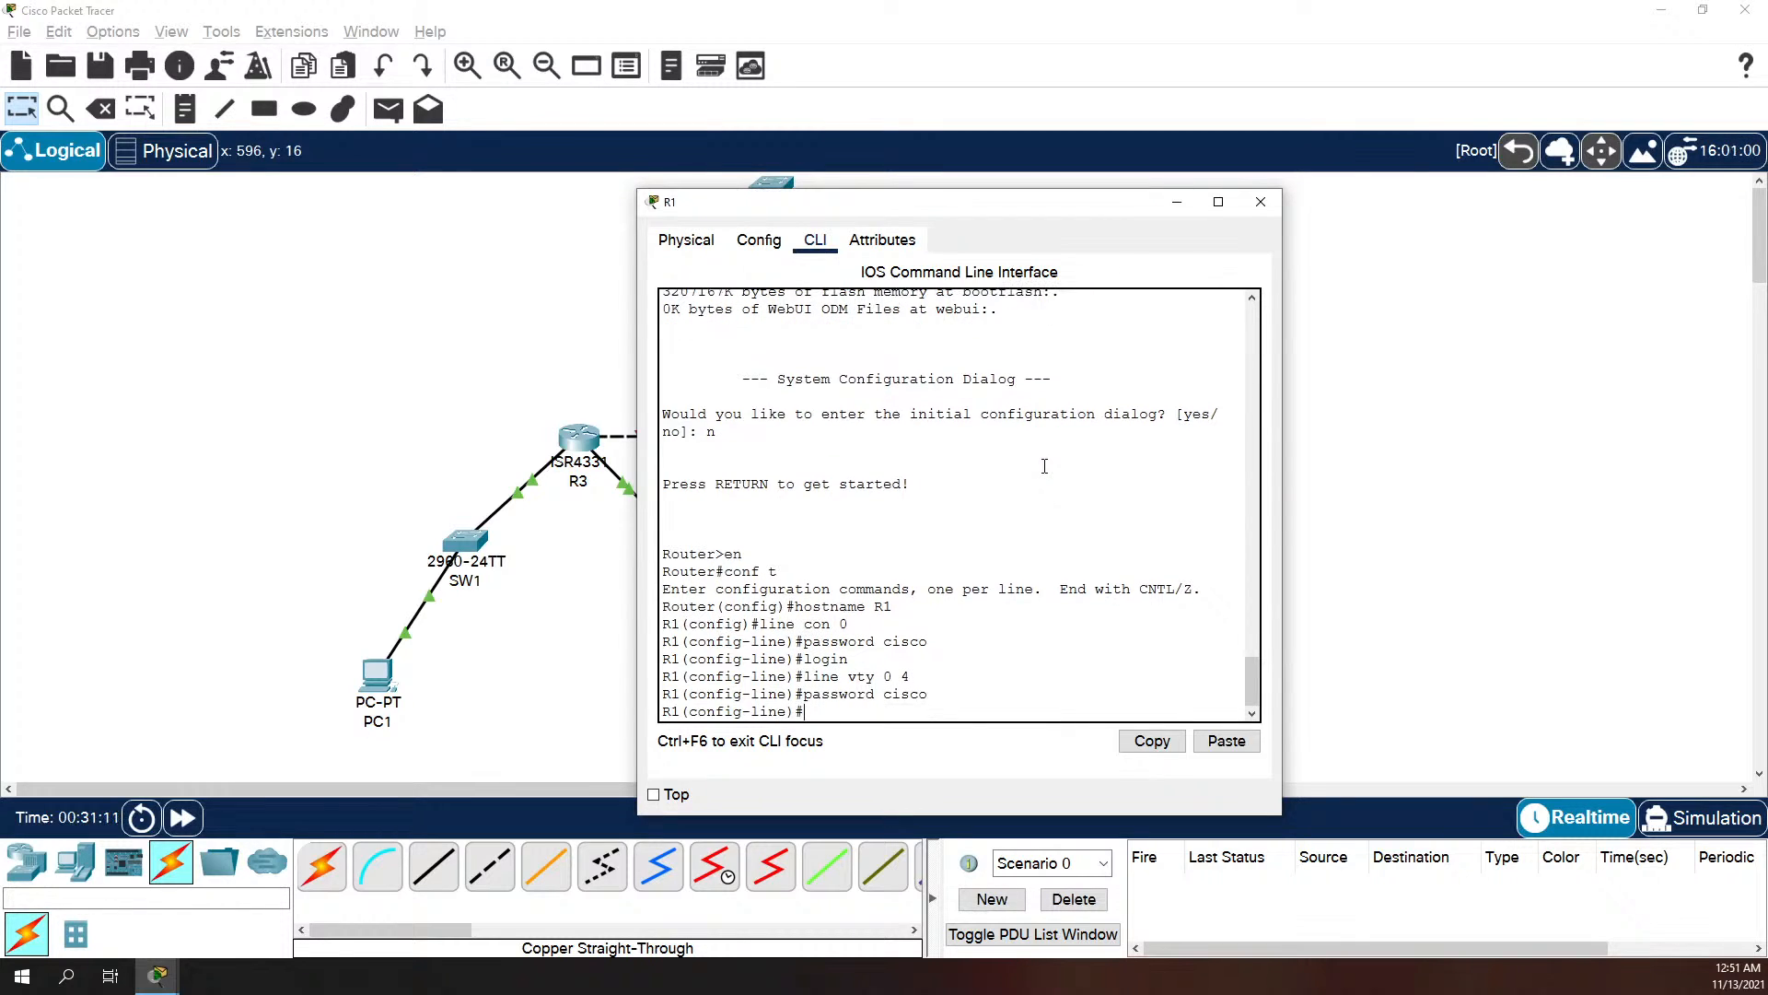
{"action": "type", "text": "login"}
{"action": "key", "text": "Return"}
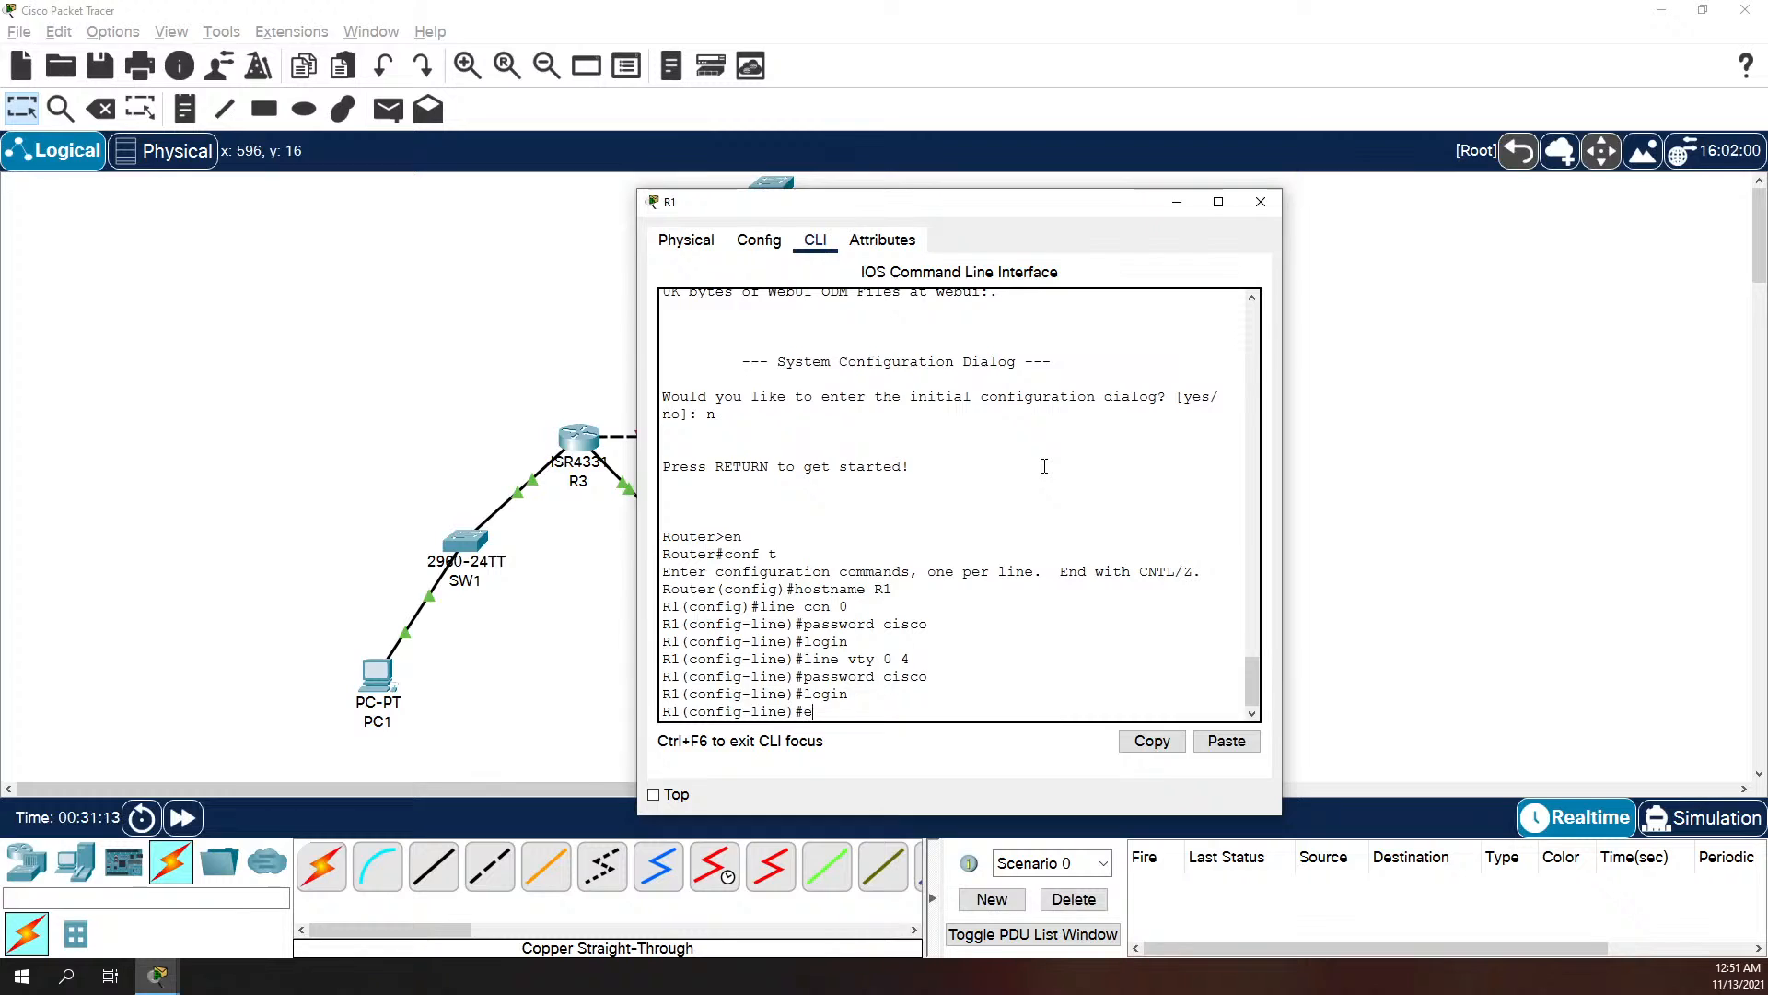
Step: Return to global configuration mode and set R1's message-of-the-day banner to "No Unauthorized Access", using $ as the delimiter
{"action": "type", "text": "exit"}
{"action": "key", "text": "Return"}
{"action": "type", "text": "banner mot"}
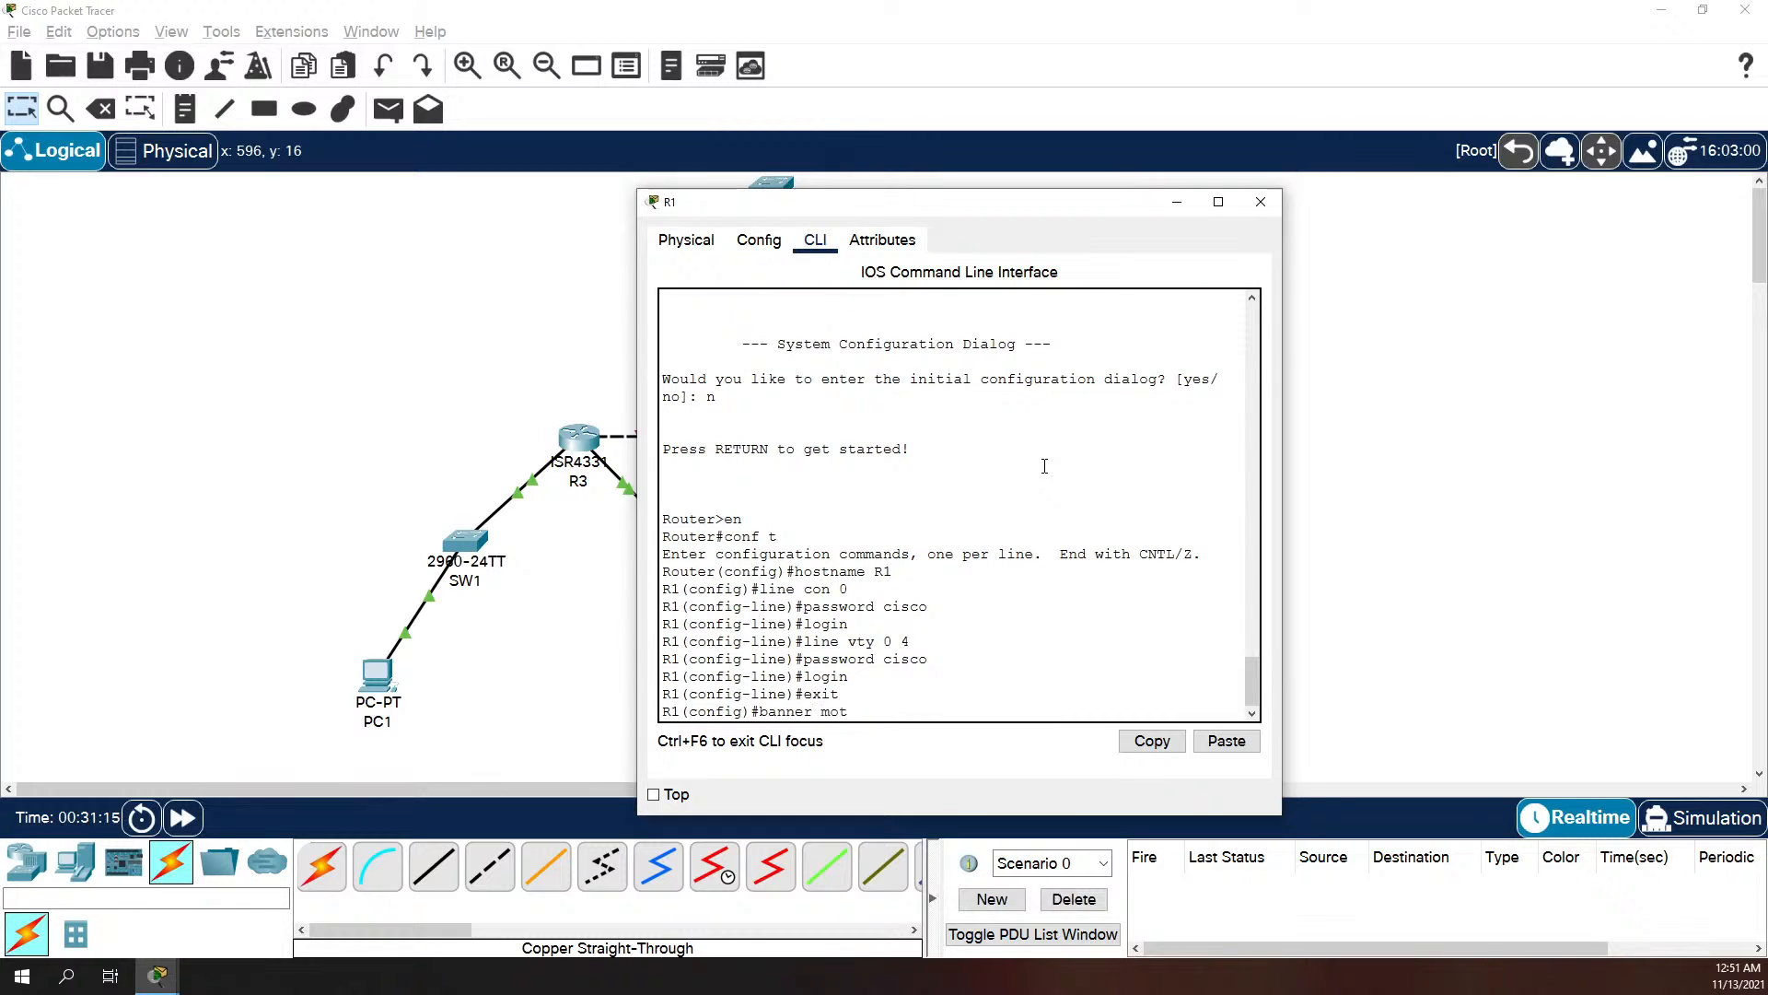
{"action": "type", "text": "d $ No A"}
{"action": "key", "text": "BackSpace"}
{"action": "type", "text": "Unauthorized Access%"}
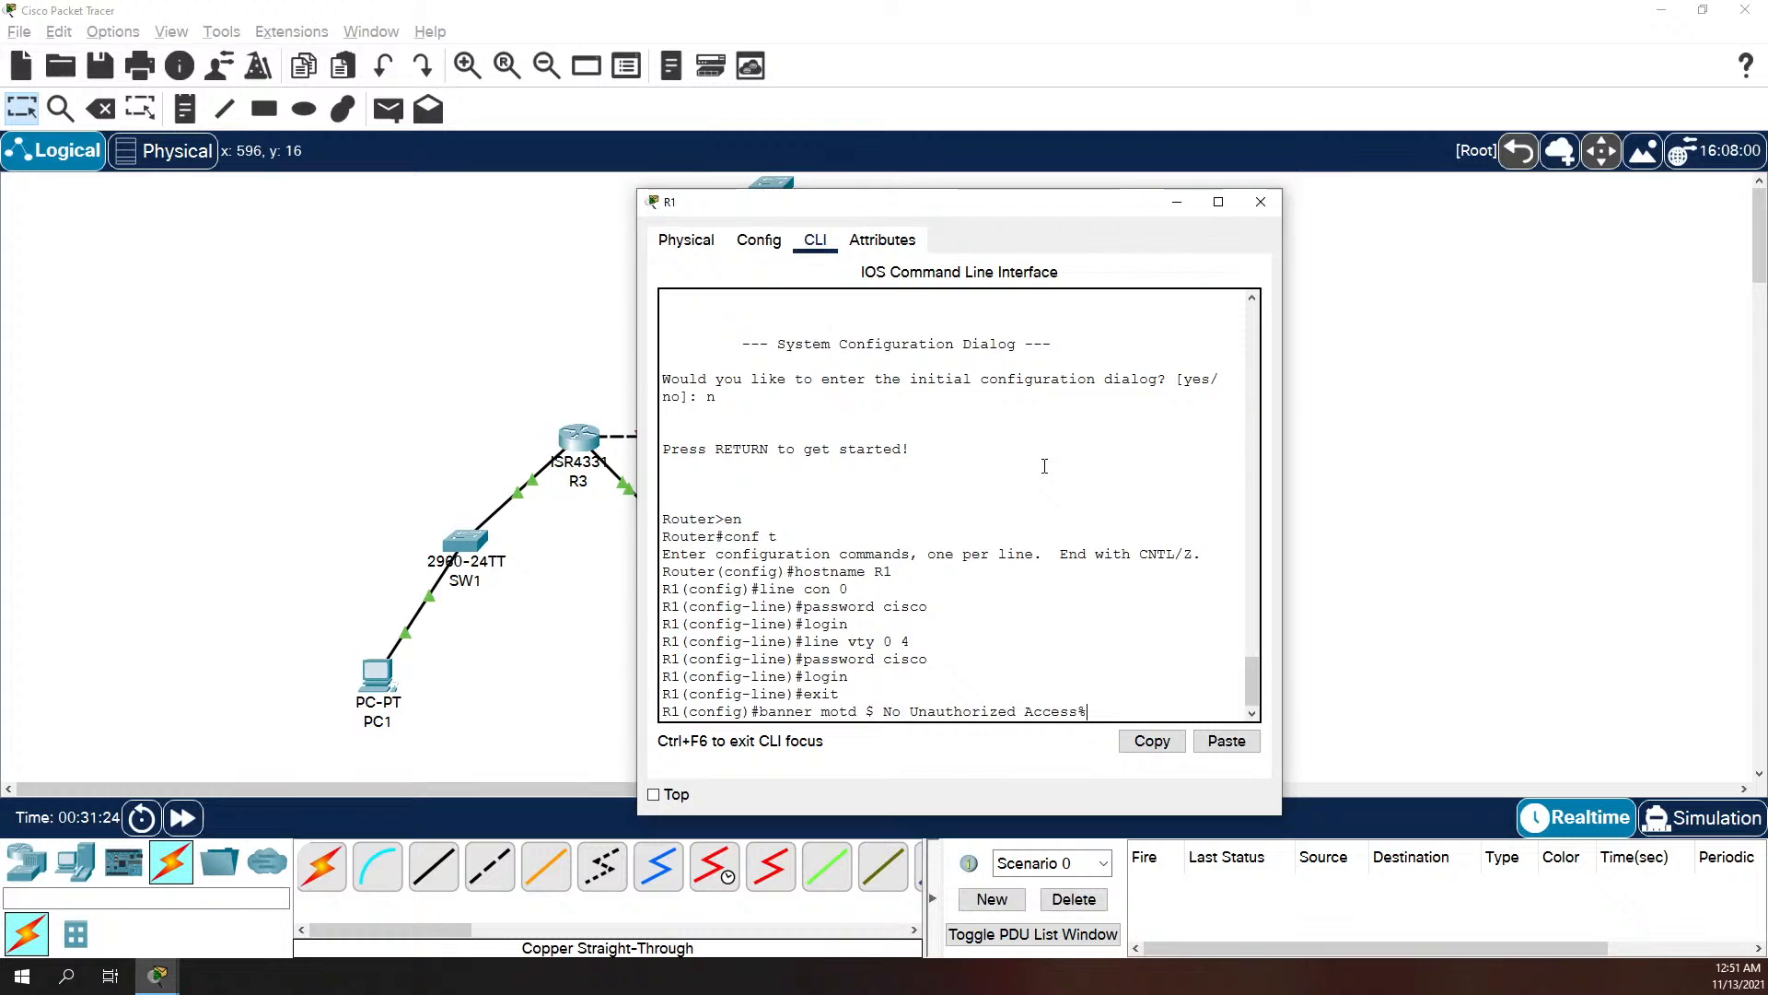
{"action": "key", "text": "BackSpace"}
{"action": "type", "text": " $"}
{"action": "key", "text": "Return"}
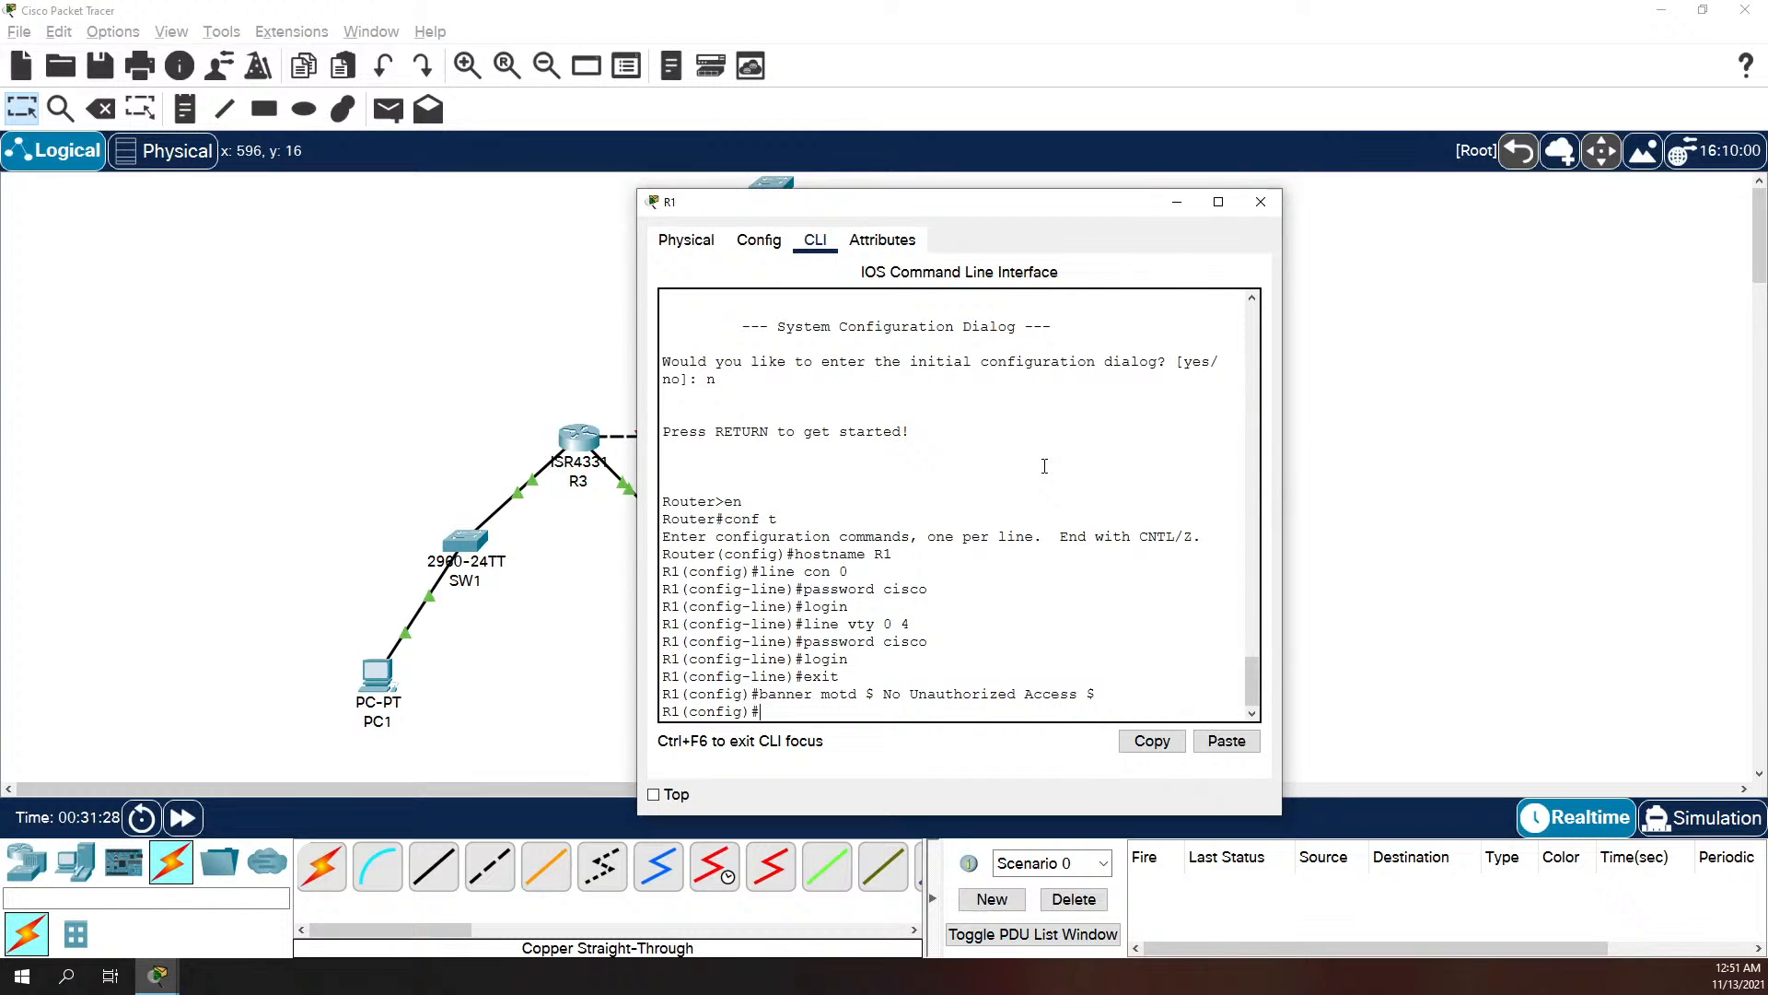
Step: Enable the password-encryption service on R1
{"action": "type", "text": "service pas"}
{"action": "key", "text": "Tab"}
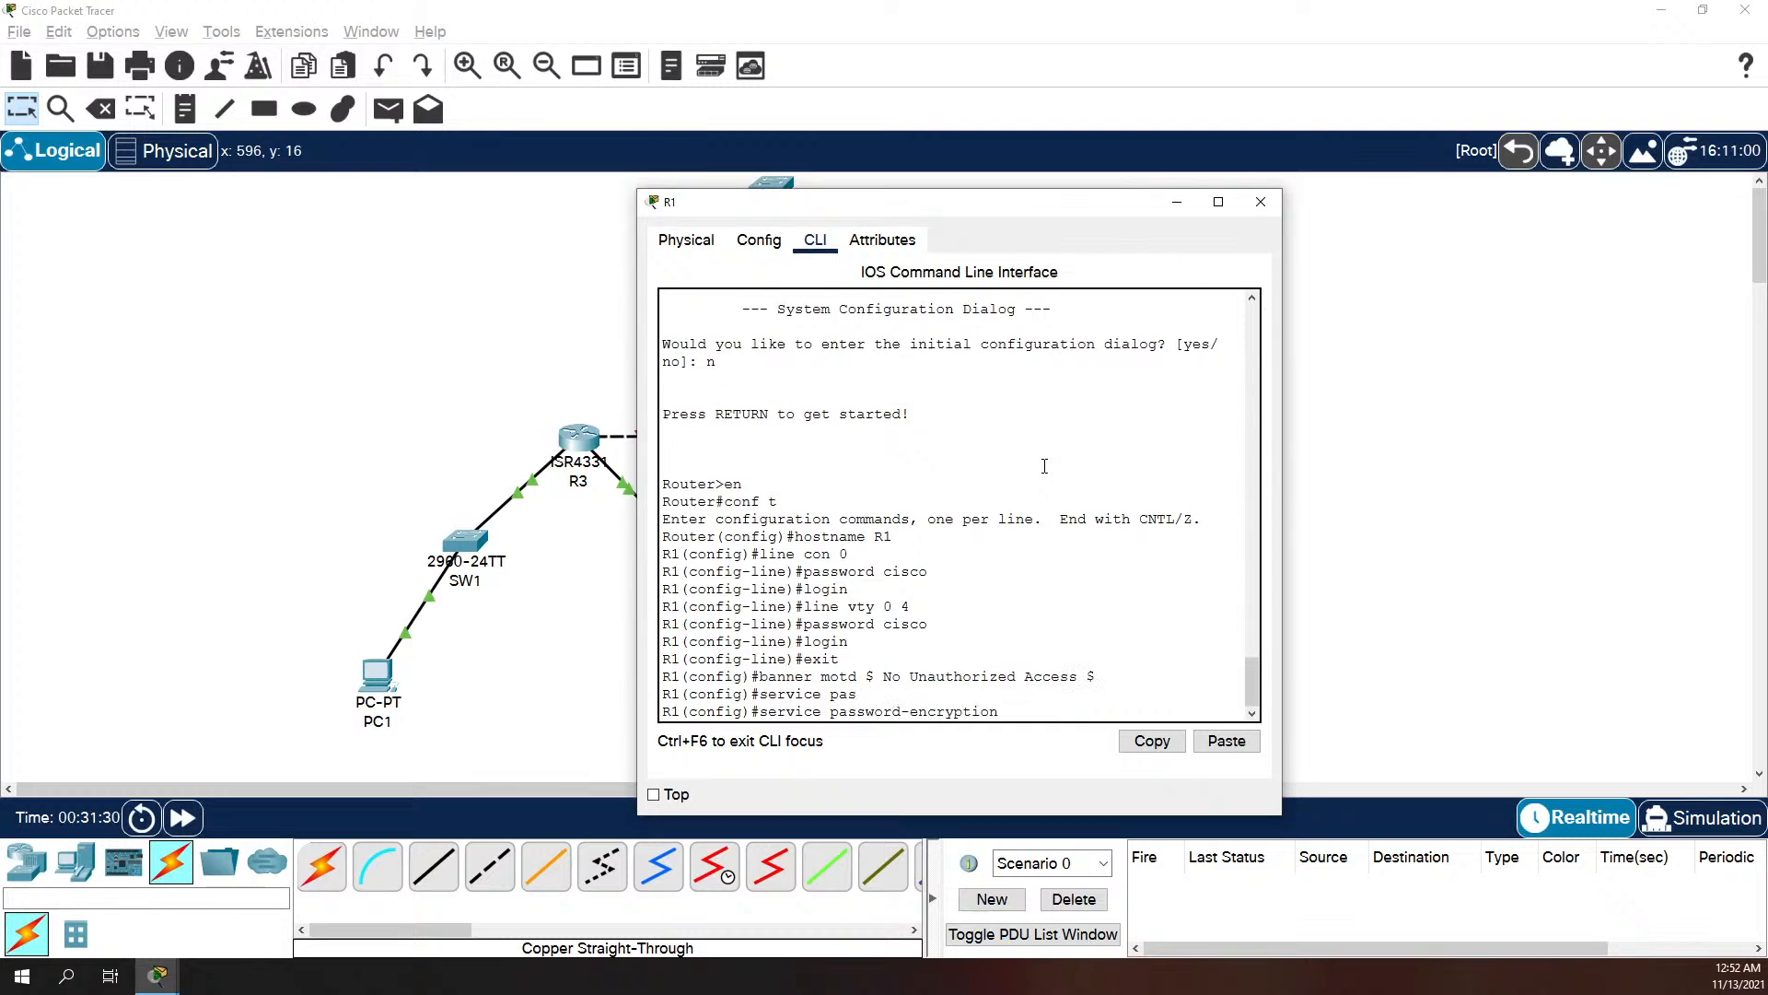
{"action": "key", "text": "Return"}
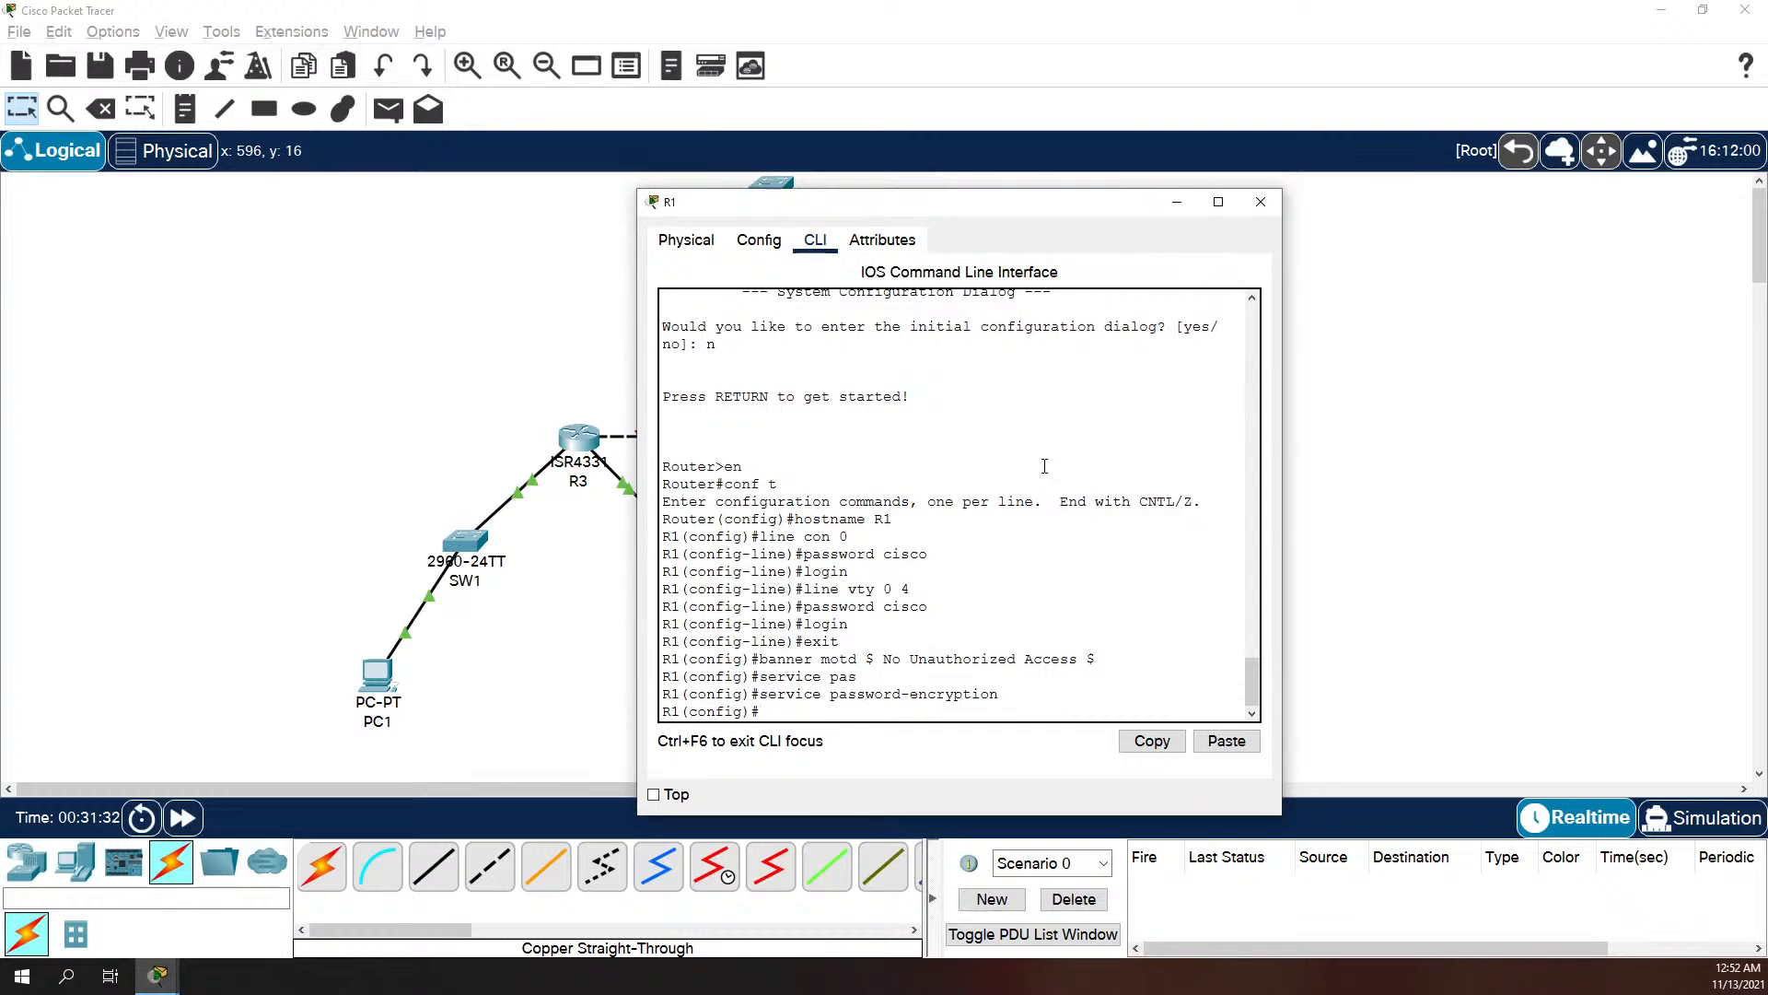
Step: Set the enable secret password that protects R1's privileged EXEC mode
{"action": "type", "text": "enable sec"}
{"action": "key", "text": "Tab"}
{"action": "type", "text": "clas"}
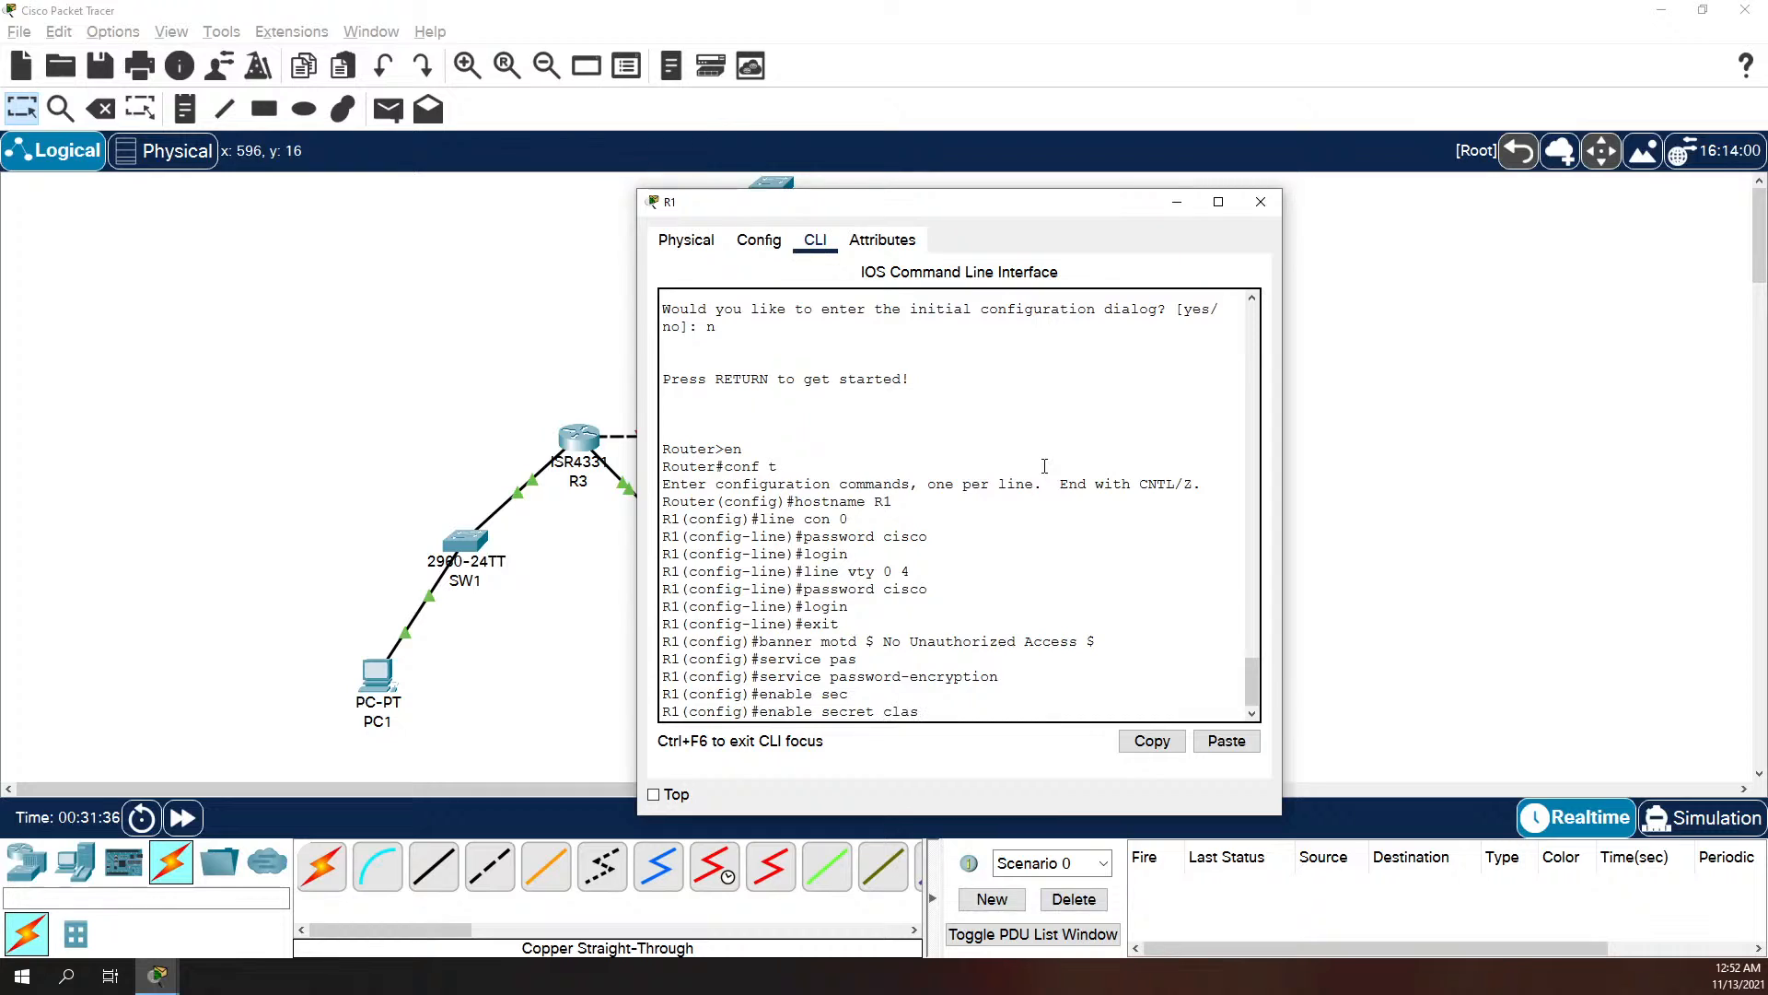
{"action": "type", "text": "s"}
{"action": "key", "text": "Return"}
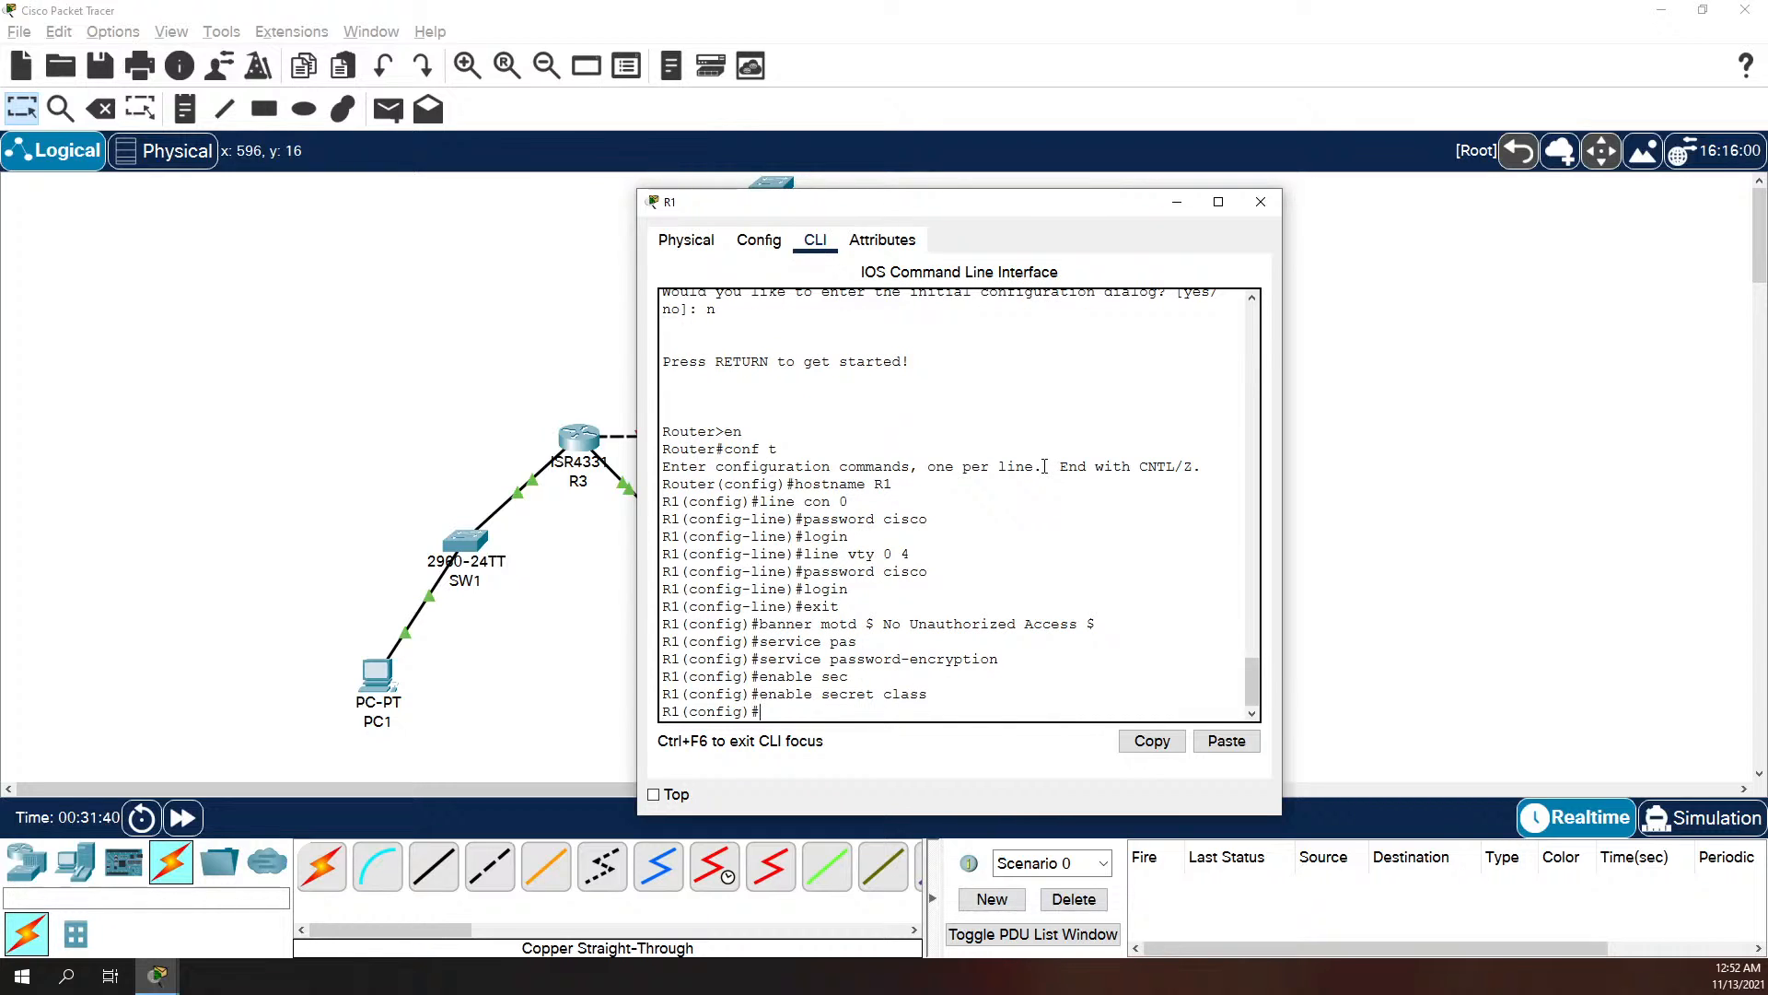
Step: Disable IP domain lookup on R1
{"action": "type", "text": "no ip domain-lo"}
{"action": "key", "text": "Tab"}
{"action": "key", "text": "Return"}
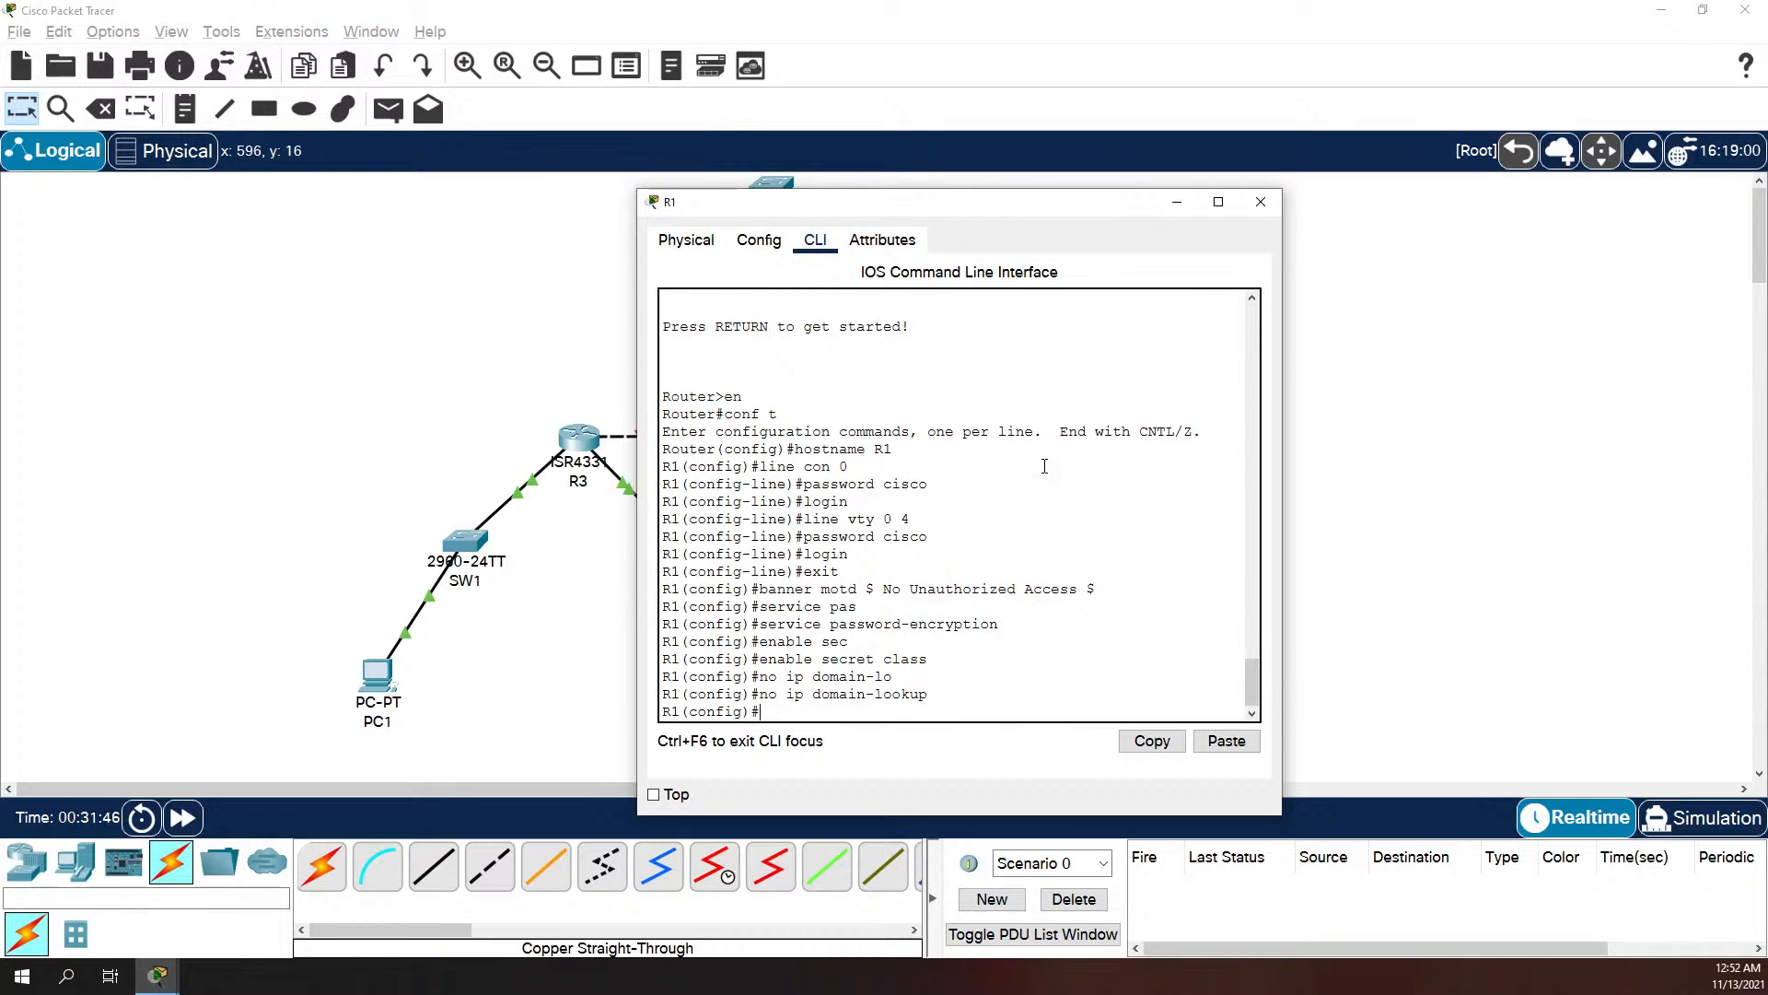
Step: Assign IP address 192.168.10.1 with mask 255.255.255.128 to R1's interface g0/0/0
{"action": "type", "text": "int g"}
{"action": "type", "text": "0/0/"}
{"action": "type", "text": "00"}
{"action": "key", "text": "BackSpace"}
{"action": "type", "text": "/0/0"}
{"action": "key", "text": "Return"}
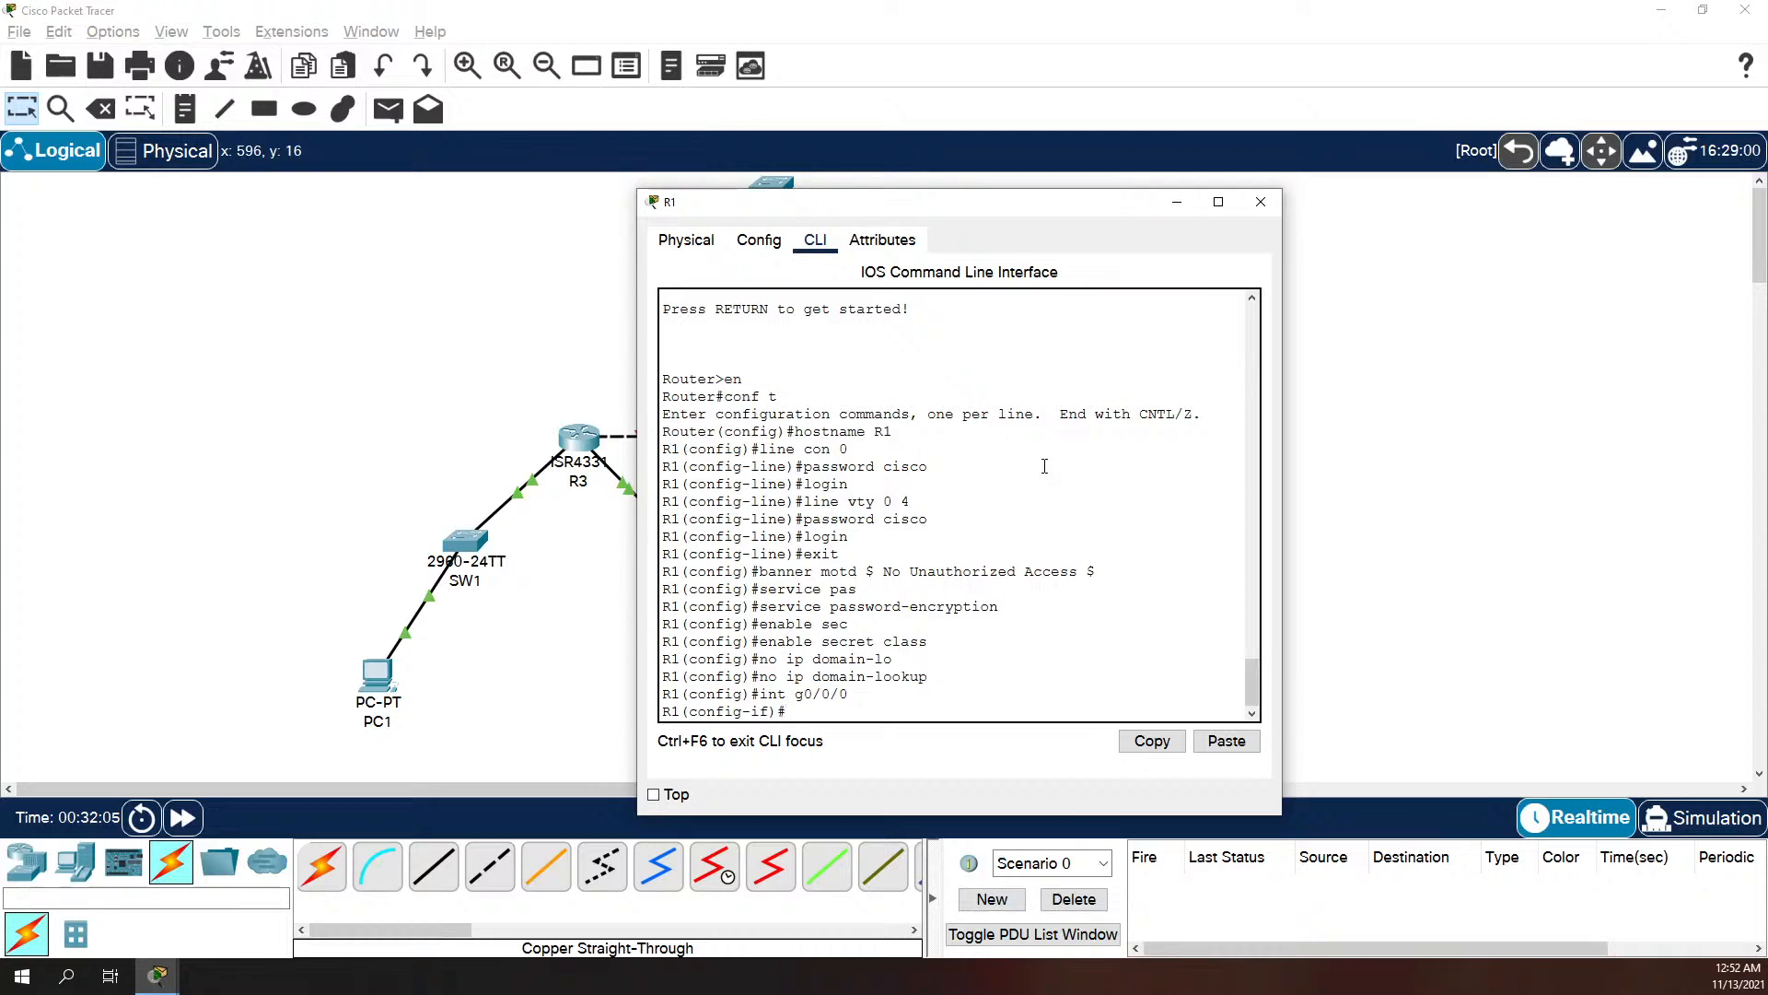
{"action": "type", "text": "ip address 192.168.10.1 255.255.255.128"}
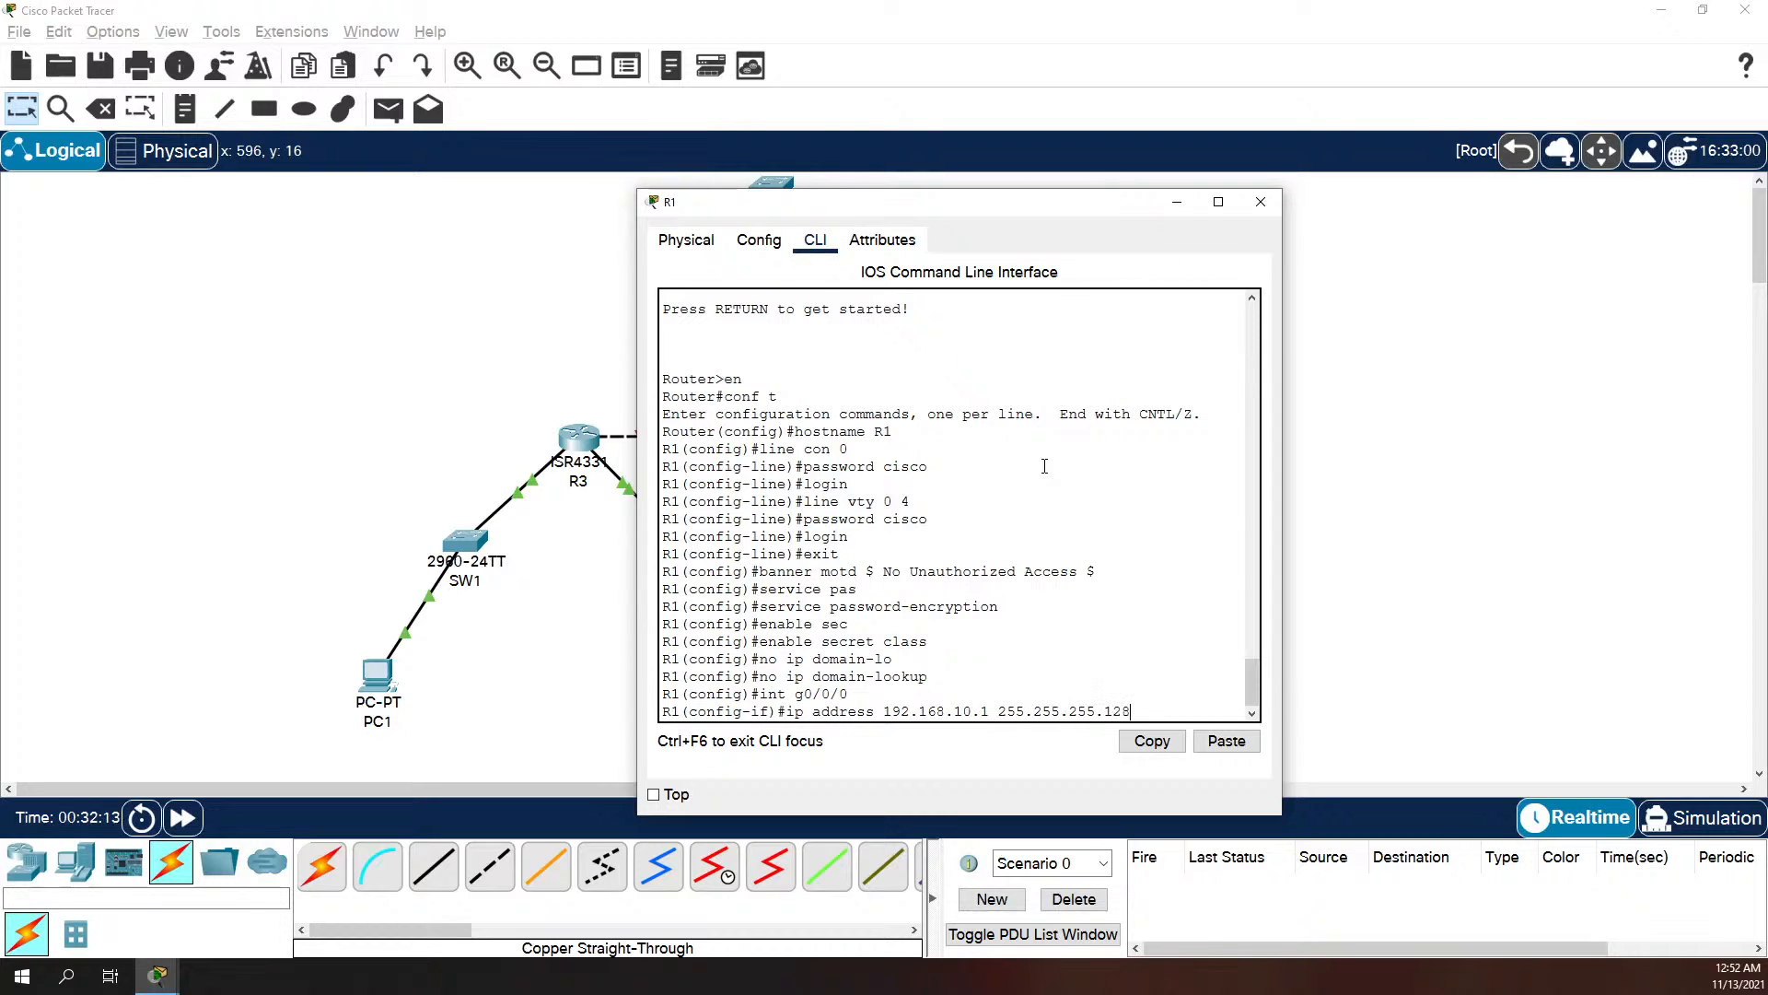
{"action": "key", "text": "Return"}
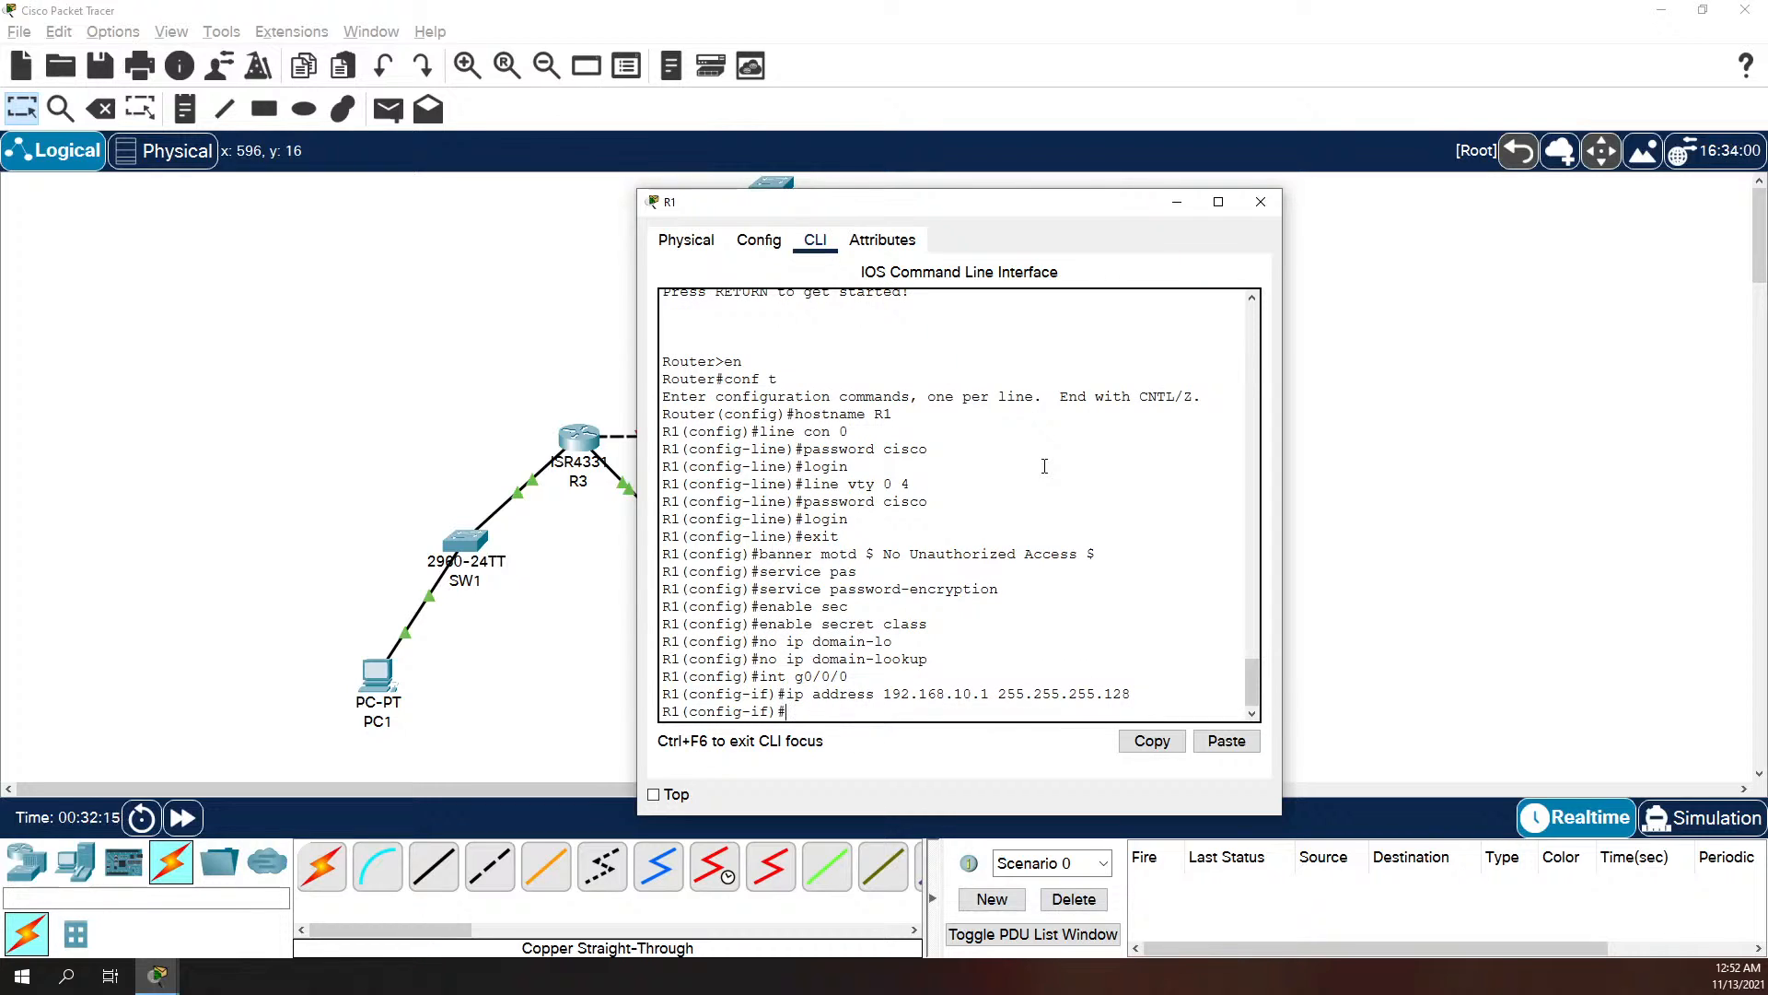
Step: Describe interface g0/0/0 as "Hosts network 115" and bring the interface up
{"action": "type", "text": "desc"}
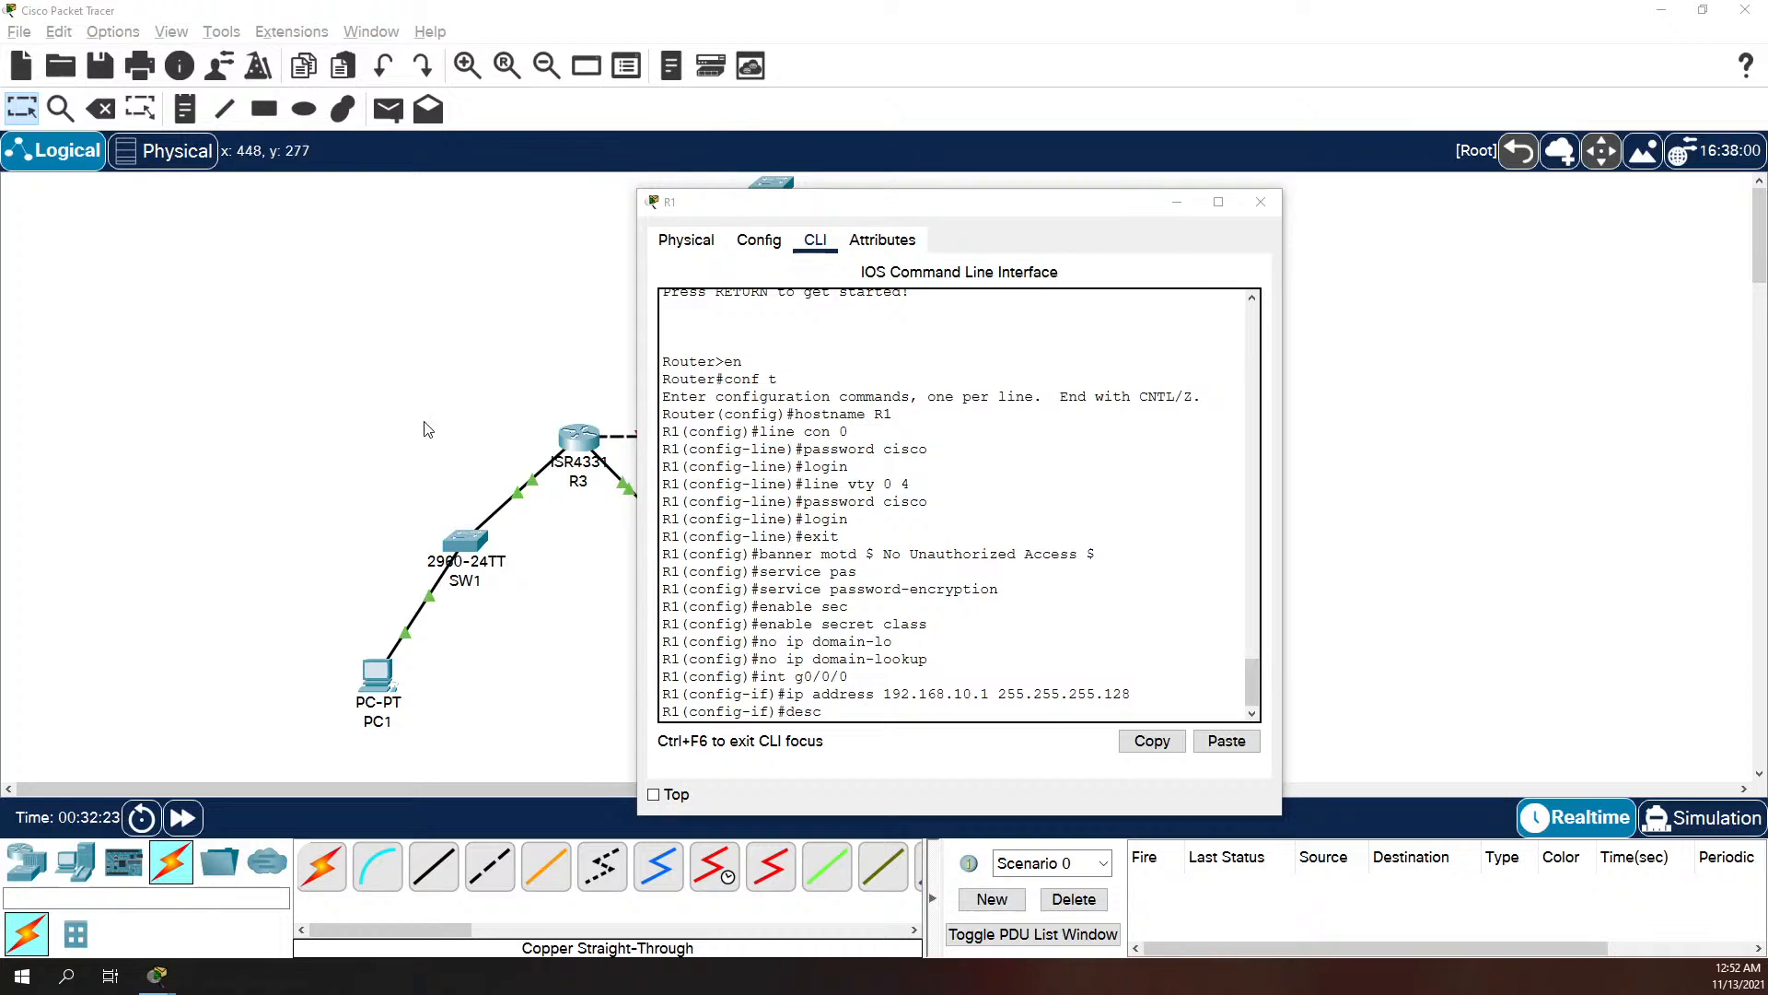
{"action": "left_click", "coordinate": [894, 639]}
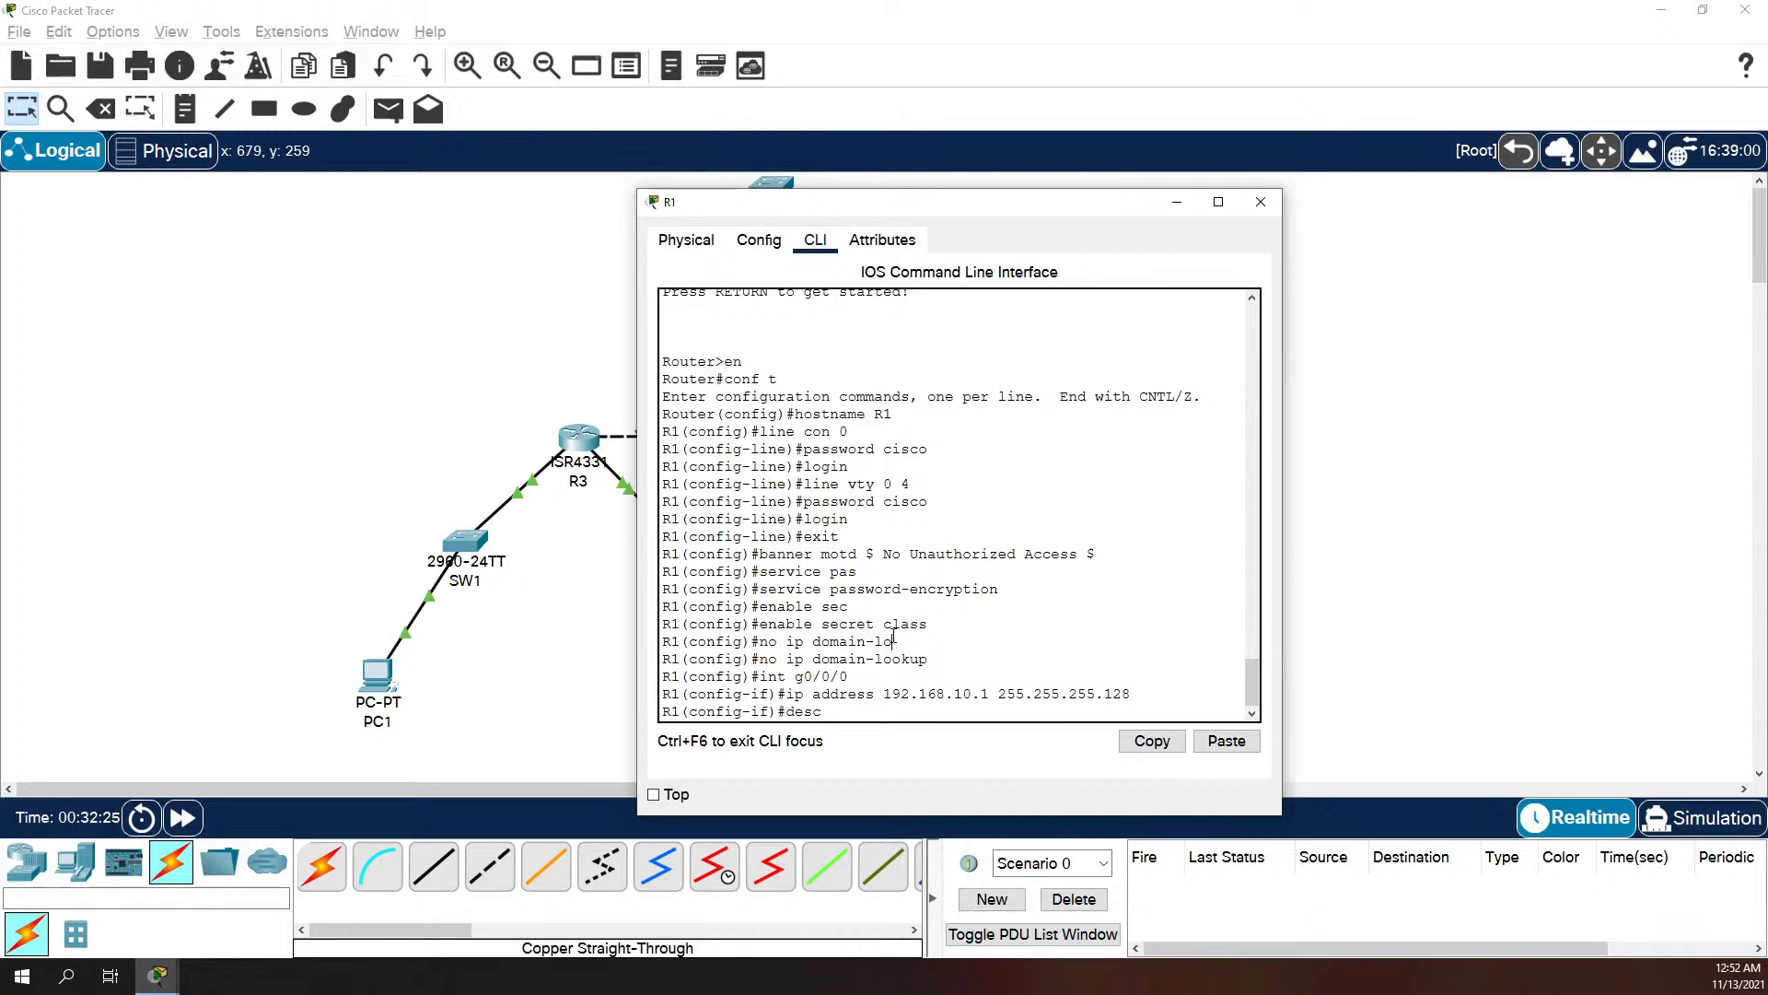
{"action": "type", "text": "Hosts "}
{"action": "type", "text": "netowrk"}
{"action": "key", "text": "BackSpace"}
{"action": "key", "text": "BackSpace"}
{"action": "key", "text": "BackSpace"}
{"action": "key", "text": "BackSpace"}
{"action": "type", "text": "work 115"}
{"action": "key", "text": "Return"}
{"action": "type", "text": "no shutdown"}
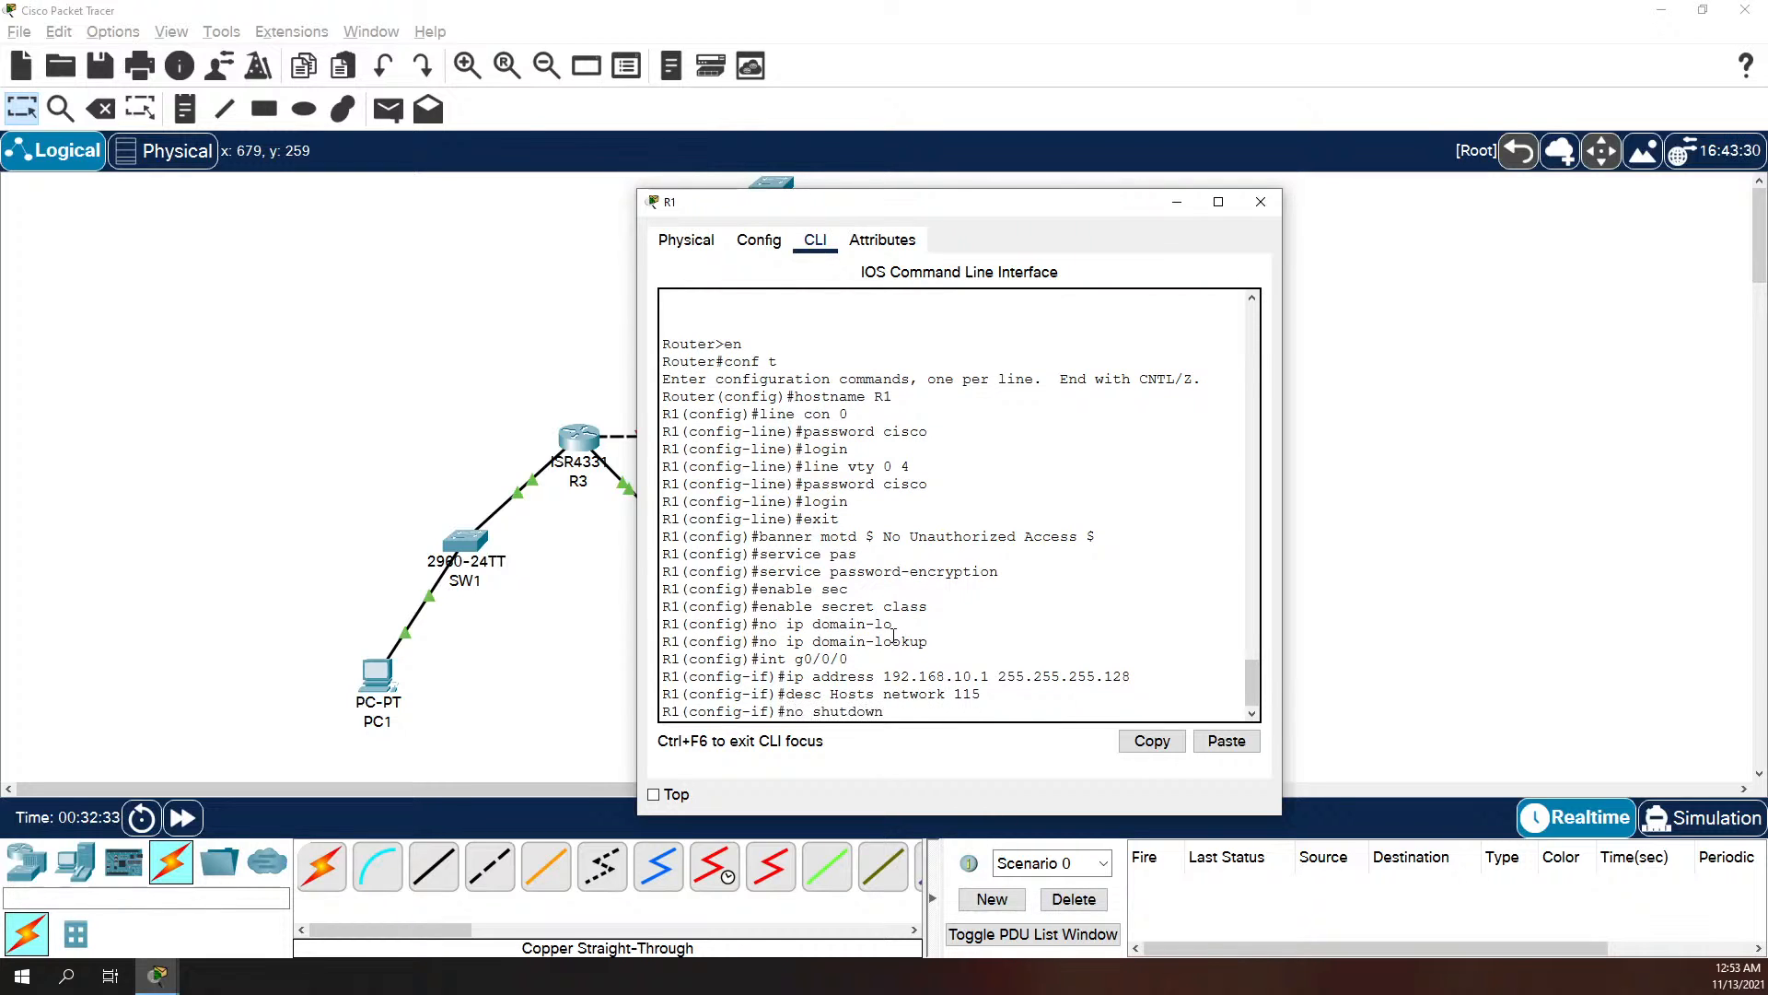
{"action": "key", "text": "Return"}
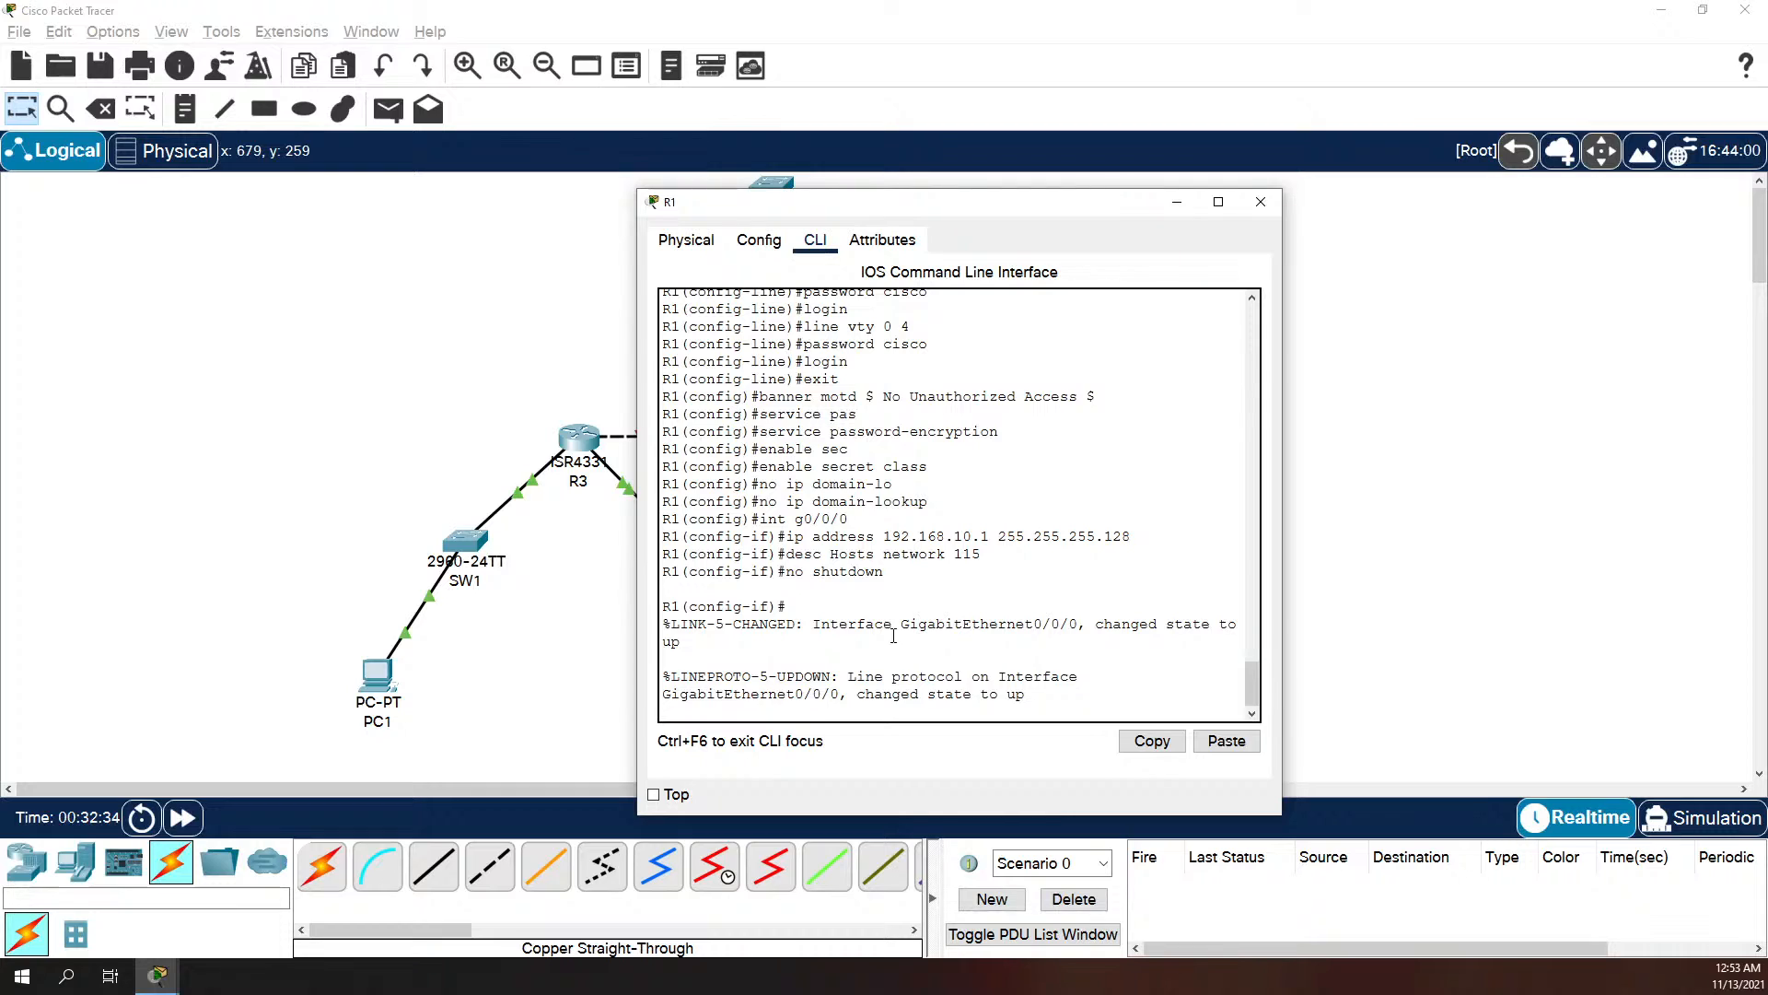
{"action": "key", "text": "Return"}
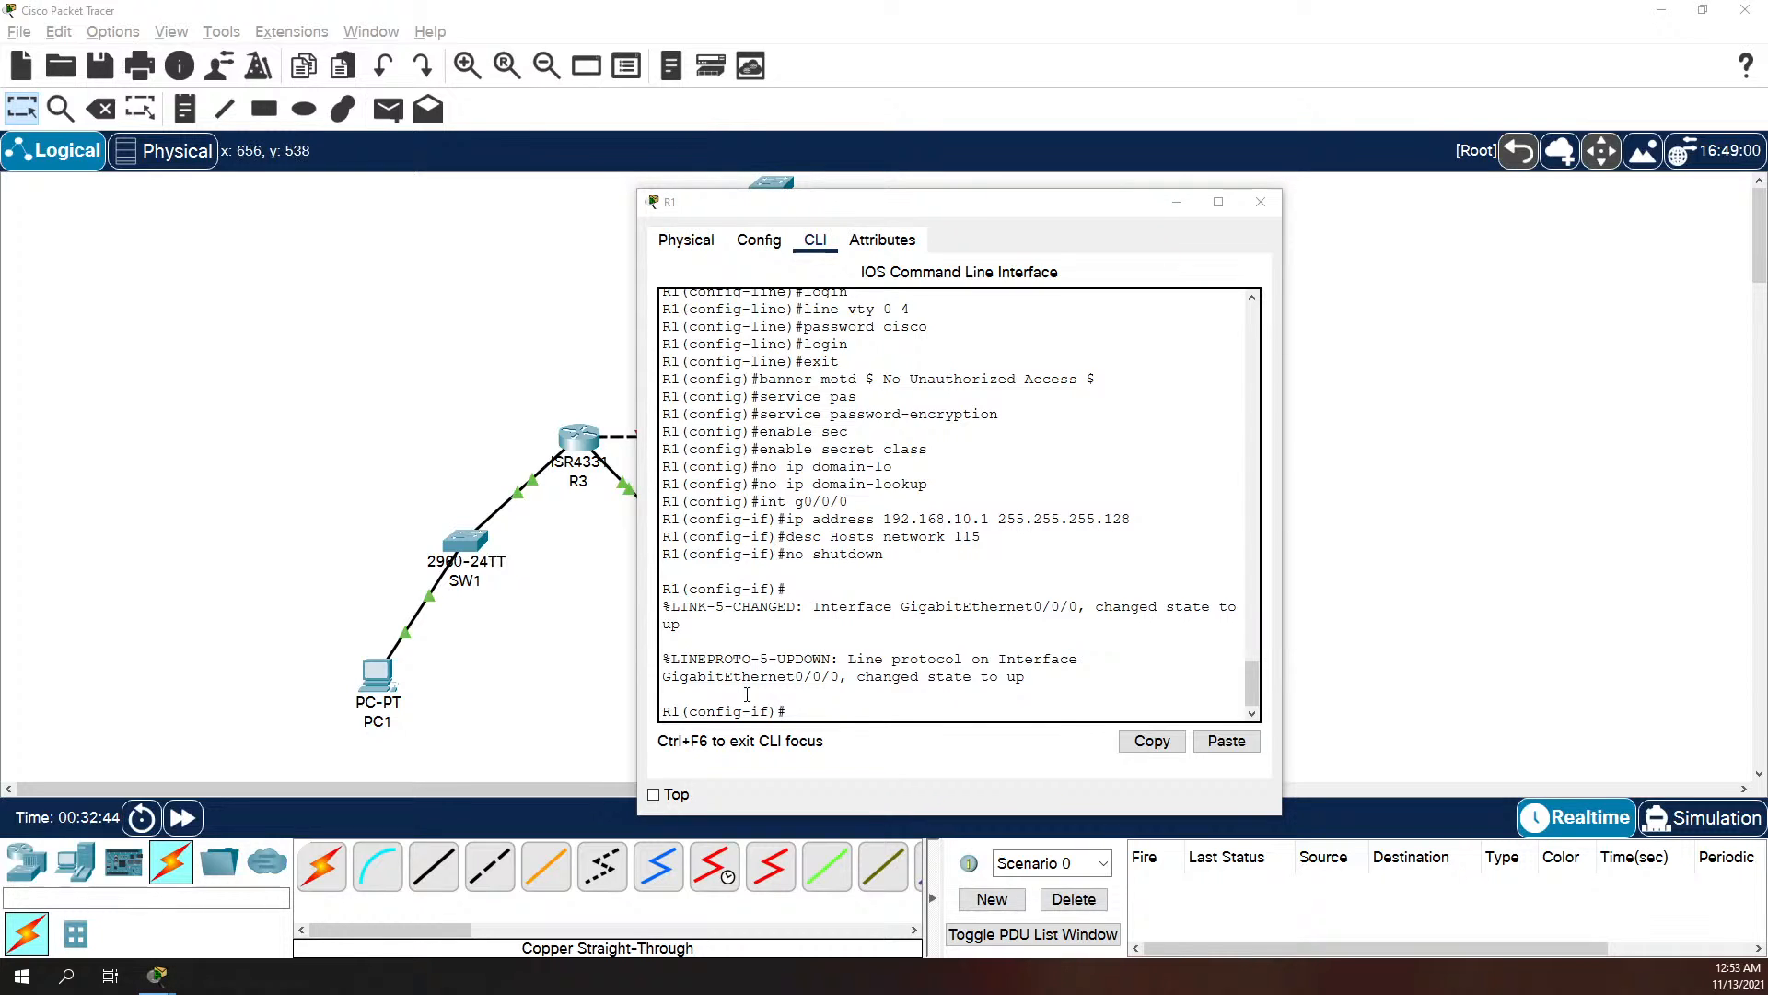
Step: Assign IP address 192.168.10.246 with mask 255.255.255.252 to R1's interface g0/0/1
{"action": "left_click", "coordinate": [871, 710]}
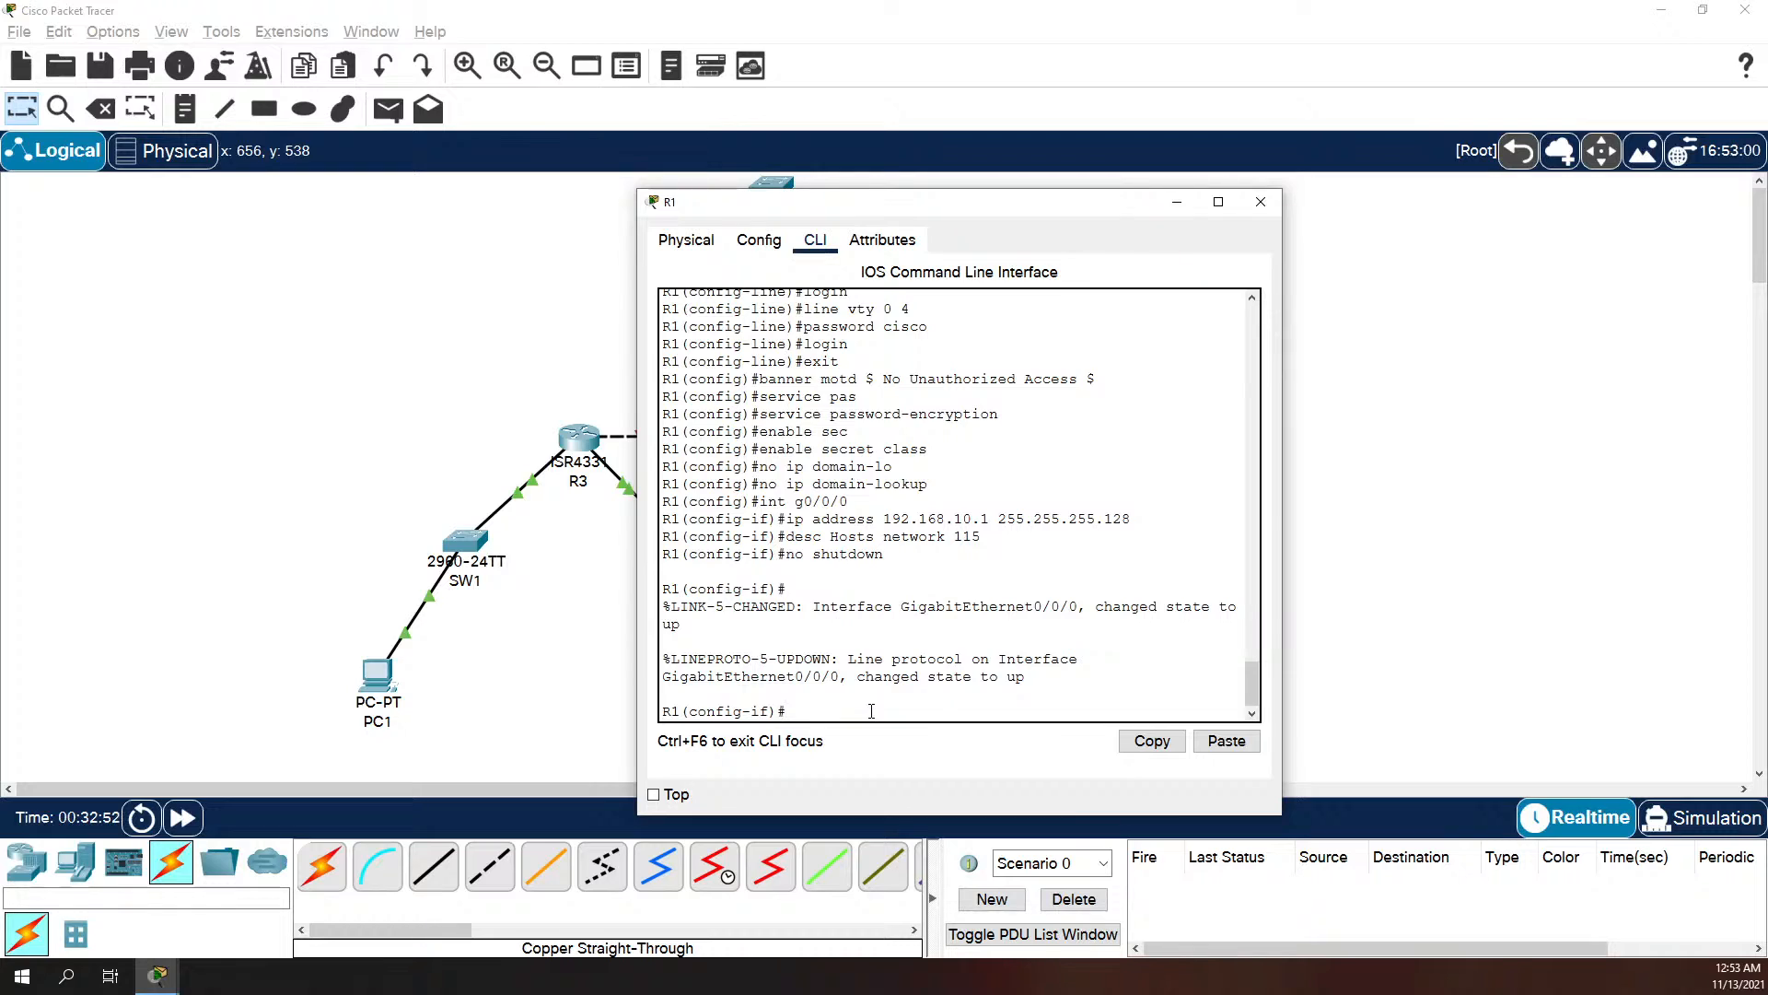
{"action": "type", "text": "int g0/0/1"}
{"action": "key", "text": "Return"}
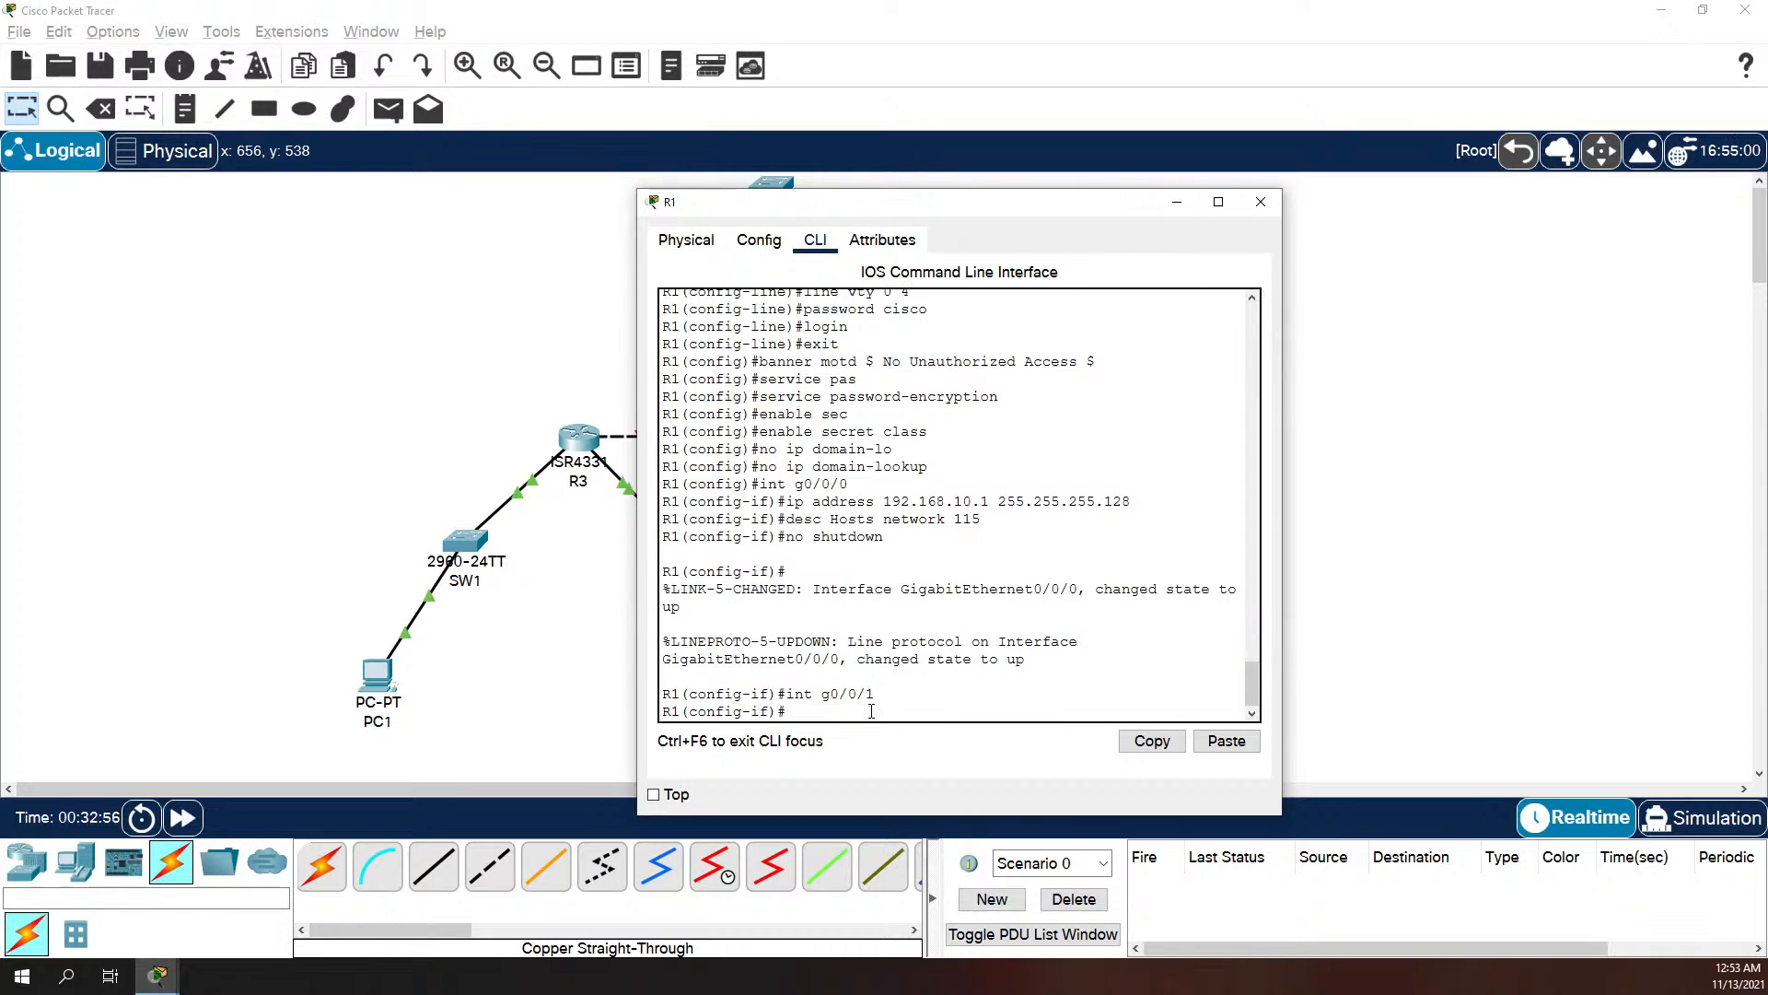
{"action": "type", "text": "ip address 192.168.10.246 2"}
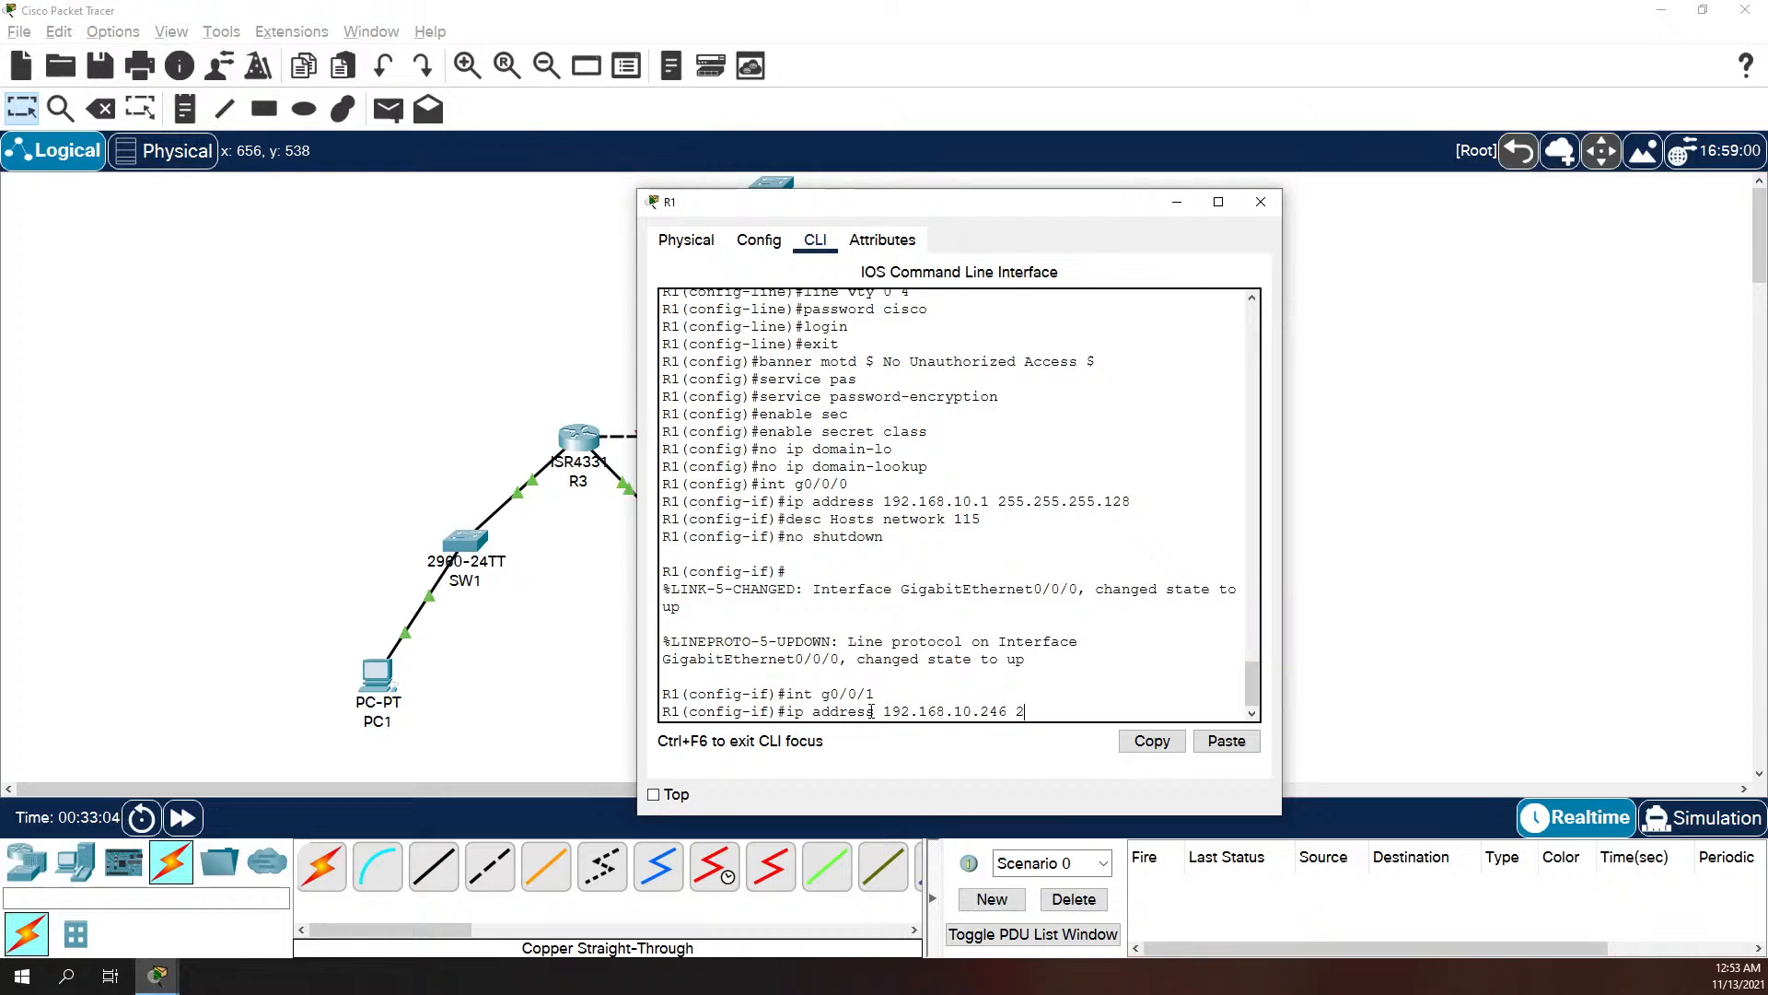
{"action": "type", "text": "55.255.255.252"}
{"action": "key", "text": "Return"}
Step: Describe interface g0/0/1 as "WAN to R2" and bring the interface up
{"action": "type", "text": "desc"}
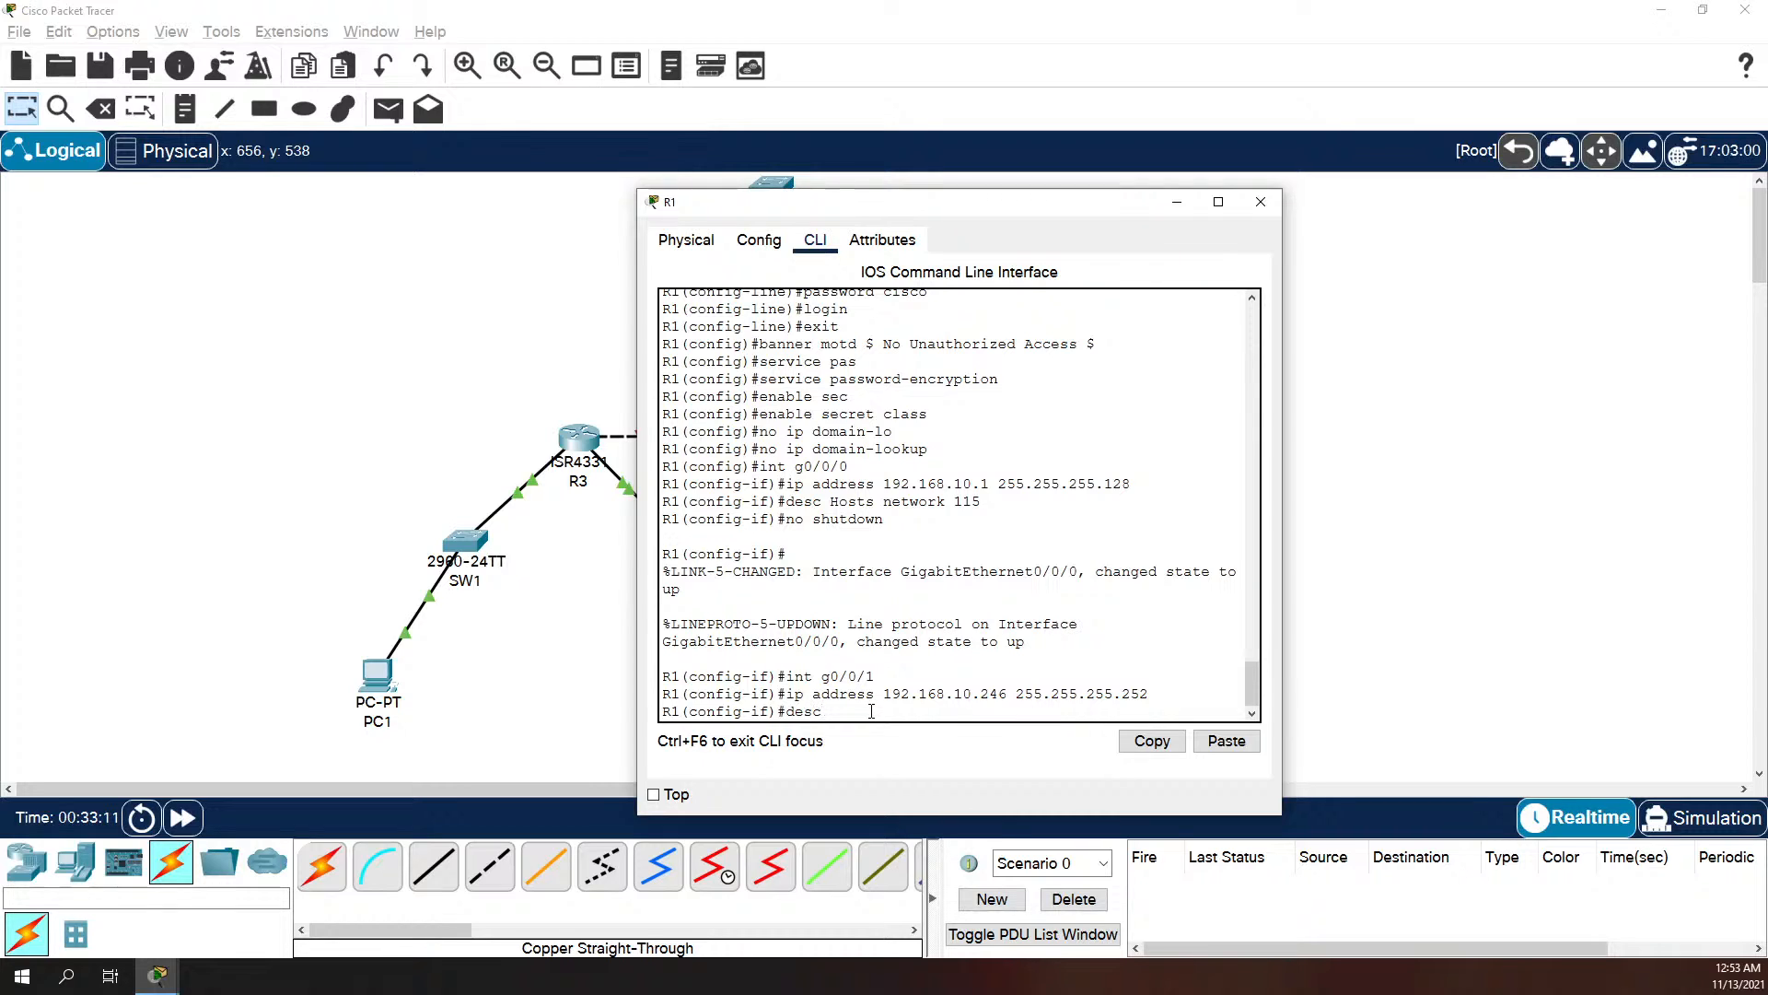
{"action": "type", "text": " WAN to R2"}
{"action": "key", "text": "Return"}
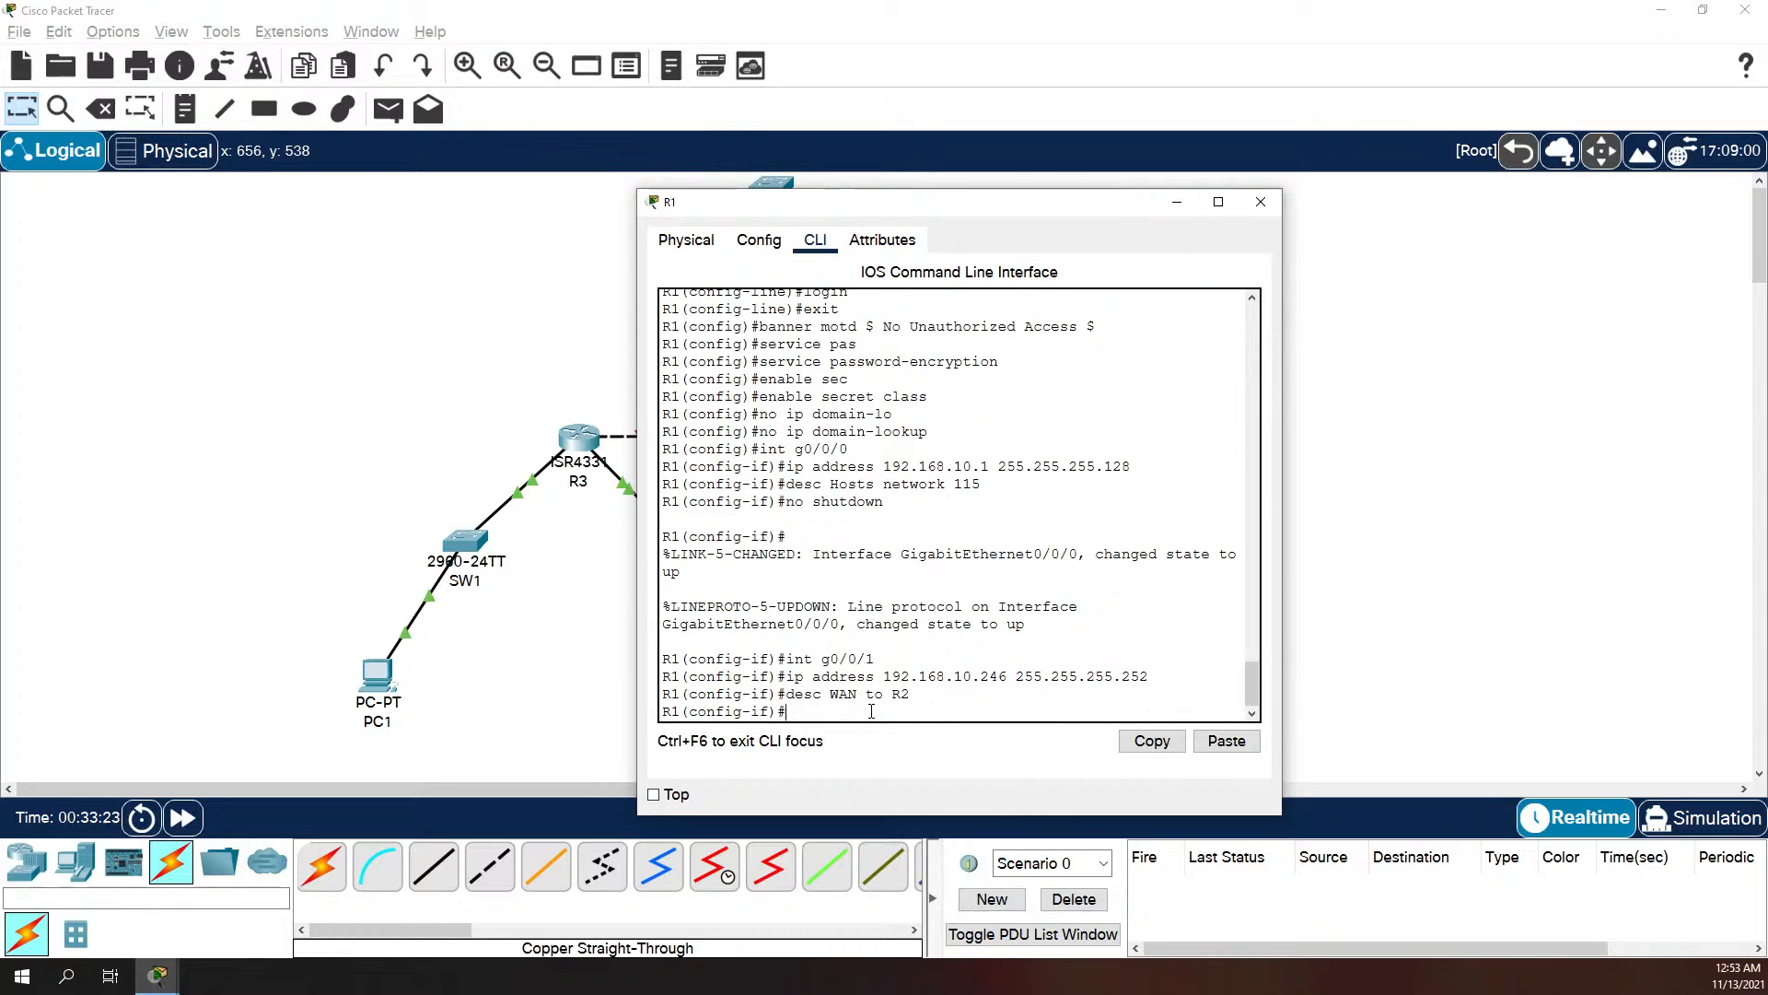
{"action": "type", "text": "no shutdown"}
{"action": "key", "text": "Return"}
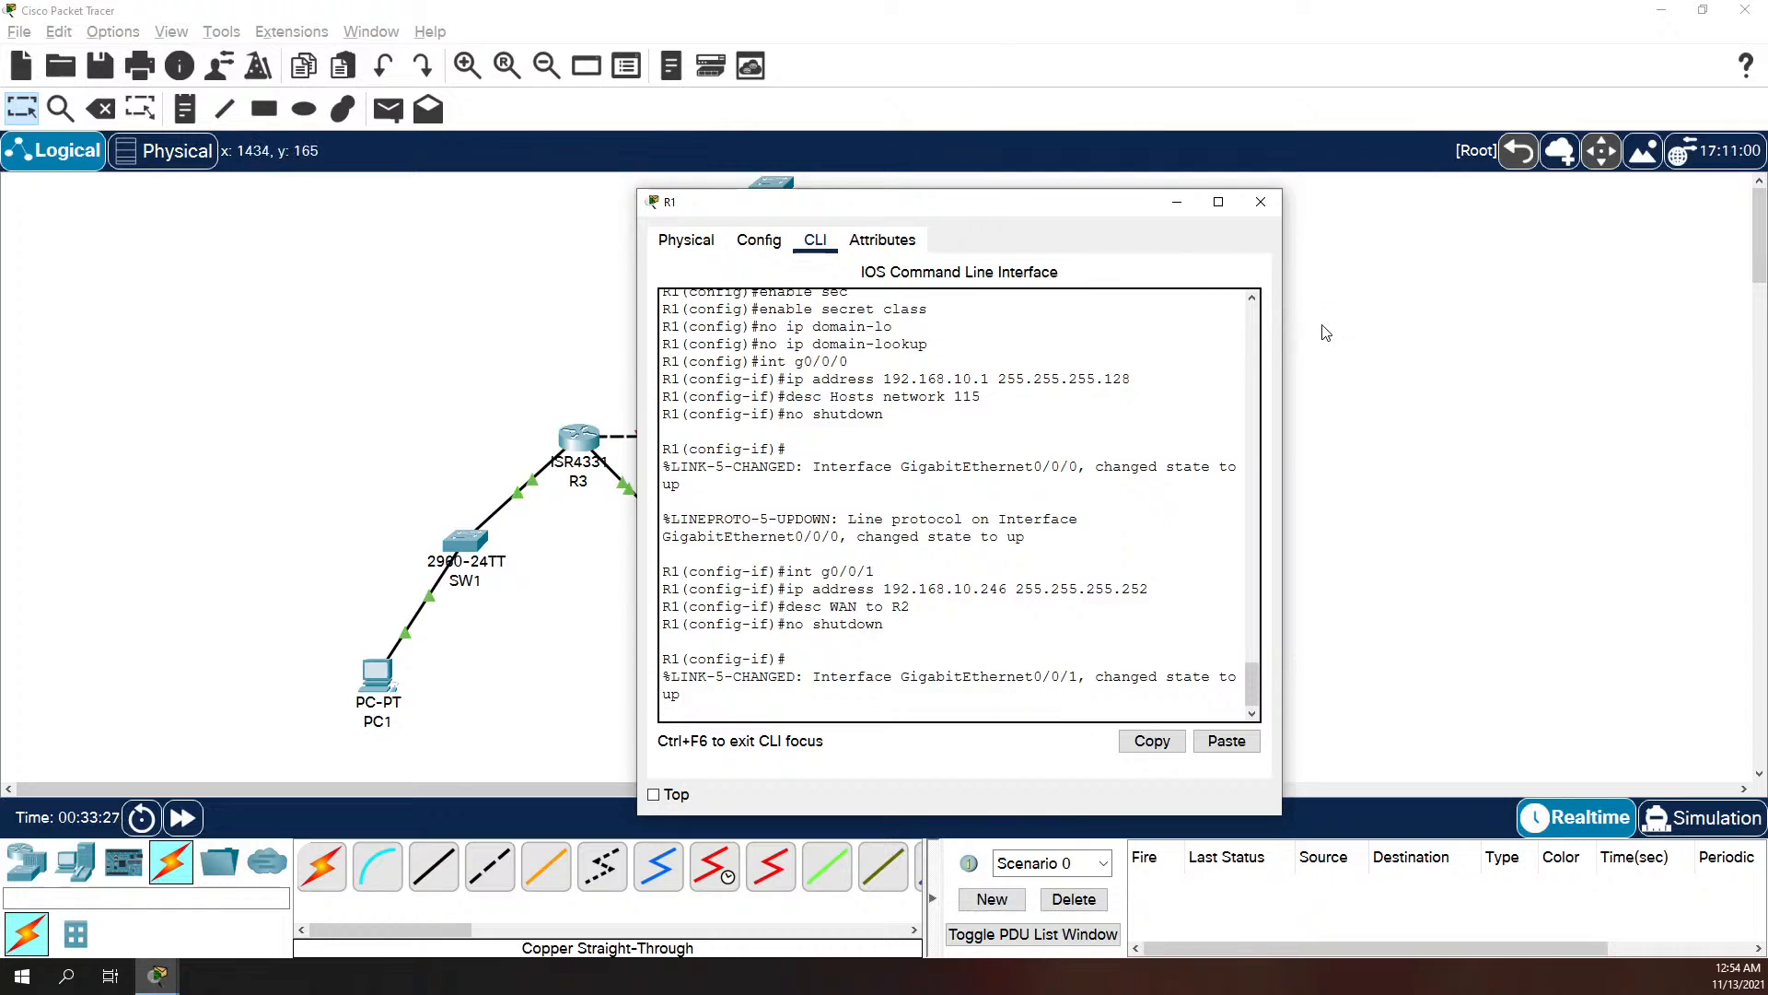
{"action": "key", "text": "Return"}
Step: Leave configuration mode and save R1's running configuration to startup-config using the default destination filename
{"action": "type", "text": "exit"}
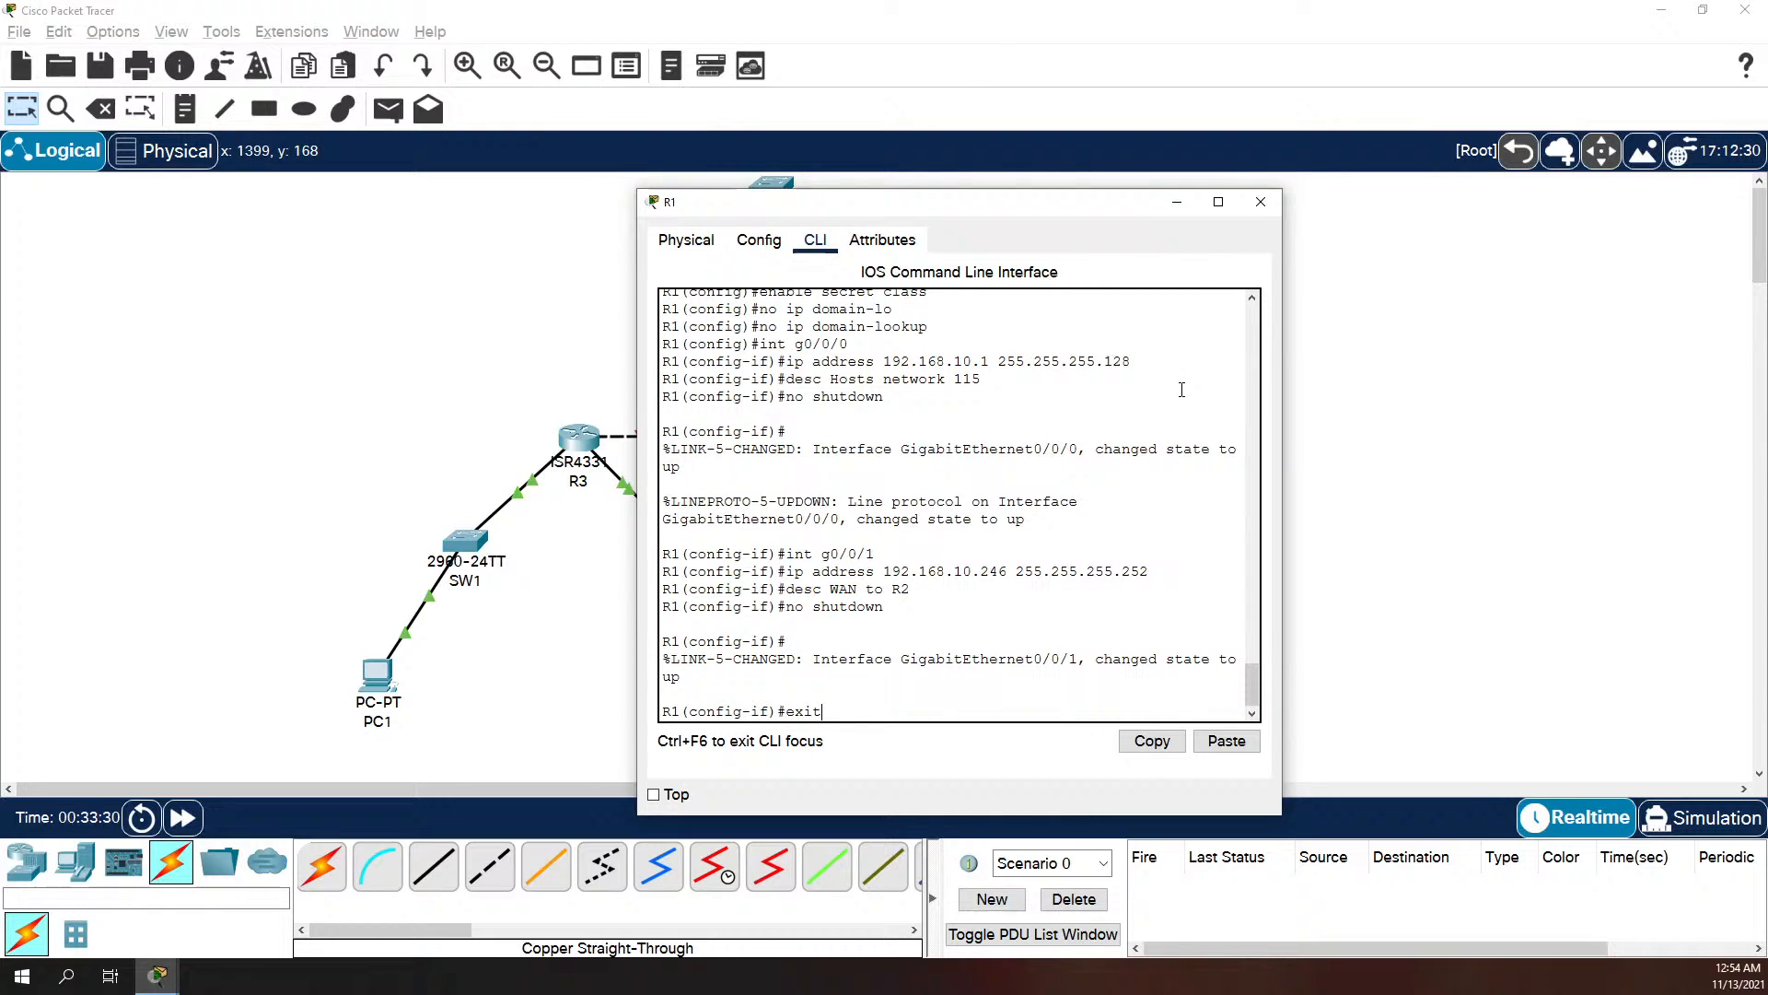
{"action": "key", "text": "Return"}
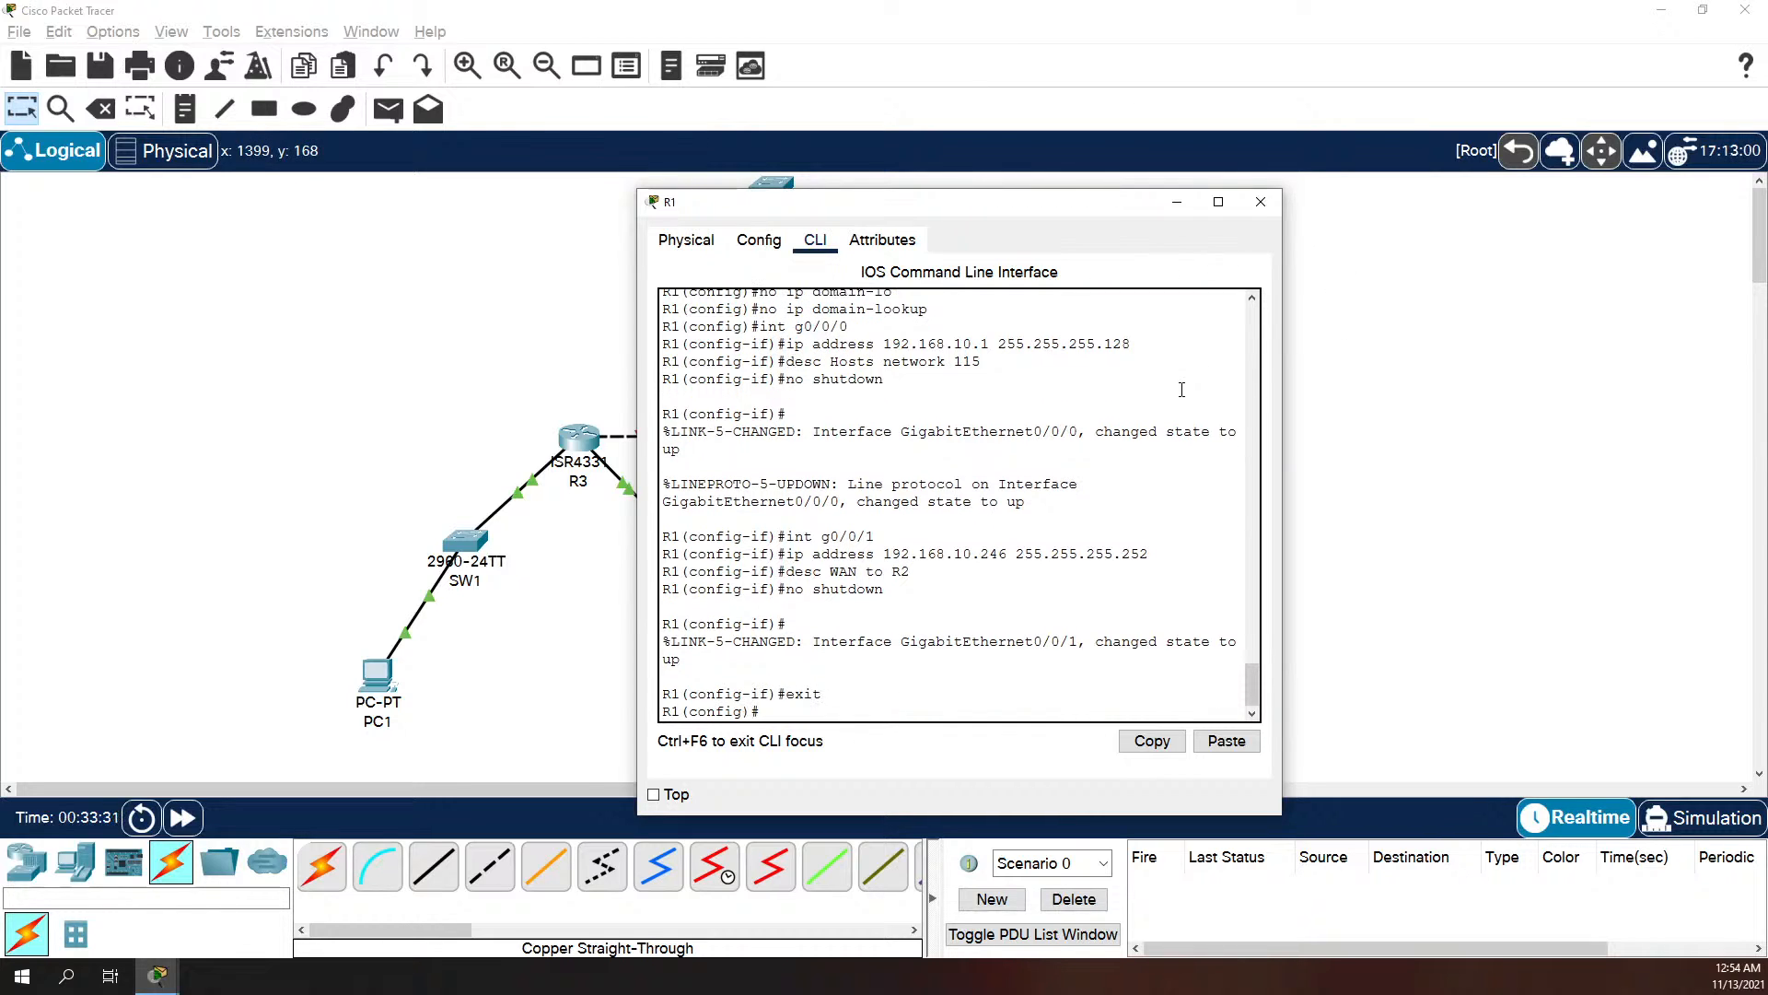
{"action": "type", "text": "exit"}
{"action": "key", "text": "Return"}
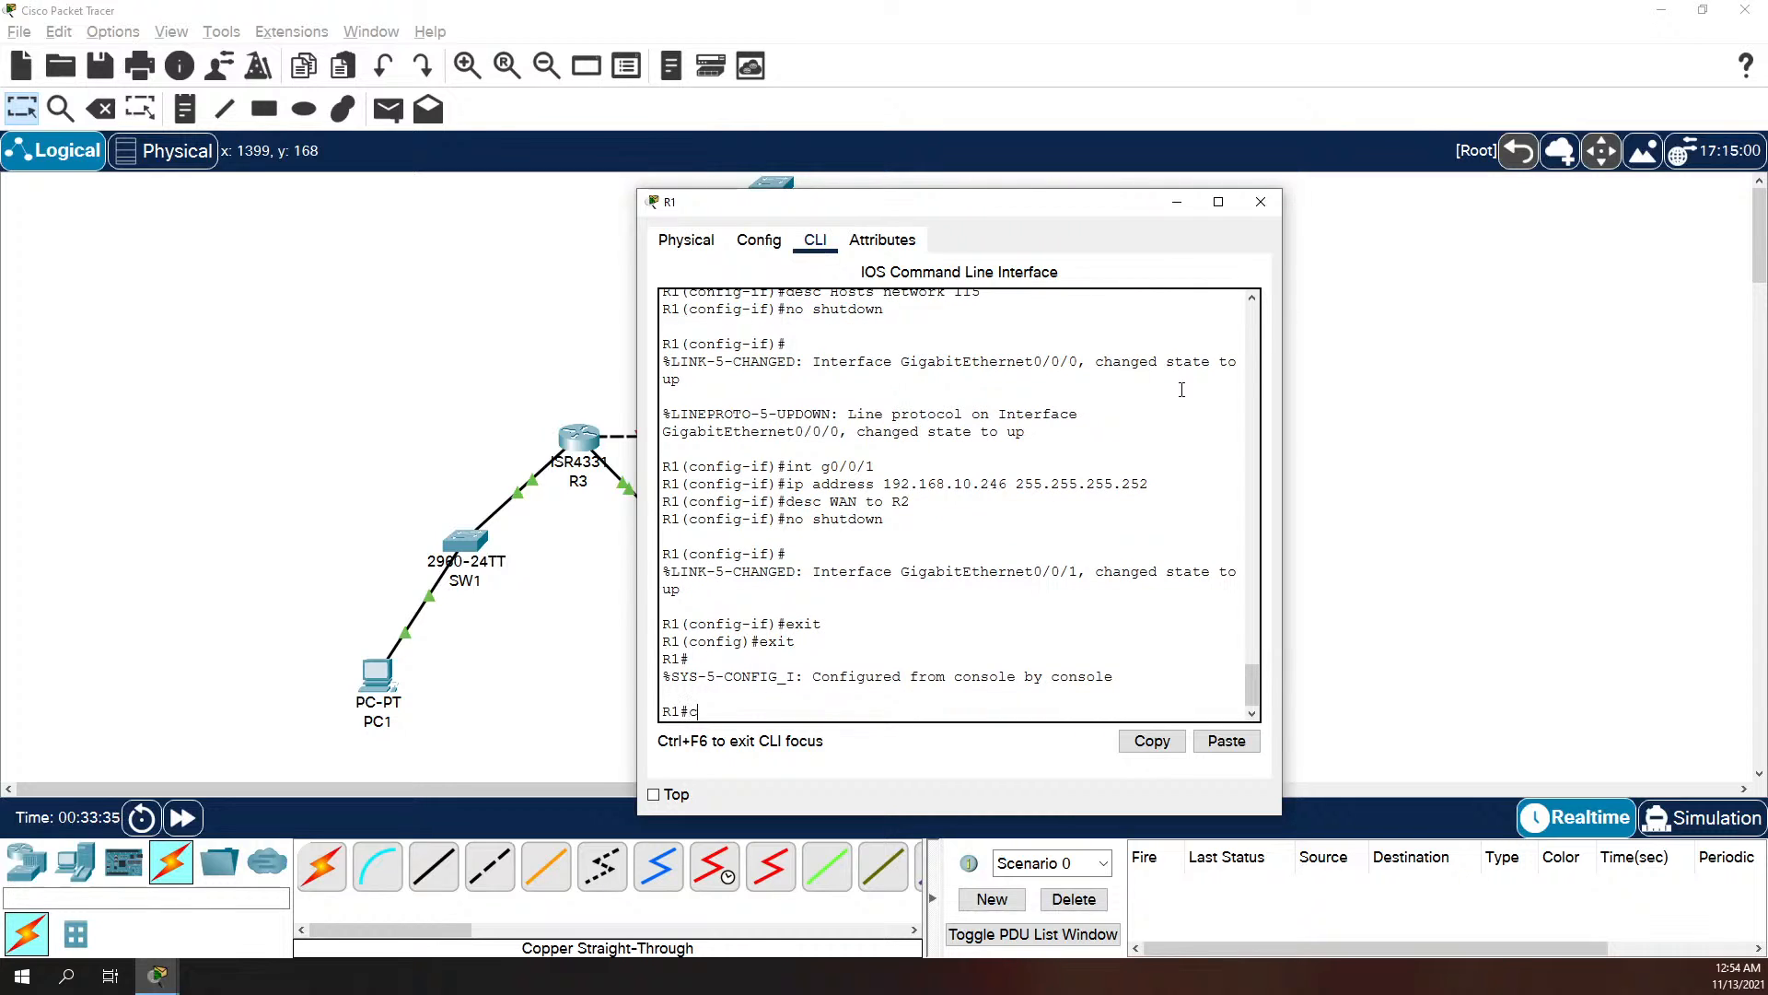
{"action": "type", "text": "copy run start"}
{"action": "key", "text": "Return"}
Step: Display R1's brief IP interface summary and widen the window to check each interface's address, status and protocol
{"action": "key", "text": "Return"}
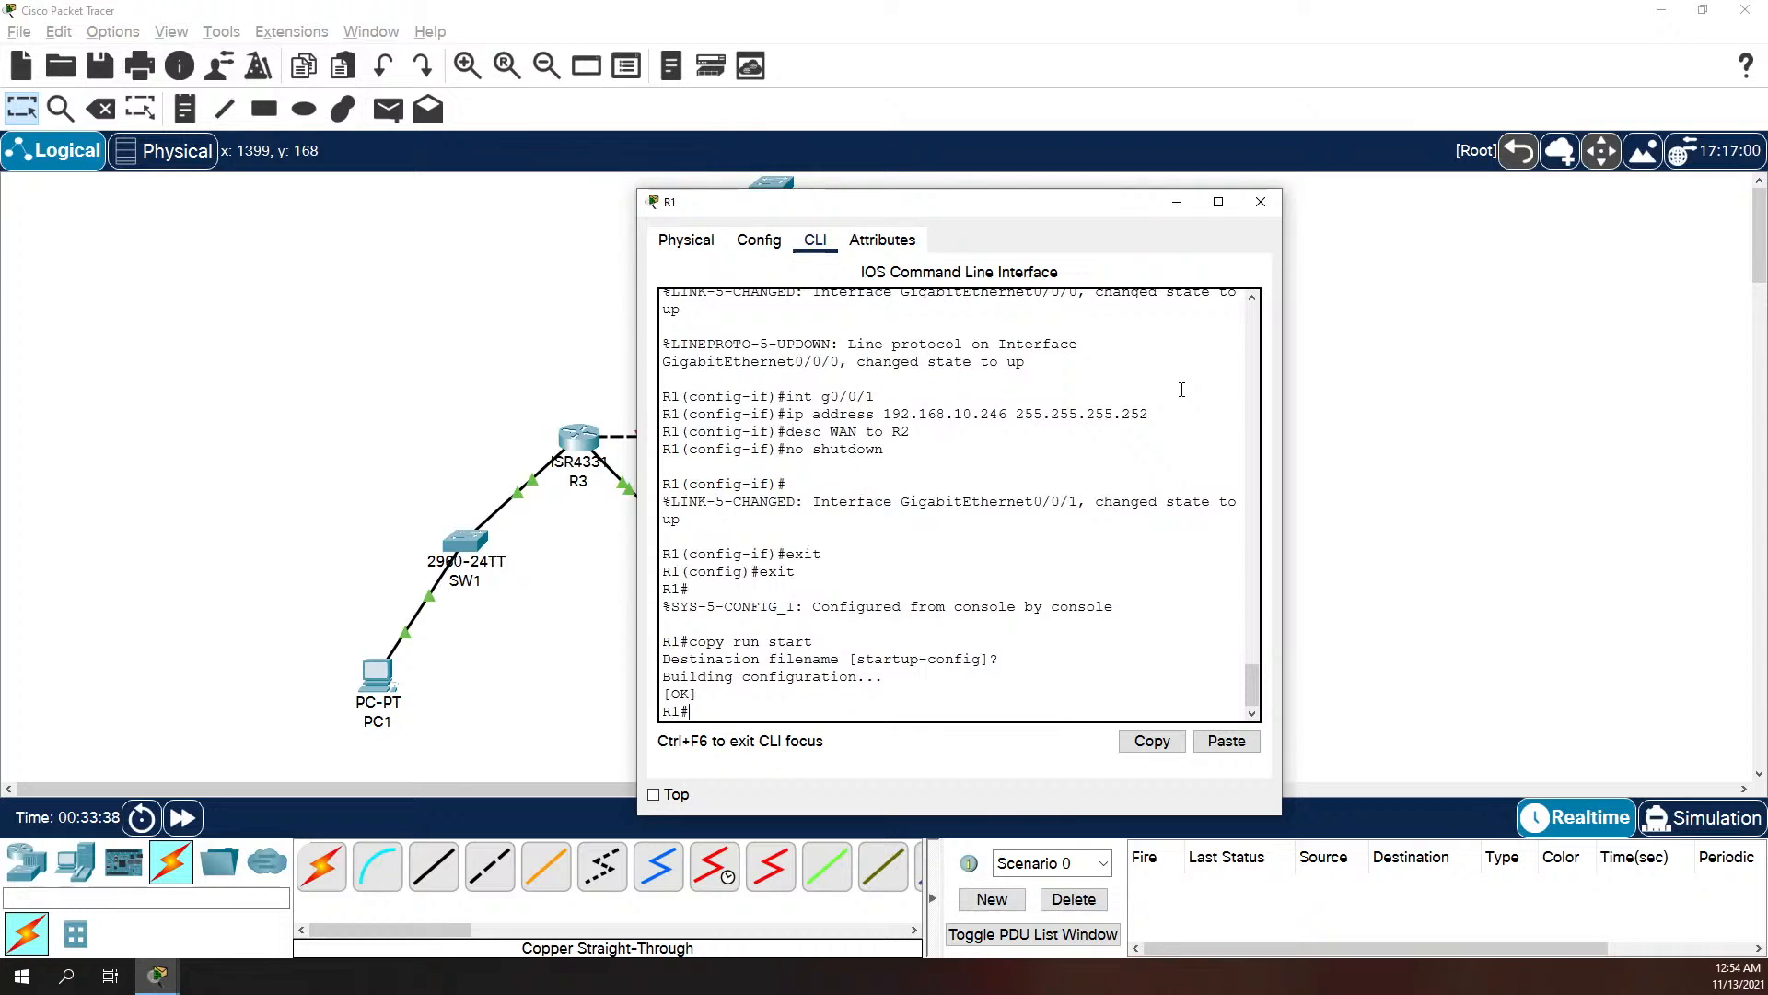
{"action": "type", "text": "show ip int br"}
{"action": "key", "text": "Tab"}
{"action": "key", "text": "Return"}
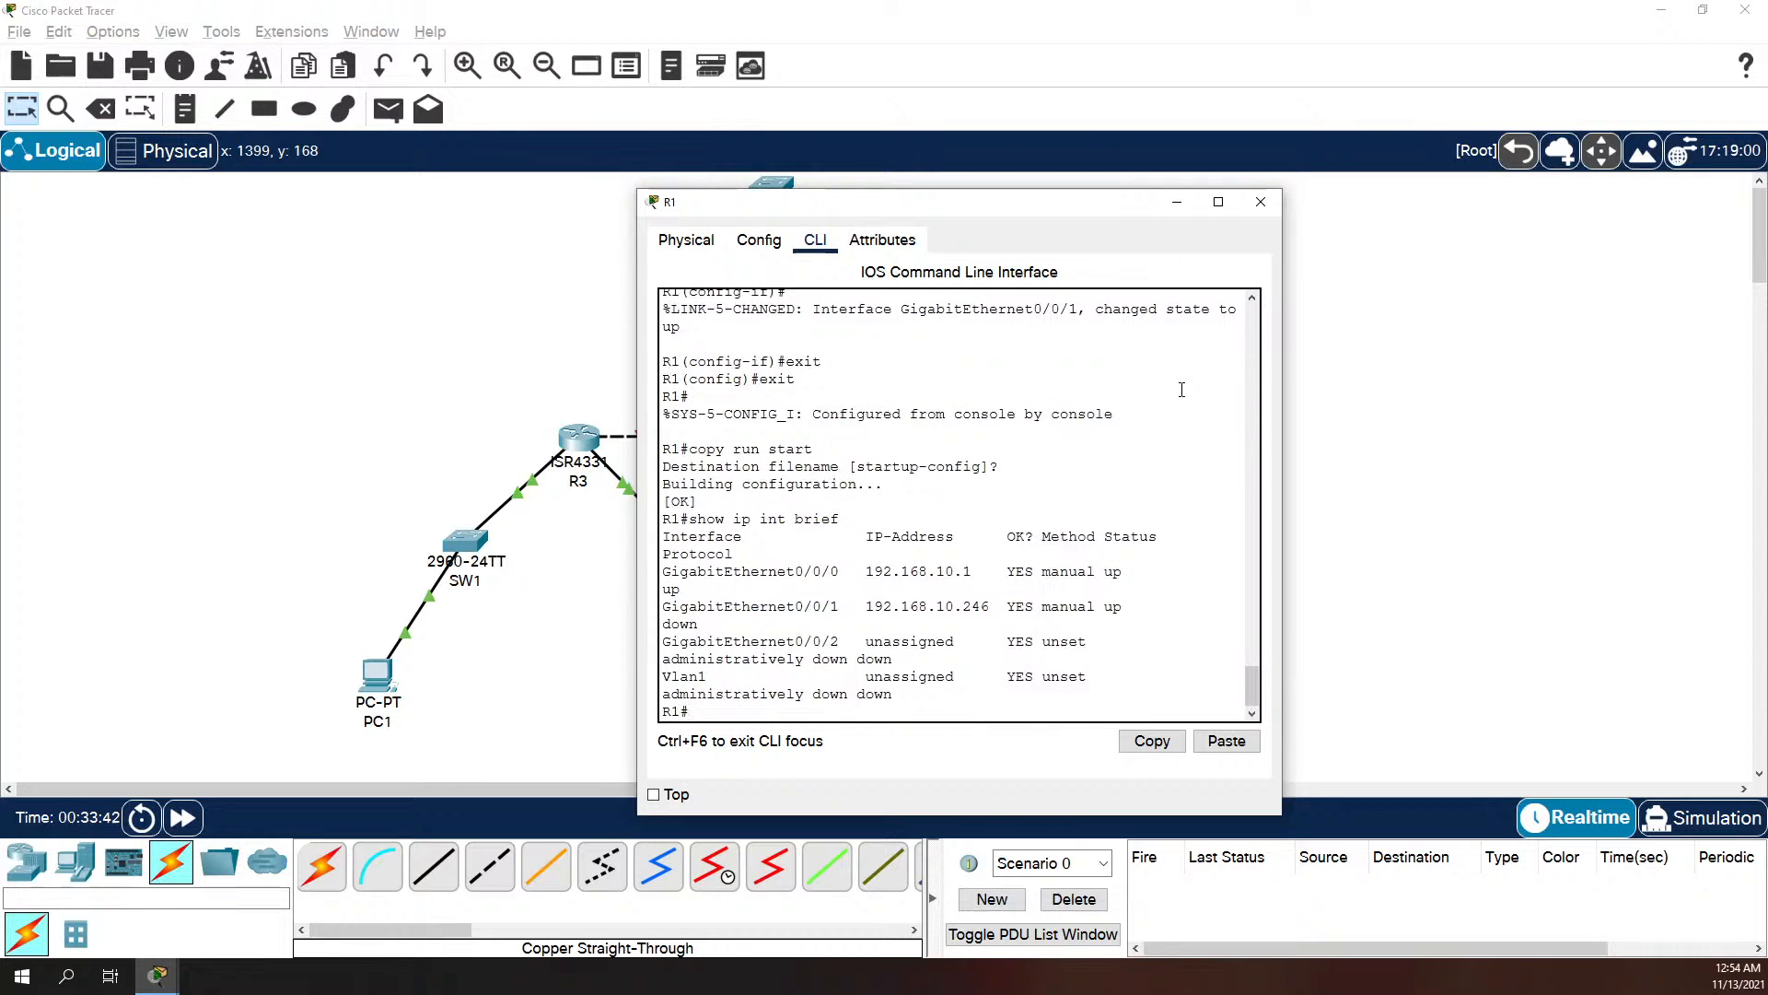
{"action": "left_click_drag", "start_coordinate": [1282, 493], "coordinate": [1556, 513]}
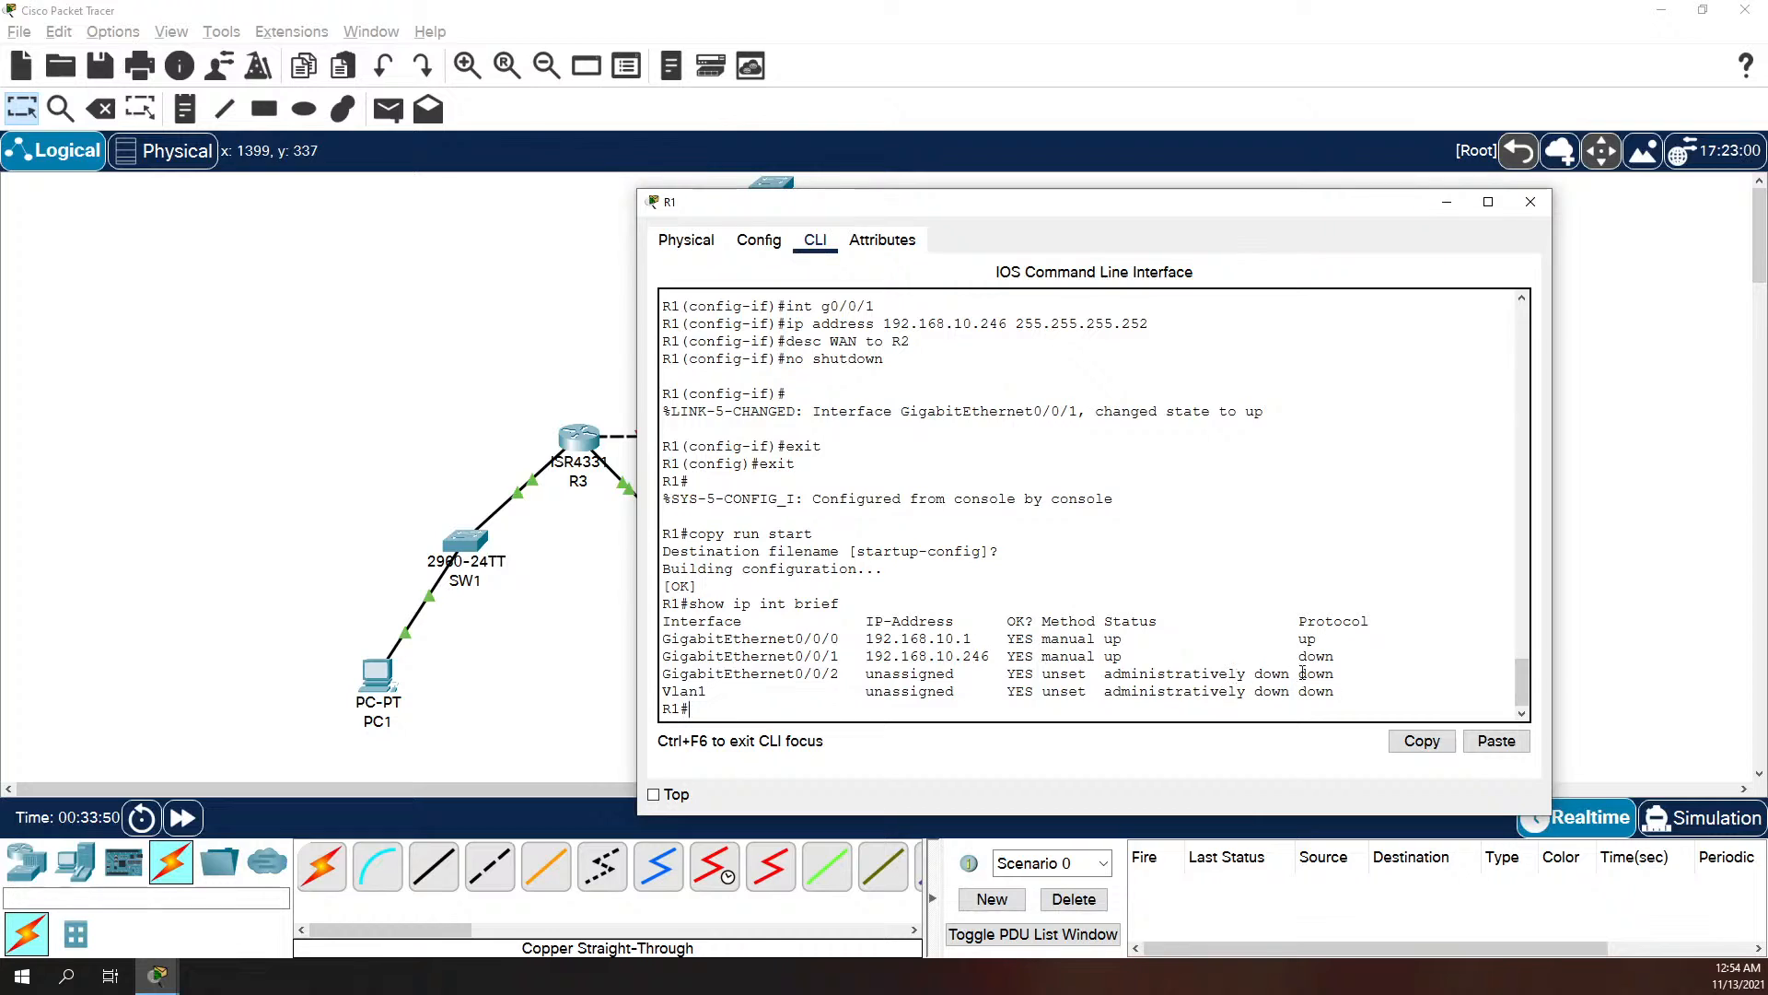
Step: Close R1's window, open R2's command line and decline the initial configuration dialog
{"action": "left_click", "coordinate": [1545, 200]}
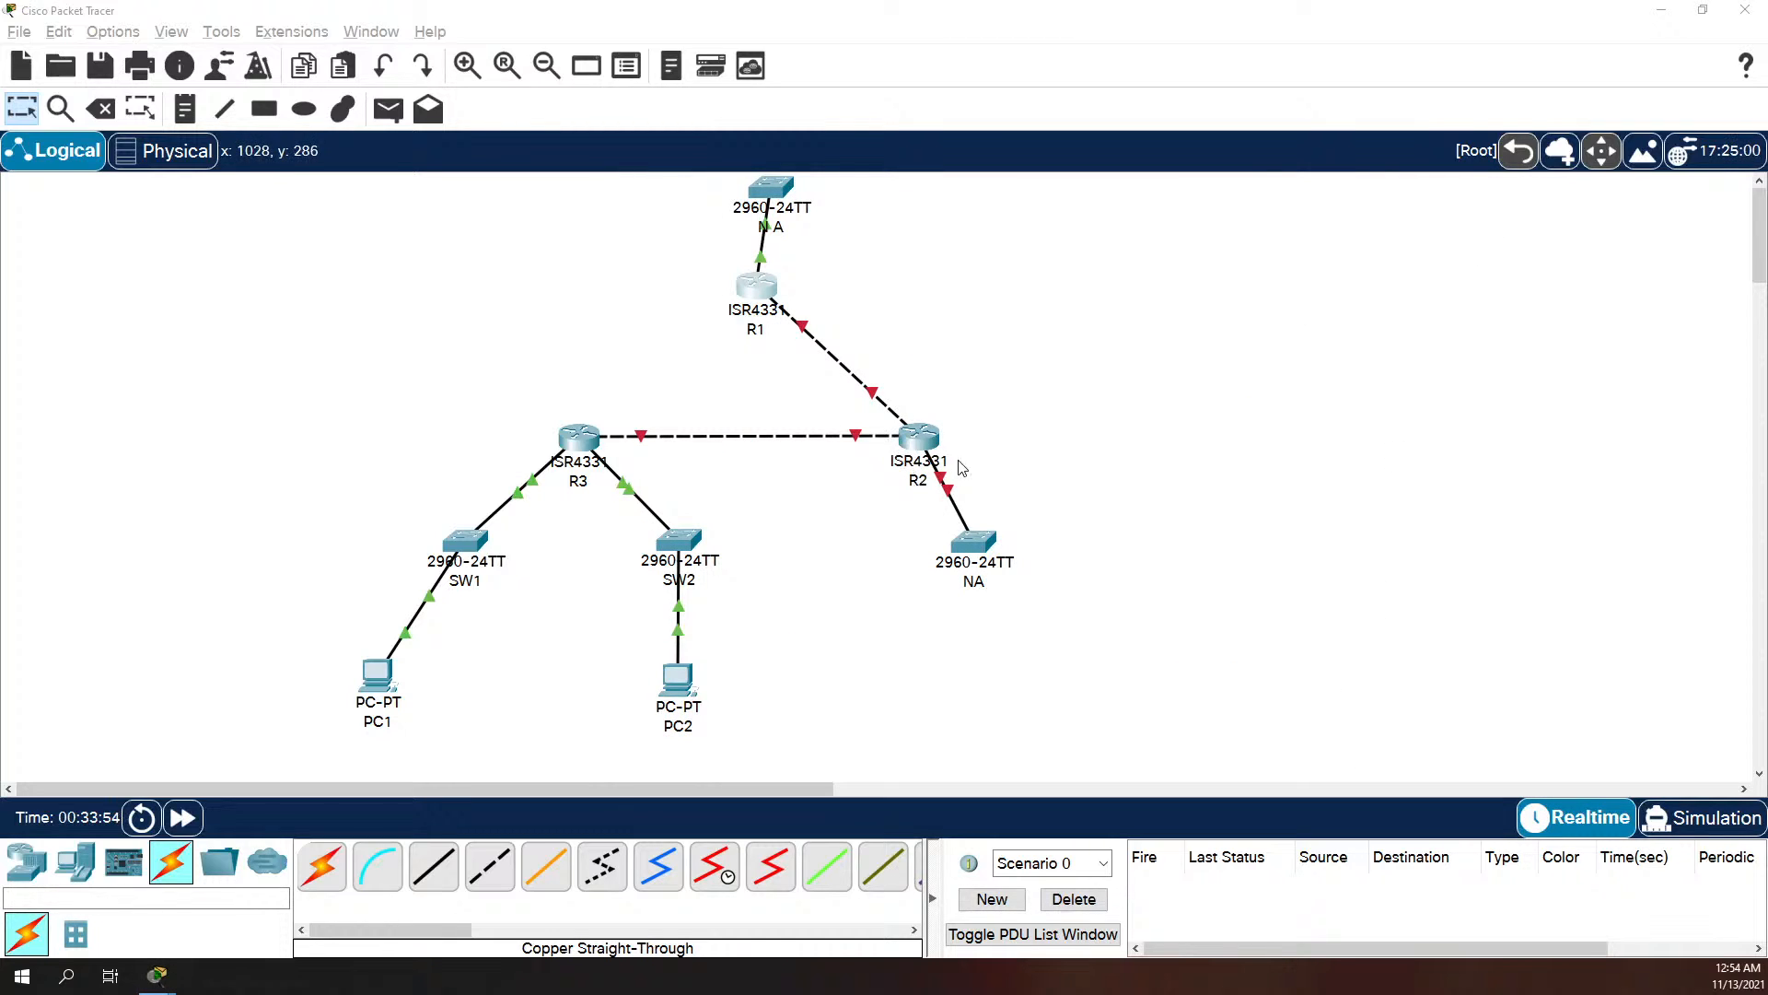
{"action": "left_click", "coordinate": [926, 435]}
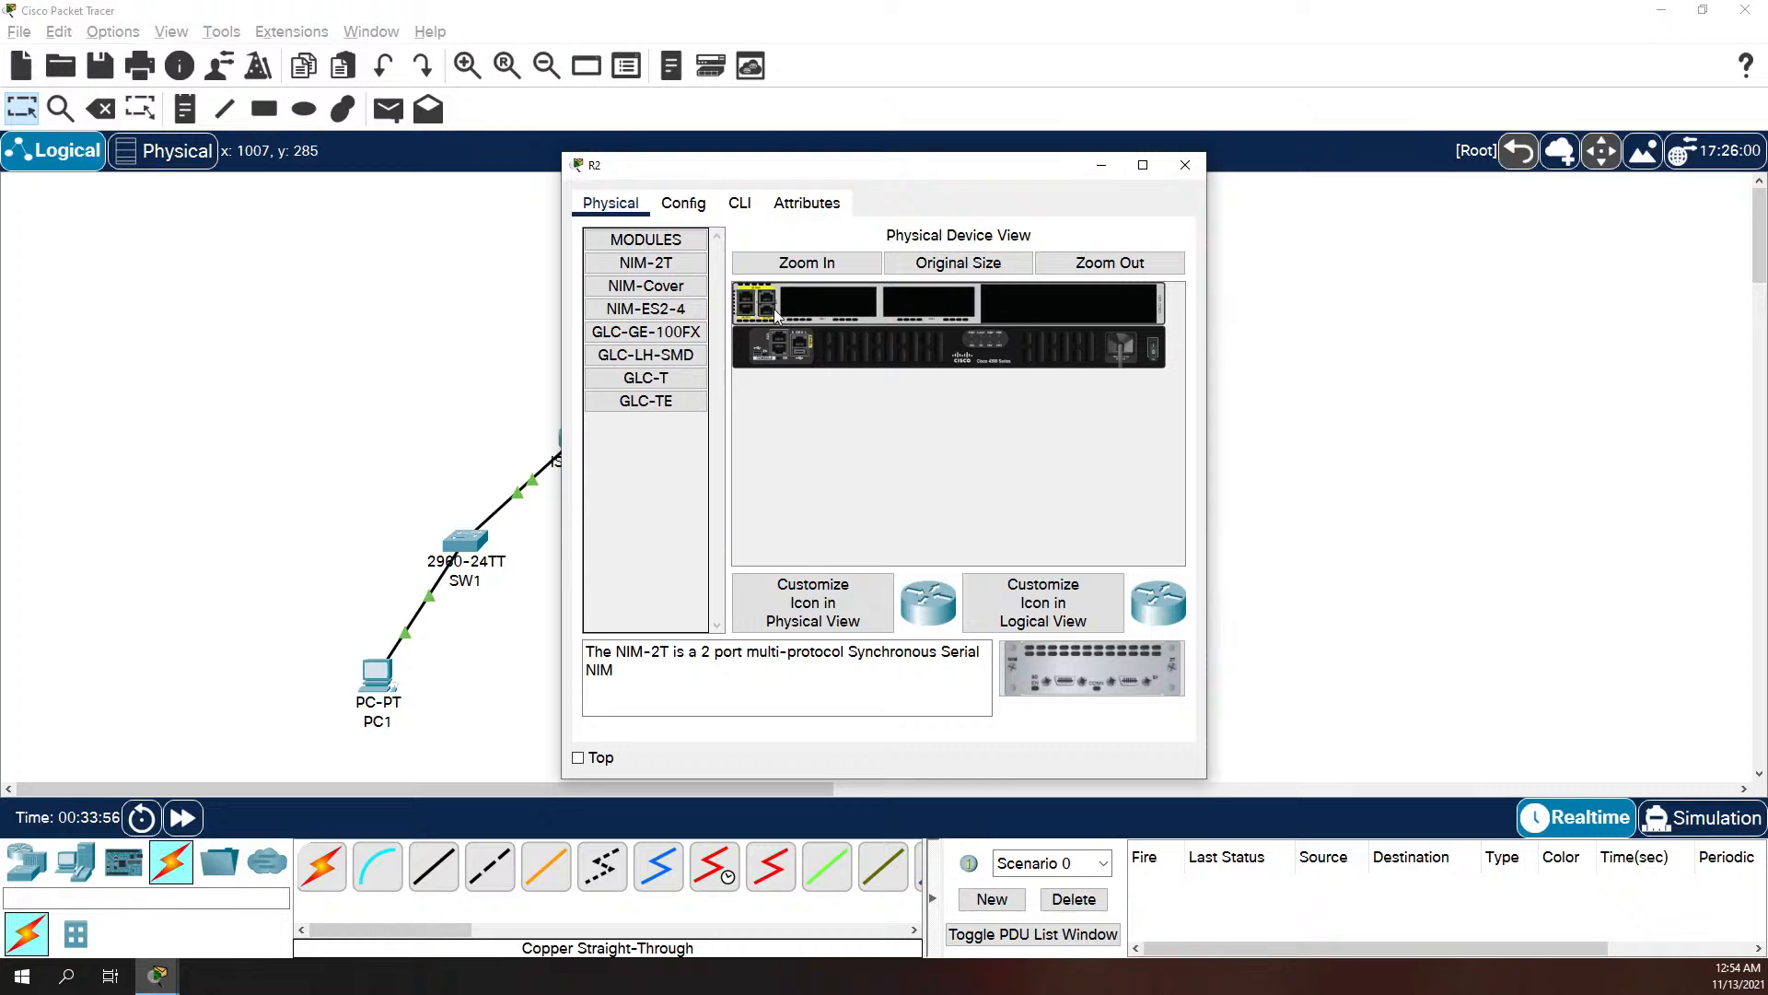
{"action": "left_click", "coordinate": [739, 203]}
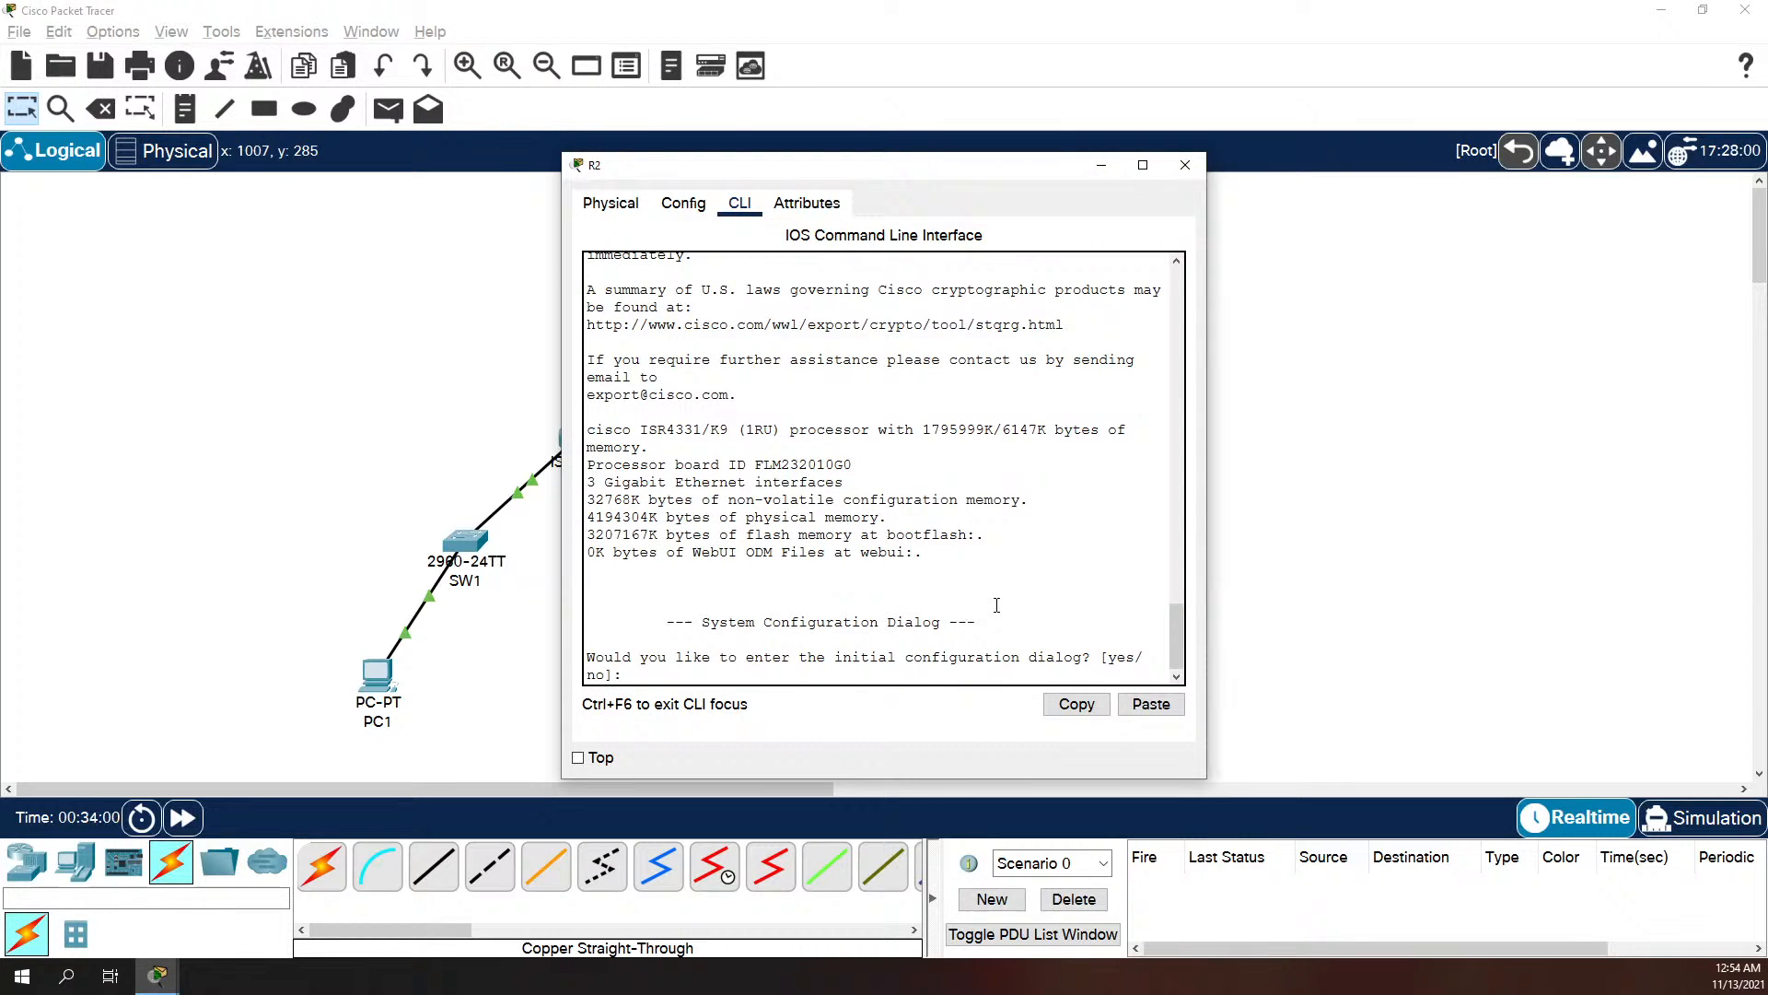
{"action": "key", "text": "Return"}
{"action": "type", "text": "no"}
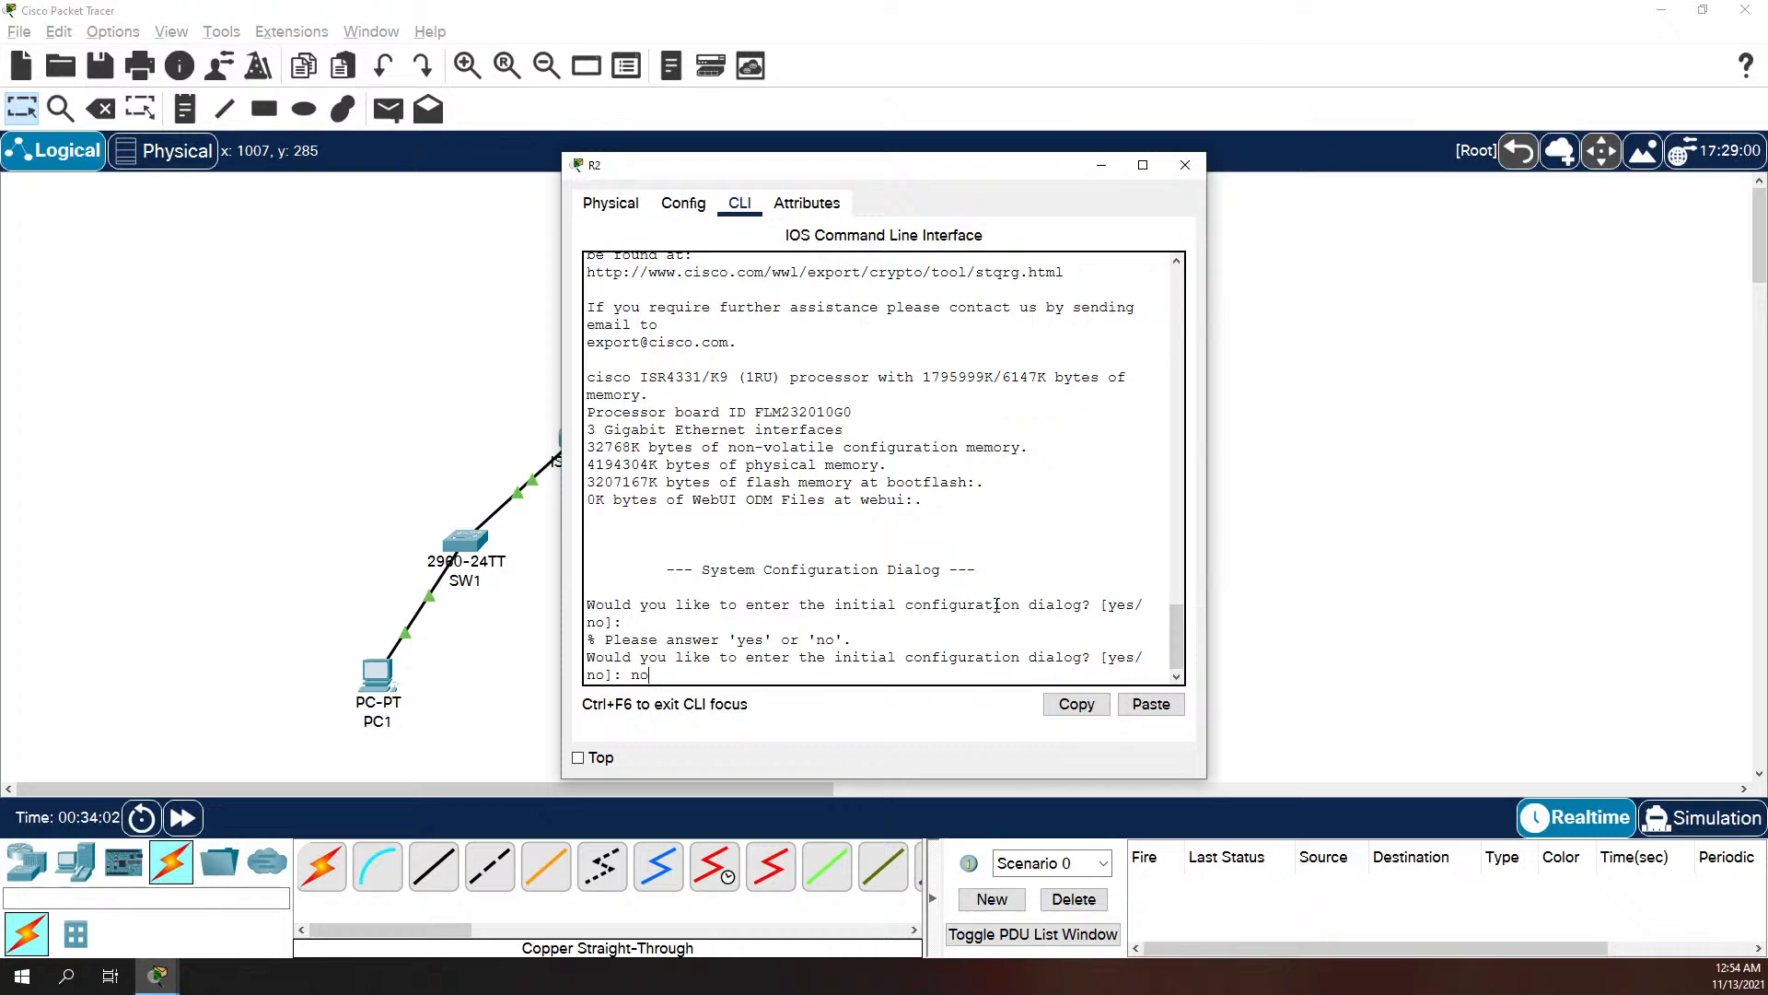
{"action": "key", "text": "Return"}
Step: Enter privileged and global configuration mode on the router and set its hostname to R2
{"action": "key", "text": "Return"}
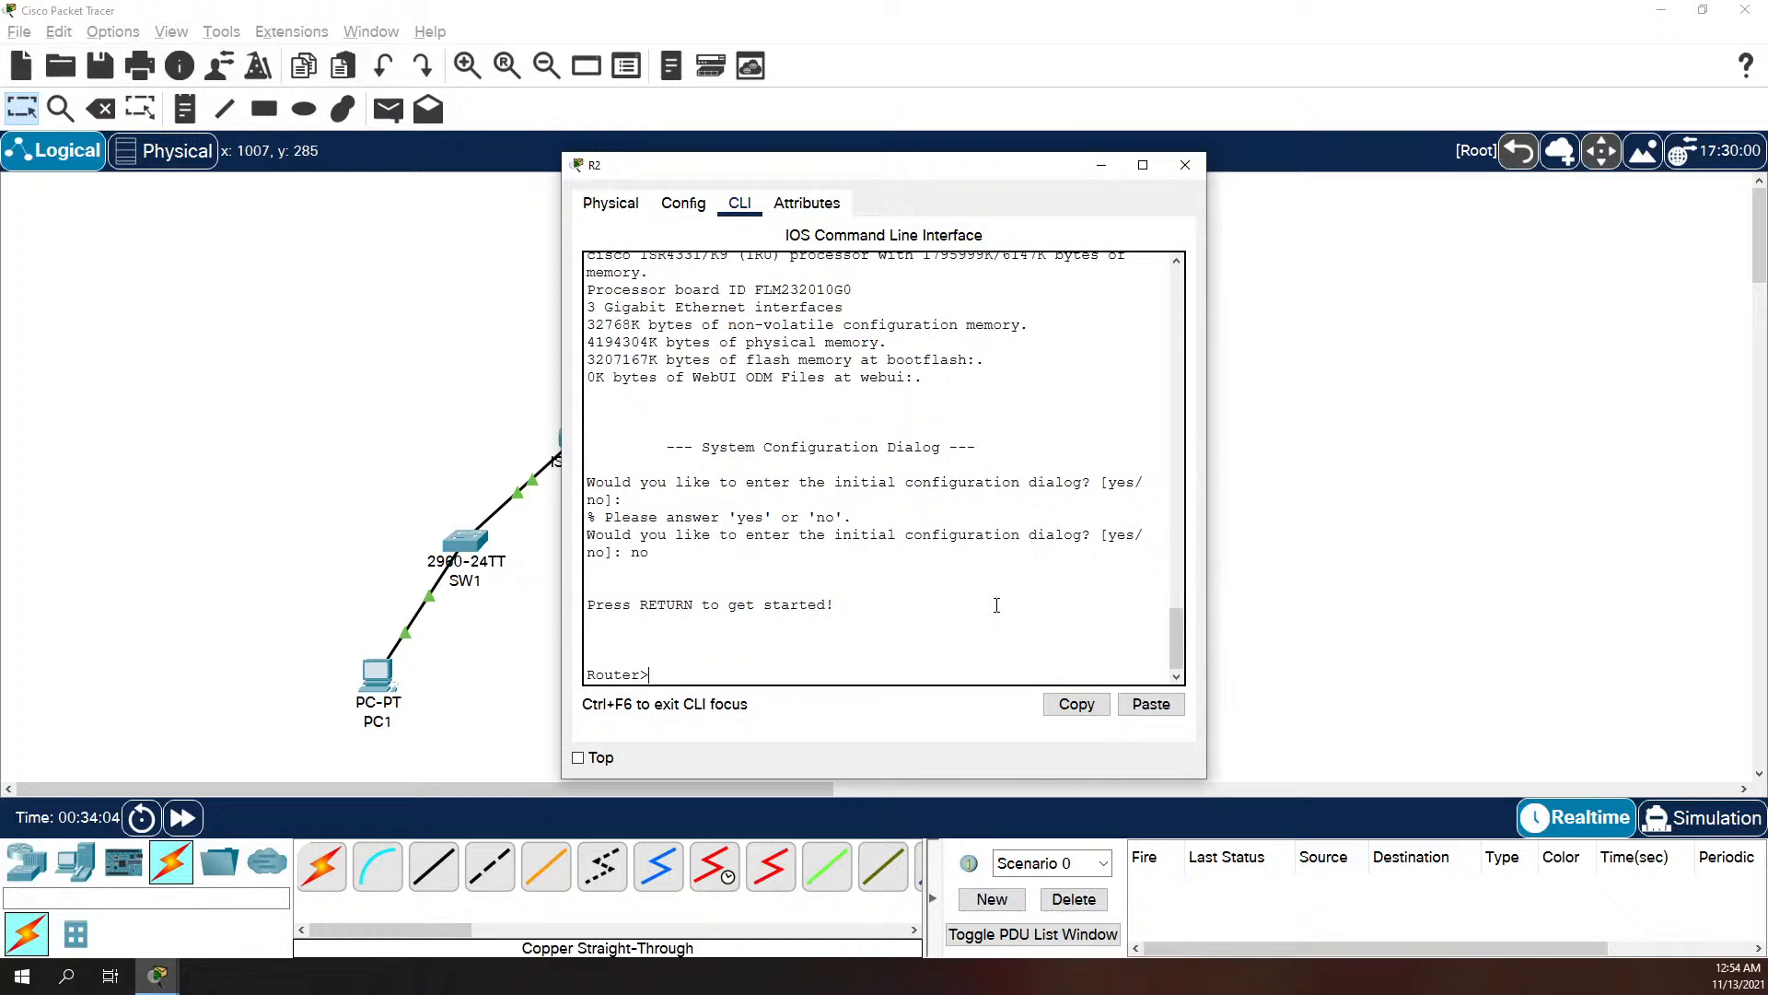
{"action": "type", "text": "en"}
{"action": "key", "text": "Return"}
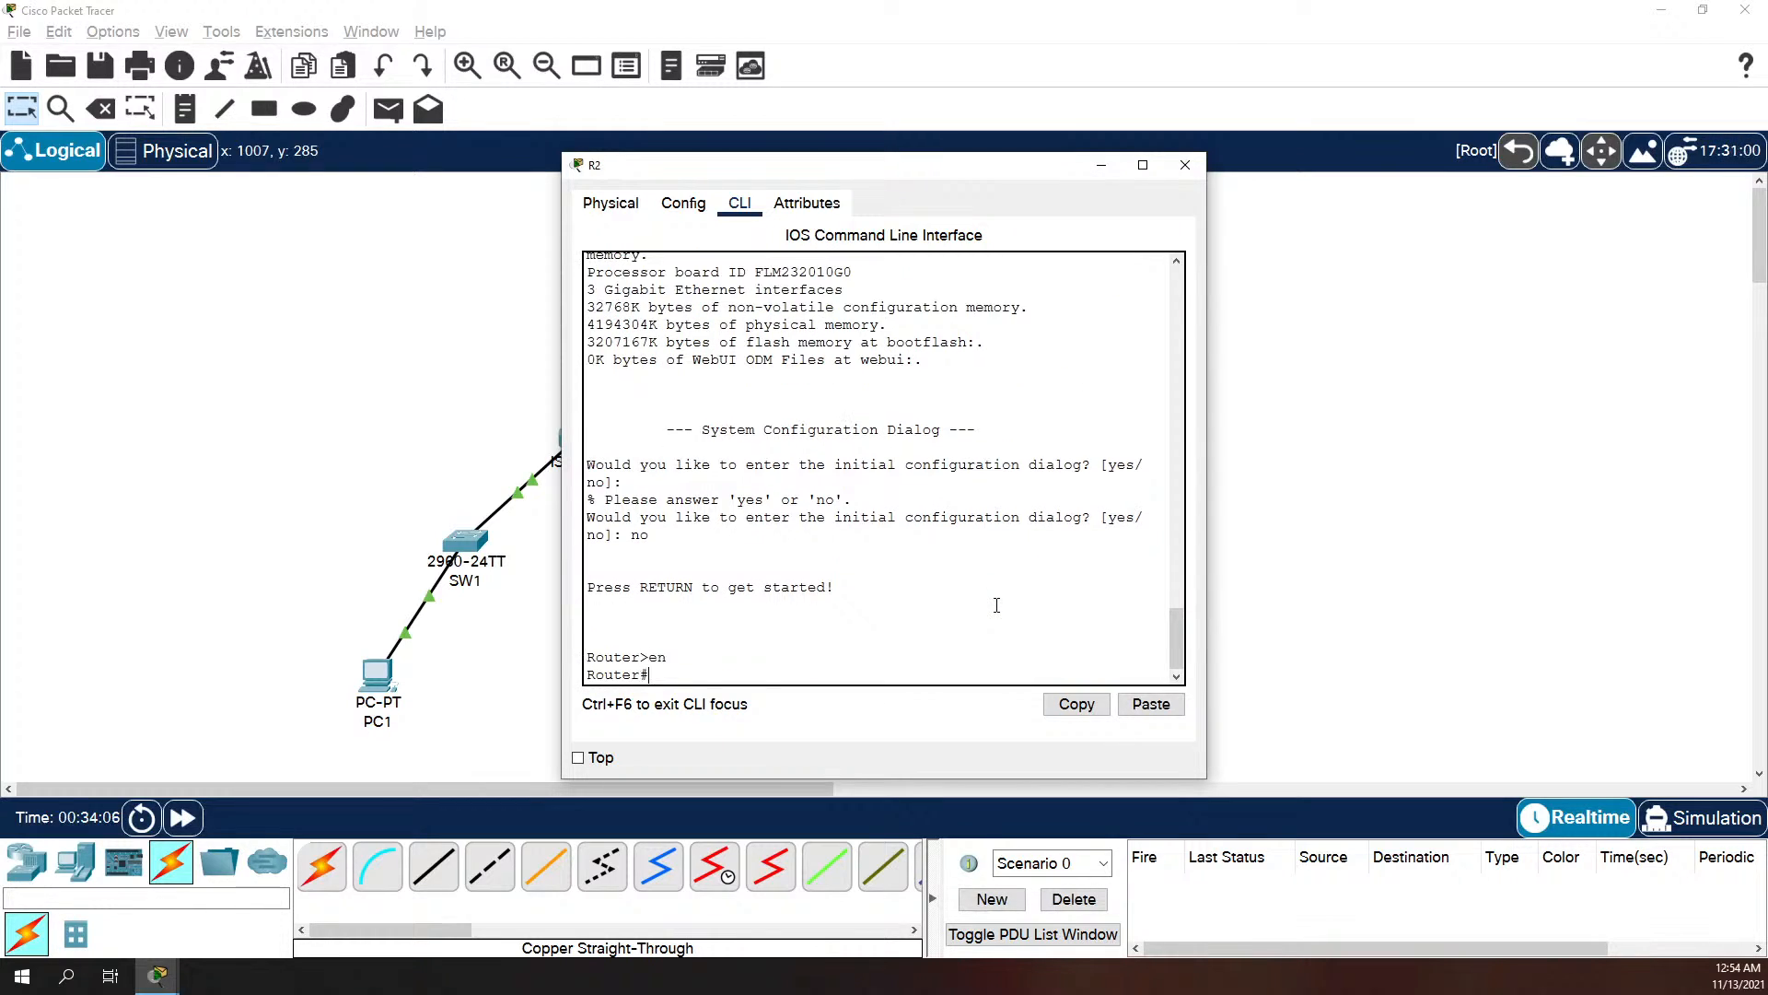
{"action": "type", "text": "conf t"}
{"action": "key", "text": "Return"}
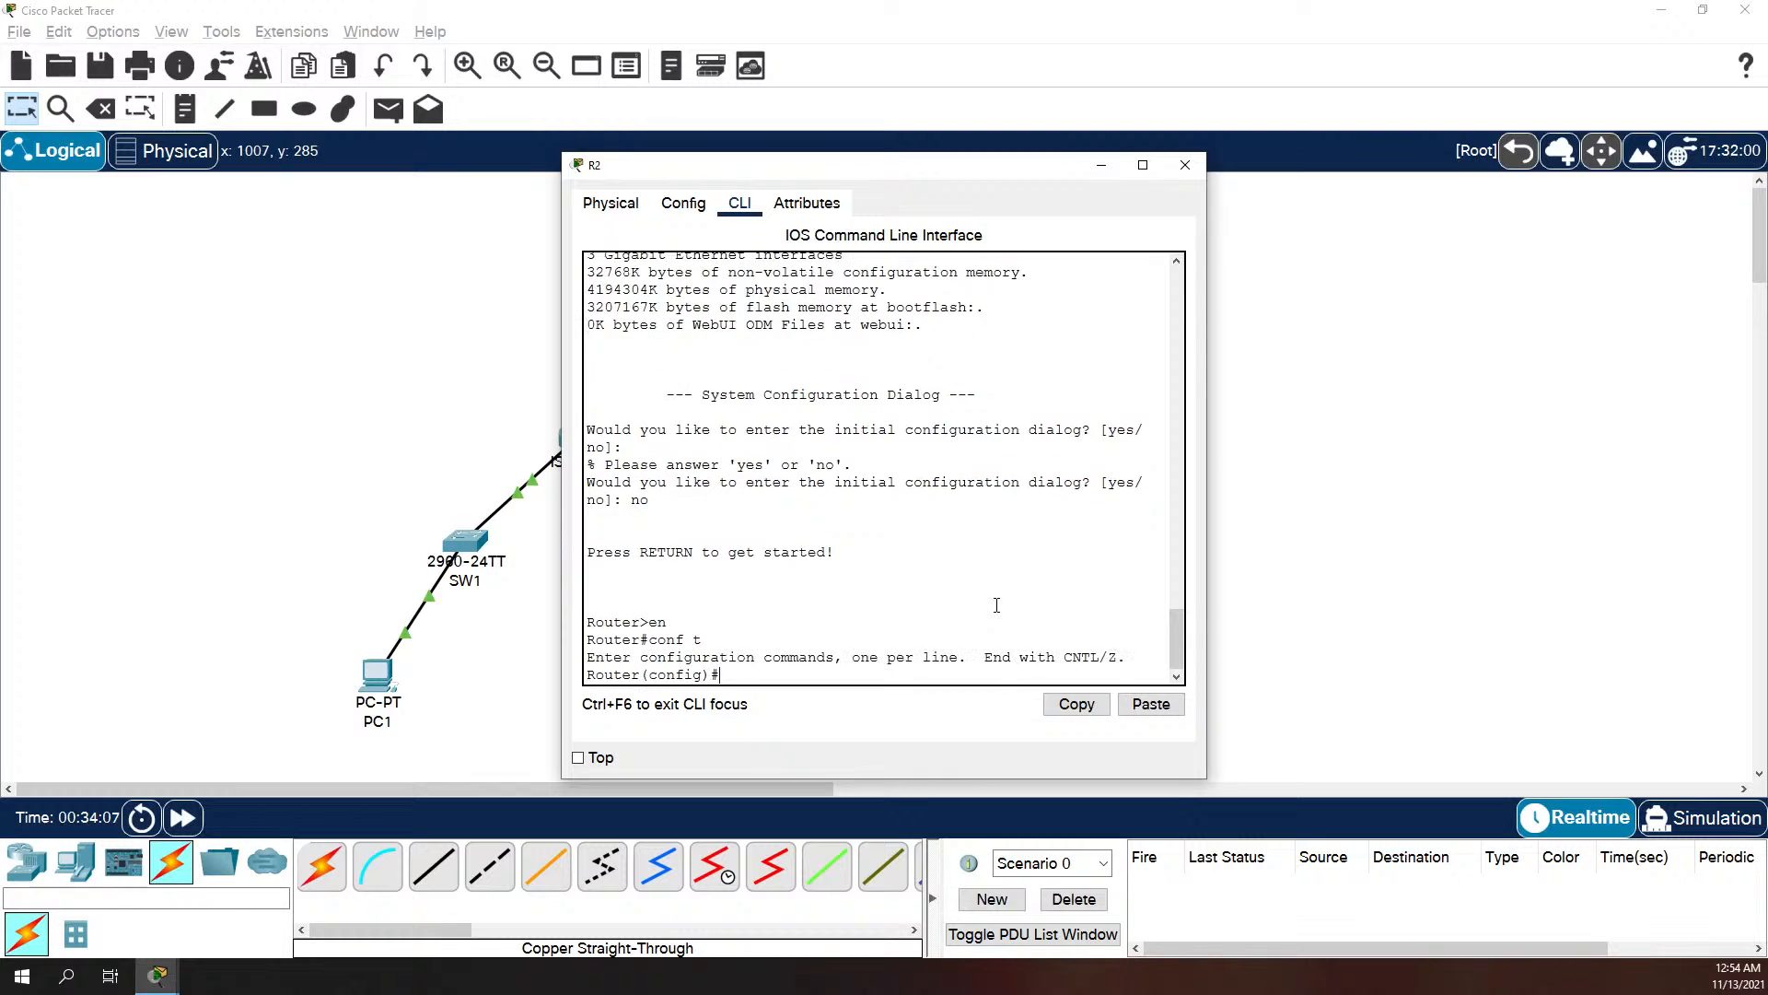
{"action": "type", "text": "hostname R2"}
Step: Set the login password on R2's console line 0 and require login
{"action": "key", "text": "Return"}
{"action": "type", "text": "line con 0"}
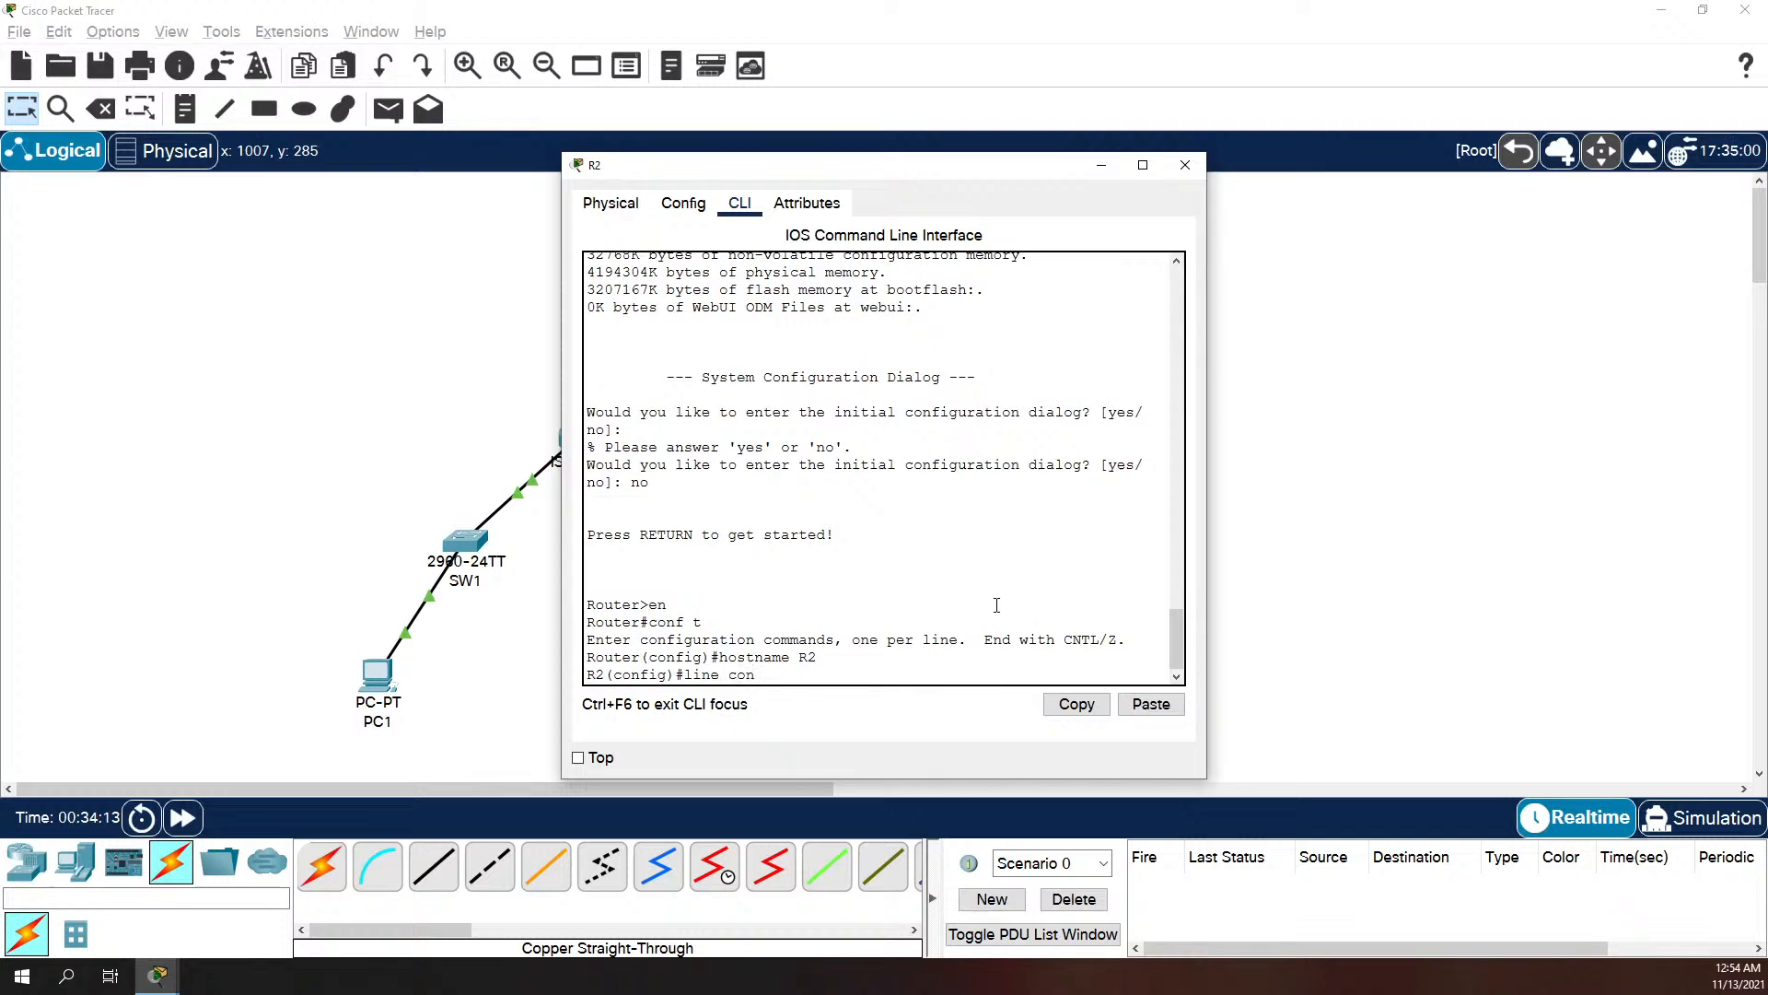
{"action": "key", "text": "Return"}
{"action": "type", "text": "password cisco"}
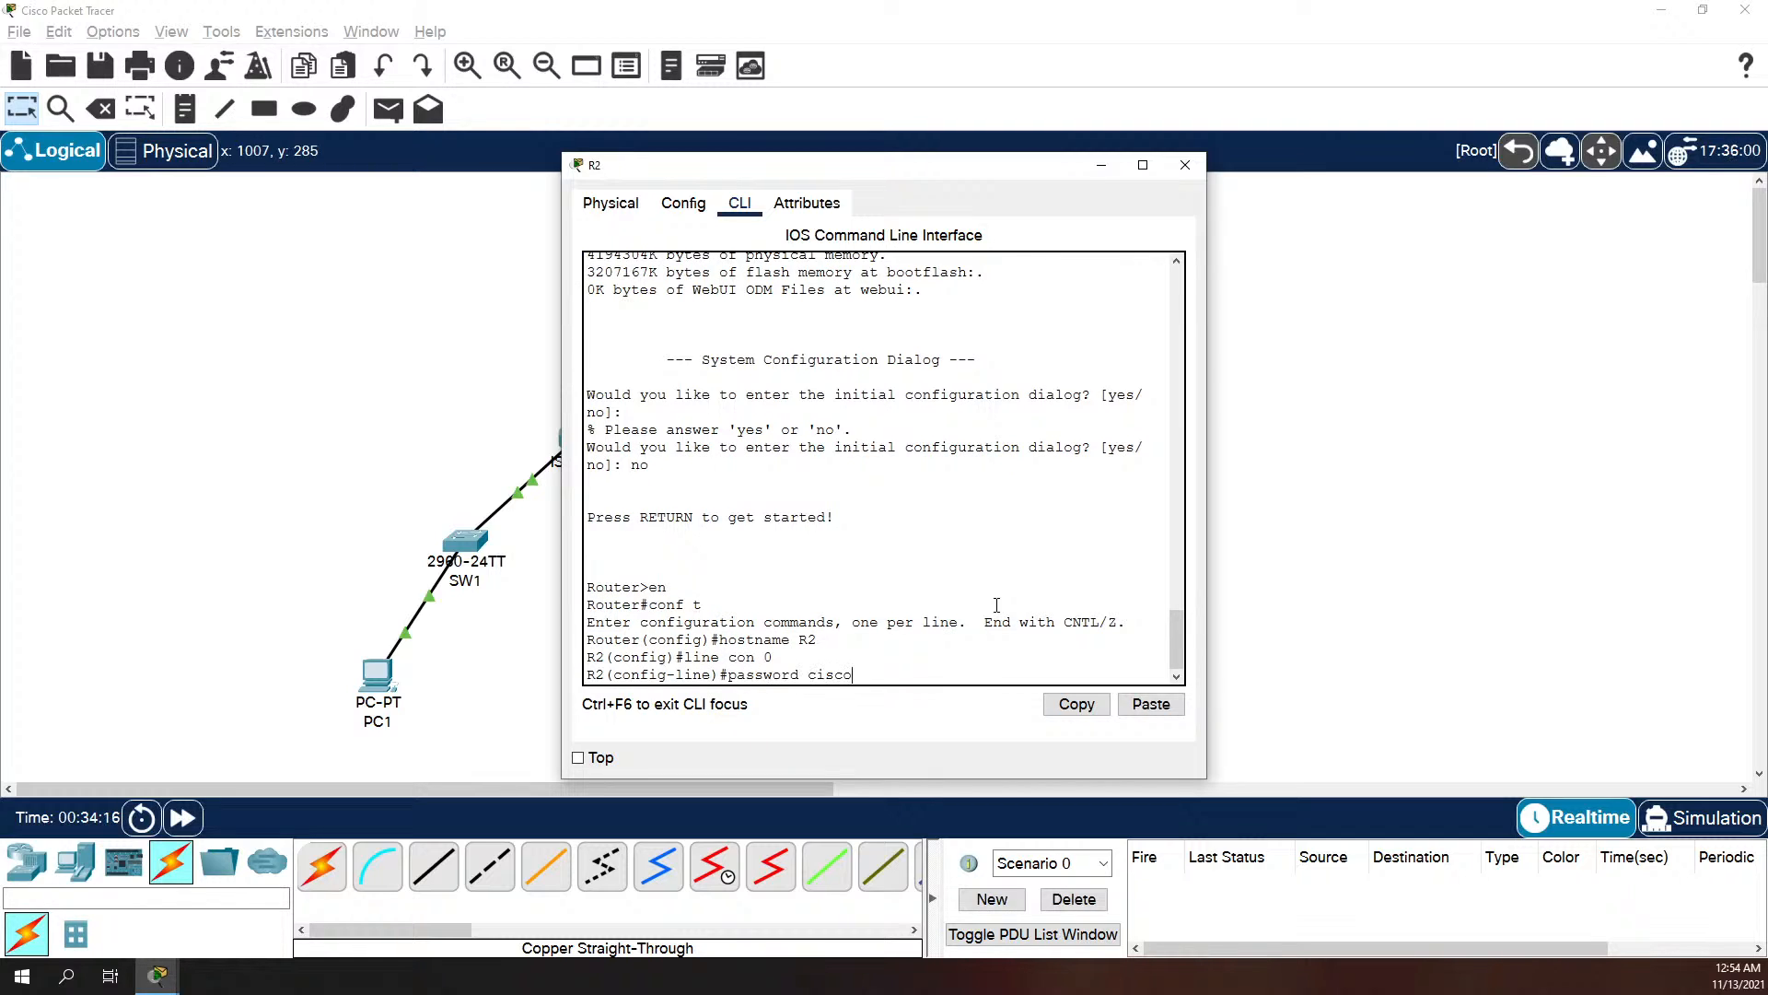
{"action": "key", "text": "Return"}
{"action": "type", "text": "login"}
{"action": "key", "text": "Return"}
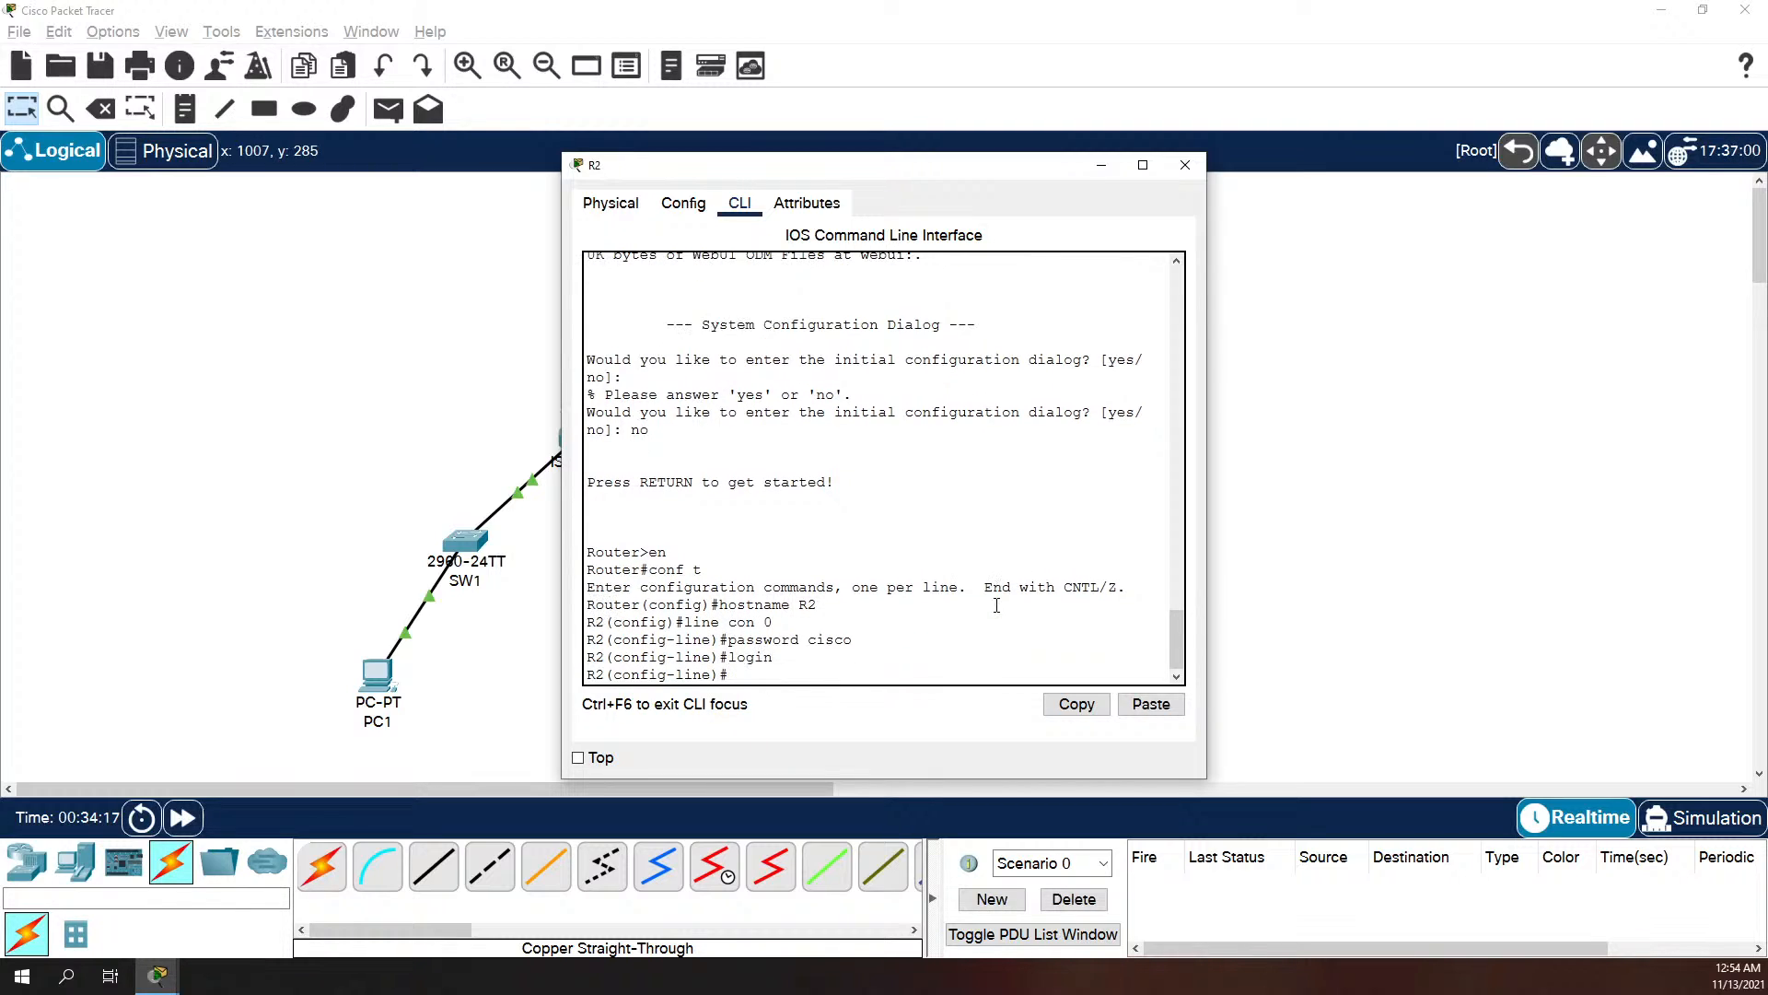
Step: Set the login password on R2's vty lines 0 to 4 and require login
{"action": "type", "text": "line vty 0 4"}
{"action": "key", "text": "Return"}
{"action": "type", "text": "pas"}
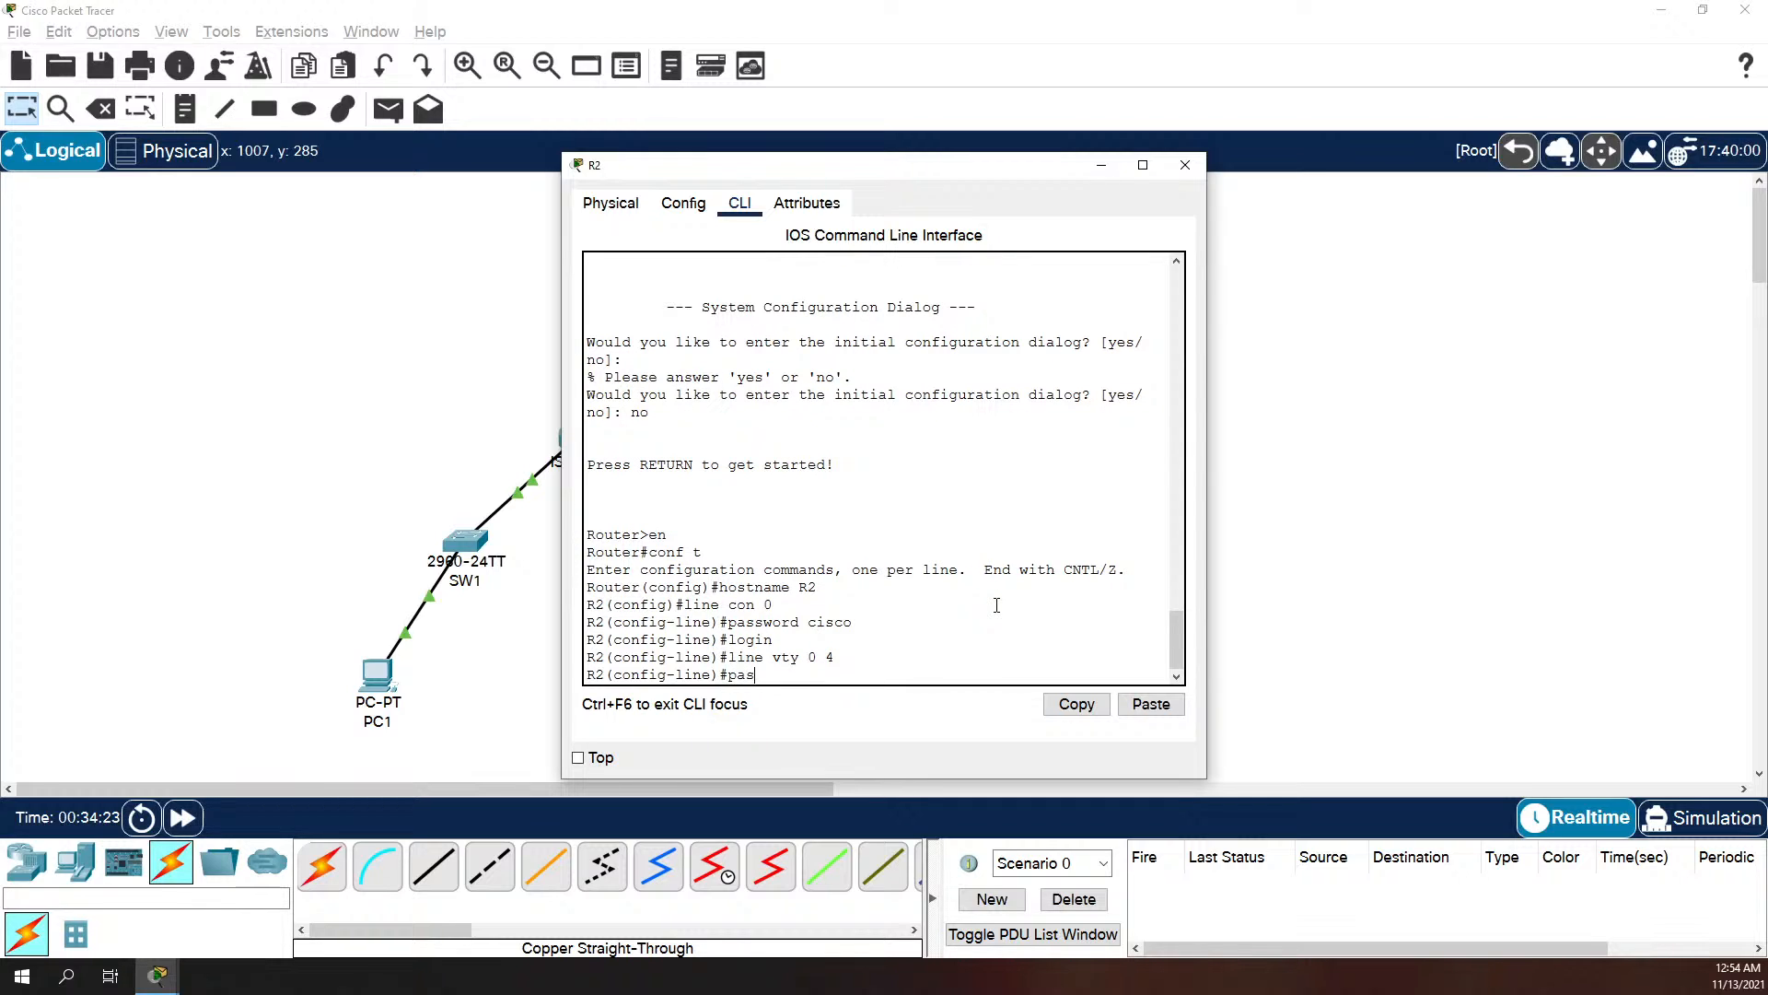
{"action": "type", "text": "sword cisco"}
{"action": "key", "text": "Return"}
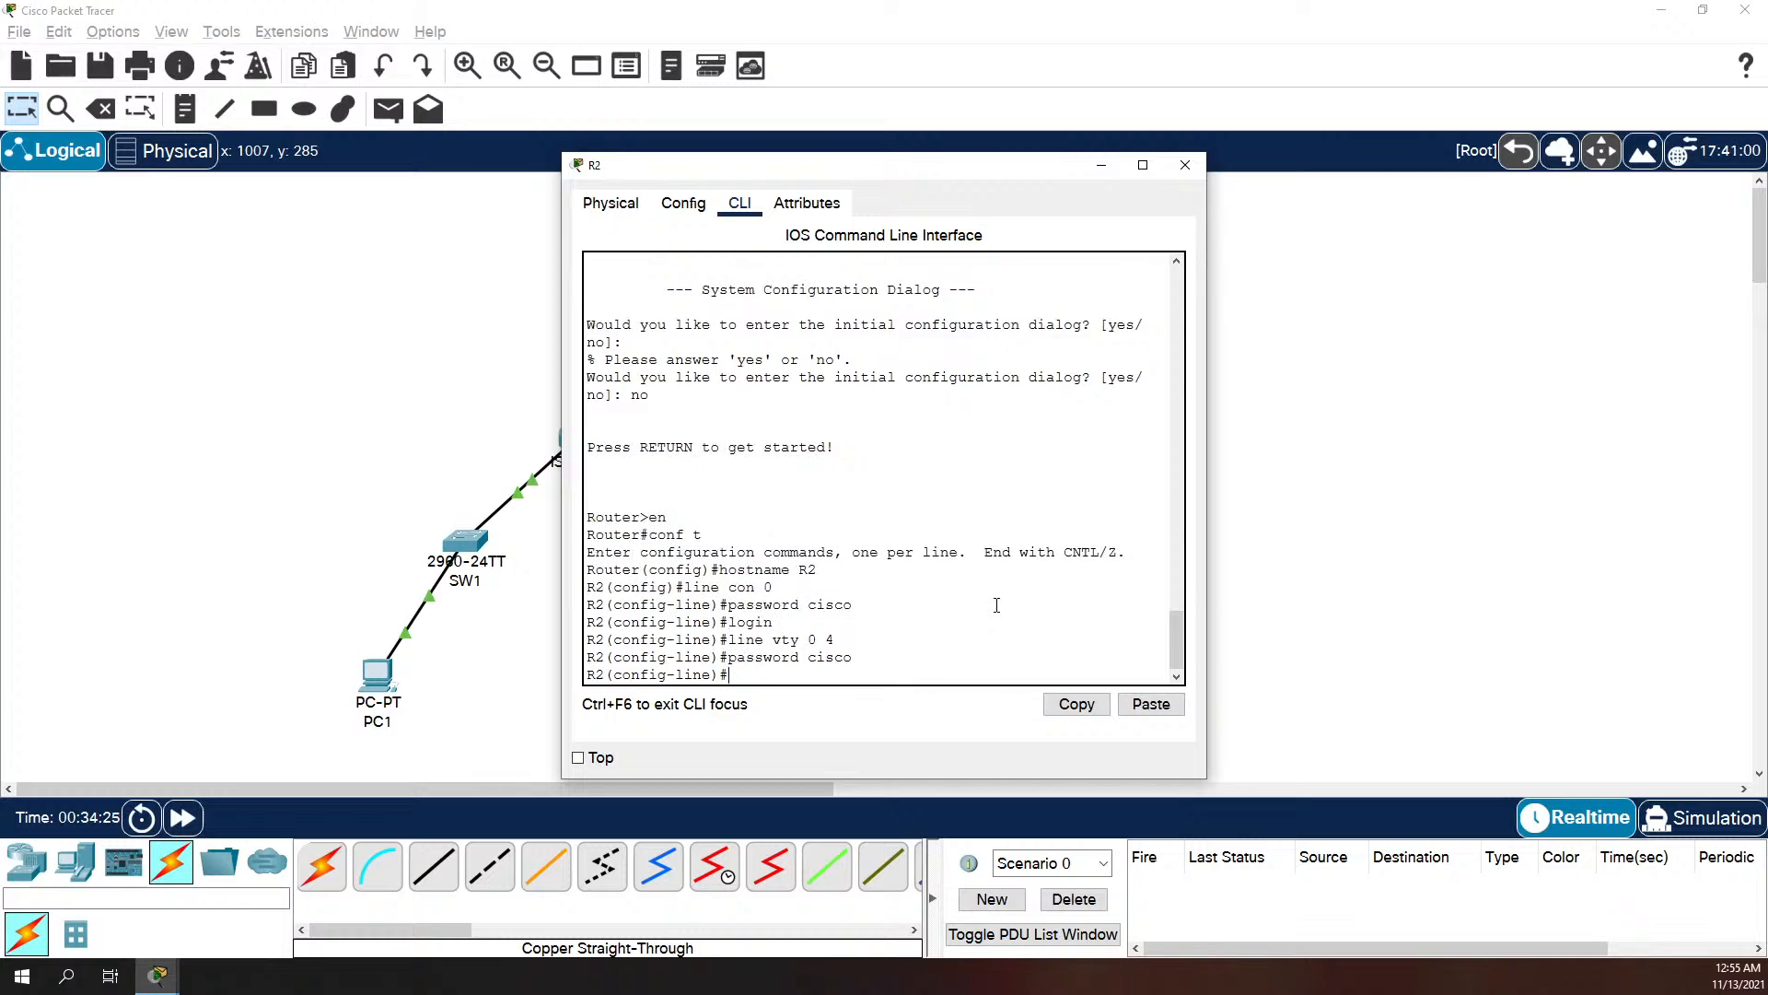
{"action": "type", "text": "login"}
{"action": "key", "text": "Return"}
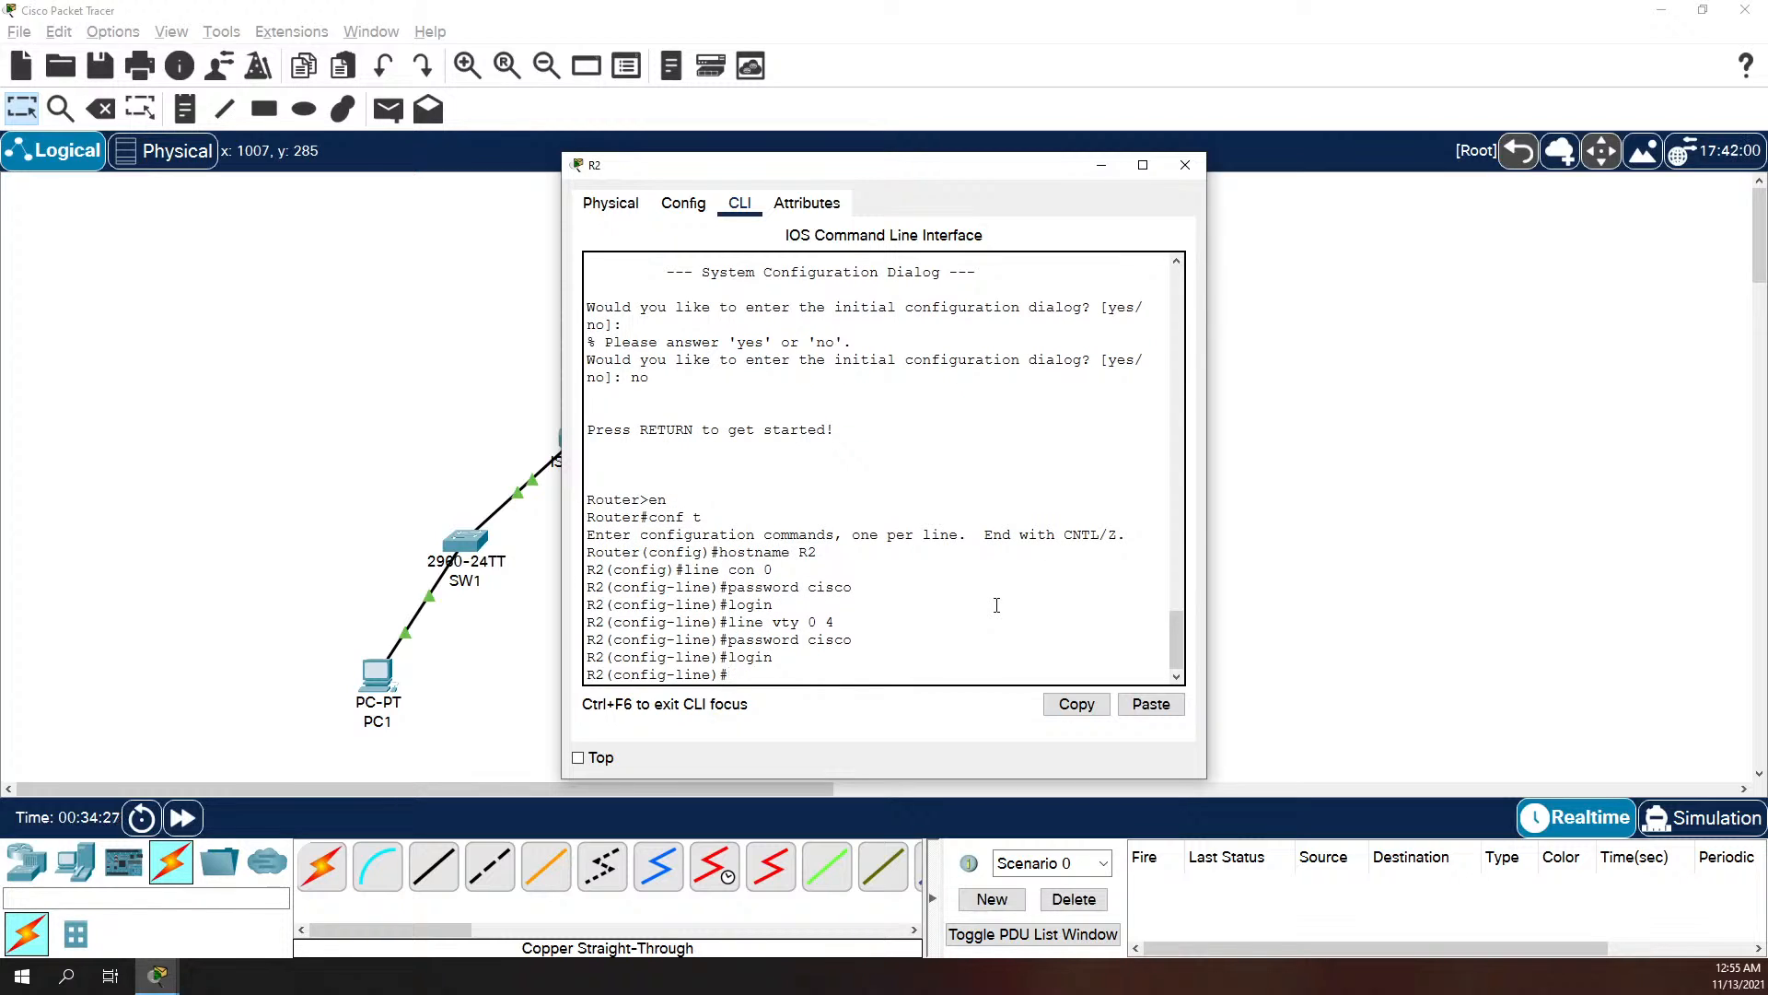
Step: Leave line configuration and set R2's message-of-the-day banner to "No Unauthorized Access", using $ as the delimiter
{"action": "type", "text": "exit"}
{"action": "key", "text": "Return"}
{"action": "type", "text": "banner mop"}
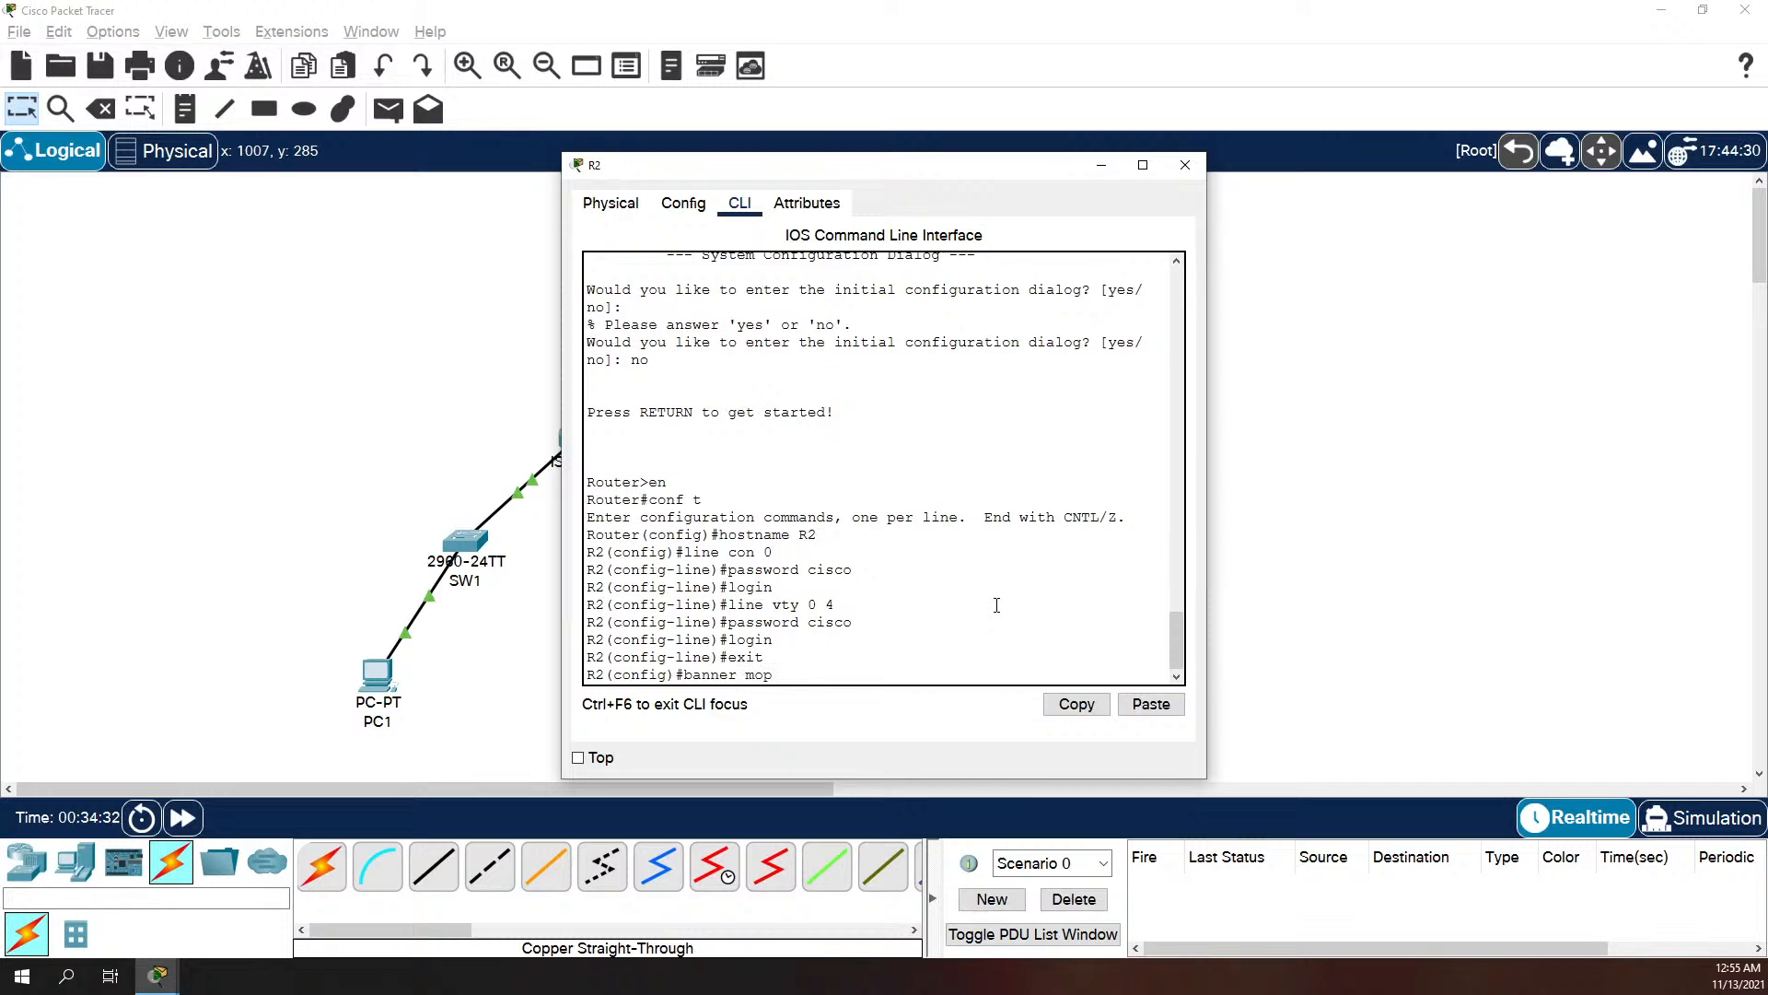
{"action": "key", "text": "BackSpace"}
{"action": "type", "text": "td $ No A"}
{"action": "key", "text": "BackSpace"}
{"action": "type", "text": "Un"}
{"action": "type", "text": "authorized Acc"}
{"action": "type", "text": "ess "}
{"action": "type", "text": "$"}
{"action": "key", "text": "Return"}
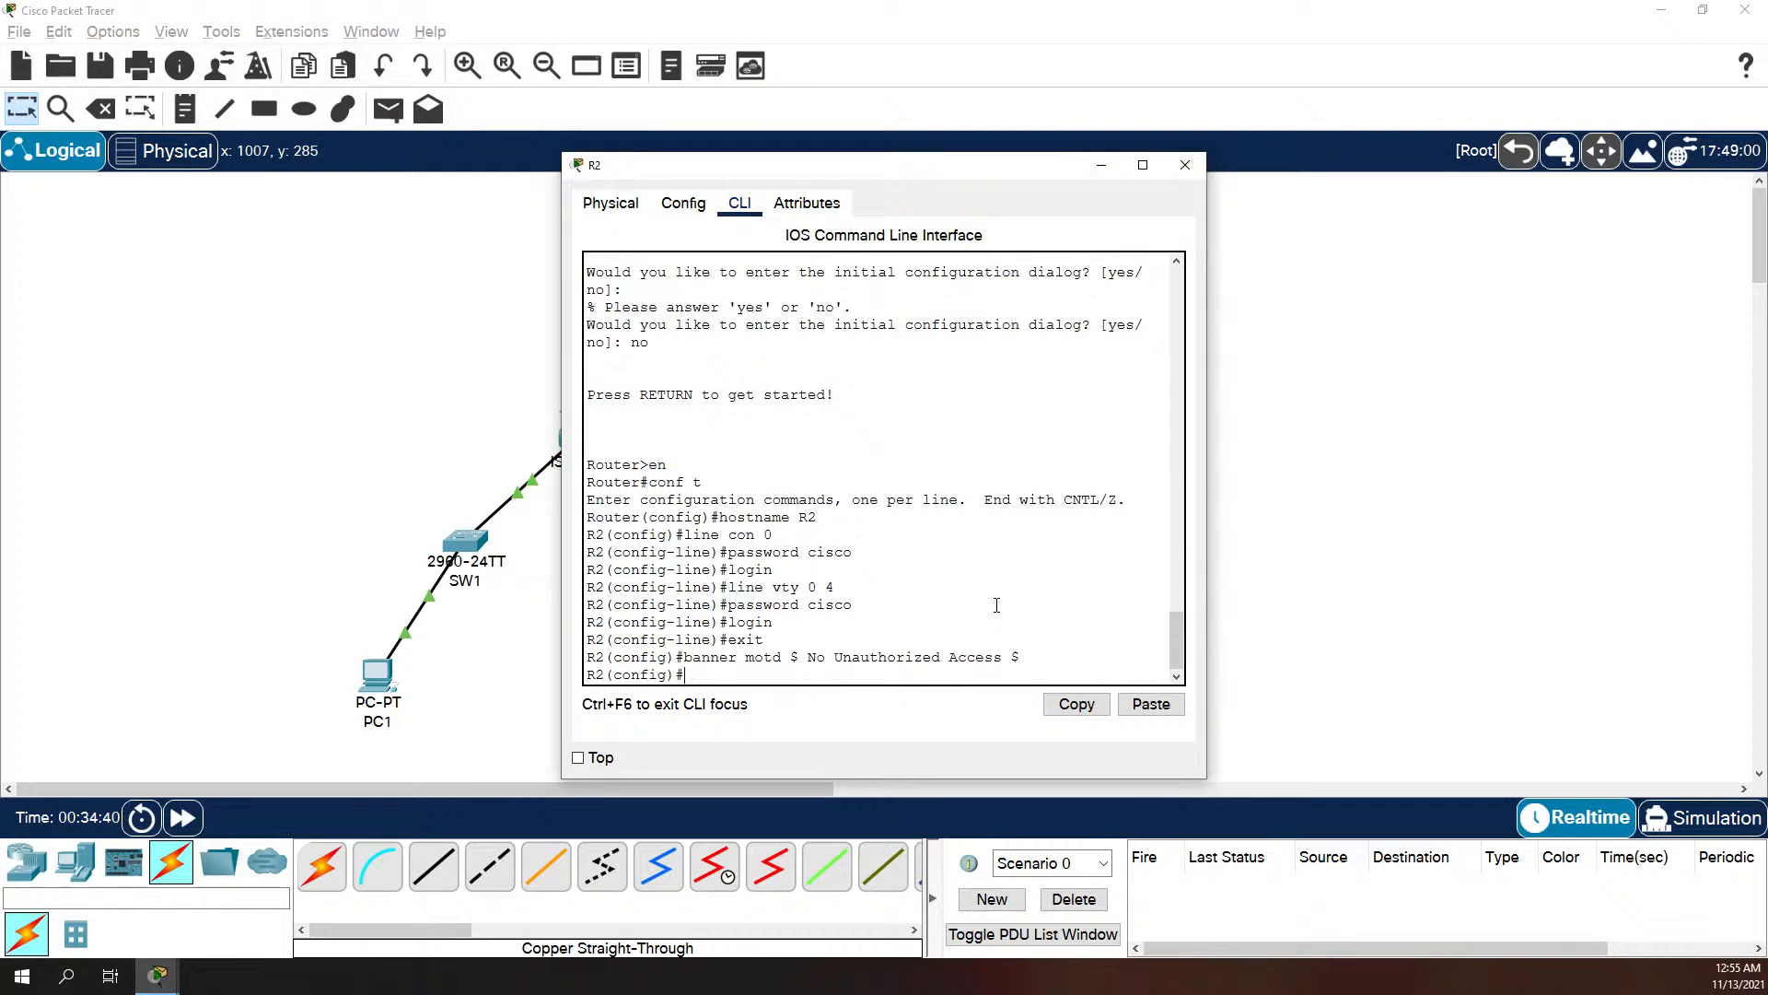
Step: Enable the password-encryption service on R2
{"action": "type", "text": "sert"}
{"action": "type", "text": "ervic"}
{"action": "key", "text": "Tab"}
{"action": "type", "text": "p"}
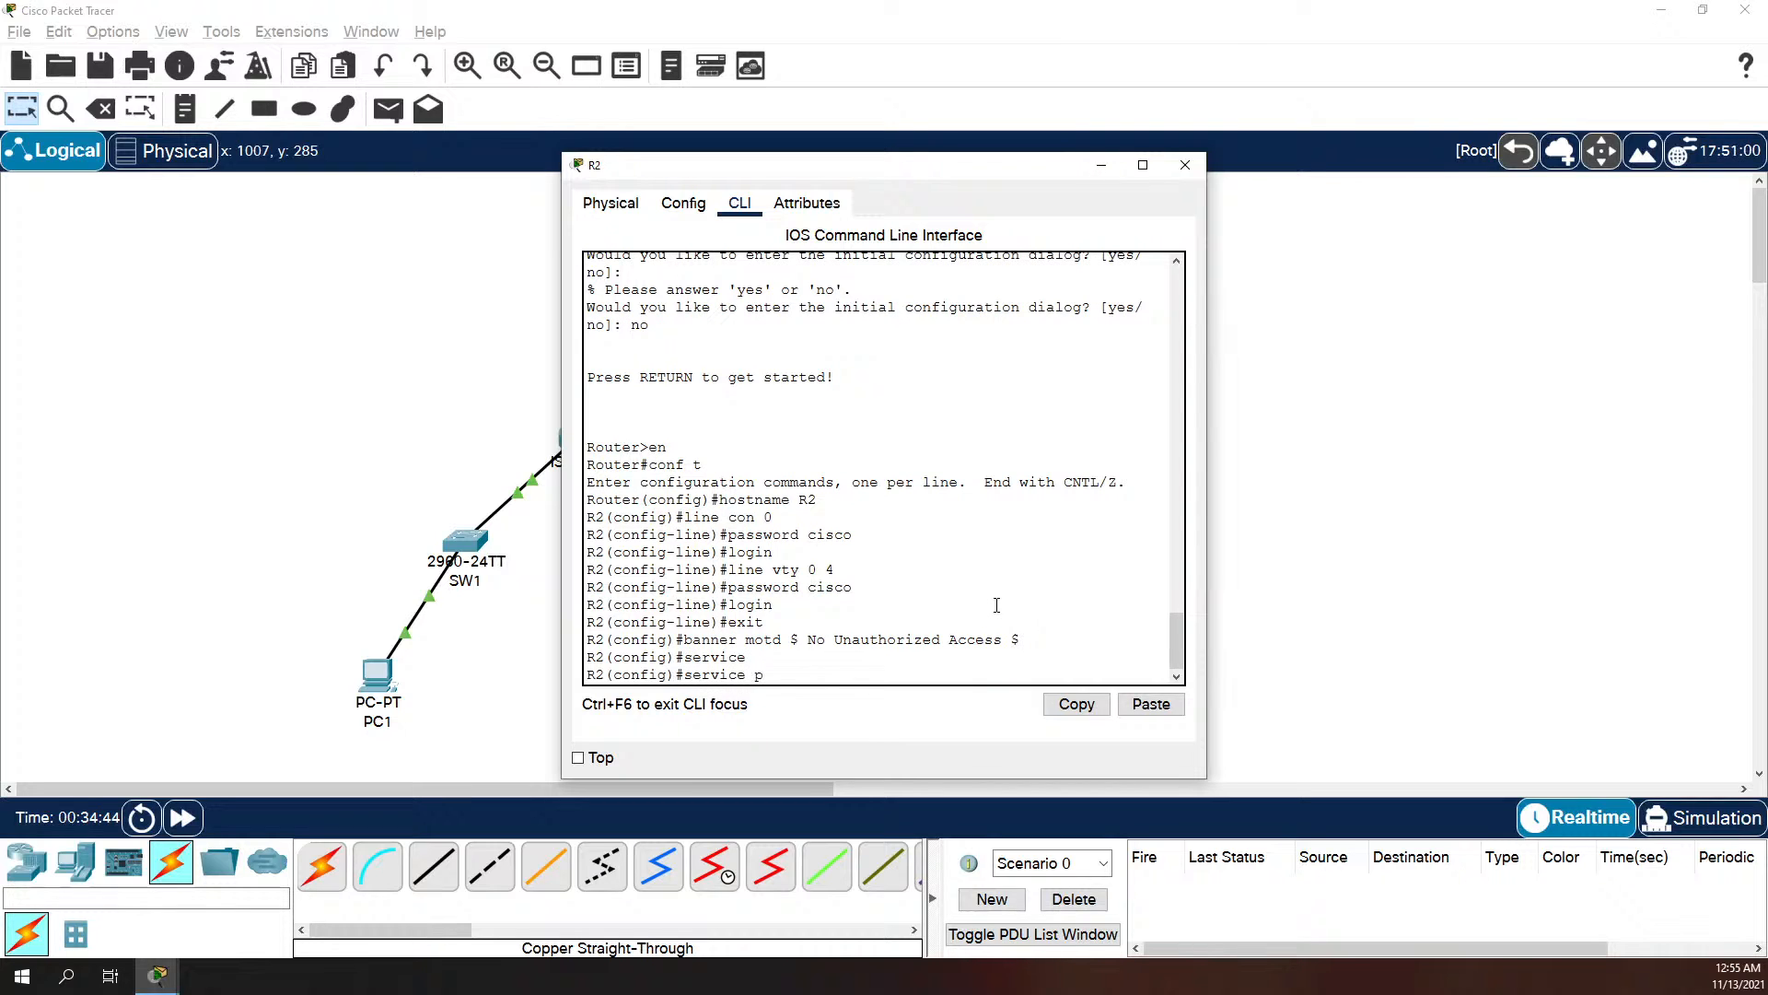
{"action": "type", "text": "as"}
{"action": "key", "text": "Tab"}
{"action": "key", "text": "Return"}
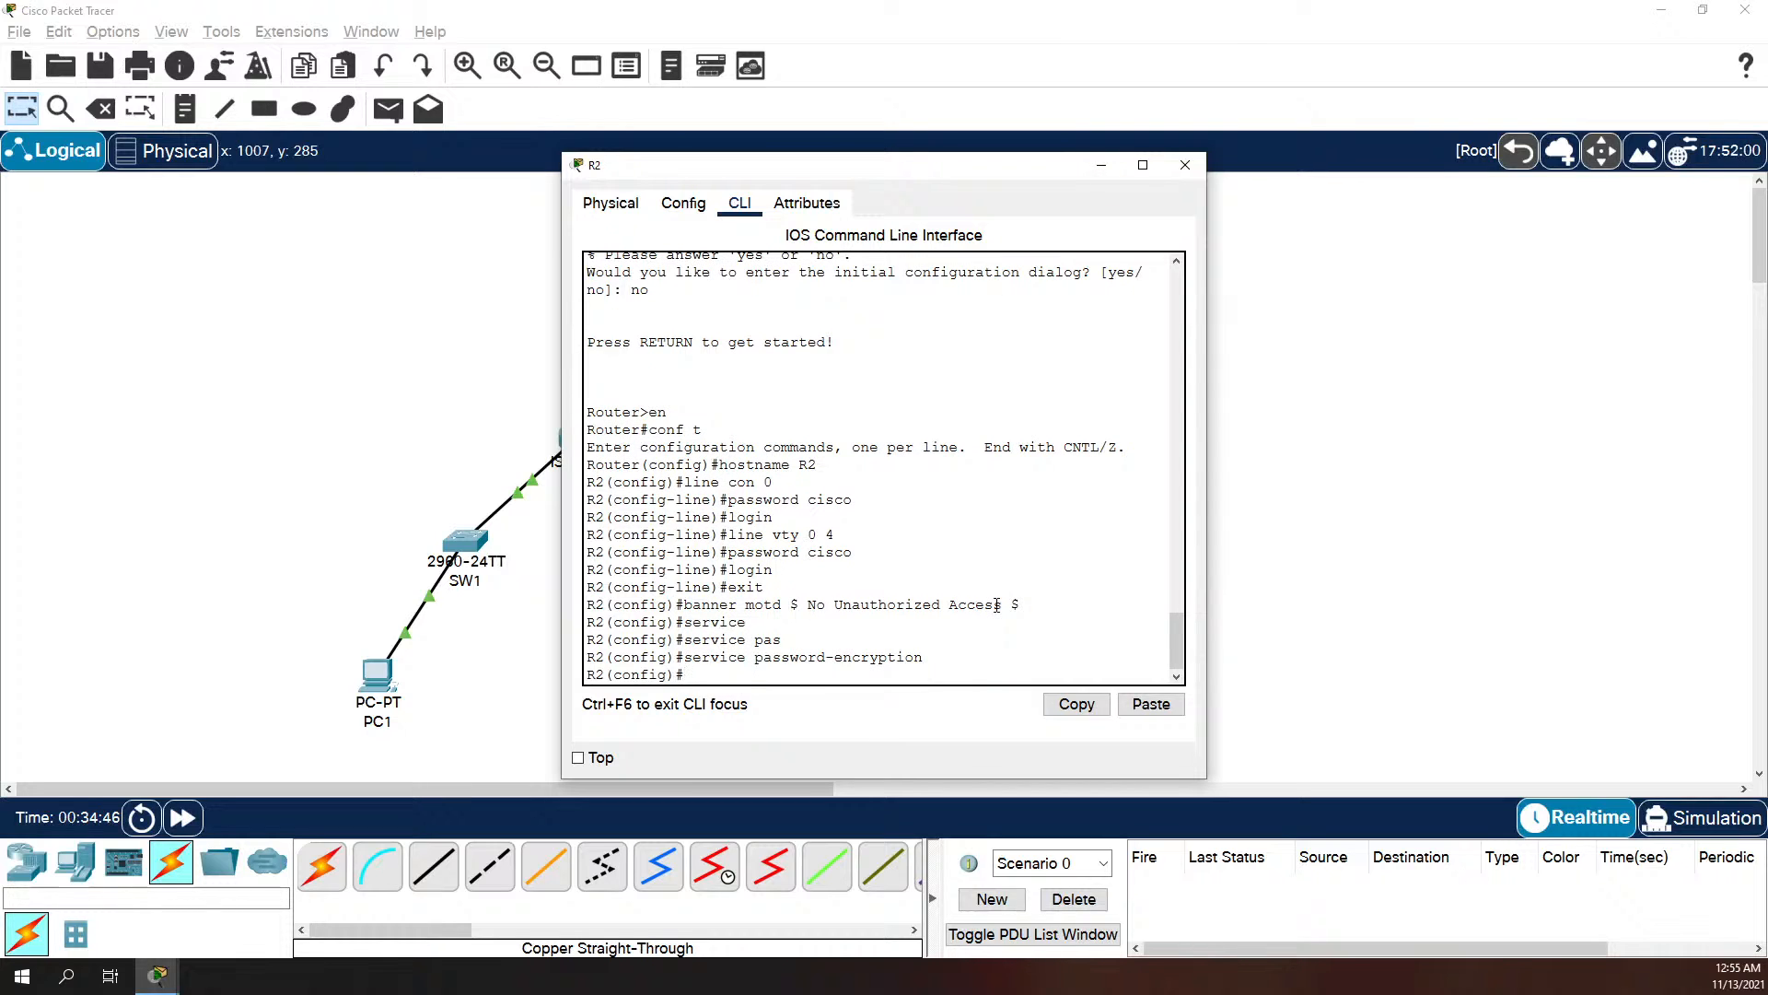
Step: Set R2's encrypted privileged-mode password with the enable secret command
{"action": "type", "text": "enable se"}
{"action": "key", "text": "Tab"}
{"action": "type", "text": "class"}
{"action": "key", "text": "Return"}
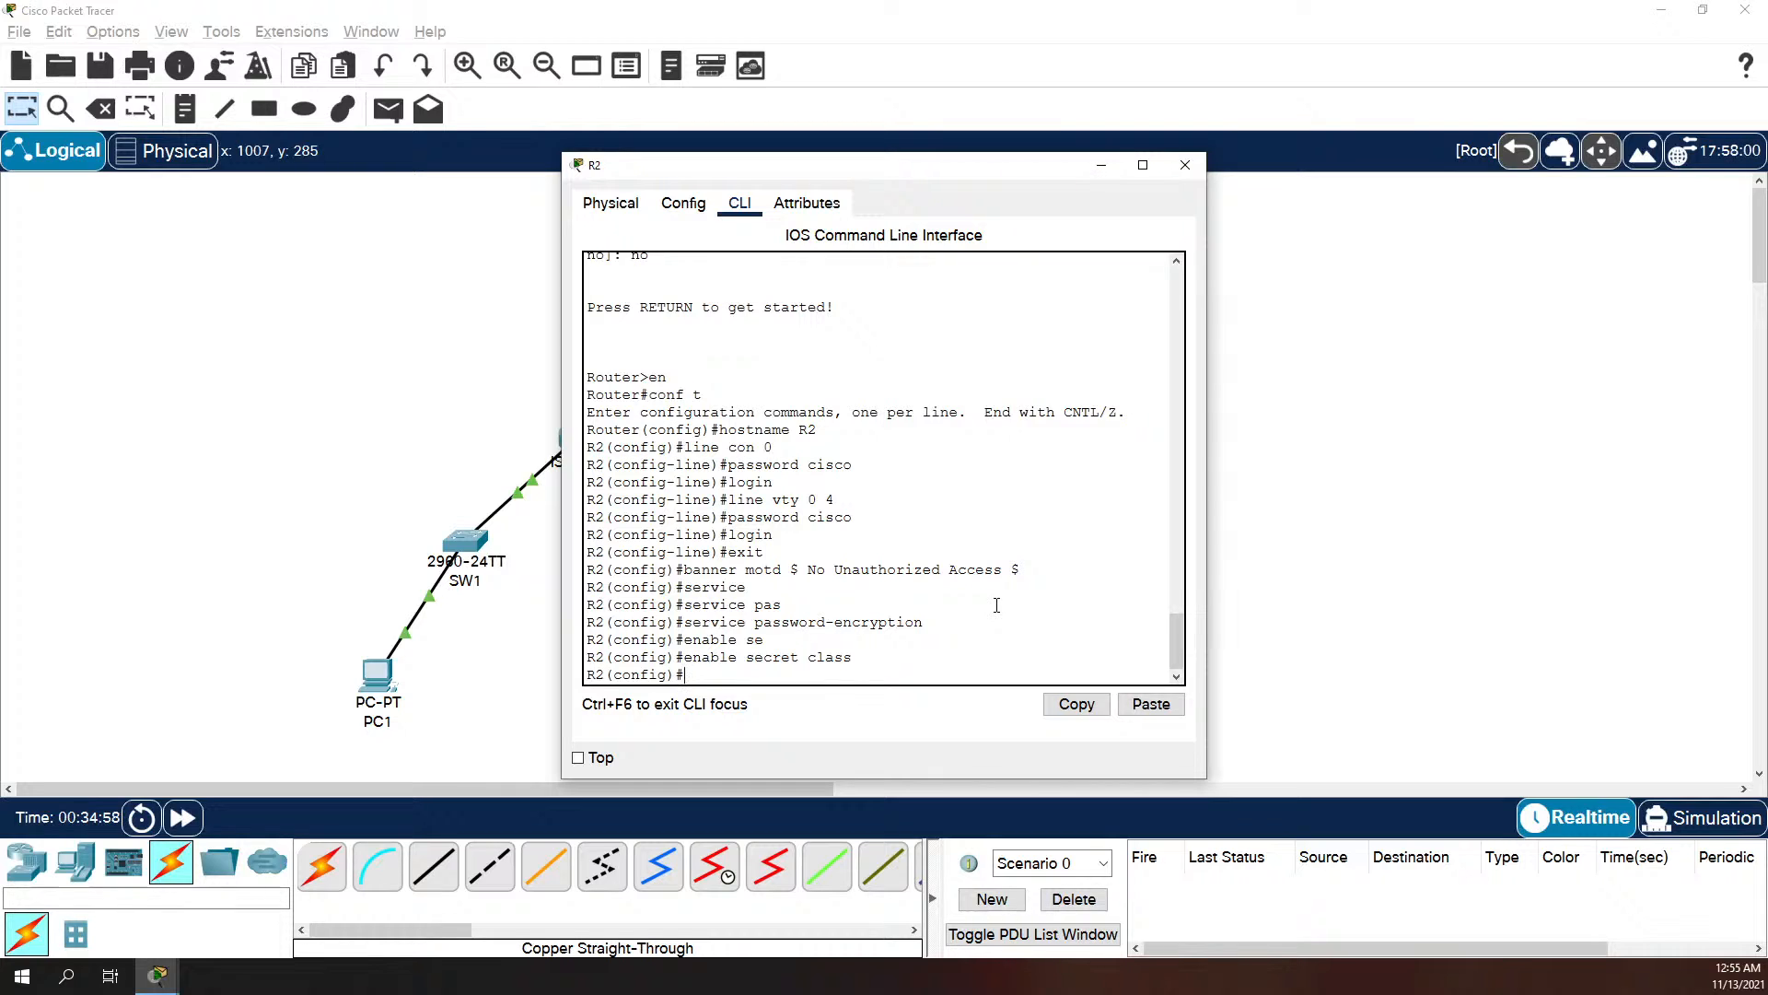
Step: Disable IP domain lookup on R2
{"action": "type", "text": "no ip domain-lo"}
{"action": "key", "text": "Tab"}
{"action": "key", "text": "Return"}
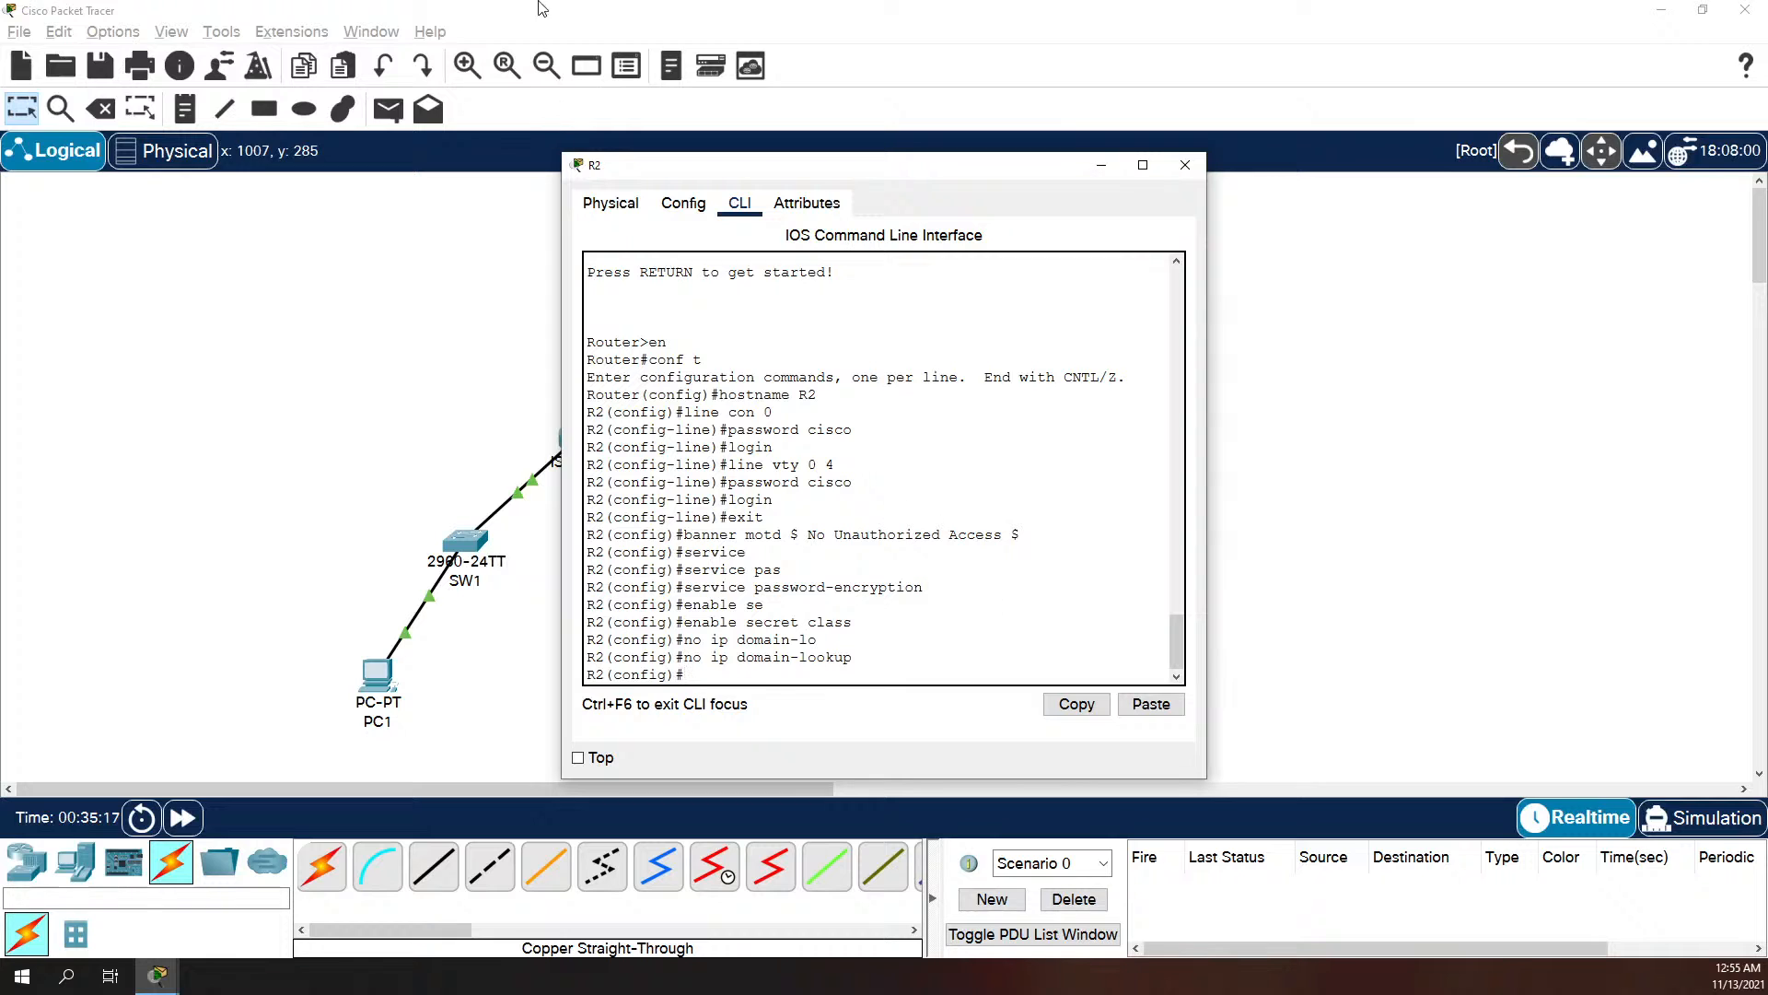
Step: Check R2's links in the topology and assign IP address 192.168.10.193 with mask 255.255.255.224 to its interface g0/0/0
{"action": "left_click_drag", "start_coordinate": [740, 165], "coordinate": [1261, 393]}
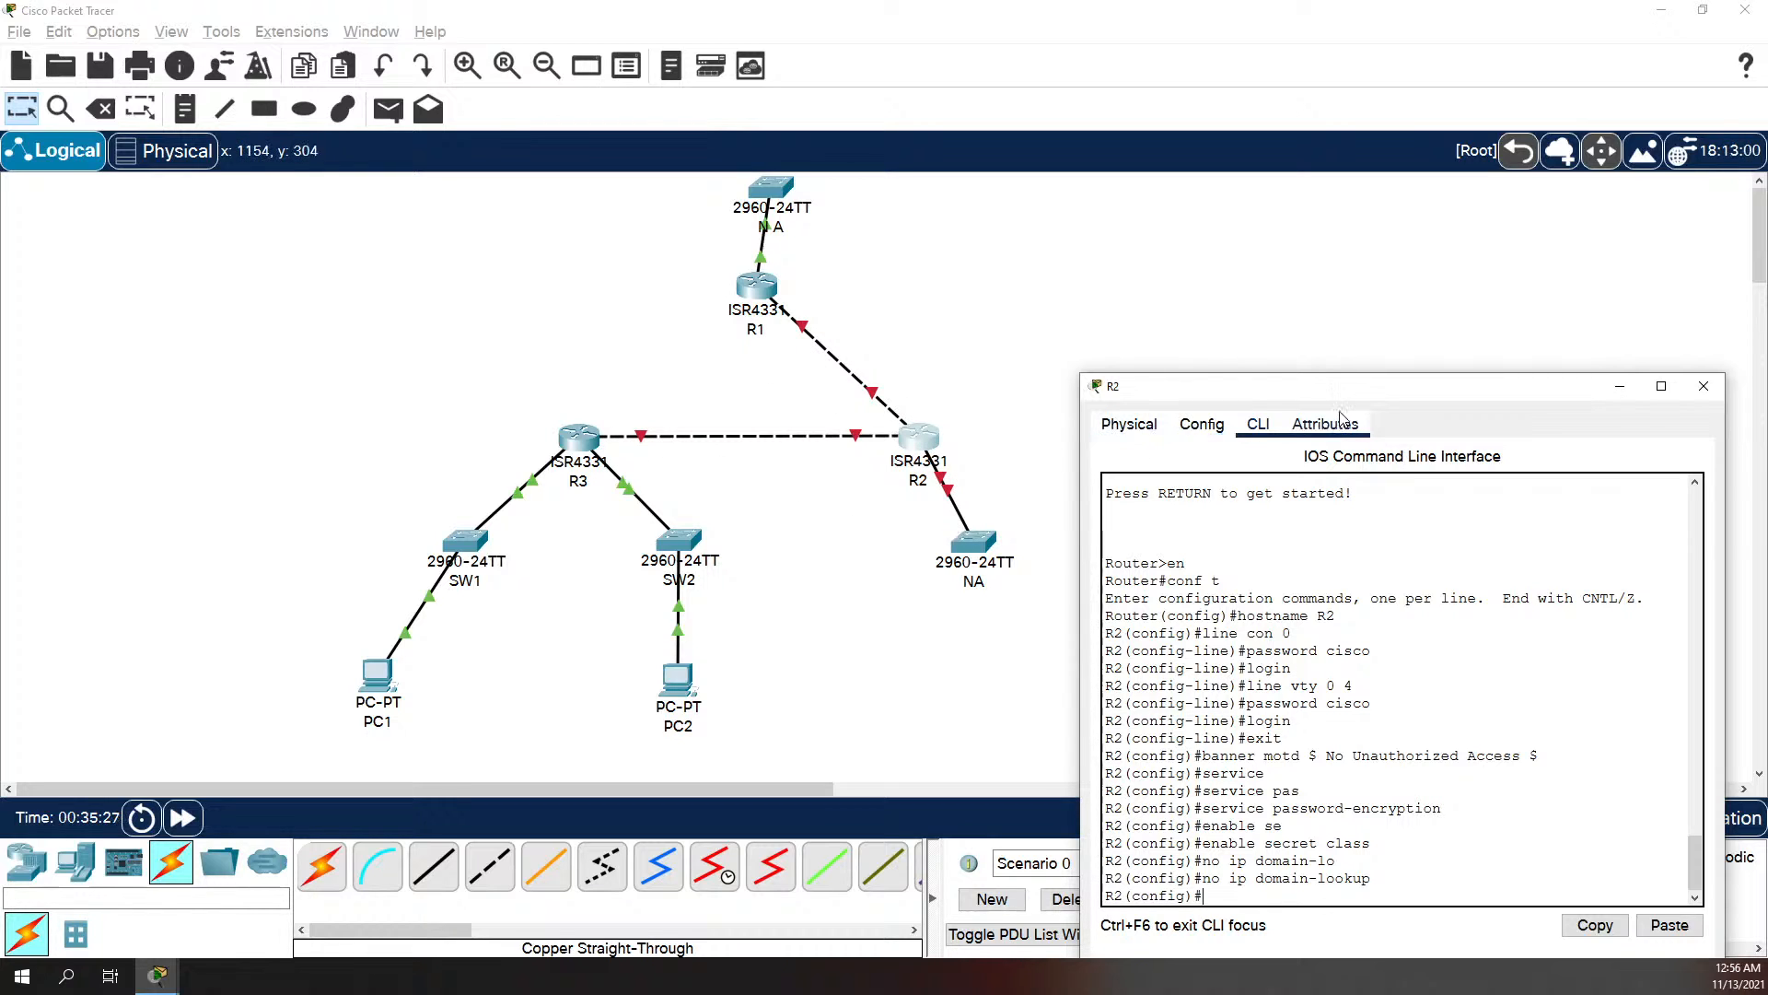
{"action": "left_click_drag", "start_coordinate": [1336, 392], "coordinate": [788, 207]}
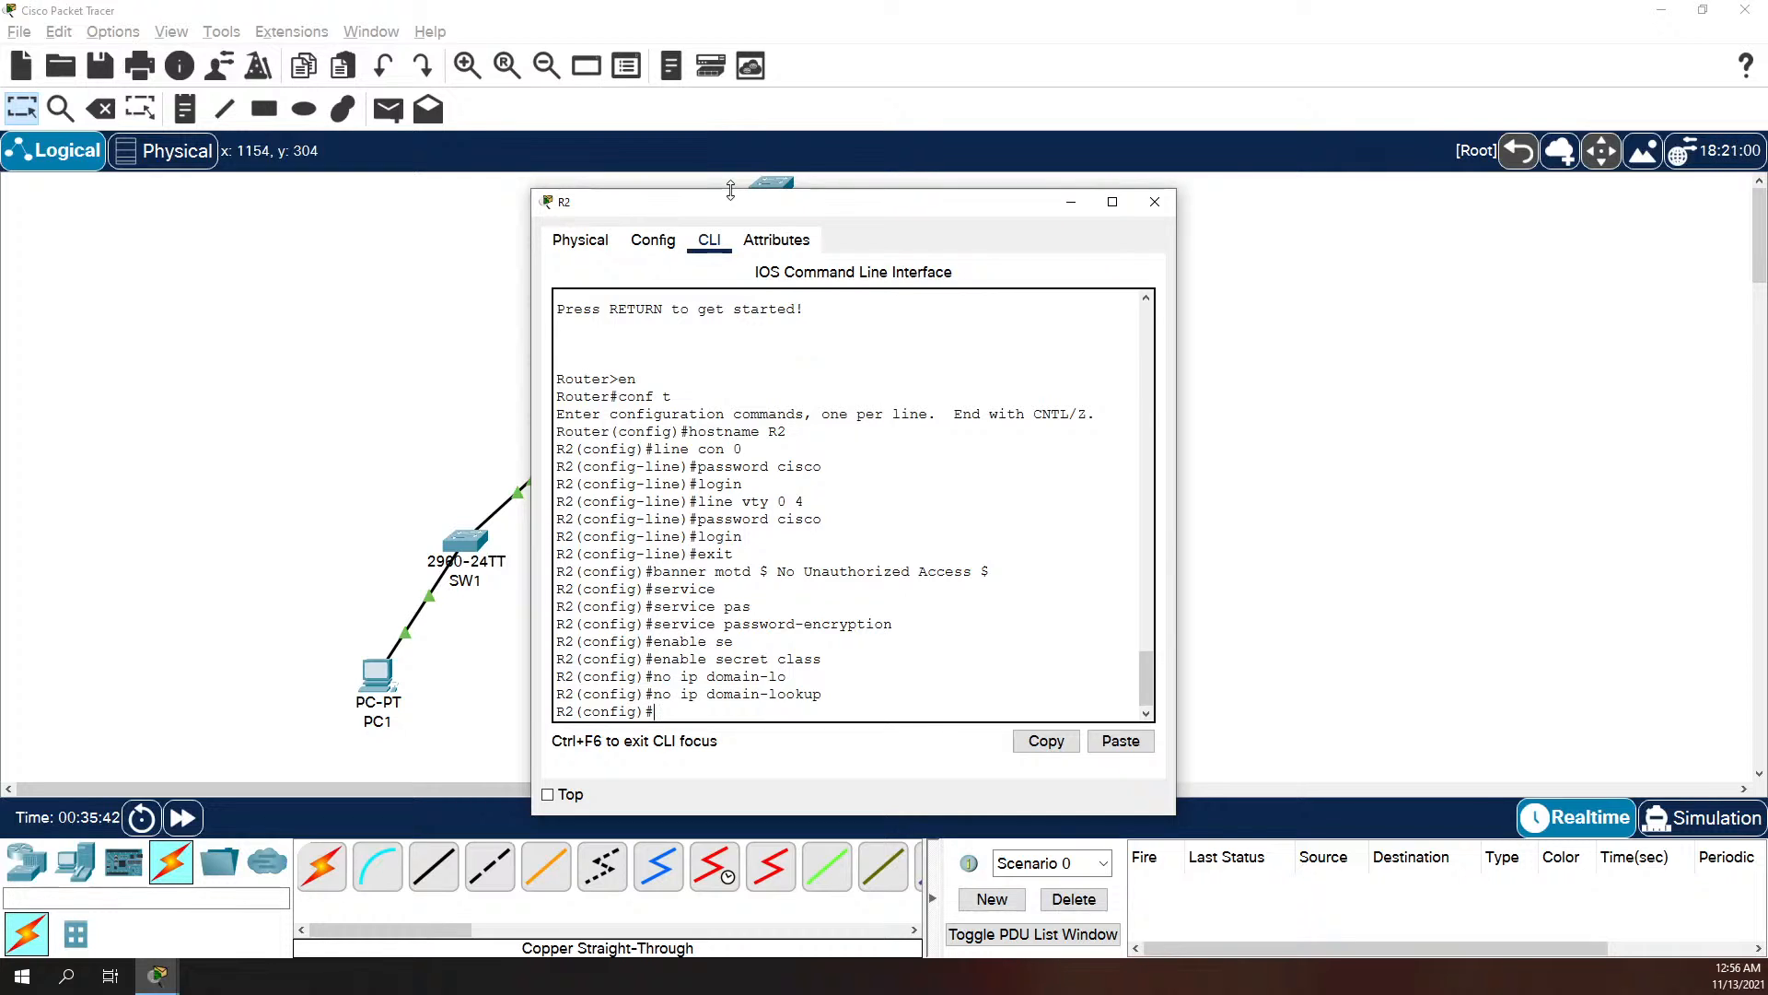
{"action": "type", "text": "int g0/0/0"}
{"action": "key", "text": "Return"}
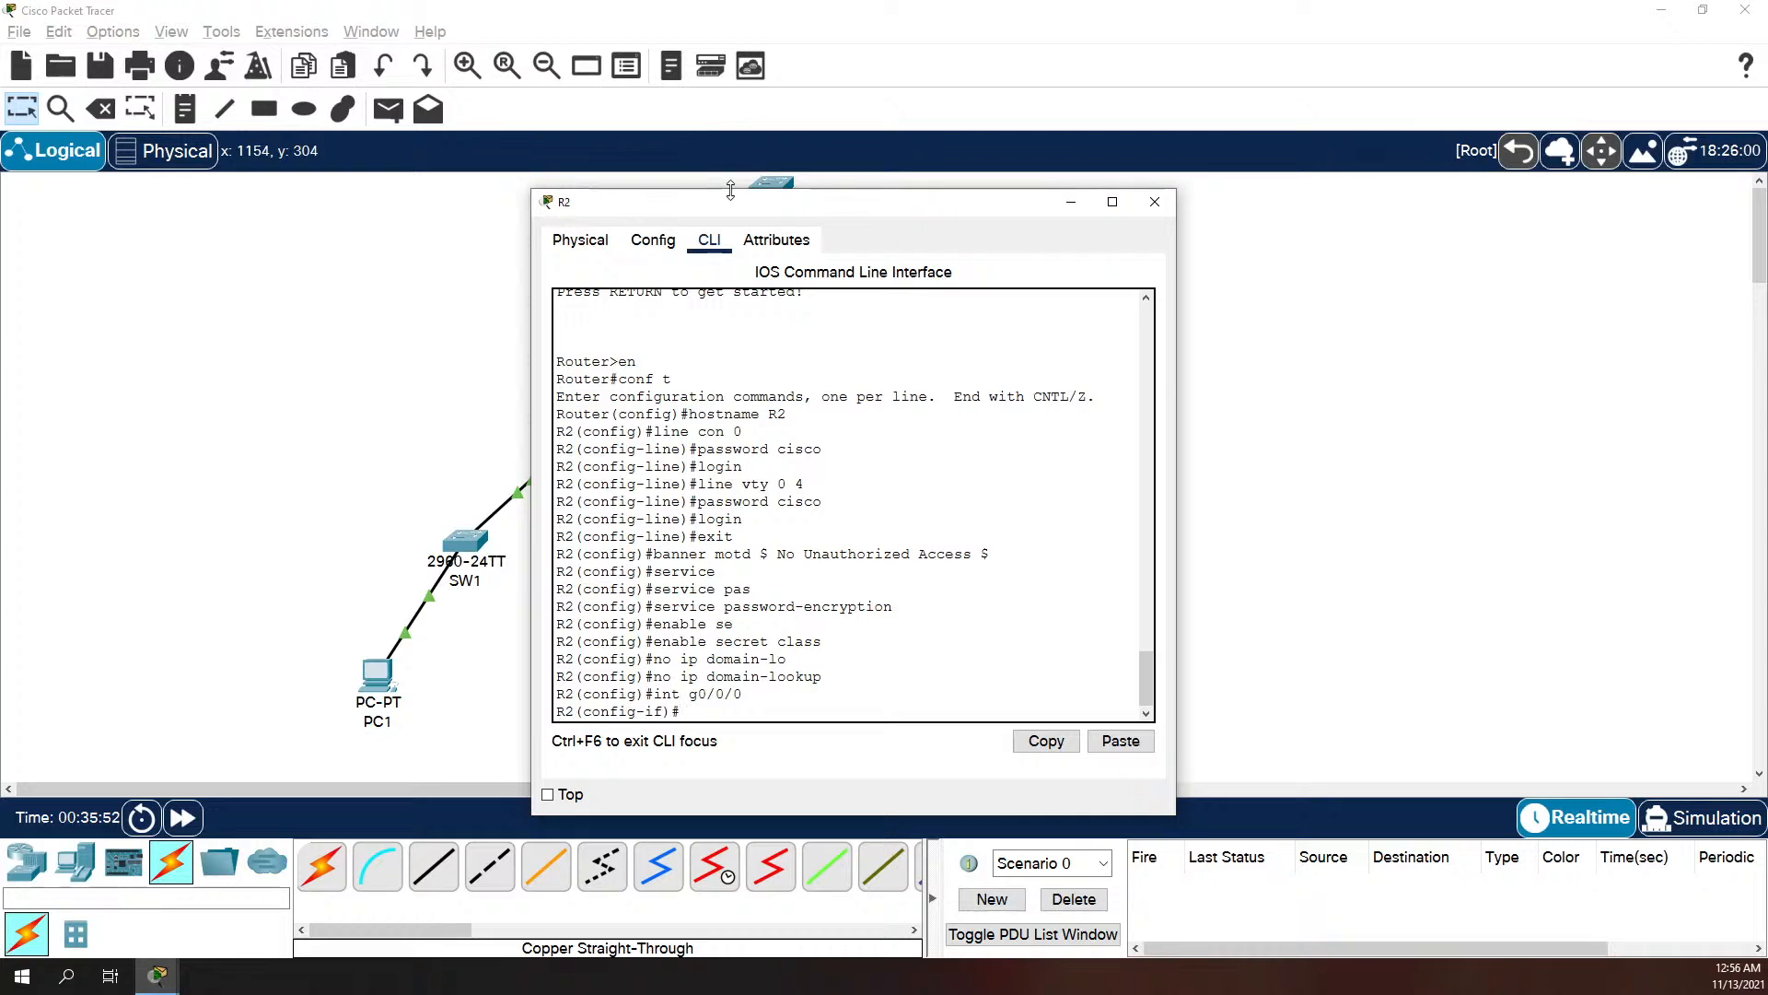
{"action": "type", "text": "ip address 192.168.10.193 255.255"}
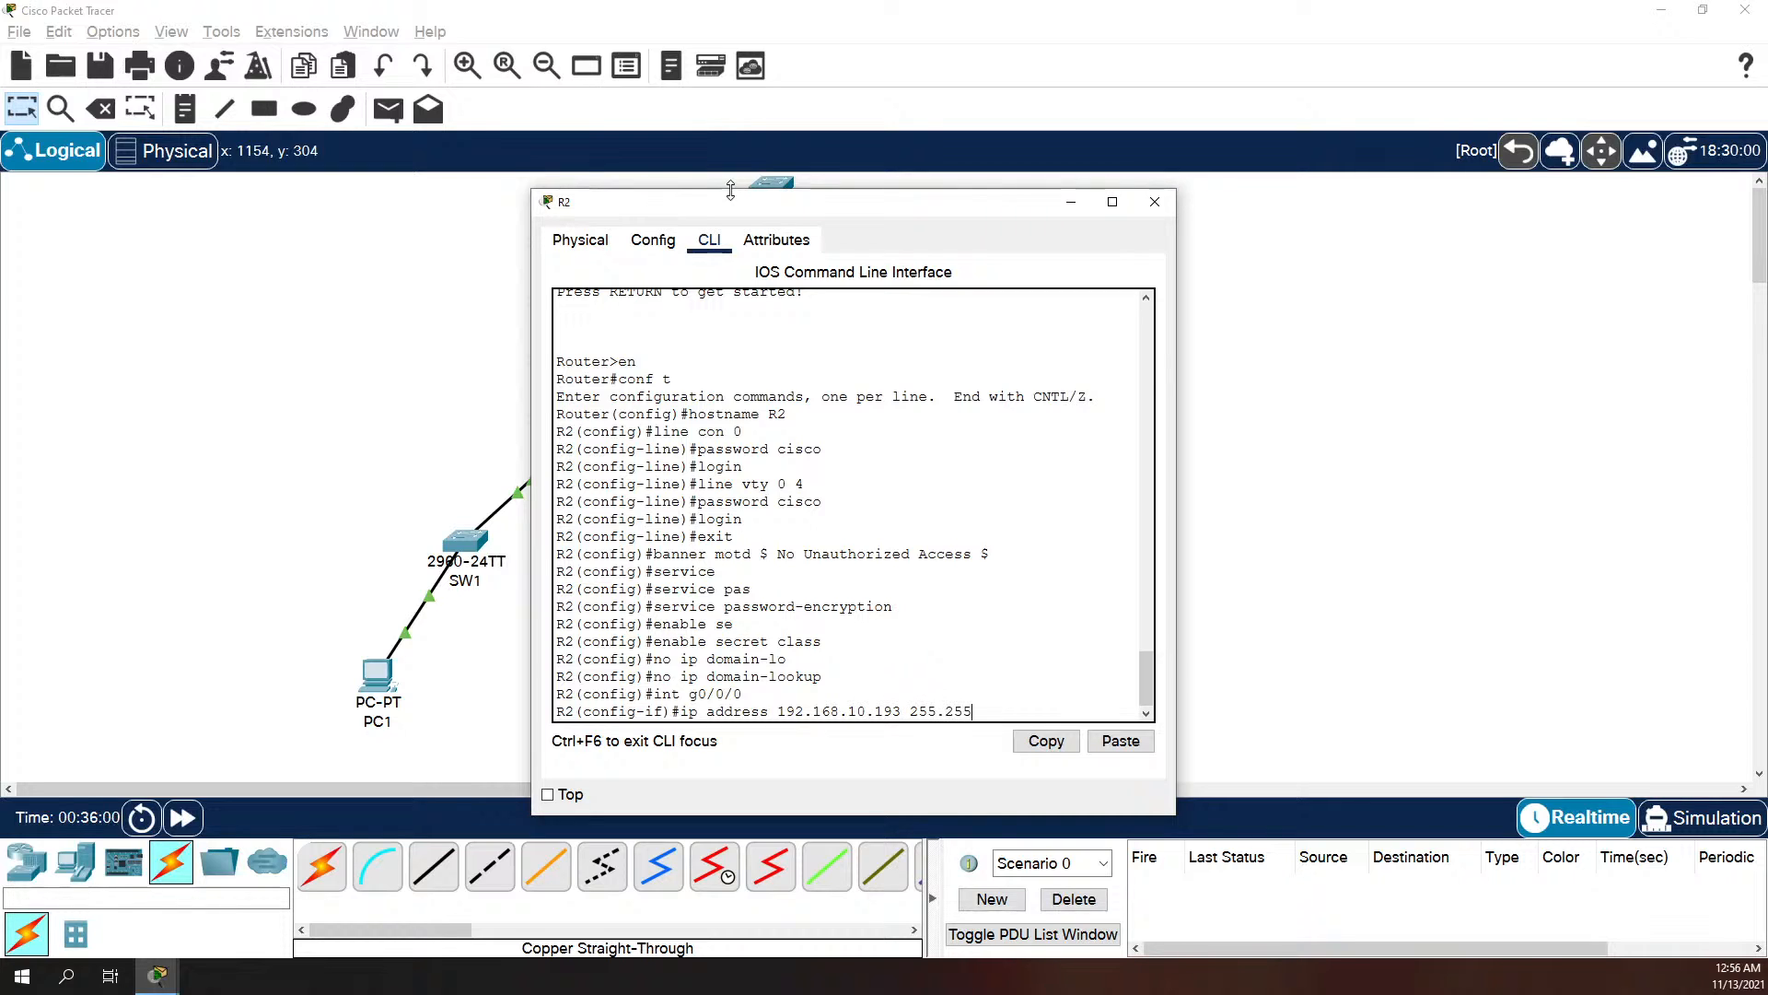
{"action": "type", "text": ".255.224"}
{"action": "key", "text": "Return"}
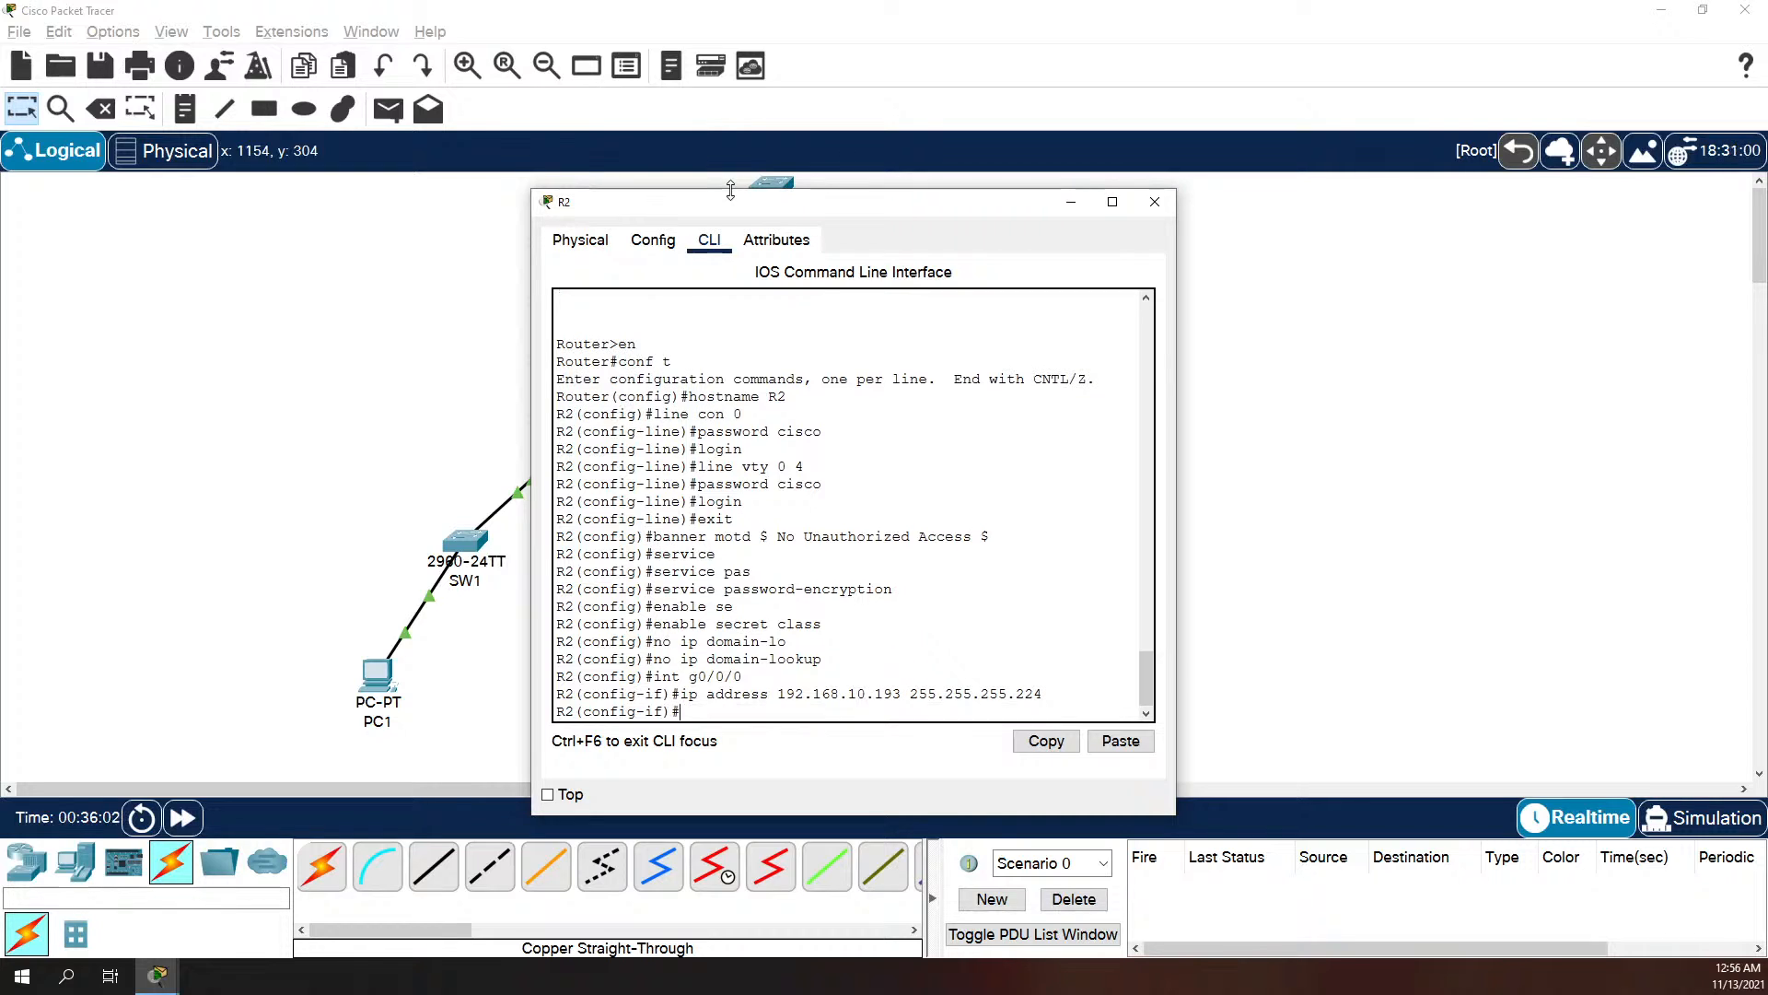
Step: Describe R2's interface g0/0/0 as "Network 23 hosts Fargo"
{"action": "type", "text": "desc"}
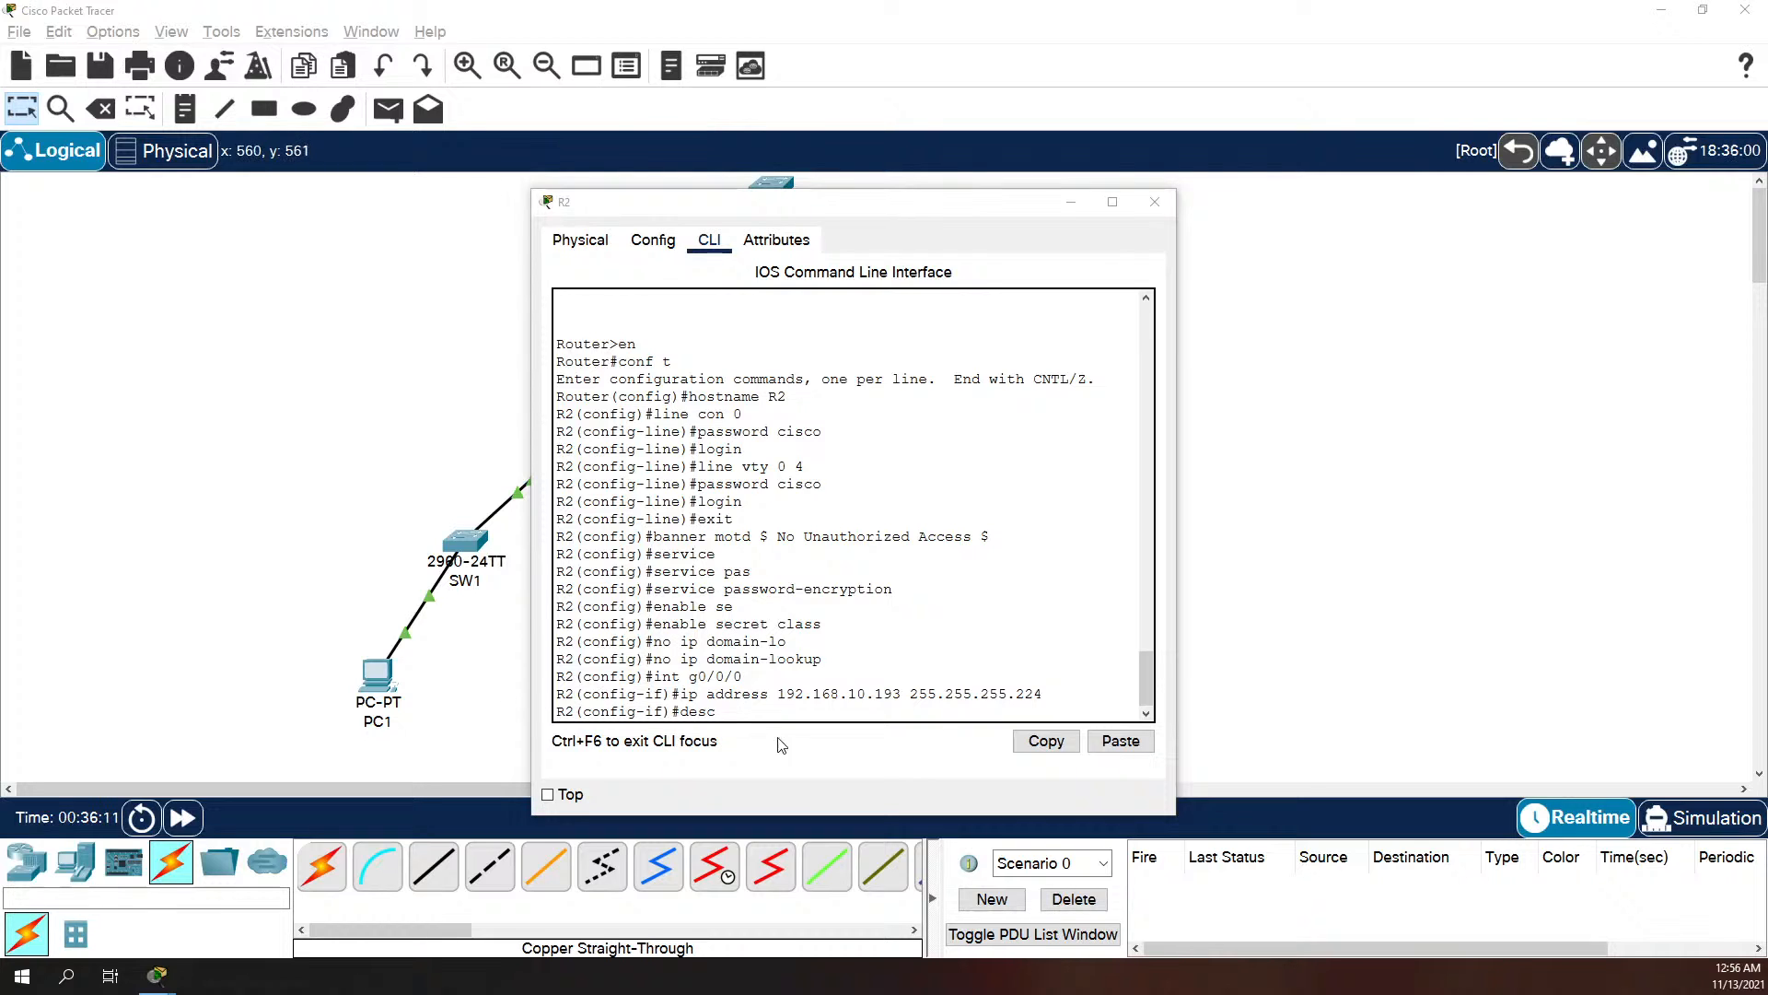
{"action": "left_click", "coordinate": [807, 695]}
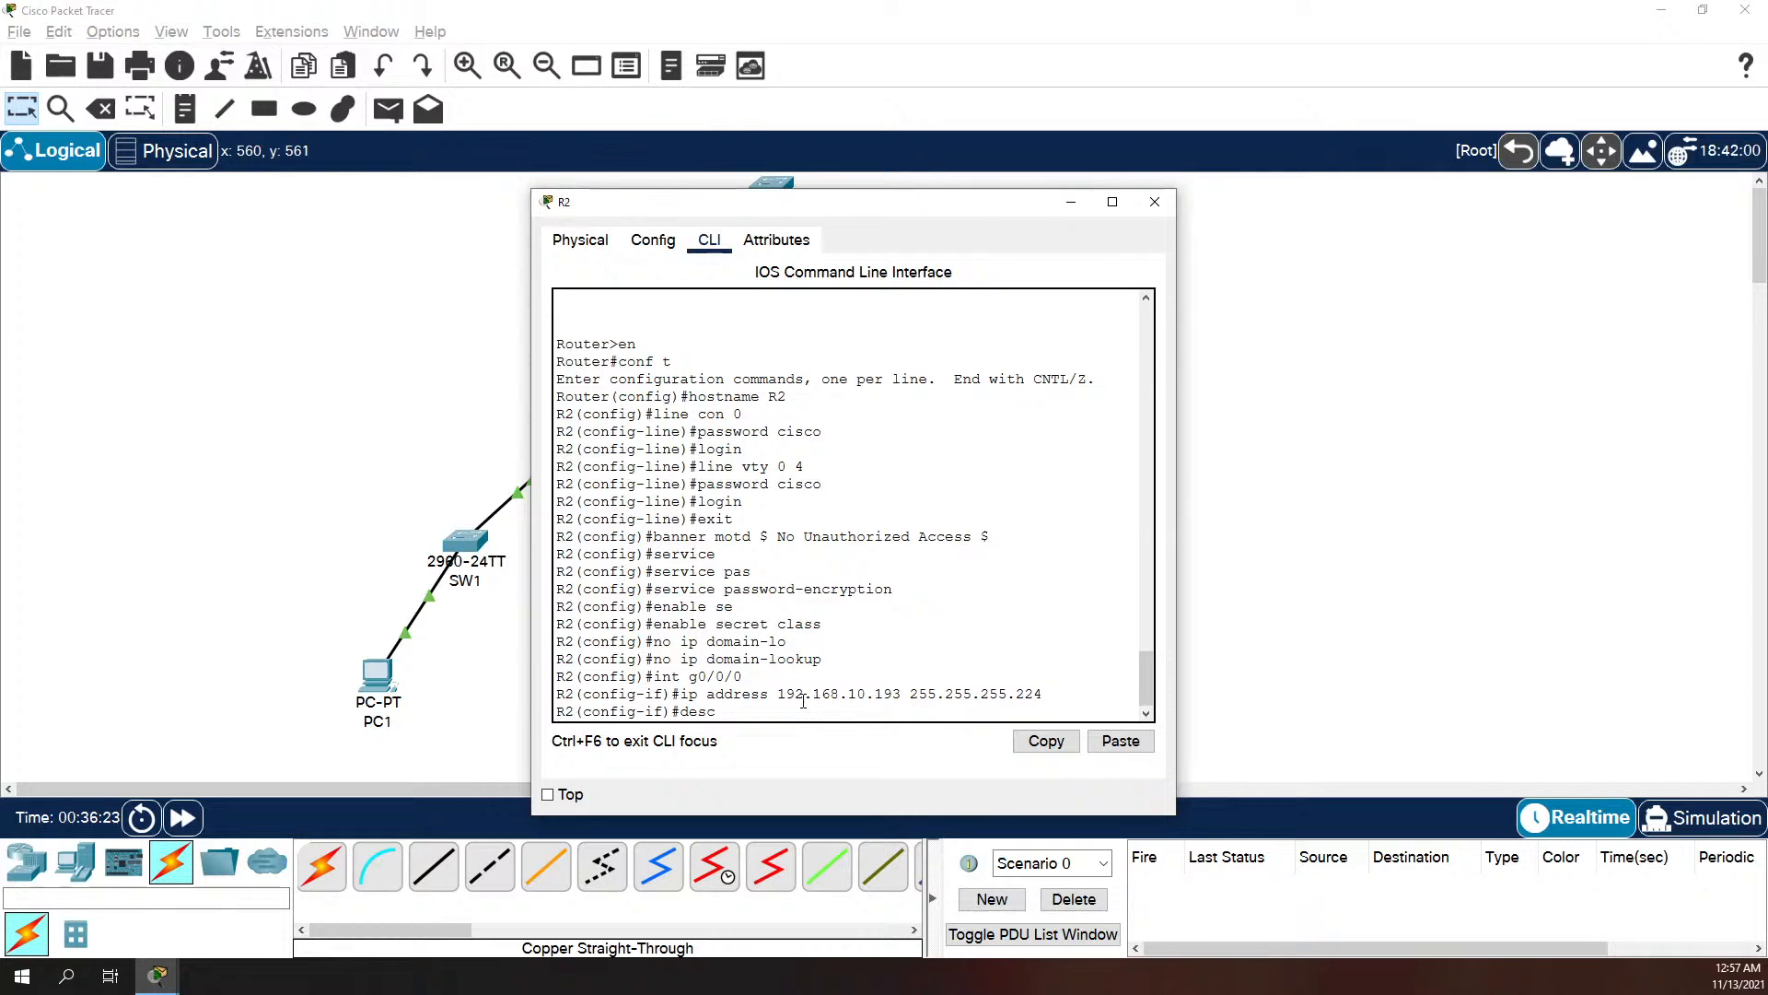
{"action": "type", "text": "etowr"}
{"action": "key", "text": "BackSpace"}
{"action": "key", "text": "BackSpace"}
{"action": "type", "text": "work 23 hosts Fargo"}
{"action": "key", "text": "Return"}
Step: Bring R2's interface g0/0/0 up with the no shutdown command
{"action": "type", "text": "not sh"}
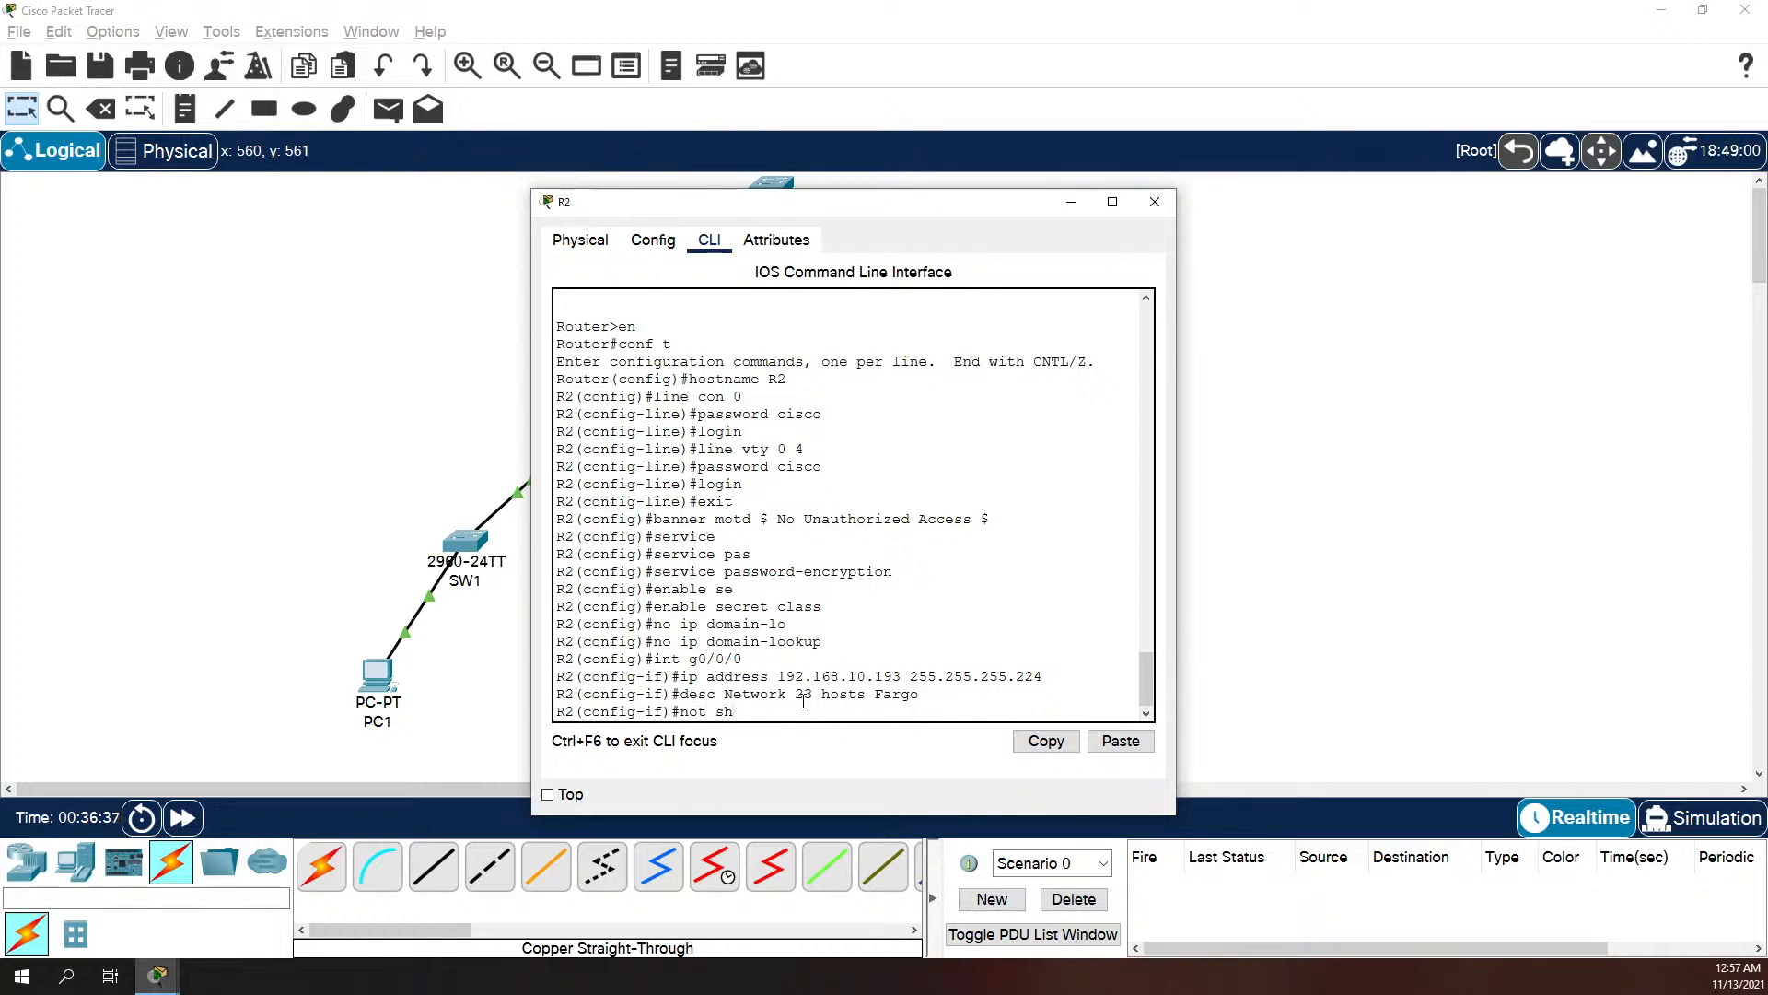
{"action": "type", "text": "uddown"}
{"action": "key", "text": "Return"}
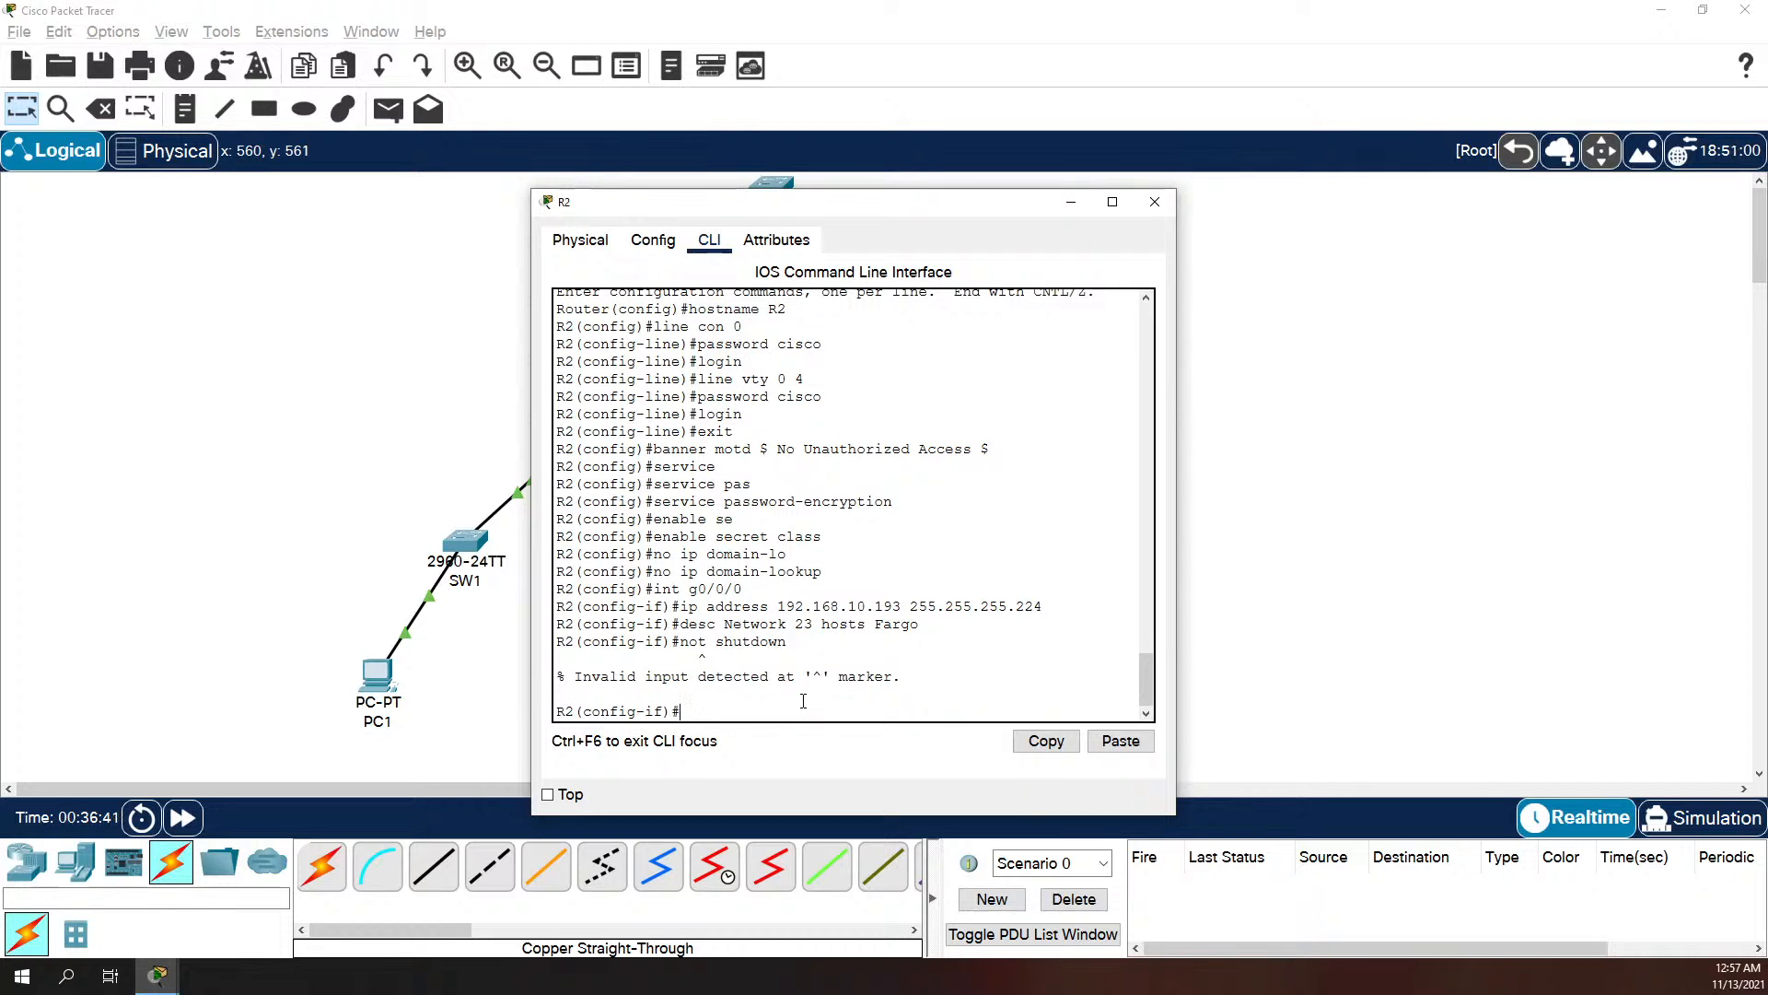
{"action": "type", "text": "not"}
{"action": "key", "text": "BackSpace"}
{"action": "key", "text": "BackSpace"}
{"action": "type", "text": "shutdown"}
{"action": "key", "text": "Return"}
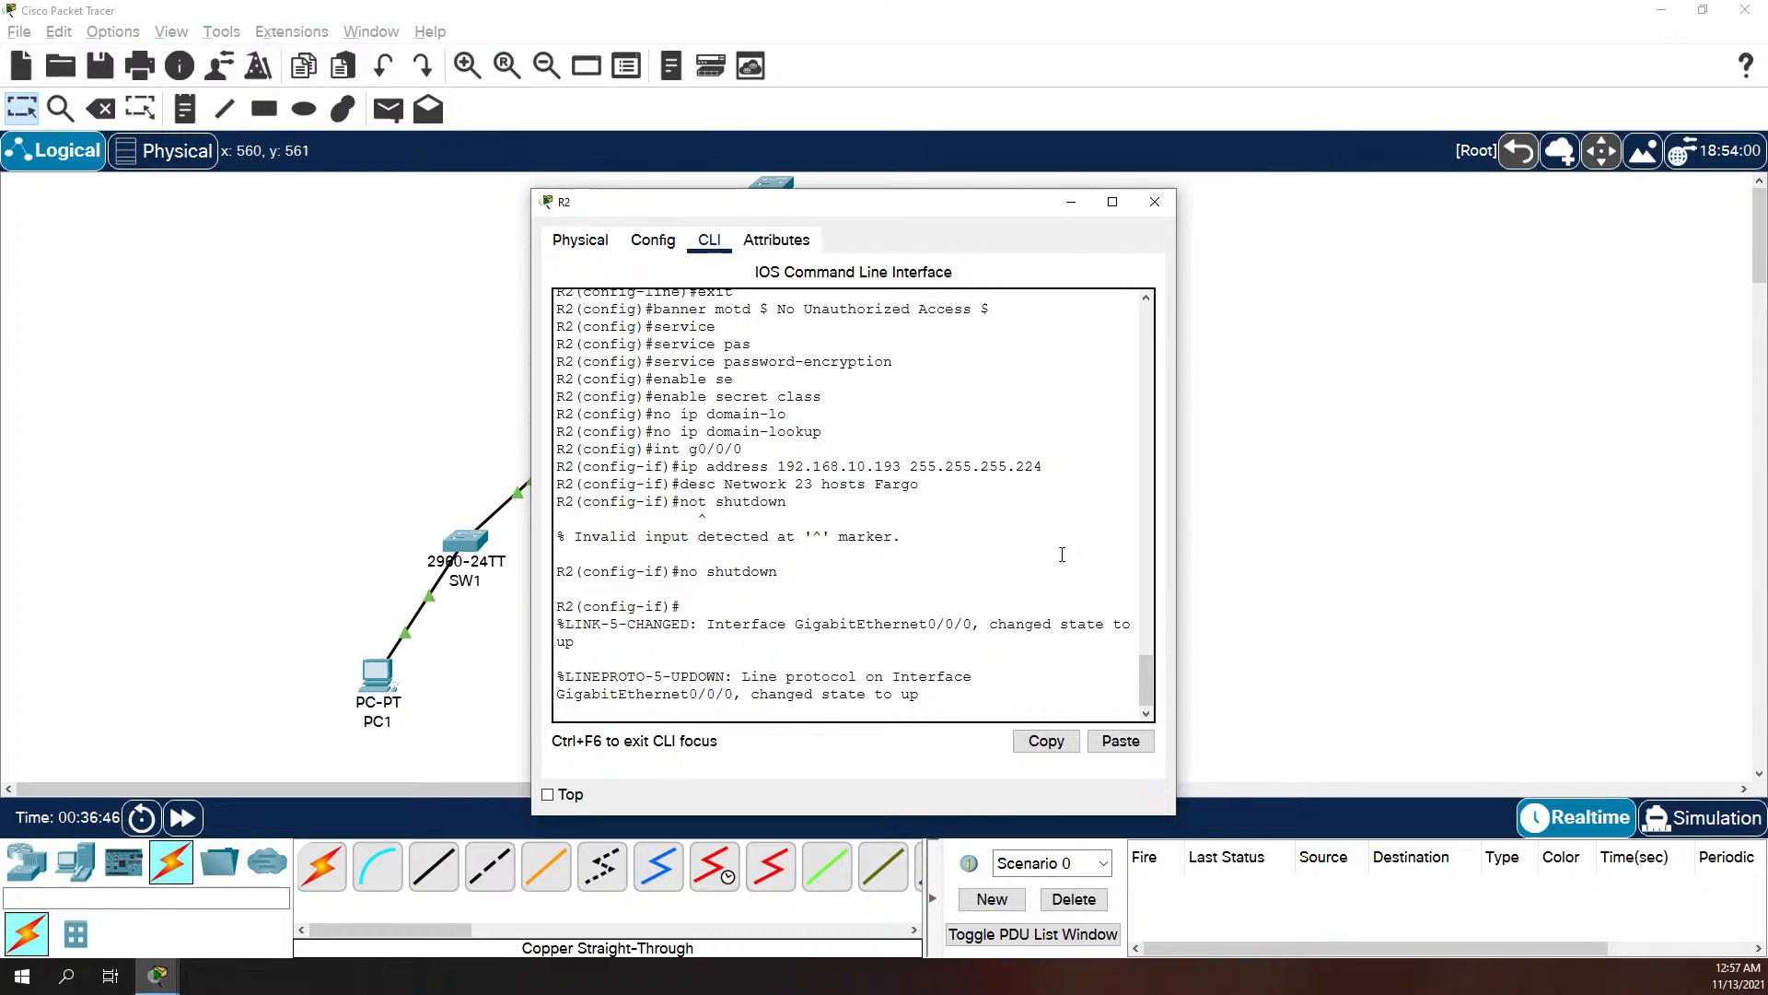
Step: Stay in interface configuration and start selecting another interface on R2
{"action": "type", "text": "exit"}
{"action": "key", "text": "BackSpace"}
{"action": "key", "text": "BackSpace"}
{"action": "key", "text": "BackSpace"}
{"action": "key", "text": "BackSpace"}
{"action": "key", "text": "Return"}
{"action": "type", "text": "int"}
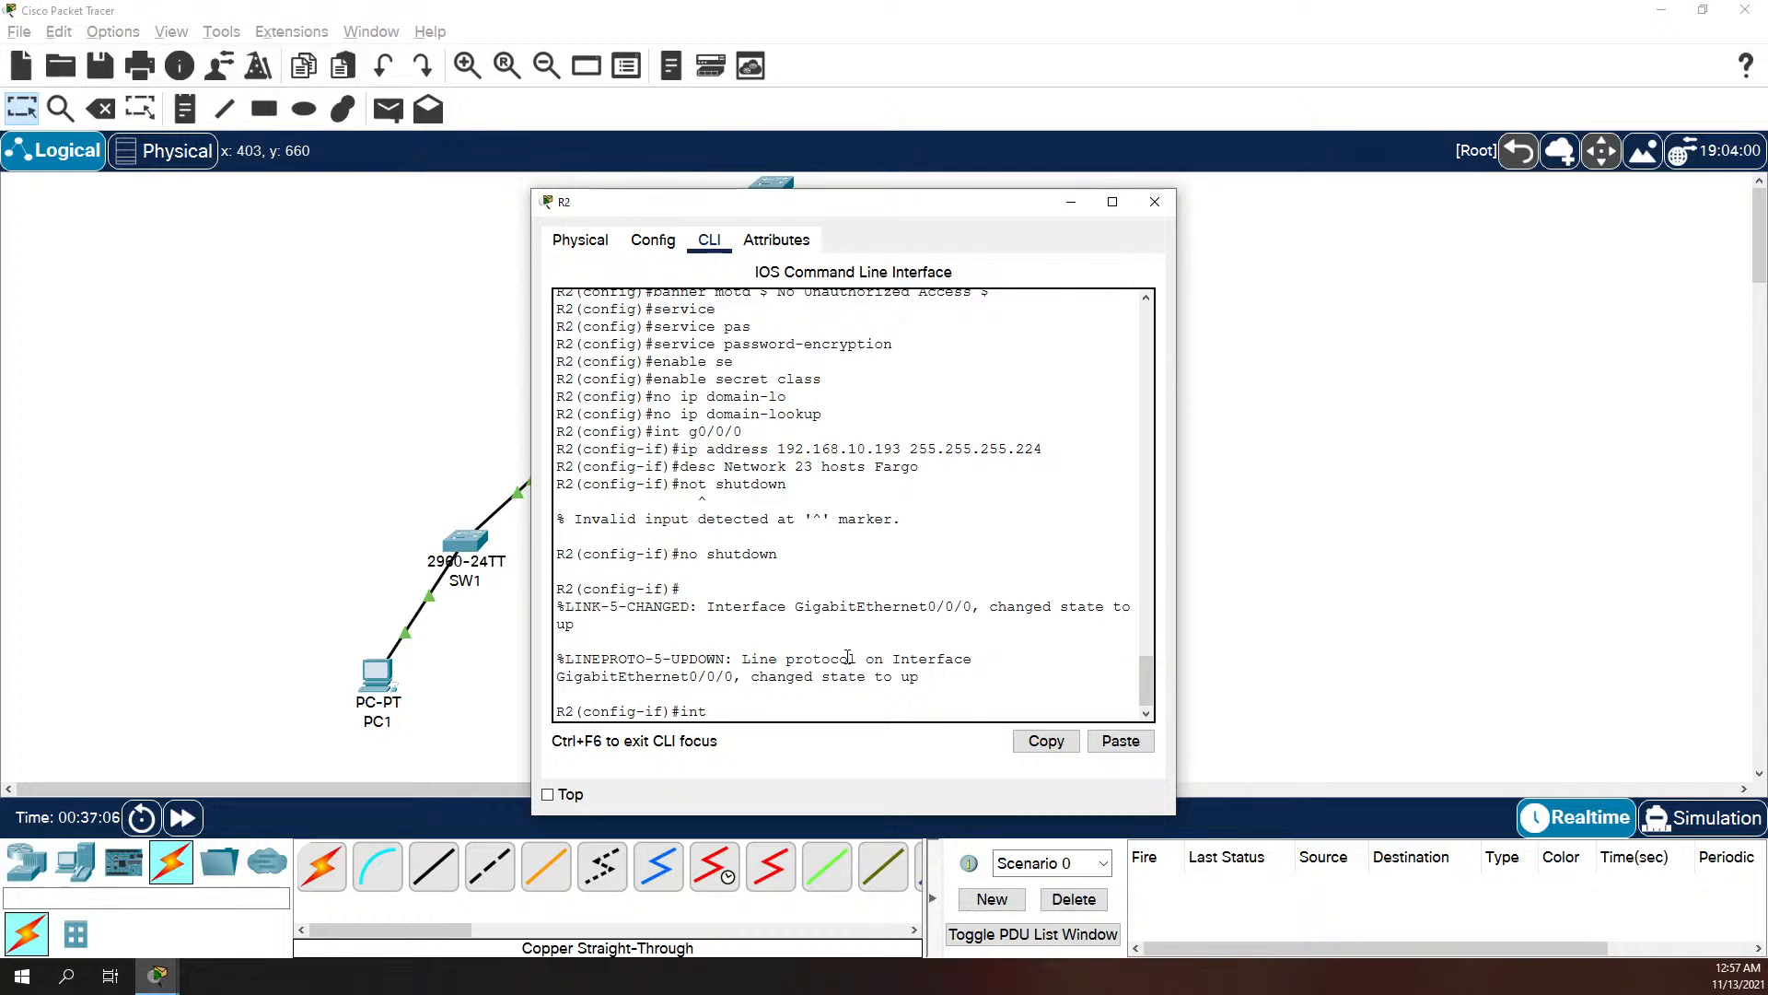
Step: Assign IP address 192.168.10.242 with mask 255.255.255.252 to R2's interface g0/0/1
{"action": "type", "text": "g0."}
{"action": "key", "text": "BackSpace"}
{"action": "type", "text": "/0/1"}
{"action": "key", "text": "Return"}
{"action": "type", "text": "ip ad"}
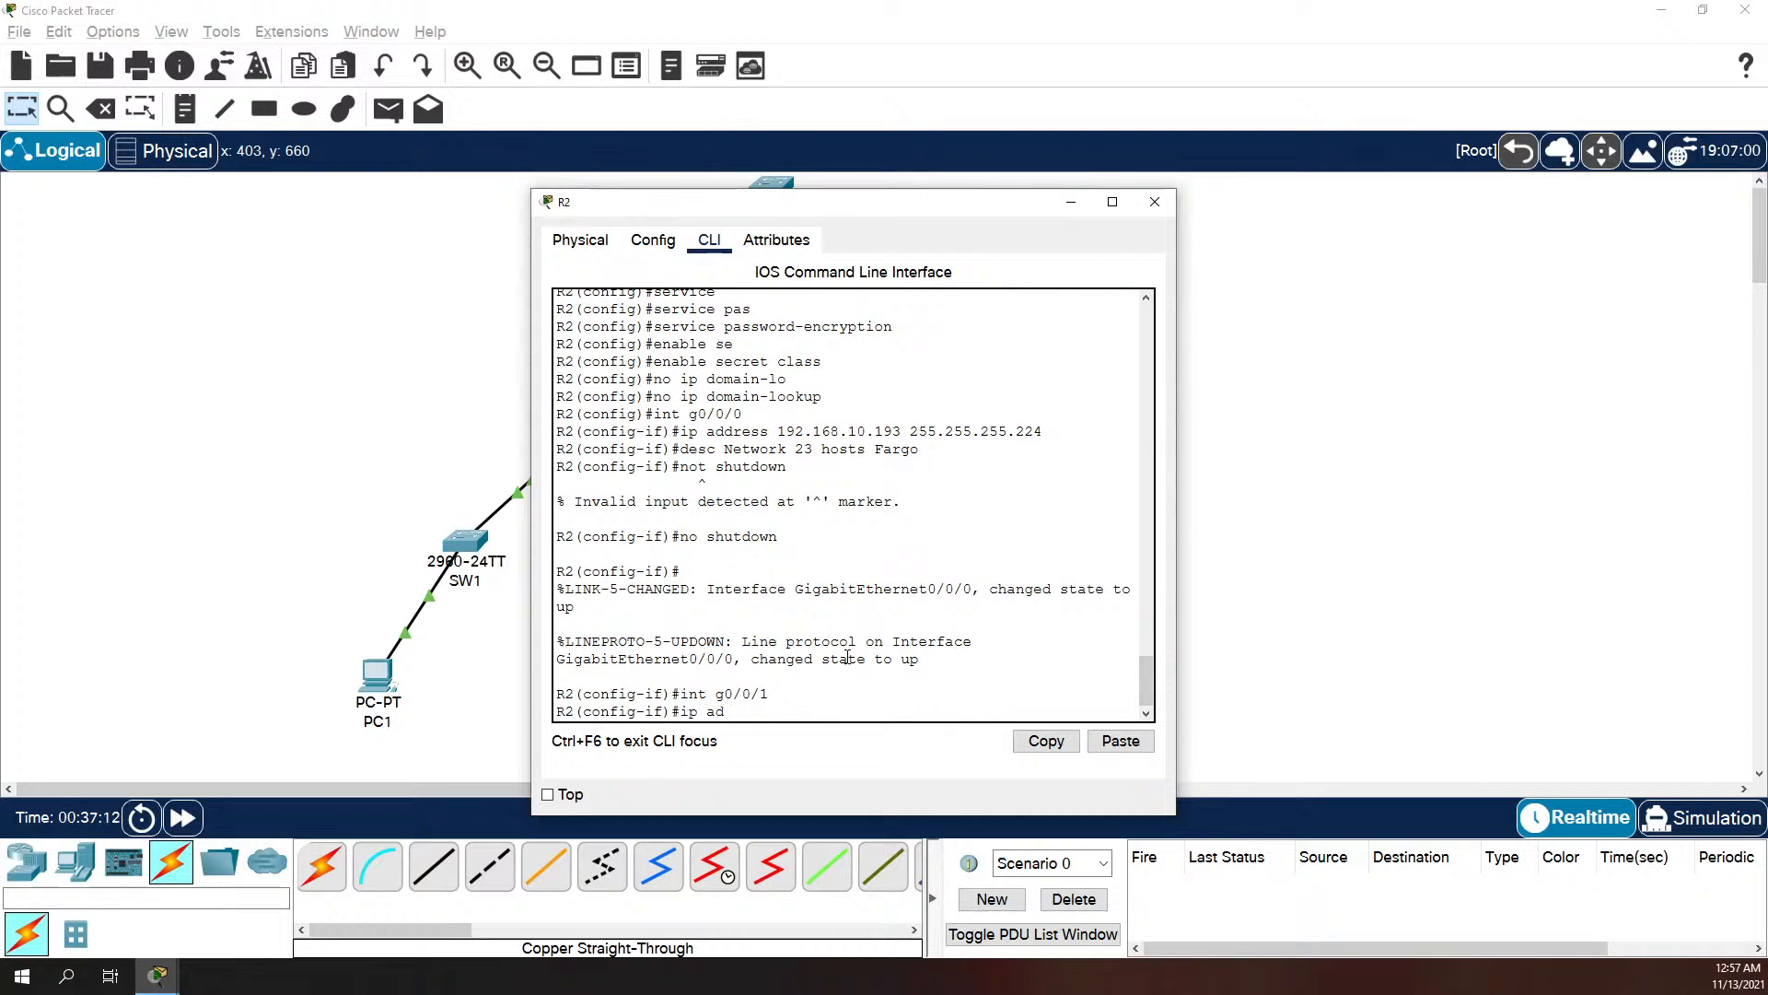
{"action": "type", "text": "dress 192.168.10.242 255.255.25"}
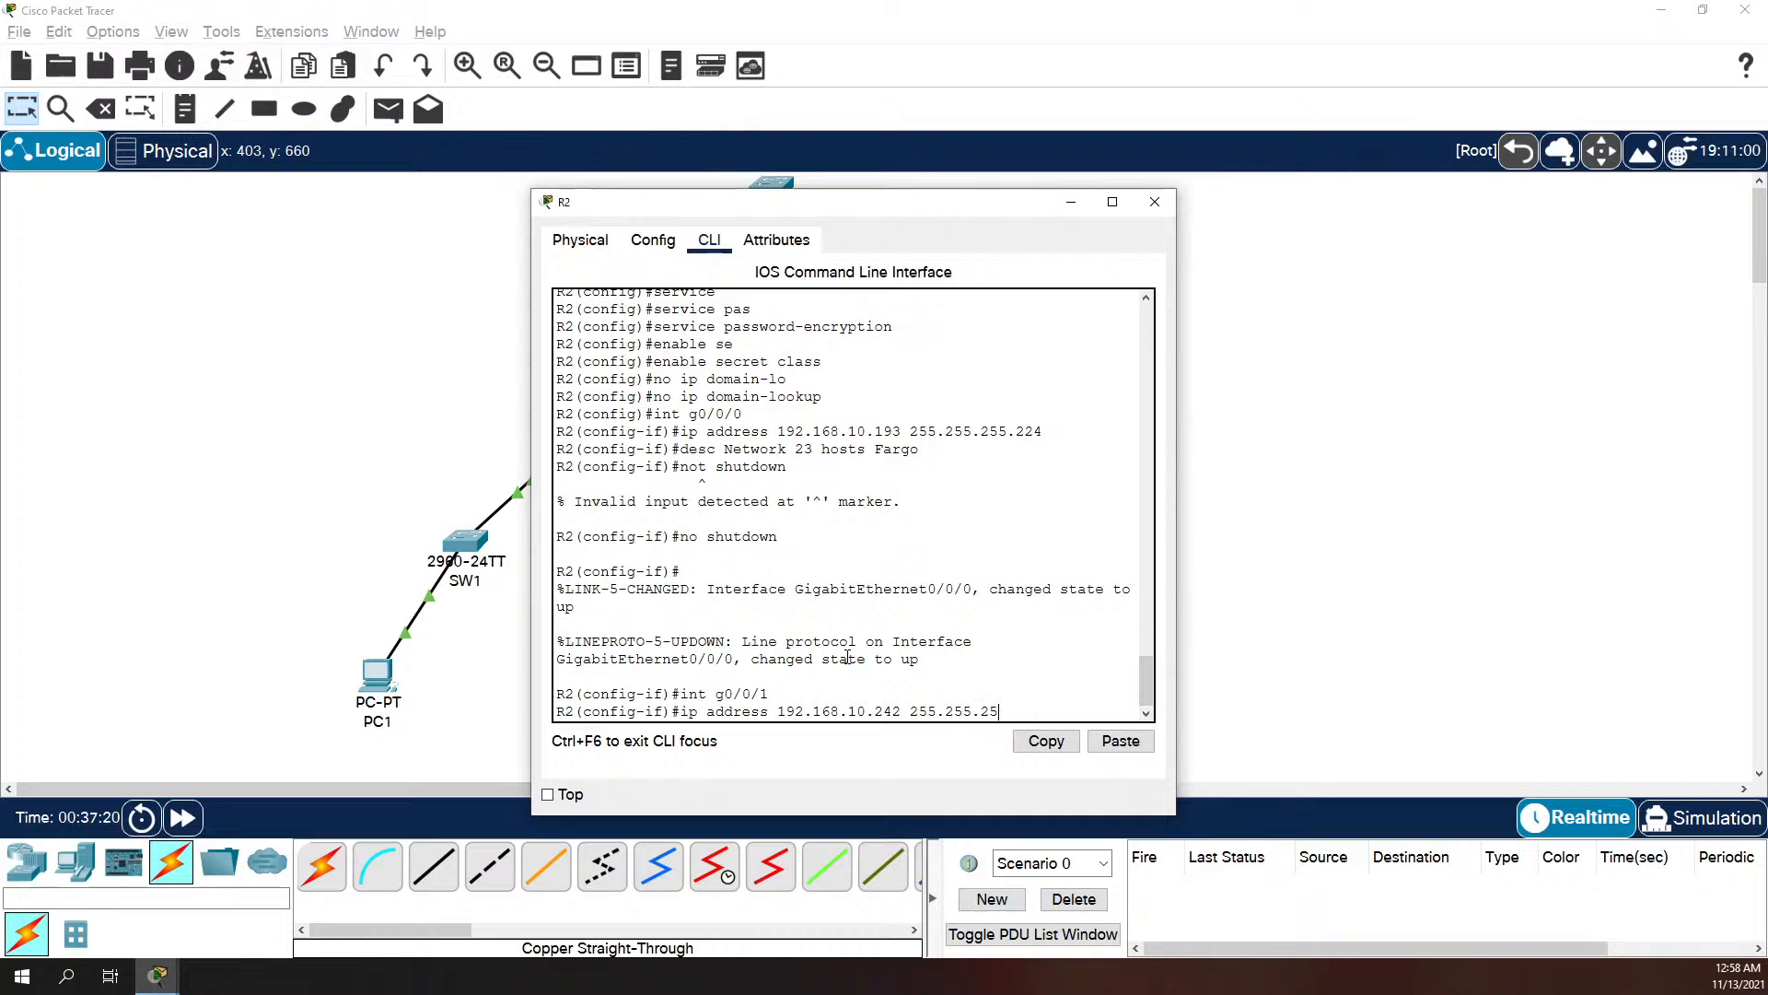
{"action": "type", "text": "5.252"}
{"action": "key", "text": "Return"}
Step: Describe R2's interface g0/0/1 as "WAN to R3"
{"action": "type", "text": "de"}
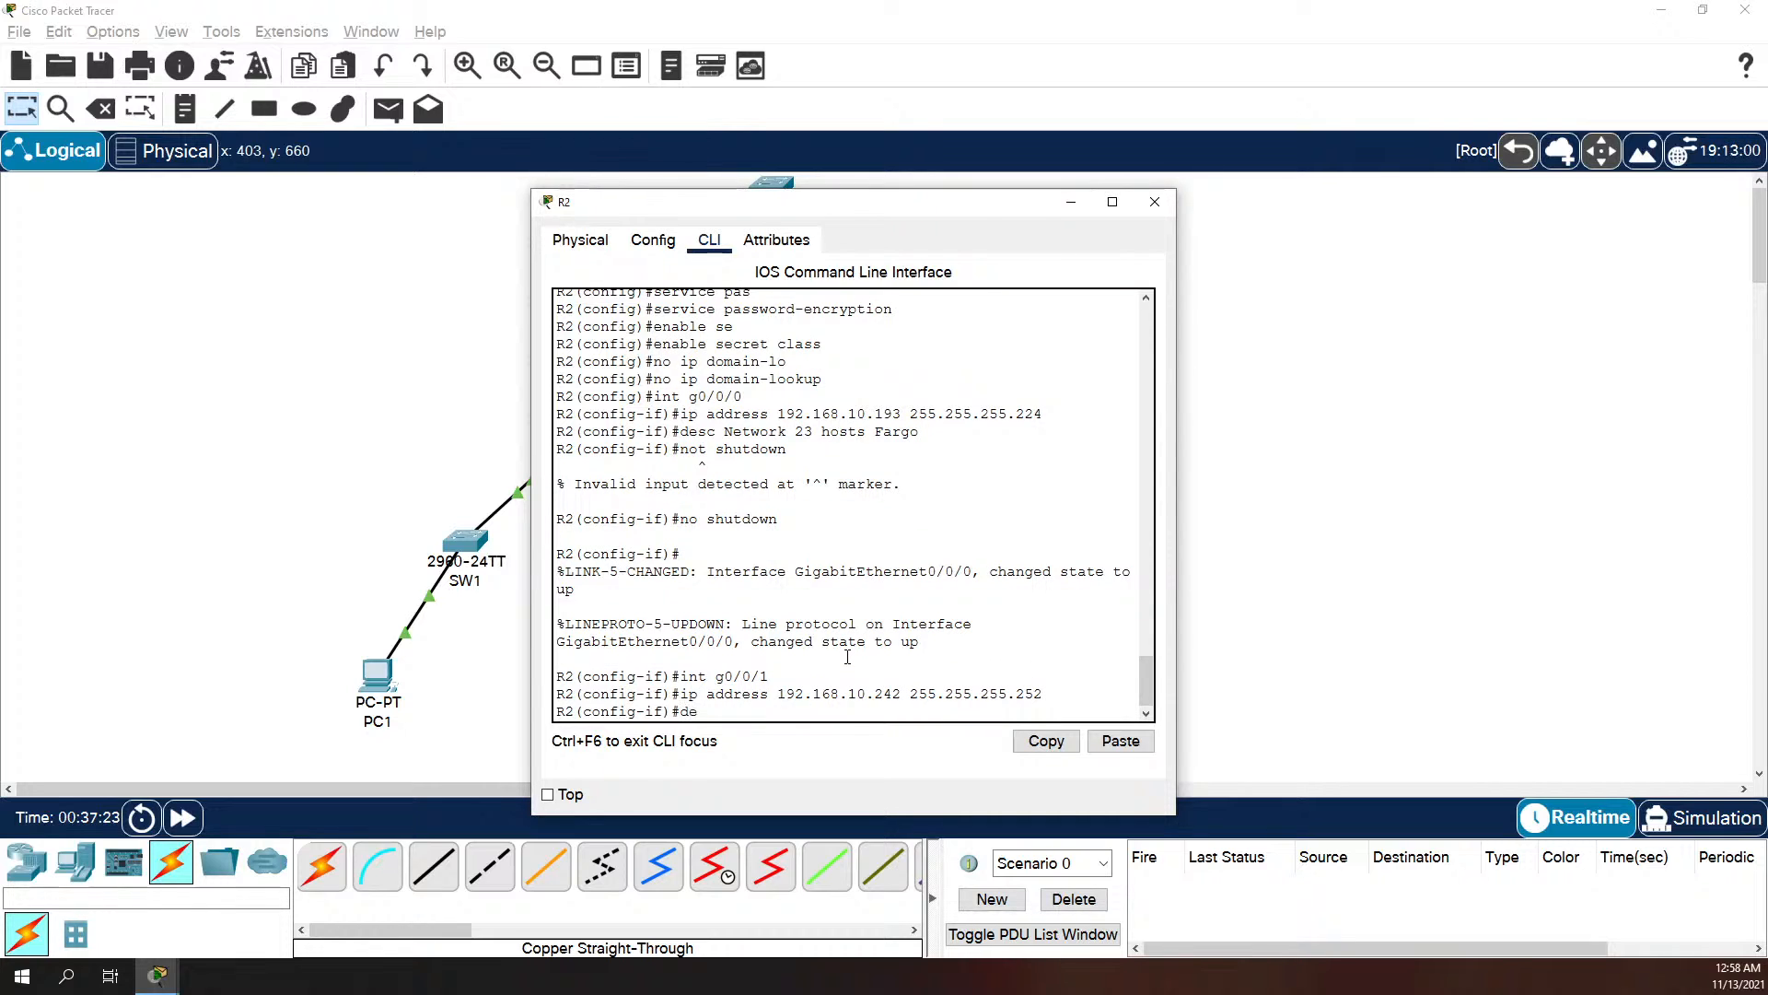
{"action": "type", "text": "scr WAN to R3"}
{"action": "key", "text": "Return"}
Step: Bring R2's interface g0/0/1 up with the no shutdown command and widen the R2 window
{"action": "type", "text": "no"}
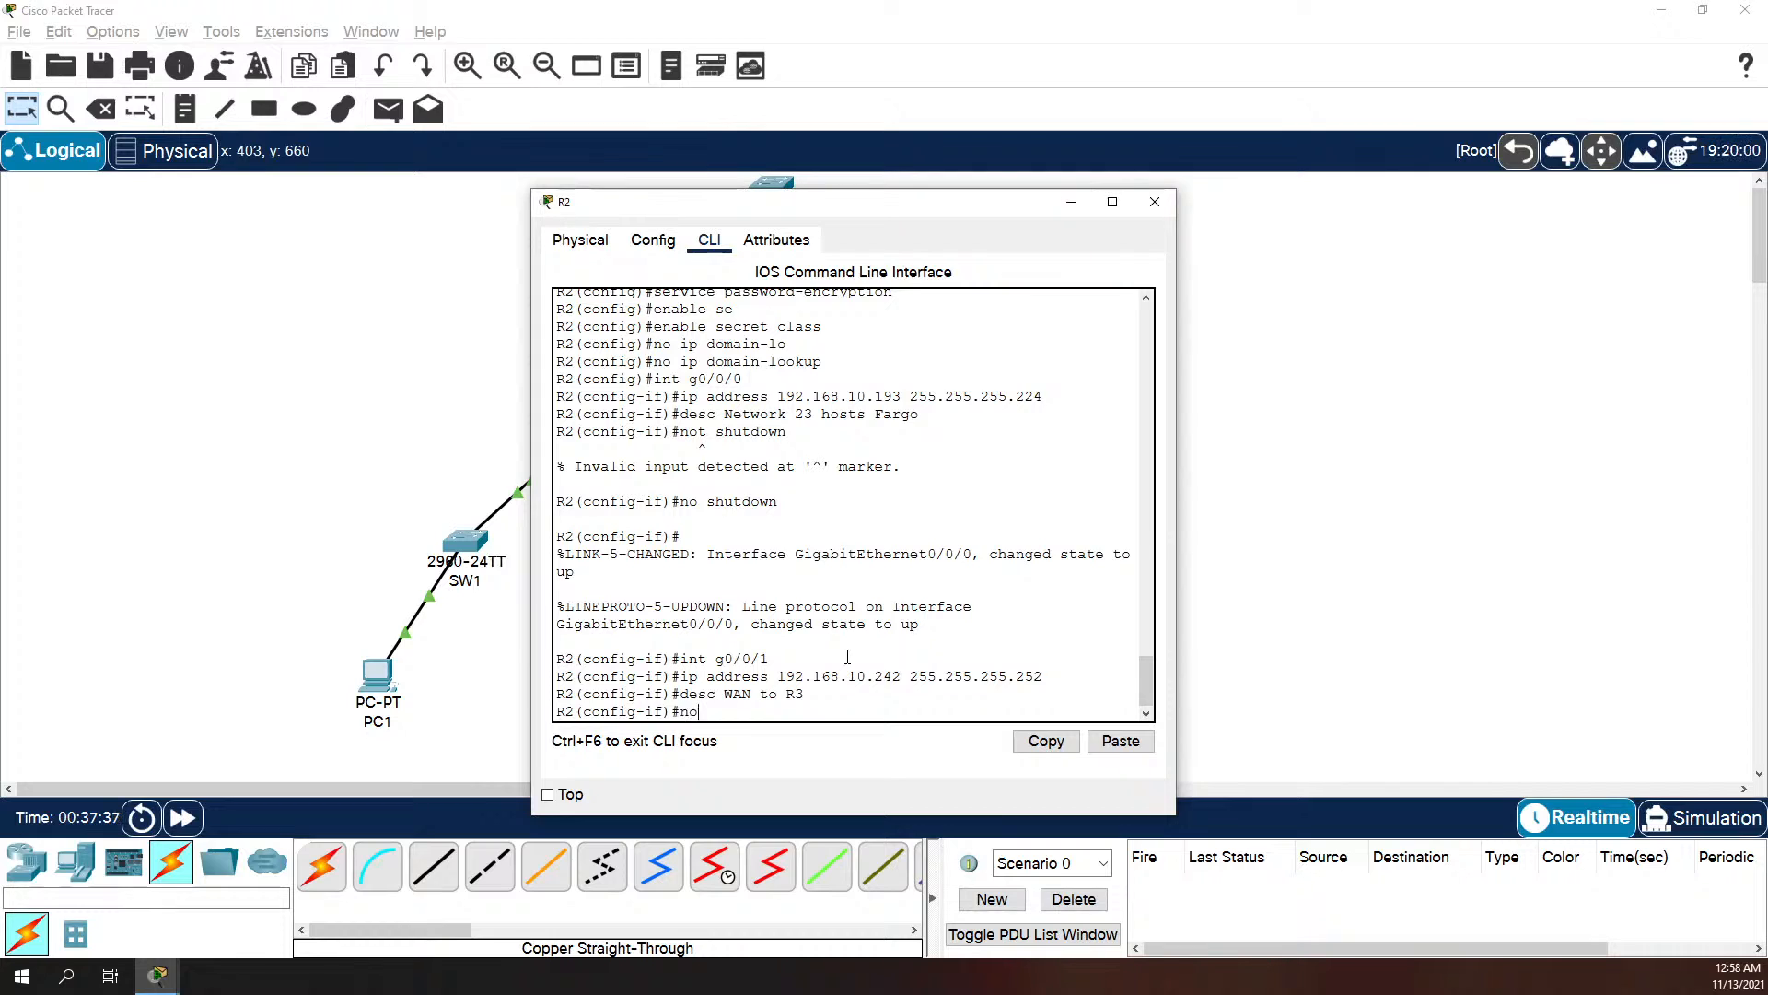
{"action": "type", "text": " shut"}
{"action": "key", "text": "BackSpace"}
{"action": "type", "text": "shutdown"}
{"action": "key", "text": "Return"}
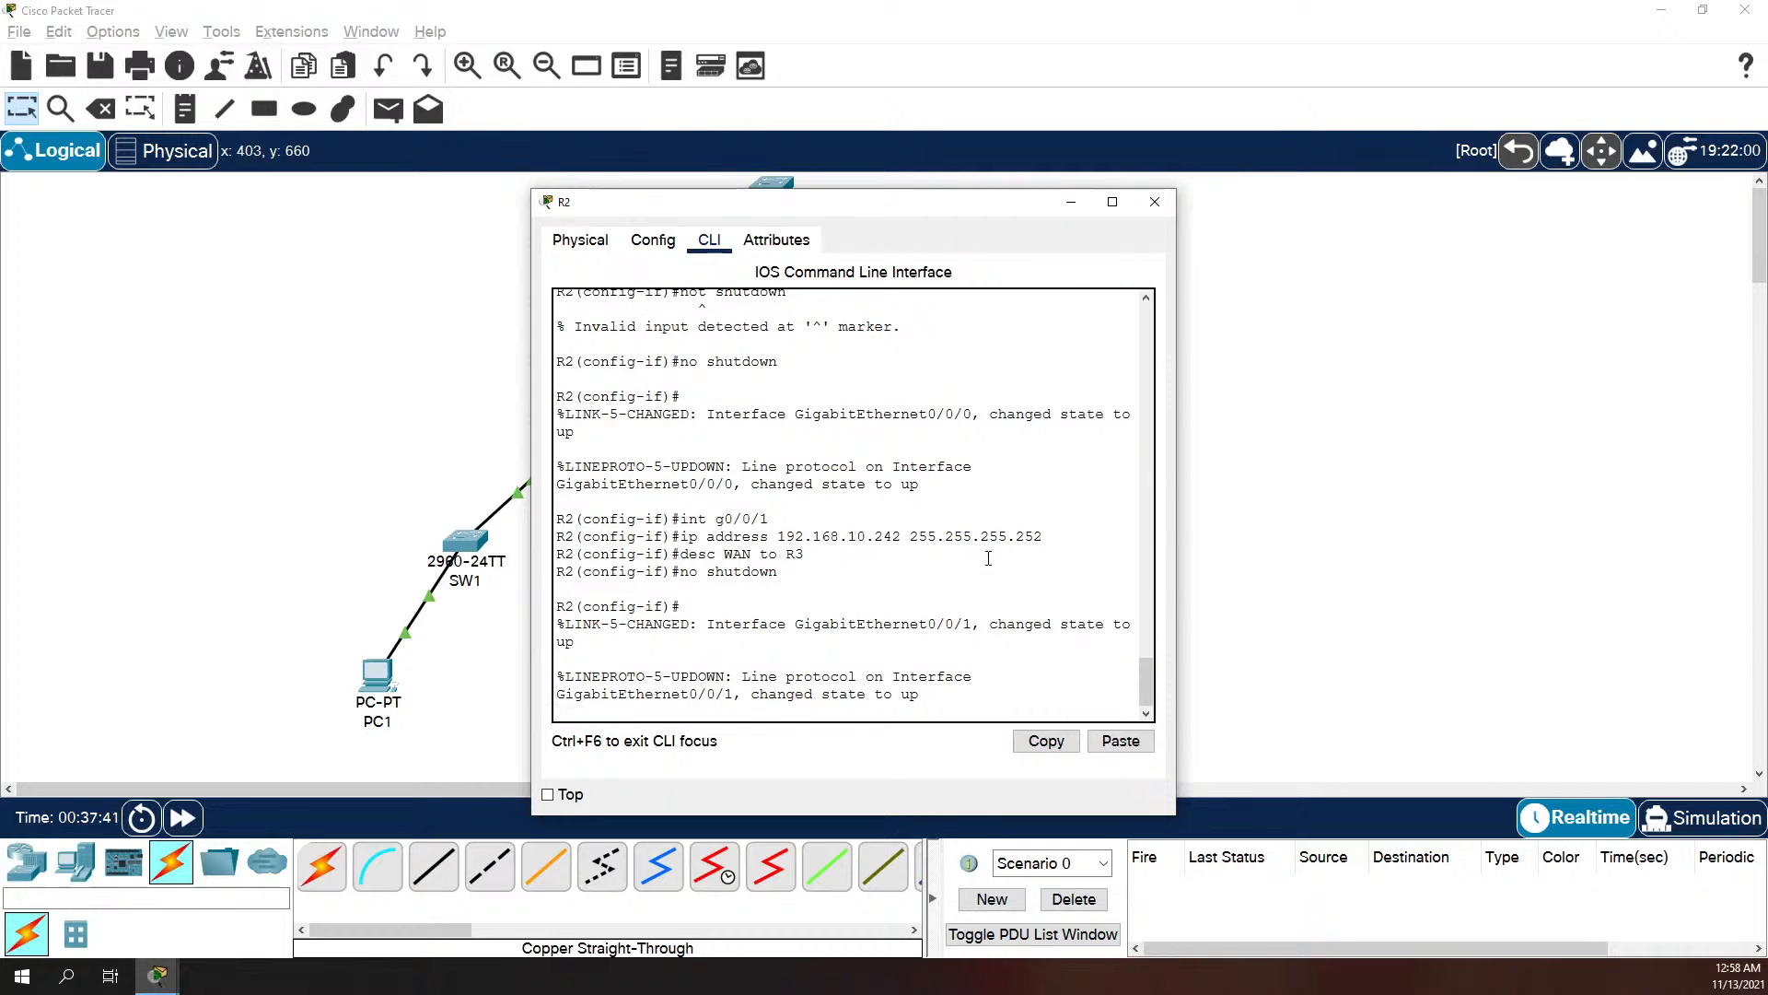
{"action": "left_click_drag", "start_coordinate": [1177, 516], "coordinate": [1471, 516]}
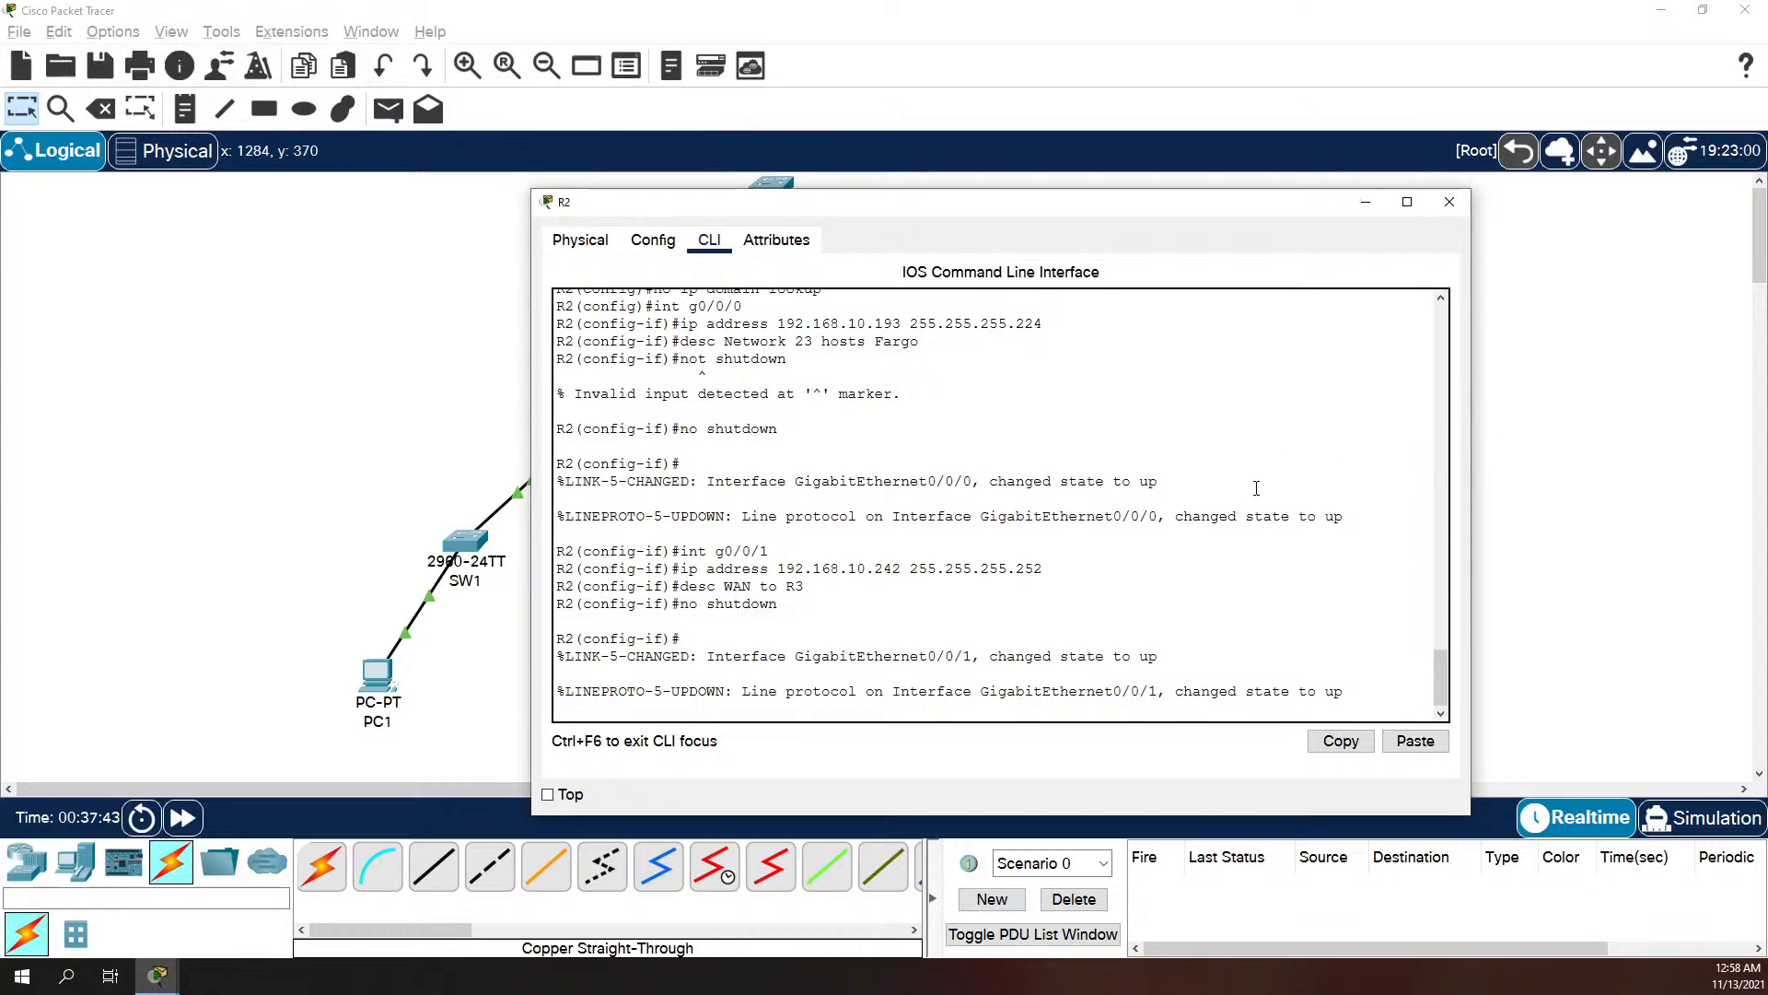
{"action": "key", "text": "Return"}
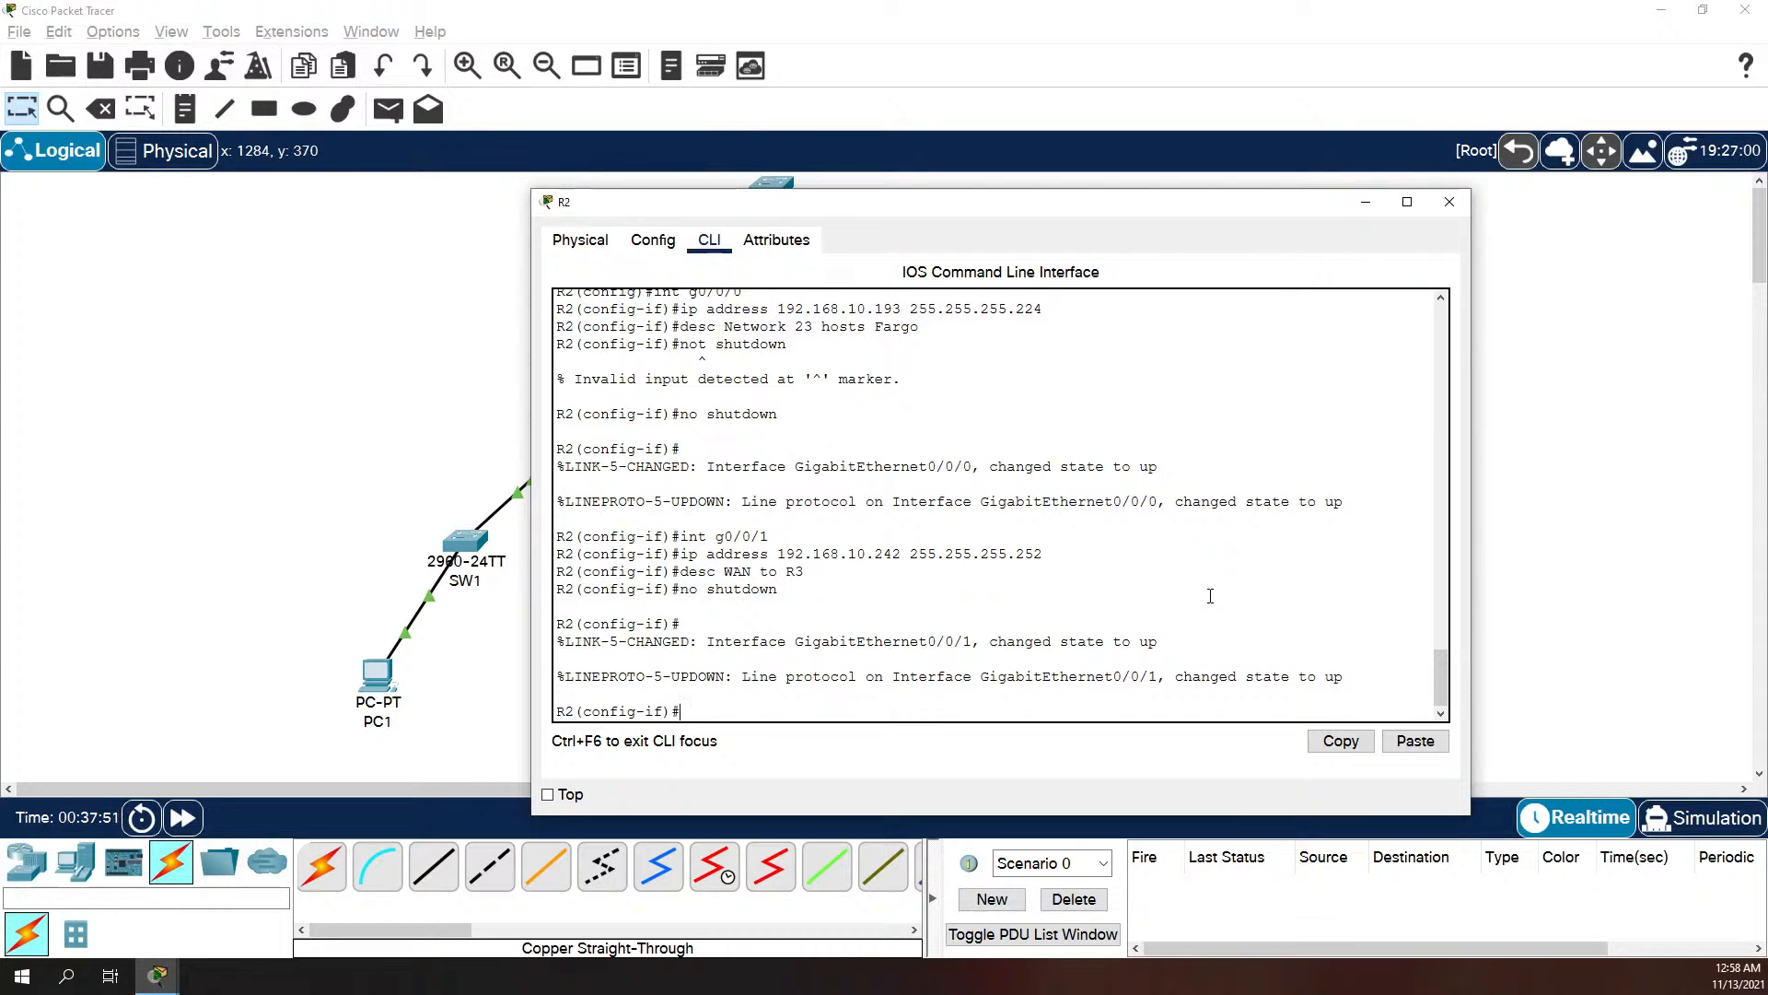
Step: Assign IP address 192.168.10.245 with mask 255.255.255.252 to R2's interface g0/0/2
{"action": "type", "text": "int g0/0/2"}
{"action": "key", "text": "Return"}
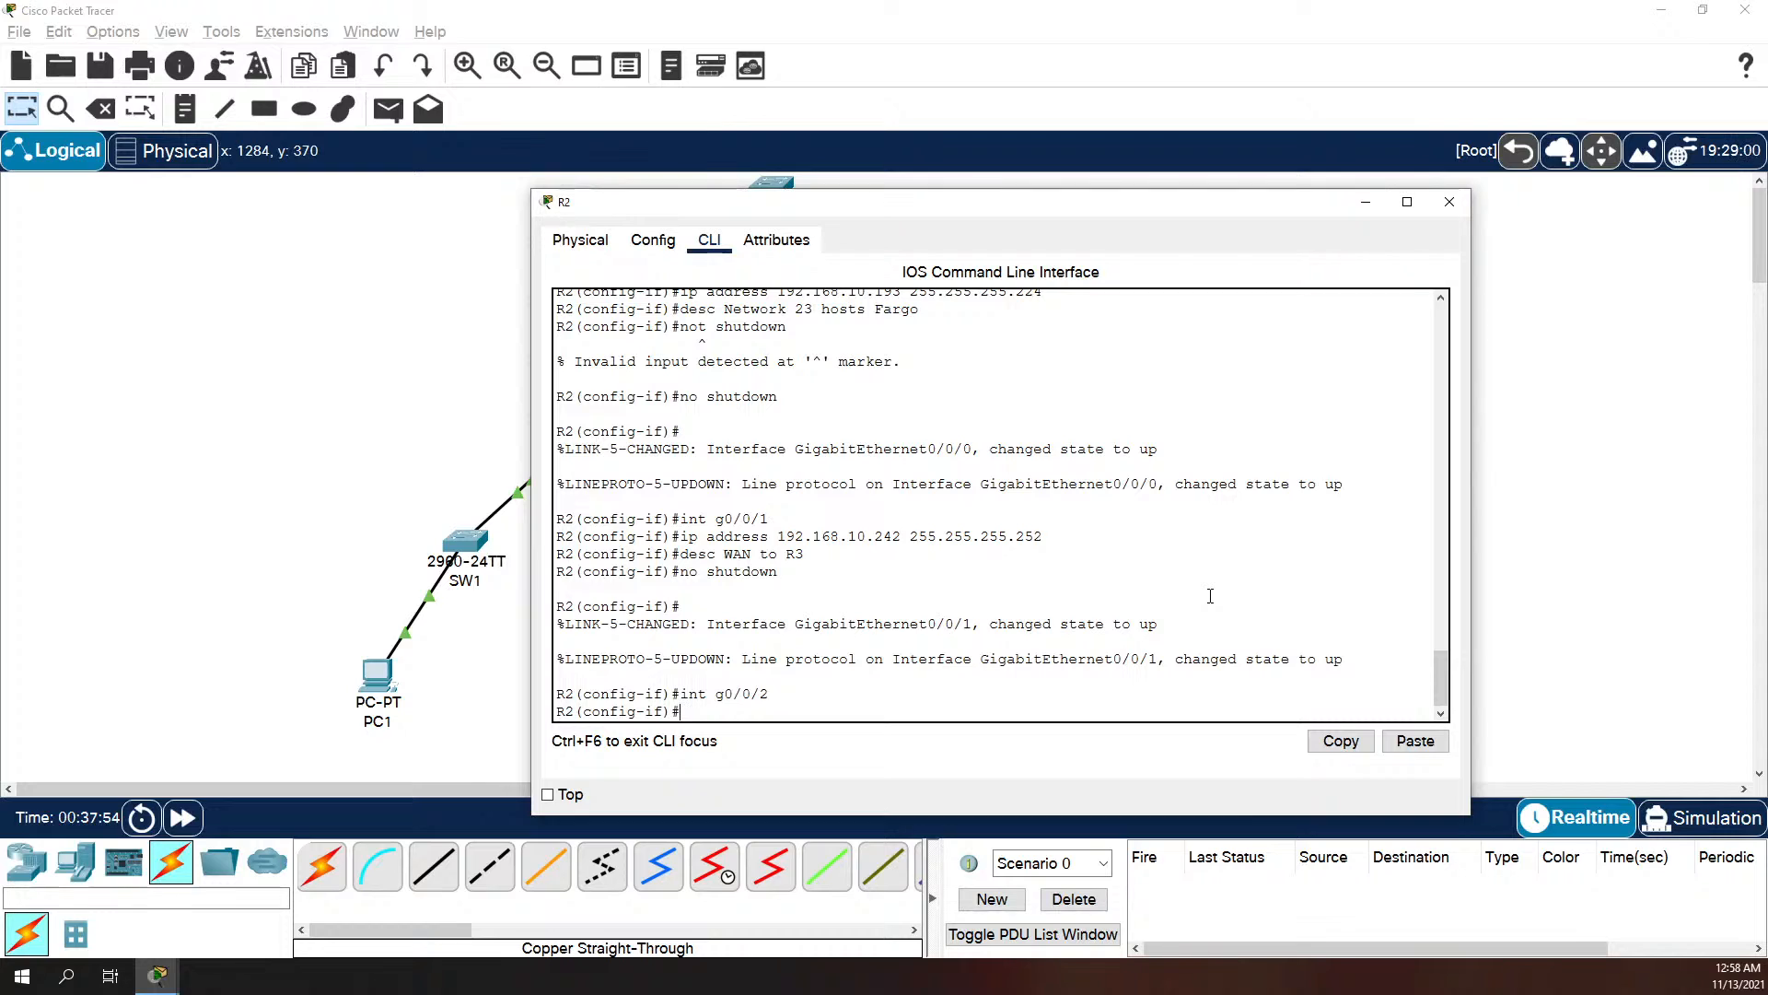
{"action": "type", "text": "ip address 192.168.10.245"}
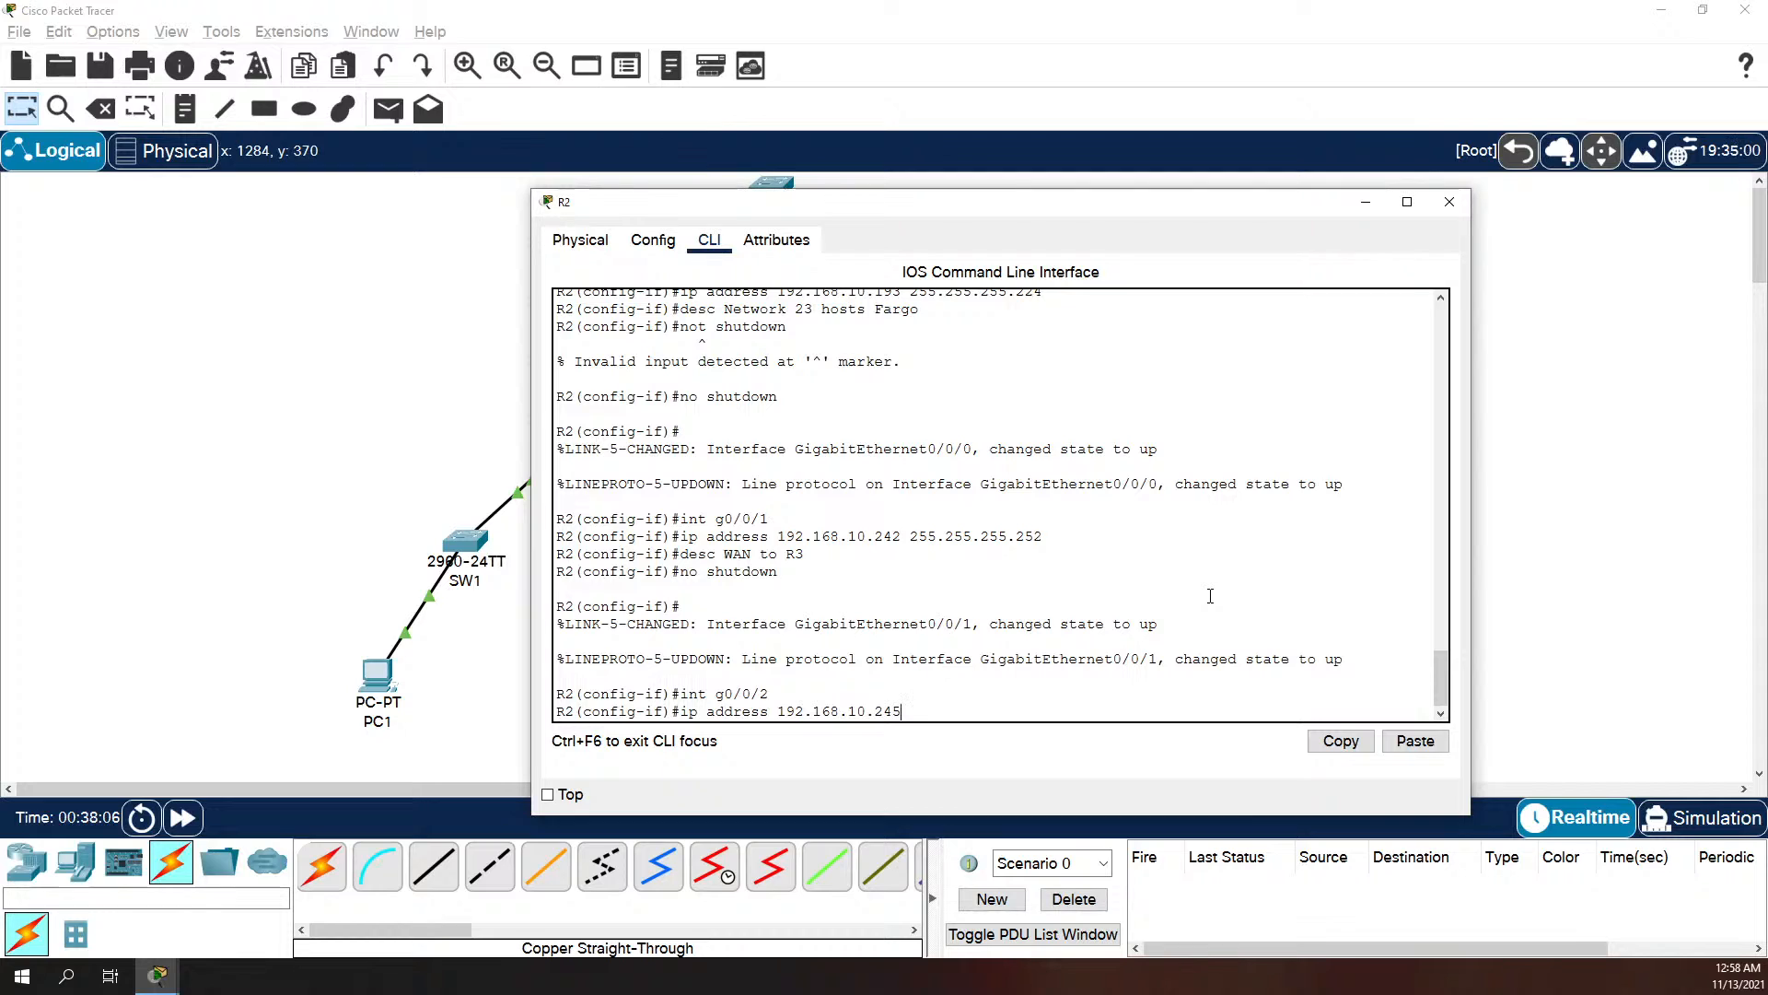
{"action": "type", "text": "255.255.255.252"}
{"action": "key", "text": "Return"}
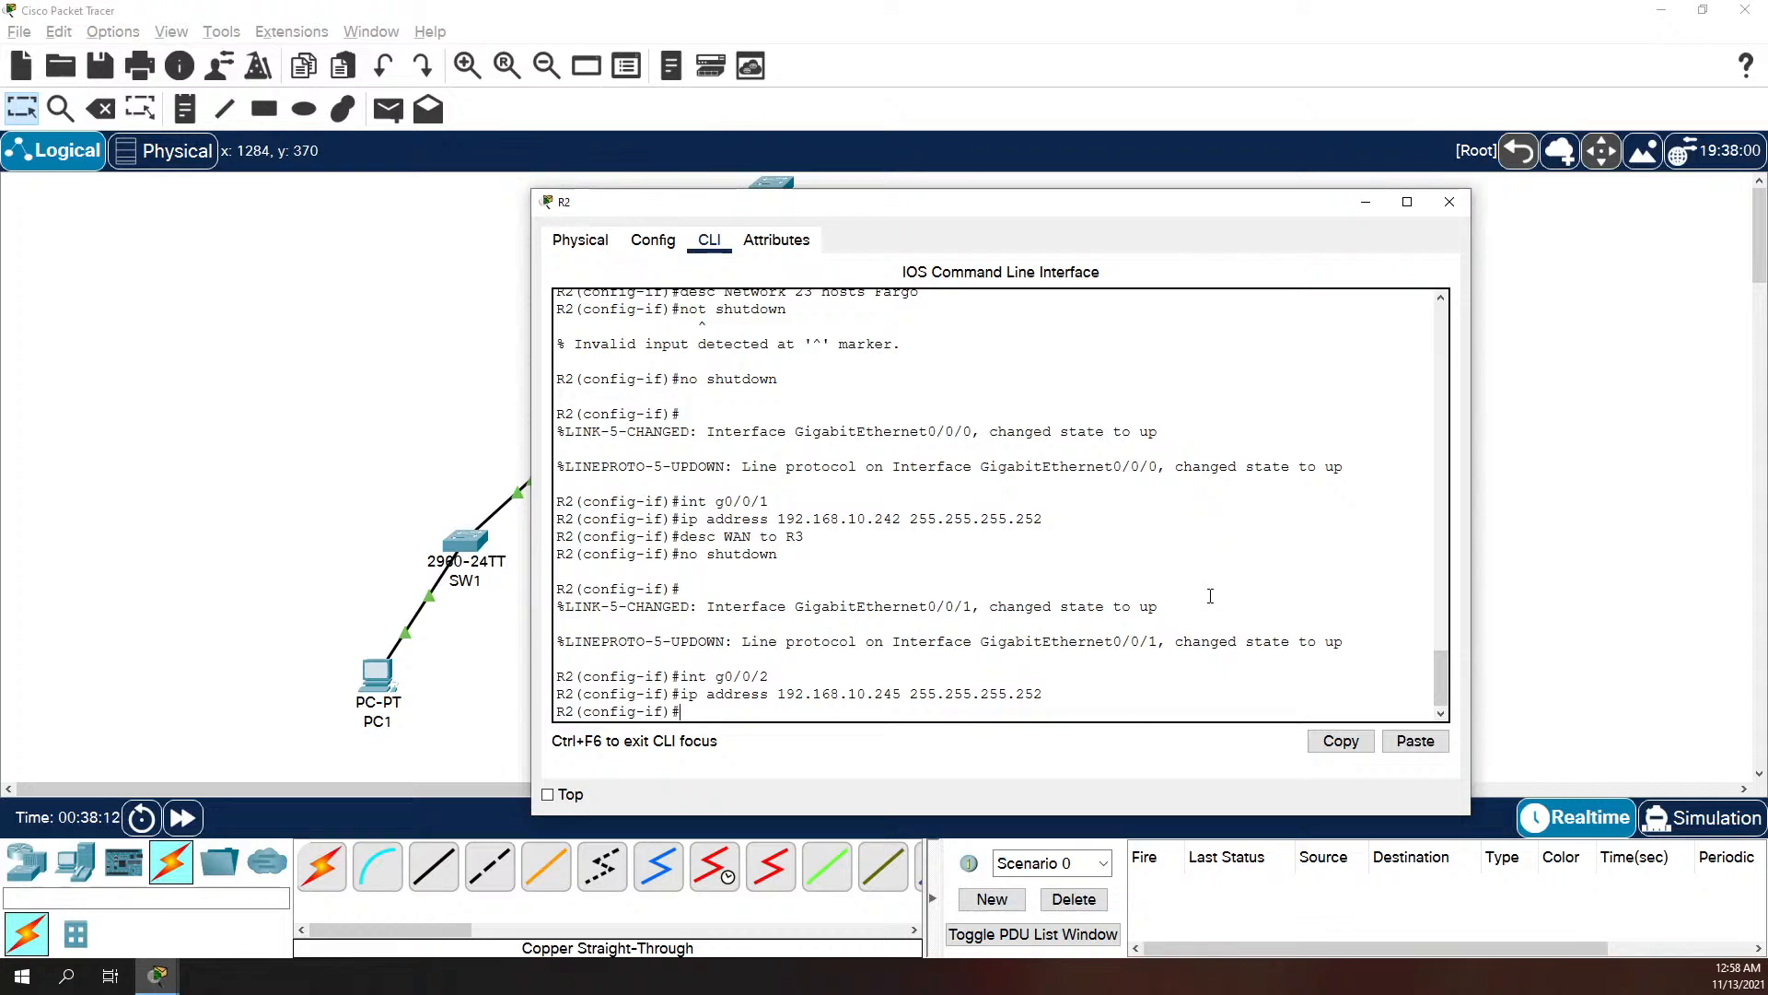
Step: Describe R2's interface g0/0/2 as "WAN to R1" and bring it up with the no shutdown command
{"action": "type", "text": "descr"}
{"action": "key", "text": "BackSpace"}
{"action": "type", "text": "WAN to R1"}
{"action": "key", "text": "Return"}
{"action": "type", "text": "no shut"}
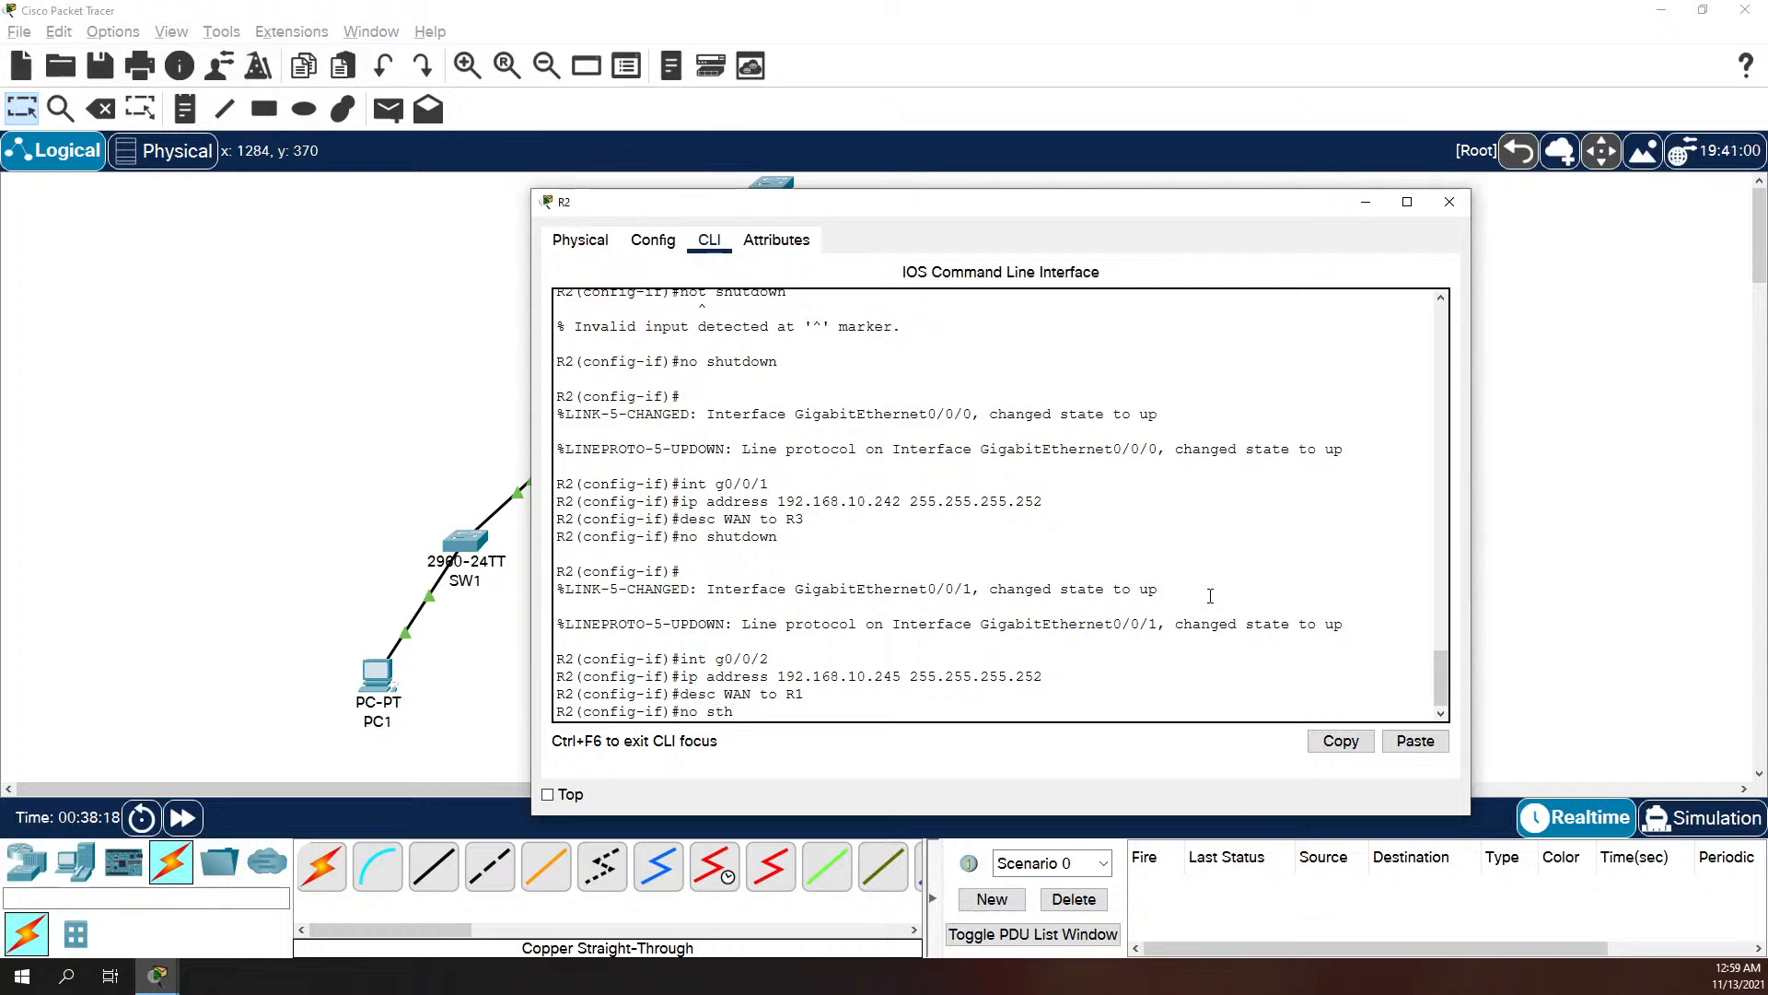
{"action": "type", "text": "down"}
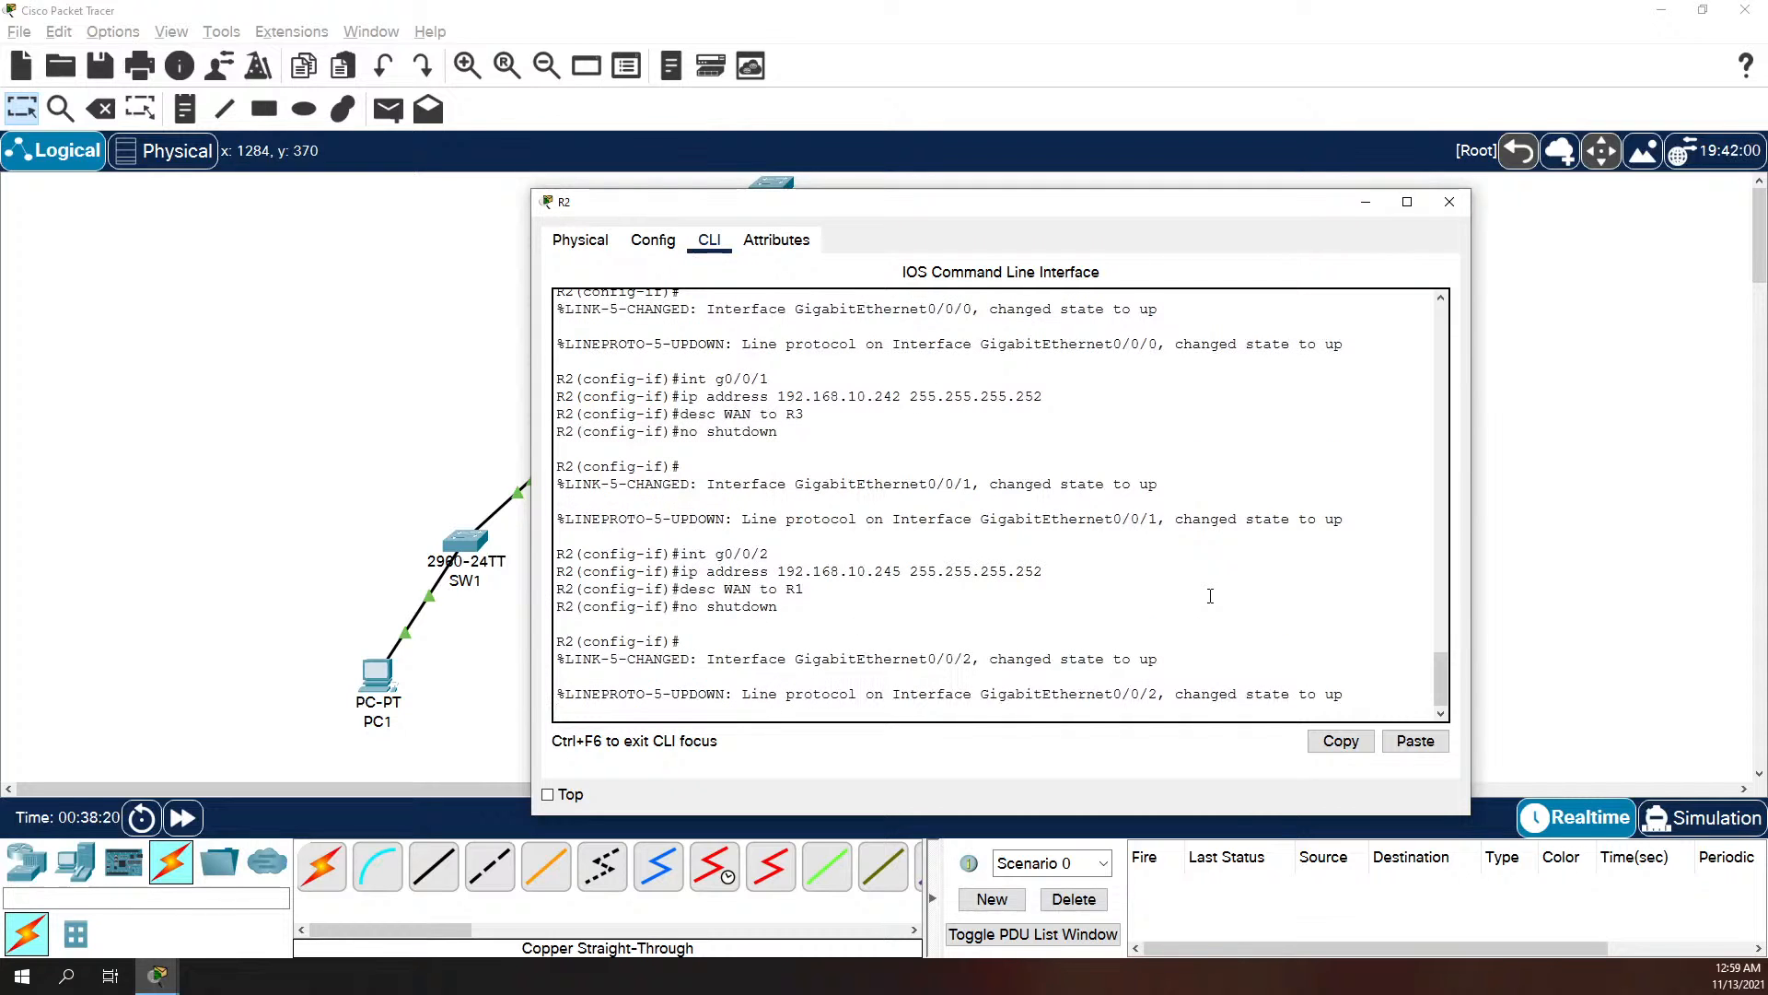
{"action": "key", "text": "Return"}
Step: Leave configuration mode on R2 and save the running configuration to the startup configuration with copy run start
{"action": "type", "text": "exit"}
{"action": "key", "text": "Return"}
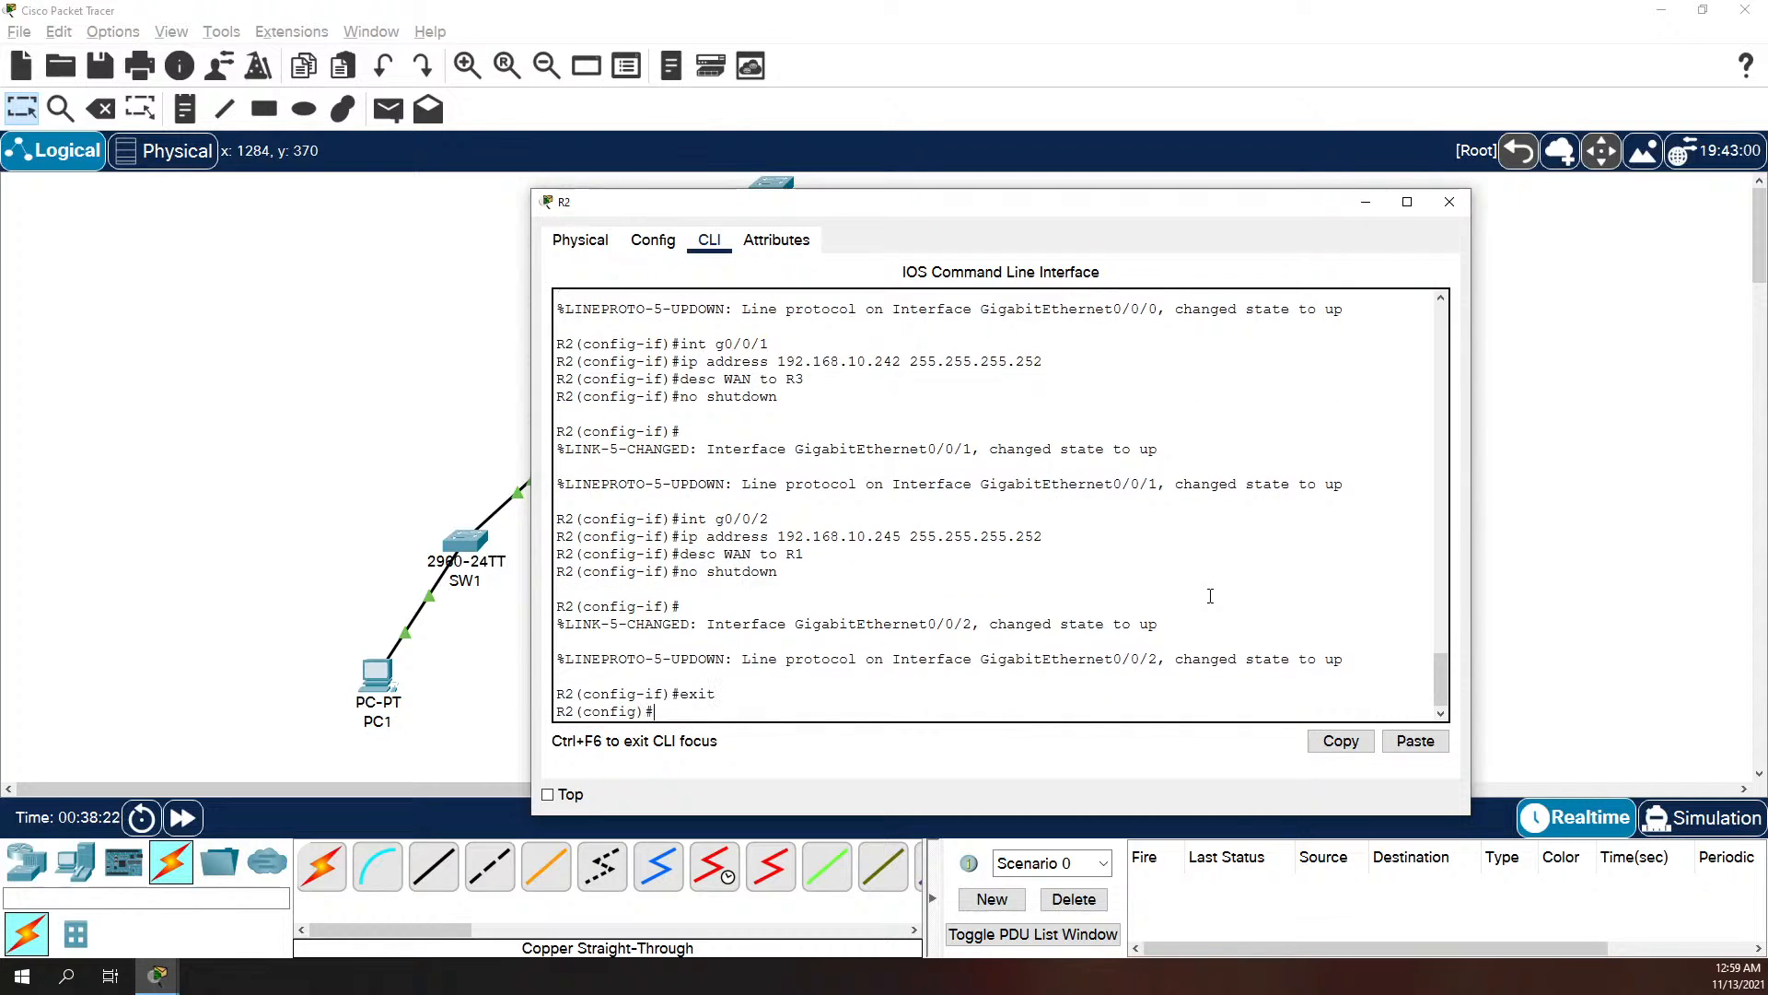
{"action": "type", "text": "exit"}
{"action": "key", "text": "Return"}
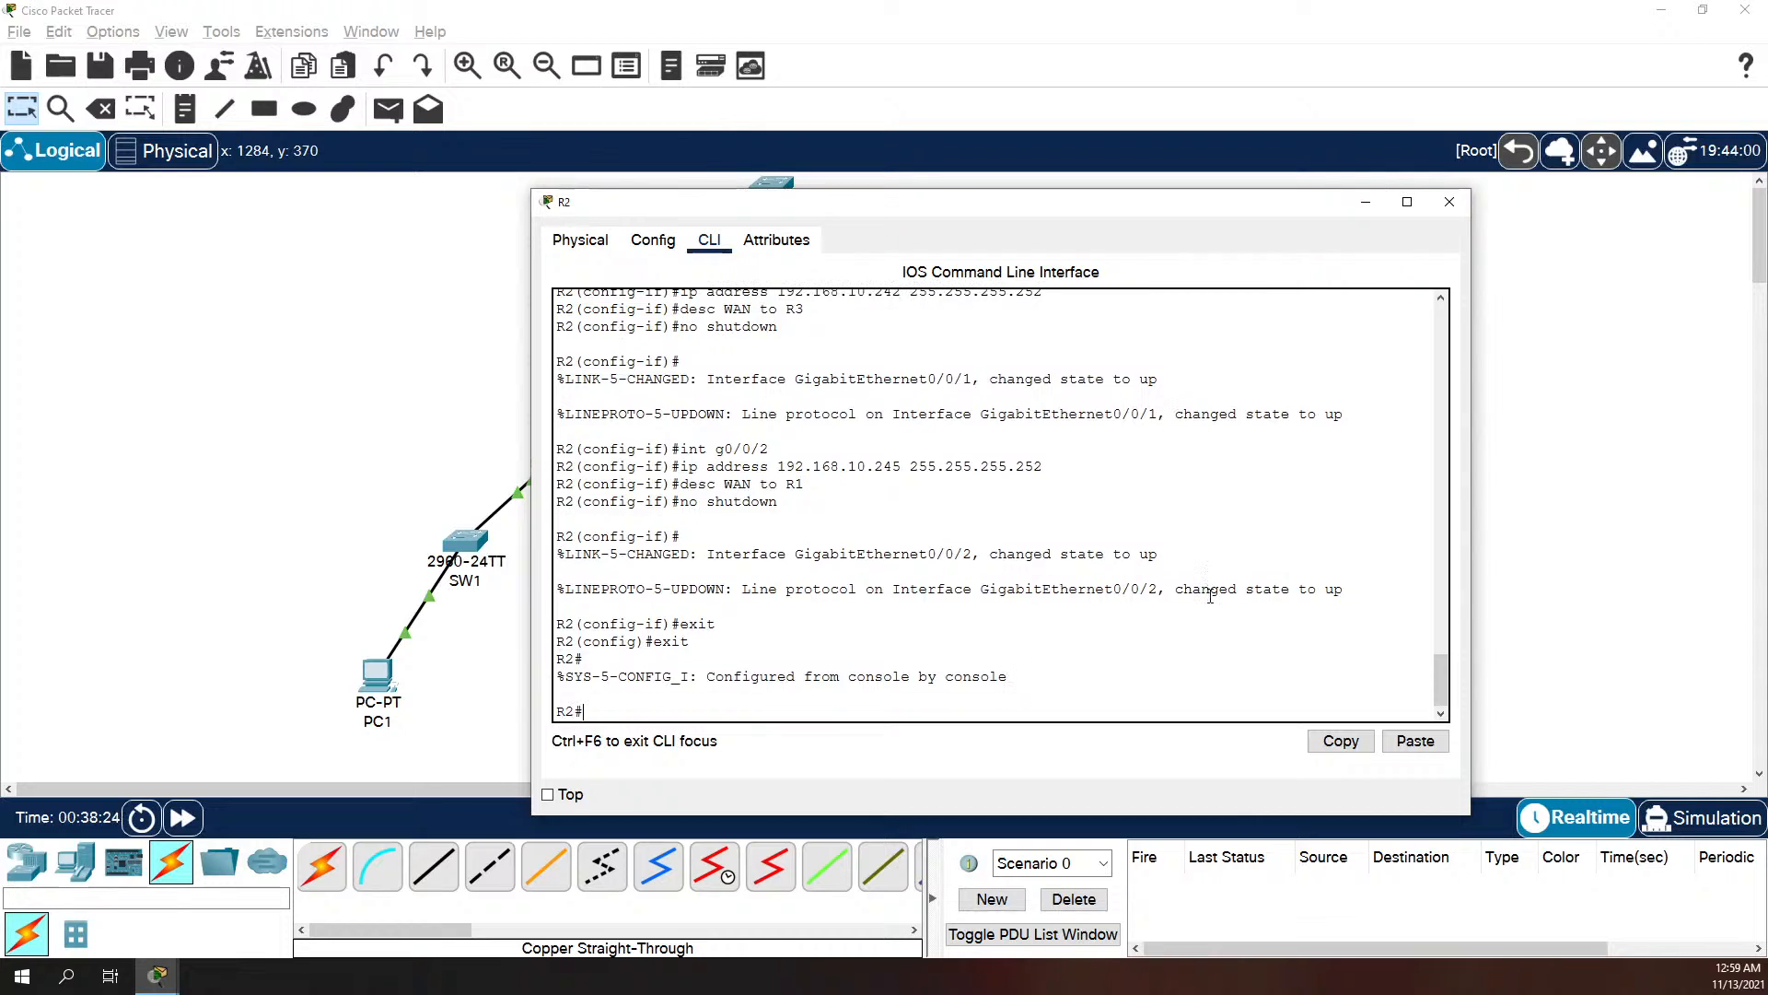
{"action": "type", "text": "copy run start"}
{"action": "key", "text": "Return"}
{"action": "key", "text": "Return"}
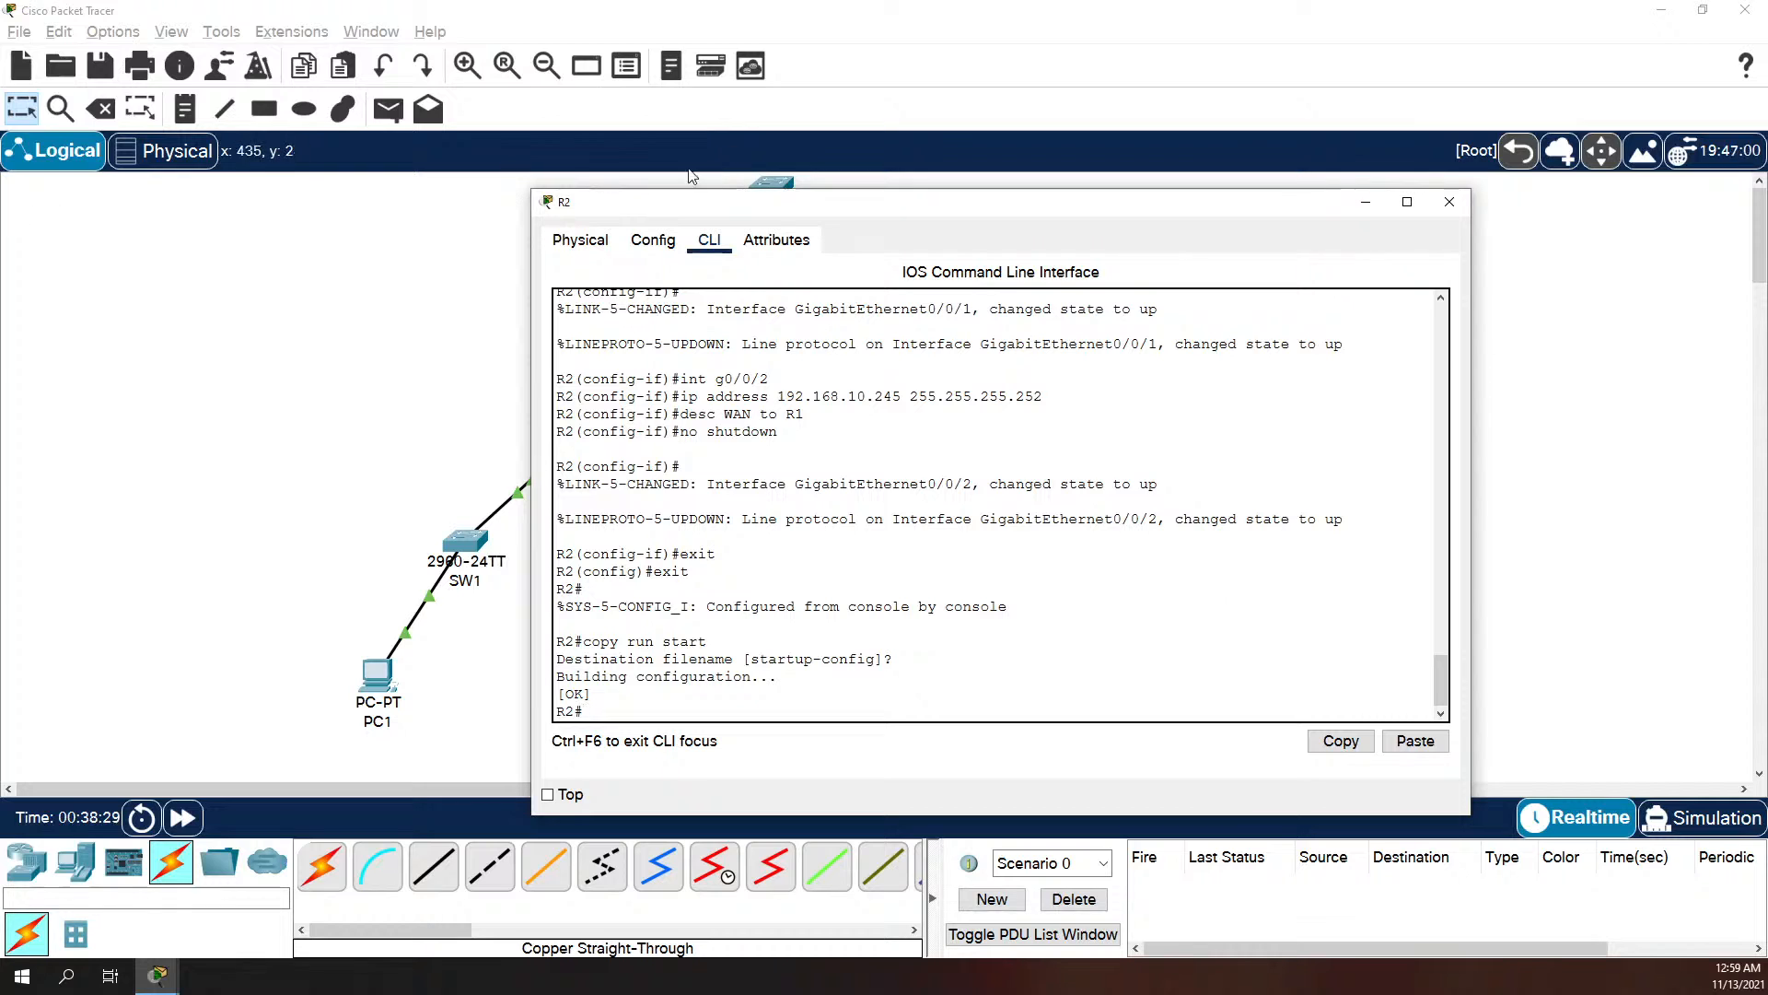
Step: Move R2's window aside to uncover the topology and ping 192.168.10.241 from R2 twice
{"action": "left_click_drag", "start_coordinate": [746, 223], "coordinate": [1141, 248]}
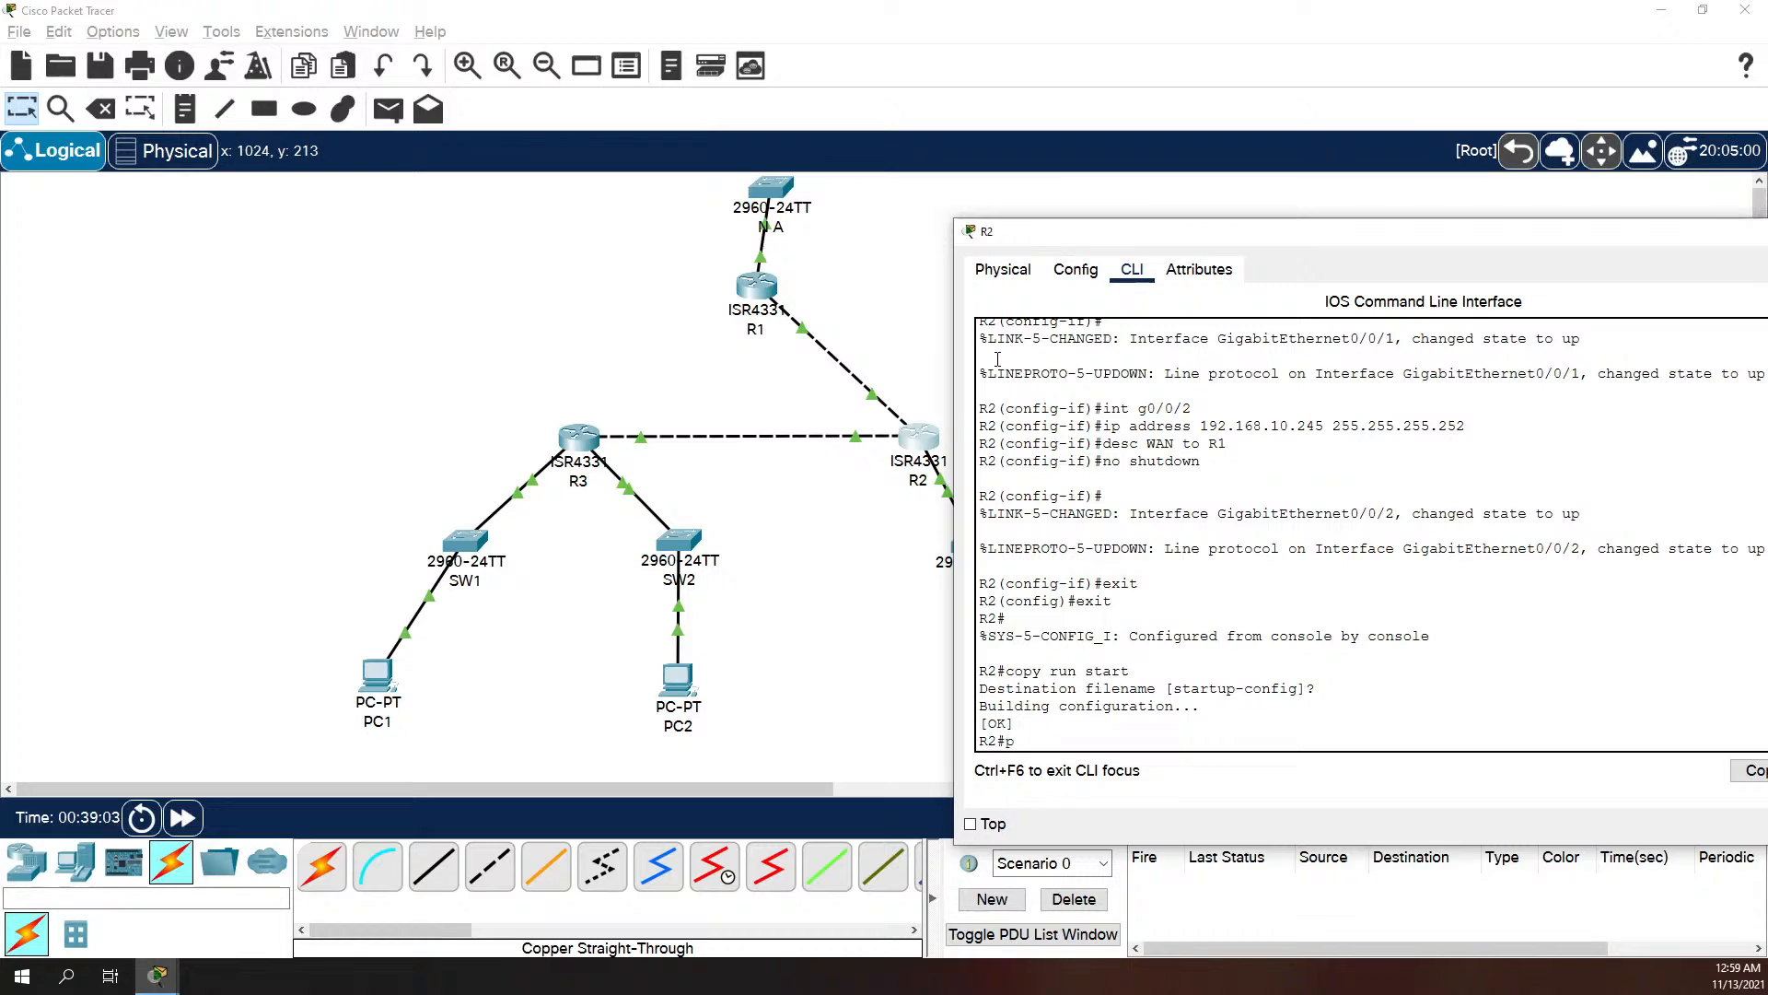
{"action": "type", "text": "ping"}
{"action": "type", "text": "192.168."}
{"action": "type", "text": "10.241"}
{"action": "key", "text": "Return"}
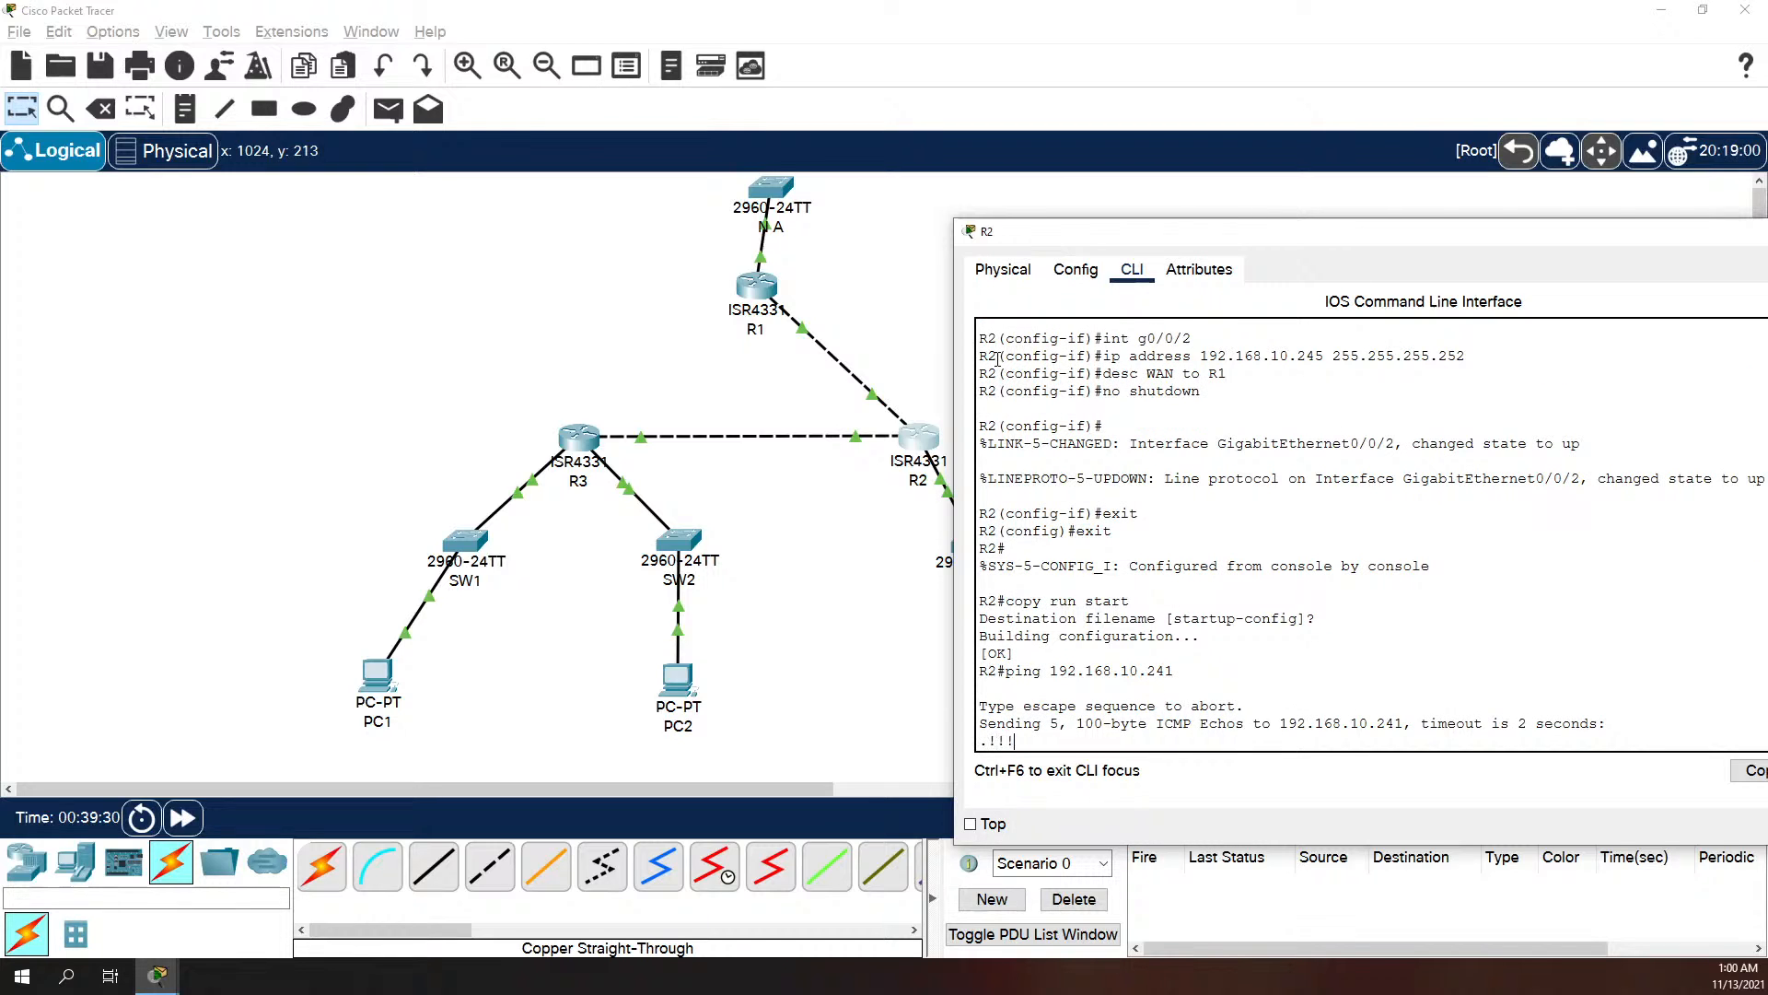
{"action": "key", "text": "Up"}
{"action": "key", "text": "Return"}
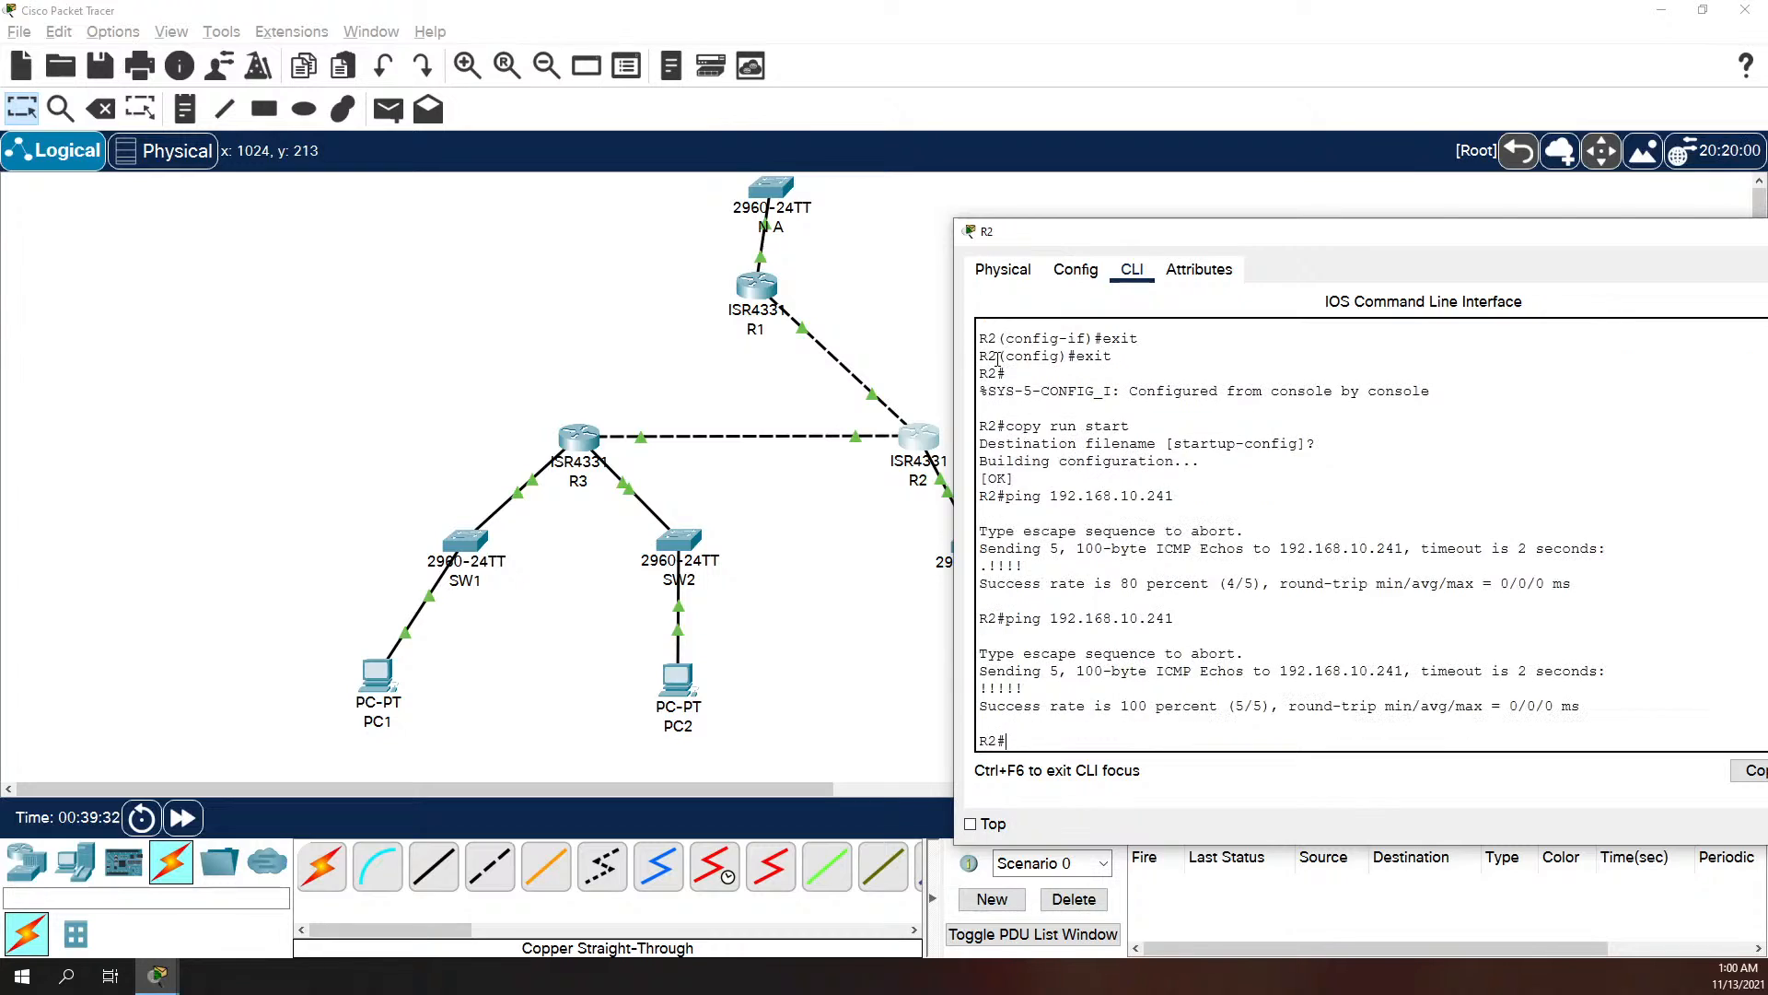
Step: Ping 192.168.10.225 from R2
{"action": "key", "text": "Up"}
{"action": "key", "text": "BackSpace"}
{"action": "key", "text": "BackSpace"}
{"action": "type", "text": "225"}
{"action": "key", "text": "Return"}
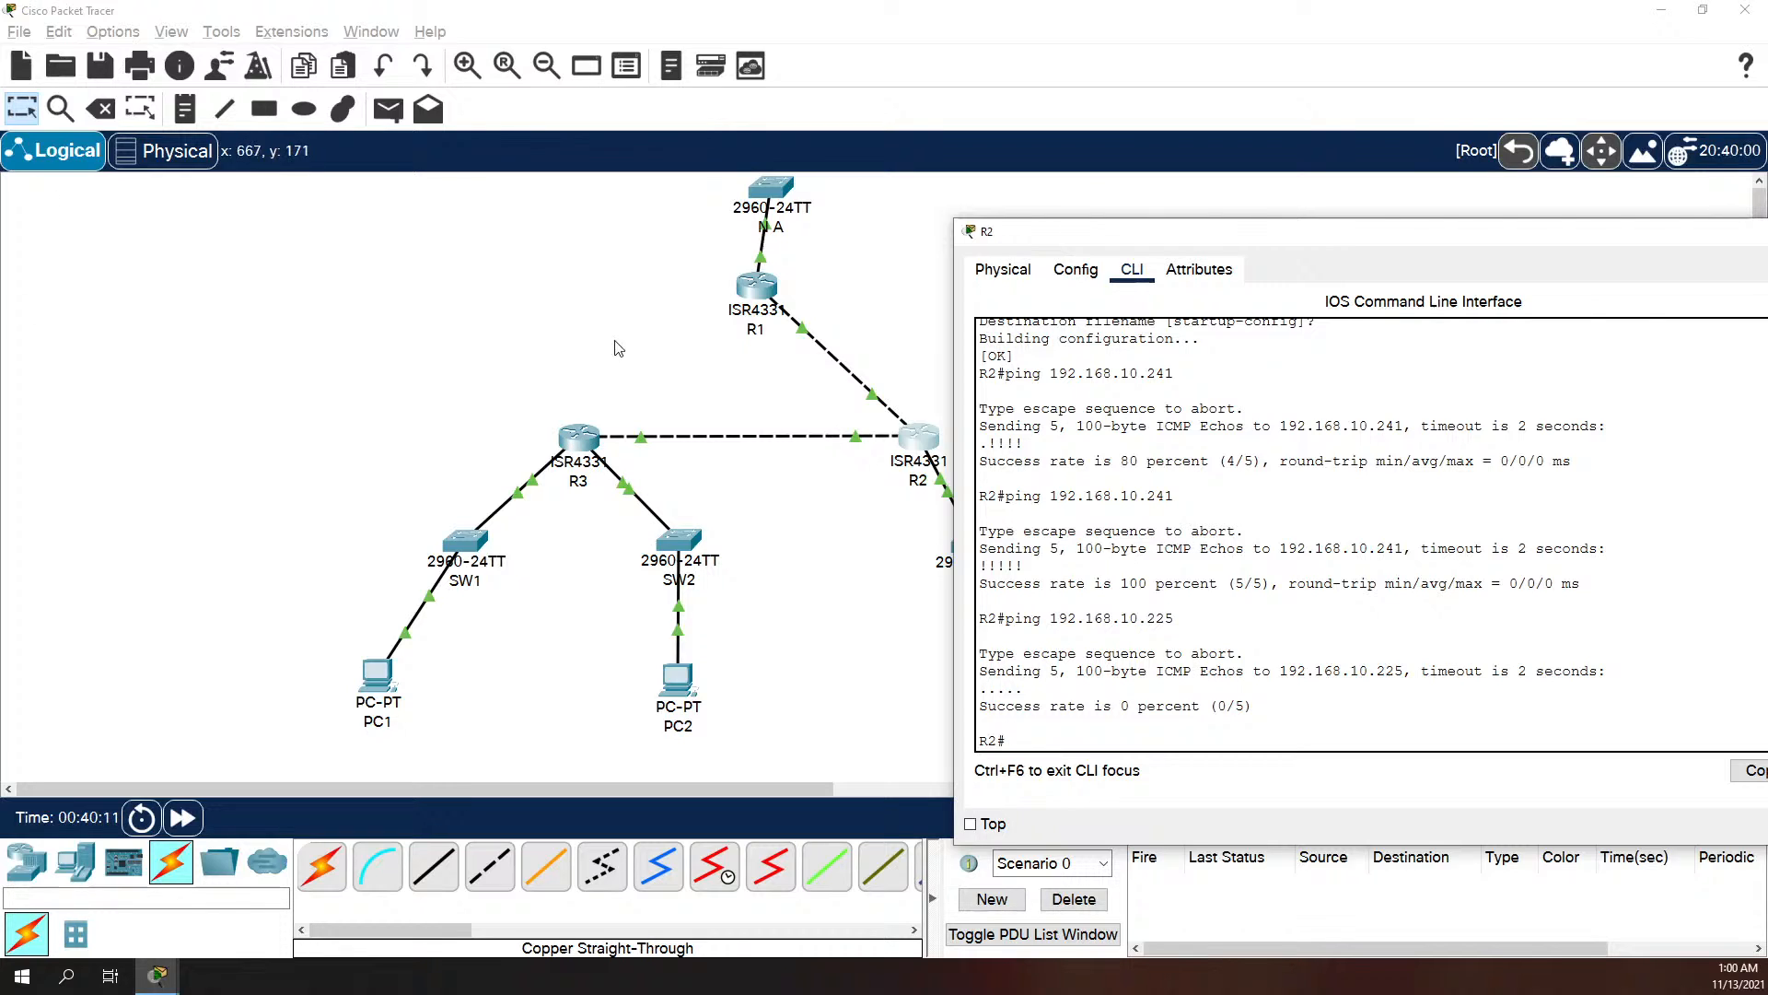
{"action": "left_click", "coordinate": [600, 439]}
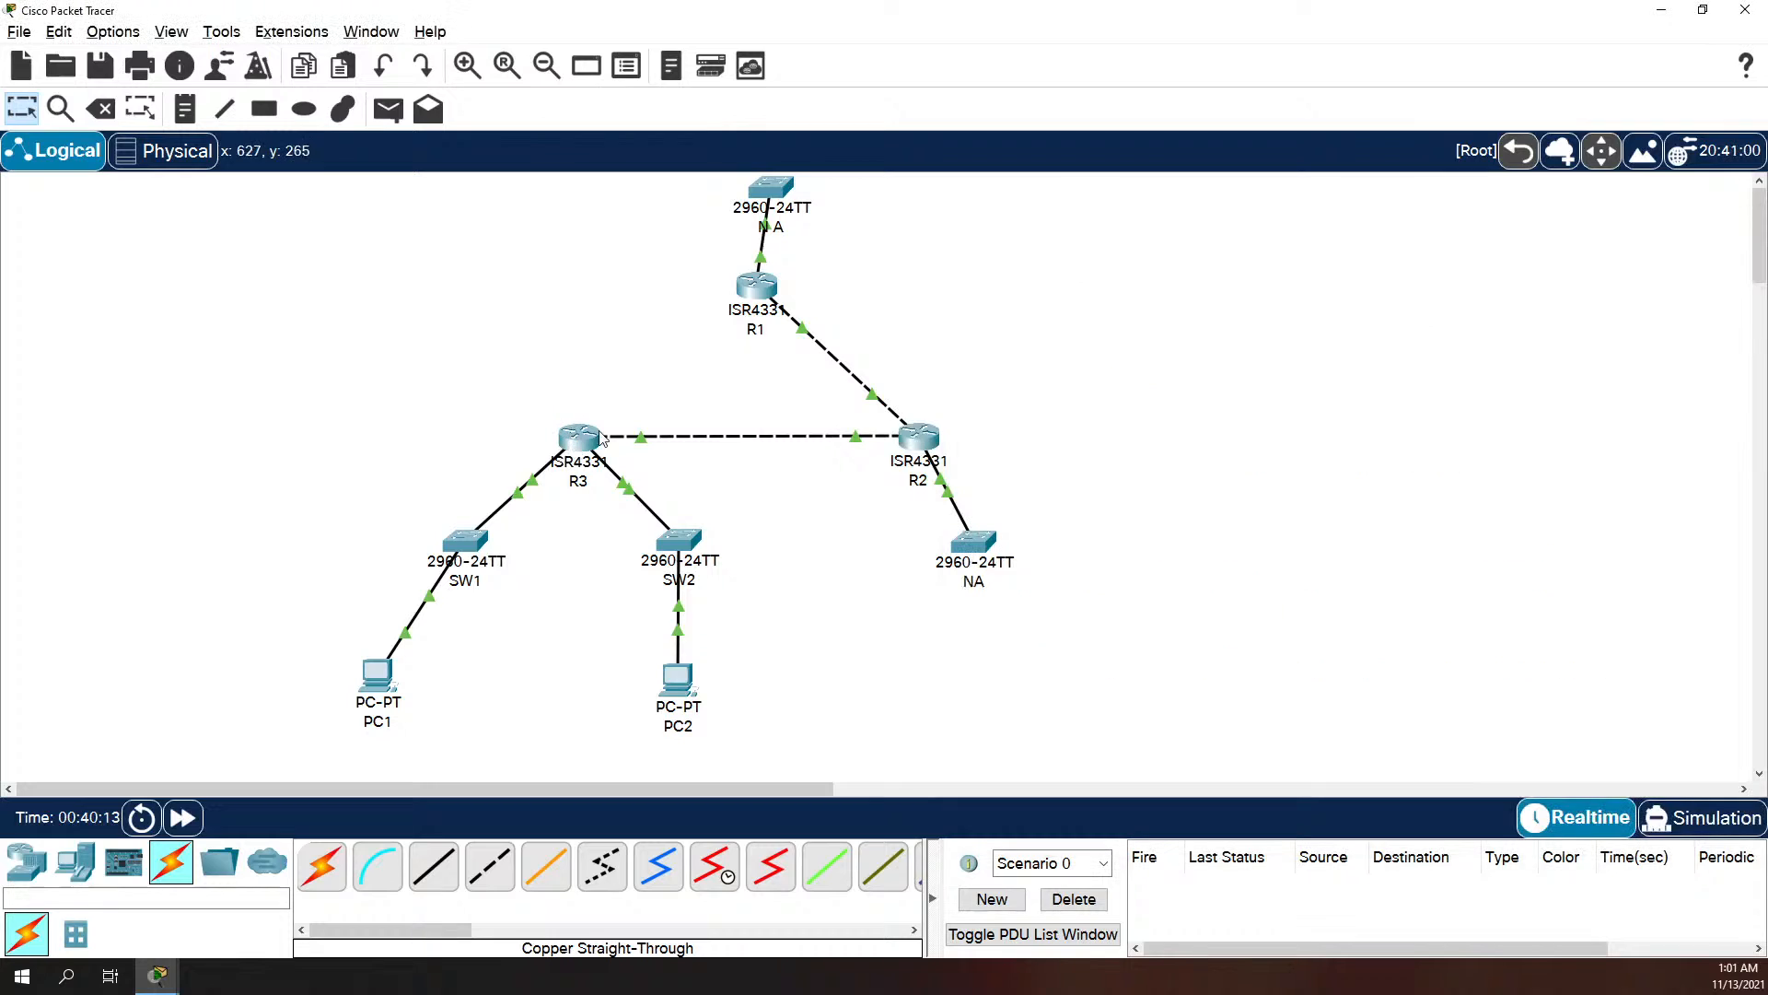
{"action": "left_click", "coordinate": [598, 439]}
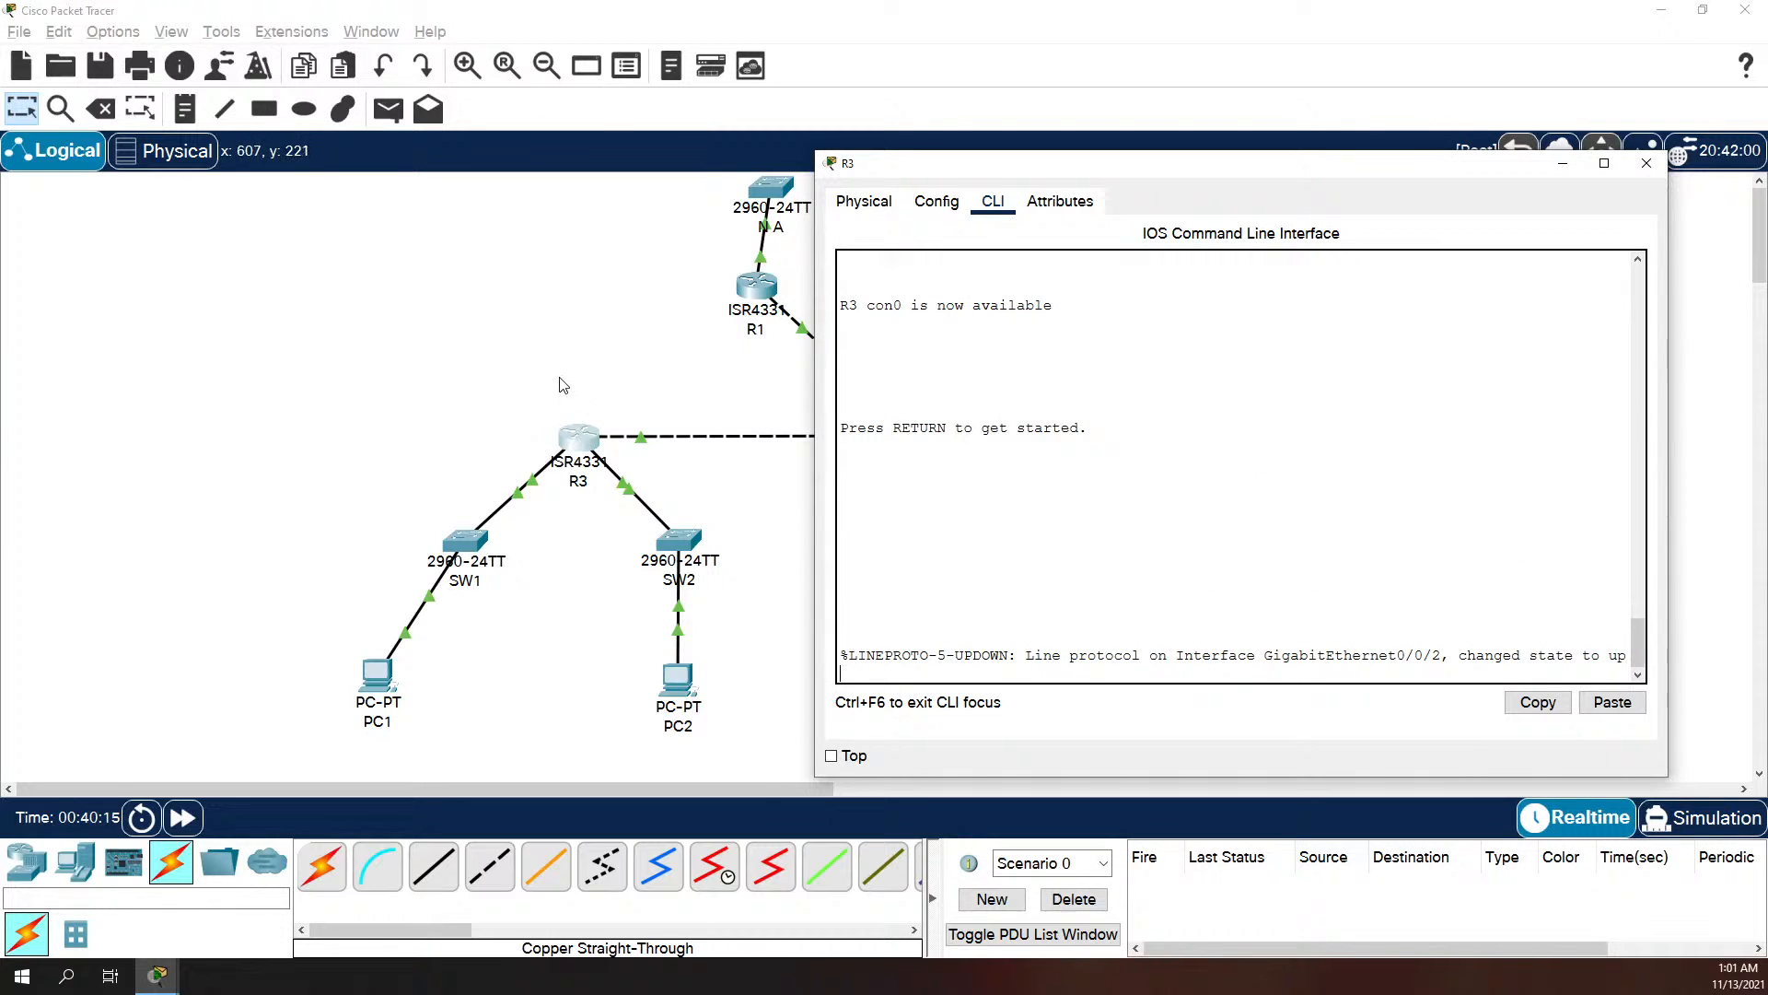
{"action": "left_click", "coordinate": [564, 385]}
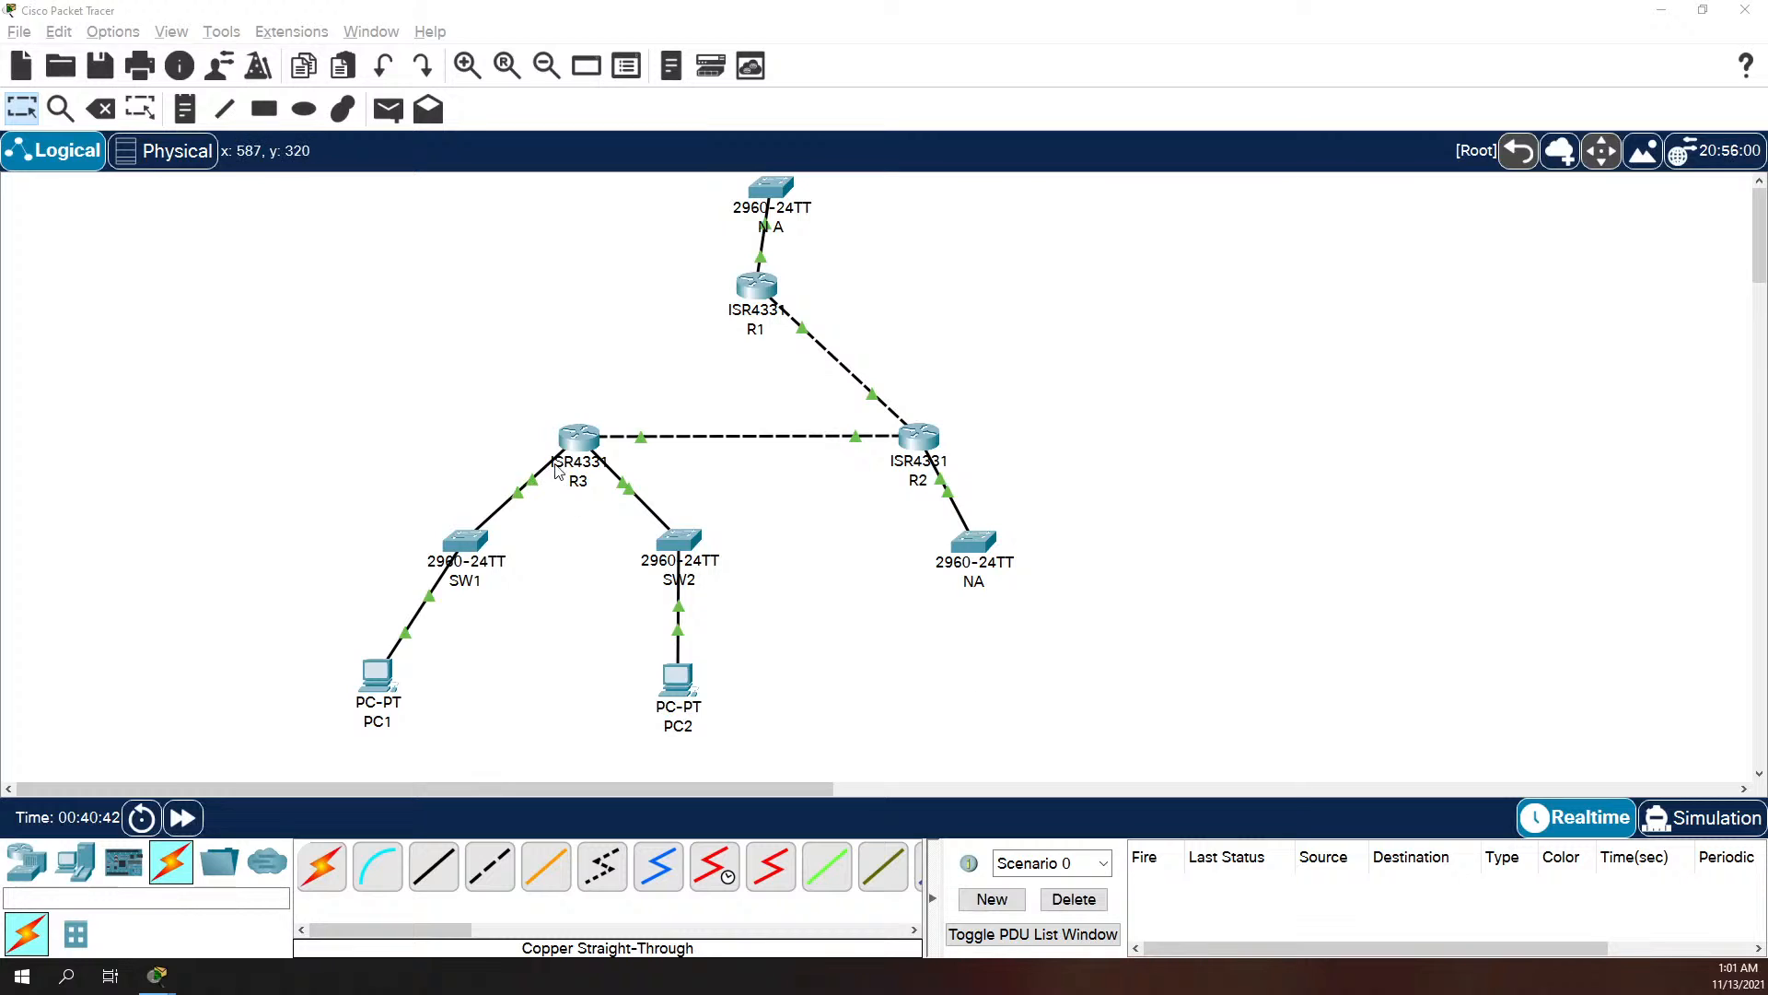
Step: Open R3's command line, log in with the console and privileged-mode passwords, and enter global configuration mode
{"action": "left_click", "coordinate": [590, 444]}
{"action": "key", "text": "Return"}
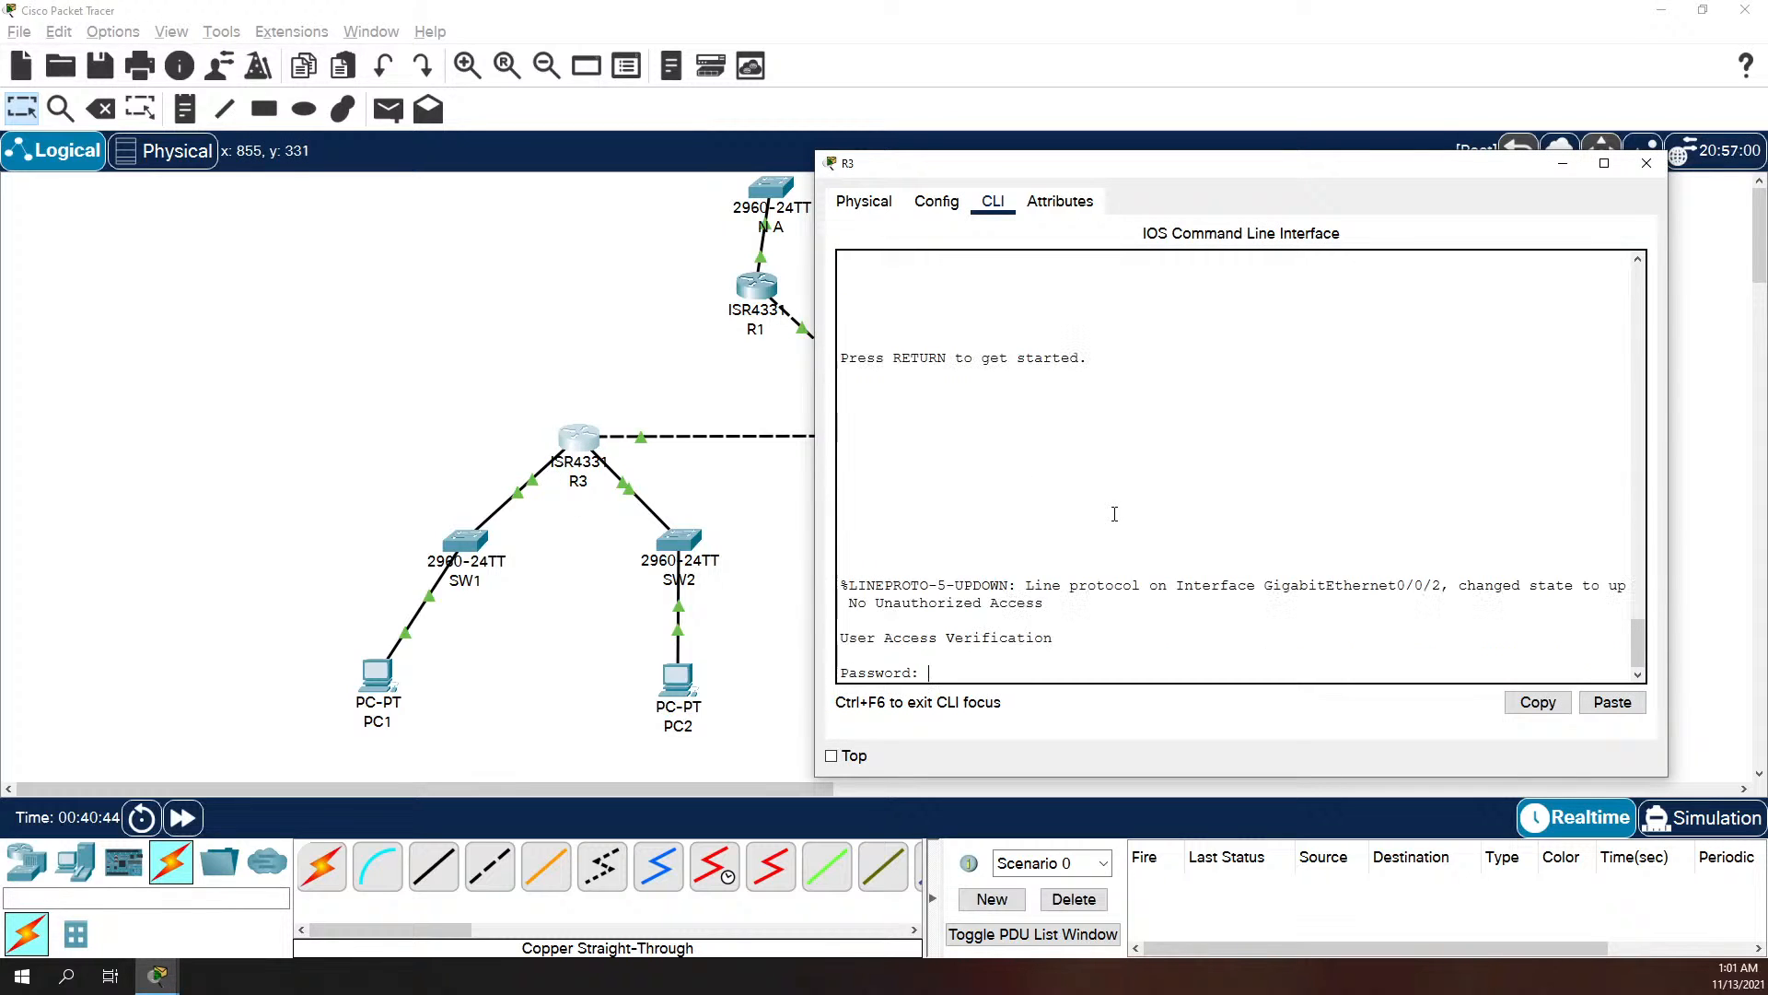
{"action": "key", "text": "Return"}
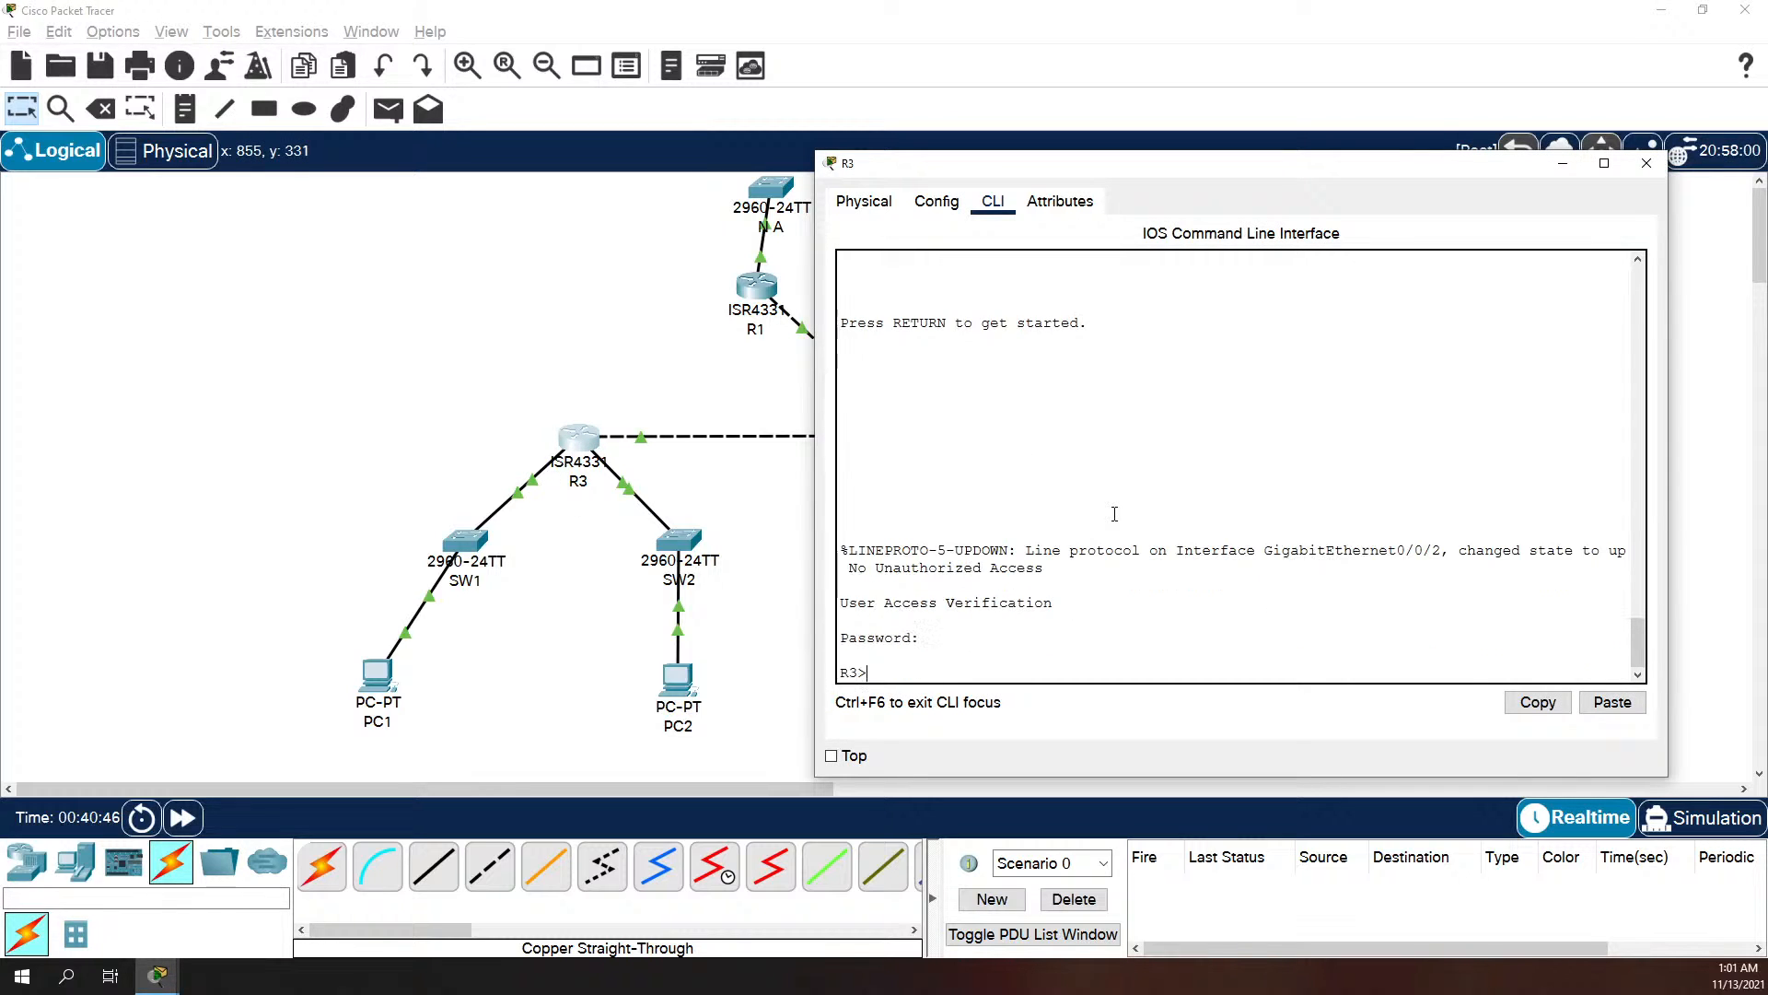
{"action": "type", "text": "en"}
{"action": "key", "text": "Return"}
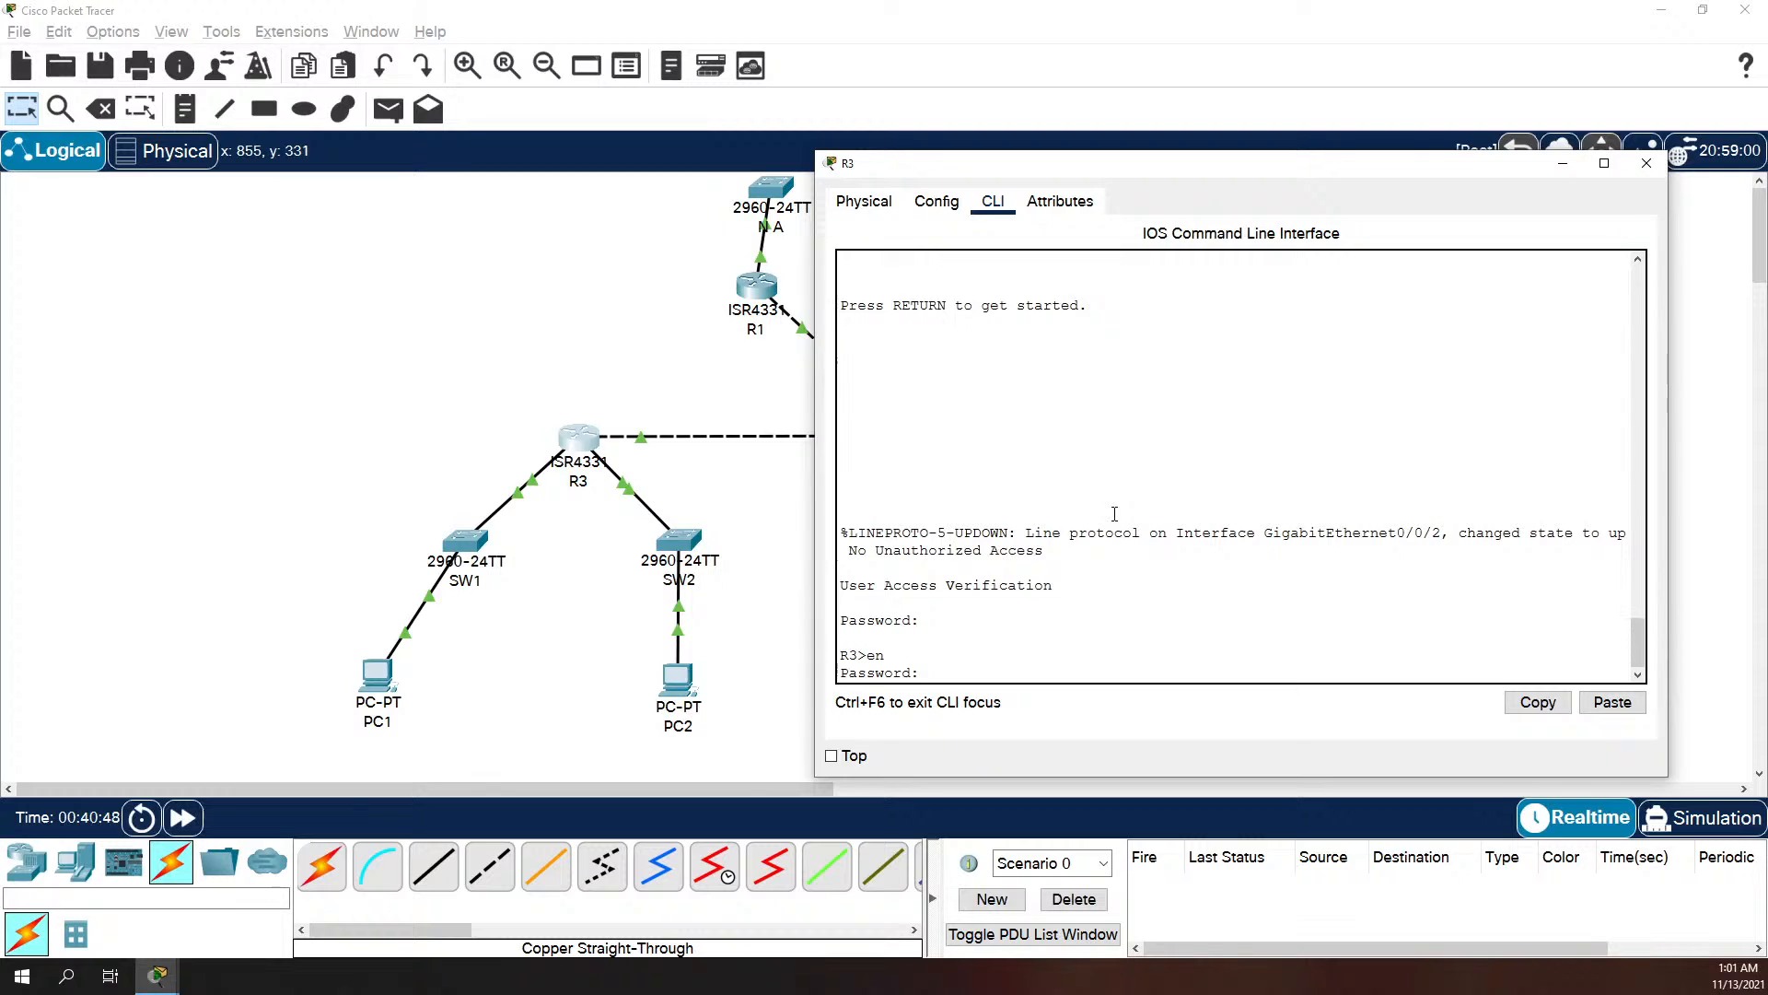
{"action": "key", "text": "Return"}
{"action": "type", "text": "conf t"}
{"action": "key", "text": "Return"}
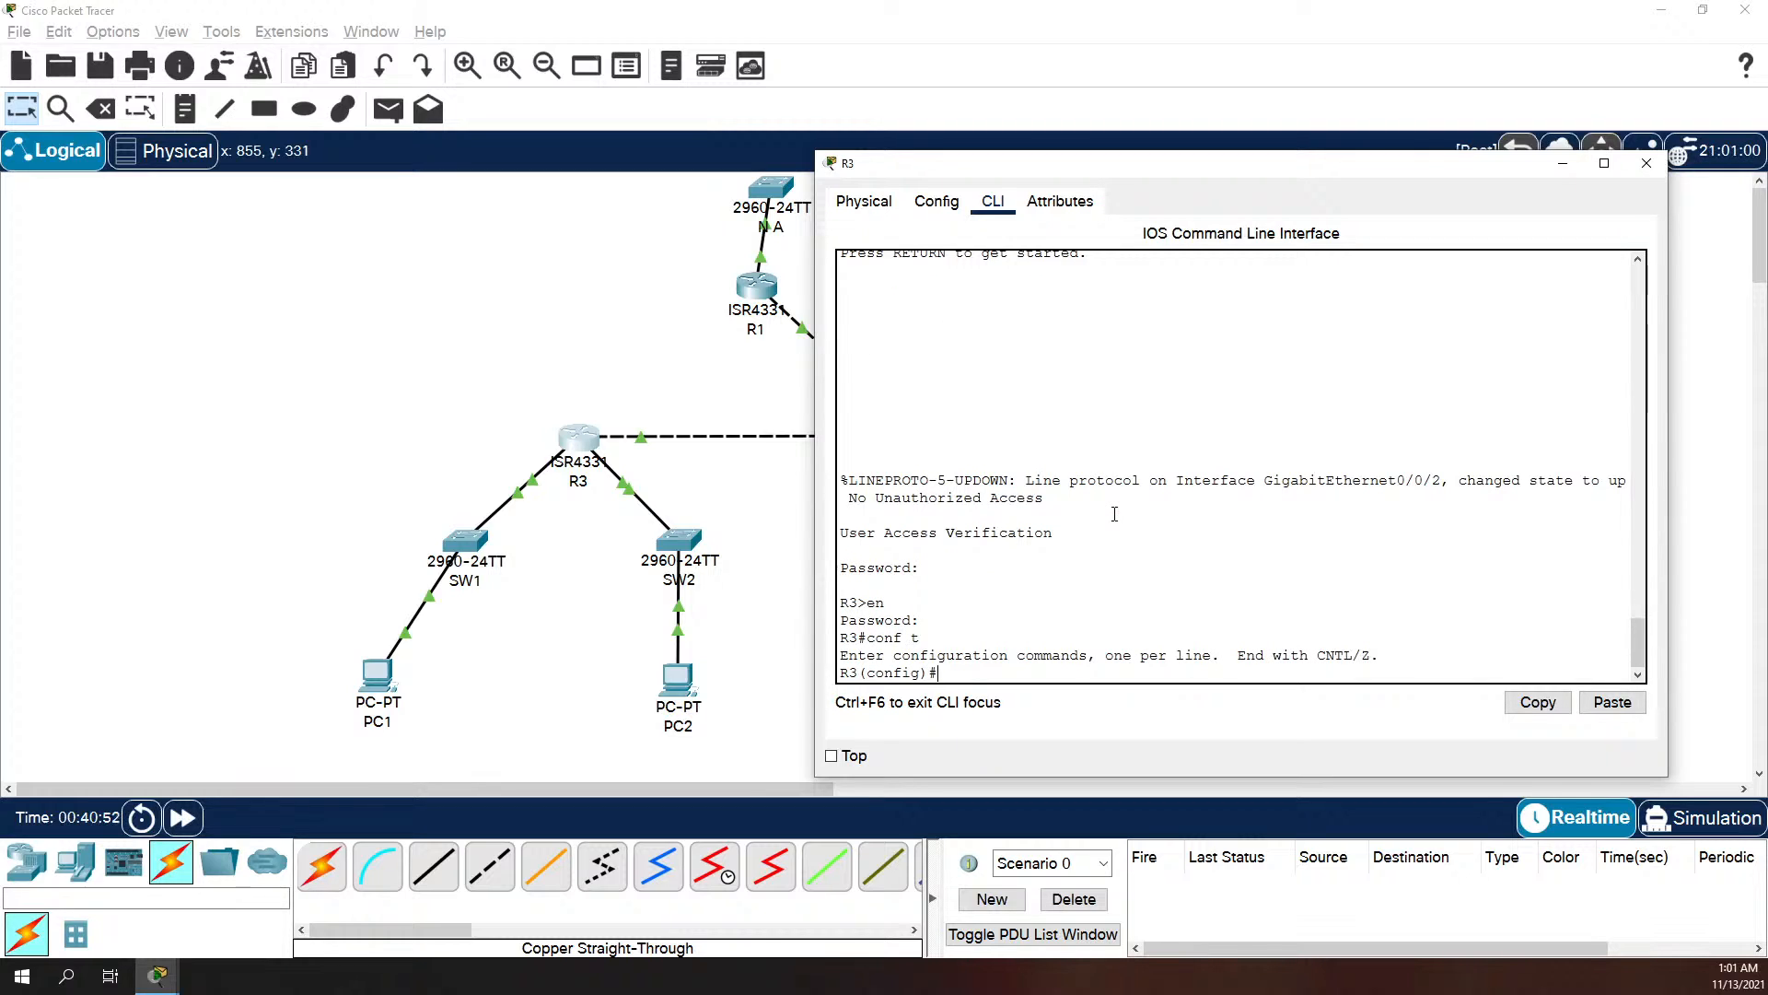
Step: Configure a default static route 0.0.0.0 0.0.0.0 on R3 through exit interface g0/0/2
{"action": "type", "text": "ip route 0.0.0.0 0.0.0.0"}
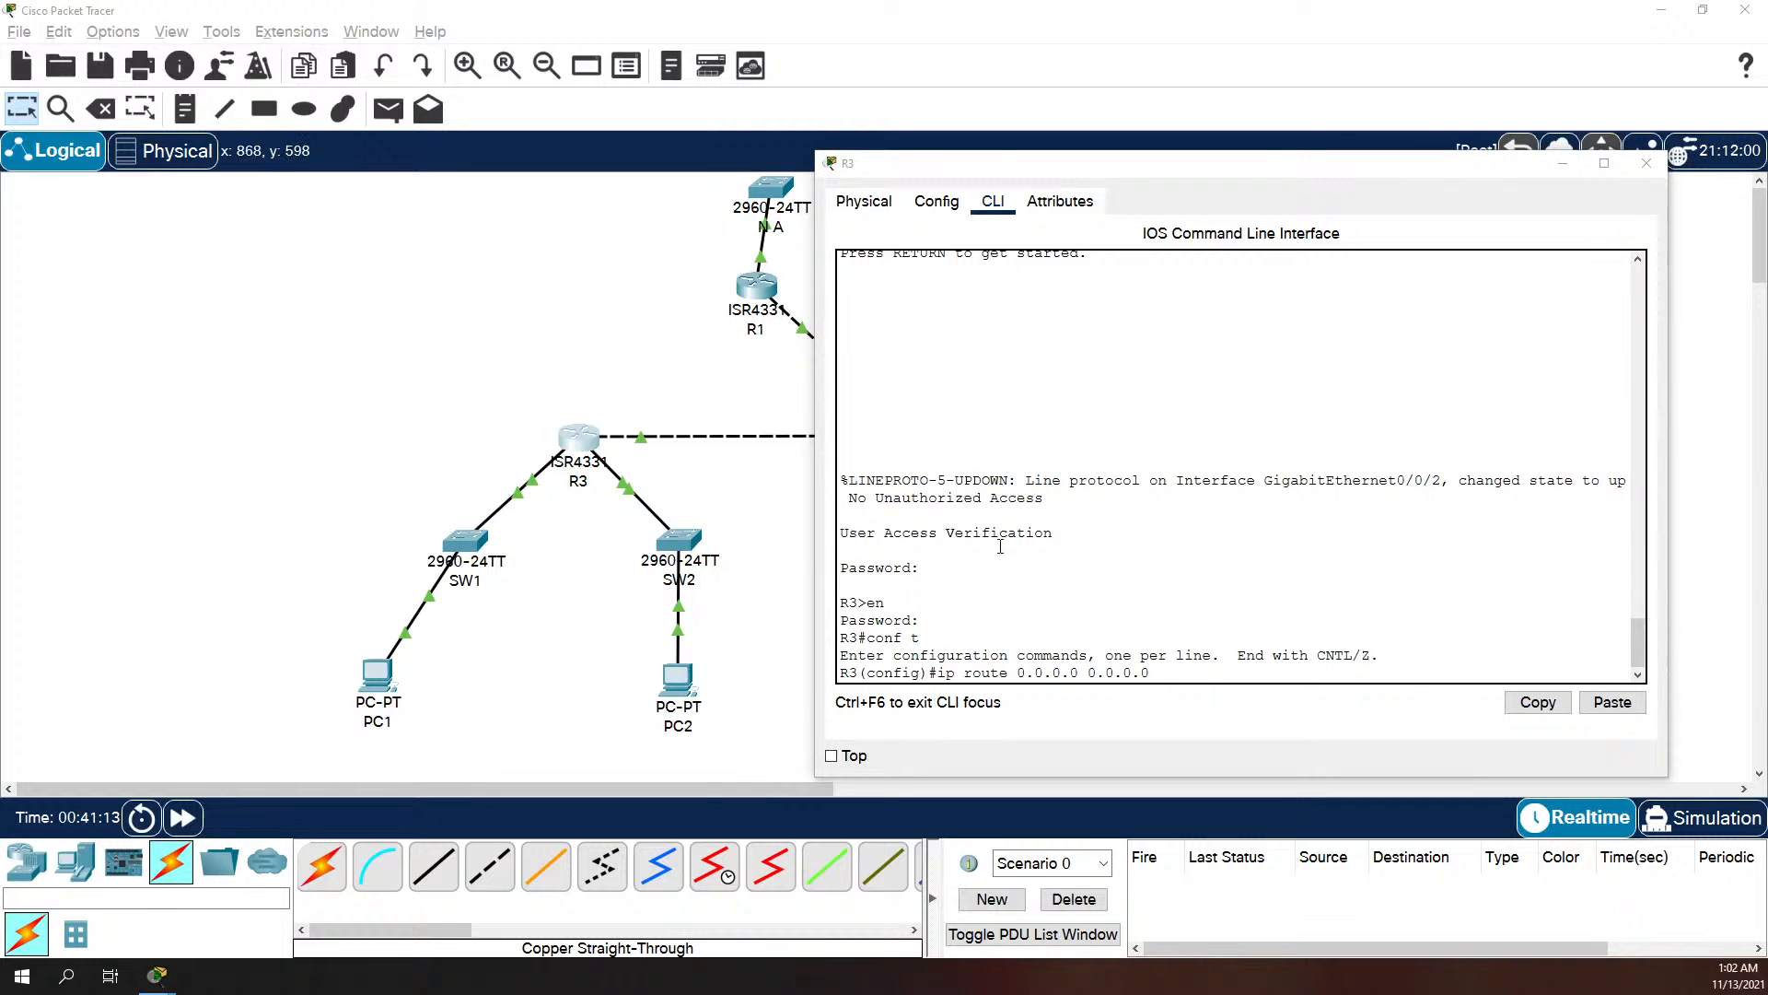
{"action": "left_click", "coordinate": [1179, 675]}
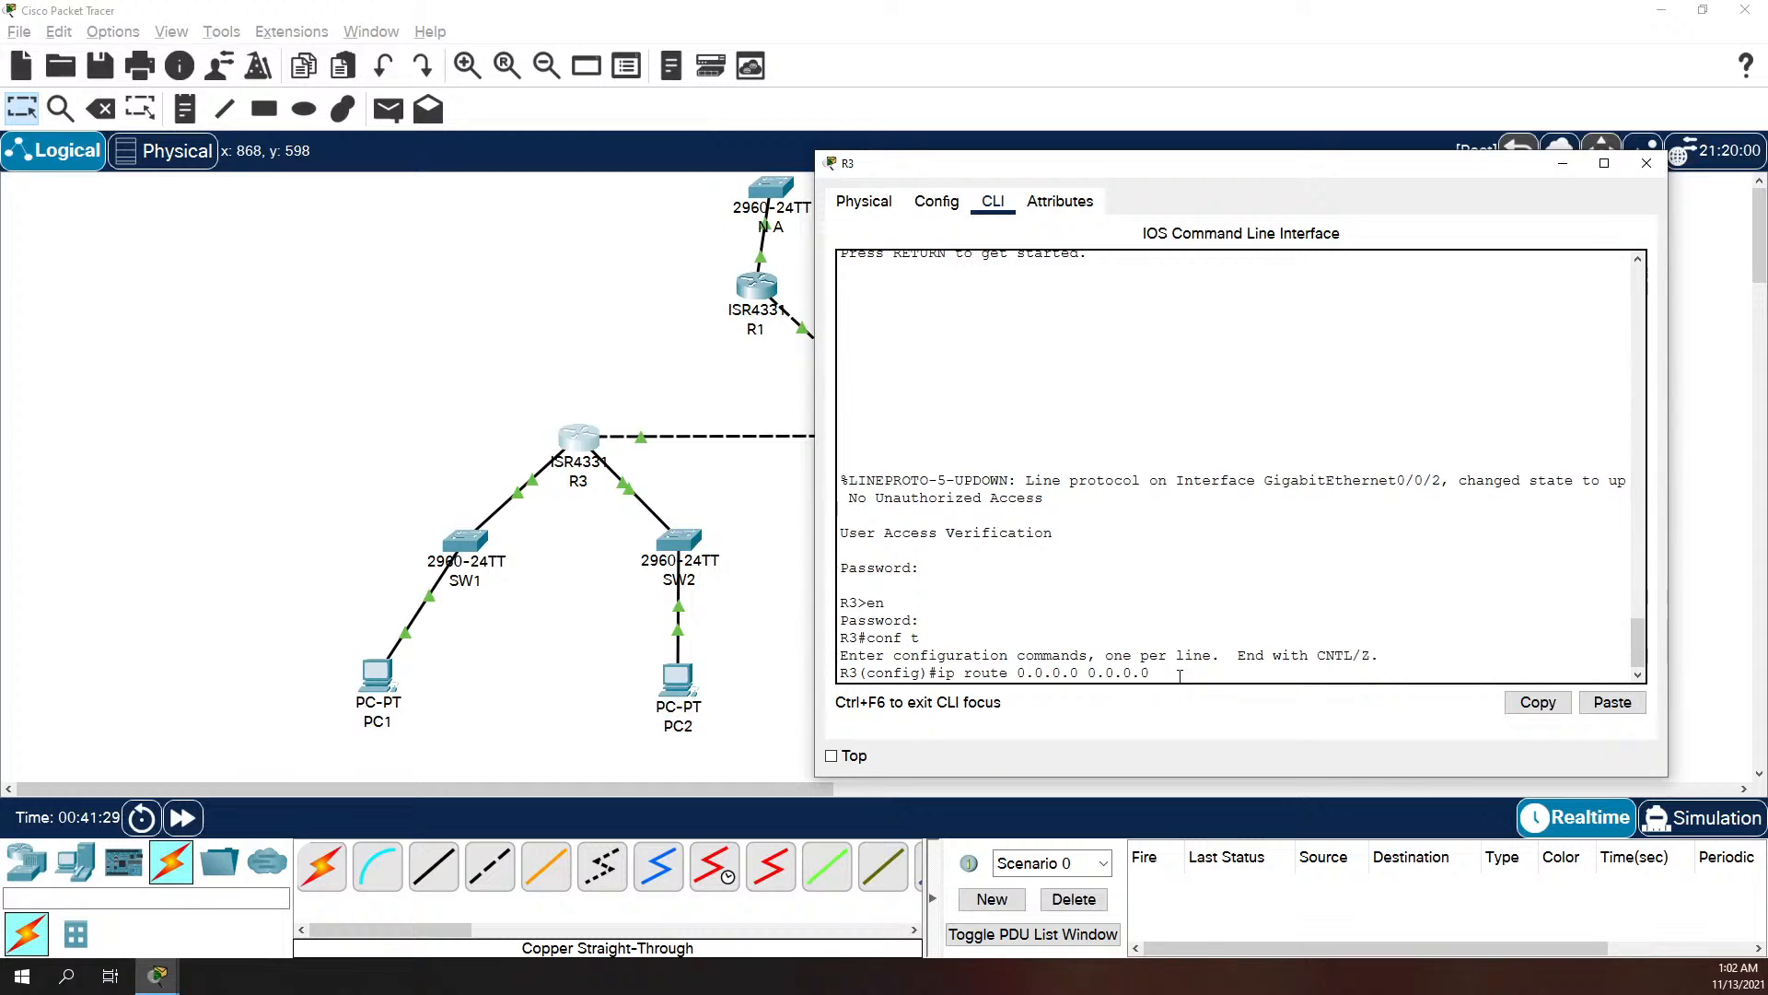
{"action": "type", "text": "g0/0/2"}
{"action": "key", "text": "Return"}
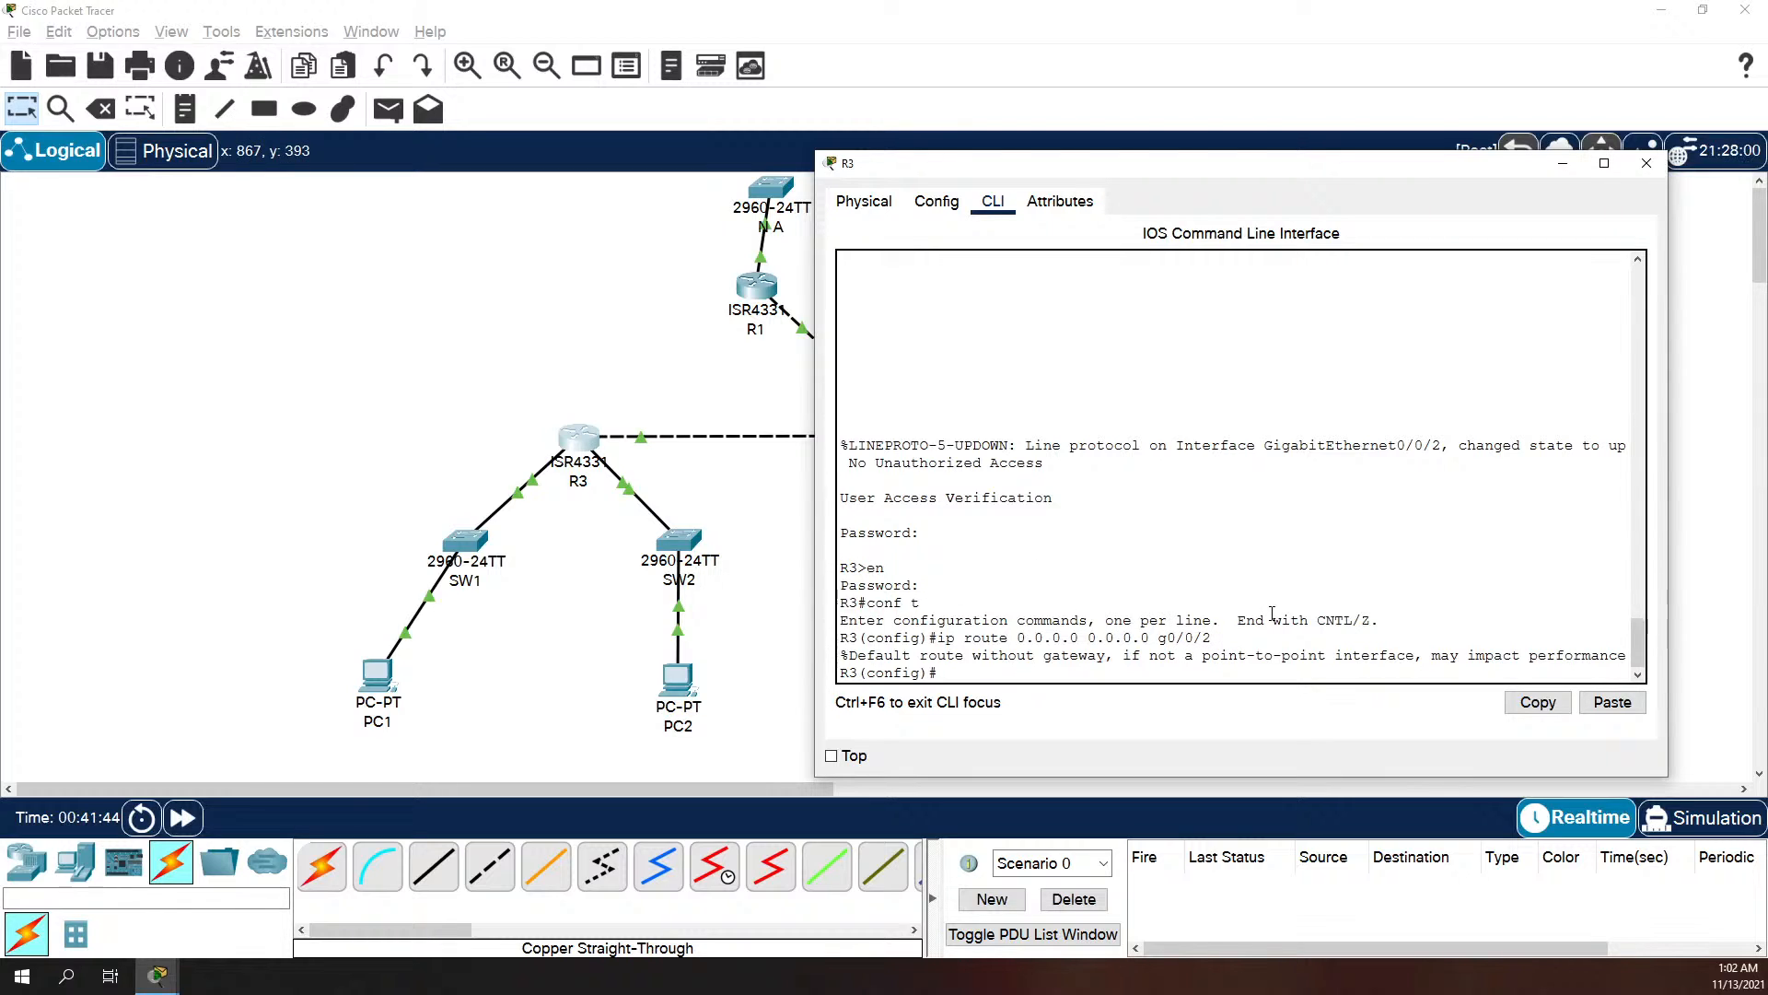
Step: Leave configuration mode on R3 and save its running configuration to the startup configuration with copy run start
{"action": "type", "text": "exit"}
{"action": "key", "text": "Return"}
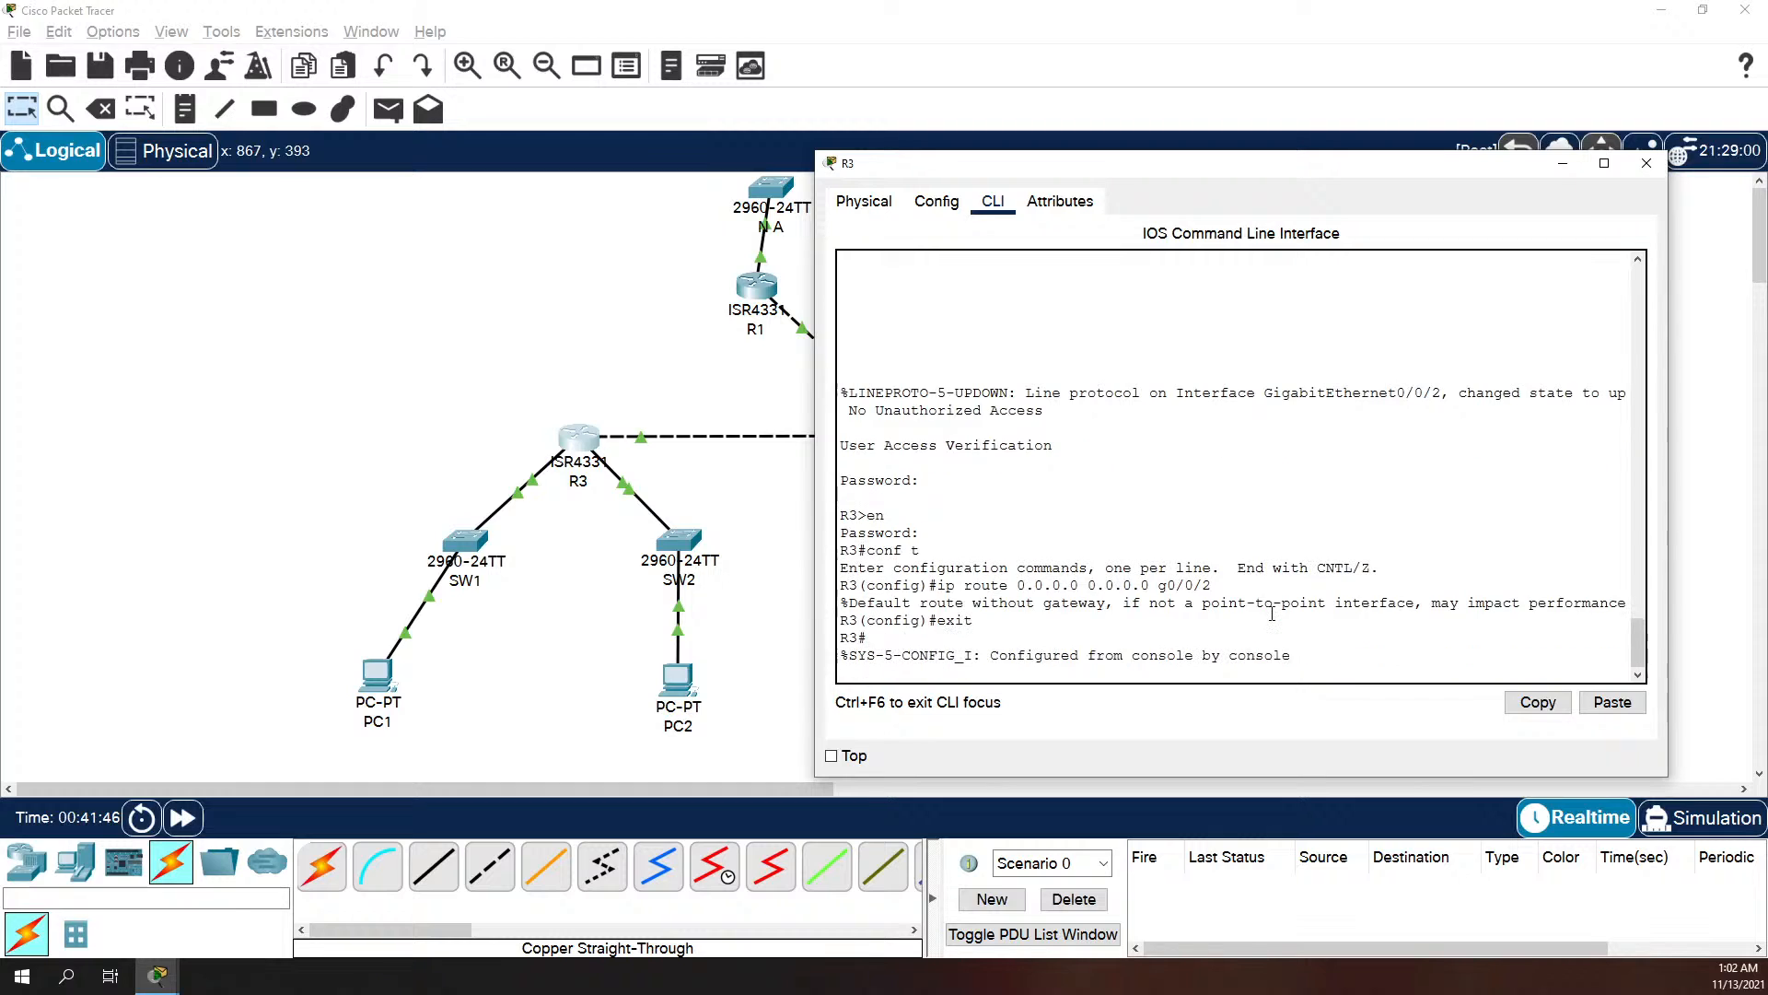
{"action": "type", "text": "copy "}
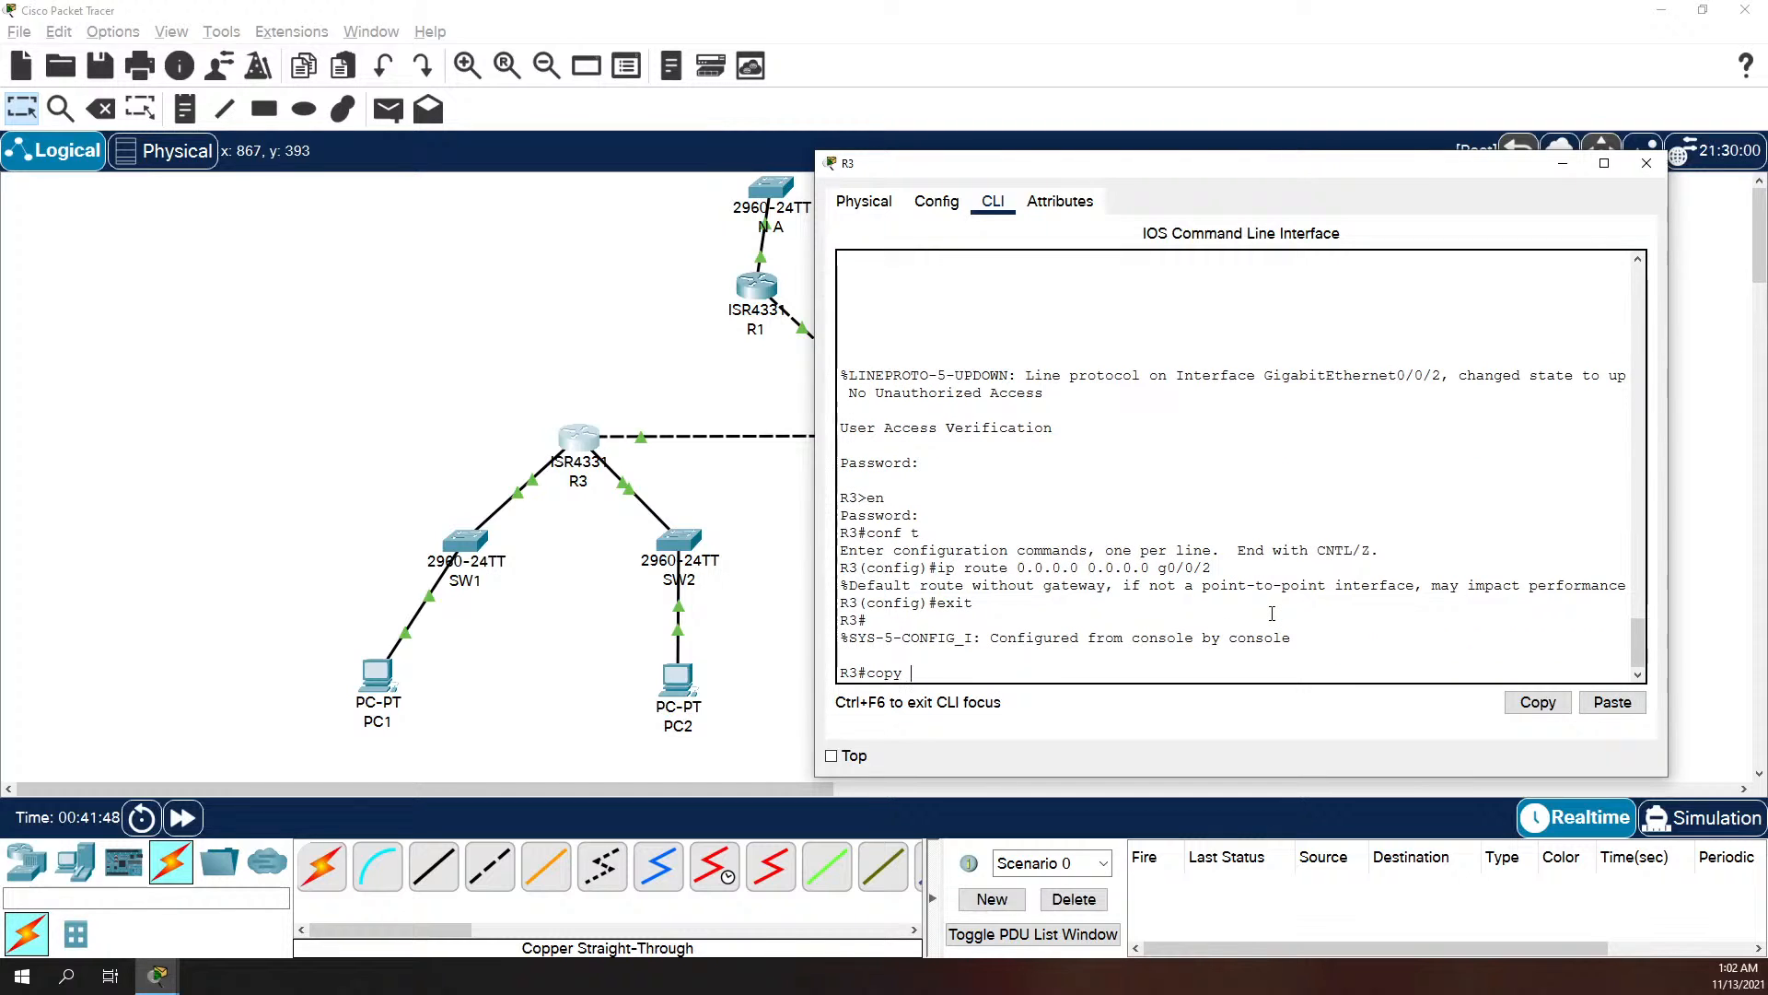
{"action": "type", "text": "run start"}
{"action": "key", "text": "Return"}
{"action": "key", "text": "Return"}
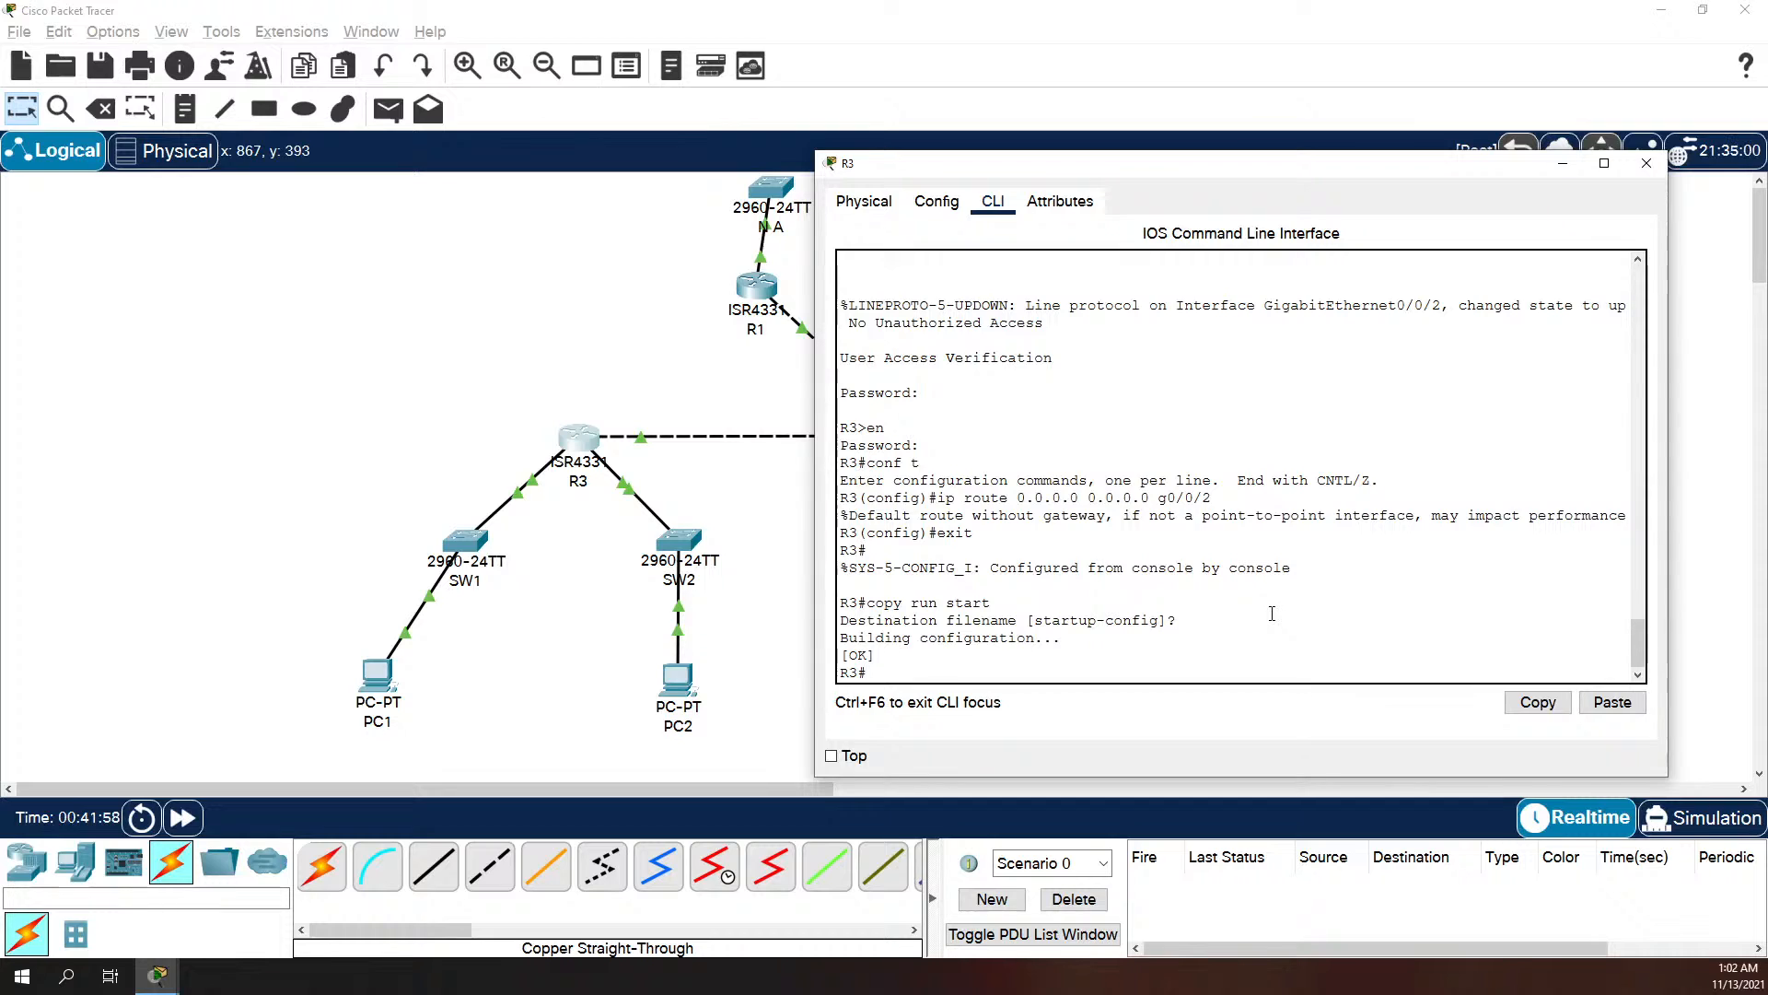
Step: Show R3's routing table with show ip route, and return to the topology to check R2's links
{"action": "type", "text": "show ip route"}
{"action": "key", "text": "Return"}
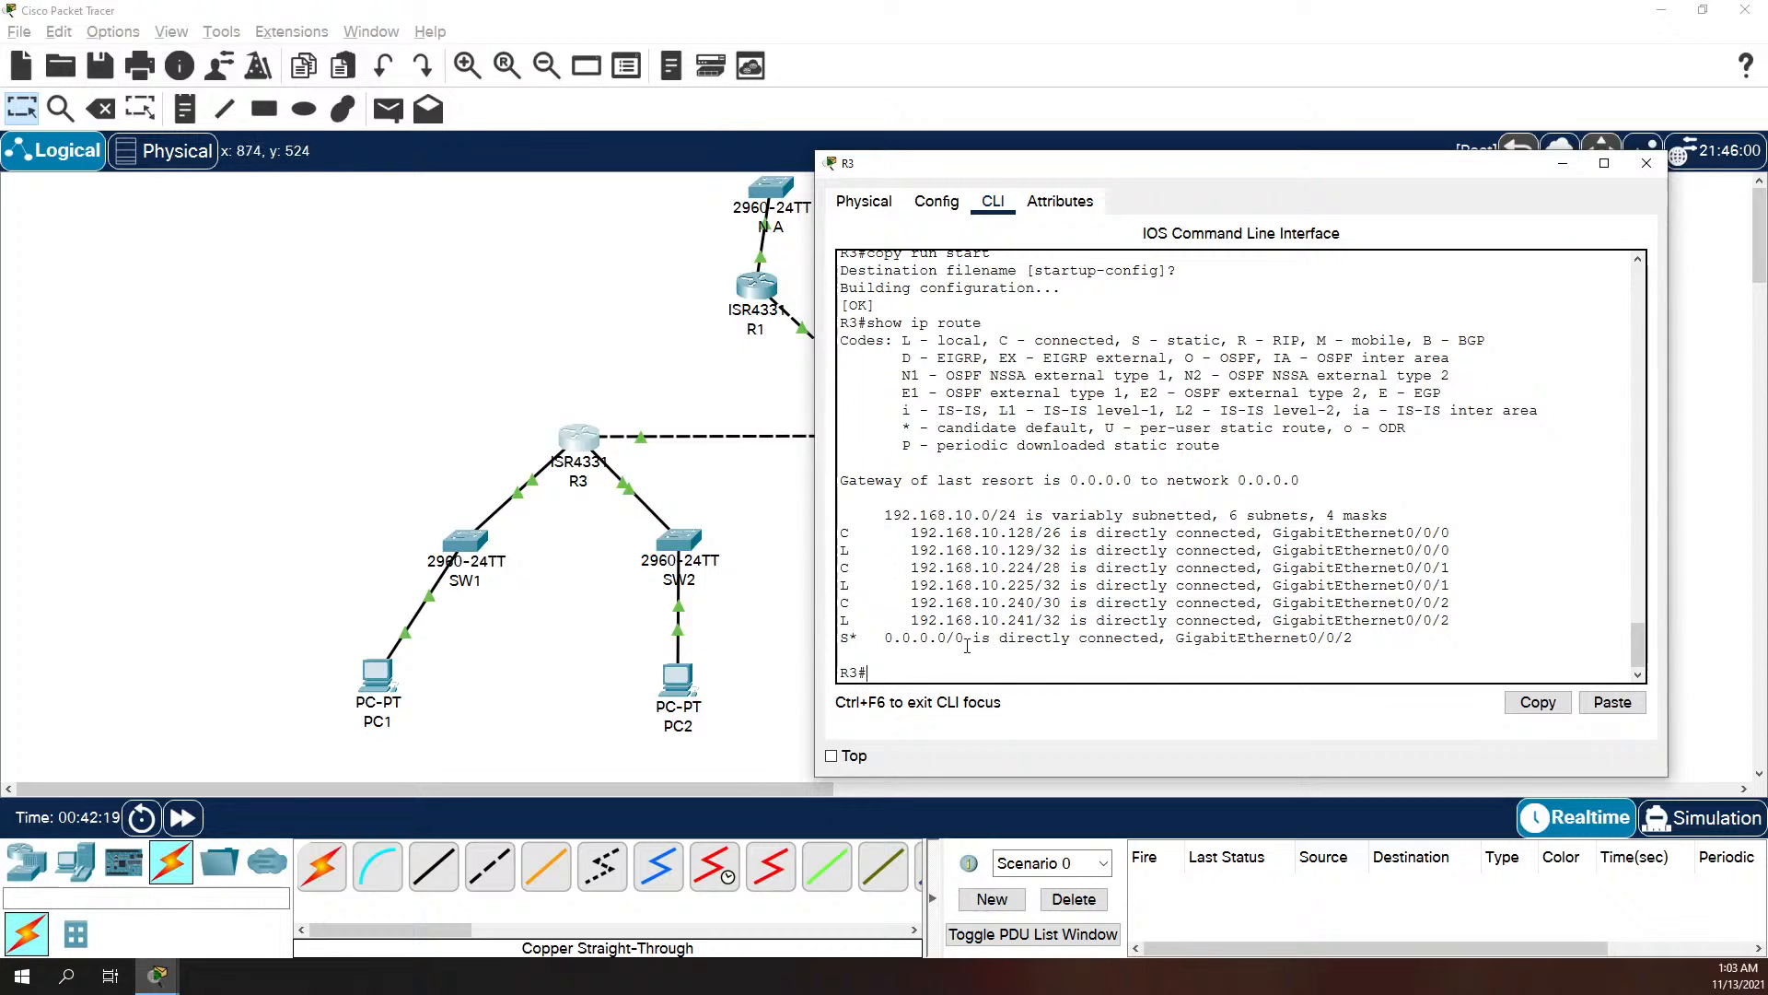
{"action": "left_click", "coordinate": [737, 652]}
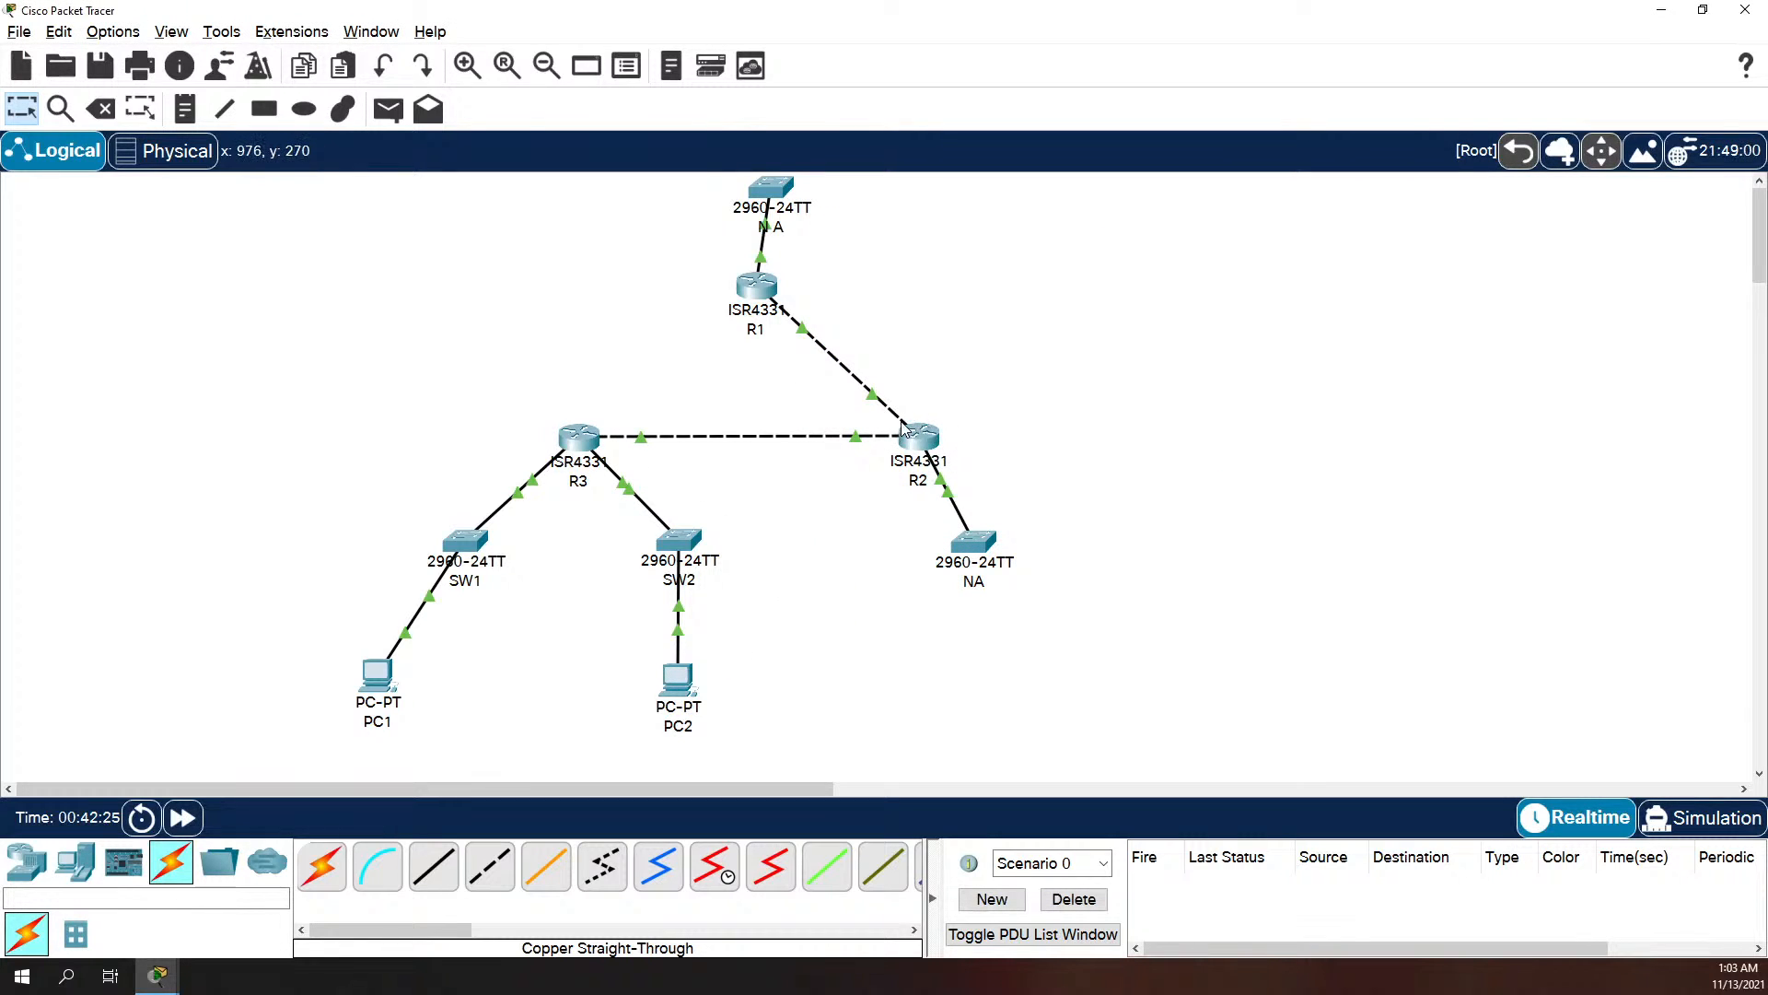
{"action": "mouse_move", "coordinate": [902, 439]}
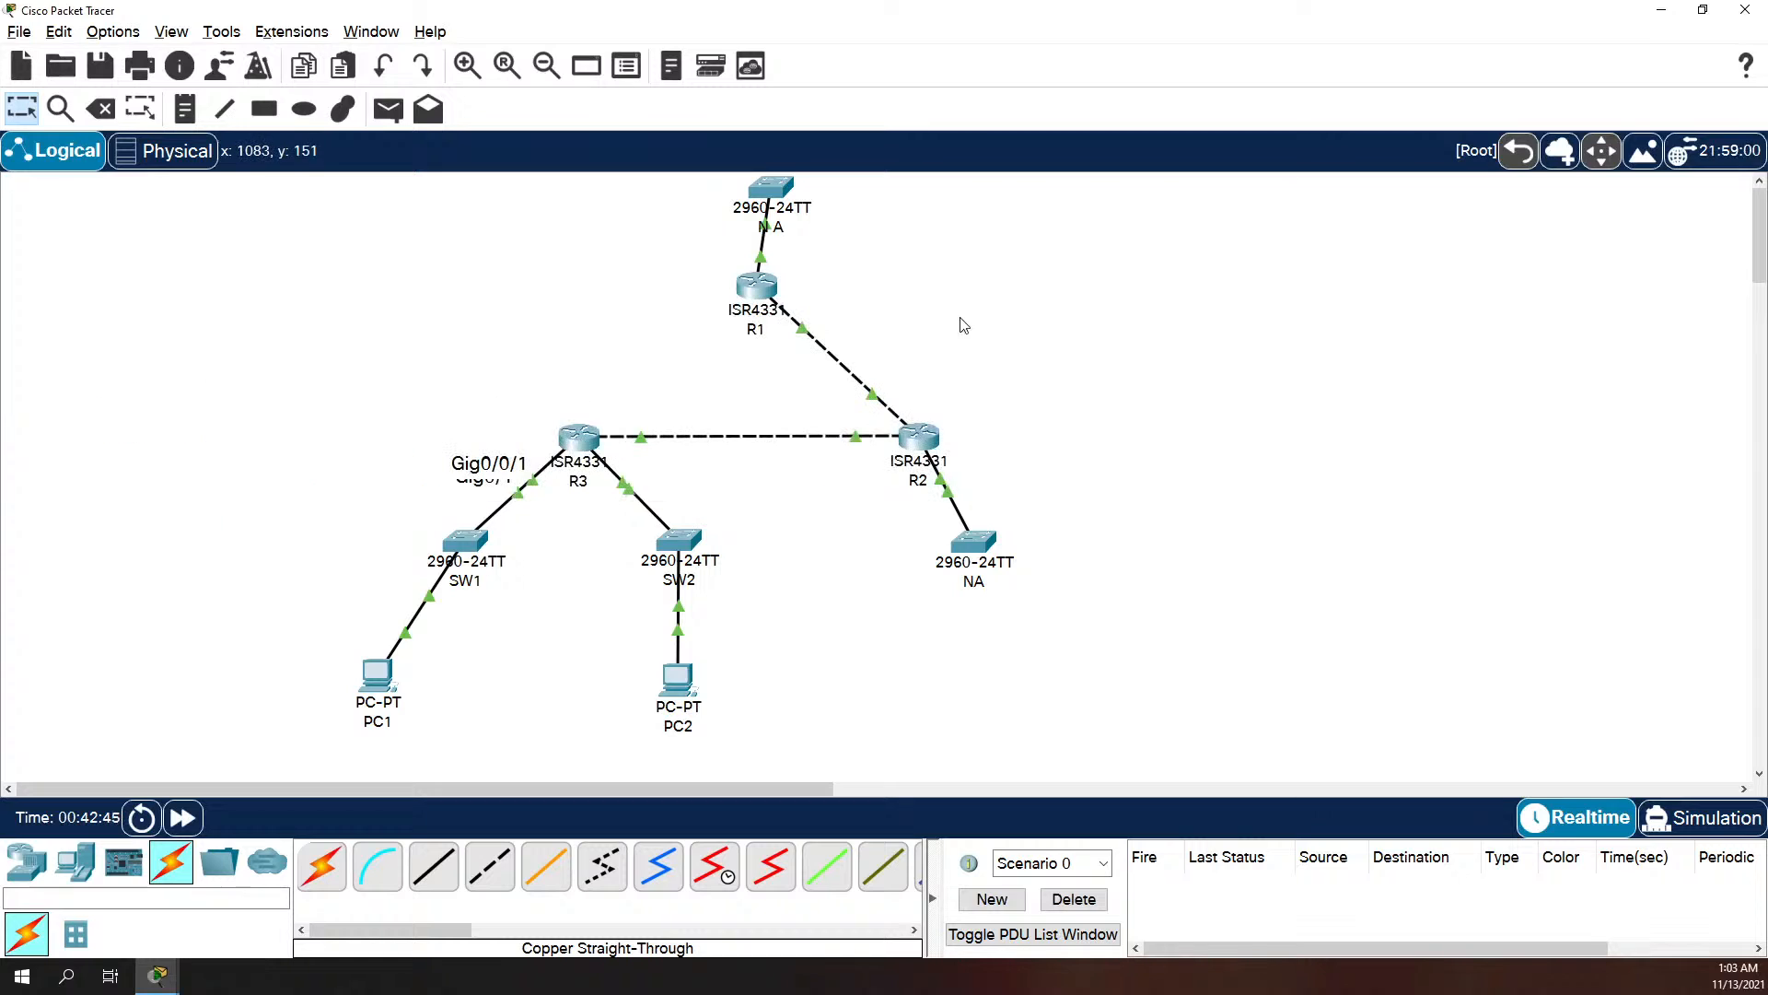
Step: Open R1's command line, widen its window and enter global configuration mode
{"action": "left_click", "coordinate": [752, 293]}
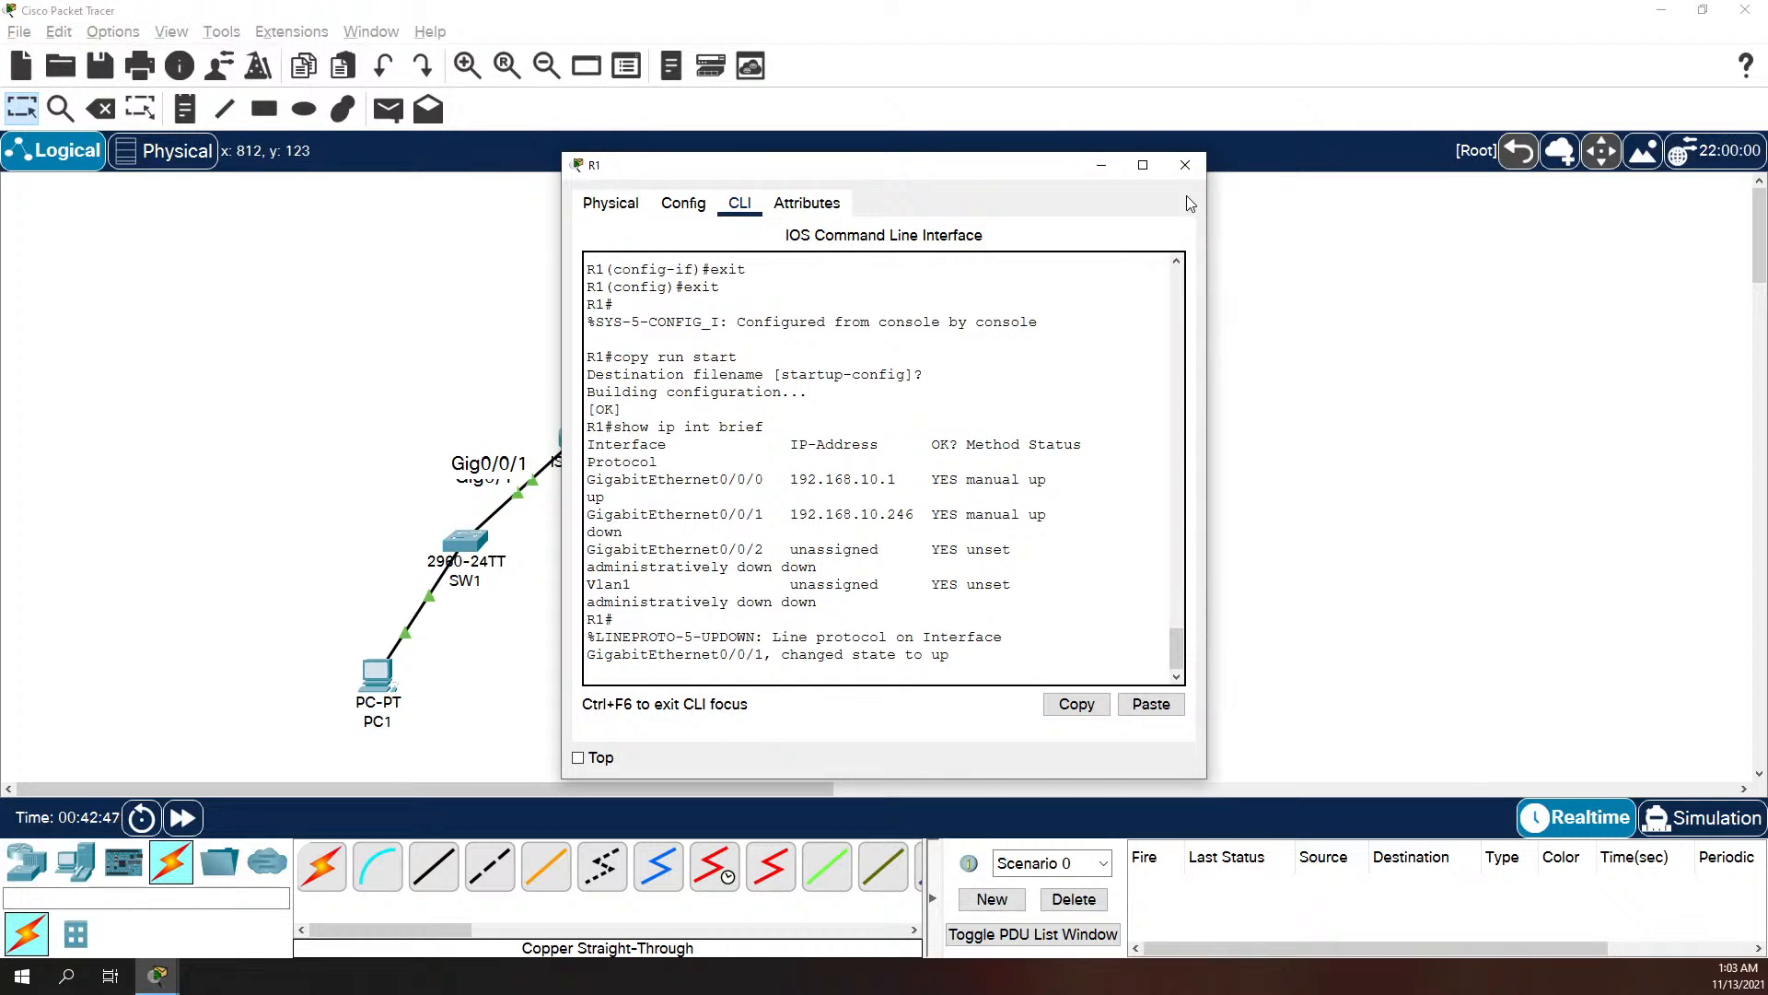
{"action": "left_click", "coordinate": [1196, 163]}
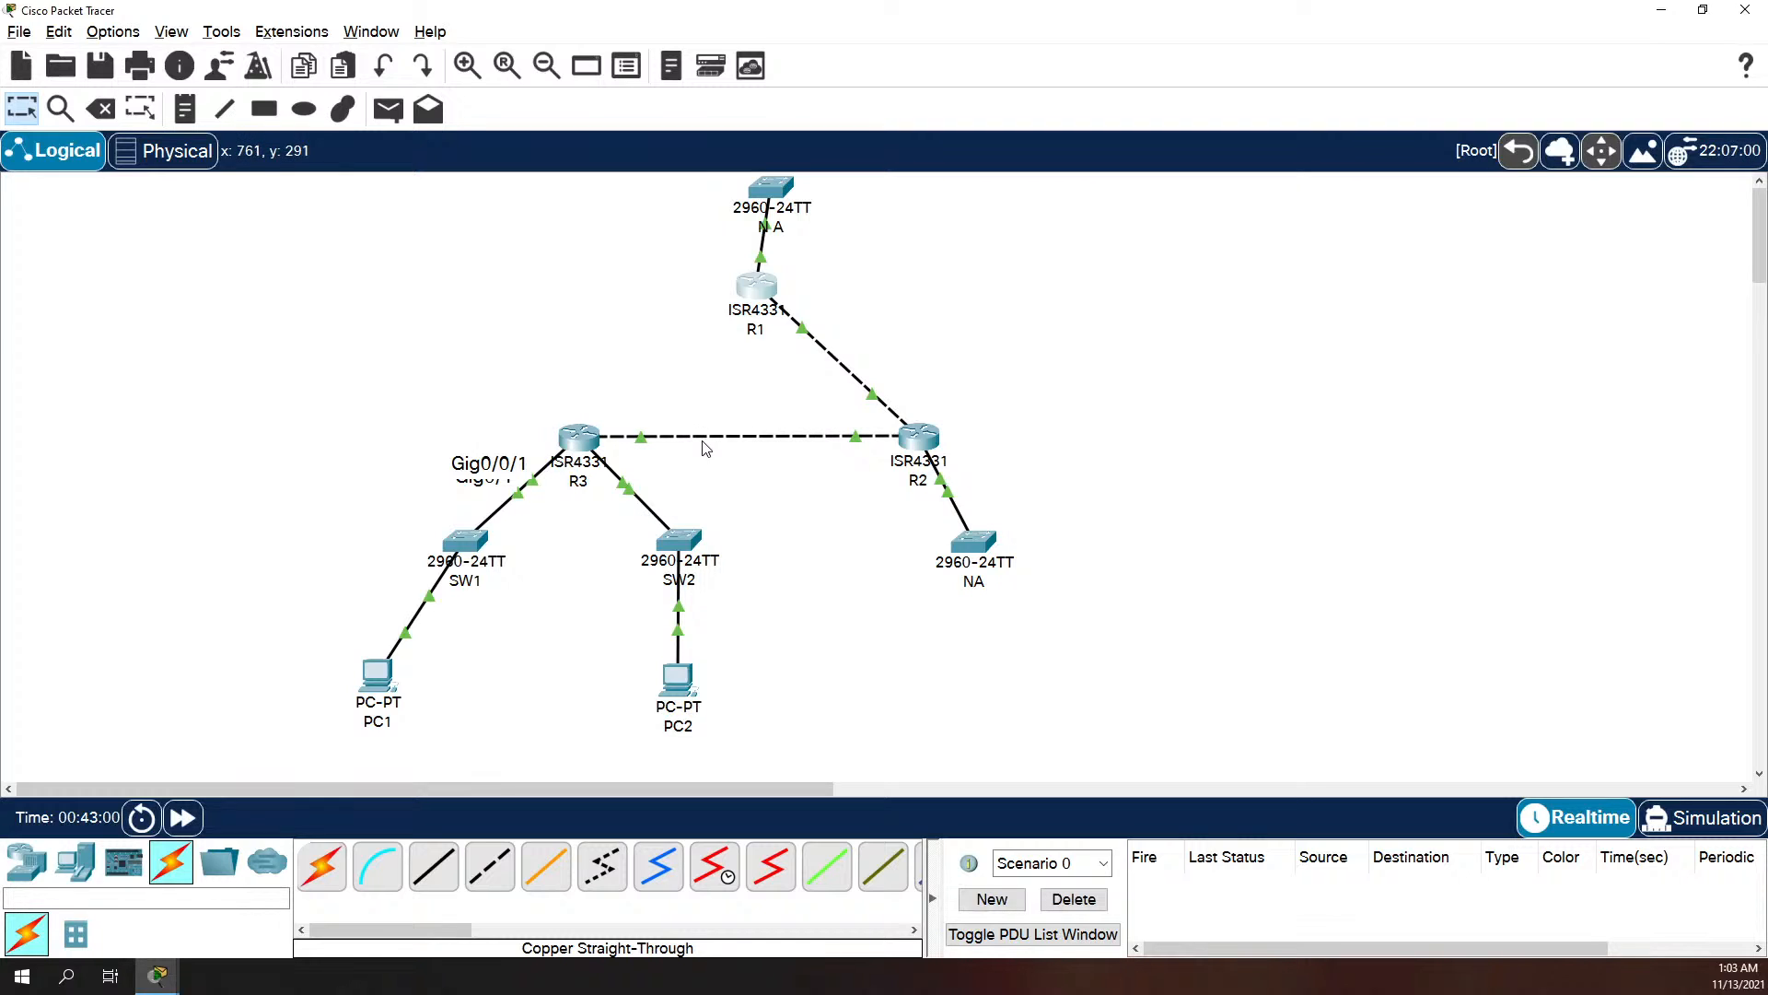
{"action": "left_click", "coordinate": [765, 298]}
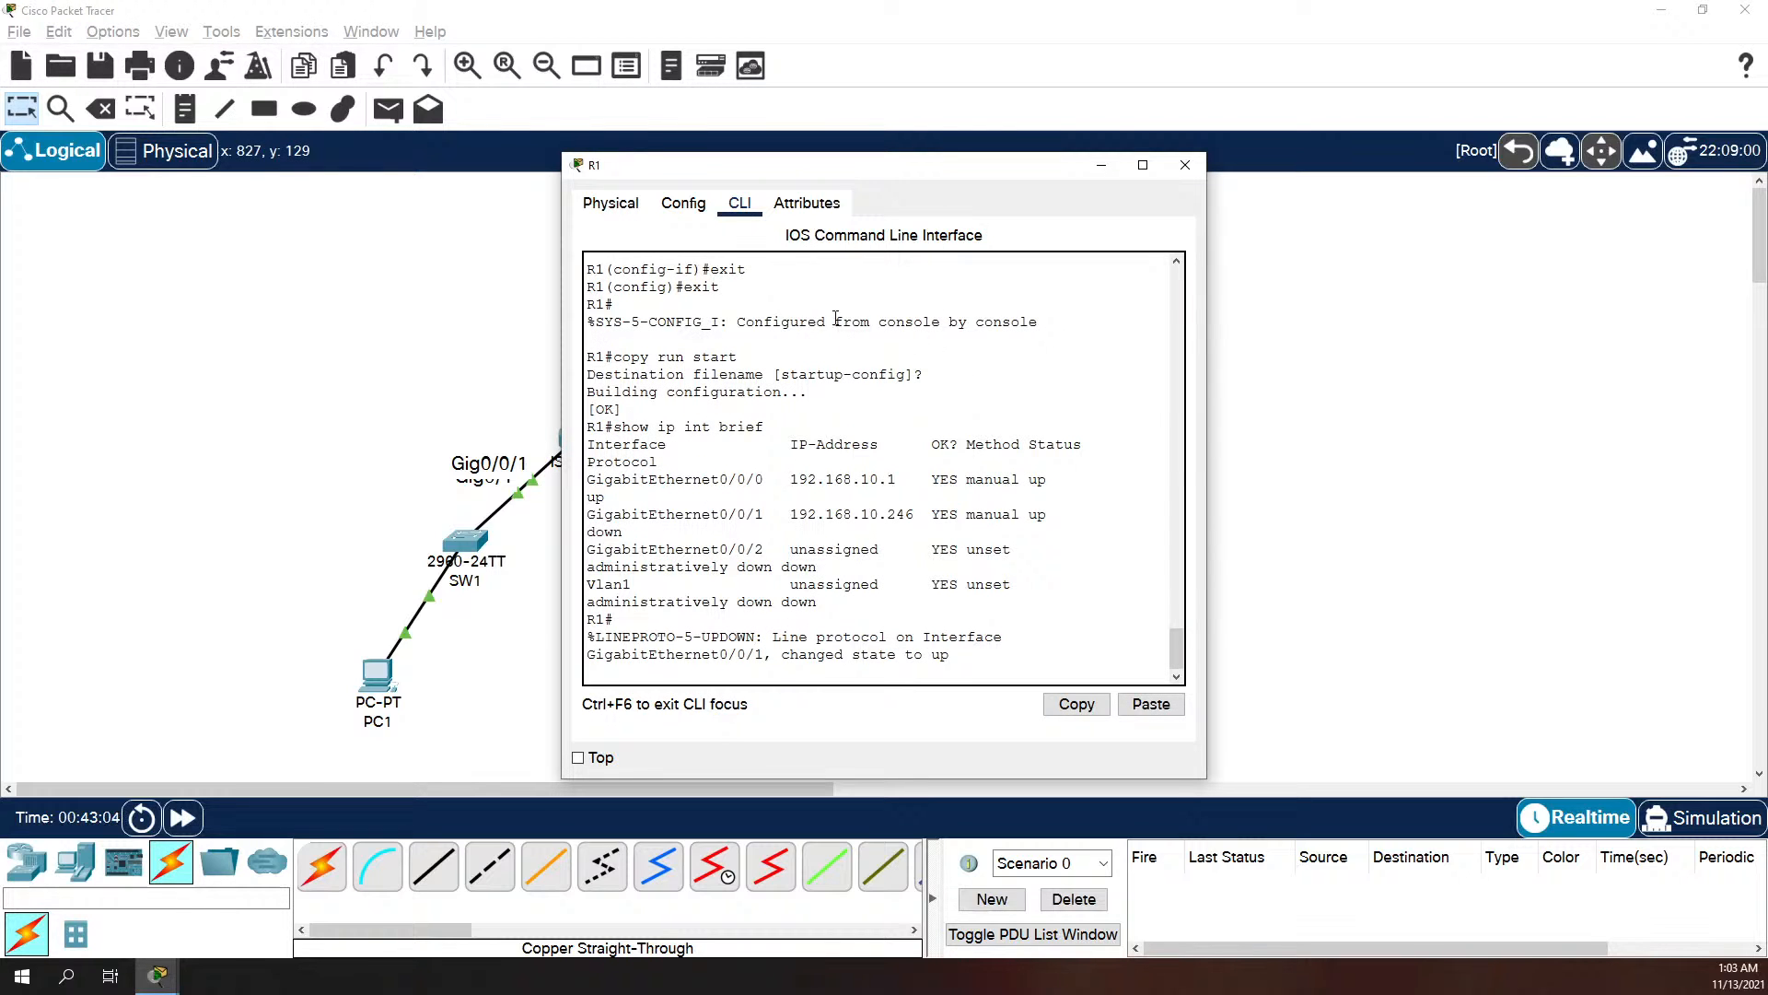
{"action": "left_click_drag", "start_coordinate": [1207, 512], "coordinate": [1556, 521]}
{"action": "key", "text": "Return"}
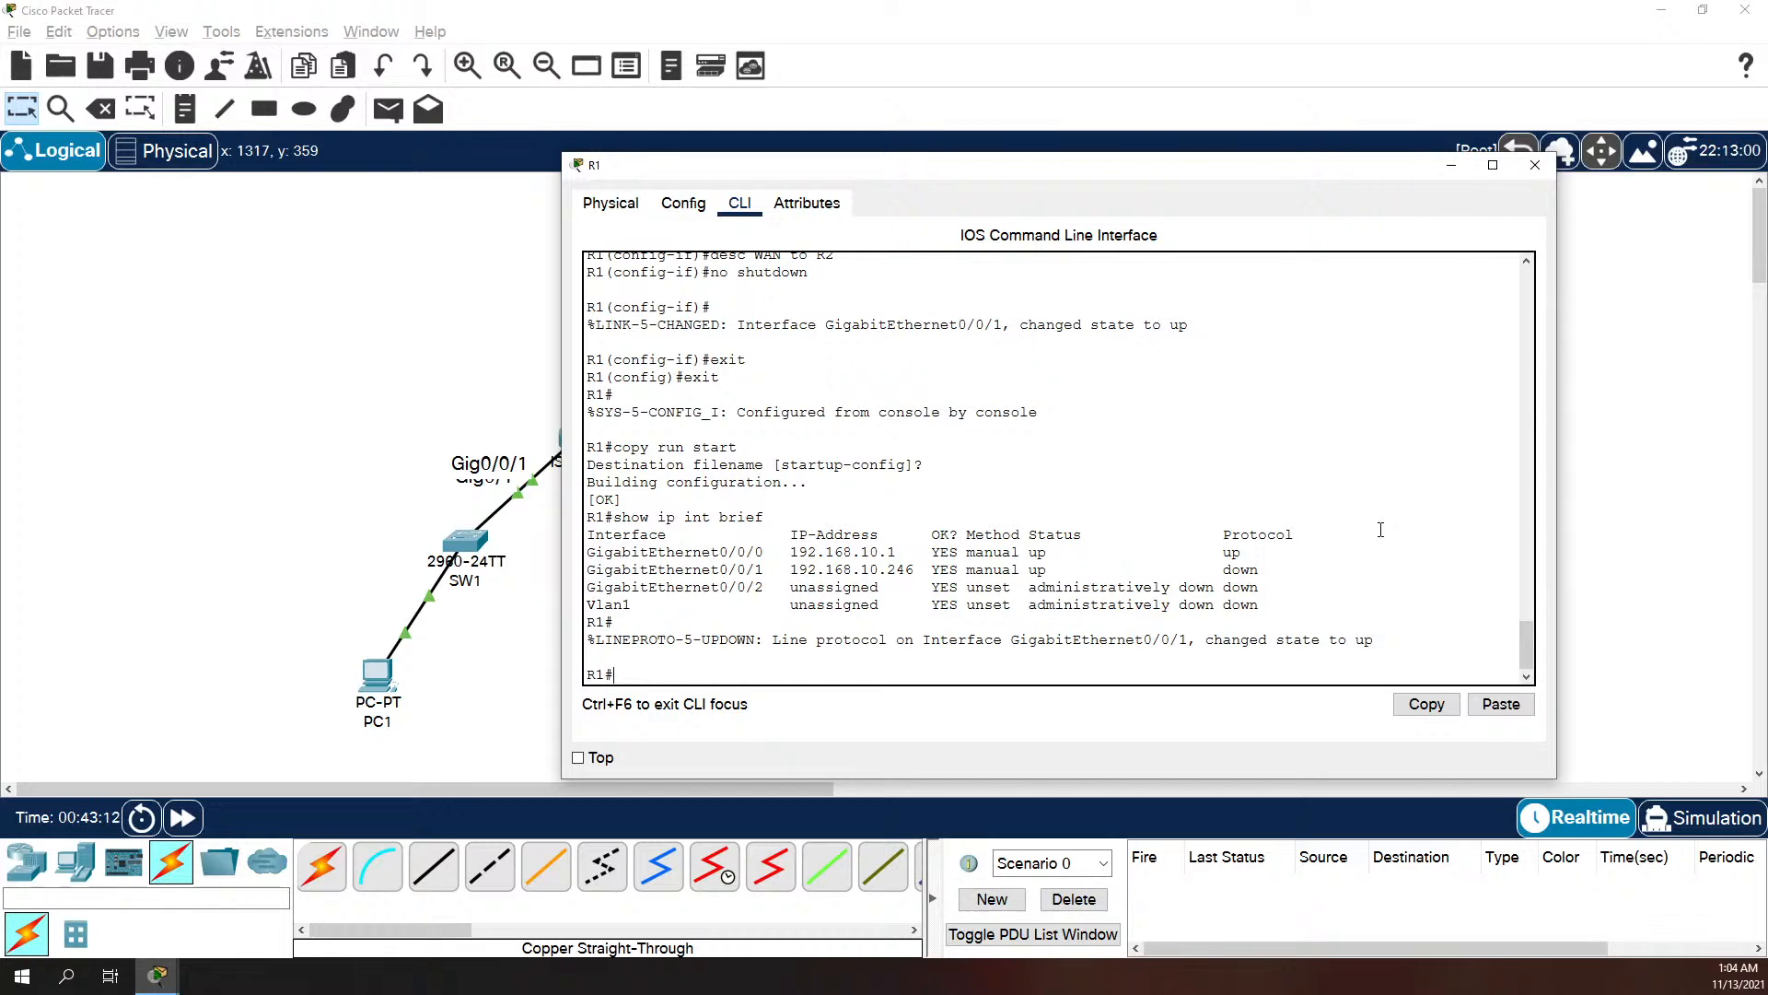
{"action": "type", "text": "conf t"}
{"action": "key", "text": "Return"}
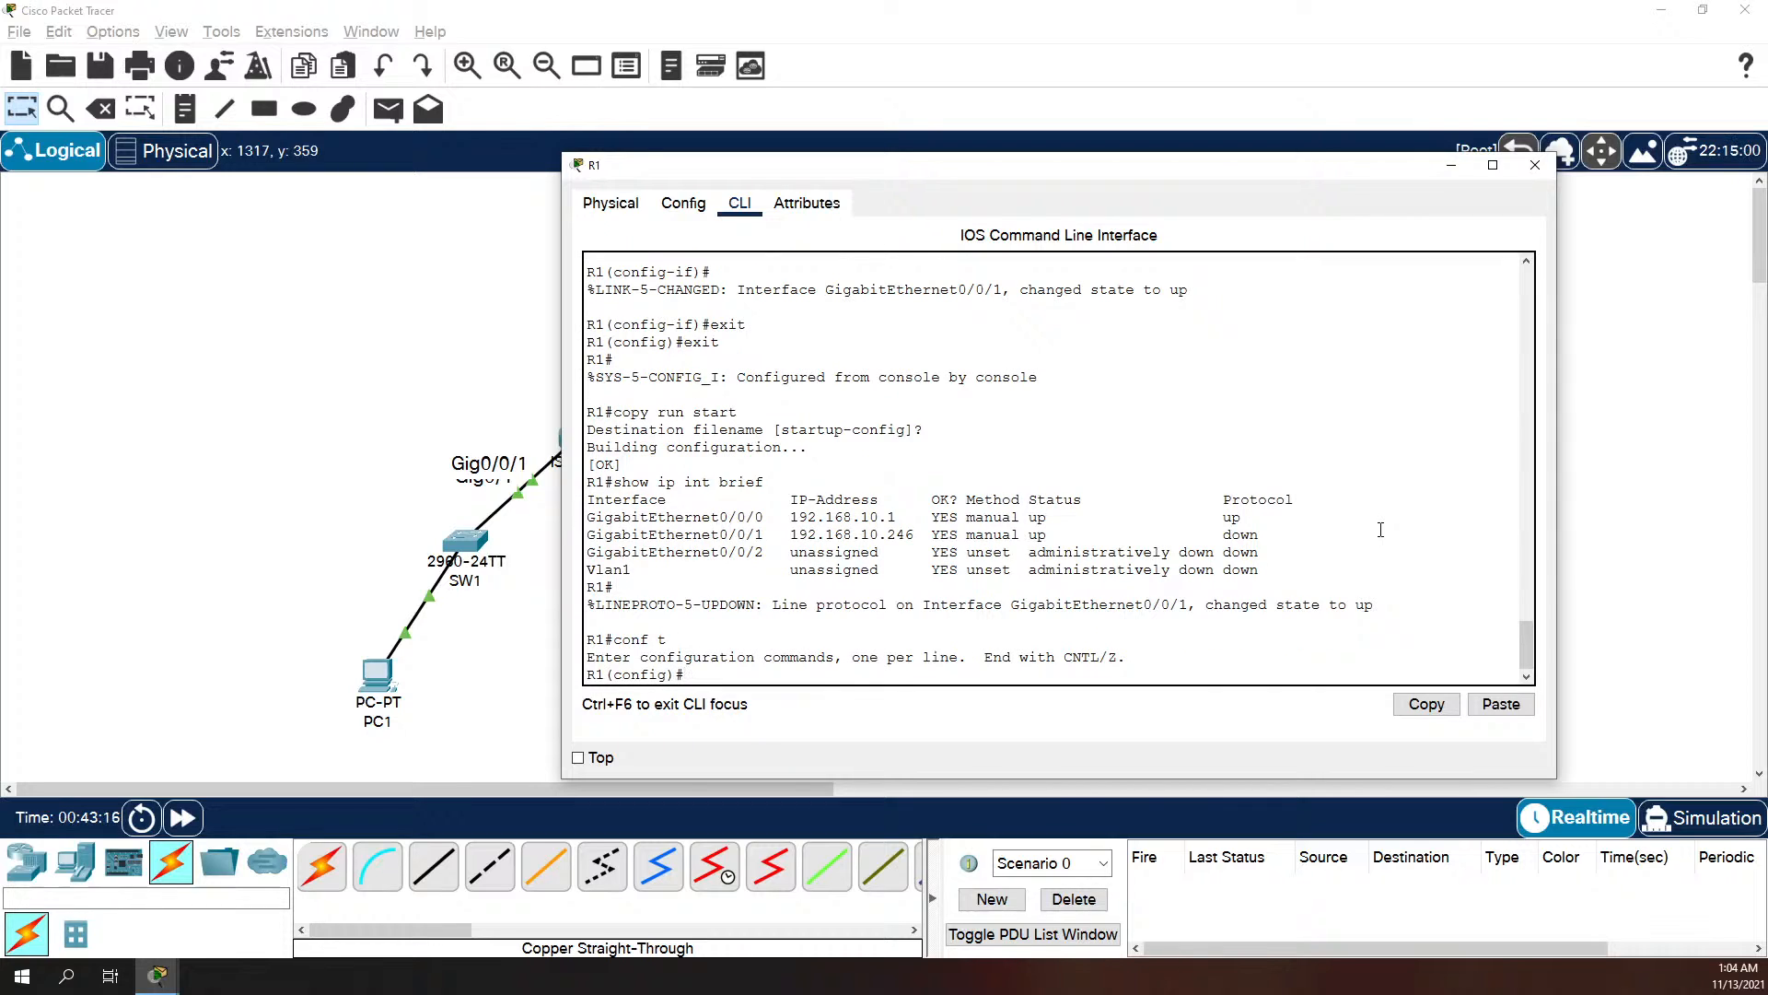
Step: Configure a default static route 0.0.0.0 0.0.0.0 on R1 with next hop 192.168.10.245
{"action": "type", "text": "ip route 0.0.0.0 0.0.0.0"}
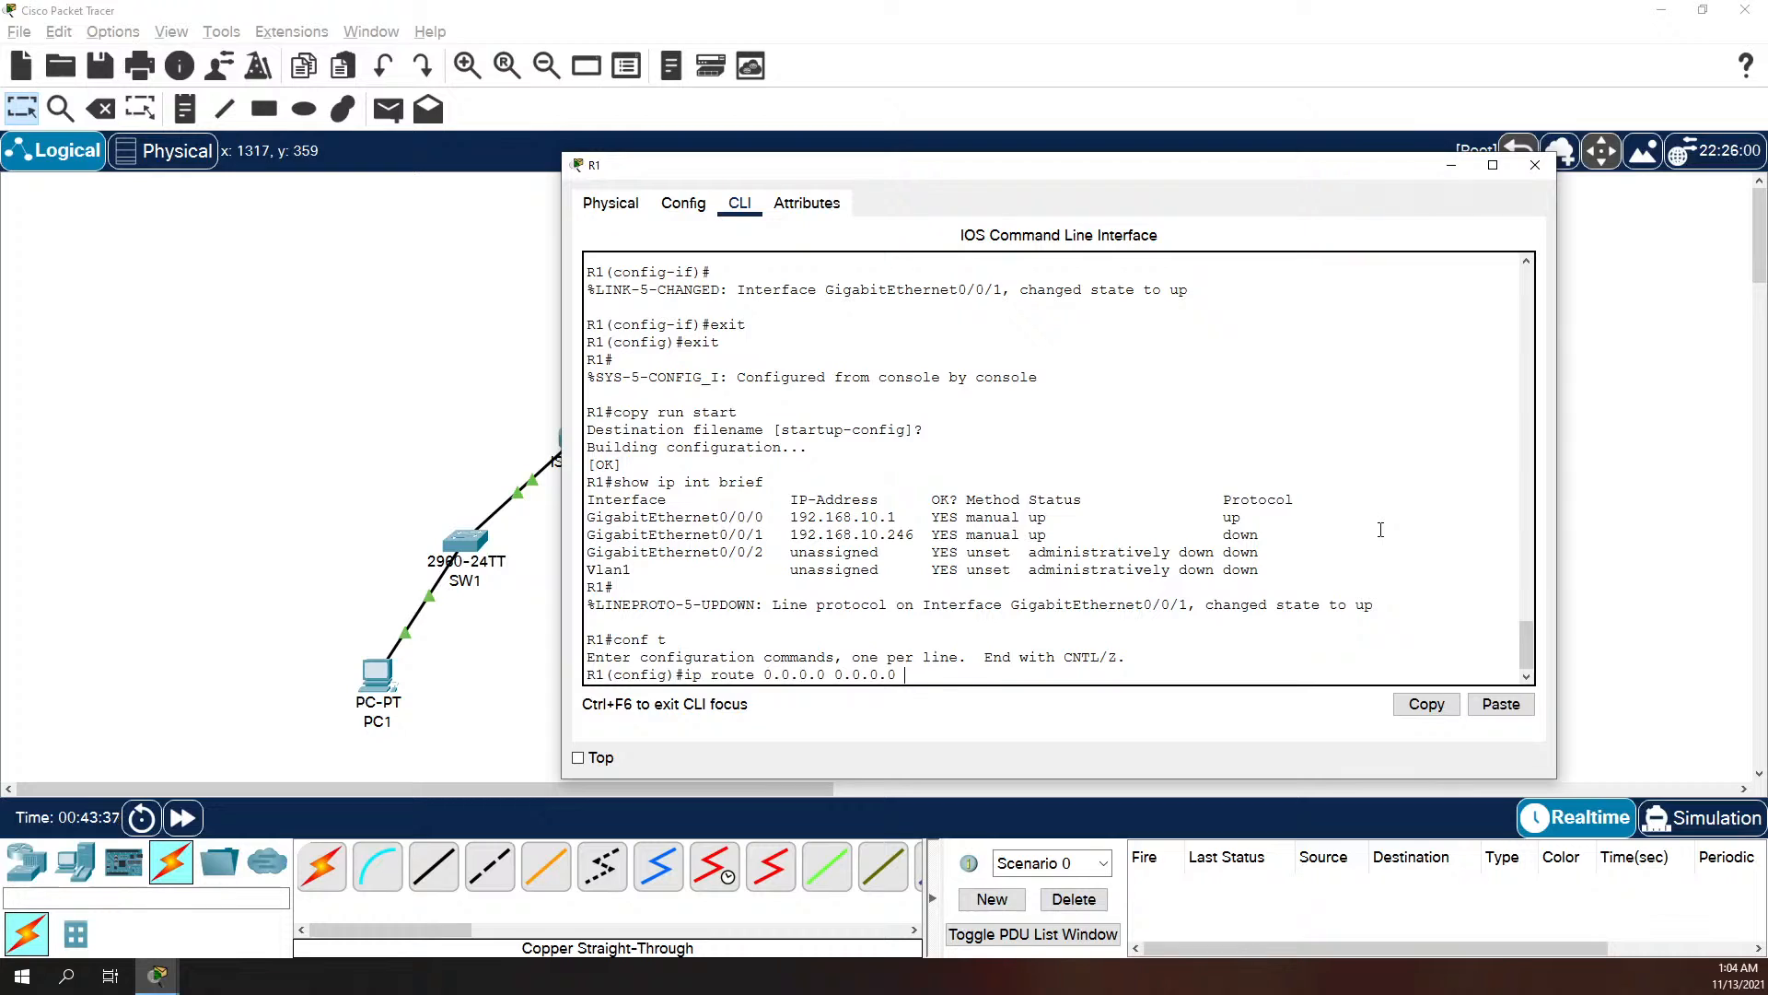
{"action": "type", "text": "192.168.10.245"}
{"action": "key", "text": "Return"}
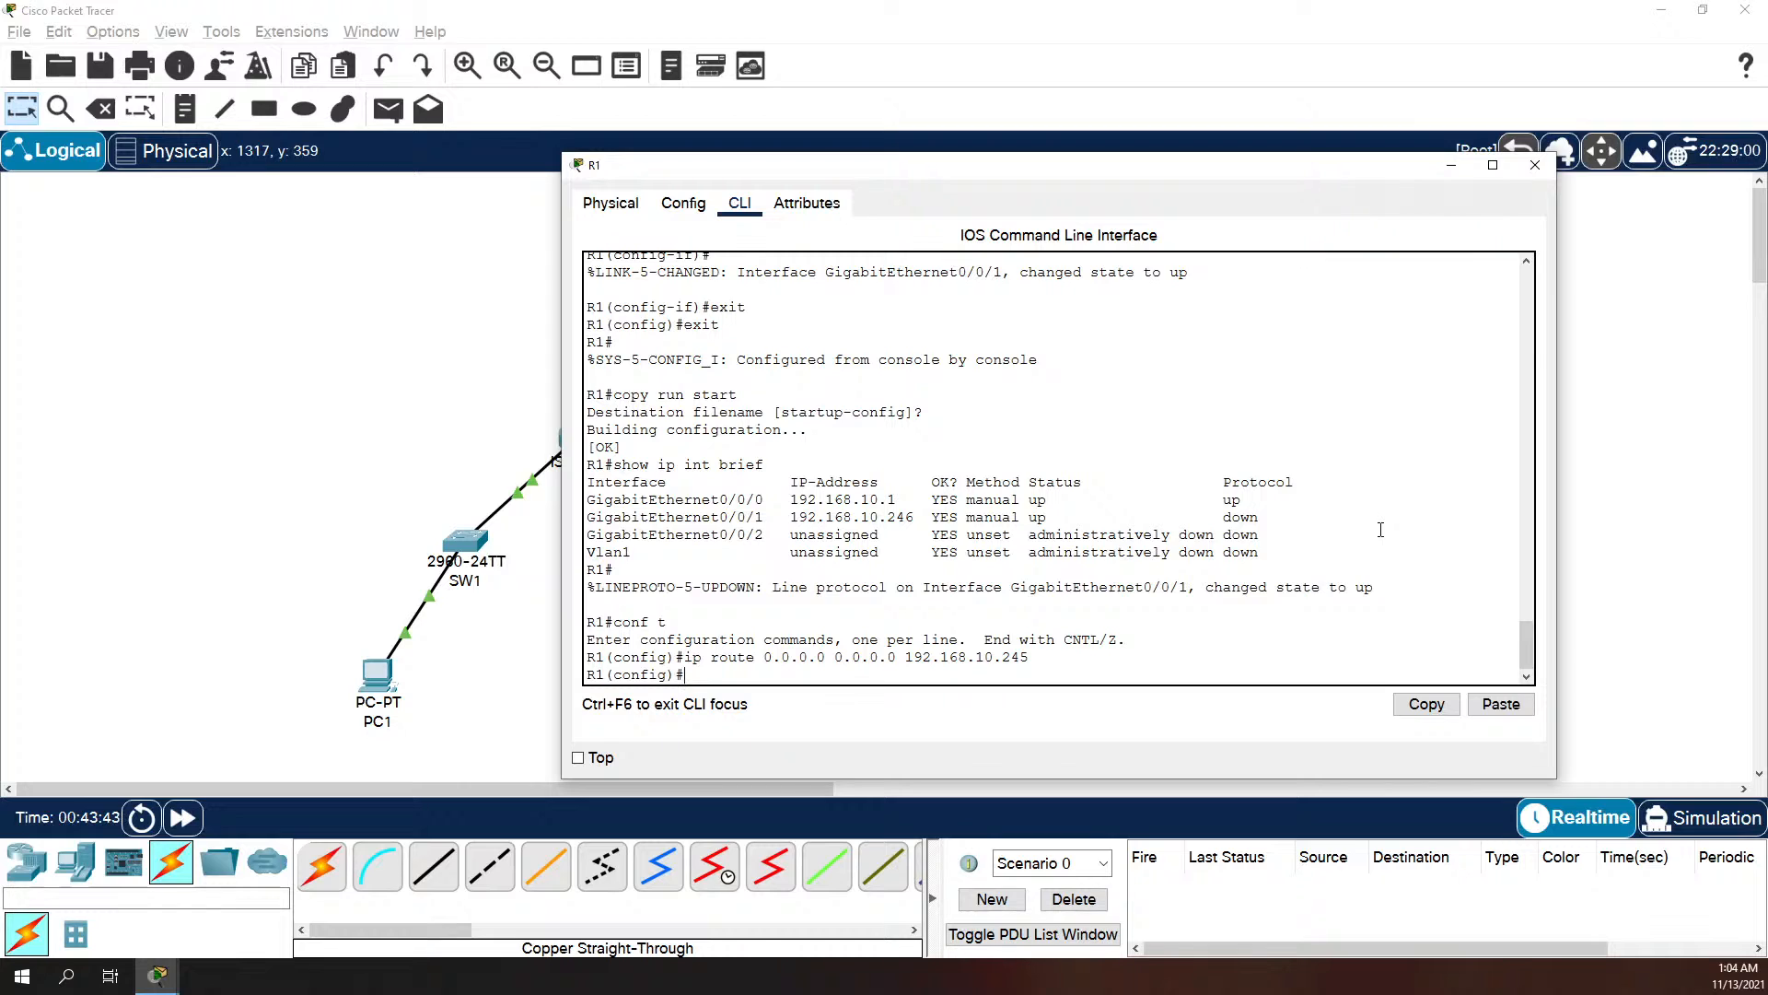
Step: Leave configuration mode on R1 and save its running configuration to the startup configuration with copy run start
{"action": "type", "text": "exit"}
{"action": "key", "text": "Return"}
{"action": "type", "text": "copy r"}
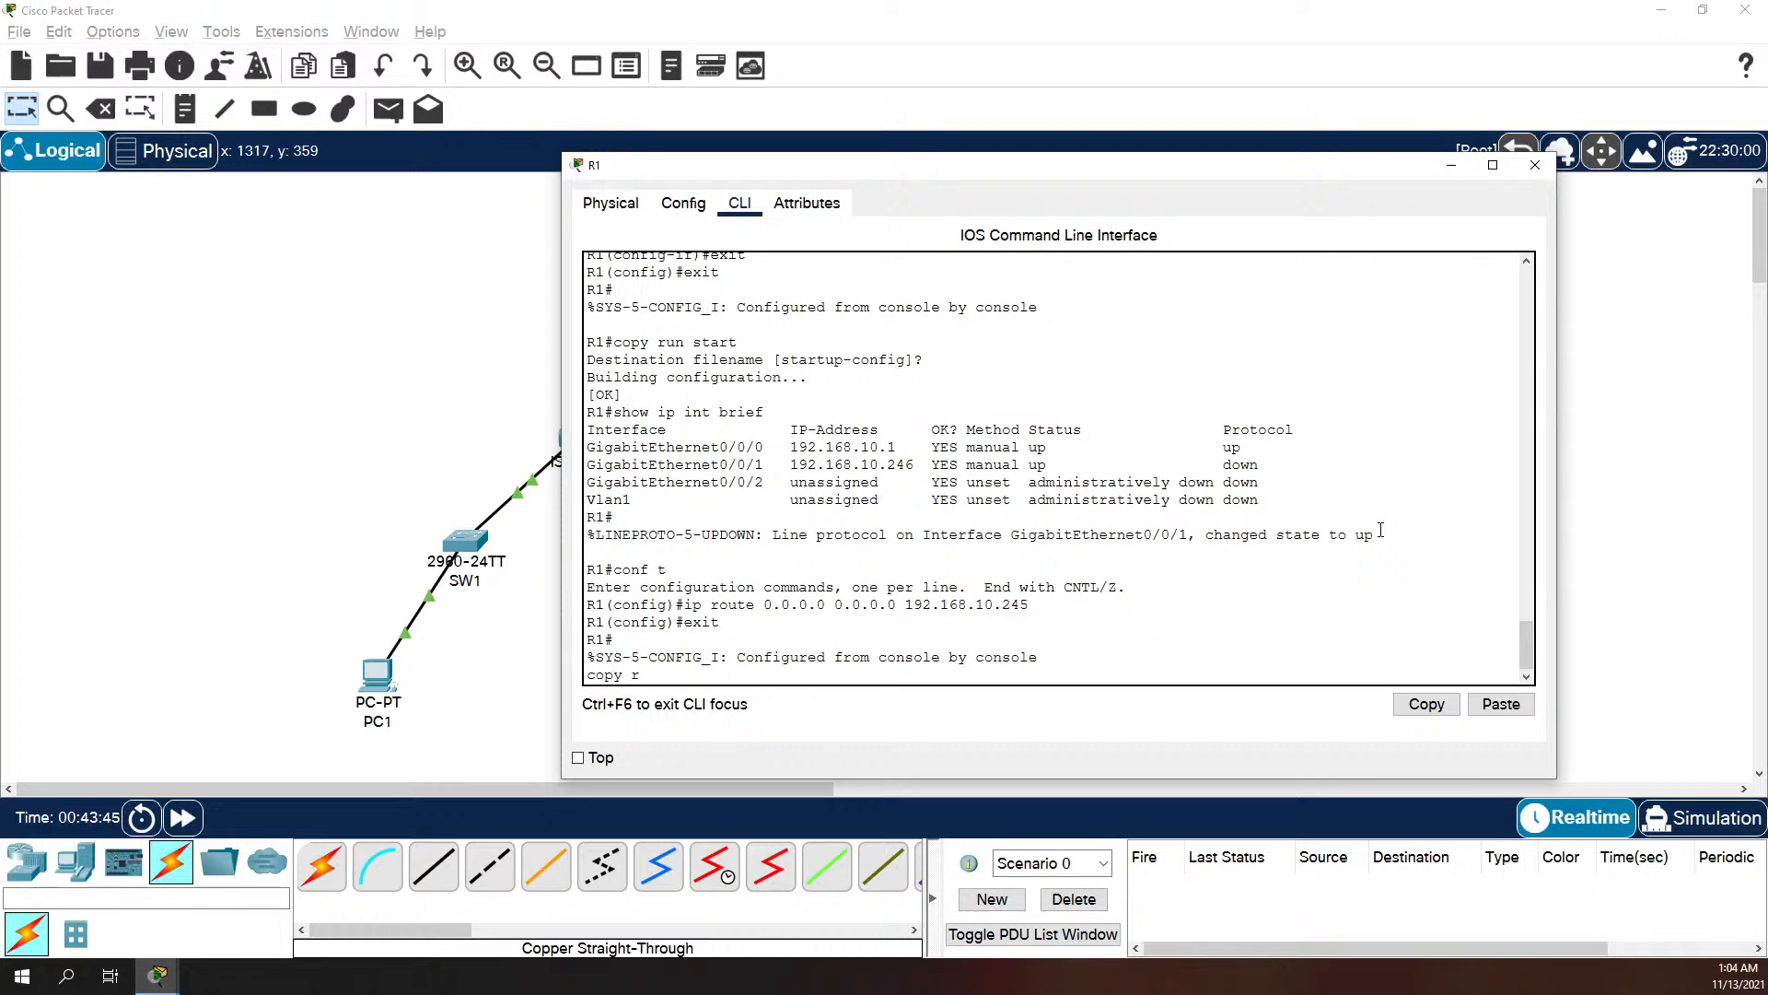
{"action": "type", "text": "un start"}
{"action": "key", "text": "Return"}
Step: Show R1's routing table with show ip route and examine its GigabitEthernet0/0/1 and default route entries
{"action": "key", "text": "Return"}
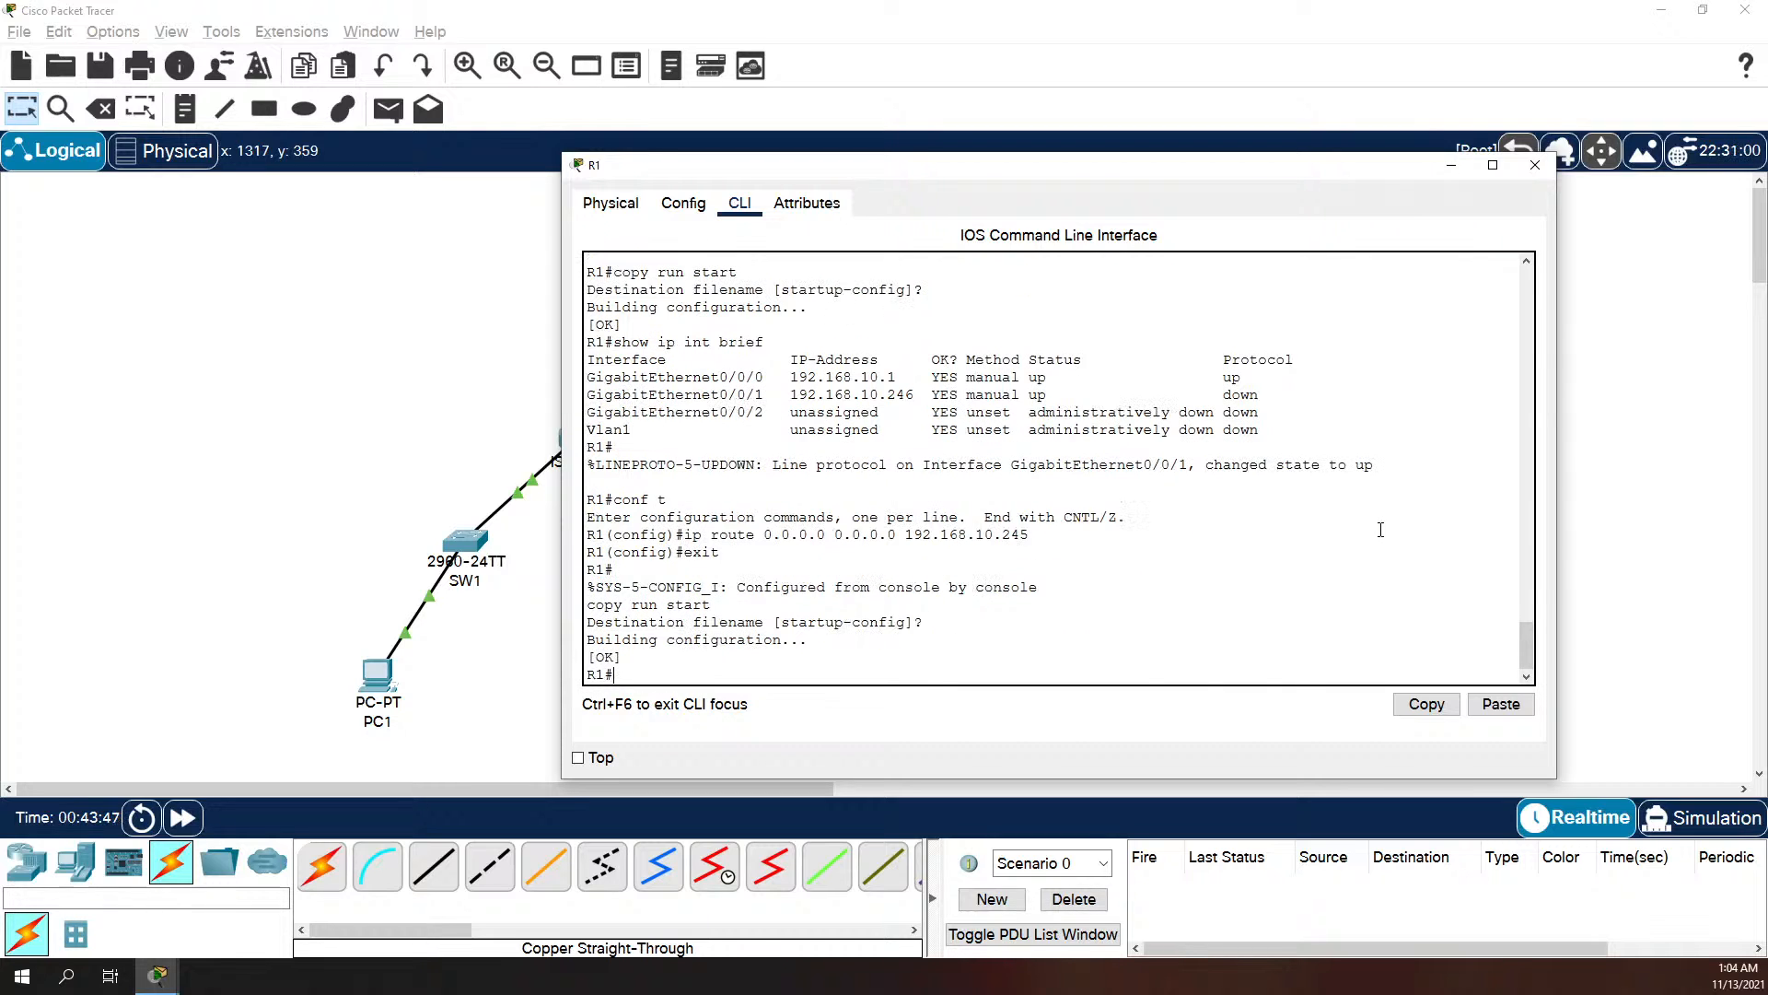
{"action": "type", "text": "show ip route"}
{"action": "key", "text": "Return"}
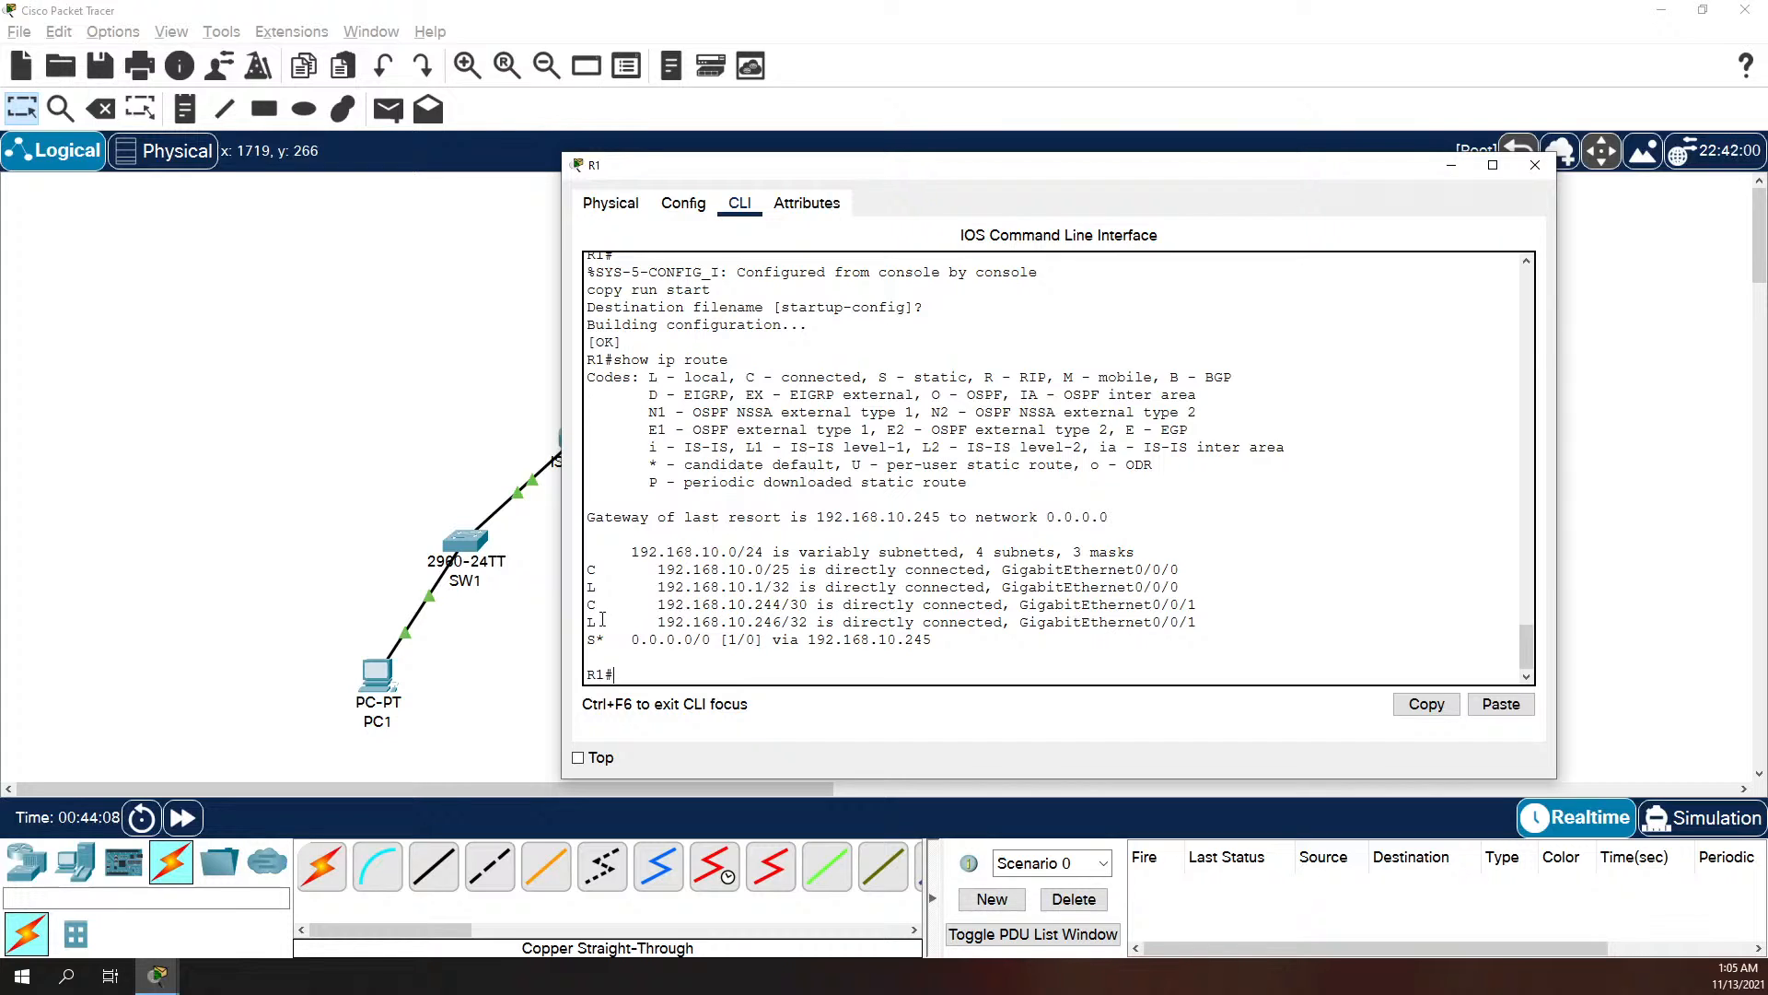
{"action": "left_click_drag", "start_coordinate": [589, 605], "coordinate": [836, 605]}
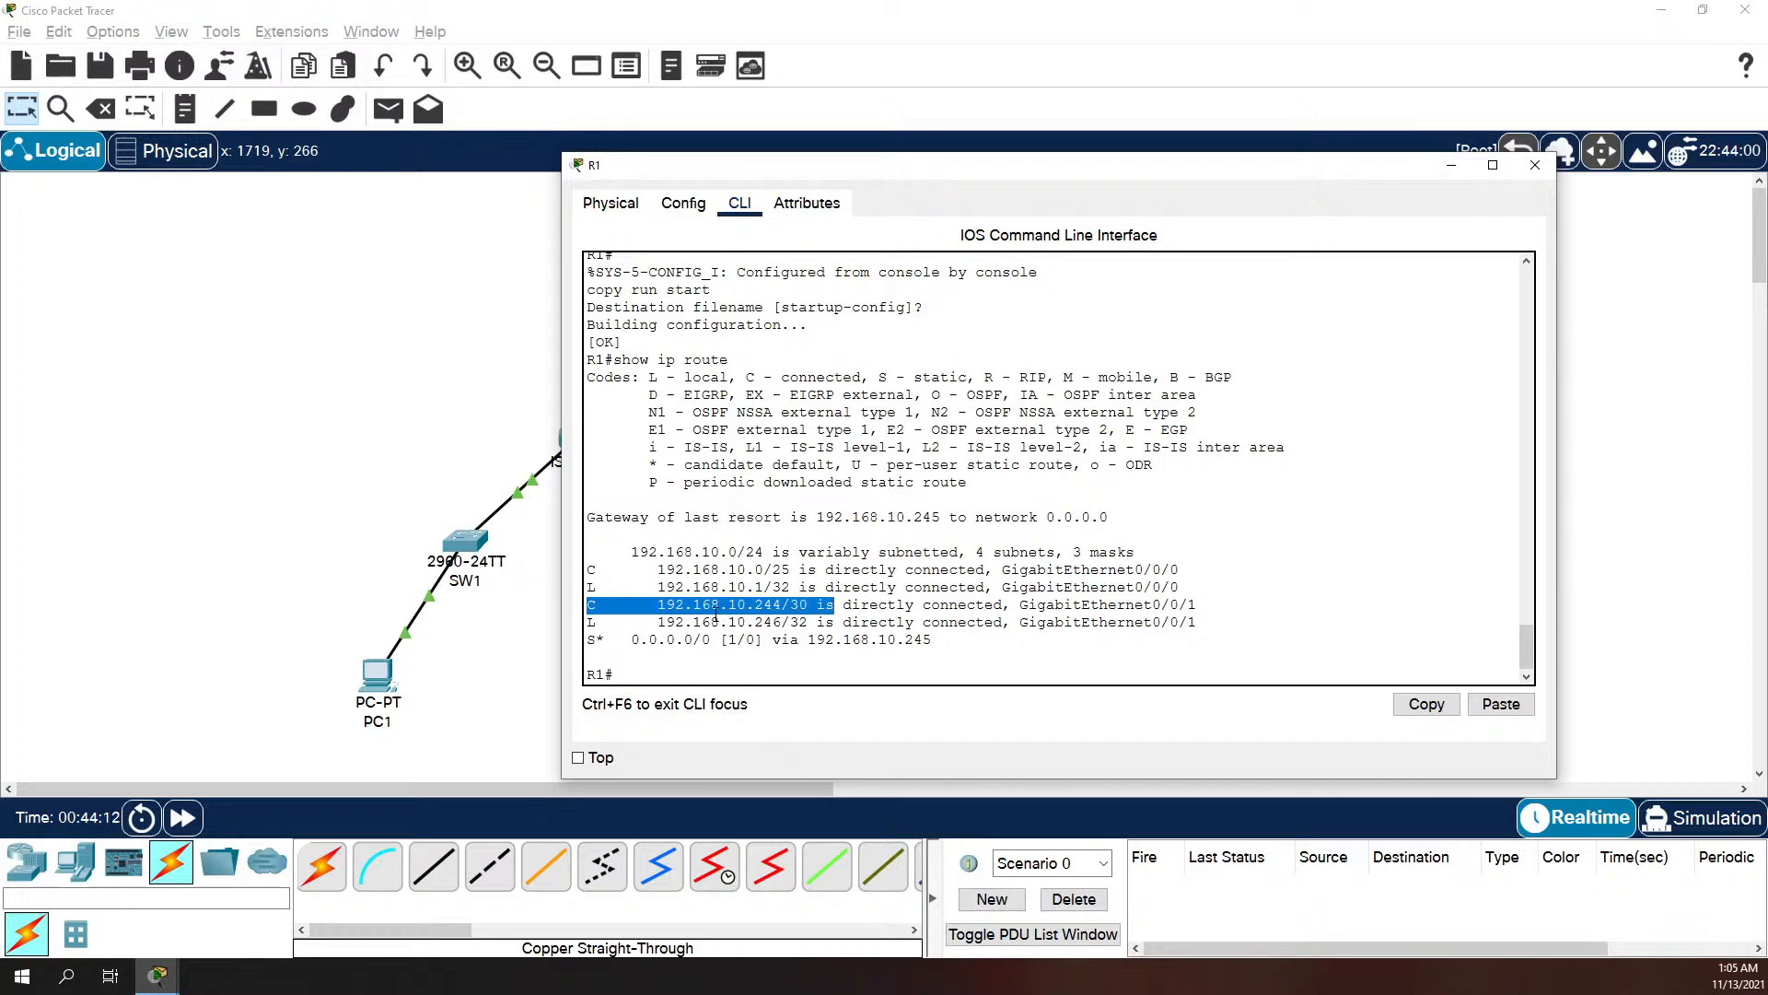
{"action": "left_click_drag", "start_coordinate": [588, 623], "coordinate": [834, 622]}
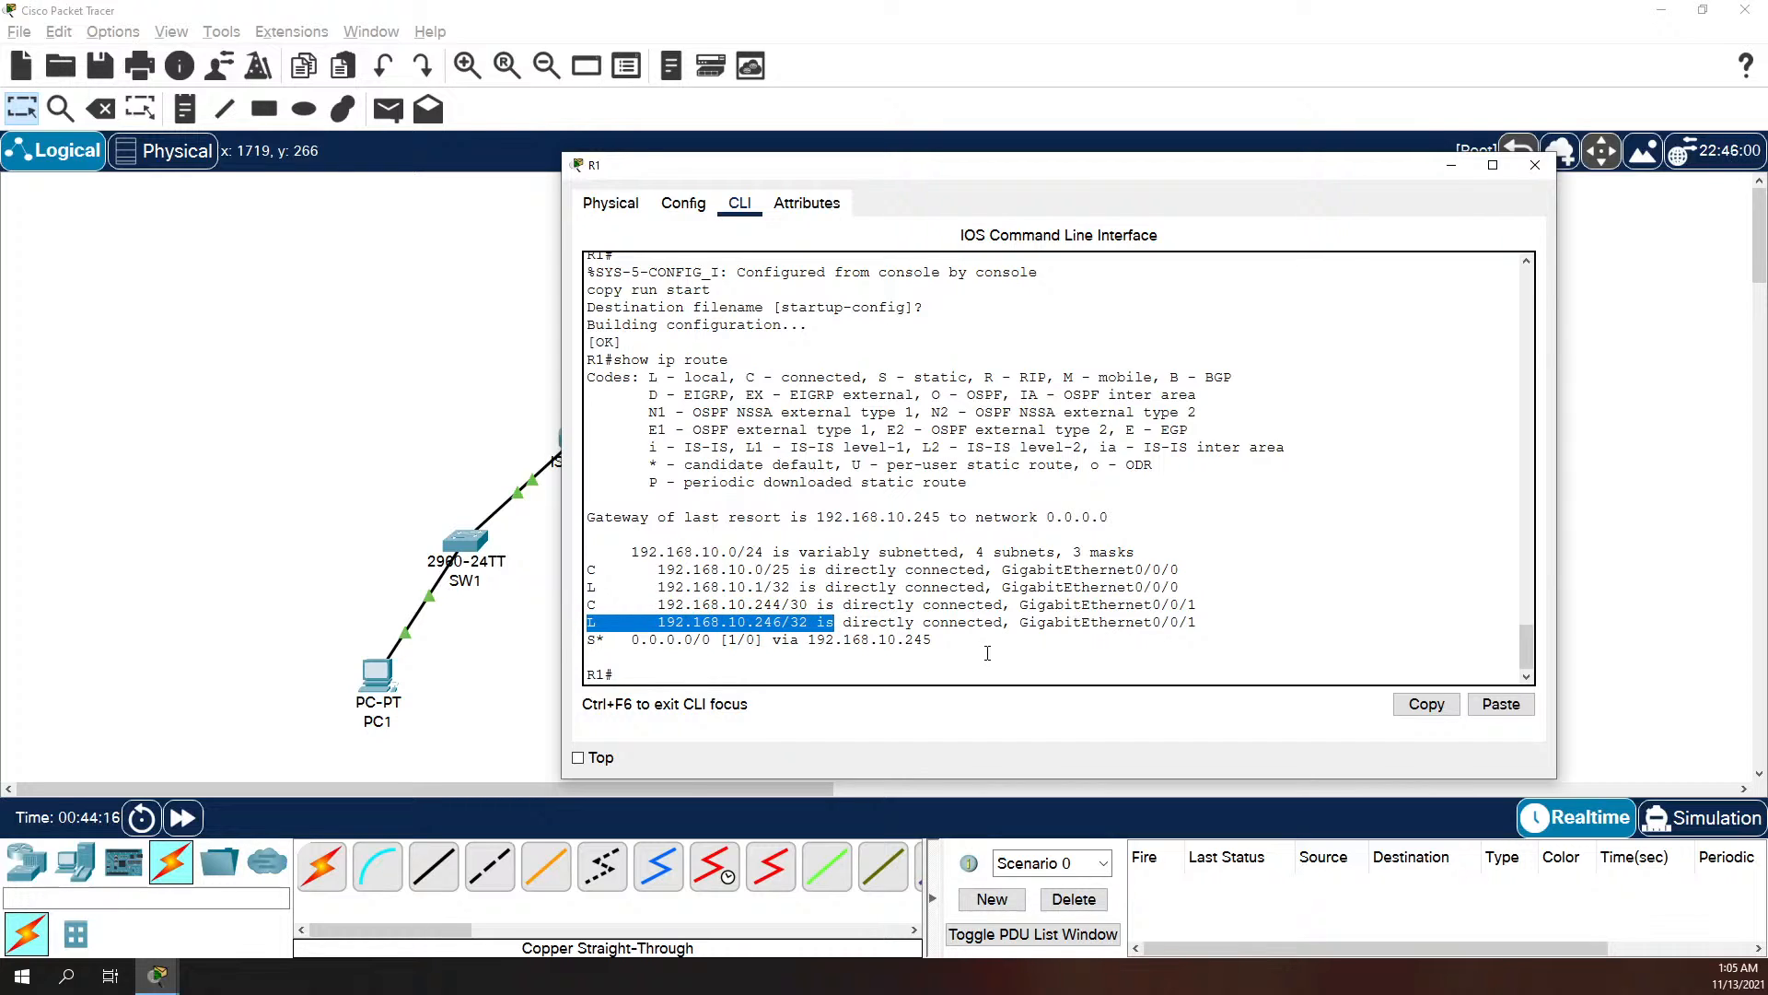
{"action": "left_click_drag", "start_coordinate": [936, 643], "coordinate": [579, 646]}
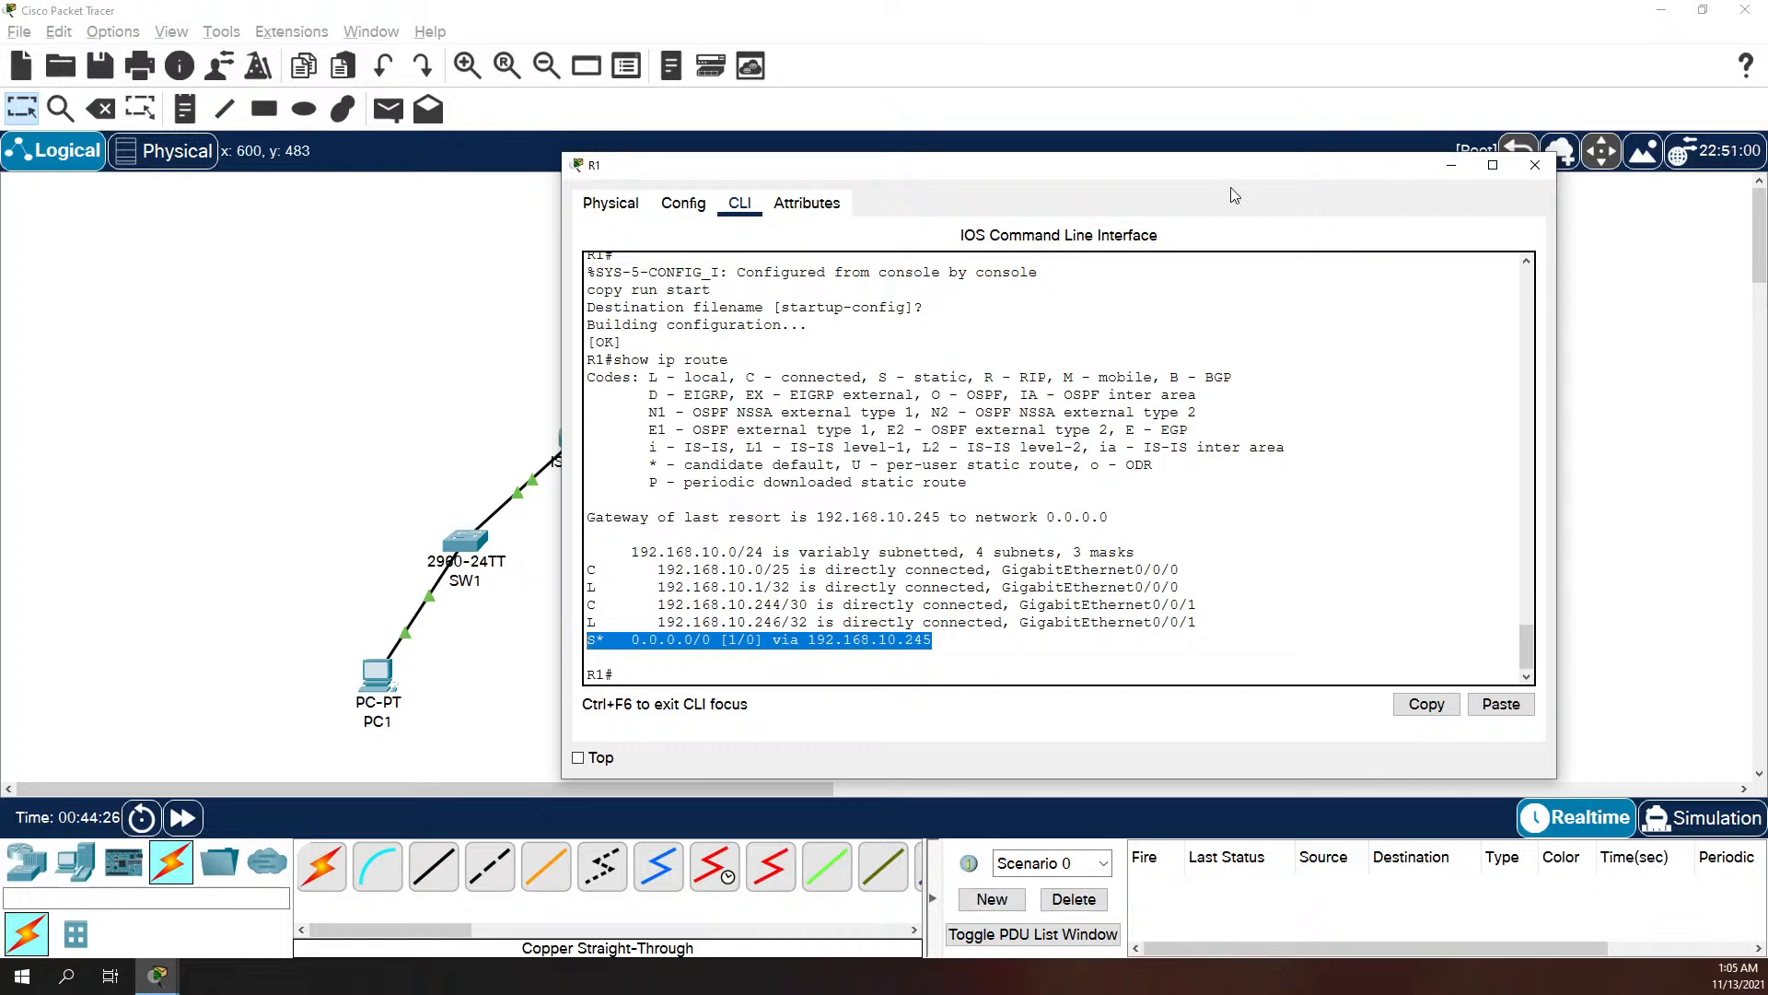
{"action": "left_click", "coordinate": [1531, 166]}
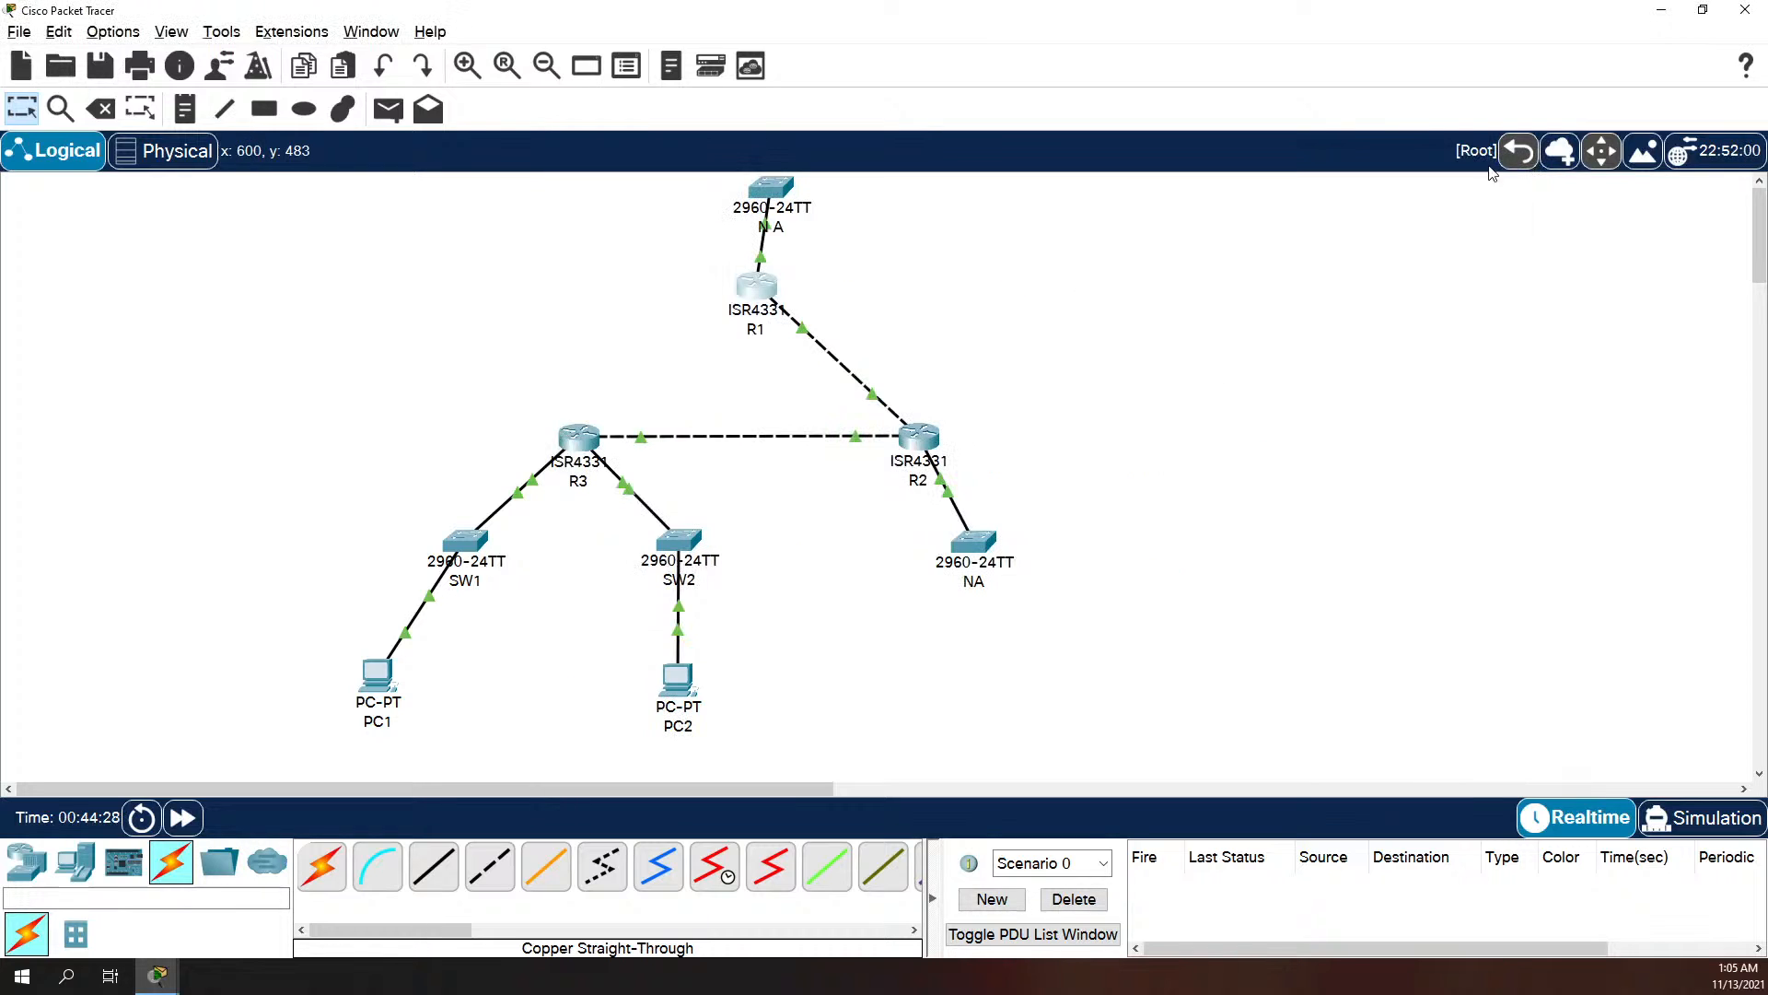
Step: Open R2's command line and enter global configuration mode
{"action": "left_click", "coordinate": [919, 437]}
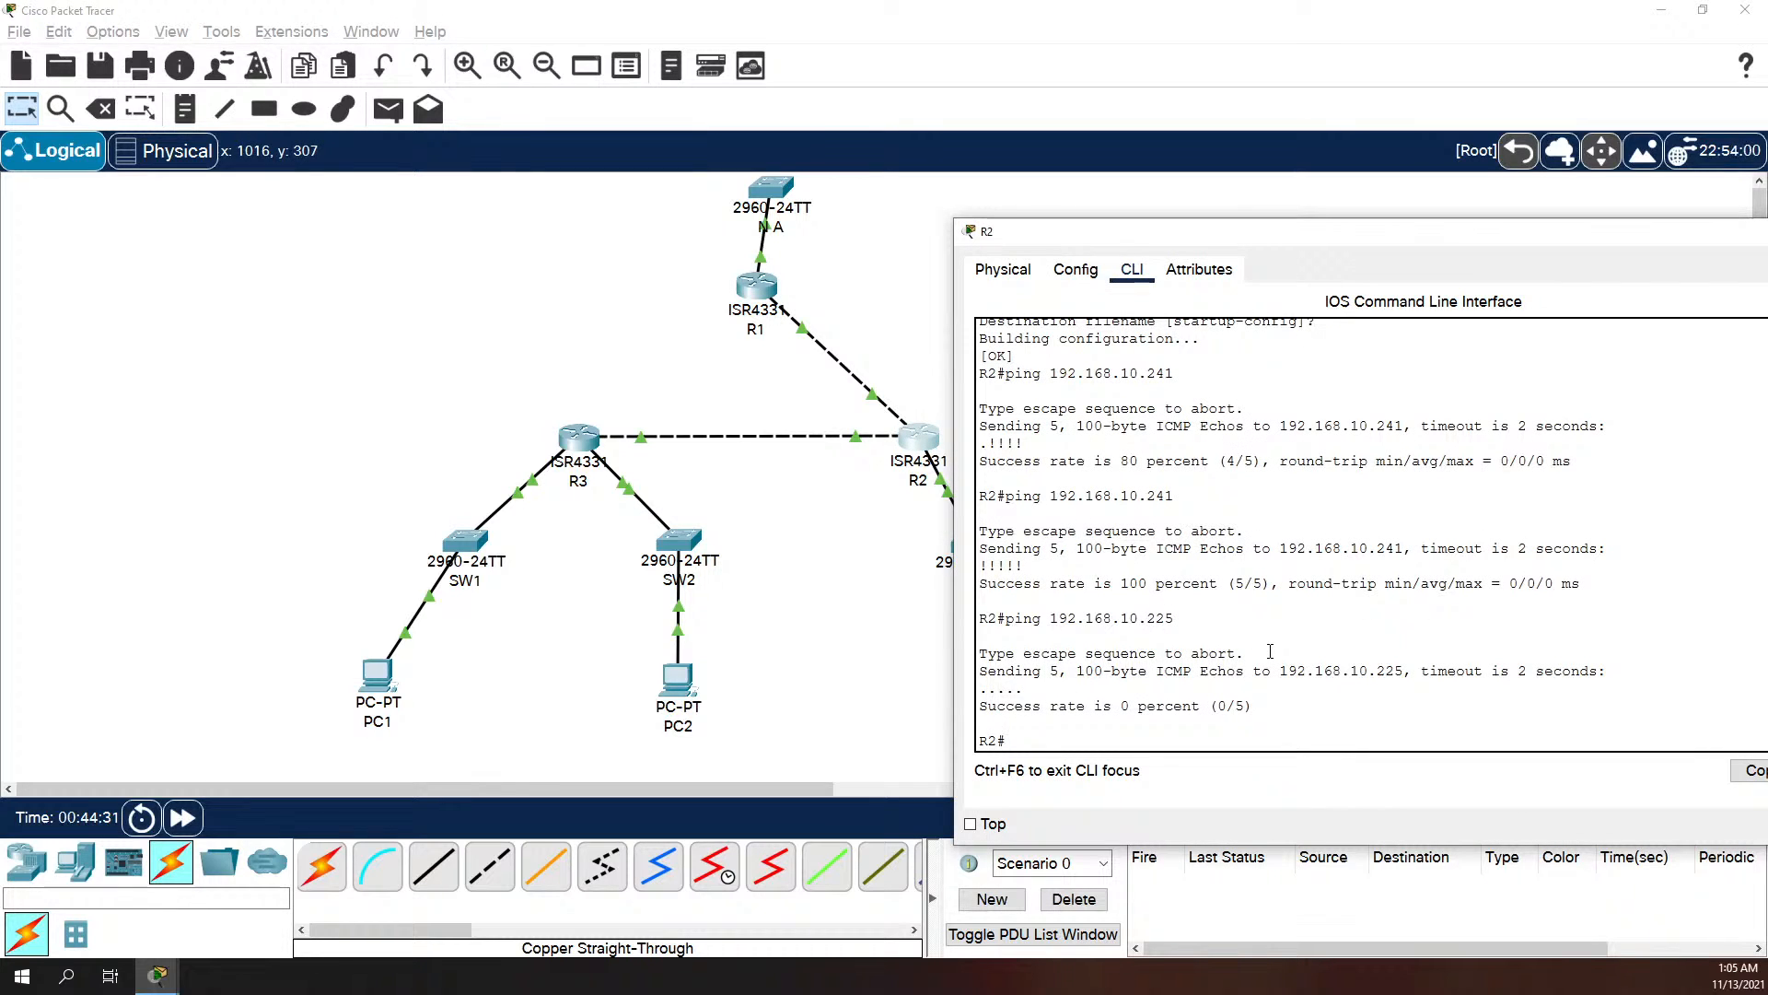
{"action": "type", "text": "conf t"}
{"action": "key", "text": "Return"}
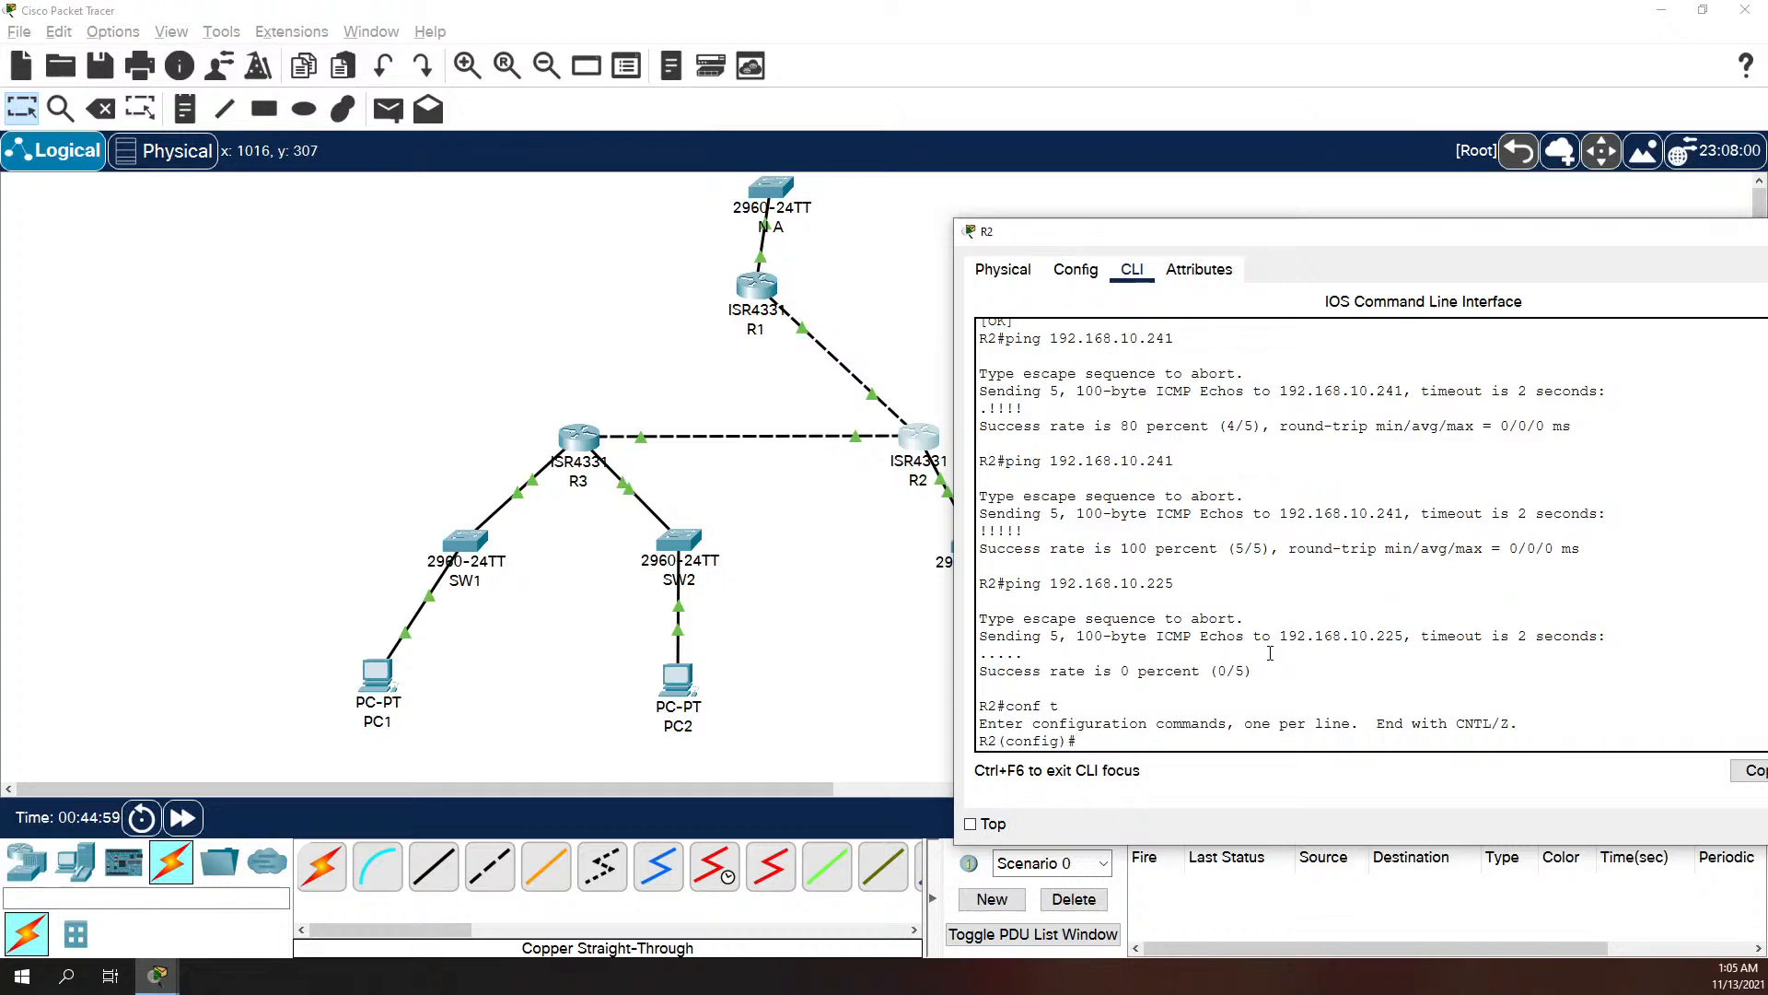
Step: Configure a static route on R2 to 192.168.10.128 255.255.255.192 with next hop 192.168.10.241
{"action": "type", "text": "ip"}
{"action": "type", "text": "route"}
{"action": "type", "text": "192.168.10.128 255.255."}
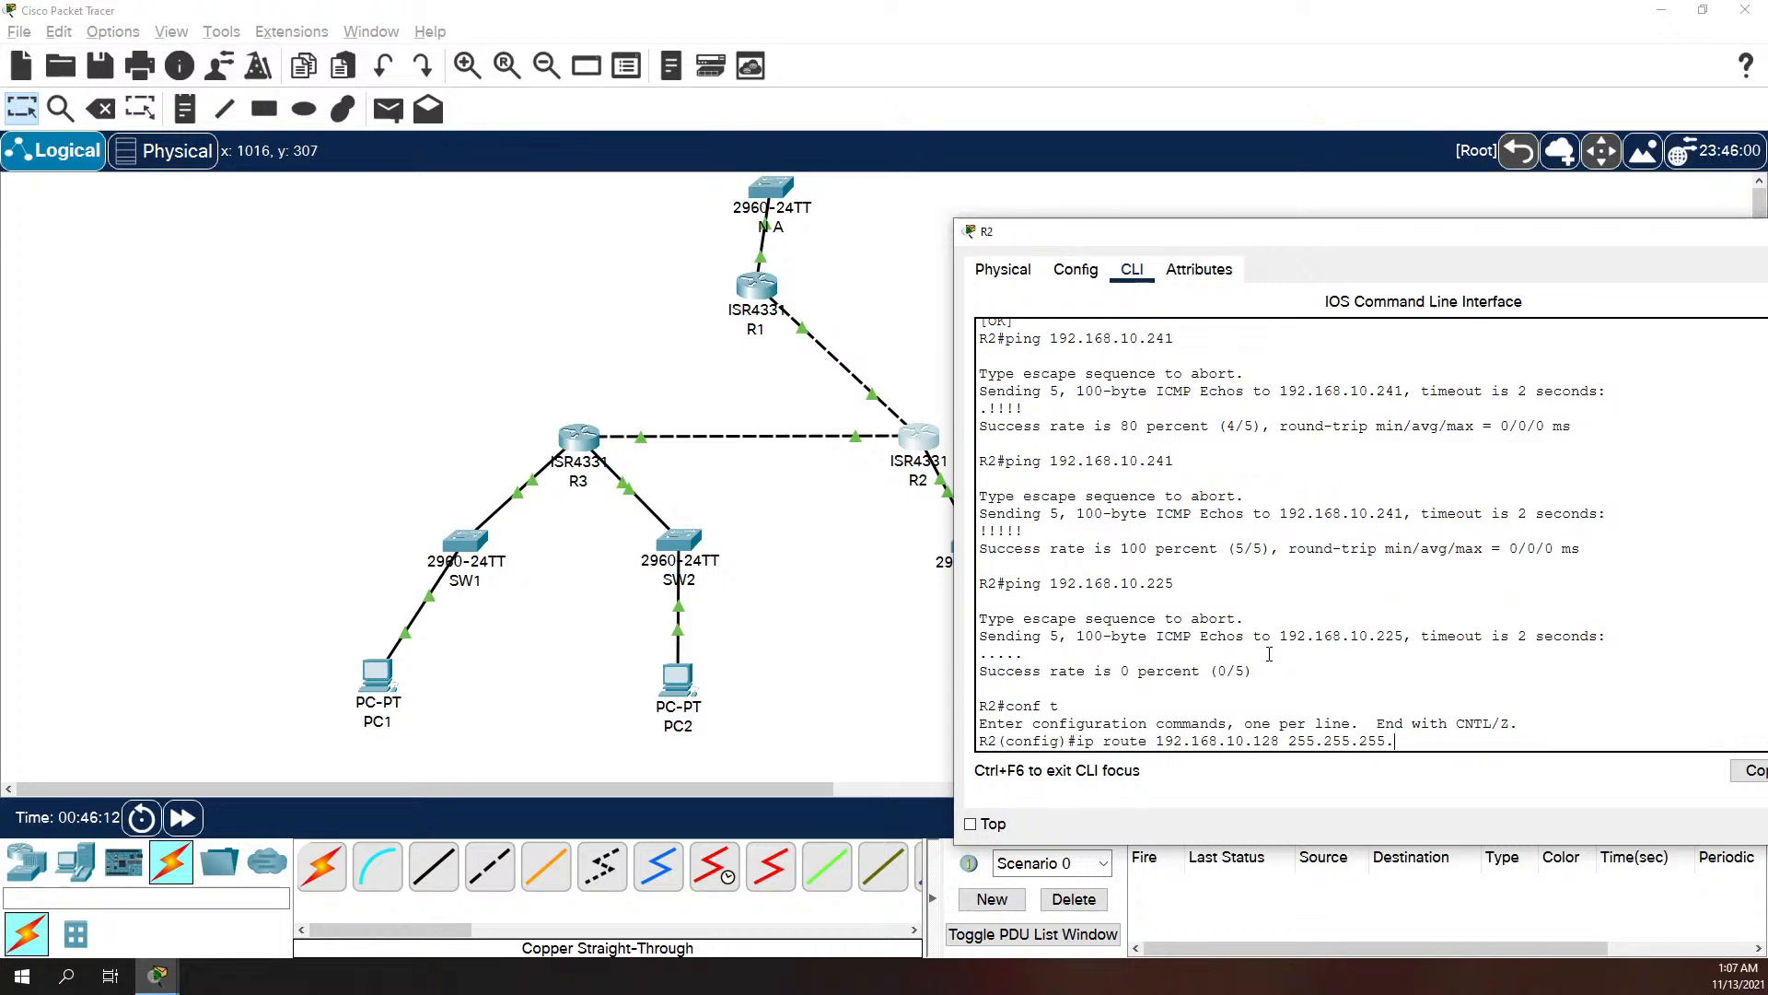
{"action": "type", "text": "2552.192"}
{"action": "type", "text": "192.1689"}
{"action": "key", "text": "BackSpace"}
{"action": "type", "text": ".10.241"}
{"action": "key", "text": "Return"}
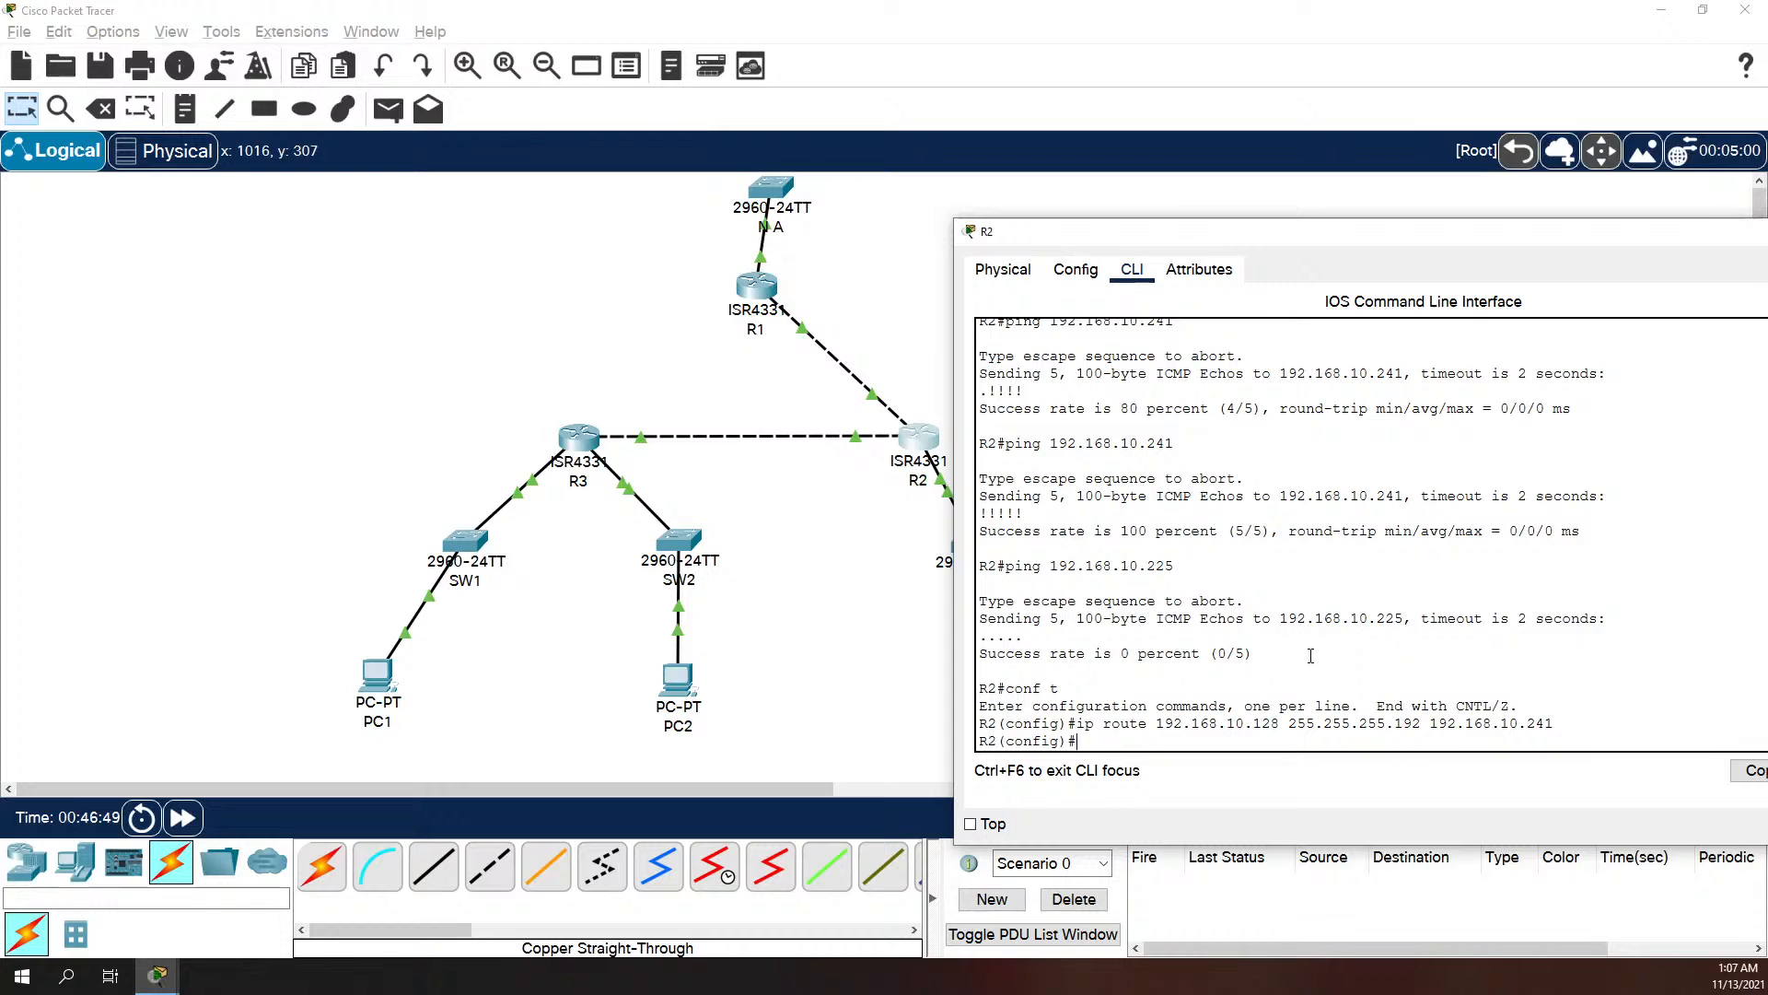
Step: Try to add a static route on R2 to 192.168.10.225 255.255.255.240 with next hop 192.168.10.241
{"action": "type", "text": "ip route 192.168.10.225 255.255.255"}
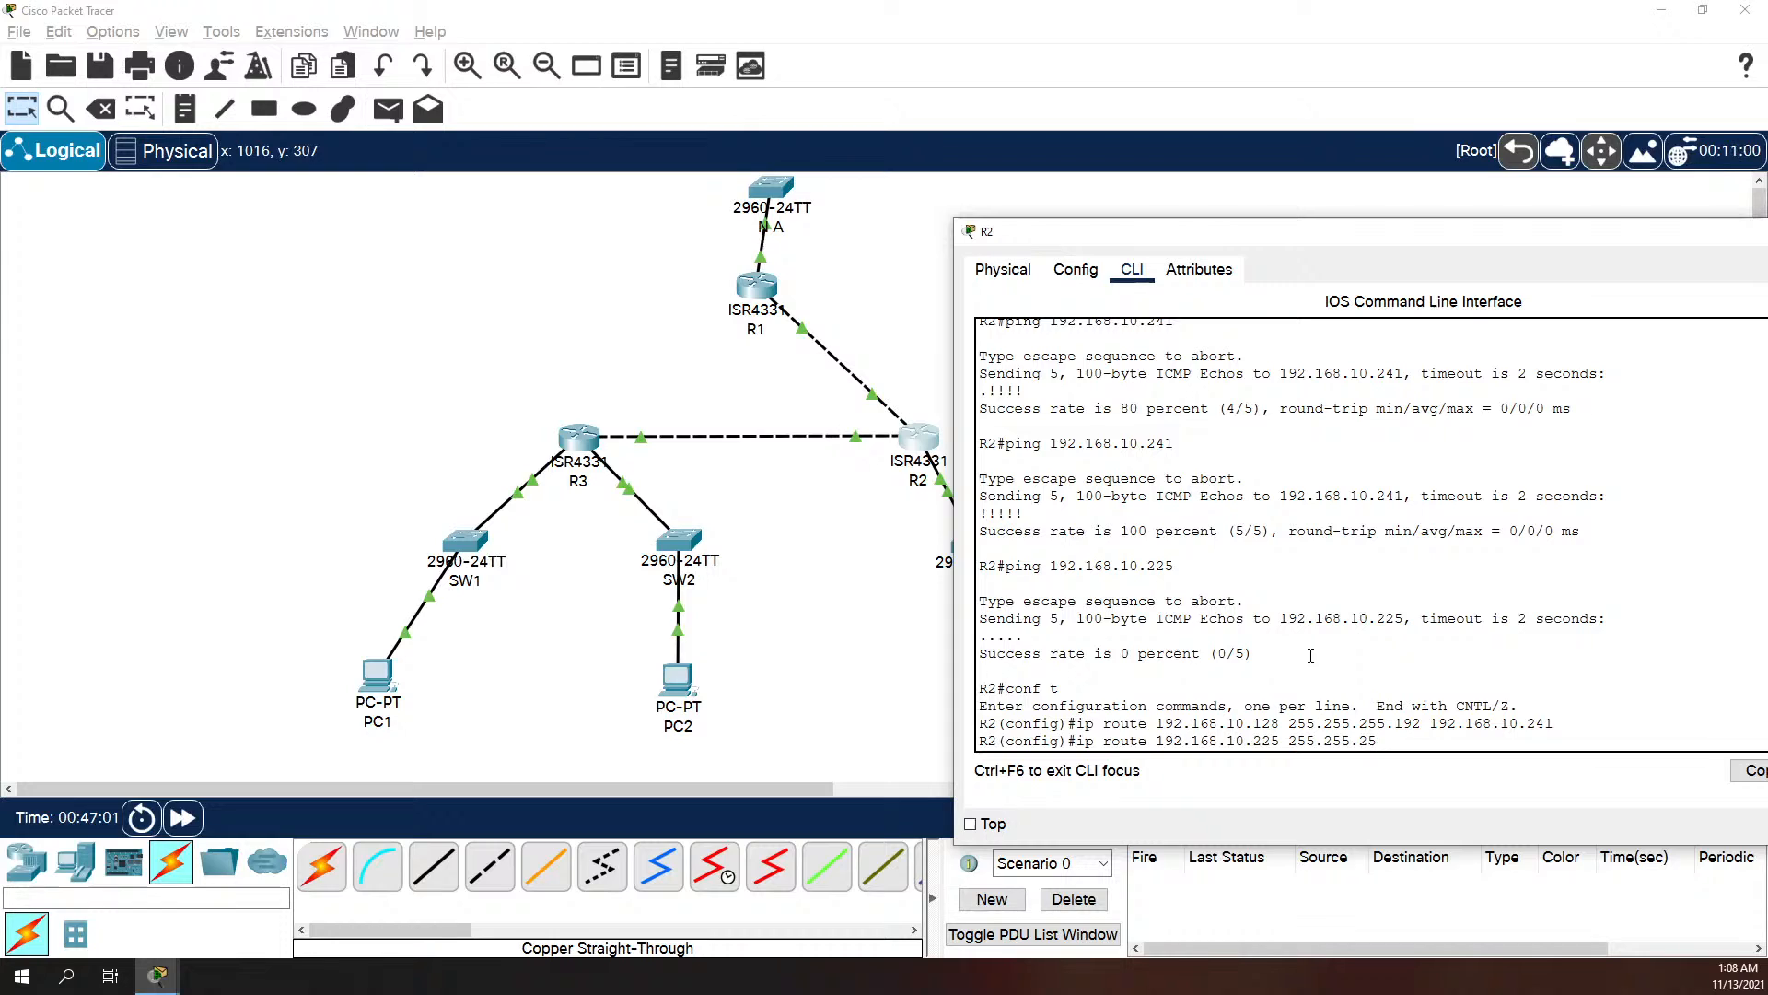
{"action": "type", "text": ".240 192.168.10.241"}
{"action": "key", "text": "Return"}
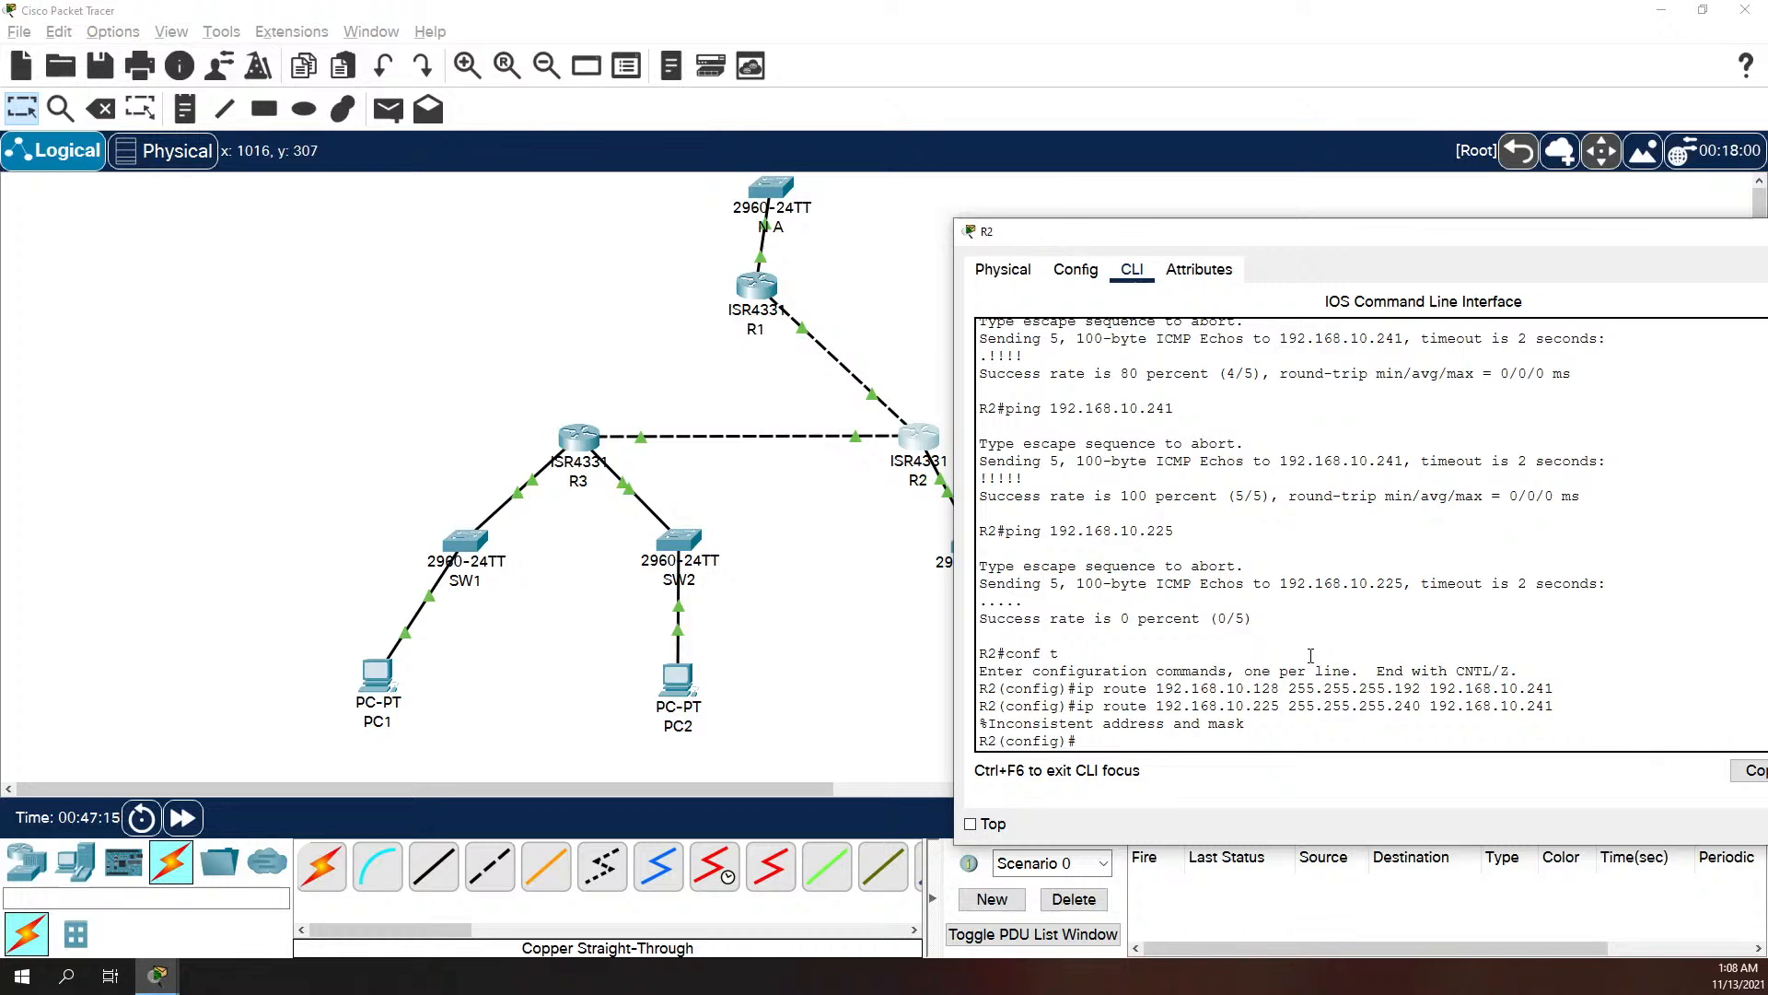
Step: Correct the last route command's network to 192.168.10.224, keeping mask 255.255.255.240 and next hop 192.168.10.241, and run it on R2
{"action": "key", "text": "Up"}
{"action": "key", "text": "Left"}
{"action": "key", "text": "Left"}
{"action": "key", "text": "Left"}
{"action": "key", "text": "Left"}
{"action": "key", "text": "Left"}
{"action": "key", "text": "Left"}
{"action": "key", "text": "Left"}
{"action": "key", "text": "Left"}
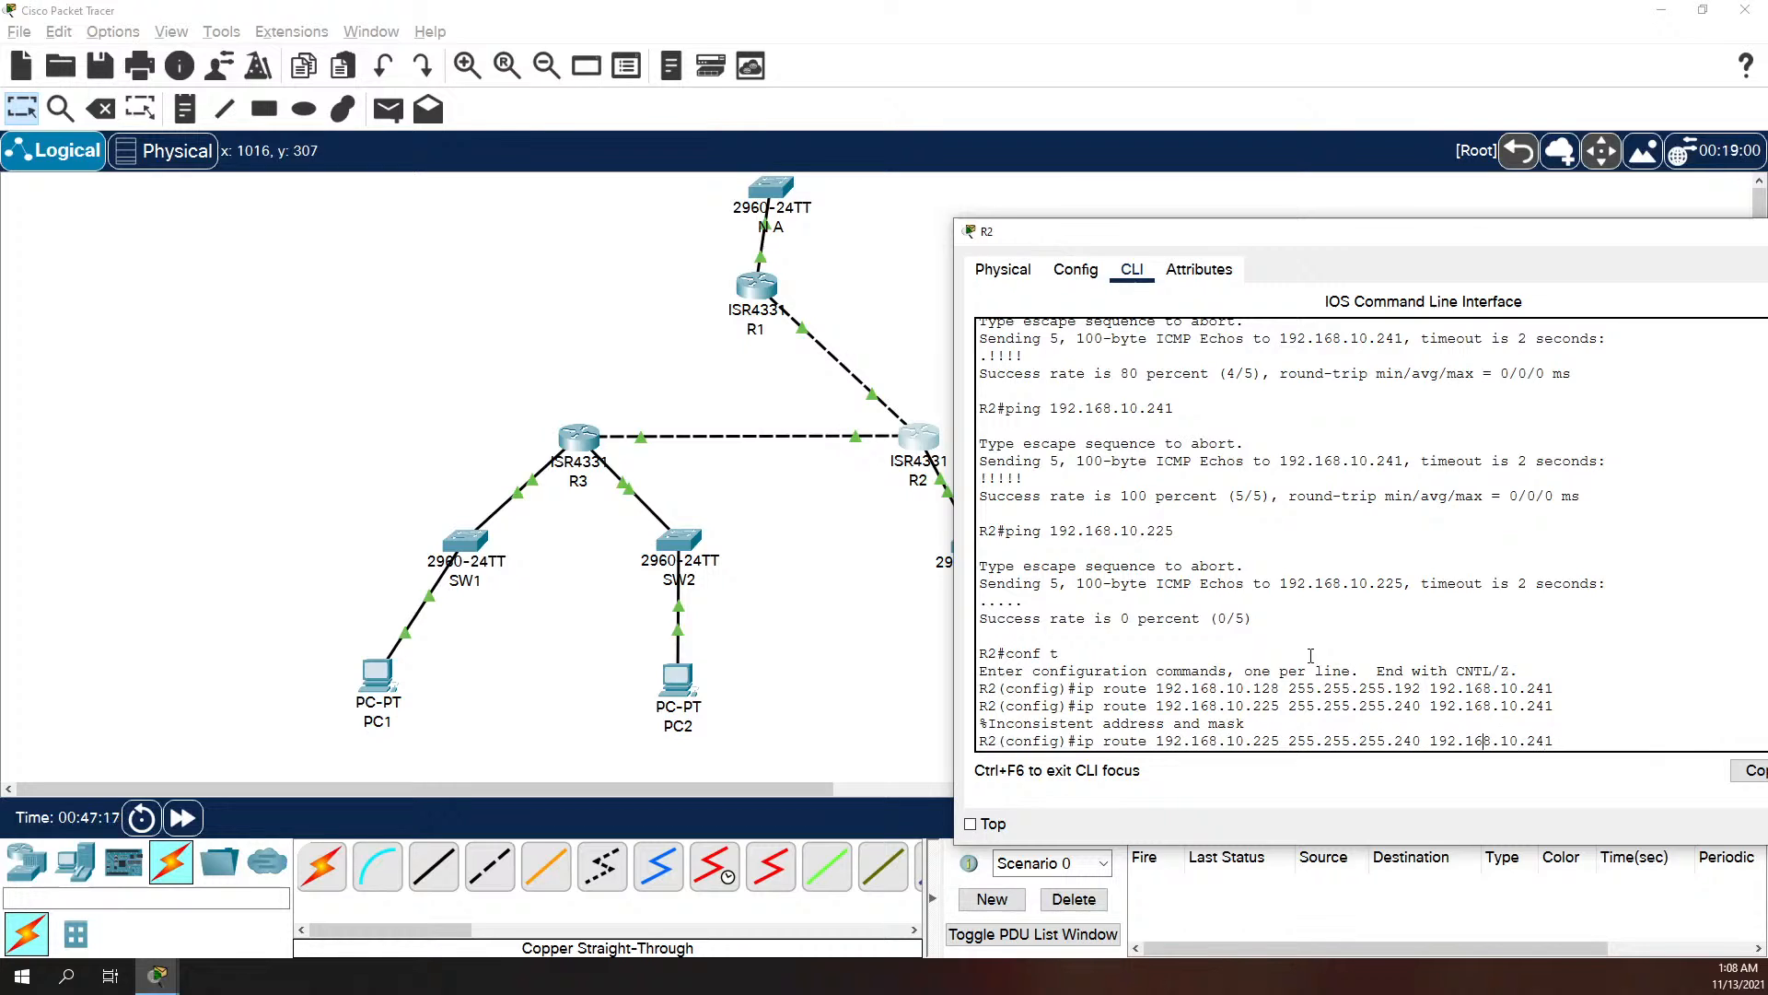
{"action": "key", "text": "Left"}
{"action": "key", "text": "Left"}
{"action": "key", "text": "Left"}
{"action": "key", "text": "Left"}
{"action": "key", "text": "Left"}
{"action": "key", "text": "Left"}
{"action": "key", "text": "BackSpace"}
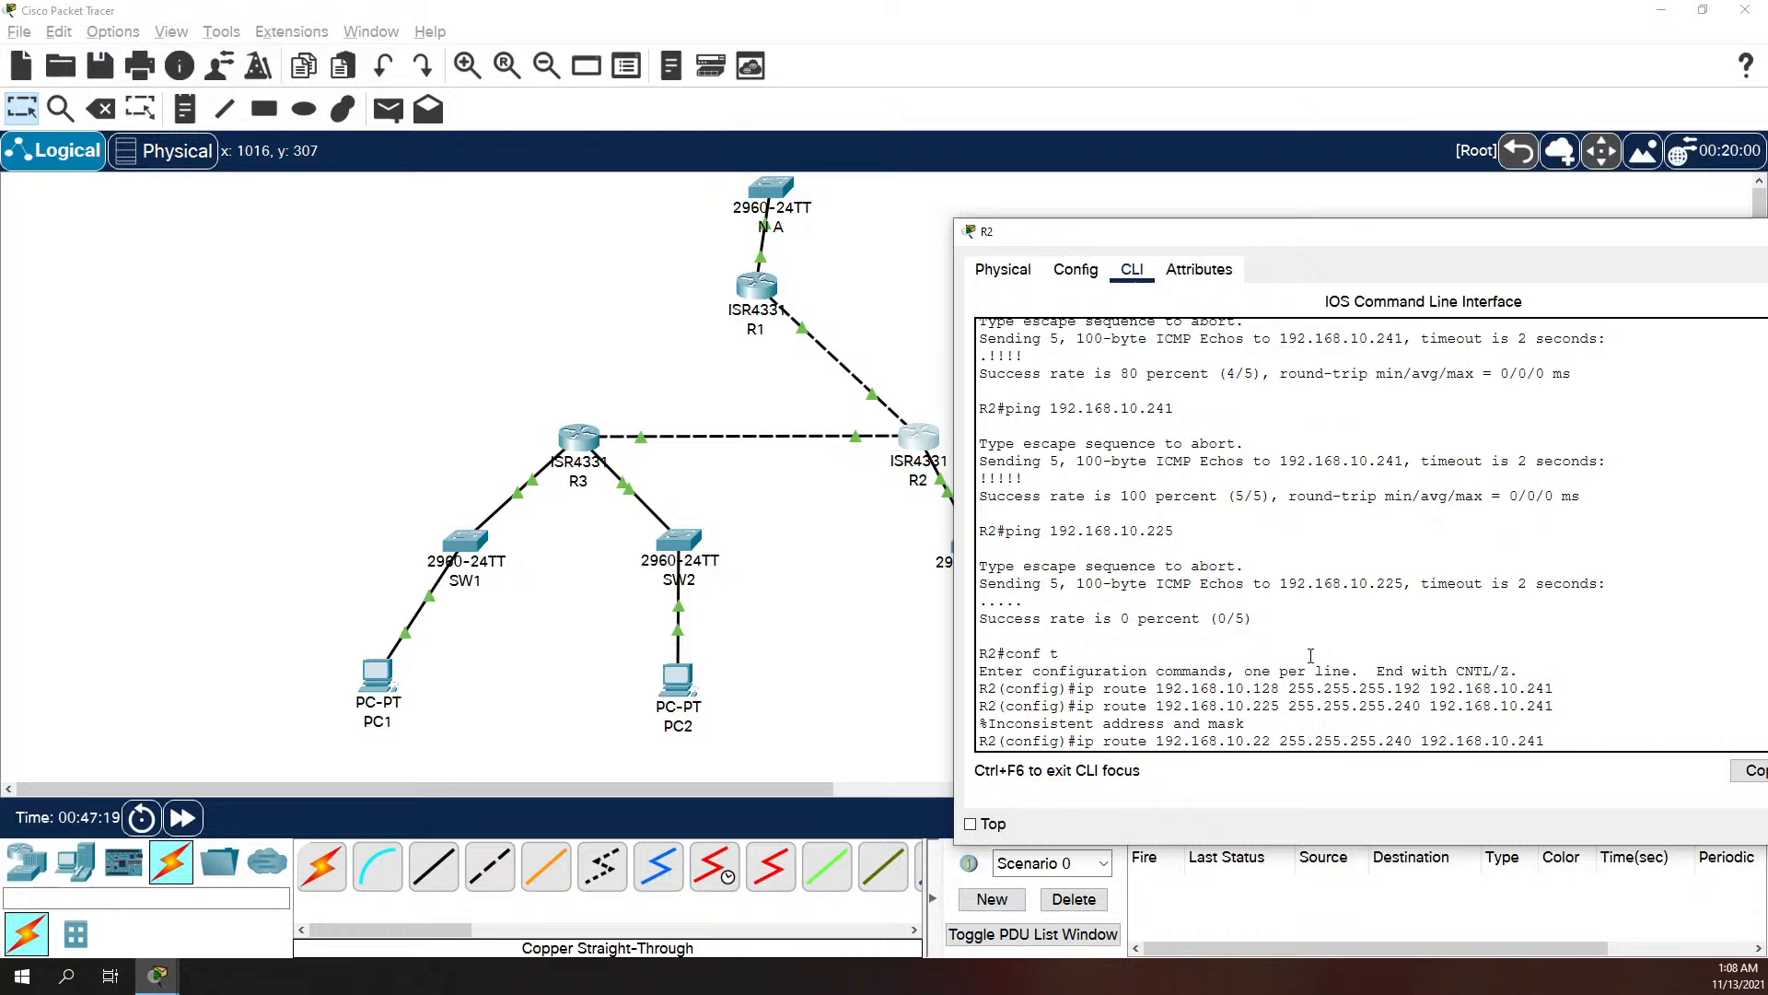
{"action": "type", "text": "4"}
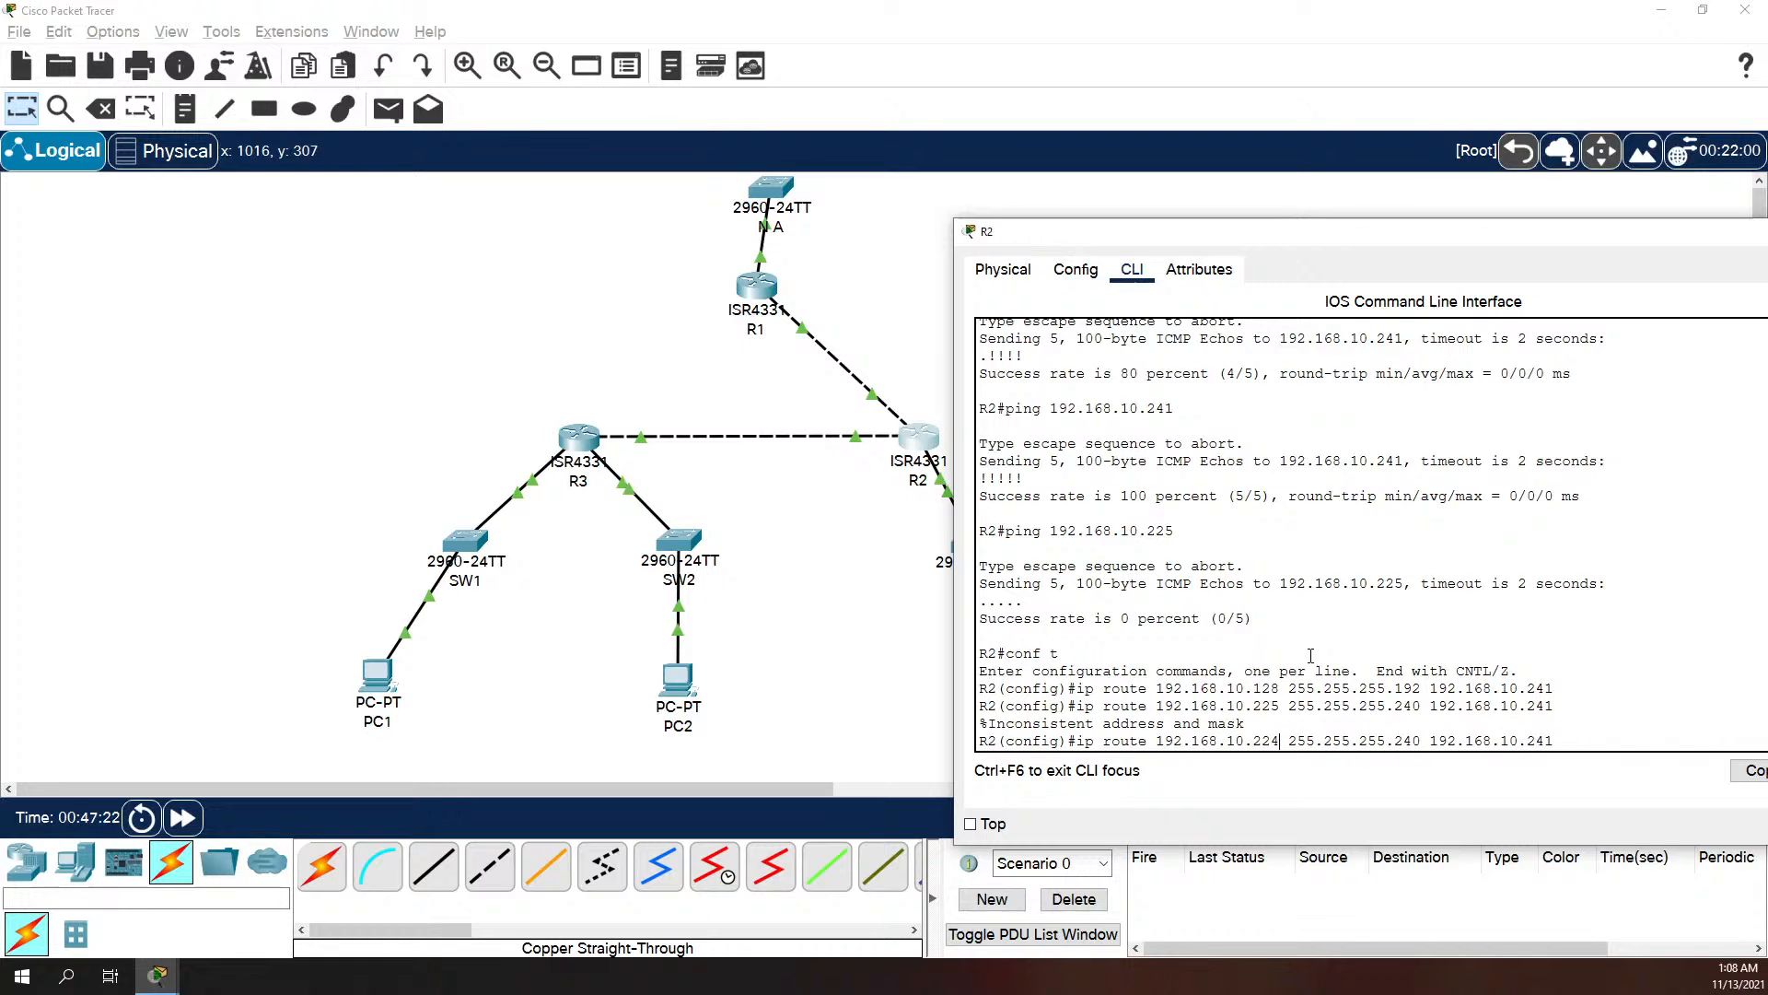
{"action": "key", "text": "Return"}
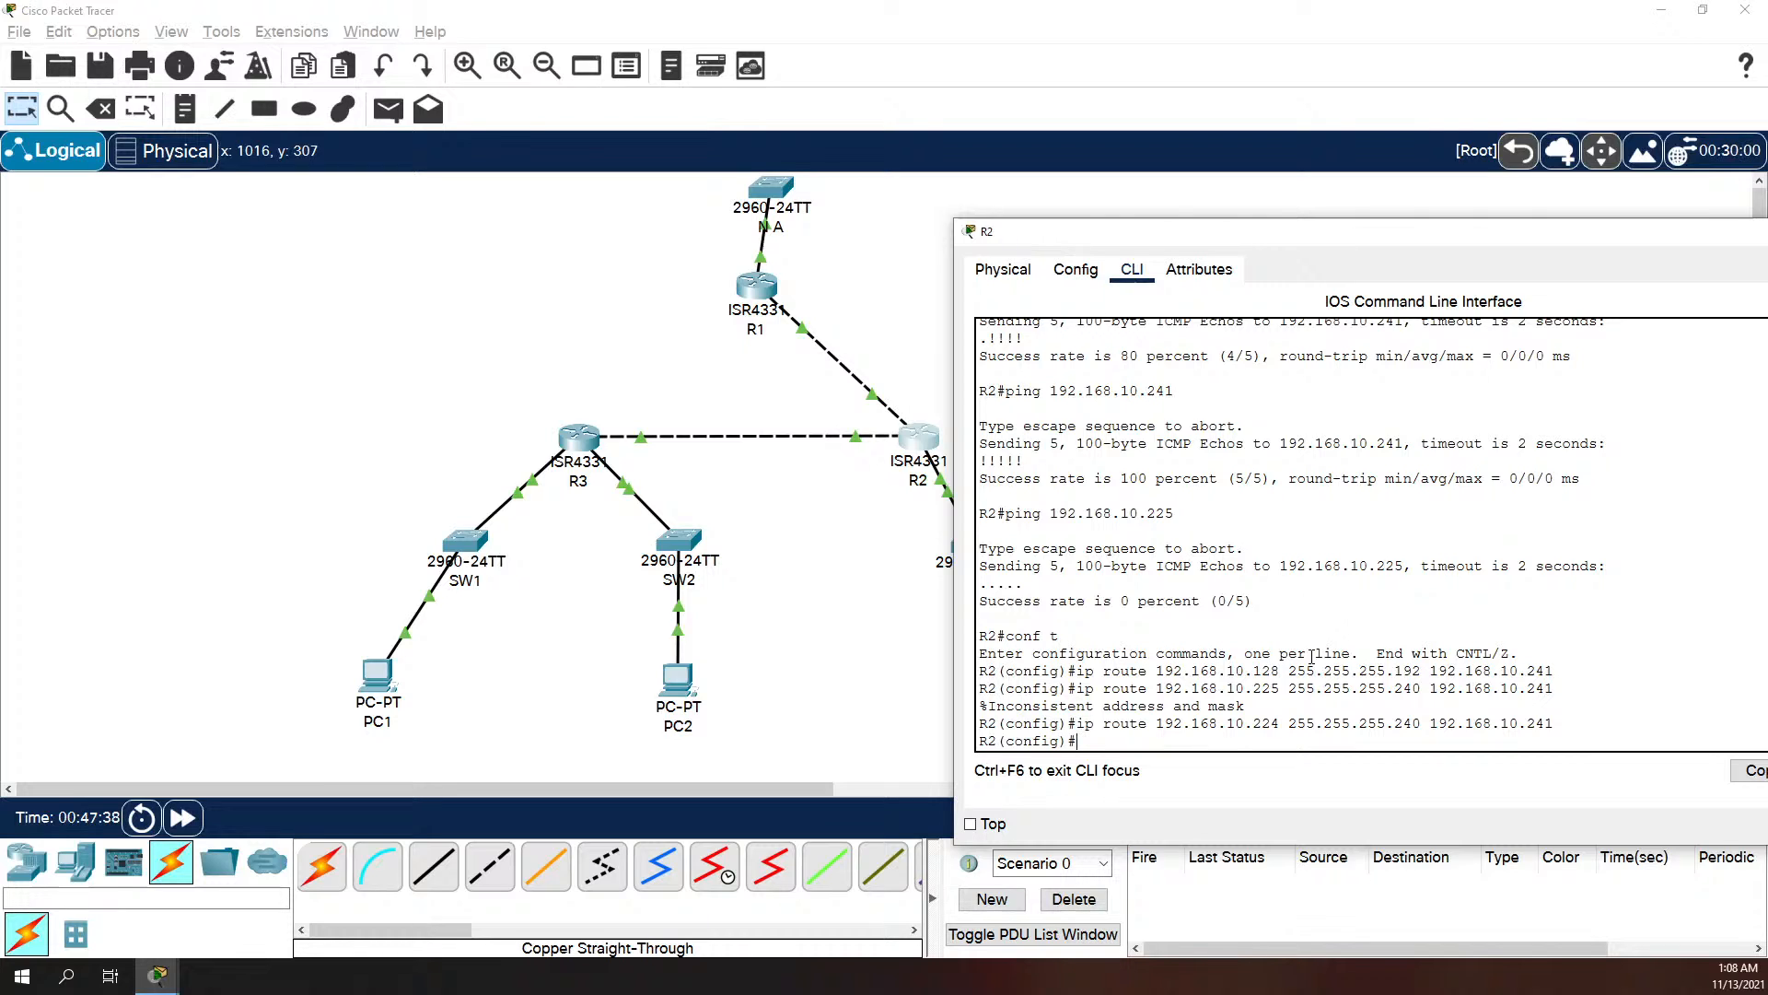
Step: Leave configuration mode on R2 and save its running configuration to the startup configuration with copy run start
{"action": "type", "text": "exit"}
{"action": "key", "text": "Return"}
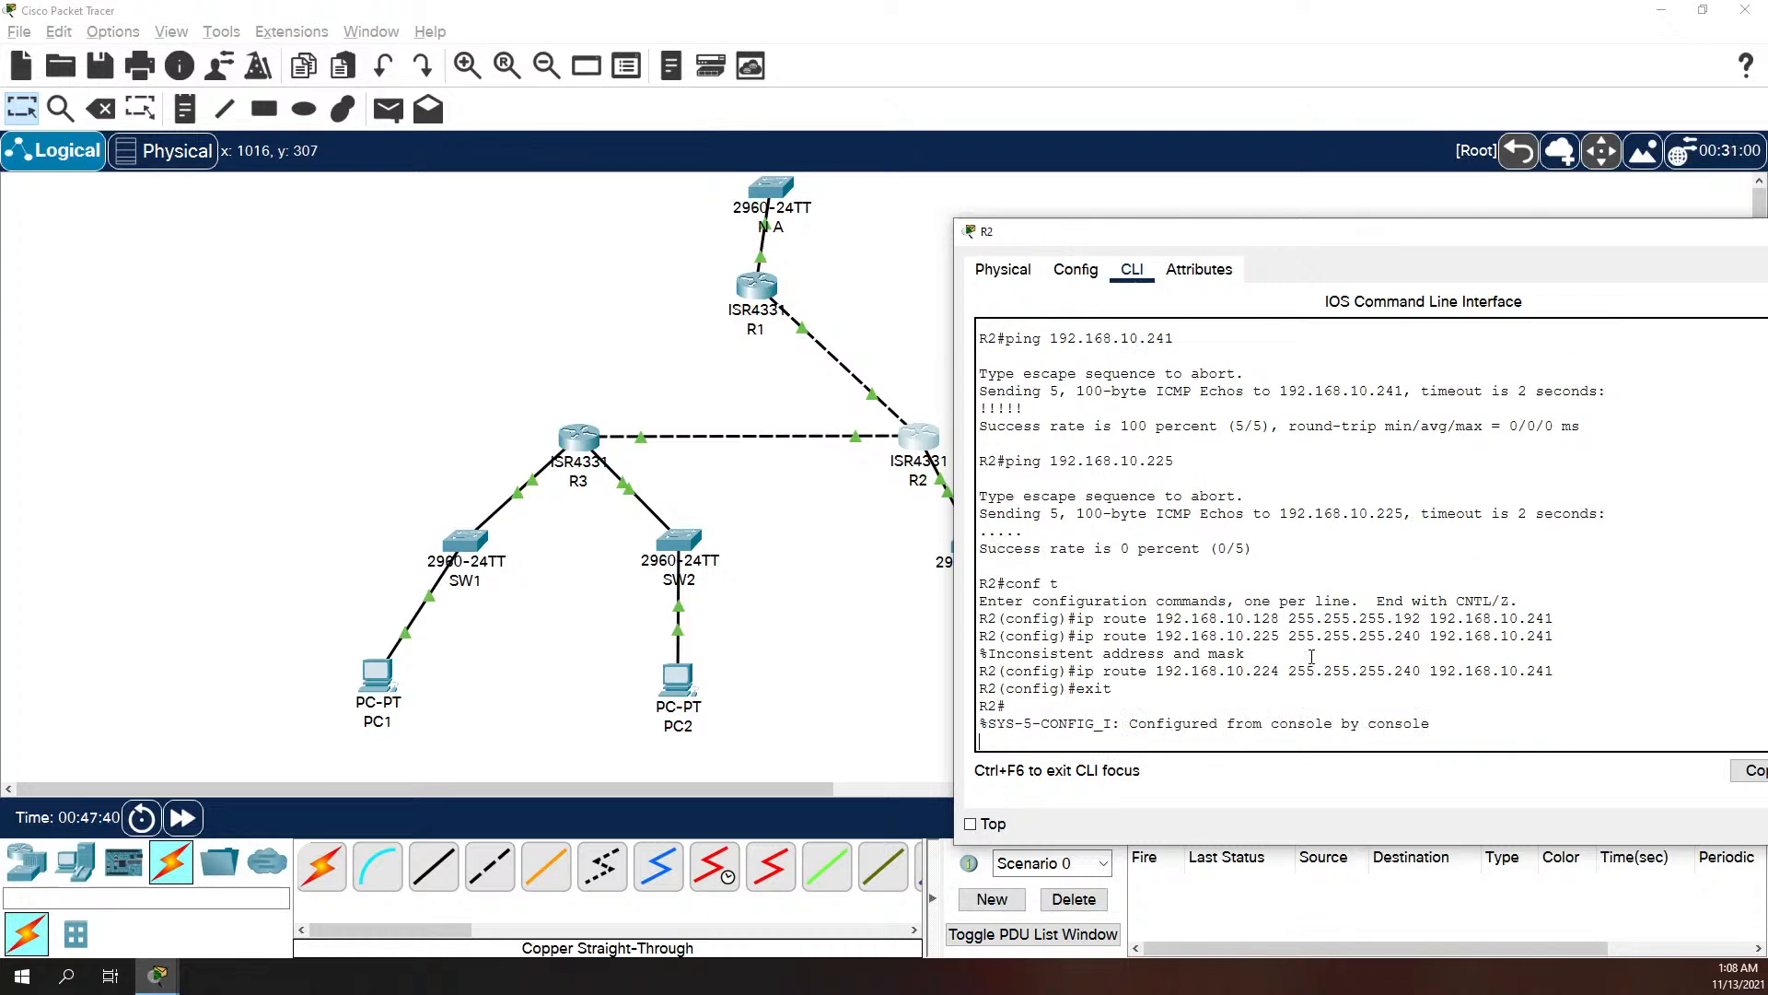
{"action": "key", "text": "Return"}
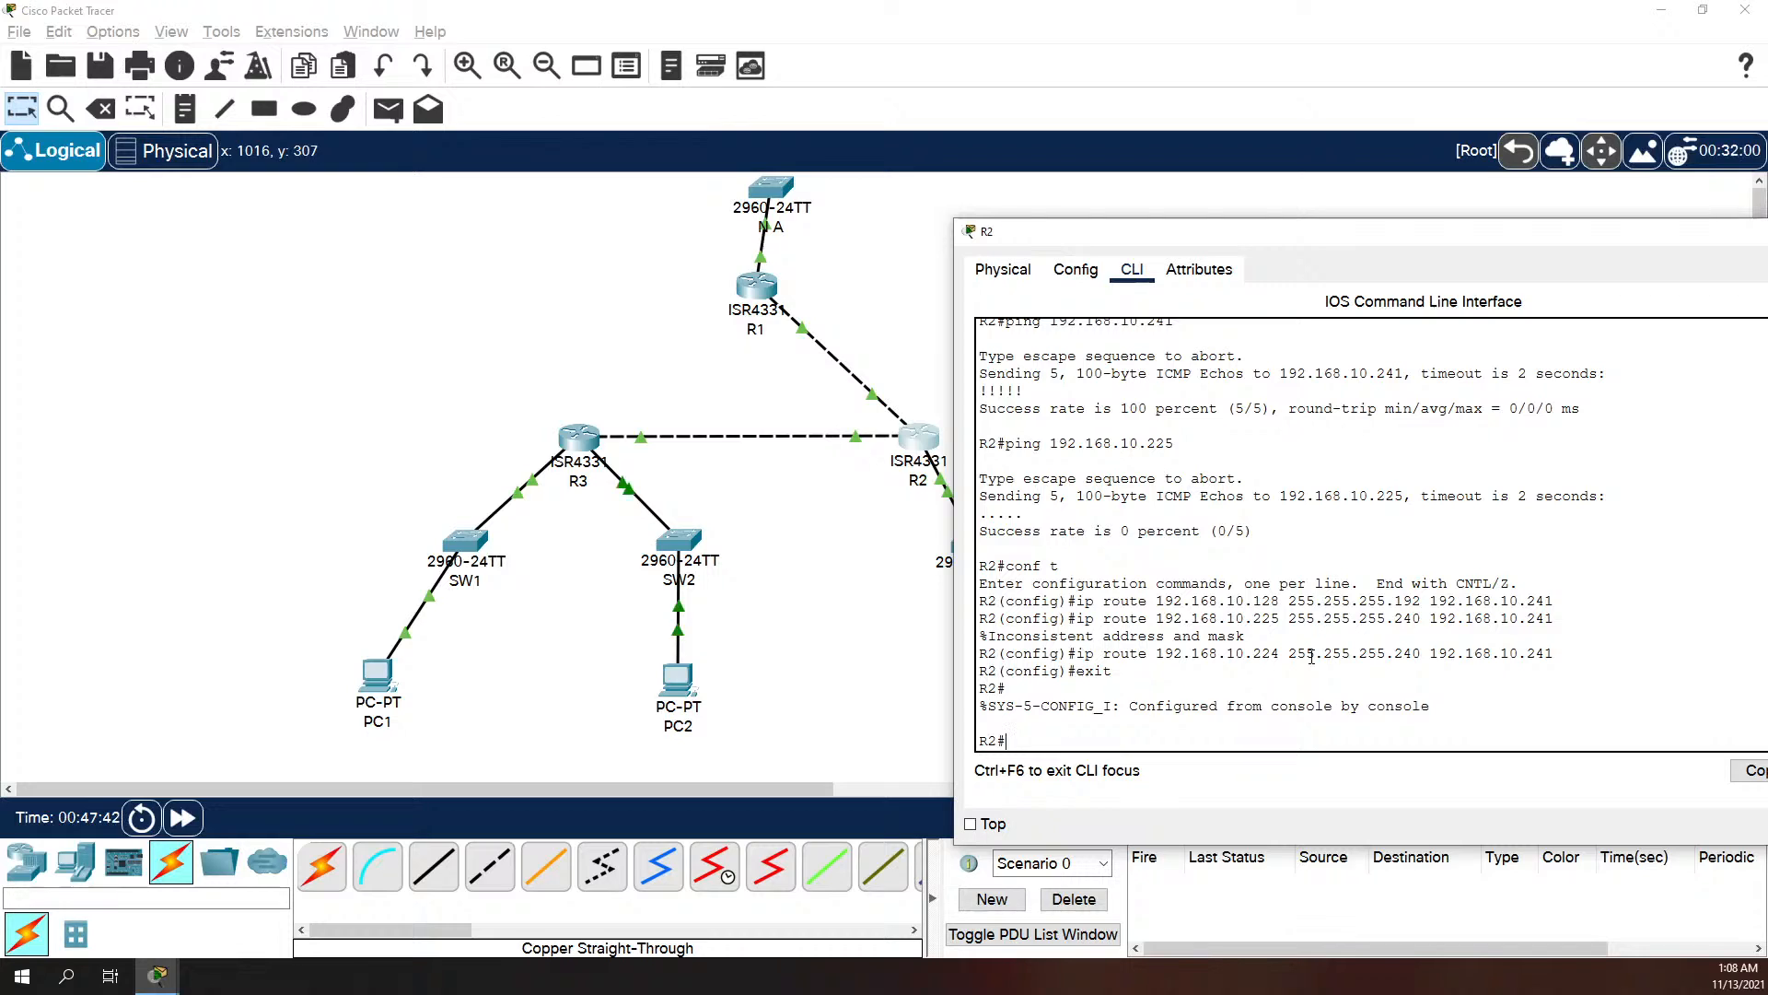
{"action": "type", "text": "copy run start"}
{"action": "key", "text": "Return"}
{"action": "key", "text": "Return"}
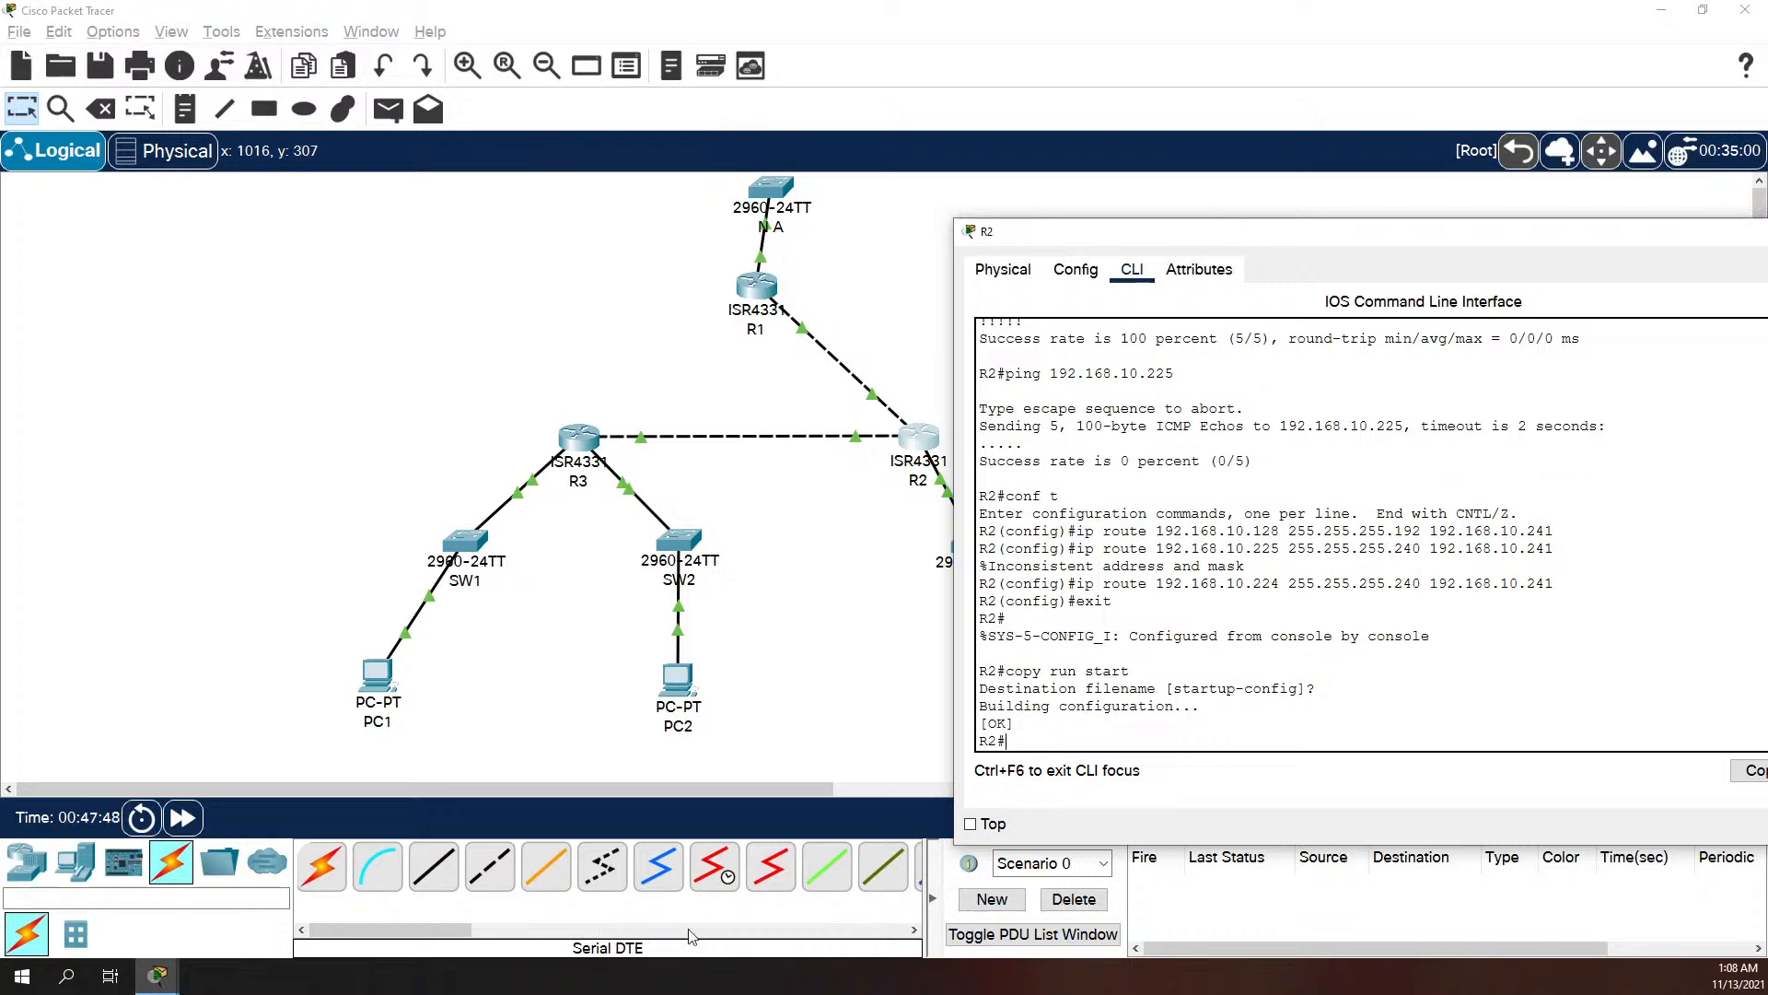
Step: Ping 192.168.10.193 from PC1's command prompt to test the path to R2's LAN
{"action": "left_click", "coordinate": [373, 686]}
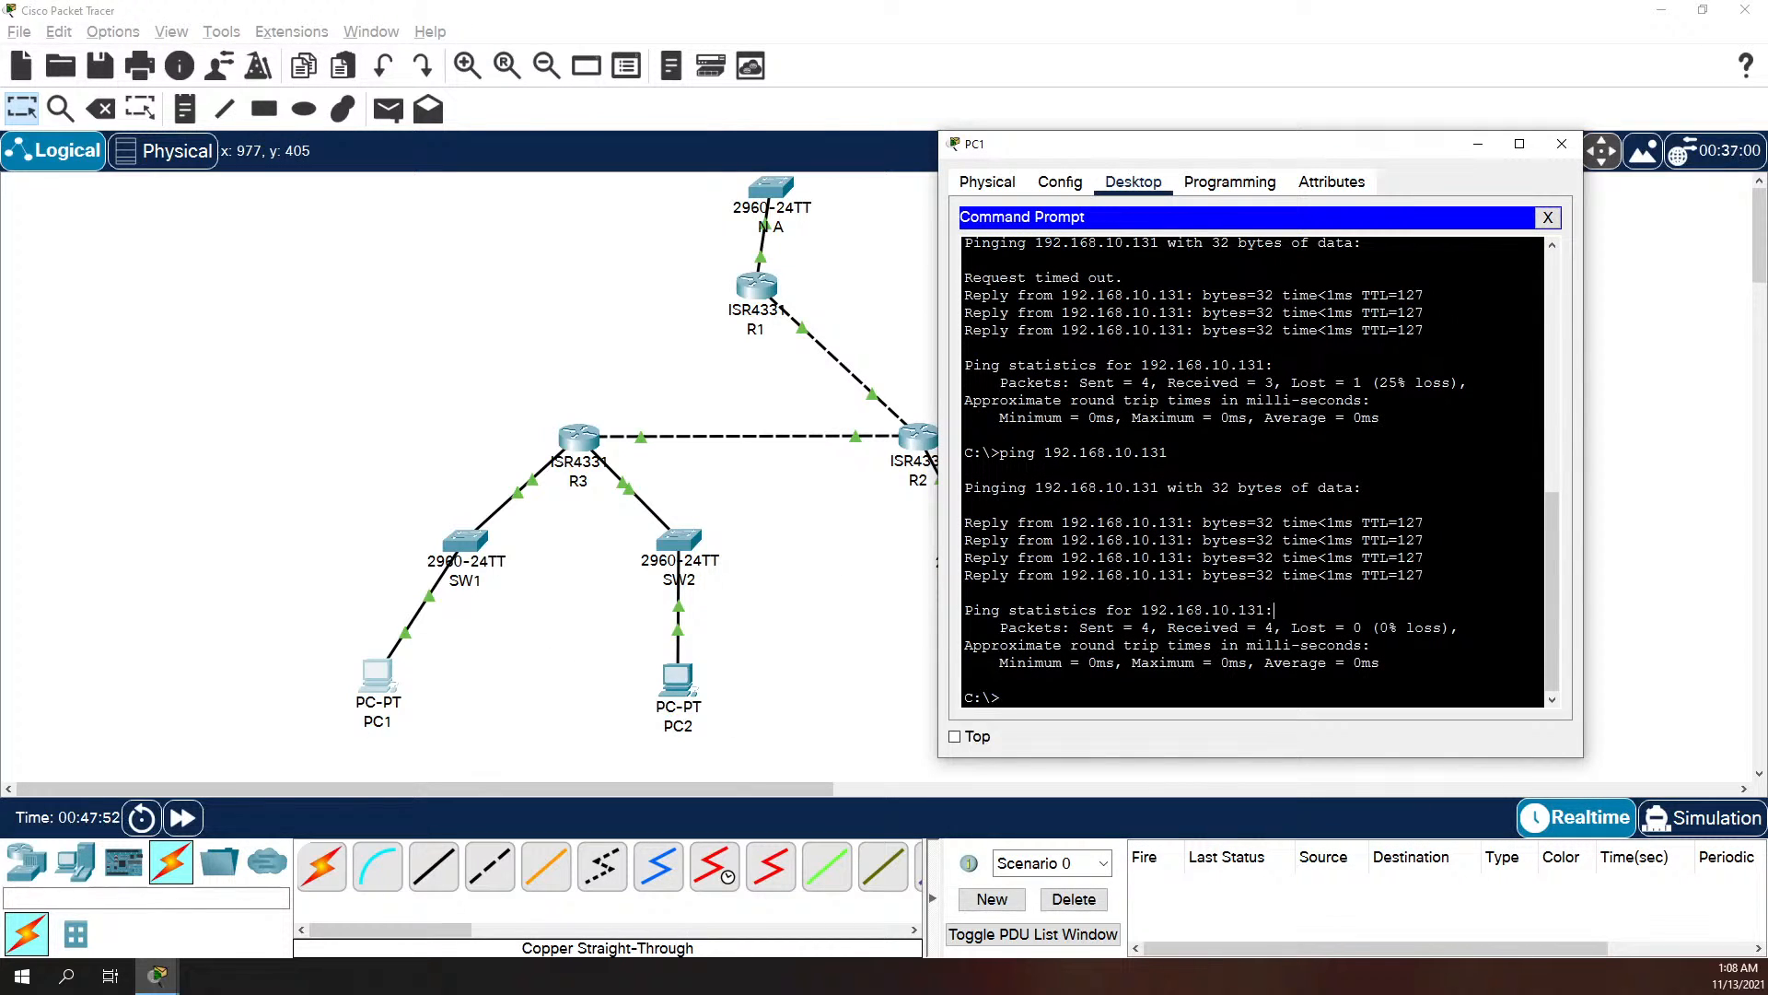
{"action": "type", "text": "ping"}
{"action": "type", "text": "192.168.10.193"}
{"action": "key", "text": "Return"}
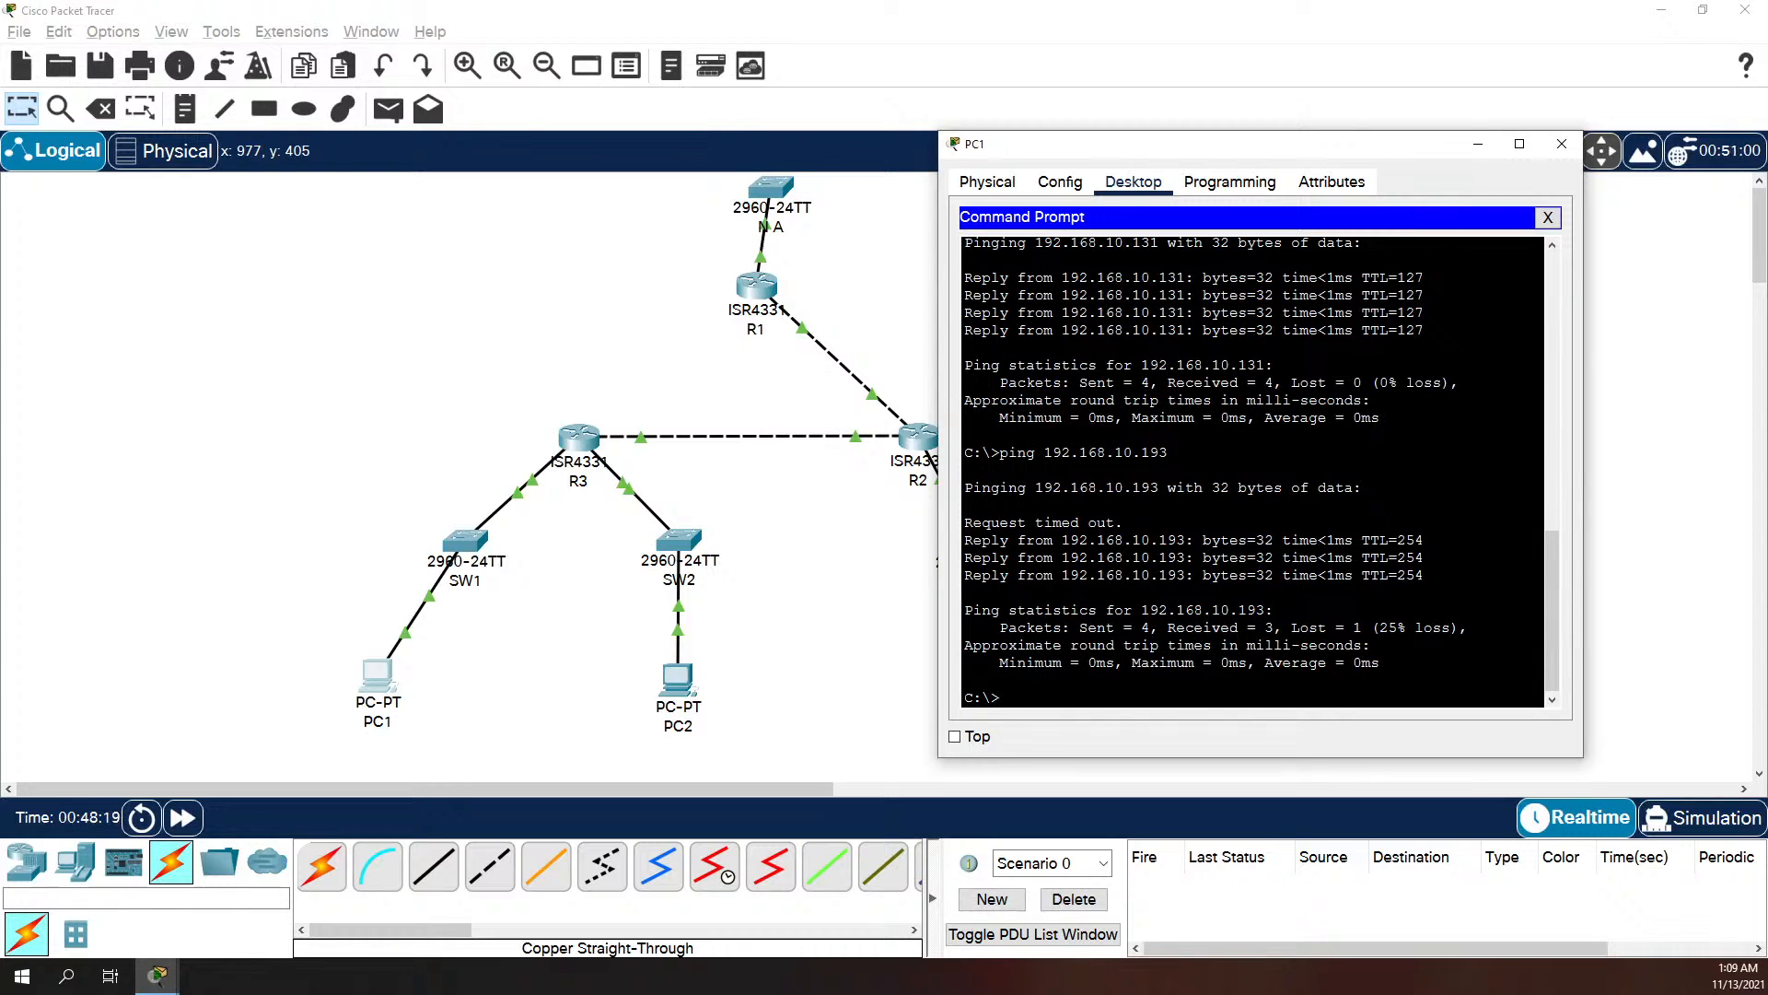
Step: Ping 192.168.10.1 twice from PC1 to test the path to R1's LAN, and return to the topology
{"action": "key", "text": "Up"}
{"action": "key", "text": "BackSpace"}
{"action": "key", "text": "BackSpace"}
{"action": "key", "text": "Return"}
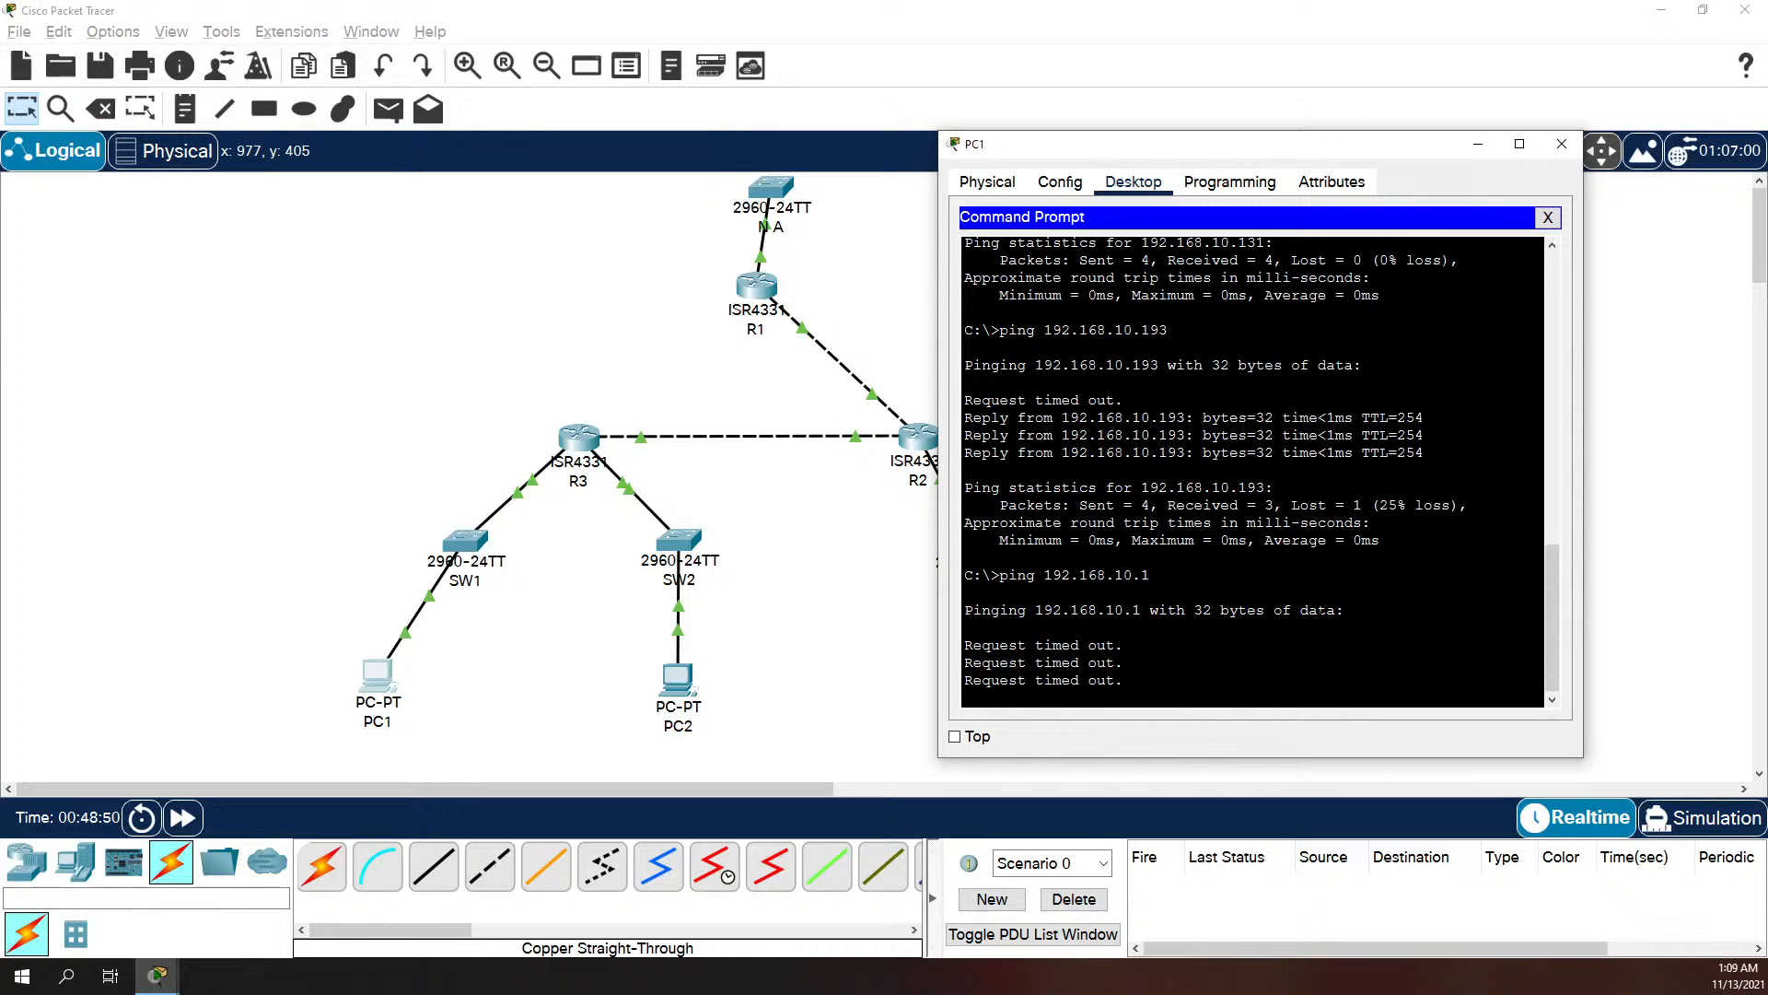
{"action": "key", "text": "Up"}
{"action": "key", "text": "Return"}
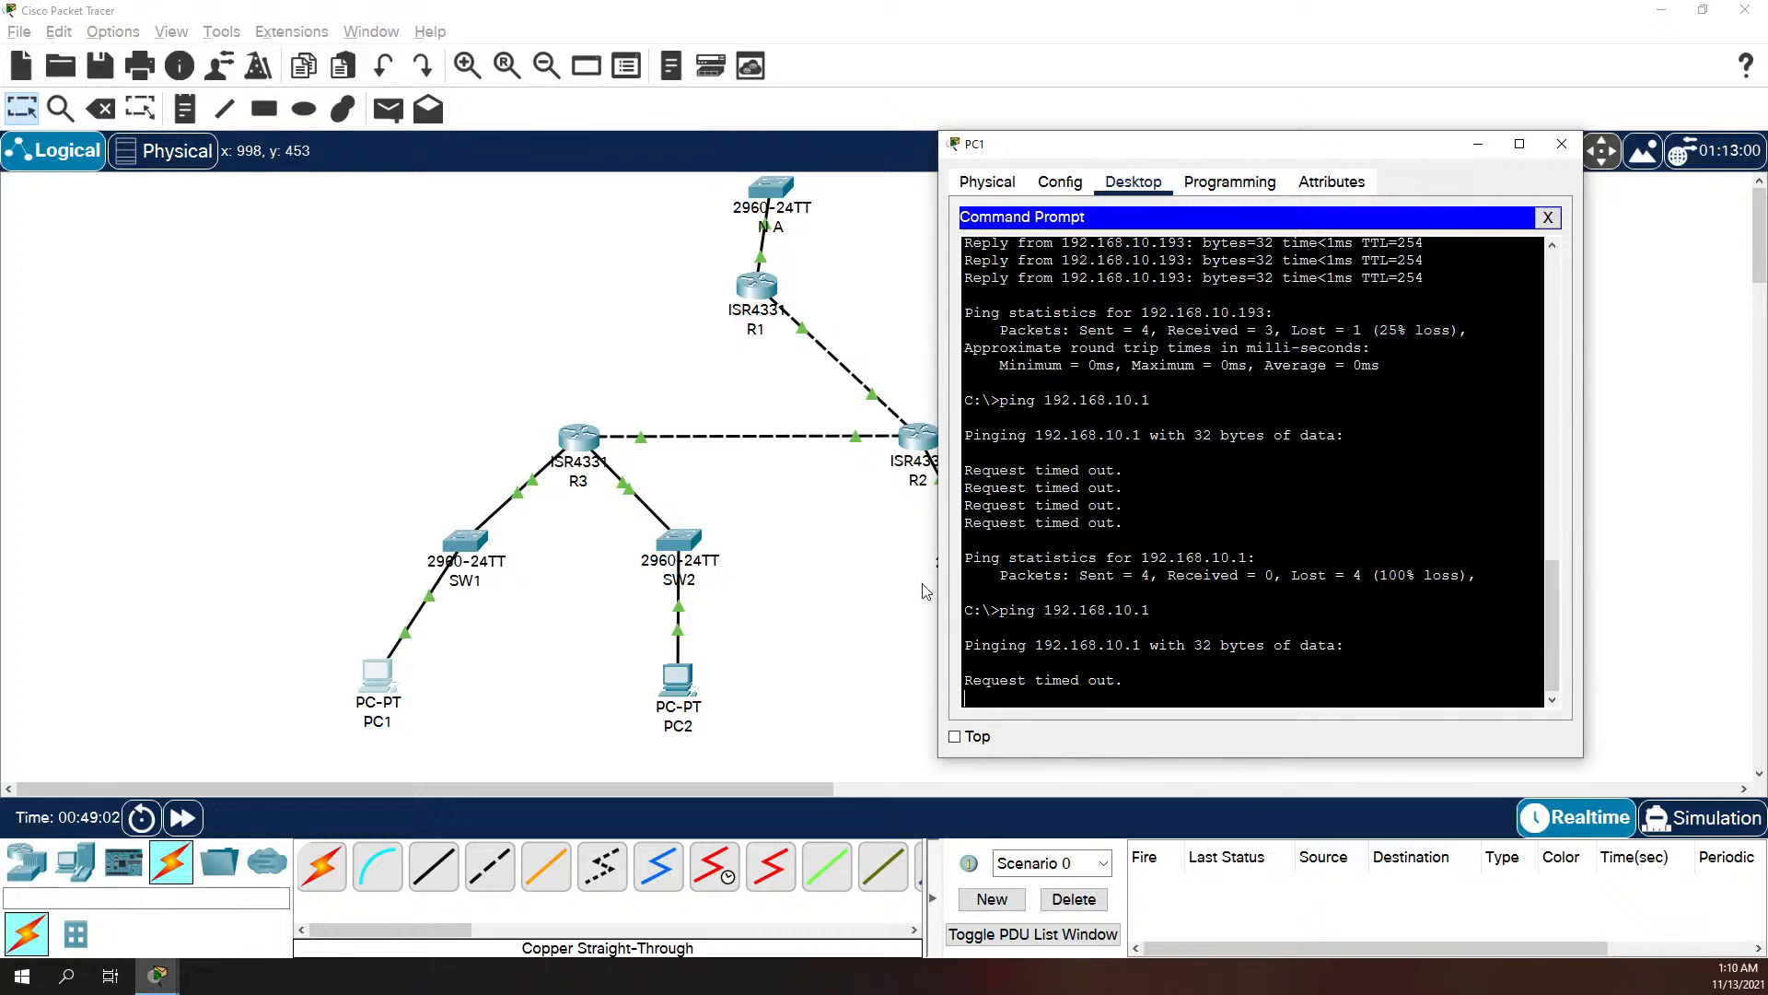
{"action": "left_click", "coordinate": [850, 607]}
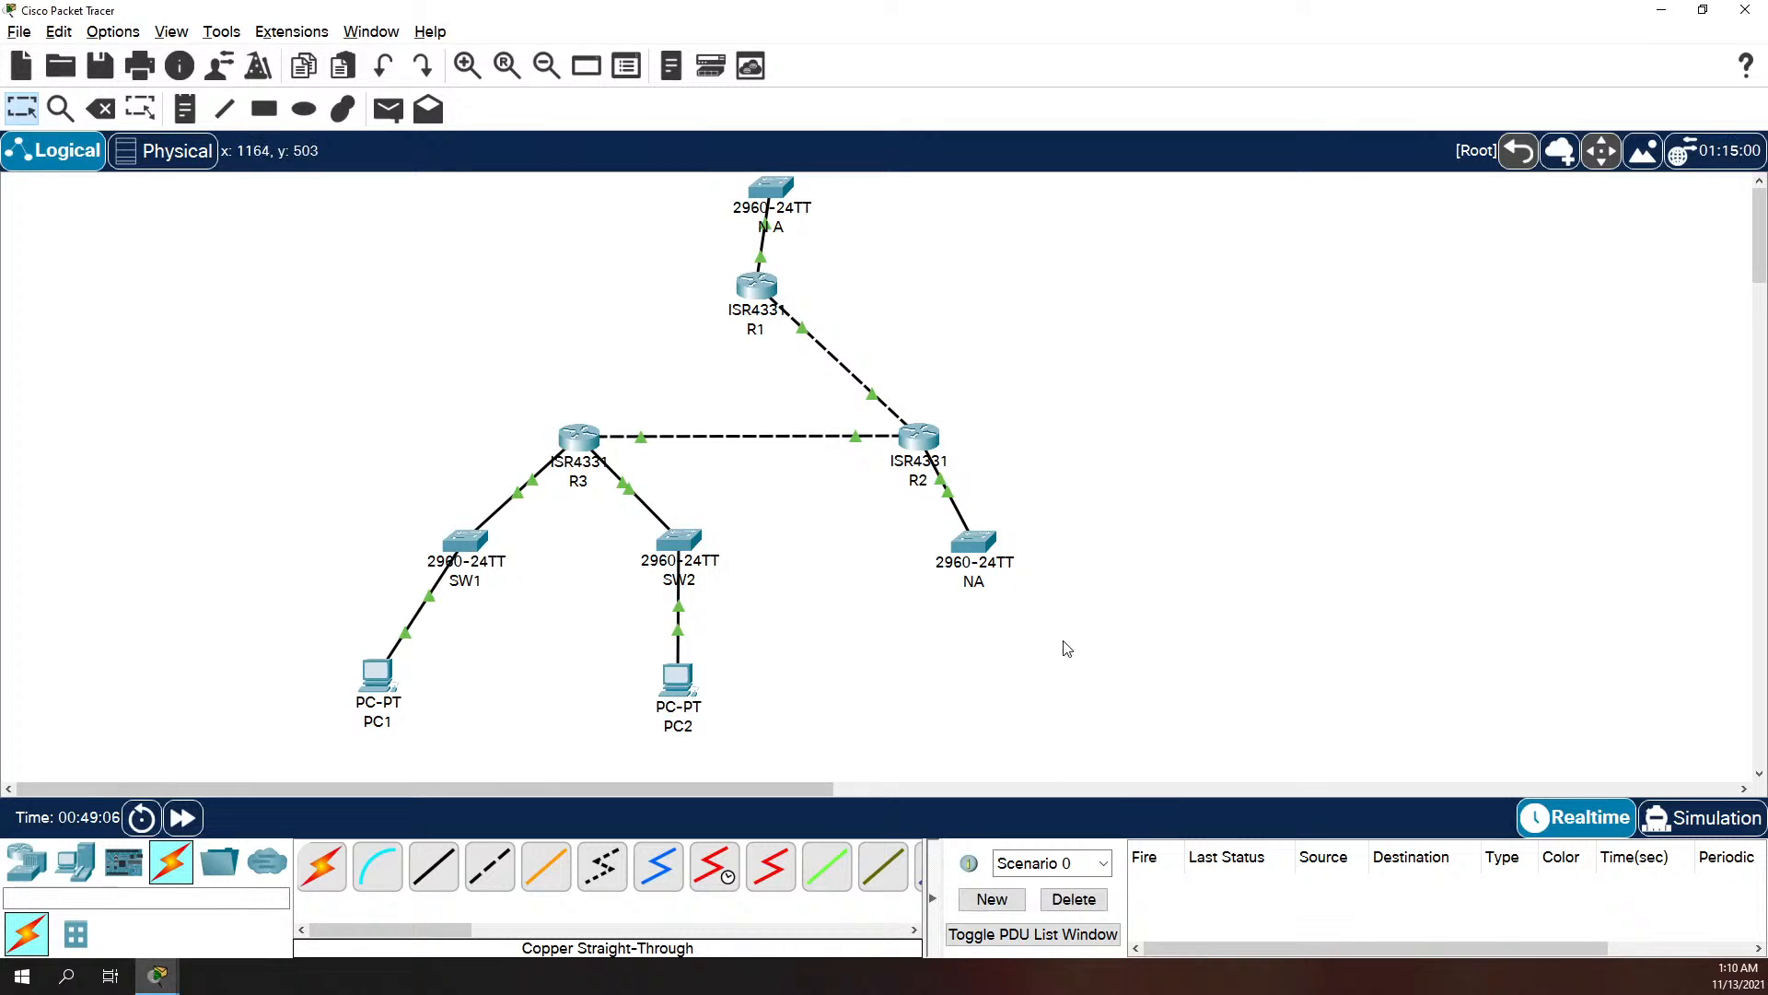
Step: Open R2's command line and show its routing table with show ip route
{"action": "left_click", "coordinate": [921, 436]}
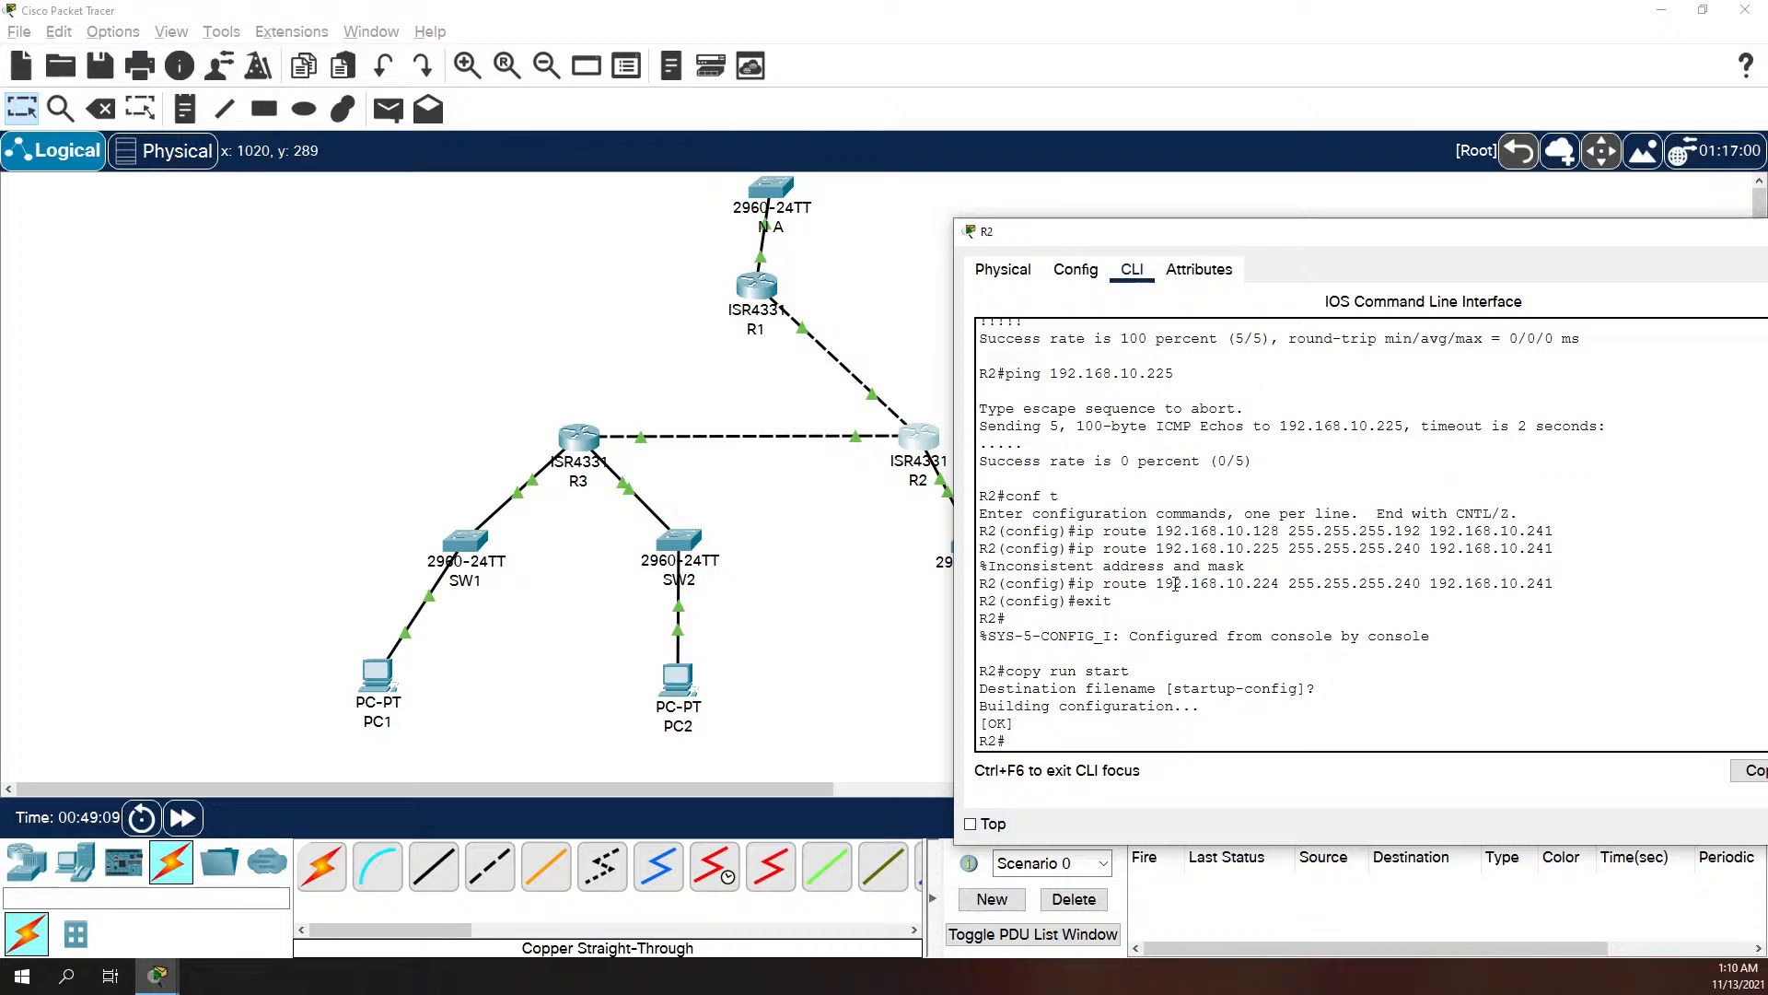
{"action": "type", "text": "show ip route"}
{"action": "key", "text": "Return"}
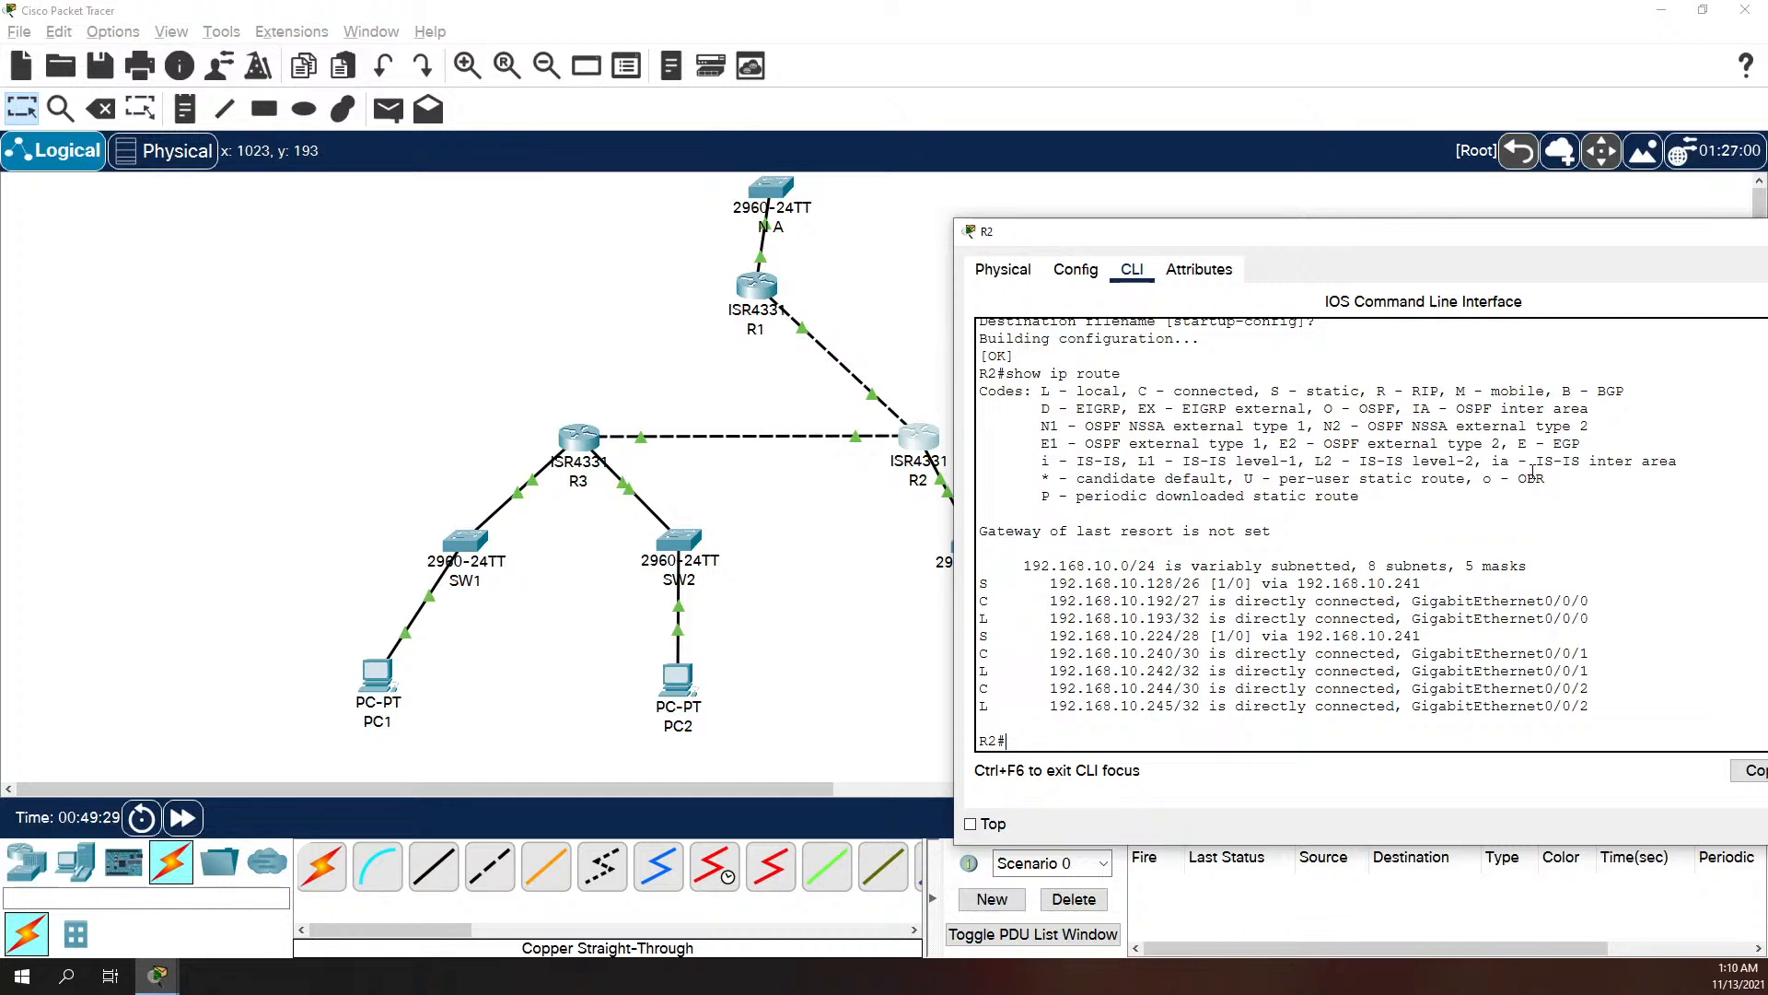
Step: Add a static route on R2 to network 192.168.10.0 with mask 255.255.255.128 via next hop 192.168.10.246
{"action": "type", "text": "conf t"}
{"action": "key", "text": "Return"}
{"action": "type", "text": "ip r"}
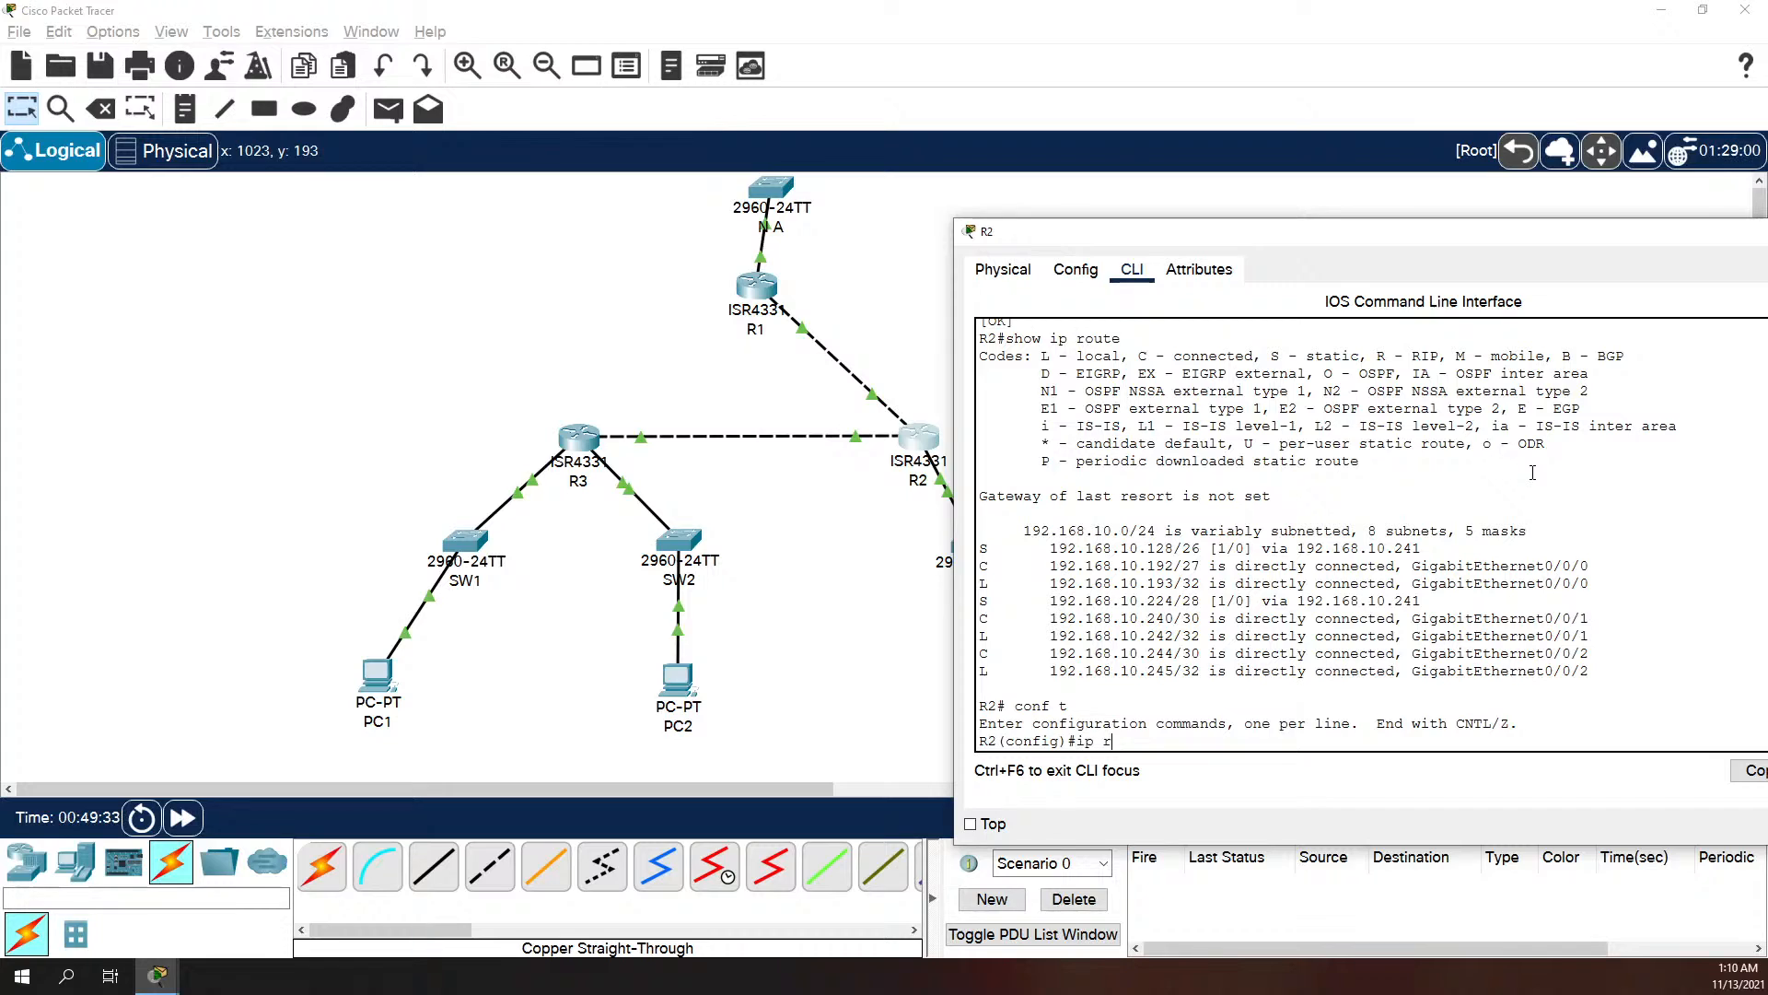
{"action": "type", "text": "oute 192.168.10.1"}
{"action": "key", "text": "BackSpace"}
{"action": "type", "text": "0 255.255.255.128"}
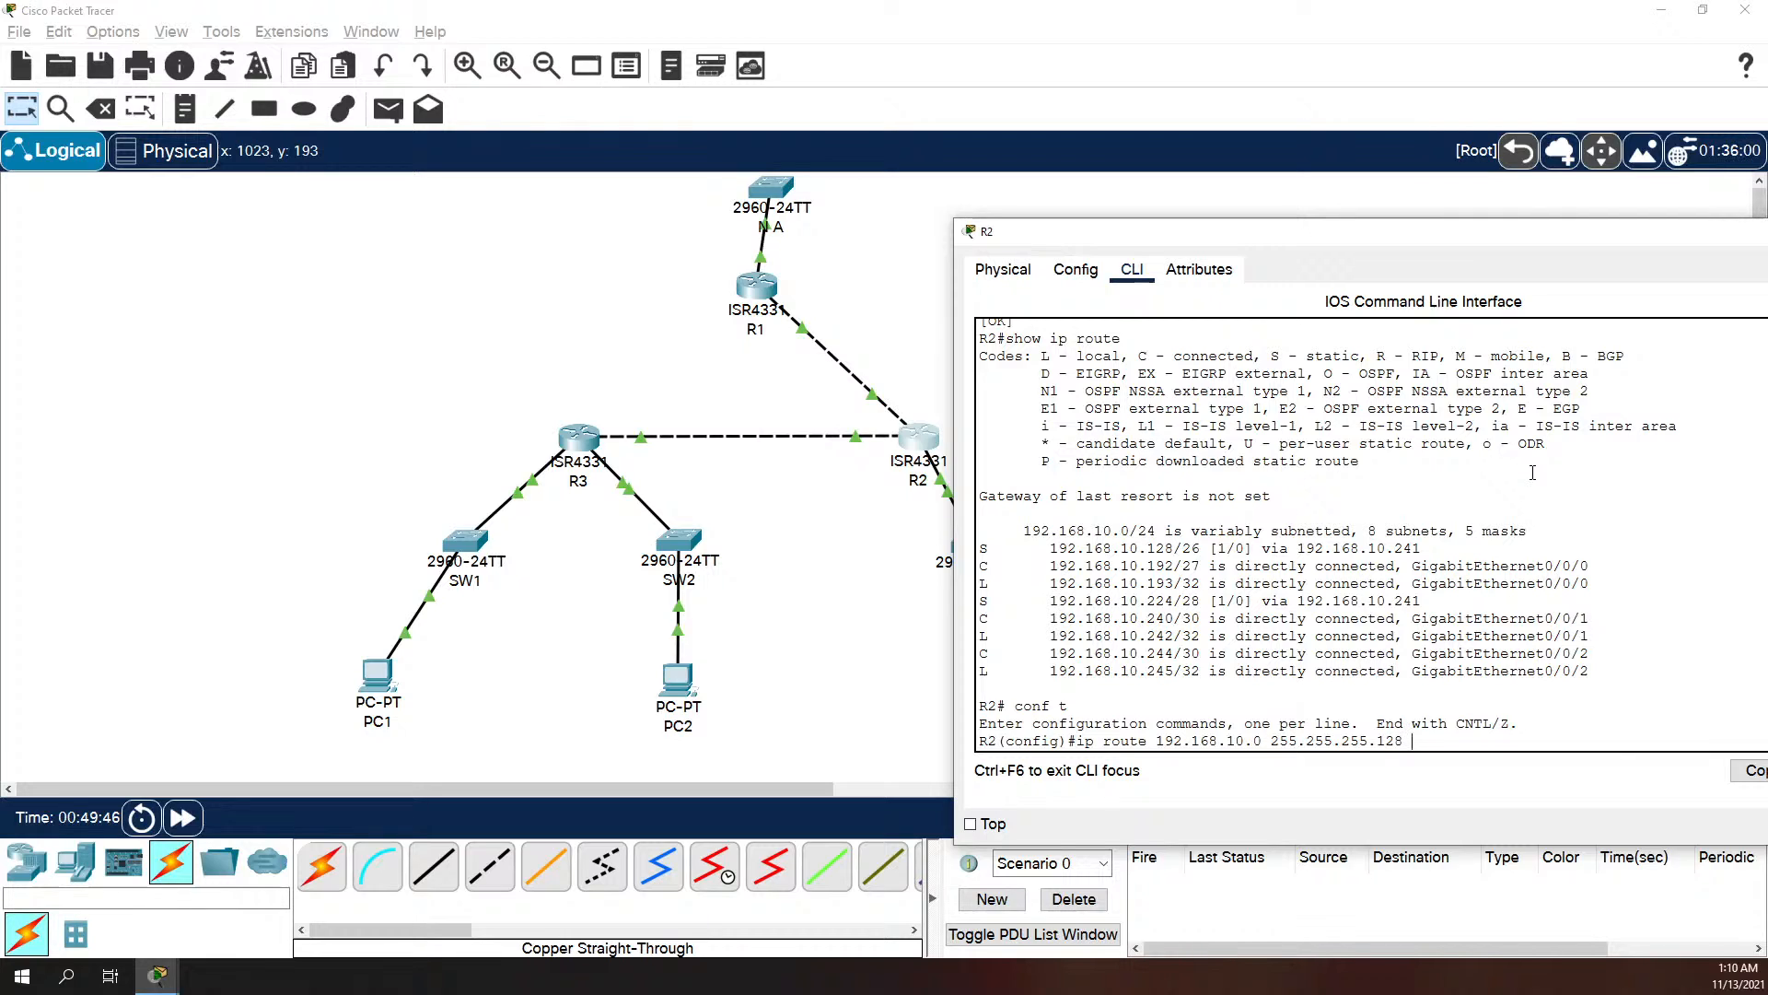
{"action": "type", "text": " 192.168."}
{"action": "type", "text": "10.246"}
{"action": "key", "text": "Return"}
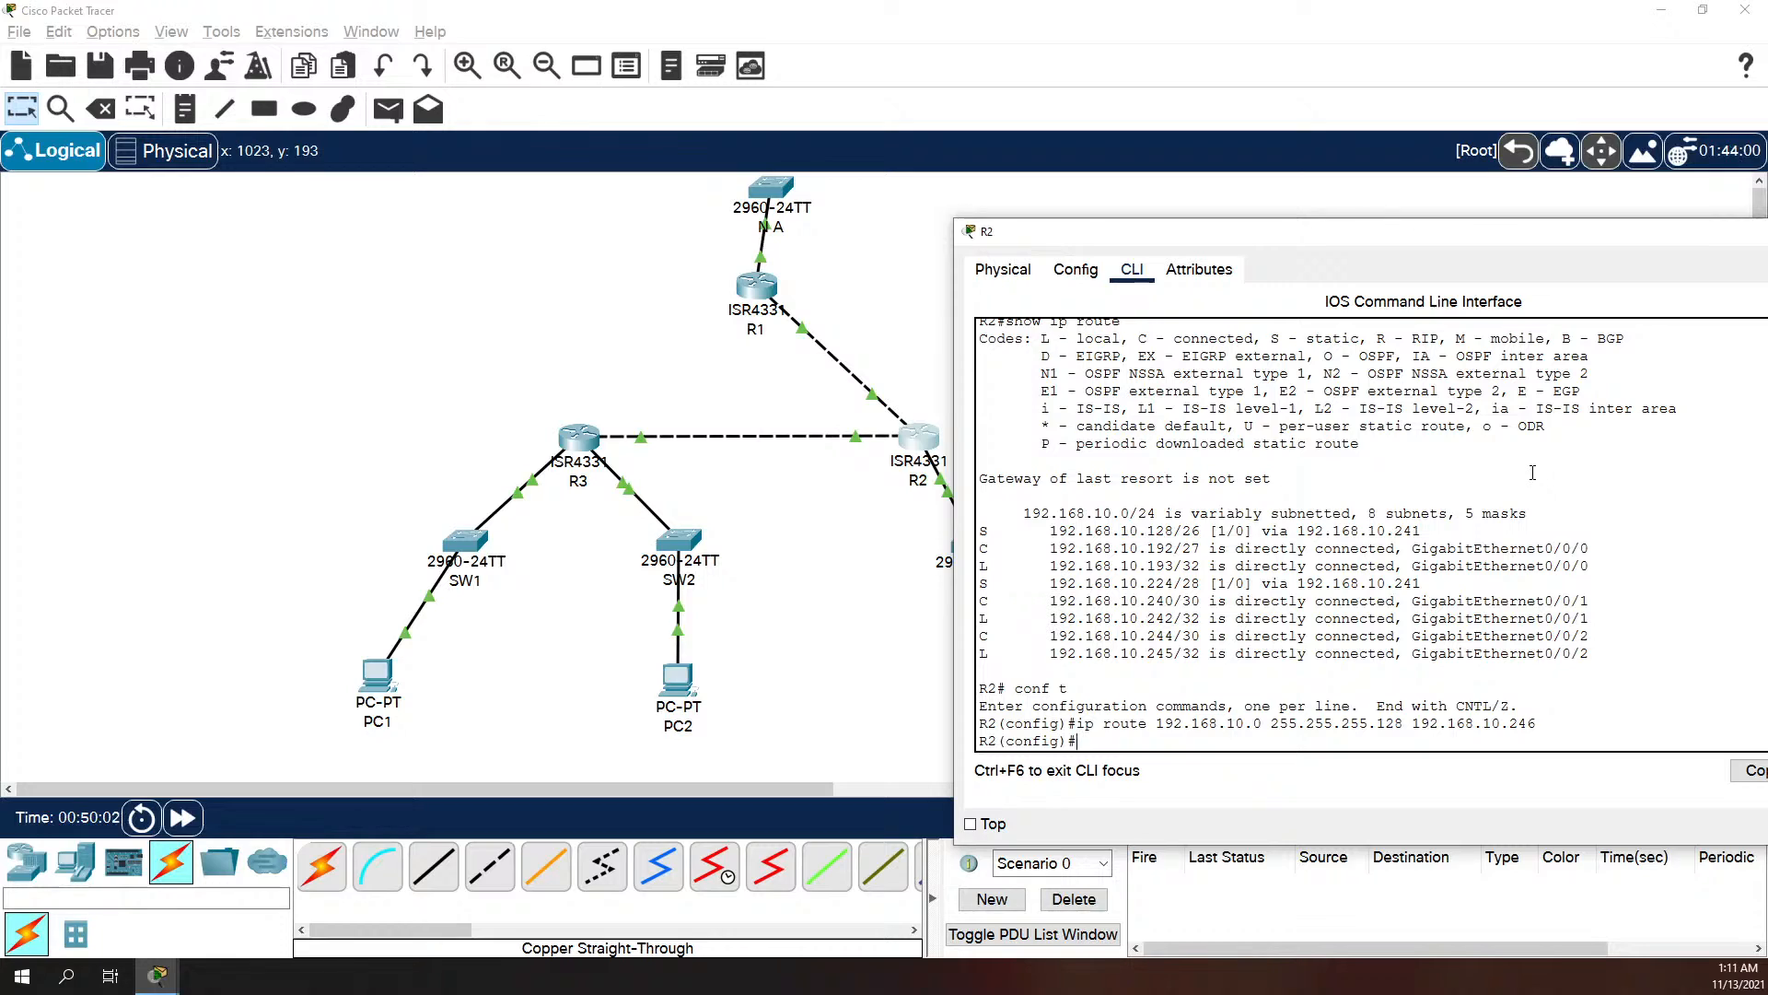
Step: Exit R2's global configuration mode and save the running configuration to startup-config with copy run start
{"action": "type", "text": "exit"}
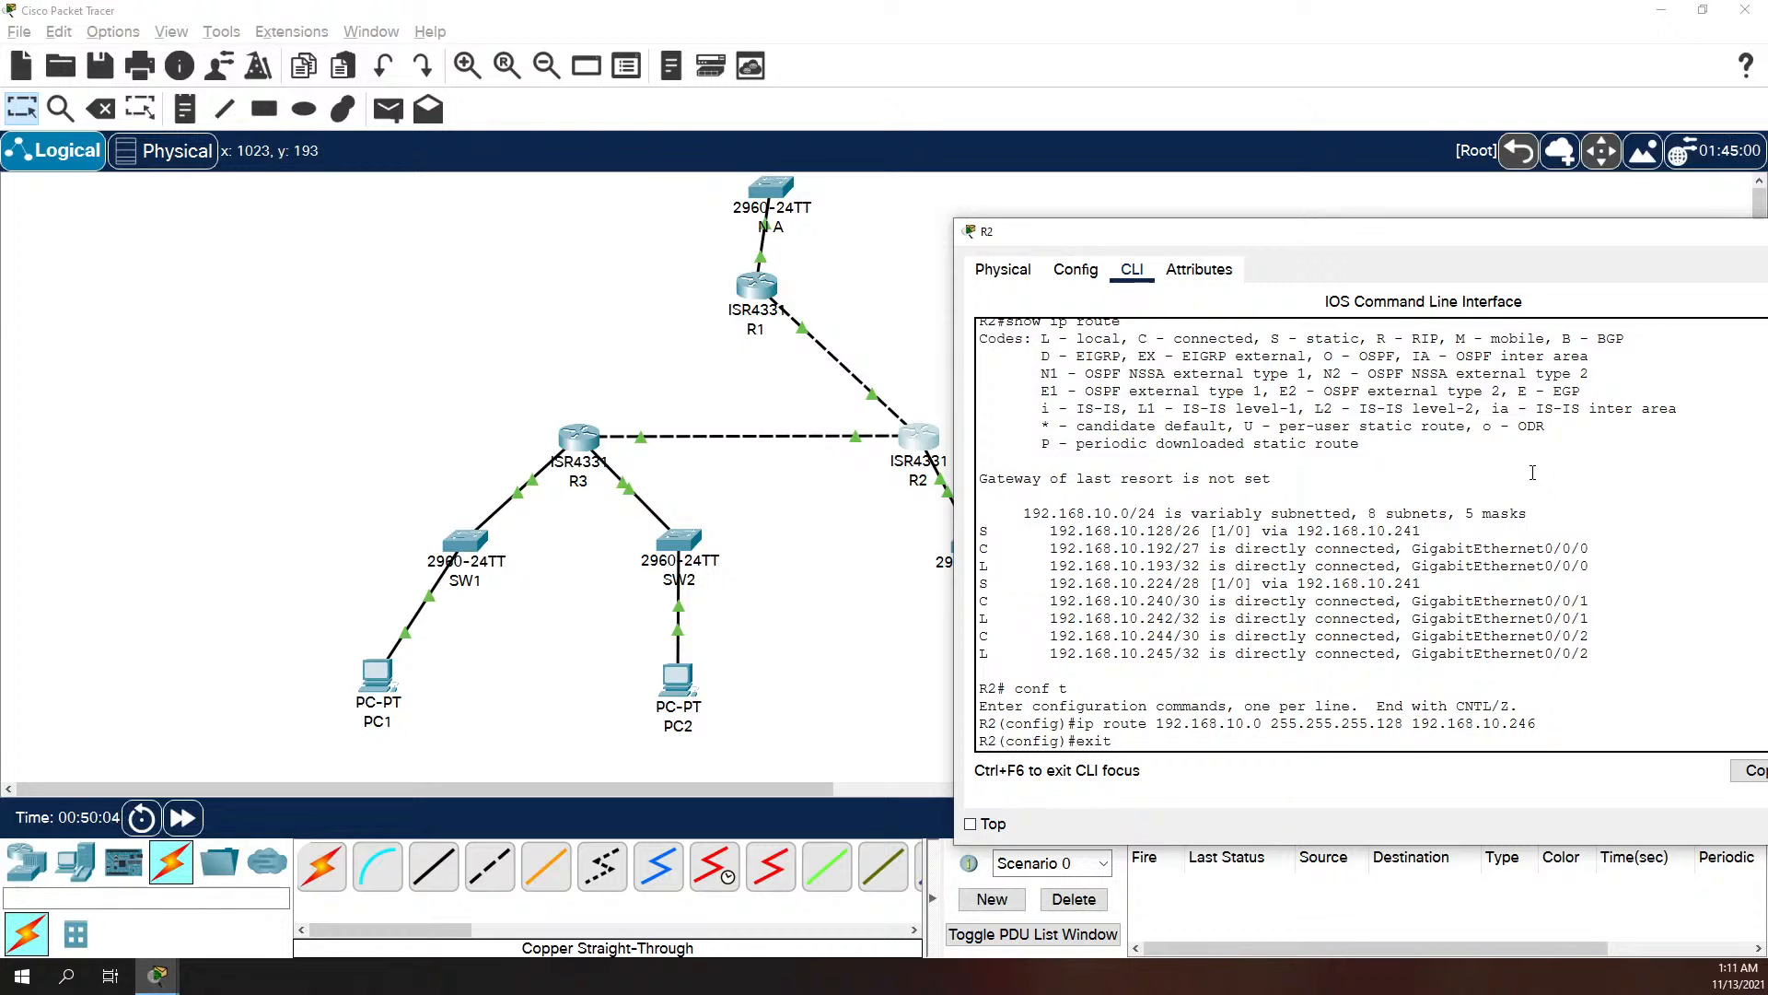
{"action": "key", "text": "Return"}
{"action": "key", "text": "Return"}
{"action": "type", "text": "copy "}
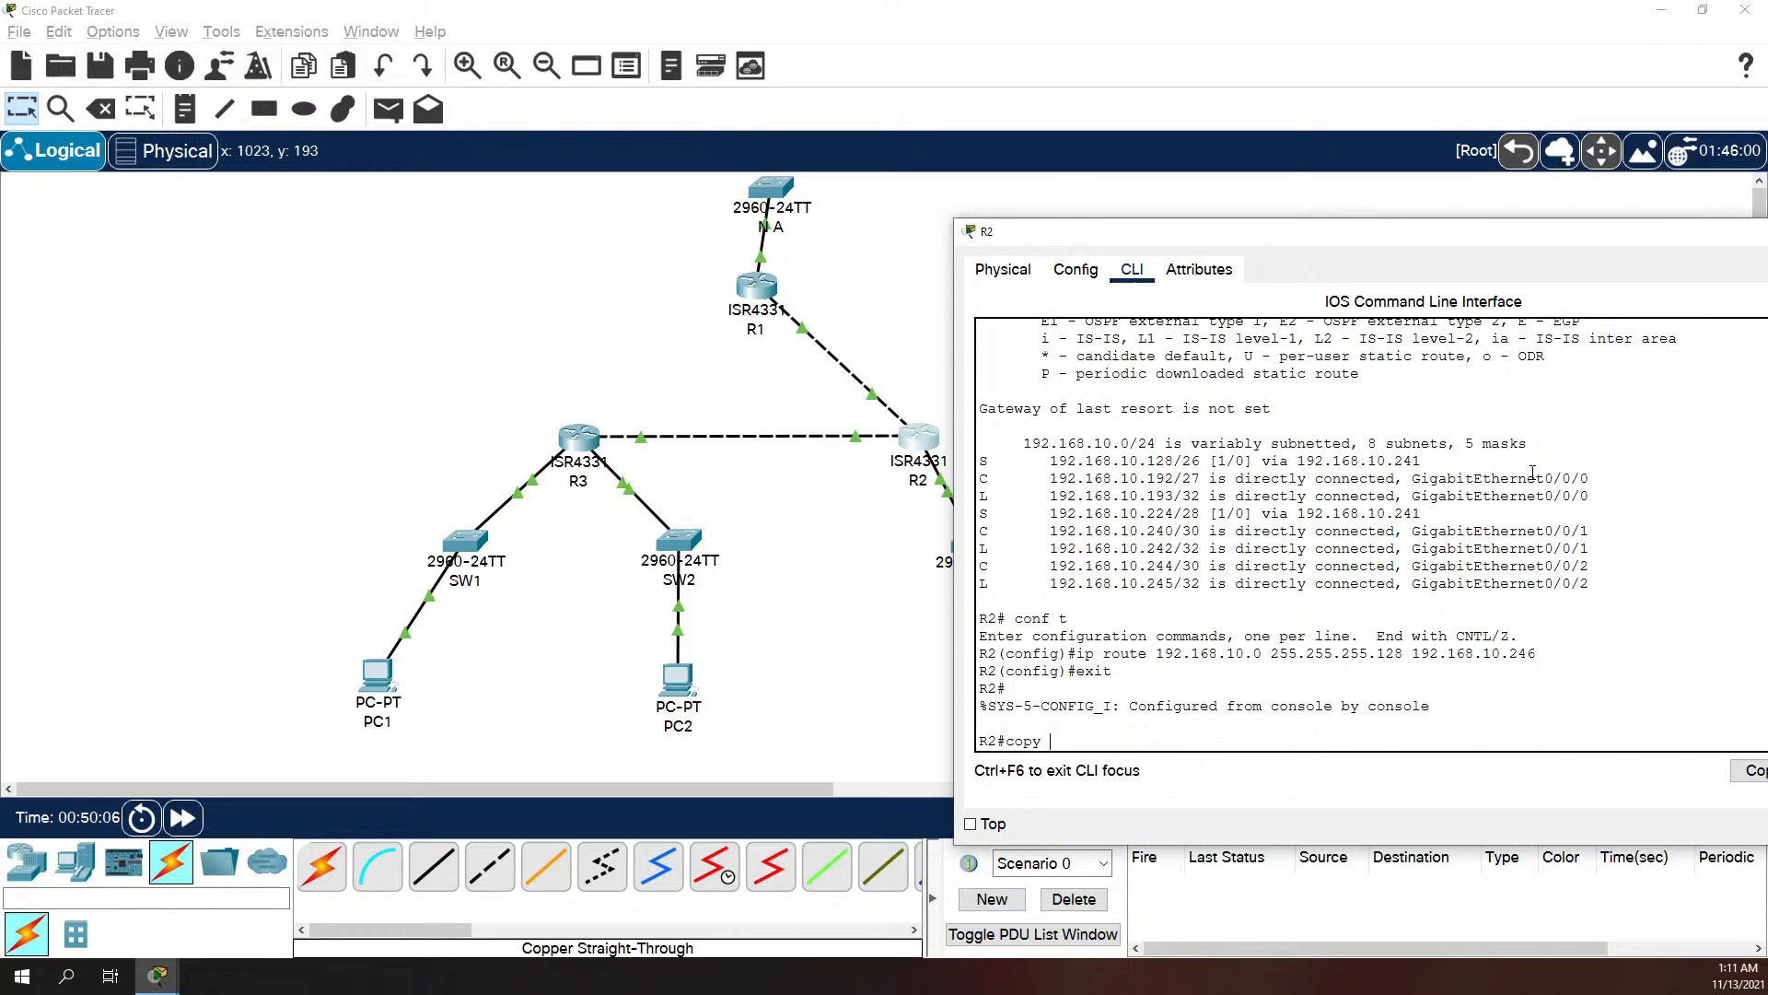
{"action": "type", "text": "run start"}
{"action": "key", "text": "Return"}
{"action": "key", "text": "Return"}
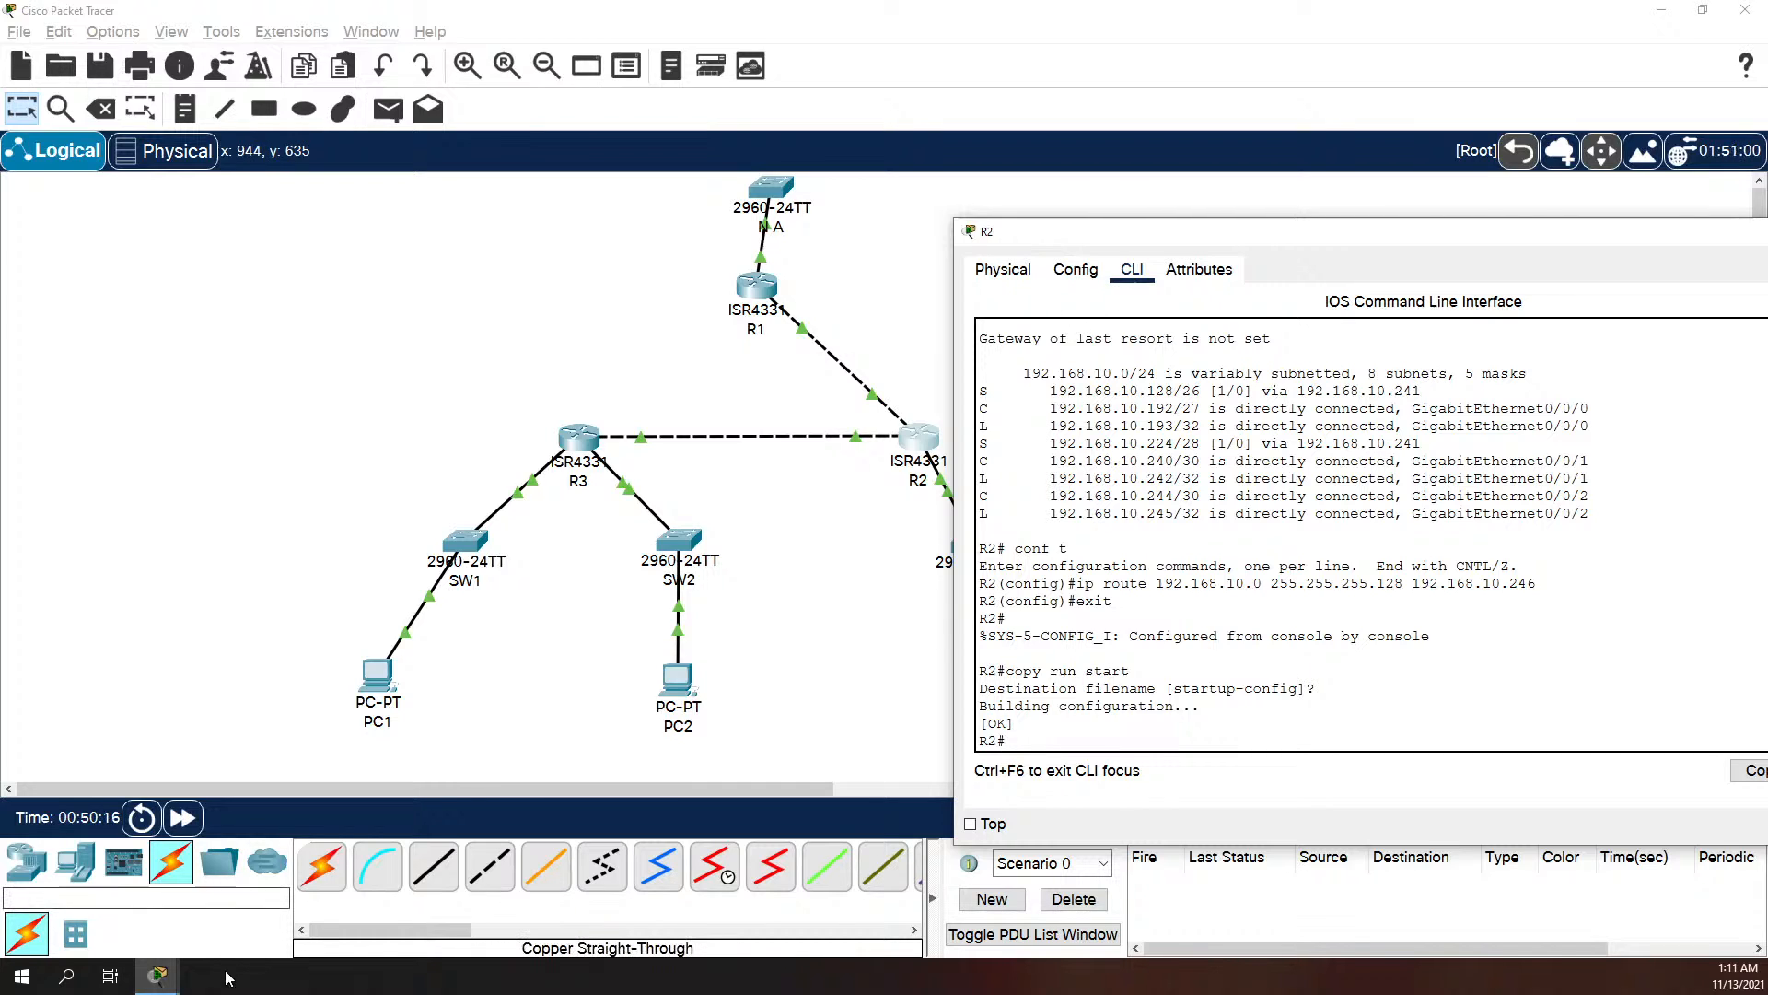
Step: Switch to PC1's command prompt, repeat the ping to 192.168.10.1 twice, and return to the topology
{"action": "left_click", "coordinate": [156, 976]}
{"action": "left_click", "coordinate": [540, 897]}
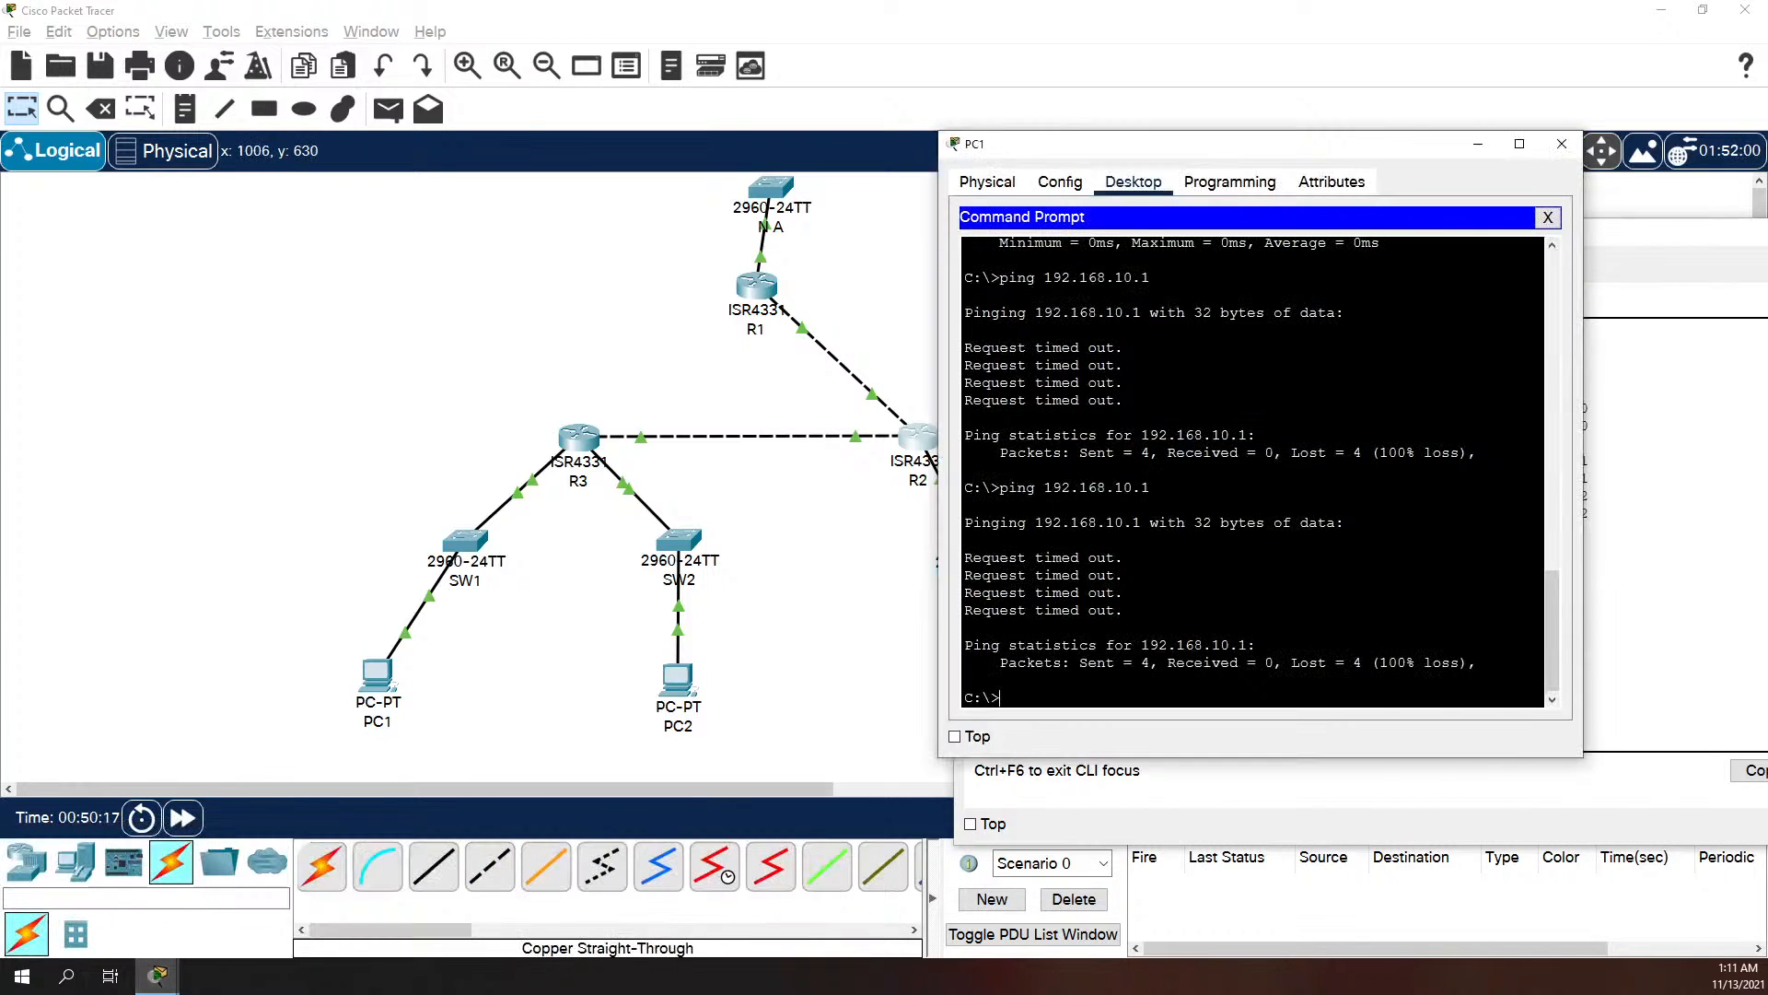
{"action": "key", "text": "Up"}
{"action": "key", "text": "Return"}
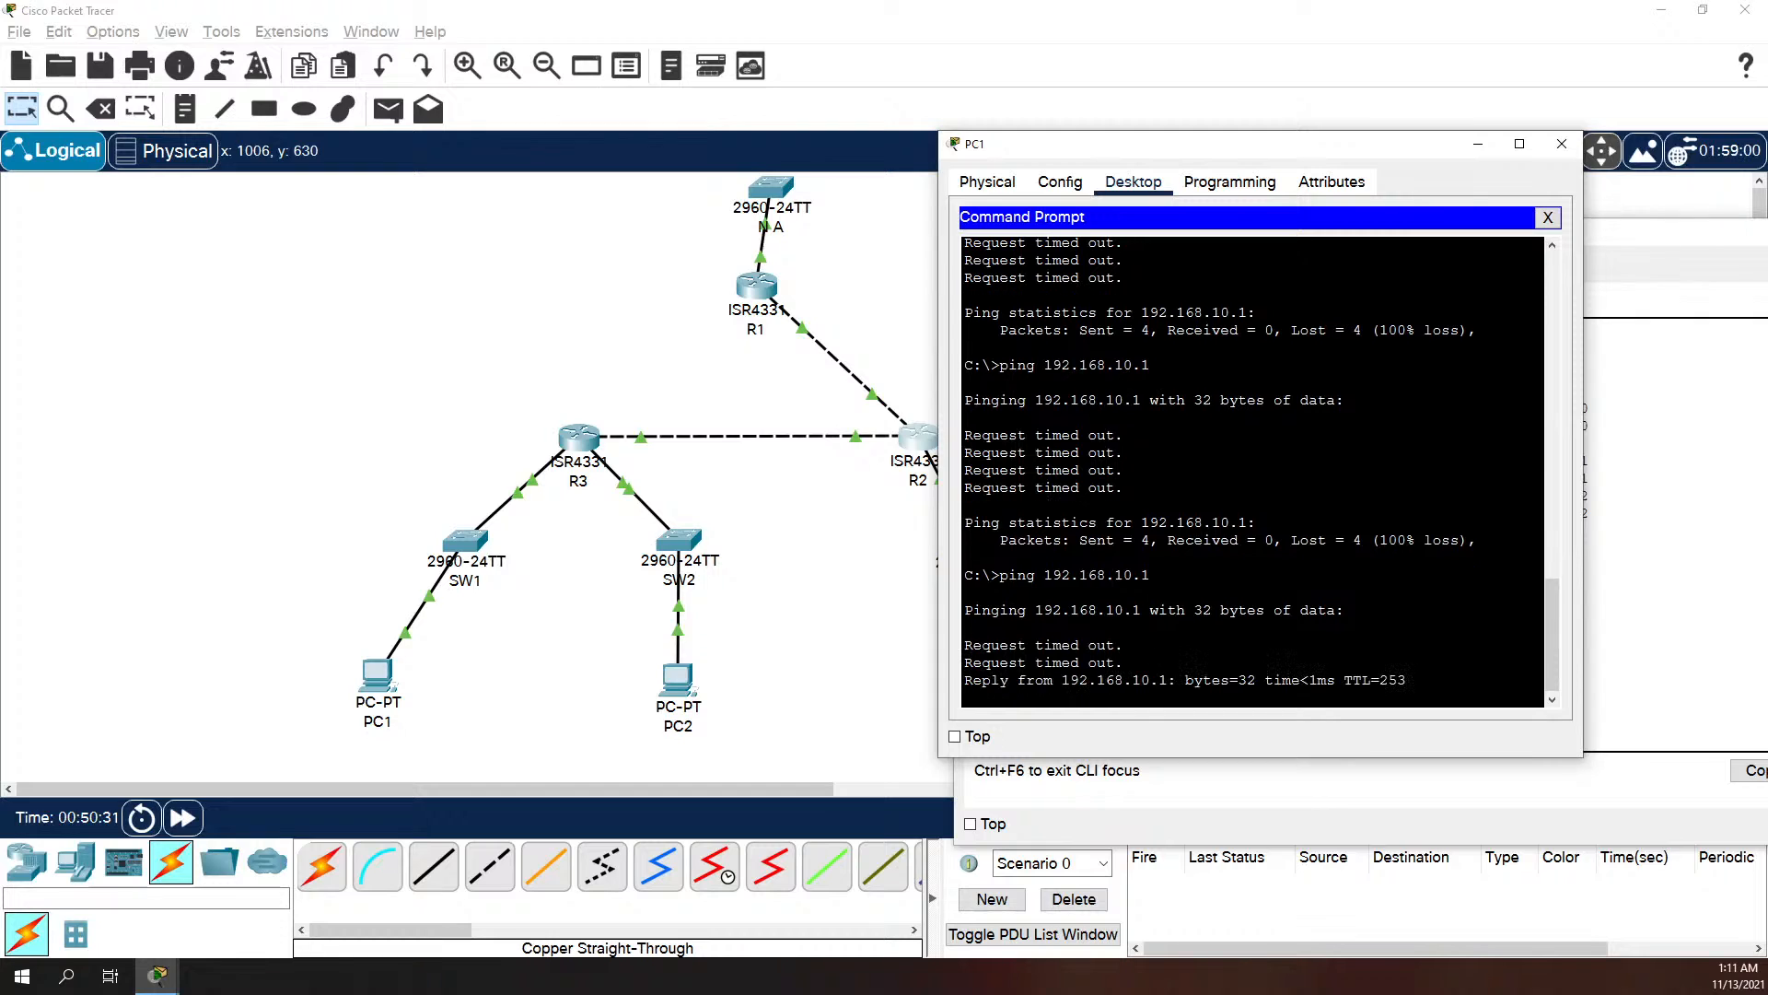
{"action": "key", "text": "Up"}
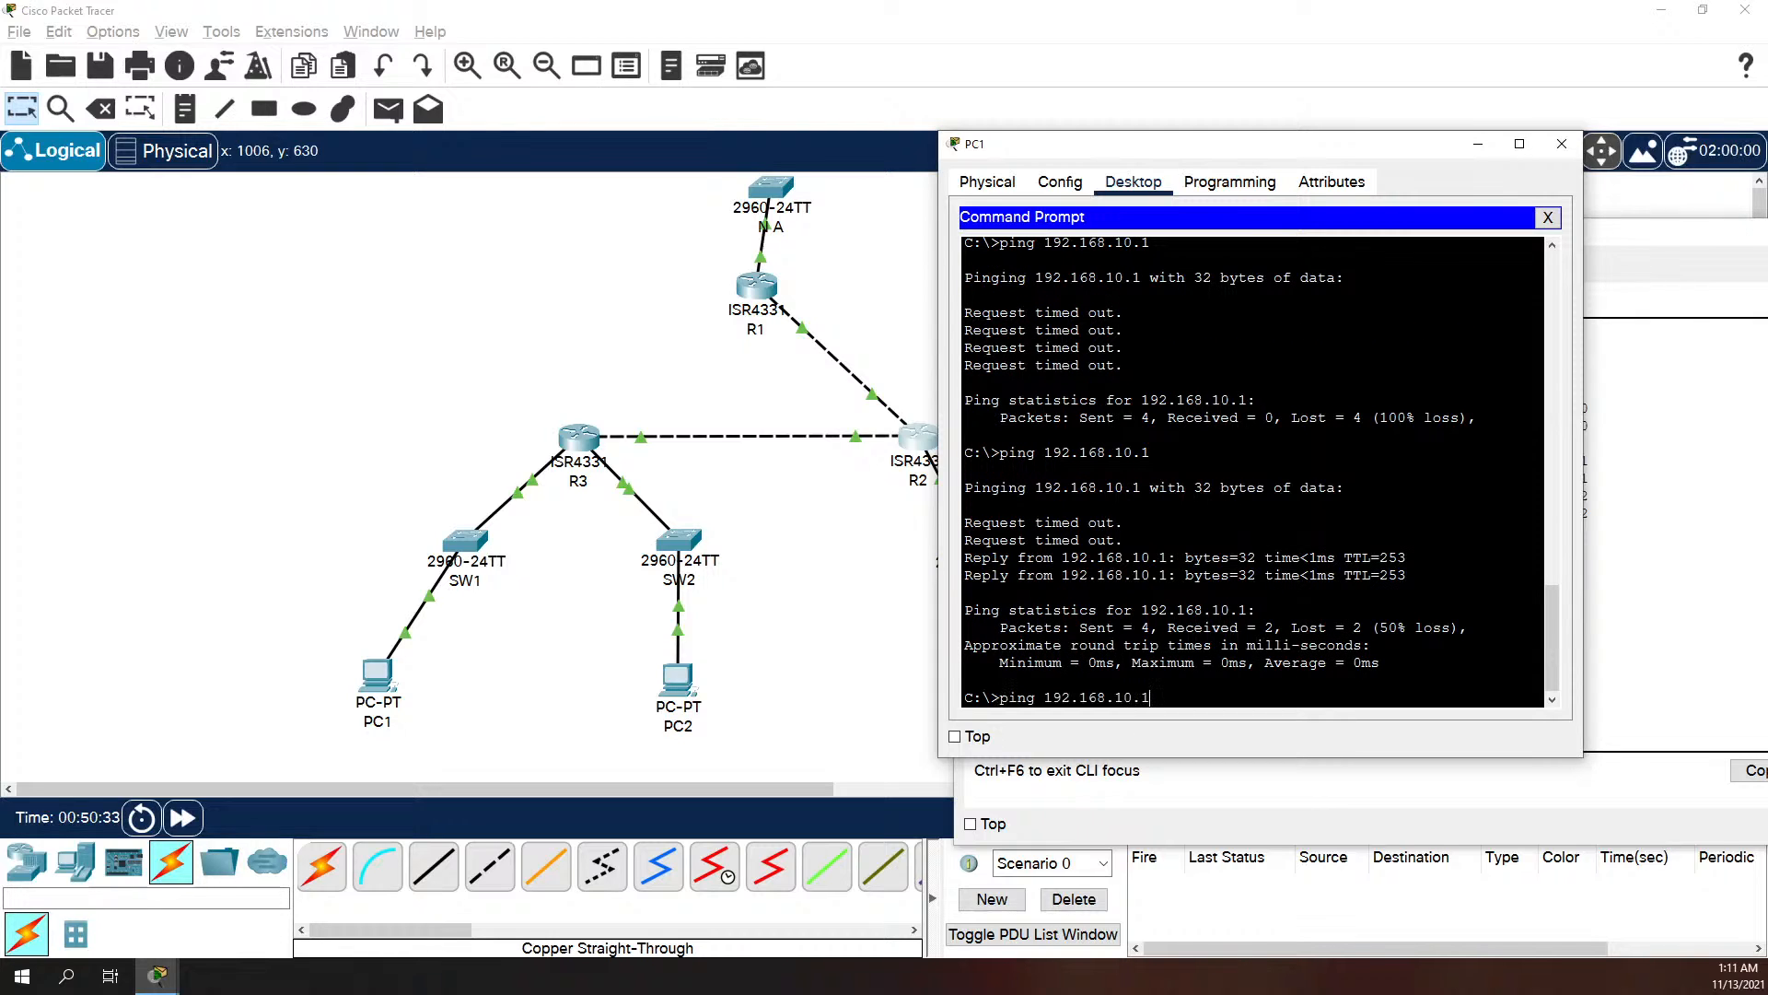
{"action": "key", "text": "Return"}
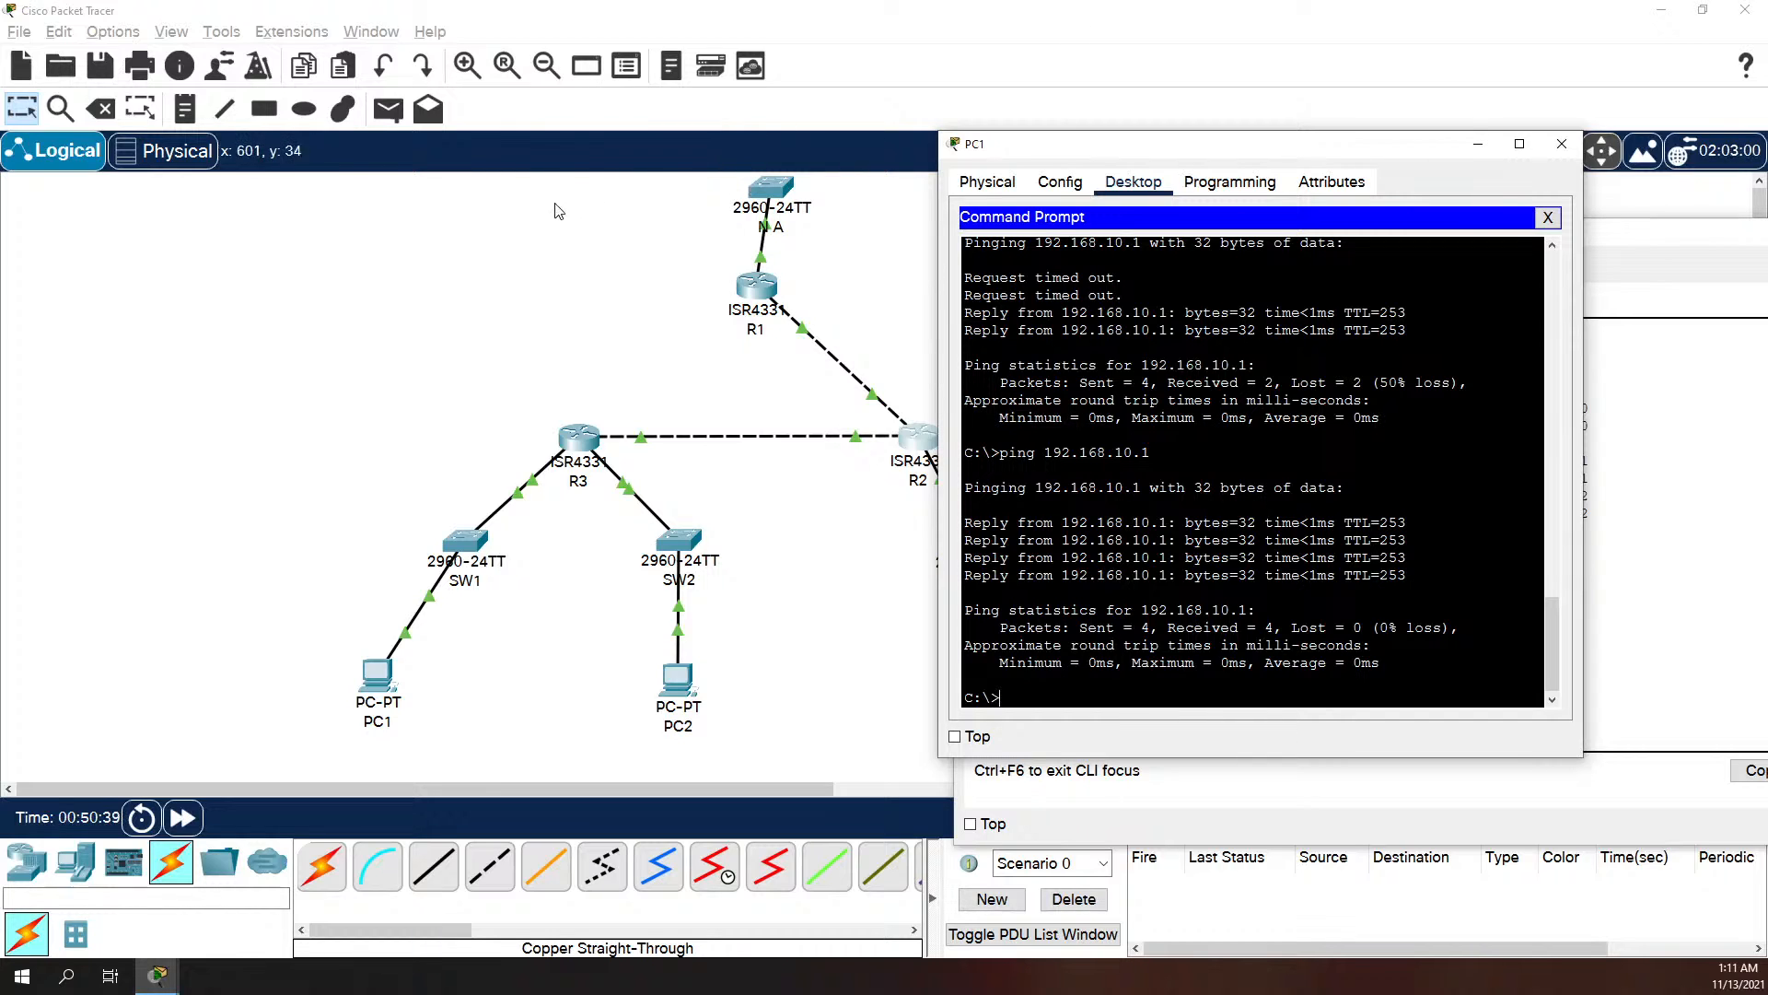
{"action": "left_click", "coordinate": [575, 698]}
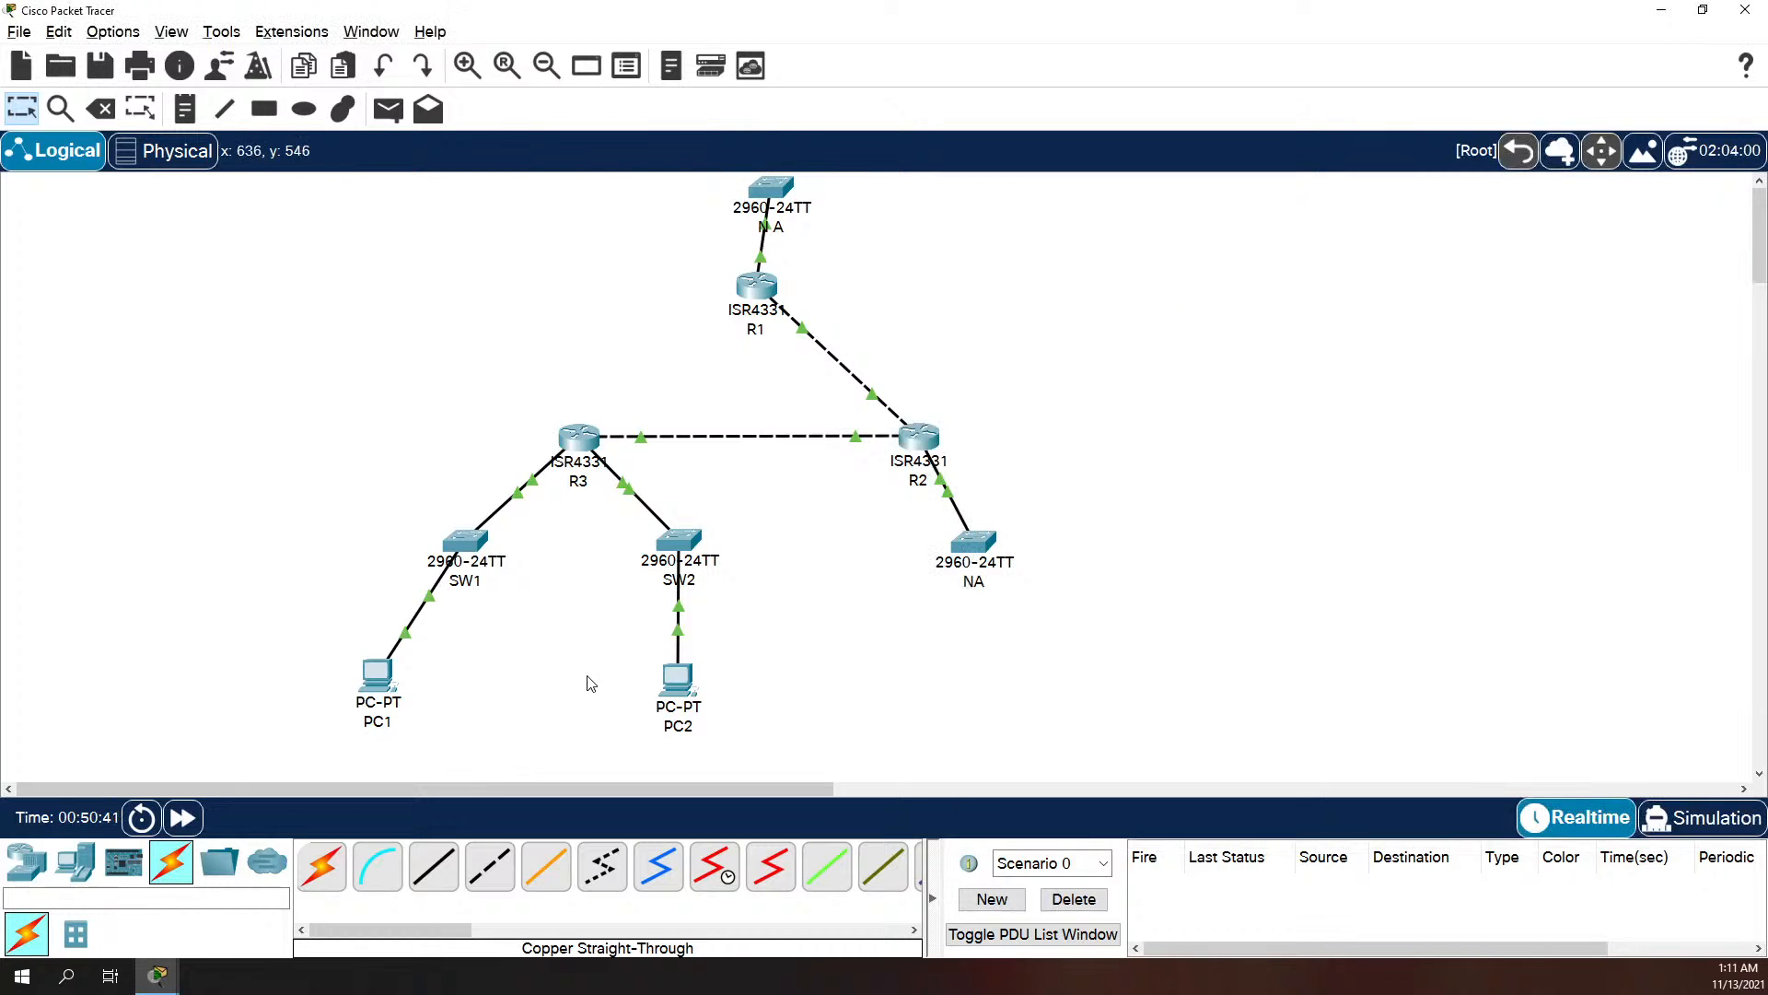
{"action": "left_click", "coordinate": [380, 683]}
{"action": "left_click", "coordinate": [573, 665]}
{"action": "left_click", "coordinate": [761, 256]}
{"action": "left_click", "coordinate": [763, 189]}
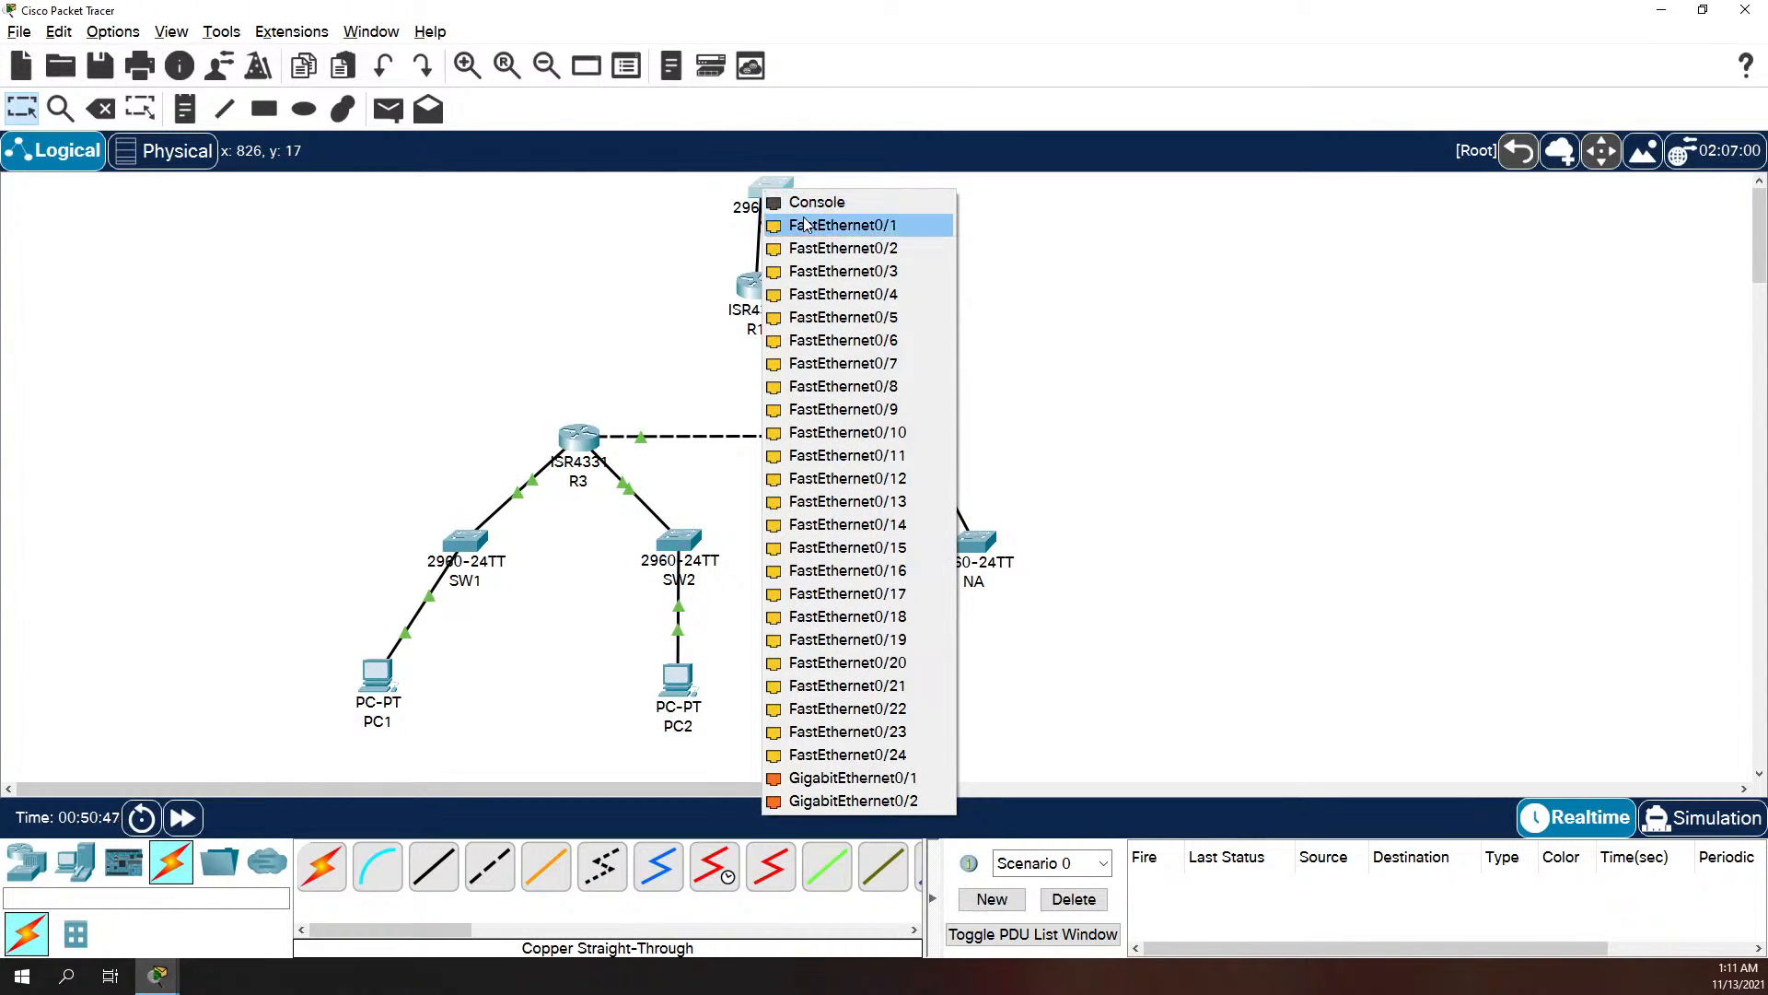
{"action": "left_click", "coordinate": [810, 225]}
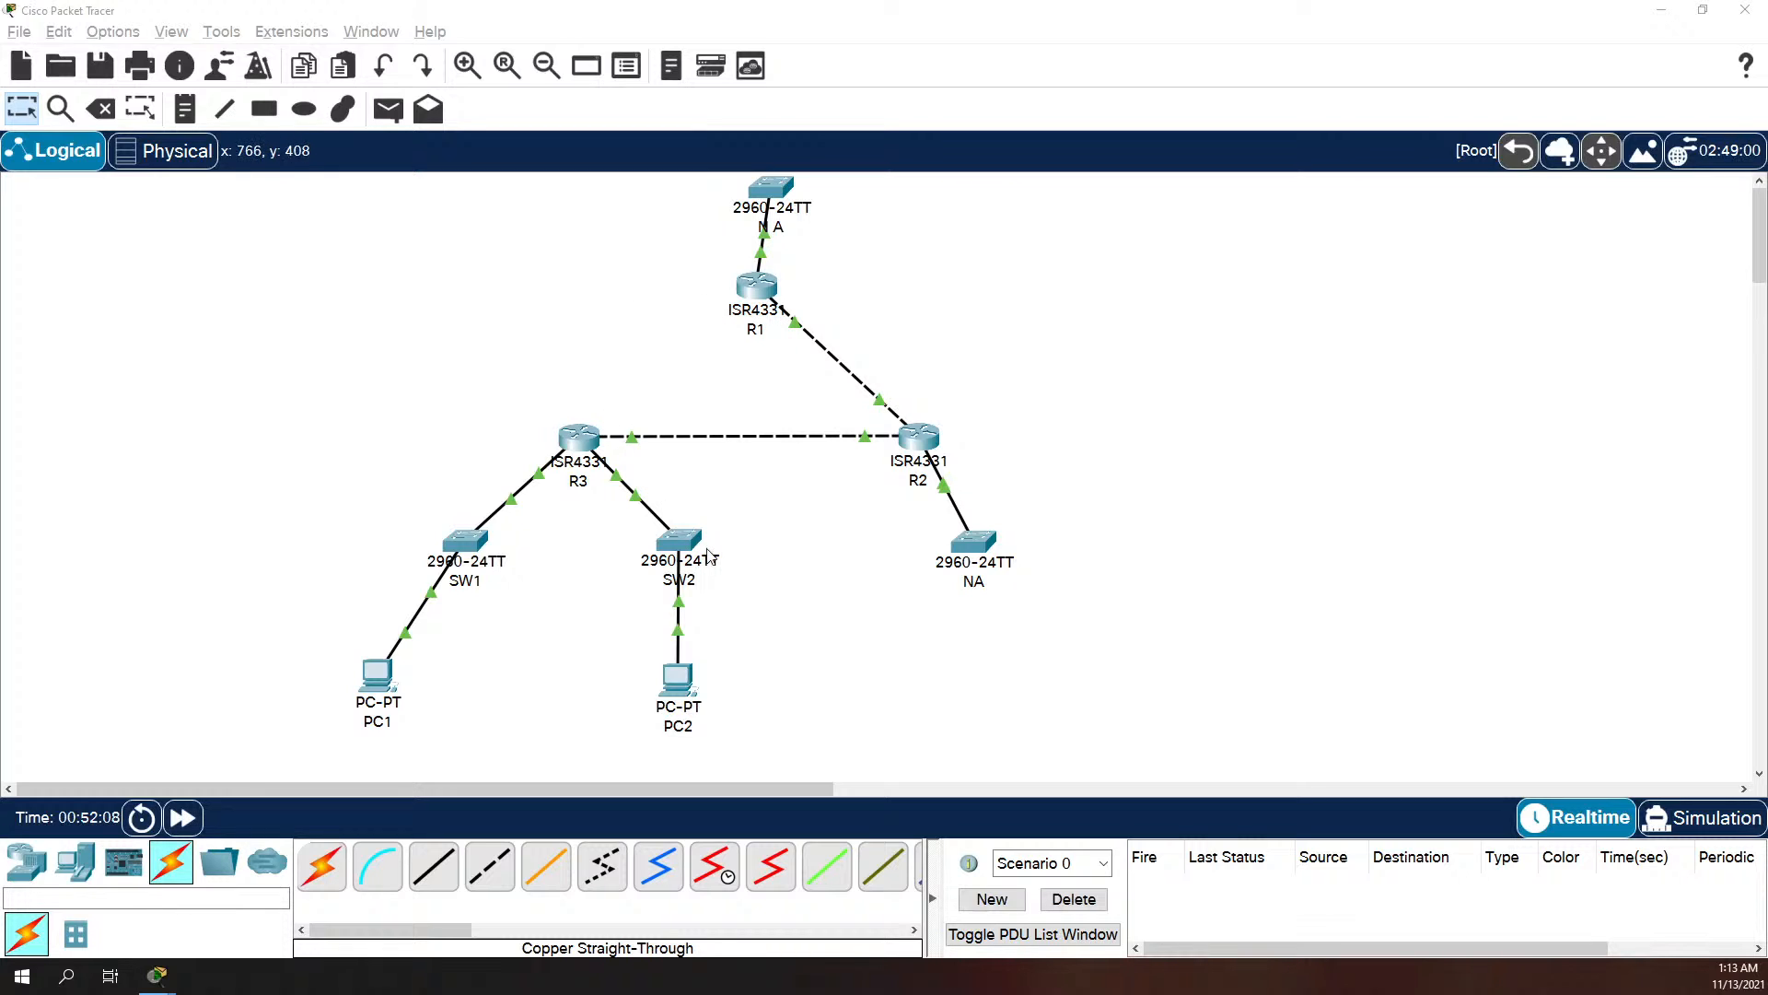
{"action": "left_click", "coordinate": [461, 542]}
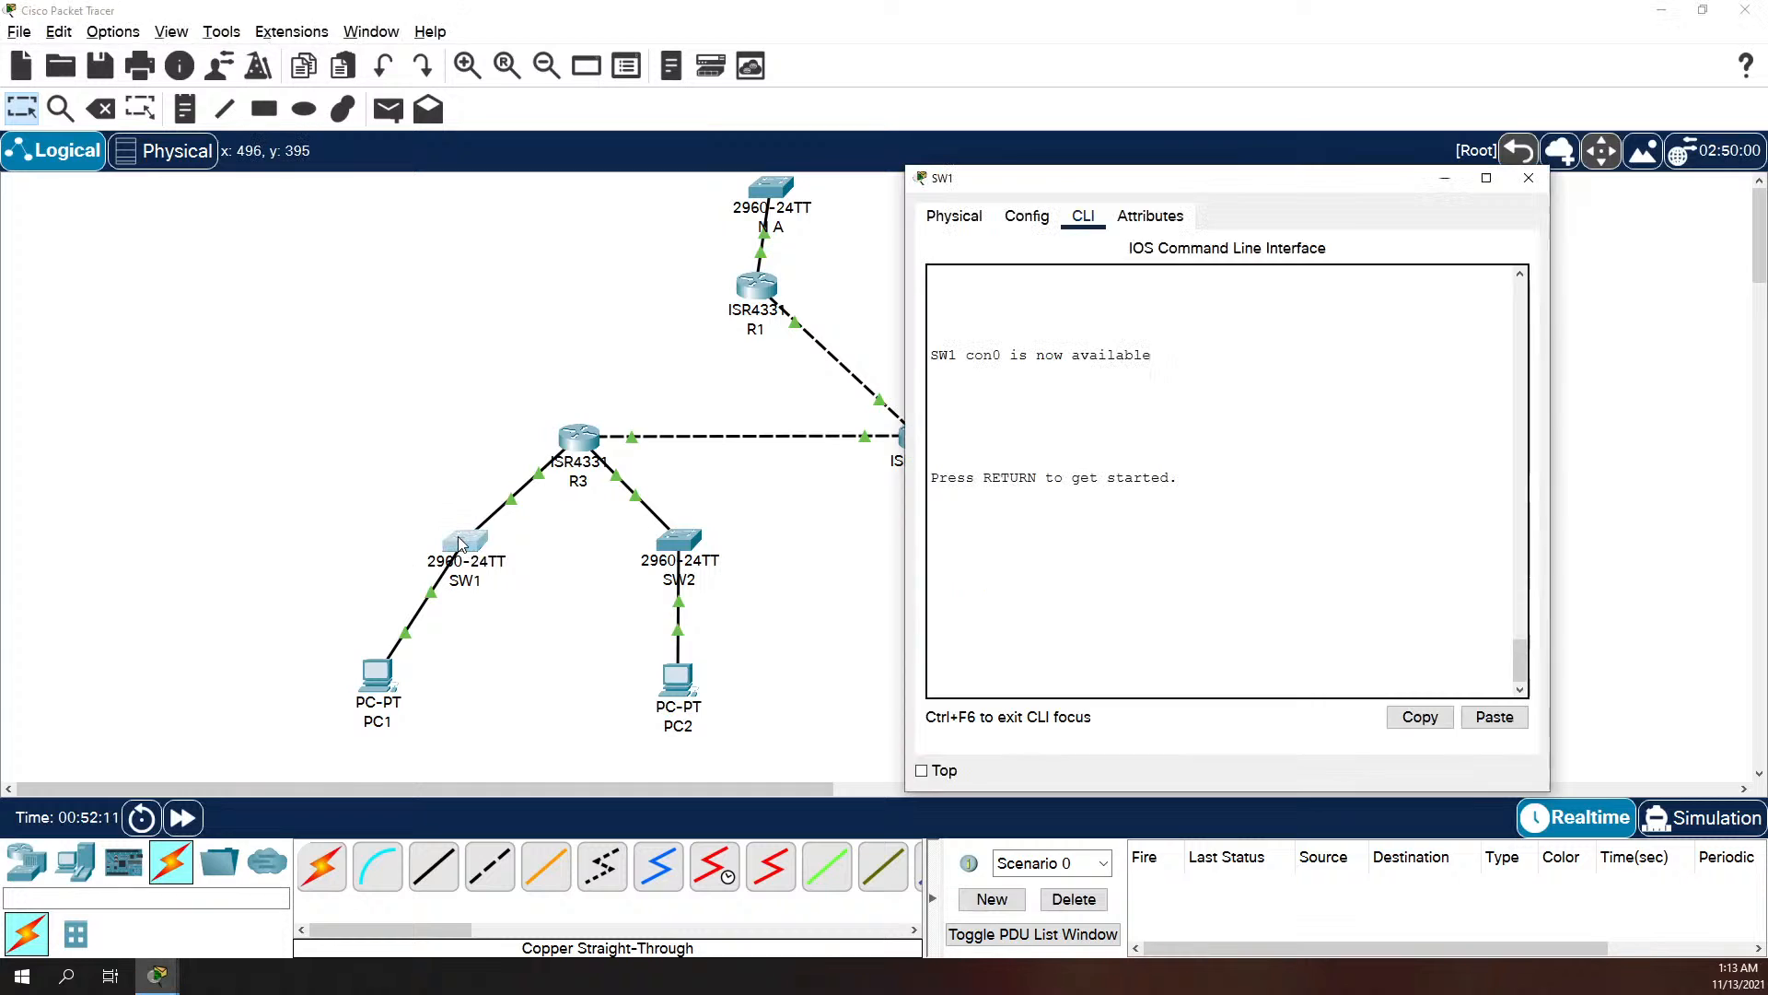
{"action": "left_click", "coordinate": [1528, 177]}
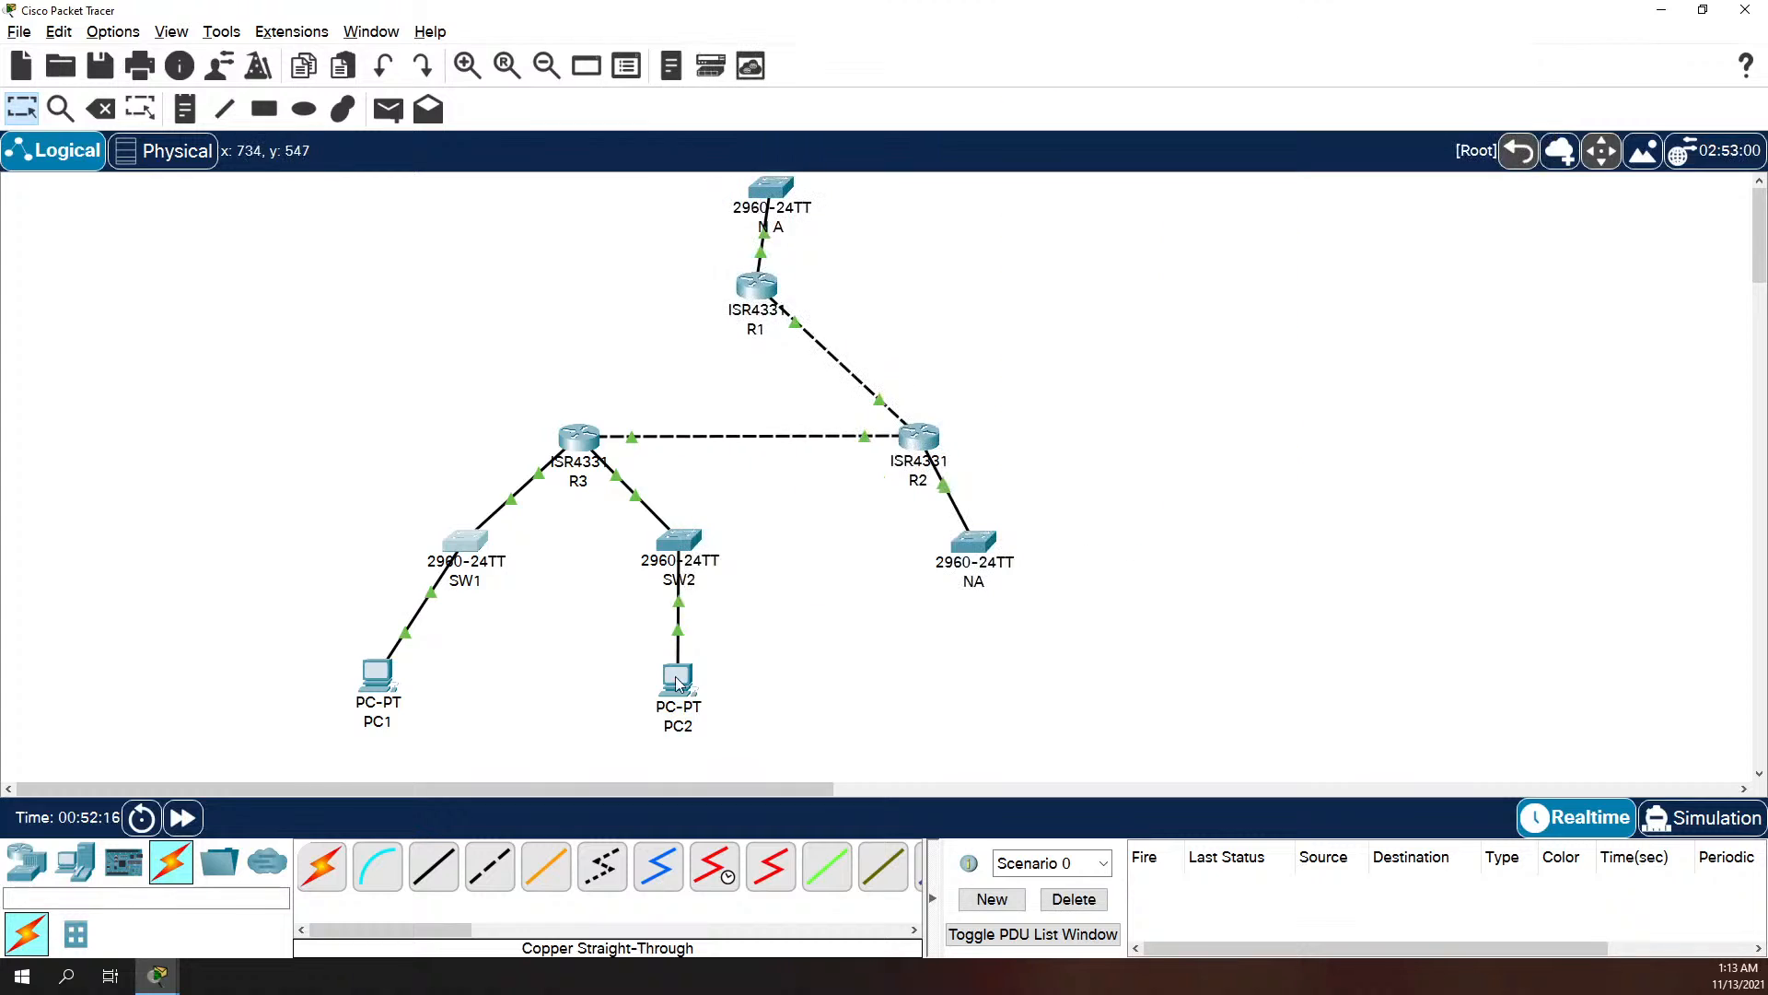
Step: Move PC1 in the topology so that it sits directly beneath SW1, level with PC2
{"action": "mouse_move", "coordinate": [676, 682]}
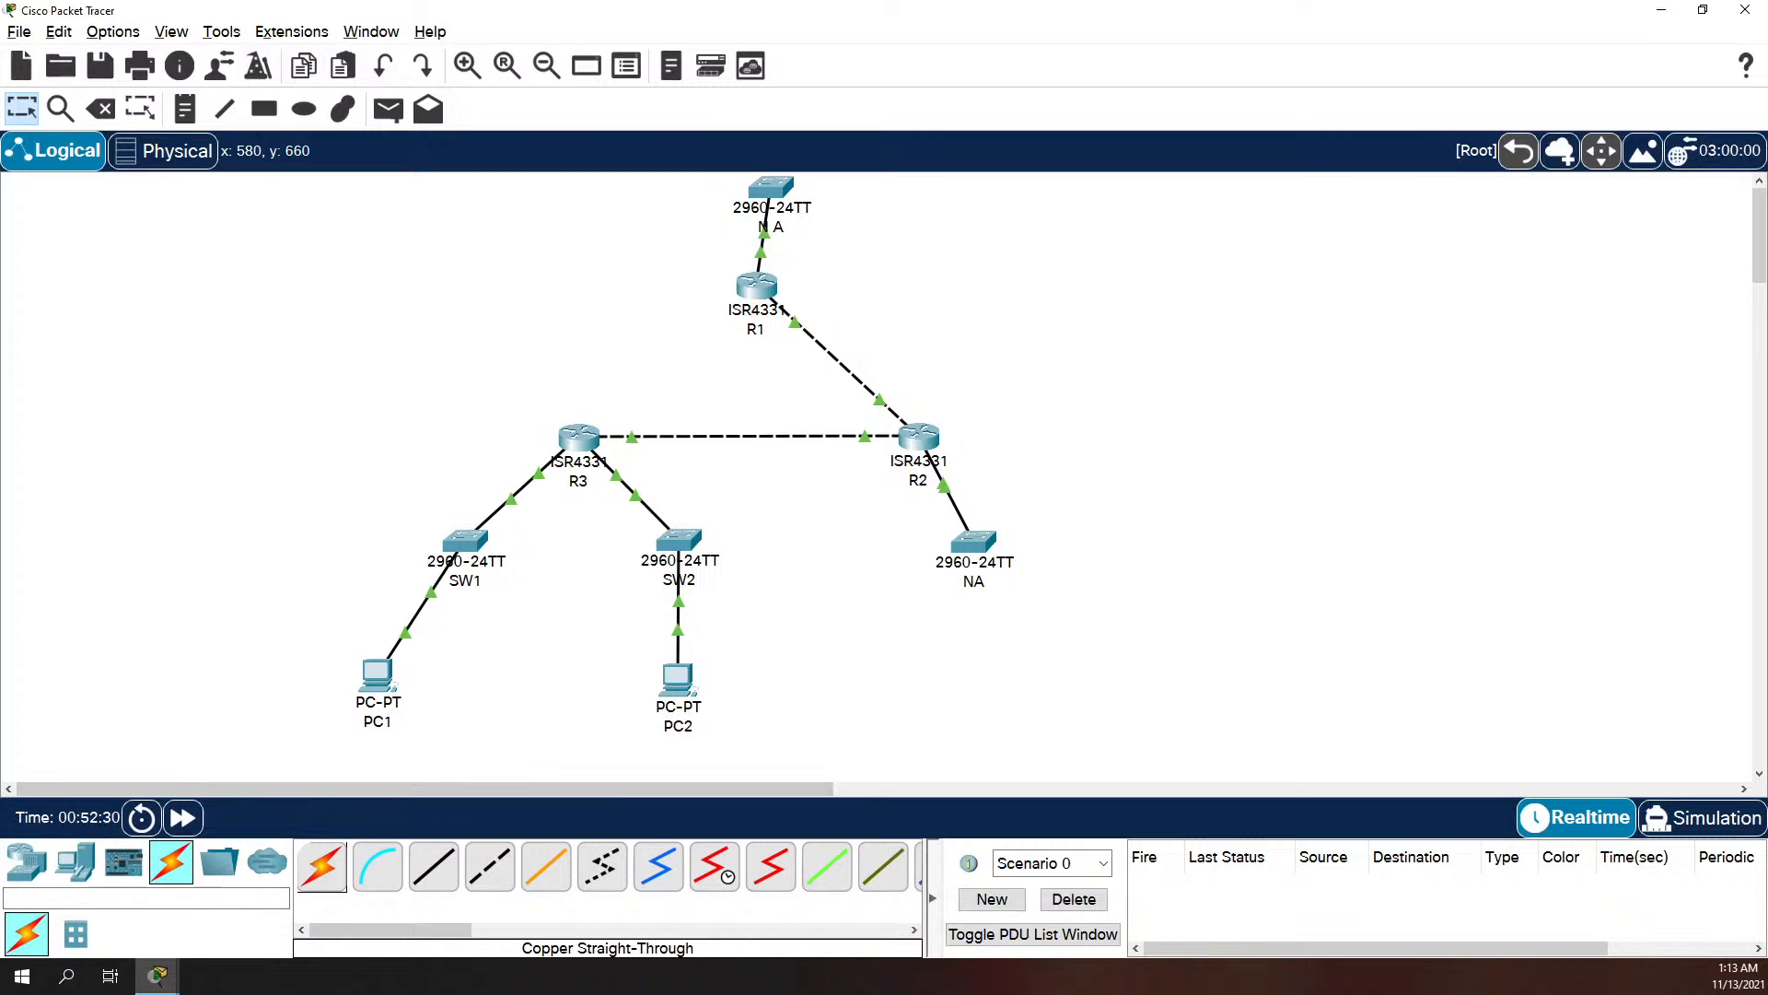
{"action": "left_click_drag", "start_coordinate": [369, 689], "coordinate": [452, 693]}
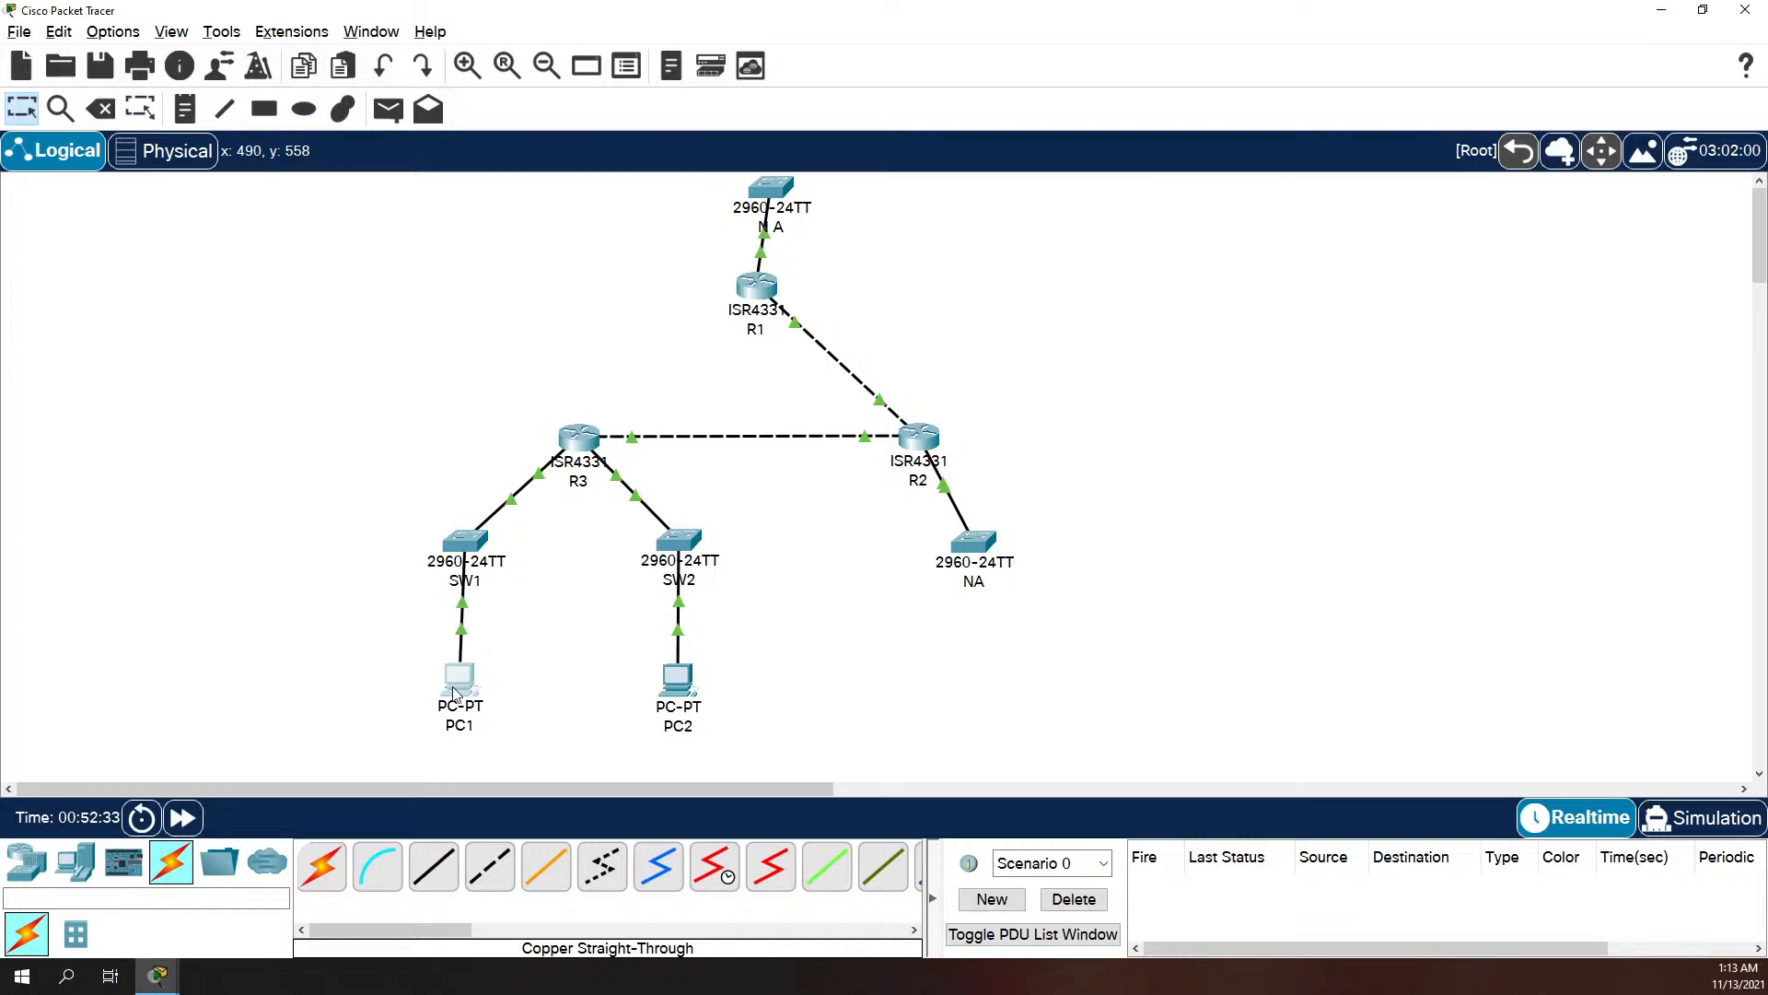